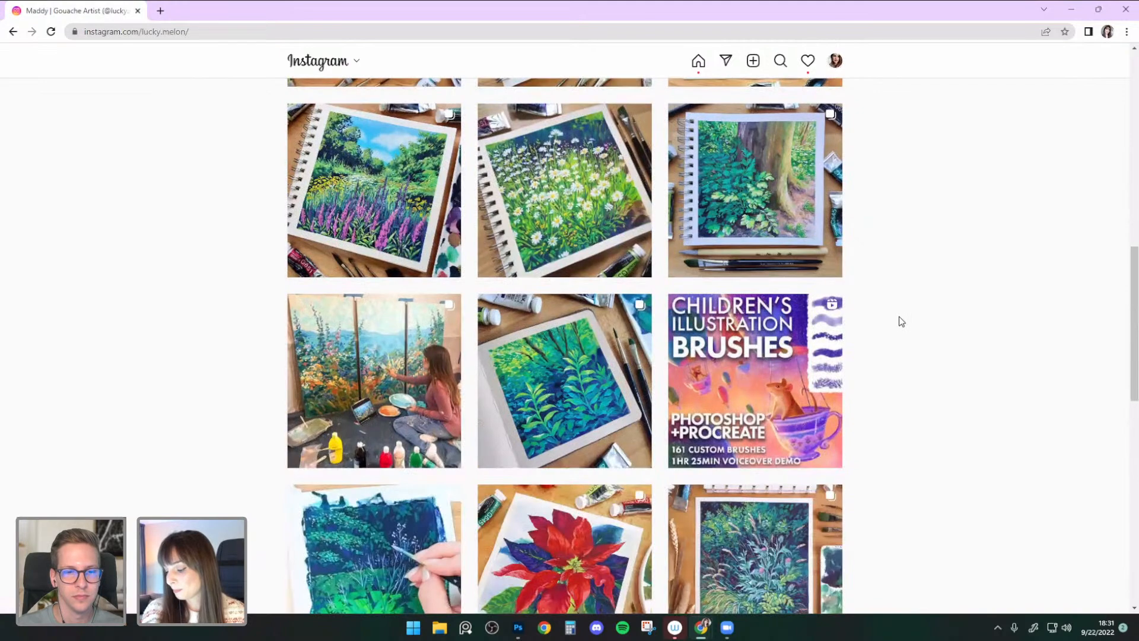
- Look through the gouache painting posts on the traditional-art Instagram profile and return to the digital-art profile
scroll(899, 321, "down", 6)
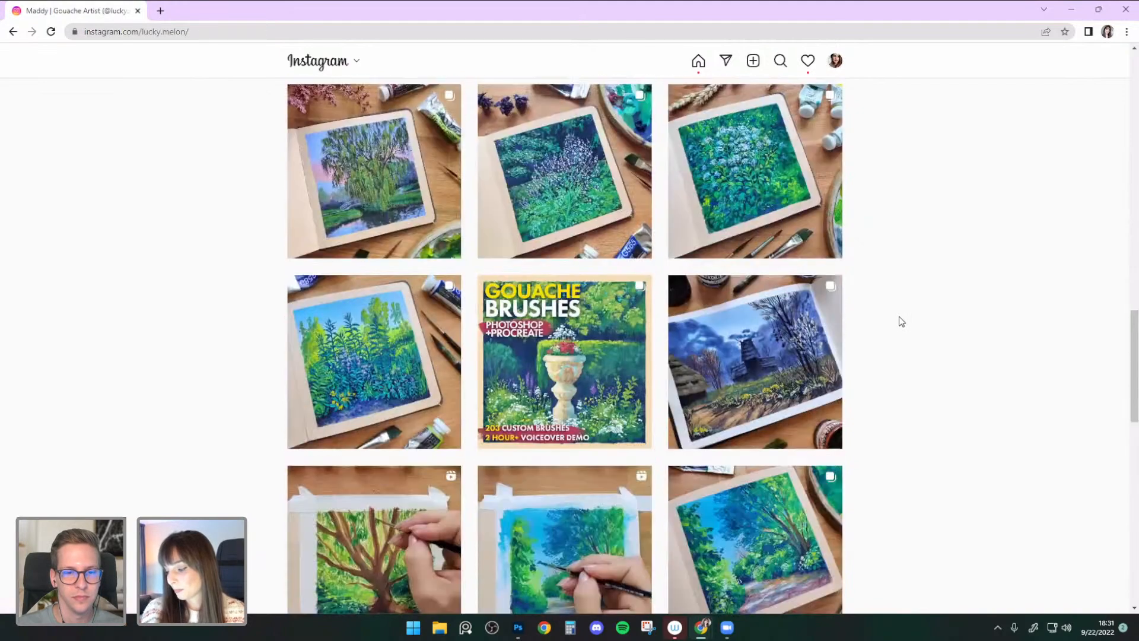
scroll(776, 353, "down", 1)
scroll(765, 355, "up", 8)
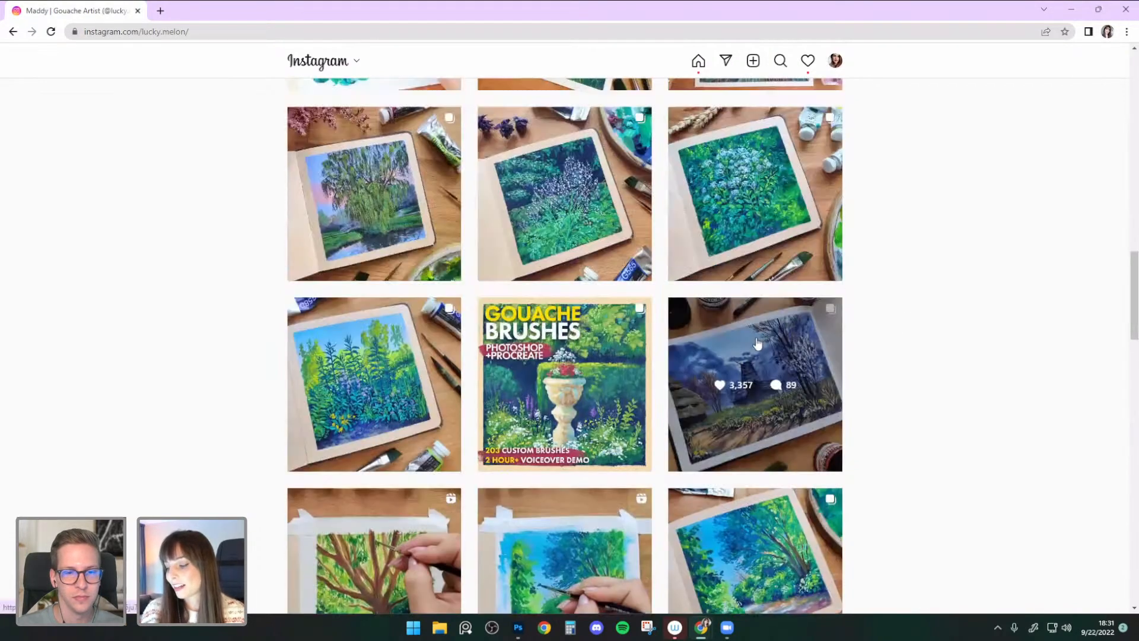
scroll(747, 357, "up", 5)
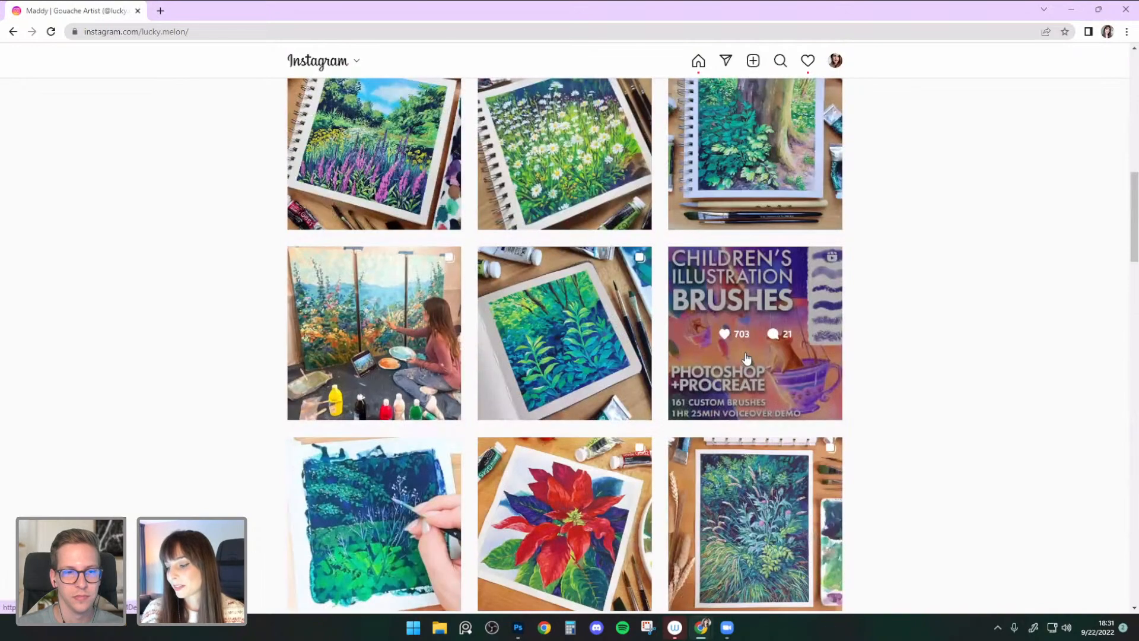
scroll(747, 358, "up", 8)
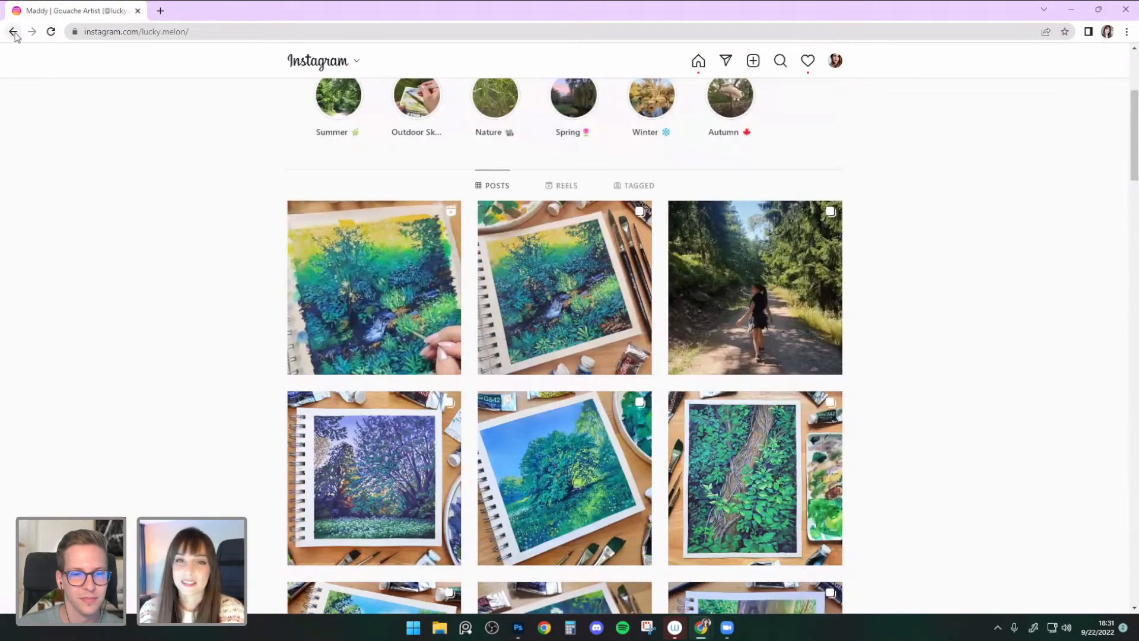
left_click(13, 31)
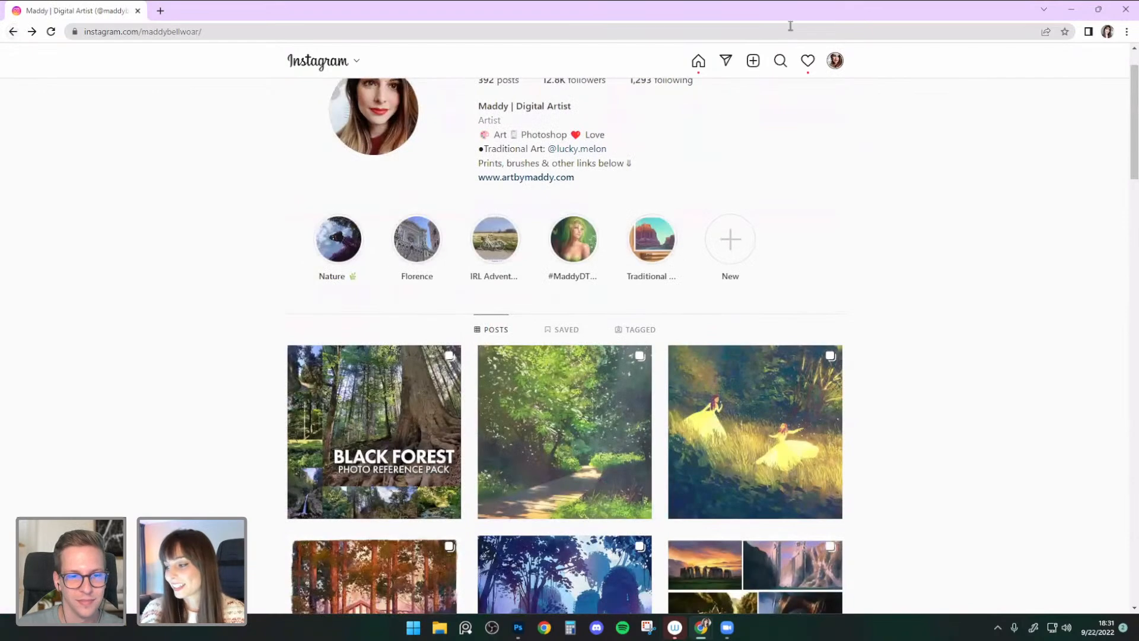
- Switch from the browser to the Adventure Illustration2.psd painting in Photoshop
left_click(1072, 9)
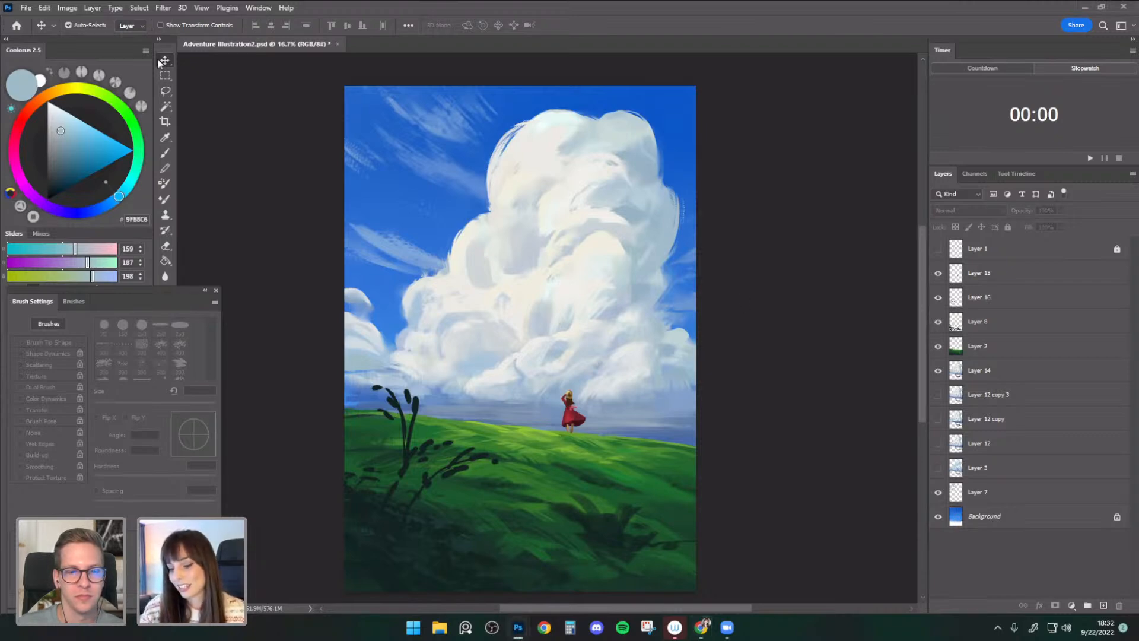
left_click_drag(762, 396, 783, 355)
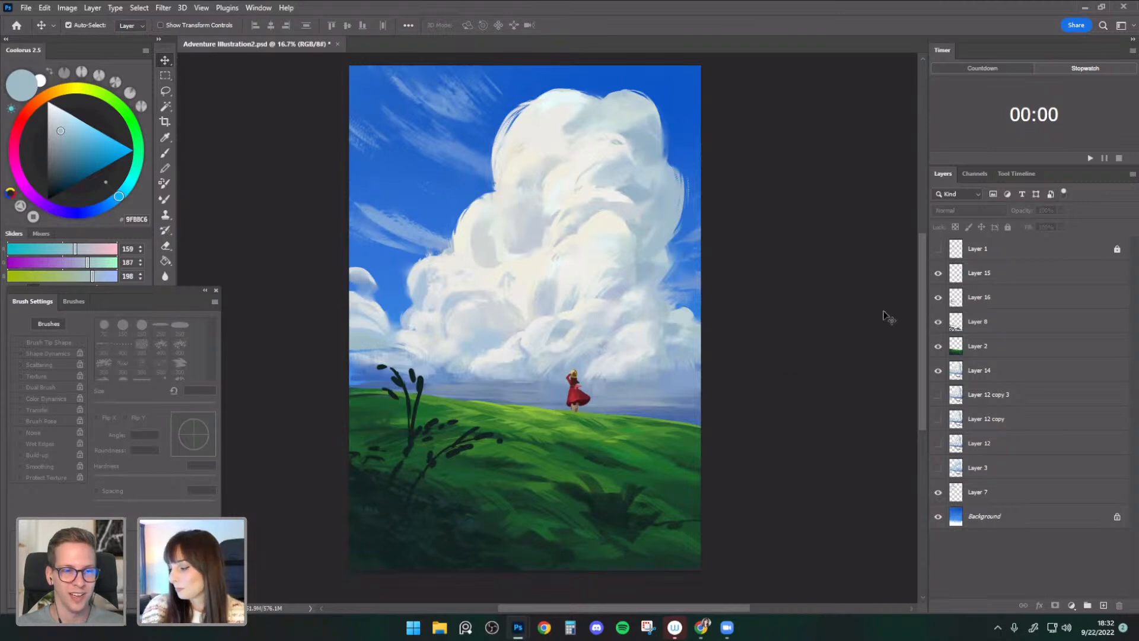
left_click_drag(813, 355, 818, 361)
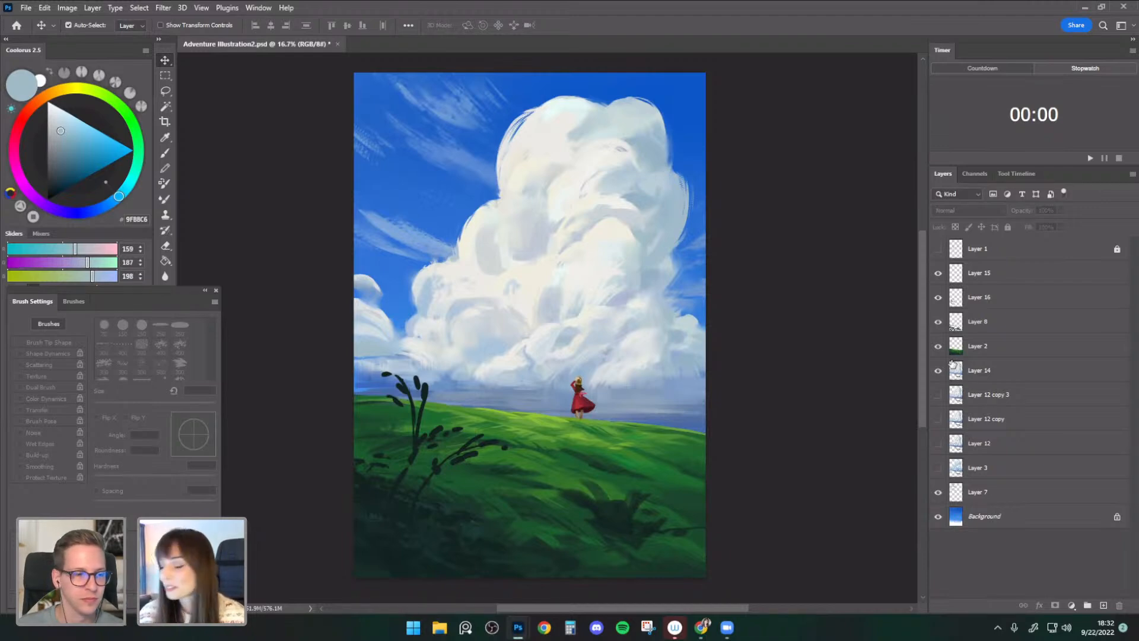
- Reveal the hidden cloud versions from Layer 3 to Layer 12 copy 3, then hide Layer 14 through Layer 12 to examine Layer 3
left_click(937, 468)
left_click_drag(939, 455, 939, 380)
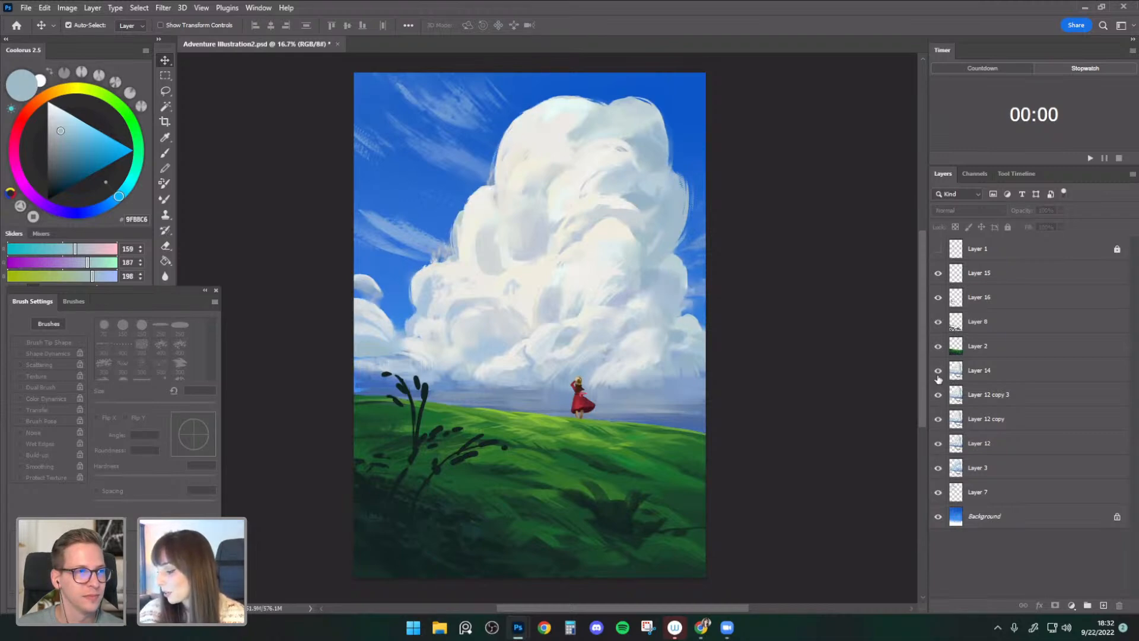
left_click_drag(937, 371, 938, 443)
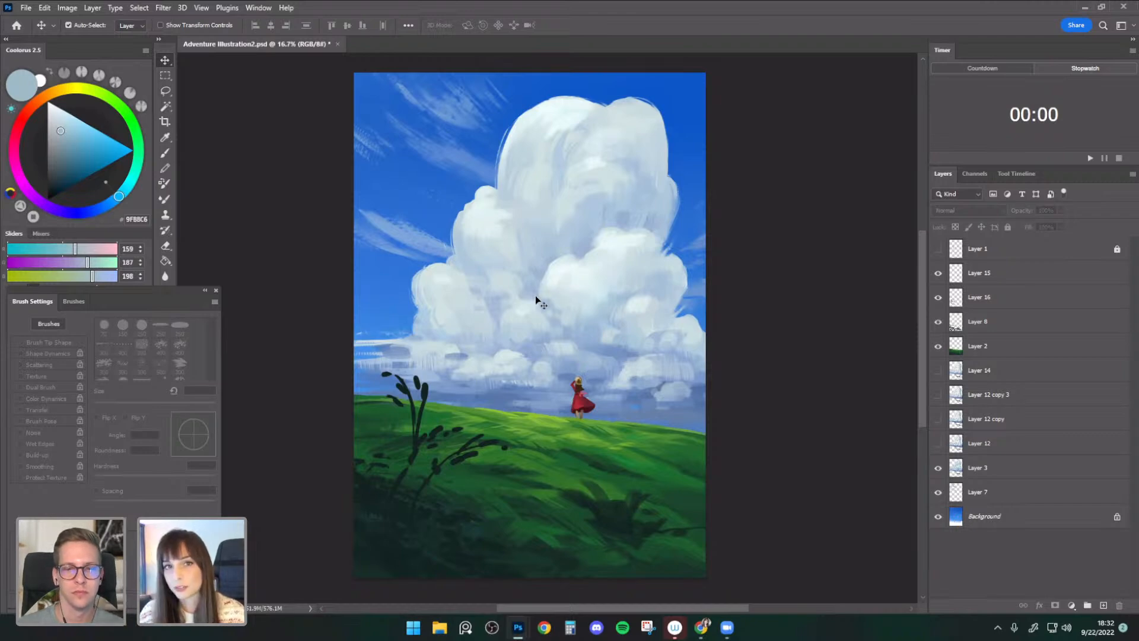
- Show Layer 12, Layer 12 copy, Layer 12 copy 3 and Layer 14 in turn to compare cloud stages, then hide those below Layer 14
left_click(937, 444)
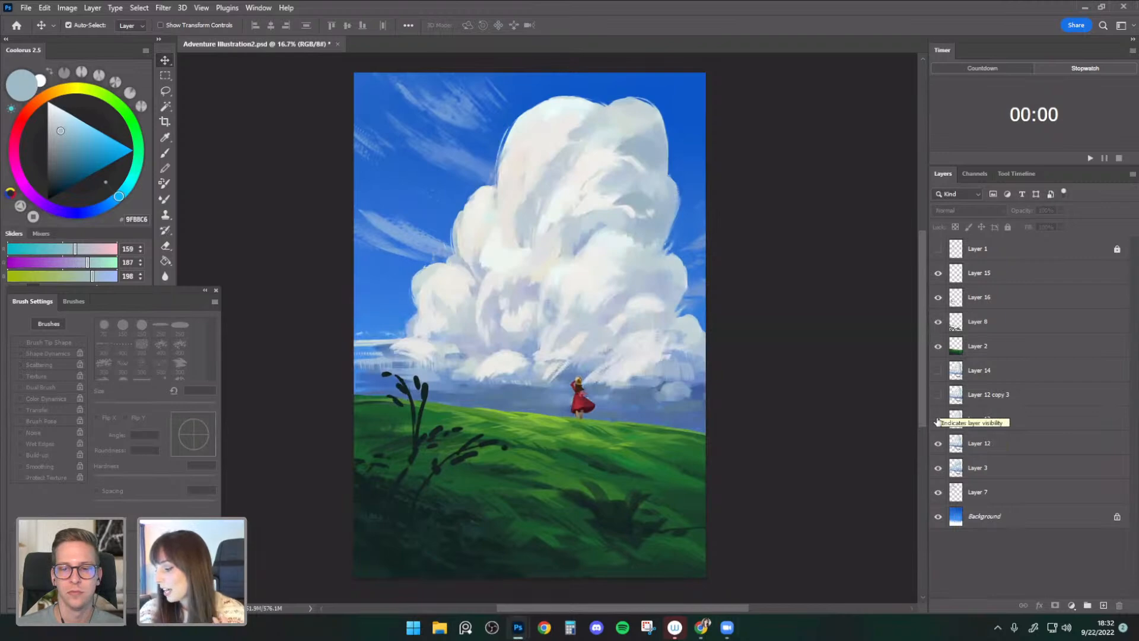
left_click(938, 419)
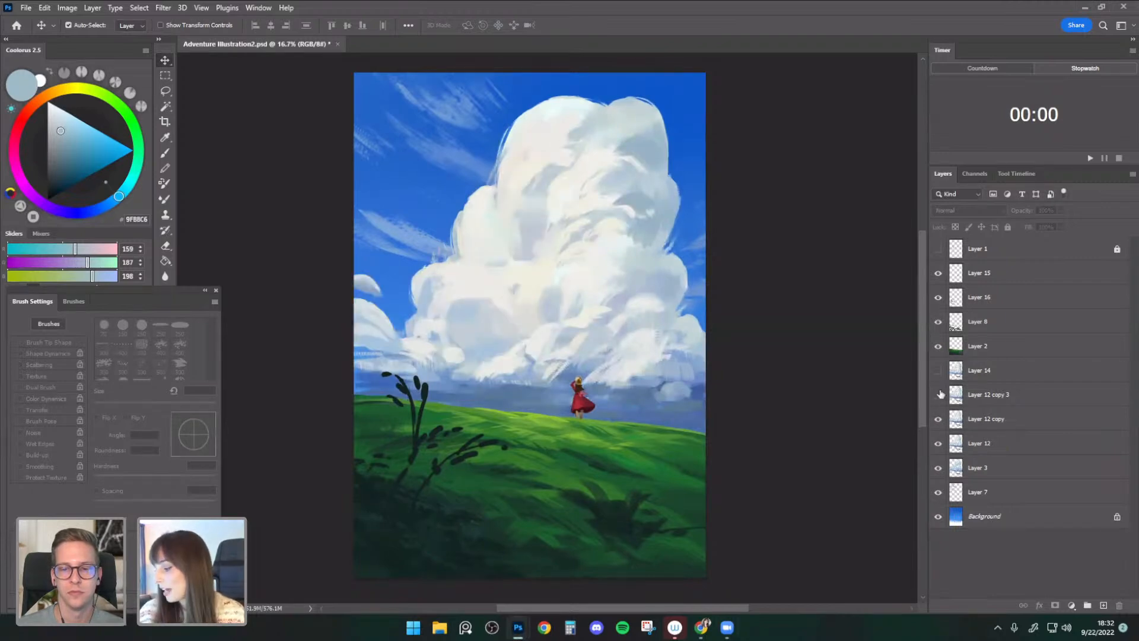
left_click(938, 395)
left_click(938, 371)
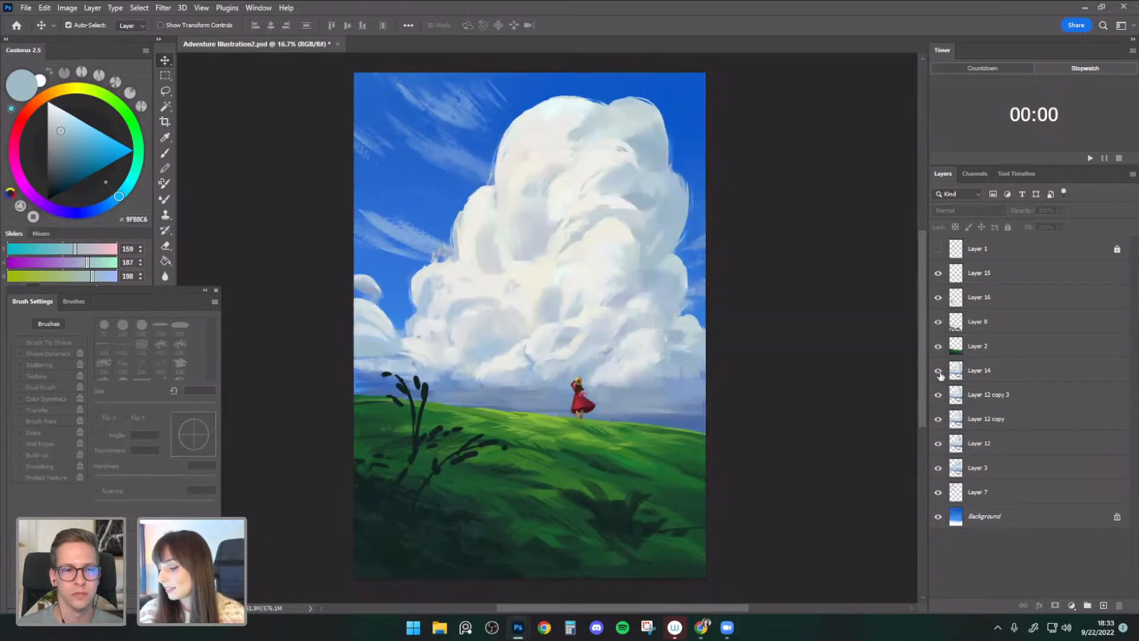
left_click_drag(940, 402, 937, 467)
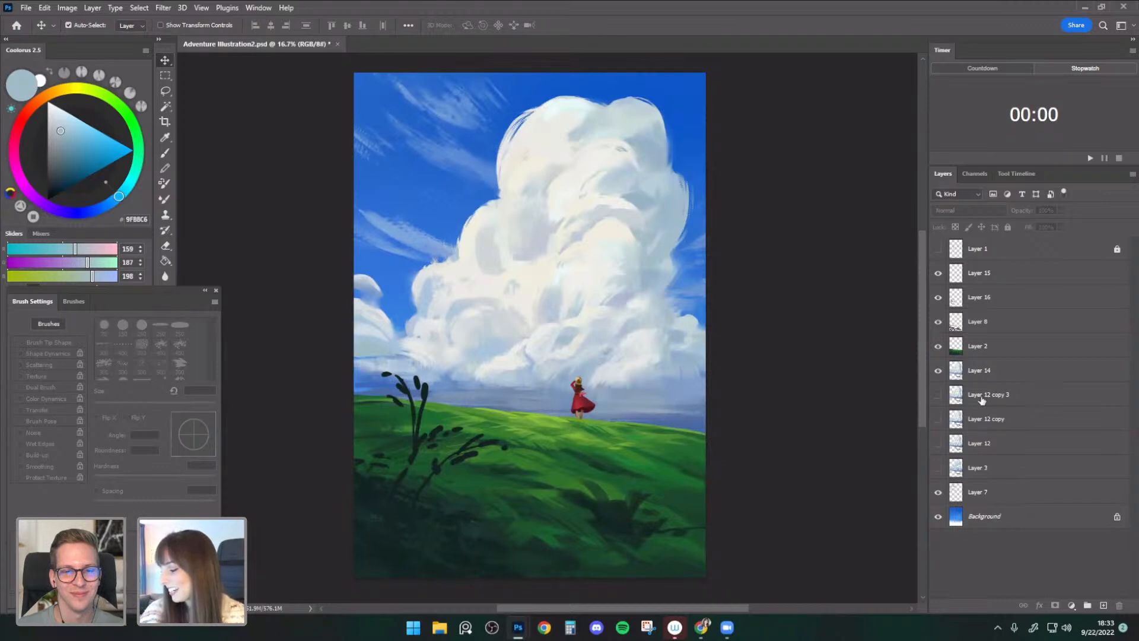
- Delete the four hidden cloud layers from Layer 12 copy 3 down to Layer 3
left_click(1003, 395)
left_click(1000, 470, "shift")
left_click_drag(1022, 442, 1119, 605)
left_click_drag(563, 315, 567, 315)
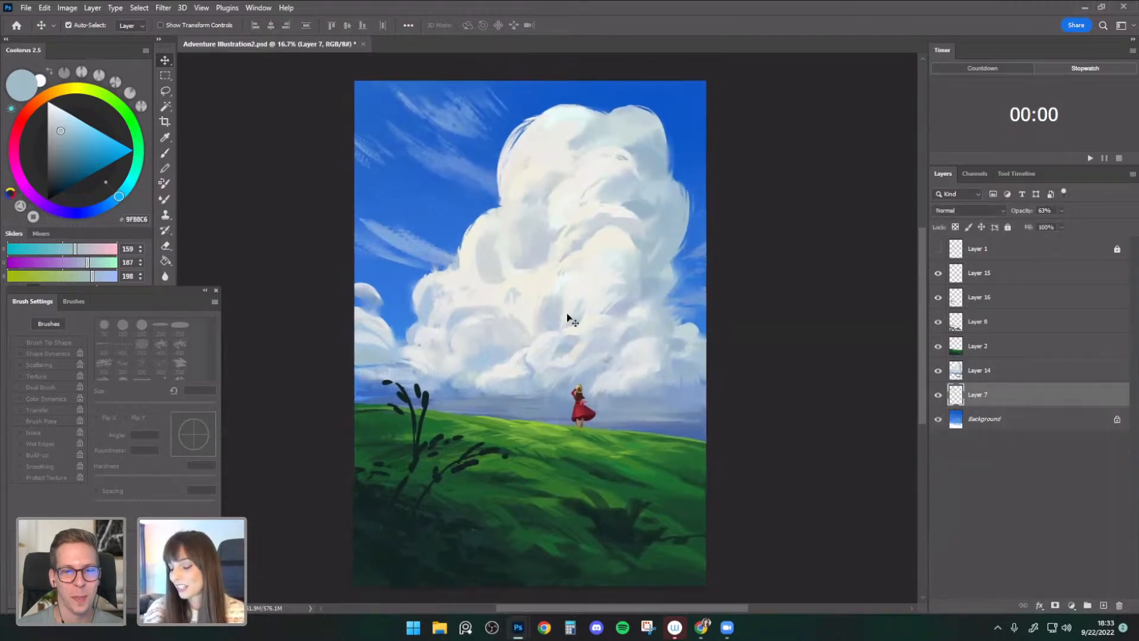
- Duplicate Layer 15, which holds the girl in the red dress, and hide the original layer
left_click_drag(538, 387, 610, 303)
key("ctrl+plus")
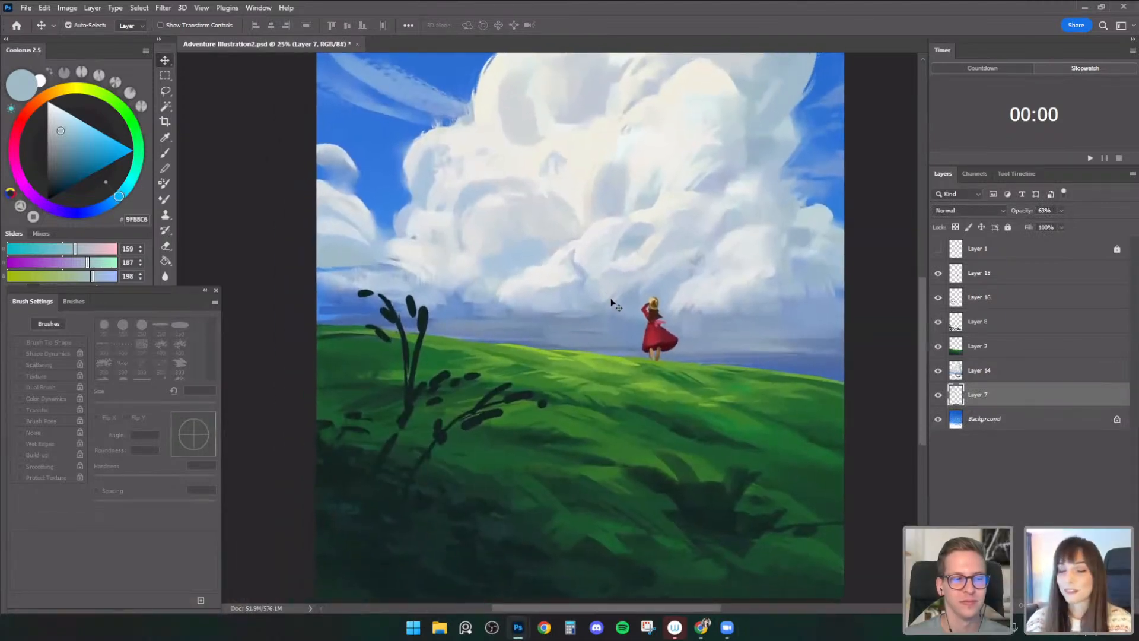
key("b")
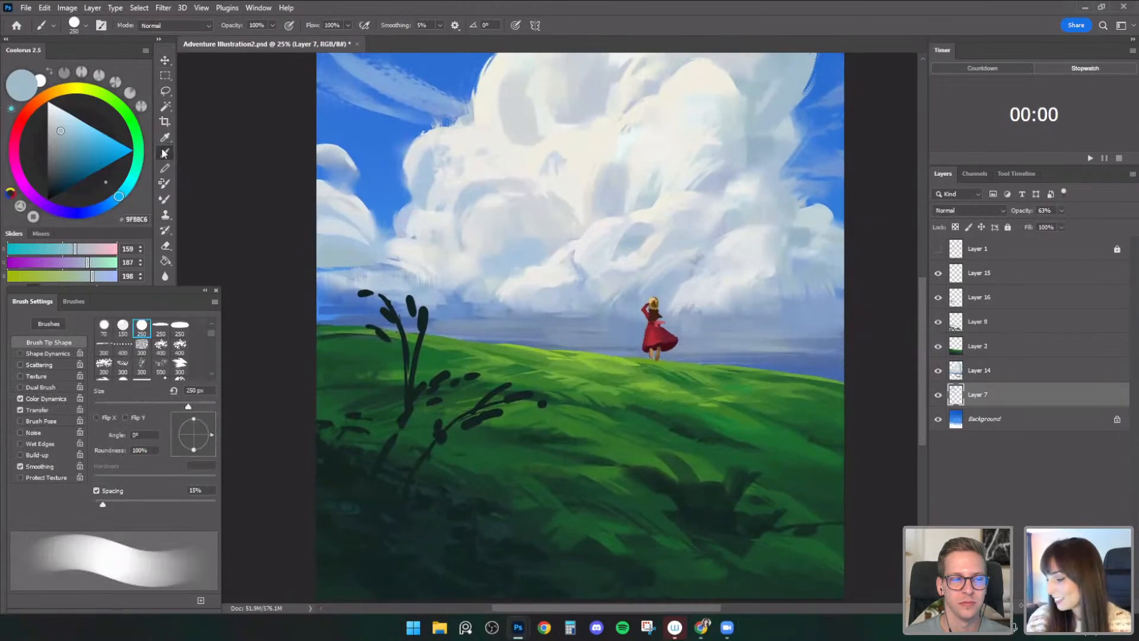
left_click_drag(733, 266, 723, 252)
left_click(167, 61)
left_click(647, 320)
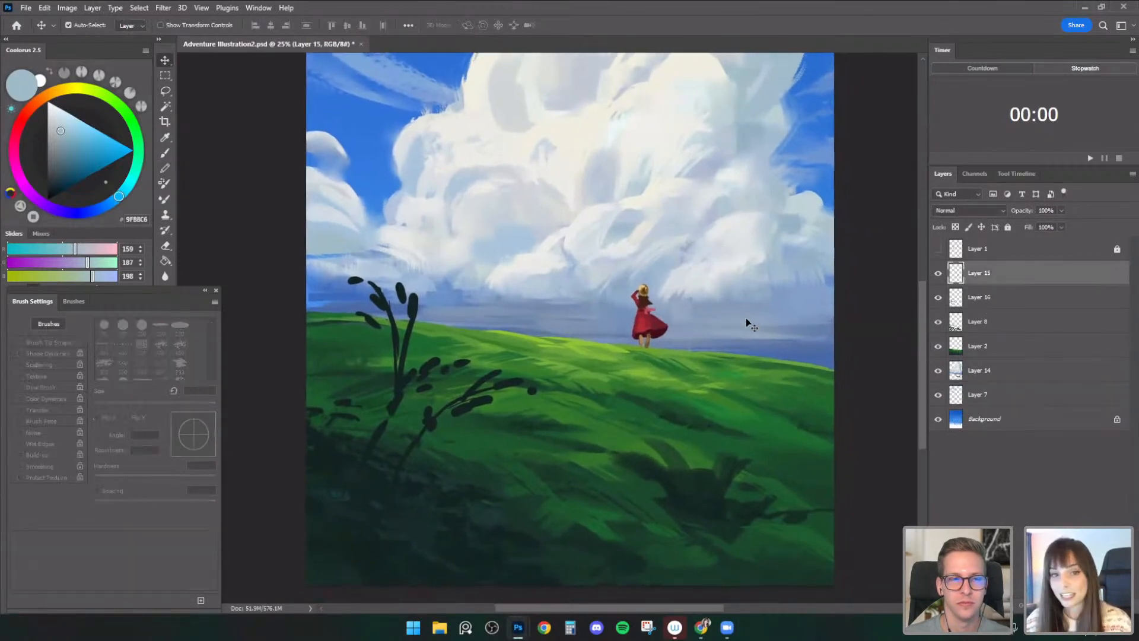
key("ctrl+plus")
left_click_drag(722, 337, 666, 339)
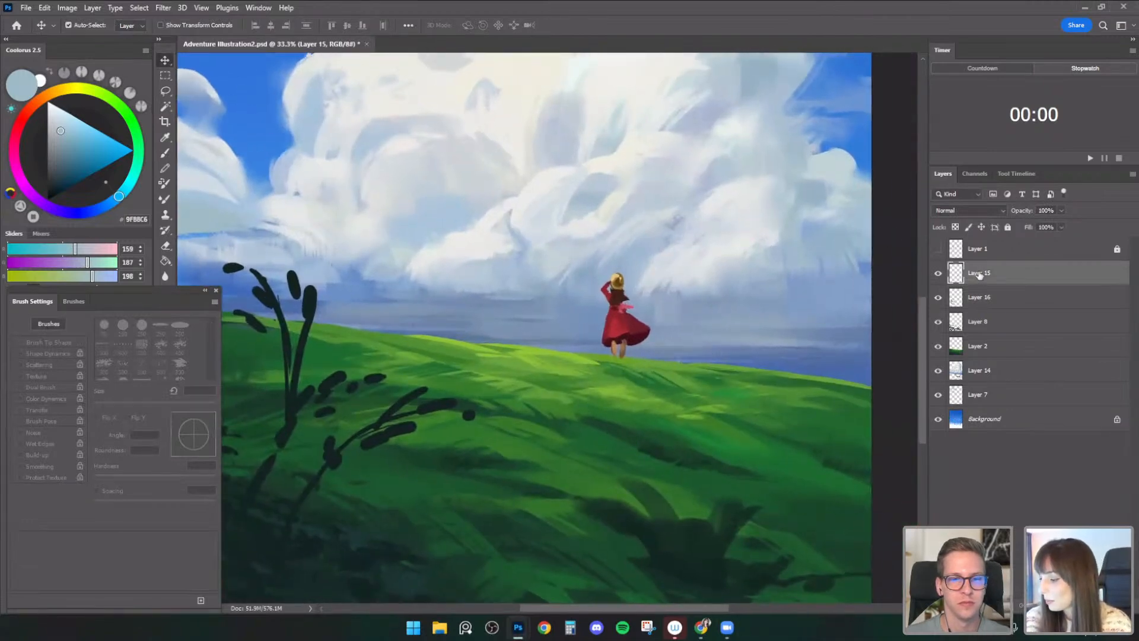
left_click(938, 274)
left_click(938, 274)
key("ctrl+j")
left_click(938, 297)
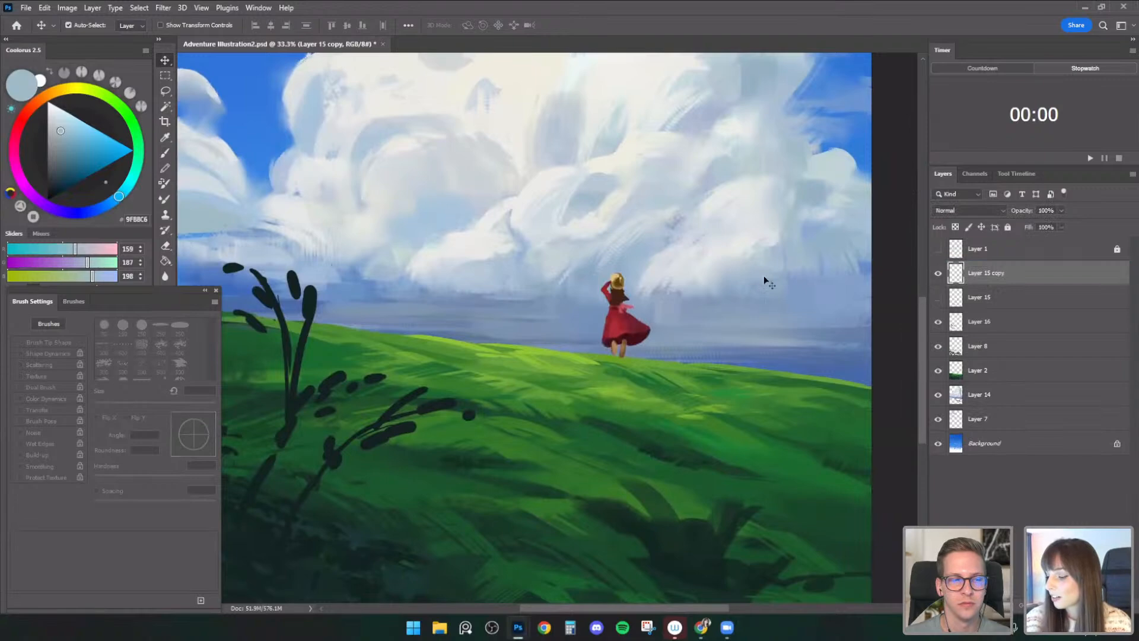
- Switch to the Eraser and reduce its size to 30 px for trimming the girl on Layer 15 copy
key("e")
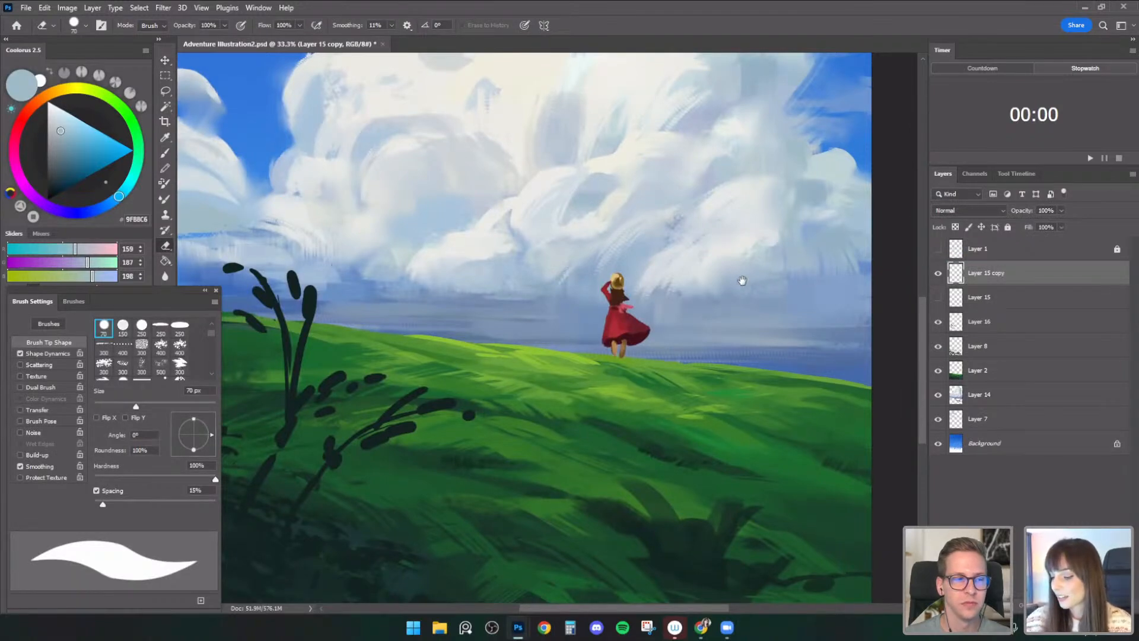
left_click_drag(738, 281, 759, 270)
key("bracketleft")
key("bracketleft")
key("bracketleft")
key("bracketleft")
key("bracketleft")
key("bracketleft")
key("bracketleft")
key("bracketleft")
key("bracketleft")
key("bracketleft")
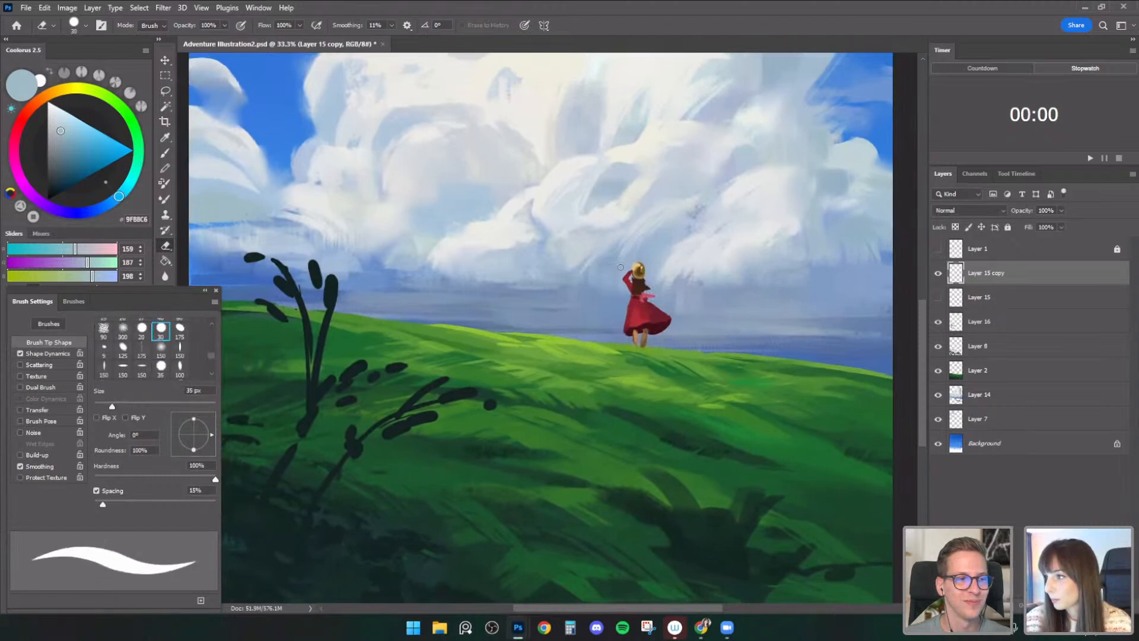
- Sample dark red #671F28 from the girl's dress and reduce the brush to 20 px for touching up the figure
key("b")
left_click(646, 297, "alt")
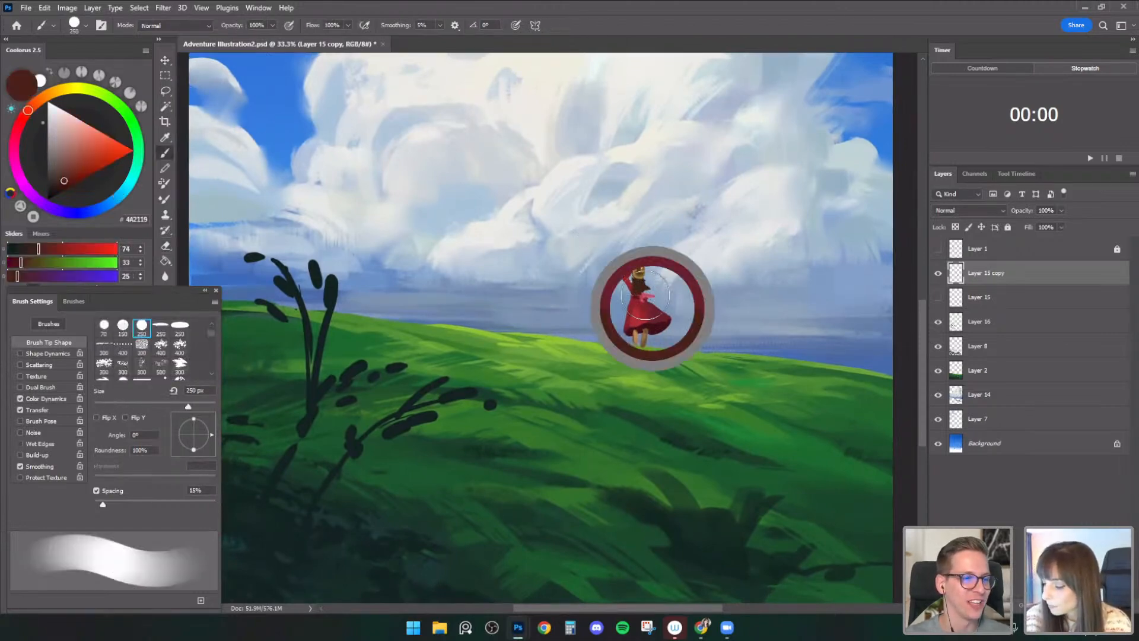
key("bracketleft")
key("bracketleft")
key("bracketleft")
key("bracketleft")
key("bracketleft")
key("bracketleft")
key("bracketleft")
key("bracketleft")
key("bracketleft")
key("bracketleft")
key("bracketleft")
key("bracketleft")
key("bracketleft")
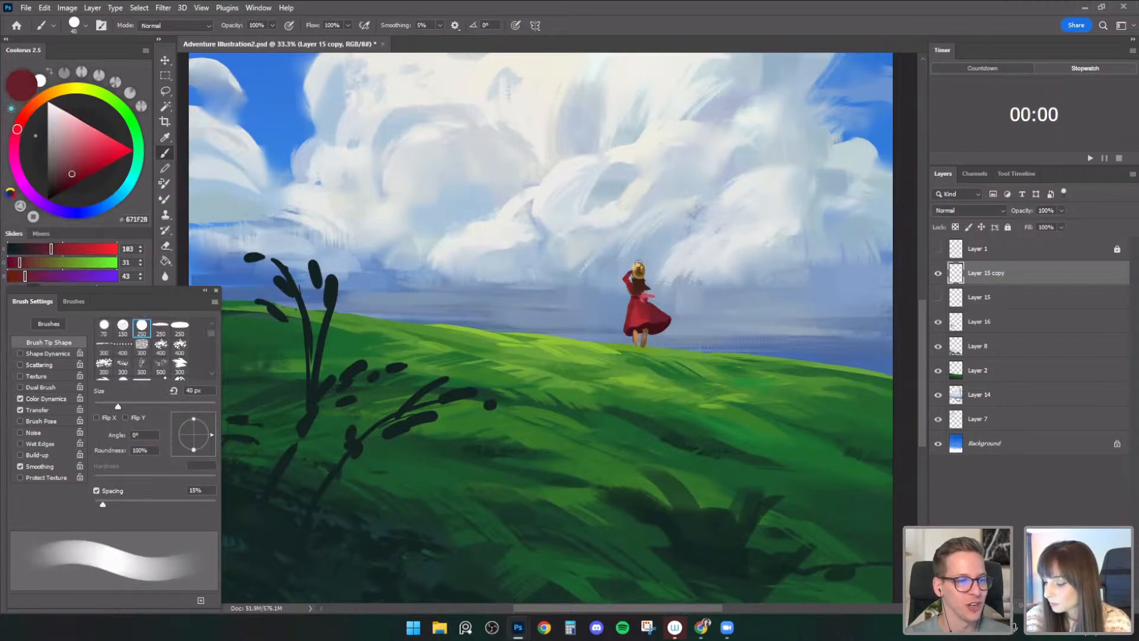
left_click_drag(634, 293, 649, 268)
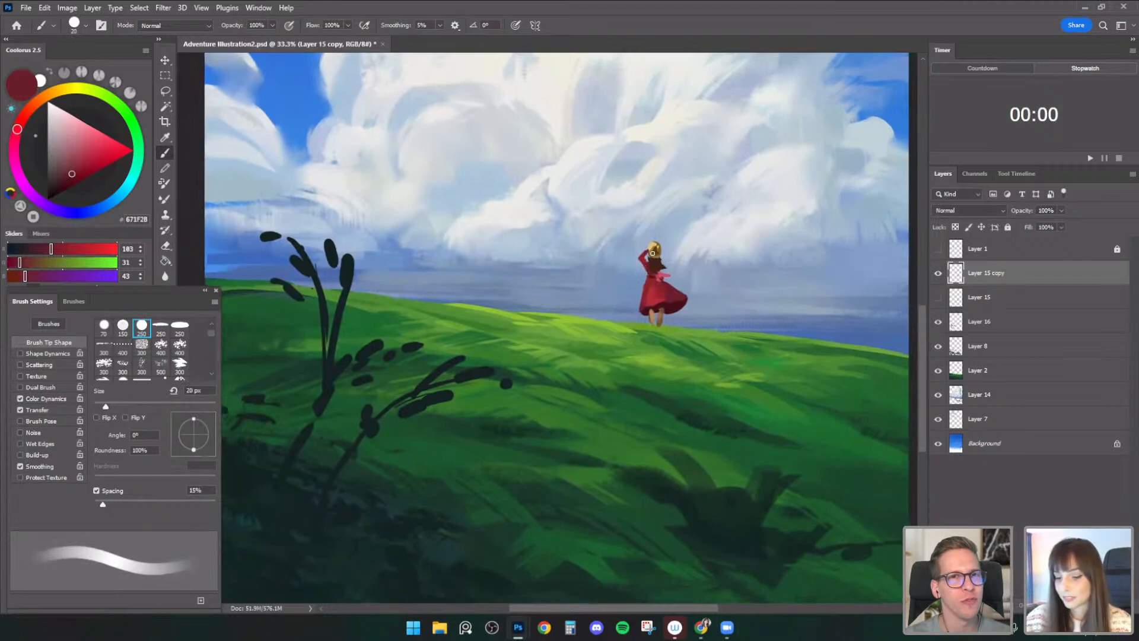
- Choose the Round - Solid brush at 35 px and sample the dress's brighter red, #AE2C36
left_click(78, 29)
left_click(113, 237)
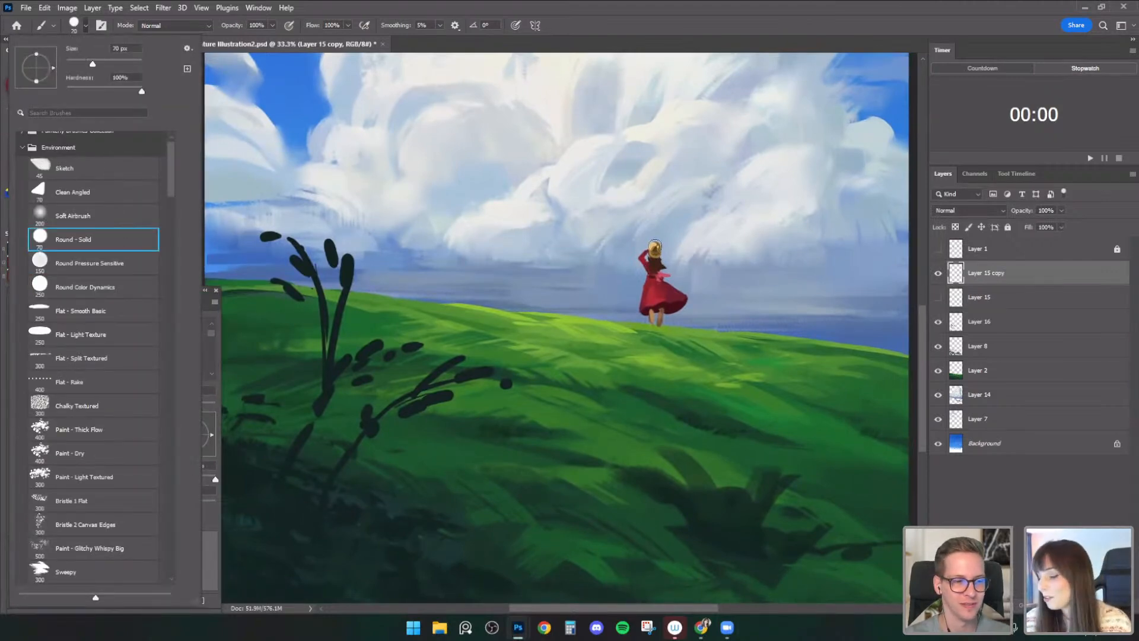
left_click(652, 260)
key("bracketleft")
key("bracketleft")
key("bracketleft")
key("bracketleft")
key("bracketright")
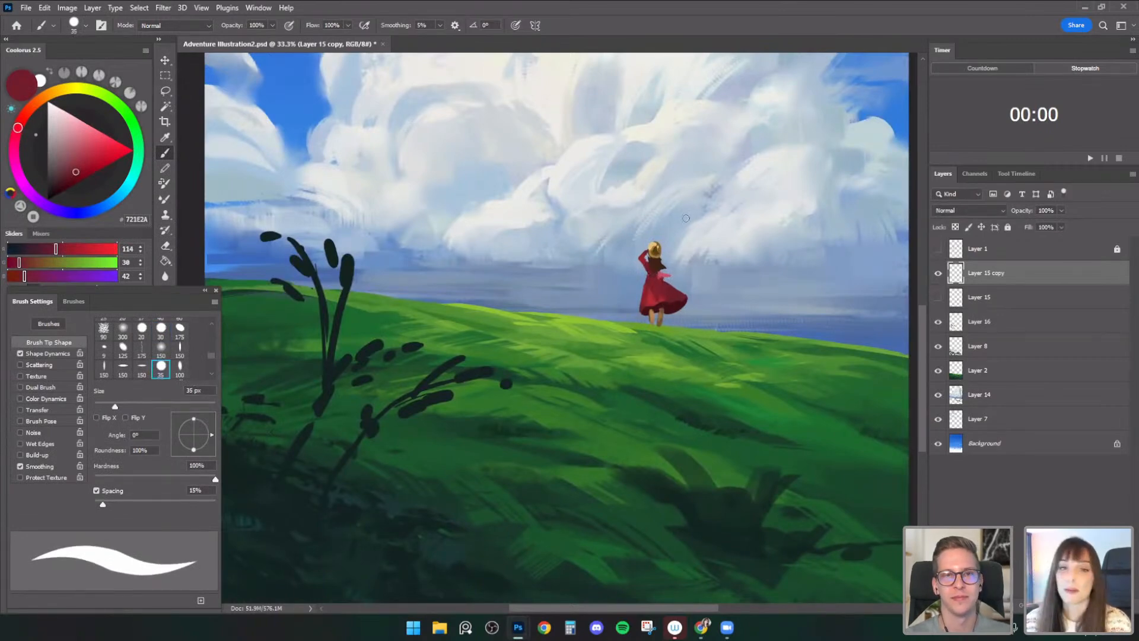
left_click(652, 292, "alt")
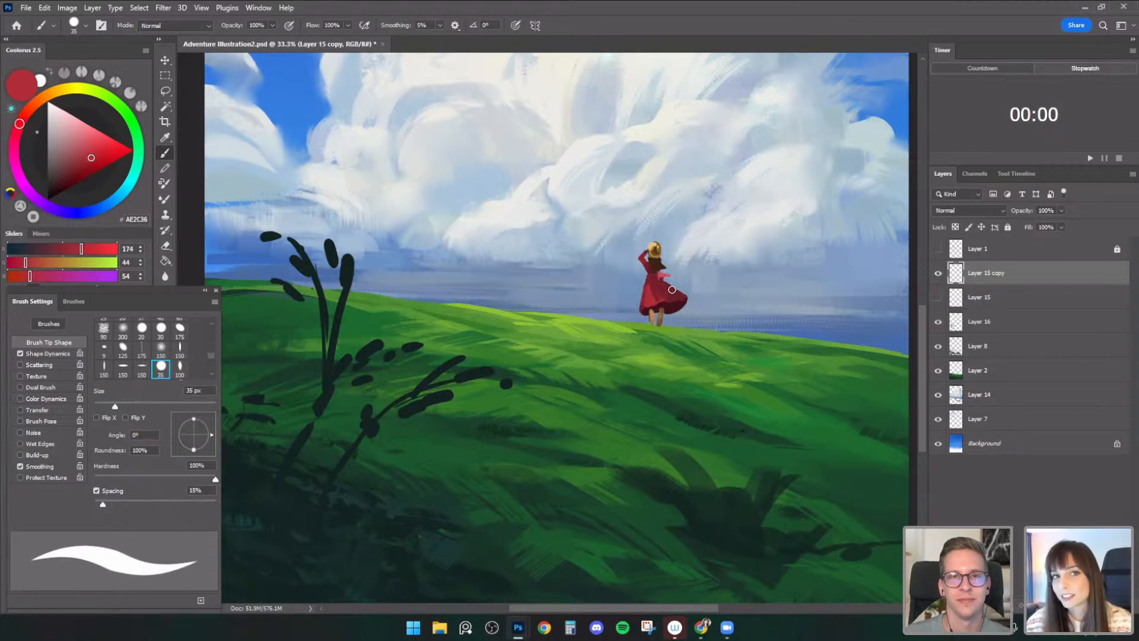
- Choose the Round Pressure Sensitive brush, reduce it to 20 px and touch up the dress with its dark red #721E2A
left_click(74, 25)
left_click(95, 263)
left_click(665, 295)
key("bracketleft")
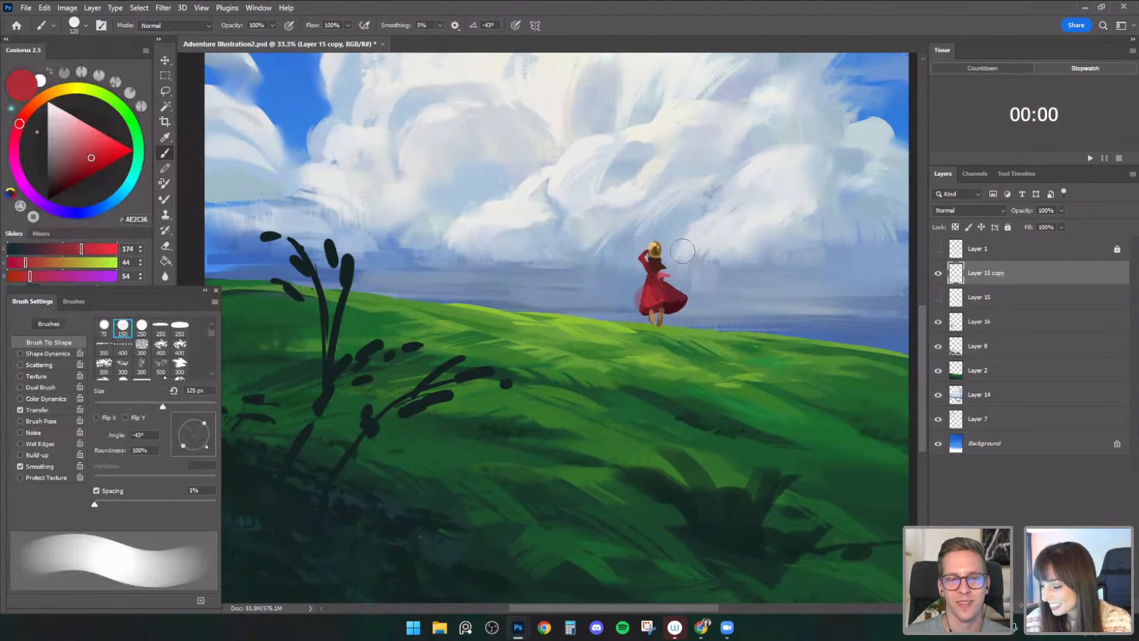
left_click(652, 273, "alt")
key("bracketleft")
key("bracketleft")
key("bracketleft")
key("bracketleft")
key("bracketleft")
key("bracketleft")
key("bracketleft")
key("bracketleft")
key("bracketleft")
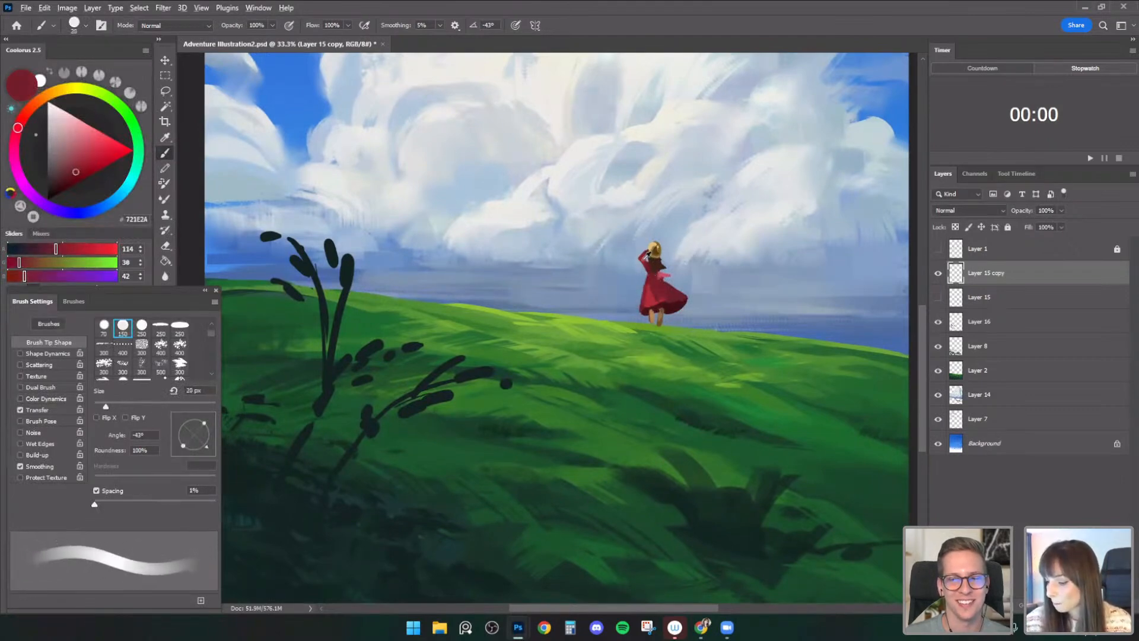
- Sample red #95242A from the raised sleeve, then switch to a 15 px eraser for cleaning up the figure
left_click(642, 258, "alt")
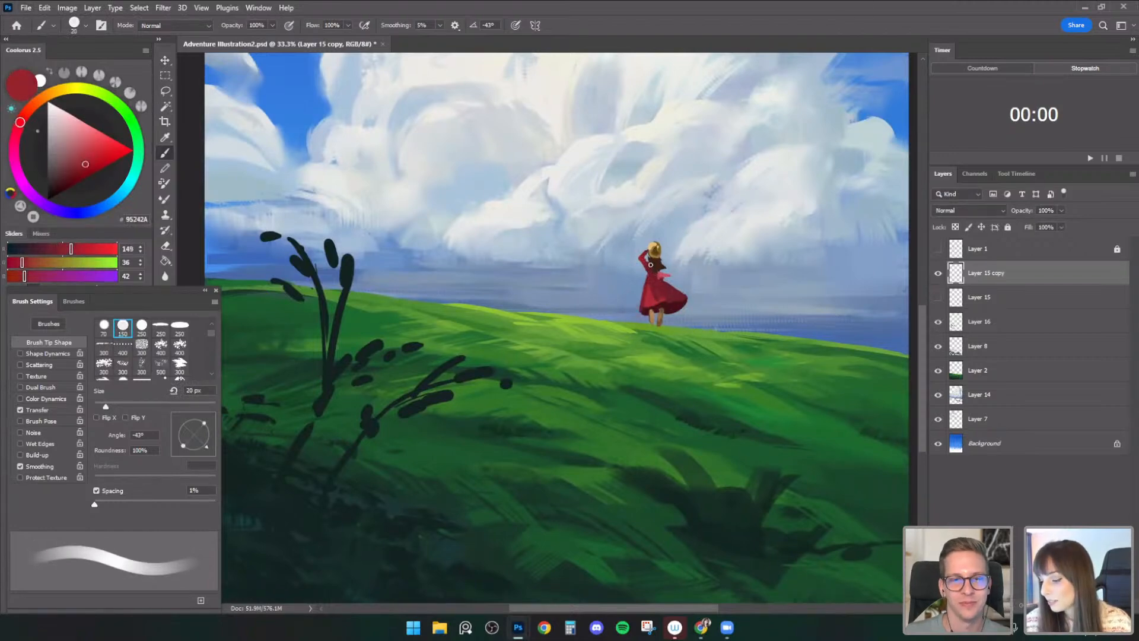
key("e")
key("bracketright")
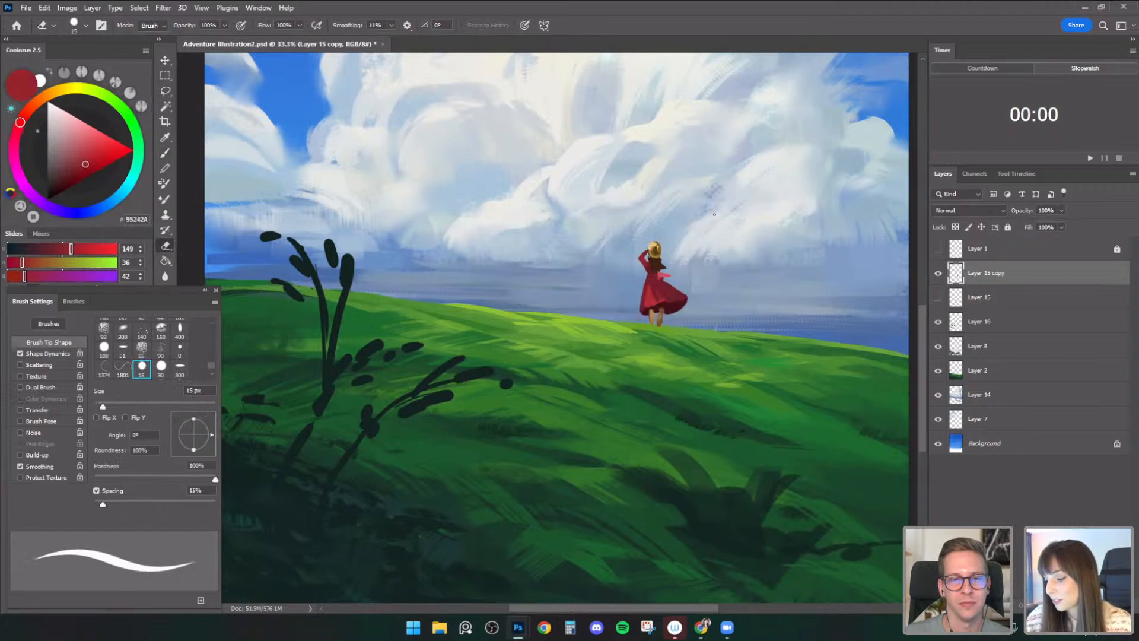
- Sample dark brown #3A2113 from the girl's hair, touch it up with a much smaller brush and switch to the eraser
key("b")
left_click(655, 261, "alt")
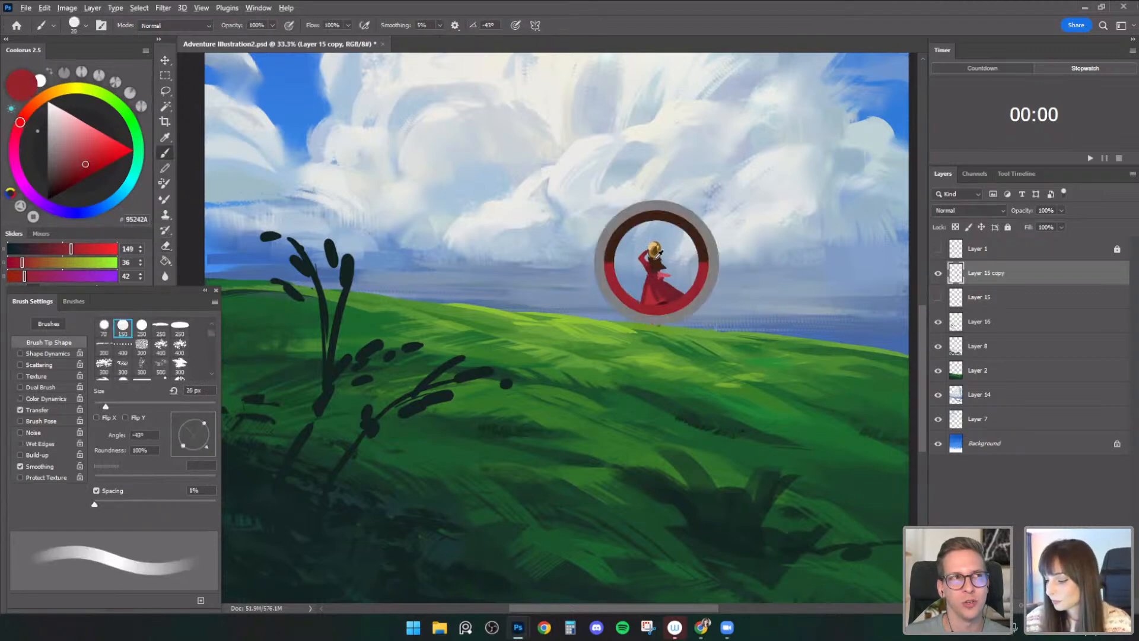
key("bracketleft")
key("bracketleft")
key("bracketleft")
key("bracketleft")
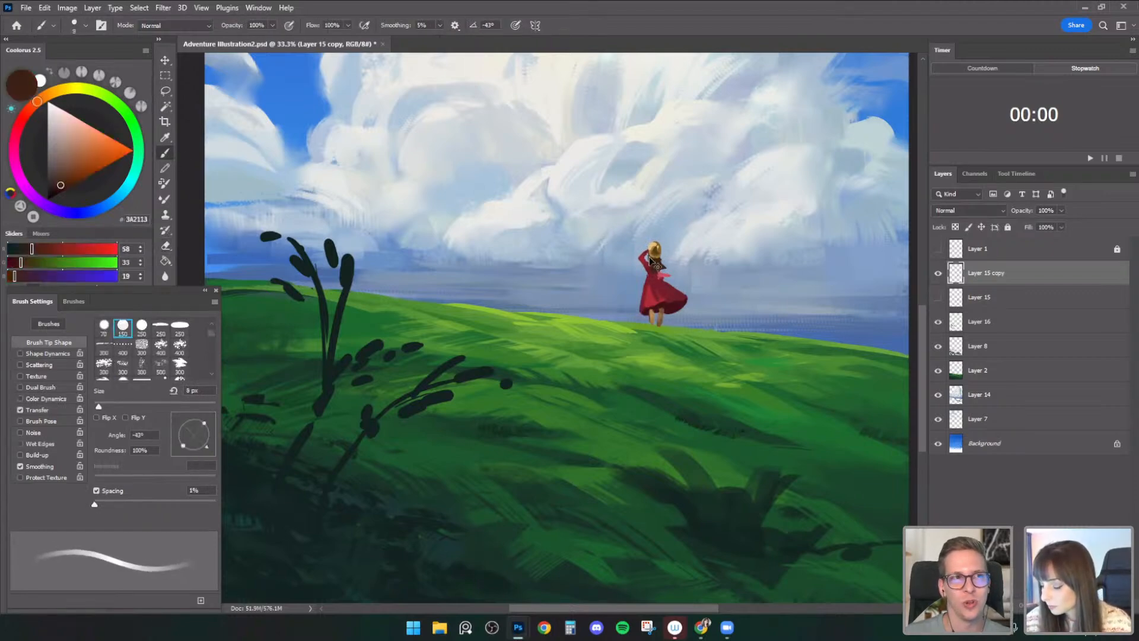
key("e")
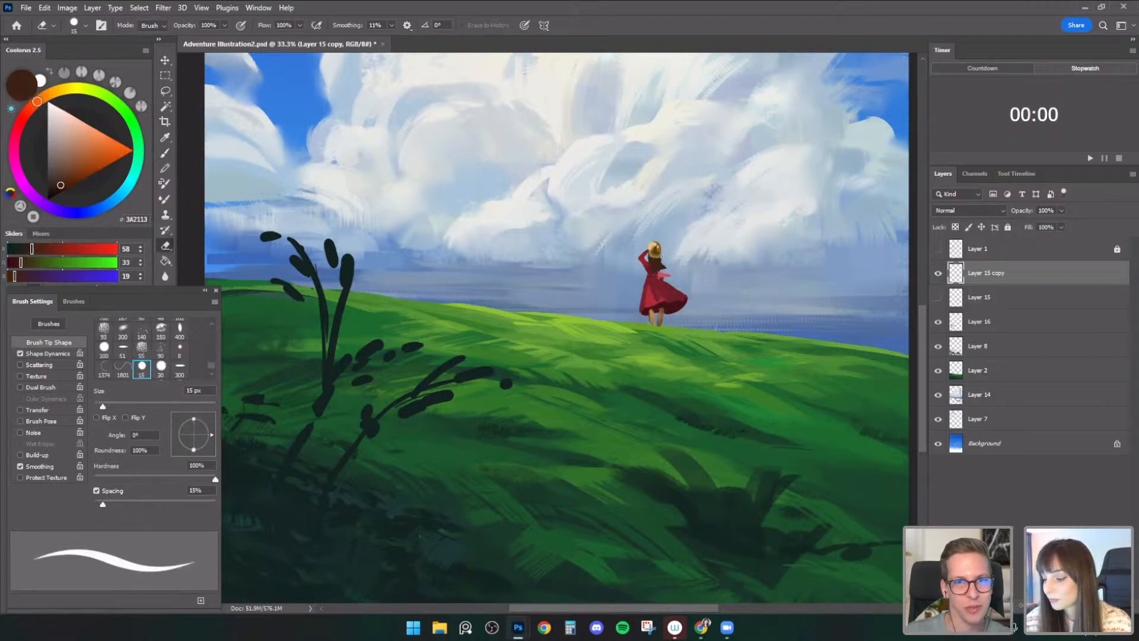
- Resample the hair's dark brown, enlarge the brush to 15 px and flip the canvas horizontally to judge the figure
key("b")
left_click(656, 262, "alt")
key("bracketright")
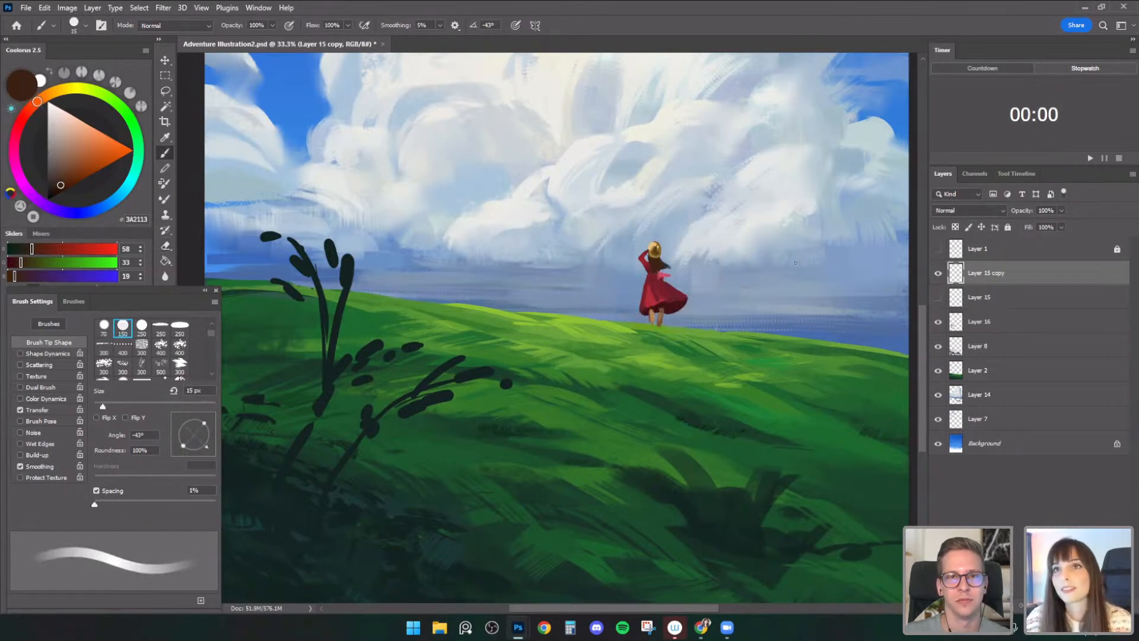
key("ctrl+shift+h")
left_click_drag(704, 315, 775, 331)
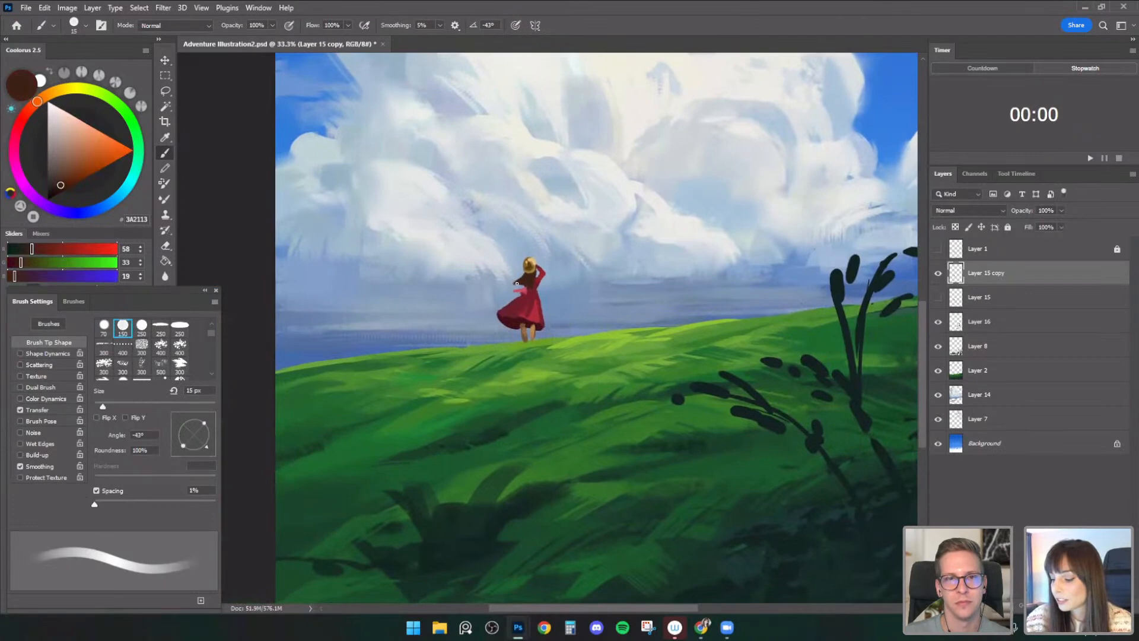
- Touch up the girl's hair and raised arm in dark brown with a 20 px brush, cleaning the edges with the eraser
key("]")
key("]")
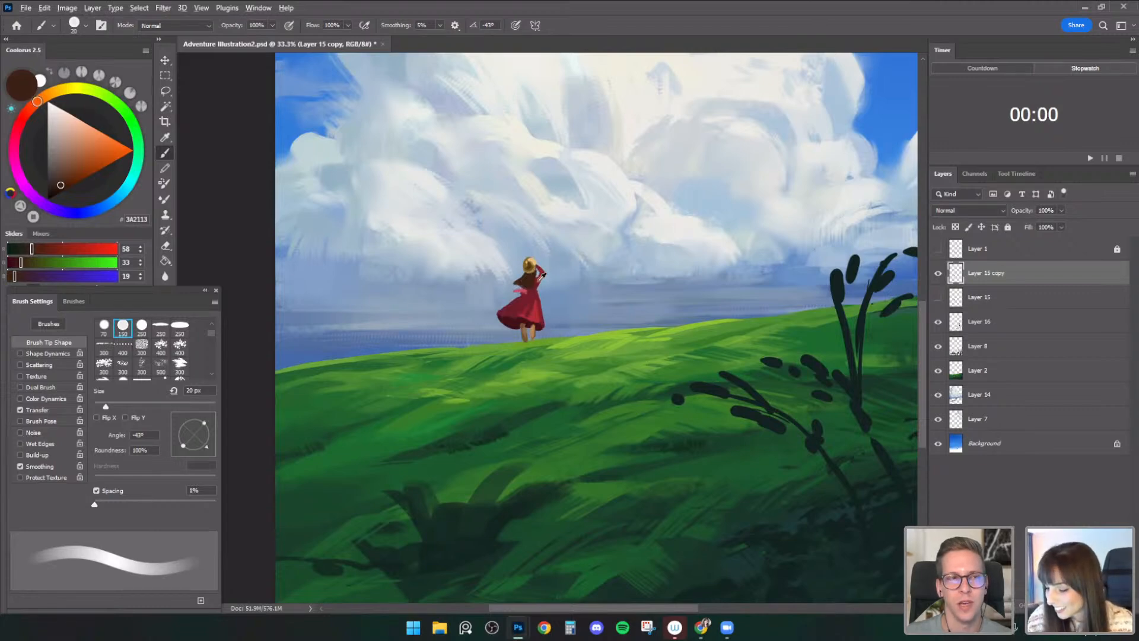
key("l")
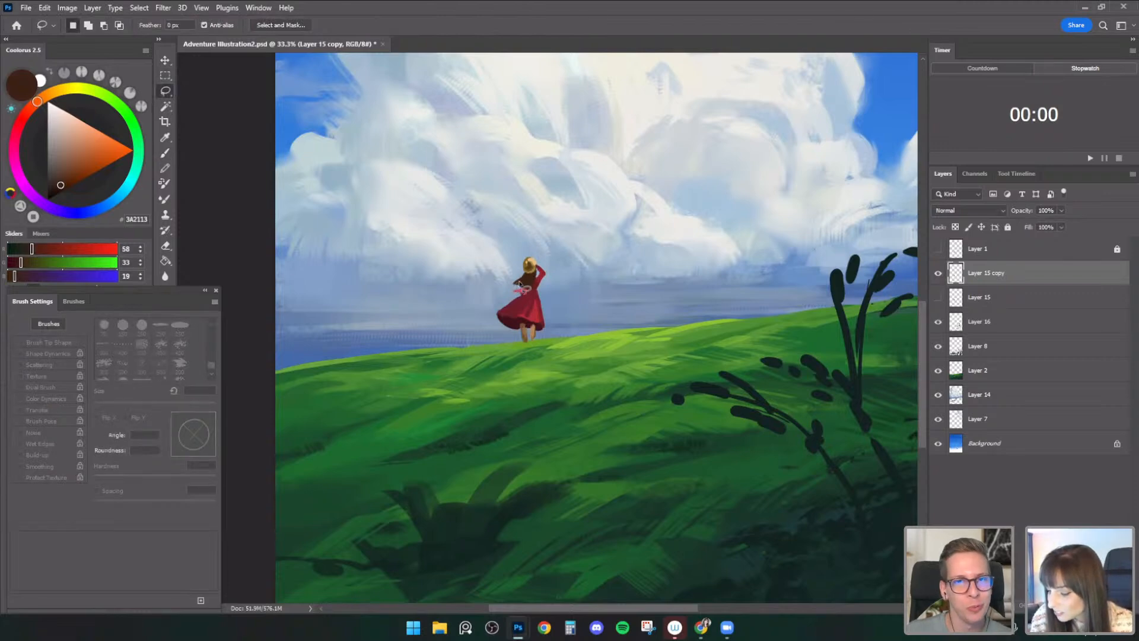
key("e")
left_click(165, 154)
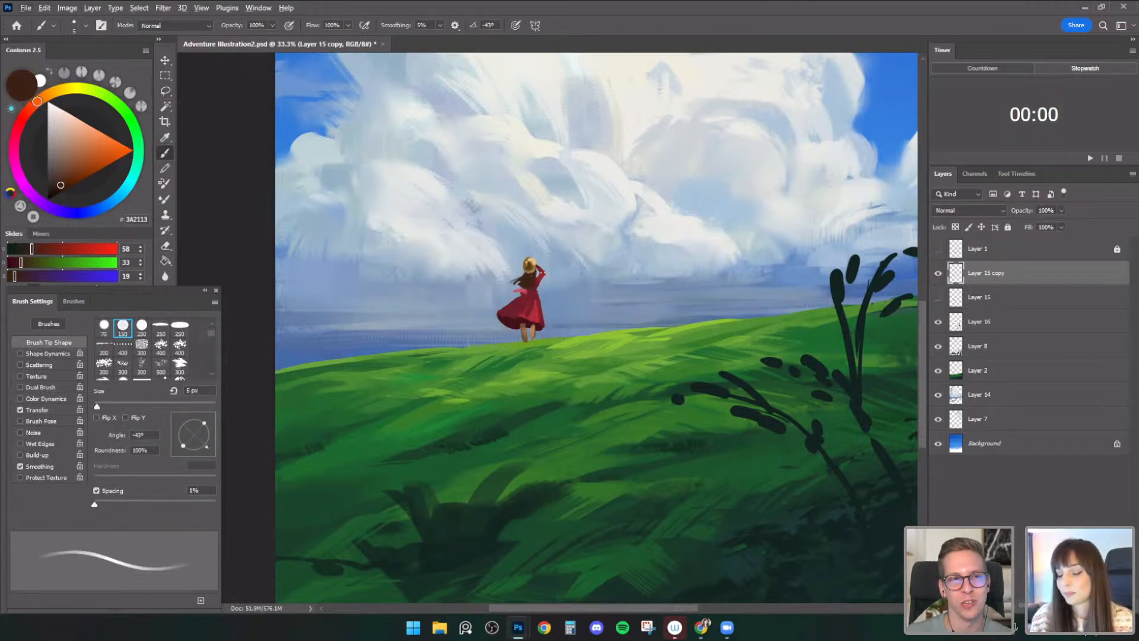
- Sample the dress's shadow red #3F1118 and darken the folds around the waist, gradually enlarging the brush
left_click(514, 317, "alt")
key("bracketright")
key("bracketright")
key("bracketright")
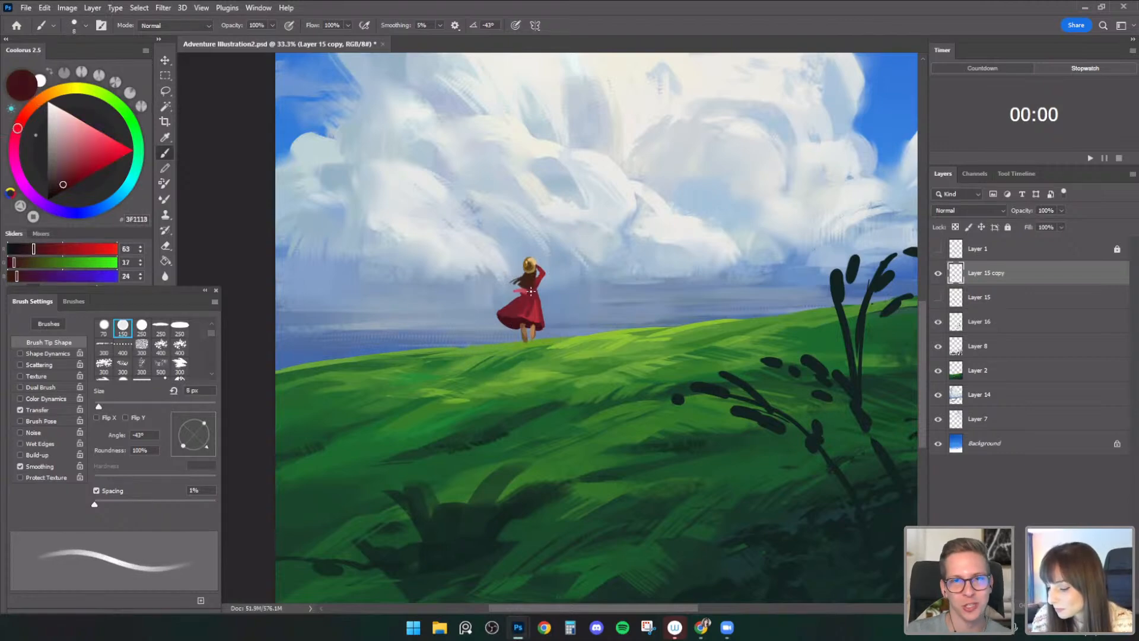
key("bracketright")
key("bracketright")
key("bracketright")
- Rework the skirt's shaded parts with reds sampled from the dress, settling on #651E2A with a 25 px brush
left_click_drag(656, 290, 669, 325)
key("bracketleft")
key("bracketright")
left_click(544, 331, "alt")
key("bracketright")
left_click(541, 328, "alt")
key("bracketright")
left_click(530, 339, "alt")
left_click(530, 341, "alt")
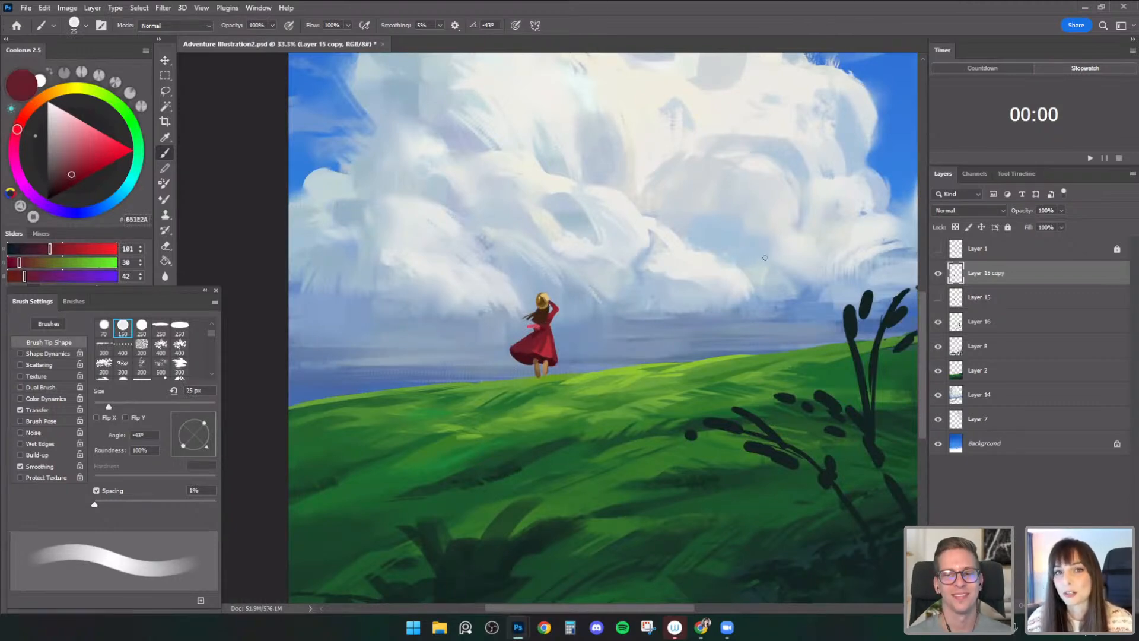
- Sample dark red #3F1118 from the skirt and add fine shadow lines at the waist with a 9 px brush
left_click(521, 348, "alt")
key("bracketleft")
key("bracketleft")
key("bracketleft")
key("bracketleft")
key("bracketleft")
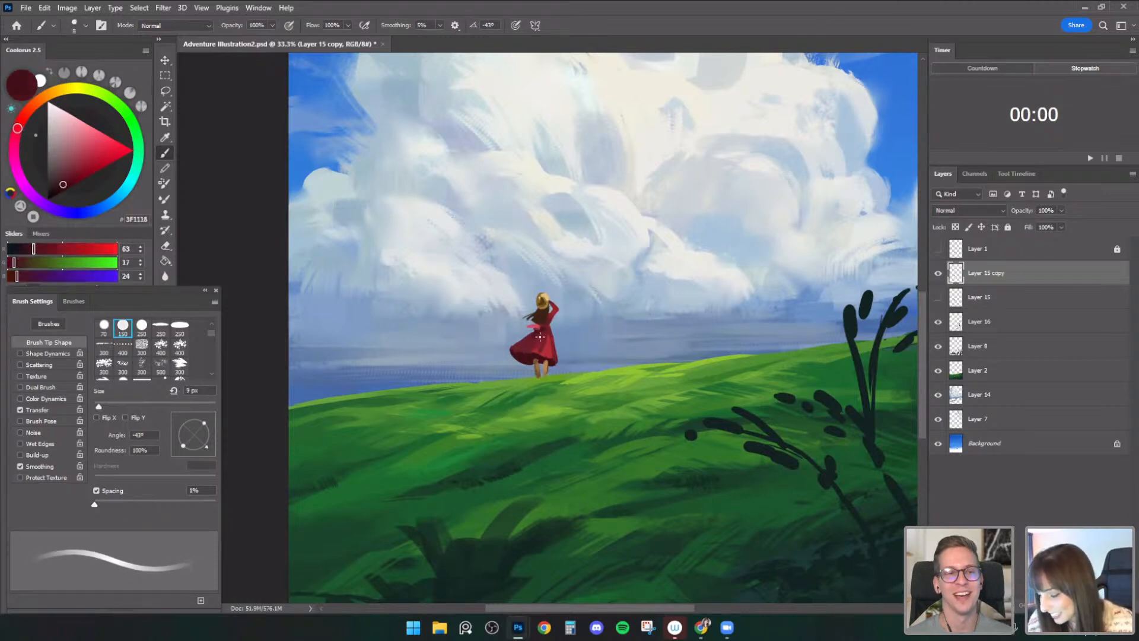
key("bracketright")
- Sample the skirt's mid-dark red, return to shadow red #3F1118 and enlarge the brush to 15 px for the skirt shadows
left_click(516, 345, "alt")
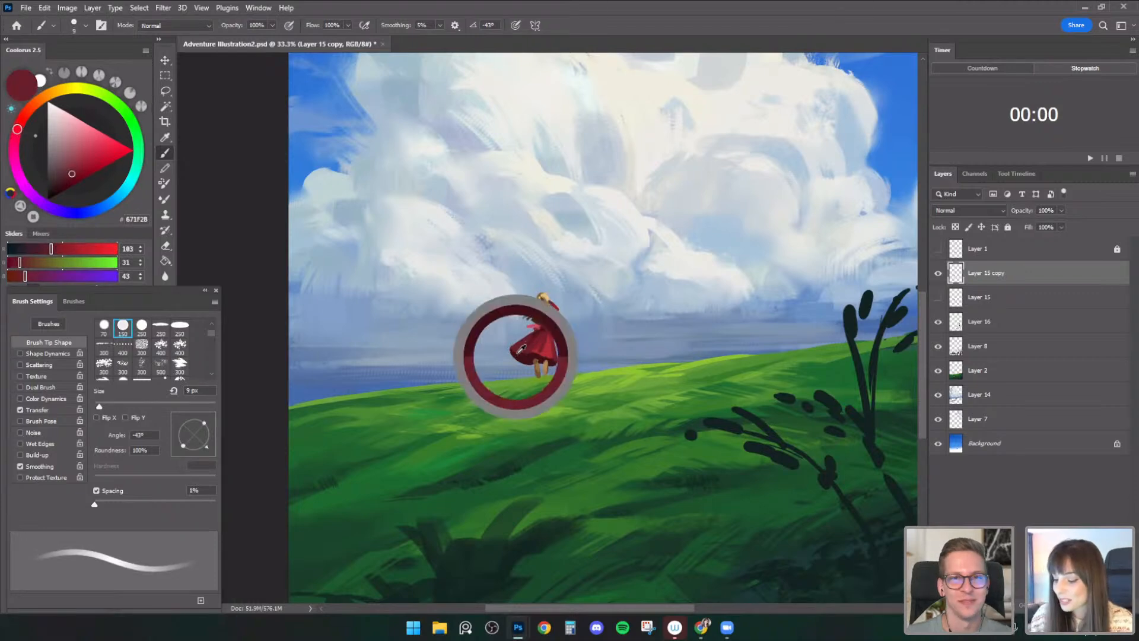
left_click(536, 353, "alt")
key("bracketright")
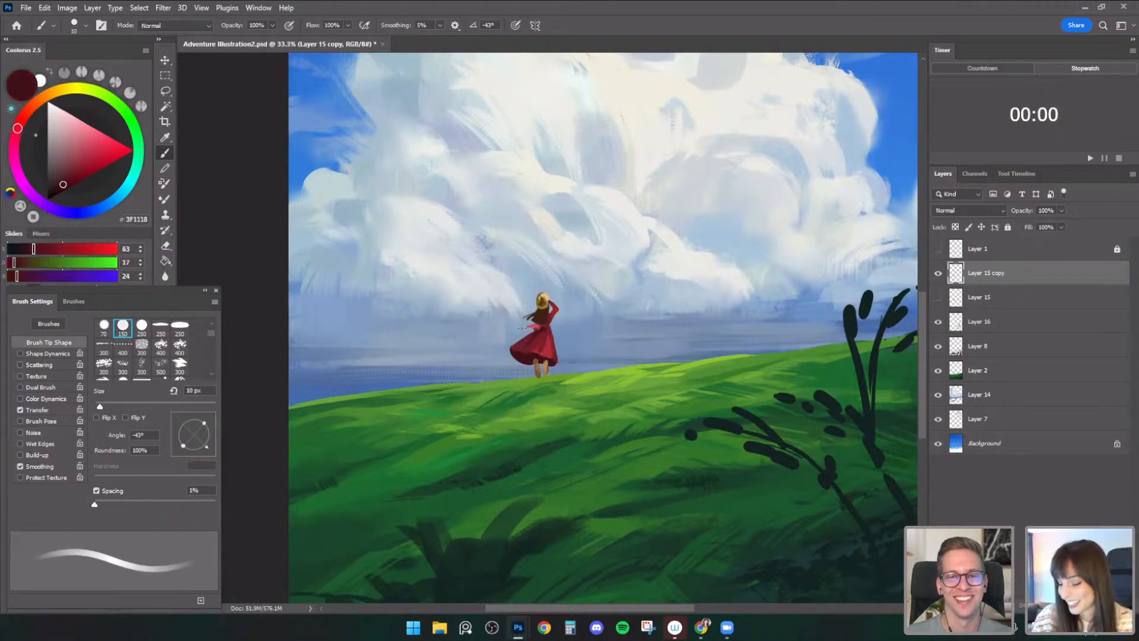
key("bracketright")
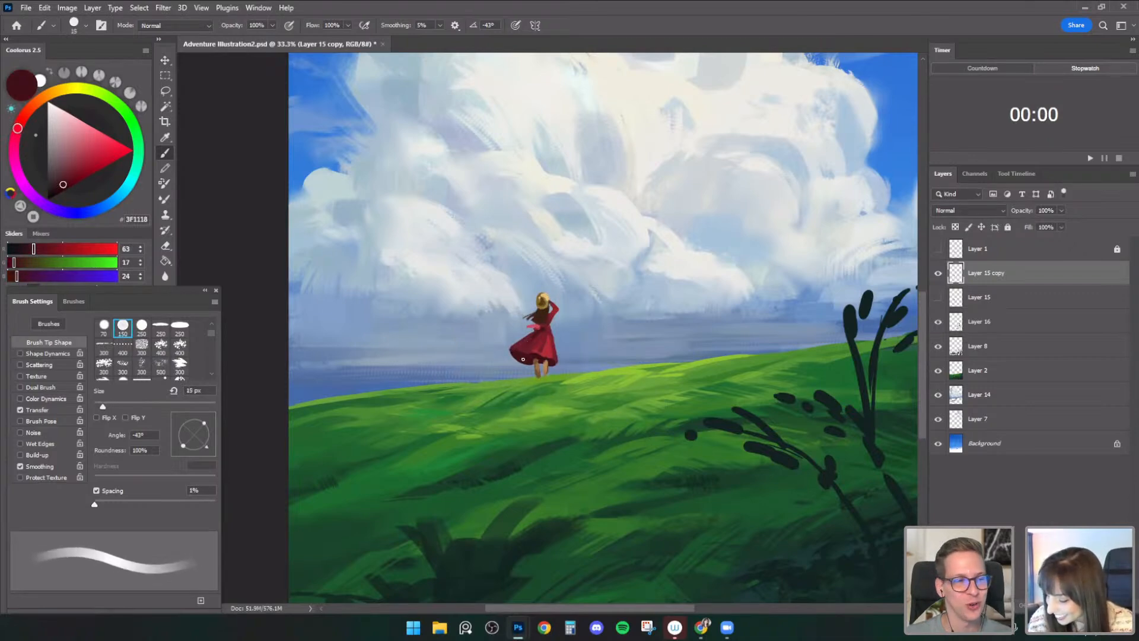
- Blend the skirt with dark red #651E2A at 20 px, then sample bright red #AB2C34 and reduce the brush to 10 px
left_click(521, 350, "alt")
key("bracketleft")
key("bracketright")
key("bracketright")
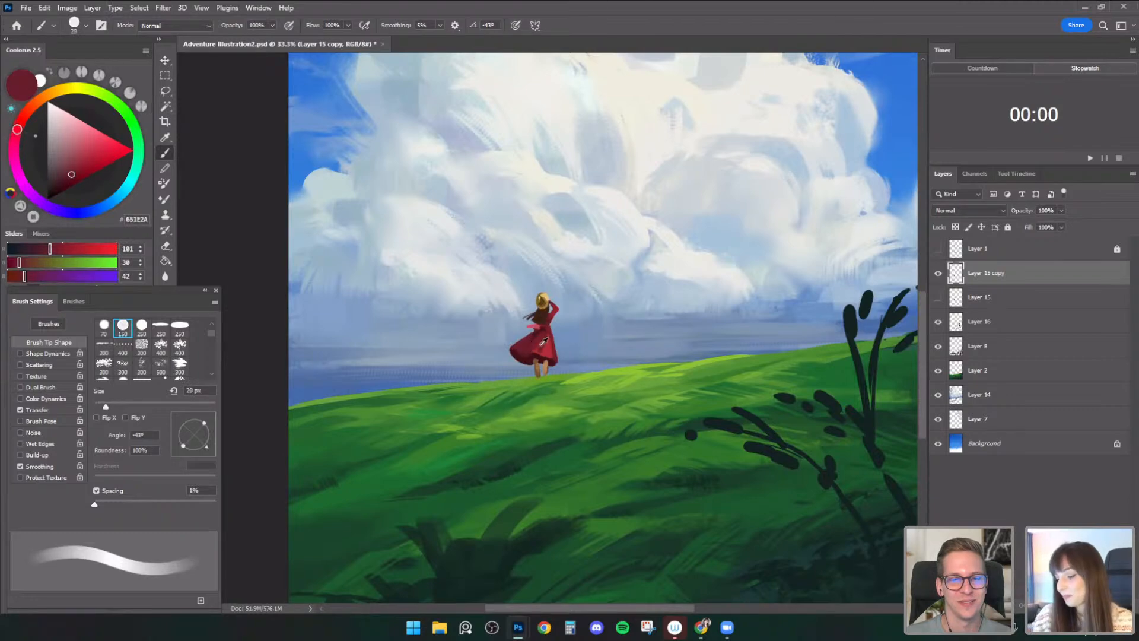
left_click(541, 344, "alt")
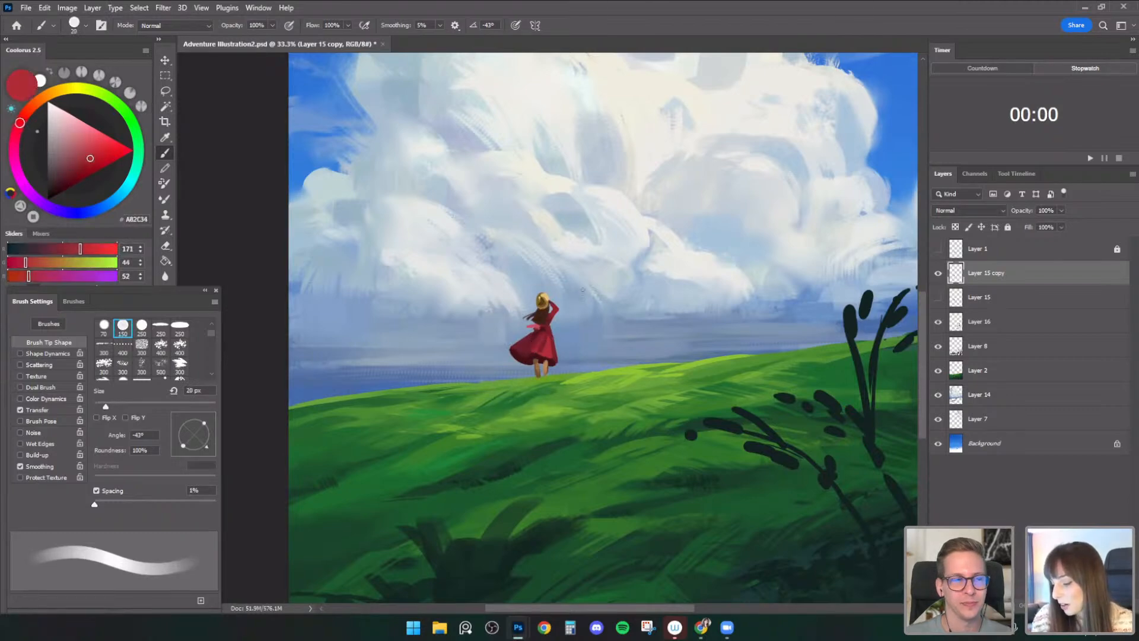
key("bracketleft")
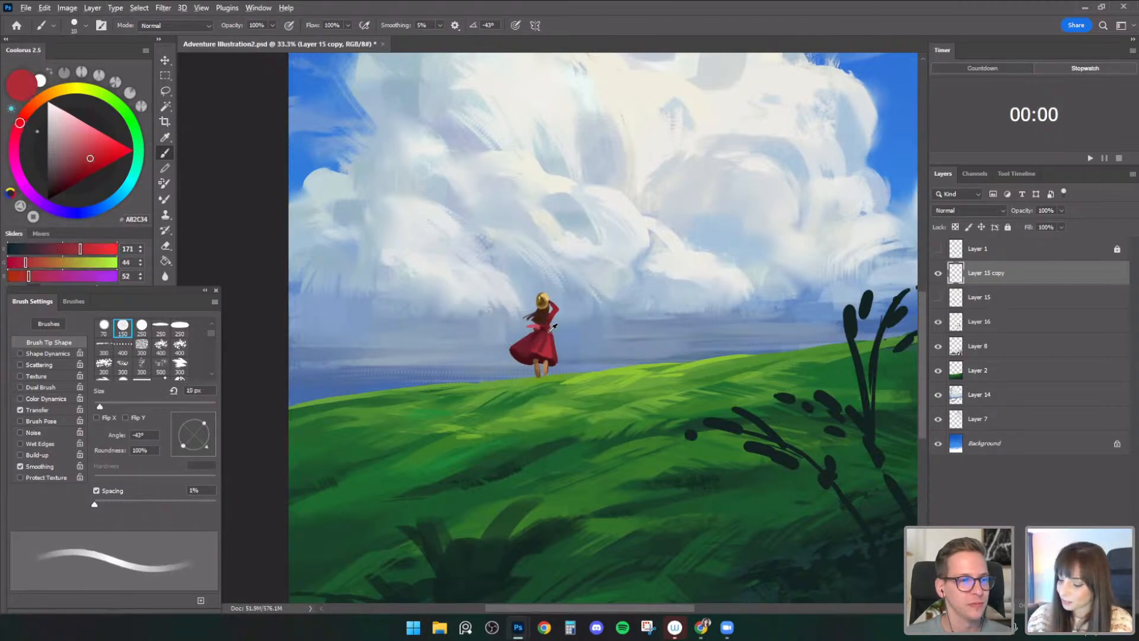
- Sample shadow red #3F1118 from the skirt's lower edge and paint along the hem with a 15 px brush
scroll(546, 325, "up", 1)
left_click(536, 368, "alt")
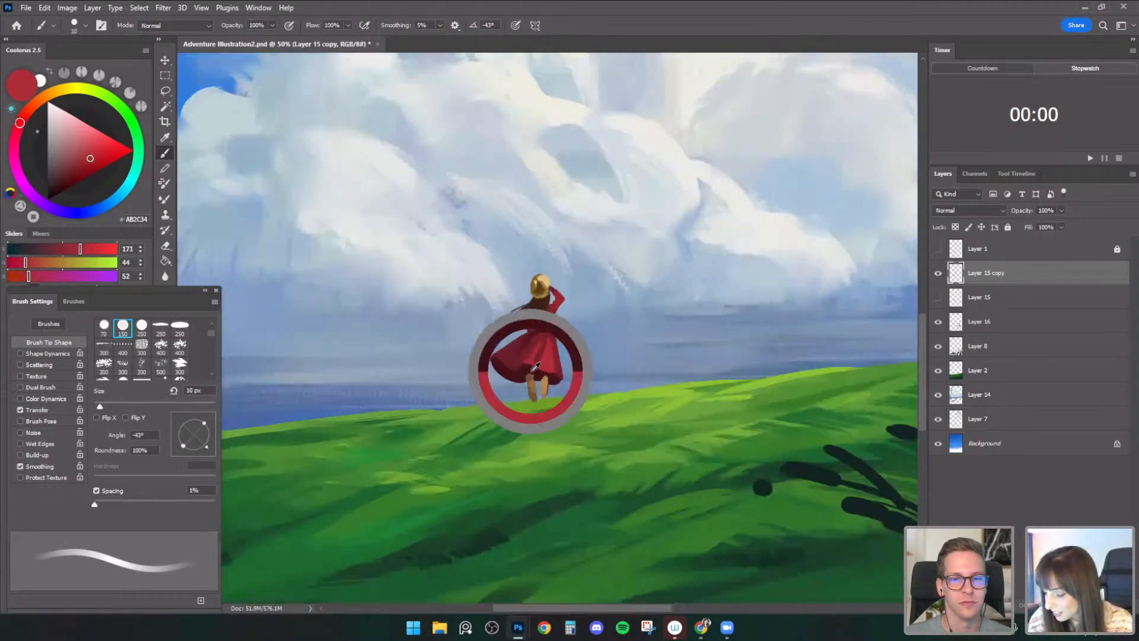
key("bracketright")
left_click_drag(536, 372, 557, 375)
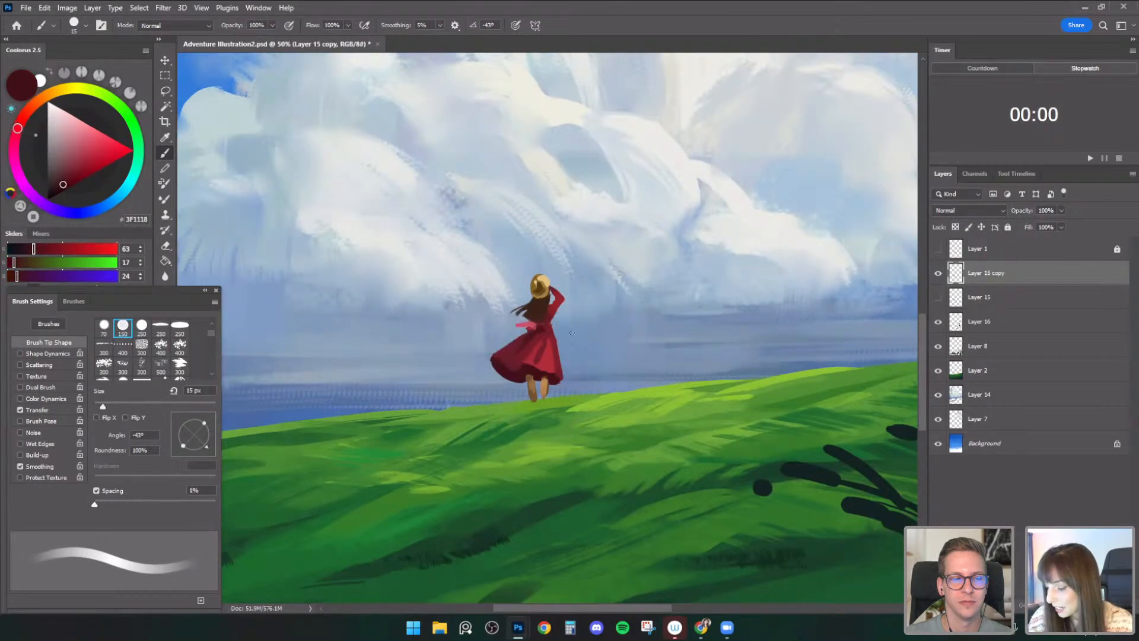
- Touch up the girl's legs with browns #926D44 and #83613B sampled from them, using a 15 px brush
left_click(532, 377, "alt")
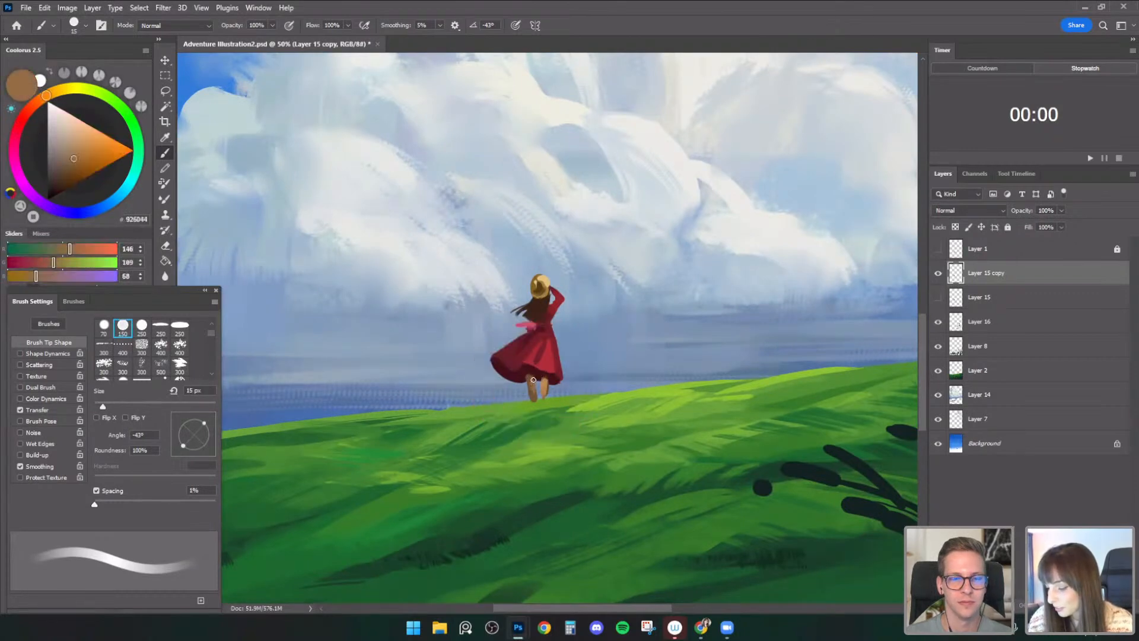
key("bracketleft")
key("bracketright")
left_click(535, 395, "alt")
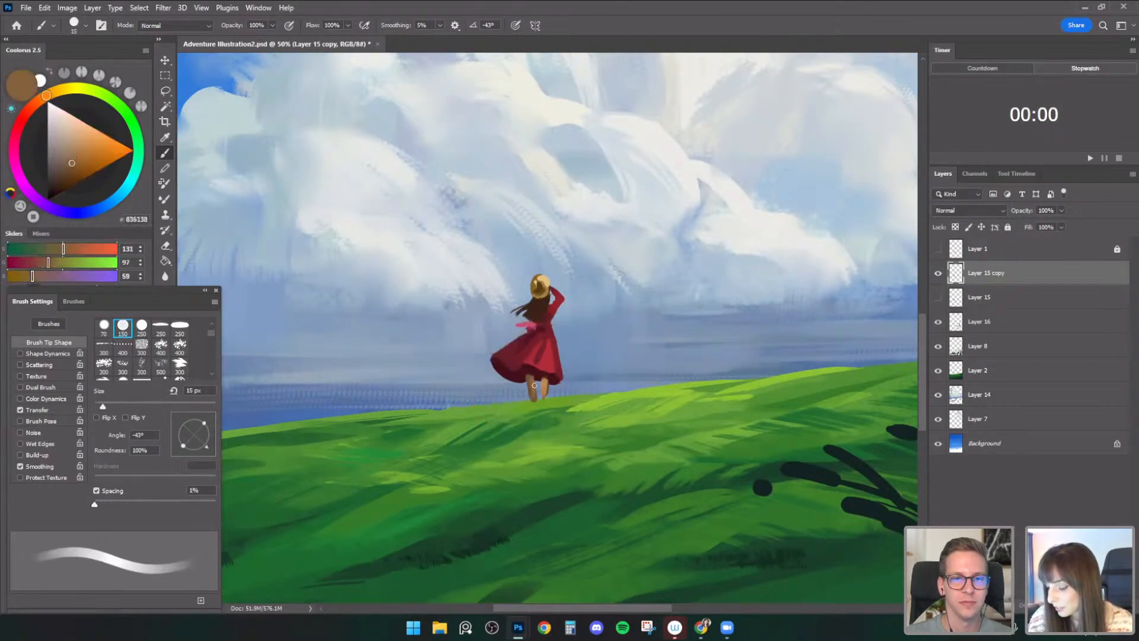
- Sample bright red #AE2D36 from the dress and refine the raised sleeve with a 10 px brush
left_click(556, 304, "alt")
left_click(549, 353, "alt")
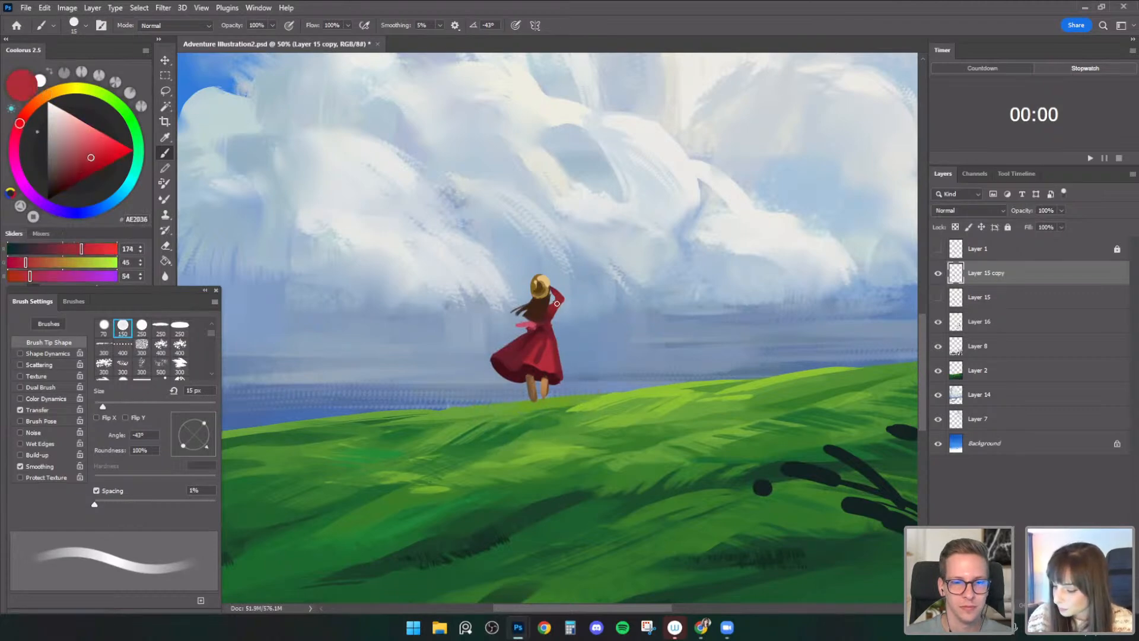
key("bracketleft")
left_click_drag(708, 399, 732, 386)
key("bracketleft")
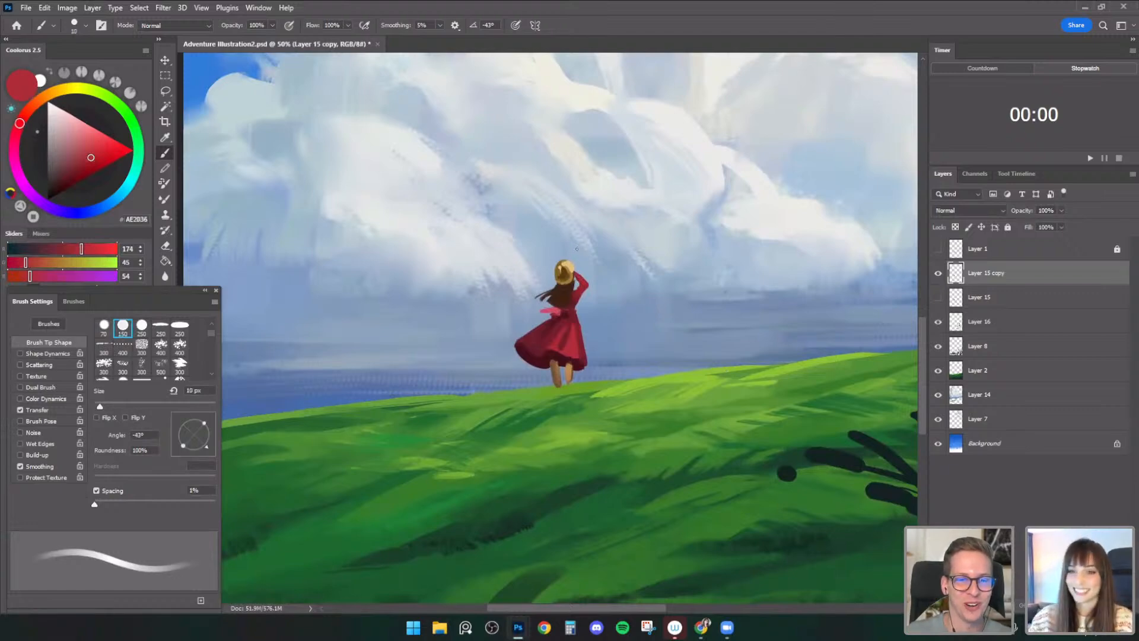
- Refine the straw hat with a 15 px brush, sampling its light tan #E3C17D and its shadow brown #8E6D30
key("bracketright")
left_click(565, 271, "alt")
left_click(561, 270, "alt")
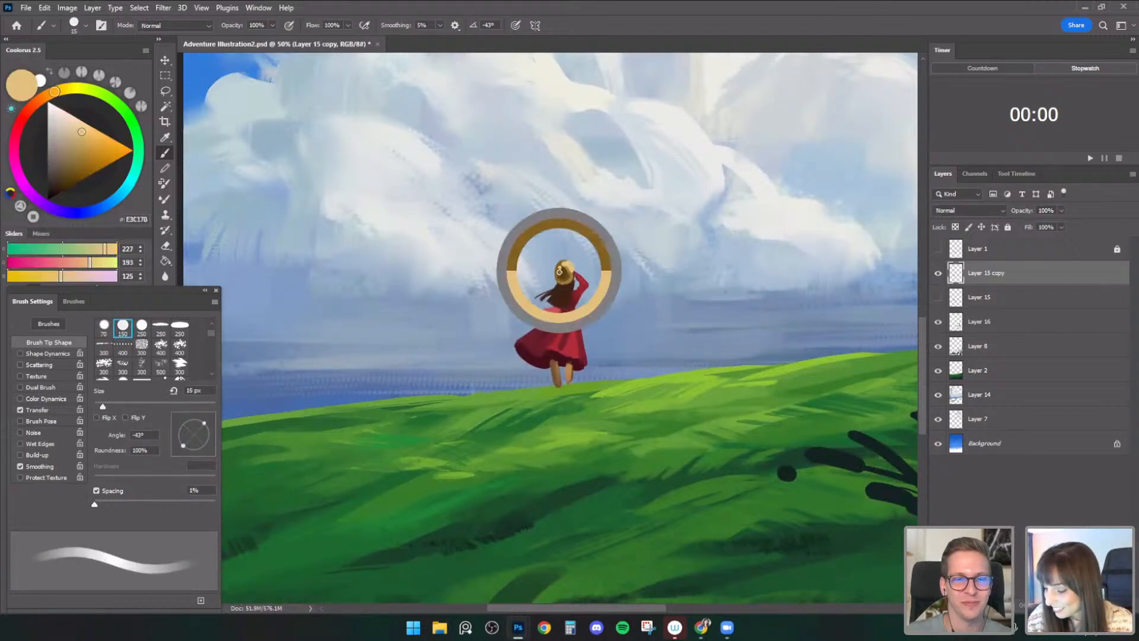
left_click(560, 273, "alt")
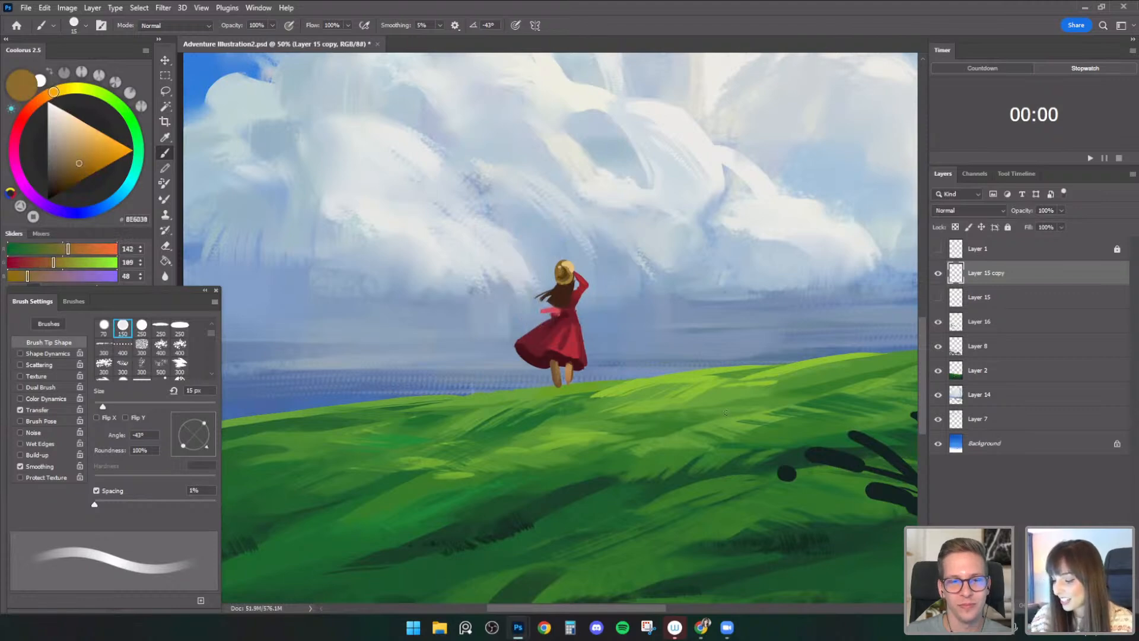
- Flip the canvas horizontally back to its original orientation and check how the figure reads from farther out
key("ctrl+shift+h")
left_click_drag(727, 420, 436, 431)
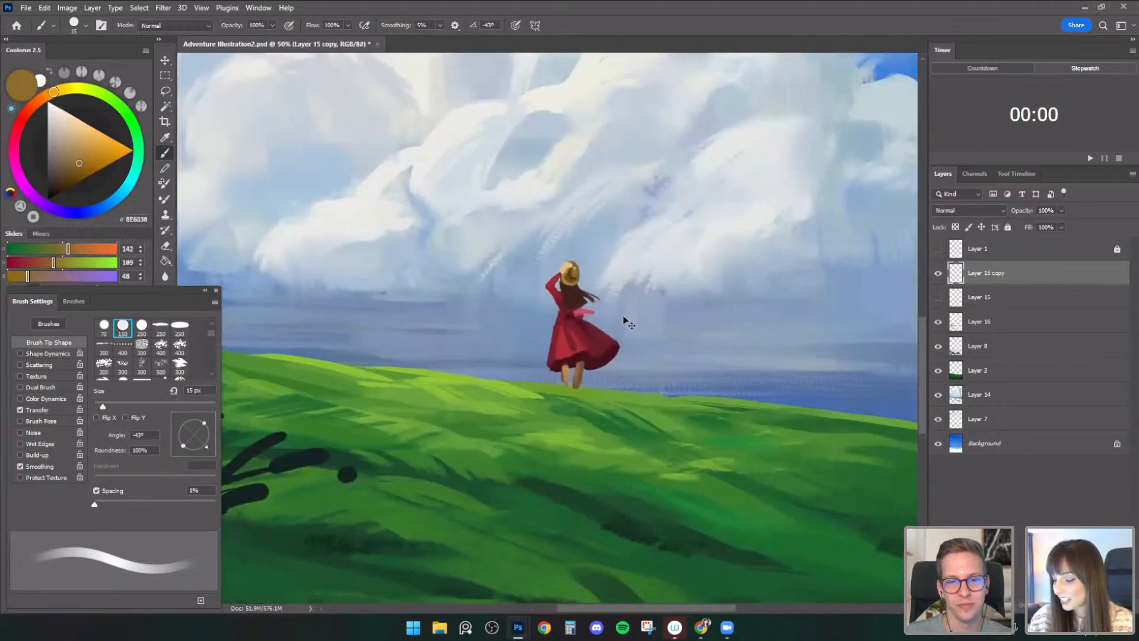
key("ctrl+minus")
key("ctrl+minus")
key("ctrl+plus")
key("ctrl+plus")
- Define the waist and bodice with sampled dark reds #45121A and #47131B, alternating a 10 px brush with a 15 px eraser
left_click(568, 315, "alt")
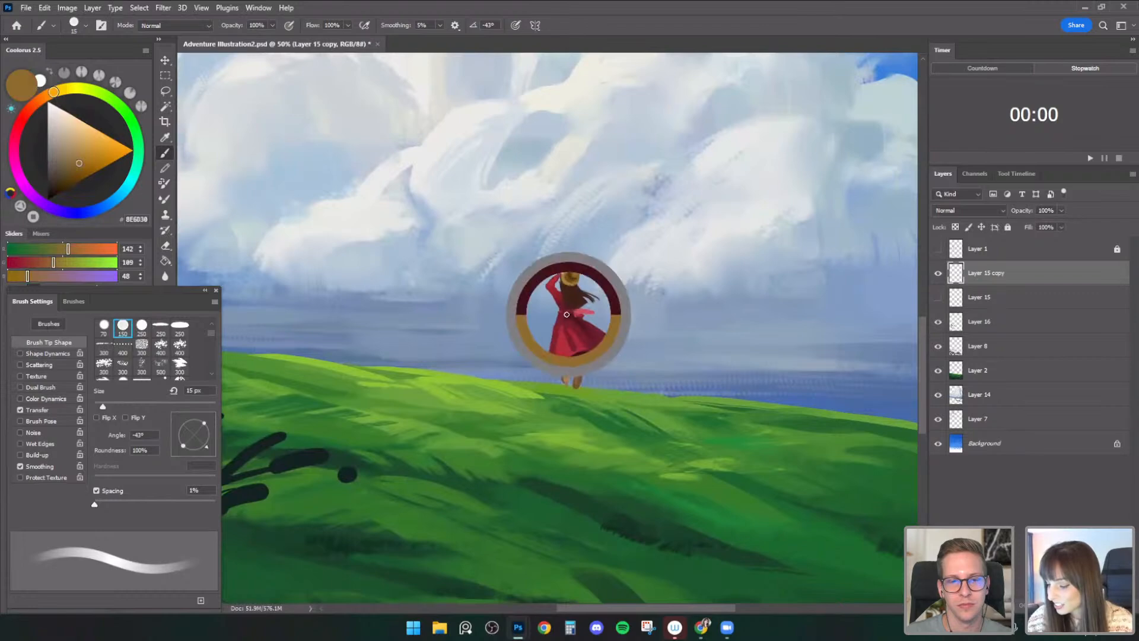
key("e")
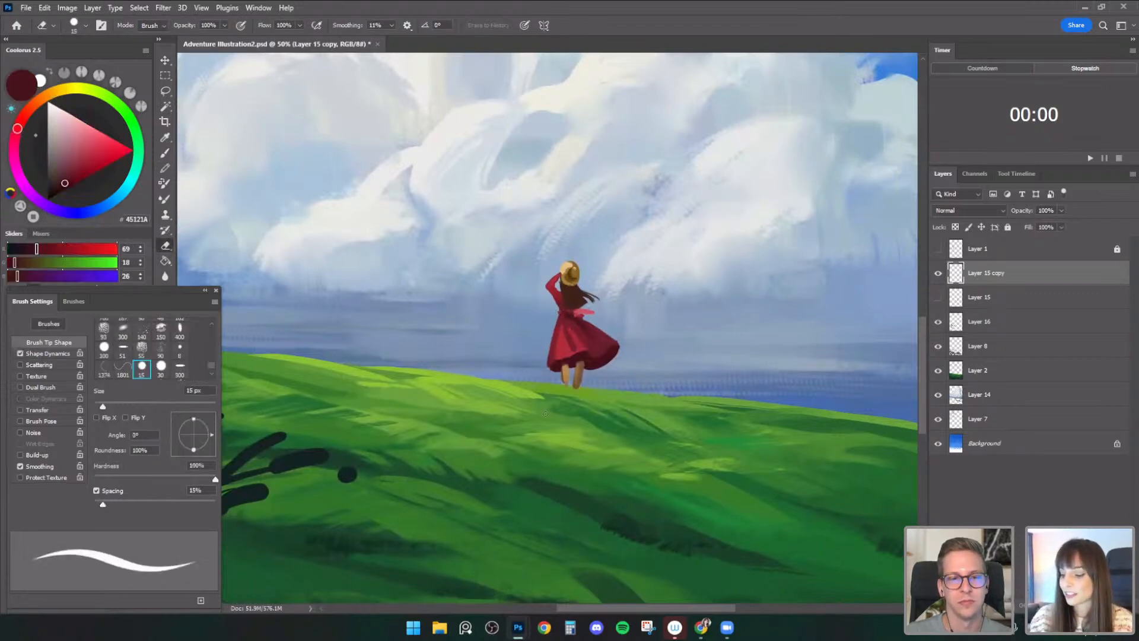
key("b")
left_click(564, 308, "alt")
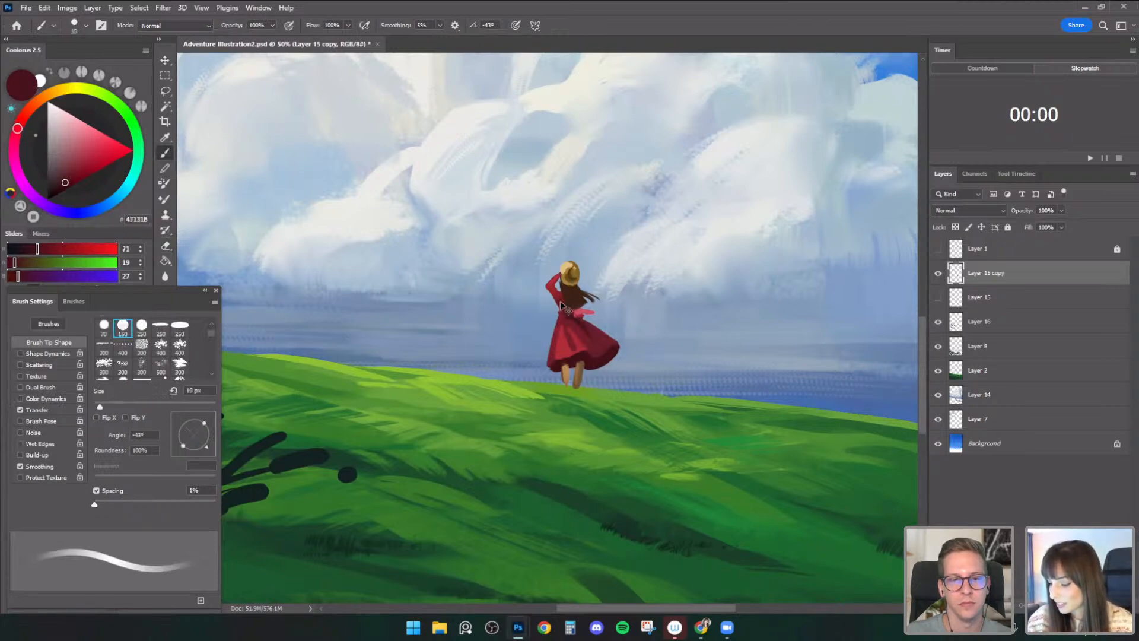
key("e")
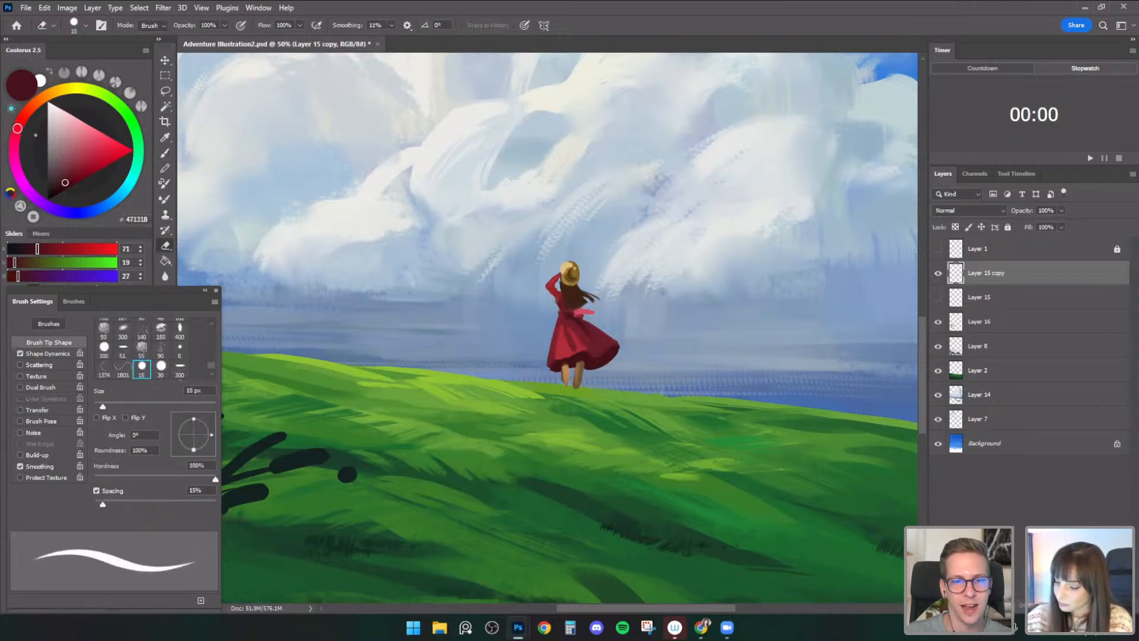
key("b")
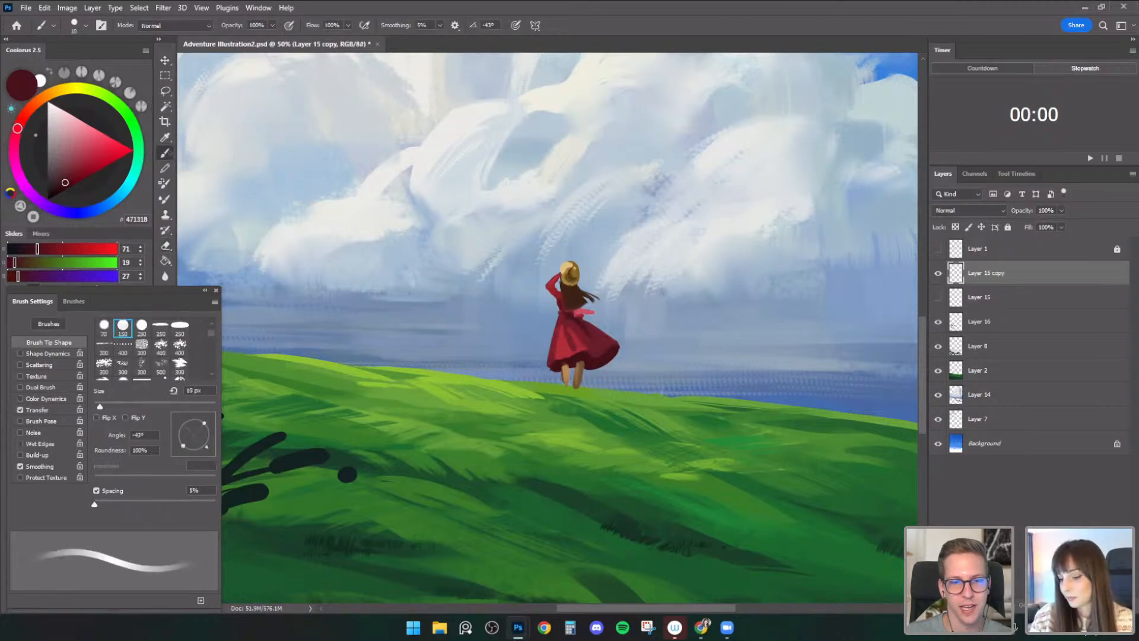
- Touch up the raised arm and skirt with sampled reds #AF2D36 and #A82B32, then check the figure against the whole painting
left_click(564, 343, "alt")
key("bracketright")
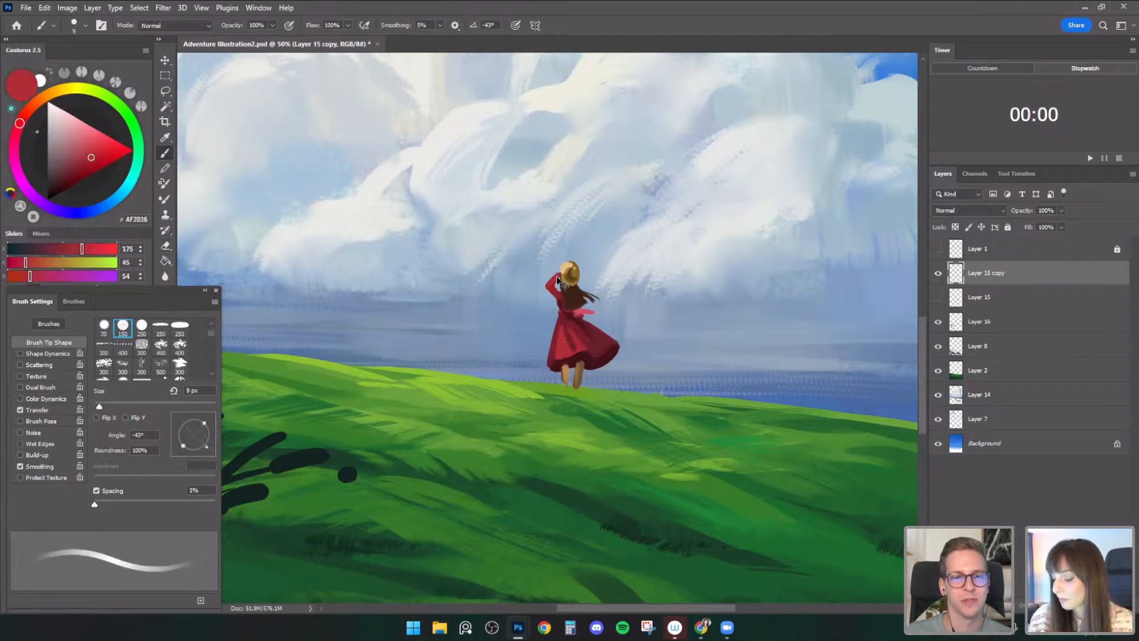
left_click_drag(576, 328, 595, 342)
left_click(582, 336, "alt")
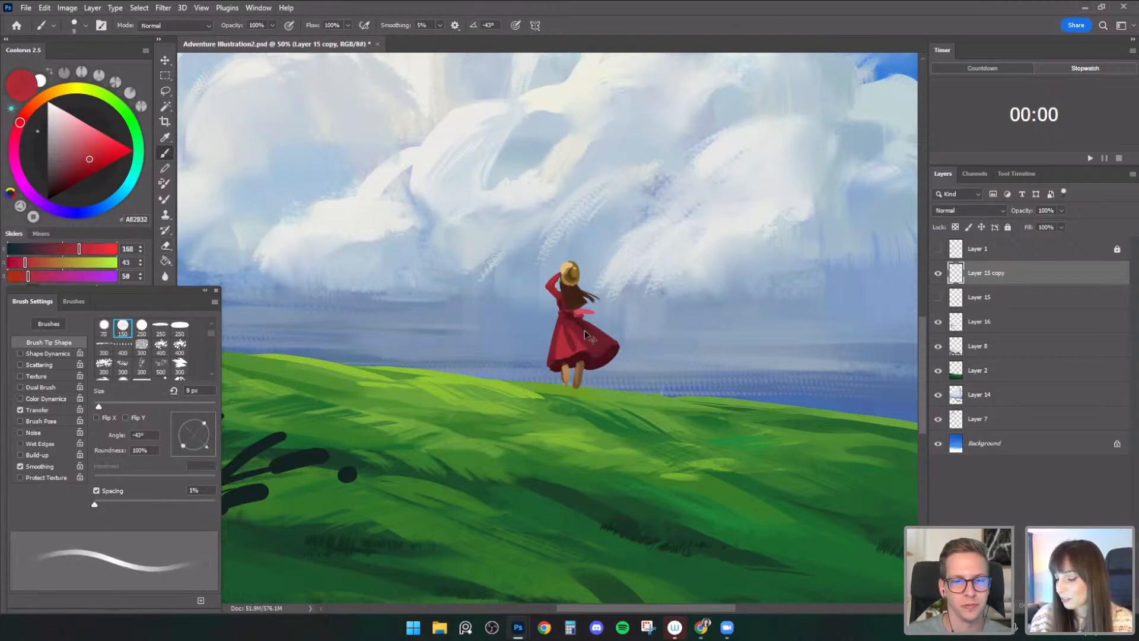
key("ctrl+minus")
key("ctrl+minus")
left_click_drag(710, 372, 729, 408)
key("ctrl+minus")
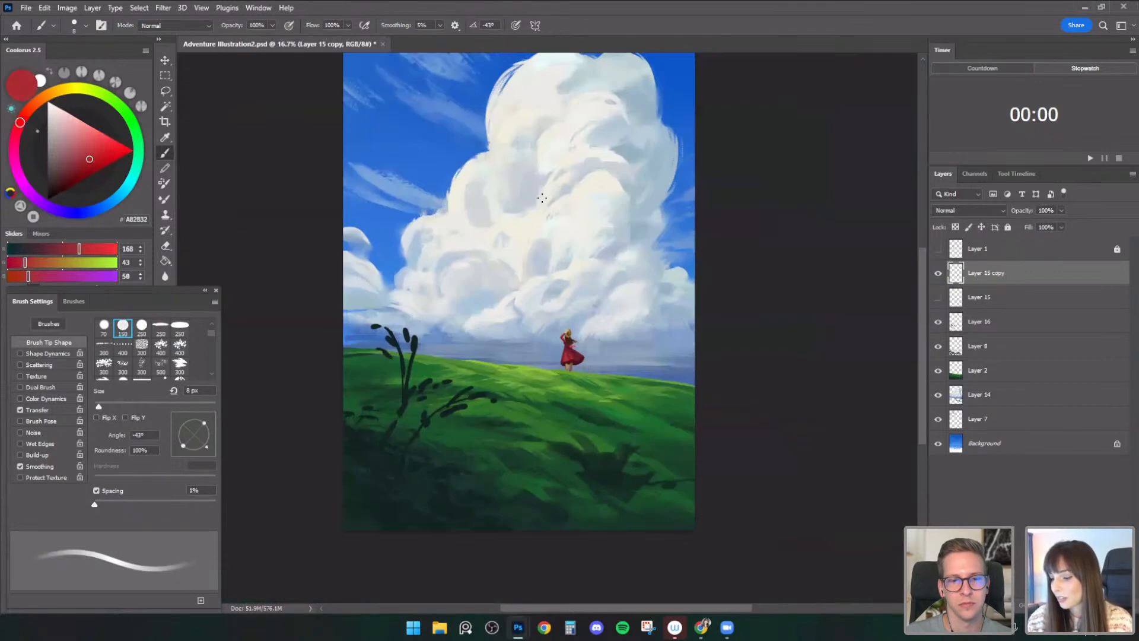
key("ctrl+plus")
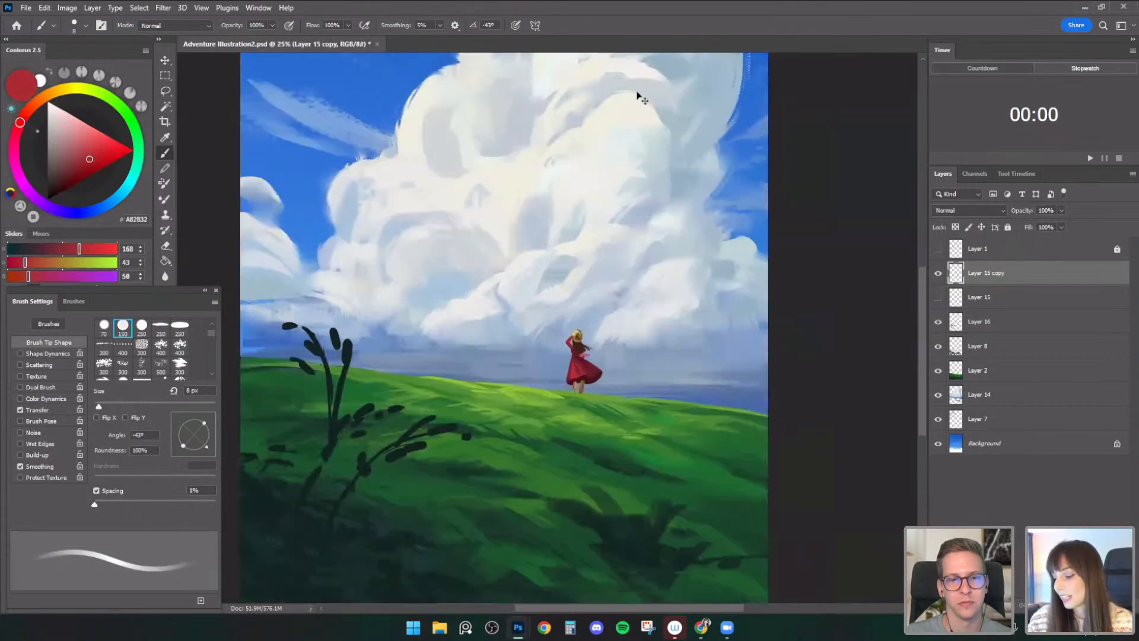
- Sample the skirt's red #AD2C35 and touch up the girl's dress with a slightly larger brush
key("ctrl+plus")
left_click(592, 368, "alt")
key("ctrl+plus")
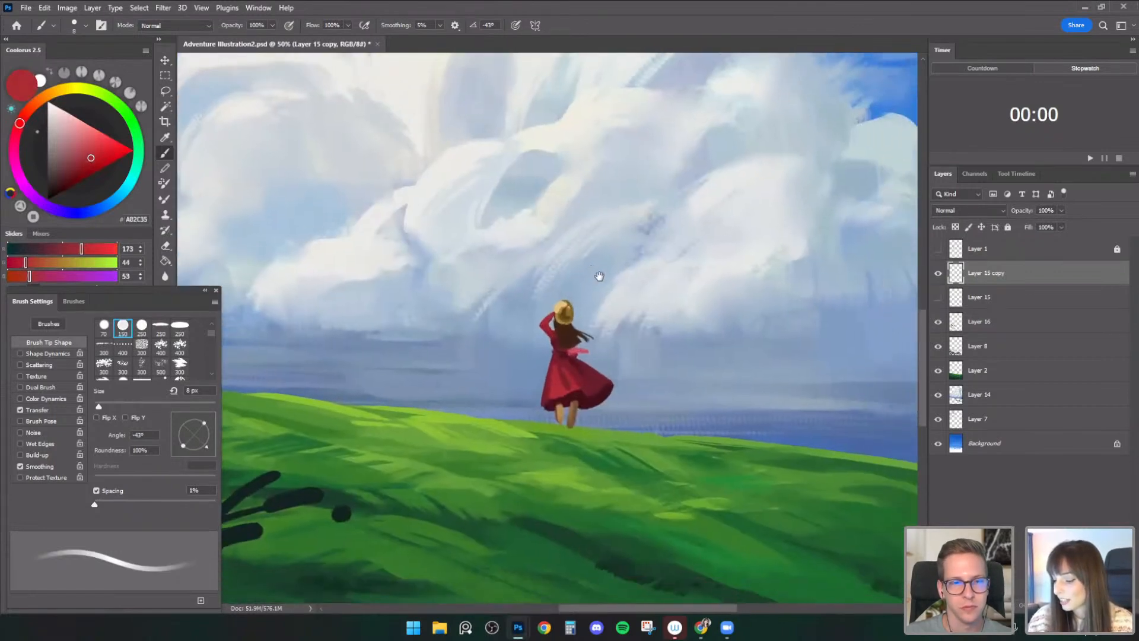
key("bracketright")
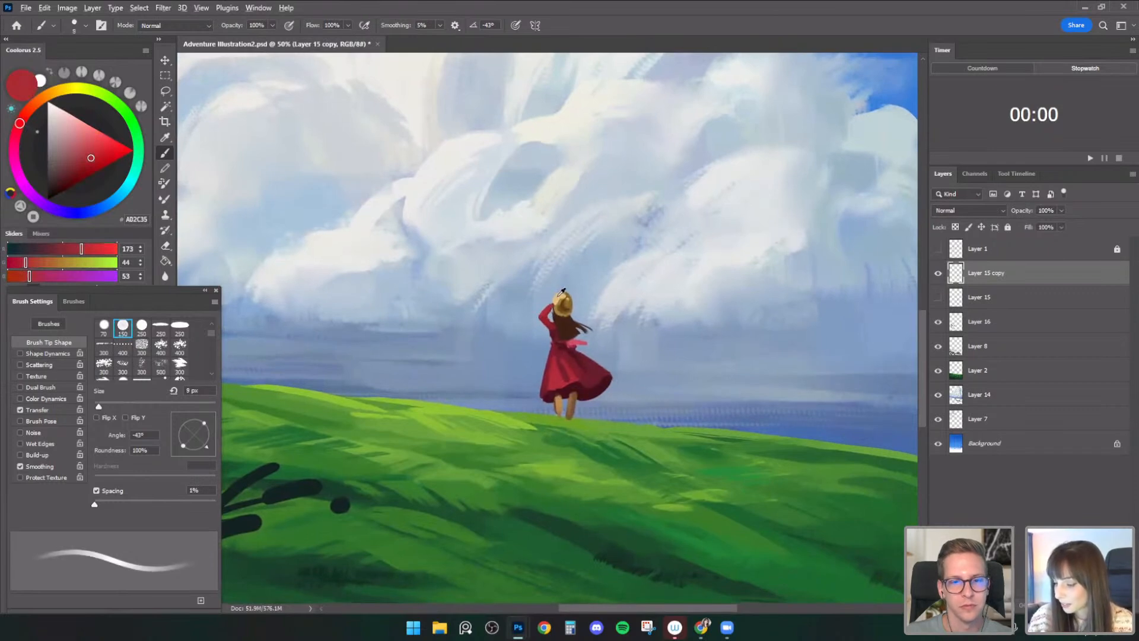
- Refine the straw hat's crown and brim with a 15 px brush, sampling its light tan #E3C17D and darker ochre #A2803A
left_click(562, 294, "alt")
key("bracketright")
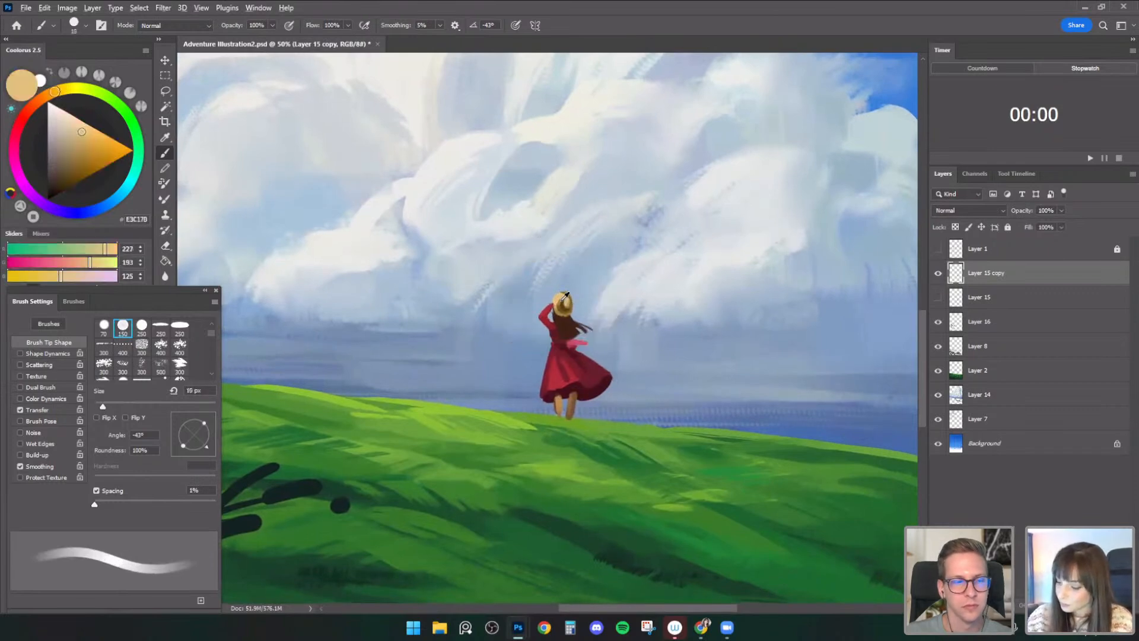
left_click(561, 306, "alt")
key("bracketleft")
left_click_drag(558, 301, 562, 296)
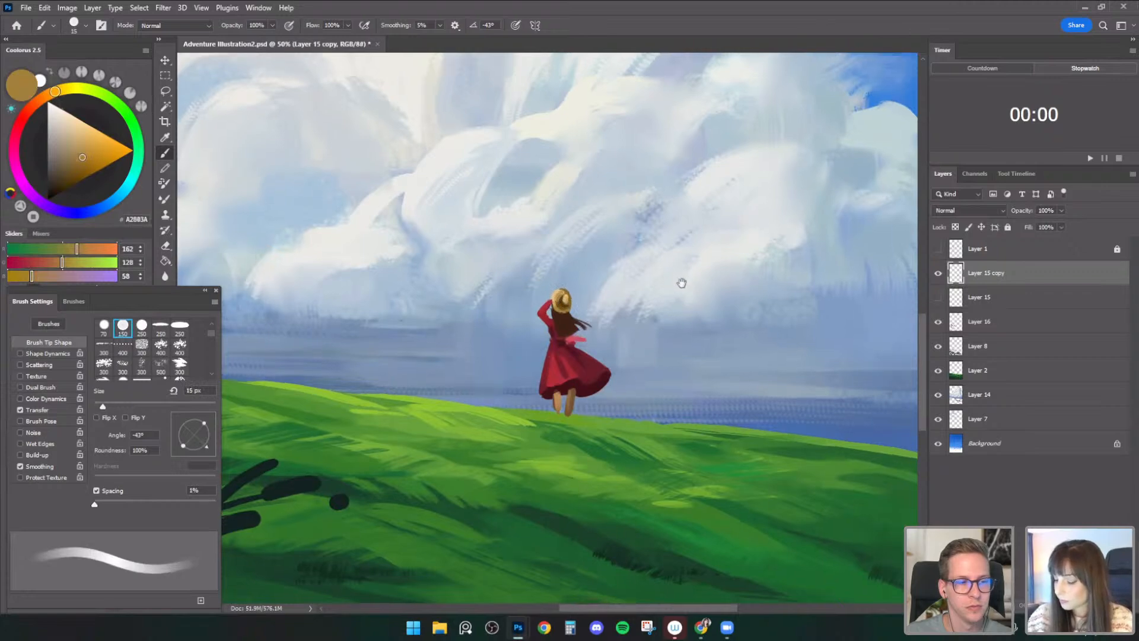
- Shade the dress with sampled dark reds #4E151D and #3E1118 and brighter red #AE2C36, using brush sizes from 10 to 20 px
left_click_drag(681, 285, 678, 254)
left_click(548, 301, "alt")
key("bracketleft")
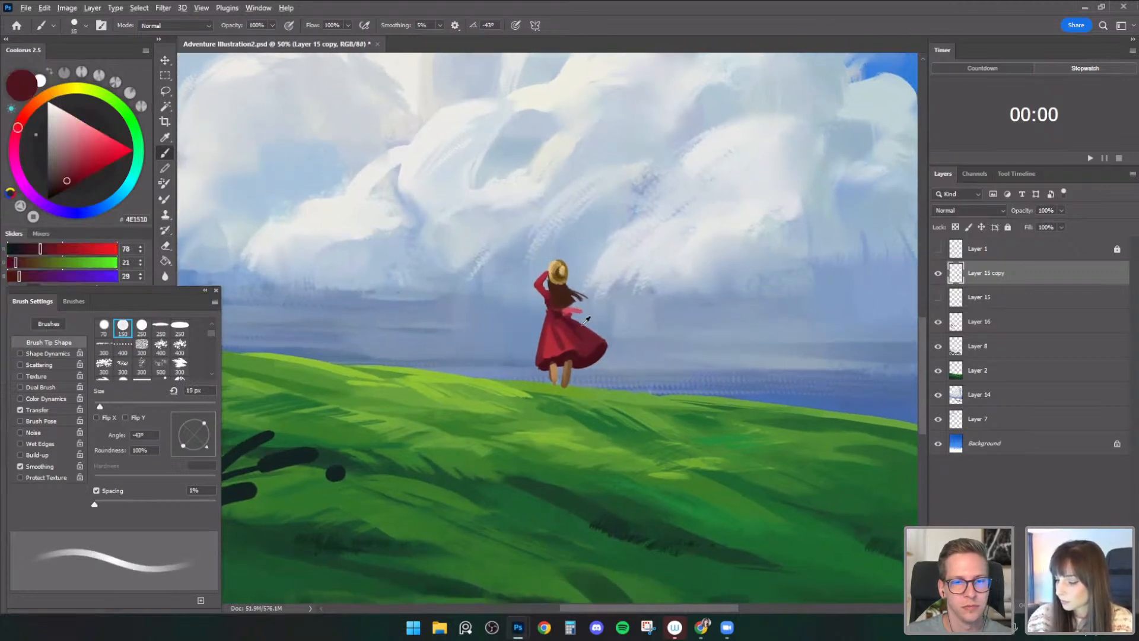
left_click(556, 361, "alt")
key("bracketright")
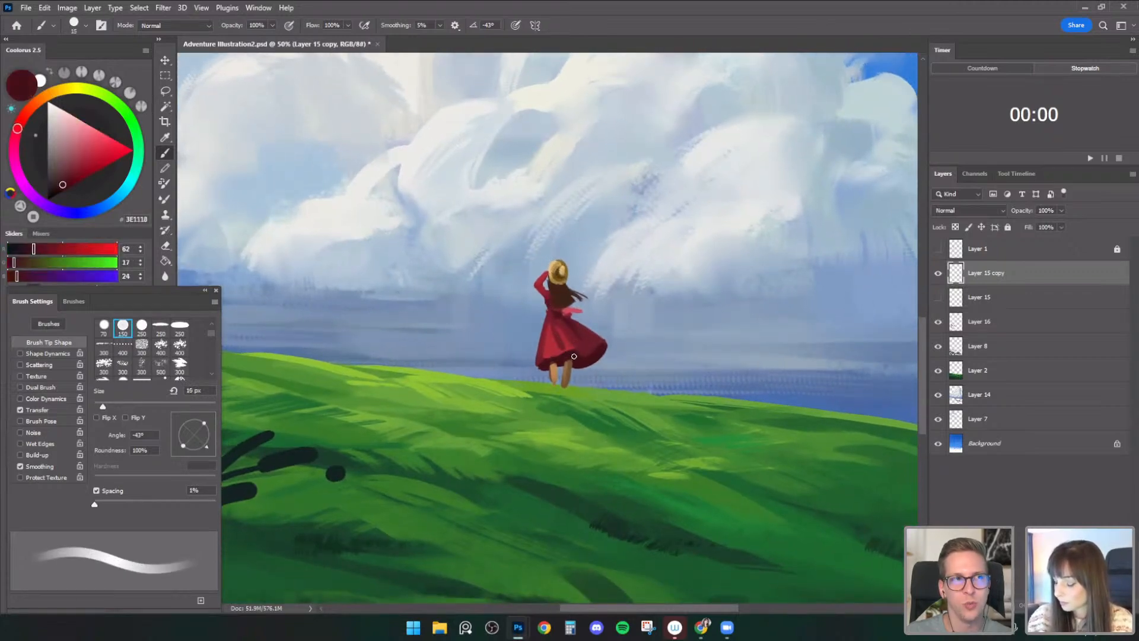
left_click(551, 347, "alt")
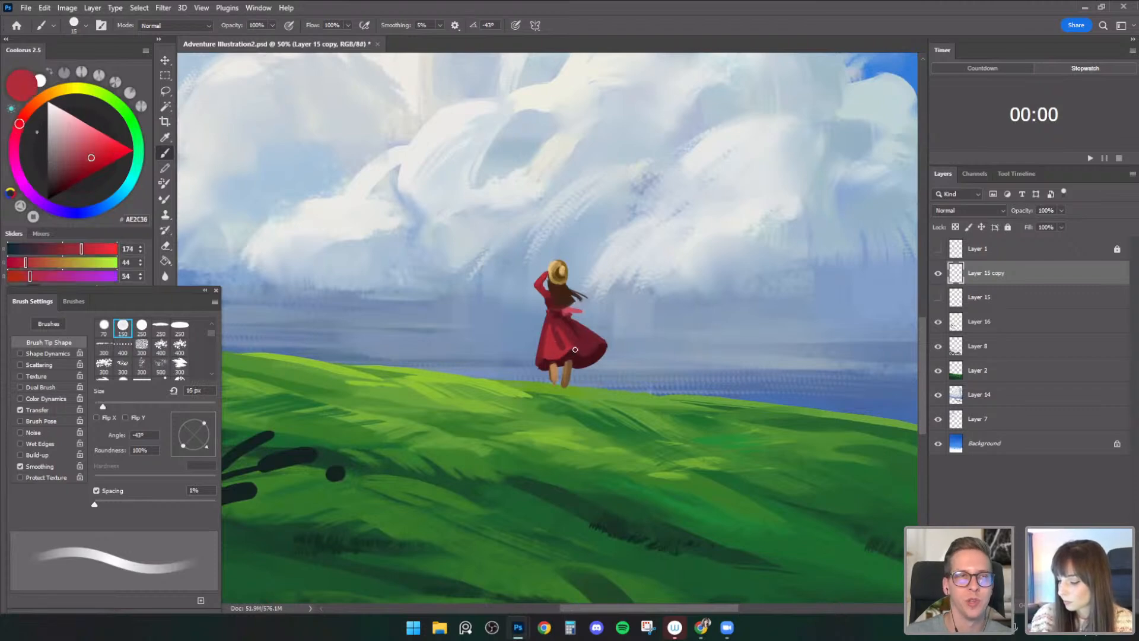
key("bracketright")
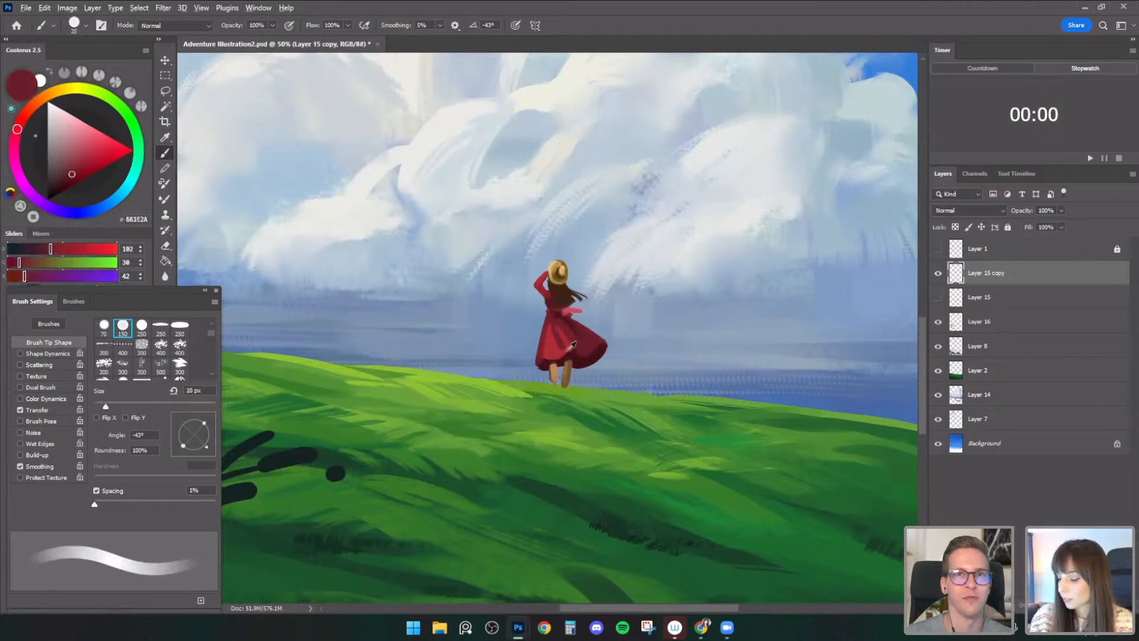
- Soften the folds on the billowing side of the skirt with sampled dark red #721E2A, reducing the brush to 15 px
left_click(579, 343, "alt")
left_click(584, 350, "alt")
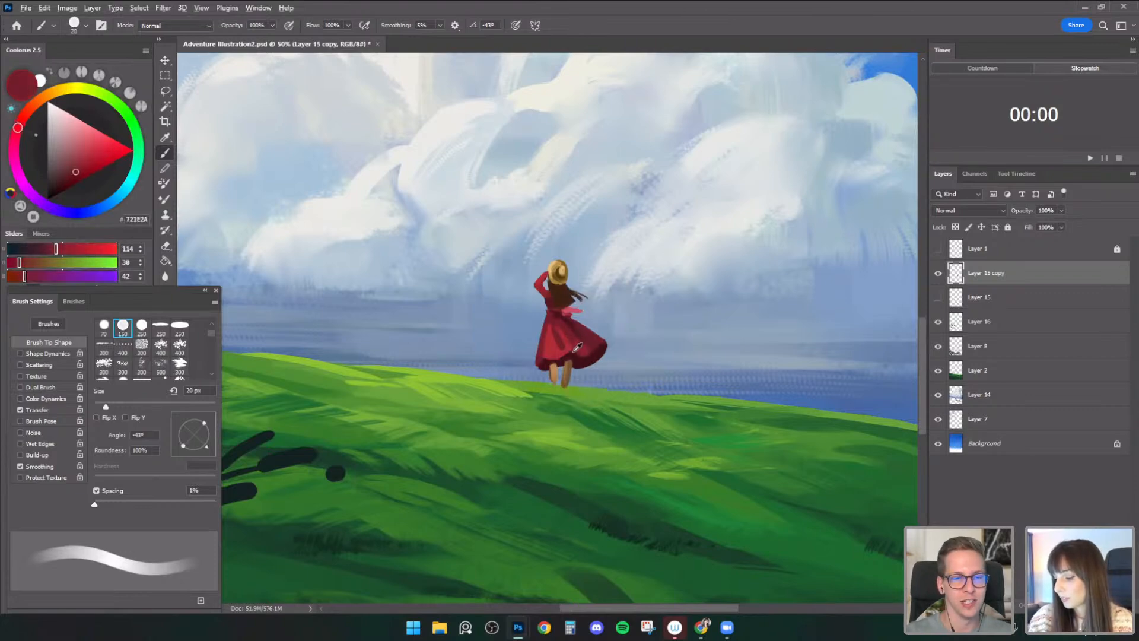
key("bracketleft")
left_click(572, 339, "alt")
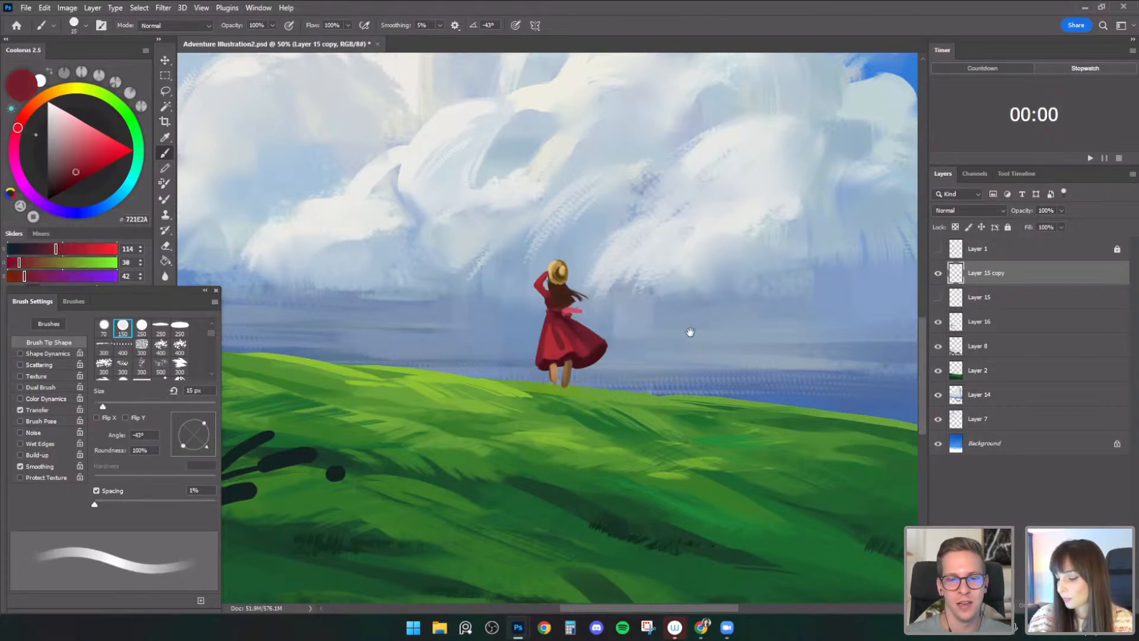
left_click_drag(690, 351, 697, 335)
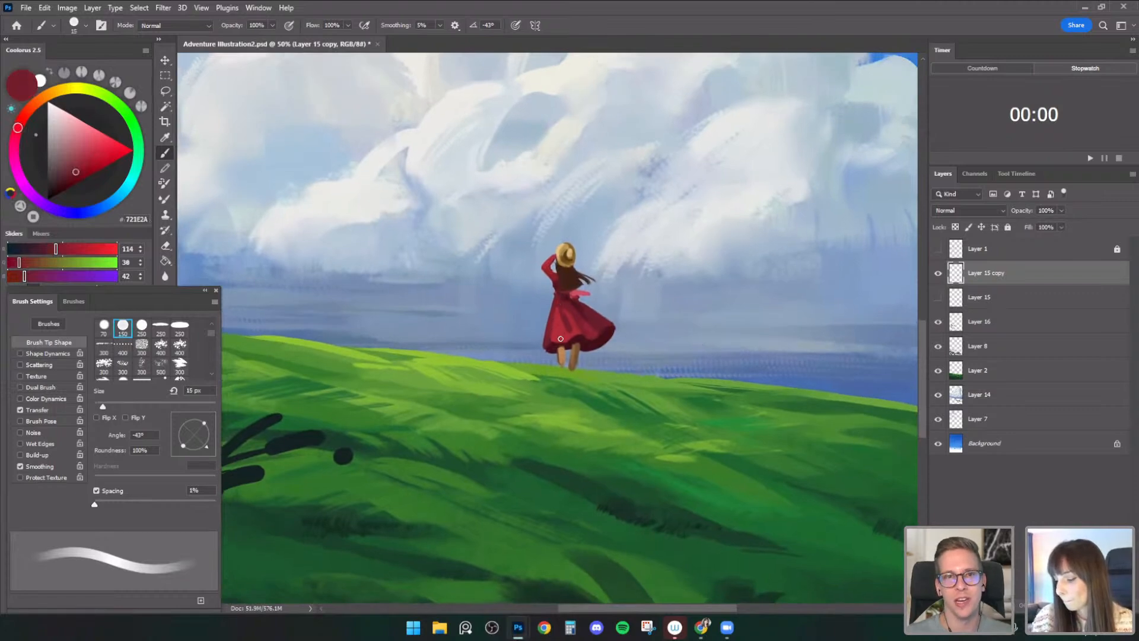
left_click_drag(596, 299, 583, 309)
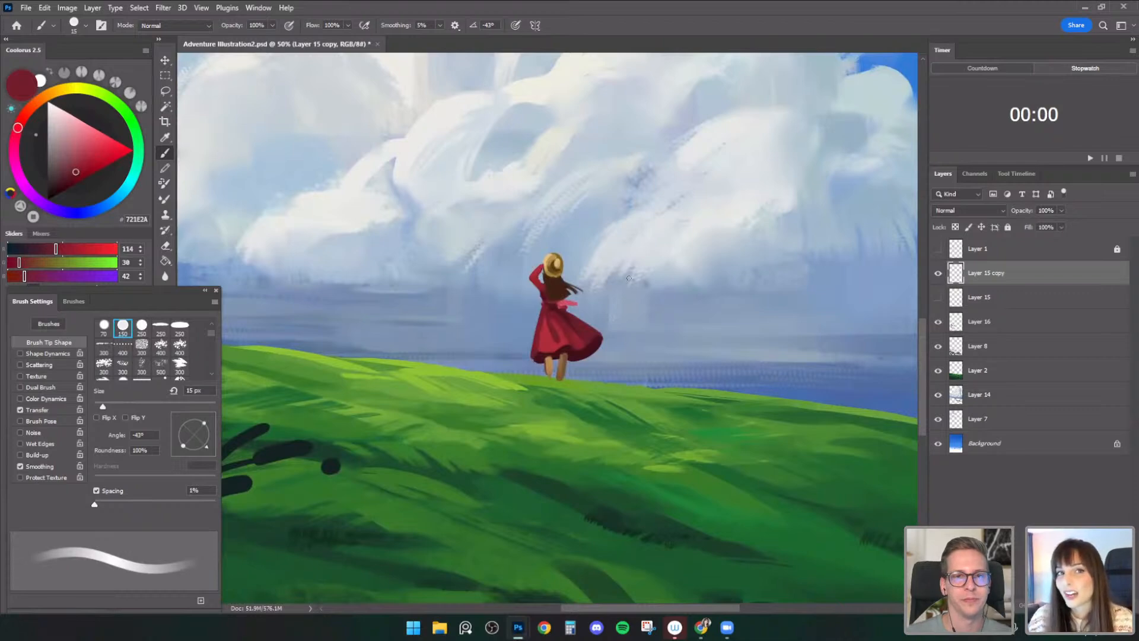
- Rework the skirt's hem and folds with sampled reds #3F1118, #AE2C36 and #82222D, varying the brush size from 10 to 25 px
left_click(542, 352, "alt")
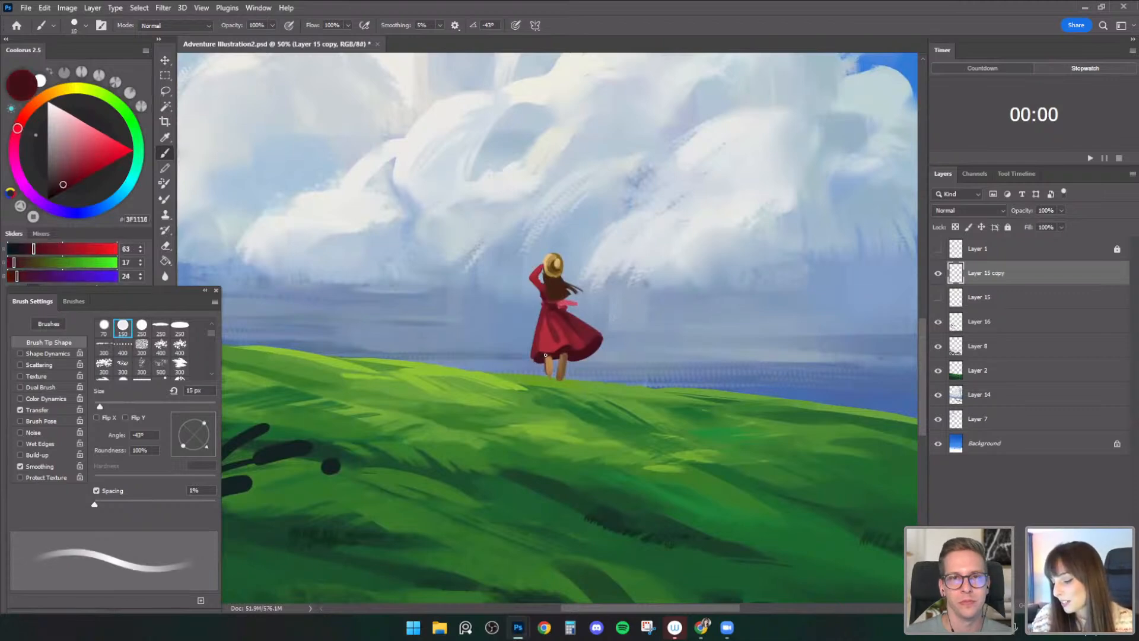
left_click(574, 330, "alt")
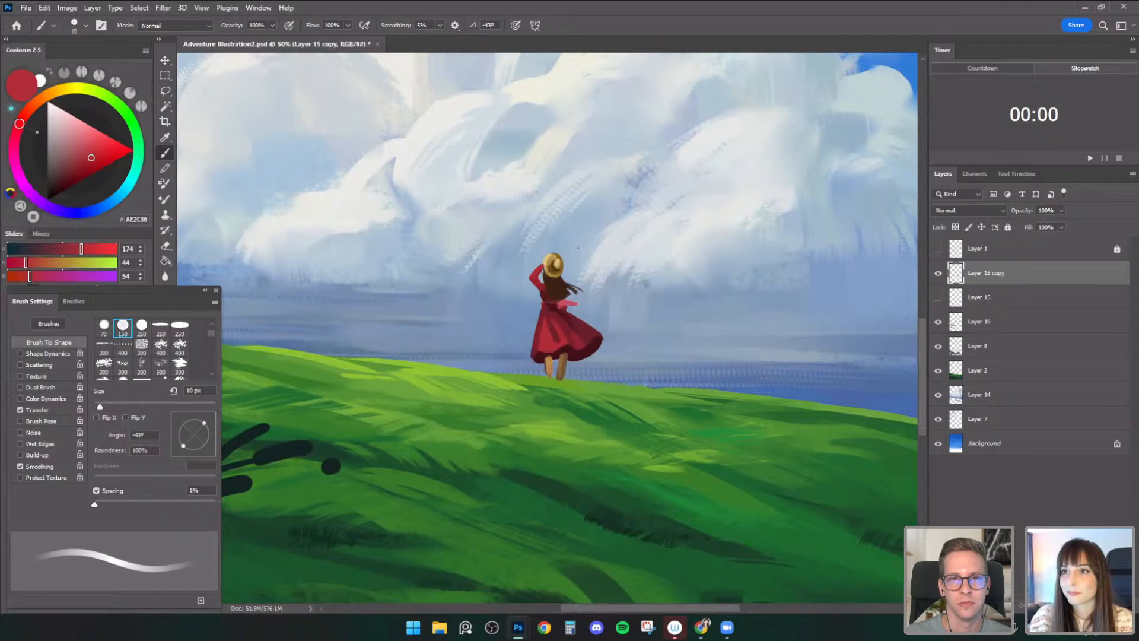
left_click(542, 340, "alt")
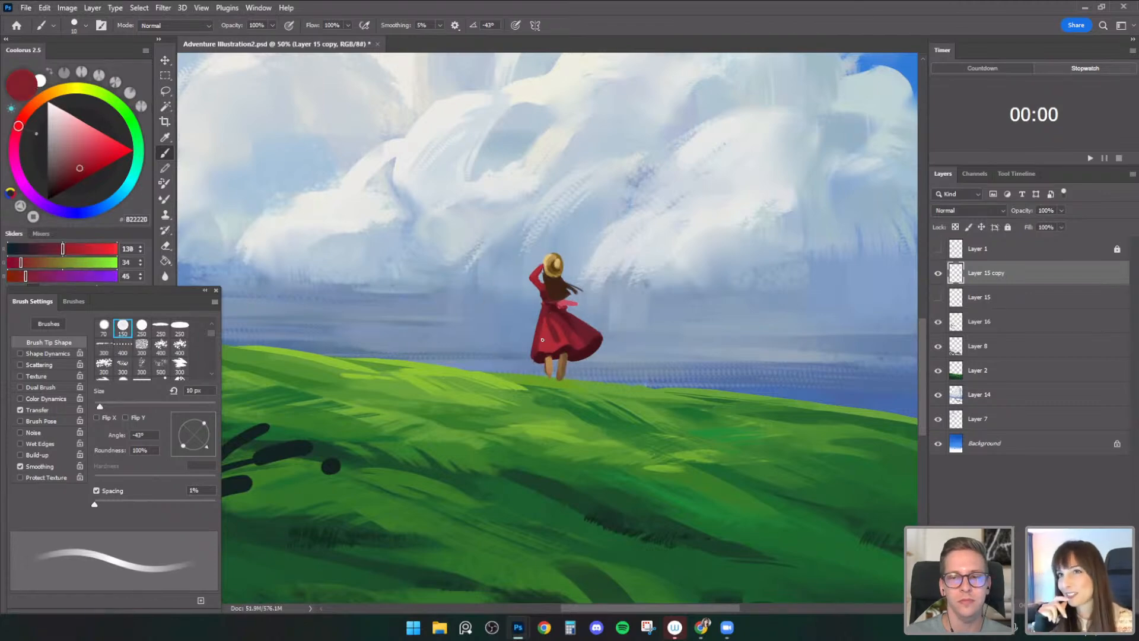
key("bracketright")
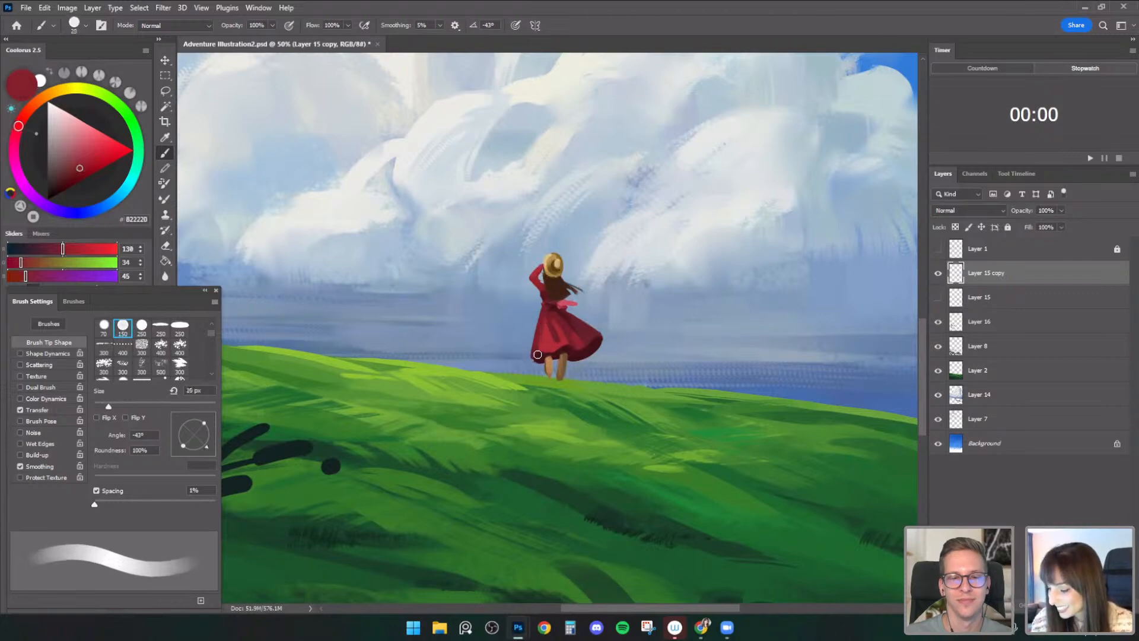
left_click(537, 355, "alt")
key("bracketleft")
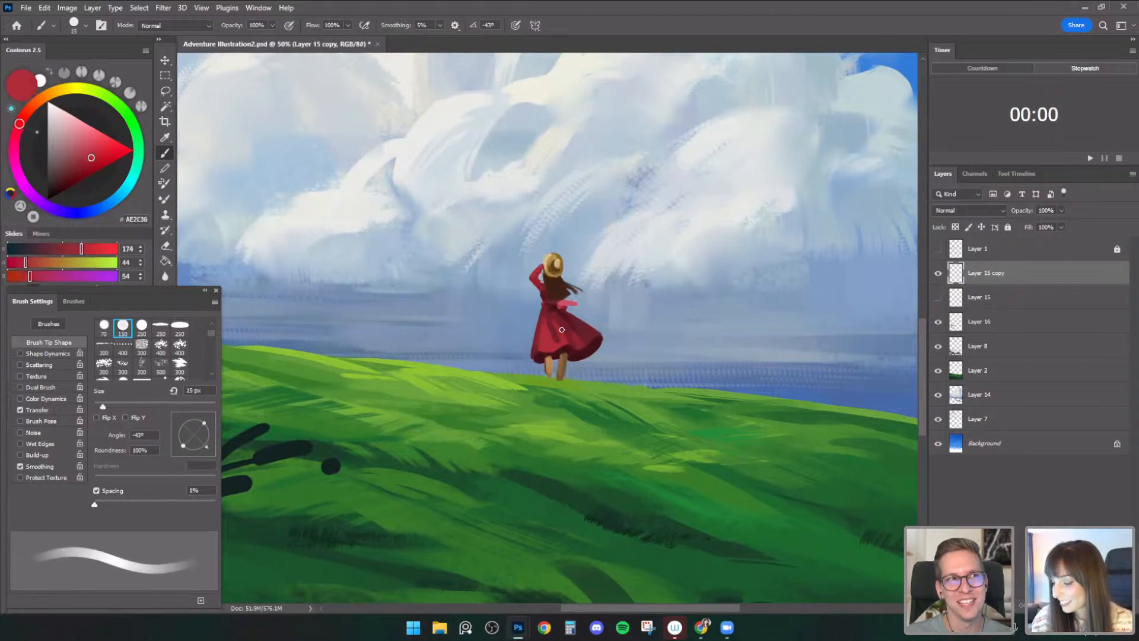
- Blend the middle of the skirt with sampled reds #AE2D35 and #721E2A using a 15 px brush
key("bracketleft")
left_click(549, 337, "alt")
key("bracketright")
left_click(554, 332, "alt")
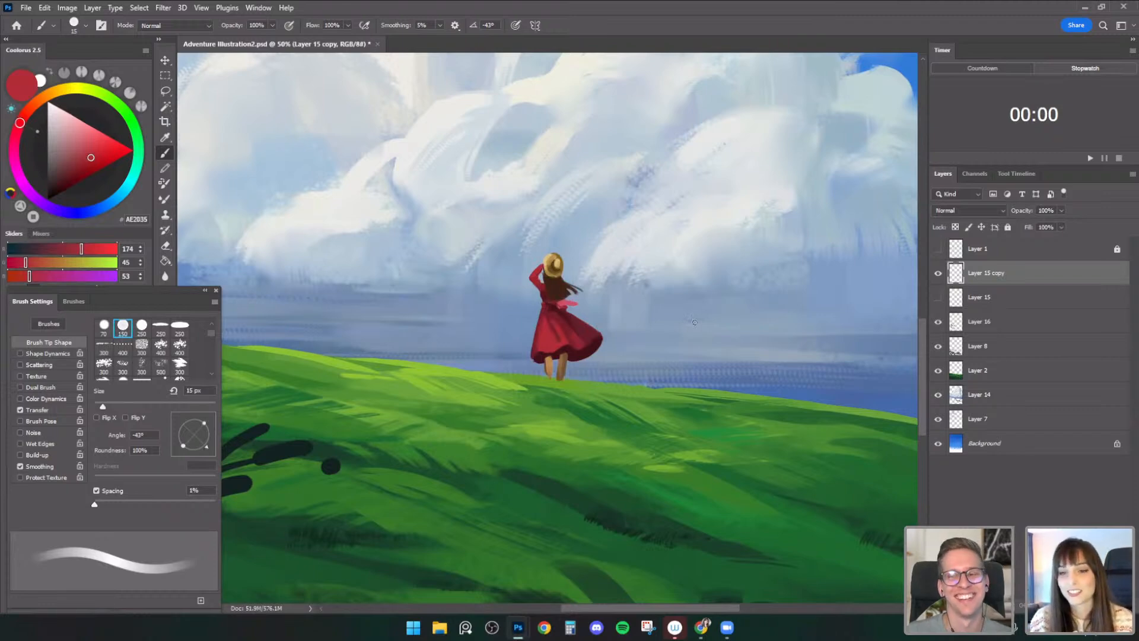
left_click(557, 318, "alt")
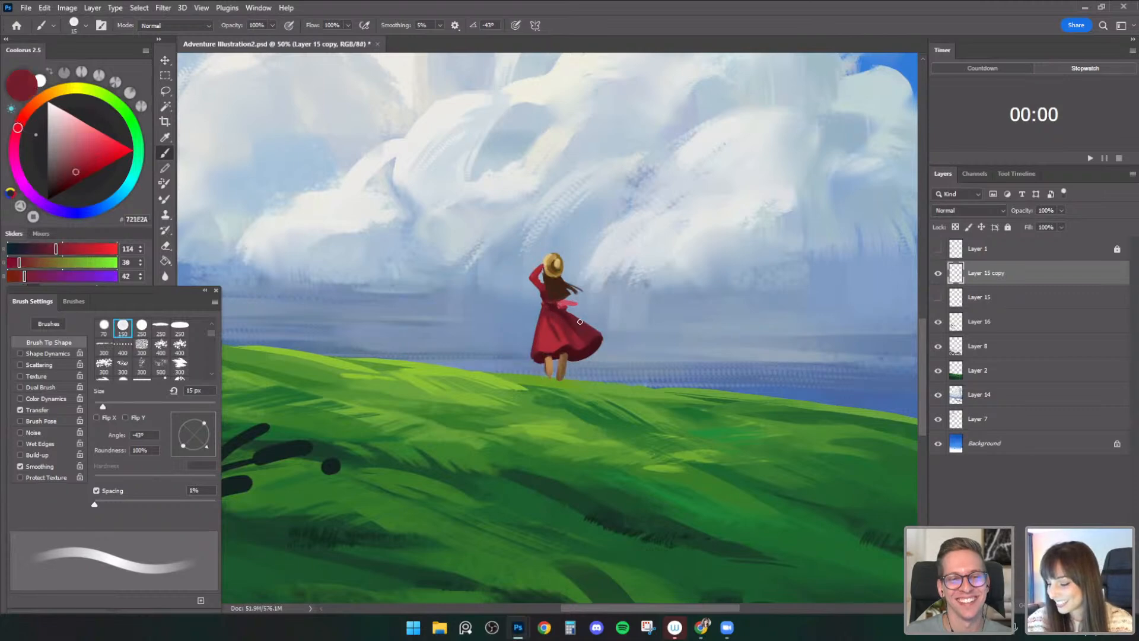
- Refine the tops of the legs below the hem with sampled browns #755735 and #725333, using a 9 to 10 px brush
left_click(560, 356, "alt")
key("bracketleft")
key("bracketleft")
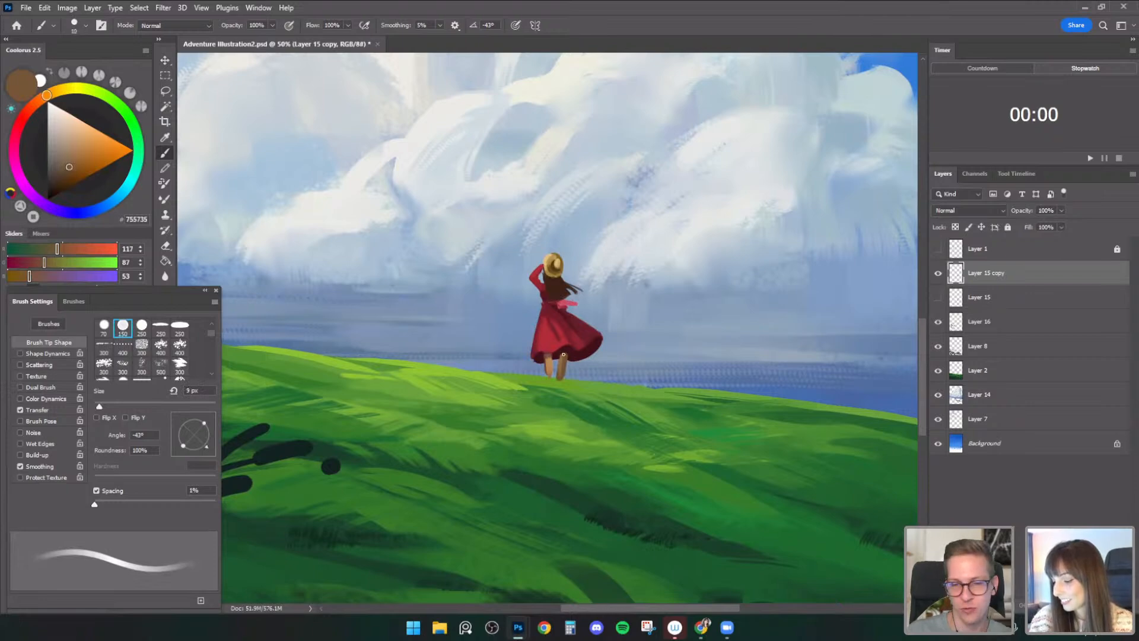
left_click(546, 351, "alt")
key("bracketright")
key("bracketright")
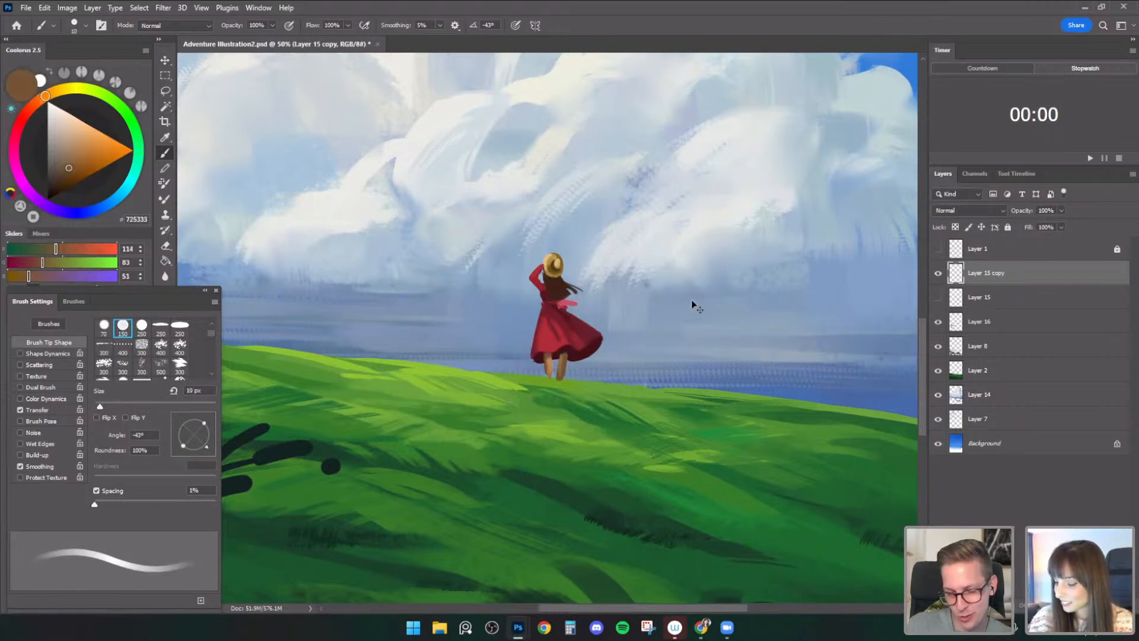
- Touch up the legs with brown #745636 and the skirt's hem with sampled reds #87232E, #AE2C36 and #77202B, enlarging the brush to 20 px
key("ctrl+minus")
left_click(558, 348, "alt")
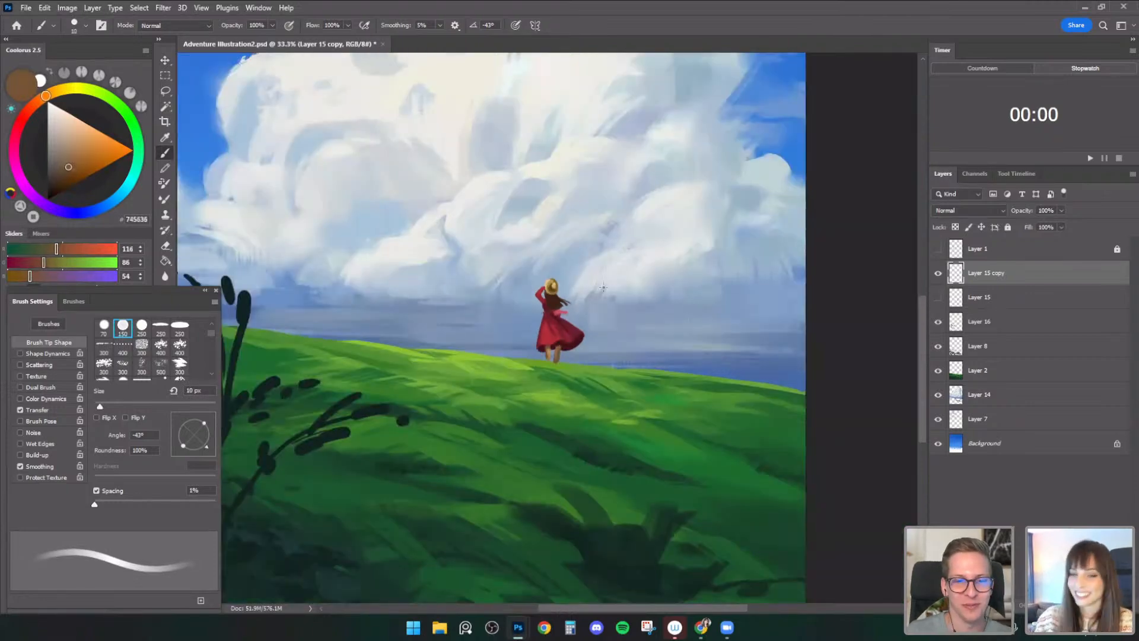
left_click(543, 342, "alt")
key("bracketright")
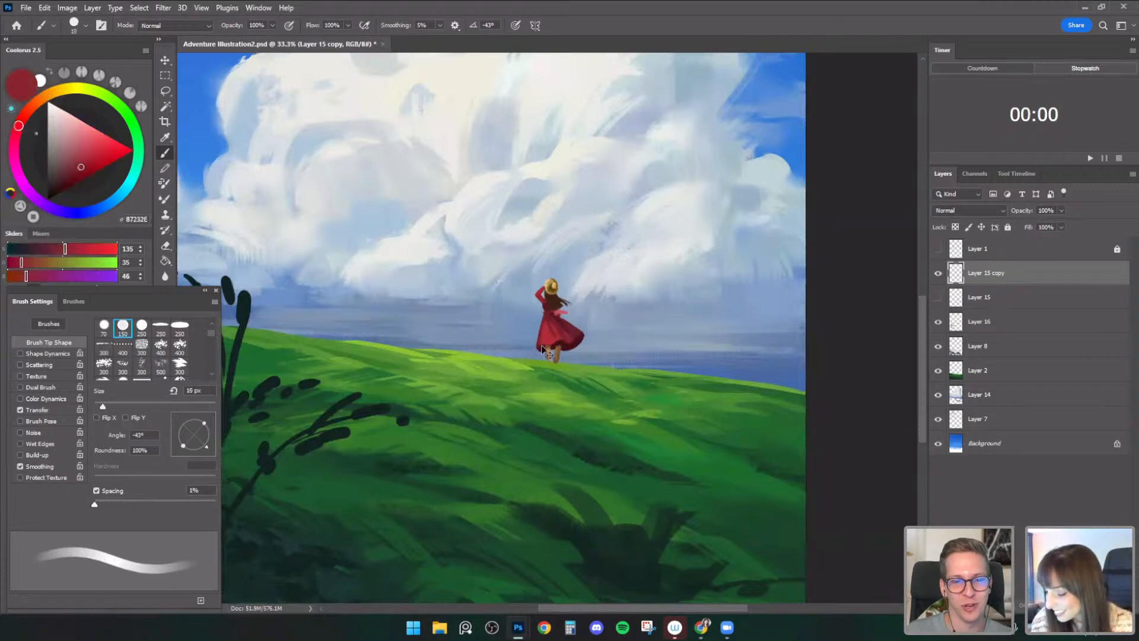
left_click(543, 344, "alt")
key("bracketleft")
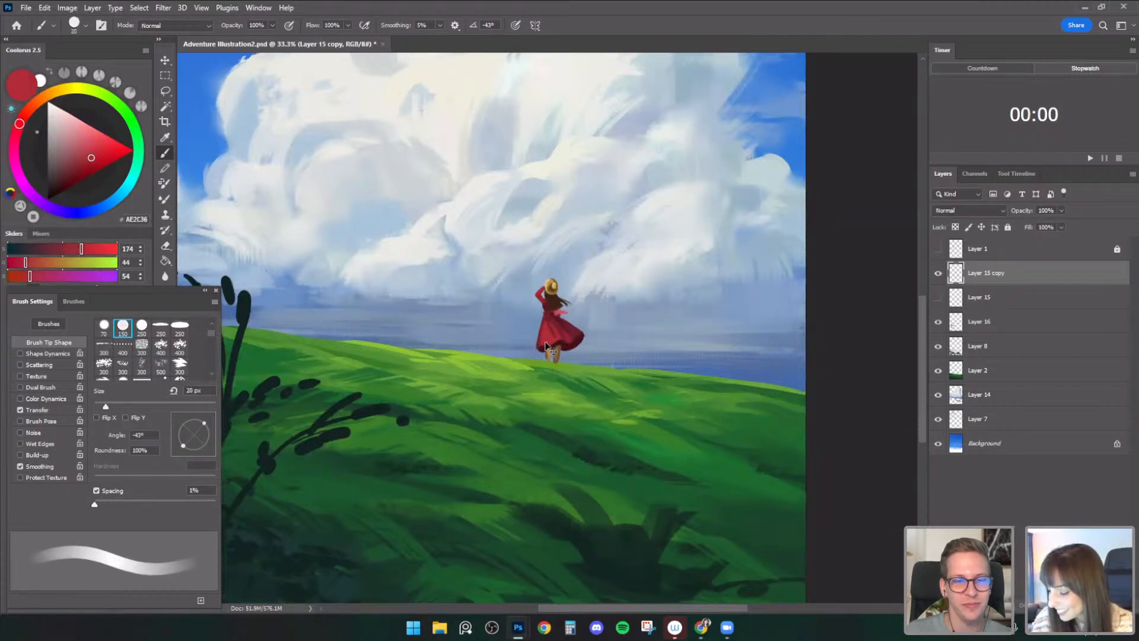
key("bracketright")
key("bracketright")
left_click(568, 330, "alt")
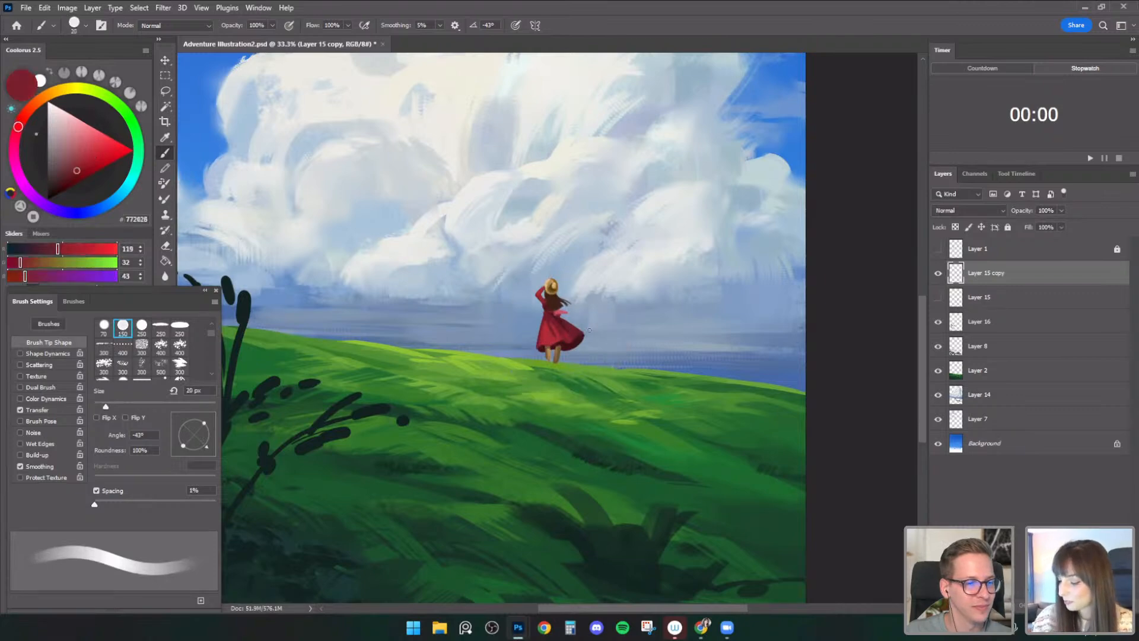
- Check the figure from farther out, then darken the girl's hair with near-black brown #26150B
key("ctrl+minus")
key("ctrl+minus")
key("ctrl+plus")
key("ctrl+plus")
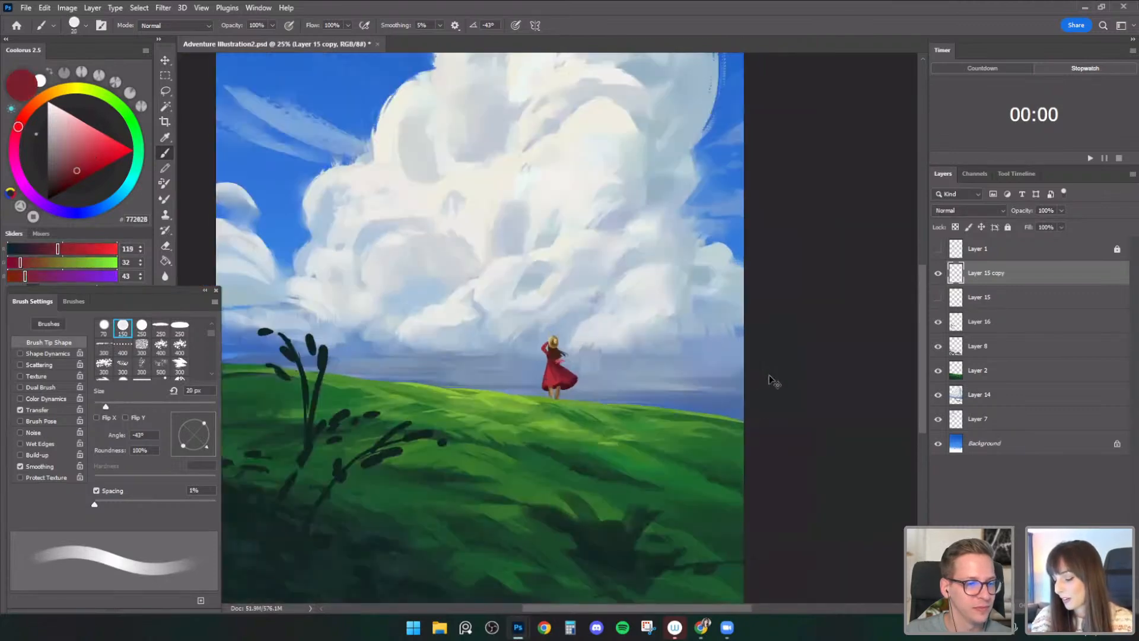
left_click(552, 326, "alt")
left_click(56, 190)
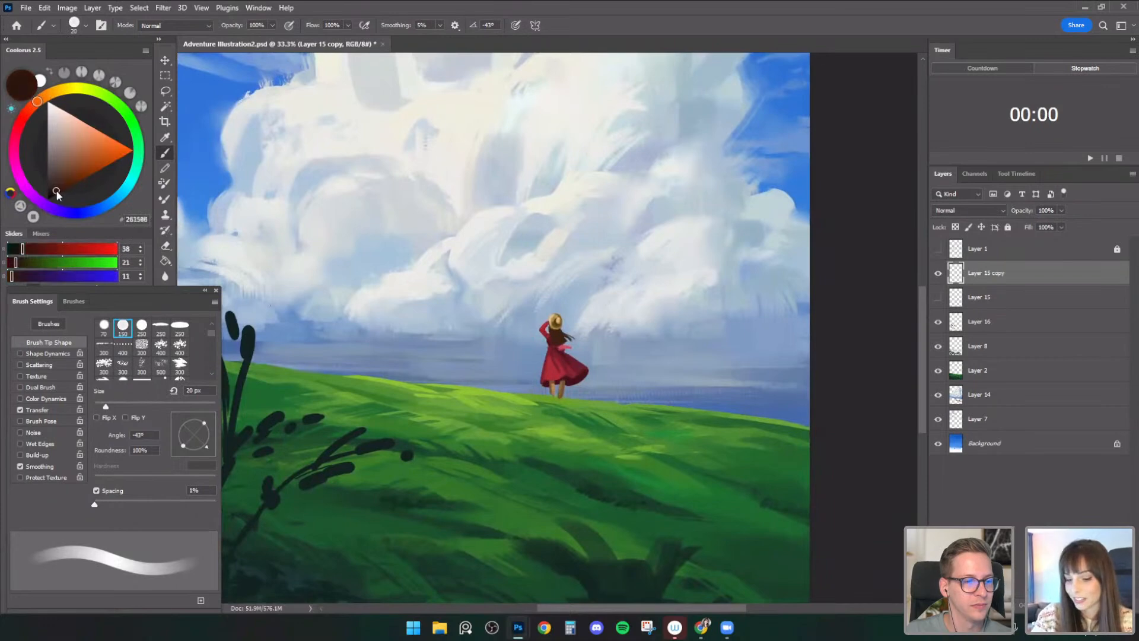
left_click(555, 339, "alt")
key("bracketleft")
- Touch up the straw hat with its sampled ochre #97773B, using a 10 to 15 px brush
left_click(555, 321, "alt")
left_click(565, 321, "alt")
key("bracketleft")
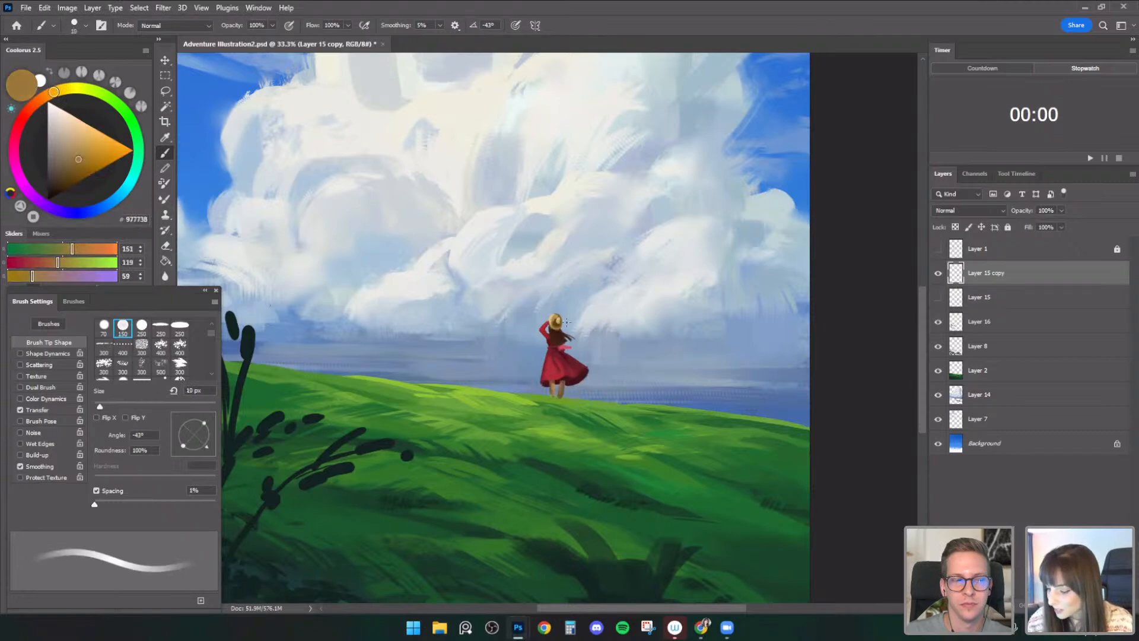
key("bracketright")
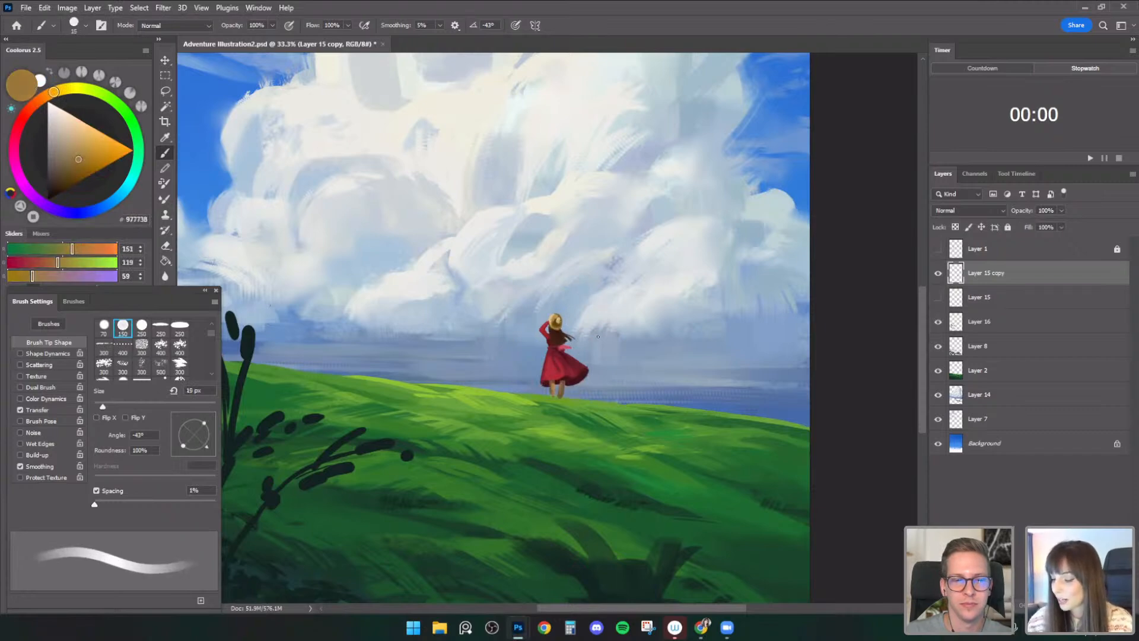
- Flip the canvas horizontally and check the whole composition from farther out
key("ctrl+minus")
key("ctrl+minus")
key("ctrl+shift+h")
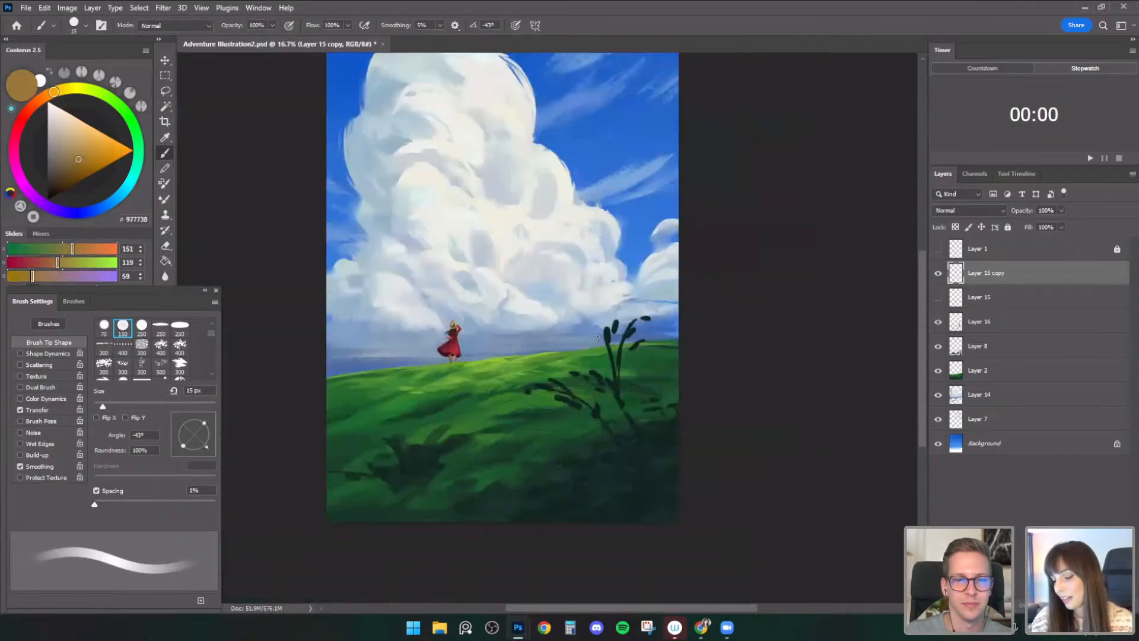
- Lasso the girl's hat, head and raised arm, adjust the selection with Free Transform, and return to the Brush tool
key("ctrl+plus")
key("l")
left_click_drag(546, 284, 595, 264)
key("ctrl+plus")
mouse_move(403, 295)
left_mouse_down()
mouse_move(422, 314)
mouse_move(440, 308)
mouse_move(456, 264)
left_mouse_up()
key("ctrl+t")
key("b")
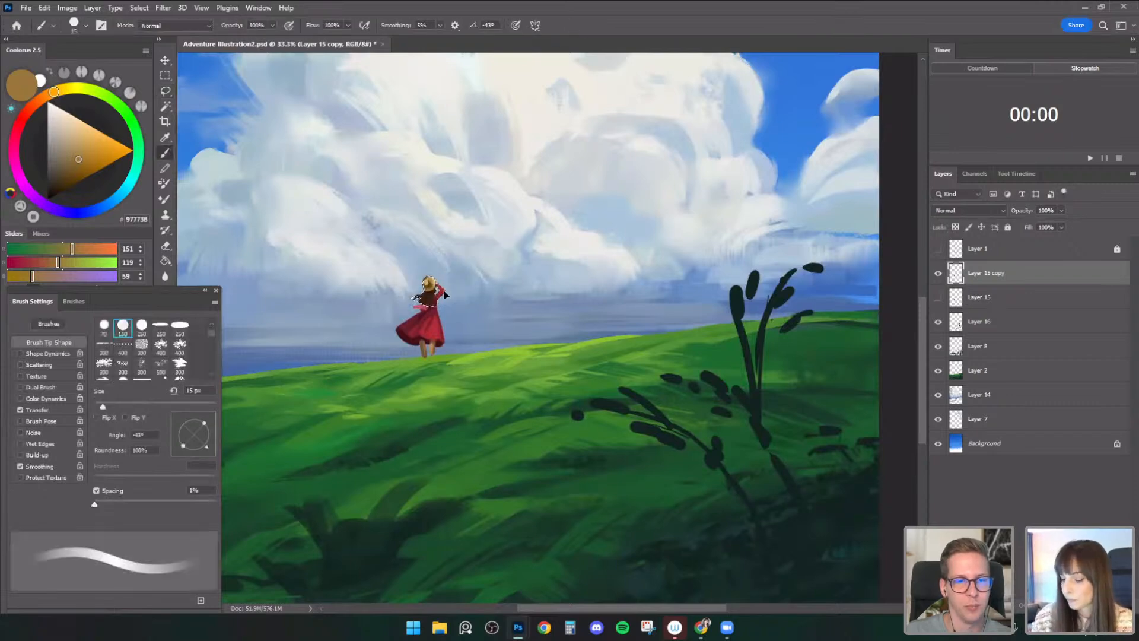
- Touch up the raised arm and skirt with sampled reds including #81232D, then set a darker brown #58402D for the legs
left_click(444, 290, "alt")
left_click(404, 326, "alt")
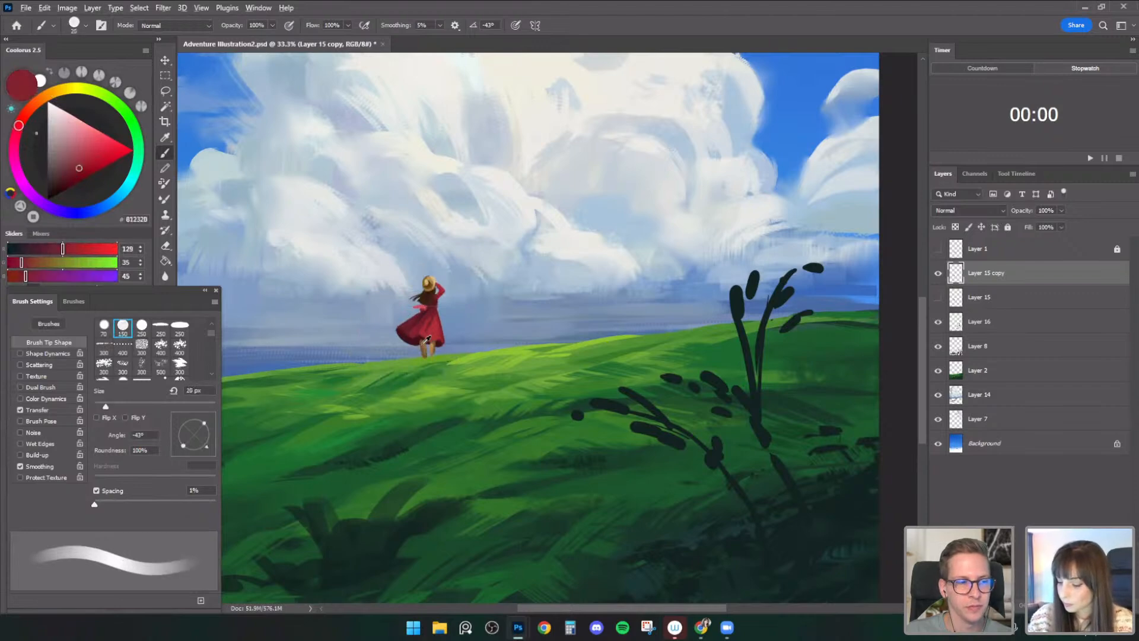
left_click(422, 341, "alt")
left_click(412, 321, "alt")
left_click(59, 176)
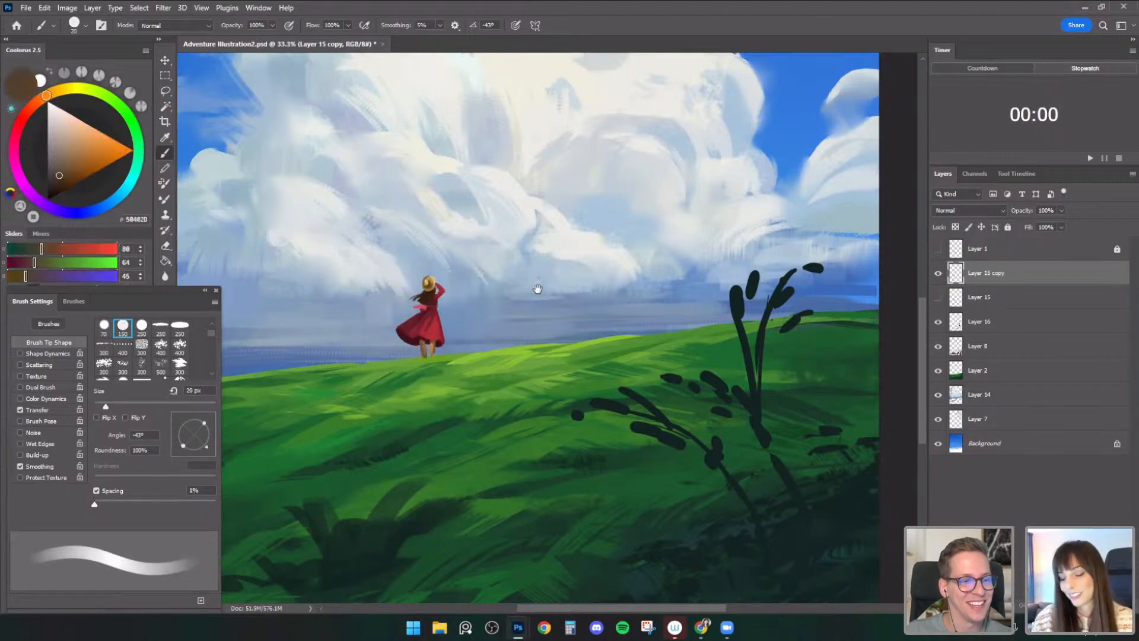
- Refine the skirt's hem above the legs with a 15 px brush, sampling nearby colors and the dark red #3F1118
left_click_drag(532, 290, 539, 277)
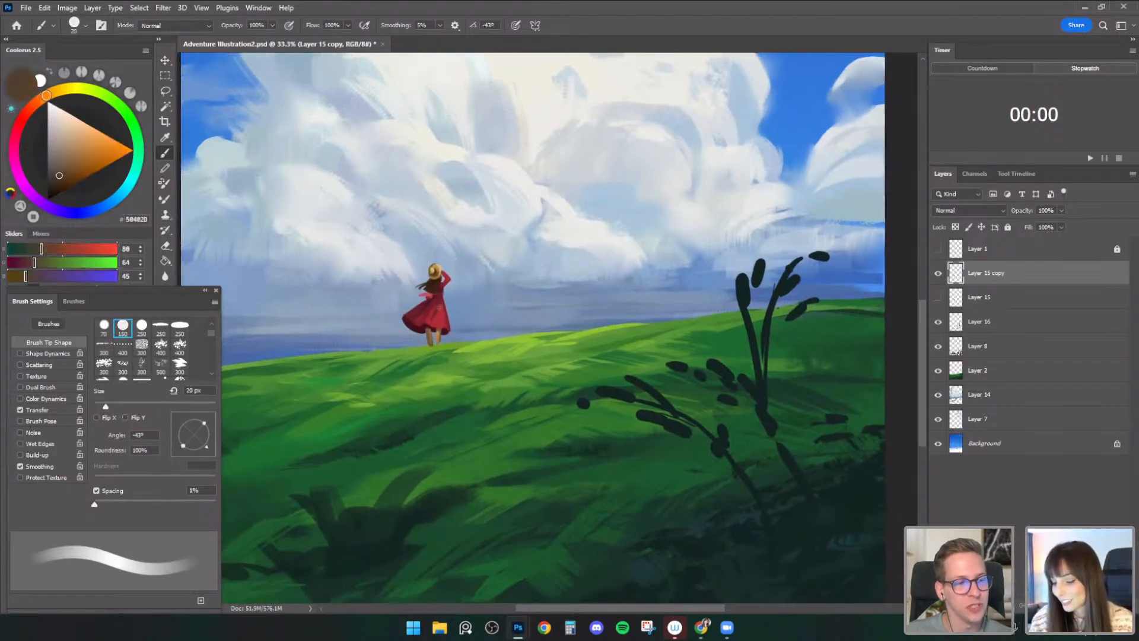
left_click(427, 328, "alt")
key("[")
left_click(427, 333, "alt")
left_click(431, 324, "alt")
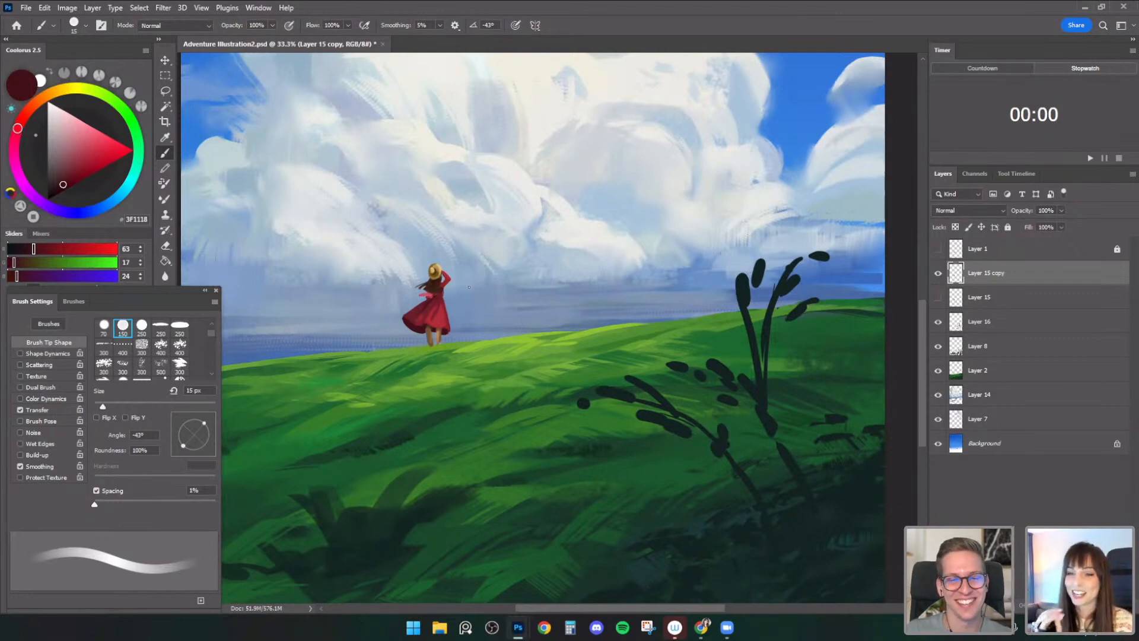
- Refine the flowing back edge of the skirt with small brush sizes, sampling reds from the dress including #671F2B and #3F1118
left_click(421, 310, "alt")
key("bracketright")
left_click(430, 305, "alt")
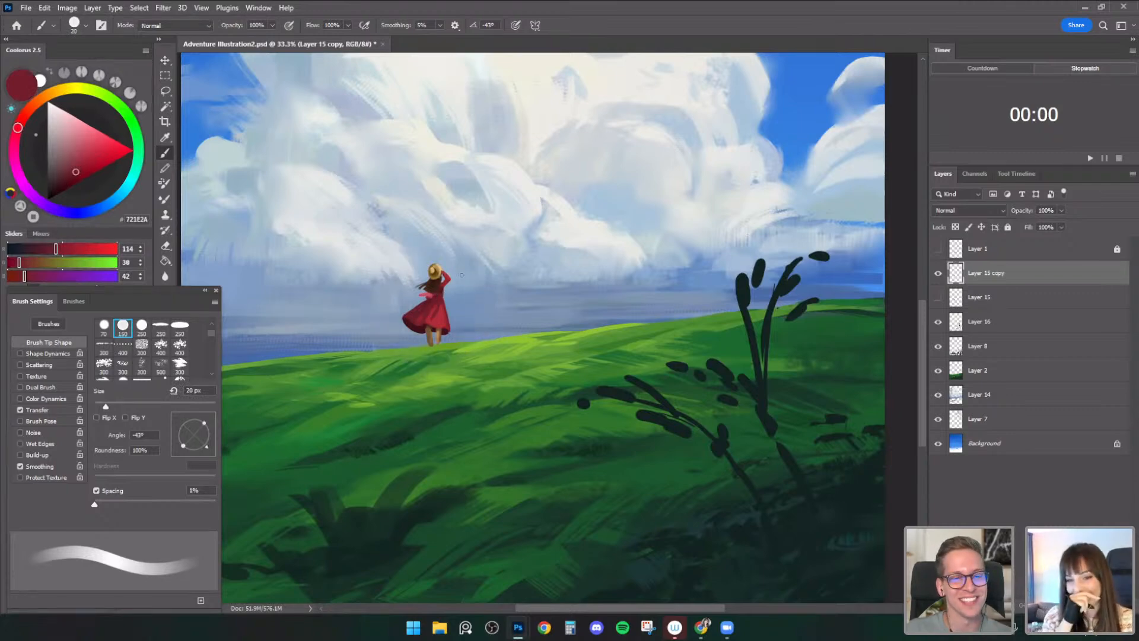
left_click(421, 309, "alt")
key("bracketleft")
key("bracketleft")
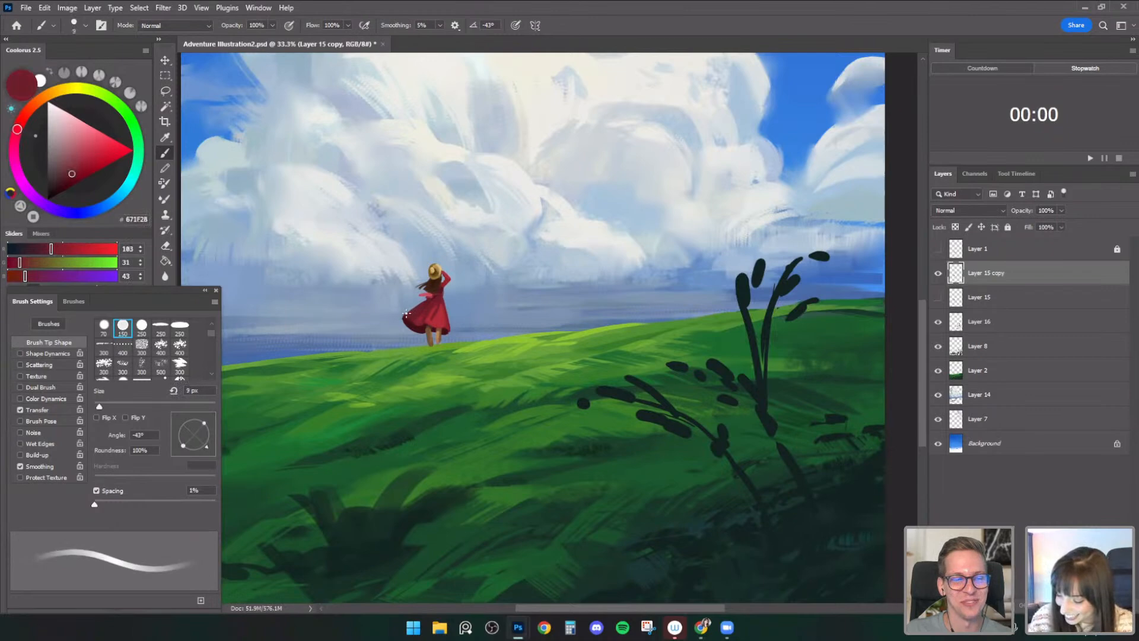
key("bracketright")
key("bracketright")
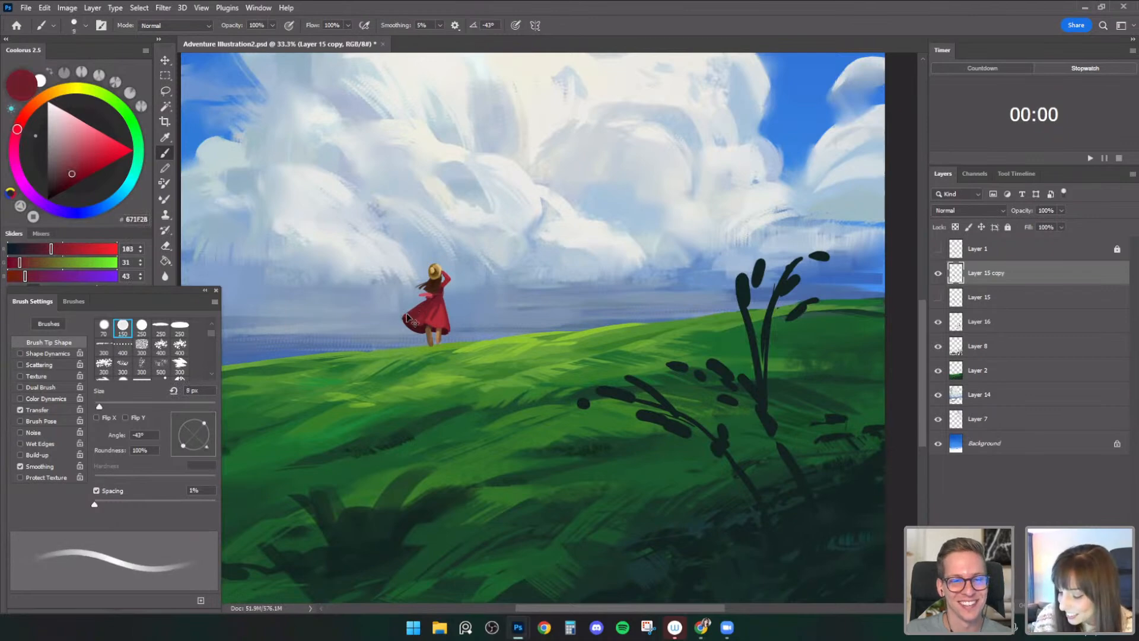
left_click(409, 315, "alt")
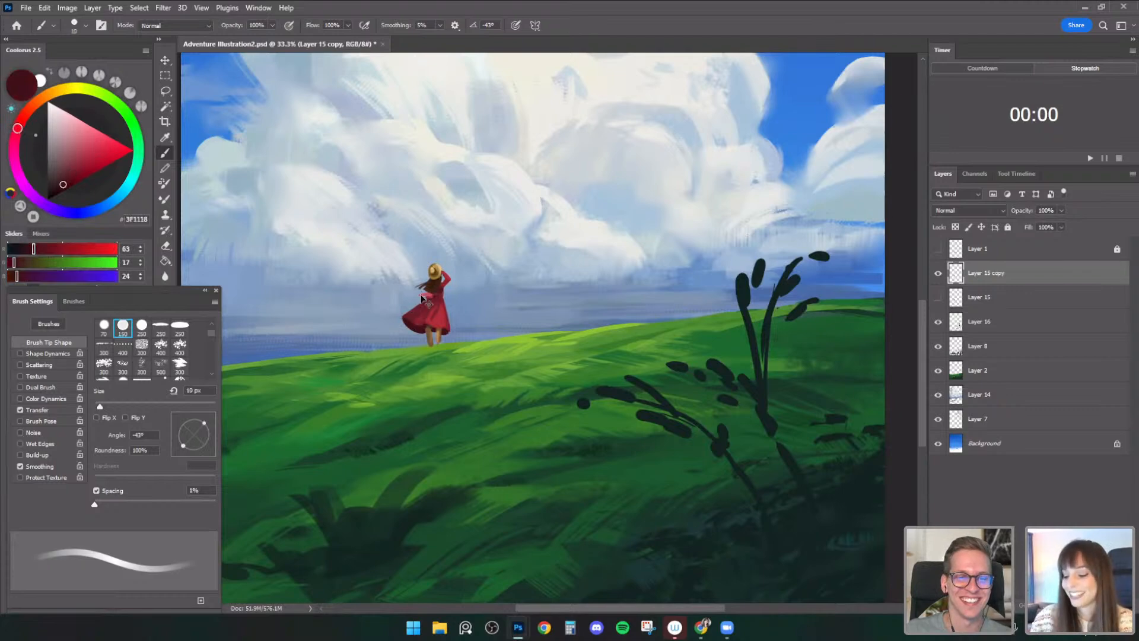
- Touch up where the skirt meets the legs with sampled brown #543B2A and dark red #3F1118, then clean around the legs with the Eraser
left_click(426, 329, "alt")
key("bracketright")
key("bracketleft")
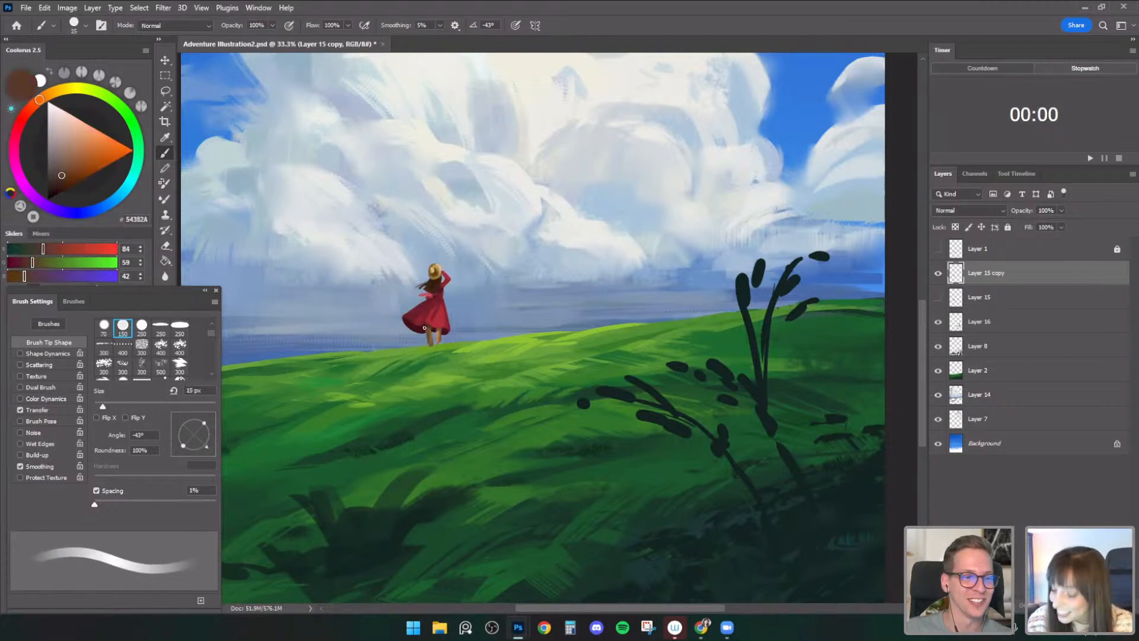
left_click(426, 326, "alt")
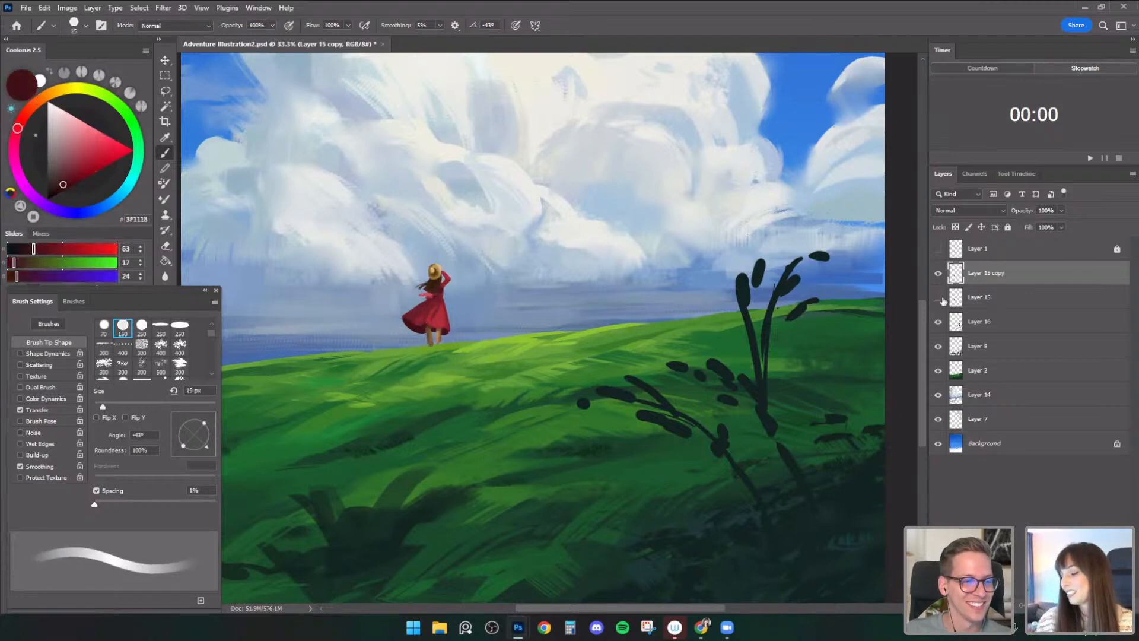
key("v")
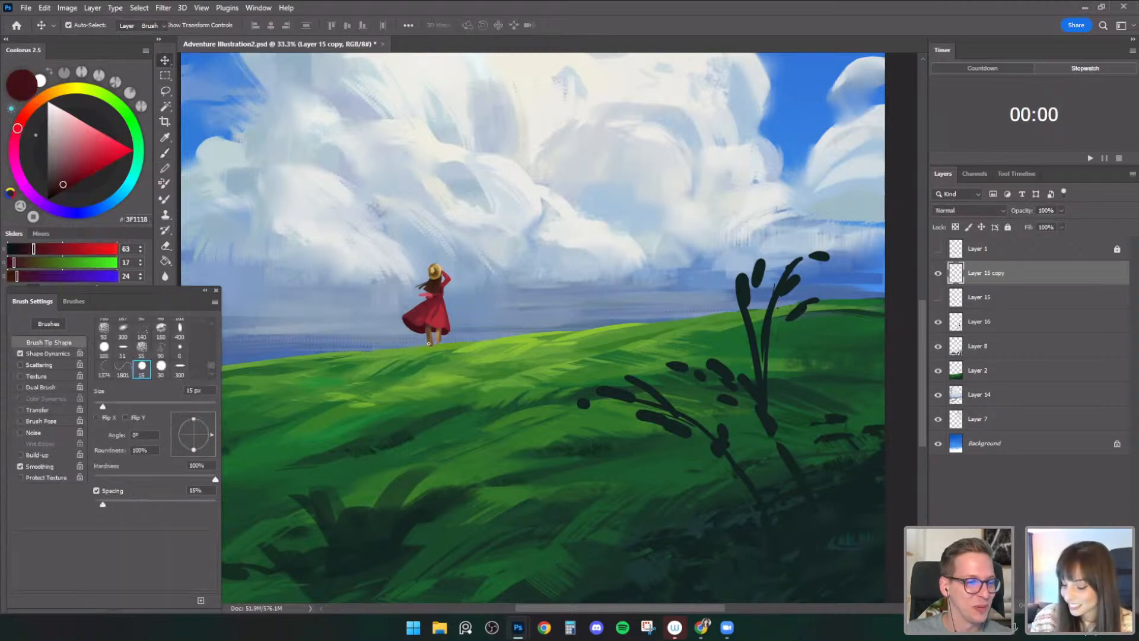
key("e")
key("bracketright")
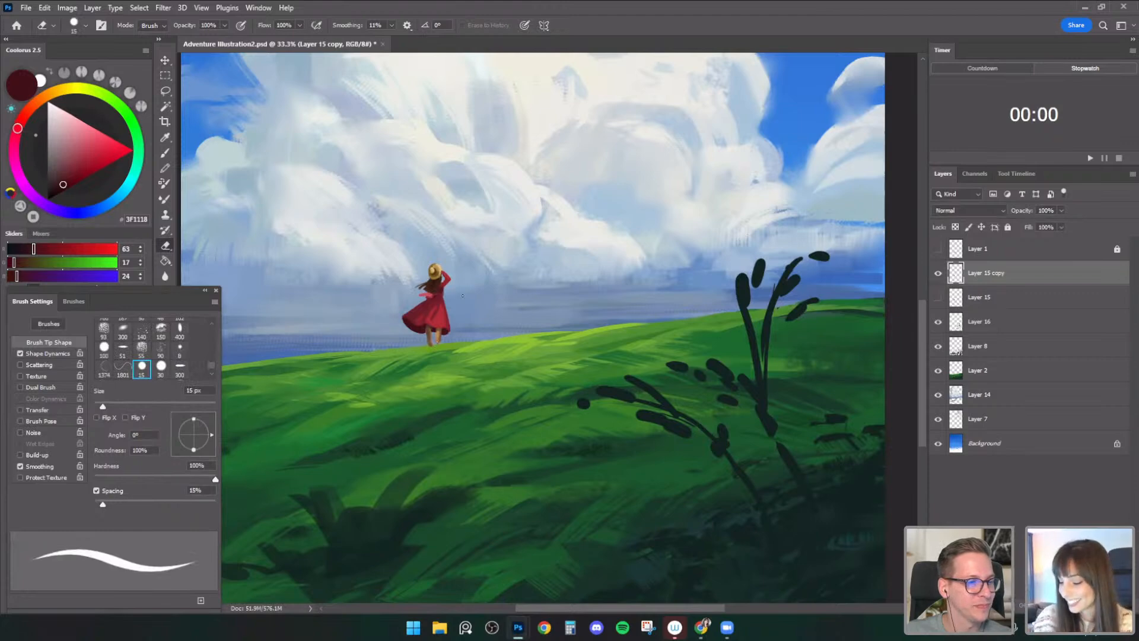
left_click(165, 60)
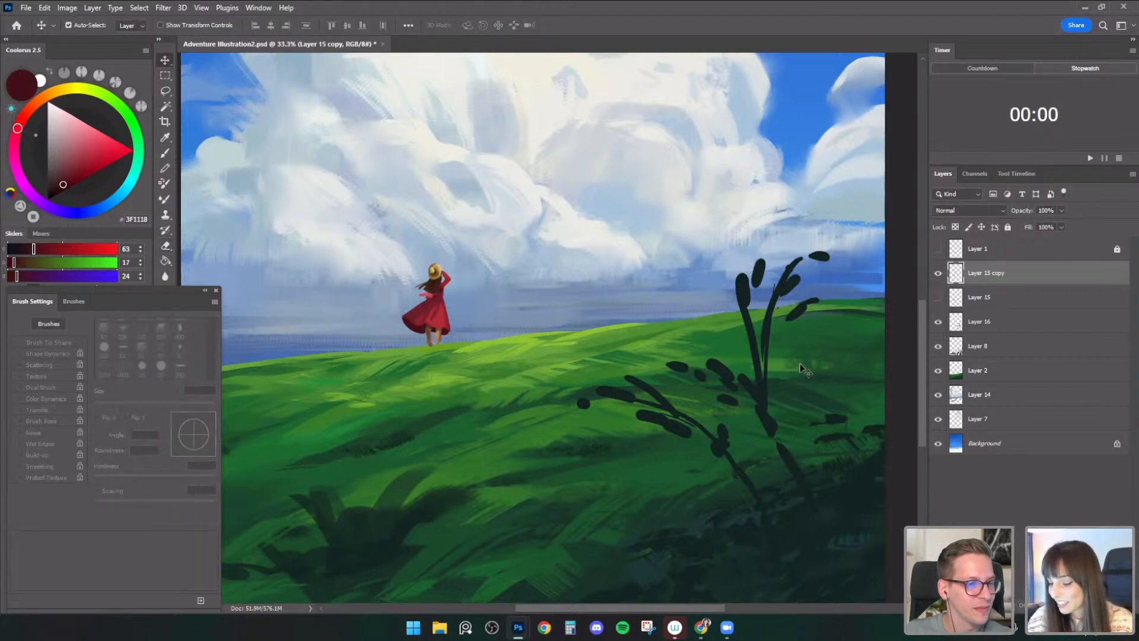
- Repaint the girl's legs with a 20 px brush using sampled browns #6E5234 and #8A643E, and switch to the Eraser
left_click(166, 153)
left_click(429, 330, "alt")
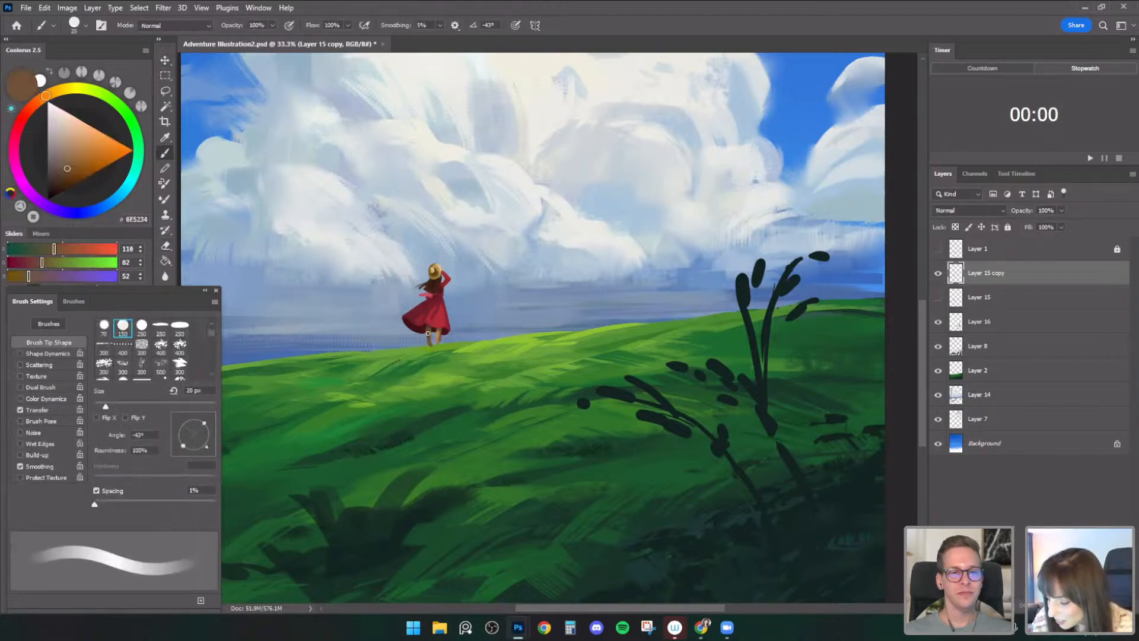
left_click(430, 329, "alt")
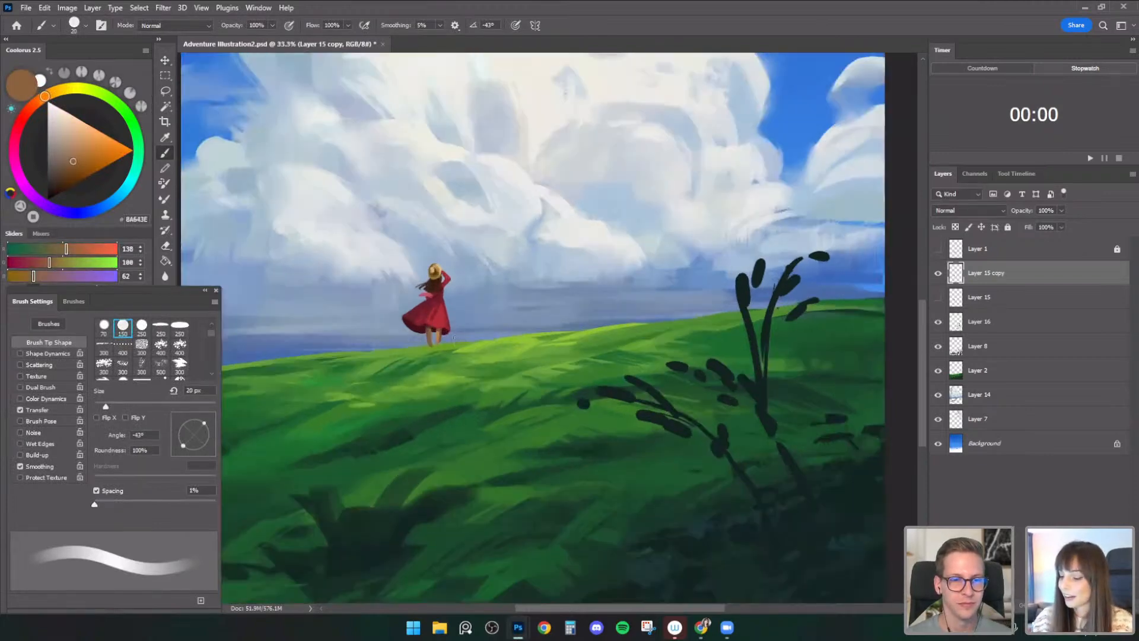
key("e")
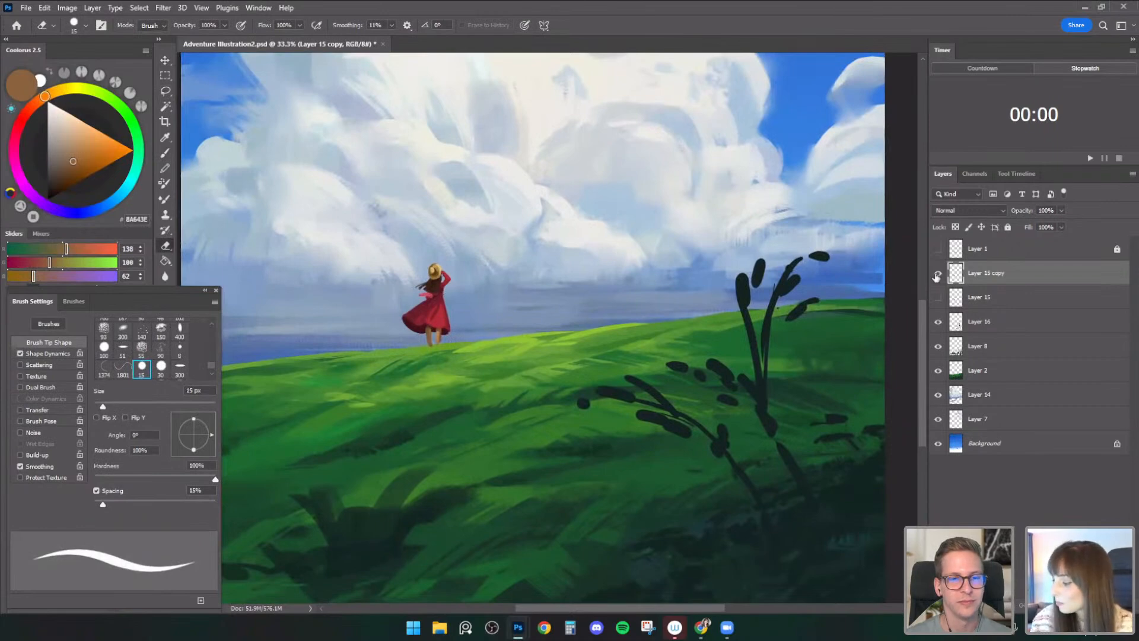
- Flip the canvas horizontally at 25% zoom and save the document
key("ctrl+minus")
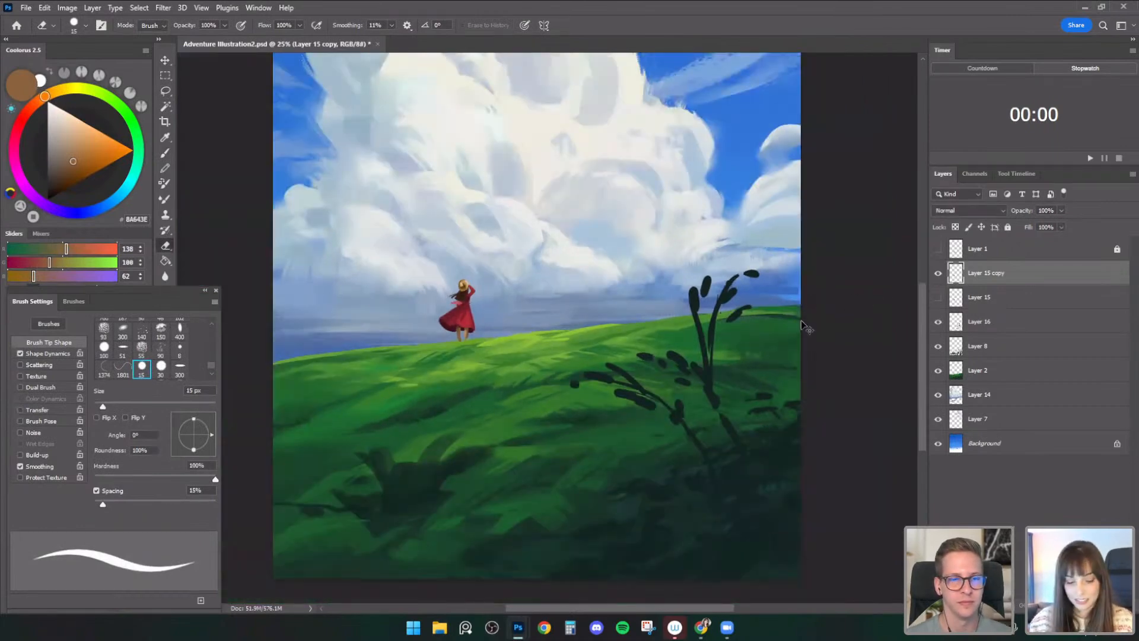
key("ctrl+shift+h")
key("ctrl+s")
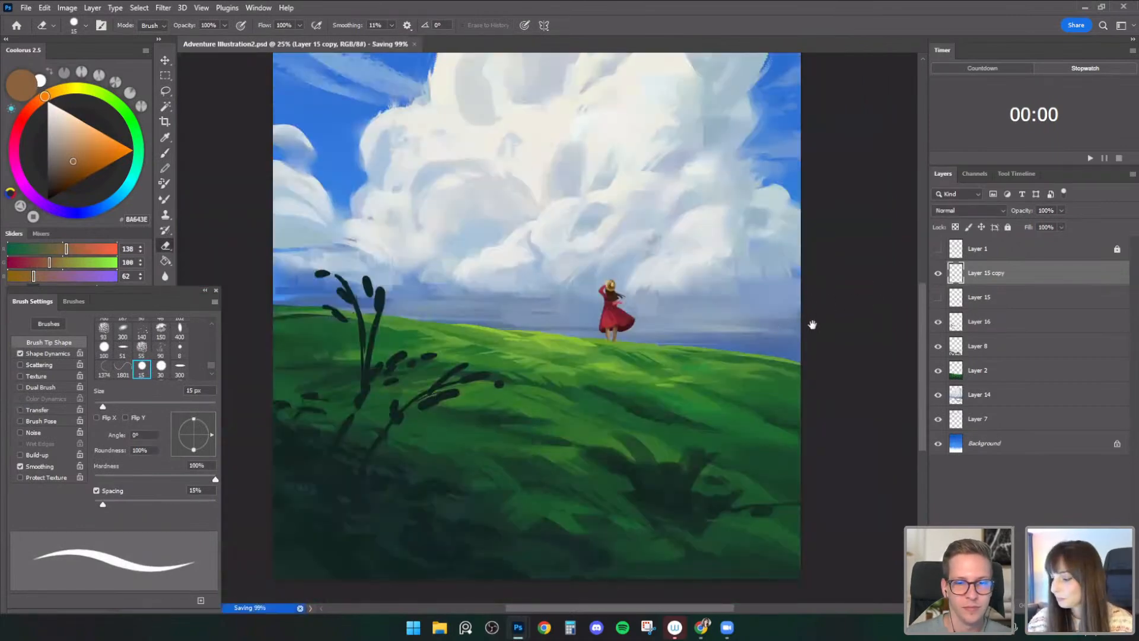
- Compare the repainted girl on Layer 15 copy with the original on Layer 15, then delete Layer 15
left_click_drag(810, 316, 820, 337)
left_click(938, 274)
left_click(938, 298)
left_click(938, 274)
left_click(938, 299)
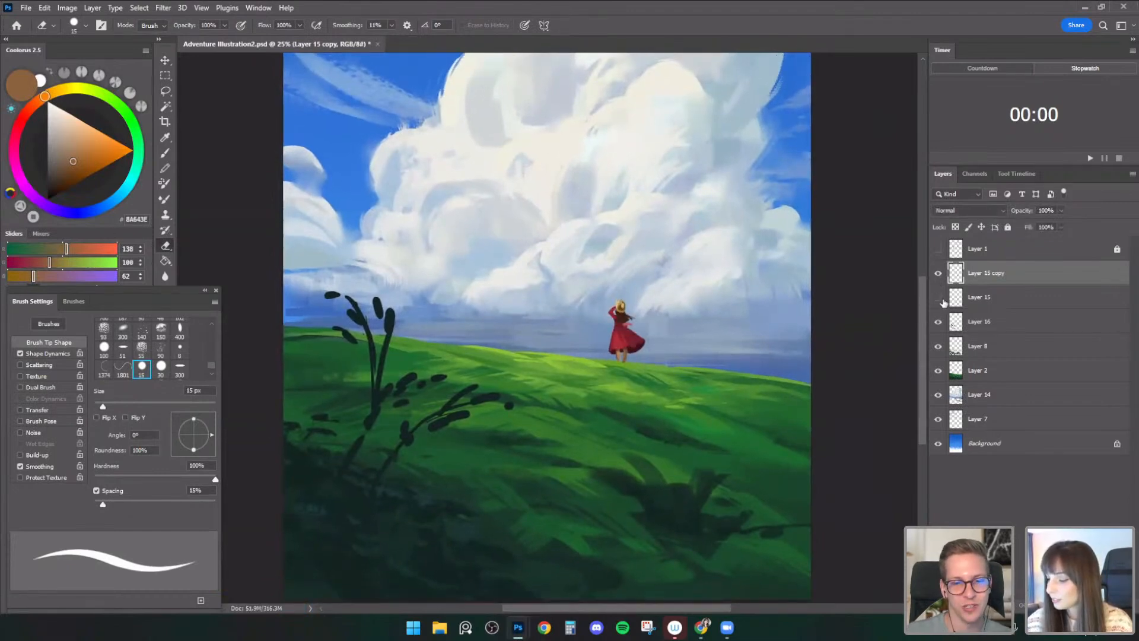
left_click(993, 302)
key("Delete")
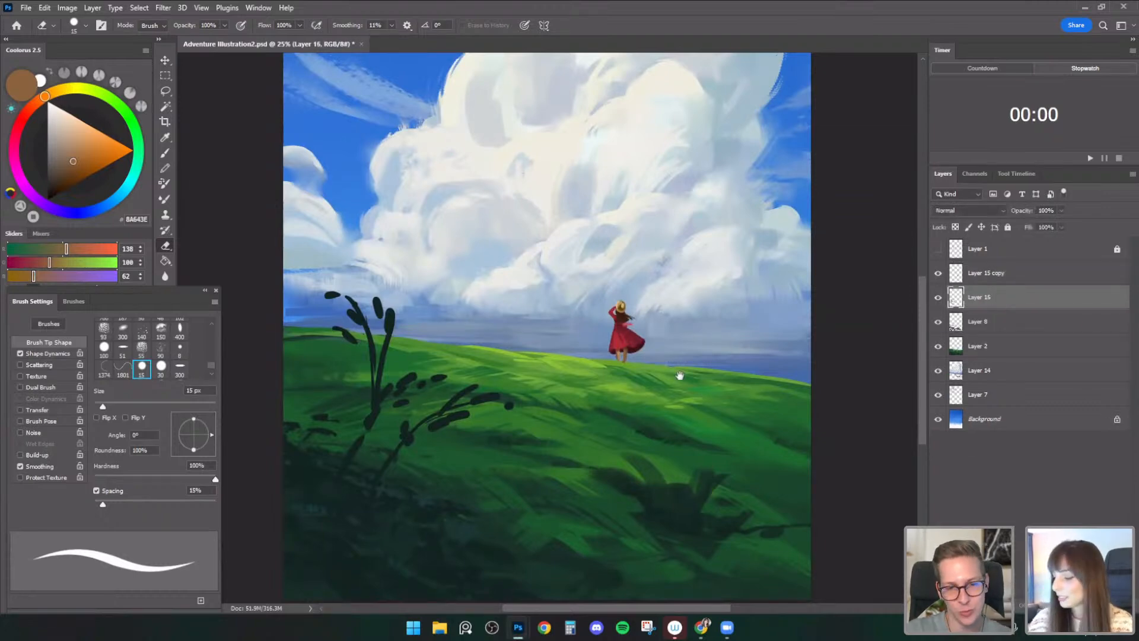
- Examine the whole composition with and without the dark foreground plant on Layer 16
left_click_drag(654, 354, 668, 329)
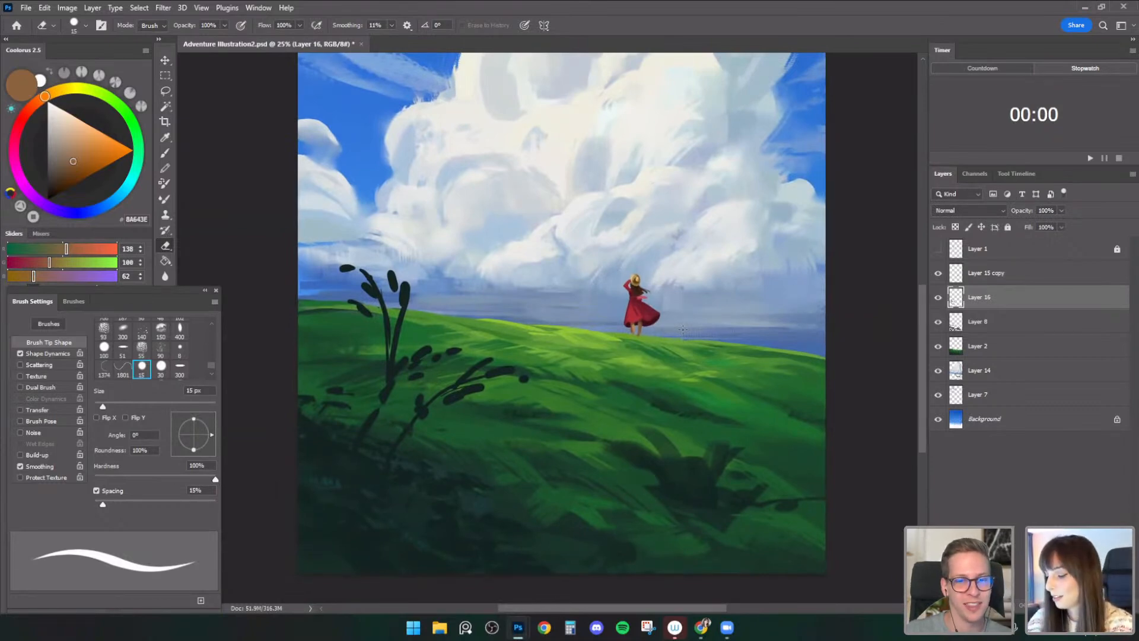
left_click(166, 61)
left_click_drag(722, 346, 724, 348)
left_click(938, 297)
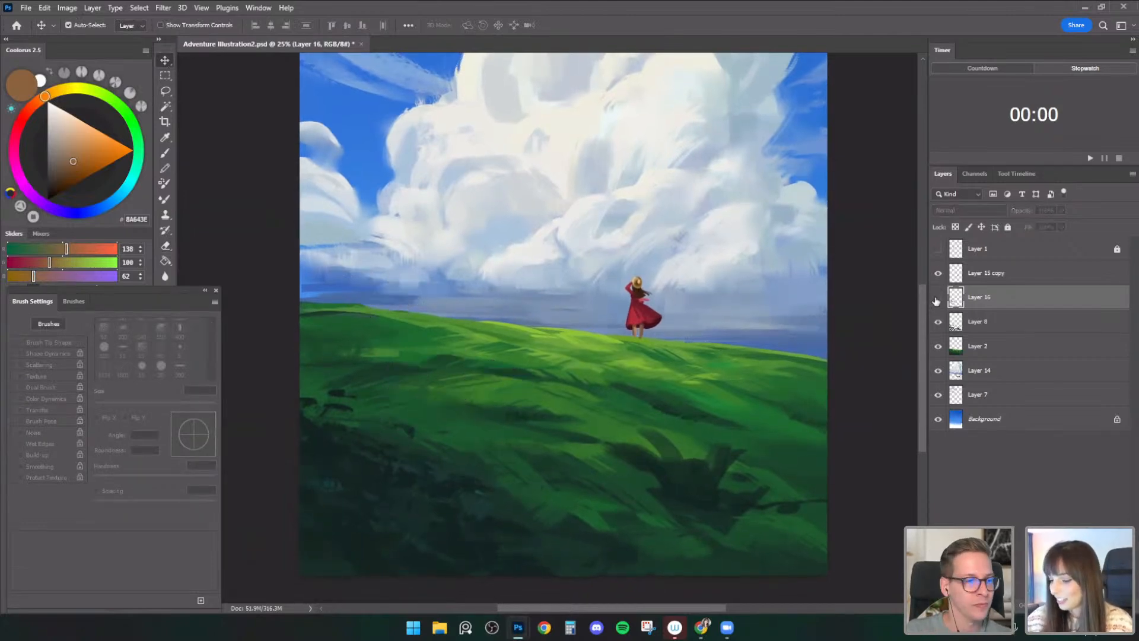
left_click(938, 298)
mouse_move(501, 377)
left_mouse_down()
mouse_move(524, 357)
mouse_move(502, 378)
left_mouse_up()
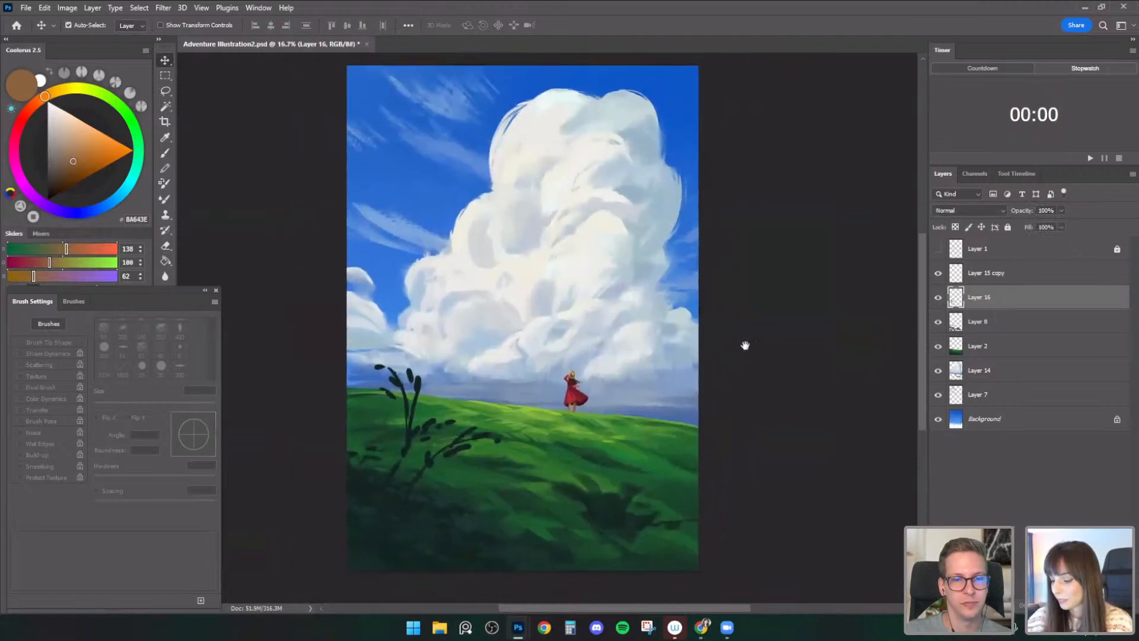
- Lower the opacity of the plant sketch on Layer 16 to 22% and lock the layer
left_click_drag(1047, 226, 1025, 225)
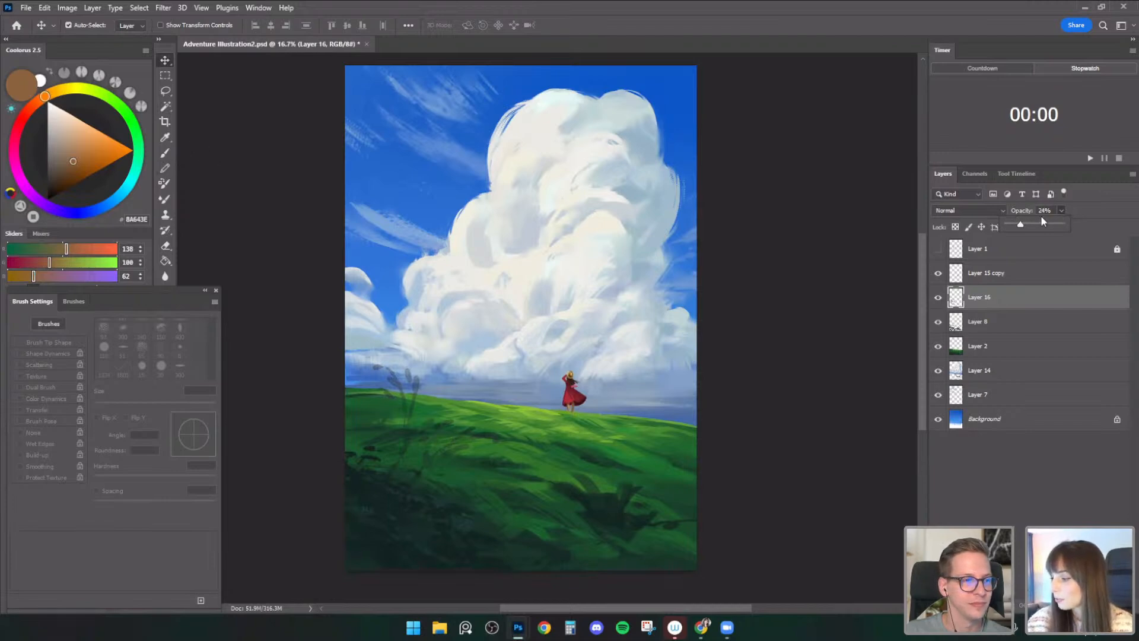
left_click(937, 297)
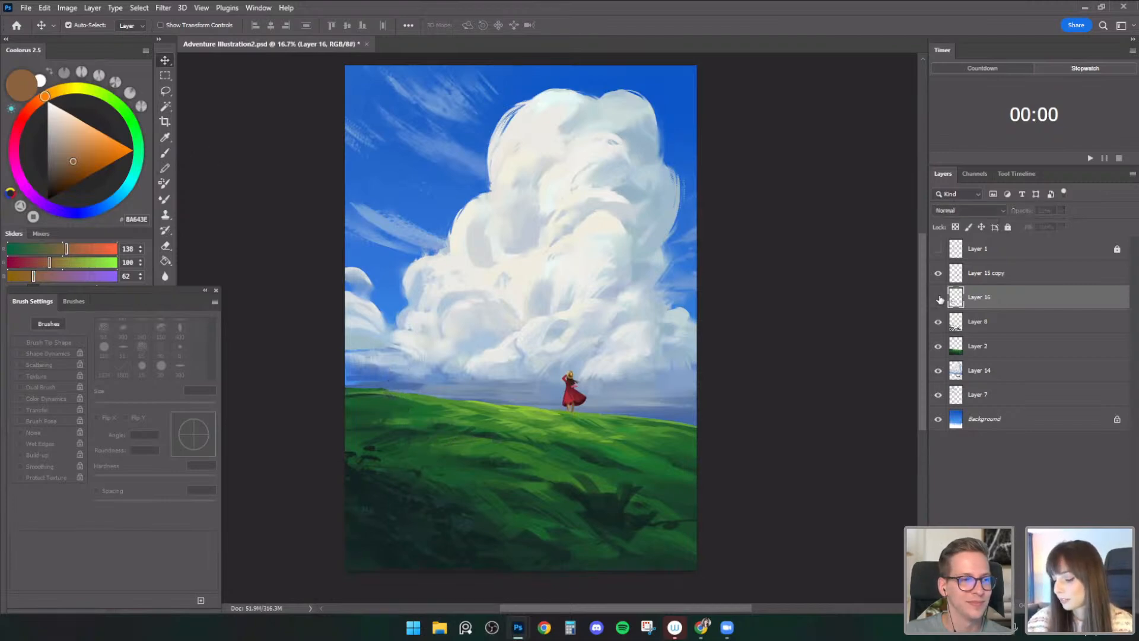
left_click(938, 297)
left_click(1007, 227)
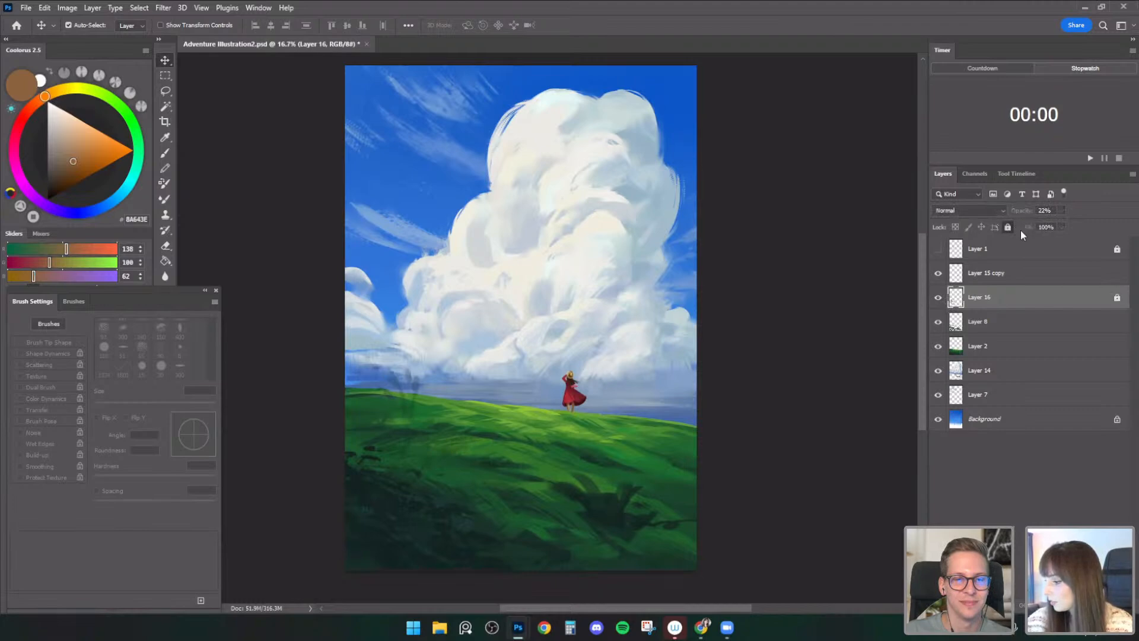
- Create a new layer above Layer 16, choose the Clean Angled brush, and sample dark green #132622 from the foreground
key("ctrl+shift+alt+n")
key("b")
left_click(75, 26)
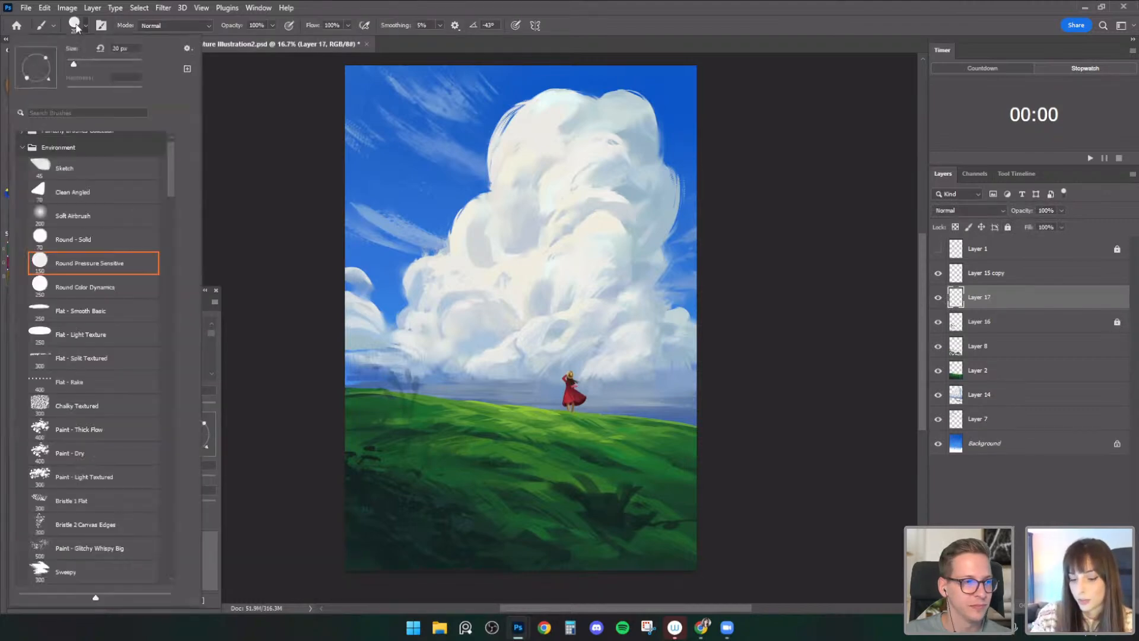
left_click(127, 196)
left_click(392, 525, "alt")
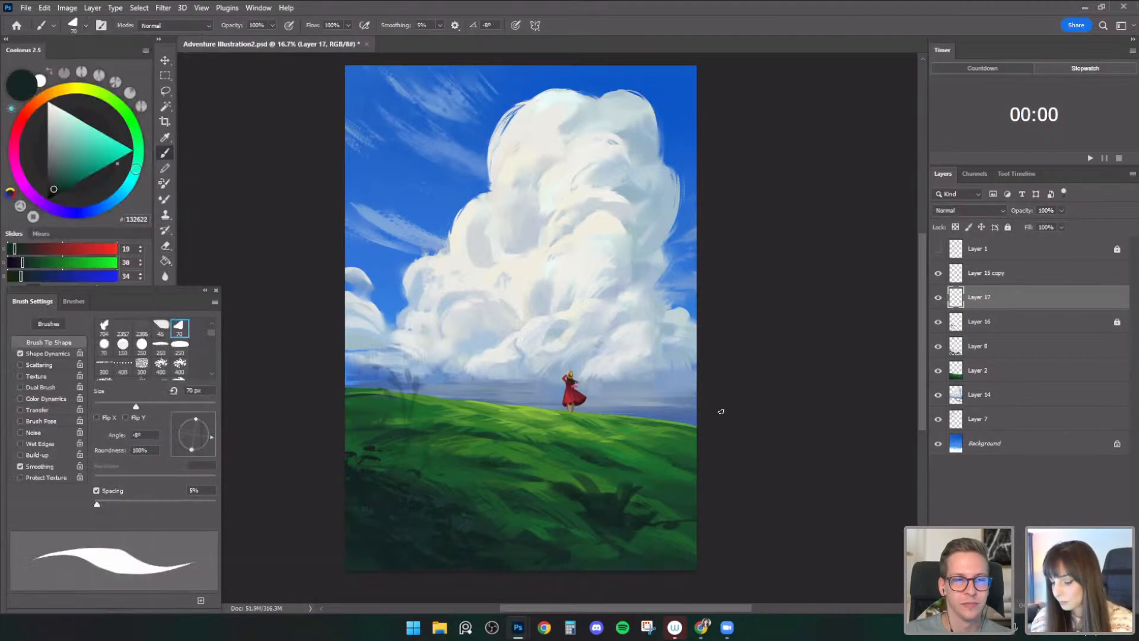
- Try a foreground plant stroke over the faded sketch with dark green #132421 at 80 px, then undo it
left_click_drag(759, 414, 775, 339)
key("ctrl+plus")
left_click_drag(593, 407, 630, 361)
key("bracketright")
left_click(365, 450, "alt")
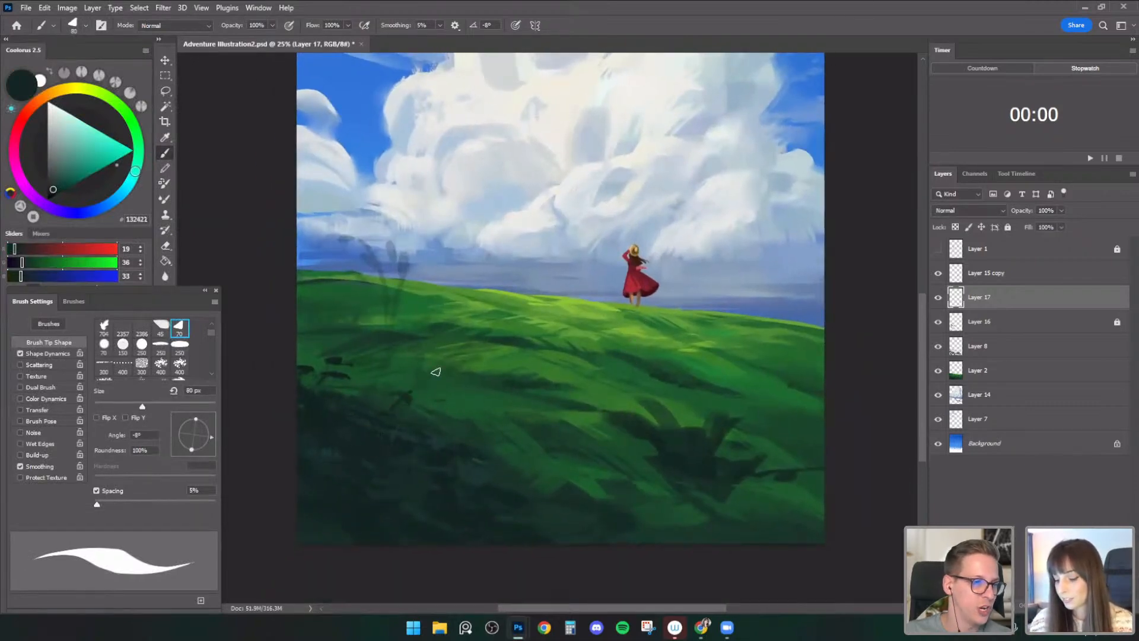
key("bracketleft")
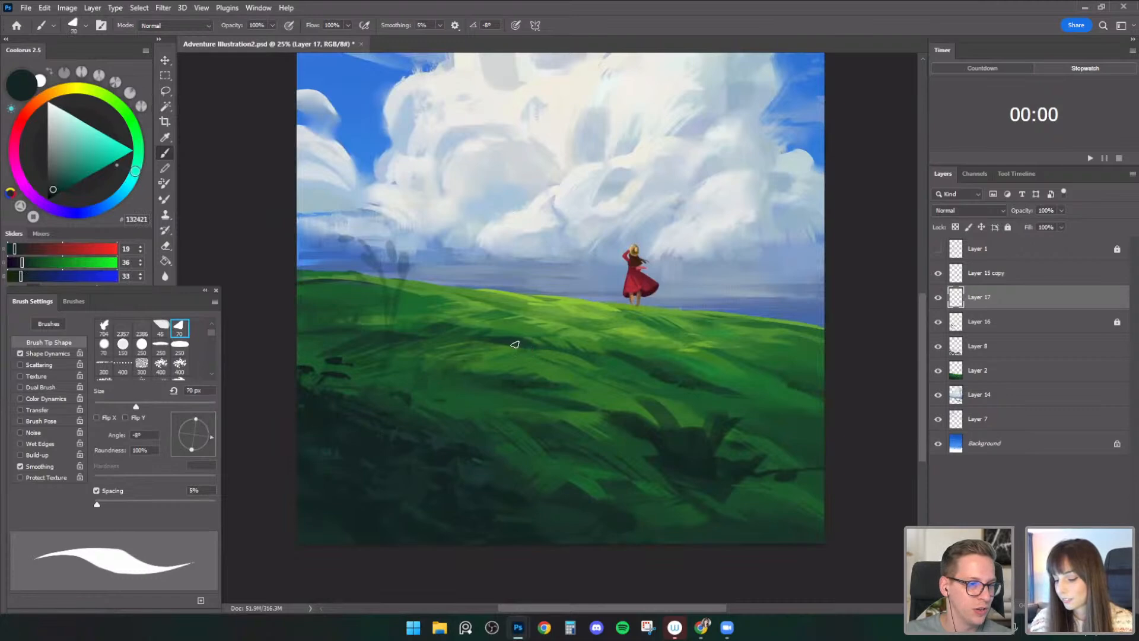
key("bracketright")
left_click_drag(474, 344, 399, 411)
key("ctrl+z")
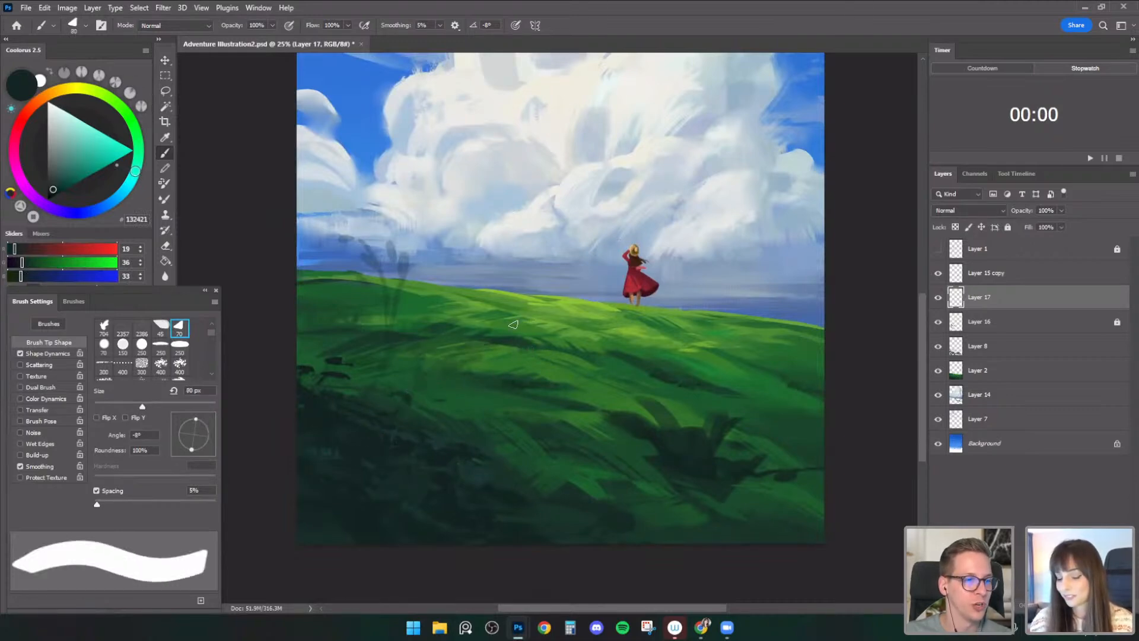
left_click_drag(478, 354, 495, 330)
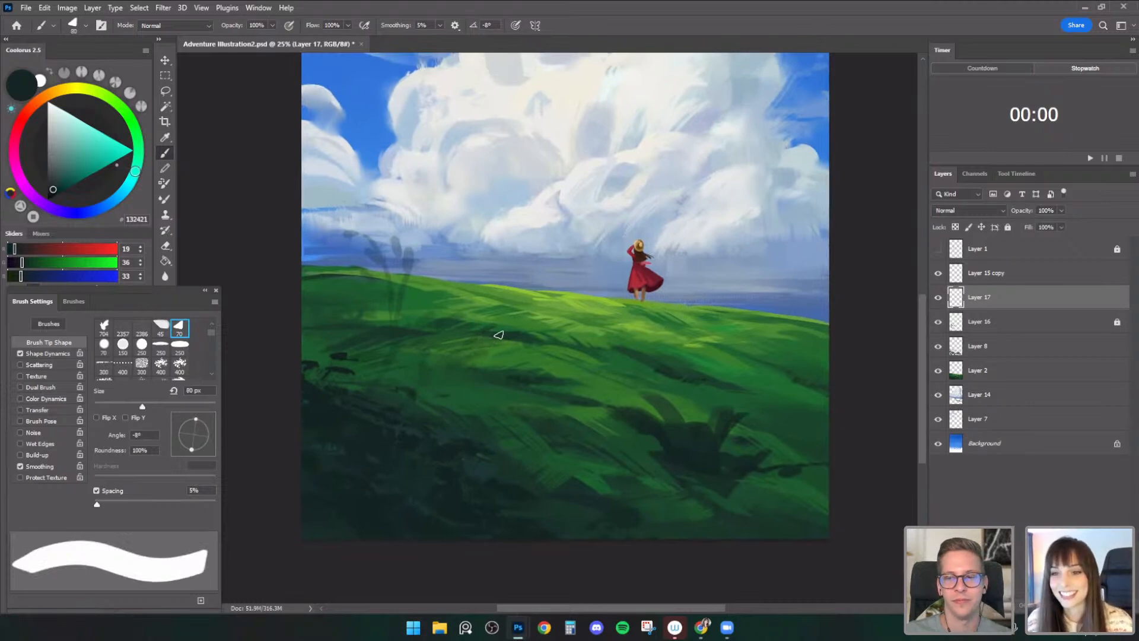
- Paint upright grass blades at the foreground's left edge with sampled dark green #11231F, starting with a 60 px brush
key("bracketleft")
key("bracketleft")
key("ctrl+minus")
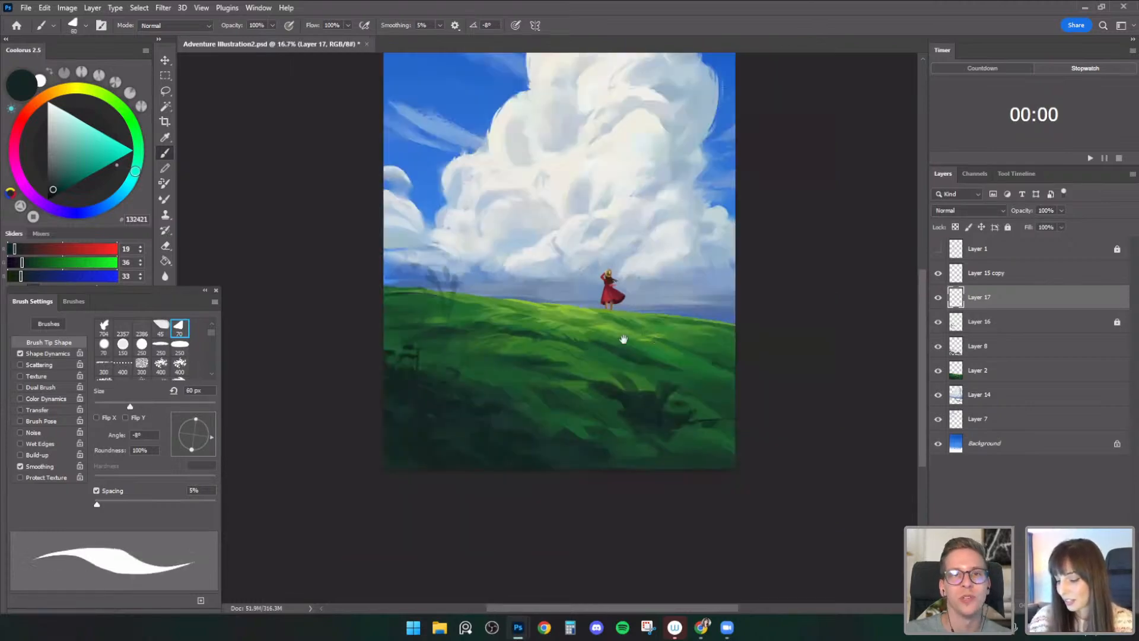
left_click_drag(579, 355, 557, 399)
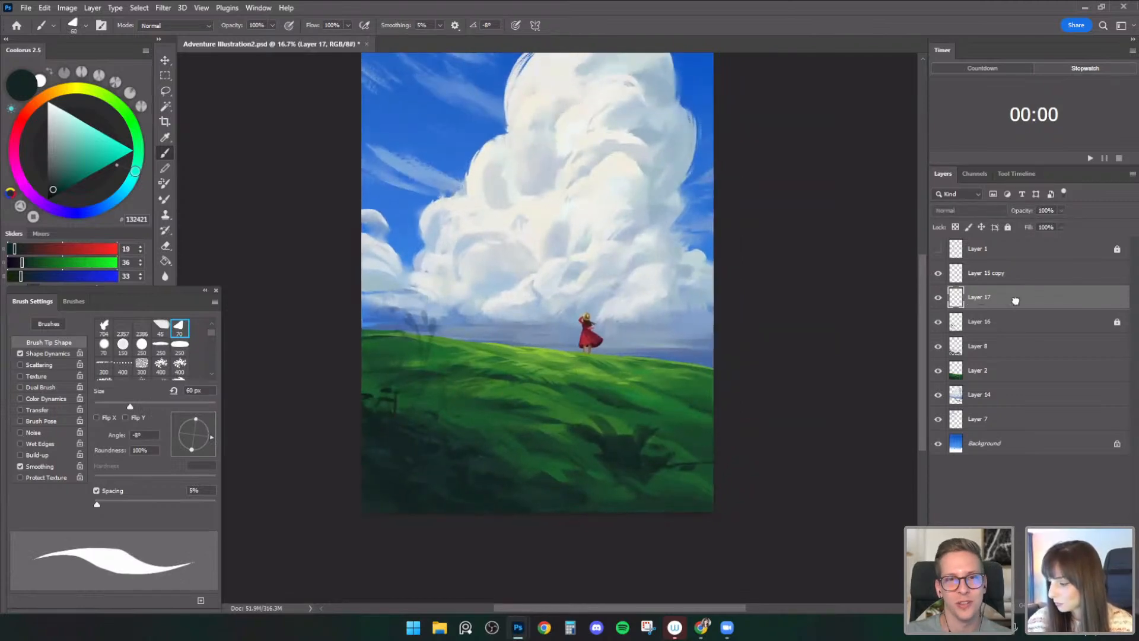
left_click(381, 418, "alt")
left_click_drag(367, 409, 364, 382)
key("bracketright")
key("bracketright")
key("bracketleft")
key("bracketleft")
left_click_drag(397, 417, 394, 383)
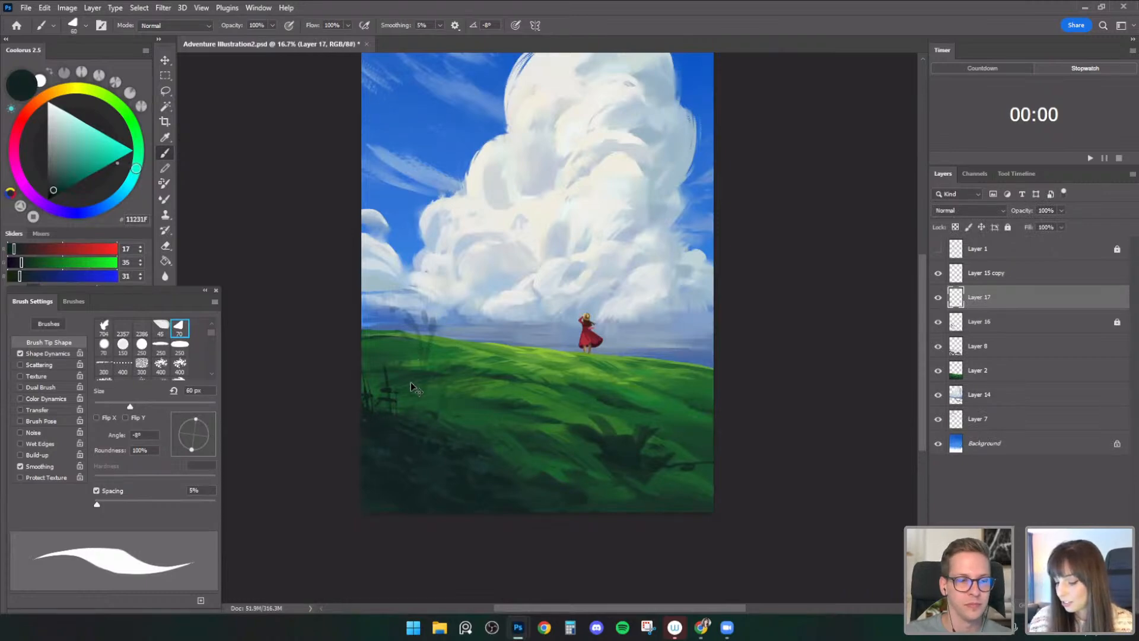
key("bracketright")
key("bracketright")
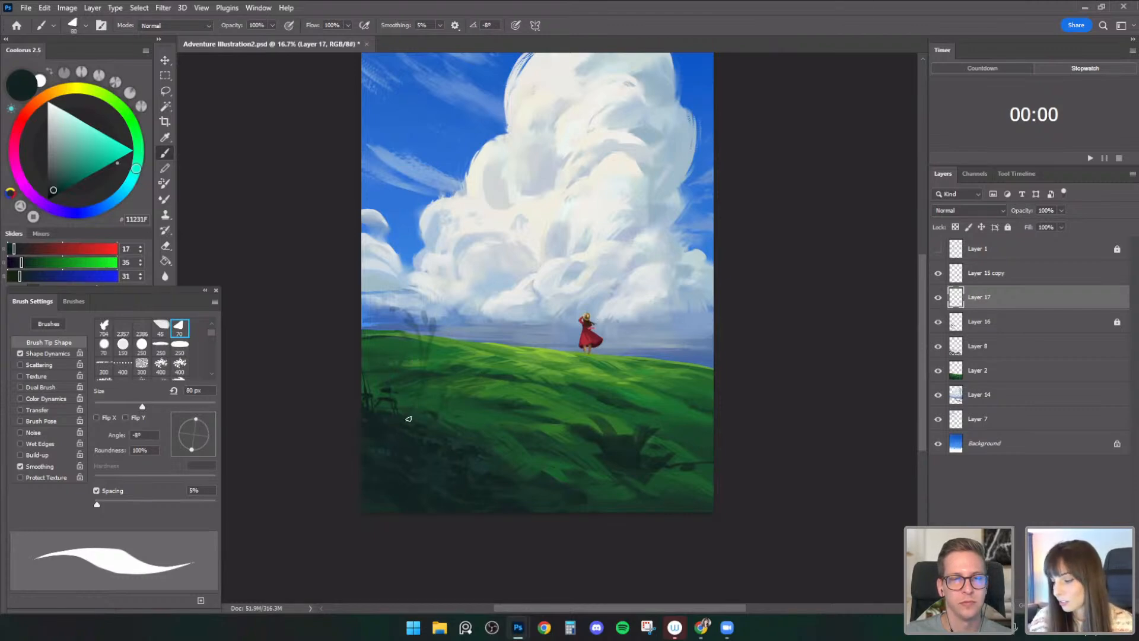
- Add grass tufts along the upper edge of the dark foreground slope, sampling dark greens #132421 and #11231F
left_click(414, 458, "alt")
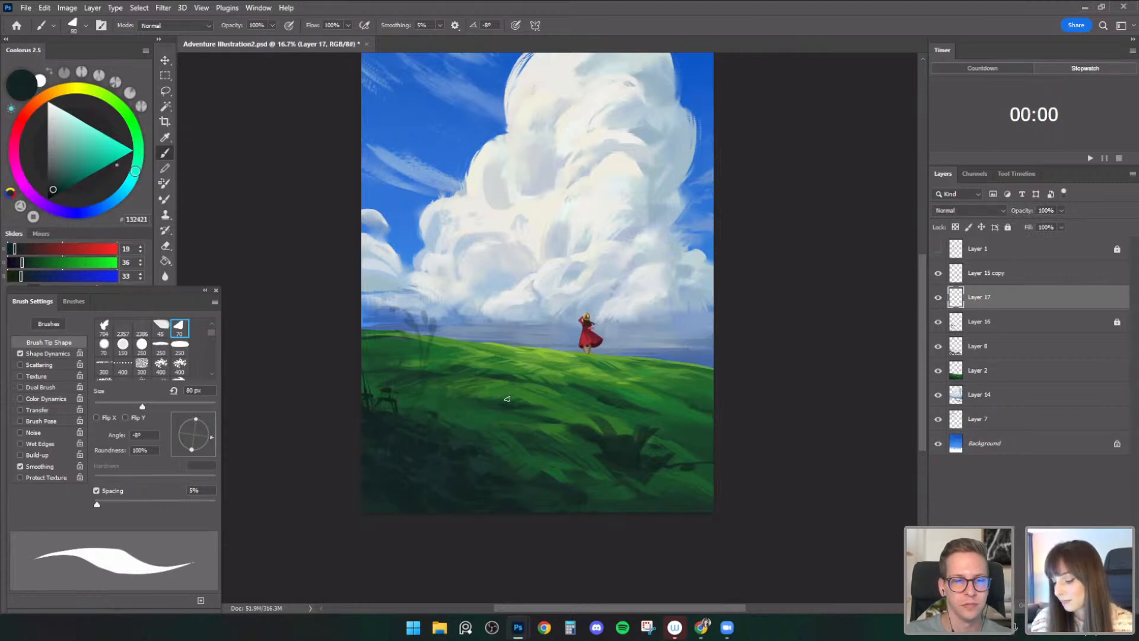
key("]")
key("]")
left_click(489, 477, "alt")
key("[")
key("bracketleft")
key("bracketleft")
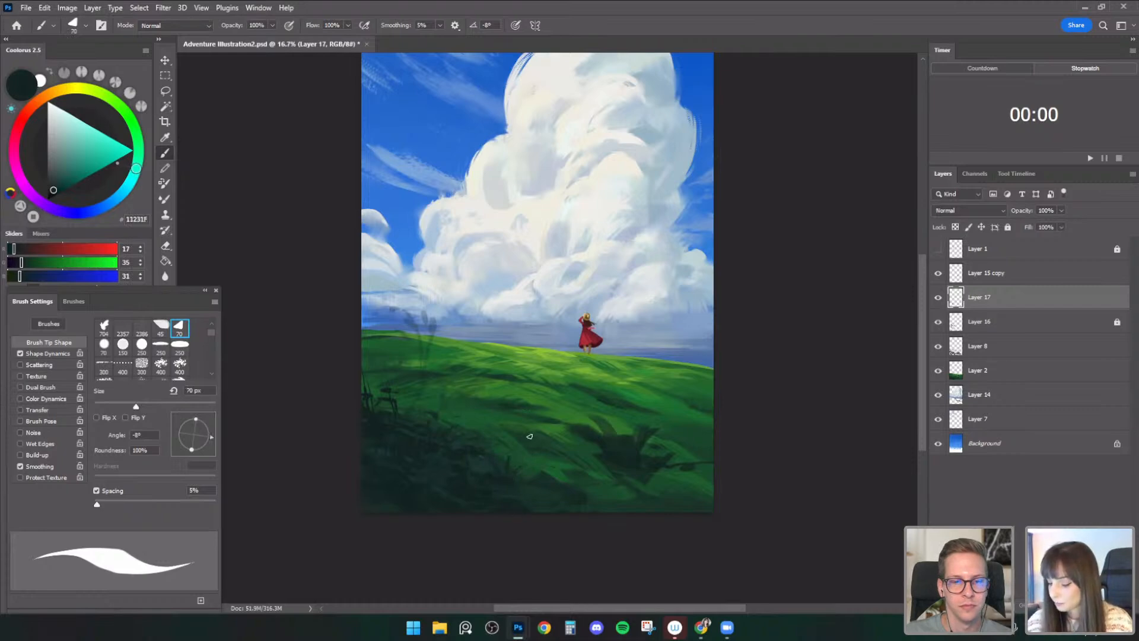
- Paint more dark green #11231F strokes into the lower foreground with a brush up to 125 px and flip the canvas horizontally
key("bracketleft")
key("bracketleft")
key("bracketright")
key("bracketright")
key("bracketright")
key("bracketright")
key("bracketright")
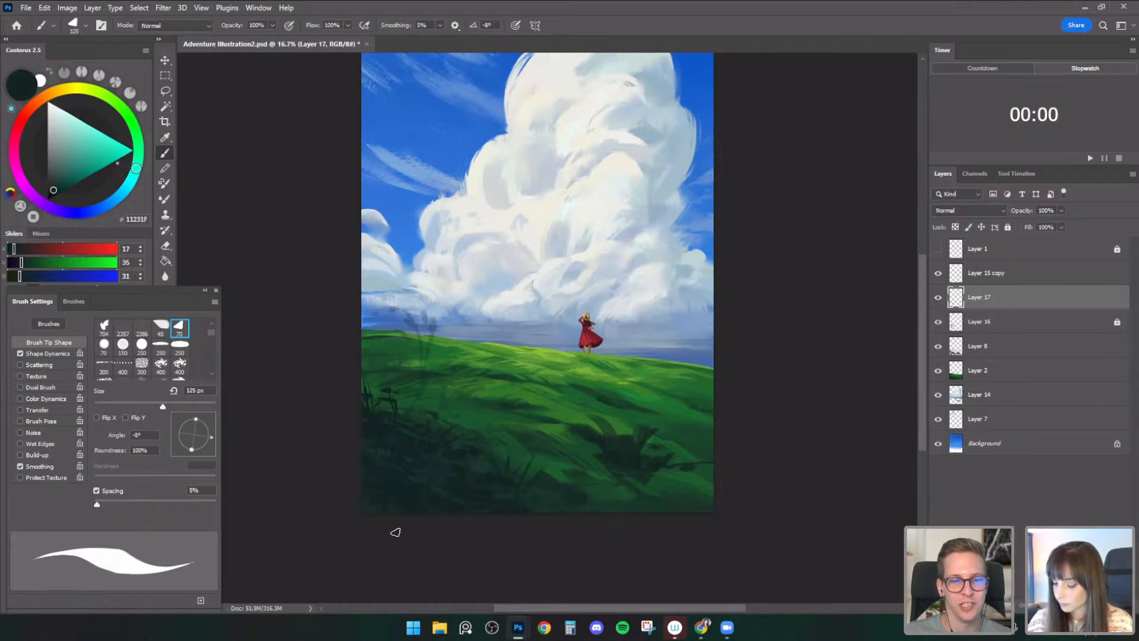
key("ctrl+shift+h")
left_click_drag(785, 395, 766, 429)
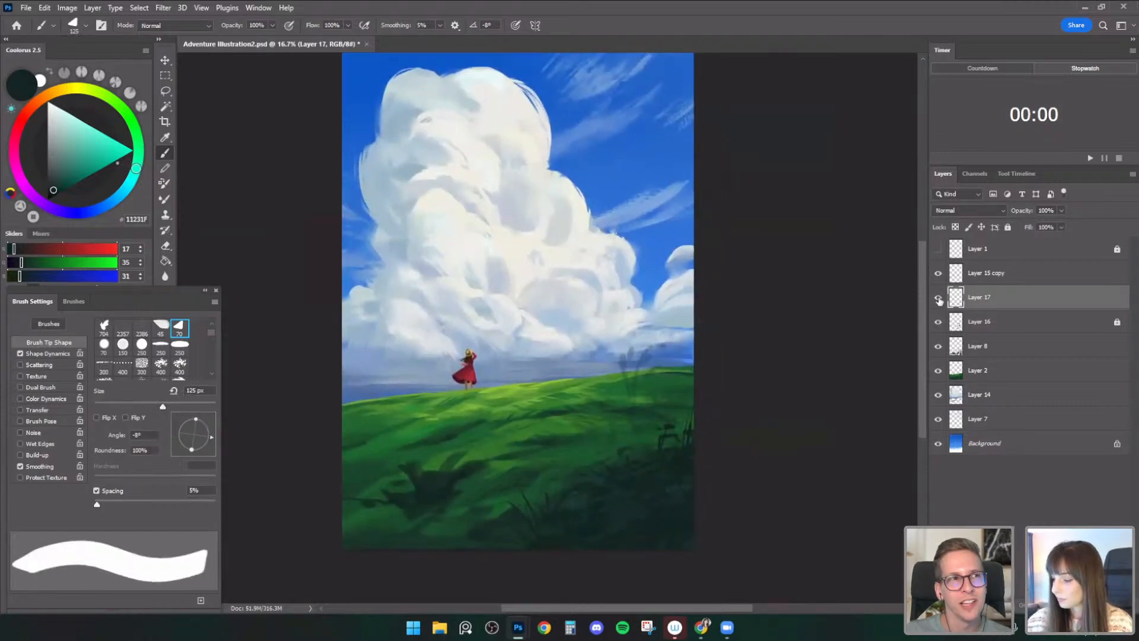
- Refine the grass along the dark slope's upper edge on Layer 17 with 60 to 90 px brushes, then compare with the layer hidden
key("bracketleft")
key("bracketleft")
key("bracketleft")
key("bracketleft")
key("bracketleft")
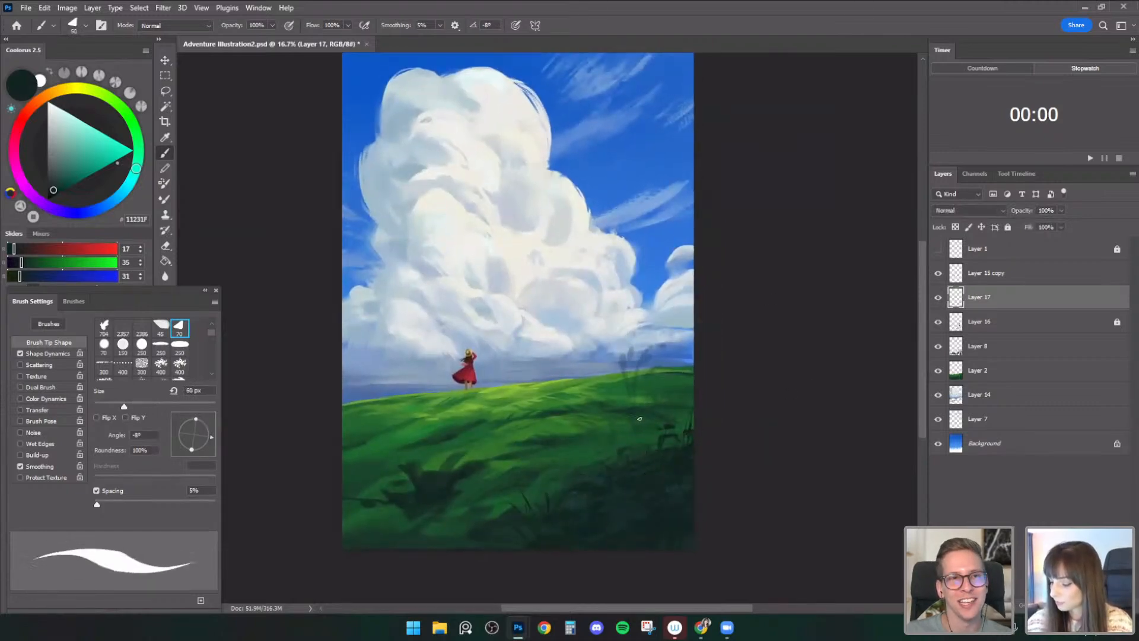
key("bracketright")
key("bracketright")
key("bracketright")
key("bracketright")
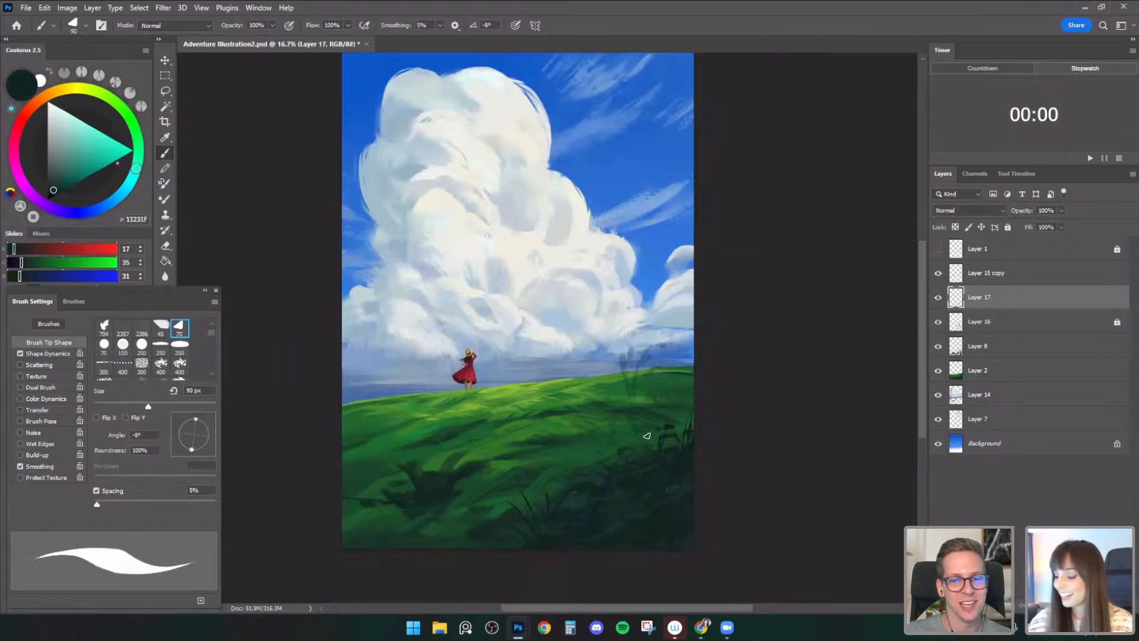
left_click_drag(696, 375, 671, 378)
key("bracketleft")
key("bracketleft")
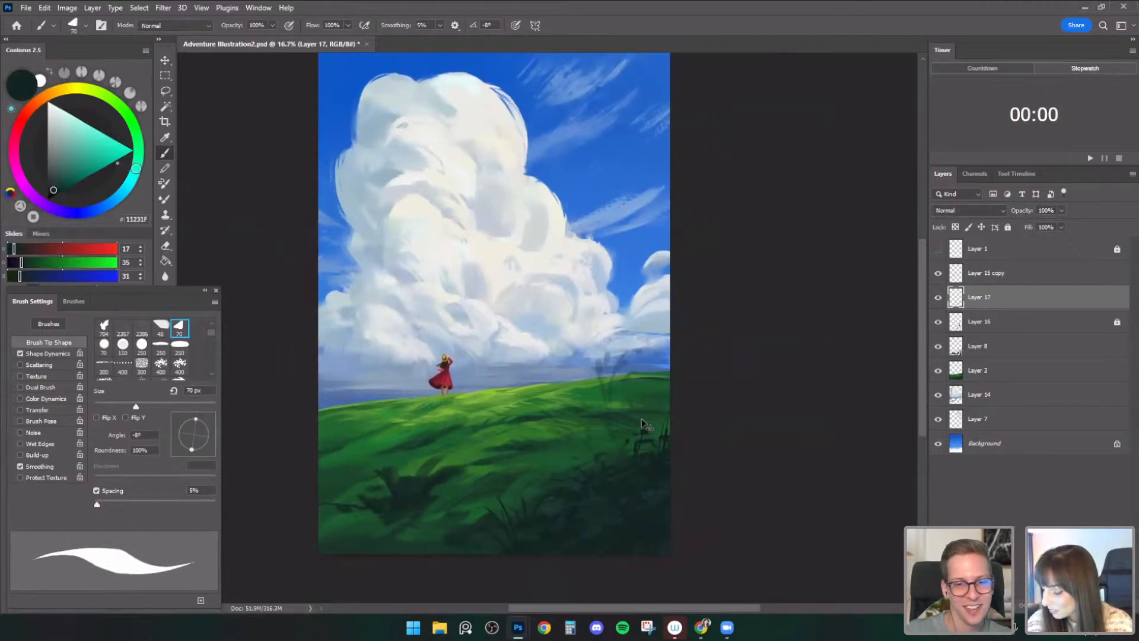
left_click(938, 298)
left_click(938, 298)
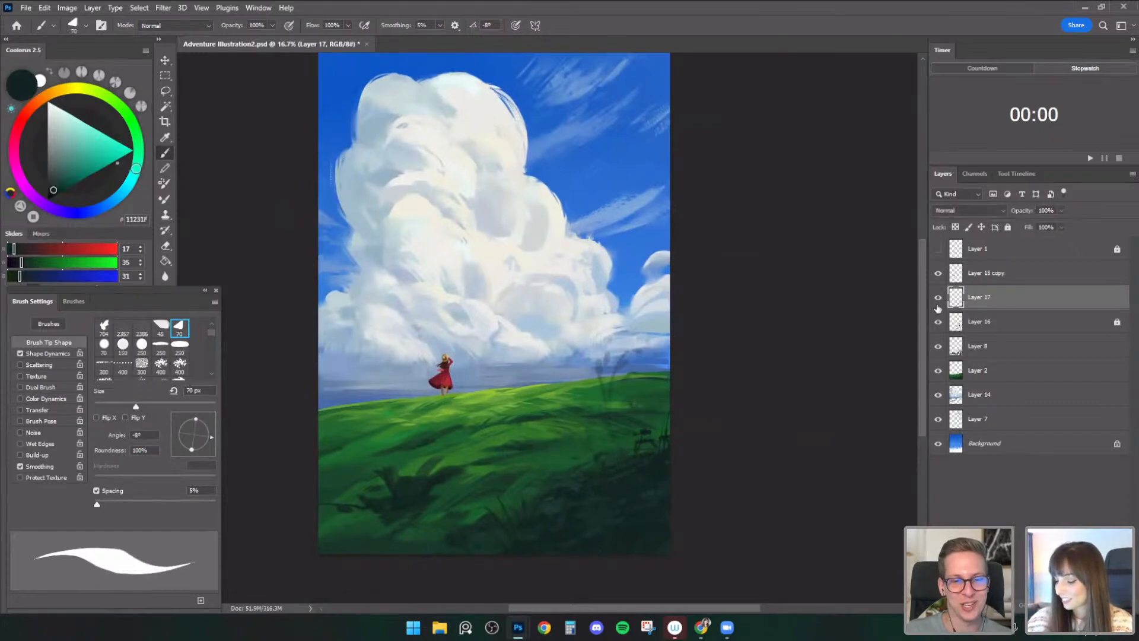
- Erase around the dark plant silhouette on the hillside on Layer 8, using 70 px and 50 px erasers
left_click(938, 321)
left_click(955, 349)
key("e")
key("bracketright")
key("bracketright")
key("bracketright")
key("bracketright")
key("bracketright")
key("bracketright")
key("bracketright")
key("bracketright")
mouse_move(425, 485)
left_mouse_down()
mouse_move(447, 455)
mouse_move(432, 475)
left_mouse_up()
key("bracketright")
key("bracketleft")
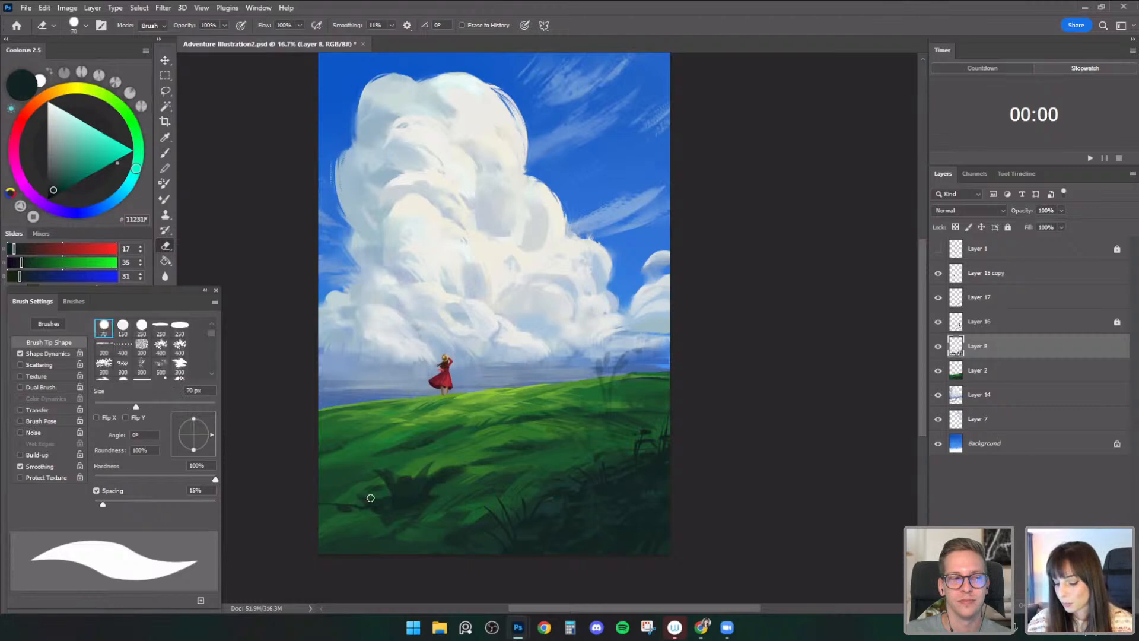
key("bracketleft")
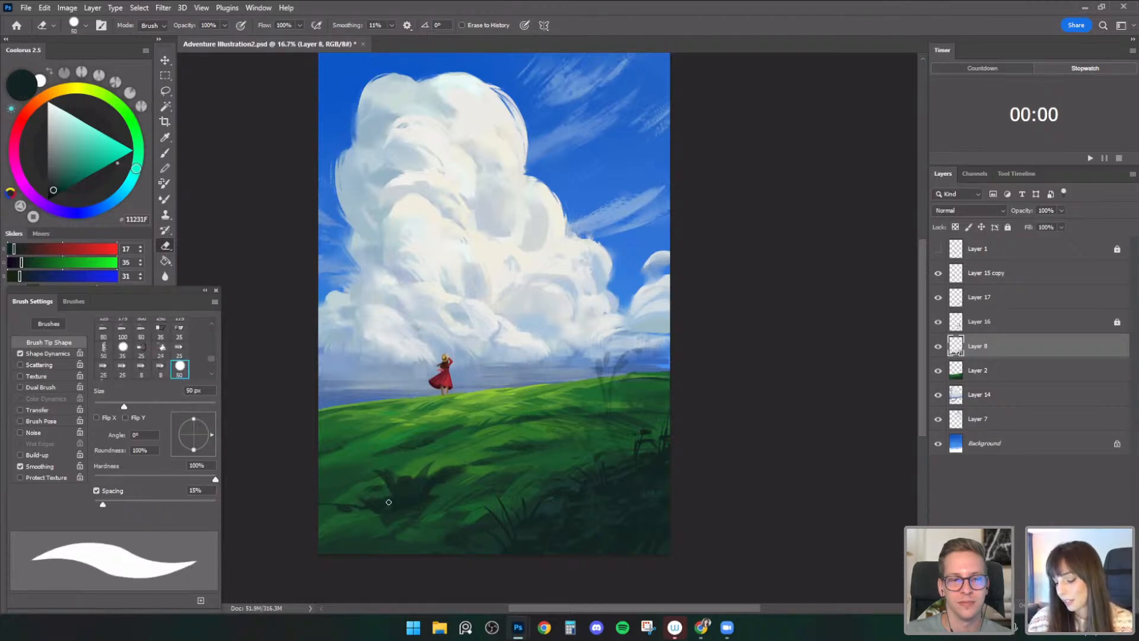
- Paint curved pointed leaves on the hillside plant silhouette with sampled dark green #132C22, using a brush of about 80 px
left_click(165, 153)
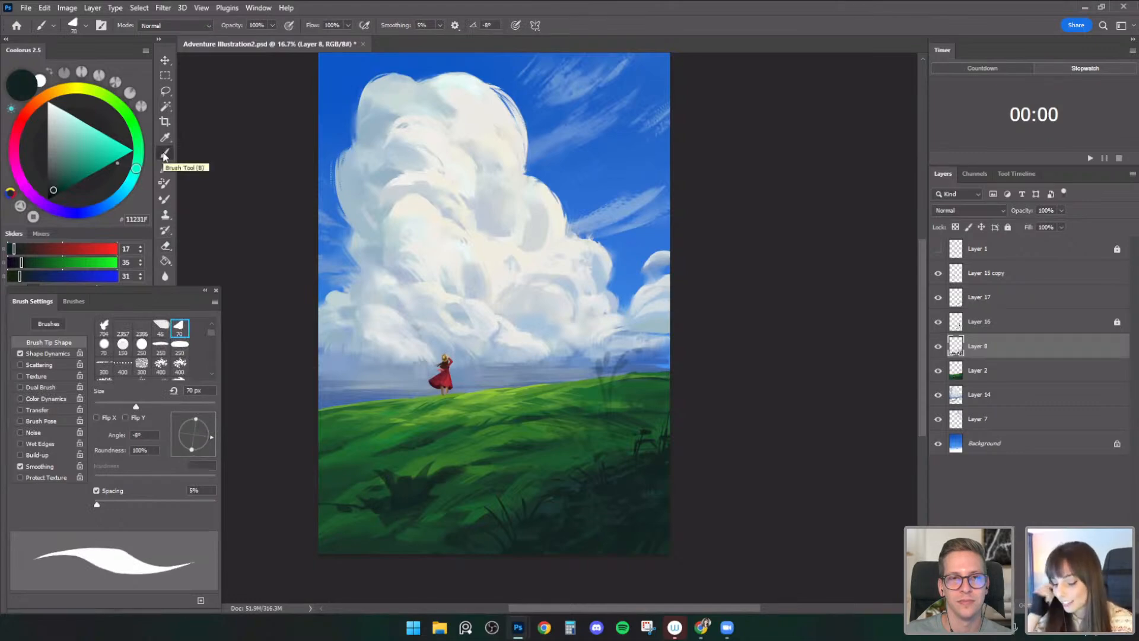
left_click(407, 485, "alt")
key("bracketleft")
key("bracketright")
key("bracketright")
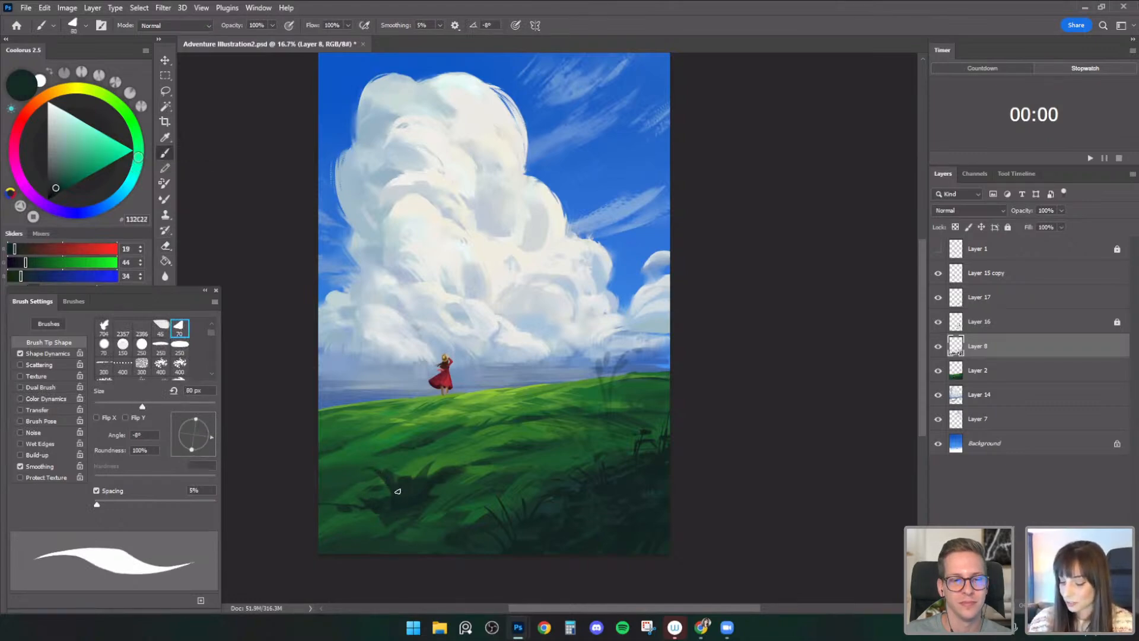
key("bracketright")
key("bracketleft")
key("bracketleft")
key("bracketright")
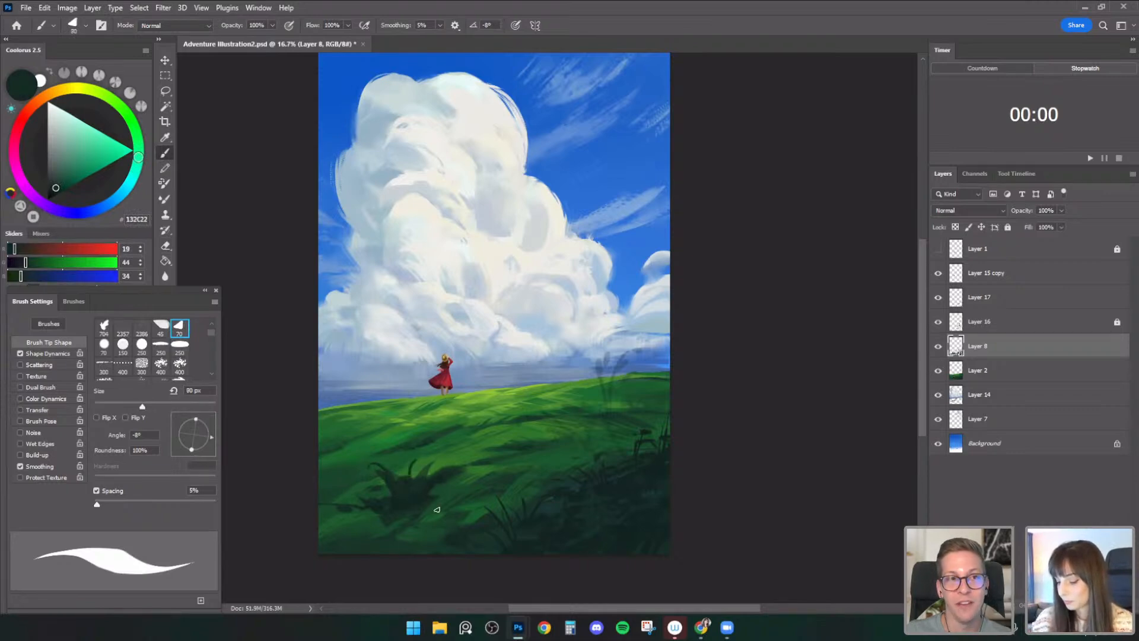
key("bracketright")
key("bracketright")
- Paint a small plant tuft between the hillside plant and the dark slope with sampled green #11241F at 80 to 100 px
left_click(386, 509, "alt")
key("bracketright")
key("bracketright")
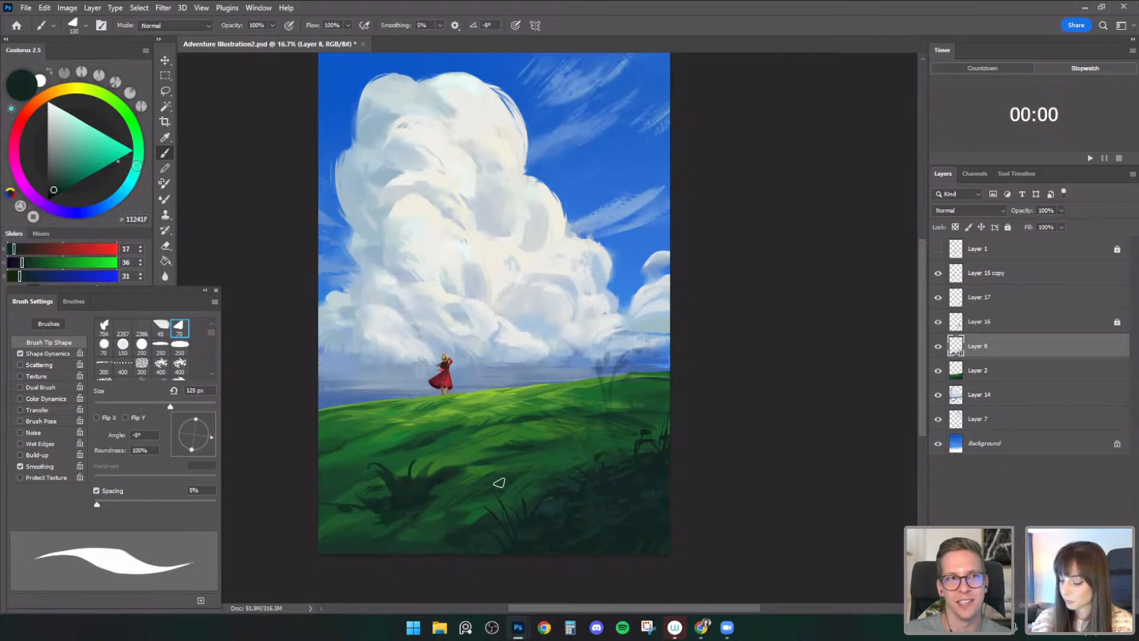
key("bracketleft")
key("bracketleft")
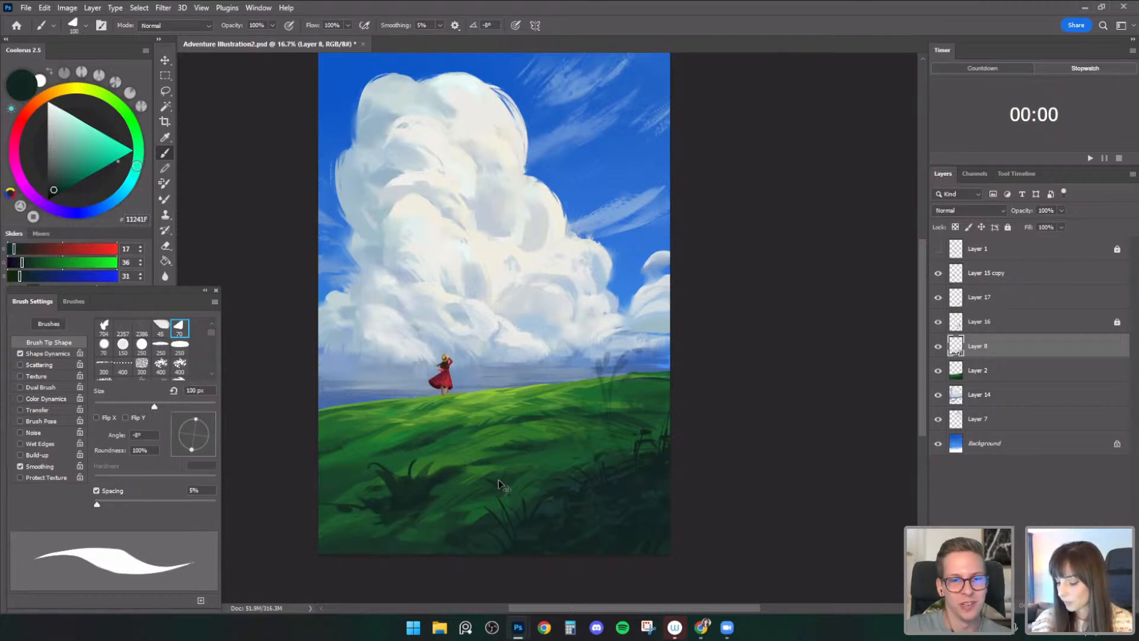
key("bracketleft")
key("bracketleft")
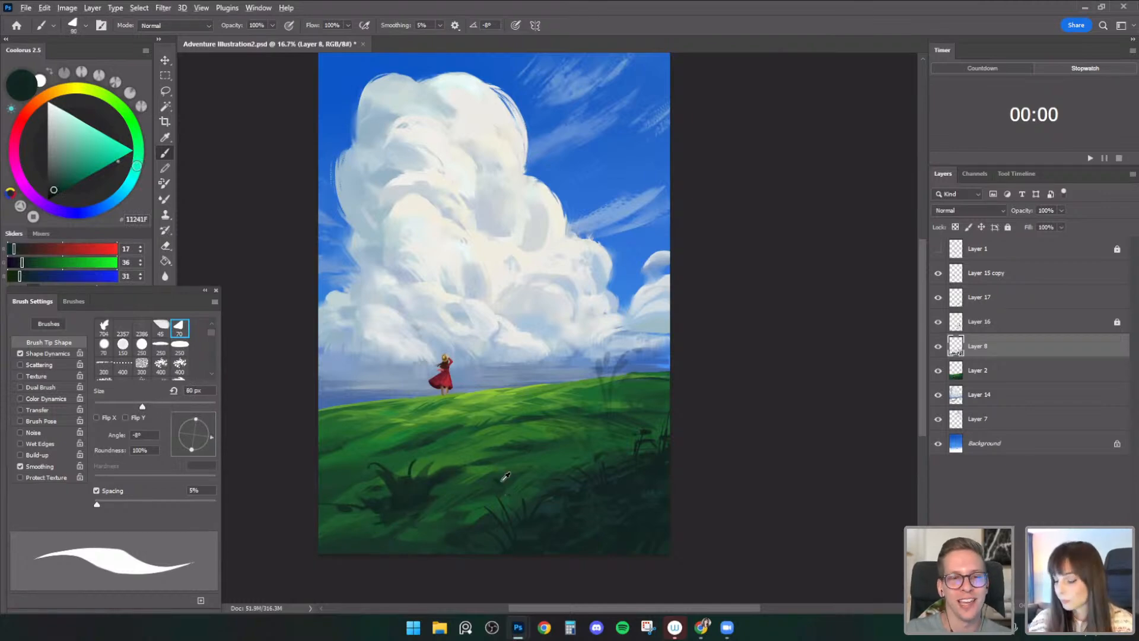
key("bracketright")
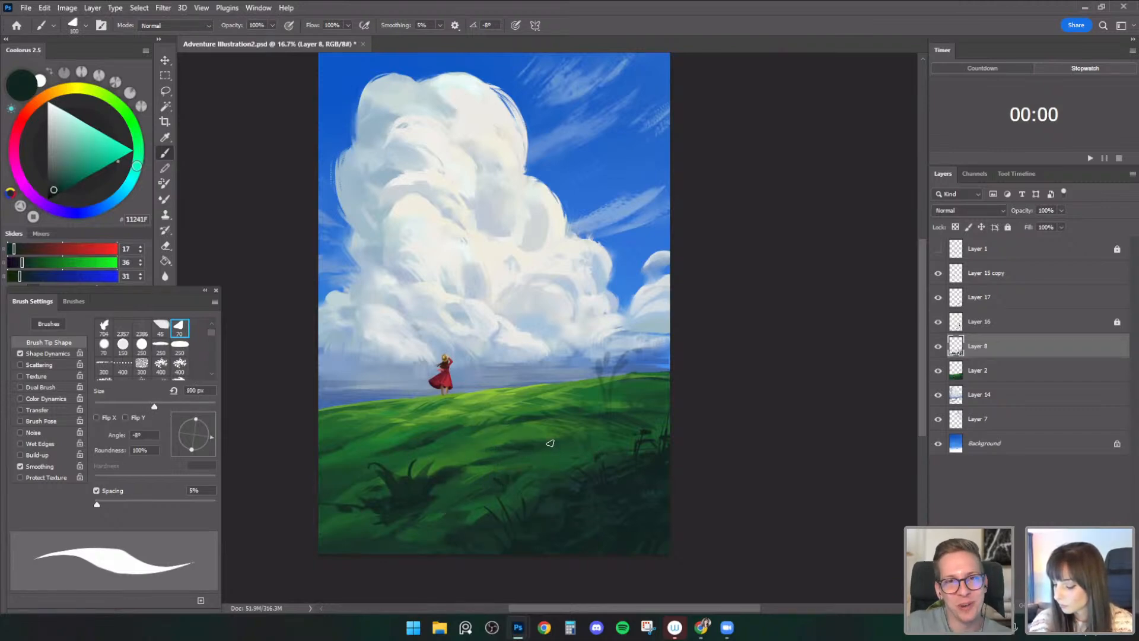
- Darken the shadowed foreground slope with sampled dark green #11231F, enlarging the brush from 125 px to 200 px
key("bracketright")
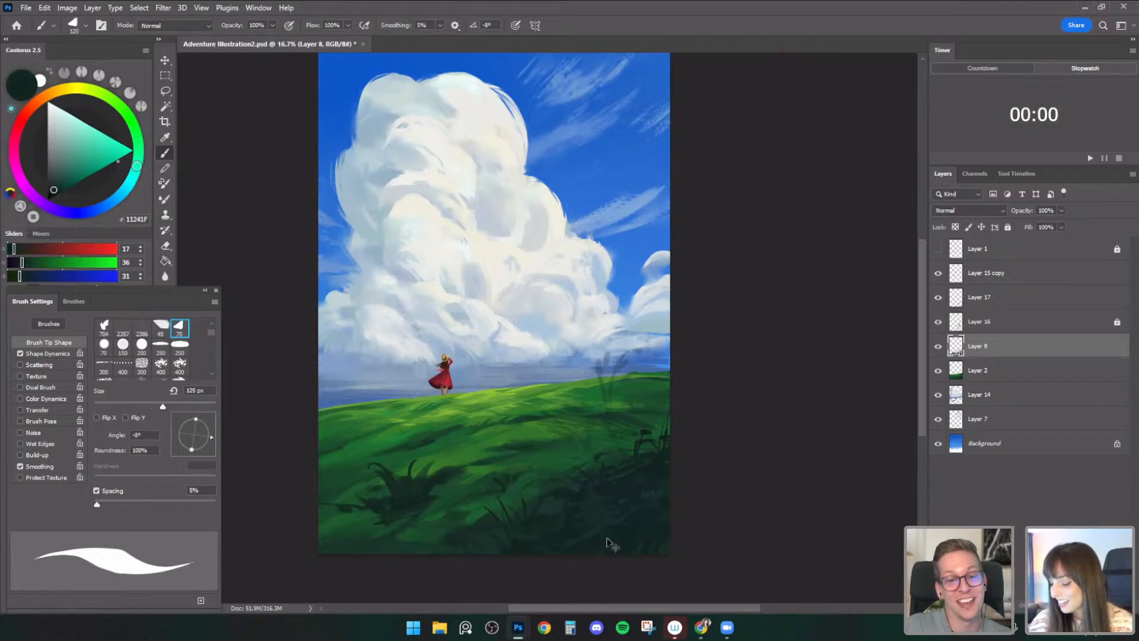
key("bracketright")
key("bracketright")
key("bracketright")
key("bracketright")
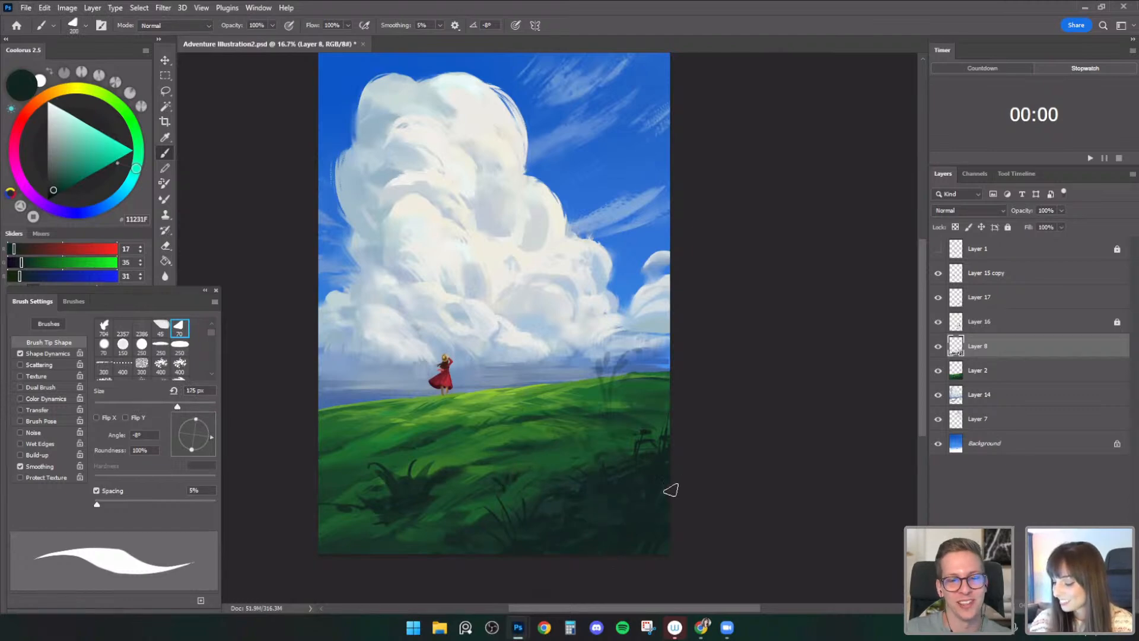
- Compare the painting with and without Layer 16, then delete that layer
left_click(937, 325)
left_click(937, 324)
left_click(937, 325)
left_click(937, 324)
left_click(938, 325)
left_click(979, 322)
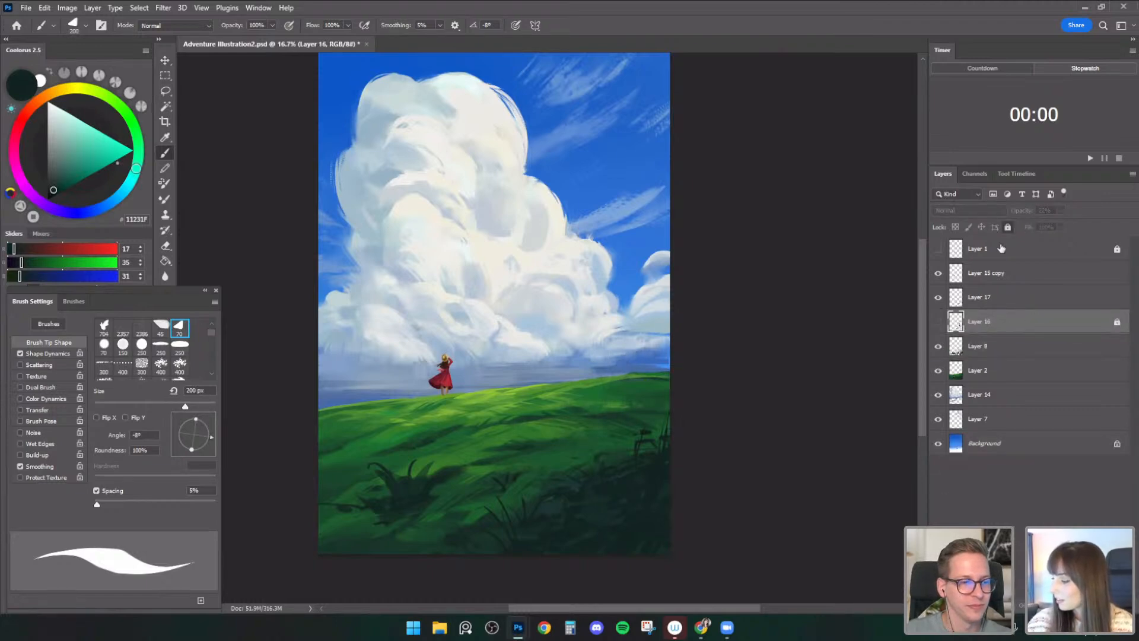
key("Delete")
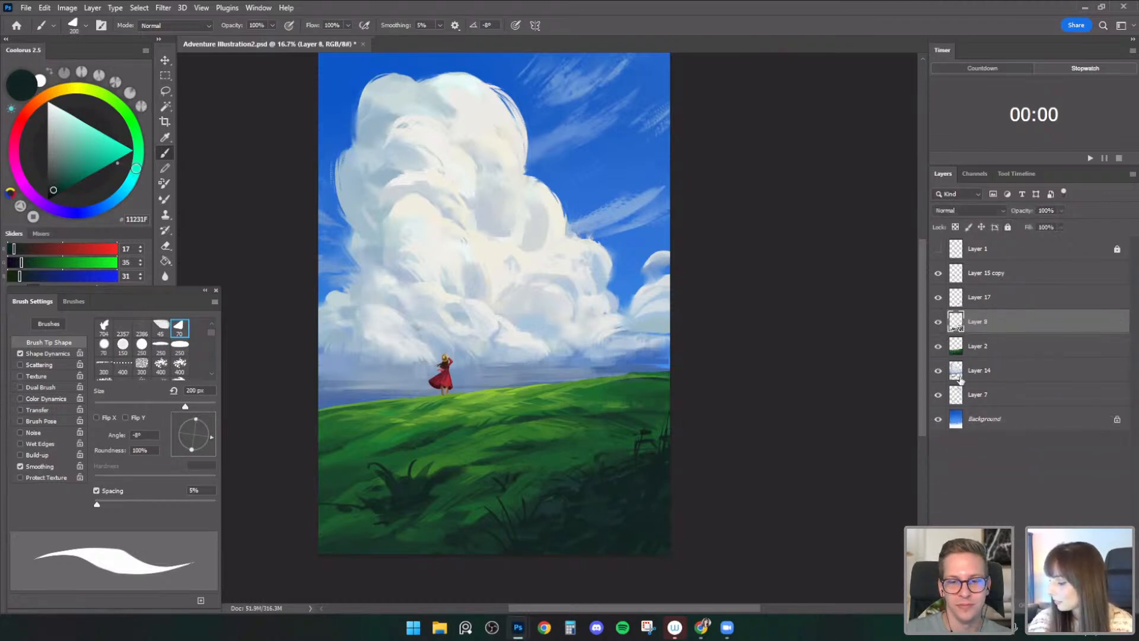
- Create a new layer above Layer 17 and paint a tall curved plant stem rising over the horizon with dark green #11231F
left_click(960, 379)
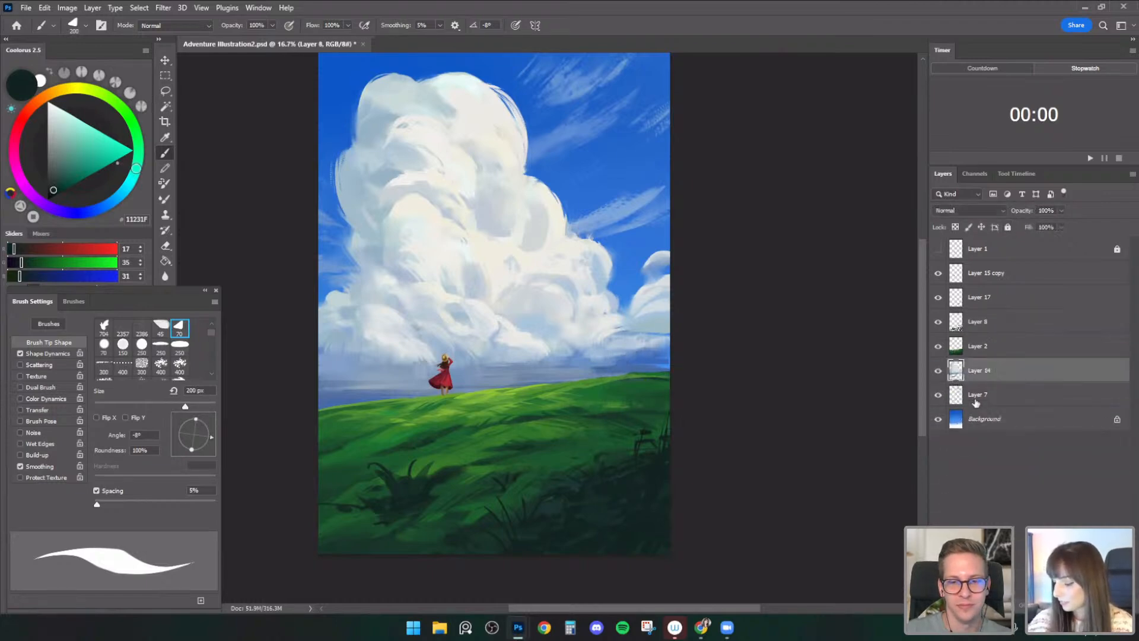
left_click(968, 306)
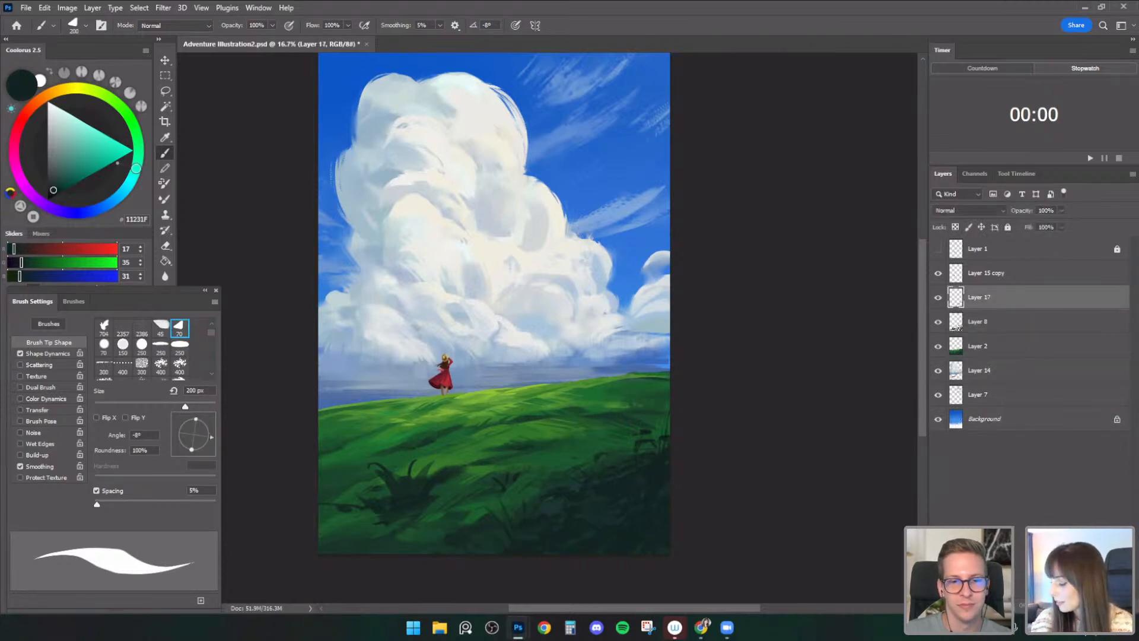
key("ctrl+shift+alt+n")
key("bracketleft")
key("bracketleft")
key("bracketleft")
key("bracketleft")
key("bracketleft")
key("bracketleft")
key("bracketleft")
key("bracketleft")
key("bracketleft")
key("bracketleft")
mouse_move(568, 364)
left_mouse_down()
mouse_move(589, 375)
mouse_move(611, 462)
left_mouse_up()
key("bracketleft")
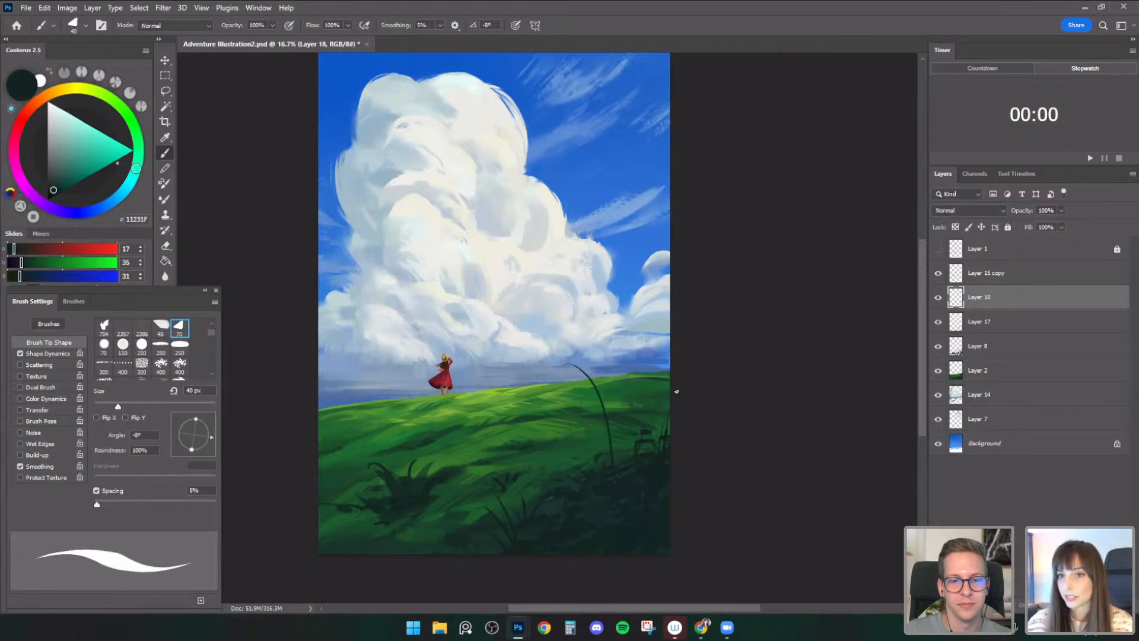
- Flip the canvas back and add shorter curved stems and blades beside the tall stem with 40 to 80 px brushes
left_click_drag(672, 363, 692, 339)
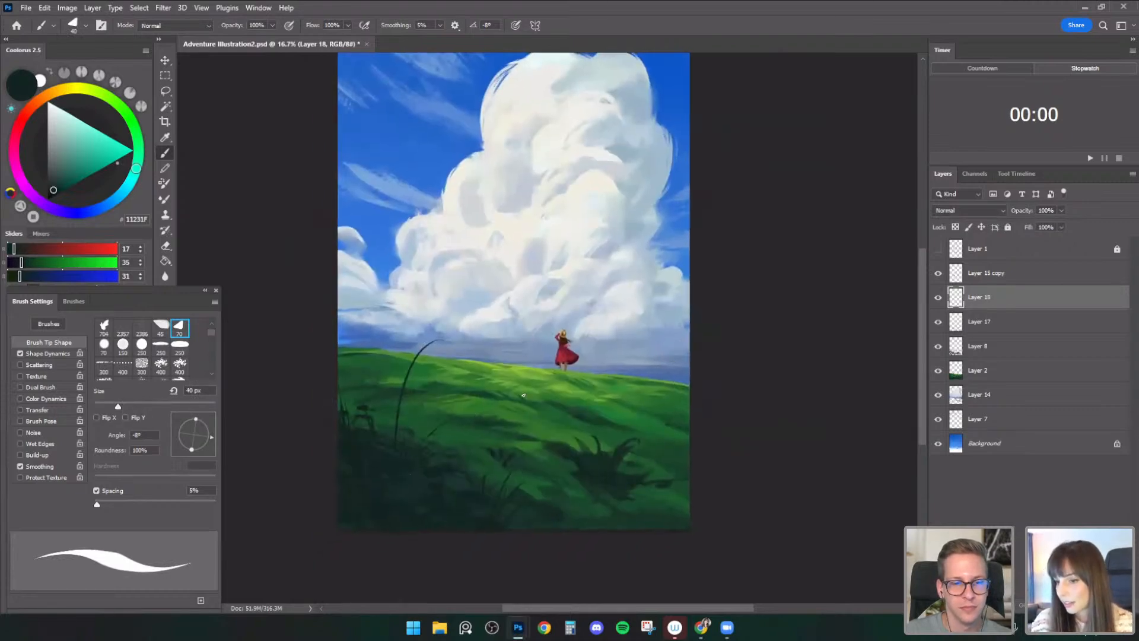
key("bracketright")
key("bracketright")
key("bracketright")
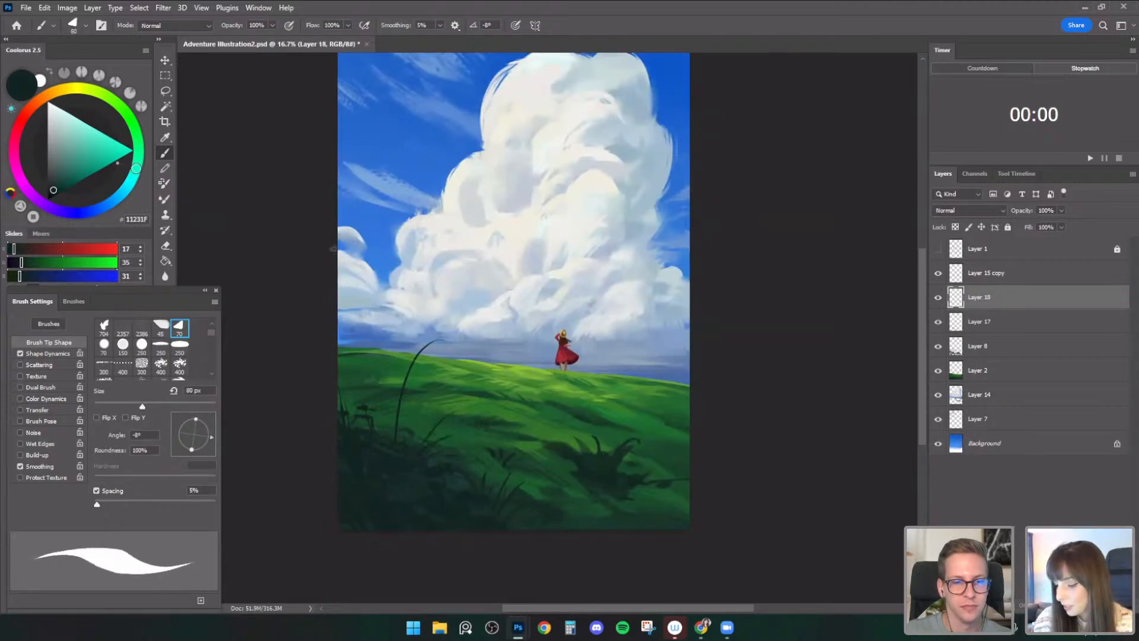
- Create a new layer above Layer 18 and lasso leaf shapes along the tall stem and at the tip of the shorter stem
left_click(165, 92)
key("ctrl+plus")
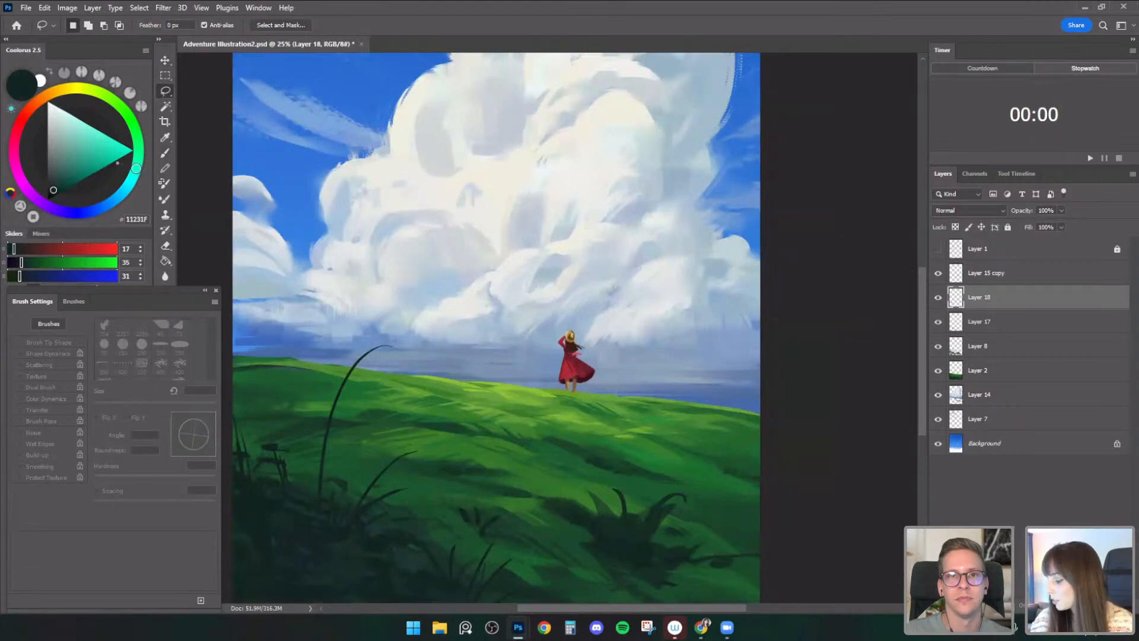
key("ctrl+shift+alt+n")
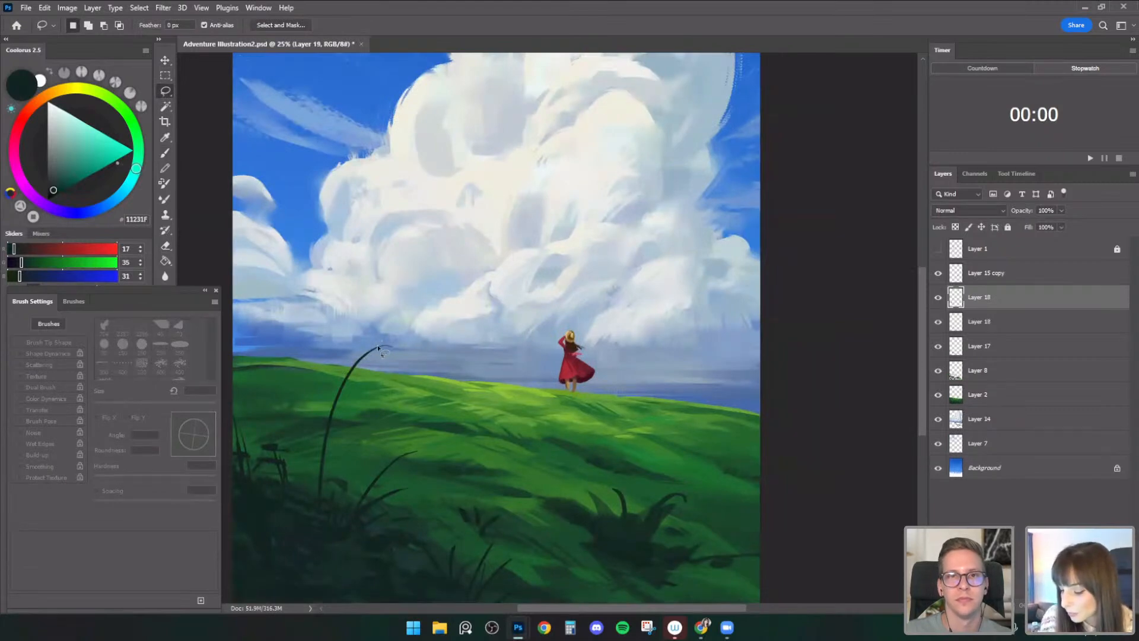
left_click_drag(451, 360, 503, 329)
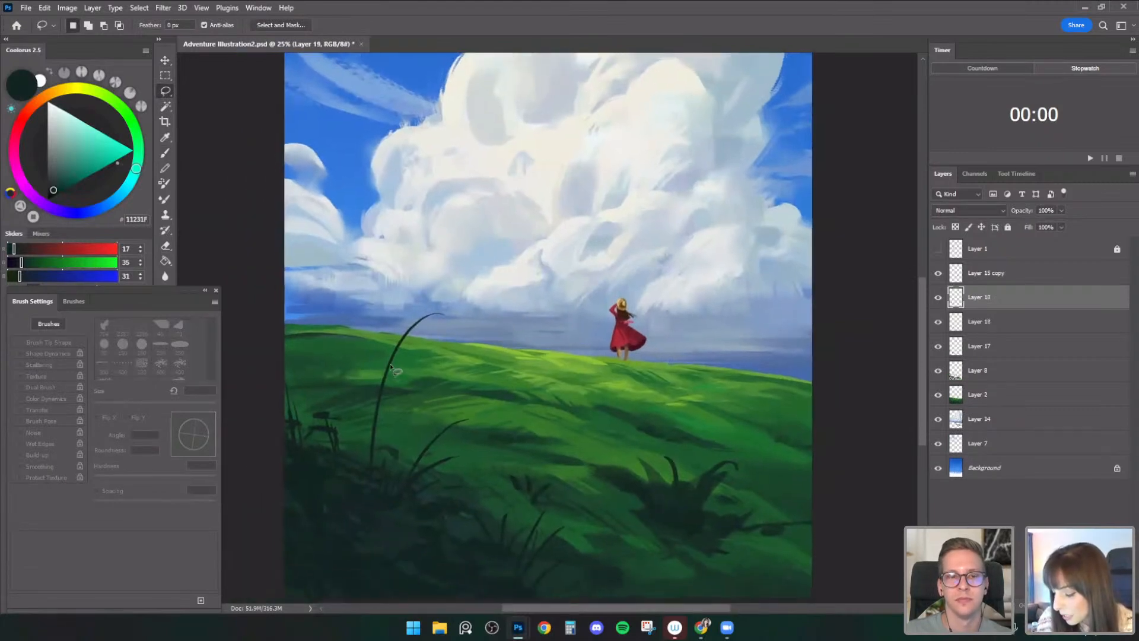
mouse_move(401, 354)
left_mouse_down()
mouse_move(427, 355)
mouse_move(394, 355)
left_mouse_up()
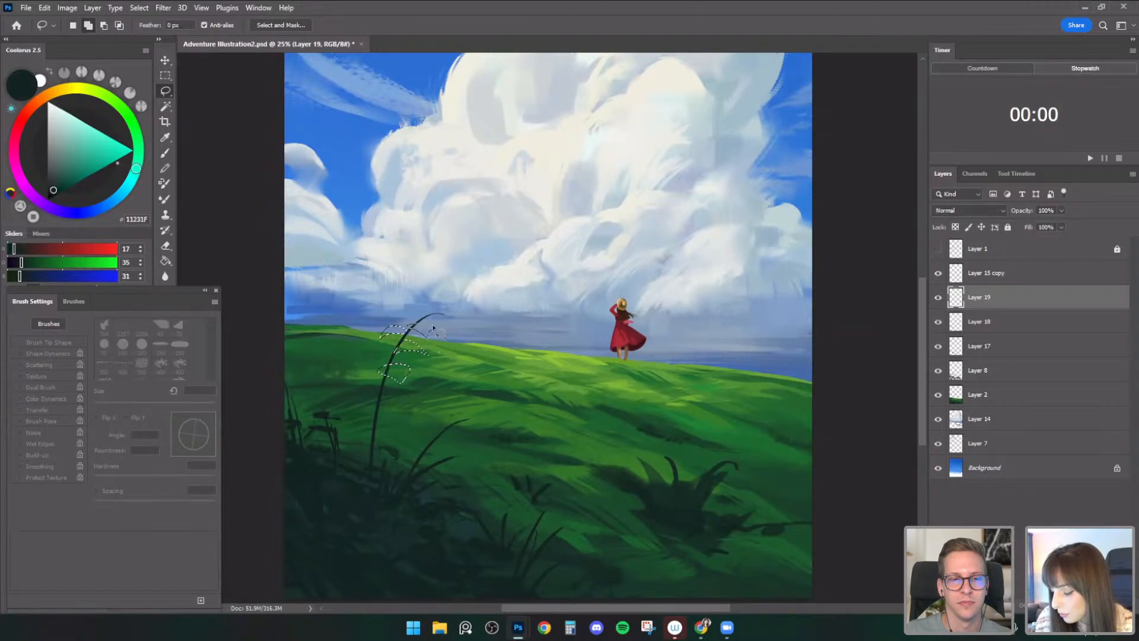
mouse_move(433, 314)
left_mouse_down()
mouse_move(423, 311)
mouse_move(445, 314)
left_mouse_up()
mouse_move(383, 386)
left_mouse_down()
mouse_move(356, 398)
mouse_move(381, 387)
mouse_move(407, 399)
mouse_move(373, 417)
left_mouse_up()
left_click_drag(455, 425, 458, 421)
mouse_move(461, 418)
left_mouse_down()
mouse_move(484, 428)
mouse_move(446, 436)
mouse_move(456, 425)
left_mouse_up()
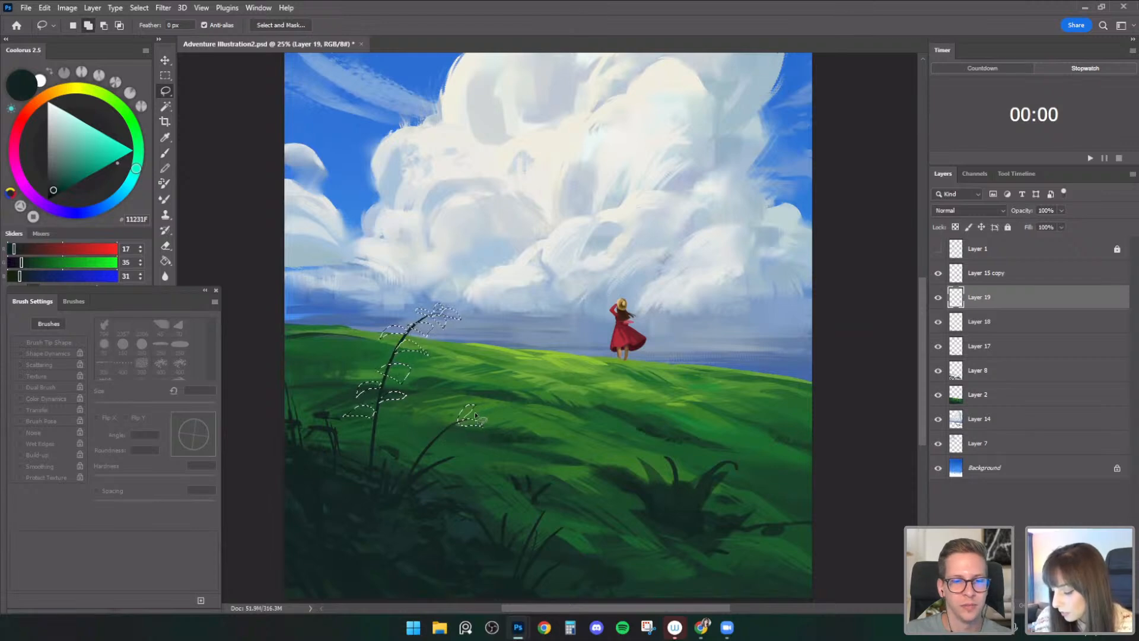
- Fill the selected leaf shapes with dark green #11231F using the Paint Bucket and clear the selection
left_click(165, 261)
left_click(419, 350)
key("ctrl+d")
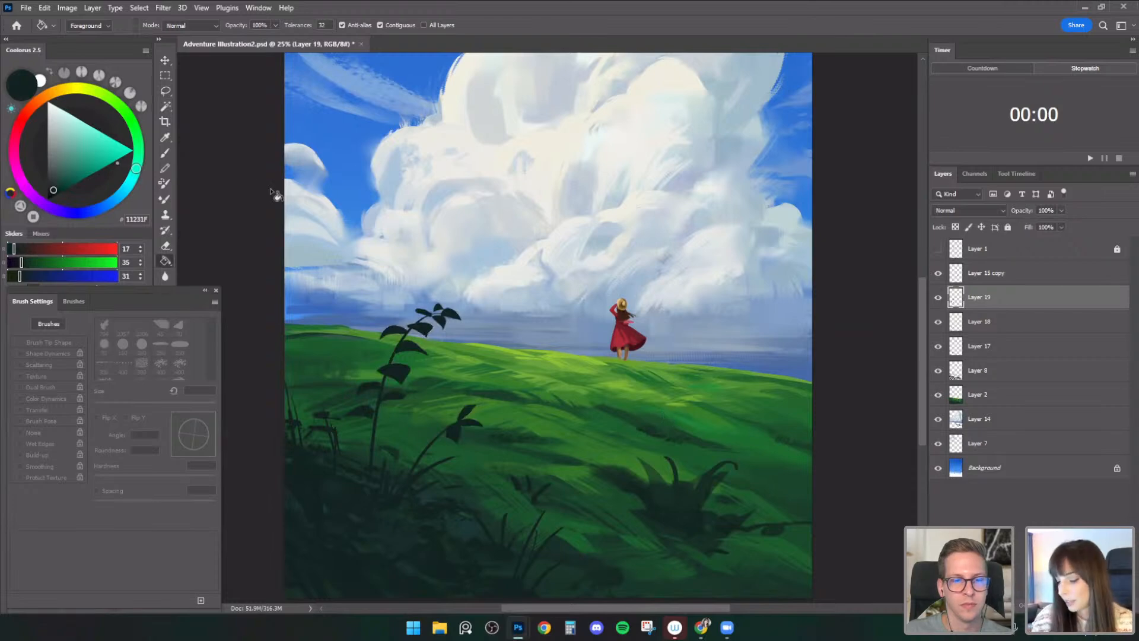
- Lasso more leaf shapes on Layer 19 along the lower half of the tall stem and around the shorter stem
left_click(166, 90)
left_click_drag(554, 400, 584, 368)
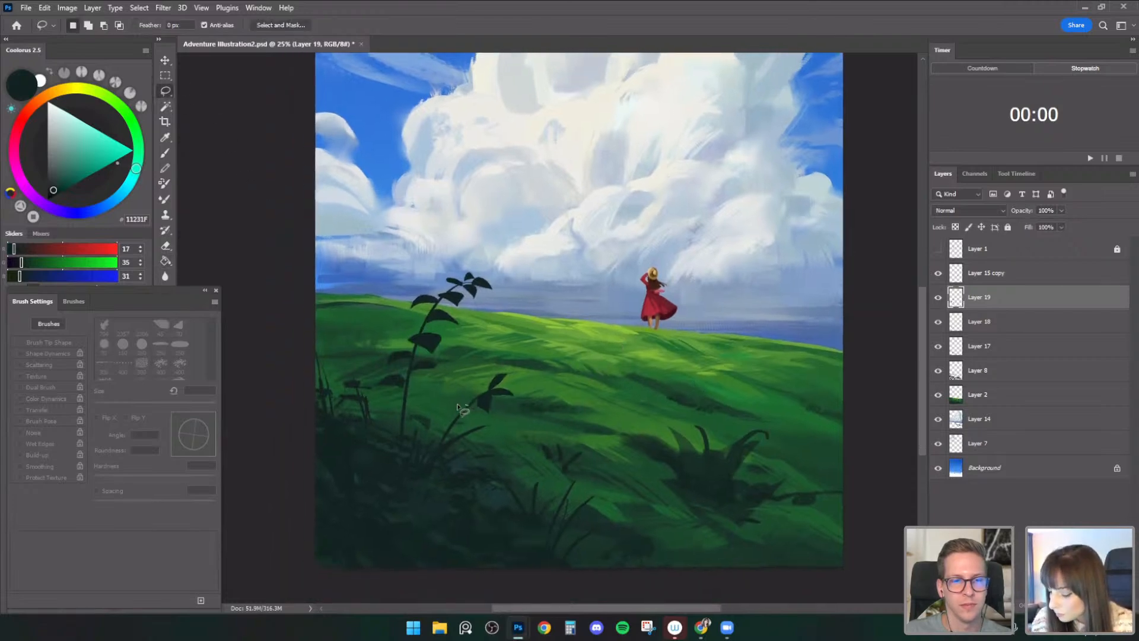
mouse_move(474, 411)
left_mouse_down()
mouse_move(448, 426)
mouse_move(471, 426)
mouse_move(381, 399)
mouse_move(420, 401)
mouse_move(400, 384)
mouse_move(420, 390)
mouse_move(415, 356)
left_mouse_up()
mouse_move(424, 320)
left_mouse_down()
mouse_move(396, 320)
mouse_move(422, 321)
left_mouse_up()
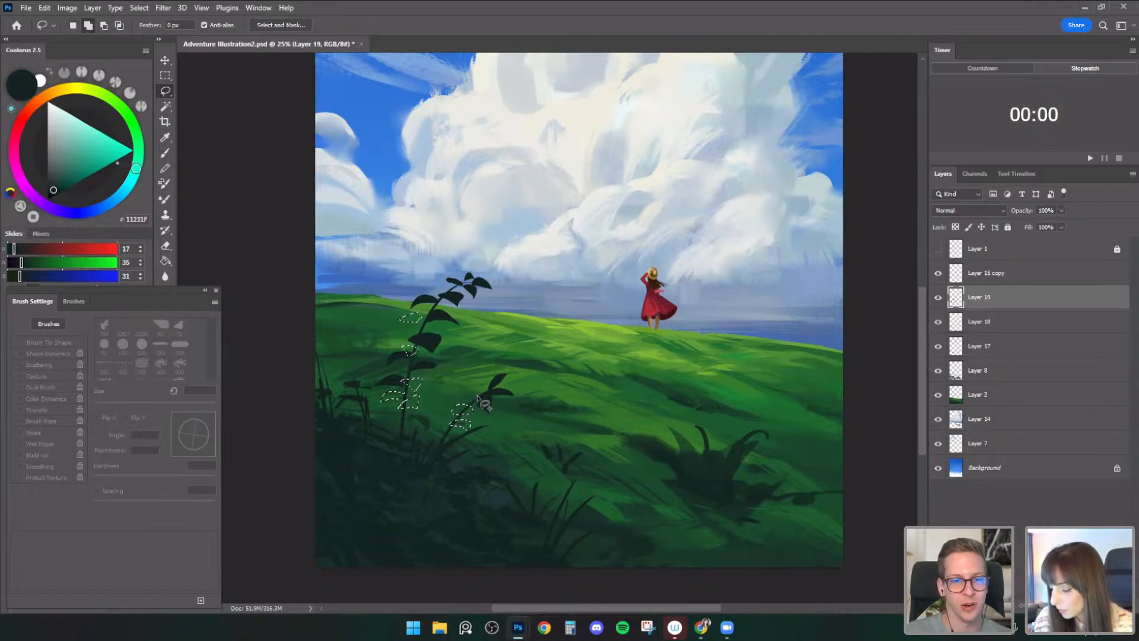
mouse_move(485, 387)
left_mouse_down()
mouse_move(459, 388)
mouse_move(486, 389)
left_mouse_up()
left_click_drag(565, 422, 572, 398)
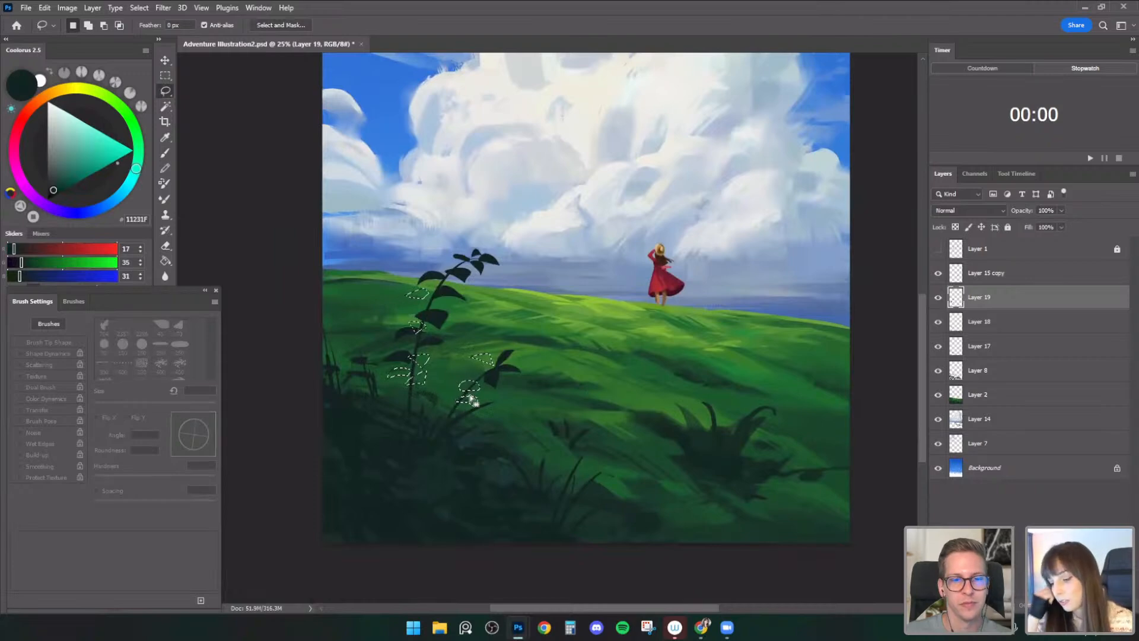
left_click_drag(436, 293, 442, 309)
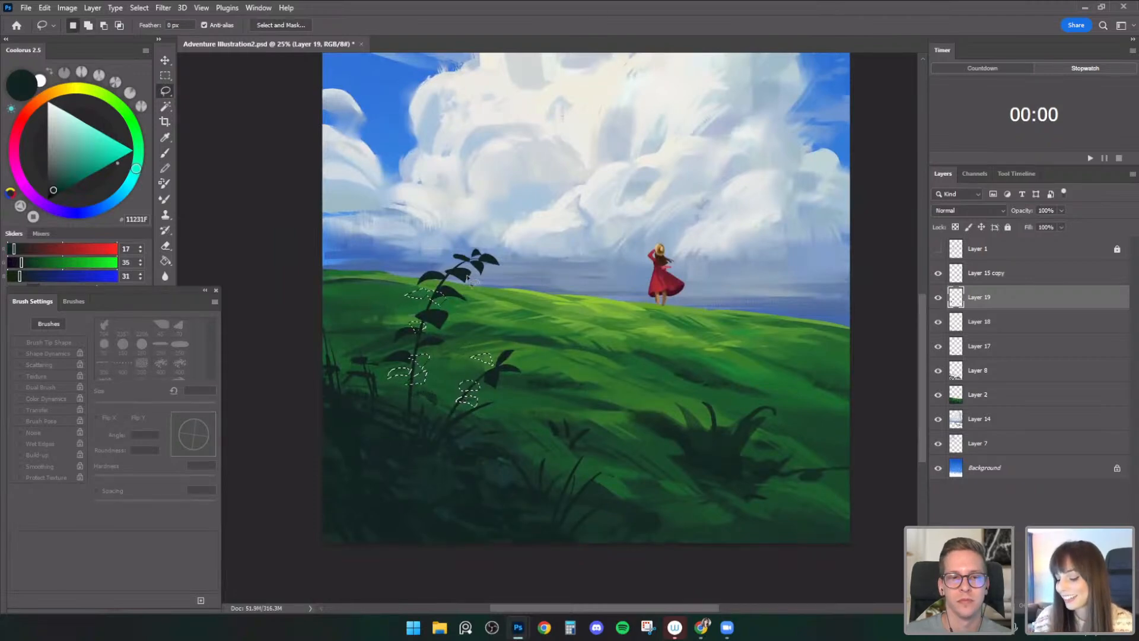
left_click_drag(398, 385, 410, 391)
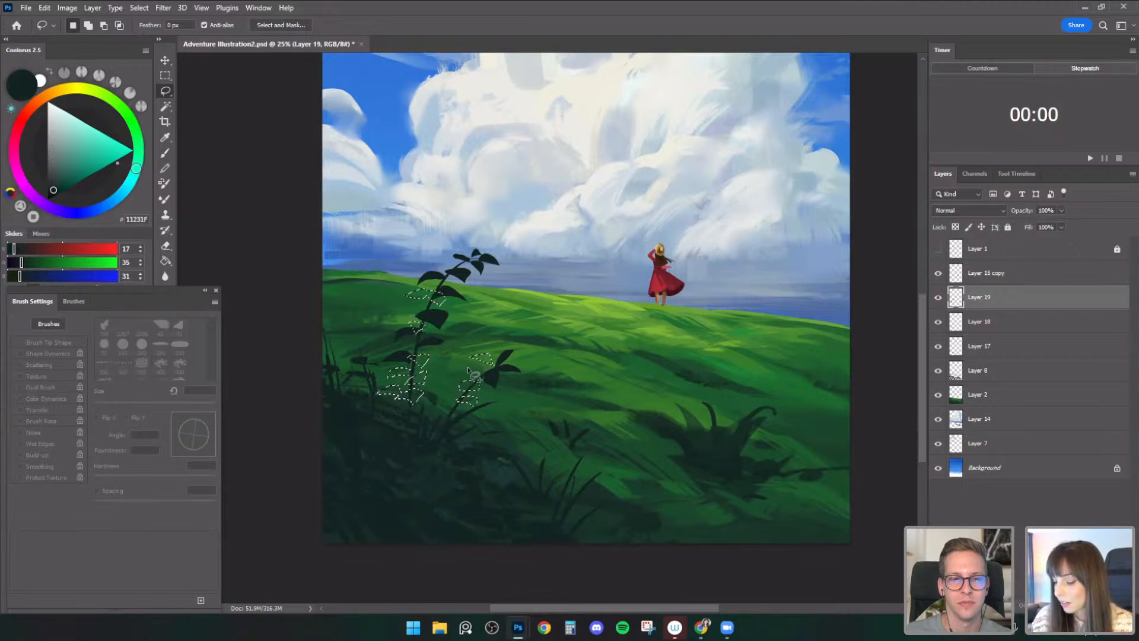
- Add leaf selections beside the shorter stem and around the small plant in the lower foreground
mouse_move(478, 380)
left_mouse_down()
mouse_move(458, 368)
mouse_move(480, 380)
left_mouse_up()
key("ctrl+z")
mouse_move(555, 441)
left_mouse_down()
mouse_move(552, 420)
mouse_move(549, 429)
left_mouse_up()
mouse_move(487, 389)
left_mouse_down()
mouse_move(505, 389)
mouse_move(490, 390)
left_mouse_up()
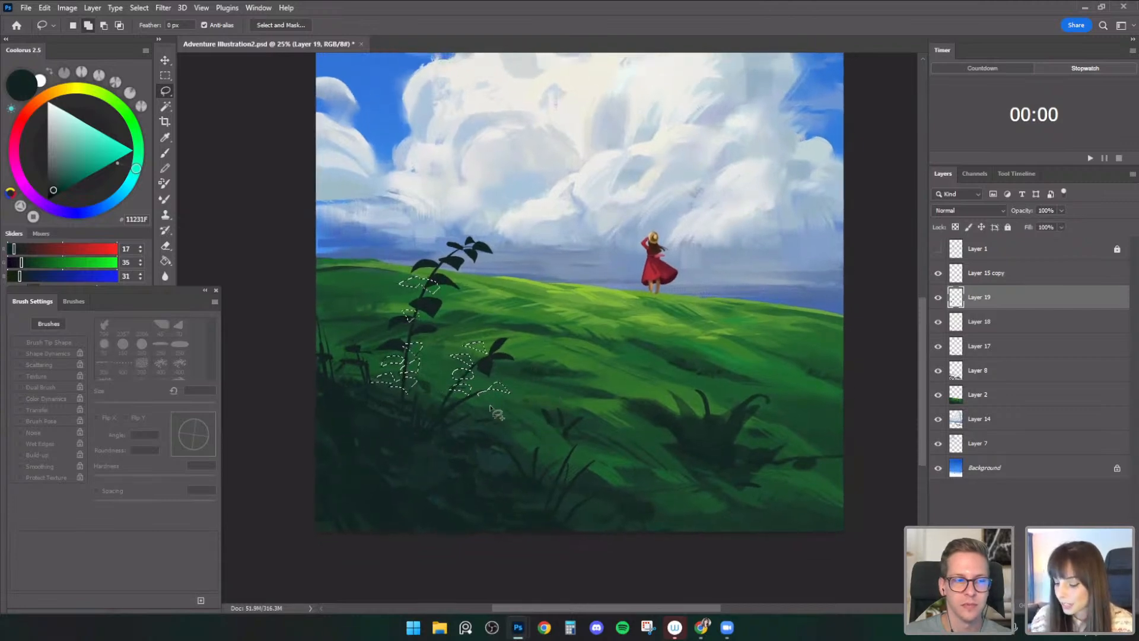
mouse_move(498, 396)
left_mouse_down()
mouse_move(522, 390)
mouse_move(479, 392)
mouse_move(458, 412)
mouse_move(468, 411)
left_mouse_up()
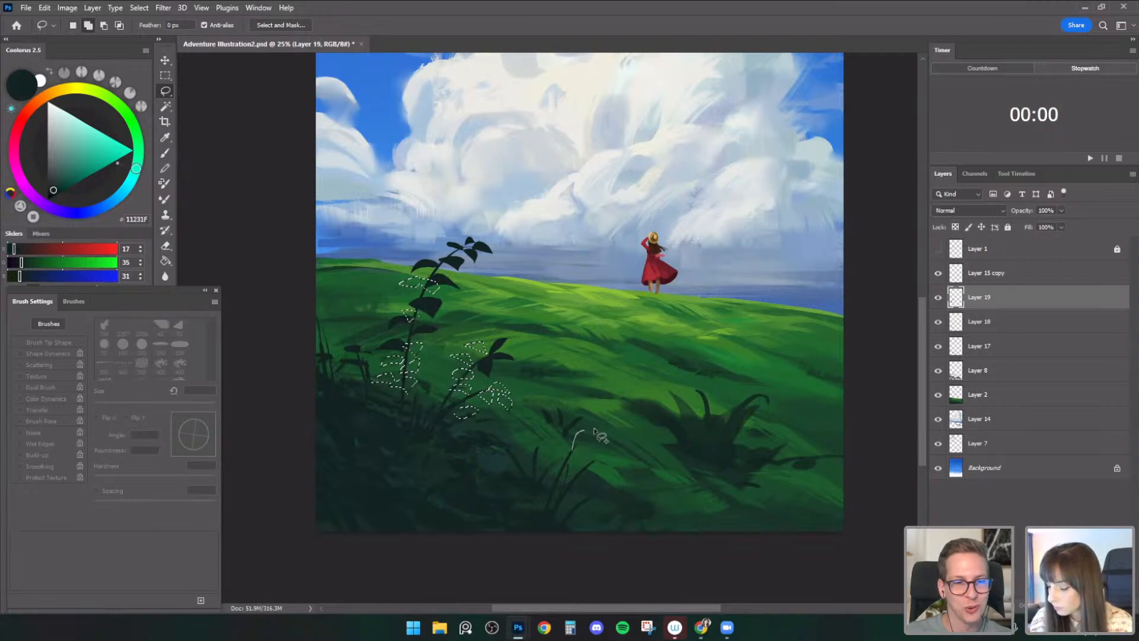
mouse_move(574, 448)
left_mouse_down()
mouse_move(591, 429)
mouse_move(571, 456)
mouse_move(608, 460)
mouse_move(593, 462)
left_mouse_up()
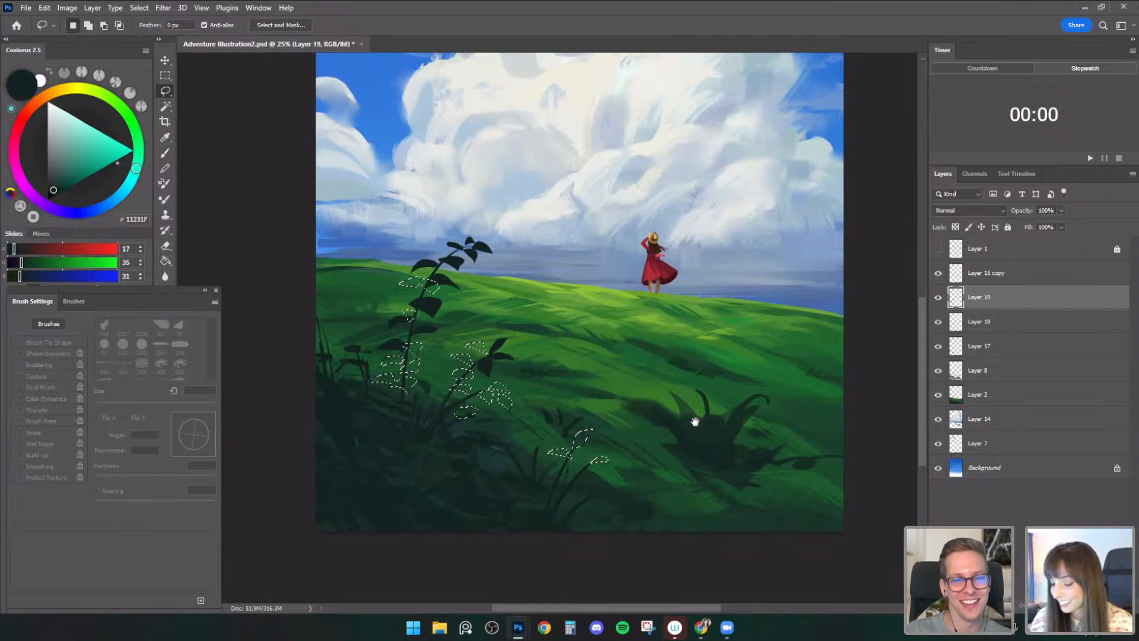
left_click_drag(693, 432, 689, 421)
mouse_move(592, 455)
left_mouse_down()
mouse_move(576, 468)
mouse_move(592, 455)
mouse_move(593, 483)
left_mouse_up()
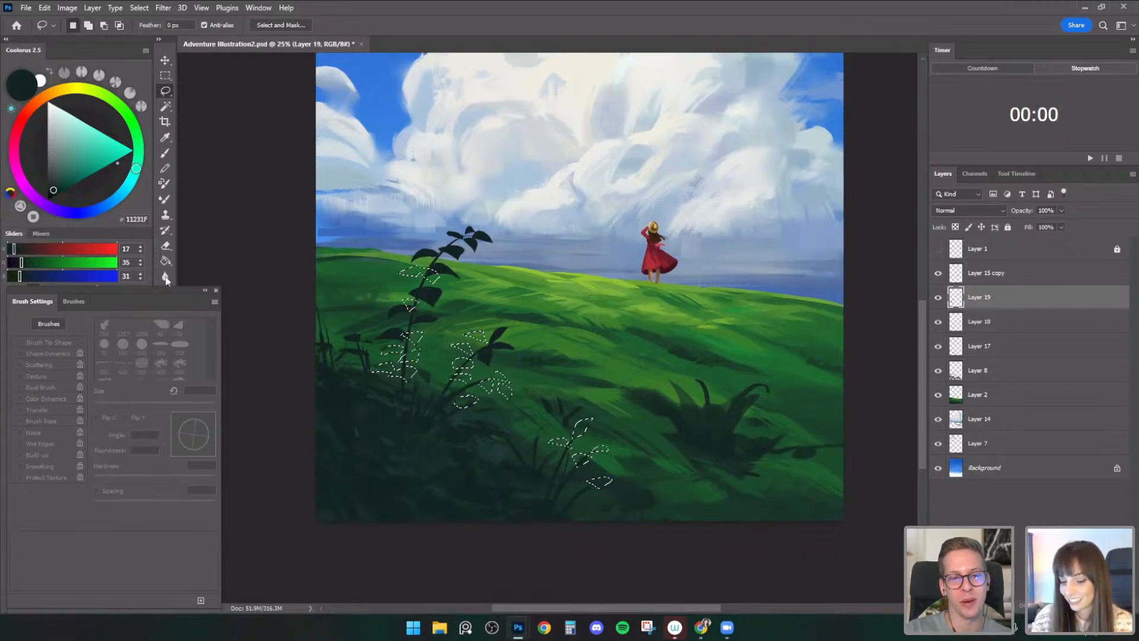
- Fill the selected leaf shapes with dark green #11231F using the Paint Bucket and clear the selection
key("g")
left_click(423, 361)
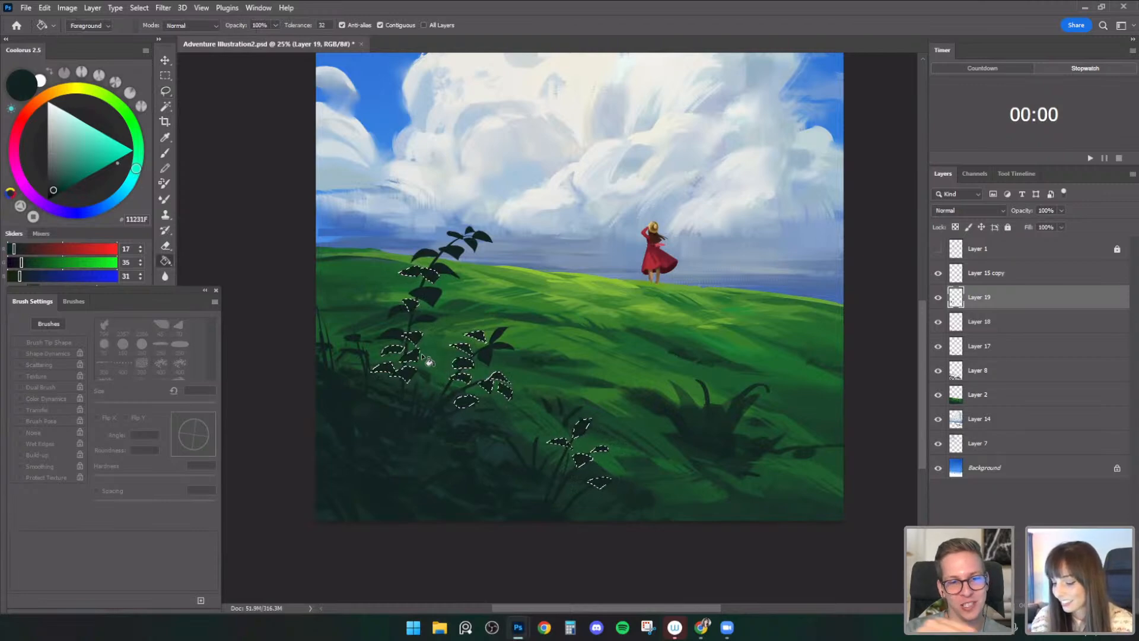
left_click(166, 92)
key("ctrl+d")
- Lasso another set of leaf shapes around the tall stem's base, below the shorter stem and on the small foreground plants
mouse_move(447, 327)
left_mouse_down()
mouse_move(380, 359)
mouse_move(403, 358)
mouse_move(417, 332)
left_mouse_up()
mouse_move(440, 373)
left_mouse_down()
mouse_move(372, 387)
mouse_move(419, 382)
left_mouse_up()
mouse_move(410, 380)
left_mouse_down()
mouse_move(387, 380)
mouse_move(407, 387)
left_mouse_up()
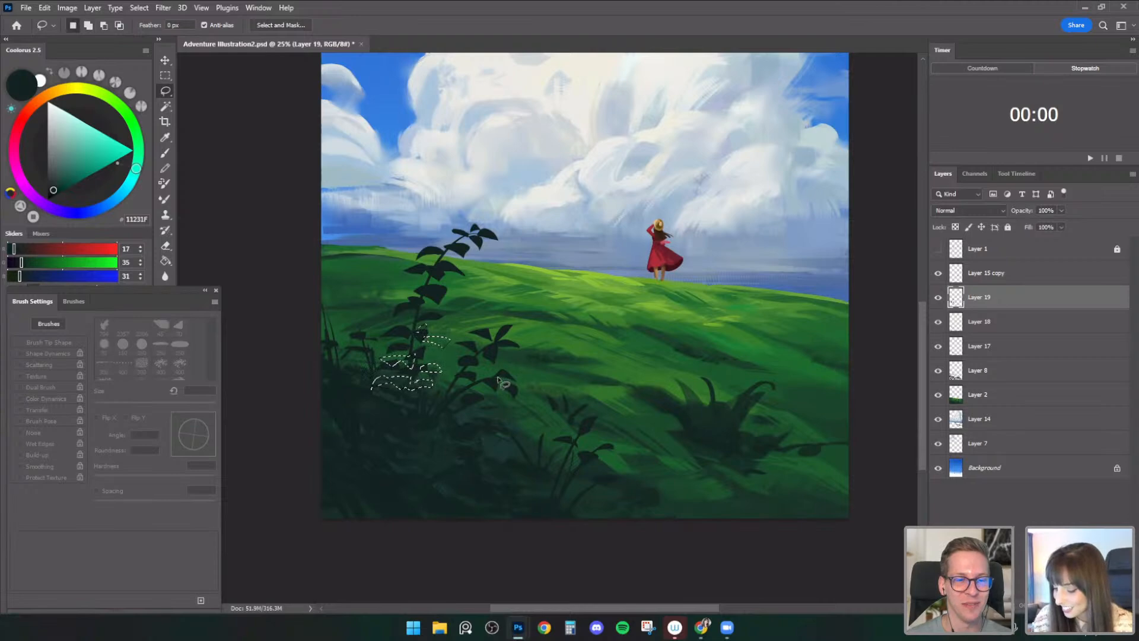
mouse_move(466, 378)
left_mouse_down()
mouse_move(448, 402)
mouse_move(439, 392)
left_mouse_up()
mouse_move(503, 414)
left_mouse_down()
mouse_move(522, 409)
mouse_move(465, 421)
left_mouse_up()
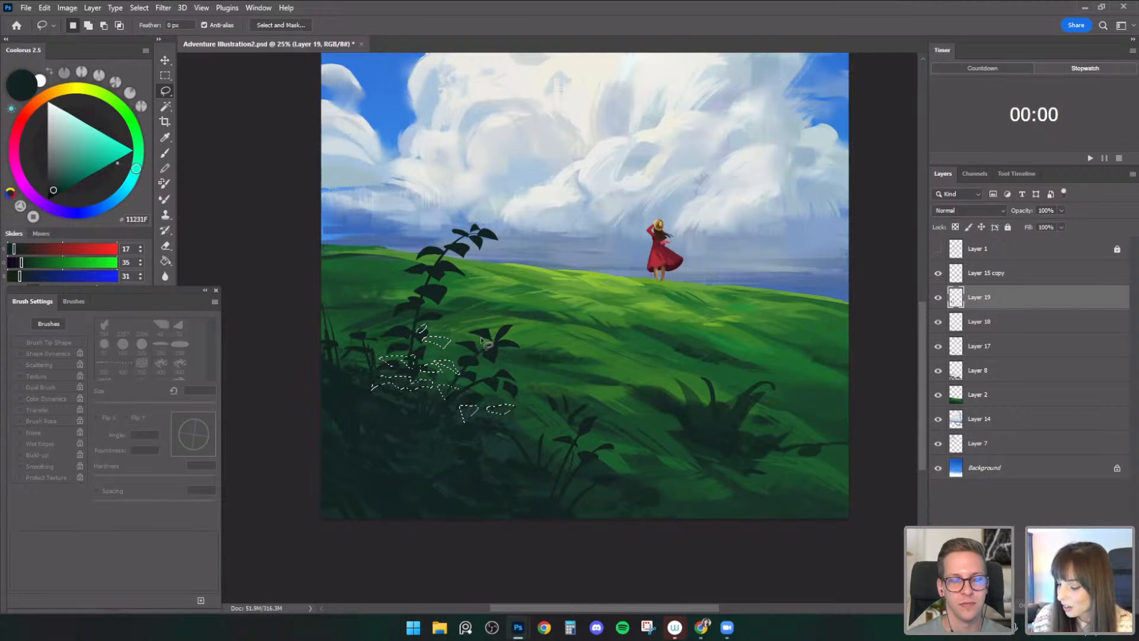
mouse_move(568, 452)
left_mouse_down()
mouse_move(553, 462)
mouse_move(591, 443)
mouse_move(540, 442)
mouse_move(550, 427)
left_mouse_up()
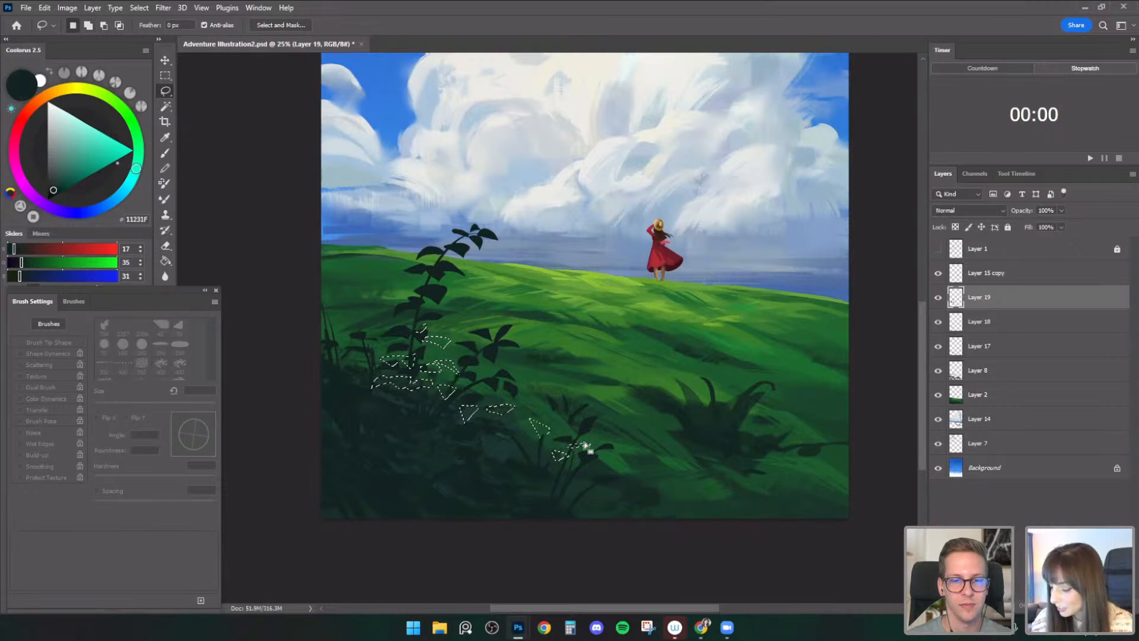
mouse_move(572, 476)
left_mouse_down()
mouse_move(599, 469)
mouse_move(573, 473)
left_mouse_up()
left_click_drag(502, 420, 482, 428)
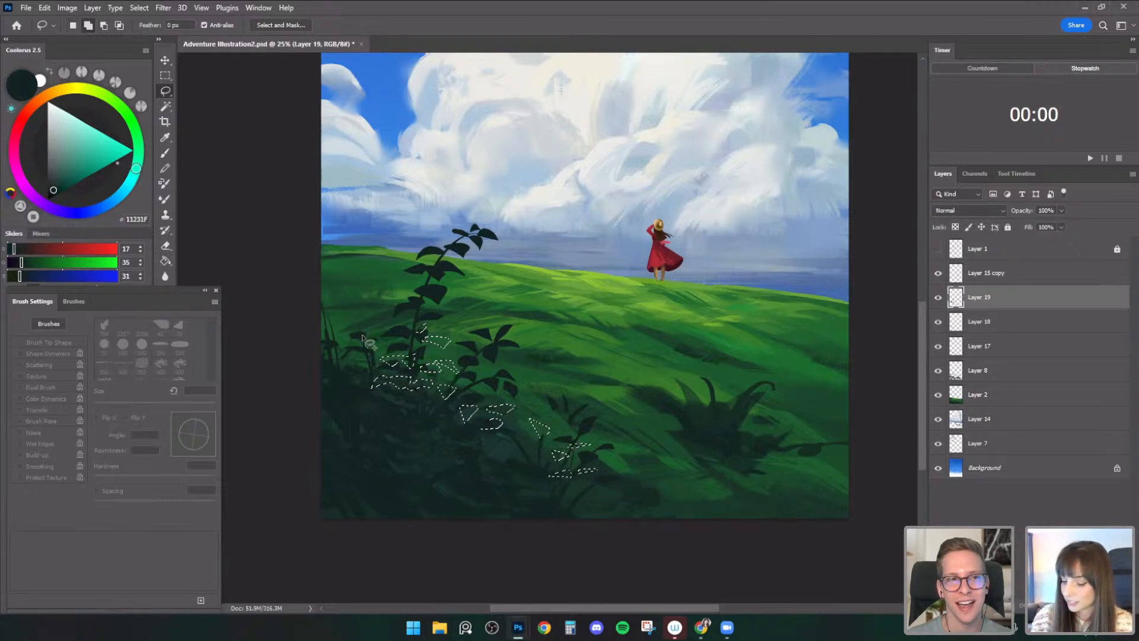
mouse_move(358, 333)
left_mouse_down()
mouse_move(355, 311)
mouse_move(373, 321)
left_mouse_up()
key("ctrl+z")
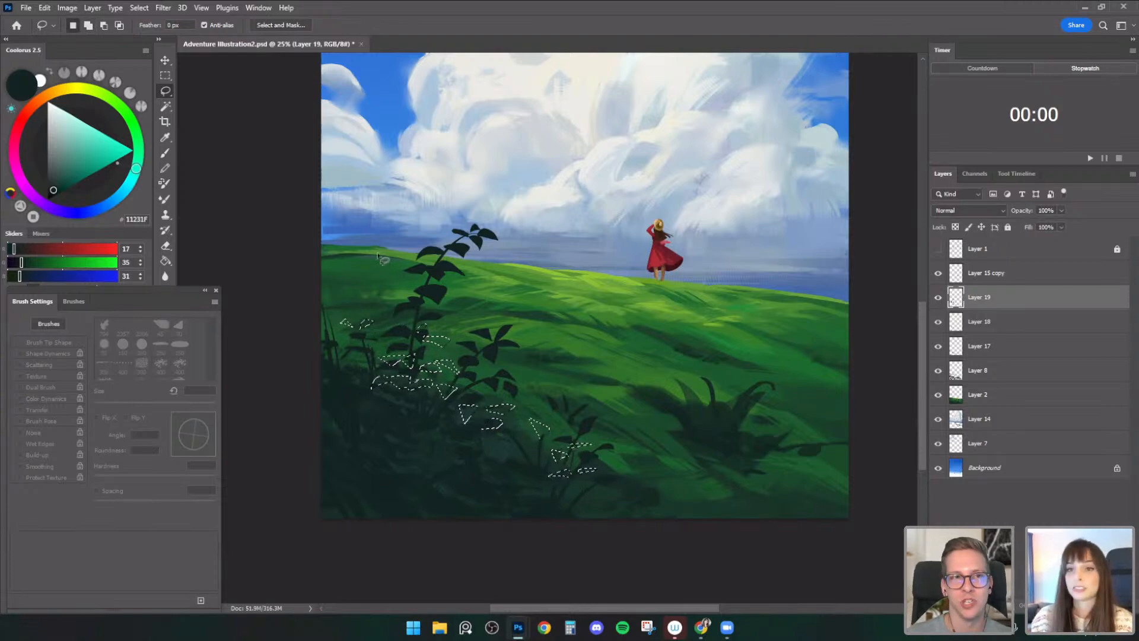
- Fill the new leaf shapes with dark green #11231F, deselect them and toggle Layer 19's visibility to check the leaves
left_click(165, 261)
key("ctrl+d")
left_click_drag(805, 427, 796, 470)
left_click(938, 297)
left_click(938, 300)
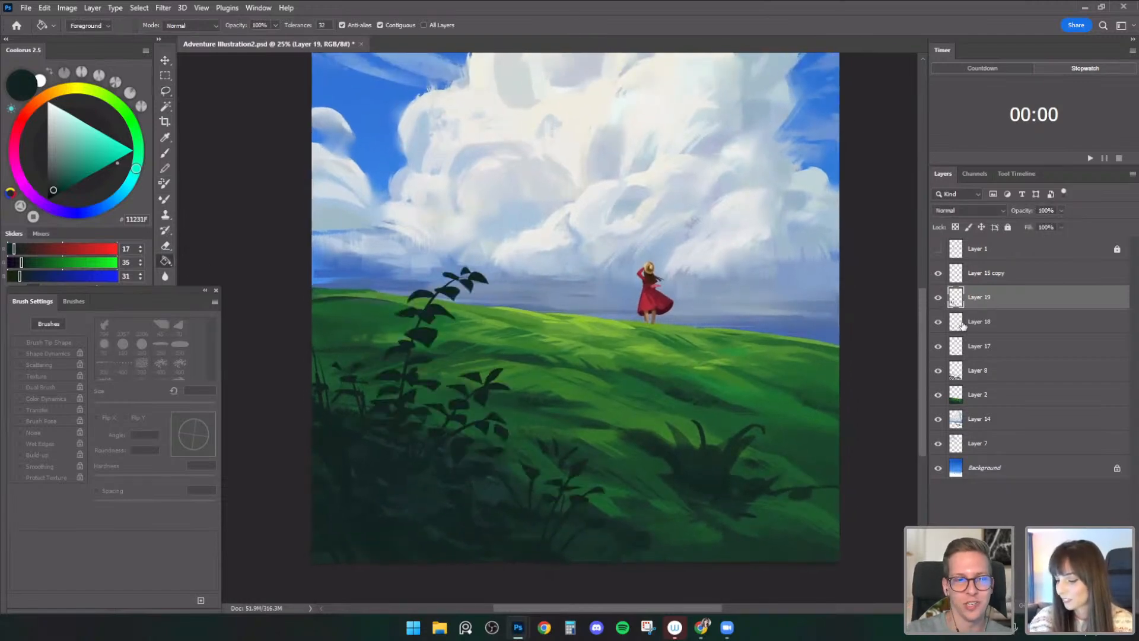
- Select Layer 18, flip the canvas horizontally and toggle the layer's visibility to check the stems
left_click(959, 324)
key("e")
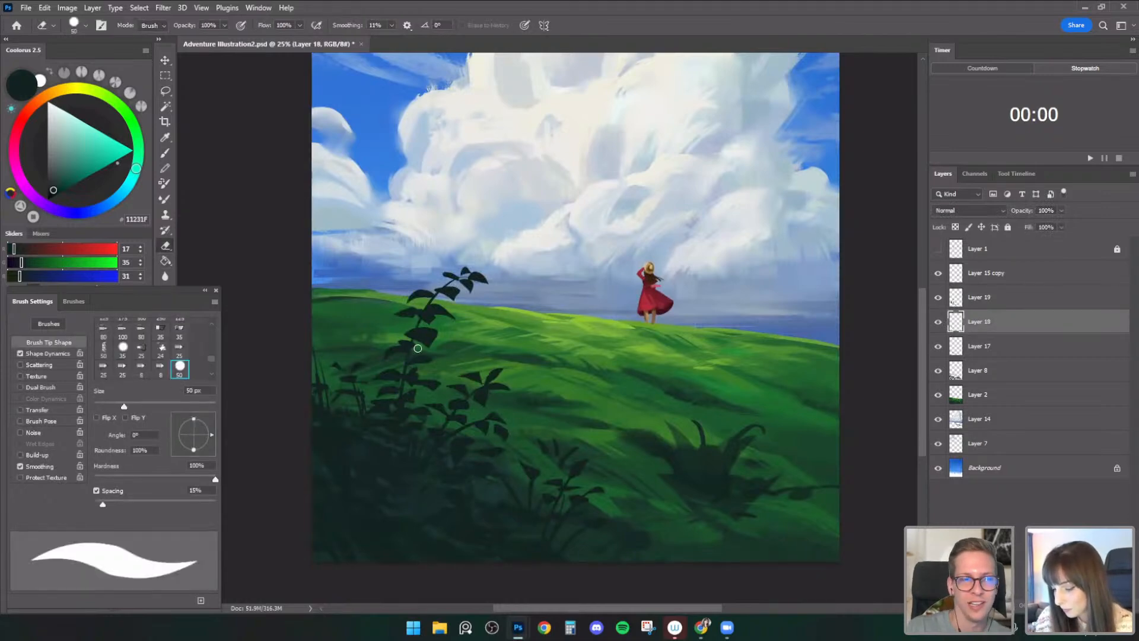
left_click_drag(531, 385, 534, 367)
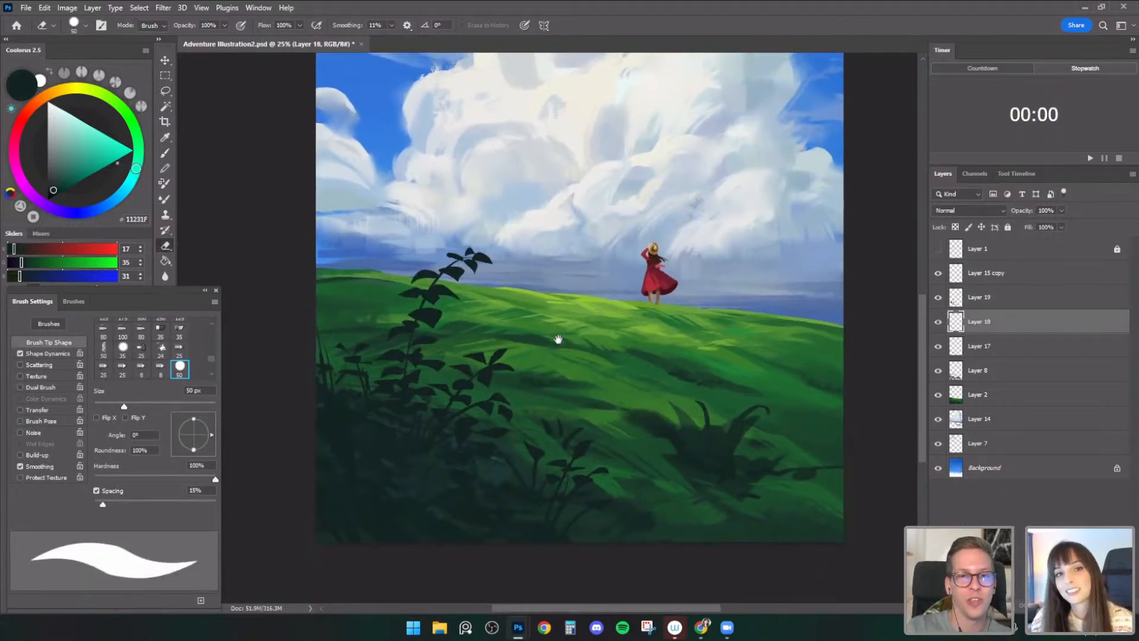
key("[")
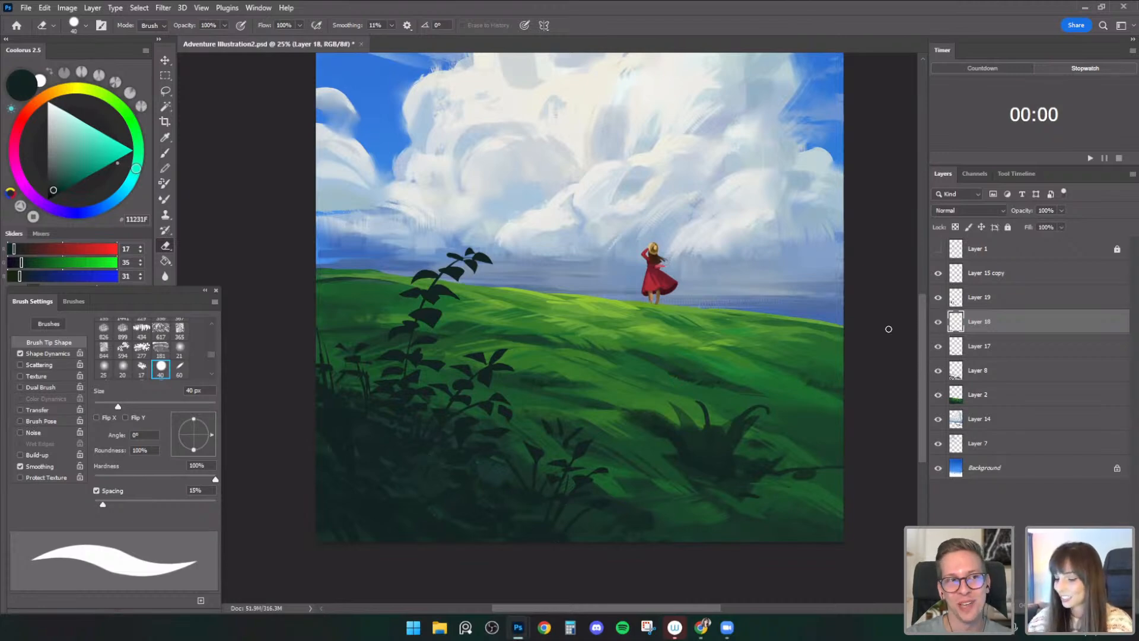
left_click(166, 155)
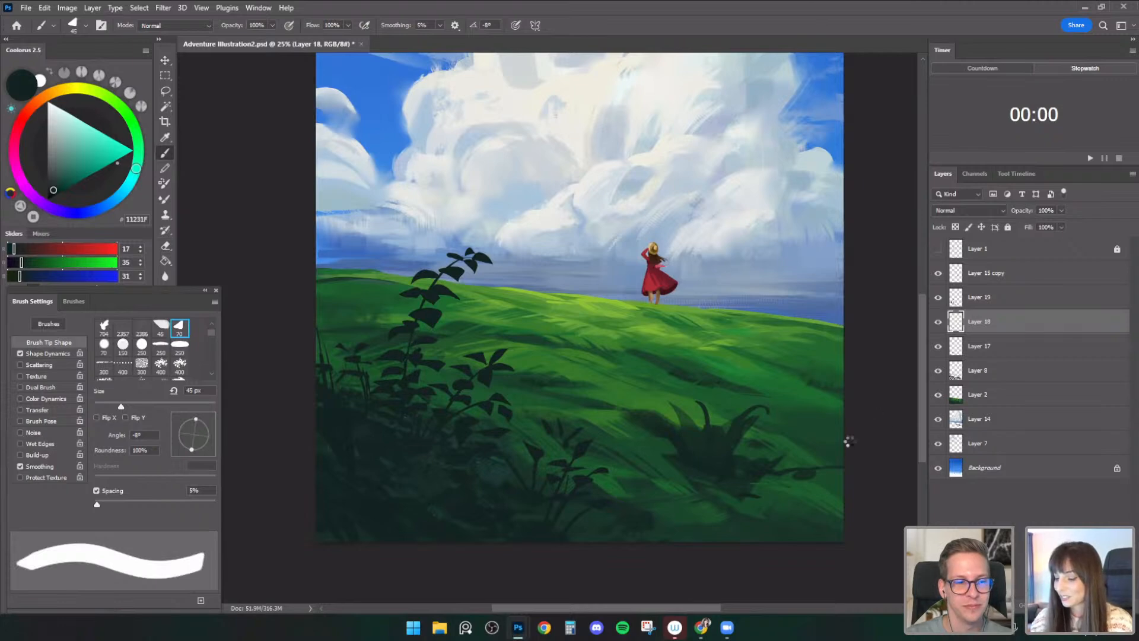
left_click_drag(797, 463, 722, 455)
left_click(936, 325)
left_click(936, 325)
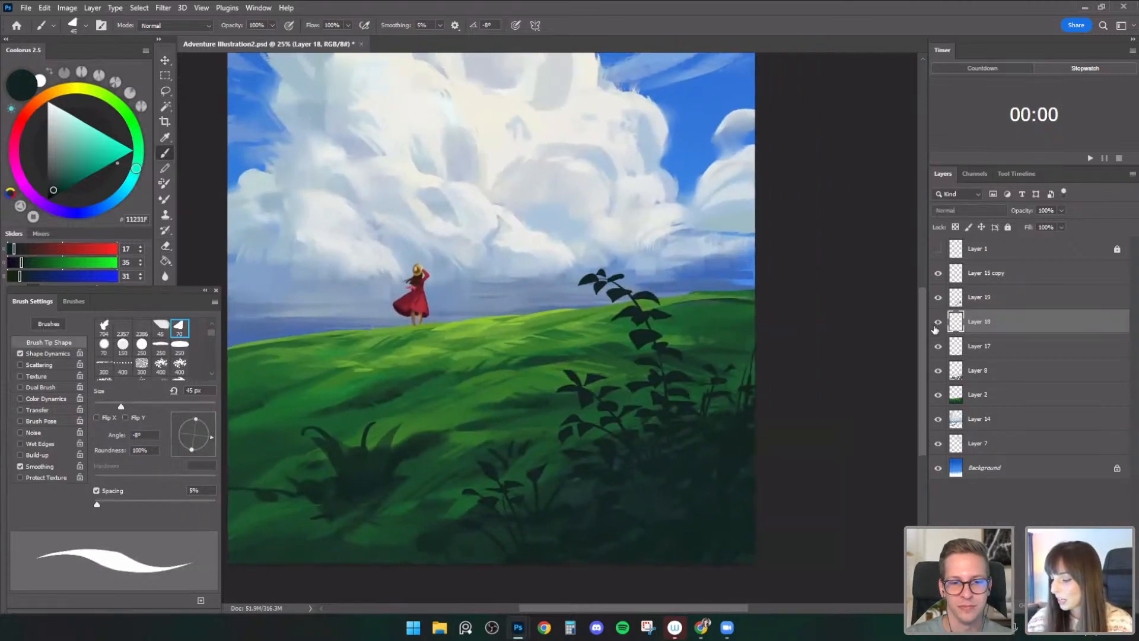
- Select Layer 19 by picking a leaf on the canvas, check it by toggling its visibility and lock its transparent pixels
left_click(164, 64)
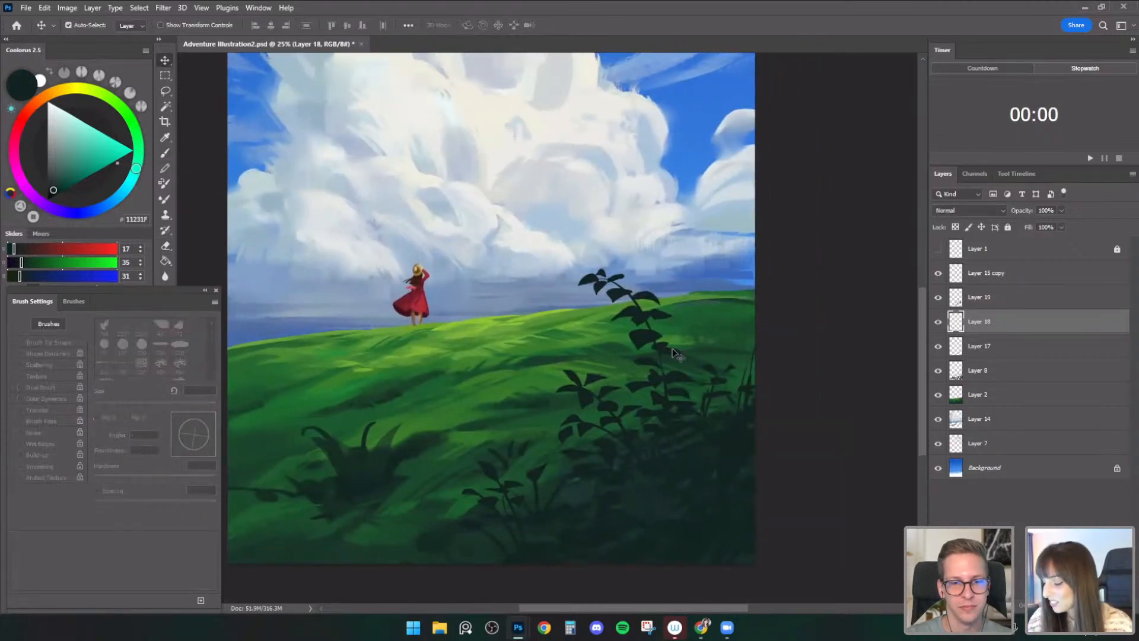
left_click(664, 324)
left_click(937, 298)
left_click(938, 298)
left_click(938, 297)
left_click(938, 298)
left_click_drag(866, 336, 827, 348)
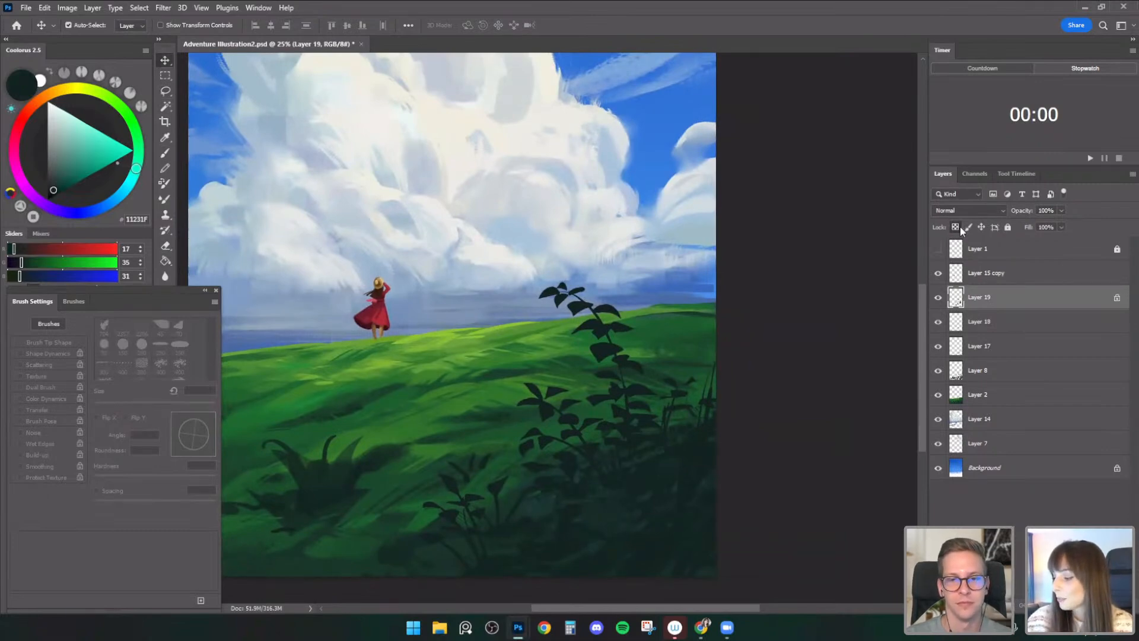
- Try painting the leaves on Layer 19 in the dress red #731E2A with the Round Pressure Sensitive brush at up to 400 px
left_click(166, 154)
left_click(74, 27)
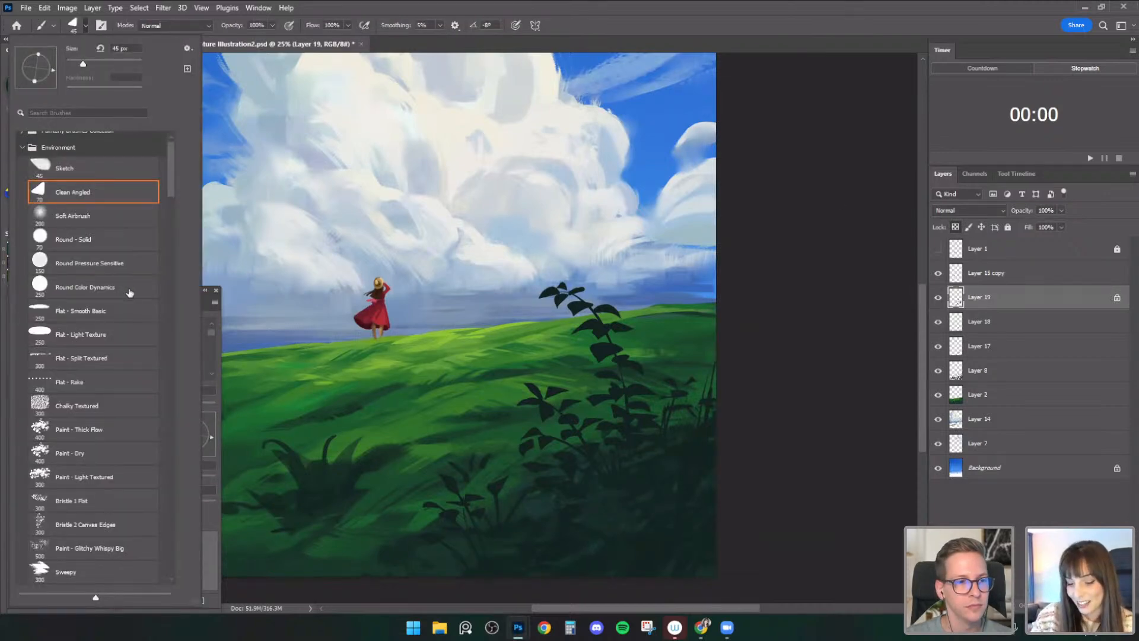
left_click(126, 267)
left_click(373, 304, "alt")
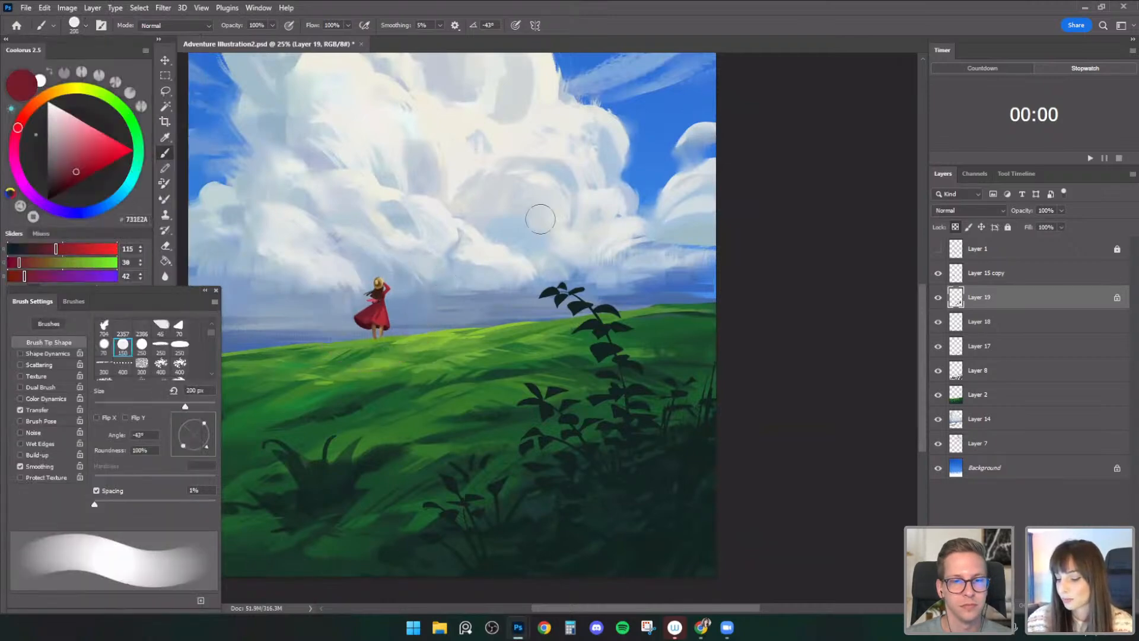
mouse_move(578, 291)
left_mouse_down()
mouse_move(534, 400)
mouse_move(742, 348)
mouse_move(808, 398)
left_mouse_up()
key("ctrl+z")
key("bracketright")
key("bracketright")
key("bracketright")
mouse_move(542, 542)
left_mouse_down()
mouse_move(572, 241)
mouse_move(615, 395)
mouse_move(689, 337)
left_mouse_up()
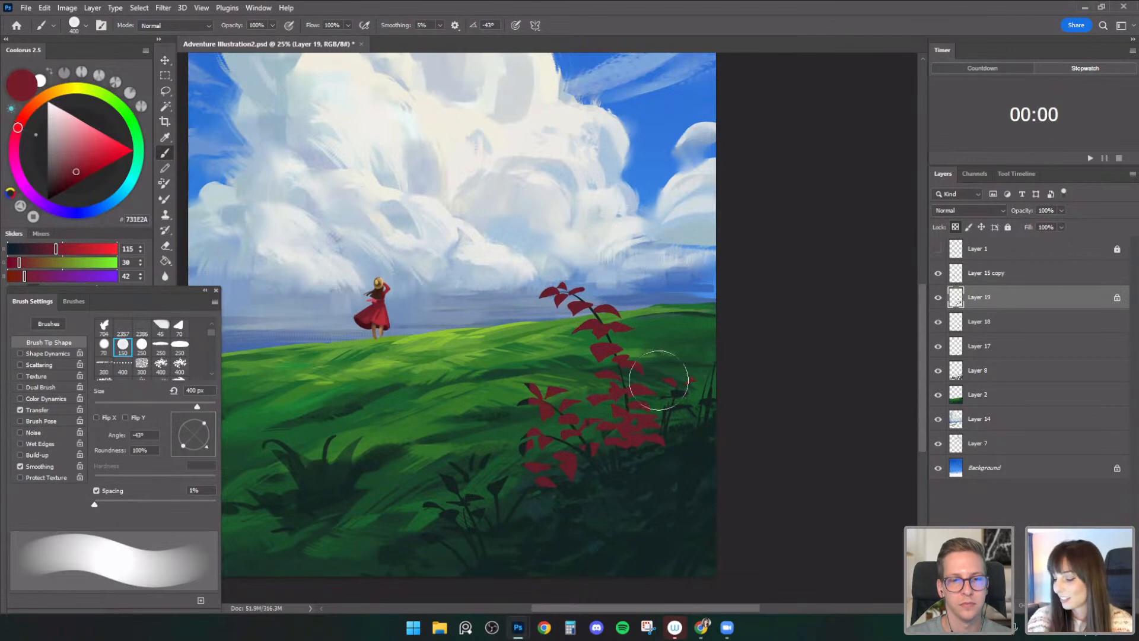
key("ctrl+z")
- Tint the leaves on Layer 19 with hill green #1A5B2C using the Soft Airbrush enlarged to 1100 px
left_click(73, 26)
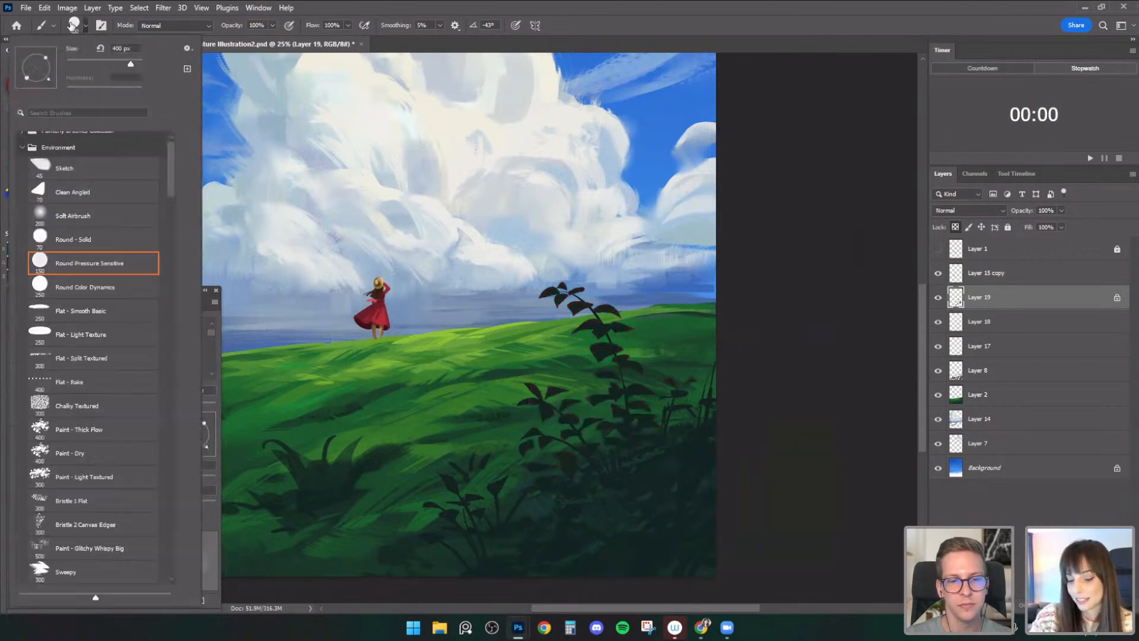
left_click(103, 214)
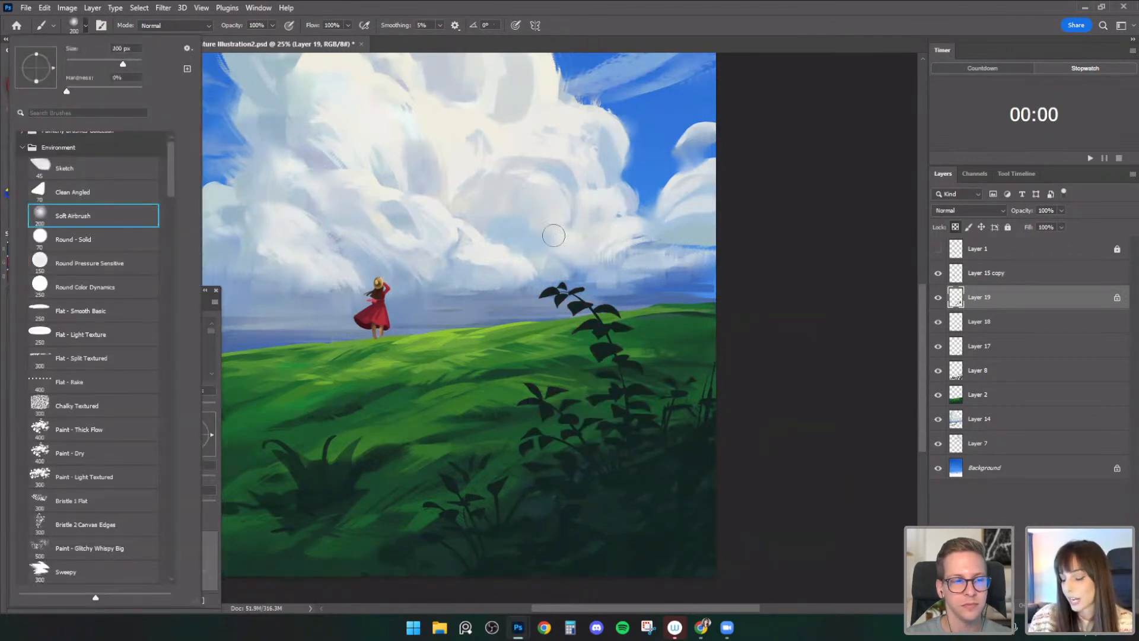
left_click(602, 337)
key("ctrl+plus")
left_click_drag(653, 331, 618, 297)
left_click(661, 291, "alt")
key("bracketleft")
key("bracketleft")
key("bracketleft")
key("bracketright")
key("bracketright")
key("bracketright")
key("bracketright")
key("ctrl+minus")
left_click_drag(651, 319, 658, 308)
key("bracketright")
key("bracketright")
key("bracketright")
key("bracketright")
key("bracketright")
key("bracketright")
key("bracketright")
key("bracketright")
key("bracketright")
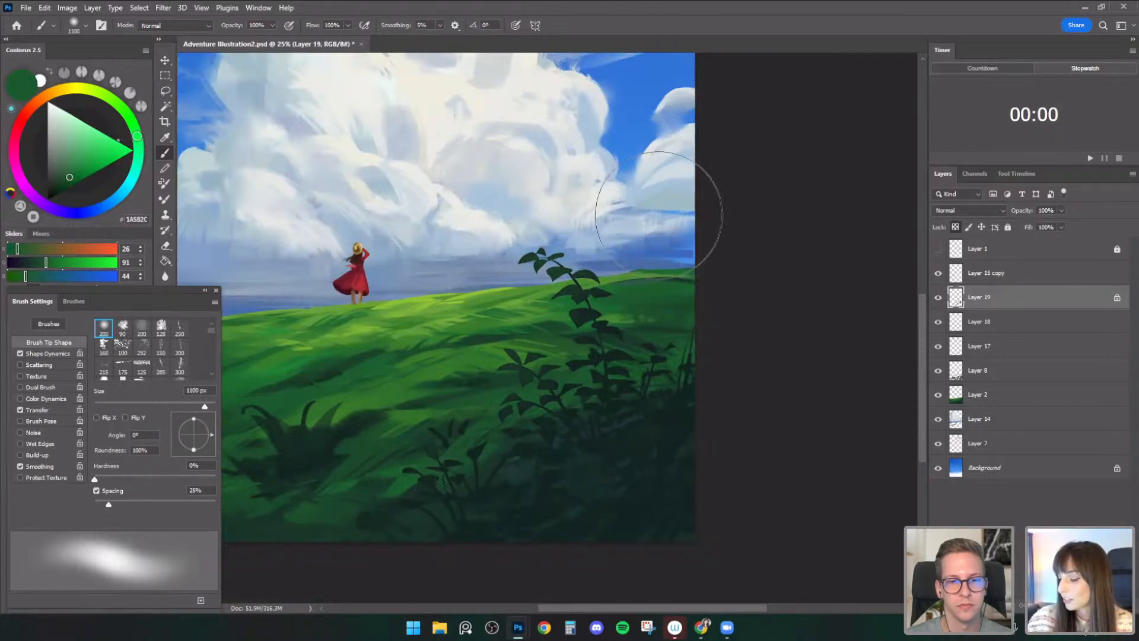
- Blend the lower leaves into the shadow with sampled dark green #122723 and a 1200 px airbrush
left_click(633, 425, "alt")
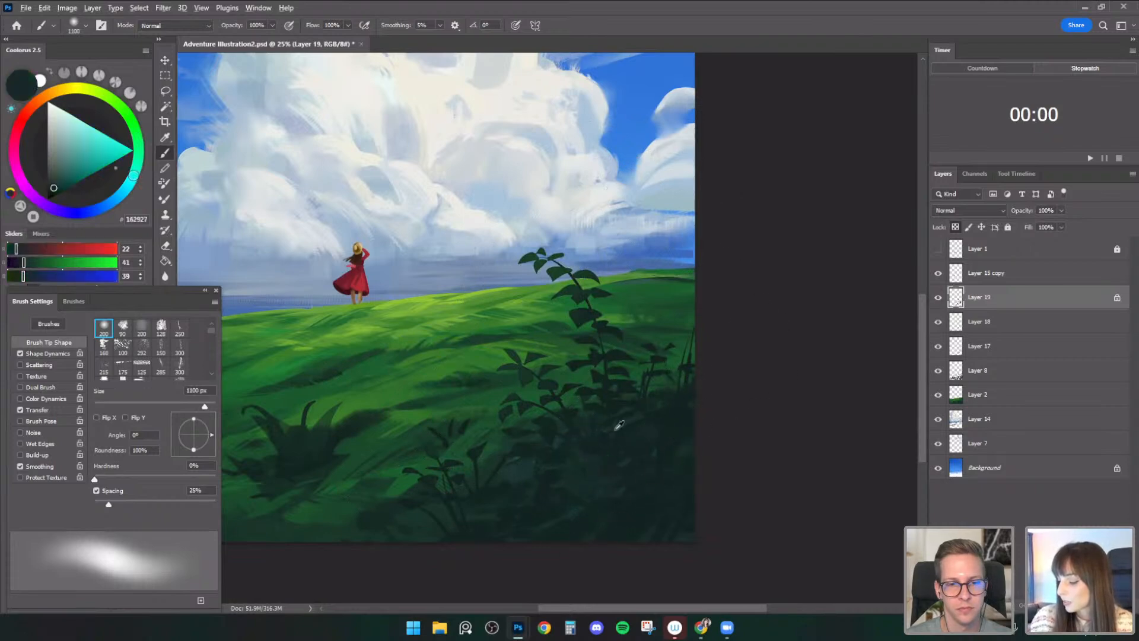
left_click(617, 400, "alt")
key("]")
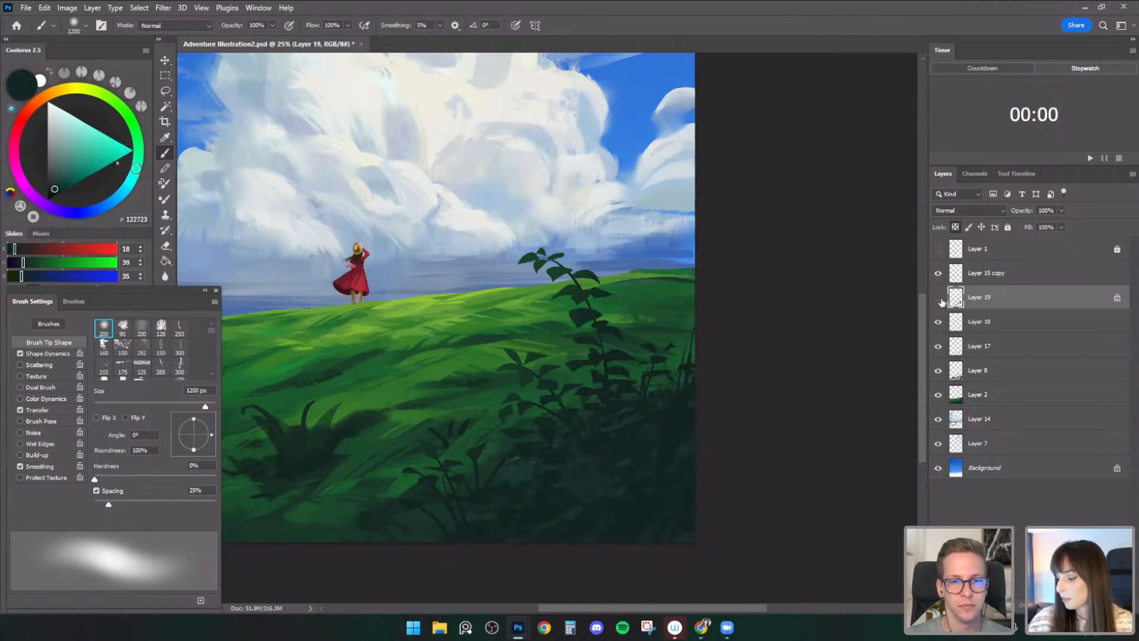
- Brighten the upper leaves on Layer 19 with green #2A6641, using the Soft Airbrush reduced from 400 to 125 px
key("ctrl+plus")
left_click_drag(648, 347, 644, 351)
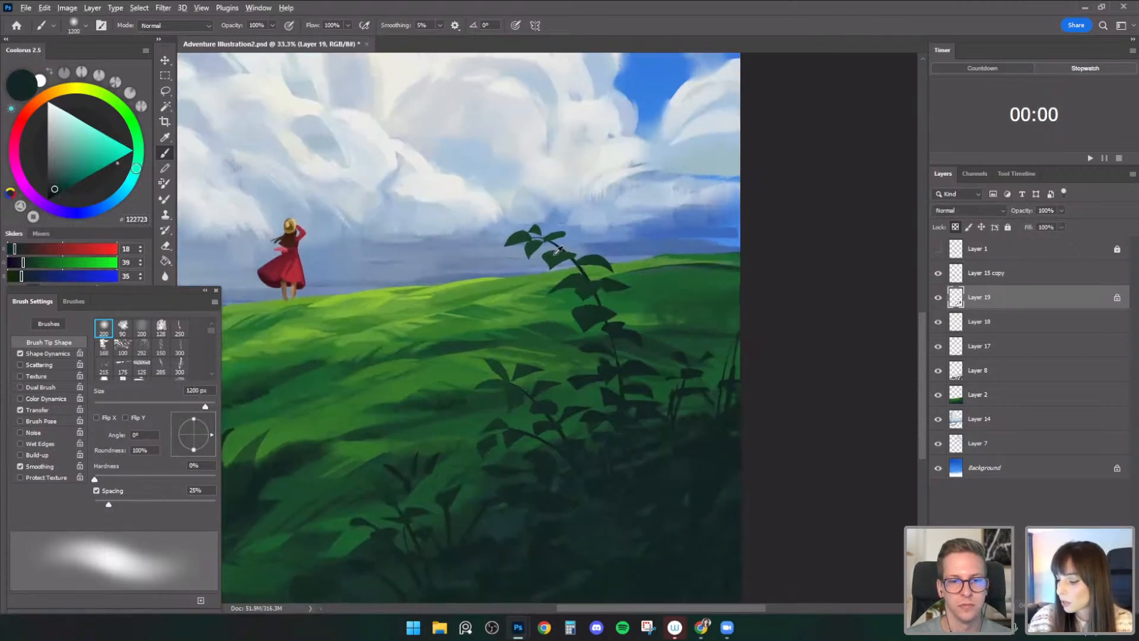
left_click(539, 246, "alt")
left_click(67, 172)
key("bracketleft")
key("bracketleft")
key("bracketleft")
key("bracketleft")
key("bracketleft")
key("bracketleft")
key("bracketleft")
key("bracketleft")
key("bracketleft")
key("bracketleft")
key("bracketleft")
key("bracketleft")
key("bracketleft")
key("bracketleft")
key("bracketleft")
key("bracketleft")
key("bracketleft")
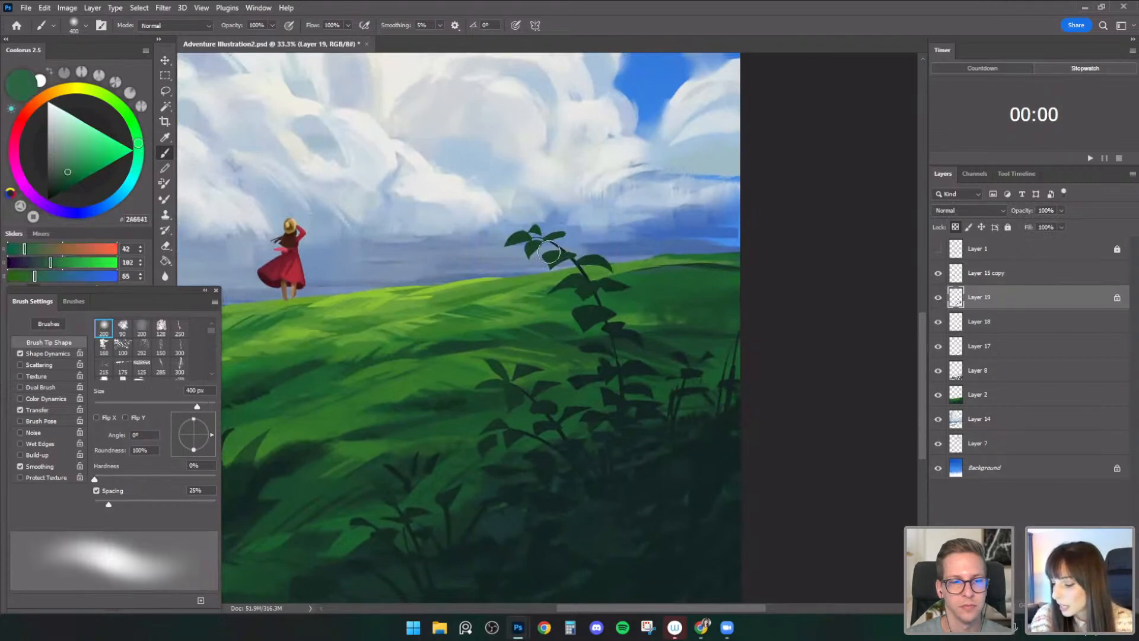
key("bracketright")
key("bracketright")
key("bracketright")
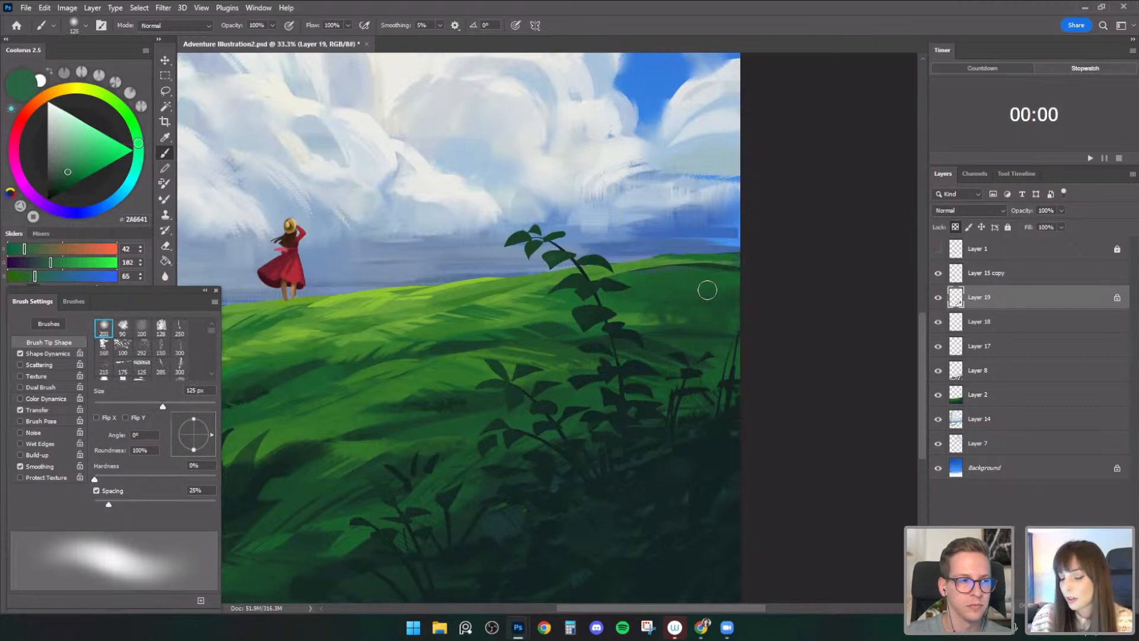
- Shade individual leaves on the tall stem with a darker sampled green, using the Round Pressure Sensitive brush at 60 to 80 px
left_click(86, 25)
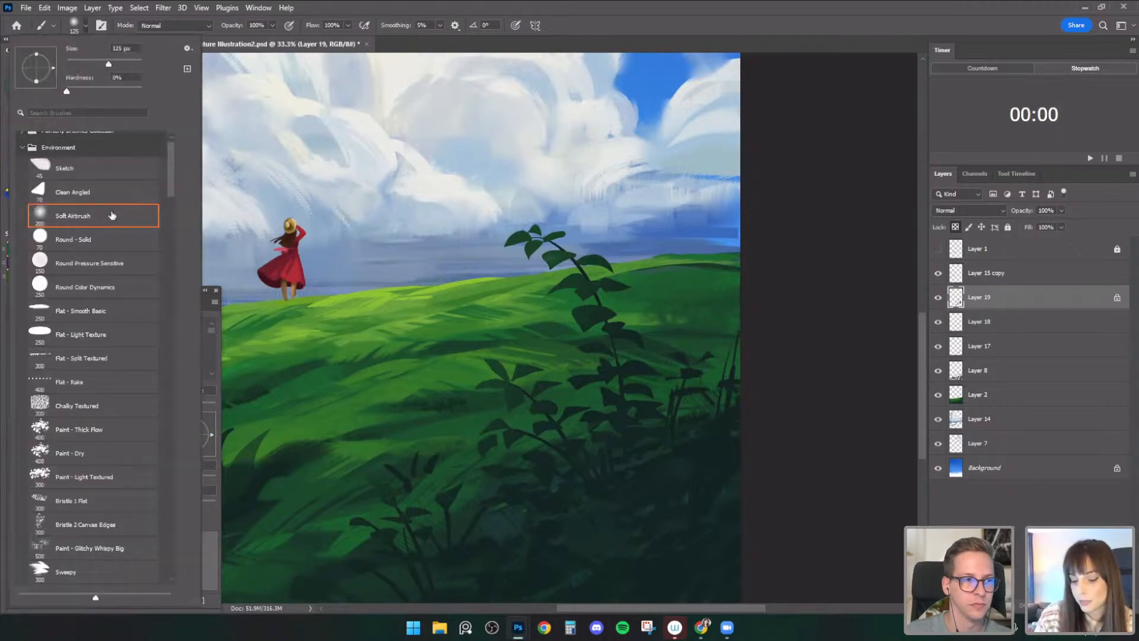
left_click(119, 264)
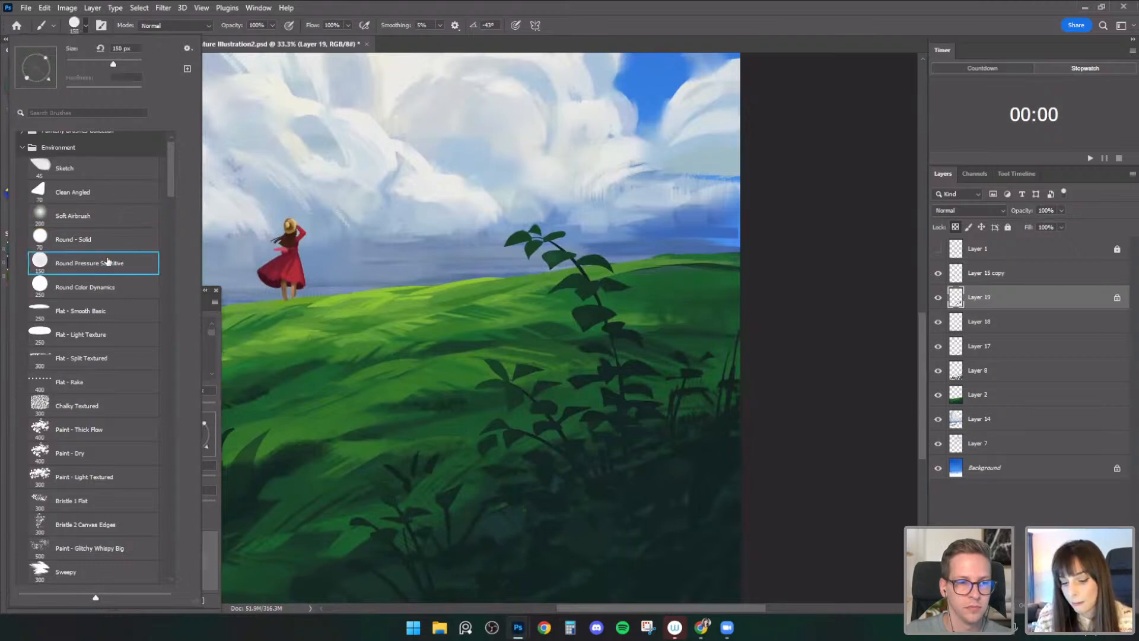
double_click(118, 262)
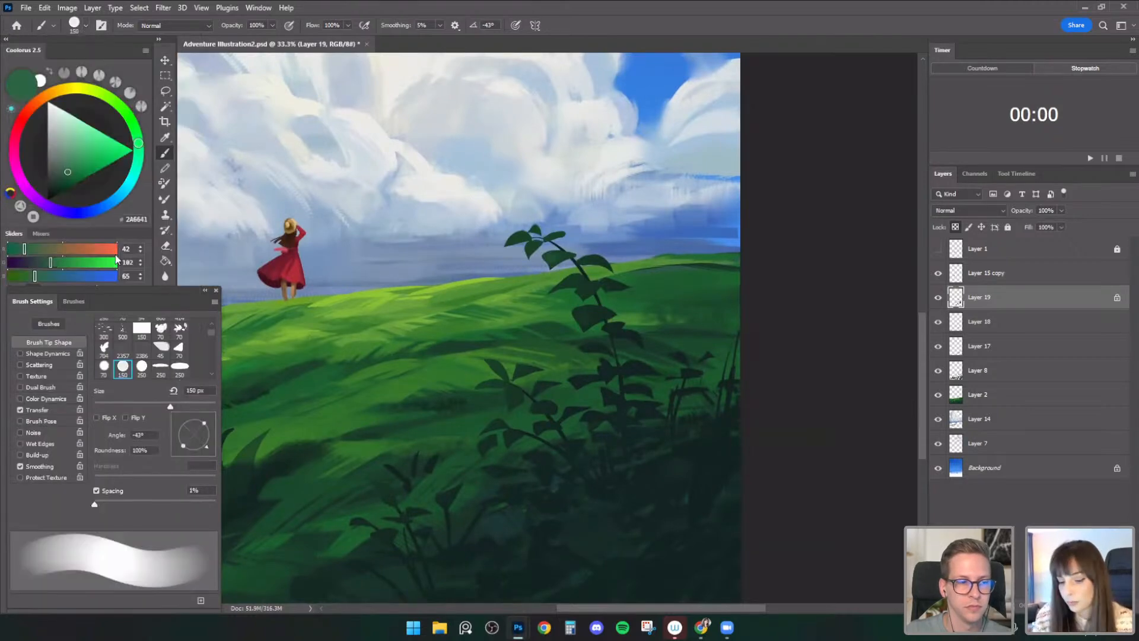
left_click(589, 313, "alt")
left_click(63, 179)
key("bracketleft")
key("bracketleft")
key("bracketleft")
key("bracketleft")
left_click_drag(596, 305, 577, 337)
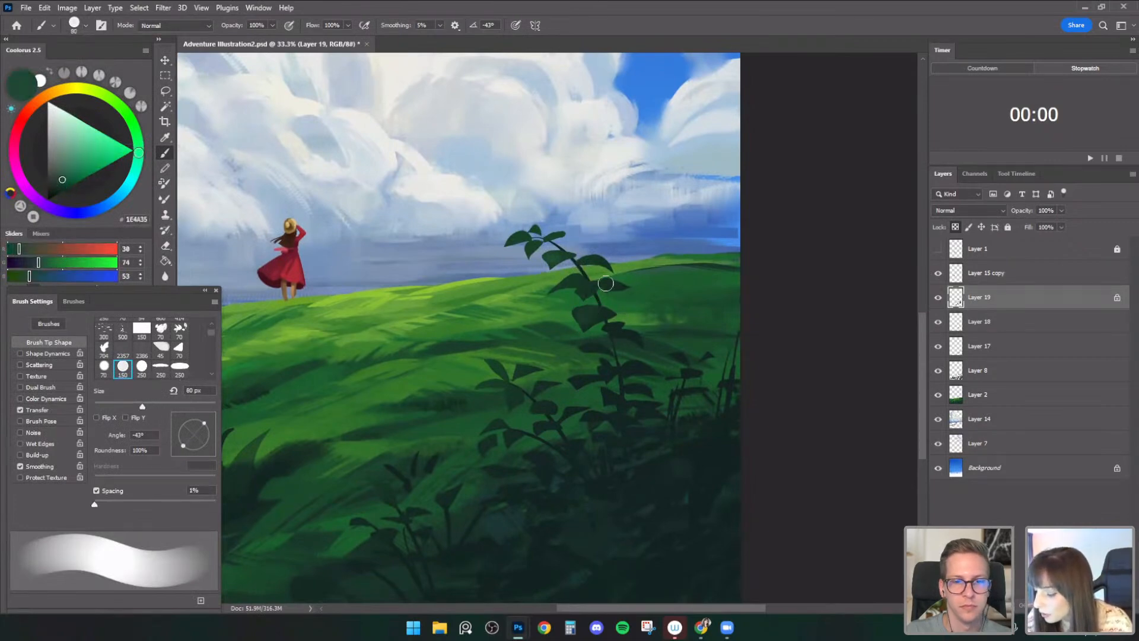
key("bracketleft")
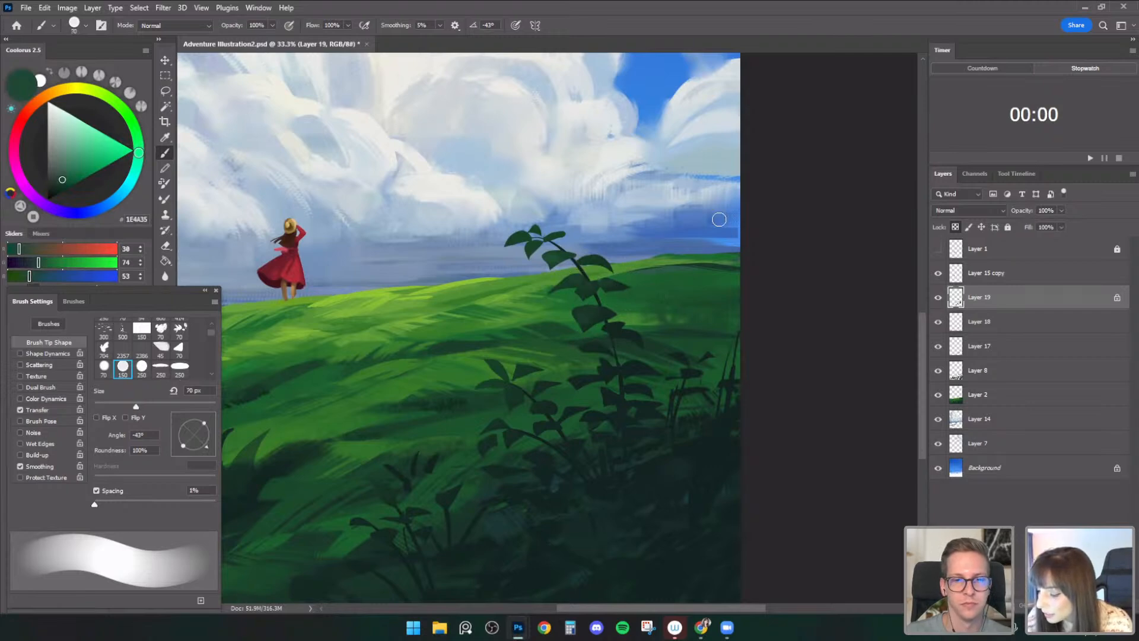
key("bracketleft")
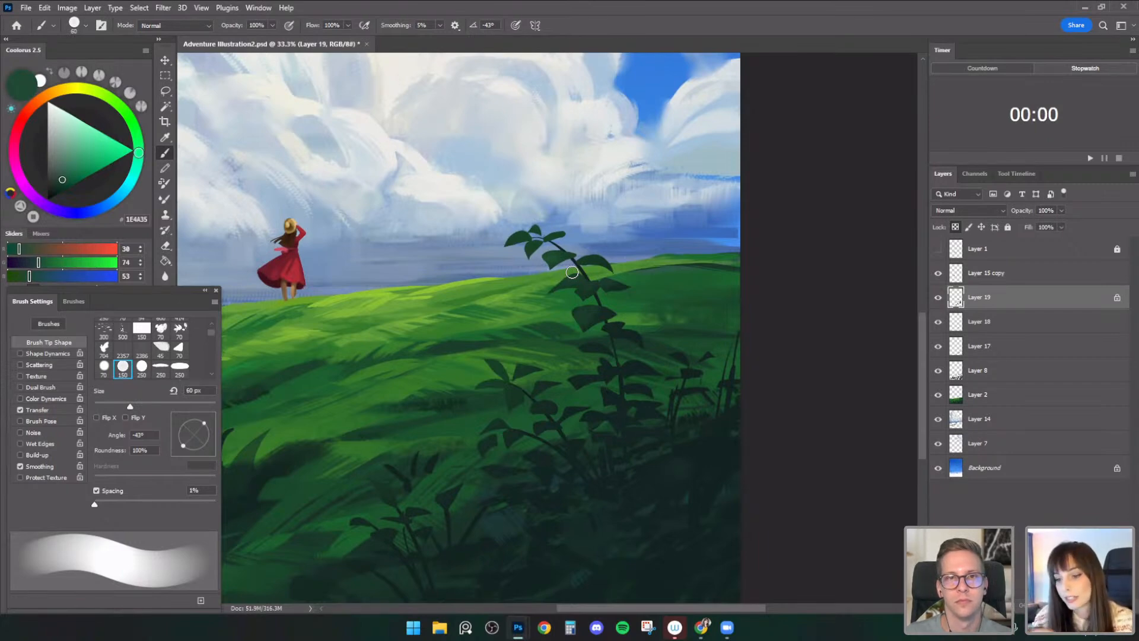
- Paint lighter accents on the tall stem's upper leaves in green #2A6248 with a 50 to 60 px brush
left_click(67, 173)
key("bracketleft")
key("bracketright")
key("bracketleft")
key("bracketleft")
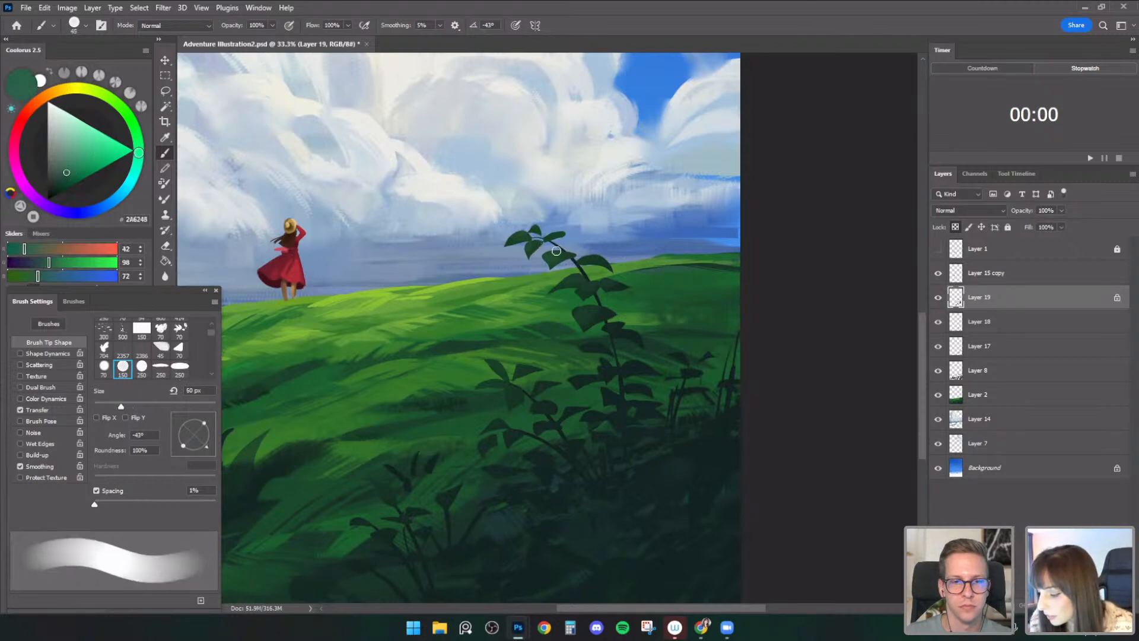
key("bracketright")
key("bracketright")
left_click_drag(678, 319, 694, 282)
key("bracketright")
key("bracketright")
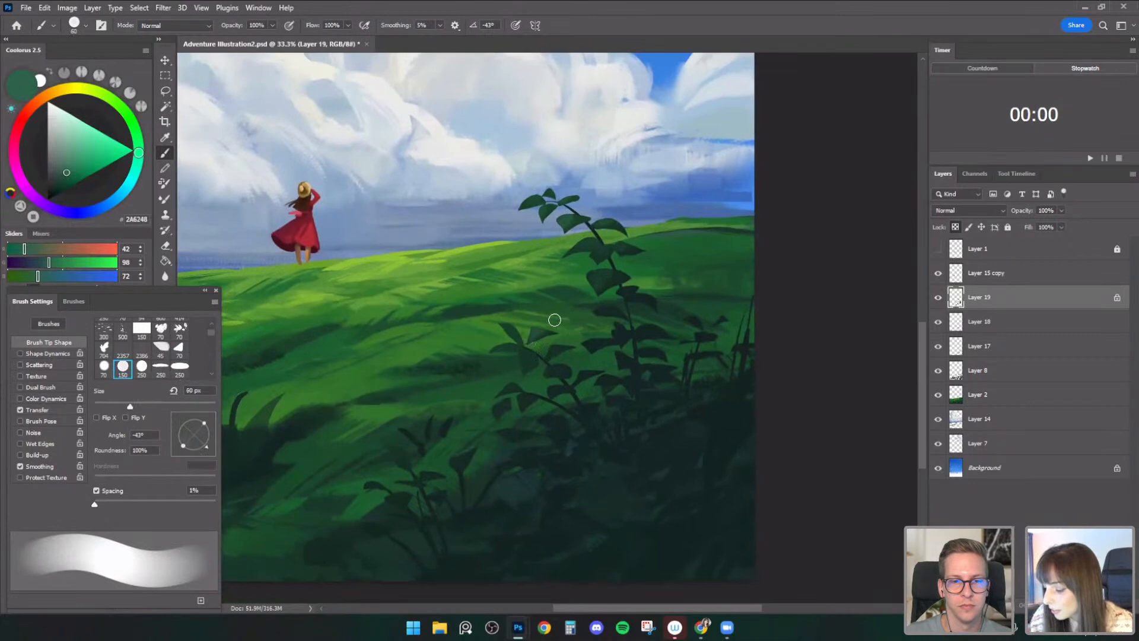
- Carry the #2A6248 accents down to the stem's middle and lower leaves, varying the brush between 30 and 80 px
key("bracketleft")
key("bracketleft")
key("bracketleft")
key("bracketright")
key("bracketright")
key("bracketright")
key("bracketright")
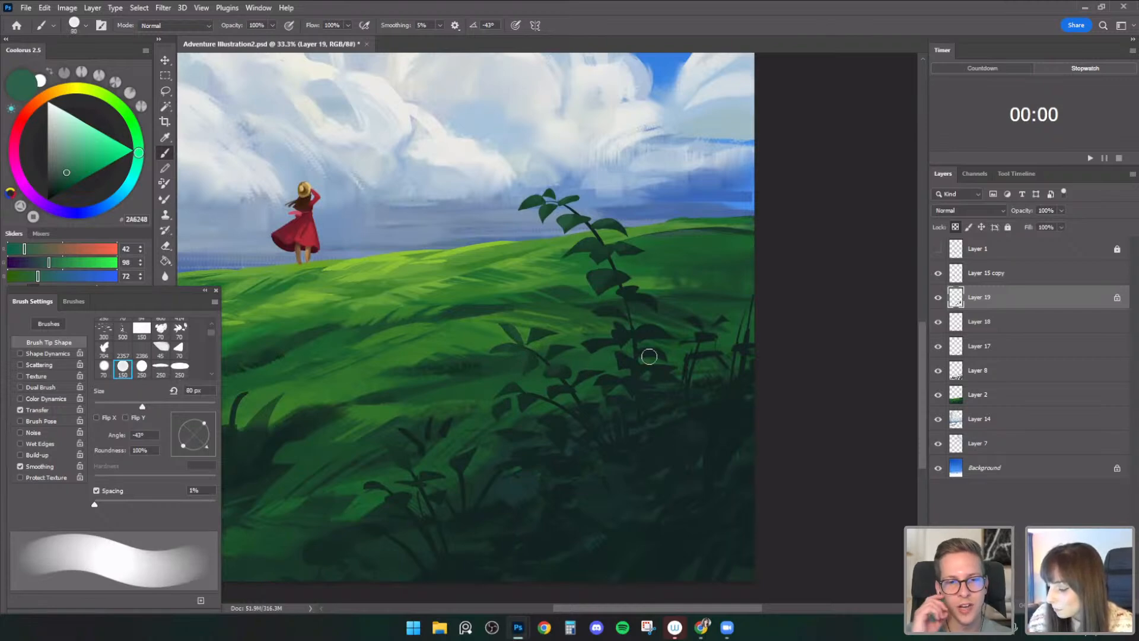
key("bracketleft")
key("bracketright")
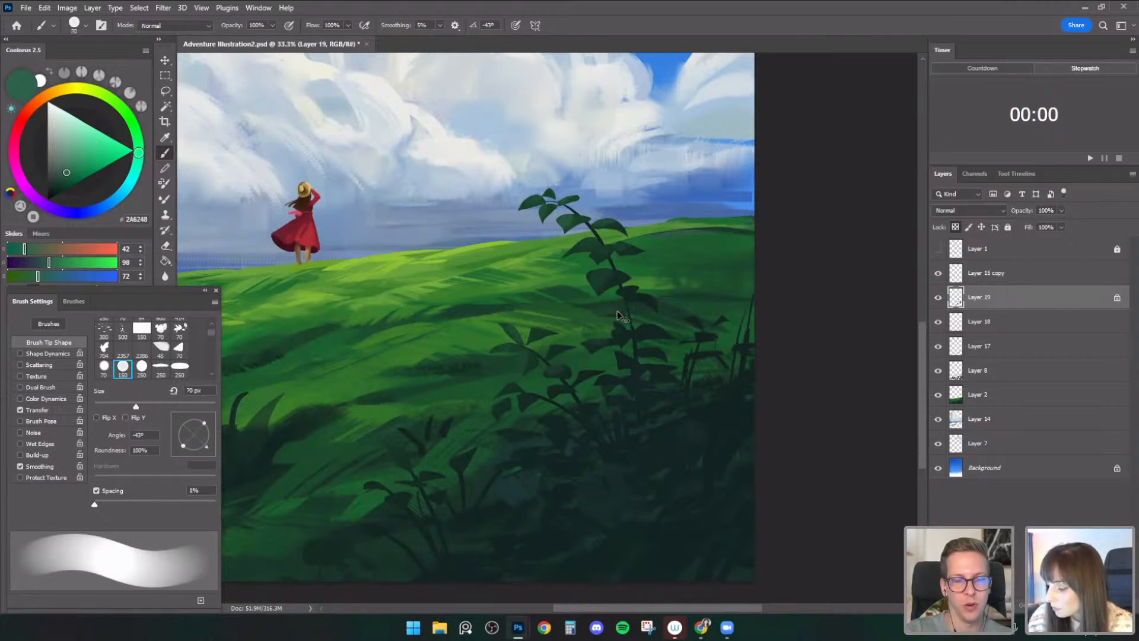
left_click_drag(711, 327, 719, 306)
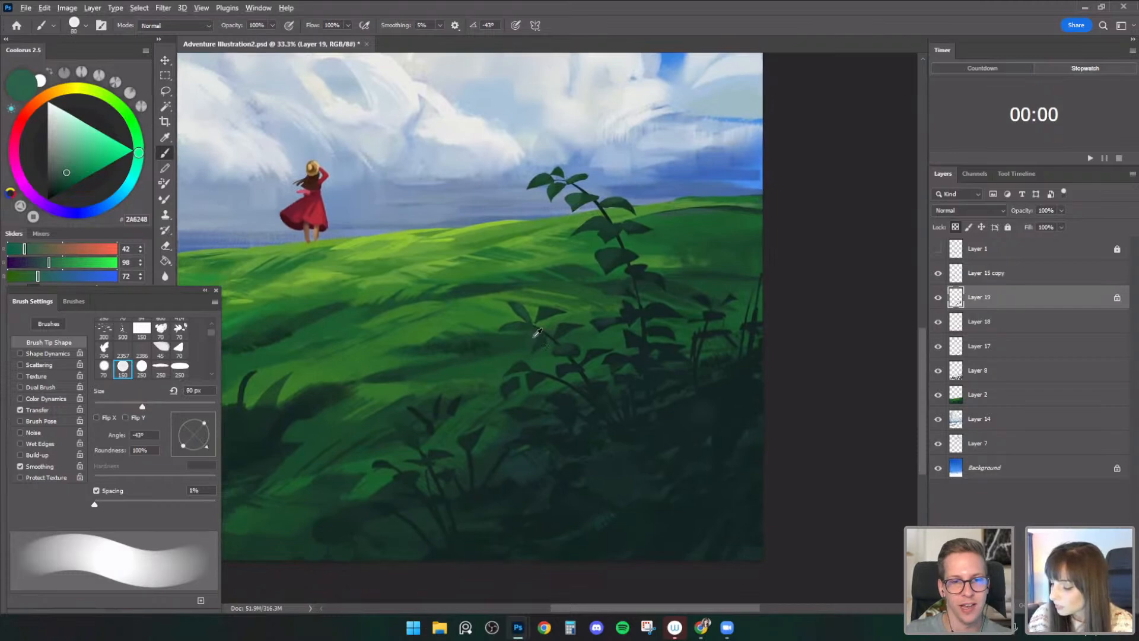
- Tone the smaller plant's leaves beside the tall stem with dark greens sampled from them at 70 to 80 px
left_click(534, 331, "alt")
key("bracketleft")
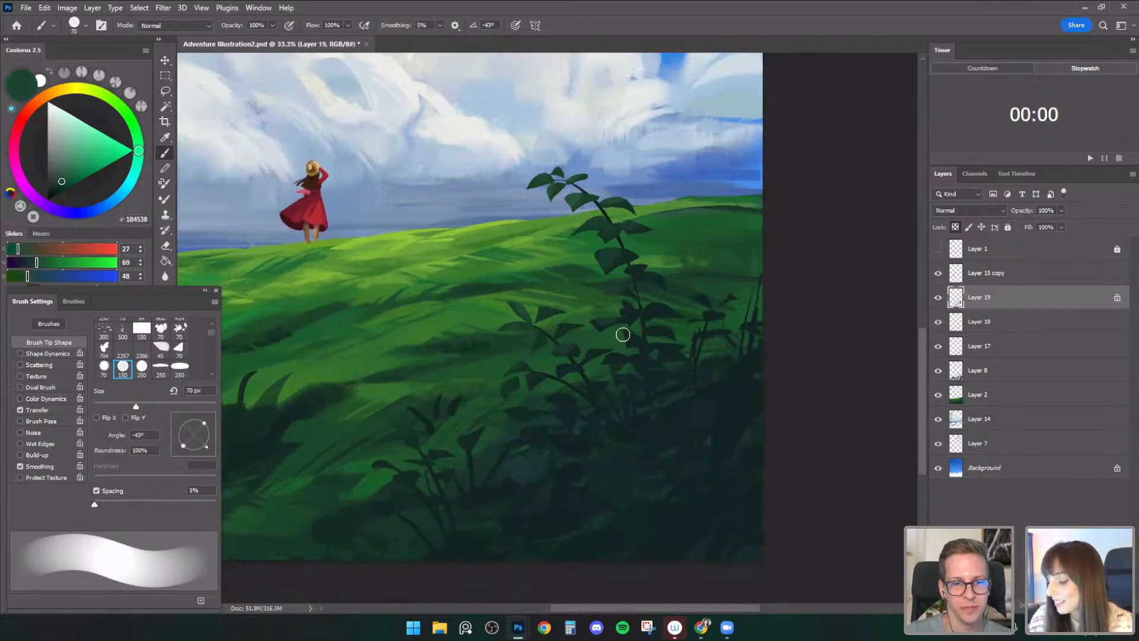
left_click(570, 346, "alt")
key("bracketright")
key("bracketright")
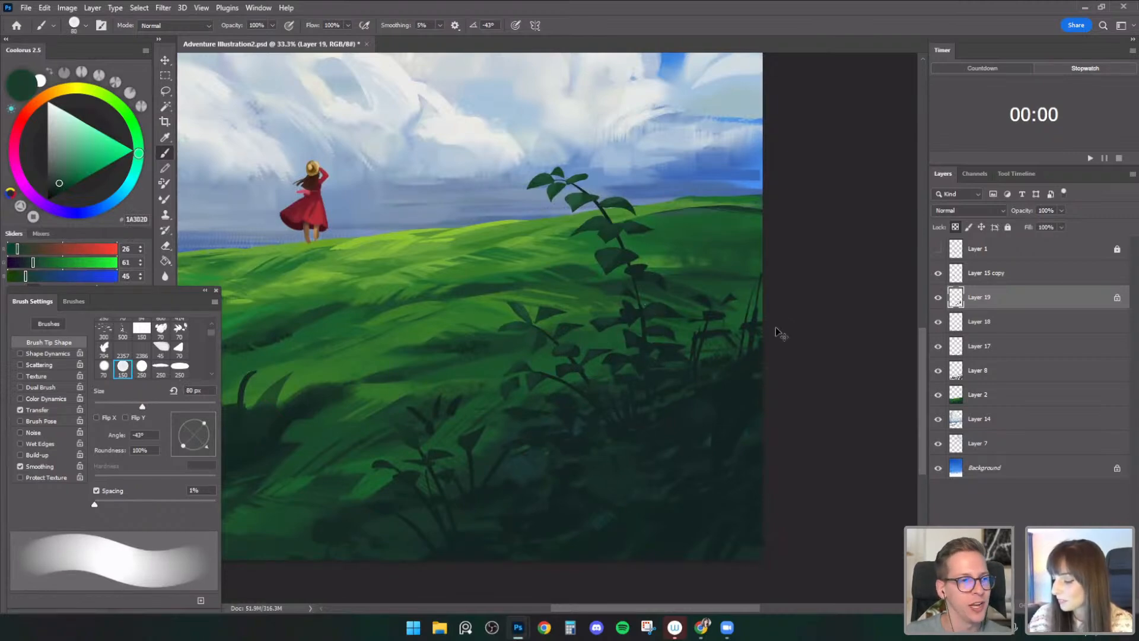
- Flip the canvas horizontally and touch up the lower leaves in sampled green #153C25 at 70 to 90 px
key("ctrl+shift+h")
left_click_drag(601, 373, 757, 353)
left_click(461, 300, "alt")
left_click_drag(603, 400, 635, 401)
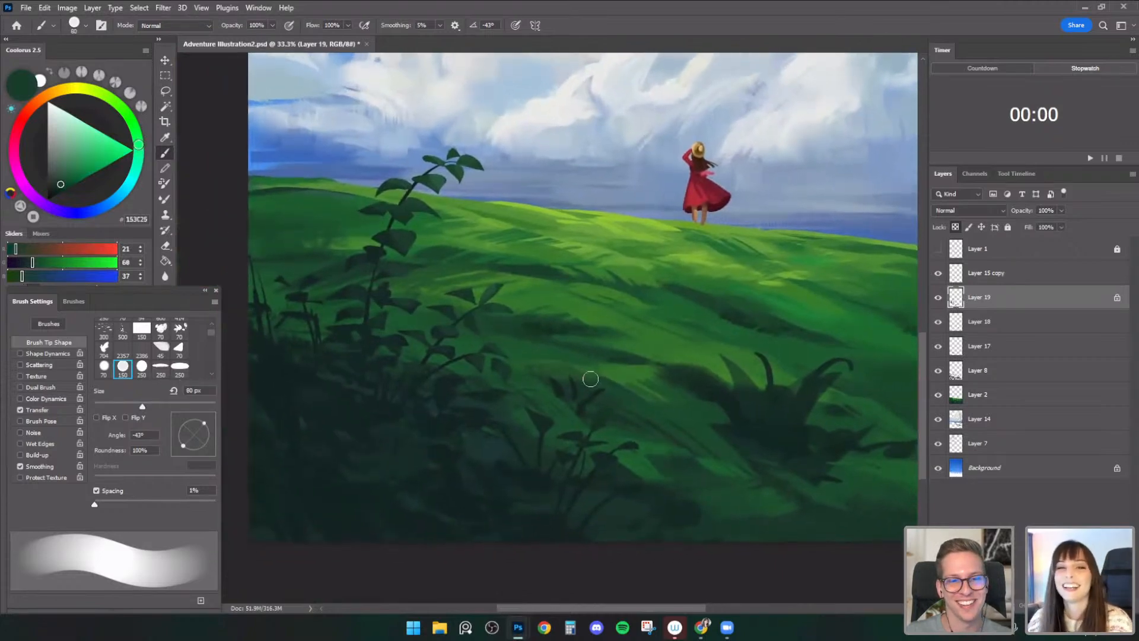
key("bracketleft")
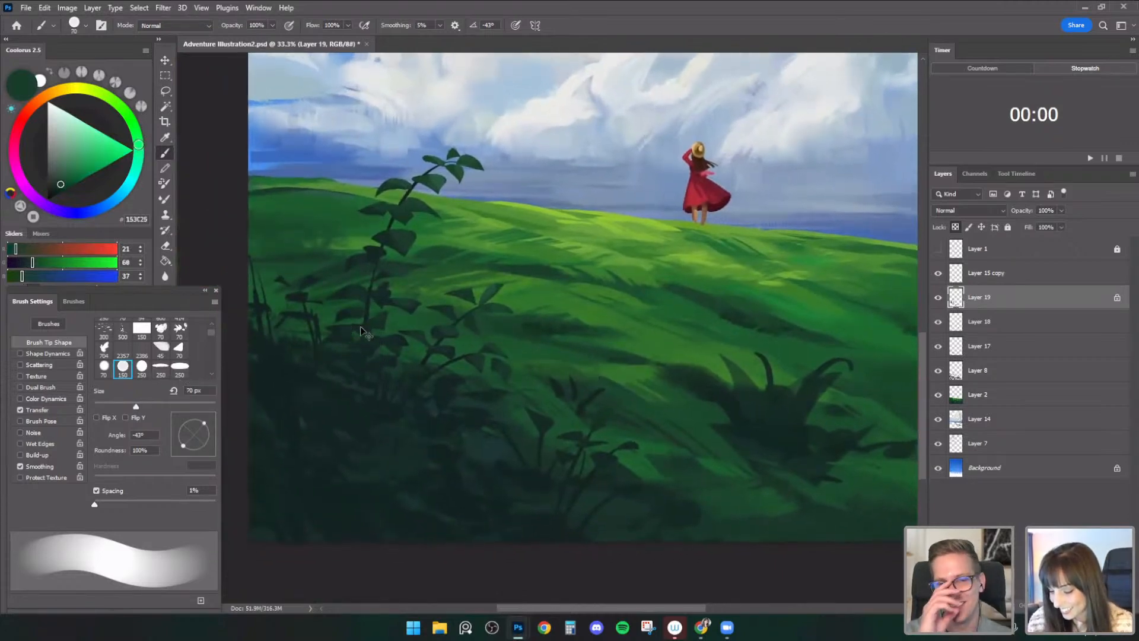
key("bracketright")
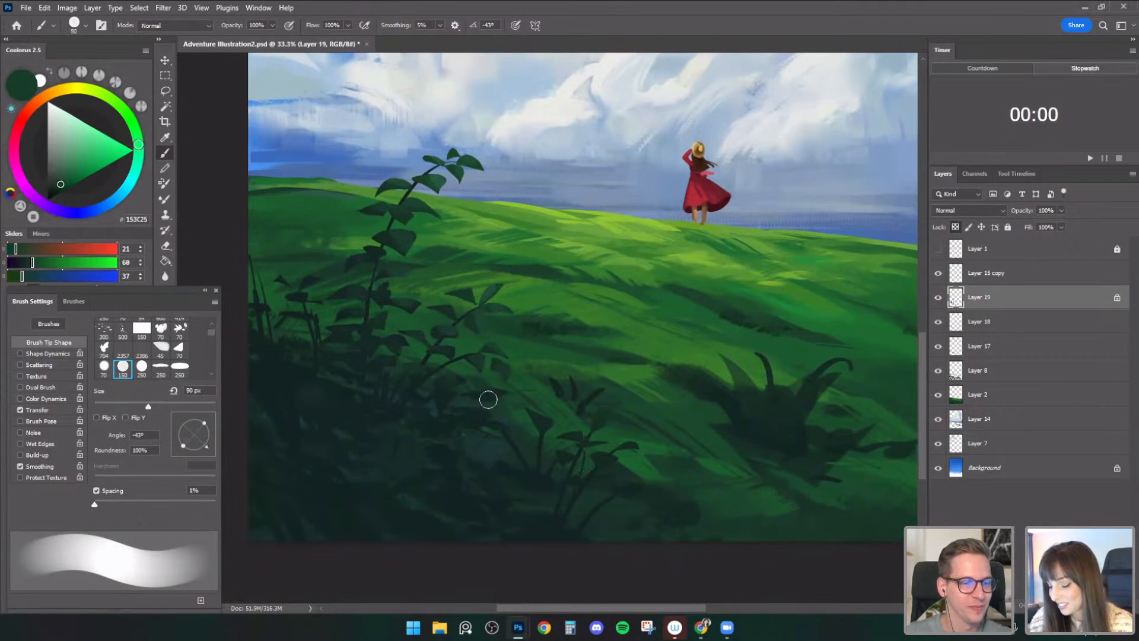
key("bracketright")
key("ctrl+minus")
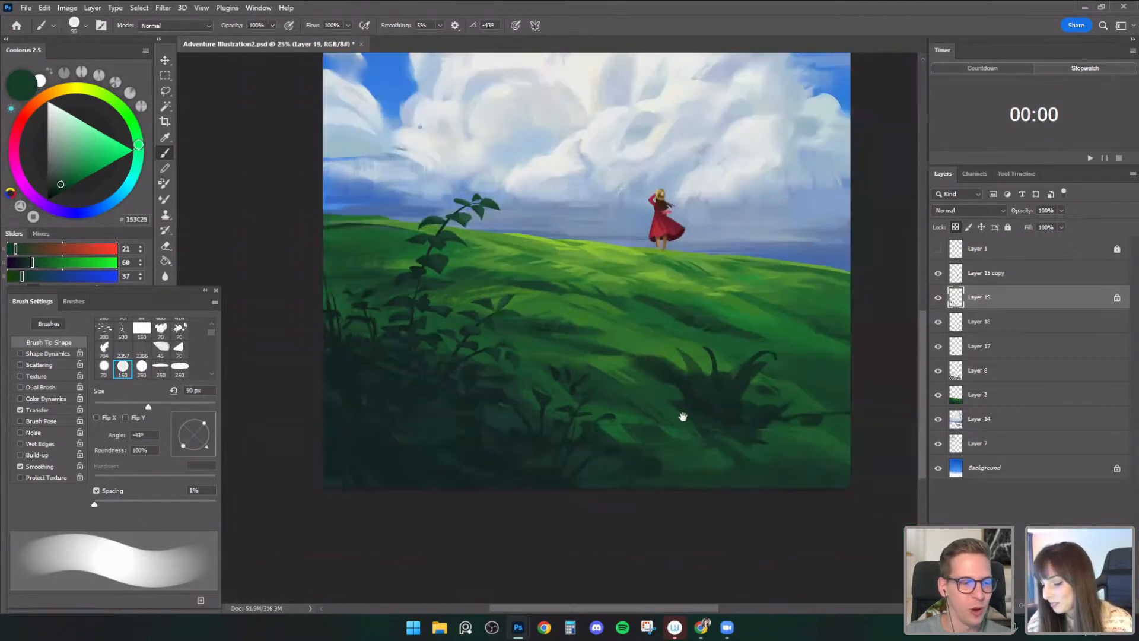
- Compare the painting with and without the plants on Layer 19 and Layer 18 by toggling each layer's visibility
left_click(937, 301)
left_click(937, 302)
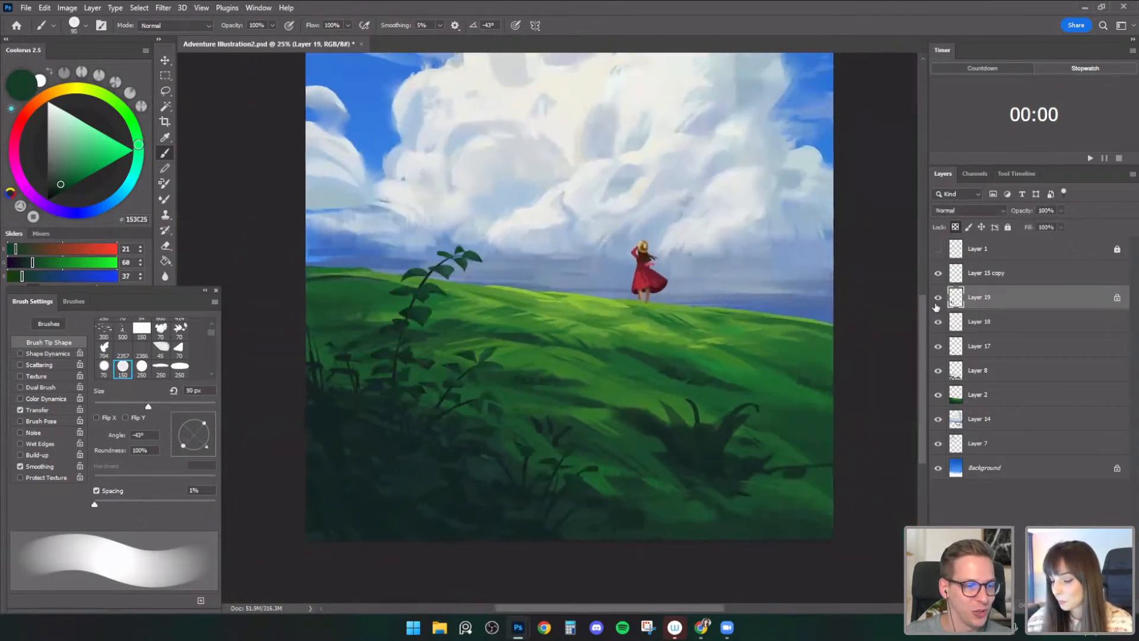
key("bracketleft")
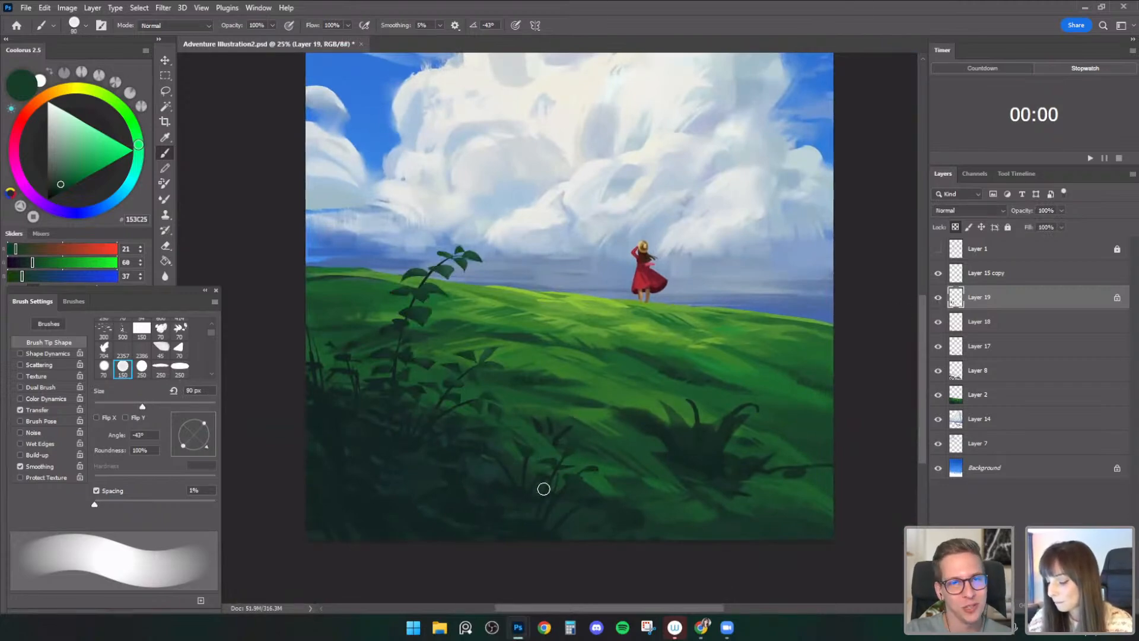
left_click(939, 324)
left_click(939, 325)
- Lock Layer 18's transparent pixels, recolor its plants in sampled green #154025 at up to 300 px, and check them with Layer 19 toggled
left_click(963, 323)
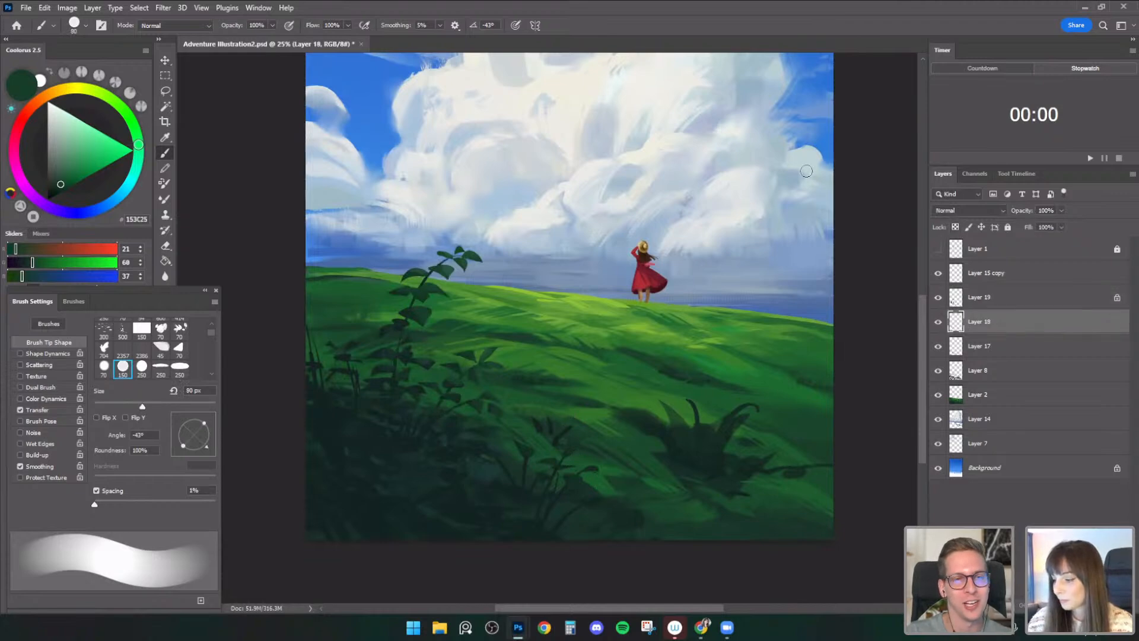
left_click(955, 227)
left_click(438, 265, "alt")
key("bracketright")
key("bracketright")
key("bracketright")
key("bracketright")
key("bracketright")
key("bracketright")
key("bracketright")
key("bracketright")
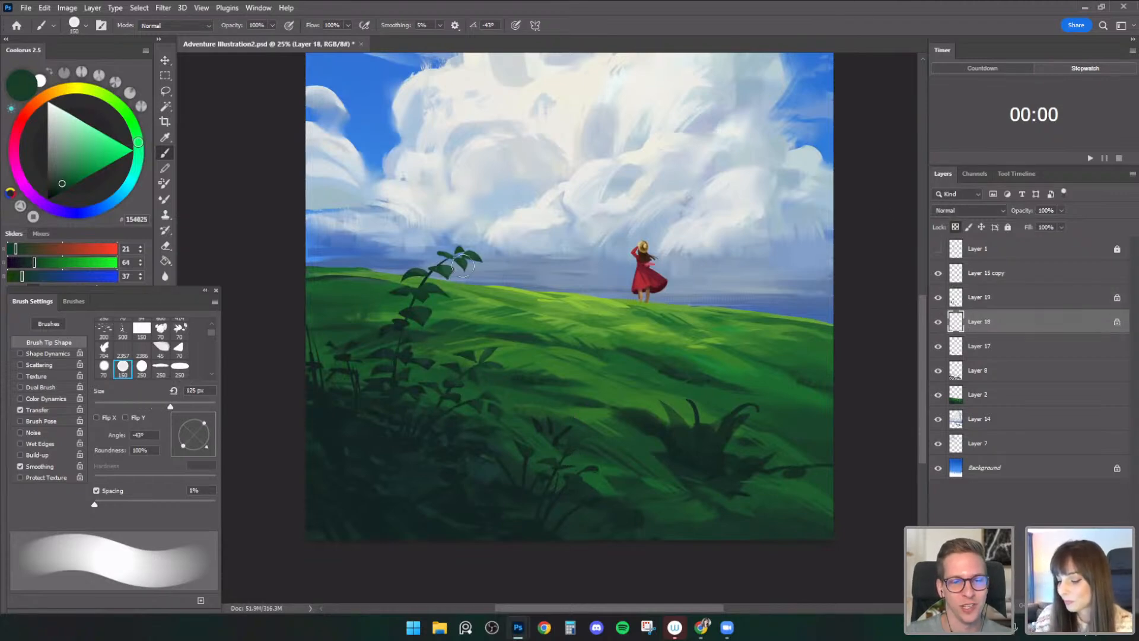
key("bracketright")
key("bracketright")
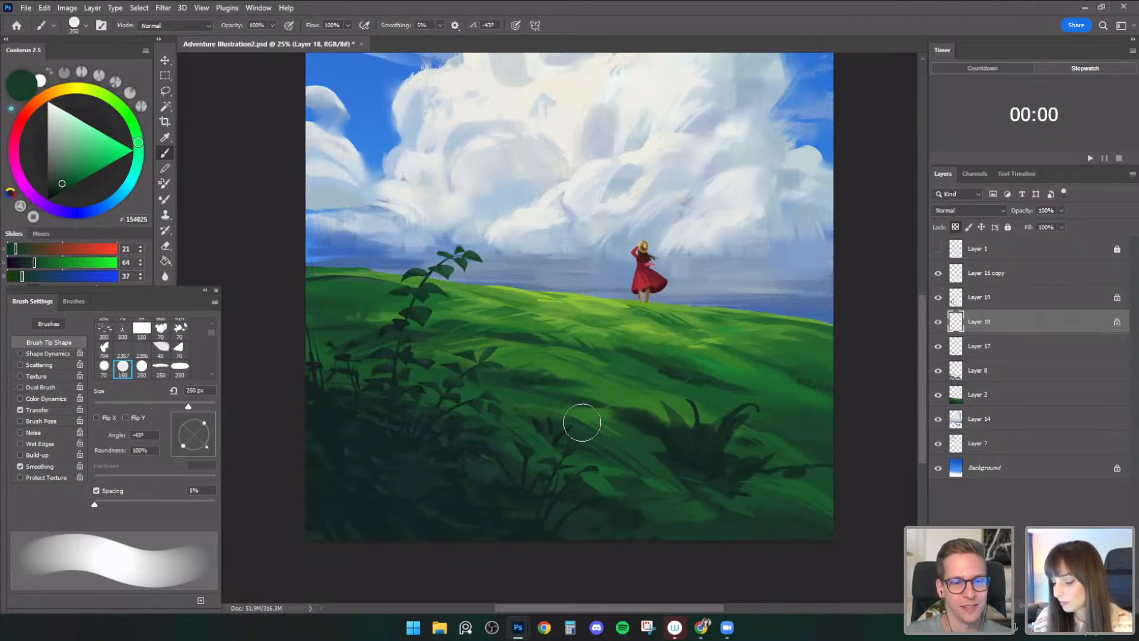
left_click_drag(659, 342, 657, 332)
key("bracketright")
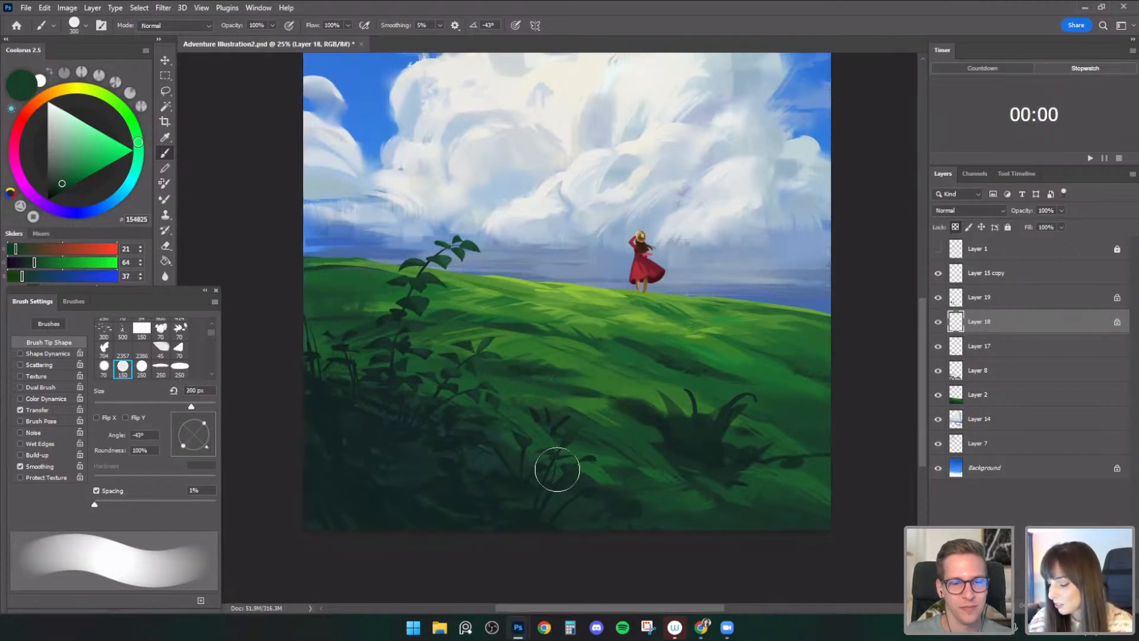
left_click(938, 298)
left_click(938, 299)
- Add a new layer above Layer 18 and choose the Pointy Leaves 1 brush for painting on it
left_click(166, 60)
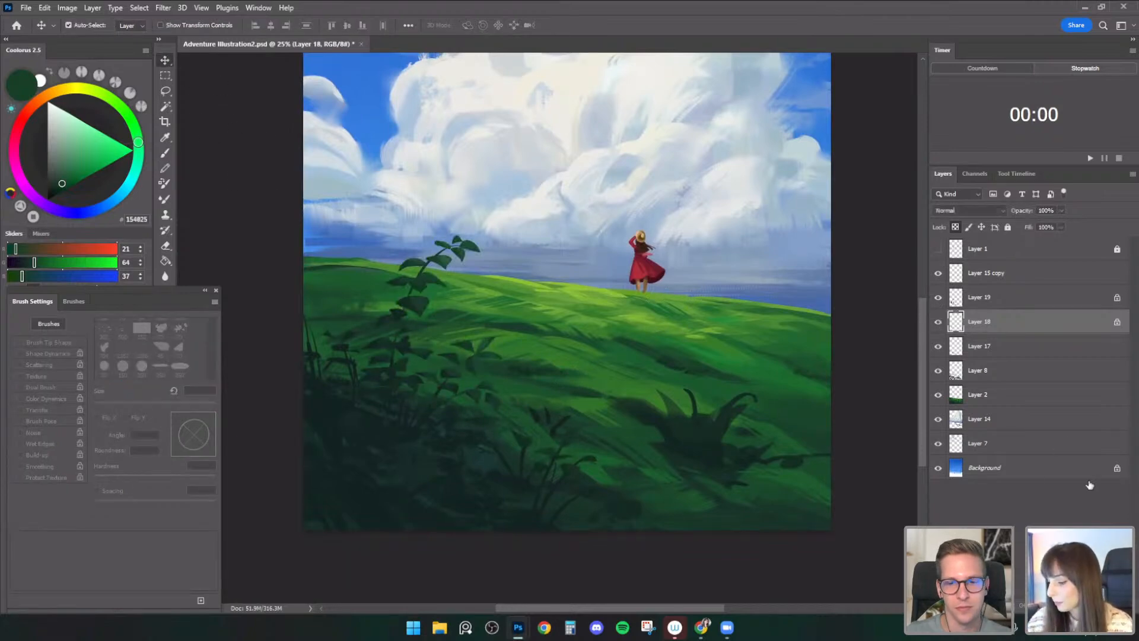
left_click(1104, 605)
left_click(165, 153)
left_click(86, 26)
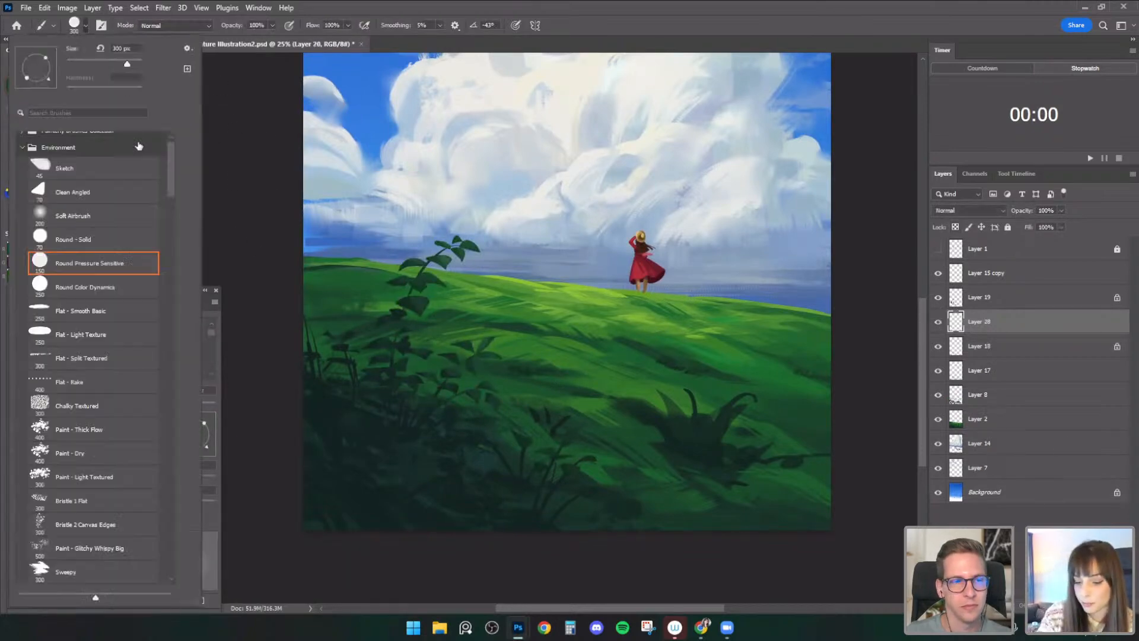
scroll(176, 227, "down", 15)
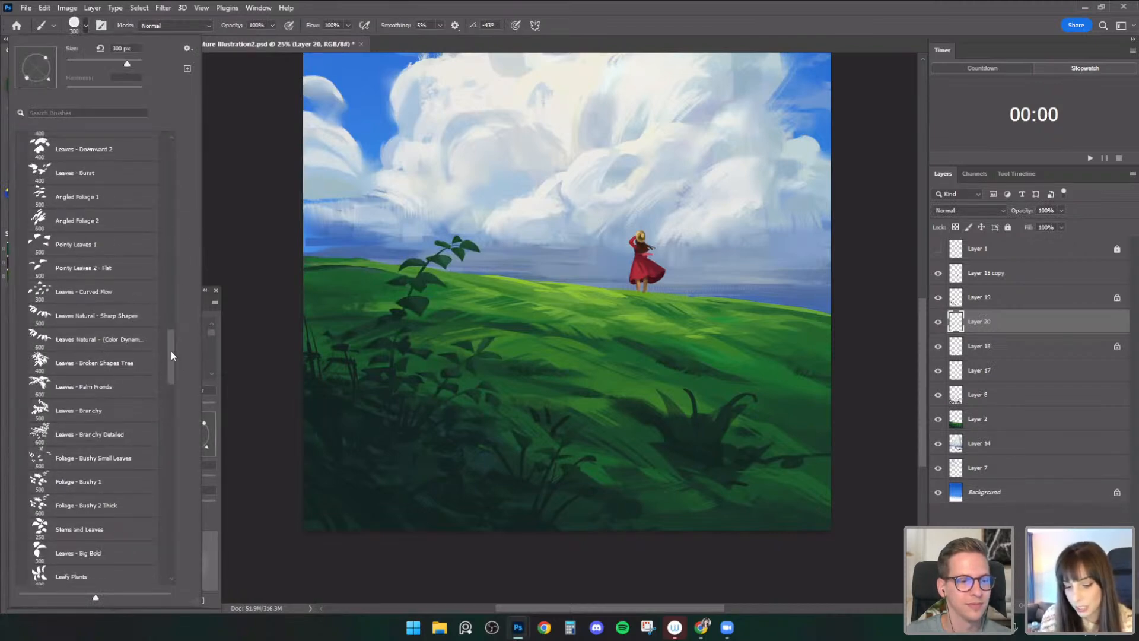
left_click(111, 248)
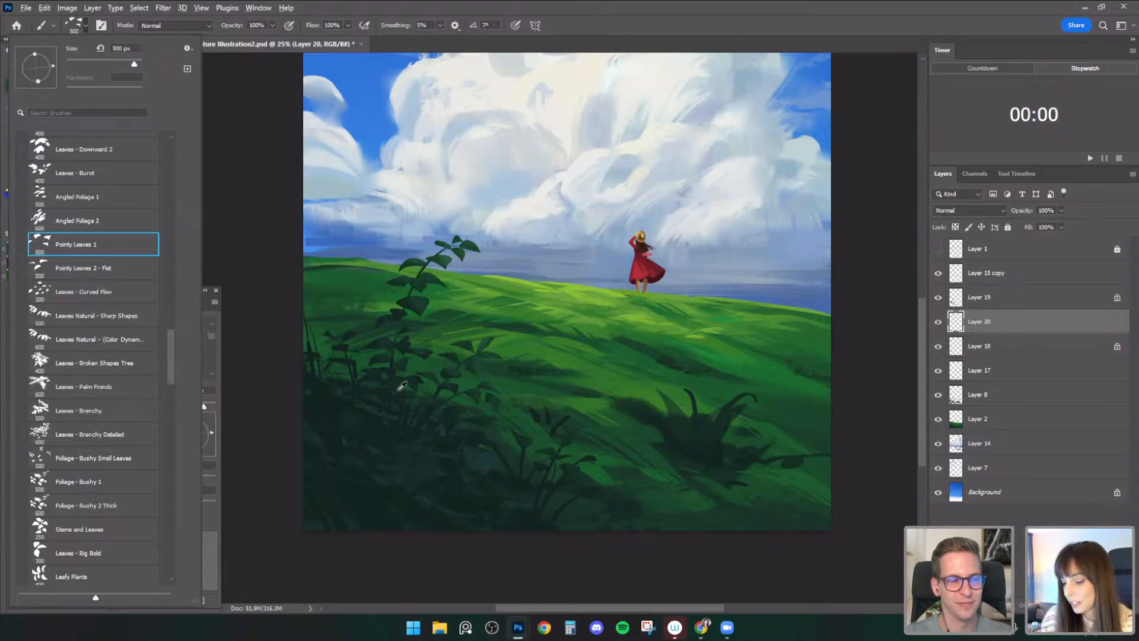
left_click(396, 379)
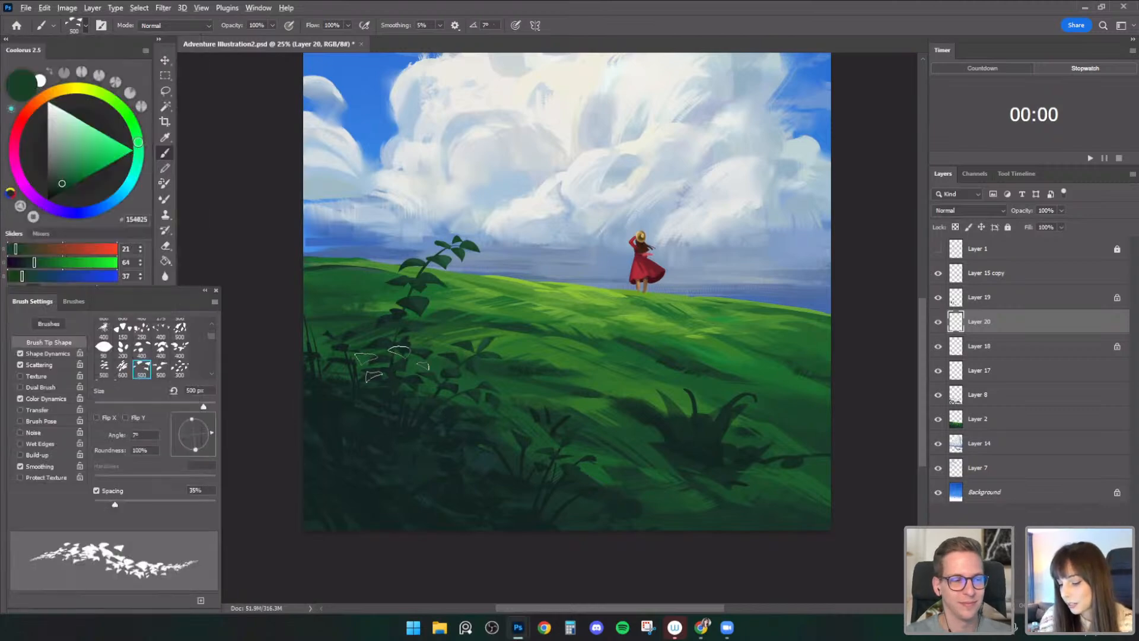
- Stamp dark foliage around the bases of the foreground plants in sampled #112622 with the leaf brush at up to 700 px
left_click(376, 362, "alt")
key("bracketleft")
key("bracketleft")
key("bracketleft")
left_click_drag(375, 311, 373, 331)
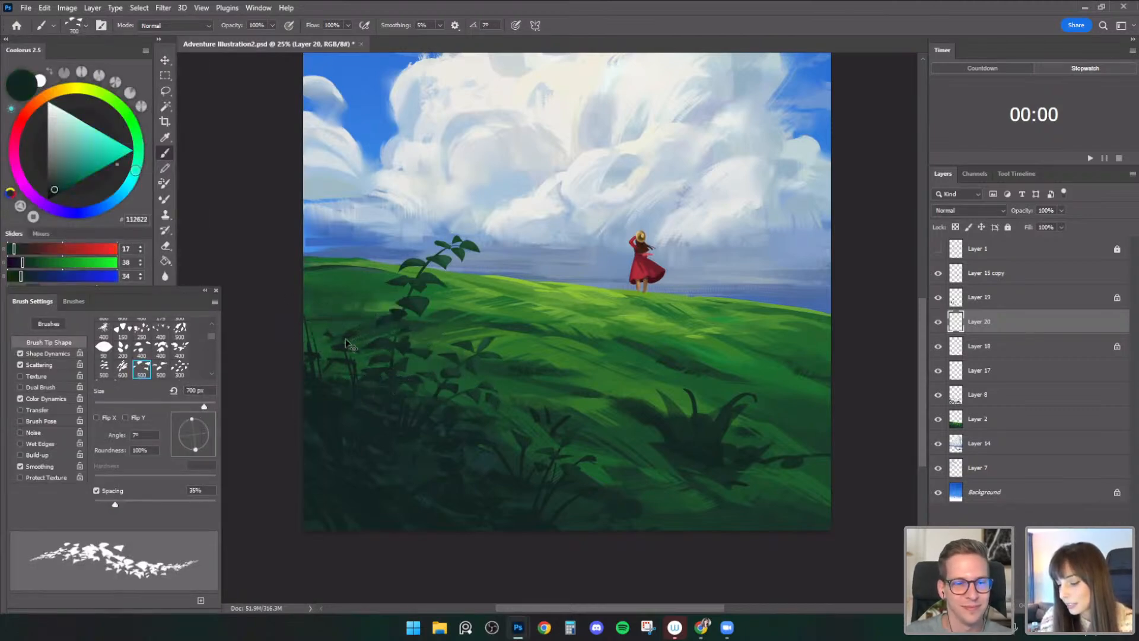
key("bracketright")
key("bracketright")
key("bracketright")
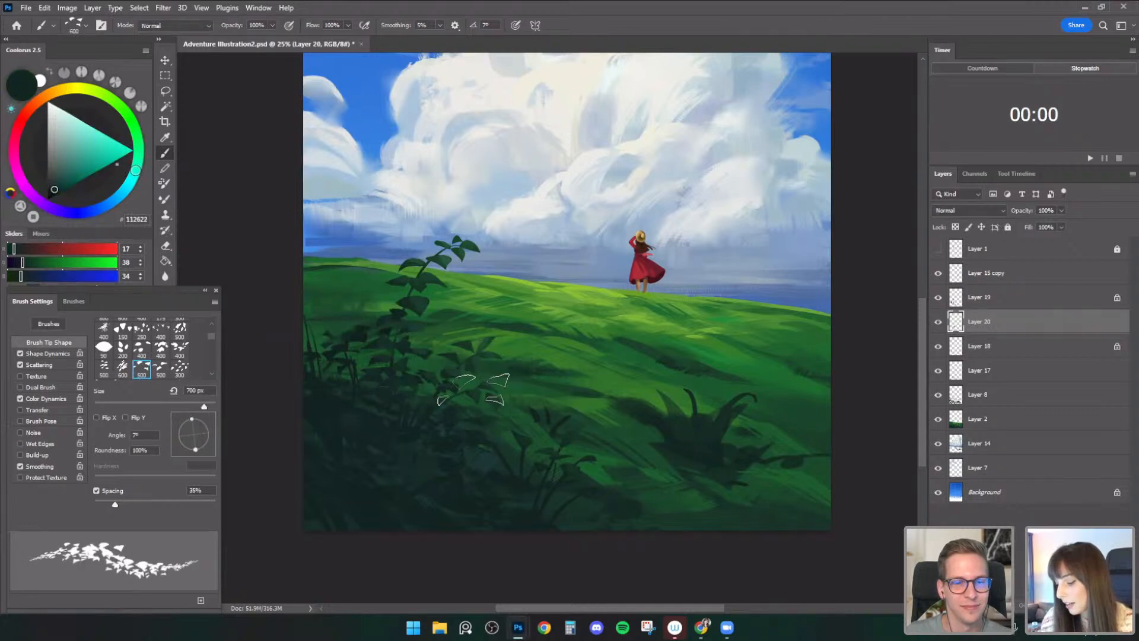
- Choose the Angled Foliage 2 brush and stamp dark foliage along the lower shadowed corner on a new layer, sampling #112523 at up to 800 px
left_click(86, 25)
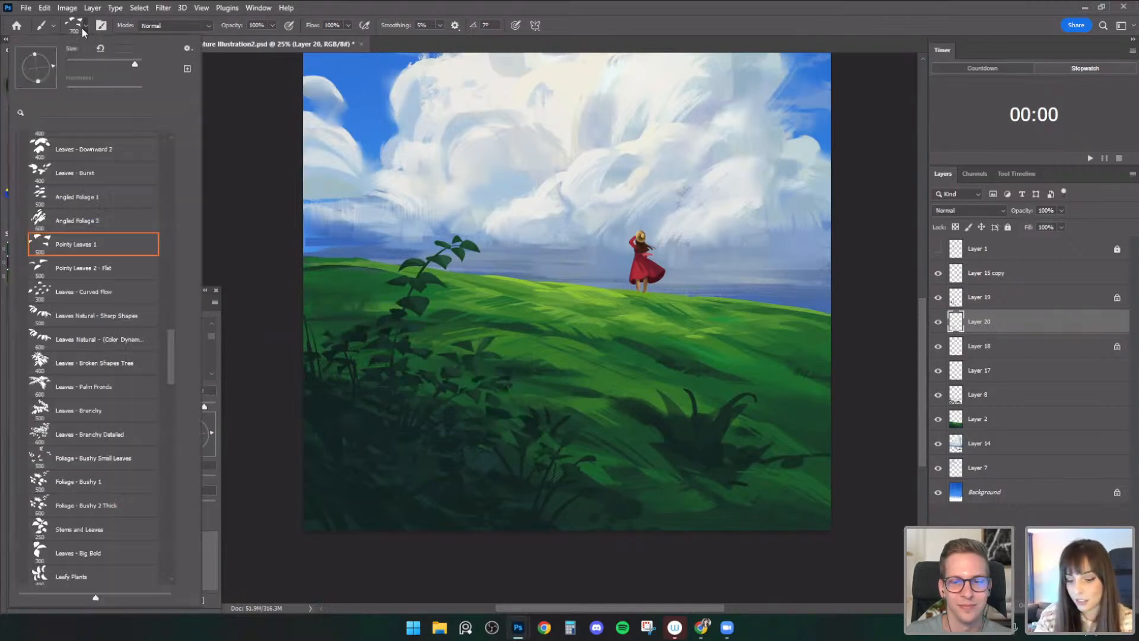
left_click(126, 213)
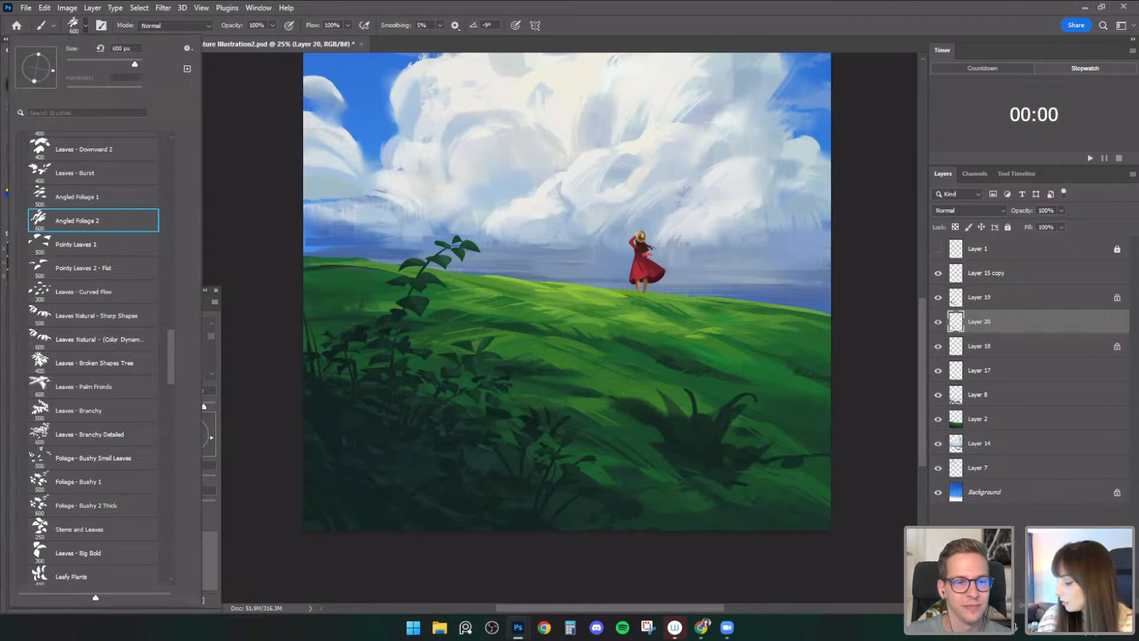
key("ctrl+shift+alt+n")
left_click(527, 421, "alt")
key("bracketright")
key("bracketright")
left_click(542, 440, "alt")
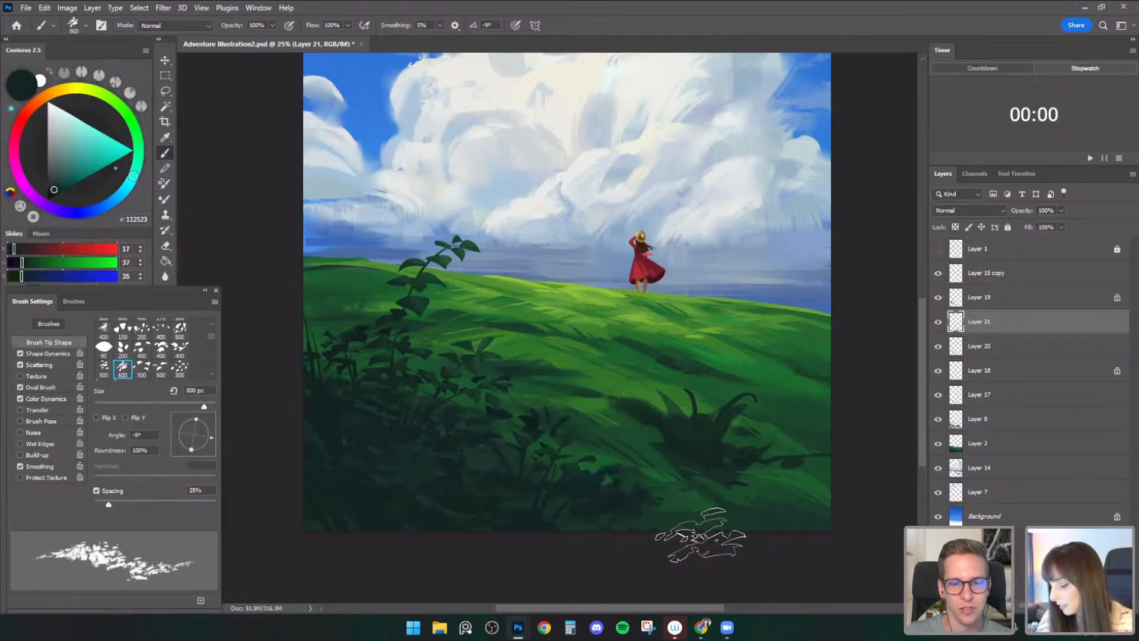
key("bracketright")
- Add dark leaves among the foreground plants on Layer 21 with the Pointy Leaves 2 - Flat brush, ending at 600 px
left_click(74, 25)
left_click(136, 265)
left_click(380, 363)
key("bracketright")
key("bracketright")
left_click_drag(314, 329, 389, 352)
key("bracketleft")
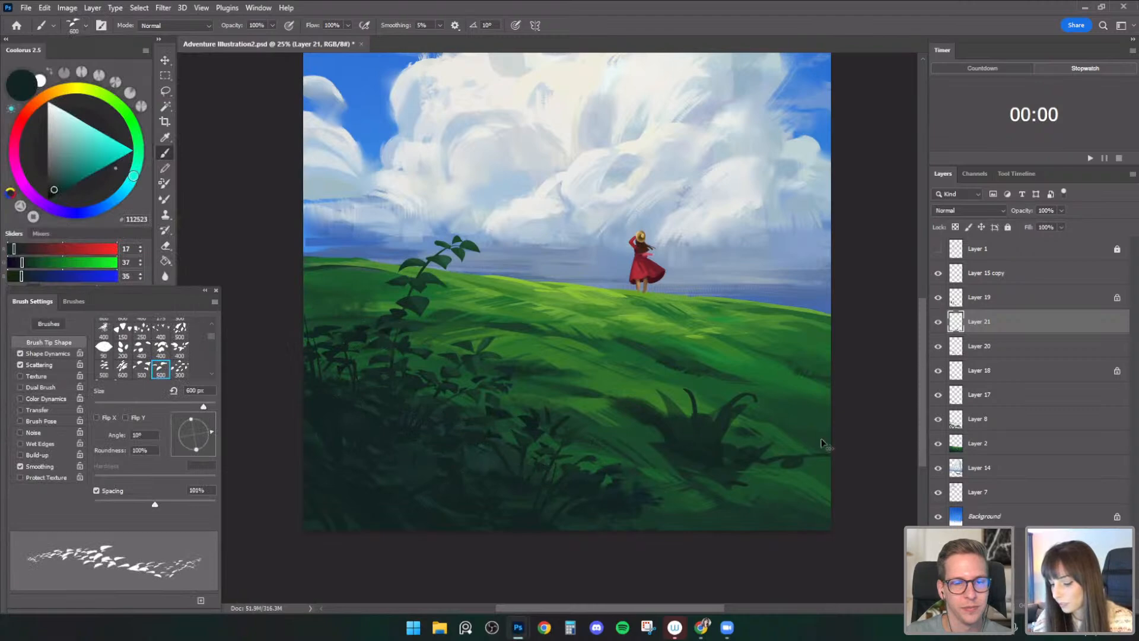
- Flip the canvas horizontally and compare the painting with and without the Layer 21 foliage
key("ctrl+shift+h")
left_click_drag(793, 471, 757, 501)
left_click(937, 327)
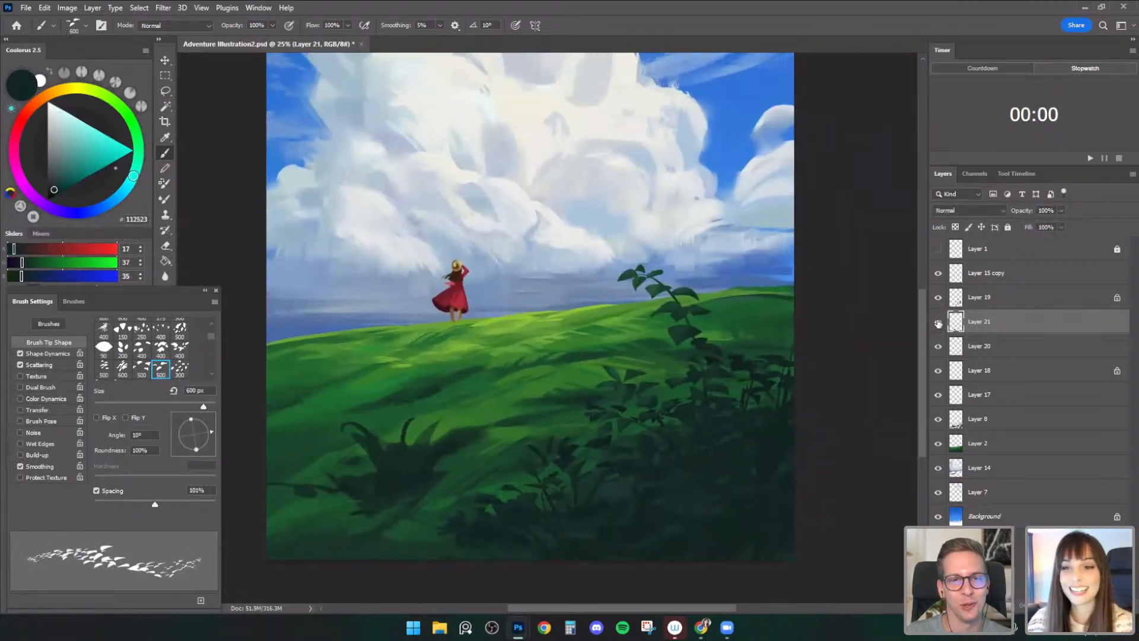
left_click(938, 323)
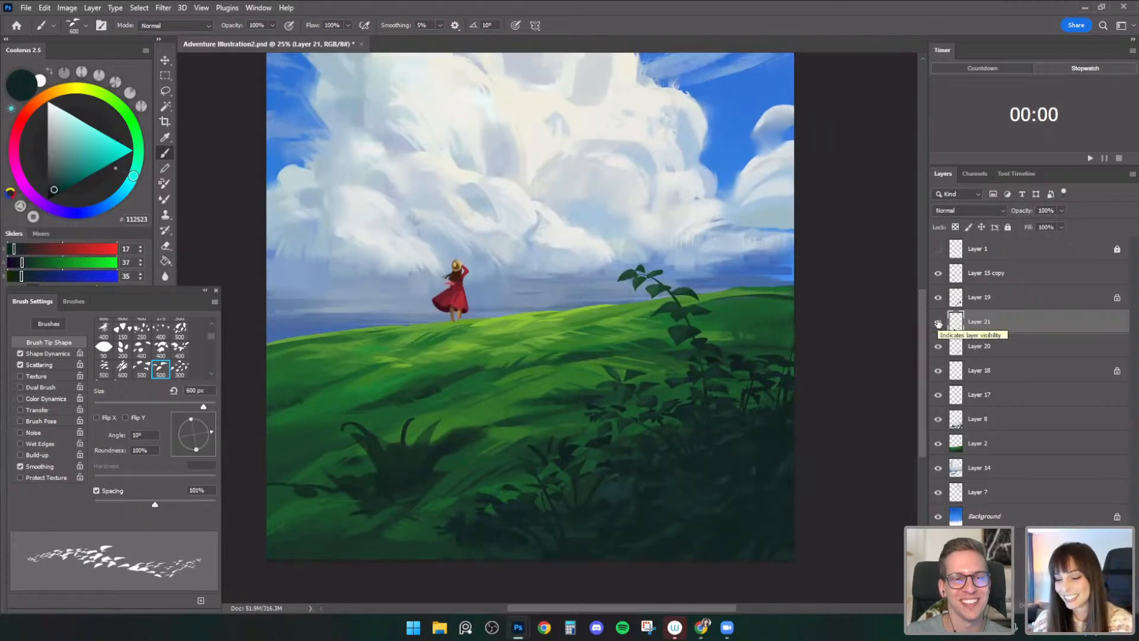
left_click(165, 60)
left_click(938, 324)
left_click(938, 325)
left_click_drag(797, 357, 764, 358)
left_click(938, 326)
left_click(938, 323)
- Lasso and reposition the leaf cluster near the bottom edge of Layer 21, and adjust its tone with Hue/Saturation
key("ctrl+t")
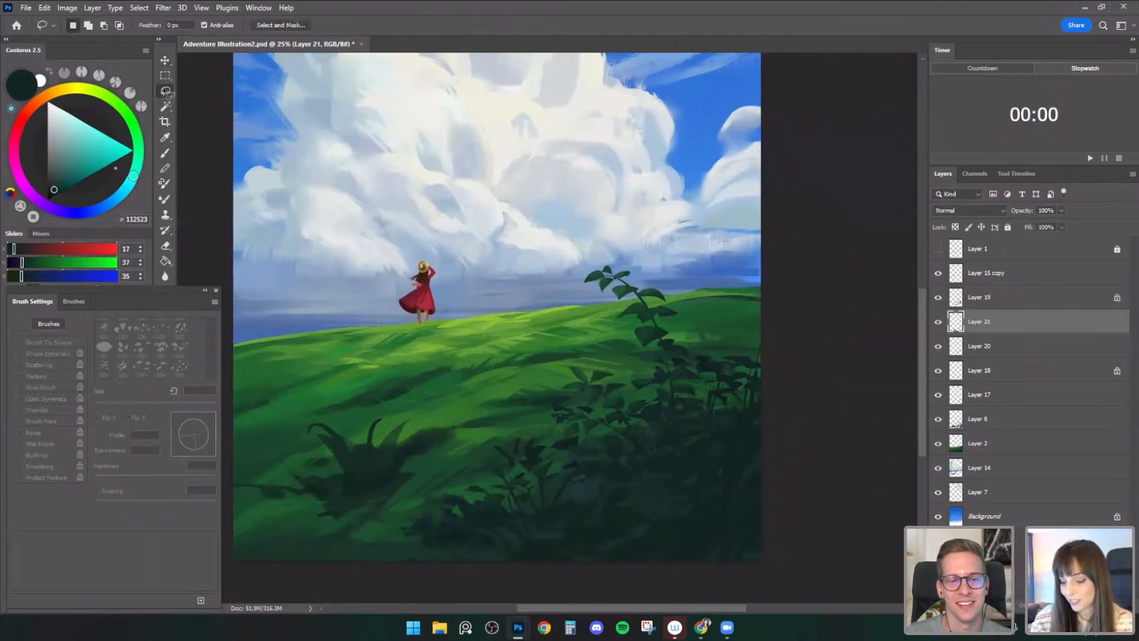
left_click_drag(624, 417, 579, 350)
left_click_drag(565, 517, 589, 522)
left_click(164, 60)
left_click(67, 7)
mouse_move(118, 36)
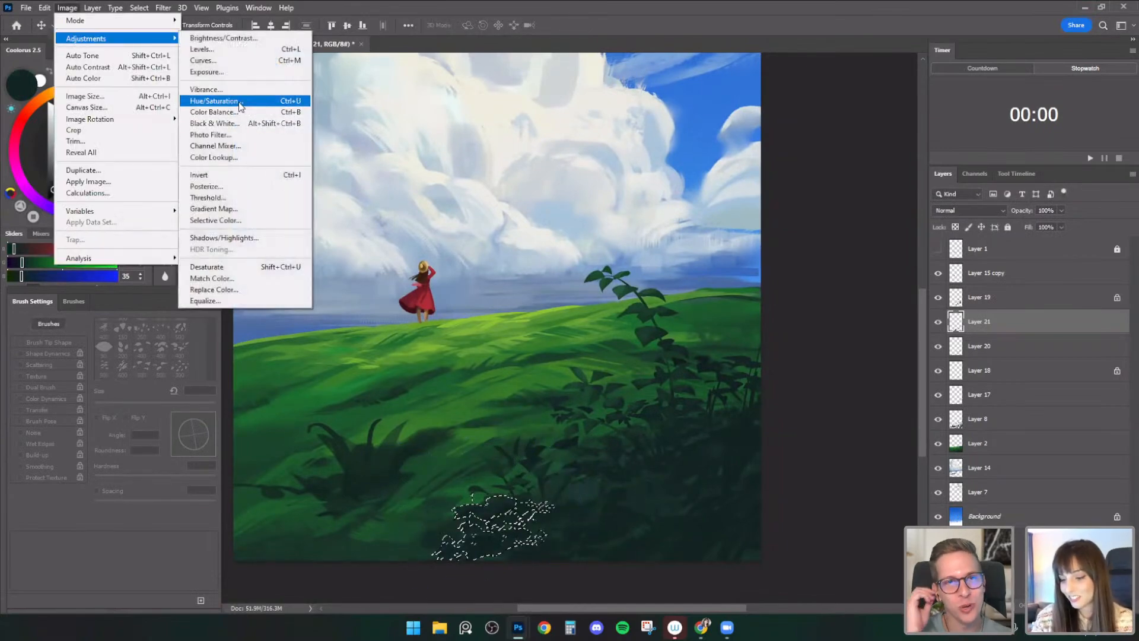
left_click(249, 100)
left_click_drag(901, 342, 890, 342)
left_click(1035, 282)
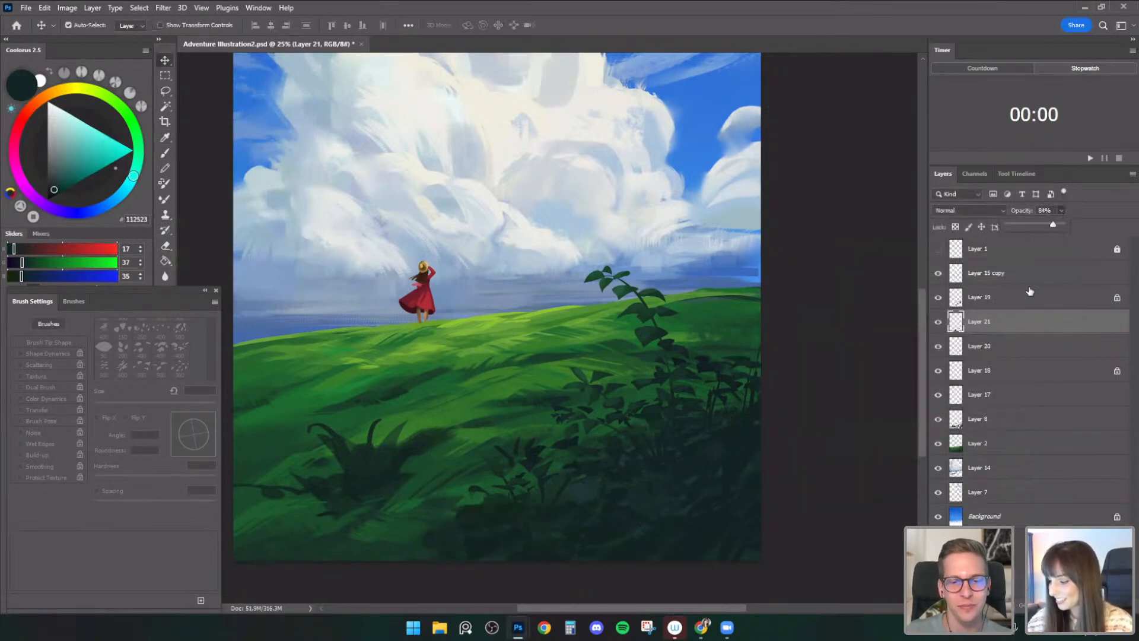
- Toggle the visibility of Layer 19, Layer 15 copy, Layer 21 and Layer 20 to check what each one contains
left_click(938, 298)
left_click(938, 297)
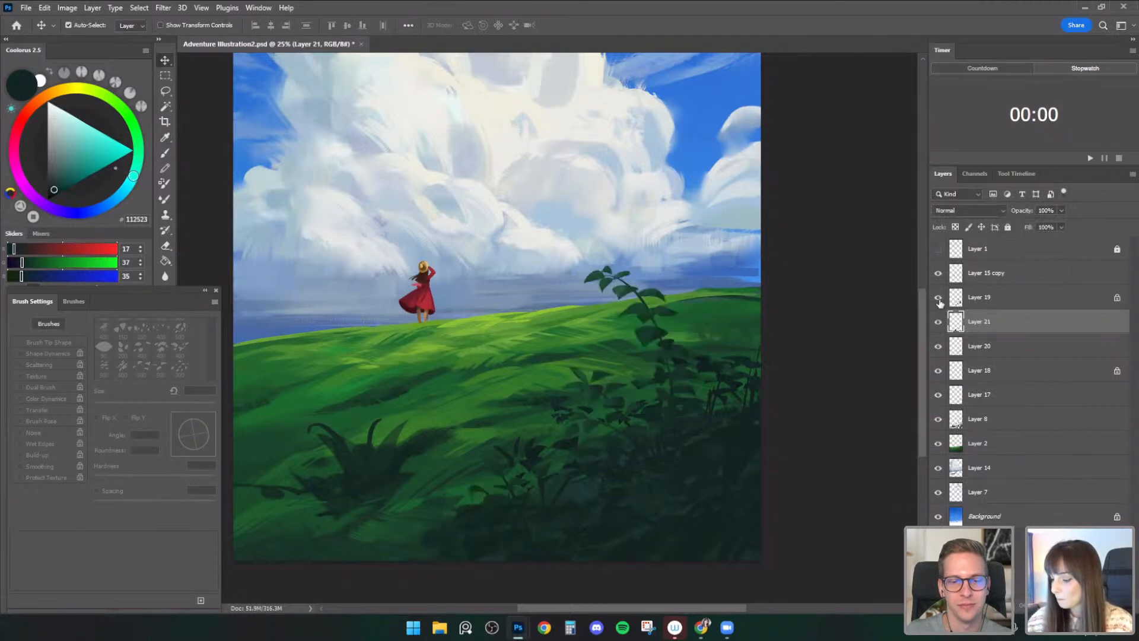
left_click(938, 273)
left_click(938, 273)
left_click(941, 298)
left_click(941, 299)
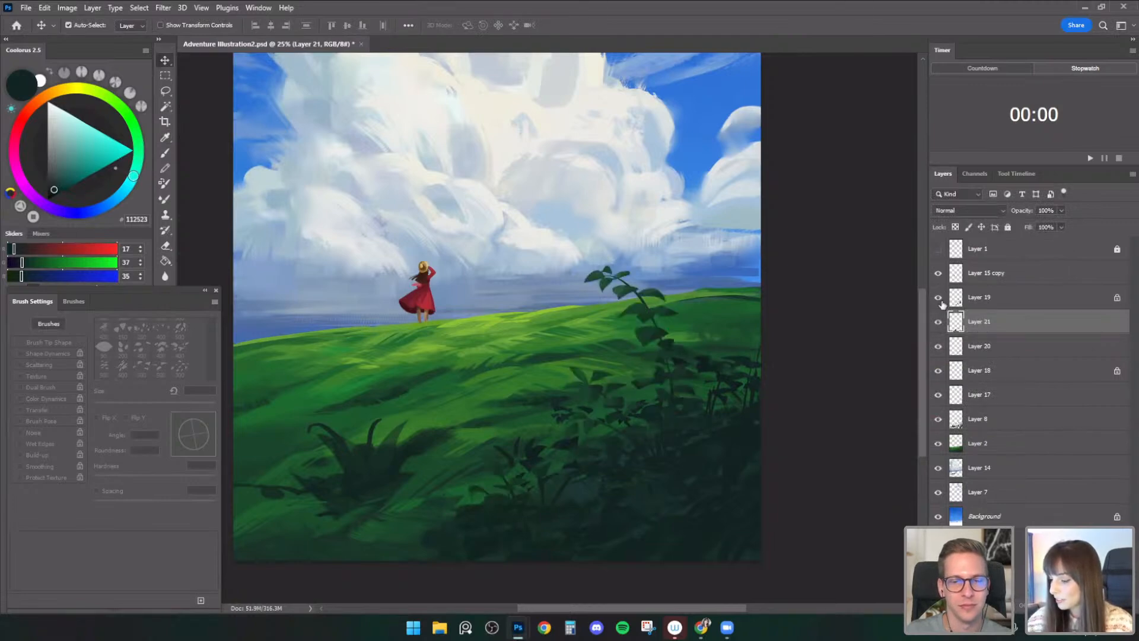
left_click(939, 324)
left_click(939, 324)
left_click(938, 347)
left_click(938, 347)
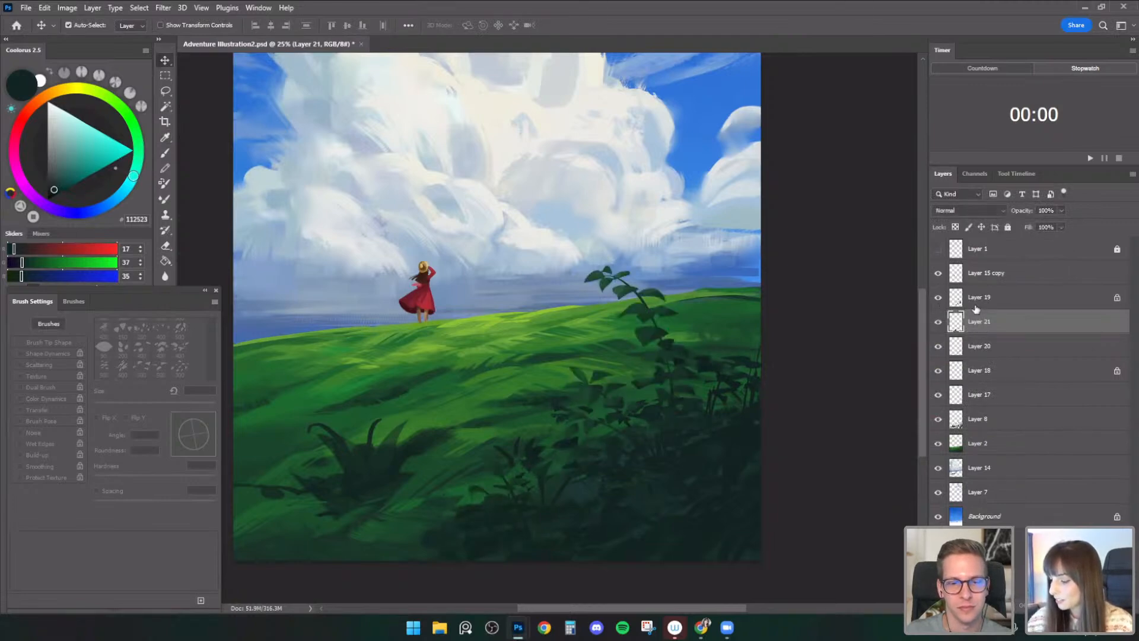
left_click(974, 304)
left_click(940, 299)
left_click(941, 298)
left_click(939, 324)
left_click(939, 325)
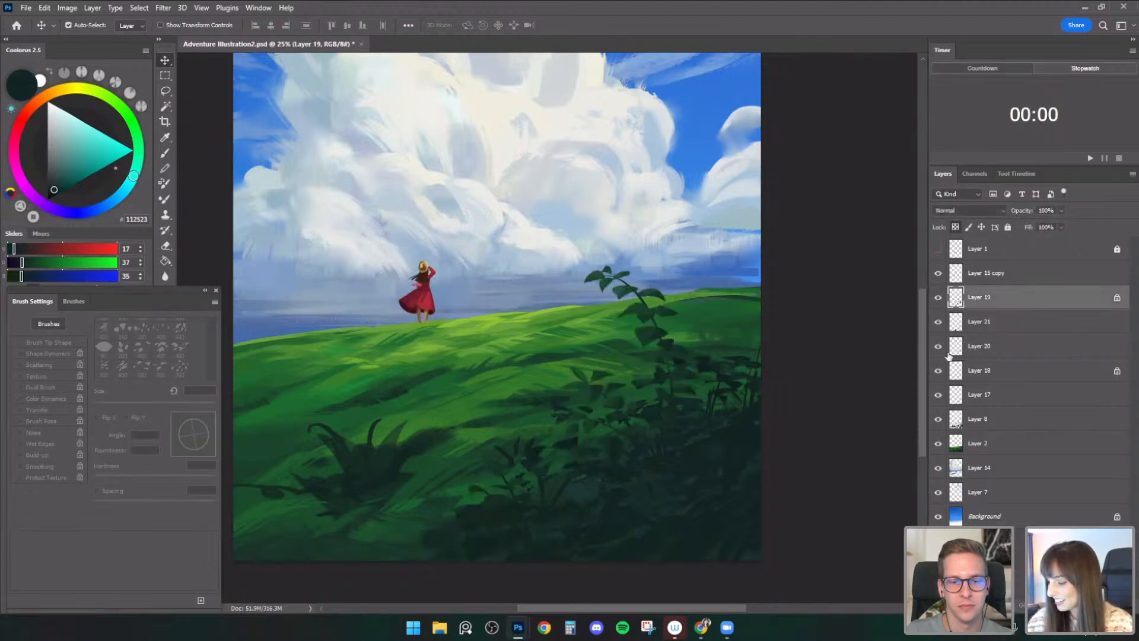
- Merge Layers 19, 21 and 20 into one, and merge the resulting foliage layer down into Layer 18
left_click(987, 346, "shift")
right_click(987, 346)
left_click(854, 464)
left_click(938, 297)
left_click(938, 297)
left_click(938, 322)
left_click(938, 321)
right_click(982, 299)
left_click(884, 463)
left_click(938, 298)
left_click(938, 297)
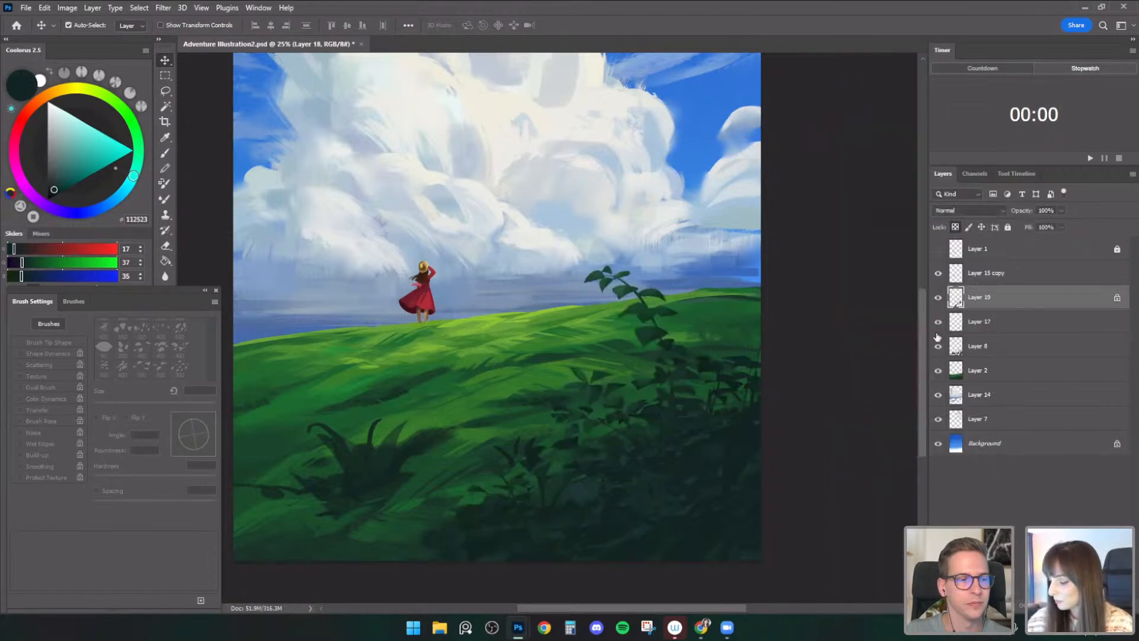
- Merge the foliage layer down into Layer 17 and merge Layer 8 down into Layer 2
right_click(981, 297)
left_click(883, 463)
left_click(938, 297)
left_click(938, 297)
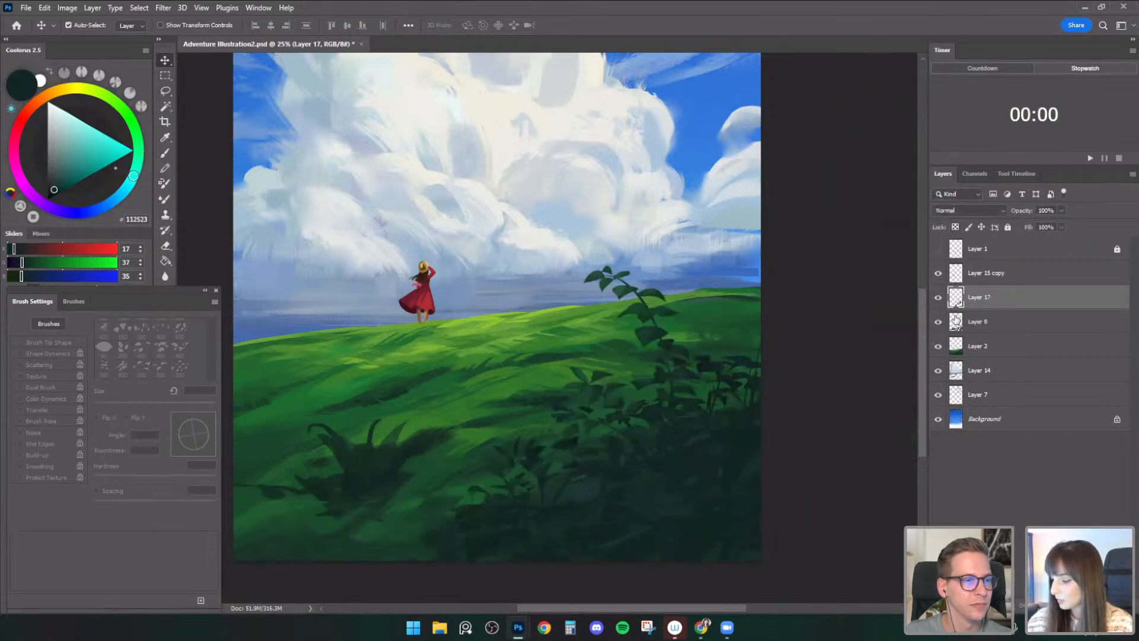
right_click(987, 321)
left_click(887, 462)
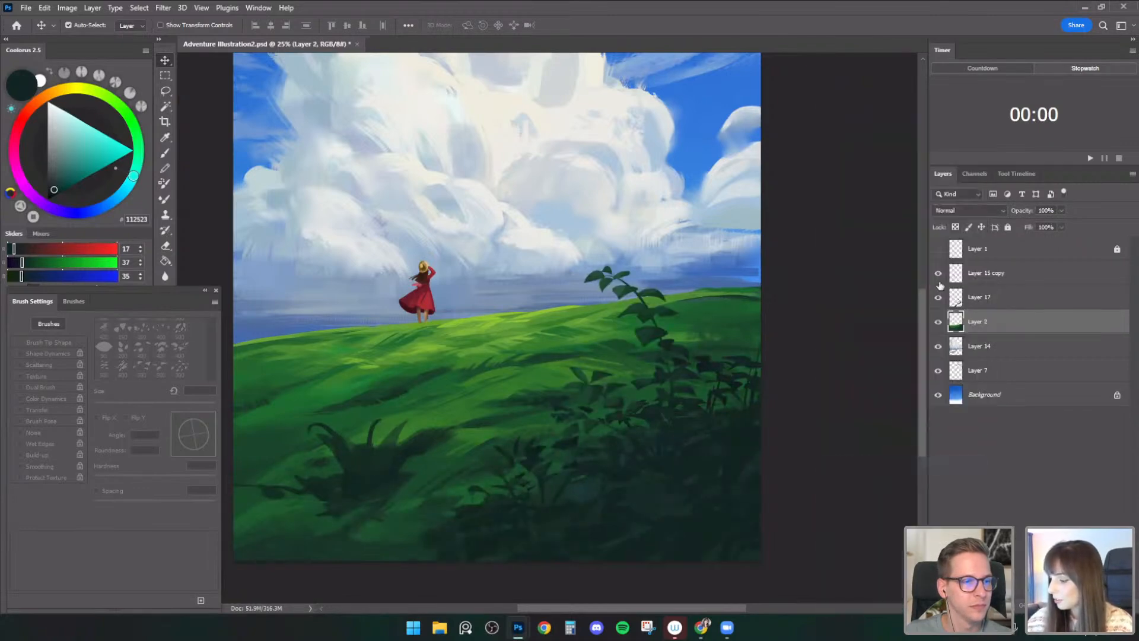
- Hide the upper layers and show Layers 7, 14, 2, 17 and 15 copy again to review how the painting is built up
left_click_drag(937, 356, 938, 369)
left_click_drag(860, 359, 825, 423)
key("ctrl+minus")
left_click(938, 372)
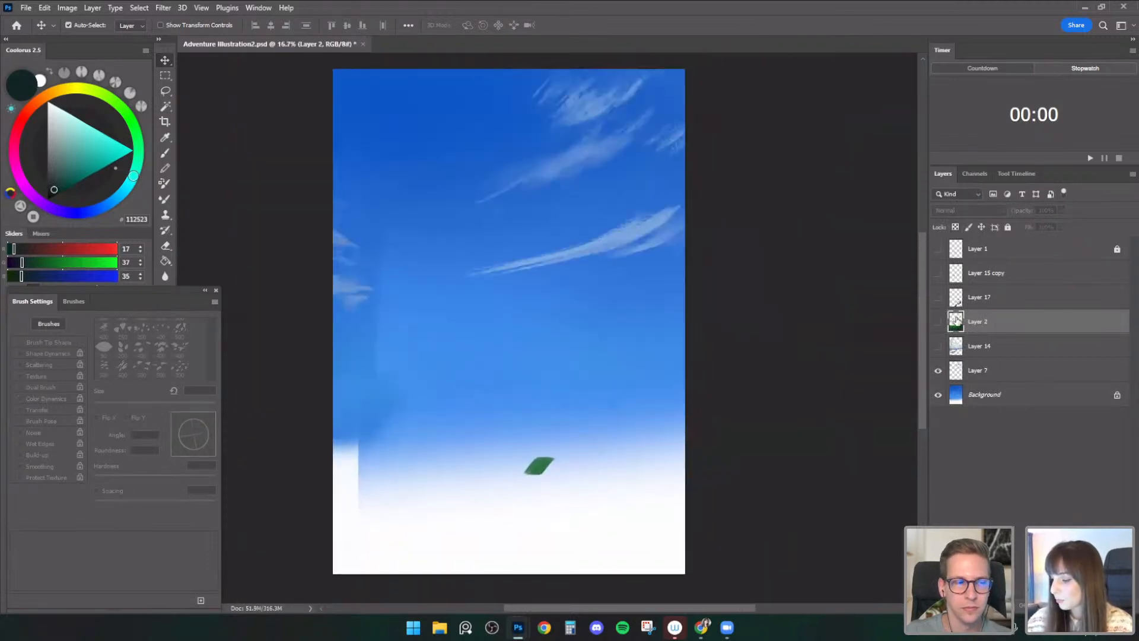
left_click(938, 347)
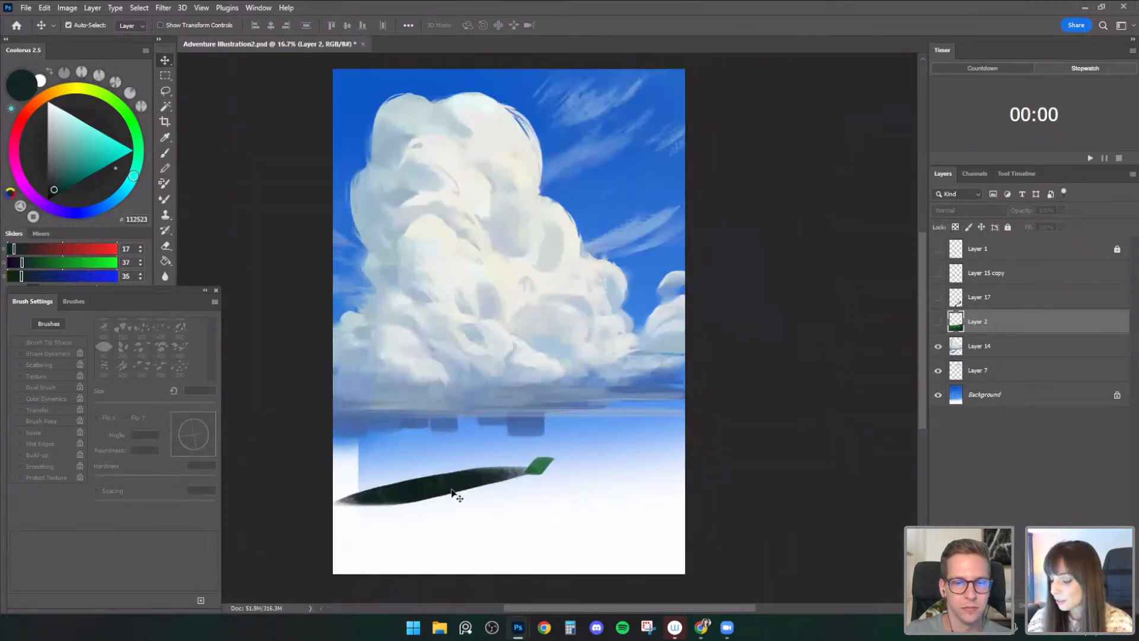
left_click(938, 297)
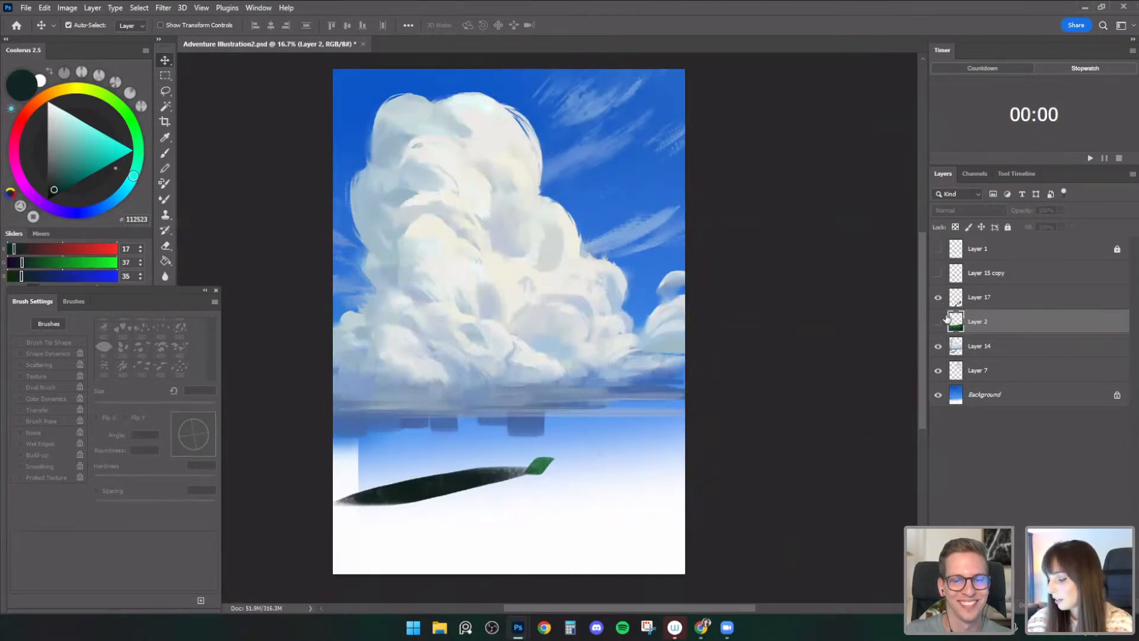
left_click(938, 322)
left_click(938, 297)
left_click(937, 321)
left_click(938, 322)
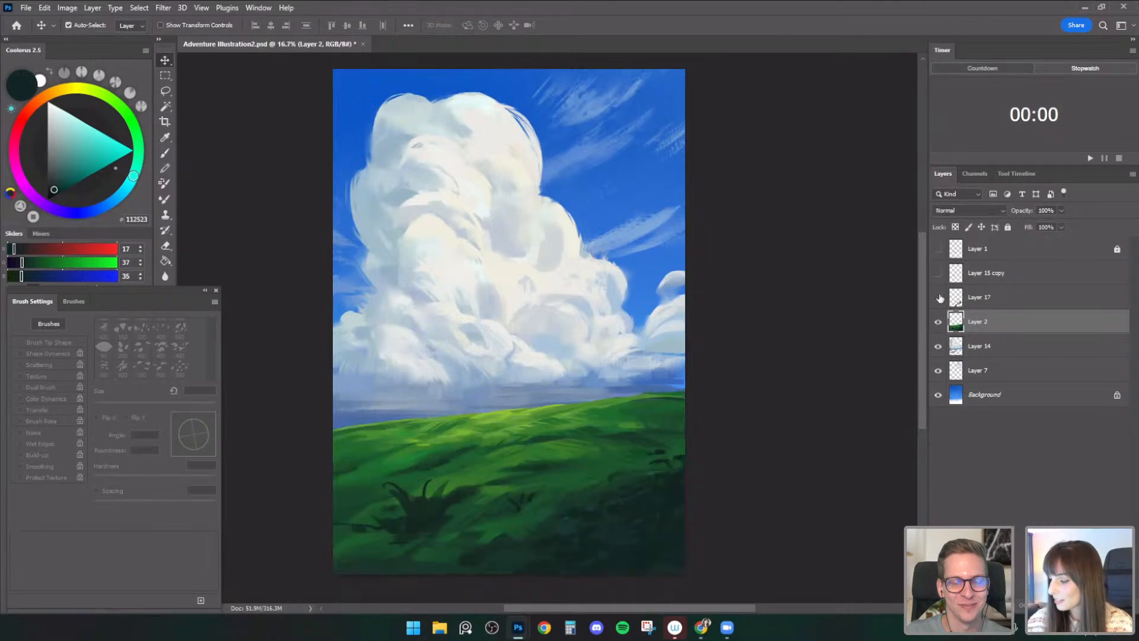
left_click(937, 297)
left_click(938, 273)
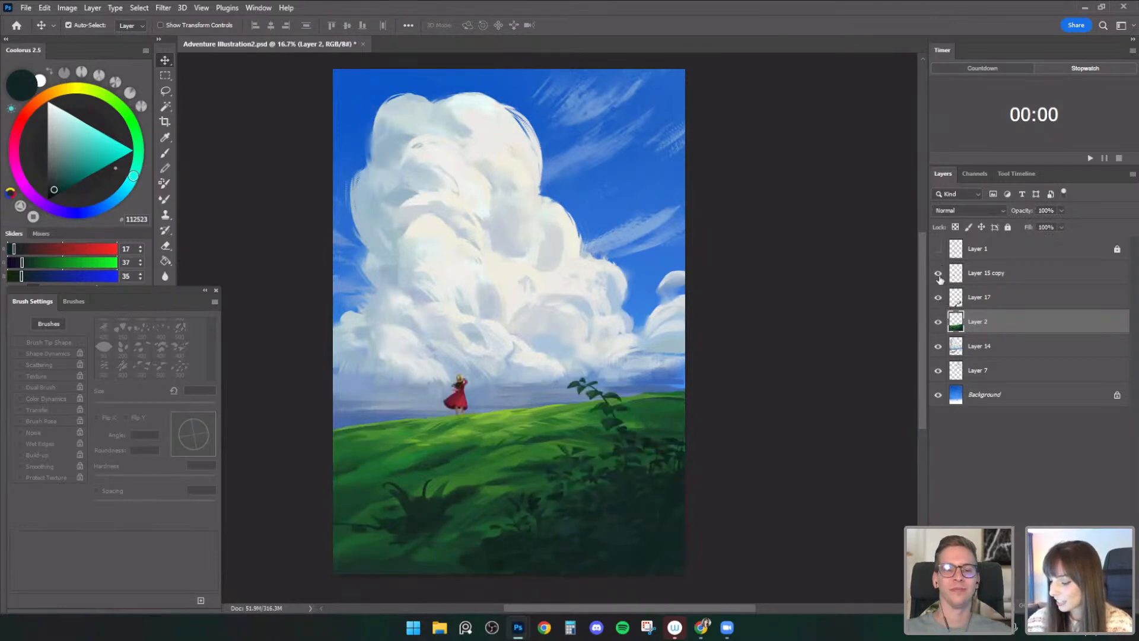
- Toggle the sketch lines on Layer 1 to compare them with the painting, leaving them hidden
left_click(937, 249)
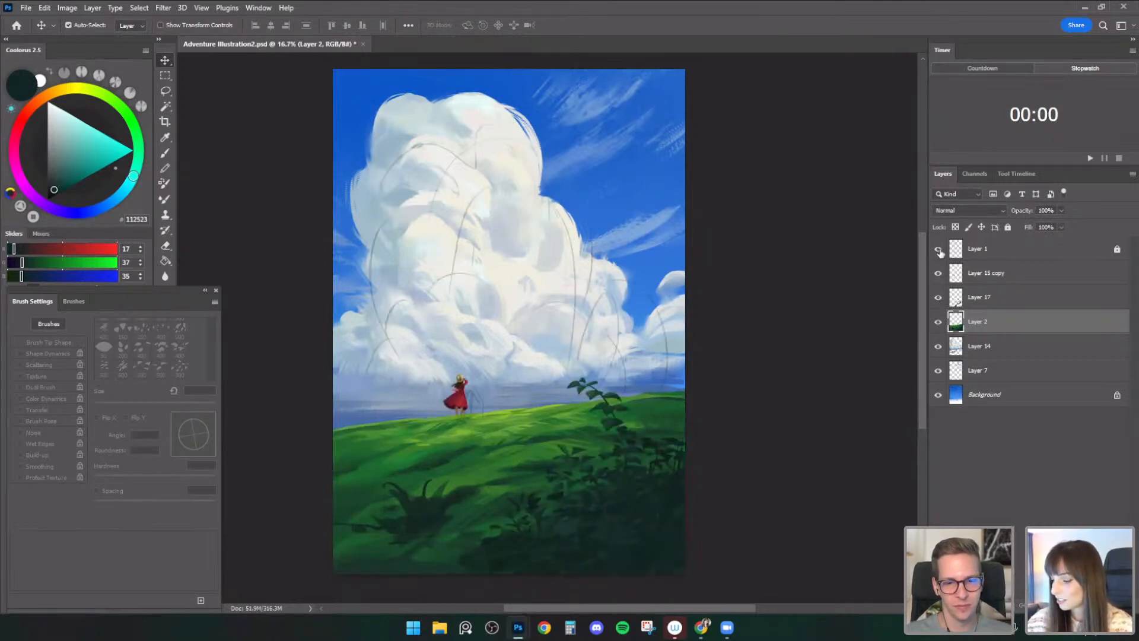
left_click(936, 250)
left_click(935, 251)
left_click(937, 251)
- Choose the Vertical Plant Painter 1 brush and add a new layer above Layer 17
scroll(777, 305, "down", 2)
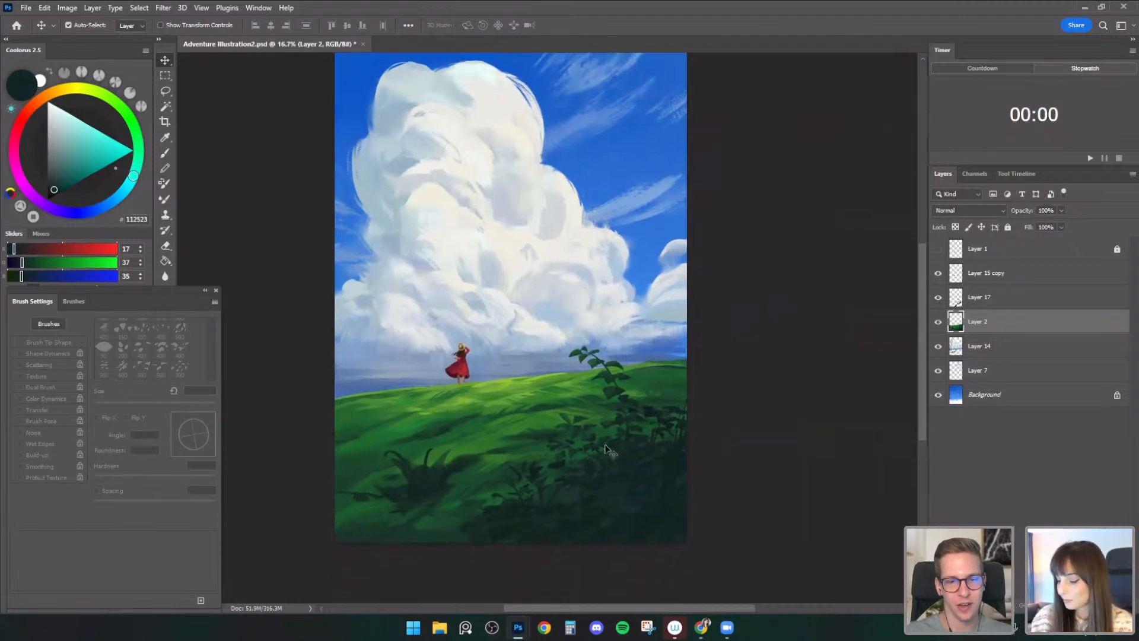
left_click(976, 300)
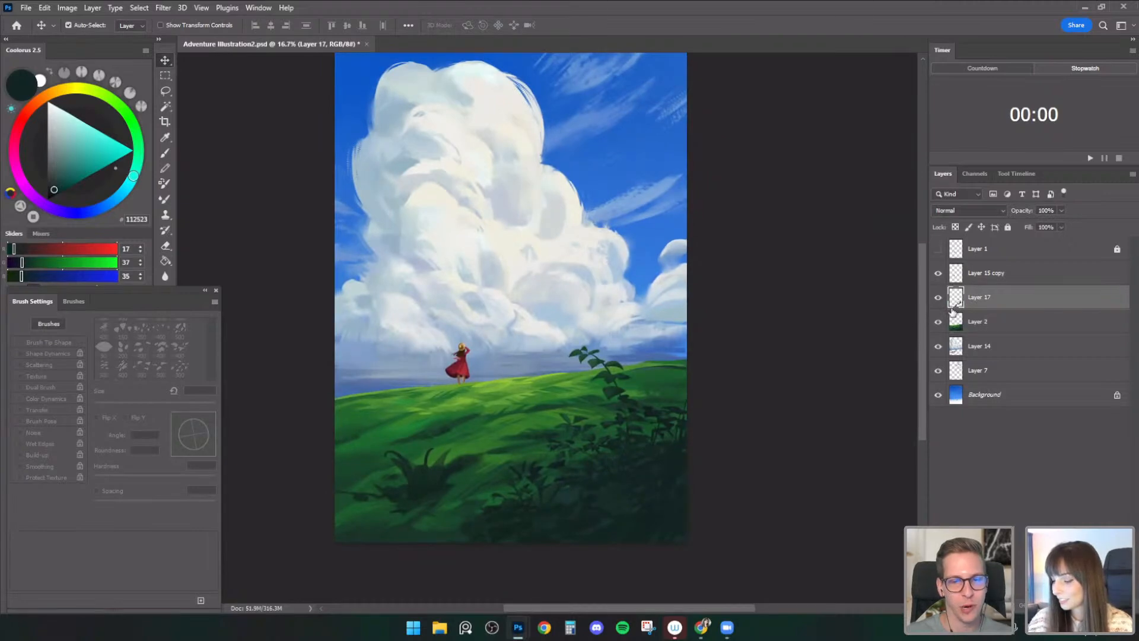
key("b")
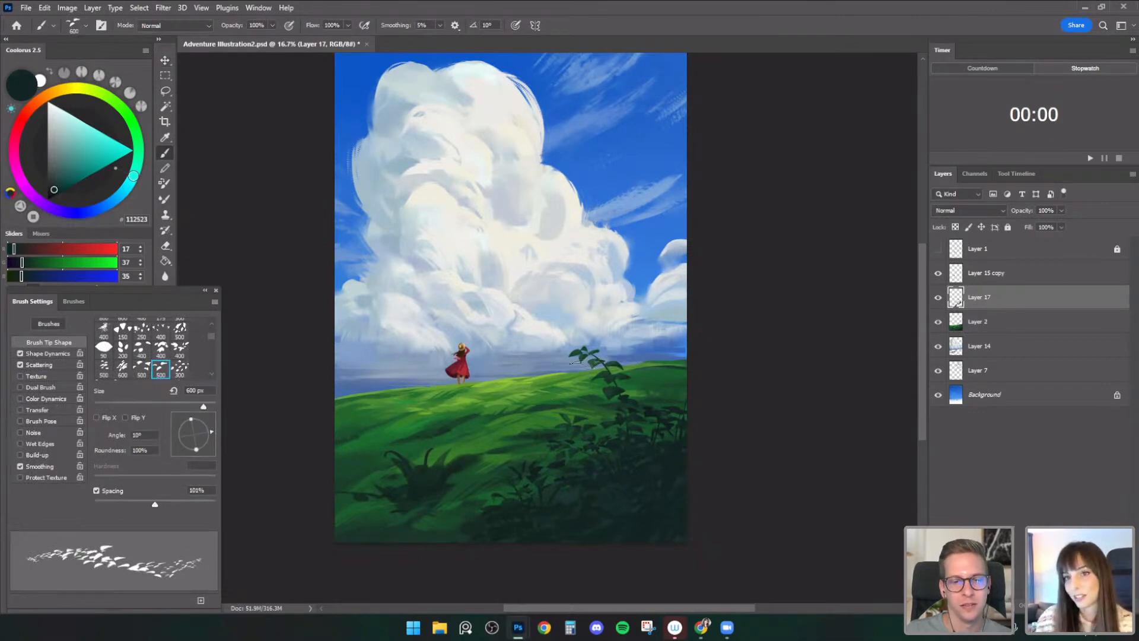
left_click(85, 25)
scroll(166, 344, "up", 5)
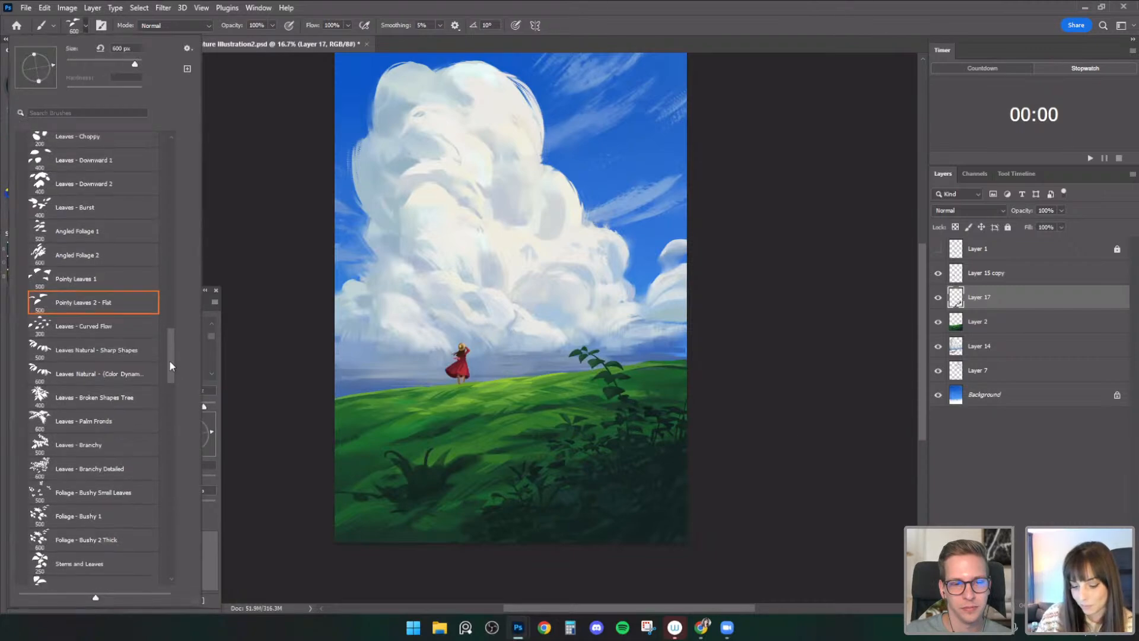
scroll(171, 356, "up", 5)
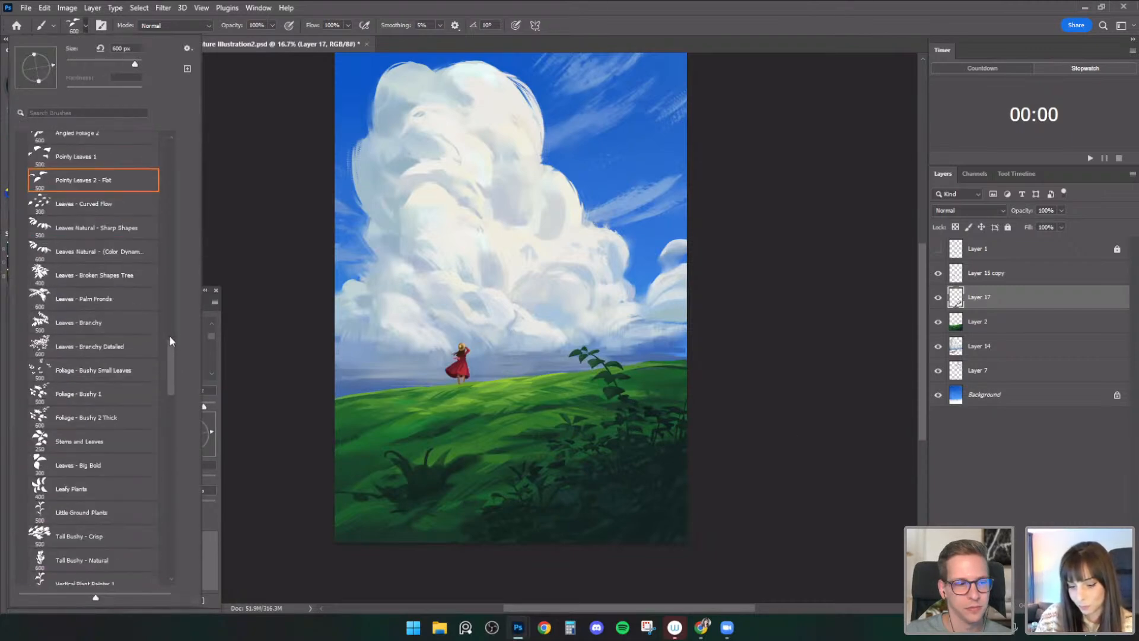
scroll(173, 343, "up", 1)
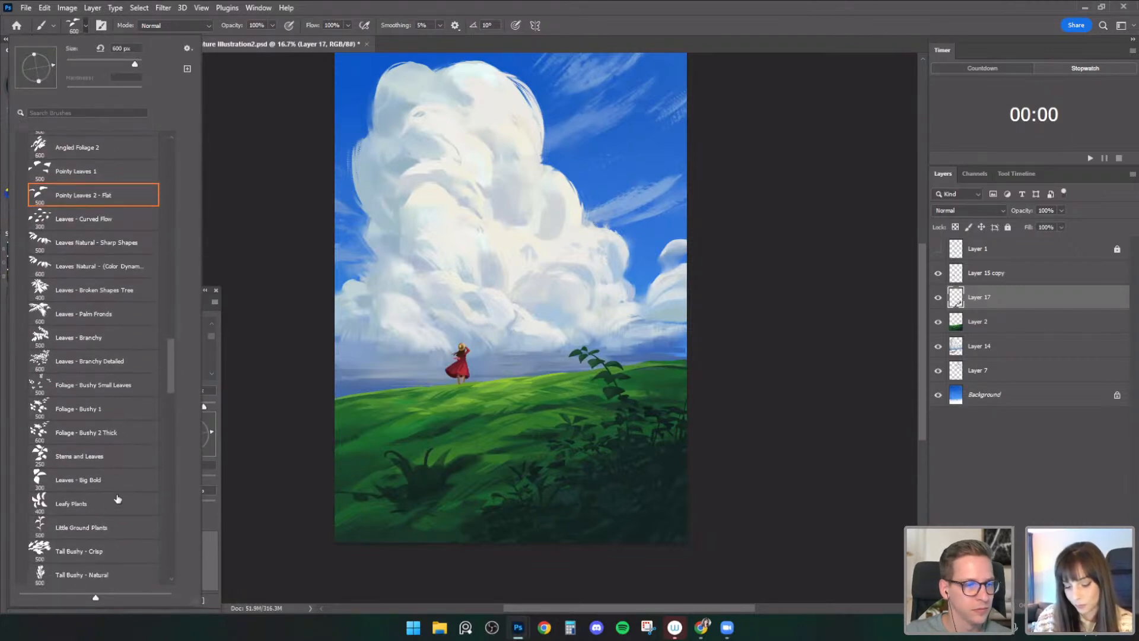
scroll(171, 356, "down", 8)
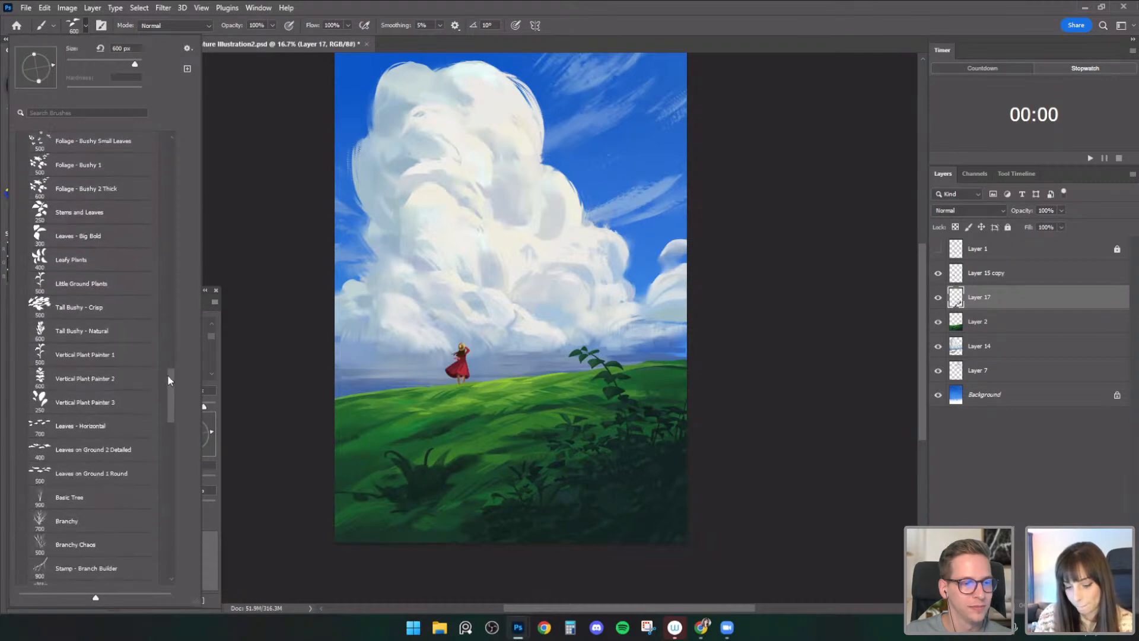
left_click(124, 351)
key("ctrl+shift+alt+n")
- Paint leafy upright plants rising from the foreground bushes on Layer 18 in sampled dark green #11231F at about 500 px
left_click(627, 458, "alt")
key("ctrl+plus")
left_click_drag(613, 313, 575, 239)
key("ctrl+z")
left_click(687, 472, "alt")
key("bracketleft")
left_click(577, 373)
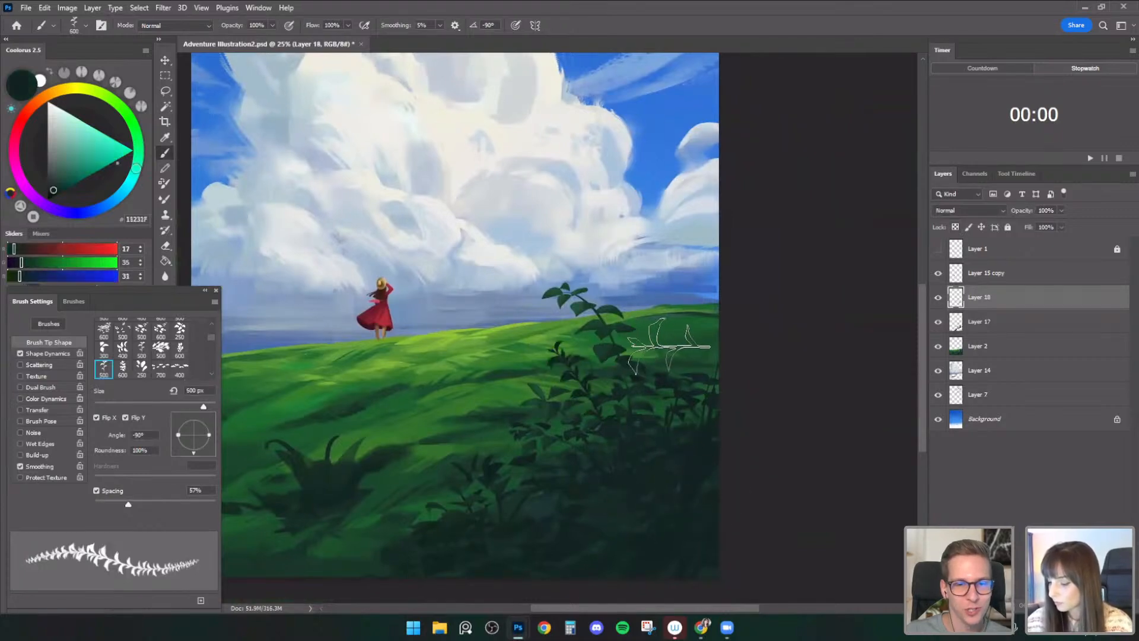
key("bracketright")
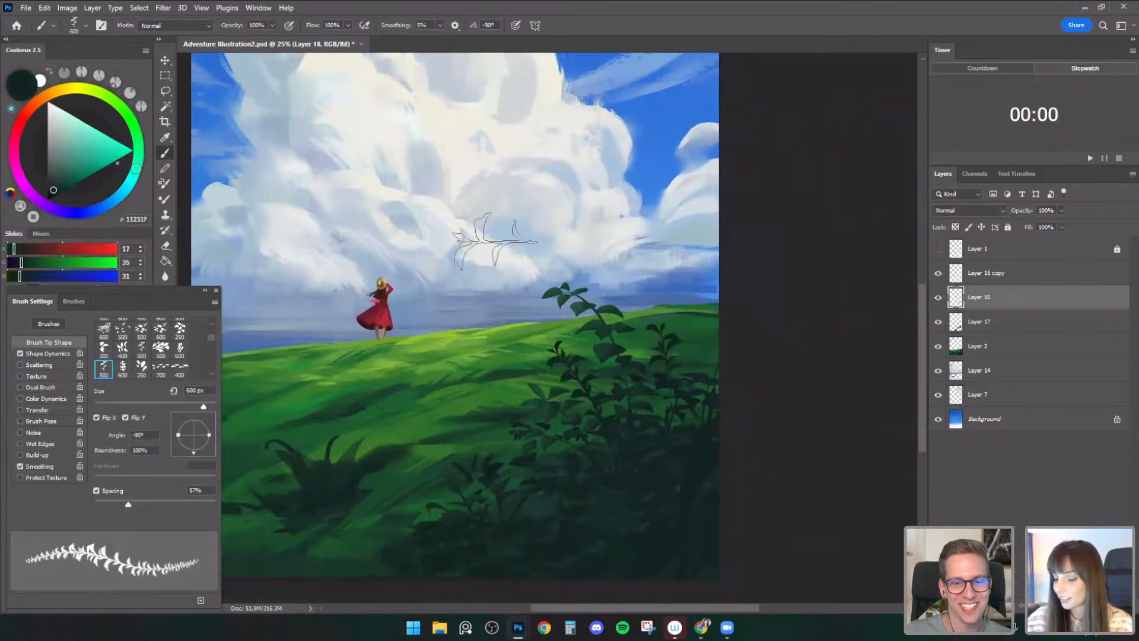
- Try a tall leafy stem against the clouds at 600 px, undo it and return the brush to 500 px
left_click_drag(444, 191, 478, 336)
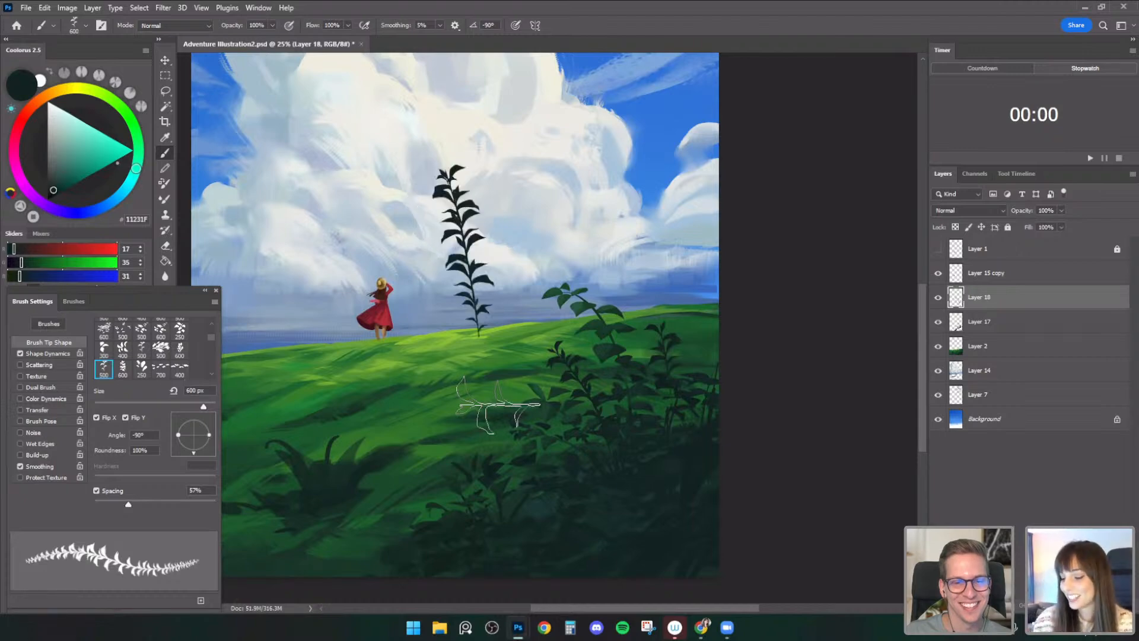
key("ctrl+z")
key("bracketleft")
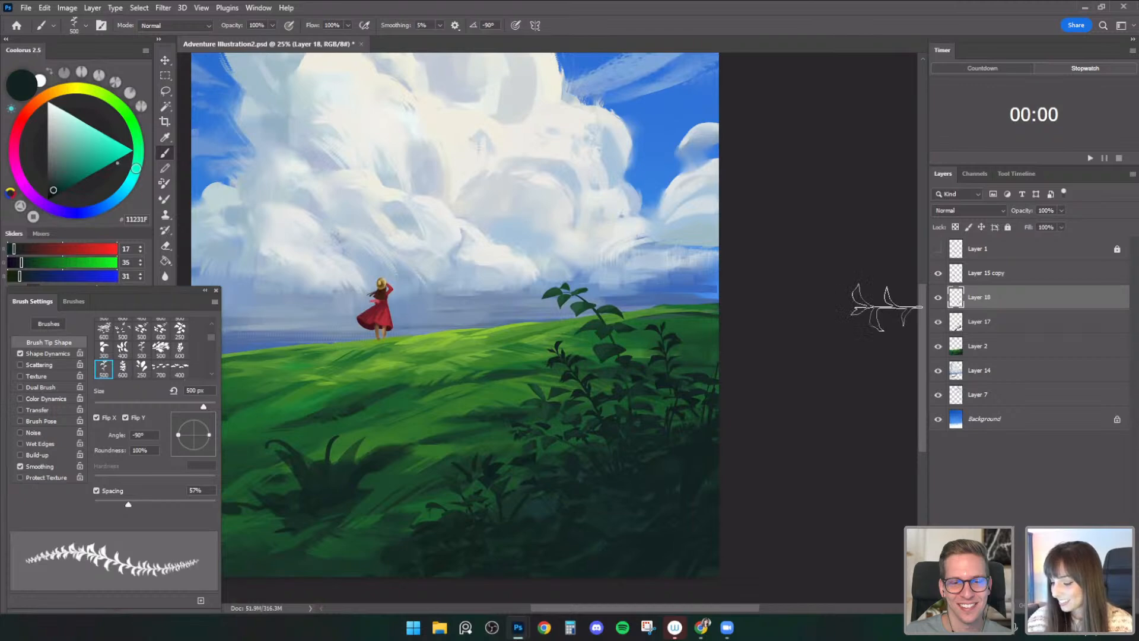
- Lasso the newly painted upright plants on Layer 18 and use Free Transform to settle them into the bushes
left_click(166, 90)
mouse_move(530, 325)
left_mouse_down()
mouse_move(613, 339)
mouse_move(555, 326)
left_mouse_up()
key("ctrl+t")
mouse_move(620, 402)
left_mouse_down()
mouse_move(629, 411)
mouse_move(620, 401)
left_mouse_up()
left_click_drag(660, 322, 672, 314)
mouse_move(694, 371)
left_mouse_down()
mouse_move(635, 383)
mouse_move(629, 373)
mouse_move(715, 385)
left_mouse_up()
- Switch to the Brush tool with the Round Pressure Sensitive brush
left_click(168, 157)
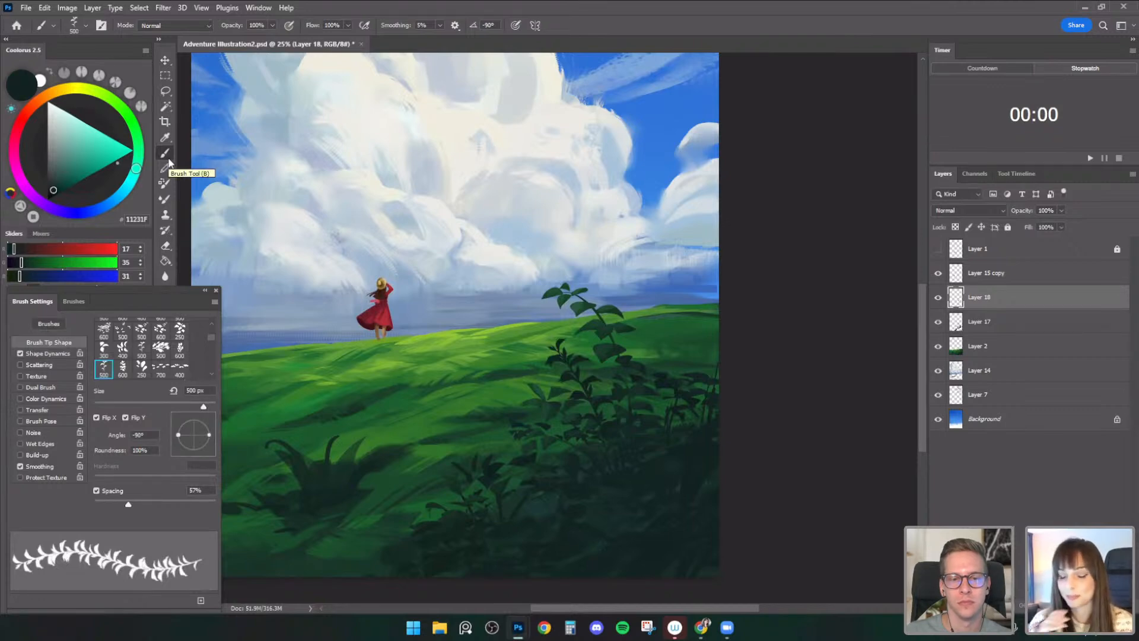
left_click(84, 26)
left_click_drag(172, 326, 181, 170)
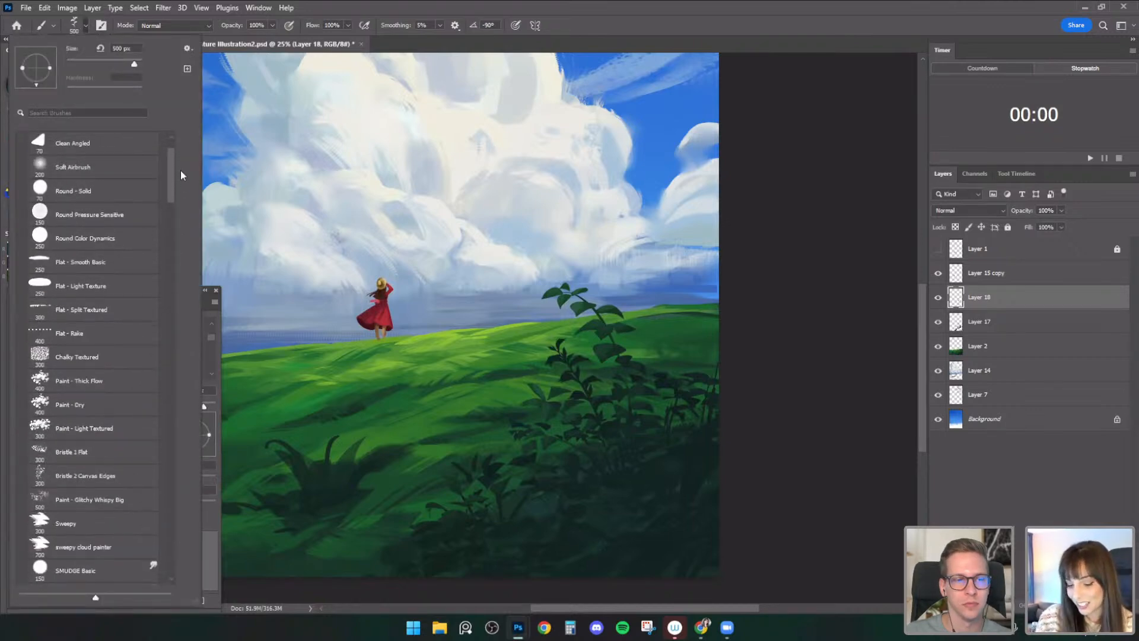
left_click(126, 215)
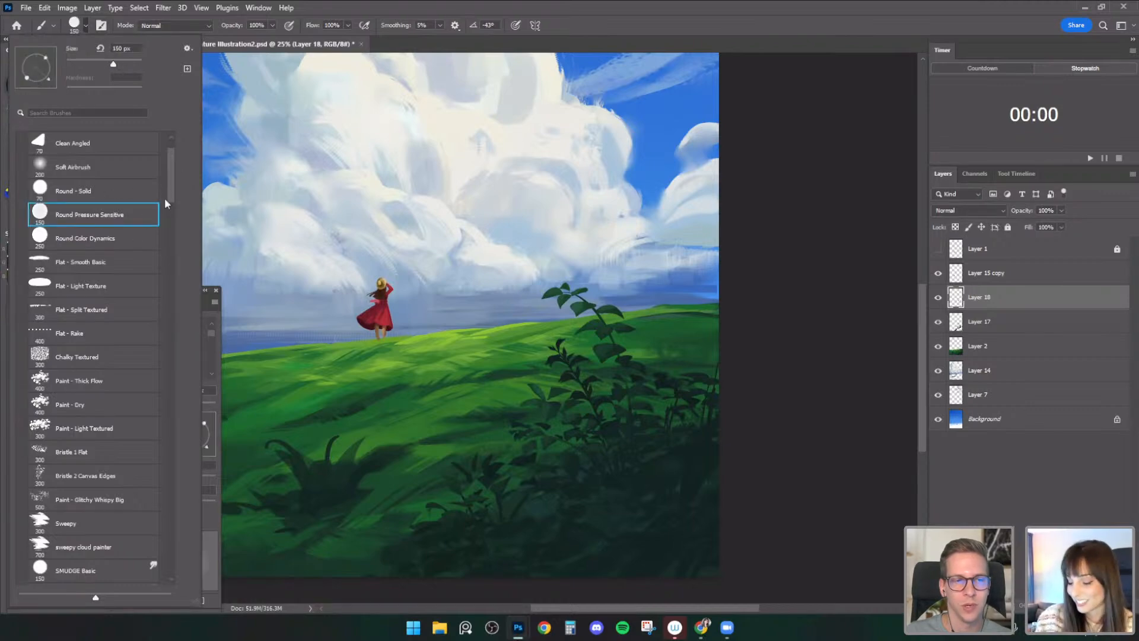
- Lock Layer 18's transparent pixels and tint the upright plants with dark green #173A2A, using brush sizes between 45 and 125 px
left_click(607, 345)
key("bracketleft")
key("bracketleft")
key("bracketleft")
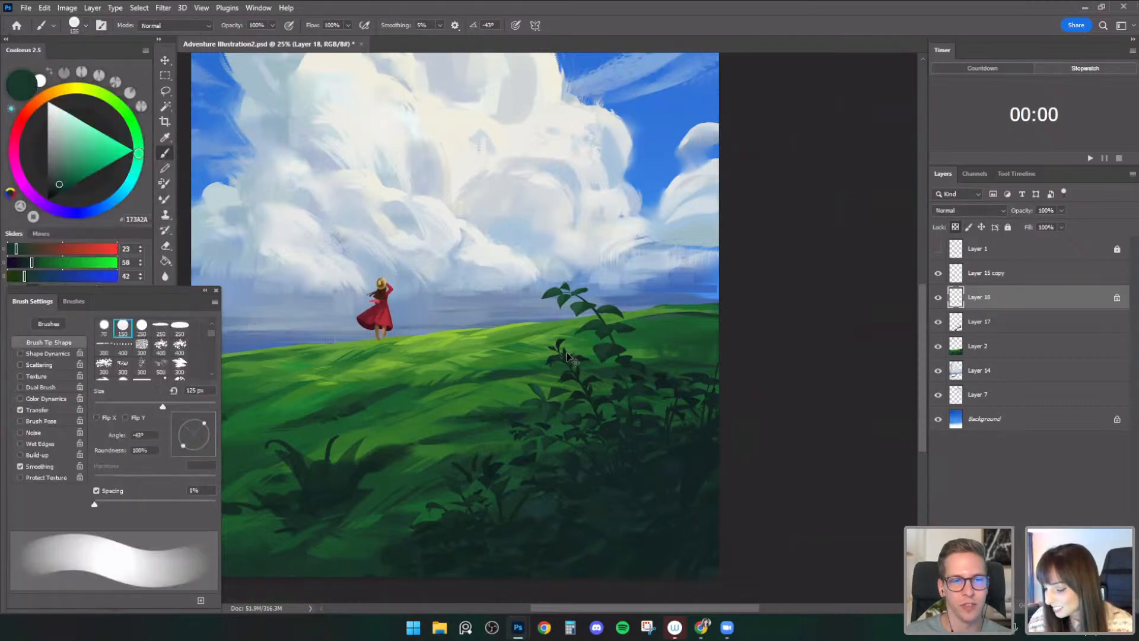
key("bracketleft")
key("bracketleft")
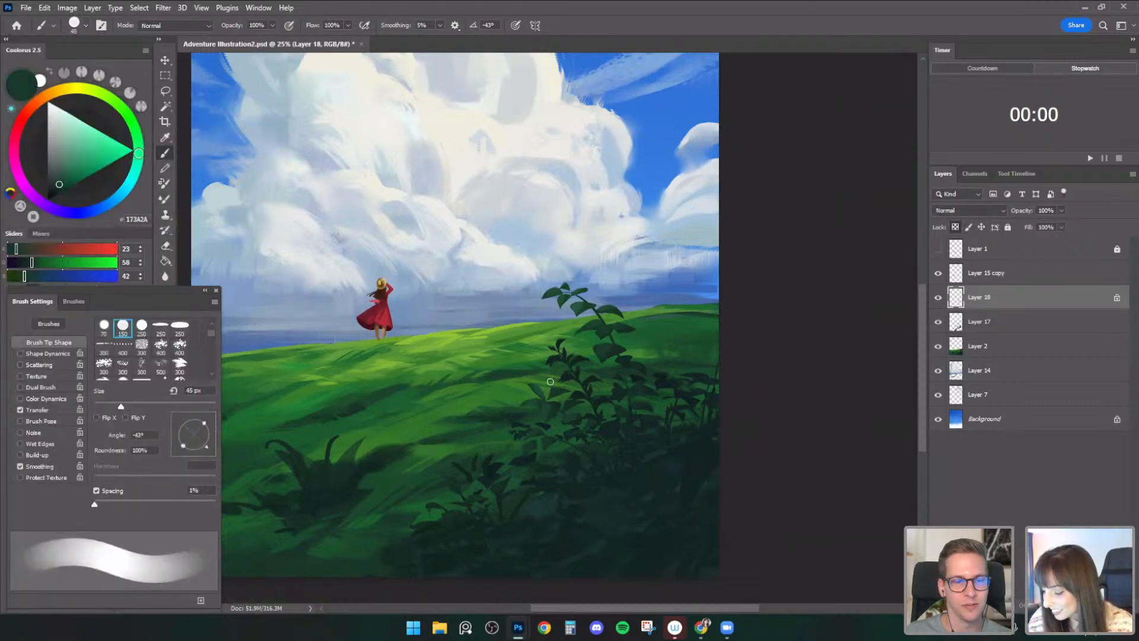
key("bracketright")
key("bracketright")
key("bracketright")
left_click_drag(735, 393, 762, 360)
left_click_drag(792, 302, 807, 333)
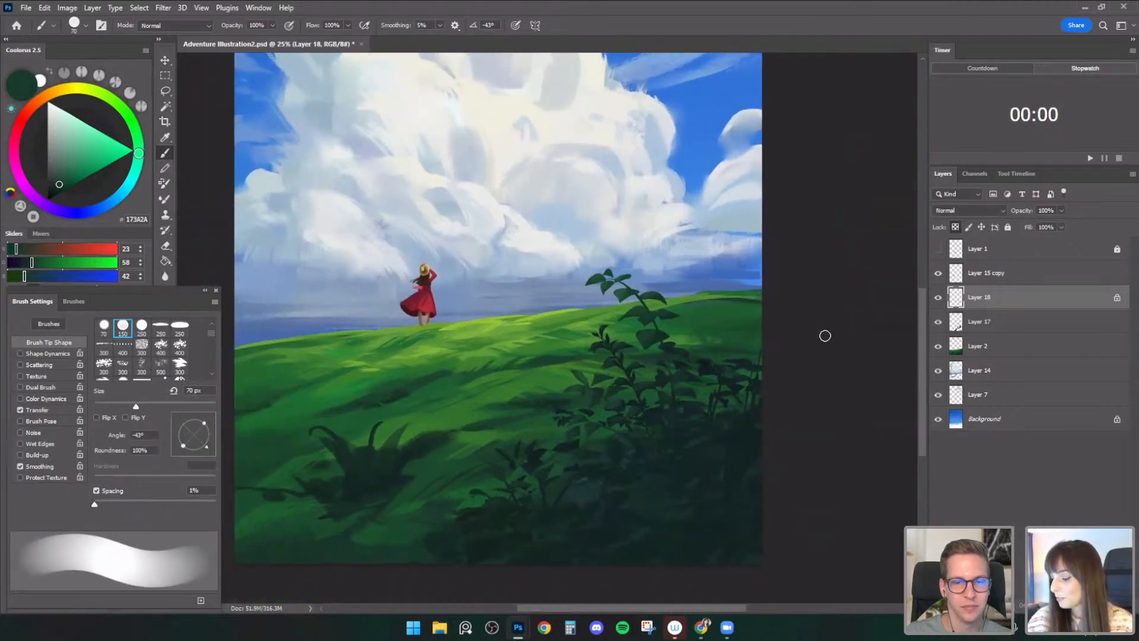
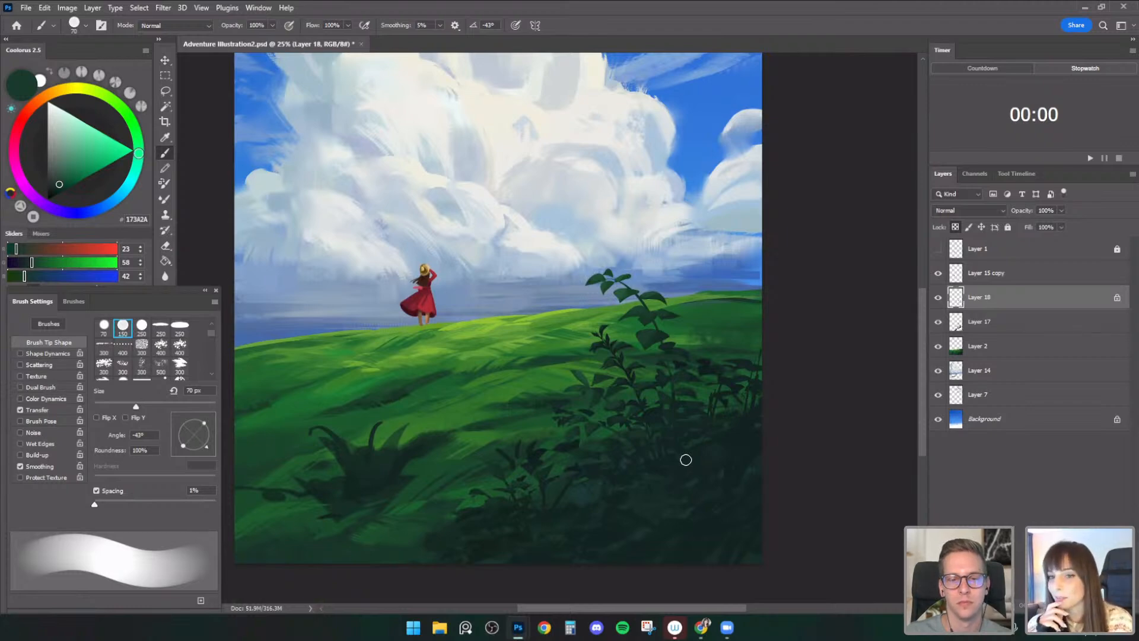
- Toggle the visibility of Layer 15 copy and Layer 18 to compare the painting with and without them
left_click(938, 273)
left_click(938, 297)
left_click(938, 298)
left_click(937, 273)
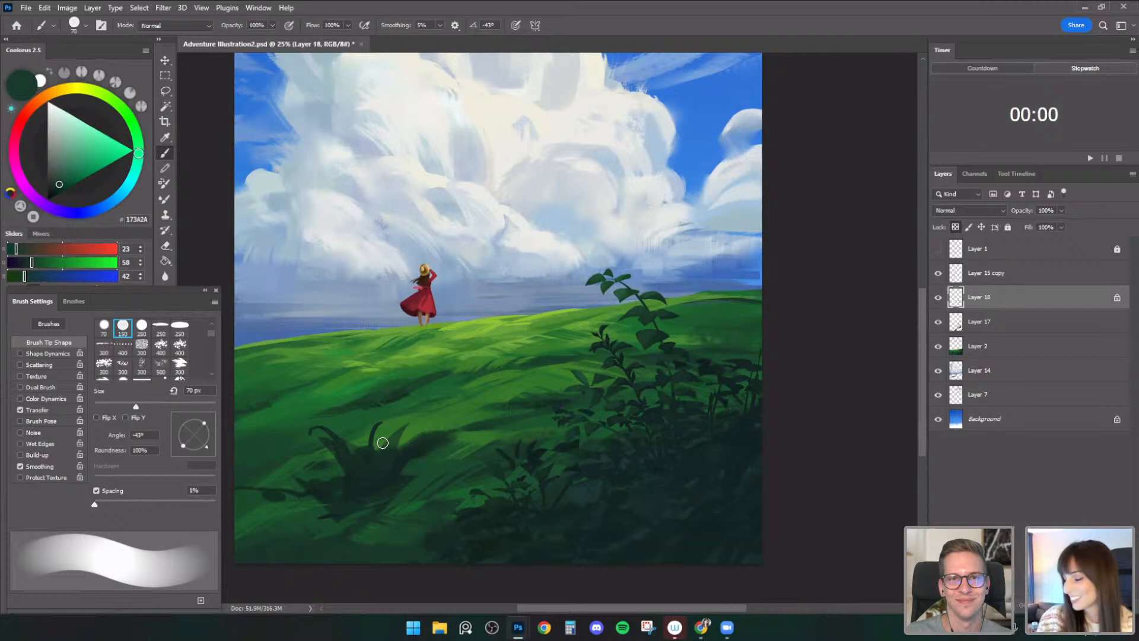
left_click(938, 276)
left_click(938, 276)
left_click(937, 298)
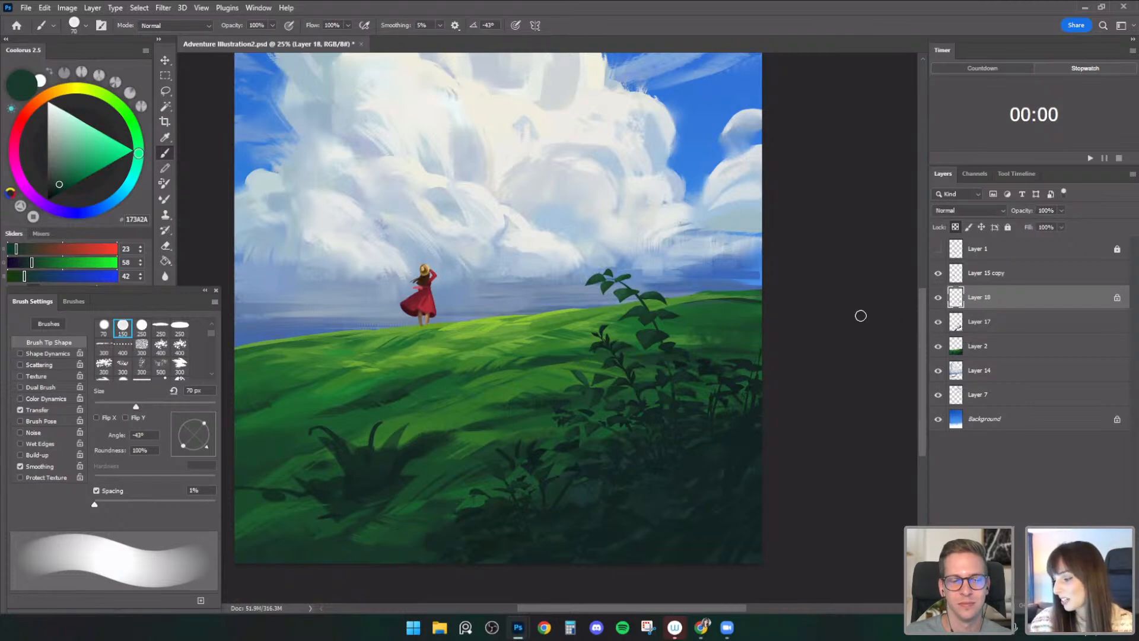
- Select Layer 2 and set up the Flat - Light Texture brush at 175 px in dark teal #154140
left_click(354, 460, "ctrl")
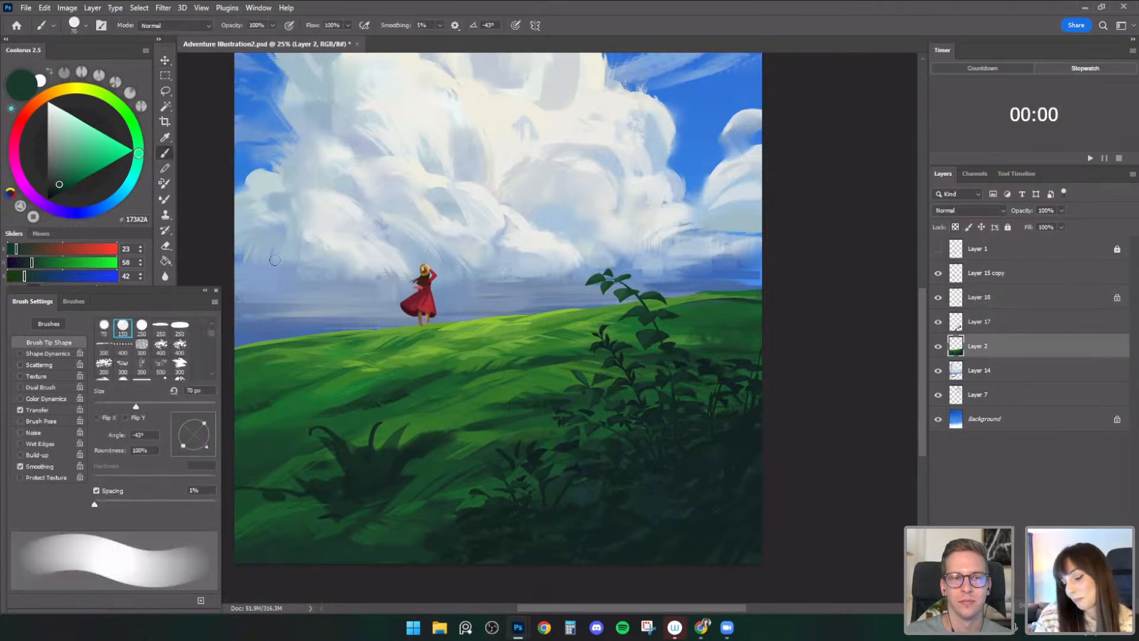
left_click(389, 442, "alt")
left_click(75, 25)
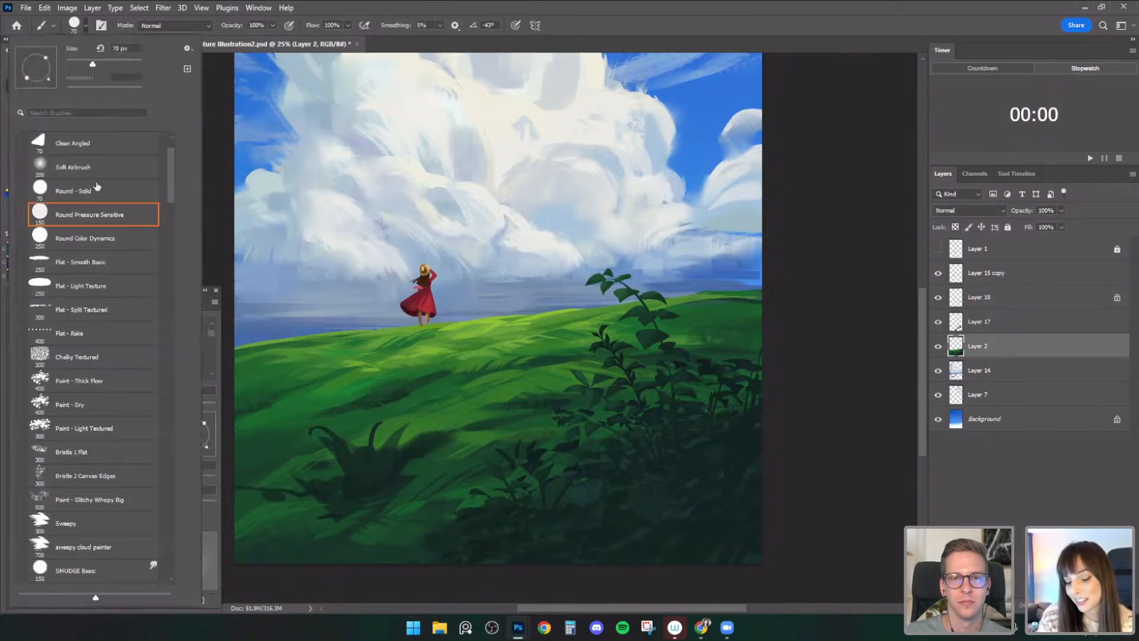
left_click(119, 282)
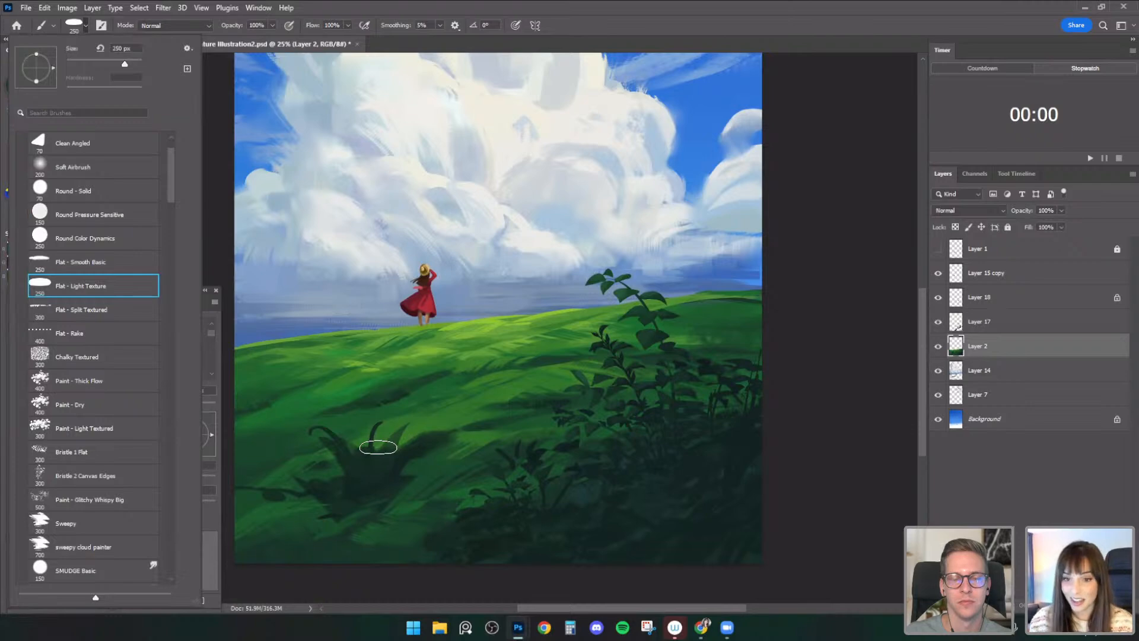
left_click(388, 449, "alt")
left_click(62, 183)
left_click(131, 180)
key("bracketleft")
key("bracketleft")
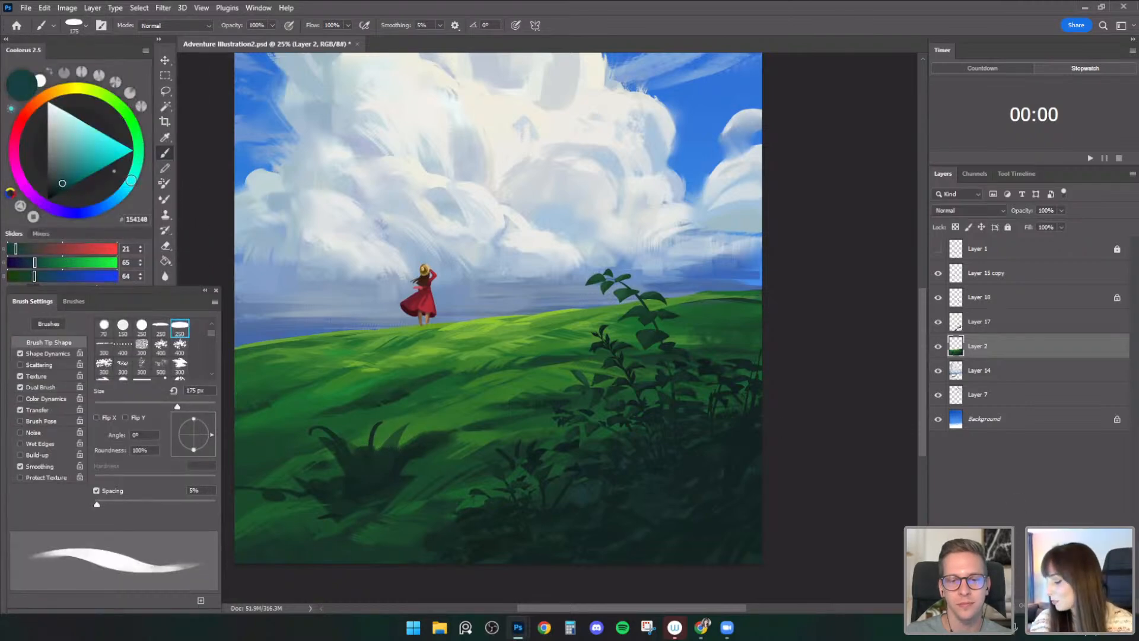
- Add a new layer above Layer 2 and reduce the brush to 90 px
key("ctrl+shift+alt+n")
key("bracketleft")
key("bracketleft")
key("bracketleft")
key("bracketleft")
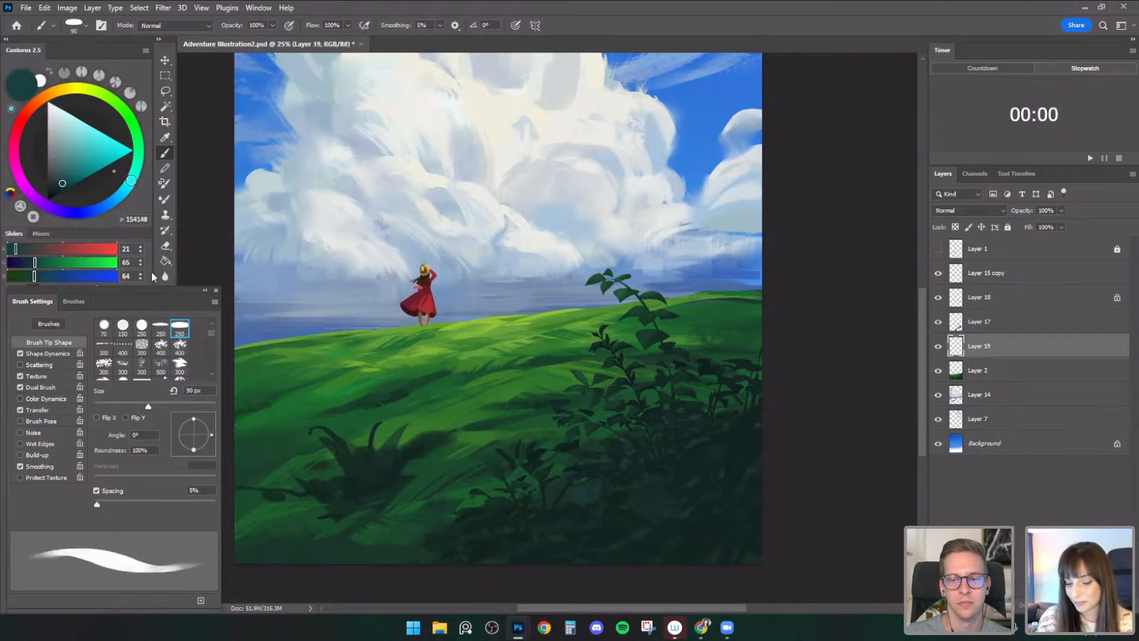
- Try a leaf blade on the spiky foreground plant in dark teal #174544 with the Flat - Light Texture brush and undo it
left_click(75, 25)
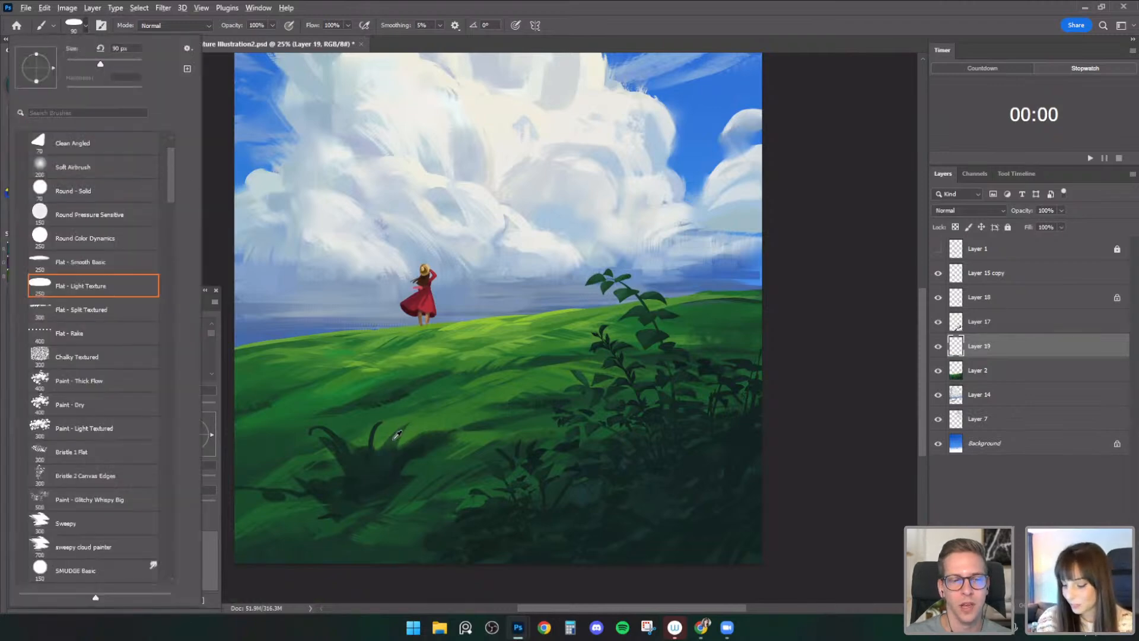
left_click(397, 438, "alt")
left_click(62, 182)
key("bracketleft")
key("bracketleft")
left_click_drag(404, 423, 382, 474)
key("ctrl+z")
key("bracketright")
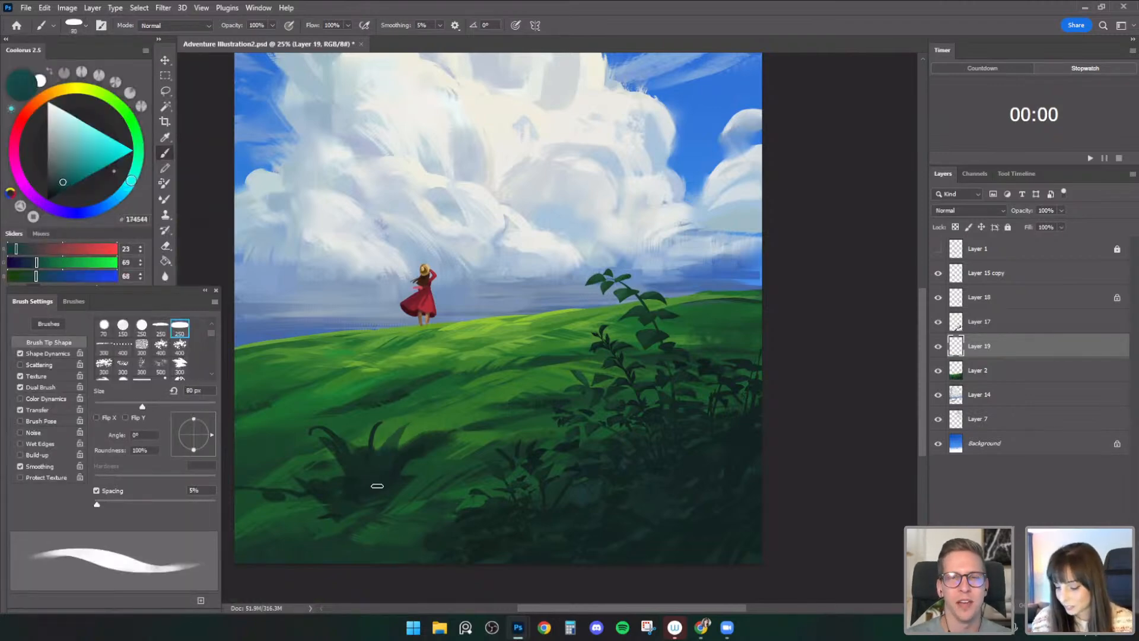
- Choose the Clean Angled brush and paint a pointed blade on the spiky plant in dark green #1A4231 at about 80 px
left_click(83, 25)
left_click(143, 144)
left_click(394, 446, "alt")
left_click(62, 182)
key("bracketright")
key("bracketright")
mouse_move(405, 424)
left_mouse_down()
mouse_move(388, 481)
mouse_move(374, 486)
left_mouse_up()
key("bracketleft")
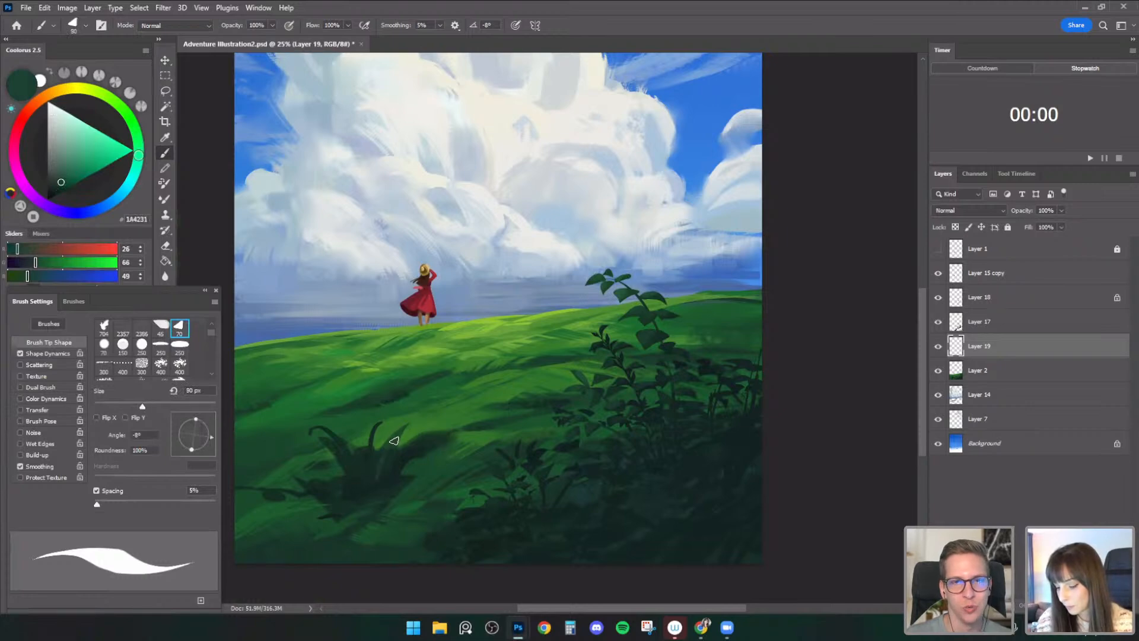
left_click_drag(403, 428, 377, 482)
- Smudge the new blade into the spiky plant and refine it with sampled green #19402F at 40 px
key("s")
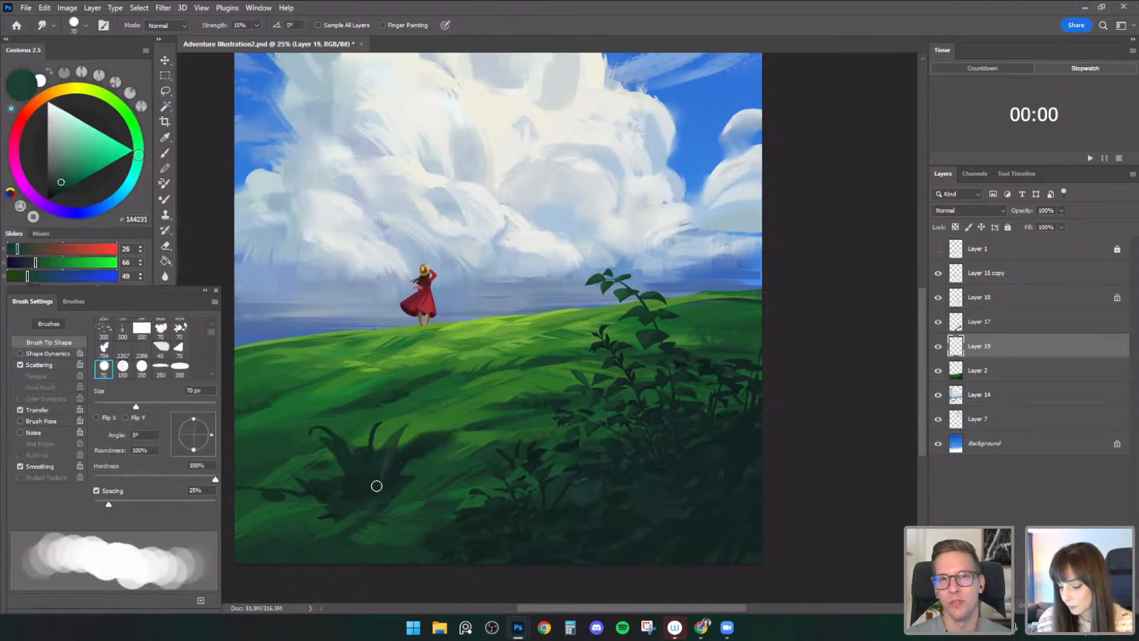
key("b")
left_click(388, 455, "alt")
key("bracketleft")
key("bracketleft")
key("bracketleft")
key("bracketleft")
key("bracketleft")
key("s")
key("b")
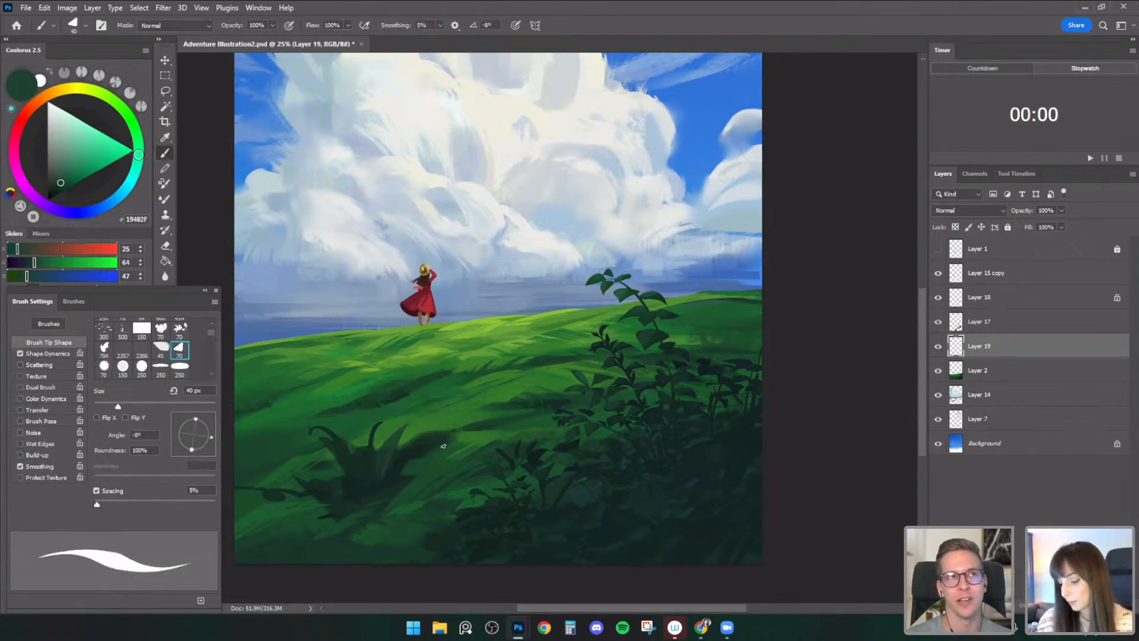
- Build up the spiky plant's other blades in sampled dark green #19392C at 60 to 70 px, blending with the Smudge tool
left_click(386, 457, "alt")
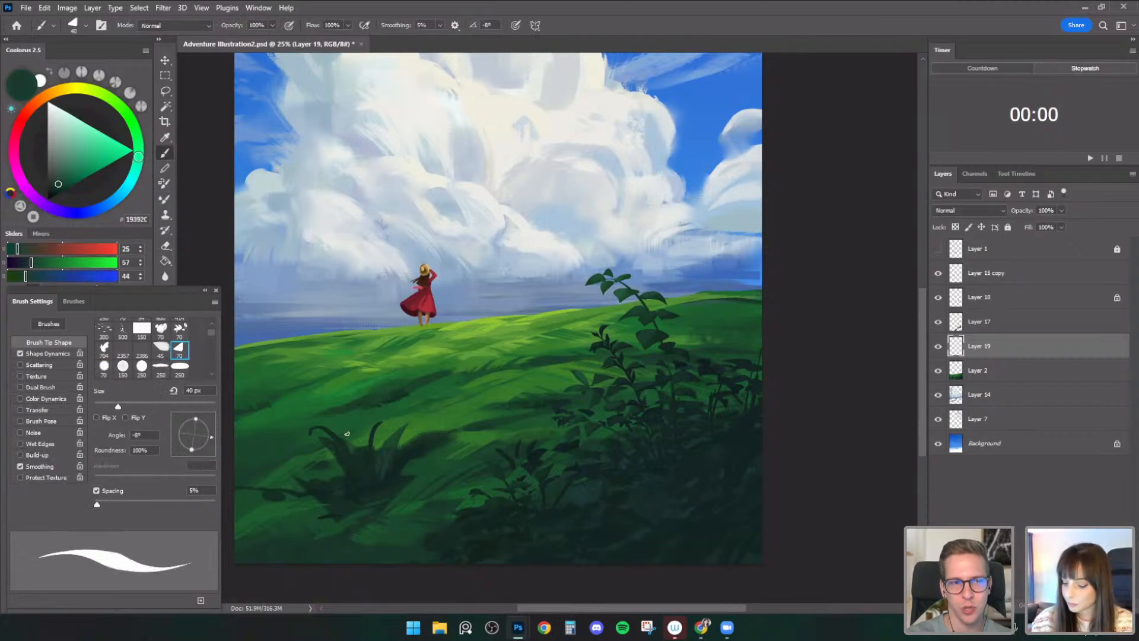
key("bracketright")
key("bracketright")
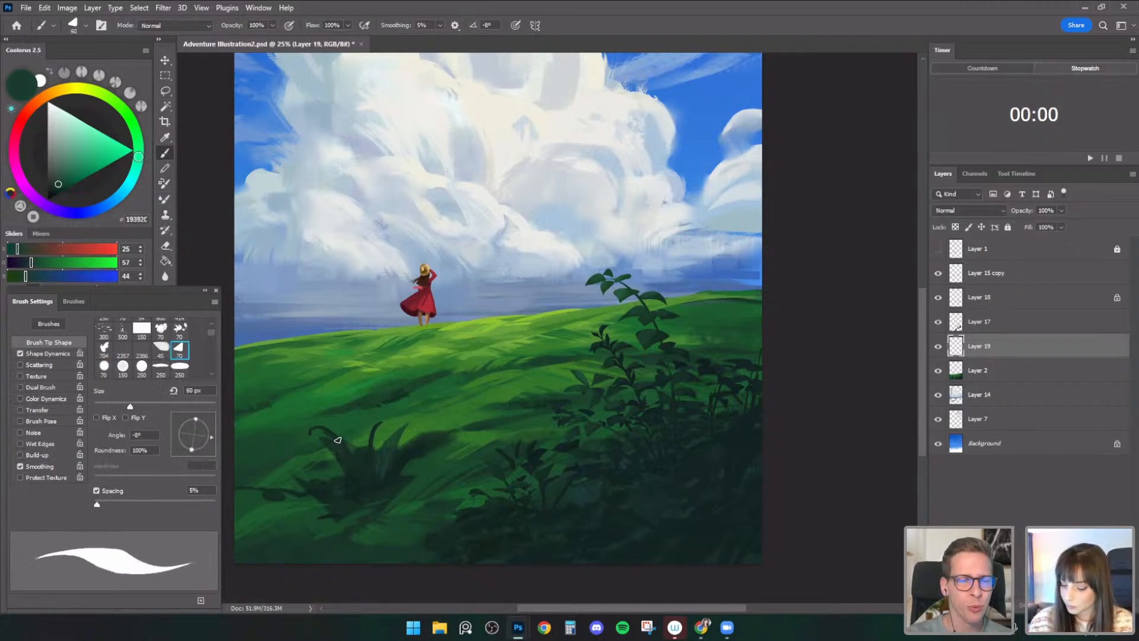
key("s")
key("b")
key("bracketright")
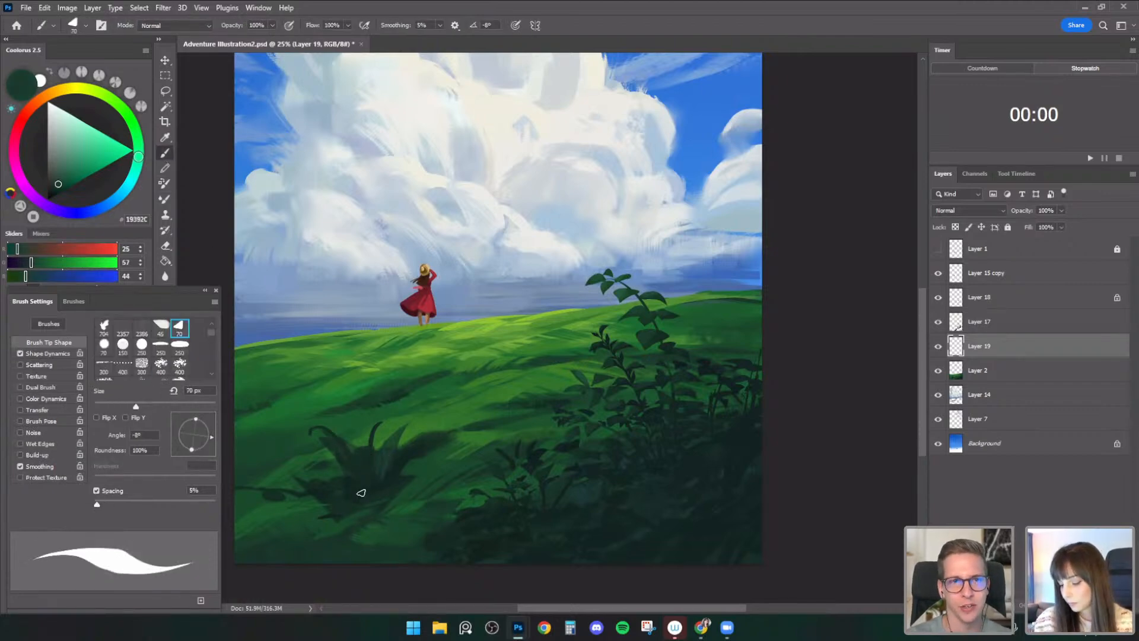
- Widen the spiky plant's upright blades with a sampled darker green at 80 to 90 px and smudge them into its base
left_click(383, 467, "alt")
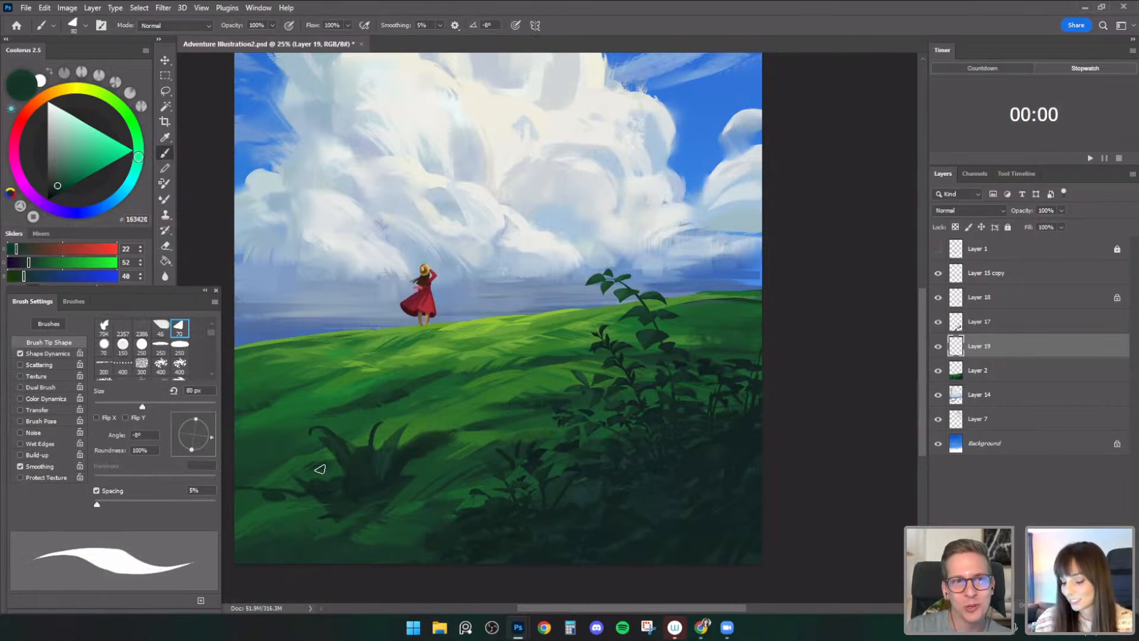
key("bracketright")
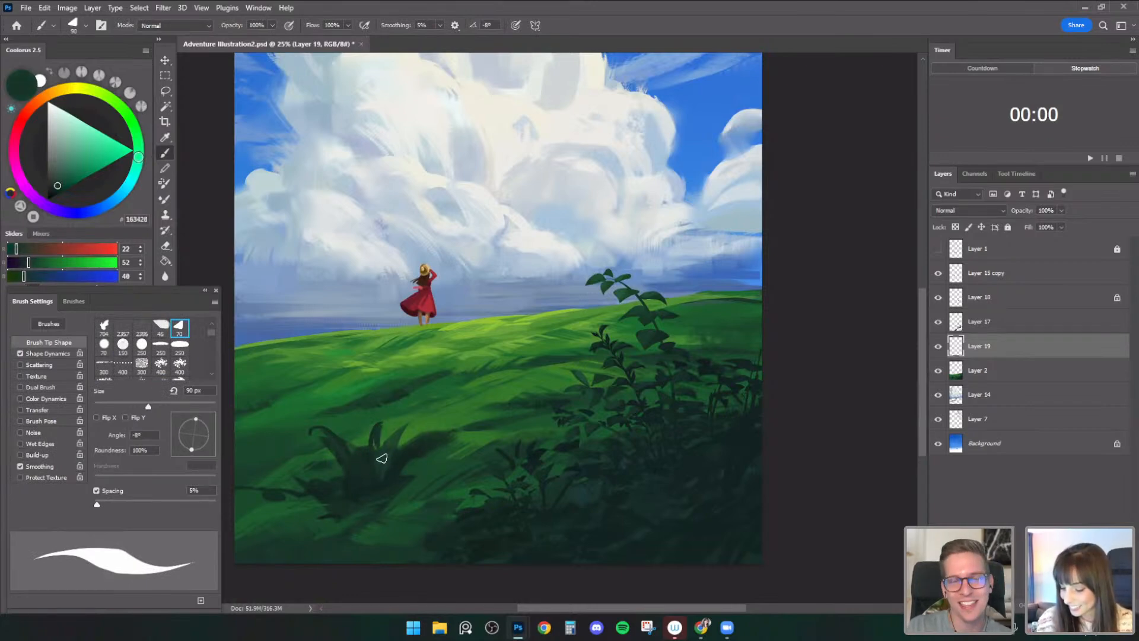
key("s")
key("b")
key("bracketright")
key("s")
left_click(164, 153)
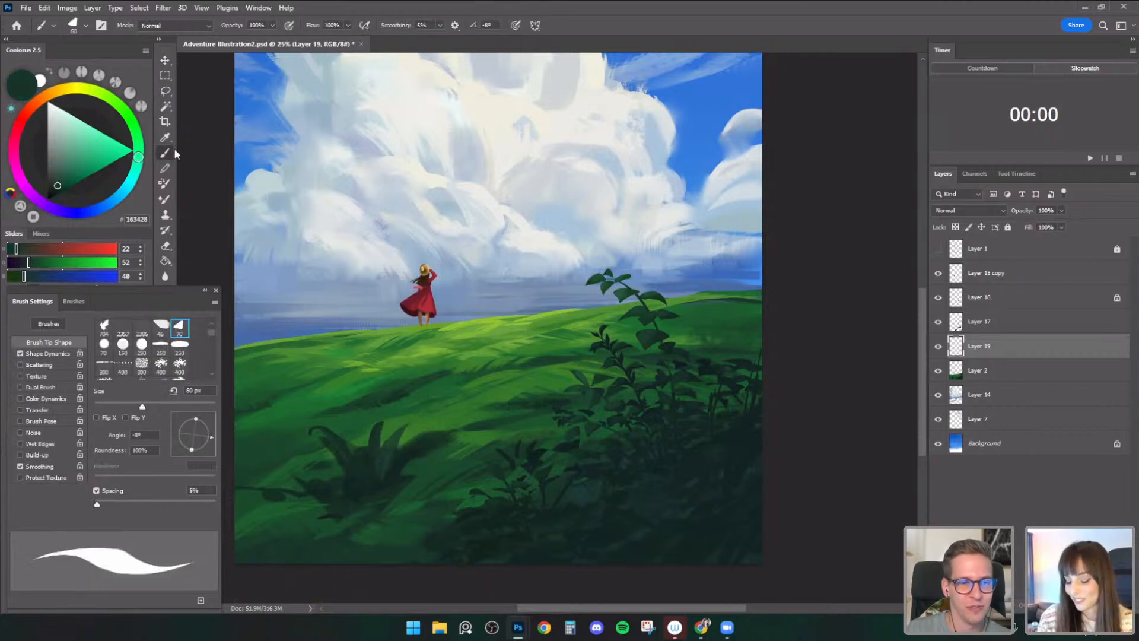
- Add thin accents to the spiky plant's blades in sampled green #1A4131 at about 45 px
left_click(393, 450, "alt")
key("bracketleft")
key("bracketleft")
key("bracketleft")
key("bracketleft")
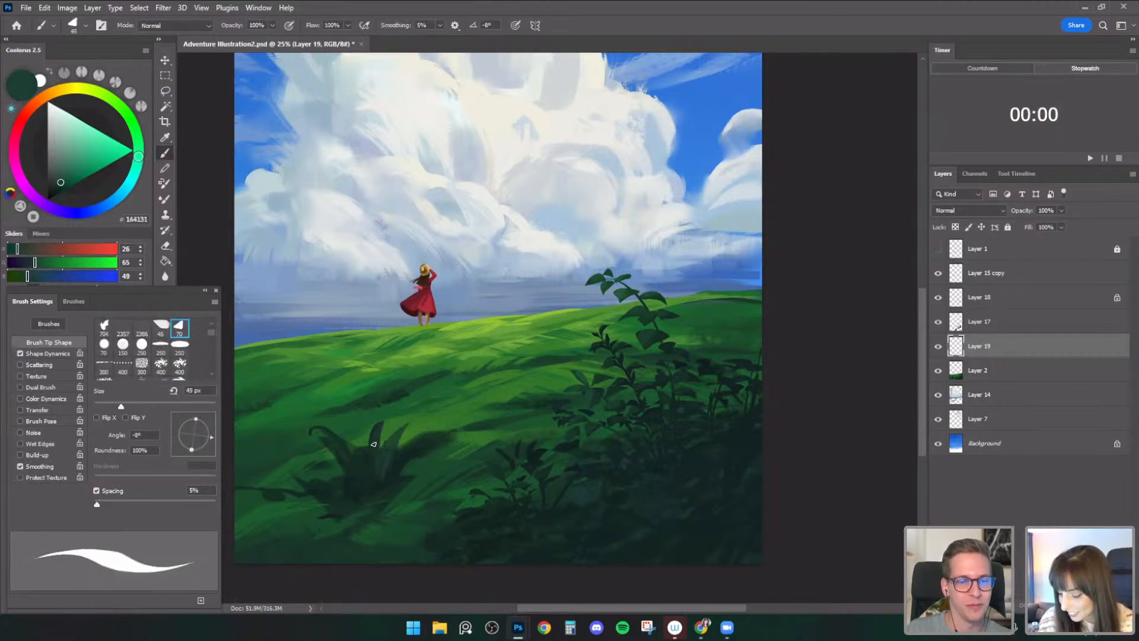
- Flip the canvas horizontally and strengthen the spiky plant's shadowed blades in dark green #133122 at 70 to 80 px
key("ctrl+f")
left_click_drag(772, 485, 724, 483)
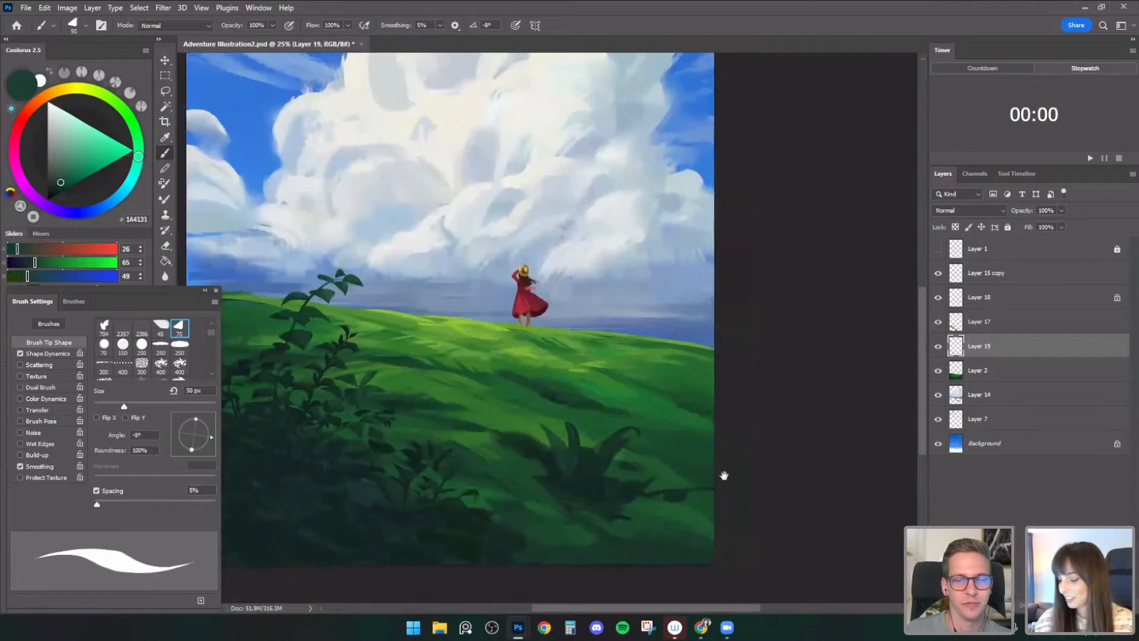
left_click(616, 448, "alt")
key("bracketright")
key("bracketright")
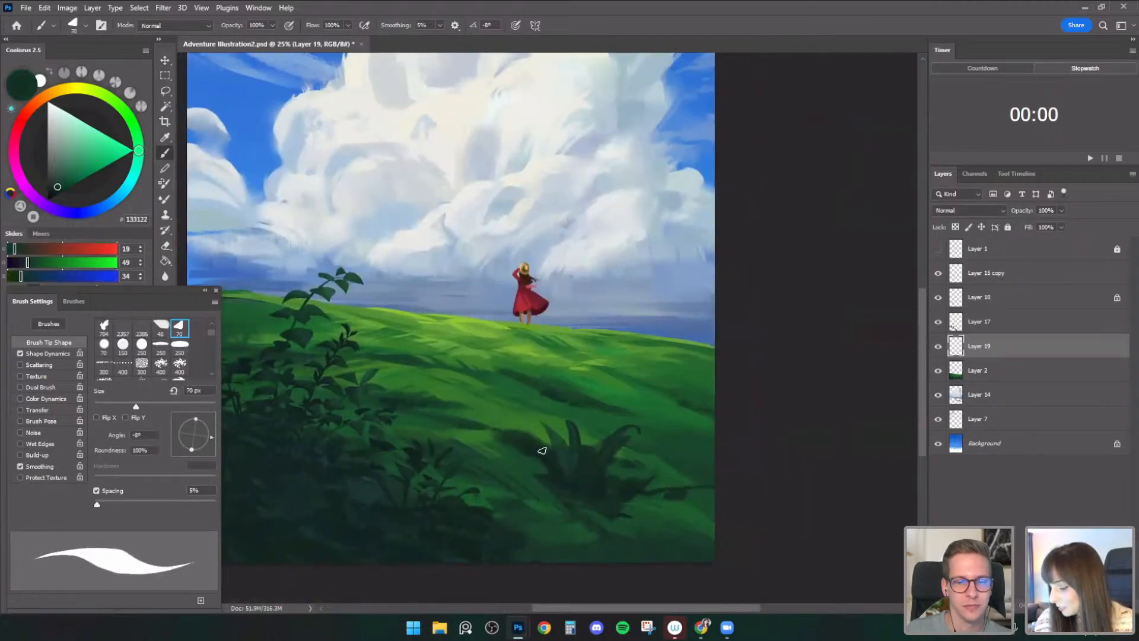
key("bracketright")
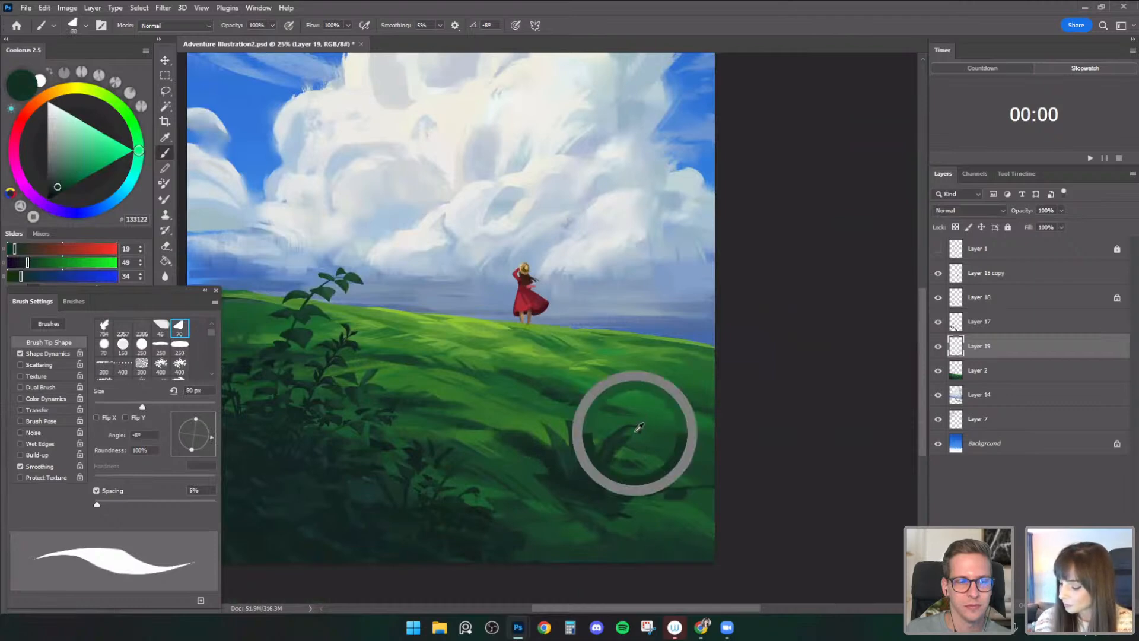
key("bracketleft")
key("bracketleft")
- Paint out the curled blade tip and start covering the stray twig with sampled grass greens #19552B and #184E2A at 60 to 80 px
left_click(659, 430, "alt")
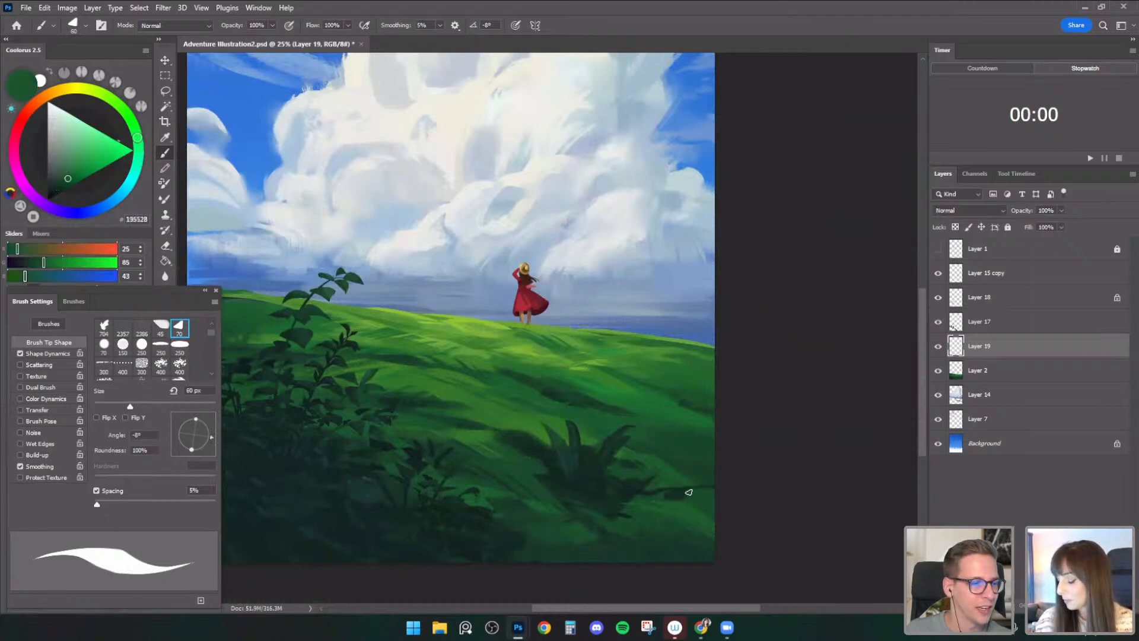
left_click(665, 489, "alt")
key("bracketright")
key("bracketright")
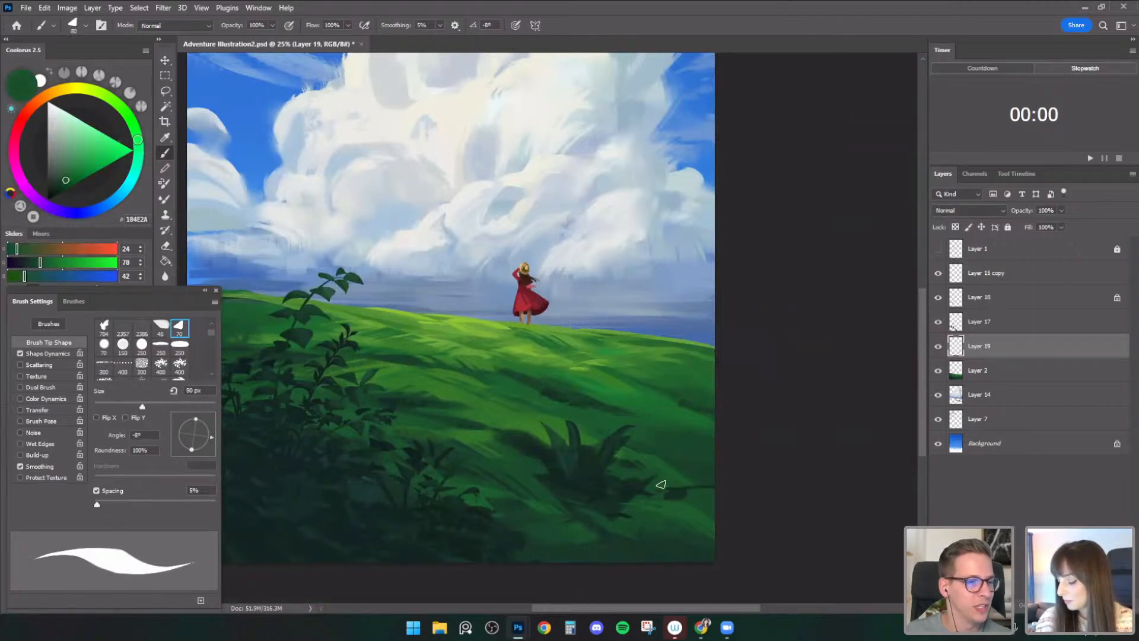
- Deepen the spiky plant's base with sampled shadow greens, including #133122, at 70 px
left_click(550, 477, "alt")
key("bracketleft")
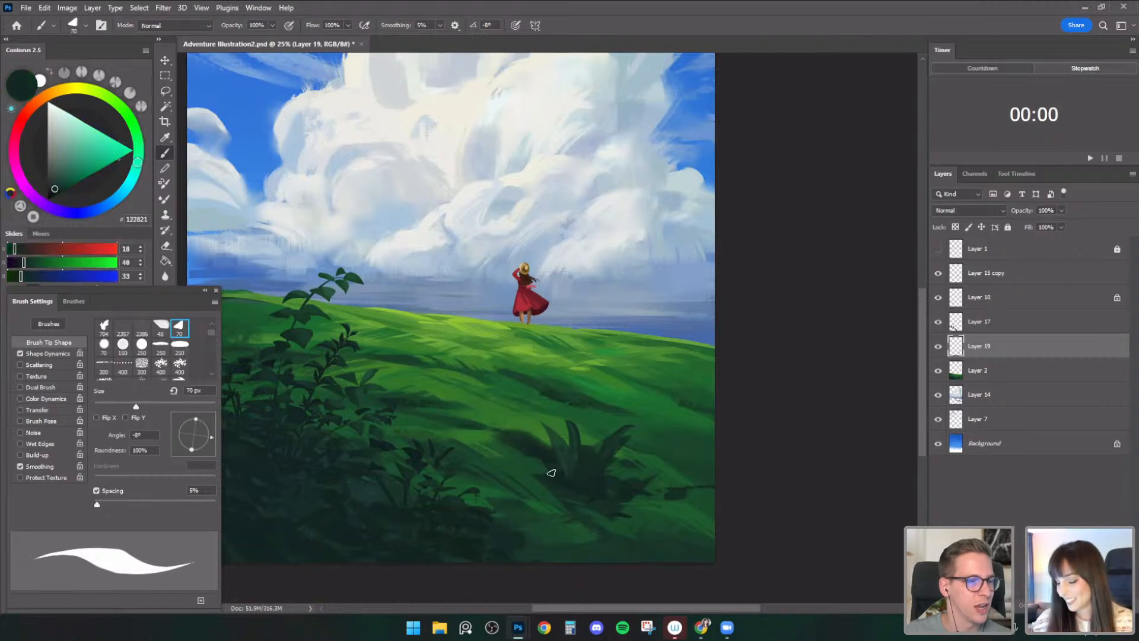
left_click(617, 475, "alt")
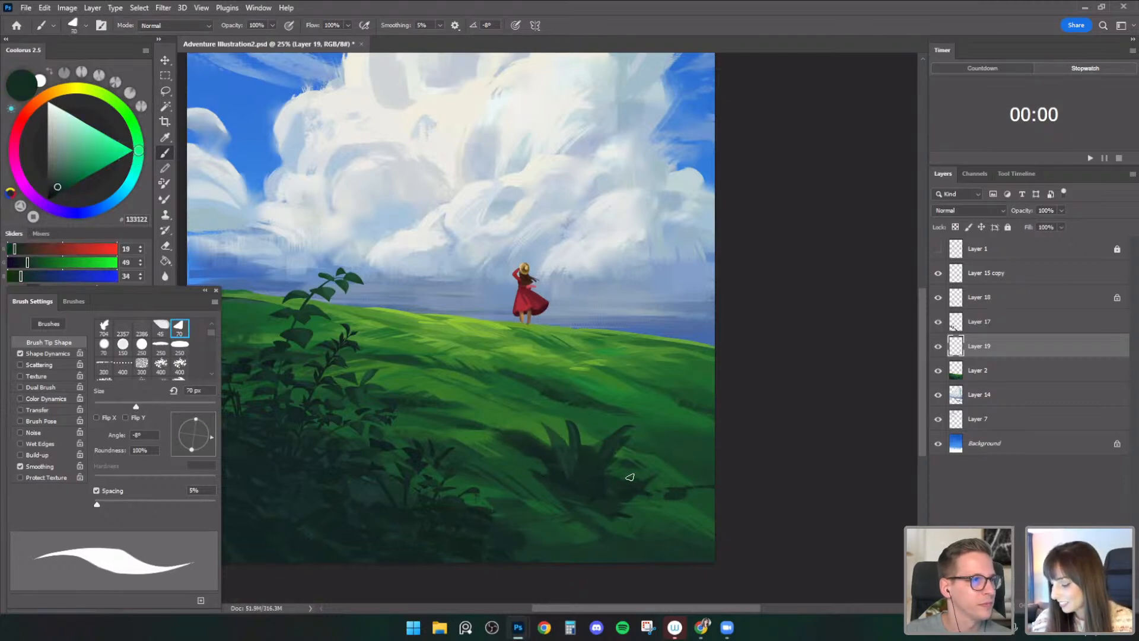
- Cover the stray twig beside the spiky plant with sampled greens #18472A and #184E2A at 80 to 90 px, comparing with Layer 19 hidden
left_click(675, 481, "alt")
key("bracketright")
left_click(698, 478, "alt")
left_click_drag(753, 447, 793, 454)
left_click(936, 350)
left_click(936, 348)
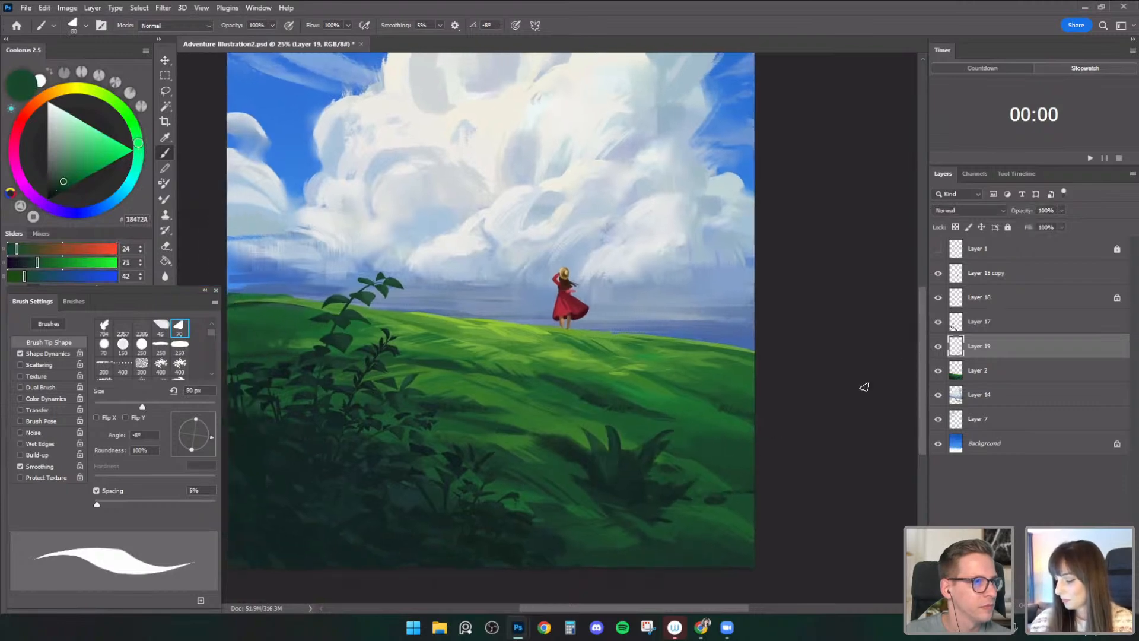
left_click(734, 483, "alt")
key("bracketright")
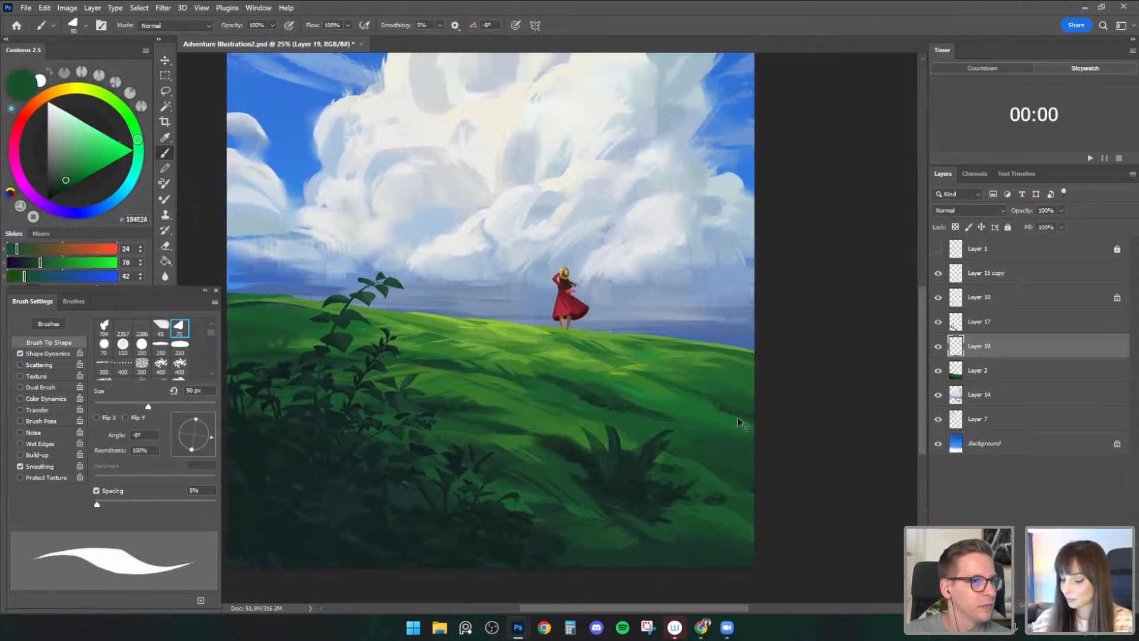
- Flip the canvas horizontally and merge Layer 17 down into Layer 19, comparing the painting with the merged layer hidden
key("ctrl+shift+h")
mouse_move(755, 428)
left_mouse_down()
mouse_move(770, 443)
mouse_move(770, 422)
left_mouse_up()
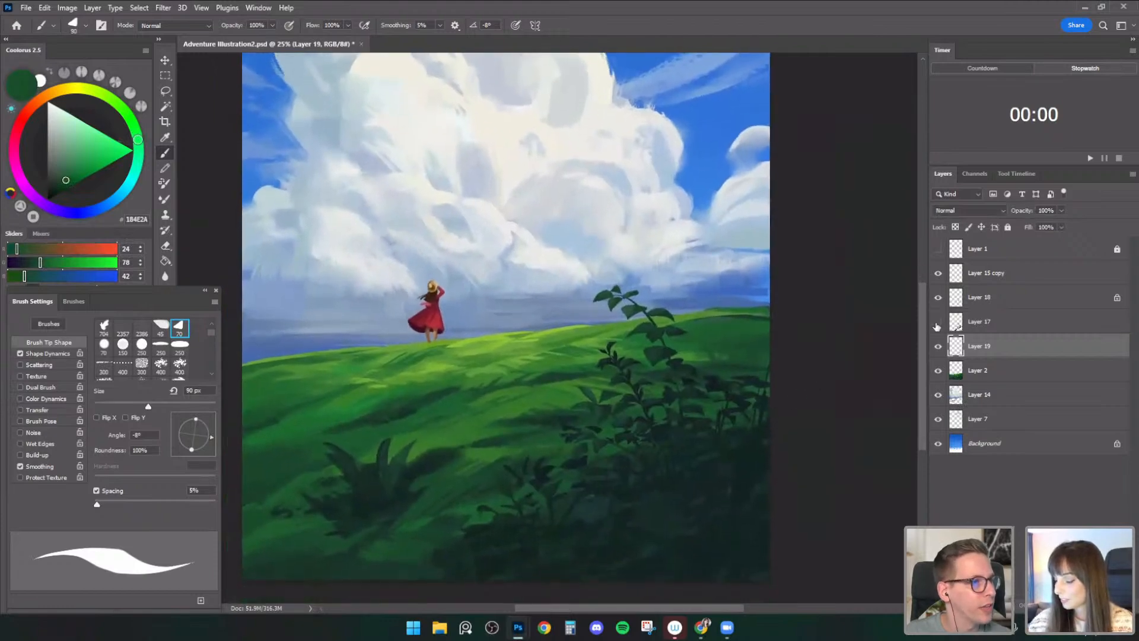
right_click(976, 331)
left_click(843, 461)
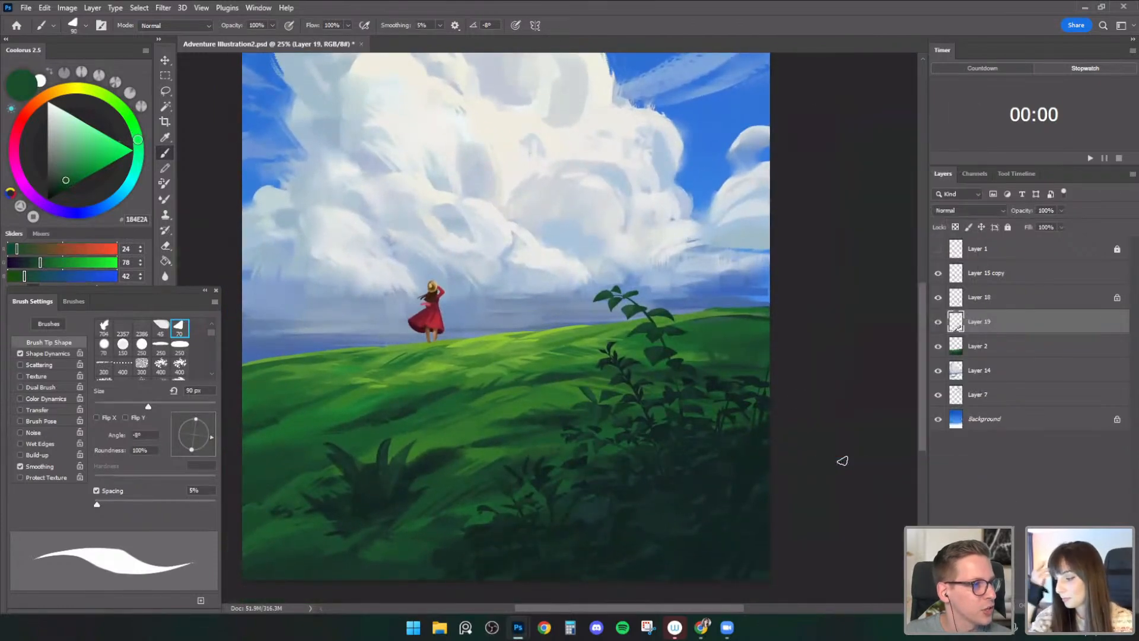
left_click(938, 321)
left_click(938, 324)
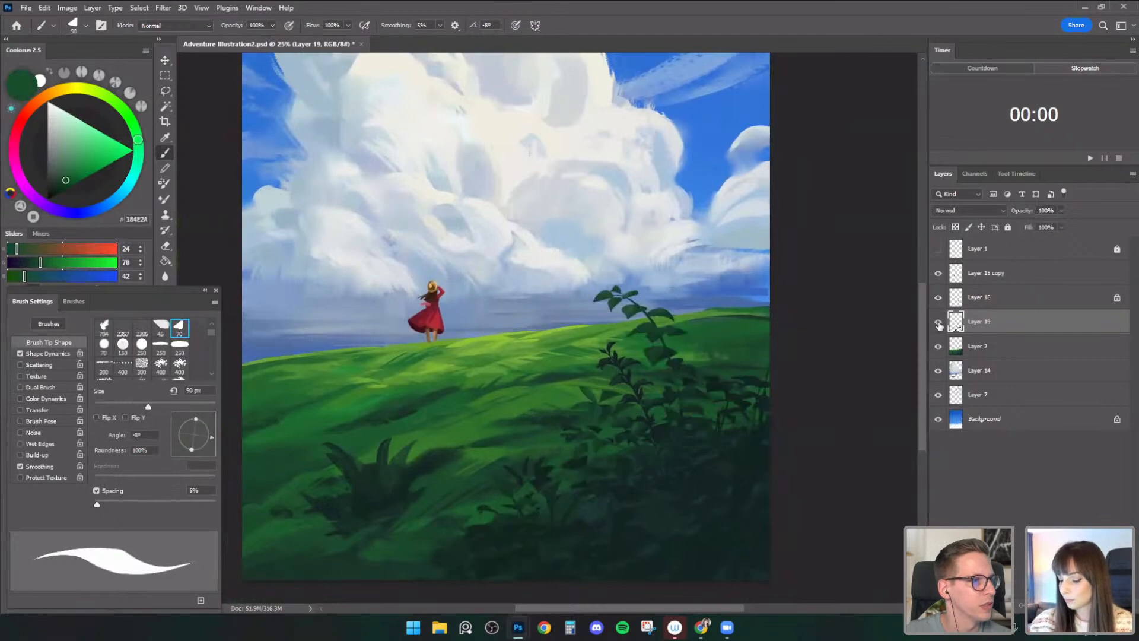
- Touch up the grass around the spiky plant's base with sampled greens #1C5E2C and #18482A at 60 to 80 px
left_click(306, 481, "alt")
key("bracketleft")
key("bracketleft")
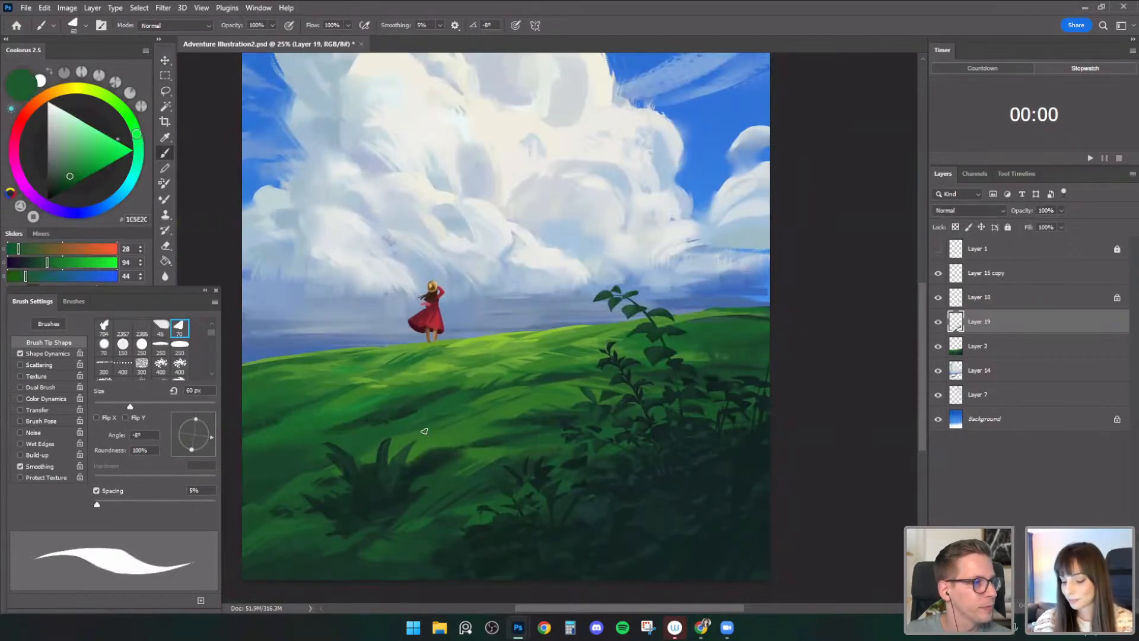
left_click(329, 527, "alt")
key("bracketleft")
key("bracketleft")
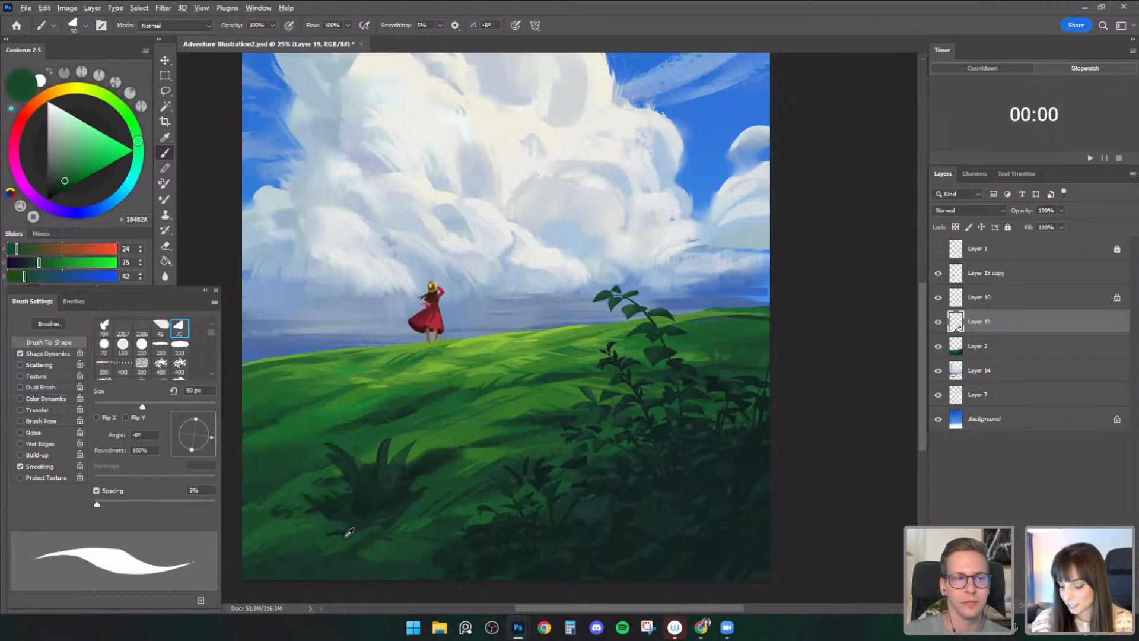
left_click(335, 522, "alt")
- Blend the grass below the spiky plant with the Flat - Split Textured brush, using sampled #184C2A at 175 px and #18482A at 400 px
left_click(86, 26)
left_click(112, 311)
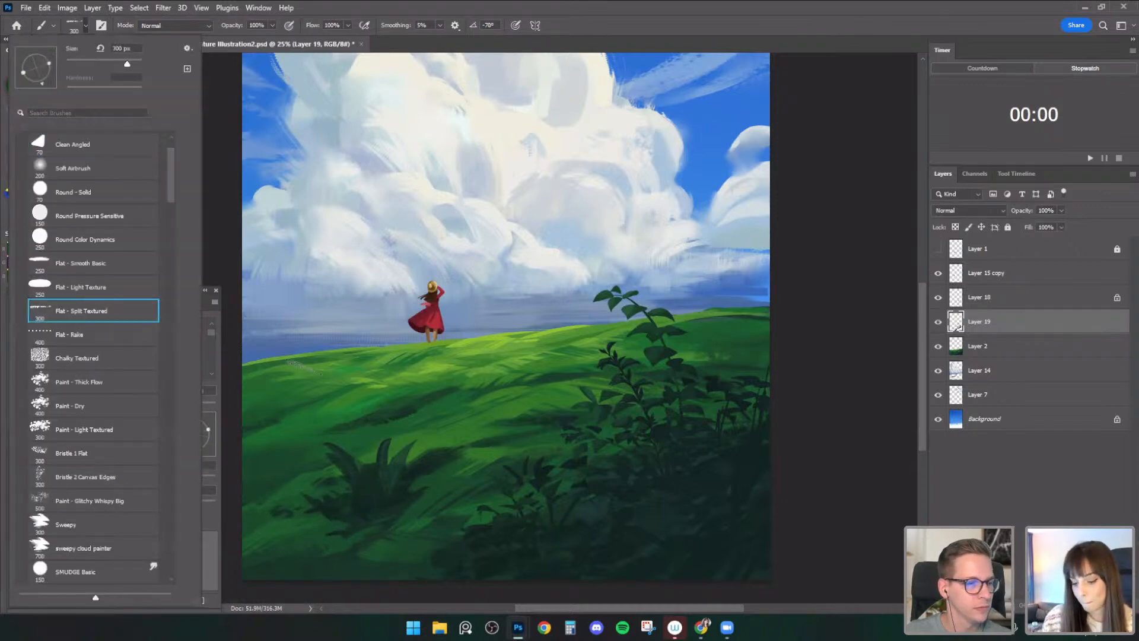
left_click(328, 523, "alt")
key("bracketleft")
key("bracketleft")
key("bracketleft")
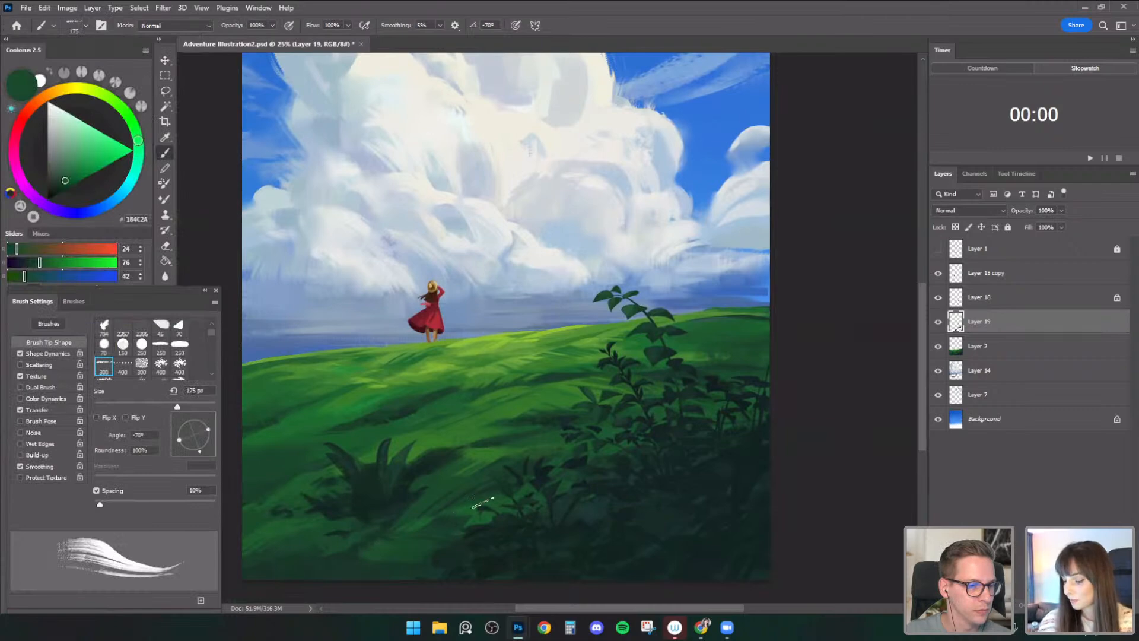
left_click(337, 549, "alt")
key("bracketright")
key("bracketright")
key("bracketright")
key("bracketright")
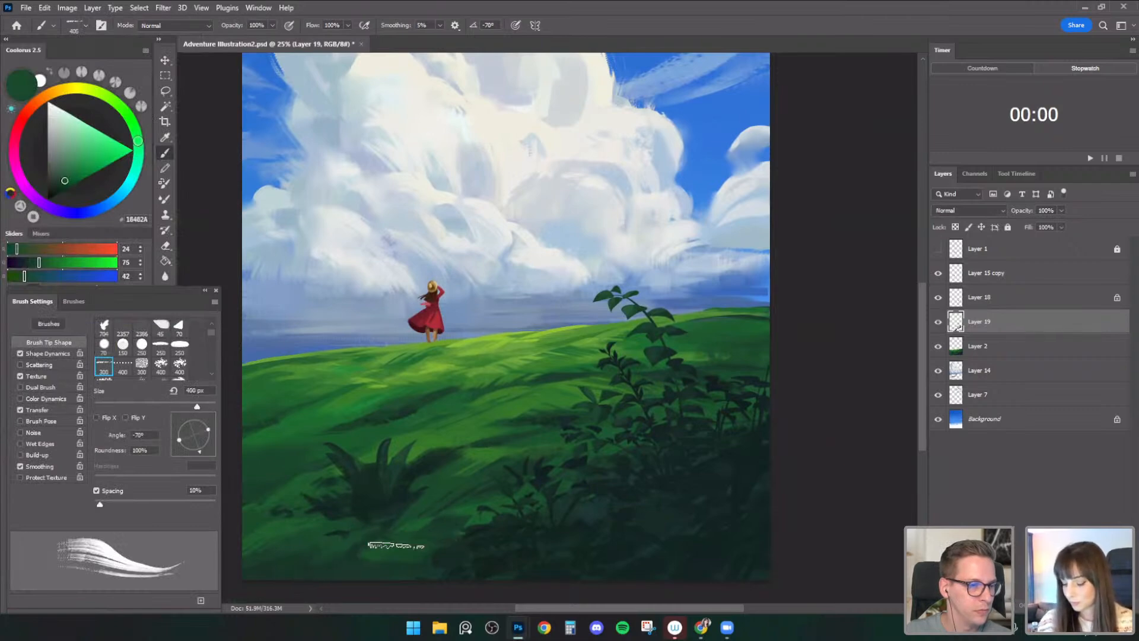
- Hide Layer 18, lasso the dark foreground foliage on Layer 19 and separate it onto its own layer
left_click_drag(691, 497, 686, 528)
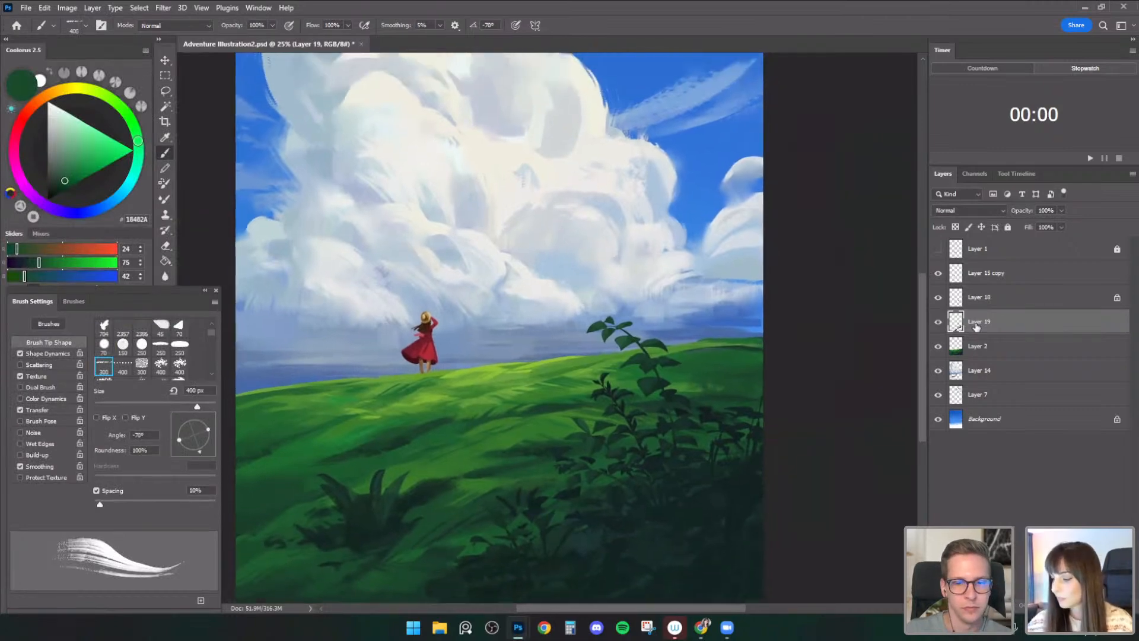
left_click(938, 297)
left_click(938, 321)
left_click(938, 321)
key("ctrl+minus")
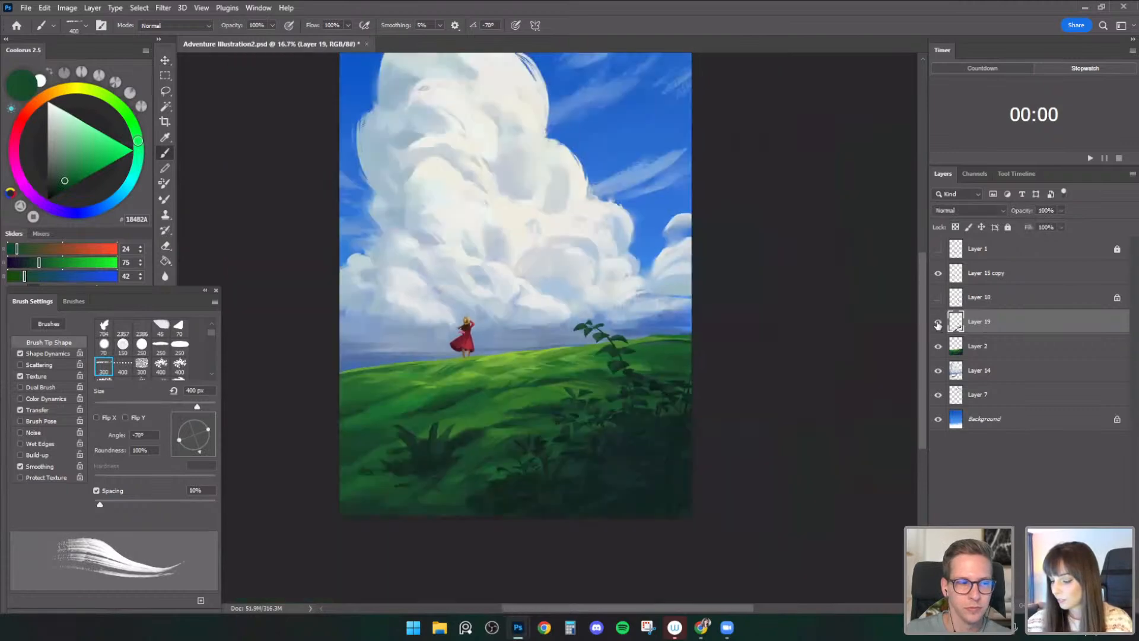
key("l")
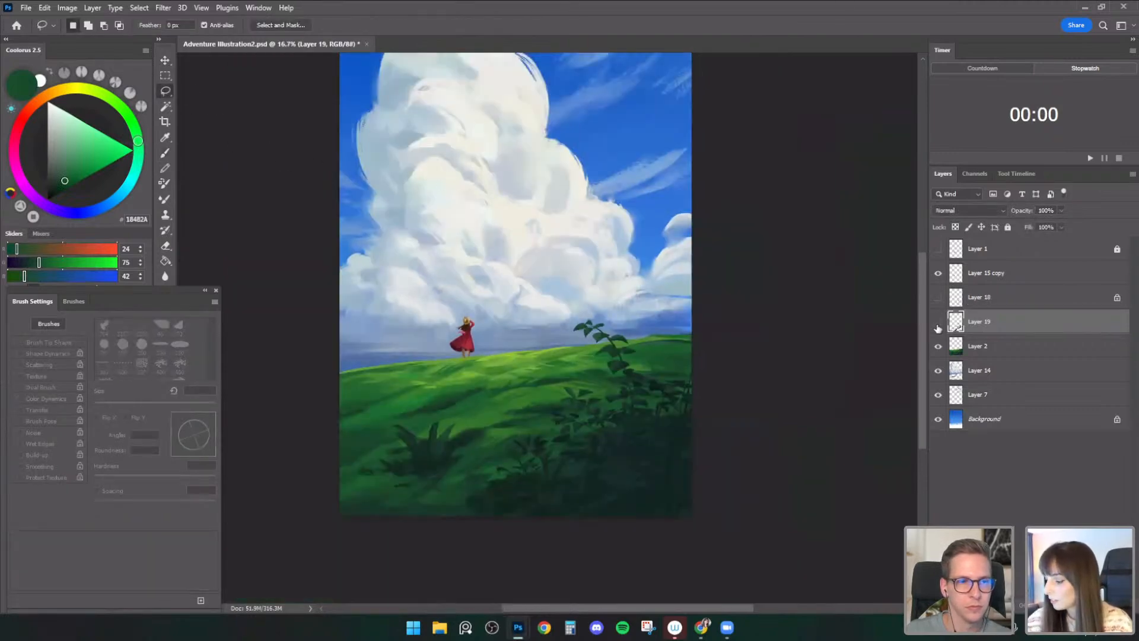
mouse_move(626, 302)
left_mouse_down()
mouse_move(519, 366)
mouse_move(485, 432)
mouse_move(725, 360)
left_mouse_up()
left_click(91, 8)
mouse_move(99, 21)
left_click(271, 141)
- Merge Layer 19 down into Layer 2, check the separated foliage by toggling its visibility, and select Layer 20
left_click(938, 321)
left_click(938, 322)
right_click(981, 354)
left_click(860, 460)
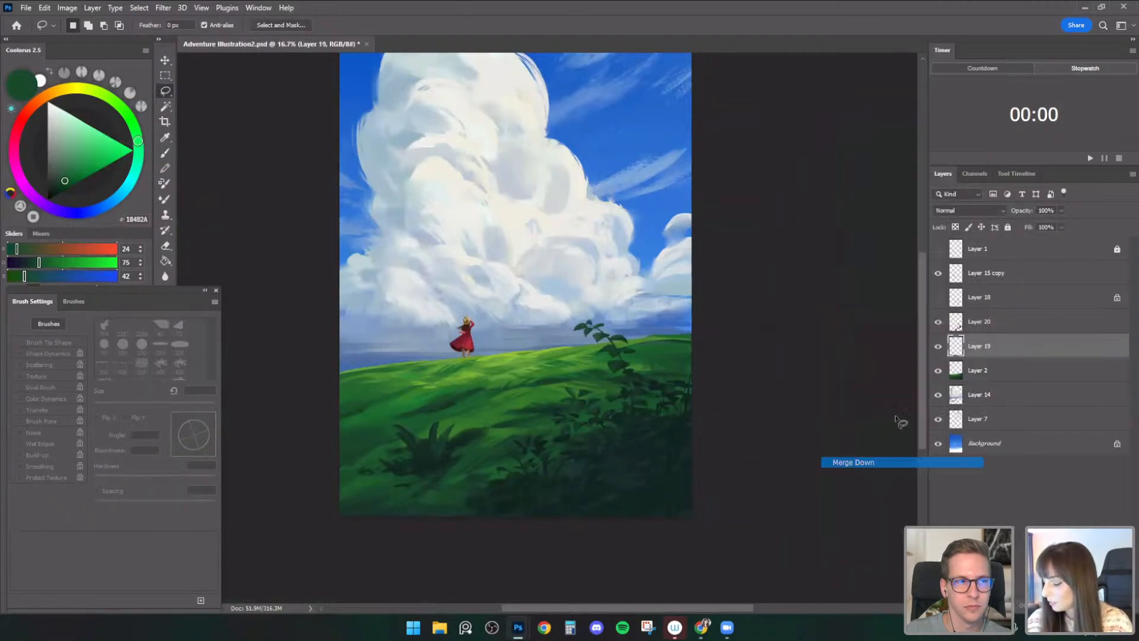
scroll(821, 439, "up", 1)
left_click(938, 322)
left_click(938, 322)
left_click(977, 323)
key("ctrl+t")
left_click_drag(689, 366, 710, 342)
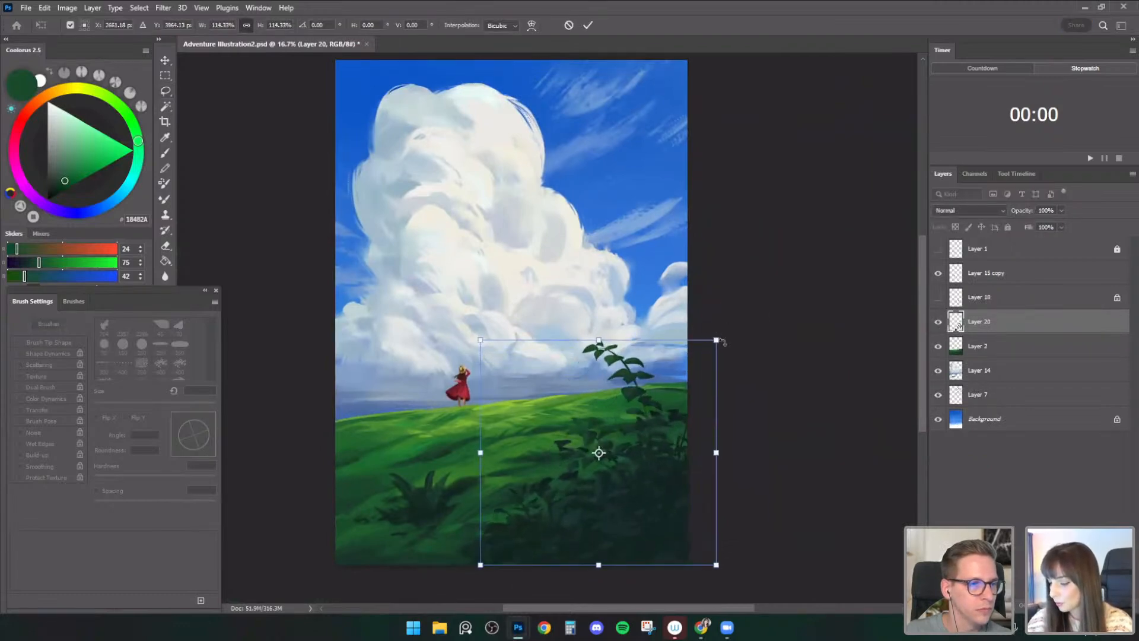
key("ctrl+z")
left_click_drag(482, 564, 459, 585)
left_click_drag(650, 535, 663, 533)
key("ctrl+z")
key("ctrl+z")
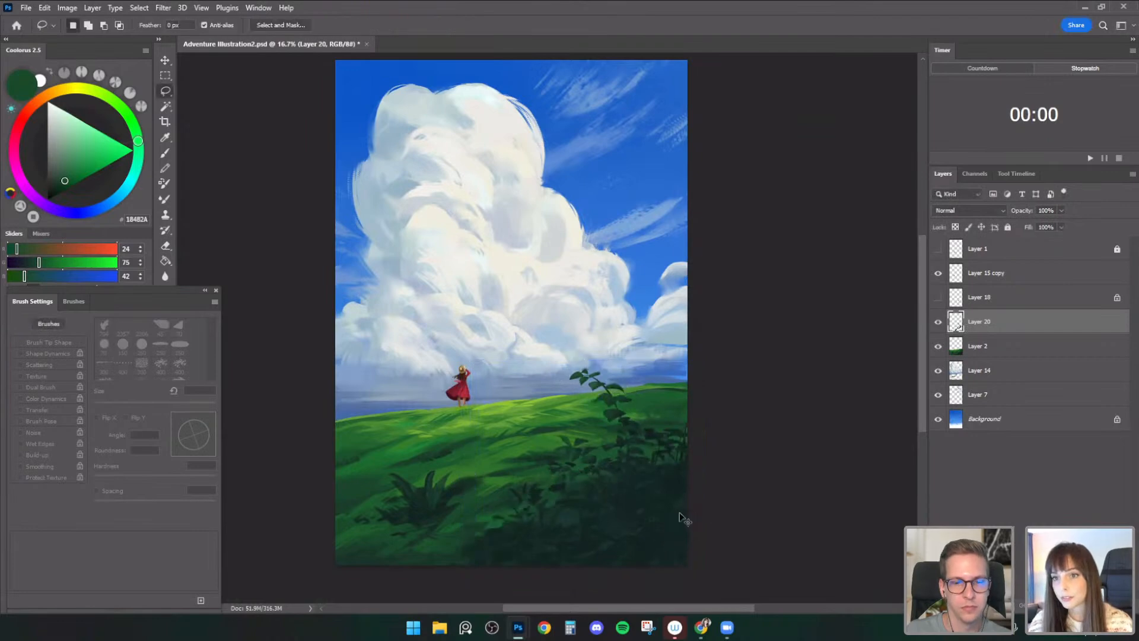
- Enlarge the Layer 20 foliage to about 110.5% and reposition it over the lower slope
left_click_drag(689, 369, 707, 351)
left_click_drag(679, 421, 676, 437)
left_click_drag(695, 377, 700, 378)
left_click_drag(702, 372, 705, 366)
key("Return")
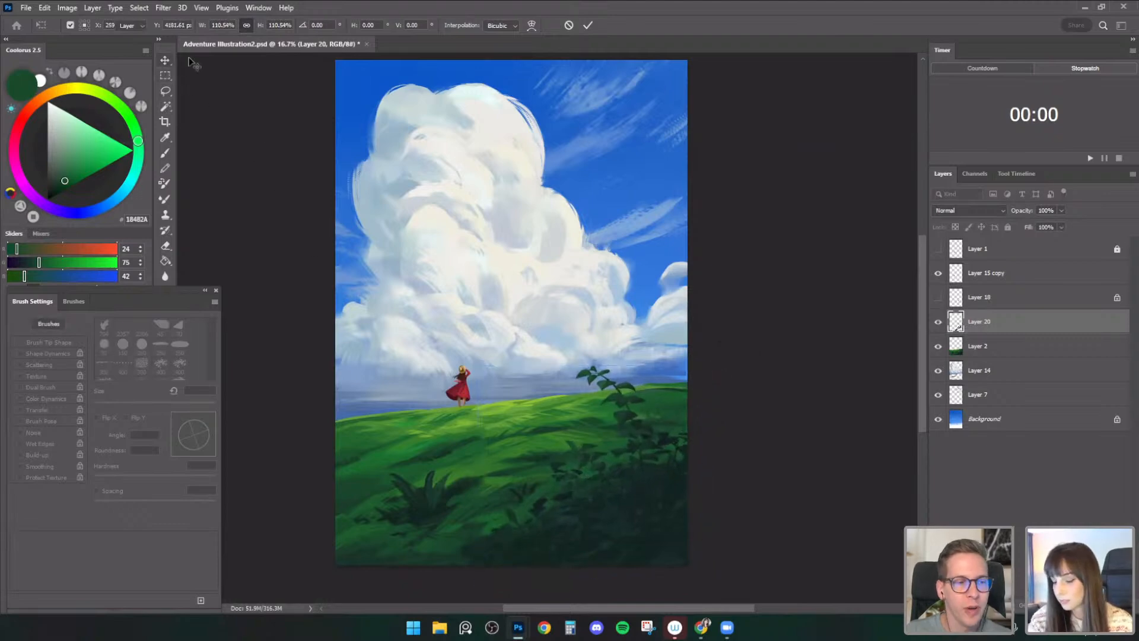
- Show Layer 18 and transform its upright plants, nudging them into place over the enlarged foliage
left_click(938, 298)
left_click(1008, 297)
key("ctrl+t")
left_click_drag(625, 496, 627, 500)
left_click_drag(626, 406, 635, 402)
left_click_drag(610, 470, 615, 477)
- Tint the Layer 18 plants with the Soft Airbrush, using sampled sky blue #2F75D9 at 500 px and dark green #183D2A at 900 px
left_click(165, 153)
left_click(78, 27)
left_click(112, 192)
left_click(109, 170)
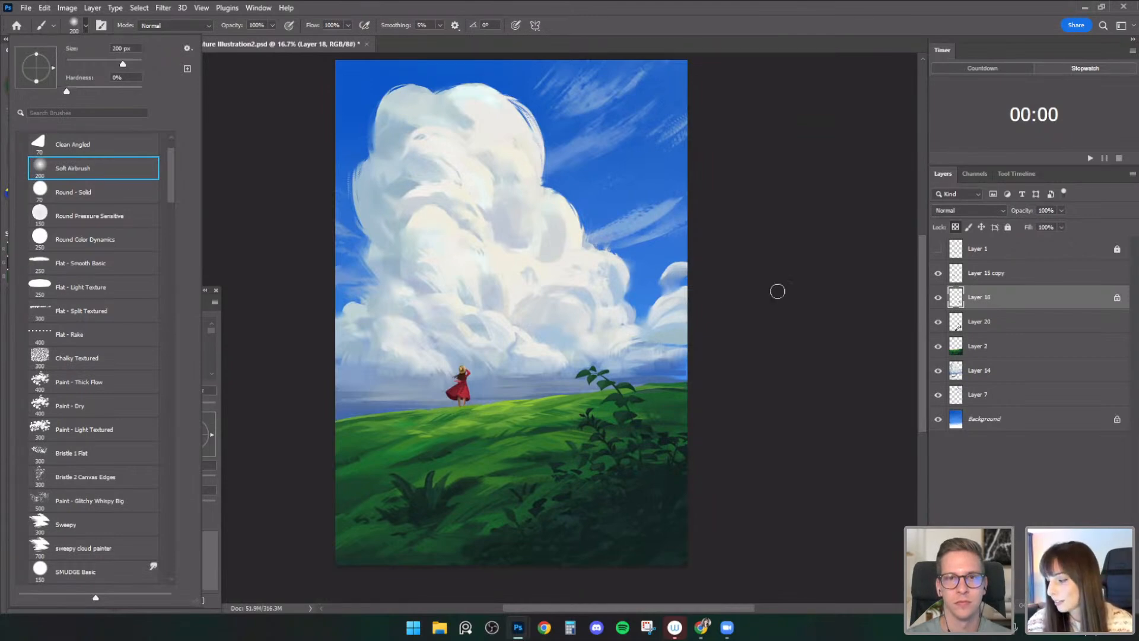
left_click(938, 298)
left_click(938, 298)
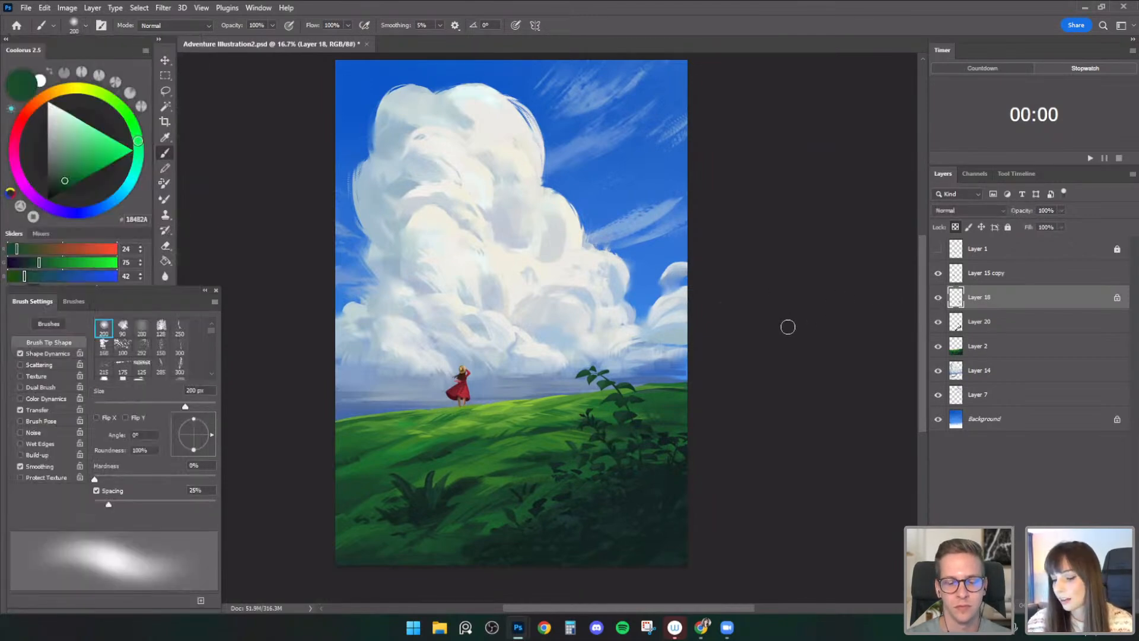
left_click(644, 254, "alt")
key("bracketright")
key("bracketright")
key("bracketright")
key("bracketright")
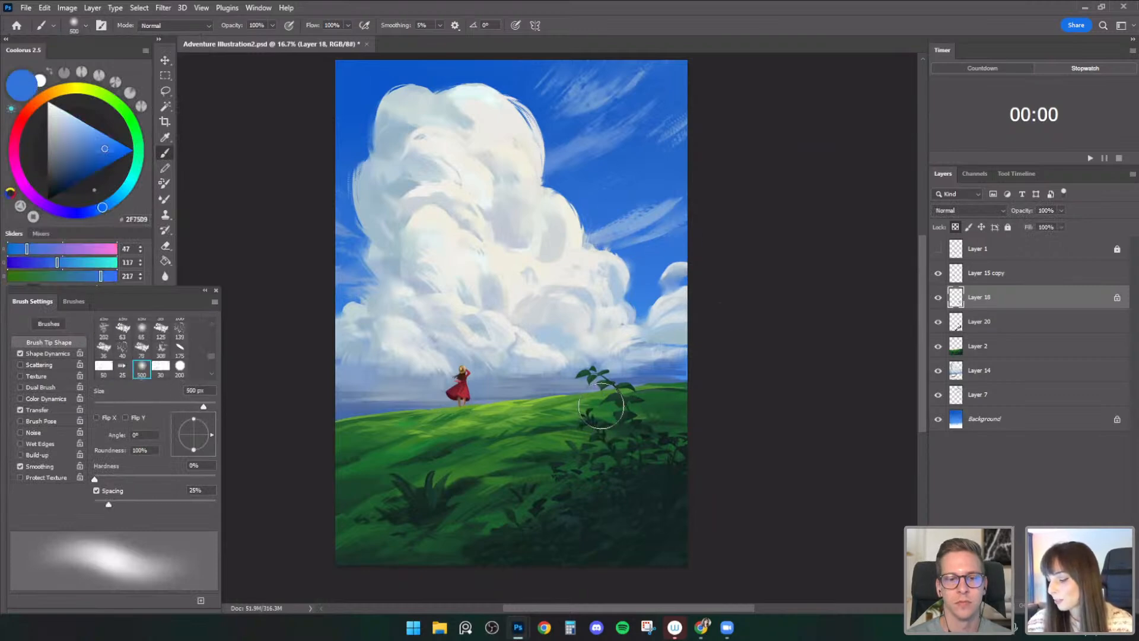
left_click(617, 415, "alt")
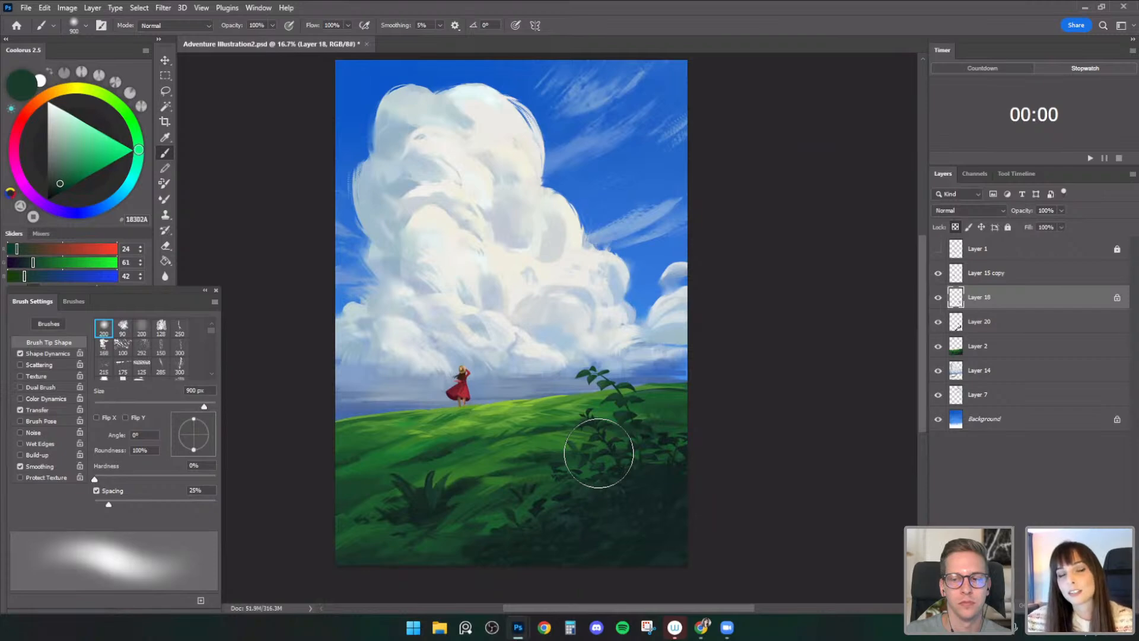
- Make Layer 20 the active layer and choose the Pointy Leaves 2 - Flat brush
key("v")
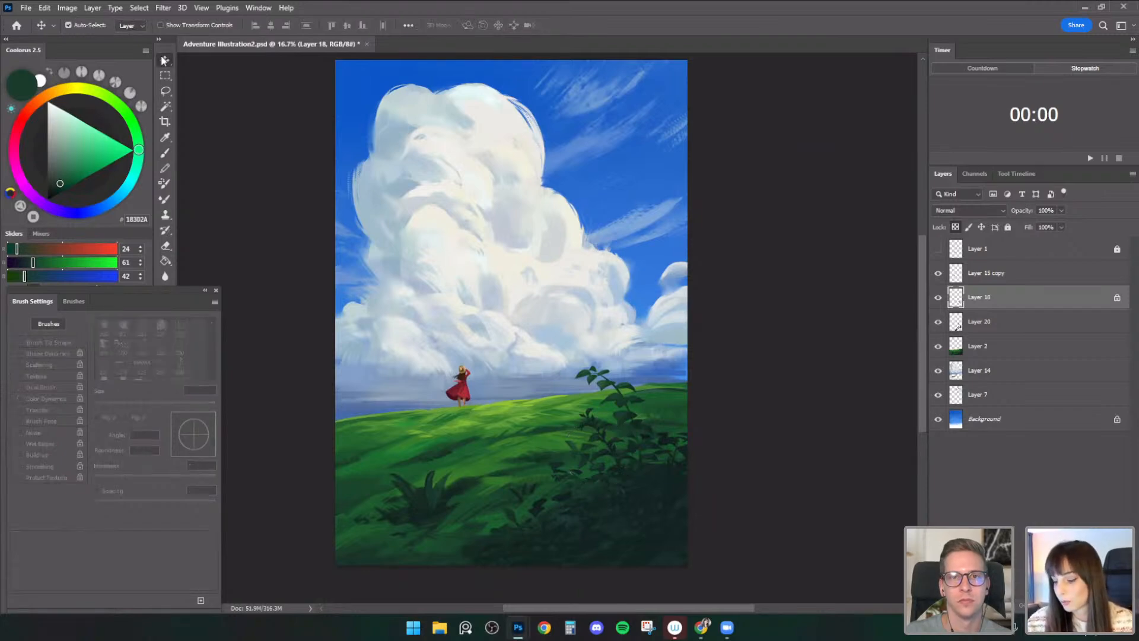
left_click(626, 411)
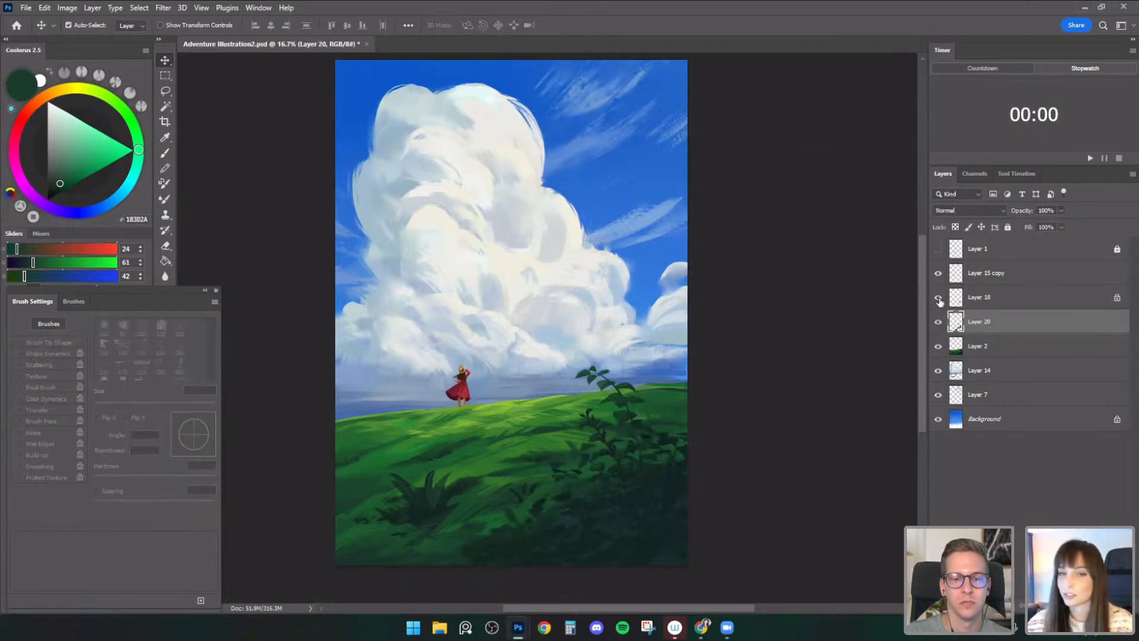
left_click(165, 153)
left_click(78, 25)
left_click_drag(170, 184, 179, 347)
scroll(179, 344, "down", 2)
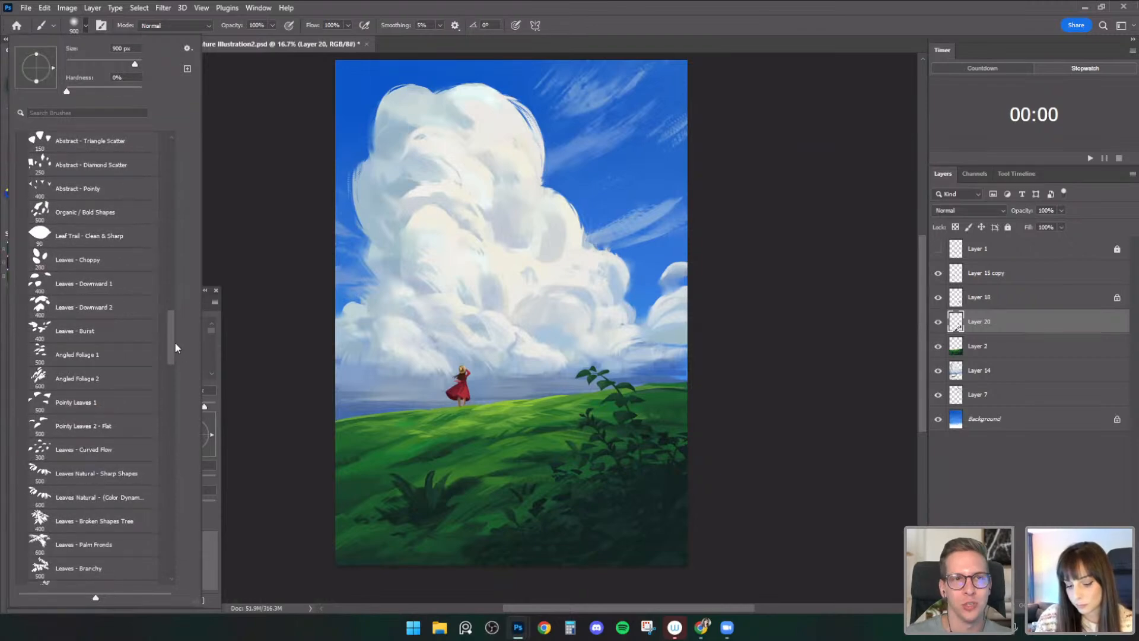
scroll(175, 341, "down", 2)
scroll(173, 344, "down", 3)
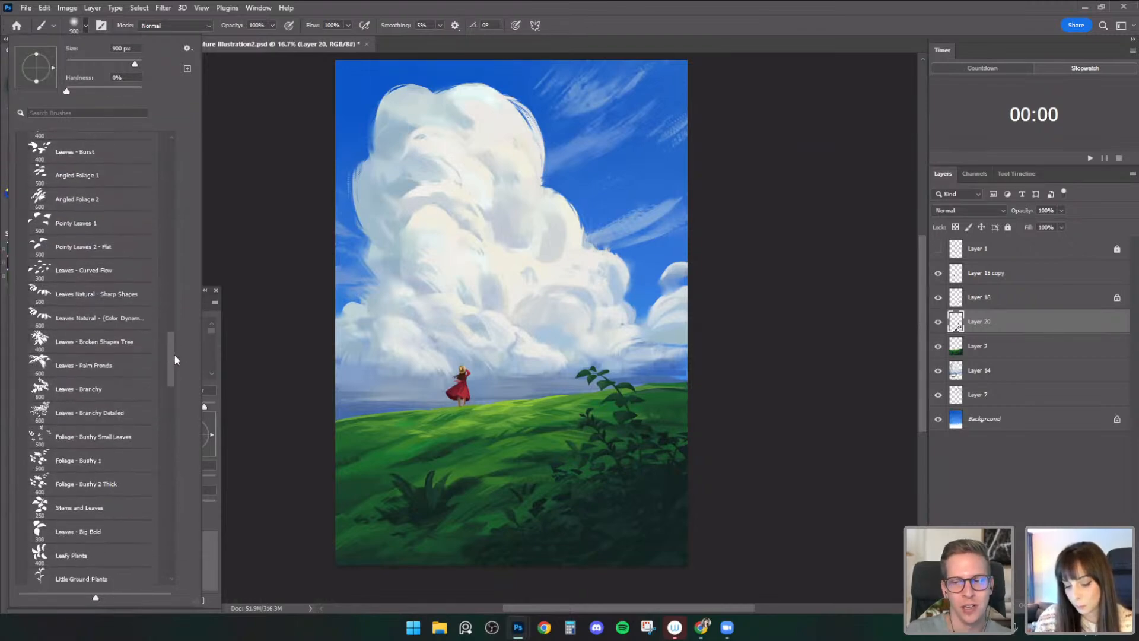
scroll(173, 344, "up", 3)
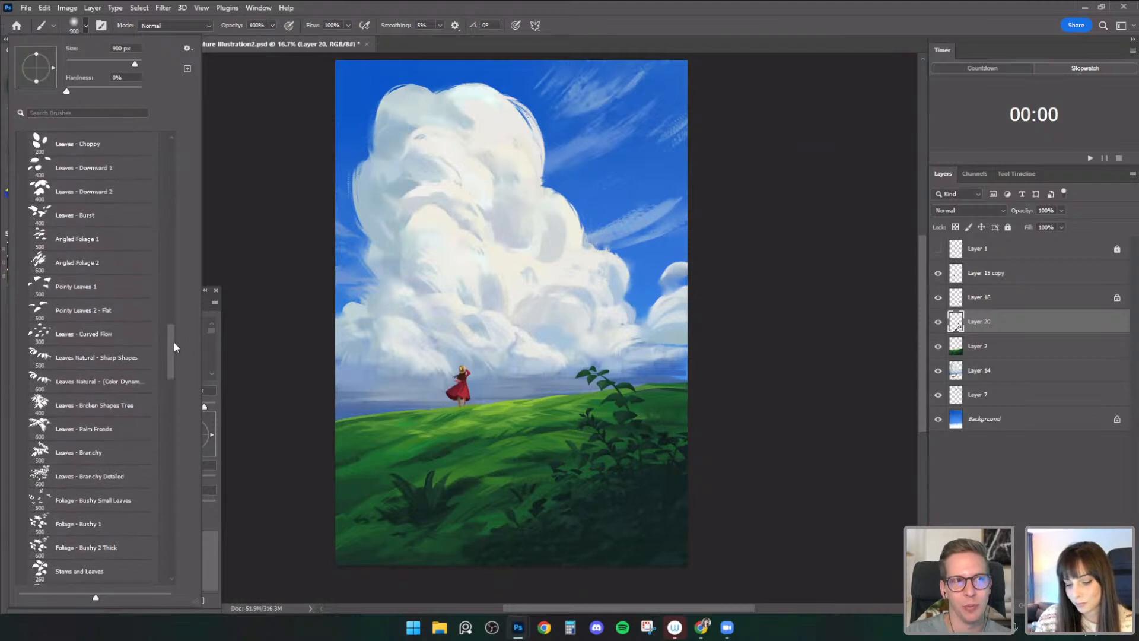
left_click(83, 310)
- Stamp pointed leaves around the spiky plant's base in sampled dark greens #112520 and #122621 at 800 px
left_click(440, 501, "alt")
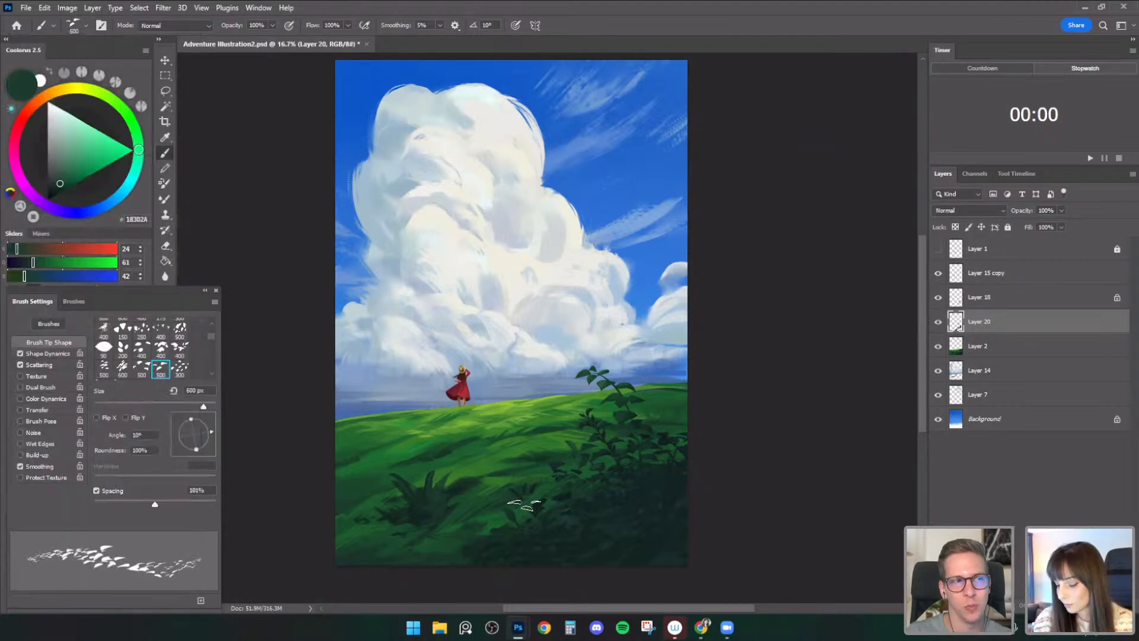
left_click(438, 511, "alt")
key("bracketright")
key("bracketright")
key("bracketright")
left_click(438, 514, "alt")
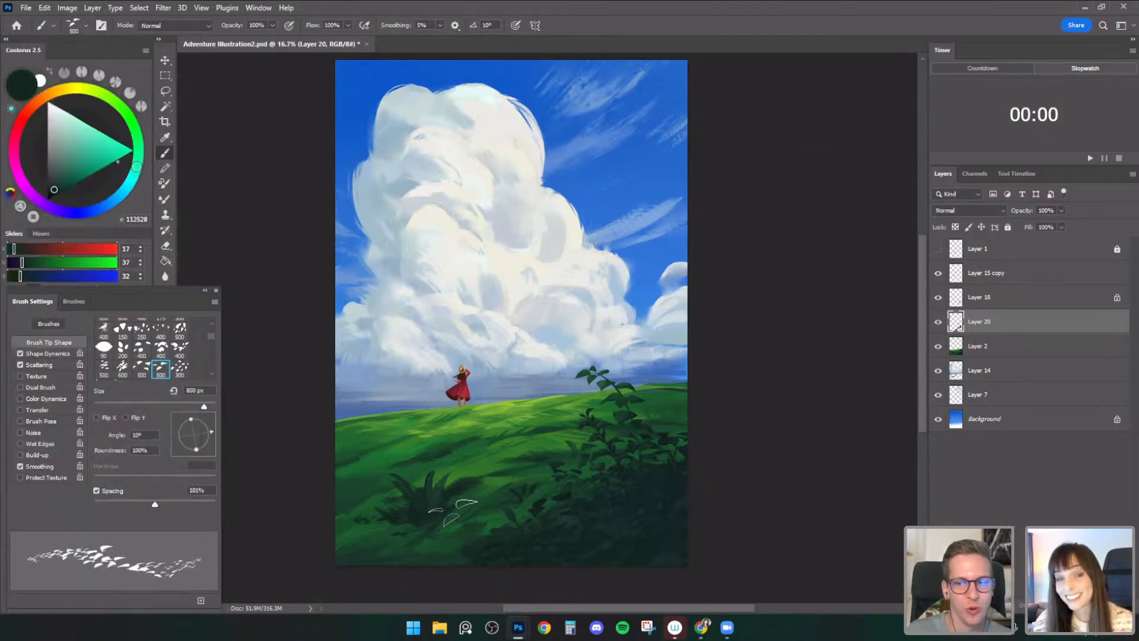
left_click(424, 515, "alt")
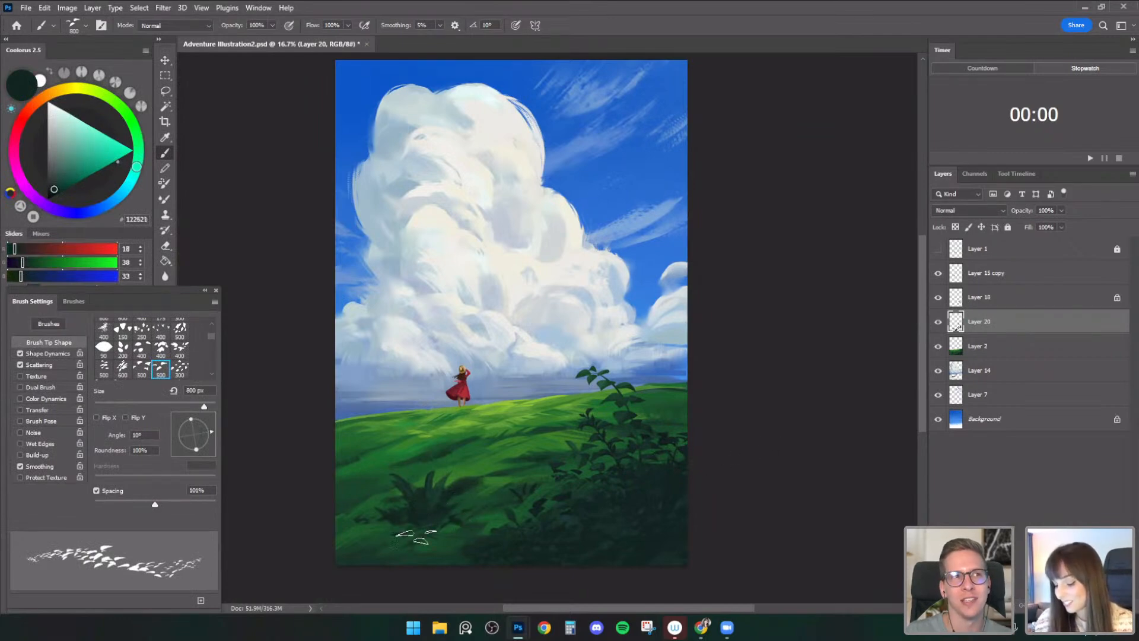
left_click_drag(415, 538, 438, 529)
key("bracketleft")
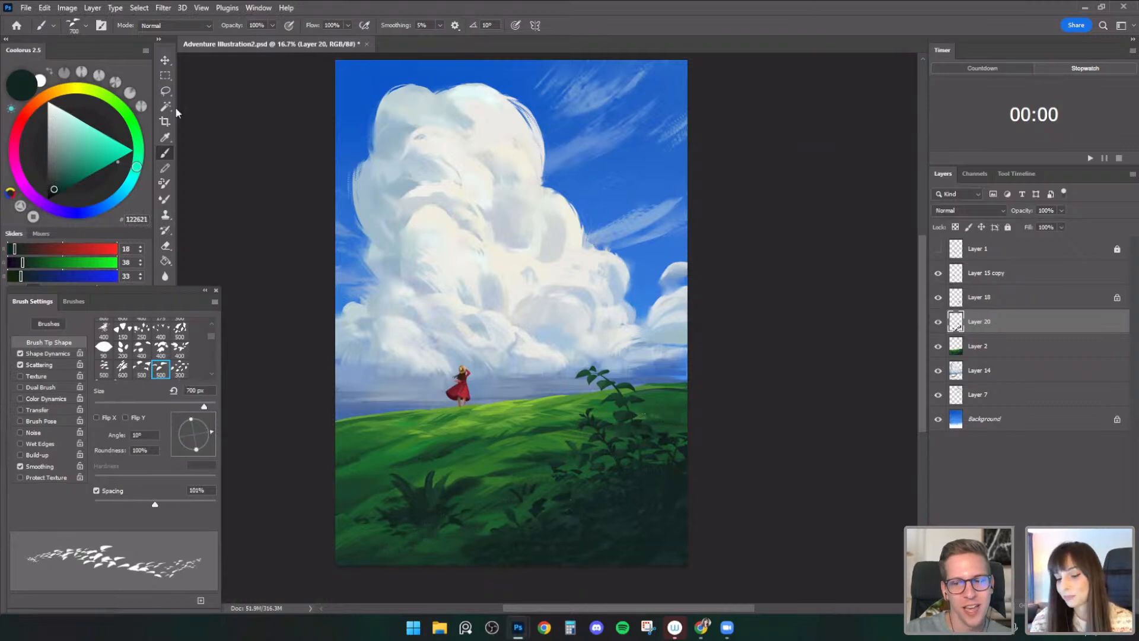
left_click(82, 27)
left_click_drag(170, 324, 171, 130)
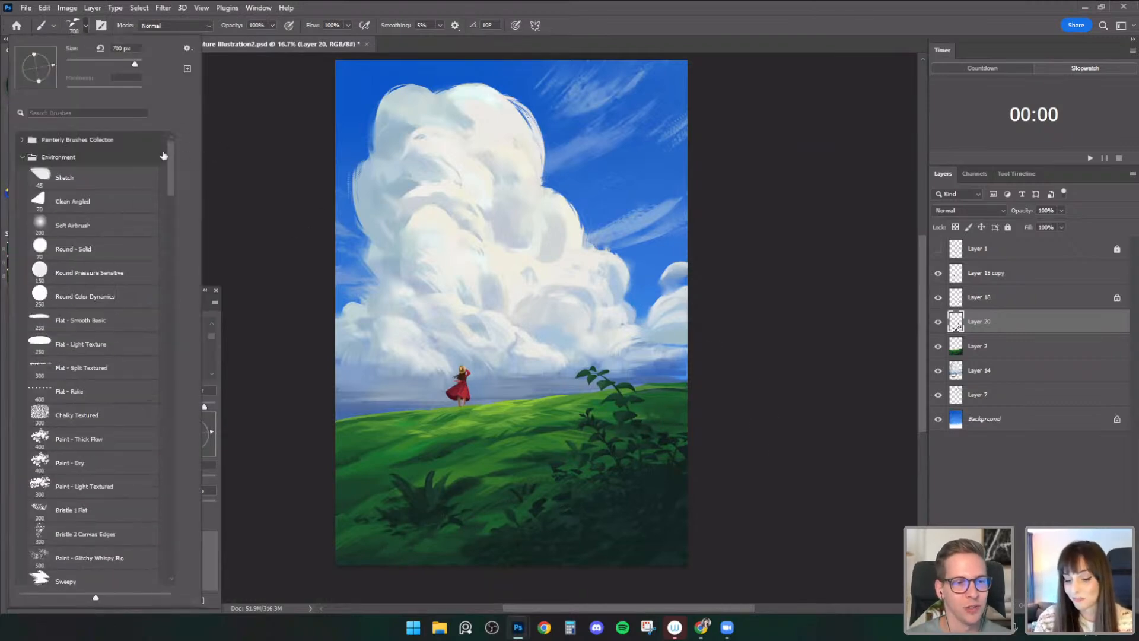
left_click(234, 125)
- Add a new layer above Layer 20 and lasso a first group of small leaf shapes in the dark foreground foliage
left_click(170, 92)
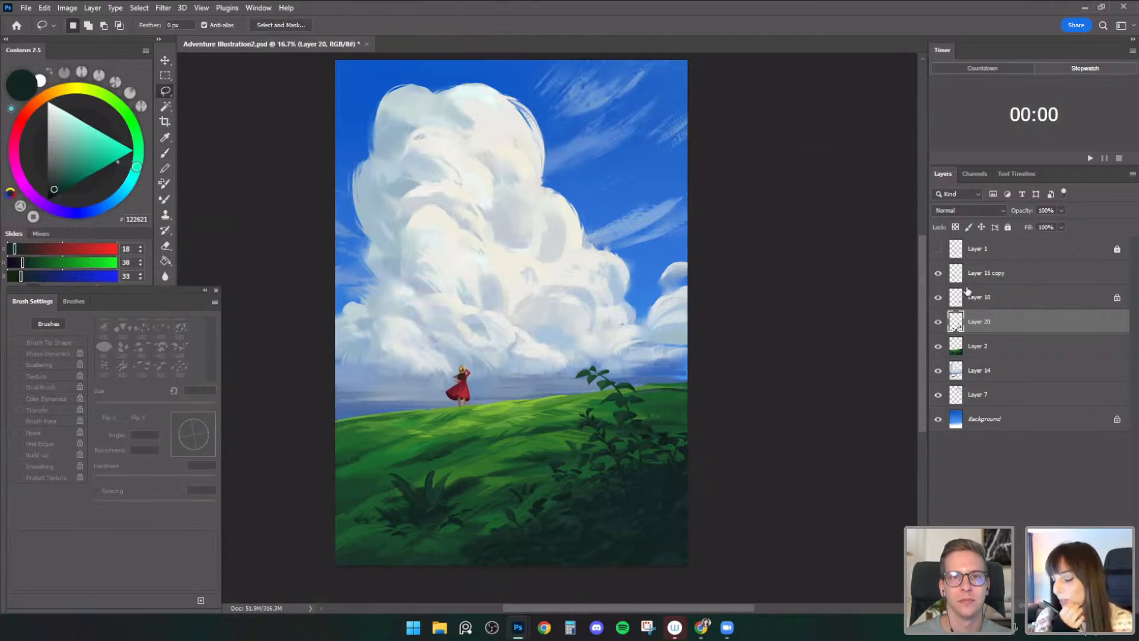
left_click_drag(720, 431, 686, 433)
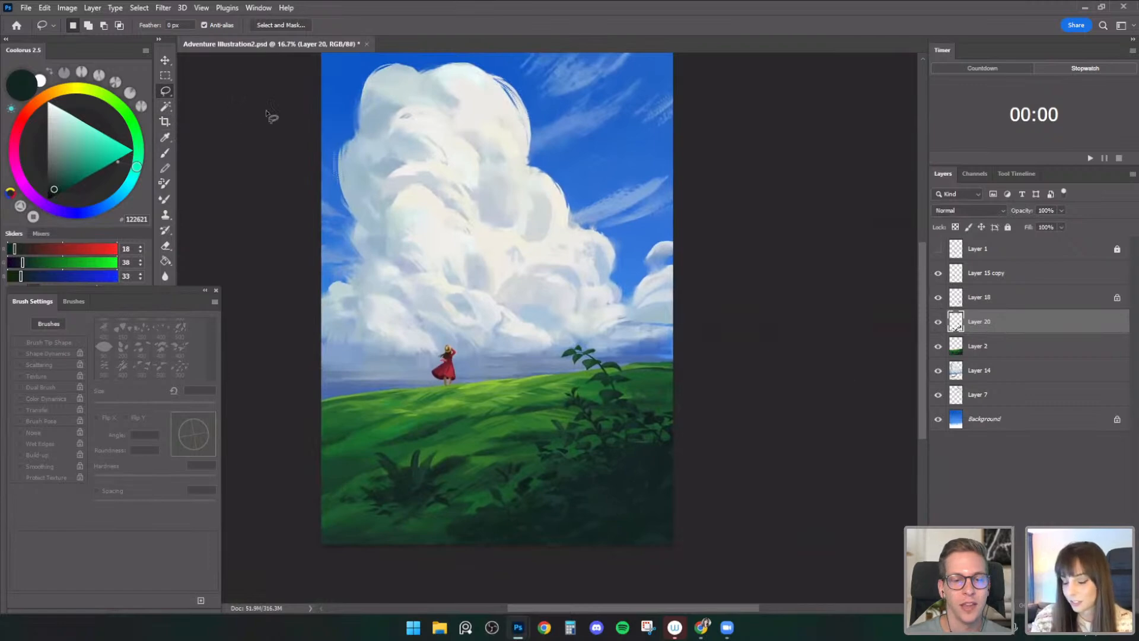
left_click(1107, 605)
key("ctrl+plus")
left_click_drag(718, 328, 726, 215)
mouse_move(579, 489)
left_mouse_down()
mouse_move(590, 498)
mouse_move(569, 495)
mouse_move(598, 528)
mouse_move(634, 491)
mouse_move(615, 492)
left_mouse_up()
mouse_move(617, 475)
left_mouse_down()
mouse_move(599, 490)
mouse_move(617, 476)
left_mouse_up()
mouse_move(658, 508)
left_mouse_down()
mouse_move(679, 490)
mouse_move(703, 504)
mouse_move(672, 497)
mouse_move(656, 465)
mouse_move(674, 461)
mouse_move(643, 446)
mouse_move(653, 453)
mouse_move(713, 423)
left_mouse_up()
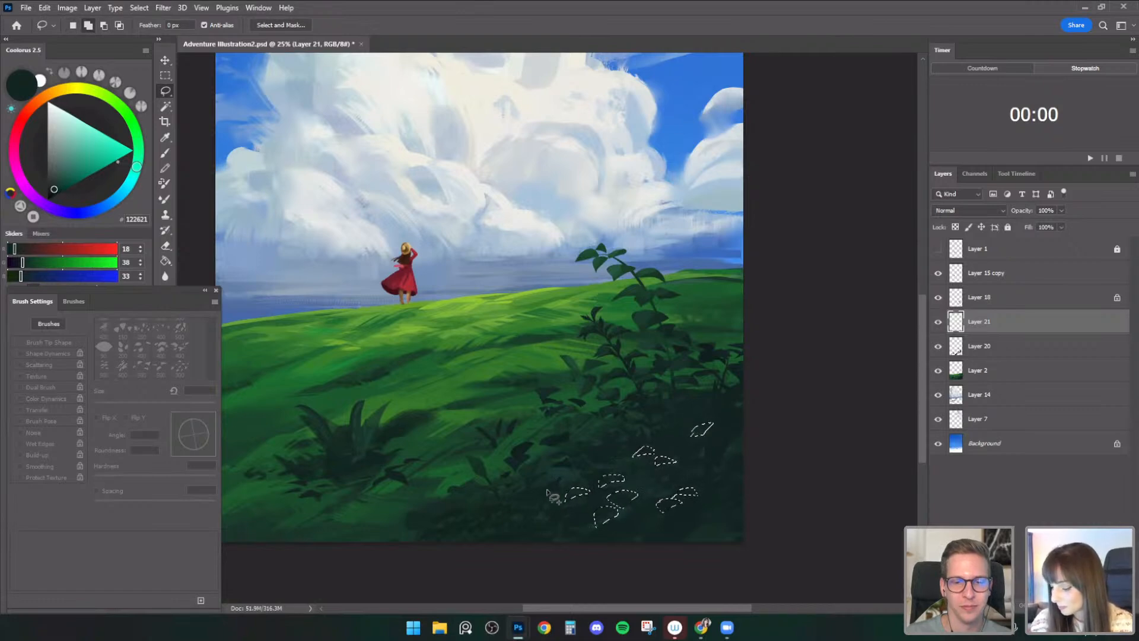
- Add more small leaf shapes to the lasso selection, extending it across the lower and upper parts of the dark bush
left_click_drag(587, 492, 598, 469)
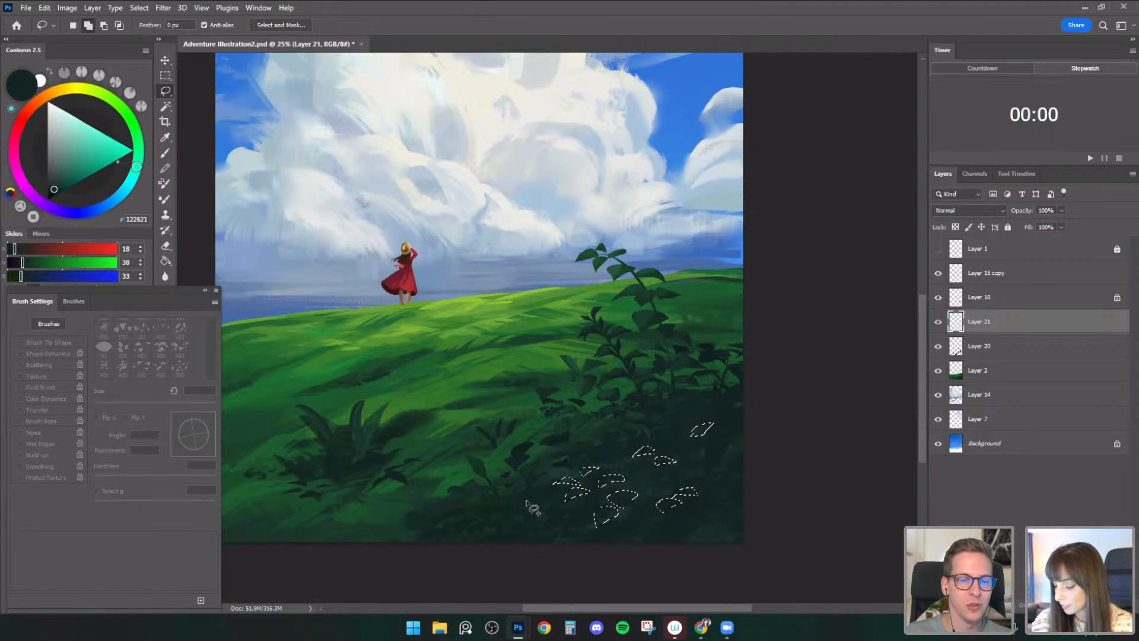
mouse_move(537, 514)
left_mouse_down()
mouse_move(527, 501)
mouse_move(524, 520)
mouse_move(537, 518)
left_mouse_up()
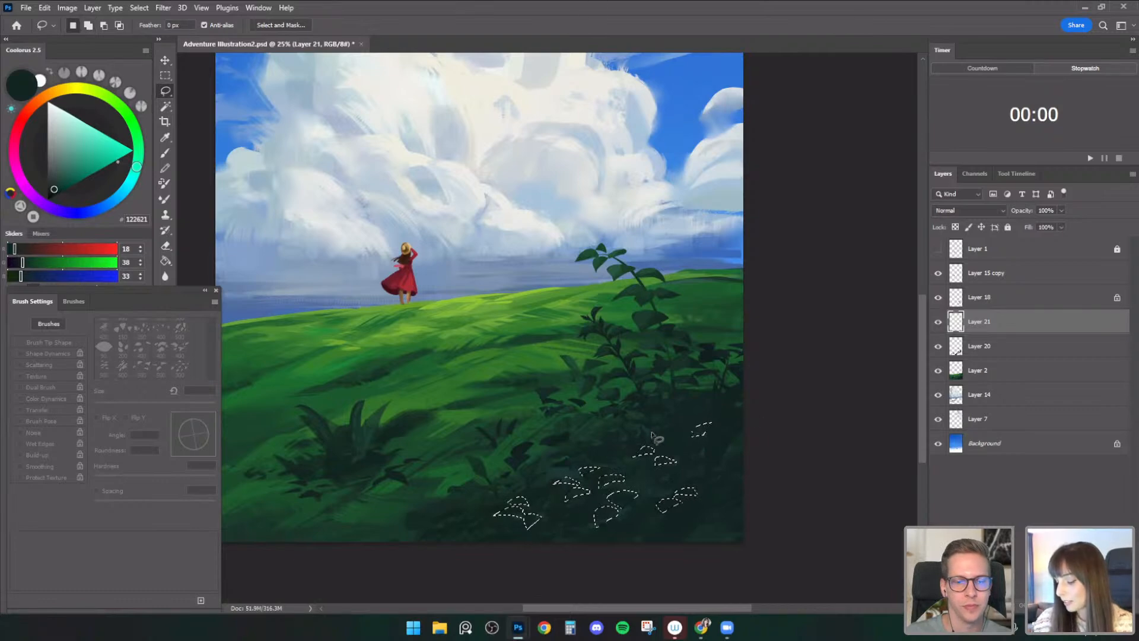
left_click_drag(556, 478, 558, 481)
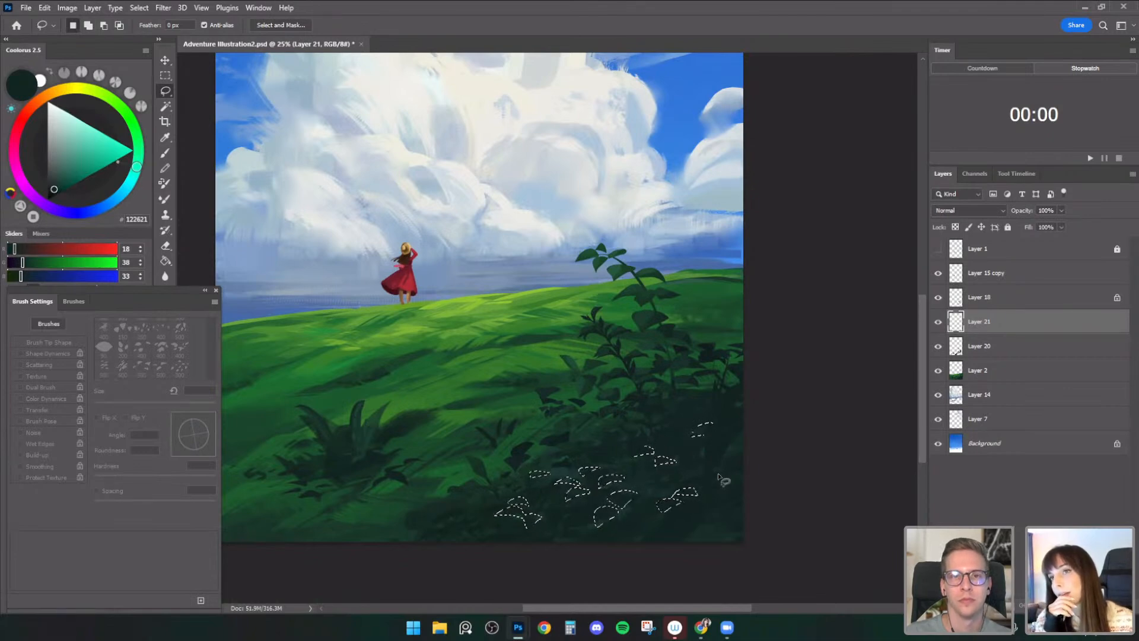
key("shift")
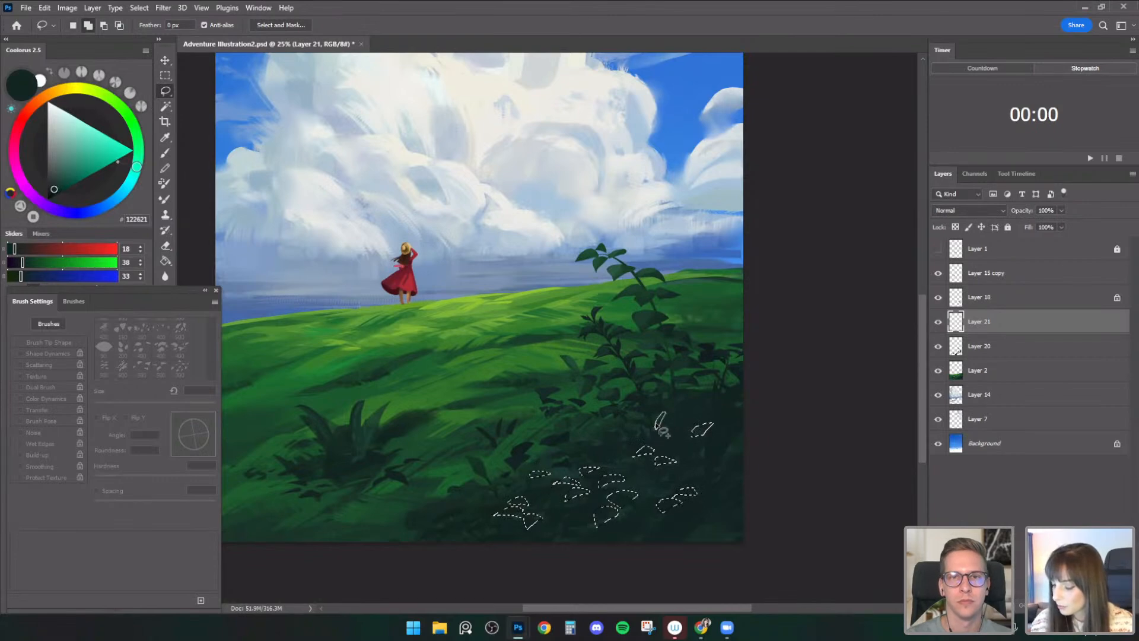
left_click_drag(623, 435, 620, 435)
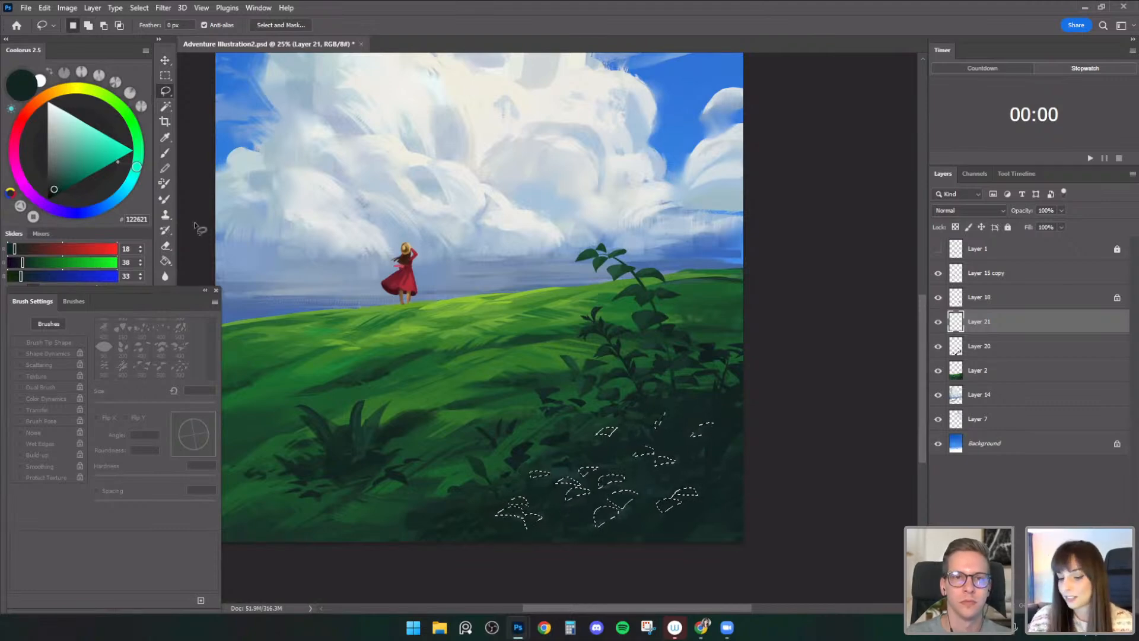
- Choose the Round Pressure Sensitive brush from the Environment set for painting inside the leaf selection
left_click(166, 261)
left_click(57, 186)
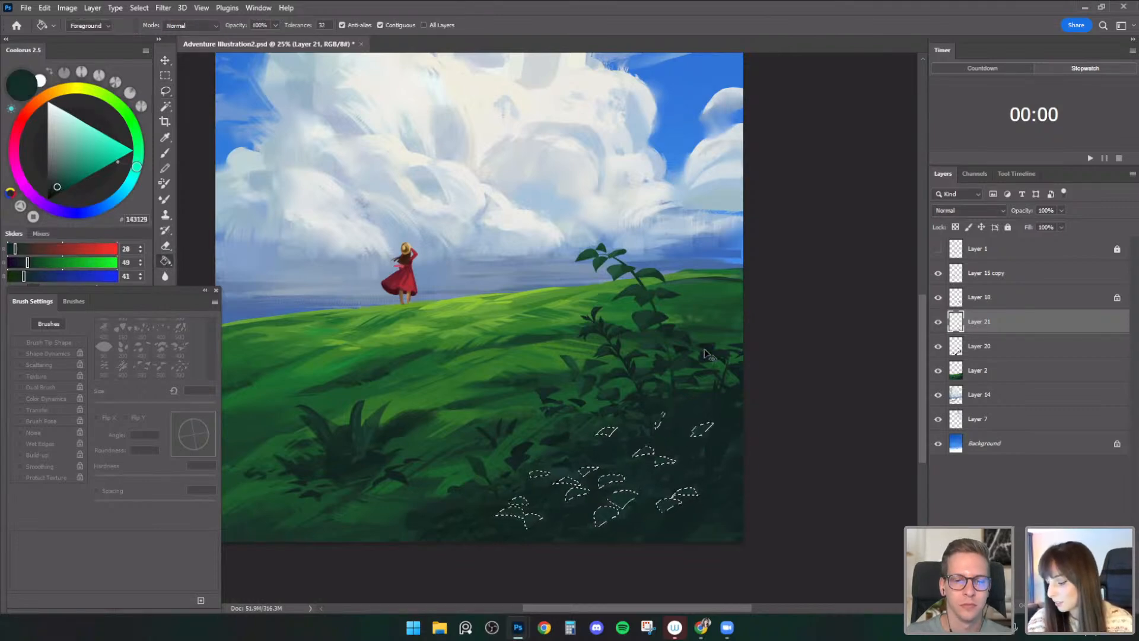
left_click(165, 153)
left_click(86, 25)
scroll(119, 249, "up", 10)
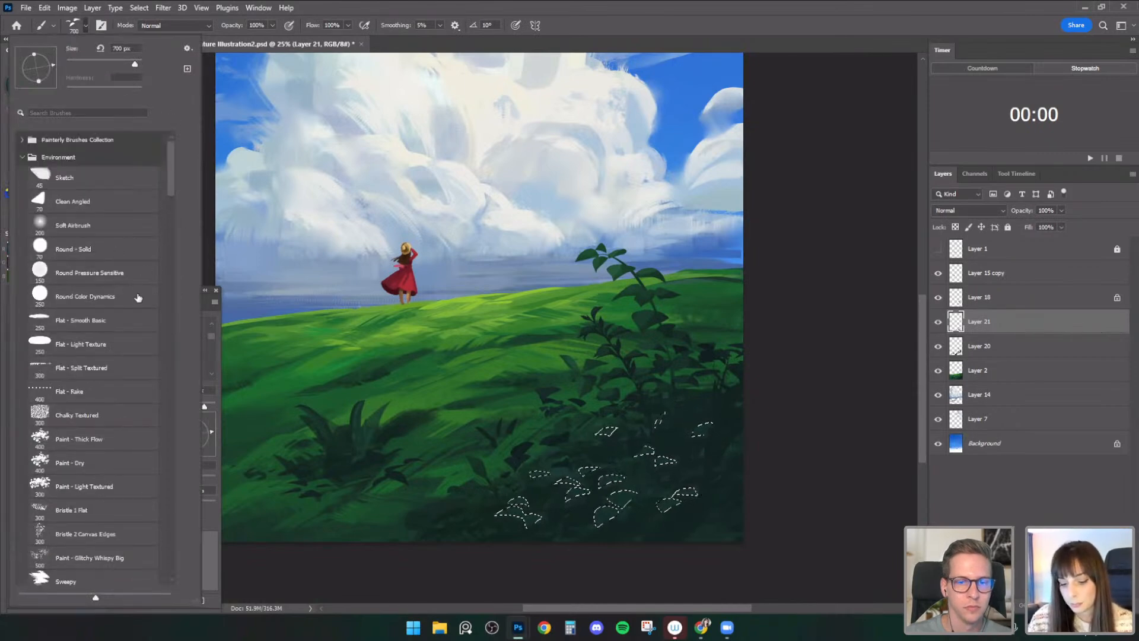
left_click(135, 272)
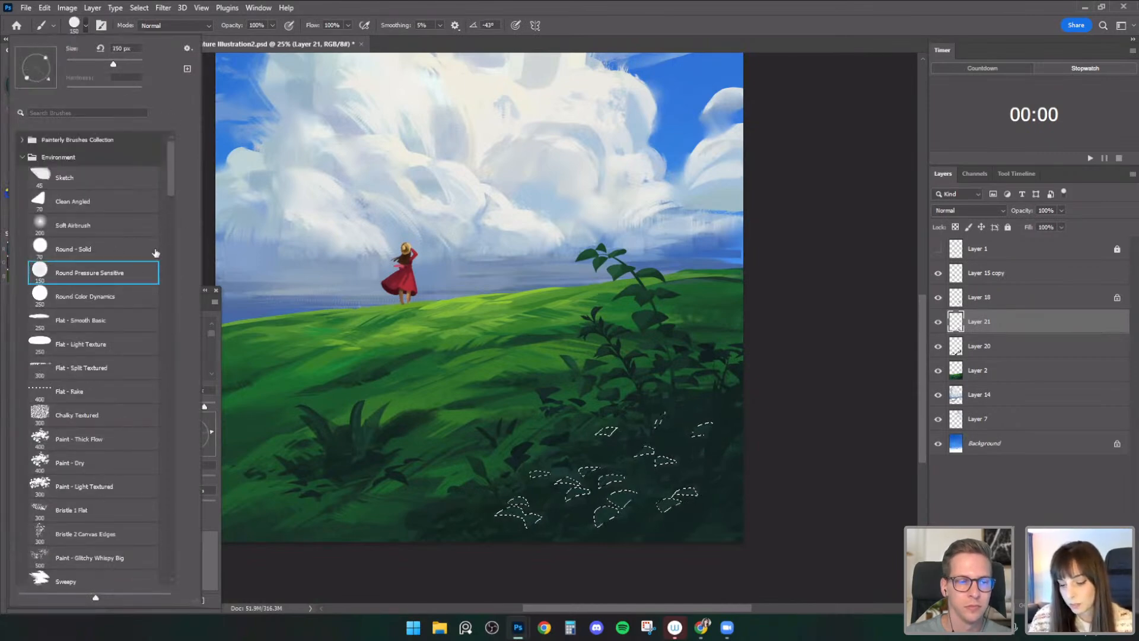
- Paint the selected leaves on Layer 21 in teals #134646 and #0F5C5C at 90 to 100 px, and compare the layer on and off
left_click(583, 486, "alt")
left_click(65, 183)
left_click(130, 182)
key("[")
key("[")
key("[")
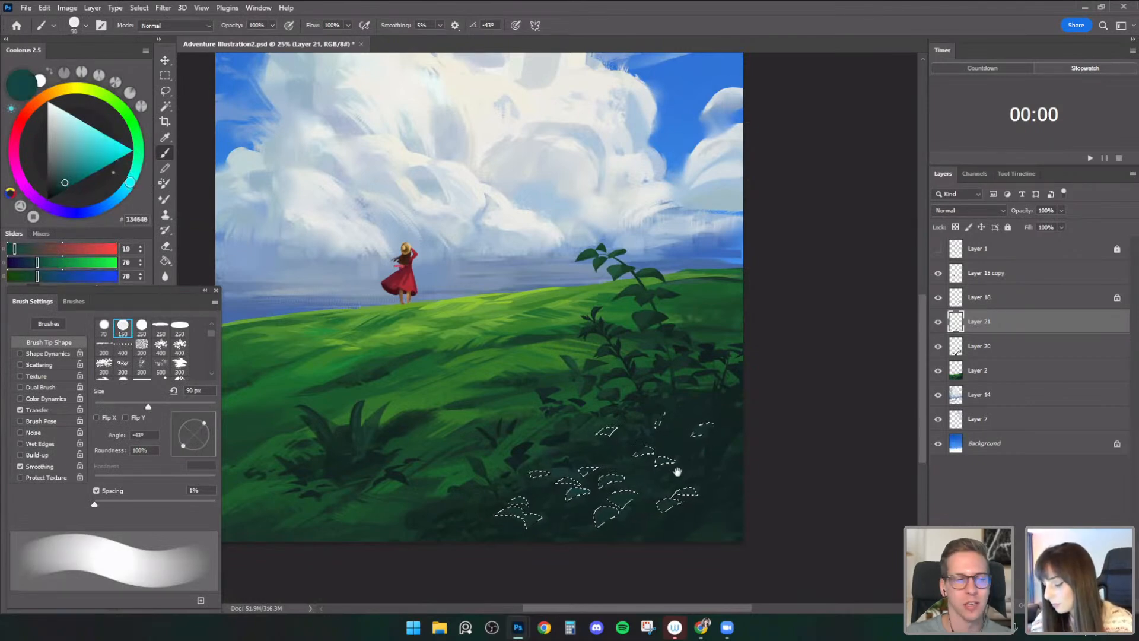
scroll(676, 479, "down", 1)
key("bracketright")
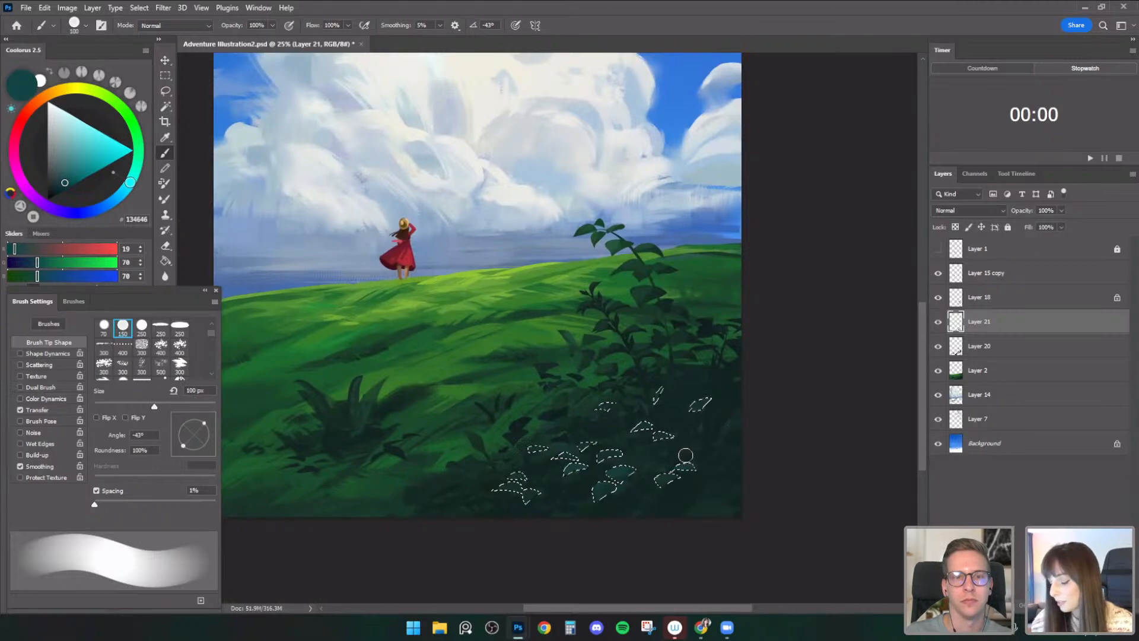
left_click(74, 180)
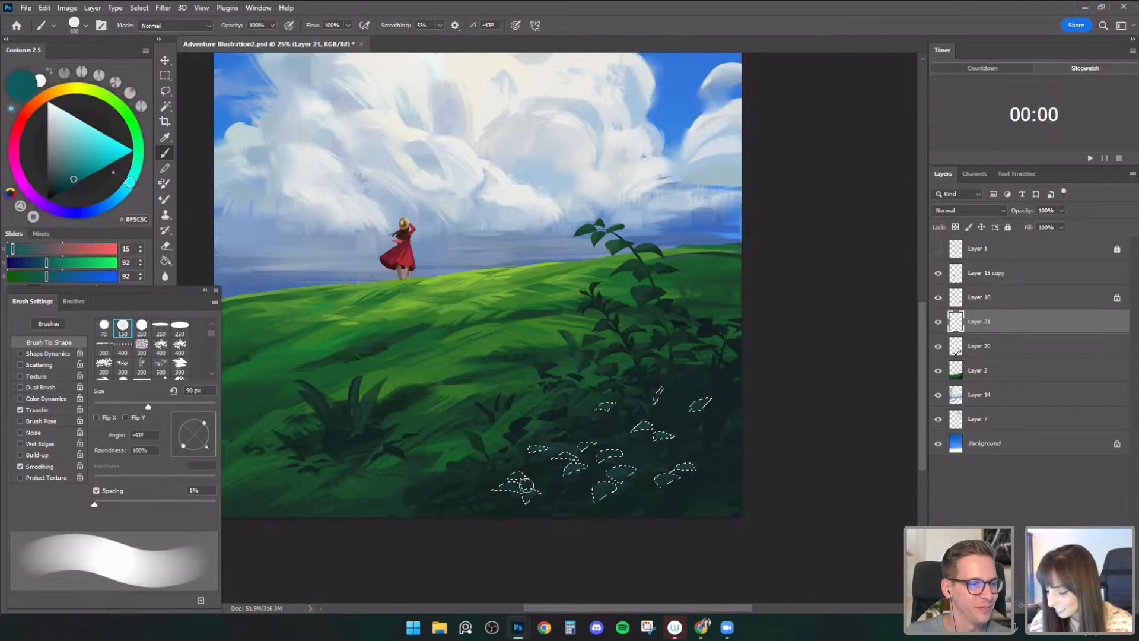
left_click(938, 322)
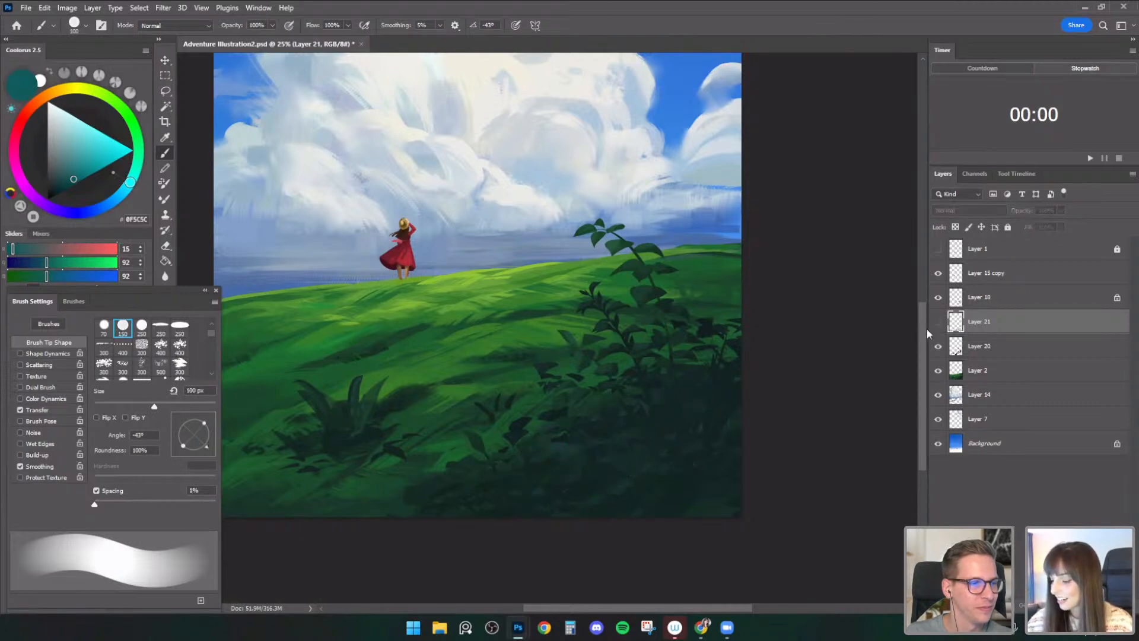
left_click(938, 321)
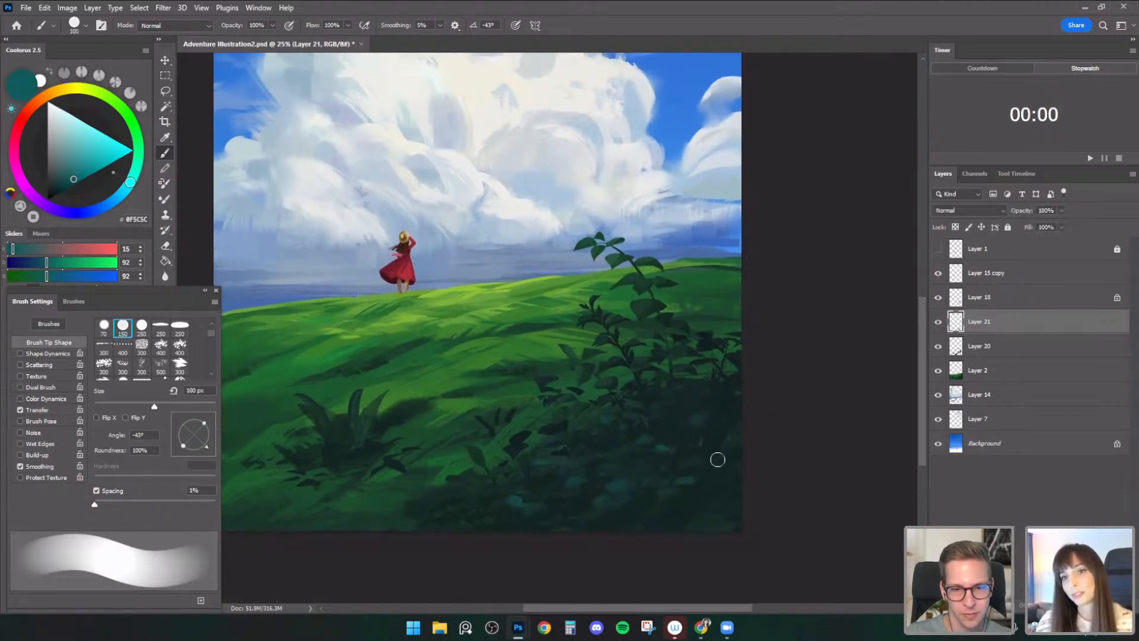
- Free-transform the teal leaves on Layer 21 to about 105% width and 110% height over the bush
key("ctrl+t")
left_click_drag(711, 518, 721, 529)
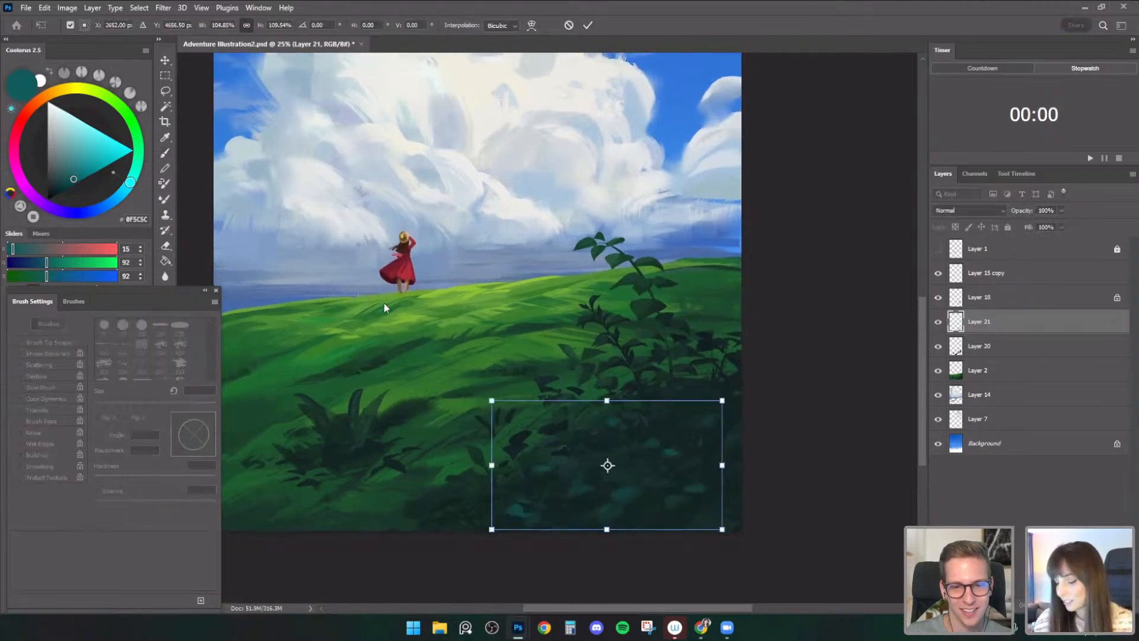
key("Return")
- Adjust the teal leaves on Layer 21 with Hue/Saturation to give them a richer, stronger color
left_click(67, 7)
mouse_move(89, 38)
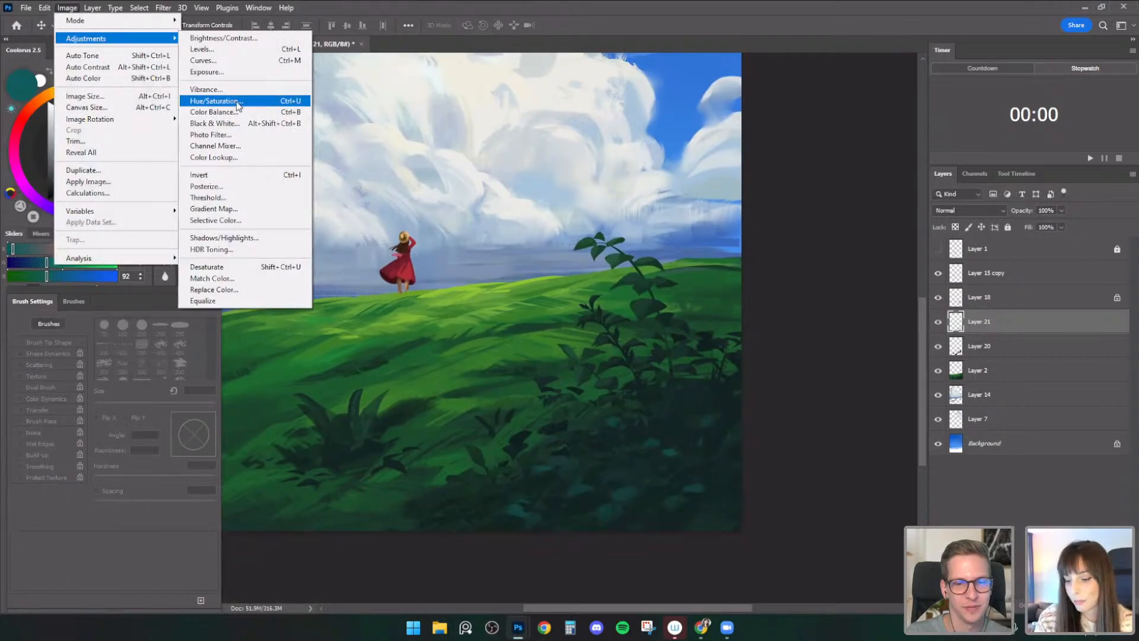
left_click(236, 104)
left_click_drag(905, 343, 909, 372)
left_click_drag(902, 402, 899, 405)
left_click(1035, 283)
key("v")
key("l")
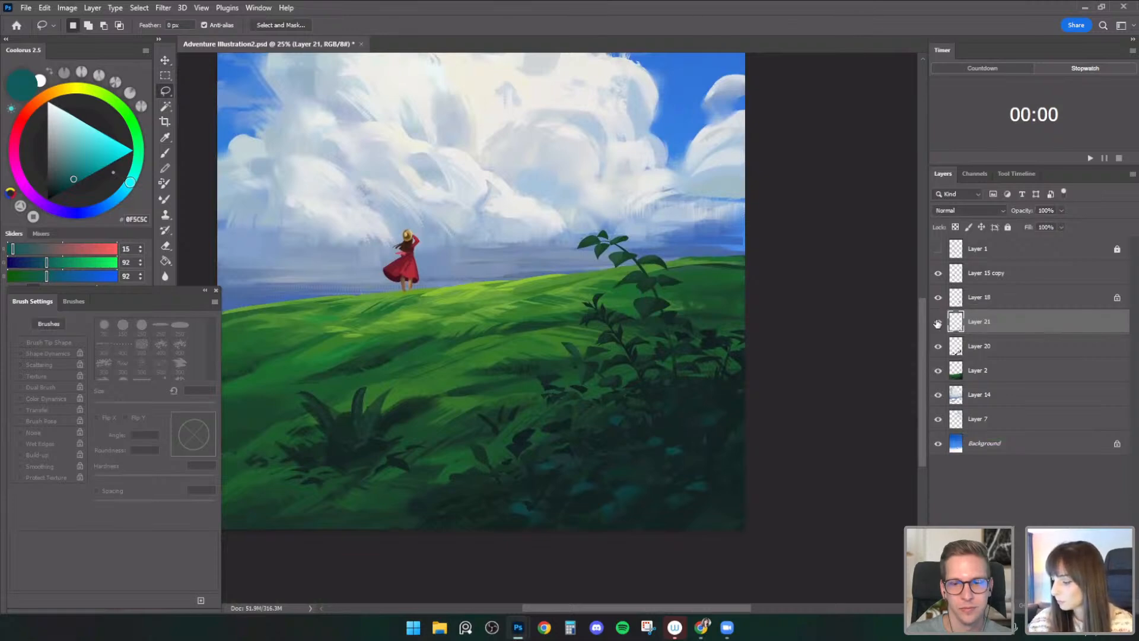
- Darken the lower parts of the Layer 18 plants with the Soft Airbrush at 400 px in sampled dark green #122A21
left_click(965, 301)
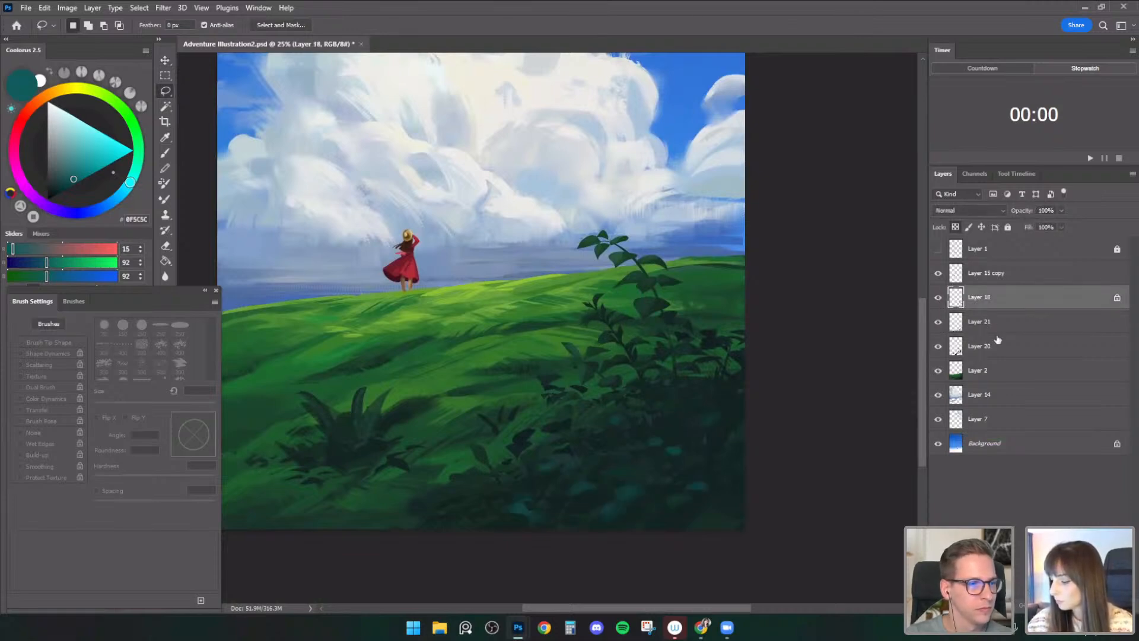
scroll(829, 460, "up", 1)
scroll(829, 460, "left", 1)
left_click(166, 61)
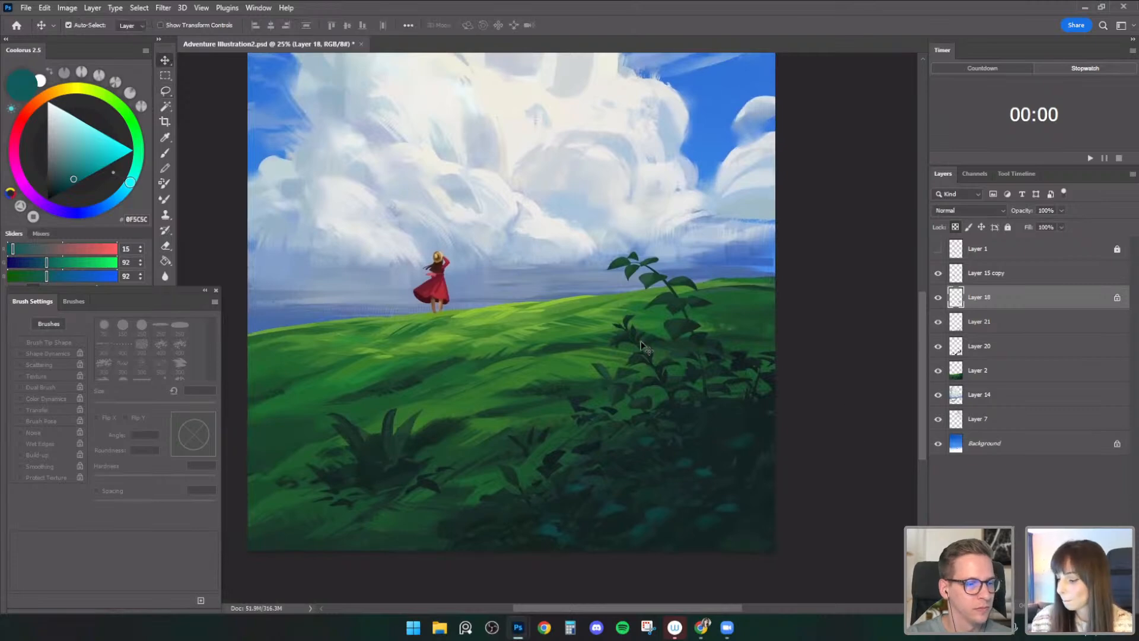
left_click(165, 154)
left_click(83, 26)
left_click(124, 230)
left_click(691, 323)
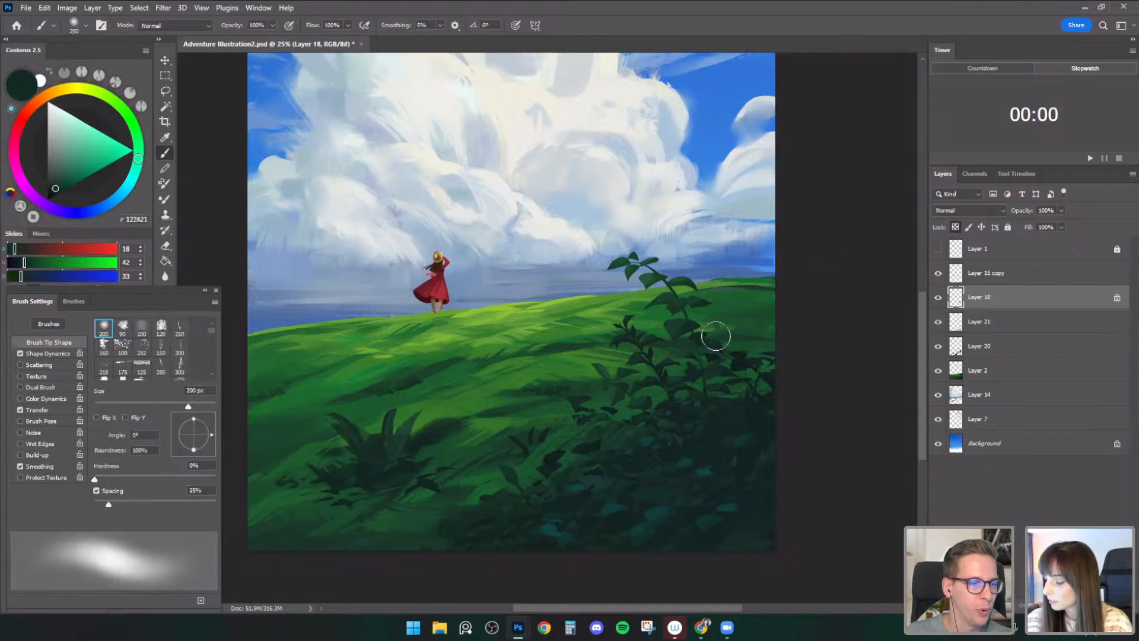
key("bracketright")
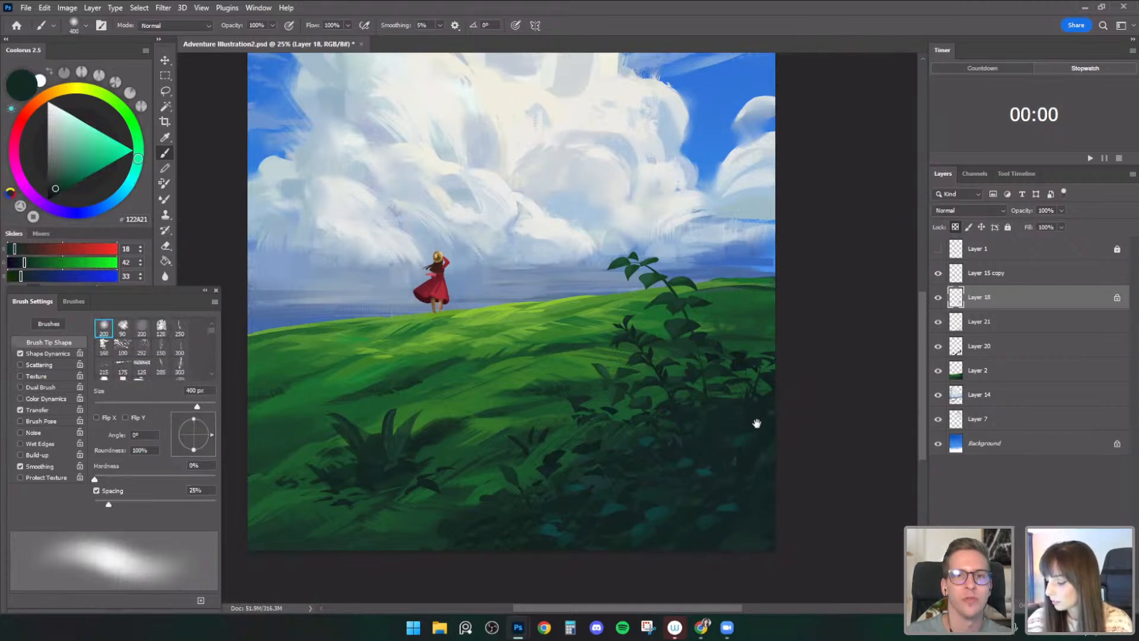
left_click_drag(753, 424, 760, 415)
left_click_drag(767, 340, 757, 364)
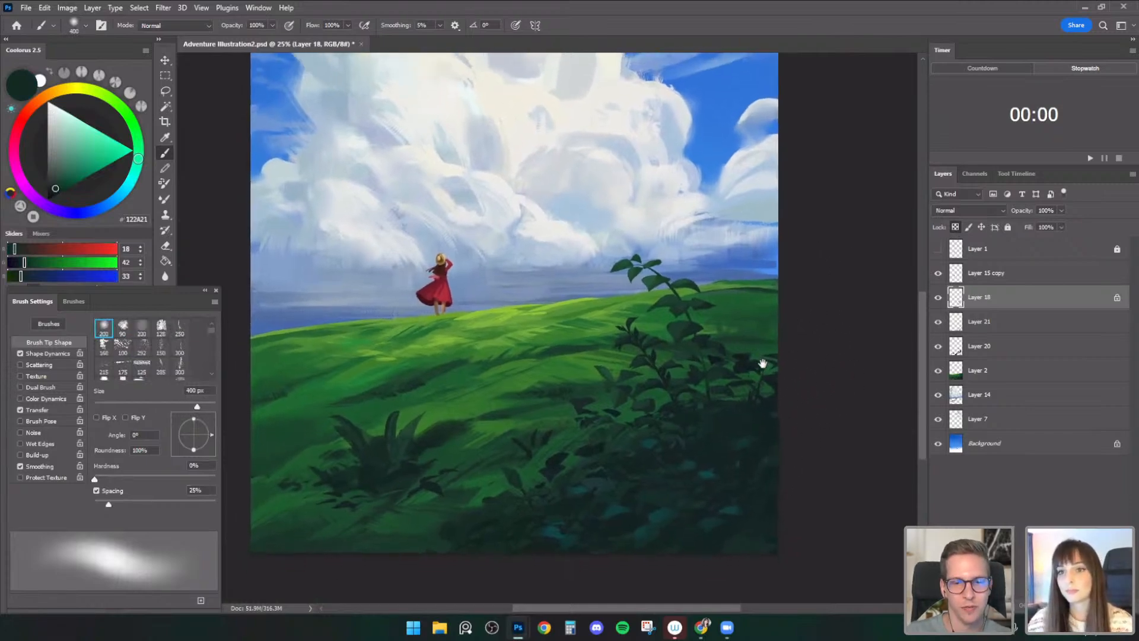
- Toggle Layer 20 and Layer 2 to compare them, make Layer 2 active and sample grass green #307629
left_click(938, 346)
left_click(938, 346)
left_click(983, 371)
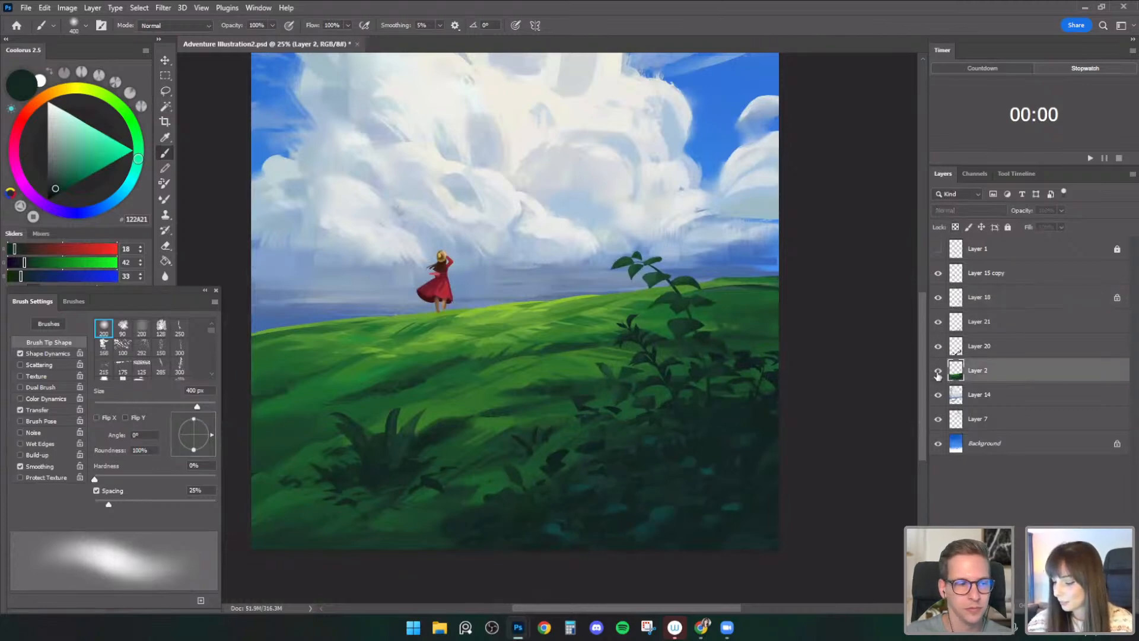
left_click(937, 372)
left_click(937, 371)
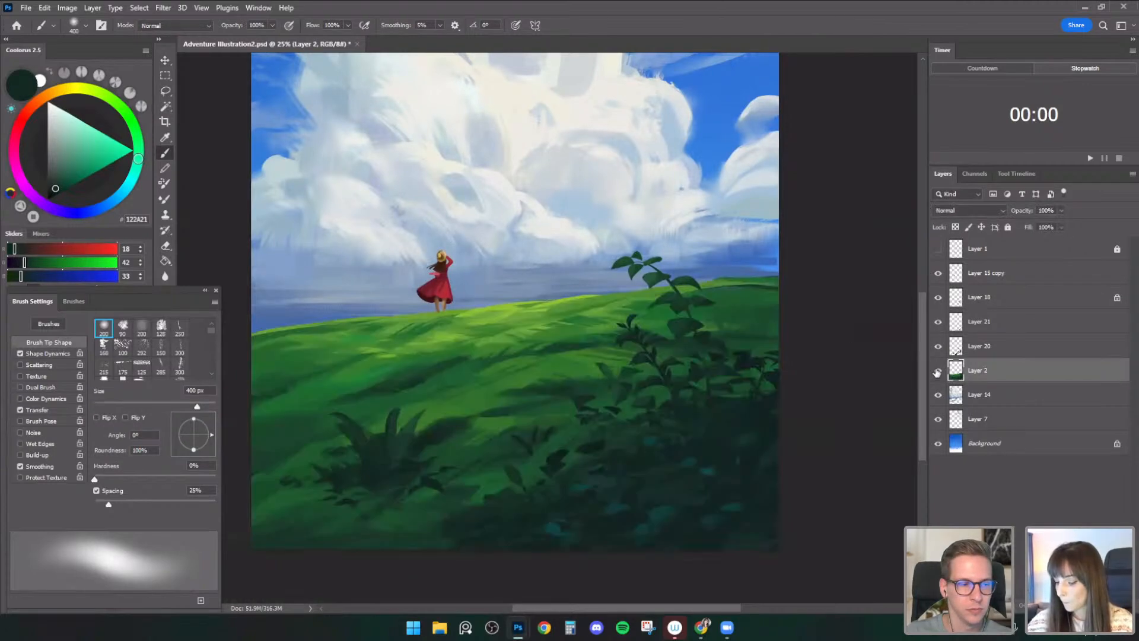
key("ctrl+minus")
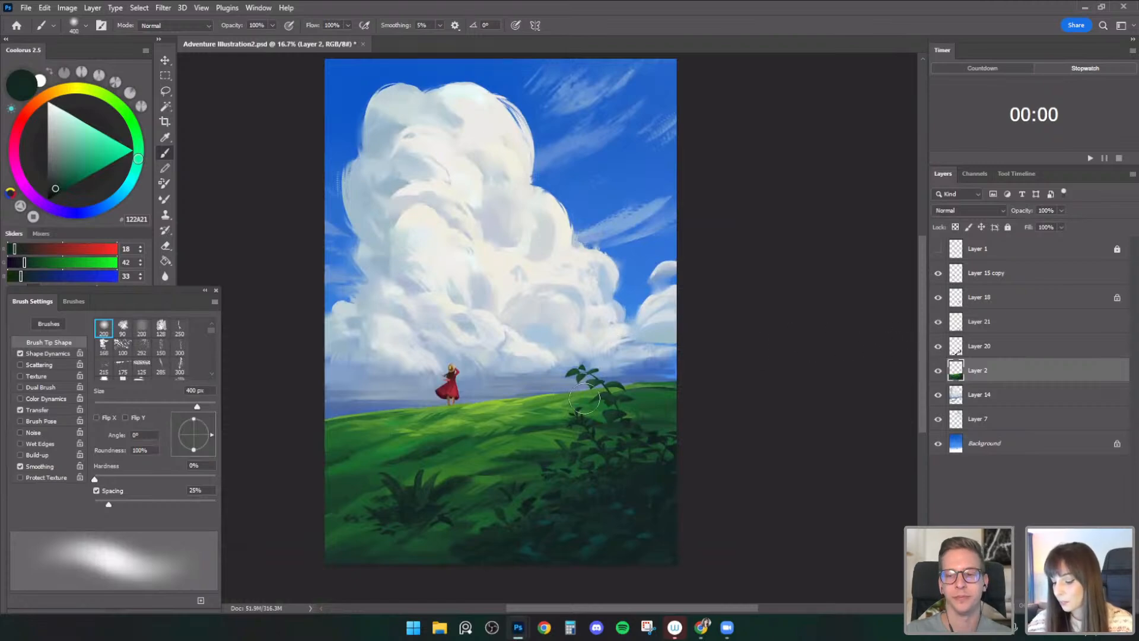
left_click(461, 470, "alt")
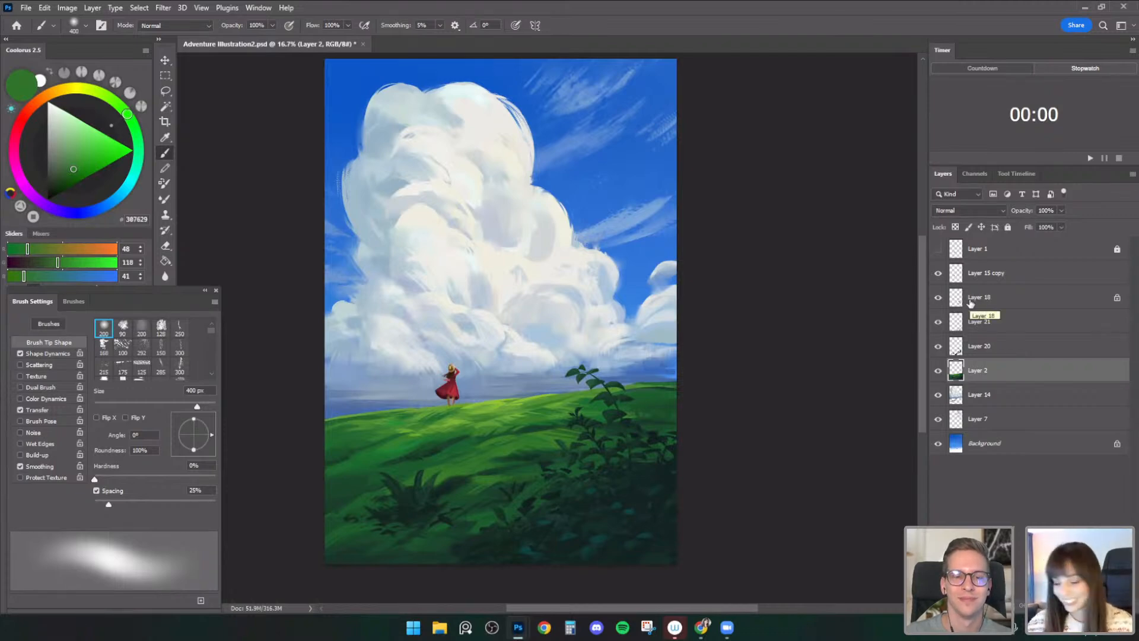
- Save the illustration, then hide Layer 15 copy, which holds the figure in the red dress
key("ctrl+s")
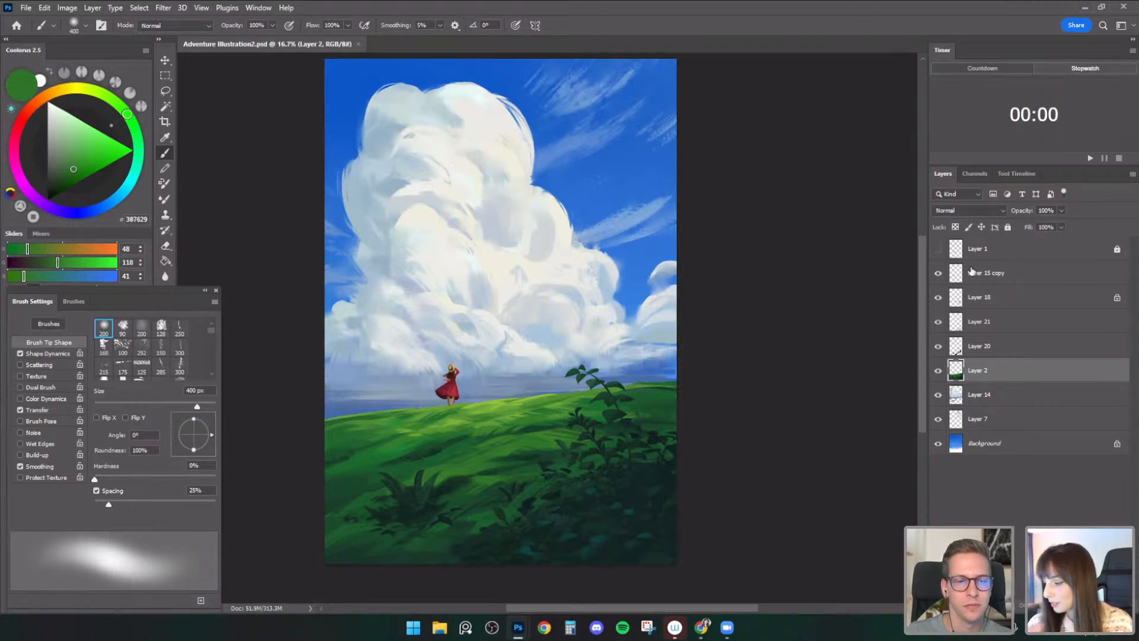
left_click(938, 274)
left_click(939, 274)
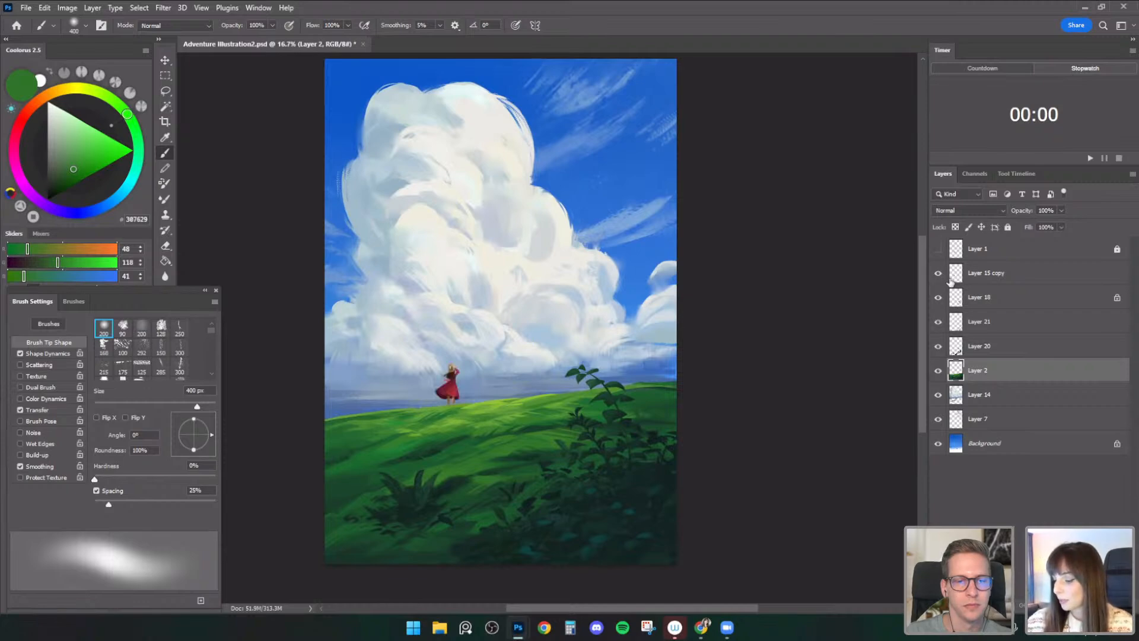
left_click(987, 278)
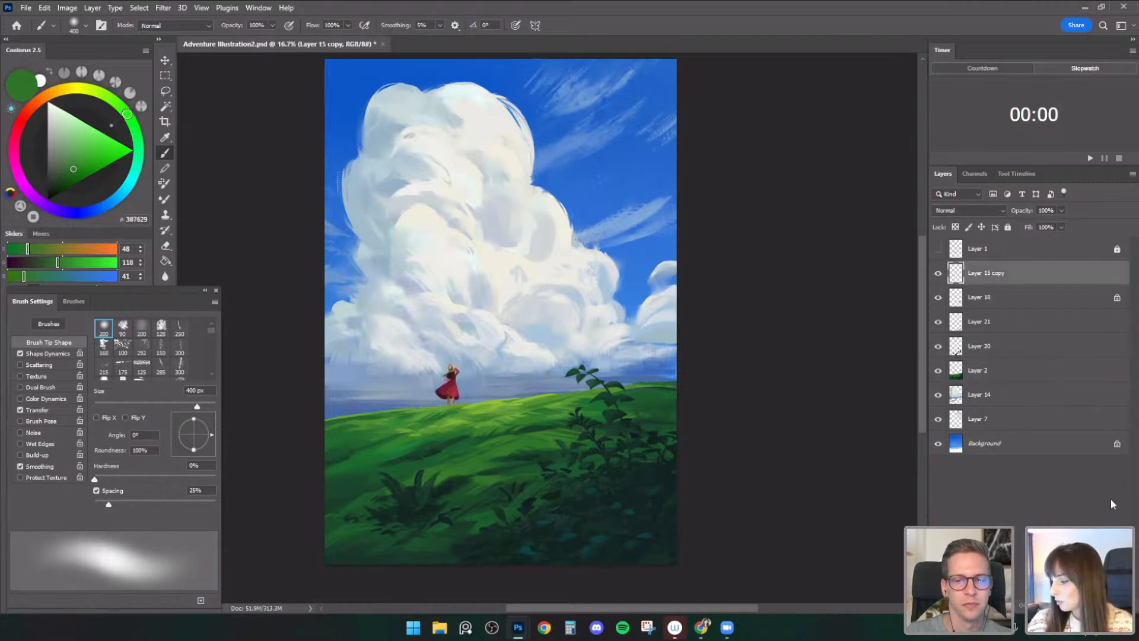
left_click(938, 274)
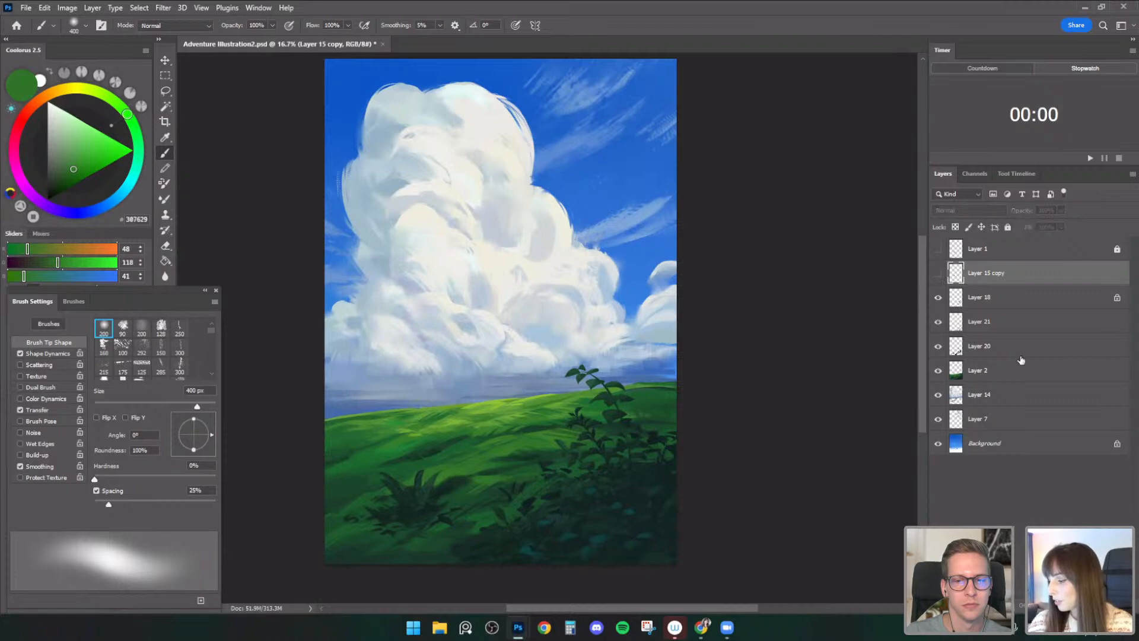
- Add a new layer above Layer 15 copy and fill it with the merged RGB image using Apply Image, Multiply blending at 100% opacity
key("ctrl+shift+alt+n")
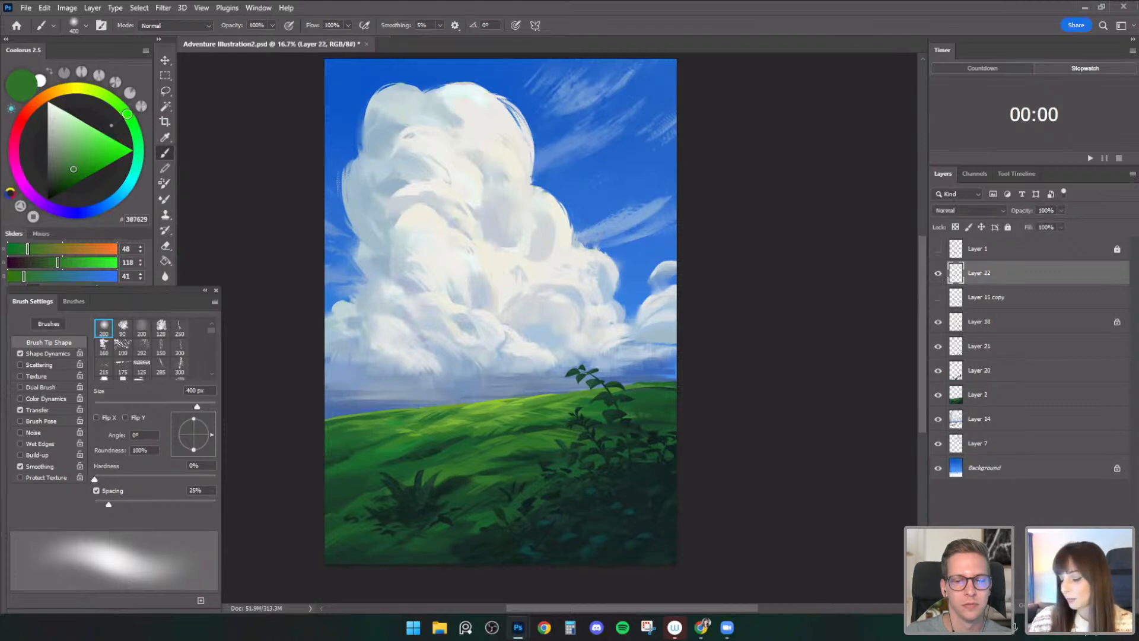
left_click(67, 7)
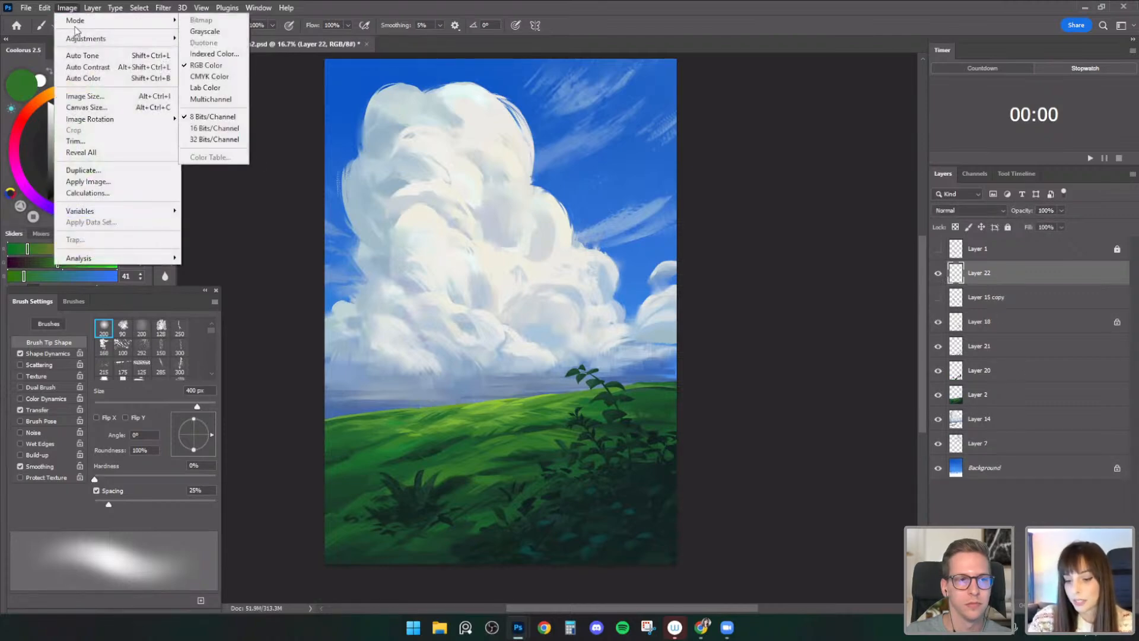
left_click(117, 183)
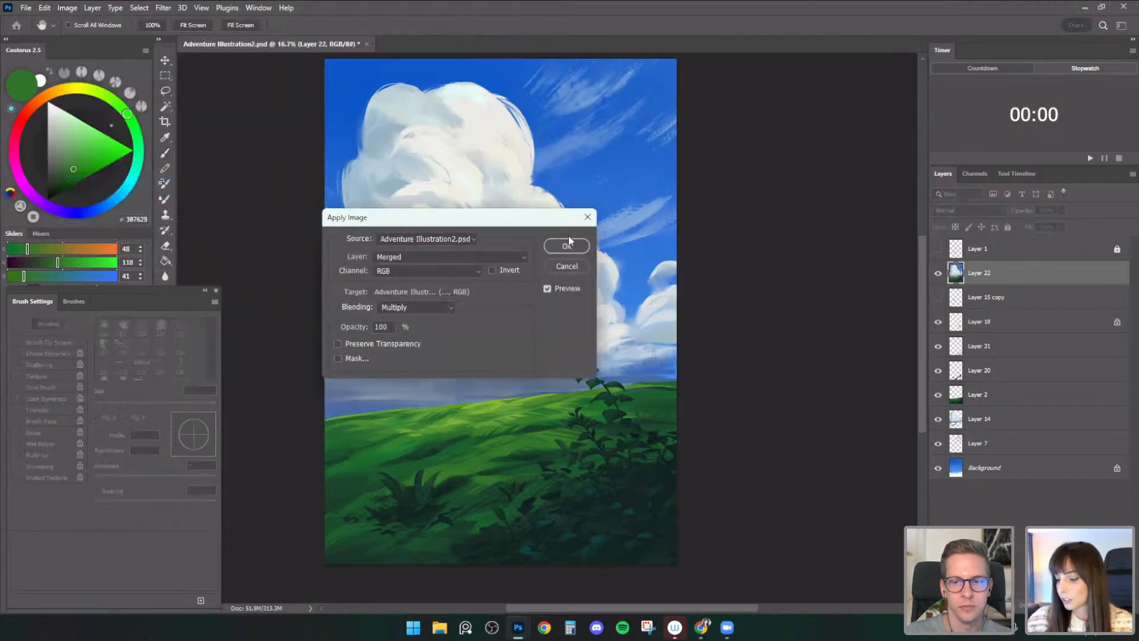
left_click(567, 245)
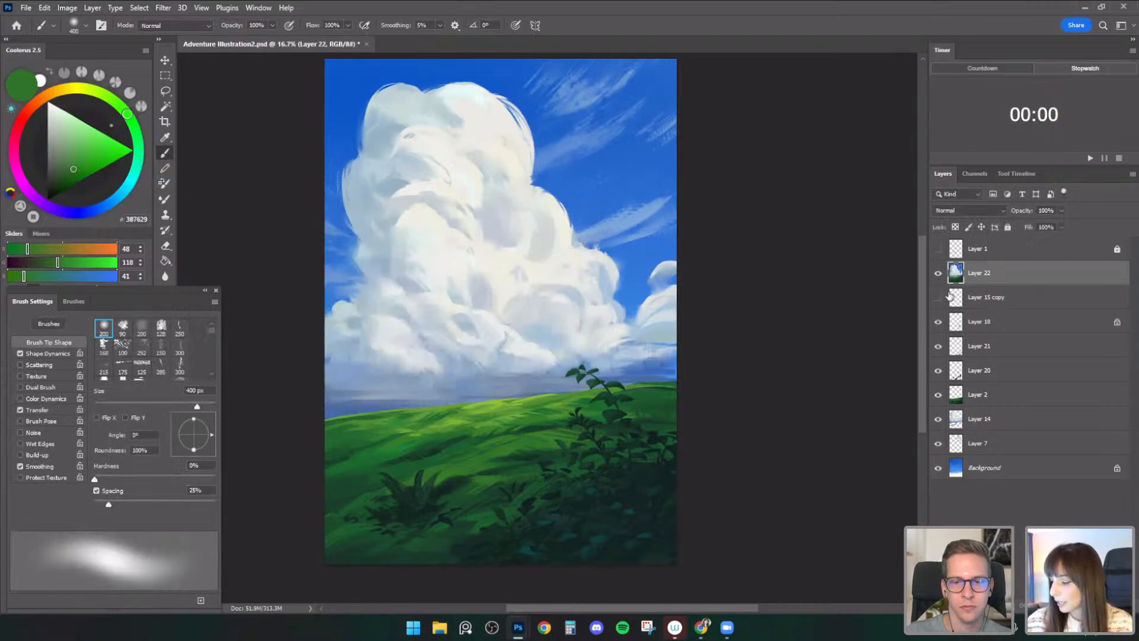
- Duplicate Layer 15 copy above the merged Layer 22 and check both layers by toggling their visibility, leaving them shown
left_click_drag(987, 300, 1002, 264)
left_click(938, 273)
left_click(938, 297)
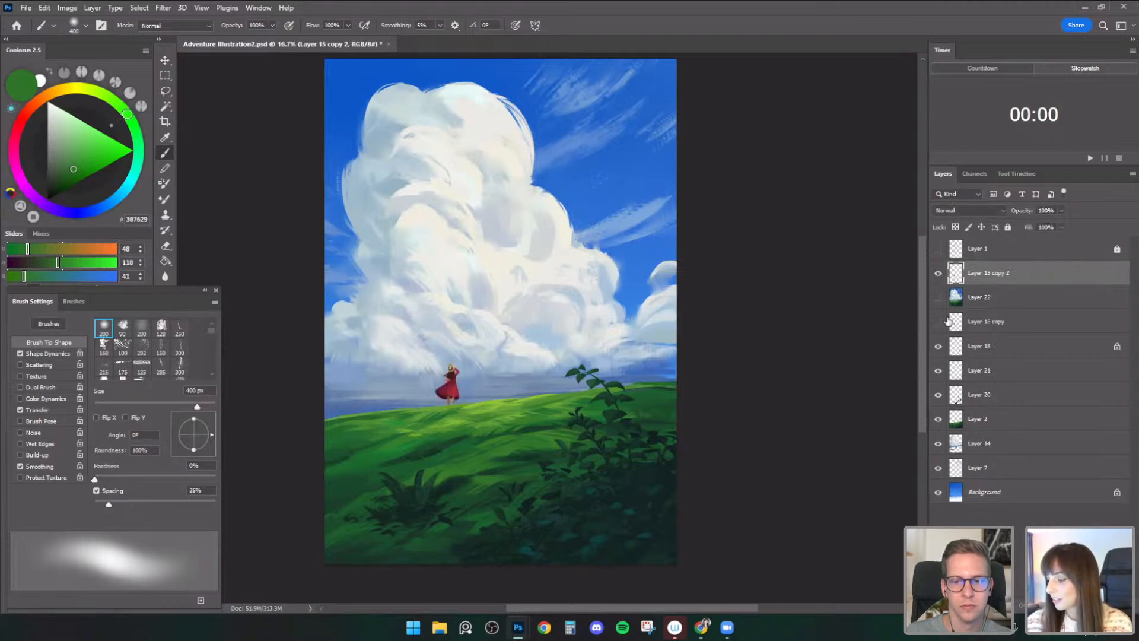
left_click(938, 272)
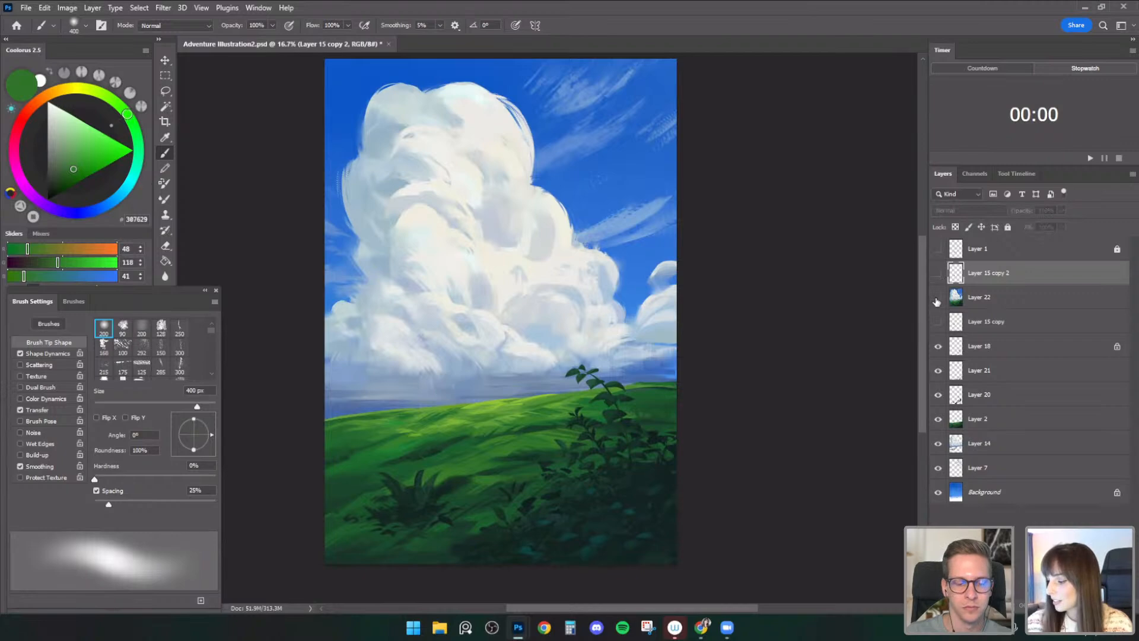
left_click(938, 273)
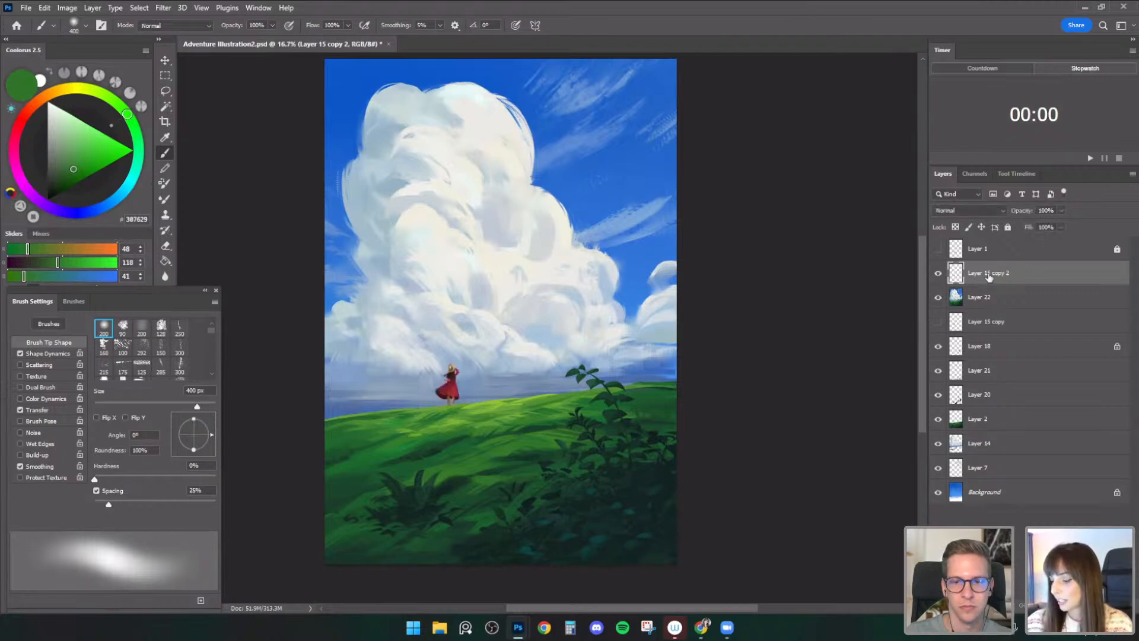
- Make the merged Layer 22 active and switch to the Mixer Brush tool with the Dry, Heavy Load preset
left_click_drag(865, 300, 814, 341)
left_click_drag(787, 405, 783, 412)
left_click(985, 298)
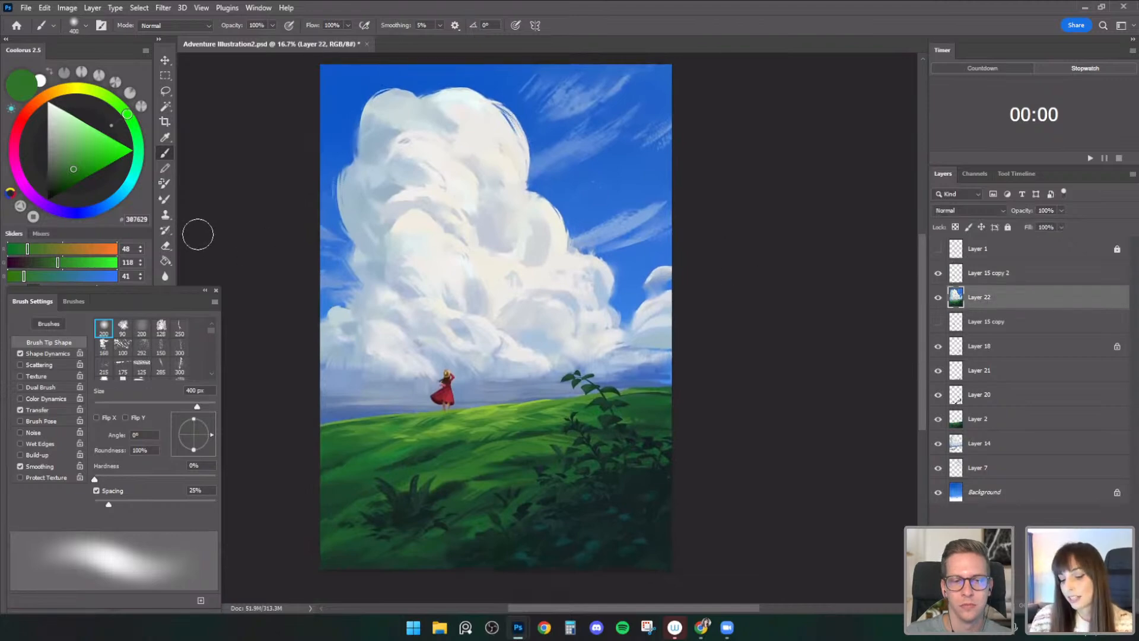
left_click(167, 200)
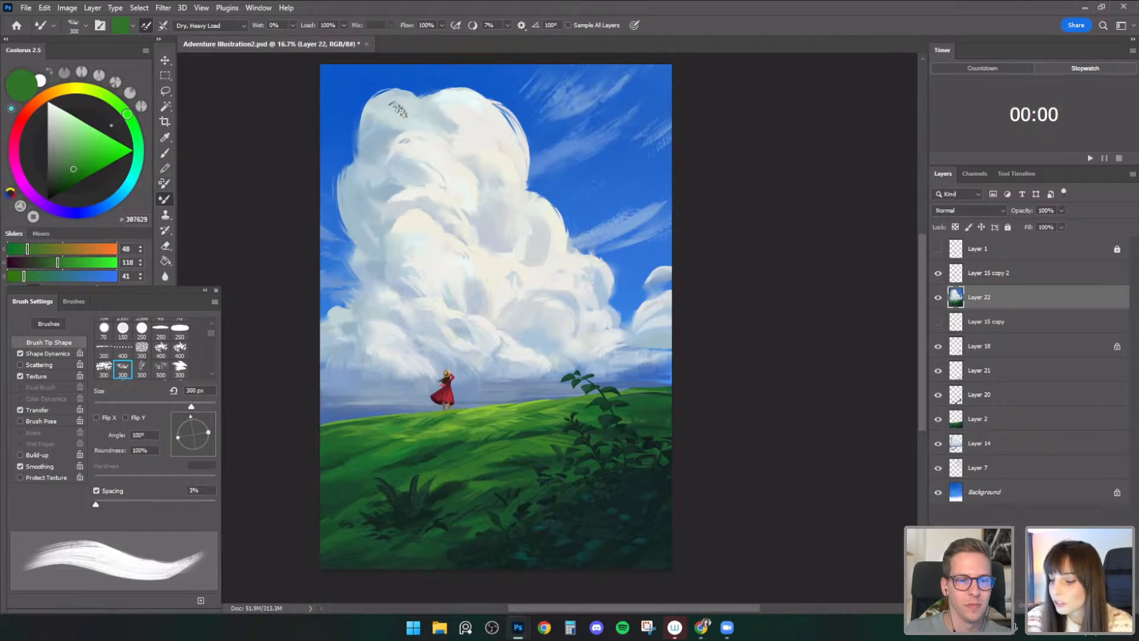
left_click(567, 26)
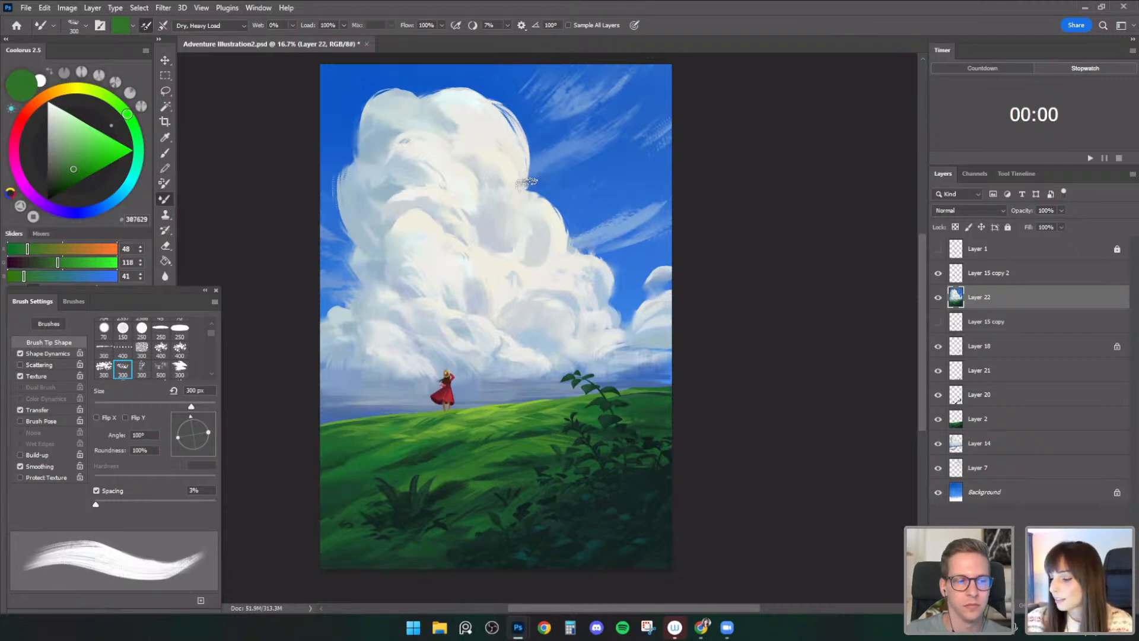
- Try Mixer Brush strokes on the sky and hill with paint sampled from the cloud's right edge, and undo them
left_click(527, 163, "alt")
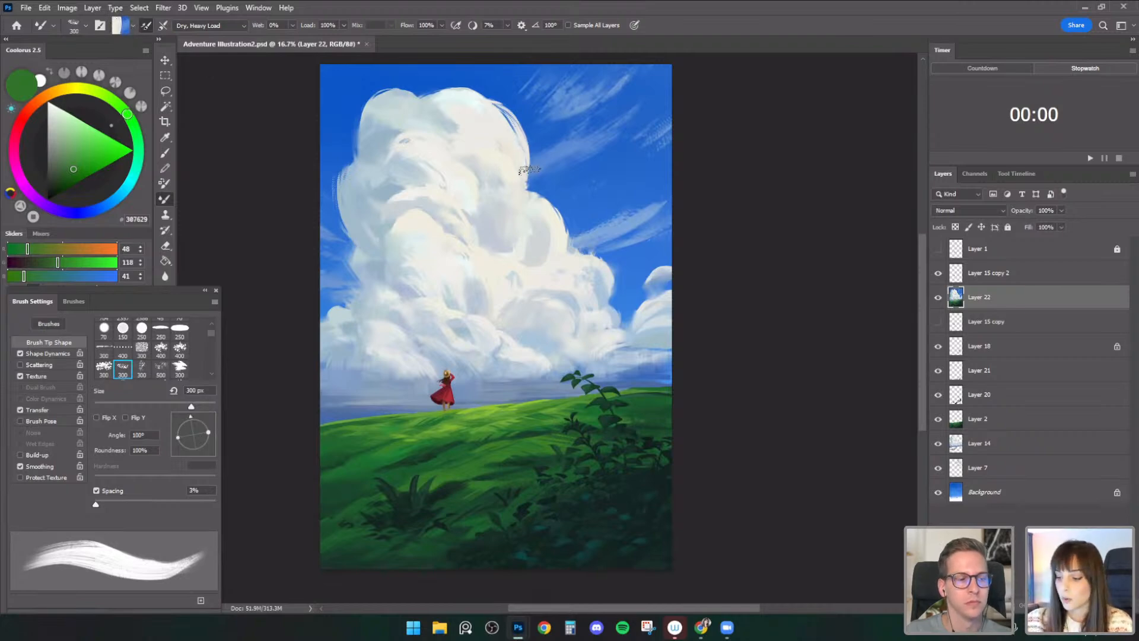
mouse_move(549, 188)
left_mouse_down()
mouse_move(574, 148)
mouse_move(585, 185)
left_mouse_up()
key("ctrl+z")
mouse_move(395, 433)
left_mouse_down()
mouse_move(410, 454)
mouse_move(482, 432)
left_mouse_up()
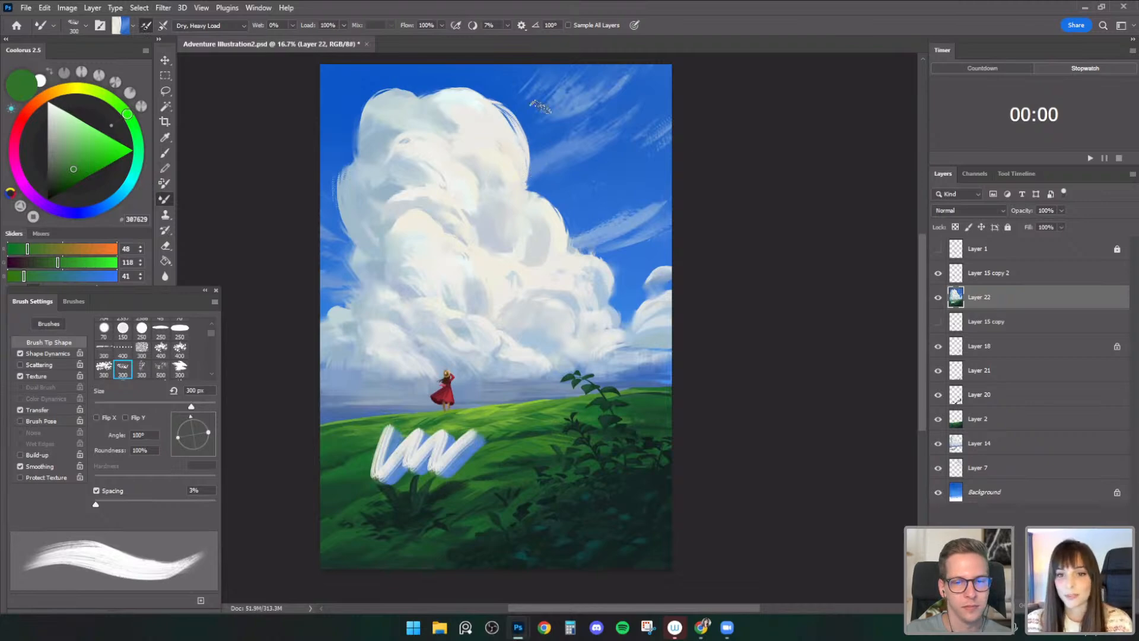
key("ctrl+z")
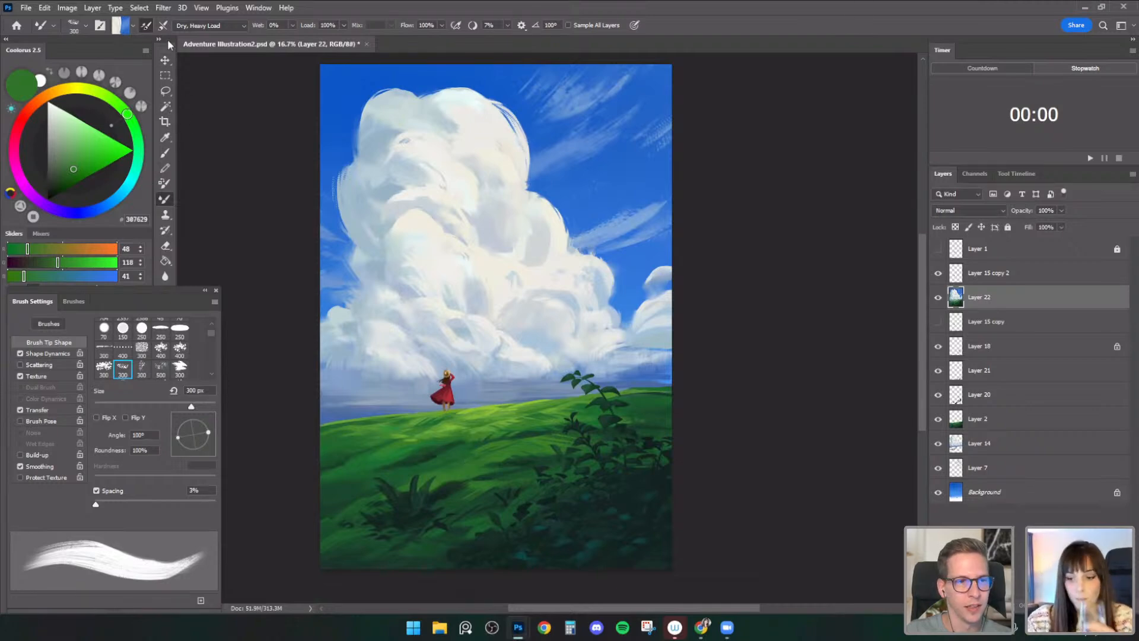
- Choose the Flat - Split Textured brush from the Environment presets for the Mixer Brush
left_click(80, 26)
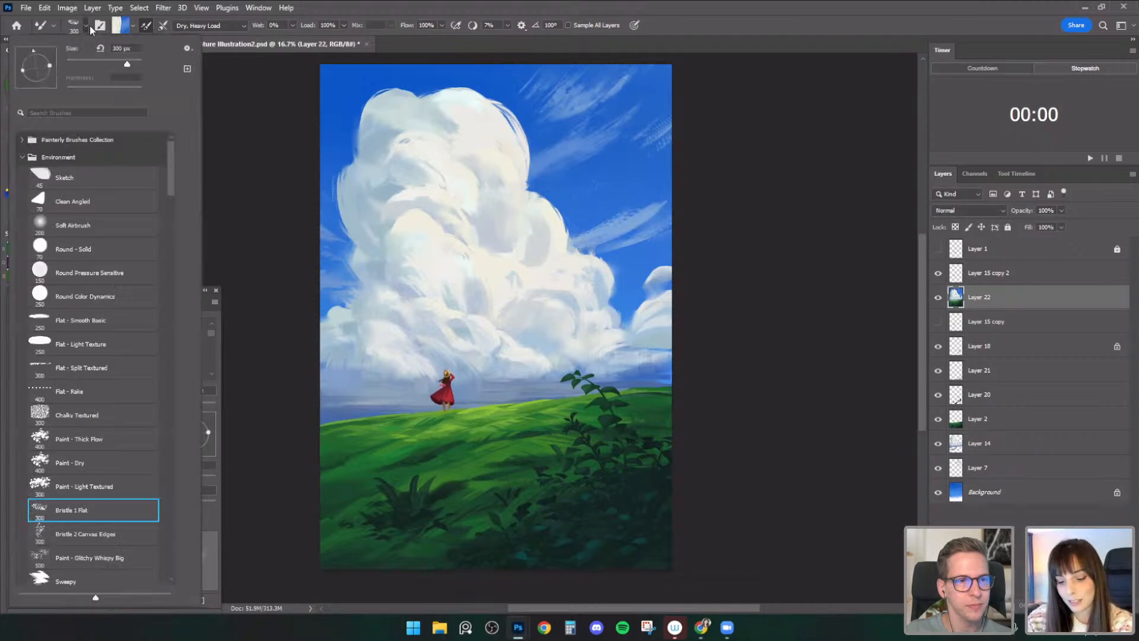
scroll(172, 186, "down", 2)
scroll(172, 194, "up", 1)
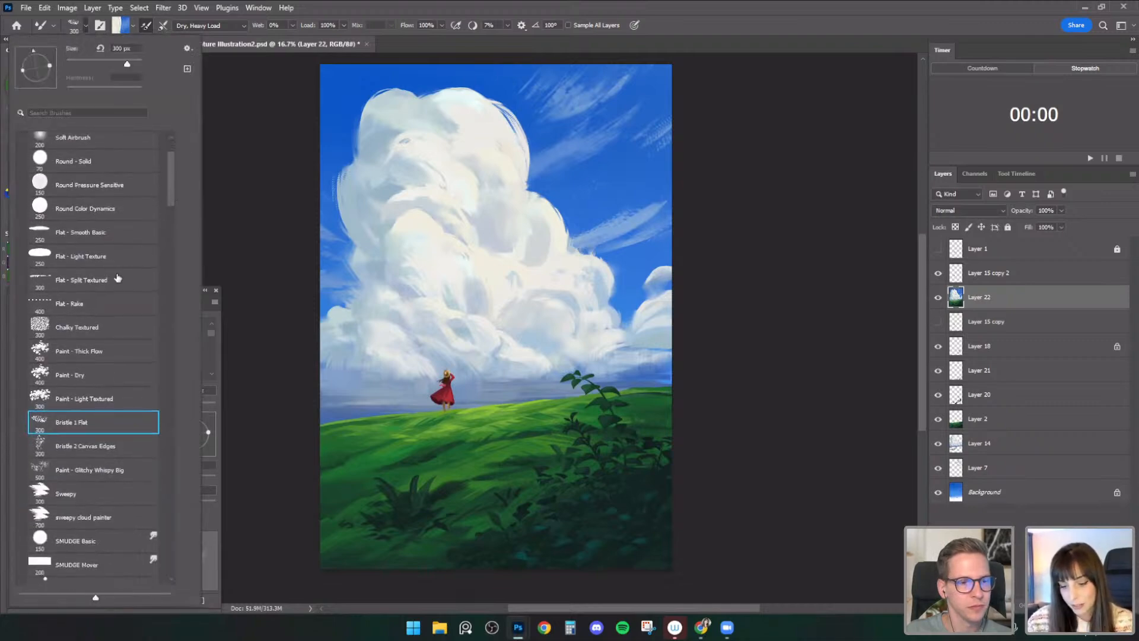
left_click(113, 278)
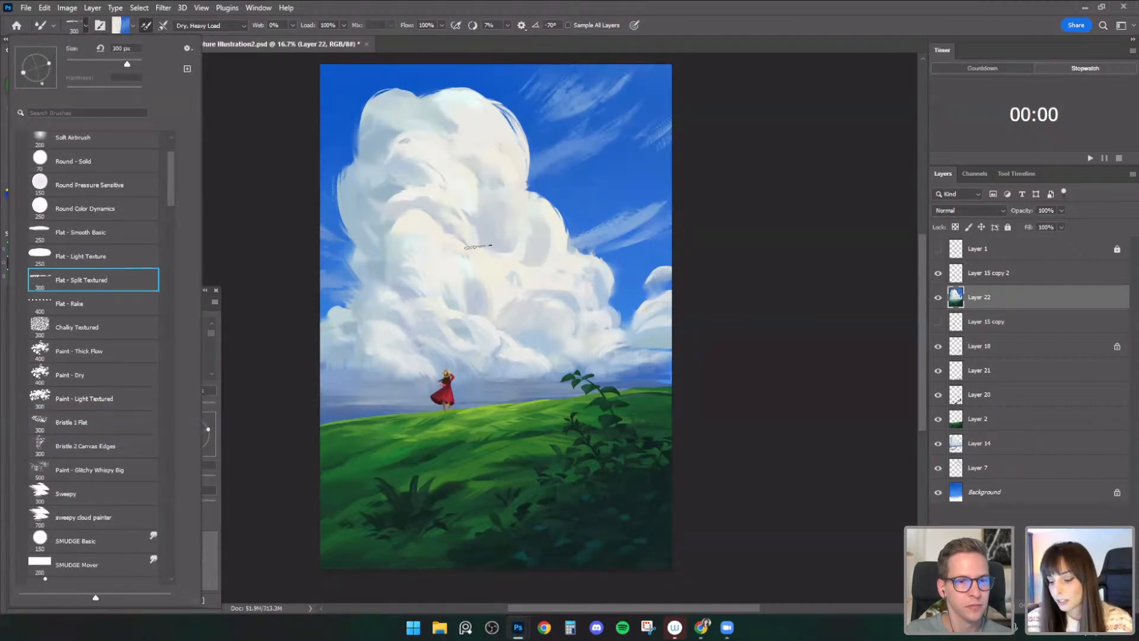
- Blend the big cloud's left edge and shaded interior using sampled paint at brush sizes of 250 to 300 px
left_click(355, 138, "alt")
key("[")
left_click_drag(353, 157, 359, 114)
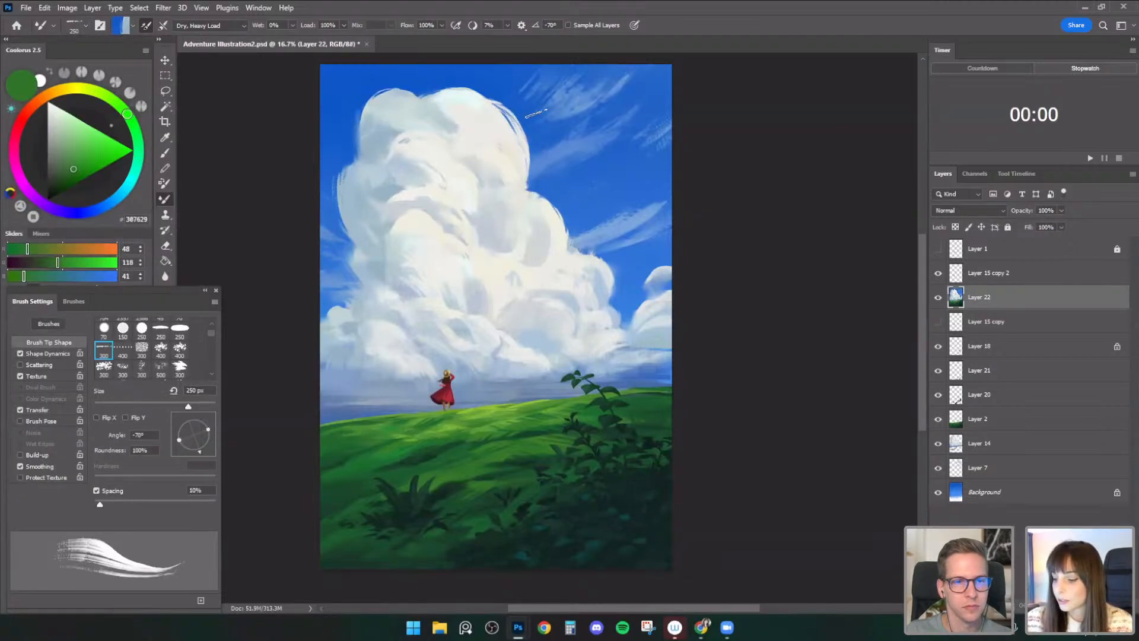
left_click(342, 243, "alt")
left_click_drag(347, 244, 357, 259)
key("]")
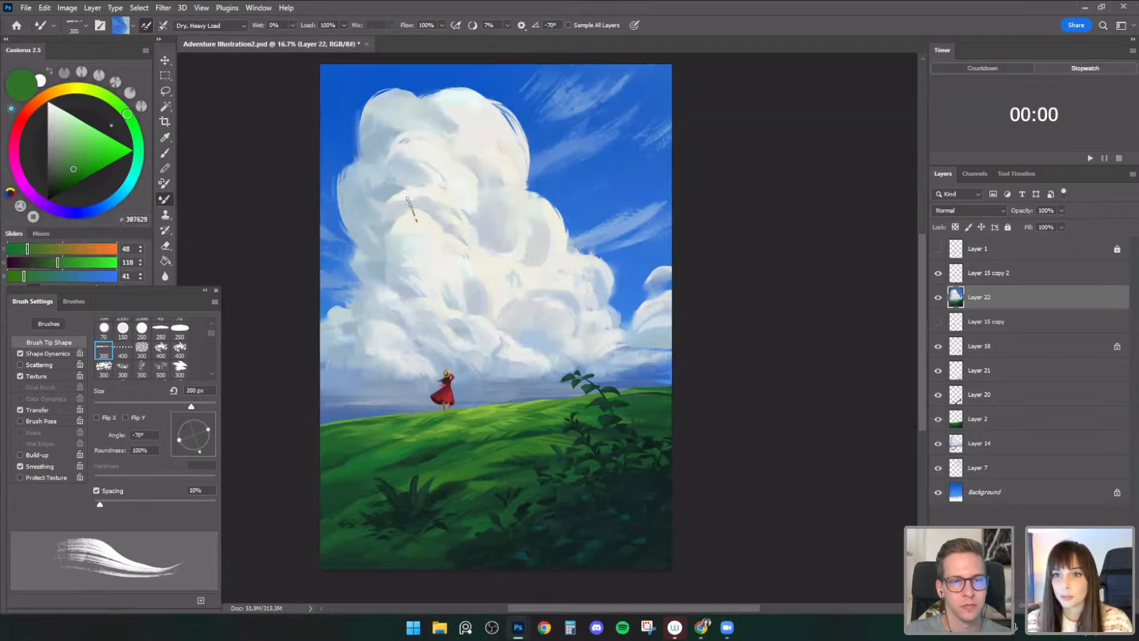
left_click(395, 218, "alt")
key("[")
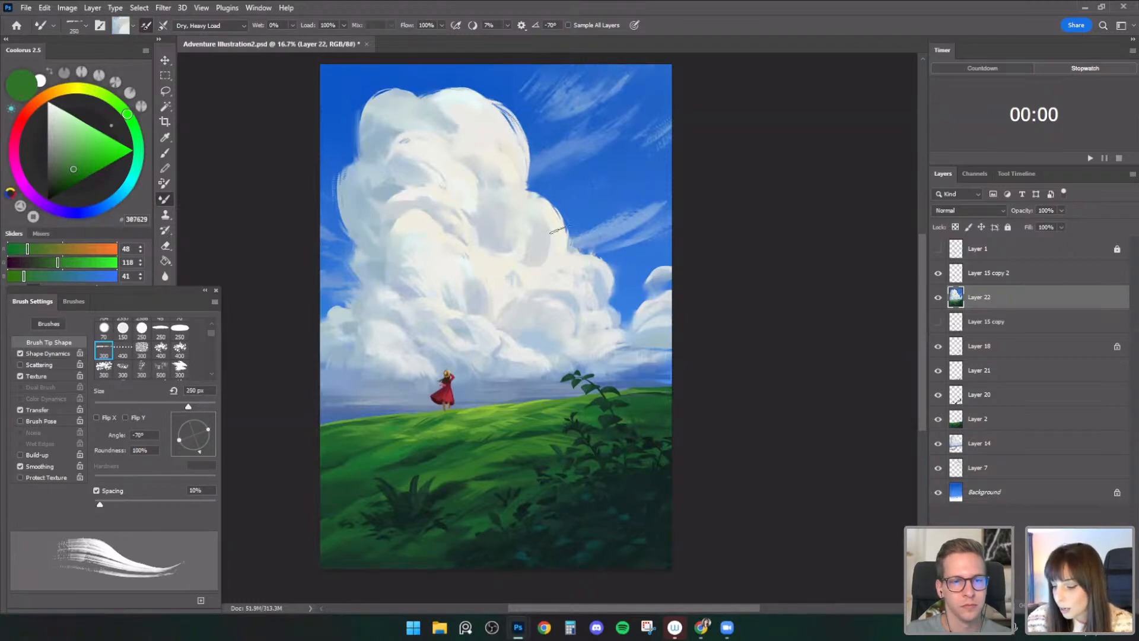
- Blend the big cloud's lower right edge and the nearby cloud streaks with locally sampled paint, undoing the unwanted stroke
mouse_move(542, 197)
left_mouse_down()
mouse_move(563, 227)
mouse_move(661, 185)
left_mouse_up()
left_click(566, 236, "alt")
left_click(591, 233, "alt")
key("]")
key("ctrl+z")
key("]")
key("]")
left_click(625, 248, "alt")
key("bracketleft")
key("bracketleft")
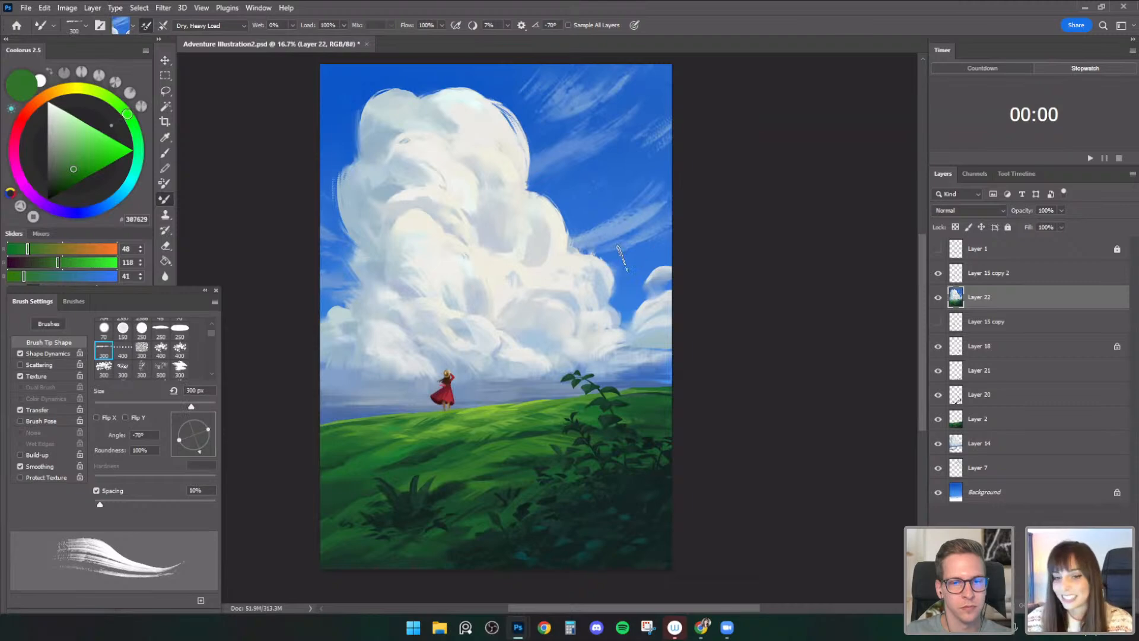
- Soften the sky and wispy streaks beside the cloud's upper right edge with sampled blues at 250 to 300 px
left_click(533, 157, "alt")
key("bracketleft")
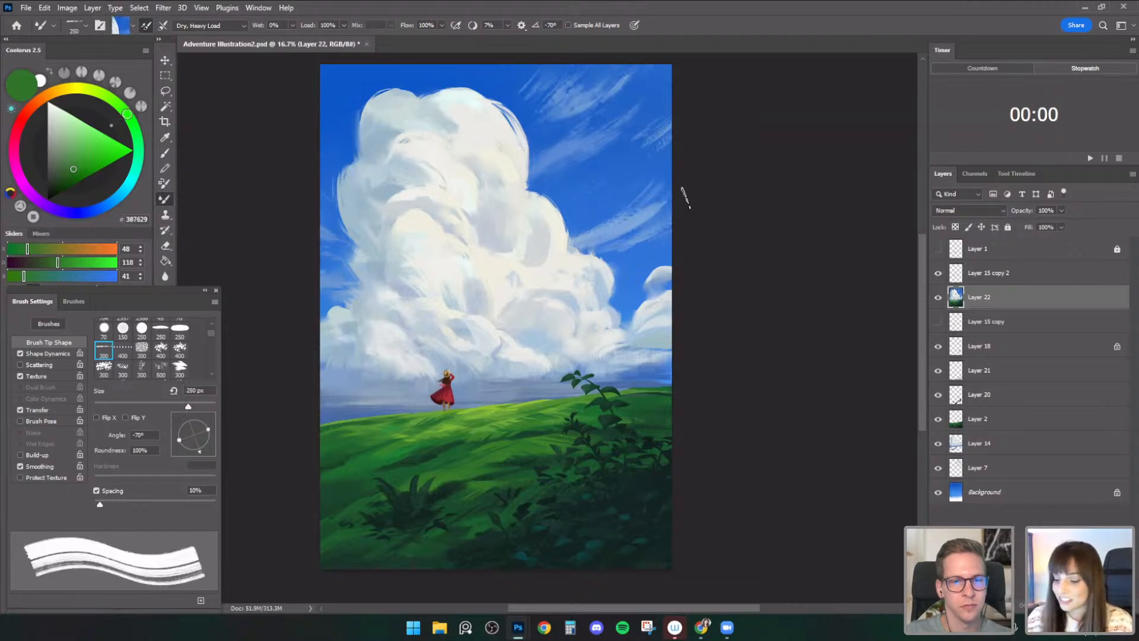
left_click(559, 167, "alt")
key("]")
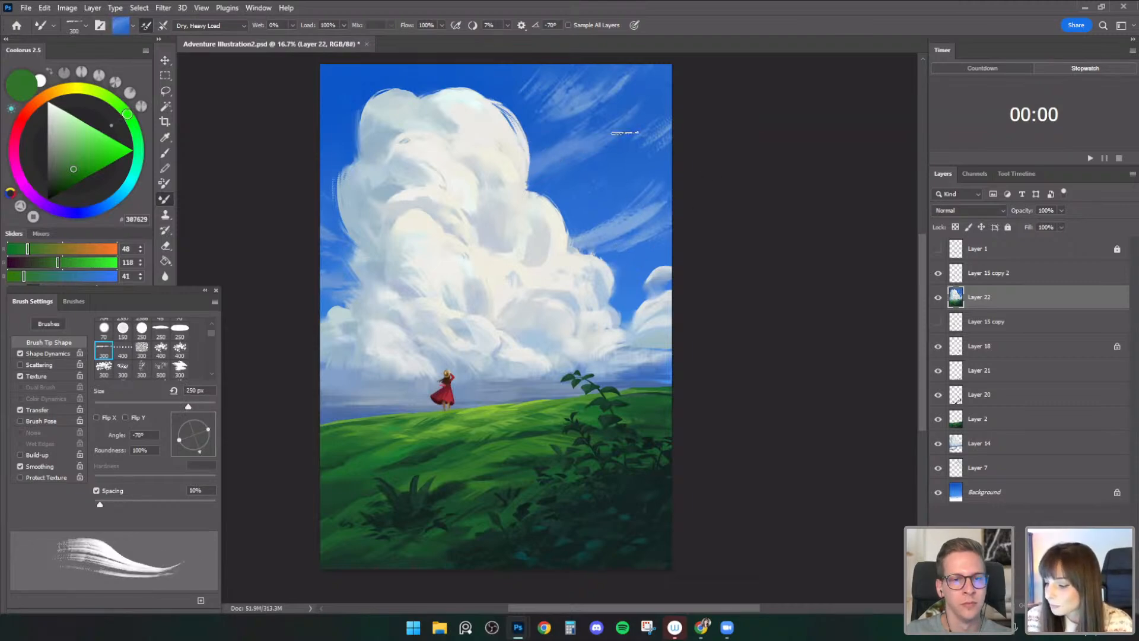
- Blend the hill's horizon edge and grass with sampled greens, varying the brush size between 300 and 500 px
left_click(376, 414, "alt")
key("bracketright")
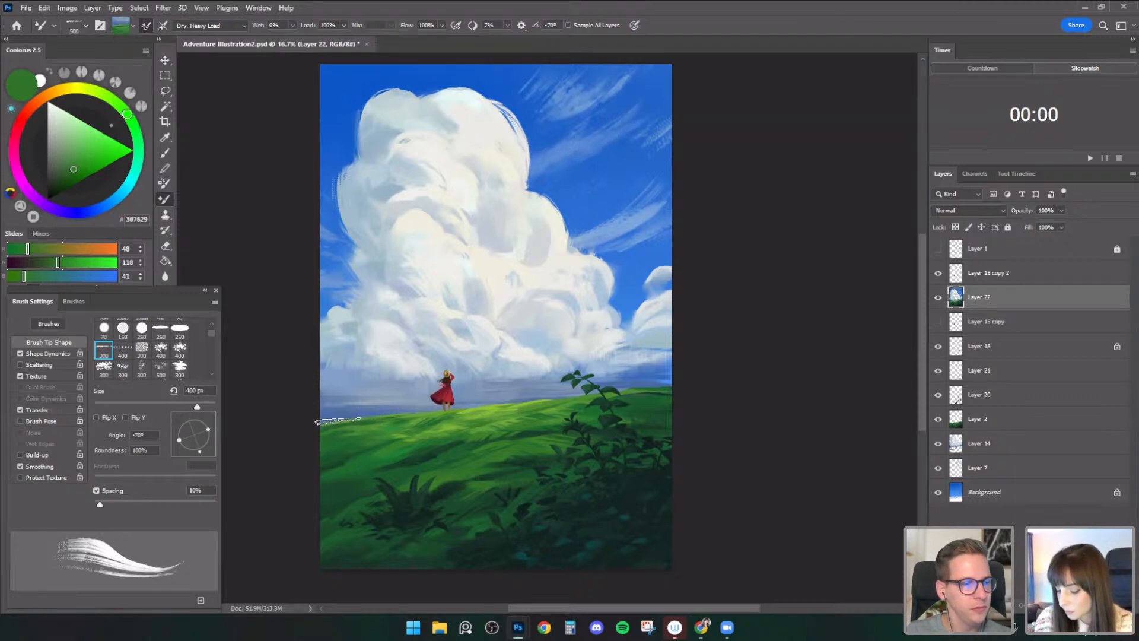
key("bracketleft")
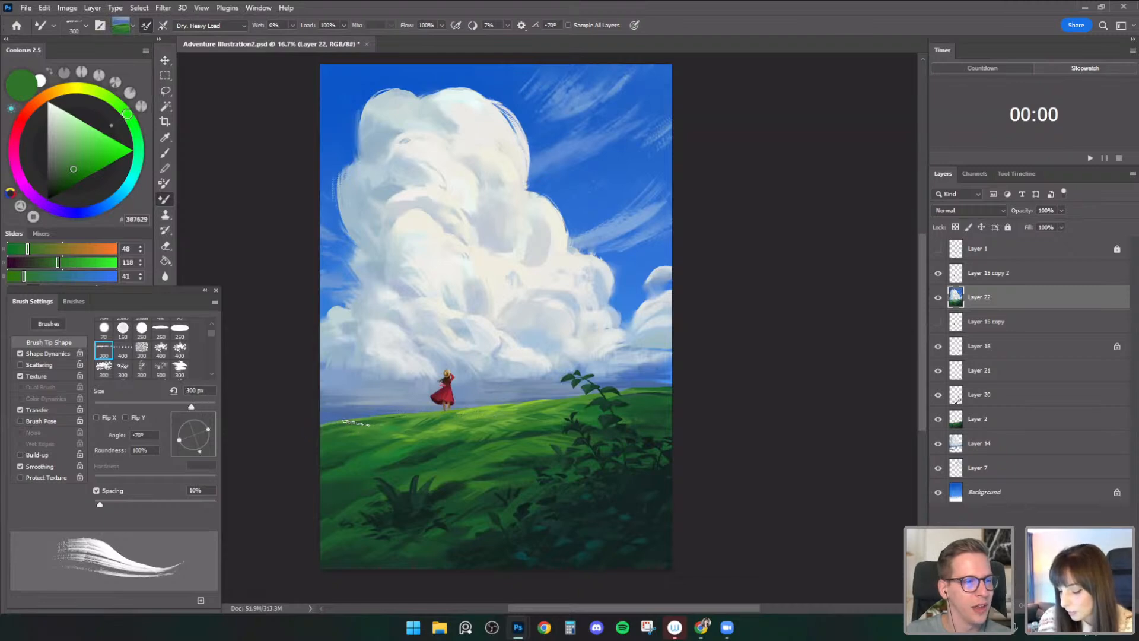
left_click(461, 457, "alt")
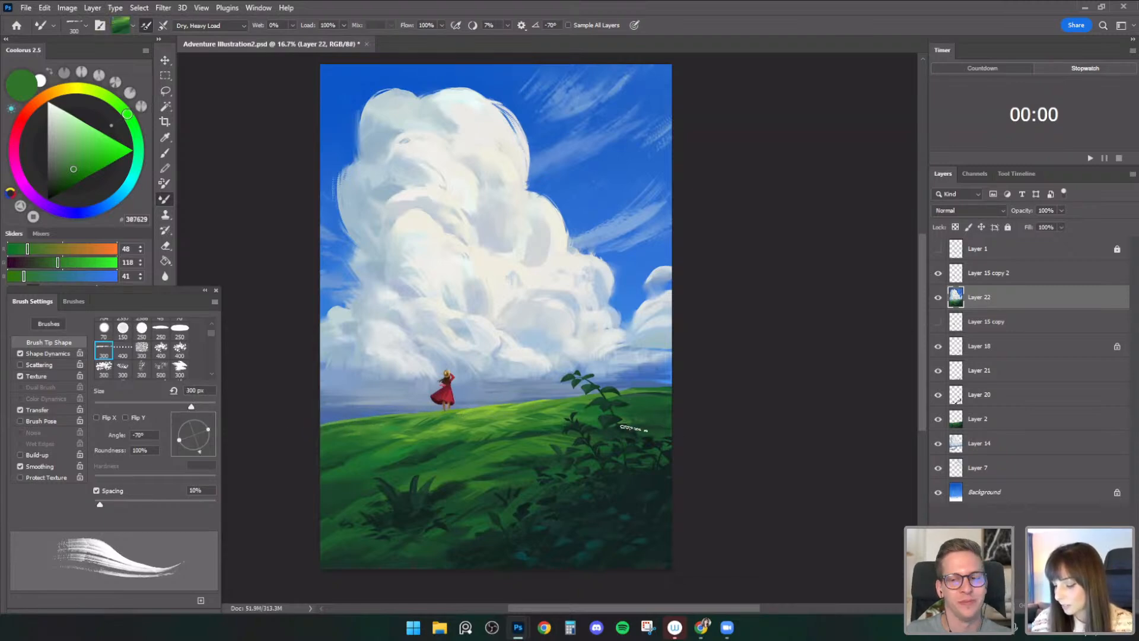
left_click_drag(521, 412, 518, 407)
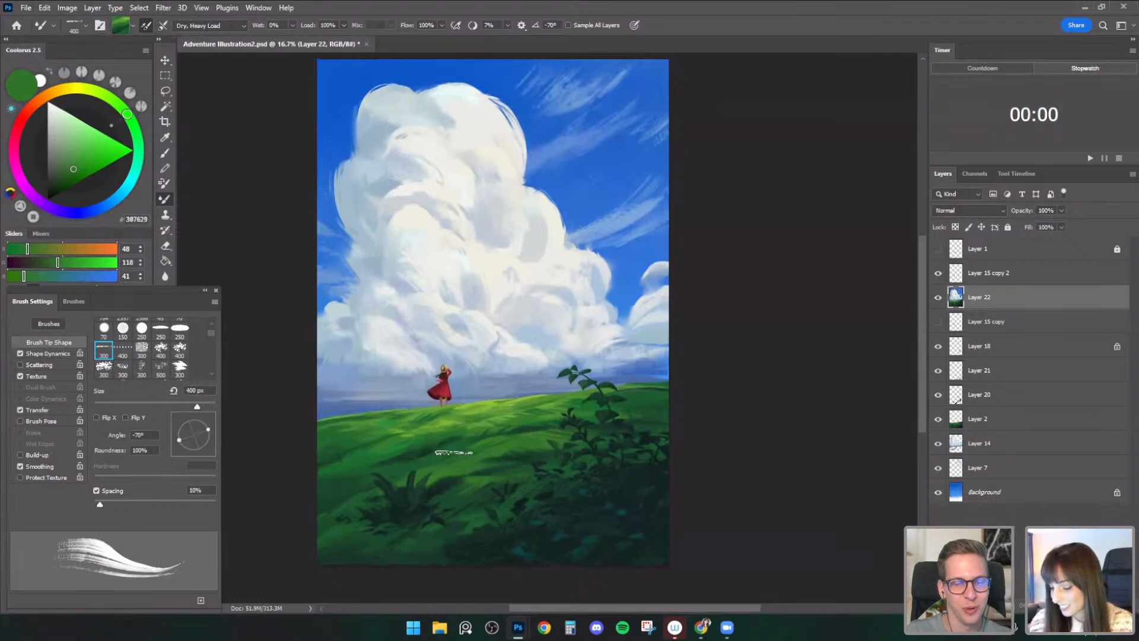
key("bracketright")
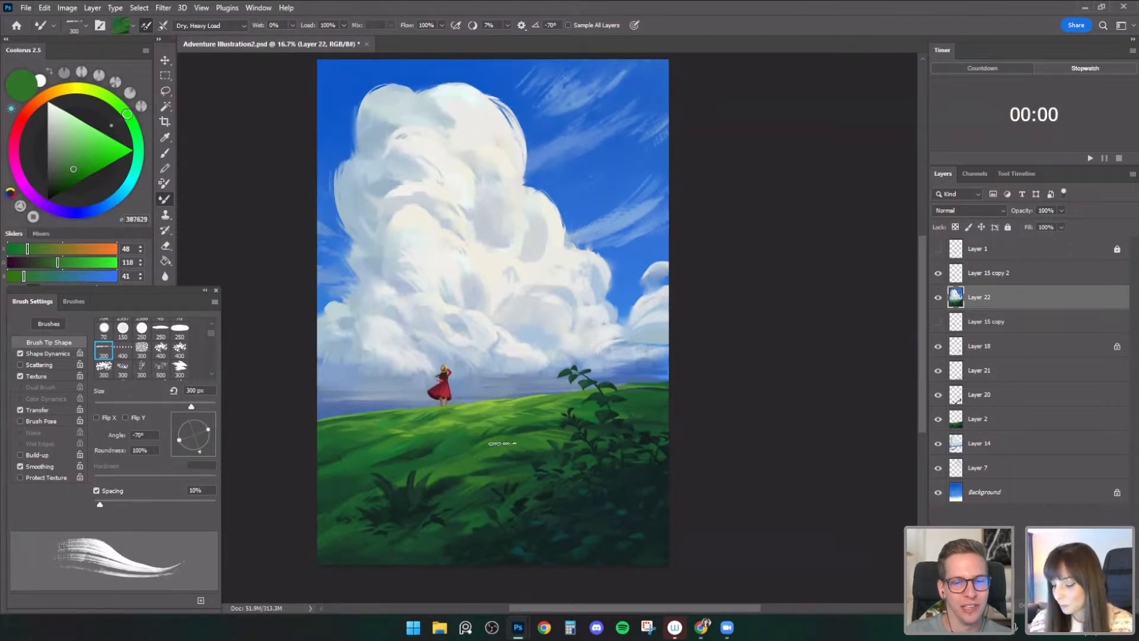
key("bracketleft")
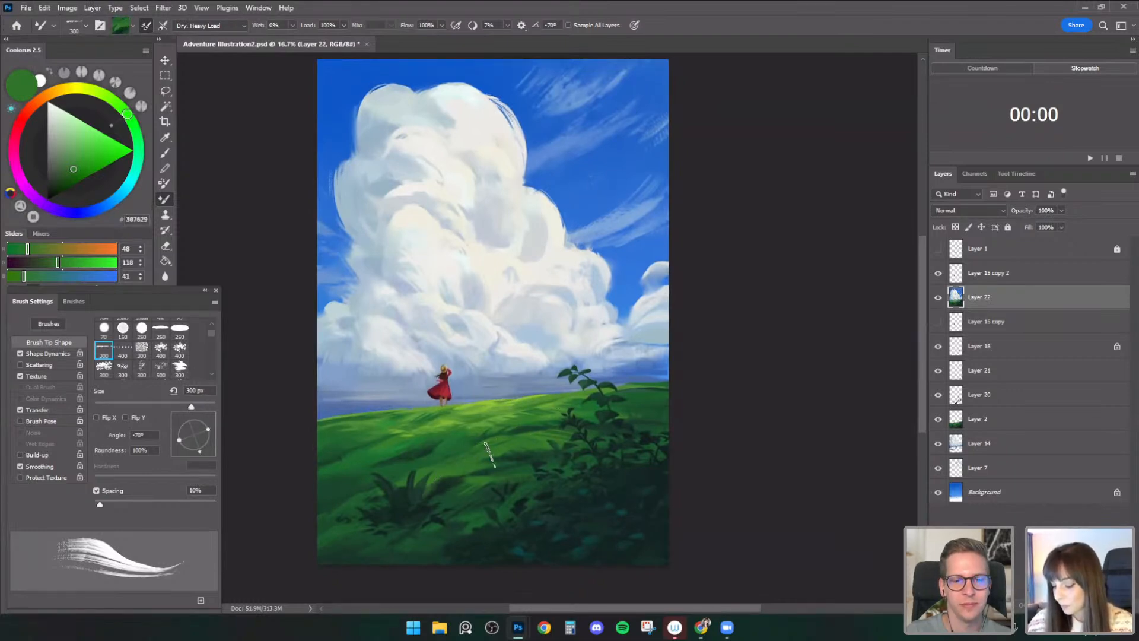
- Flip the canvas horizontally and blend the grass around the dark foreground plant at brush sizes of 200 to 250 px
key("ctrl+shift+h")
left_click_drag(683, 366, 680, 362)
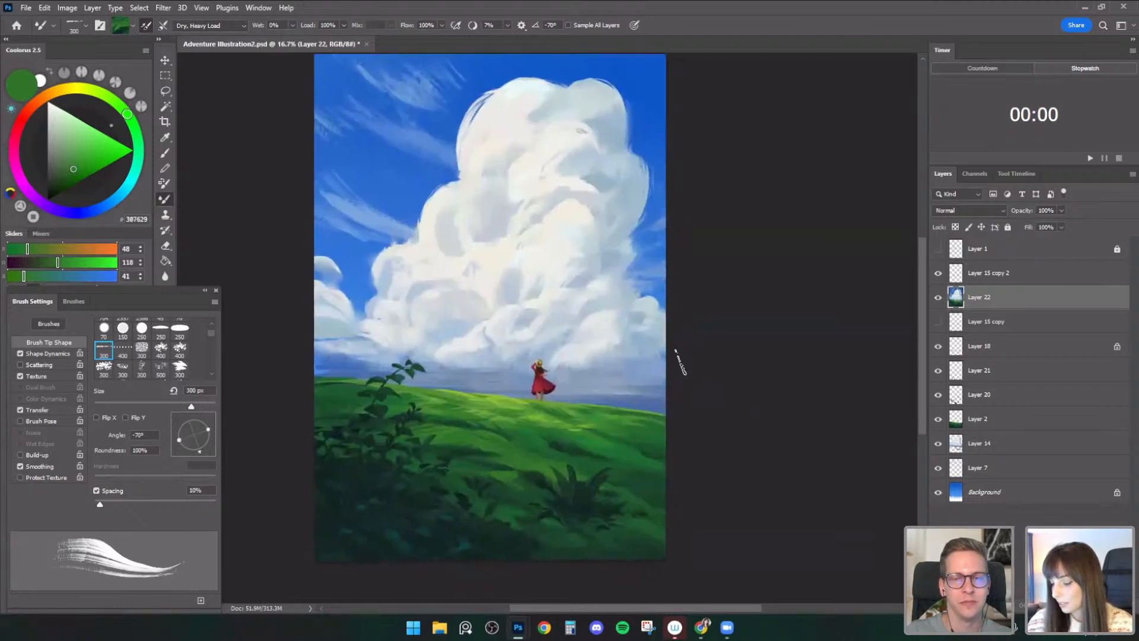
key("bracketleft")
key("bracketleft")
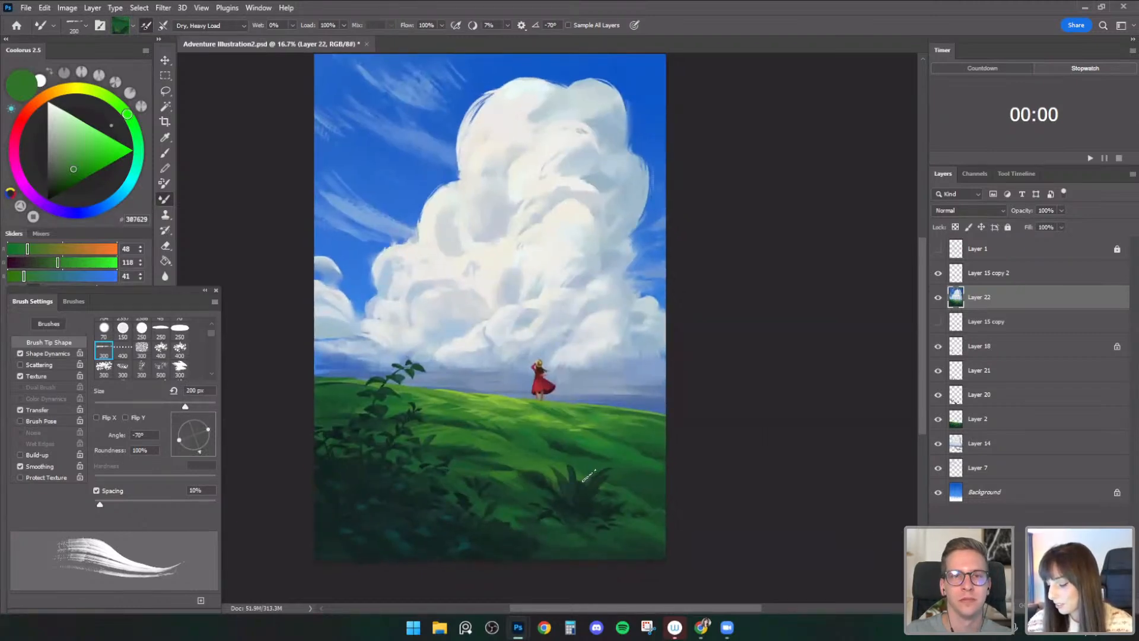
key("bracketright")
key("bracketright")
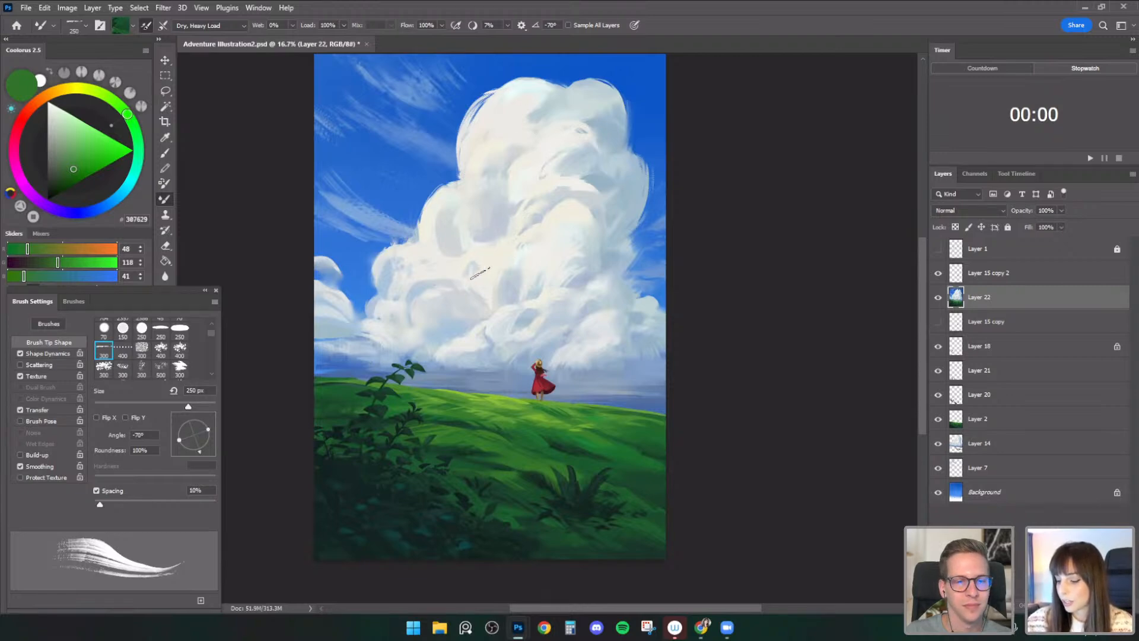
- Blend the big cloud's lower body and base with sampled off-white paint at brush sizes of 175 to 200 px
left_click(436, 273, "alt")
key("bracketleft")
key("bracketleft")
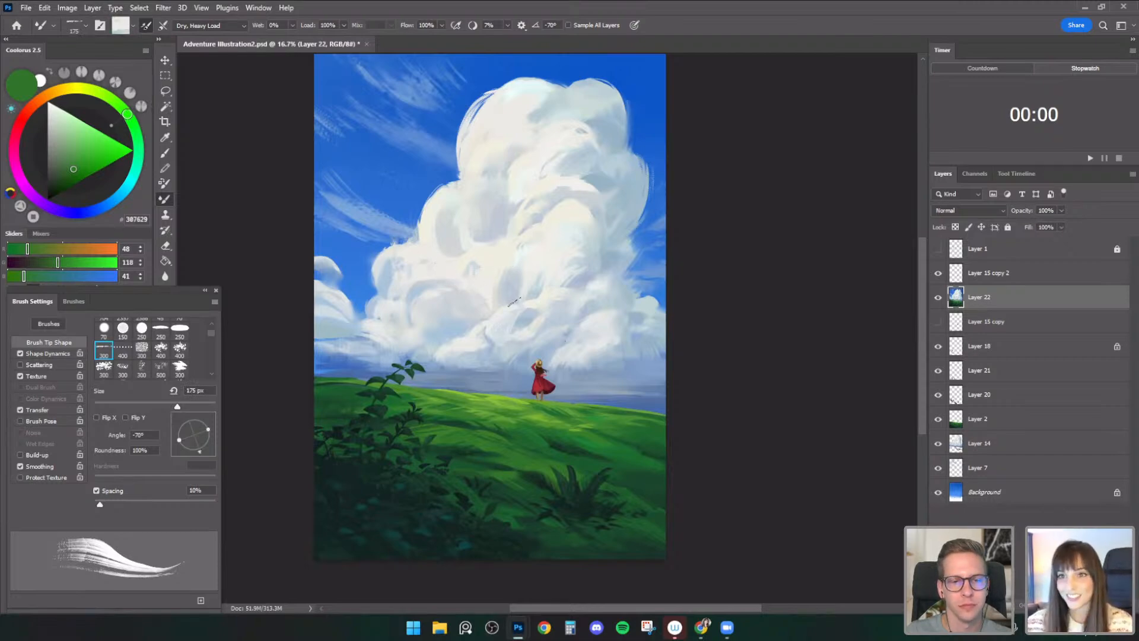
key("bracketright")
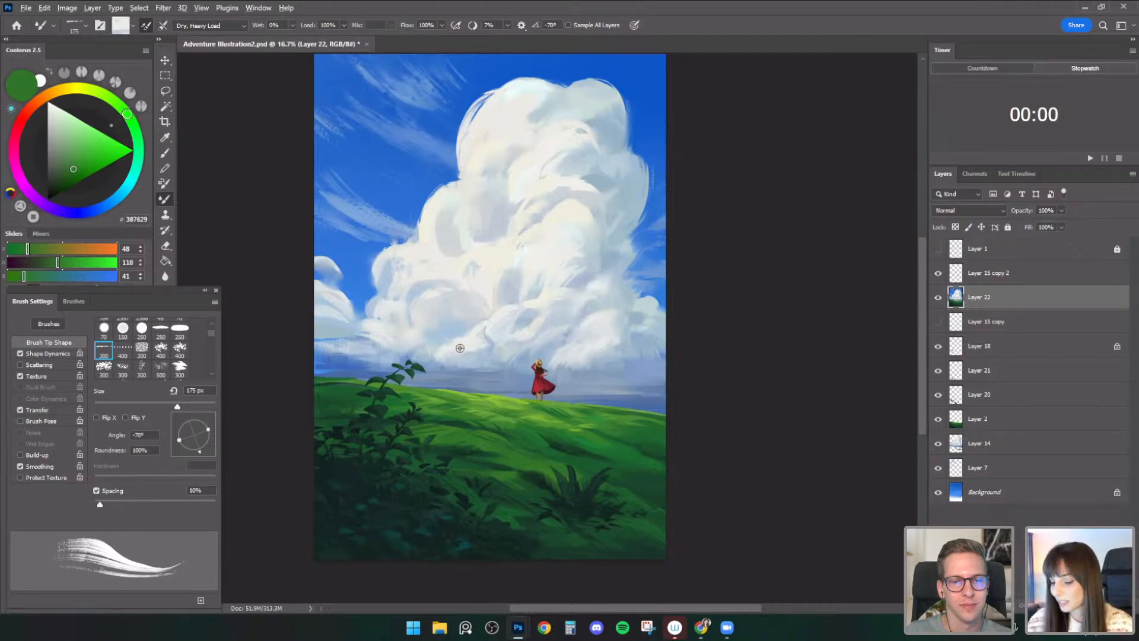
key("bracketright")
key("bracketleft")
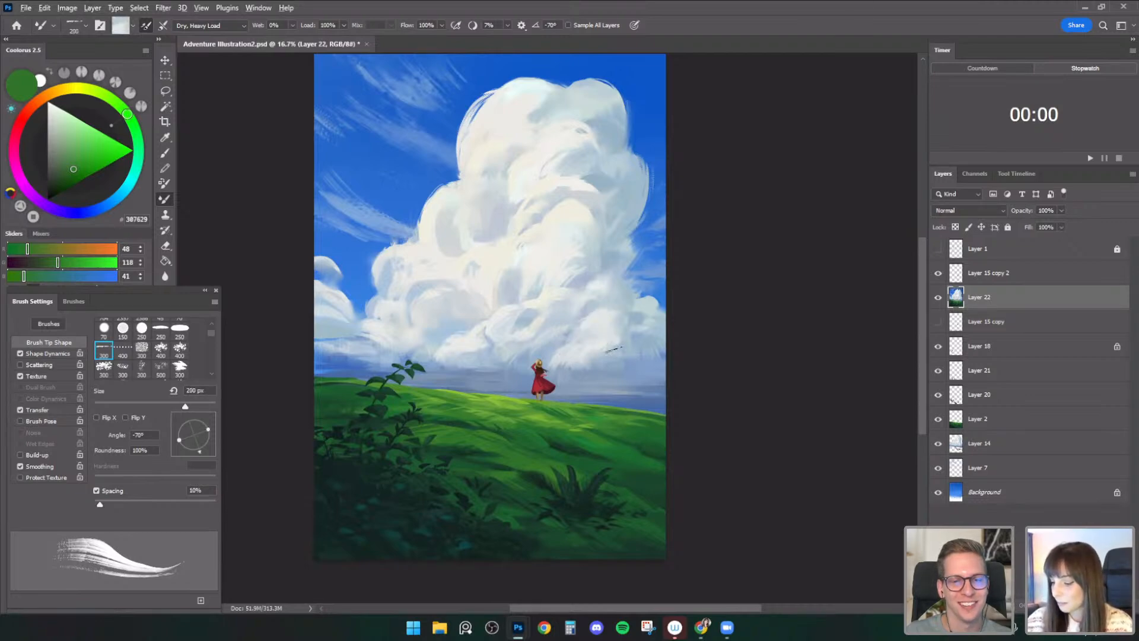
- Blend the misty haze beneath the cloud's base with blue-grey paint at 250 to 300 px, undoing the unwanted stroke near the hill
key("bracketright")
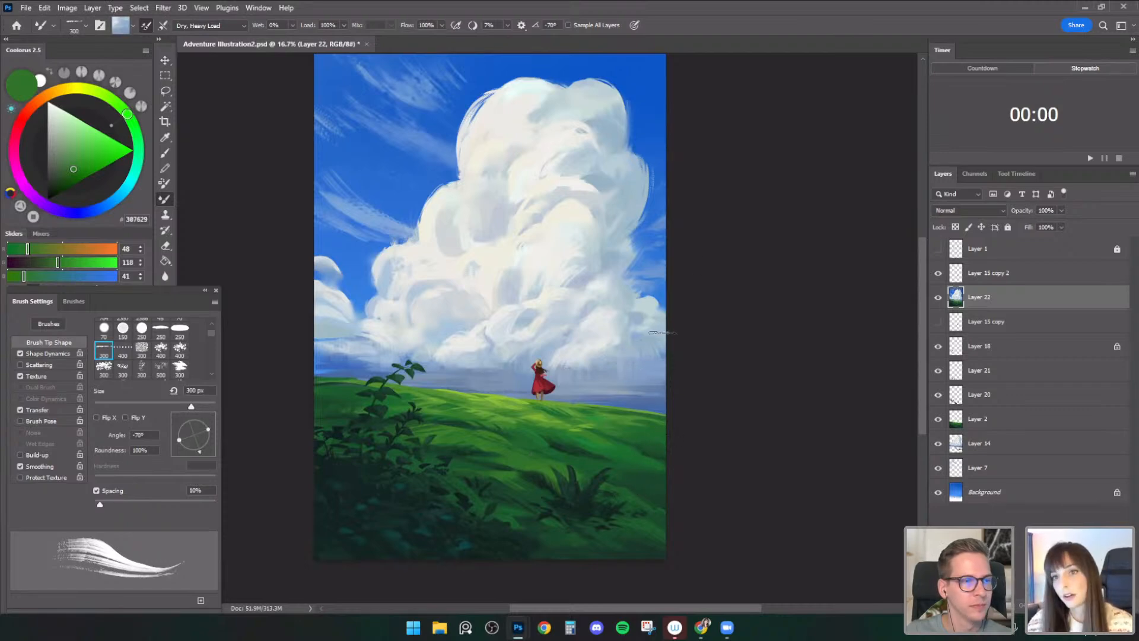
key("bracketleft")
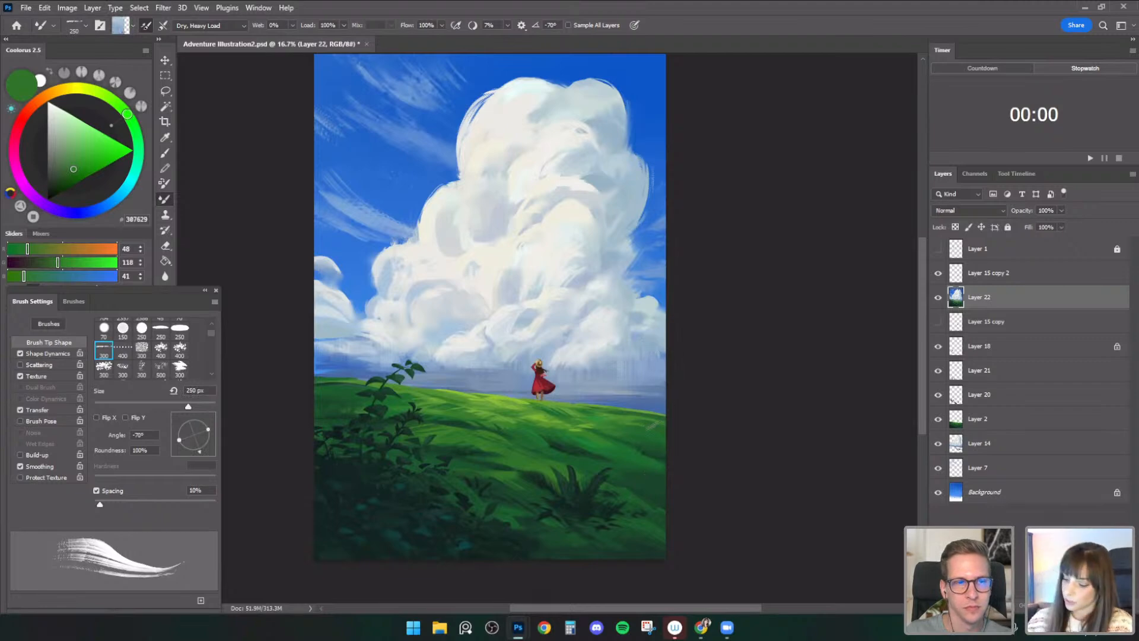
key("bracketright")
key("bracketright")
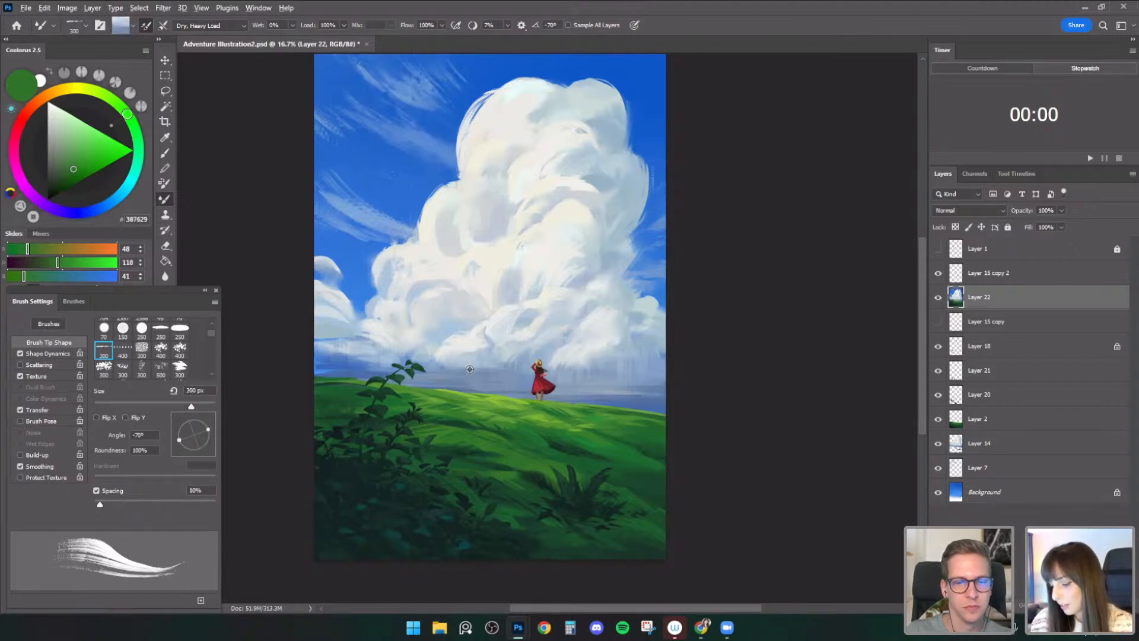
left_click(482, 397, "alt")
left_click_drag(480, 387, 480, 374)
key("ctrl+z")
- Soften the horizon sky behind the bush and the cloud's outer edge with locally sampled colours at 250 to 300 px
left_click(488, 381, "alt")
left_click(444, 444, "alt")
left_click(359, 365, "alt")
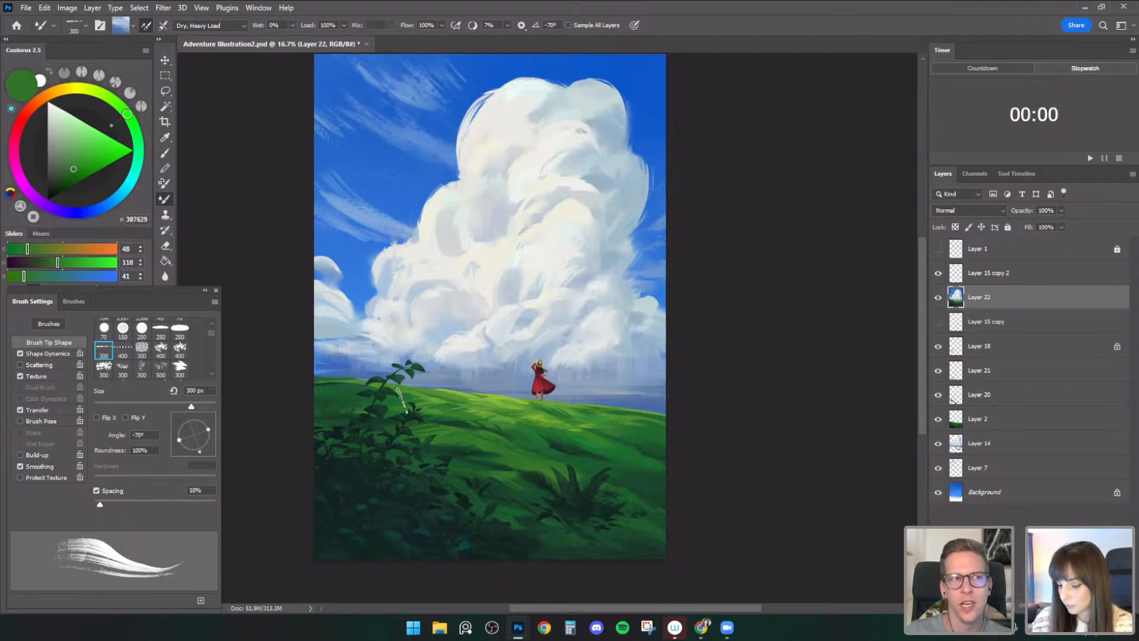
left_click(327, 364, "alt")
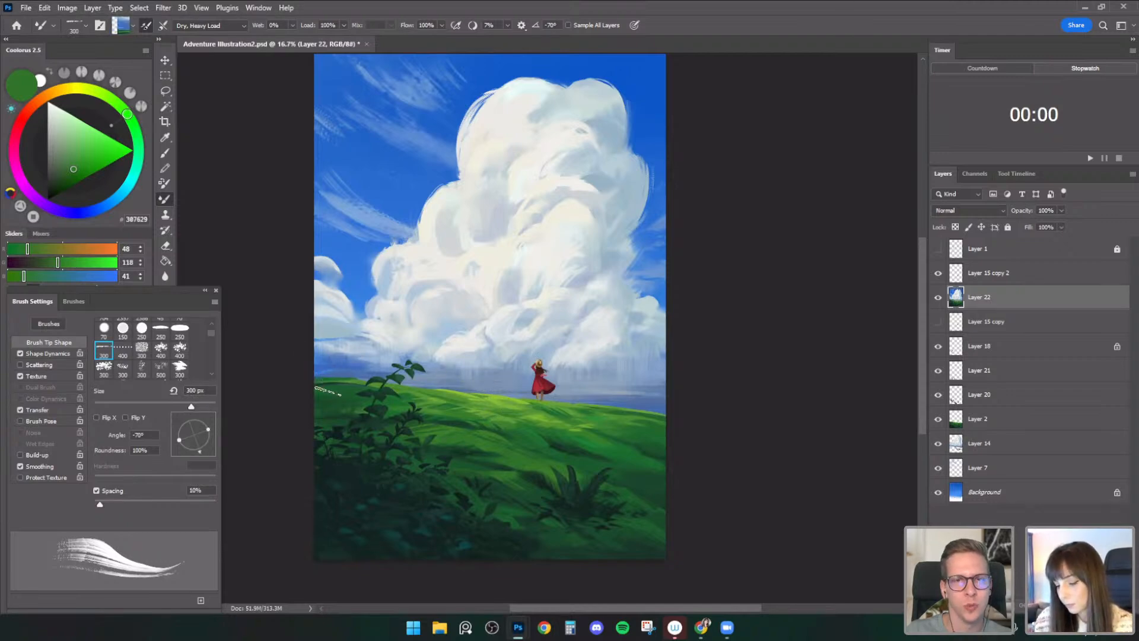
left_click_drag(669, 333, 664, 352)
key("[")
left_click(373, 282, "alt")
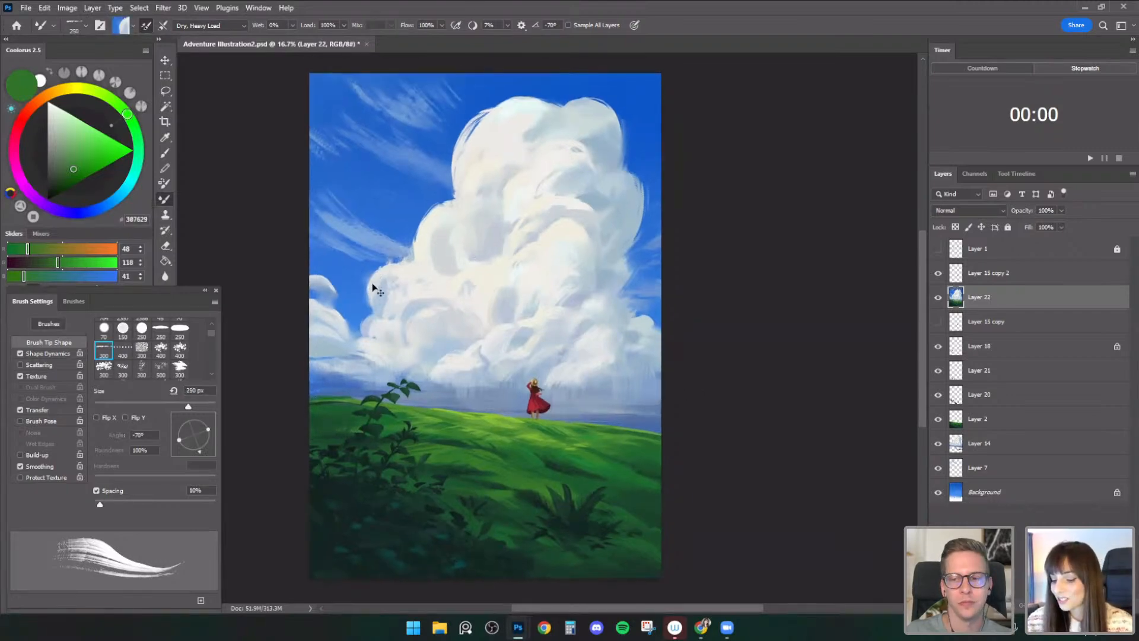
- Smooth the hill's horizon edge with the Smudge tool at 15% strength, varying the brush size between 45 and 80 px
key("z")
key("b")
key("bracketleft")
key("bracketleft")
key("bracketleft")
left_click(168, 292)
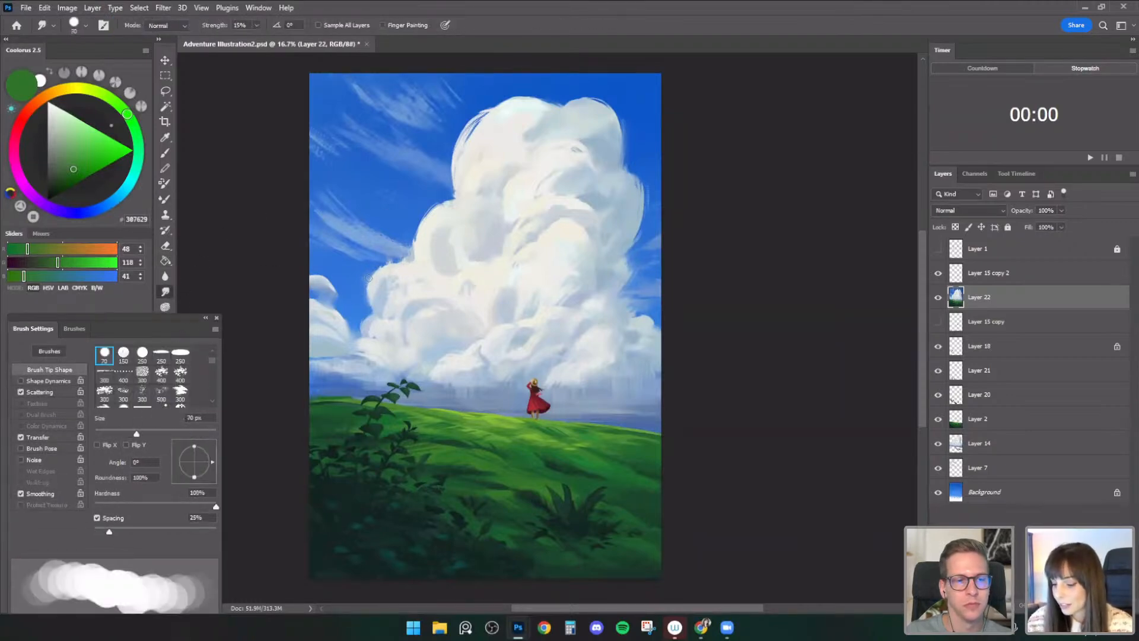
key("bracketright")
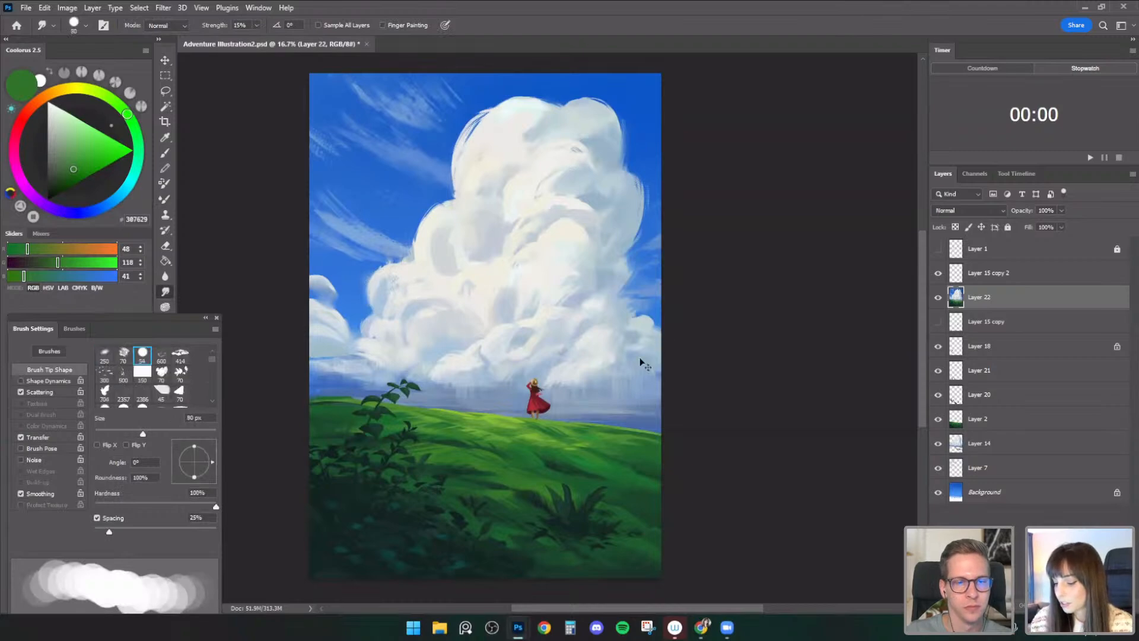
key("bracketleft")
key("bracketleft")
key("bracketleft")
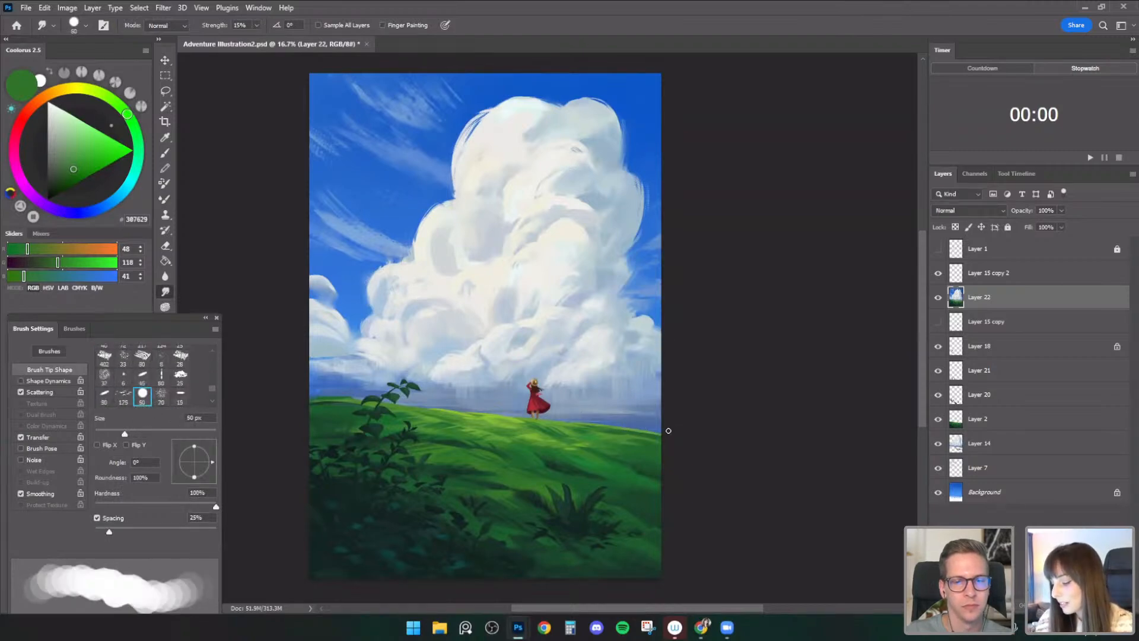
key("bracketleft")
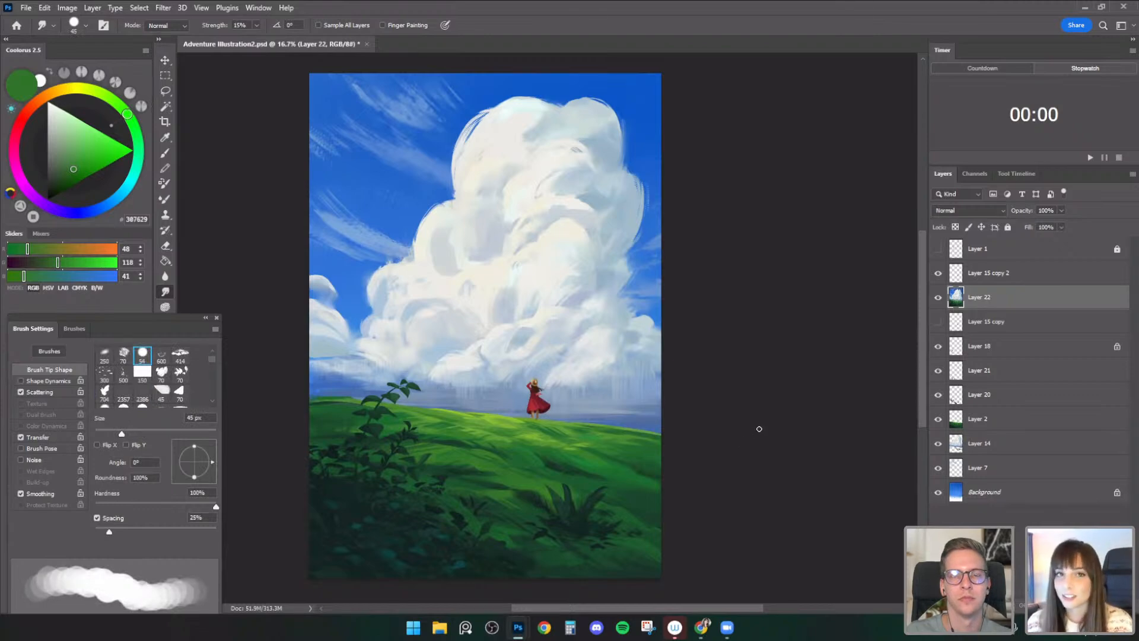
key("bracketright")
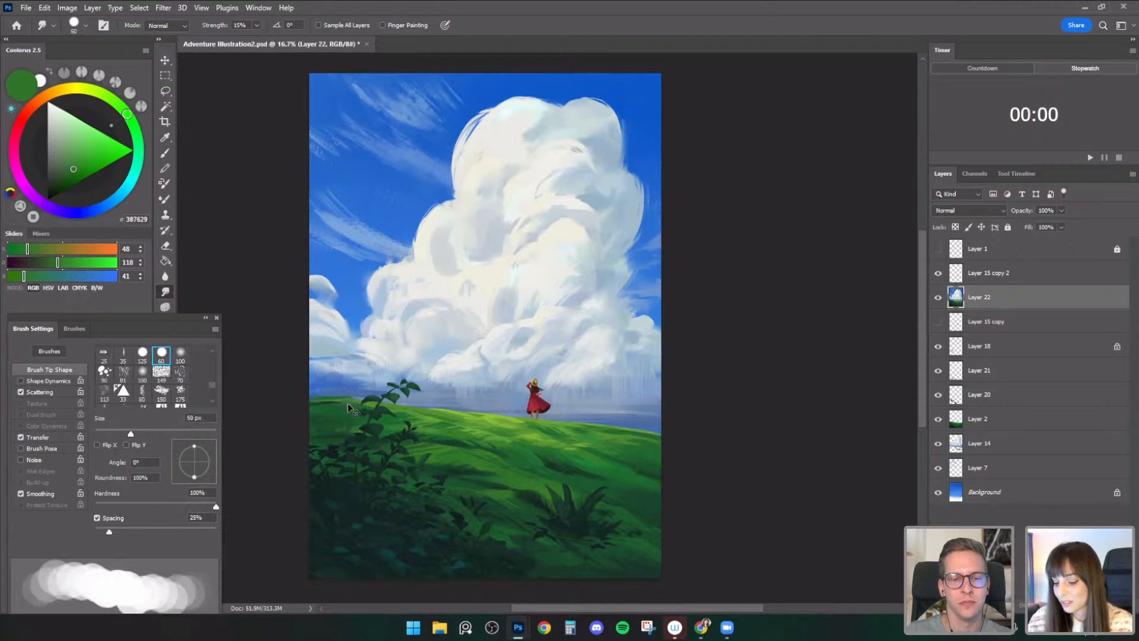
key("bracketleft")
- Return to the Mixer Brush and blend the hillside grass with sampled light and dark greens at 200 to 300 px
left_click(165, 199)
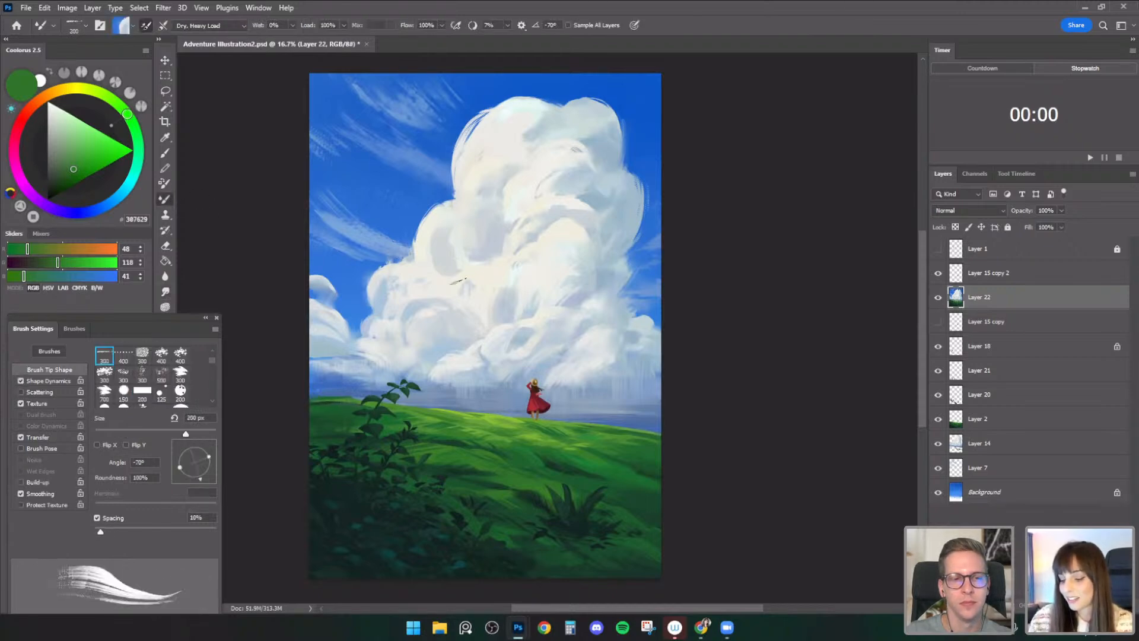
left_click(496, 440, "alt")
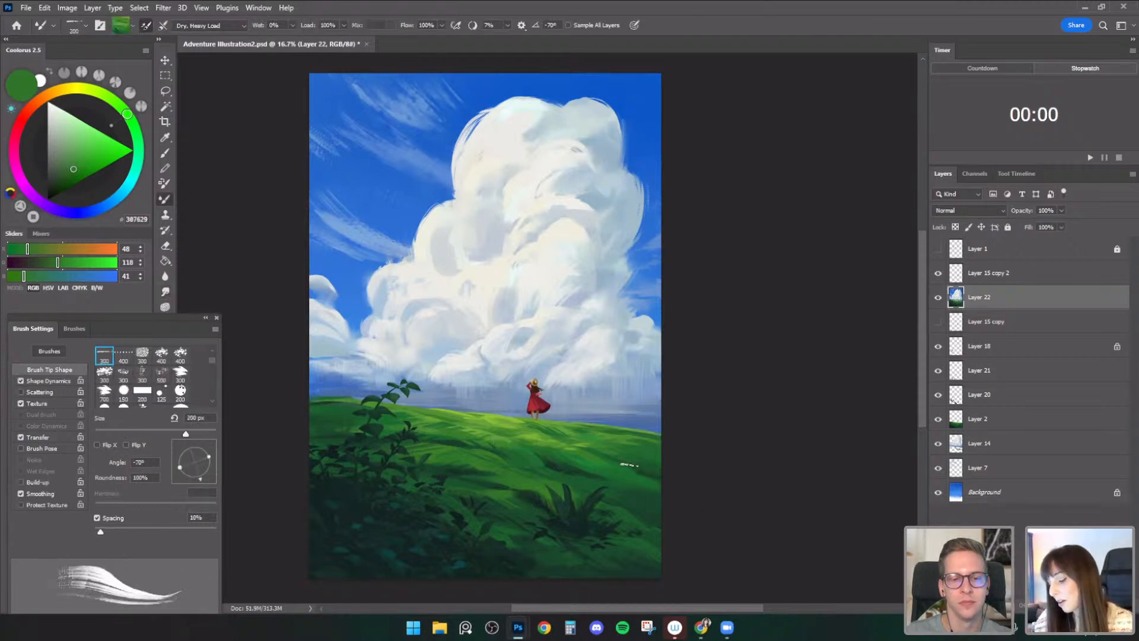
key("bracketright")
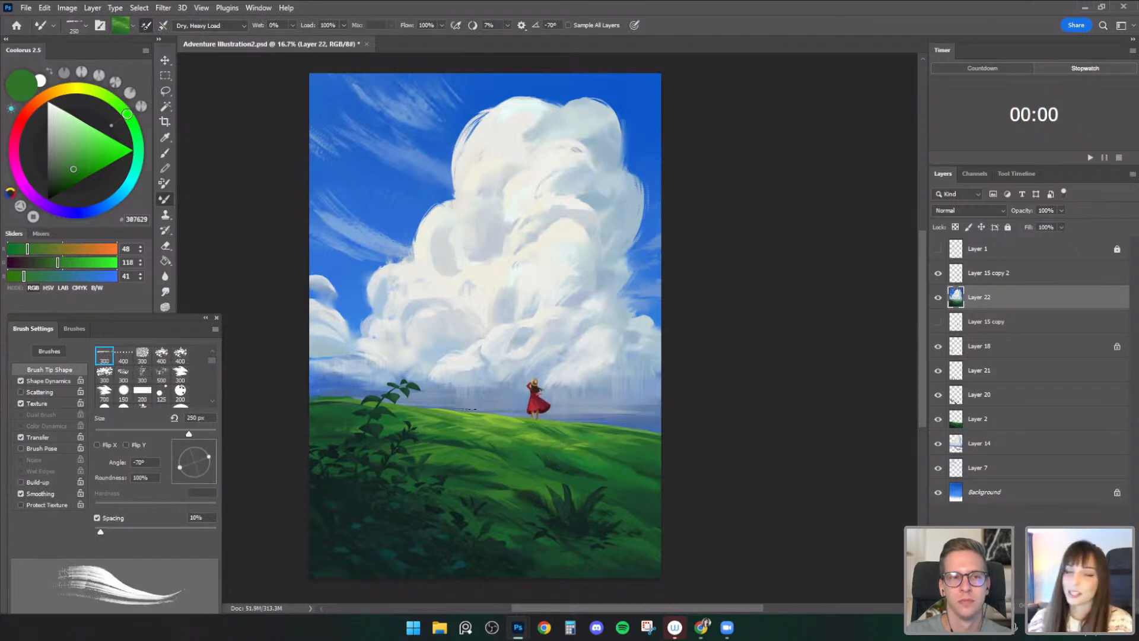
left_click(416, 482, "alt")
key("bracketleft")
key("bracketright")
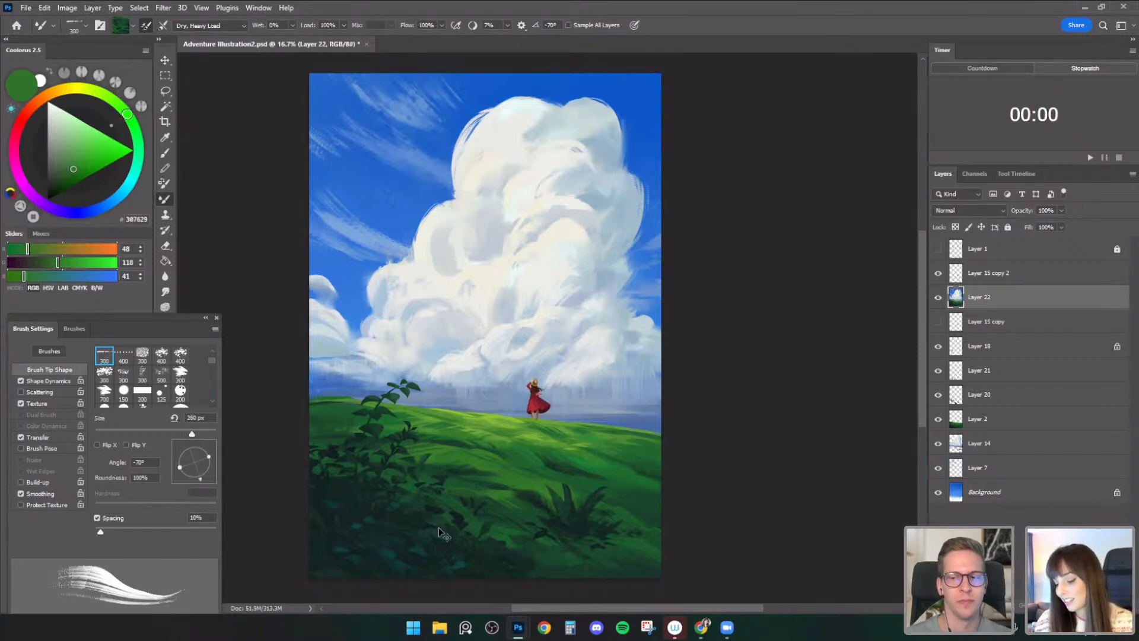
- Blend the grass around the leafy bush with locally sampled greens, varying the brush size between 200 and 300 px
left_click_drag(570, 426, 577, 391)
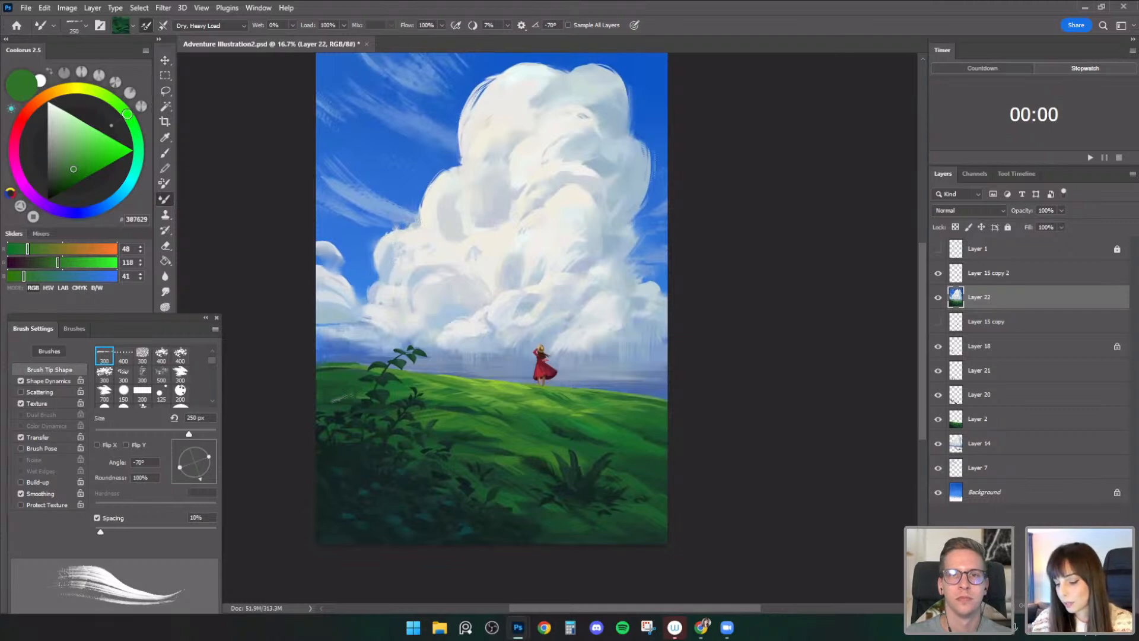
left_click(331, 403, "alt")
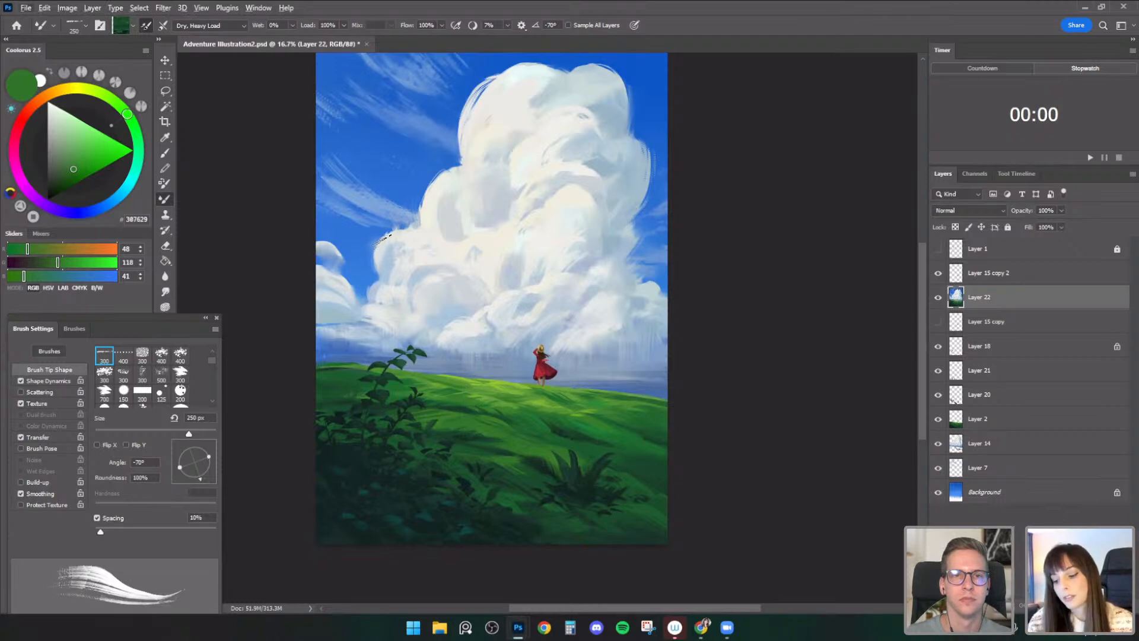
left_click(477, 396, "alt")
key("bracketright")
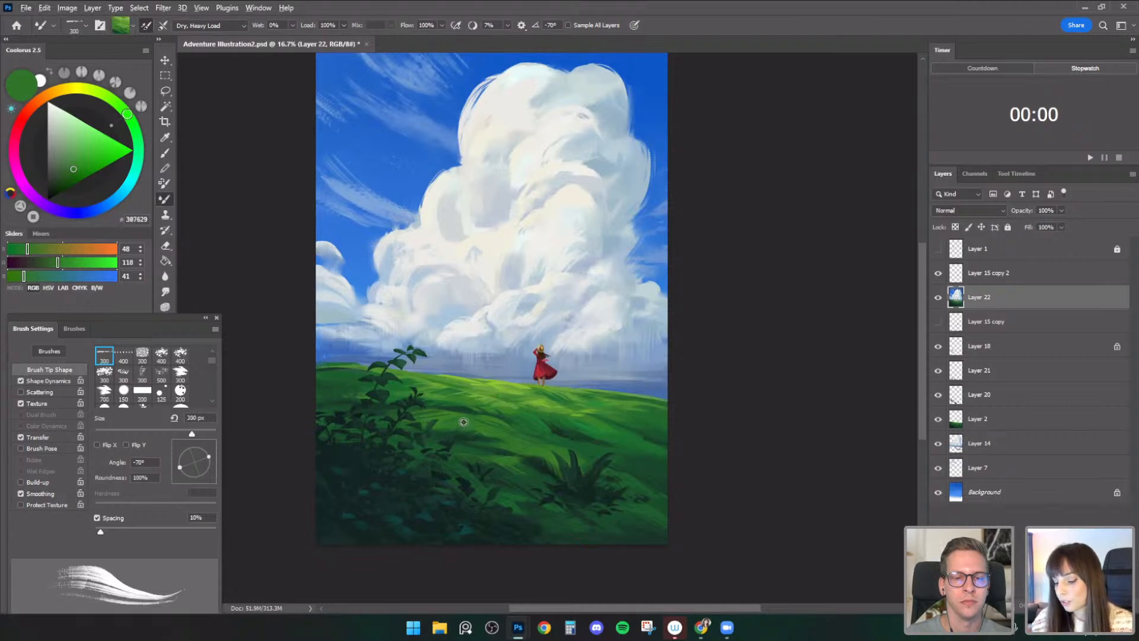
left_click(394, 463, "alt")
key("bracketleft")
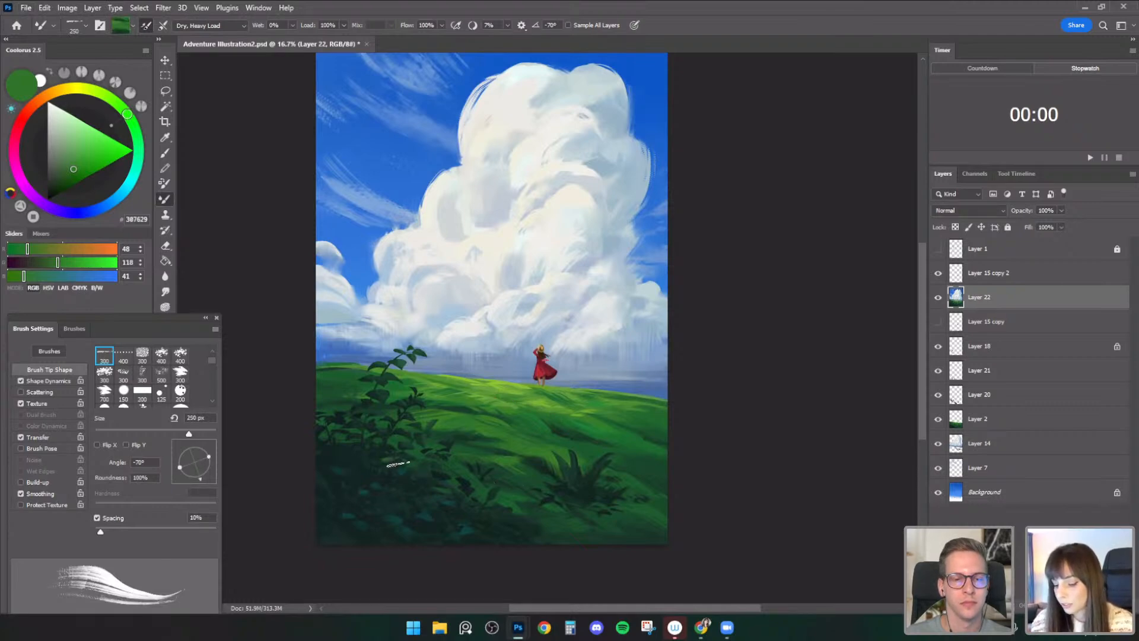
key("bracketleft")
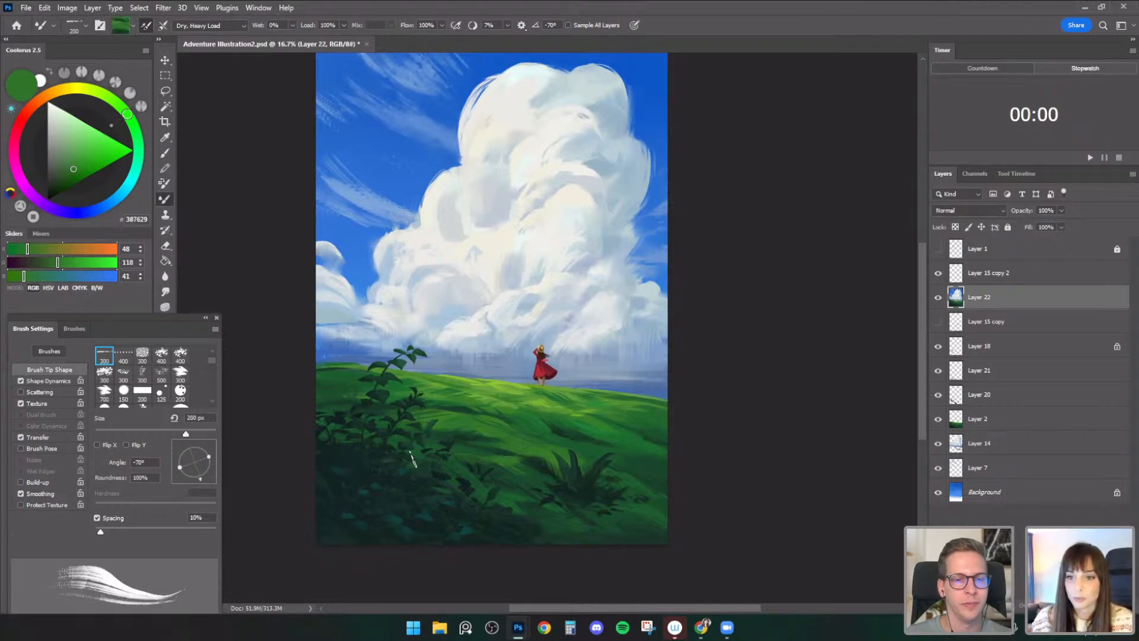
left_click(402, 460, "alt")
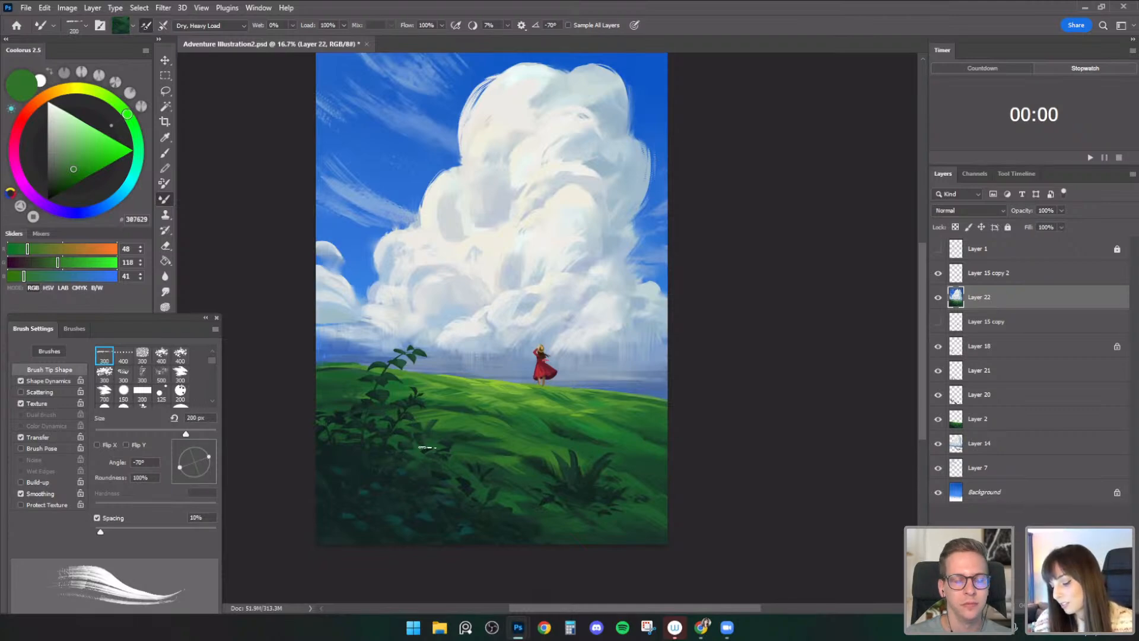
- Blend the shadowed foreground grass between the bush and spiky plant with sampled dark greens, enlarging the brush to 500 px
left_click(483, 493, "alt")
key("bracketright")
left_click(485, 523, "alt")
key("bracketright")
key("bracketright")
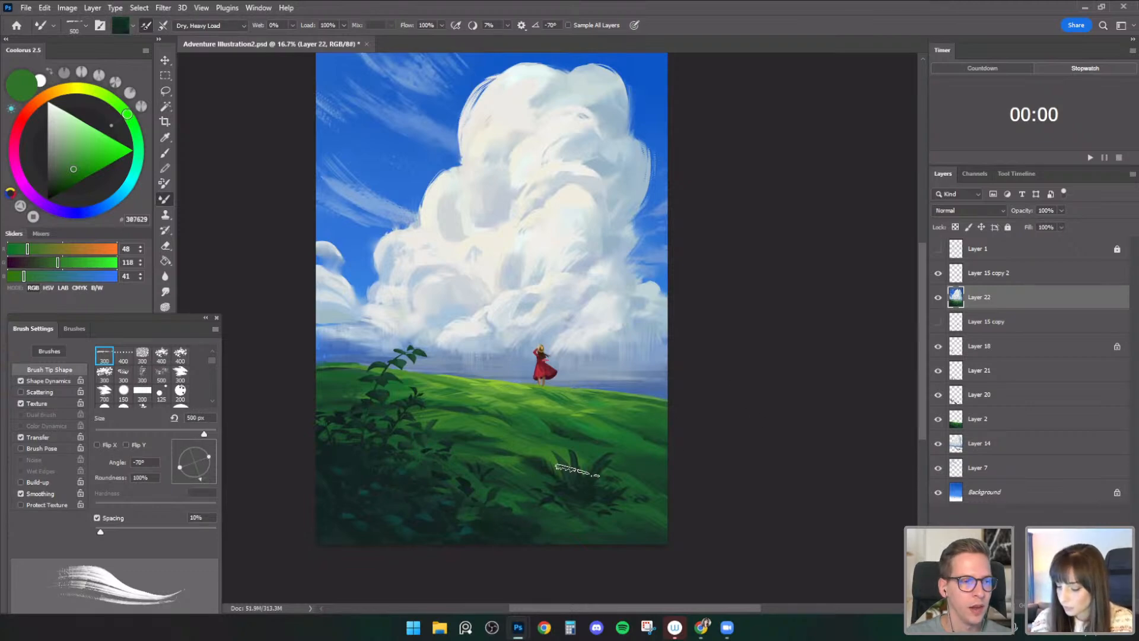
- Soften the dark foliage along the canvas's lower edge with sampled dark greens at 300 px
left_click(335, 454, "alt")
key("bracketleft")
key("bracketleft")
left_click(345, 513, "alt")
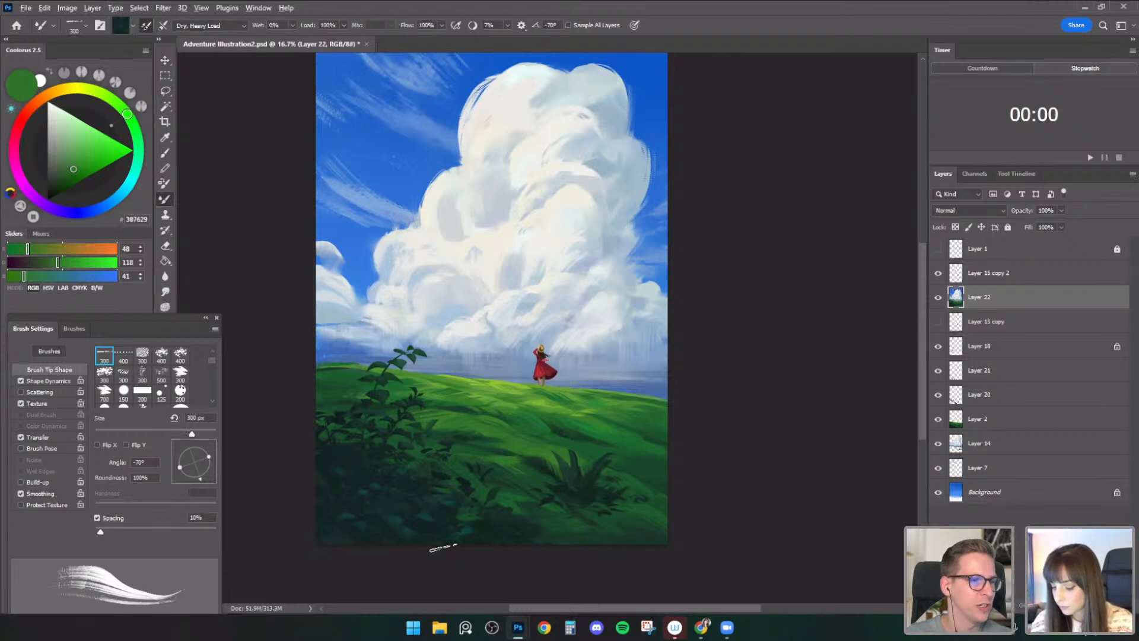
left_click(564, 547, "alt")
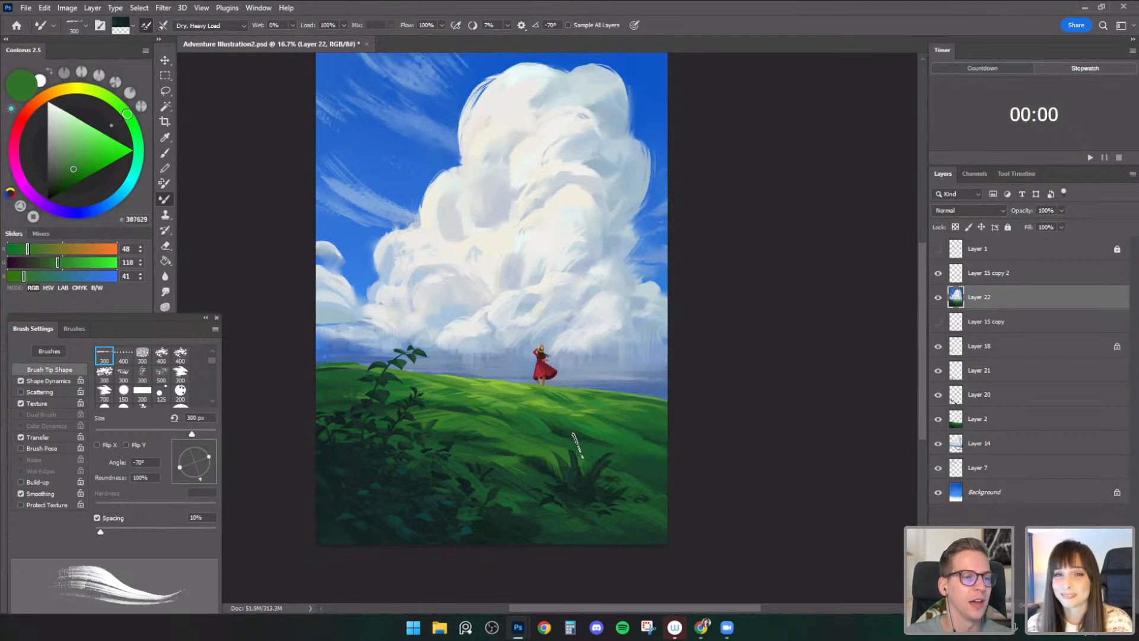
- Blend the grass around the spiky plant with sampled greens, reducing the brush from 300 to 175 px
scroll(576, 445, "up", 1)
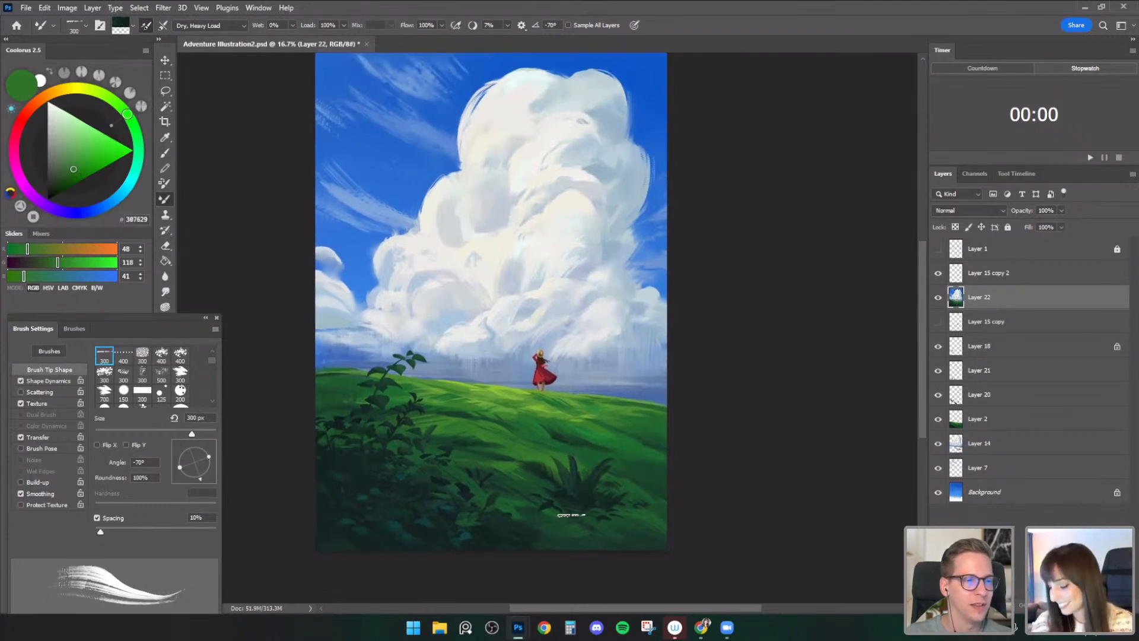
left_click(551, 492, "alt")
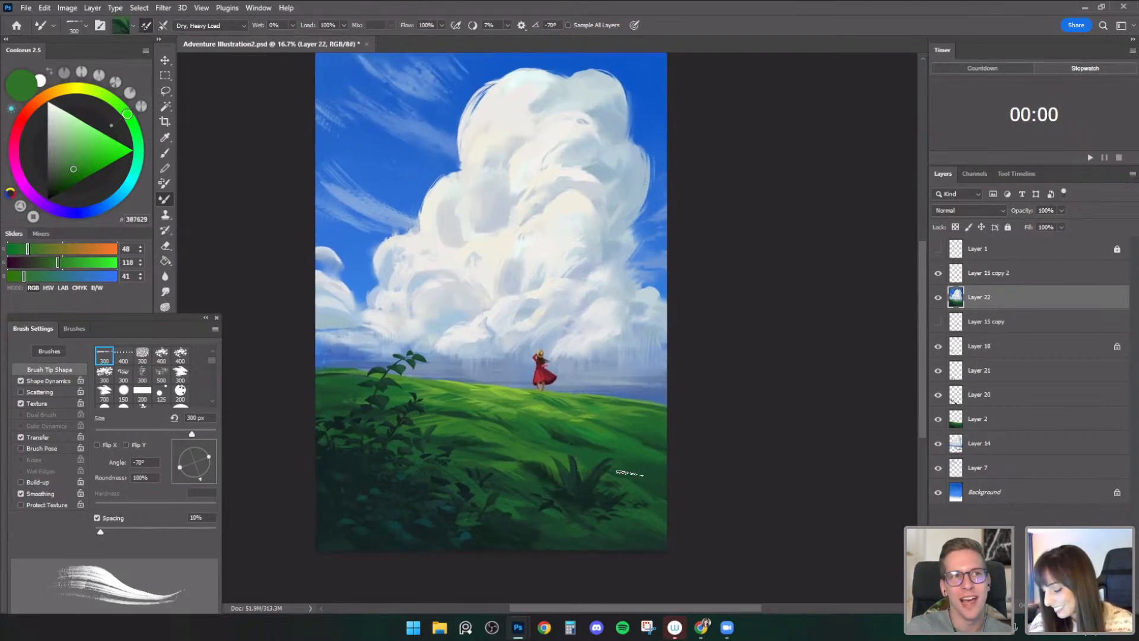
key("bracketleft")
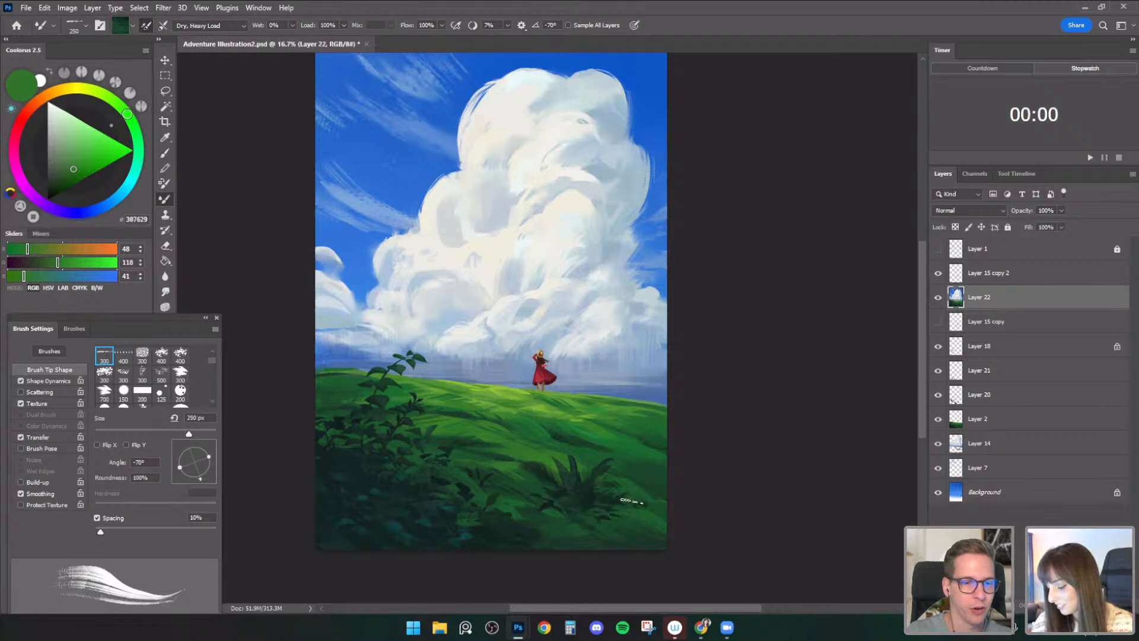
left_click(487, 478, "alt")
key("bracketleft")
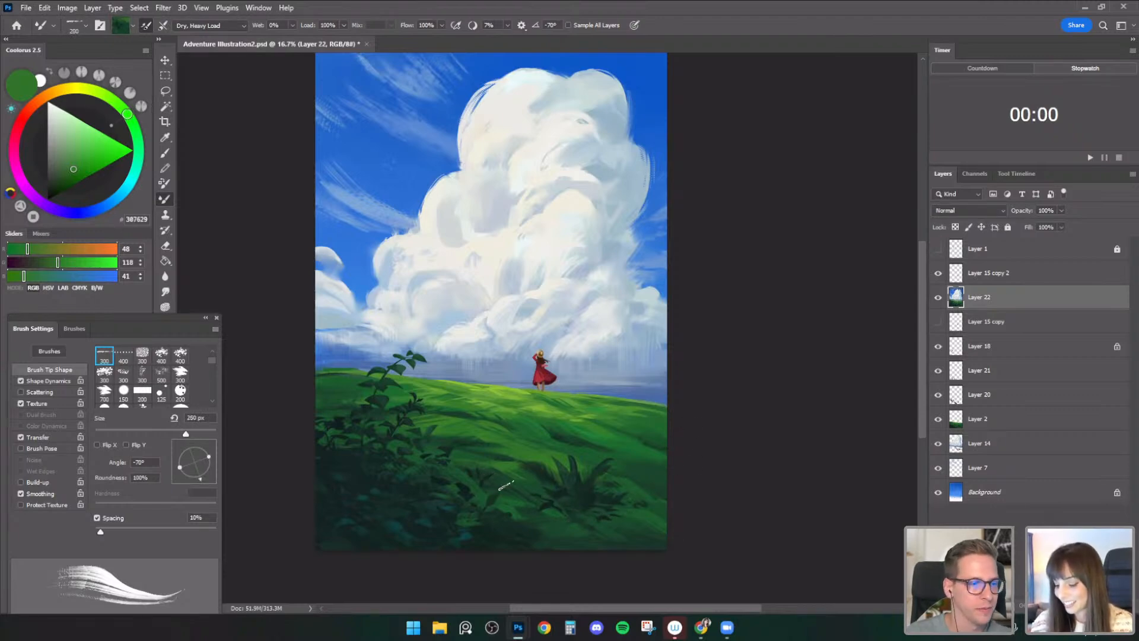
key("bracketleft")
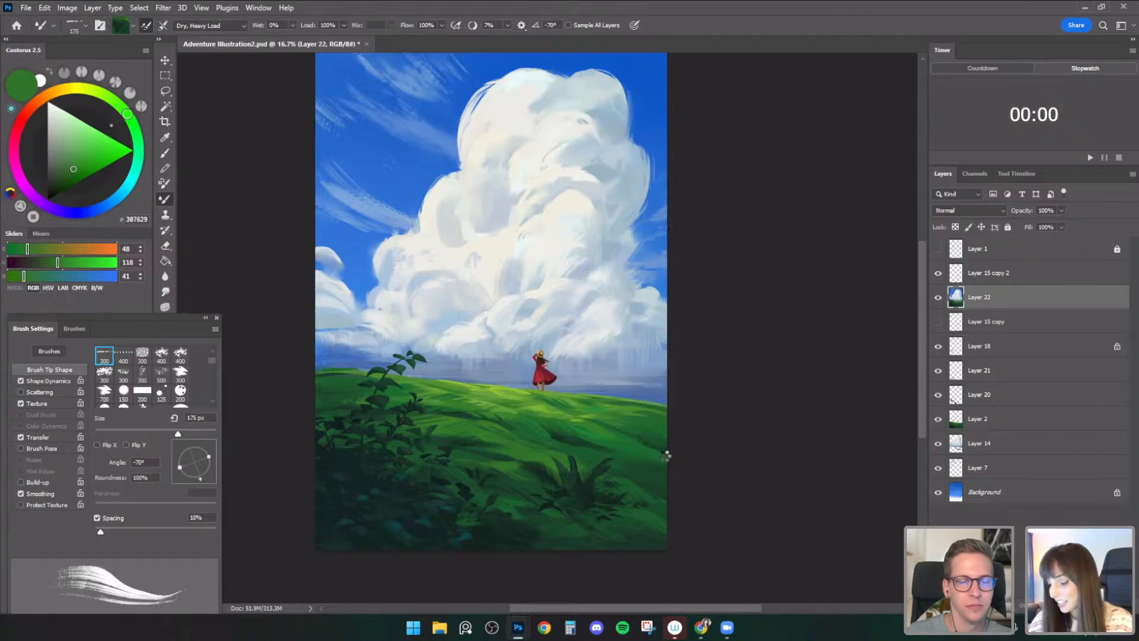
- Flip the canvas horizontally and blend the grass beside the bush with sampled green at 150 px
key("ctrl+shift+h")
left_click(378, 487, "alt")
left_click(379, 489, "alt")
key("bracketright")
key("bracketleft")
key("bracketleft")
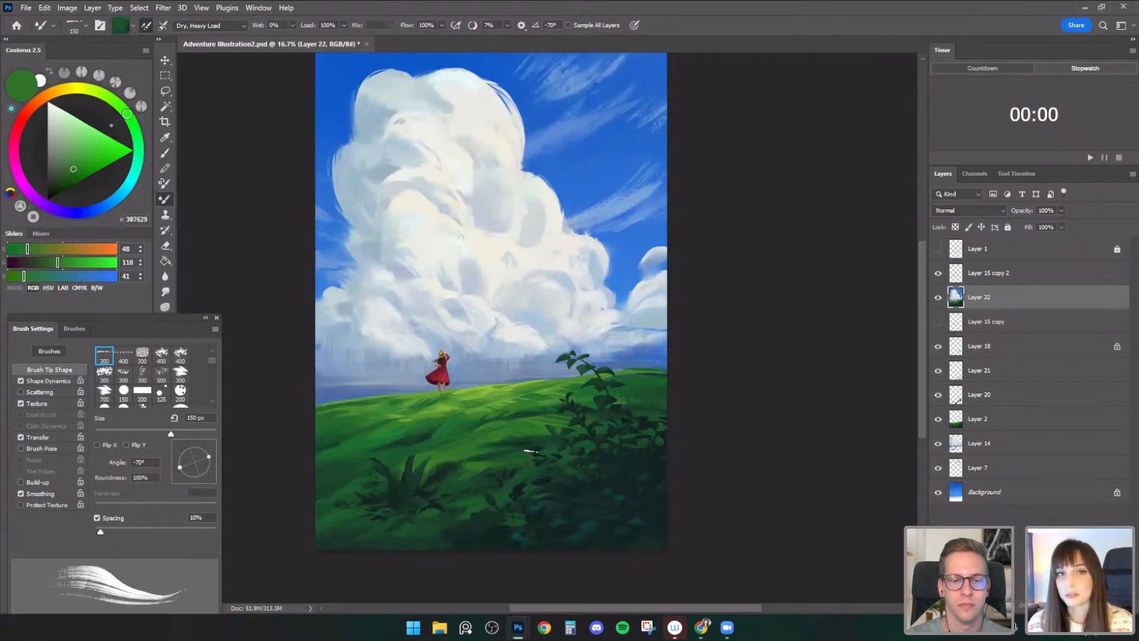
- Blend the sunlit grass below the figure and the hill's crest behind the bush with sampled greens at 200 to 300 px
left_click(442, 402, "alt")
key("bracketright")
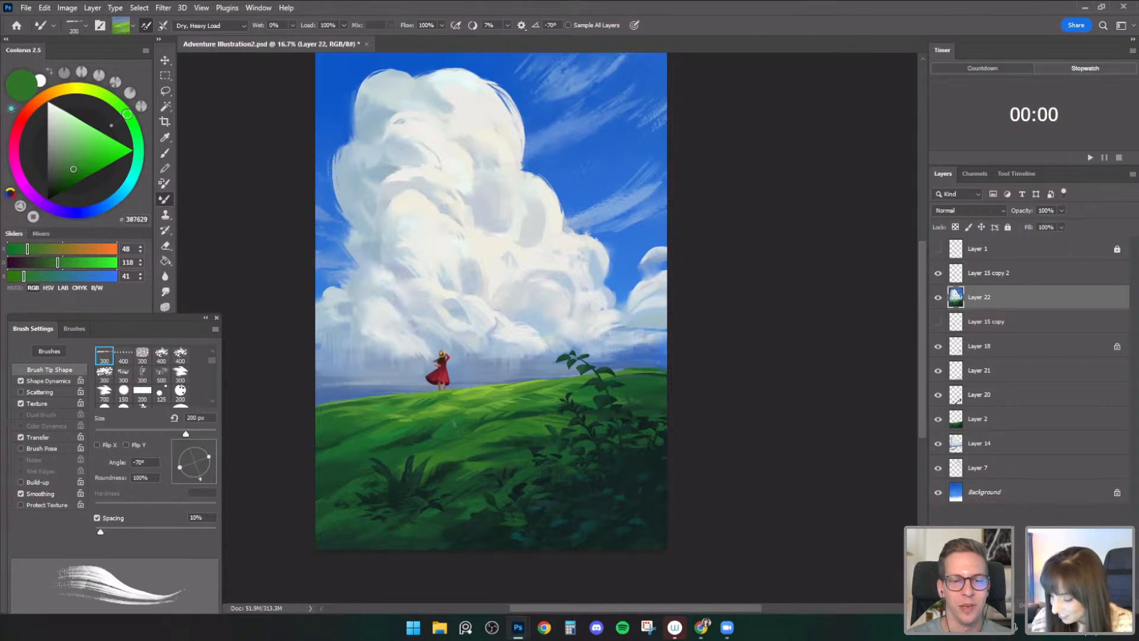
left_click(632, 373, "alt")
key("bracketright")
left_click_drag(585, 387, 585, 416)
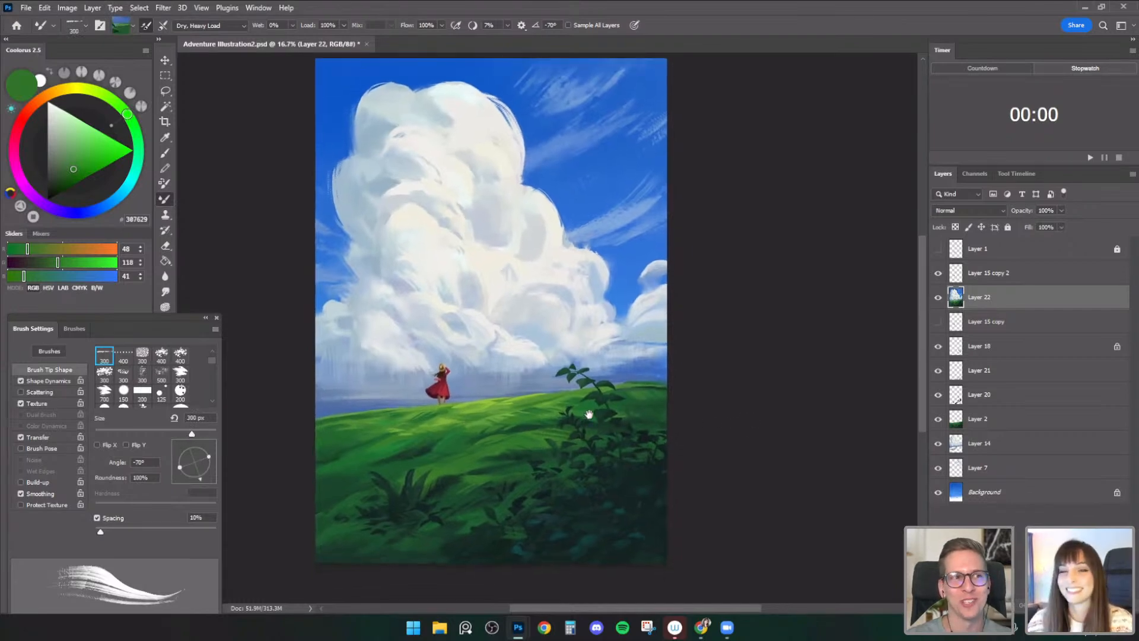
- Blend the mid-slope grass between the spiky plant and the bush with sampled greens at 200 to 300 px
left_click(488, 465, "alt")
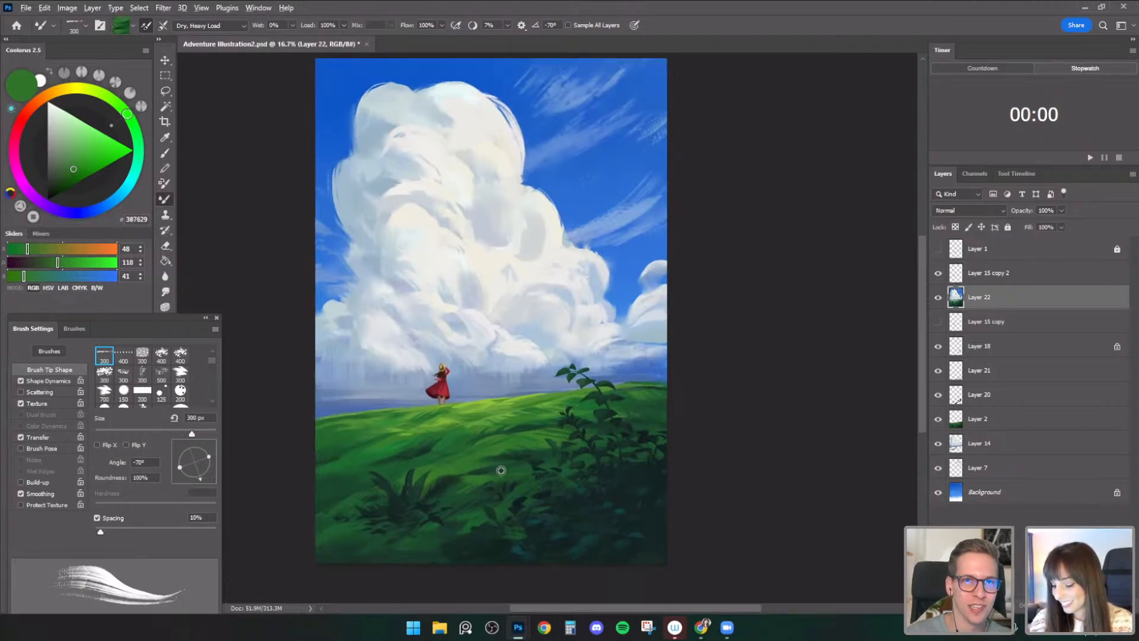
key("bracketleft")
left_click(501, 472, "alt")
key("bracketright")
key("bracketright")
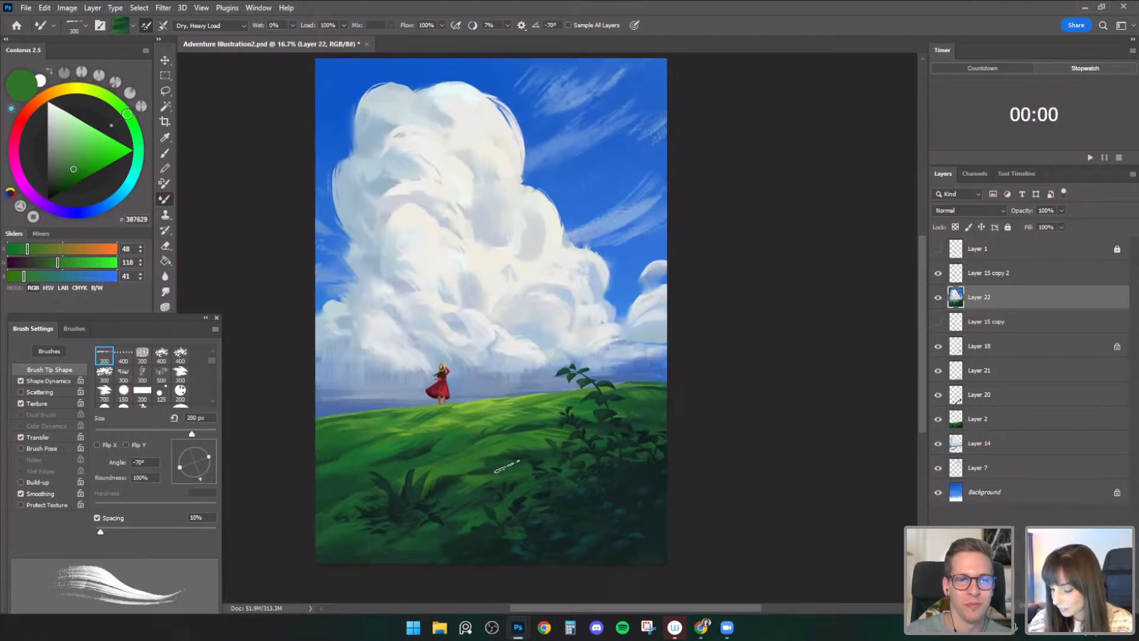
left_click(507, 466, "alt")
left_click(454, 490, "alt")
left_click(451, 496, "alt")
left_click(478, 481, "alt")
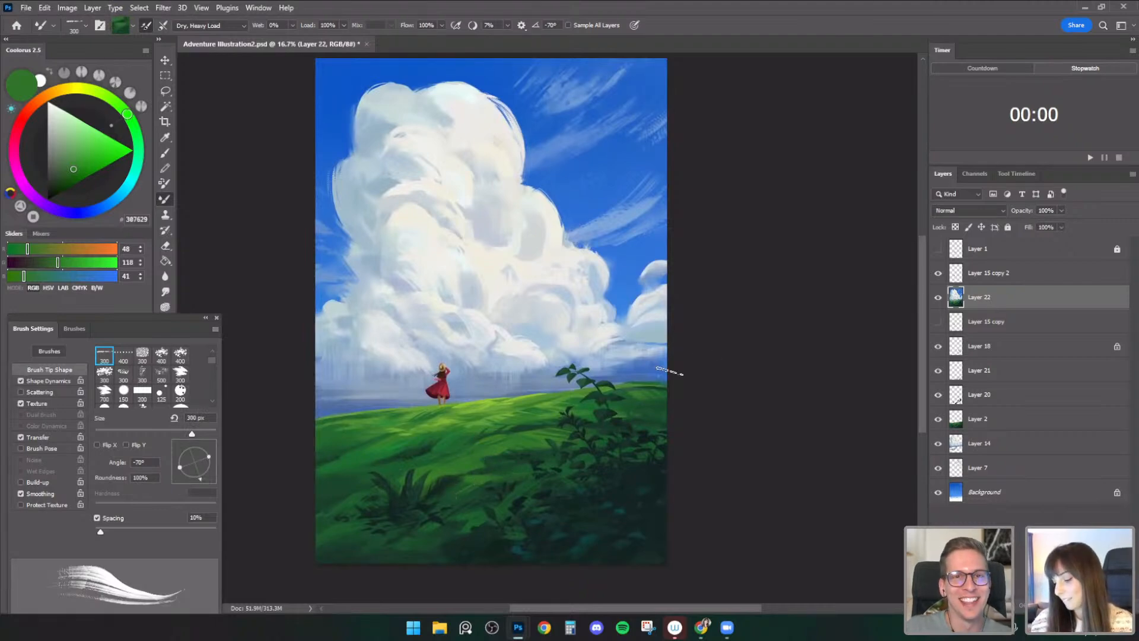
left_click(521, 464, "alt")
key("bracketleft")
key("bracketright")
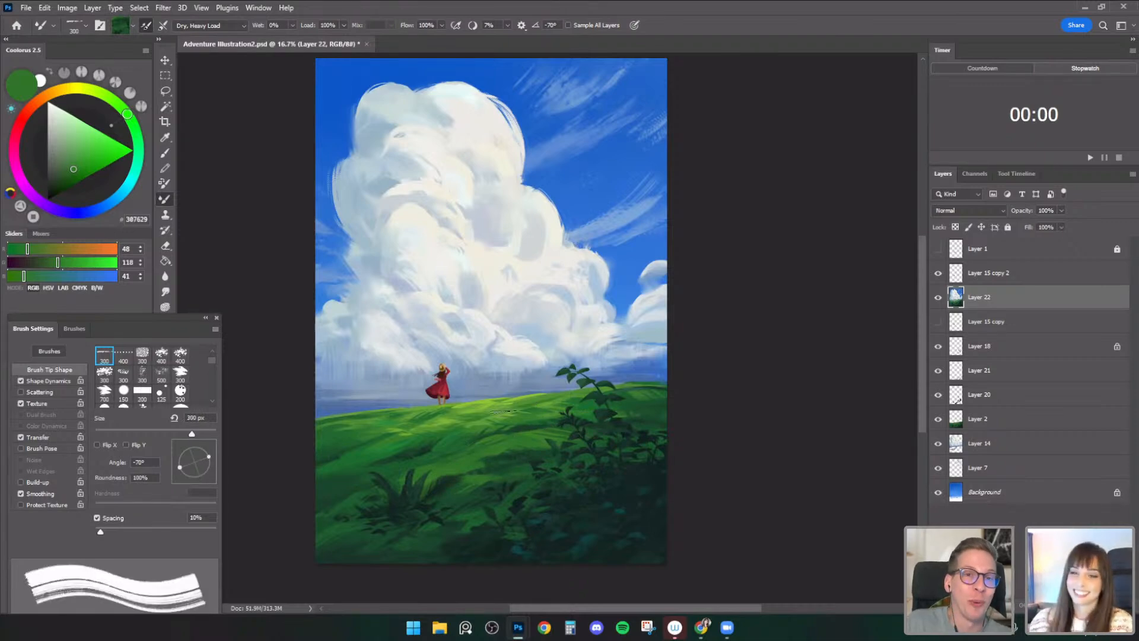
- Refine the spiky plant's upper leaves with small Mixer Brush strokes at 125 to 200 px
key("bracketleft")
key("bracketleft")
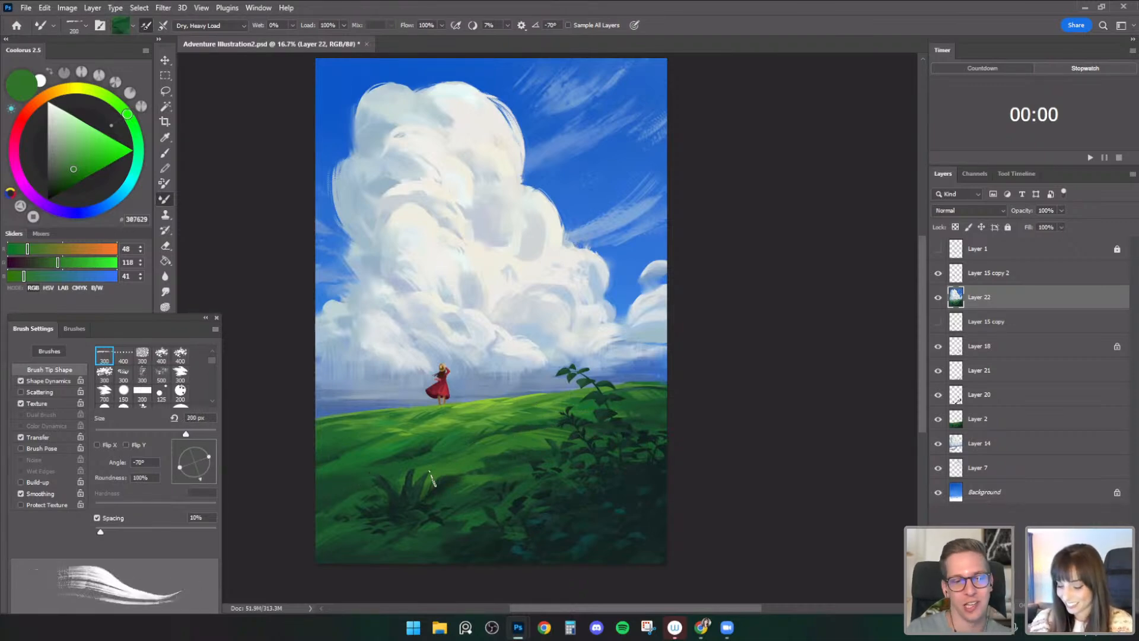
key("bracketleft")
key("bracketleft")
key("bracketleft")
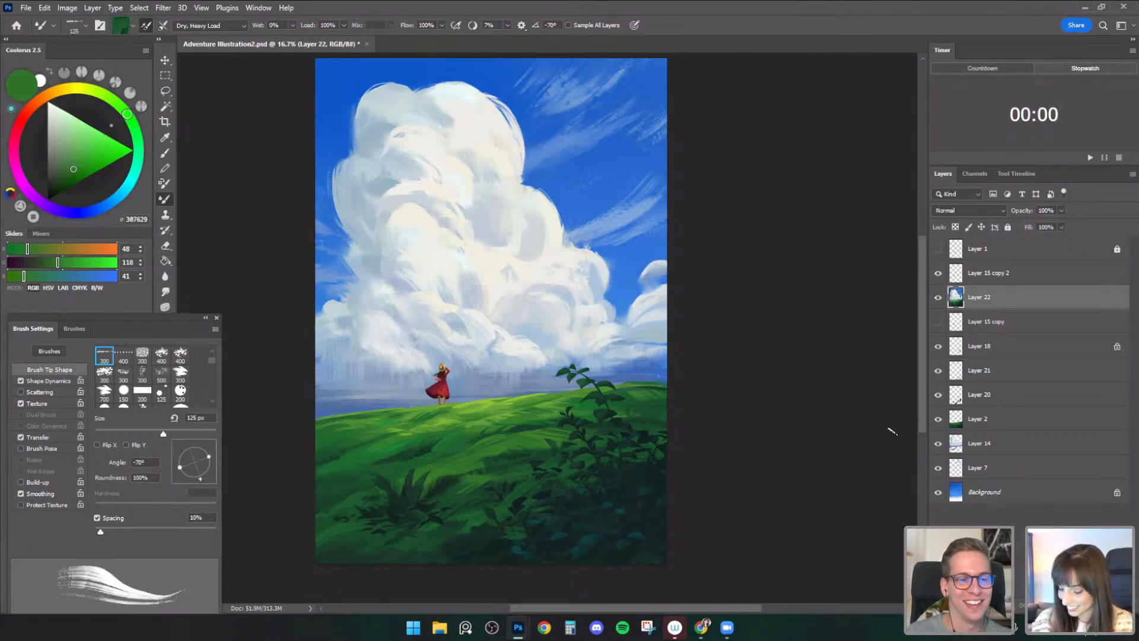
key("bracketright")
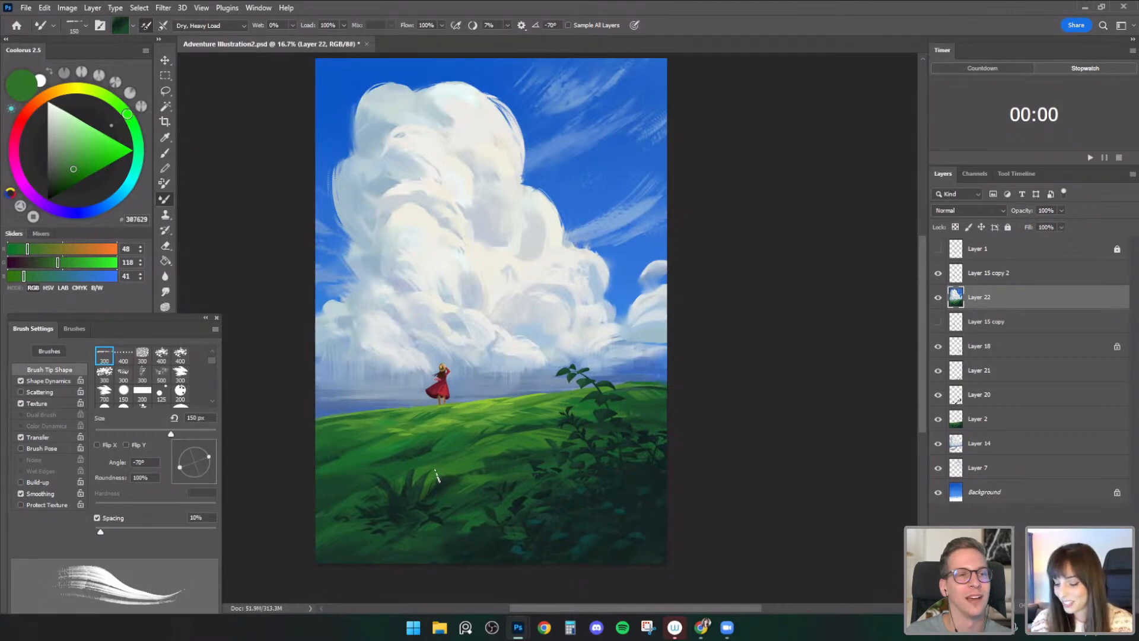
- Blend the grass above and beside the spiky plant with sampled green at 200 to 250 px
key("bracketright")
key("bracketright")
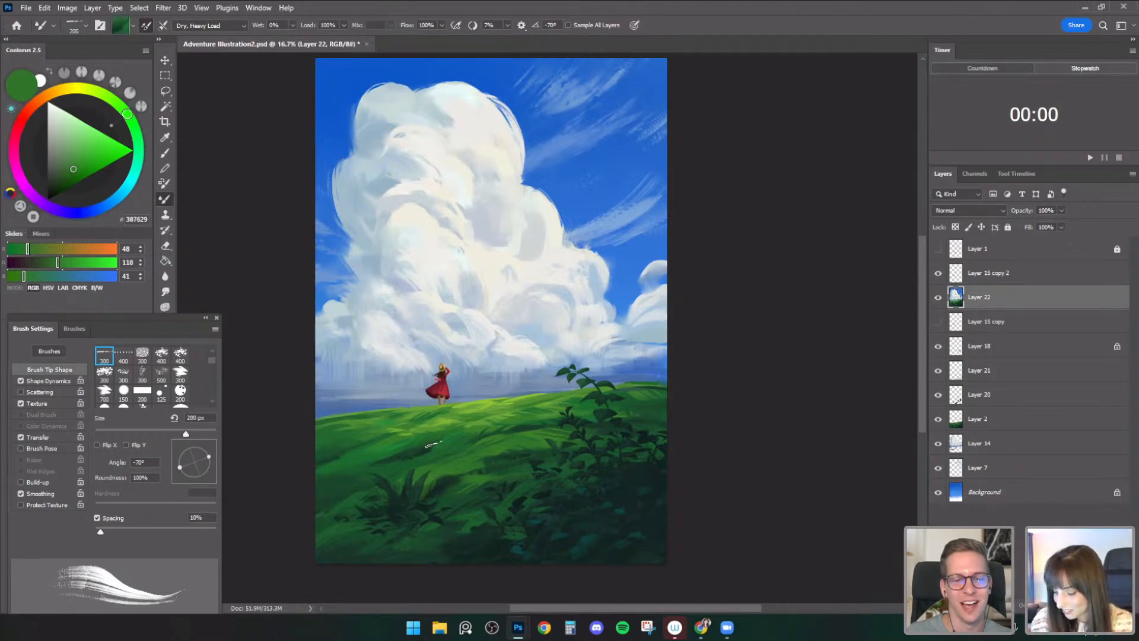
key("bracketright")
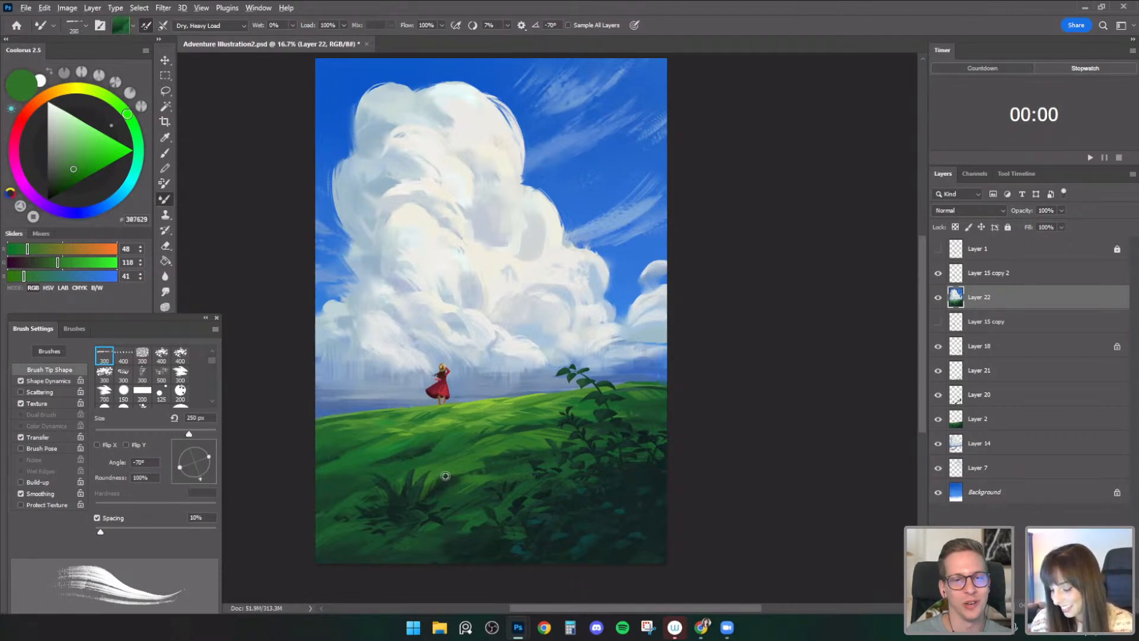
key("bracketleft")
left_click(469, 472, "alt")
- Soften the bush's inner edge with sampled dark greens at 200 to 250 px
left_click(543, 470, "alt")
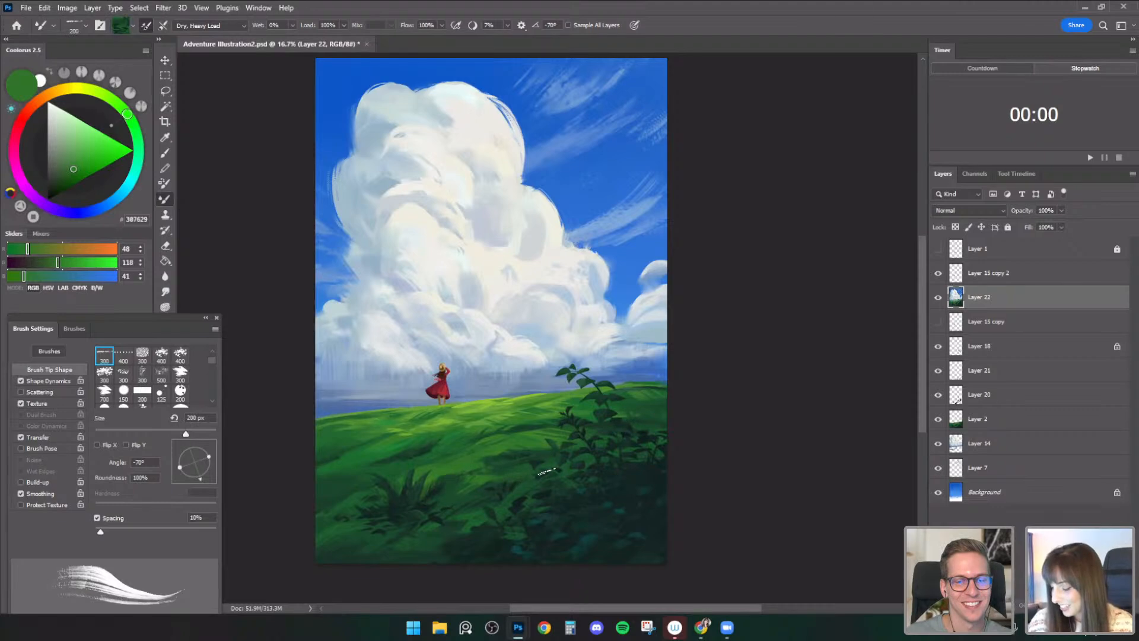
key("bracketright")
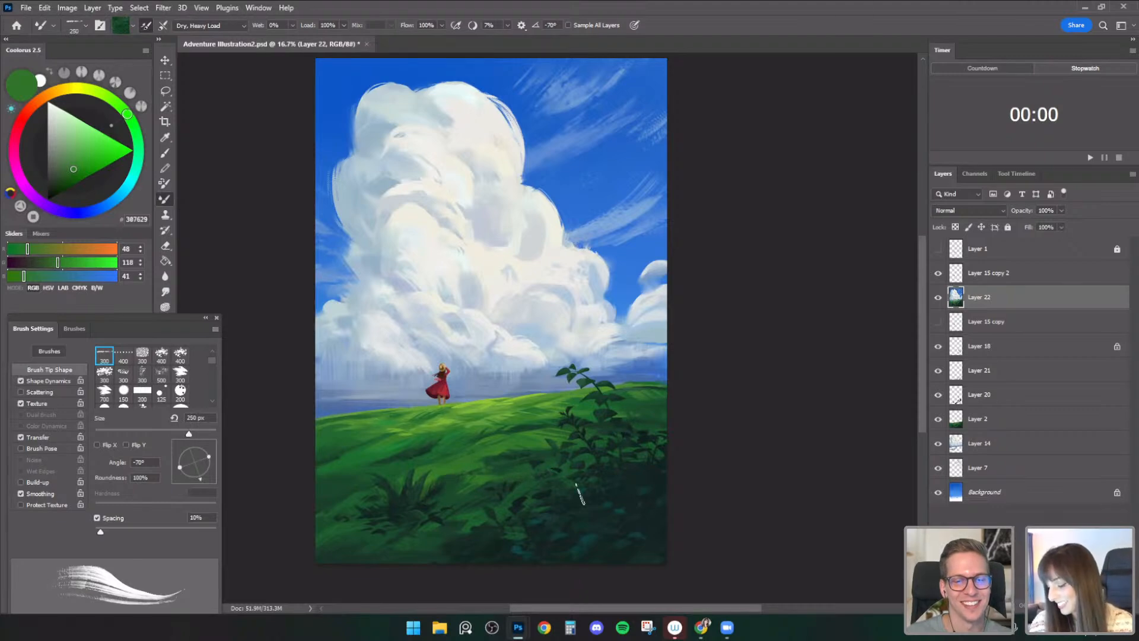
key("bracketleft")
left_click(524, 499, "alt")
left_click(536, 516, "alt")
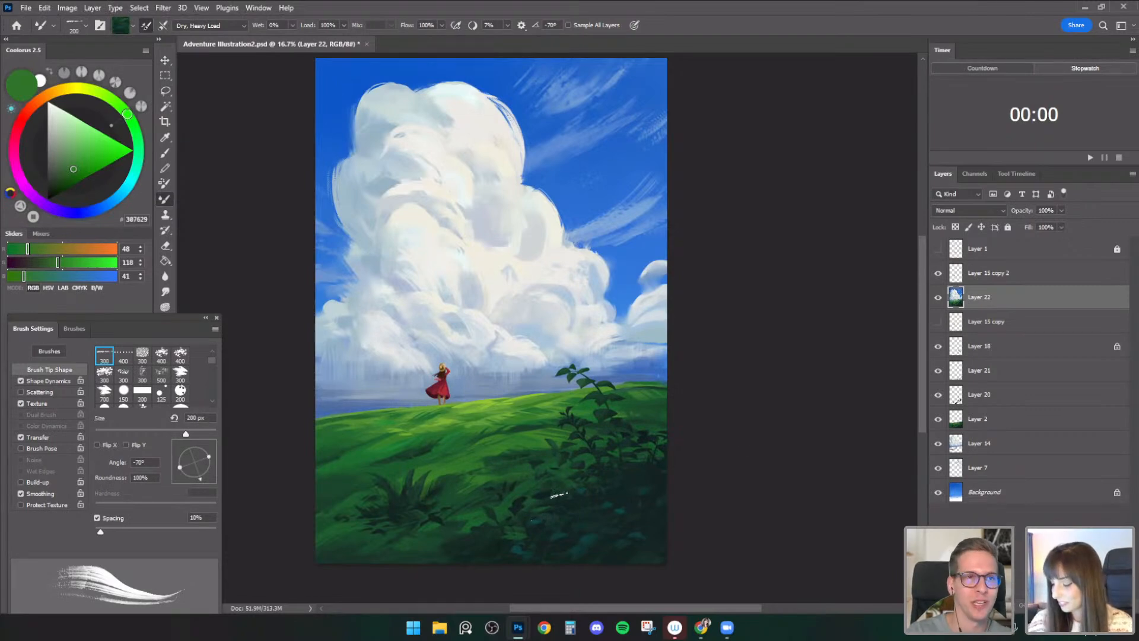
key("bracketright")
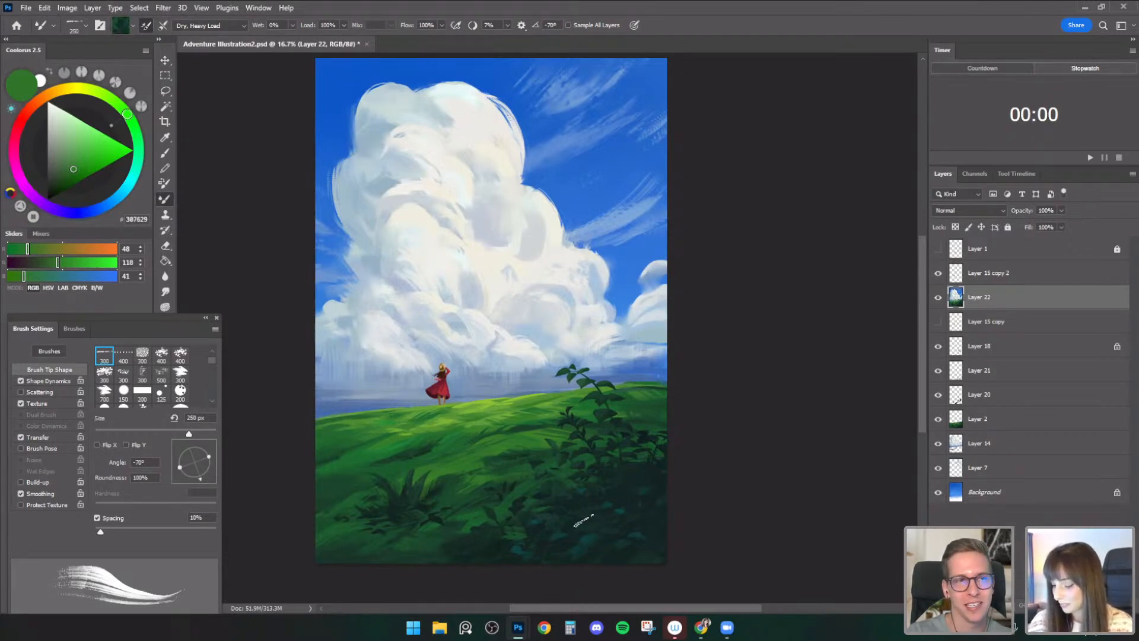
- Blend the darkest foliage at the base of the bush with sampled dark greens, enlarging the brush from 250 px
left_click(636, 534, "alt")
key("bracketright")
left_click(628, 553, "alt")
key("bracketright")
- Blend the grass around the spiky plant with broad strokes of sampled green at 300 to 500 px
left_click(383, 472, "alt")
key("bracketleft")
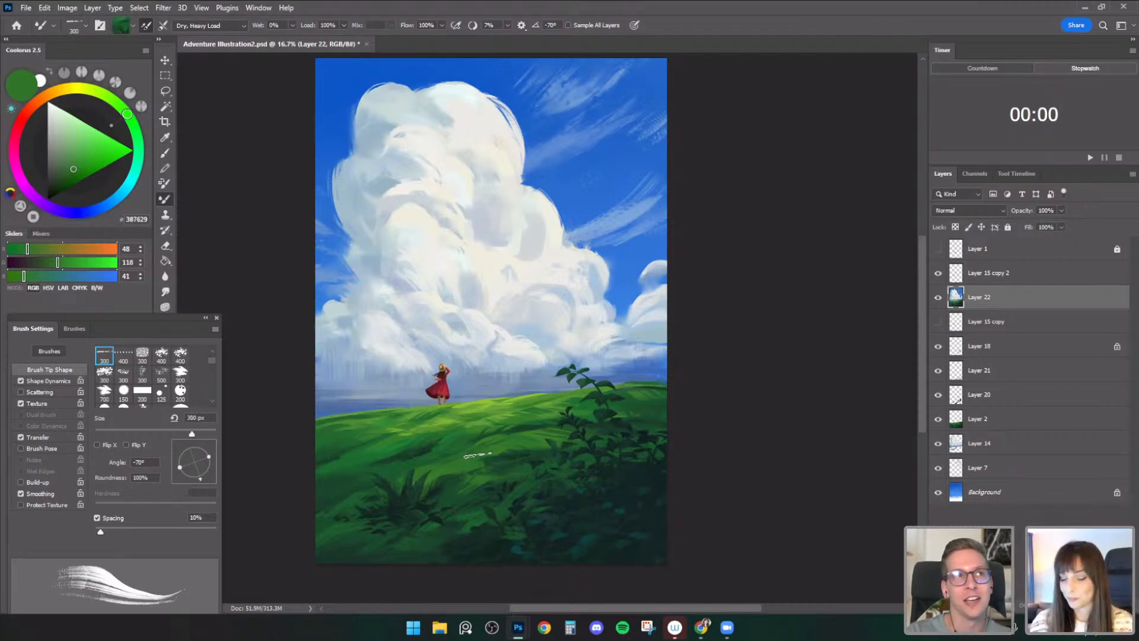
left_click(458, 491, "alt")
key("bracketright")
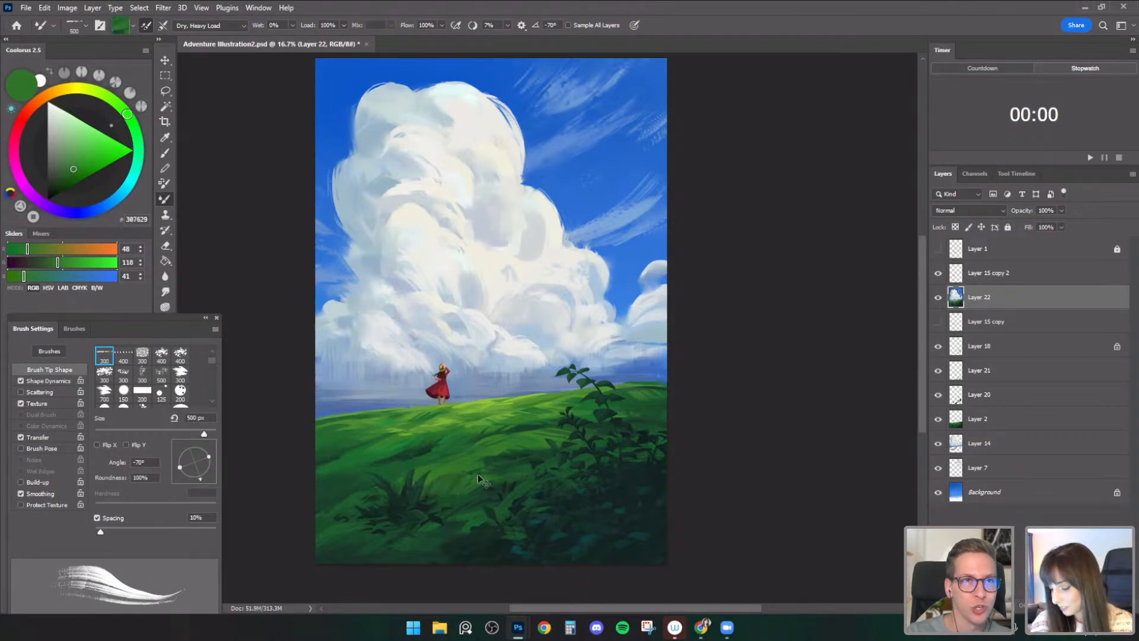
left_click(484, 501, "alt")
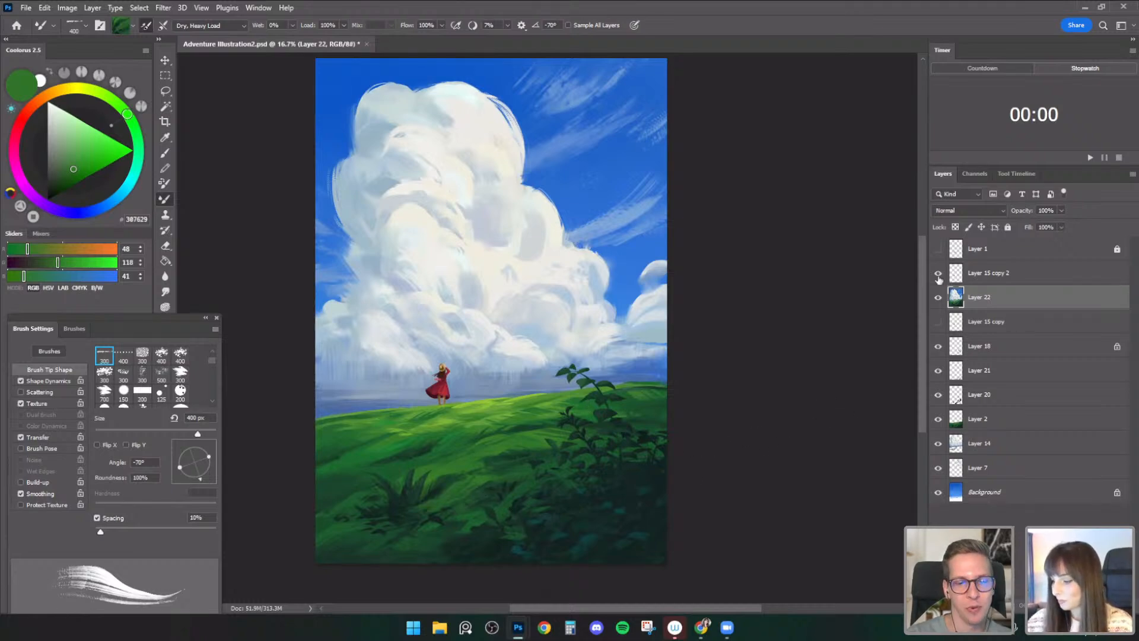
- Flip the canvas horizontally back to its original orientation
left_click_drag(832, 293, 753, 357)
key("ctrl+shift+h")
left_click_drag(807, 410, 807, 415)
- Compare the painting with Layer 22 hidden and shown, and check the Layer 15 copy 2 figure layer
left_click(939, 300)
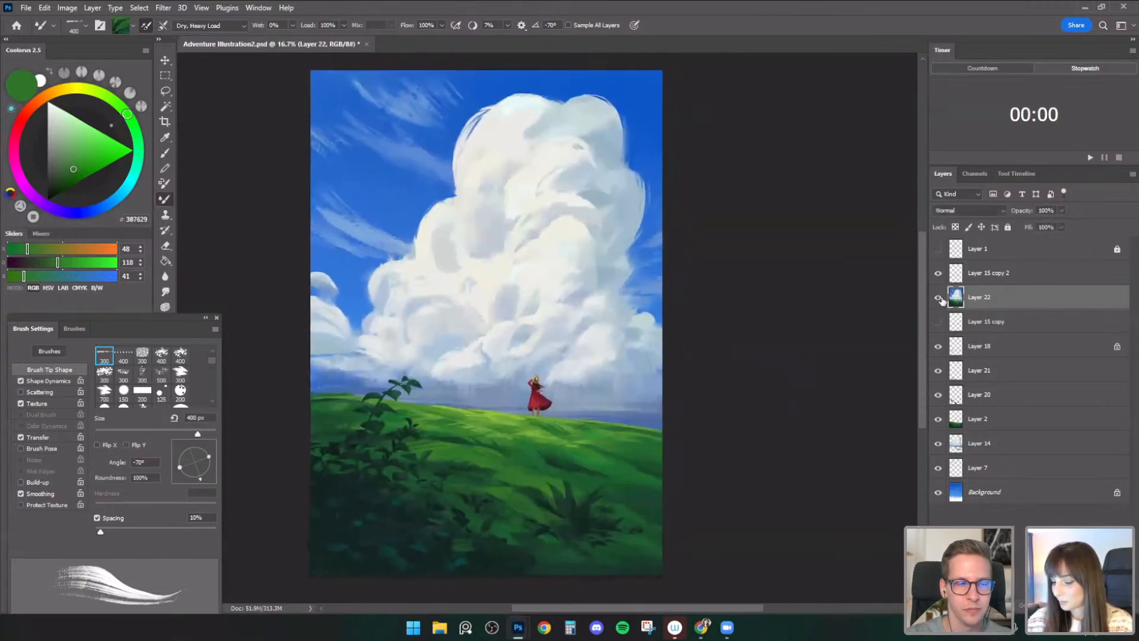
left_click(939, 298)
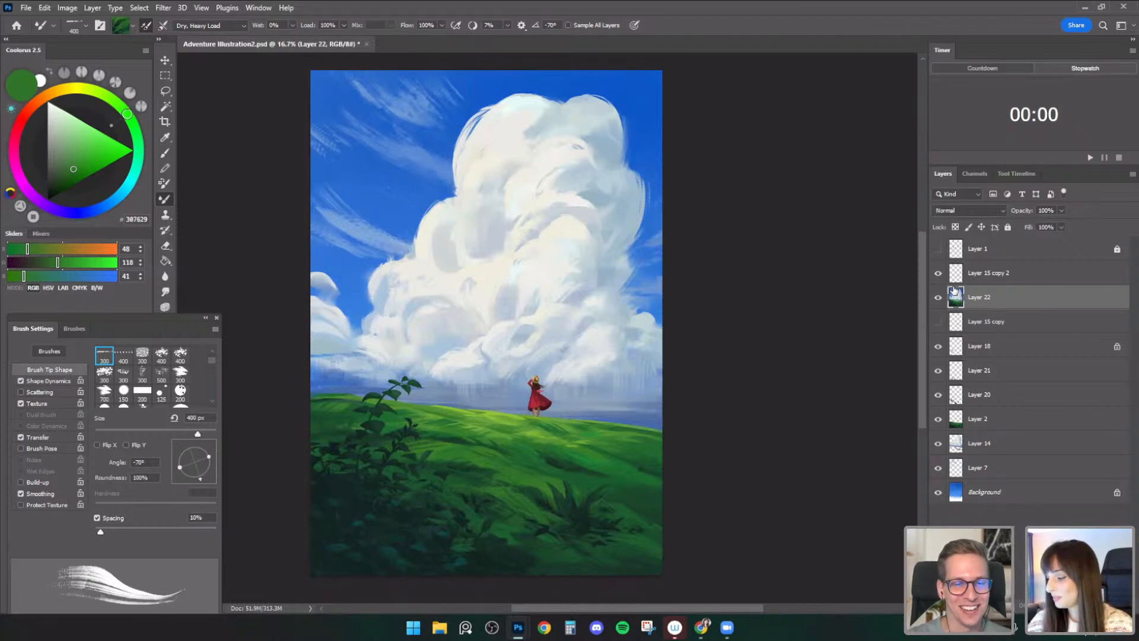
left_click_drag(831, 449, 829, 464)
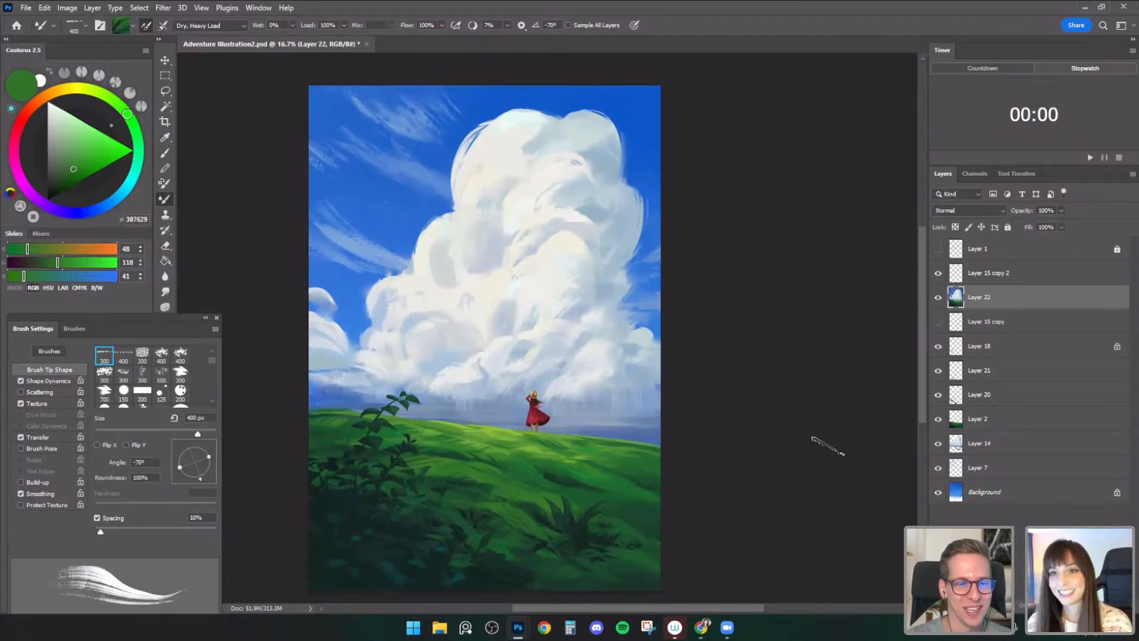
left_click_drag(756, 432, 756, 437)
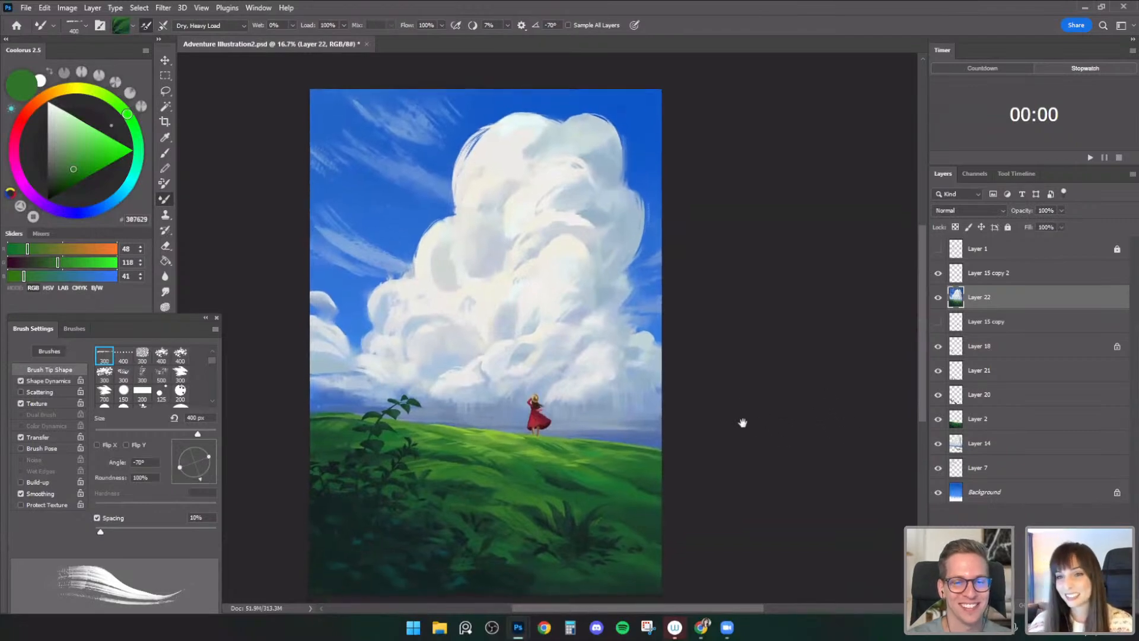
left_click_drag(743, 399, 743, 393)
left_click(938, 275)
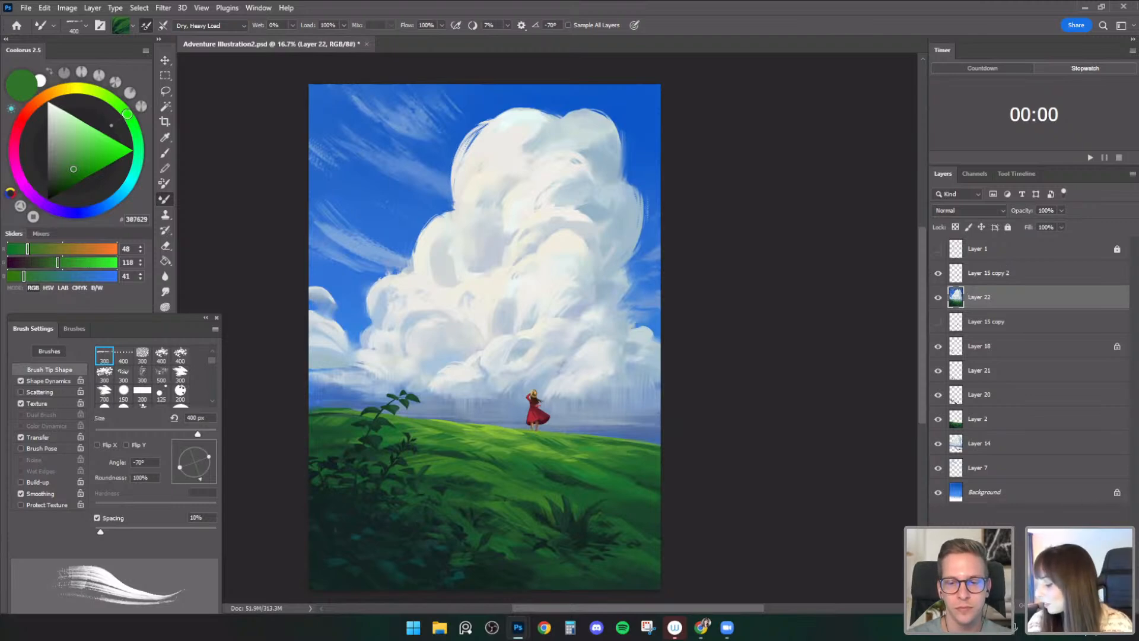
- Add a Selective Color adjustment layer and place it above Layer 15 copy 2
left_click(1072, 606)
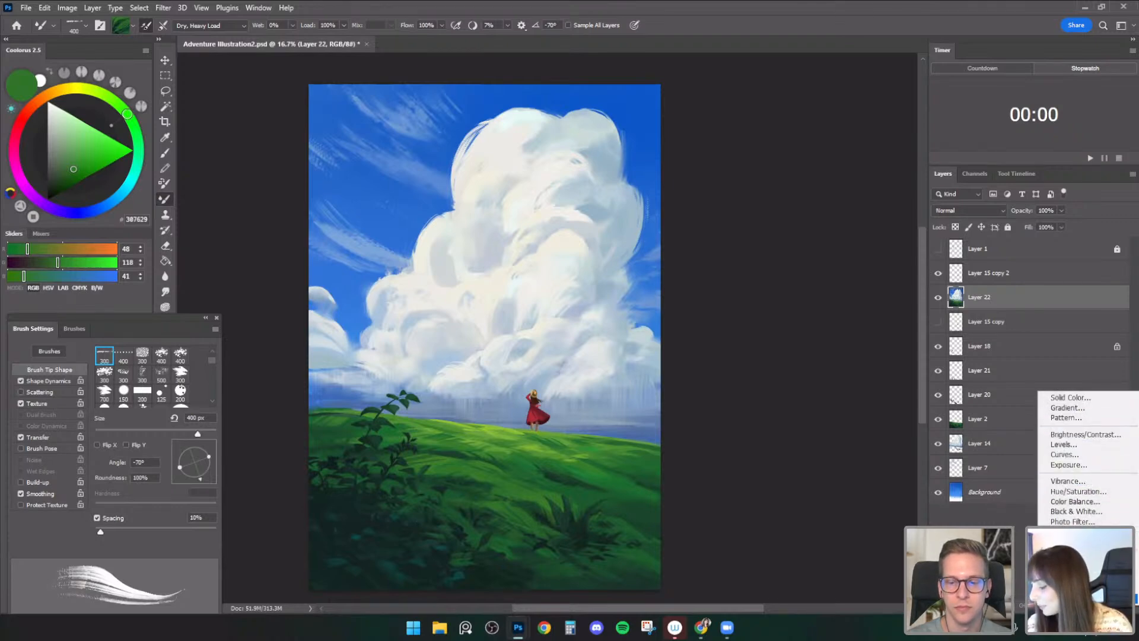
left_click(1068, 599)
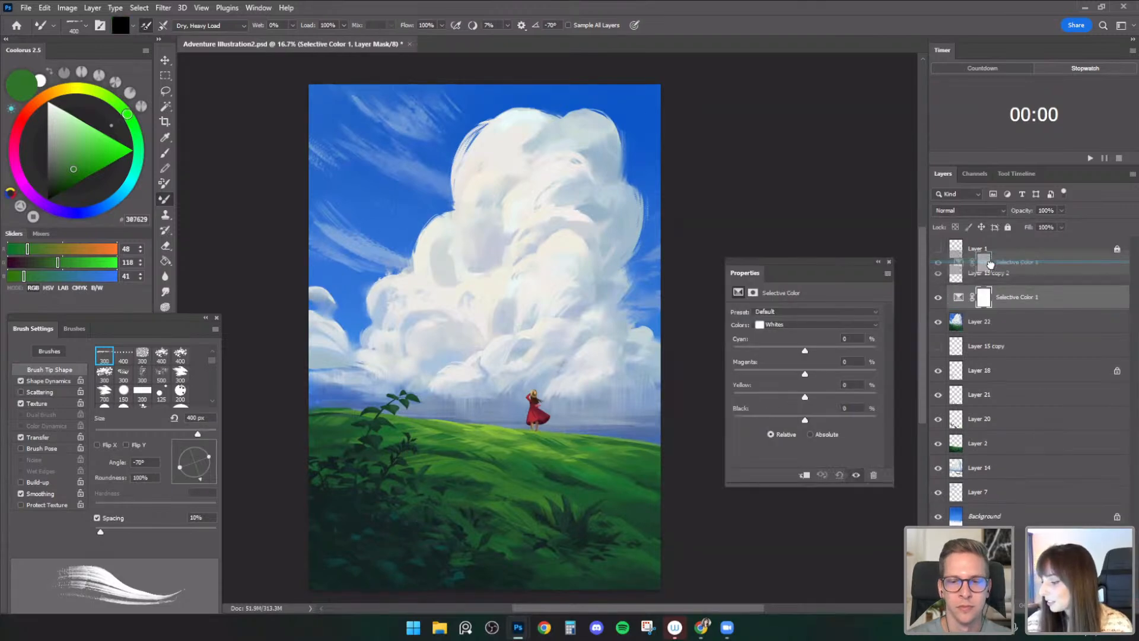
left_click_drag(809, 258, 741, 145)
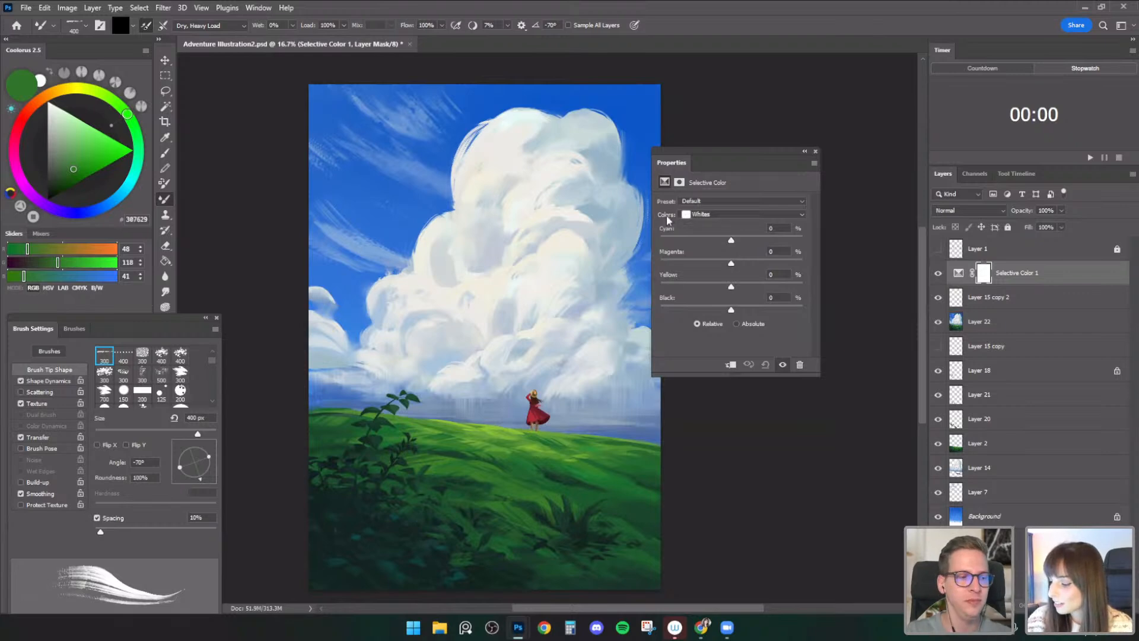
- Adjust the Greens in Selective Color to Cyan -13, Magenta +30, Yellow +13 and Black +3
left_click(692, 215)
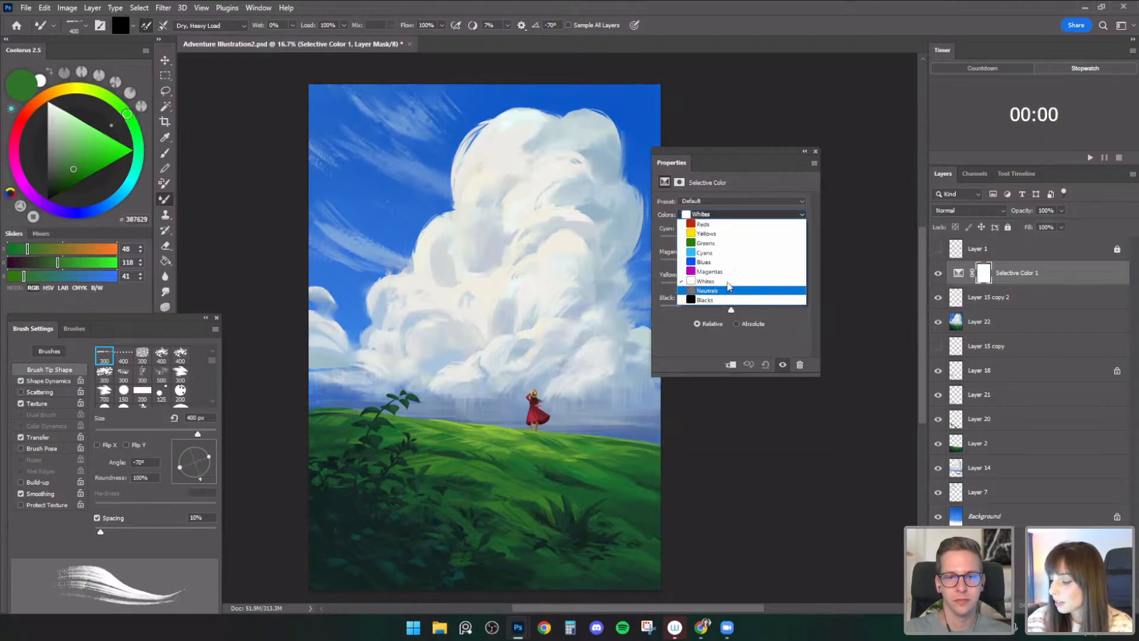
left_click(728, 225)
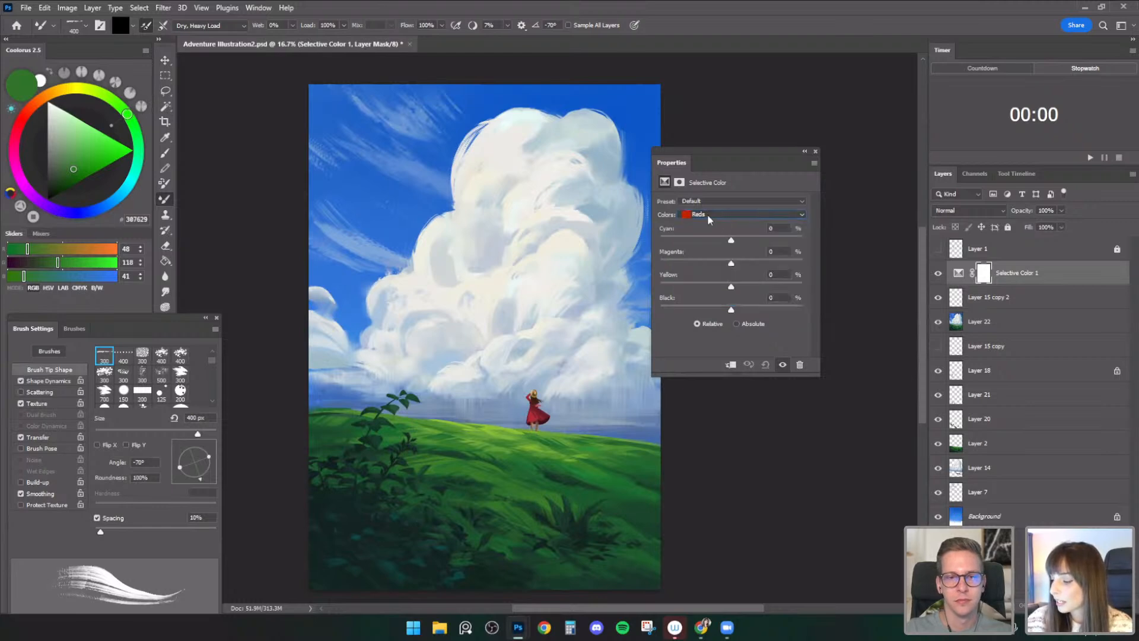
left_click(704, 214)
left_click(715, 244)
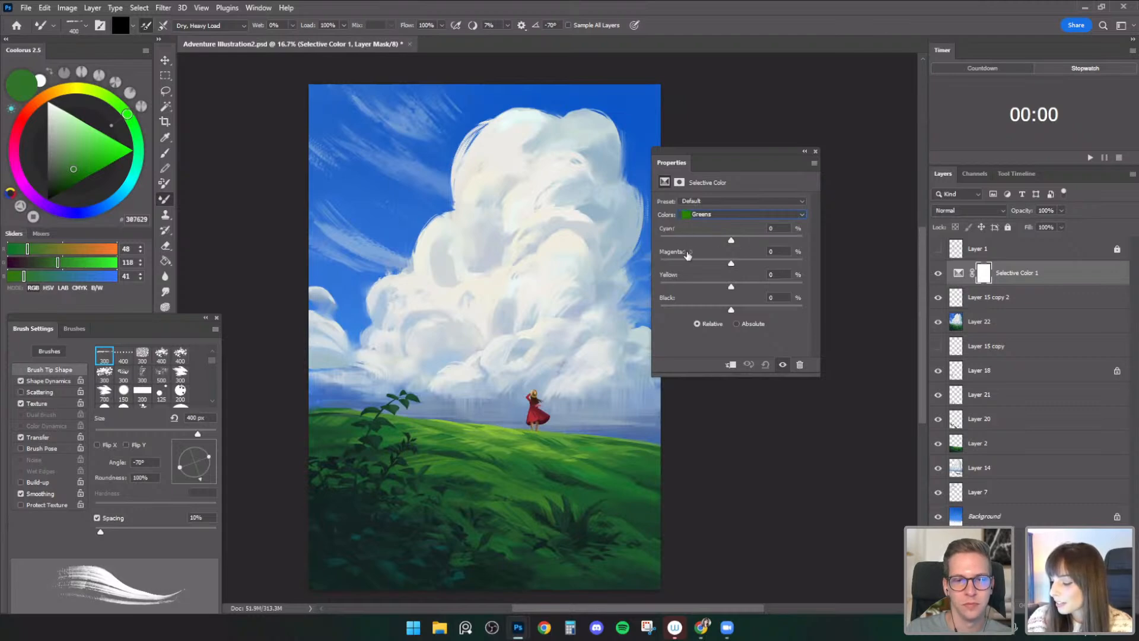
left_click_drag(731, 240, 741, 286)
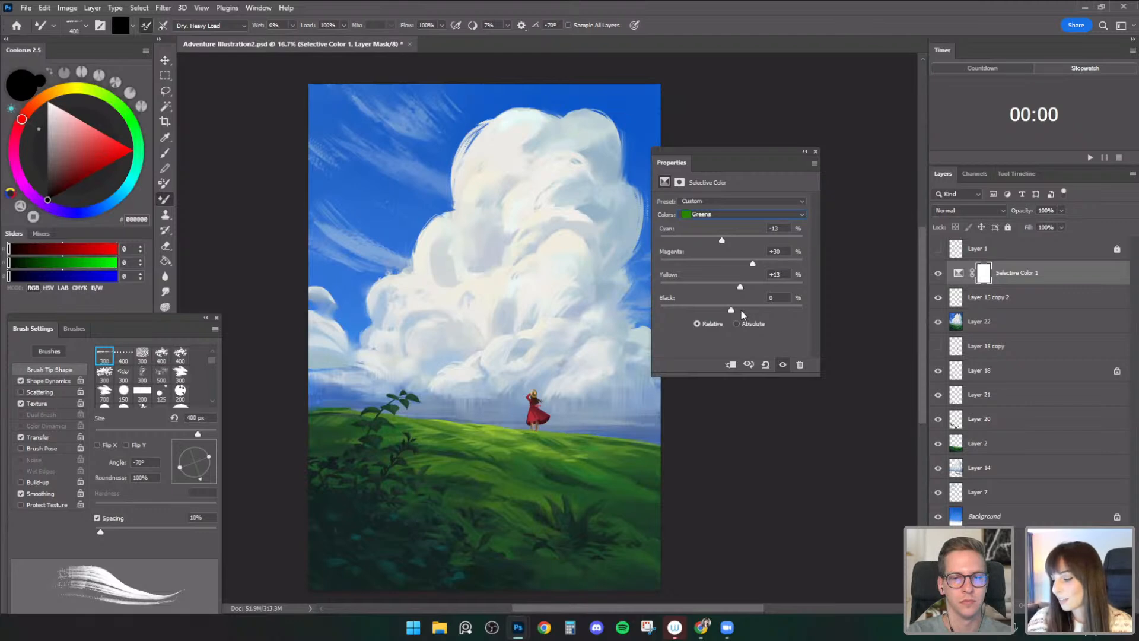
left_click_drag(751, 307, 735, 311)
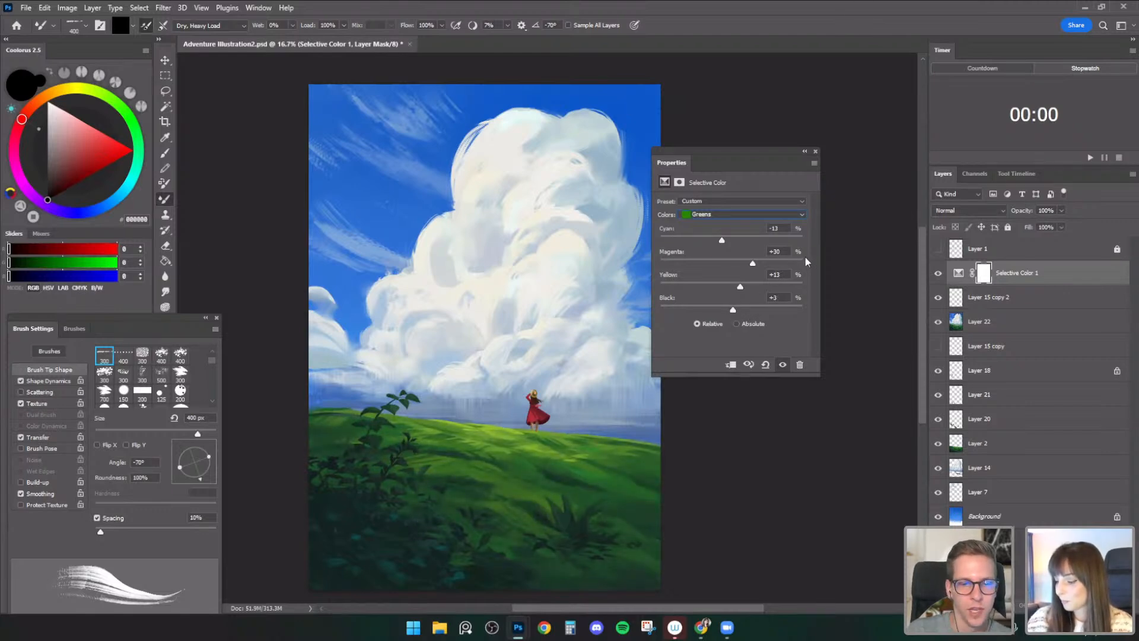
- Adjust the Cyans in Selective Color to Cyan +13, Magenta +6, Yellow +8 and Black -7
left_click(722, 214)
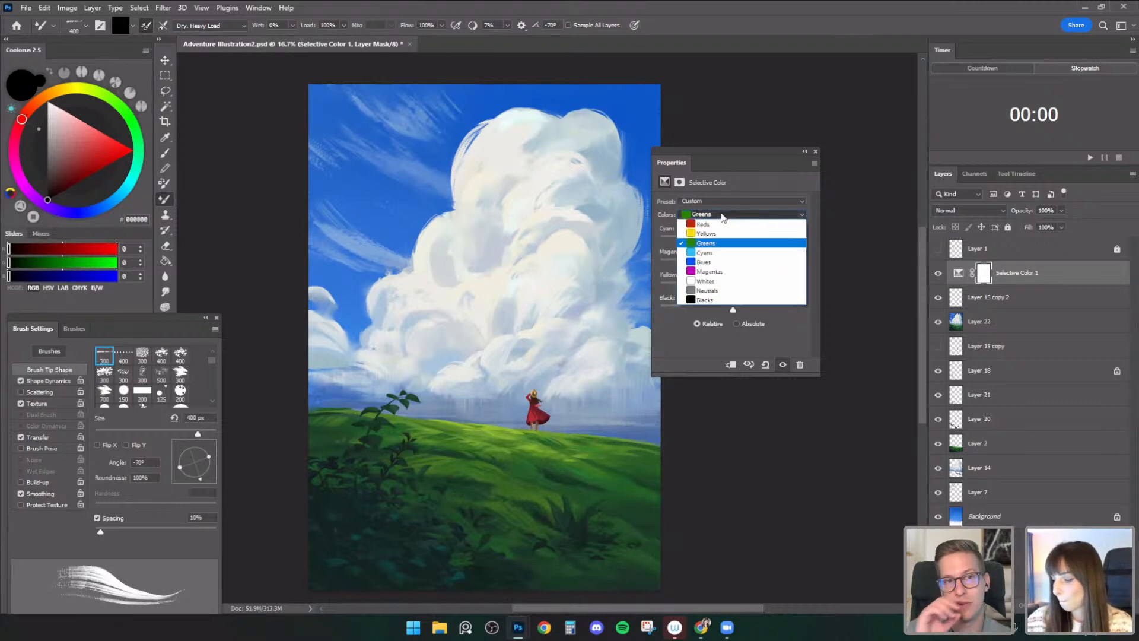
left_click(724, 215)
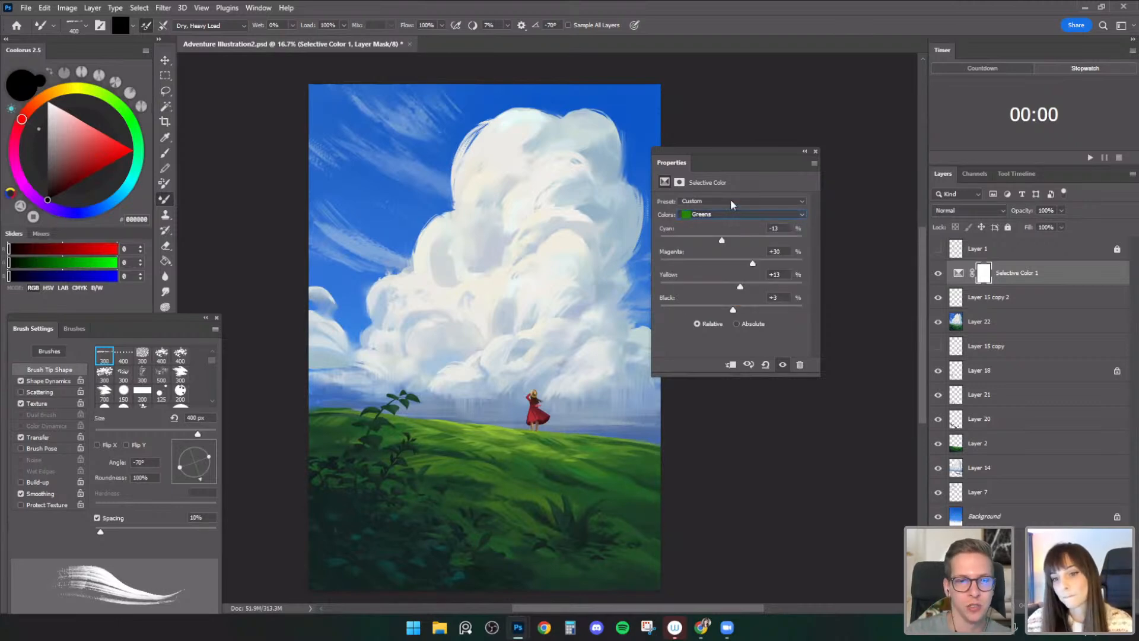
left_click(721, 215)
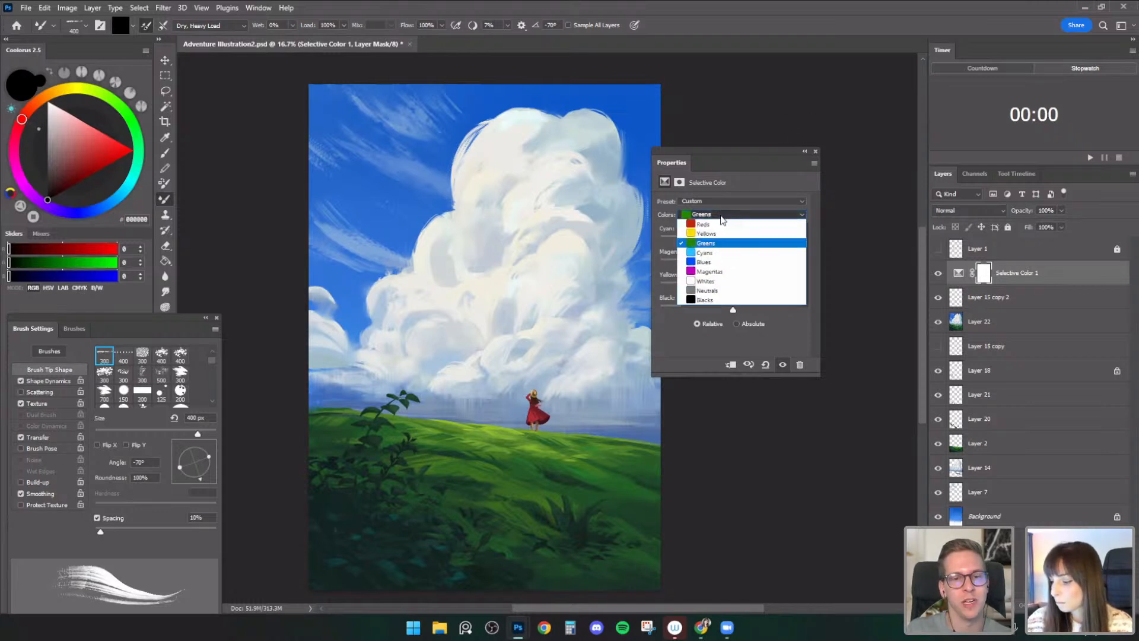
left_click(734, 252)
mouse_move(735, 244)
left_mouse_down()
mouse_move(700, 242)
mouse_move(759, 239)
mouse_move(740, 240)
left_mouse_up()
left_click_drag(731, 309, 736, 266)
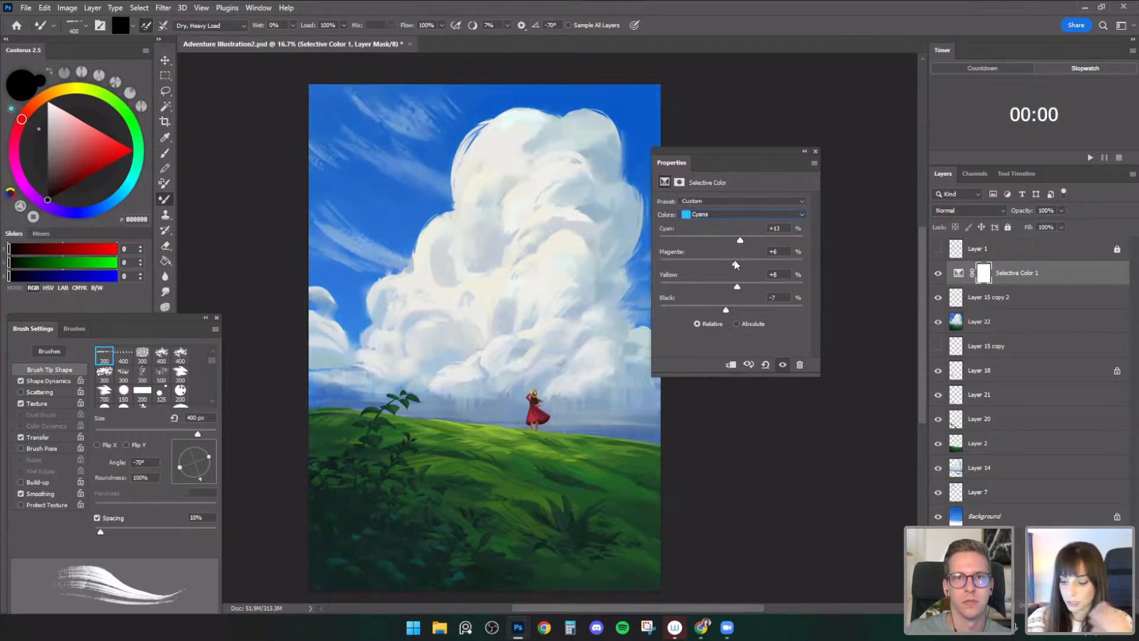
- Adjust the Blues in Selective Color to Cyan +4 and Magenta -6, and compare the painting with the adjustment hidden and shown
left_click(730, 218)
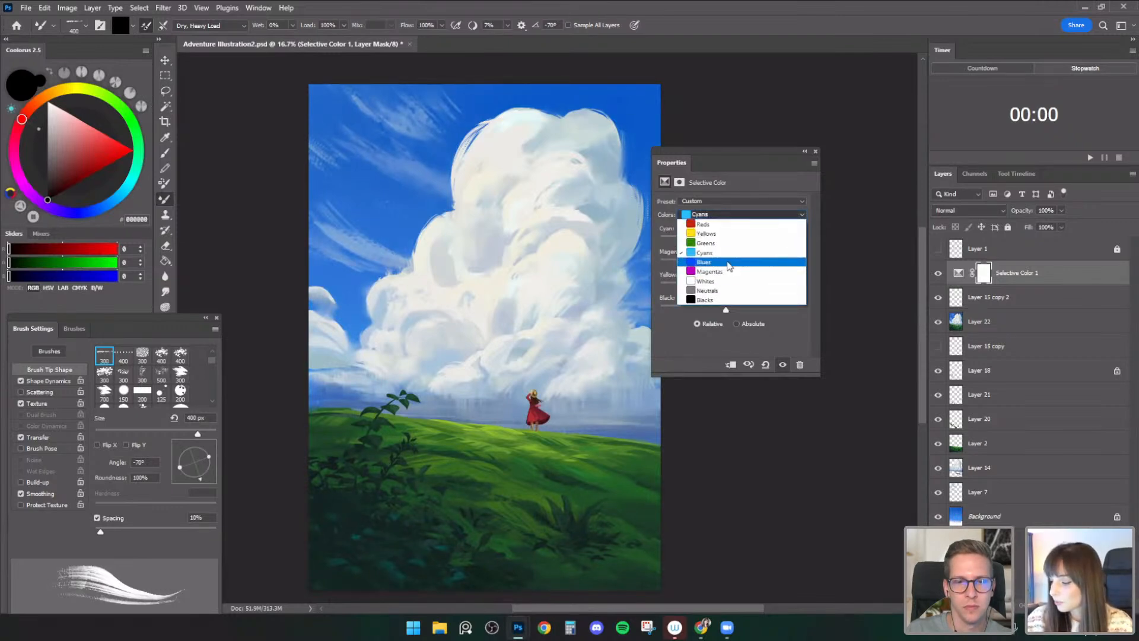
left_click(731, 262)
left_click_drag(734, 239, 727, 265)
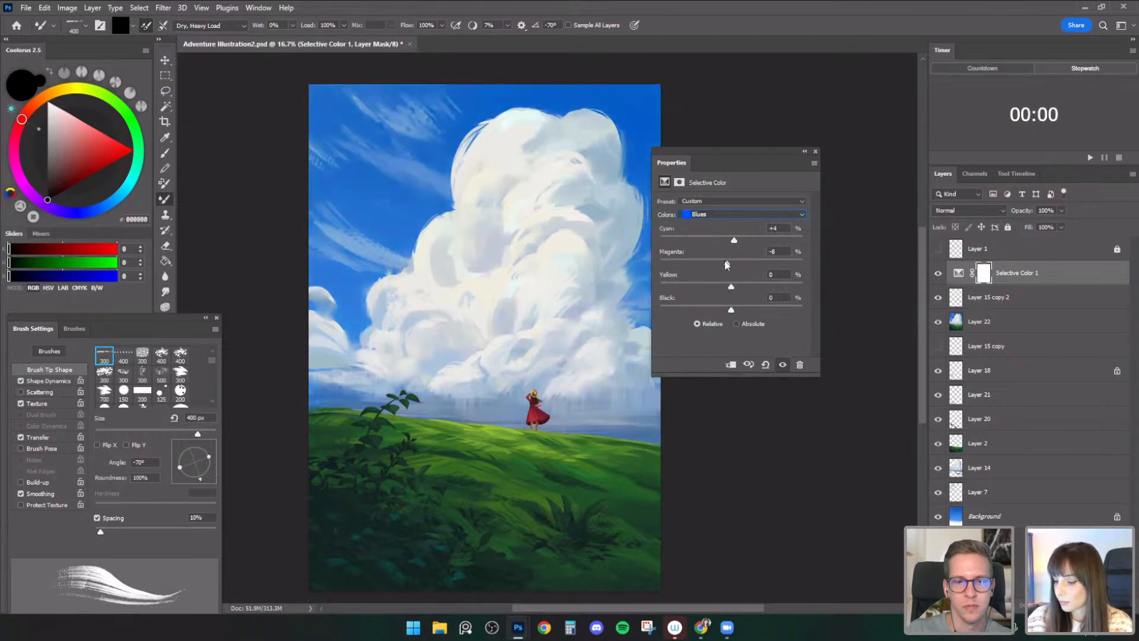
left_click(815, 151)
left_click(938, 273)
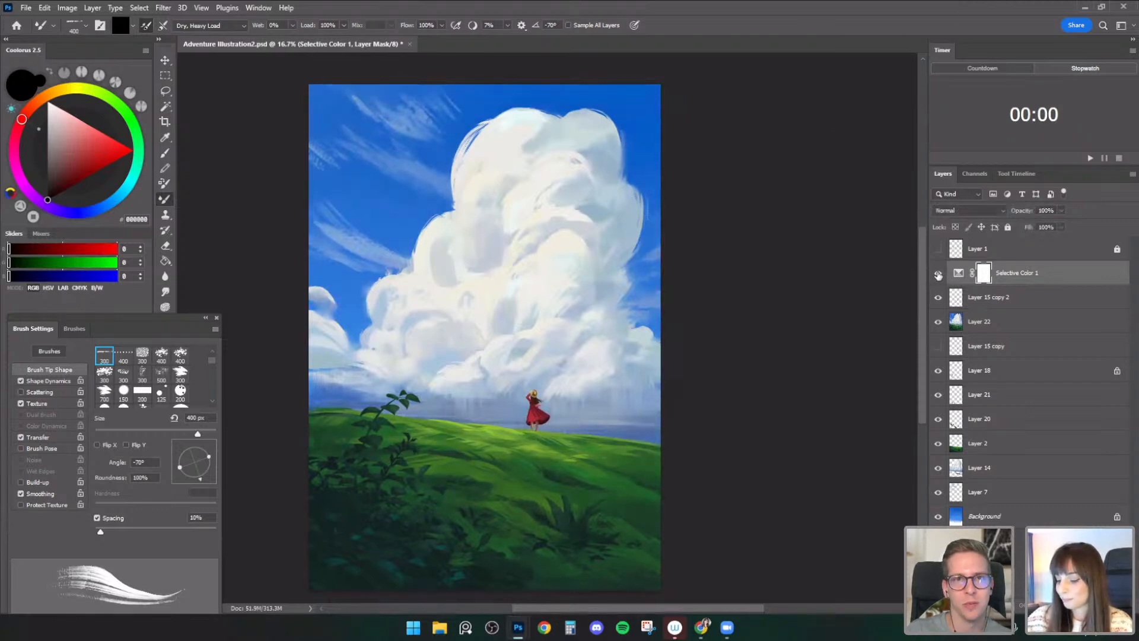
left_click(938, 273)
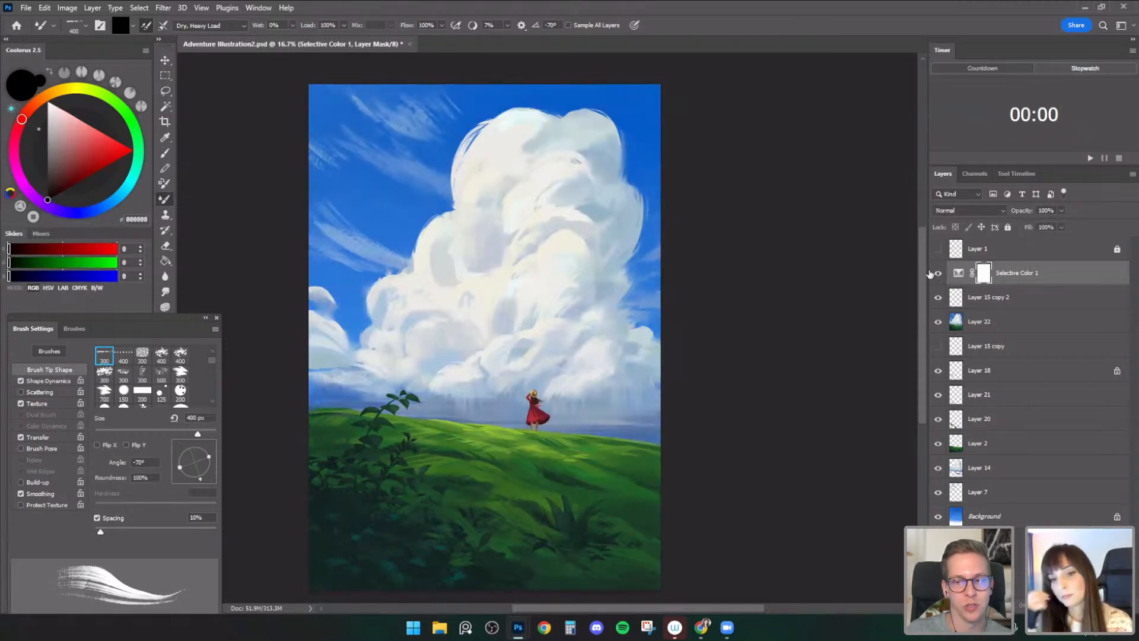
left_click(937, 273)
left_click(938, 273)
- Try erasing on the Selective Color 1 mask across the horizon with a soft 1700 px eraser, and undo the stroke
key("e")
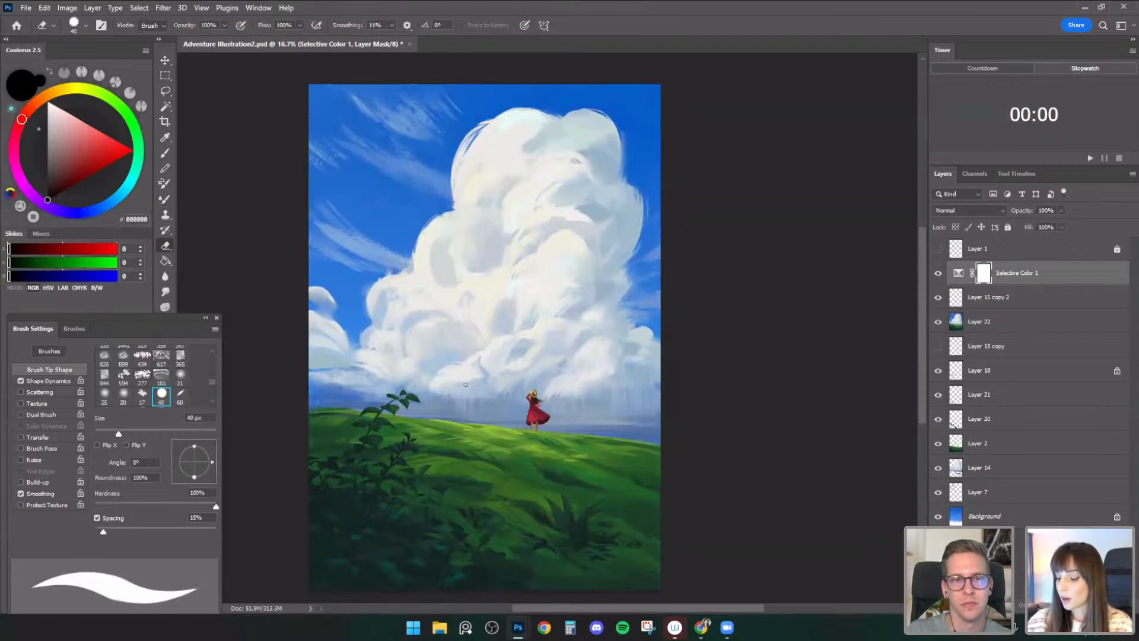
left_click(77, 25)
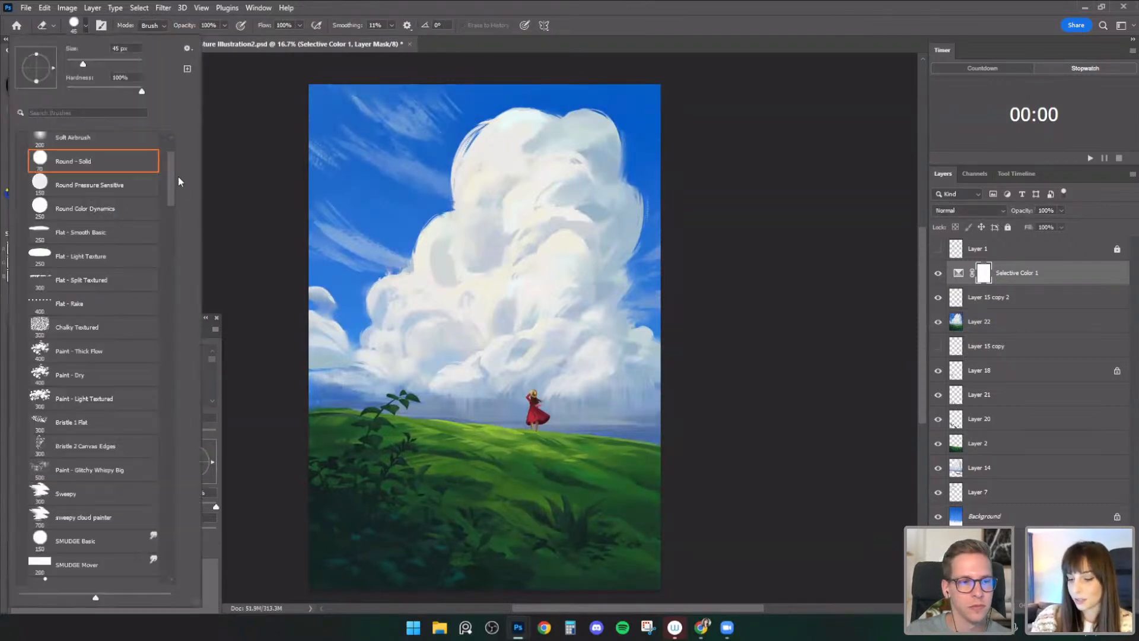
scroll(172, 151, "up", 3)
left_click(136, 229)
left_click(783, 254)
key("]")
key("]")
key("]")
key("]")
key("]")
key("]")
key("]")
key("]")
key("]")
key("]")
key("]")
key("]")
key("]")
key("]")
key("]")
key("]")
left_click_drag(424, 415, 582, 409)
key("ctrl+z")
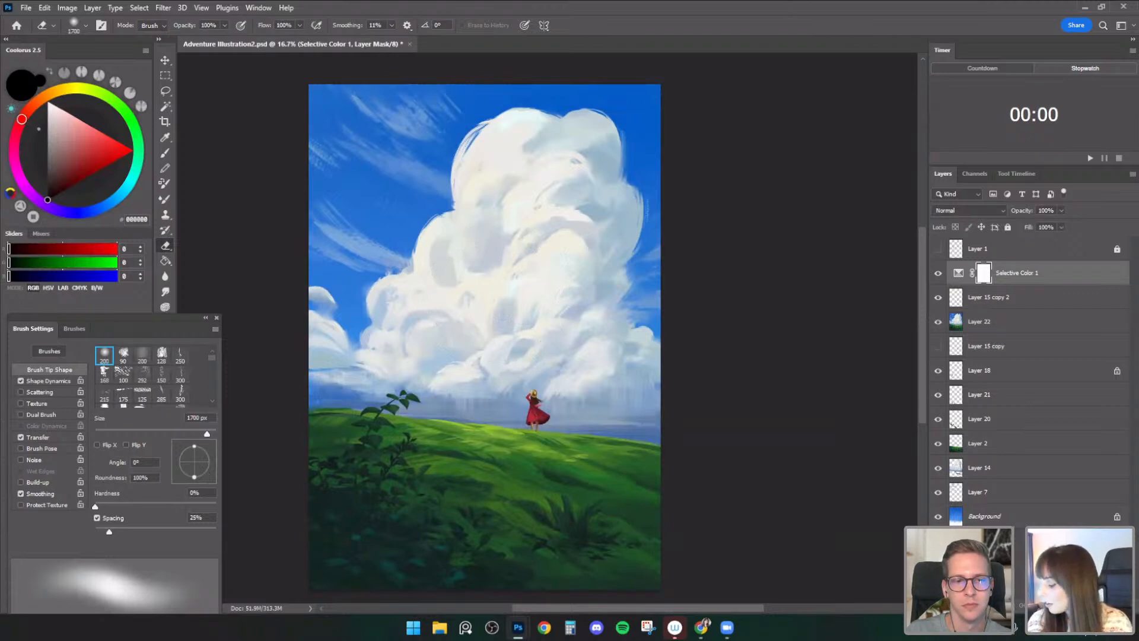
- Add a Color Balance adjustment layer and set its Highlights to Cyan-Red +8 and Yellow-Blue -7
left_click(1072, 605)
left_click(1106, 506)
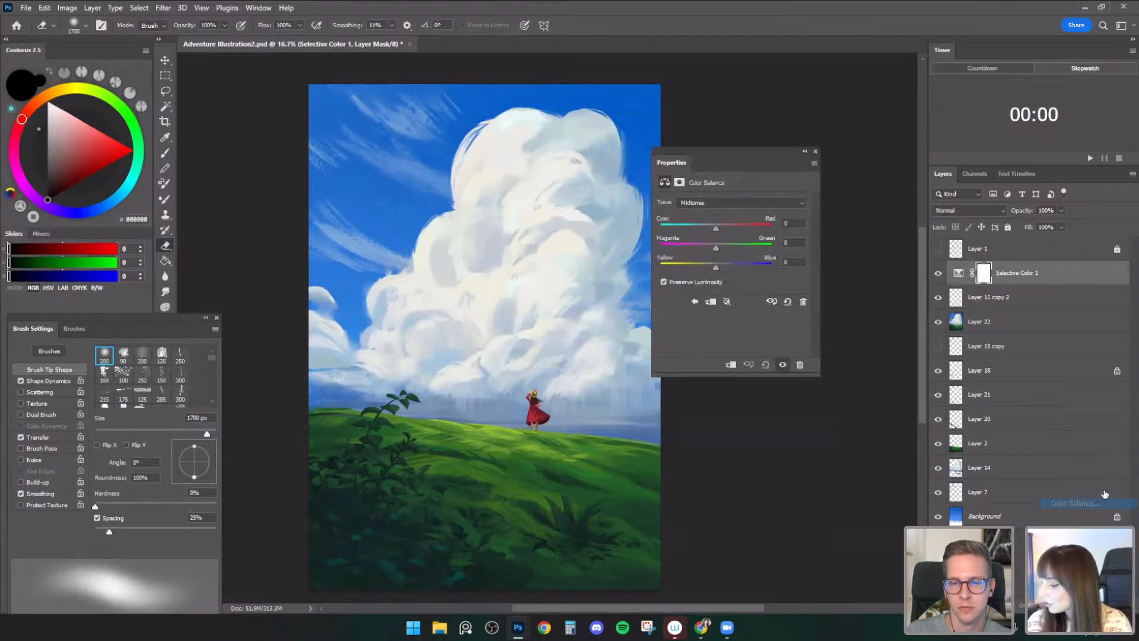
left_click(728, 202)
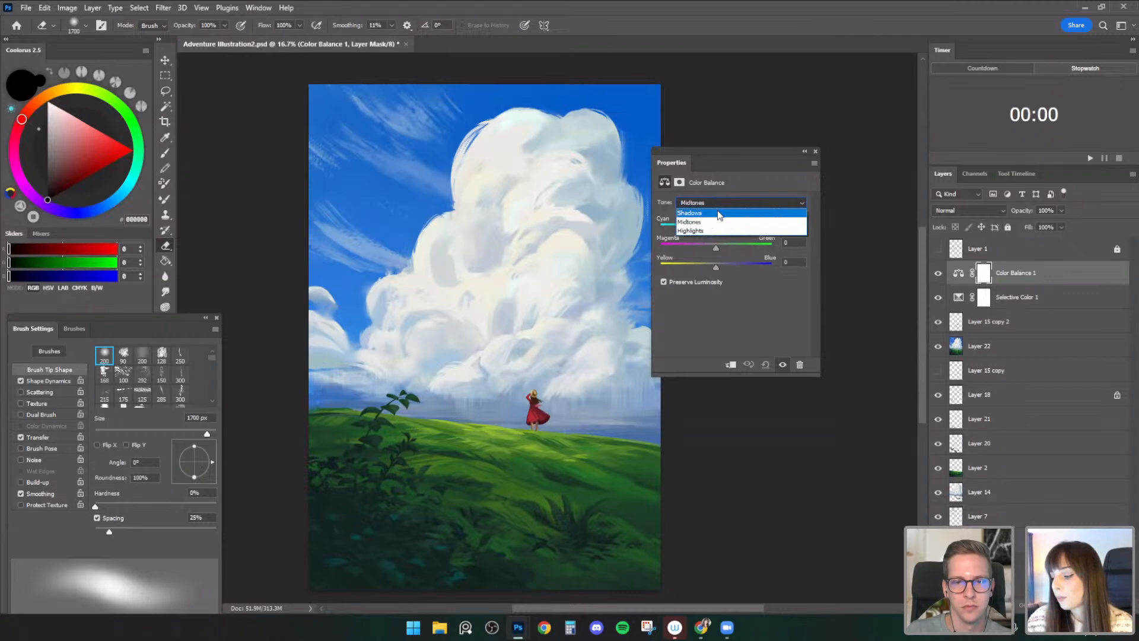
left_click(710, 232)
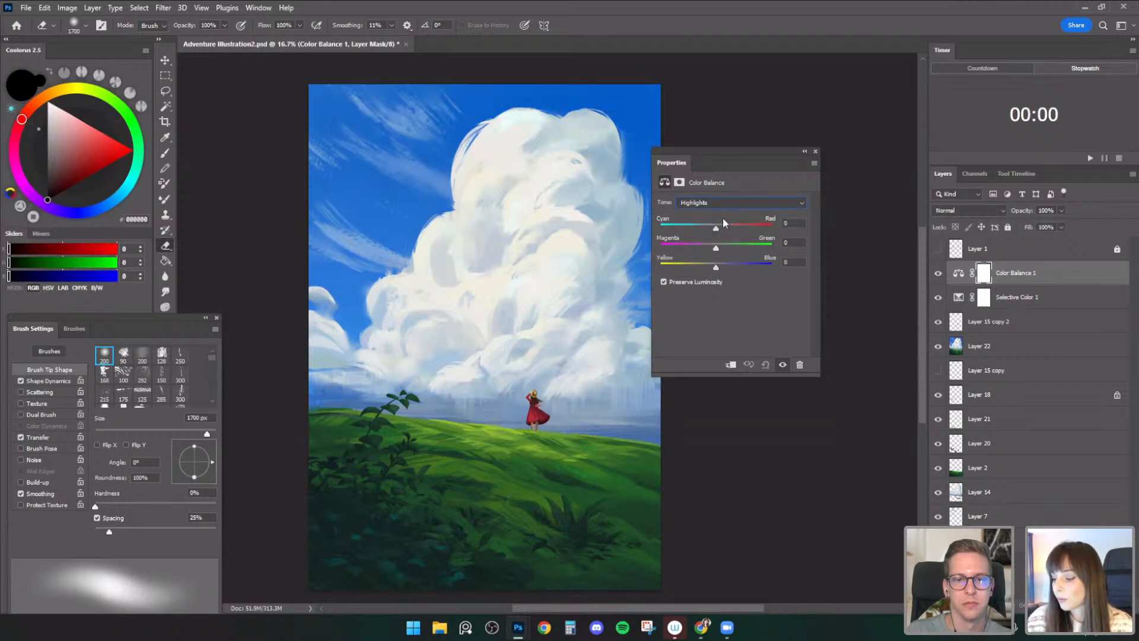
left_click_drag(714, 267, 711, 267)
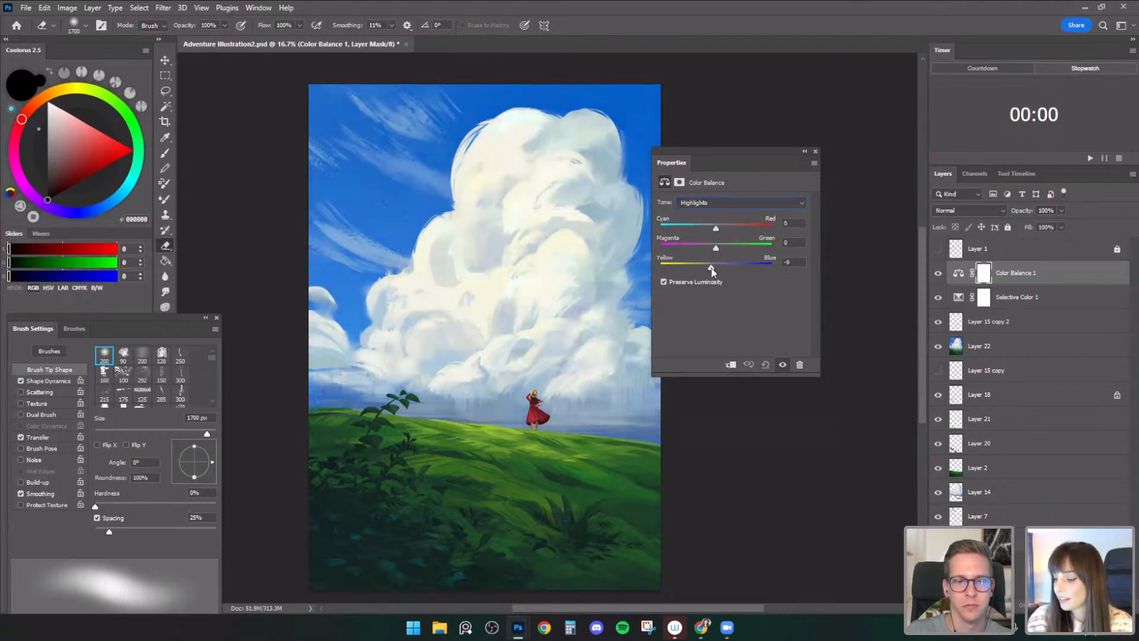
left_click_drag(720, 226, 720, 227)
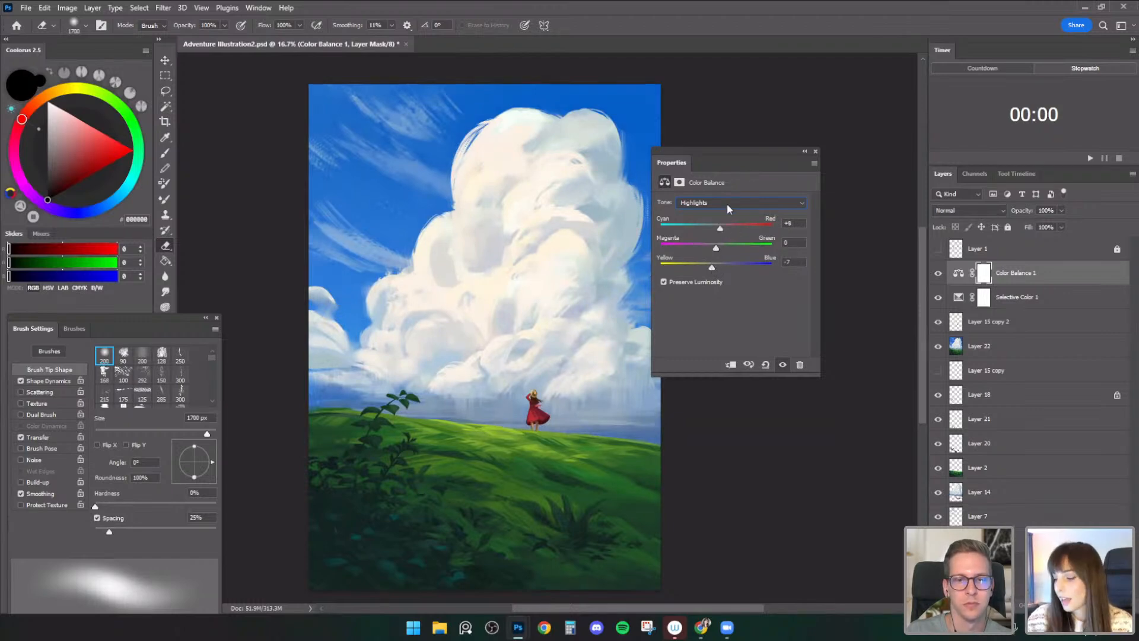
- Set the Color Balance Shadows to Yellow-Blue +8 and compare the painting with the adjustment hidden and shown
left_click(727, 205)
left_click(721, 210)
left_click_drag(716, 267, 720, 265)
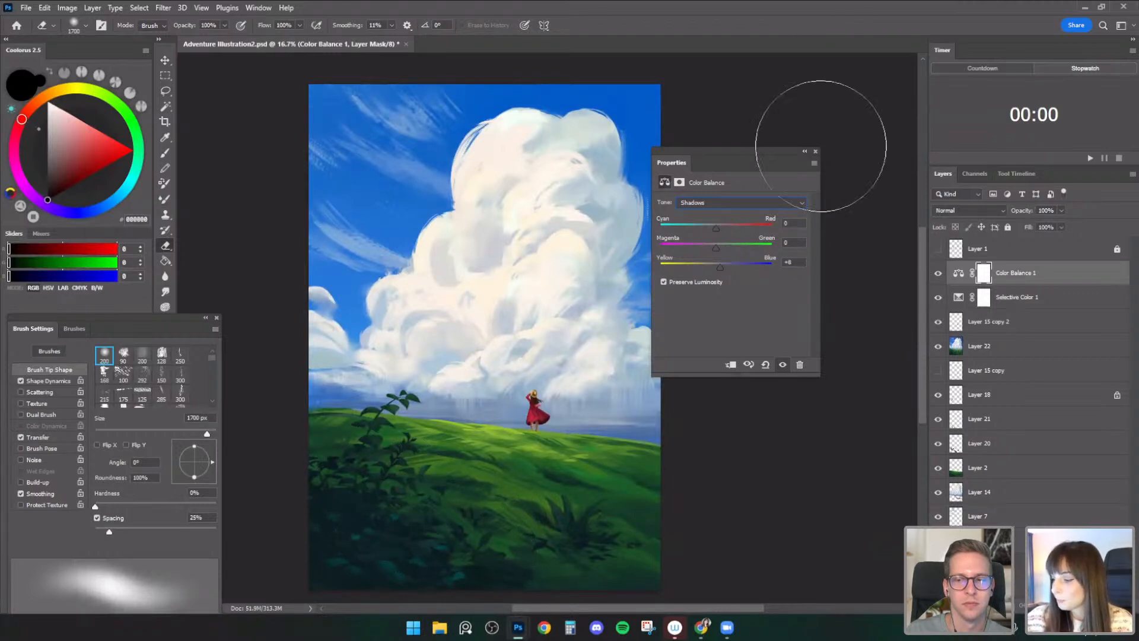
left_click(815, 152)
left_click(939, 274)
left_click(938, 273)
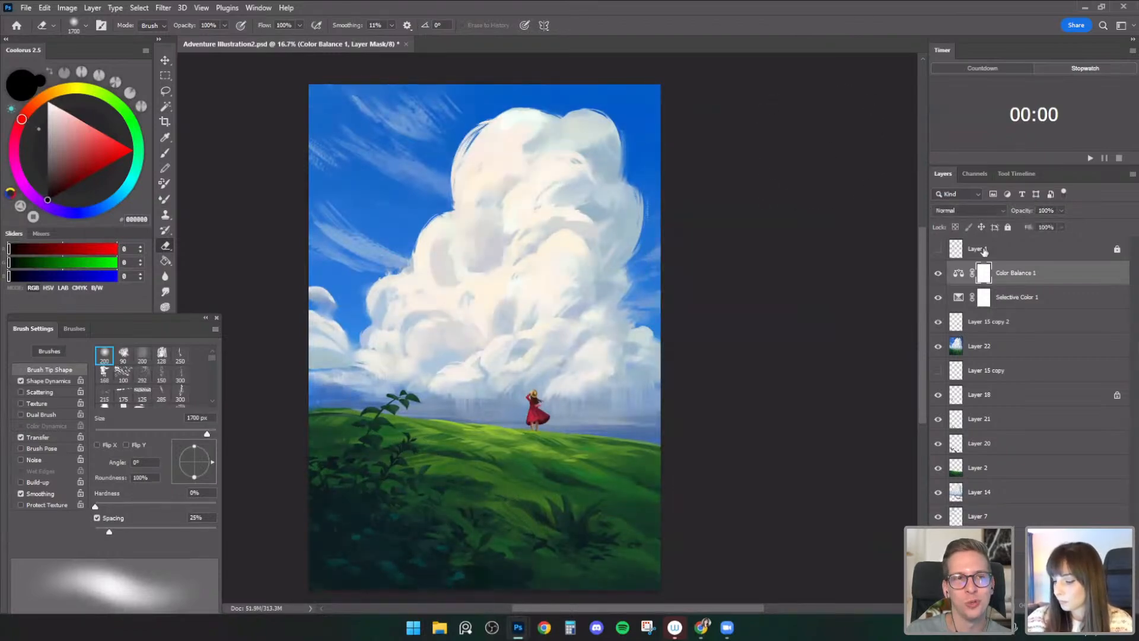
- Lower the Color Balance 1 layer's opacity to 67% and compare the painting with it hidden and shown
left_click(1062, 228)
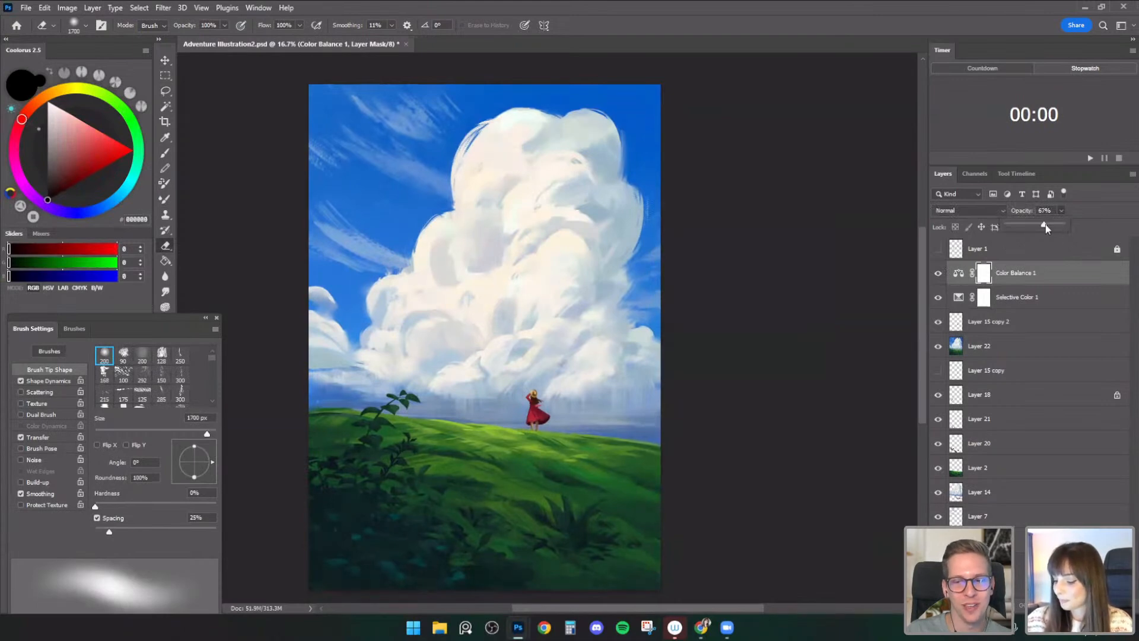
left_click(939, 275)
left_click(939, 275)
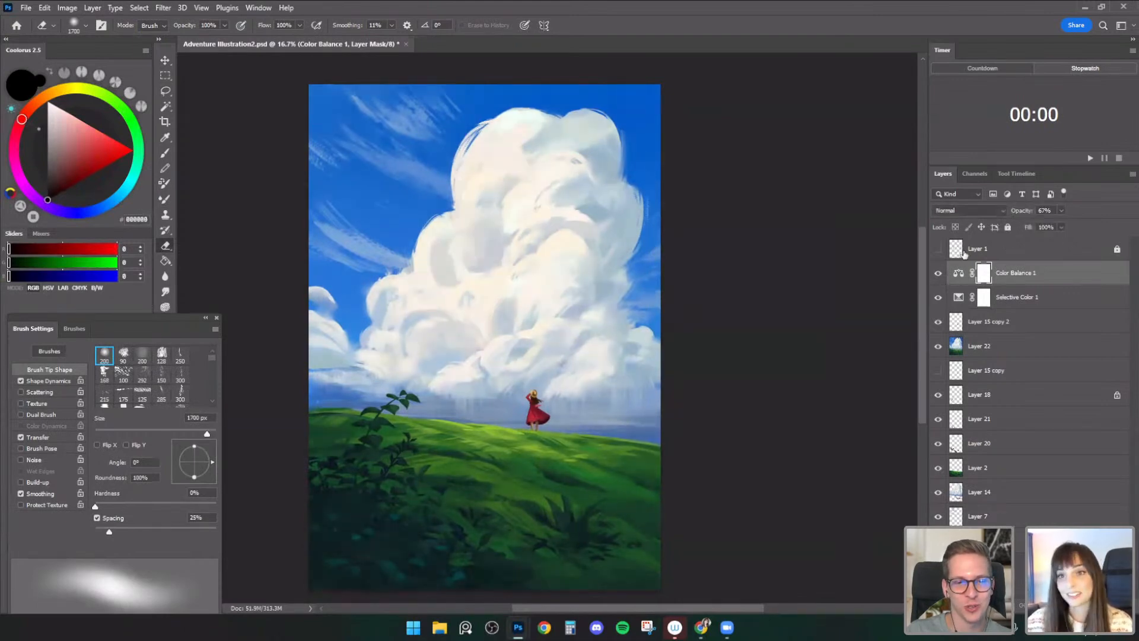
left_click(938, 274)
left_click(938, 274)
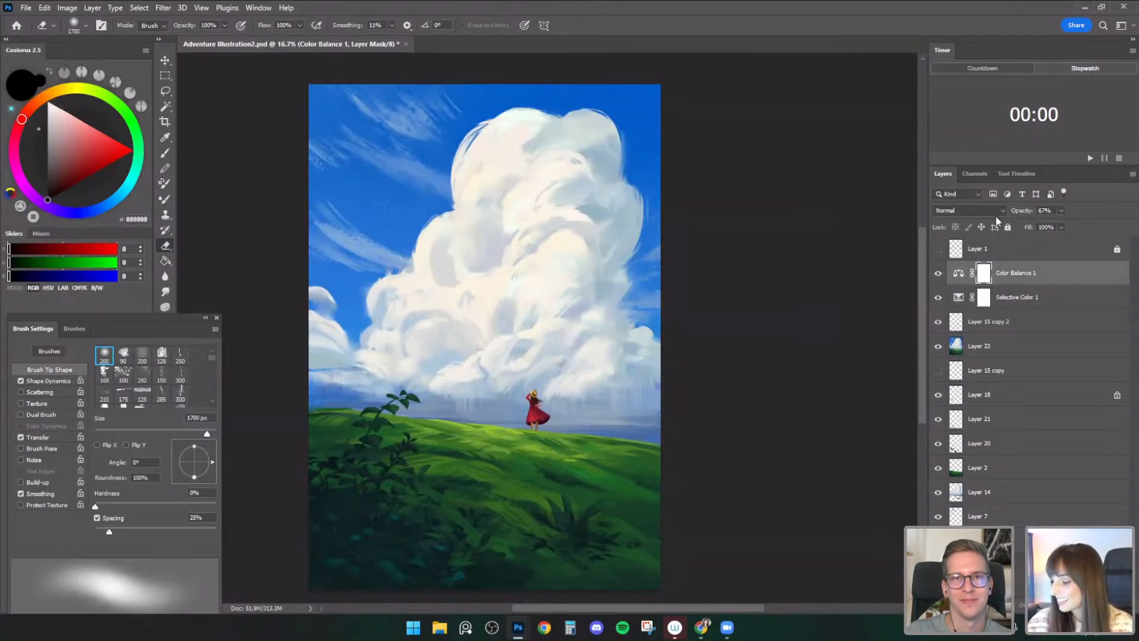
- Paint black on the Selective Color 1 mask over the grassy hill with a large soft brush, and check the painting without Color Balance 1
left_click(983, 297)
key("bracketright")
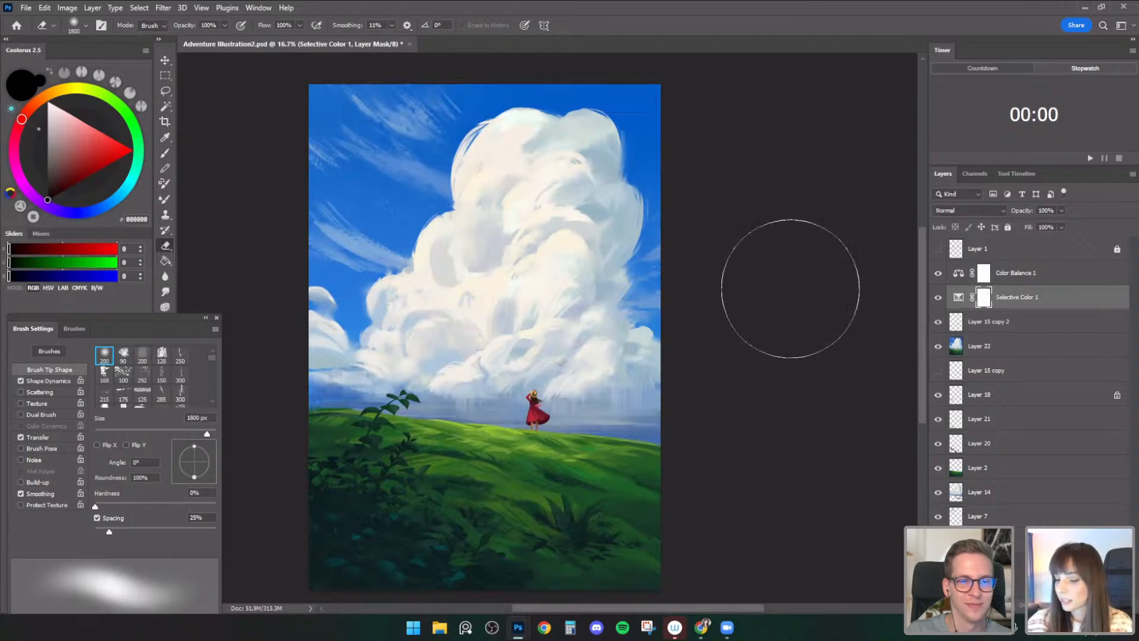
left_click(166, 153)
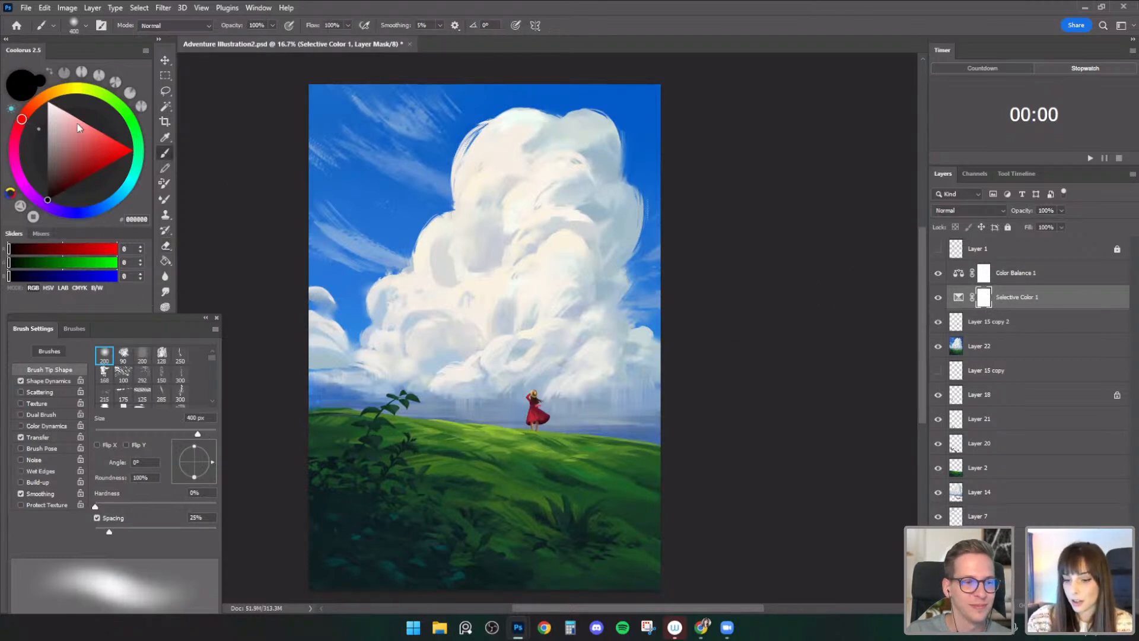
left_click(41, 201)
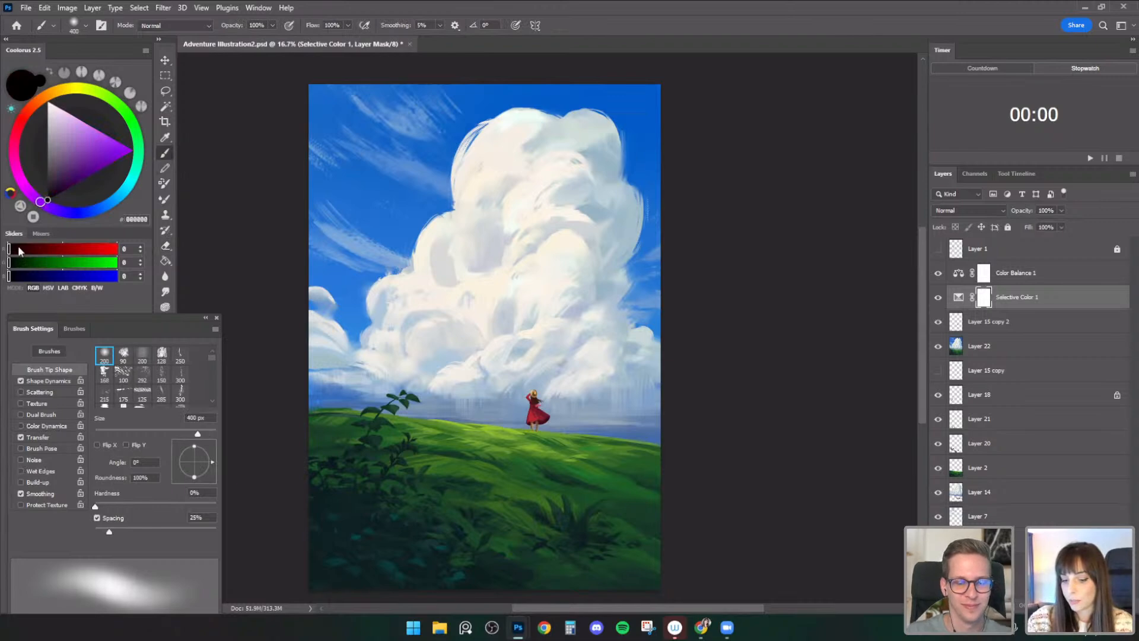
key("bracketright")
key("bracketright")
key("bracketright")
key("bracketright")
key("bracketright")
key("bracketright")
key("bracketright")
key("bracketright")
key("bracketright")
mouse_move(410, 399)
left_mouse_down()
mouse_move(477, 444)
mouse_move(540, 445)
mouse_move(416, 399)
mouse_move(581, 433)
mouse_move(441, 407)
mouse_move(581, 410)
mouse_move(454, 425)
mouse_move(572, 442)
left_mouse_up()
key("bracketright")
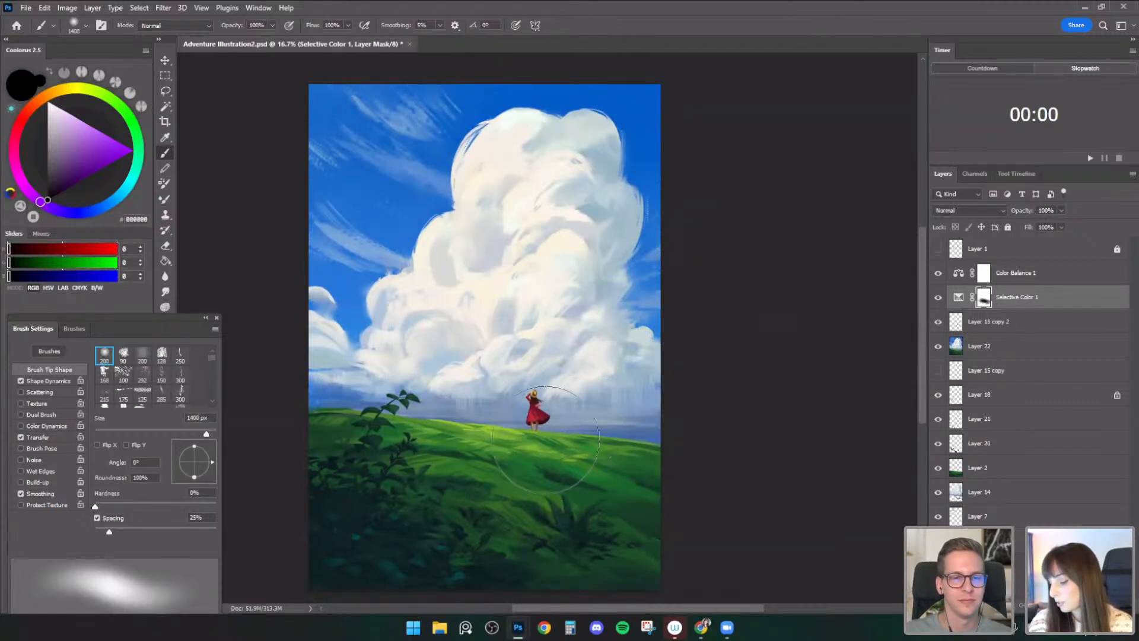
left_click(938, 273)
left_click(937, 273)
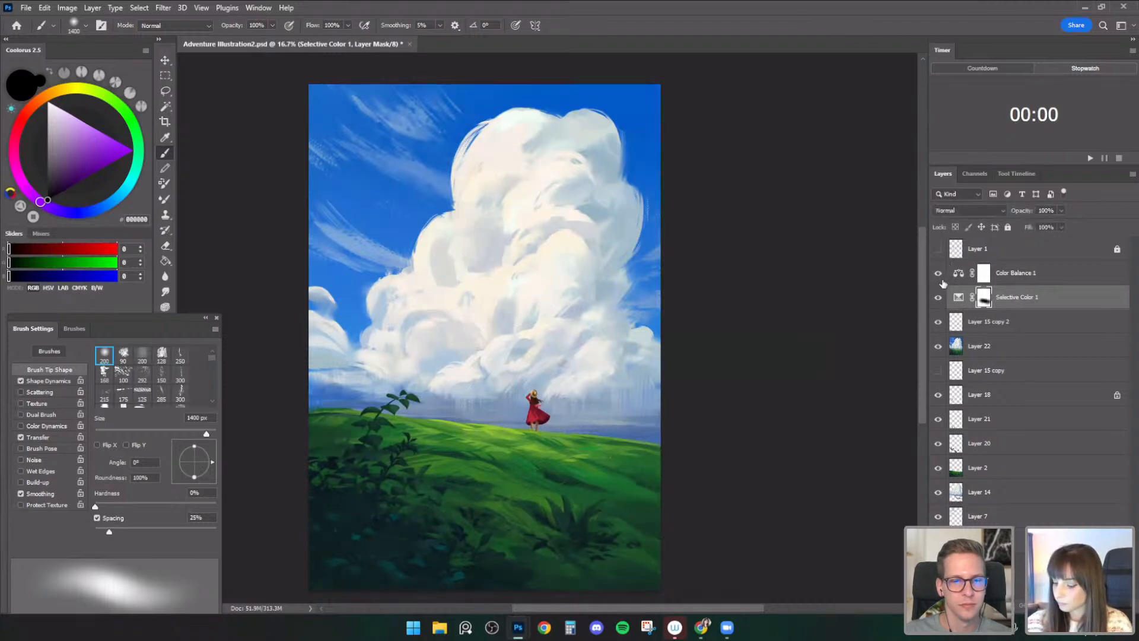
- Add a Curves adjustment layer and place it above Color Balance 1
key("bracketleft")
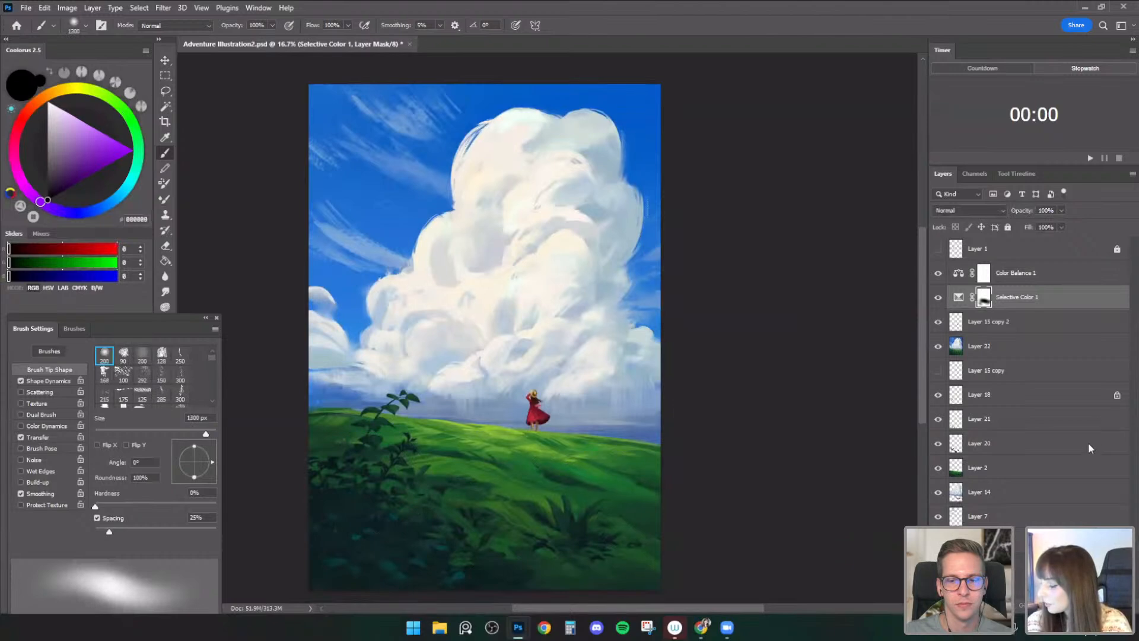
left_click(1072, 605)
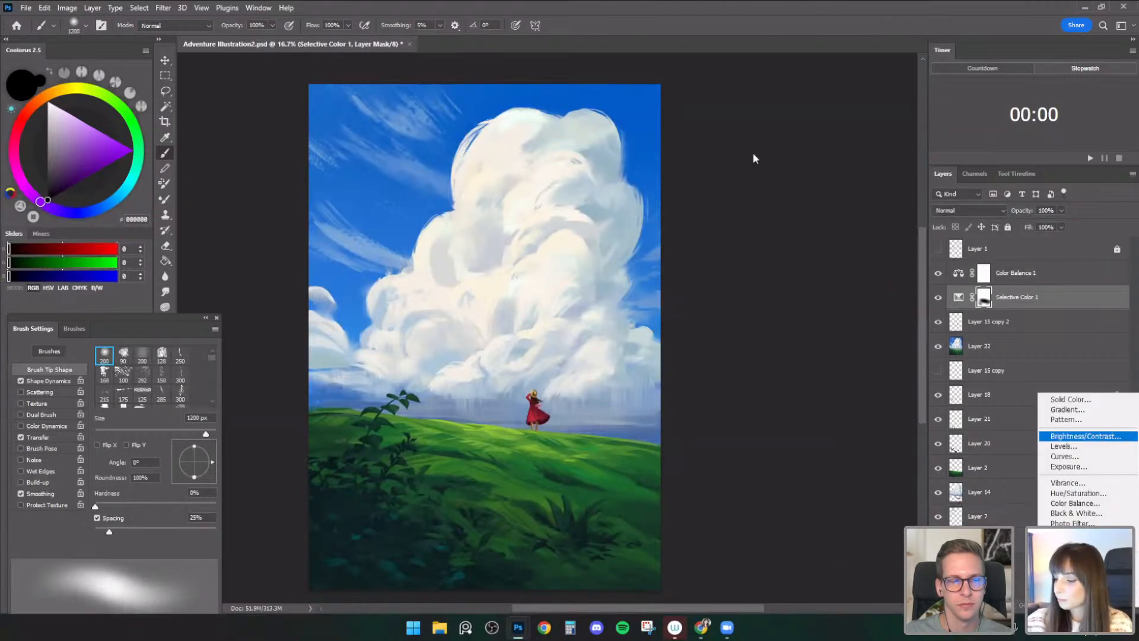
key("Return")
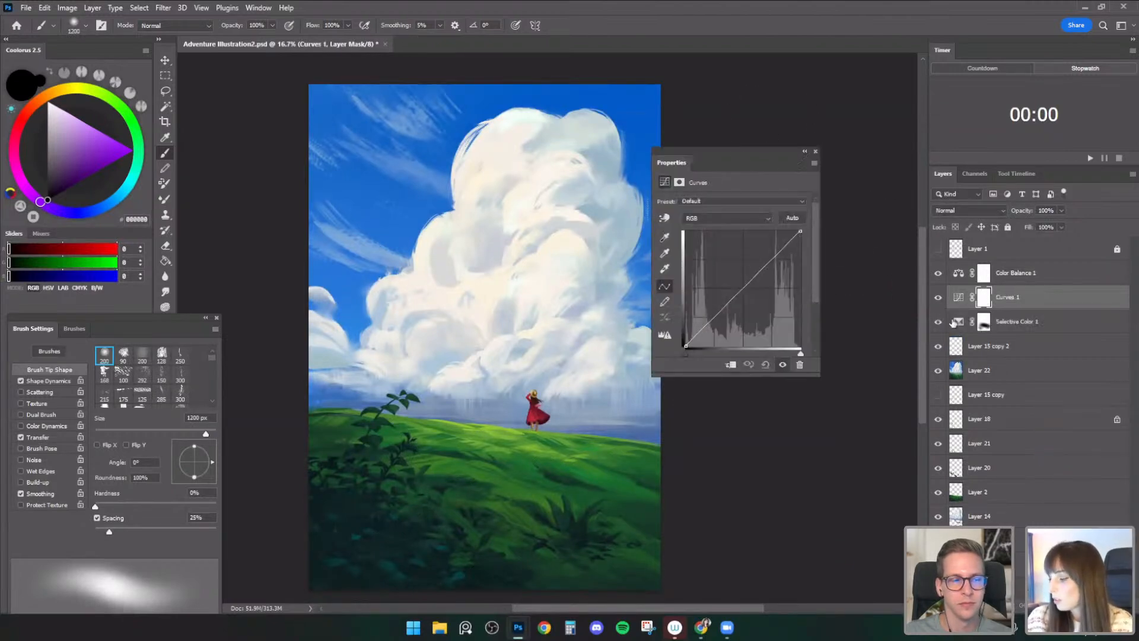
left_click_drag(1028, 301, 1023, 264)
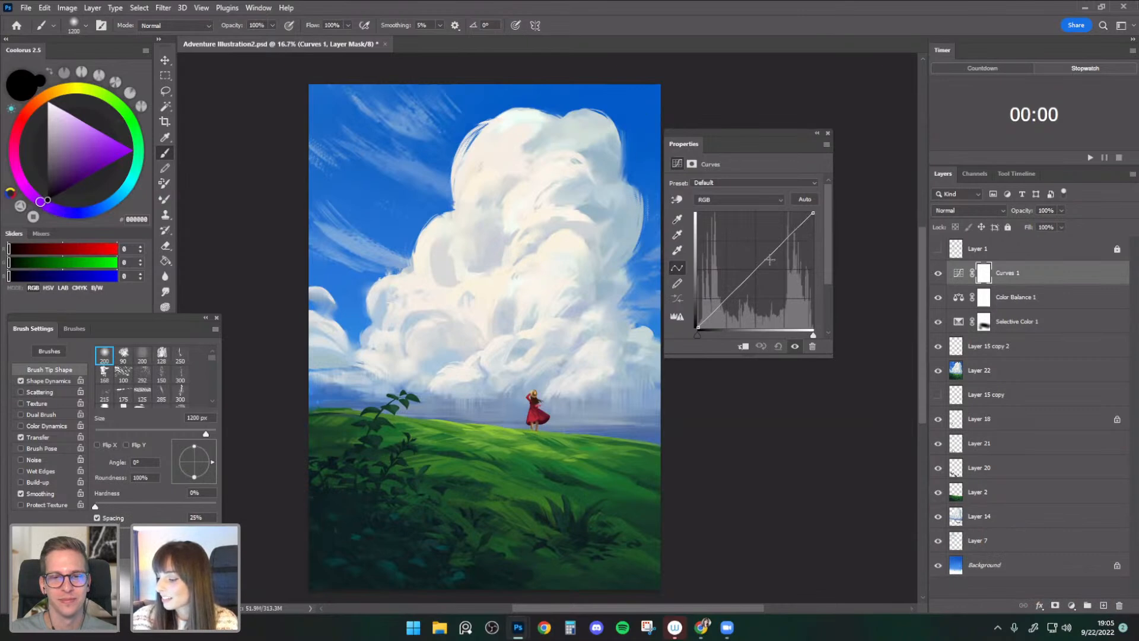
- Fine-tune the RGB curve with points in the shadows, midtones and highlights, and compare the painting with Curves 1 hidden and shown
left_click_drag(761, 264, 761, 262)
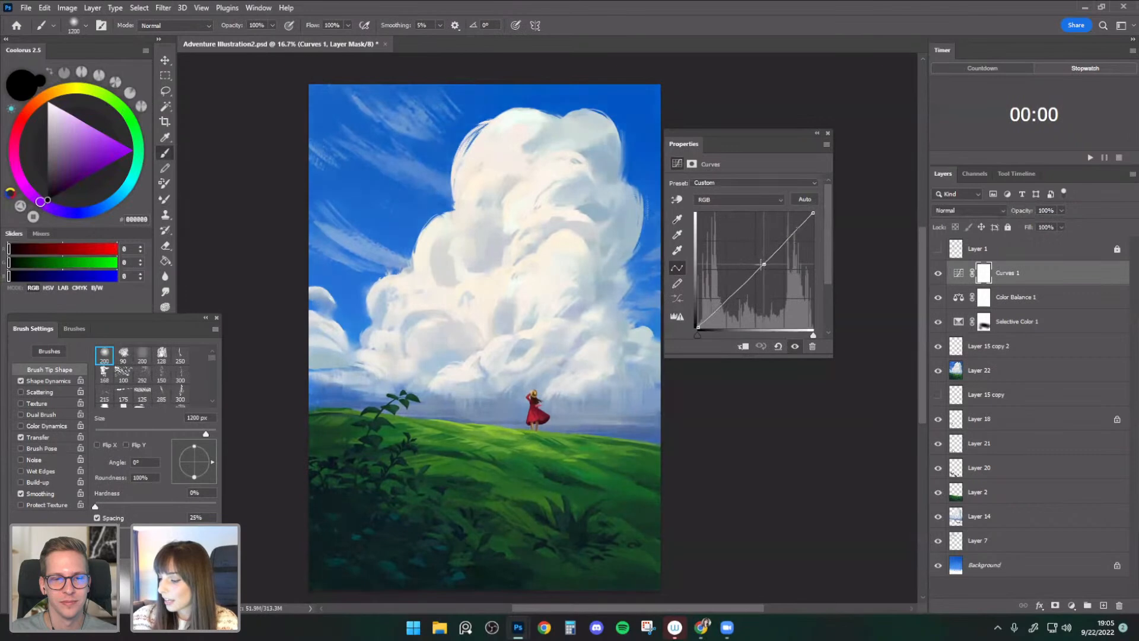
left_click(786, 241)
key("ctrl+z")
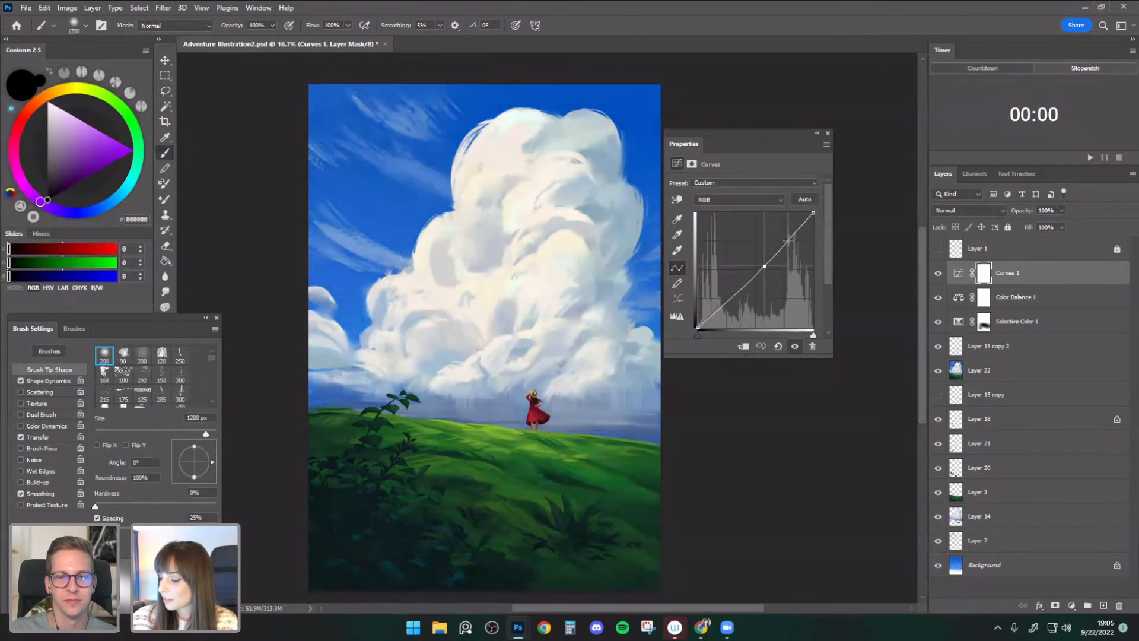
key("ctrl+z")
key("ctrl+shift+z")
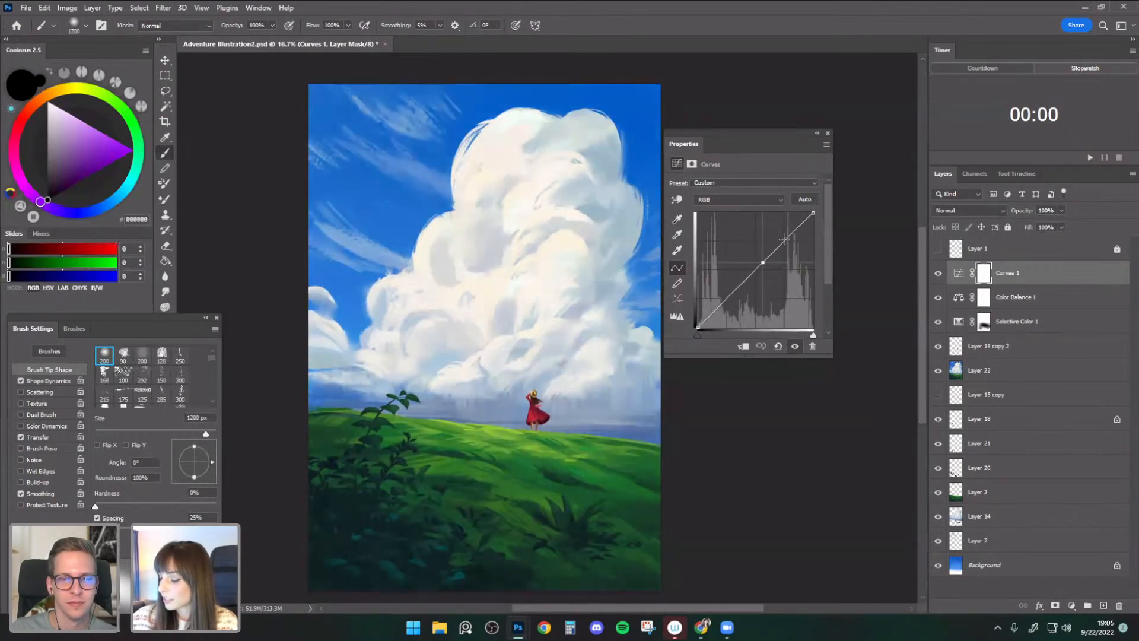
left_click_drag(764, 265, 759, 264)
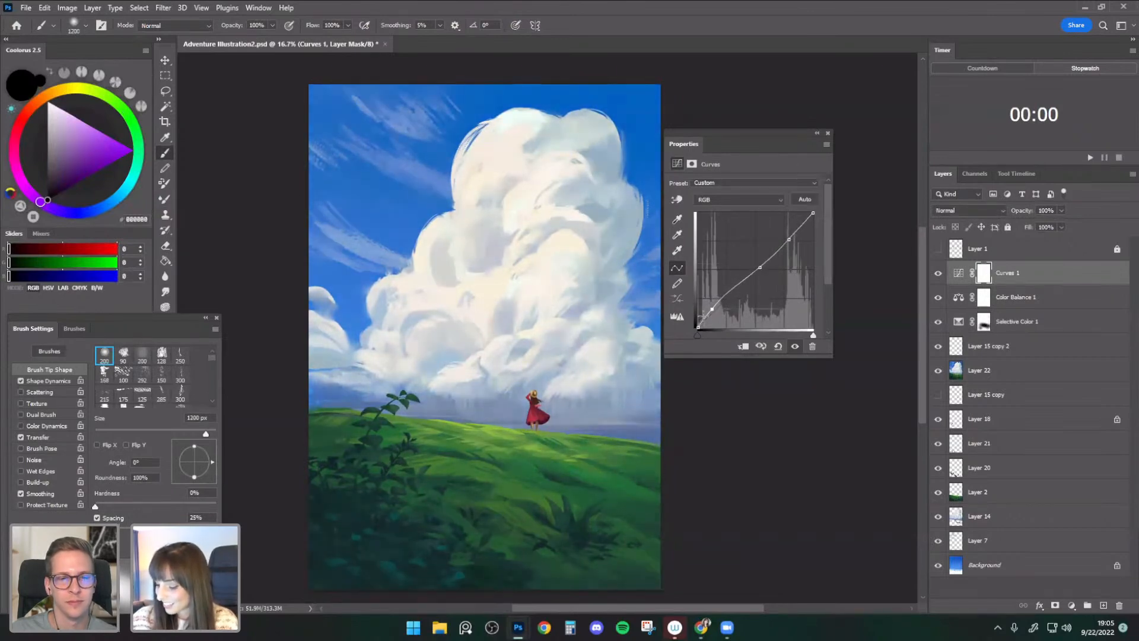
left_click(705, 318)
left_click_drag(728, 302, 744, 284)
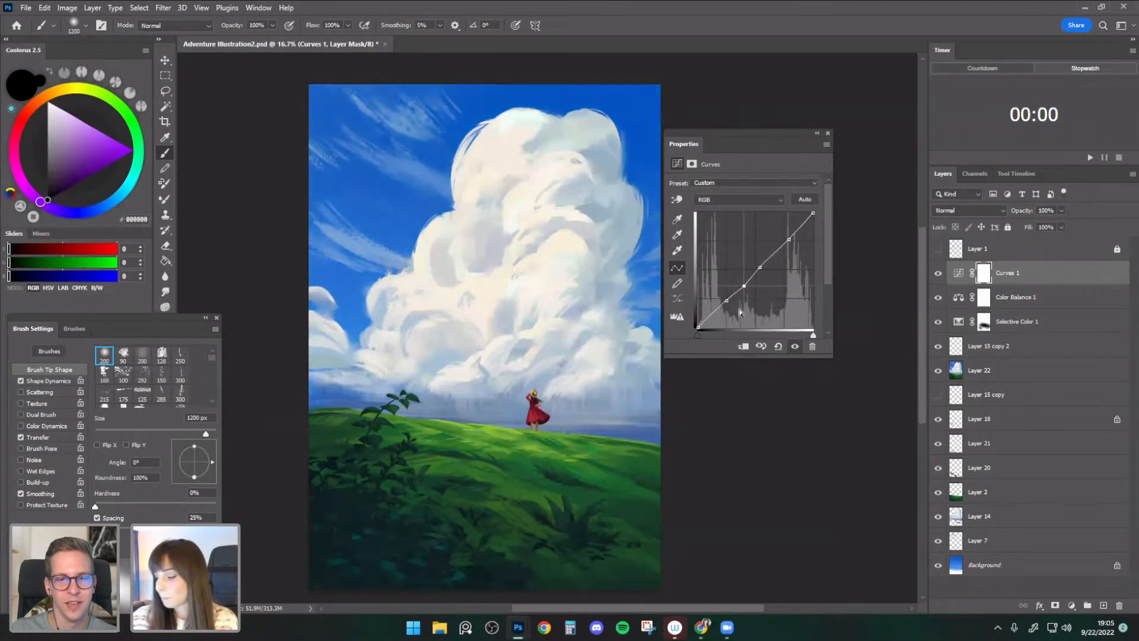
left_click_drag(789, 239, 791, 235)
left_click(829, 136)
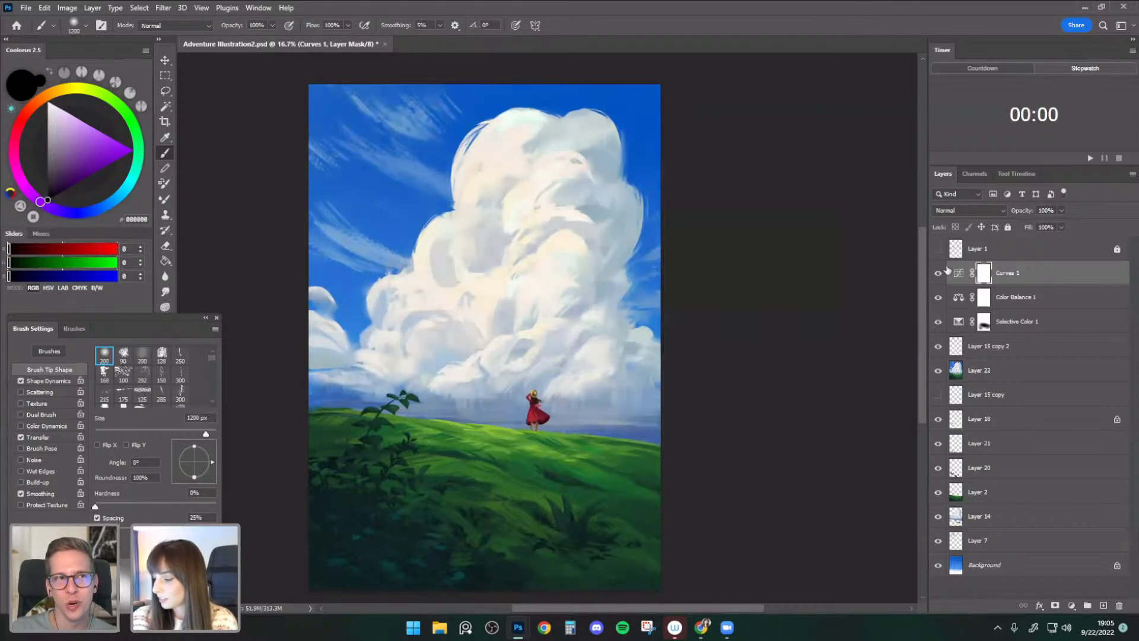
left_click(937, 275)
left_click(936, 276)
left_click(938, 277)
left_click(938, 274)
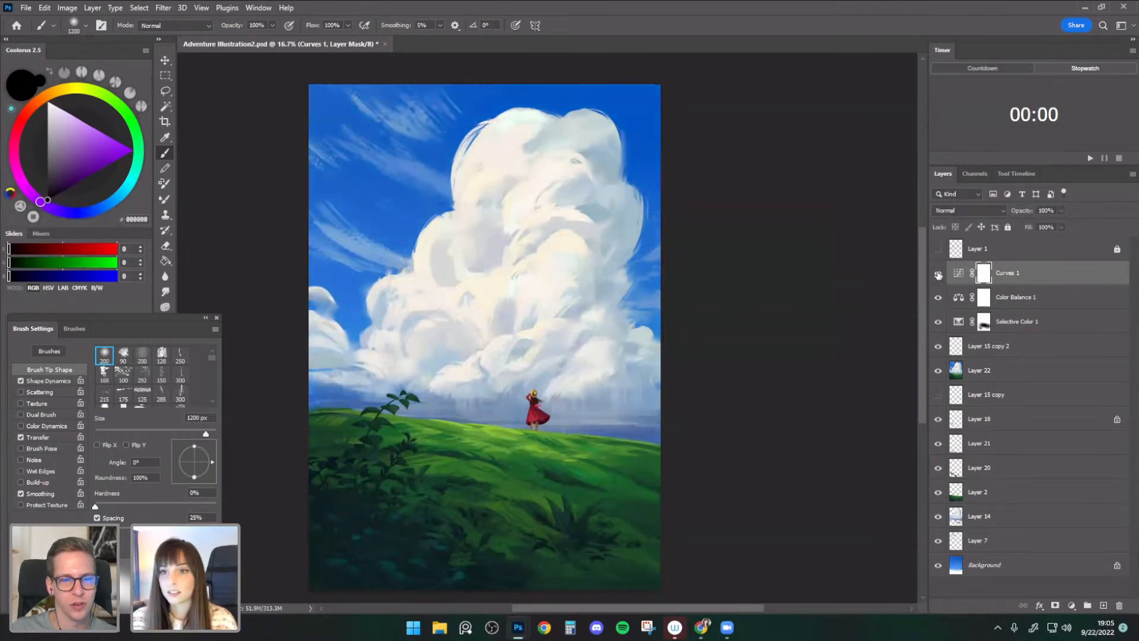
- Paint black on the Curves 1 mask over the grassy hill with a soft brush of about 1600 px
key("bracketright")
key("bracketleft")
mouse_move(410, 409)
left_mouse_down()
mouse_move(402, 418)
mouse_move(400, 396)
left_mouse_up()
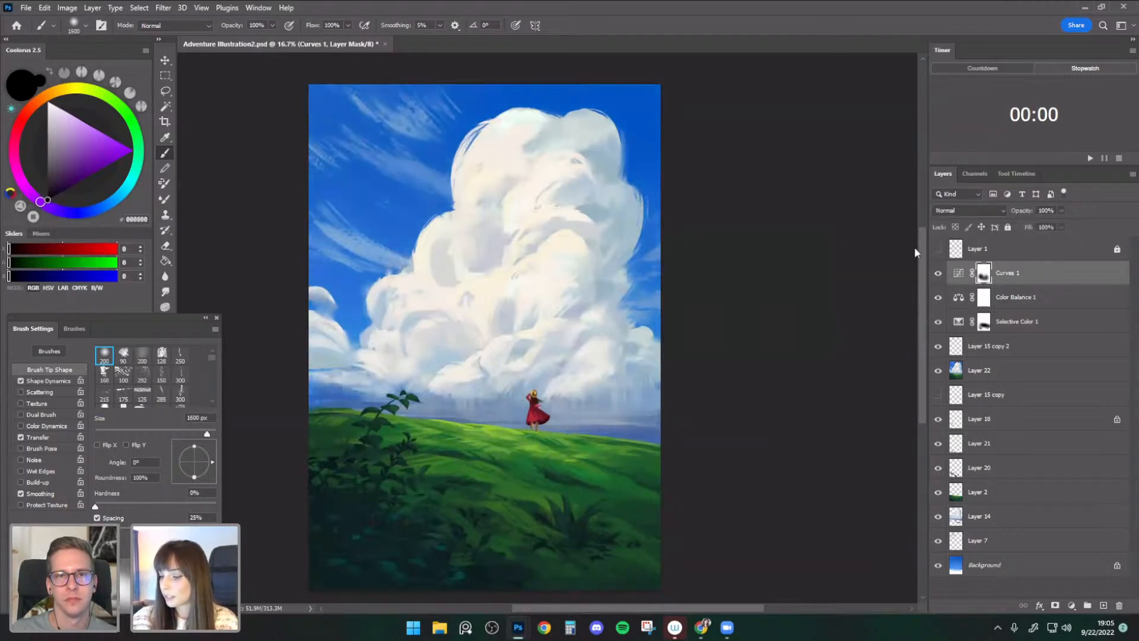
key("bracketright")
key("bracketright")
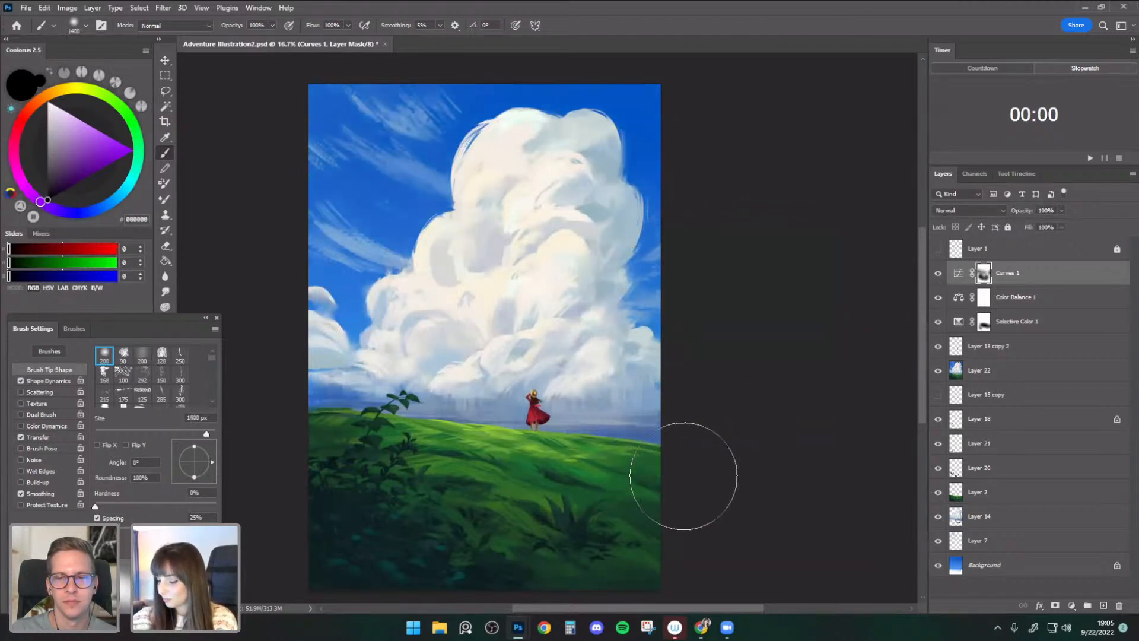
- Group Curves 1, Color Balance 1 and Selective Color 1, and compare the painting with the group hidden and shown
key("bracketleft")
key("bracketleft")
key("bracketleft")
key("bracketleft")
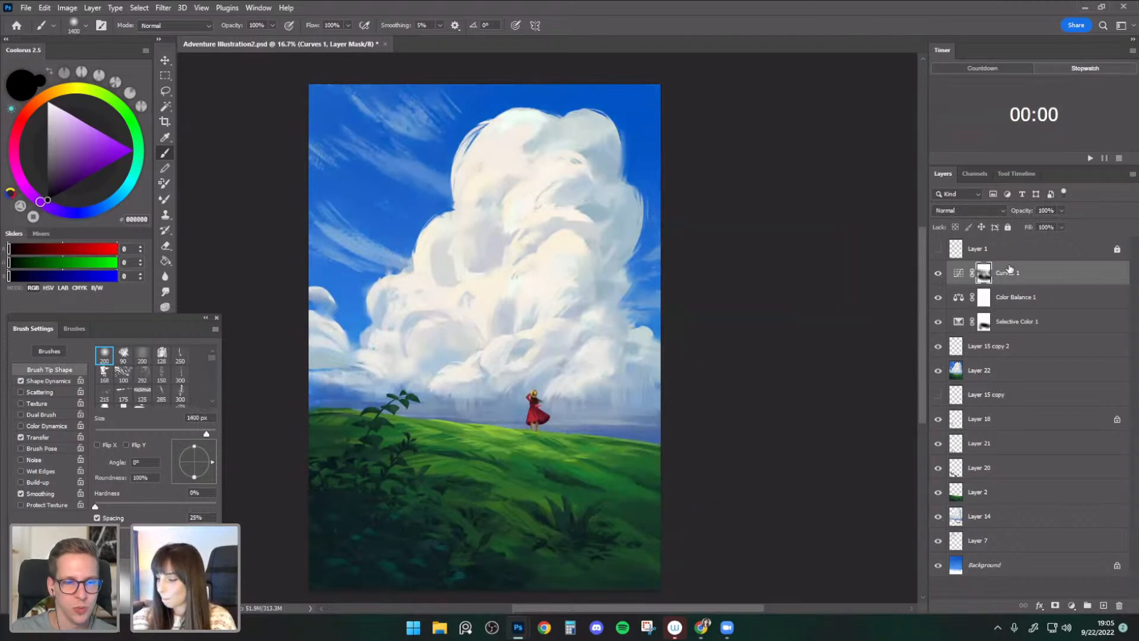
left_click(1013, 319, "shift")
key("ctrl+g")
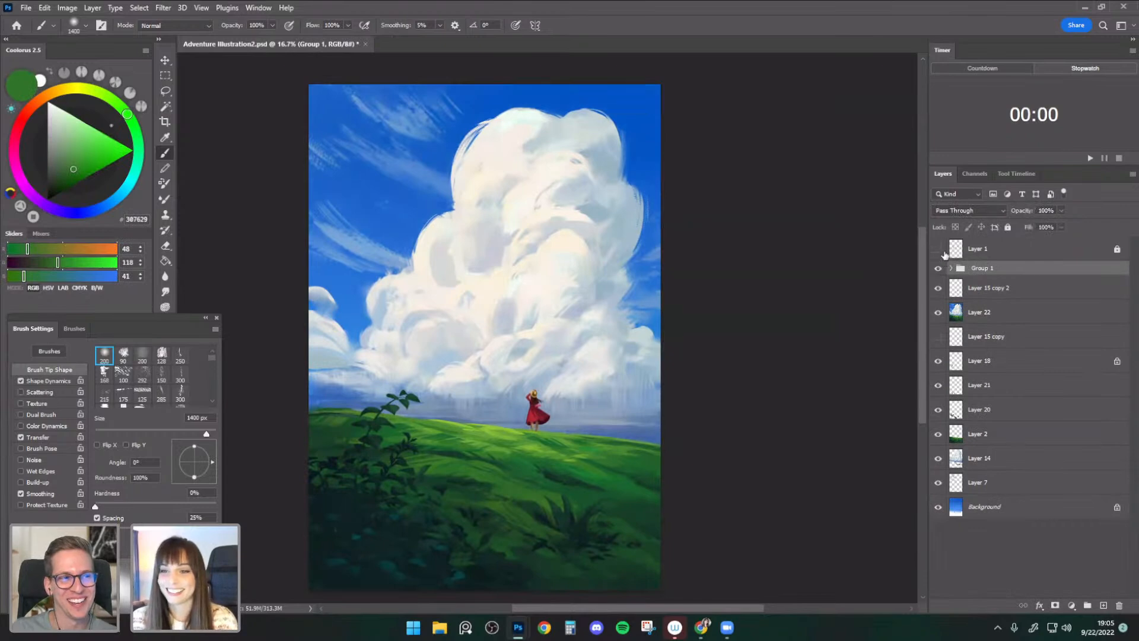
left_click(952, 268)
left_click(939, 269)
left_click(939, 270)
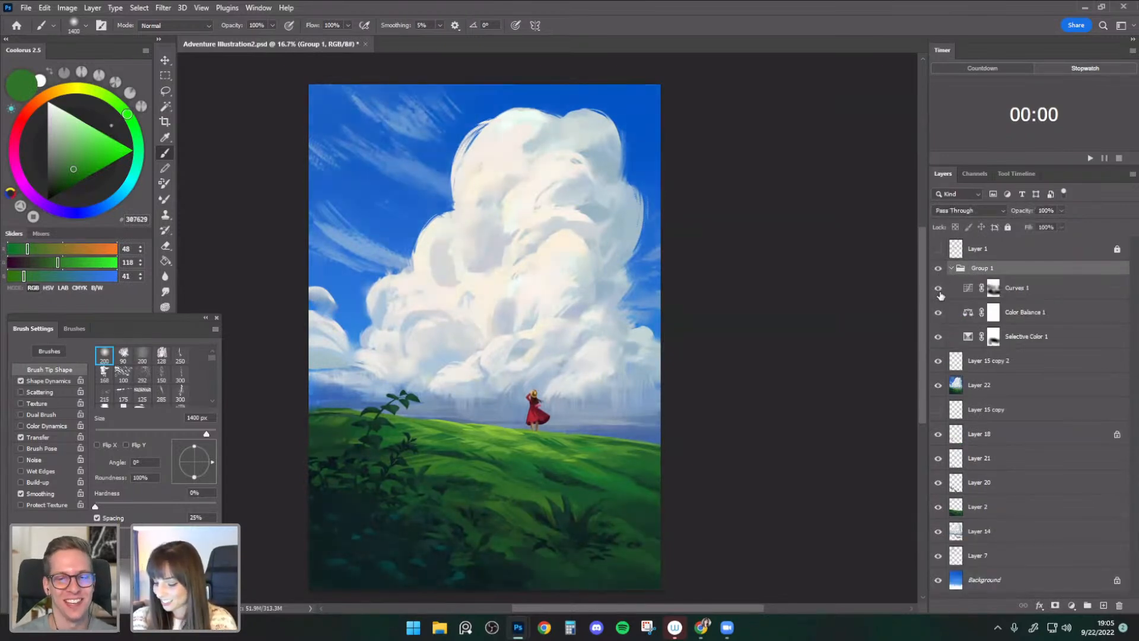
- Select the Curves 1 mask and prepare a black soft brush of 1100 px for touching it up
key("bracketleft")
key("bracketleft")
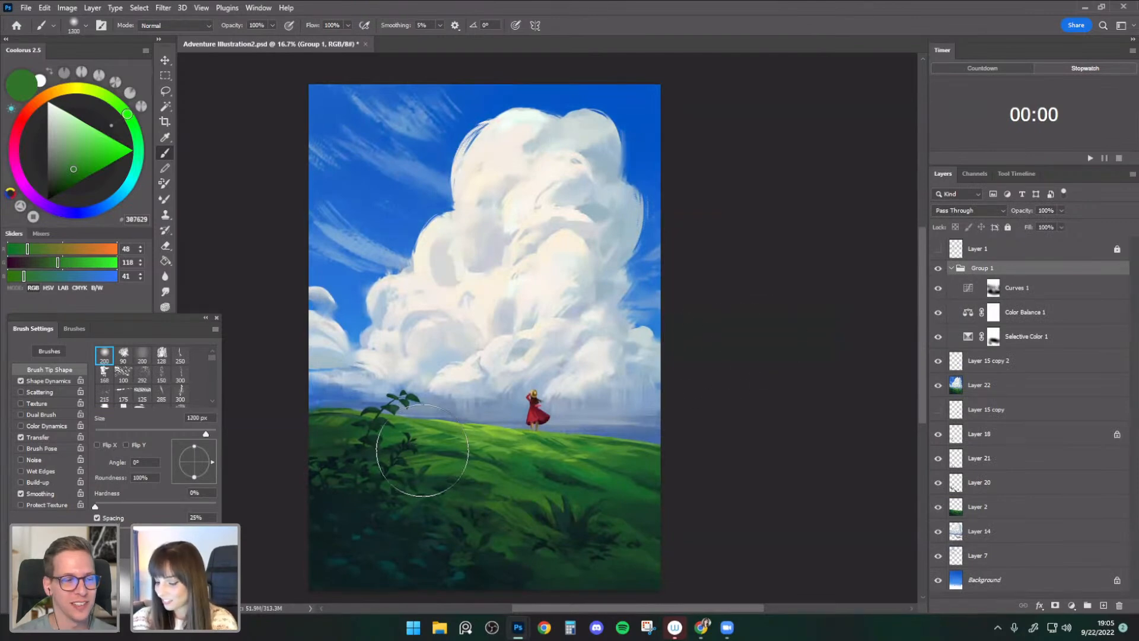
key("d")
key("alt+bracketleft")
key("bracketleft")
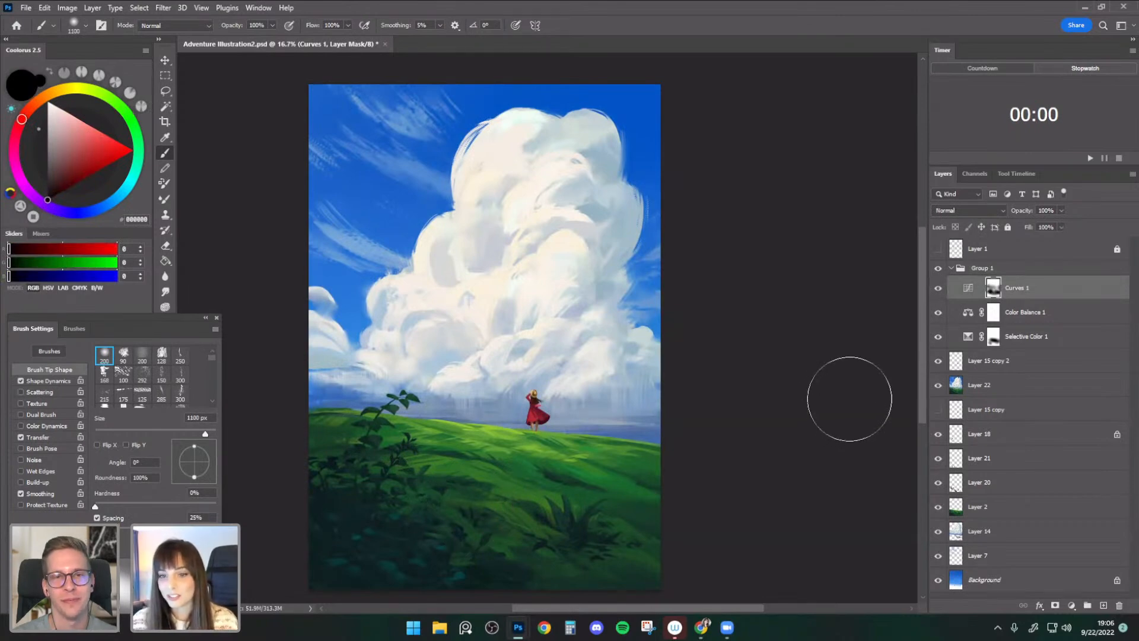
- Collapse Group 1 and save the document
left_click(997, 269)
left_click(951, 268)
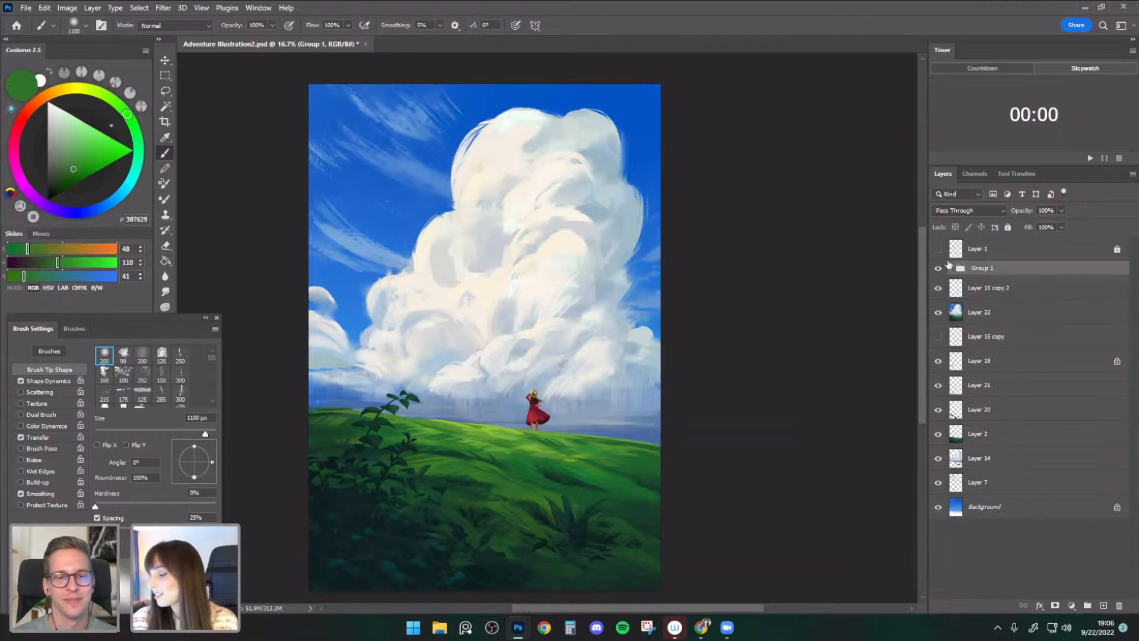
key("ctrl+s")
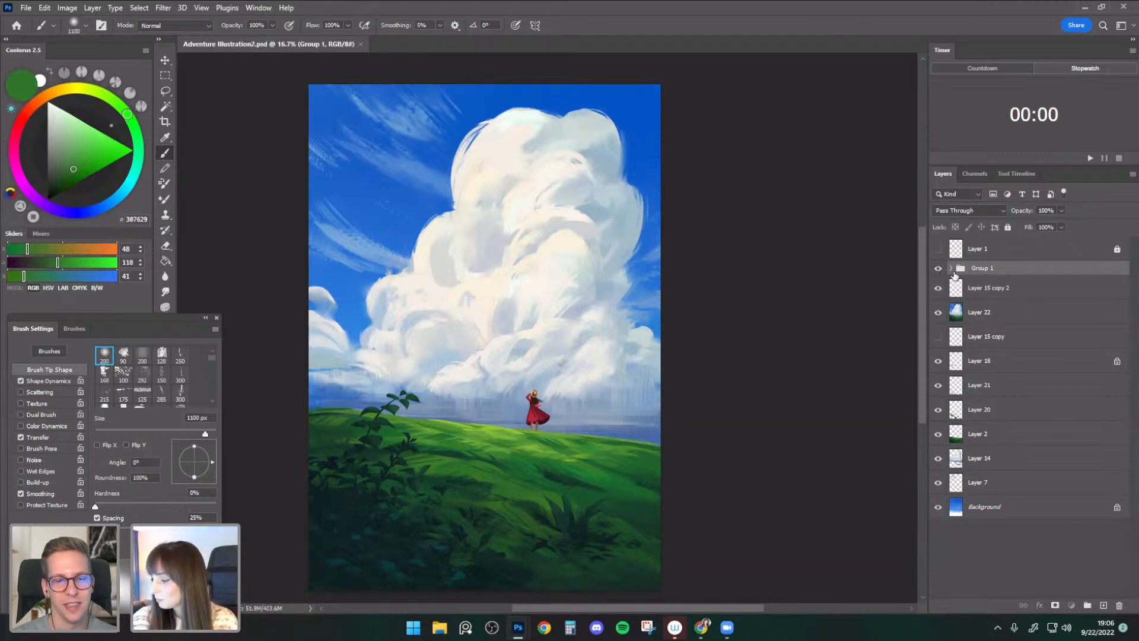
left_click(951, 268)
left_click(1029, 289)
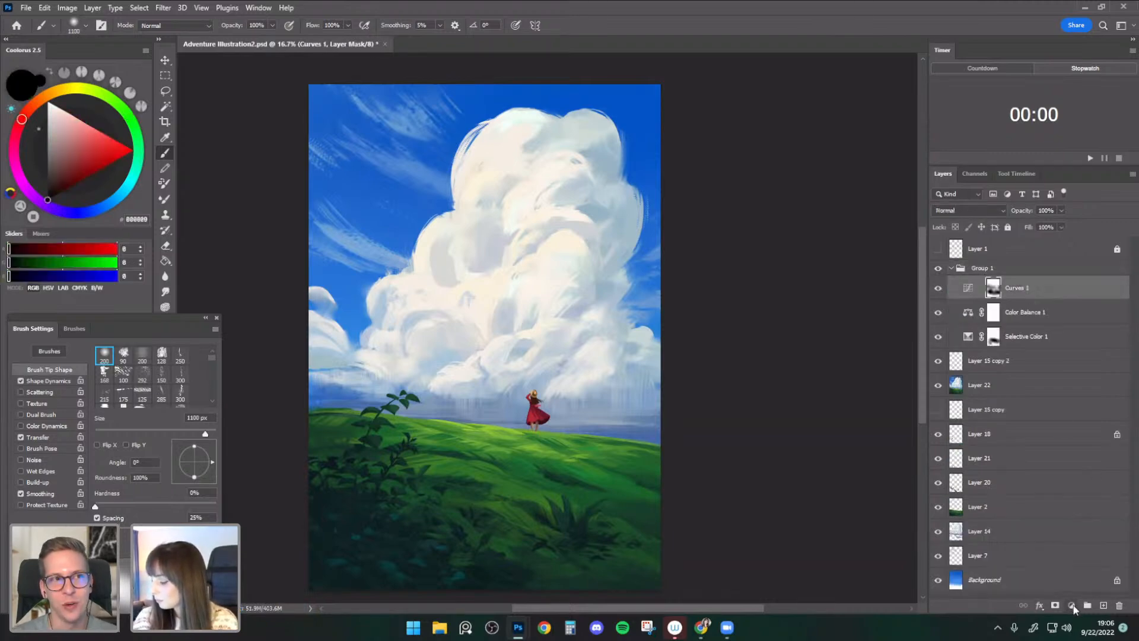
left_click(1071, 605)
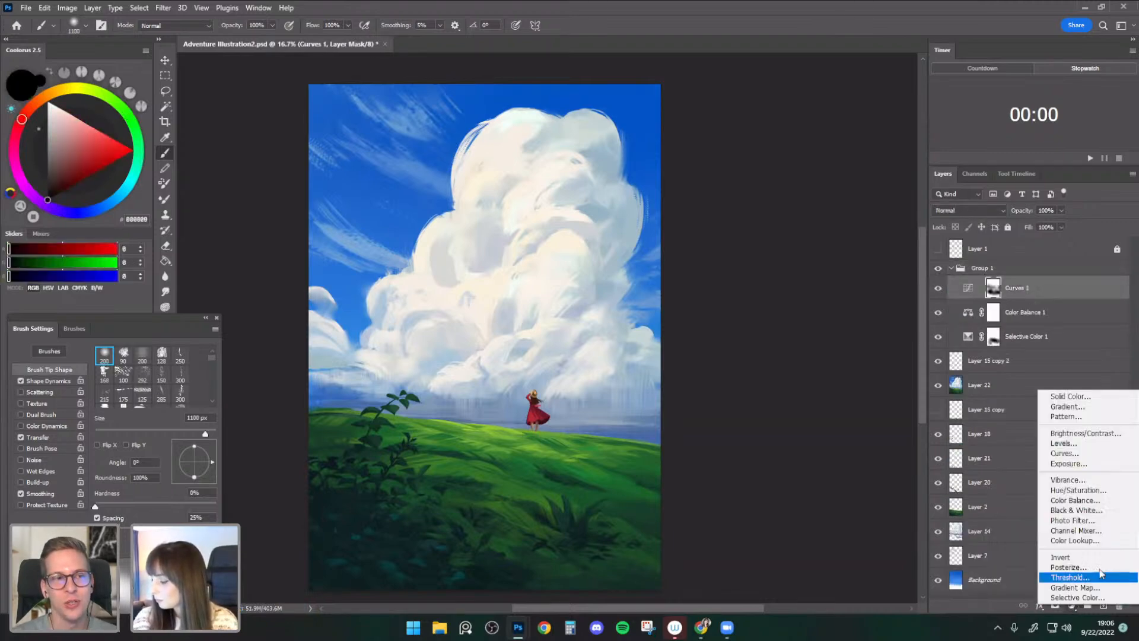
left_click(1074, 606)
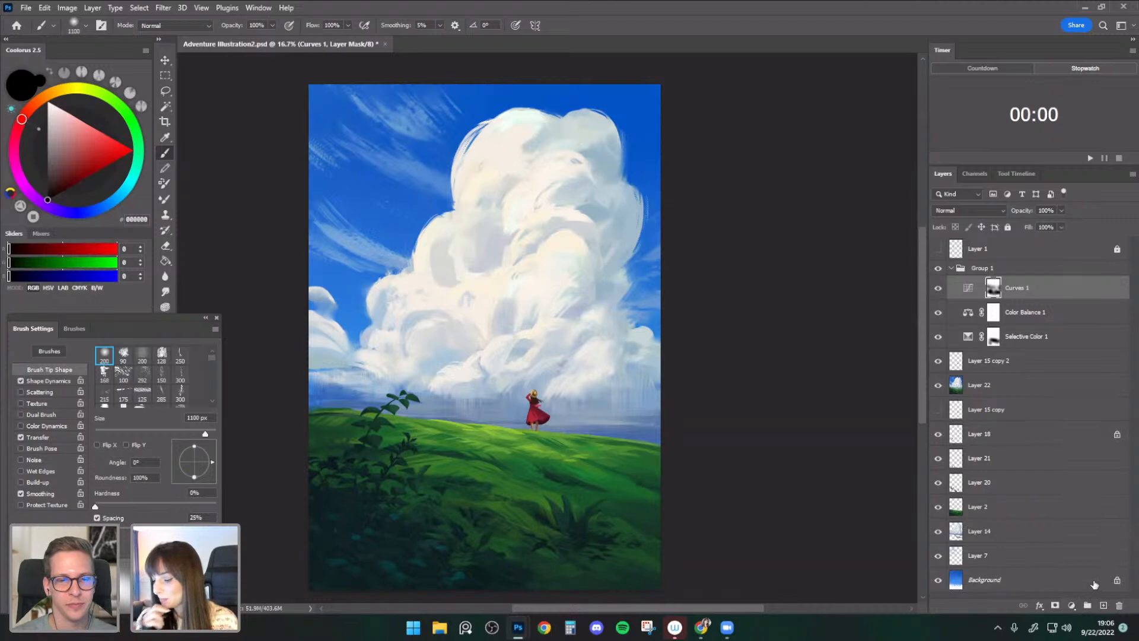
- Move Layer 15 copy 2 above Group 1, and compare the painting with the group hidden and shown
left_click(938, 361)
left_click_drag(990, 362, 990, 270)
key("ctrl+comma")
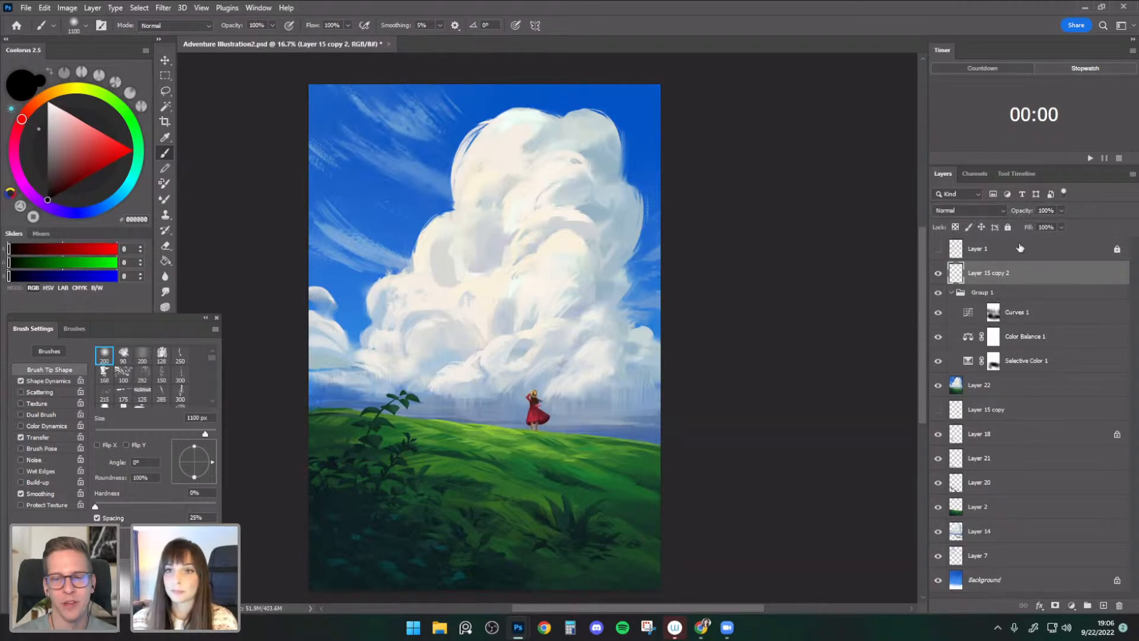
left_click(939, 294)
left_click(940, 294)
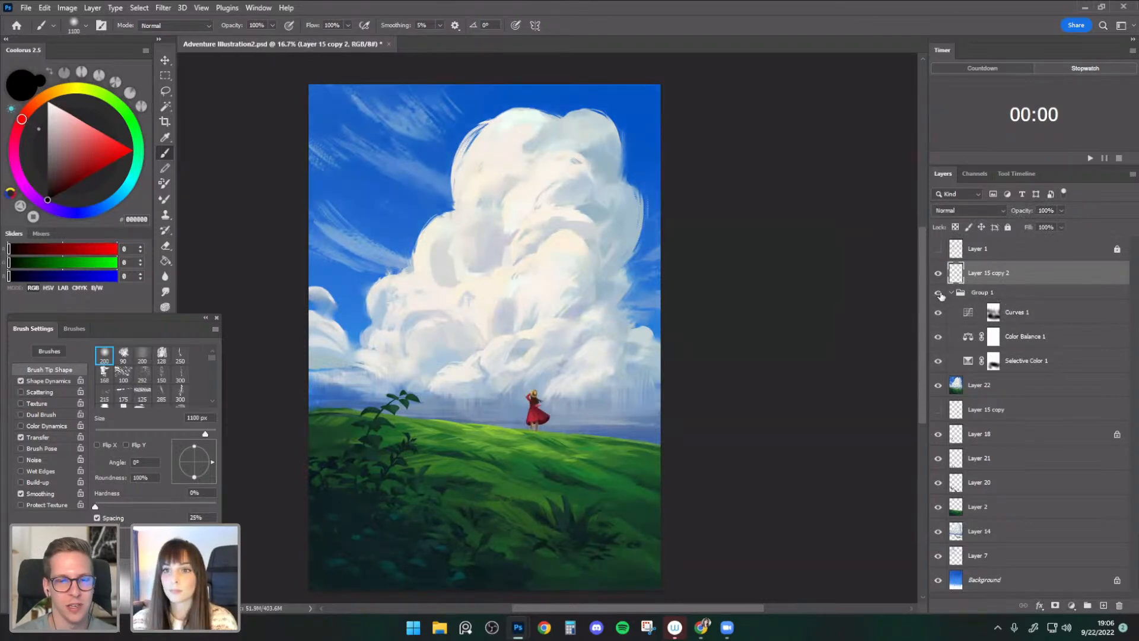
- Touch up the Selective Color 1 mask around the grassy hill with a soft Eraser of about 1300 px
left_click(996, 300)
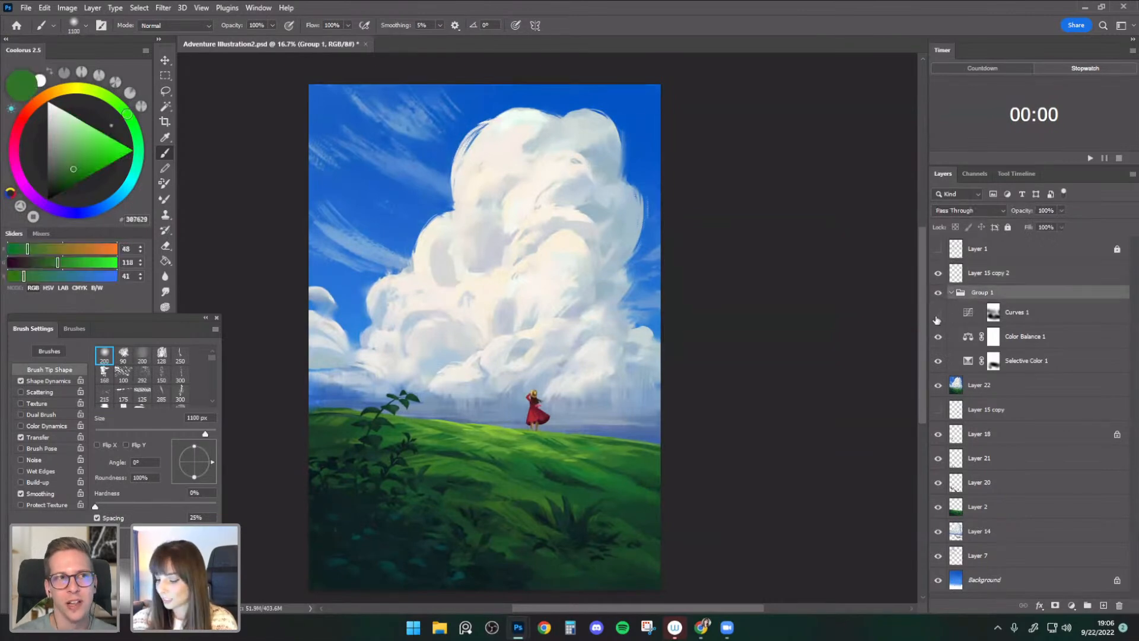
left_click(941, 363)
left_click(996, 361)
key("e")
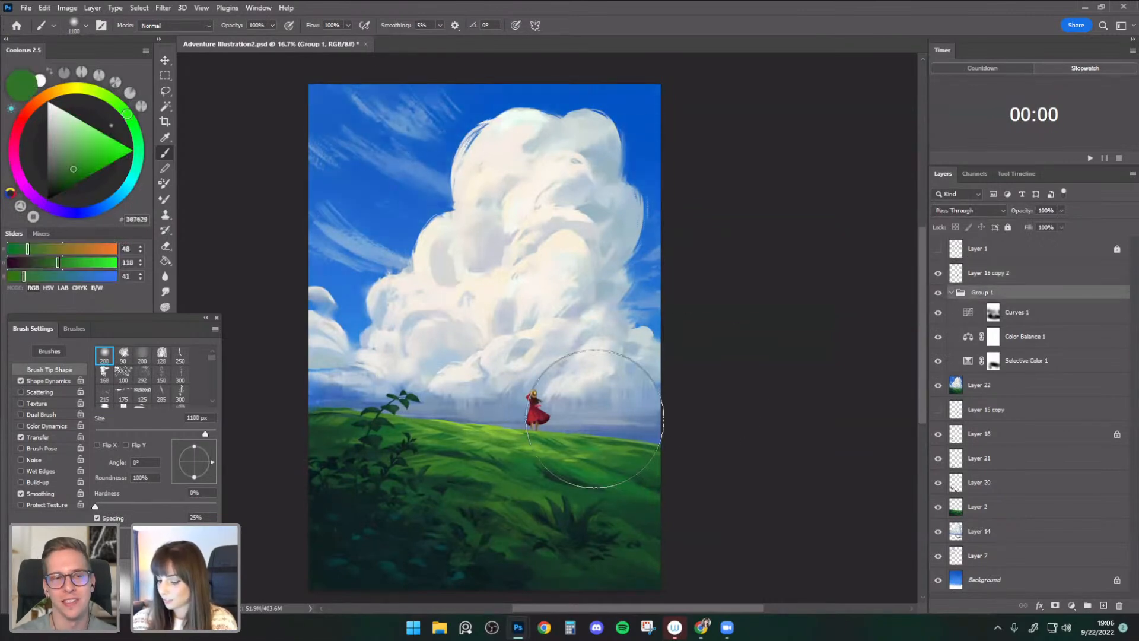
key("bracketleft")
key("bracketleft")
key("bracketleft")
key("bracketleft")
key("bracketleft")
key("bracketleft")
key("bracketleft")
key("bracketleft")
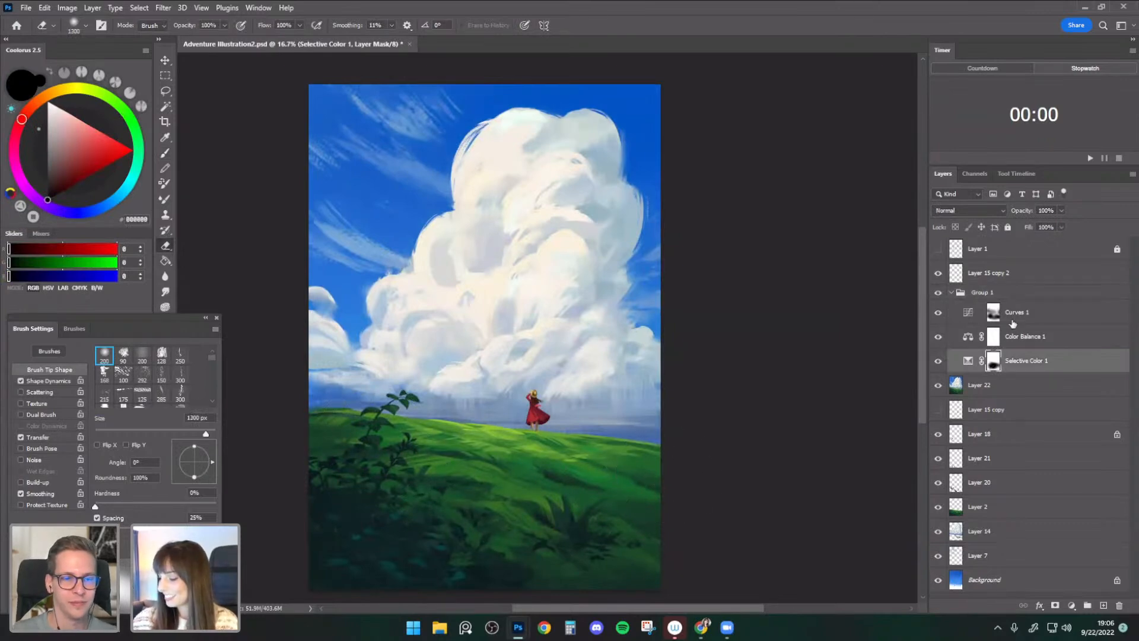
- Collapse Group 1, try merging it on its own, and undo the merge
left_click(992, 295)
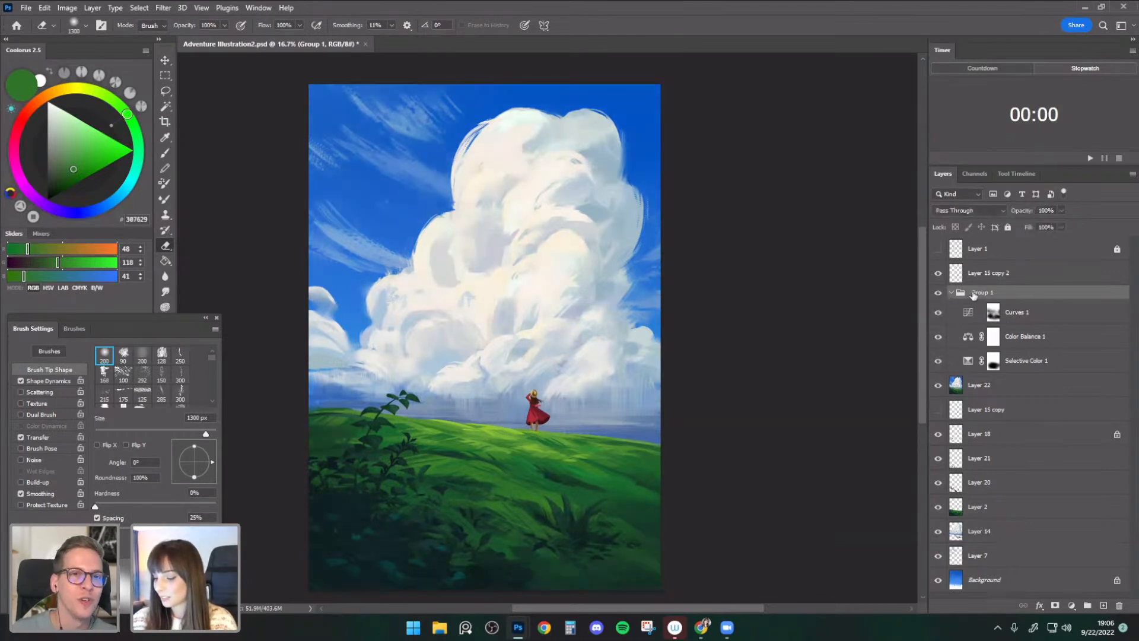
left_click(951, 292)
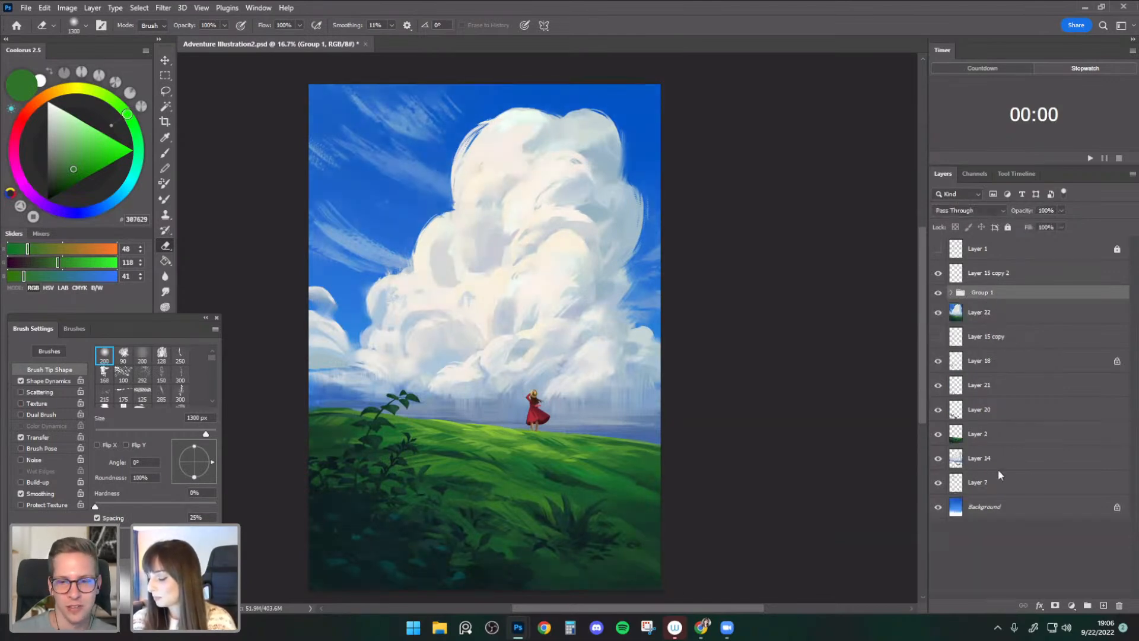
right_click(982, 297)
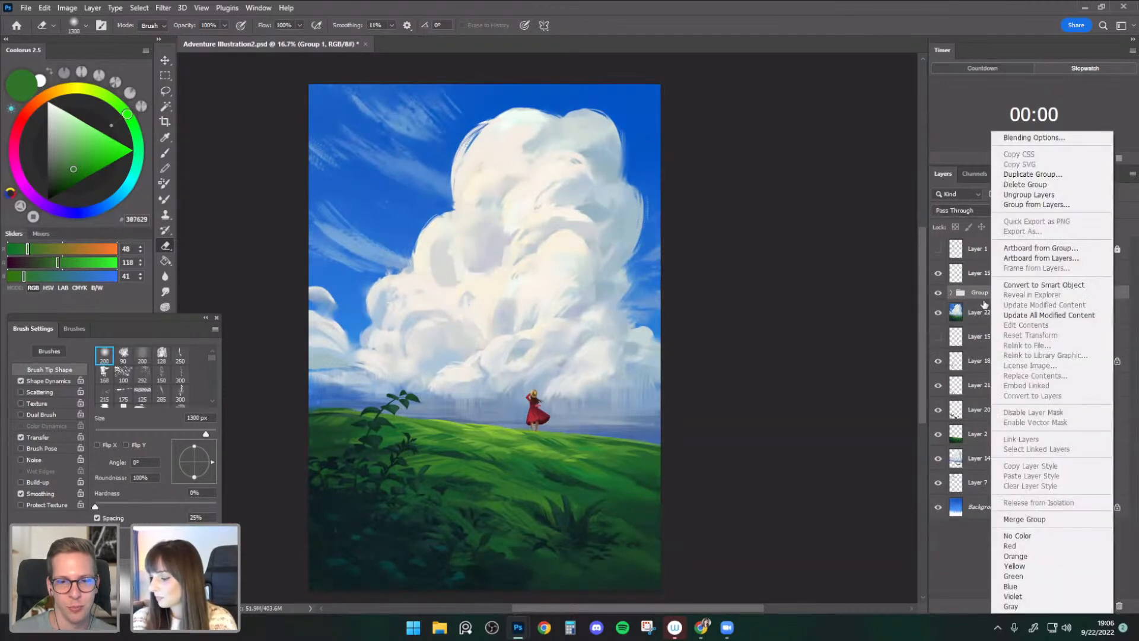
left_click(1024, 519)
key("ctrl+z")
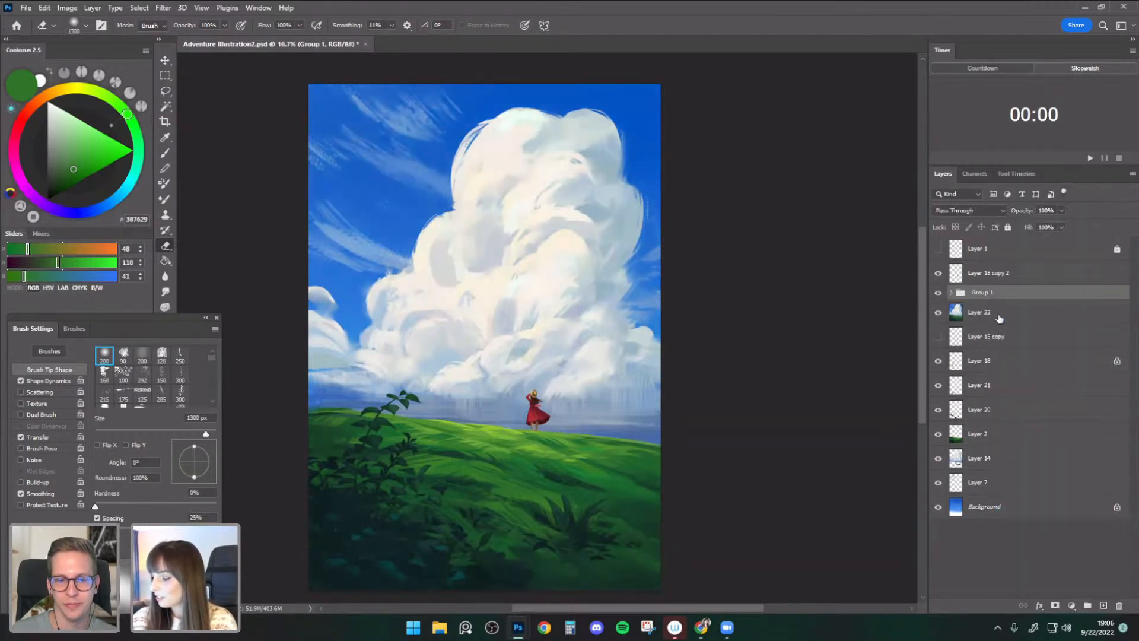
- Merge Group 1 and Layer 22 into one layer
left_click(980, 313, "shift")
right_click(949, 300)
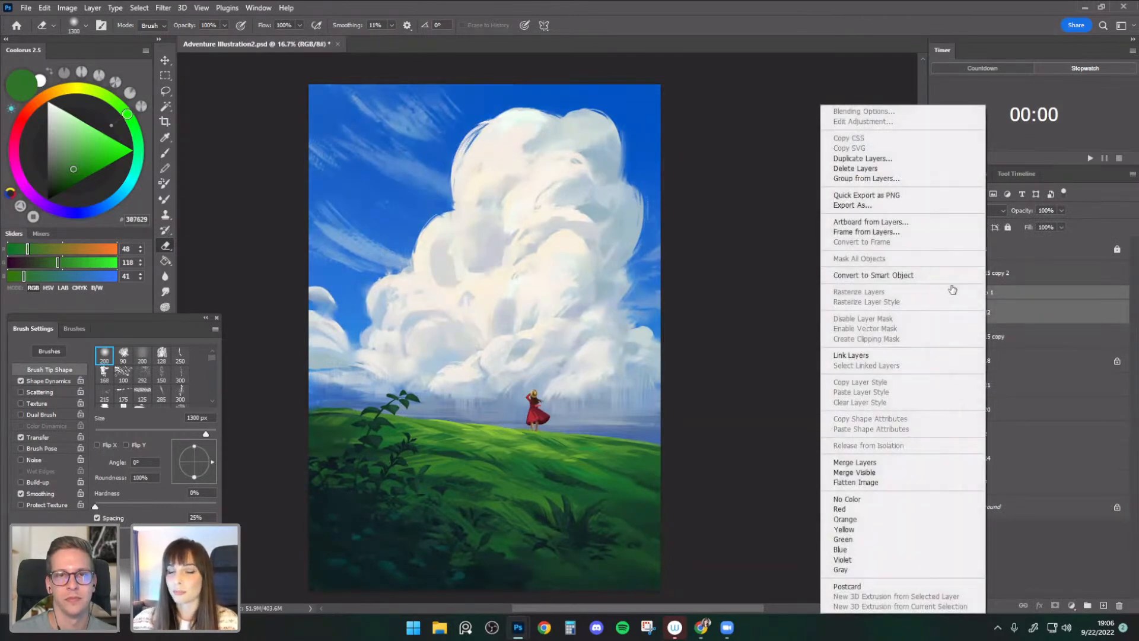
key("ctrl+e")
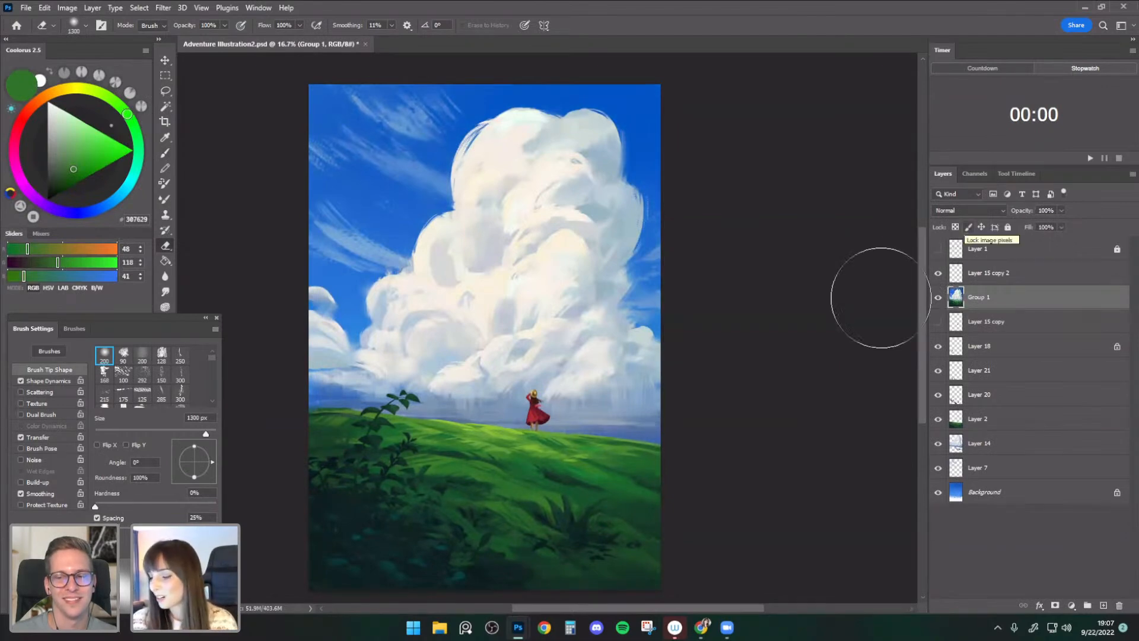
- Switch to the Brush tool with the Round Pressure Sensitive brush from the Environment set at 150 px
key("b")
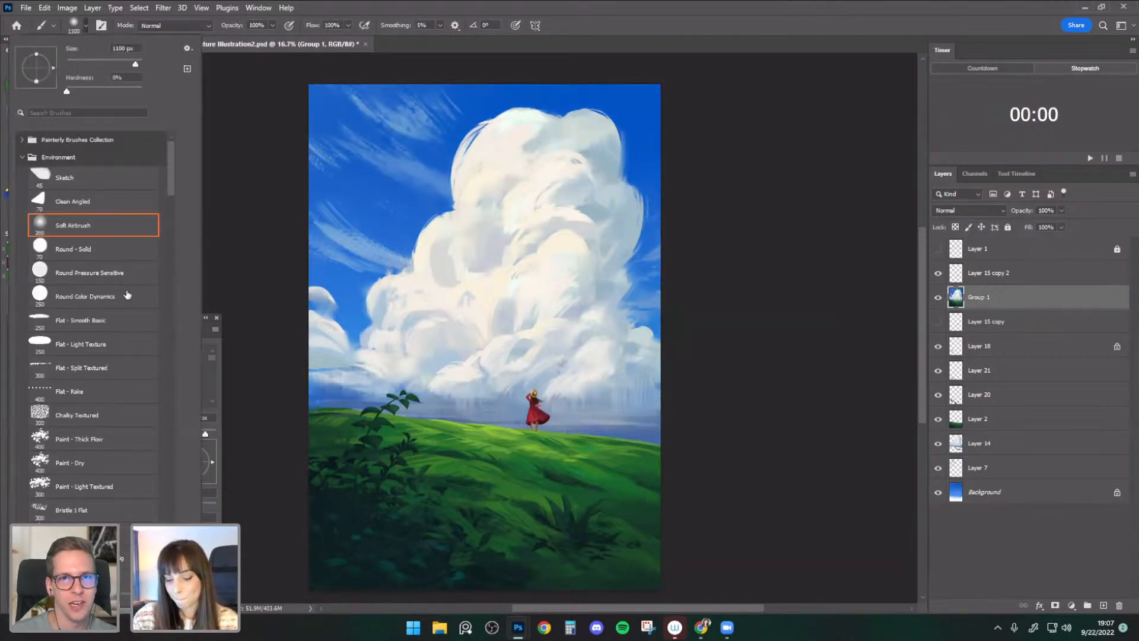
left_click(118, 271)
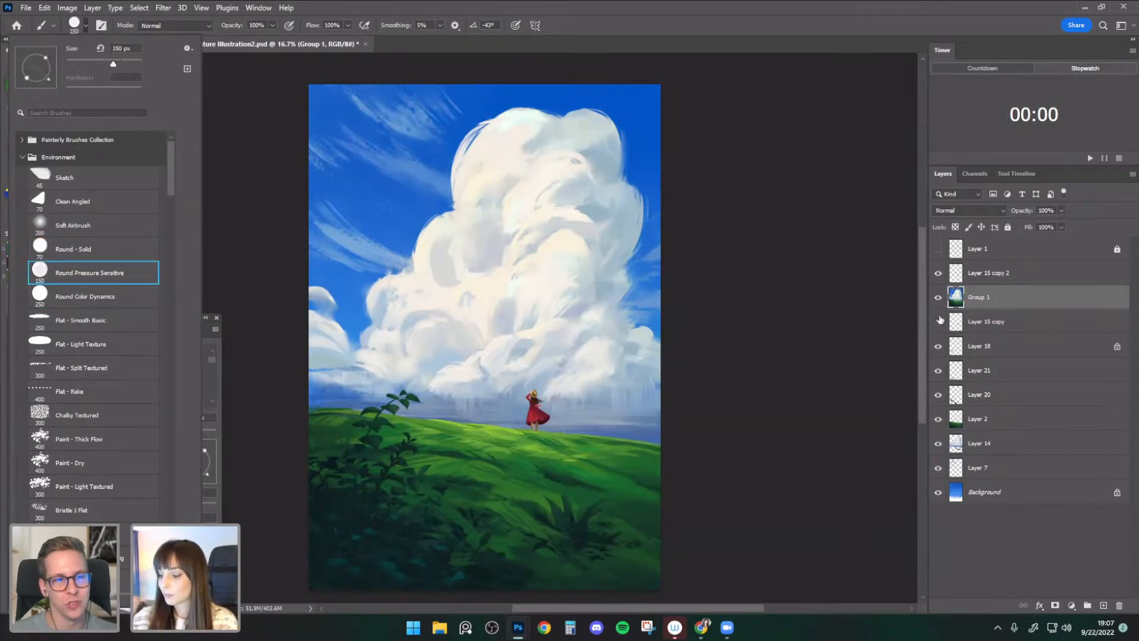
left_click(939, 321)
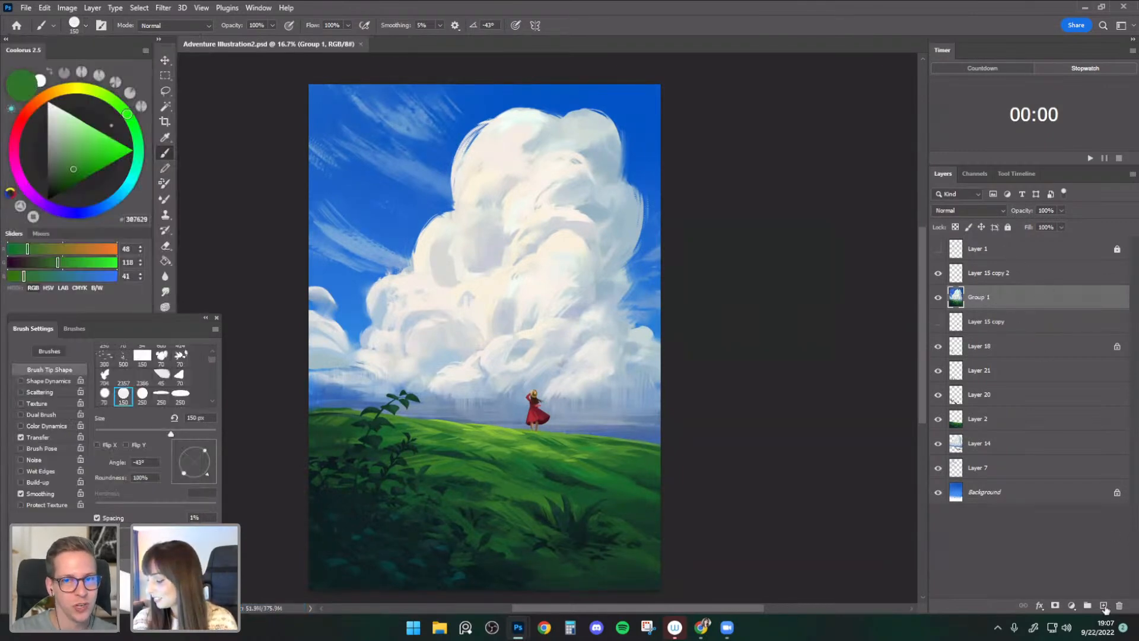
- Add a new empty layer and place it above Layer 15 copy 2
left_click(1102, 605)
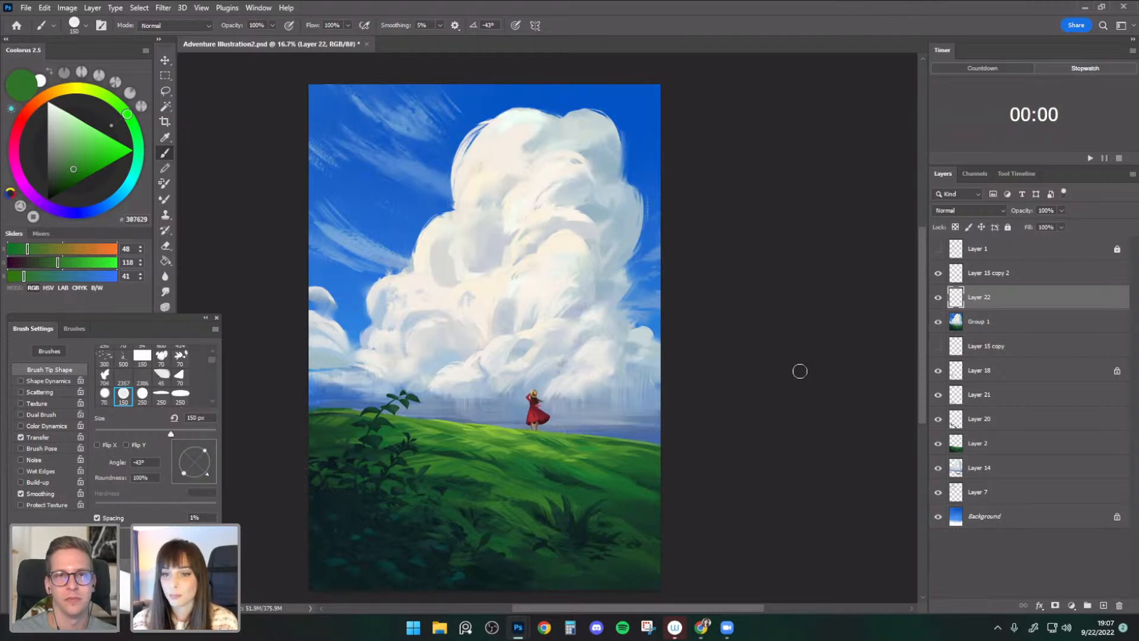
left_click(938, 273)
left_click(938, 273)
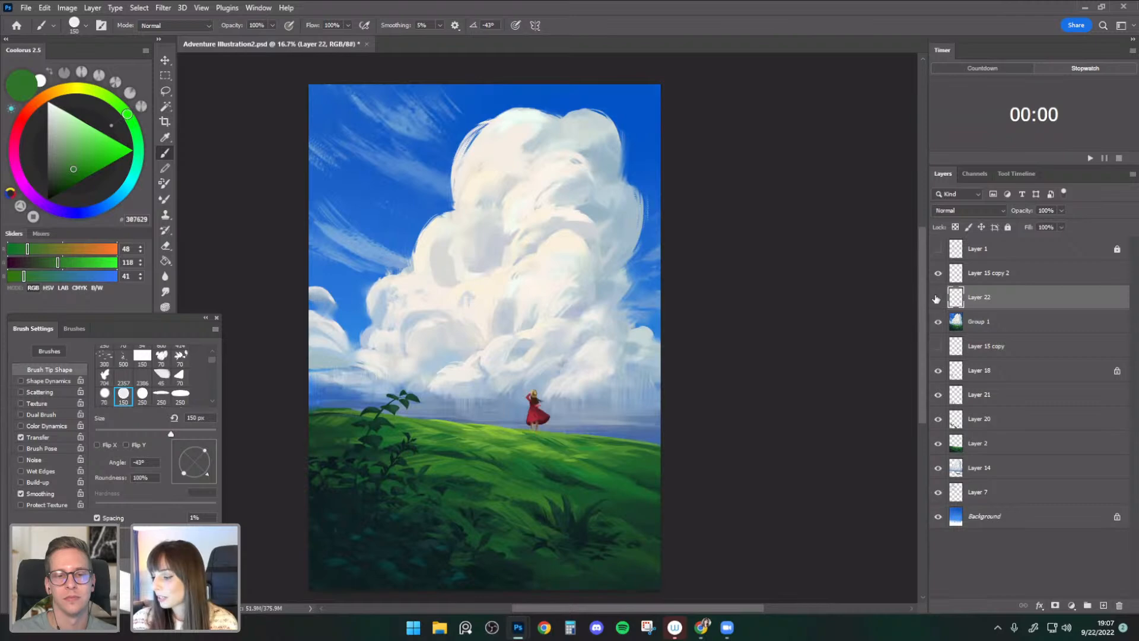
left_click_drag(958, 294, 974, 270)
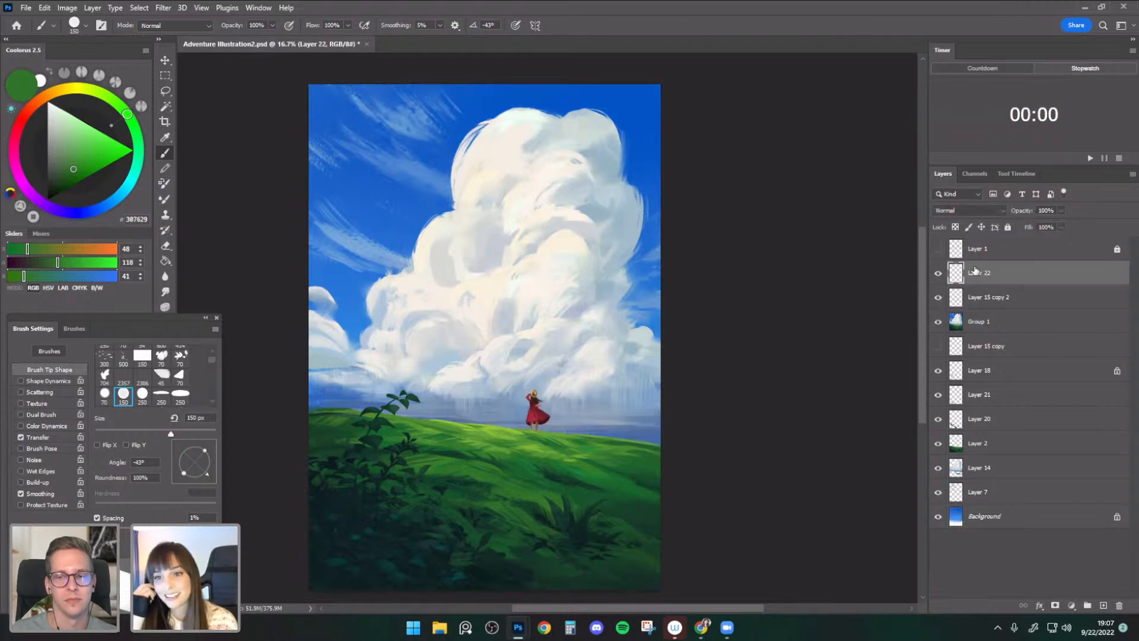
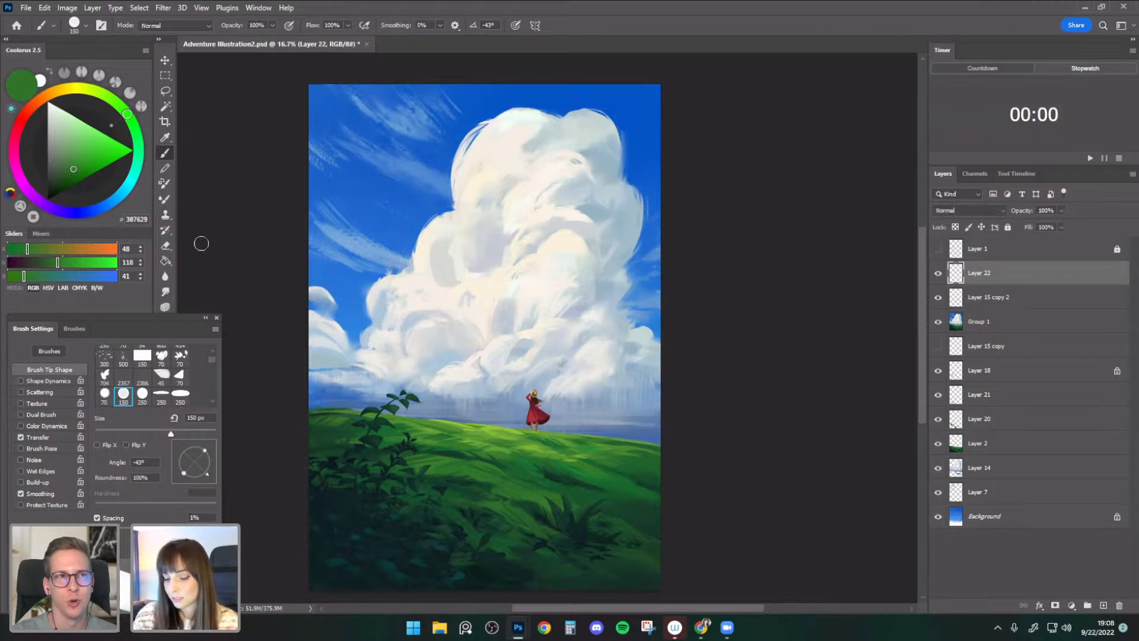
- Choose the Background - Scratchy Texture brush at 700 px for painting on Layer 22
left_click(80, 28)
mouse_move(174, 187)
left_mouse_down()
mouse_move(174, 422)
mouse_move(162, 492)
left_mouse_up()
left_click(21, 269)
left_click_drag(172, 401, 170, 507)
scroll(172, 511, "up", 3)
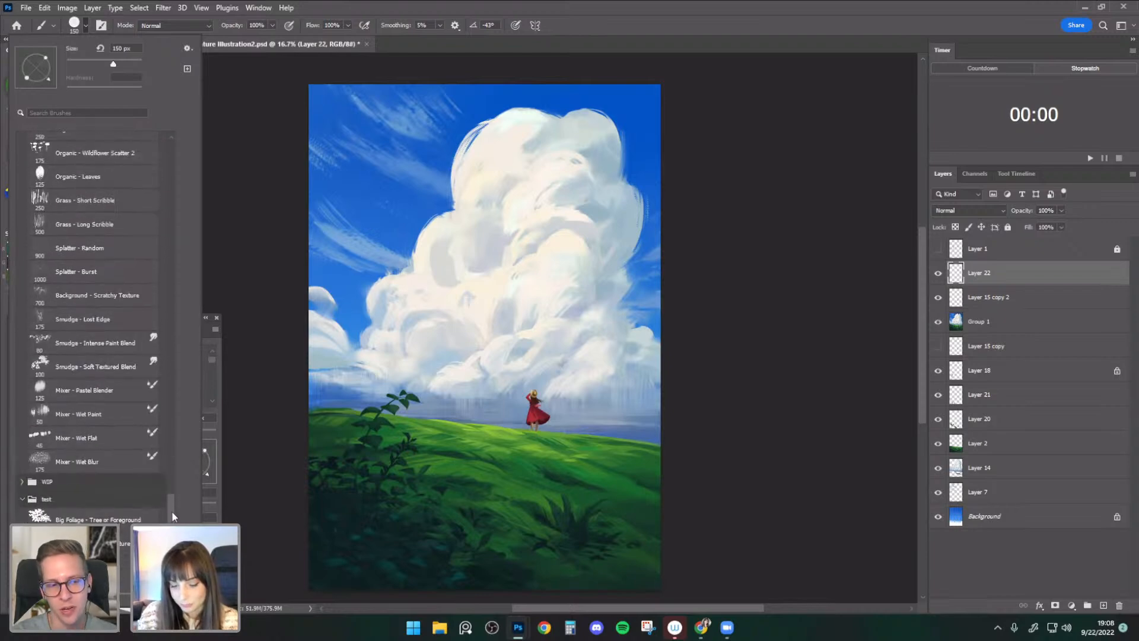
left_click(155, 300)
left_click(713, 306)
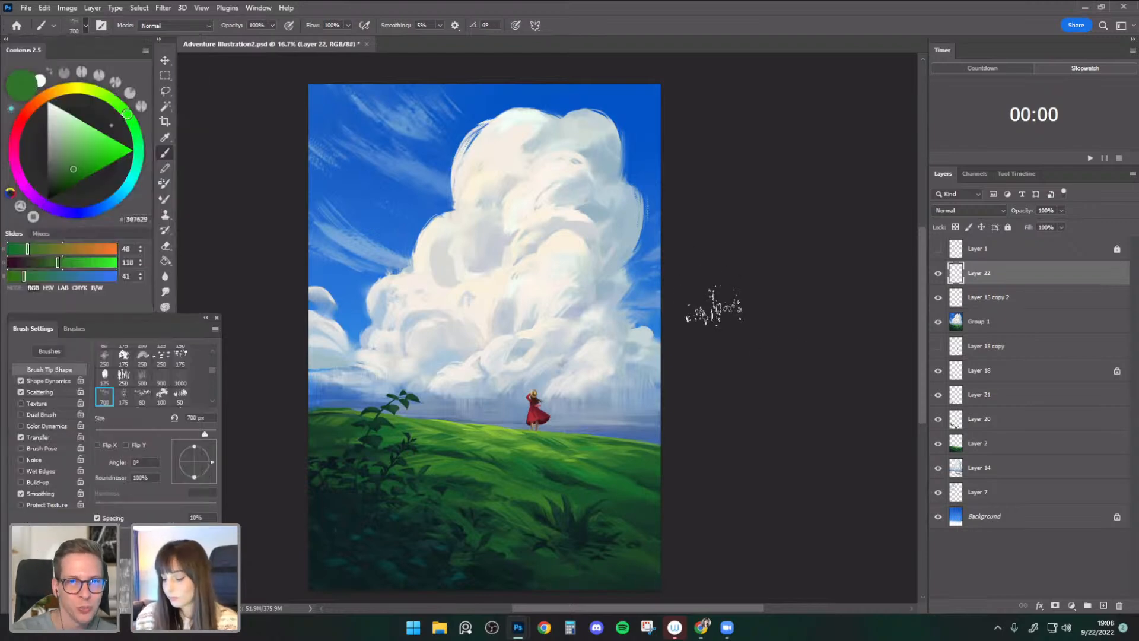
left_click(938, 273)
left_click(938, 273)
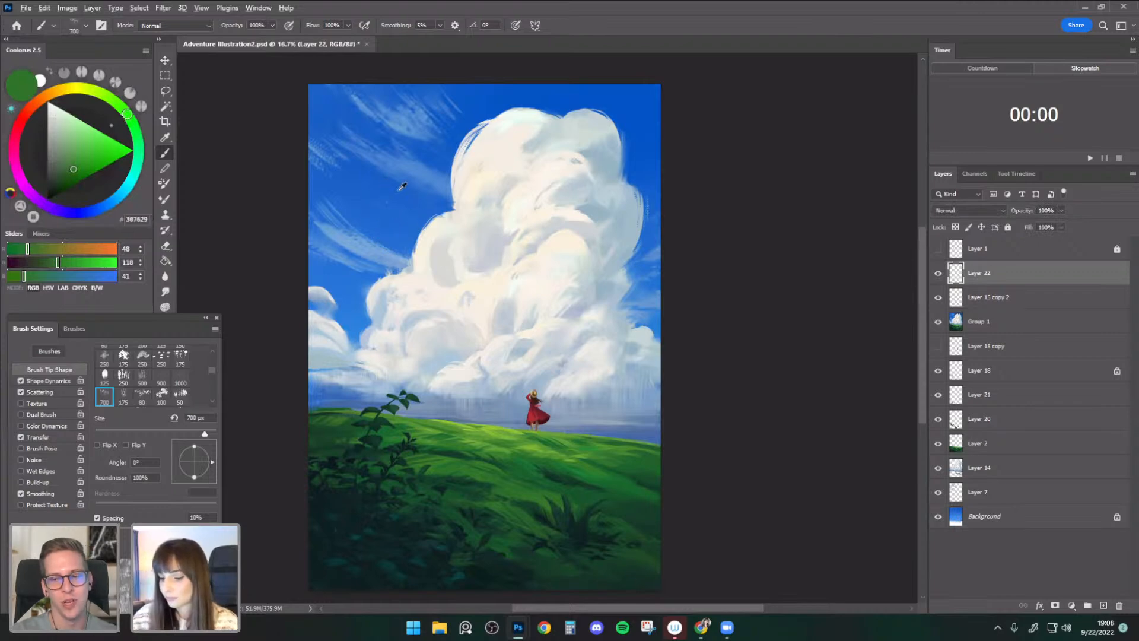
- Try a light blue (#6E83FF) scratchy texture dab of about 1700 px near the cloud's left edge, and undo it
left_click(103, 207)
left_click(111, 143)
left_click(85, 213)
left_click(96, 130)
left_click_drag(625, 330, 669, 333)
key("bracketright")
key("bracketright")
key("bracketright")
key("bracketright")
key("bracketright")
key("bracketright")
key("bracketright")
key("bracketright")
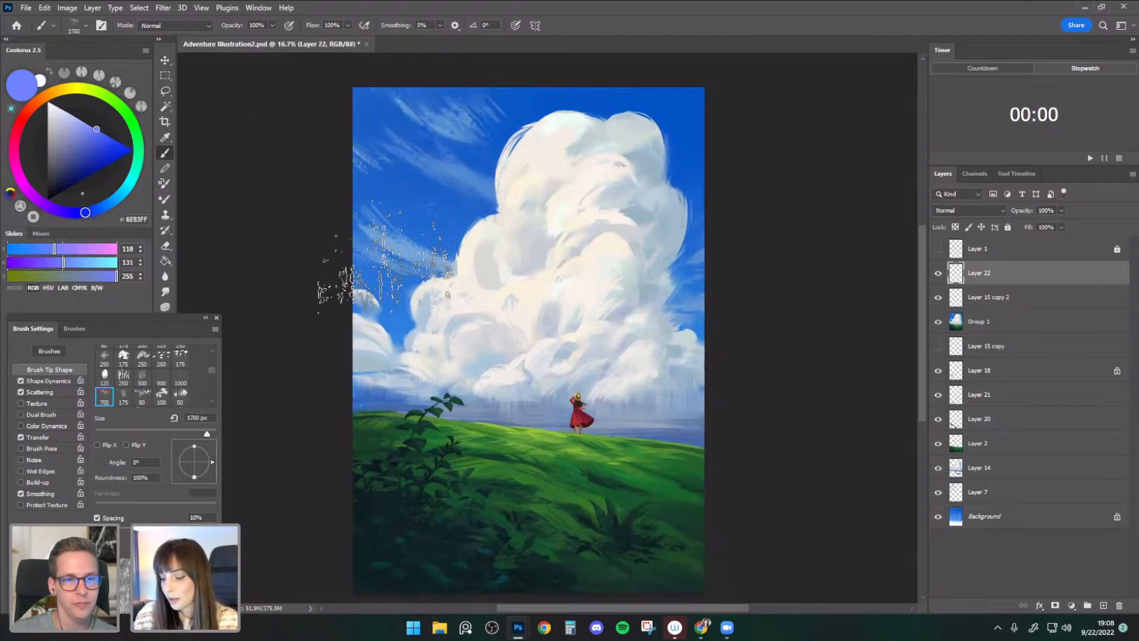
left_click(453, 285)
key("bracketright")
key("bracketright")
key("ctrl+z")
key("bracketleft")
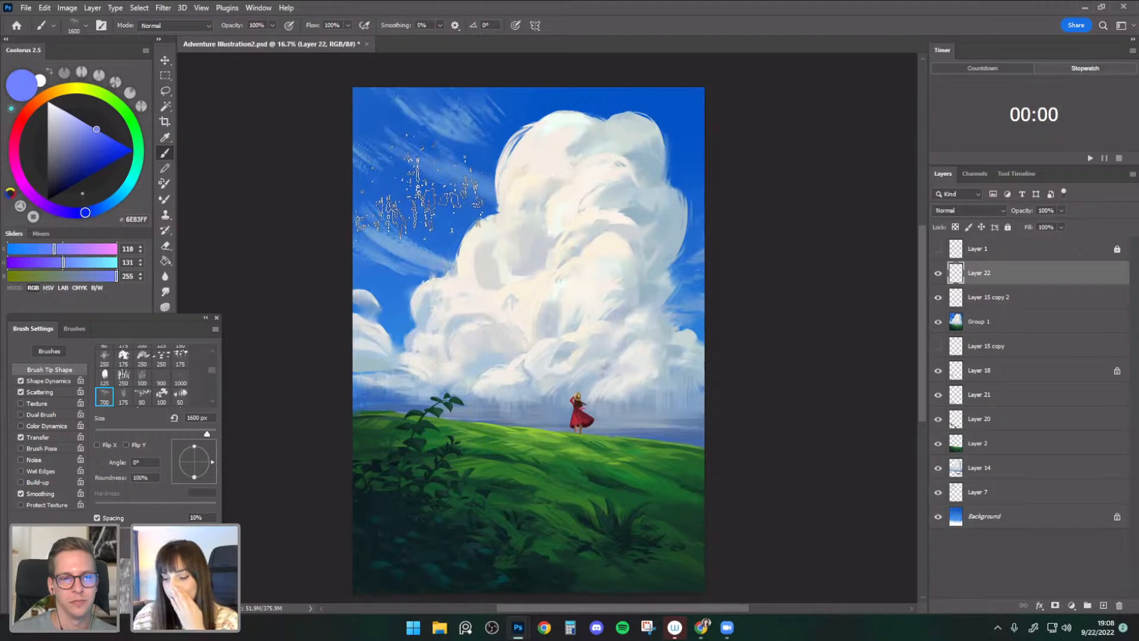
- Try covering the whole painting with bright red (#FF2C00) scratchy texture at 1700 px, and undo it
left_click(28, 110)
left_click(133, 150)
key("bracketright")
mouse_move(406, 156)
left_mouse_down()
mouse_move(771, 178)
mouse_move(274, 350)
mouse_move(516, 519)
mouse_move(818, 528)
left_mouse_up()
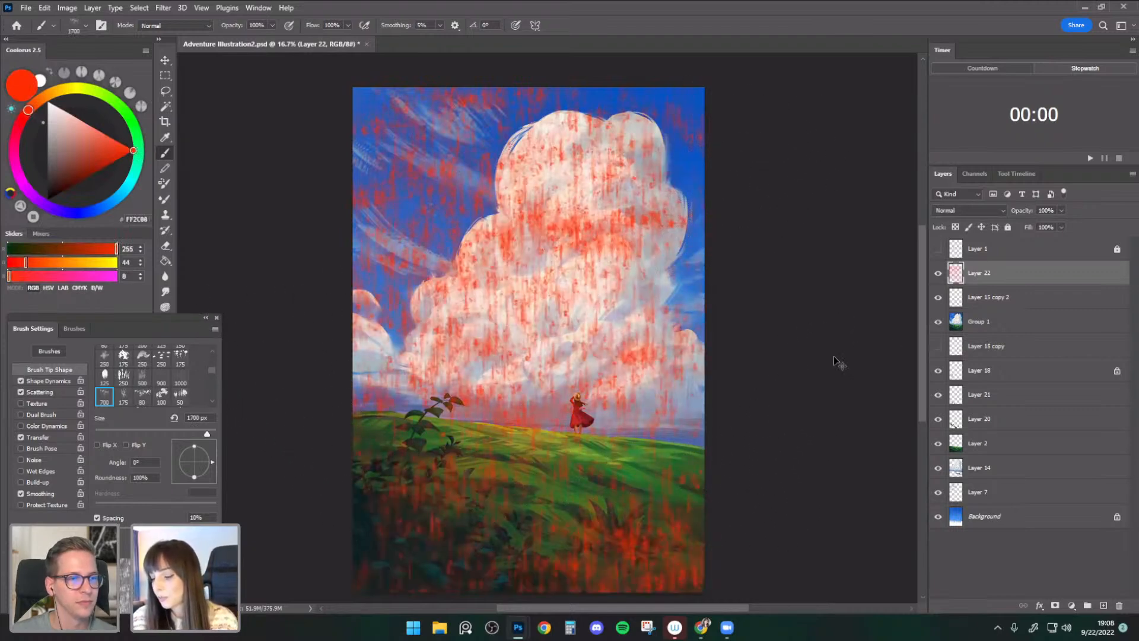
key("ctrl+z")
key("ctrl+z")
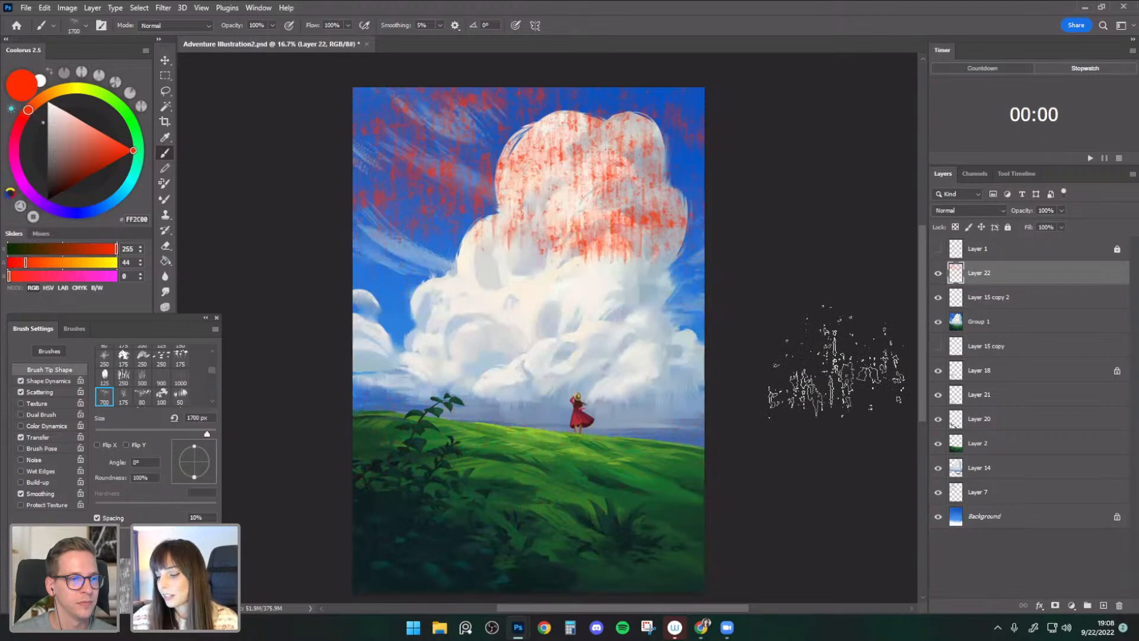
key("ctrl+z")
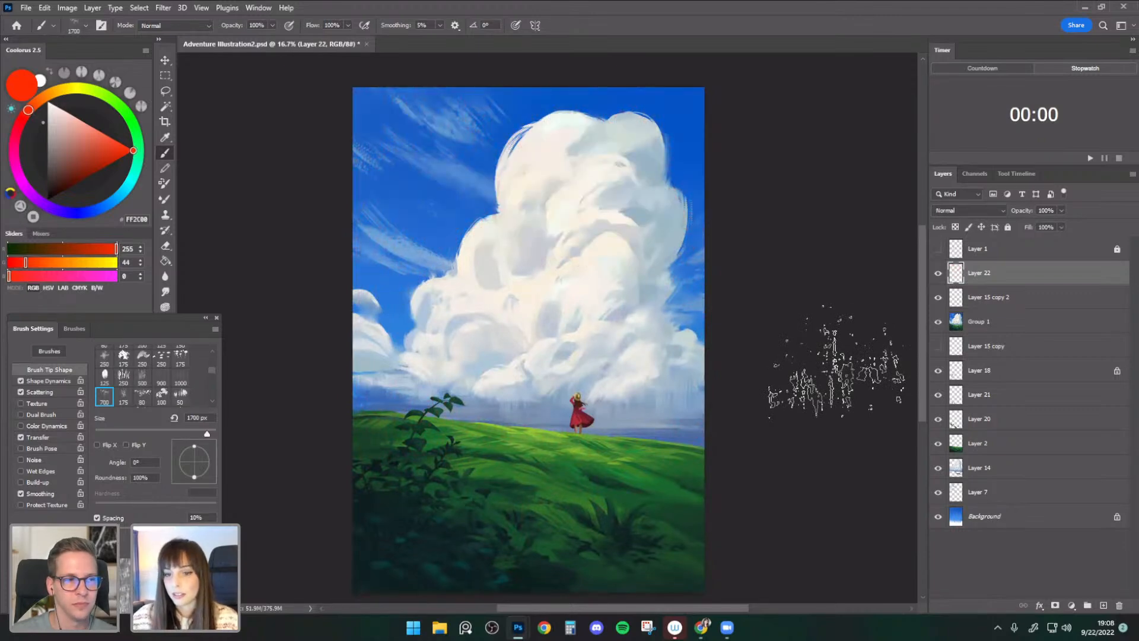
- Brush faint orange (#E47F3C) scratchy texture over the upper sky on both sides of the big cloud at 1700 px
left_click(106, 137)
left_click(40, 99)
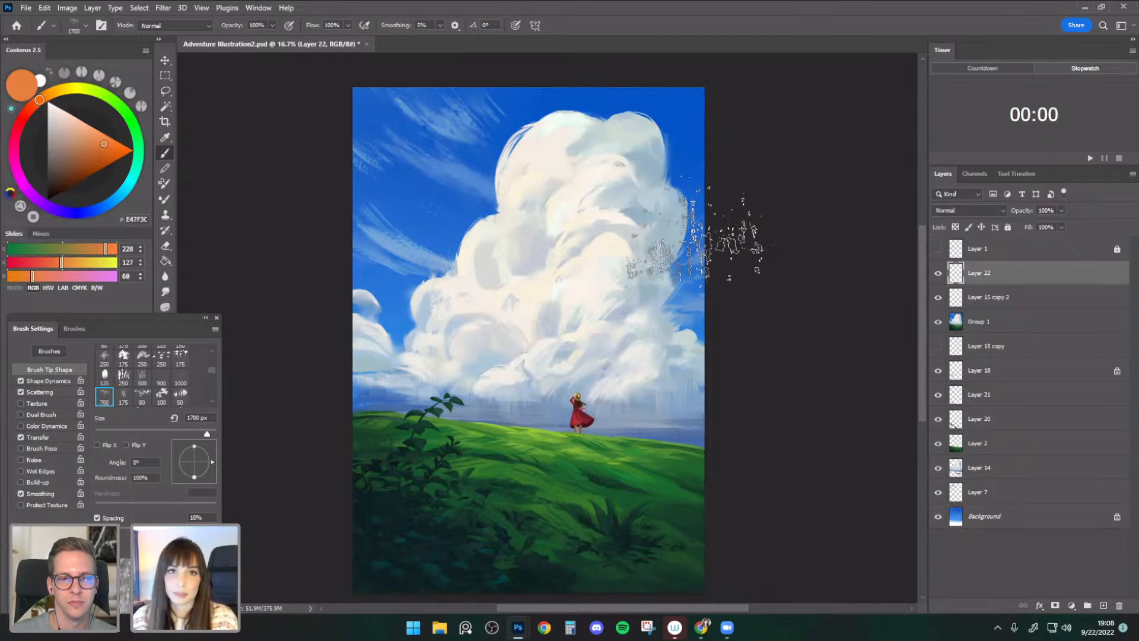
mouse_move(719, 234)
left_mouse_down()
mouse_move(670, 166)
mouse_move(792, 102)
left_mouse_up()
key("ctrl+z")
key("bracketleft")
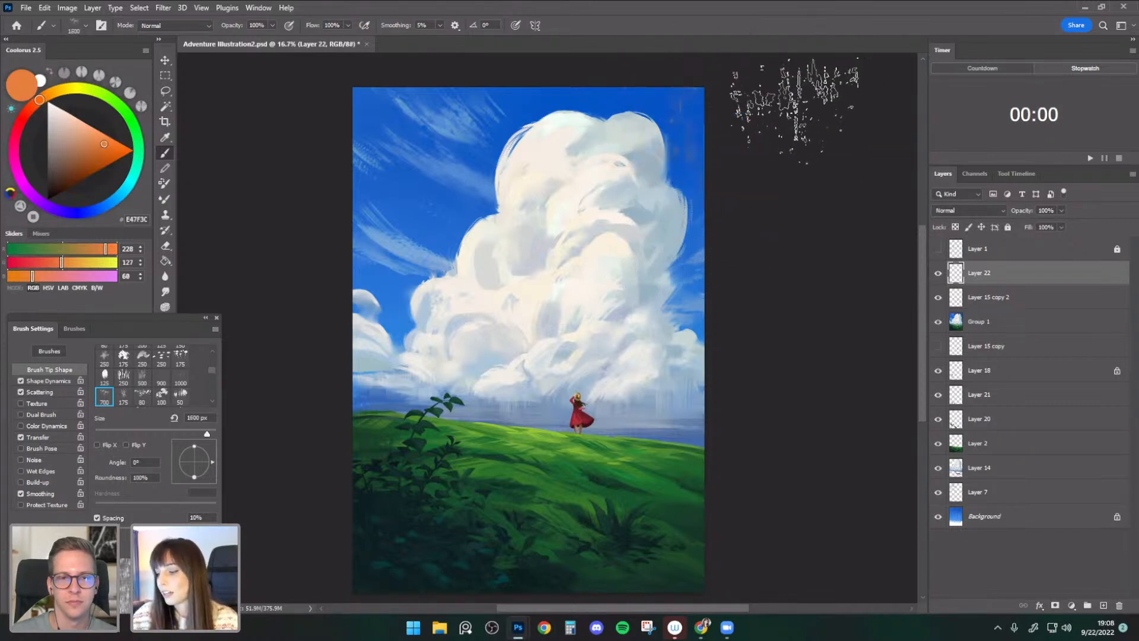
key("bracketright")
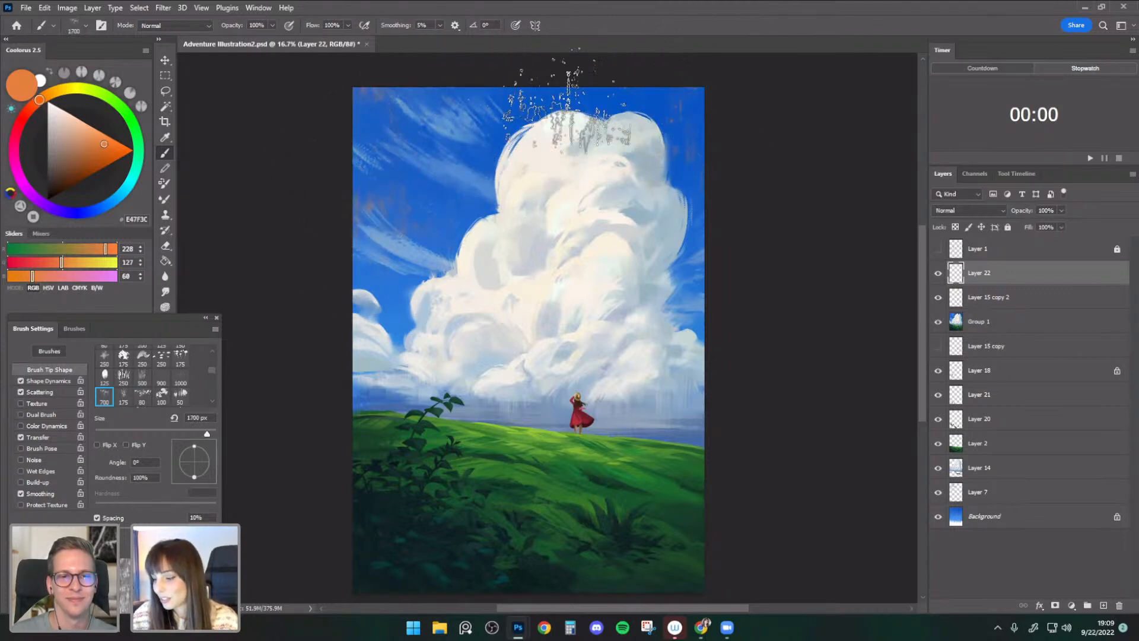
- Reduce the brush to 1500 px and extend the orange scratchy texture down the left sky to the small cloud
key("bracketleft")
key("bracketleft")
left_click_drag(759, 299, 764, 264)
left_click_drag(399, 264, 341, 332)
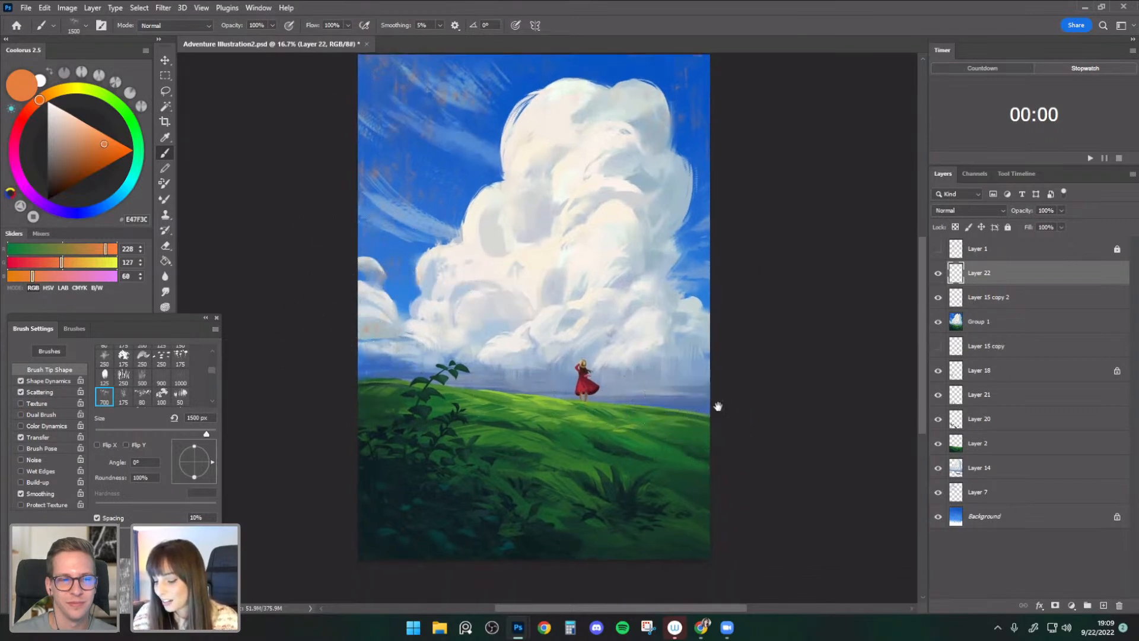
left_click_drag(712, 409, 719, 388)
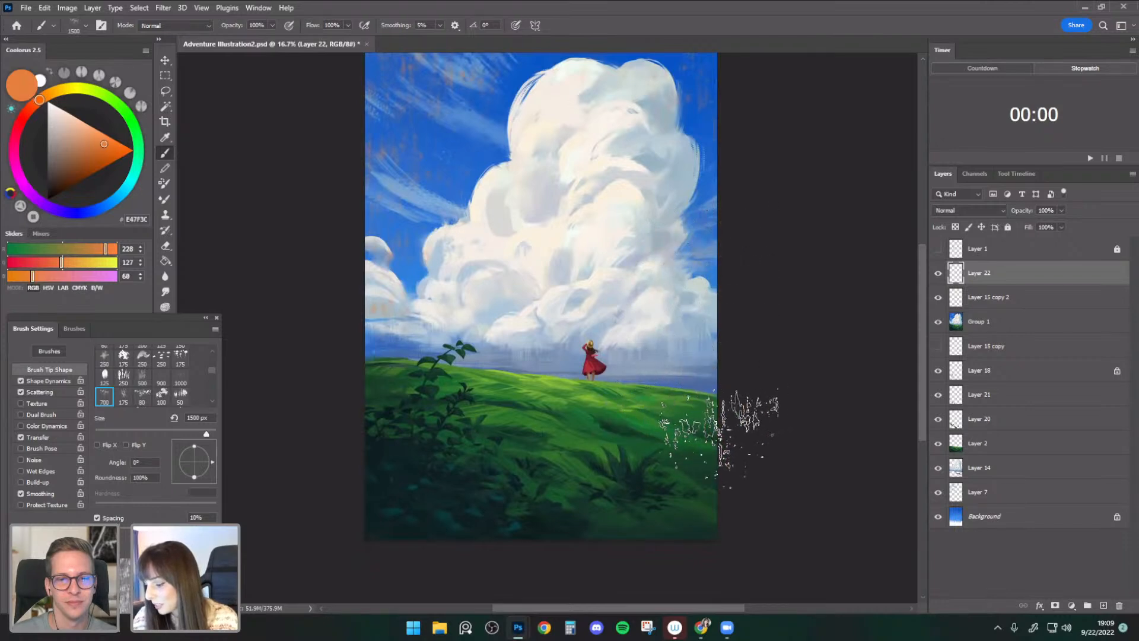
- Paint a darker orange scratchy texture over the shadowed grass in the foreground at 1500 px, undoing the last stroke
left_click(88, 172)
key("bracketright")
key("bracketright")
key("bracketleft")
key("bracketleft")
mouse_move(477, 474)
left_mouse_down()
mouse_move(742, 486)
mouse_move(364, 457)
left_mouse_up()
left_click_drag(525, 330, 507, 297)
left_click_drag(742, 326, 734, 382)
key("ctrl+z")
- Add lighter orange (#F79A5C) texture to the left sky and soften the orange texture with the Eraser at 900 px
left_click(100, 134)
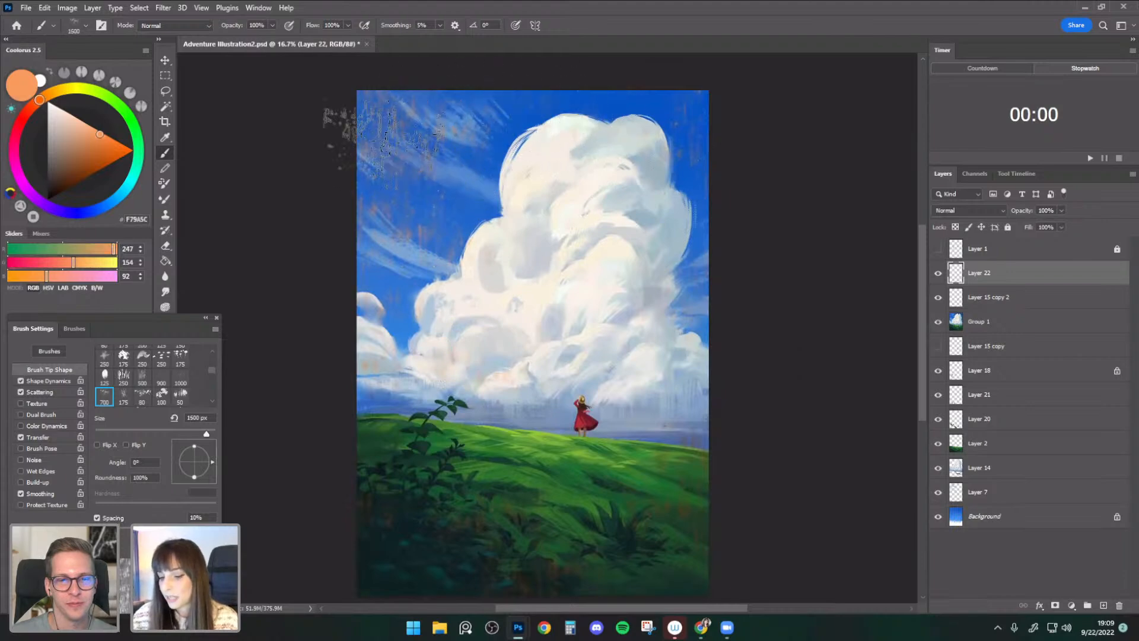
left_click(166, 246)
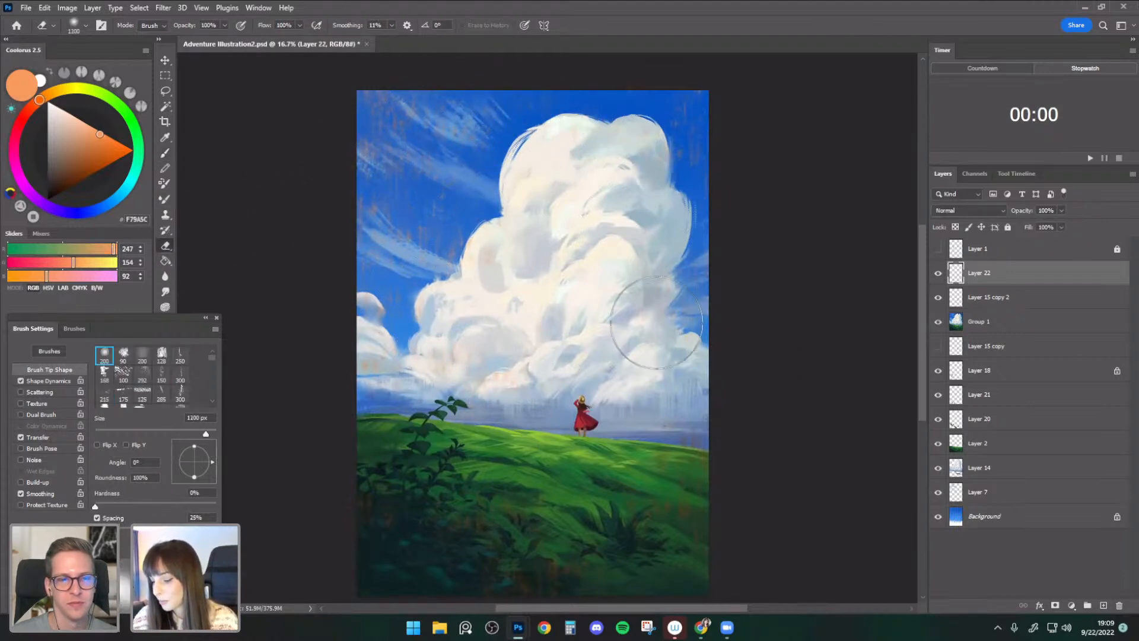
key("bracketleft")
key("bracketleft")
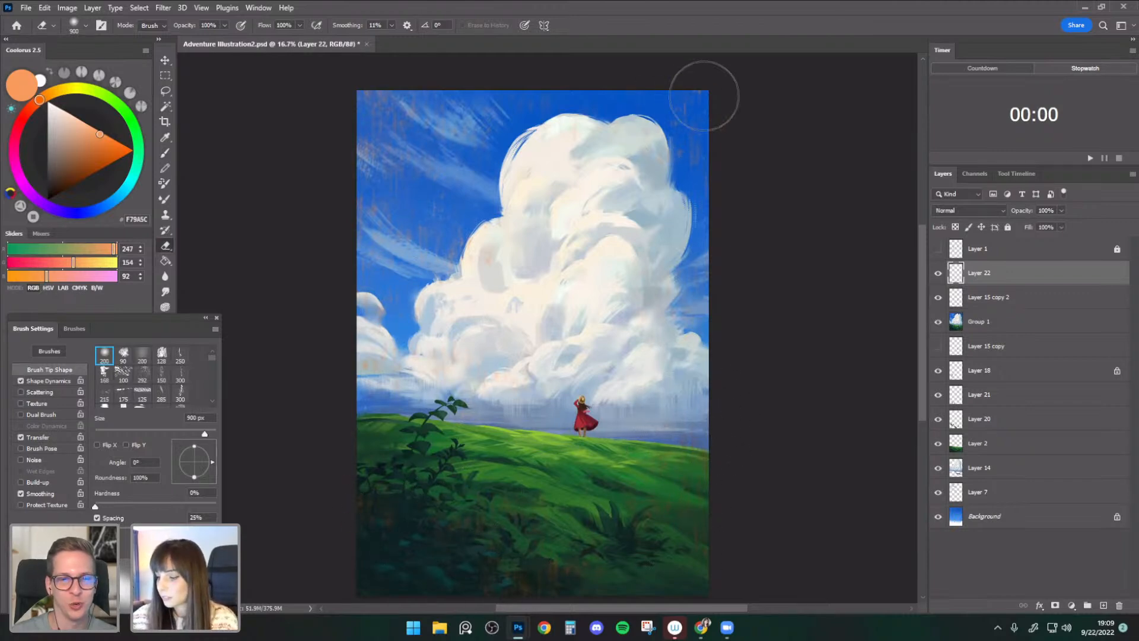
left_click_drag(769, 245, 782, 208)
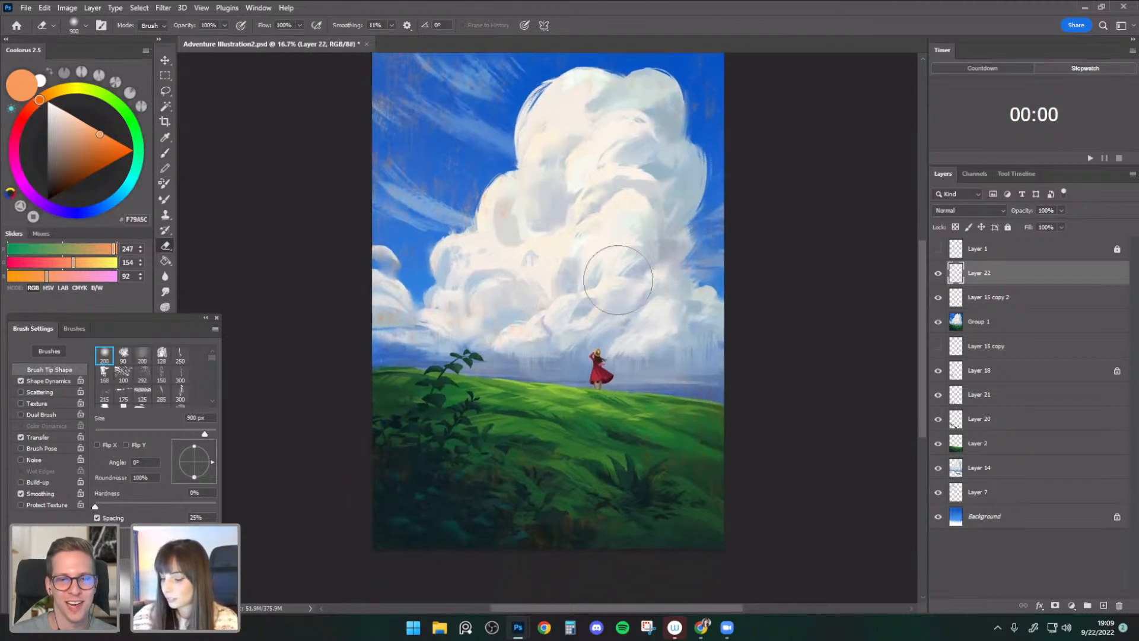
- Try magenta (#A9277F) and brighter pink scratchy texture at 1600 px in the sky's upper right corner, and undo it
left_click(165, 154)
left_click(22, 122)
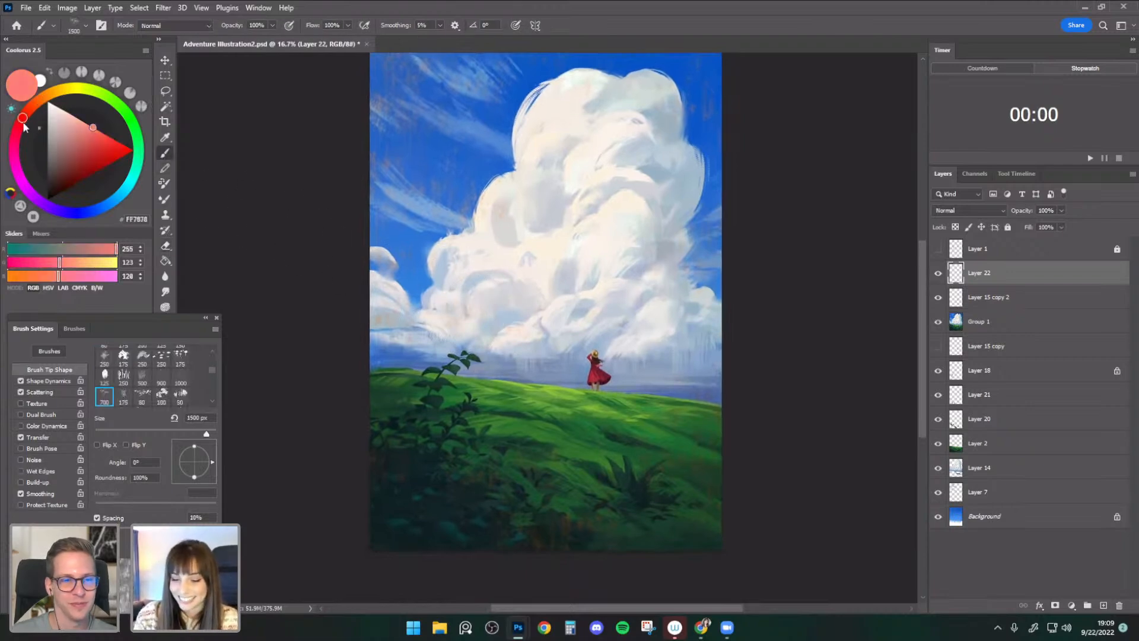
left_click_drag(14, 139, 13, 149)
left_click(81, 164)
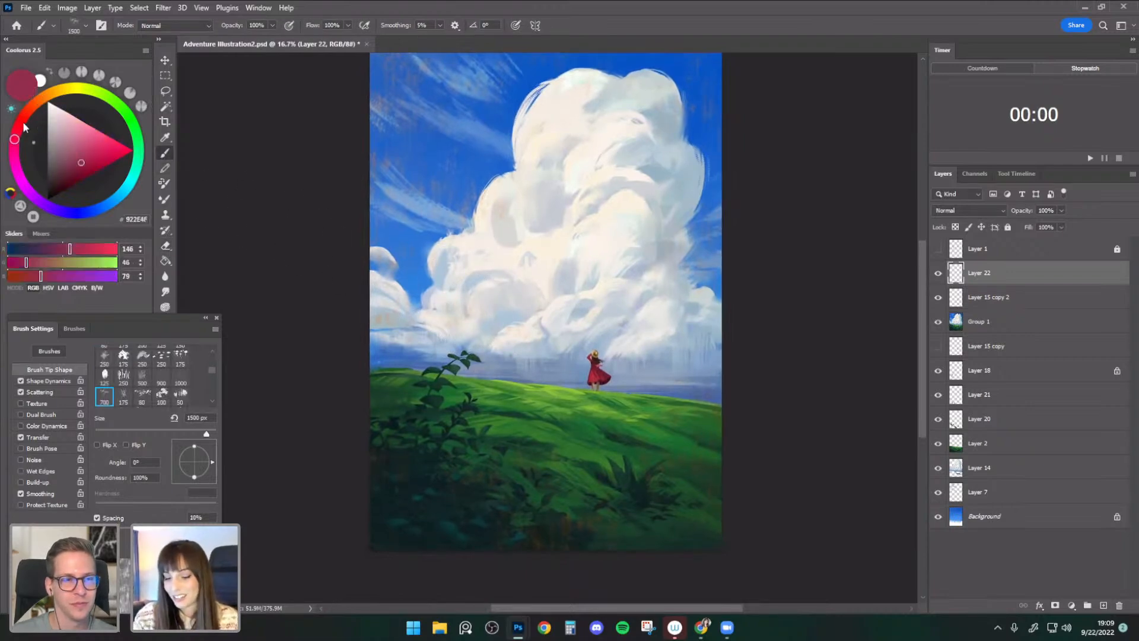
left_click(15, 162)
left_click(92, 159)
left_click_drag(702, 257, 680, 299)
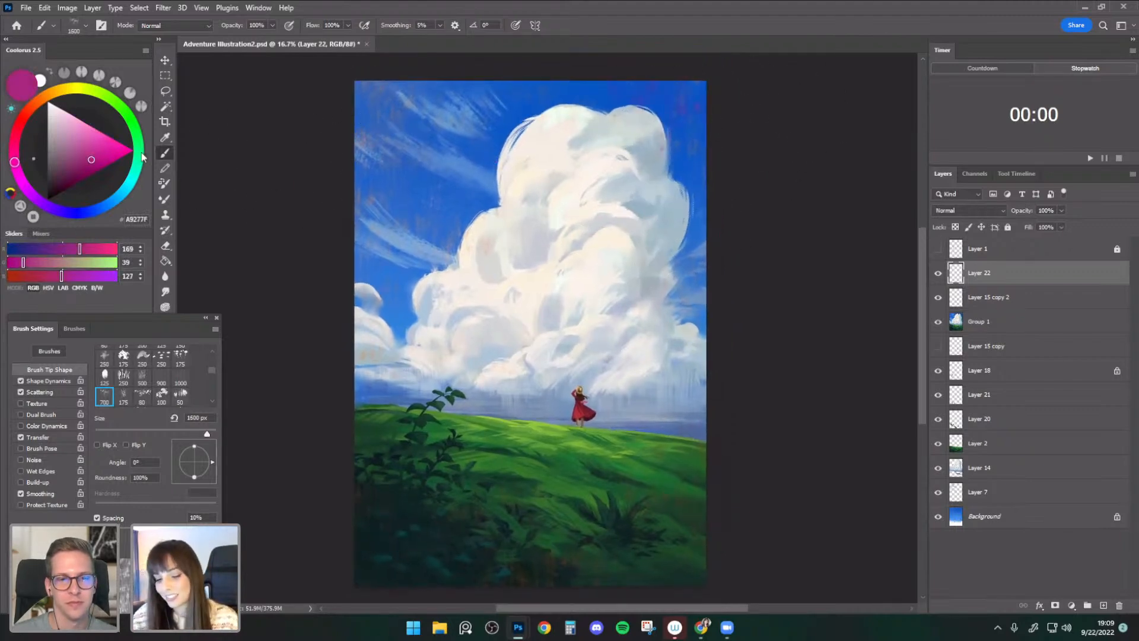
left_click(111, 143)
key("]")
left_click_drag(742, 135, 653, 110)
key("ctrl+z")
- Paint purple (#A165DC) scratchy texture at 1500 px over the upper right sky and soften it with the Eraser at 900 px
left_click(26, 192)
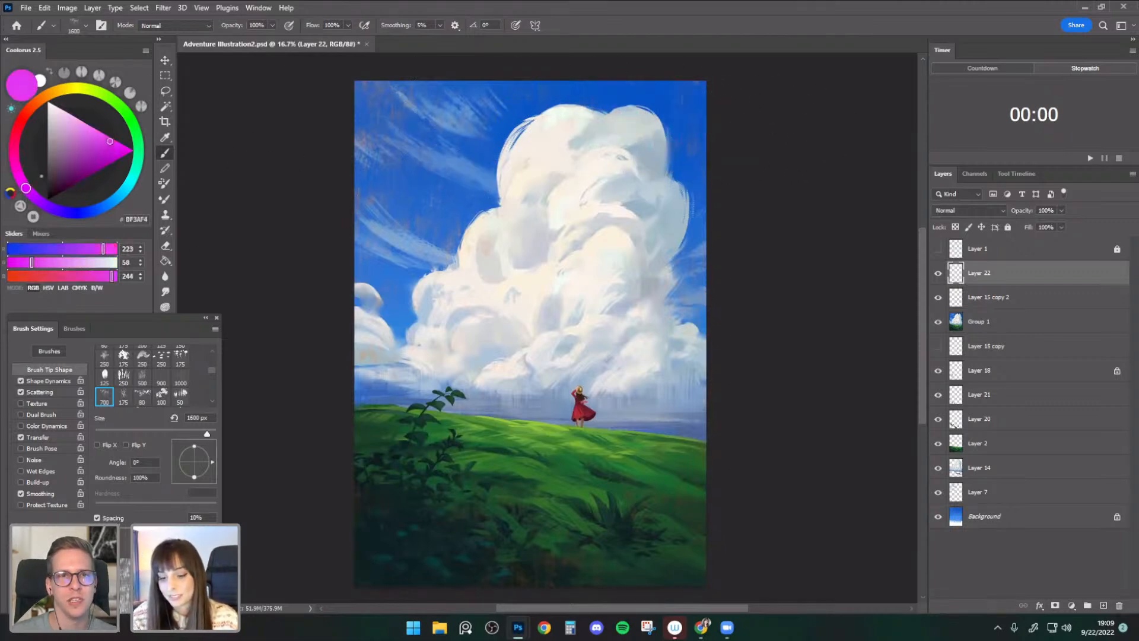
left_click(88, 138)
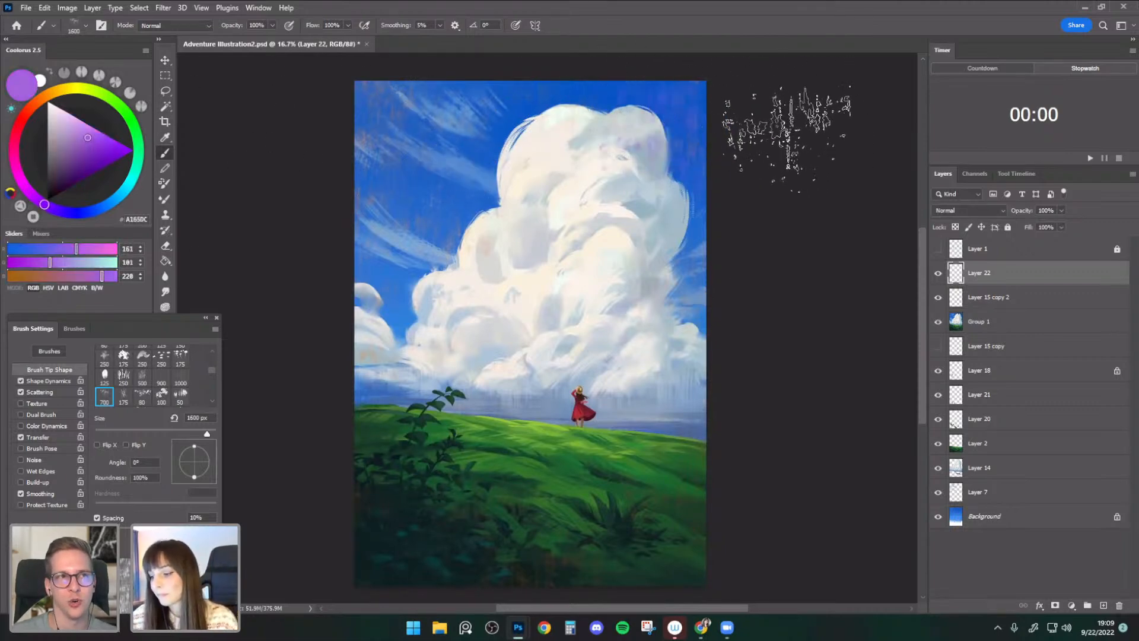
key("[")
mouse_move(703, 107)
left_mouse_down()
mouse_move(635, 92)
mouse_move(454, 133)
mouse_move(753, 323)
left_mouse_up()
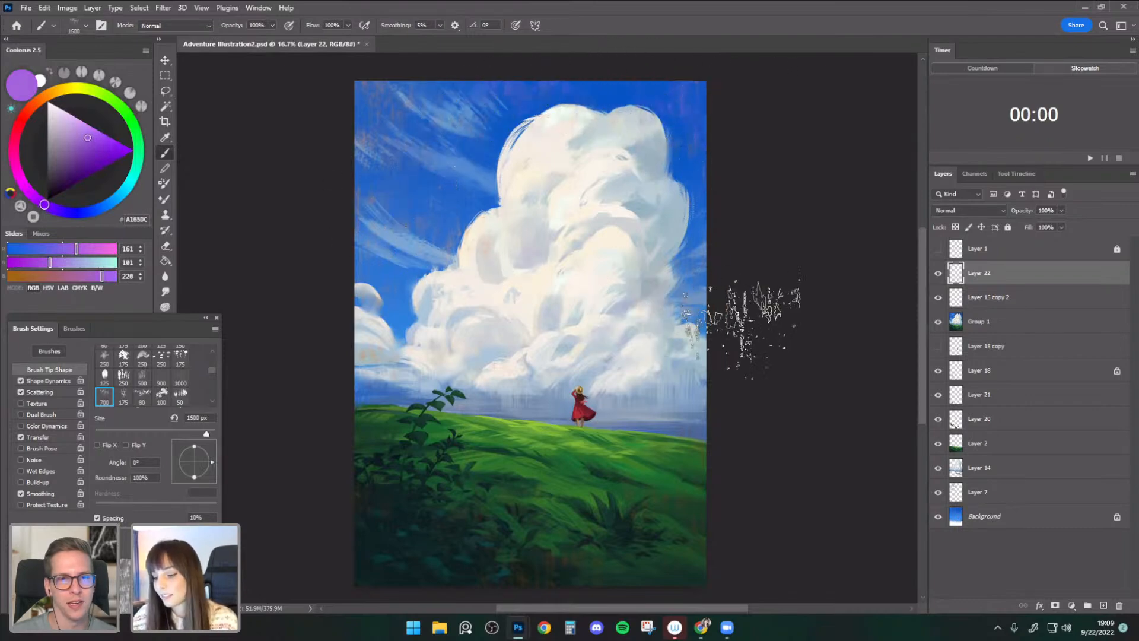
key("e")
key("e")
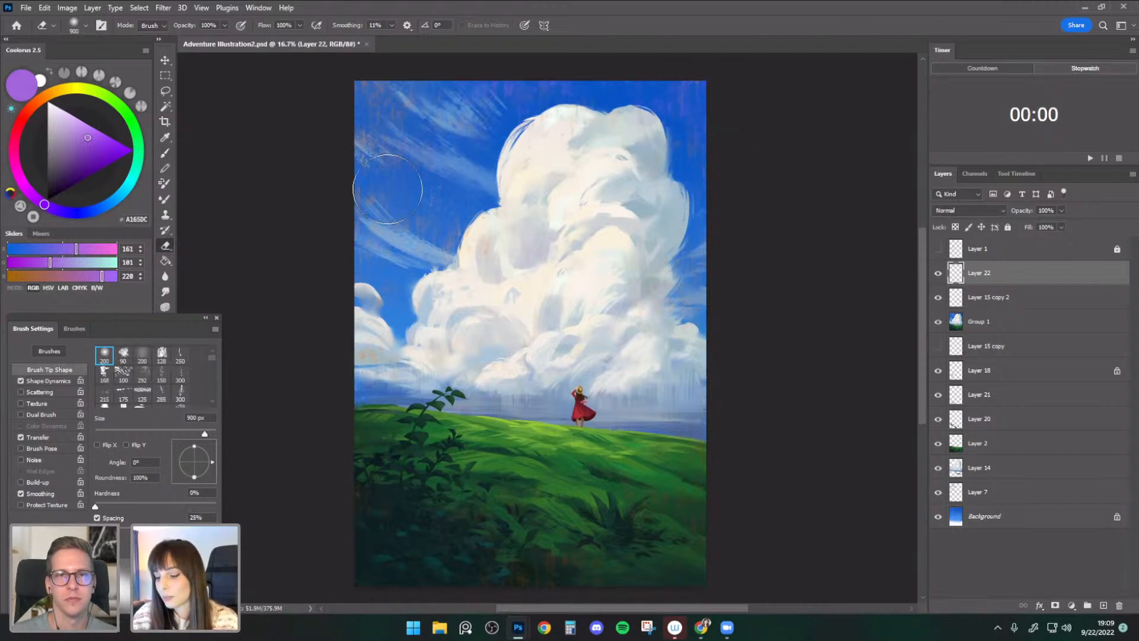
- Add purple scratchy texture to the left sky and the small cloud at the left edge, softening it with the Eraser
left_click(165, 152)
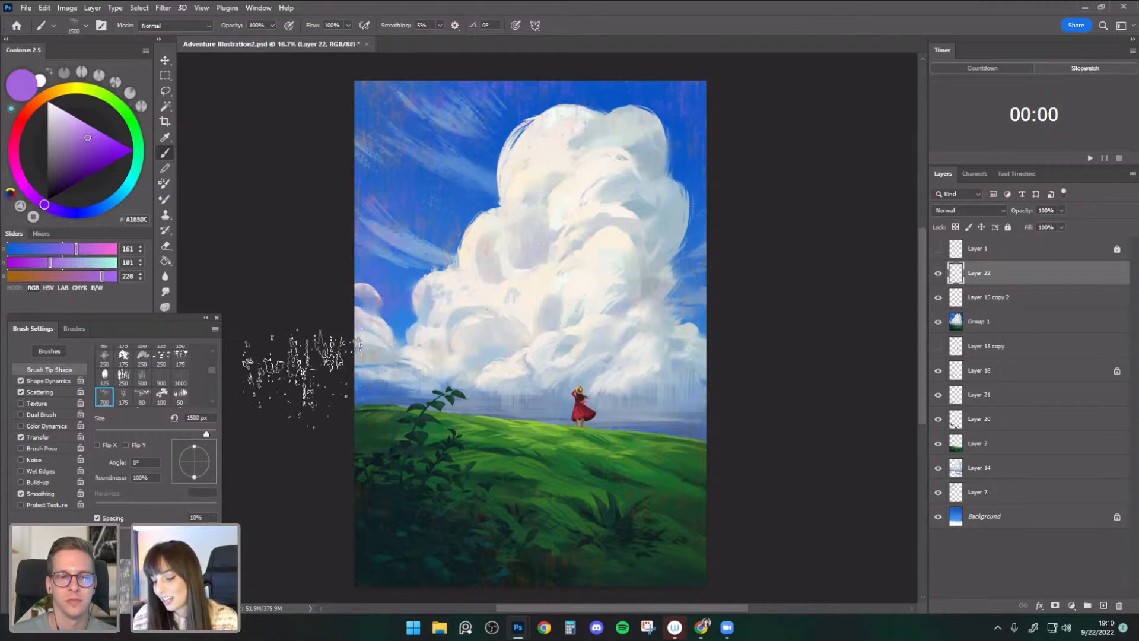
key("e")
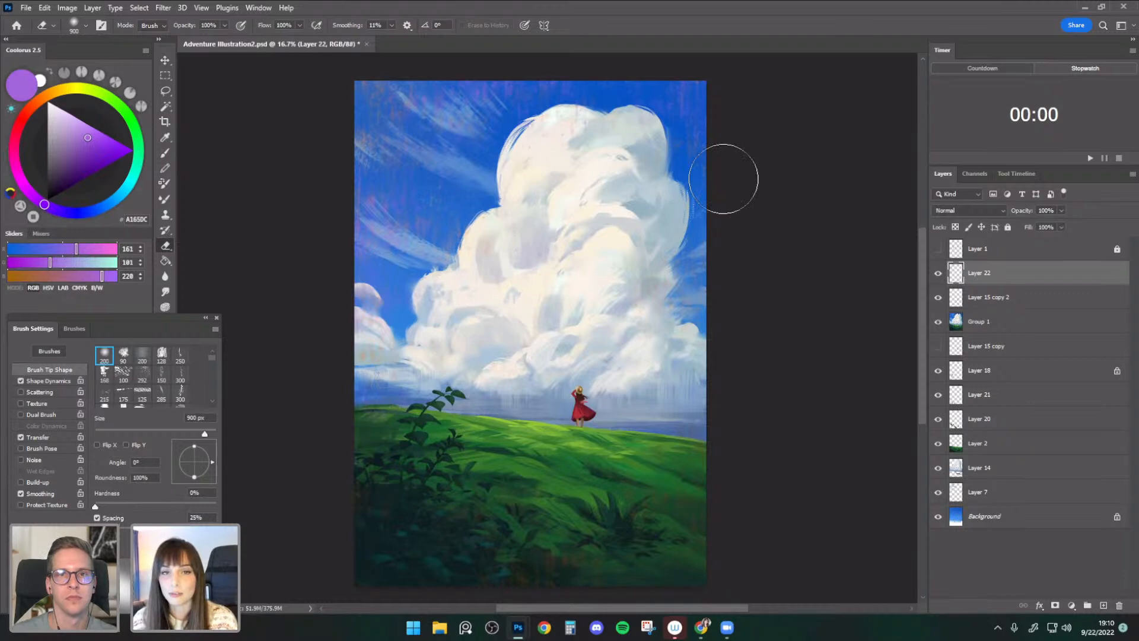
- Dab purple scratchy texture onto the grass near the right edge with a smaller 1200 px brush, and return to the Eraser
left_click_drag(703, 372, 696, 347)
key("b")
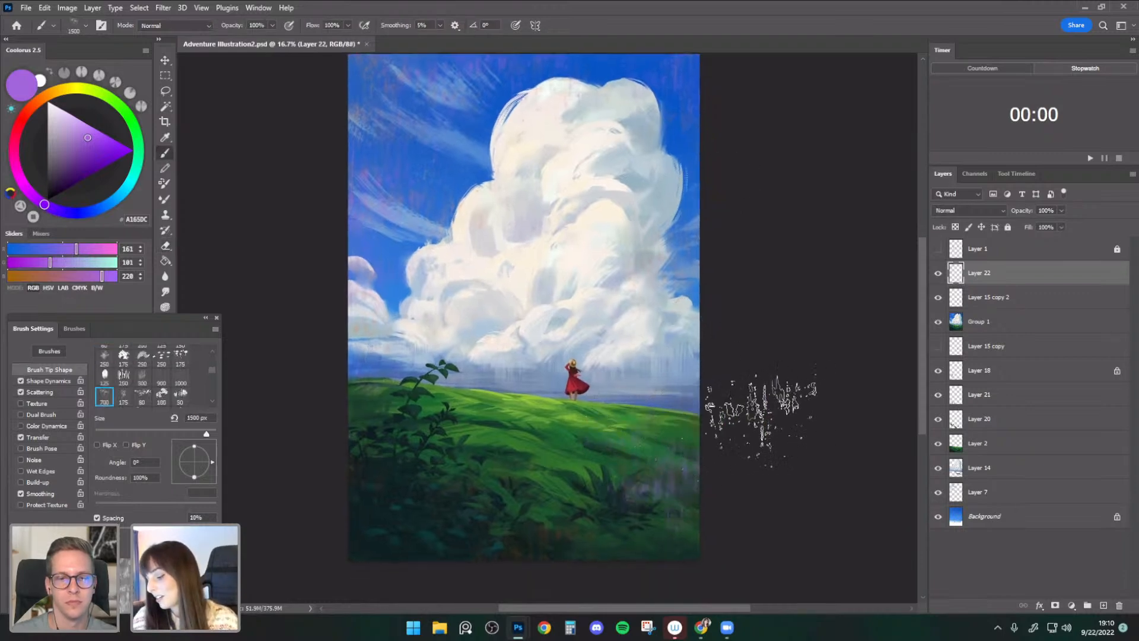
key("bracketleft")
key("bracketleft")
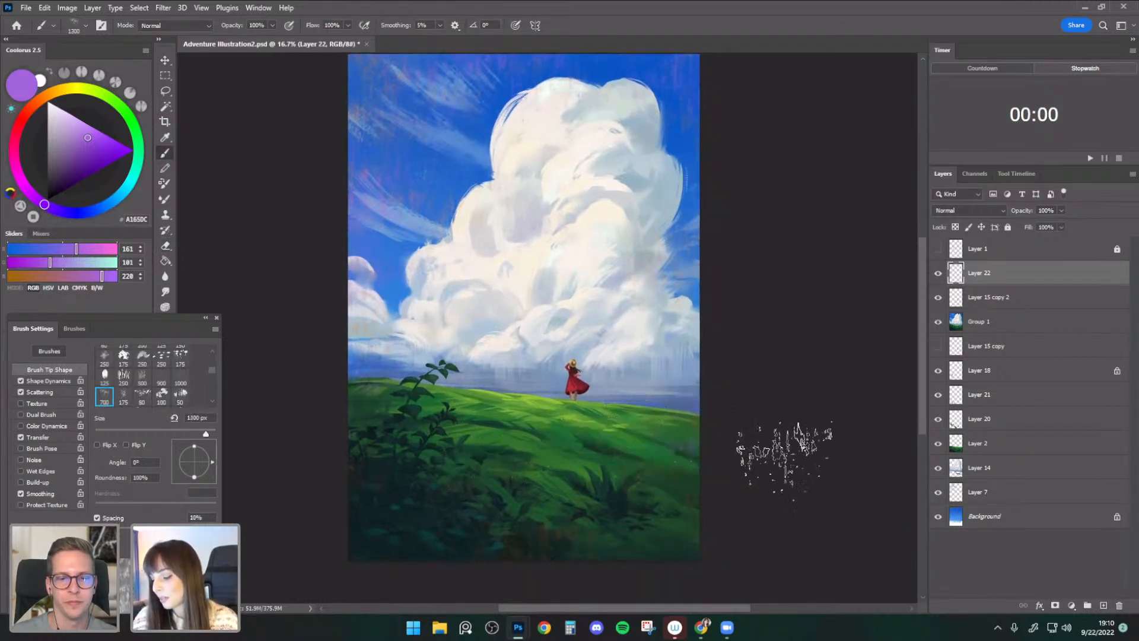
left_click_drag(730, 439, 730, 452)
key("e")
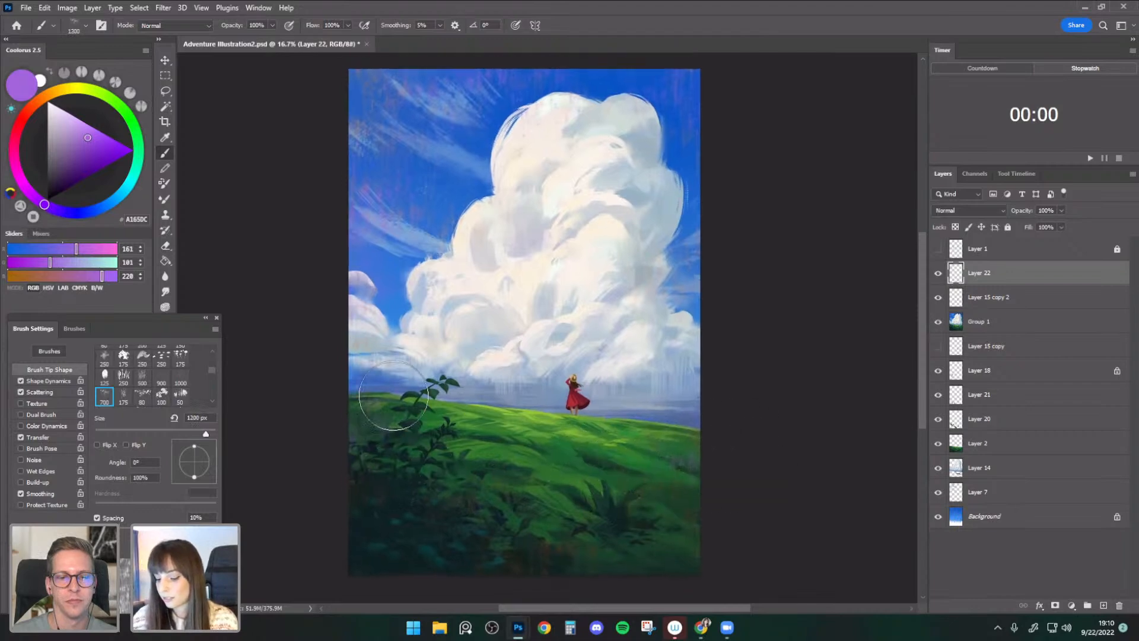
key("e")
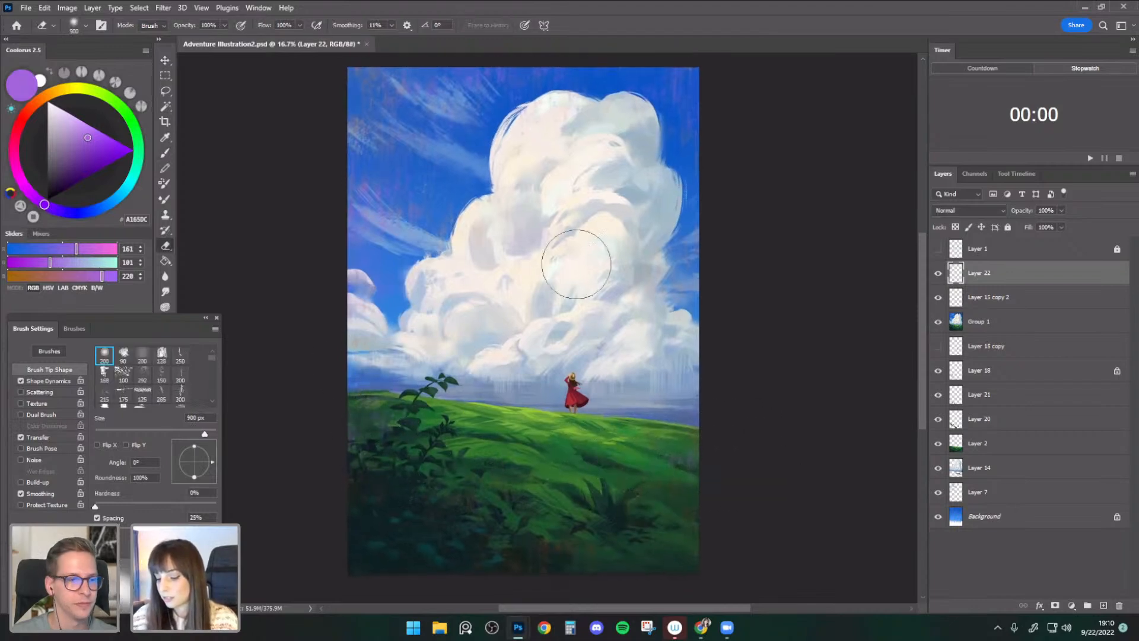
- Compare the painting with and without the Layer 22 texture by toggling the layer's visibility at 25% zoom
left_click(938, 276)
left_click(936, 283)
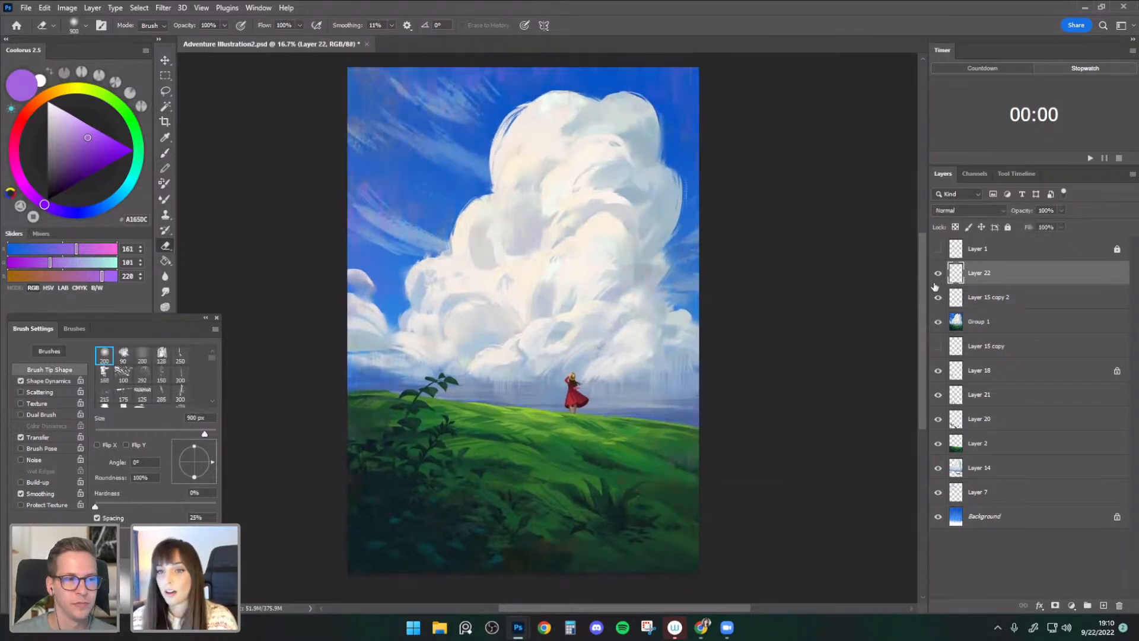
left_click(936, 279)
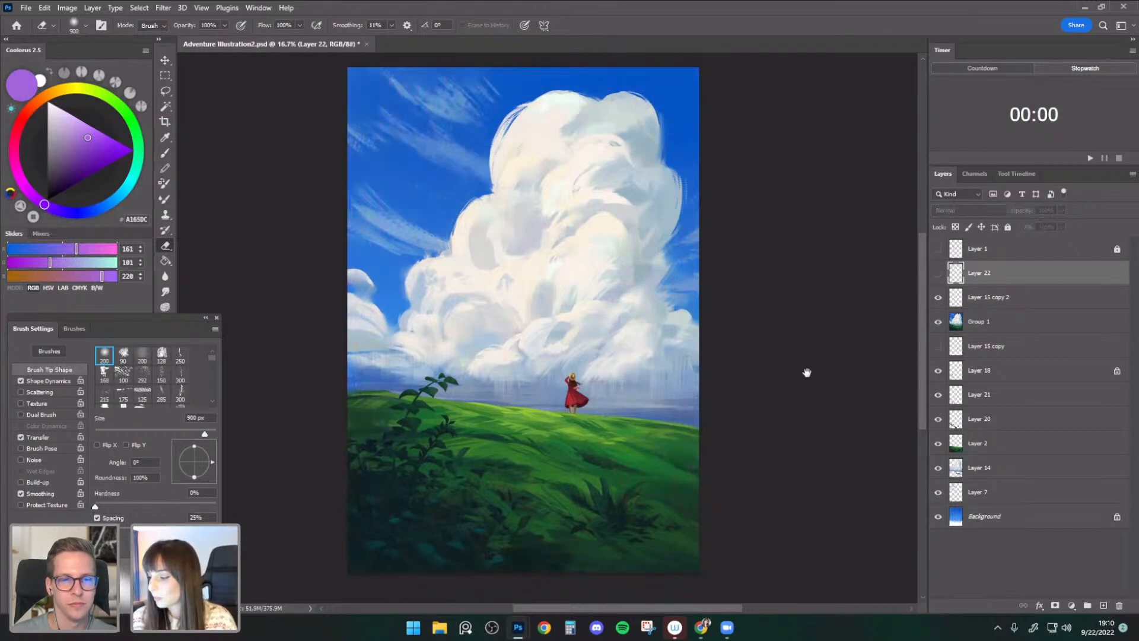
key("ctrl+plus")
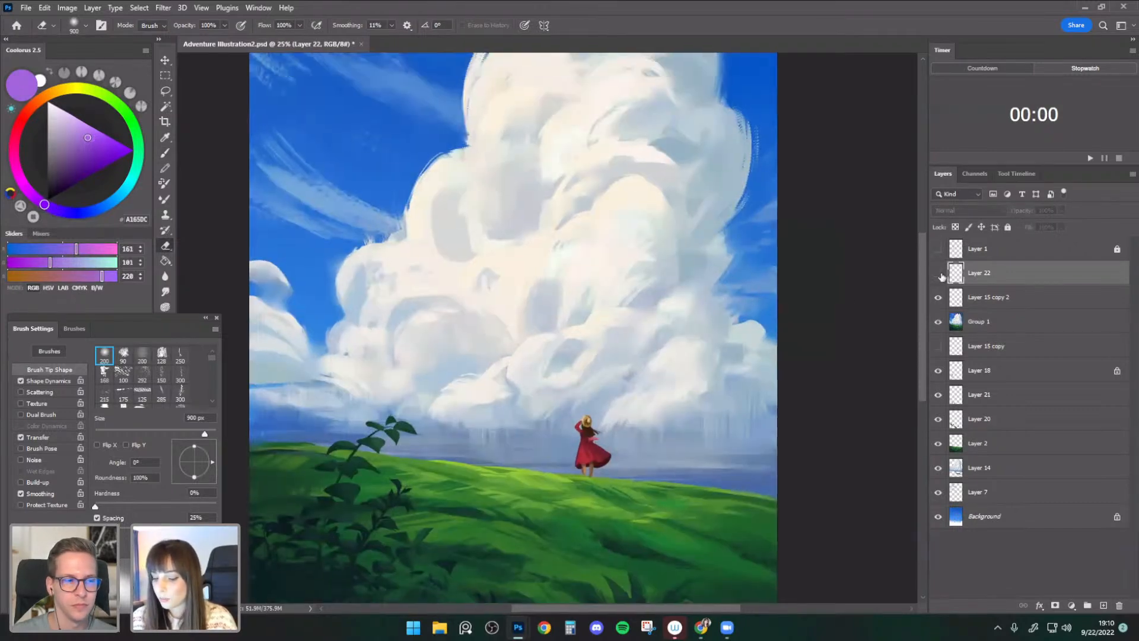
scroll(513, 327, "up", 2)
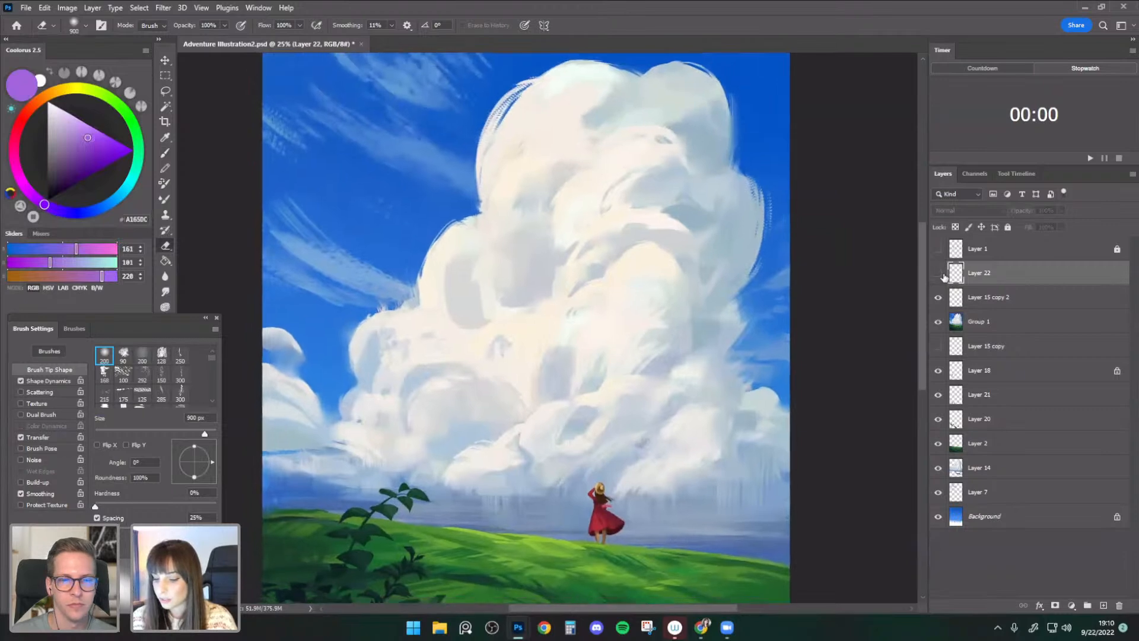
left_click(938, 273)
left_click(938, 273)
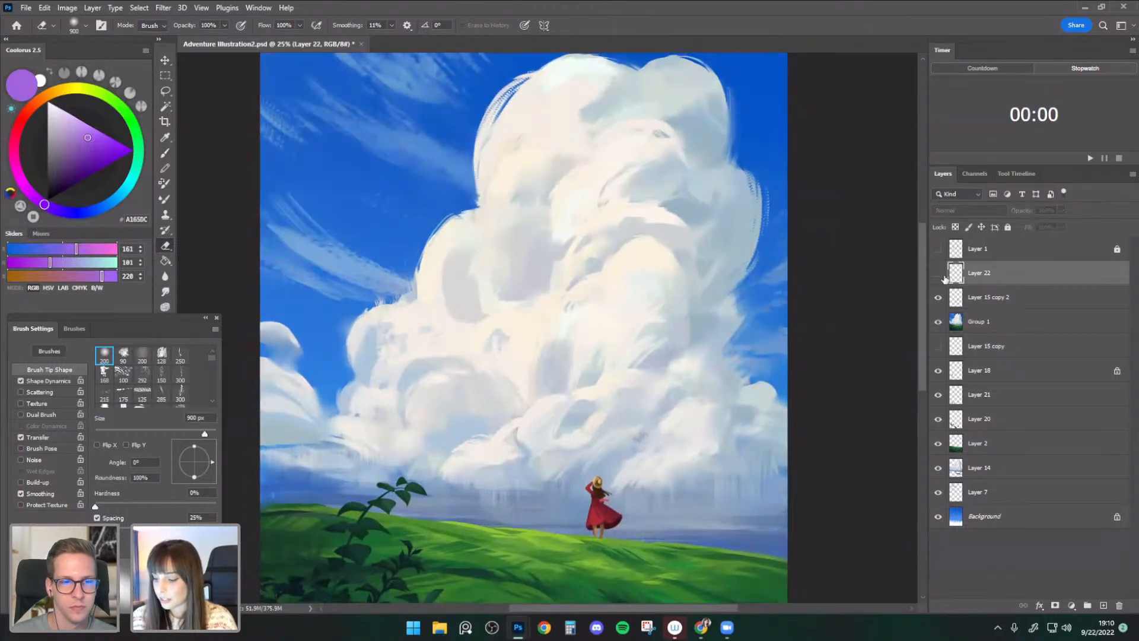
left_click(938, 273)
left_click(938, 274)
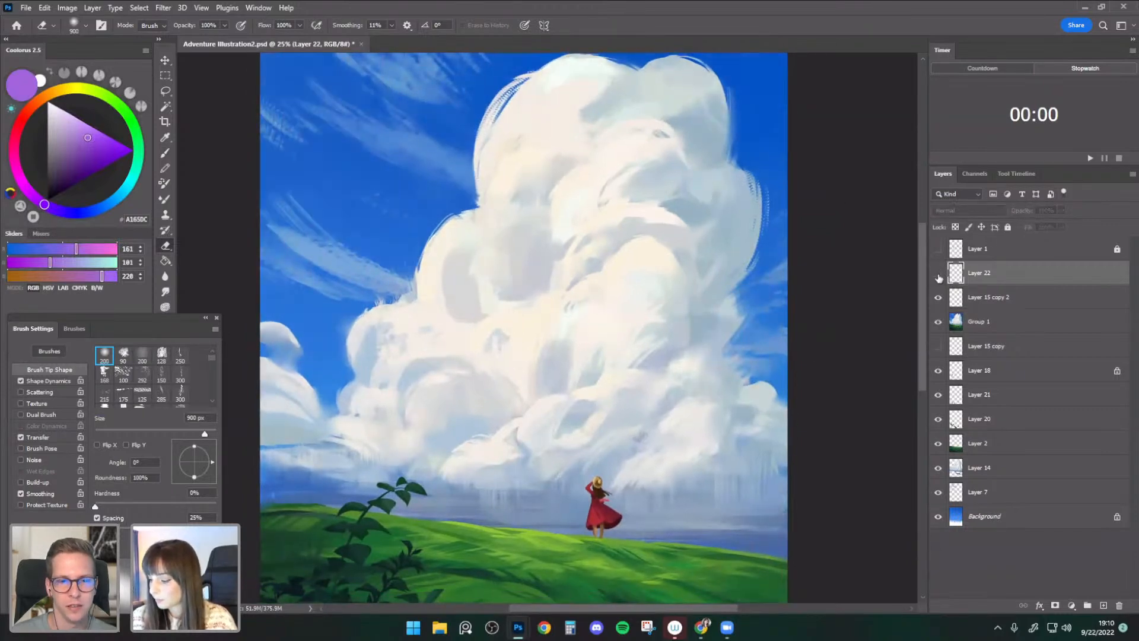
left_click(939, 274)
- Set the opacity of Layer 22 to 87% and check the whole painting
left_click_drag(789, 376, 802, 309)
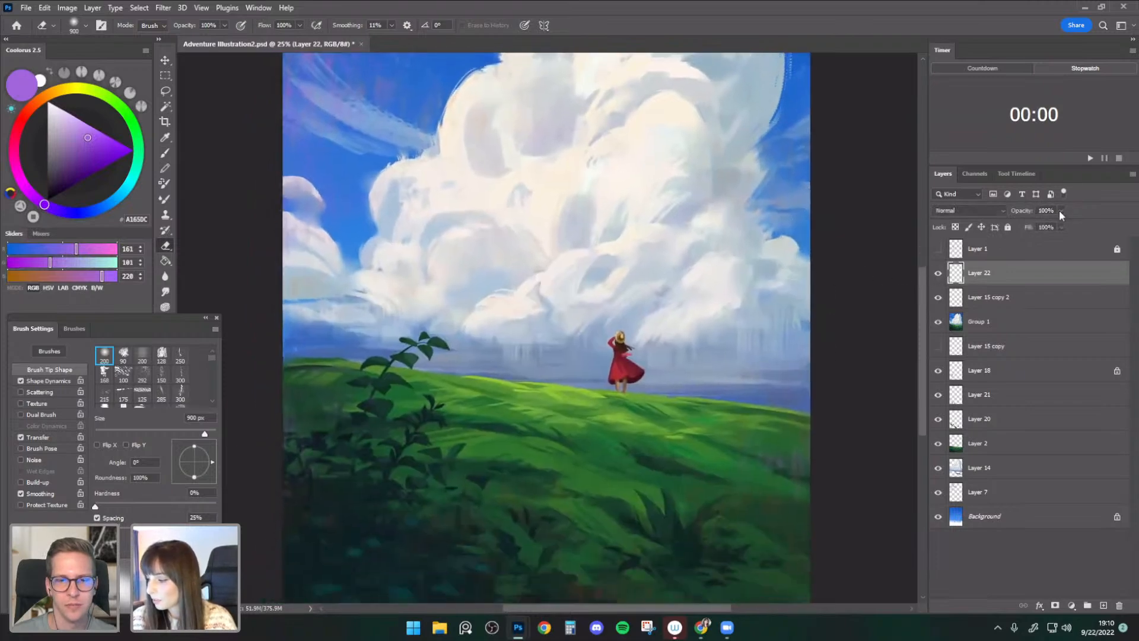
key("ctrl+minus")
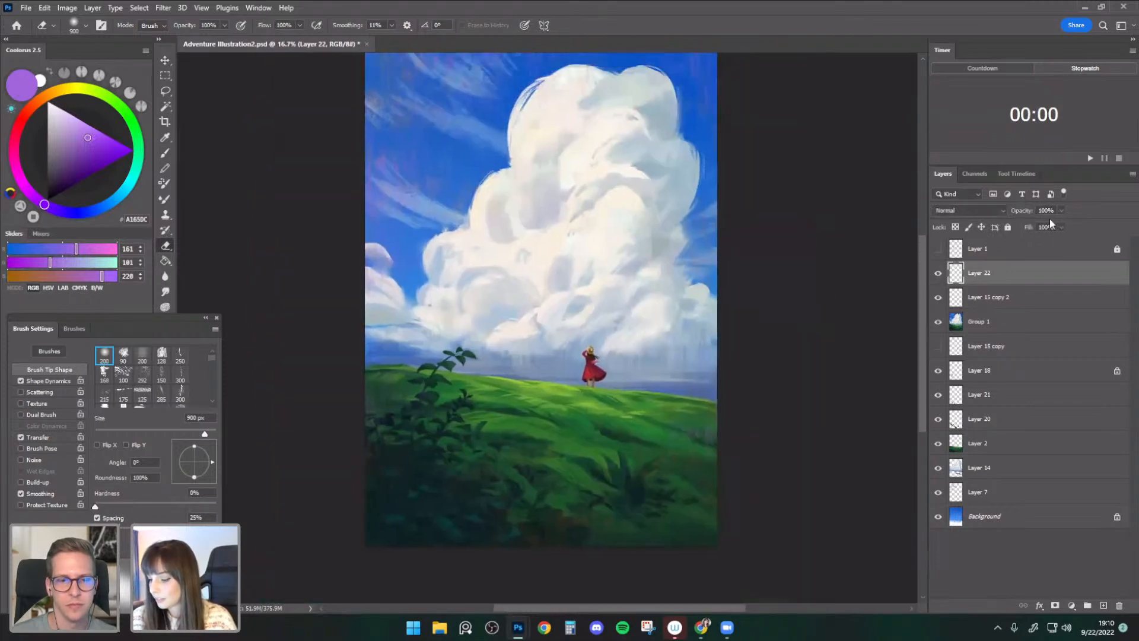
left_click_drag(728, 311, 718, 349)
left_click(1062, 210)
left_click_drag(1061, 225, 1055, 224)
left_click(938, 299)
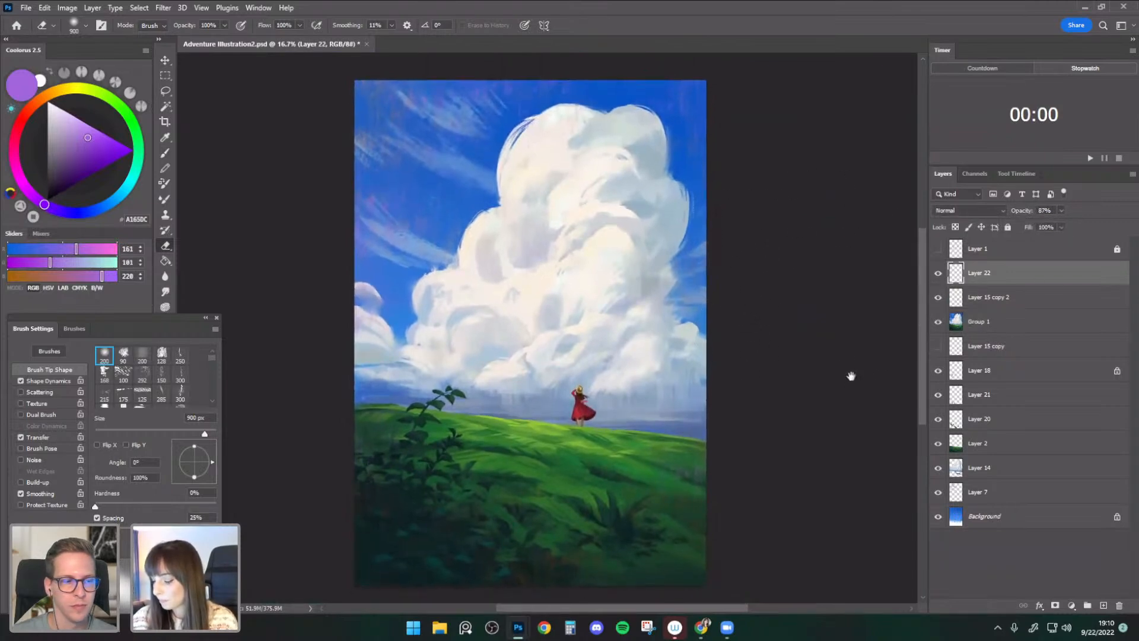
left_click_drag(851, 379, 847, 366)
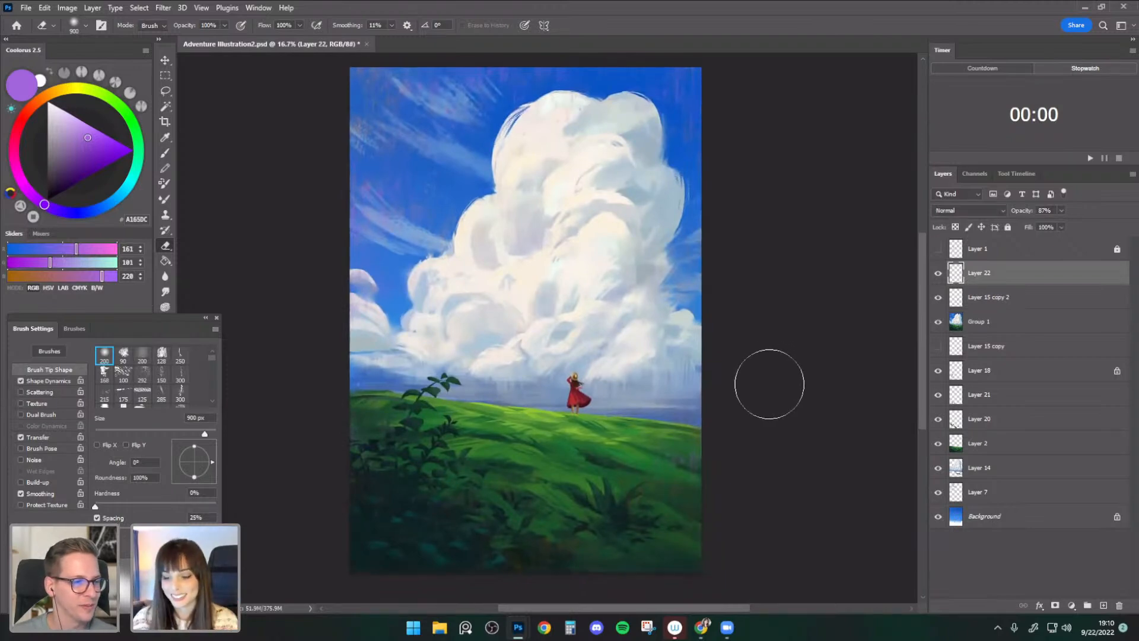
- Choose the Round - Solid brush and add a new layer directly above Group 1
left_click(166, 156)
left_click(79, 31)
scroll(169, 150, "up", 1)
scroll(119, 237, "up", 10)
left_click(76, 249)
left_click(773, 362)
left_click_drag(774, 424, 764, 400)
left_click(970, 319)
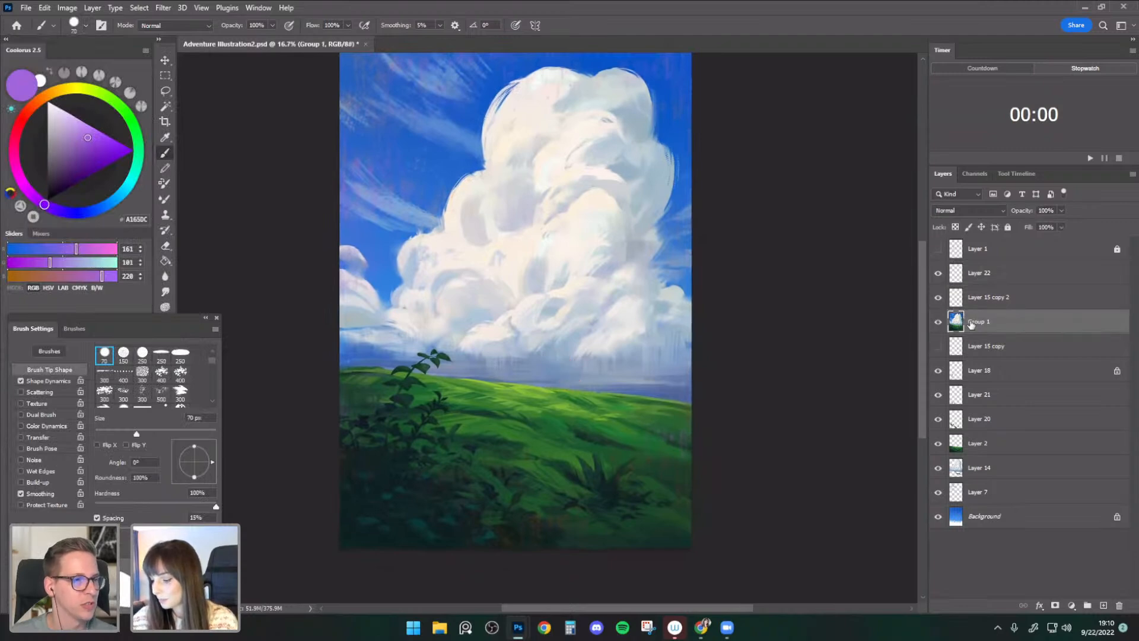
left_click(1103, 605)
- Touch up the grass beside the spiky plant with a sampled dark green, using a 40 to 45 px brush
key("ctrl+plus")
mouse_move(594, 537)
left_mouse_down()
mouse_move(593, 437)
mouse_move(583, 432)
left_mouse_up()
left_click(580, 425, "alt")
key("bracketleft")
key("bracketleft")
key("bracketleft")
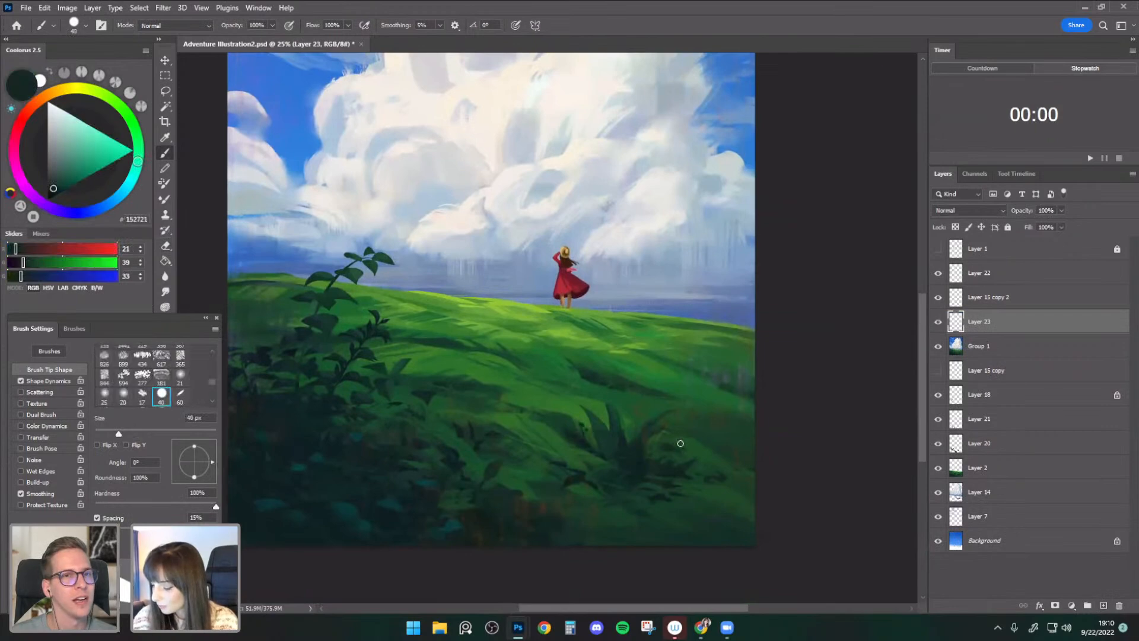
key("bracketright")
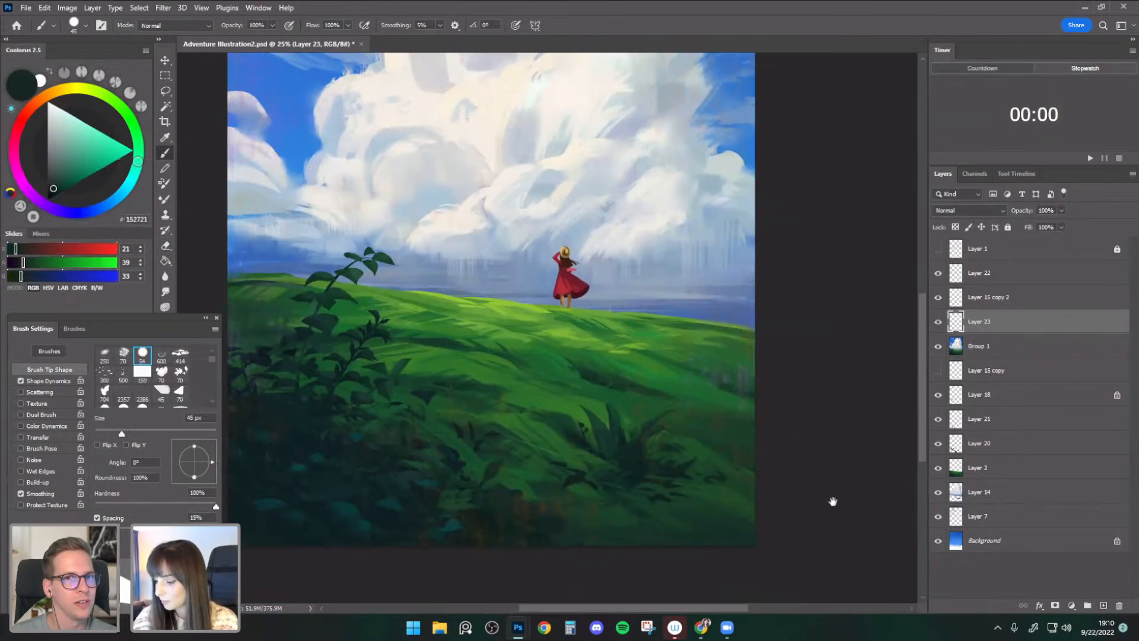
- Add small highlights to the slope below the figure with sampled sunlit greens, reducing the brush to 35 px
left_click_drag(829, 502, 867, 523)
left_click(698, 330, "alt")
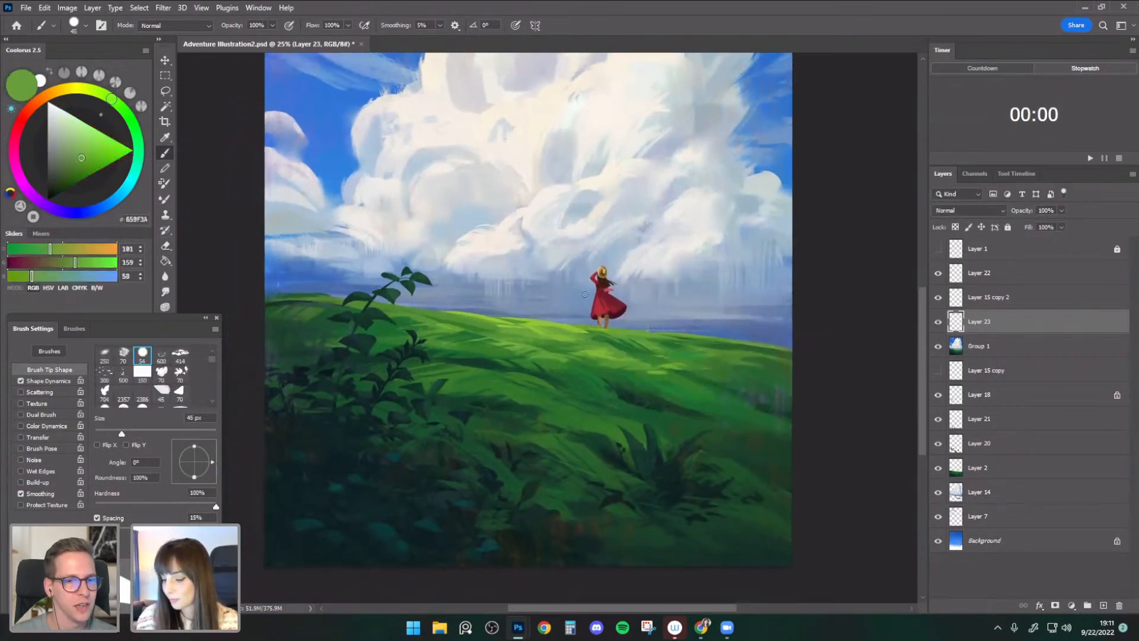
left_click(550, 319, "alt")
left_click_drag(608, 362, 605, 364)
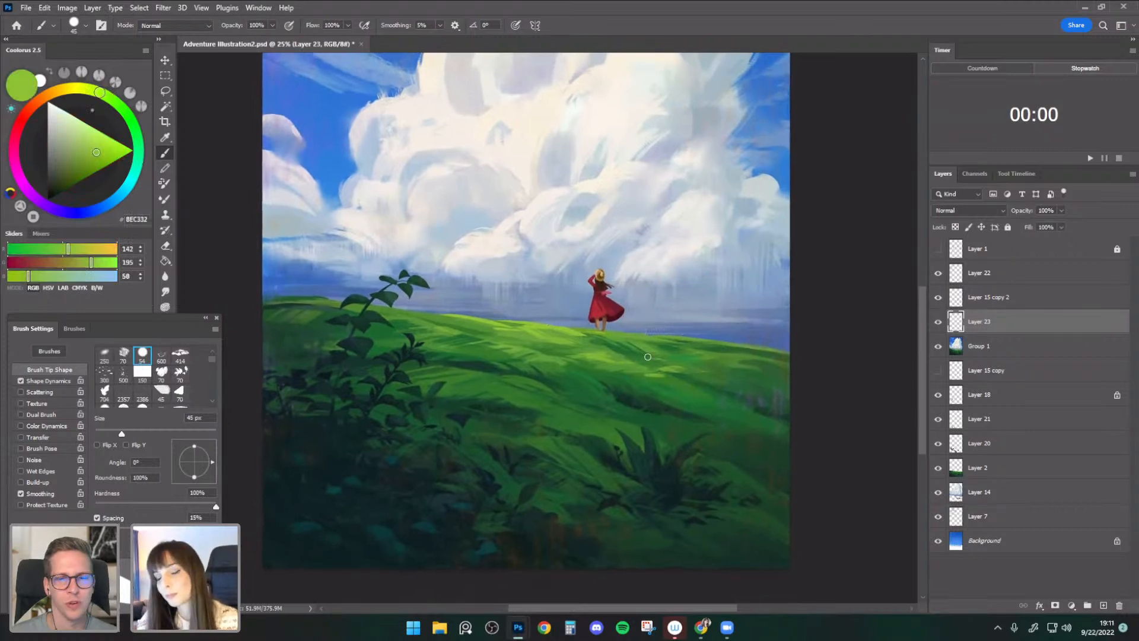
key("bracketleft")
key("bracketleft")
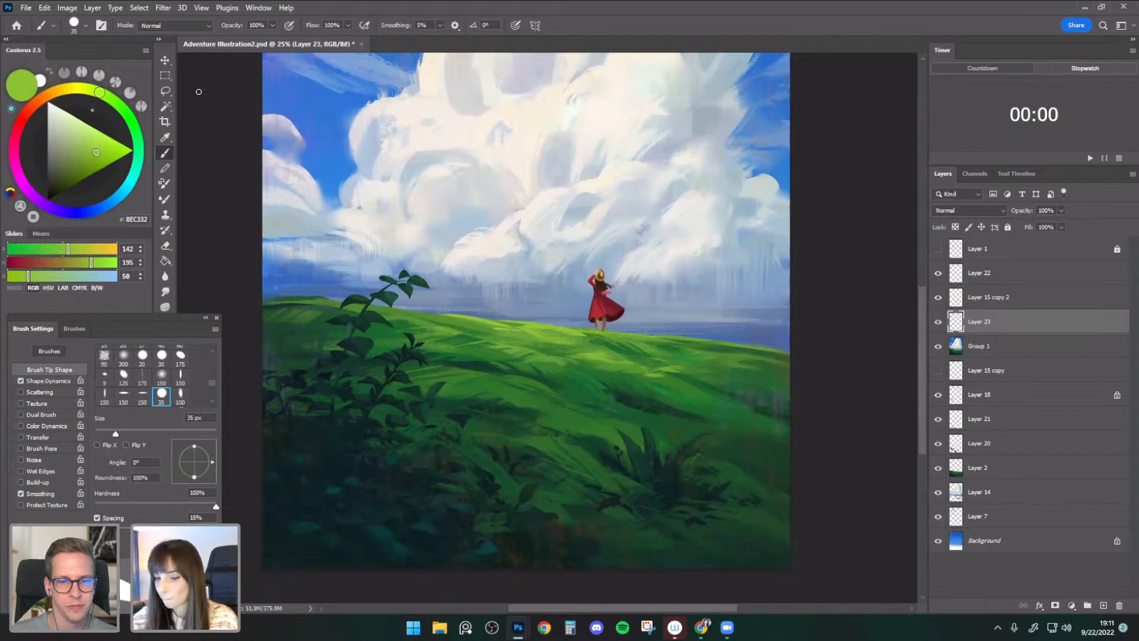
- Move the figure in the red dress on Layer 15 copy 2 slightly along the hilltop and check the whole composition
key("v")
left_click_drag(608, 324, 624, 317)
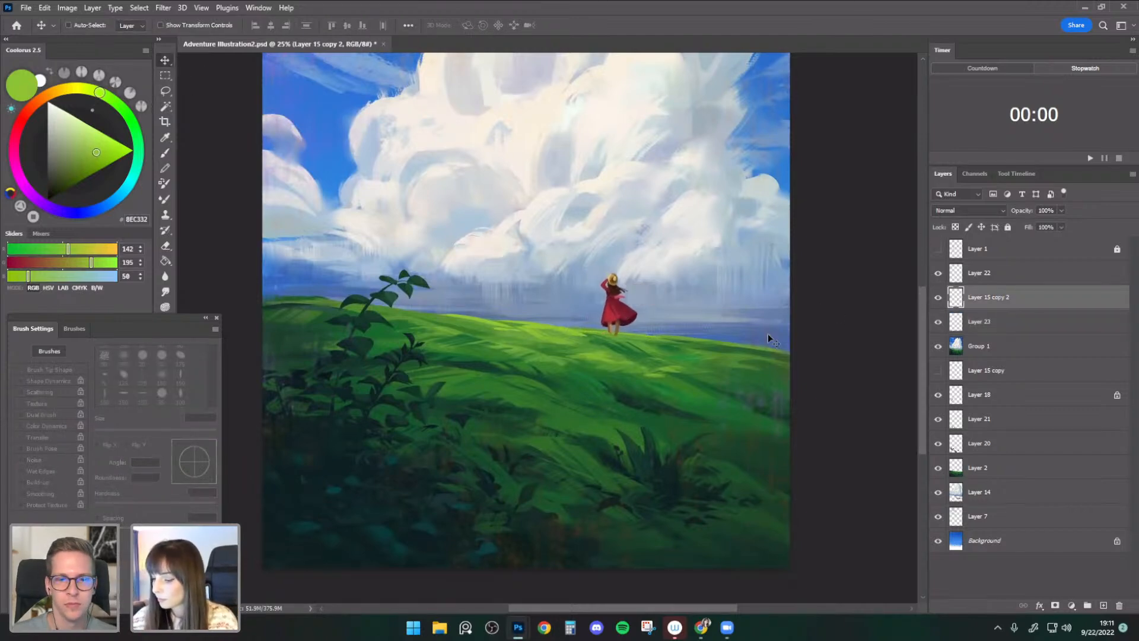
key("ctrl+minus")
mouse_move(571, 388)
left_mouse_down()
mouse_move(582, 372)
mouse_move(570, 384)
left_mouse_up()
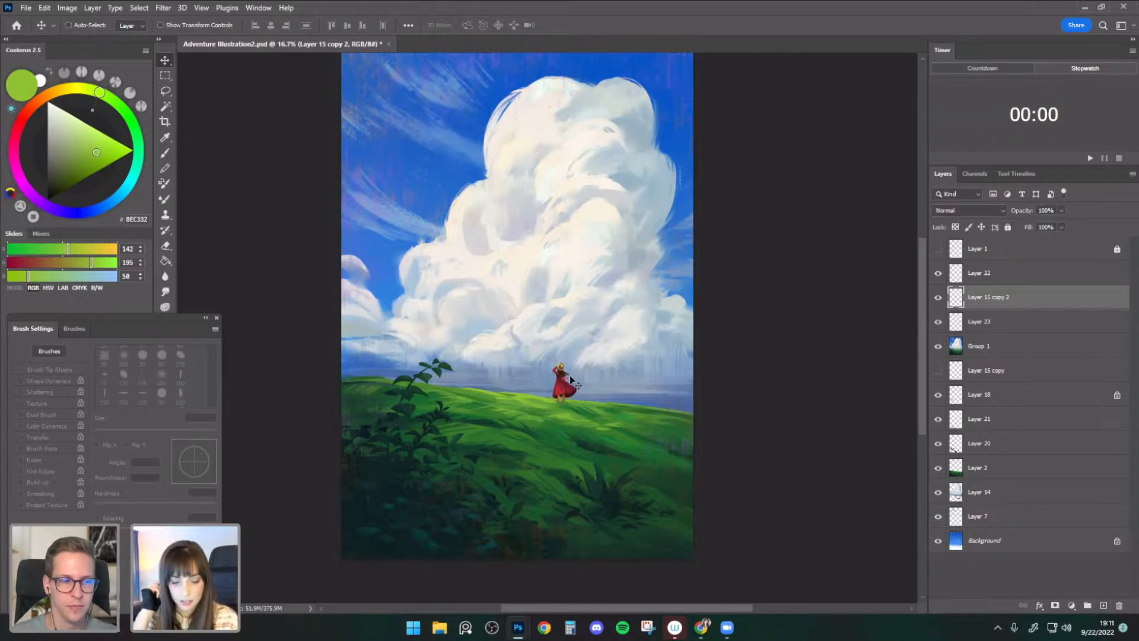
- Show the guides, fine-tune the figure's position around the central vertical guide, and hide the guides again
key("ctrl+semicolon")
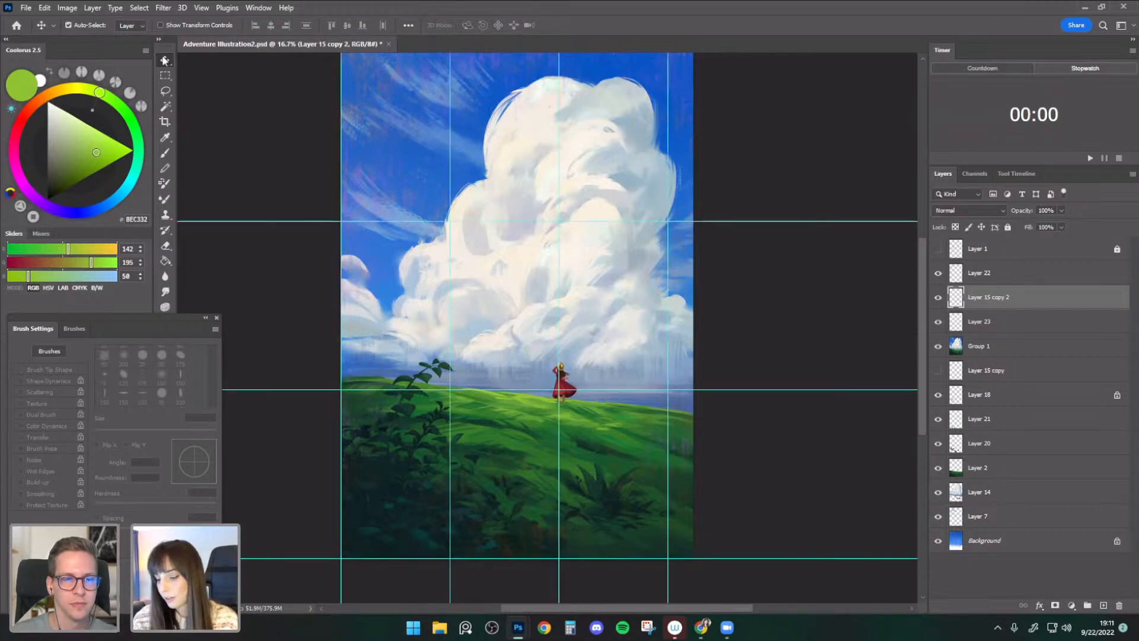
left_click_drag(573, 389, 566, 388)
left_click_drag(759, 248, 738, 277)
left_click_drag(545, 418, 547, 420)
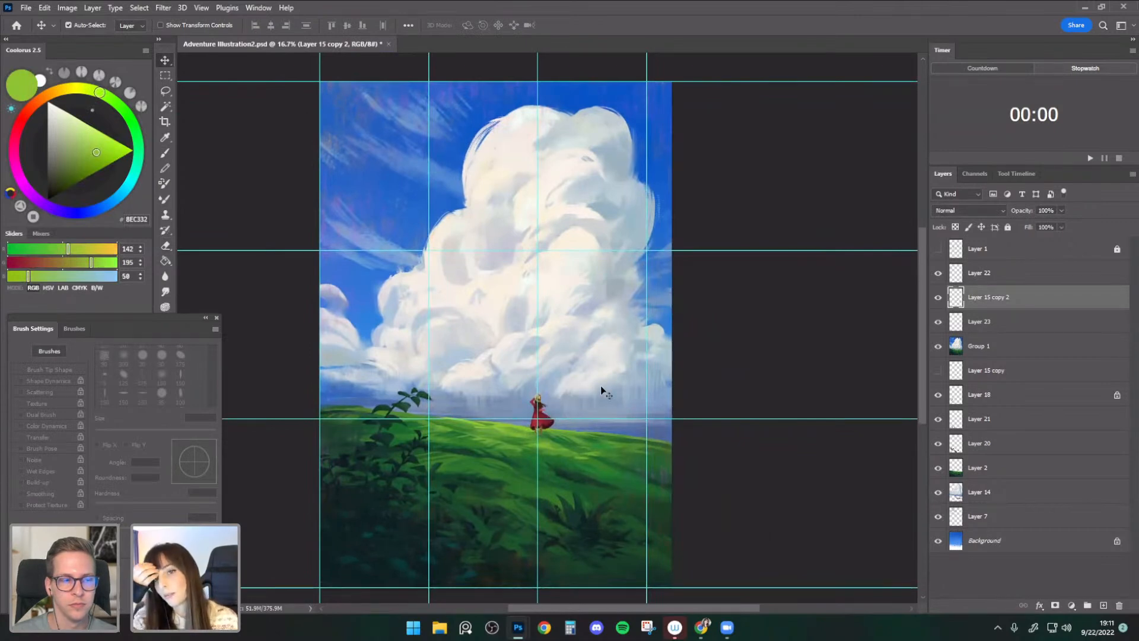
left_click_drag(743, 359, 748, 337)
left_click_drag(553, 400, 556, 404)
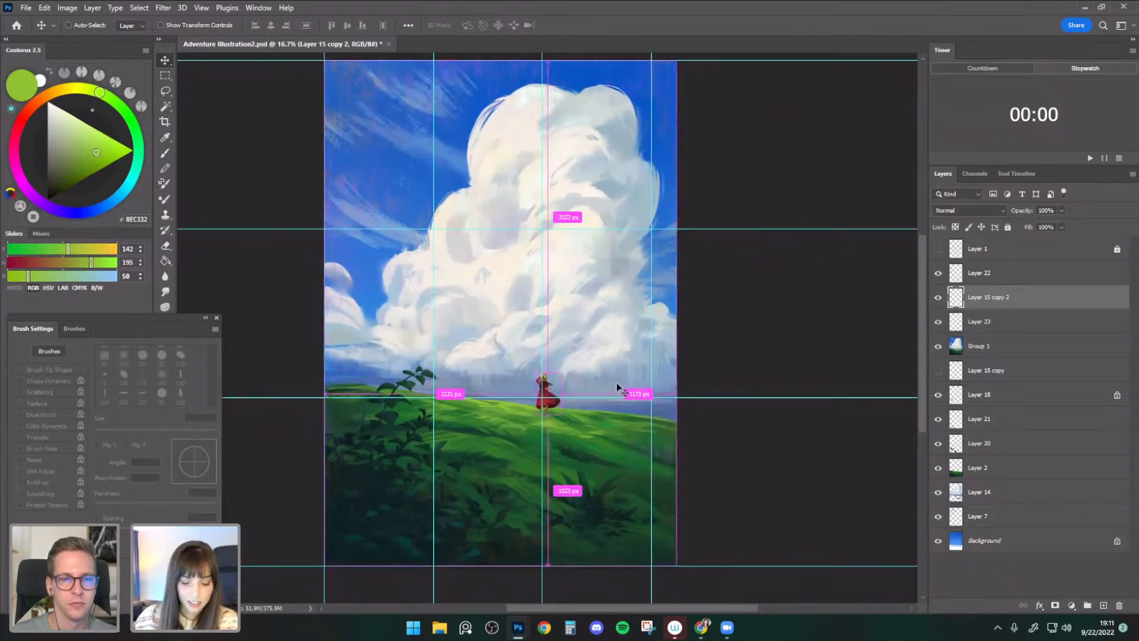
key("ctrl+y")
key("ctrl+y")
key("ctrl+semicolon")
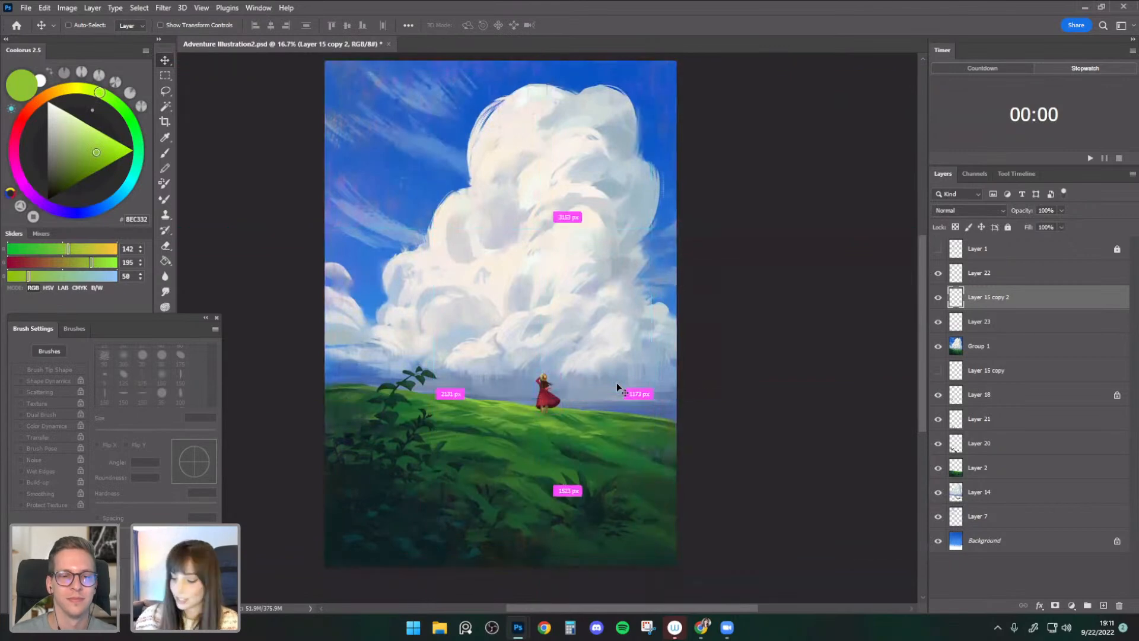
- Soften the figure's feet into the grass with the Eraser reduced to 50 px, and nudge the figure slightly upward
key("ctrl+plus")
left_click_drag(640, 260, 662, 165)
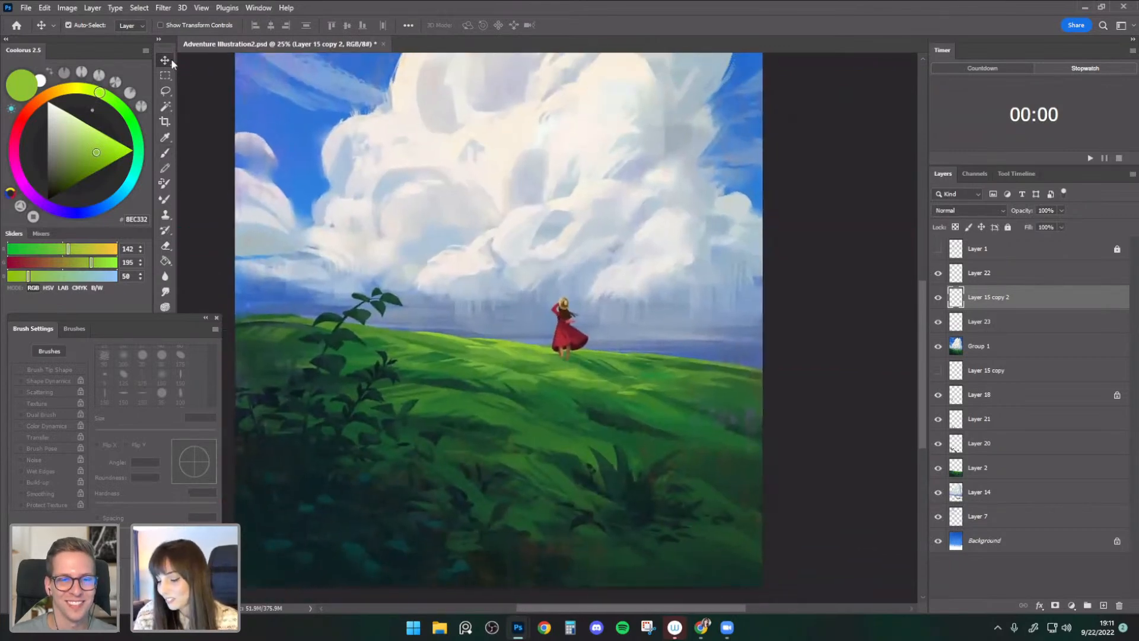
key("e")
key("bracketleft")
key("bracketleft")
key("bracketleft")
key("bracketleft")
key("bracketleft")
key("bracketleft")
key("bracketleft")
key("bracketleft")
key("bracketleft")
key("bracketleft")
key("bracketleft")
key("bracketleft")
key("bracketleft")
key("bracketleft")
key("bracketleft")
key("bracketleft")
key("bracketleft")
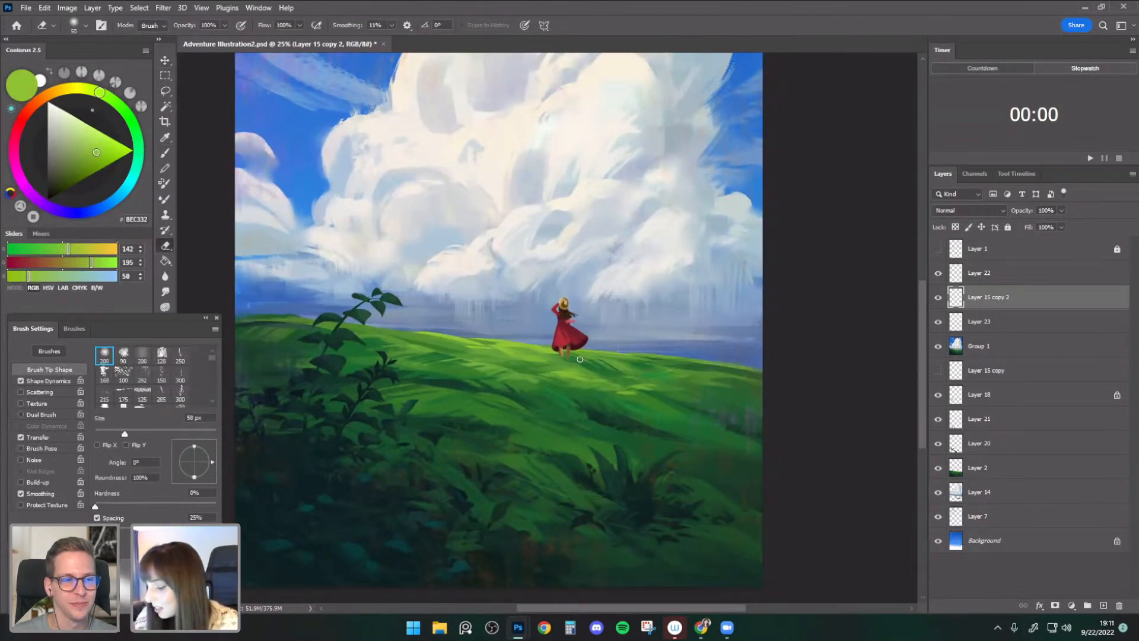
key("v")
left_click_drag(576, 340, 579, 337)
key("e")
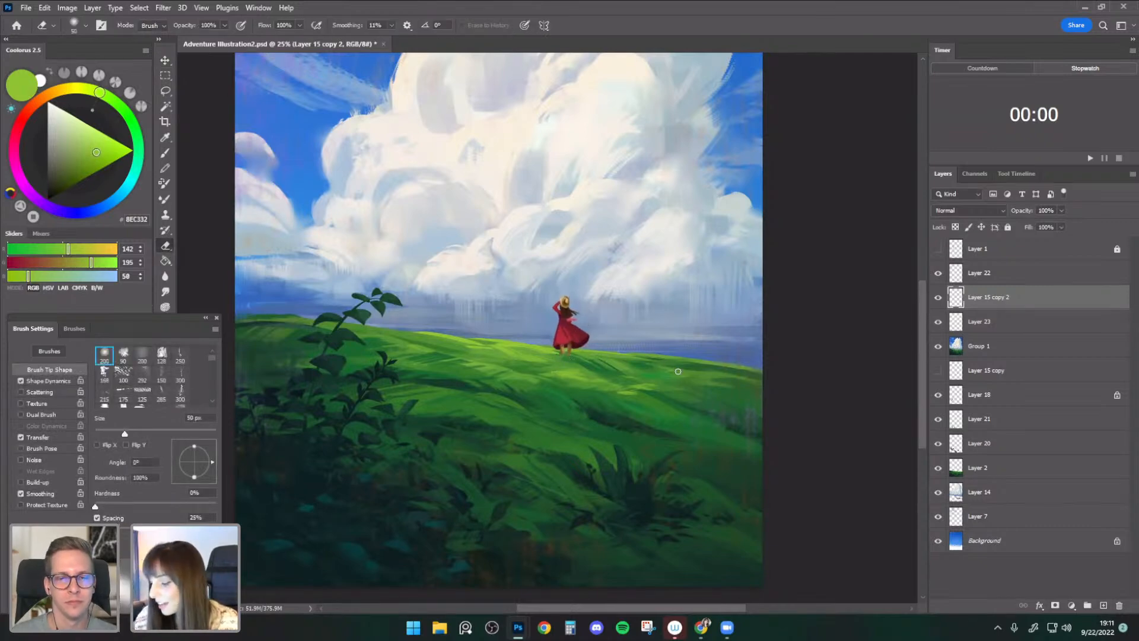
- Choose the Flat - Rake brush and make Layer 23 the active layer
left_click(164, 152)
left_click(76, 26)
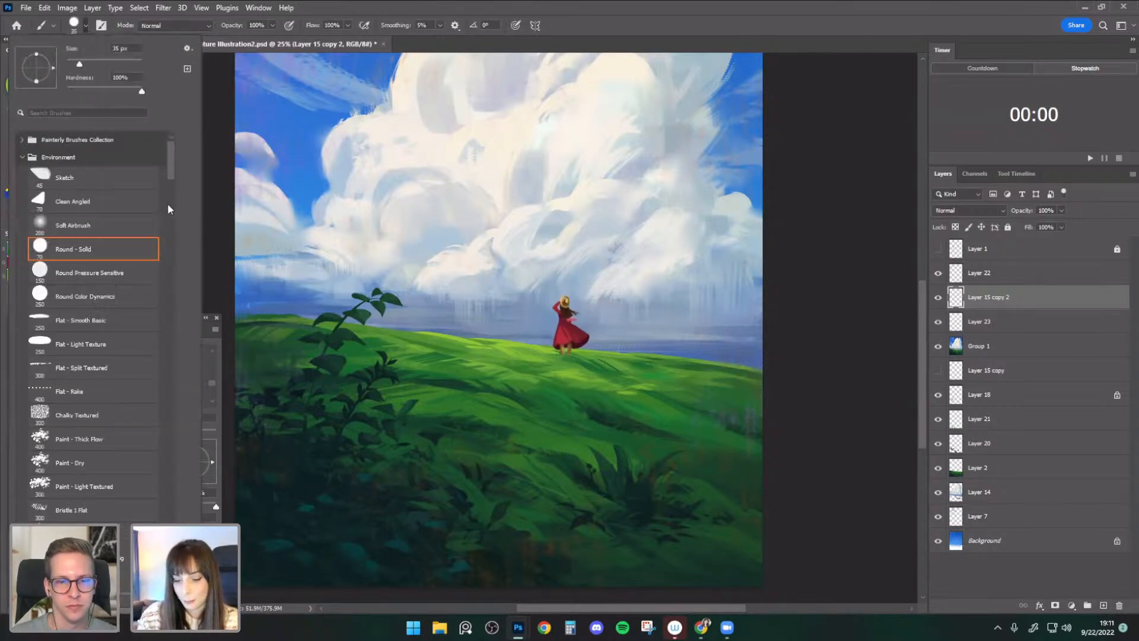
left_click(89, 392)
key("Return")
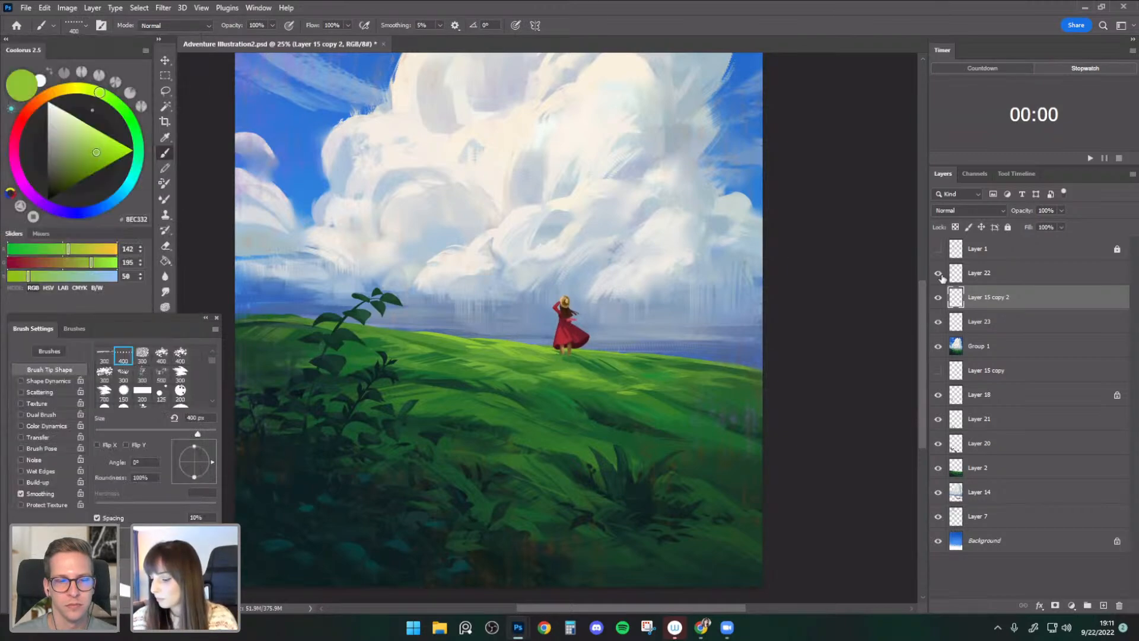
left_click(977, 274)
left_click(977, 325)
- Adjust the figure slightly with Free Transform and check the whole painting at 16.7% zoom
key("v")
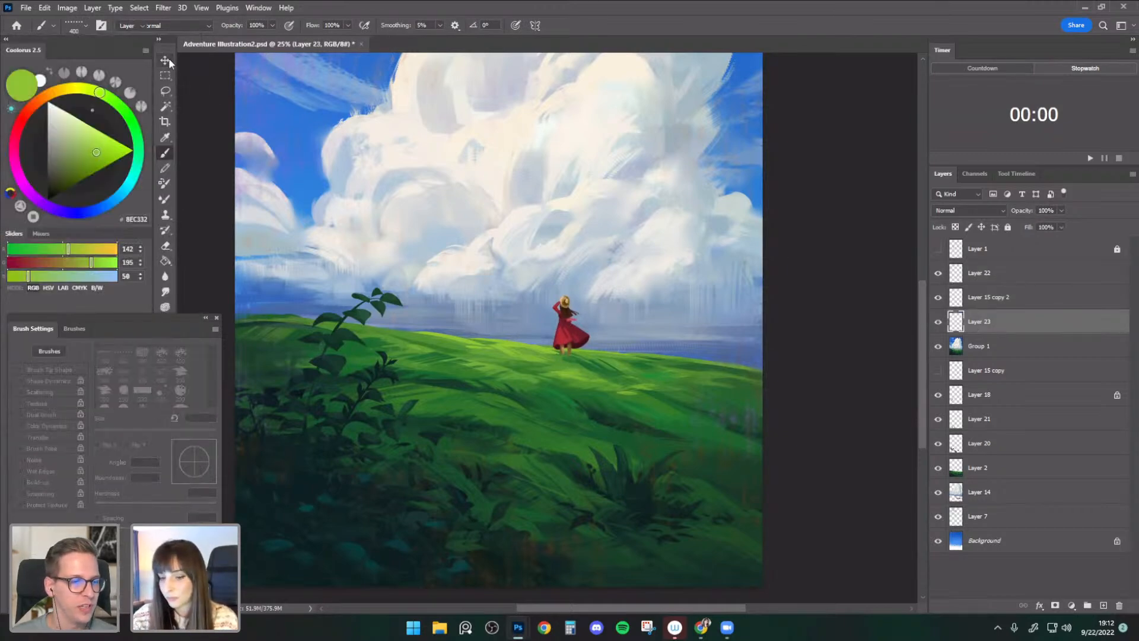
left_click(571, 329)
key("ctrl+t")
left_click_drag(590, 358, 589, 359)
key("Return")
key("ctrl+minus")
left_click_drag(676, 270, 661, 353)
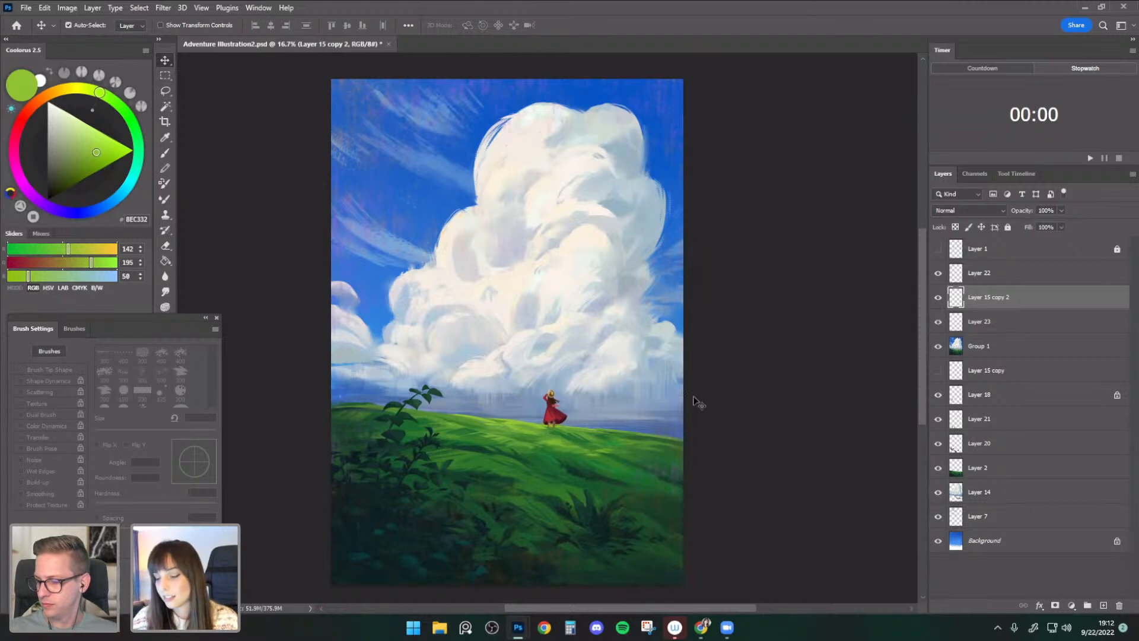
- Prepare the rake brush on Layer 23 with a sampled grass green, a size of 175 px and Transfer turned on
left_click(593, 383)
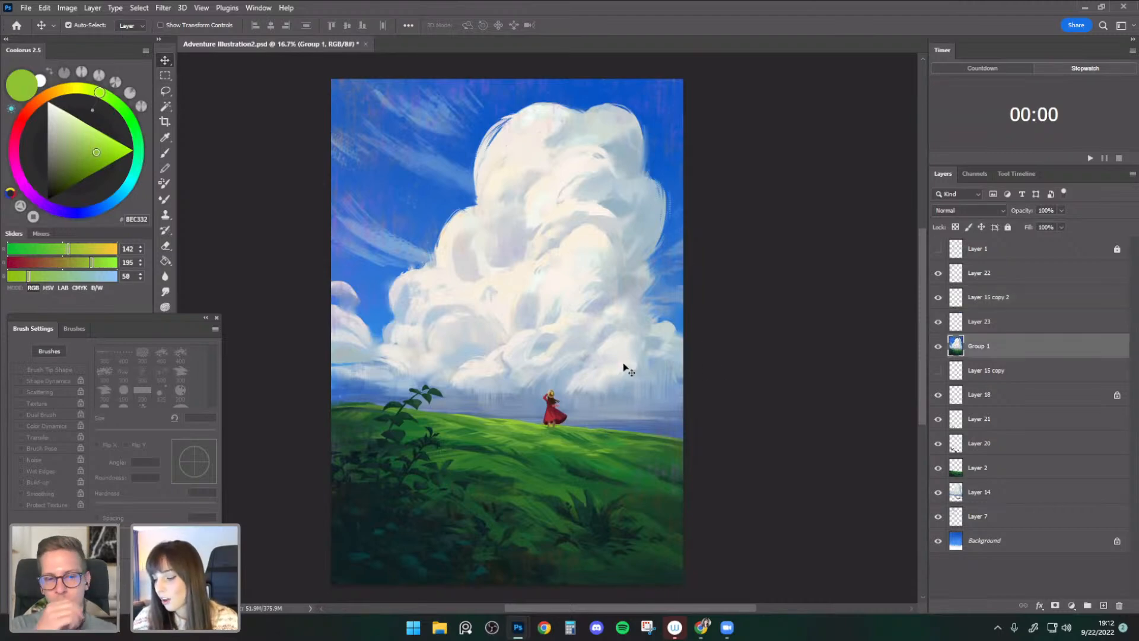
key("ctrl+plus")
left_click_drag(638, 378, 641, 268)
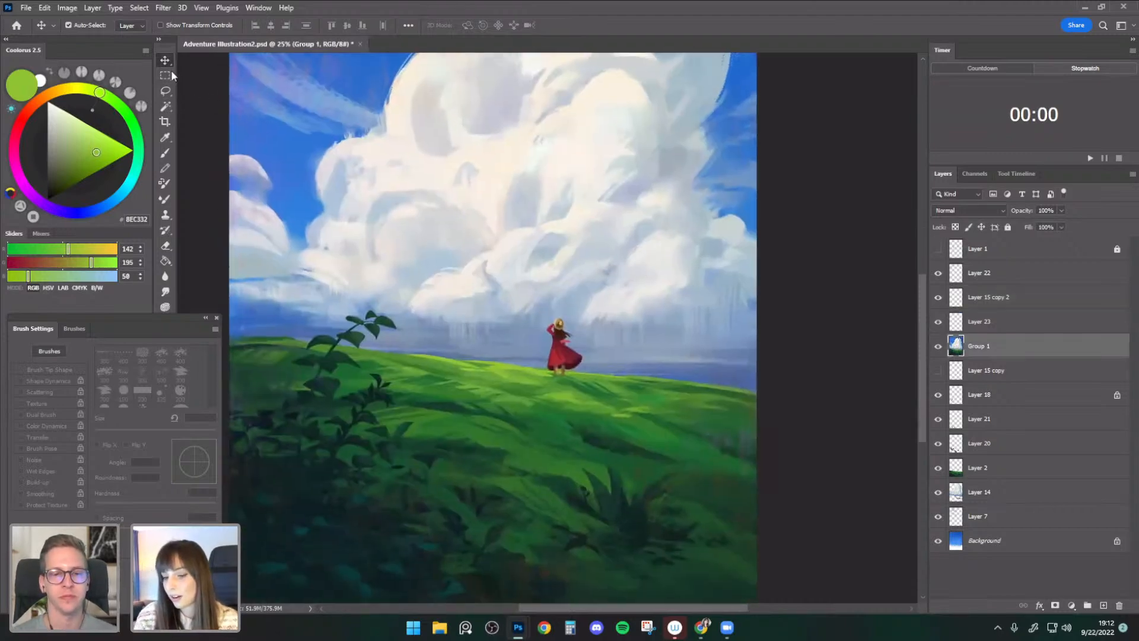
left_click(166, 154)
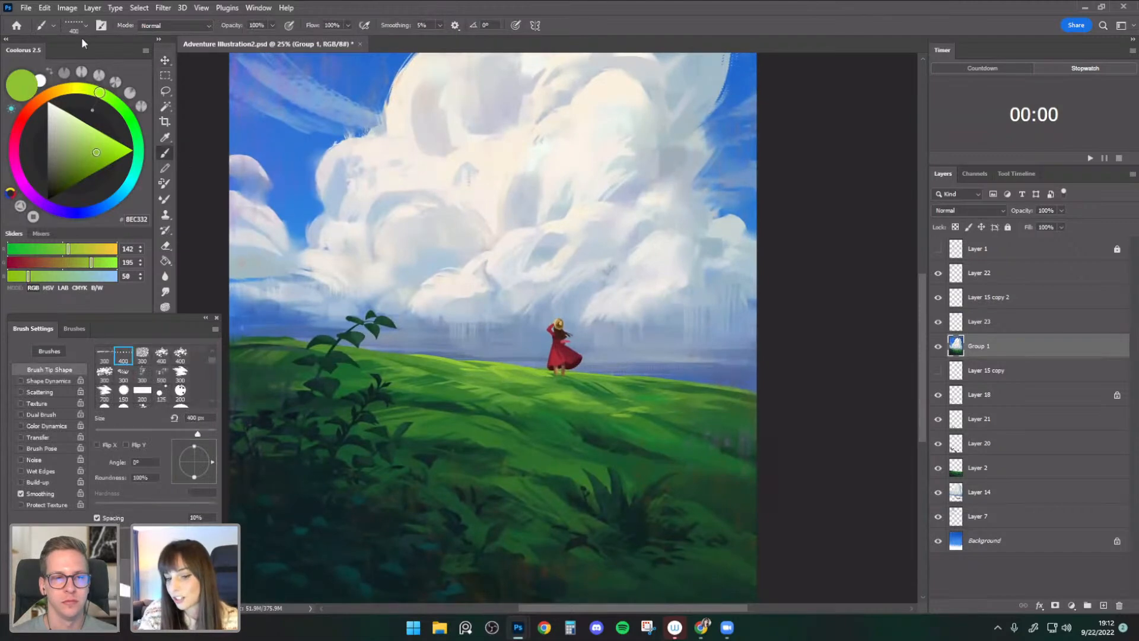
left_click(952, 325)
left_click(601, 395, "alt")
key("bracketleft")
key("bracketleft")
key("bracketleft")
key("bracketleft")
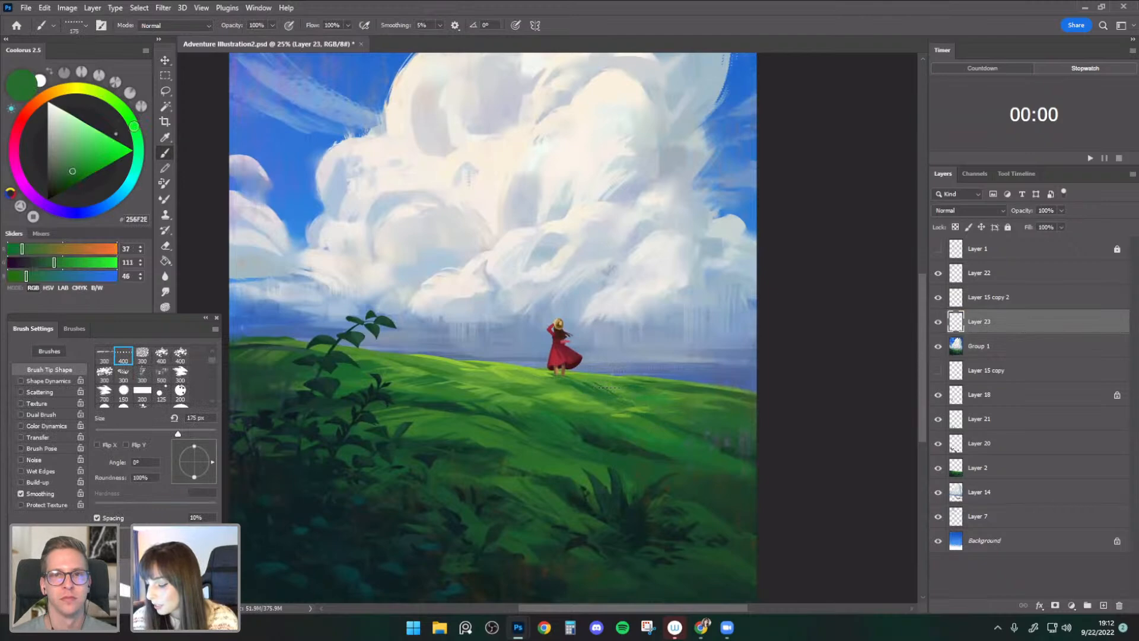
left_click(21, 438)
- Paint rake strokes in sampled greens across the slope below the figure, enlarging the brush from 175 to 200 px
left_click(617, 394, "alt")
key("bracketleft")
left_click_drag(791, 406, 802, 378)
left_click(556, 410, "alt")
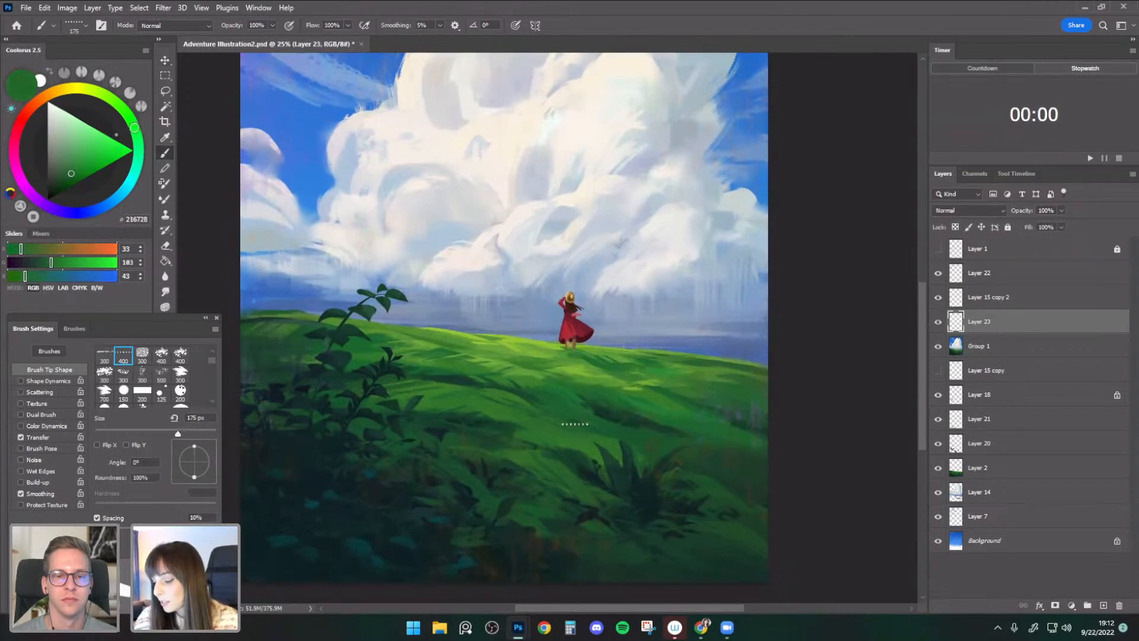
left_click(584, 426, "alt")
key("bracketright")
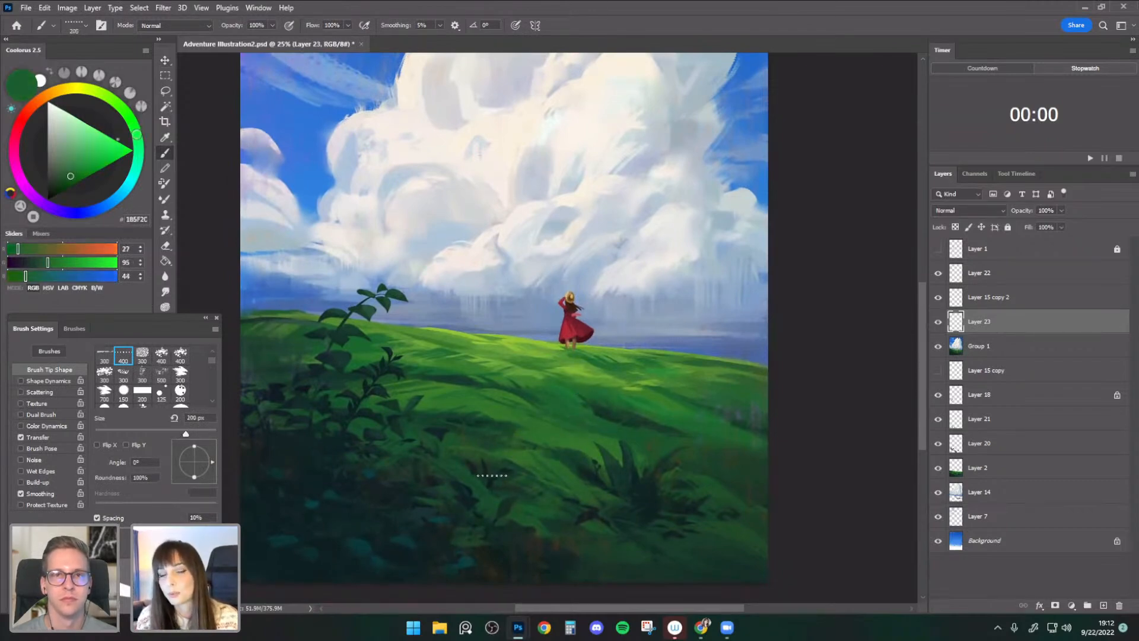
- Add rake texture in sampled greens to the grass just left of the spiky plant, with the brush at 150 and 200 px
left_click(484, 419, "alt")
key("bracketleft")
key("bracketleft")
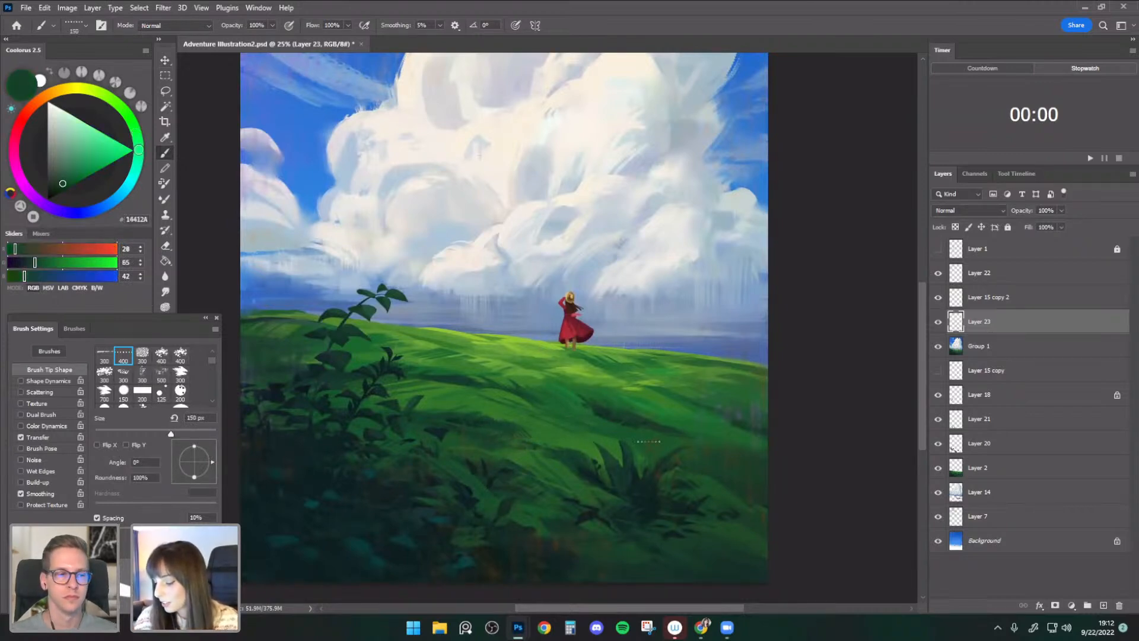
left_click(566, 439, "alt")
key("bracketright")
key("bracketright")
left_click(516, 454, "alt")
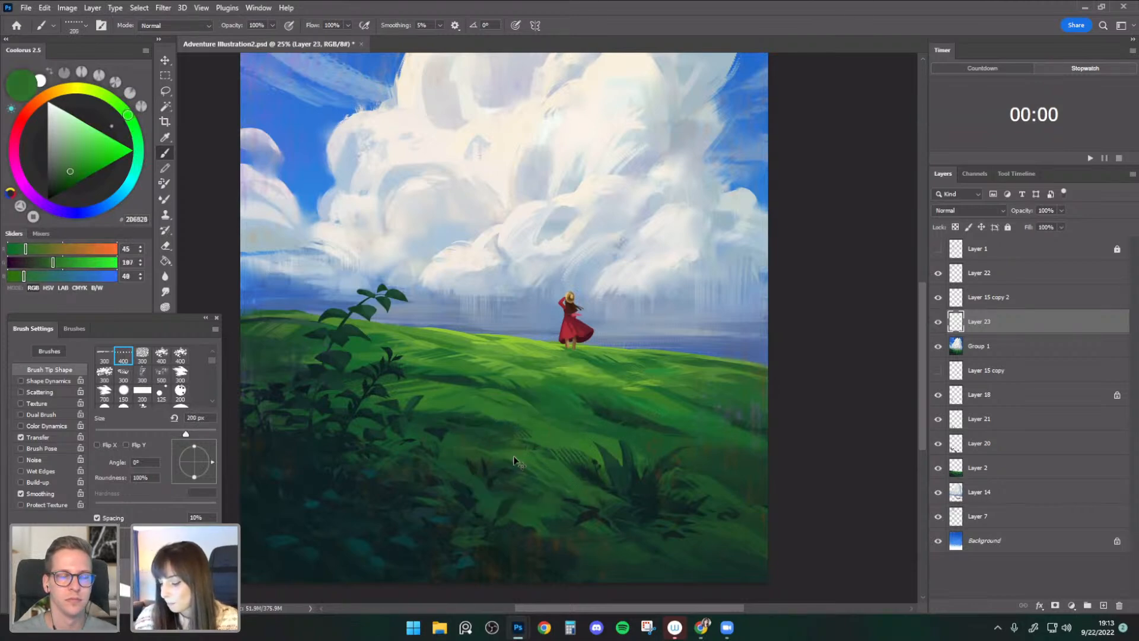
- Continue the rake texture between the leafy bush and the spiky plant with sampled mid greens at 150 to 200 px
left_click(516, 451, "alt")
key("bracketleft")
key("bracketleft")
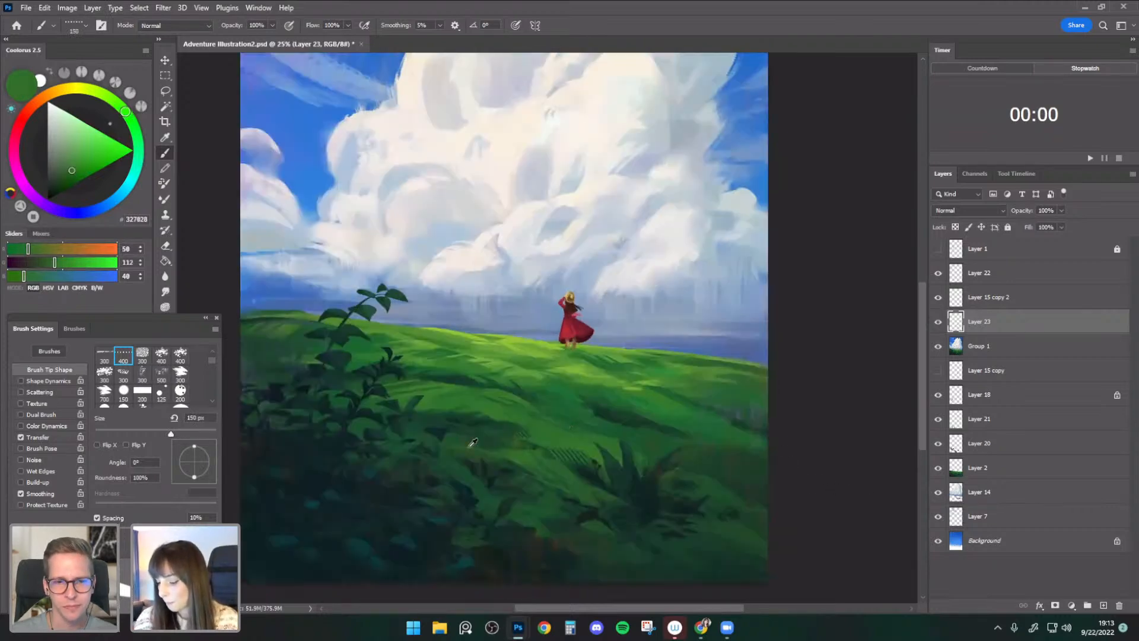
key("bracketright")
left_click(459, 440, "alt")
left_click(530, 489, "alt")
key("bracketright")
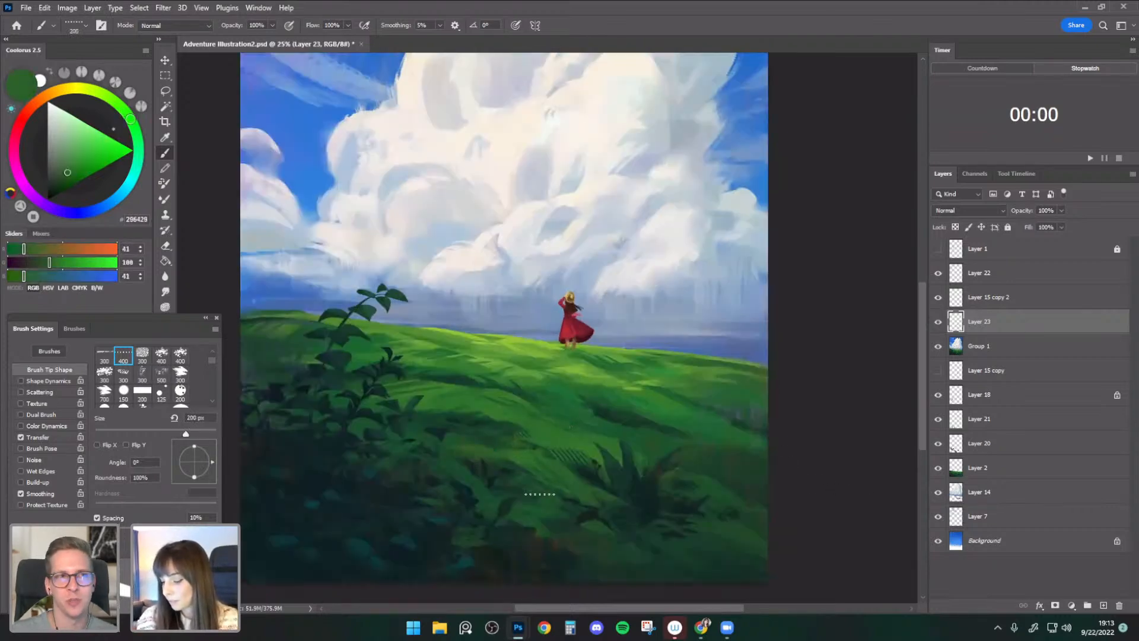
- Blend the grass near the painting's right edge using sampled greens and the rake brush at 200 px
key("bracketleft")
left_click(718, 430, "alt")
key("bracketright")
left_click(723, 427, "alt")
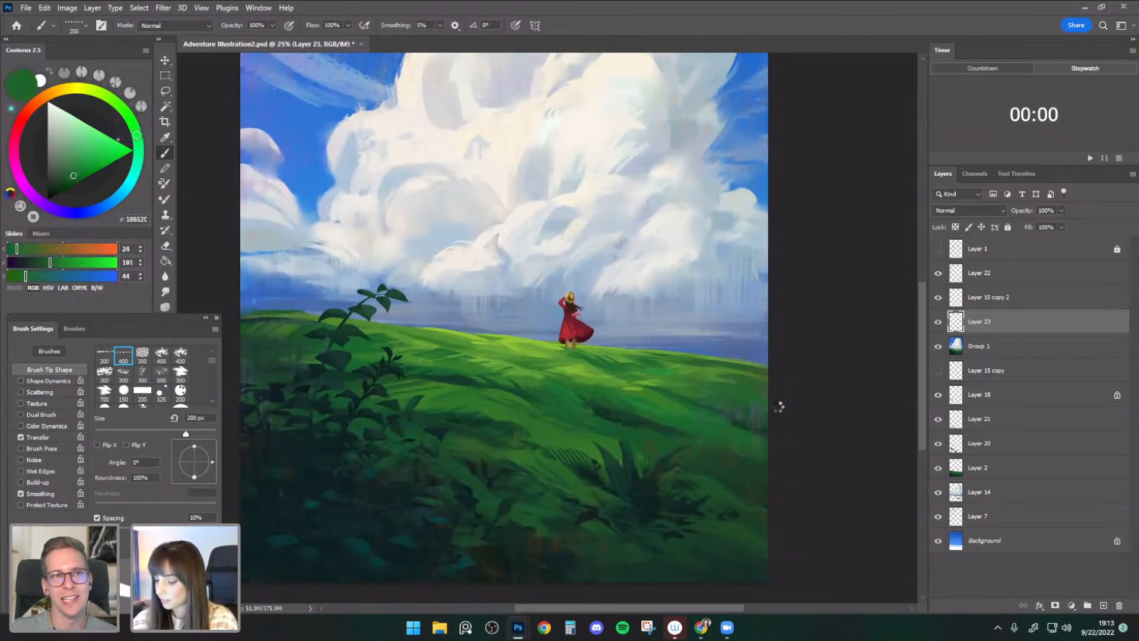
- Flip the canvas horizontally and work sampled dark greens into the lower grass beneath the spiky plant
key("ctrl+shift+h")
left_click_drag(804, 402, 854, 388)
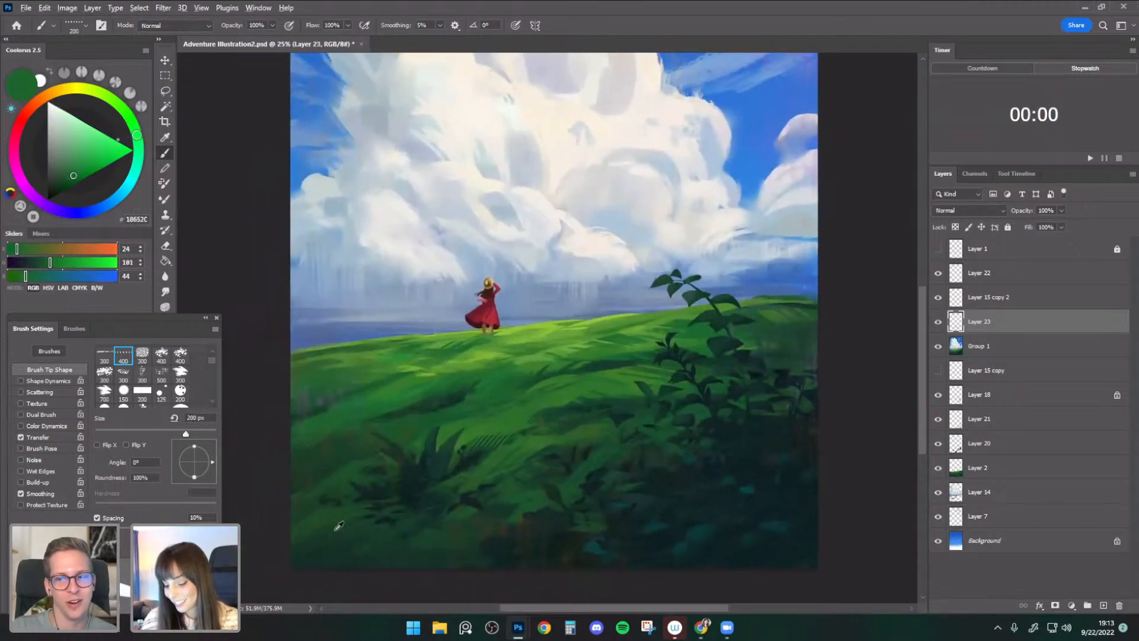
left_click(306, 567, "alt")
left_click(393, 508, "alt")
key("bracketright")
left_click(394, 518, "alt")
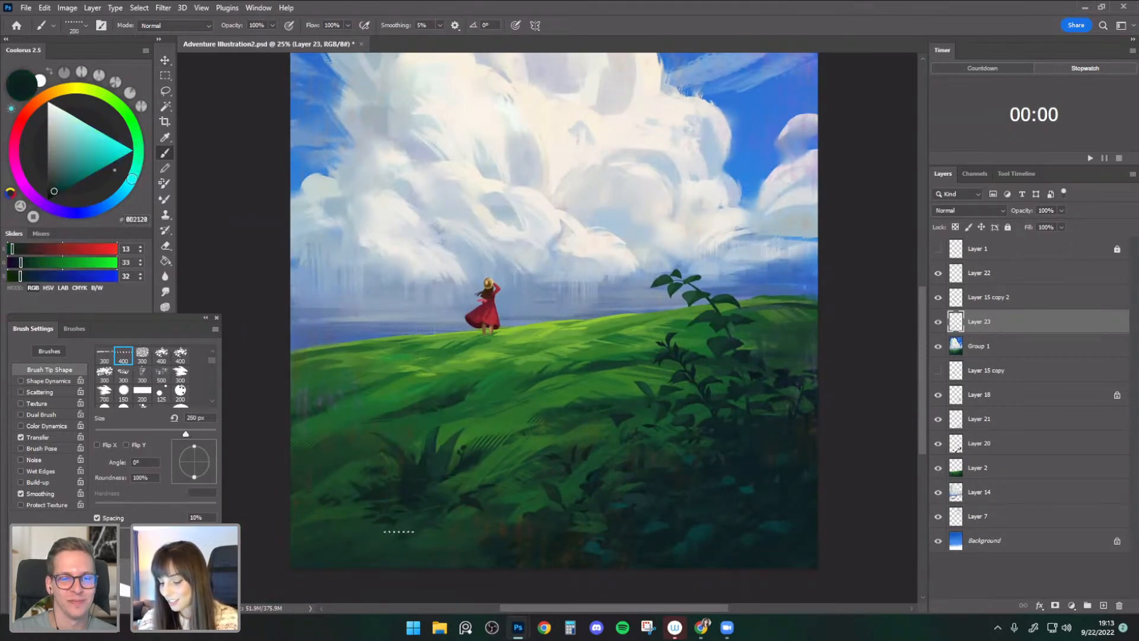
- Refine the shadowed grass beside the spiky plant with sampled dark greens at 200 px, and check the whole flipped painting
key("bracketleft")
left_click(365, 501, "alt")
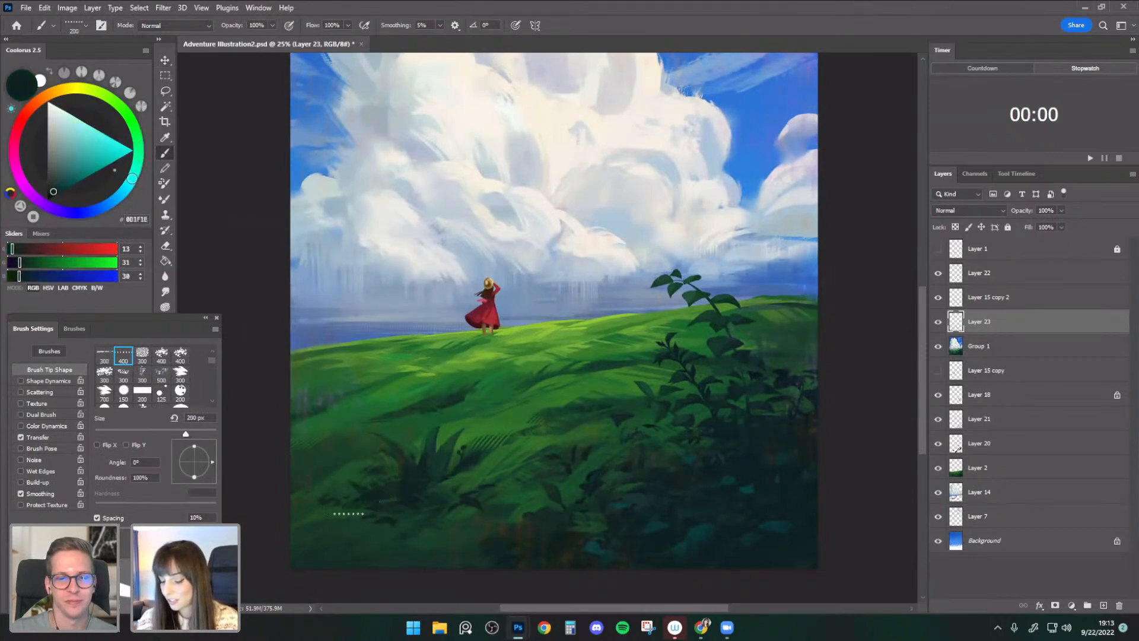
left_click(368, 505, "alt")
key("bracketleft")
key("bracketright")
key("ctrl+minus")
left_click_drag(691, 484, 645, 515)
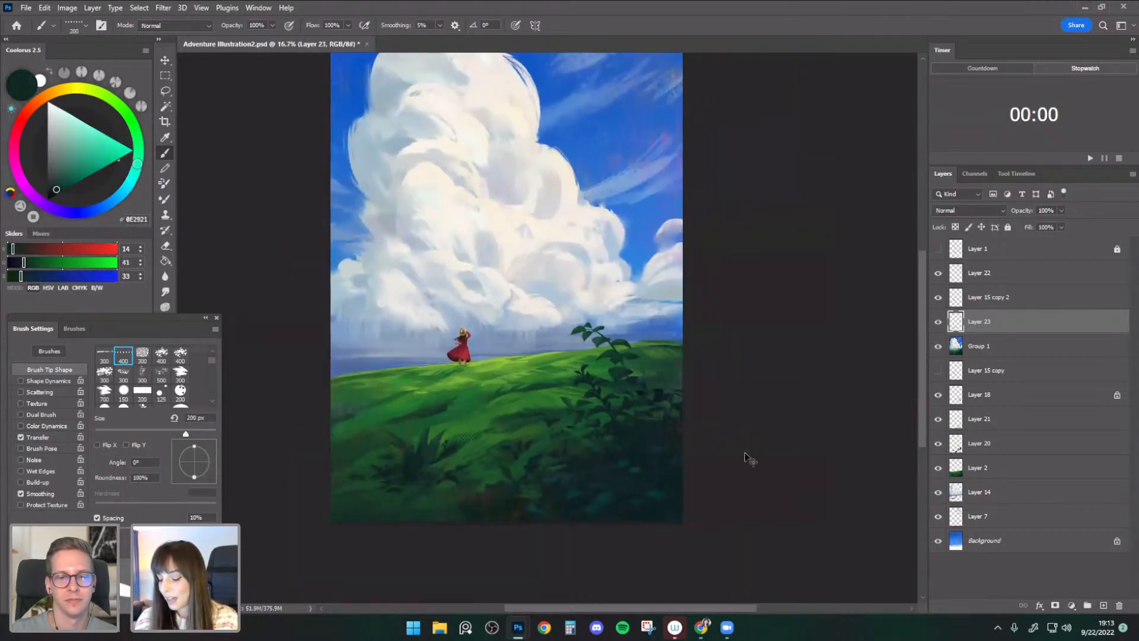
- Sample a light green, angle the rake brush to 25°, and texture the hill's crest beside the figure, reducing the size to 90 px
key("ctrl+plus")
left_click(470, 372, "alt")
left_click_drag(537, 406, 601, 384)
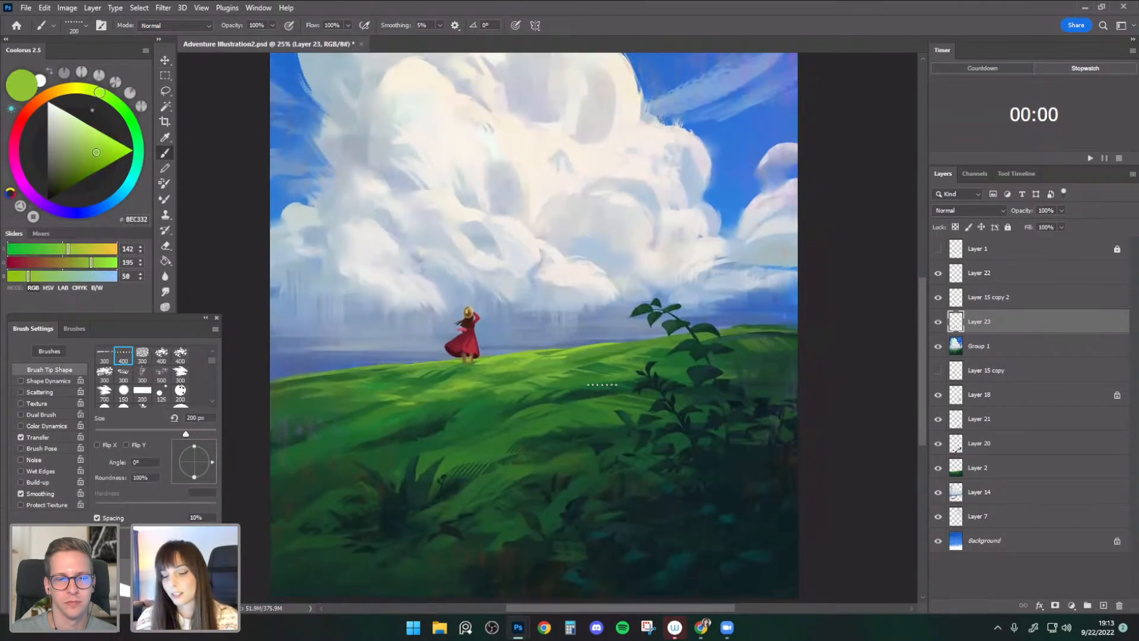
left_click_drag(213, 462, 214, 453)
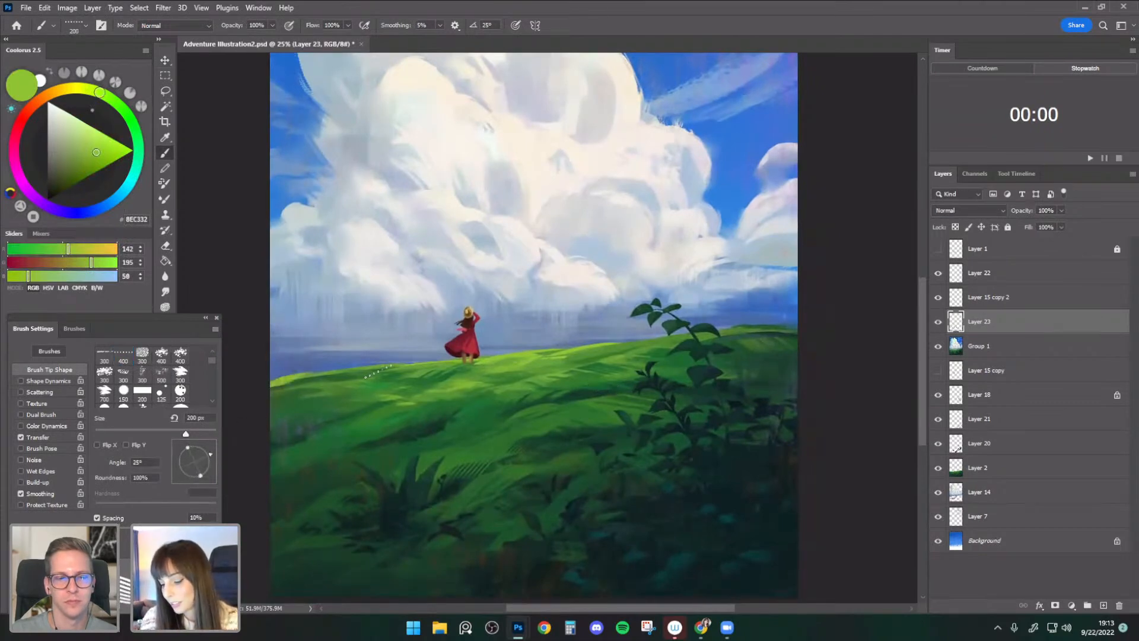
key("bracketleft")
key("bracketleft")
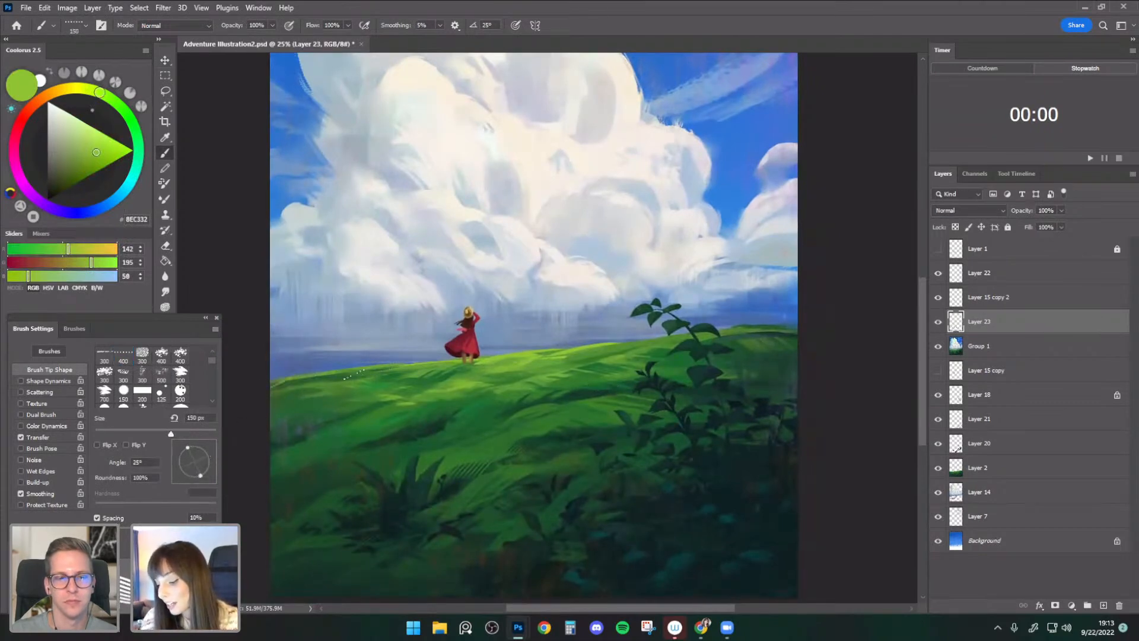
key("bracketleft")
key("bracketleft")
key("ctrl+z")
left_click_drag(383, 375, 432, 363)
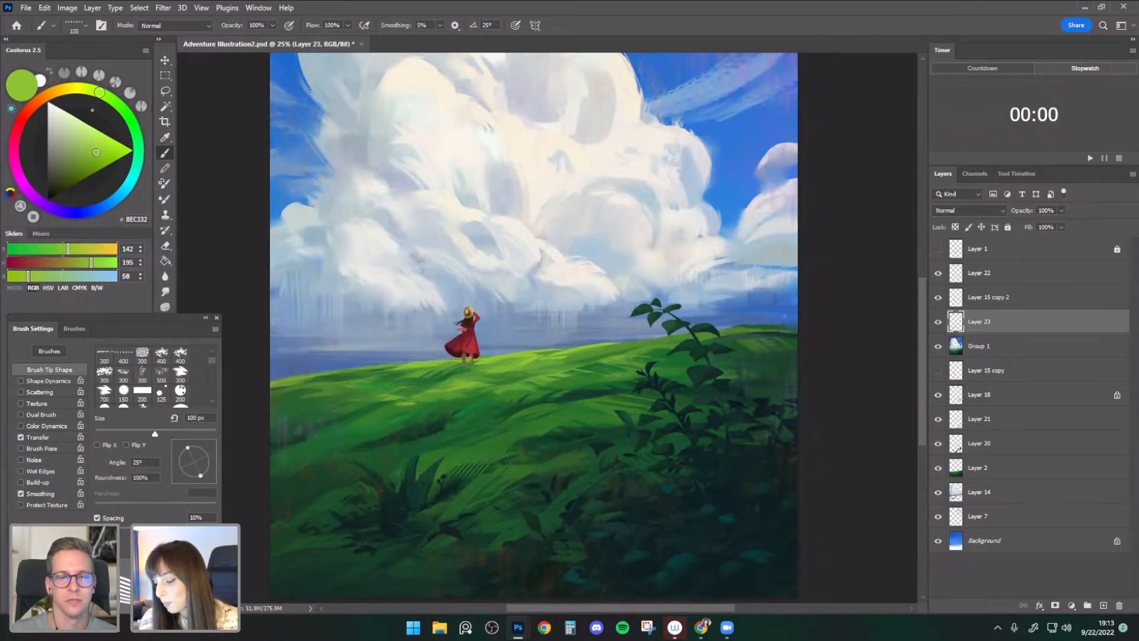
key("bracketleft")
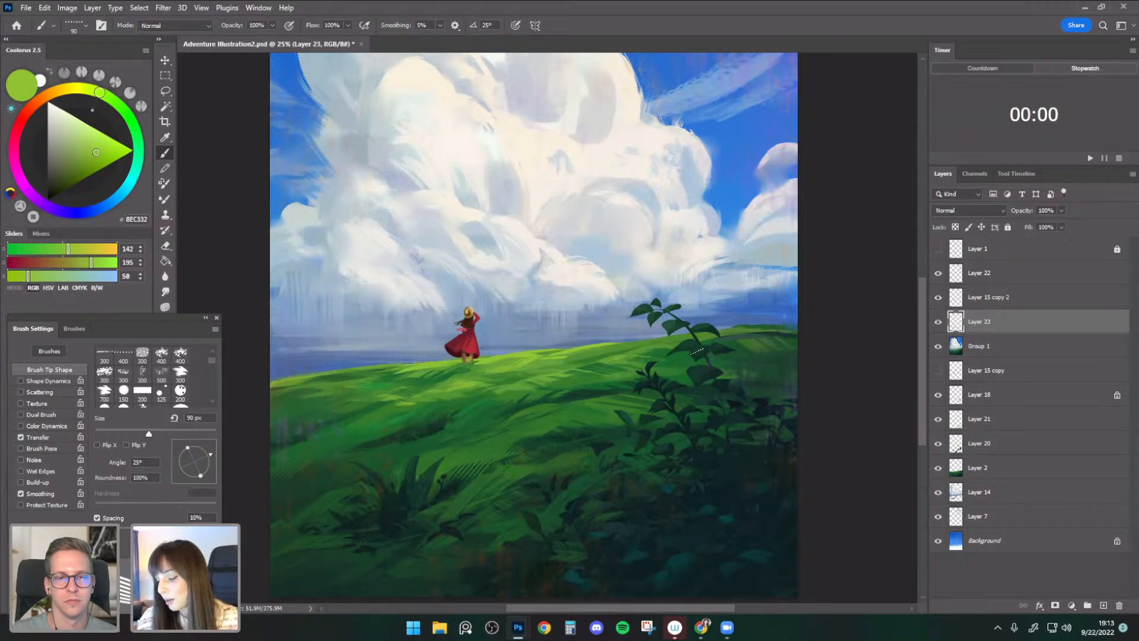
- Clean up the new rake strokes near the hill's crest and the leafy bush with the Eraser at 80 px
key("e")
mouse_move(405, 379)
left_mouse_down()
mouse_move(432, 370)
mouse_move(402, 372)
left_mouse_up()
left_click_drag(687, 373, 695, 363)
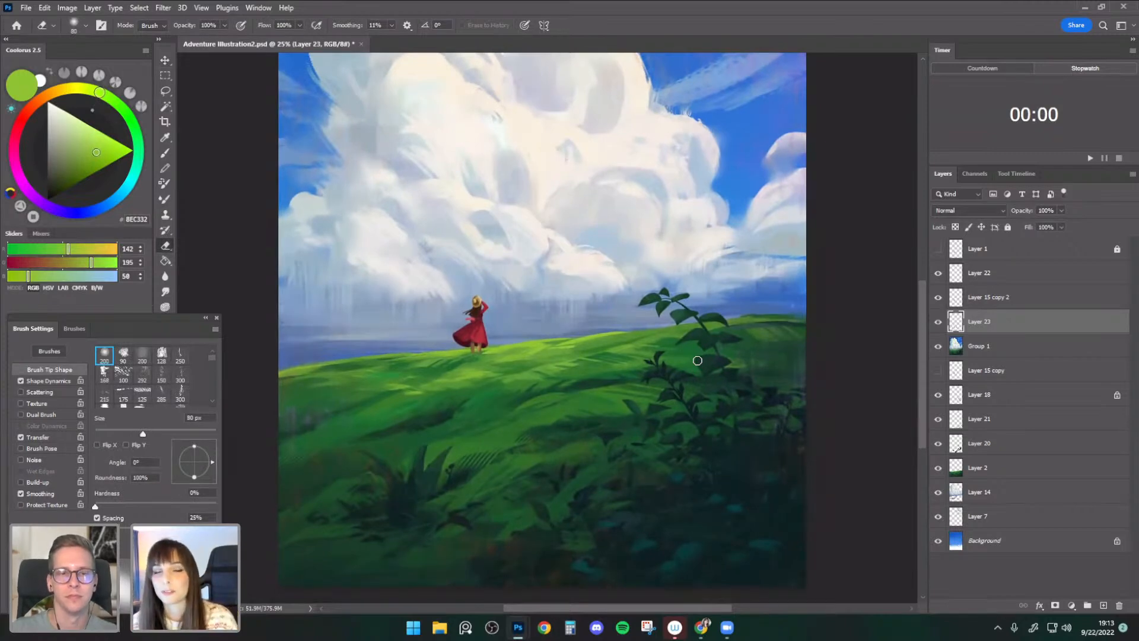
- Brush sampled light green rake strokes onto the slope below the figure at about 125 px, and compare Layer 23 hidden and shown
left_click(166, 153)
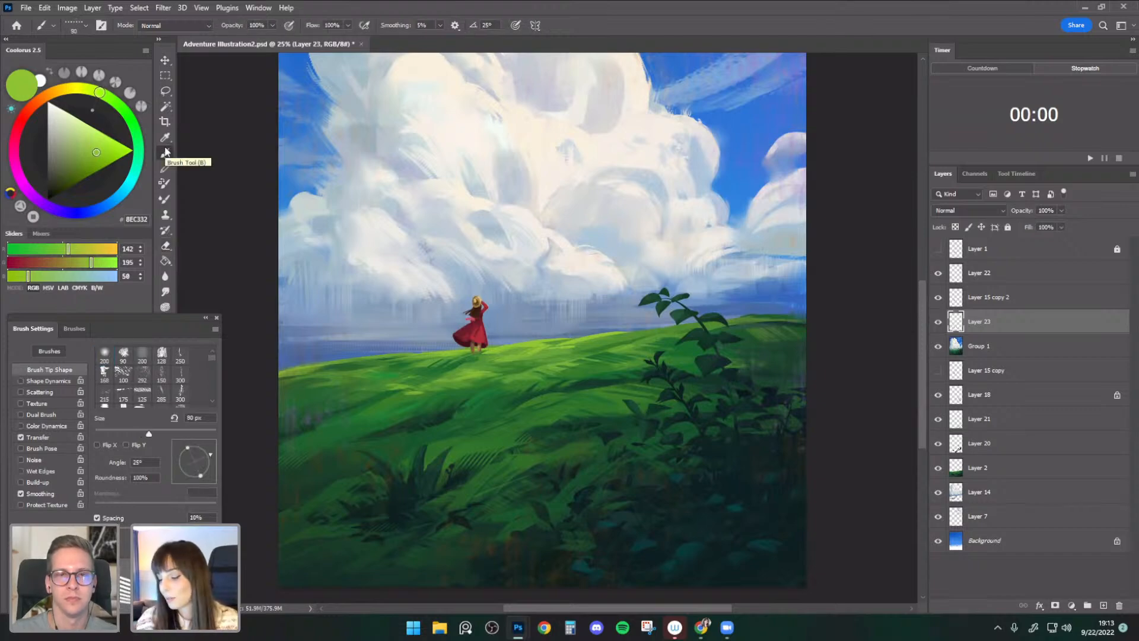
left_click(455, 376, "alt")
key("bracketright")
key("bracketright")
key("bracketright")
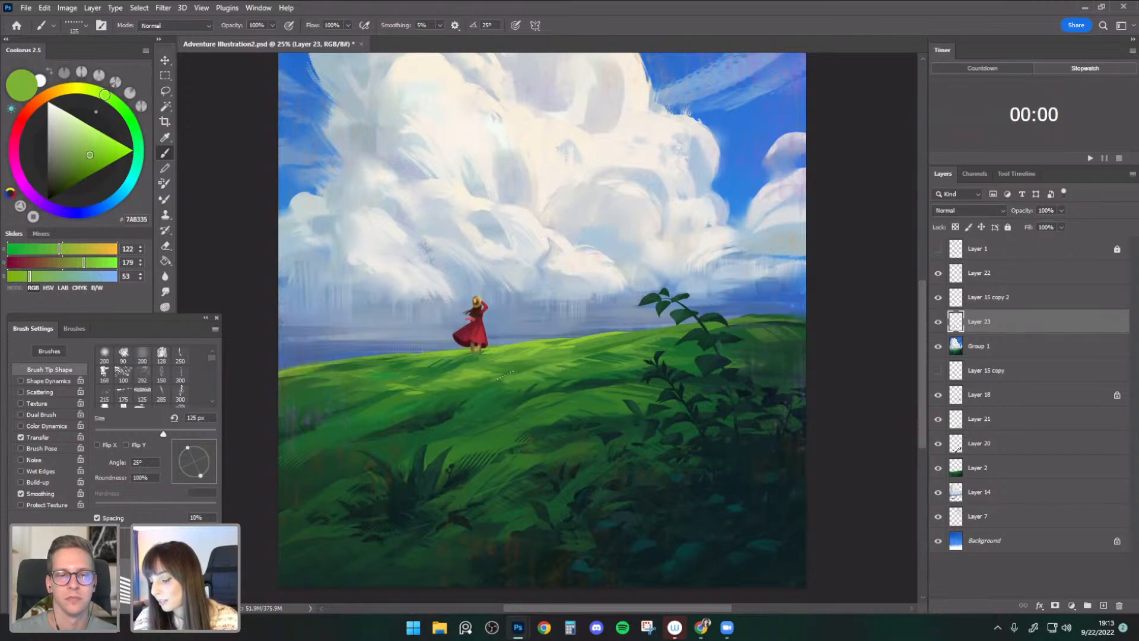
key("bracketright")
key("bracketleft")
key("bracketleft")
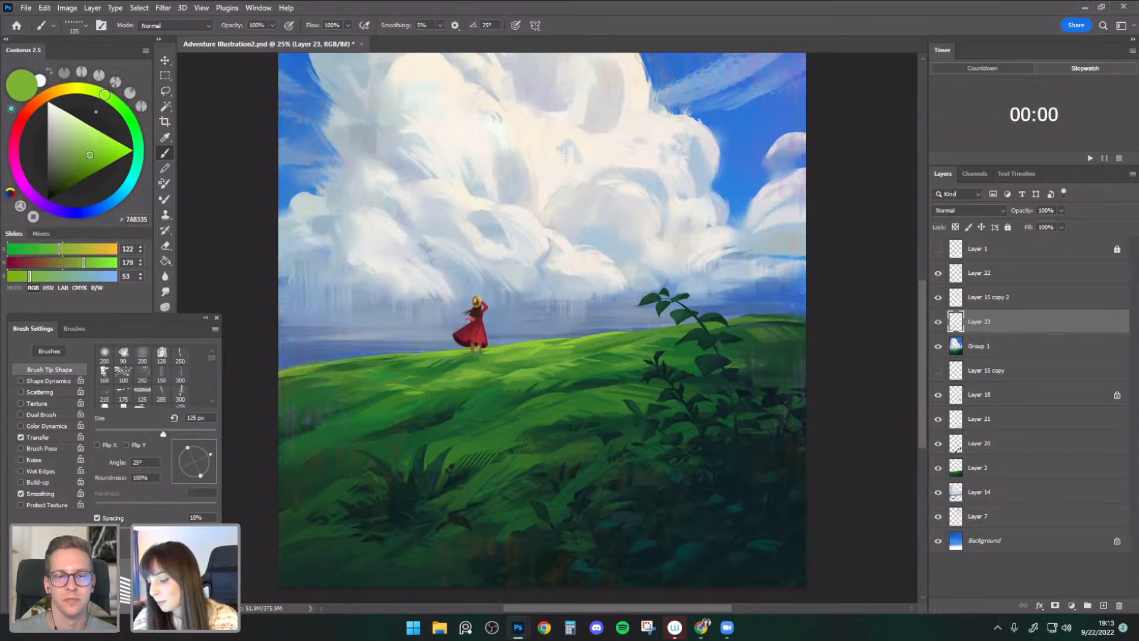
left_click(937, 322)
left_click(937, 322)
- Blend sampled greens into the lit grass beside the leafy bush with the rake brush at 150 to 200 px, and check the whole painting
key("bracketright")
key("bracketright")
key("bracketright")
key("bracketright")
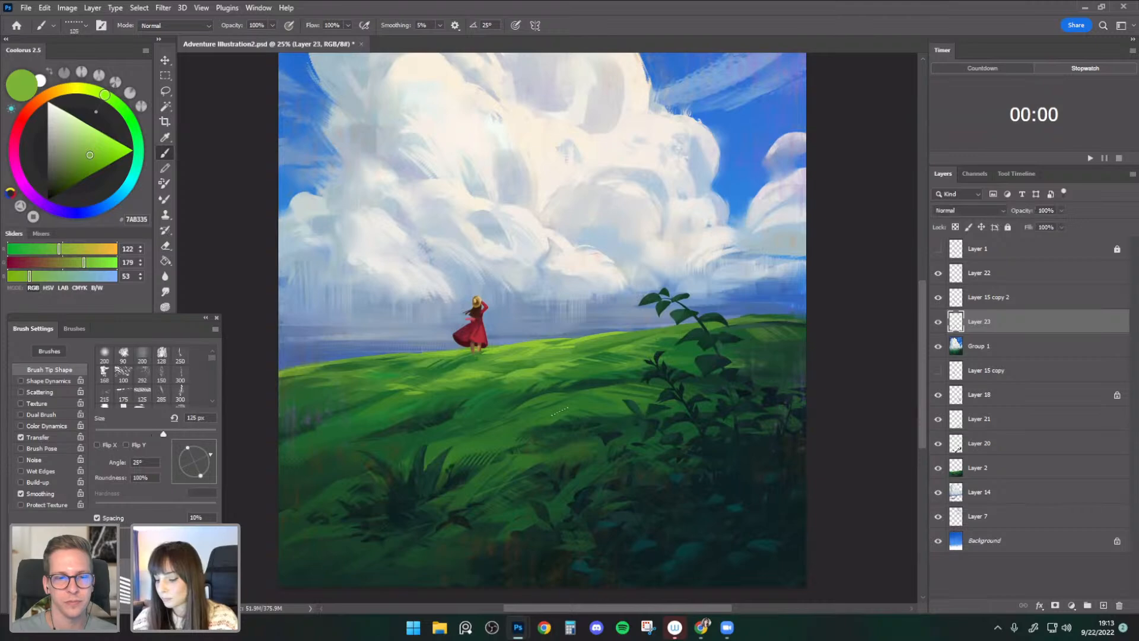
key("bracketleft")
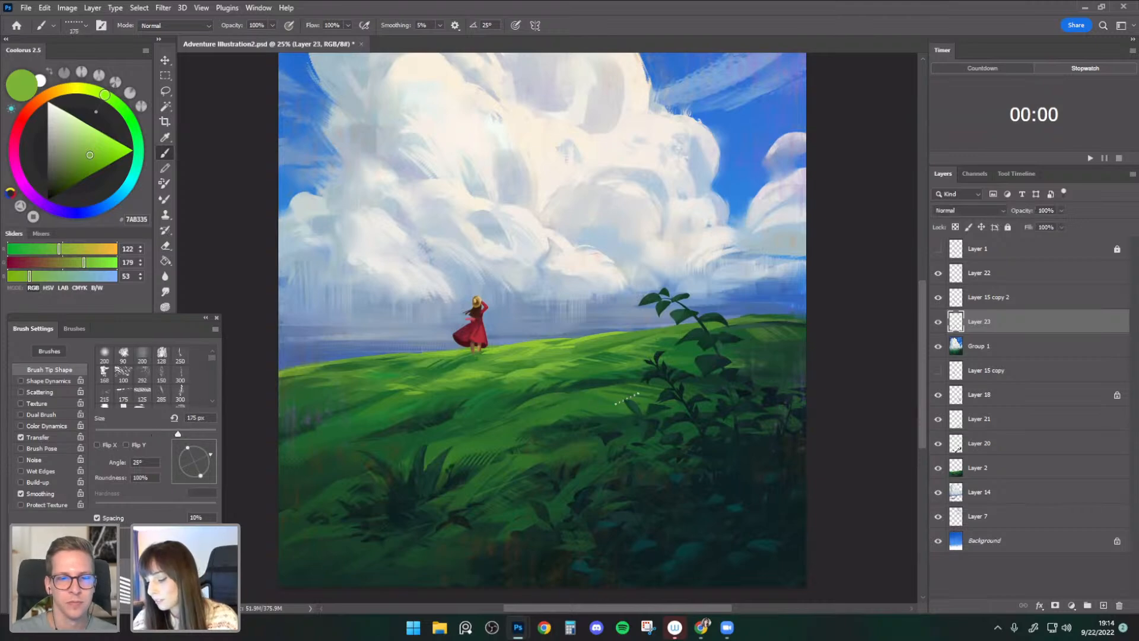
key("bracketleft")
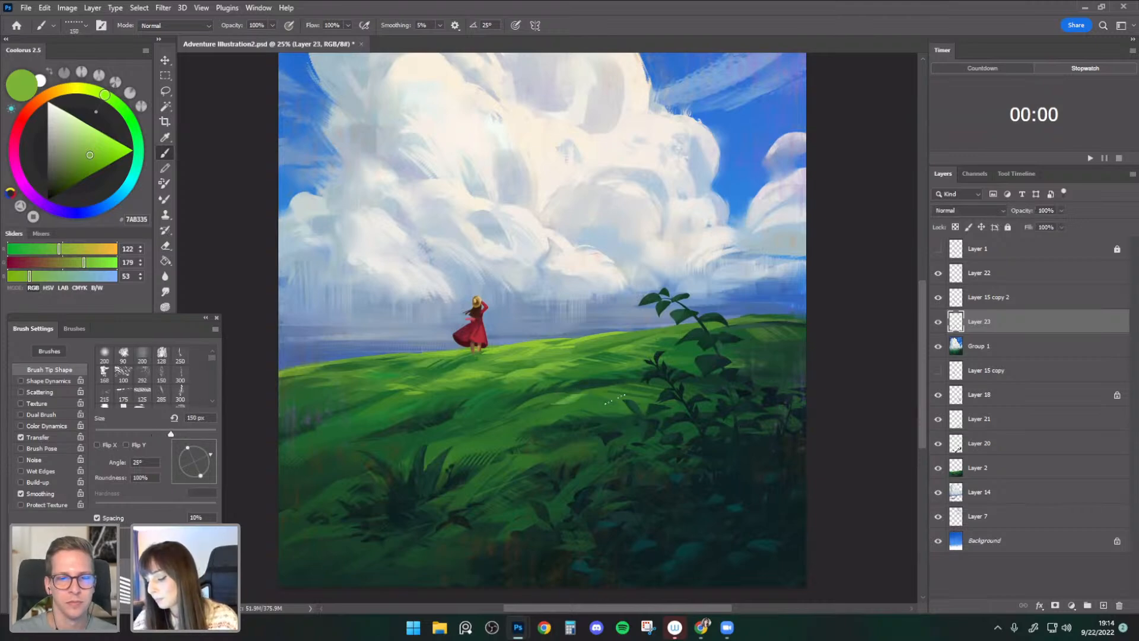
left_click_drag(552, 402, 619, 394)
left_click(586, 396, "alt")
key("bracketright")
left_click(601, 397, "alt")
key("bracketright")
key("ctrl+minus")
left_click_drag(725, 431, 693, 478)
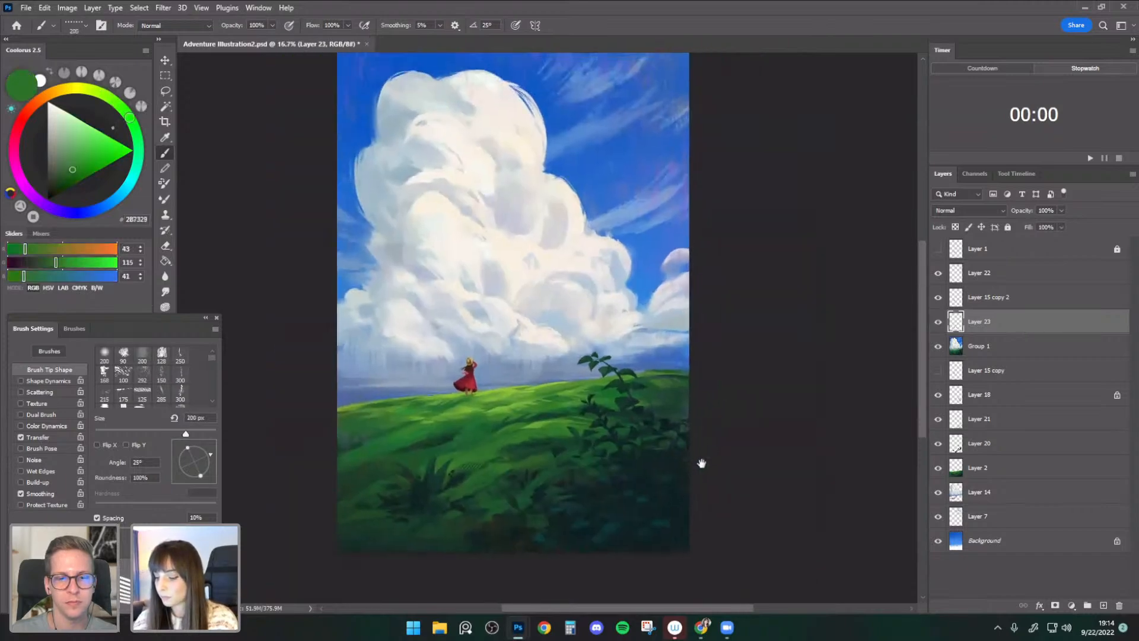
- Texture the grass slope below and to the left of the figure with sampled light and mid greens at 175 to 200 px
key("ctrl+plus")
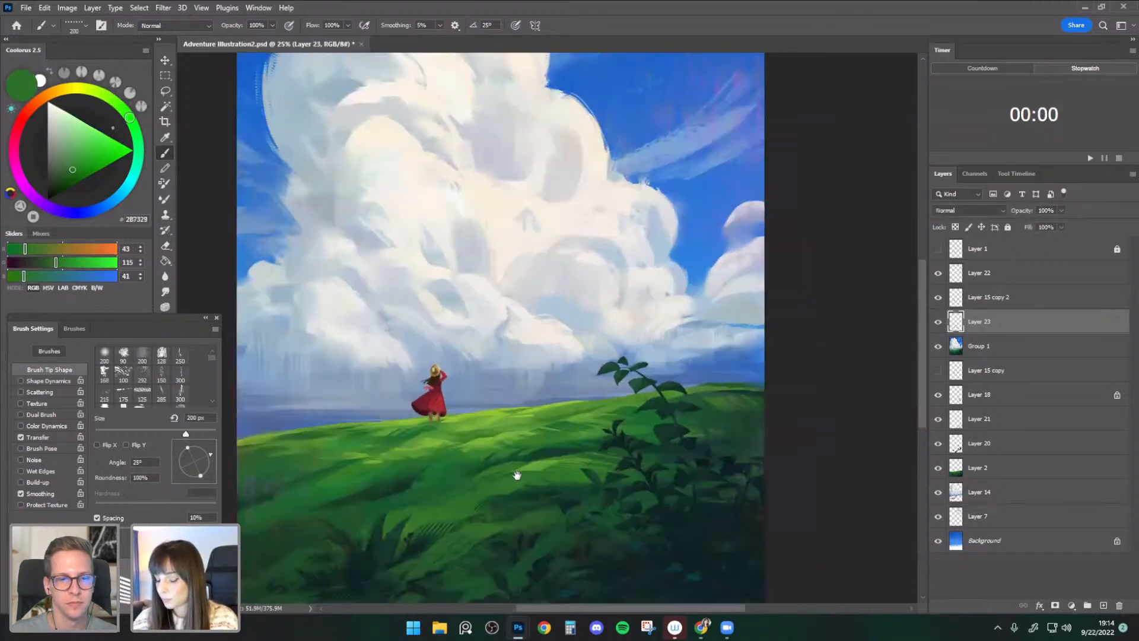
left_click_drag(517, 473, 562, 416)
left_click(418, 402, "alt")
left_click(402, 418)
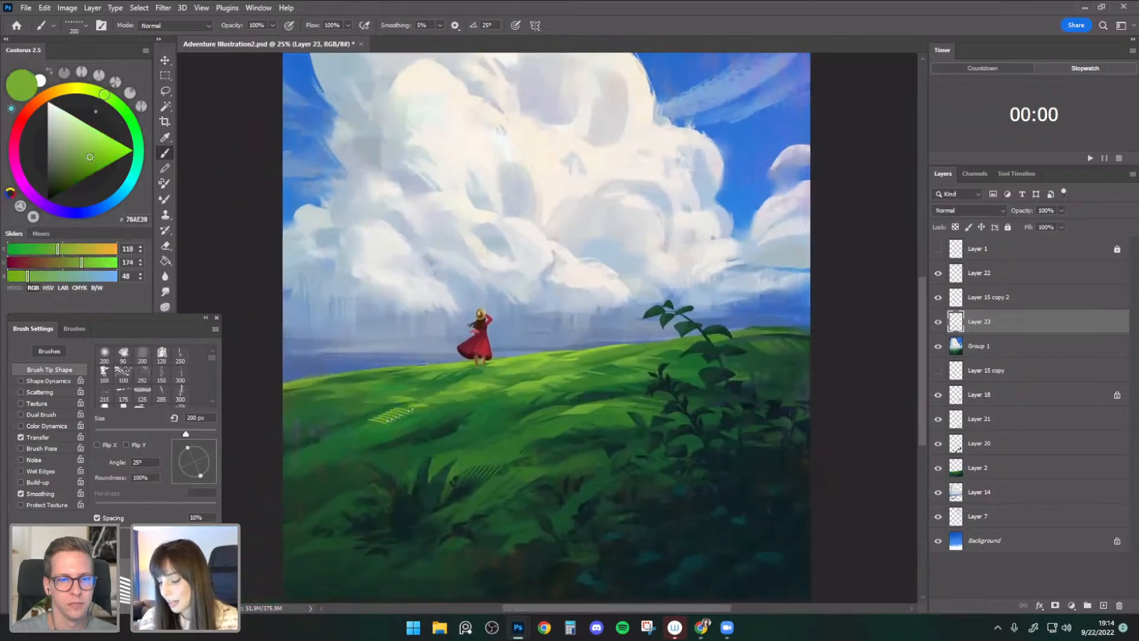
key("bracketleft")
left_click_drag(672, 413, 682, 391)
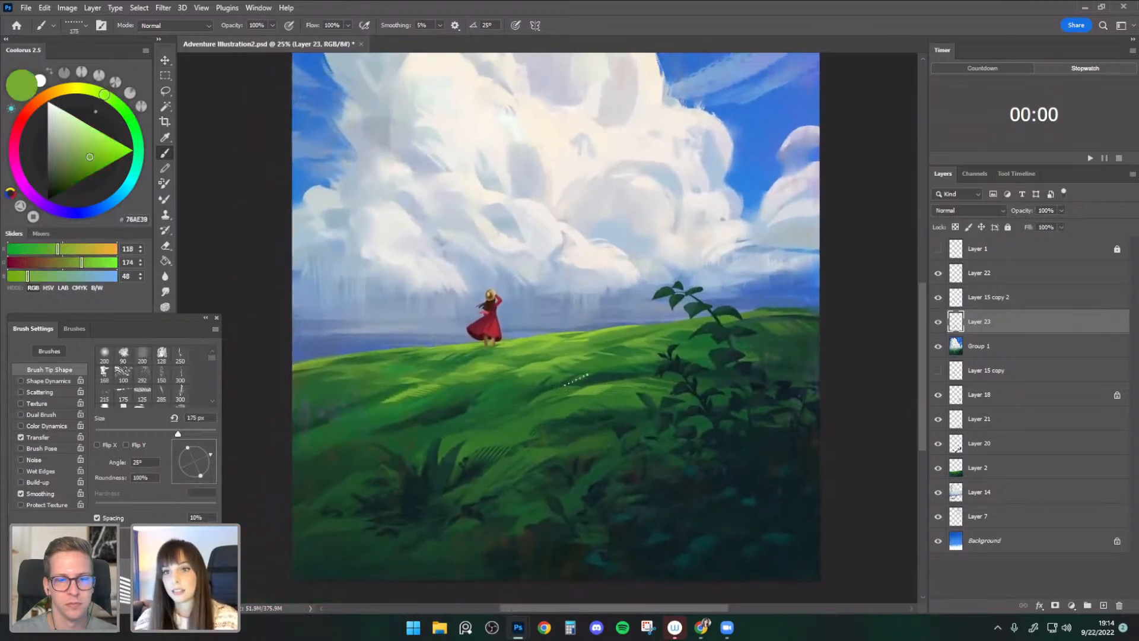
left_click(411, 374, "alt")
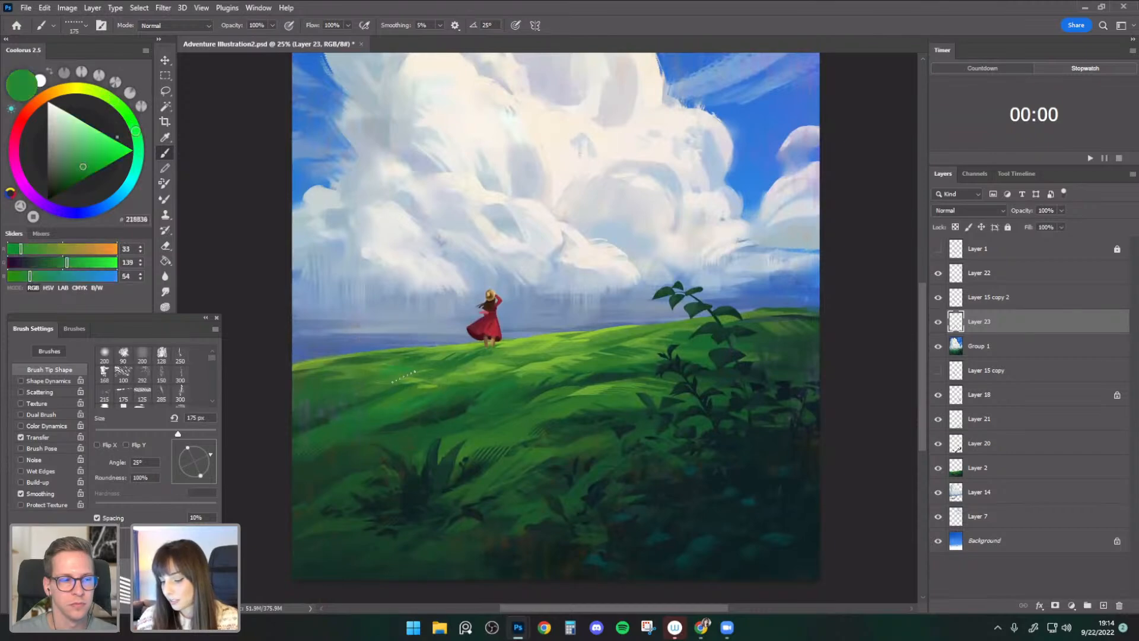
- Try light green rake strokes at 175 px above the spiky plant, and undo them
left_click(587, 388, "alt")
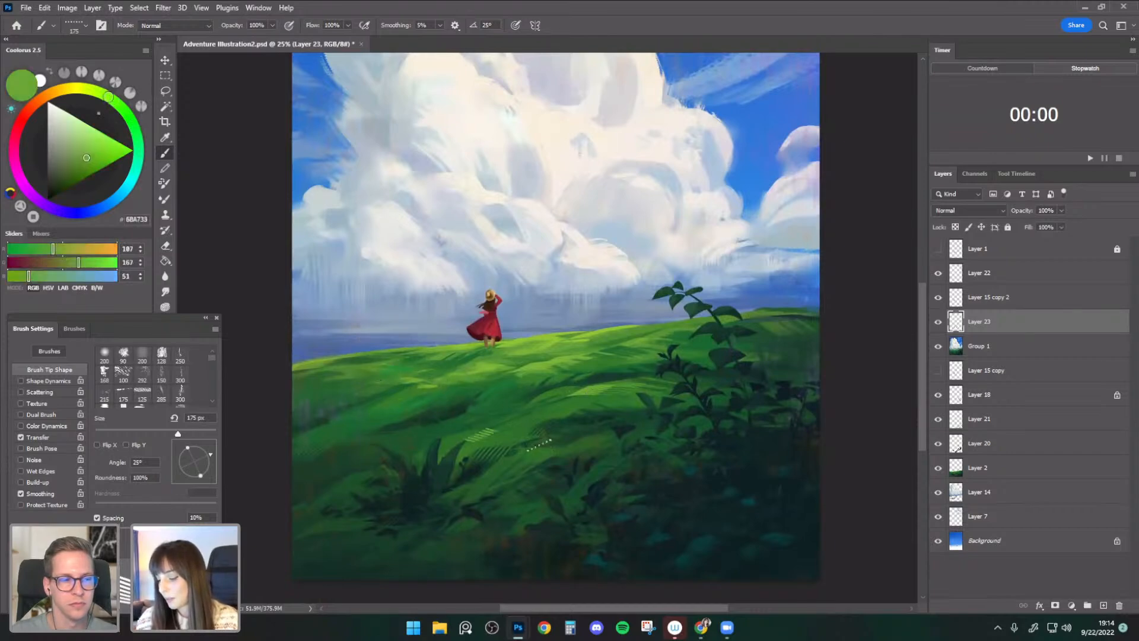
mouse_move(460, 448)
left_mouse_down()
mouse_move(554, 415)
mouse_move(465, 464)
left_mouse_up()
key("ctrl+z")
key("ctrl+z")
mouse_move(379, 523)
left_mouse_down()
mouse_move(578, 395)
mouse_move(470, 340)
left_mouse_up()
key("ctrl+z")
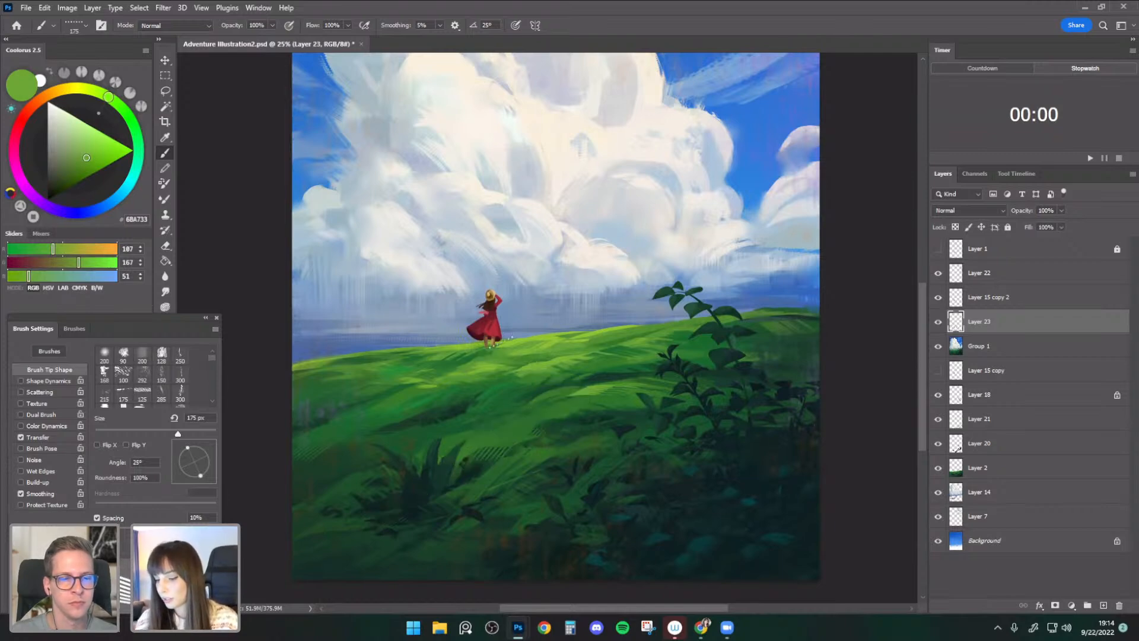
- Switch to the Flat - Smooth Basic brush and refine the bright grass highlight left of the leafy bush with sampled light greens at 125 to 175 px
left_click(76, 29)
left_click(143, 318)
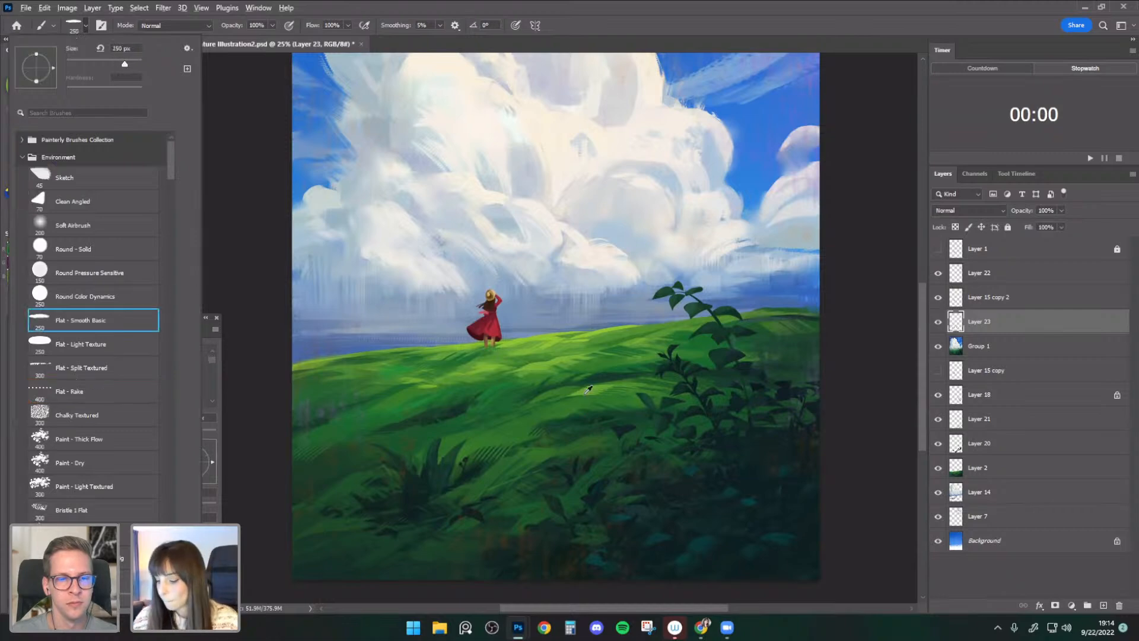
left_click(564, 417)
left_click(593, 390, "alt")
key("bracketleft")
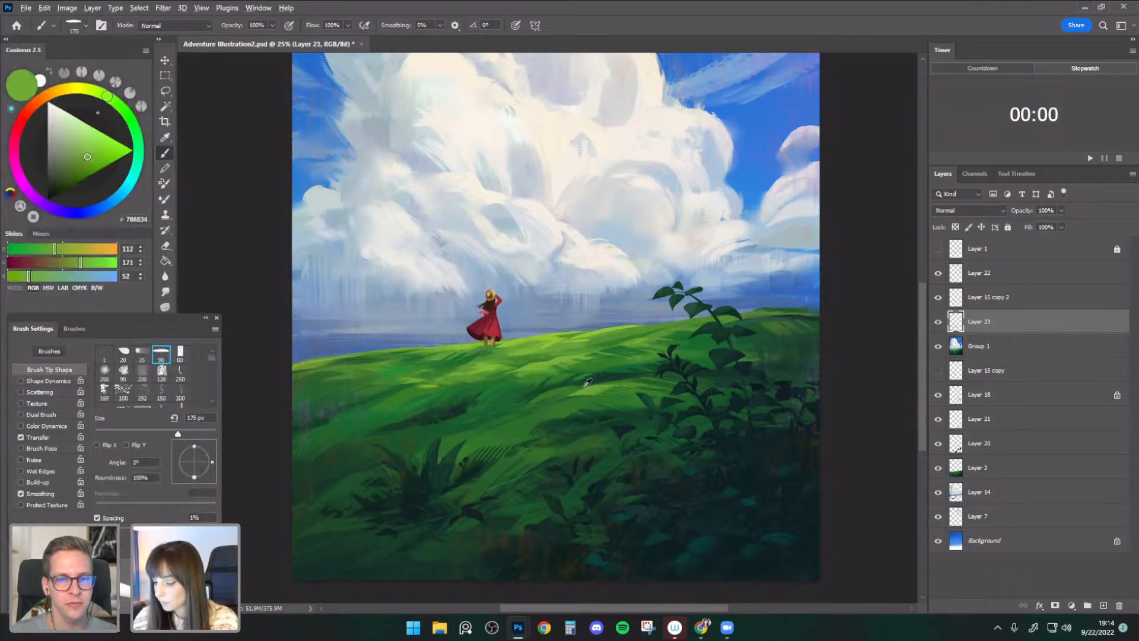
left_click(583, 385, "alt")
key("bracketleft")
left_click(585, 392, "alt")
key("bracketleft")
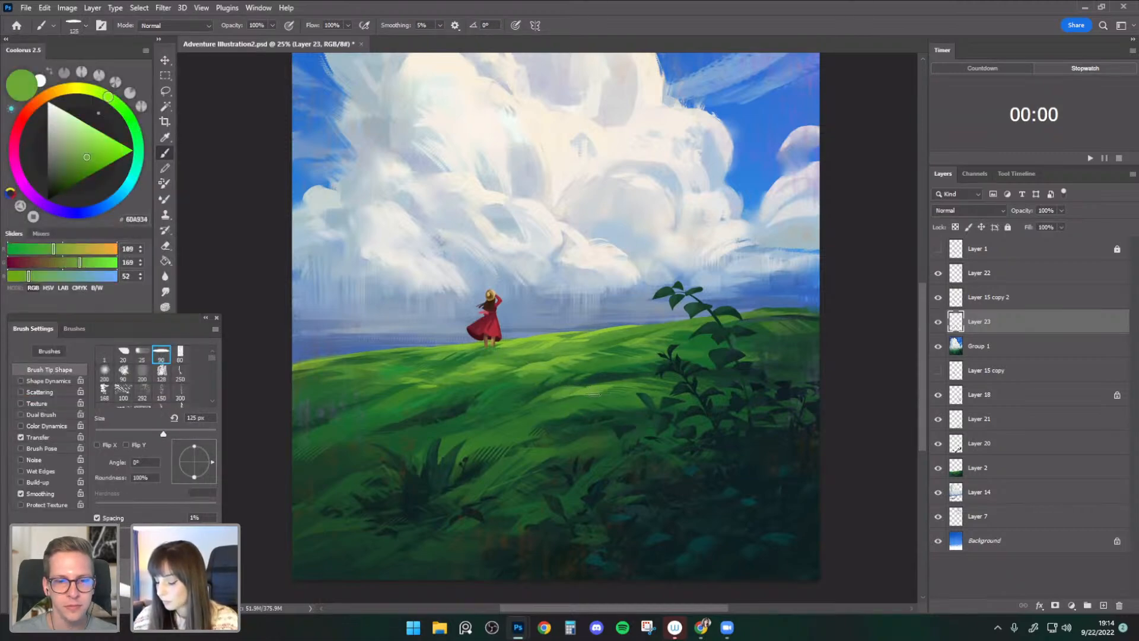
key("bracketright")
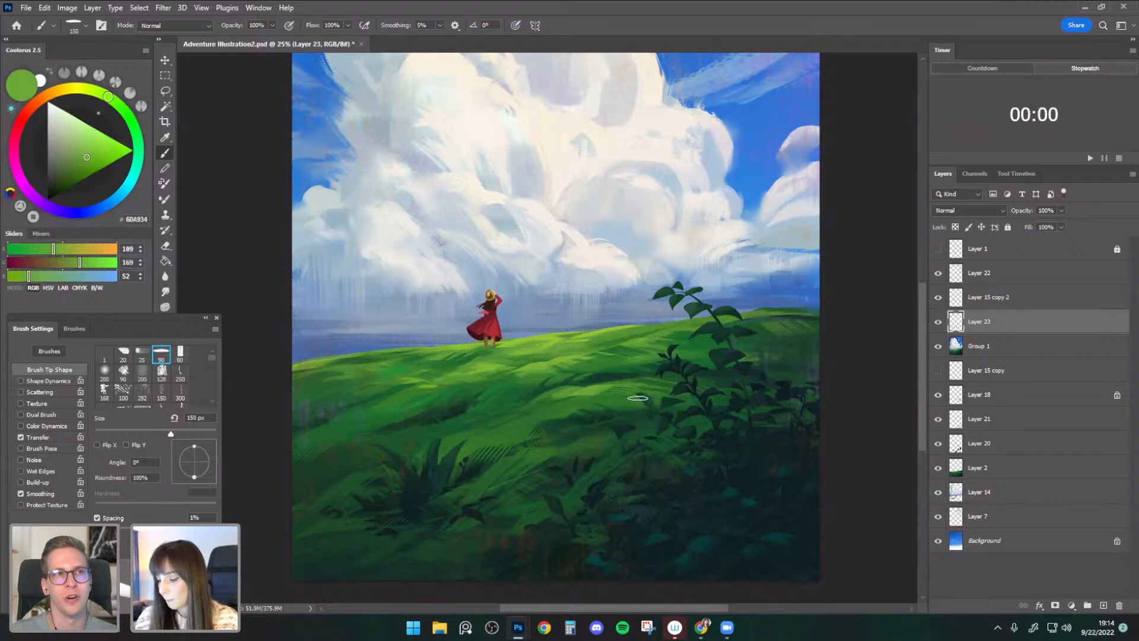
- Angle the flat brush to 9° and work sampled greens into the mid-slope grass above the spiky plant at 125 px
left_click_drag(213, 460, 223, 456)
left_click(554, 387, "alt")
key("bracketleft")
left_click_drag(505, 428, 539, 413)
key("ctrl+z")
key("bracketright")
left_click(509, 427, "alt")
key("bracketleft")
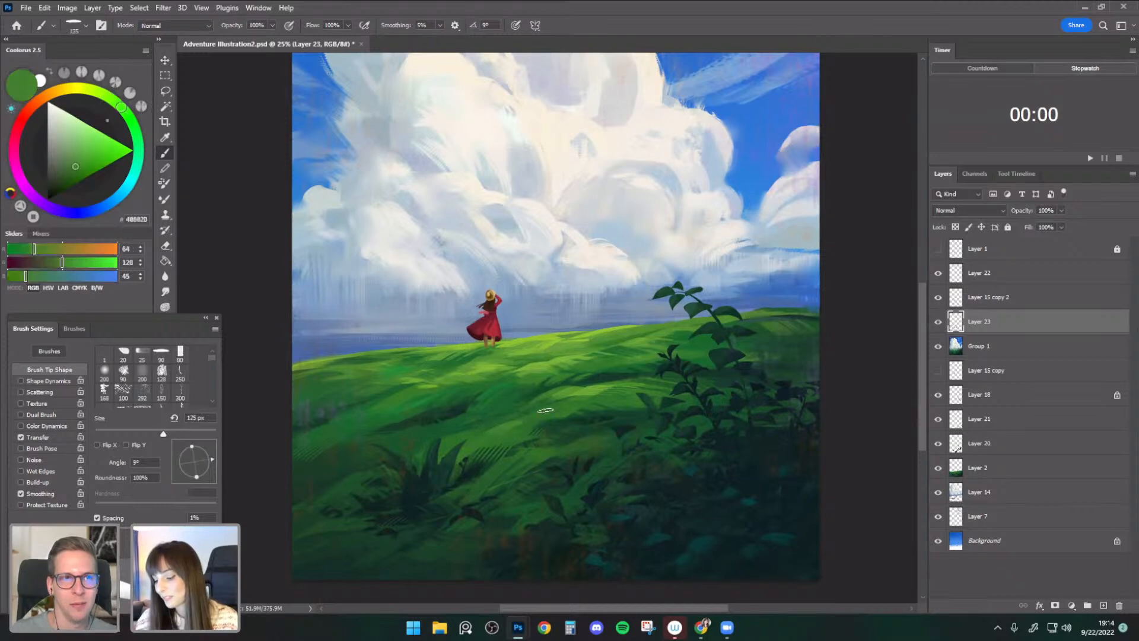
- Sharpen the bright grass highlight near the leafy bush with sampled light greens, reducing the flat brush to 90 px and smaller
key("bracketright")
key("bracketright")
key("bracketright")
left_click(589, 387, "alt")
left_click(589, 387, "alt")
key("bracketleft")
key("bracketleft")
key("bracketleft")
key("bracketleft")
key("bracketleft")
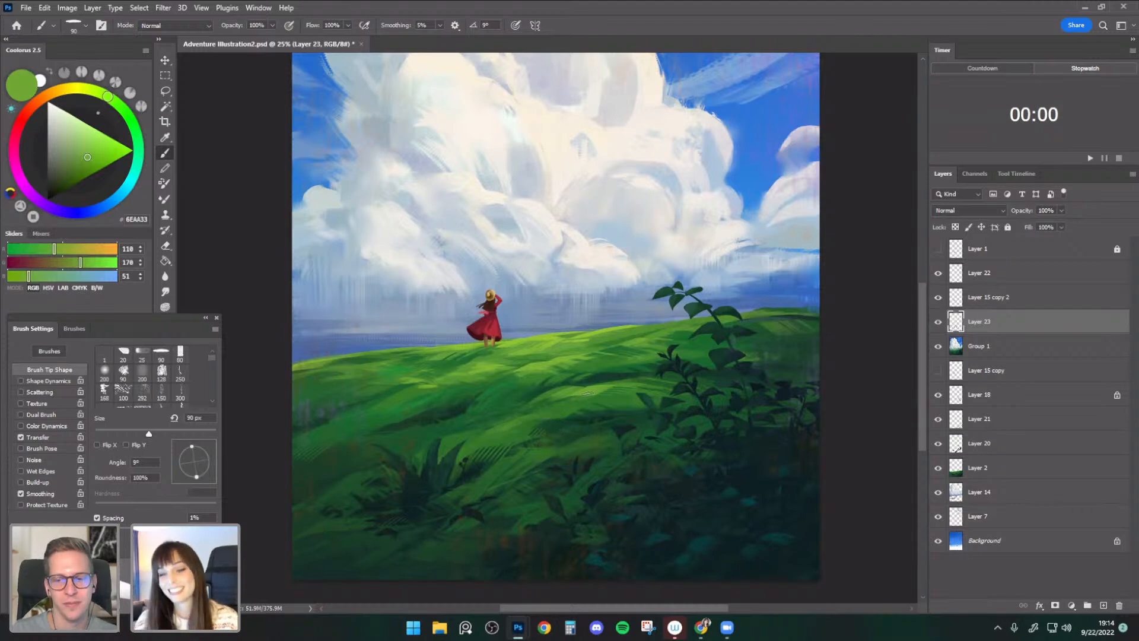
left_click(590, 391, "alt")
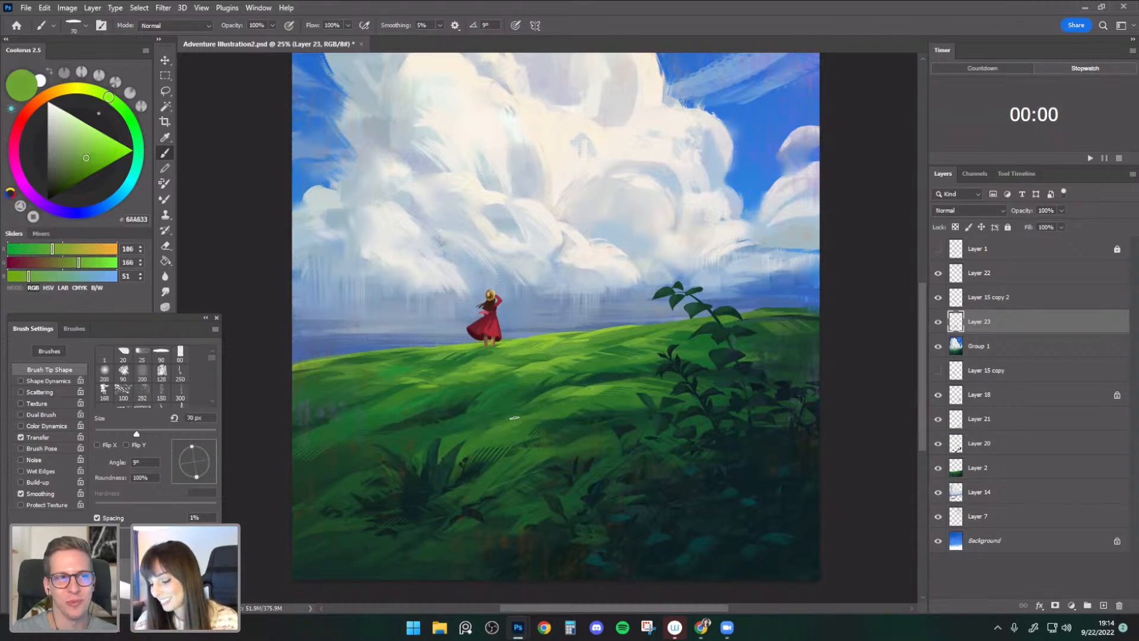
- Paint a light green highlight on the mid slope above the spiky plant at 125 px, refining it with a sampled green at 60 px
key("bracketright")
key("bracketright")
key("bracketright")
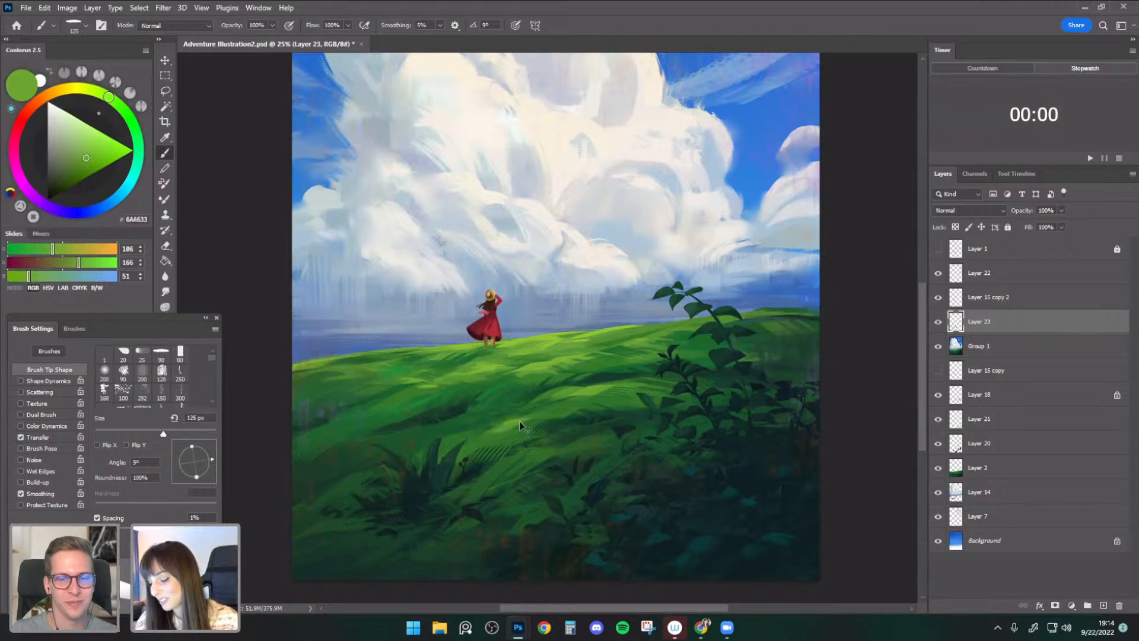
left_click(539, 411, "alt")
key("bracketleft")
key("bracketleft")
key("bracketleft")
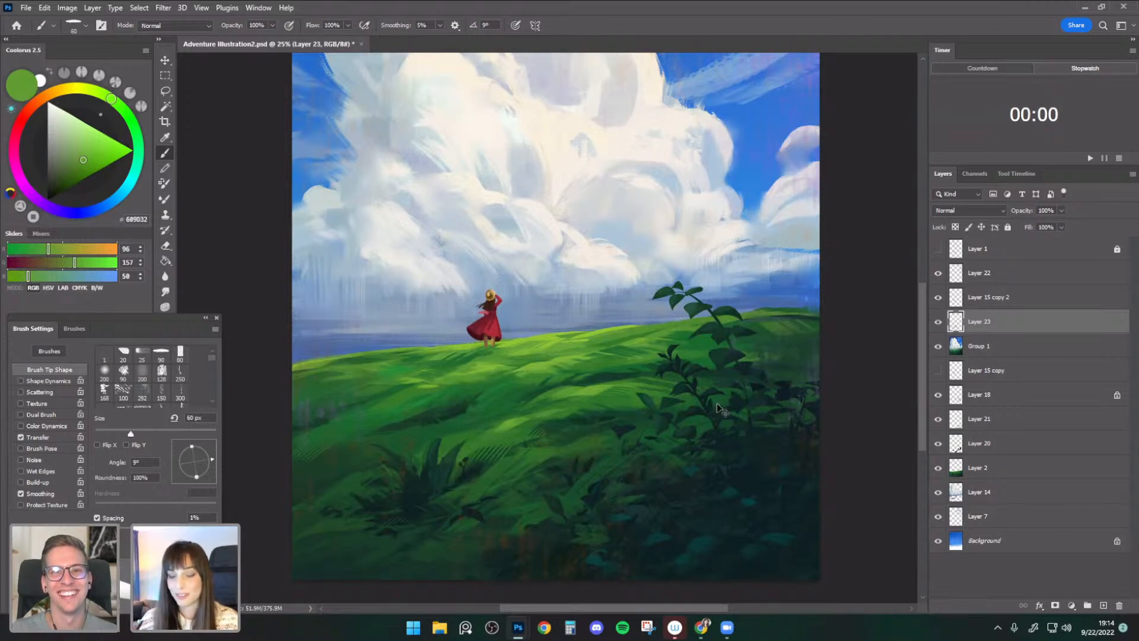
- Flip the canvas horizontally and soften the mid-slope highlight with sampled greens at 100 to 125 px
key("ctrl+shift+h")
left_click_drag(728, 410, 684, 405)
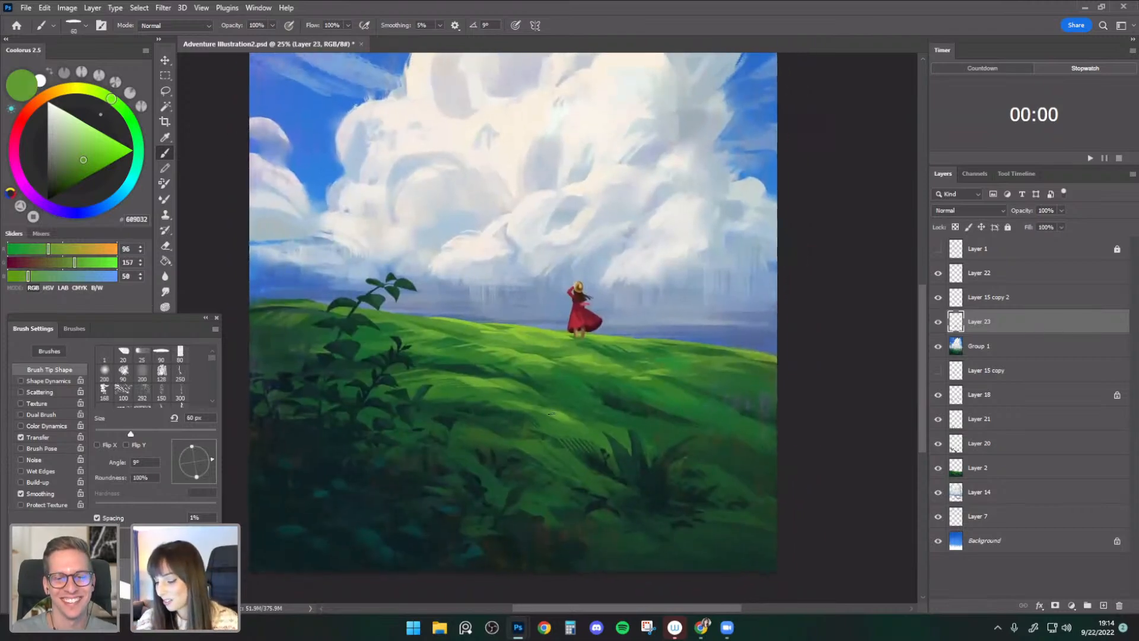
left_click(563, 415, "alt")
key("bracketright")
key("bracketright")
key("bracketright")
key("bracketright")
key("bracketright")
left_click(591, 416, "alt")
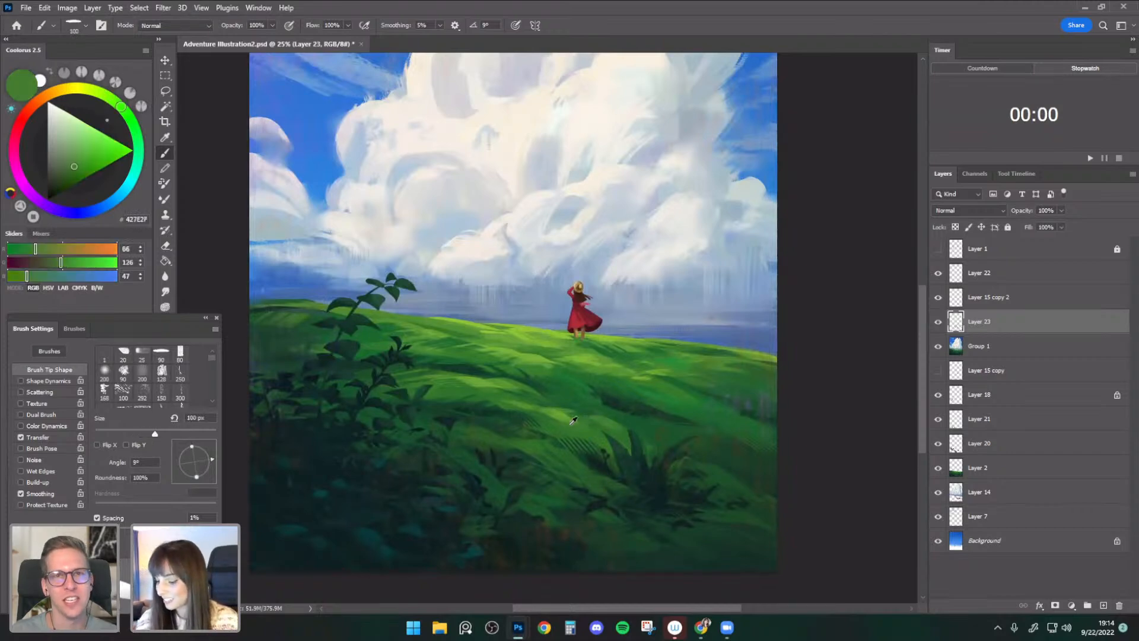
left_click(563, 409, "alt")
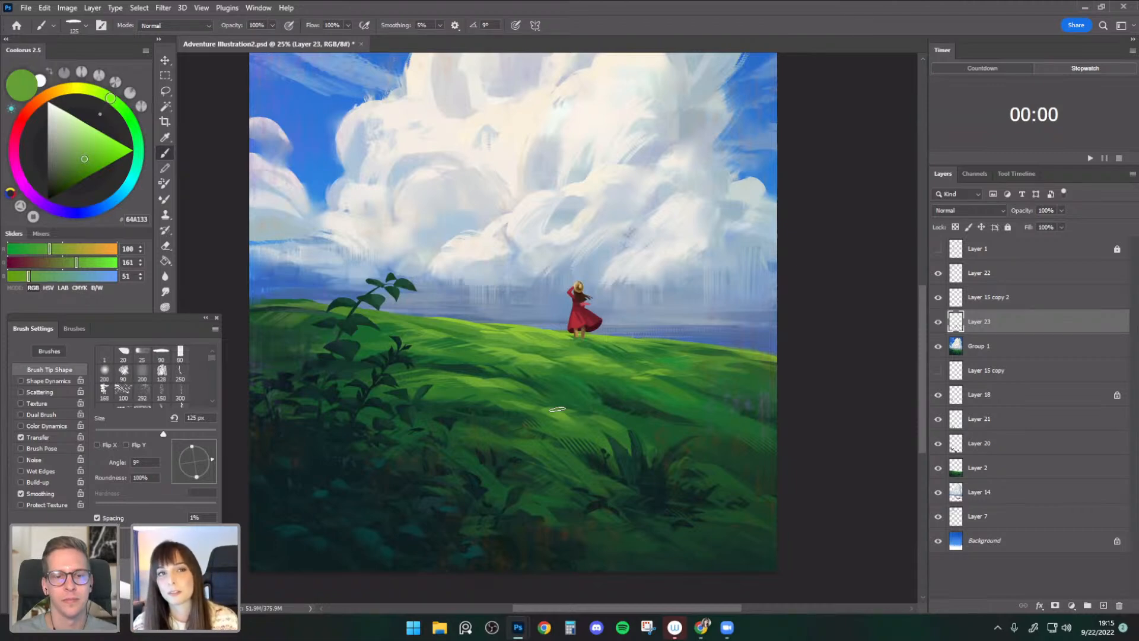
- Try a flat stroke on the slope above the spiky plant, undo it, and rework the grass with a sampled mid green at 125 px
left_click(596, 426, "alt")
key("[")
left_click_drag(629, 394, 682, 407)
key("ctrl+z")
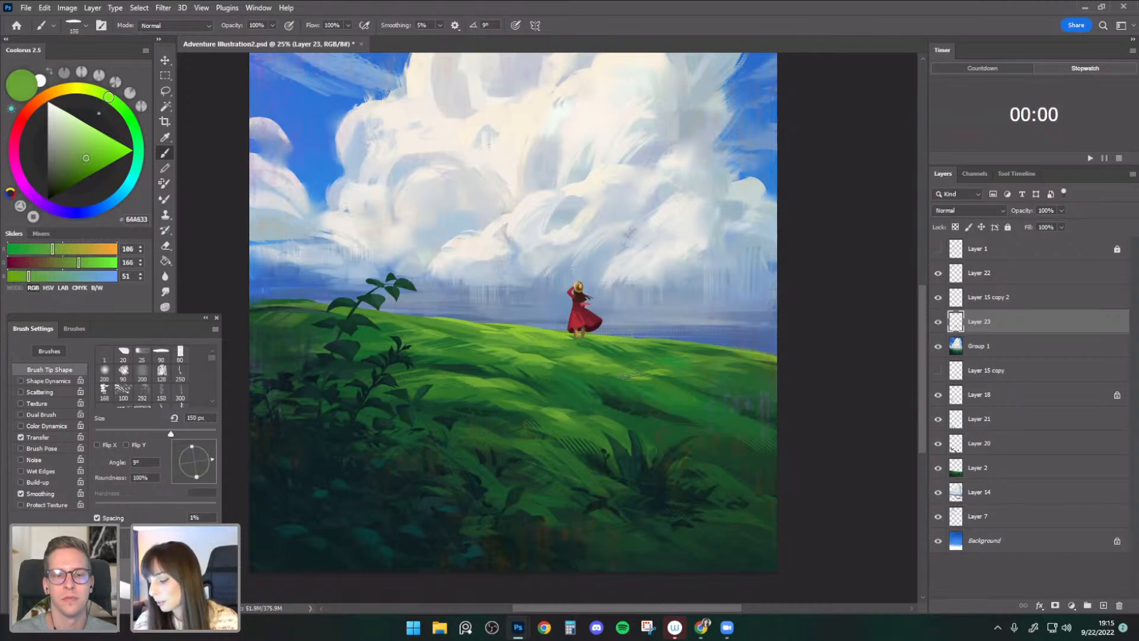
left_click(667, 394, "alt")
key("bracketright")
key("bracketright")
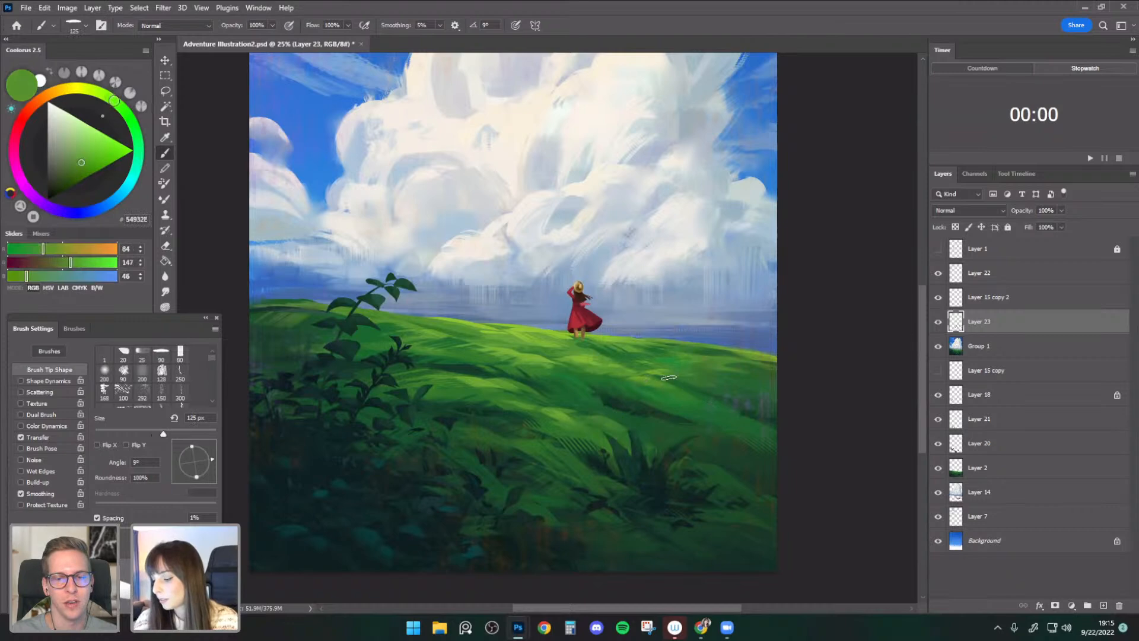
- Add small accents to the lit grass below the figure with a sampled bright green at 90 px
left_click(526, 354, "alt")
key("bracketleft")
key("bracketleft")
key("bracketleft")
key("bracketleft")
key("bracketleft")
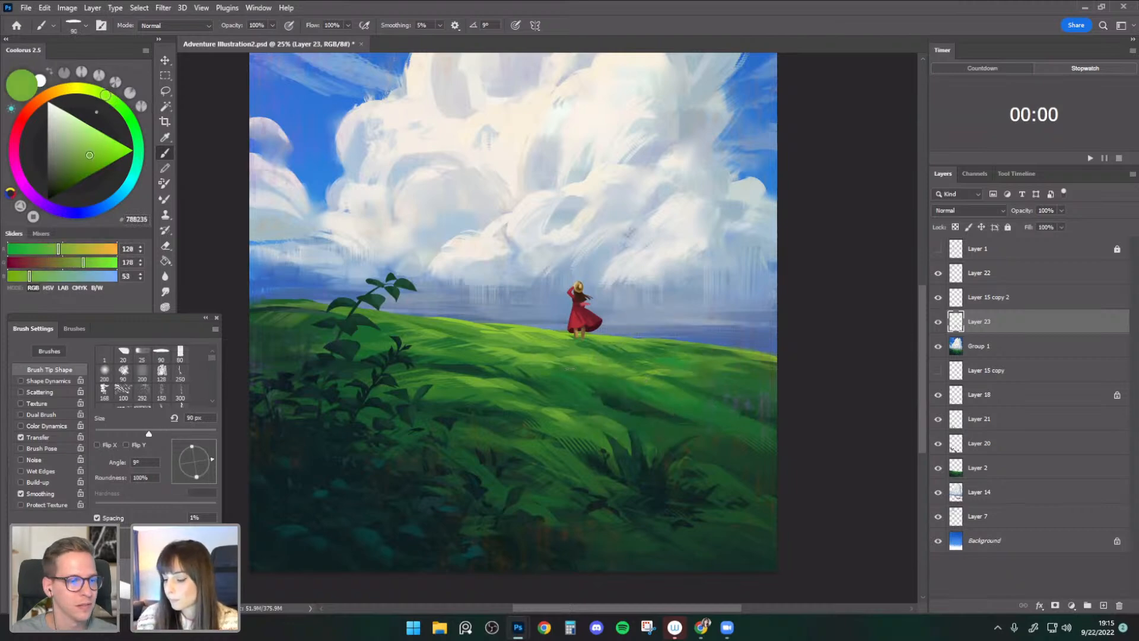
- Rework the mid-slope grass beside the spiky plant with sampled mid greens at up to 125 px
left_click(475, 387, "alt")
key("bracketright")
key("bracketright")
key("bracketright")
key("bracketright")
key("bracketright")
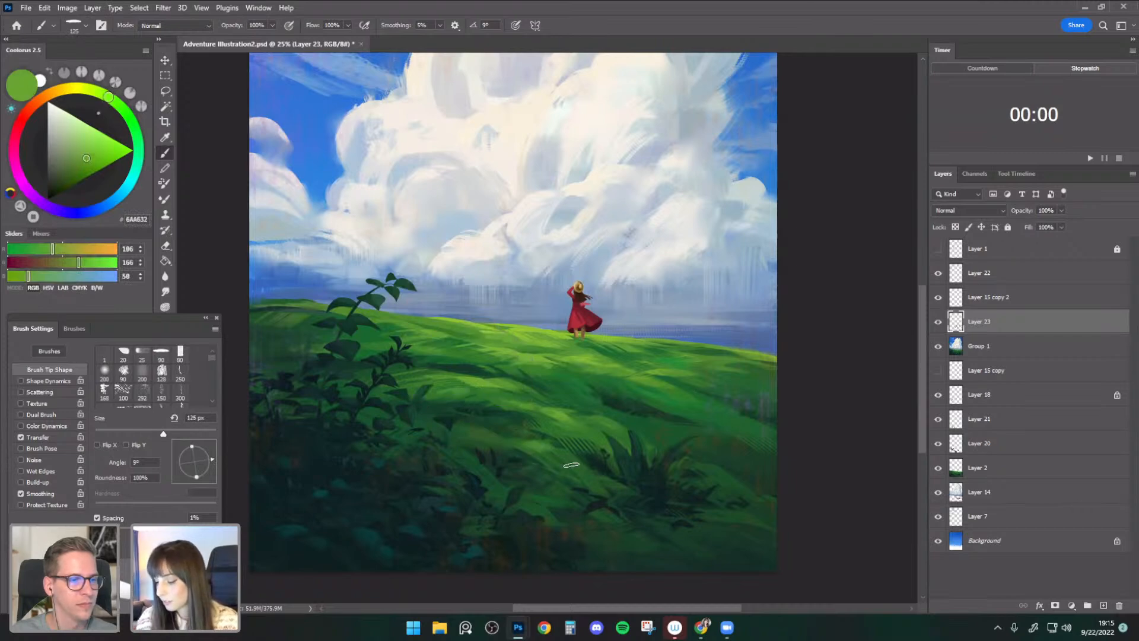
left_click(536, 442, "alt")
key("bracketleft")
left_click_drag(530, 448, 581, 477)
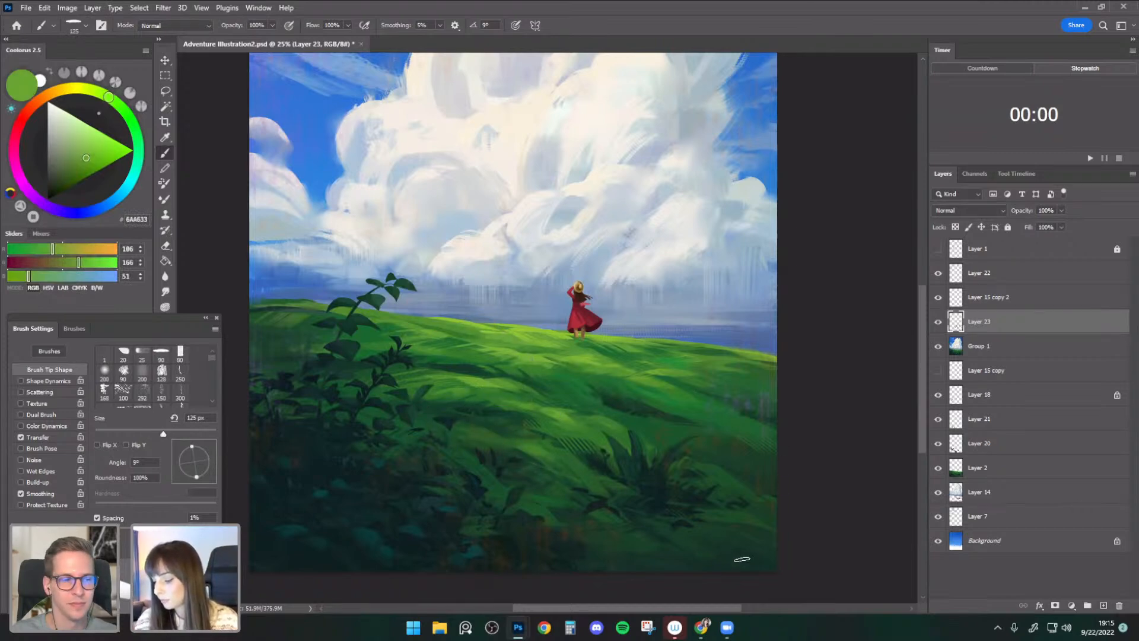
- Touch up the shaded slope beyond the spiky plant with a sampled dark green at 100 px
left_click(700, 464, "alt")
key("bracketleft")
left_click_drag(720, 429, 691, 466)
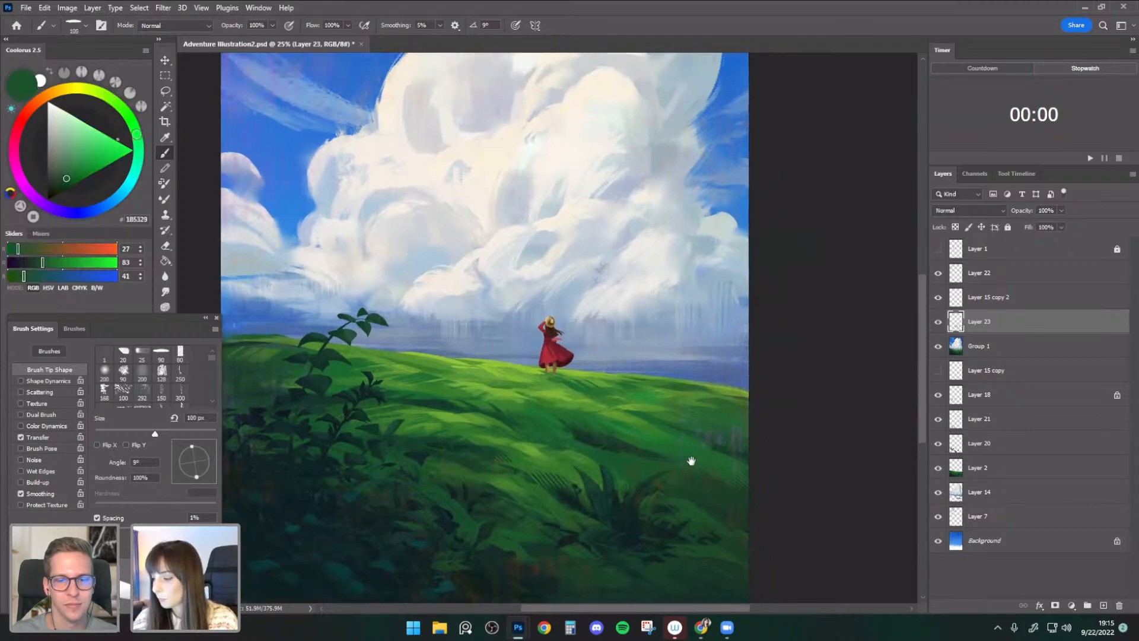
- Select Layer 15 copy 2 and choose the Round - Solid brush at 70 px
left_click(947, 298)
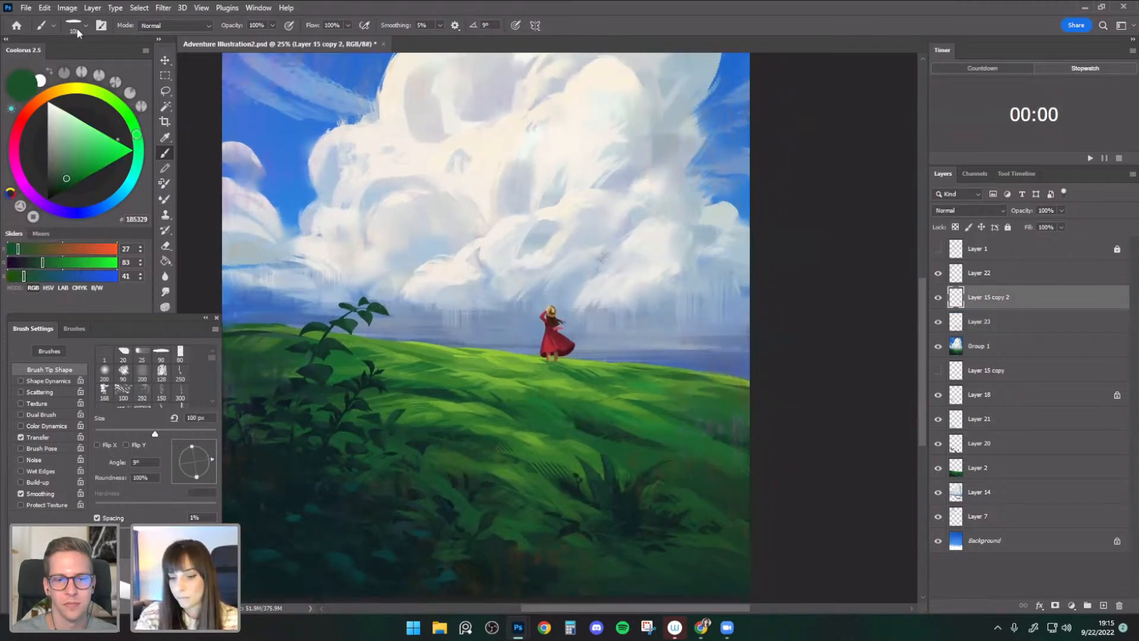
left_click(76, 26)
left_click(102, 250)
key("Return")
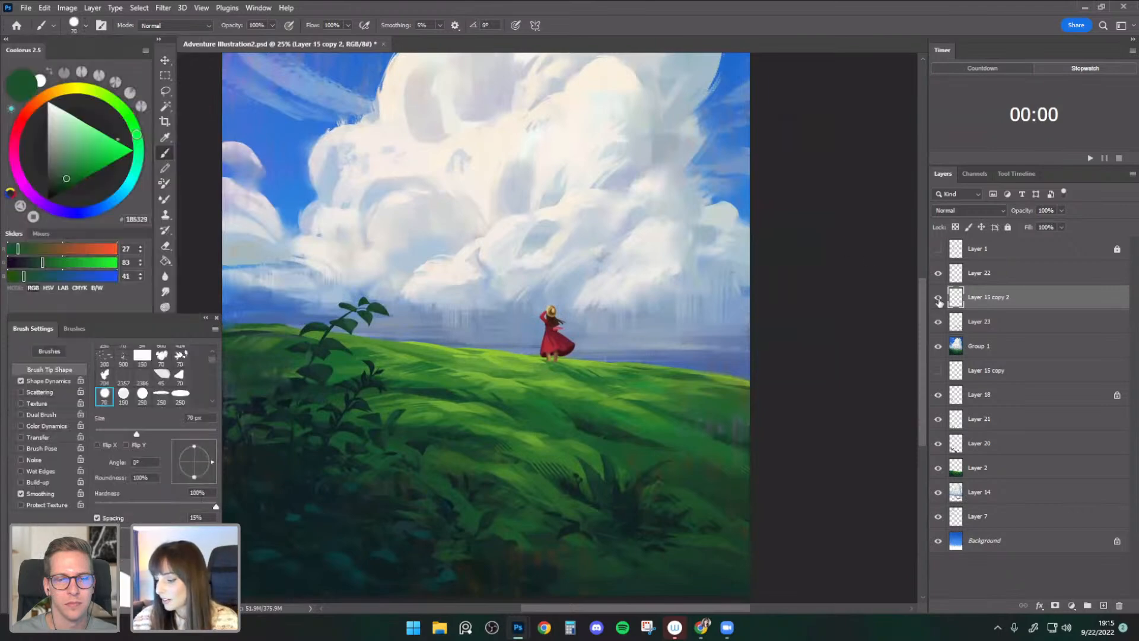
- Duplicate Layer 15 copy 2 as a hidden backup beneath it, keep the original layer active, and save the document
left_click(938, 322)
left_click(937, 322)
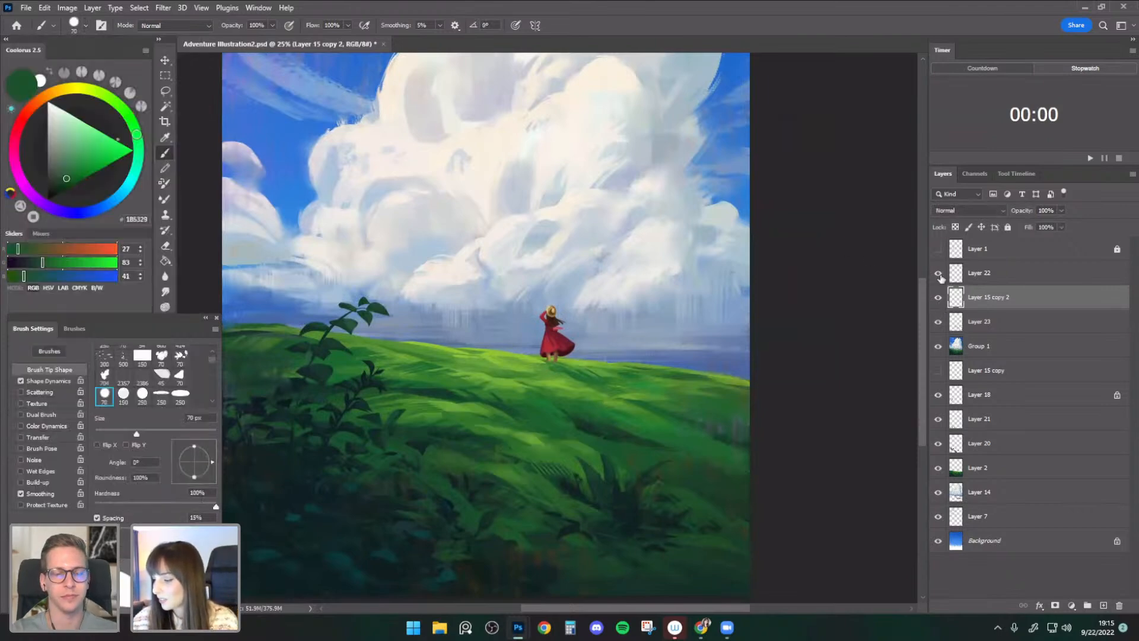
key("v")
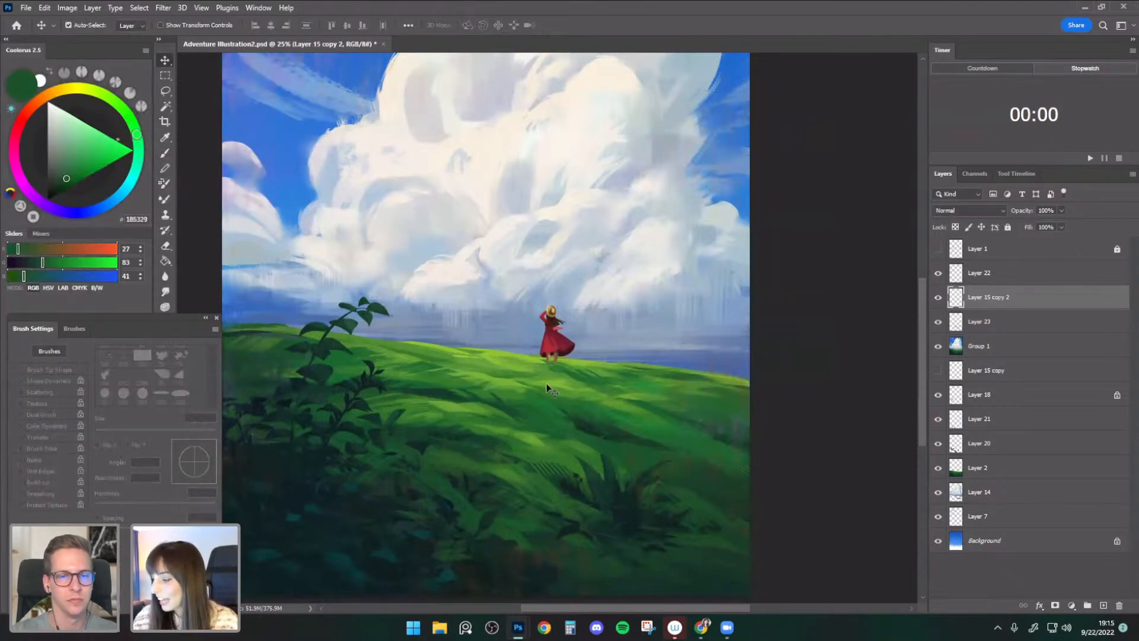
left_click(939, 298)
left_click(938, 299)
left_click_drag(971, 300, 971, 309)
left_click(939, 321)
left_click(979, 296)
key("ctrl+plus")
key("ctrl+s")
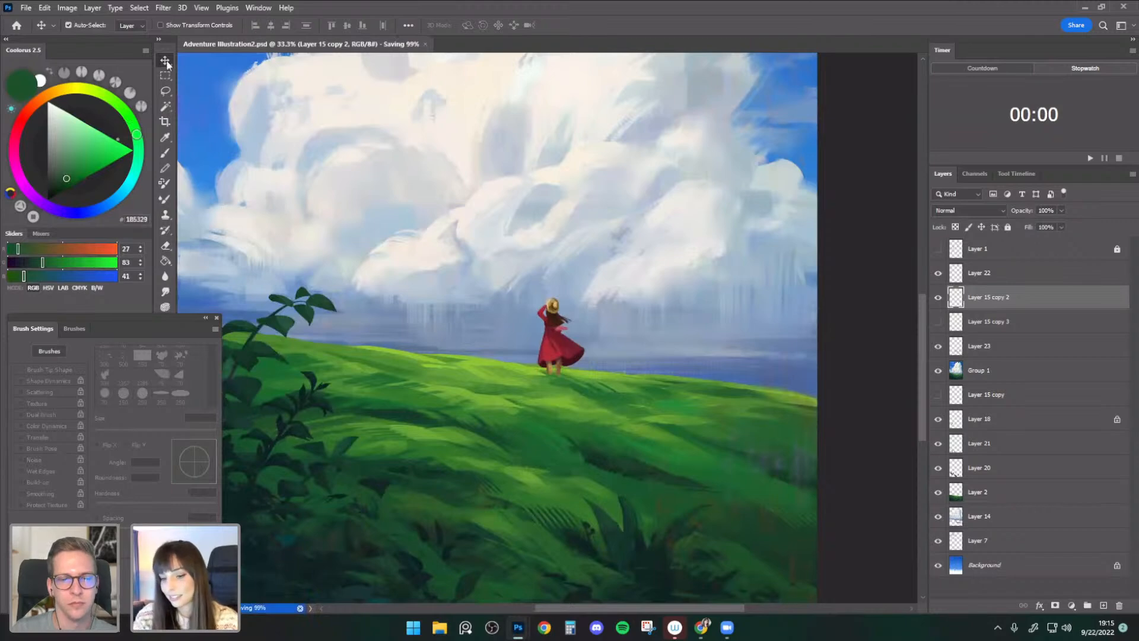
- Paint over the figure's straw hat with its sampled colours, using a much smaller solid round brush
key("e")
key("b")
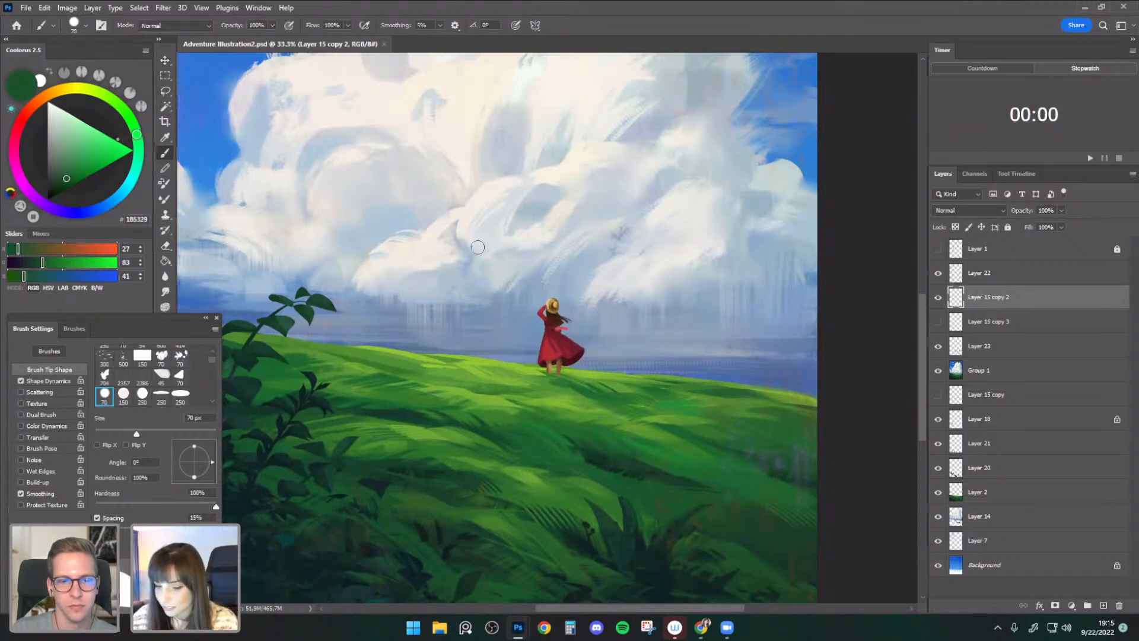
left_click(558, 319, "alt")
key("bracketleft")
key("bracketleft")
left_click(550, 301, "alt")
key("bracketleft")
key("bracketleft")
key("bracketleft")
key("bracketleft")
key("bracketleft")
left_click(551, 301, "alt")
key("bracketleft")
key("bracketleft")
left_click_drag(550, 304, 555, 306)
key("bracketright")
- Shade the straw hat with sampled dark brown and tan tones at 8 to 10 px
left_click(553, 305, "alt")
left_click(552, 305, "alt")
key("bracketleft")
key("bracketleft")
key("ctrl+plus")
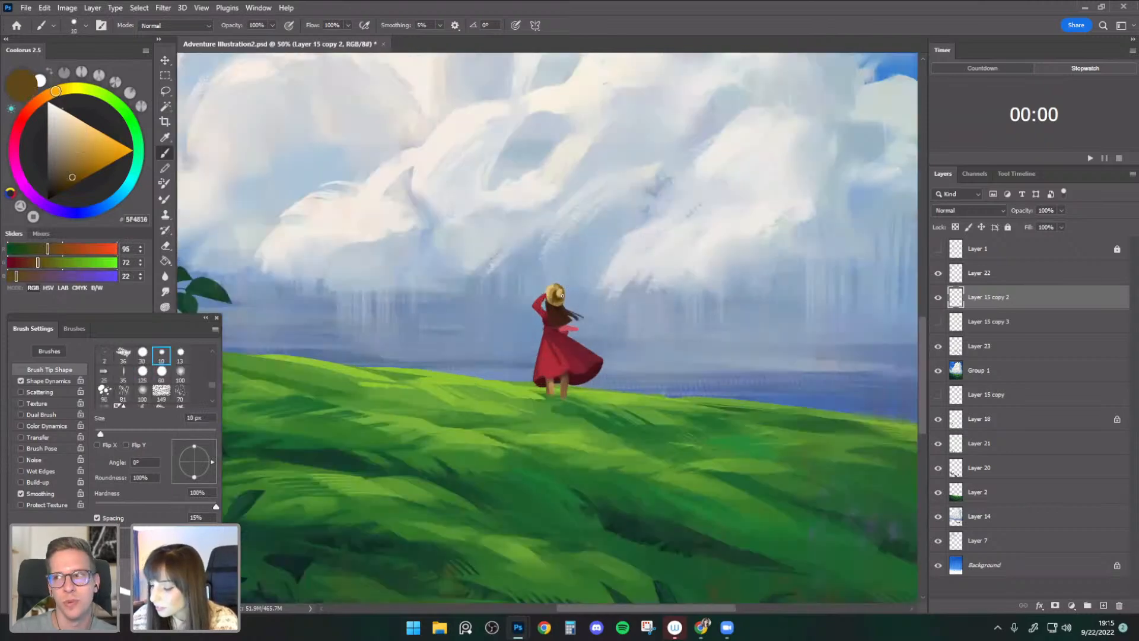
left_click(553, 298, "alt")
key("bracketleft")
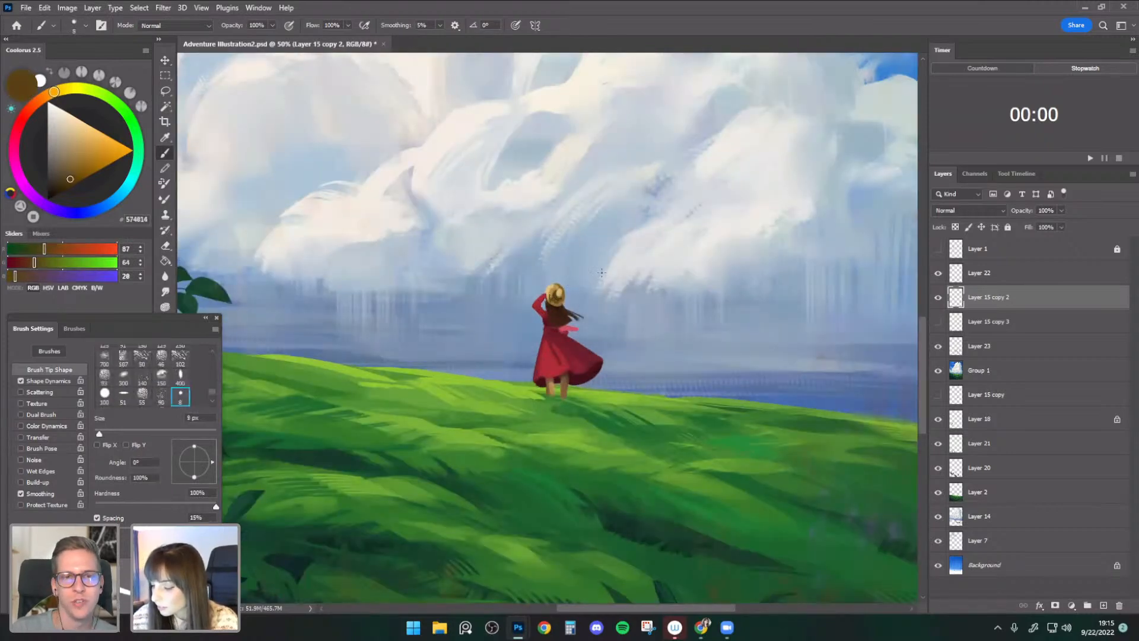
left_click(554, 295, "alt")
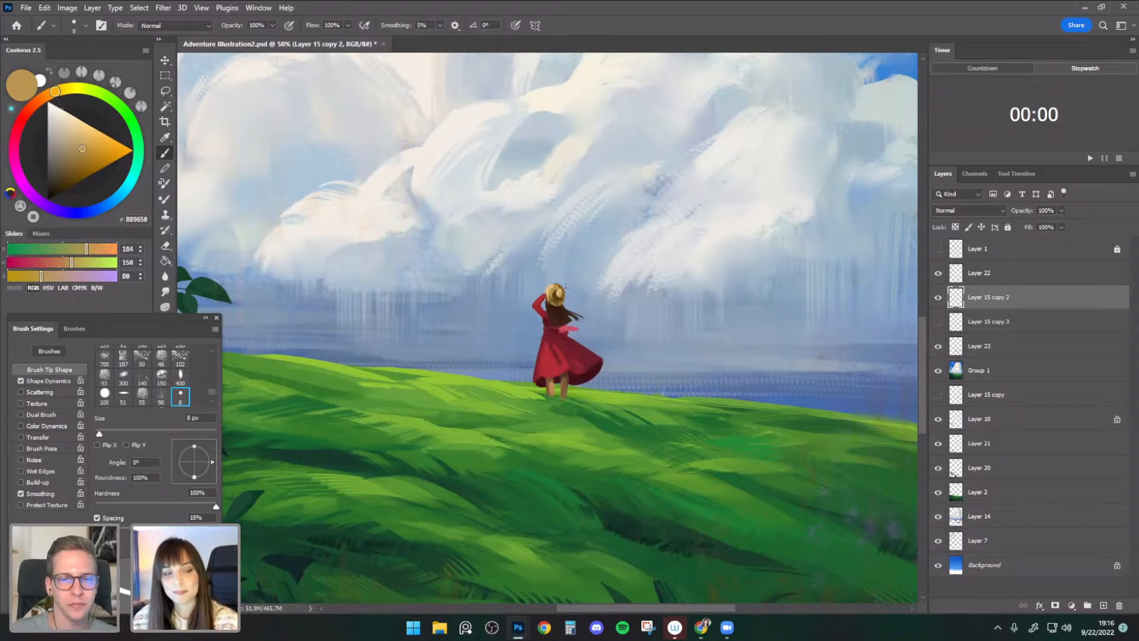
left_click(549, 295, "alt")
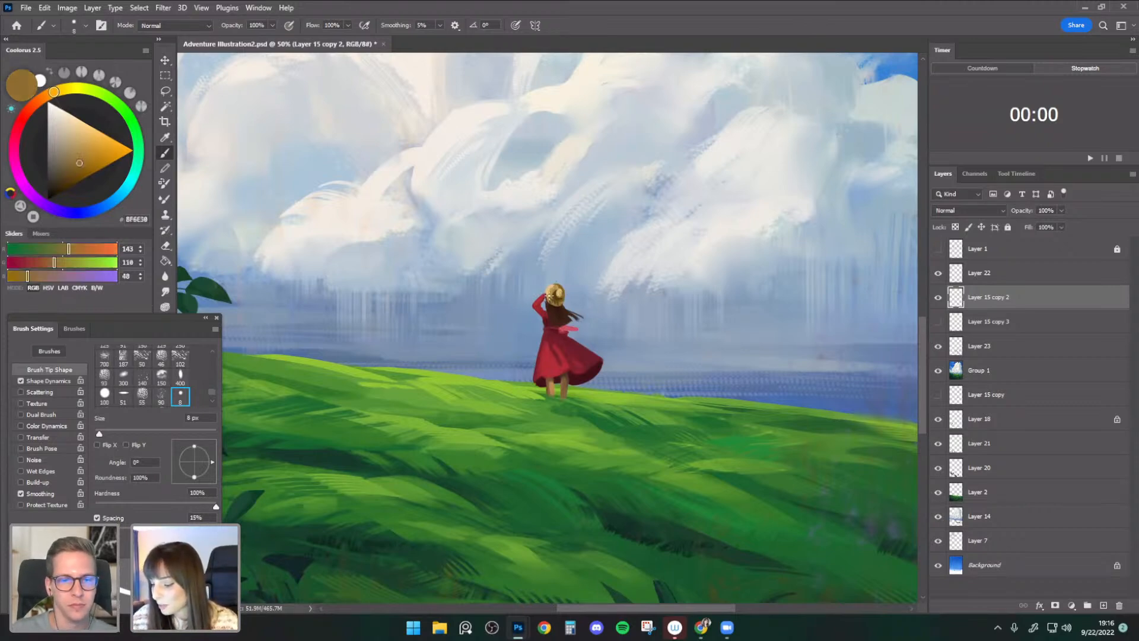
left_click_drag(557, 290, 556, 296)
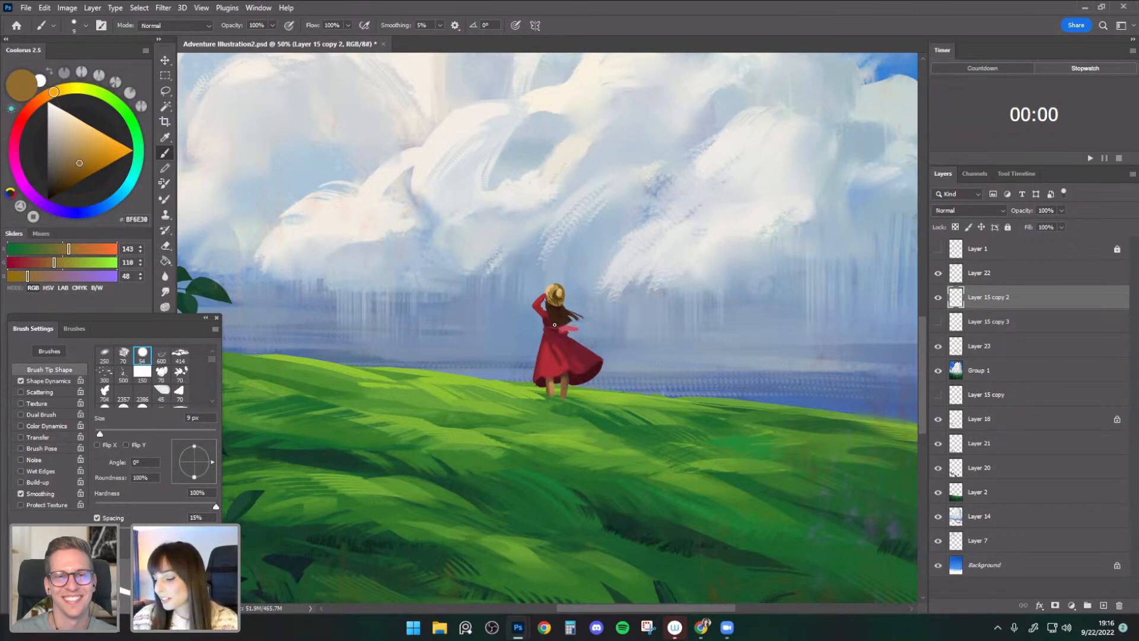
- Refine the hat's crown and brim with sampled golden and dark browns at 8 to 9 px
left_click(557, 301, "alt")
left_click_drag(559, 301, 556, 304)
left_click(555, 301, "alt")
left_click(547, 300, "alt")
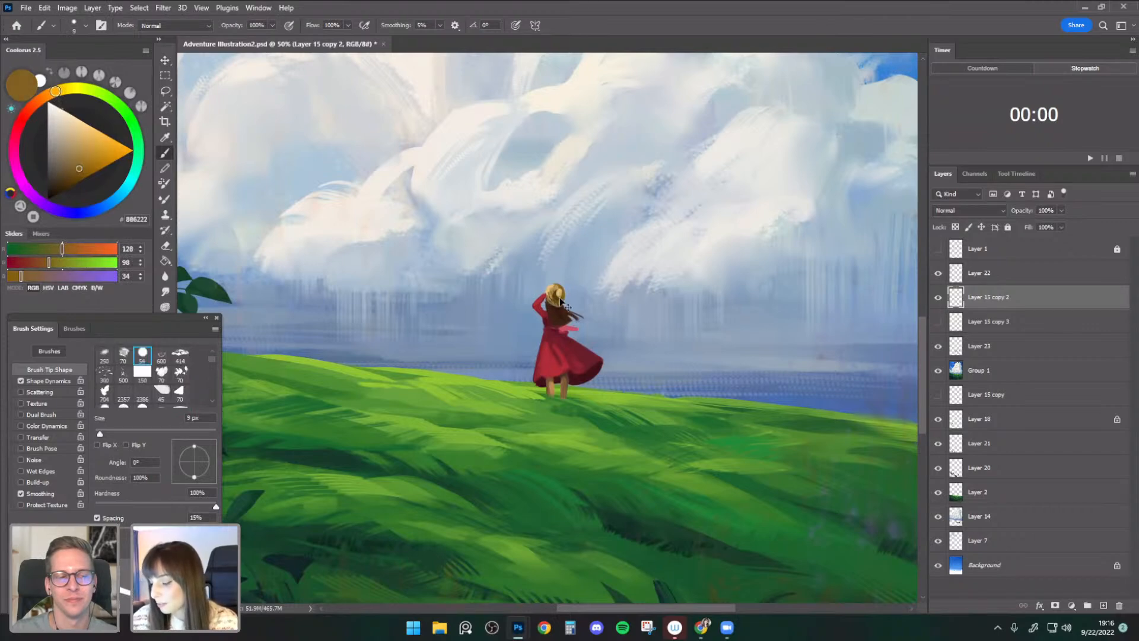
left_click(556, 299, "alt")
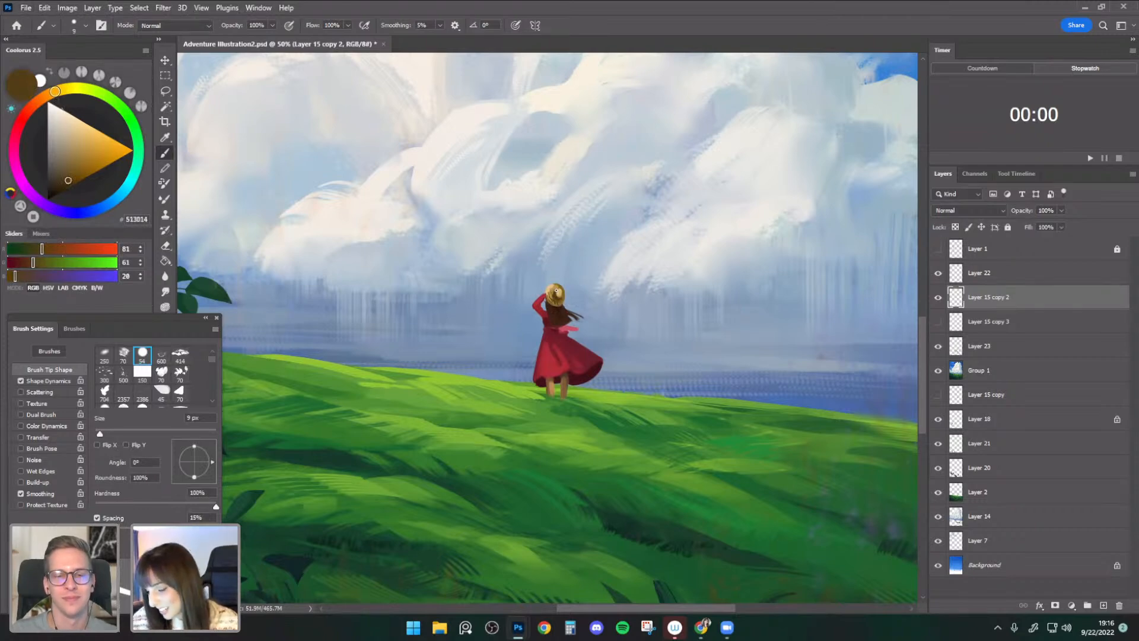
key("bracketleft")
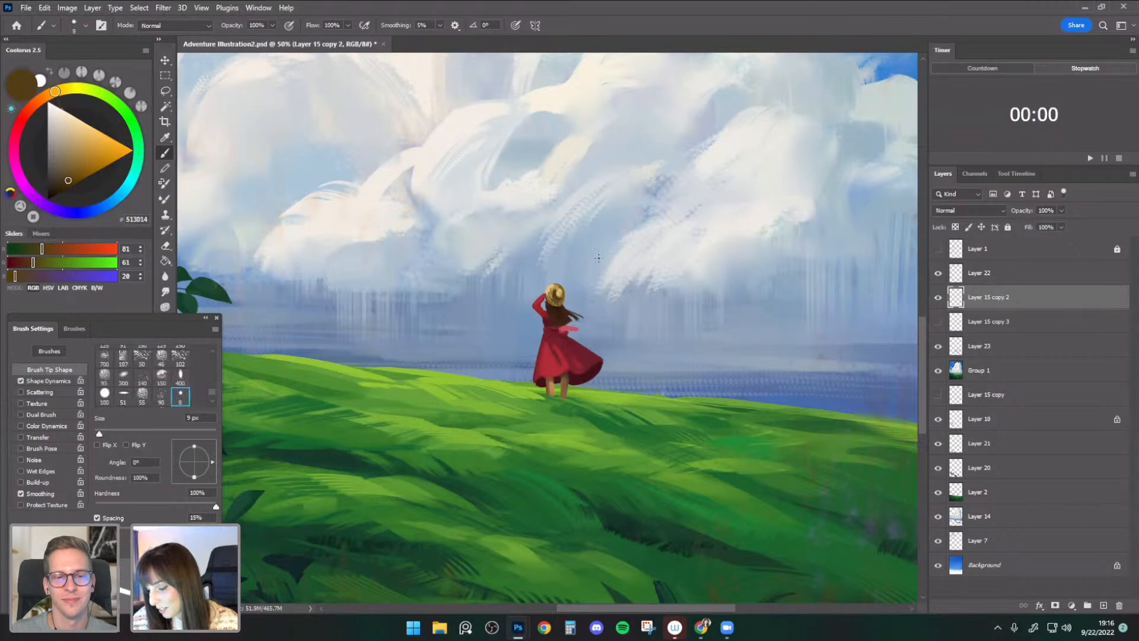
left_click(562, 293, "alt")
- Switch to the Round Color Dynamics brush at 20 px and add small golden-brown touches to the hat
left_click(86, 25)
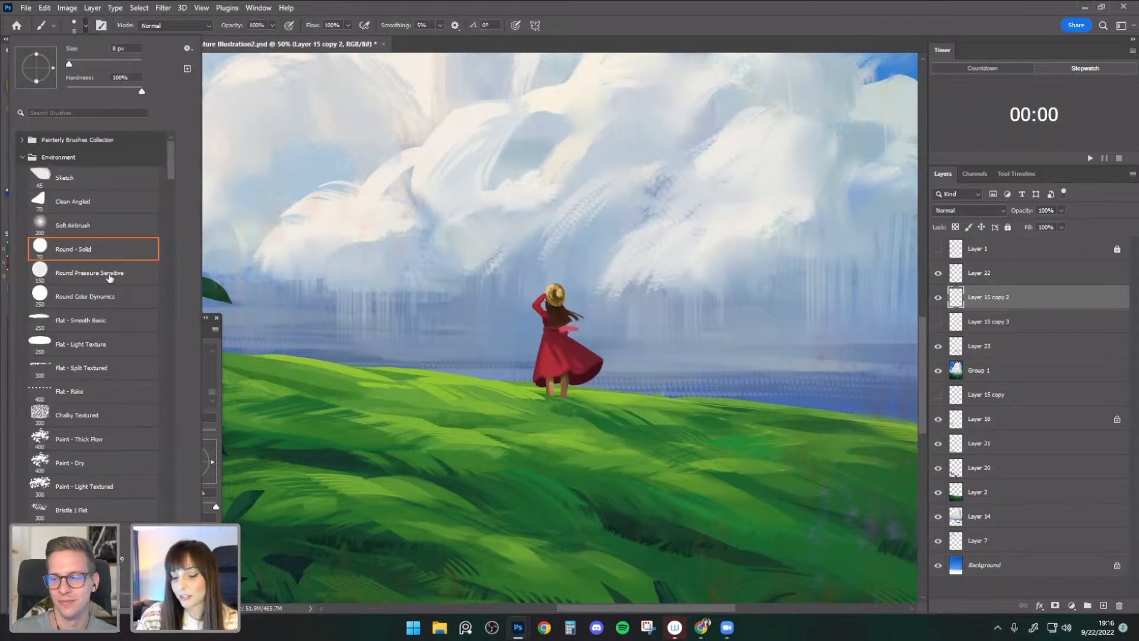
left_click(120, 295)
key("Return")
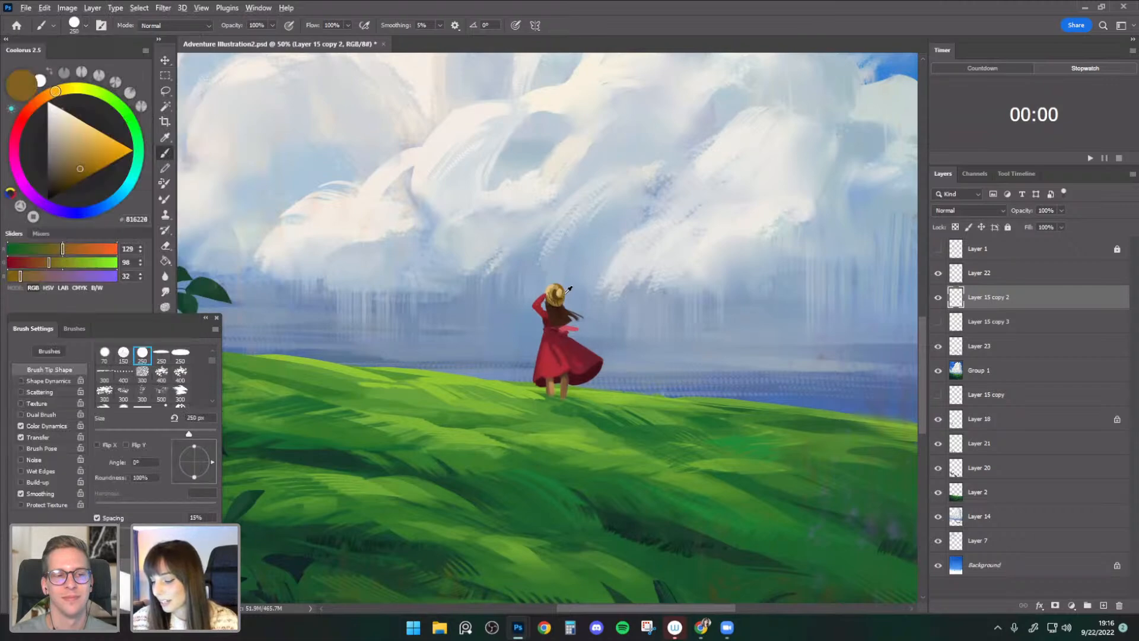
key("bracketleft")
key("bracketleft")
key("bracketleft")
key("bracketleft")
key("bracketleft")
key("bracketleft")
key("bracketleft")
key("bracketleft")
key("bracketleft")
key("bracketleft")
key("bracketleft")
left_click_drag(557, 289, 560, 289)
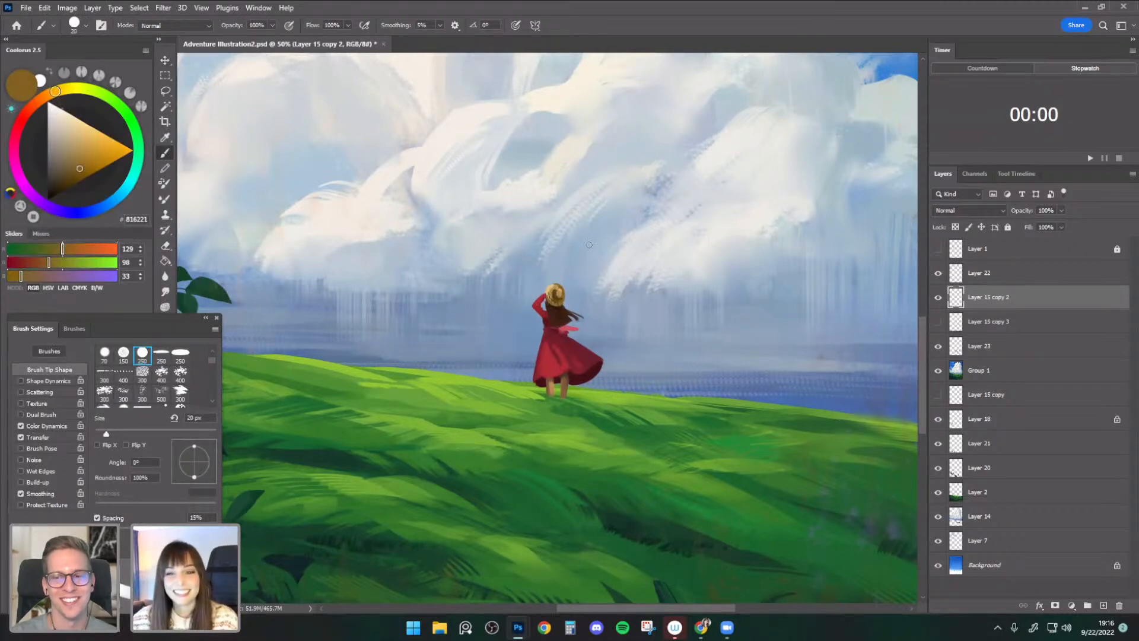
left_click(561, 295, "alt")
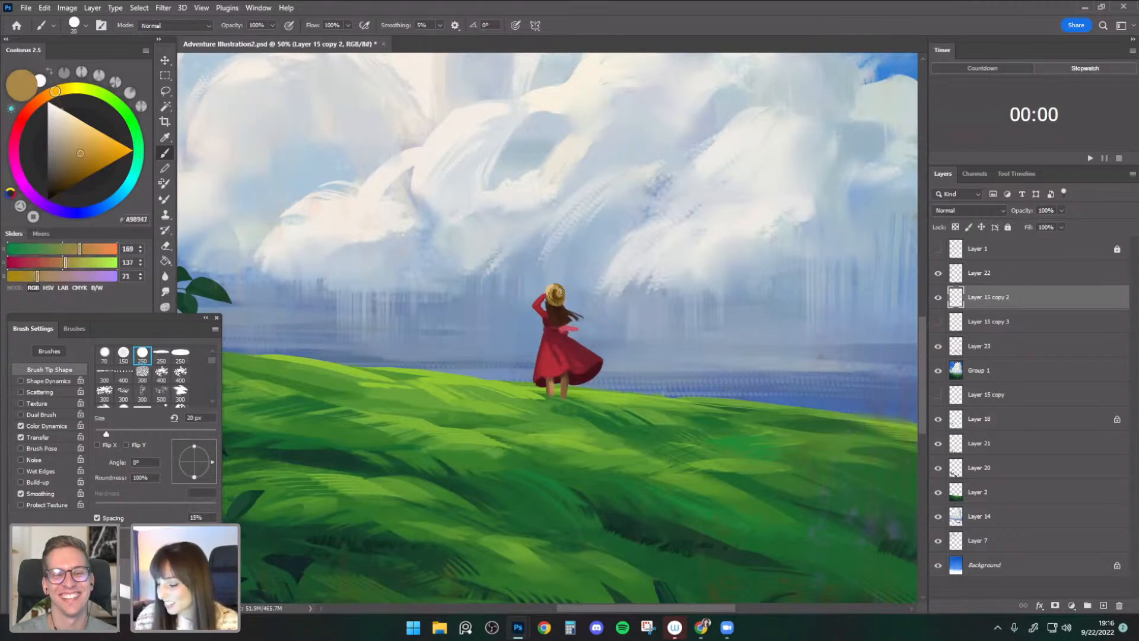
- Flip the canvas horizontally and refine the hat with sampled browns, reducing the brush to 6 px
key("ctrl+shift+h")
left_click_drag(644, 419, 763, 400)
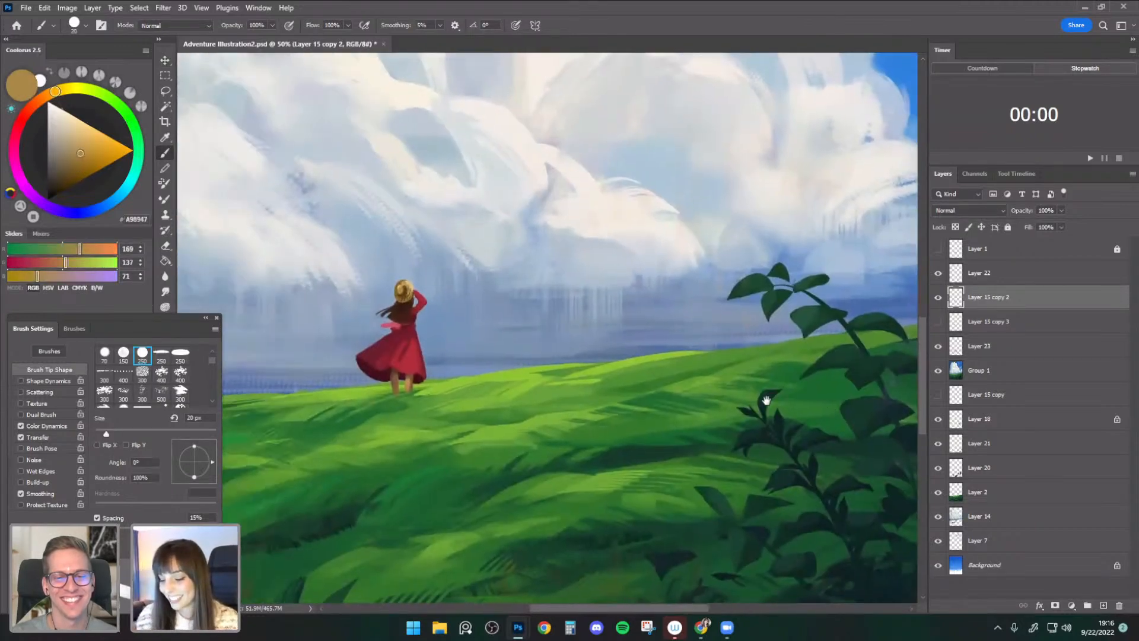
left_click(403, 300, "alt")
key("bracketleft")
left_click(403, 298, "alt")
left_click(416, 297, "alt")
key("bracketleft")
key("bracketleft")
key("bracketleft")
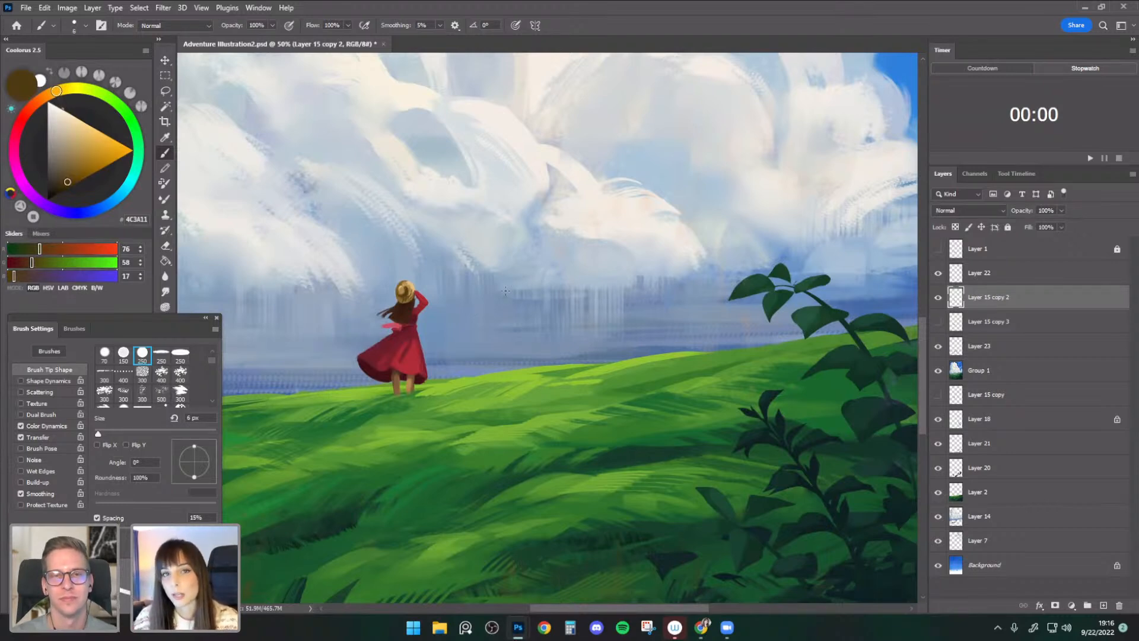
- Darken the figure's hair below the hat with sampled dark browns at 6 to 8 px, comparing Layer 15 copy 2 hidden and shown
left_click(396, 313, "alt")
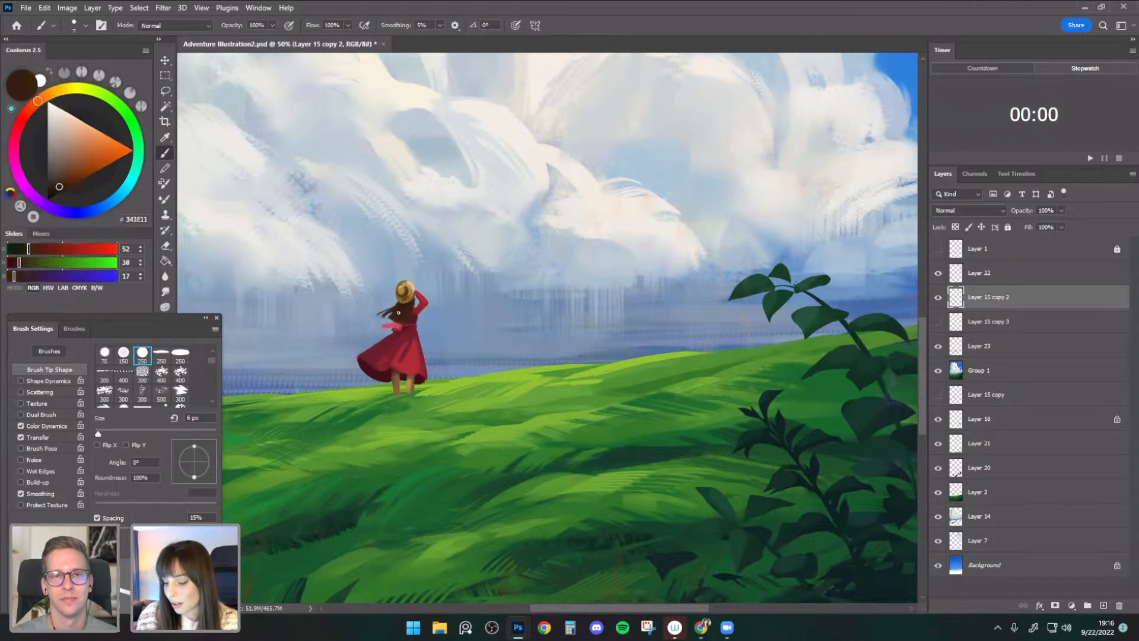
left_click(409, 305, "alt")
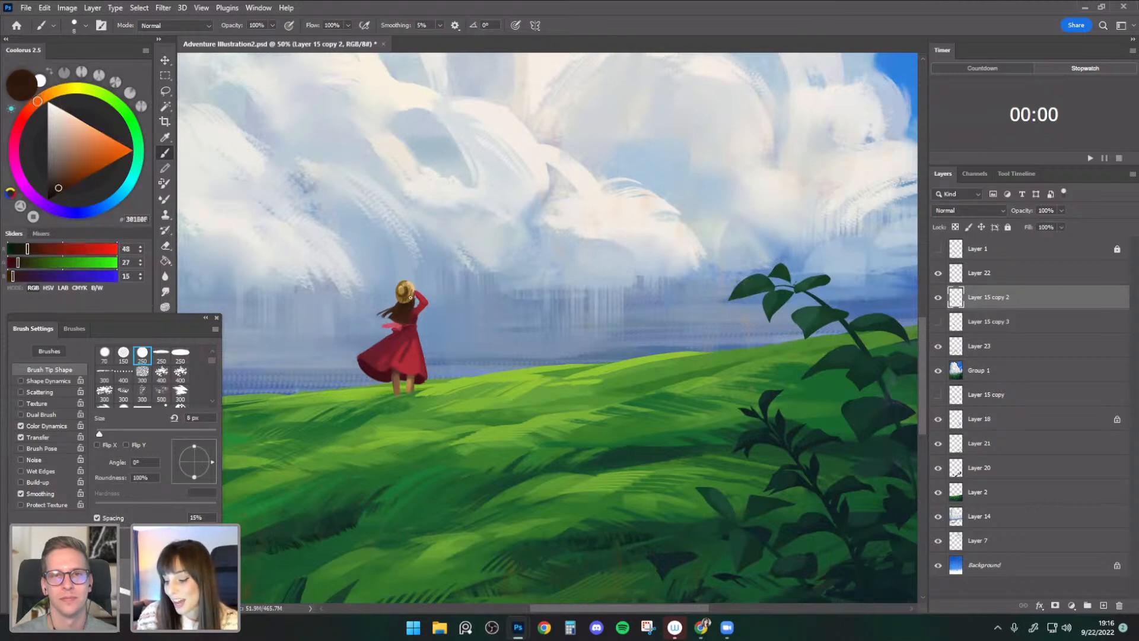
left_click(938, 297)
left_click(937, 297)
- Refine the hair under the hat brim with sampled dark browns at 5 to 7 px
left_click(413, 297, "alt")
key("bracketleft")
key("bracketleft")
key("bracketleft")
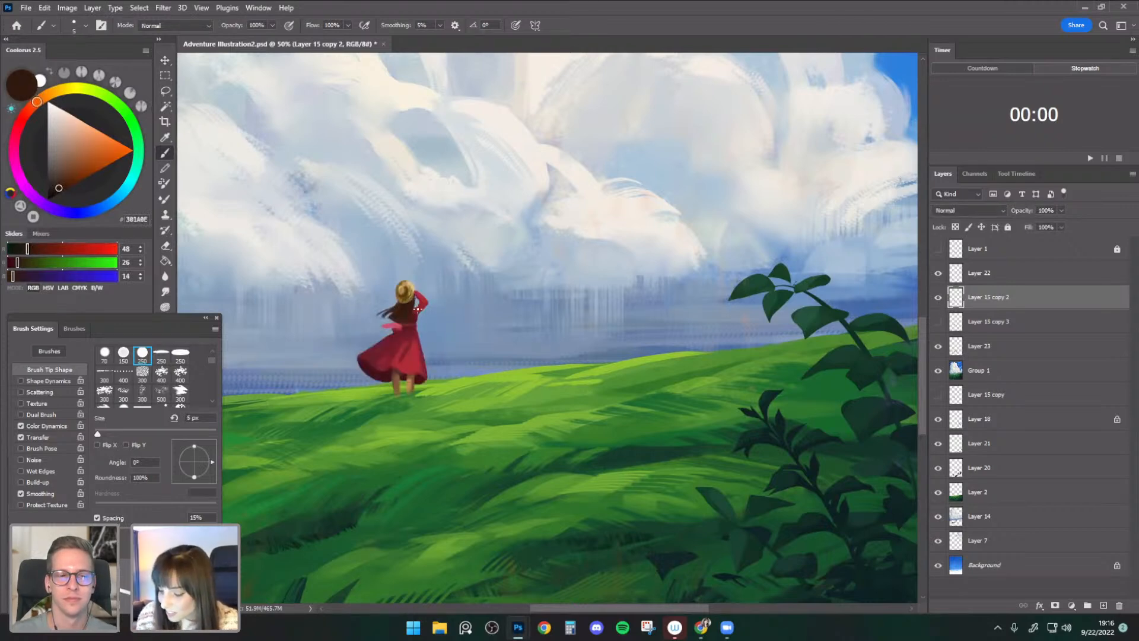
left_click(397, 308, "alt")
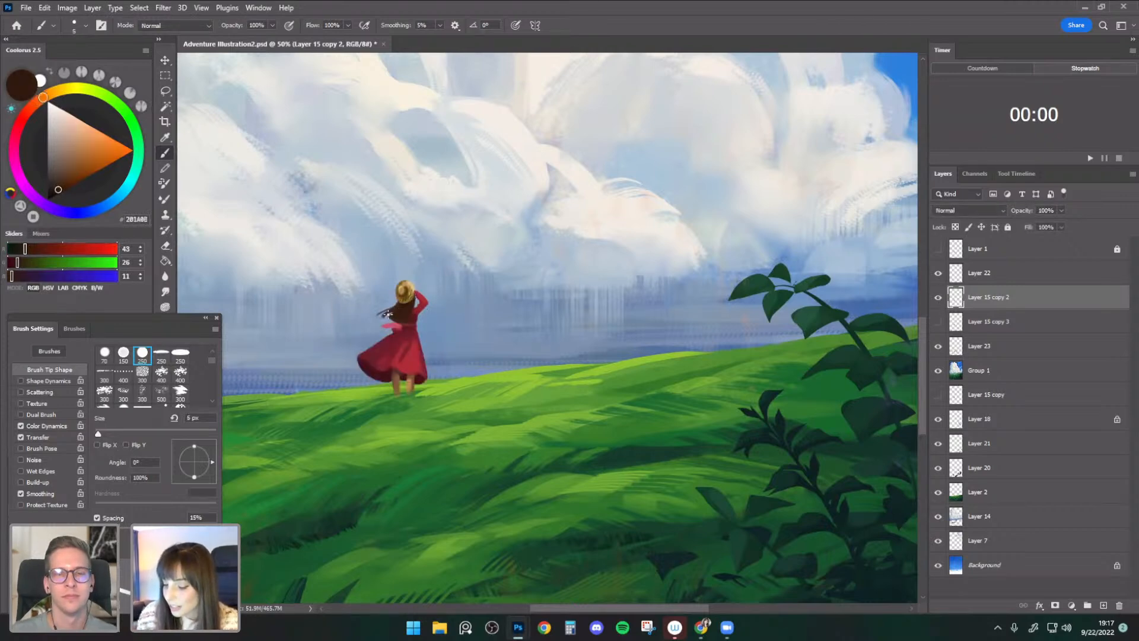
key("bracketright")
key("bracketright")
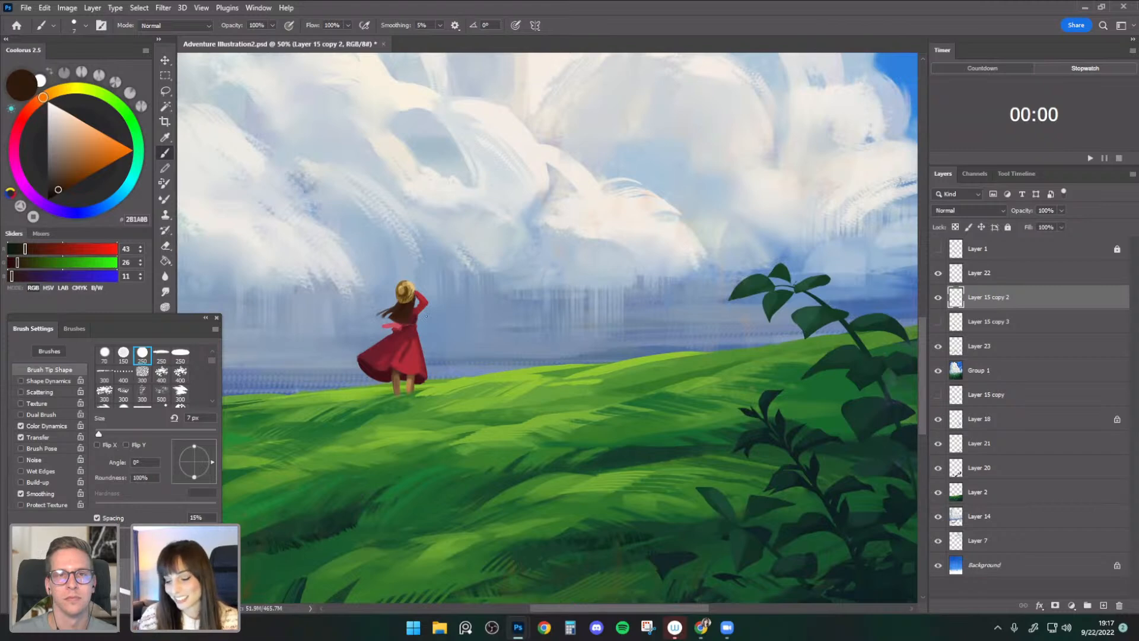
- Paint a thin windblown strand at the end of the hair with a sampled dark brown at 4 px
left_click(405, 308, "alt")
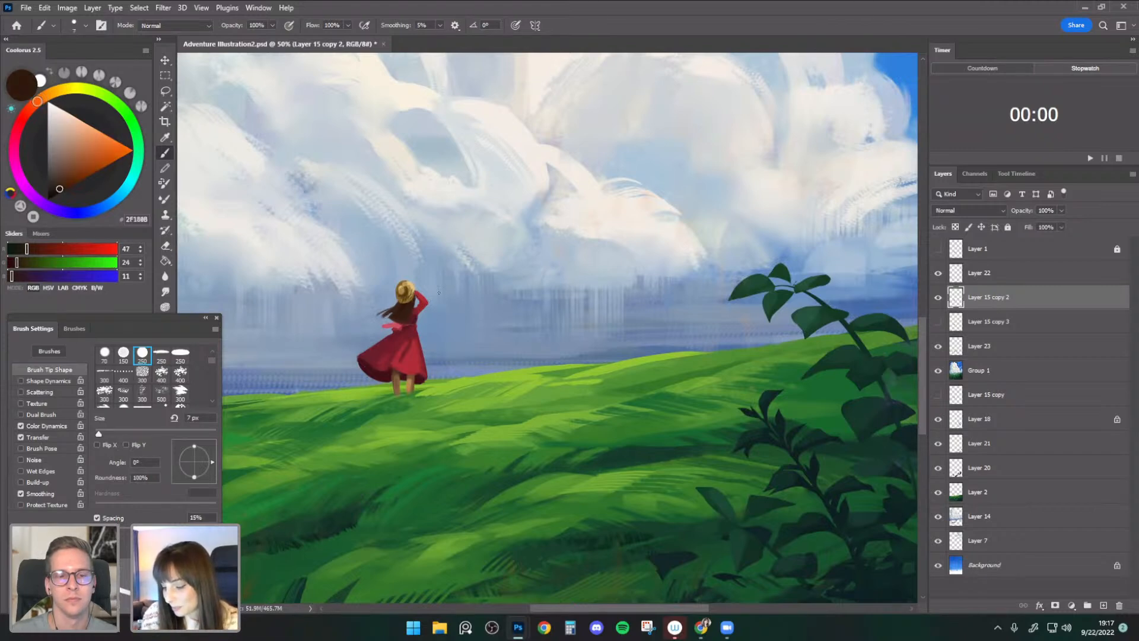
left_click(398, 307, "alt")
key("bracketleft")
key("bracketleft")
key("bracketleft")
left_click_drag(389, 310, 373, 315)
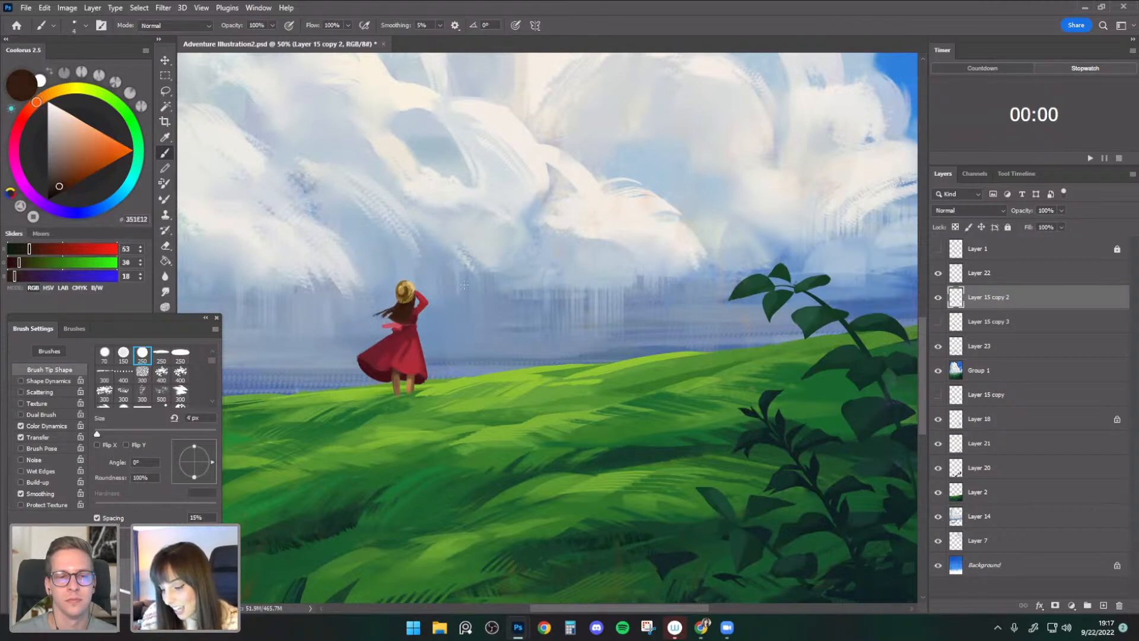
- Build up the body of the hair with sampled reddish browns at 6 to 8 px
left_click(415, 306, "alt")
key("bracketright")
key("bracketright")
key("bracketright")
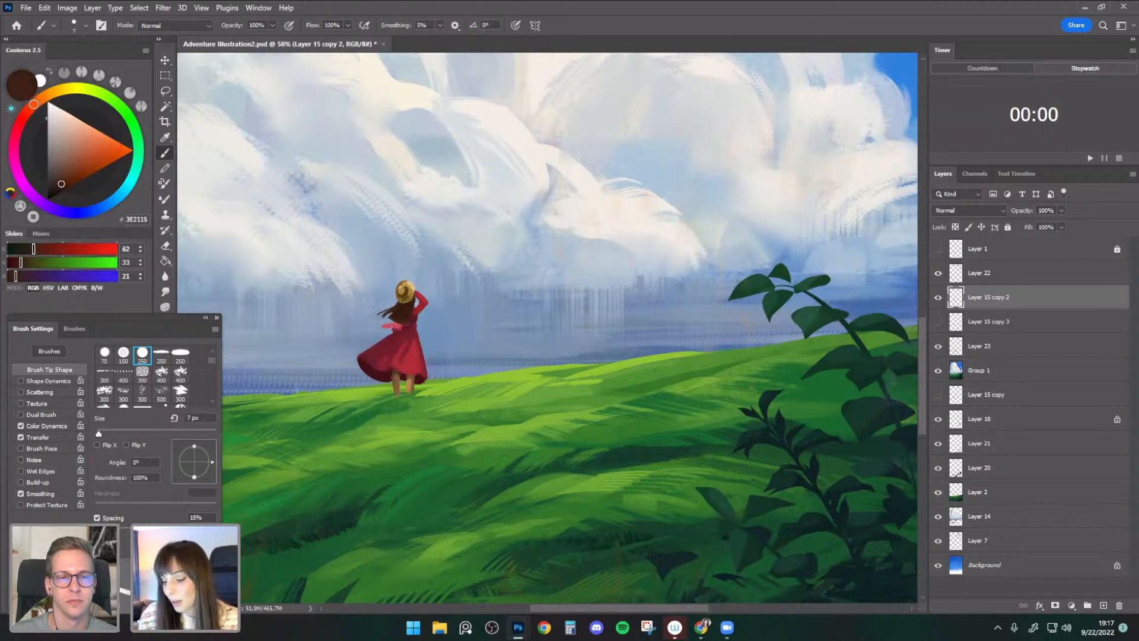
left_click(406, 316, "alt")
key("bracketright")
left_click(399, 315, "alt")
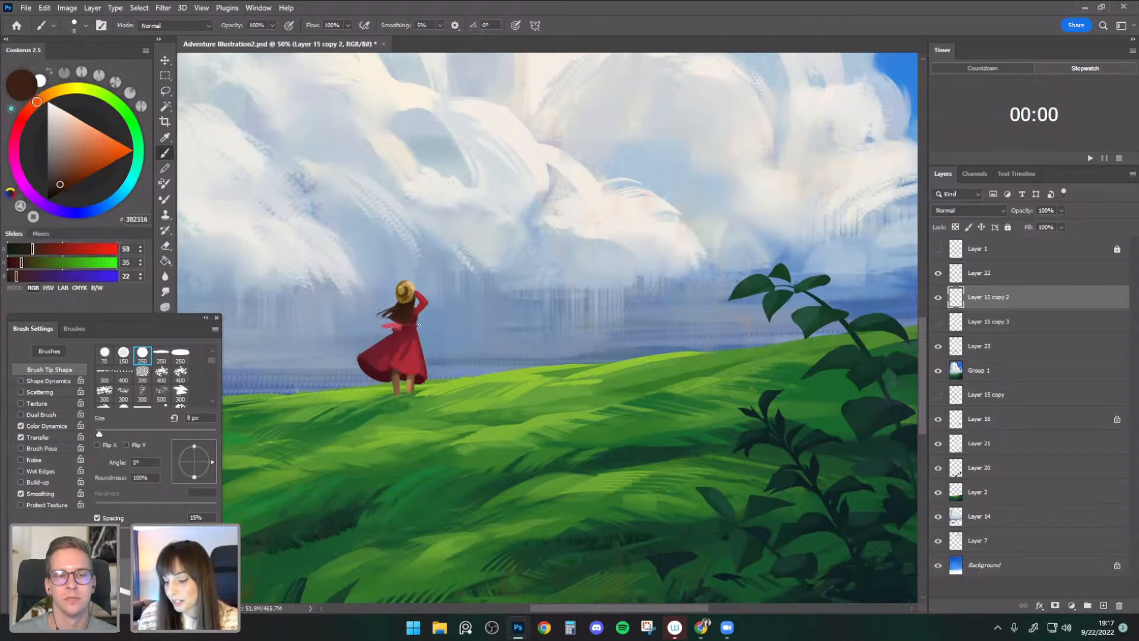
left_click(395, 312, "alt")
key("bracketleft")
key("bracketleft")
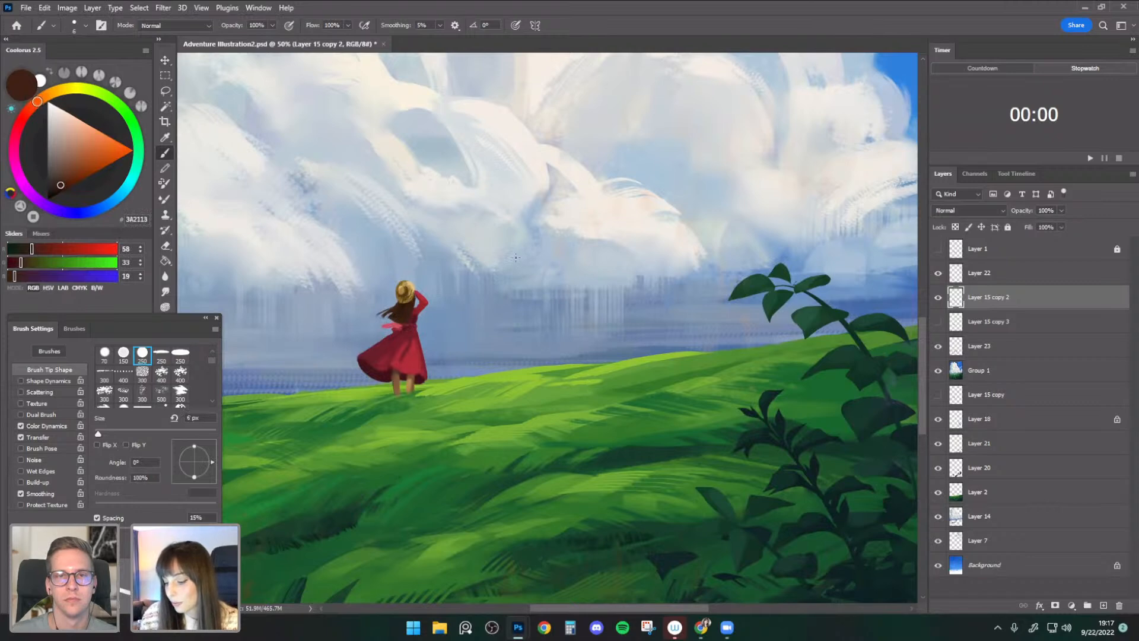
- Set the soft round eraser to 9 px for trimming the pink ribbon beside the figure's waist
left_click(399, 327, "alt")
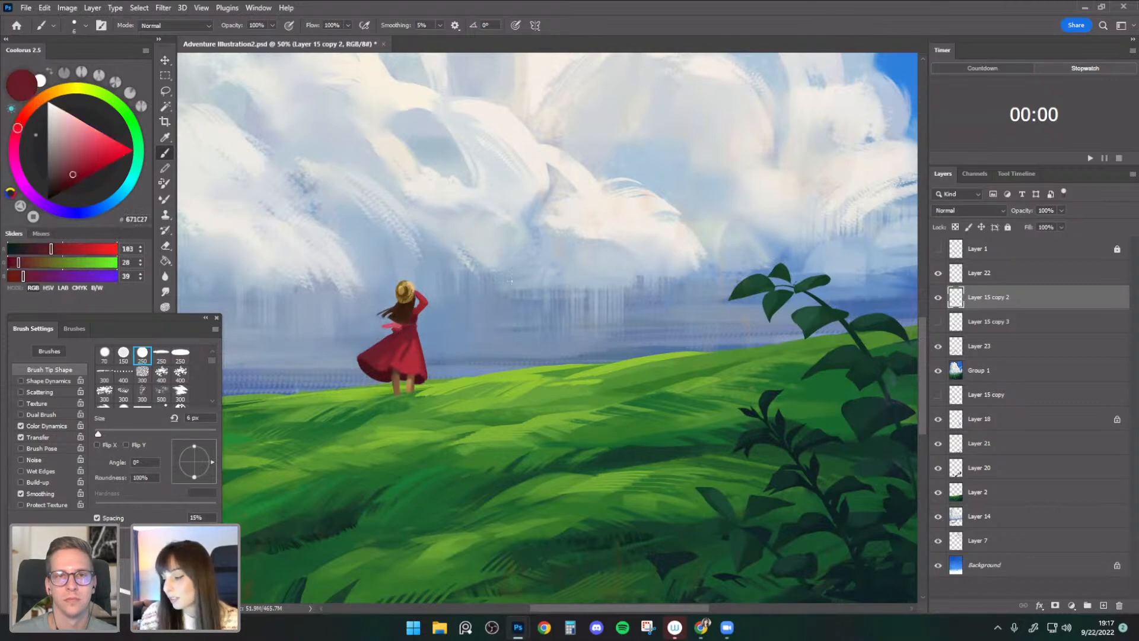
key("e")
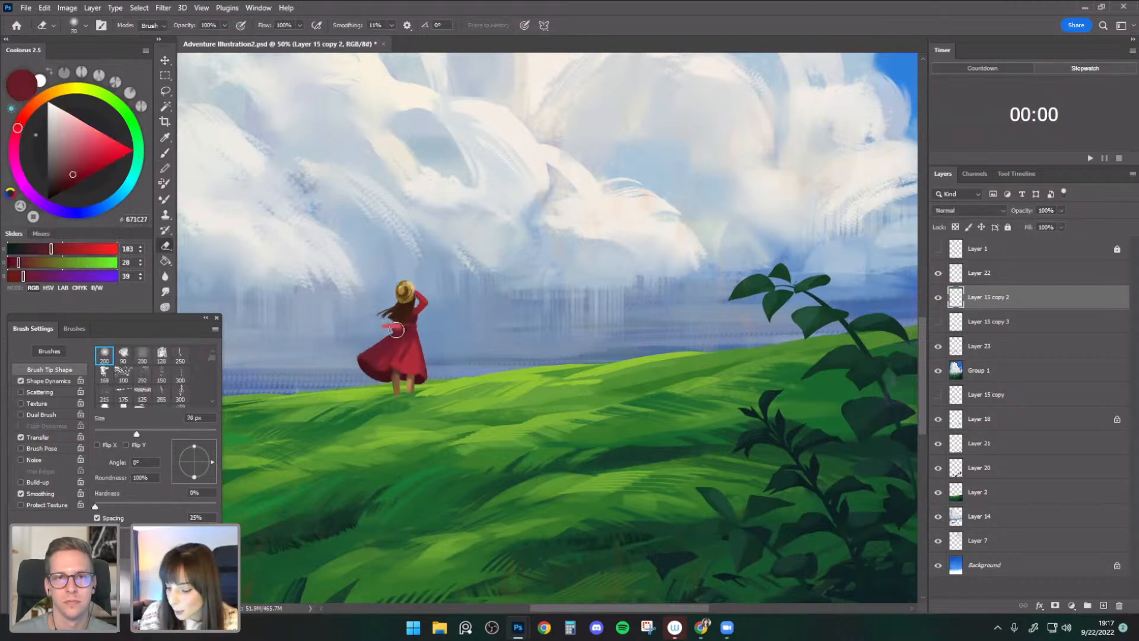
key("bracketright")
key("bracketright")
key("bracketright")
key("bracketright")
key("bracketleft")
key("bracketleft")
key("bracketleft")
key("bracketleft")
key("bracketleft")
key("bracketleft")
key("bracketleft")
key("bracketleft")
key("bracketleft")
key("bracketleft")
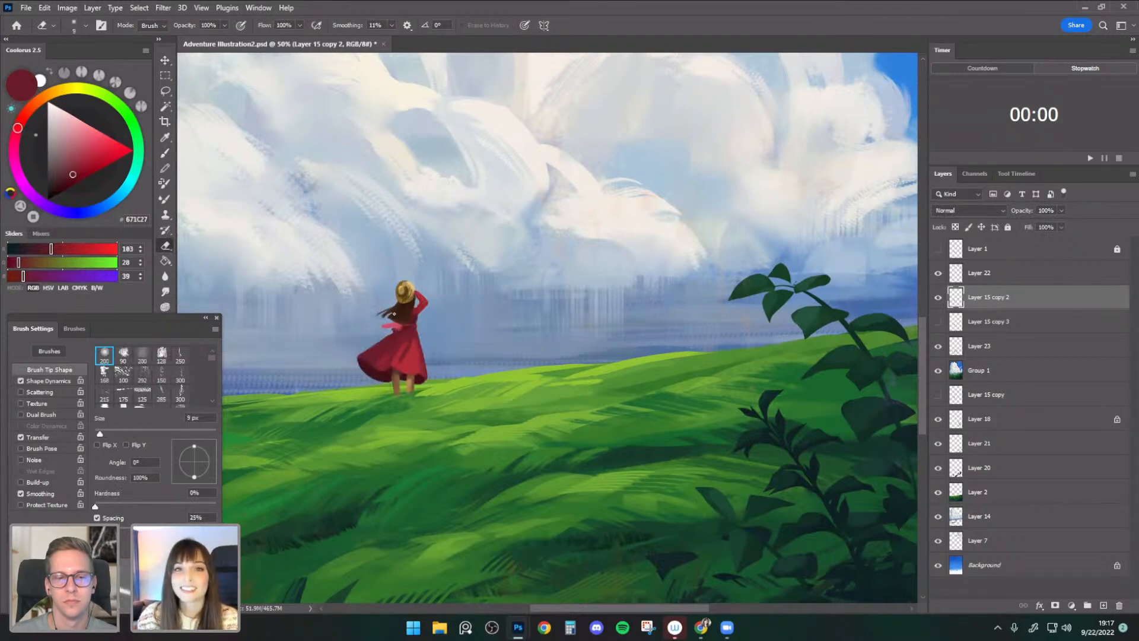
- Switch the eraser to the Clean Angled brush and trim the pink ribbon beside the figure's waist at about 25 px
left_click(76, 27)
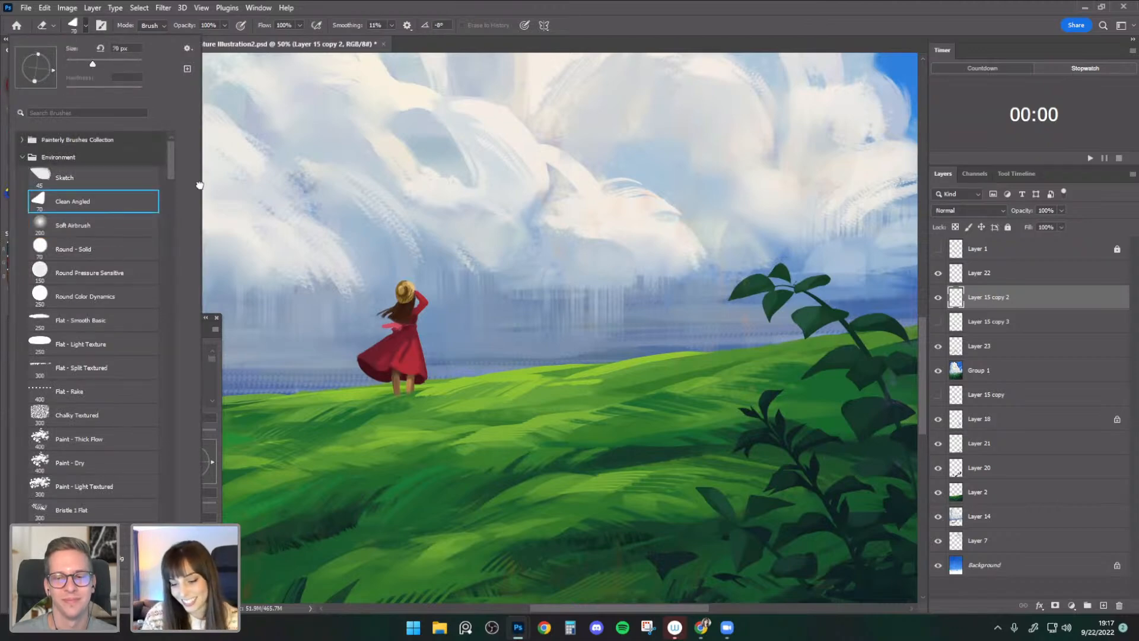
double_click(123, 204)
key("bracketleft")
key("bracketleft")
key("bracketleft")
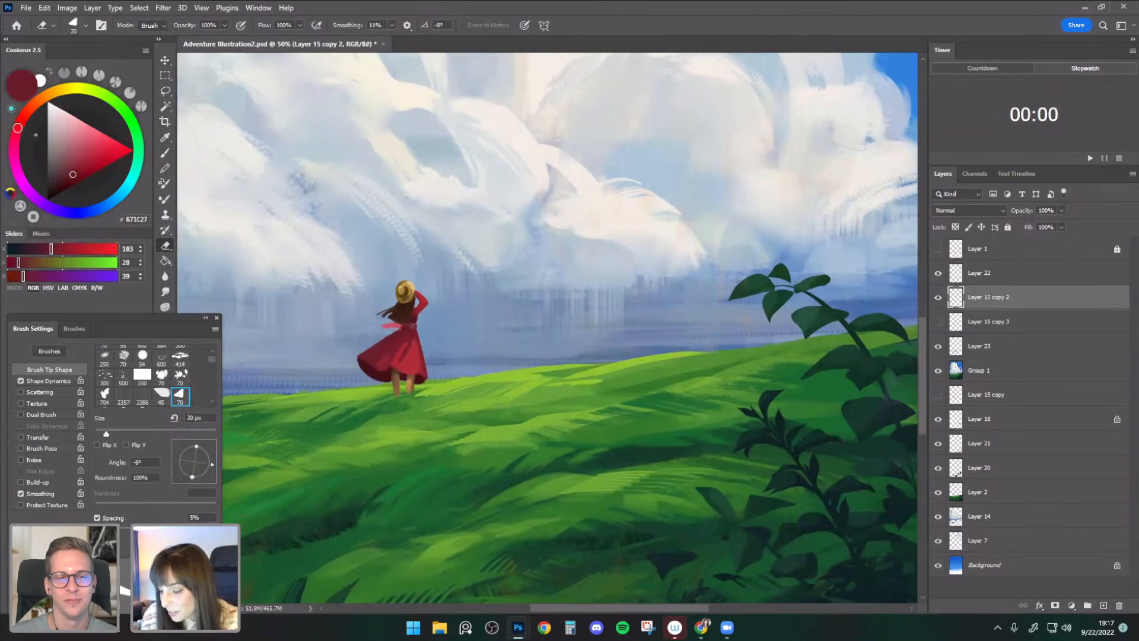
key("bracketright")
key("bracketright")
key("bracketright")
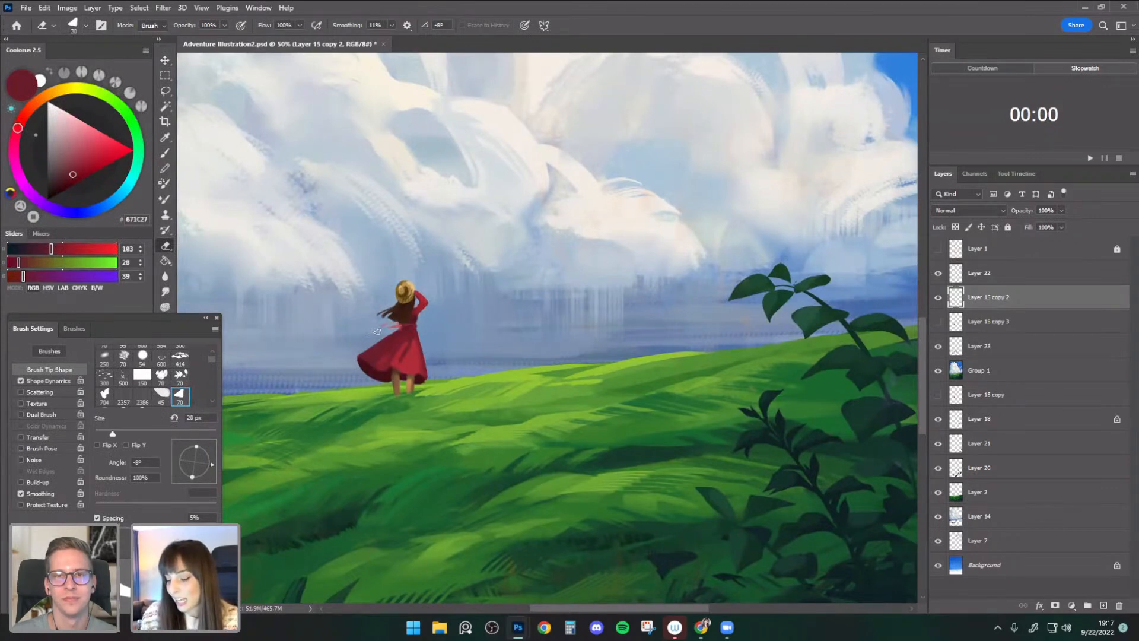
key("bracketleft")
key("bracketleft")
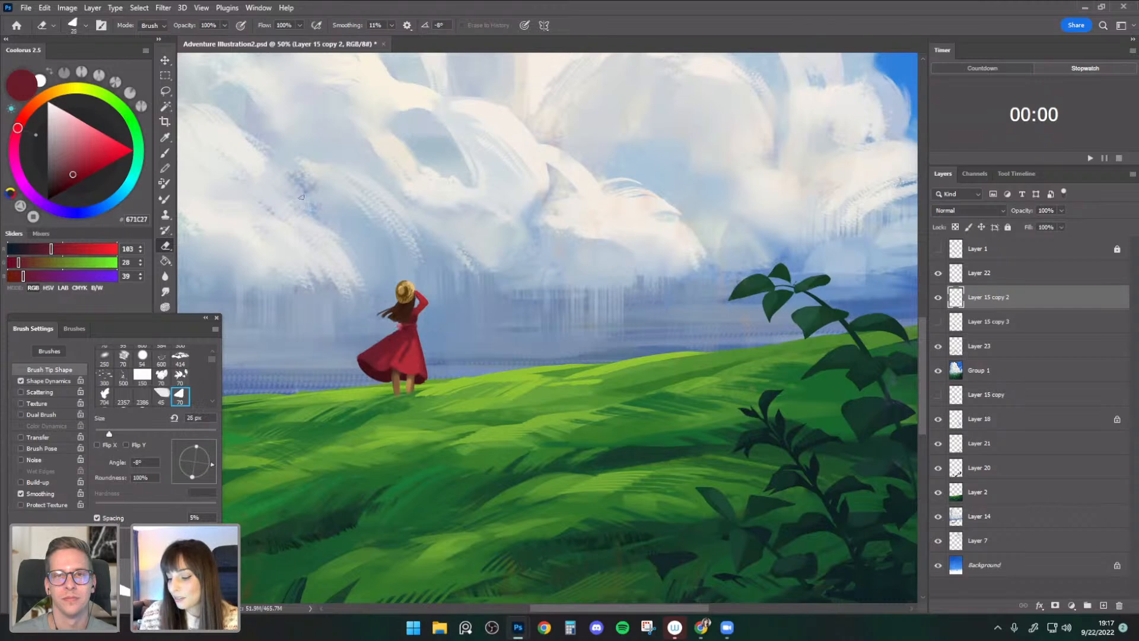
- Touch up the hair from the hat brim to its lower end with sampled dark browns at 6 px
key("b")
left_click(399, 319, "alt")
key("bracketright")
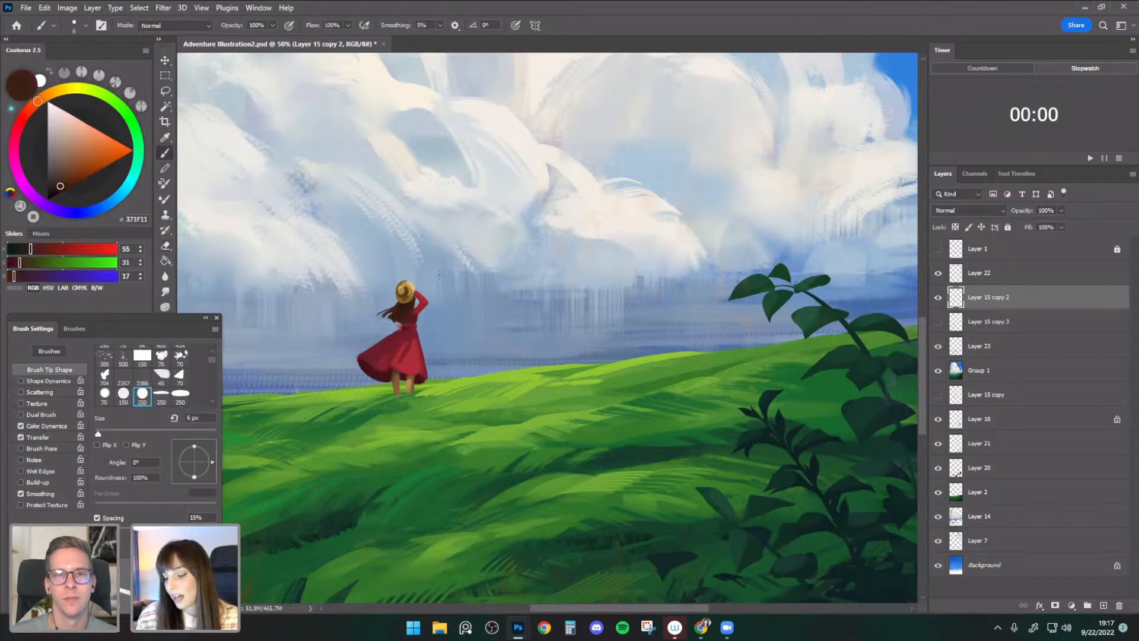
left_click(410, 303, "alt")
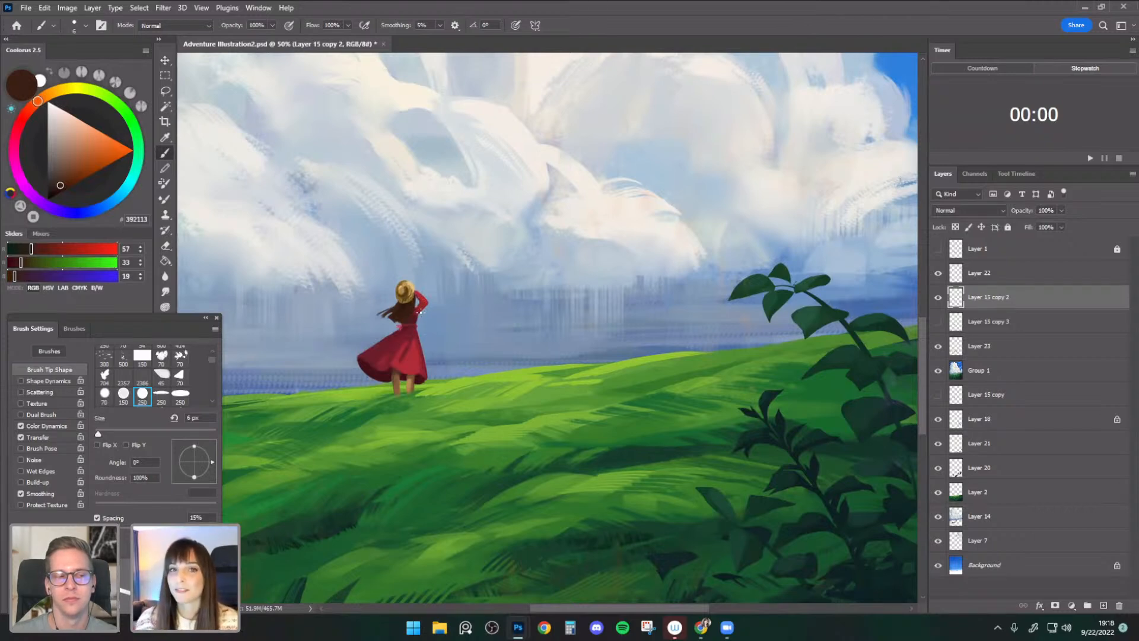
- Shade the raised arm's sleeve and the dress beside the hair with sampled dark reds at 6 to 10 px
left_click(416, 314, "alt")
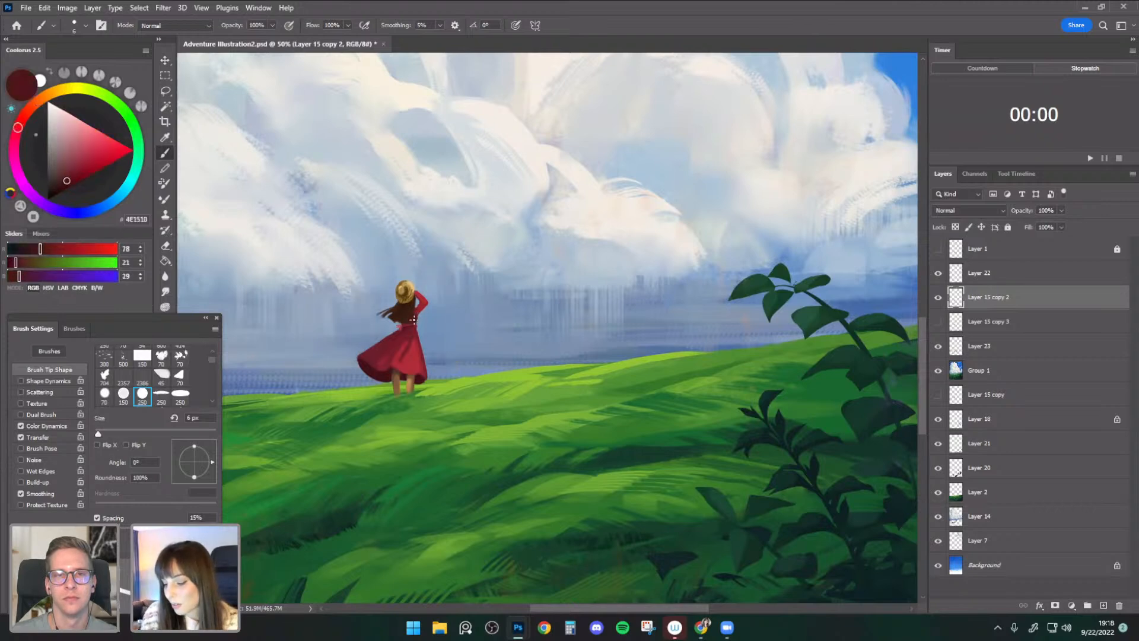
key("bracketright")
left_click(422, 302, "alt")
key("bracketright")
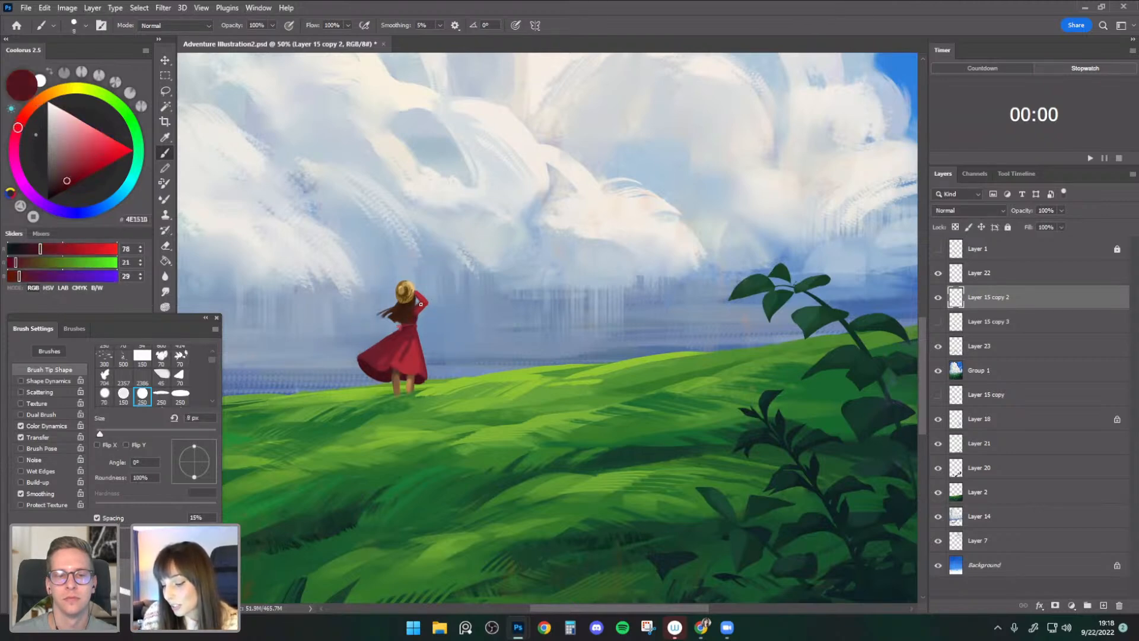
left_click(424, 304, "alt")
key("bracketright")
key("bracketright")
left_click(417, 306, "alt")
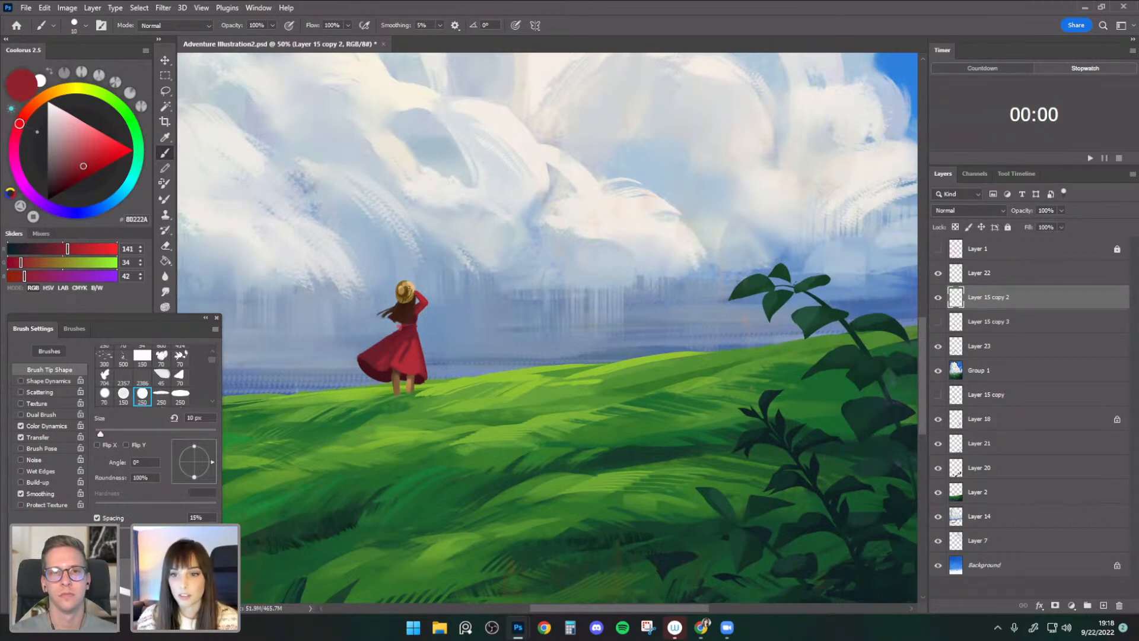
key("bracketleft")
- Flip the canvas horizontally and refine the raised hand at the hat with a brown sampled from the leg at 10 px
key("ctrl+shift+h")
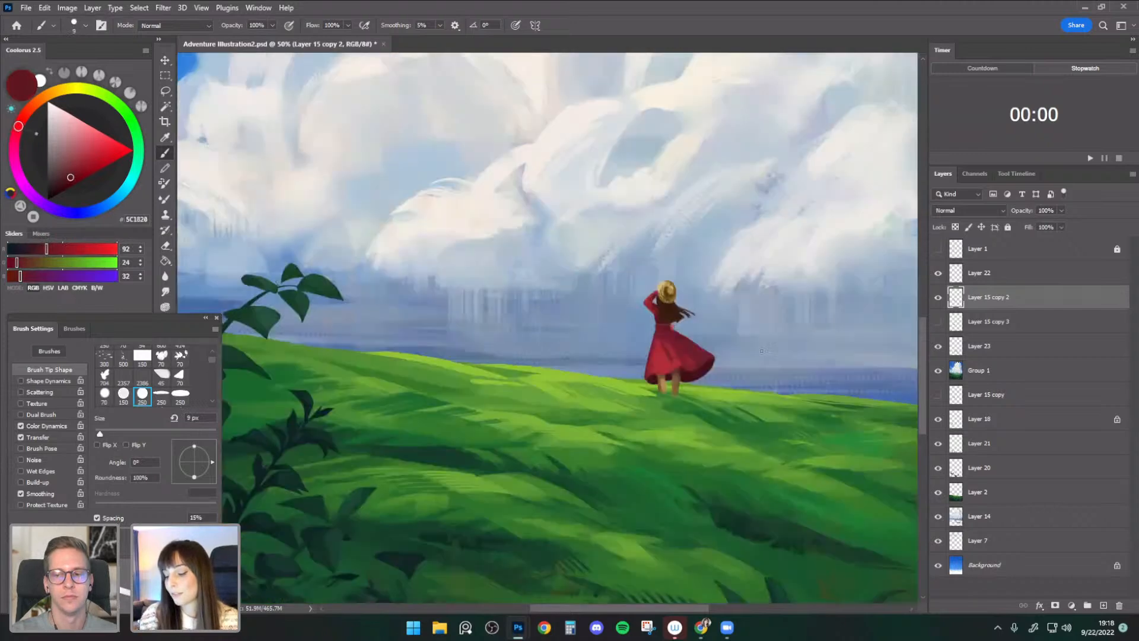
left_click_drag(757, 344, 623, 337)
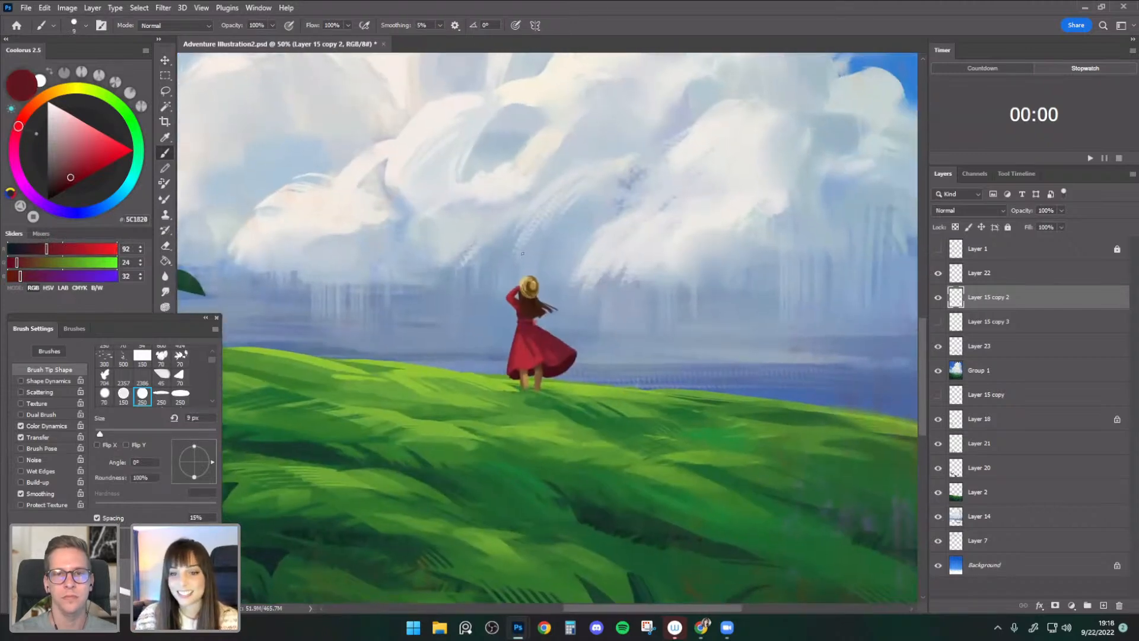
key("e")
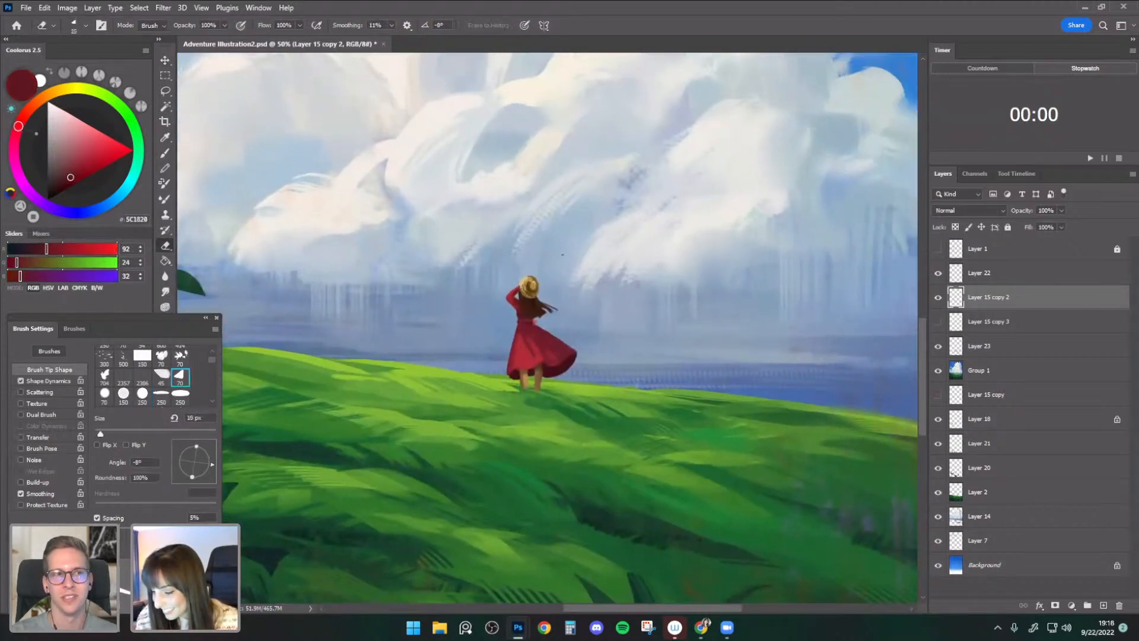
key("b")
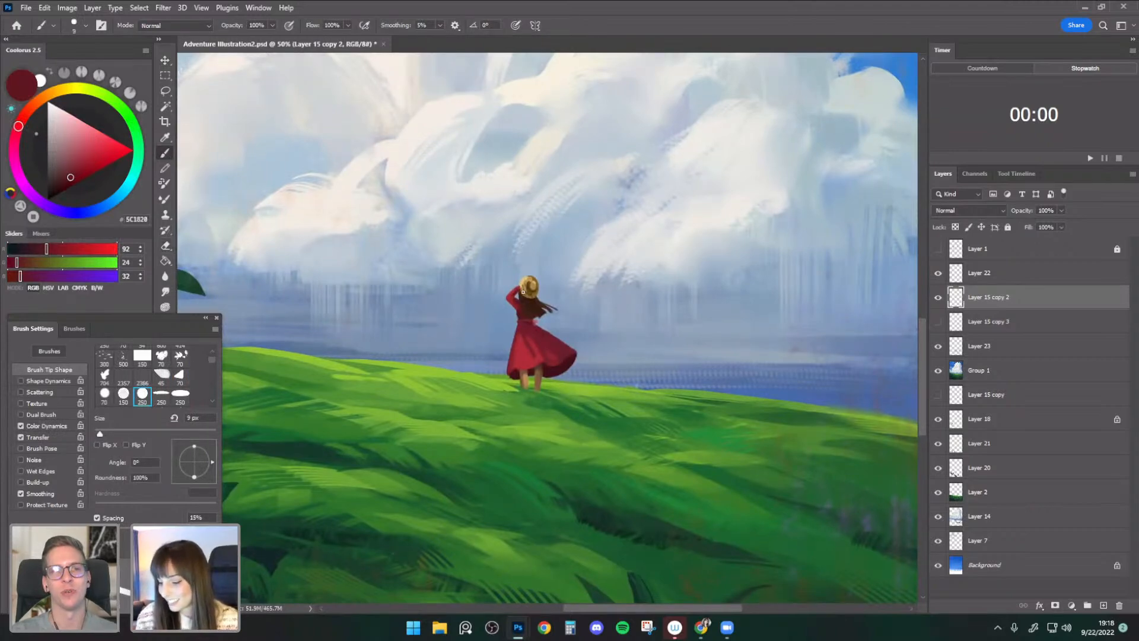
left_click(517, 287, "alt")
left_click(538, 376, "alt")
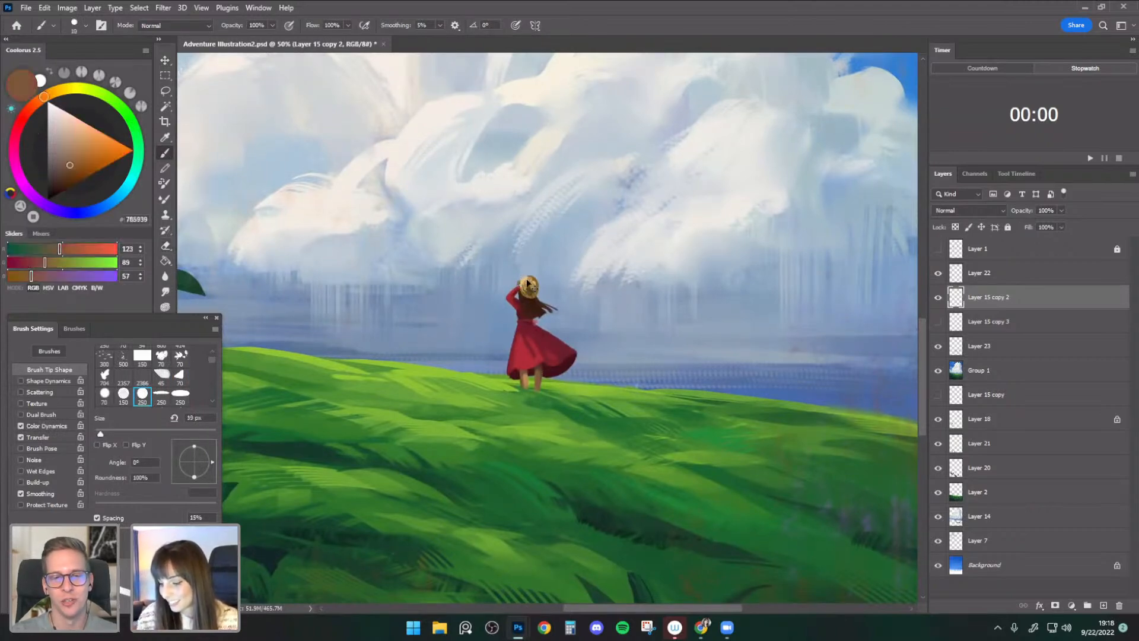
key("e")
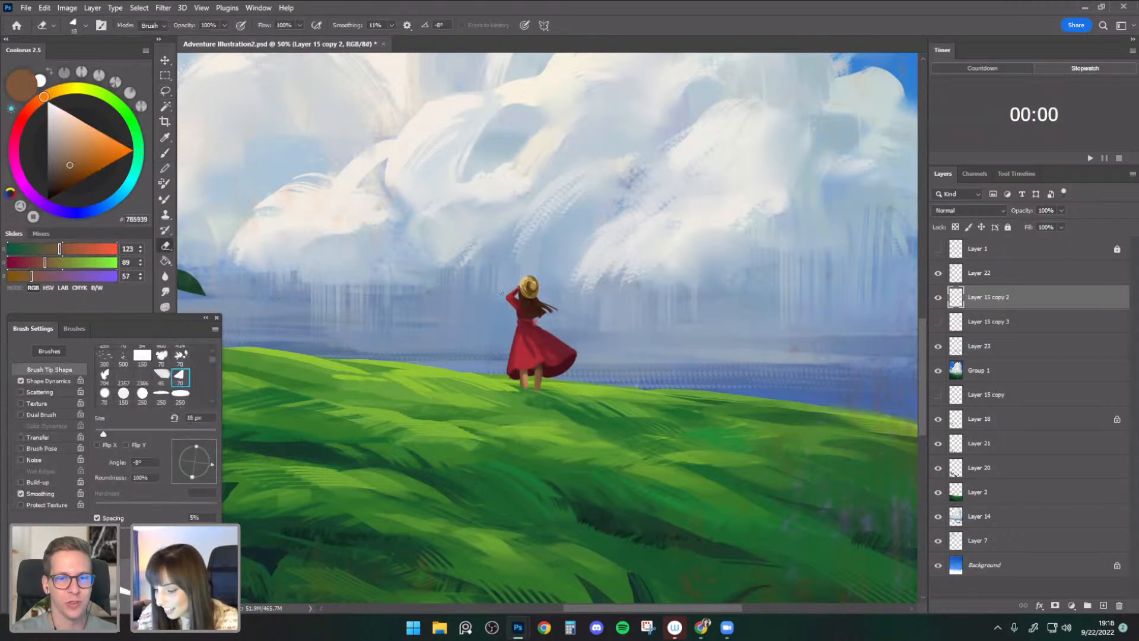
- Try a lasso selection around the raised hand beside the hat after comparing Layer 15 copy 2 hidden and shown
left_click(170, 96)
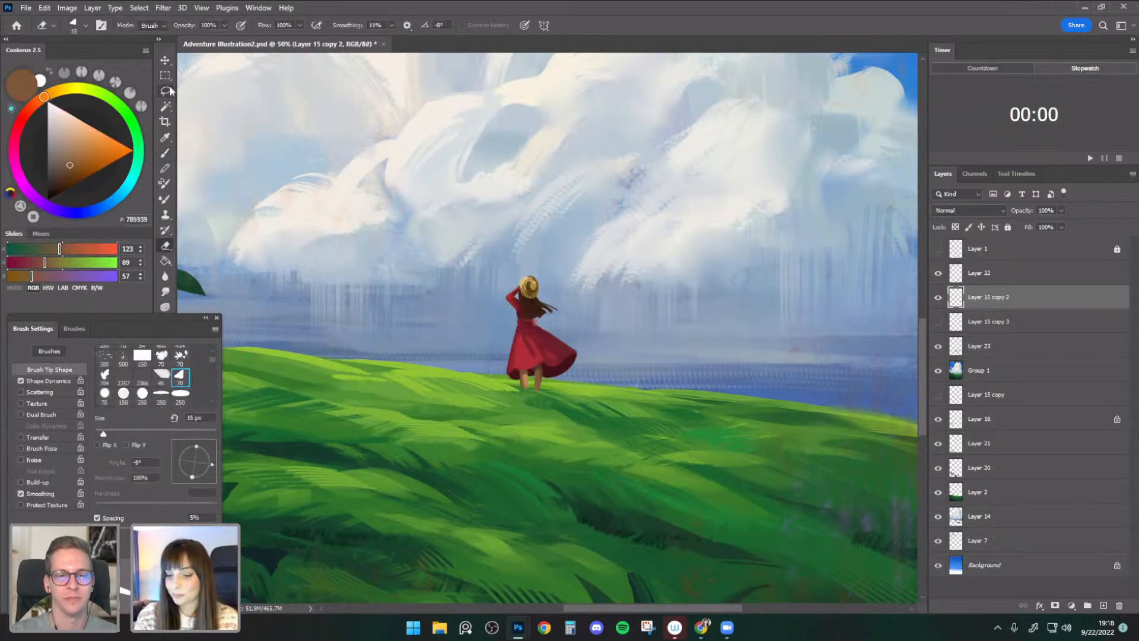
left_click(937, 300)
left_click(938, 297)
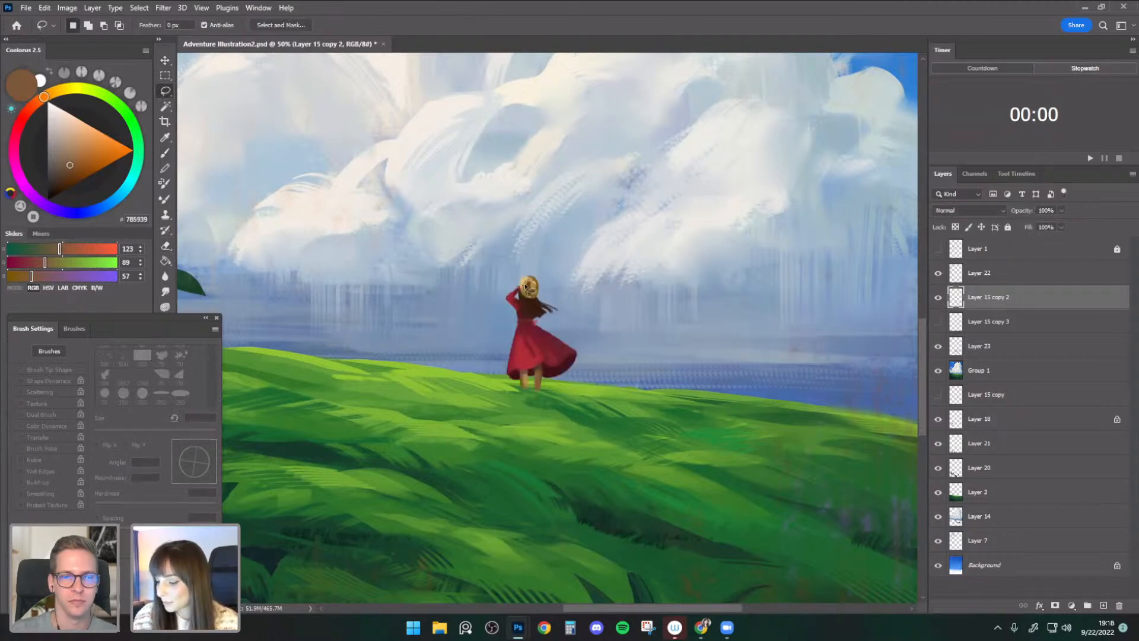
mouse_move(521, 283)
left_mouse_down()
mouse_move(493, 305)
mouse_move(519, 297)
left_mouse_up()
key("ctrl+d")
- Repaint the sleeve of the raised arm with sampled dark reds at 9 to 10 px
key("e")
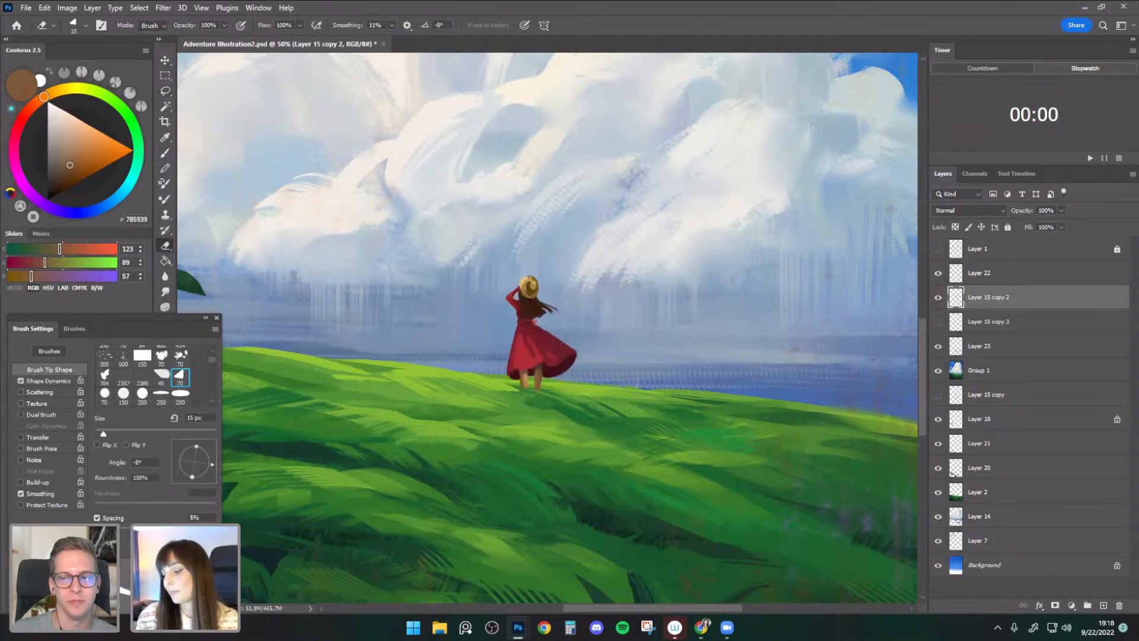
key("b")
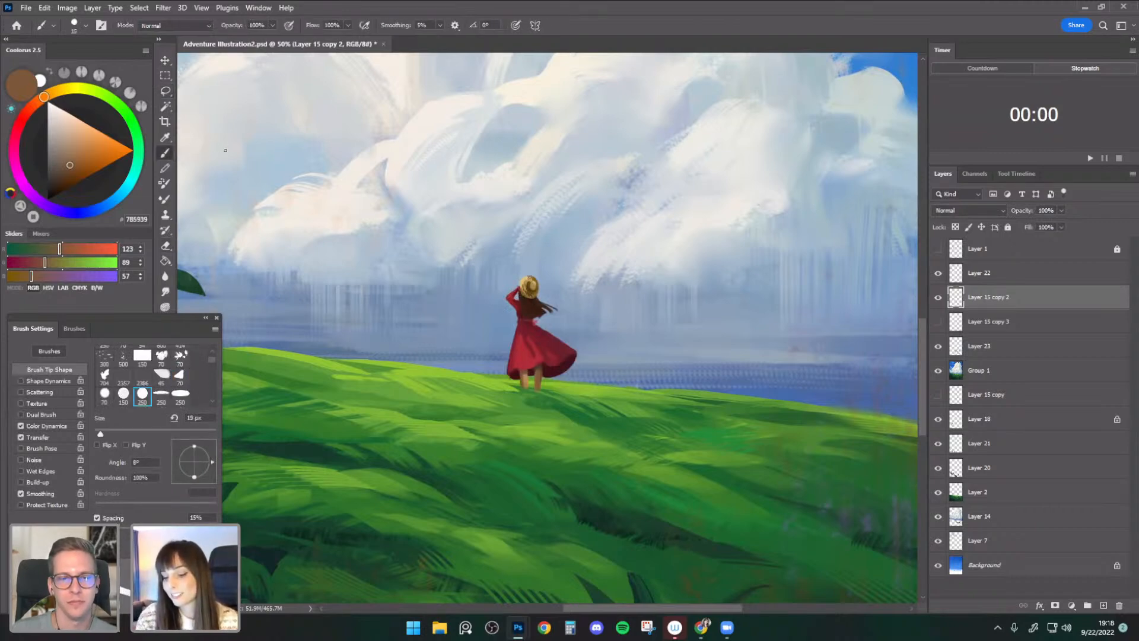
left_click(515, 292, "alt")
key("bracketleft")
left_click(511, 301, "alt")
left_click(518, 303, "alt")
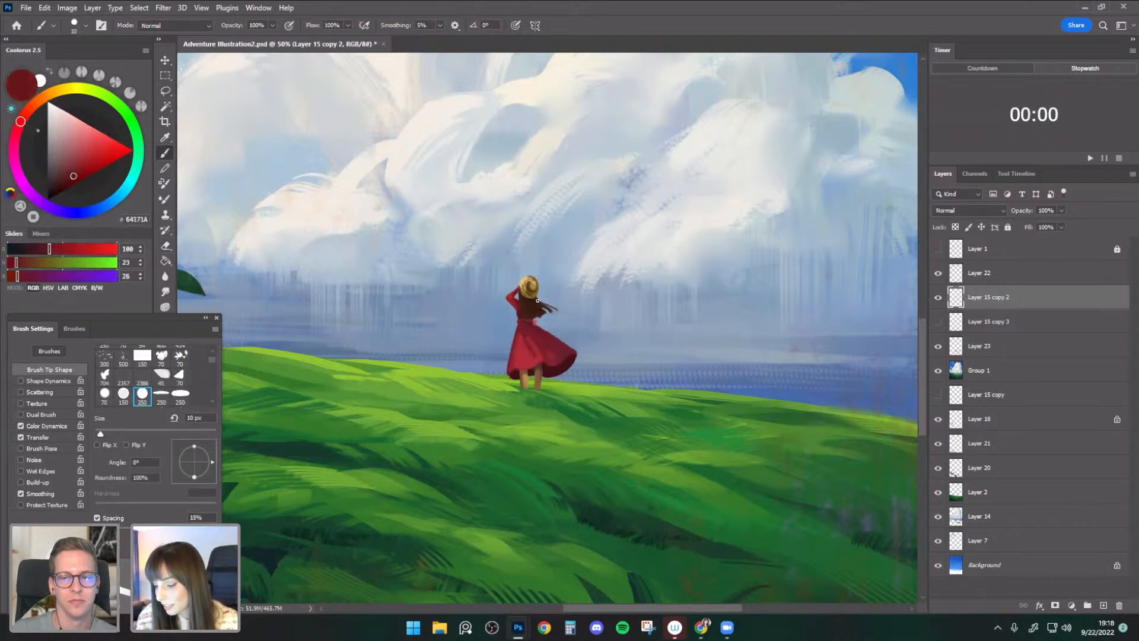
key("bracketleft")
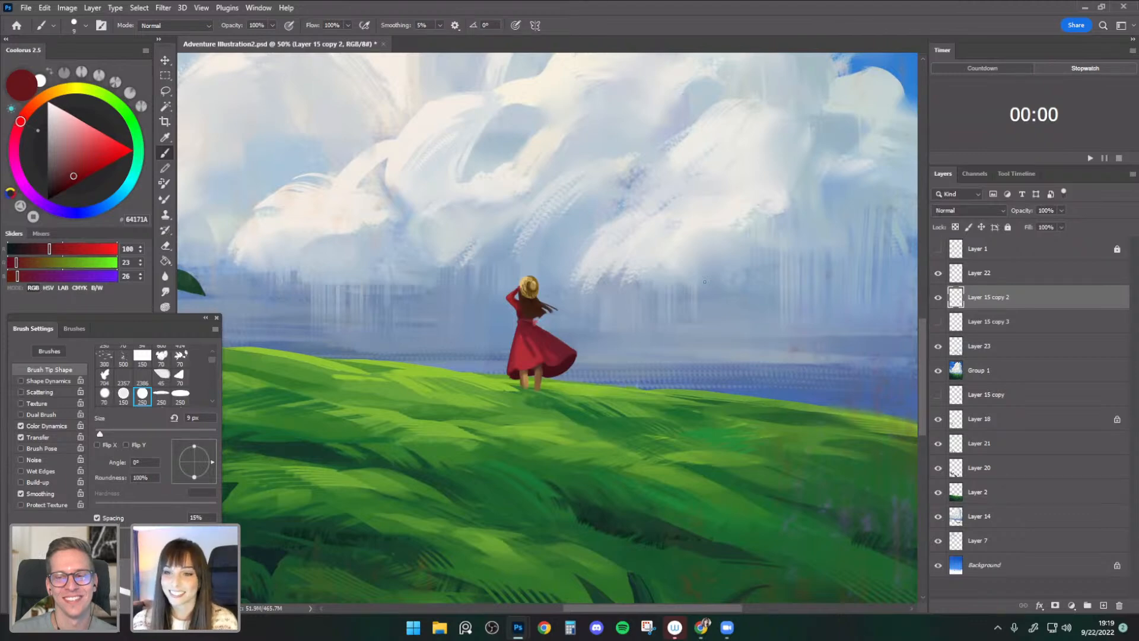
- Compare Layer 15 copy 2 with Layer 15 copy 3 and touch up the raised forearm with sampled brighter reds
left_click(938, 298)
left_click(937, 322)
left_click(938, 298)
left_click(938, 322)
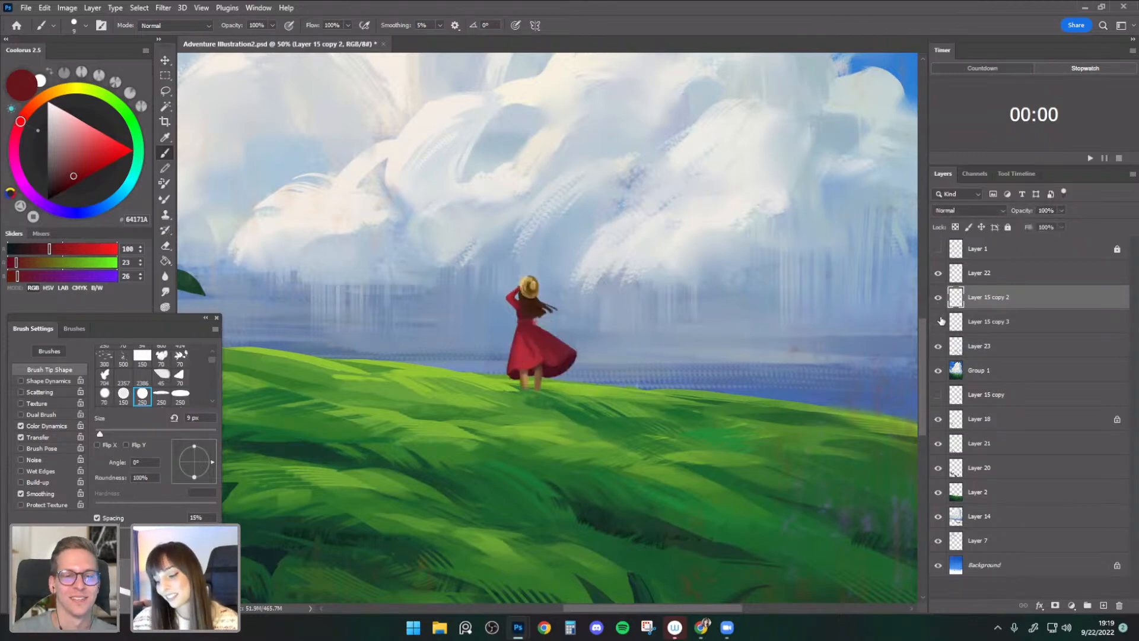
left_click(514, 291, "alt")
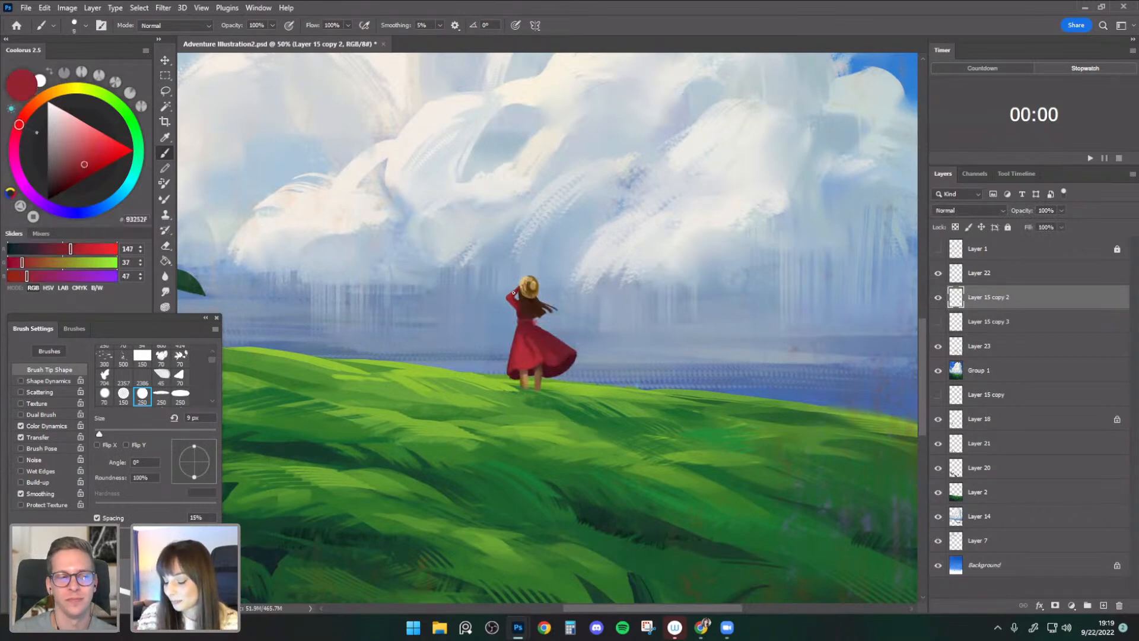
left_click(515, 292, "alt")
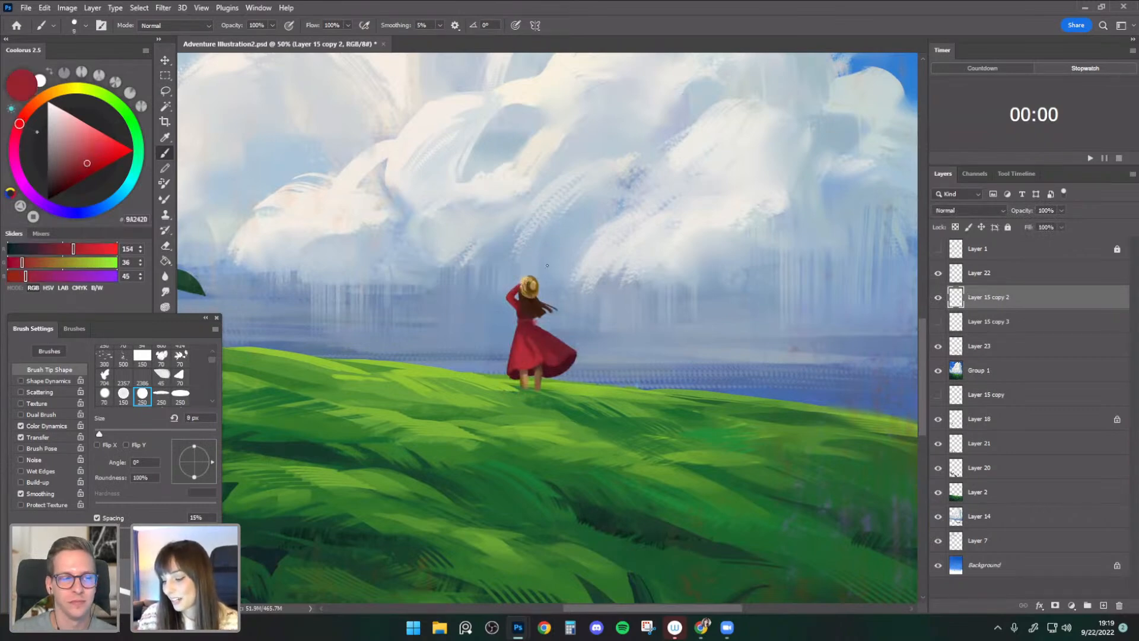
- Flip the canvas horizontally back to its original orientation and check the whole composition
key("ctrl+minus")
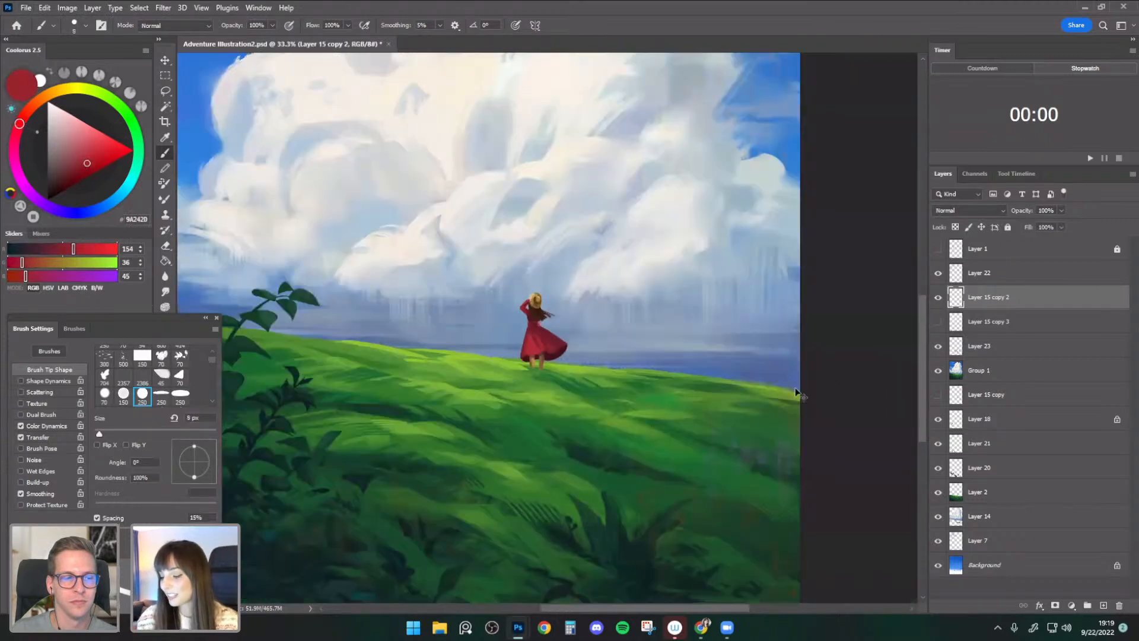
key("ctrl+shift+h")
key("ctrl+minus")
left_click_drag(732, 394, 773, 389)
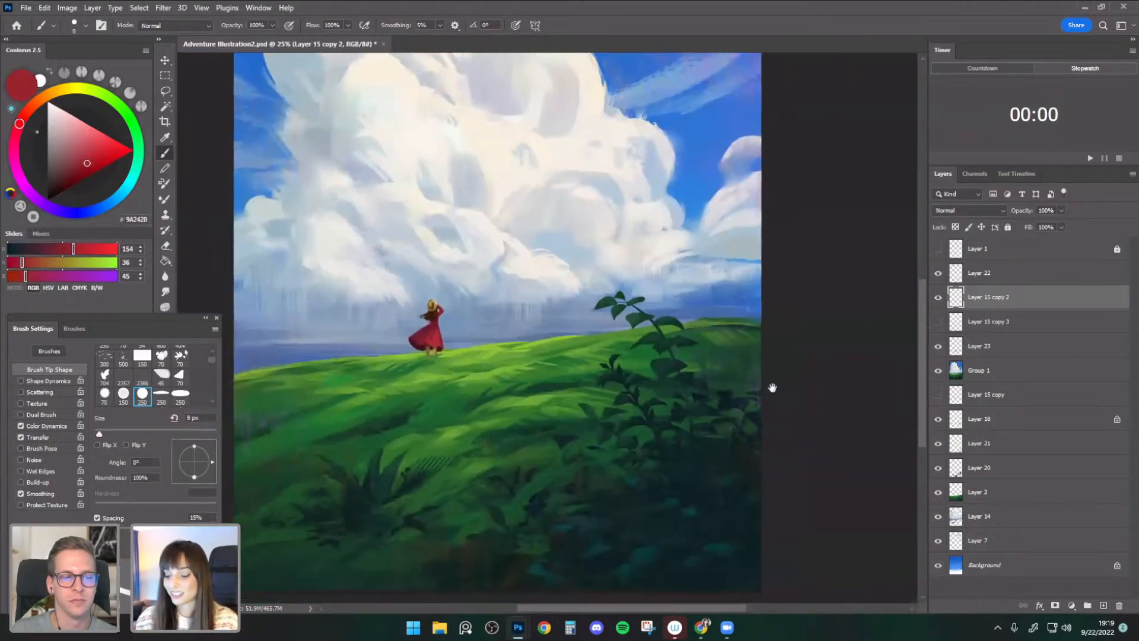
key("ctrl+plus")
left_click_drag(683, 369, 725, 359)
- Merge Layer 22 down into Layer 15 copy 2
key("l")
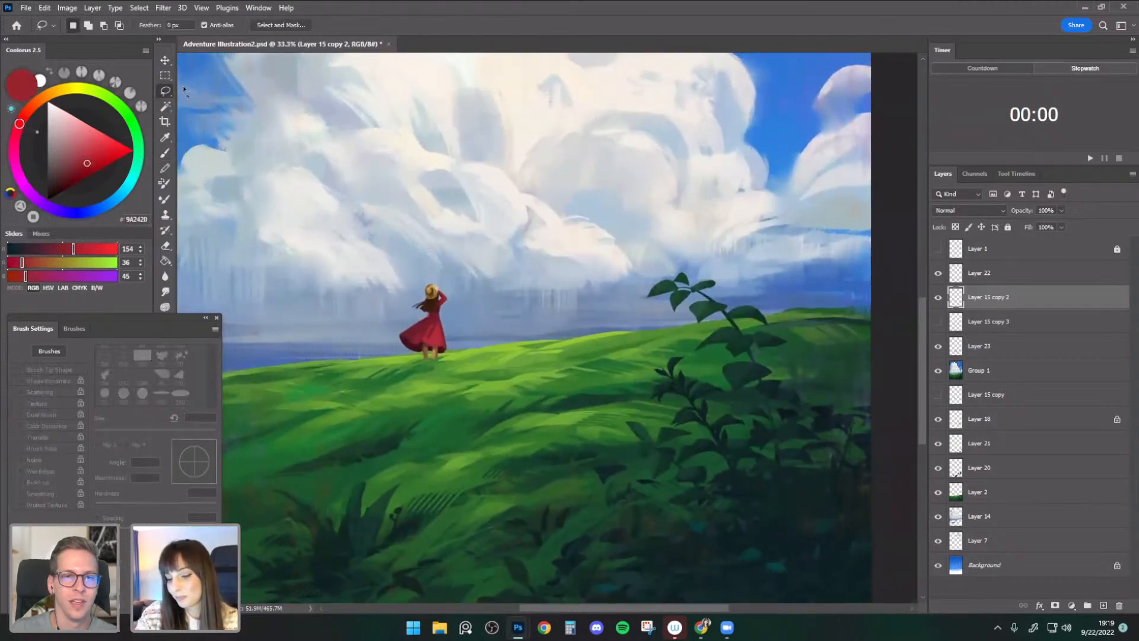
key("e")
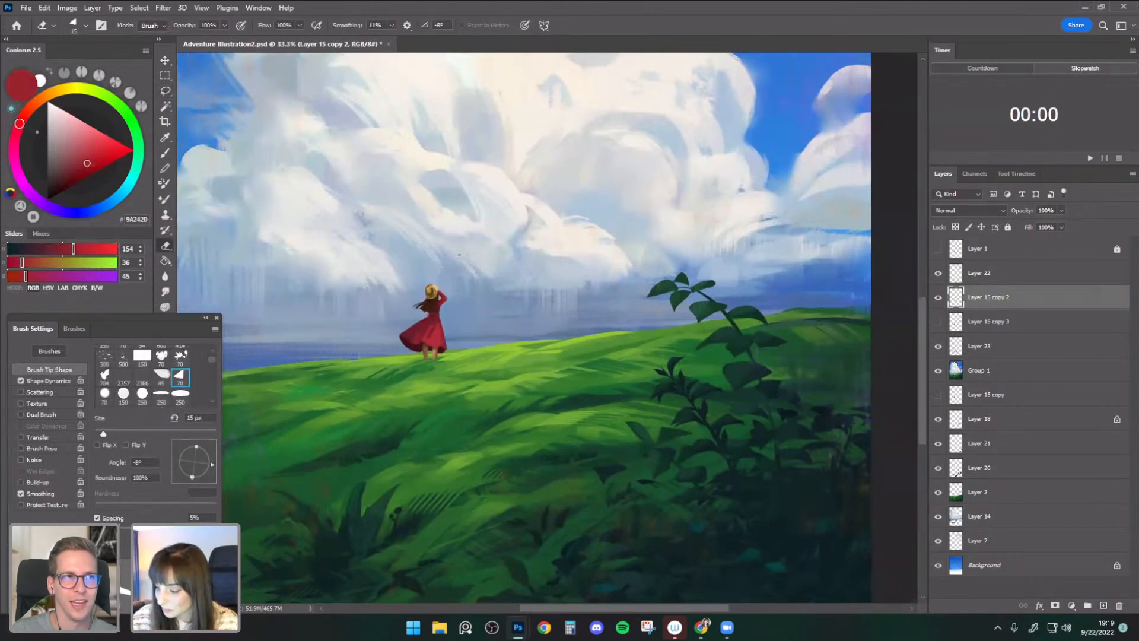
right_click(979, 274)
left_click(837, 464)
- Lasso the figure's raised arm, reposition it slightly with Free Transform, and clear the selection
key("l")
key("ctrl+plus")
mouse_move(383, 286)
left_mouse_down()
mouse_move(405, 267)
mouse_move(384, 265)
left_mouse_up()
key("ctrl+t")
left_click_drag(396, 283, 403, 280)
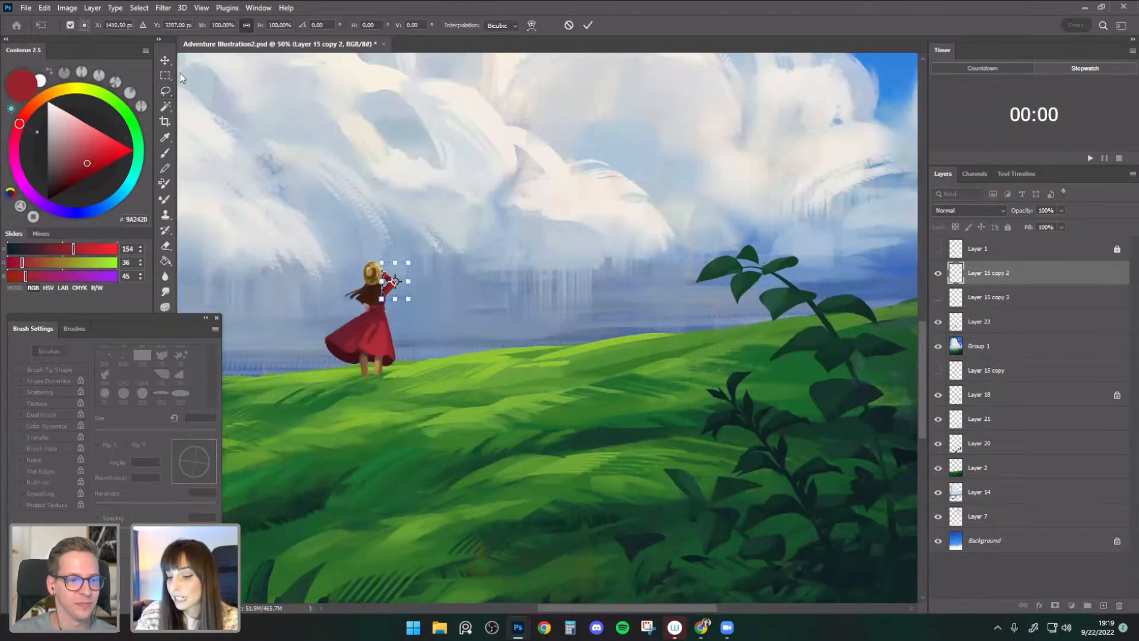
key("Return")
key("v")
key("ctrl+d")
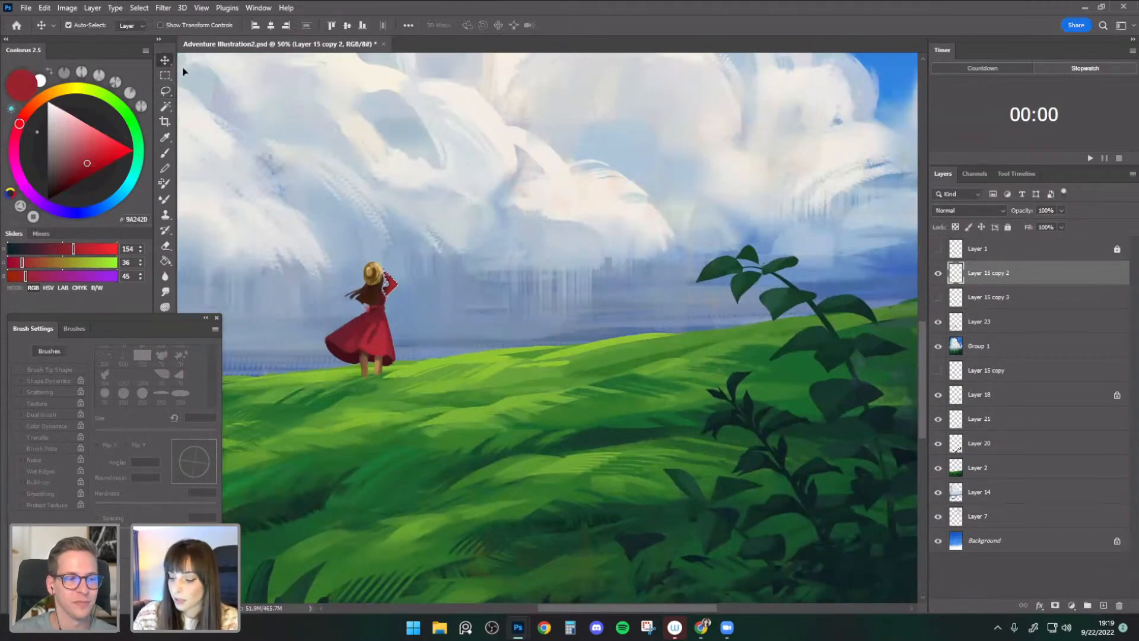
- Clean up the repositioned raised arm with a small 10 px eraser and touch up the adjoining hair with sampled dark brown
key("e")
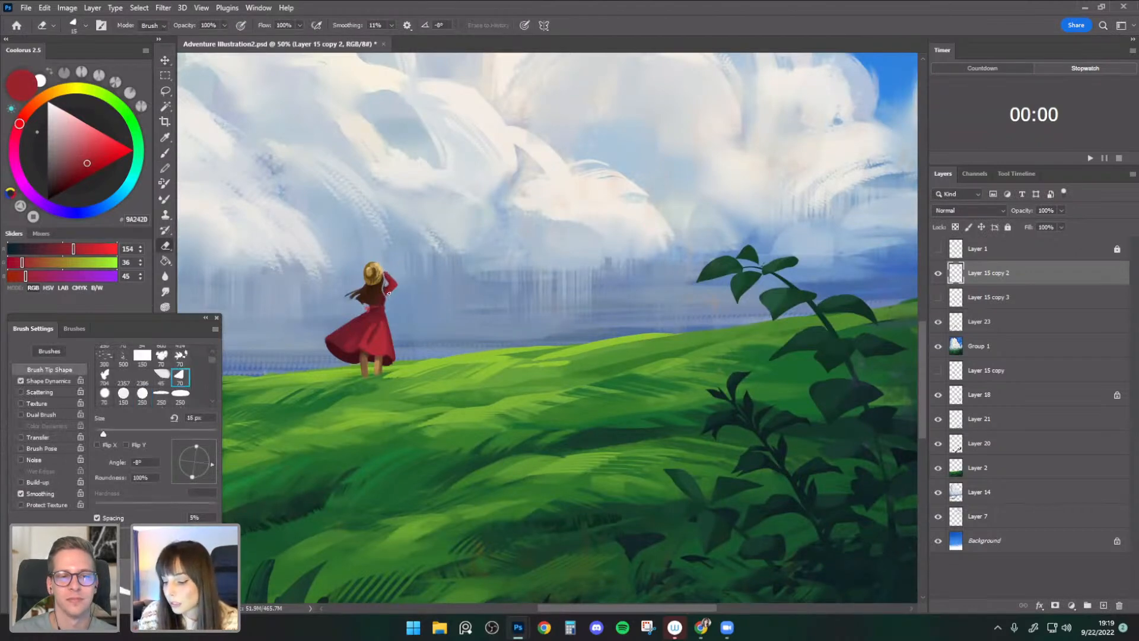
key("bracketleft")
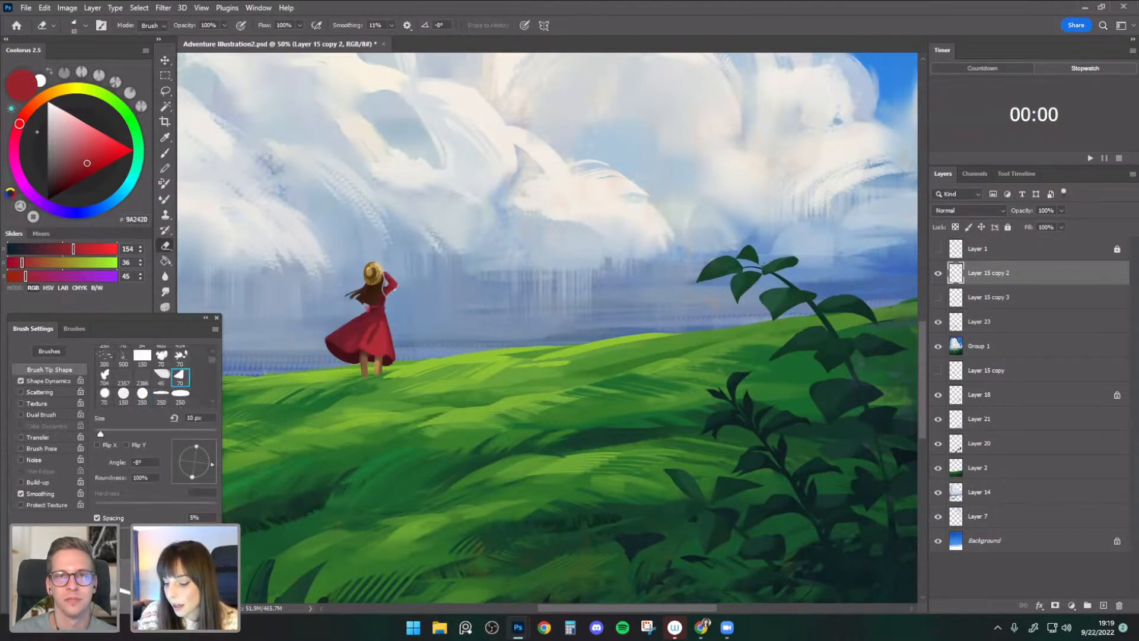
key("b")
left_click_drag(479, 299, 536, 266)
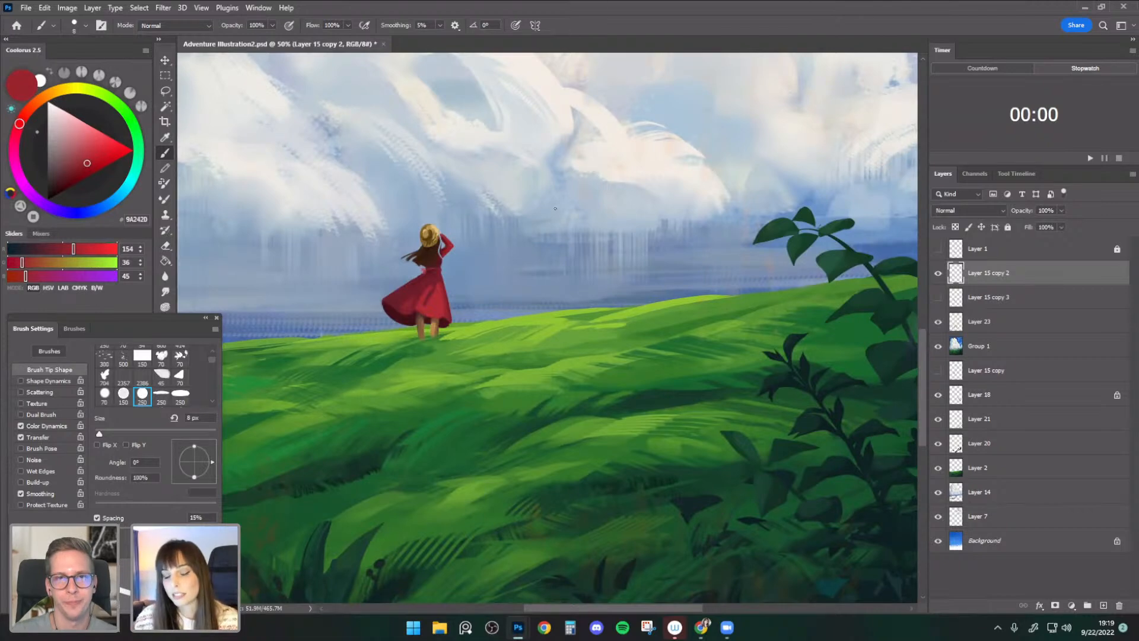
left_click(438, 254, "alt")
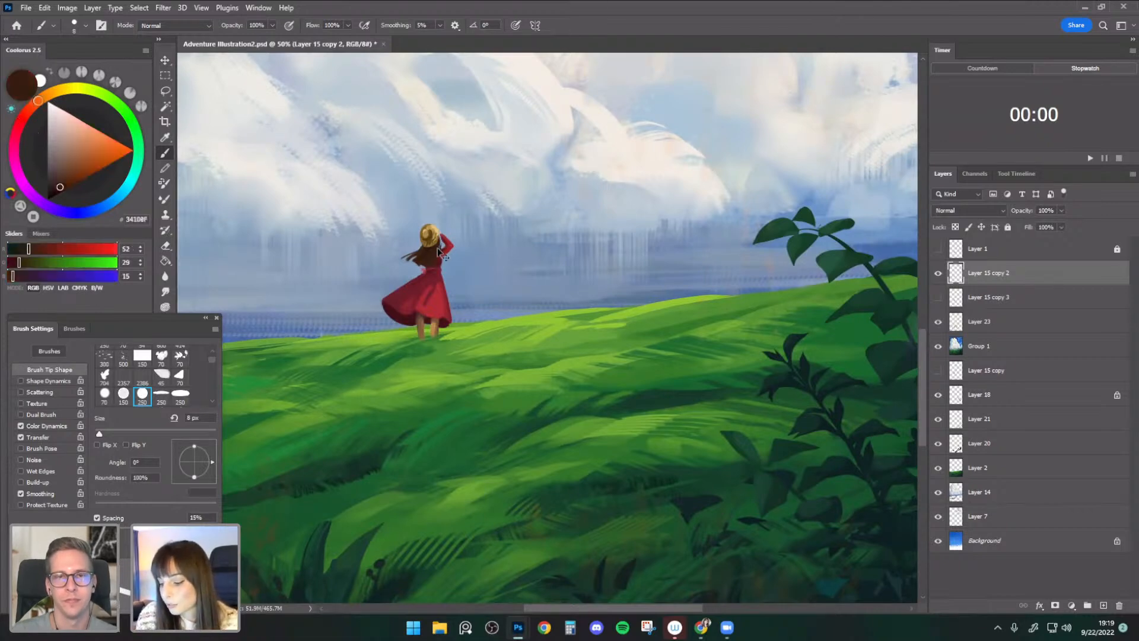
- Retouch the straw hat's brim beside the raised hand with sampled ochre and golden tones, using a 6 px brush
left_click(439, 236, "alt")
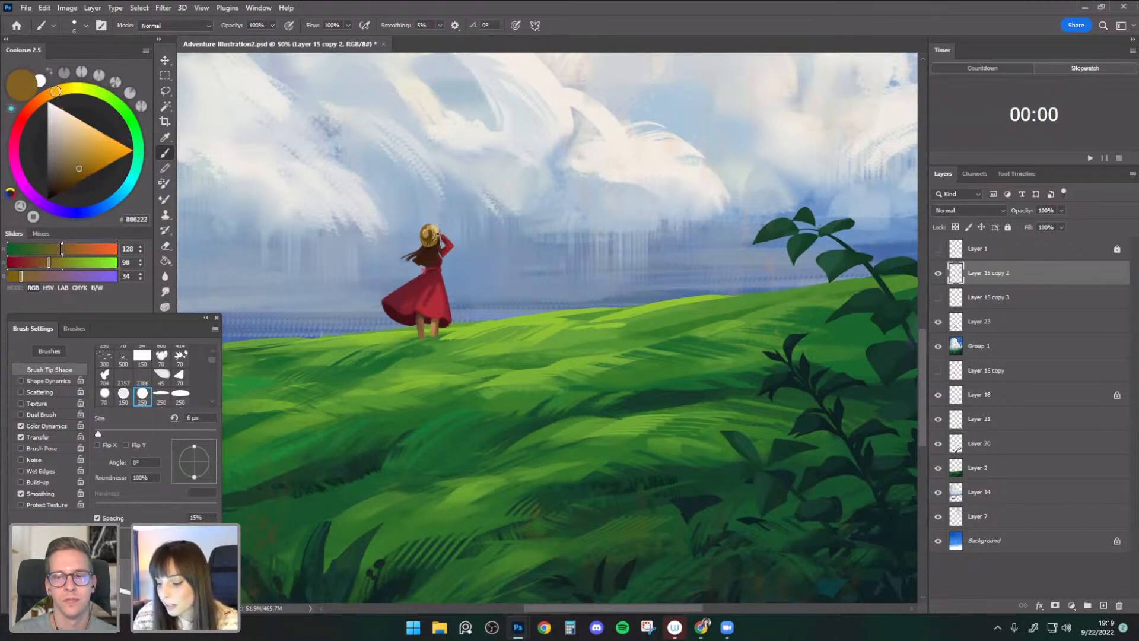
left_click(436, 237, "alt")
left_click(435, 237, "alt")
key("bracketleft")
left_click(436, 237, "alt")
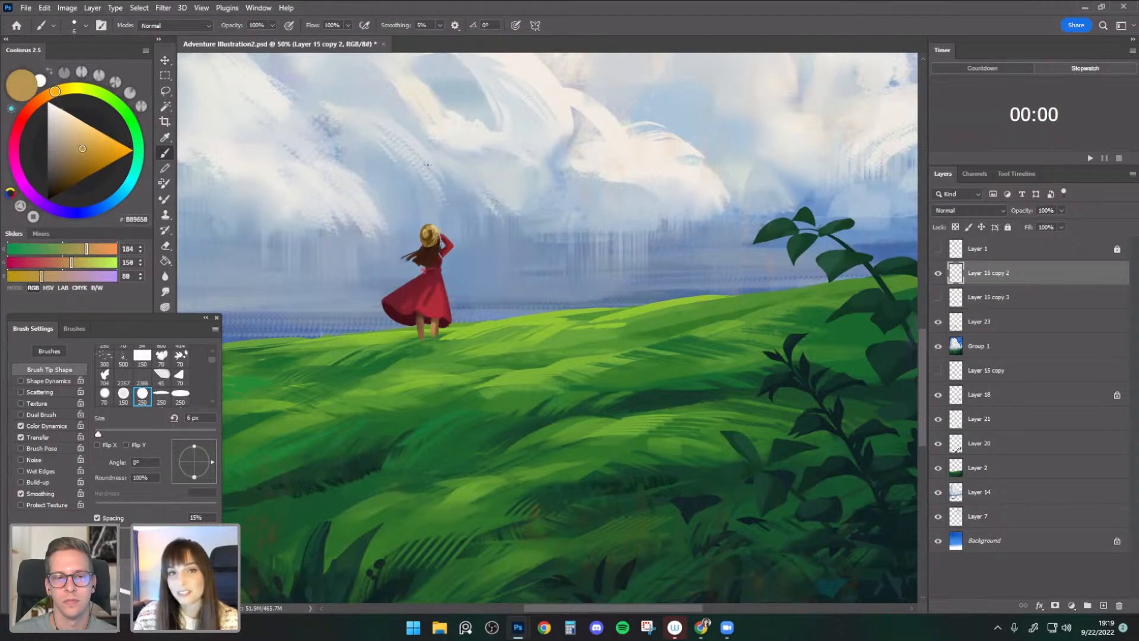
- Rework the raised sleeve's end and hand with sampled sleeve red and skin browns picked from the leg and hat area
key("e")
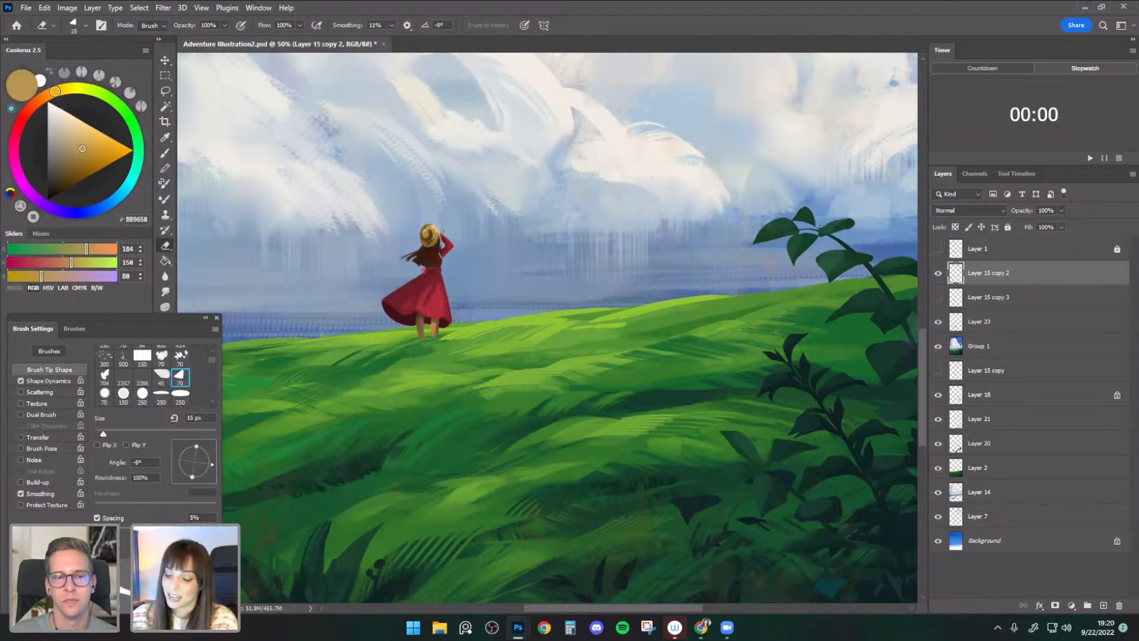
key("b")
left_click(440, 236, "alt")
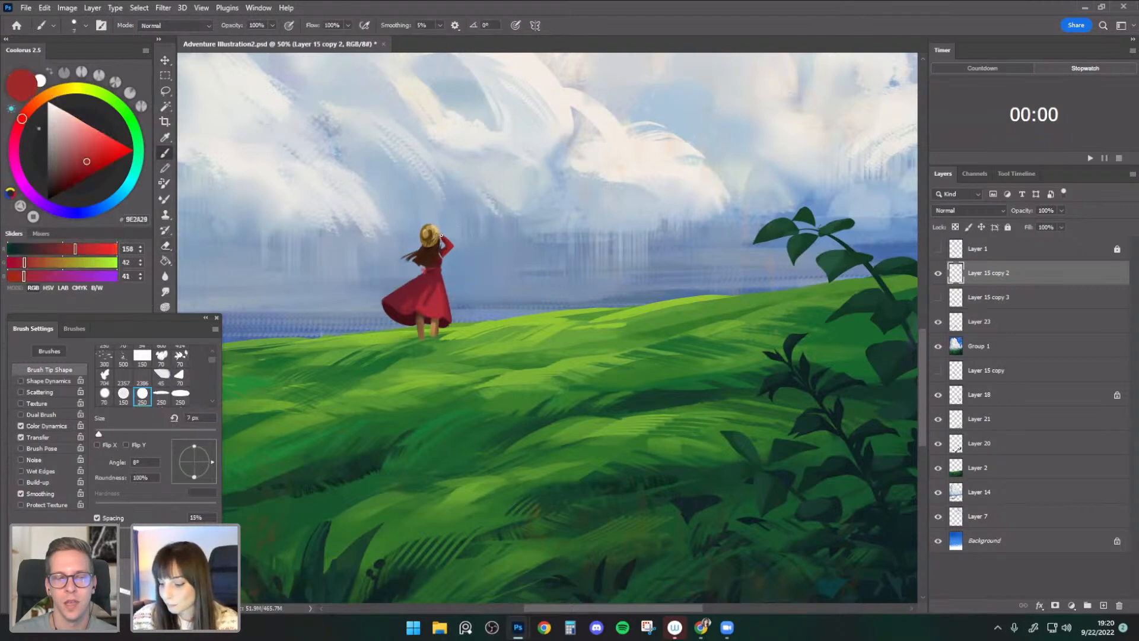
left_click(437, 322, "alt")
key("]")
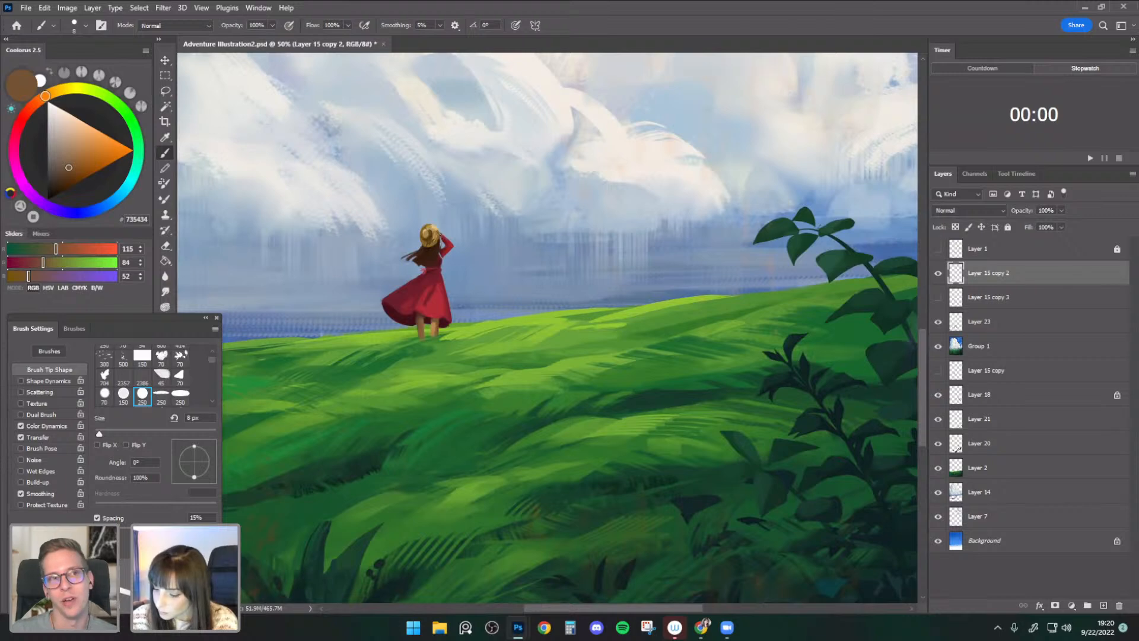
left_click(435, 229, "alt")
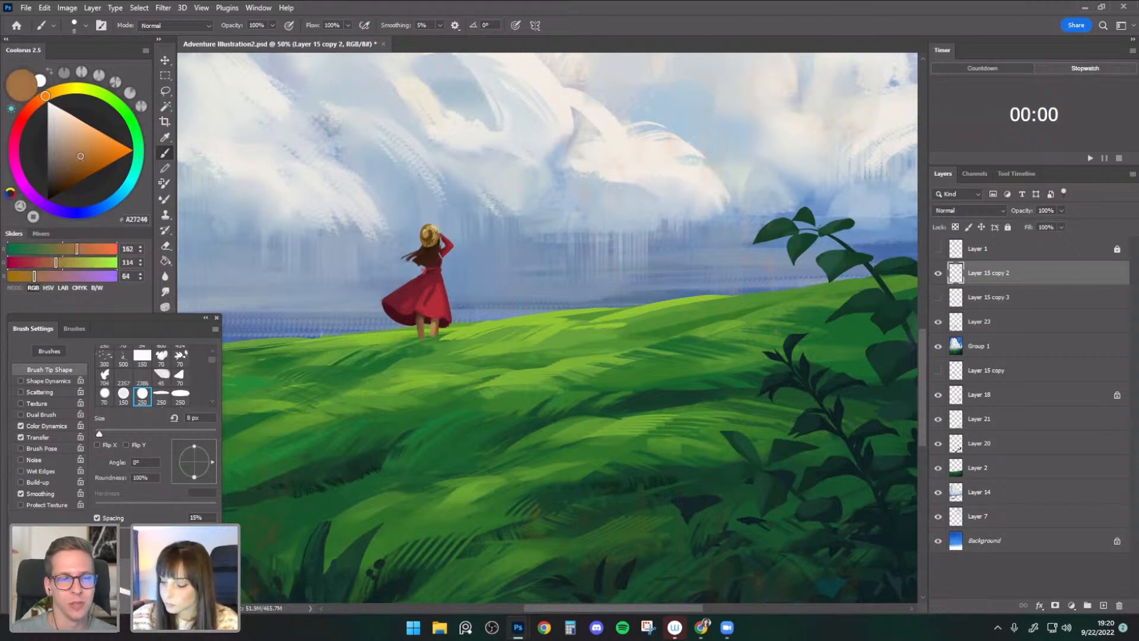
key("[")
- Refine the raised hand where it meets the hat and sleeve with light skin, red and dark brown tones sampled from the figure
left_click(440, 236, "alt")
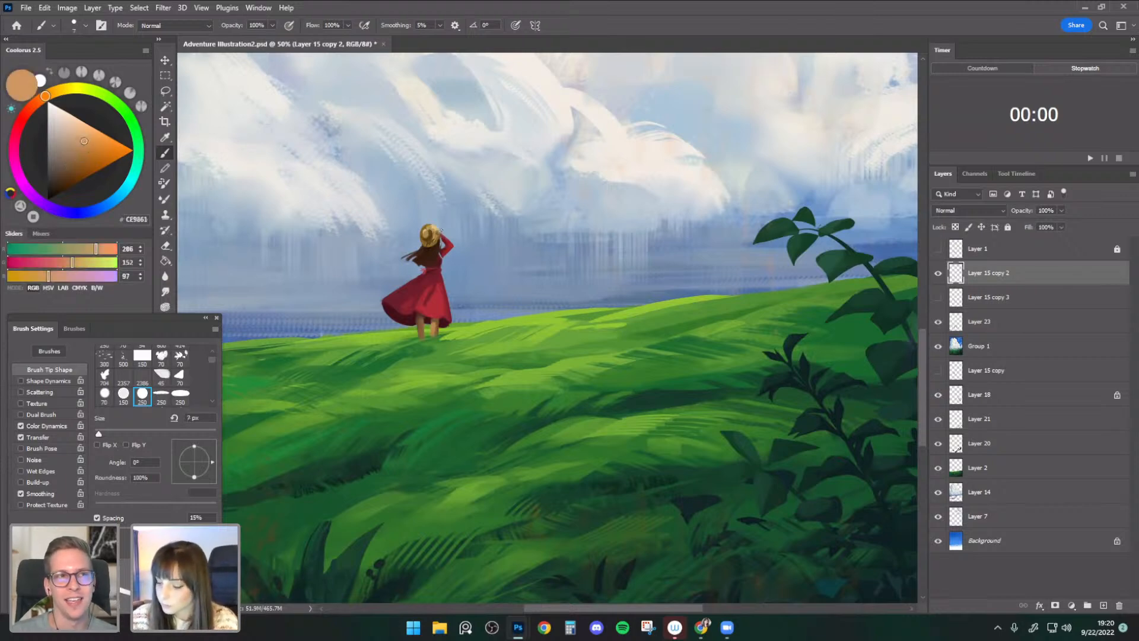
left_click(441, 235, "alt")
left_click(442, 236, "alt")
key("]")
left_click(449, 239, "alt")
left_click(442, 235, "alt")
key("[")
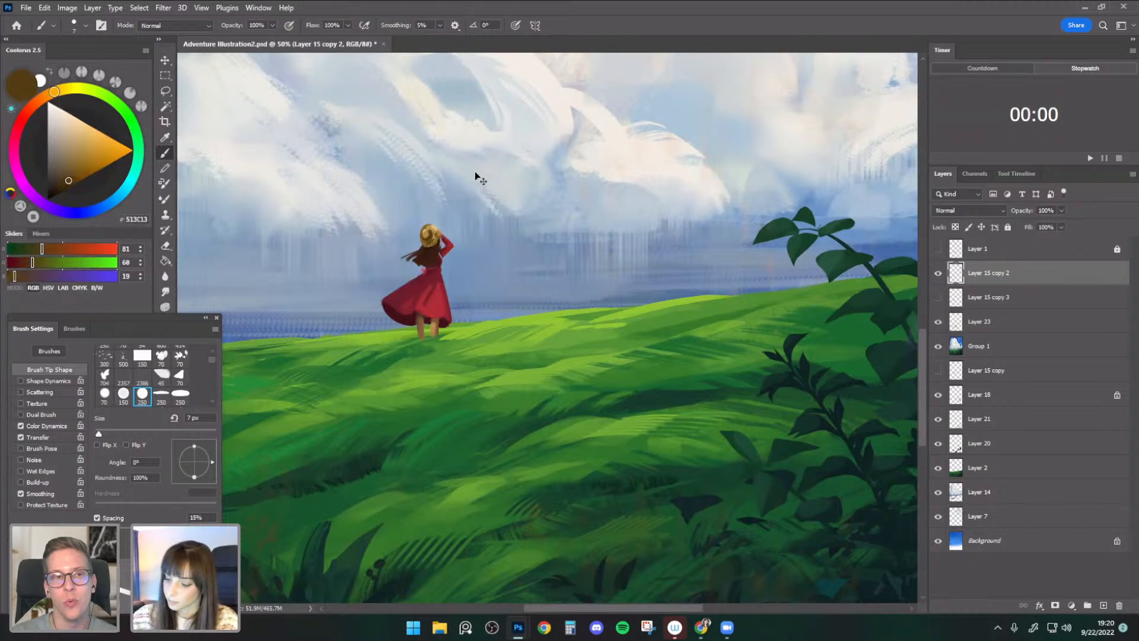
- Flip the canvas horizontally and touch up the figure's hat, hair and raised-arm shoulder with sampled tan and dark red tones
key("ctrl+shift+h")
left_click_drag(704, 506, 579, 534)
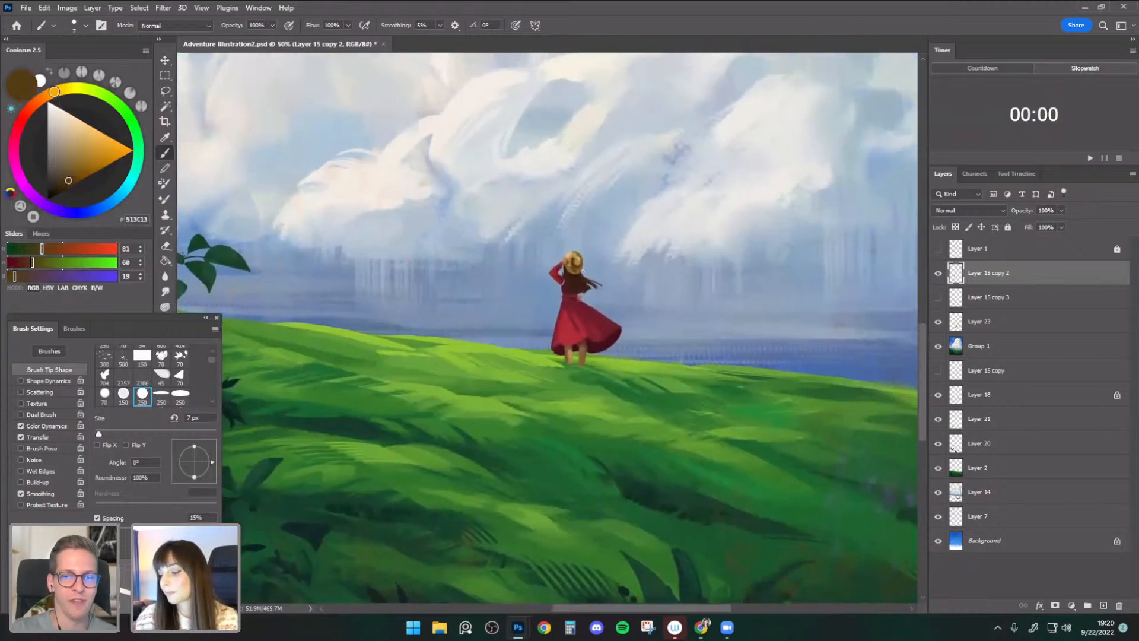
left_click(571, 254, "alt")
key("[")
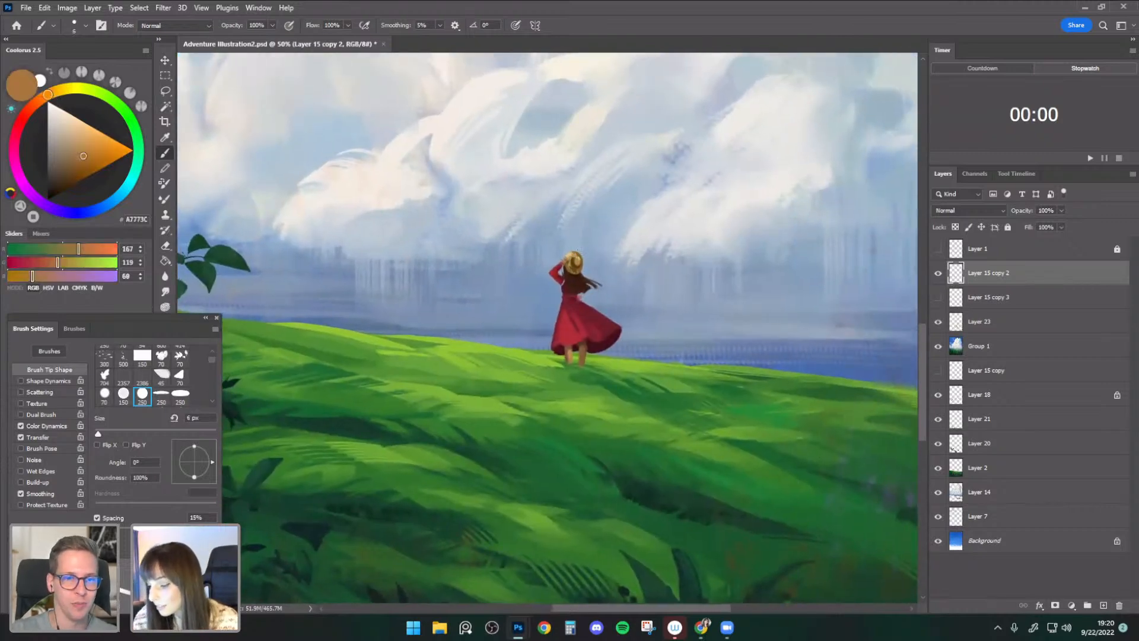
left_click(567, 283, "alt")
key("]")
key("]")
left_click(568, 274, "alt")
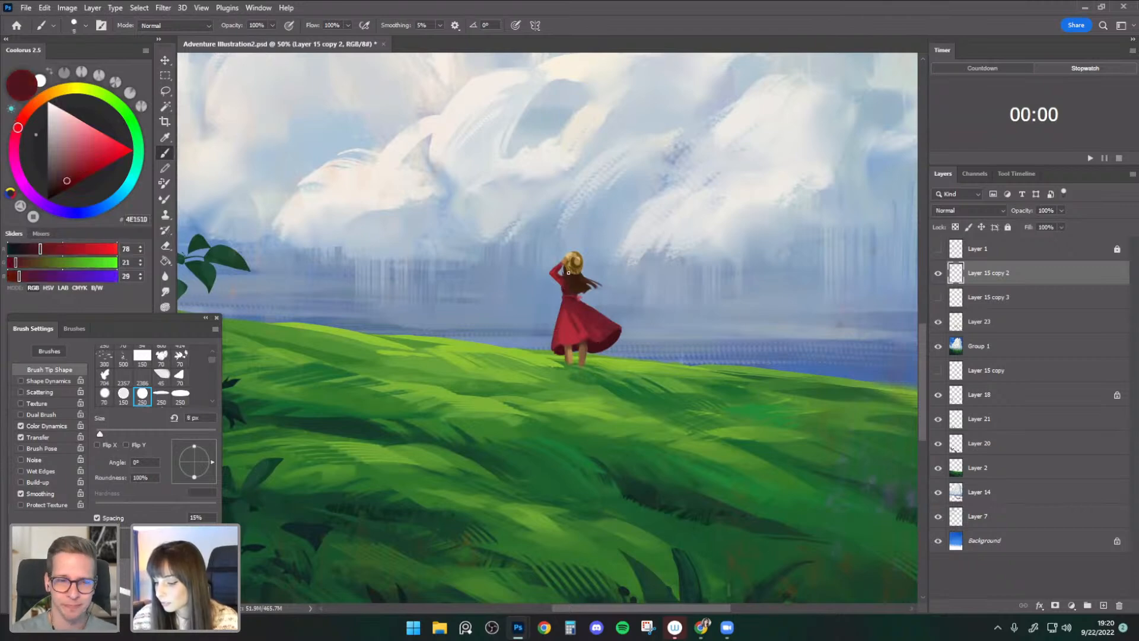
- After checking the girl's raised arm with the Eraser, return to the Brush and mix a light orange-tan painting colour, #DEA466
key("e")
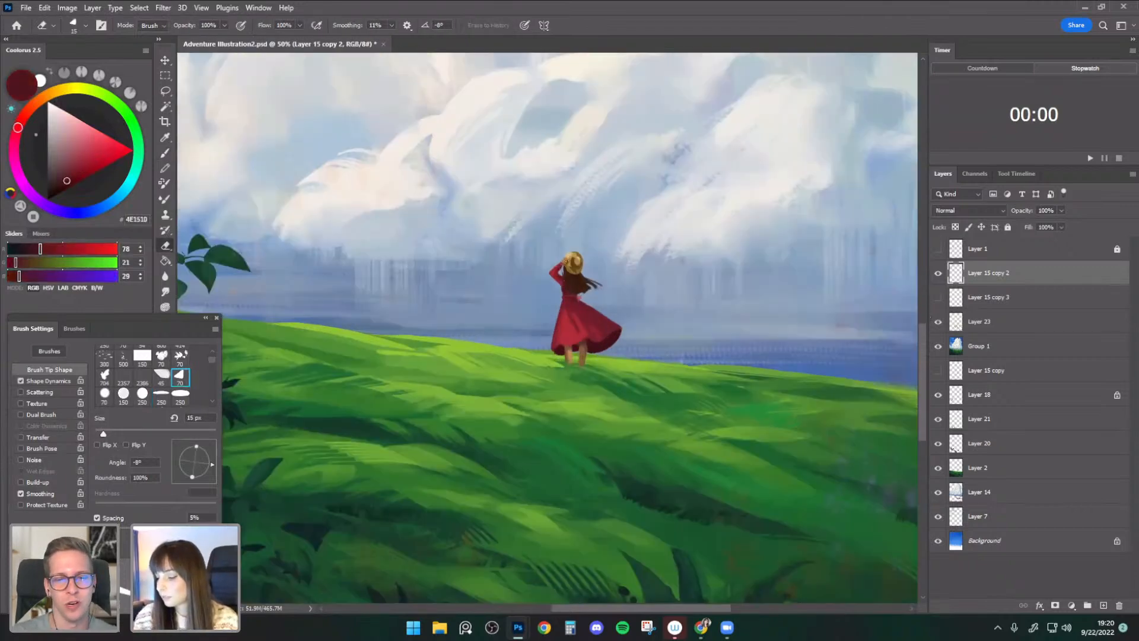
left_click(567, 260, "alt")
key("Return")
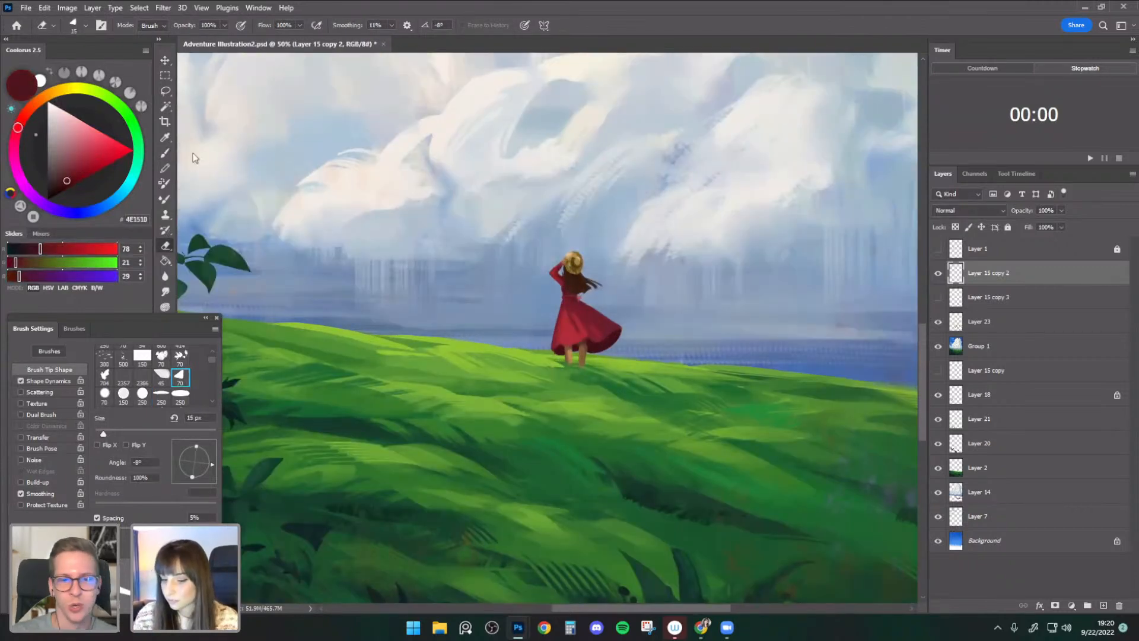
key("b")
left_click(46, 95)
left_click(87, 138)
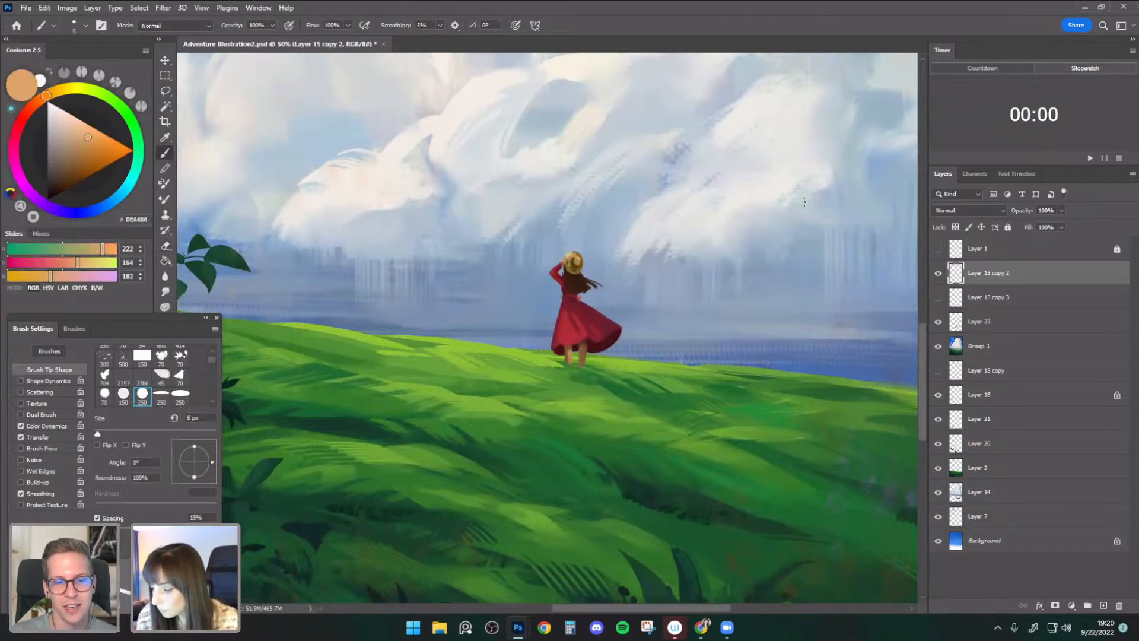
- Refine the girl's straw hat with sampled golden and brown tones, using a small brush of about 5 to 9 px
left_click(573, 260, "alt")
key("bracketleft")
left_click(565, 263, "alt")
key("bracketright")
key("bracketright")
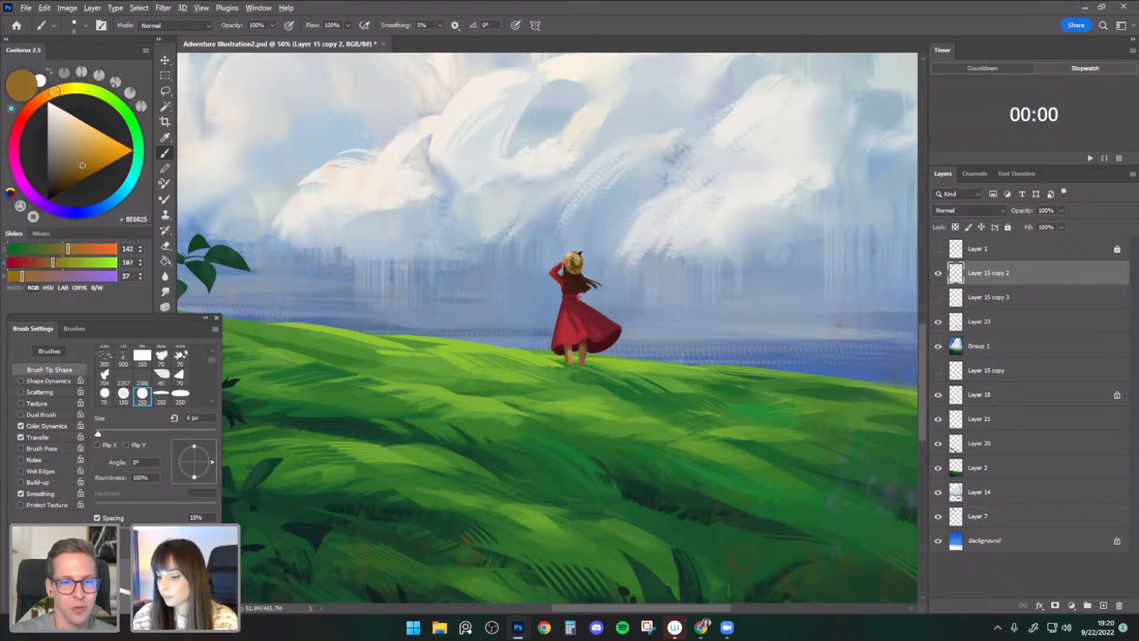
left_click(576, 261, "alt")
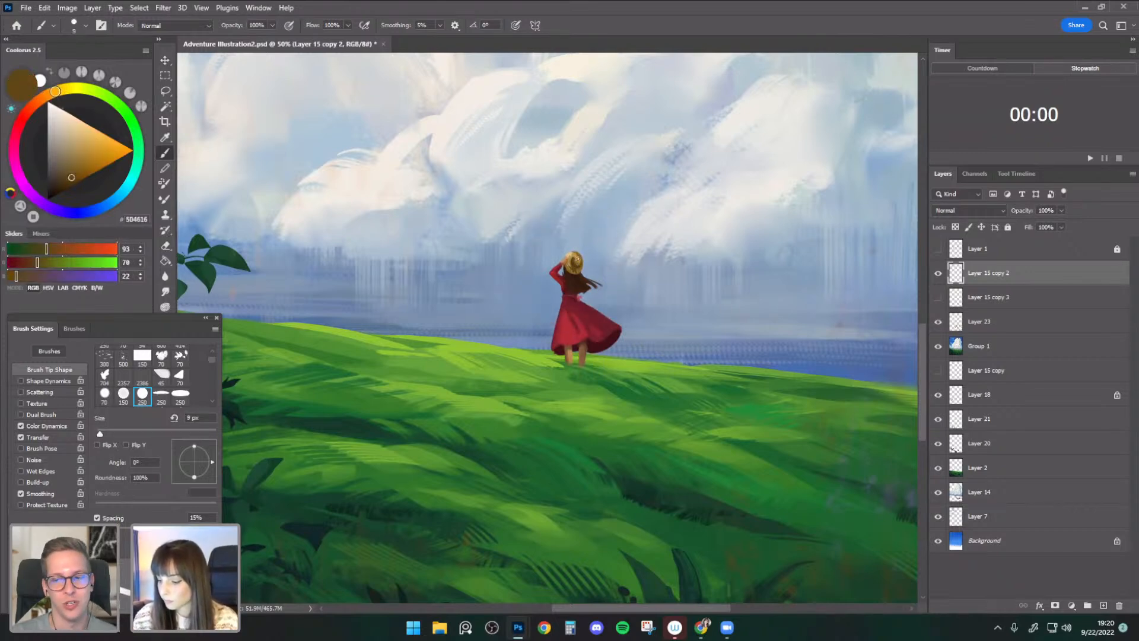
left_click(576, 263, "alt")
key("bracketright")
left_click(573, 256, "alt")
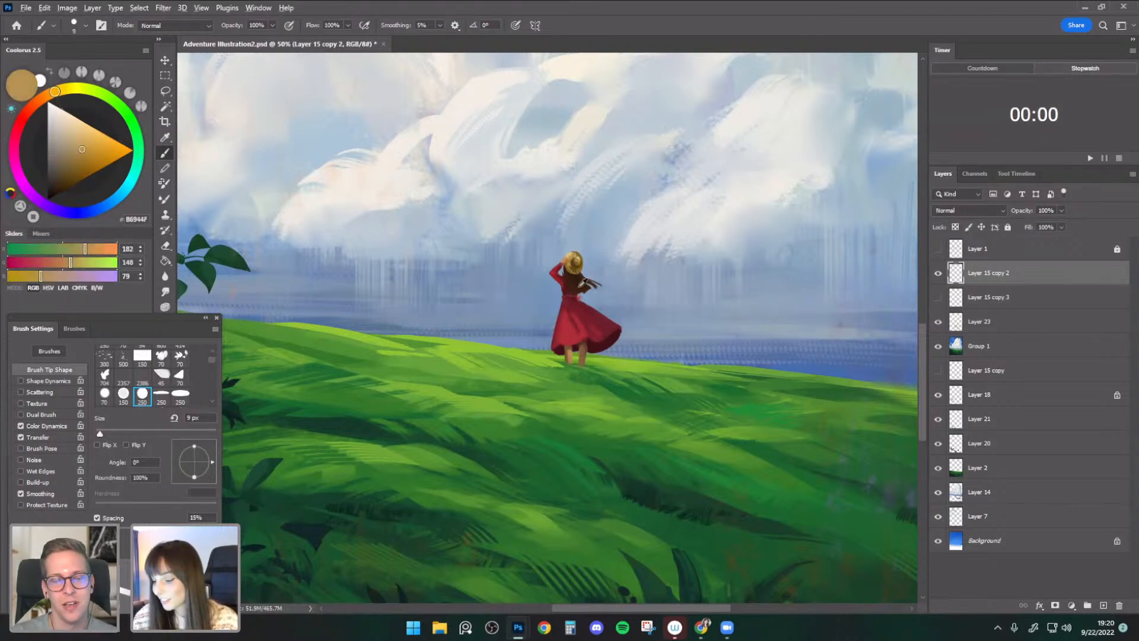
- Paint brown strands and shading into the girl's hair below the hat, using sampled browns and a brush of about 10 px
left_click(582, 281, "alt")
left_click(65, 173)
key("bracketright")
key("bracketright")
mouse_move(574, 278)
left_mouse_down()
mouse_move(577, 291)
mouse_move(583, 271)
left_mouse_up()
key("bracketleft")
left_click(581, 288, "alt")
key("bracketright")
key("bracketleft")
left_click(583, 283, "alt")
key("bracketright")
left_click(582, 282, "alt")
key("bracketleft")
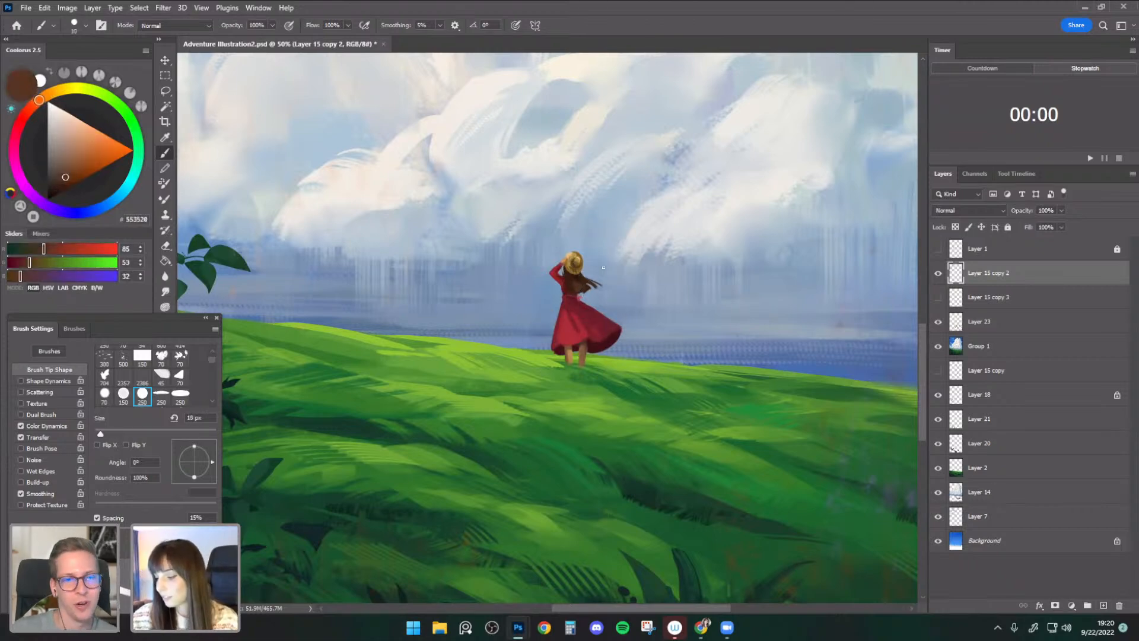
key("bracketleft")
- Refine the hair with sampled dark browns at 10 px and sample the dress's red at the waist for a 9 px brush
key("ctrl+minus")
key("ctrl+minus")
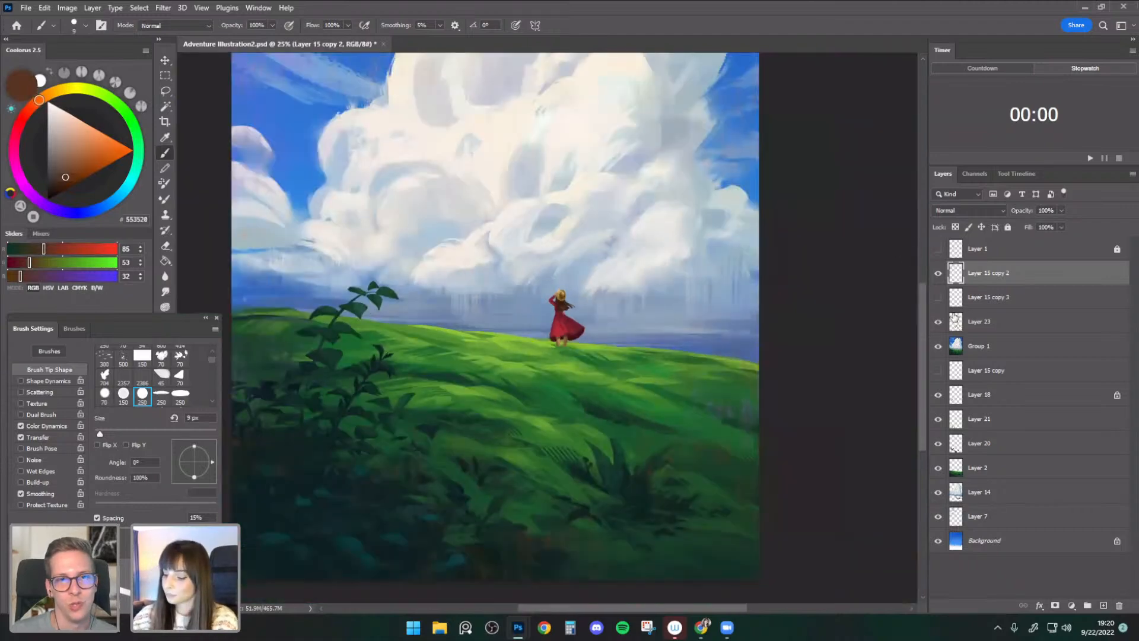
key("ctrl+plus")
key("ctrl+plus")
left_click(582, 283, "alt")
key("bracketright")
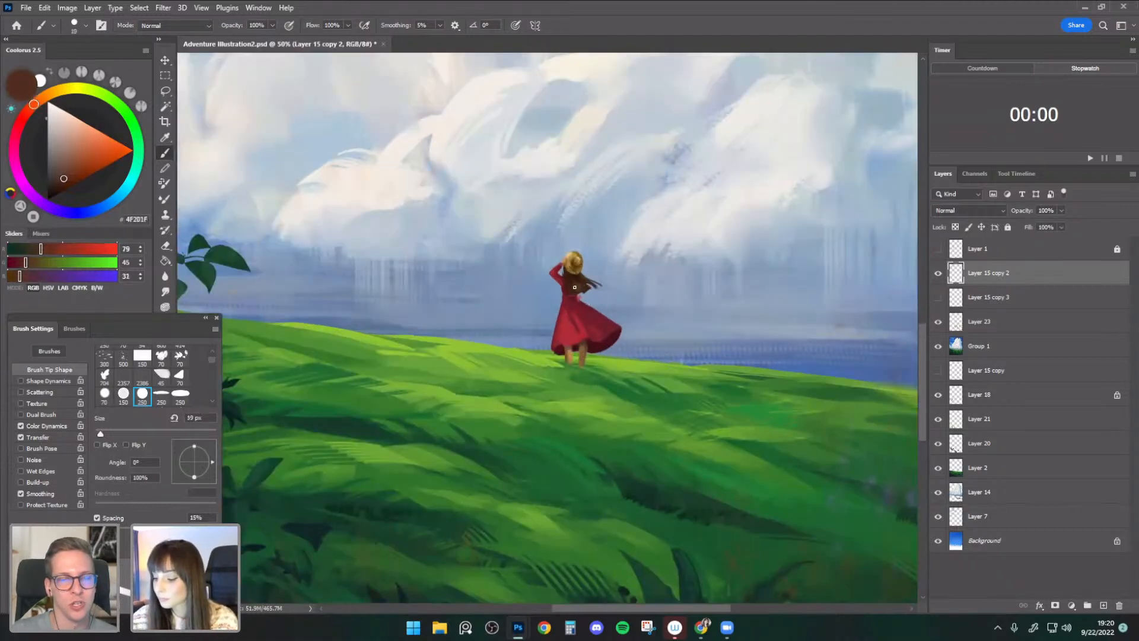
left_click(576, 276, "alt")
left_click(572, 297, "alt")
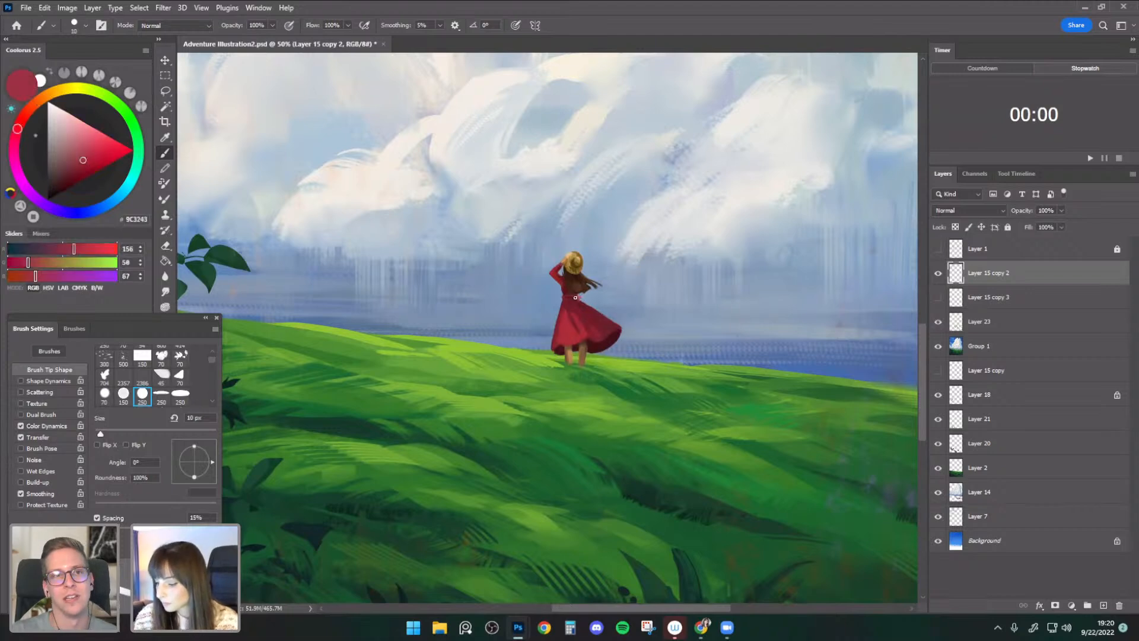
key("bracketleft")
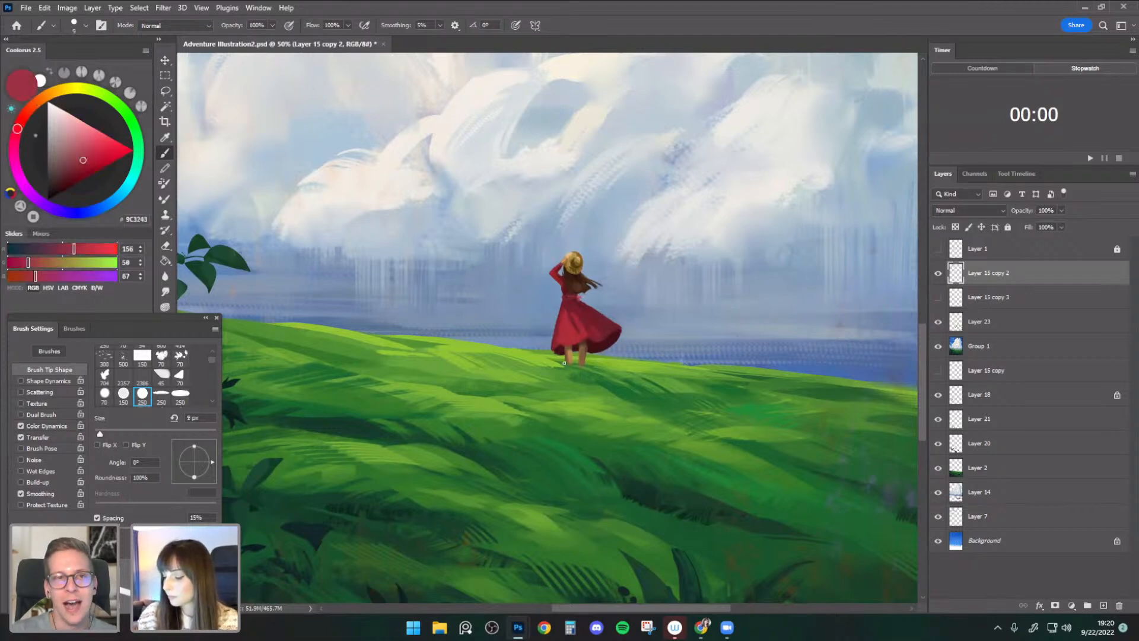
- Trim the edge of the girl's legs with the Eraser and touch them up with the sampled skin tone
key("e")
key("bracketright")
left_click_drag(587, 350, 584, 363)
key("bracketleft")
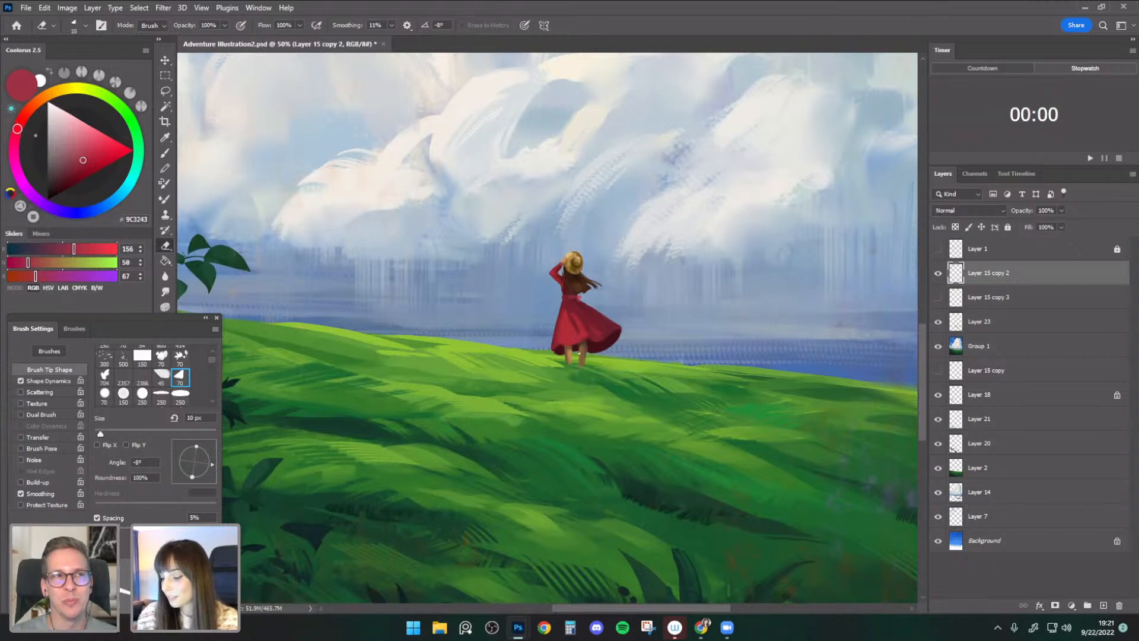
key("b")
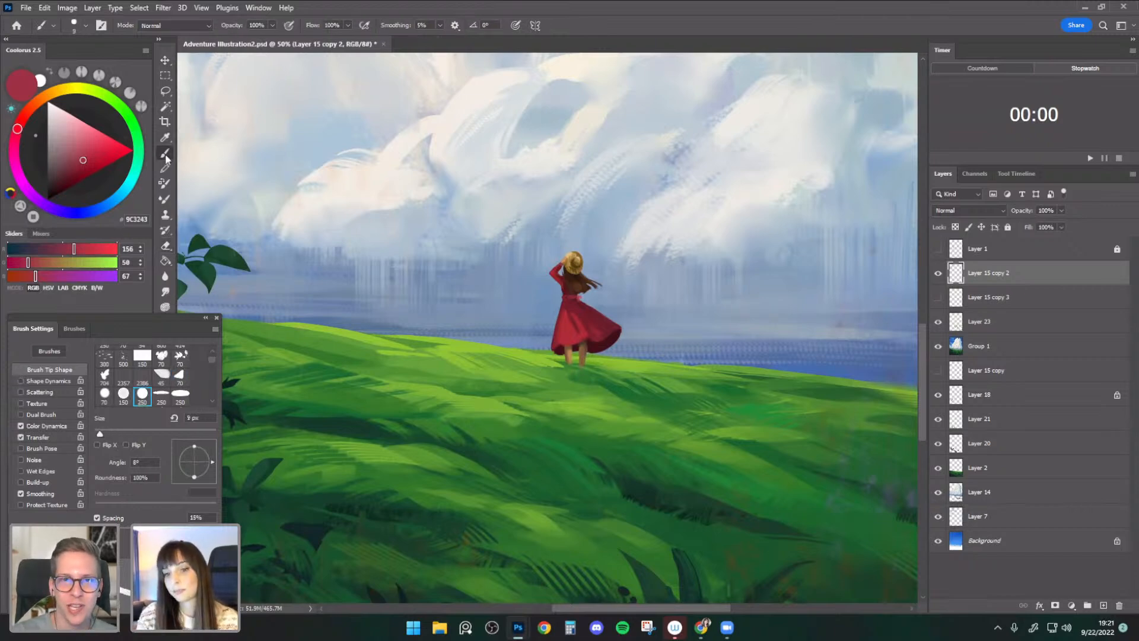
left_click(581, 351, "alt")
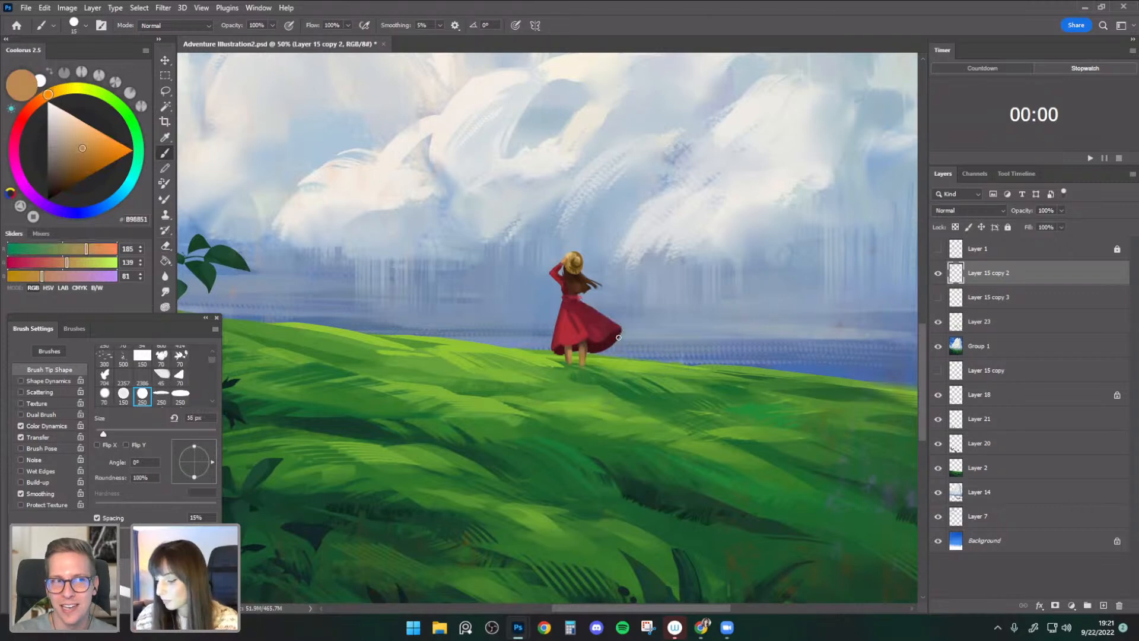
- Flip the canvas horizontally to check the figure and composition in mirror view
key("ctrl+minus")
key("ctrl+minus")
key("ctrl+shift+h")
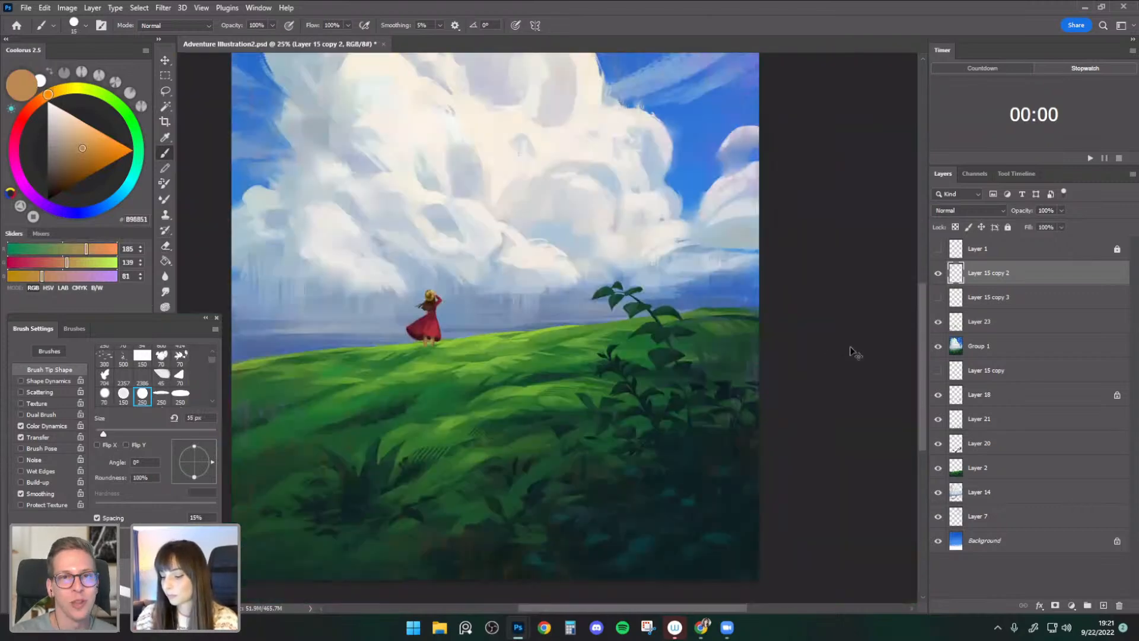
key("ctrl+plus")
left_click_drag(544, 355, 605, 352)
key("ctrl+plus")
- Retouch the girl's bodice and hair with sampled dark red and reddish-brown tones, using a brush of 6 to 8 px
left_click(388, 303, "alt")
key("bracketleft")
key("bracketleft")
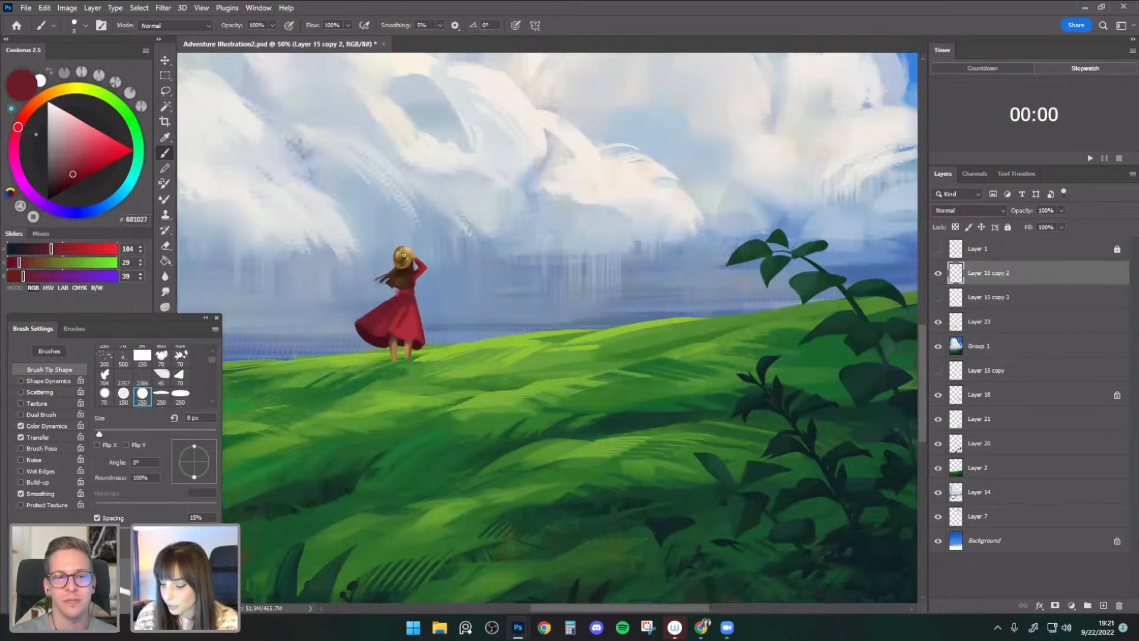
left_click_drag(620, 321, 666, 332)
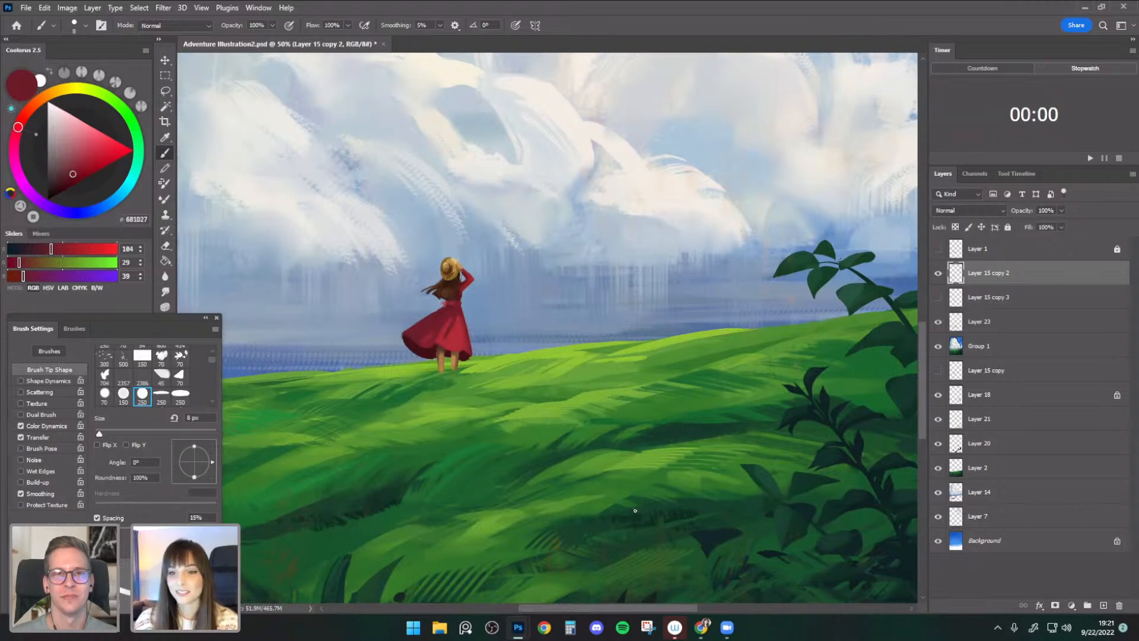
left_click(456, 298, "alt")
key("bracketleft")
key("bracketleft")
left_click(453, 280, "alt")
left_click(451, 269, "alt")
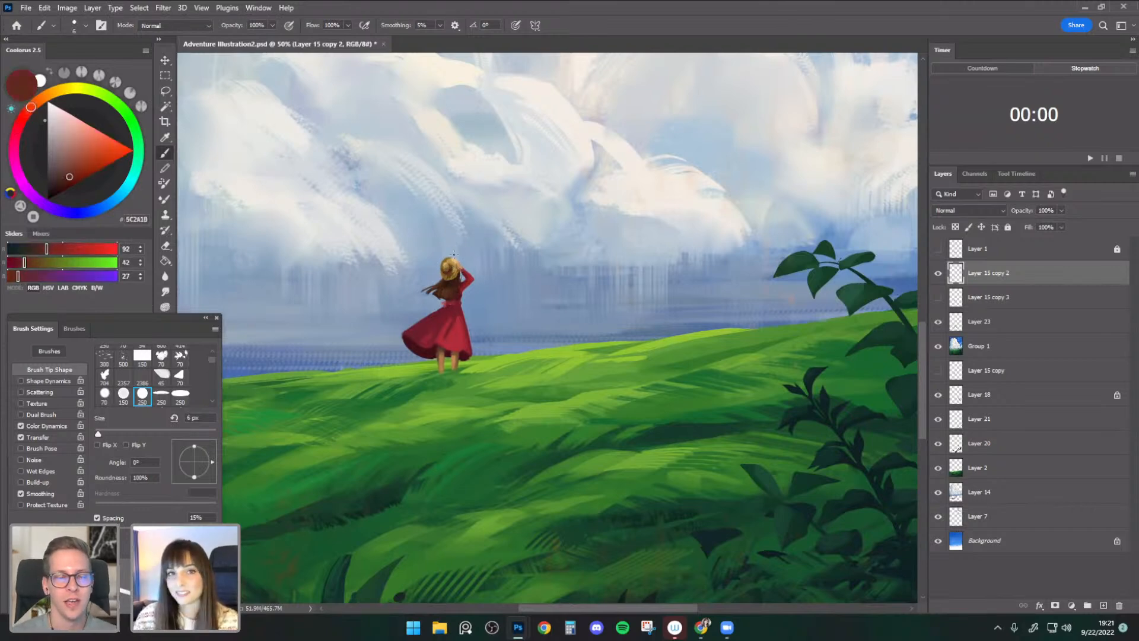
- Paint the dress's waist with sampled reds and clean up around it with an Eraser of about 20 px
left_click(454, 300, "alt")
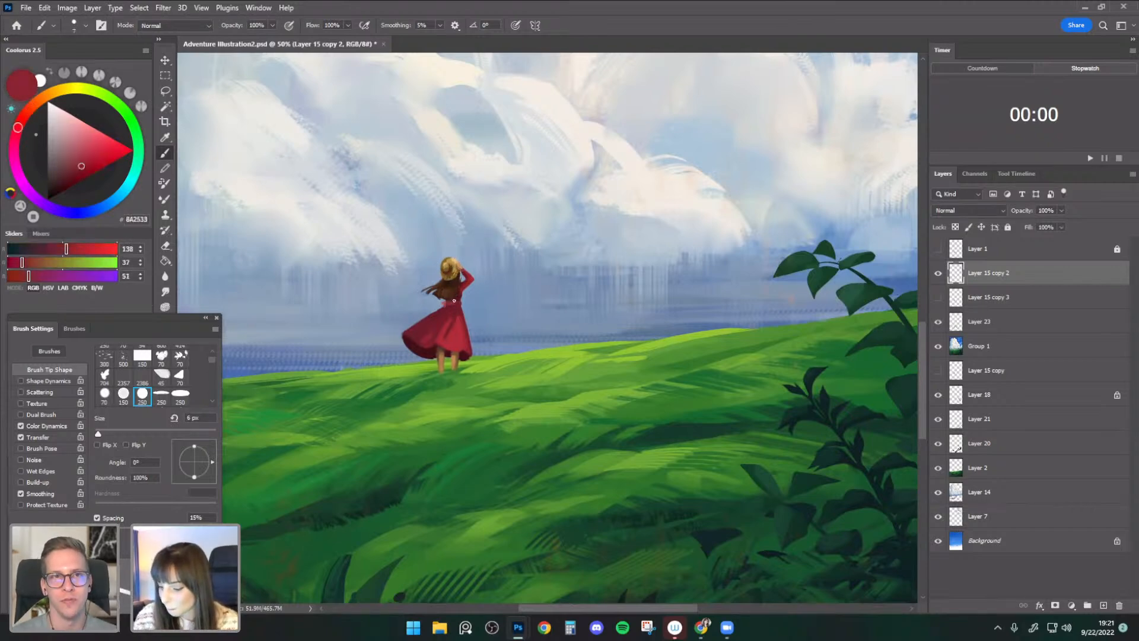
left_click(448, 305, "alt")
key("bracketright")
key("bracketright")
key("bracketright")
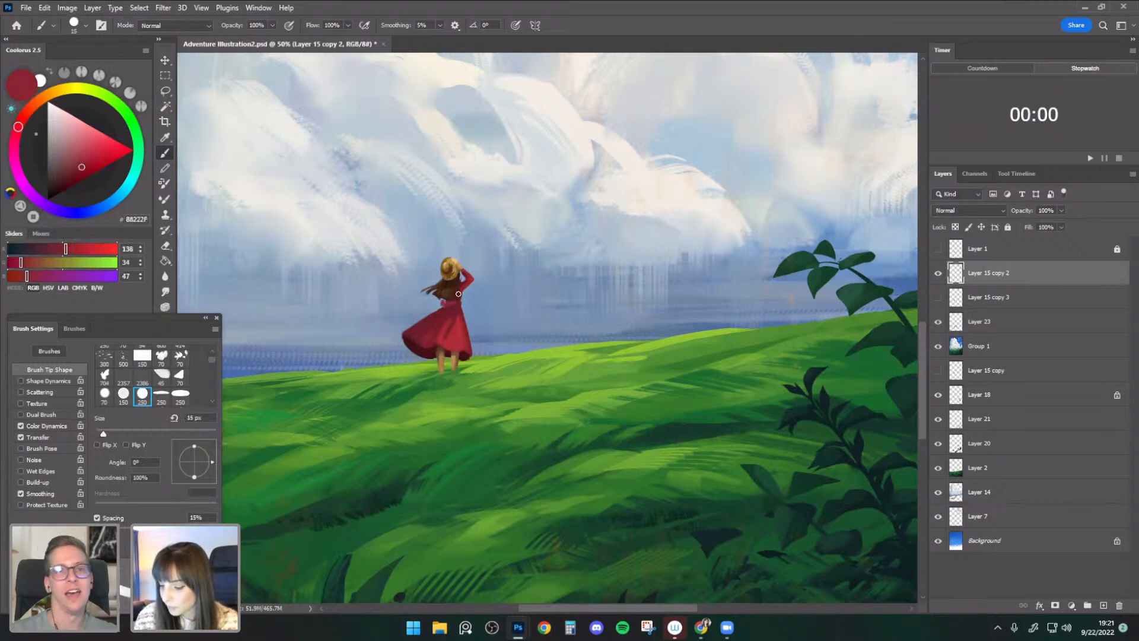
key("e")
key("bracketright")
key("bracketright")
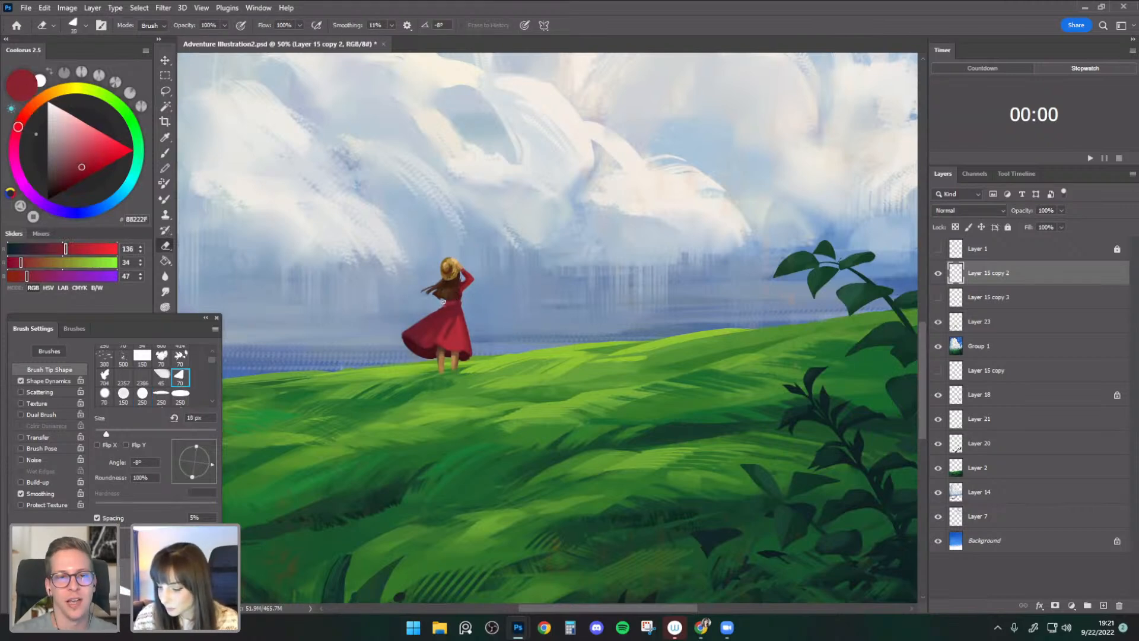
key("bracketleft")
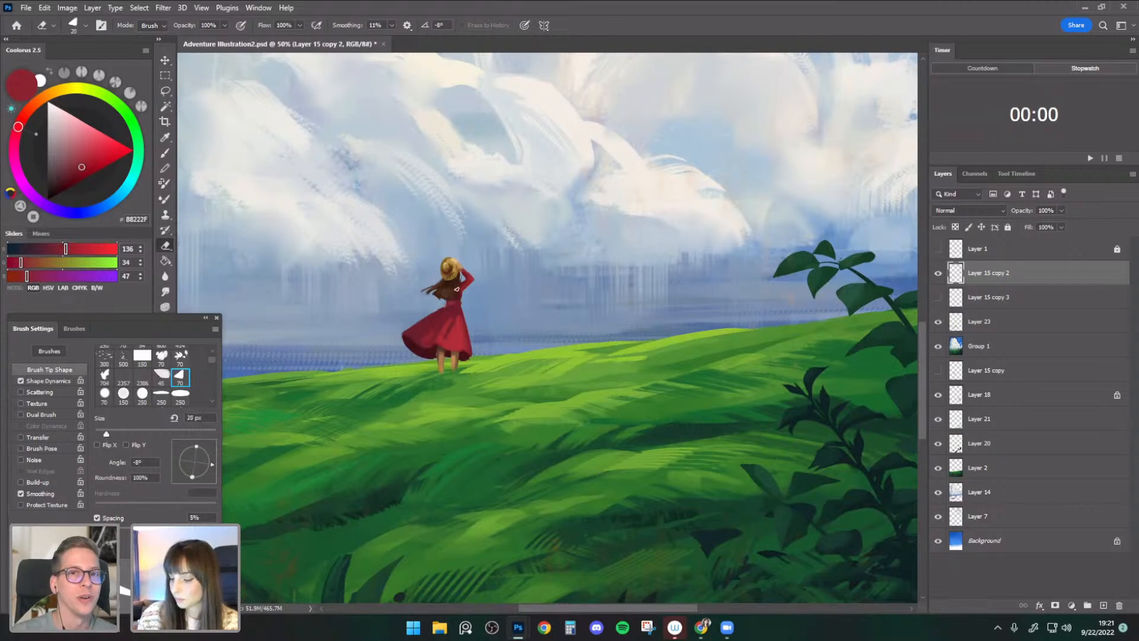
- Shade the skirt and waist of the dress with sampled dark reds, using a brush of 10 to 15 px
key("b")
left_click(447, 310, "alt")
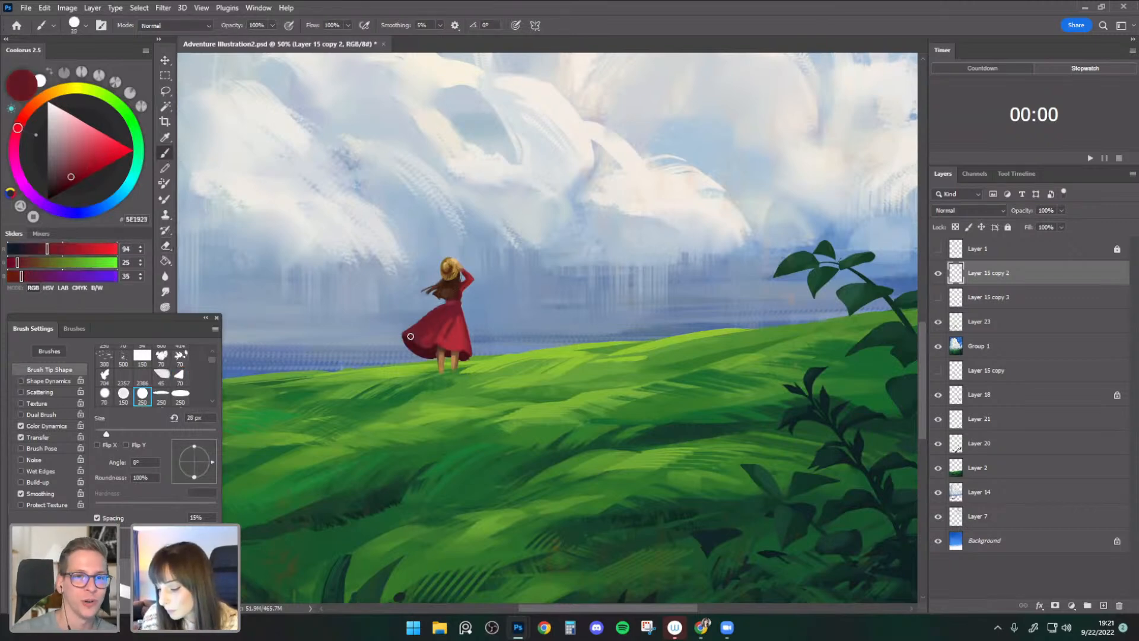
key("bracketleft")
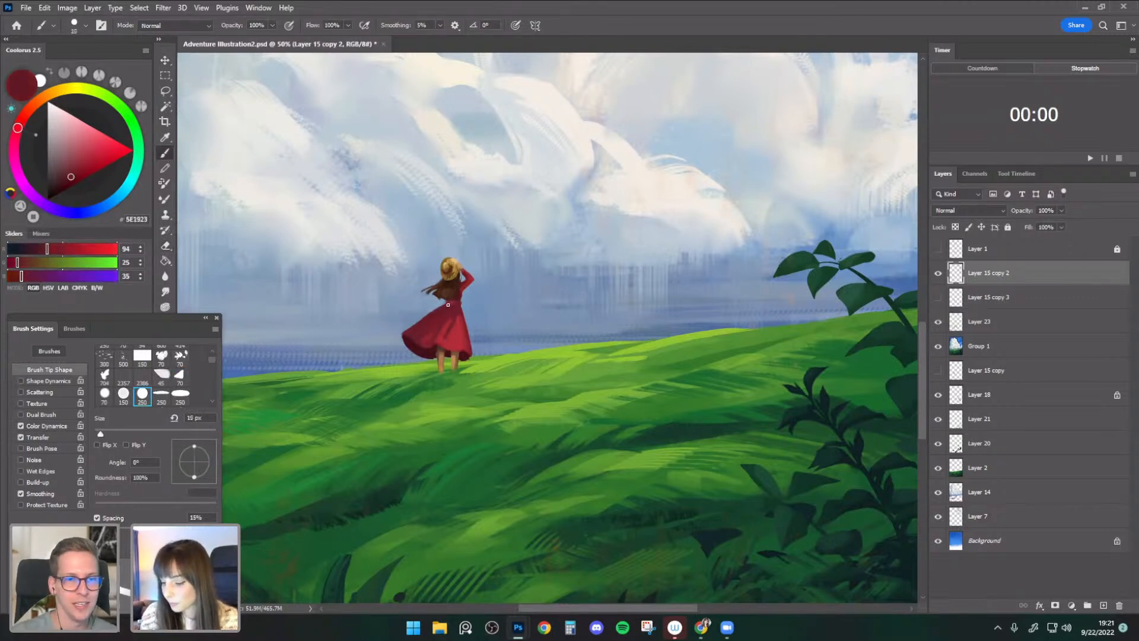
left_click(452, 302, "alt")
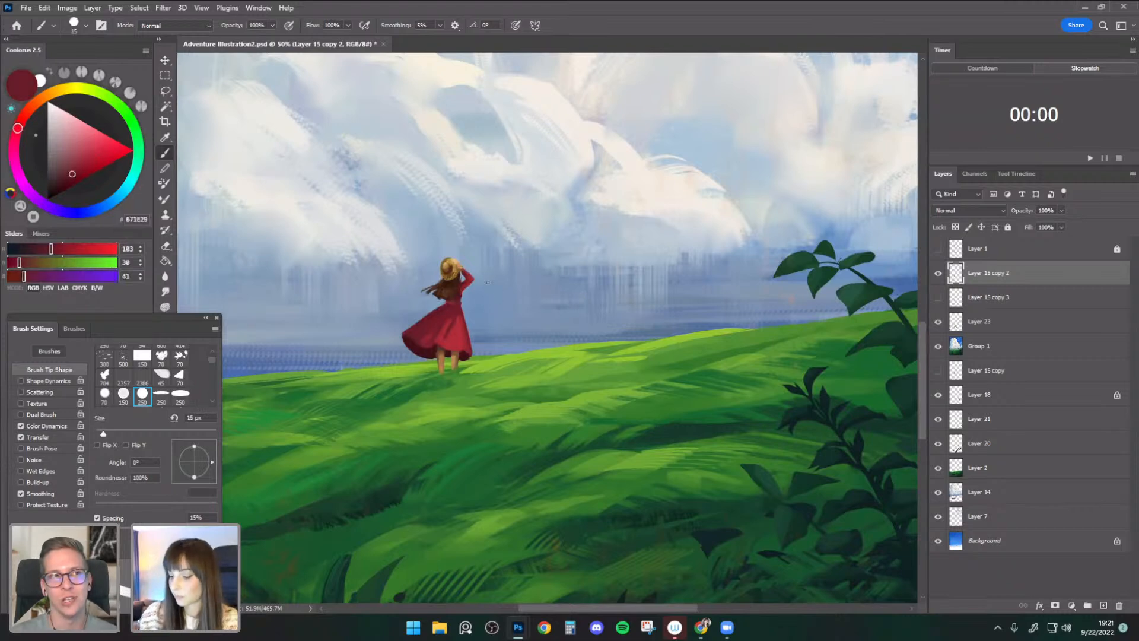
key("ctrl+minus")
key("ctrl+plus")
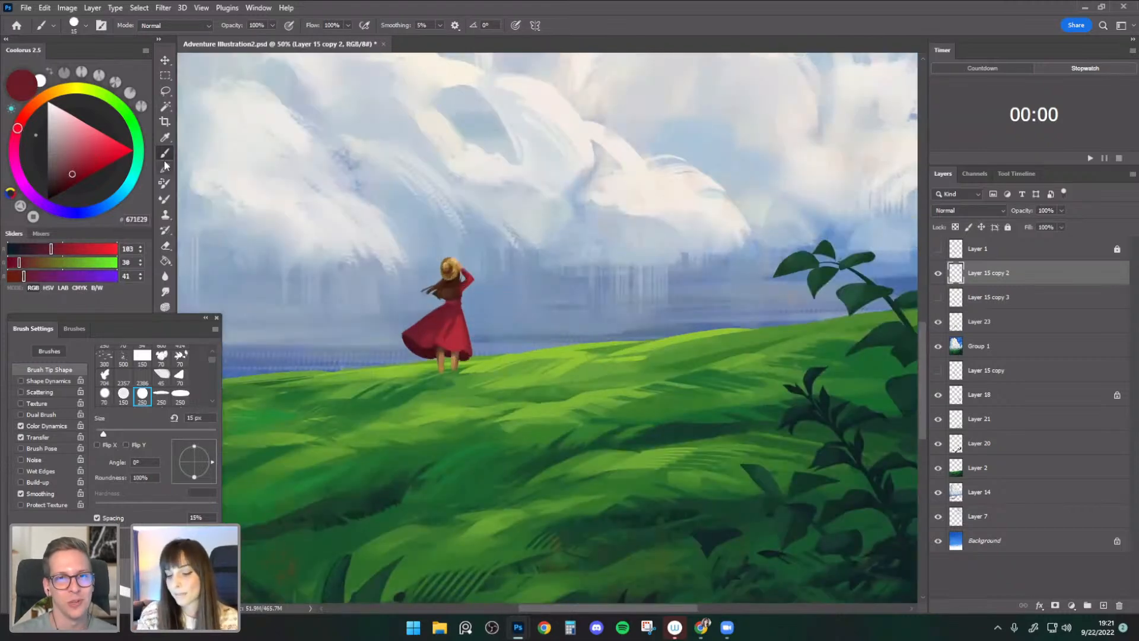
- Darken the skirt's lower hem with sampled deep red at 10 px and touch up the grass at the feet with sampled green
left_click(432, 355, "alt")
key("bracketleft")
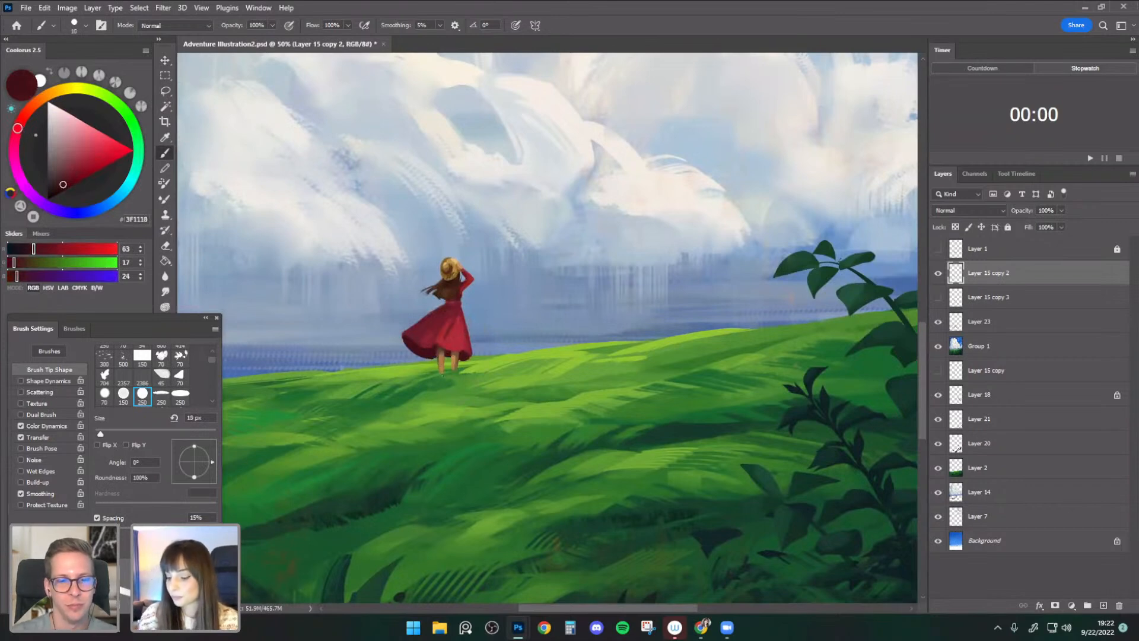
left_click(443, 383, "alt")
key("bracketleft")
- Deepen the shadow in the hair under the hat with very dark brown, #221006, and reduce the brush to 8 px
key("ctrl+minus")
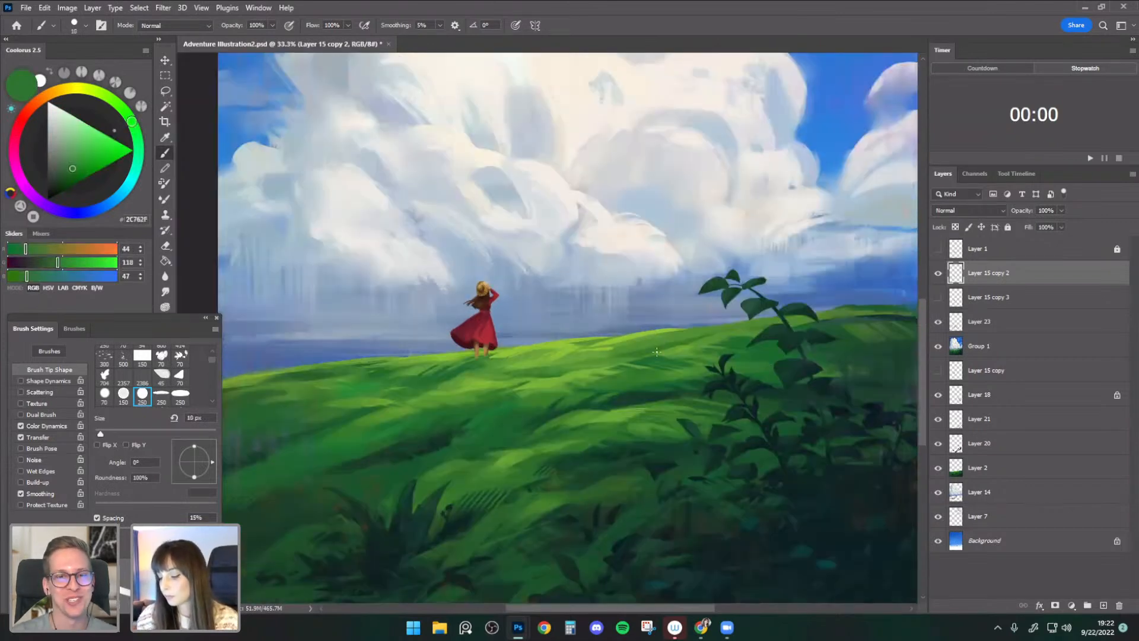
left_click(484, 291, "alt")
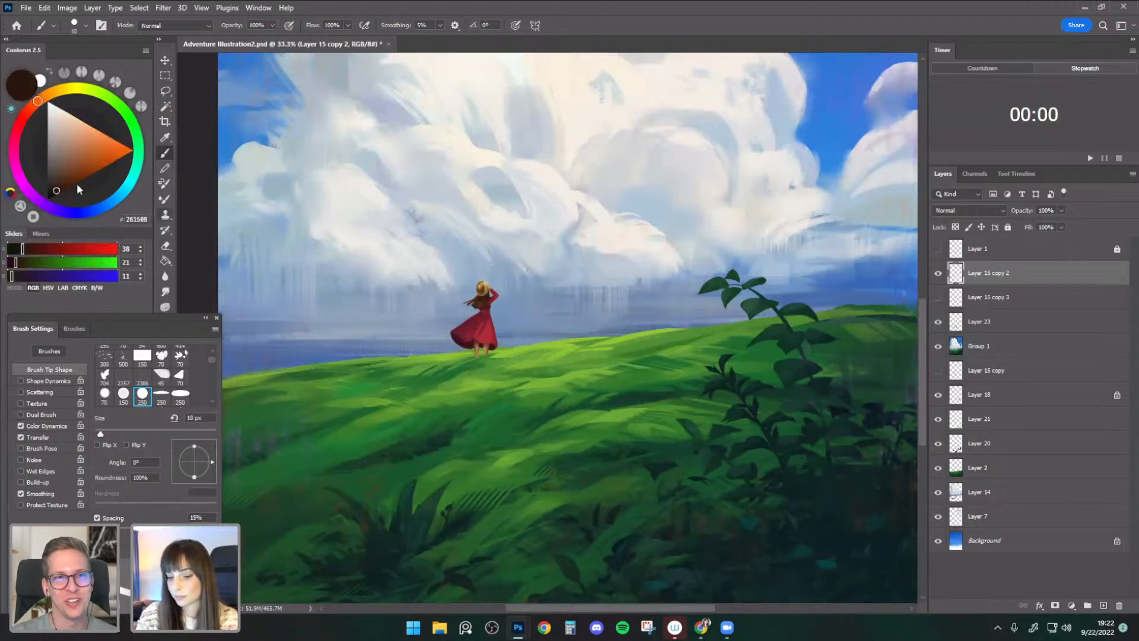
key("ctrl+plus")
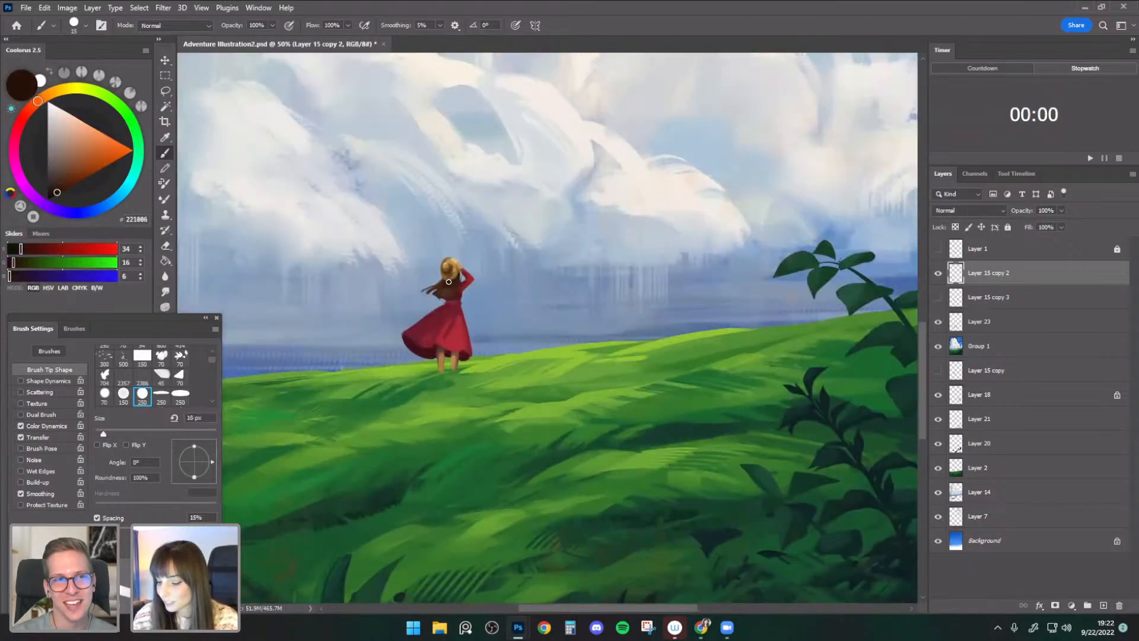
key("bracketleft")
key("bracketleft")
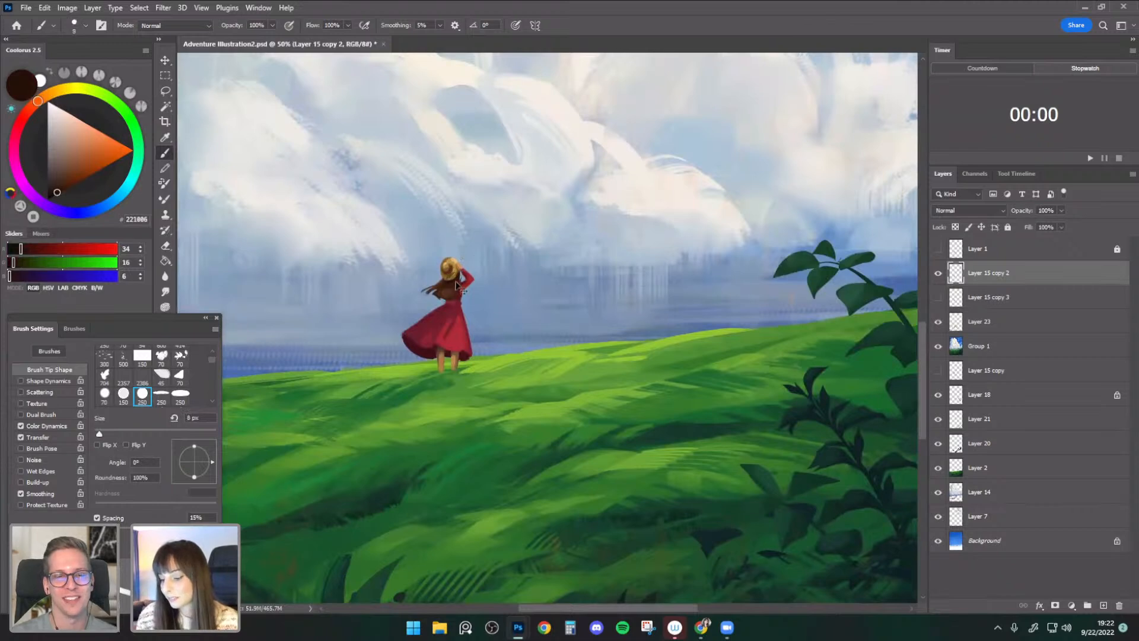
- Flip the canvas horizontally again and refine the hair under the hat with sampled dark browns and a 5 px brush
key("ctrl+shift+h")
left_click_drag(754, 412, 623, 426)
left_click(569, 295, "alt")
key("bracketleft")
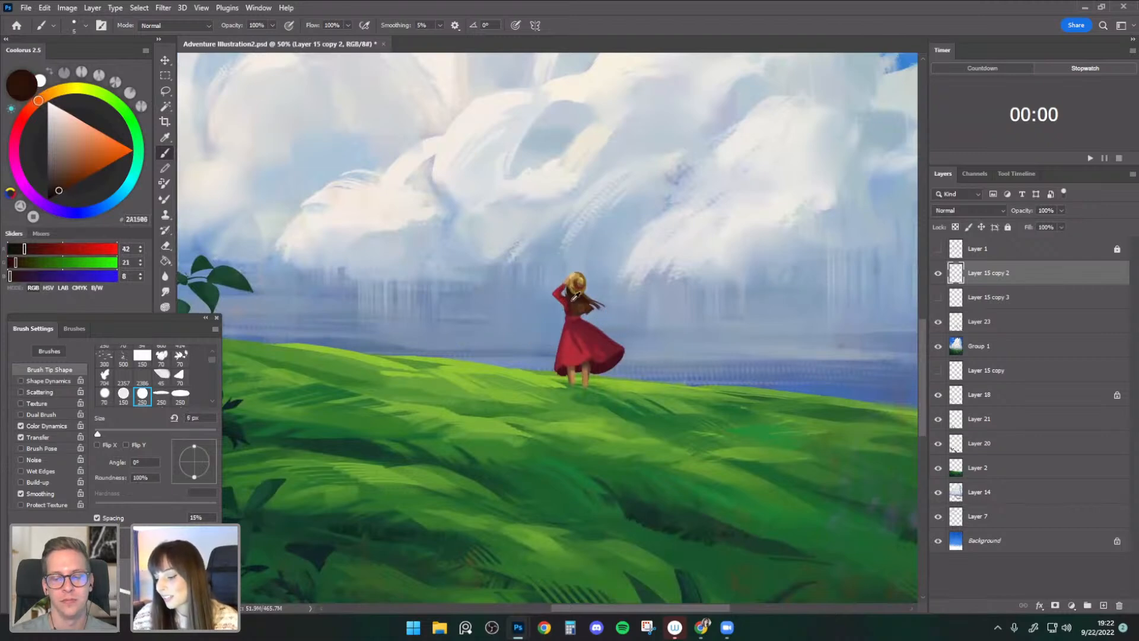
left_click(574, 300, "alt")
left_click_drag(616, 409, 628, 388)
key("bracketleft")
- Compare the figure with Layer 15 copy 2 hidden and shown, and with Layer 15 copy 3 shown and hidden
left_click(938, 273)
left_click(938, 273)
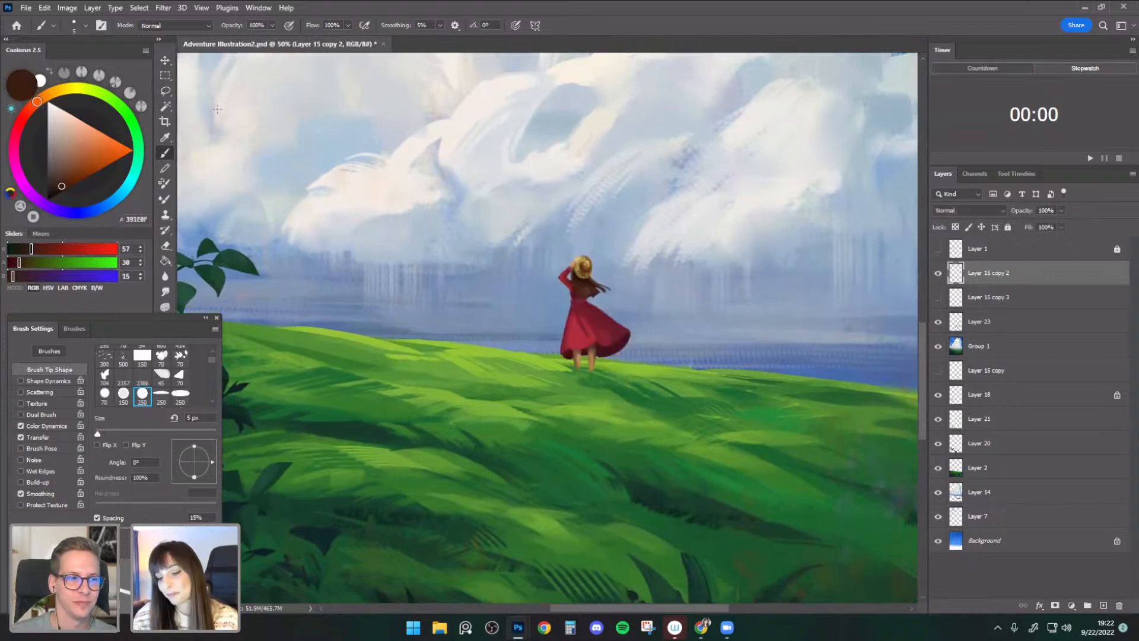
key("v")
left_click(938, 297)
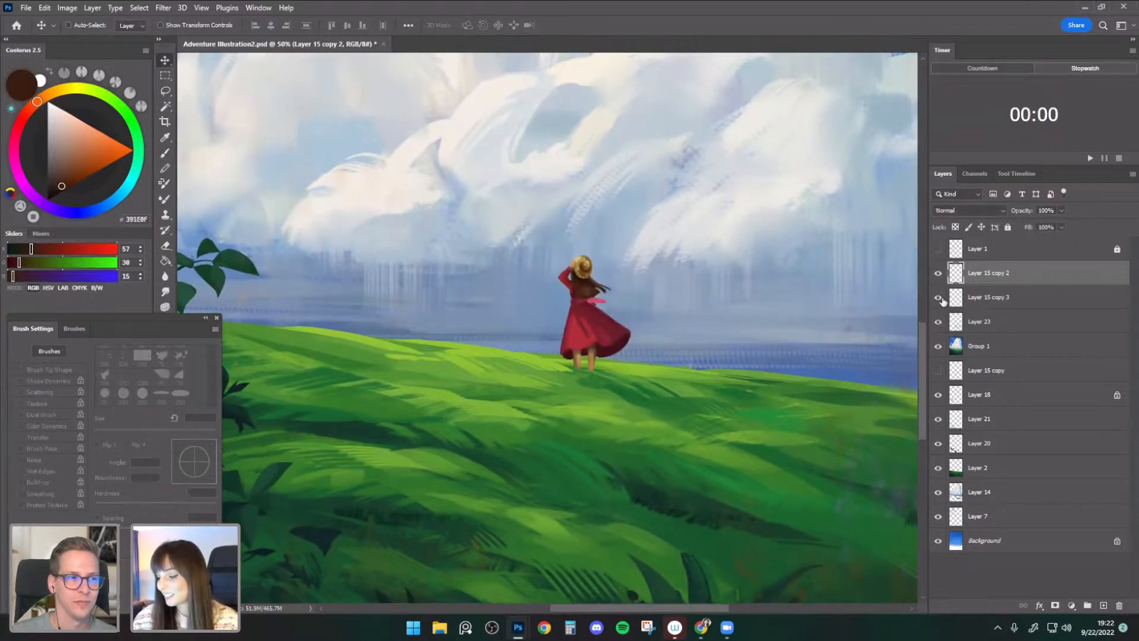
left_click(938, 297)
left_click(938, 298)
left_click(938, 297)
- Sample the pink sash colour from the temporarily shown Layer 15 copy 3 and add a new layer above Layer 15 copy 2
left_click(939, 298)
key("b")
left_click(596, 301, "alt")
left_click(938, 297)
left_click(1103, 606)
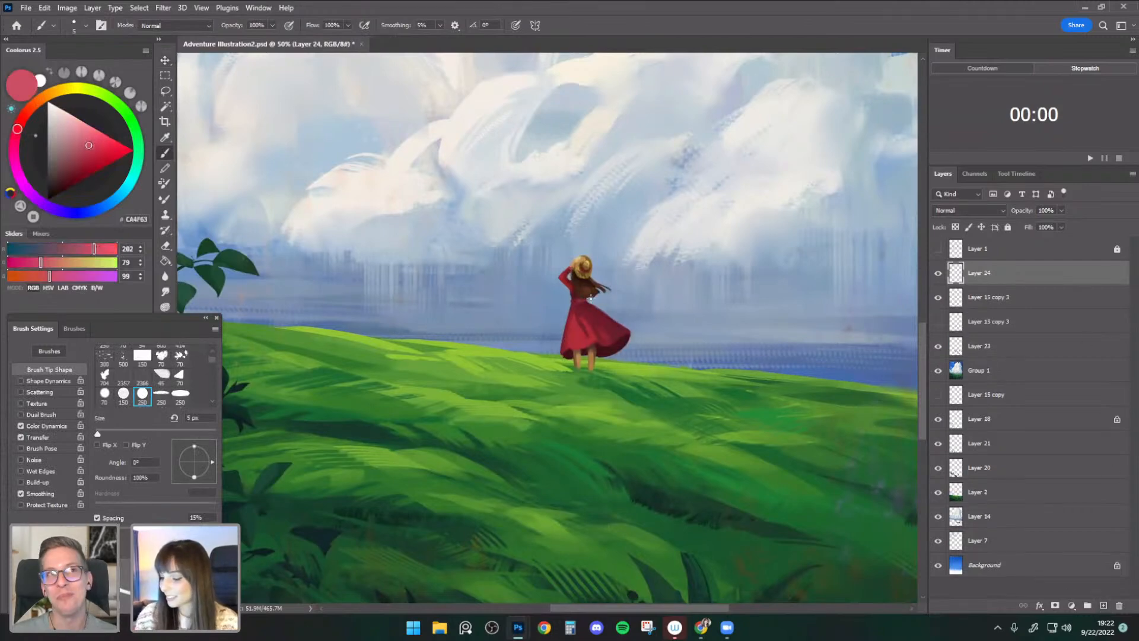
- Select a small bow shape at the waist of the red dress on Layer 24 and fill it with pink using a 40 px brush
key("bracketright")
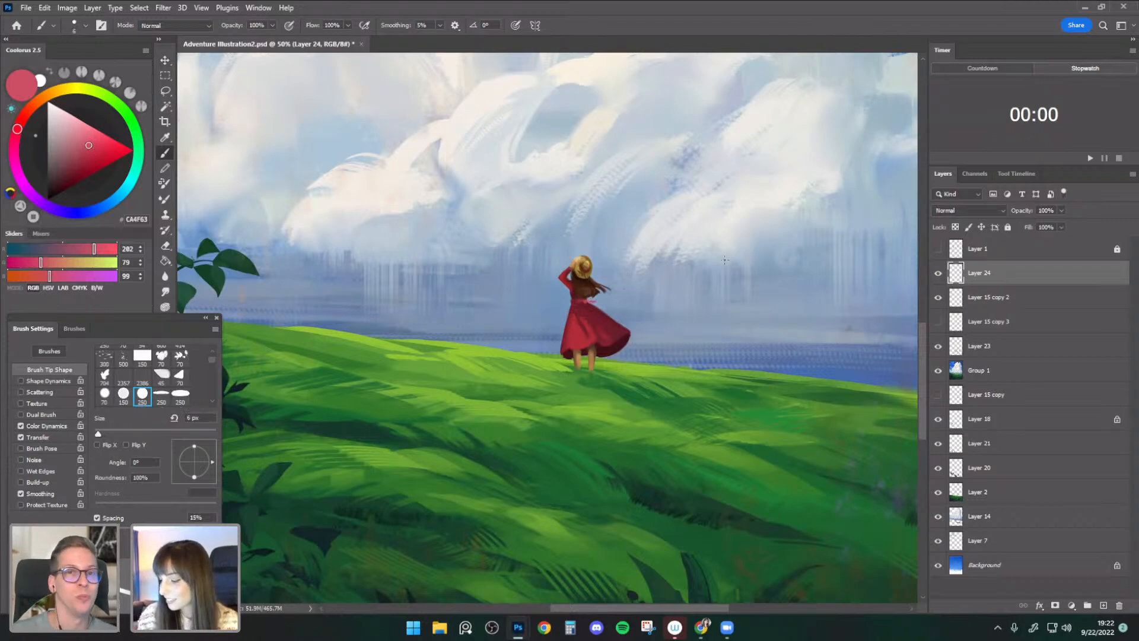
left_click(165, 91)
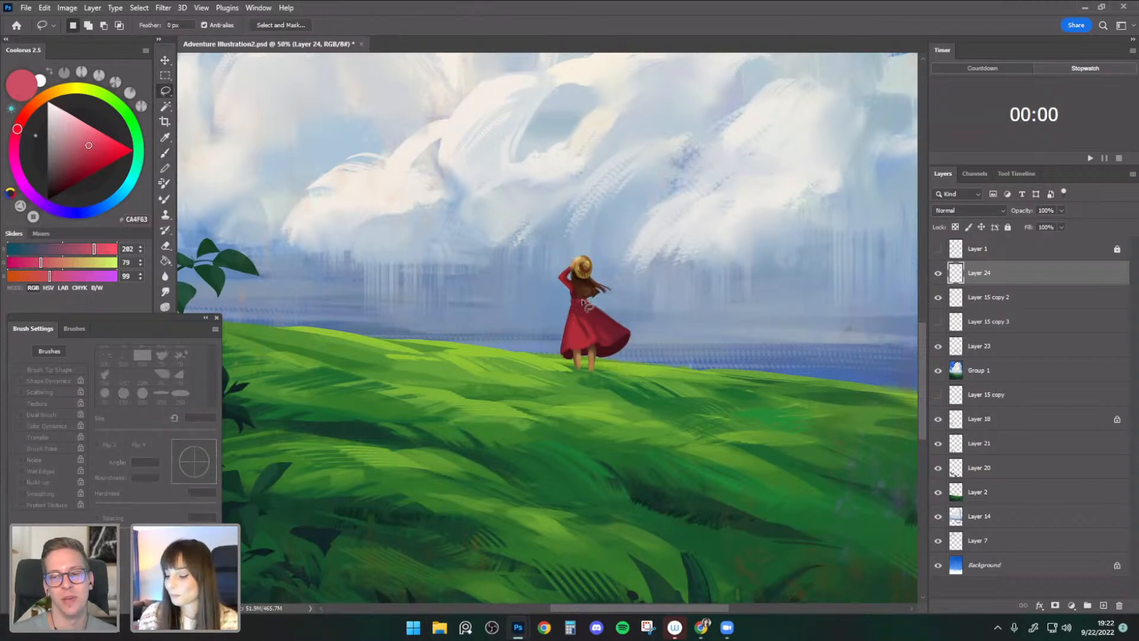
mouse_move(583, 305)
left_mouse_down()
mouse_move(630, 285)
mouse_move(603, 307)
left_mouse_up()
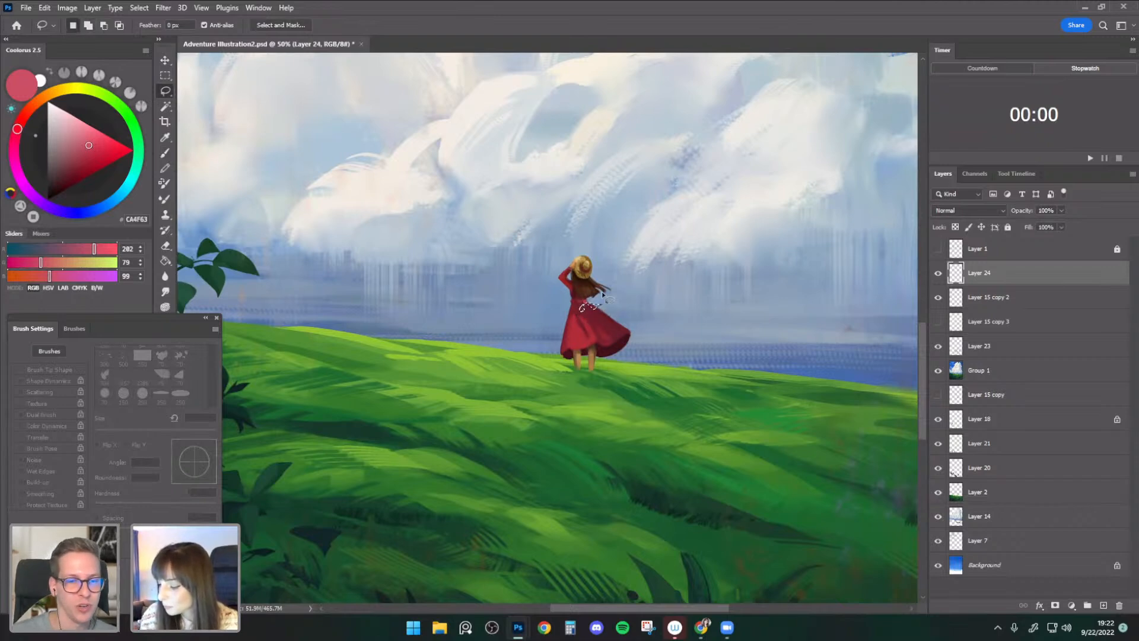
key("b")
key("bracketright")
key("bracketright")
key("bracketright")
key("bracketright")
key("bracketright")
key("bracketright")
key("bracketright")
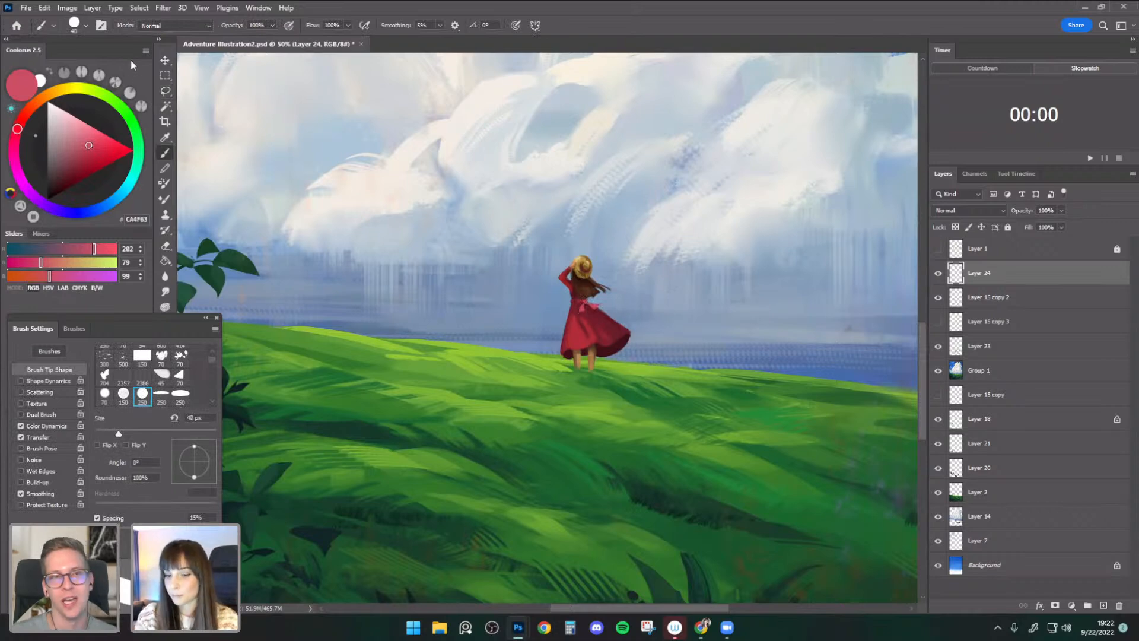
- Flip the canvas horizontally to check the girl with the pink bow
left_click(169, 61)
key("e")
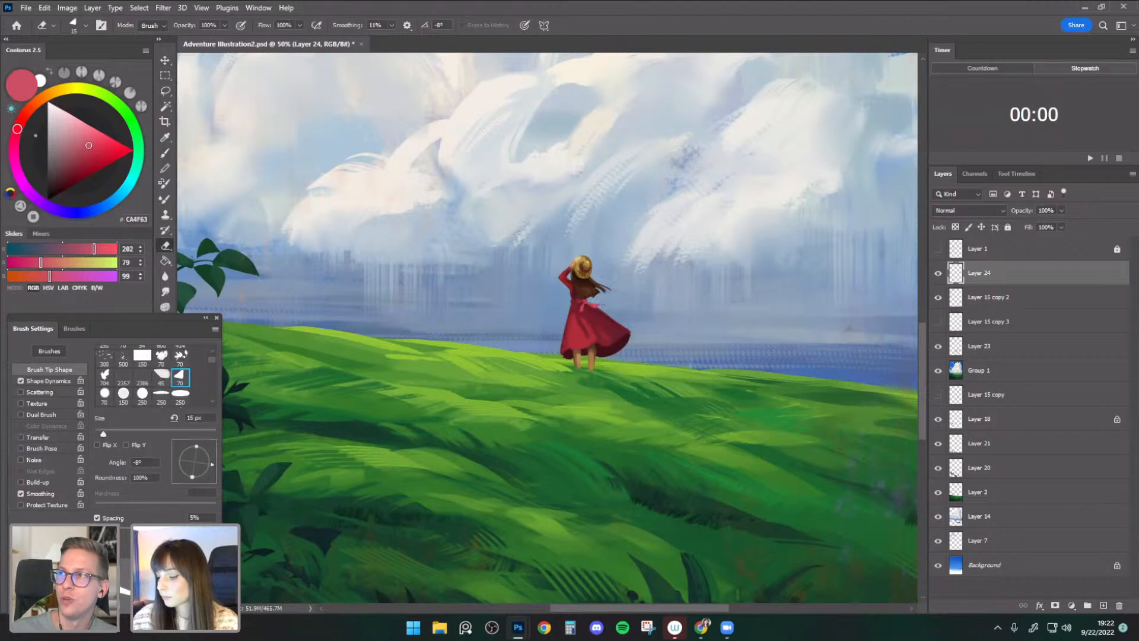
key("ctrl+minus")
key("ctrl+shift+h")
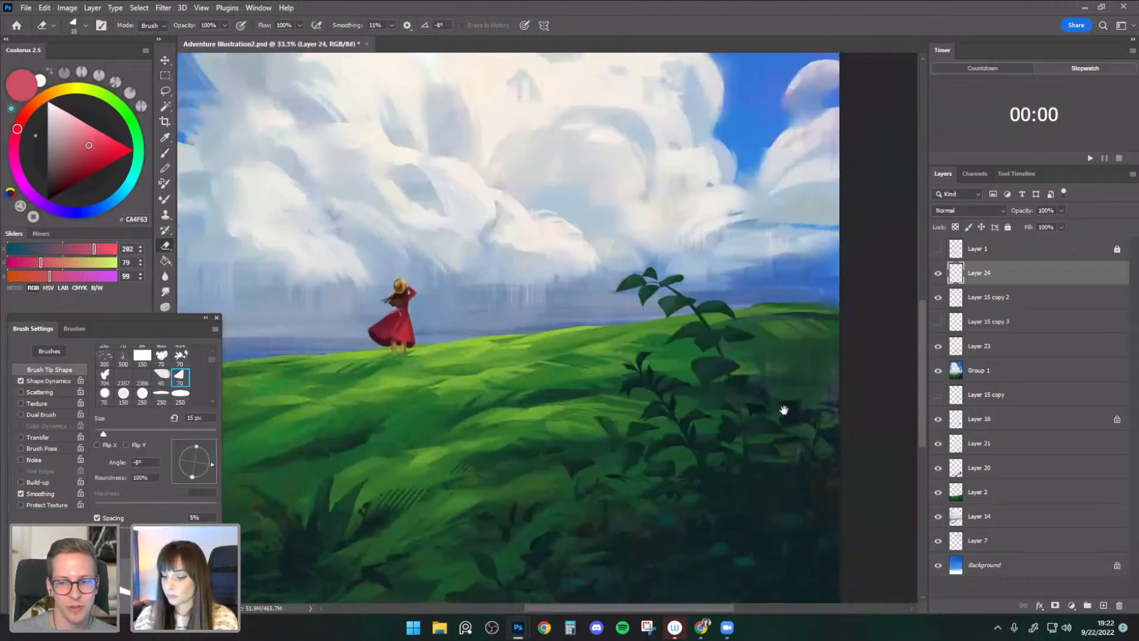
left_click_drag(778, 411, 848, 391)
key("ctrl+plus")
- Lasso the pink bow at the girl's waist and adjust it with Free Transform
left_click(164, 90)
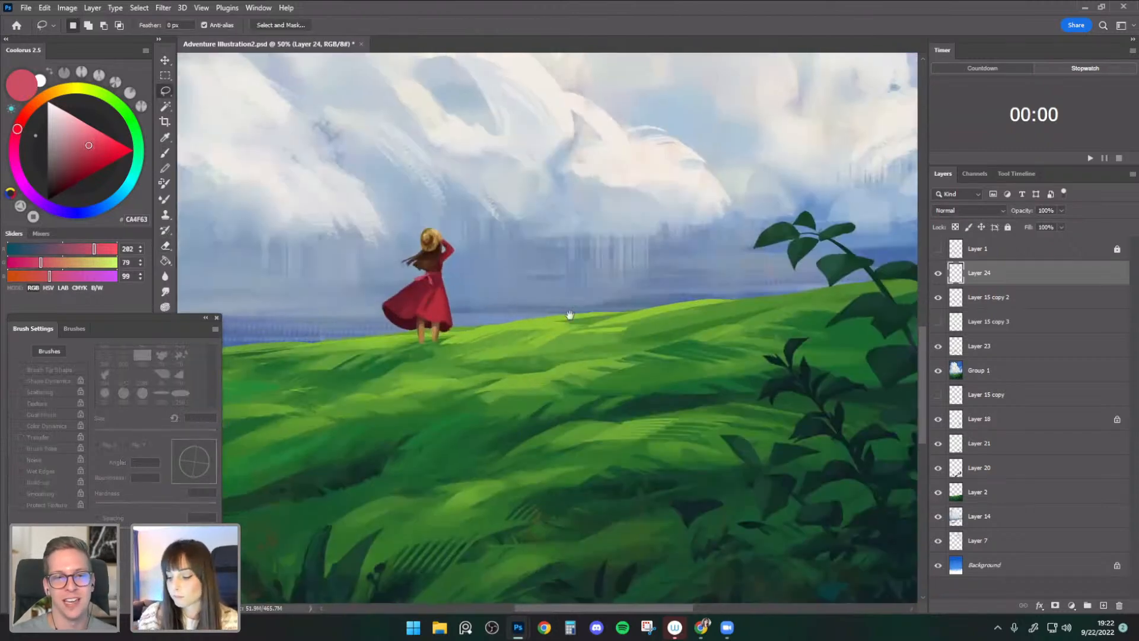
left_click_drag(547, 312, 635, 329)
mouse_move(522, 293)
left_mouse_down()
mouse_move(509, 305)
mouse_move(524, 295)
mouse_move(543, 310)
mouse_move(509, 294)
left_mouse_up()
key("ctrl+t")
left_click(166, 61)
key("b")
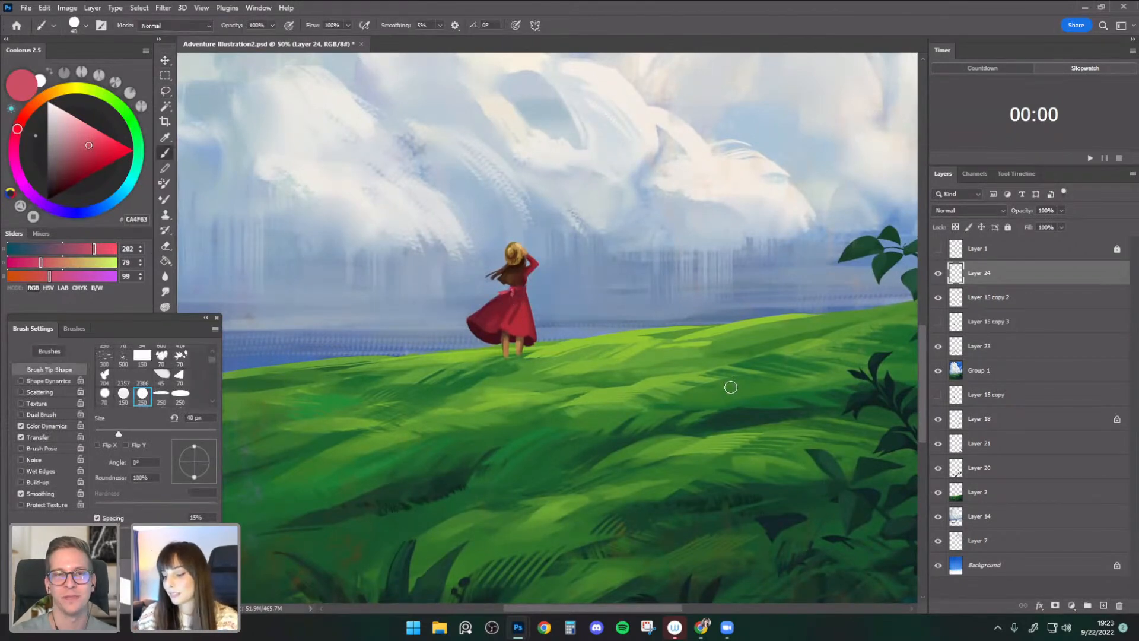
- Sample a muted dark pink from the bow, #813B49, and shade the waist area with a 9 px brush
left_click(515, 285, "alt")
key("bracketleft")
key("bracketleft")
key("bracketleft")
key("bracketleft")
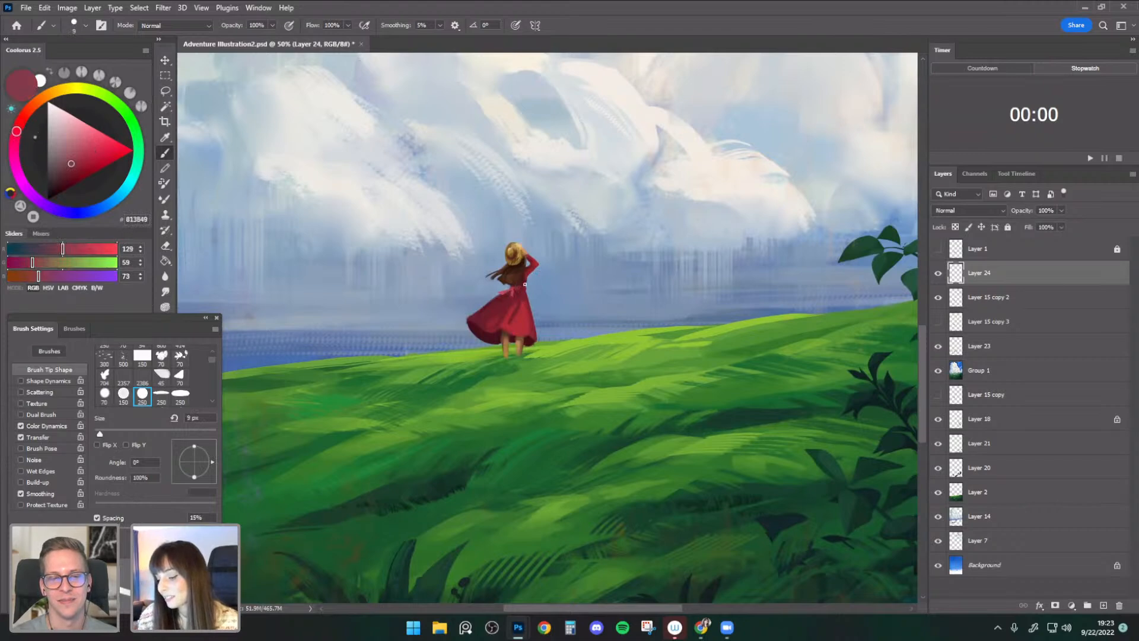
scroll(684, 331, "down", 1)
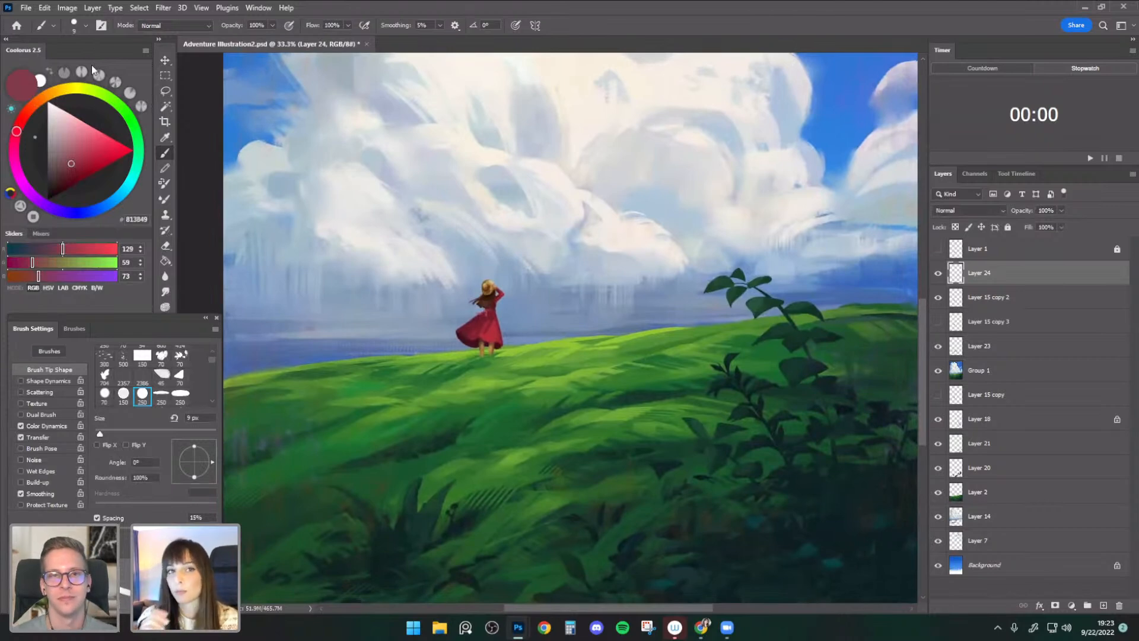
- Switch to the Round - Solid brush, pick a bright pink, #E25372, and reduce the brush to 6 px
left_click(81, 24)
left_click(145, 251)
key("ctrl+plus")
left_click(456, 305, "alt")
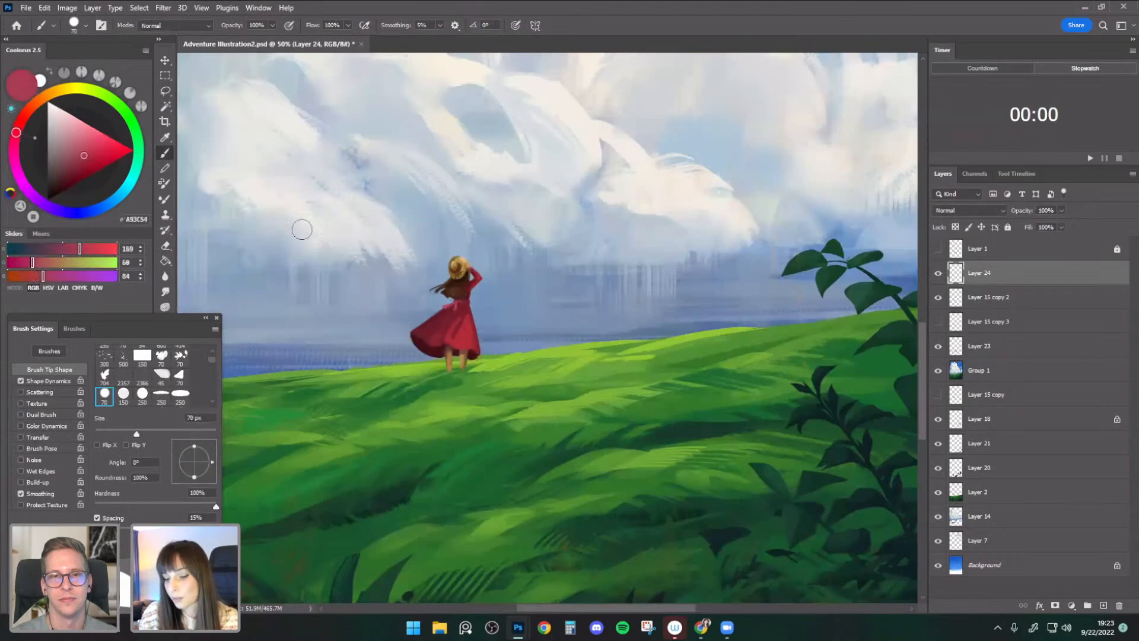
left_click(96, 141)
key("bracketleft")
key("bracketleft")
key("bracketleft")
key("bracketleft")
key("bracketleft")
key("bracketleft")
key("bracketleft")
key("bracketleft")
key("bracketleft")
key("bracketleft")
key("bracketleft")
key("bracketleft")
key("bracketleft")
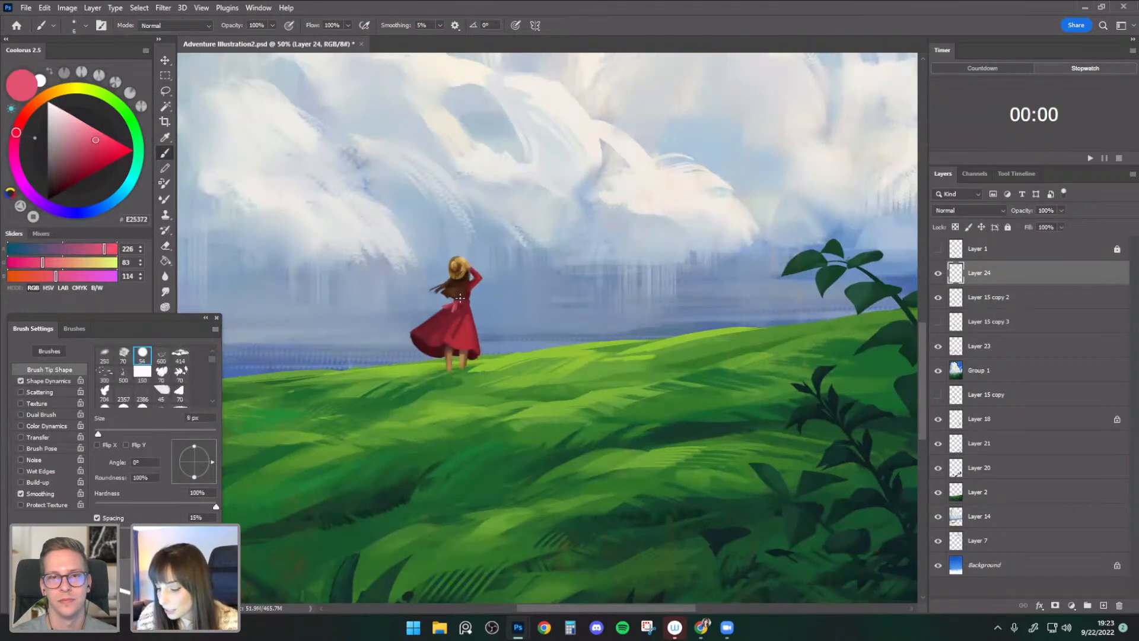
- Paint bright pink highlights on the bow and sash at the waist with a 7 to 9 px brush
key("bracketright")
left_click_drag(468, 304, 454, 311)
key("bracketleft")
key("bracketright")
key("bracketright")
key("bracketleft")
key("bracketleft")
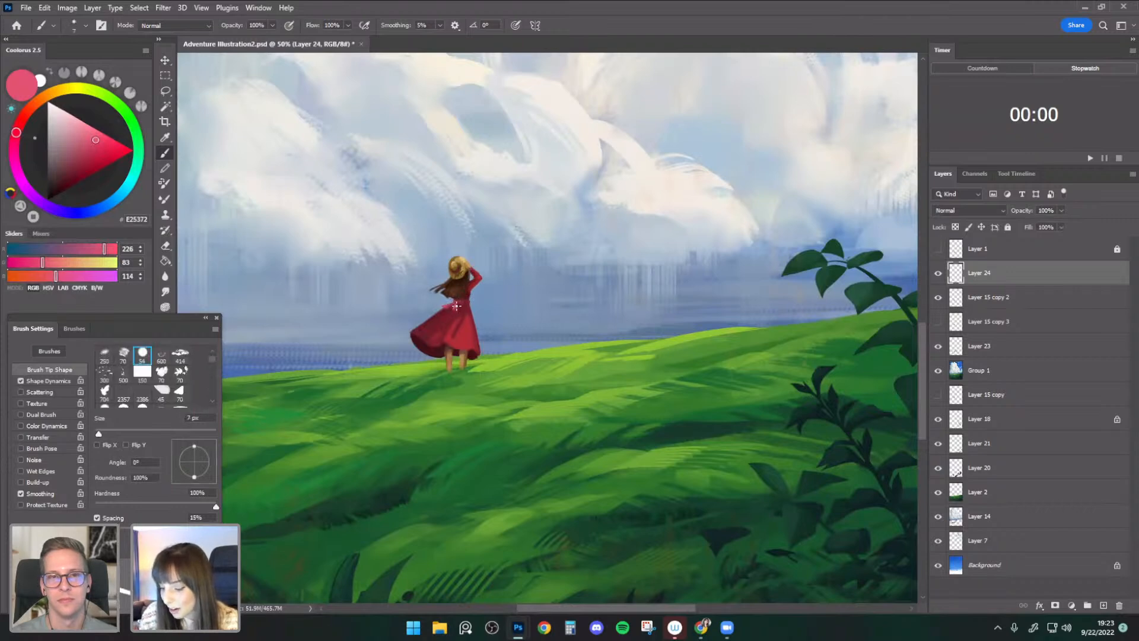
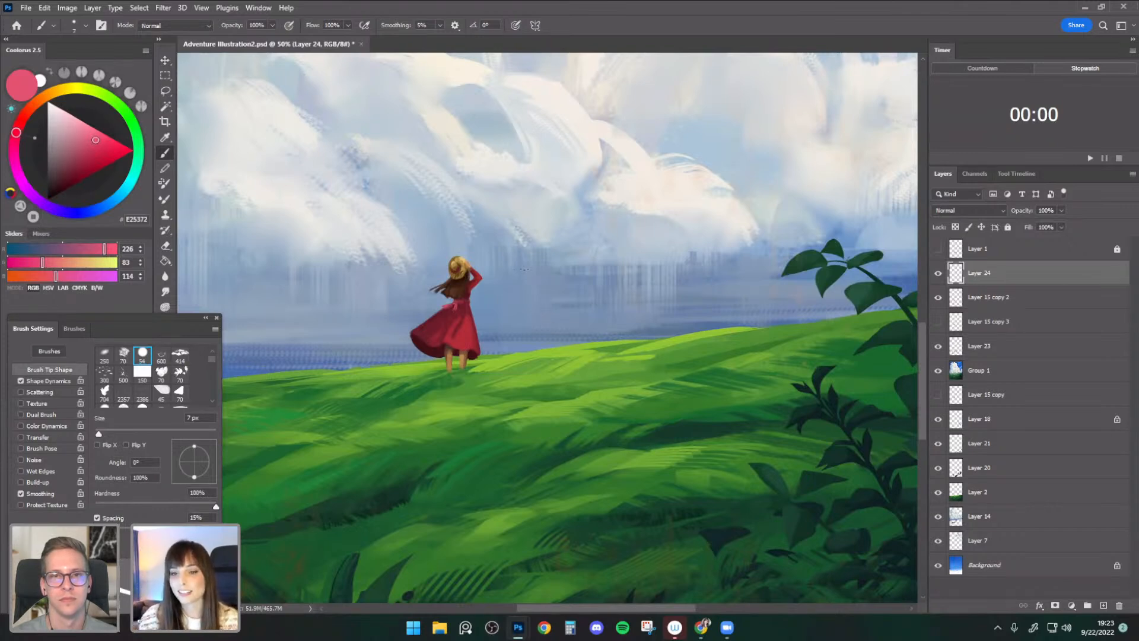
key("bracketright")
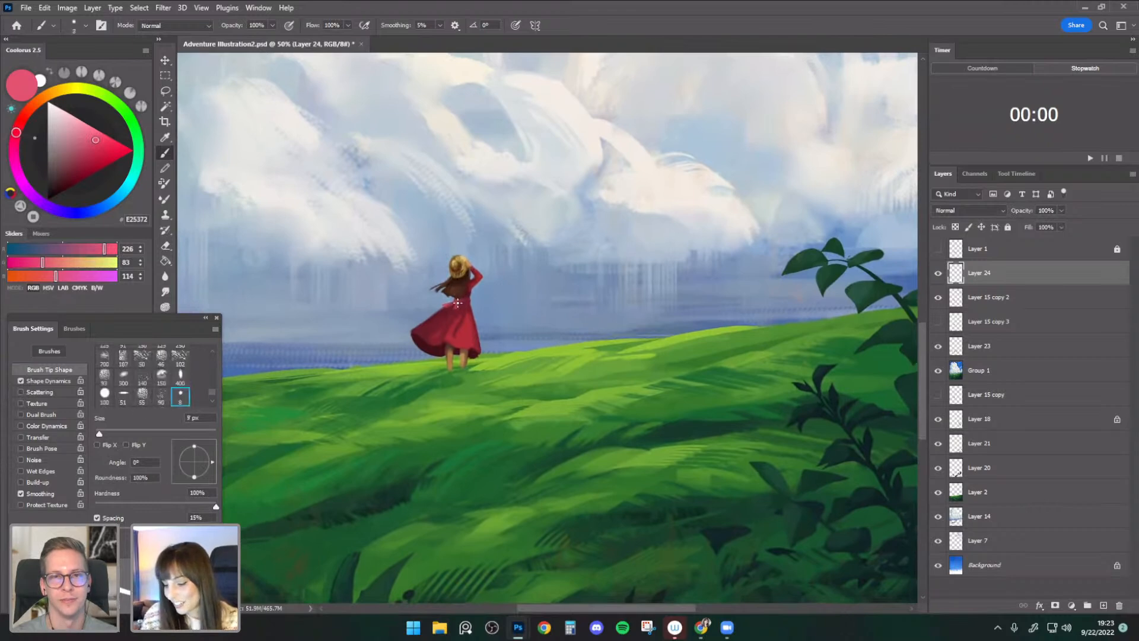
key("bracketright")
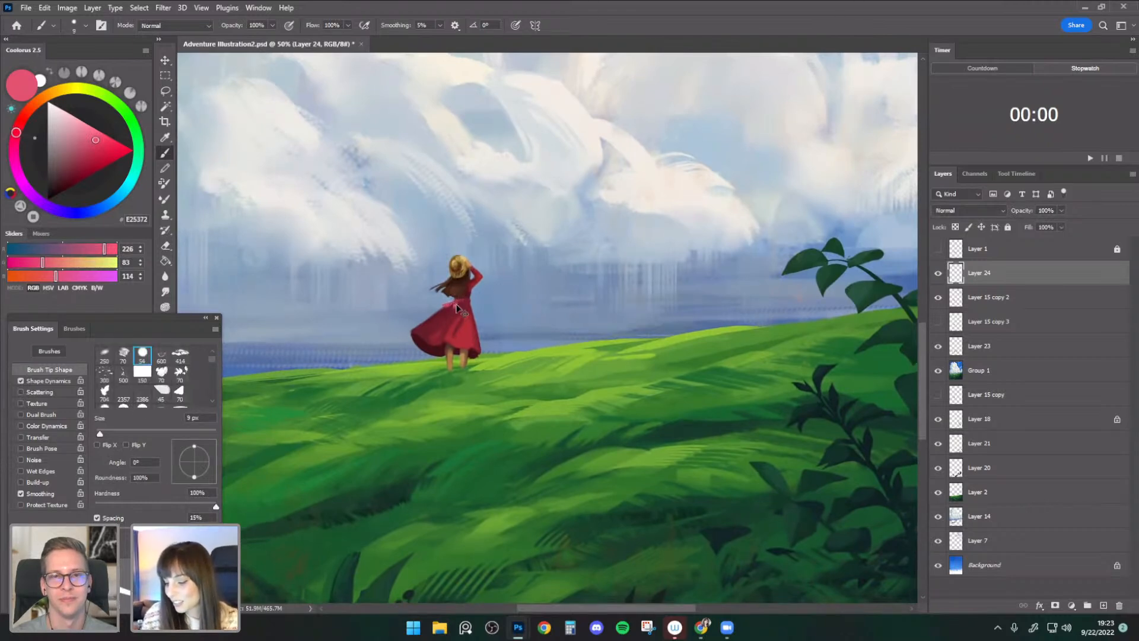
- Refine the bow and sash with pinks and reds sampled from the figure, using a brush of about 10 px
left_click(454, 308, "alt")
key("bracketright")
key("bracketright")
key("bracketright")
key("bracketright")
key("bracketleft")
left_click(455, 305, "alt")
key("bracketleft")
key("bracketleft")
left_click(476, 287, "alt")
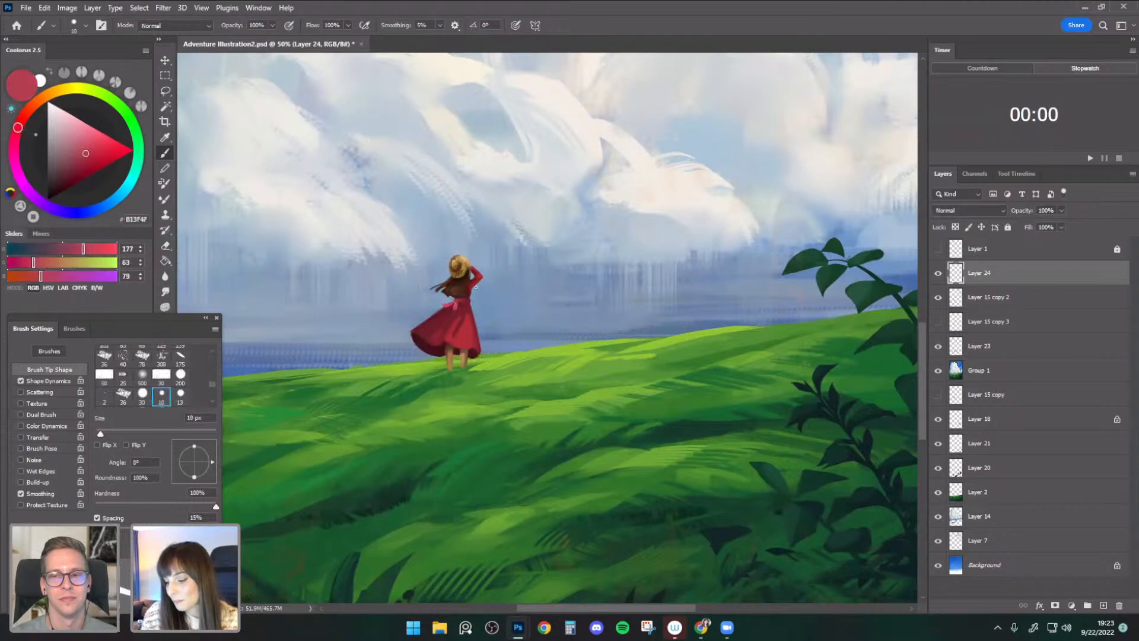
- Deepen the shadows around the bow with dark reds sampled from the dress, using a 10 to 15 px brush
left_click(464, 305, "alt")
key("bracketright")
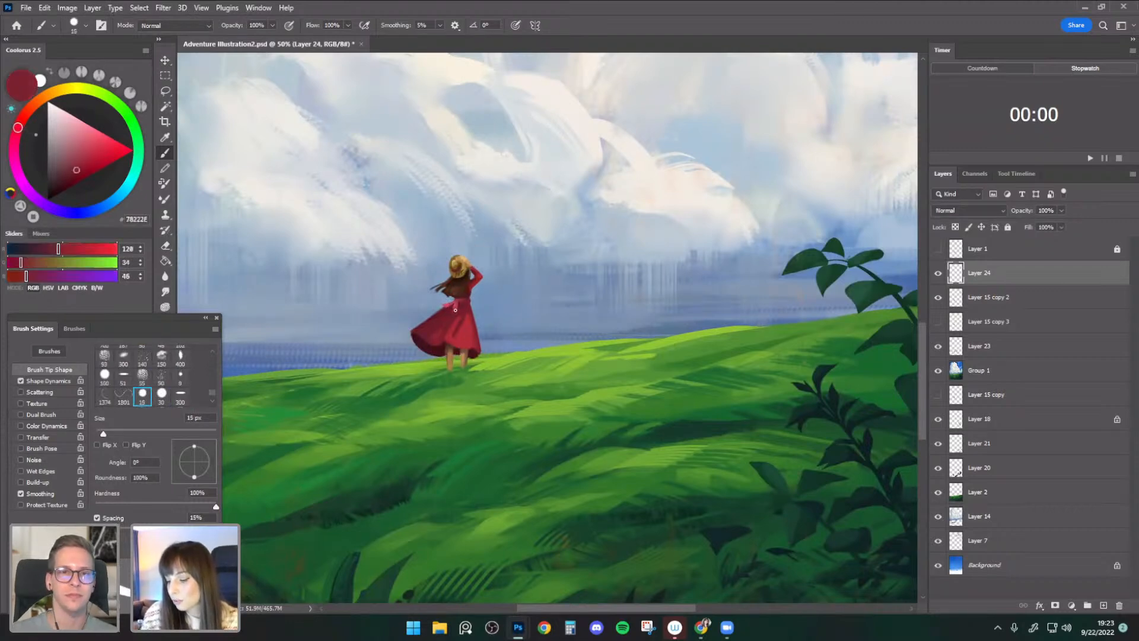
left_click(477, 298, "alt")
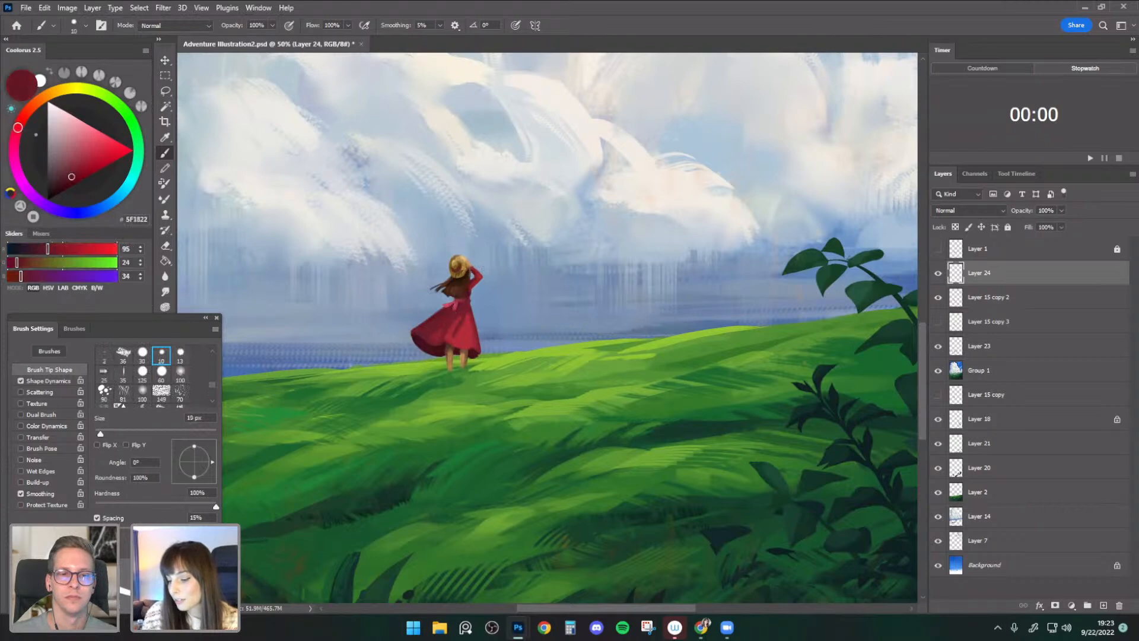
- Touch up the hair above the sash with sampled dark browns and an 8 to 9 px brush
key("bracketleft")
left_click(440, 292, "alt")
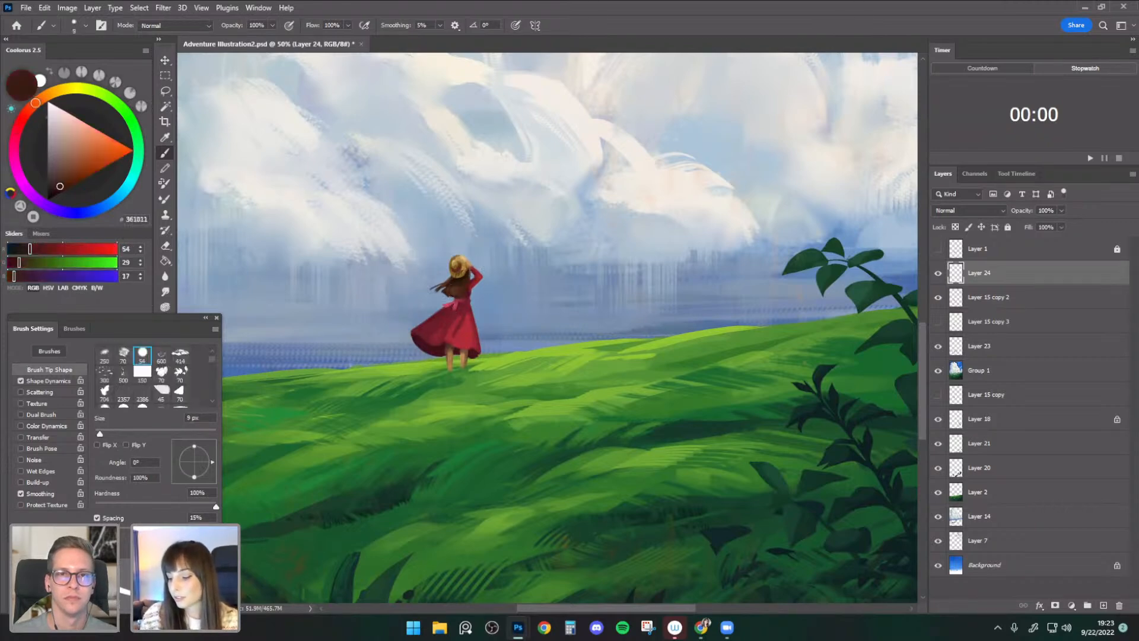
left_click(467, 270, "alt")
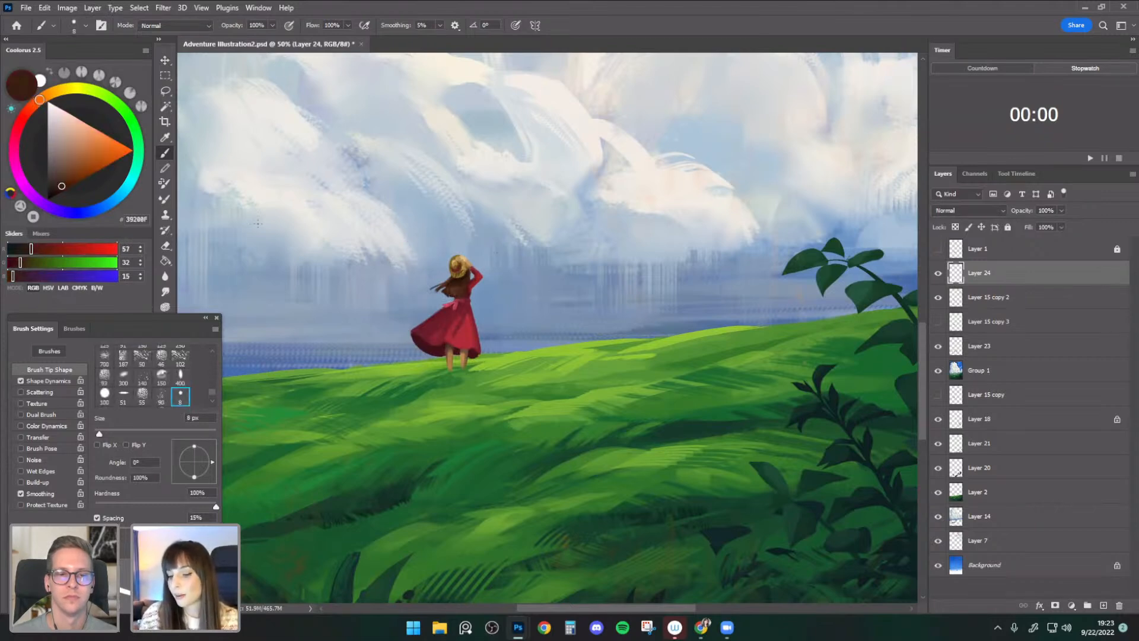
- Switch to the Round Pressure Sensitive brush with a medium brown, #6E5132, and save the illustration
left_click(77, 26)
left_click(121, 271)
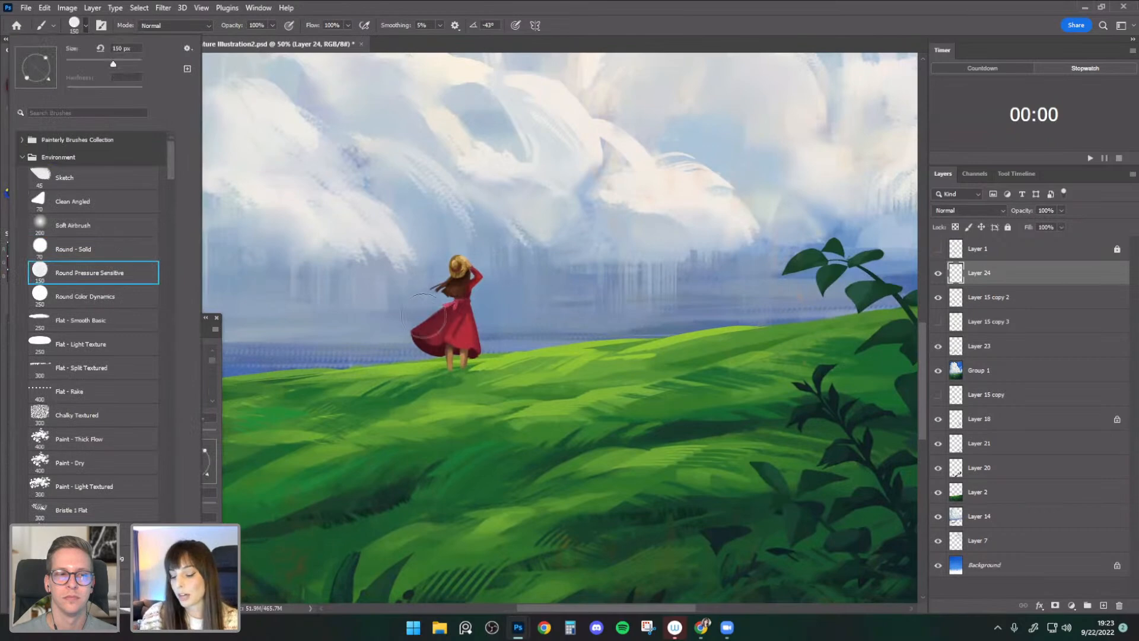
left_click(456, 333, "alt")
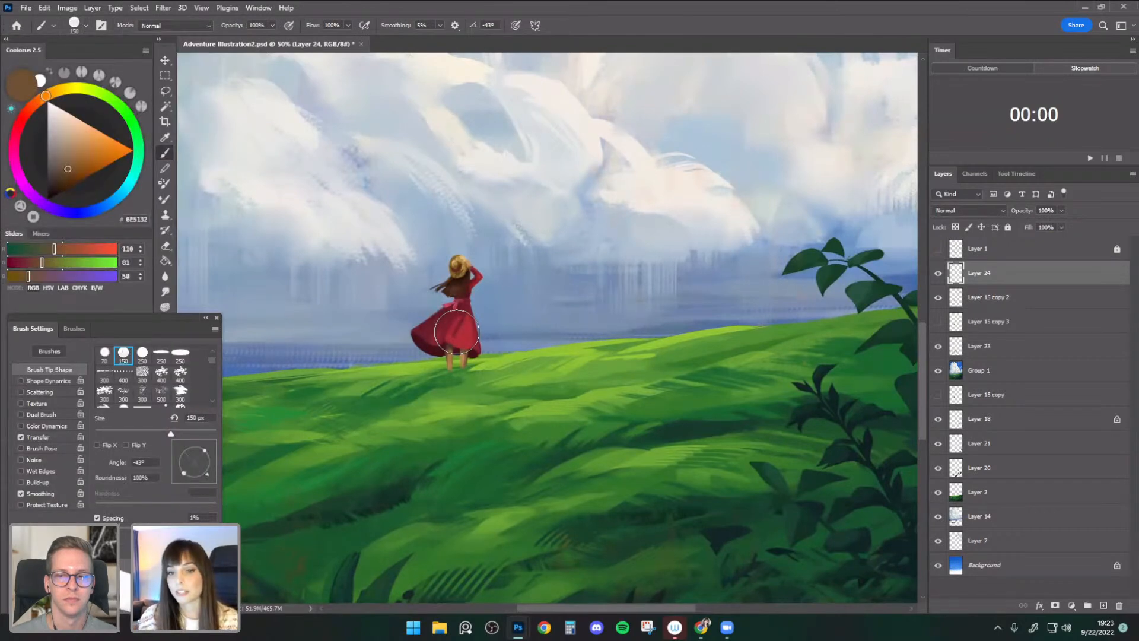
key("ctrl+s")
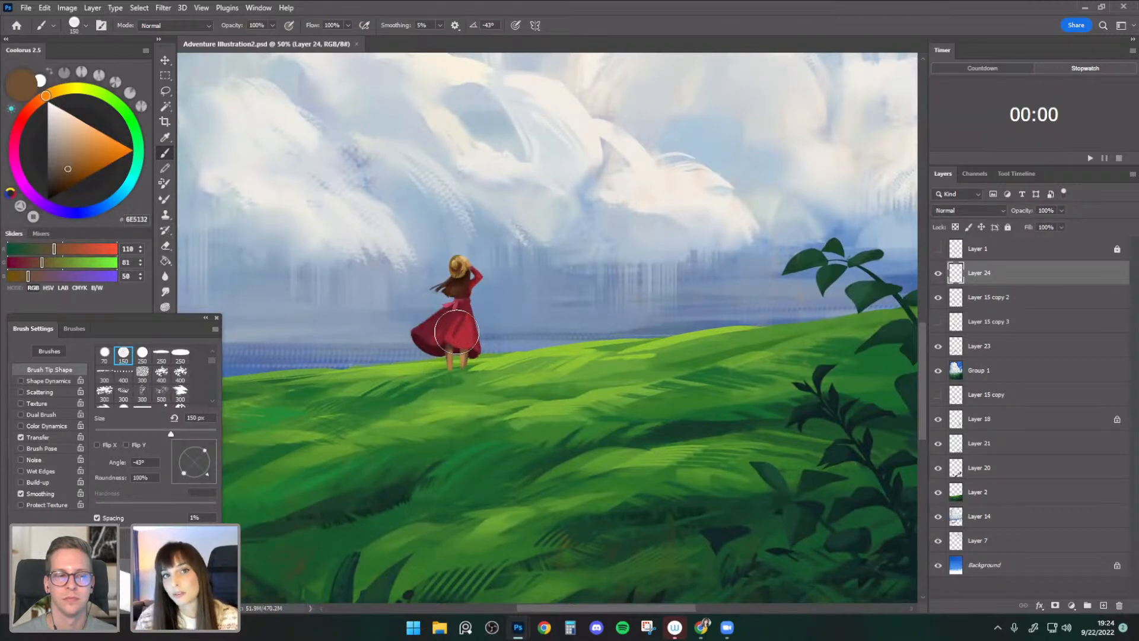
- Compare the figure with Layer 24 hidden and shown, and merge Layer 24 down into Layer 15 copy 2
left_click(938, 273)
left_click(939, 274)
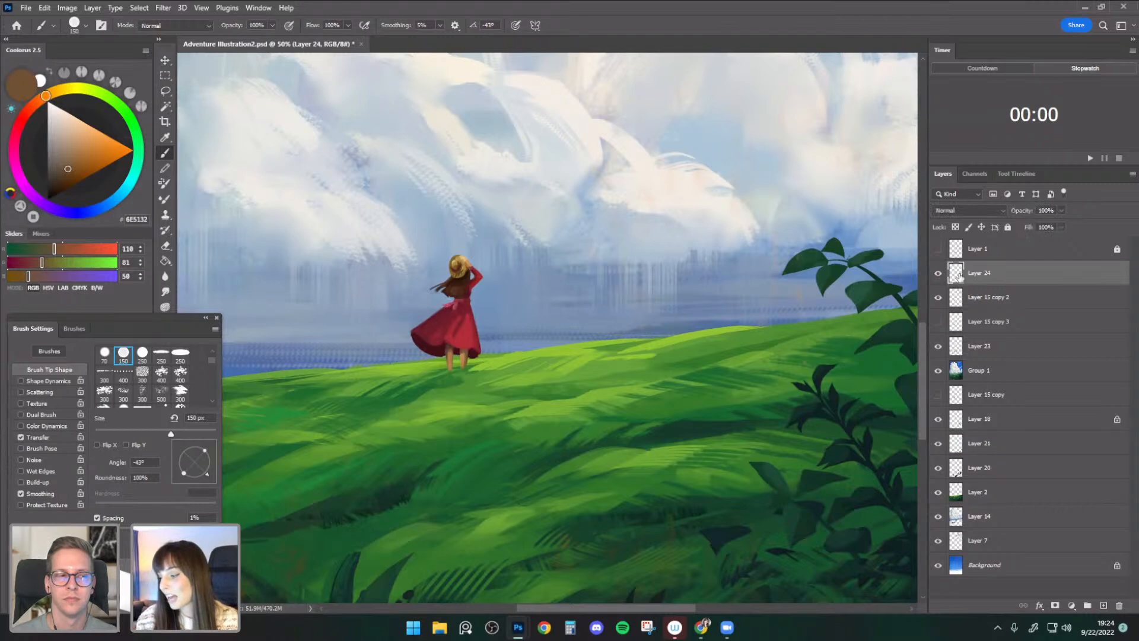
right_click(978, 279)
left_click(842, 462)
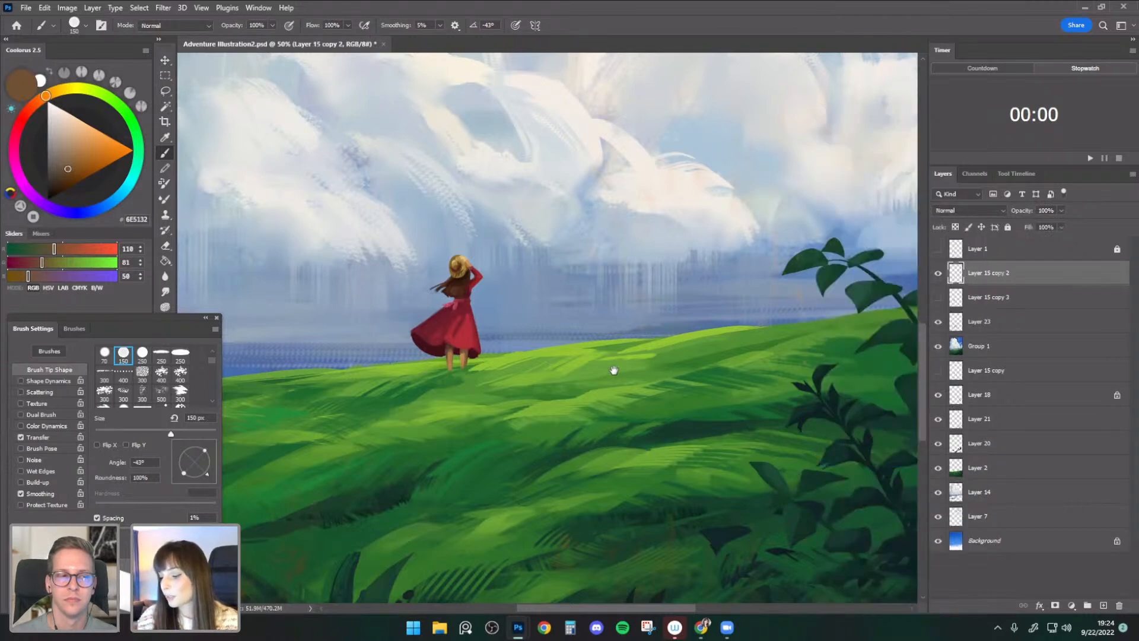
- Reduce the brush size and trim the bow and dress edge beside the waist with a small eraser on Layer 15 copy 2
left_click_drag(615, 374, 606, 354)
key("bracketleft")
key("bracketleft")
key("bracketleft")
key("bracketleft")
key("bracketleft")
key("bracketleft")
key("bracketleft")
key("bracketleft")
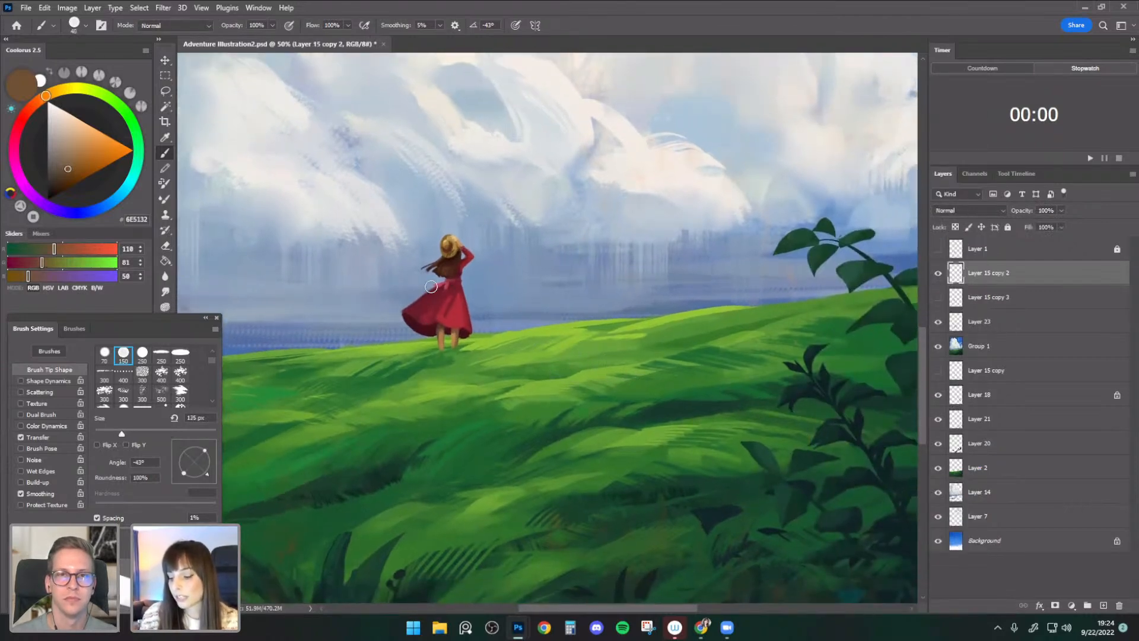
key("e")
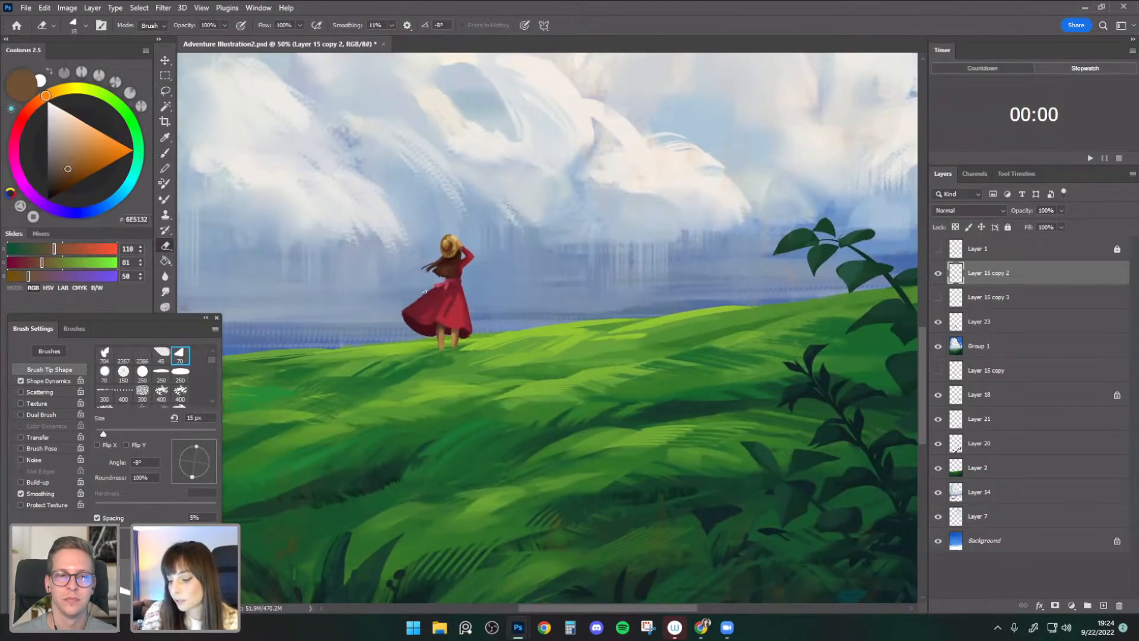
key("bracketright")
key("bracketright")
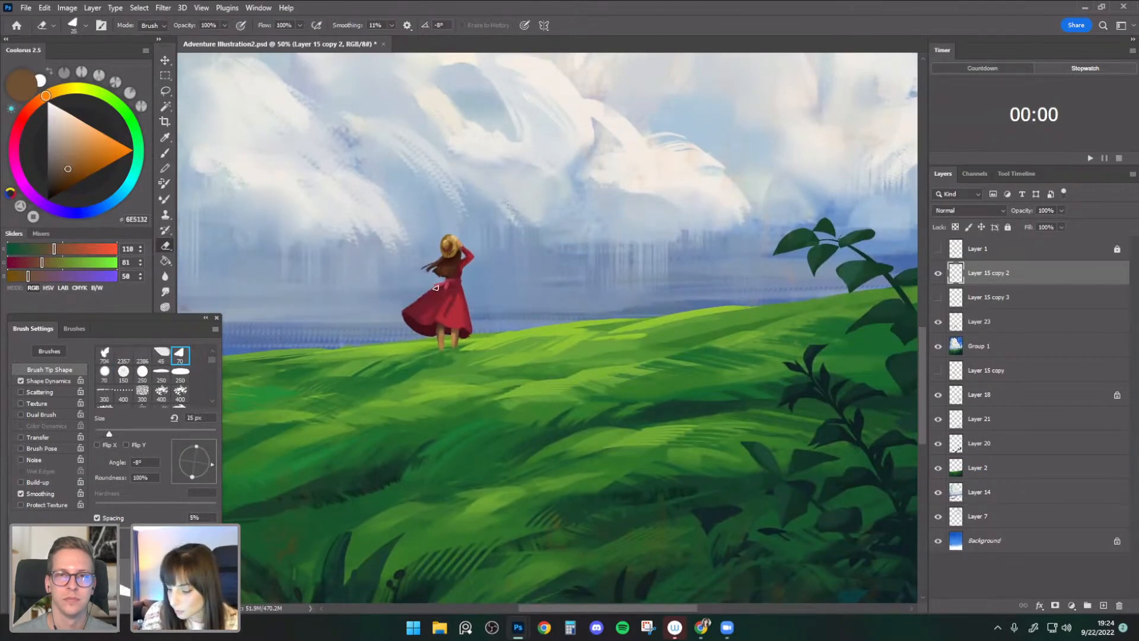
key("bracketleft")
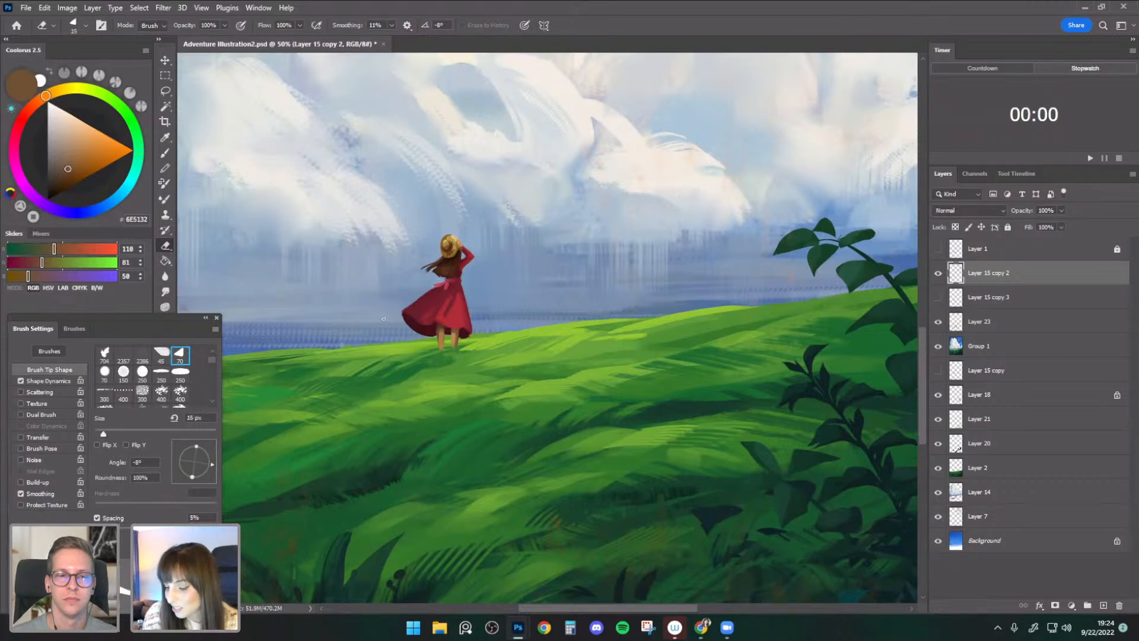
- Compare the figure with Layer 15 copy 2 hidden and shown
left_click(166, 154)
scroll(528, 389, "up", 1)
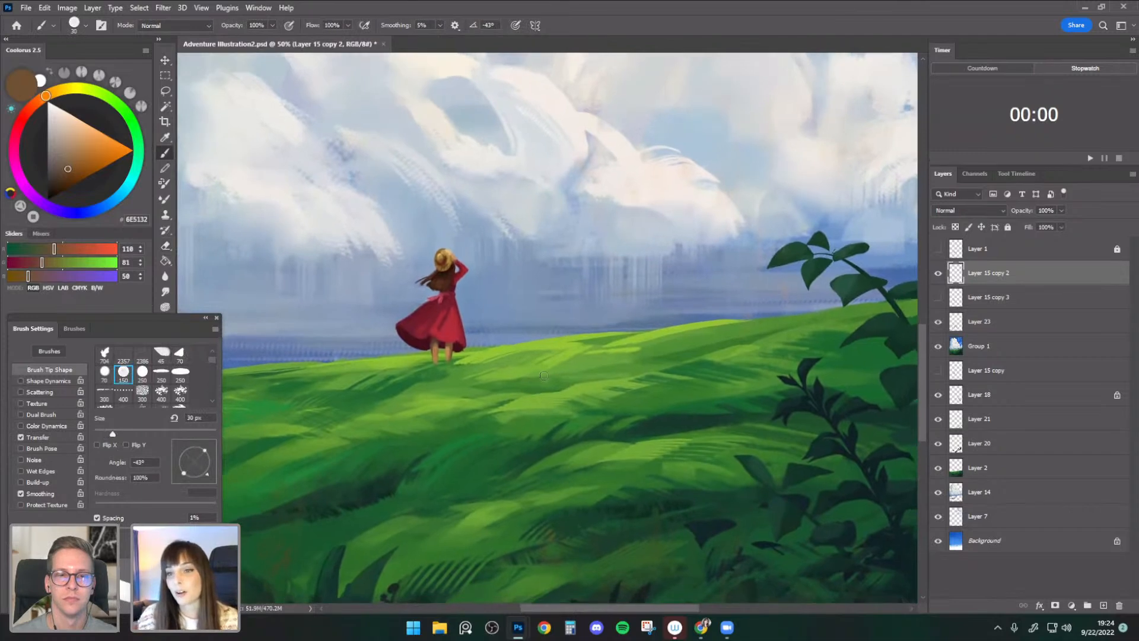
key("ctrl+comma")
key("ctrl+comma")
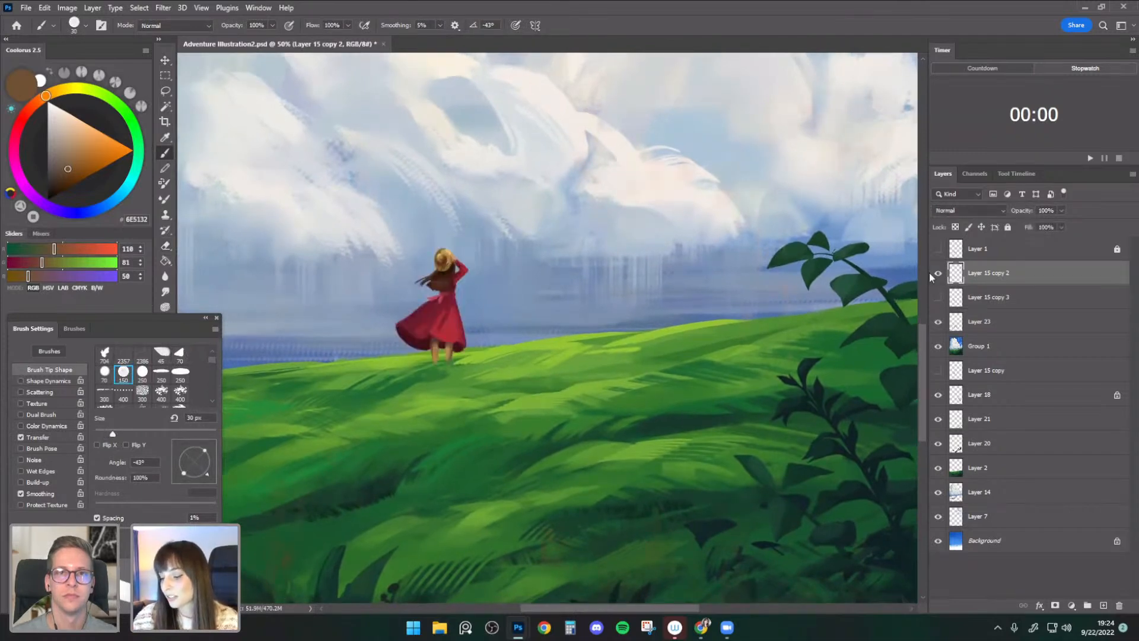
- Clean up the edges of the figure on Layer 15 copy 2 with the eraser reduced to 10 px
key("ctrl+minus")
key("e")
key("ctrl+plus")
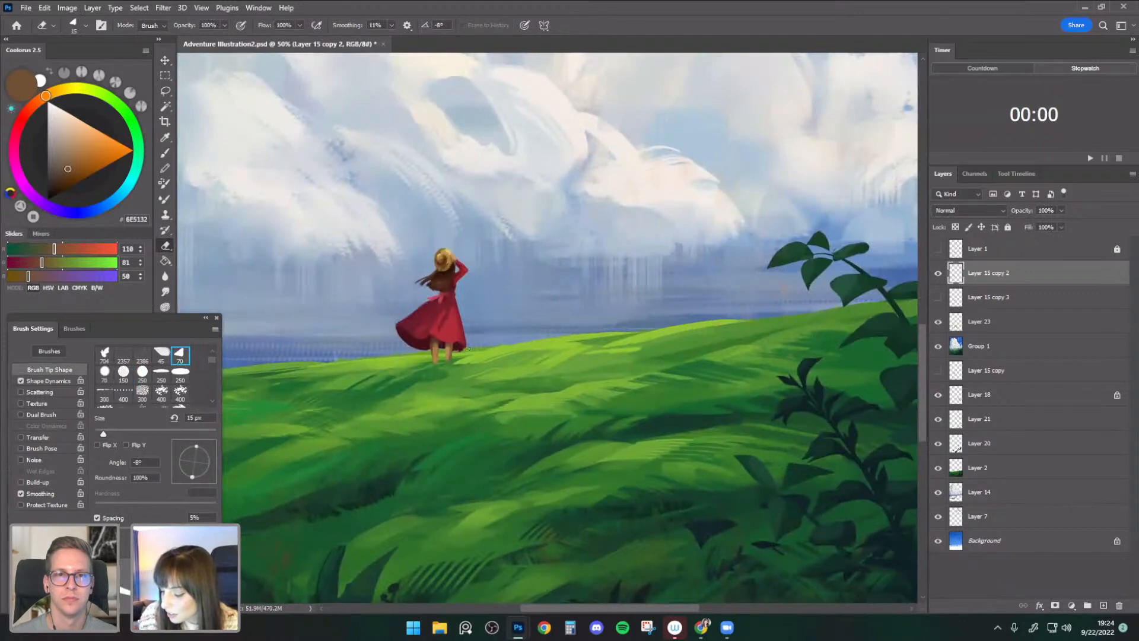
key("bracketleft")
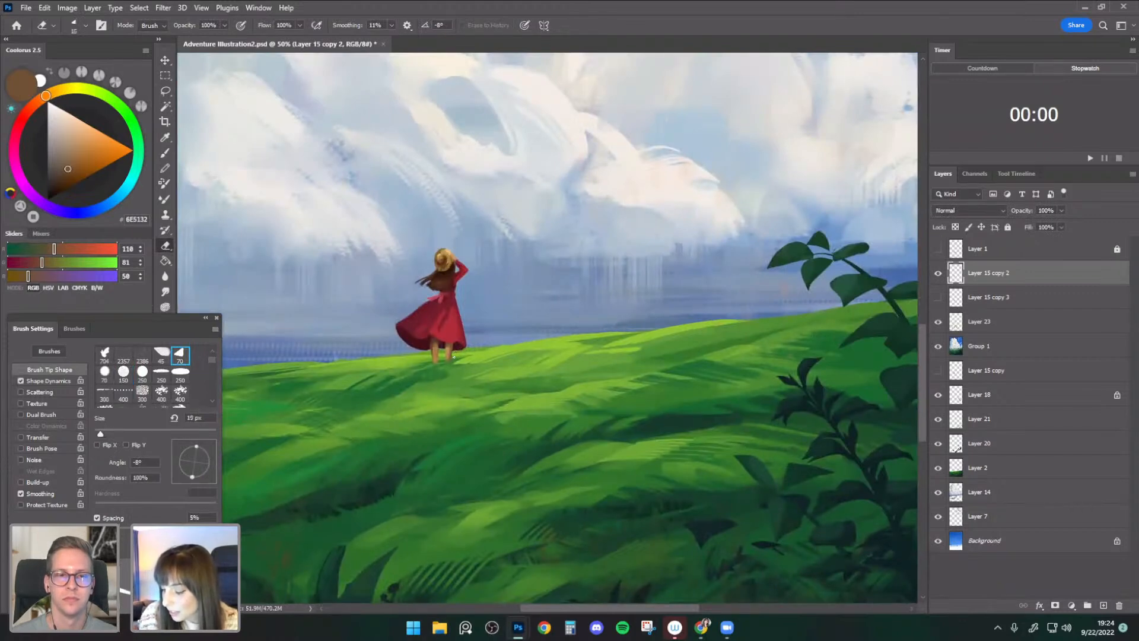
- Refine the girl's legs with a sampled brown, #725333, and the brush reduced to 8 px
left_click(166, 153)
left_click(455, 342, "alt")
key("bracketleft")
key("bracketleft")
key("bracketleft")
key("bracketleft")
key("bracketleft")
key("bracketleft")
key("bracketleft")
key("bracketleft")
key("bracketleft")
key("bracketleft")
key("bracketleft")
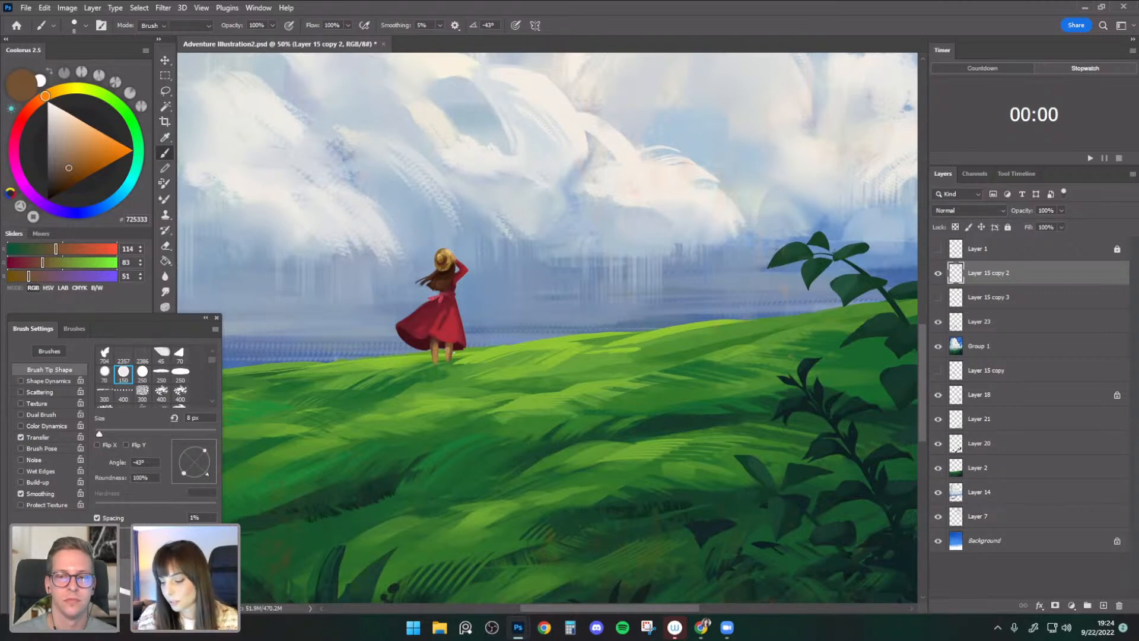
- Clean up the edge of the girl's dress on Layer 15 copy 2 with the eraser enlarged to 15 px
key("e")
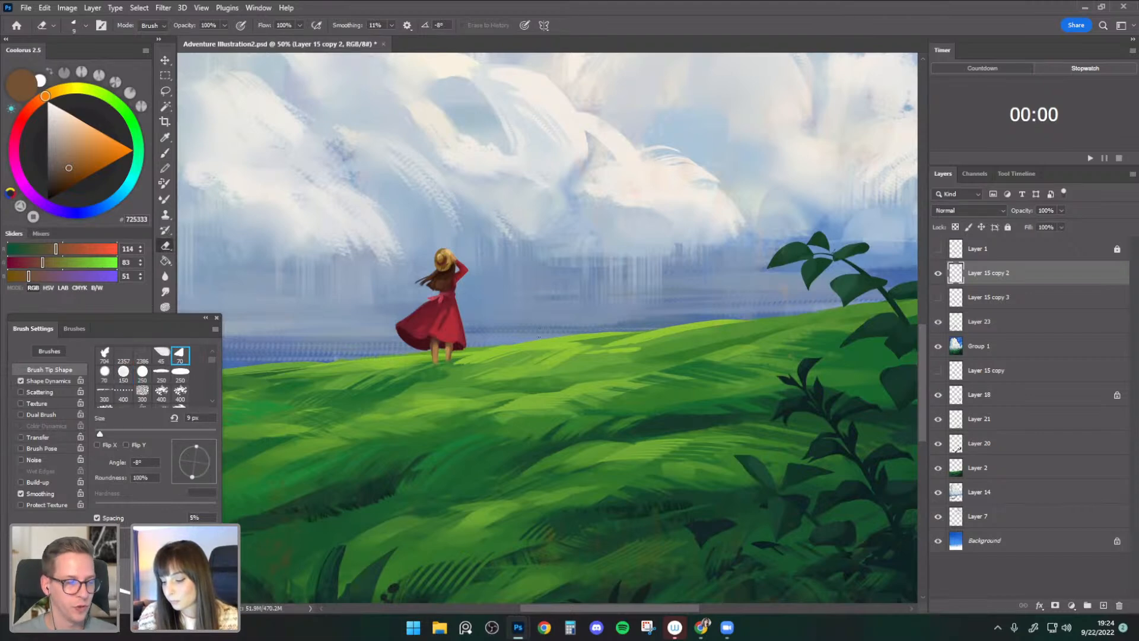
key("b")
key("e")
key("bracketright")
key("bracketright")
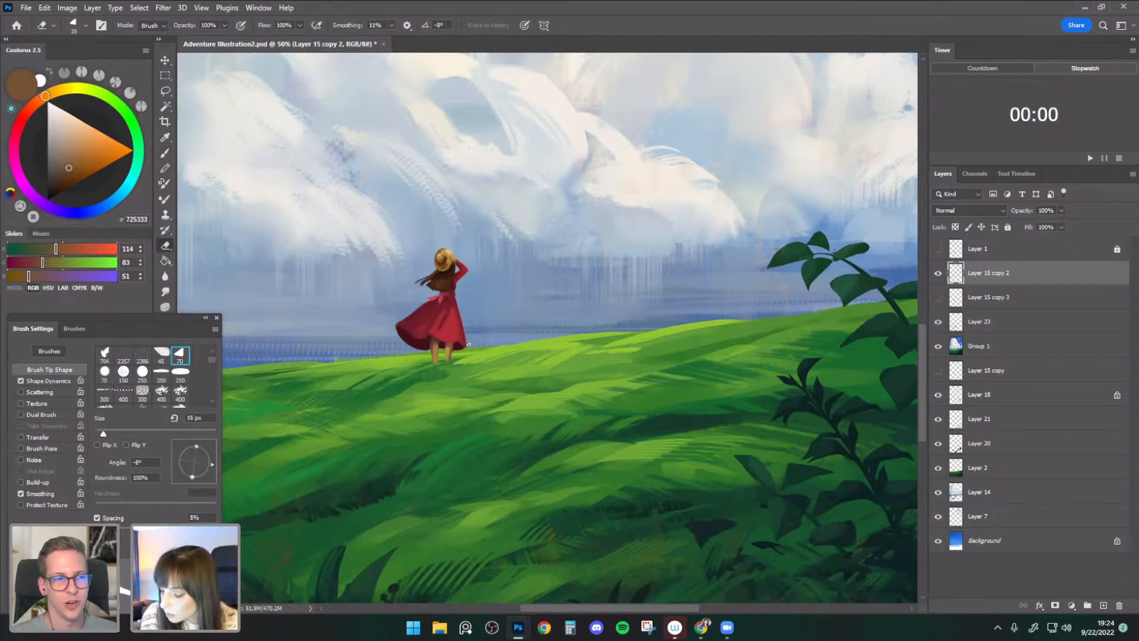
key("b")
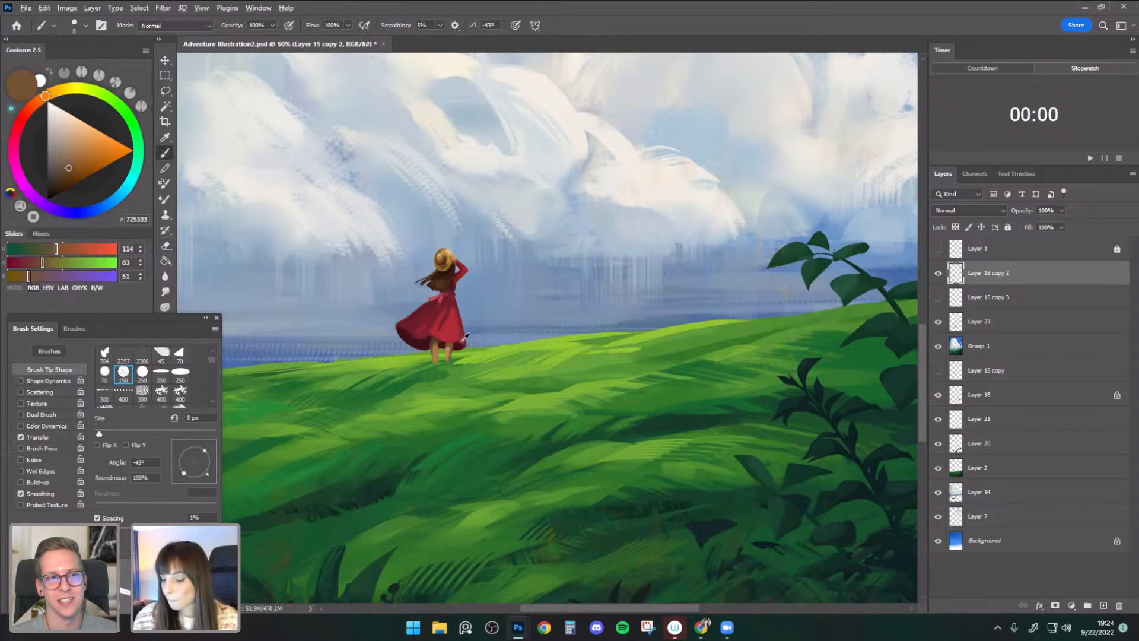
- Deepen the shadows of the girl's dress with sampled dark reds, #3F1118 and #561528, using a 7 px brush
left_click(455, 347, "alt")
left_click(460, 343, "alt")
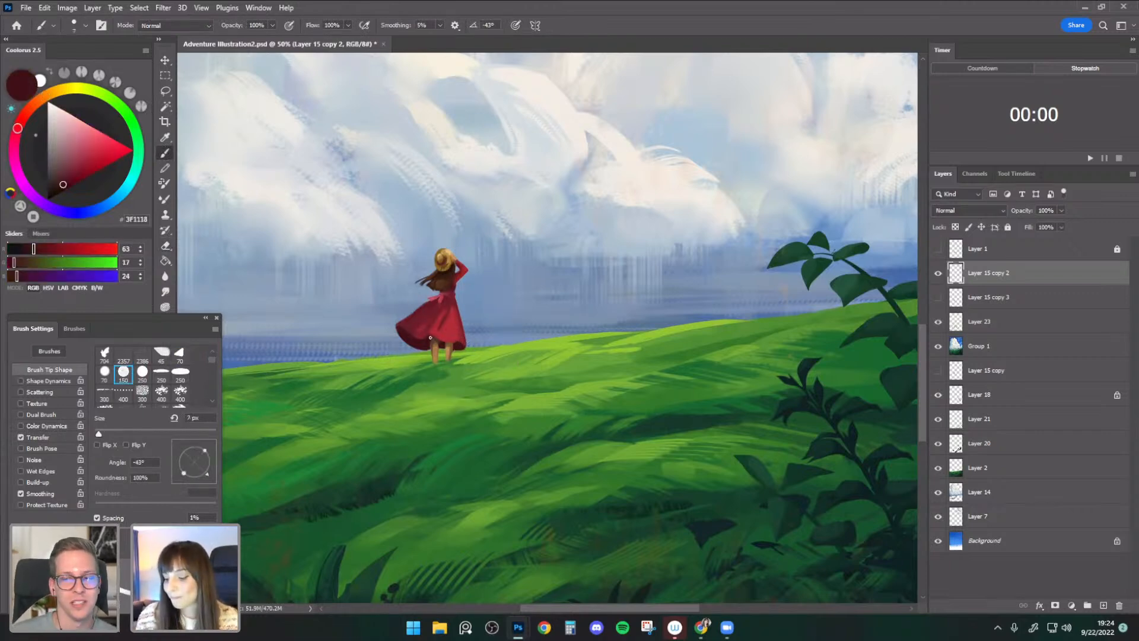
key("ctrl+minus")
key("ctrl+minus")
key("ctrl+plus")
key("ctrl+plus")
left_click(453, 284, "alt")
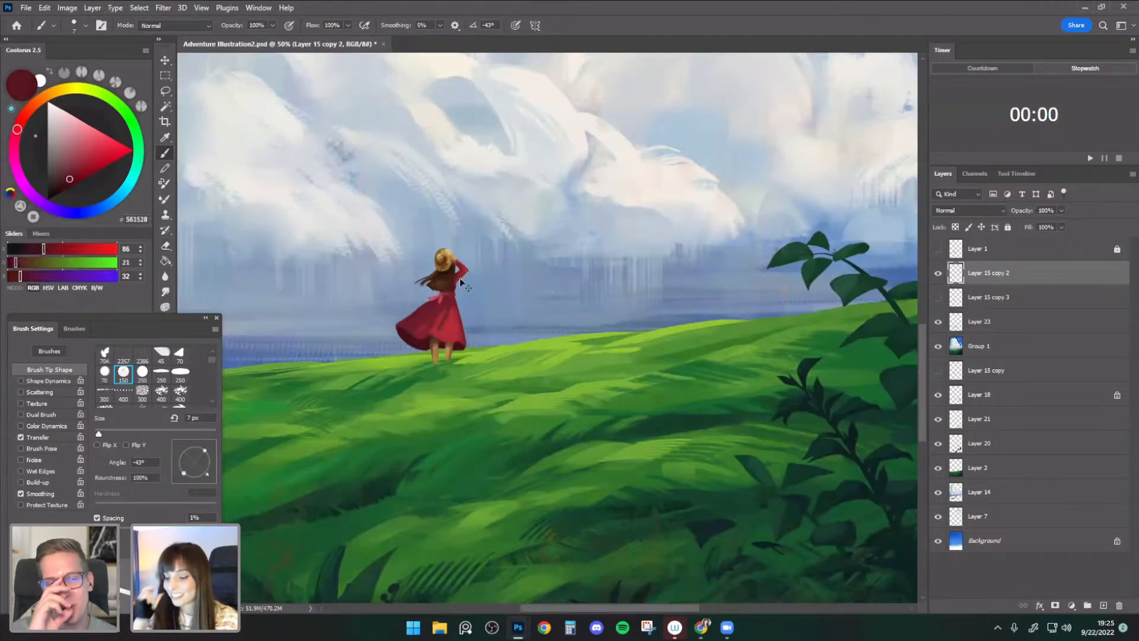
- Lock the transparent pixels of Layer 15 copy 2 and tone the girl's legs with a sampled brown, #59412C, at 30 px
key("ctrl+minus")
key("ctrl+minus")
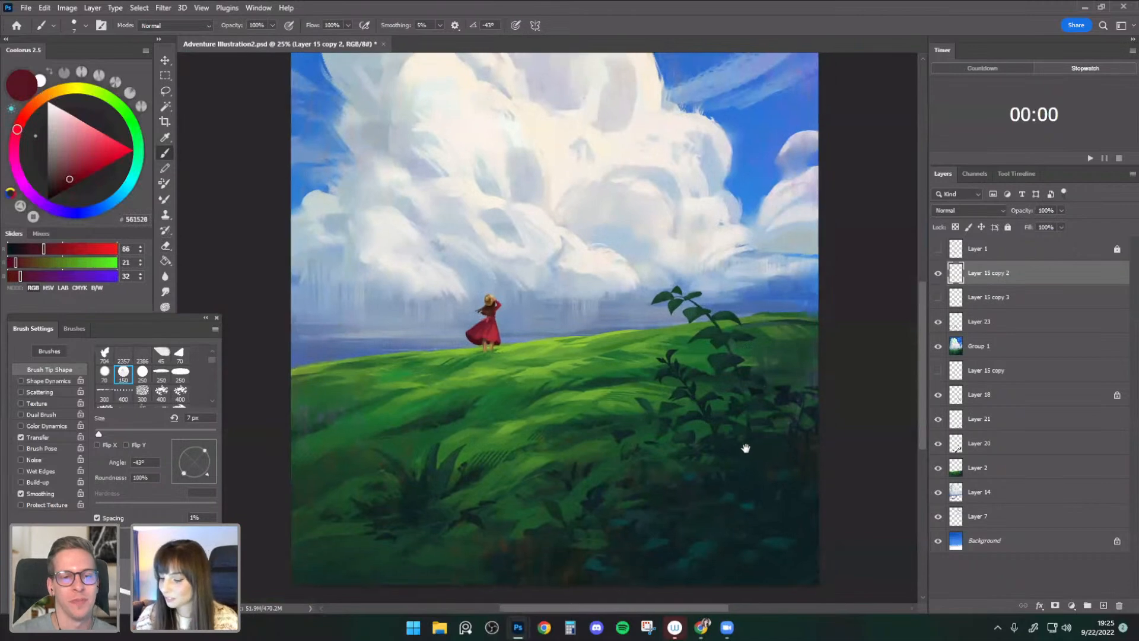
left_click(938, 274)
left_click(938, 276)
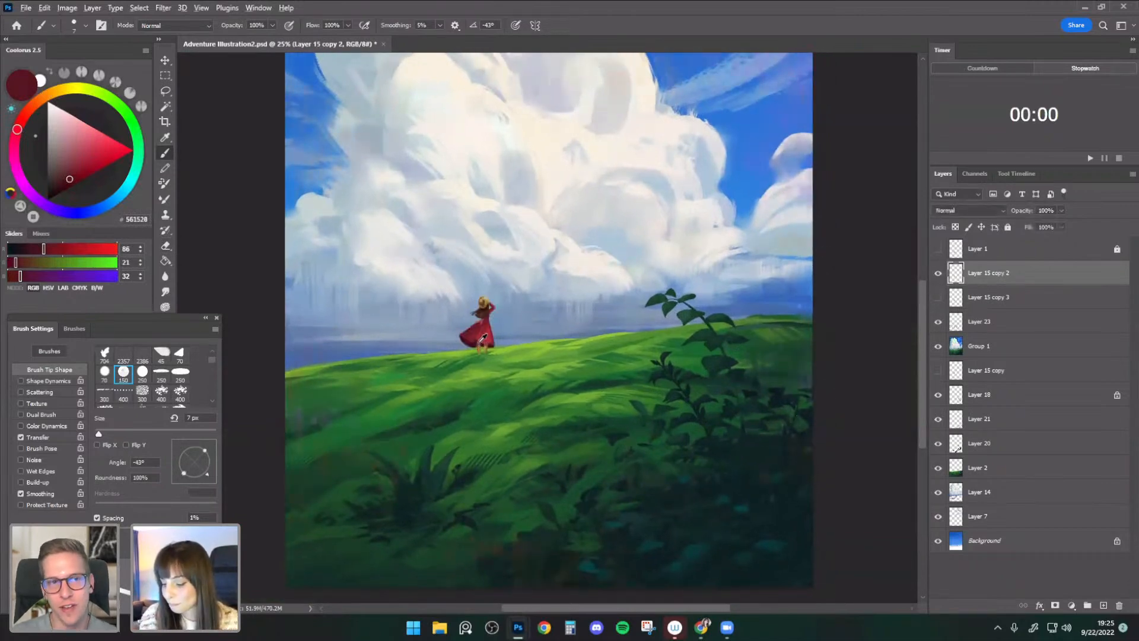
left_click(479, 343, "alt")
key("bracketright")
key("bracketright")
left_click(955, 227)
key("bracketright")
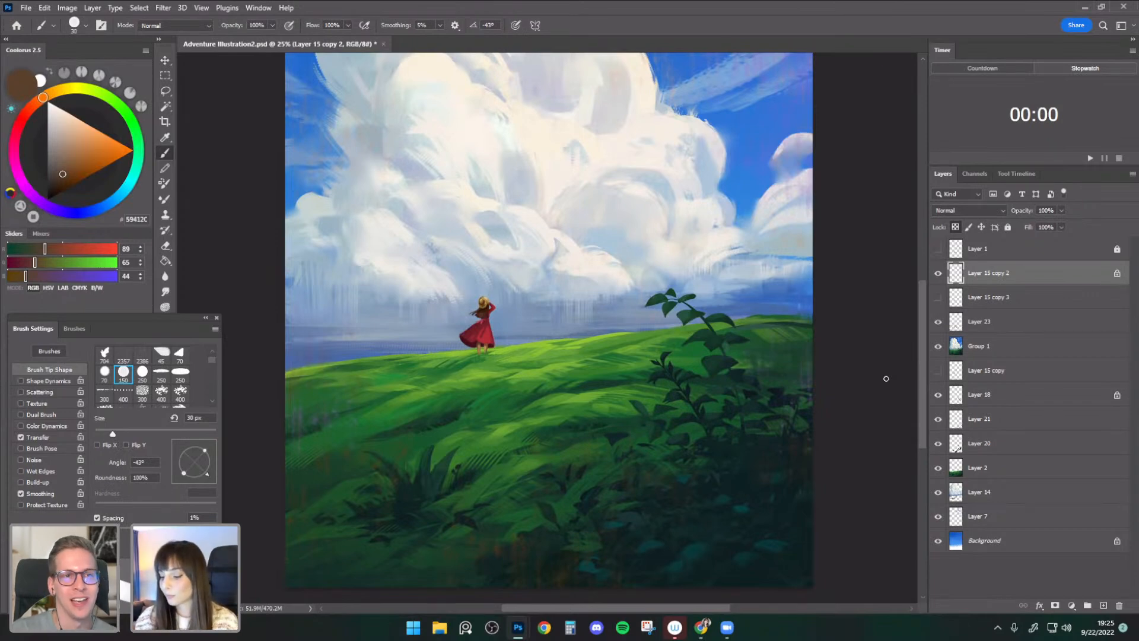
- Lasso the girl, create a new layer from the selection, and place it below Layer 15 copy 3
key("ctrl+minus")
left_click_drag(786, 364, 768, 407)
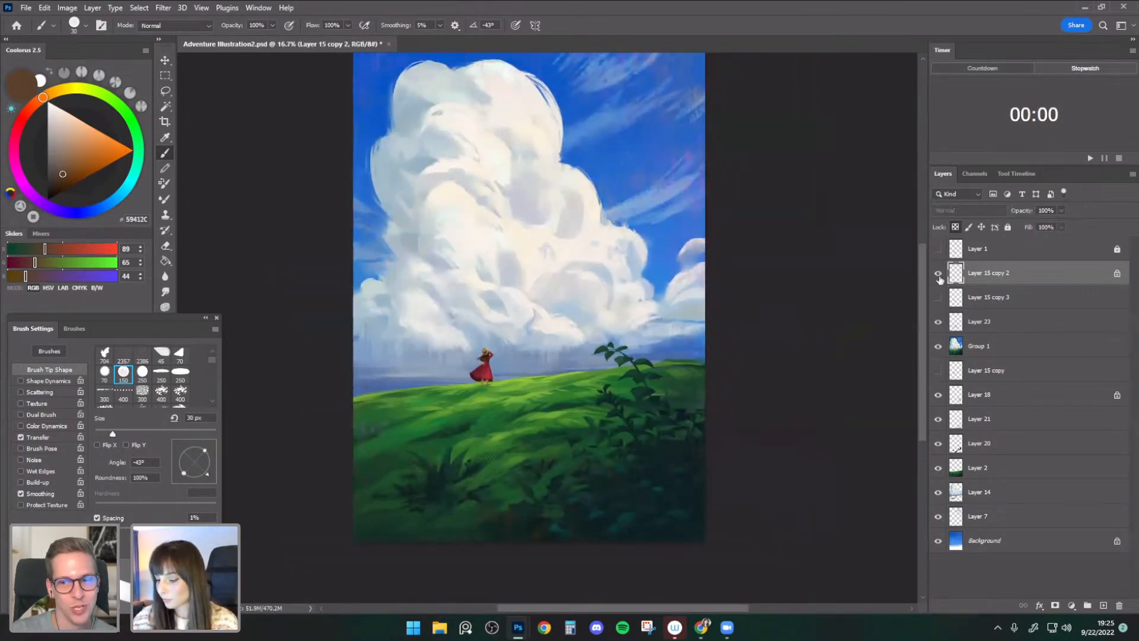
left_click(167, 91)
left_click_drag(489, 338, 484, 337)
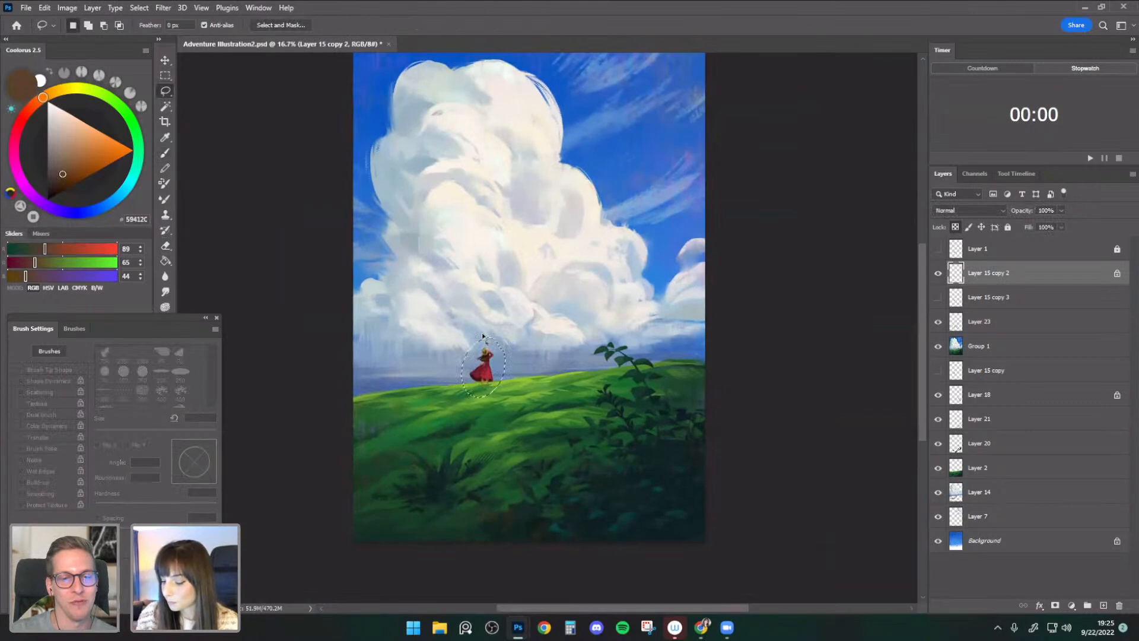
left_click(93, 7)
mouse_move(101, 23)
left_click(265, 137)
left_click_drag(976, 274, 966, 326)
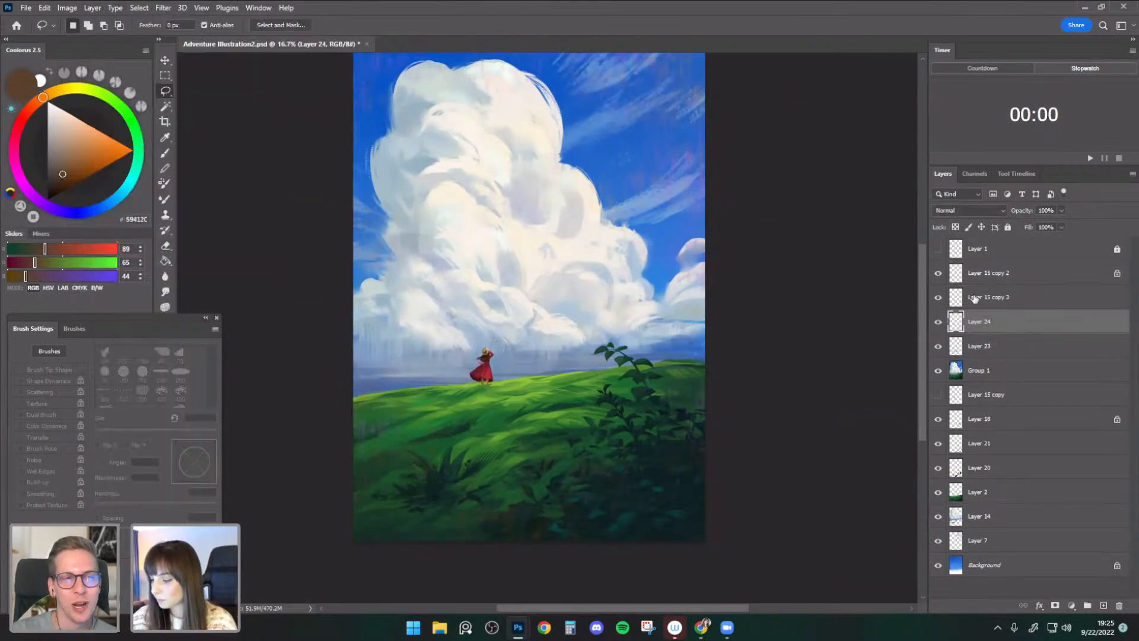
- Merge Layer 15 copy 3 down into Layer 24 and remove the lock from Layer 15 copy 2
left_click(967, 298)
left_click(937, 298)
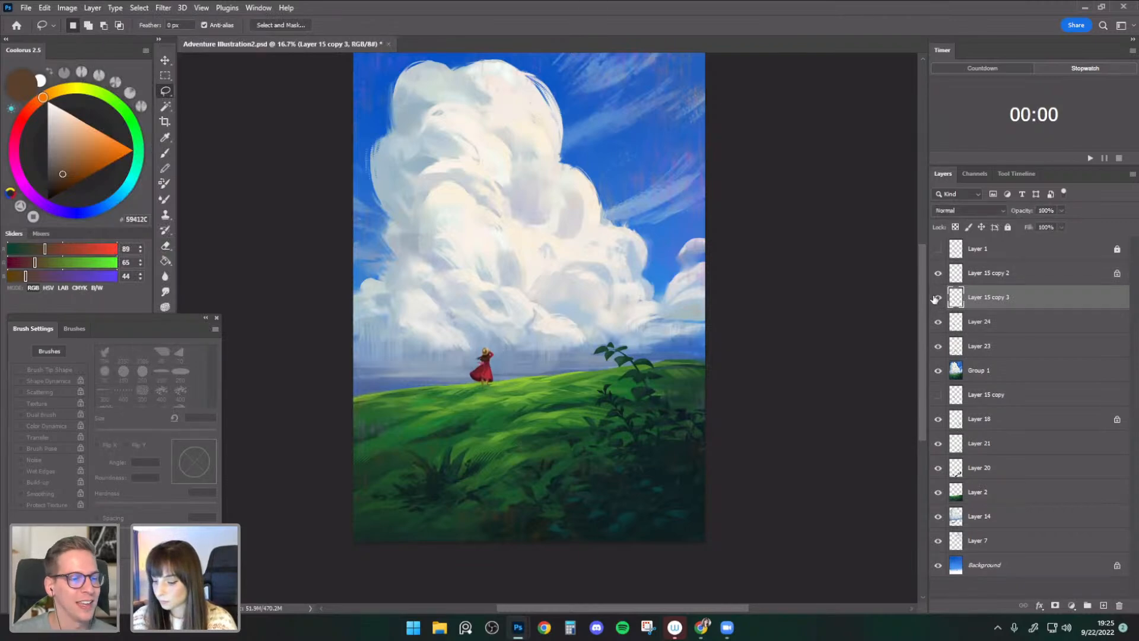
key("ctrl+e")
left_click(938, 273)
left_click(938, 273)
left_click(990, 273)
left_click(1008, 227)
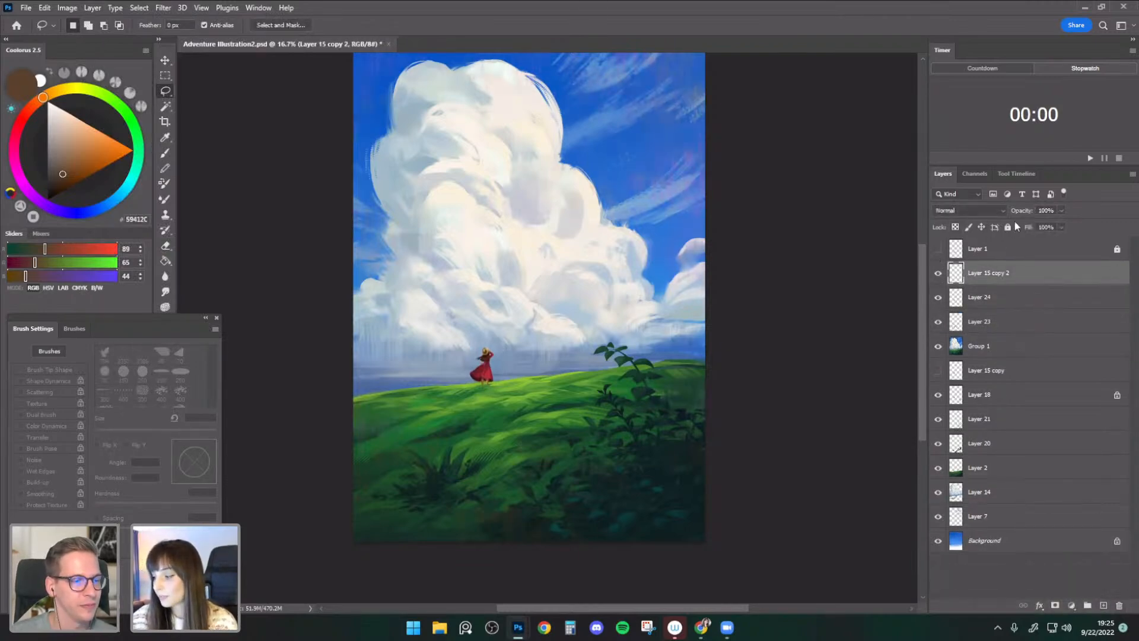
- Lower the opacity of Layer 15 copy 2 to 73% and save the illustration
left_click(937, 274)
left_click(937, 274)
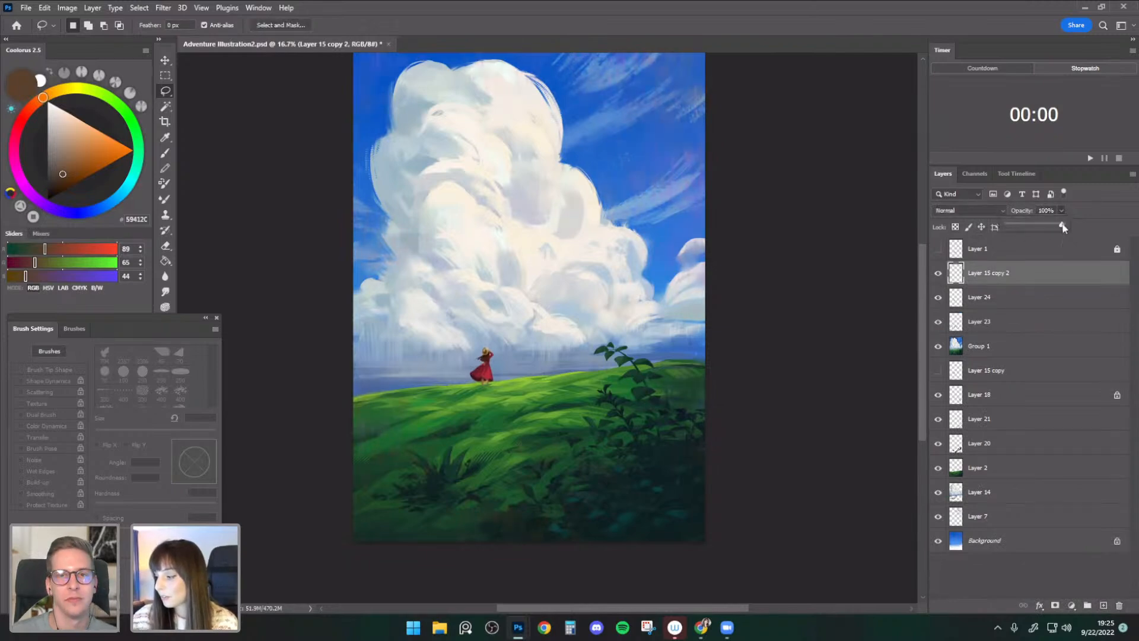
left_click_drag(1046, 227, 1048, 226)
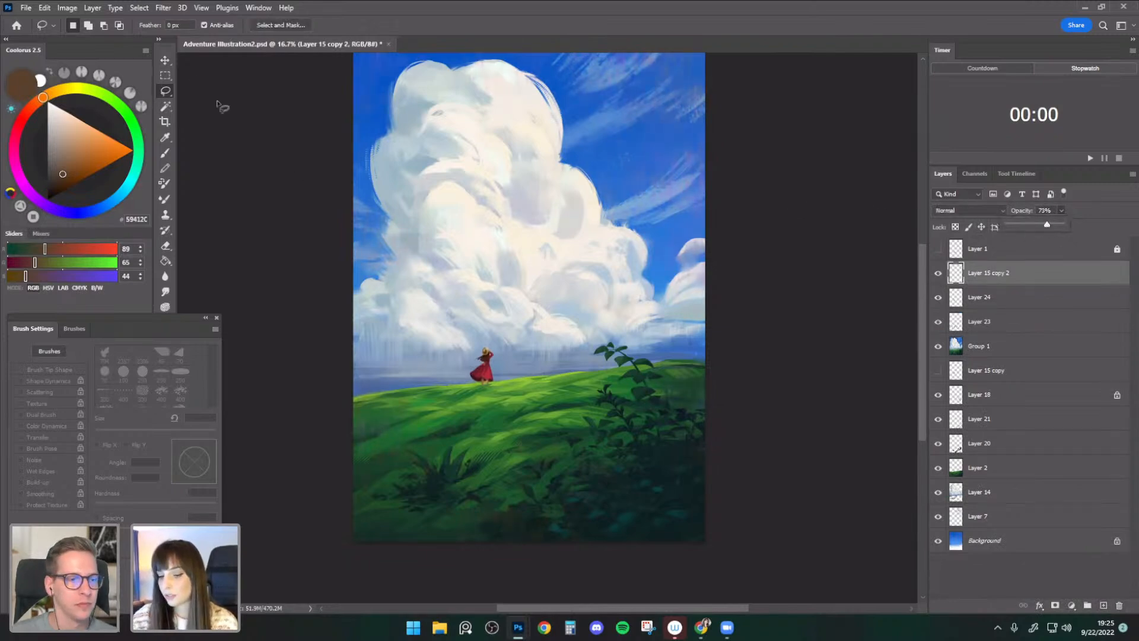
key("v")
key("ctrl+s")
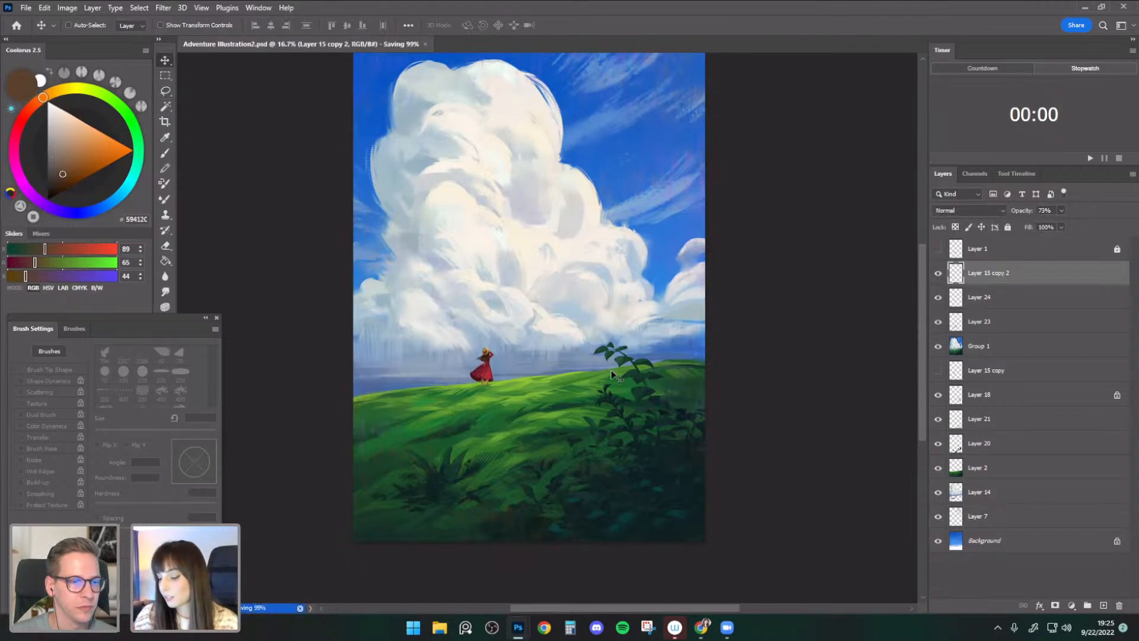
- Add a new empty layer directly above Group 1 for painting on the clouds
key("ctrl+plus")
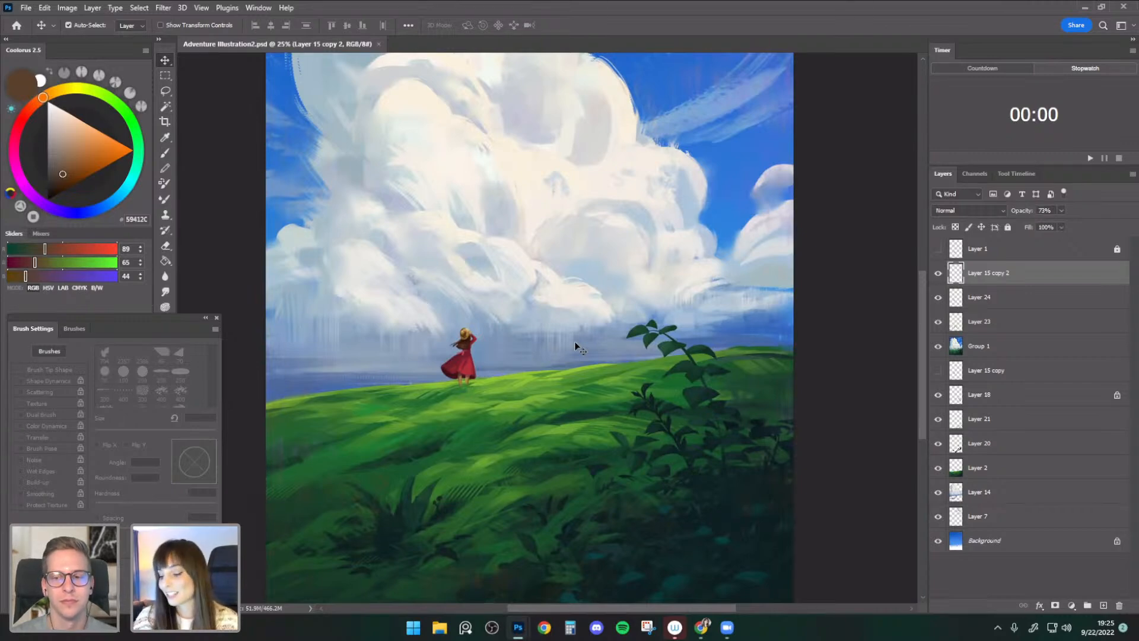
key("ctrl+minus")
left_click_drag(612, 390, 597, 444)
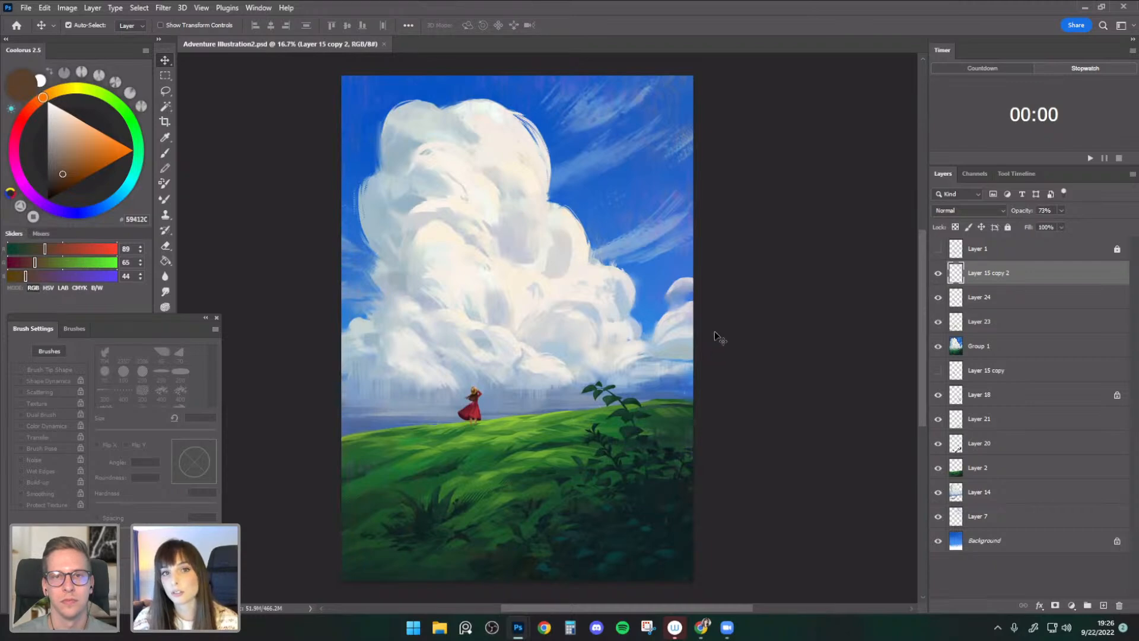
key("ctrl+plus")
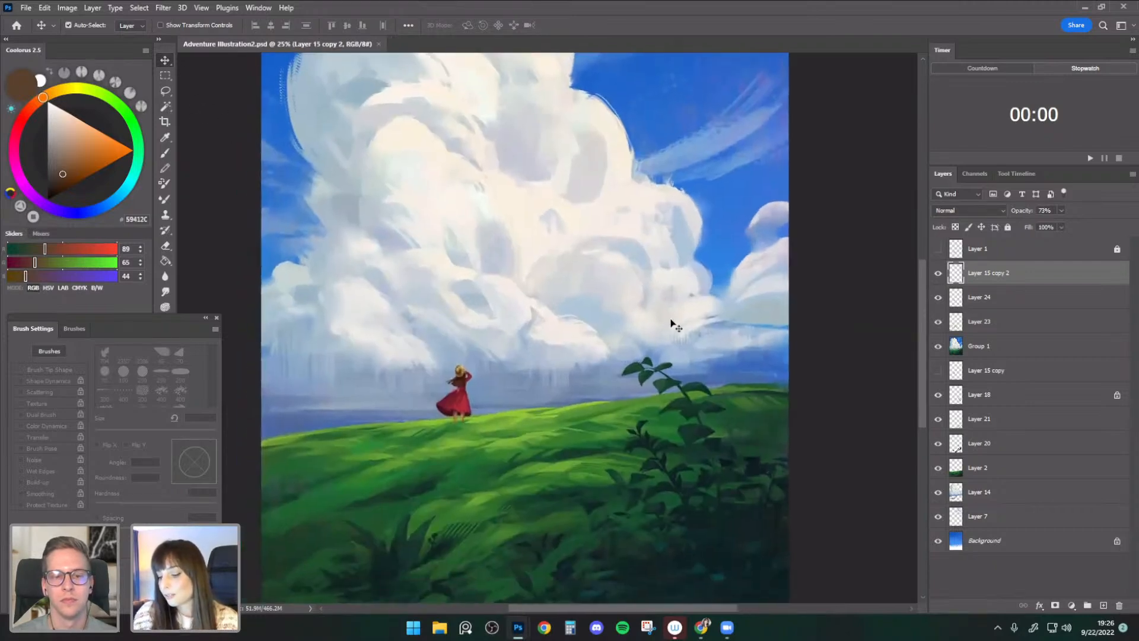
left_click(357, 168, "ctrl")
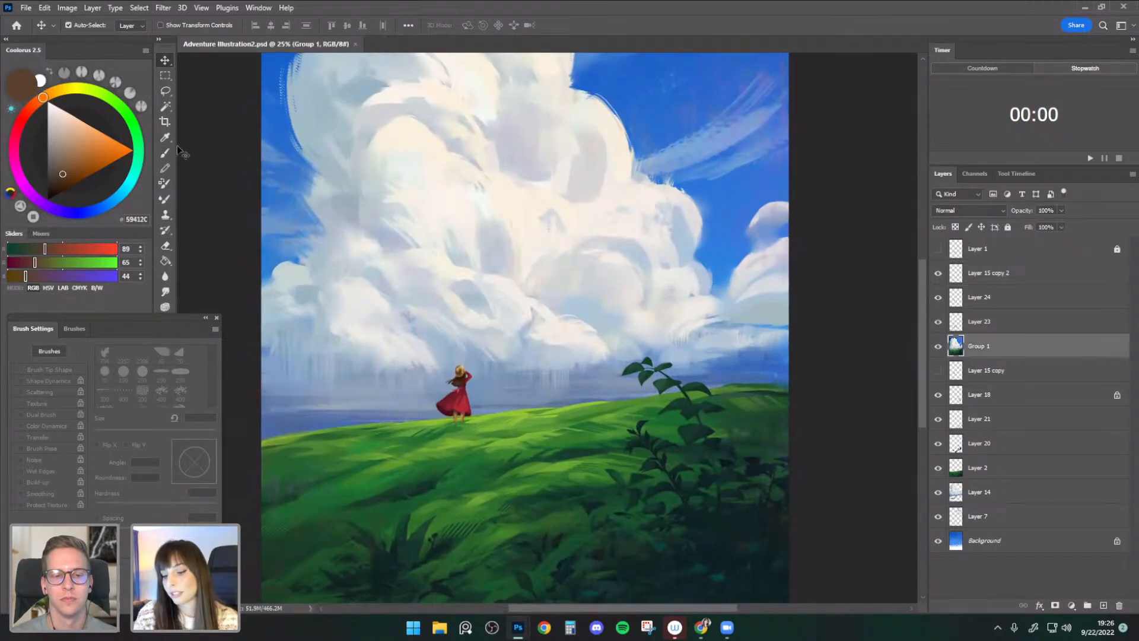
key("b")
left_click(1103, 606)
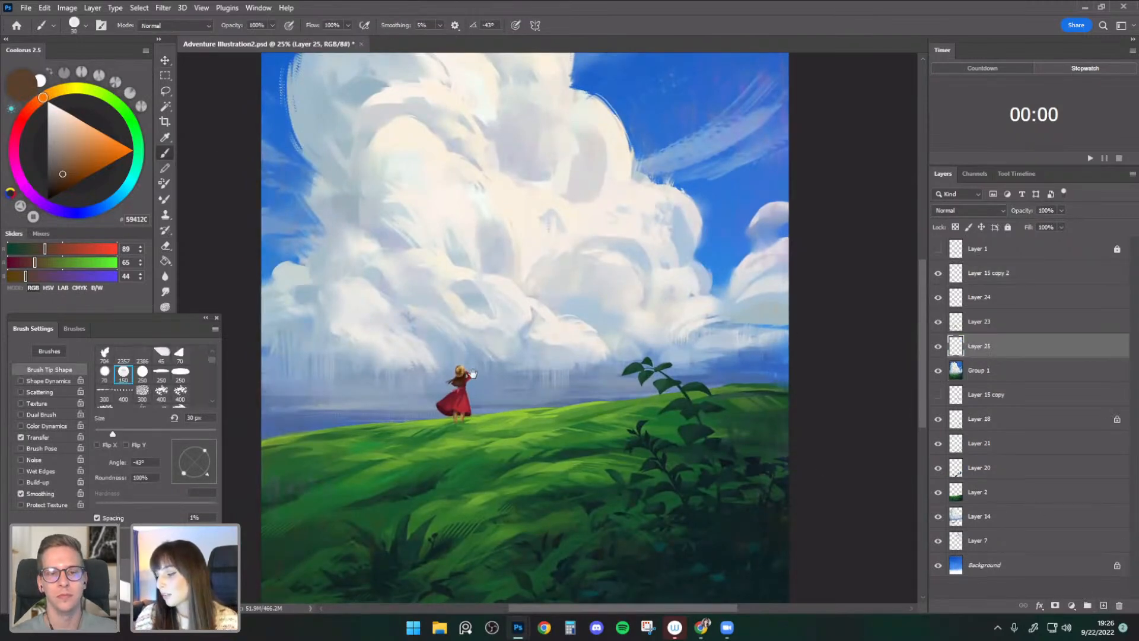
left_click_drag(457, 365, 460, 412)
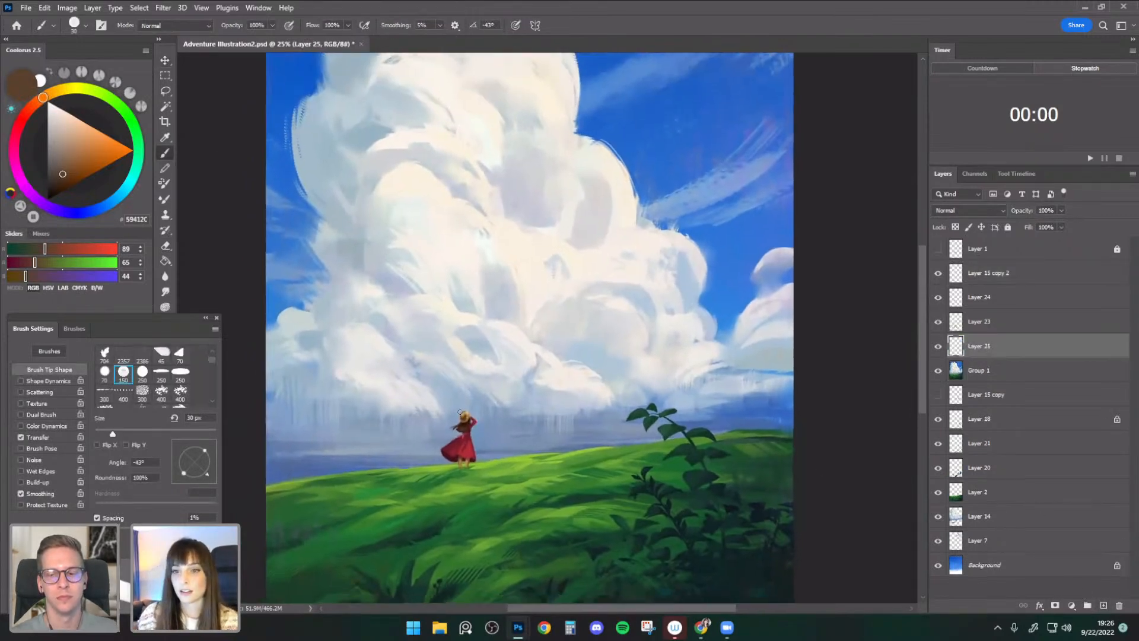
- Try the Flat - Light Texture brush at 175 px with a darkened blue-grey cloud colour, #7C96A3
left_click(75, 25)
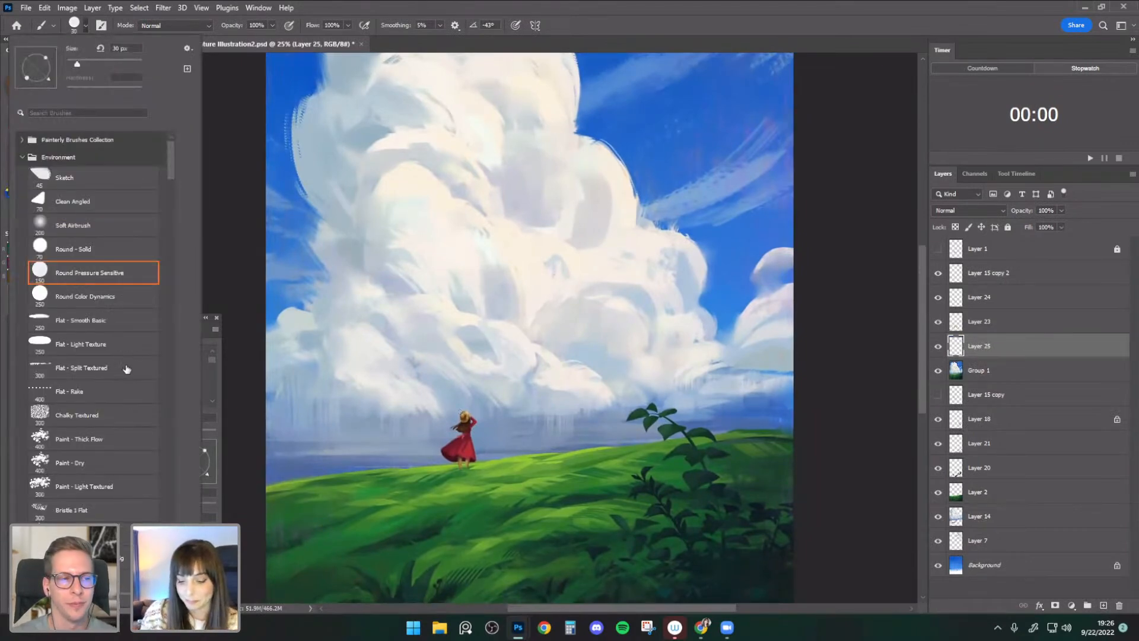
left_click(132, 336)
left_click(339, 151, "alt")
left_click(60, 144)
key("bracketleft")
key("bracketleft")
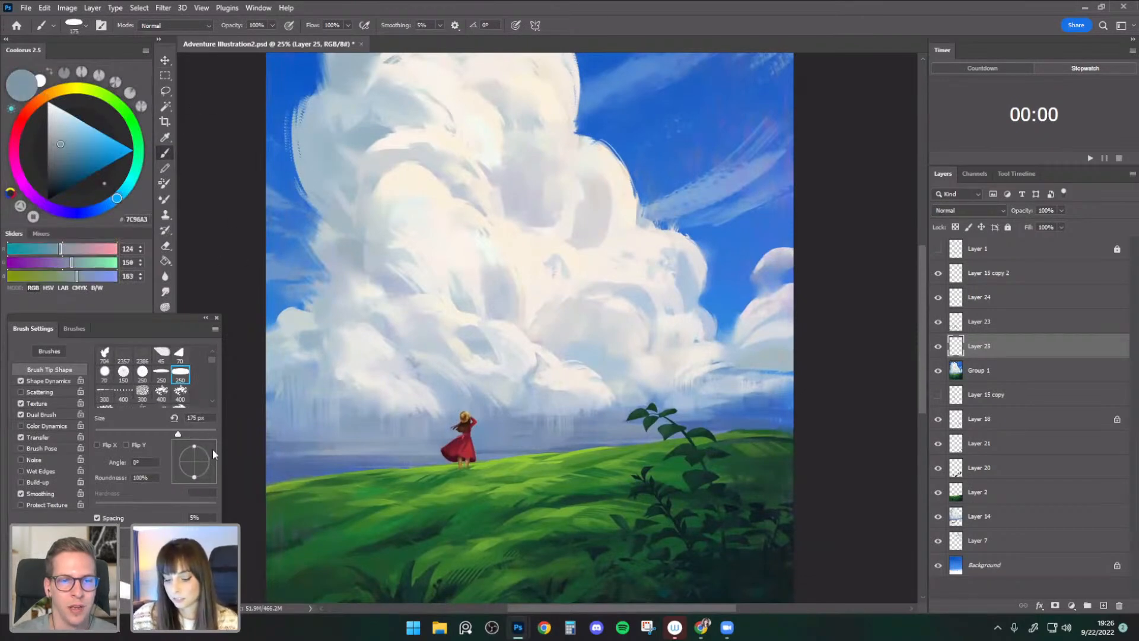
- Switch to the Paint - Dry brush and test blue-grey #7C9AA6 shading along the cloud's shadowed side on Layer 25
left_click(74, 24)
left_click(115, 462)
left_click(324, 155)
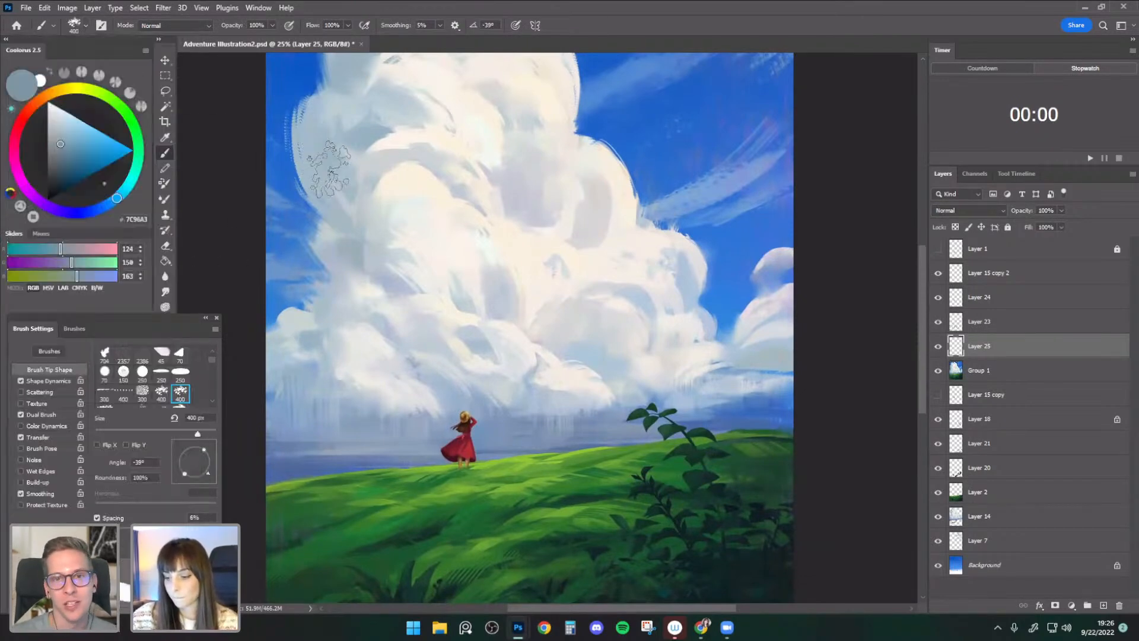
left_click(325, 154, "alt")
left_click(62, 143)
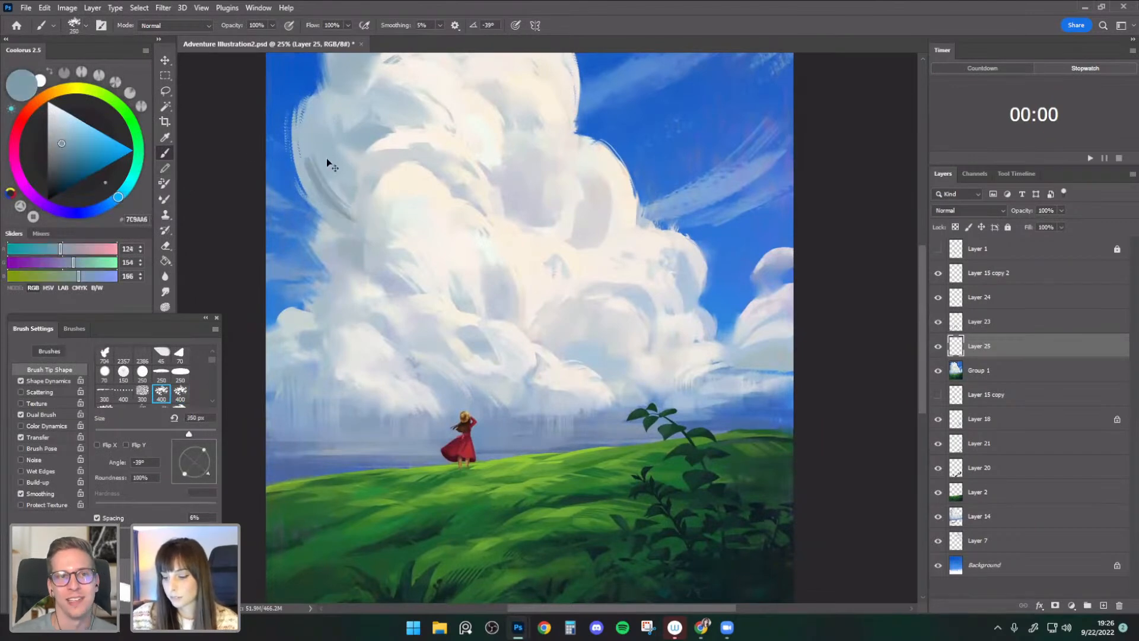
key("ctrl+minus")
left_click_drag(605, 215, 565, 237)
- Rework the shadows in the cloud's lower-left part with sampled blue-greys, including #C1CECD, using the brush at 300 to 400 px
key("bracketright")
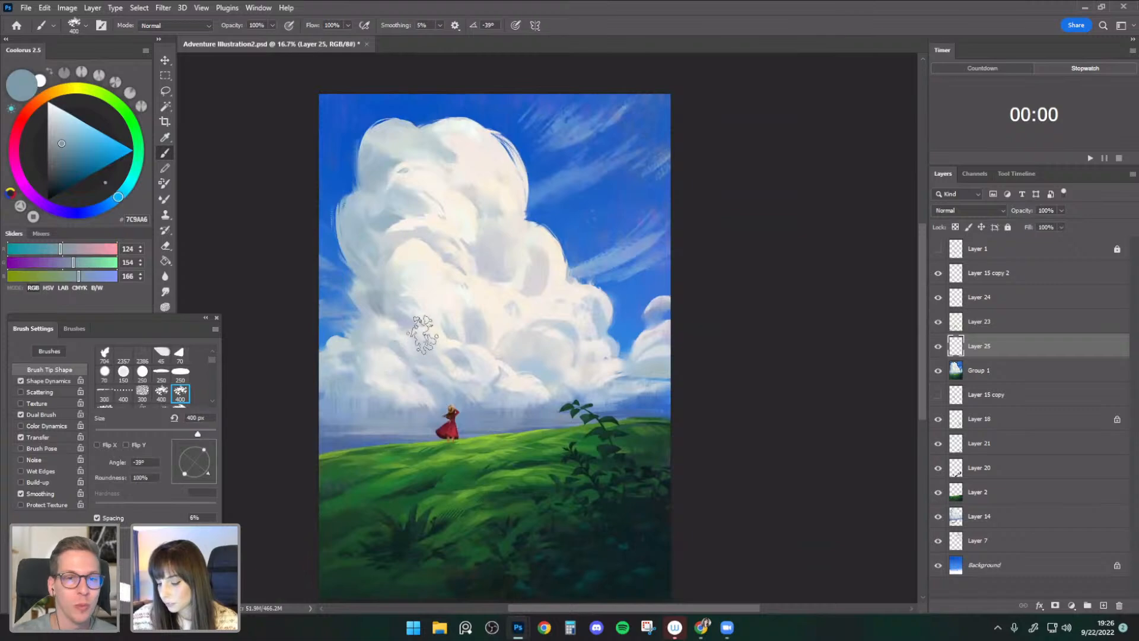
key("bracketleft")
key("bracketleft")
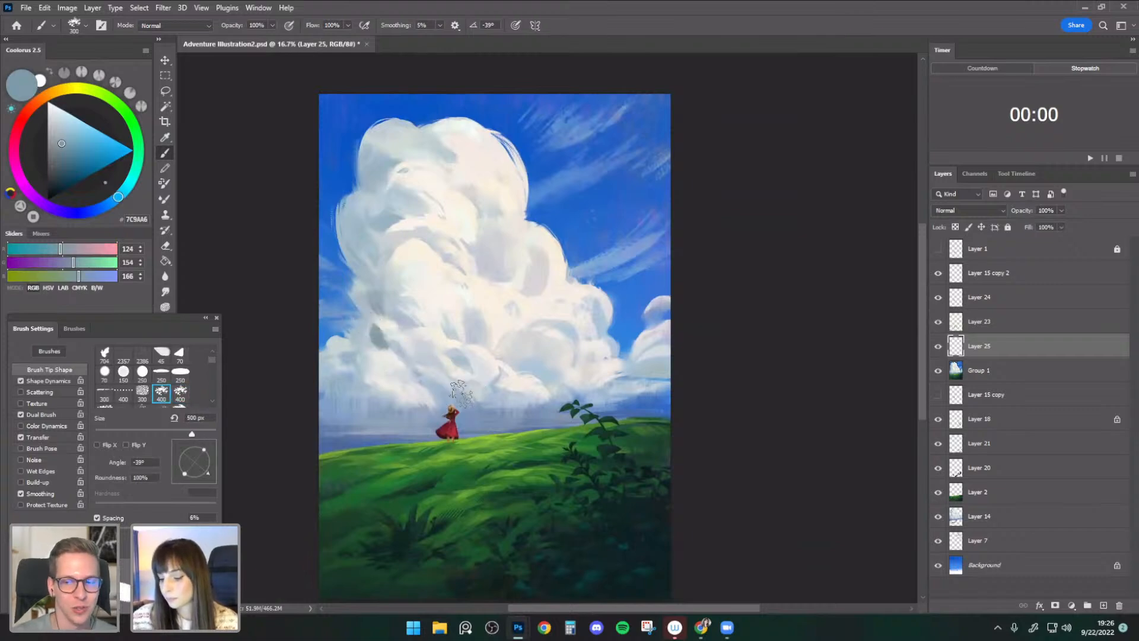
left_click(374, 330, "alt")
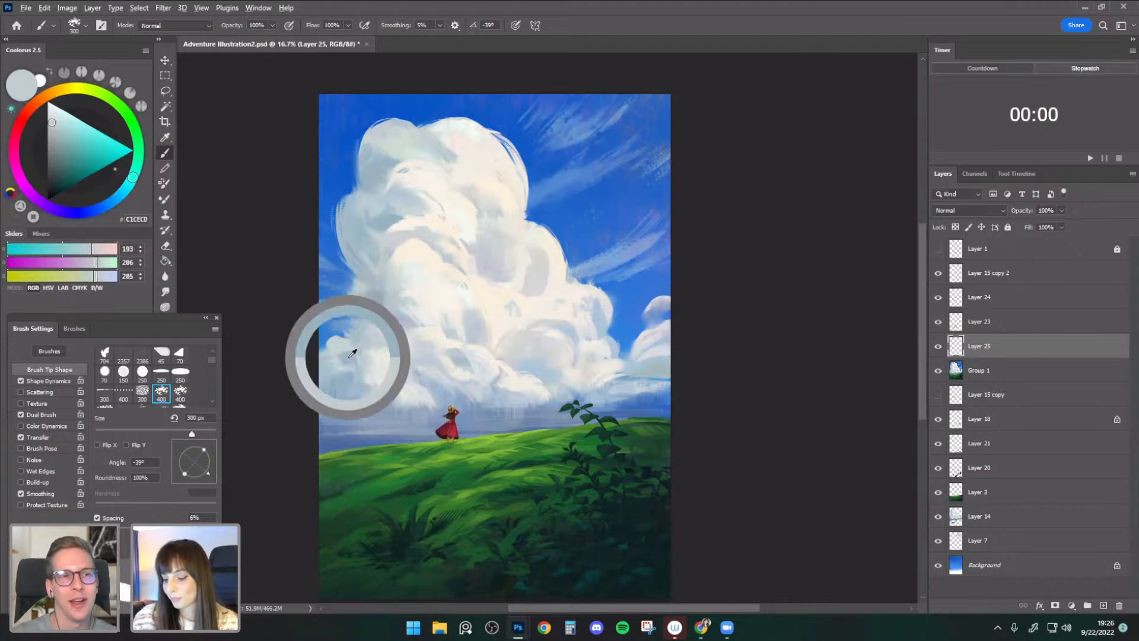
left_click(352, 353, "alt")
key("period")
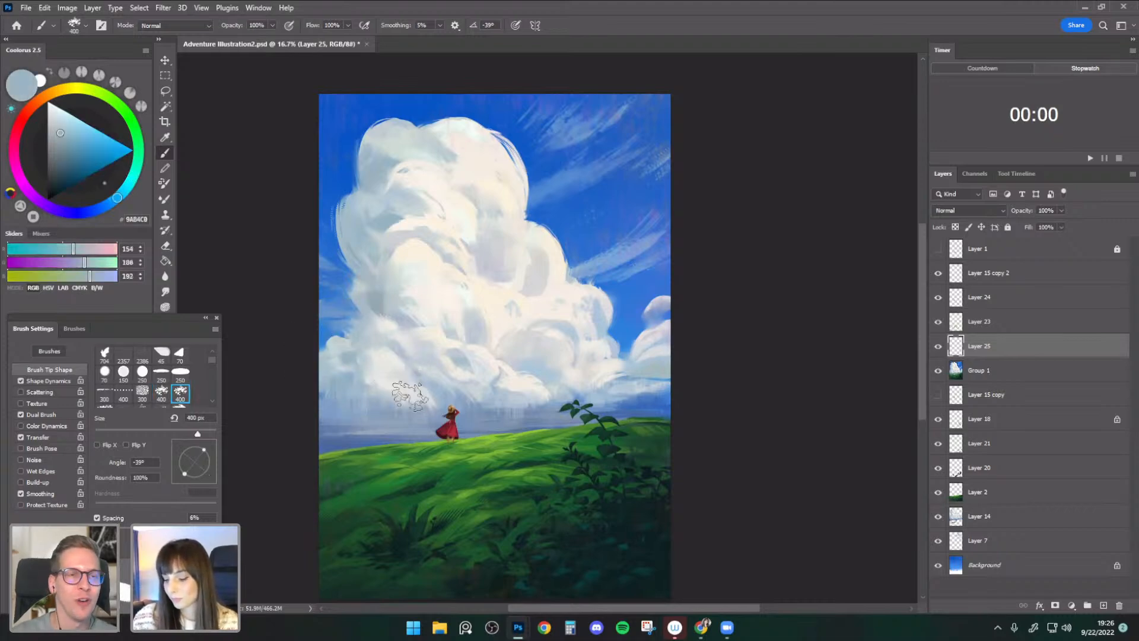
- Reshape the cloud's outer edges with sampled sky blues such as #0D5CC8 and #1A64CA, reducing the brush to 300 px
left_click(332, 333, "alt")
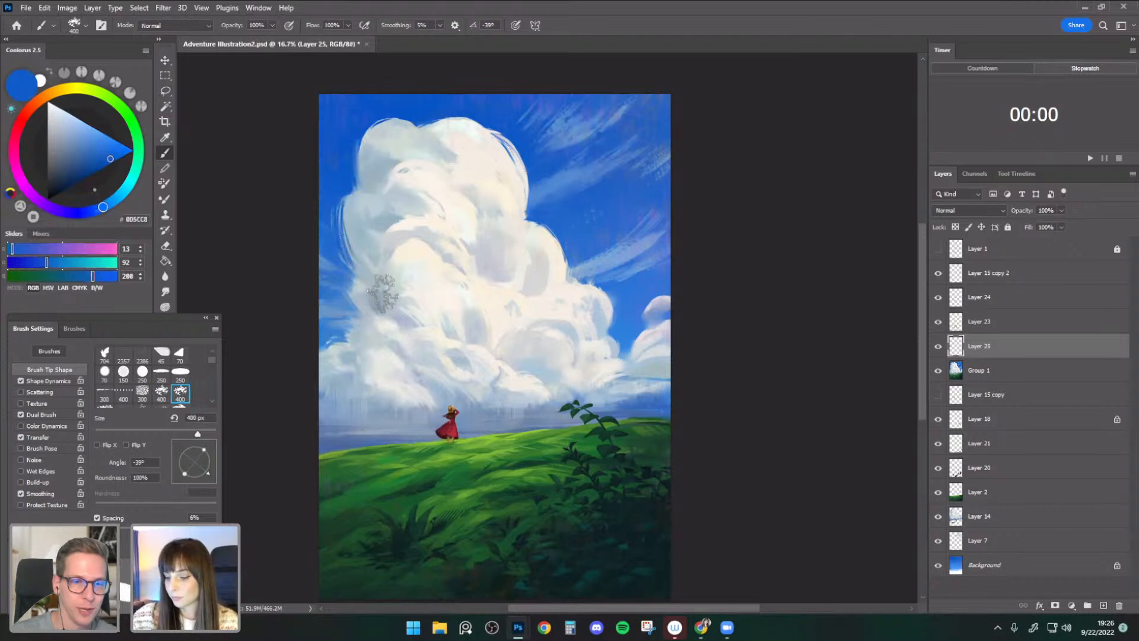
left_click(346, 157, "alt")
left_click(539, 205, "alt")
key("comma")
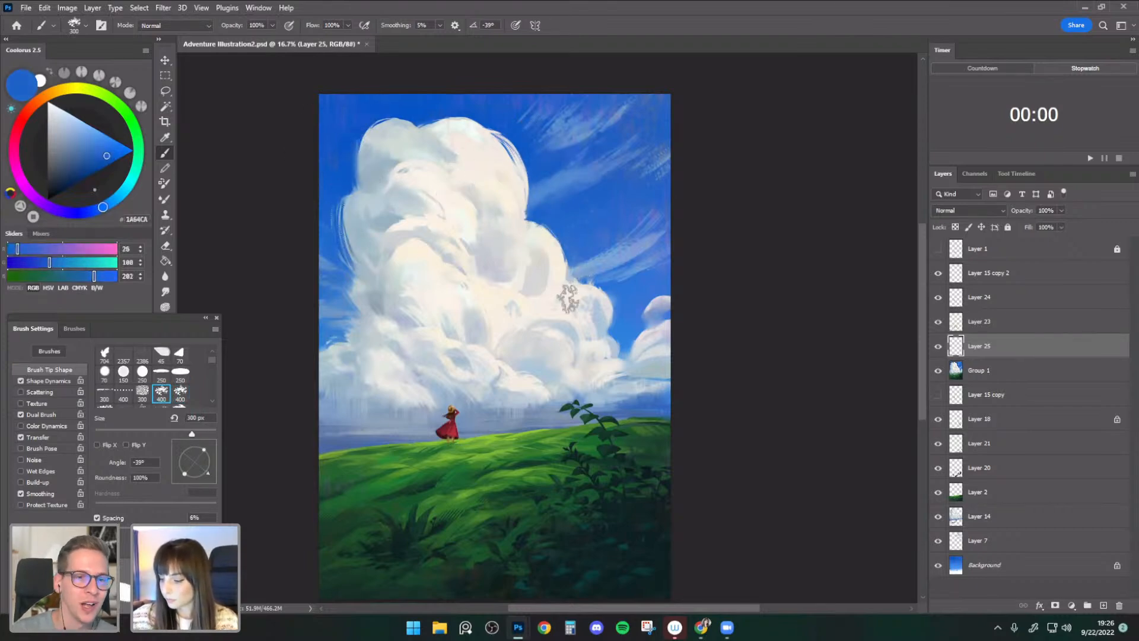
left_click(548, 210, "alt")
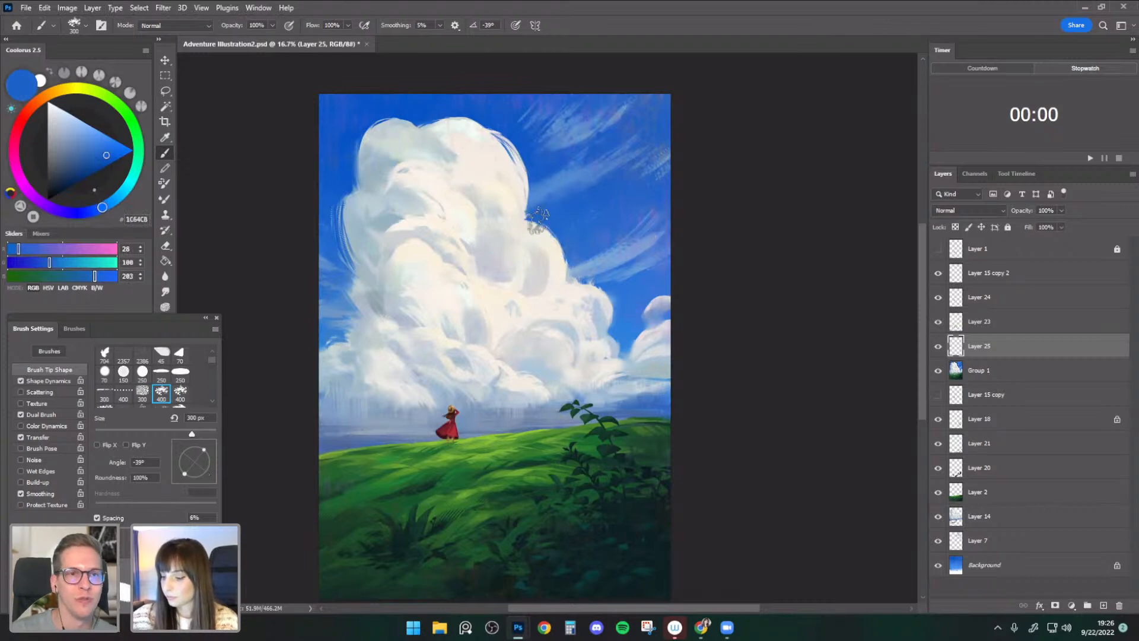
- Soften the cloud's forms with sampled off-whites, #EBE4D9 and #EDEEE3, and flip the canvas horizontally to check the composition
left_click(541, 220, "alt")
key("bracketleft")
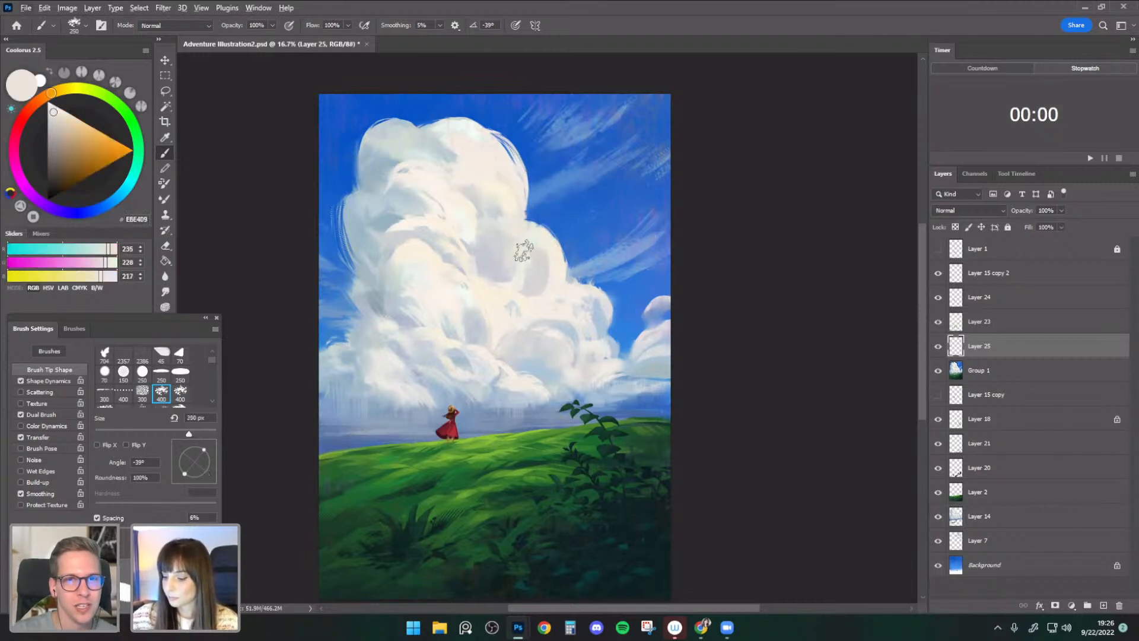
left_click(516, 284, "alt")
left_click(938, 350)
key("ctrl+shift+h")
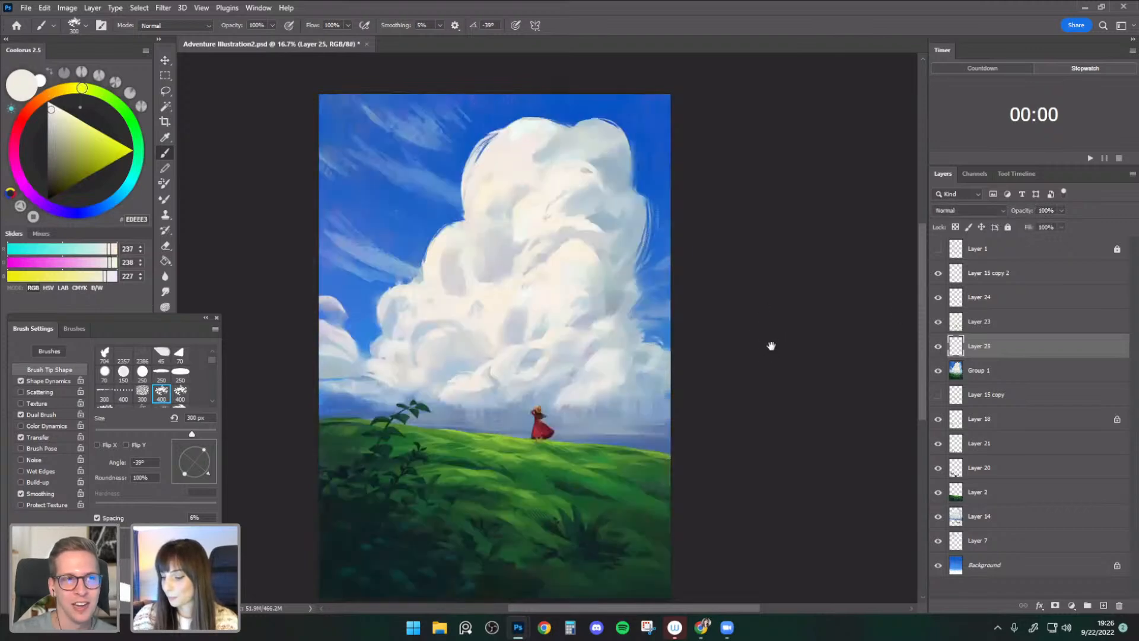
- Rework the cloud's lower-right base on Layer 25 with sampled blue-grey #A0BBCD and off-white #E2E5E2, enlarging the brush to 400 px
left_click_drag(773, 351, 762, 316)
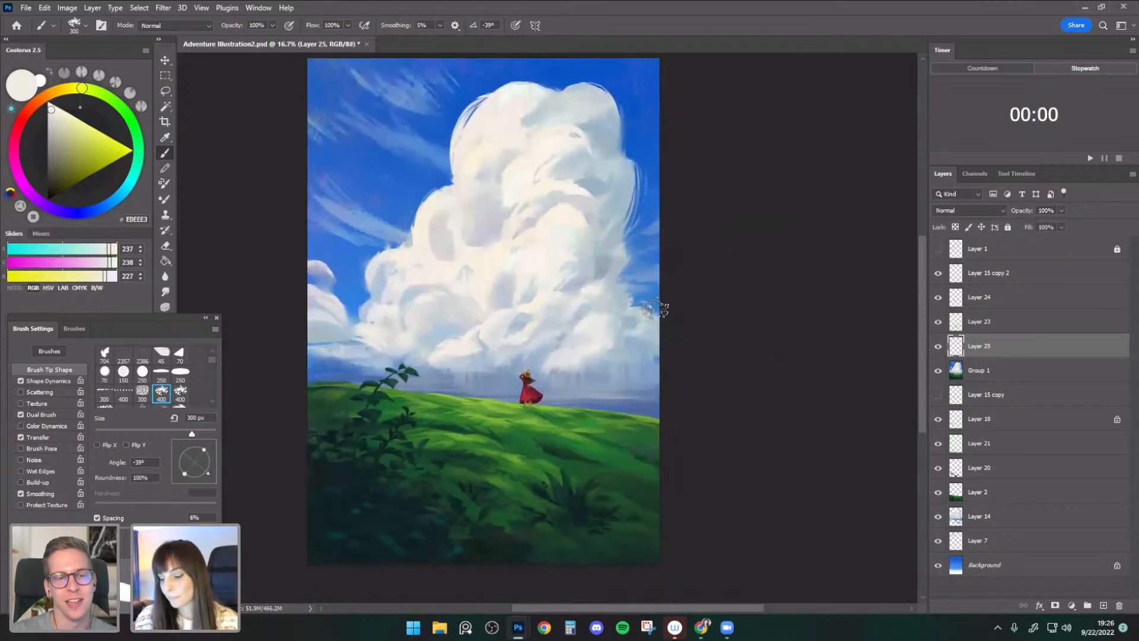
left_click(518, 324, "alt")
left_click(543, 352, "alt")
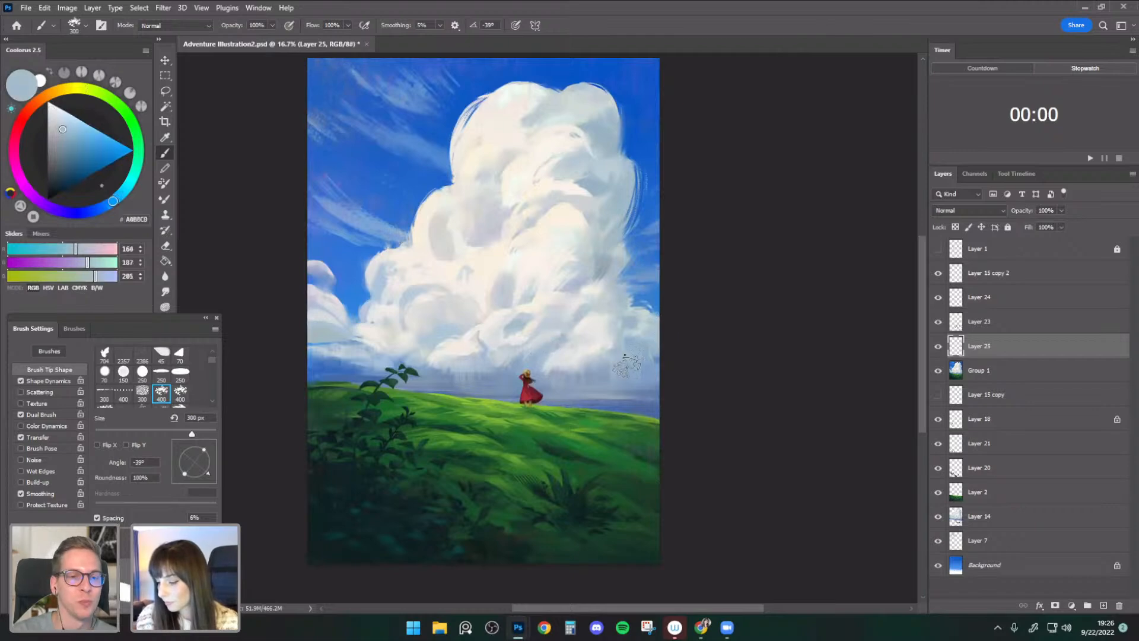
left_click(568, 321, "alt")
key("period")
left_click(591, 330, "alt")
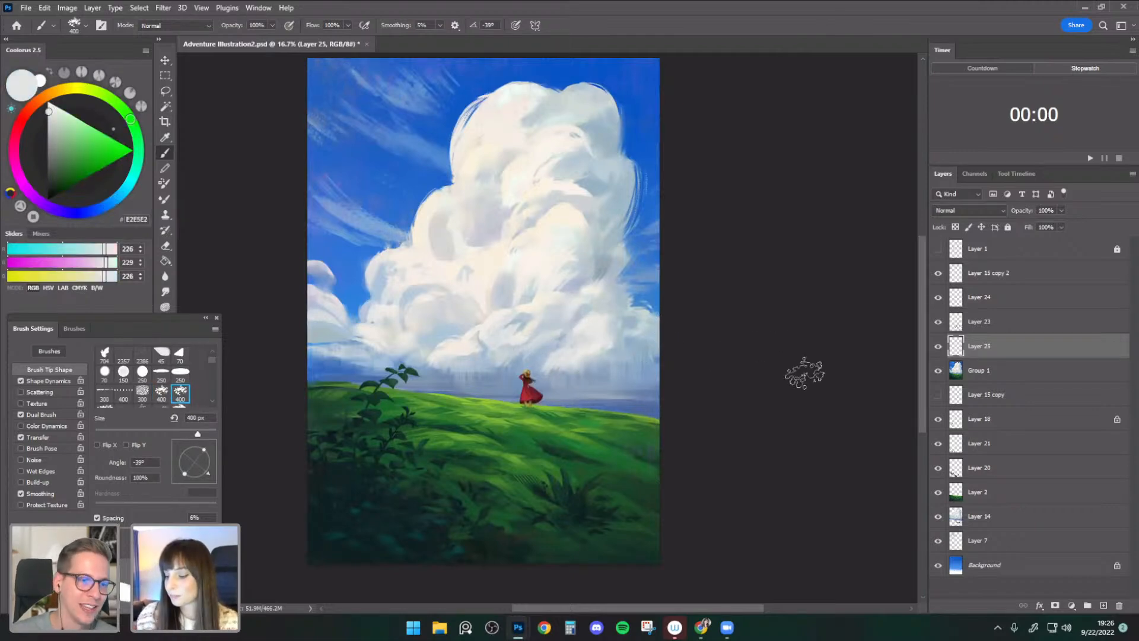
- Blend the puffs at the cloud's lower-right edge with sampled greys #DADFDF, #C4D0D7 and #E5E6E2, using the brush at up to 500 px
left_click(506, 341, "alt")
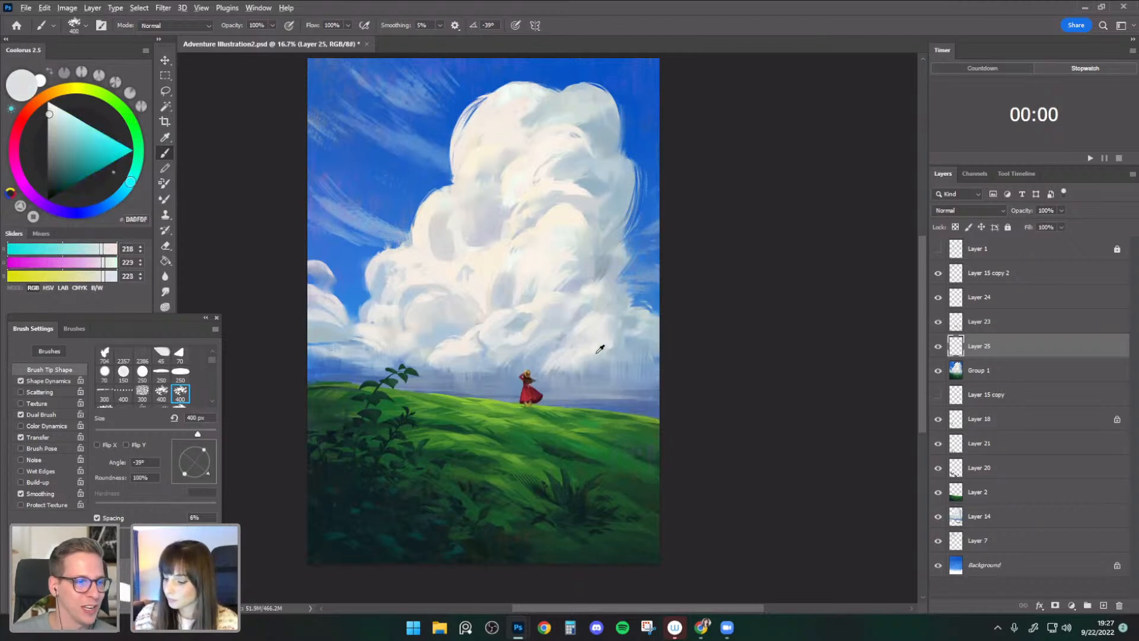
key("comma")
left_click(616, 343, "alt")
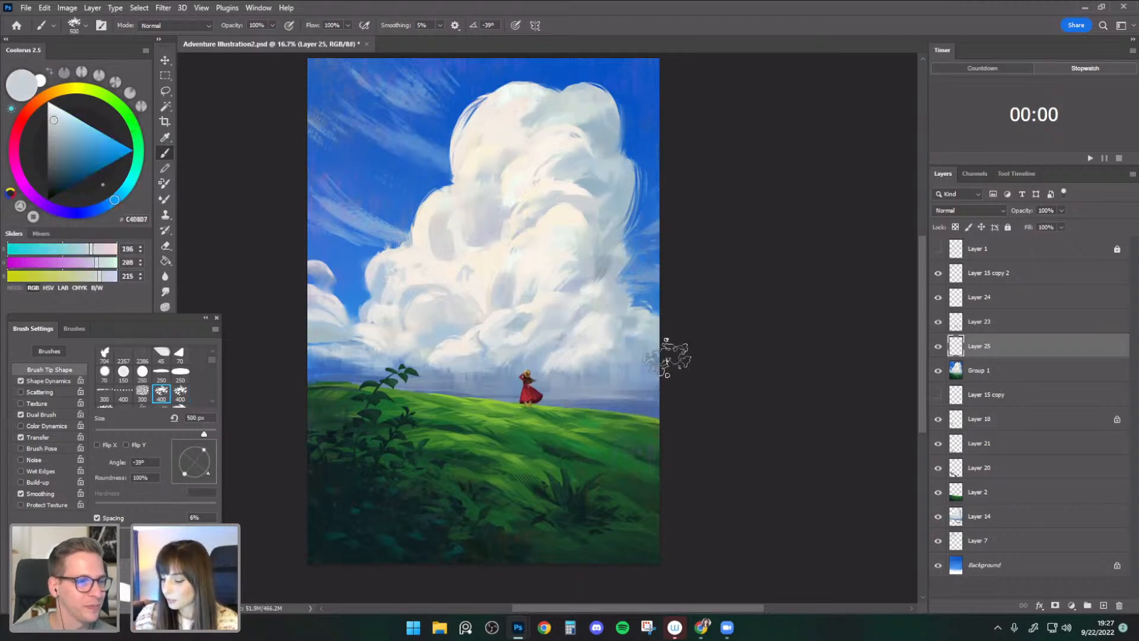
left_click(608, 339, "alt")
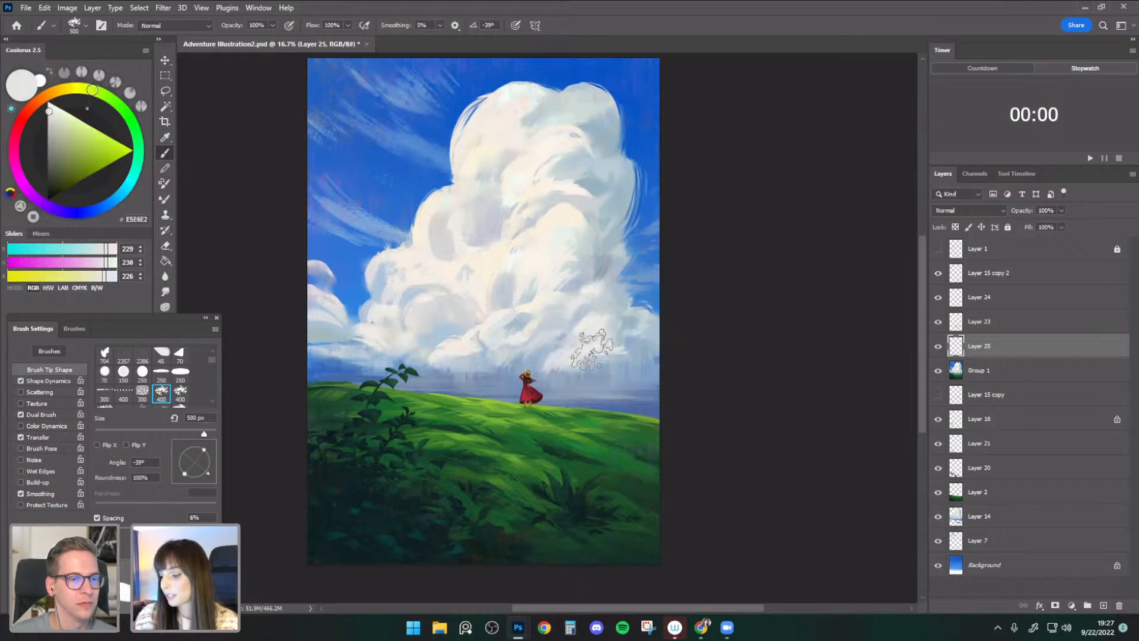
- Refine the cloud's left edge with sampled off-whites #E8E5DF and #D9DFD6, reducing the brush to between 250 and 300 px
left_click(365, 248, "alt")
left_click_drag(557, 366, 579, 384)
left_click(405, 275, "alt")
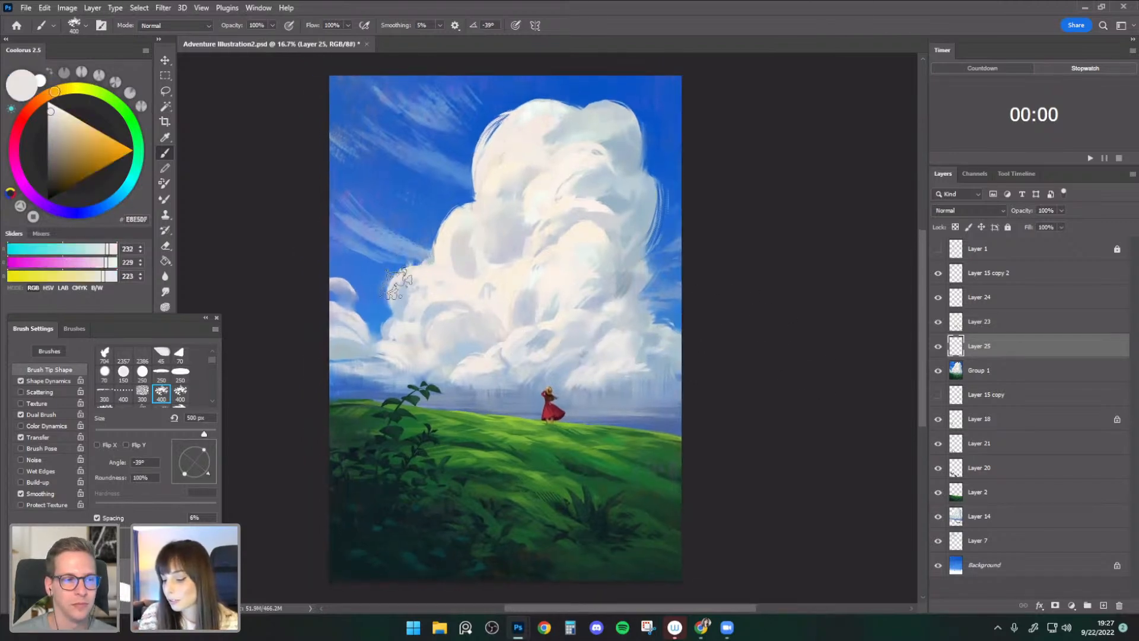
key("bracketleft")
key("bracketleft")
key("bracketleft")
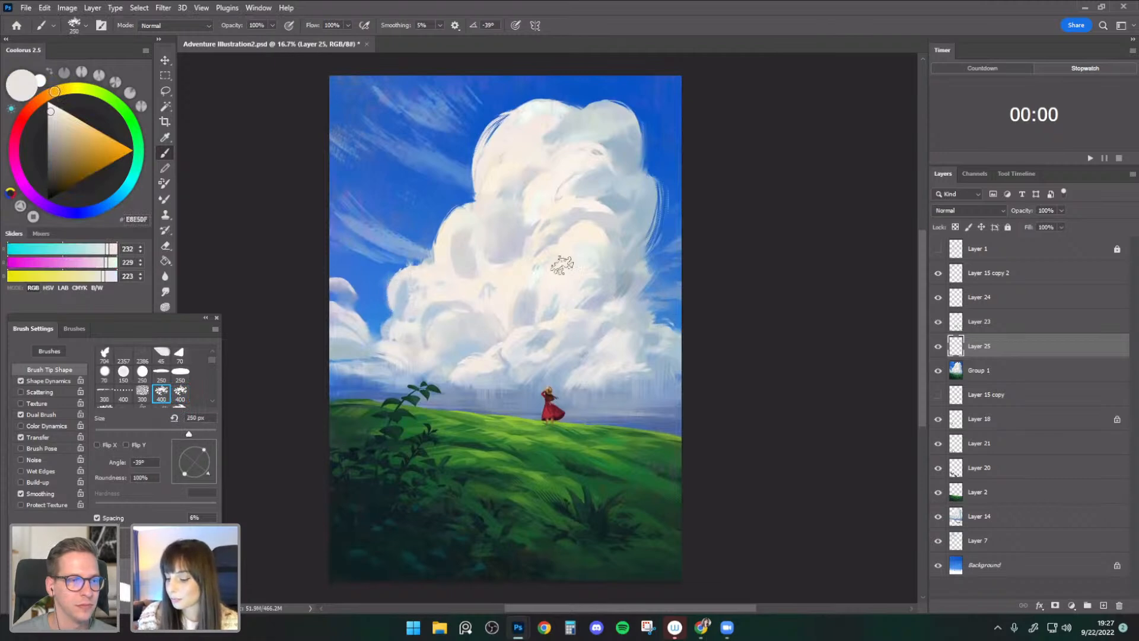
key("bracketright")
left_click(404, 315, "alt")
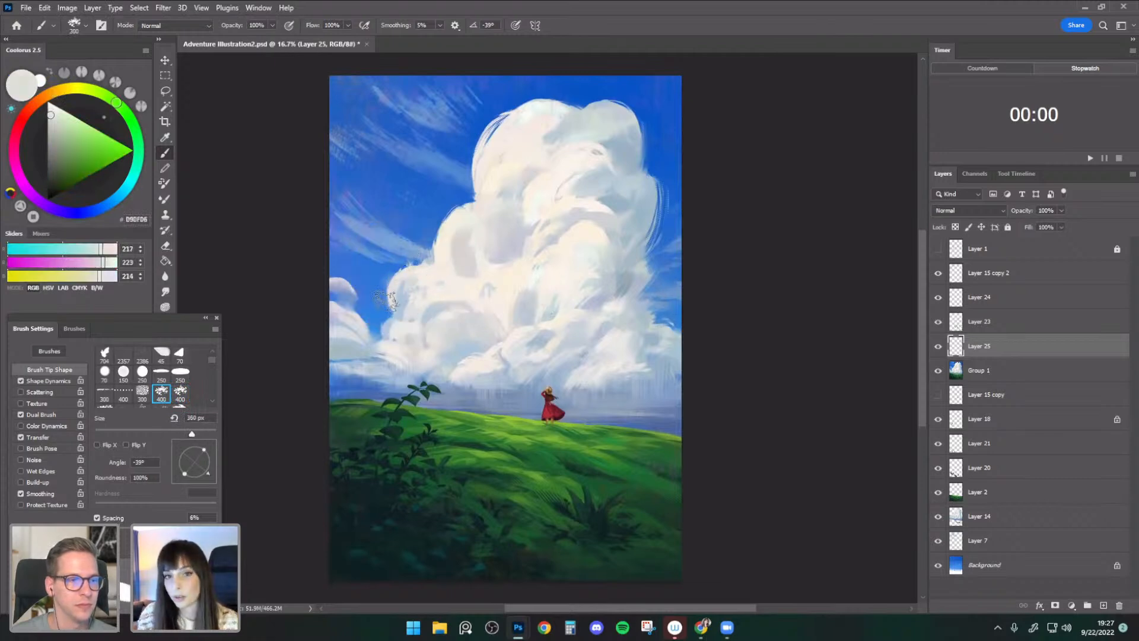
- Model the cloud's left-hand puffs with sampled #DAE0D9, #B2C1D8 and #F3EEE3 at 300 to 400 px, and compare with Layer 25 hidden
key("bracketleft")
left_click(422, 271, "alt")
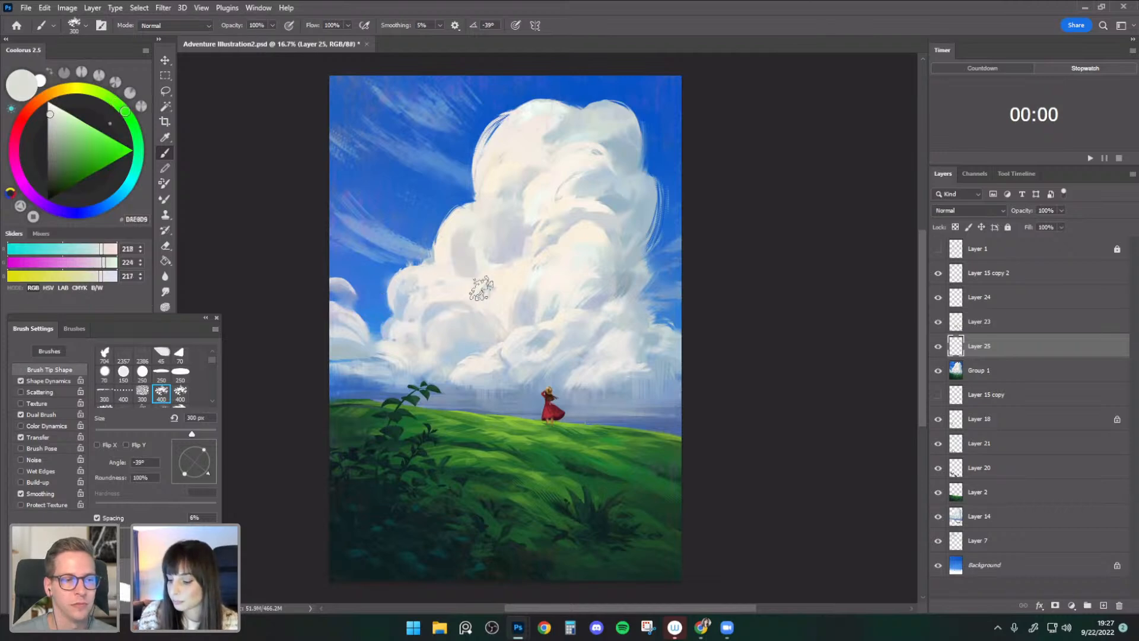
key("bracketright")
left_click(412, 294, "alt")
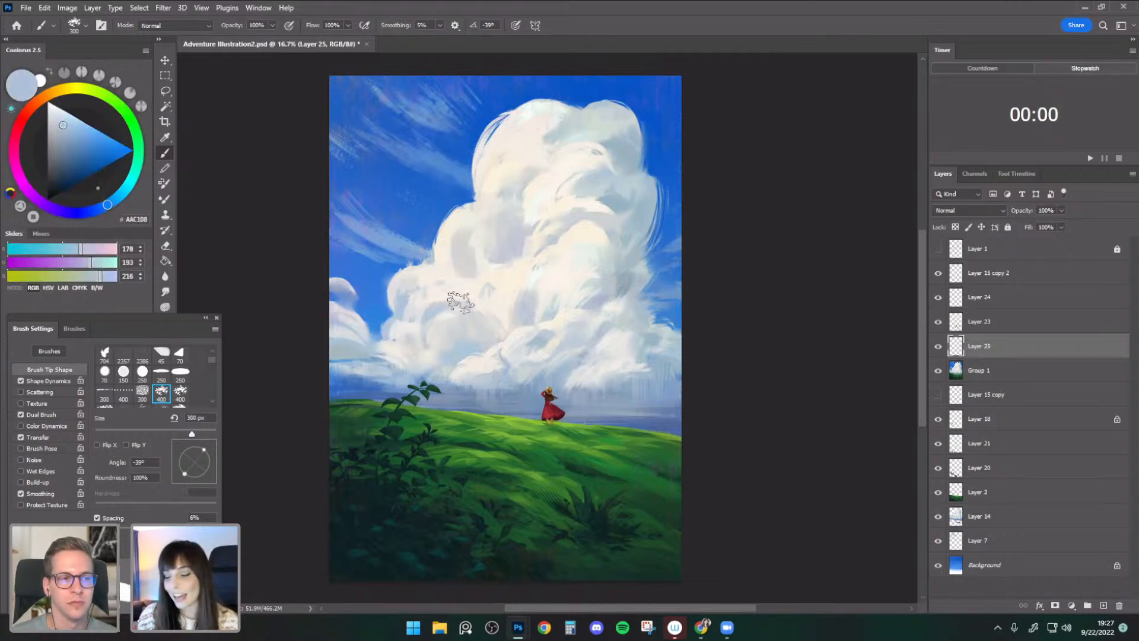
key("bracketright")
key("bracketright")
left_click(423, 275, "alt")
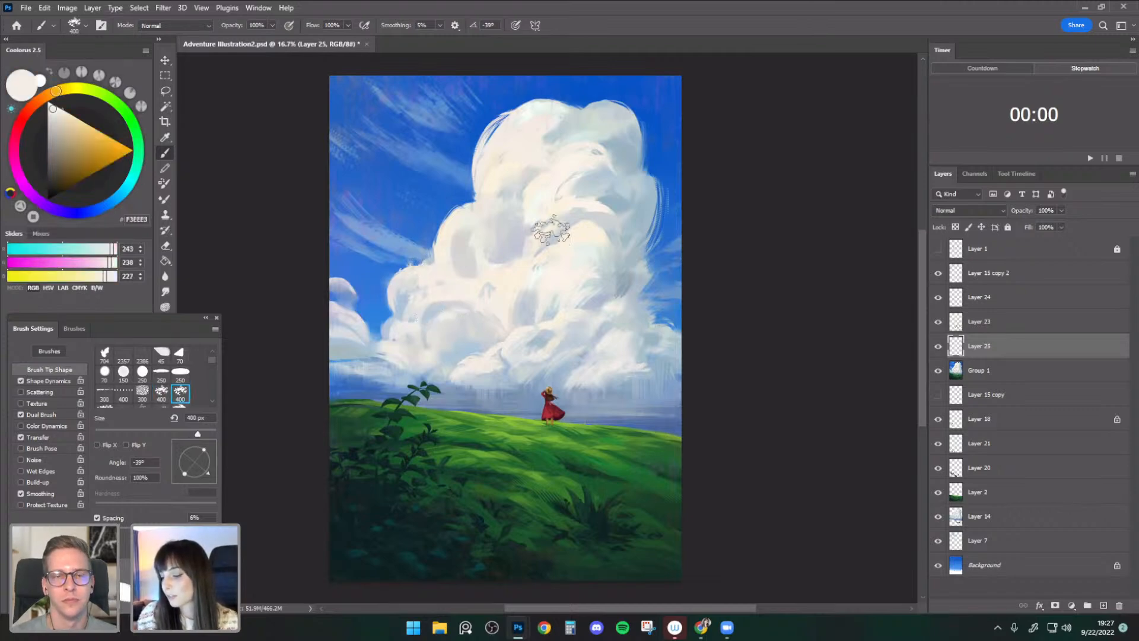
left_click(939, 348)
left_click(940, 349)
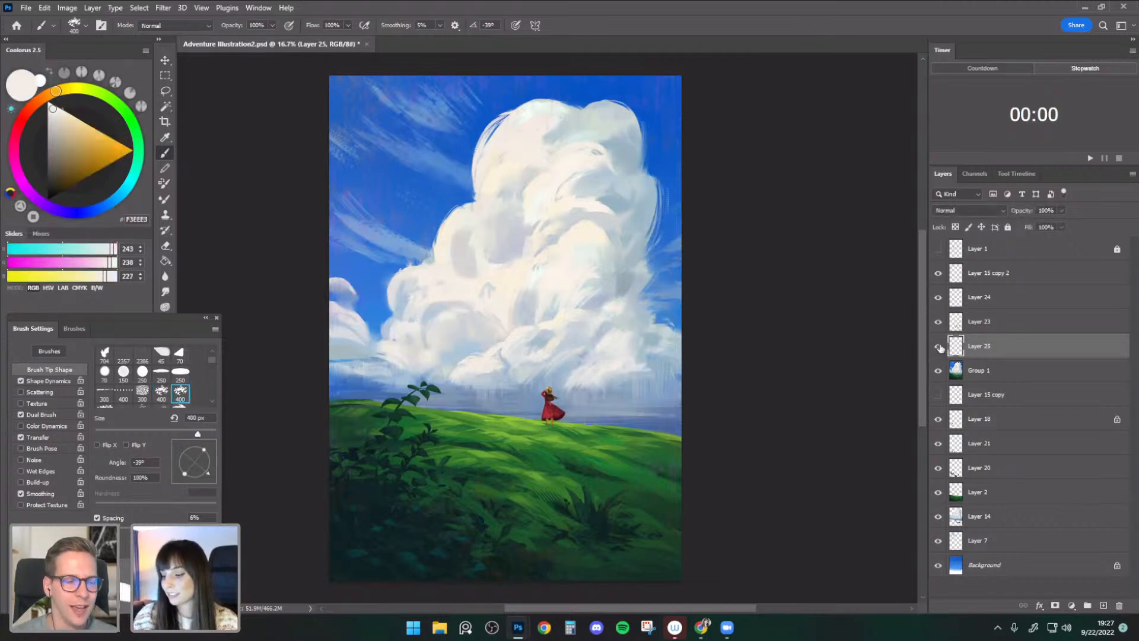
- Touch up the small cloud at the left edge with sampled sky blue #3779D9 and blue-greys #B5C2D1 and #9EAFCB at 300 to 400 px
left_click(363, 291, "alt")
key("bracketleft")
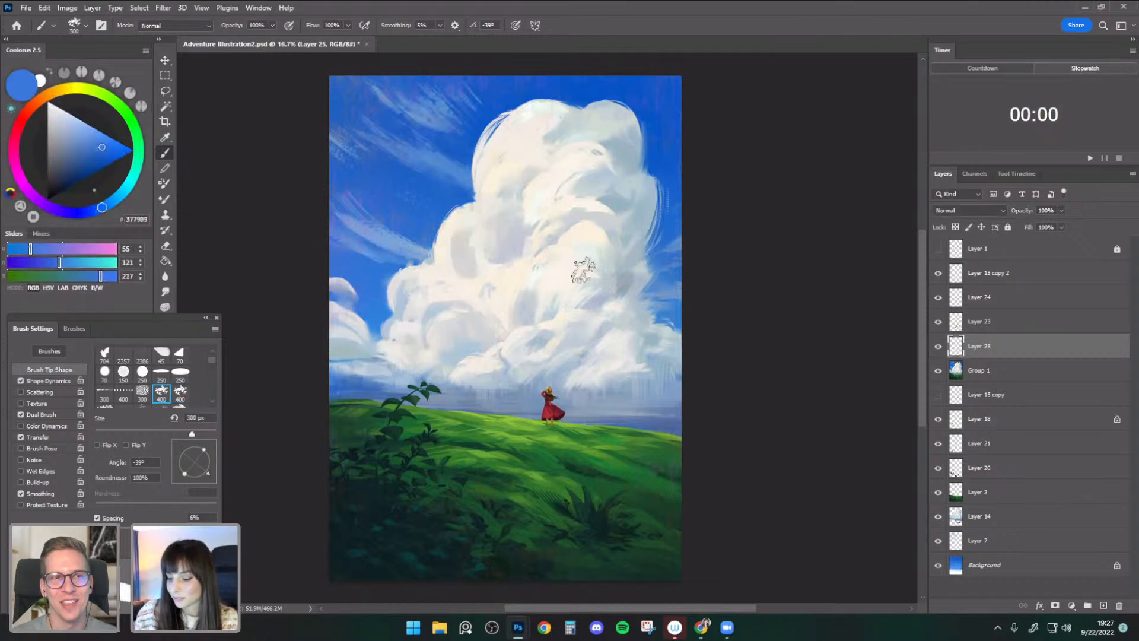
left_click(354, 312, "alt")
key("bracketright")
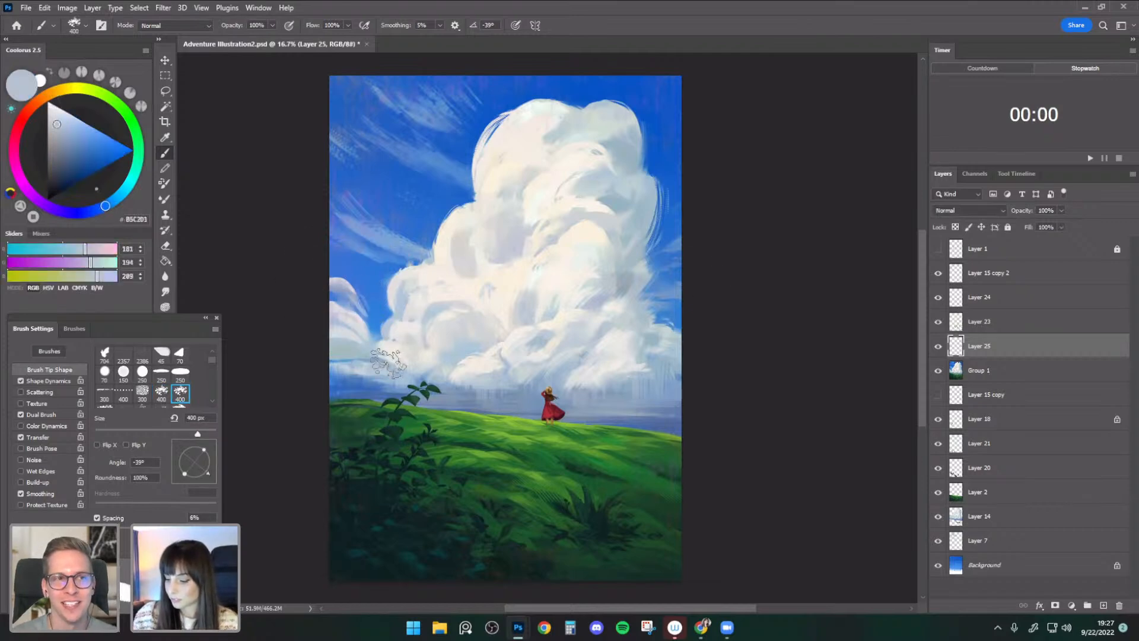
key("bracketleft")
left_click(360, 356, "alt")
key("bracketright")
key("bracketright")
key("bracketleft")
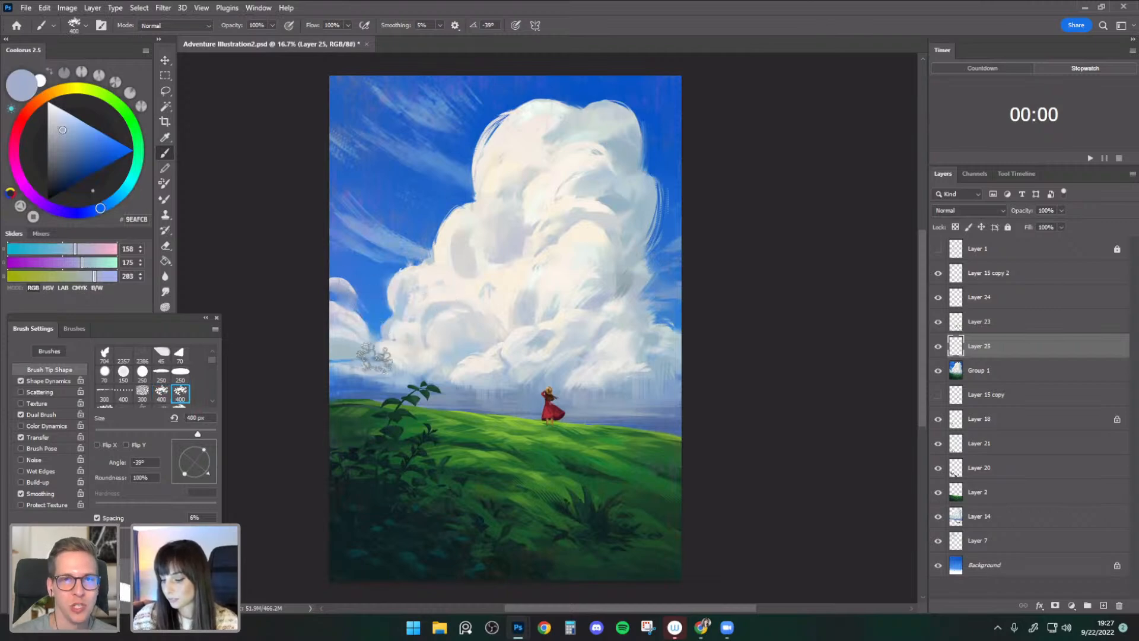
- Brighten the left-hand cloud forms with sampled pale greys #D9D6DC and #E9E6DE at 250 px, and save the illustration
left_click(353, 294, "alt")
key("bracketleft")
key("bracketleft")
left_click(352, 288, "alt")
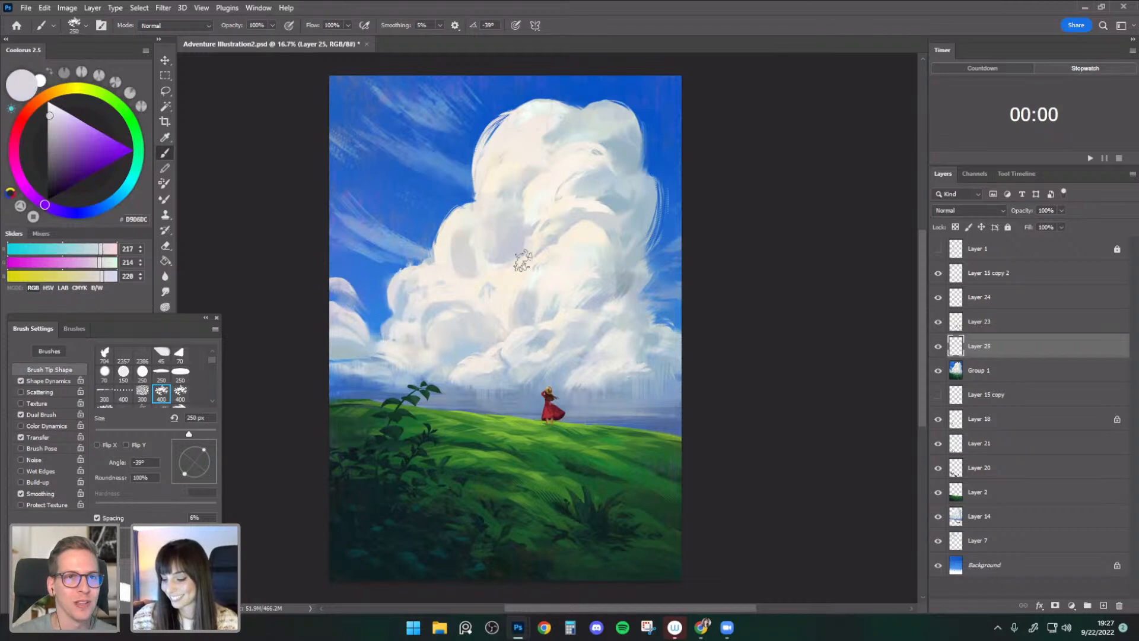
left_click(409, 273, "alt")
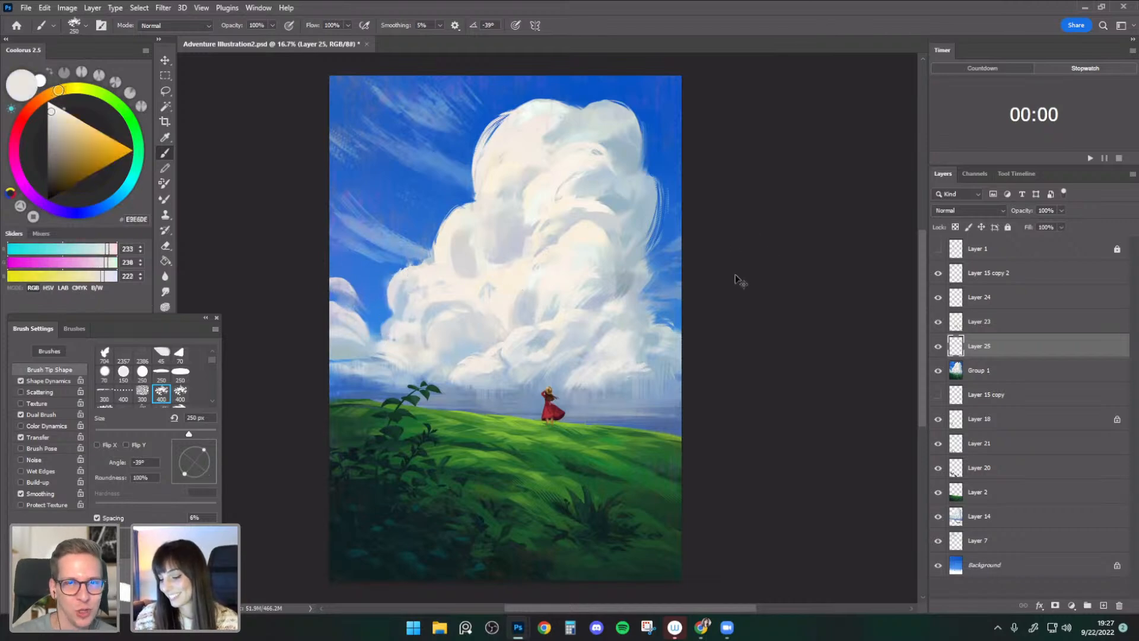
scroll(728, 321, "up", 1)
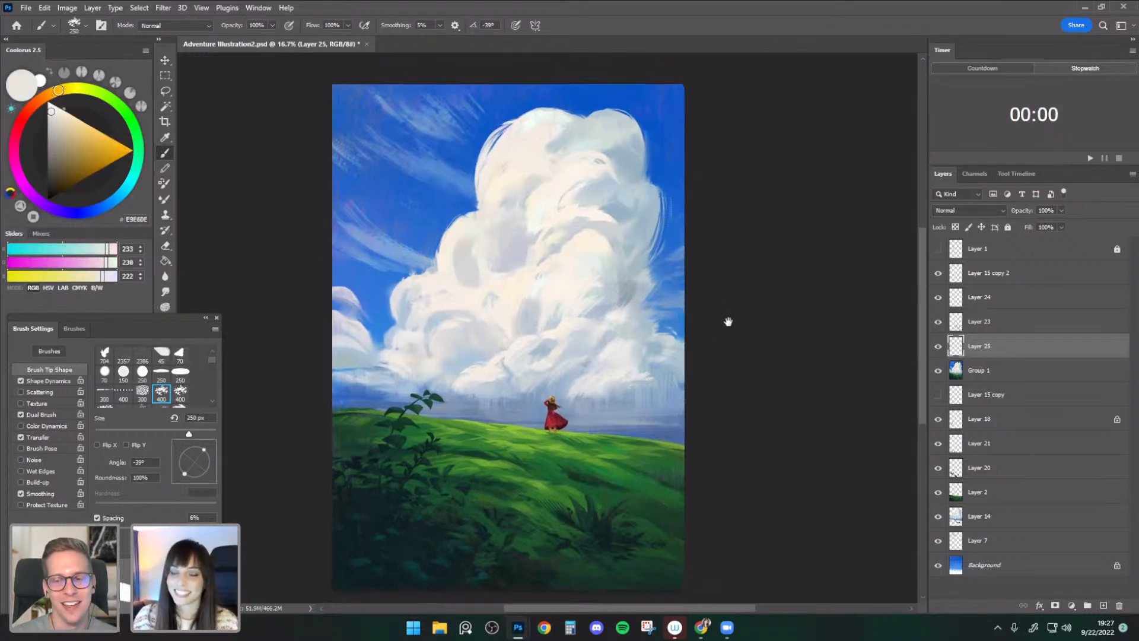
key("ctrl+s")
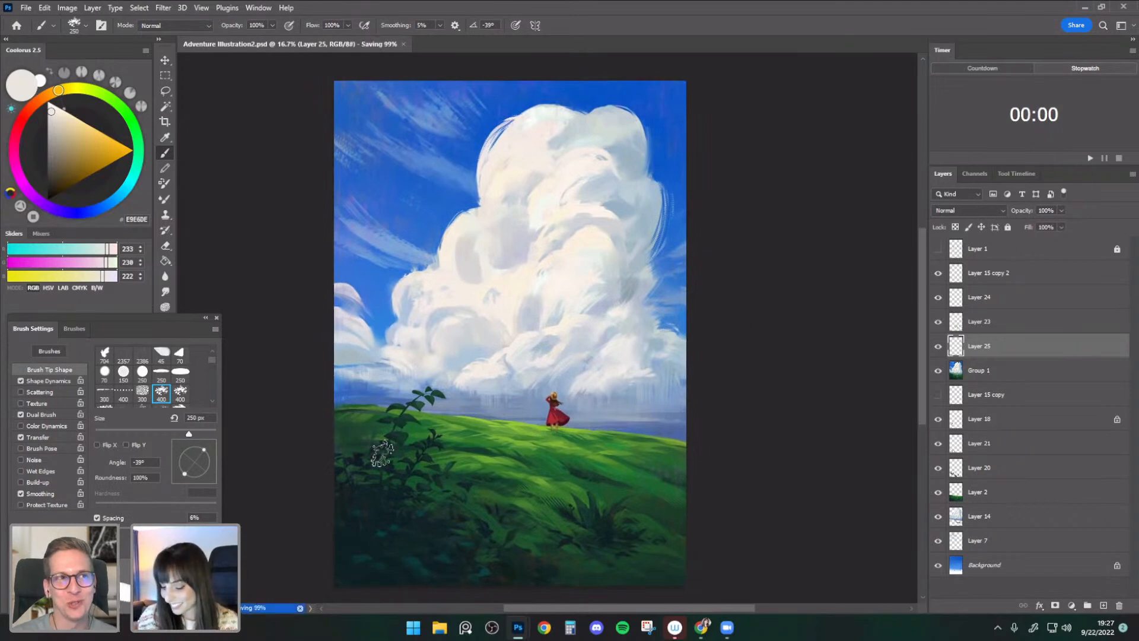
- Darken the upper part of the foreground bush with sampled dark greens such as #122B27 and #0E2724, reducing the brush to 150 px
left_click(399, 431, "alt")
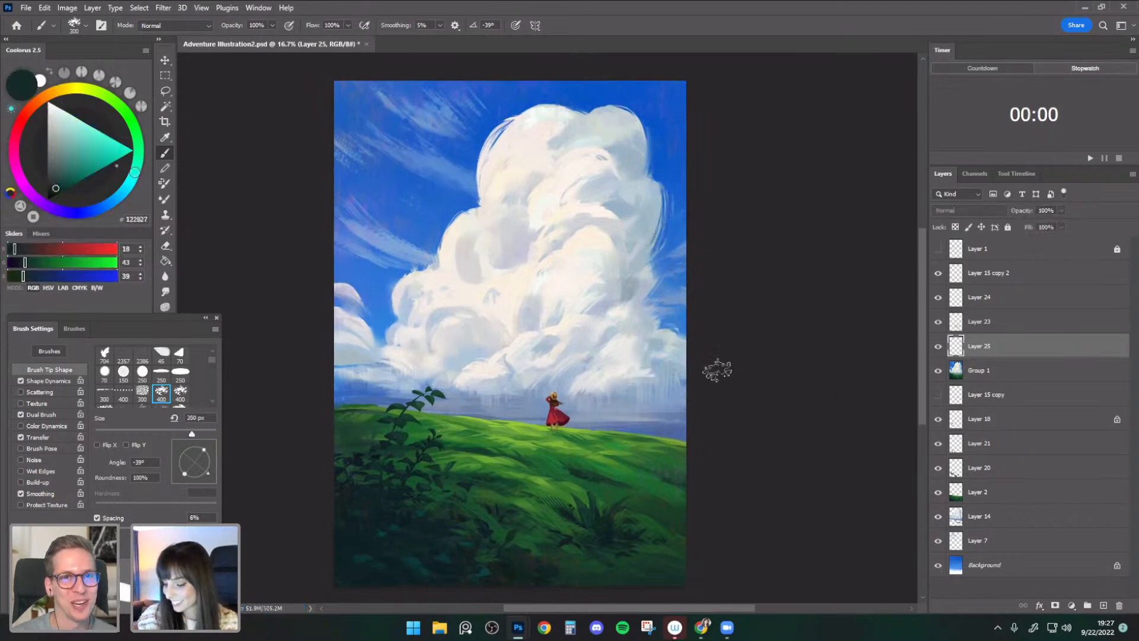
left_click(394, 434, "alt")
key("bracketleft")
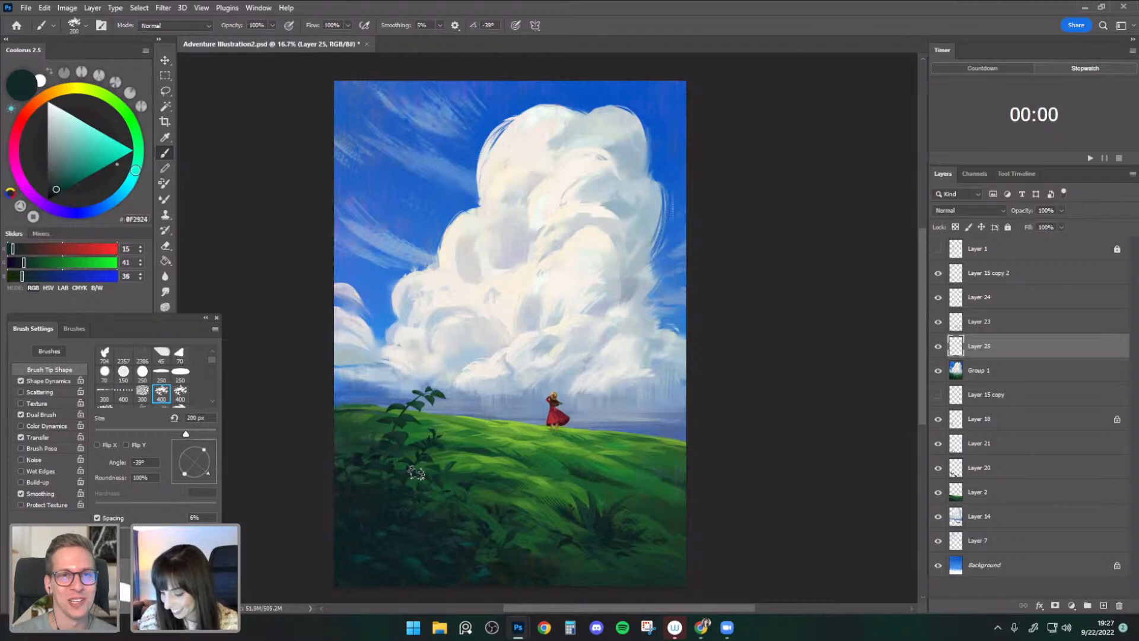
left_click(393, 447, "alt")
left_click(394, 461, "alt")
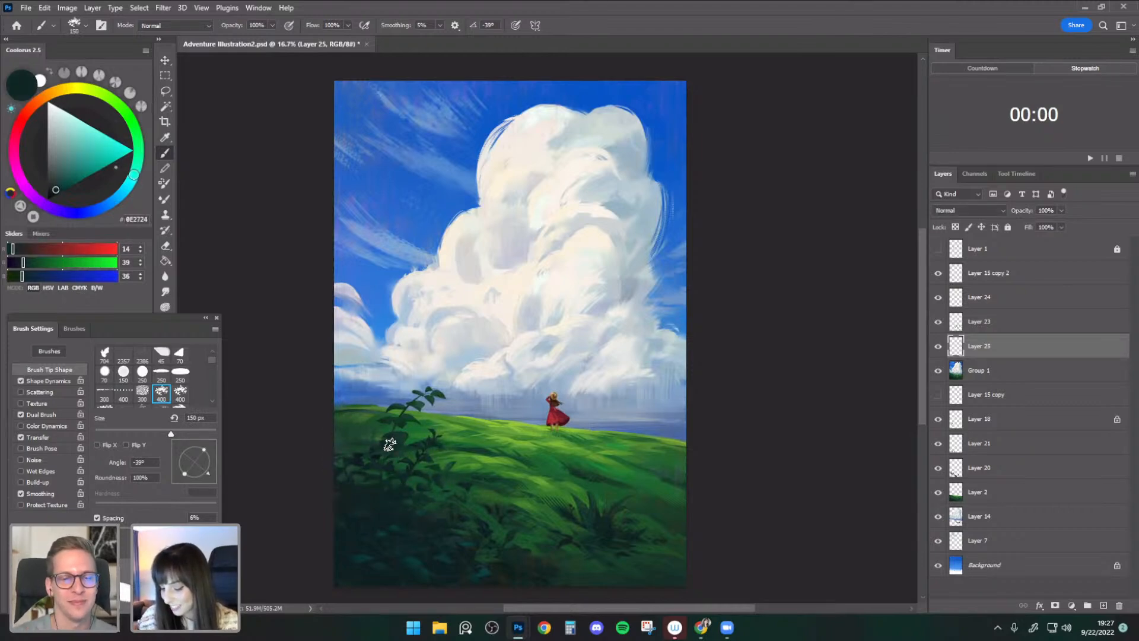
left_click(388, 469, "alt")
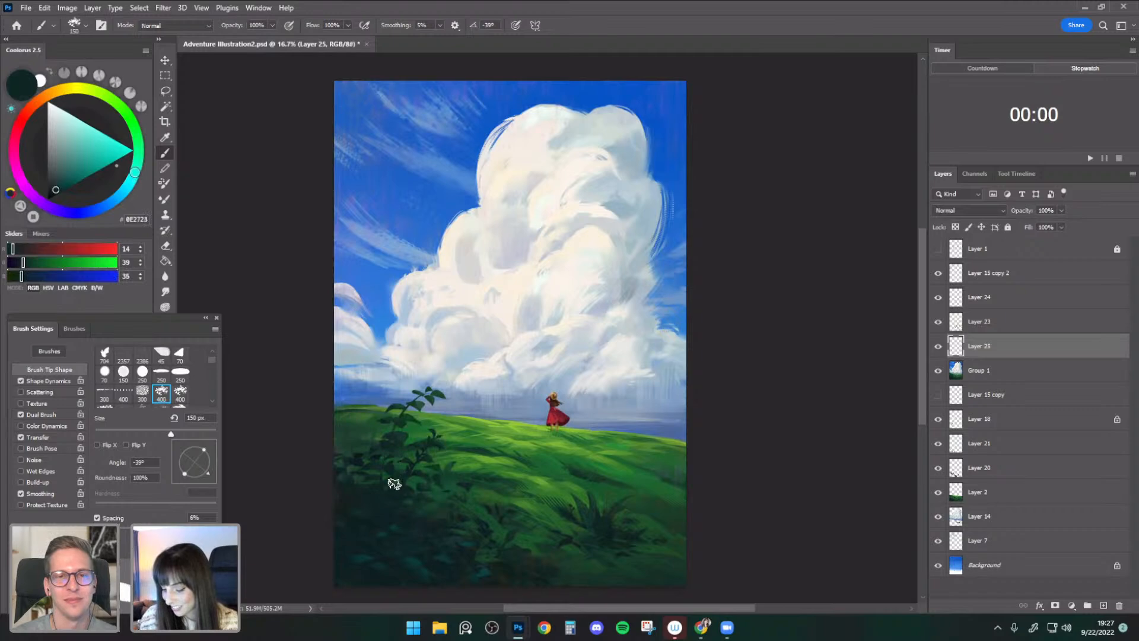
- Simplify the bush's left-hand leaves with sampled near-black green #0D1E22, using the brush at up to 200 px
left_click(384, 454, "alt")
key("bracketleft")
left_click(358, 460, "alt")
key("bracketright")
key("bracketright")
key("bracketright")
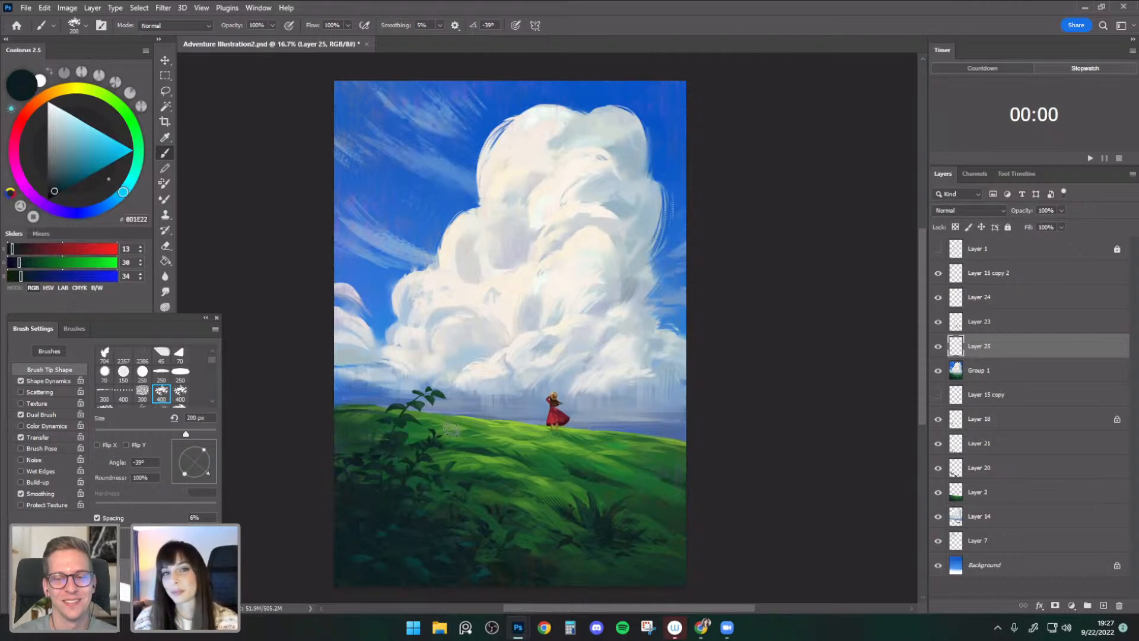
- Deepen the shadowed plants at the foot of the hill with sampled dark green #0F211F, using the brush at 175 px
key("bracketleft")
left_click(494, 529, "alt")
key("bracketleft")
left_click(487, 512, "alt")
key("bracketright")
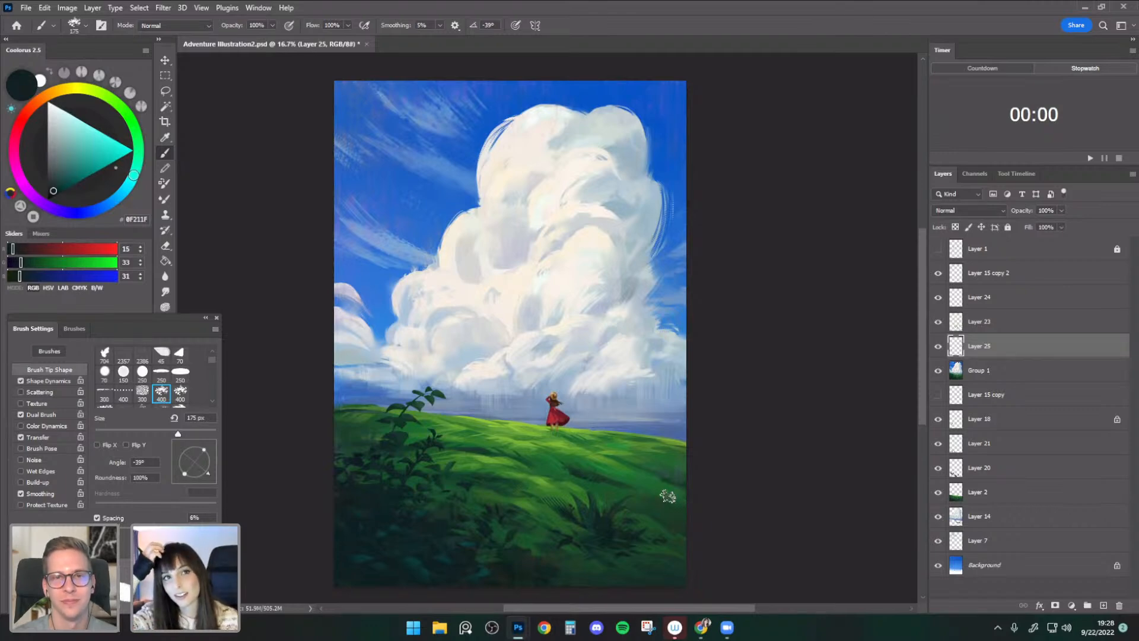
- Repaint the grass around the bush's right side with sampled greens #398030 and #205829, using the brush at about 150 px
left_click(444, 450, "alt")
key("bracketleft")
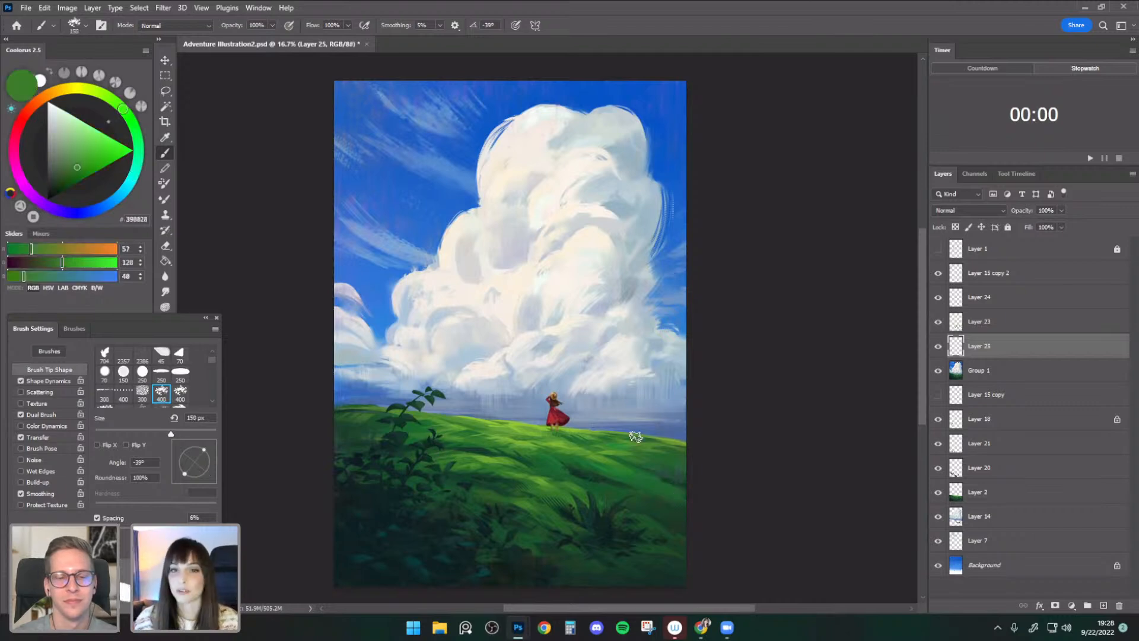
left_click(433, 452, "alt")
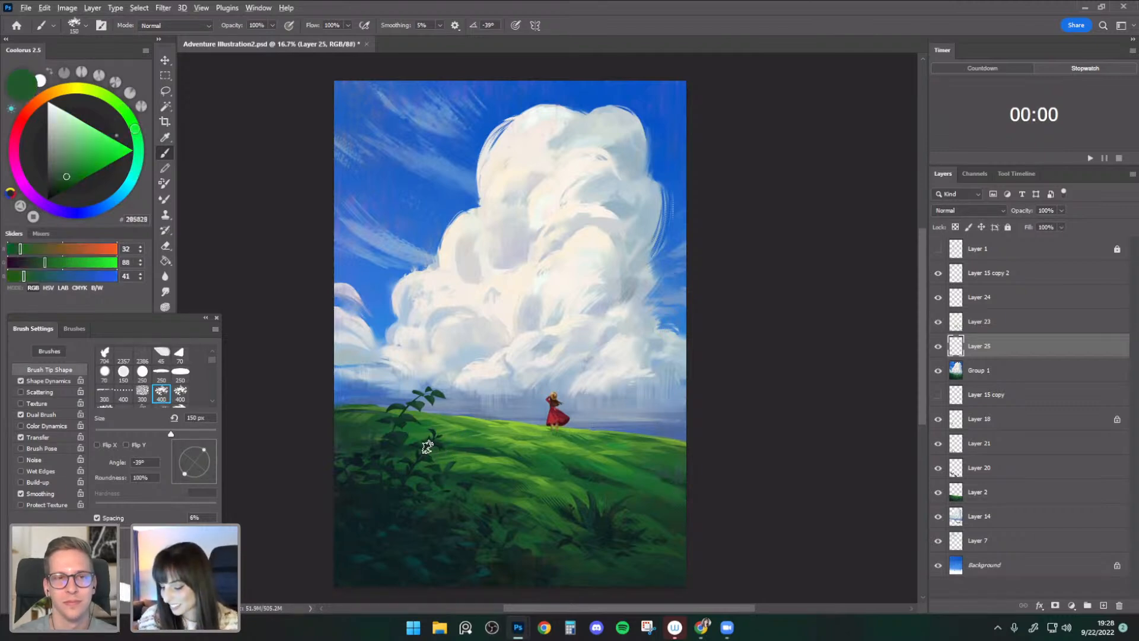
key("bracketleft")
left_click(442, 448, "alt")
key("bracketright")
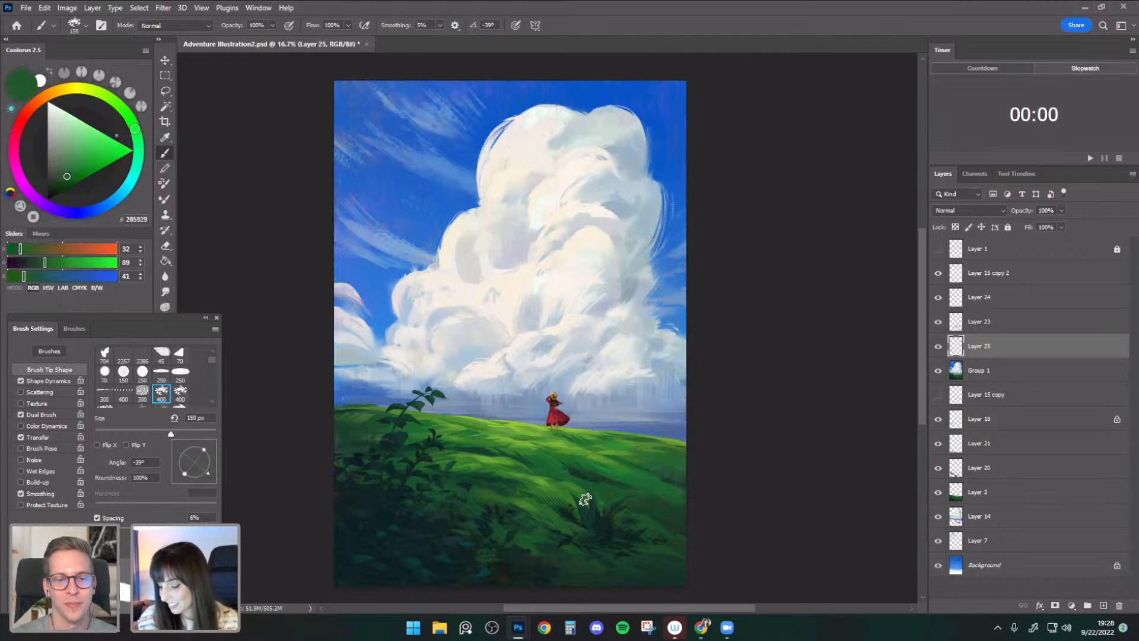
- Paint shadows on the mid-hill grass with sampled dark greens #123E30 and #112726 at 200 px, undoing one stray stroke
key("bracketright")
left_click(487, 493, "alt")
key("bracketright")
left_click_drag(486, 479, 512, 480)
key("ctrl+z")
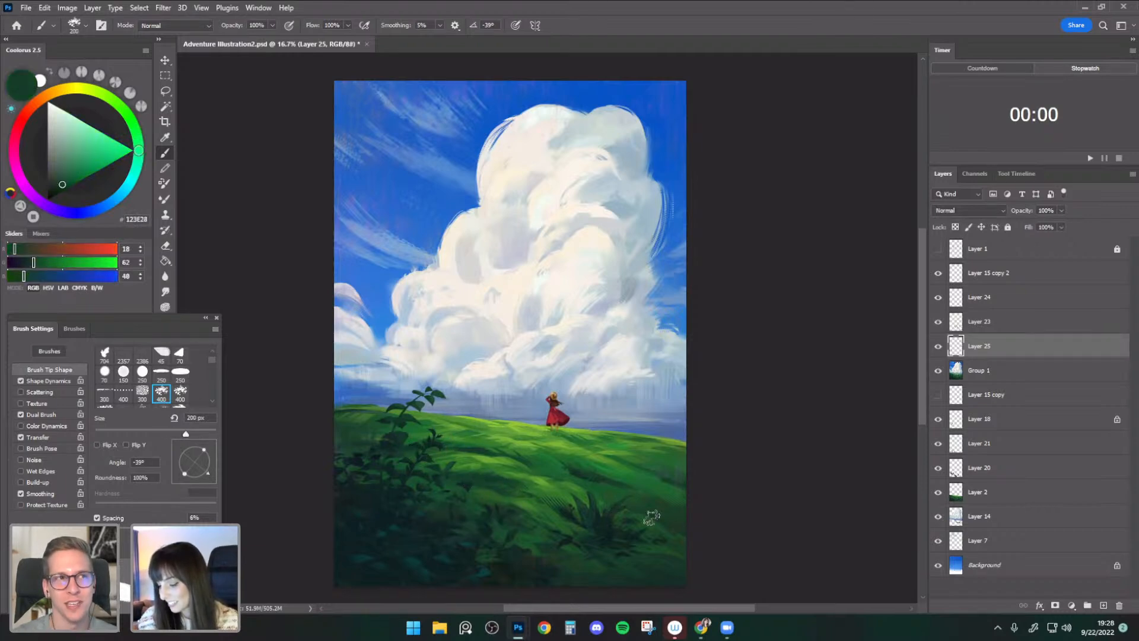
left_click(471, 485, "alt")
key("bracketleft")
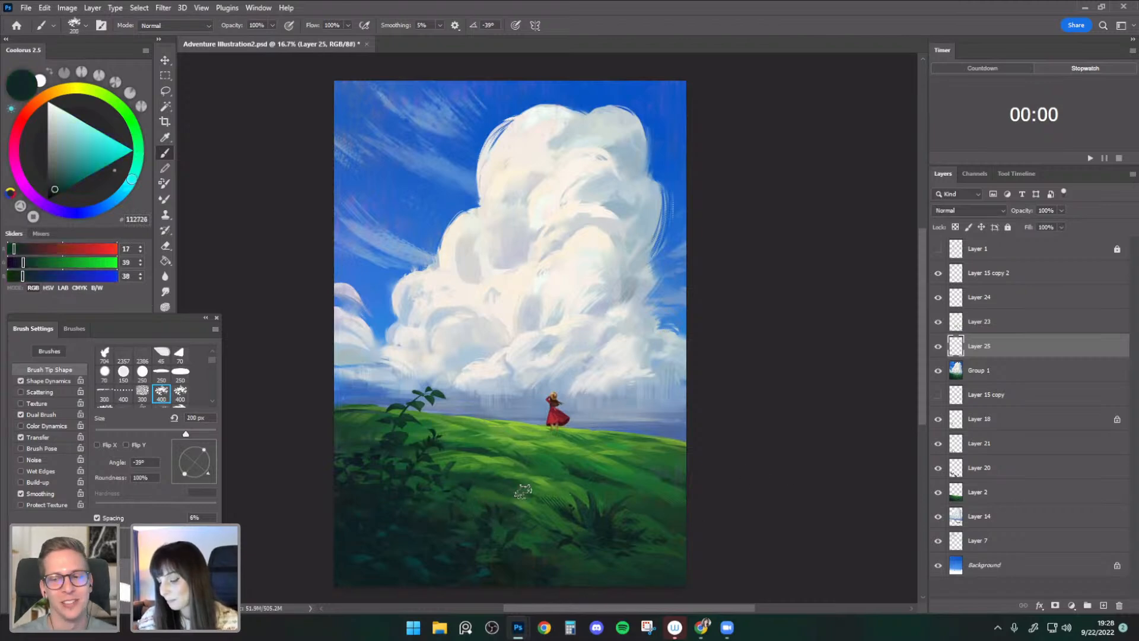
key("bracketright")
key("bracketright")
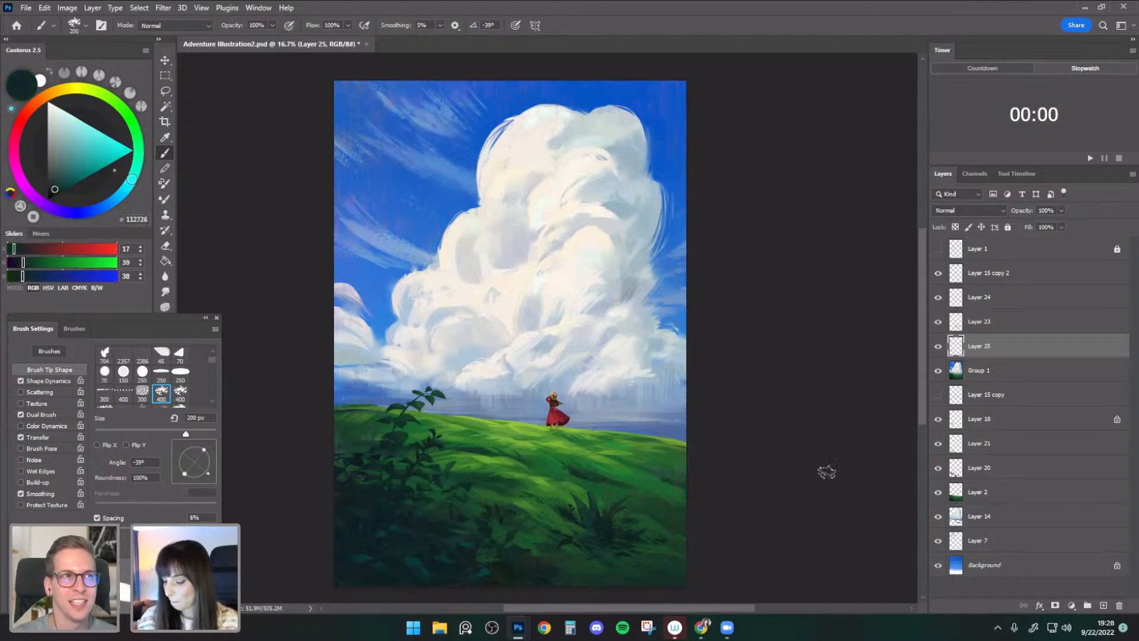
- Touch up the sunlit grass along the hill crest near the figure with sampled light green #86BB34
left_click(514, 426, "alt")
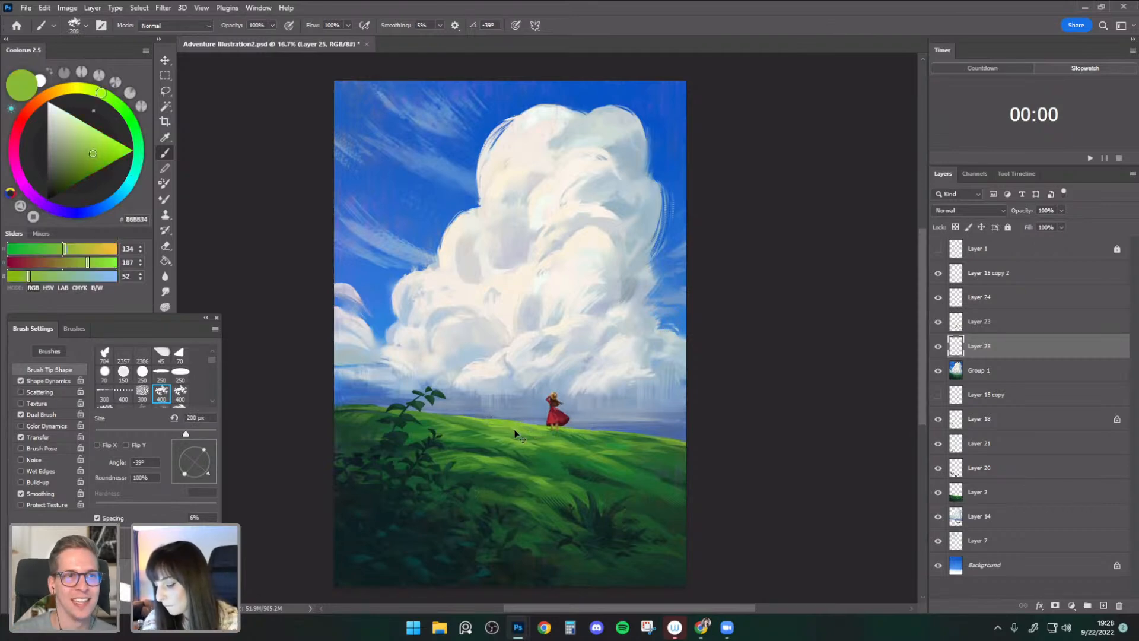
key("bracketright")
key("bracketright")
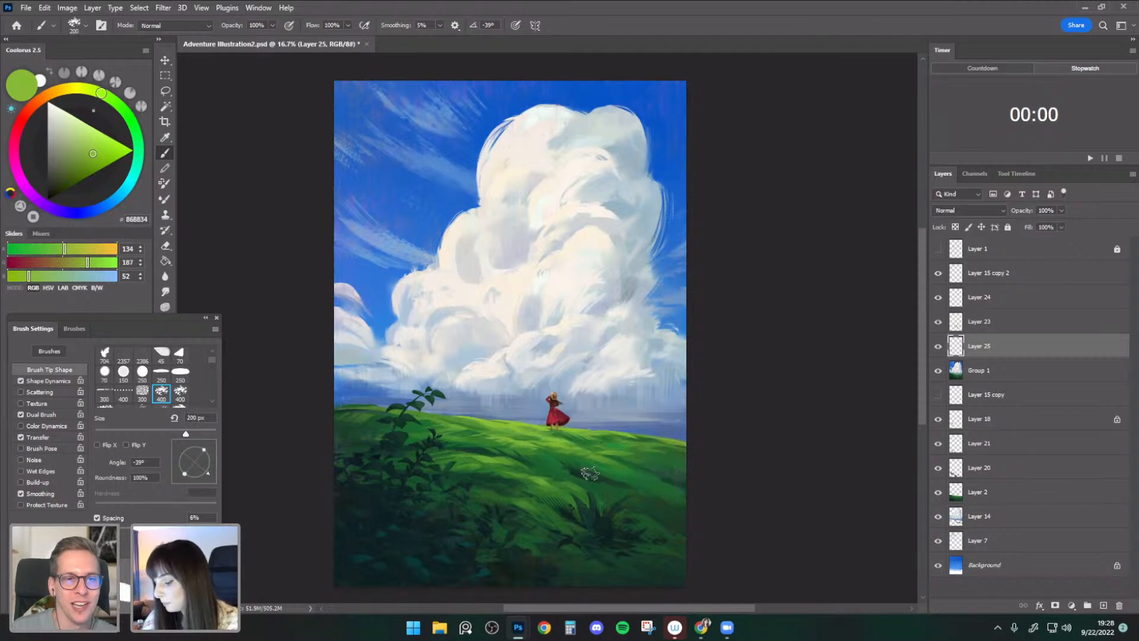
- Rework the hazy horizon band beside the figure with sampled blues #7491BA, #4F75B0 and #496AA4, using the brush at up to 400 px
left_click(593, 416, "alt")
key("bracketright")
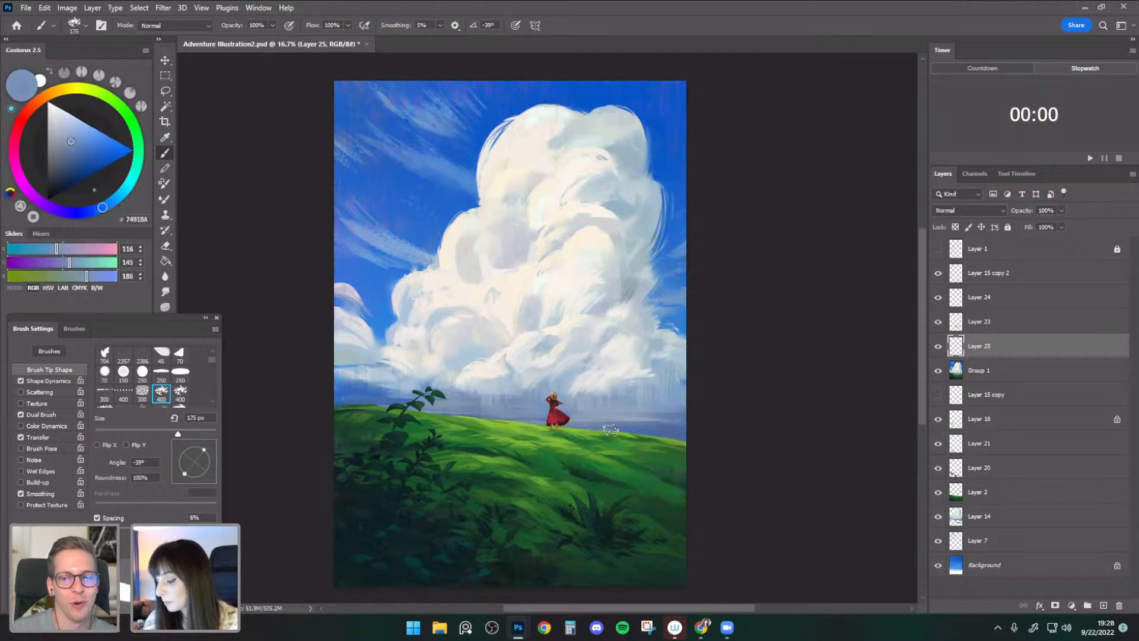
left_click(611, 433, "alt")
key("bracketleft")
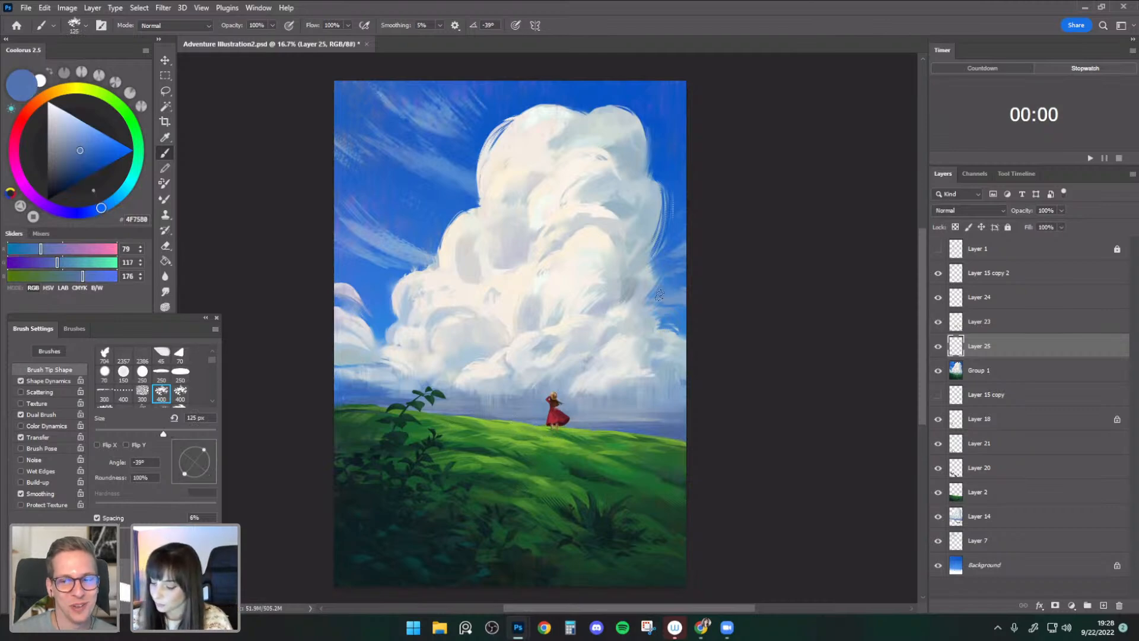
left_click(665, 422, "alt")
key("period")
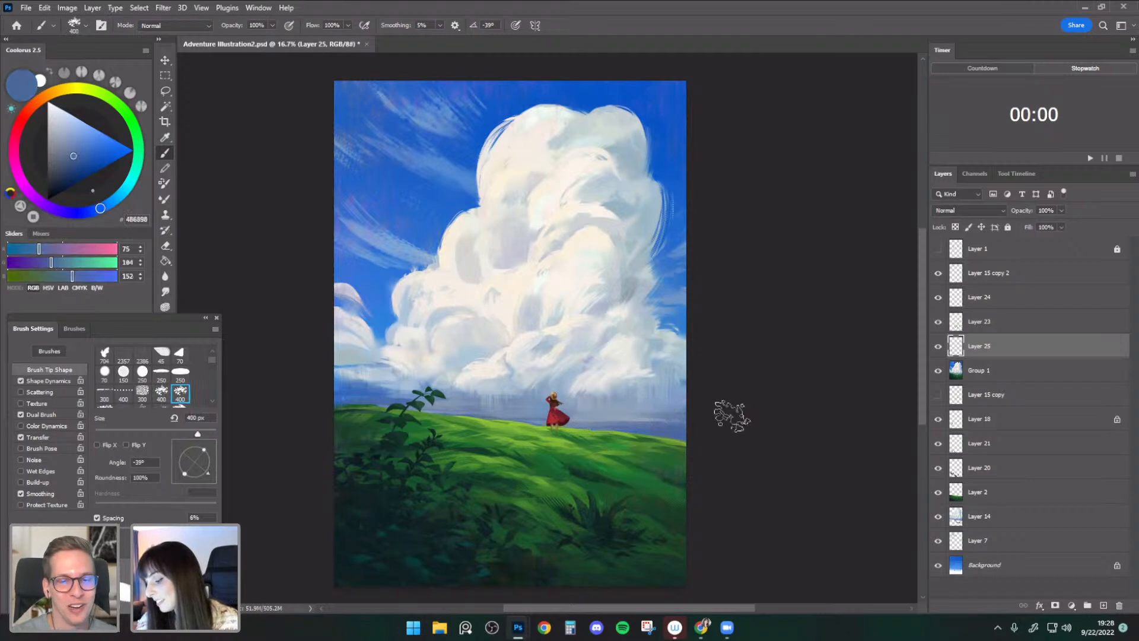
left_click(574, 409, "alt")
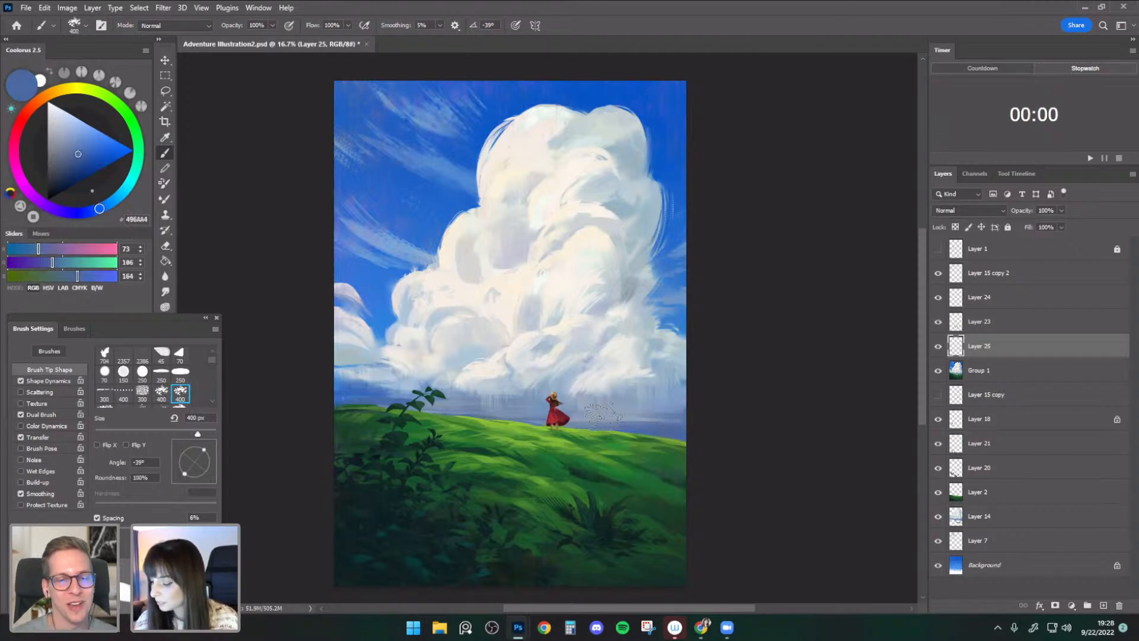
left_click(632, 420, "alt")
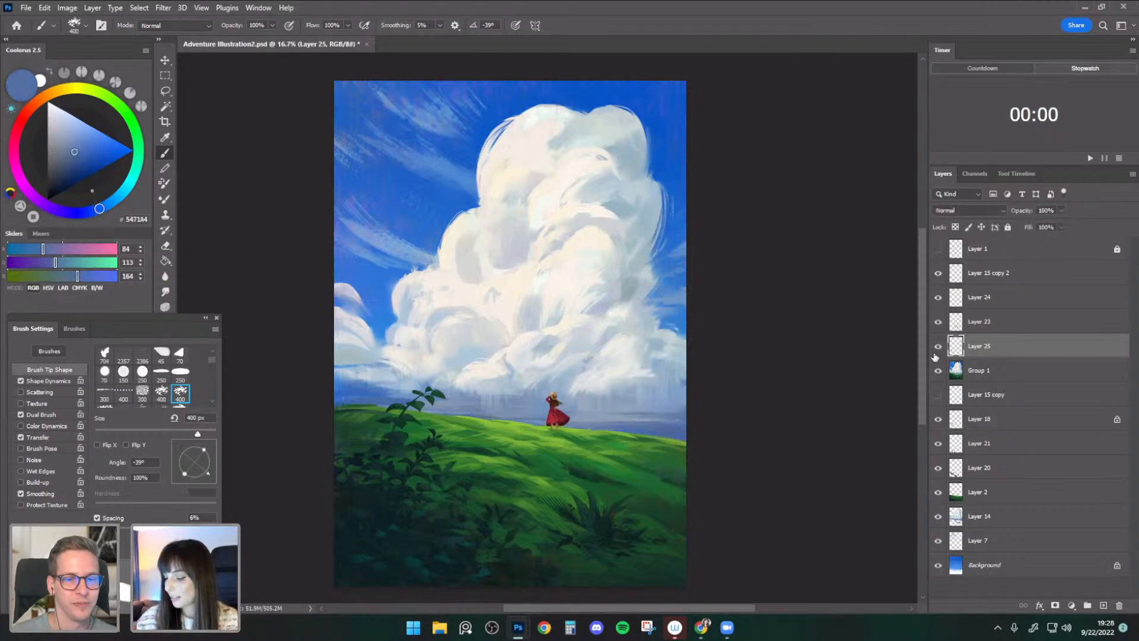
- Repaint the sky along the large cloud's edges with sampled blues #3E83D0, #1F6BCC and #2C83DD, using the brush at 400 to 500 px
left_click(639, 303, "alt")
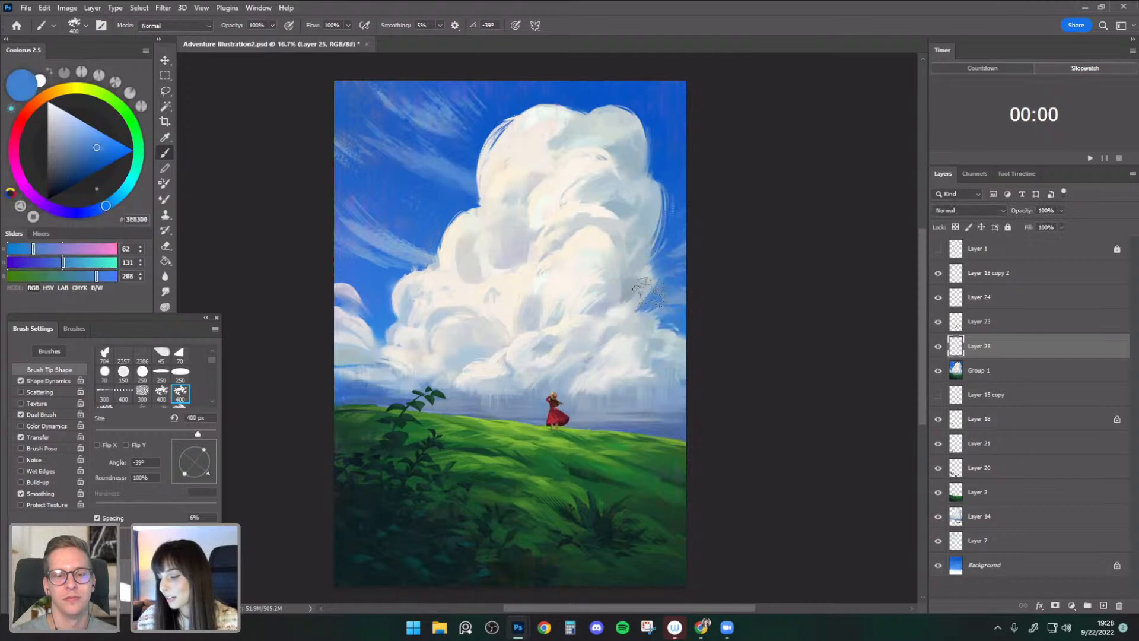
left_click(675, 239, "alt")
key("comma")
key("bracketright")
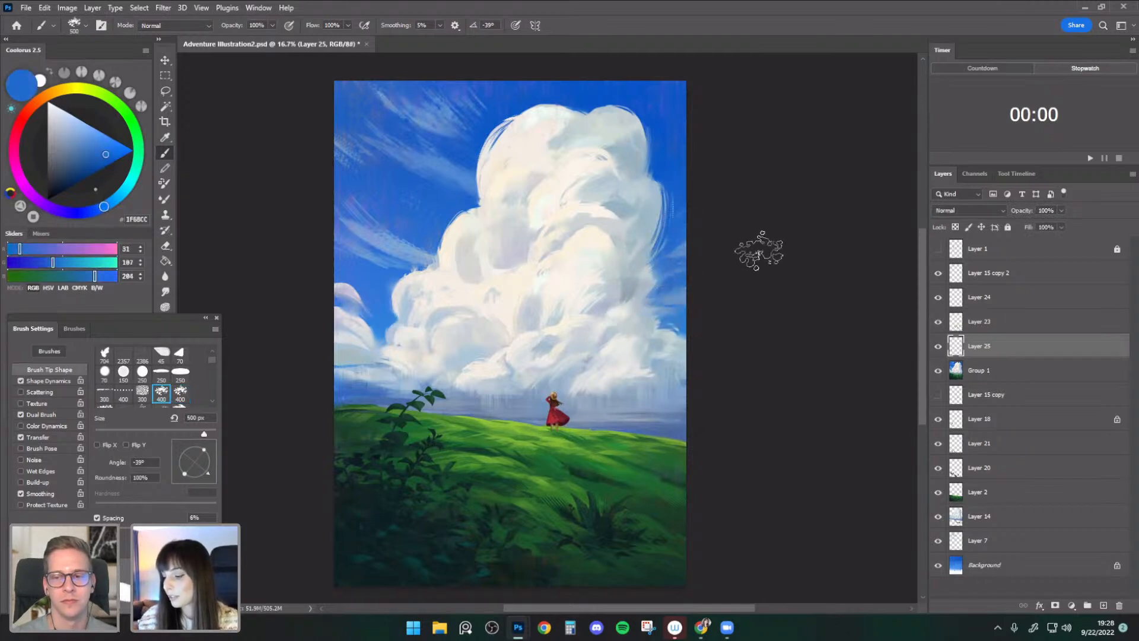
left_click(392, 323, "alt")
key("period")
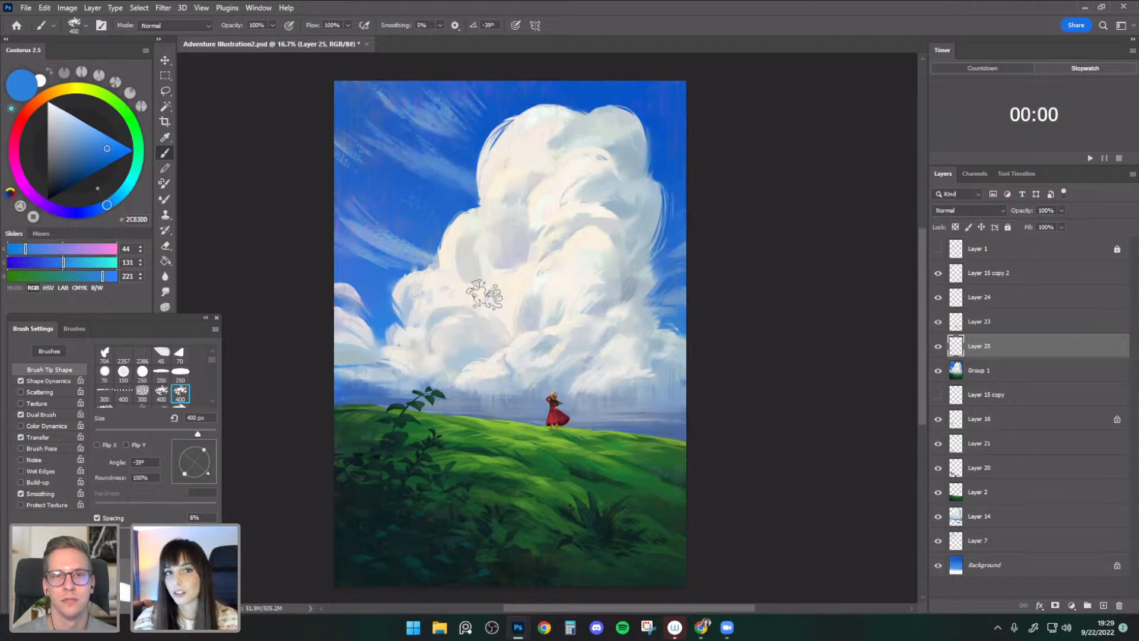
- Refine the large cloud's left edge with sampled pale greys #DDDDDE and #D9DADF, using the brush at 250 px
left_click(397, 289, "alt")
key("bracketleft")
key("bracketleft")
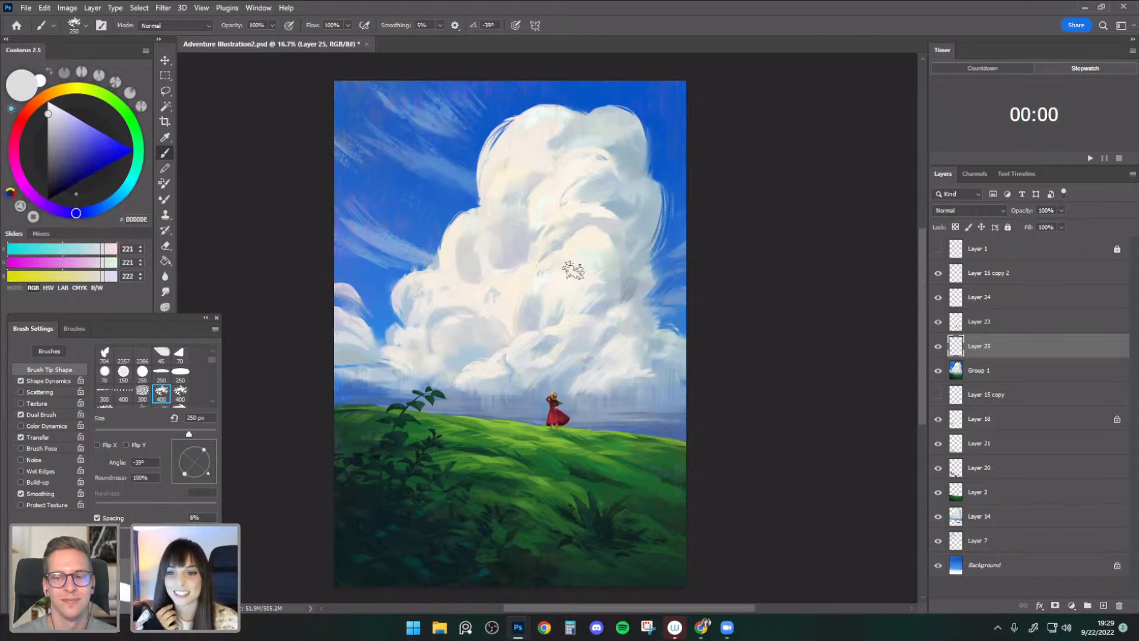
left_click(404, 284, "alt")
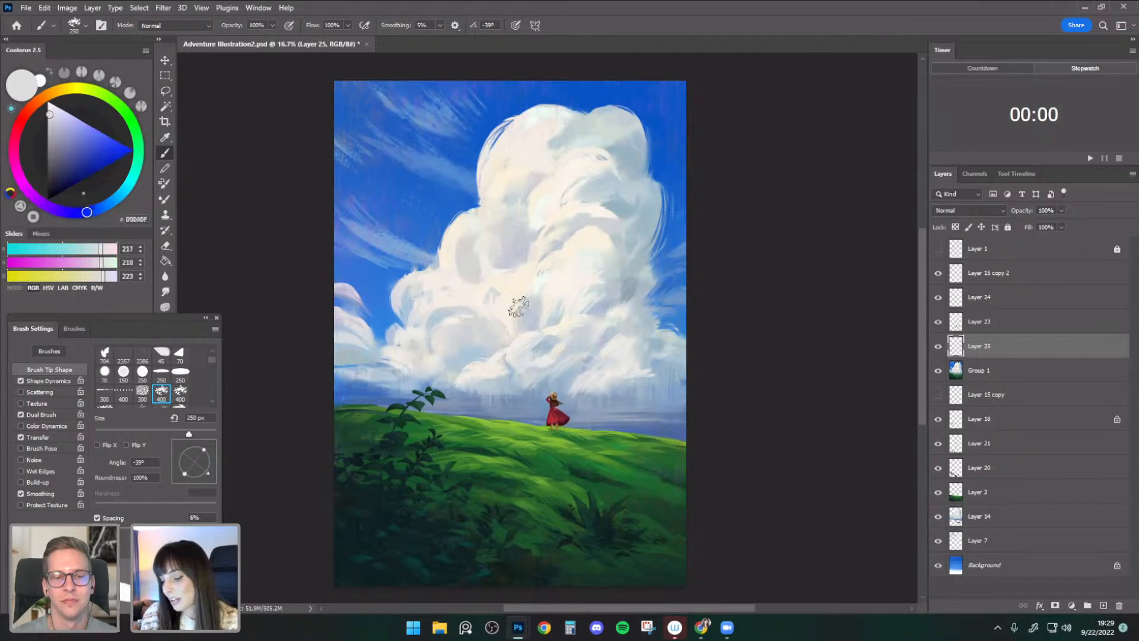
- Brighten the large cloud's lower-left billows with sampled warm whites #F3EEE3 and #F6EFE4, using the brush at 300 to 400 px
left_click(432, 304, "alt")
key("period")
left_click(454, 318, "alt")
key("comma")
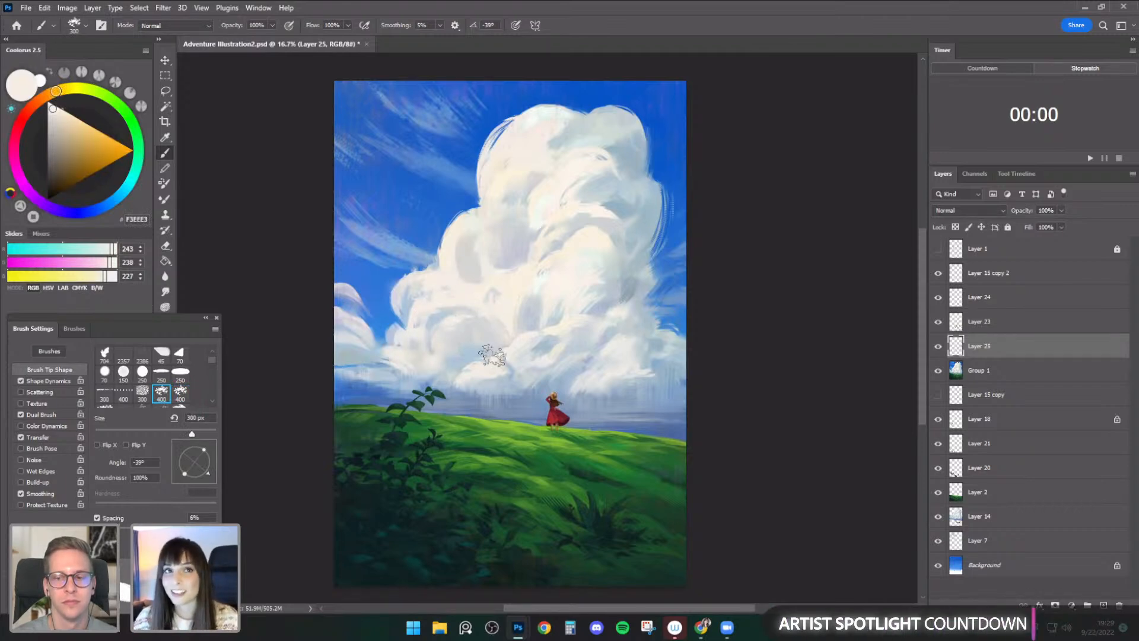
left_click(451, 320, "alt")
key("period")
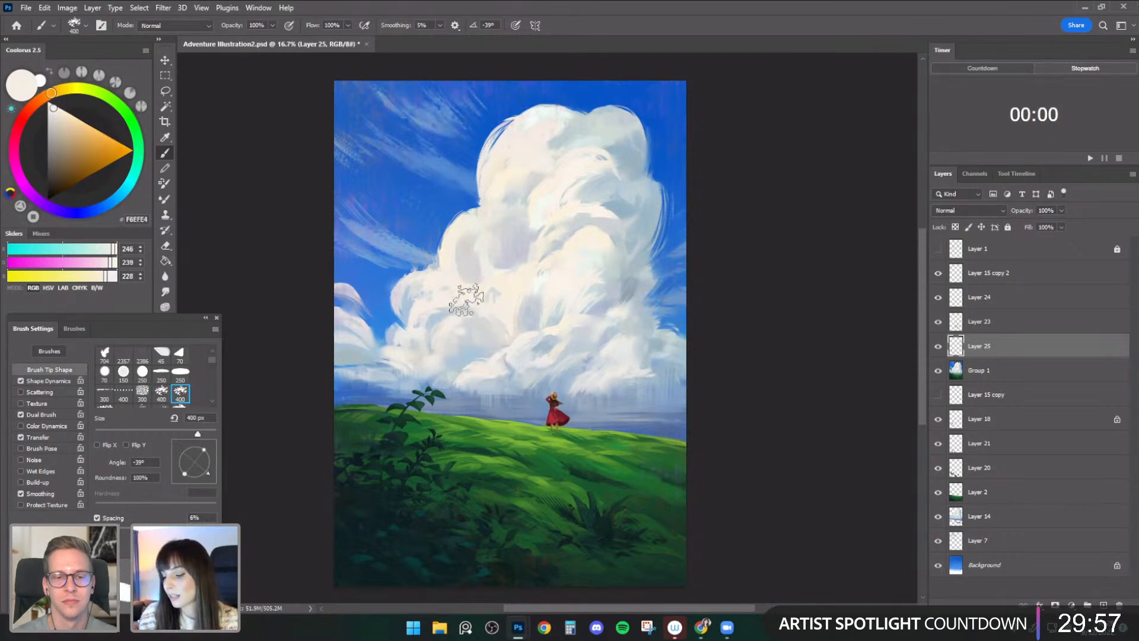
left_click(478, 246, "alt")
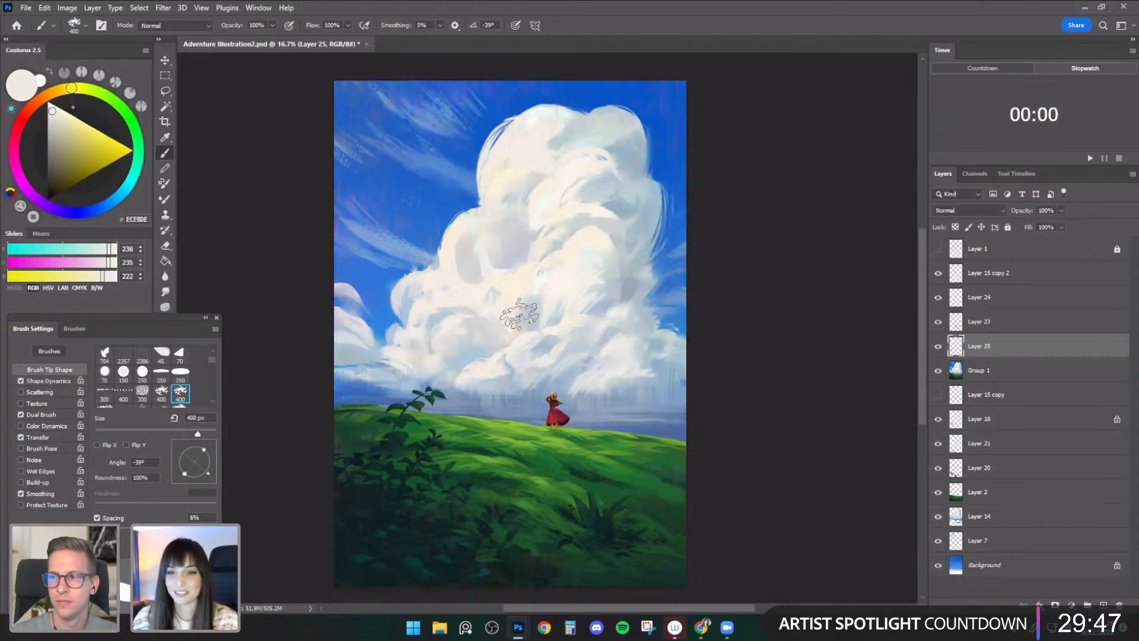
- Rework the forms in the large cloud's lower middle with sampled cream #F7F2DD, using the brush at 250 to 500 px
left_click(575, 300, "alt")
key("[")
left_click(525, 289, "alt")
left_click(509, 299, "alt")
key("[")
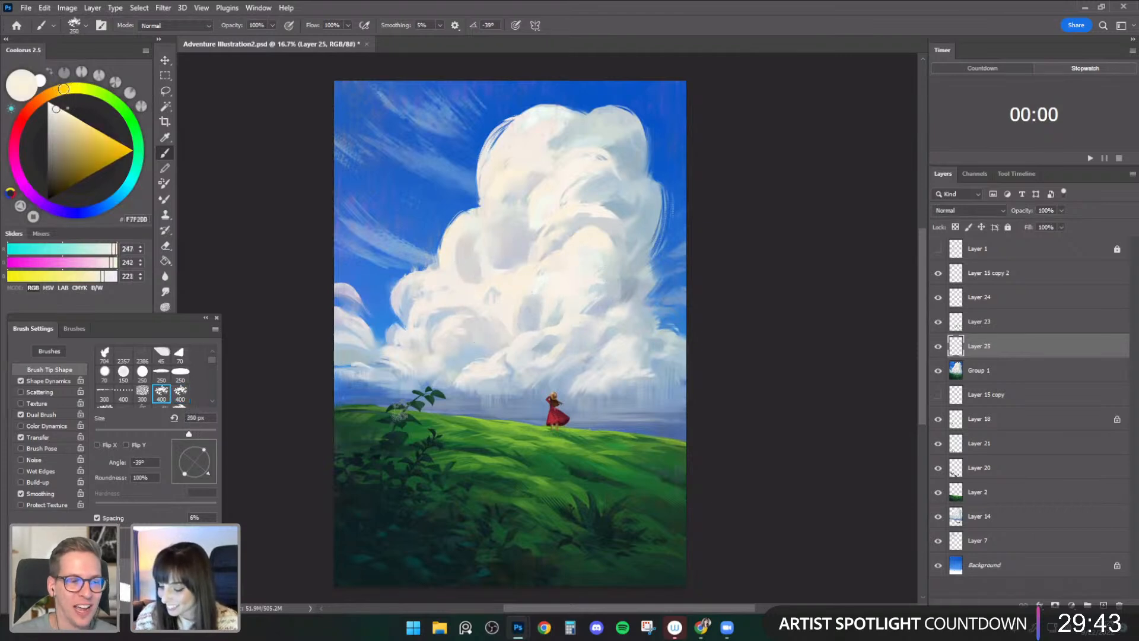
key("]")
key("]")
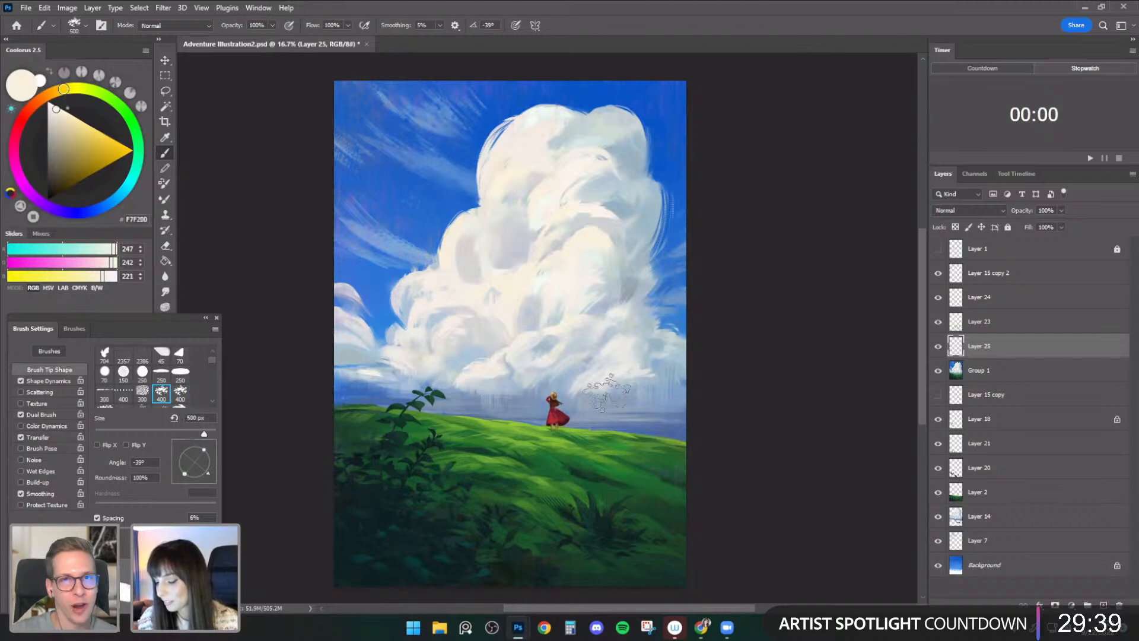
- Soften the cloud's base with sampled blue-greys #C9D1DA and #89A2C1 at up to 700 px, and touch up its lower middle with #EEEBE1
left_click(459, 377, "alt")
left_click(478, 385, "alt")
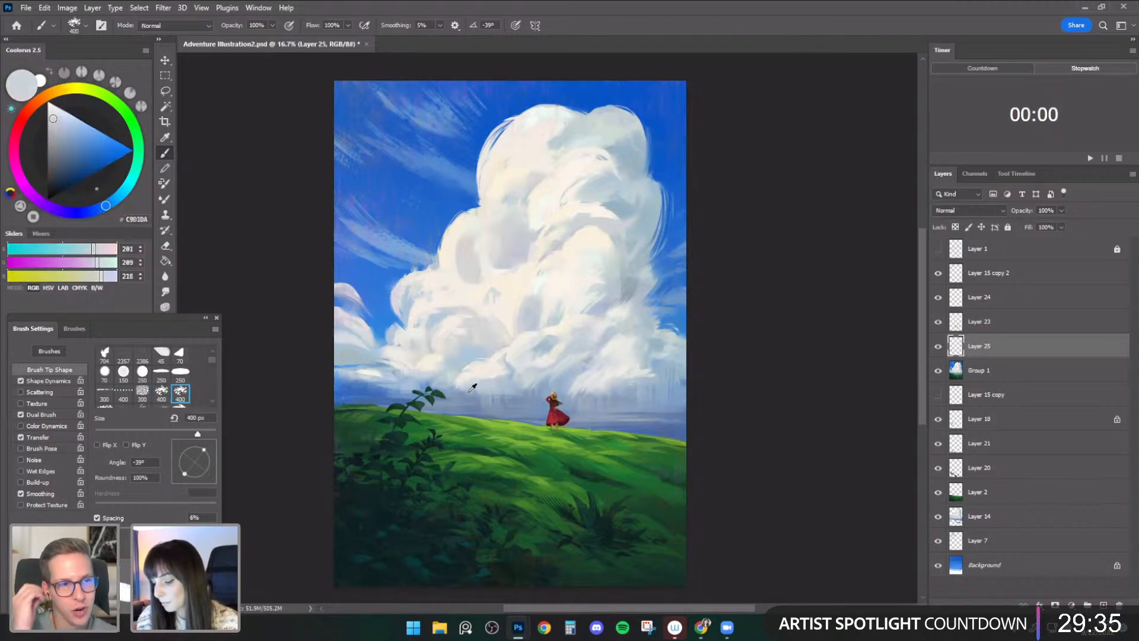
key("]")
key("]")
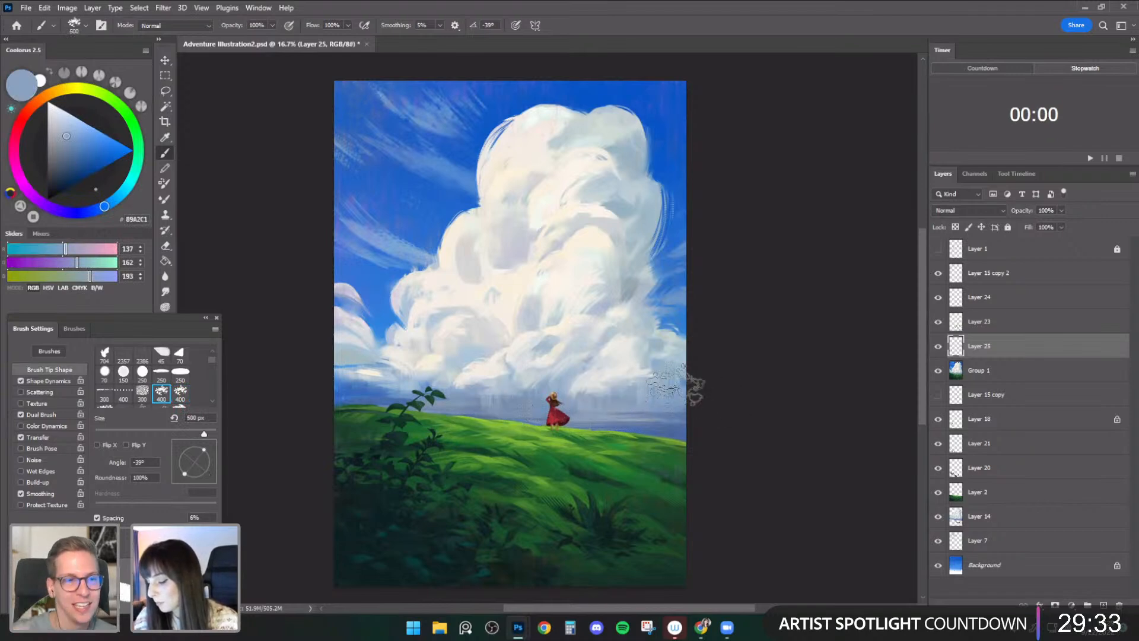
key("]")
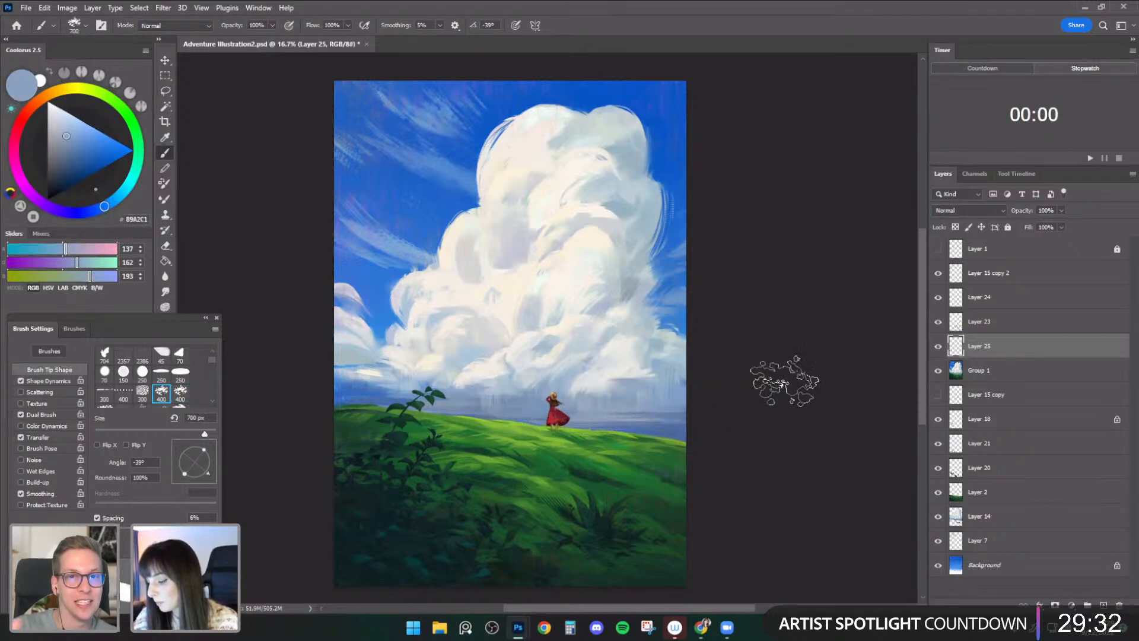
left_click(484, 311, "alt")
key("[")
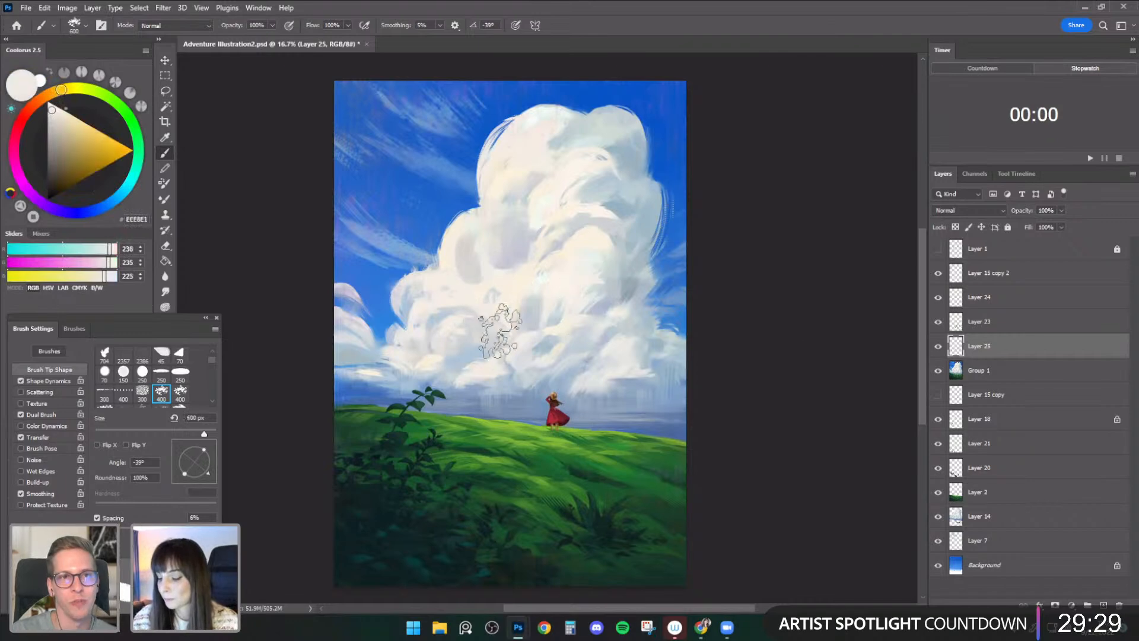
- Paint broader wispy clouds in the sky to the left of the large cloud with sampled light blue #729ACF at up to 700 px
left_click(395, 230, "alt")
left_click(363, 170, "alt")
key("]")
left_click(353, 223, "alt")
key("]")
key("]")
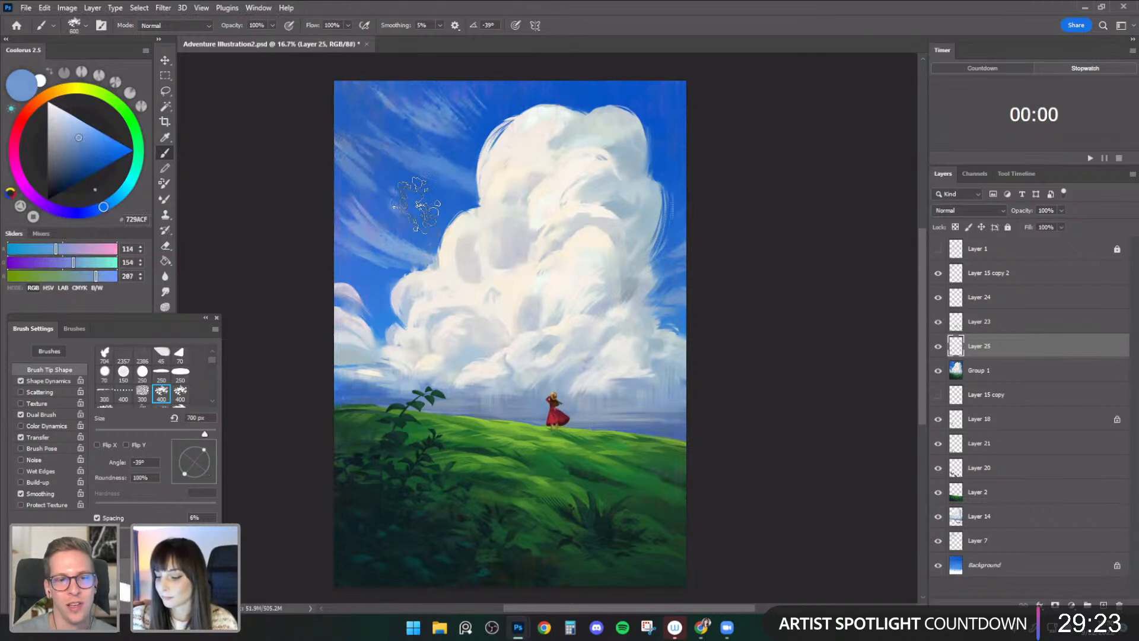
- Clean up the sky around the wispy clouds with sampled blue #2265C9 at 600 px, and compare the painting with Layer 25 hidden
left_click(415, 199, "alt")
key("[")
key("[")
key("[")
left_click(473, 198, "alt")
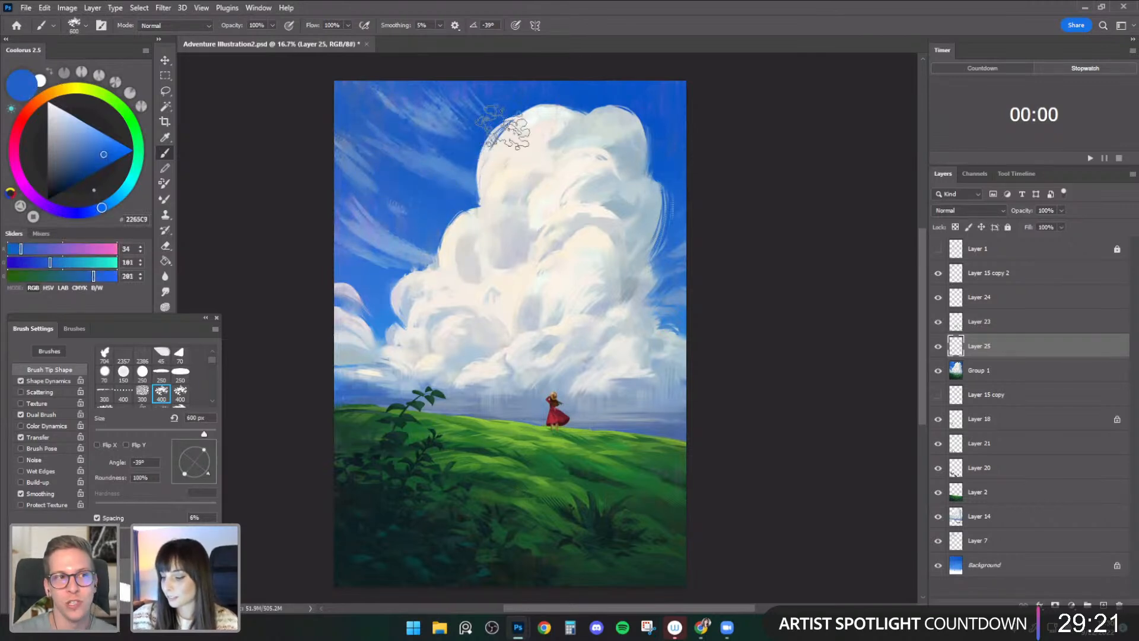
left_click(938, 347)
left_click(938, 347)
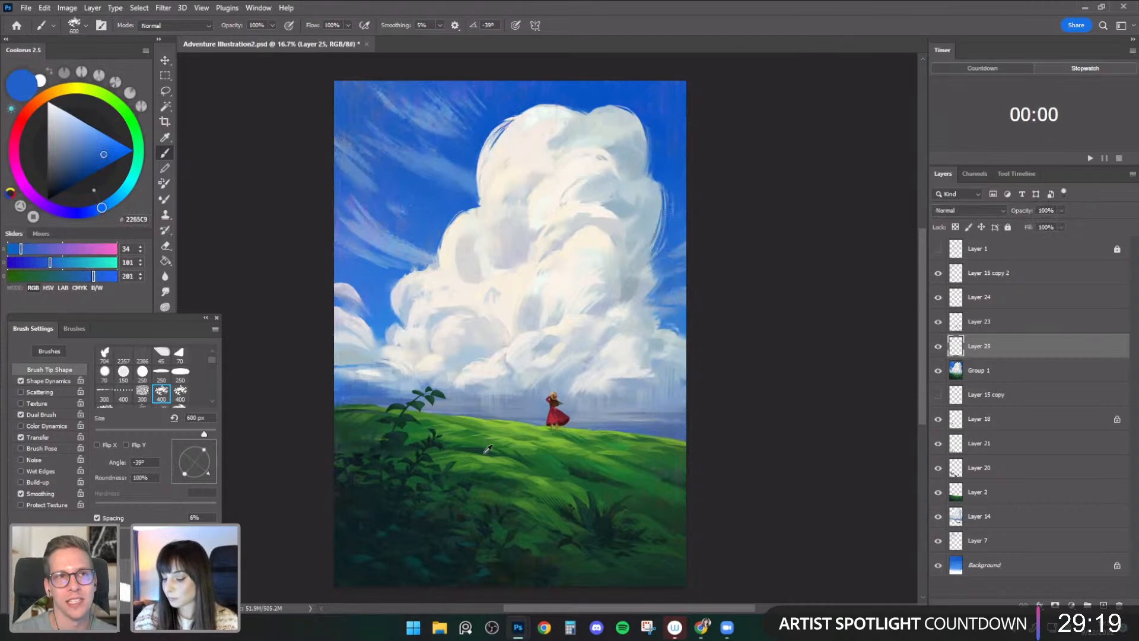
- Repaint the grass around the bush with sampled greens #619F3A, #3A8029 and #347B29 at 300 to 400 px, comparing the result with Layer 25 hidden
left_click(450, 442, "alt")
key("[")
key("[")
key("[")
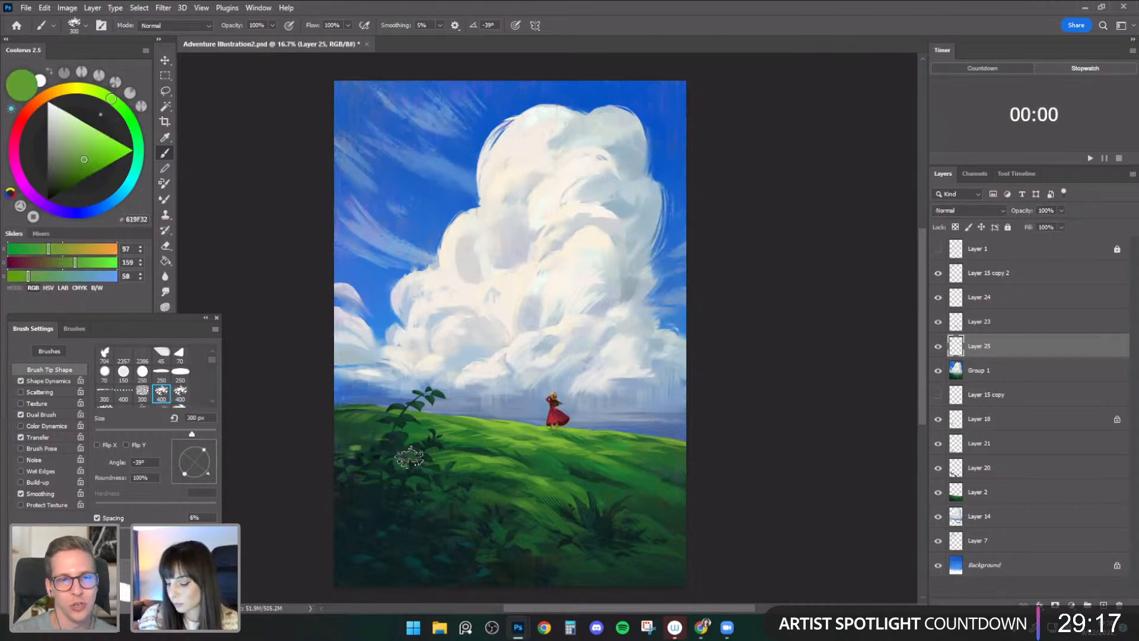
left_click(459, 454, "alt")
key("period")
left_click(938, 348)
left_click(938, 349)
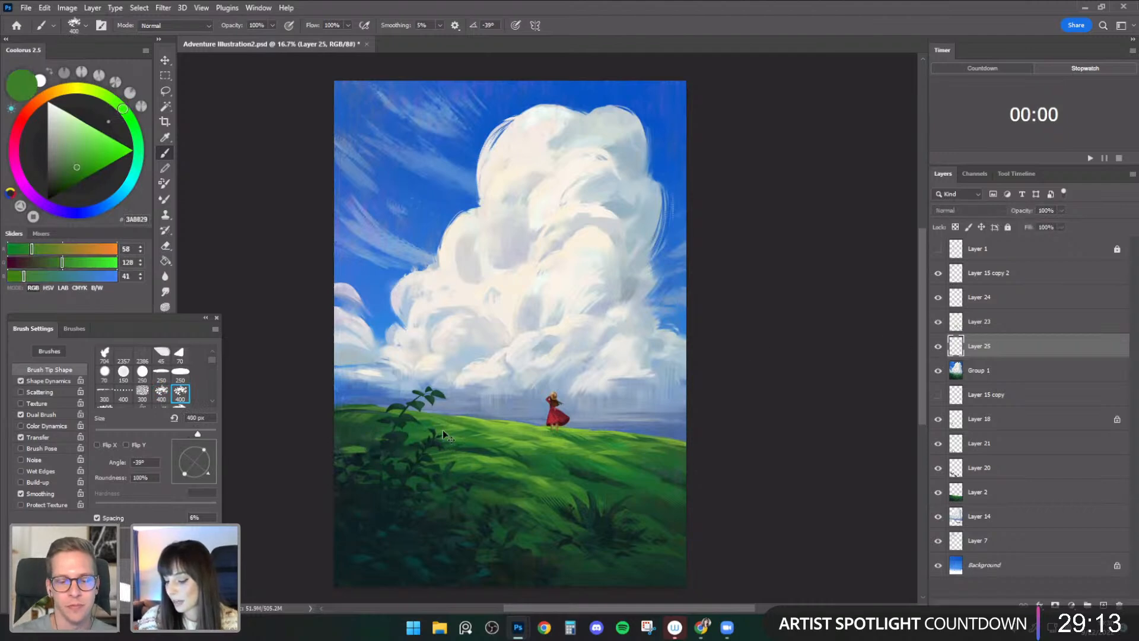
left_click(938, 347)
left_click(937, 349)
left_click(476, 448, "alt")
key("bracketleft")
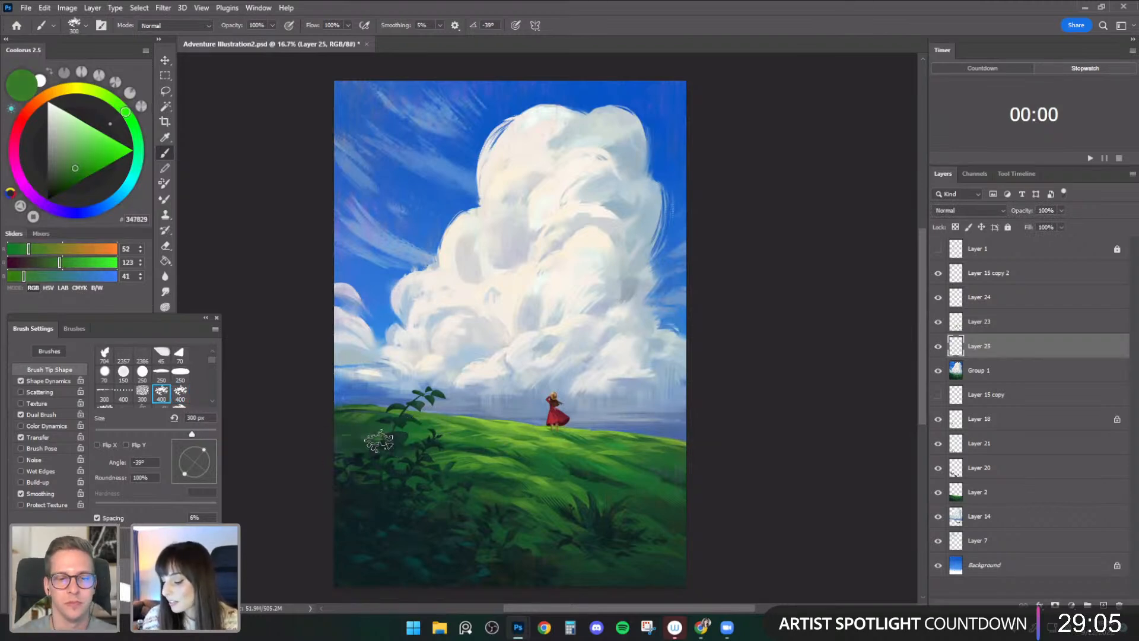
- Erase excess paint left of the bush with a flat 300 px eraser brush, and touch up the grass beside it with green #347B29
key("e")
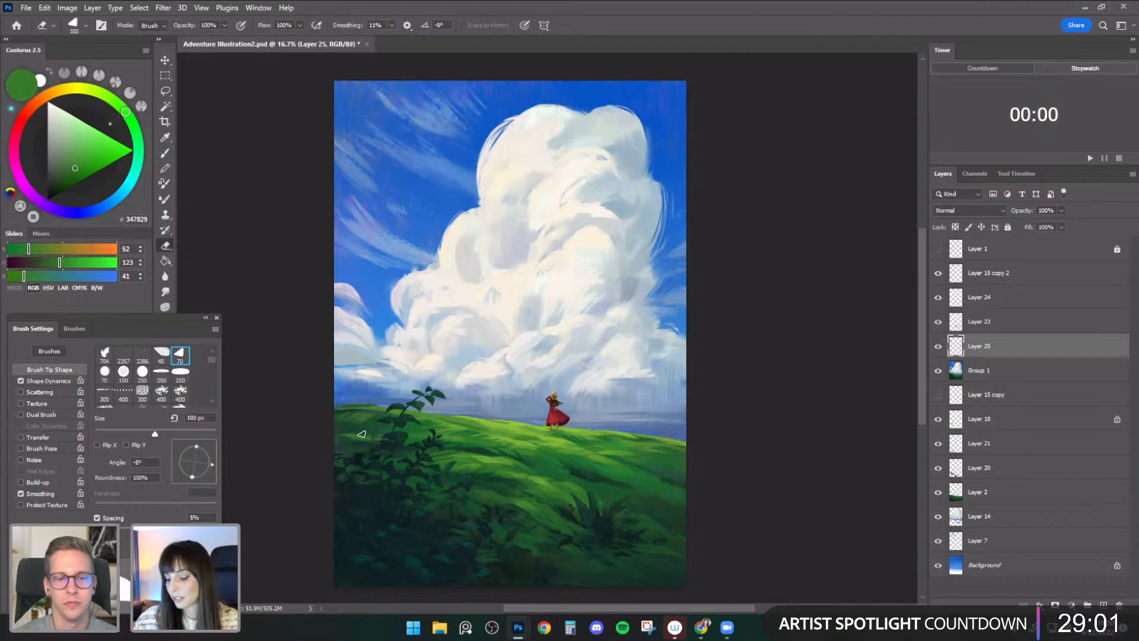
left_click(86, 26)
left_click(136, 342)
left_click(396, 469)
key("bracketright")
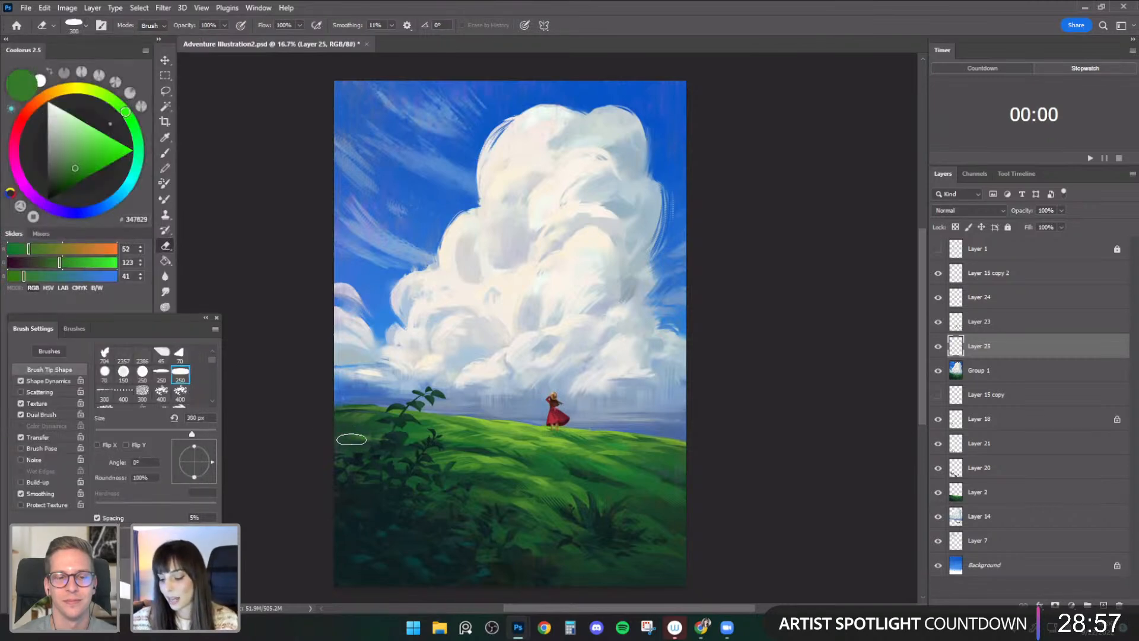
key("b")
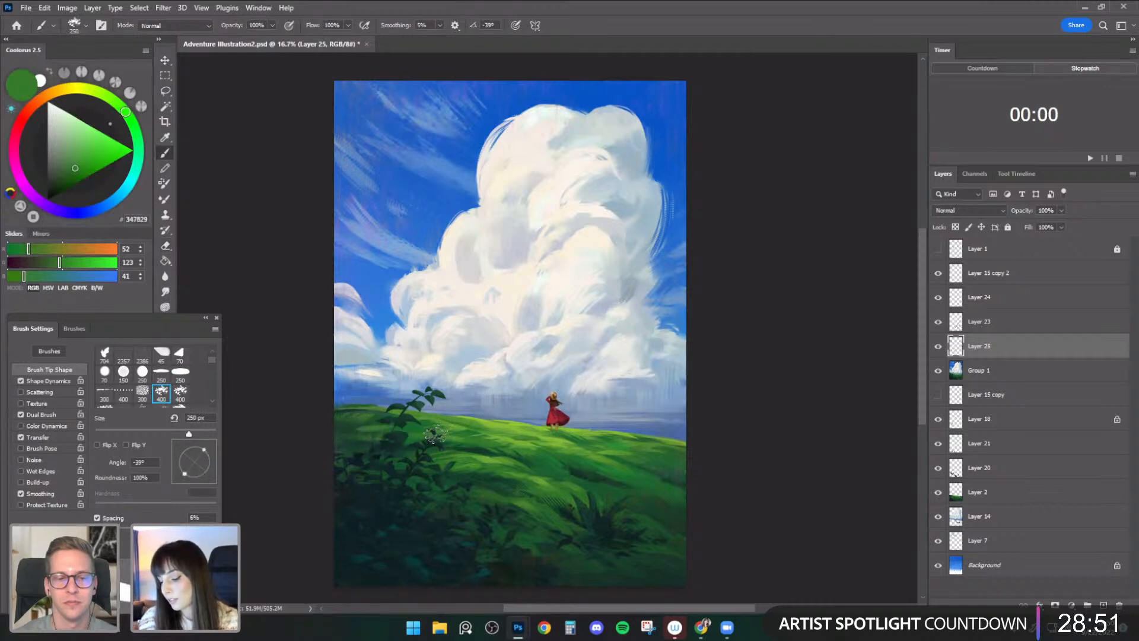
key("bracketright")
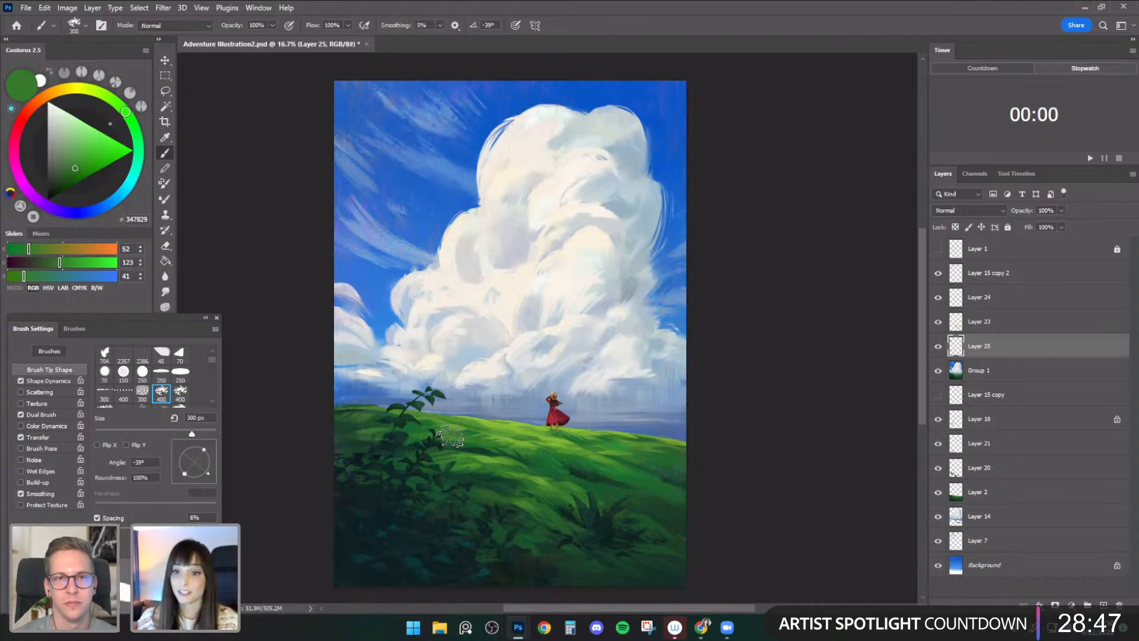
- Mirror the canvas horizontally and rework the grass around the bush with sampled green #33762B, using the brush at 300 px
key("ctrl+shift+h")
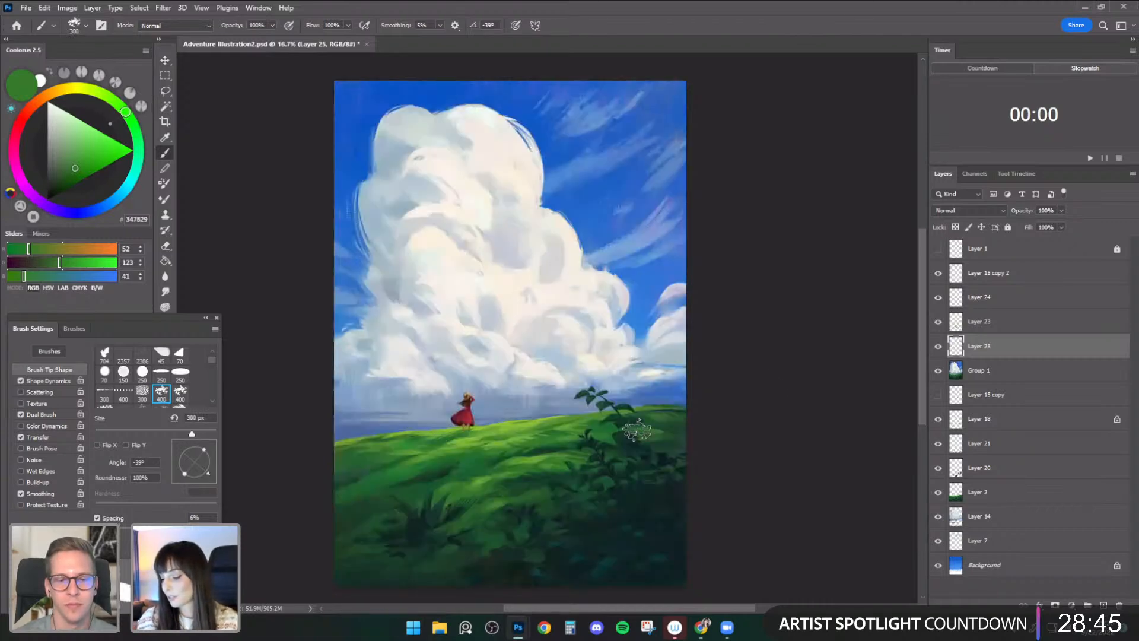
key("bracketright")
key("bracketright")
key("period")
key("comma")
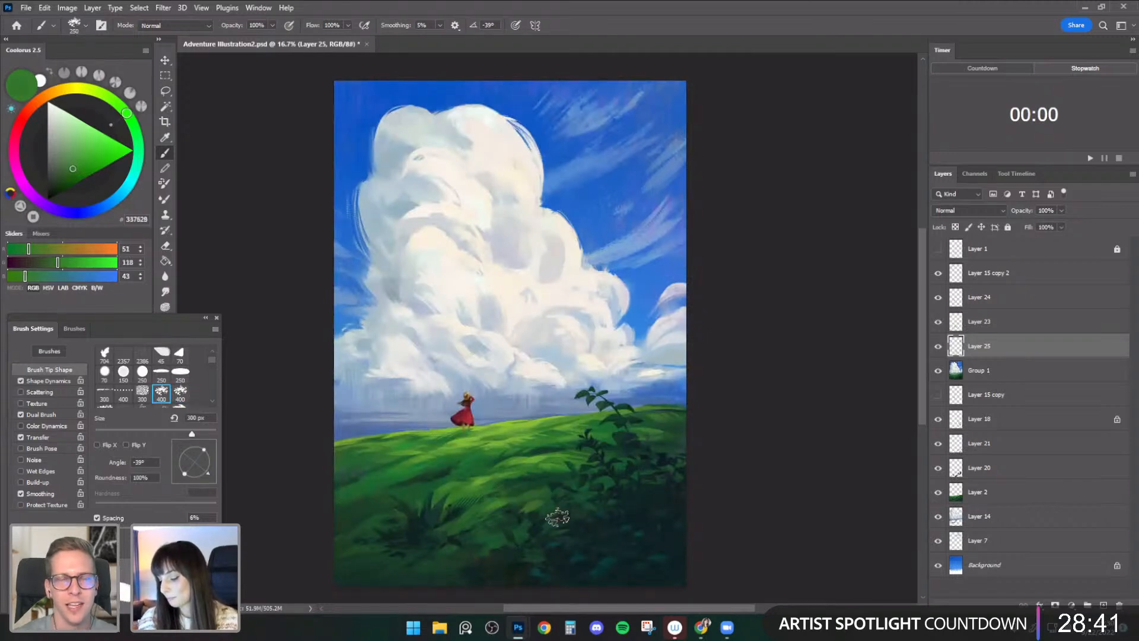
key("period")
key("comma")
- Deepen the shadowed grass and plants below the bush with sampled dark greens #183A27 and #192F24, using the brush at 250 to 300 px
left_click(521, 514, "alt")
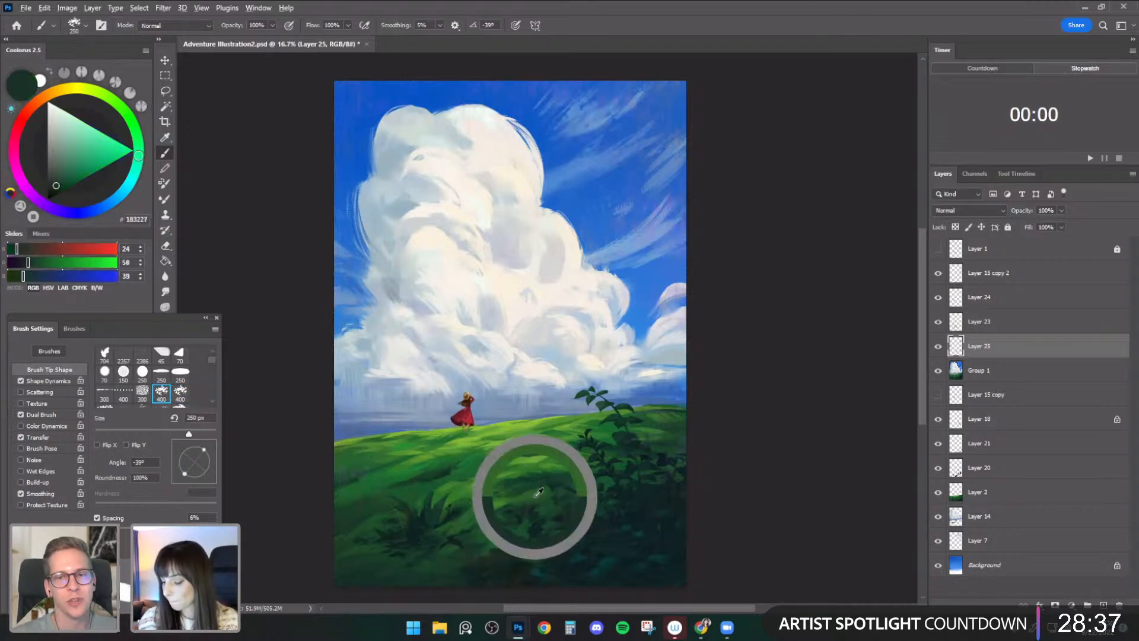
left_click(535, 496, "alt")
key("bracketright")
left_click(518, 512, "alt")
left_click(544, 505, "alt")
left_click(513, 513, "alt")
key("bracketleft")
left_click(525, 511, "alt")
key("bracketright")
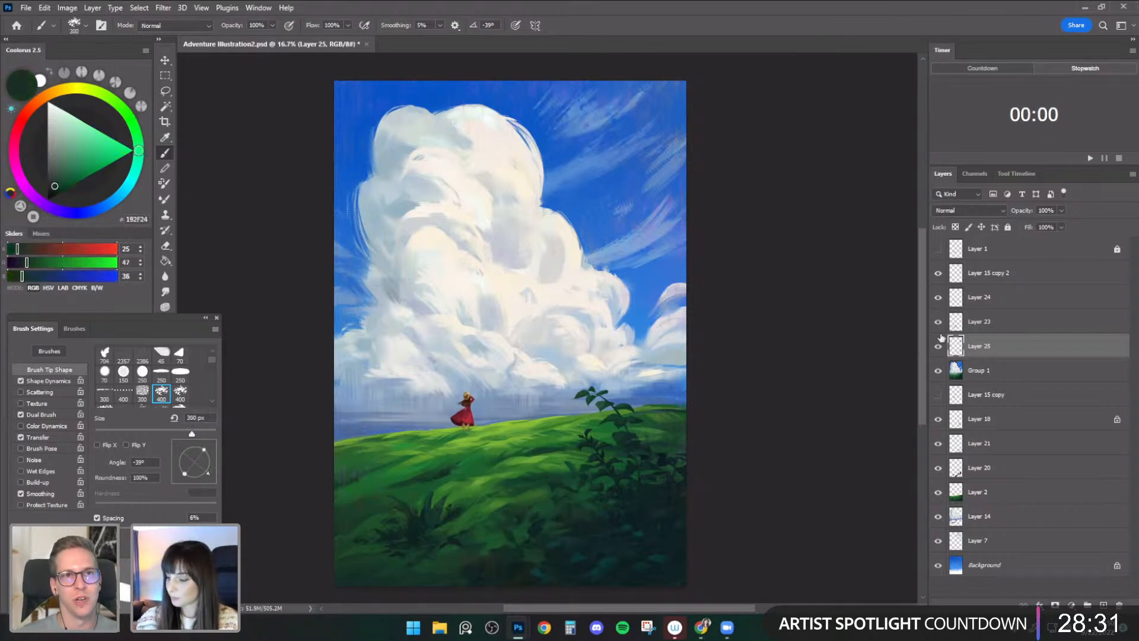
- Create a new layer above Layer 15 copy 2 and ready the Leaves Natural - Sharp Shapes brush at 800 px with sampled dark teal #0E2021
left_click(938, 347)
left_click(938, 347)
scroll(585, 388, "down", 1)
left_click(74, 25)
mouse_move(171, 172)
left_mouse_down()
mouse_move(178, 310)
mouse_move(172, 301)
left_mouse_up()
left_click(137, 261)
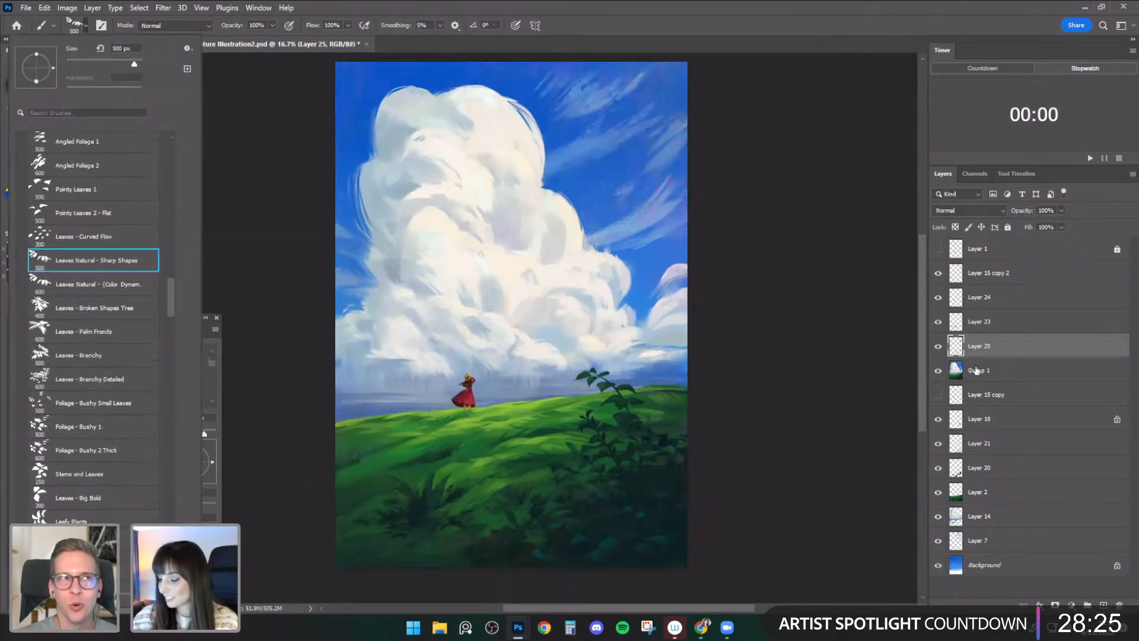
left_click(1104, 606)
left_click(620, 498, "alt")
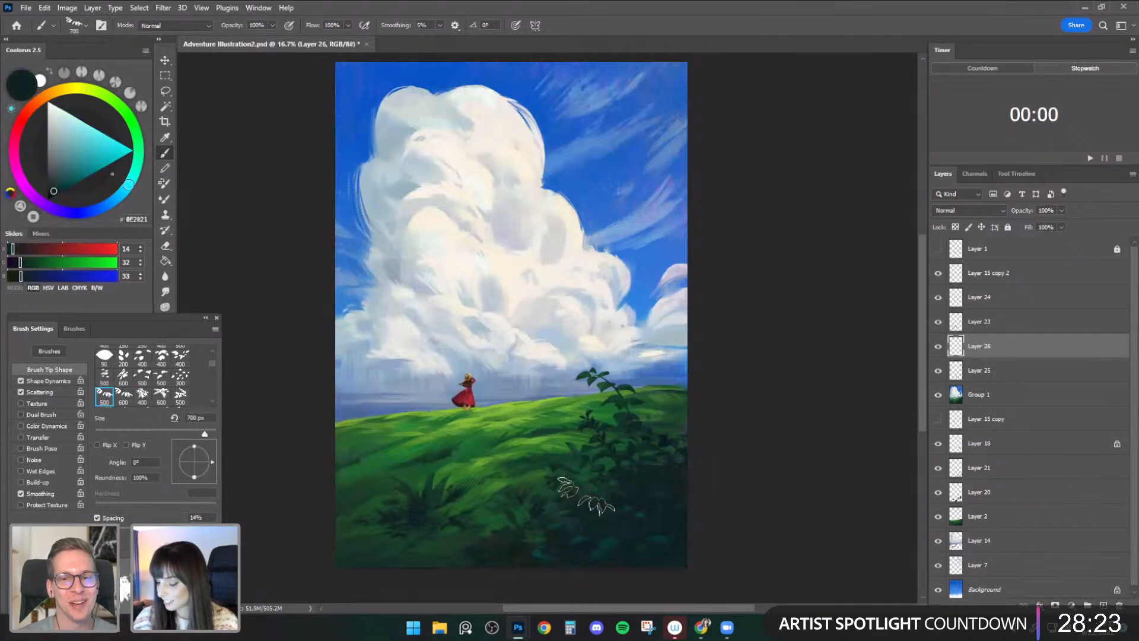
left_click_drag(993, 338, 988, 273)
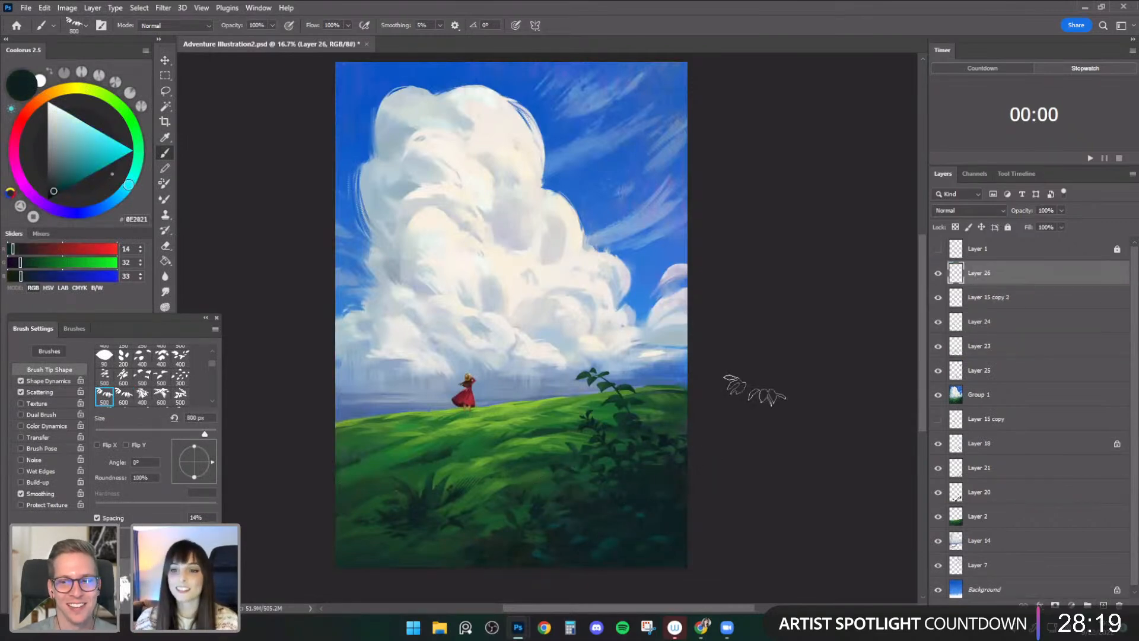
left_click_drag(566, 410, 567, 418)
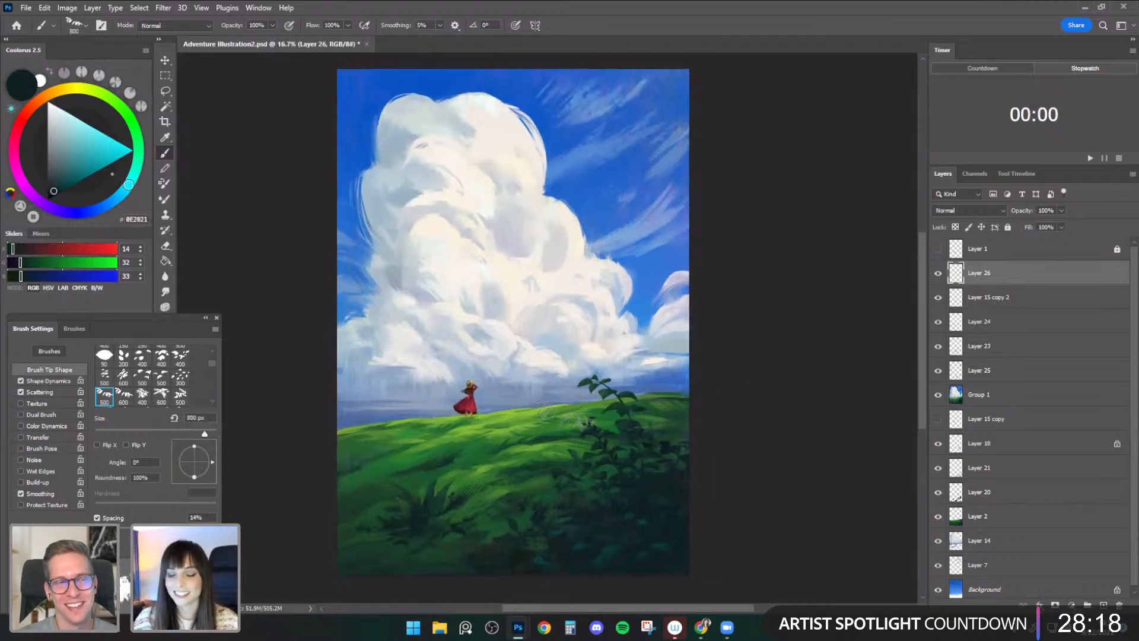
- Stamp dark leaves along the bush's lower left edge with the Leaves Natural - Sharp Shapes brush at 800 px in sampled #102120
left_click(77, 26)
left_click(128, 307)
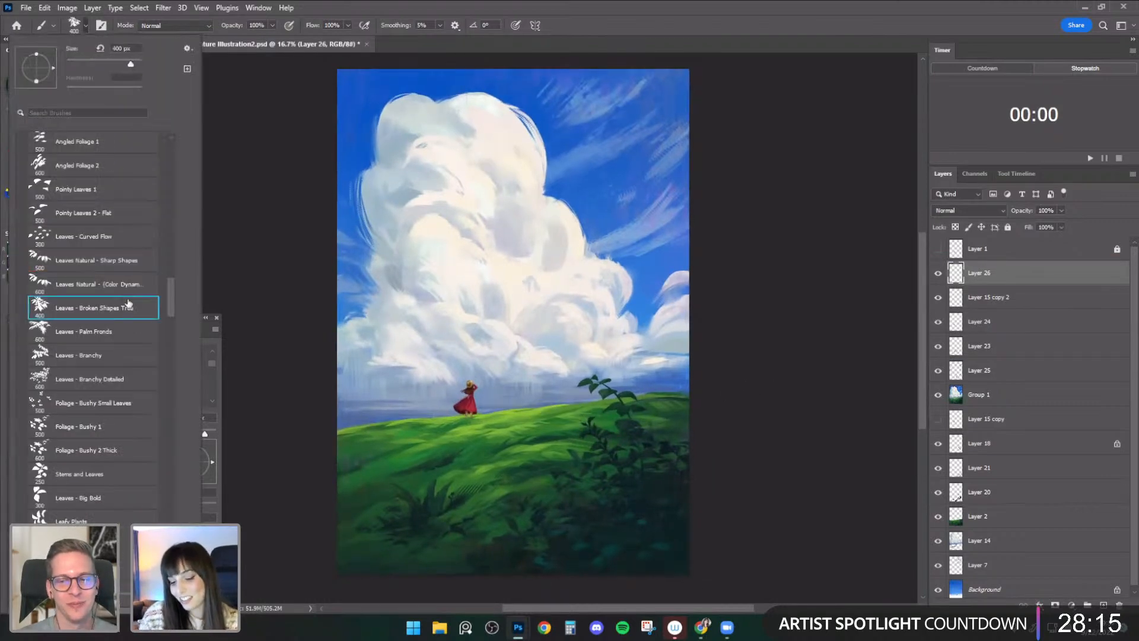
left_click(126, 260)
left_click(608, 505)
key("bracketright")
key("bracketright")
left_click_drag(550, 498, 571, 490)
key("bracketright")
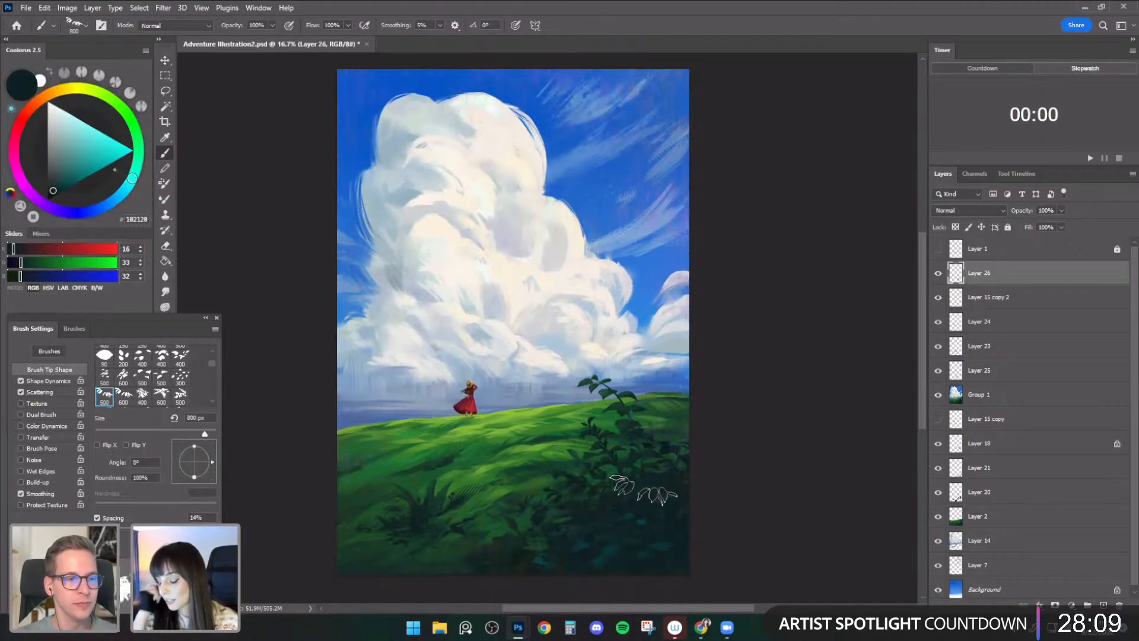
- Move the stamped leaves on Layer 26 down and left so they extend the bush over the grass
key("ctrl+t")
mouse_move(635, 458)
left_mouse_down()
mouse_move(610, 447)
mouse_move(622, 446)
left_mouse_up()
left_click(164, 62)
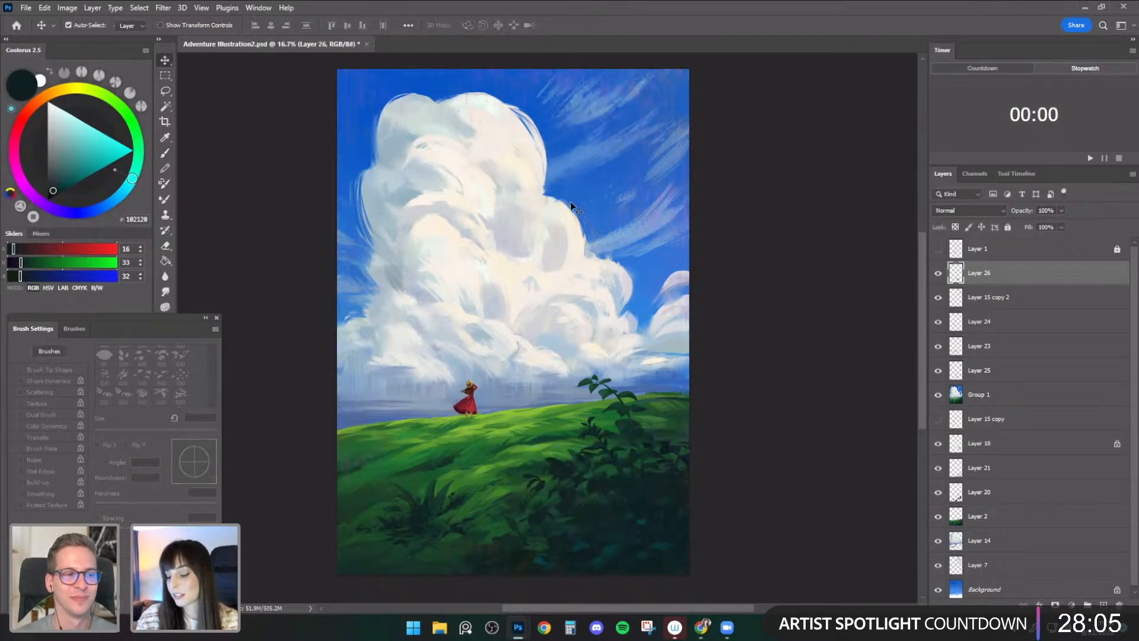
key("ctrl+t")
left_click_drag(596, 494, 568, 501)
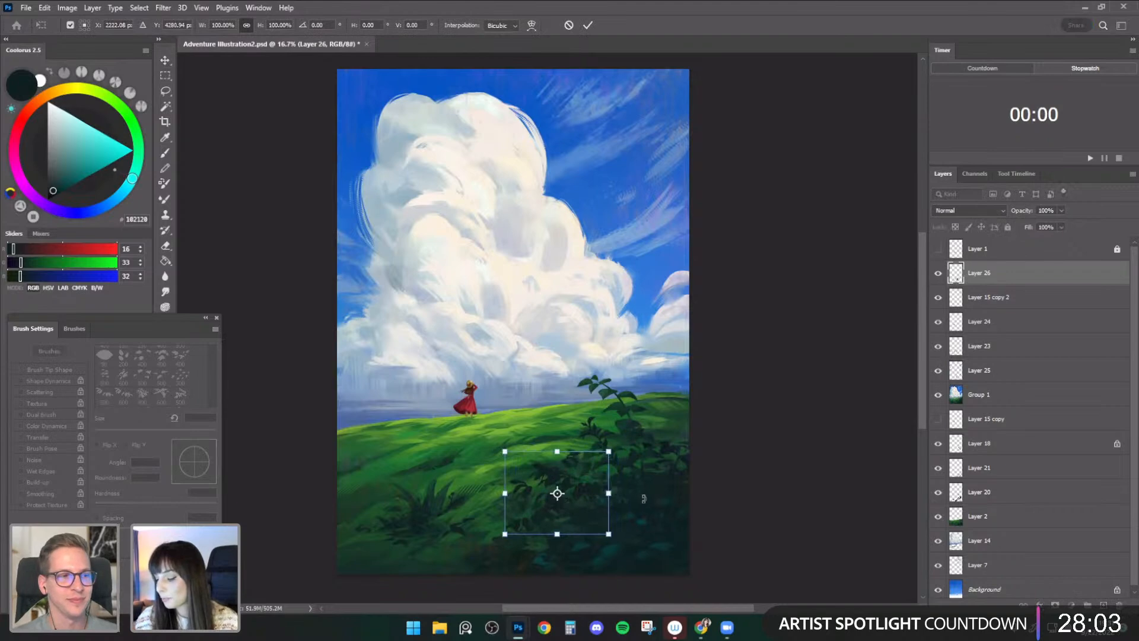
- Lasso the upper leaves of the stamped cluster, shift them slightly with Free Transform and clear the selection
left_click(166, 91)
left_click_drag(584, 472, 596, 451)
key("ctrl+t")
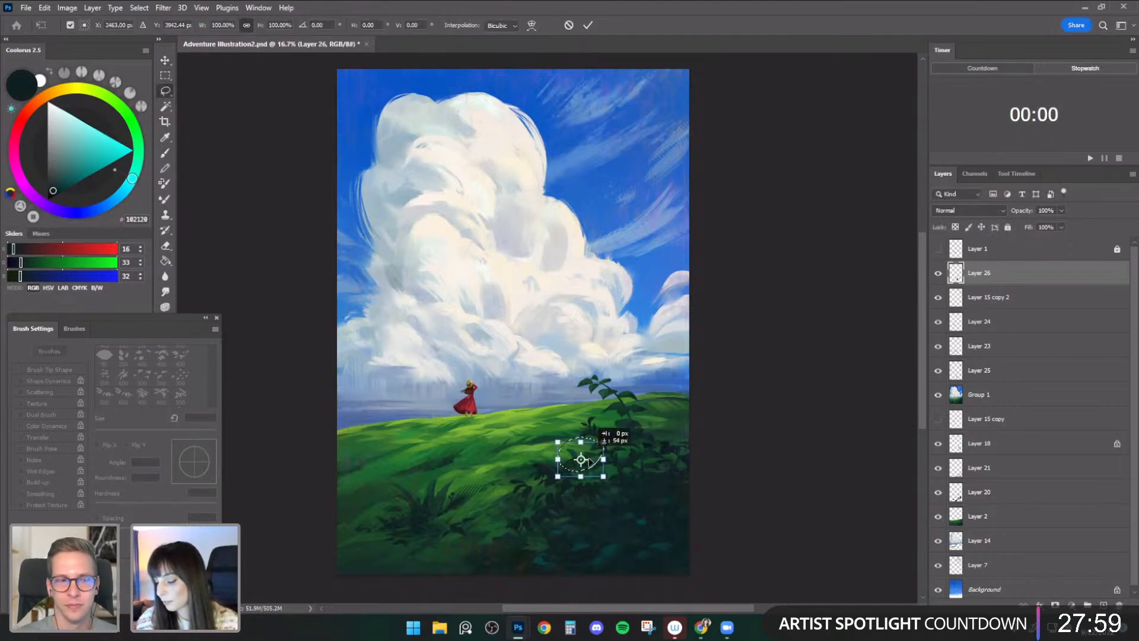
left_click(165, 157)
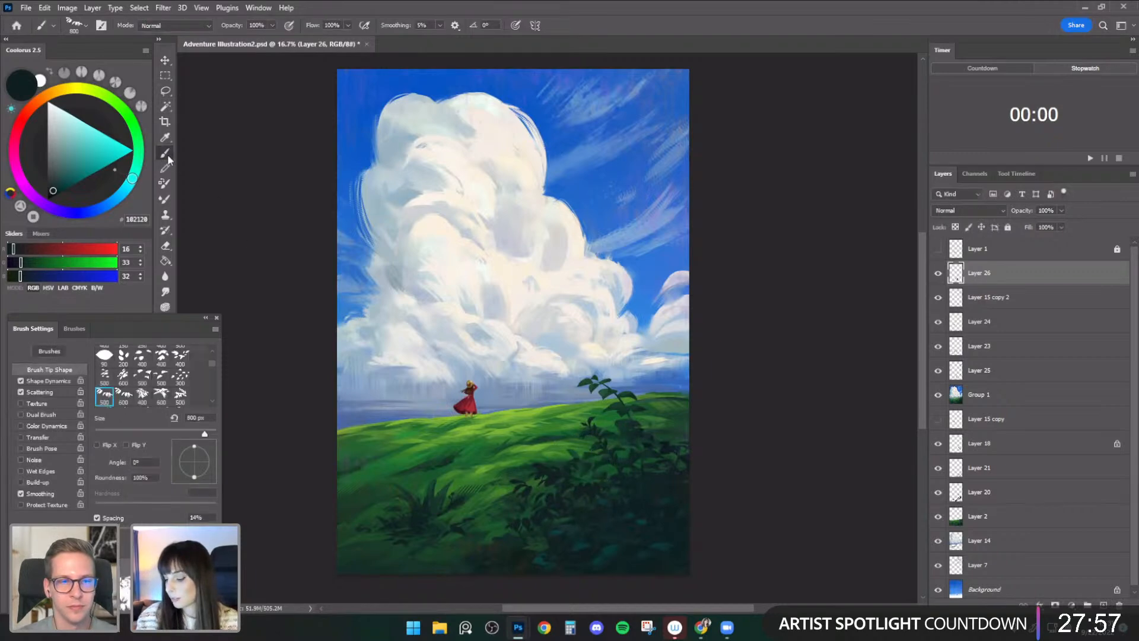
key("ctrl+d")
- Transform the leaf cluster again, moving it lower left, scaling it to 102.87% and rotating it 3.94°
key("ctrl+t")
left_click_drag(578, 494, 563, 499)
left_click_drag(595, 463, 586, 493)
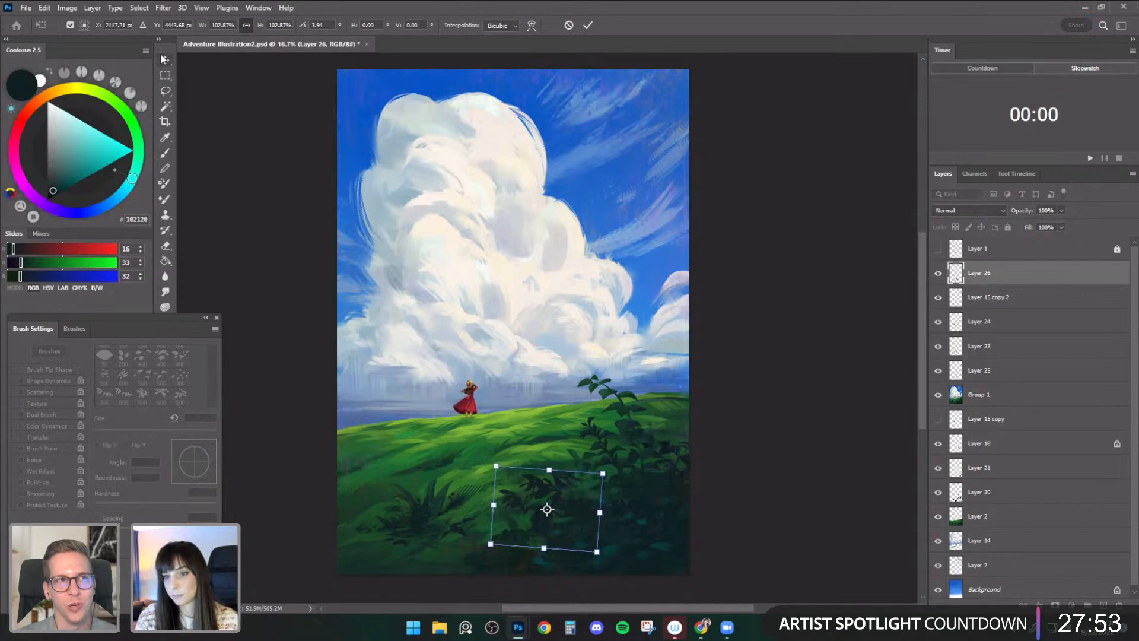
key("v")
- Lock Layer 26's transparent pixels and ready an enlarged Round Pressure Sensitive brush with sampled dark teal #0B3C3A
left_click(163, 155)
left_click(83, 26)
left_click_drag(169, 275, 166, 156)
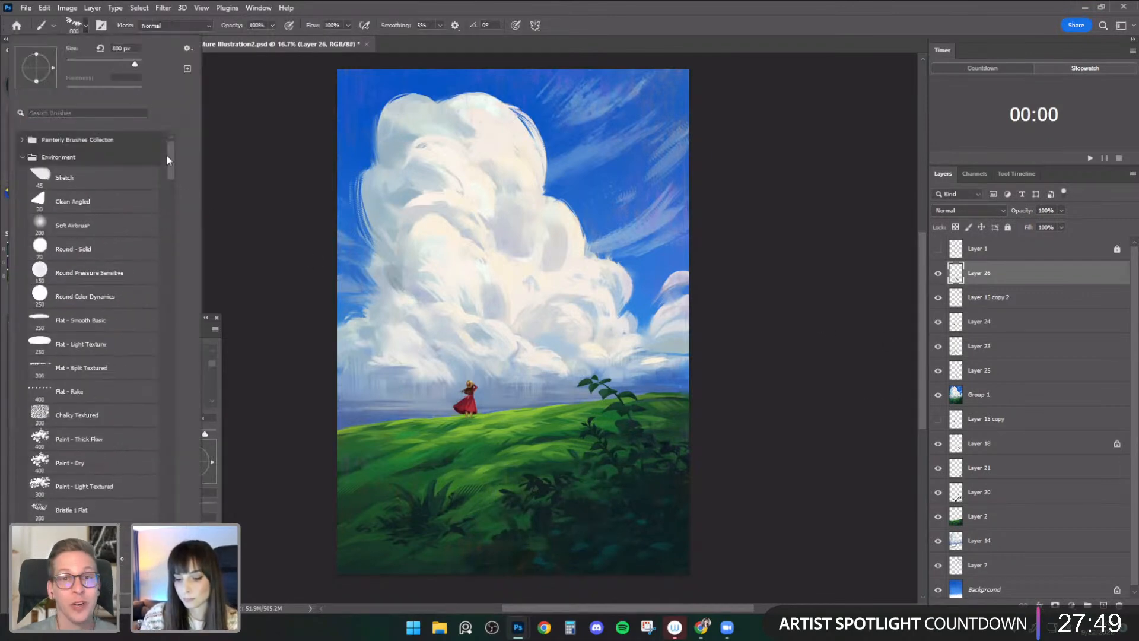
left_click(138, 271)
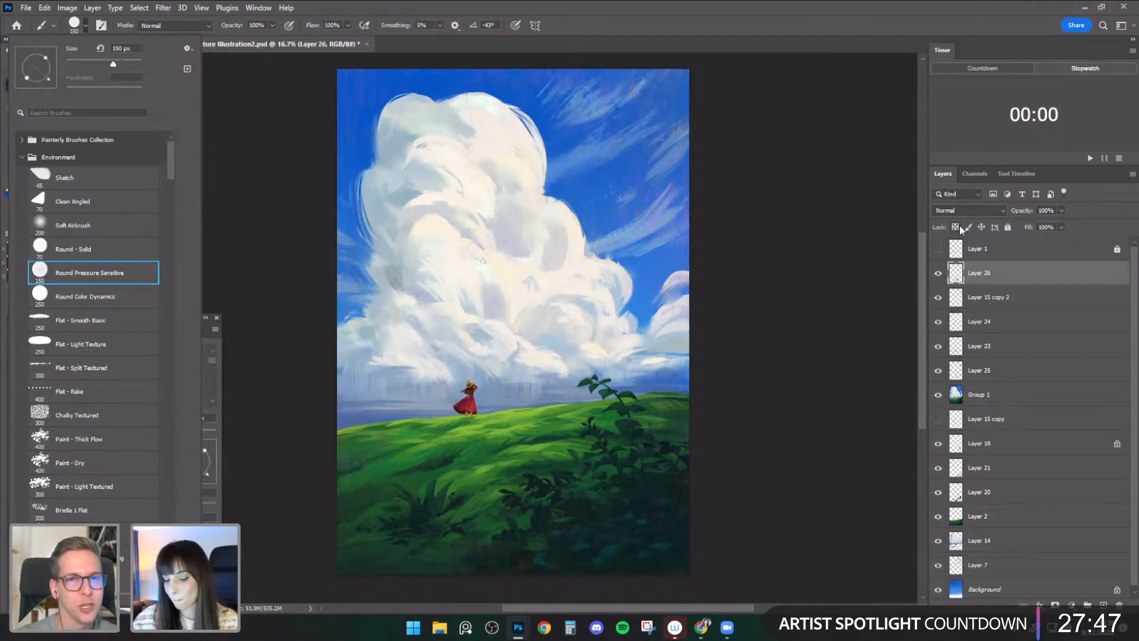
left_click(611, 499, "alt")
key("bracketright")
key("bracketright")
key("bracketright")
key("bracketright")
key("bracketright")
- Paint teal variation into the stamped leaves with #0B3C3A, using the Round Pressure Sensitive brush at 70 to 90 px
key("ctrl+plus")
left_click_drag(599, 441, 598, 369)
key("bracketleft")
key("bracketleft")
key("bracketleft")
key("bracketleft")
key("bracketleft")
key("bracketleft")
key("bracketleft")
key("bracketleft")
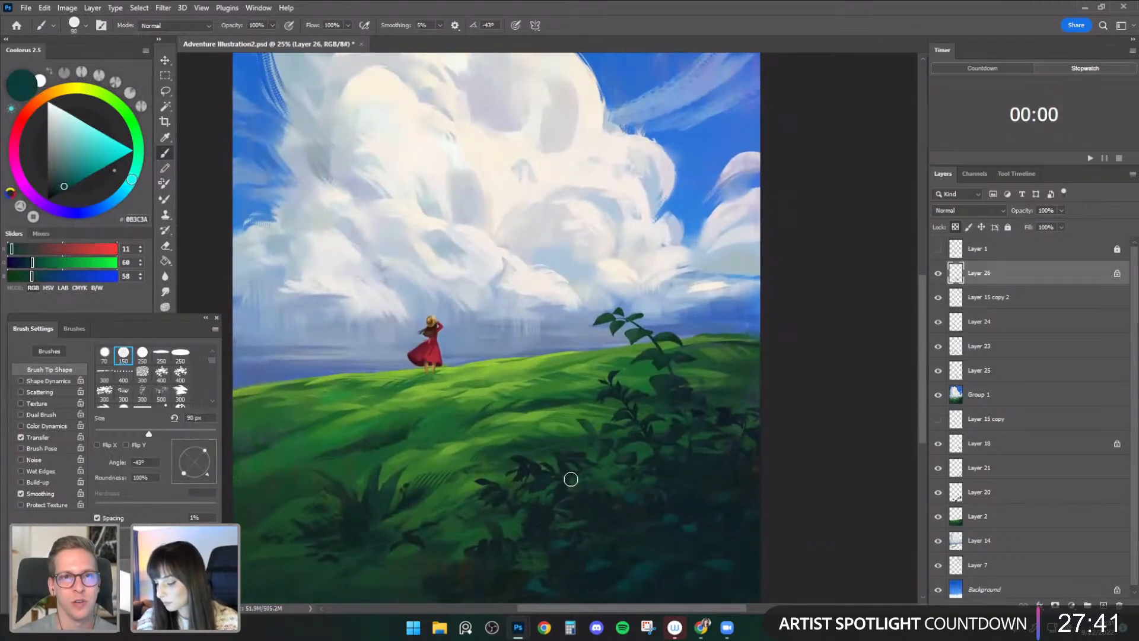
key("bracketleft")
key("bracketleft")
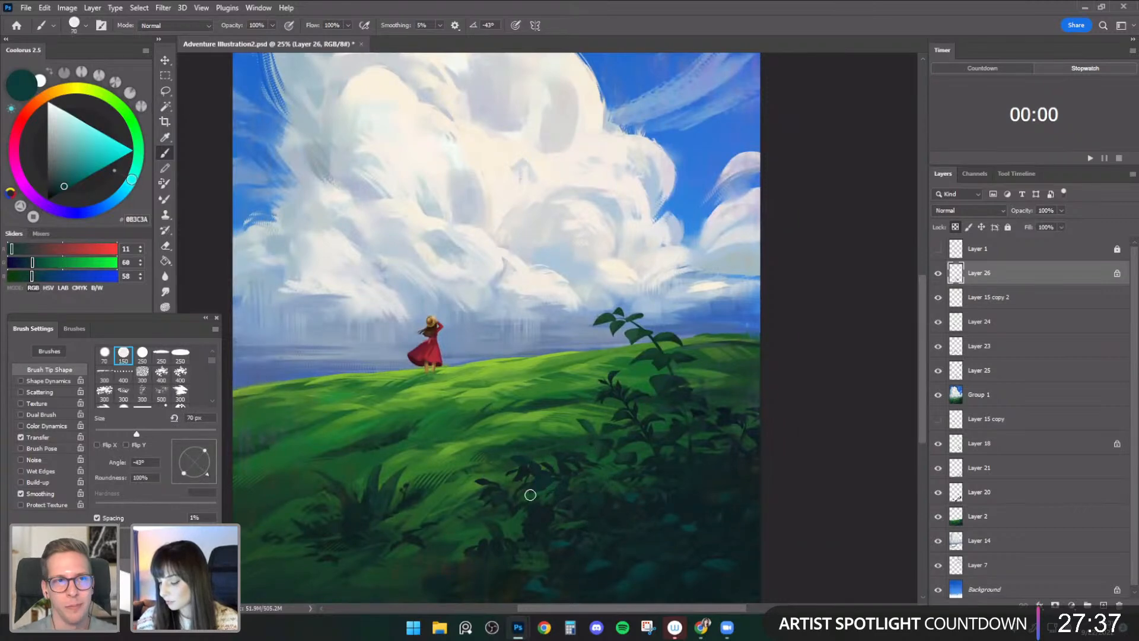
- Soften the leaf colours with sampled #0D2F2D at 80 px, and mirror the canvas horizontally
left_click(533, 526, "alt")
key("bracketright")
left_click(611, 496, "alt")
key("ctrl+minus")
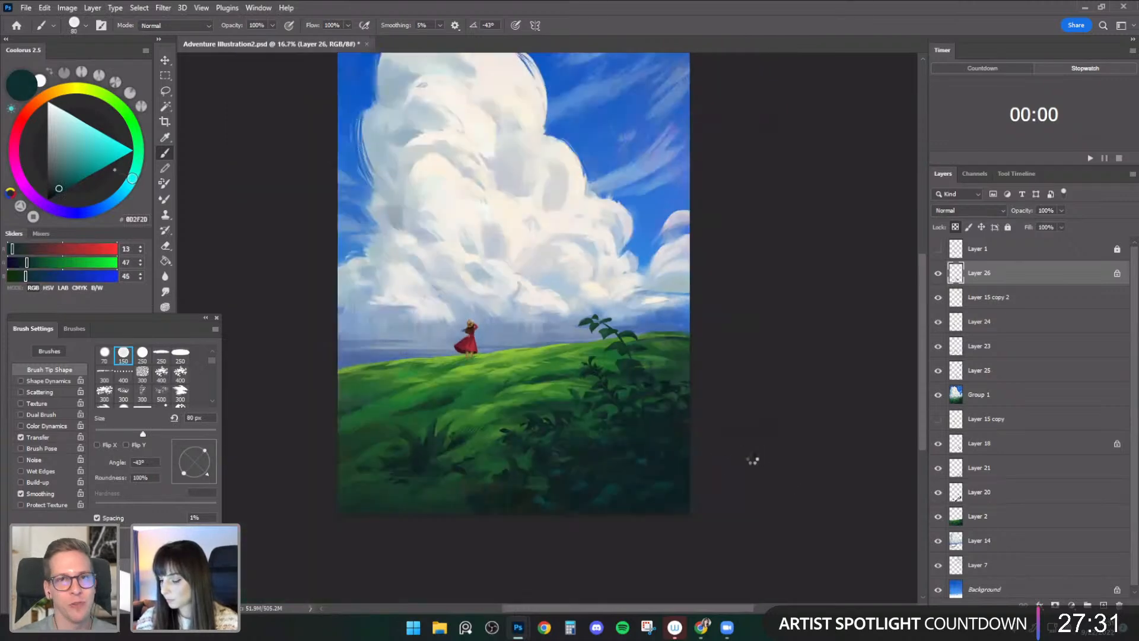
key("ctrl+shift+h")
left_click_drag(727, 425, 745, 443)
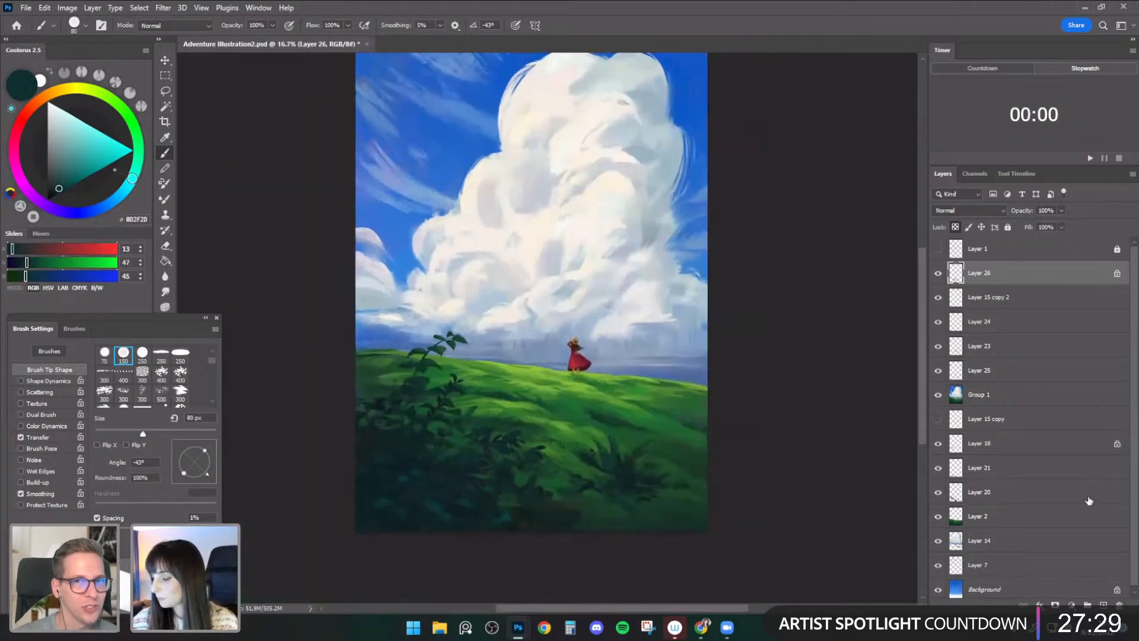
- Create a new layer directly above Group 1 and paint dark bush details with a reduced Clean Angled brush in sampled #0E2021
left_click(1103, 605)
left_click_drag(981, 273, 974, 405)
left_click(85, 25)
left_click(129, 206)
left_click(399, 473, "alt")
key("bracketleft")
key("bracketleft")
key("bracketleft")
key("bracketleft")
key("bracketleft")
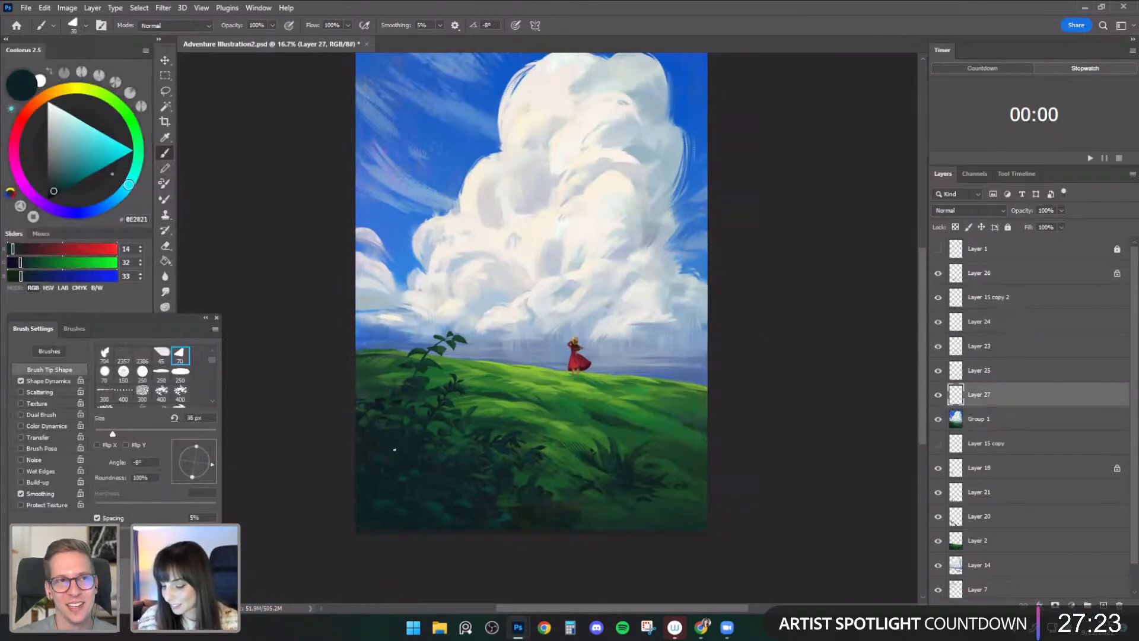
- Add more dark leaf and stem strokes inside the bush with sampled #0F2322, #0D1F1F and #0E201F at 20 to 40 px
left_click(393, 440, "alt")
key("bracketright")
key("bracketright")
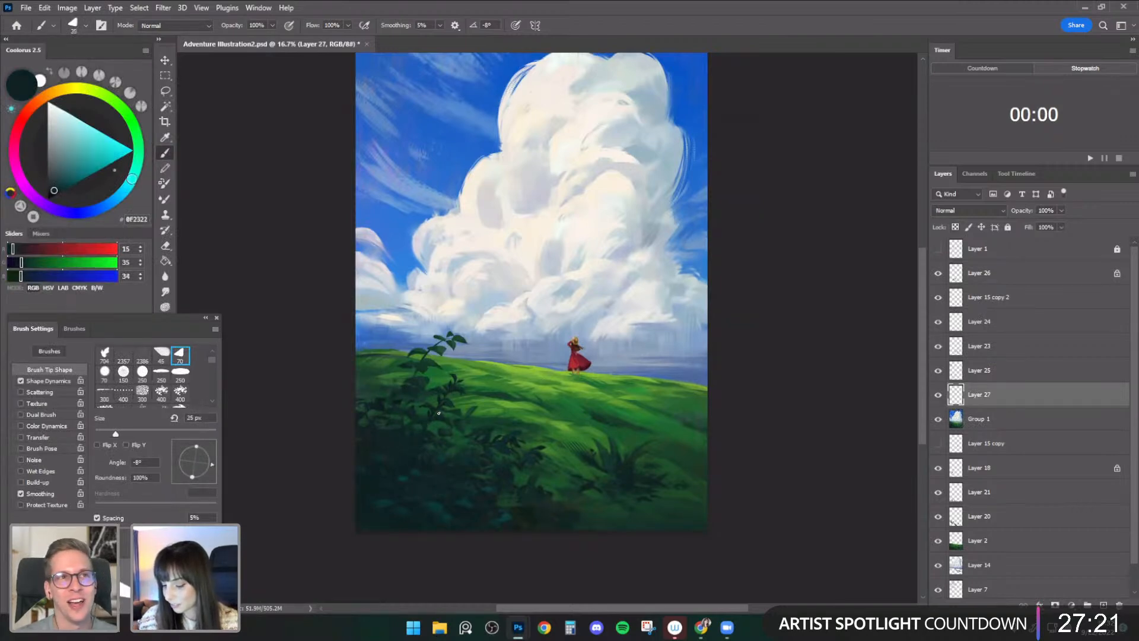
left_click(431, 466, "alt")
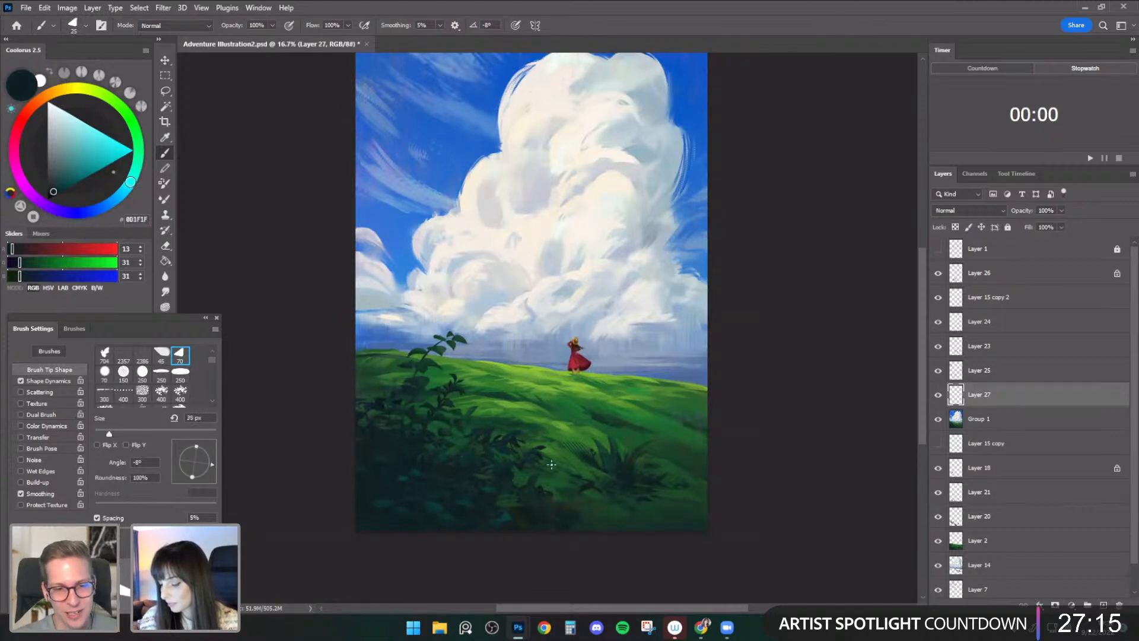
left_click(464, 477, "alt")
key("bracketright")
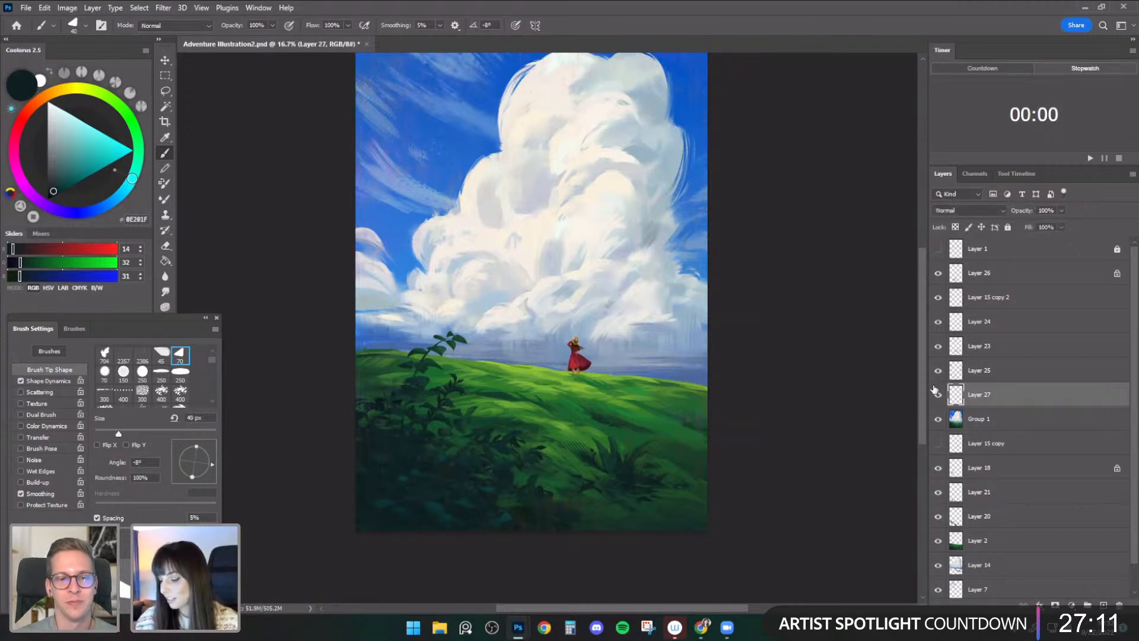
left_click_drag(570, 403, 562, 386)
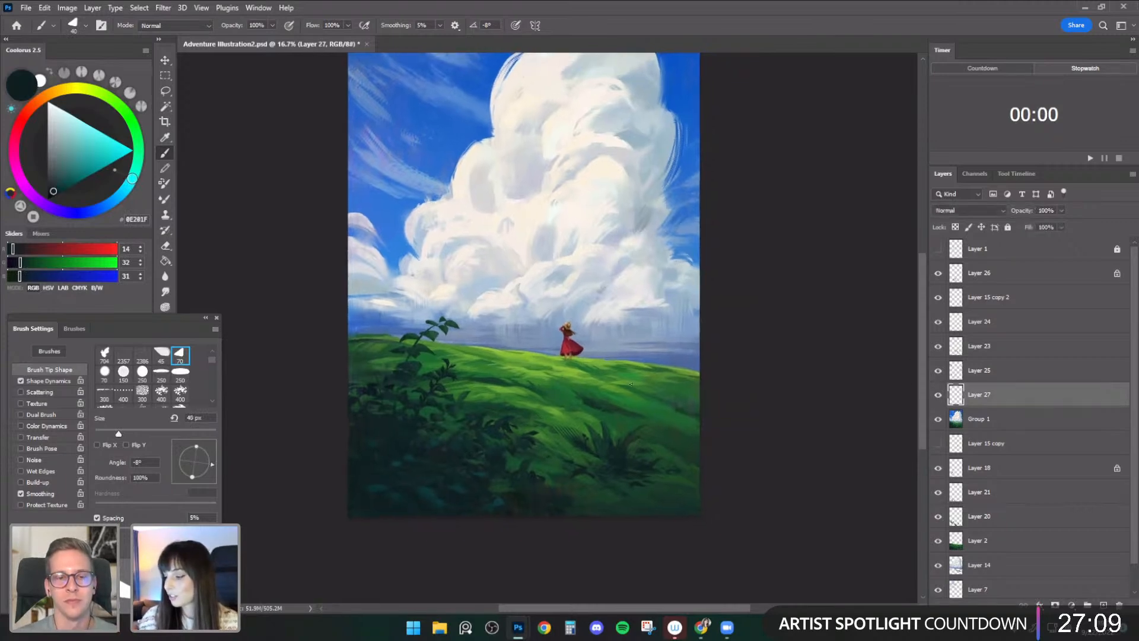
- Switch to the Soft Airbrush at 200 px and sample the bush's dark tones #0E2B2A and #0F3524
key("ctrl+plus")
left_click_drag(558, 435, 567, 400)
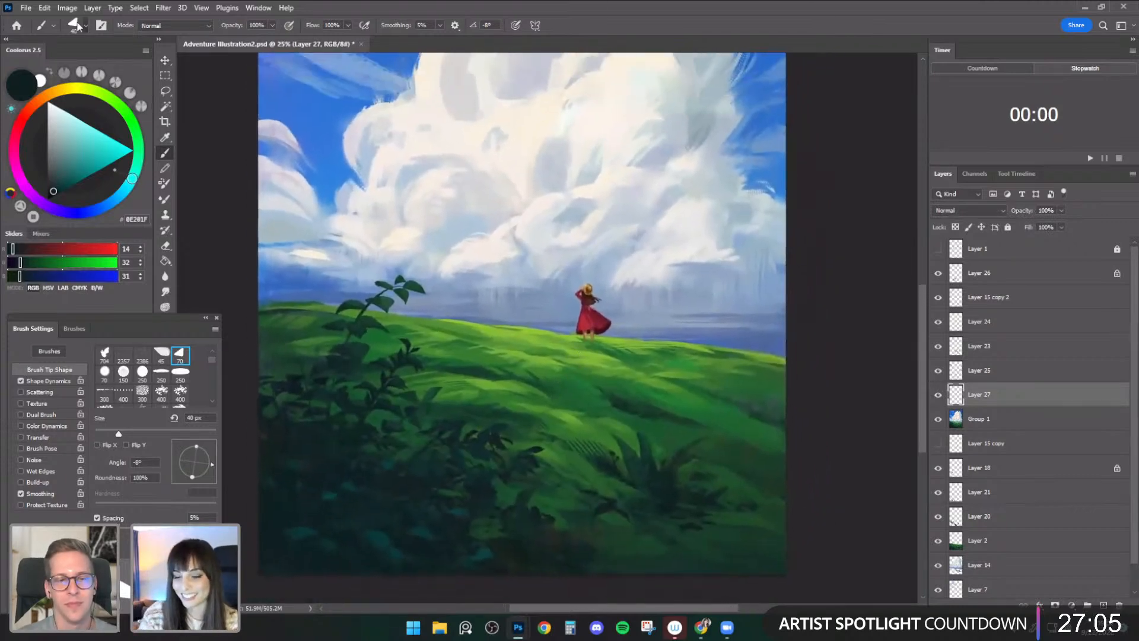
left_click(85, 25)
left_click(95, 248)
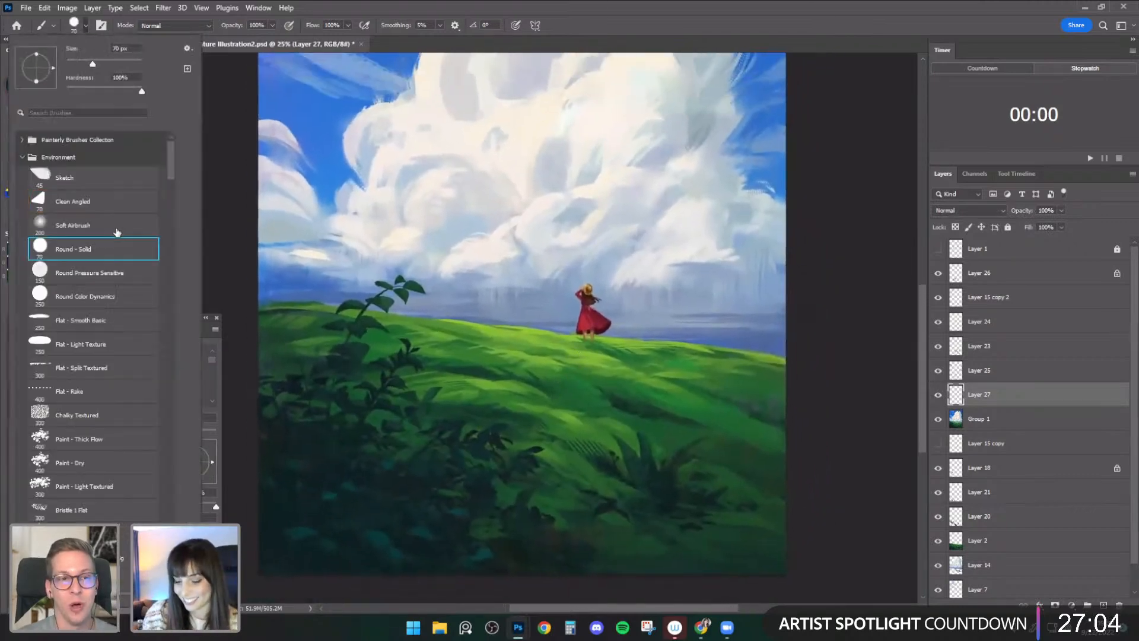
left_click(475, 434)
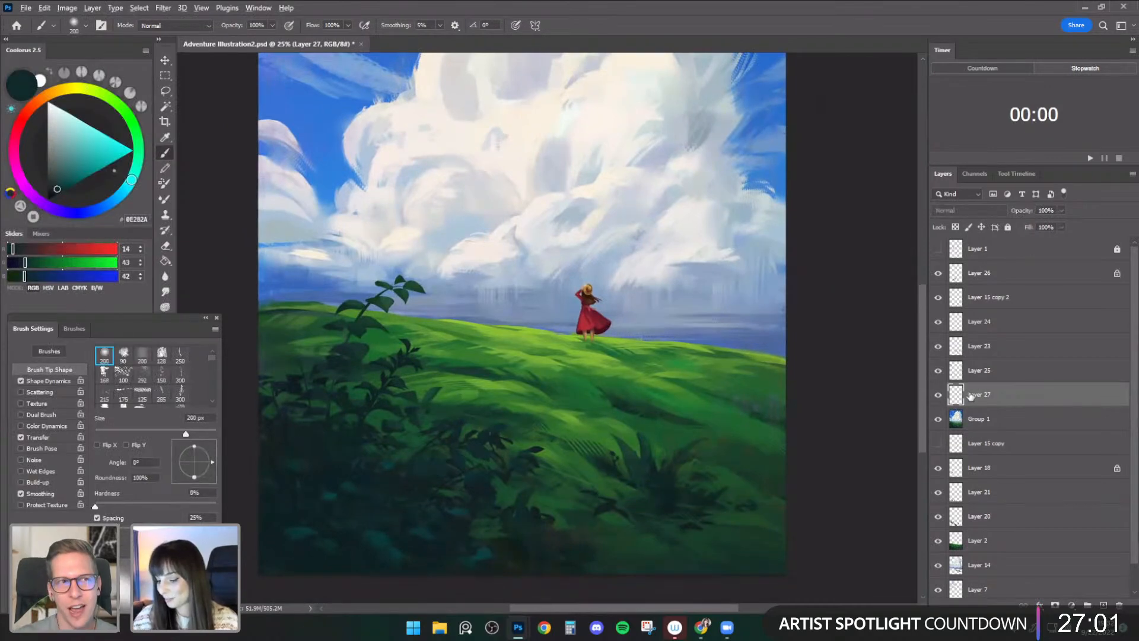
left_click(416, 389, "alt")
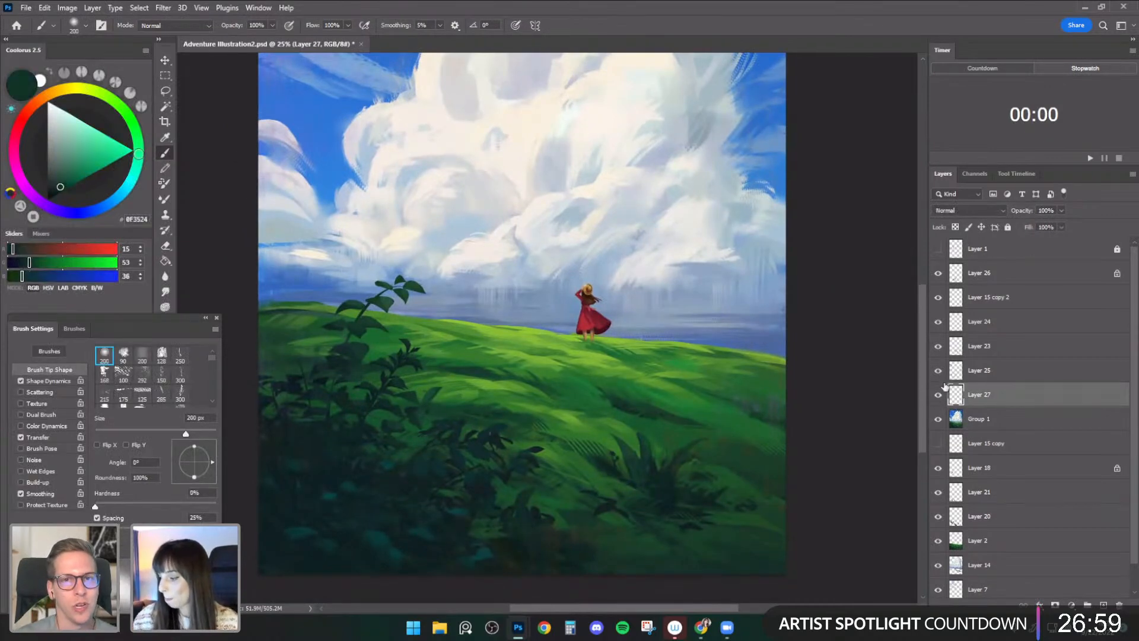
- Lock Layer 27's transparent pixels and tint its bush strokes with #0F3524, using the soft brush at 300 to 500 px
key("bracketright")
key("bracketright")
key("bracketright")
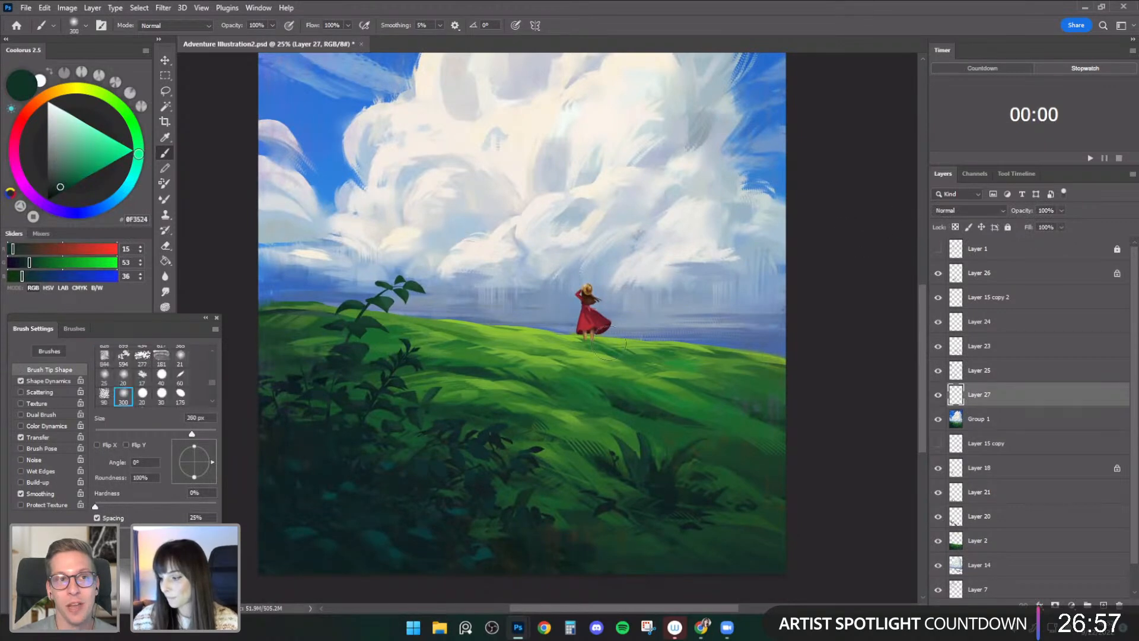
left_click(954, 228)
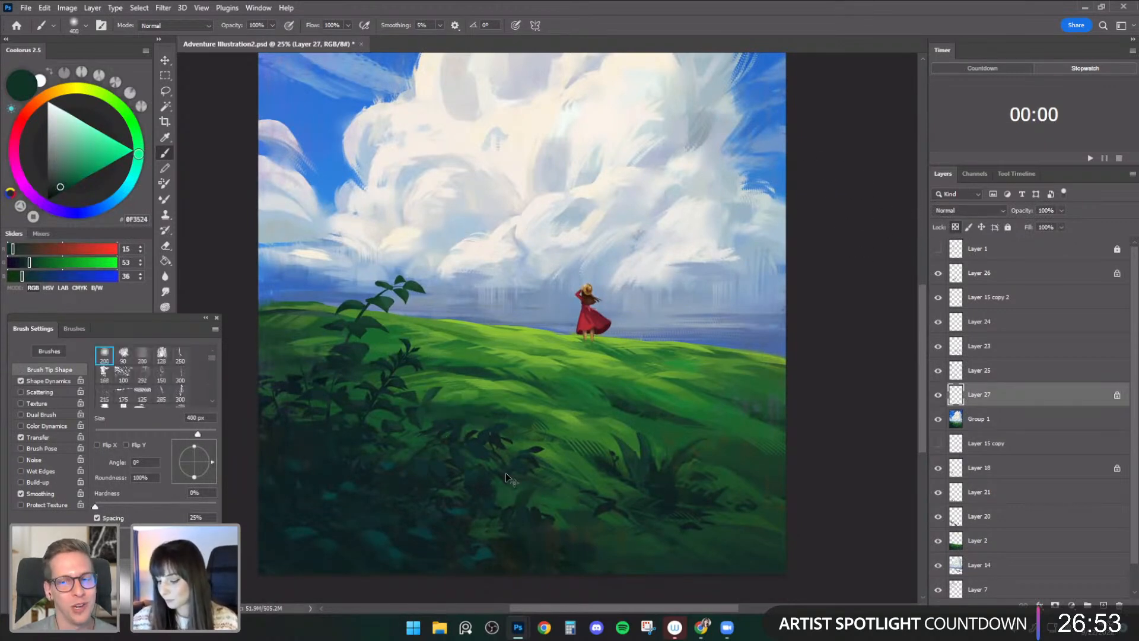
key("bracketright")
key("ctrl+minus")
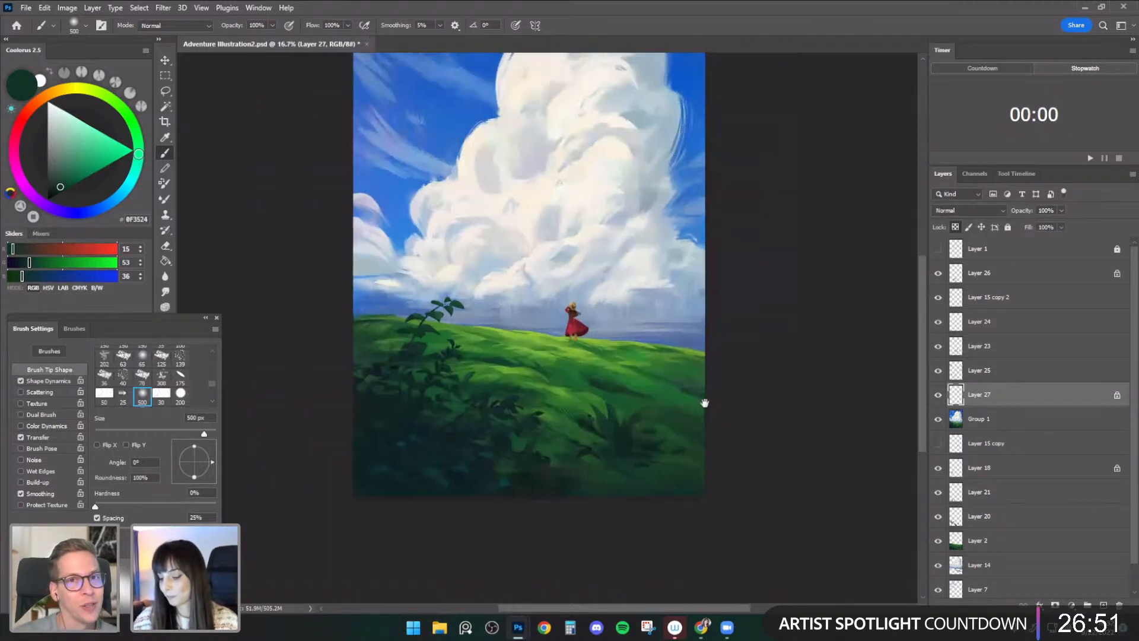
key("v")
left_click_drag(771, 403, 767, 419)
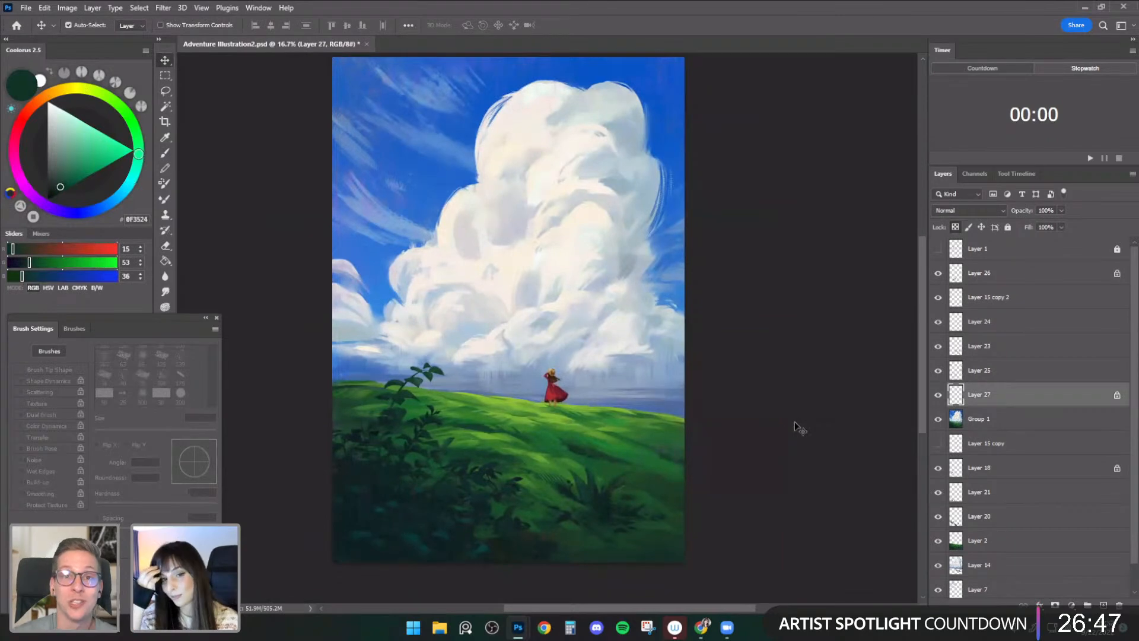
left_click_drag(691, 336, 679, 377)
left_click_drag(417, 381, 433, 269)
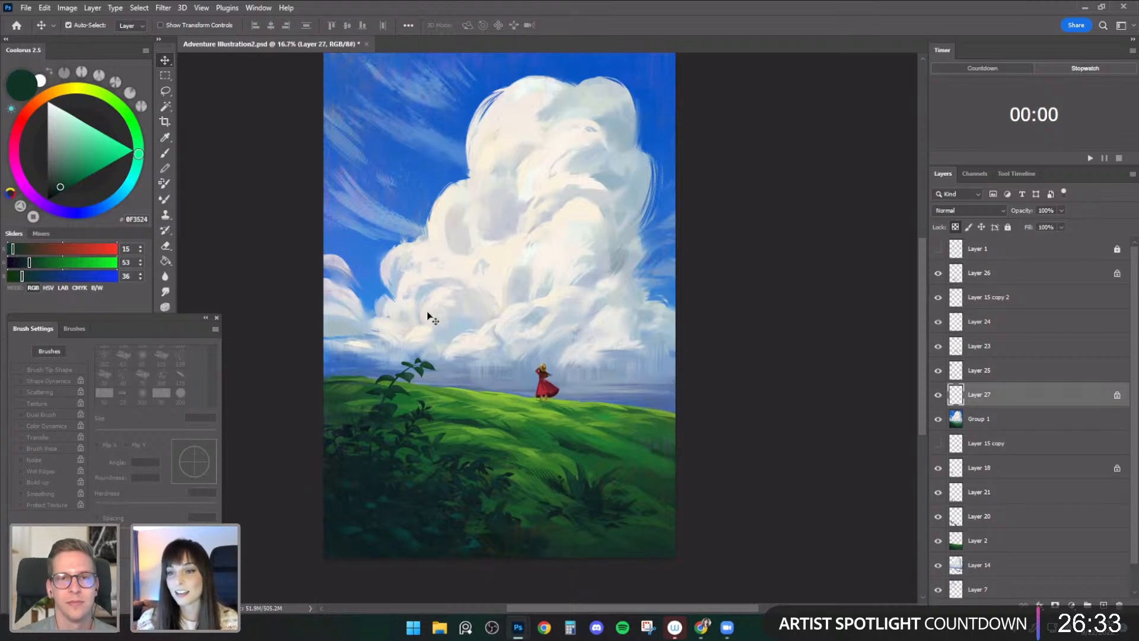
- Create a new layer above Layer 26 and try a first lasso leaf shape over the bush, clearing that selection
left_click(398, 391)
left_click(166, 90)
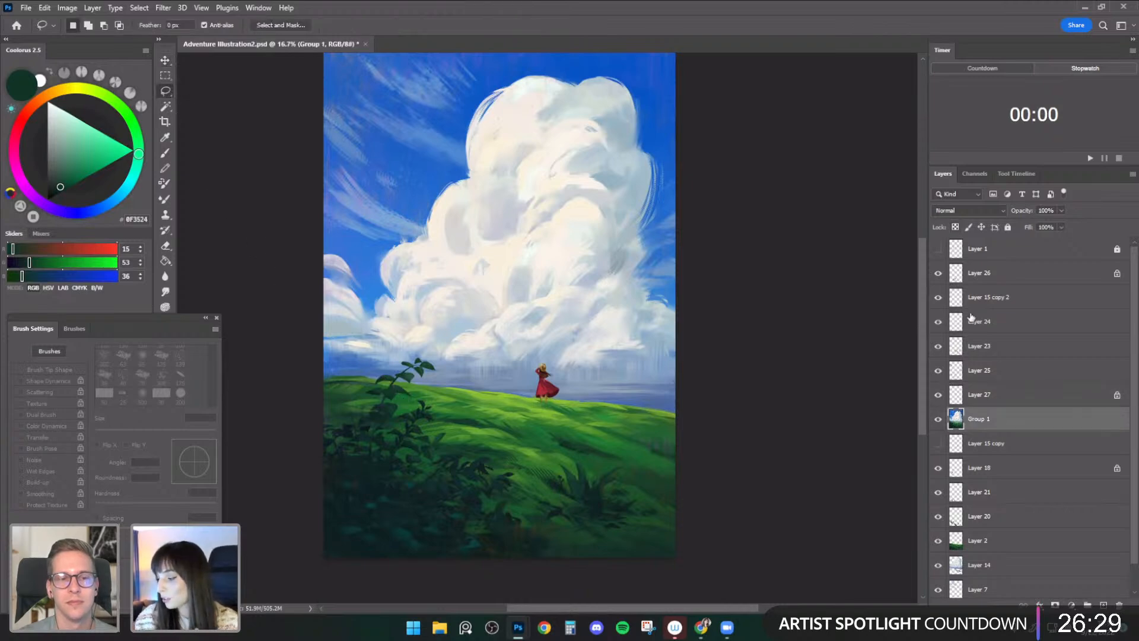
left_click(978, 274)
left_click(1103, 606)
left_click_drag(439, 384, 441, 368)
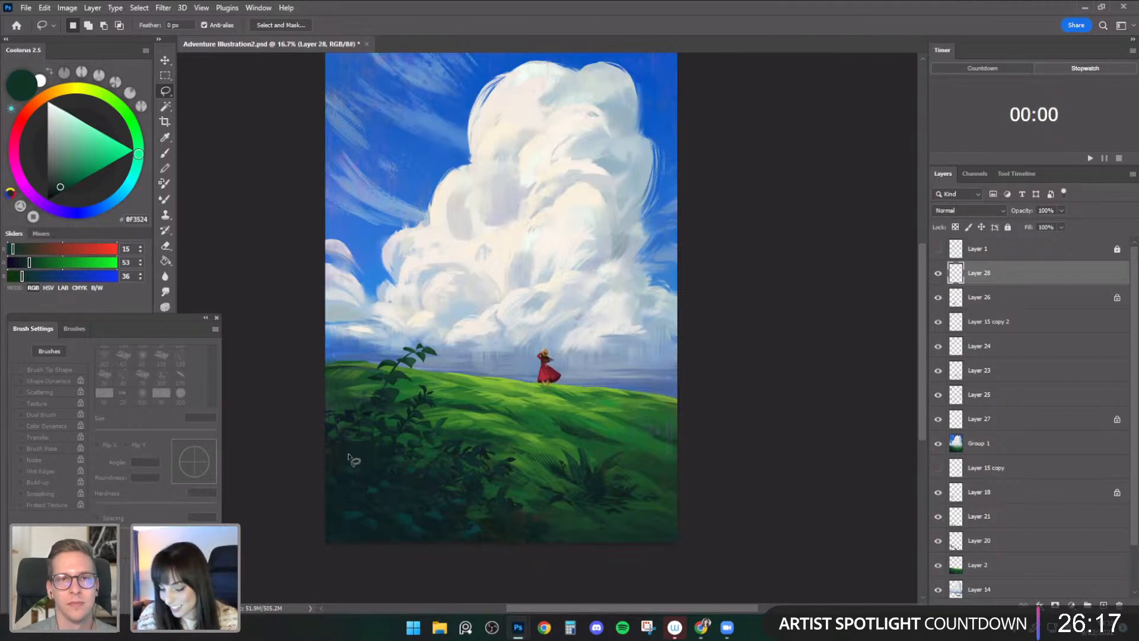
mouse_move(336, 457)
left_mouse_down()
mouse_move(355, 462)
mouse_move(350, 452)
left_mouse_up()
key("ctrl+d")
- Lasso a set of small leaf shapes scattered across the shadowed bush on Layer 28
left_click_drag(491, 445, 553, 389)
key("ctrl+plus")
mouse_move(390, 442)
left_mouse_down()
mouse_move(368, 420)
mouse_move(384, 423)
left_mouse_up()
mouse_move(338, 342)
left_mouse_down()
mouse_move(355, 338)
mouse_move(339, 340)
mouse_move(346, 330)
mouse_move(340, 354)
left_mouse_up()
key("ctrl+z")
left_click_drag(545, 411, 565, 358)
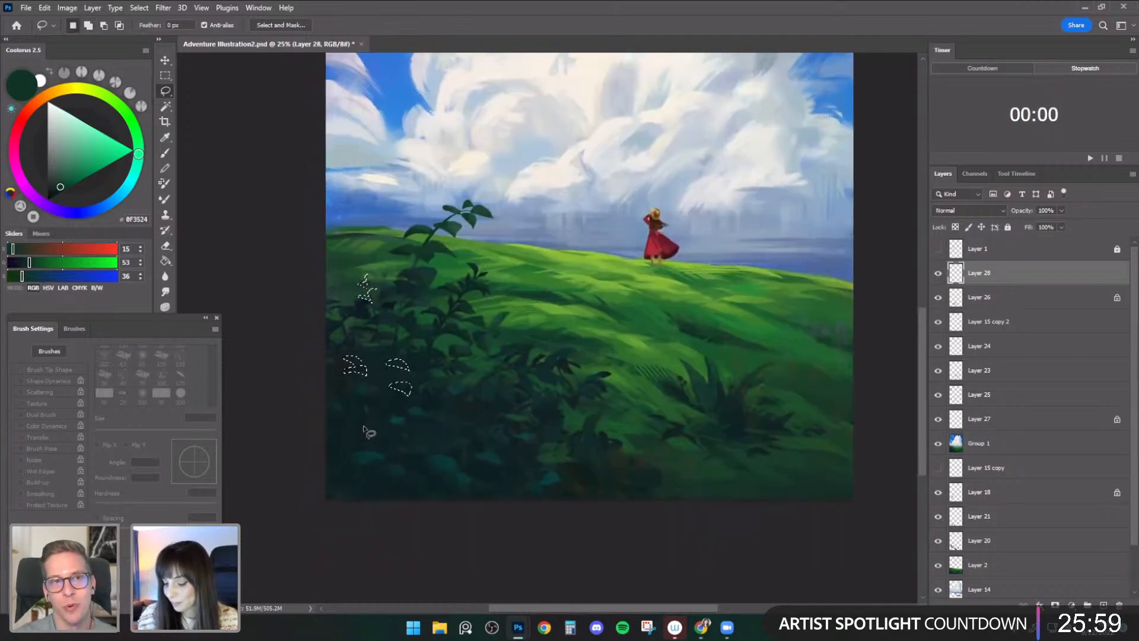
mouse_move(363, 438)
left_mouse_down()
mouse_move(344, 446)
mouse_move(365, 442)
mouse_move(338, 418)
mouse_move(363, 425)
left_mouse_up()
mouse_move(436, 440)
left_mouse_down()
mouse_move(468, 437)
mouse_move(448, 441)
mouse_move(480, 408)
mouse_move(455, 414)
left_mouse_up()
mouse_move(551, 478)
left_mouse_down()
mouse_move(582, 474)
mouse_move(528, 508)
mouse_move(502, 509)
left_mouse_up()
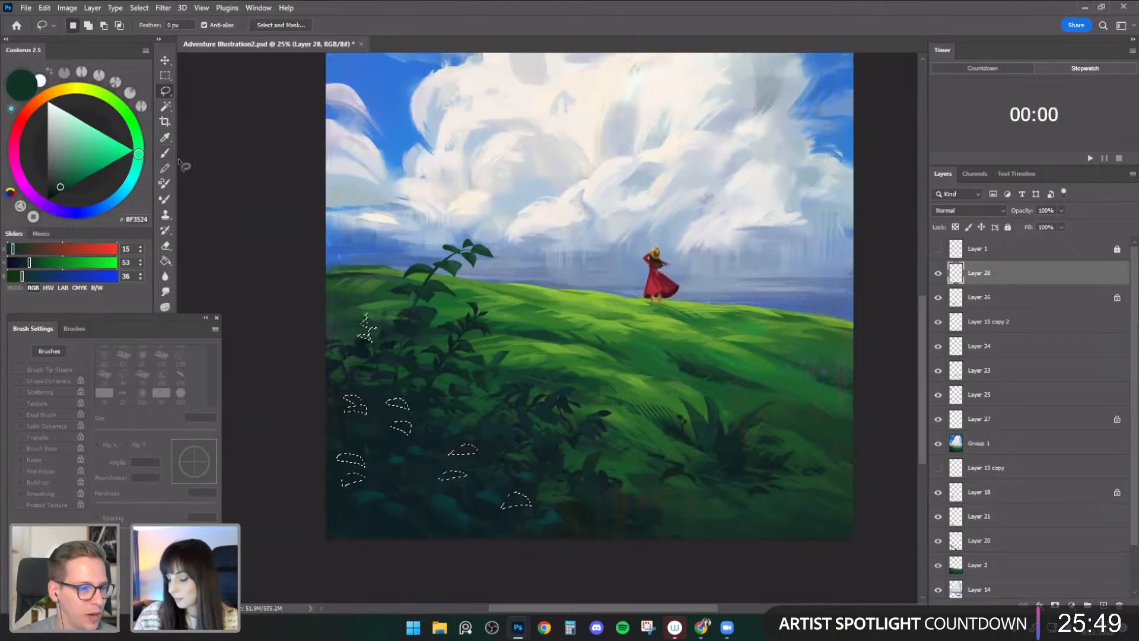
- Tint the selected leaf shapes with the Soft Airbrush, using sampled #073D3E at 600 px and #174338 at 400 px
key("b")
left_click(76, 29)
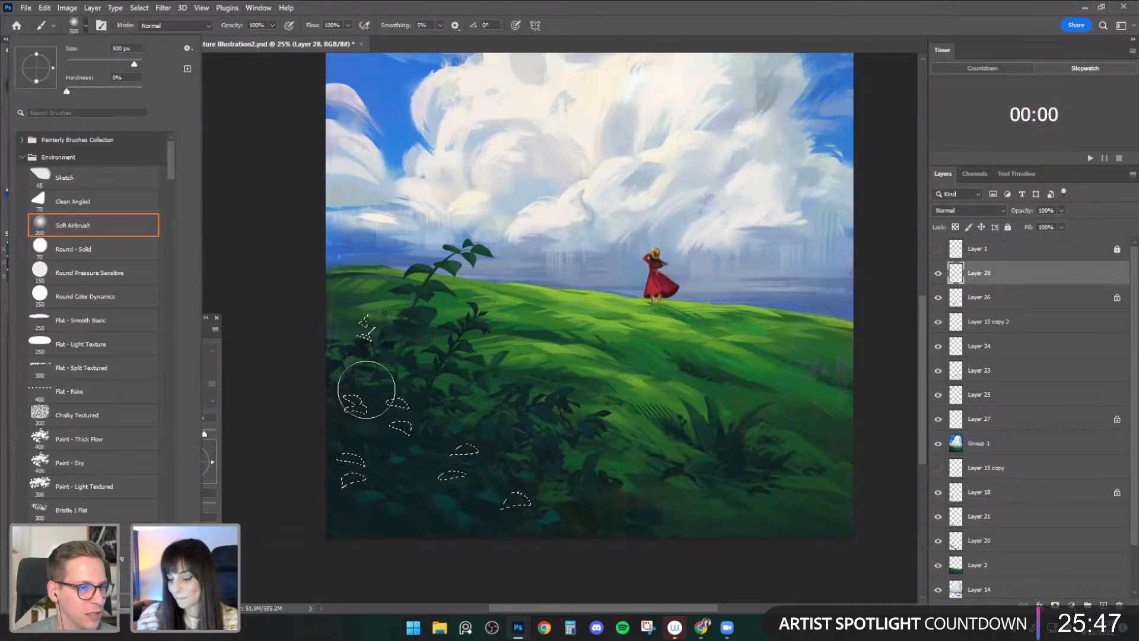
left_click(372, 568)
left_click(401, 461, "alt")
key("]")
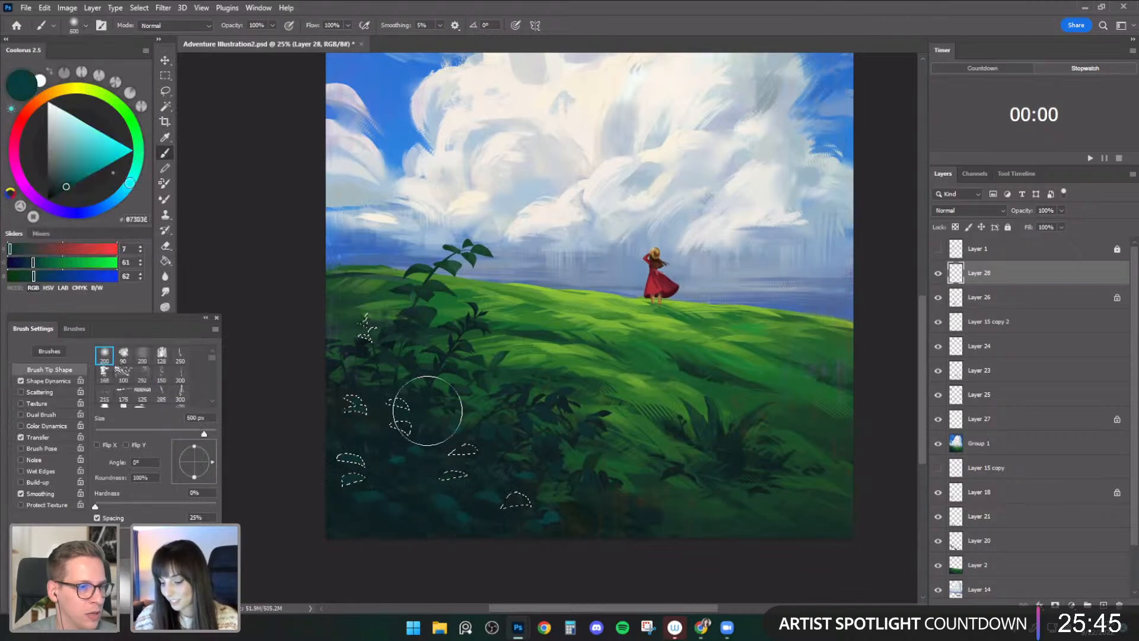
mouse_move(484, 408)
left_mouse_down()
mouse_move(464, 436)
mouse_move(496, 422)
left_mouse_up()
left_click_drag(575, 376, 567, 364)
left_click(460, 392, "alt")
key("[")
key("[")
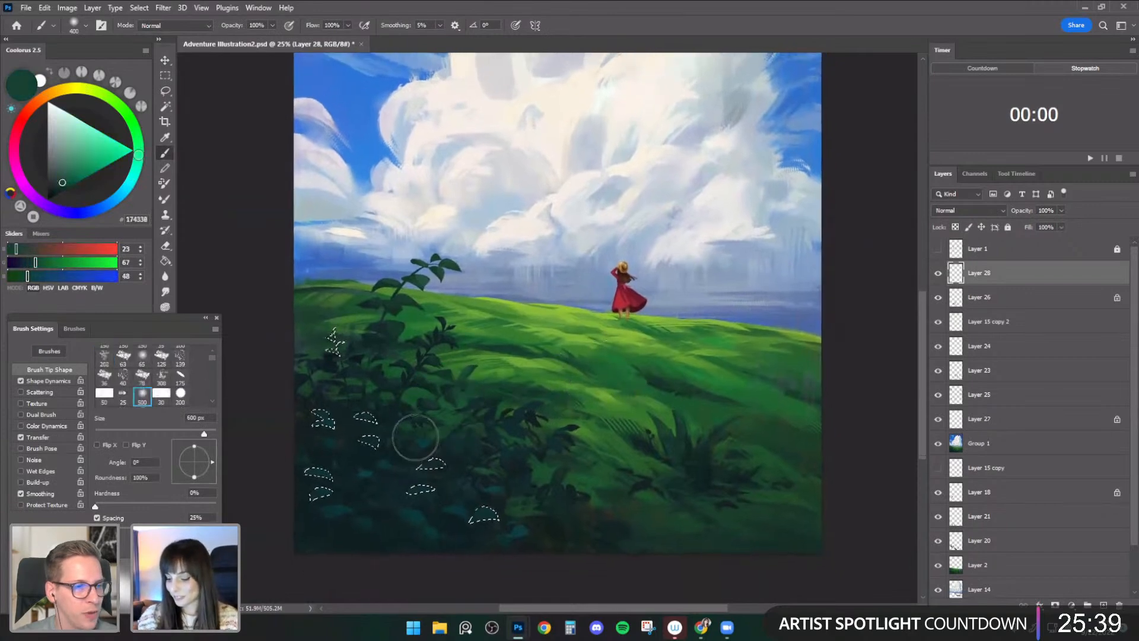
- Lighten the selected leaves with sampled #054142 at 170 px and brighter teal #2B8283 at about 125 px
left_click(369, 461, "alt")
key("[")
key("[")
key("[")
key("[")
key("[")
key("[")
key("[")
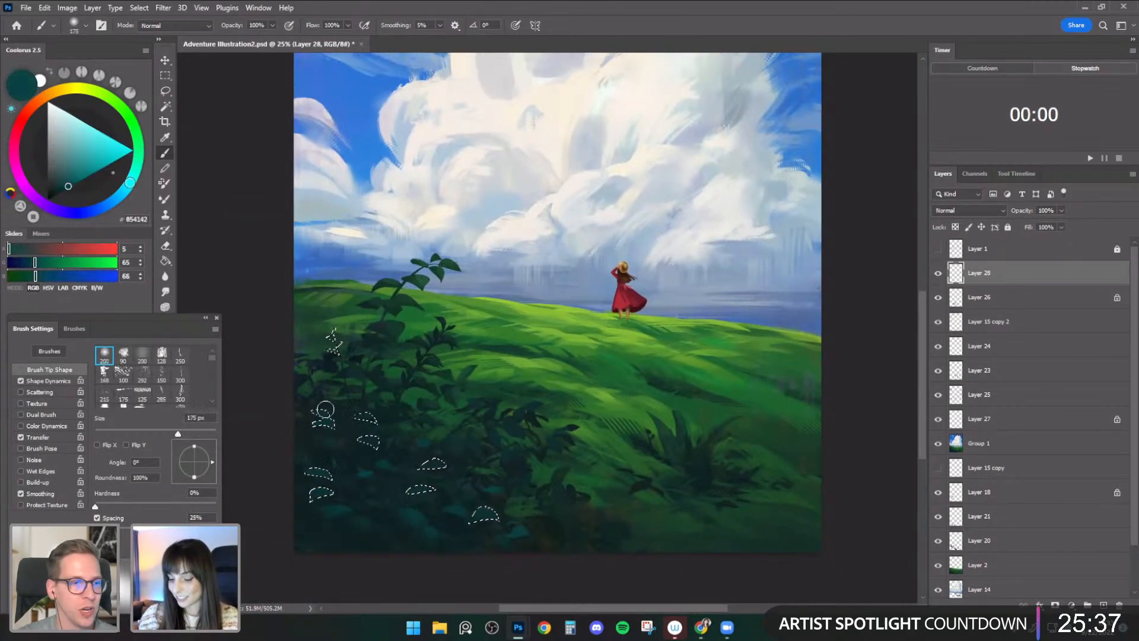
left_click(77, 167)
key("bracketright")
key("bracketright")
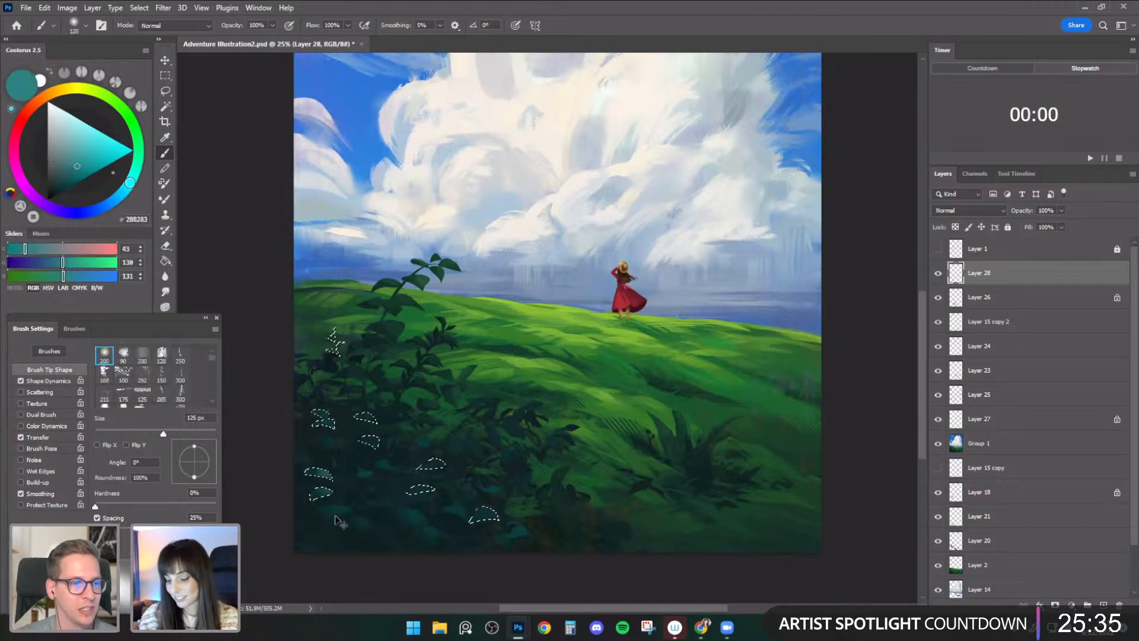
- Clear the leaf selection and compare the bush with Layer 28 hidden and shown
key("ctrl+d")
left_click(939, 273)
left_click(939, 274)
left_click(938, 275)
left_click(937, 274)
key("e")
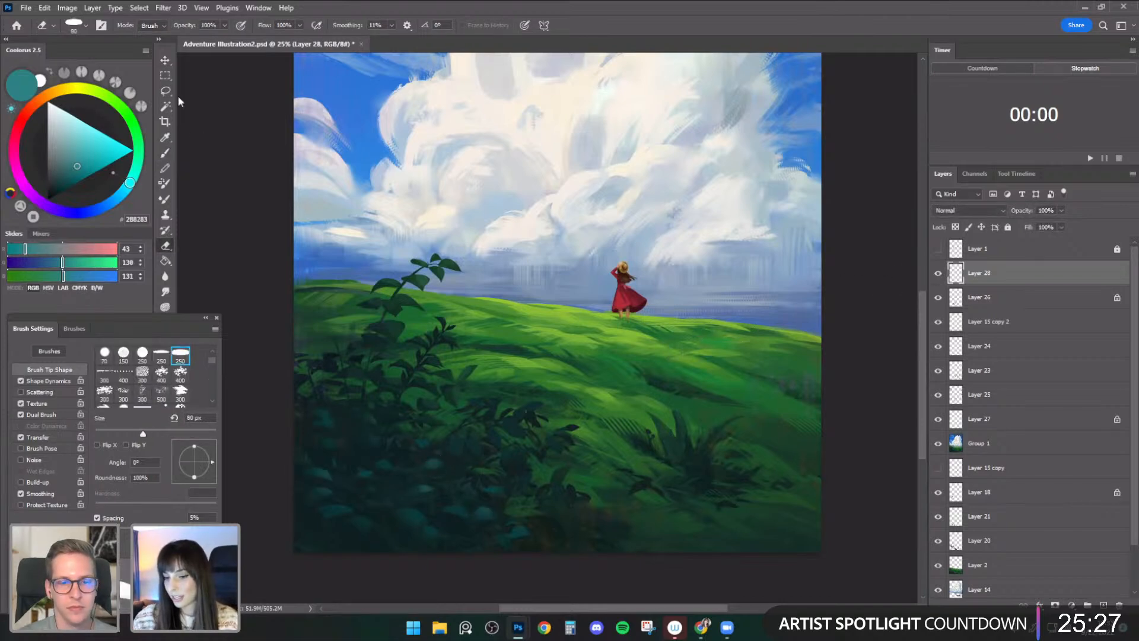
- Save the adventure illustration and view the whole painting
left_click(168, 61)
left_click_drag(673, 423, 652, 460)
key("ctrl+s")
left_click_drag(698, 411, 691, 399)
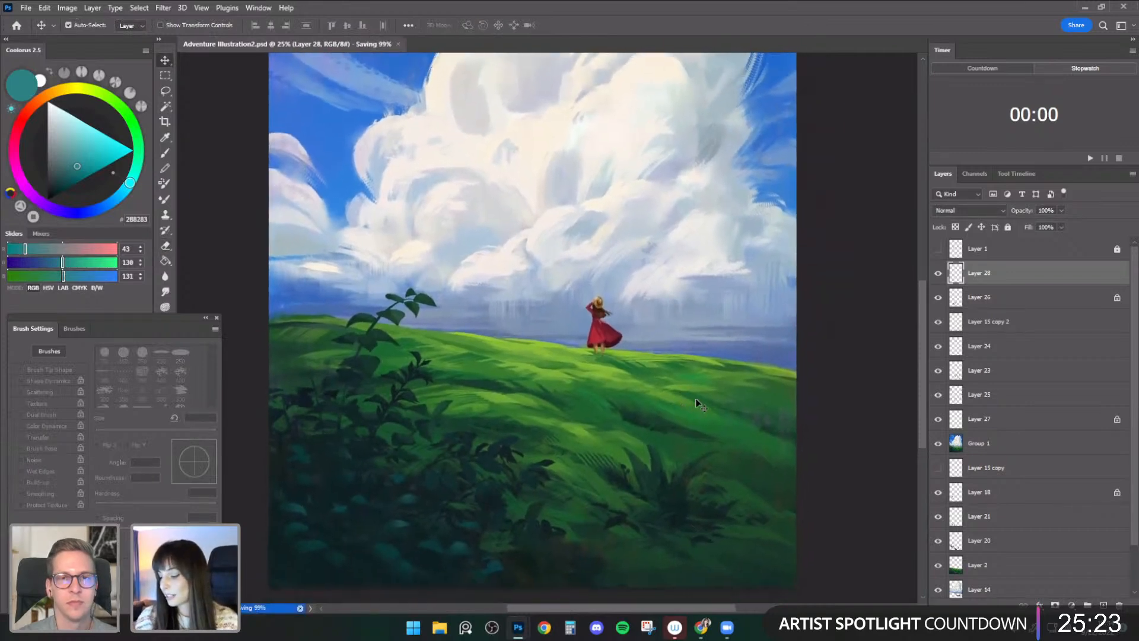
scroll(601, 470, "down", 1)
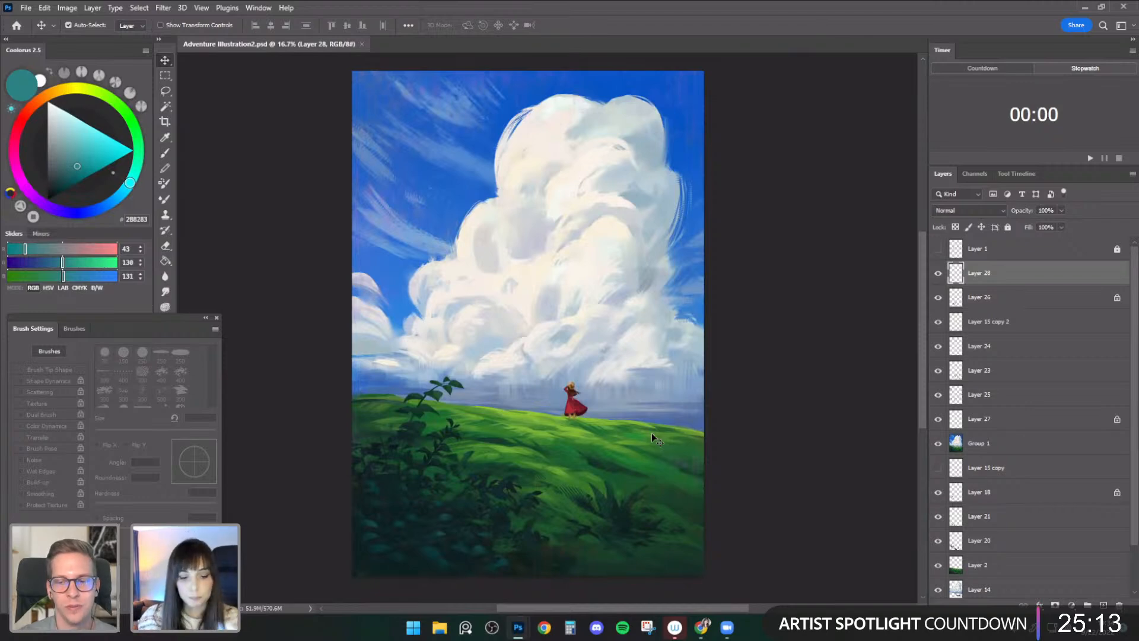
- Create a new 2000 x 2000 px RGB document at 72 pixels/inch with a white background
left_click(26, 7)
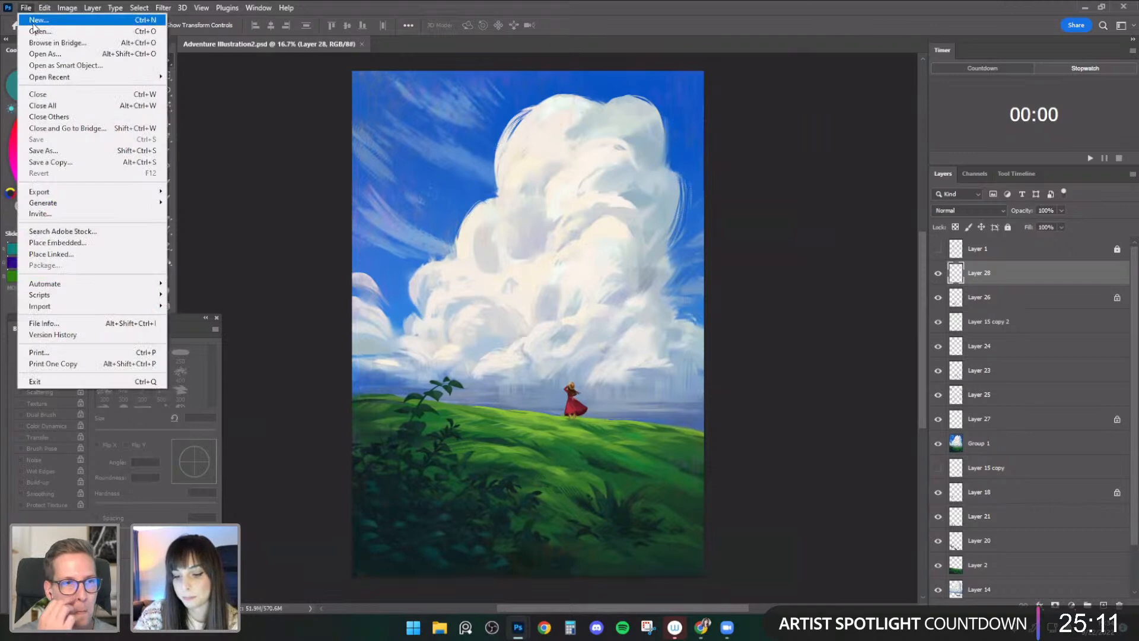
left_click(38, 20)
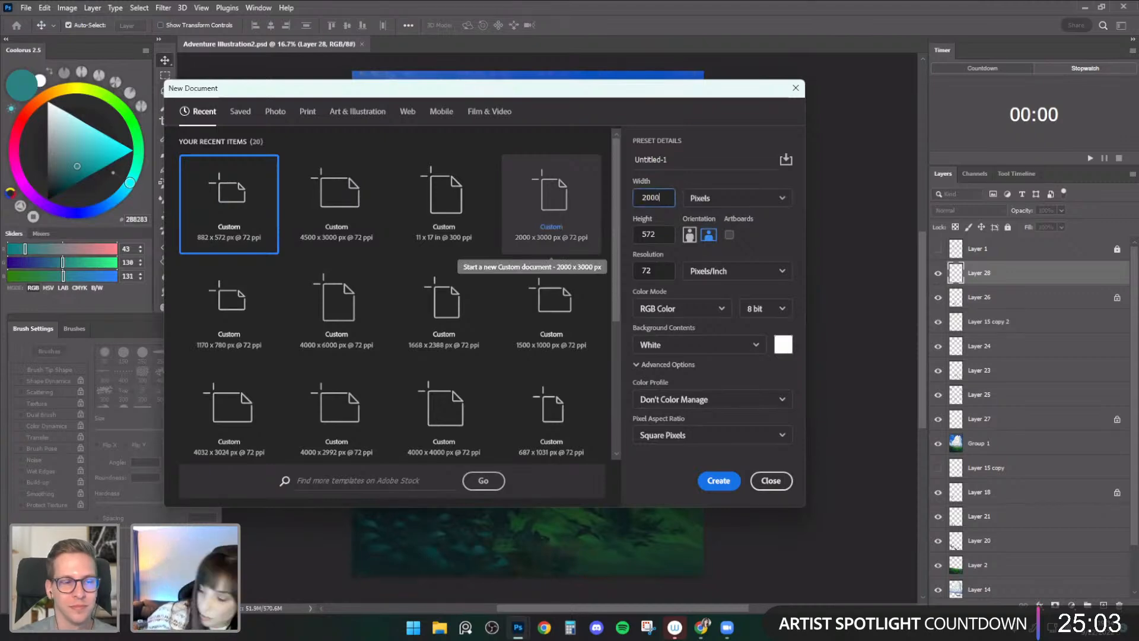
type("0")
key("Tab")
type("2000")
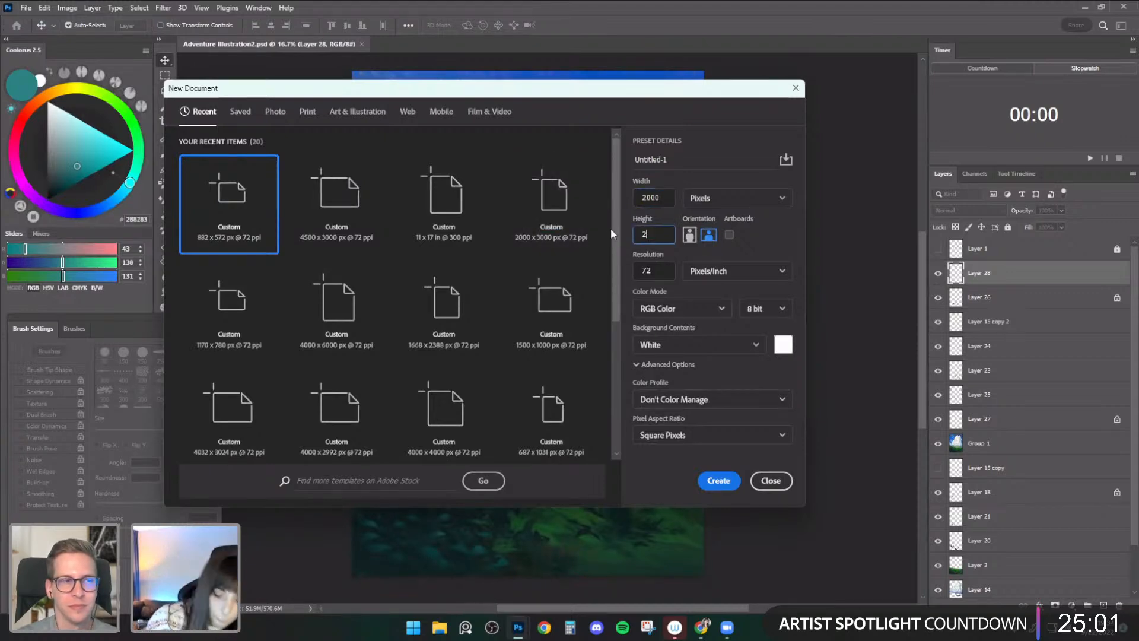
key("Return")
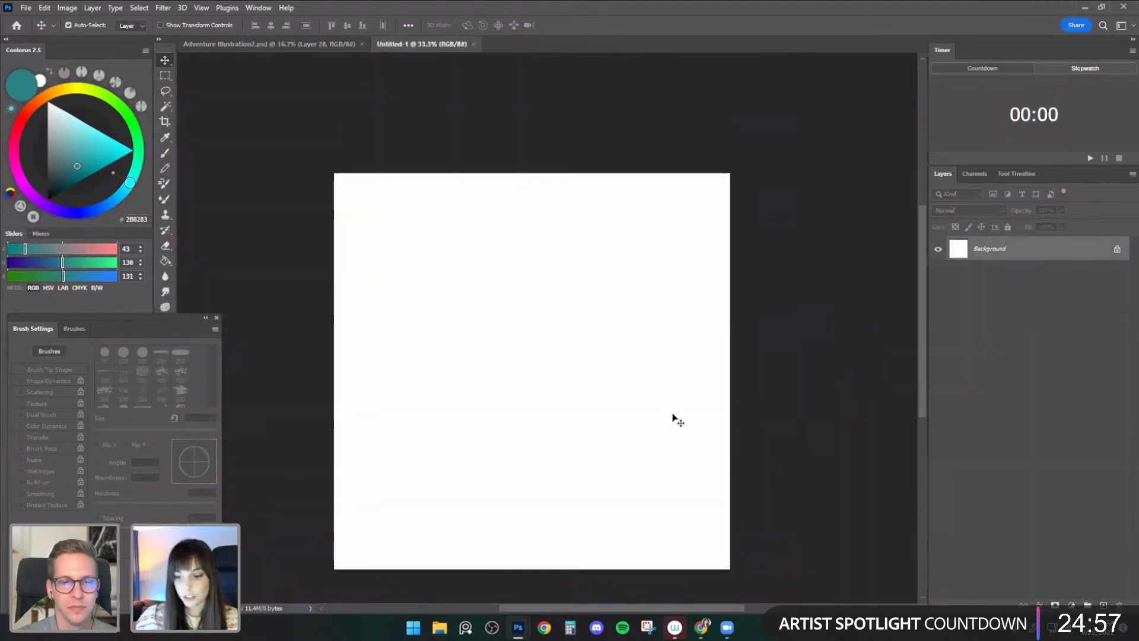
- Add an empty layer above the background and set the painting colour to black #000000
left_click(1104, 605)
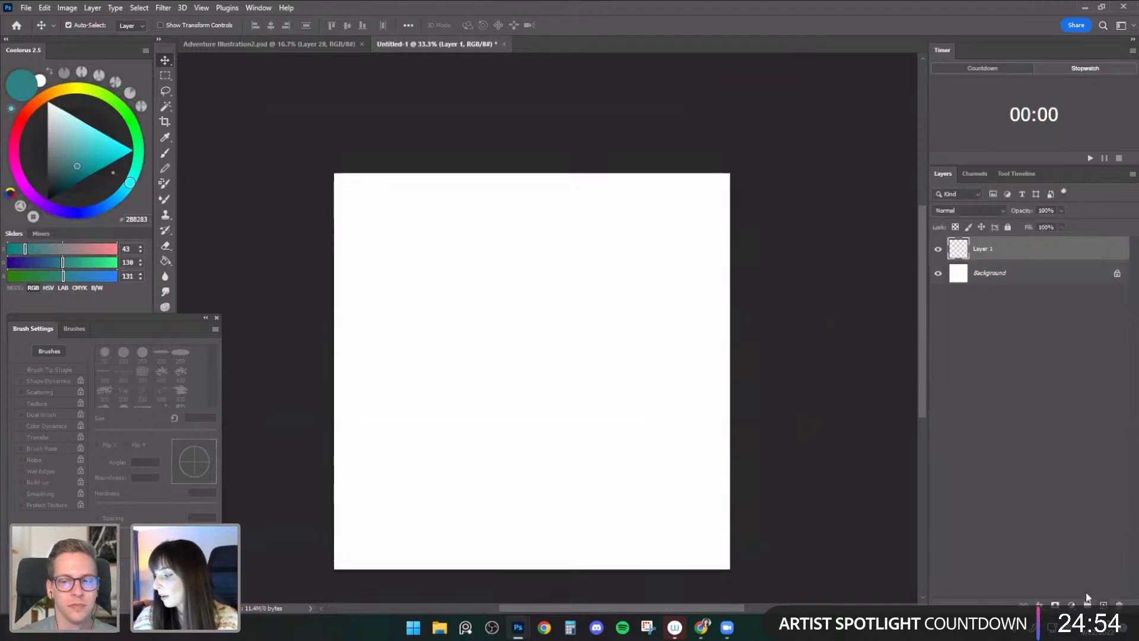
left_click(165, 153)
left_click_drag(67, 181, 39, 214)
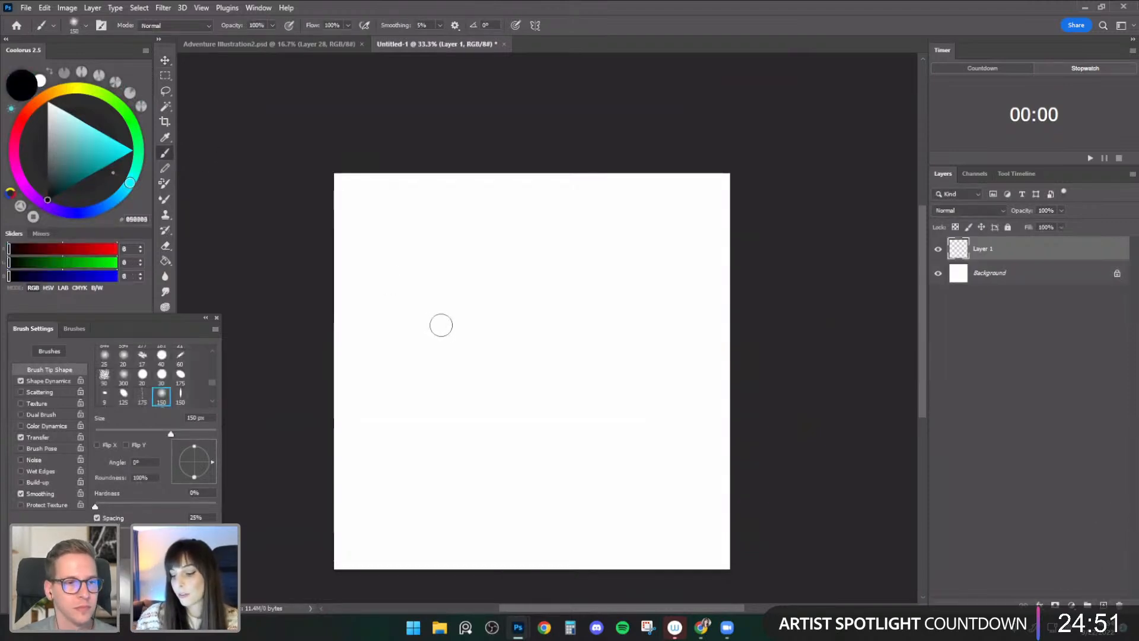
key("l")
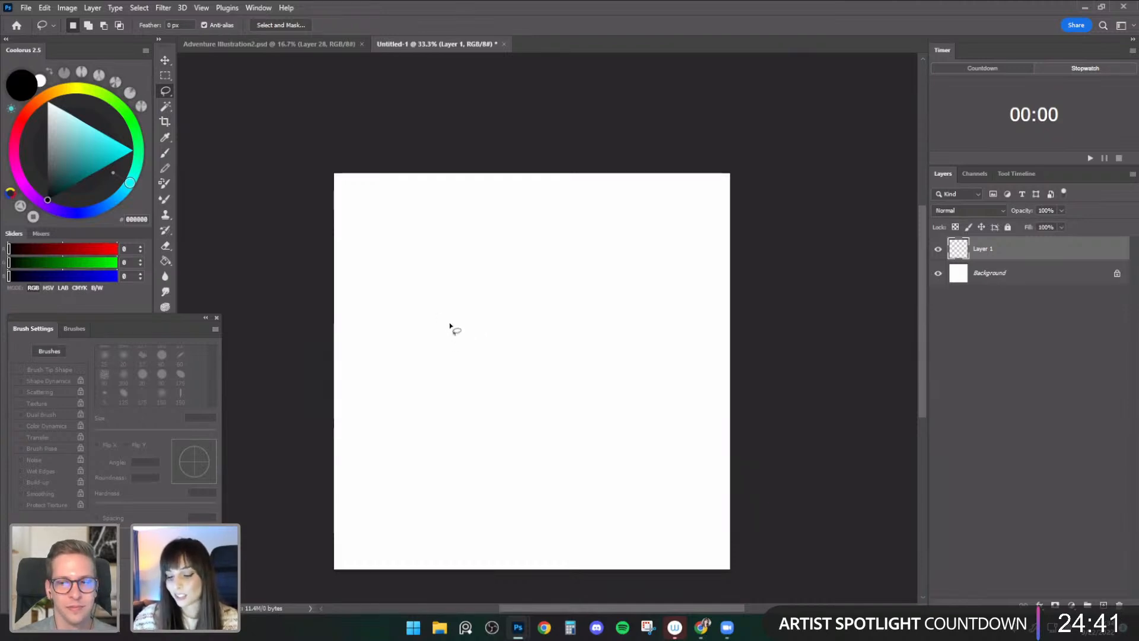
- Paint three separate black grass blades with the Clean Angled brush at about 70 px, undoing unsuccessful strokes
left_click(165, 152)
left_click(76, 26)
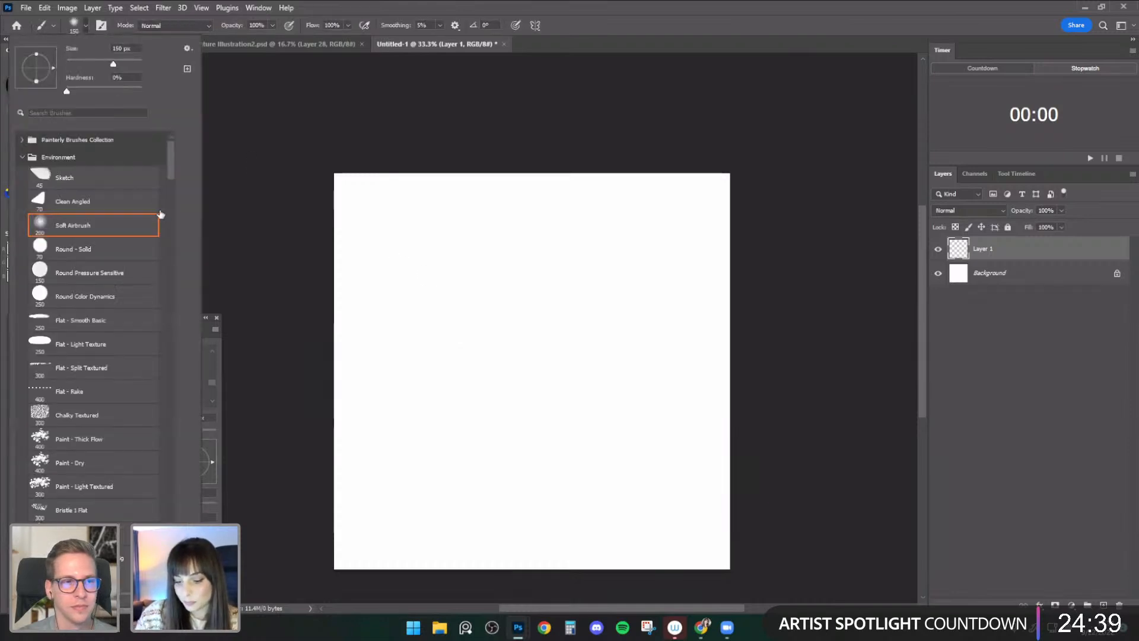
mouse_move(169, 159)
left_mouse_down()
mouse_move(172, 176)
mouse_move(172, 161)
left_mouse_up()
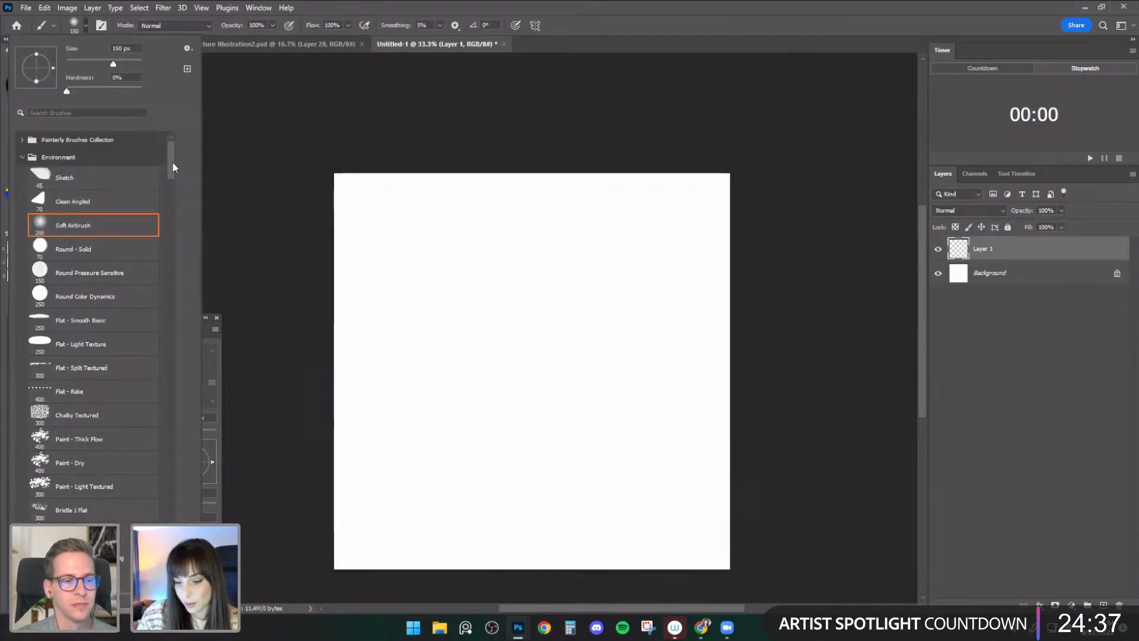
left_click(142, 201)
left_click_drag(417, 326, 432, 356)
key("ctrl+z")
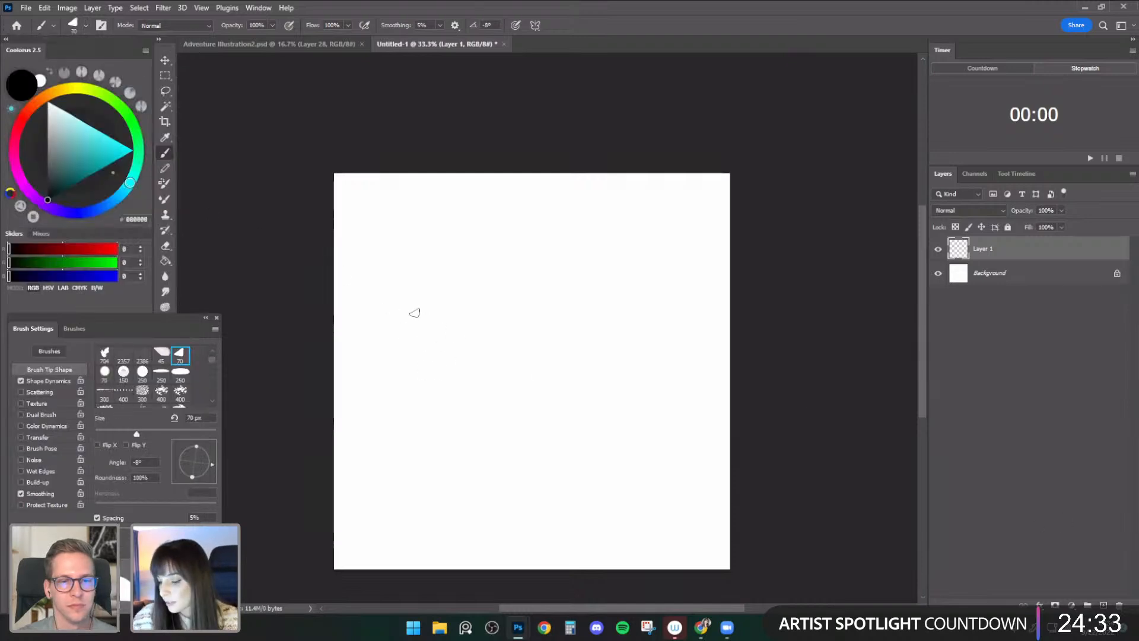
mouse_move(415, 311)
left_mouse_down()
mouse_move(449, 350)
mouse_move(463, 295)
mouse_move(468, 353)
left_mouse_up()
key("ctrl+z")
- Thin and taper the grass blades with the eraser at 25 to 30 px
key("e")
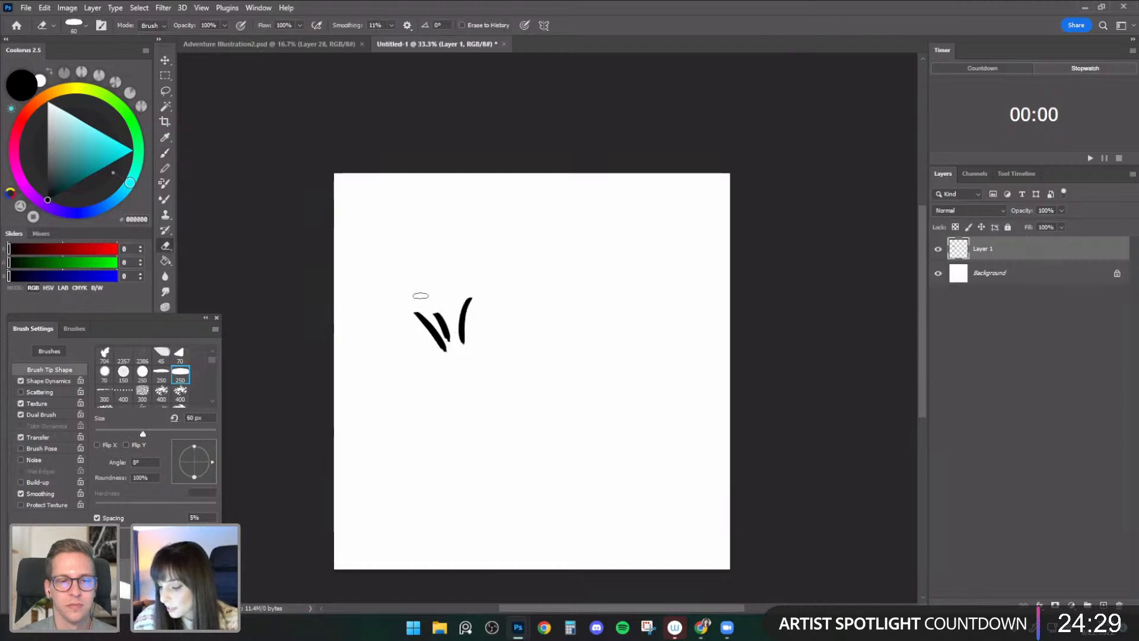
key("ctrl+plus")
key("bracketleft")
key("bracketleft")
key("bracketleft")
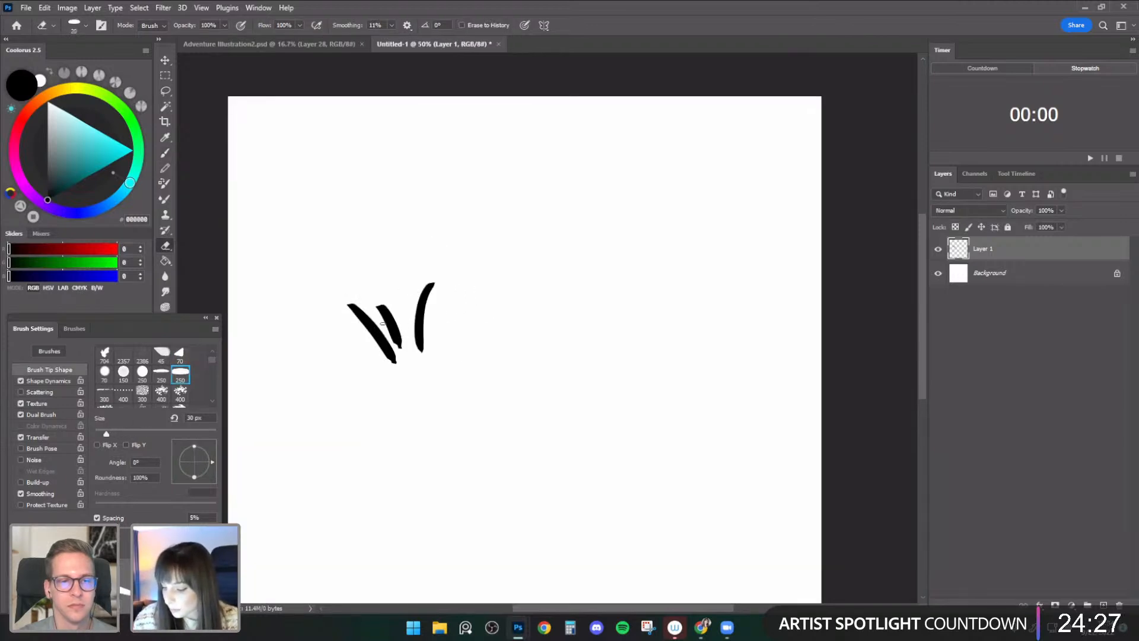
key("bracketleft")
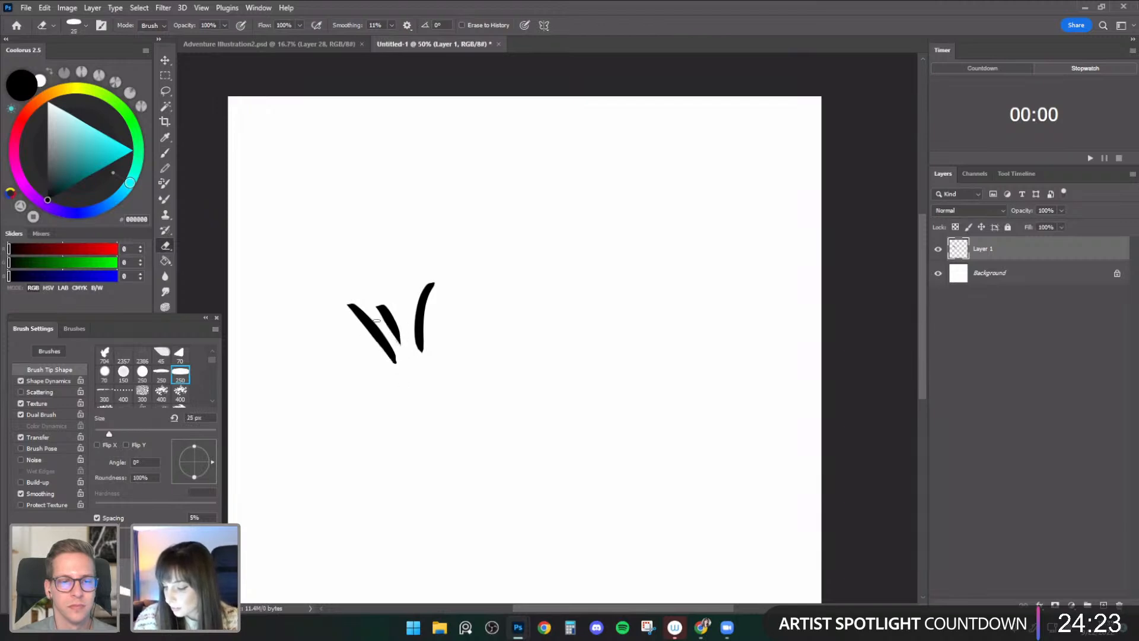
- Paint a short curved blade to the left of the others and clean it up with the 25 px eraser
key("b")
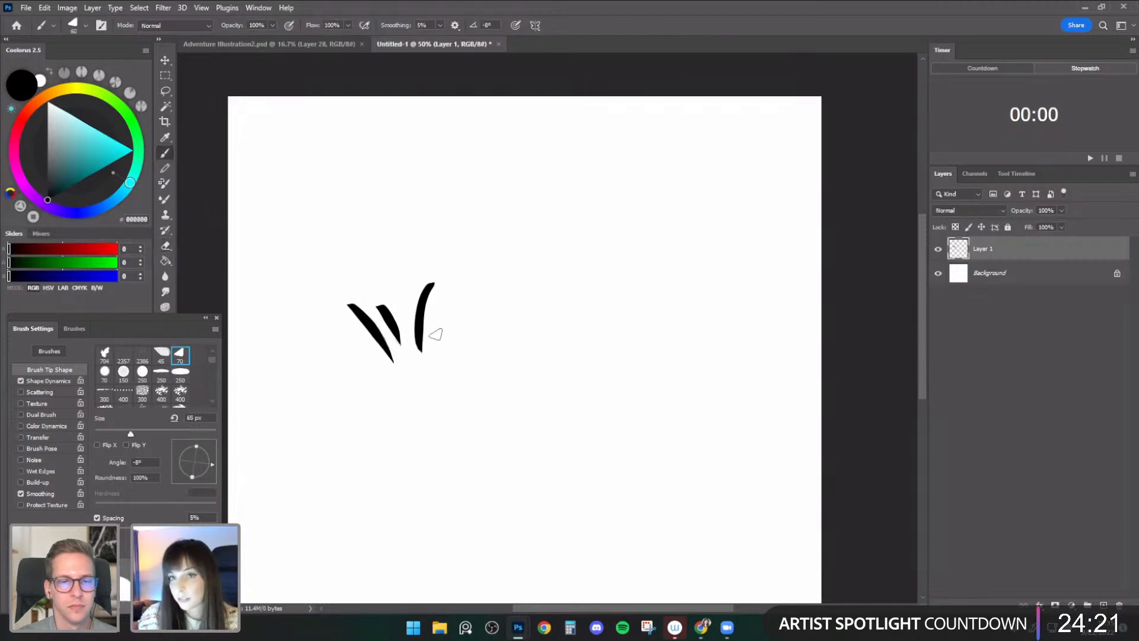
key("bracketright")
key("e")
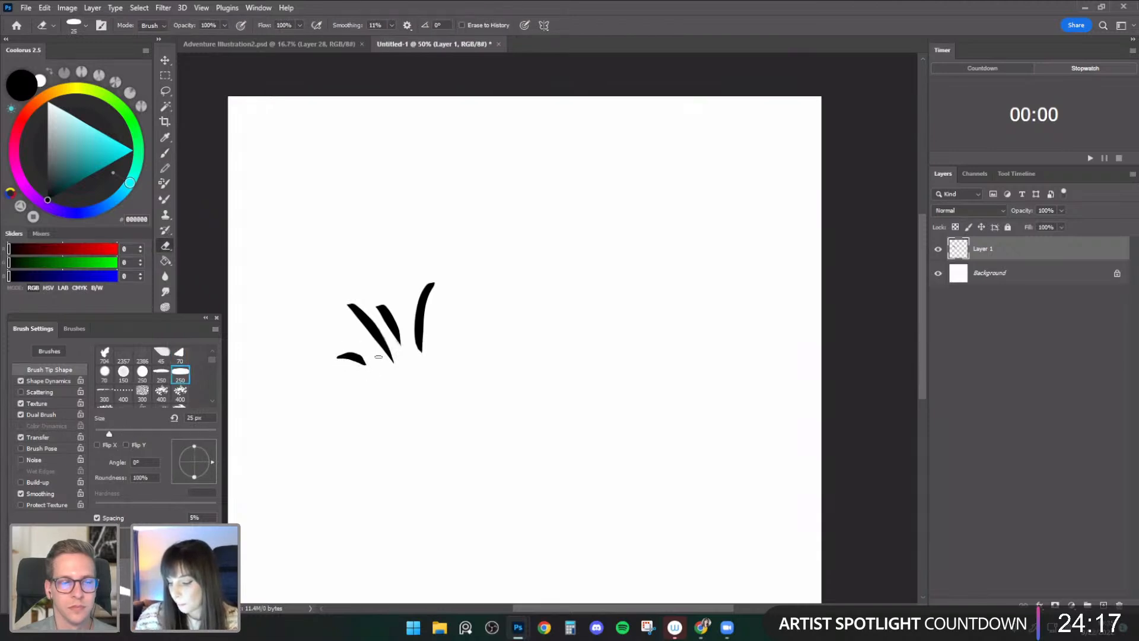
- Lasso the rightmost grass blade, rotate it outward to the right, and deselect it
key("l")
mouse_move(449, 266)
left_mouse_down()
mouse_move(453, 364)
mouse_move(440, 262)
mouse_move(464, 286)
left_mouse_up()
key("ctrl+t")
left_click_drag(511, 326, 512, 340)
key("Return")
key("ctrl+d")
- Rotate the longest left blade about 14° counterclockwise and warp it into a smoother curve
mouse_move(343, 278)
left_mouse_down()
mouse_move(407, 391)
mouse_move(368, 265)
left_mouse_up()
key("ctrl+t")
left_click_drag(441, 259, 422, 244)
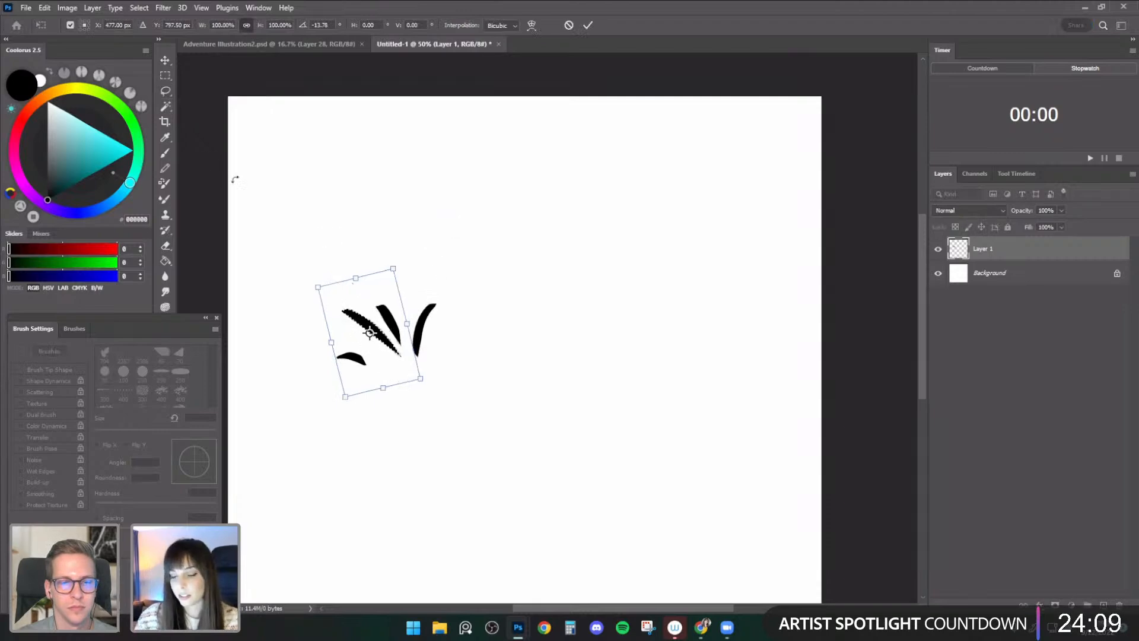
left_click(45, 8)
mouse_move(148, 279)
left_click(205, 358)
left_click_drag(401, 375, 392, 381)
left_click_drag(382, 331, 391, 325)
key("Return")
key("e")
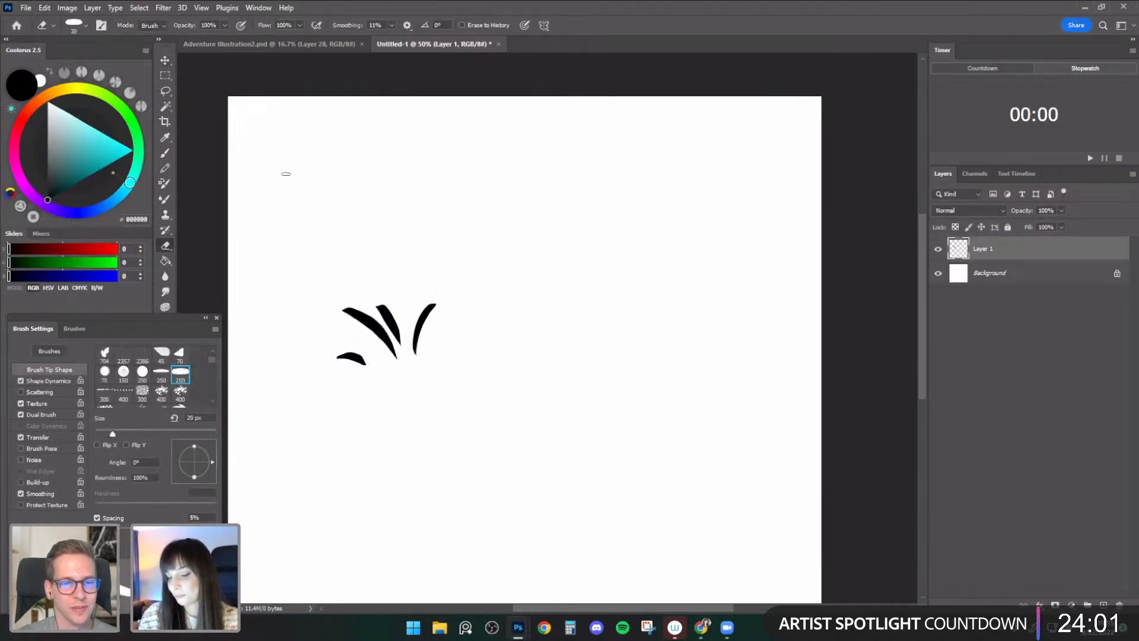
- Rotate the whole grass tuft slightly clockwise and enlarge it
key("ctrl+t")
left_click_drag(504, 328, 502, 352)
left_click(165, 92)
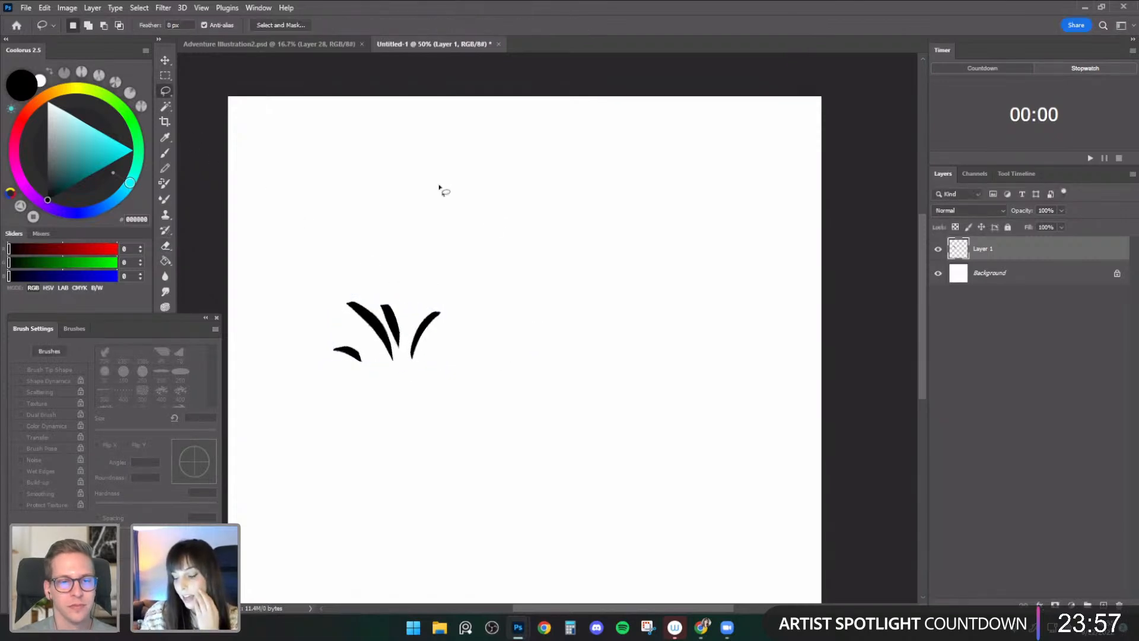
key("ctrl+minus")
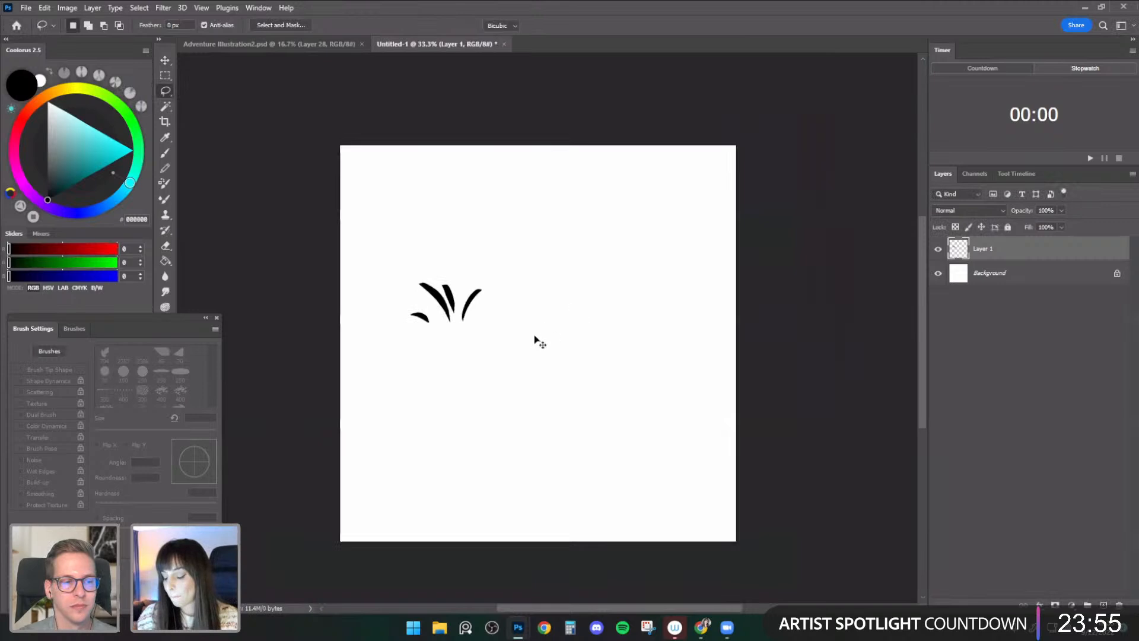
key("ctrl+t")
left_click_drag(481, 321, 507, 336)
key("Return")
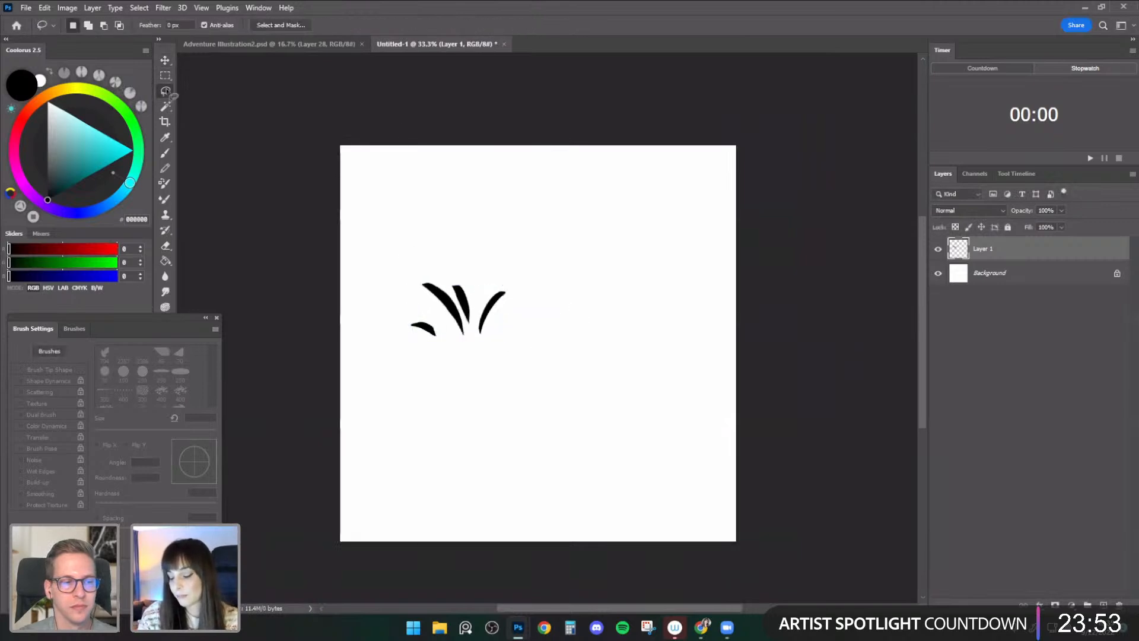
left_click(46, 8)
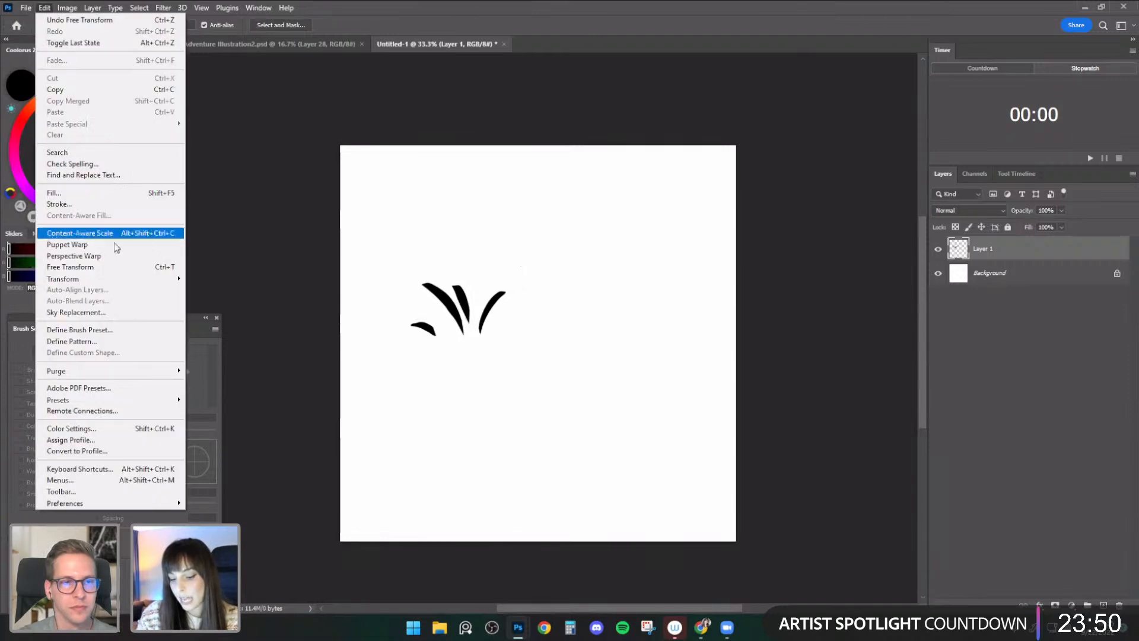
left_click(128, 330)
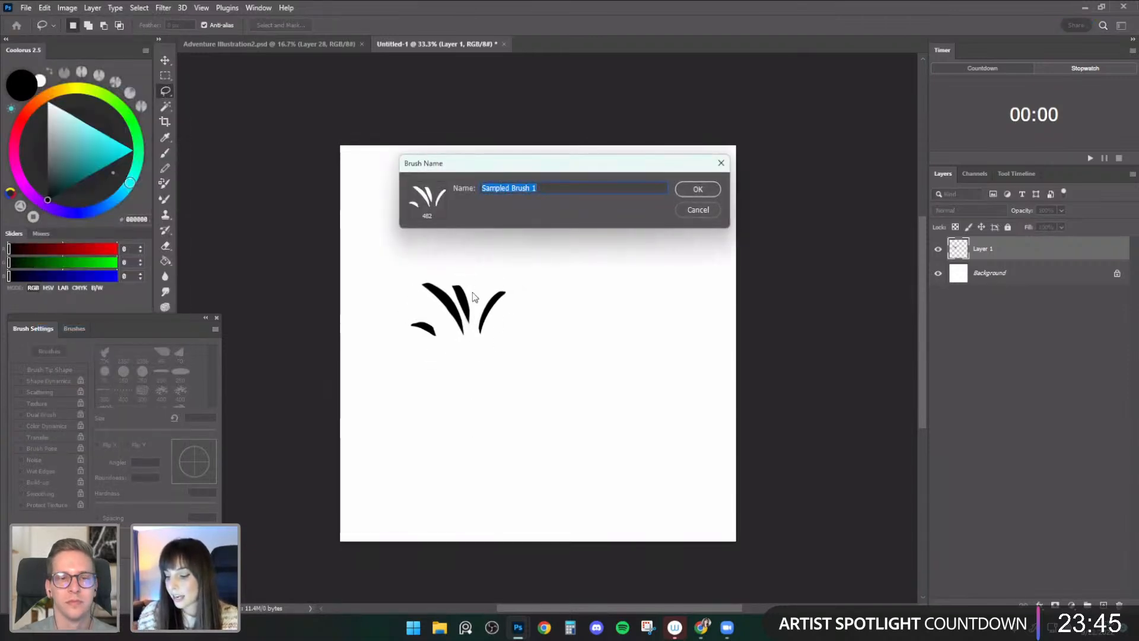
left_click(697, 210)
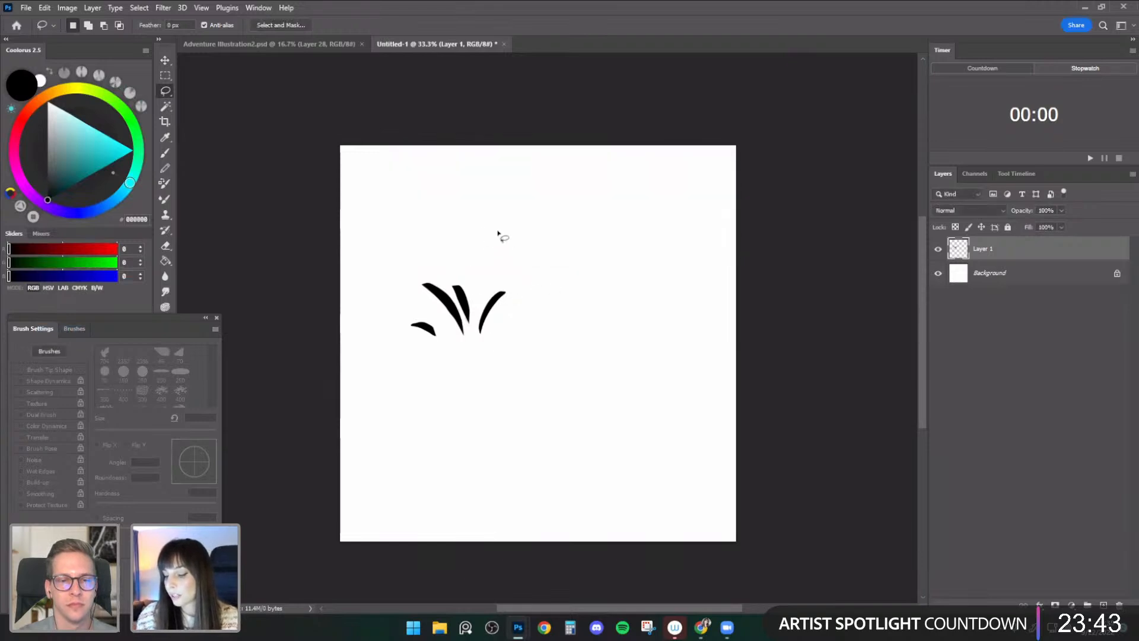
- Lasso the whole grass tuft and define it as a brush preset named grass
left_click(167, 154)
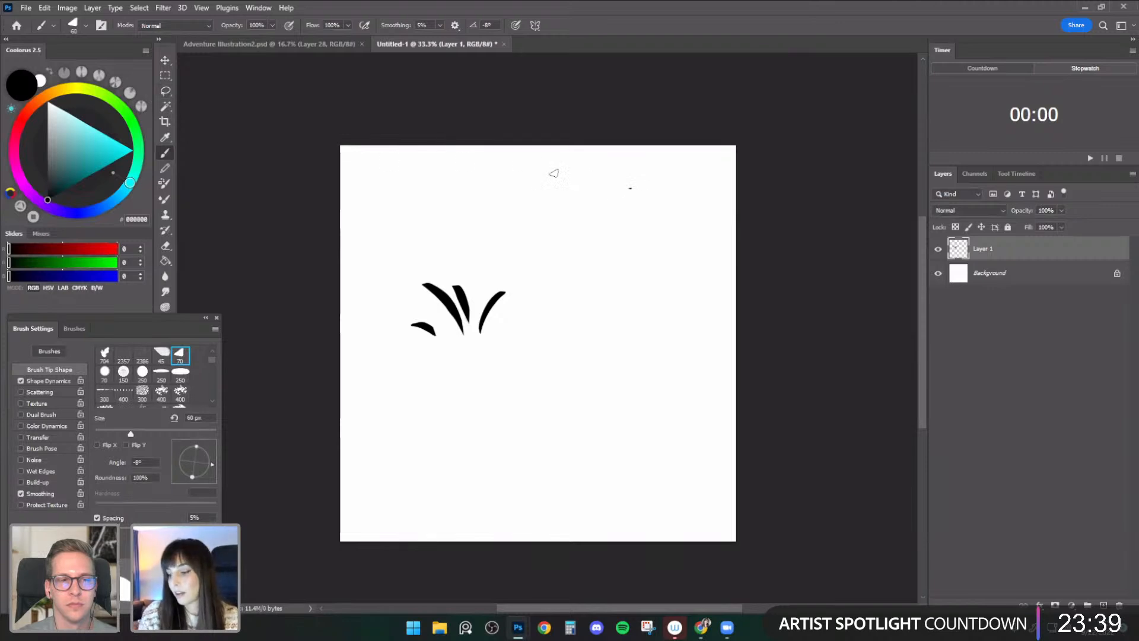
left_click(166, 92)
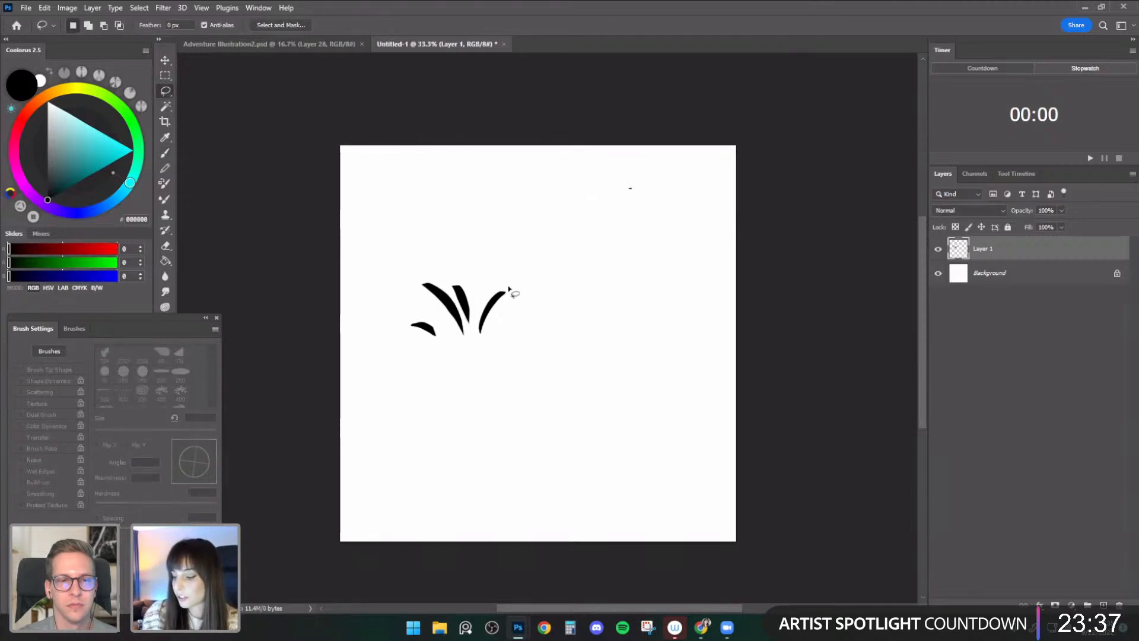
left_click_drag(511, 294, 512, 291)
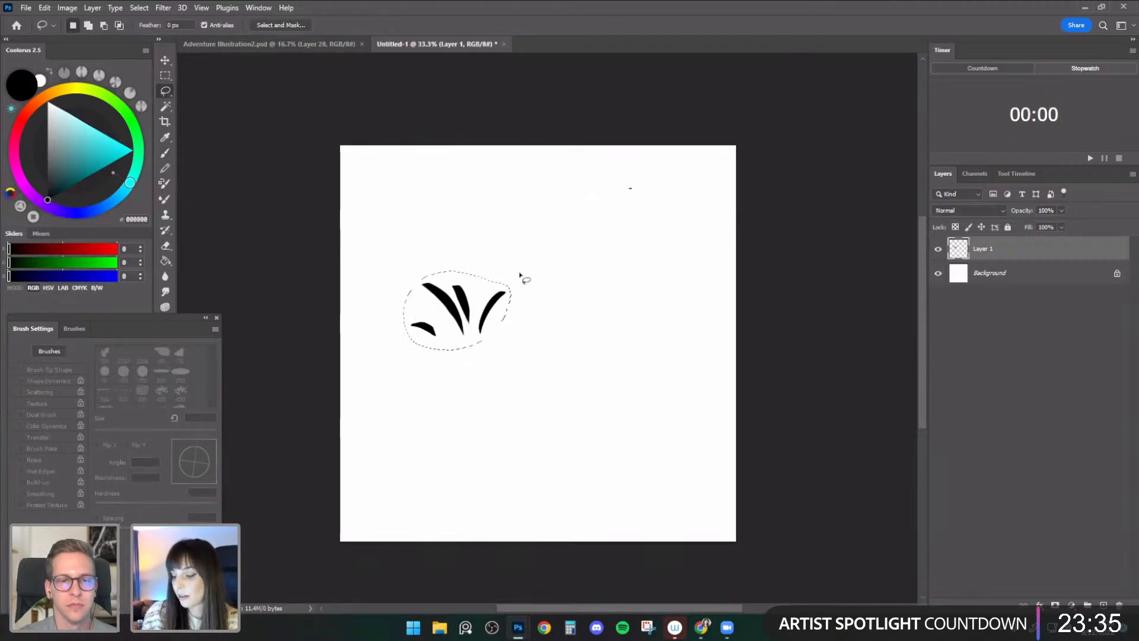
left_click(46, 9)
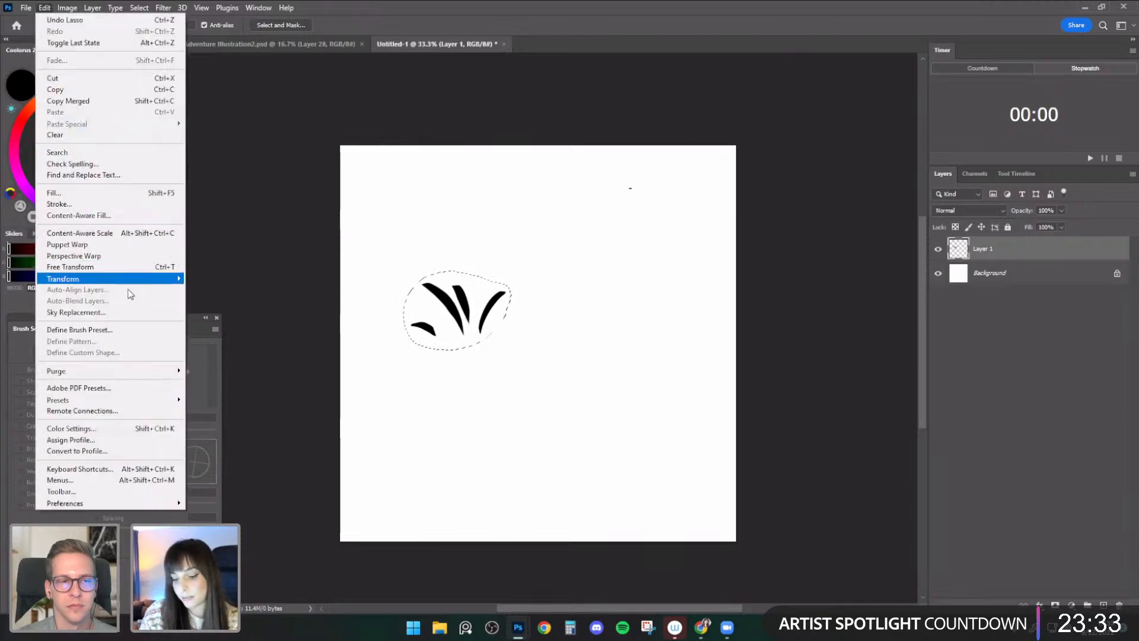
left_click(113, 331)
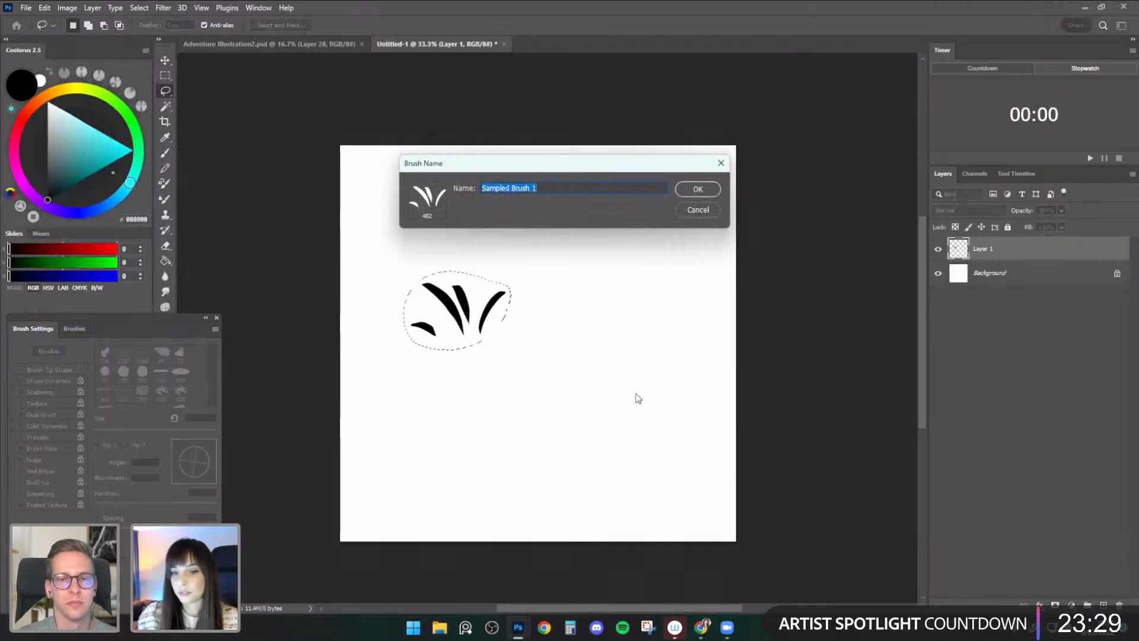
type("grass")
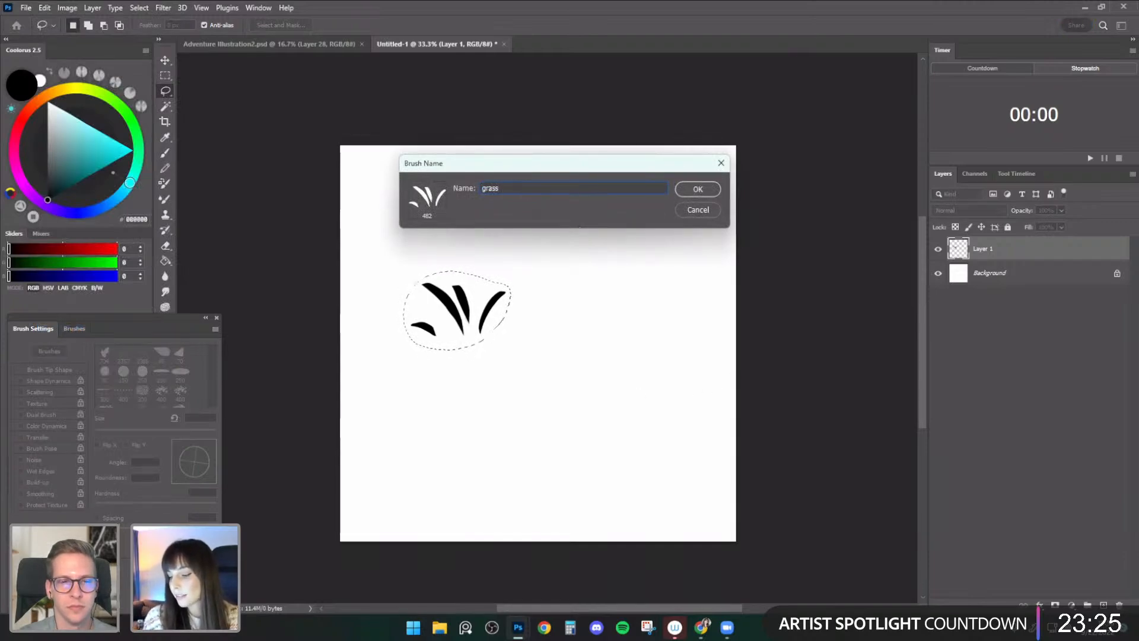
left_click(708, 185)
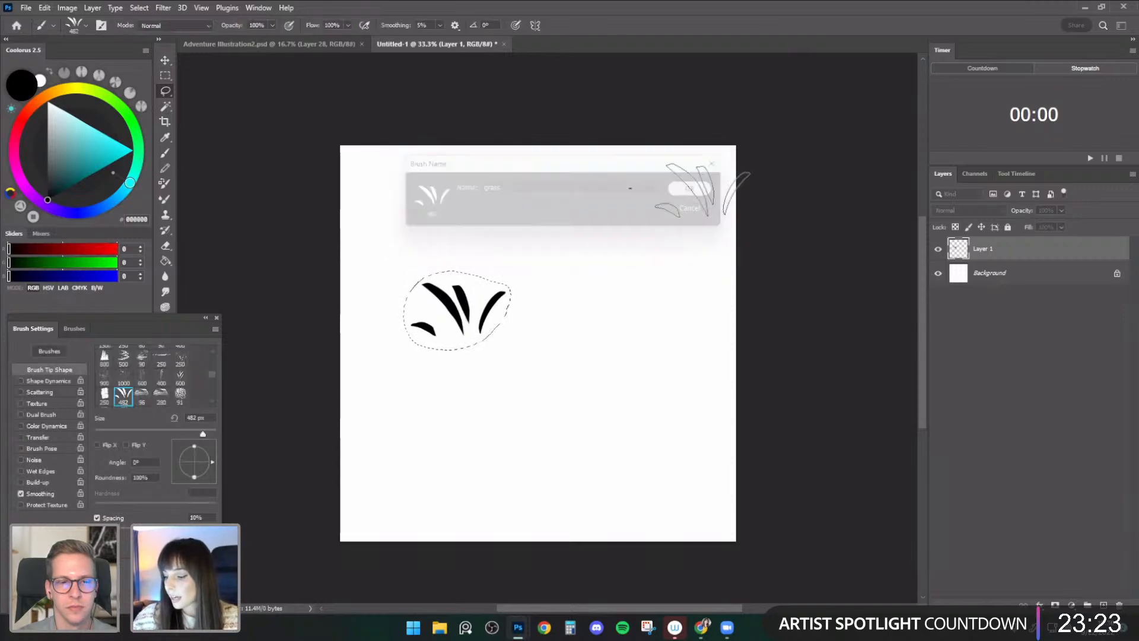
- Replace the painted tuft layer with a new empty layer and clear the selection
left_click_drag(1012, 253, 1119, 605)
left_click(1103, 605)
key("ctrl+d")
- Try out the grass brush by stamping four tufts while reducing it to 300 px, and undo the stamps
key("[")
key("[")
left_click(415, 285)
left_click(488, 239)
left_click(489, 303)
left_click(532, 268)
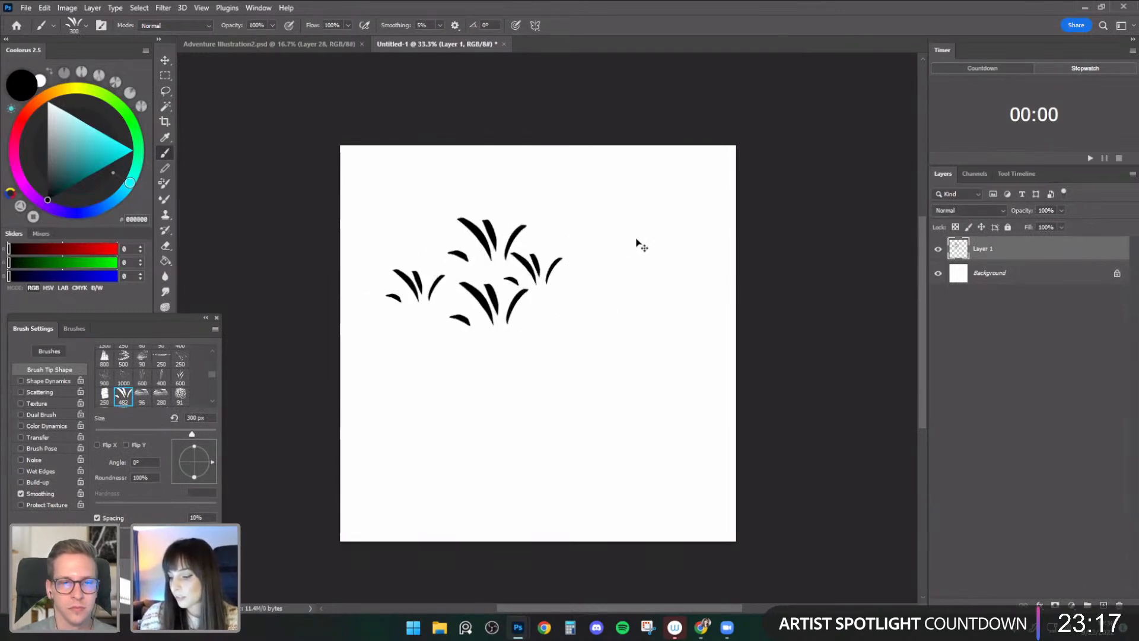
key("ctrl+z")
key("ctrl+z")
key("ctrl+z")
mouse_move(407, 261)
left_mouse_down()
mouse_move(660, 218)
mouse_move(451, 309)
left_mouse_up()
- Delete the test layer and add a fresh empty layer above the background
mouse_move(966, 260)
left_mouse_down()
mouse_move(1008, 587)
mouse_move(1120, 604)
left_mouse_up()
key("ctrl+plus")
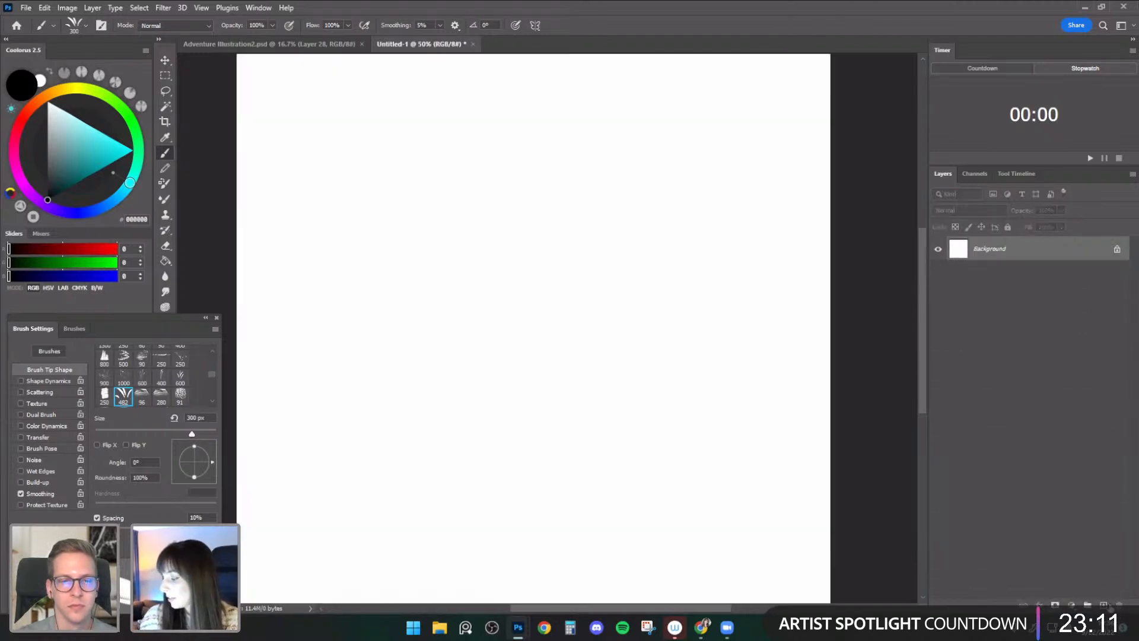
left_click(1104, 604)
key("ctrl+minus")
left_click_drag(552, 346, 549, 390)
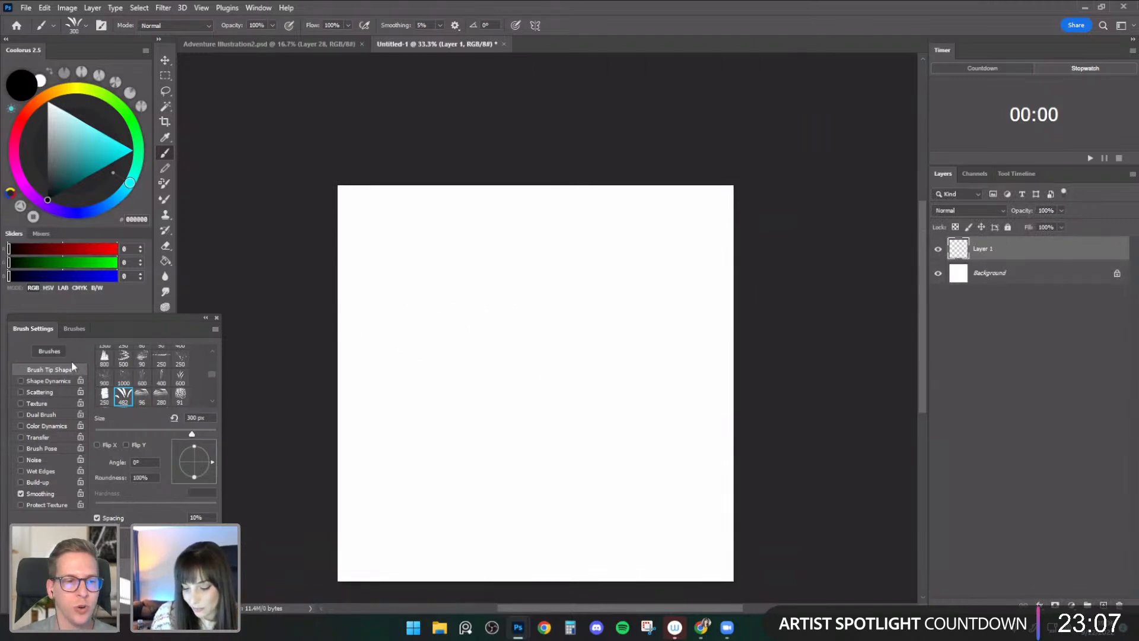
left_click_drag(474, 387, 468, 396)
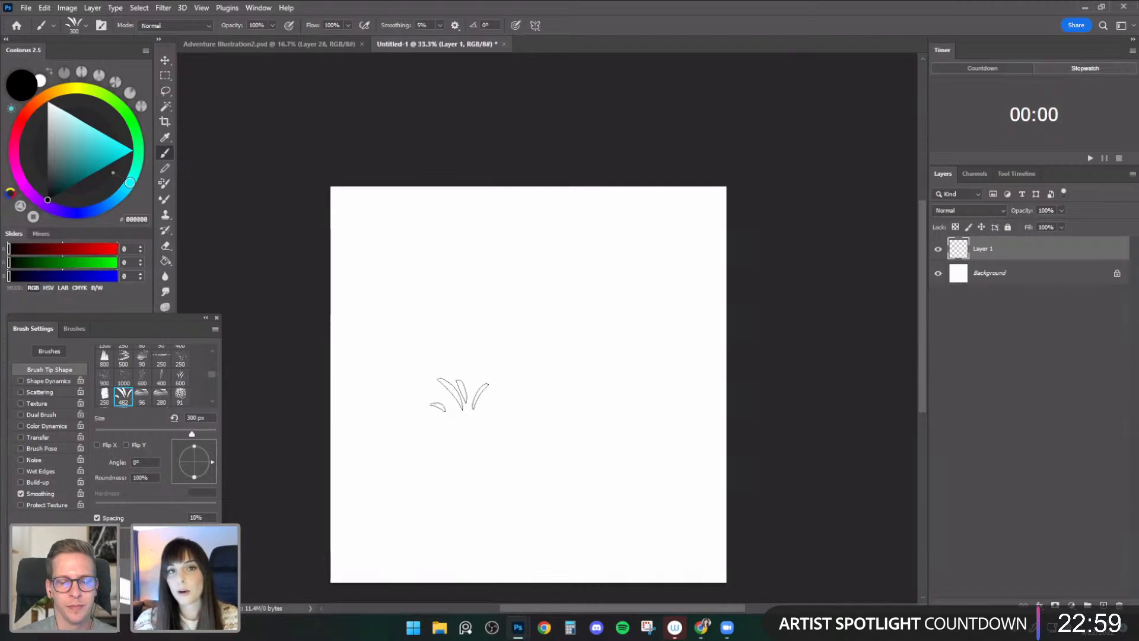
- Enlarge the grass brush to 1100 px and shrink it back to 300 px
key("bracketright")
key("bracketright")
key("bracketright")
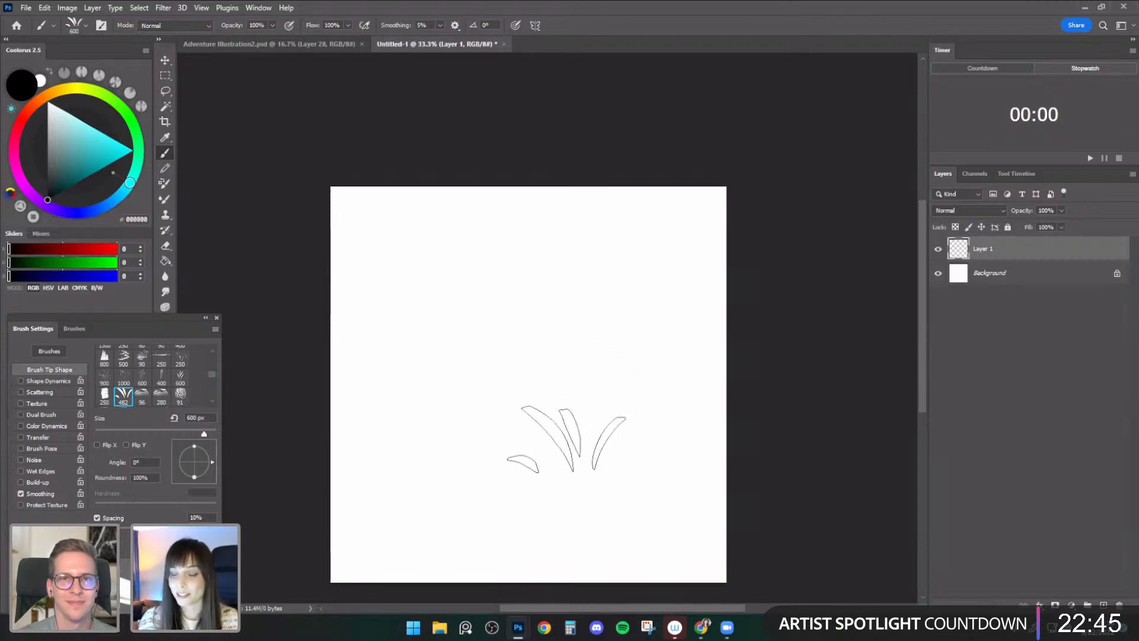
key("bracketright")
key("bracketright")
key("bracketright")
key("bracketright")
key("bracketright")
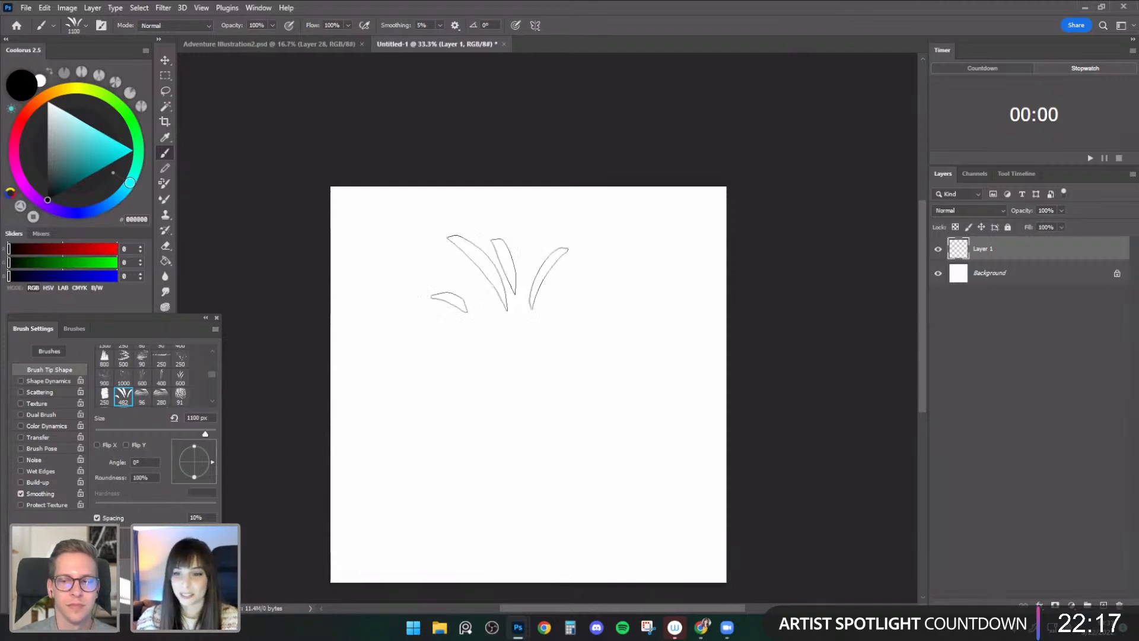
key("bracketleft")
key("bracketleft")
key("bracketleft")
key("bracketleft")
key("bracketleft")
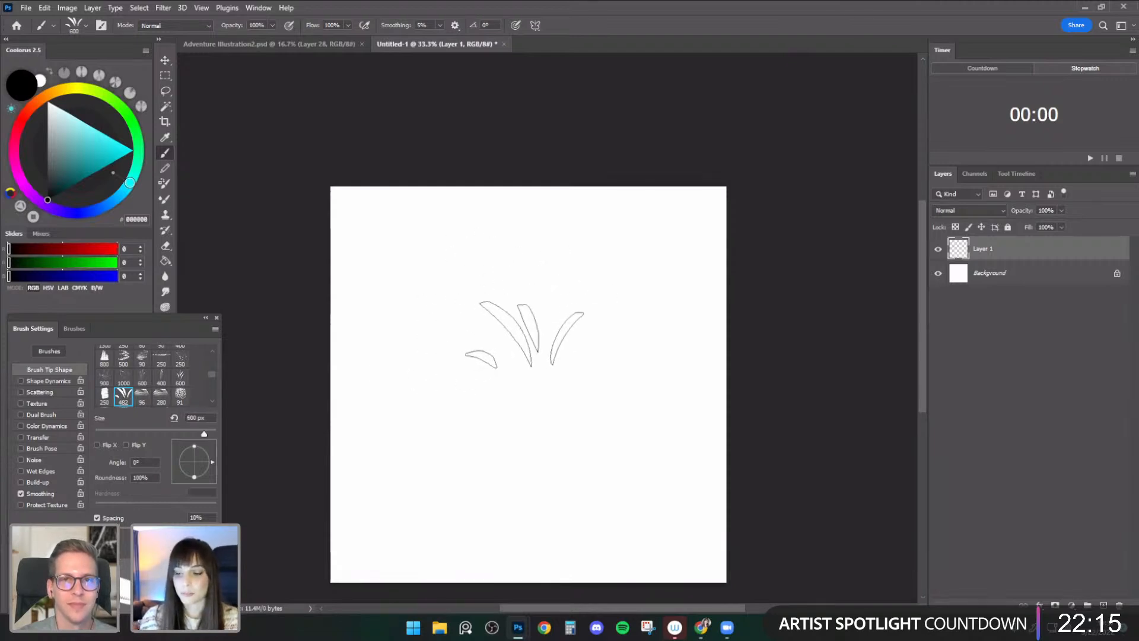
key("bracketleft")
key("bracketleft")
key("bracketleft")
key("bracketleft")
key("bracketleft")
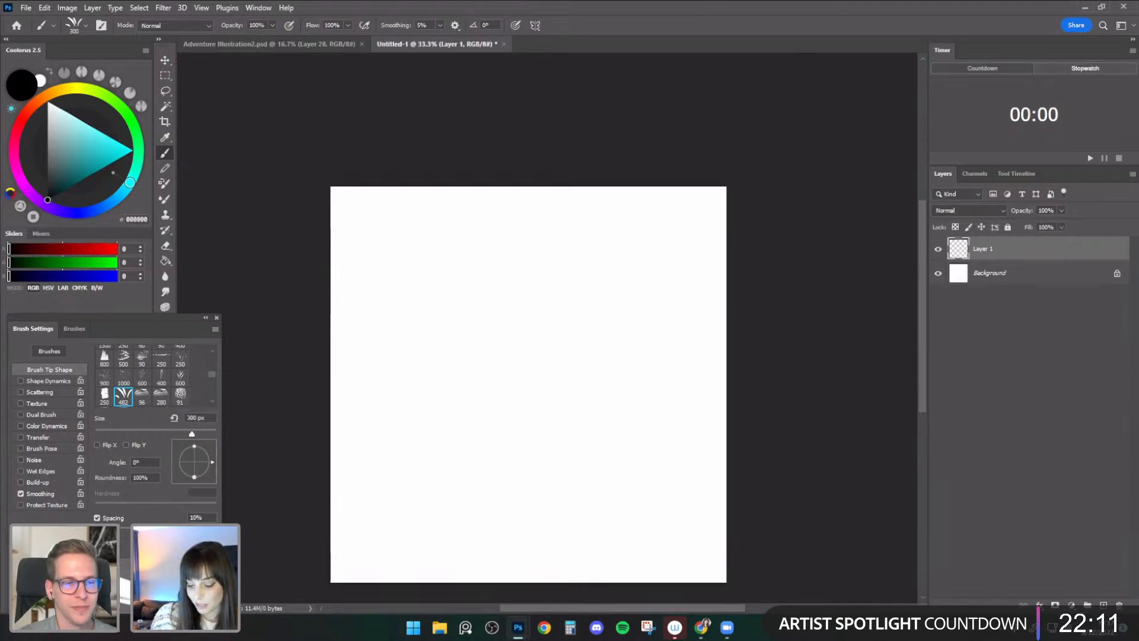
- Set the grass brush spacing to 161% and its size to 250 px, and check it with a test stroke that is undone
left_click_drag(125, 532, 176, 521)
key("bracketleft")
left_click_drag(394, 395, 673, 372)
key("ctrl+z")
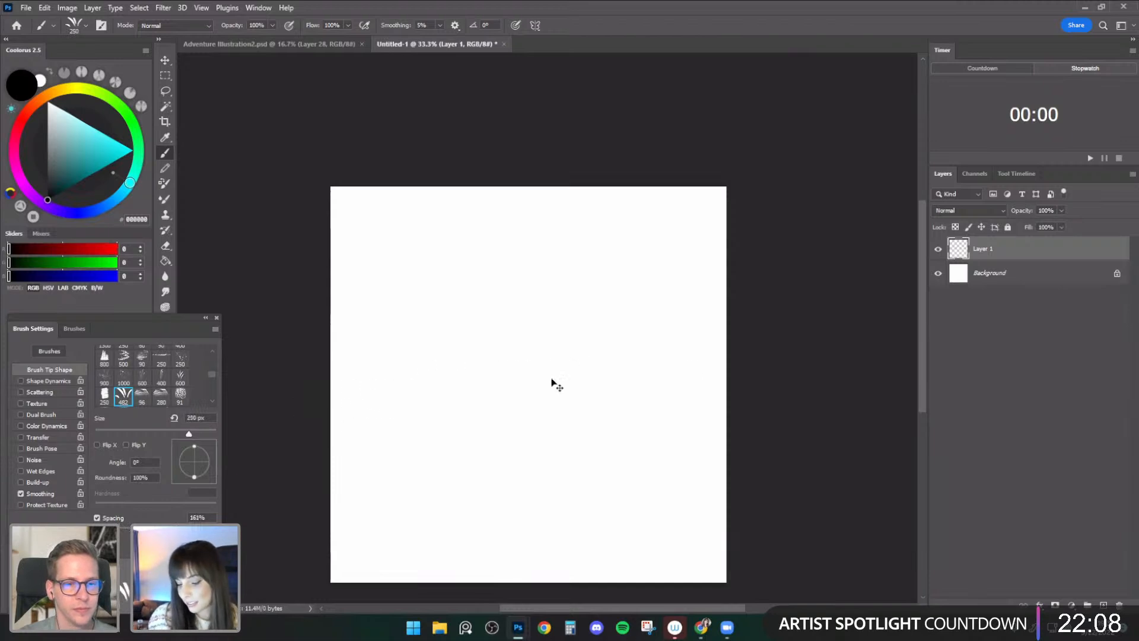
- Enable Shape Dynamics with size controlled by Pen Pressure, and try it with several wavy strokes, undoing each one
left_click(55, 380)
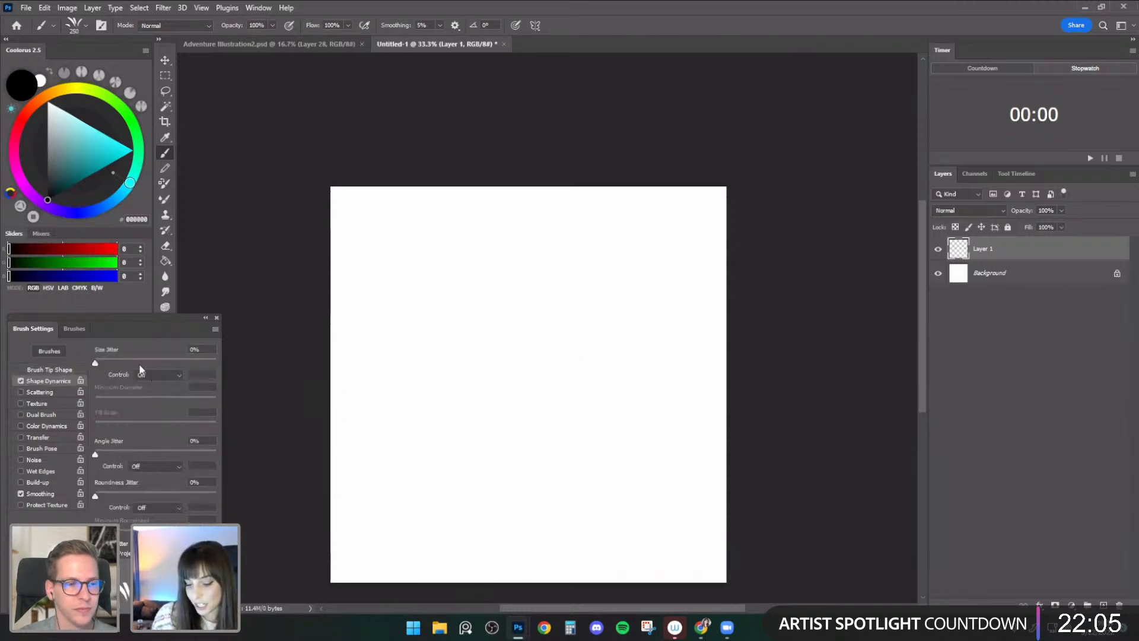
left_click(146, 376)
left_click(156, 394)
left_click(375, 363)
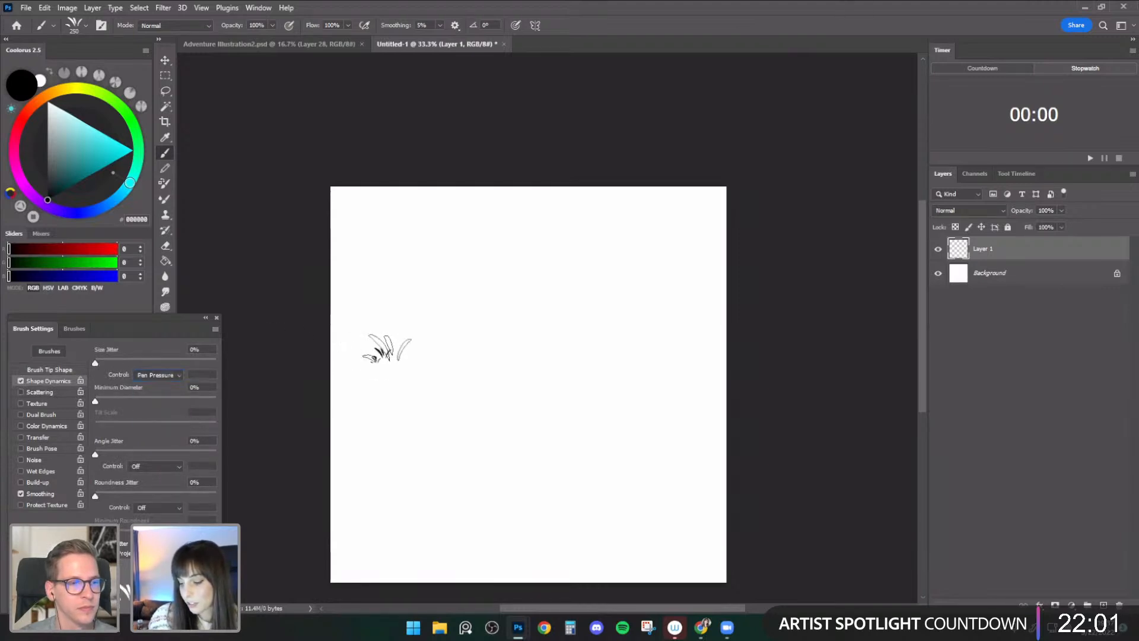
mouse_move(373, 358)
left_mouse_down()
mouse_move(513, 318)
mouse_move(697, 314)
left_mouse_up()
key("ctrl+z")
mouse_move(372, 361)
left_mouse_down()
mouse_move(445, 313)
mouse_move(649, 291)
left_mouse_up()
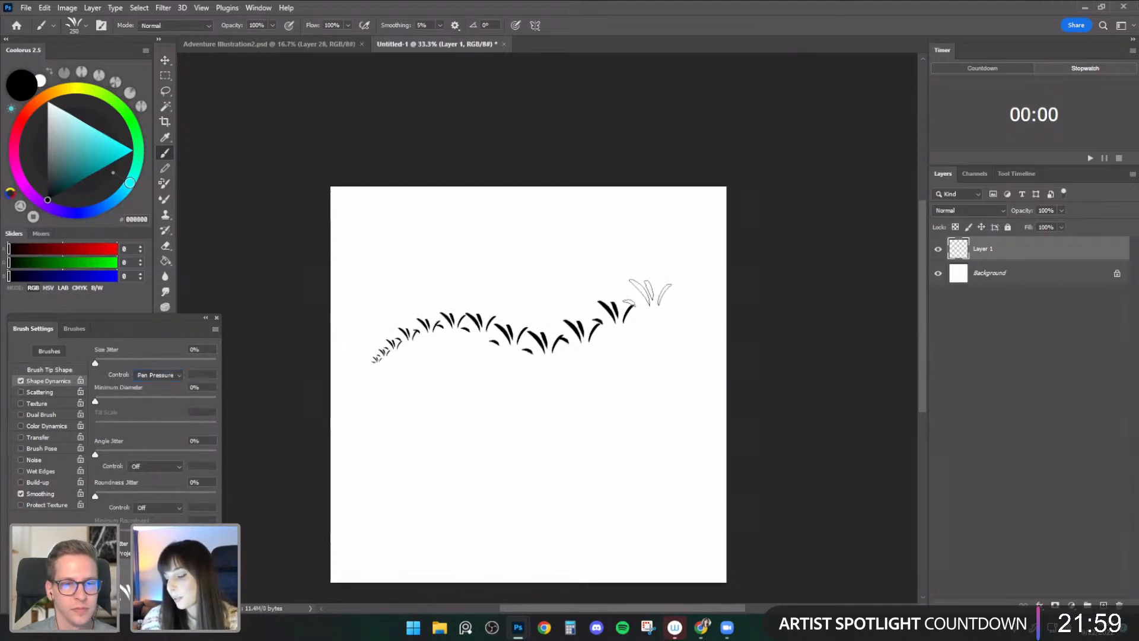
key("ctrl+z")
mouse_move(386, 327)
left_mouse_down()
mouse_move(412, 315)
mouse_move(661, 315)
left_mouse_up()
key("ctrl+z")
- Set the brush's size jitter to 51% and check it with a test stroke that is undone
left_click_drag(141, 363, 158, 362)
left_click_drag(381, 331, 670, 308)
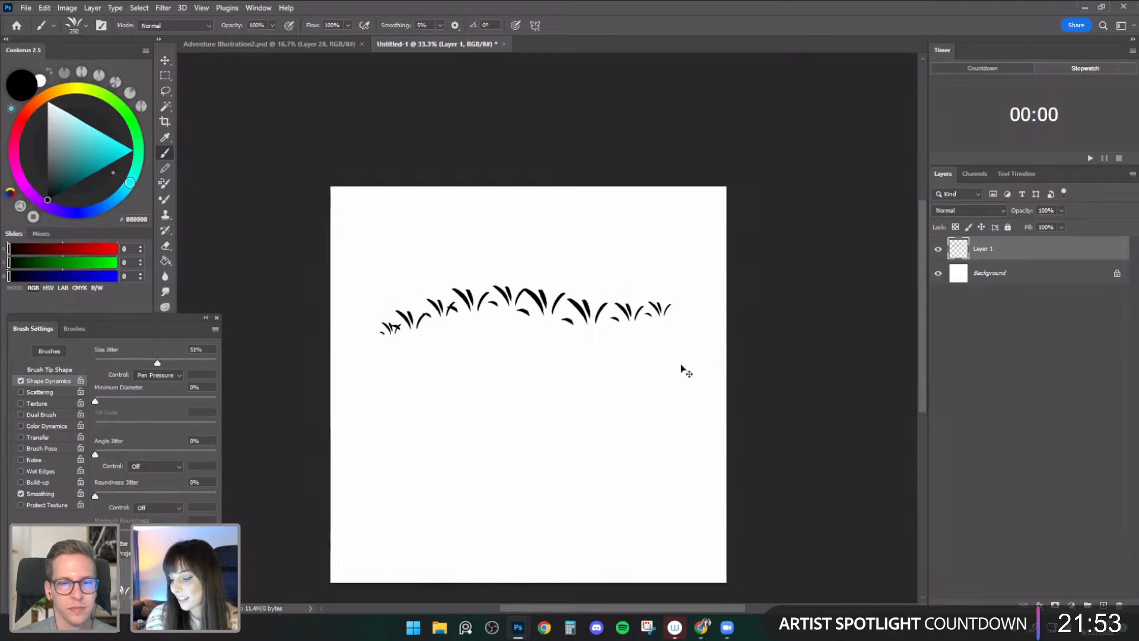
key("ctrl+z")
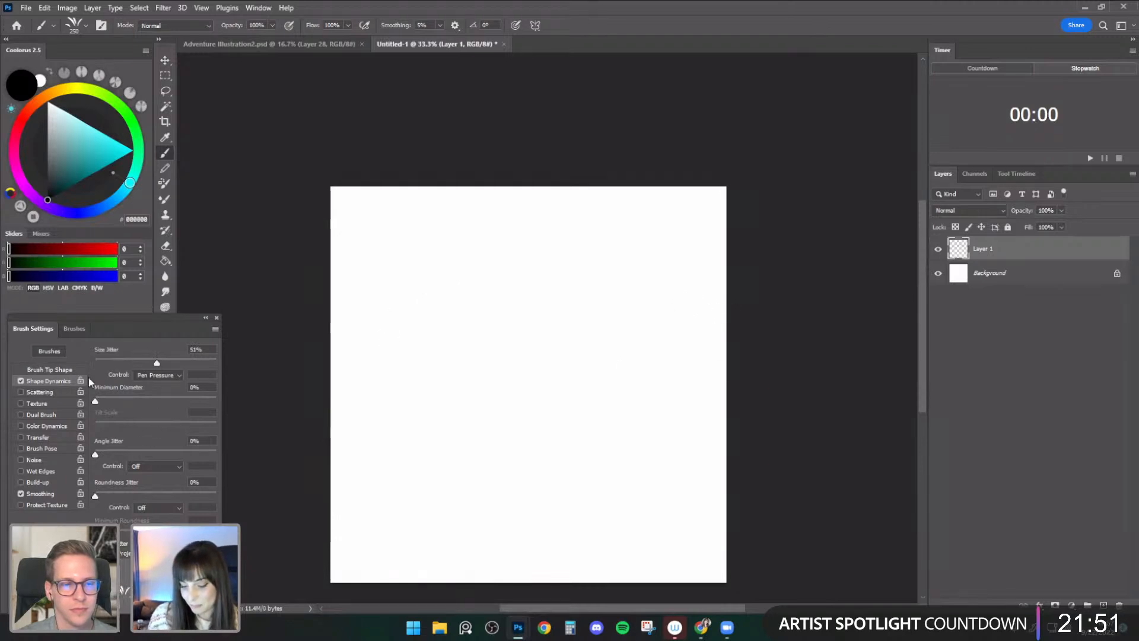
- Enable Scattering for the grass brush with scatter at 123%, checking it with test strokes that are undone
left_click(59, 391)
left_click_drag(105, 361, 103, 362)
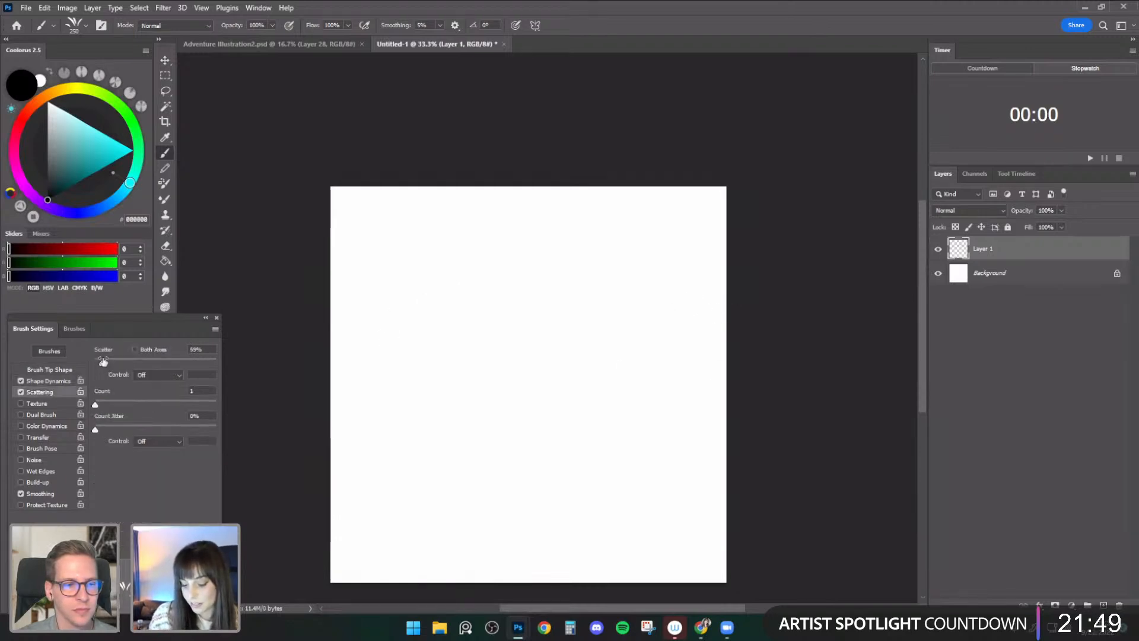
left_click_drag(367, 335, 650, 301)
key("ctrl+z")
left_click(58, 371)
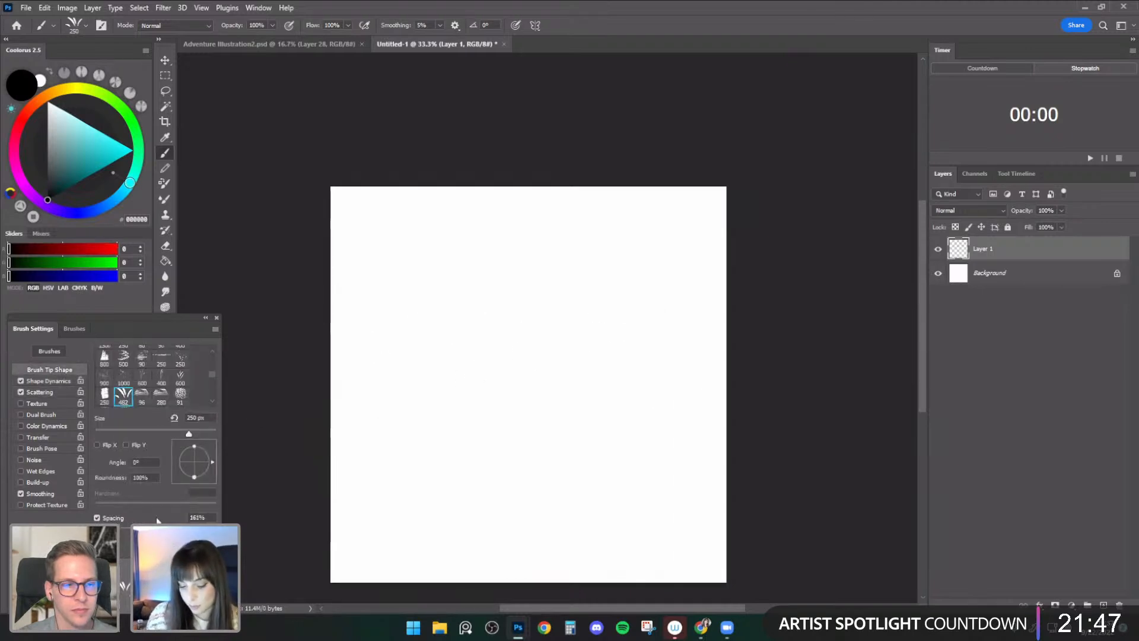
left_click(40, 392)
left_click_drag(105, 362, 109, 363)
left_click_drag(379, 335, 575, 290)
key("ctrl+z")
- Paint several scattered grass patches as a test and undo them all
left_click_drag(421, 347, 498, 368)
left_click_drag(492, 315, 563, 293)
mouse_move(537, 356)
left_mouse_down()
mouse_move(620, 355)
mouse_move(682, 332)
left_mouse_up()
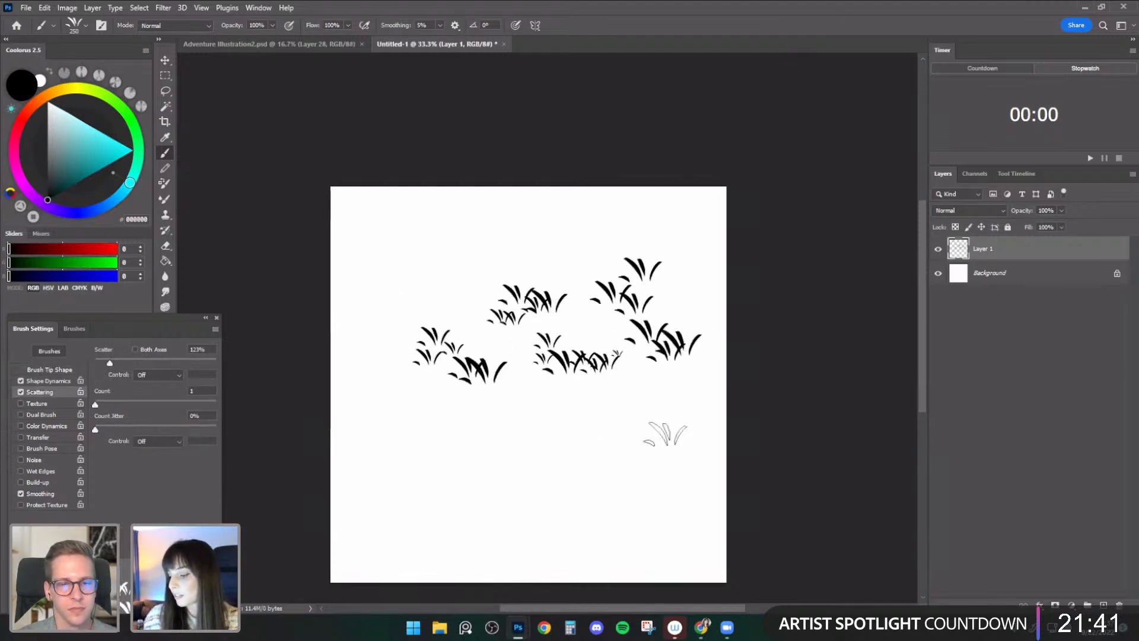
key("ctrl+z")
key("ctrl+z")
key("ctrl+z")
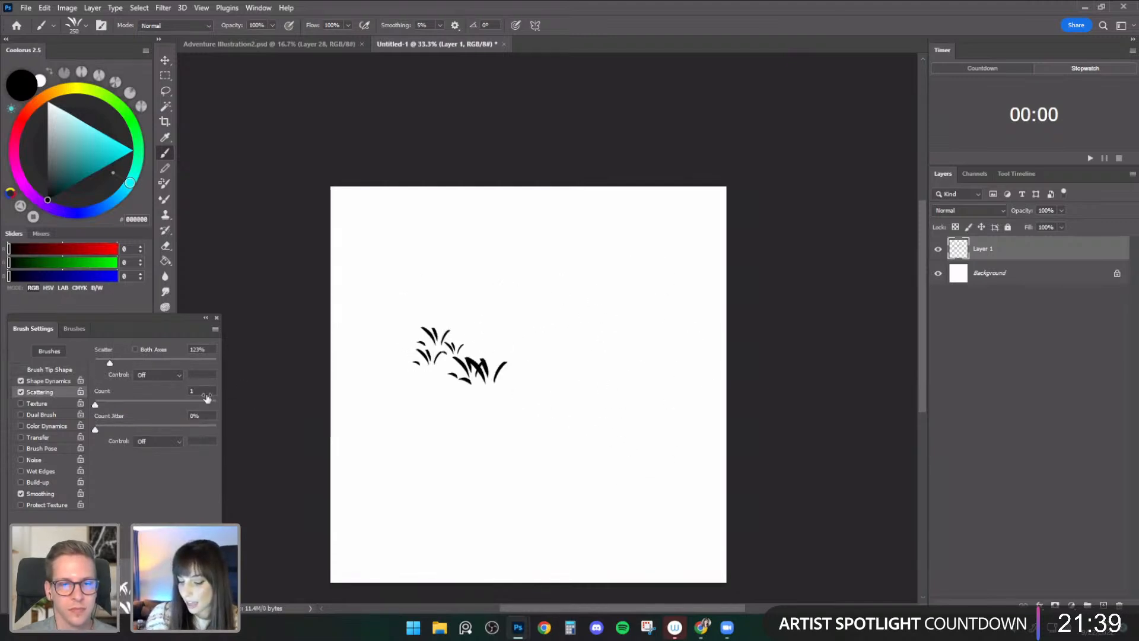
key("ctrl+z")
- Make the brush flip its tufts horizontally at random through Shape Dynamics, and check it with a test stroke that is undone
left_click(53, 381)
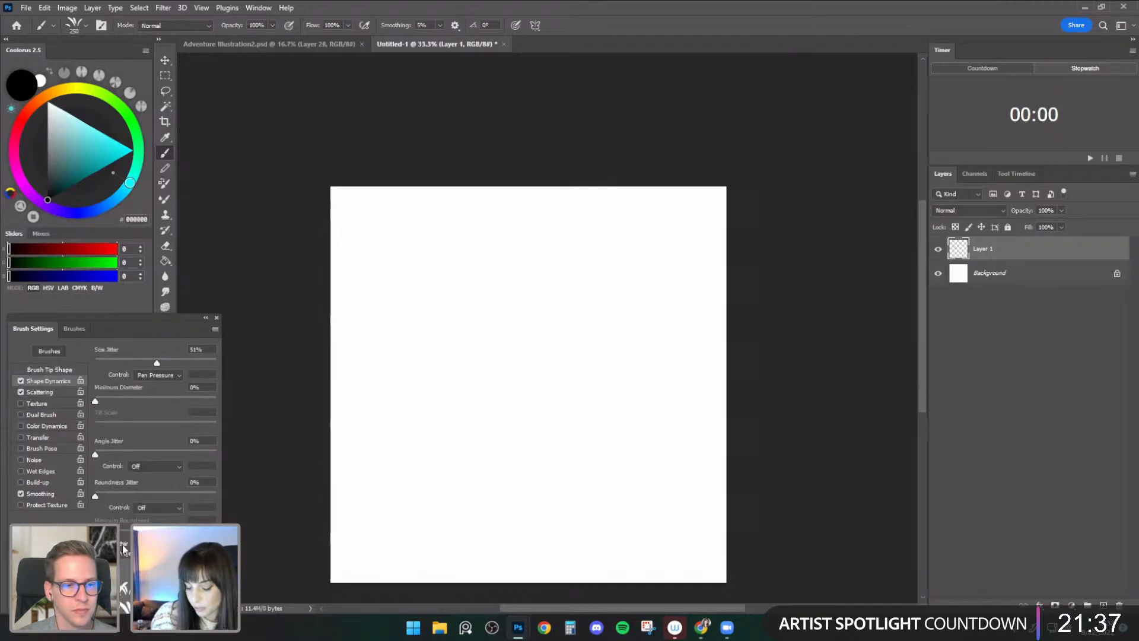
mouse_move(385, 351)
left_mouse_down()
mouse_move(572, 300)
mouse_move(594, 321)
left_mouse_up()
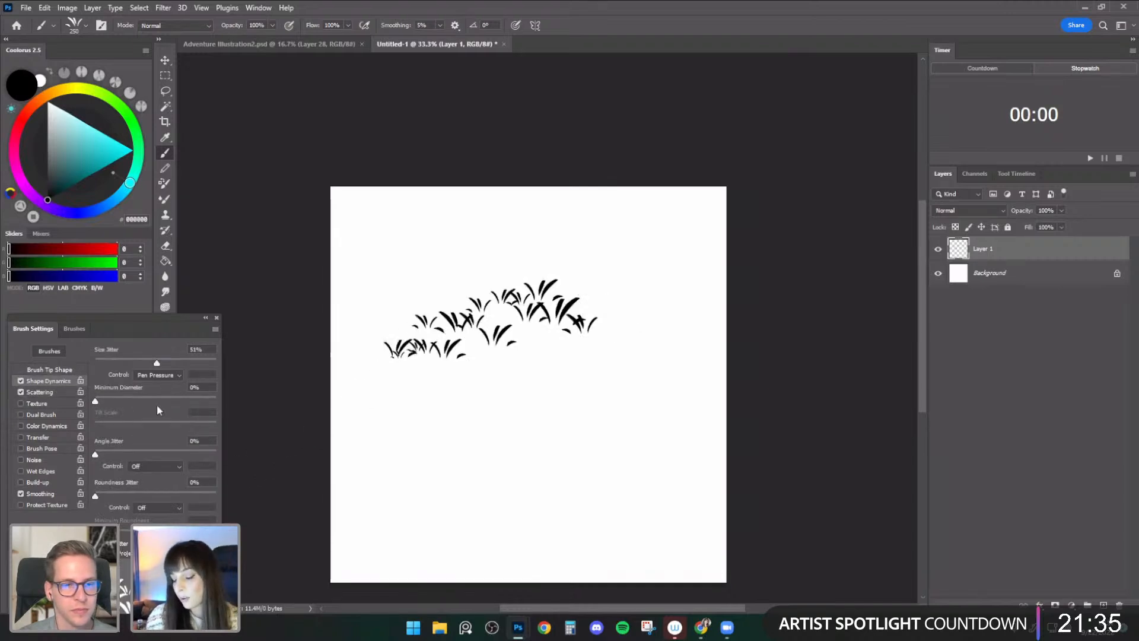
key("ctrl+z")
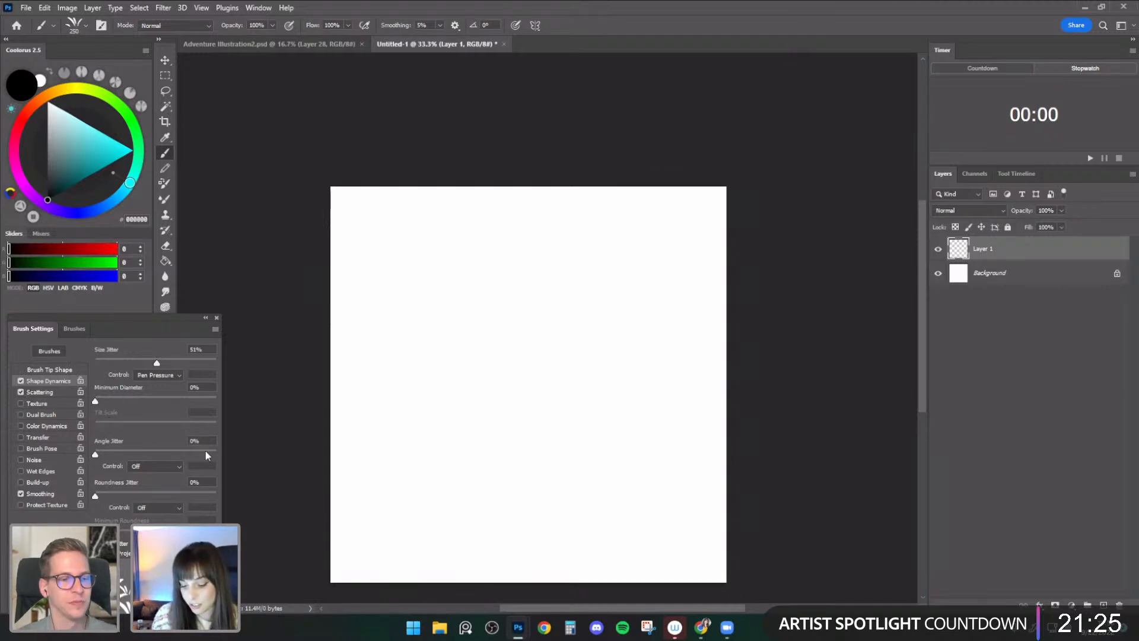
- Set roundness jitter to 25% with minimum roundness at 84%, and check it with a test stroke that is undone
left_click_drag(95, 495, 110, 496)
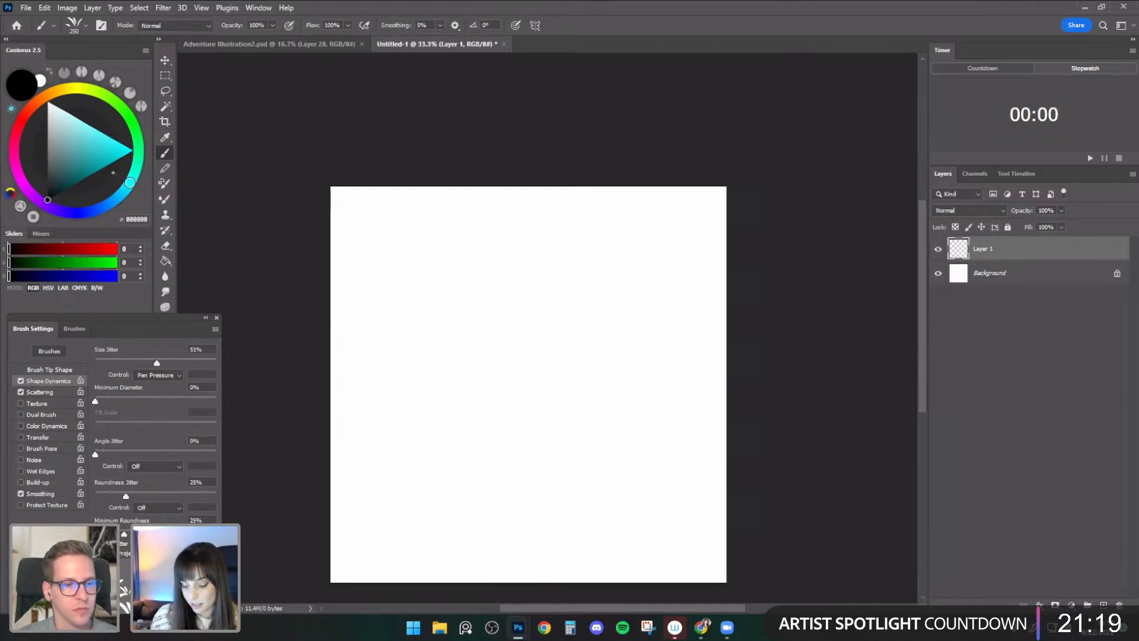
mouse_move(371, 361)
left_mouse_down()
mouse_move(402, 353)
mouse_move(634, 322)
left_mouse_up()
key("ctrl+z")
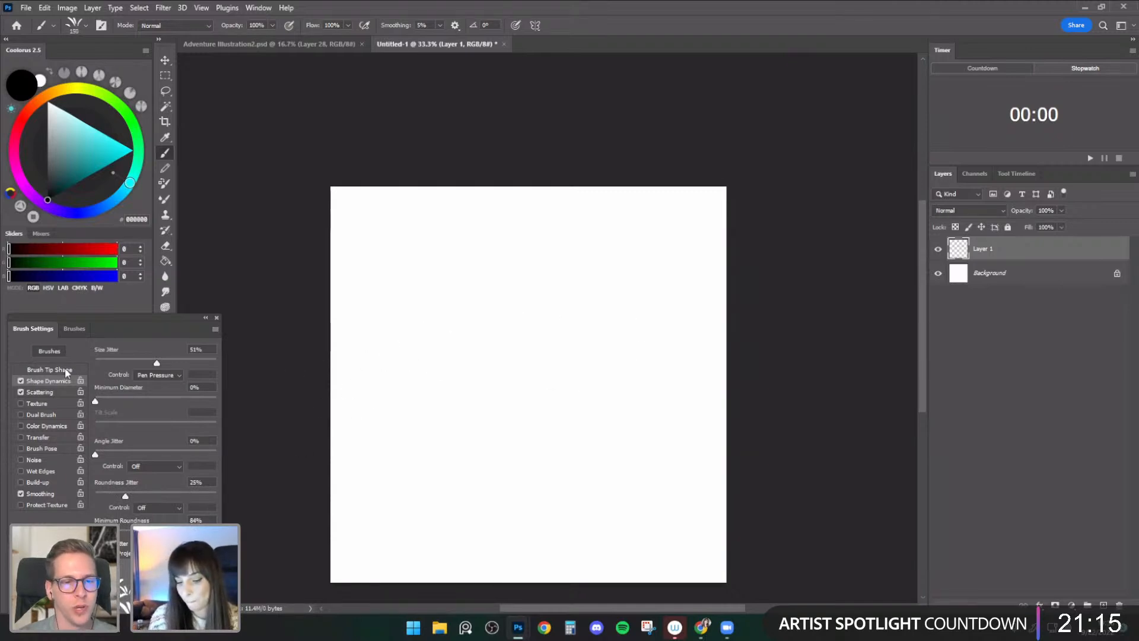
- Set the brush spacing to 74% and check it at 150 px with a test stroke that is undone
left_click(50, 369)
left_click_drag(414, 347, 614, 339)
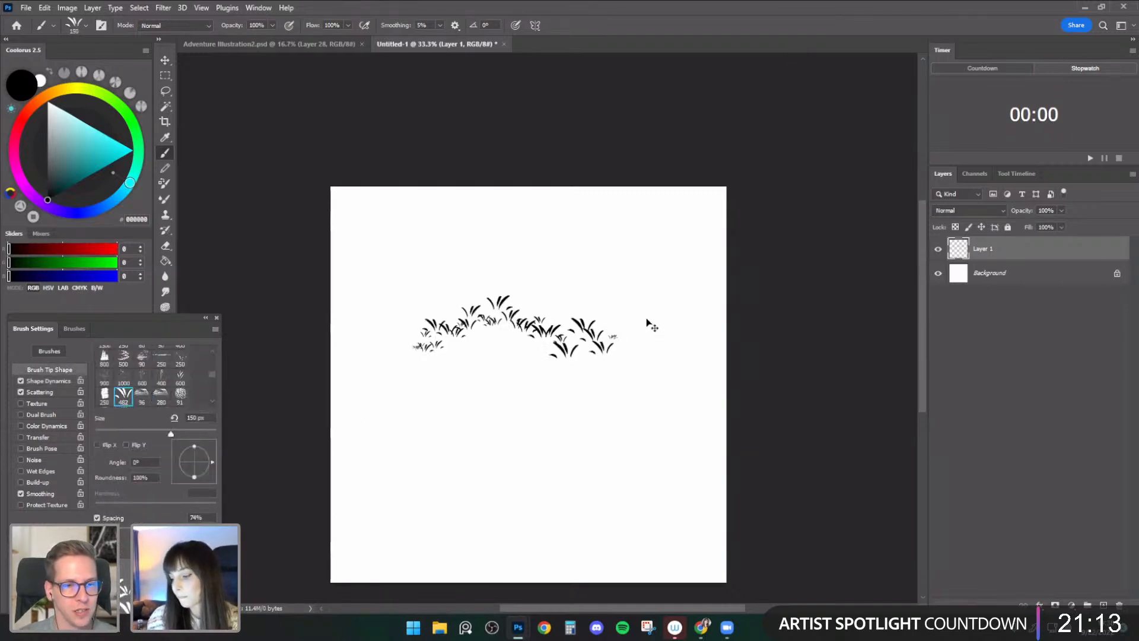
key("ctrl+z")
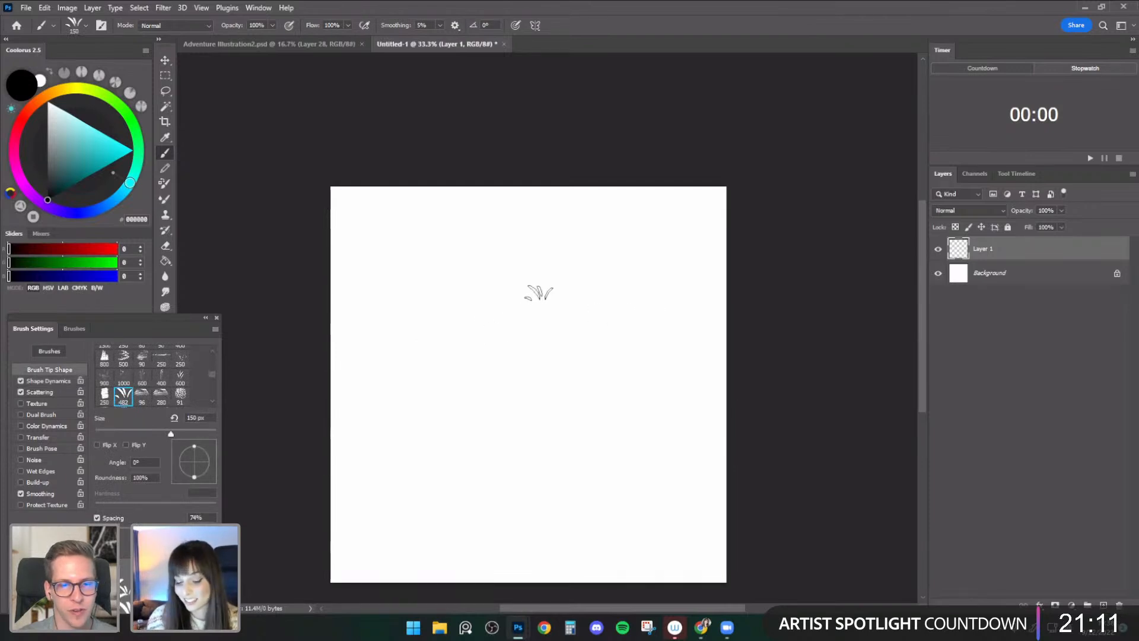
- Set the brush's angle jitter control to Direction, try it with a stroke, and enlarge the brush to 175 px
left_click(53, 379)
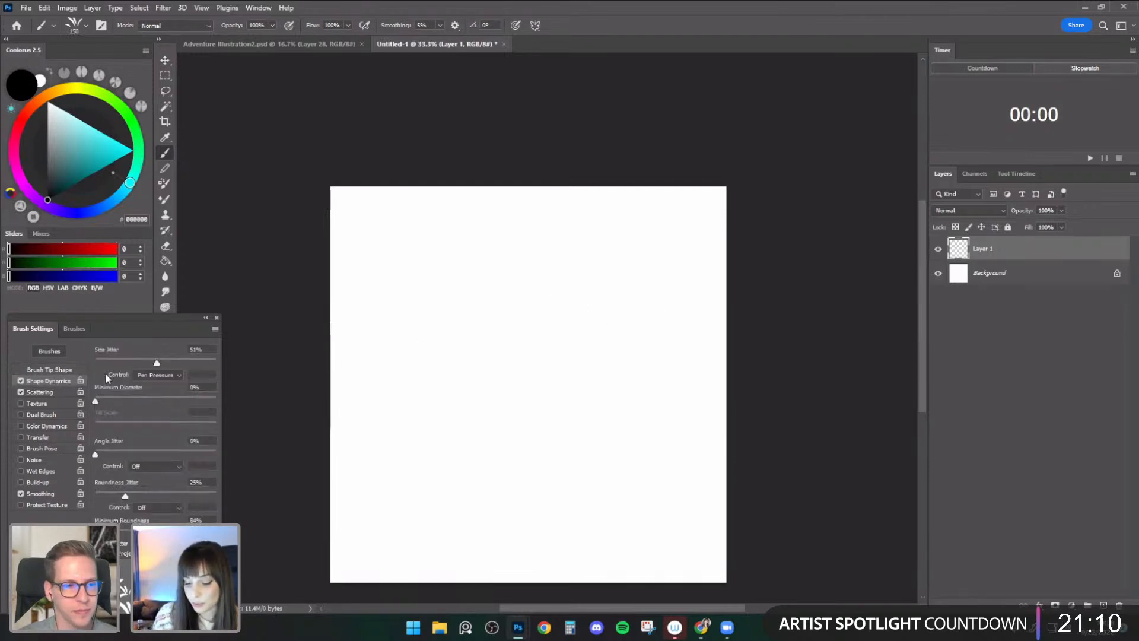
left_click(149, 466)
left_click(143, 538)
mouse_move(377, 411)
left_mouse_down()
mouse_move(537, 329)
mouse_move(450, 375)
mouse_move(528, 343)
left_mouse_up()
key("ctrl+z")
key("]")
- Paint four short grass patches across the middle and upper right of the canvas with the grass brush
left_click_drag(492, 407, 626, 430)
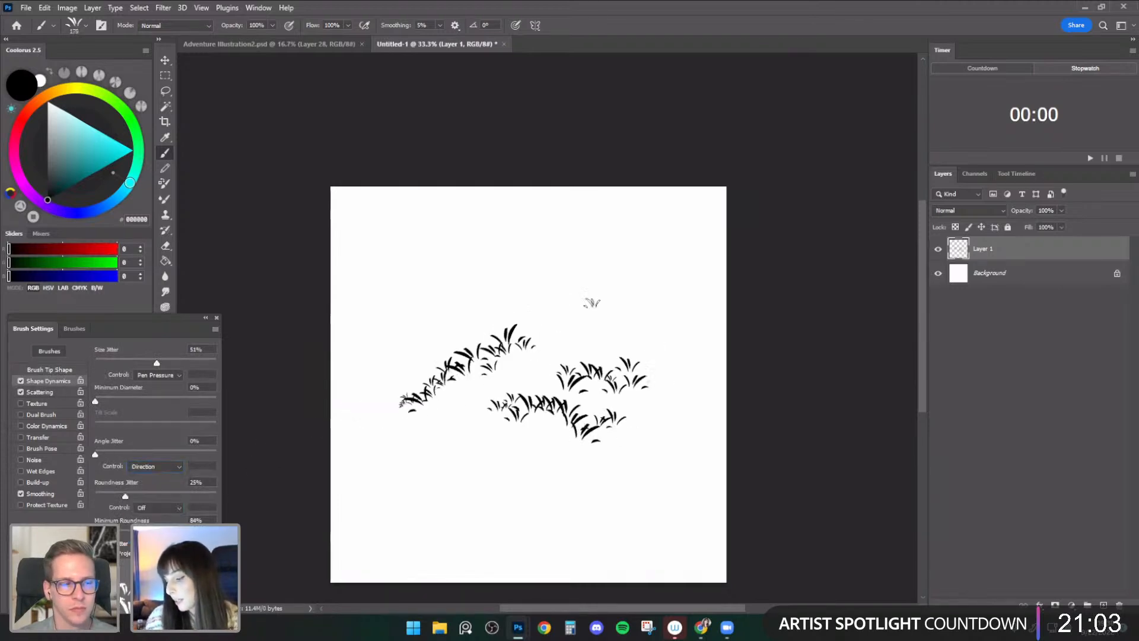
left_click_drag(561, 386, 644, 380)
left_click_drag(540, 317, 635, 237)
left_click_drag(611, 306, 697, 332)
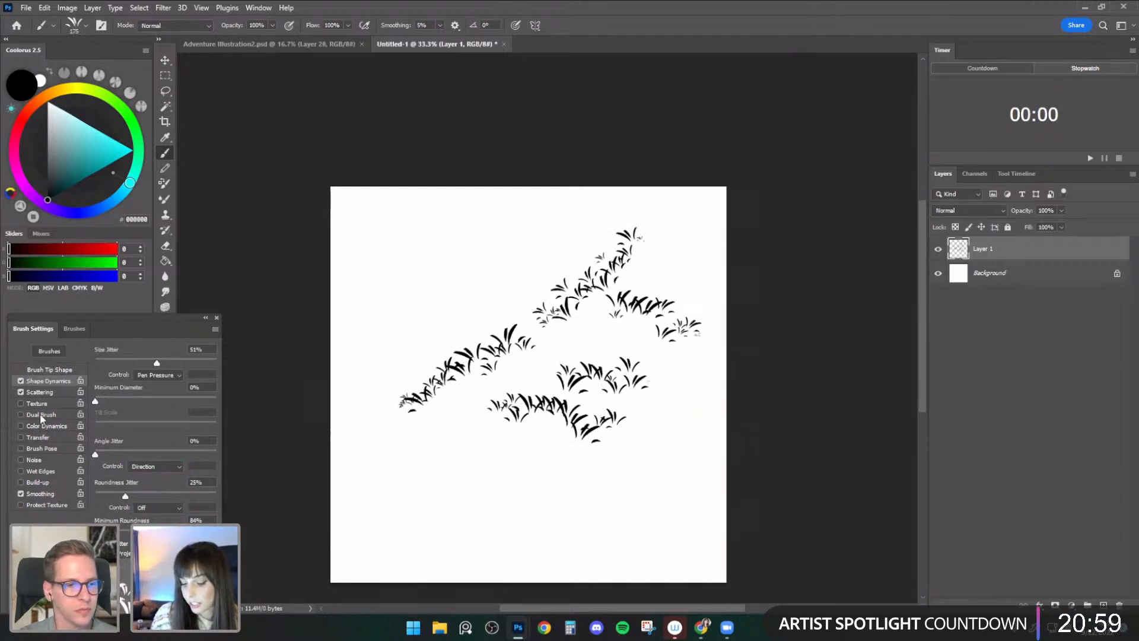
- Switch to Adventure Illustration2.psd, add a new layer and paint grass around the spiky foreground plant in a sampled near-black green at 400 px
left_click(299, 43)
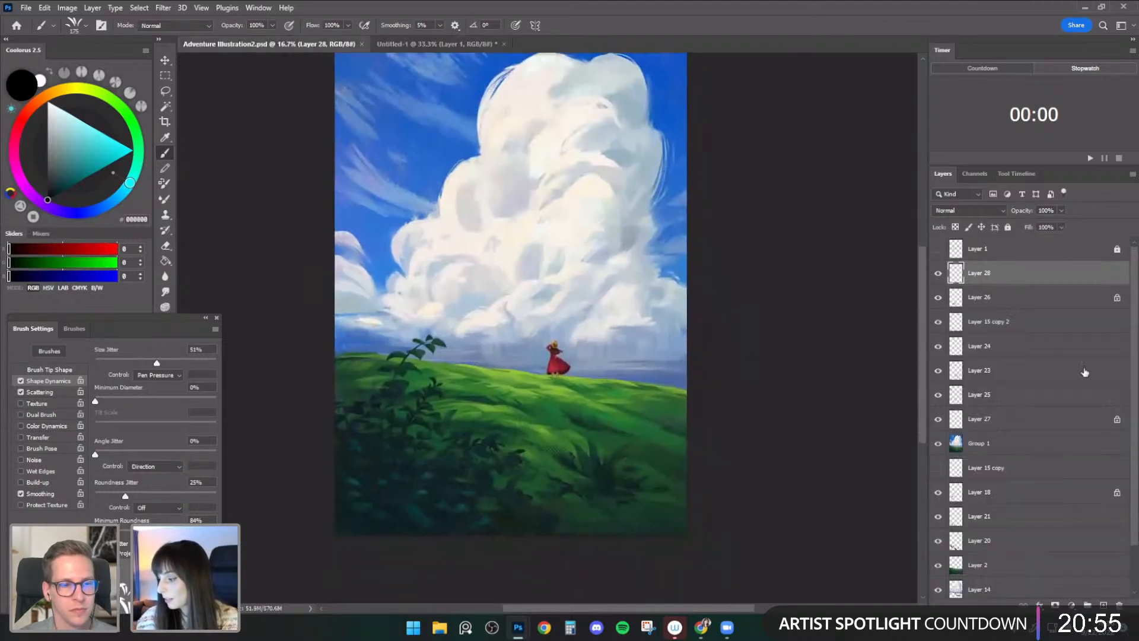
key("ctrl+shift+alt+n")
scroll(611, 465, "up", 1)
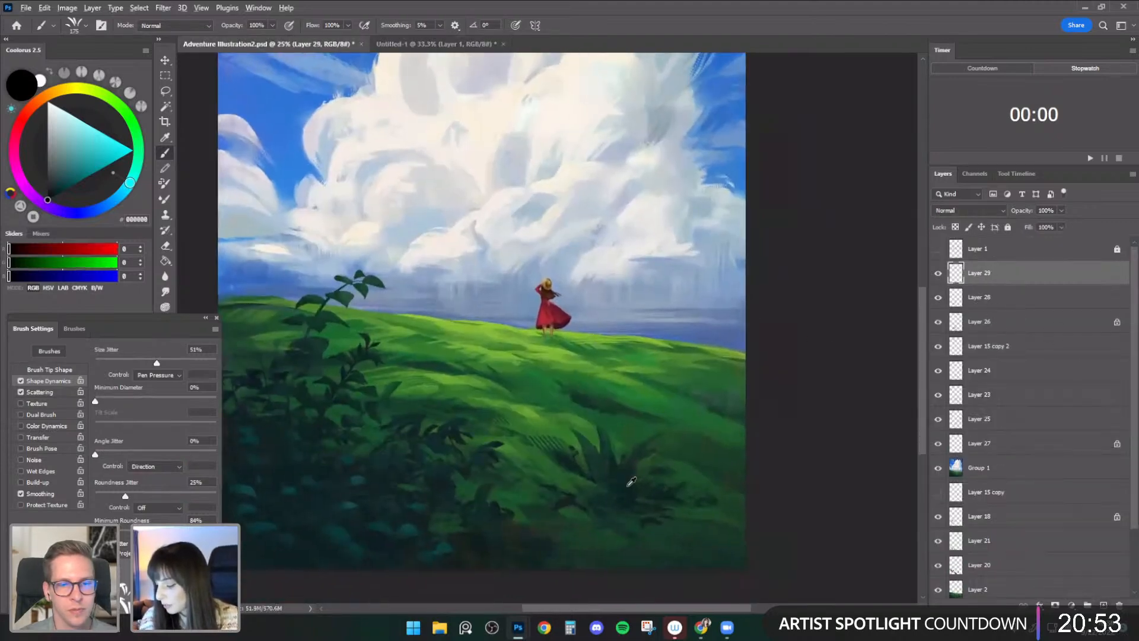
left_click(630, 482, "alt")
key("bracketright")
key("bracketright")
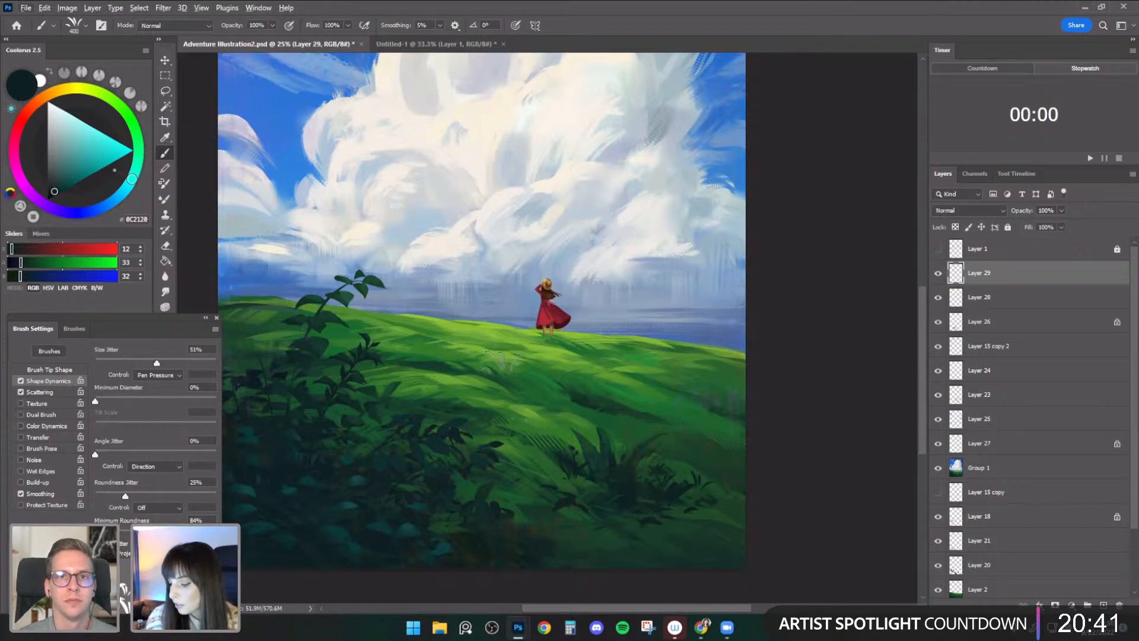
- Set the grass brush's spacing to 59% and paint a small tuft on the slope beside the leafy bush in a sampled dark green
left_click(421, 359, "alt")
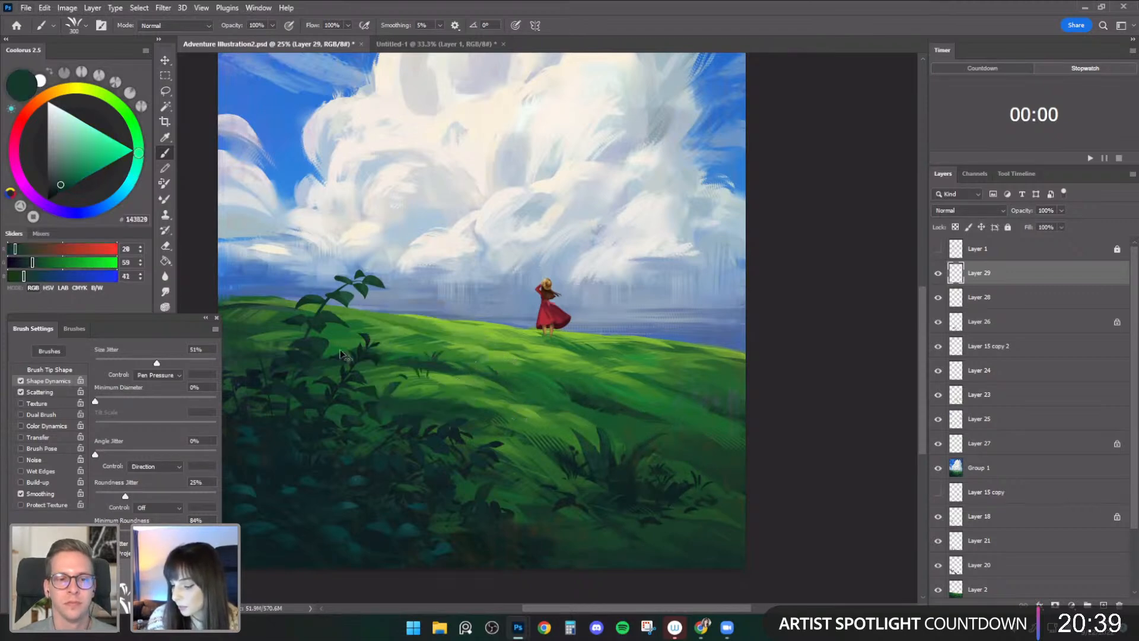
left_click(50, 369)
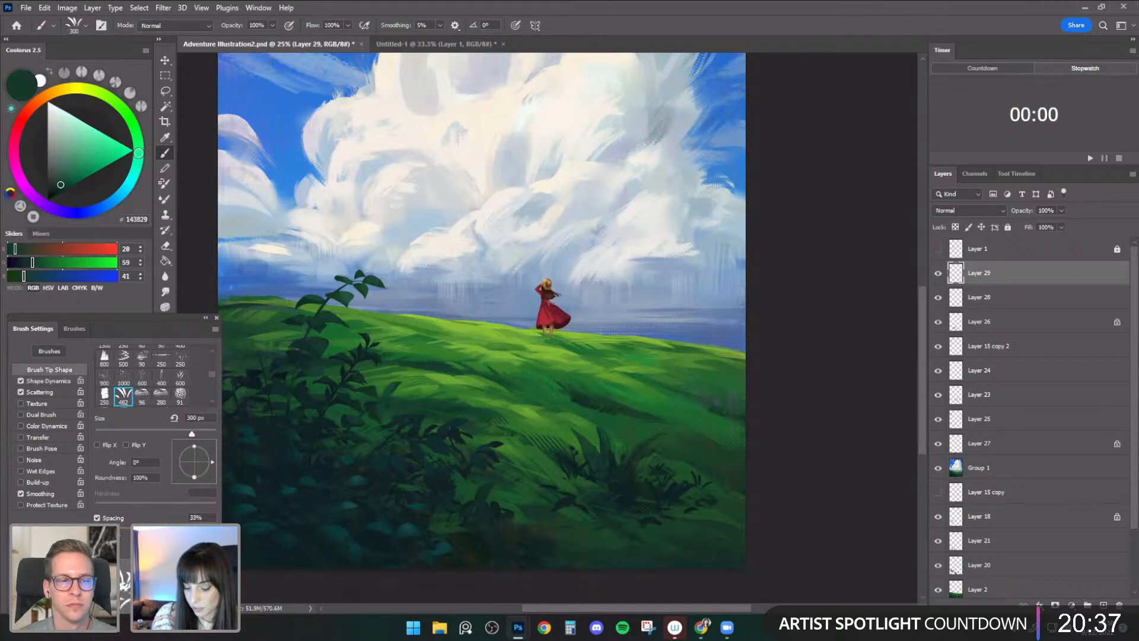
left_click(52, 393)
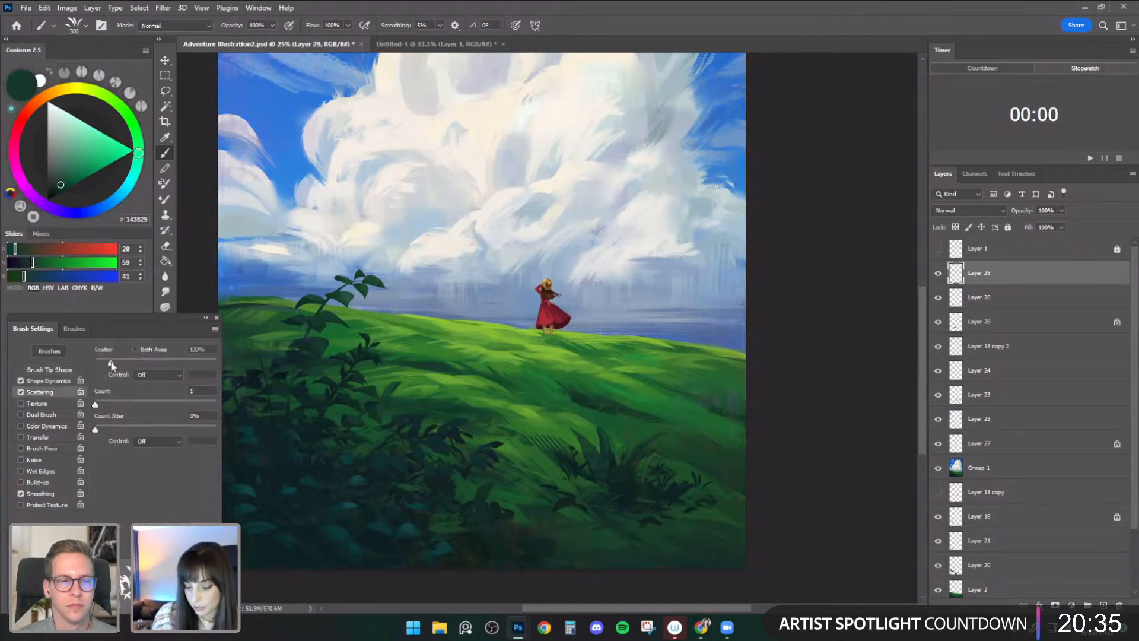
left_click(58, 371)
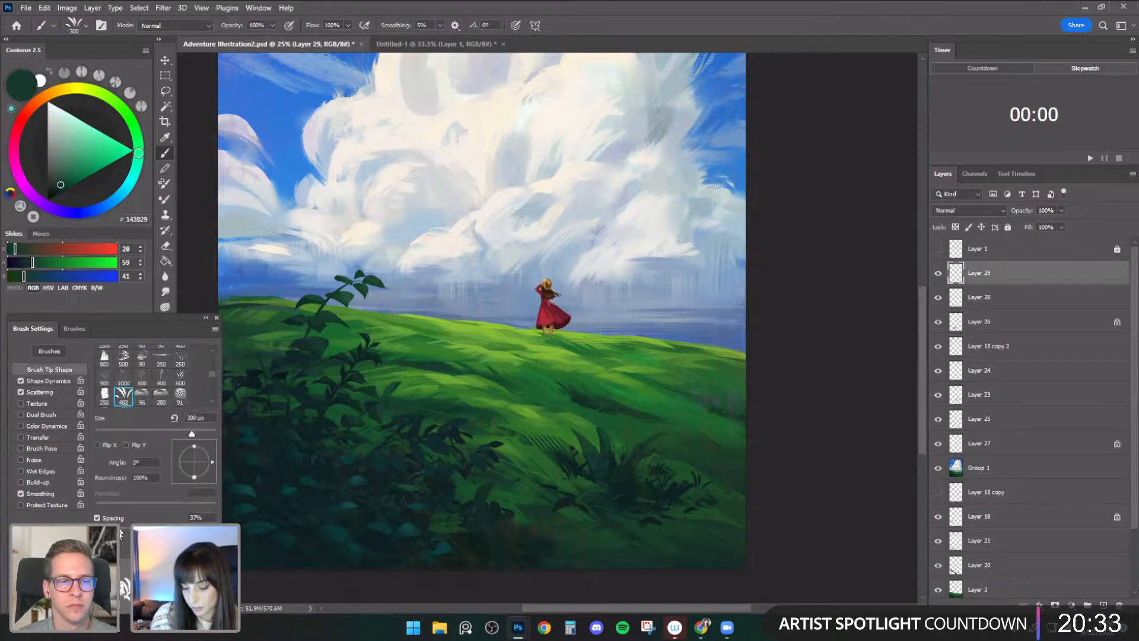
left_click_drag(448, 364, 435, 362)
key("bracketleft")
key("bracketleft")
key("bracketright")
key("bracketright")
- Paint small grass tufts along the shaded slope below the woman with sampled dark greens at 200 to 250 px
left_click(586, 398, "alt")
left_click(597, 394)
key("ctrl+z")
key("bracketleft")
key("bracketleft")
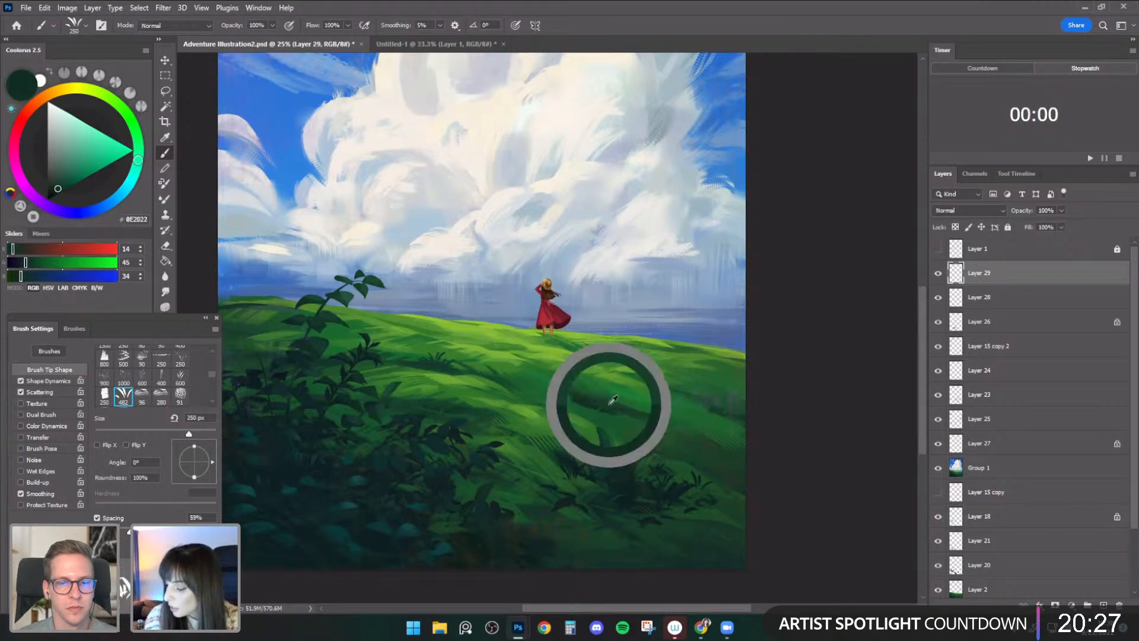
left_click(609, 404, "alt")
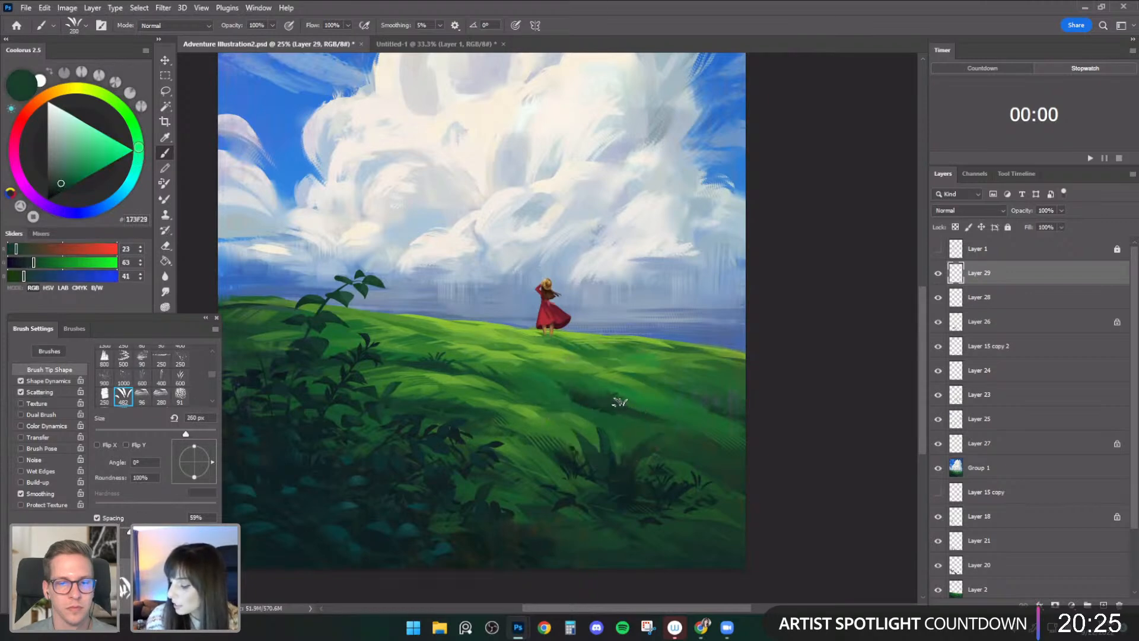
left_click(646, 409, "alt")
key("bracketright")
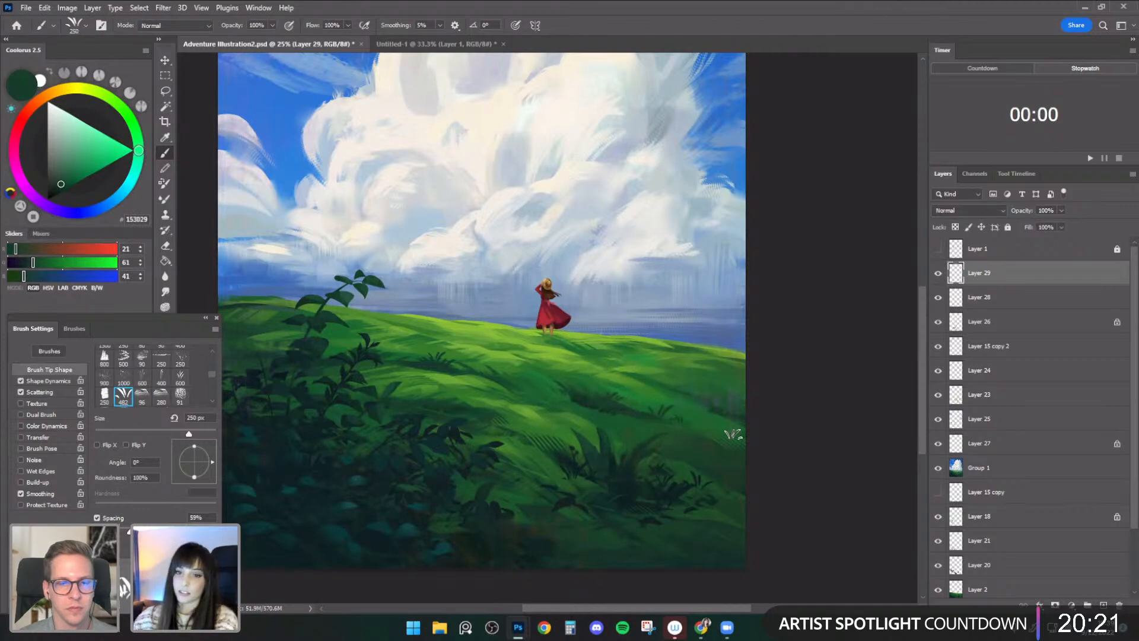
- Compare the painting with and without Layer 29, then try a grass stroke across the clouds and undo it
left_click(937, 273)
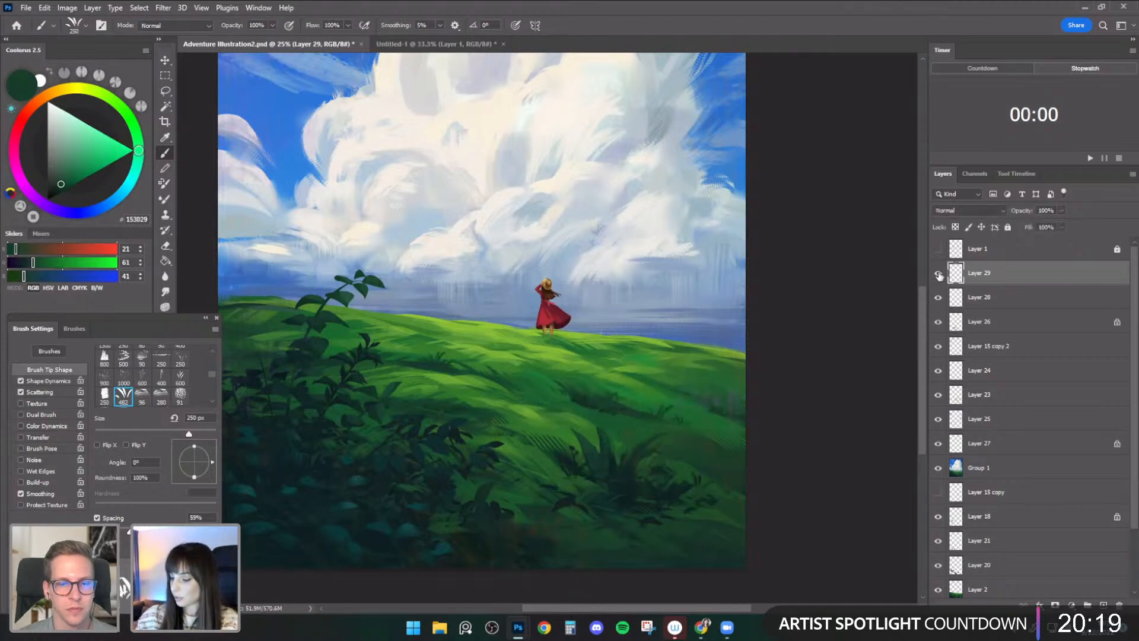
key("e")
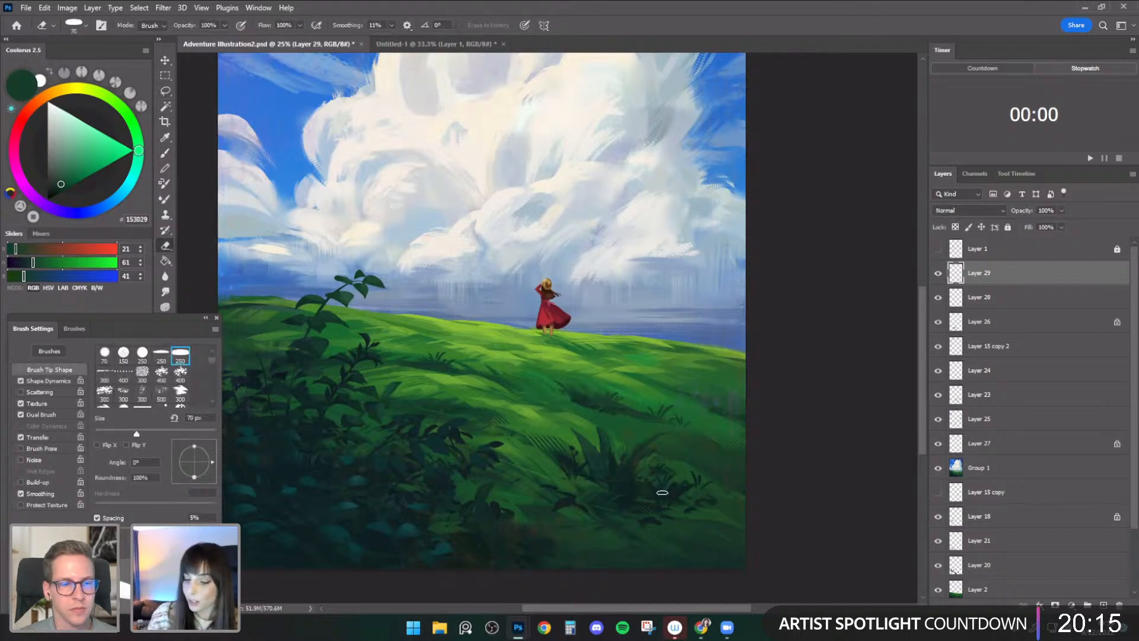
key("b")
left_click_drag(443, 258, 614, 244)
key("ctrl+z")
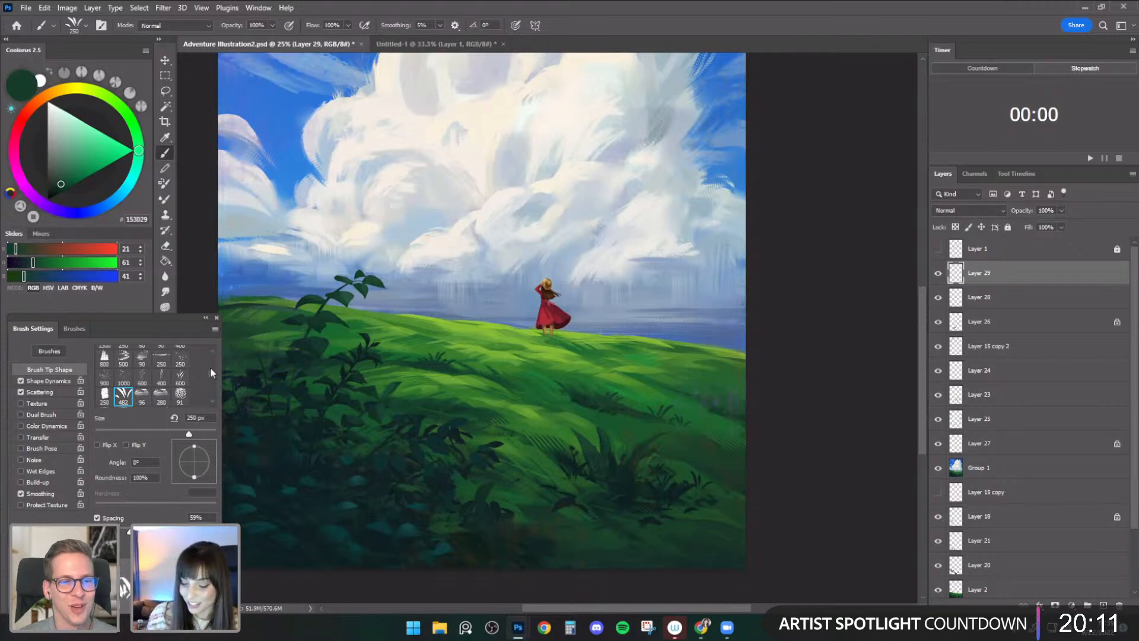
- Save the grass brush as a new preset named Grass 2, with its size captured
left_click(216, 329)
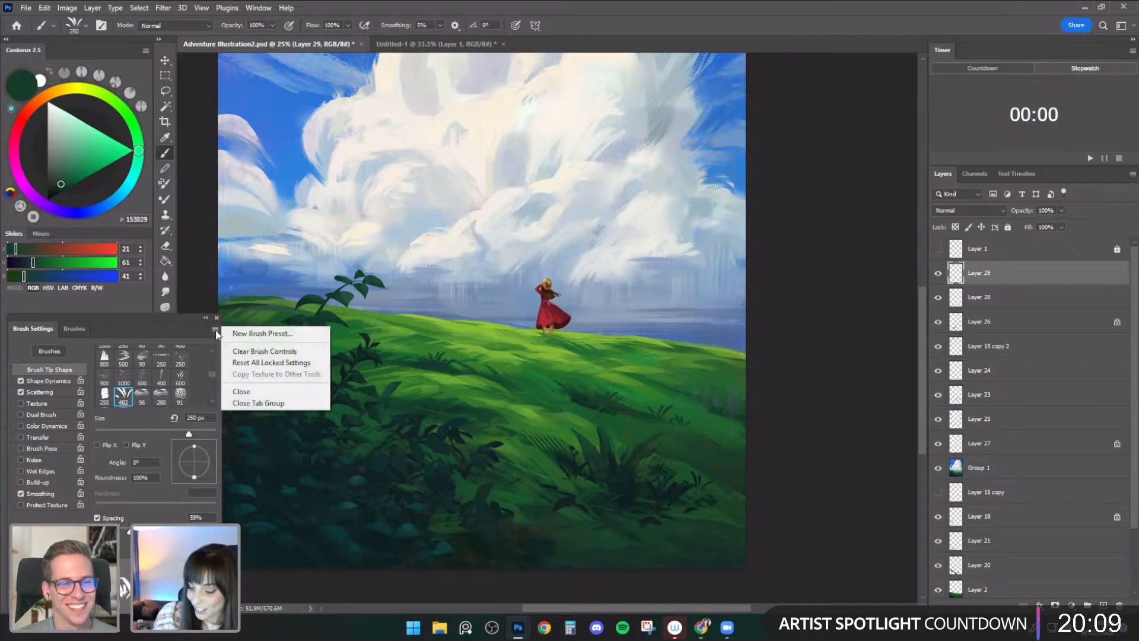
left_click(298, 334)
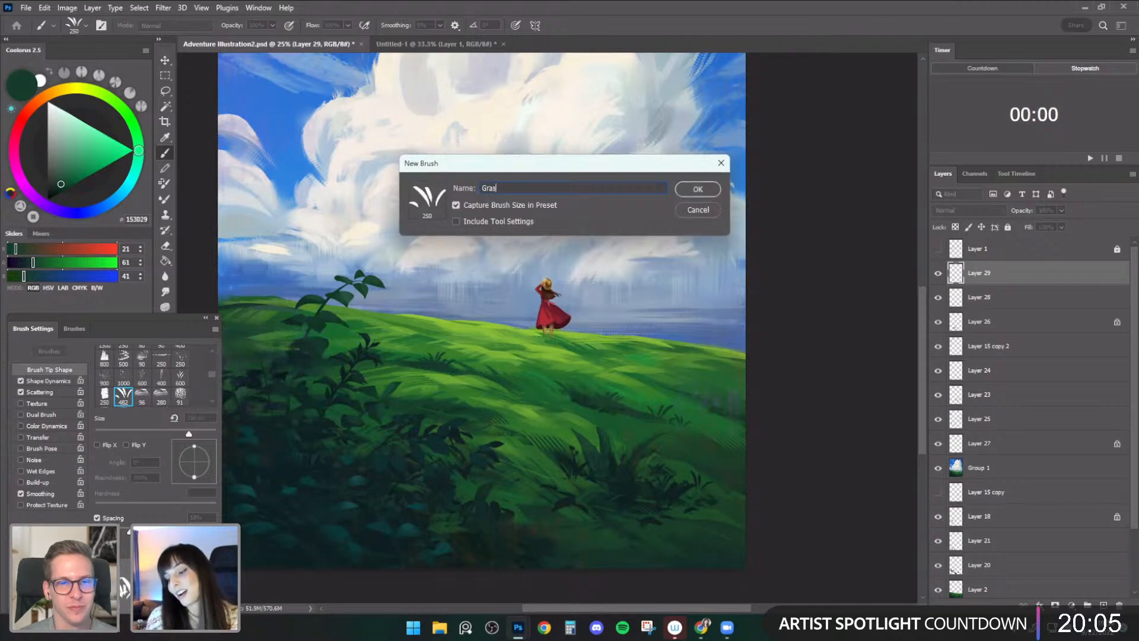
type("Grass 2")
key("Return")
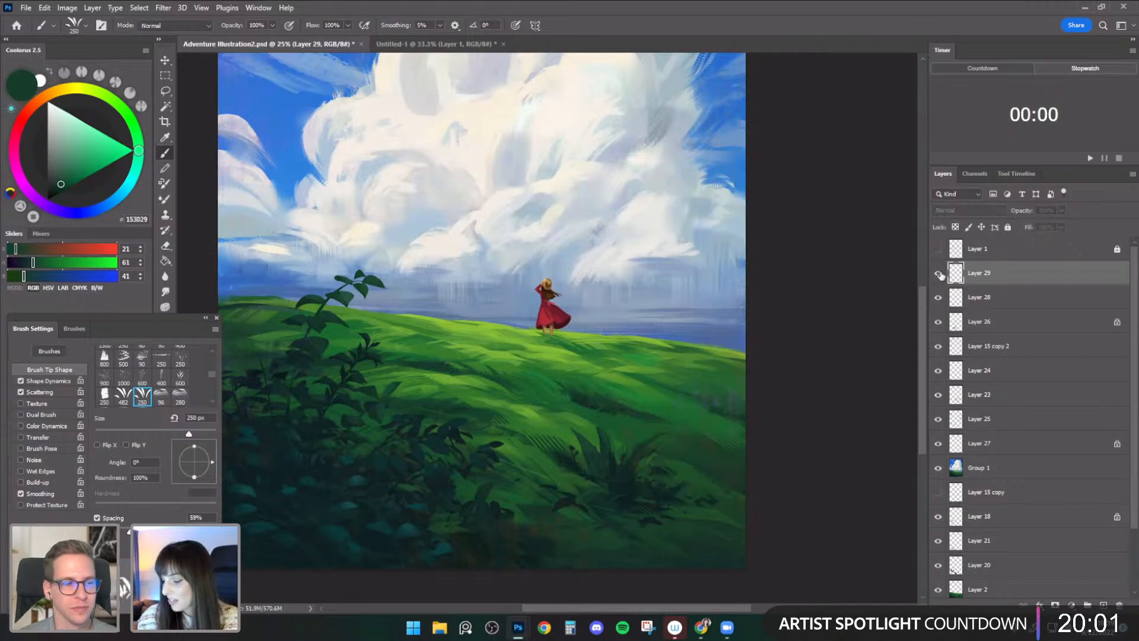
- Try the grass brush at 400 px in a sampled dark green with a stroke across the clouds and undo it
left_click(366, 356, "alt")
key("]")
key("]")
mouse_move(370, 228)
left_mouse_down()
mouse_move(439, 181)
mouse_move(690, 159)
left_mouse_up()
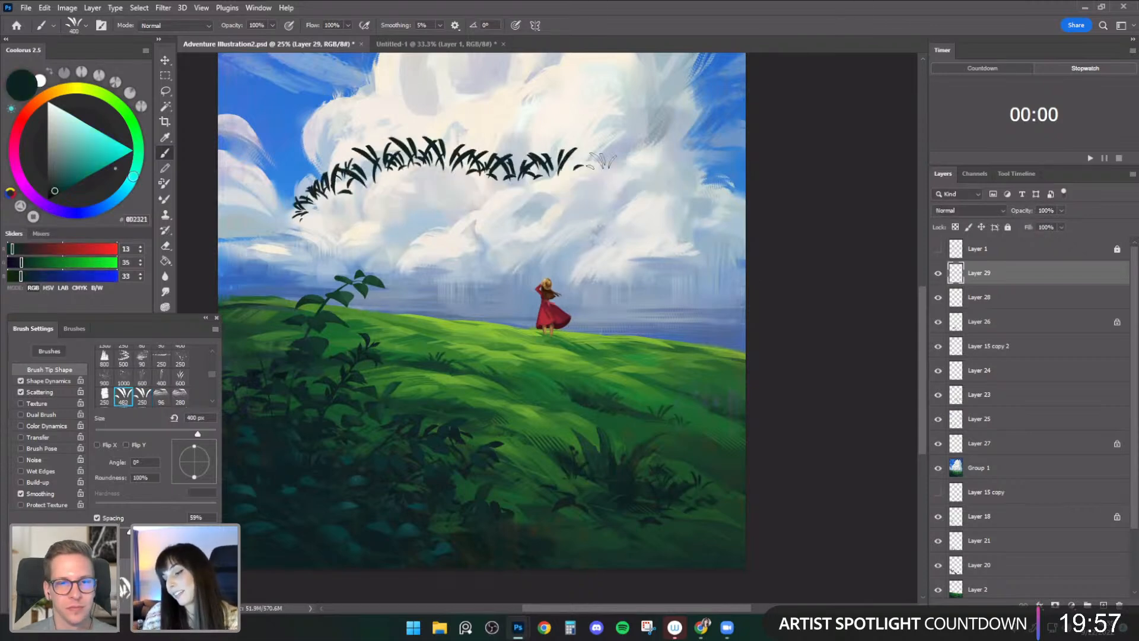
key("ctrl+z")
key("bracketleft")
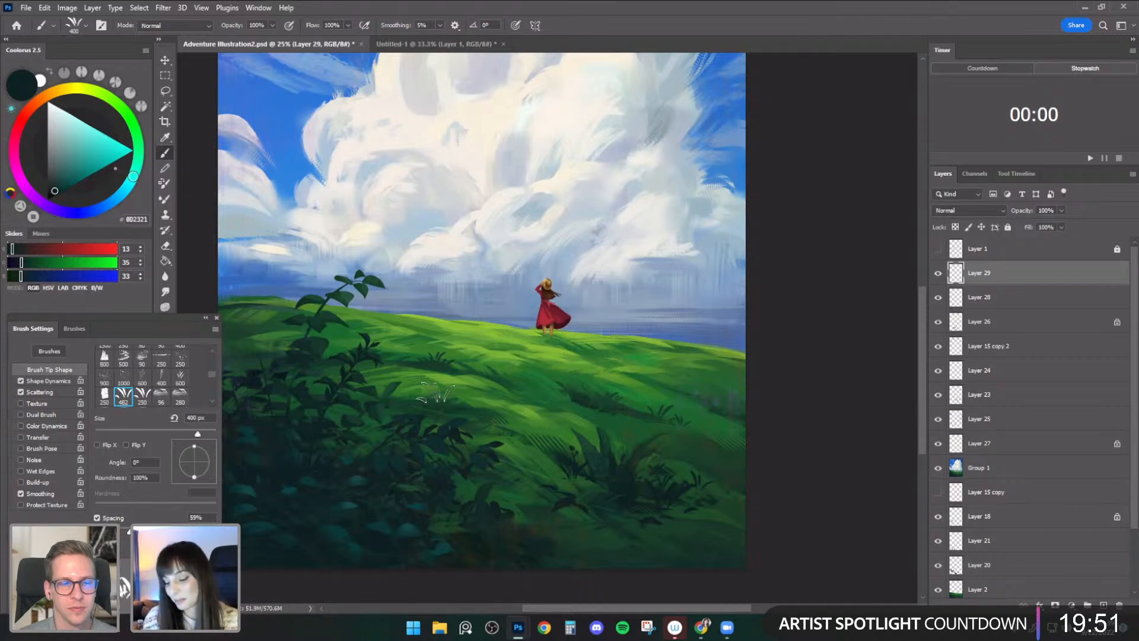
- Add more small grass tufts on the slope beside the leafy bush with sampled dark greens, and check Layer 29 by hiding it
left_click(435, 361, "alt")
left_click_drag(512, 407, 549, 400)
key("bracketleft")
key("bracketleft")
left_click(293, 346)
key("period")
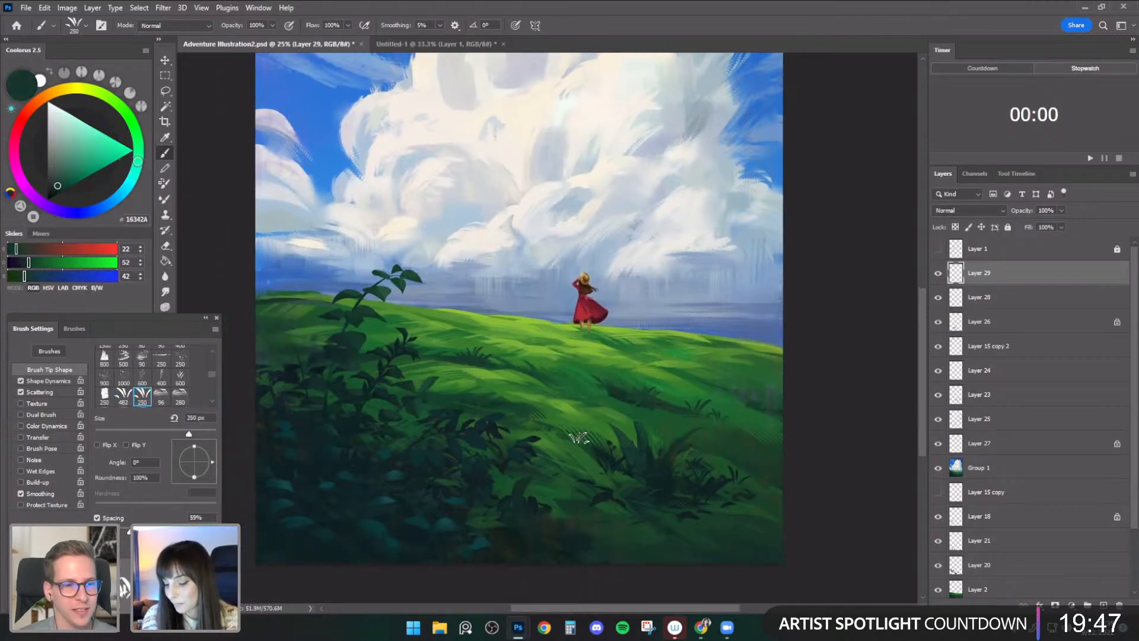
left_click(469, 411, "alt")
key("comma")
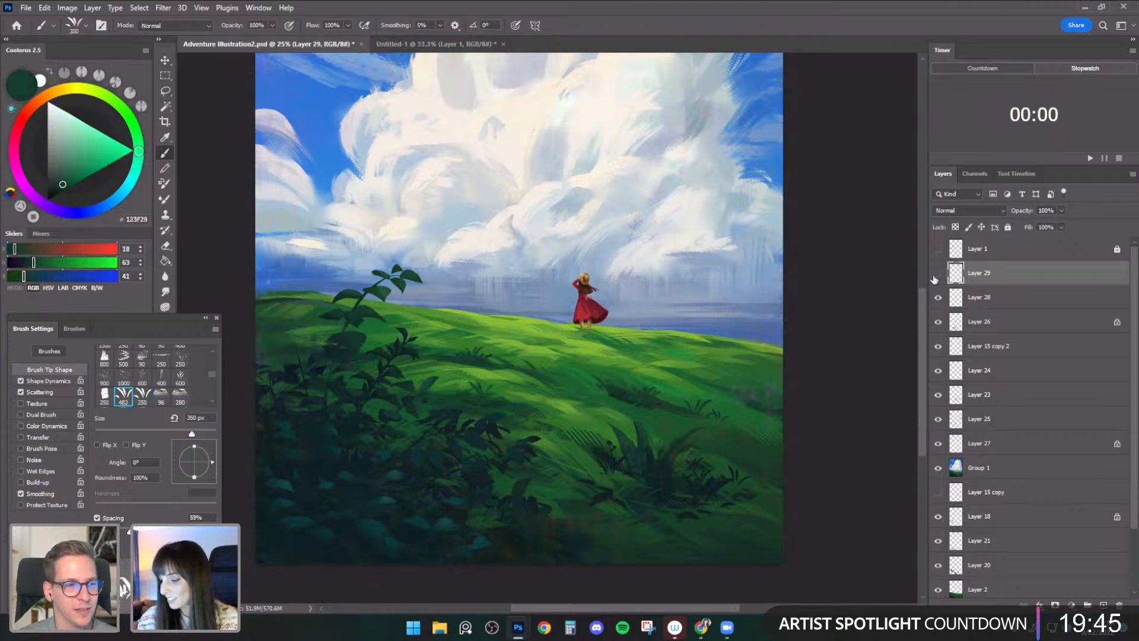
- Paint a large near-black grass tuft at 600 px in the lower foreground, then move and slightly enlarge it with a free transform
left_click(682, 509, "alt")
key("bracketright")
key("bracketright")
key("bracketright")
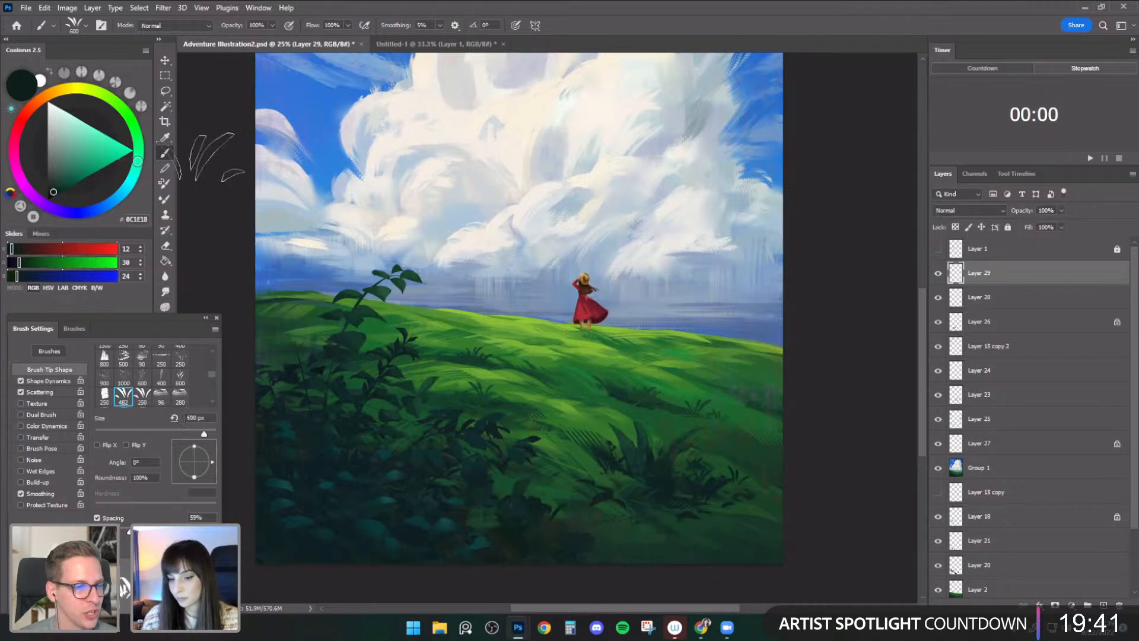
key("ctrl+t")
left_click_drag(630, 496, 560, 492)
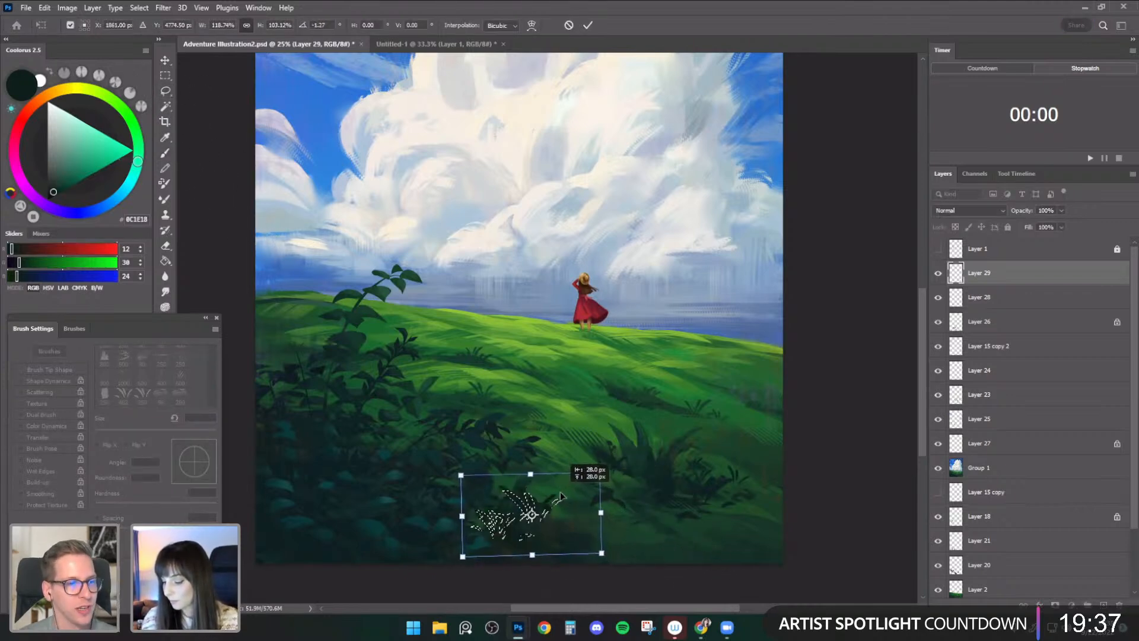
left_click(166, 91)
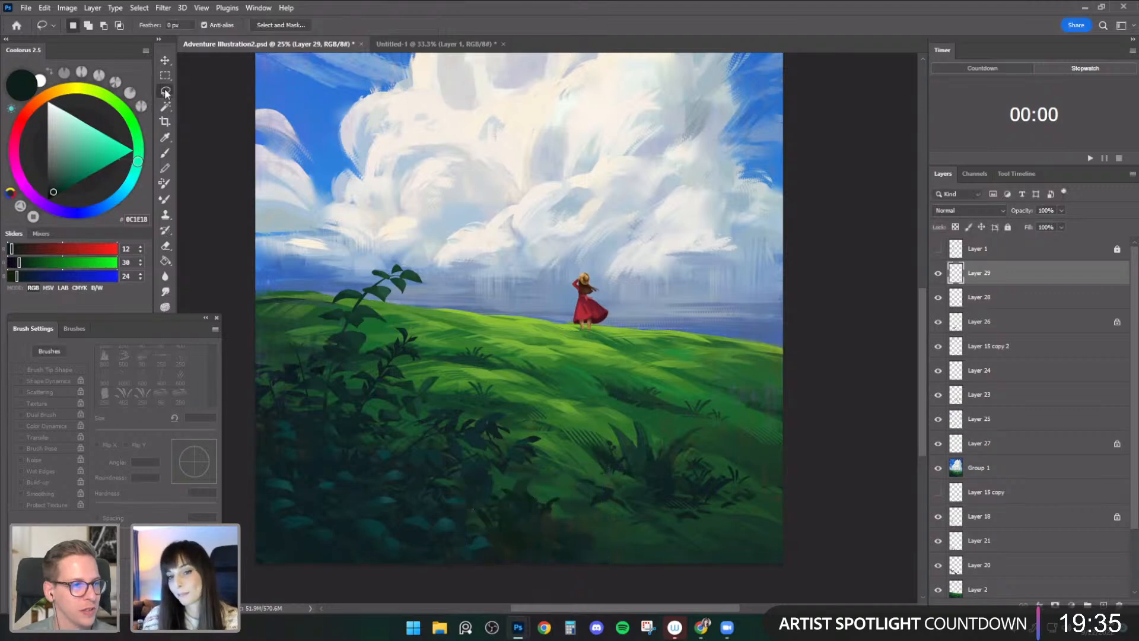
- Flip the illustration horizontally and compare it with and without Layer 29
key("ctrl+shift+h")
left_click_drag(714, 424, 748, 419)
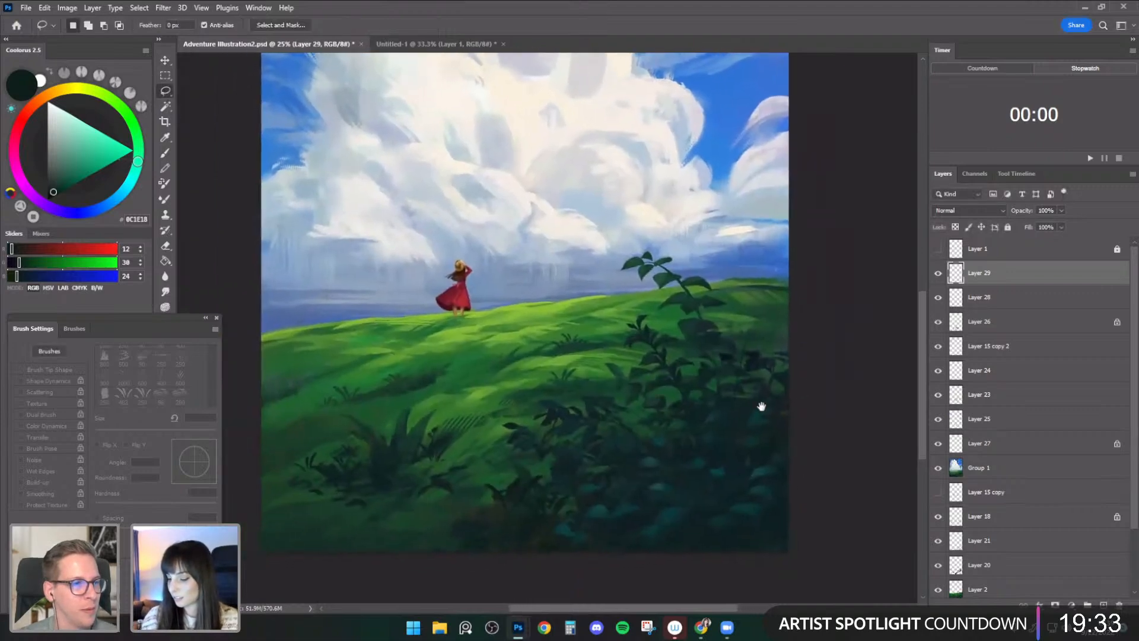
left_click(936, 274)
left_click(935, 274)
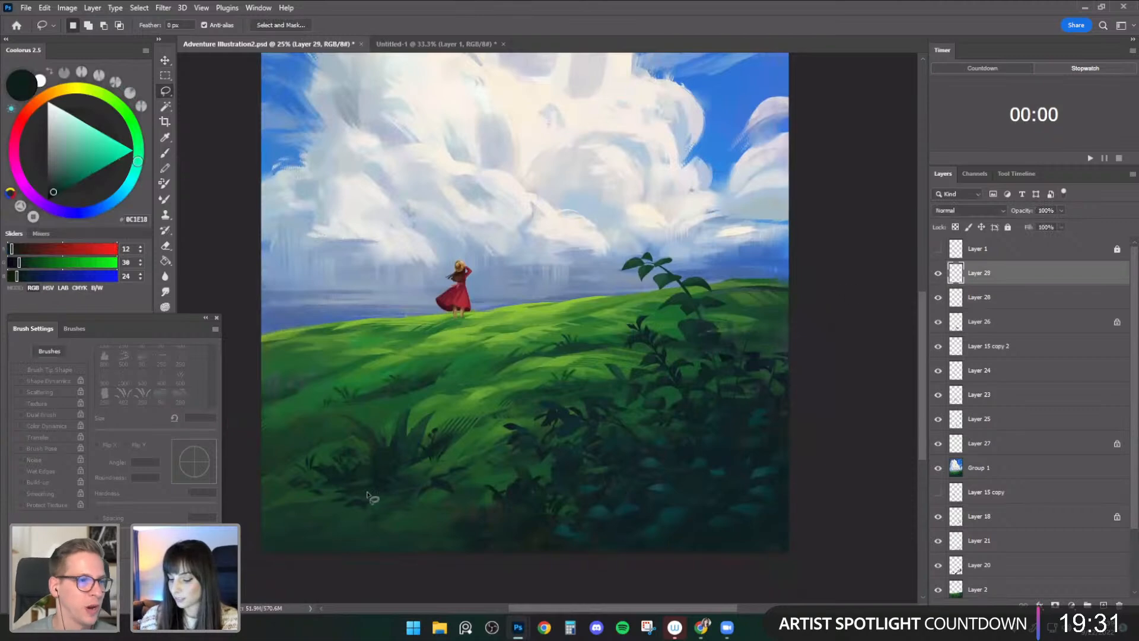
- Choose the soft round brush with 0% hardness, enlarge it to 250 px and sample a dark green near the spiky plant
key("e")
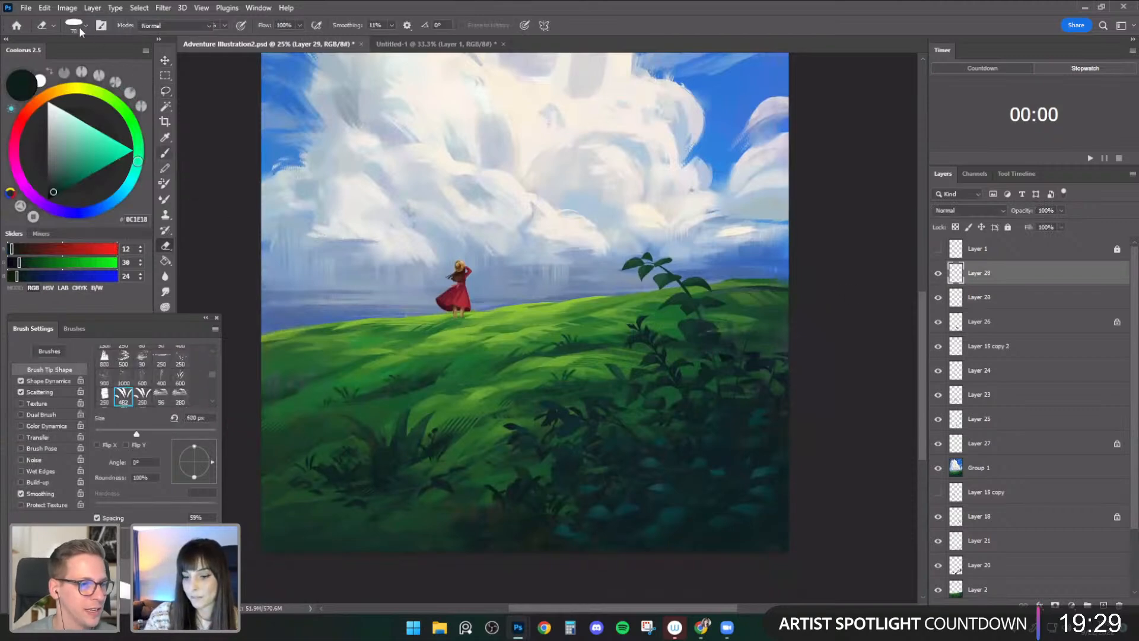
key("b")
left_click(85, 25)
left_click_drag(173, 332, 180, 169)
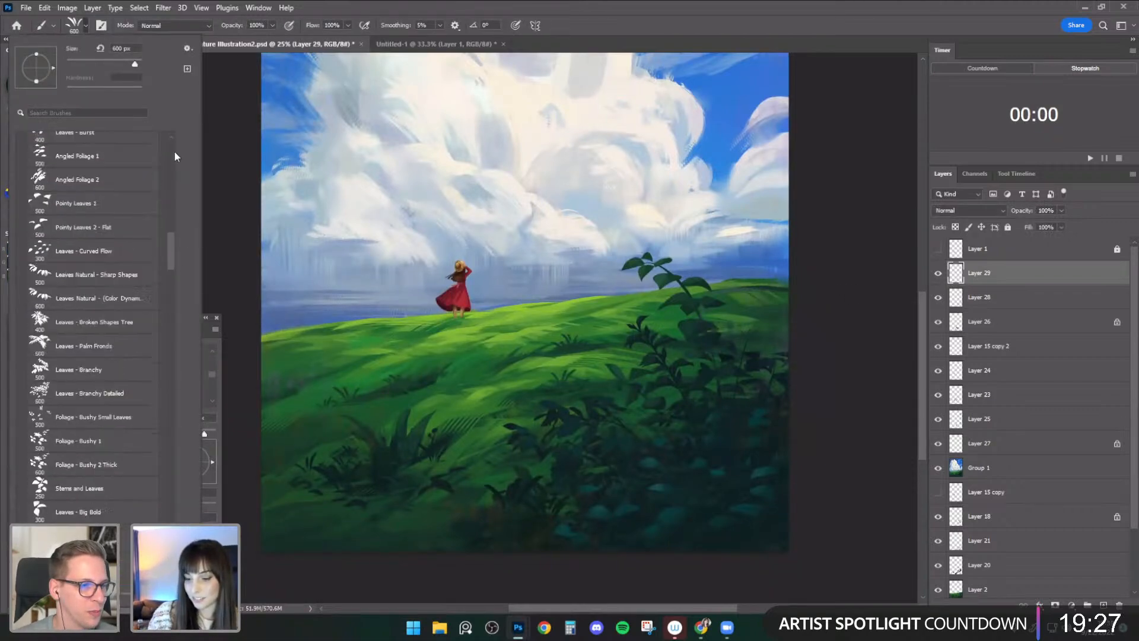
left_click(133, 224)
mouse_move(478, 454)
left_mouse_down()
mouse_move(519, 395)
mouse_move(459, 480)
left_mouse_up()
left_click(428, 443, "alt")
key("]")
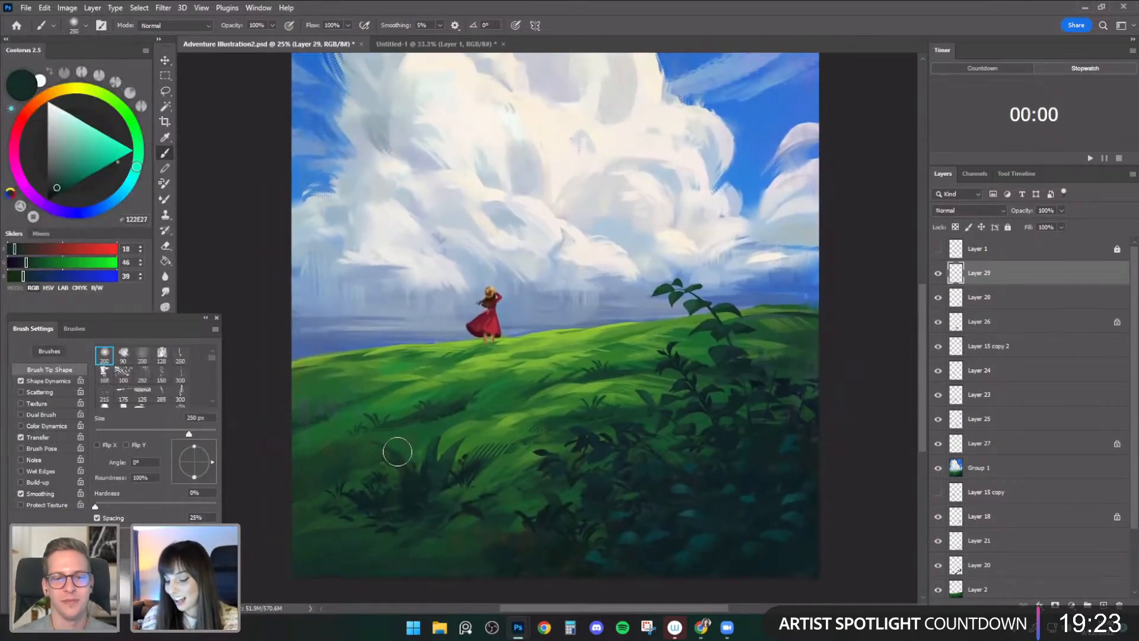
- Lock Layer 29's transparent pixels and tint the foreground grass with a sampled mid green, using the soft brush at 200 to 400 px
left_click(421, 422, "alt")
key("/")
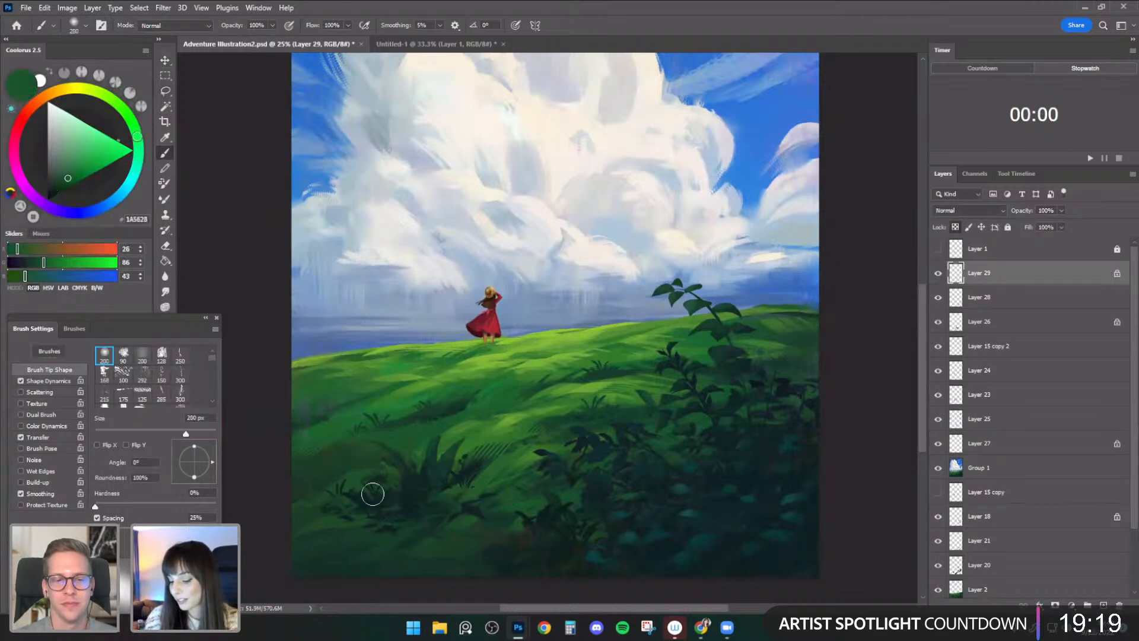
key("]")
key("]")
key("[")
key("]")
key("[")
key("]")
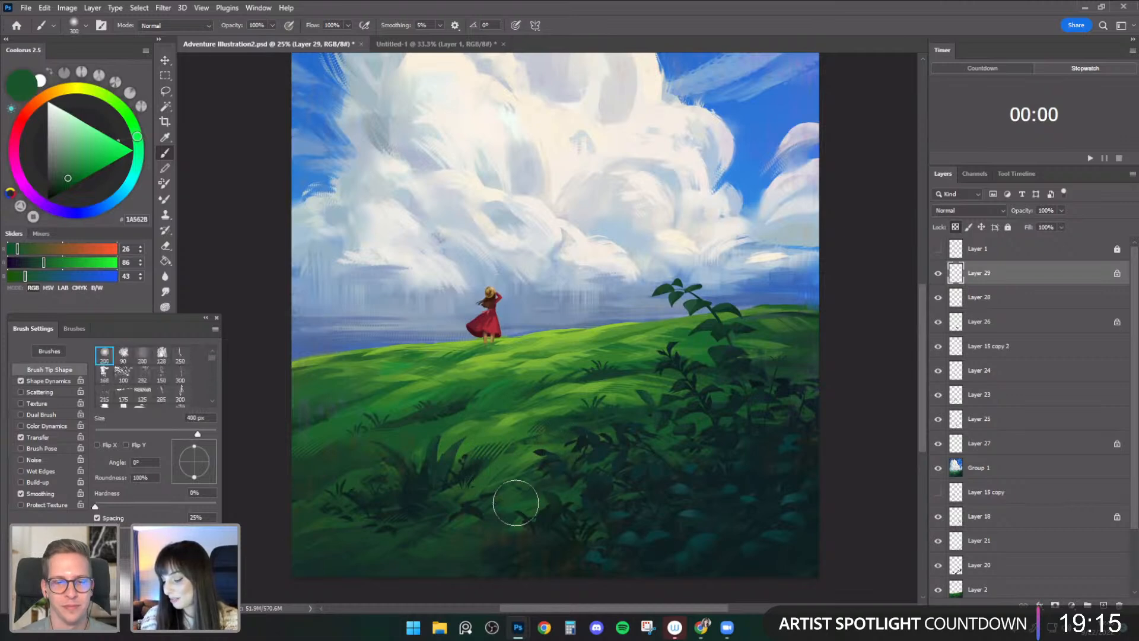
- Reduce the soft brush to 250 px and blend the grass near the leafy bushes with sampled dark greens
key("[")
key("[")
left_click(620, 380, "alt")
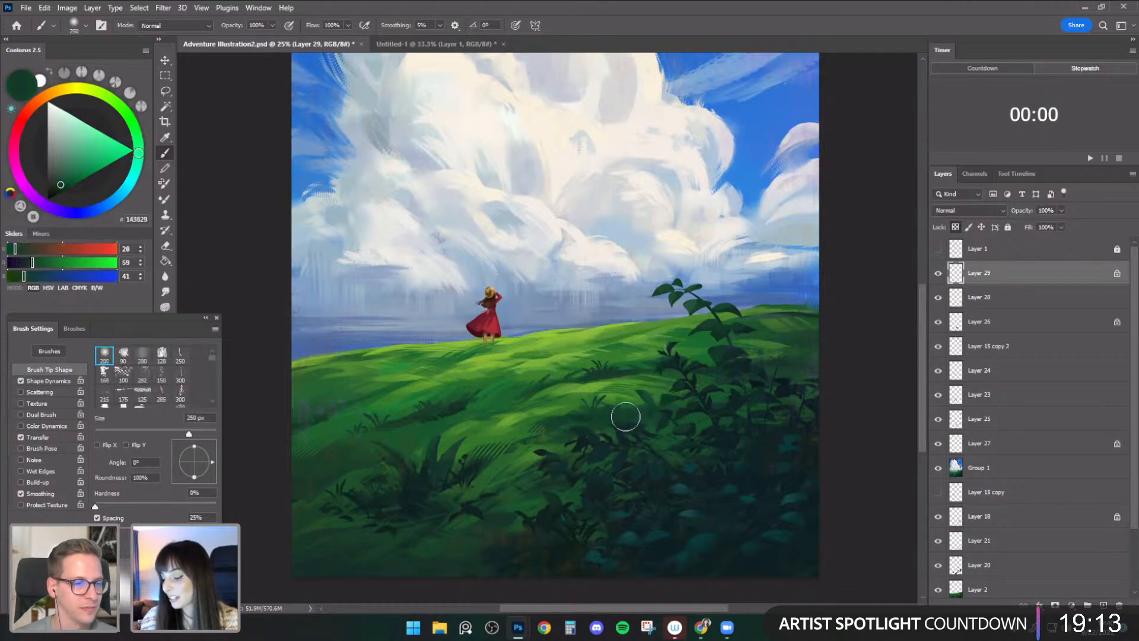
left_click(599, 430, "alt")
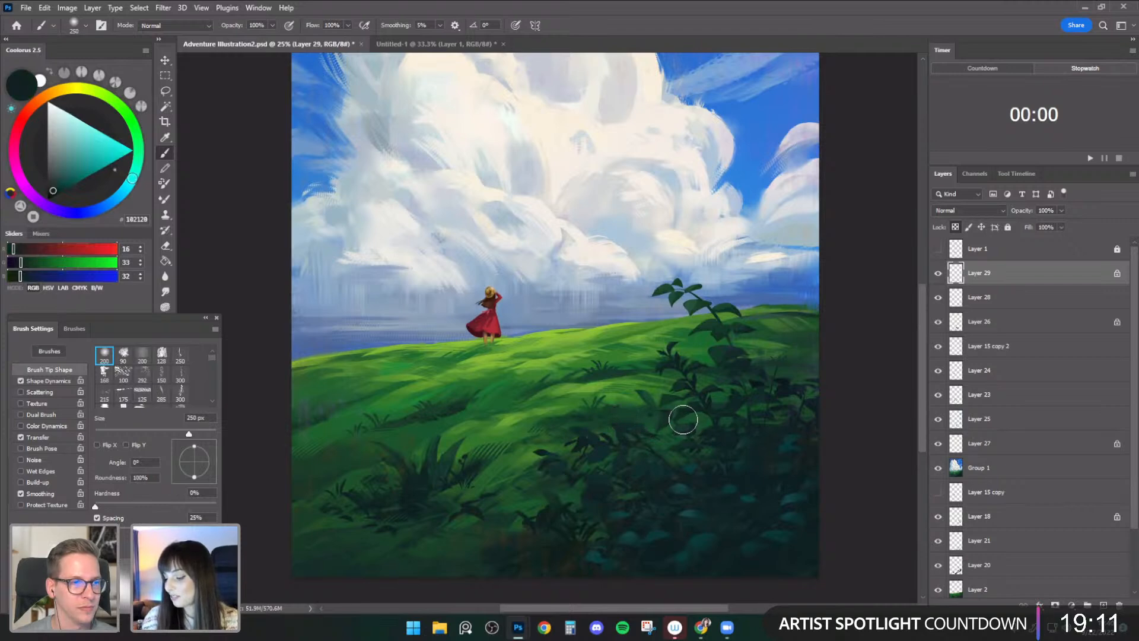
- Unlock Layer 29's transparency, lasso the dark plant cluster beside the leafy bushes and flip it horizontally
left_click(165, 92)
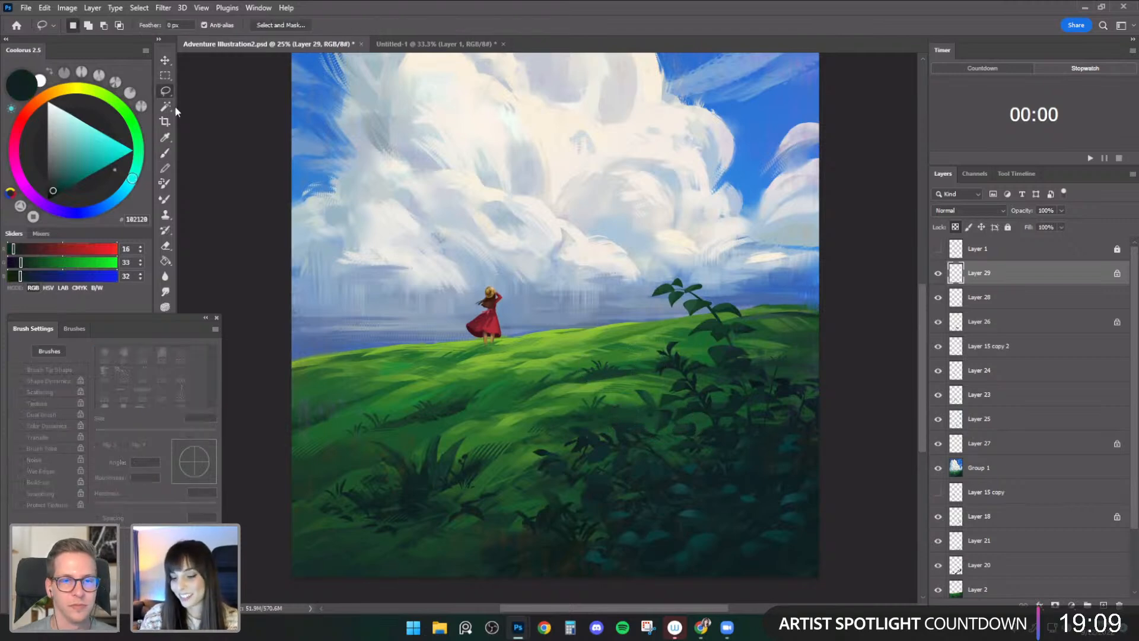
key("e")
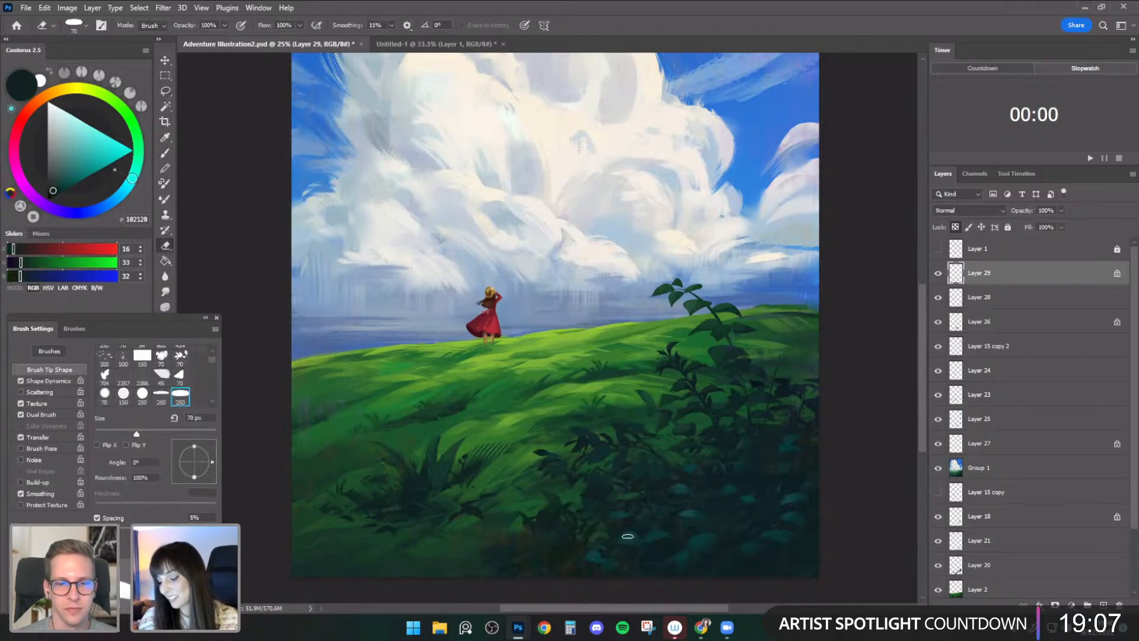
key("l")
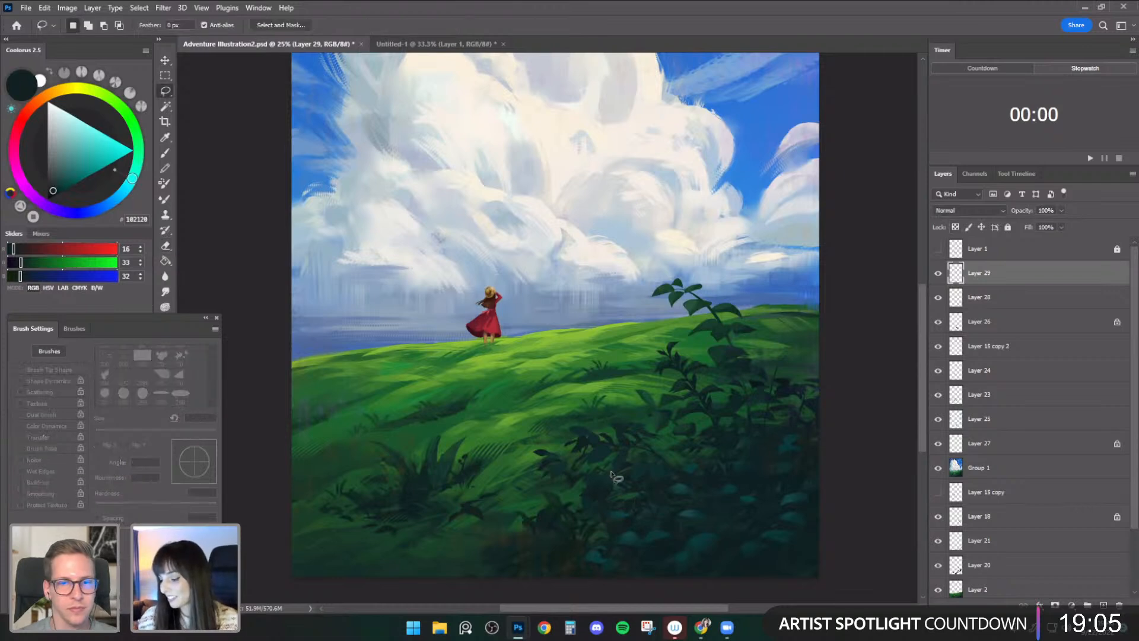
left_click_drag(578, 470, 504, 505)
left_click(45, 8)
mouse_move(89, 279)
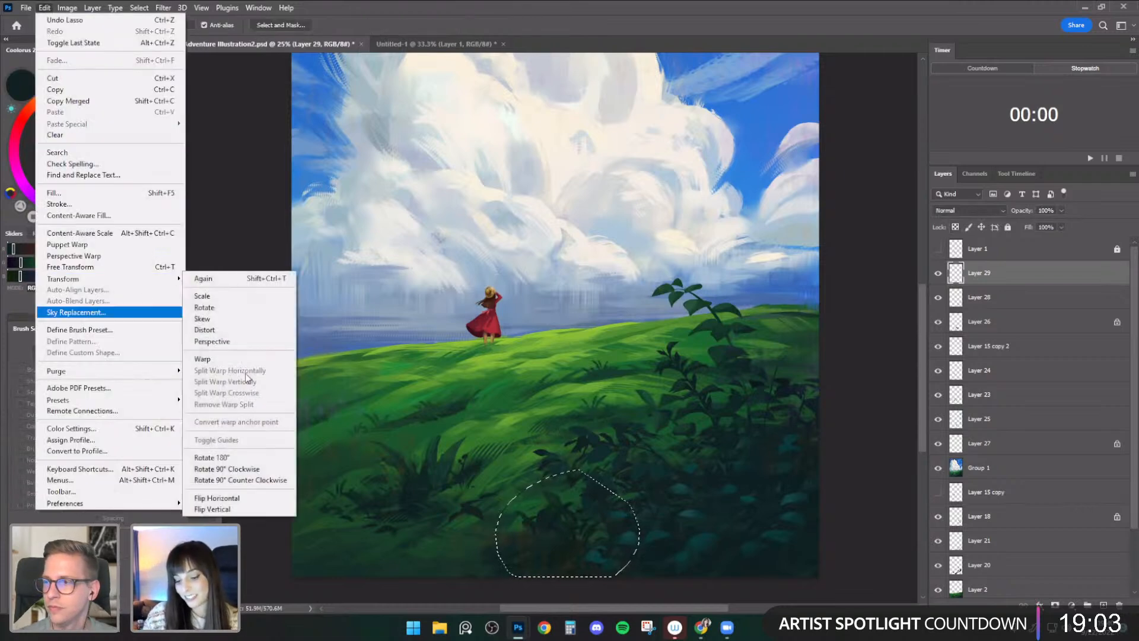
left_click(249, 502)
- Free-transform the selected plant cluster on Layer 29 to reposition and reshape it along the bushes' lower edge
key("ctrl+t")
left_click_drag(576, 527, 527, 555)
left_click_drag(604, 511, 548, 520)
left_click_drag(578, 506, 630, 473)
left_click_drag(584, 504, 583, 533)
left_click_drag(643, 515, 588, 525)
key("Return")
key("b")
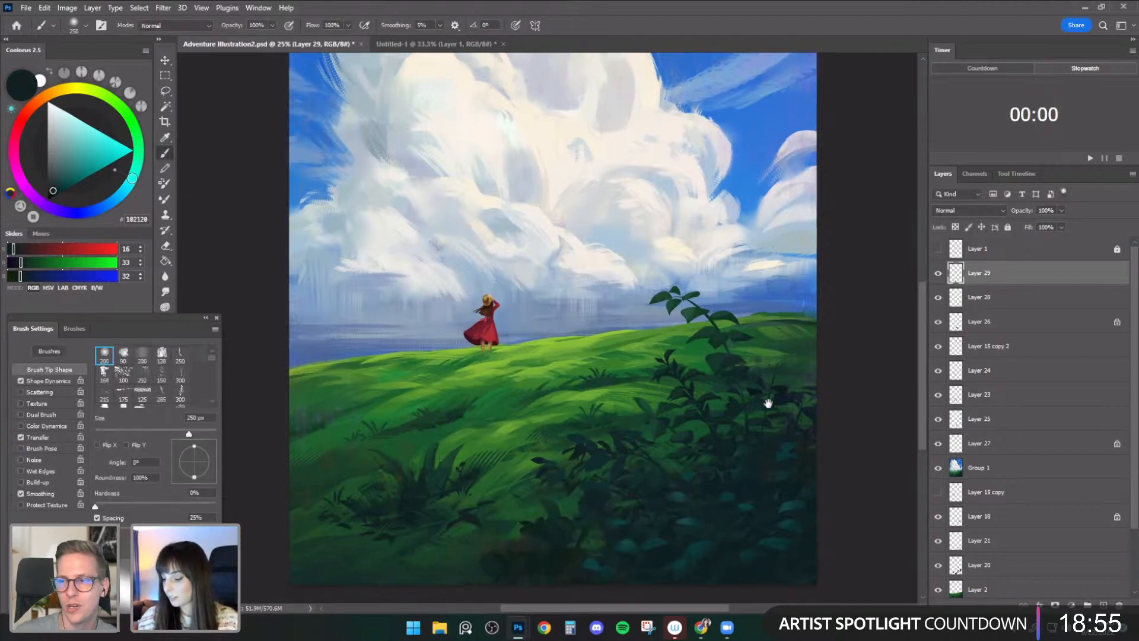
- Lock Layer 29's transparent pixels, sample a dark teal from the leafy bushes and enlarge the soft brush to 700 px
key("slash")
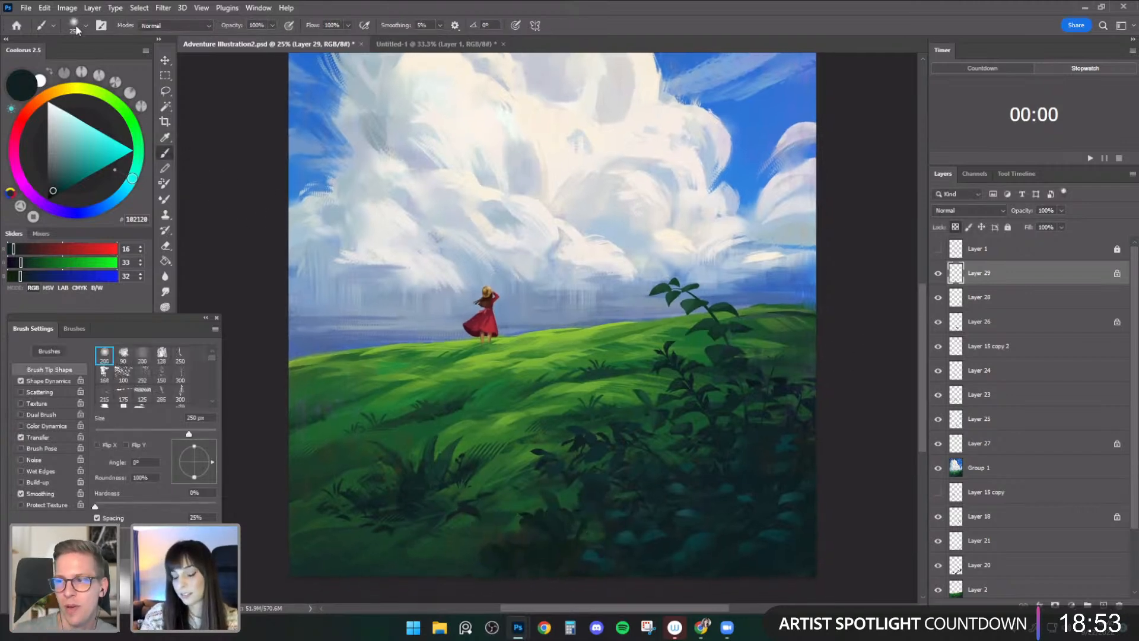
left_click(713, 485, "alt")
key("bracketright")
key("bracketright")
key("bracketright")
key("bracketright")
key("bracketright")
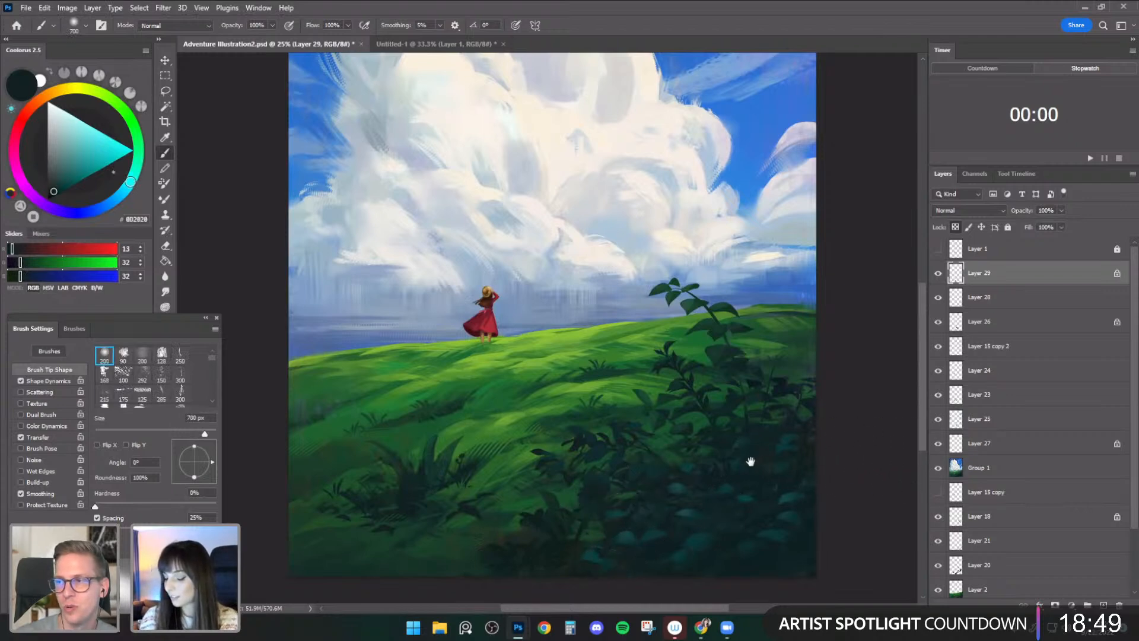
left_click_drag(753, 461, 735, 501)
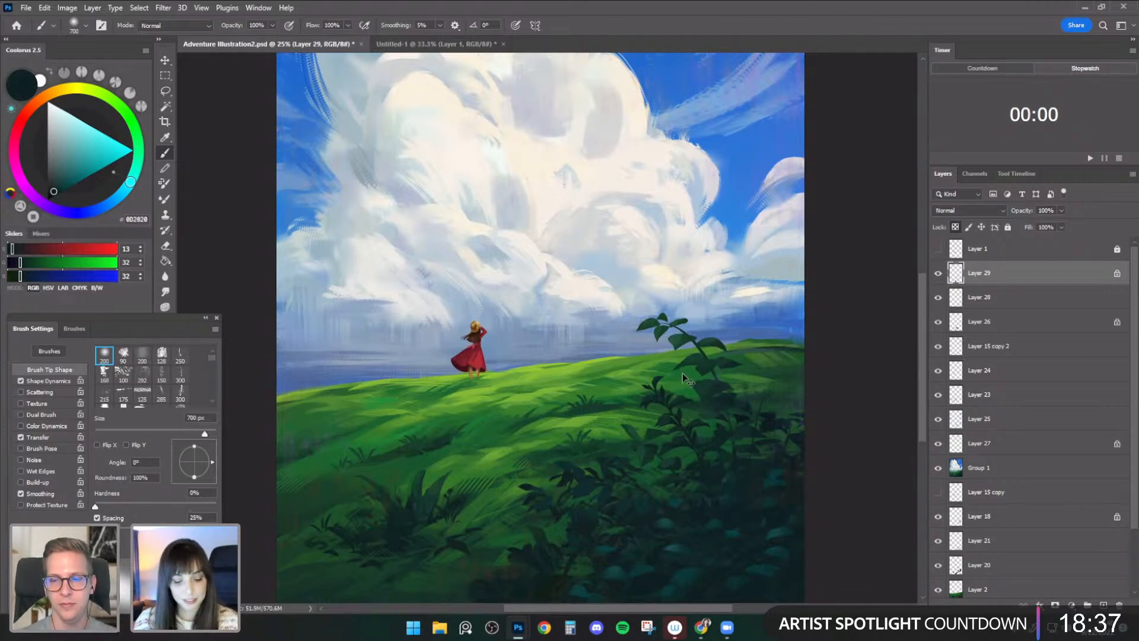
- Save the illustration and compare it with and without Layer 29
key("ctrl+s")
left_click(161, 61)
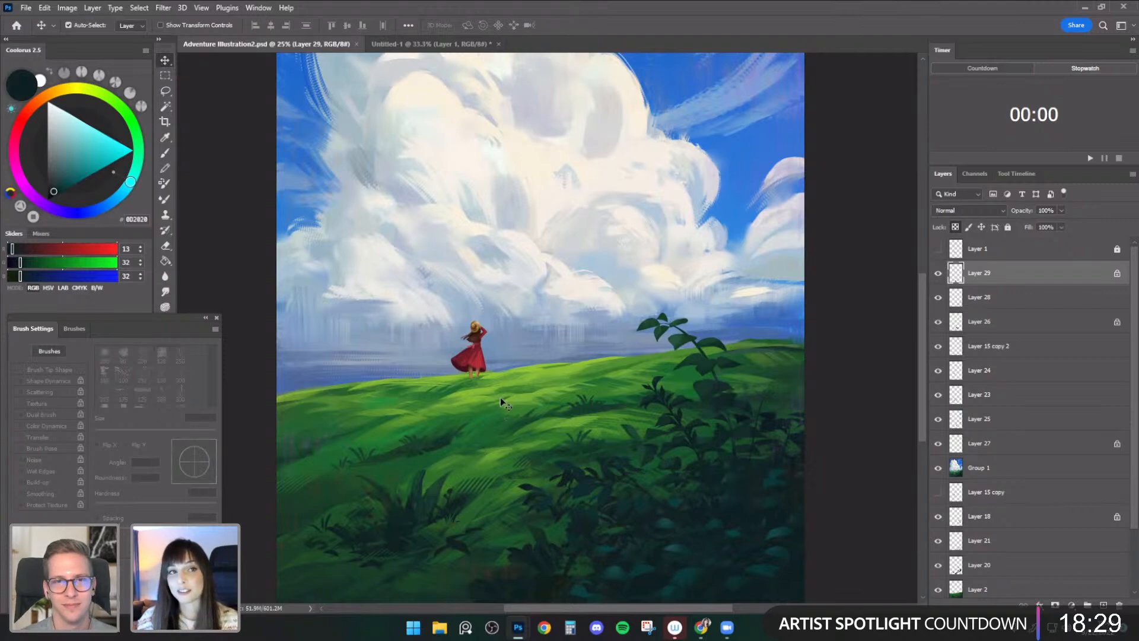
left_click_drag(507, 395, 504, 405)
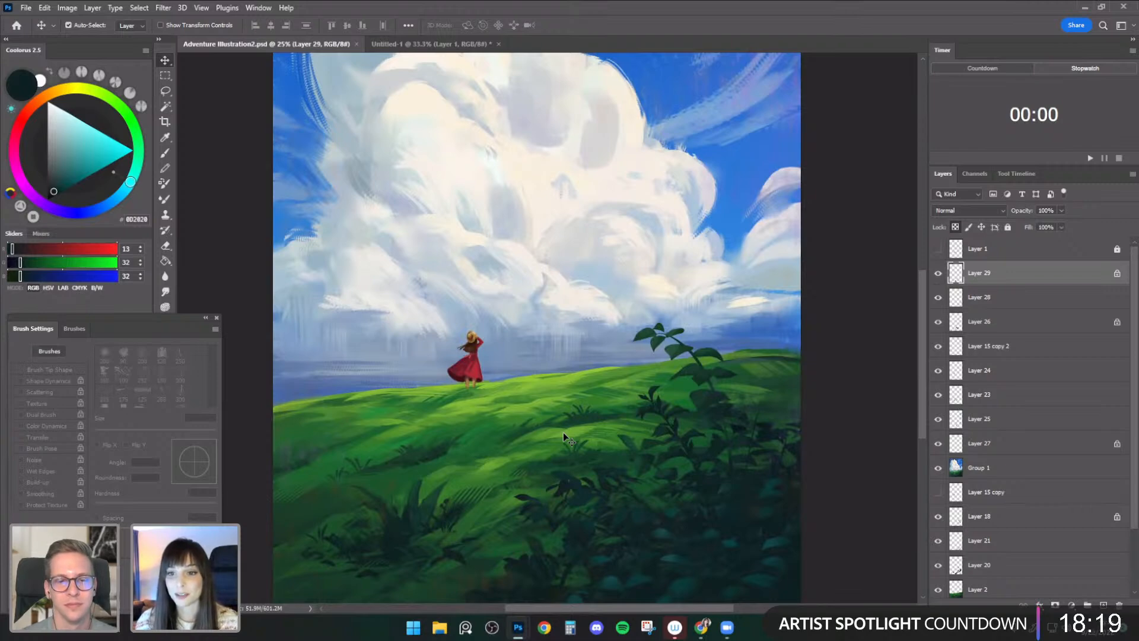
left_click(937, 274)
left_click(938, 275)
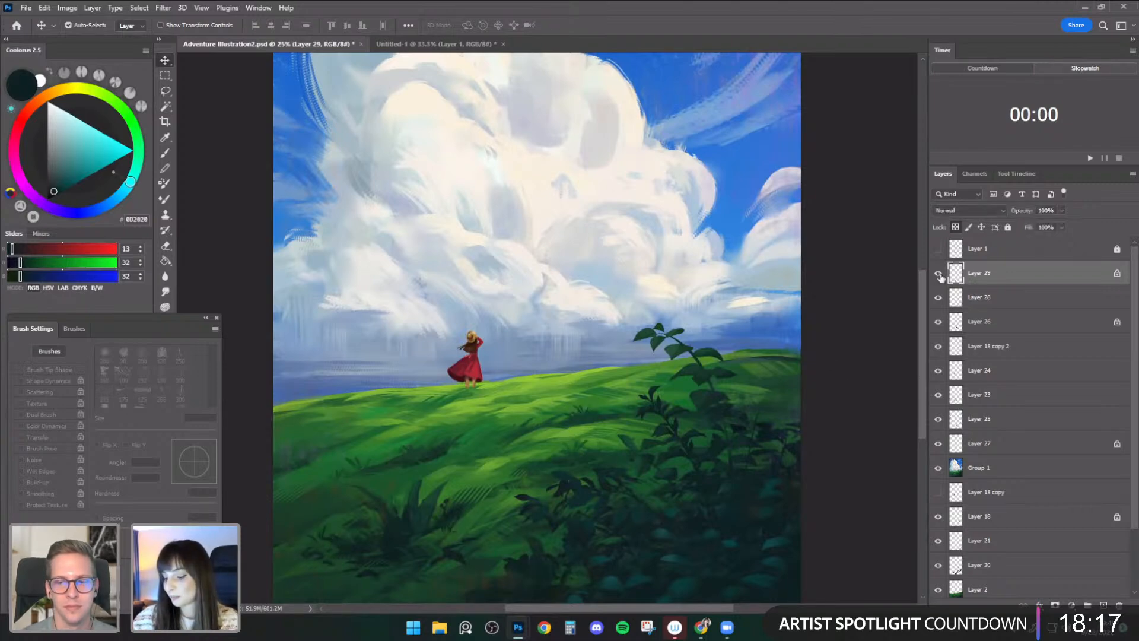
- Select the girl's layer, Layer 24, and flip the illustration horizontally to check the whole composition
left_click(465, 362)
key("e")
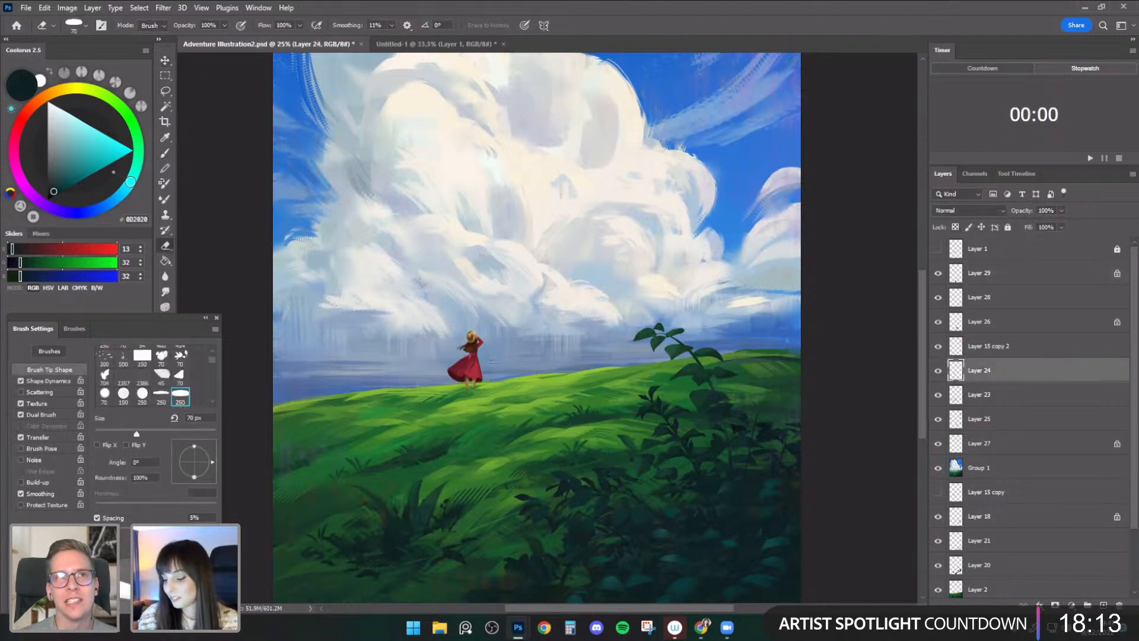
key("ctrl+minus")
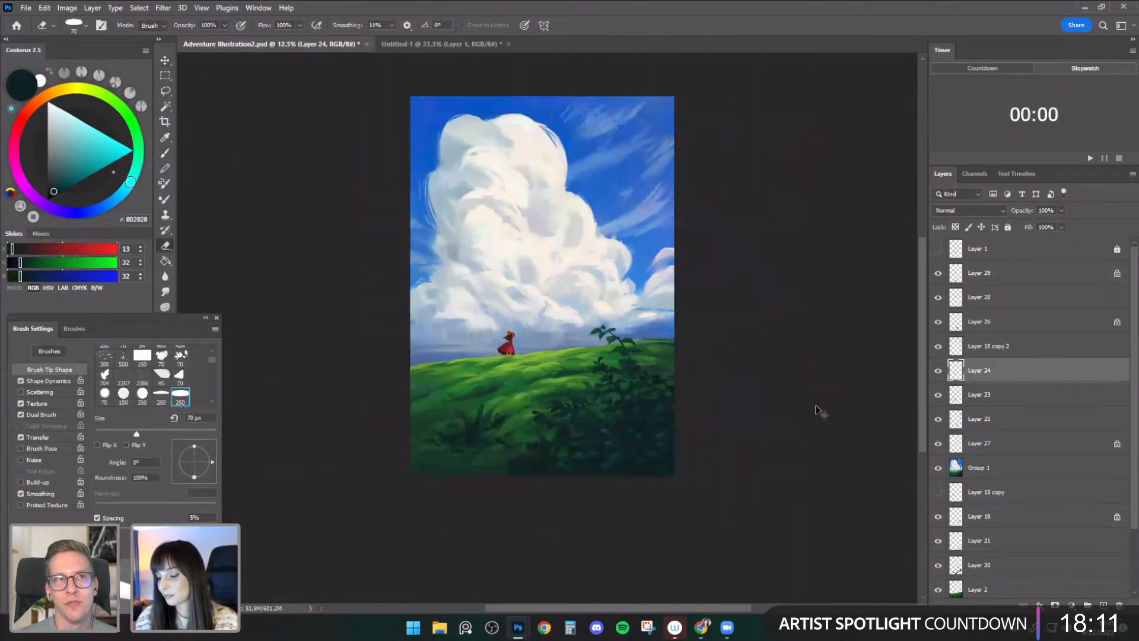
key("ctrl+shift+h")
key("ctrl+plus")
left_click_drag(838, 389, 823, 422)
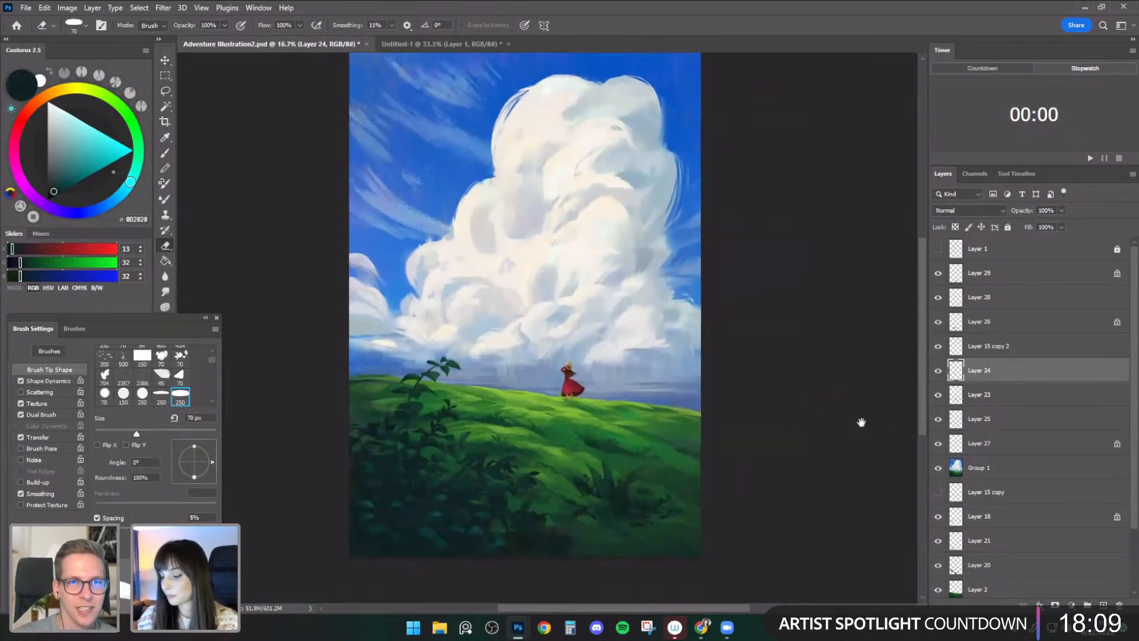
- Compare the painting with and without Layer 29 and lower that layer's opacity to 57%
left_click(994, 277)
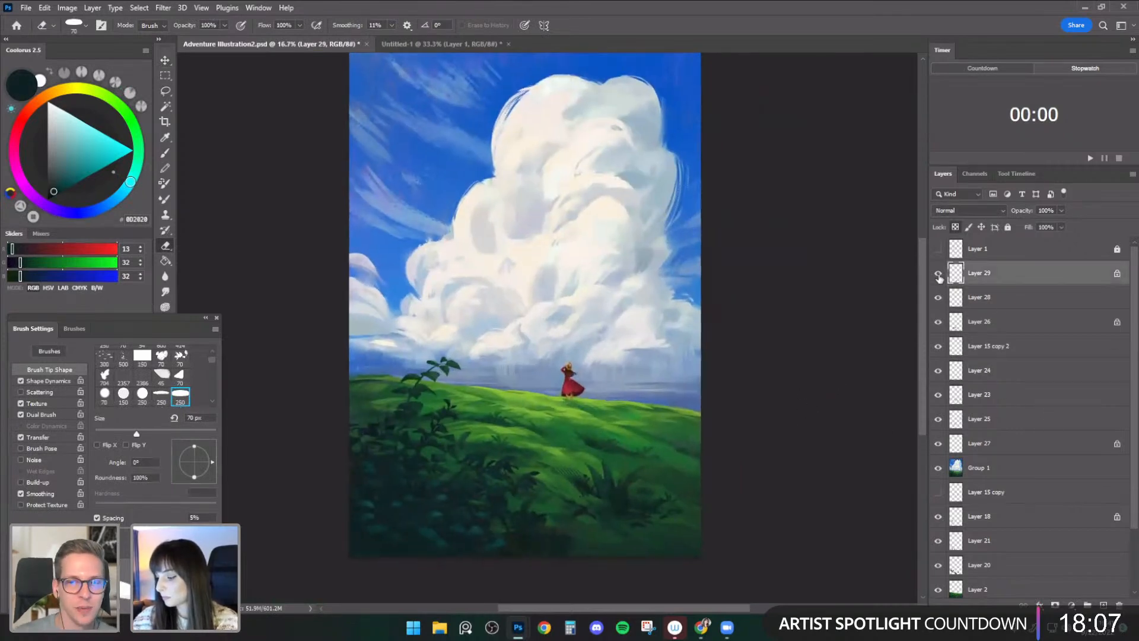
mouse_move(937, 274)
left_mouse_down()
mouse_move(938, 298)
mouse_move(938, 275)
left_mouse_up()
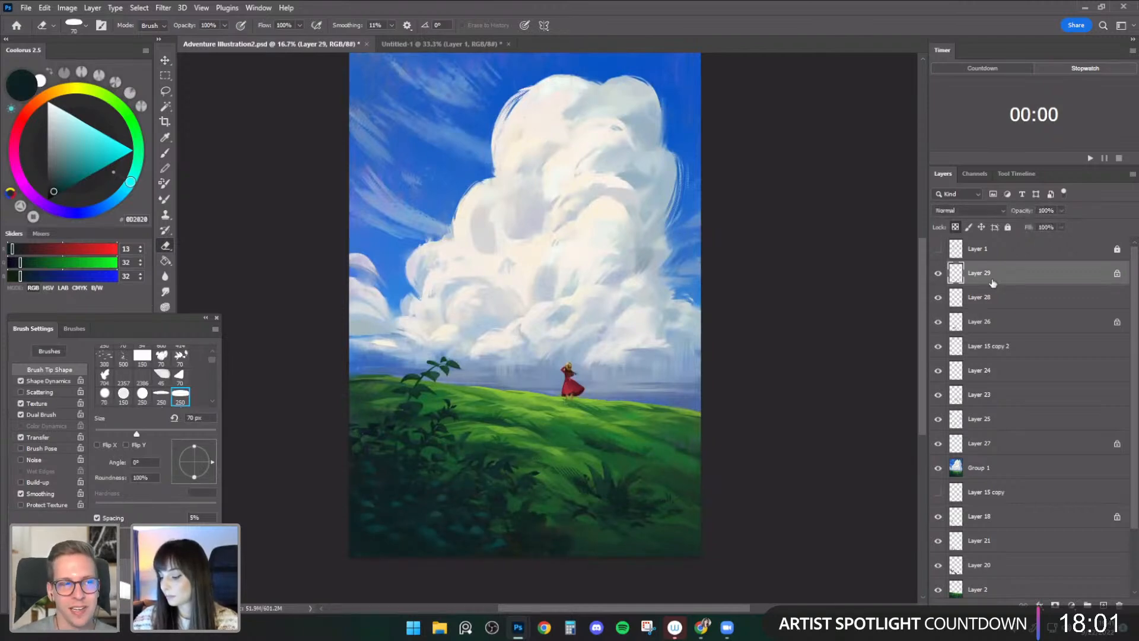
left_click_drag(1048, 224, 1040, 223)
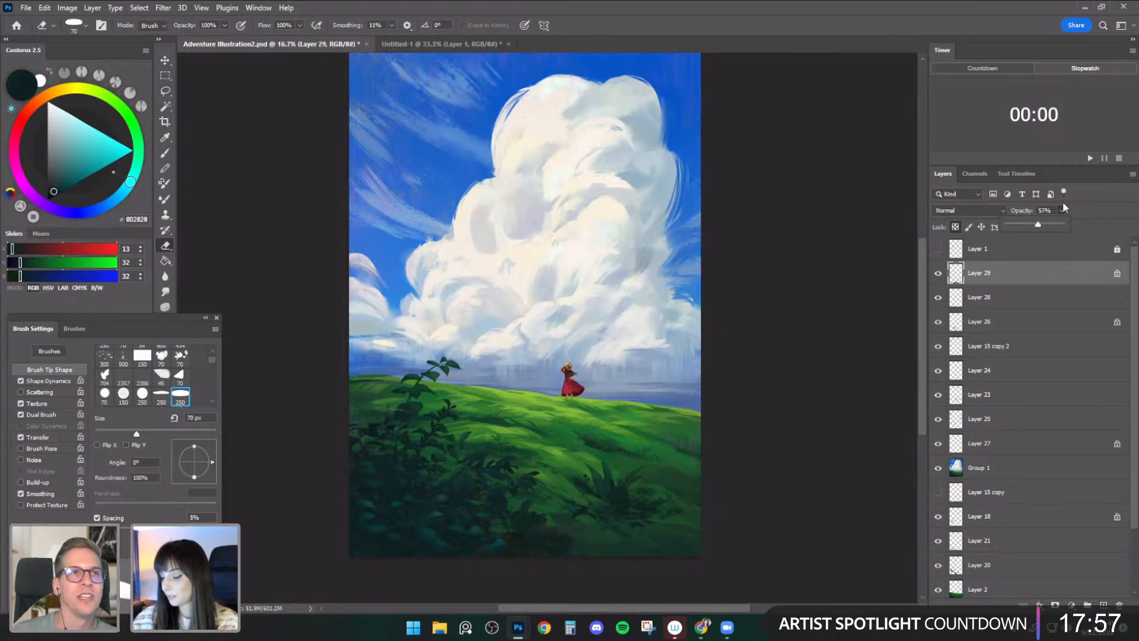
- Choose the Paint - Dry brush and add a new layer above Layer 28
left_click(167, 155)
left_click_drag(754, 332, 747, 345)
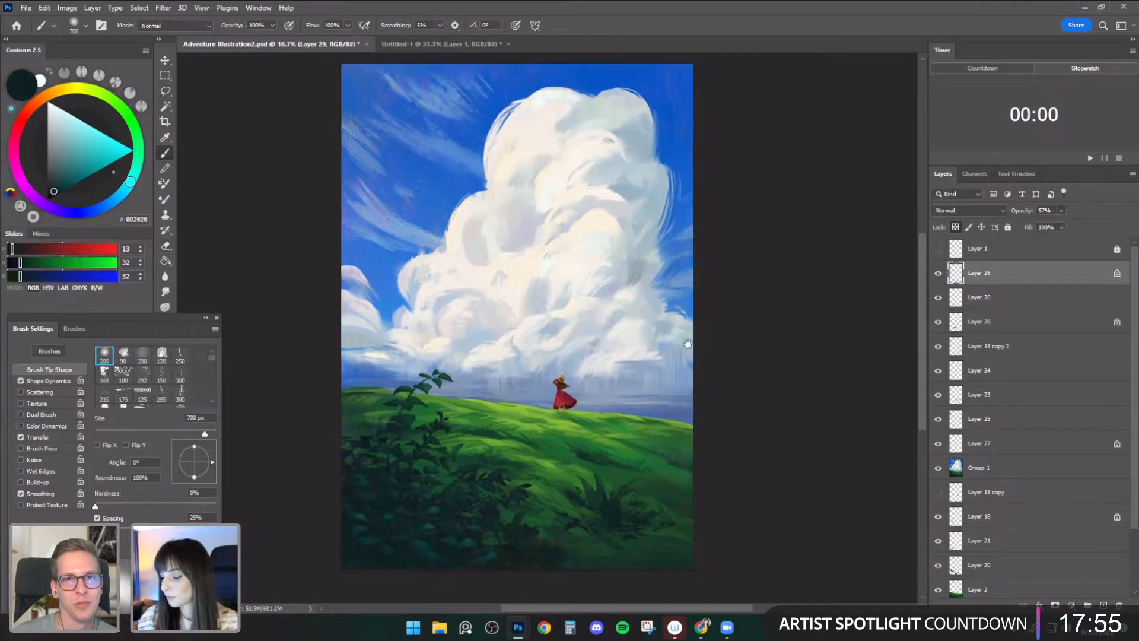
left_click(86, 26)
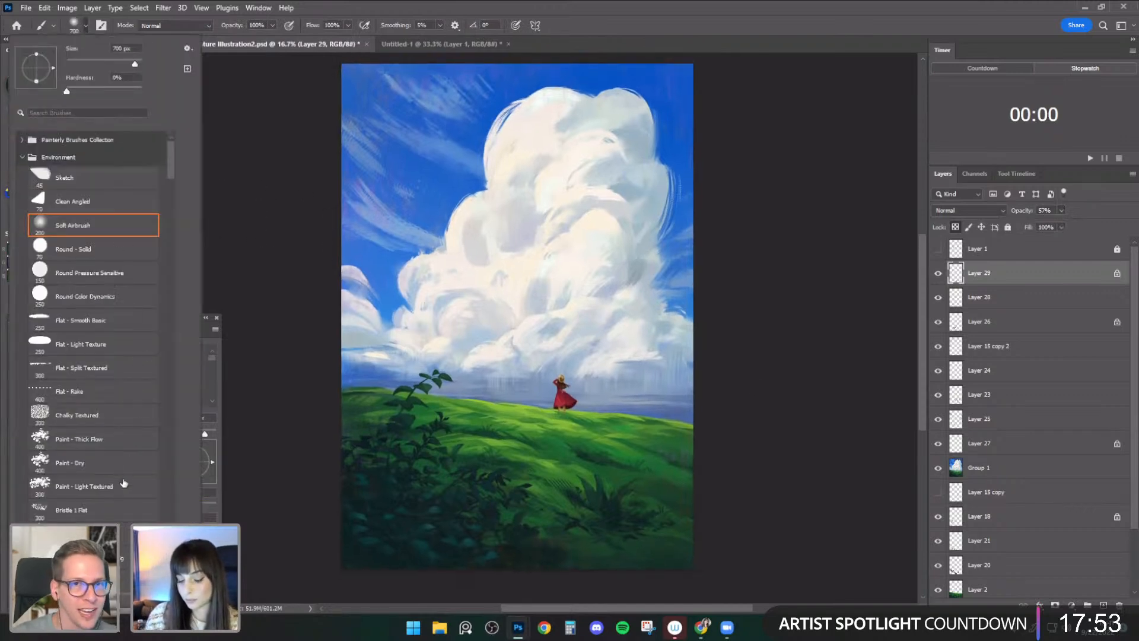
left_click_drag(170, 170, 169, 180)
left_click(112, 325)
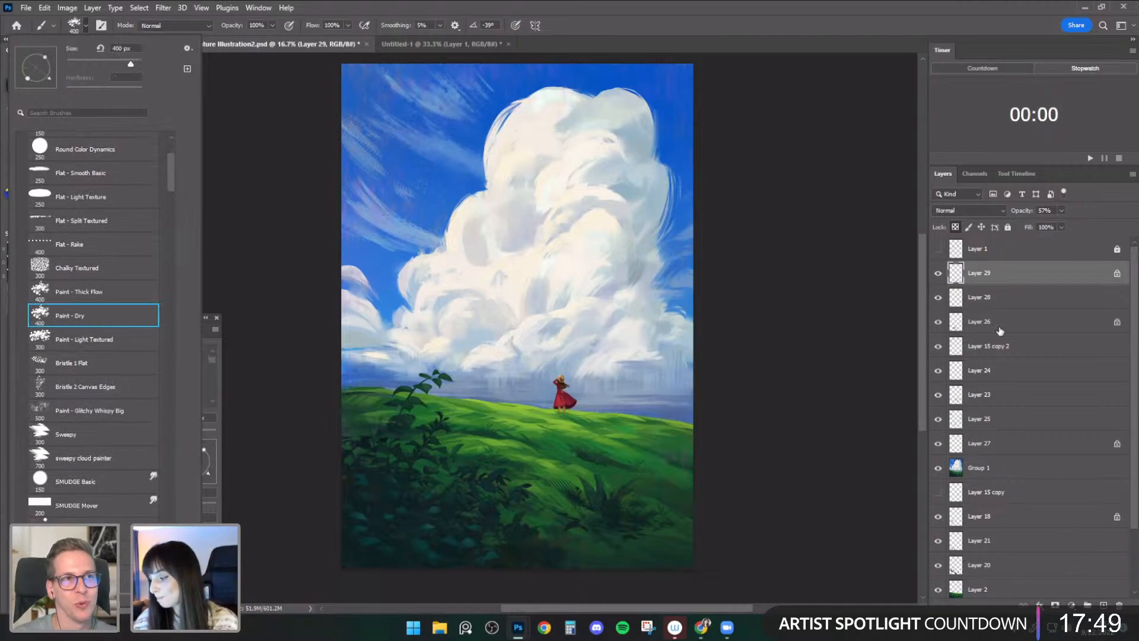
left_click(1010, 299)
left_click(1103, 606)
- Paint the haze near the horizon beside the girl with sampled greyish blues, using the Flat - Split Textured brush at 300 px
left_click(674, 409, "alt")
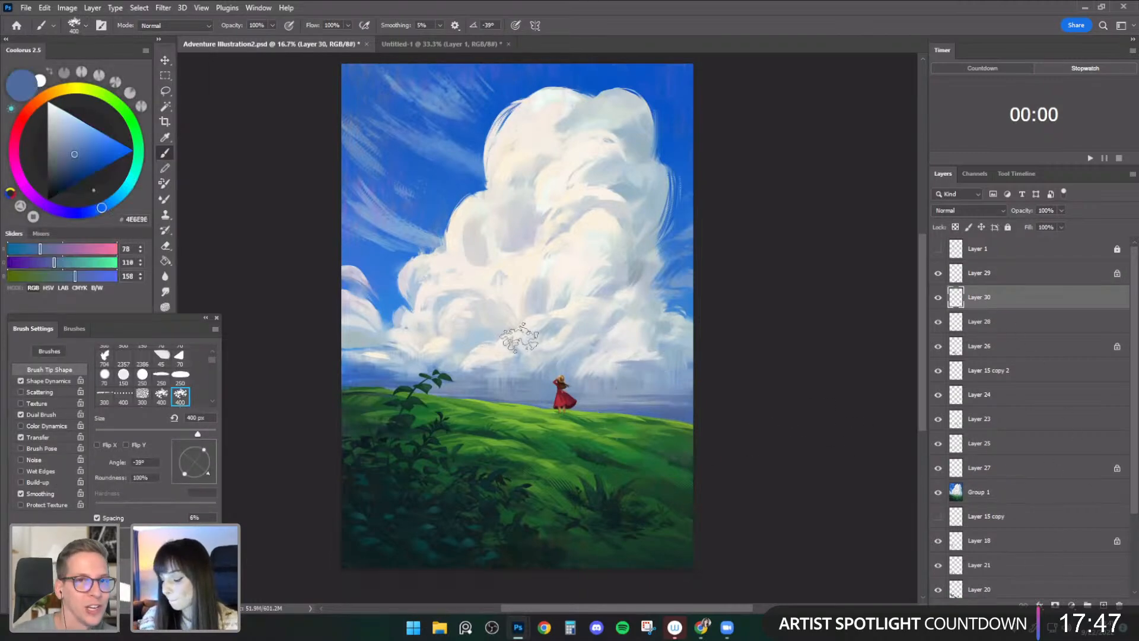
left_click(70, 165)
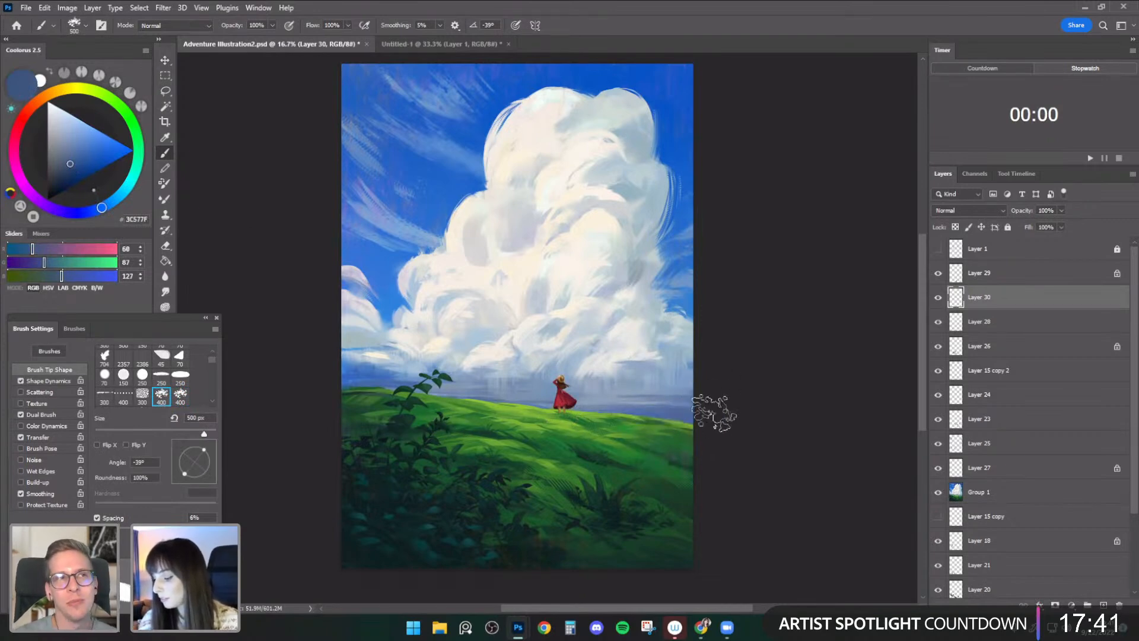
key("period")
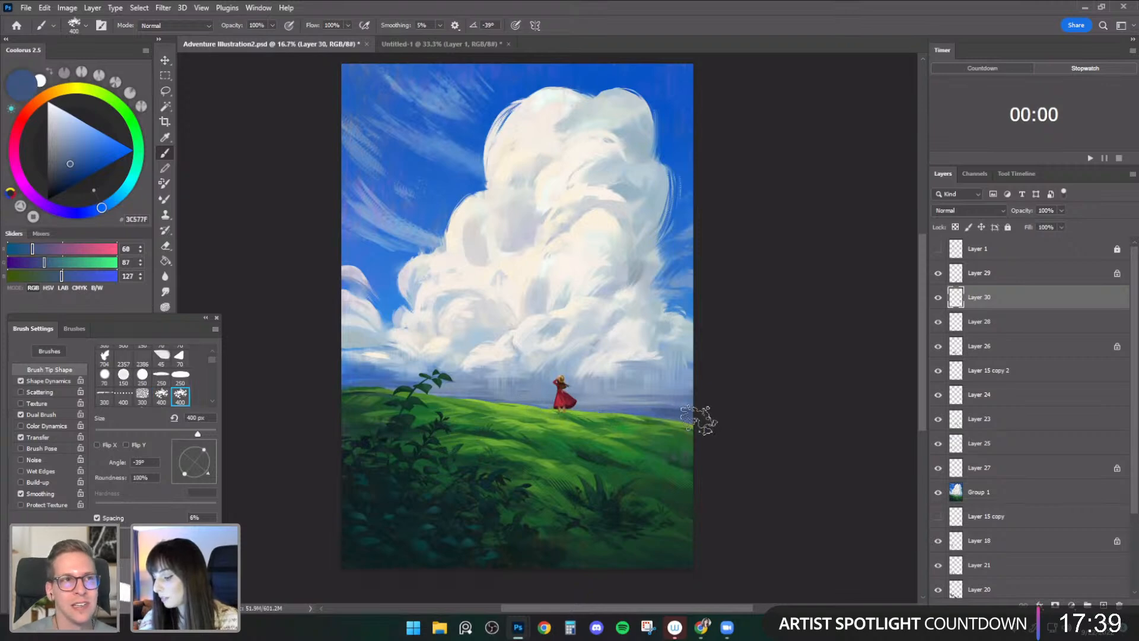
left_click(83, 26)
left_click(128, 225)
left_click_drag(639, 366, 647, 380)
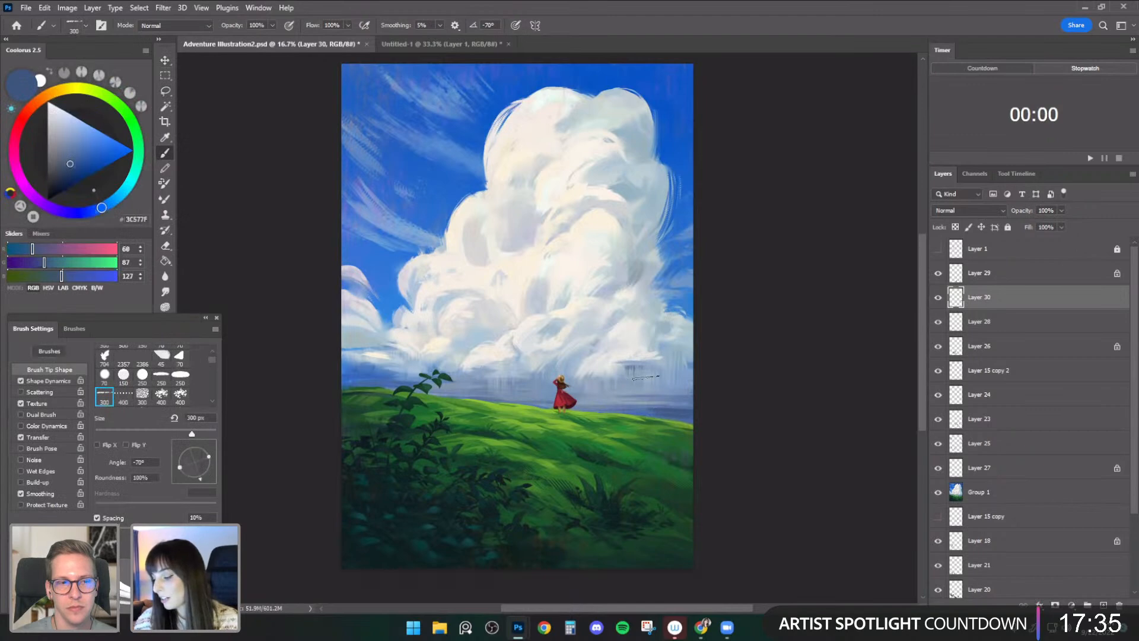
left_click(669, 396, "alt")
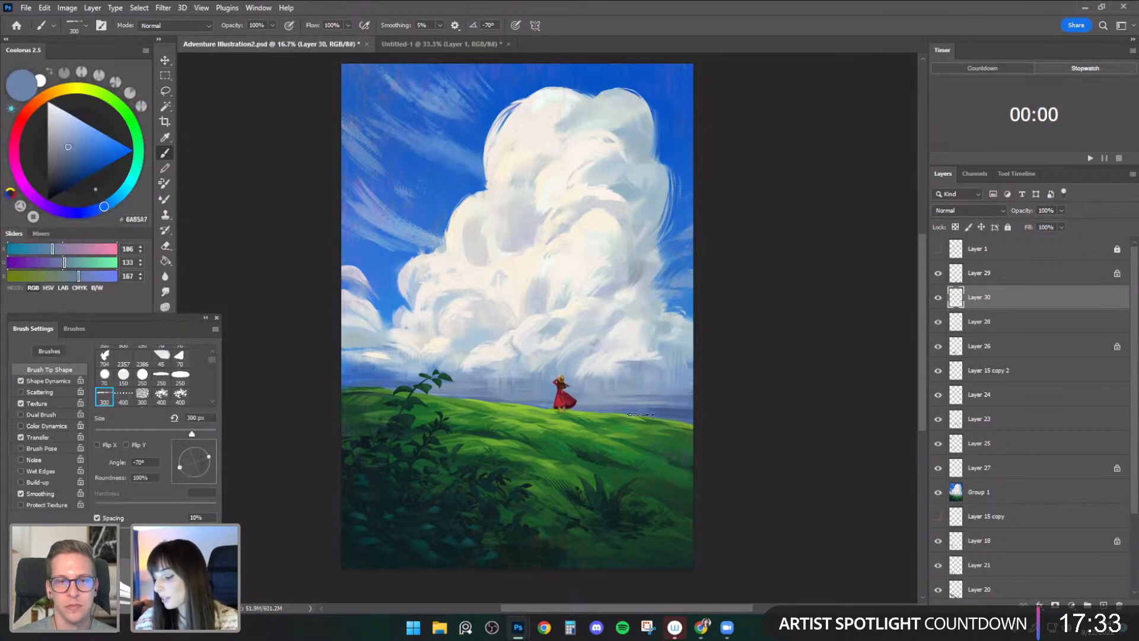
mouse_move(735, 326)
left_mouse_down()
mouse_move(730, 354)
mouse_move(736, 330)
left_mouse_up()
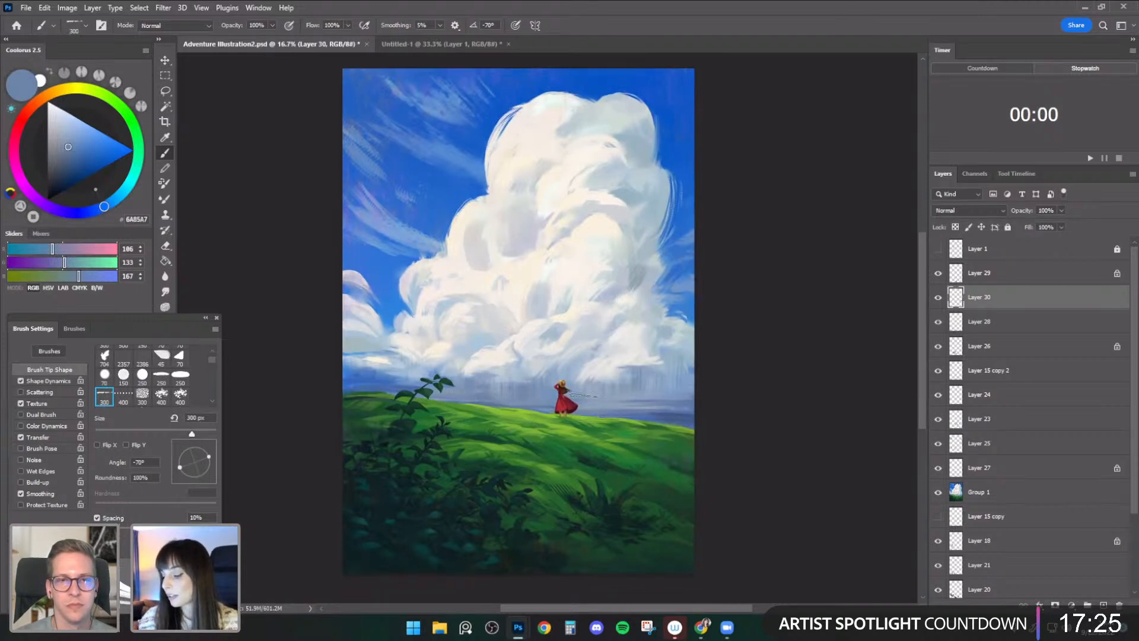
- Enlarge the eraser to 700 px and soften the haze strokes on Layer 30
key("e")
key("bracketright")
key("bracketright")
key("bracketright")
key("bracketright")
key("bracketright")
key("bracketright")
key("bracketright")
key("bracketright")
key("bracketright")
key("bracketright")
key("bracketright")
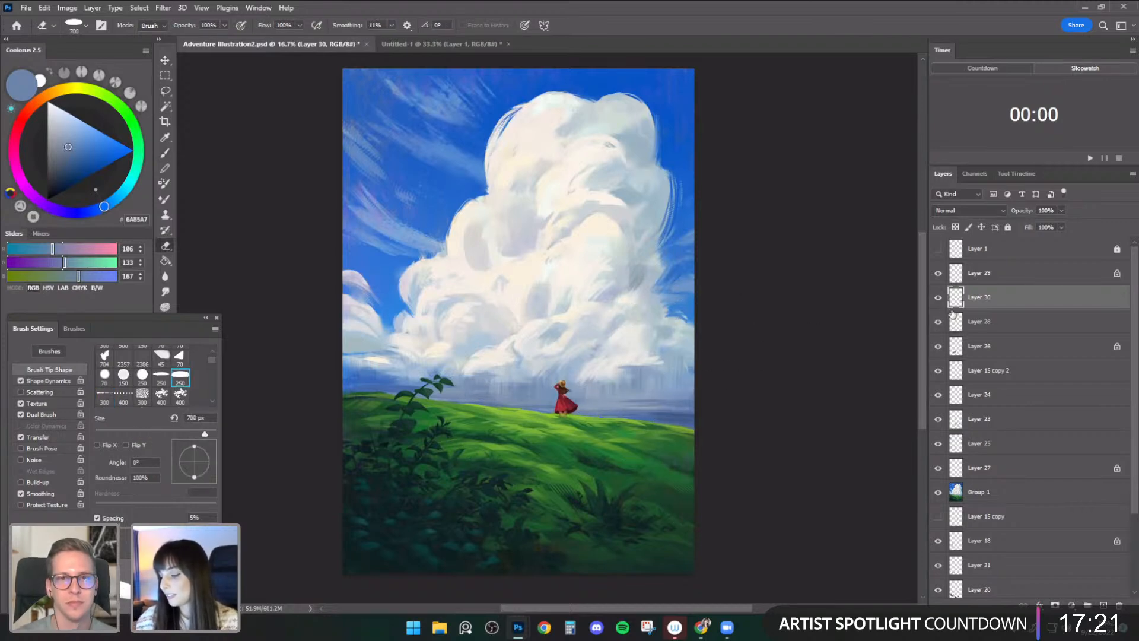
left_click_drag(678, 331, 685, 325)
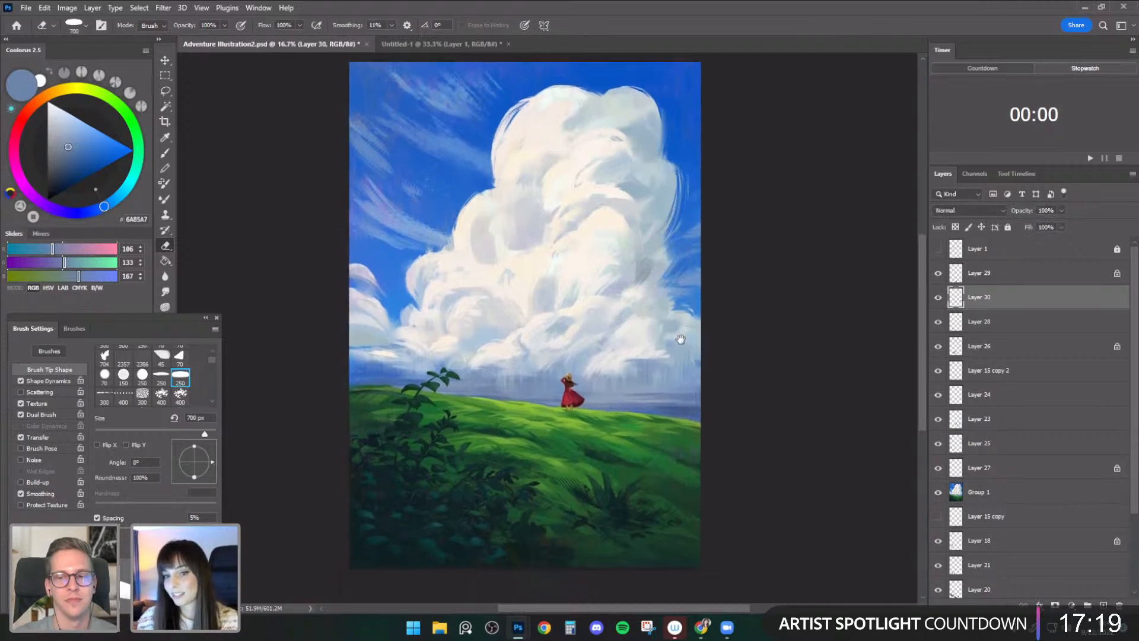
- Paint rain haze under the small clouds at the painting's left horizon with sampled greyish blues, using the split textured brush at 300 to 400 px
key("b")
left_click(407, 357, "alt")
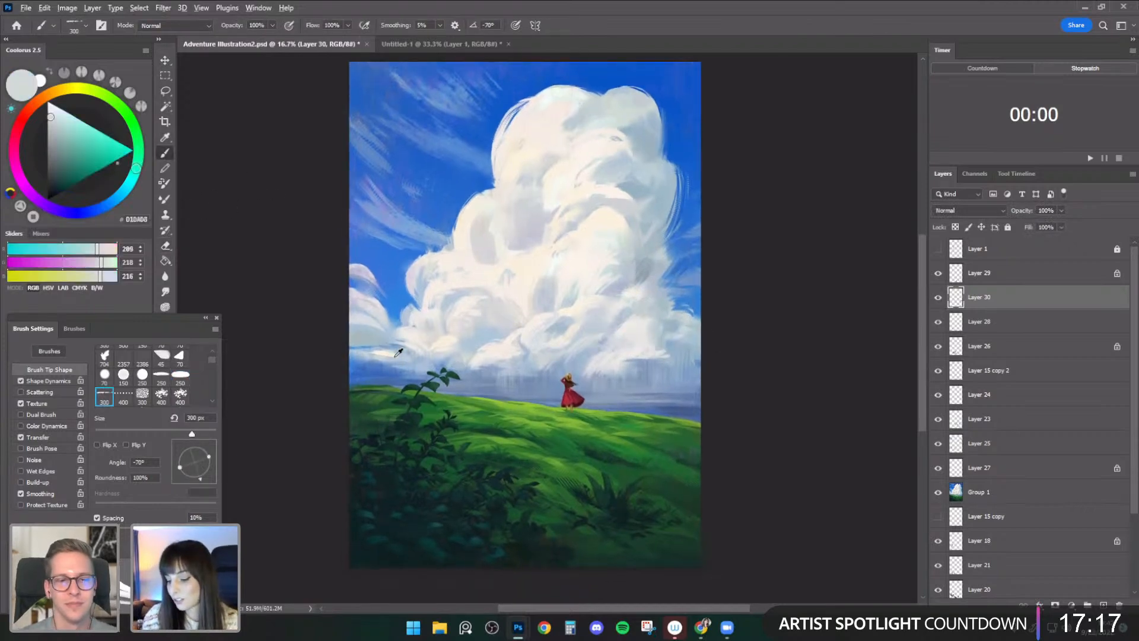
left_click(389, 357, "alt")
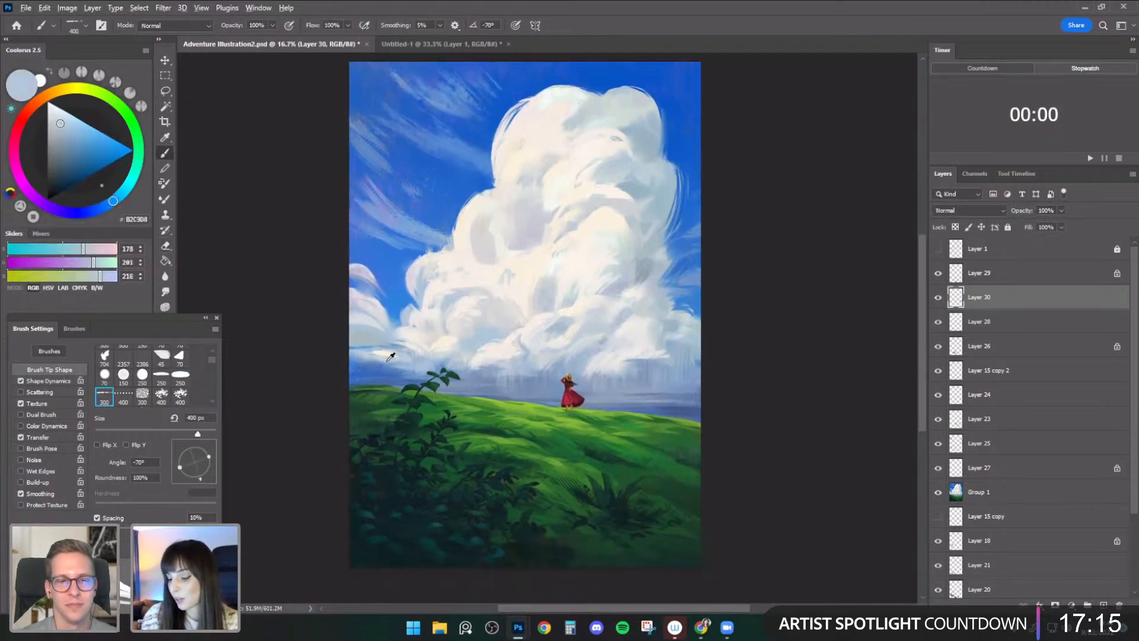
left_click(376, 359, "alt")
left_click_drag(364, 395, 401, 395)
left_click(405, 366, "alt")
key("bracketleft")
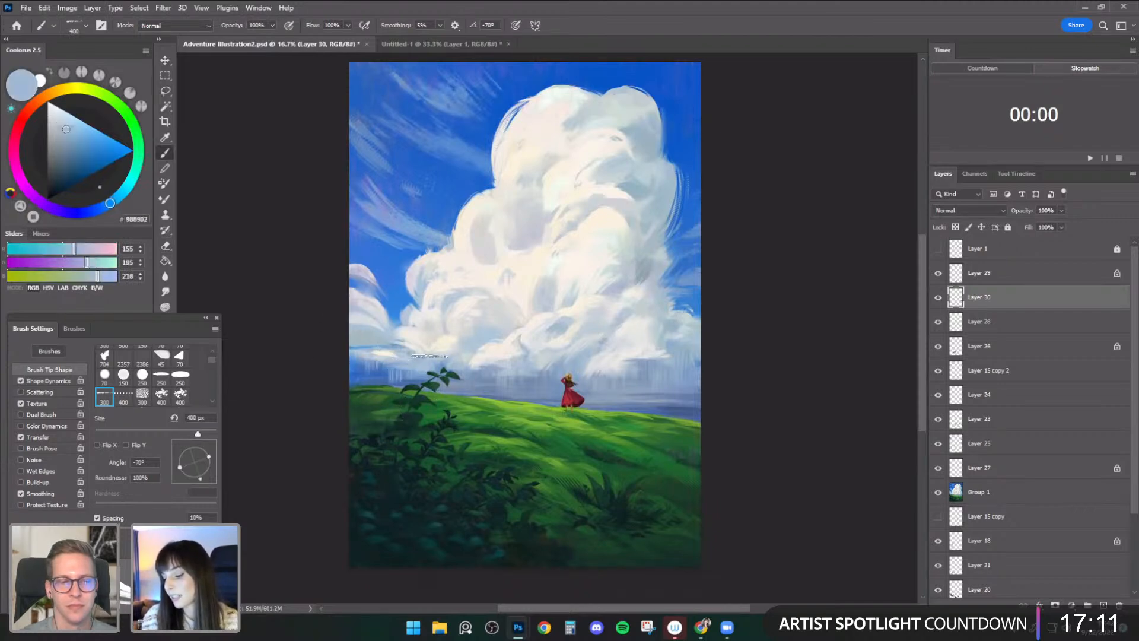
left_click(395, 364, "alt")
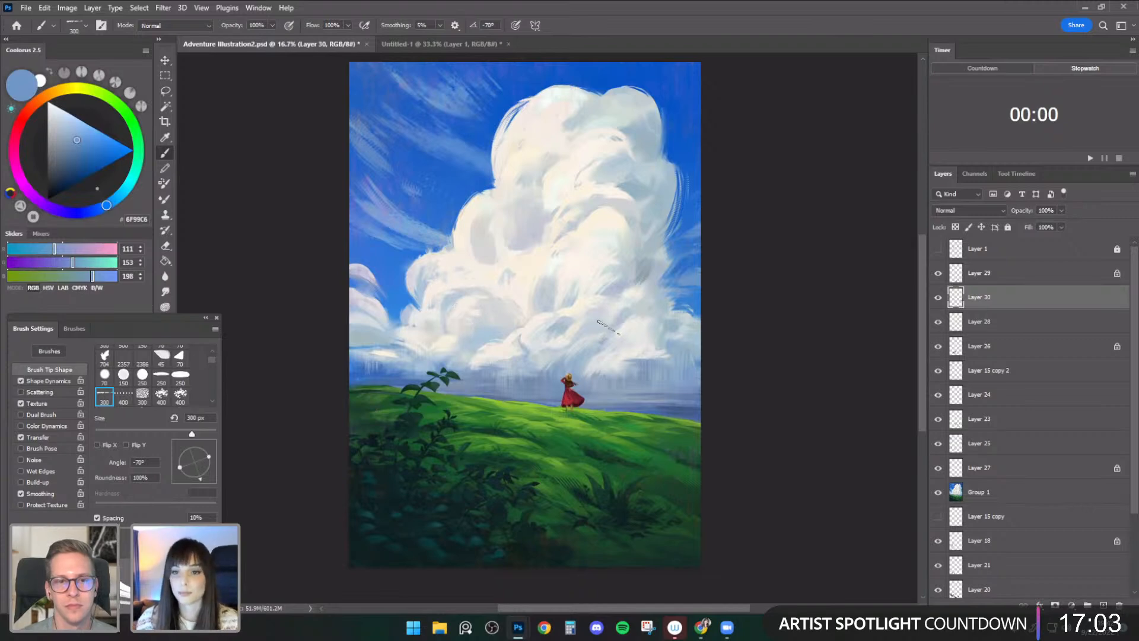
- Refine the cloud base and haze to the right of the girl with sampled light greys, varying the brush between 200 and 300 px
left_click(658, 356, "alt")
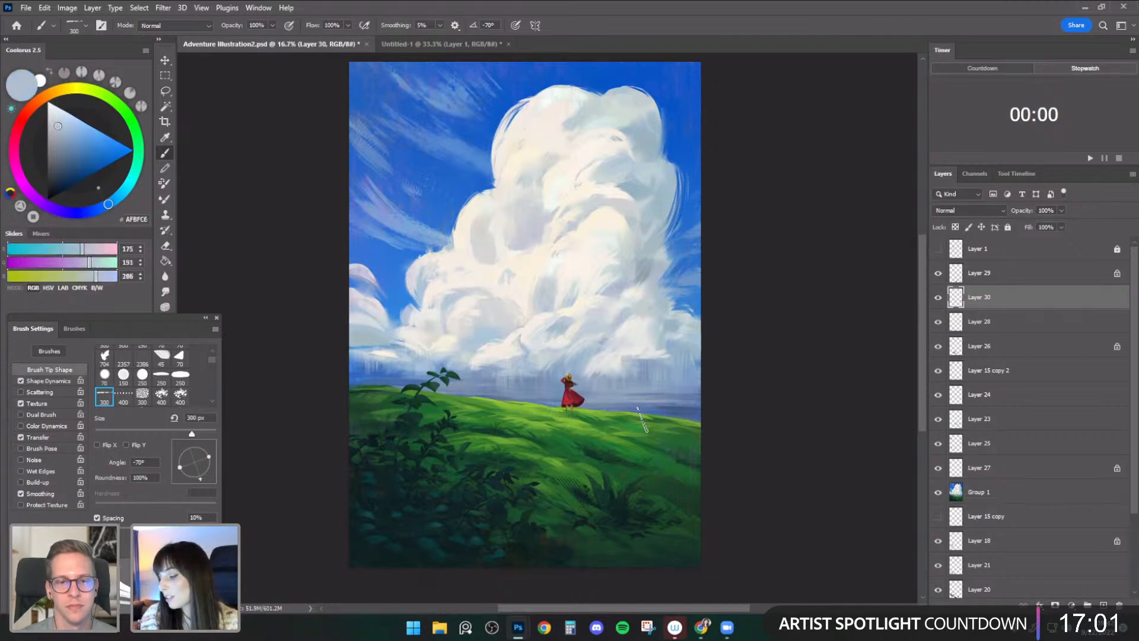
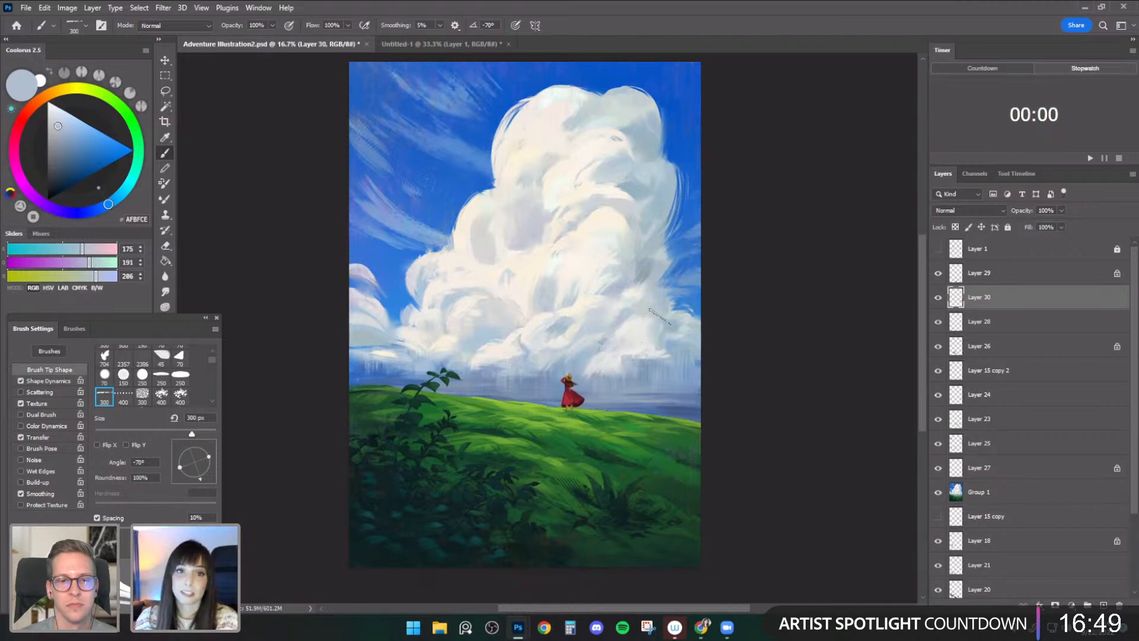
left_click(639, 342, "alt")
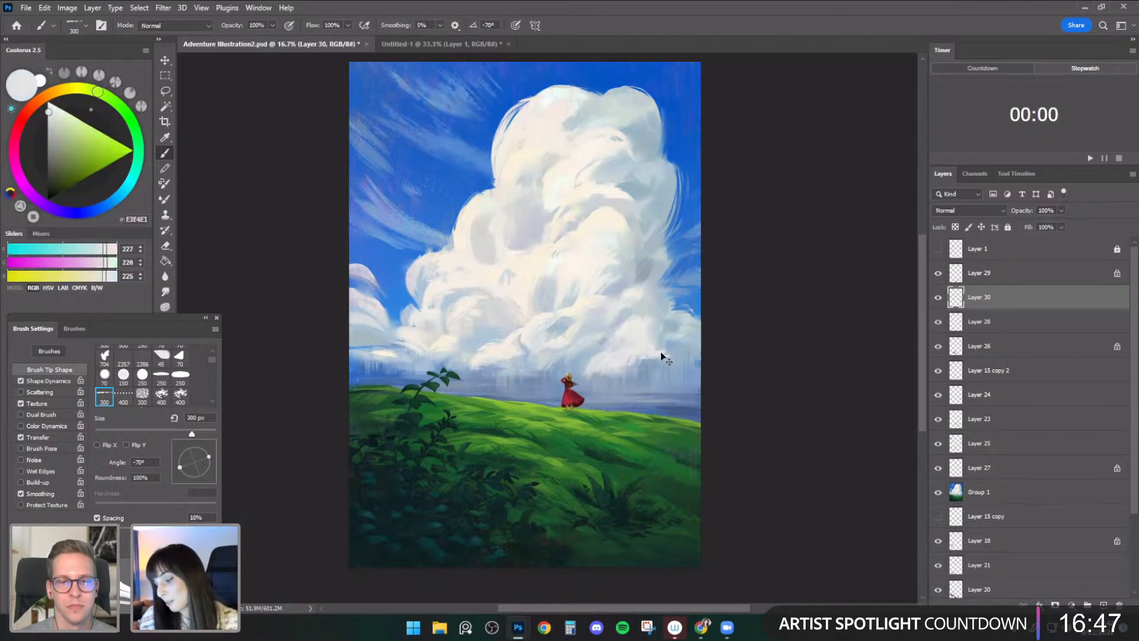
key("bracketright")
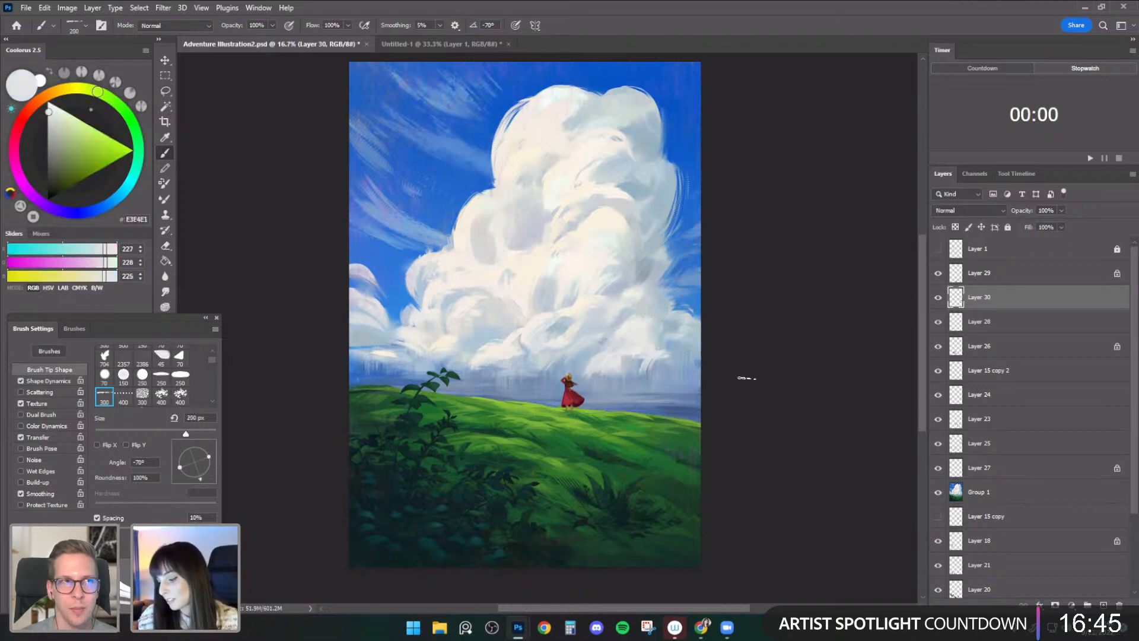
key("bracketright")
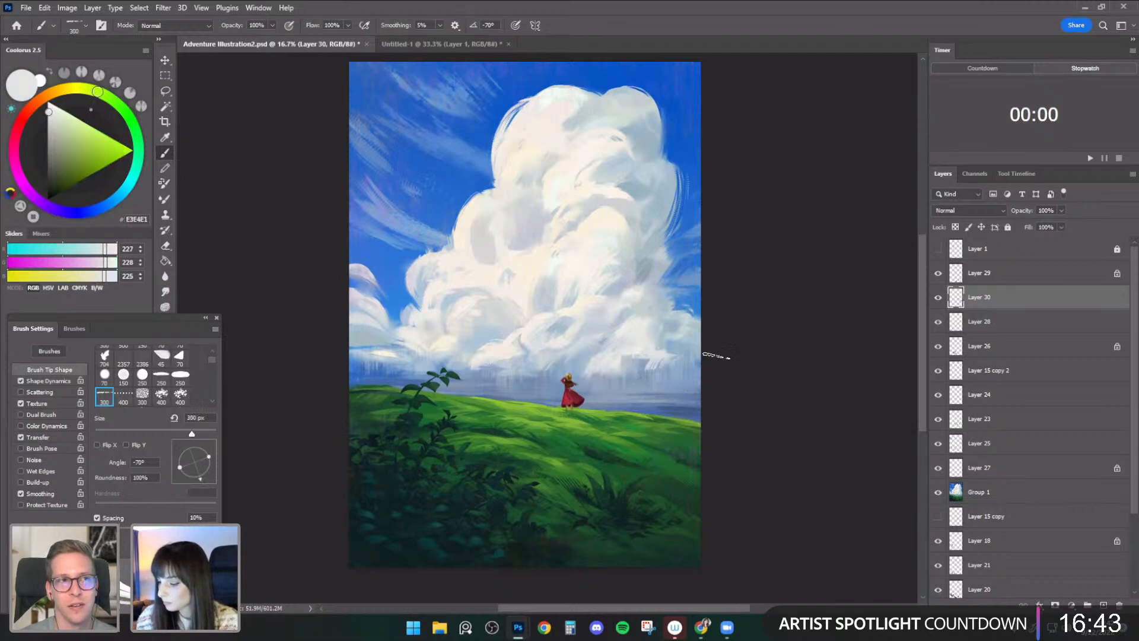
left_click(663, 358, "alt")
key("bracketleft")
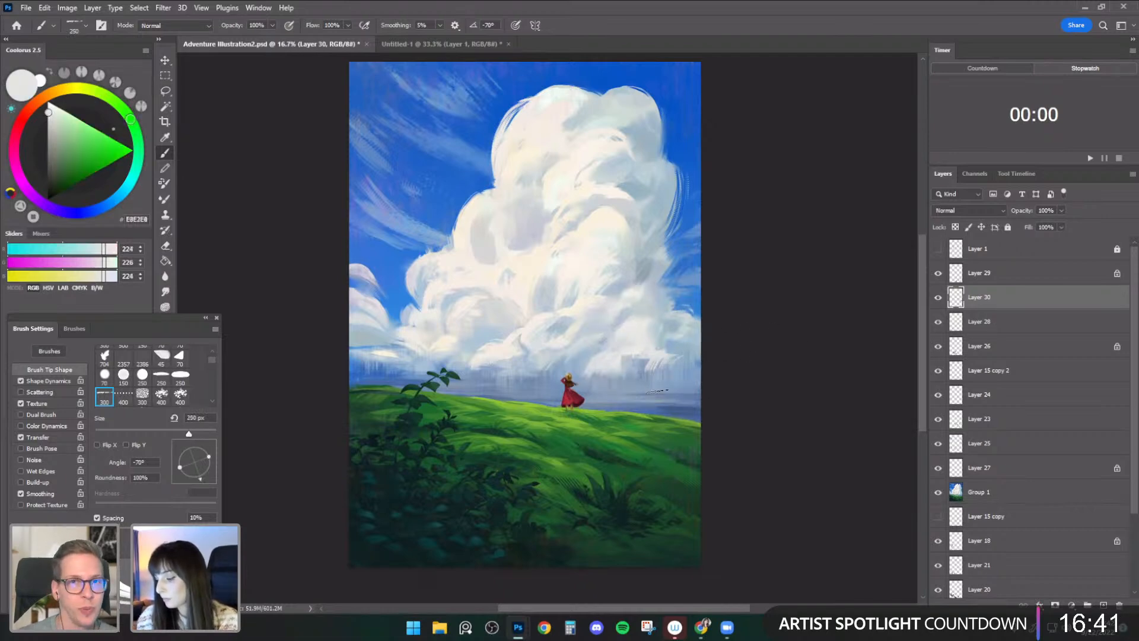
left_click(664, 353, "alt")
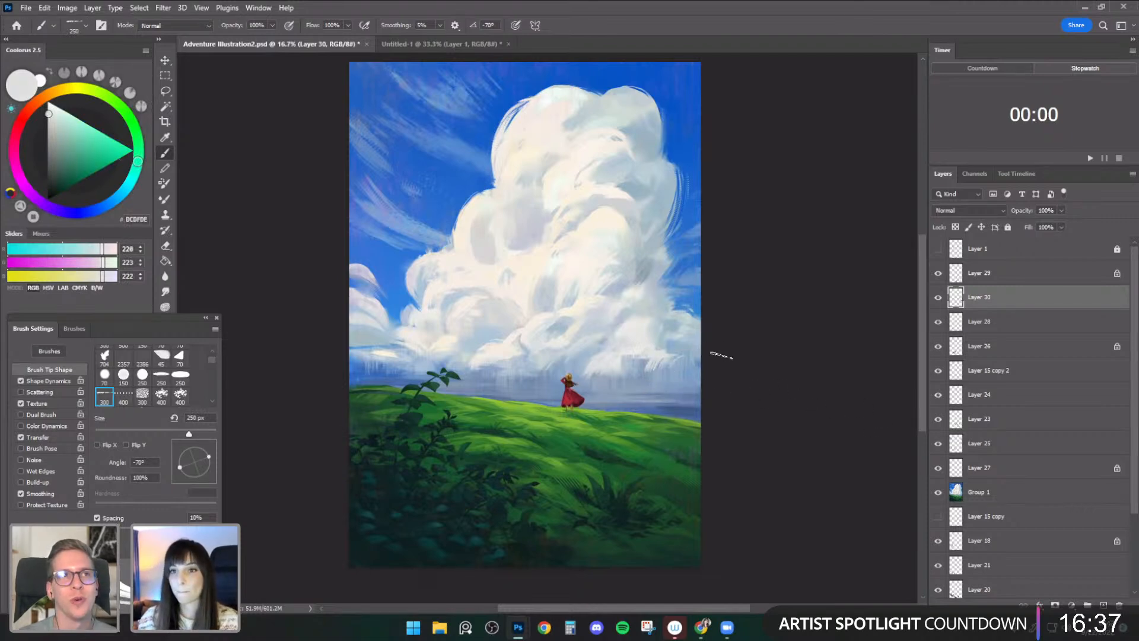
left_click(674, 354, "alt")
key("bracketleft")
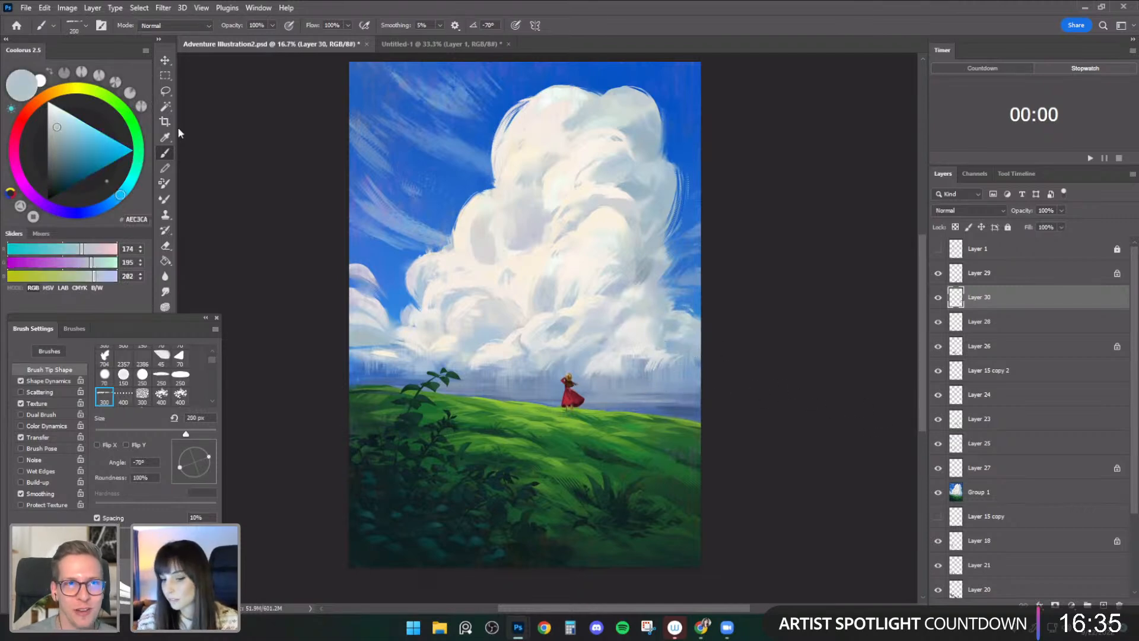
- Switch to the Paint - Dry brush and soften the cloud's lower edge right of the girl with sampled pale greys, reducing the brush to 175 px
left_click(79, 26)
left_click(110, 320)
left_click(670, 356)
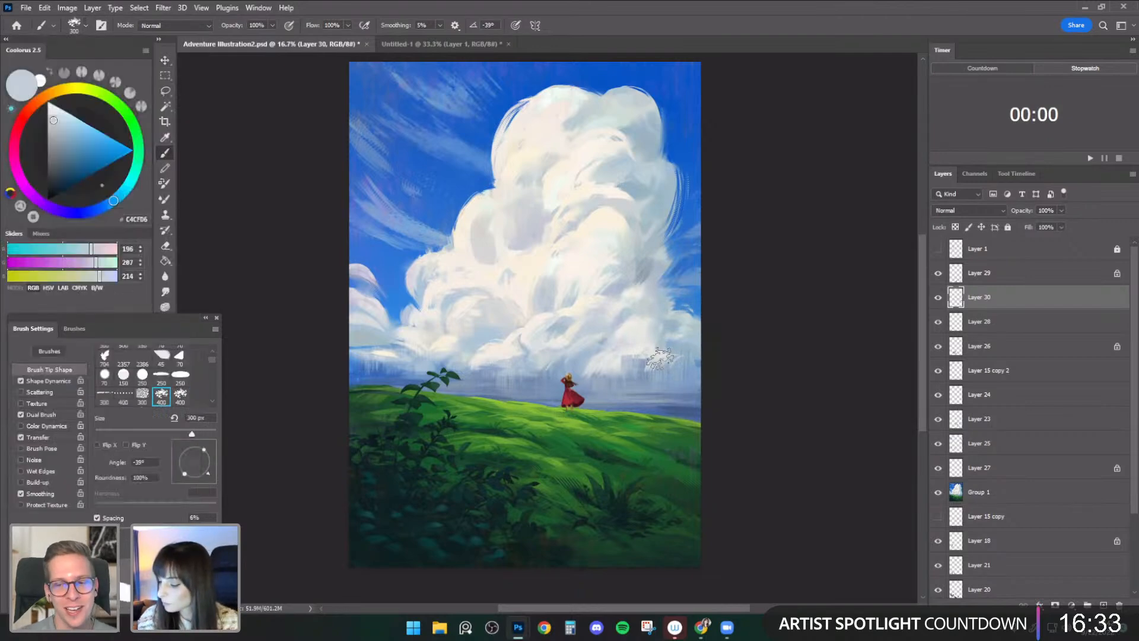
left_click(664, 352, "alt")
key("bracketleft")
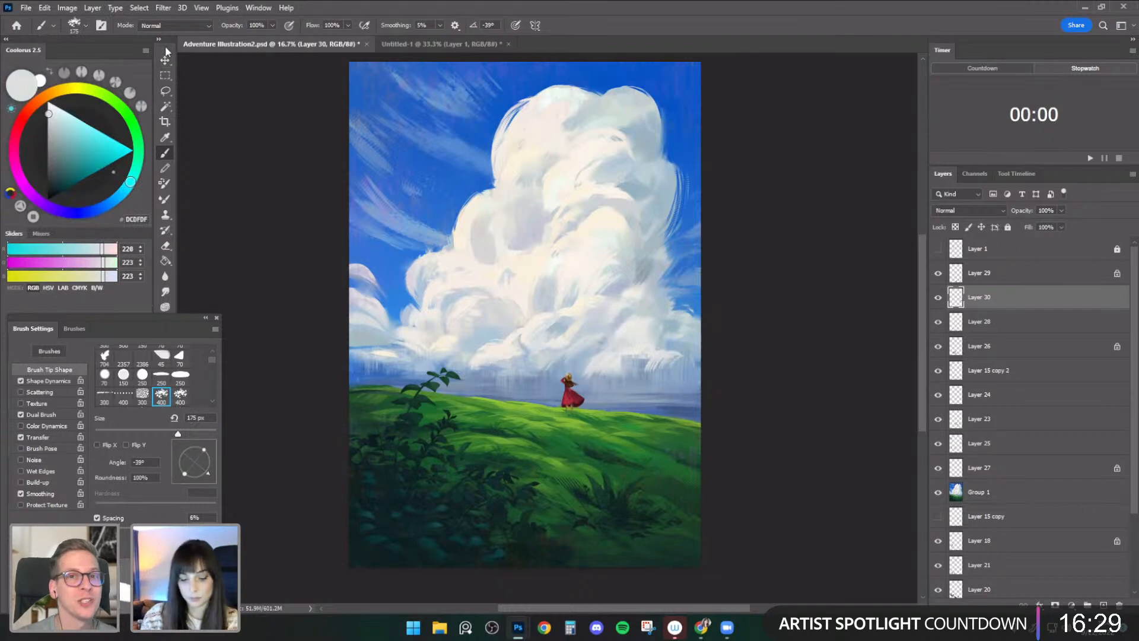
- Check the painting's values in a greyscale proof and return to the colour view
key("ctrl+y")
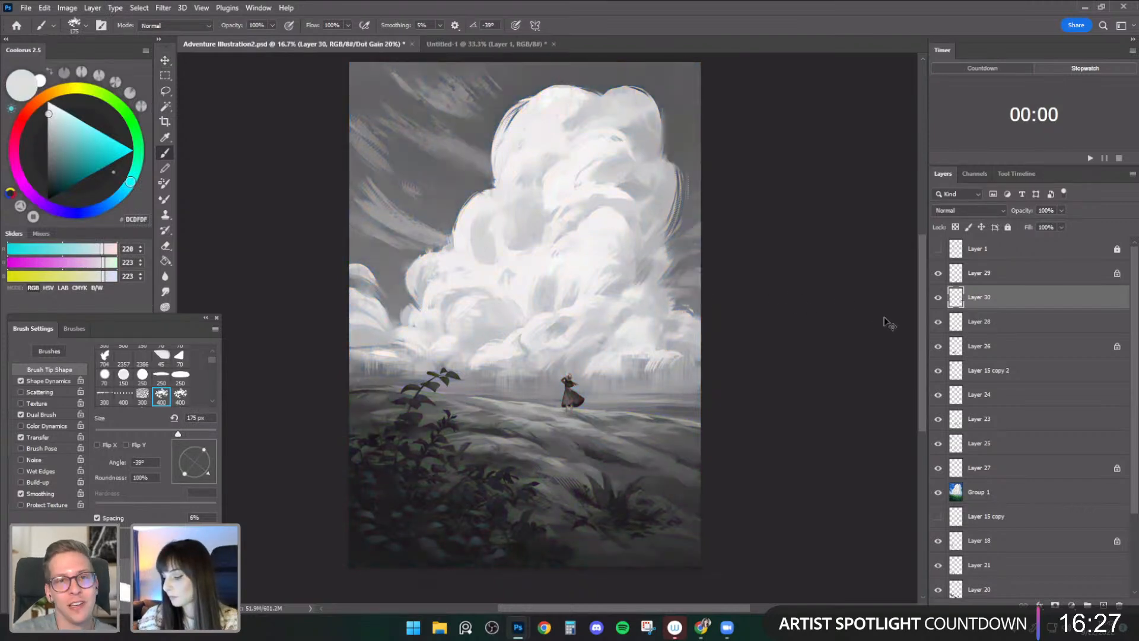
key("ctrl+y")
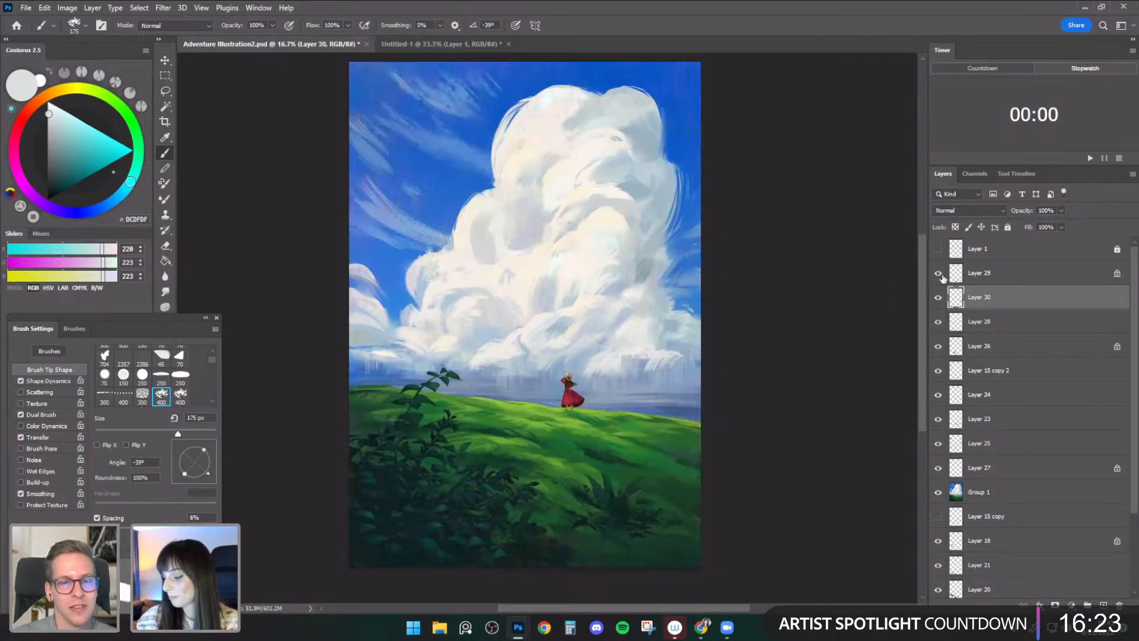
- Choose the Chalky Textured brush at 300 px and make Layer 30 the active layer
left_click(978, 274)
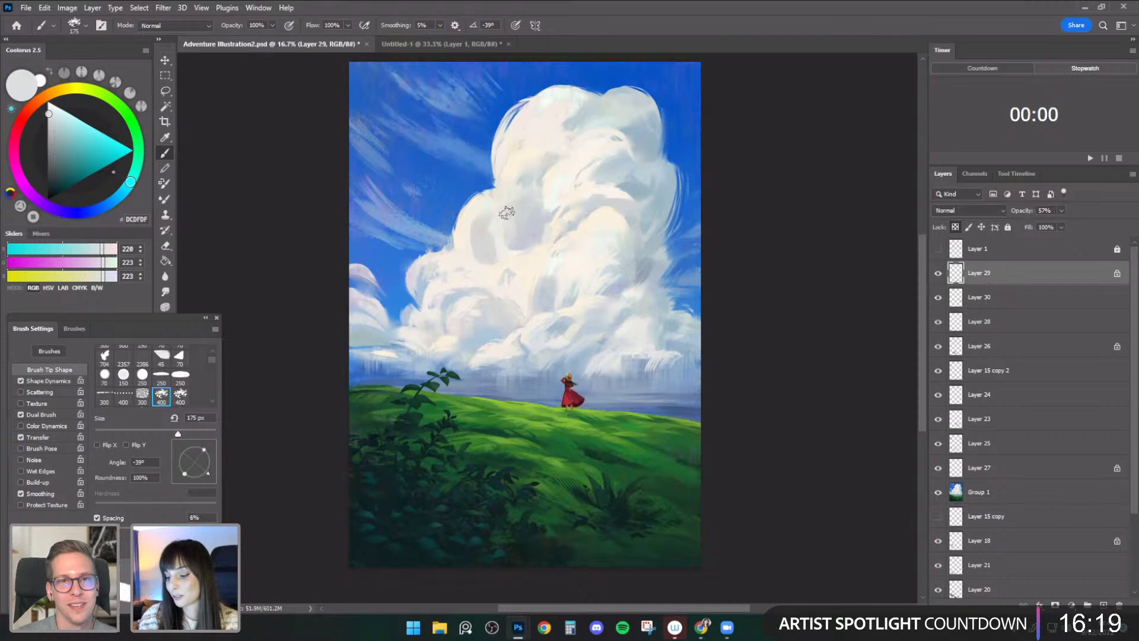
left_click_drag(733, 316, 728, 321)
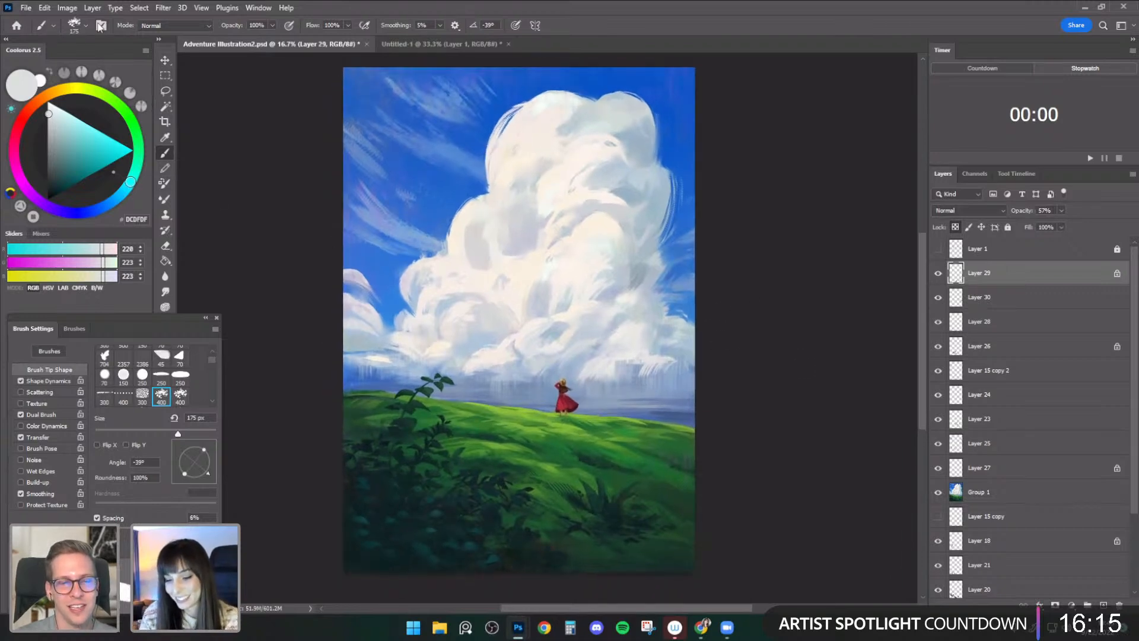
left_click(76, 26)
left_click(133, 272)
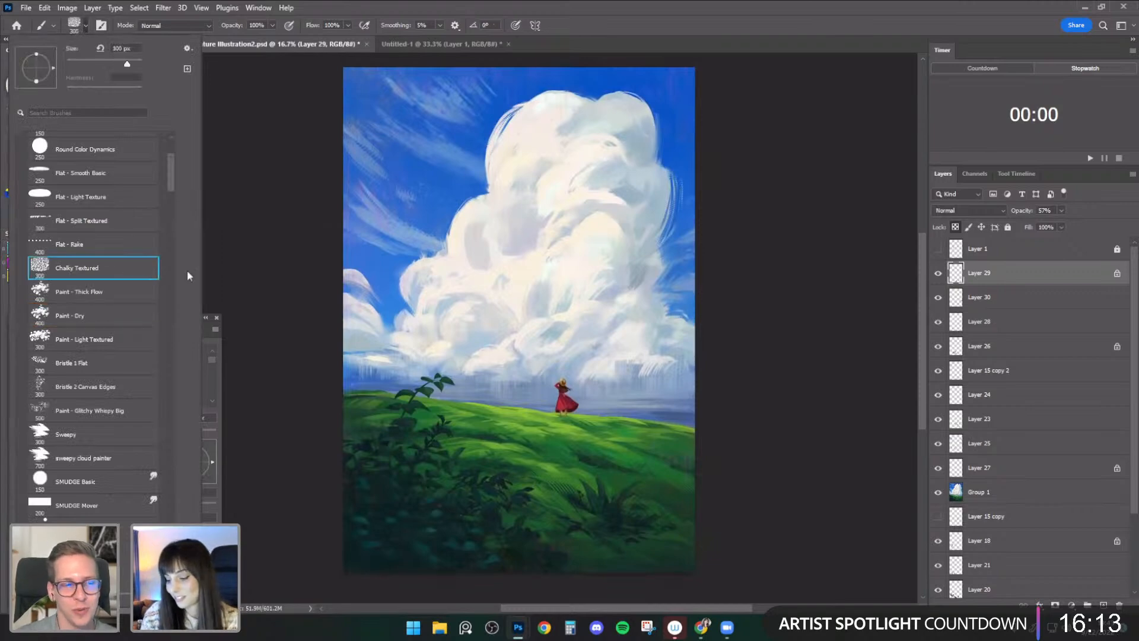
left_click(940, 284)
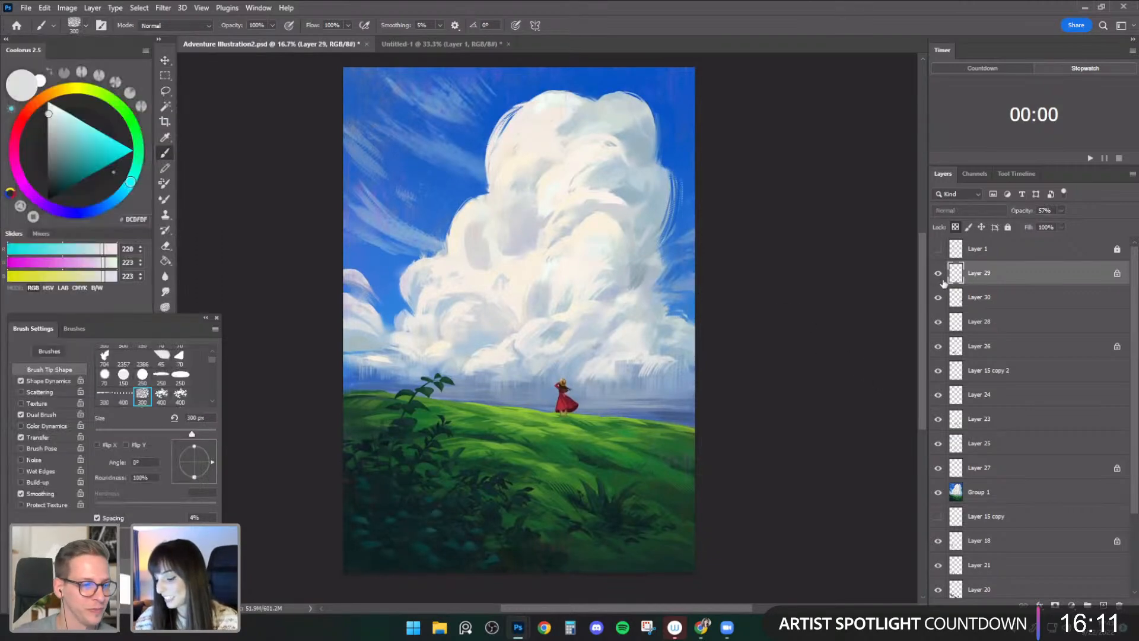
left_click(979, 297)
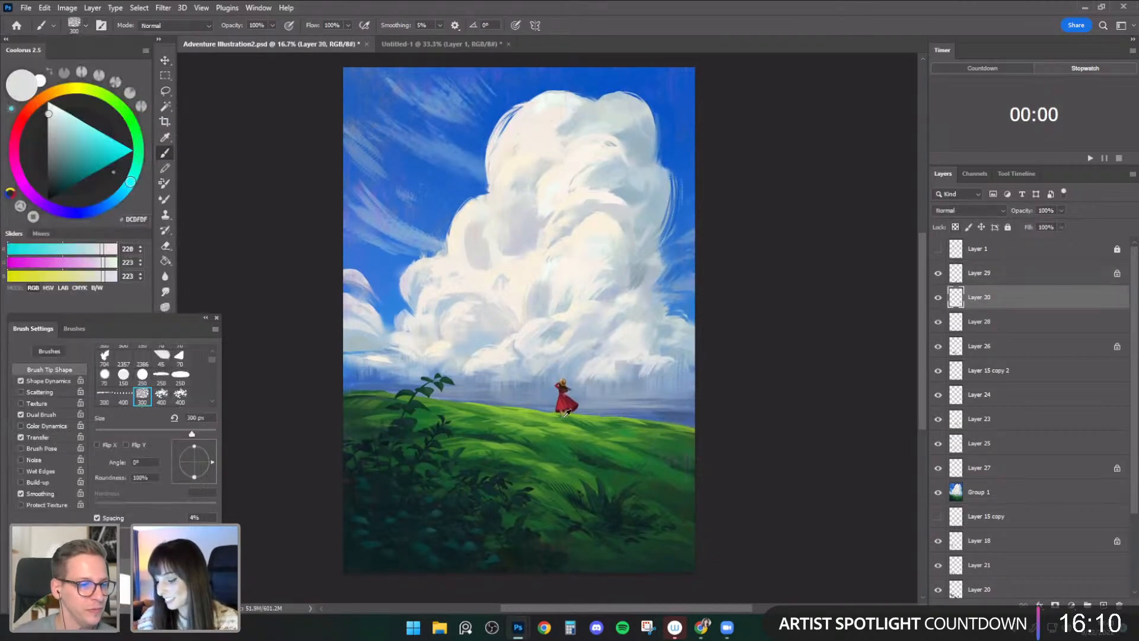
- Sample the grass colour, reduce the brush to 50 px and shift the colour to a bright yellow-green, ABE820
left_click(528, 409, "alt")
key("bracketleft")
key("bracketleft")
key("bracketleft")
key("bracketleft")
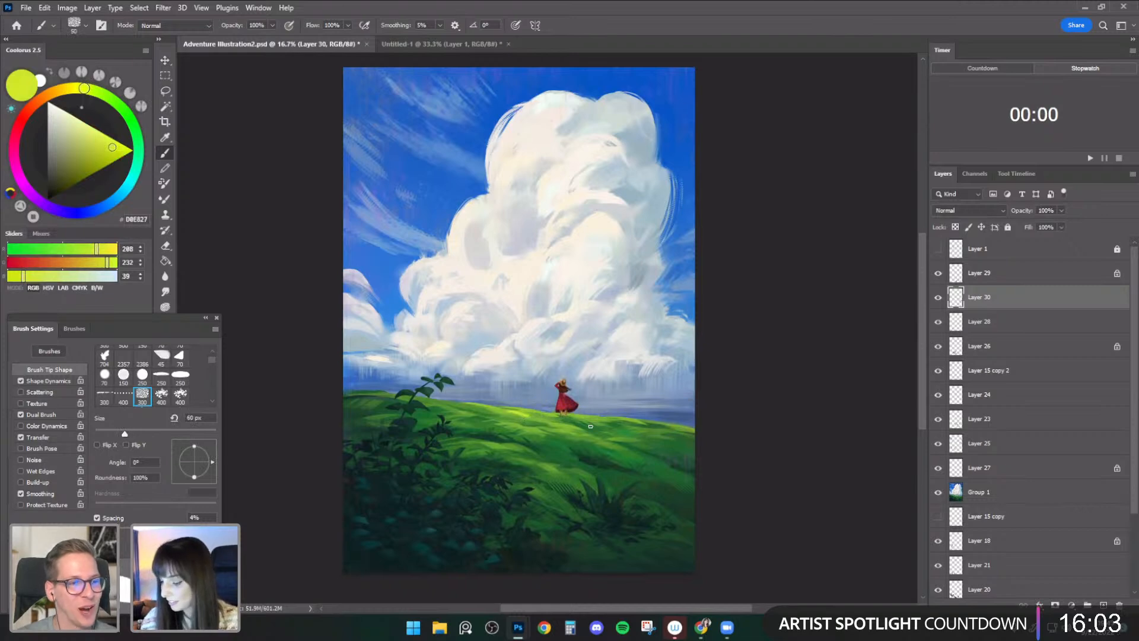
key("bracketleft")
left_click(105, 159)
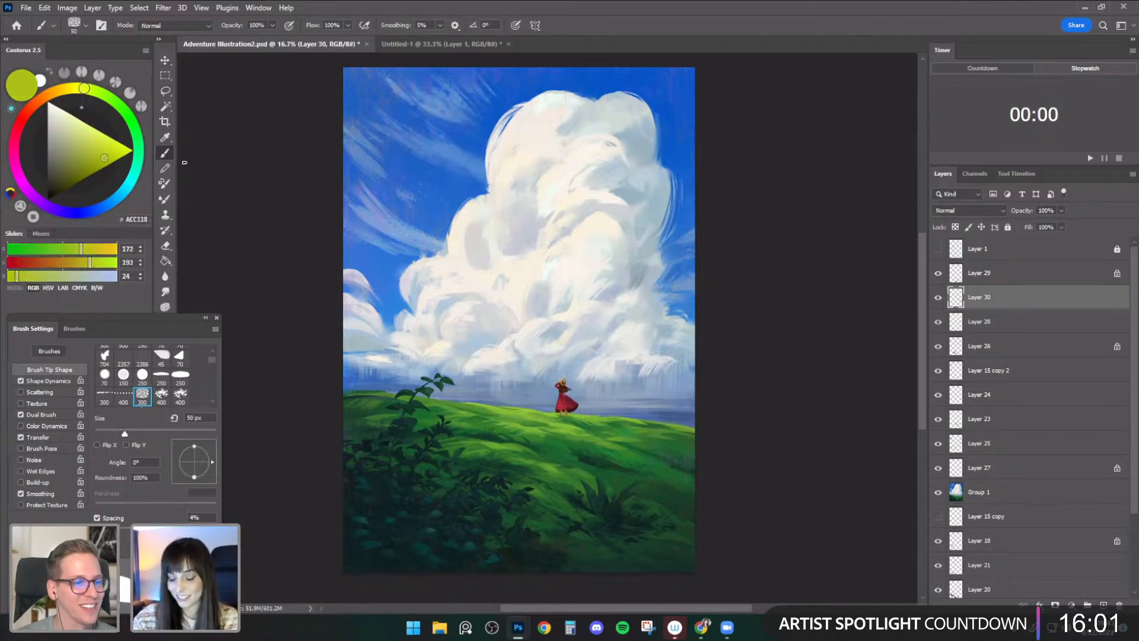
left_click(115, 149)
left_click(95, 91)
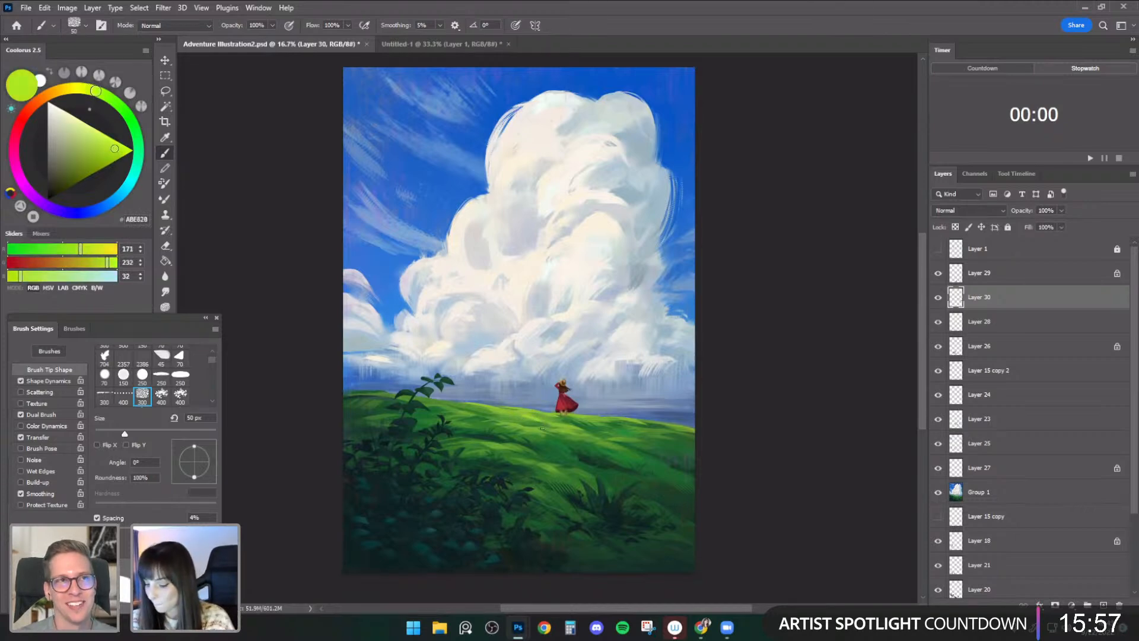
left_click_drag(716, 376, 718, 372)
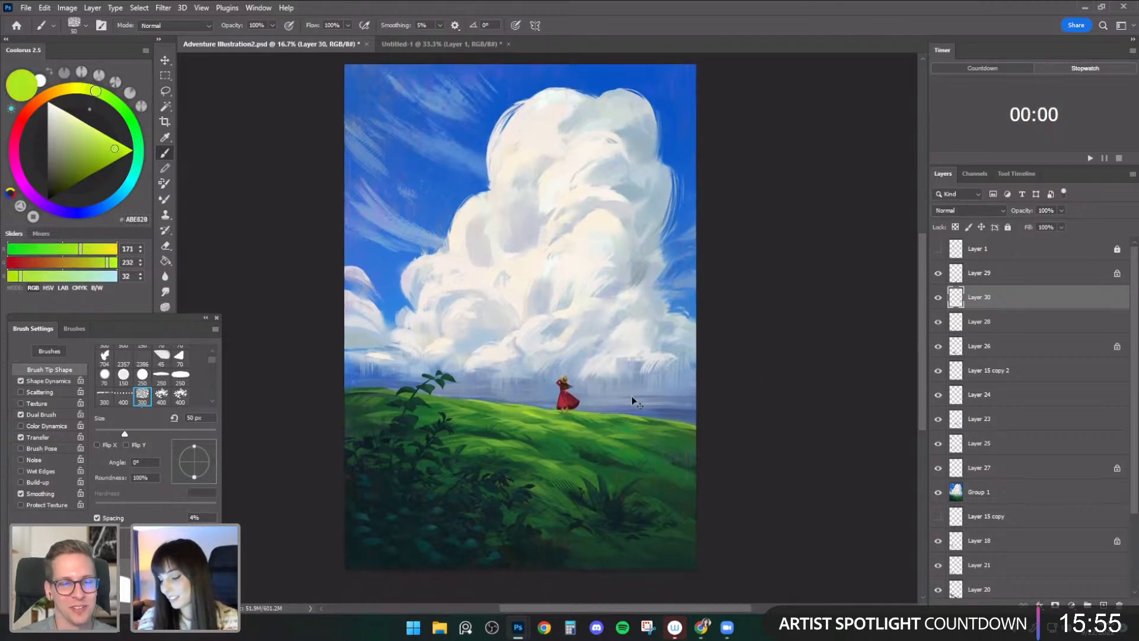
- Switch to the Paint - Glitchy Whispy Big brush preset
left_click(75, 25)
scroll(169, 196, "down", 5)
scroll(172, 186, "up", 2)
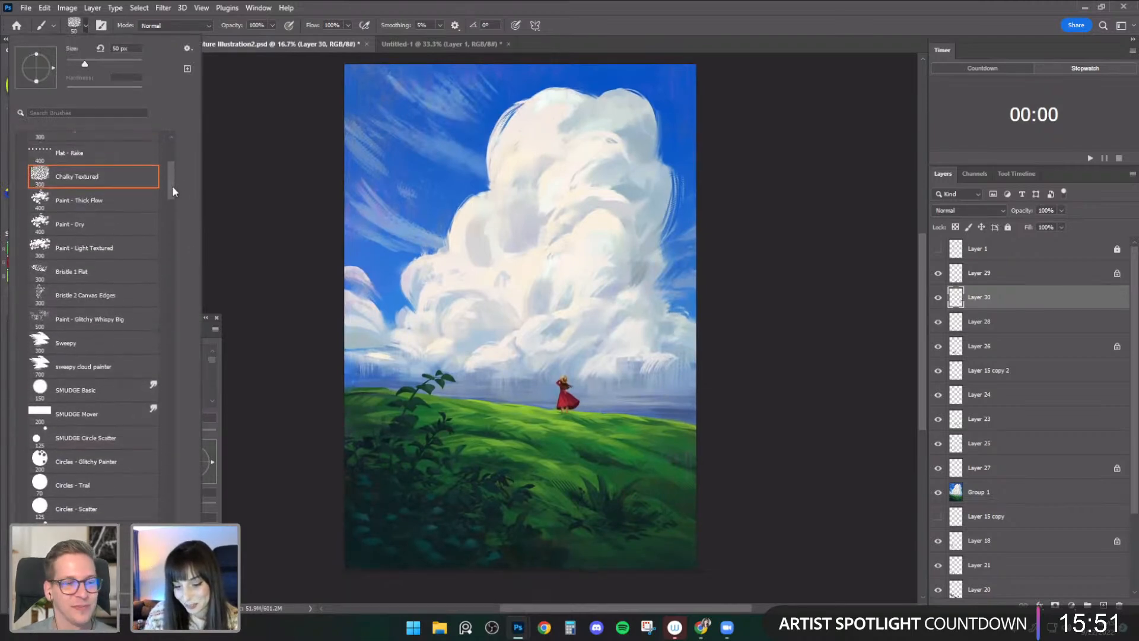
double_click(130, 321)
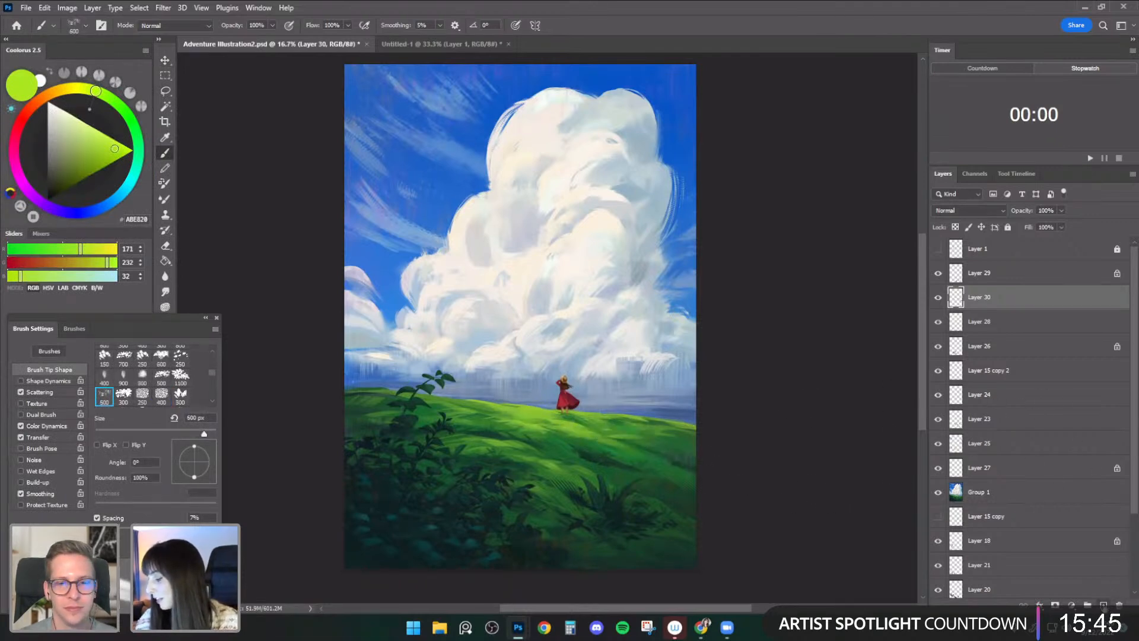
- Add a new layer directly above Layer 30 and enlarge the brush to 800 px
left_click(1104, 605)
key("bracketright")
key("bracketright")
key("bracketright")
left_click_drag(448, 161, 443, 224)
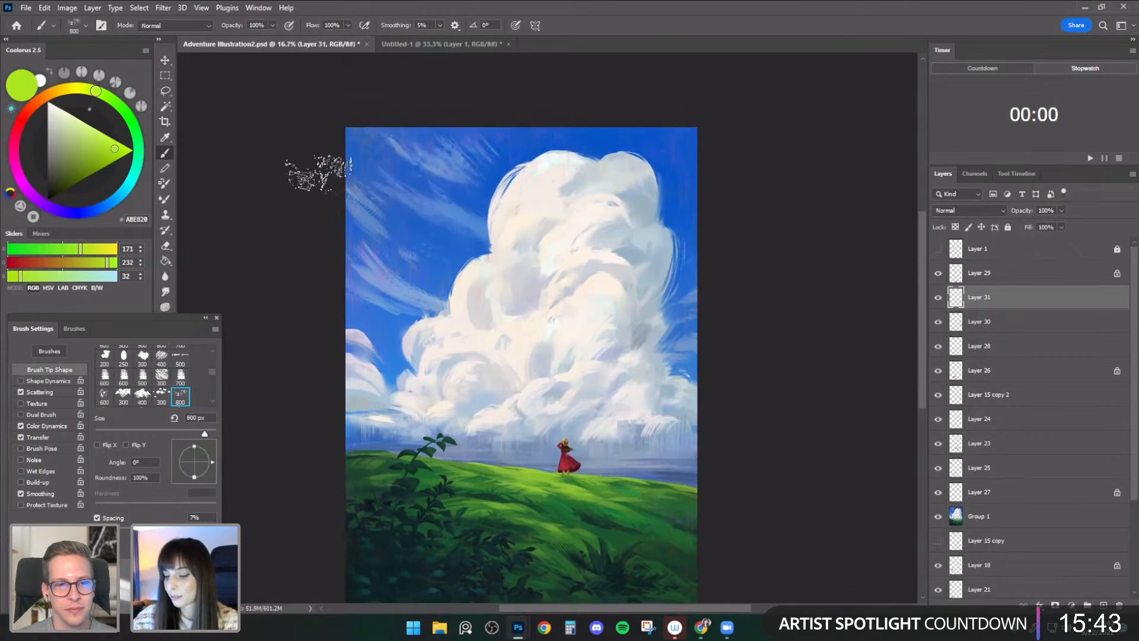
- Try broad yellow-green test strokes across the sky beside the cloud's left edge, then undo them
left_click_drag(404, 161, 440, 279)
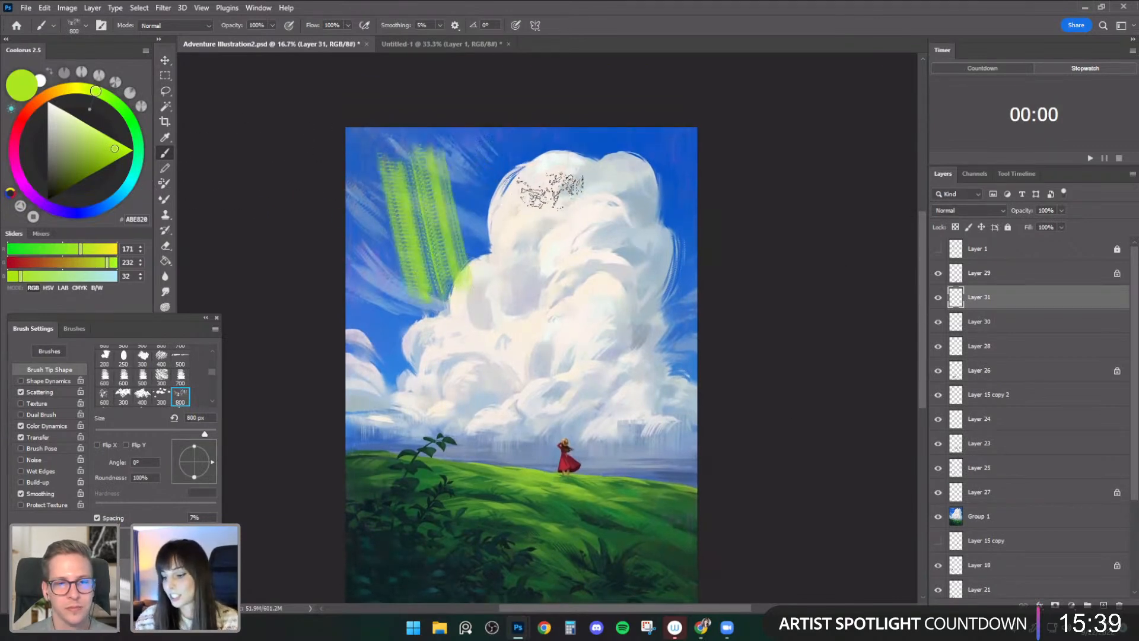
key("ctrl+z")
mouse_move(526, 160)
left_mouse_down()
mouse_move(457, 336)
mouse_move(474, 303)
left_mouse_up()
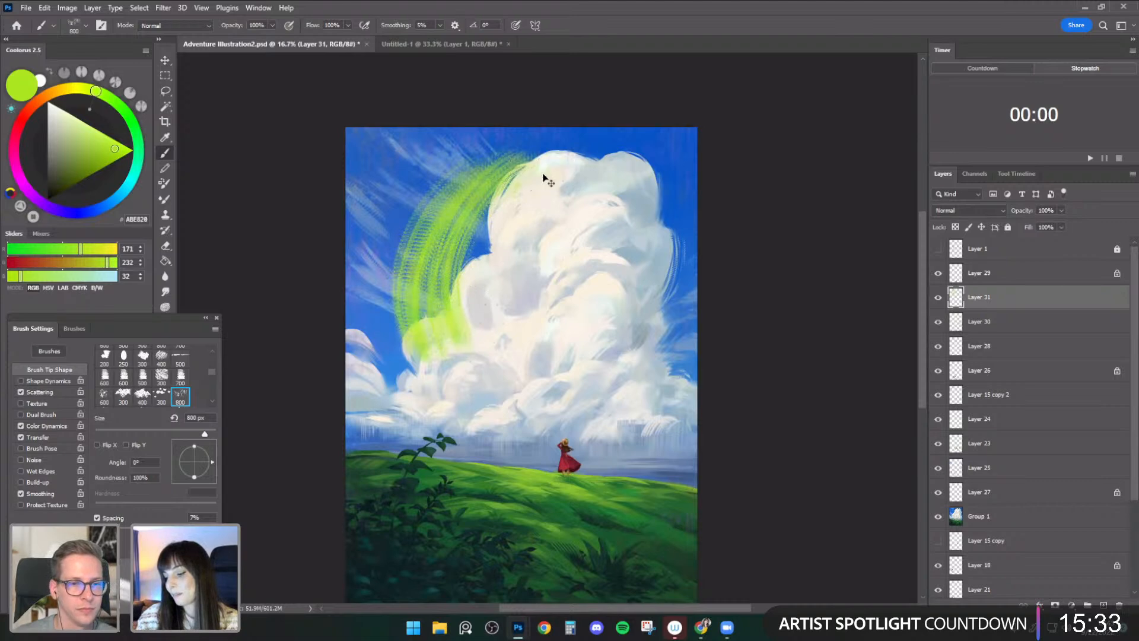
key("ctrl+z")
- Try sweeping strokes in sampled cream tones along the cloud's upper-left edge with 800 and 700 px brushes, undoing each one
left_click(523, 184, "alt")
left_click_drag(517, 176, 473, 321)
key("ctrl+z")
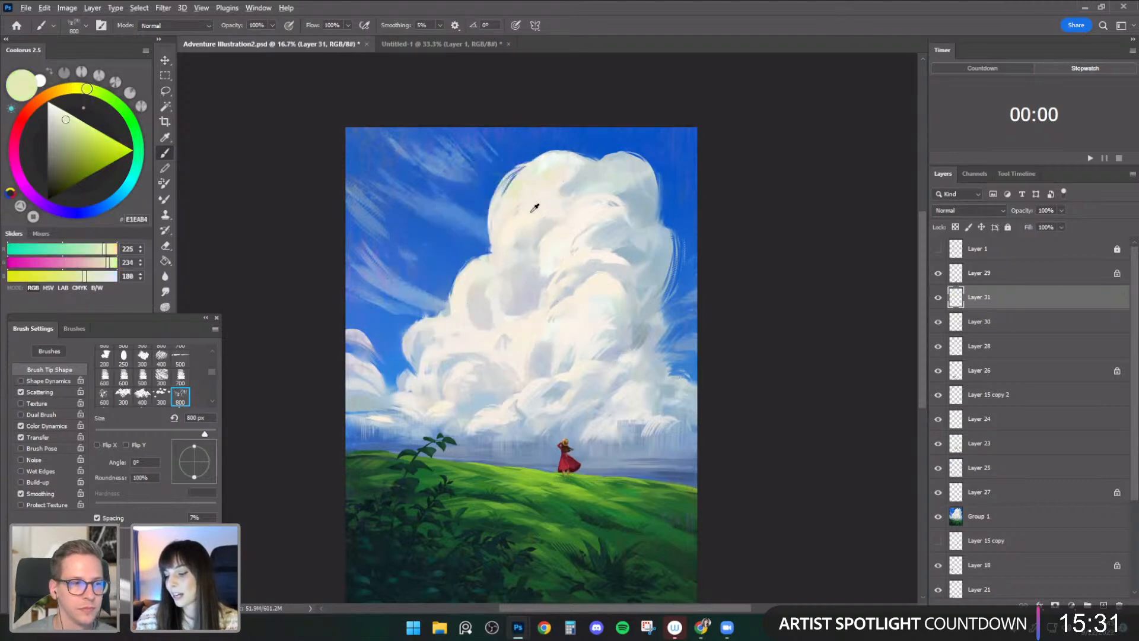
left_click(531, 193, "alt")
left_click_drag(439, 216, 553, 156)
key("ctrl+z")
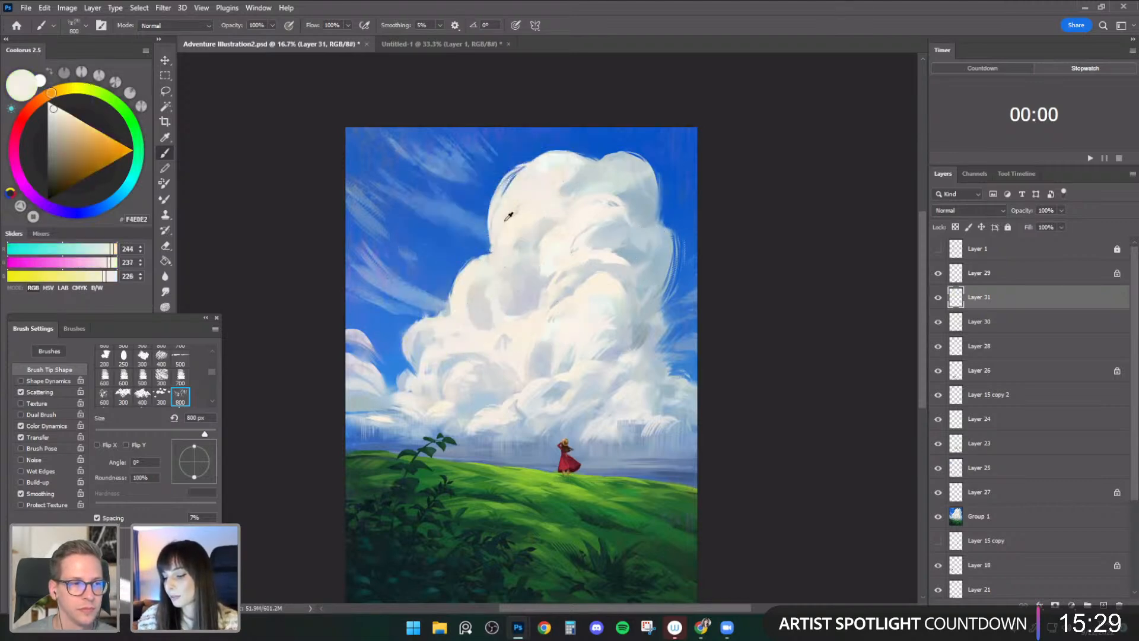
left_click(505, 223, "alt")
key("bracketleft")
left_click_drag(491, 208, 441, 261)
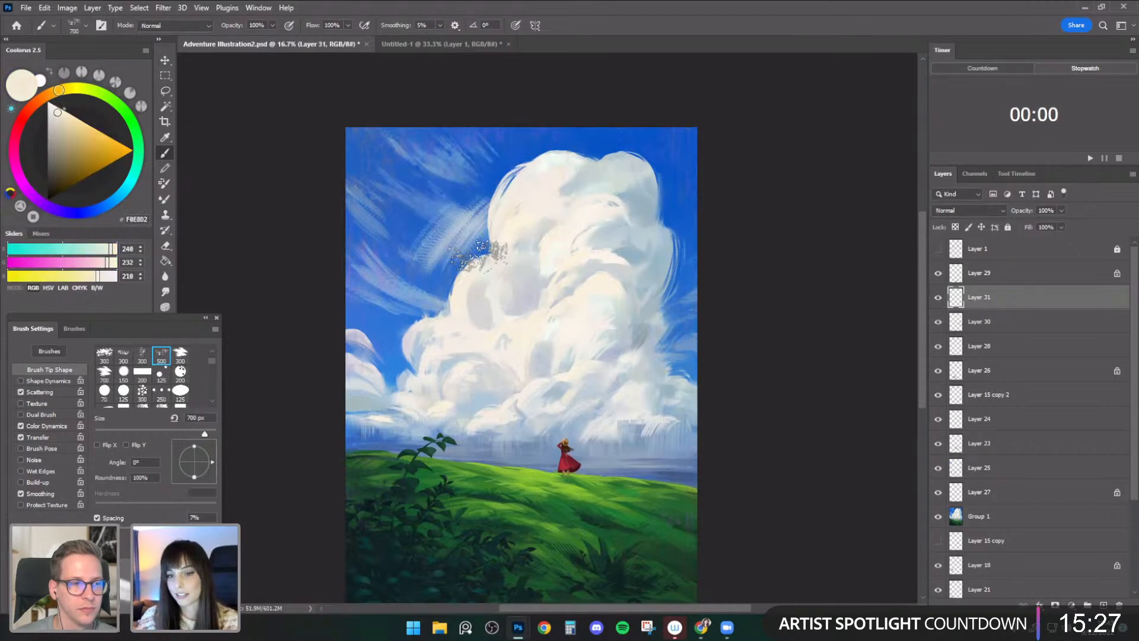
key("ctrl+z")
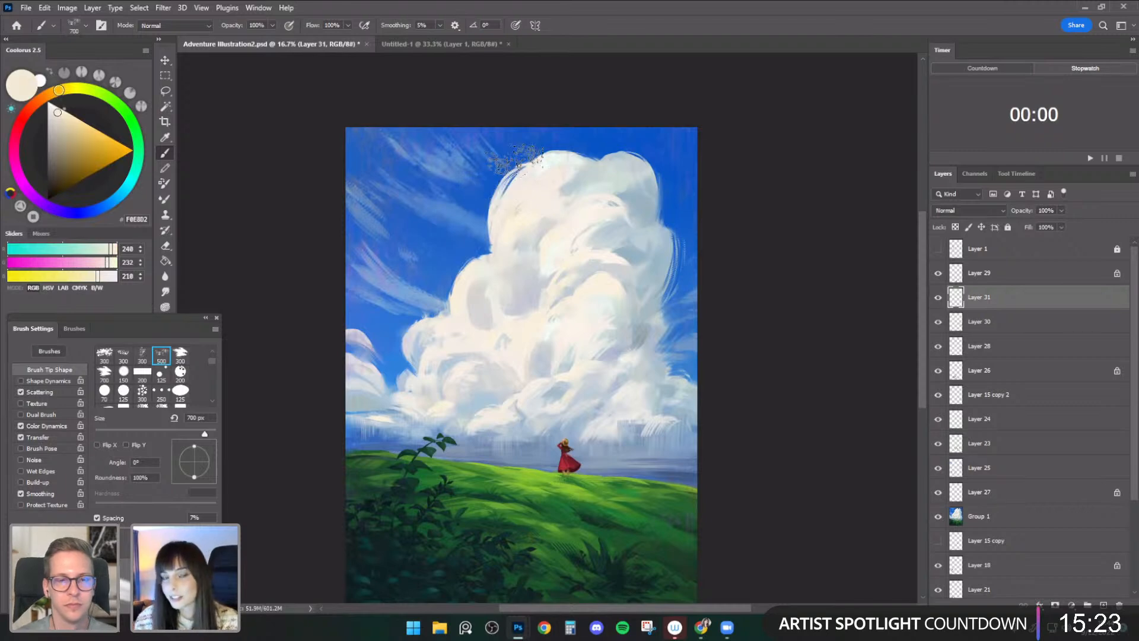
- Paint wispy off-white strokes off the cloud's left edge using sampled cloud tones, ending with the brush at 800 px
left_click(498, 262, "alt")
left_click_drag(552, 268, 554, 237)
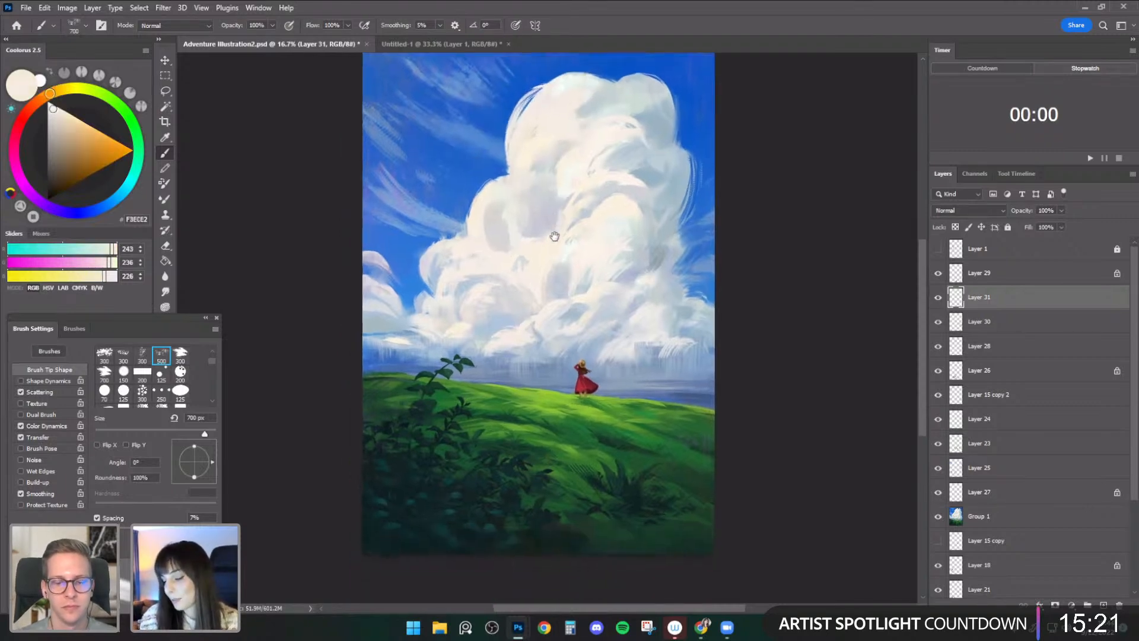
left_click(485, 204, "alt")
left_click_drag(642, 236, 618, 292)
key("[")
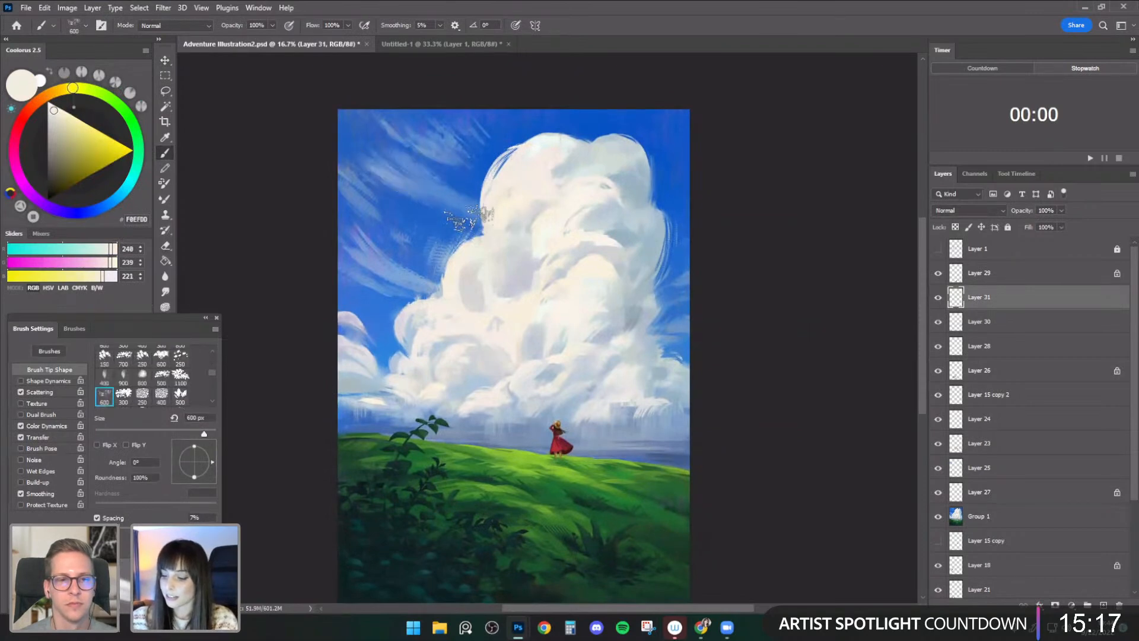
key("]")
key("]")
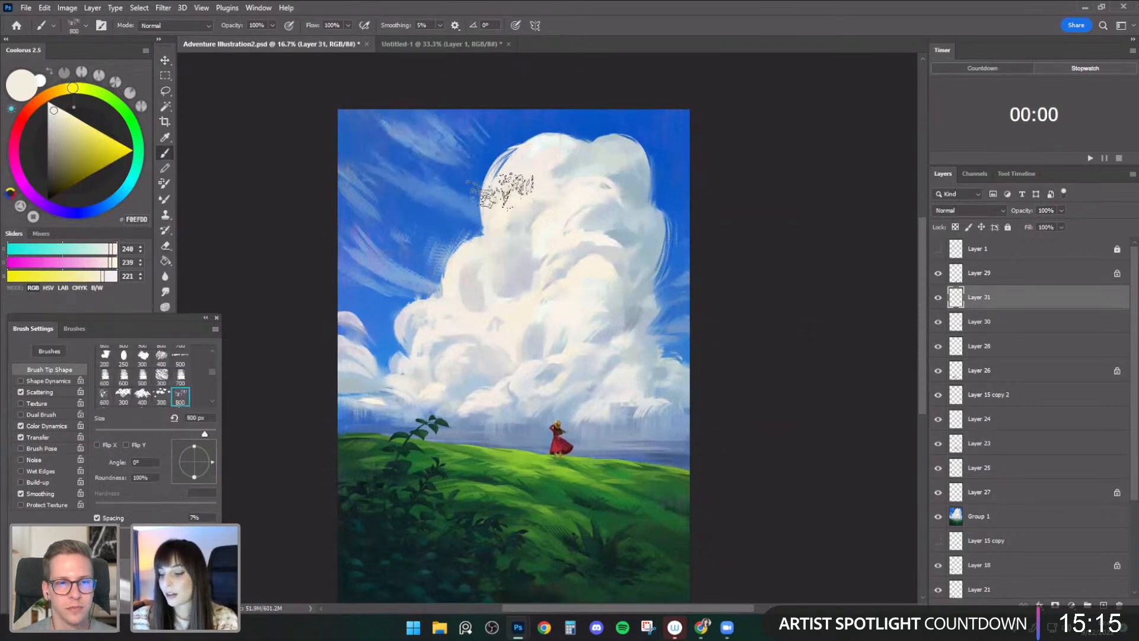
- Blend the cloud with sampled sky blue, blue-grey and warm white tones, reducing the brush to 500 px
left_click(423, 126, "alt")
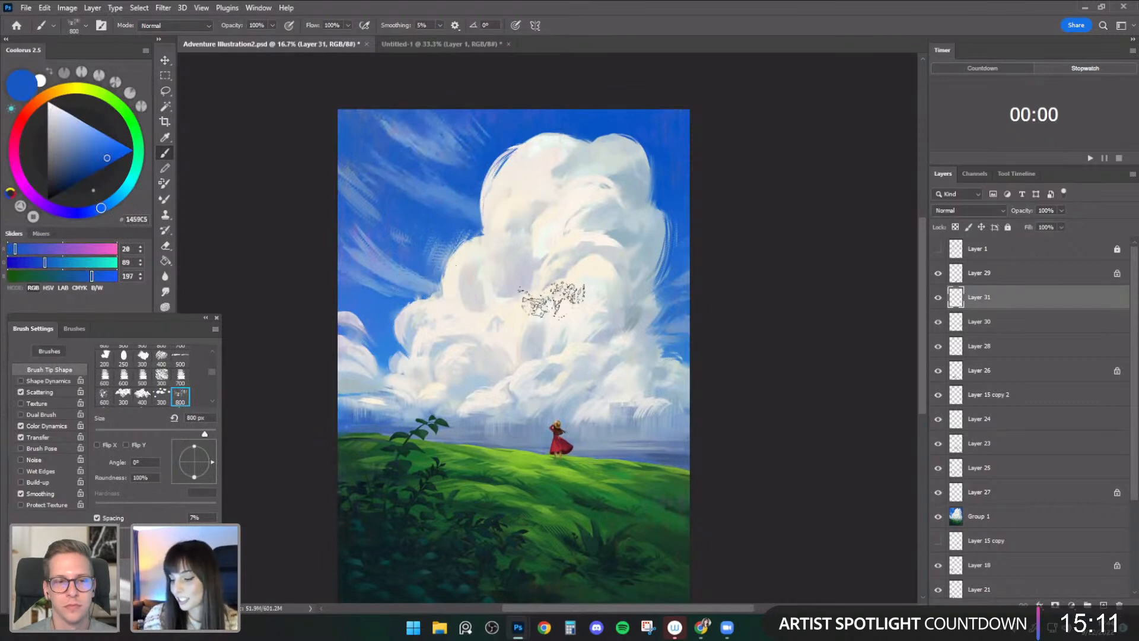
left_click(650, 210, "alt")
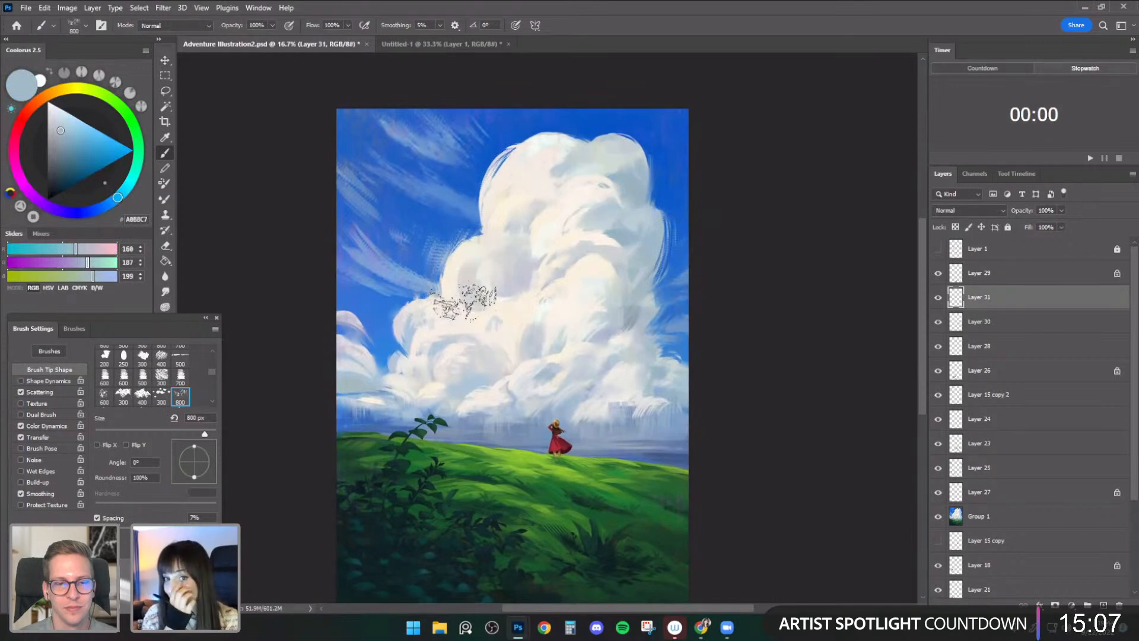
left_click(523, 306, "alt")
key("bracketleft")
key("bracketleft")
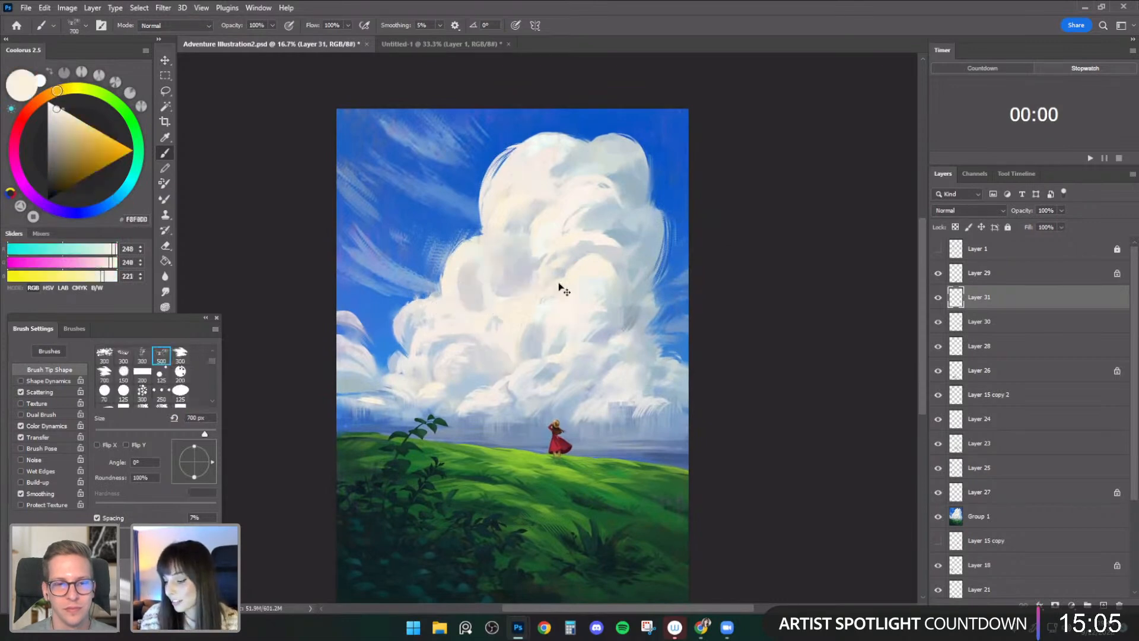
left_click(576, 281, "alt")
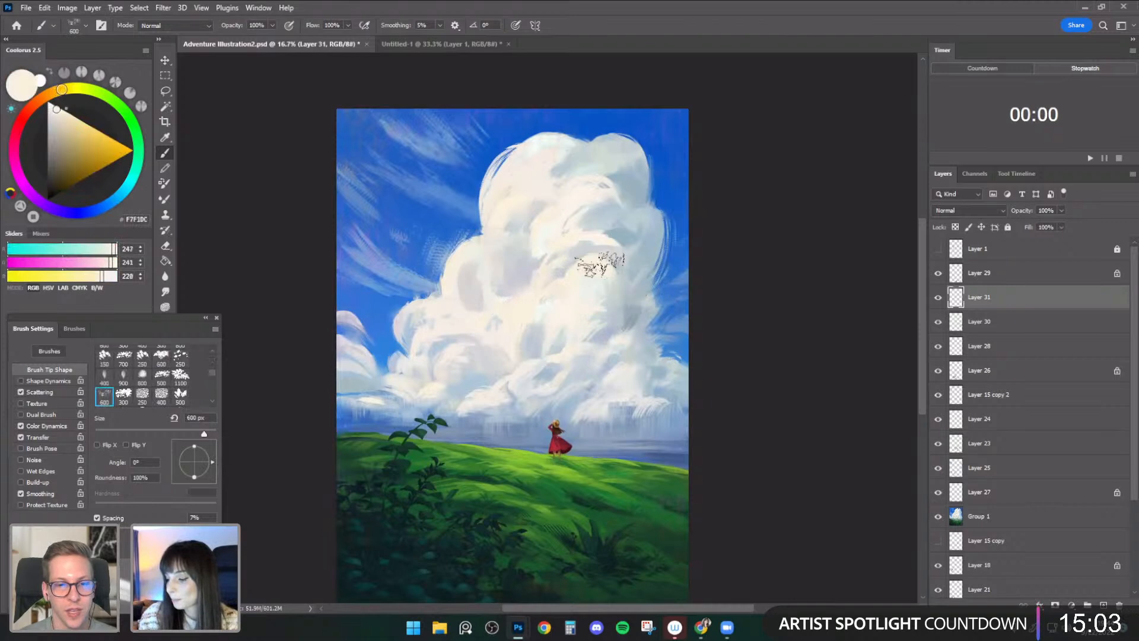
key("bracketleft")
- Soften the cloud's lower part with sampled blue-grey and off-white tones, reducing the brush to 400 px
left_click(491, 339, "alt")
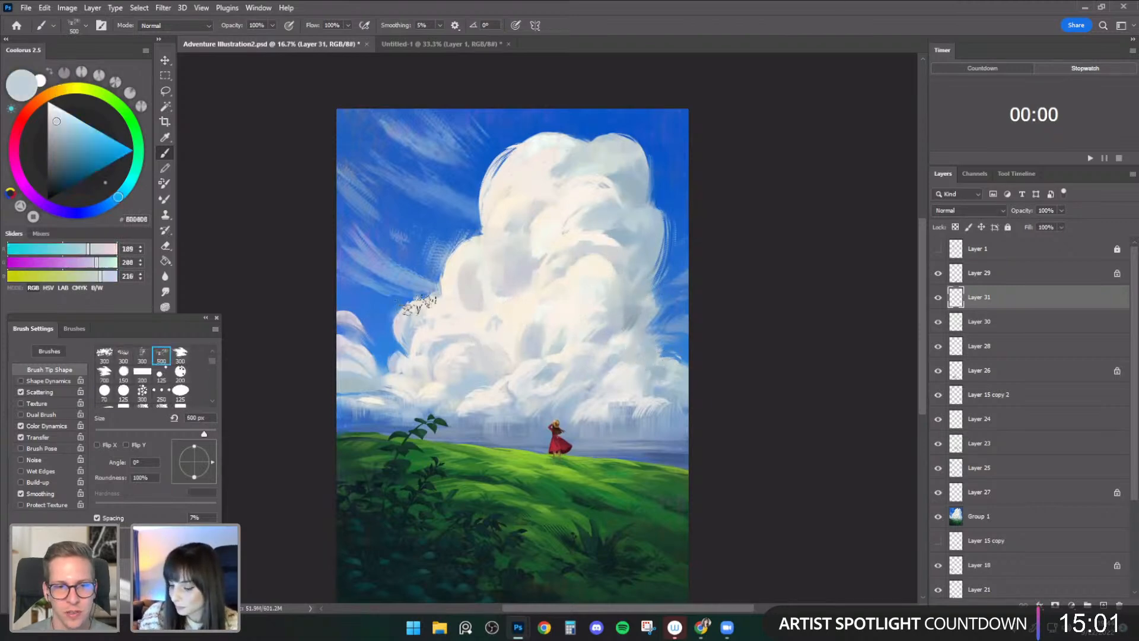
key("bracketleft")
scroll(697, 335, "down", 2)
left_click(590, 358, "alt")
key("bracketright")
key("bracketleft")
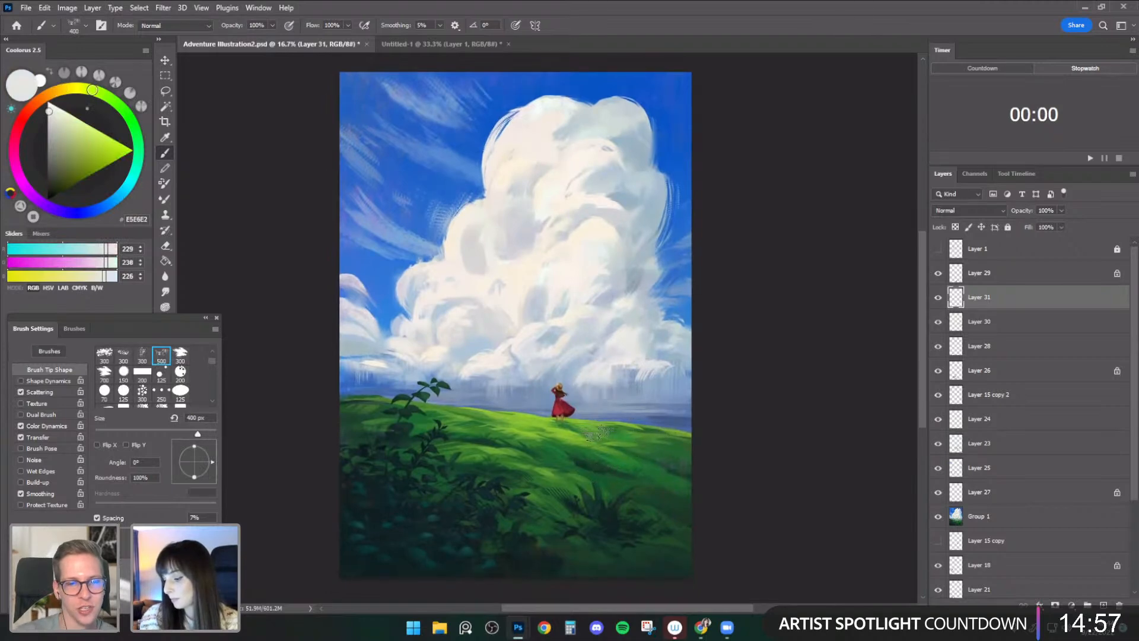
left_click_drag(709, 393, 706, 420)
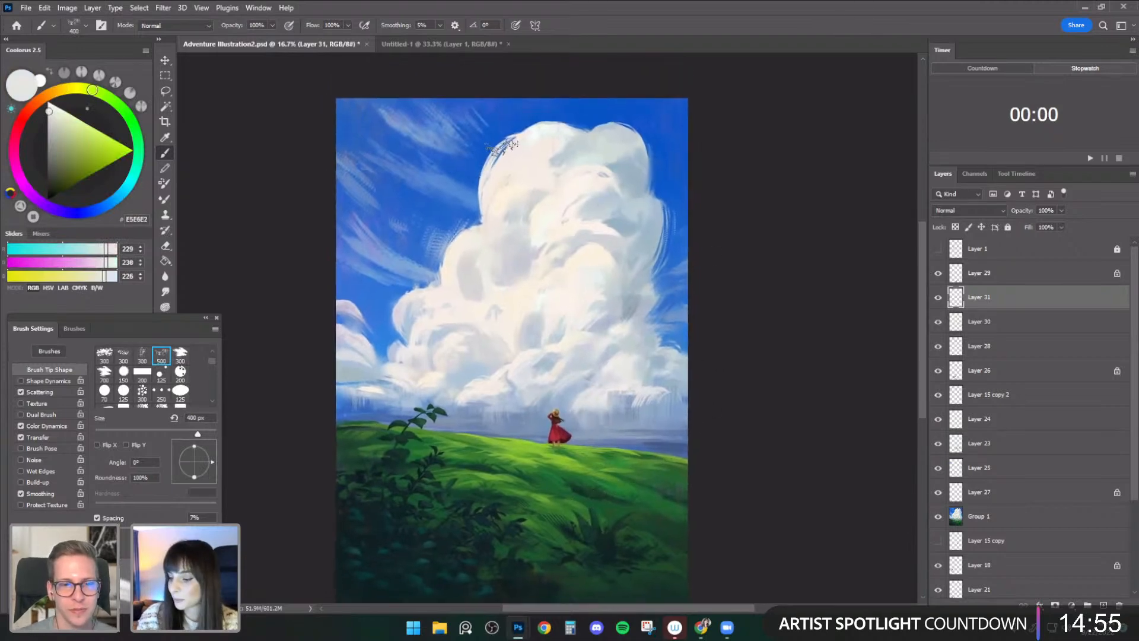
- Sample a cloud white and the deep sky blue beside the cloud's right edge for edge touch-ups with a 500 px brush
left_click(519, 237, "alt")
left_click(750, 229, "alt")
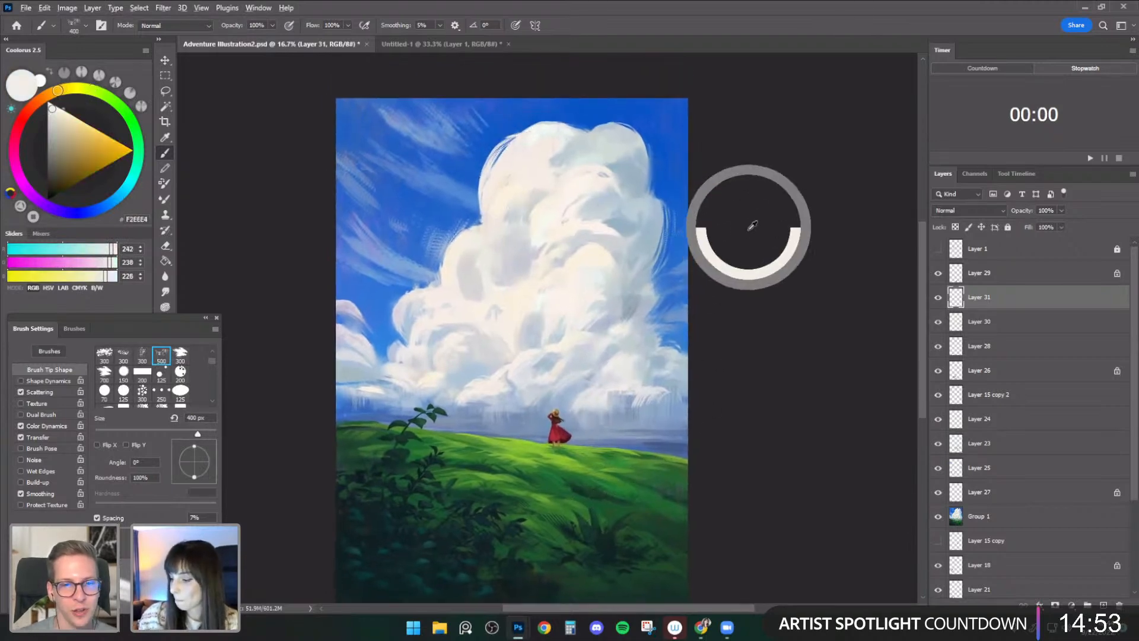
key("bracketright")
left_click(662, 173, "alt")
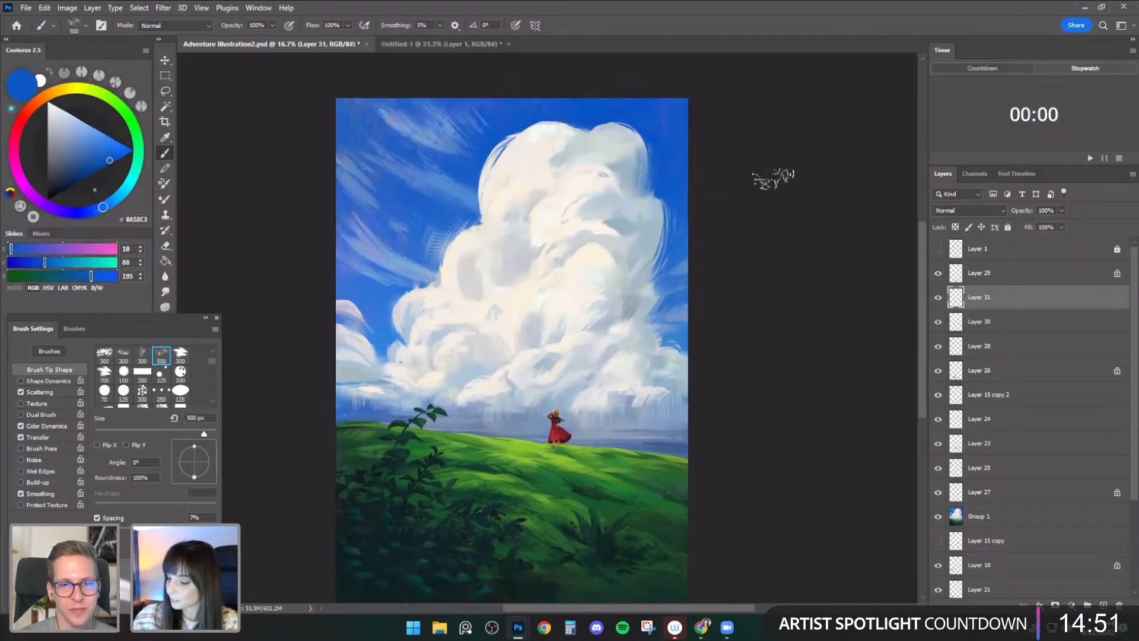
left_click(659, 140, "alt")
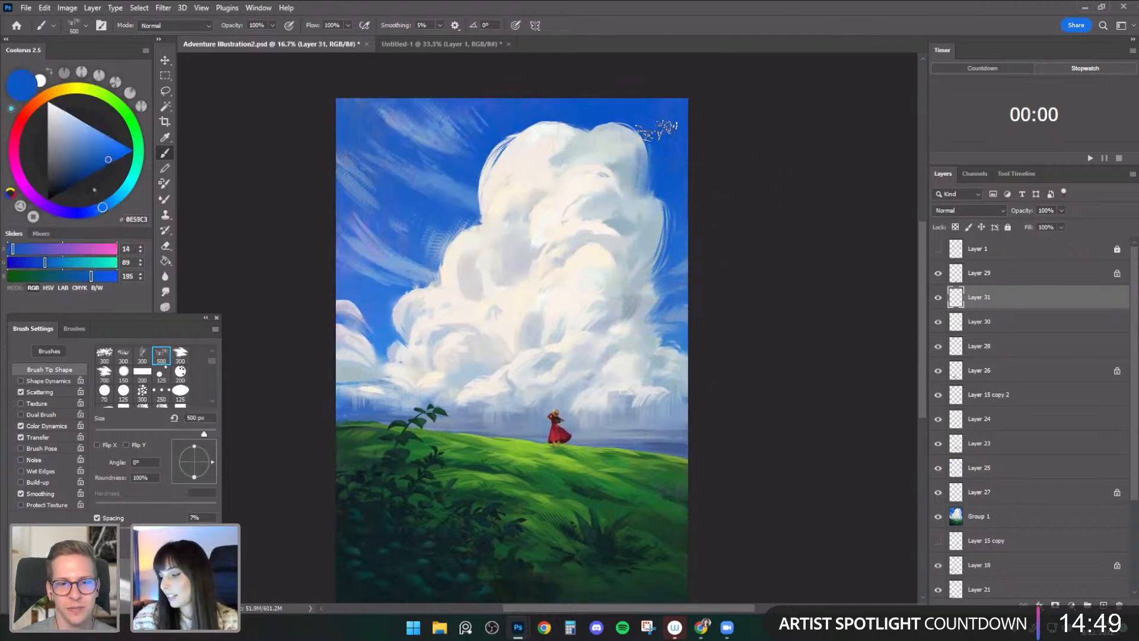
- Examine the whole painting at small size and the cloud's edges up close
key("ctrl+minus")
key("ctrl+minus")
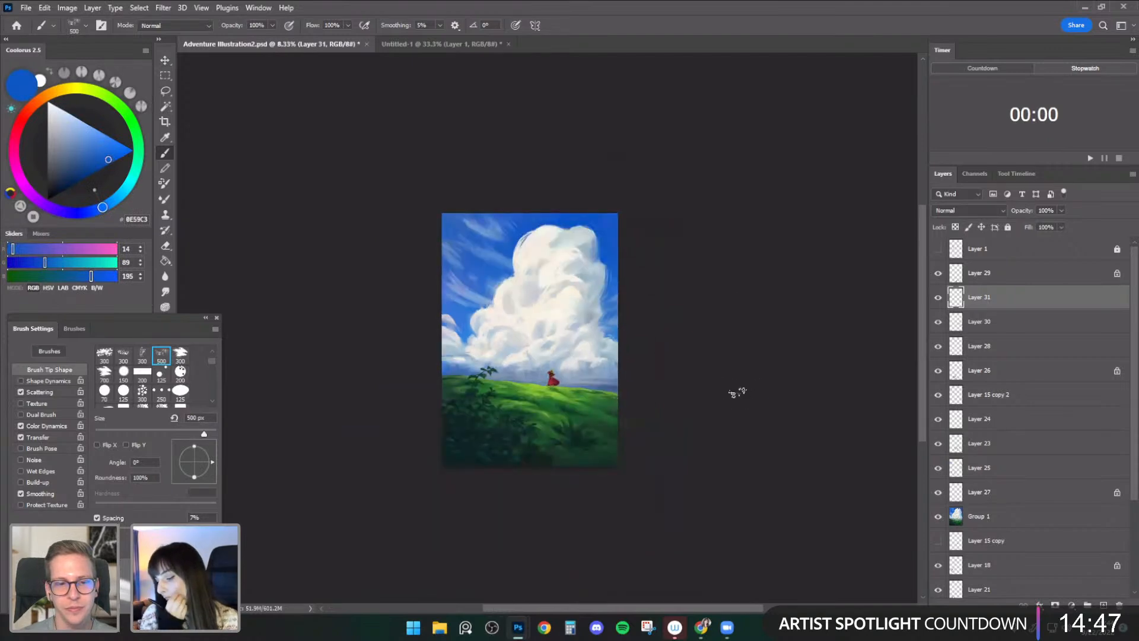
key("ctrl+plus")
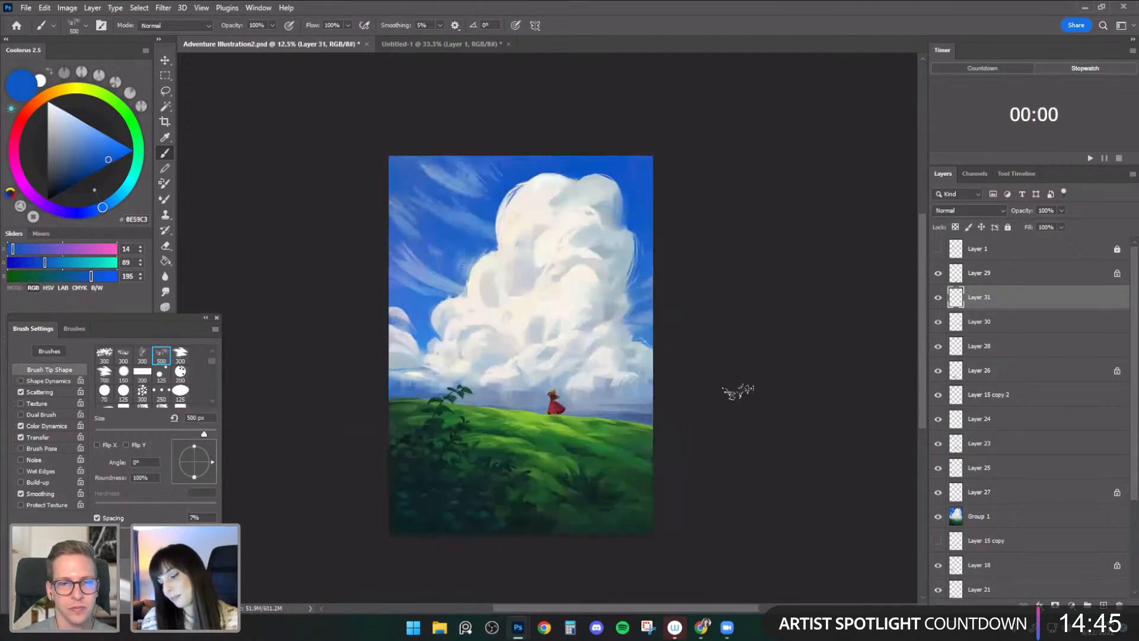
key("ctrl+plus")
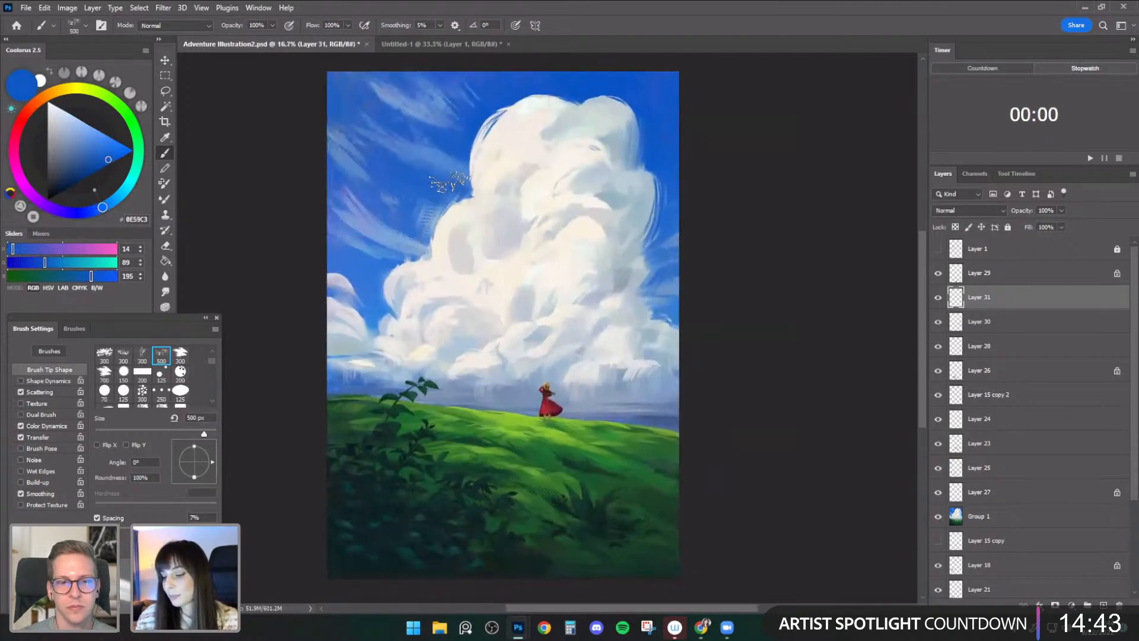
key("ctrl+plus")
left_click_drag(410, 153, 405, 271)
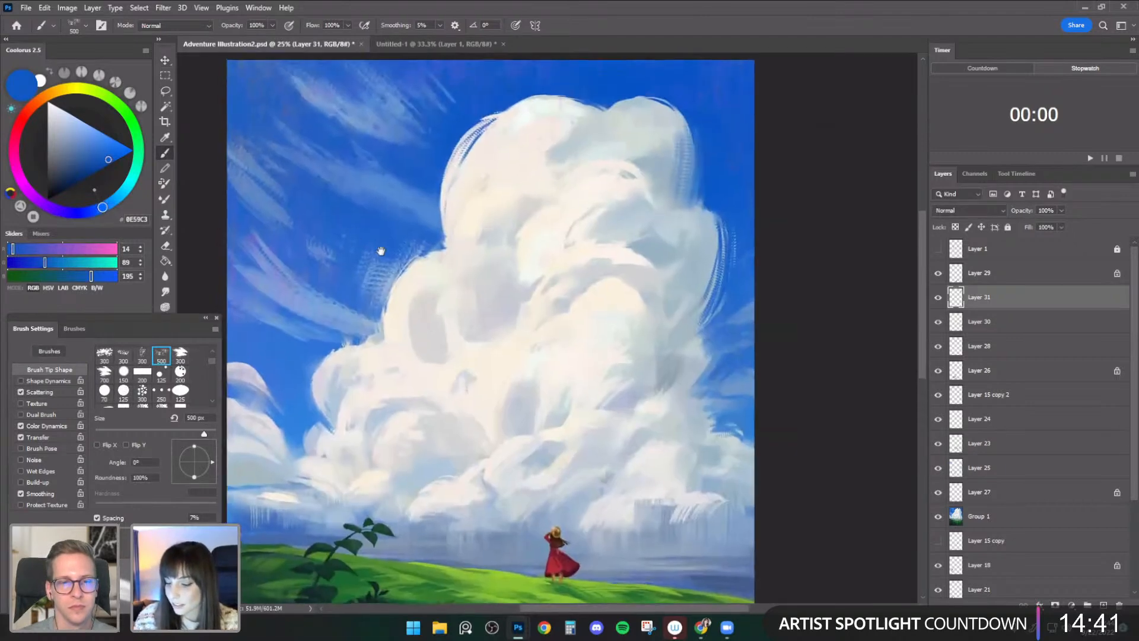
key("ctrl+minus")
scroll(610, 323, "down", 3)
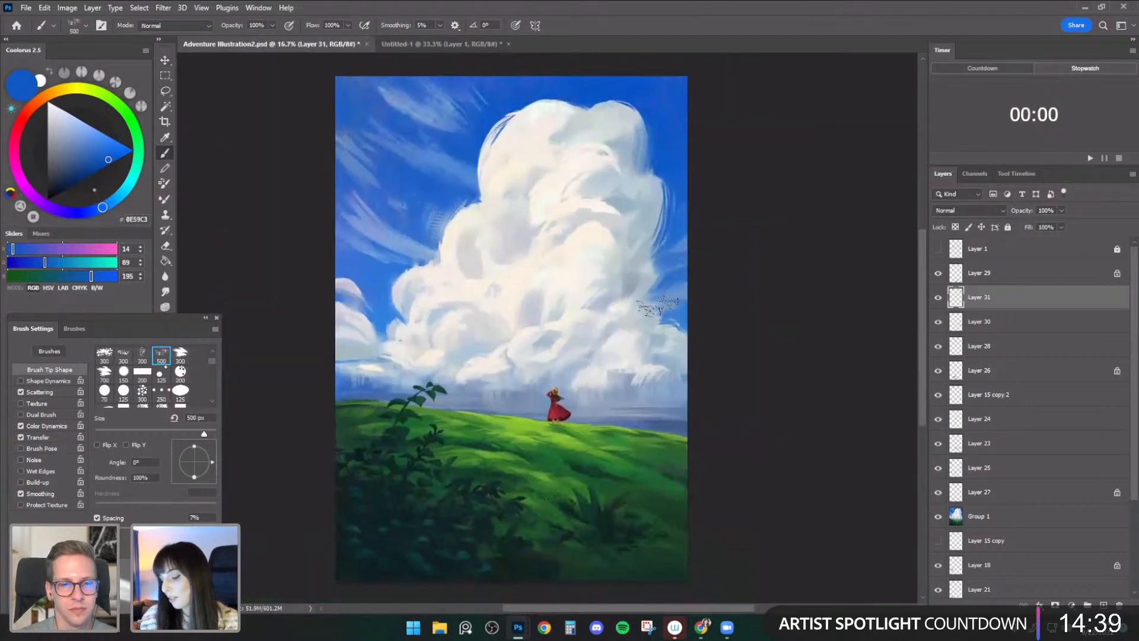
- Try a 400 px stroke in the lighter blue sampled beside the cloud's lower-left edge, then undo it
left_click(389, 318, "alt")
key("bracketleft")
key("ctrl+z")
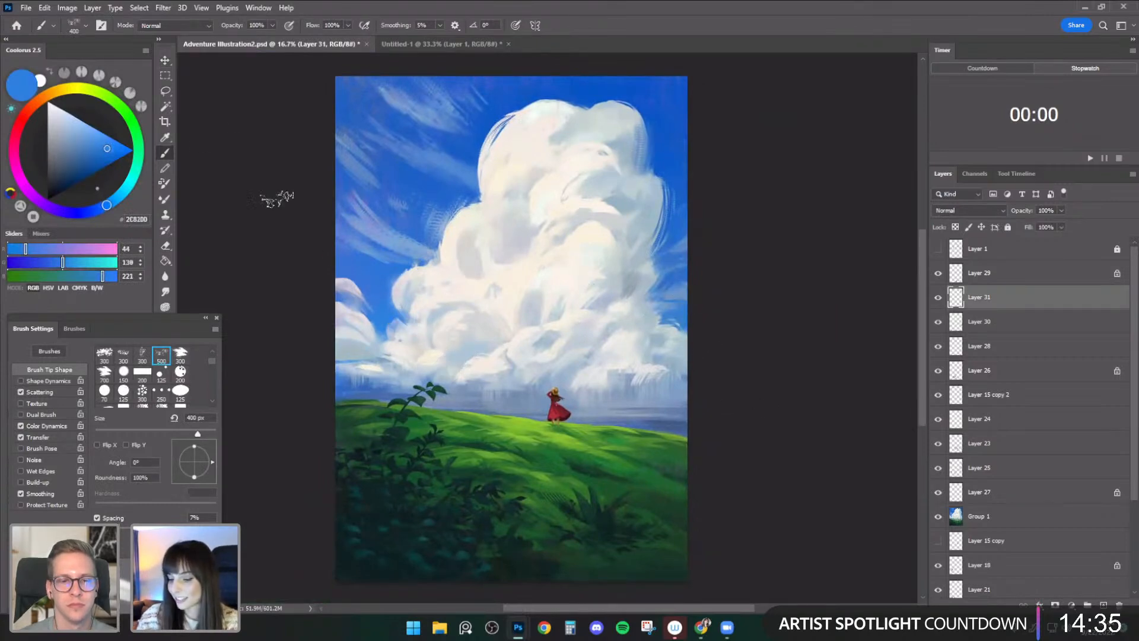
- Look through the brush presets, choose Circles - Scatter, and add a new layer above Layer 31
left_click(81, 25)
scroll(165, 172, "down", 10)
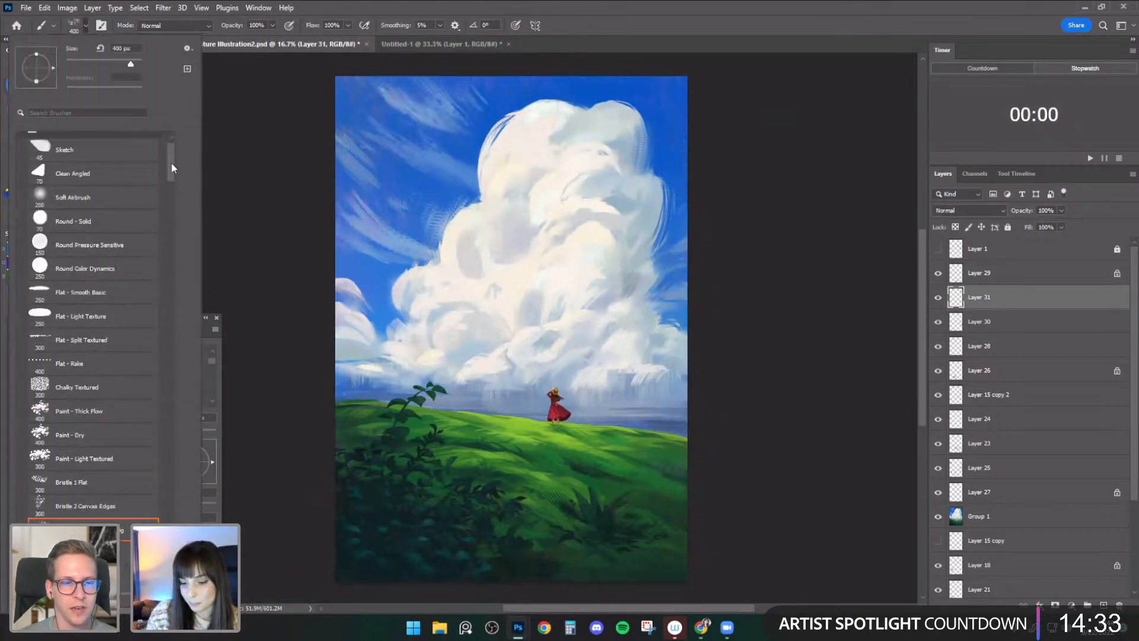
scroll(172, 268, "up", 10)
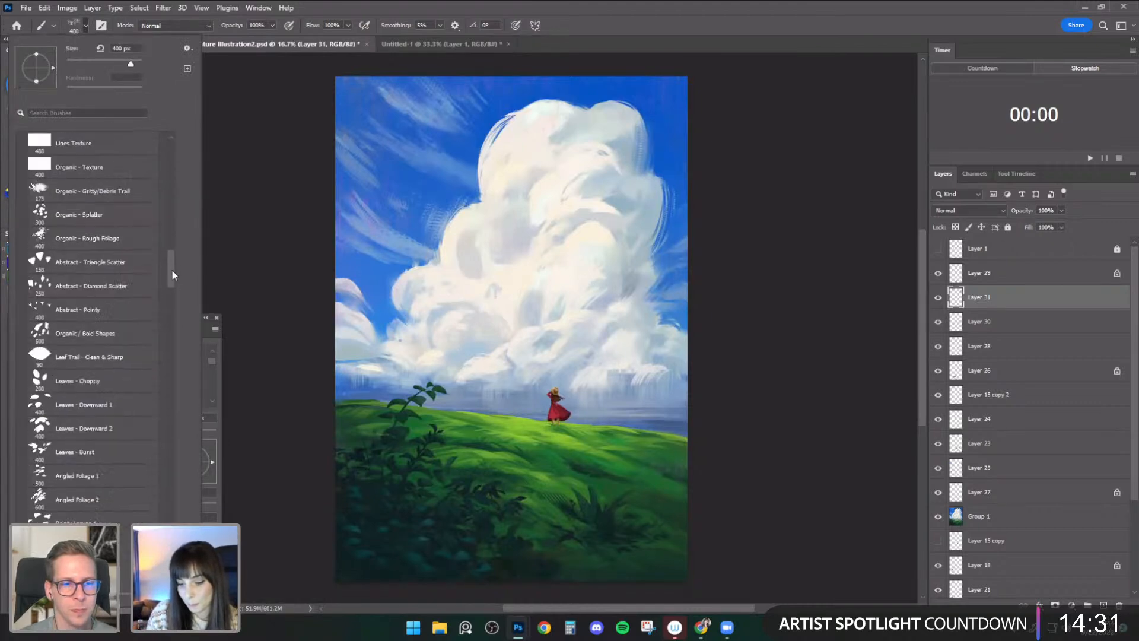
scroll(176, 190, "up", 6)
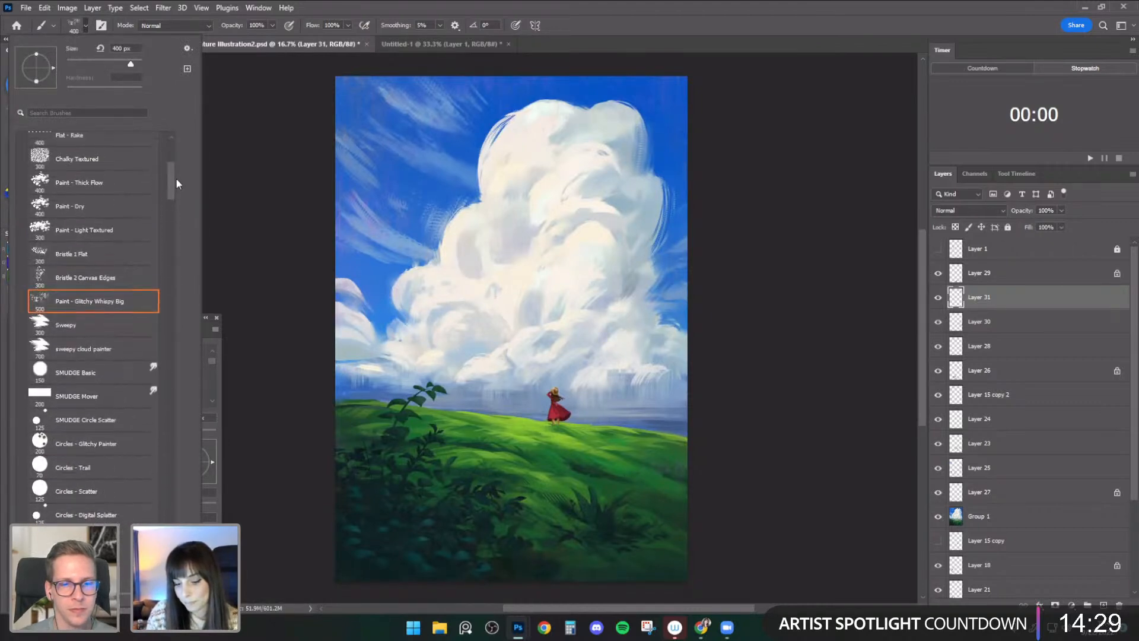
scroll(175, 184, "down", 7)
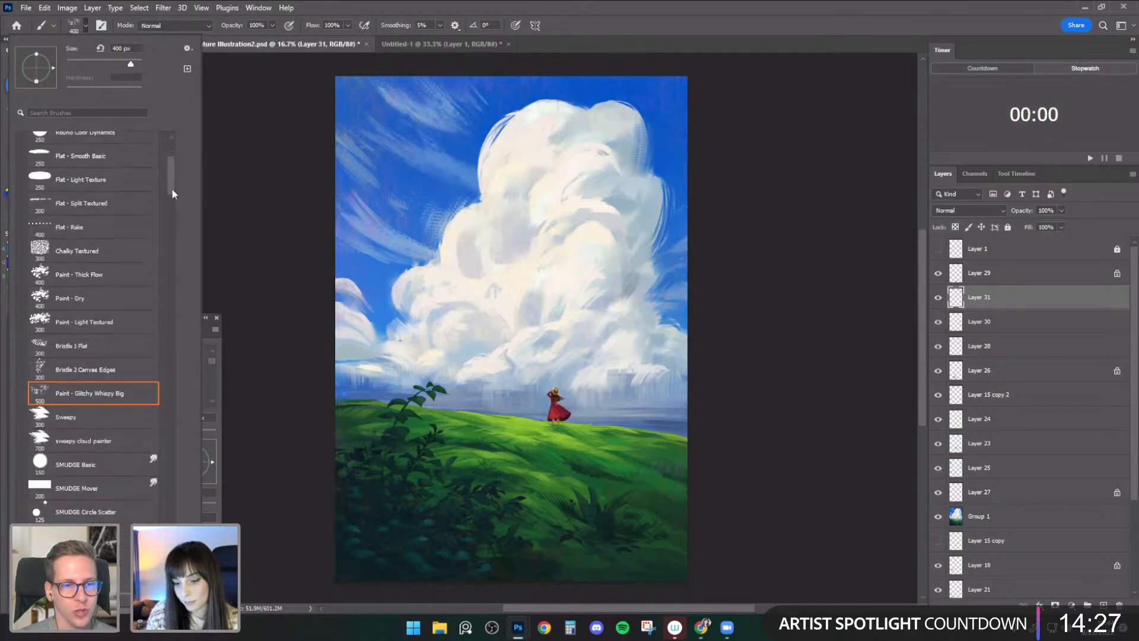
left_click(106, 372)
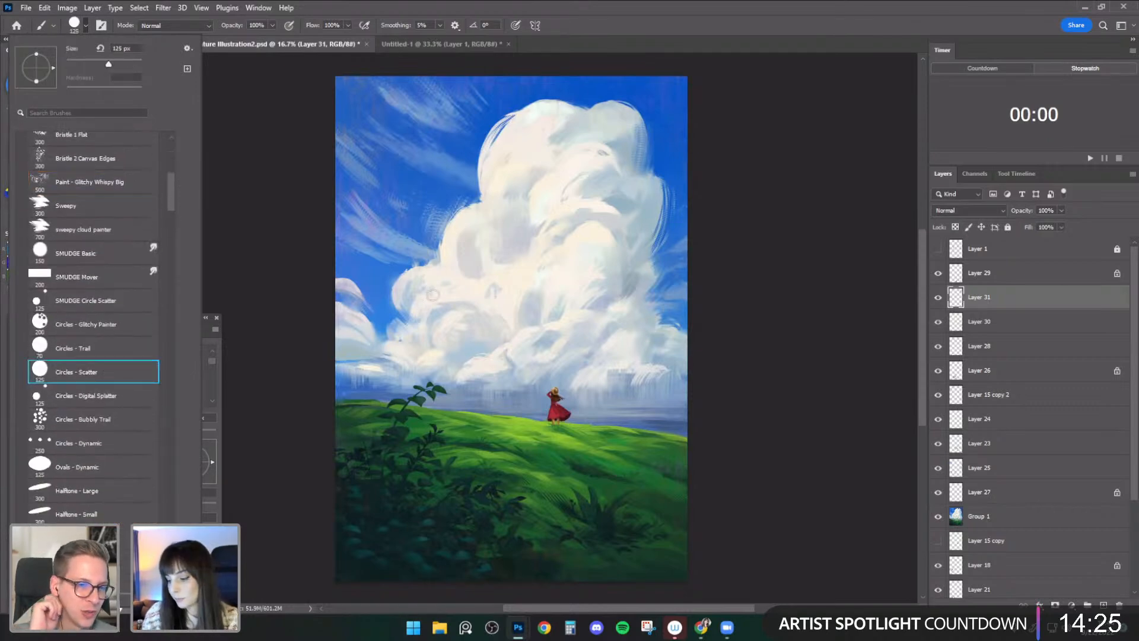
left_click(771, 395)
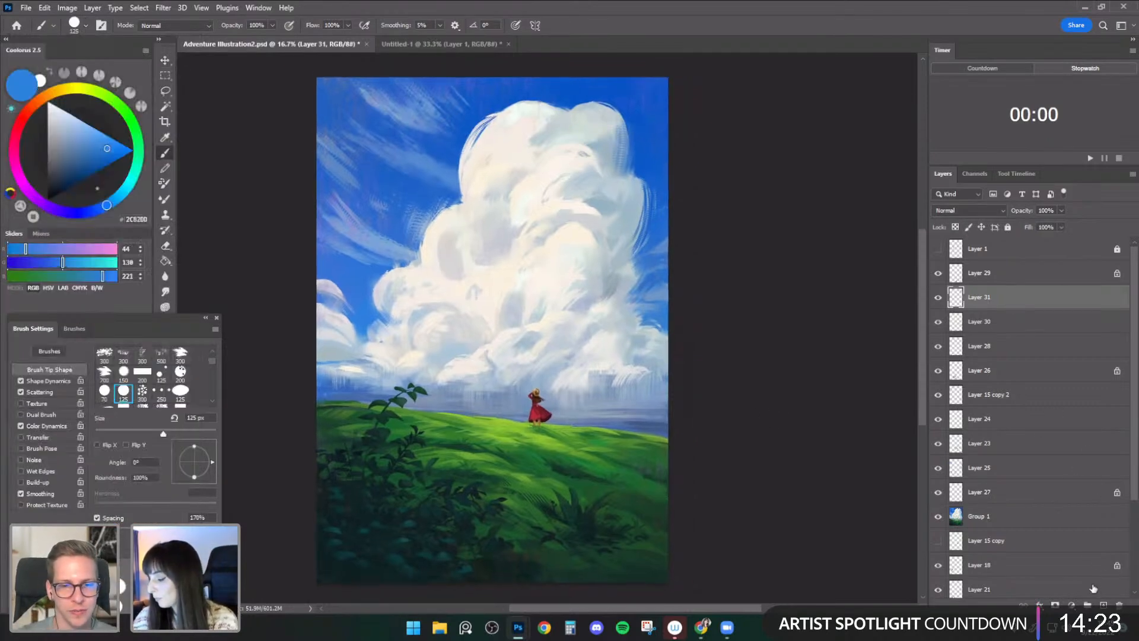
left_click(1102, 604)
scroll(547, 339, "down", 1)
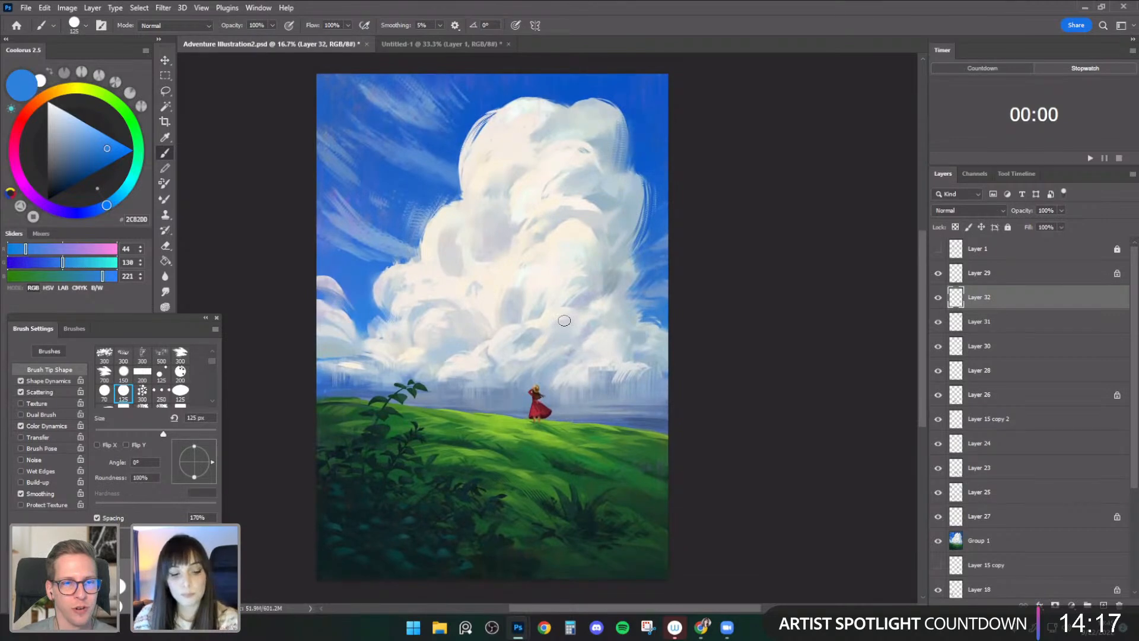
- Try Circles - Scatter dabs up to 200 px in sampled sky blue at the cloud's lower-left edge, undoing them
left_click(365, 303, "alt")
left_click_drag(360, 314, 382, 329)
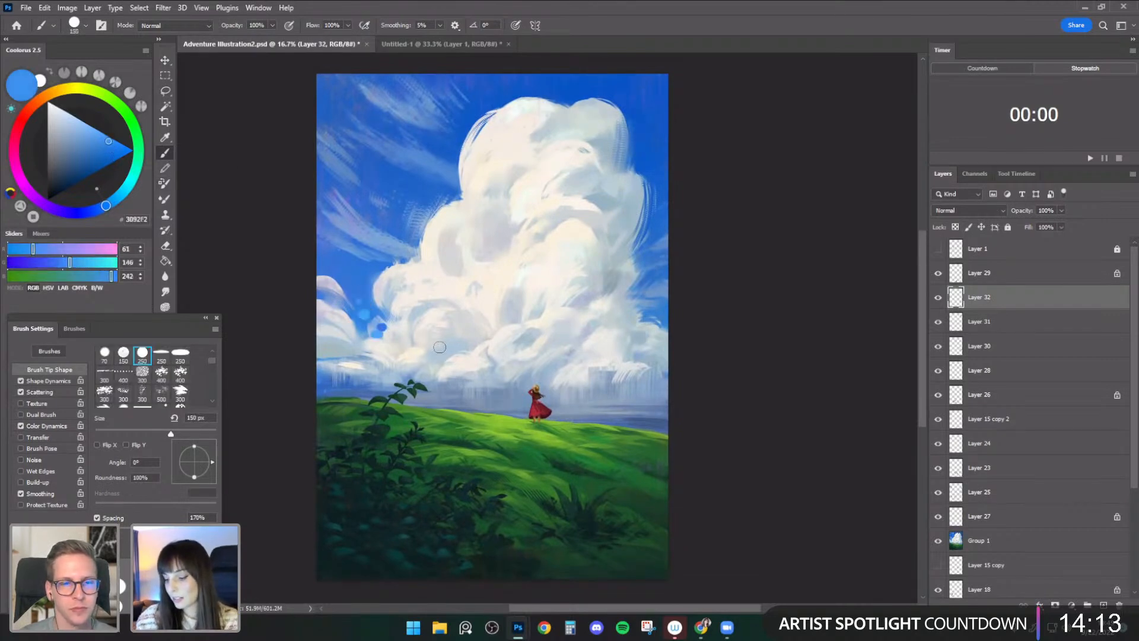
key("ctrl+z")
key("bracketright")
key("bracketright")
left_click(392, 327)
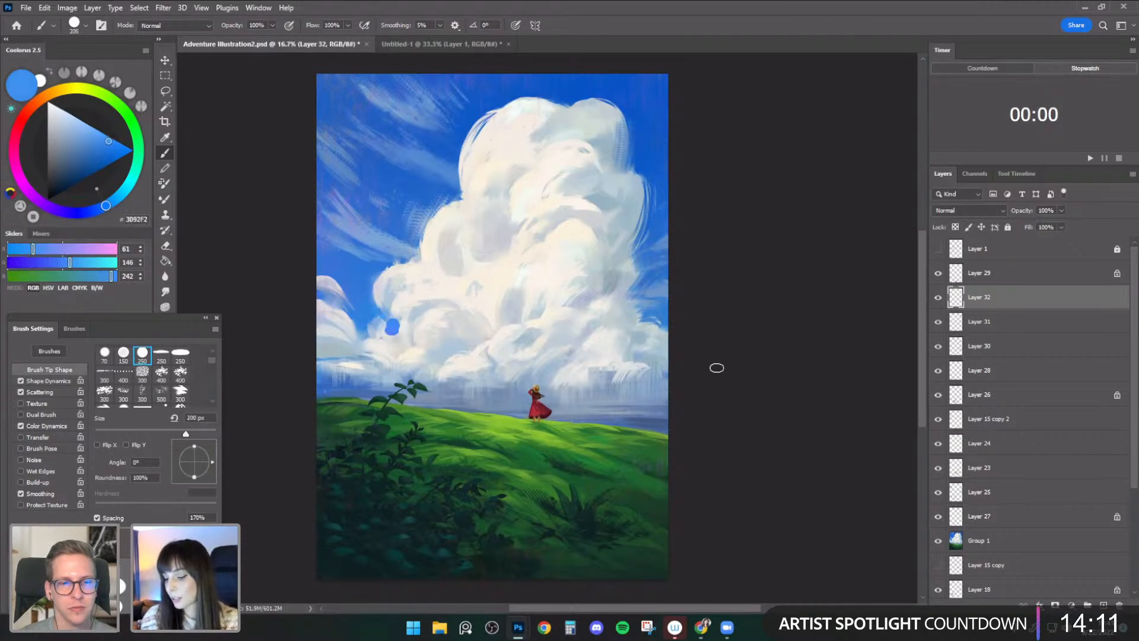
key("ctrl+z")
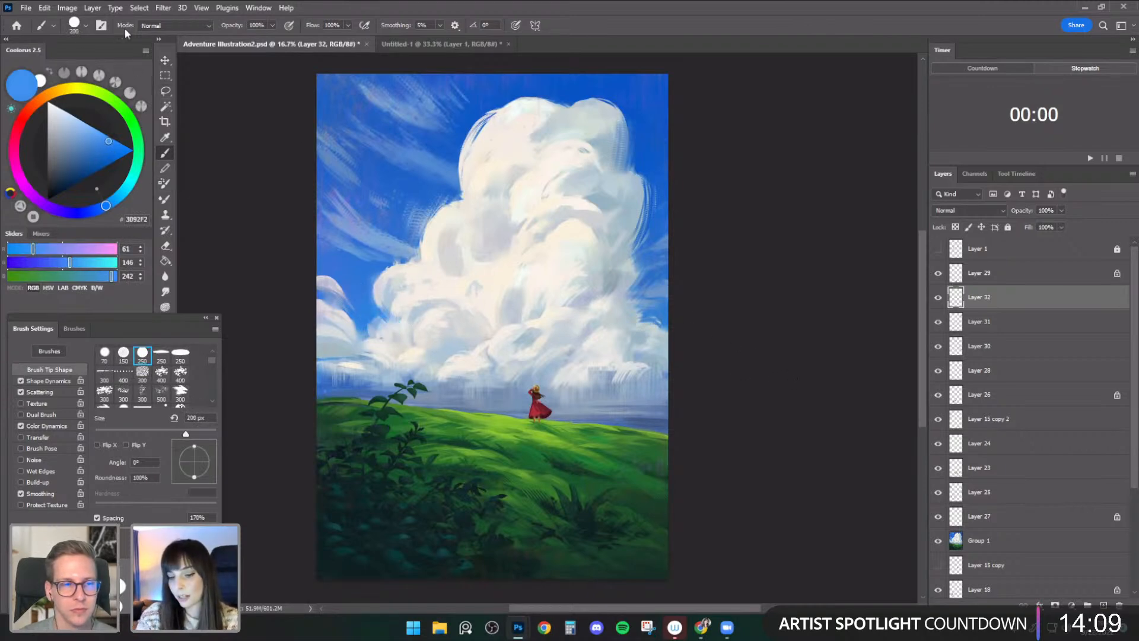
- Switch to the Circles - Digital Splatter brush and test blue splatters across the cloud, undoing them and enlarging the brush to 175 px
left_click(78, 30)
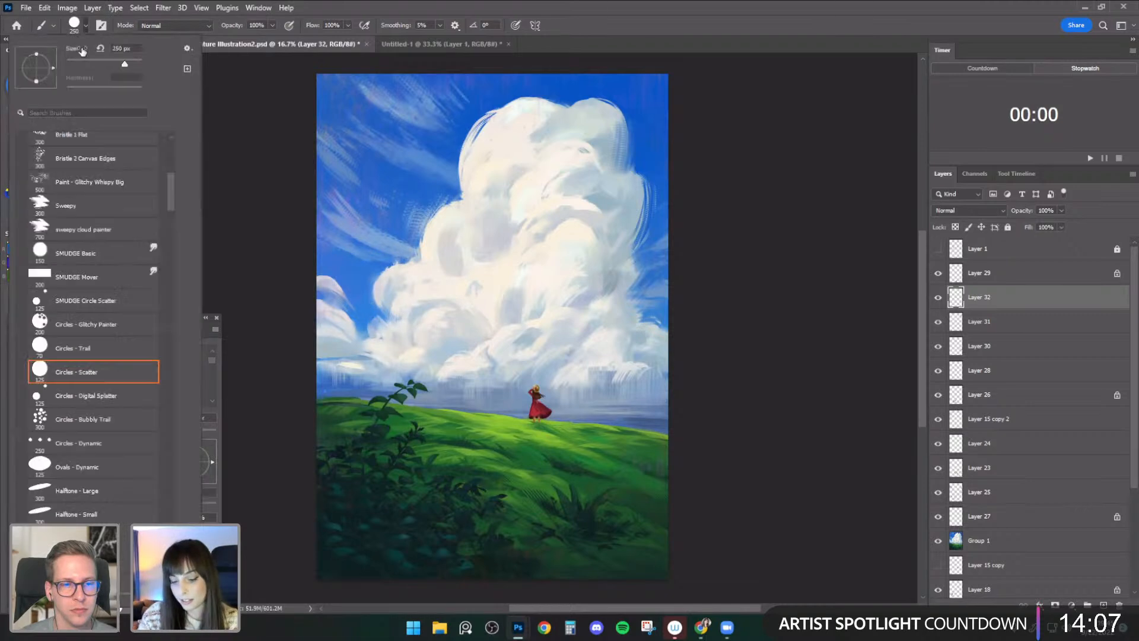
left_click(126, 402)
left_click_drag(479, 282, 460, 363)
key("ctrl+z")
key("]")
mouse_move(454, 238)
left_mouse_down()
mouse_move(436, 267)
mouse_move(623, 229)
left_mouse_up()
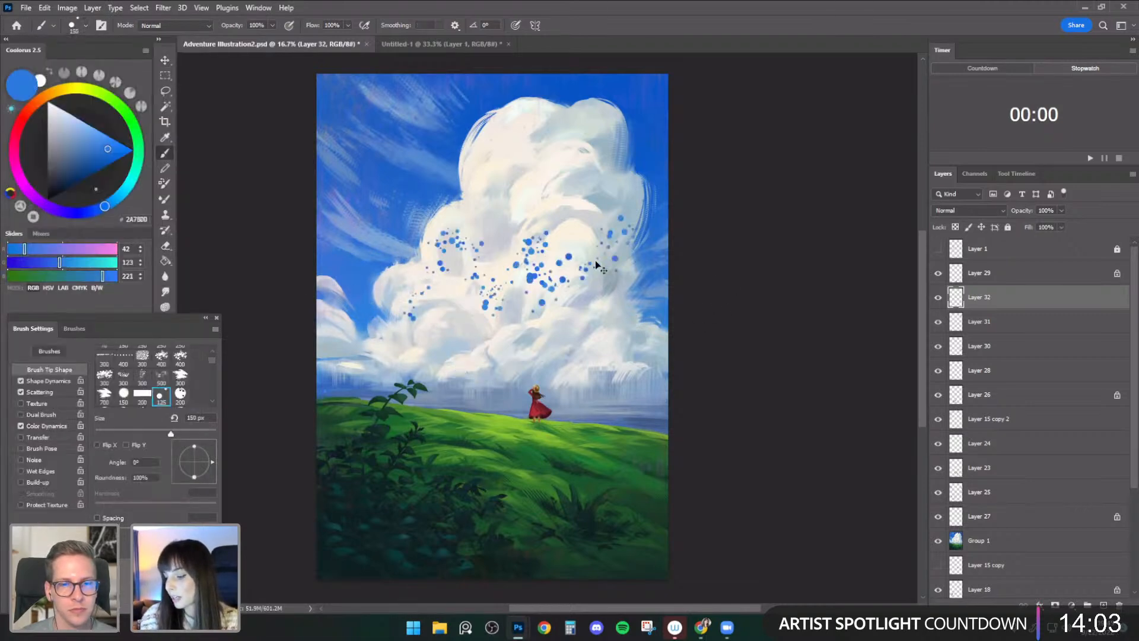
key("ctrl+z")
left_click_drag(465, 184, 483, 219)
key("ctrl+z")
key("]")
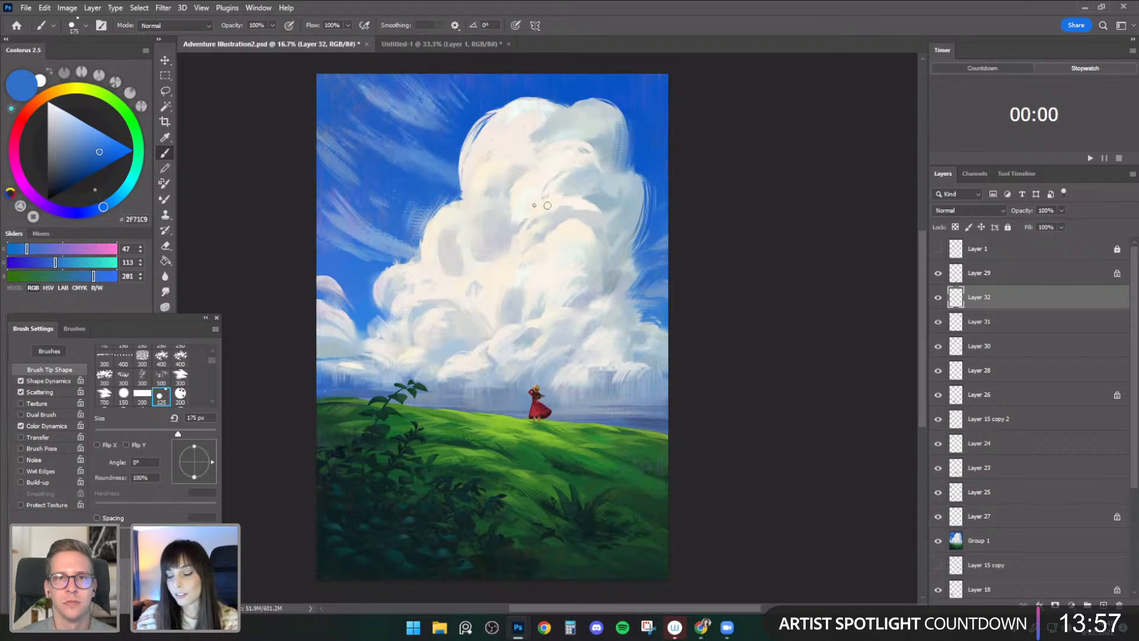
- Splatter sampled blue dots on the cloud's right edge and 150 px yellow-green dots on the grass below the girl
left_click(649, 243, "alt")
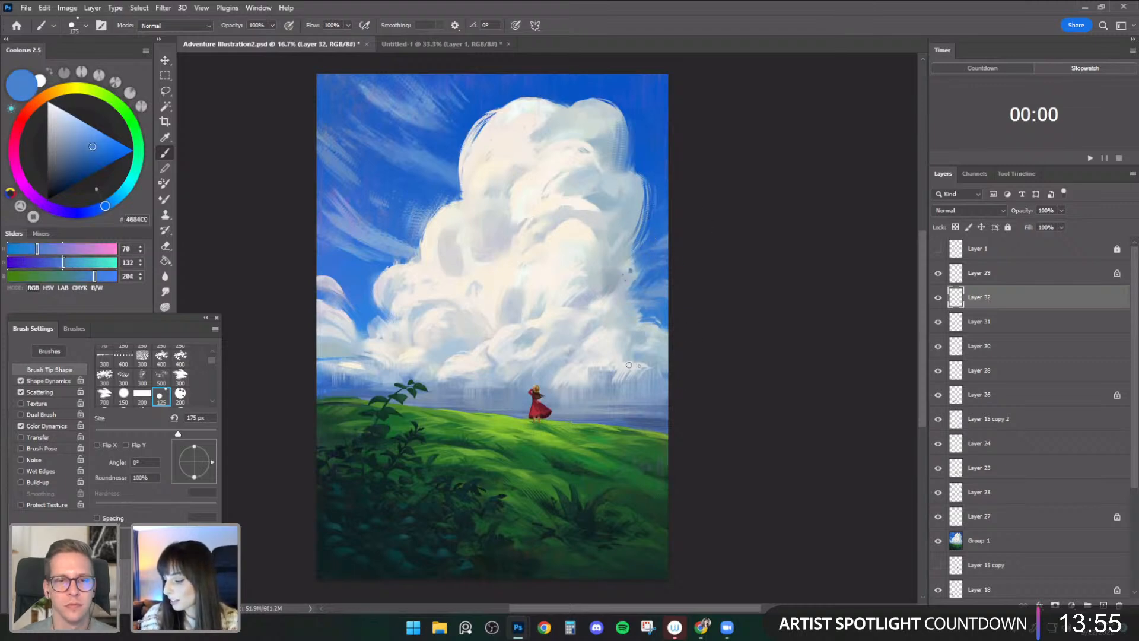
left_click(577, 469, "alt")
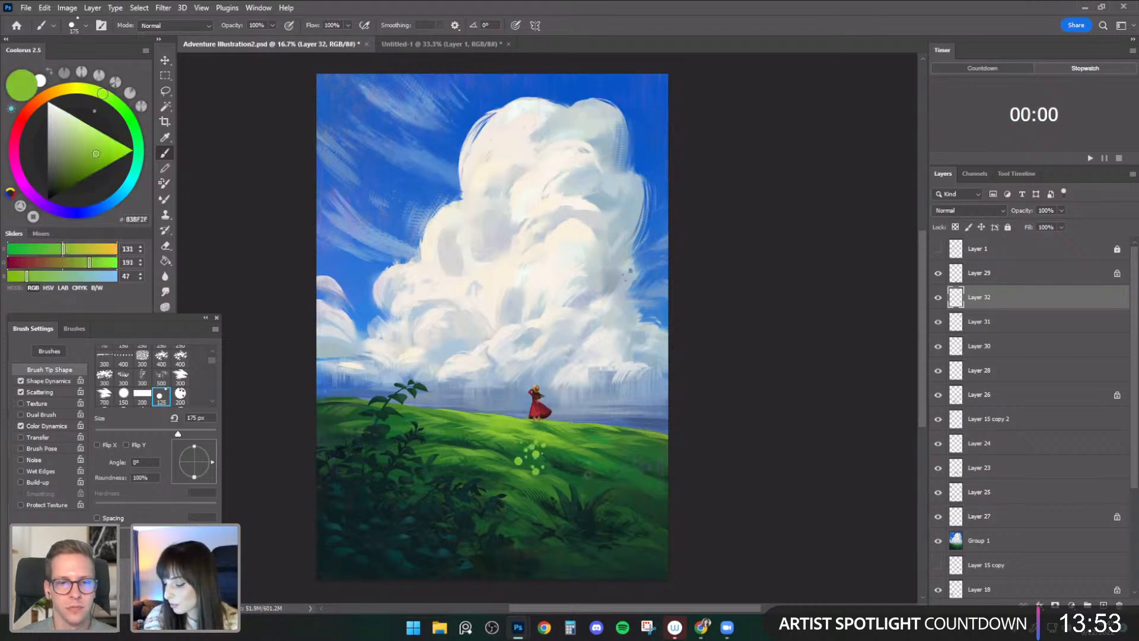
key("bracketleft")
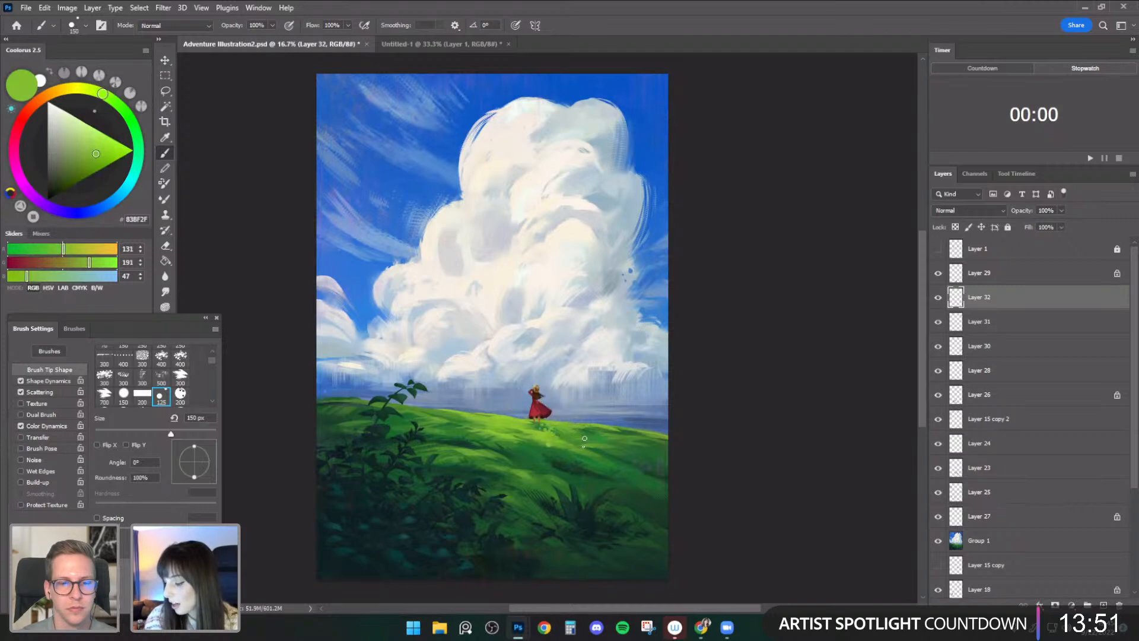
left_click(541, 435)
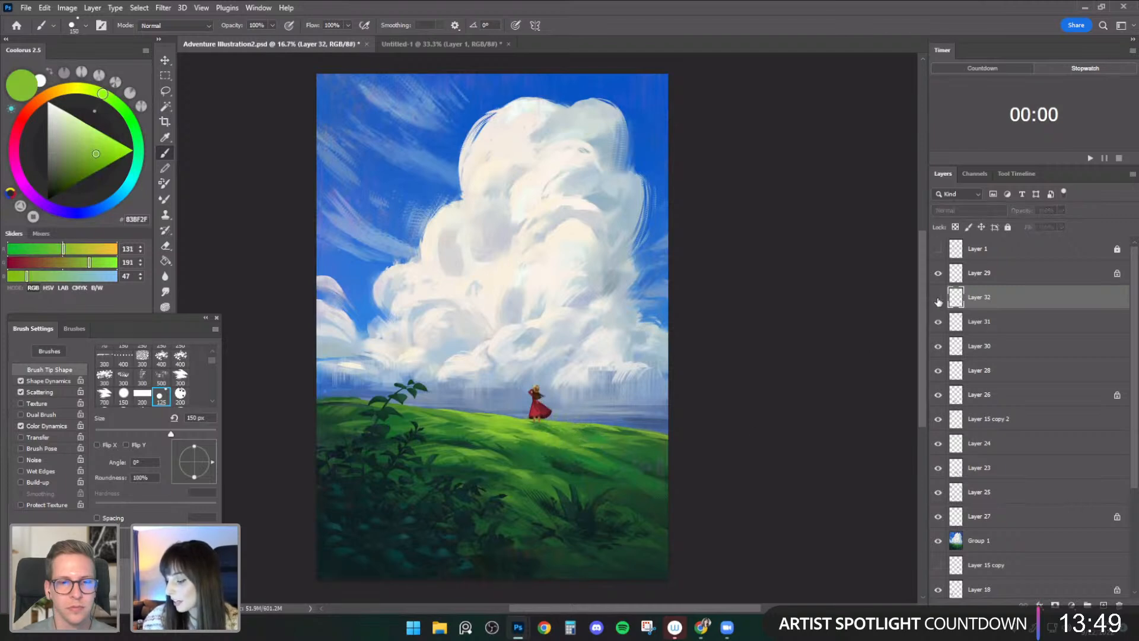
- Reduce the eraser to 125 px for trimming the green splatter around the girl's feet
key("e")
key("bracketleft")
key("bracketleft")
key("bracketleft")
key("bracketleft")
key("bracketleft")
key("bracketleft")
key("bracketleft")
key("bracketleft")
key("bracketleft")
key("bracketleft")
key("bracketleft")
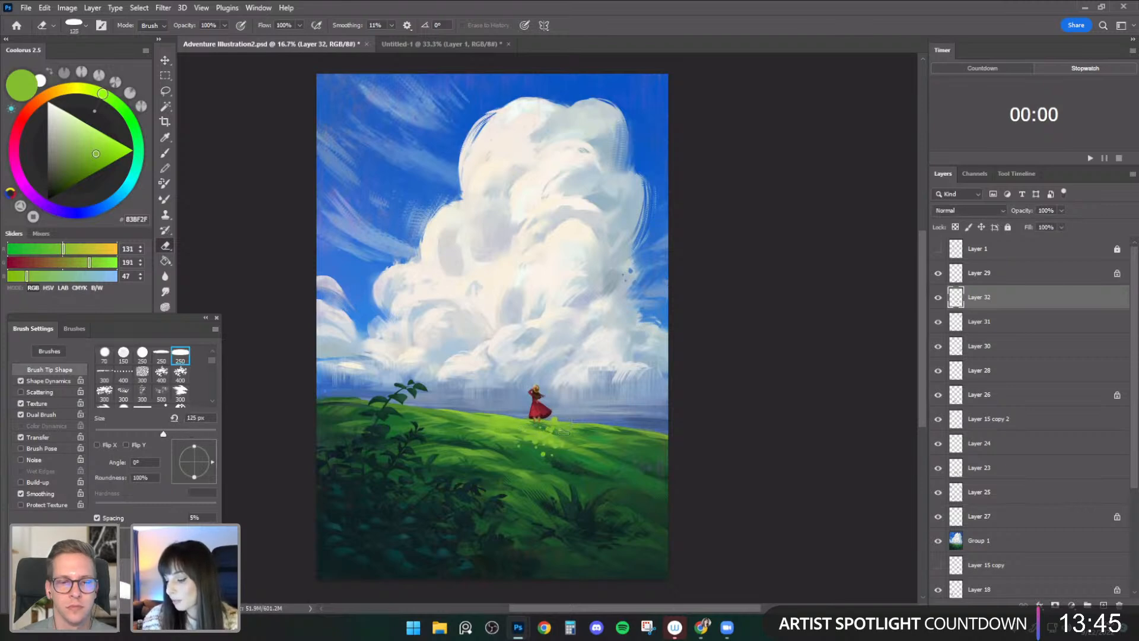
- Lasso part of the green splatter and move it further right along the hill, returning to the brush
key("l")
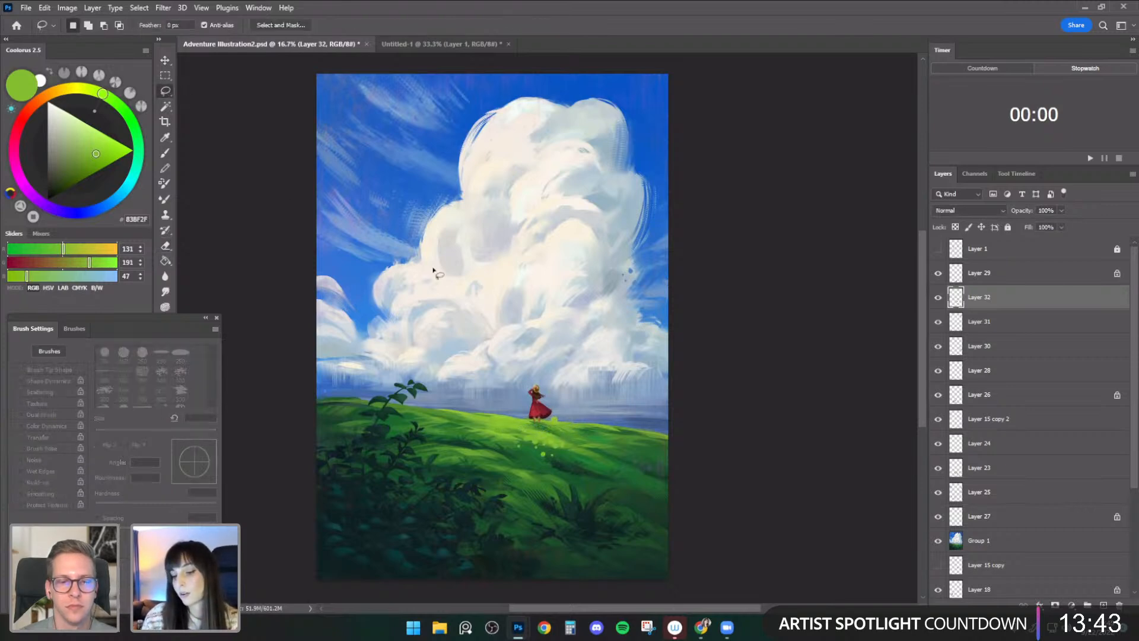
key("ctrl+t")
left_click_drag(564, 422, 612, 450)
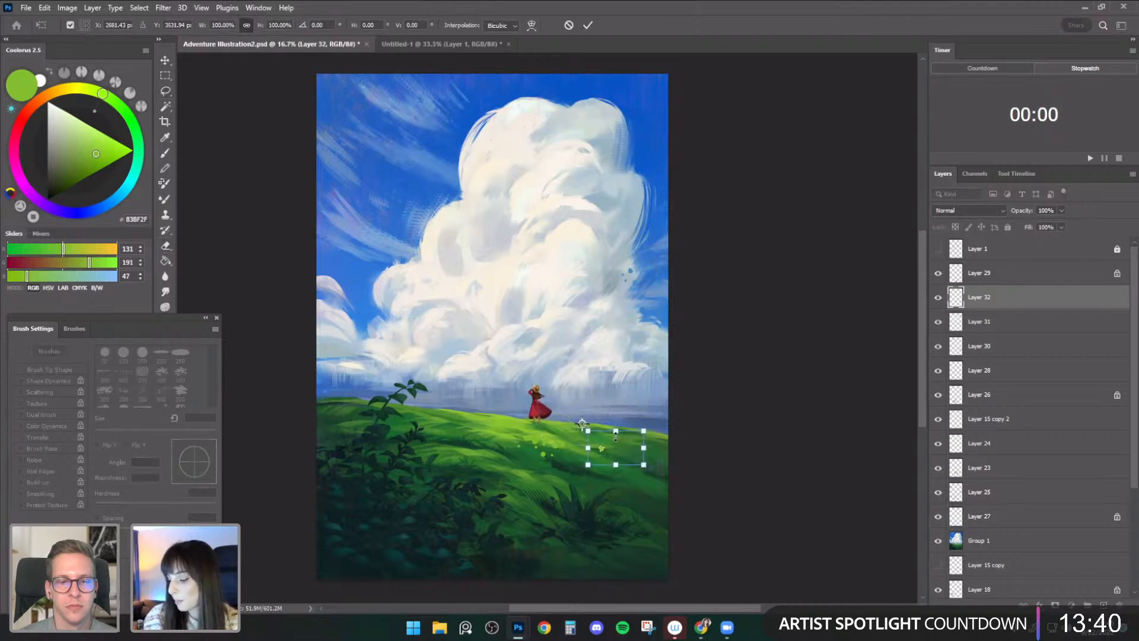
left_click(166, 154)
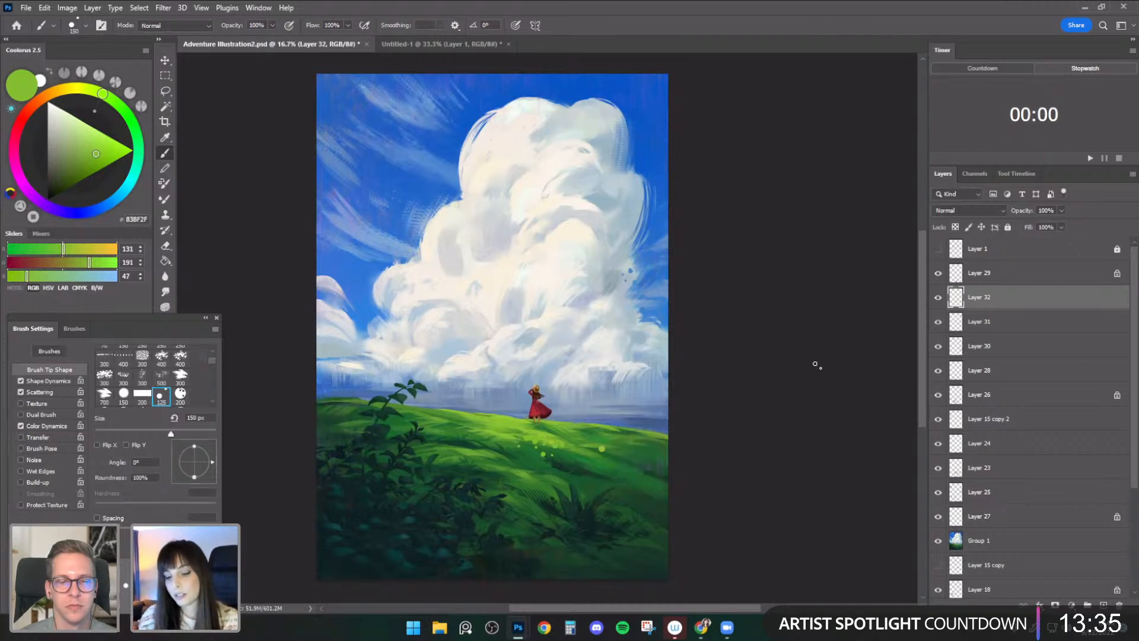
- Try a 200 px splatter in sampled deep sky blue on the cloud's upper-left edge, then undo it
left_click(424, 185, "alt")
key("bracketright")
key("bracketright")
left_click_drag(454, 208, 480, 203)
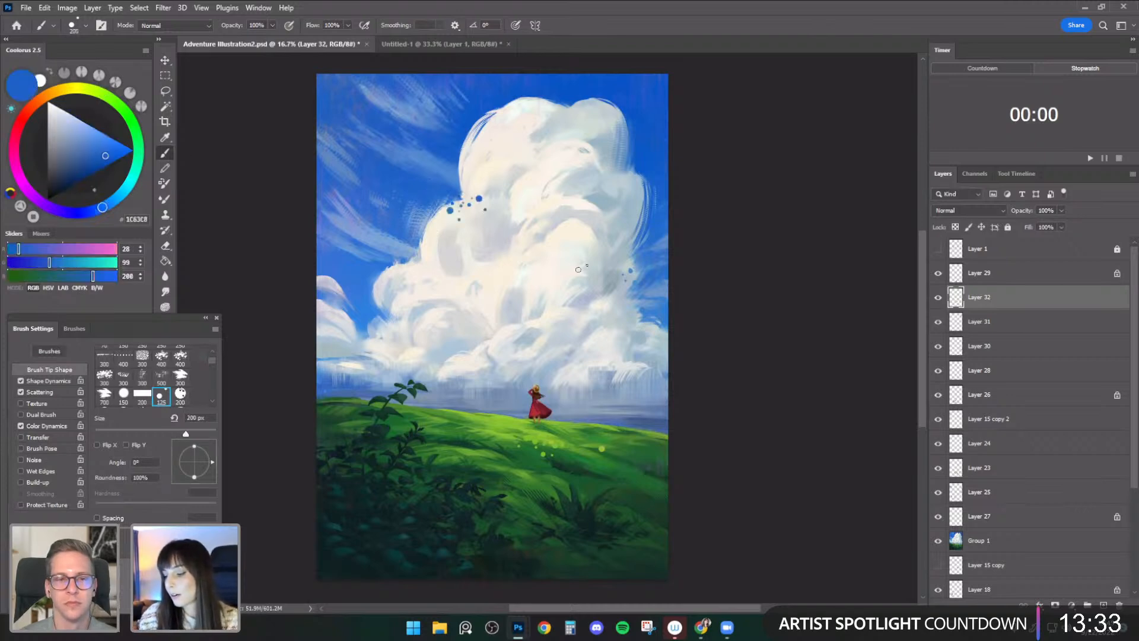
key("ctrl+z")
- Splatter small dots in a sampled yellow-green on the hill left of the girl with a 150 px brush
left_click(478, 432, "alt")
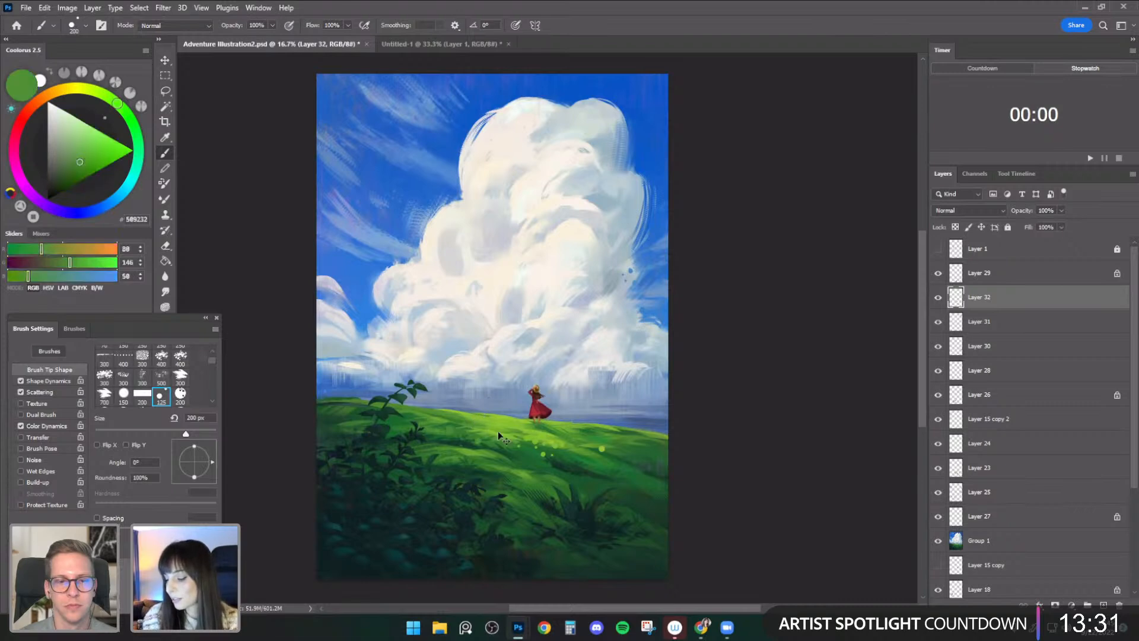
left_click(450, 430, "alt")
key("bracketleft")
key("bracketleft")
left_click_drag(454, 417, 461, 424)
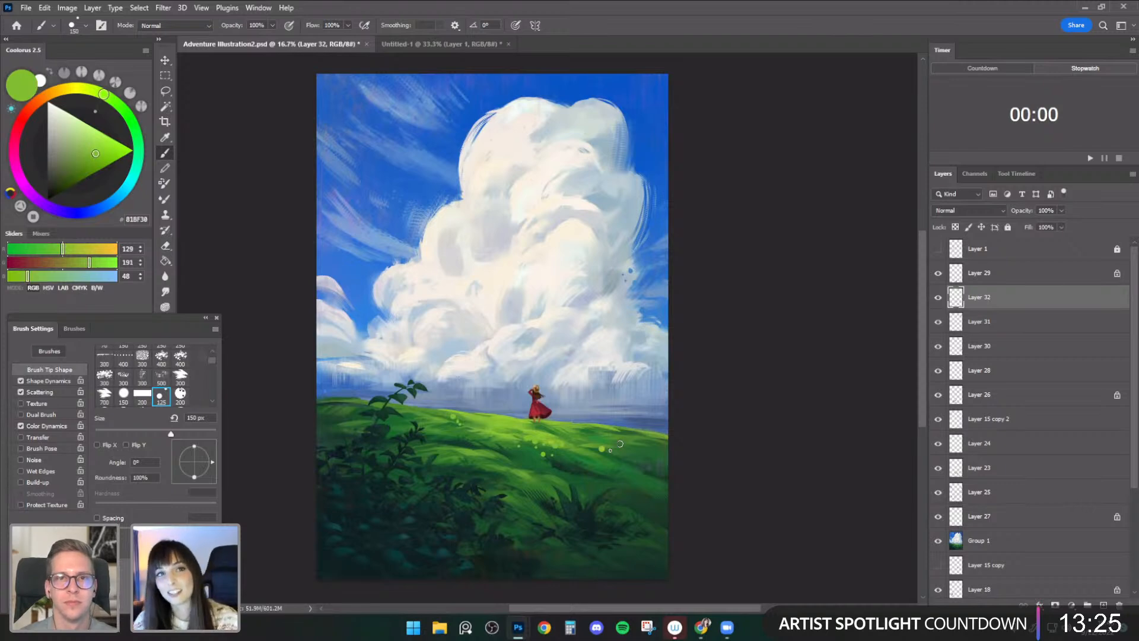
- Try a yellow-green splatter on the far left of the hill, undo it, and sample other grass greens
key("e")
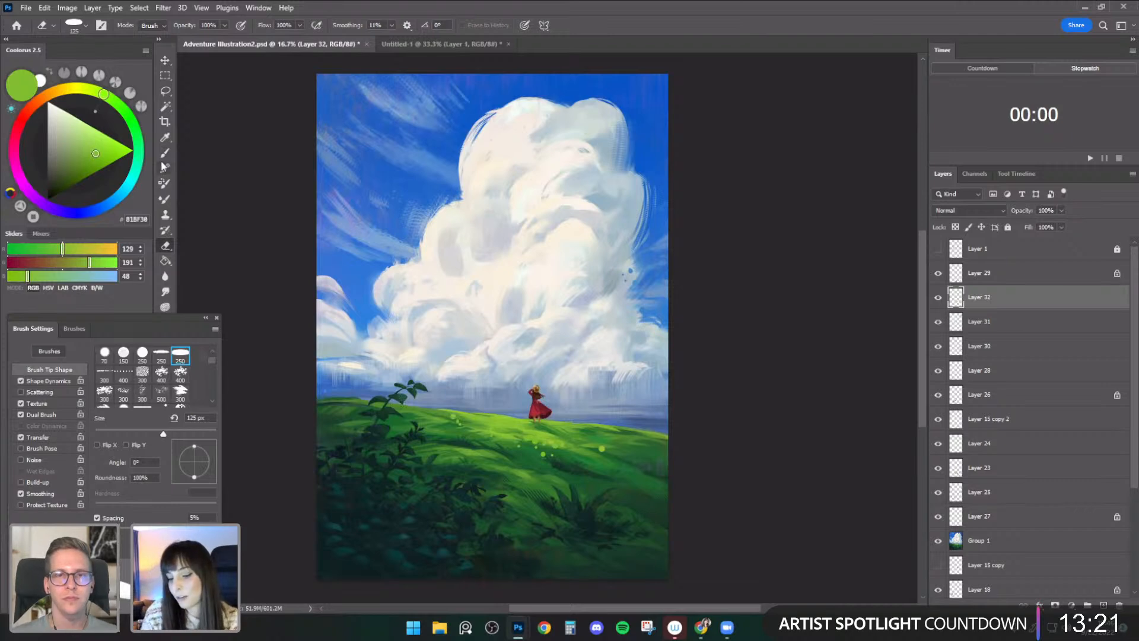
key("b")
left_click_drag(334, 440, 357, 431)
key("ctrl+z")
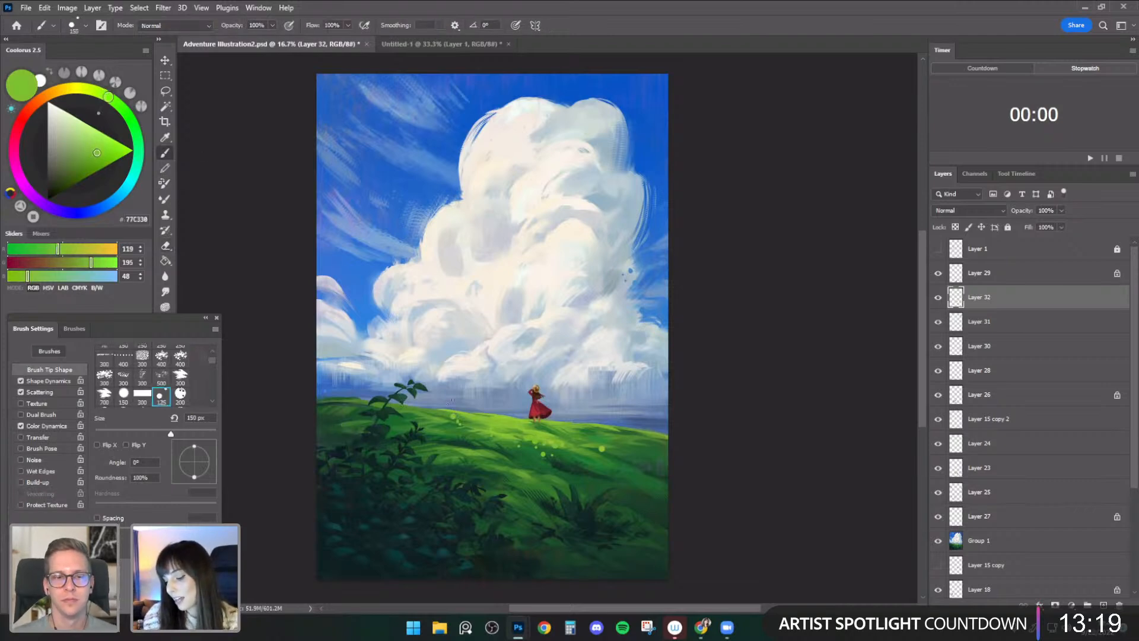
left_click(517, 455, "alt")
left_click(475, 456, "alt")
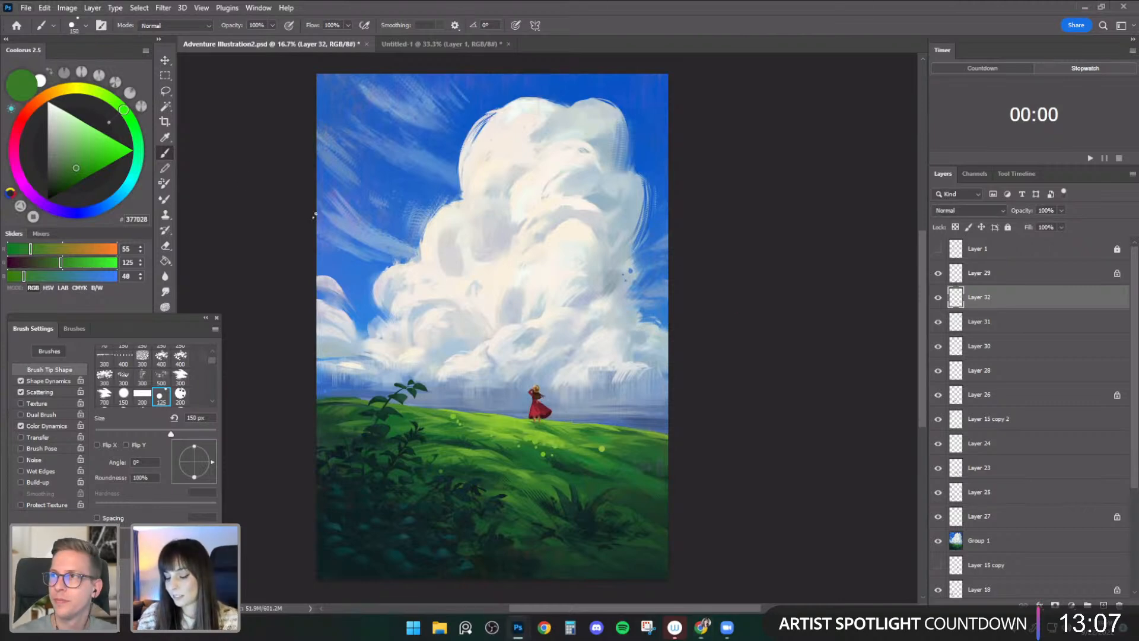
- Switch to the Flat - Rake brush and try strokes on the cloud's left edge, including a 300 px off-white one, undoing them
left_click(78, 28)
left_click(120, 197)
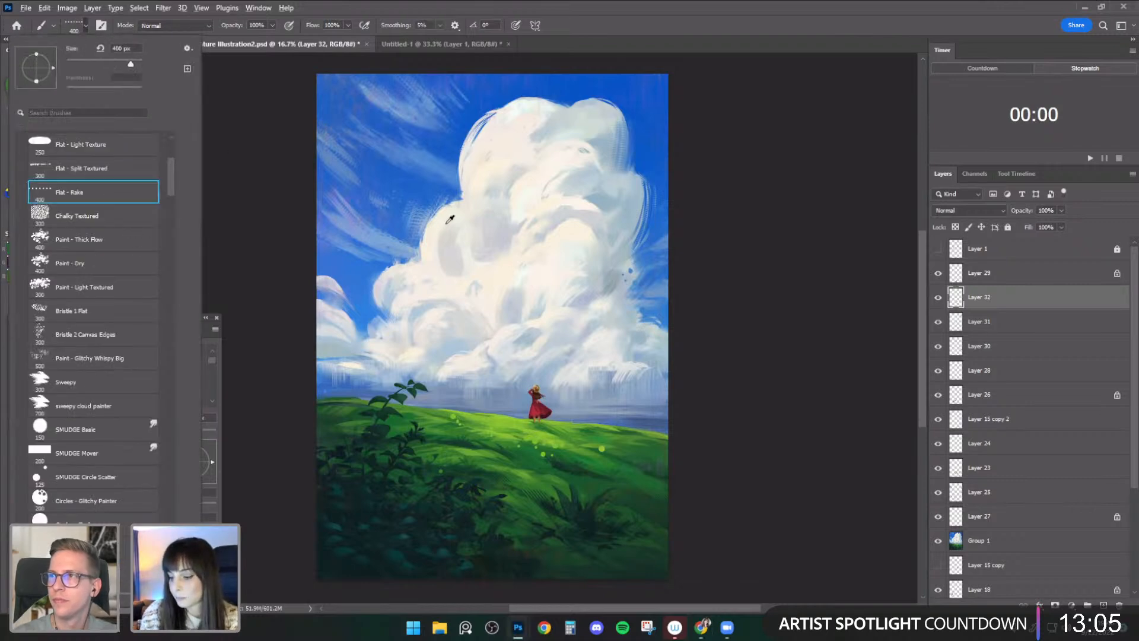
left_click_drag(443, 215, 433, 261)
key("bracketleft")
key("ctrl+z")
left_click(437, 219, "alt")
left_click_drag(441, 212, 427, 252)
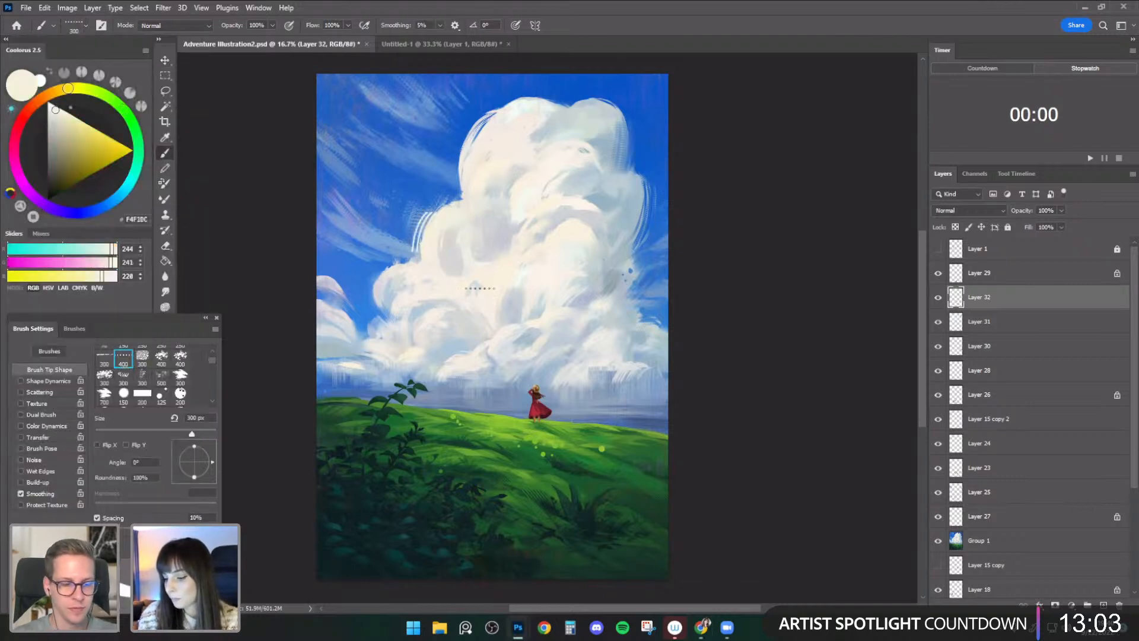
key("ctrl+z")
- Compare the painting with and without Layer 32, and lower the layer's opacity to 77%
left_click(937, 297)
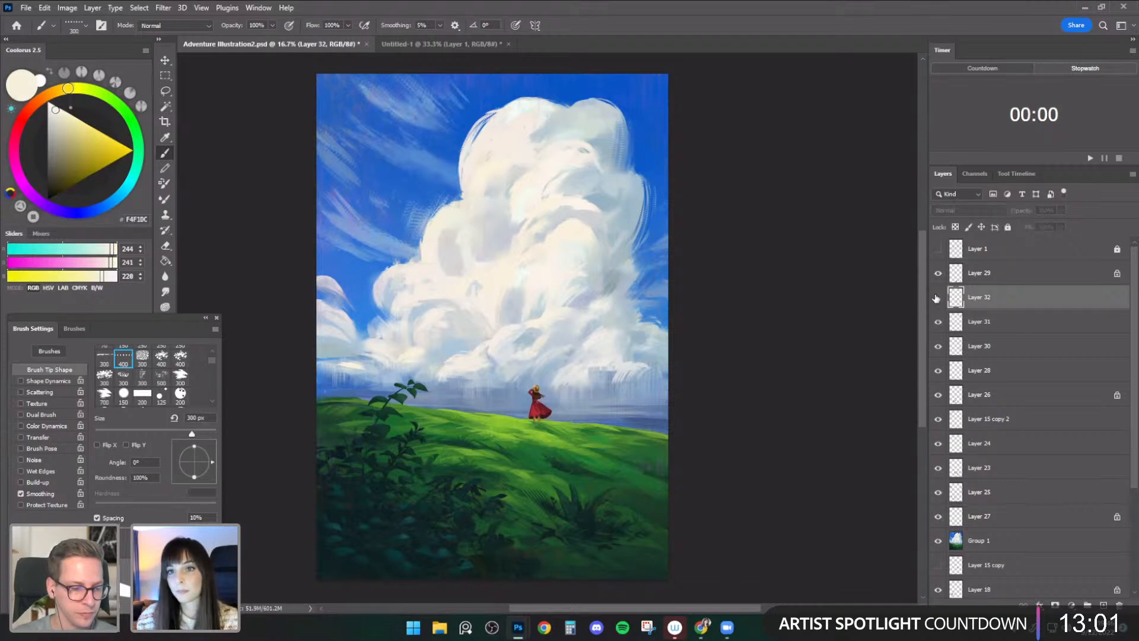
left_click(938, 298)
left_click_drag(1059, 216, 1054, 226)
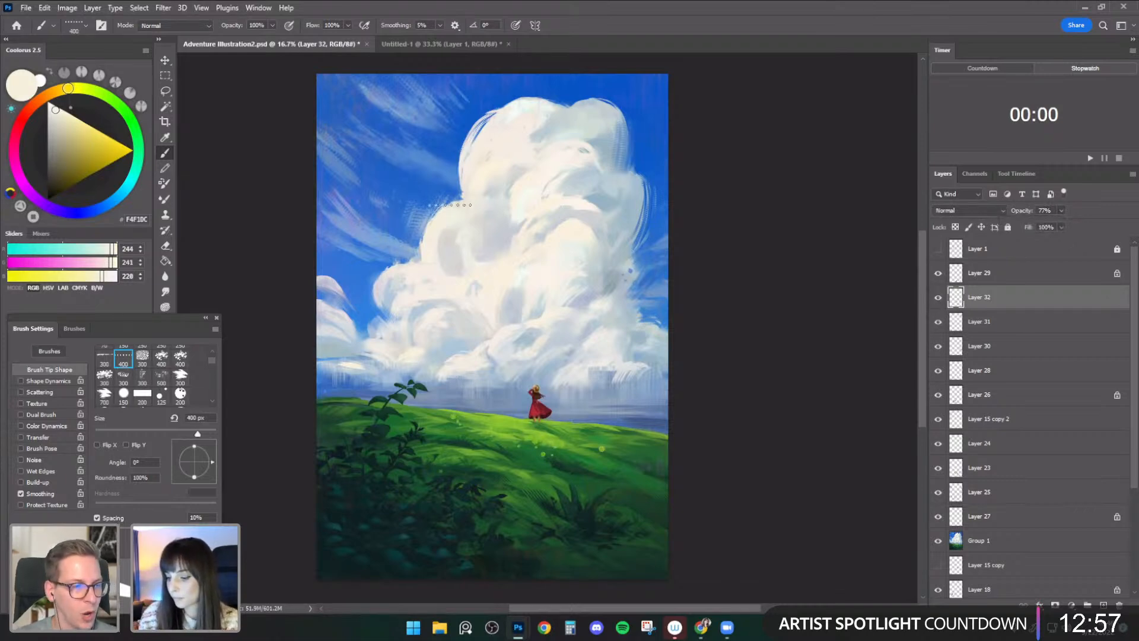
- Work sampled light grey and pale blue rake strokes at 200 to 250 px into the cloud's left side, with a 200 px eraser for cleanup
left_click(468, 277, "alt")
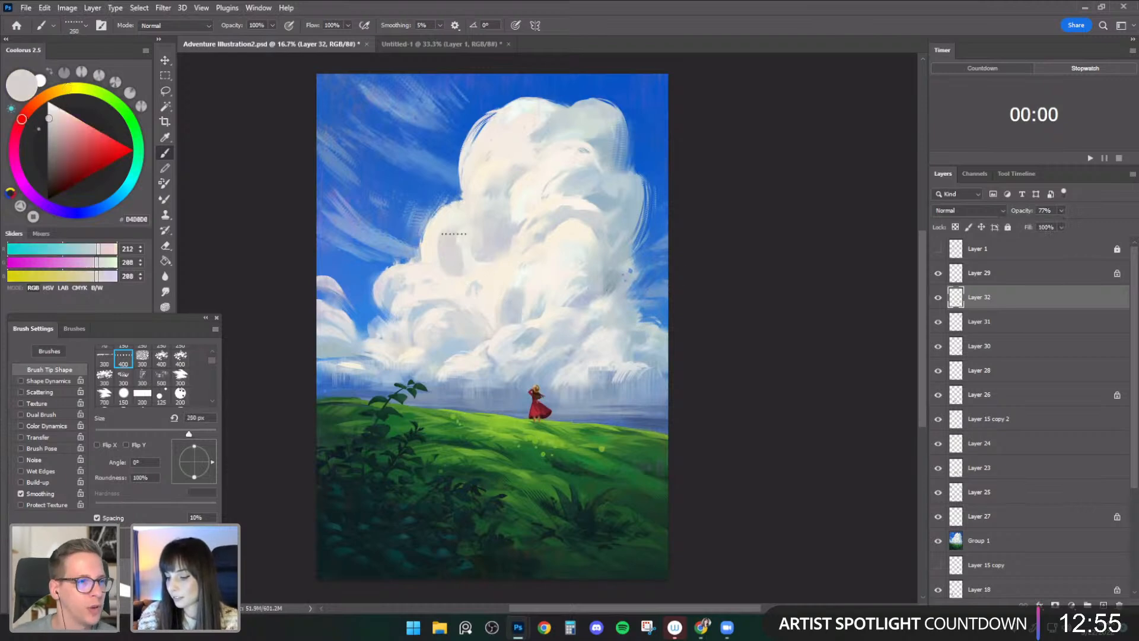
key("bracketleft")
key("e")
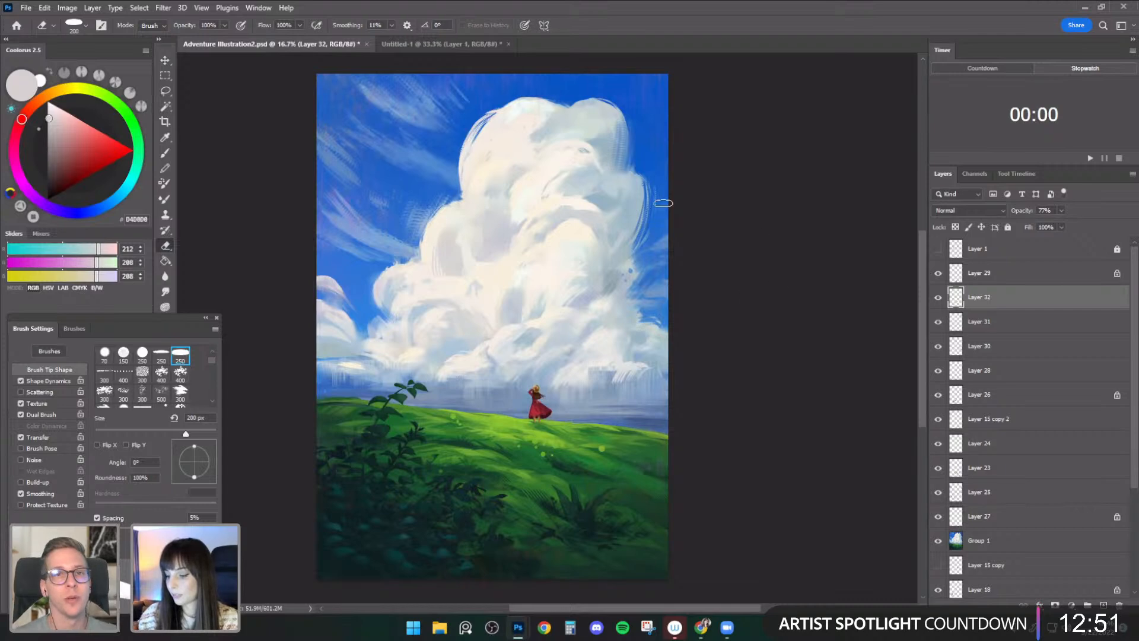
left_click(165, 153)
left_click(455, 325, "alt")
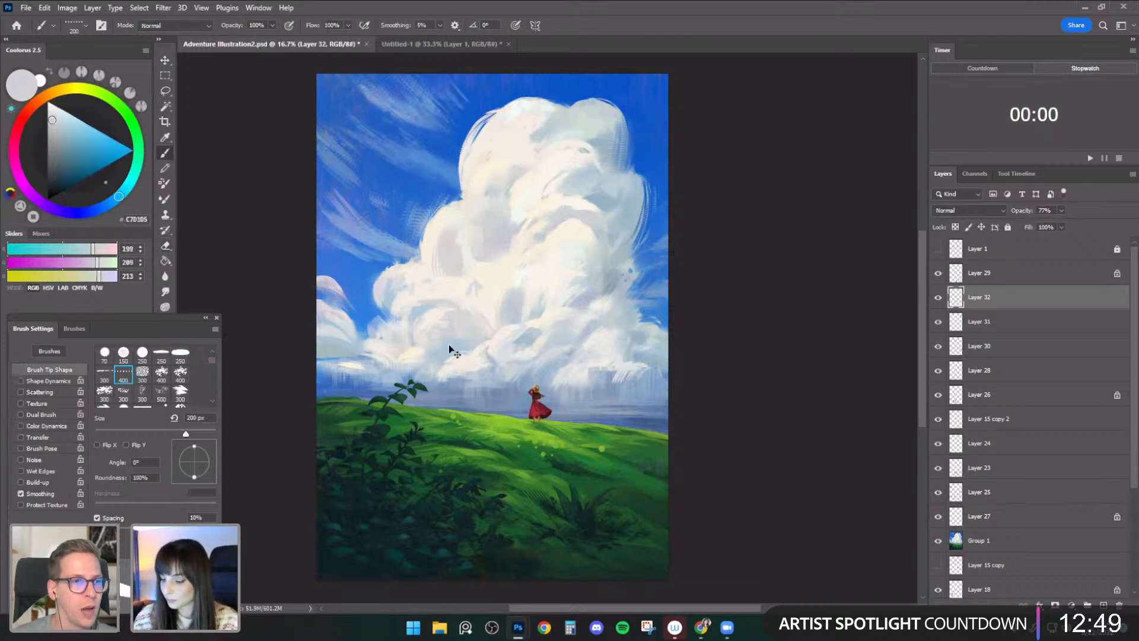
left_click(454, 355, "alt")
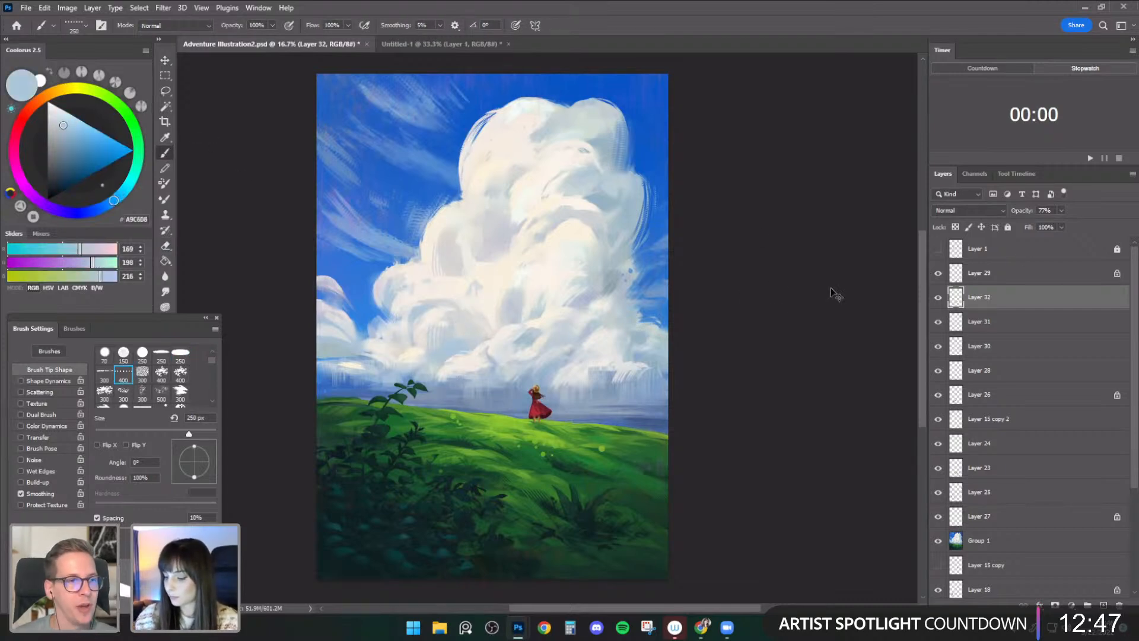
- Sample pale blue-greys from the cloud's base and add small rake strokes there at 175 to 200 px
left_click(556, 363, "alt")
left_click(560, 358, "alt")
key("[")
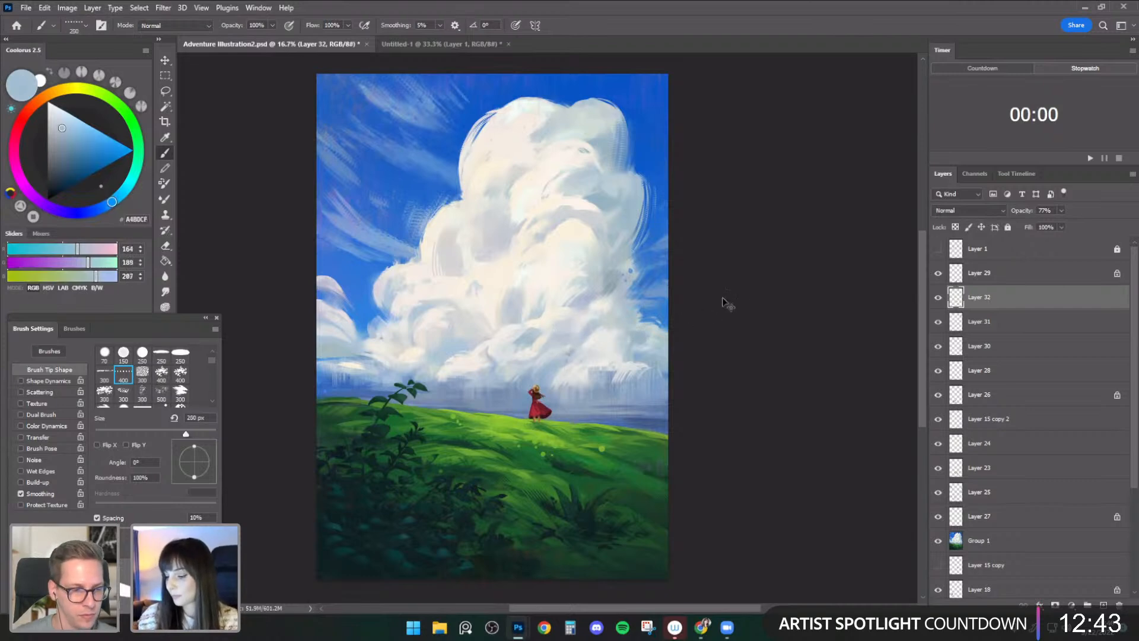
key("bracketleft")
key("bracketleft")
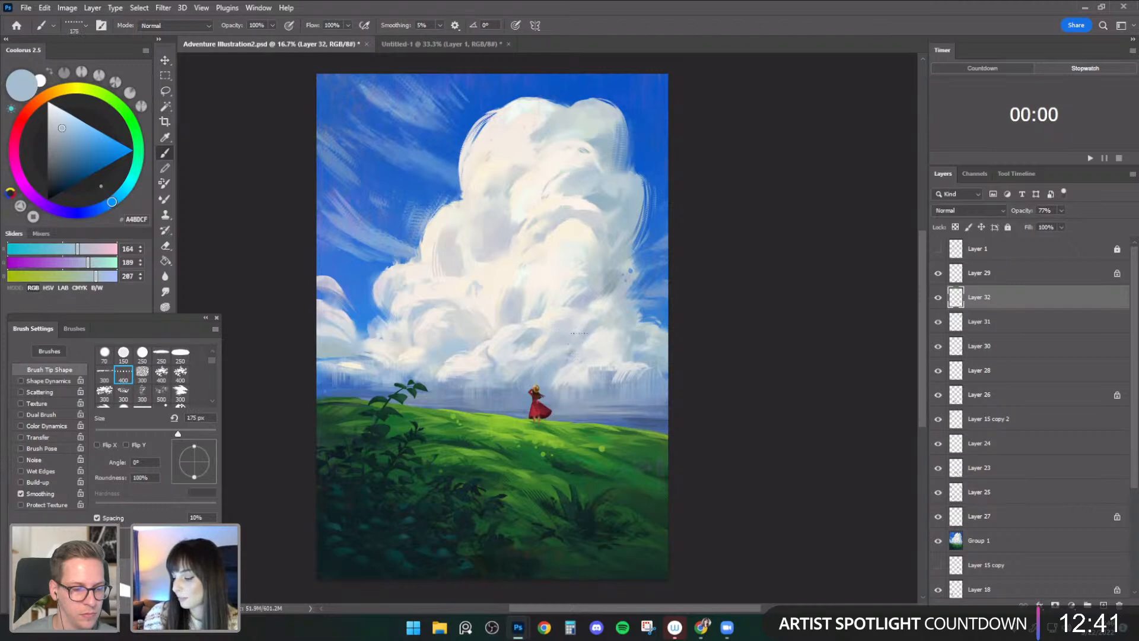
- Set up the Smudge tool with the 150 px round tip at 15% strength for blending the cloud
key("r")
key("period")
key("period")
key("period")
key("period")
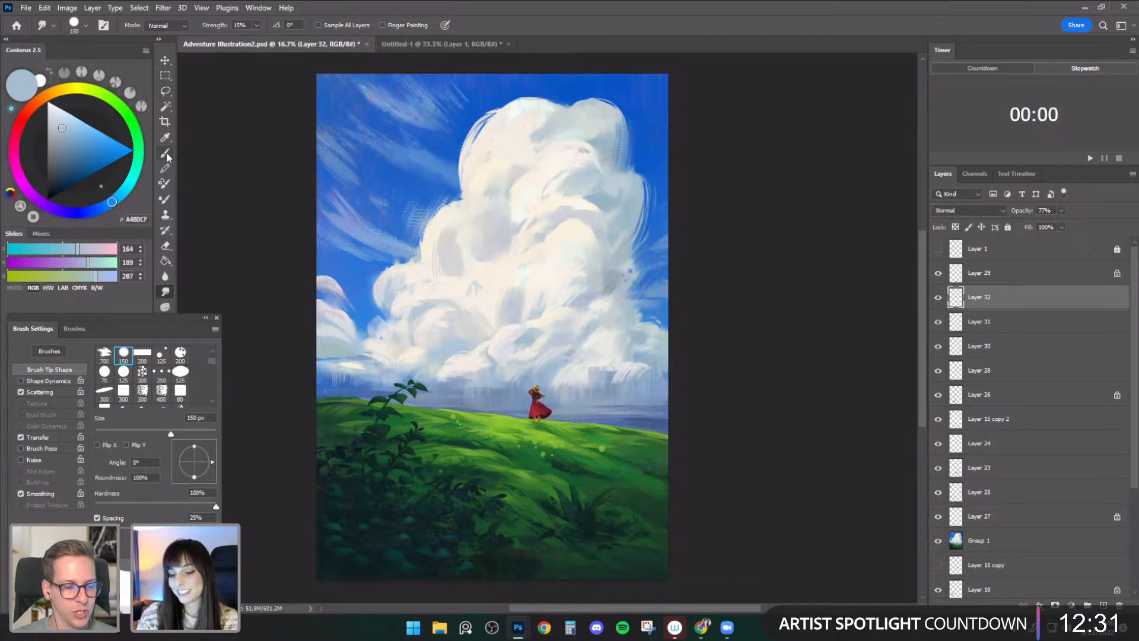
- Return to the rake brush and work sampled sky and horizon blues along the distant horizon at 250 px
key("b")
left_click(647, 187, "alt")
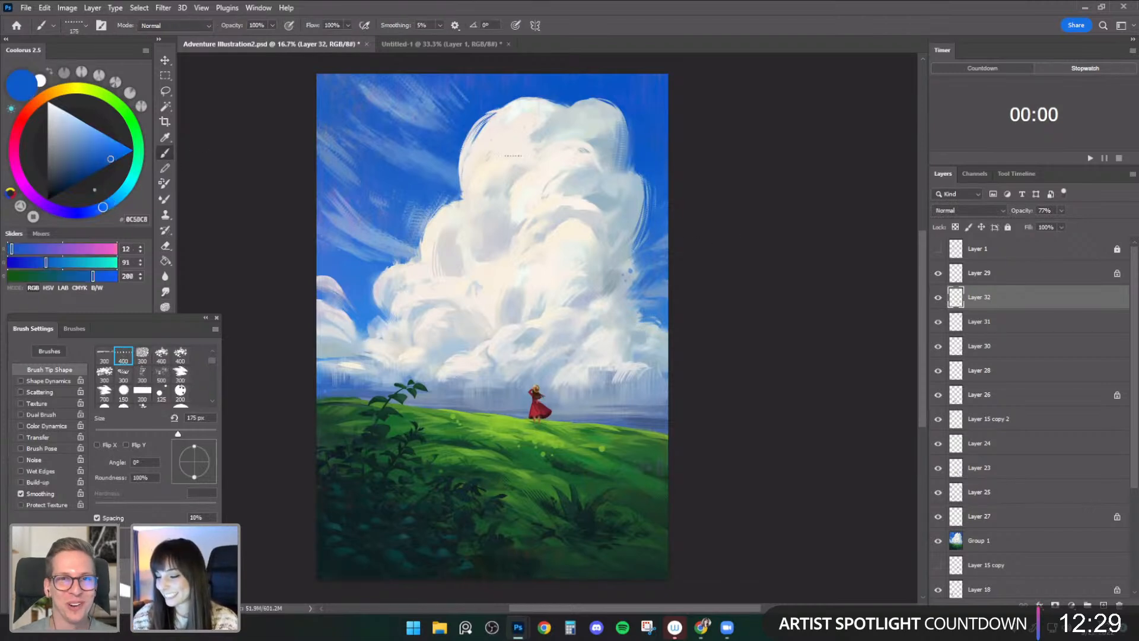
scroll(705, 301, "down", 2)
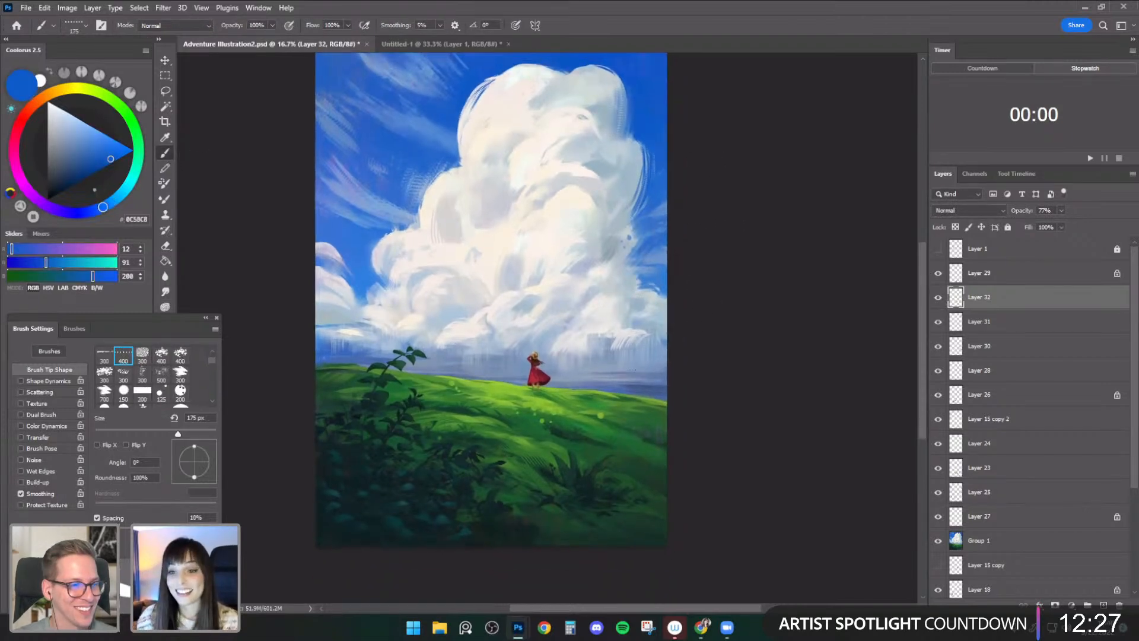
left_click(635, 382, "alt")
key("bracketright")
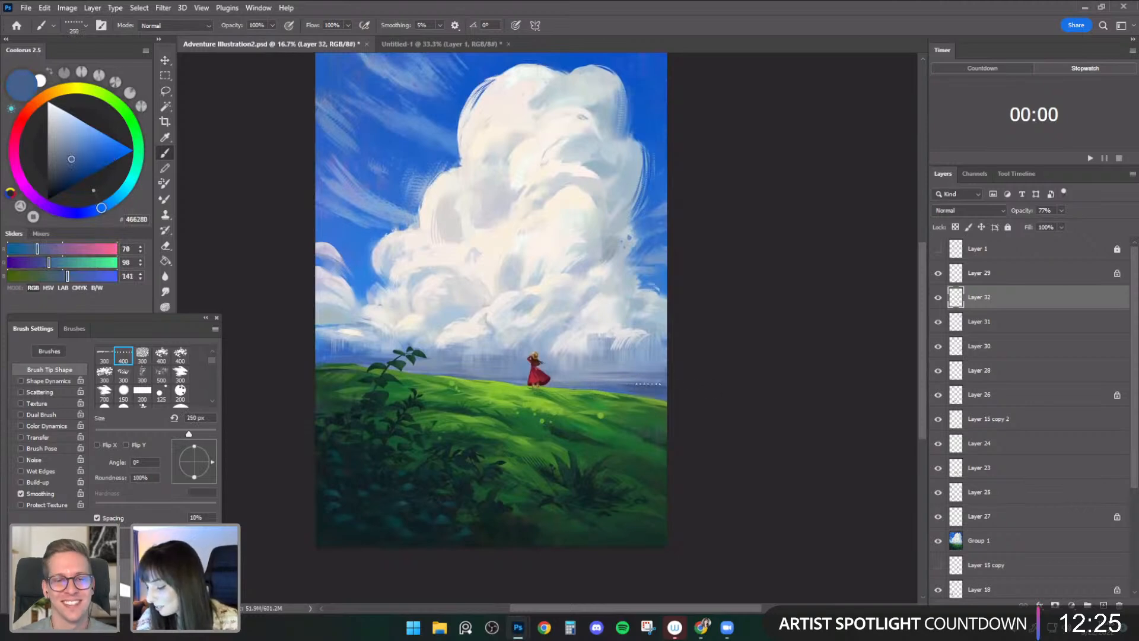
left_click(643, 372, "alt")
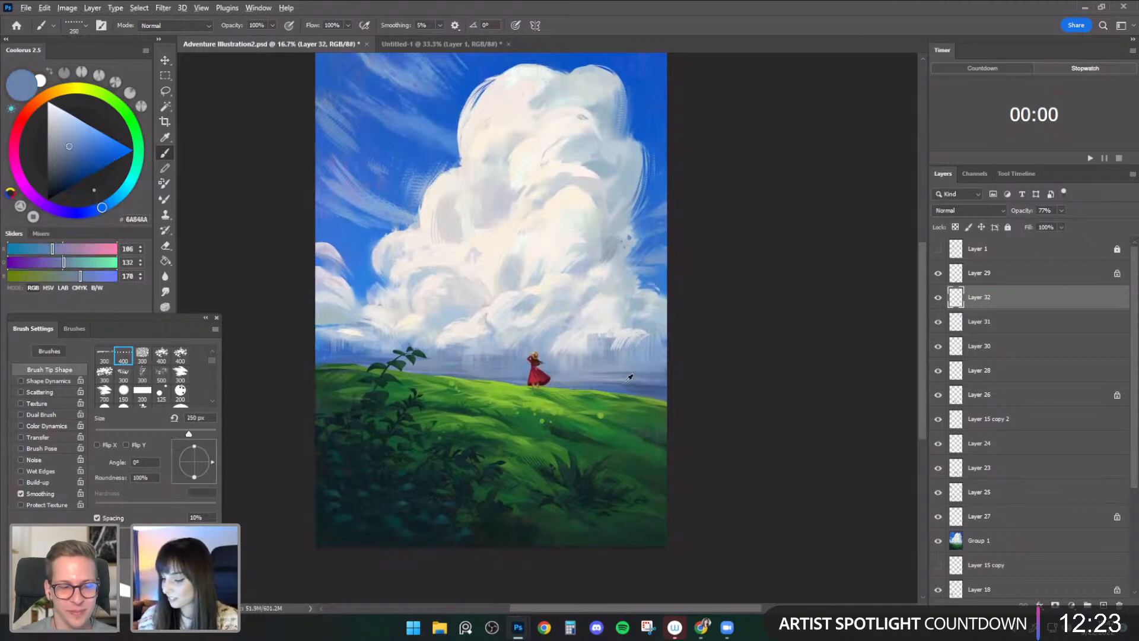
left_click(581, 383, "alt")
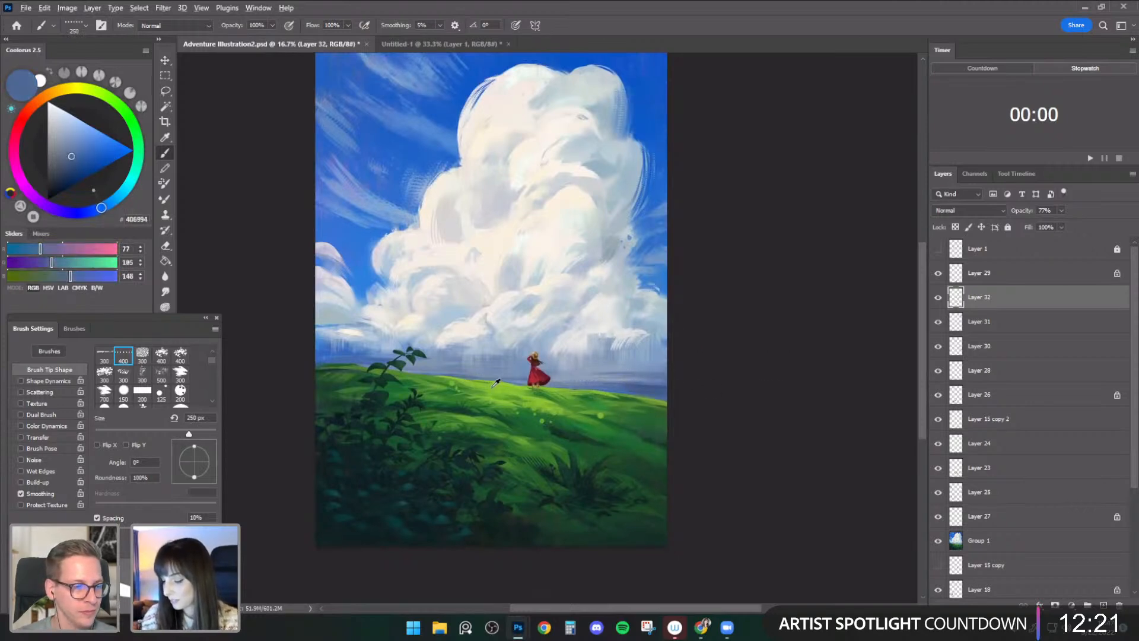
- Sample light and mid grass greens and add rake strokes to the sunlit middle of the hill
left_click(580, 408, "alt")
key("bracketleft")
left_click(519, 408, "alt")
key("bracketright")
key("bracketright")
left_click(524, 440, "alt")
left_click_drag(527, 444, 568, 458)
key("bracketleft")
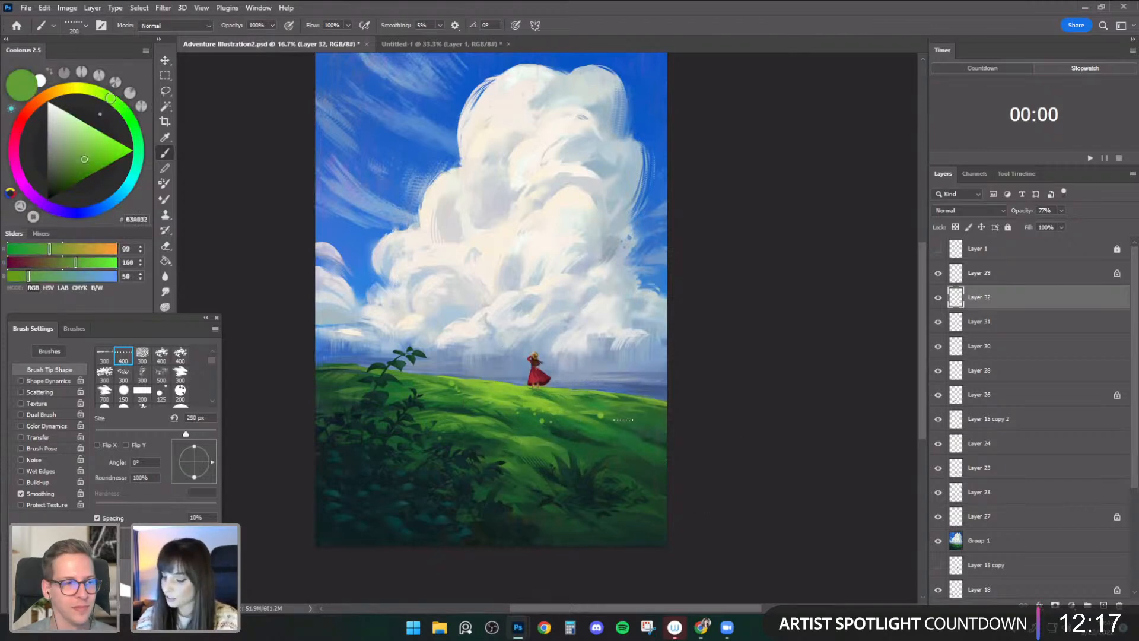
- Sample darker greens for rake strokes on the hill's shaded slope and switch to a 300 px eraser for cleanup
left_click(558, 454, "alt")
key("bracketleft")
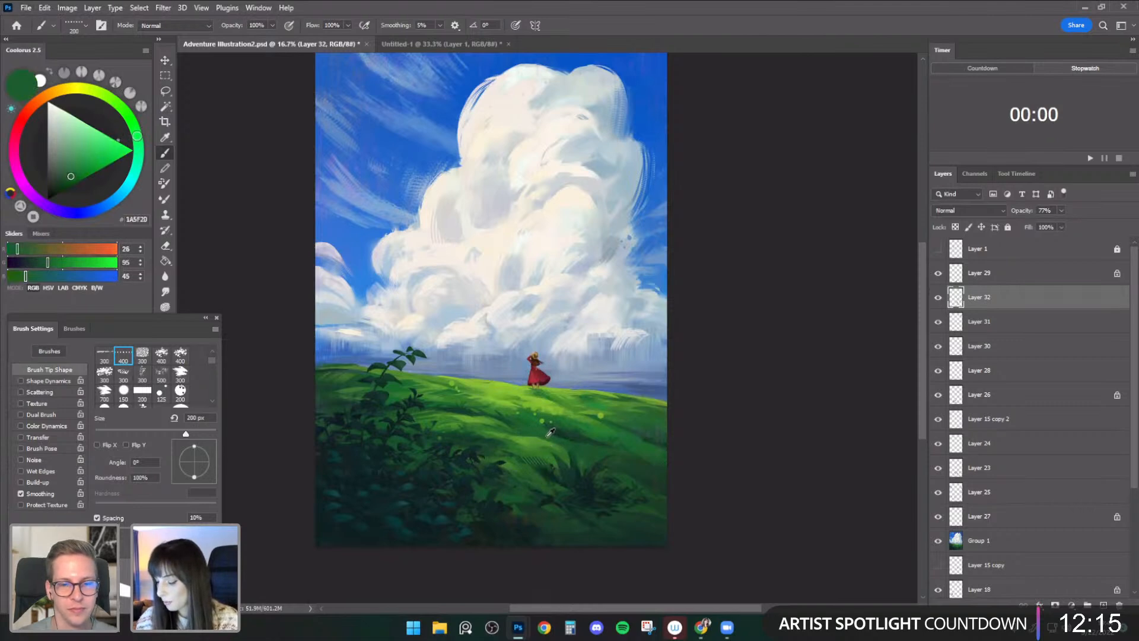
left_click(613, 471, "alt")
key("e")
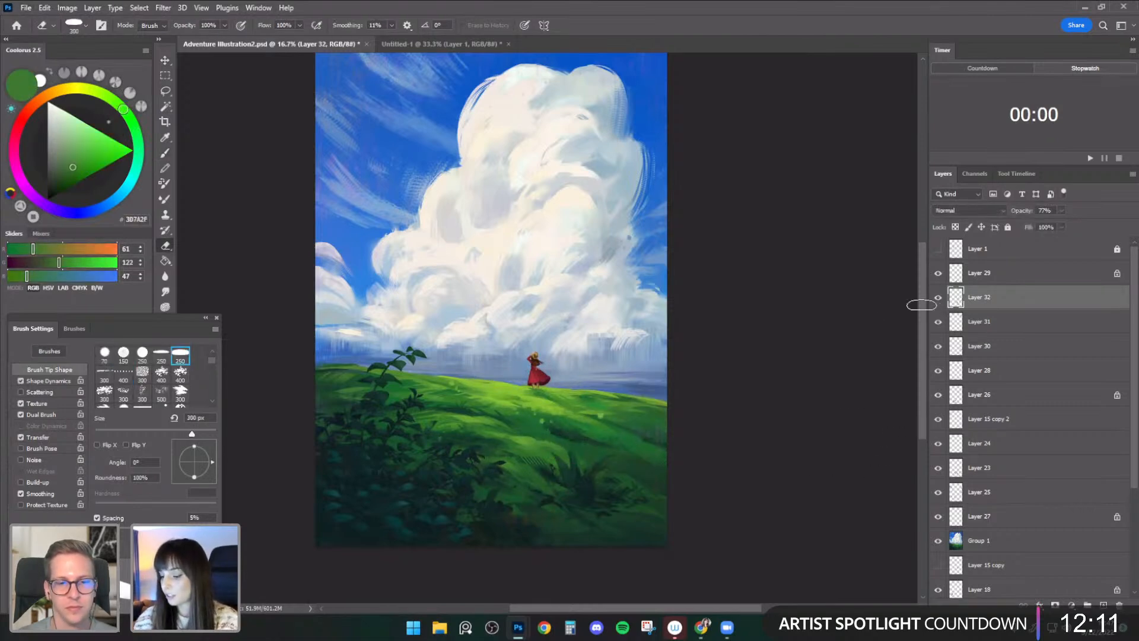
- Check the painting's values in a greyscale proof view and return to full colour
scroll(797, 356, "up", 2)
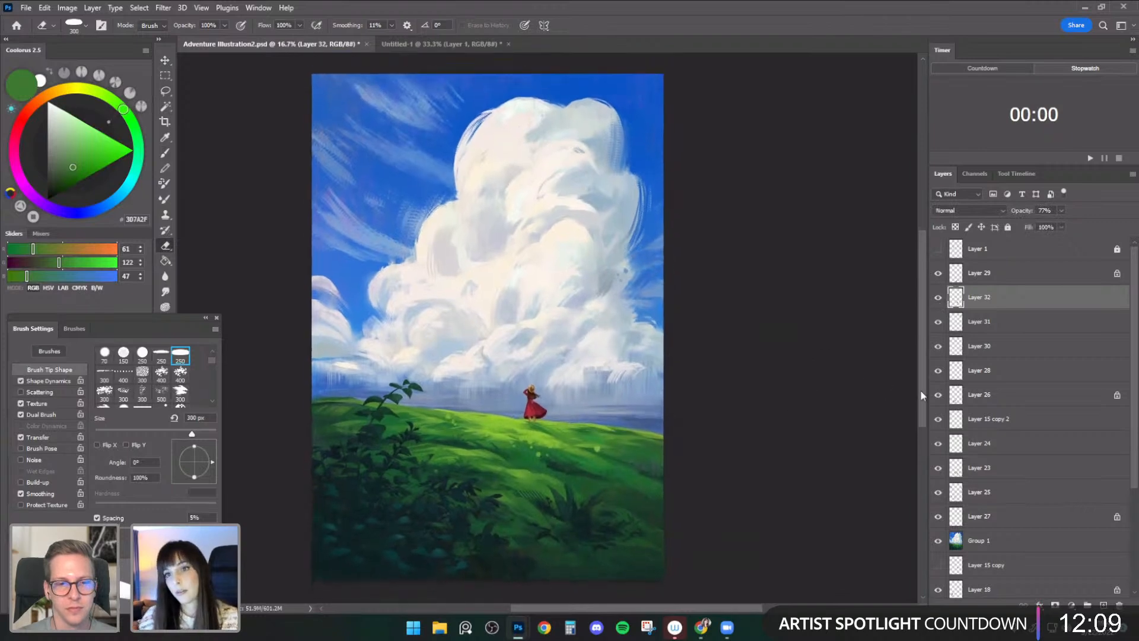
left_click(174, 58)
key("ctrl+y")
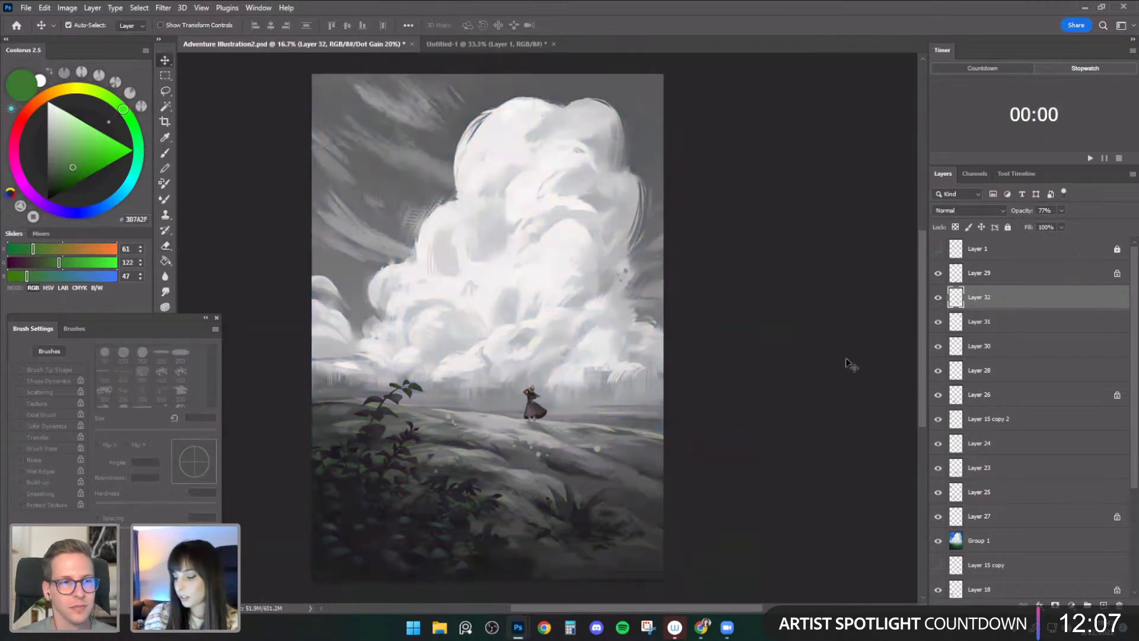
left_click_drag(769, 382, 760, 382)
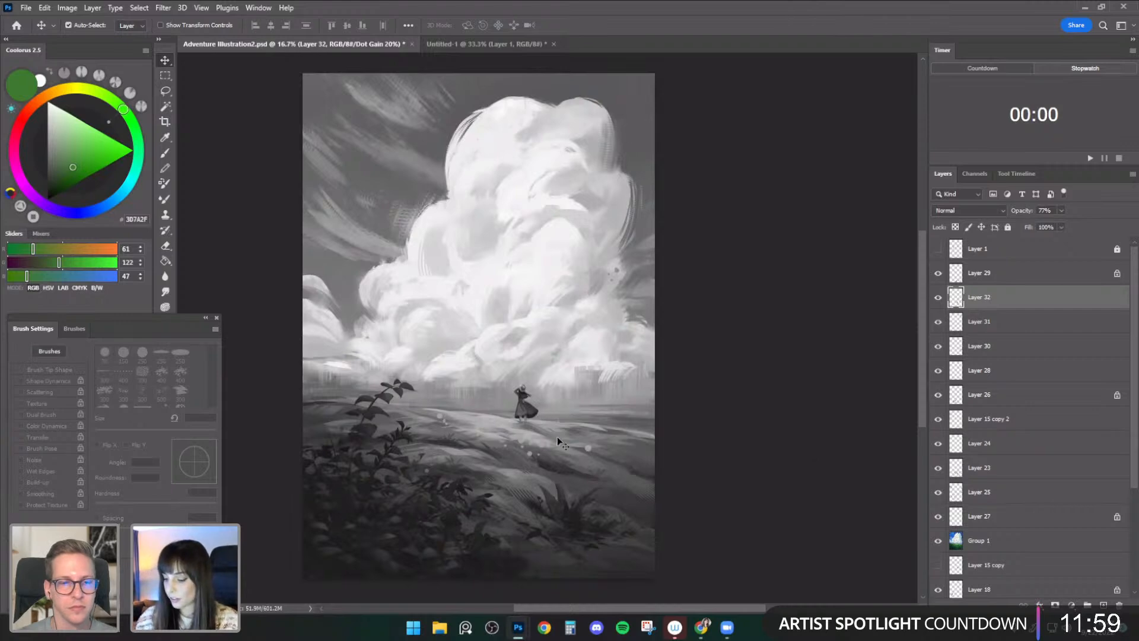
key("ctrl+y")
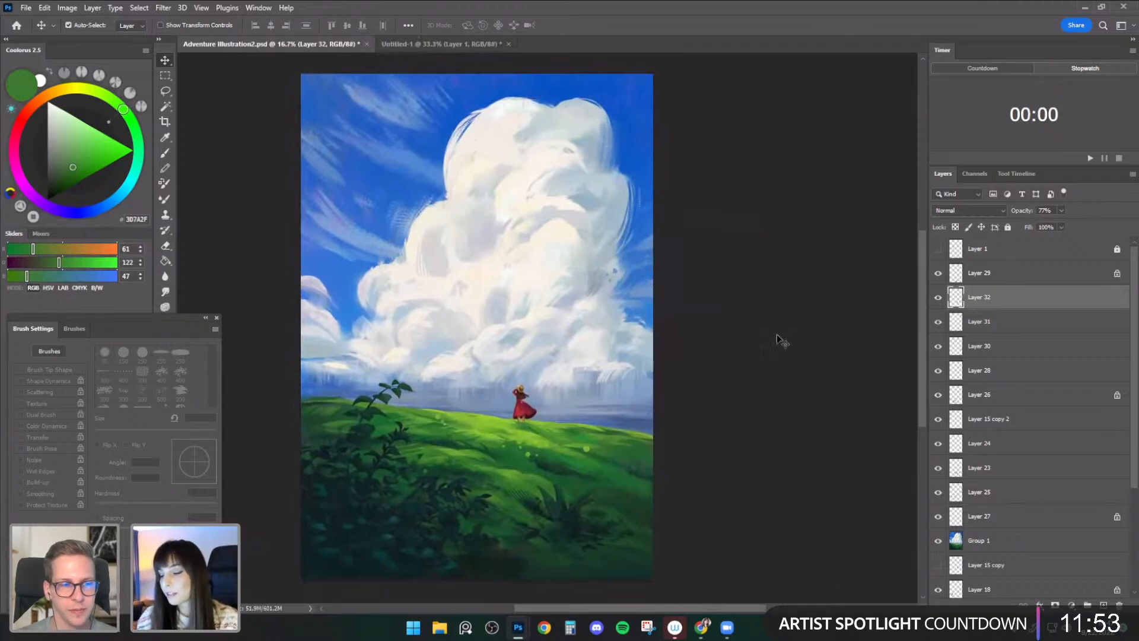
- Add a new layer above Layer 29 and choose the Birds Flying brush
left_click(1002, 273)
left_click(1104, 605)
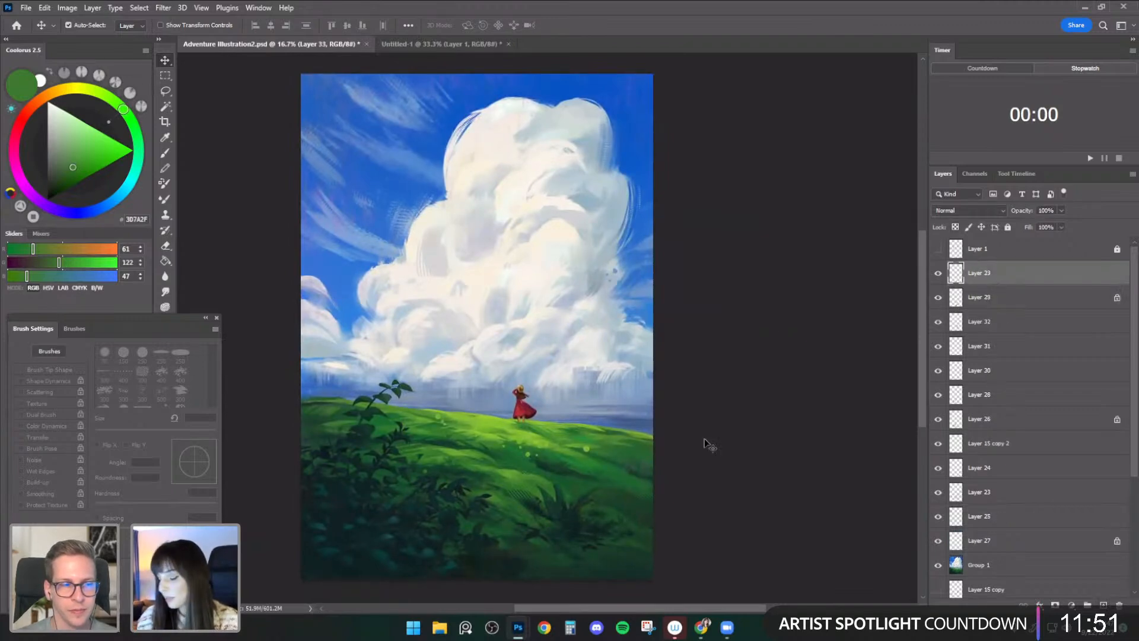
left_click(166, 153)
left_click(85, 28)
left_click_drag(170, 191, 171, 497)
scroll(172, 503, "up", 10)
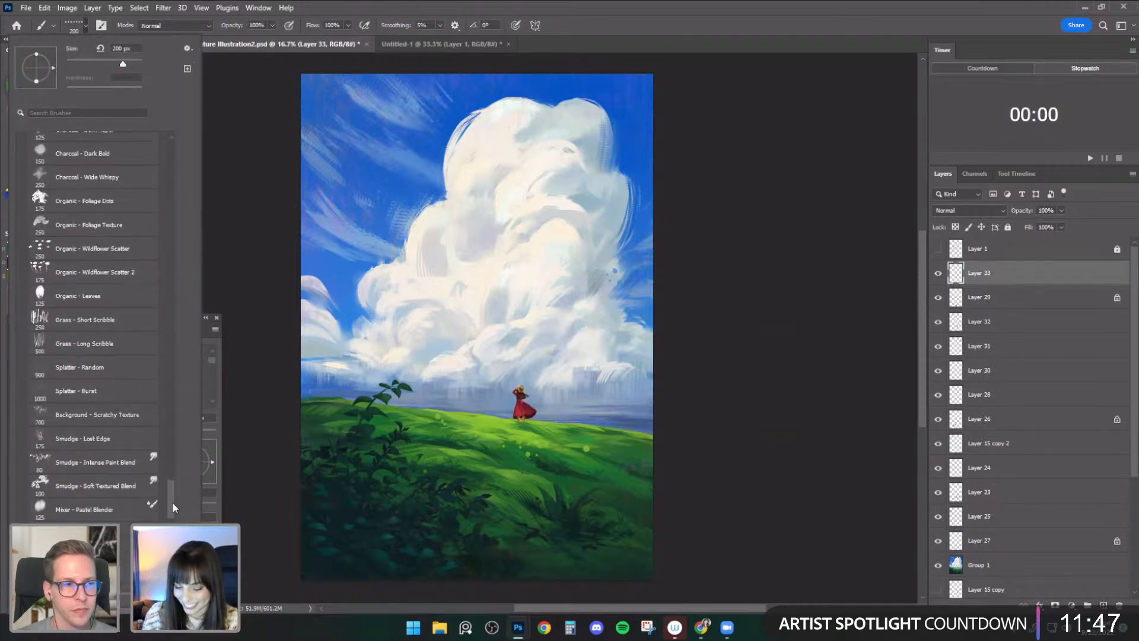
scroll(186, 469, "up", 10)
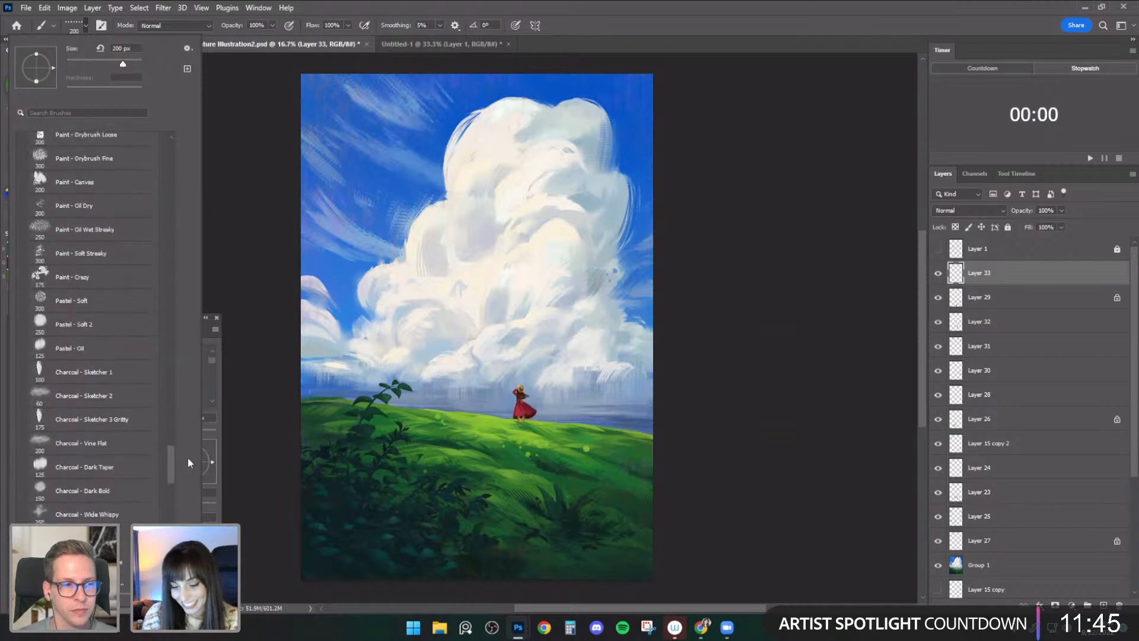
left_click(118, 257)
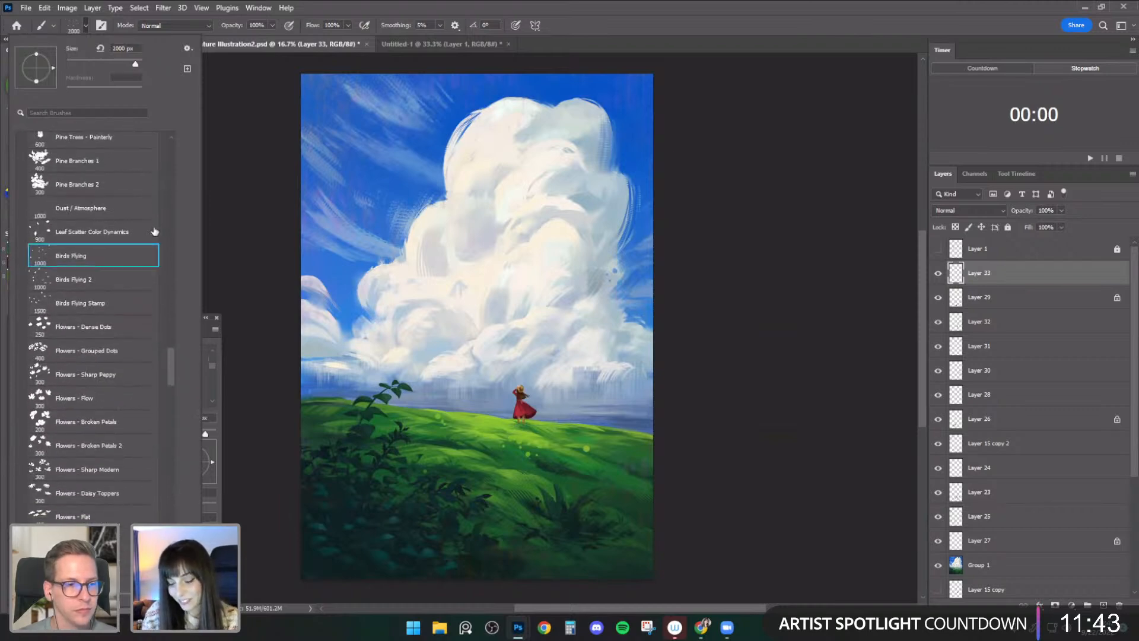
- Set the colour to near-black #0E160C and paint a bird flock at 1400 px across the cloud's left edge
left_click(742, 323)
left_click(51, 193)
key("bracketright")
key("bracketright")
left_click_drag(428, 209, 483, 190)
key("ctrl+z")
key("bracketright")
left_click_drag(403, 192, 490, 207)
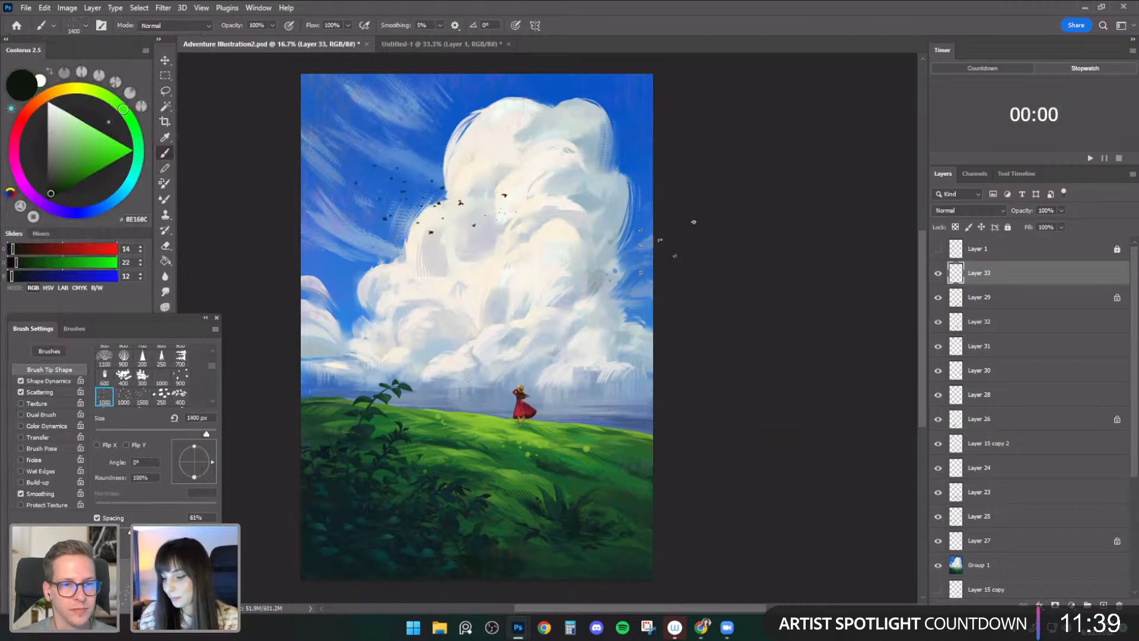
- Mirror the canvas view, select the bird flock, and move it toward the open sky beside the cloud
key("F2")
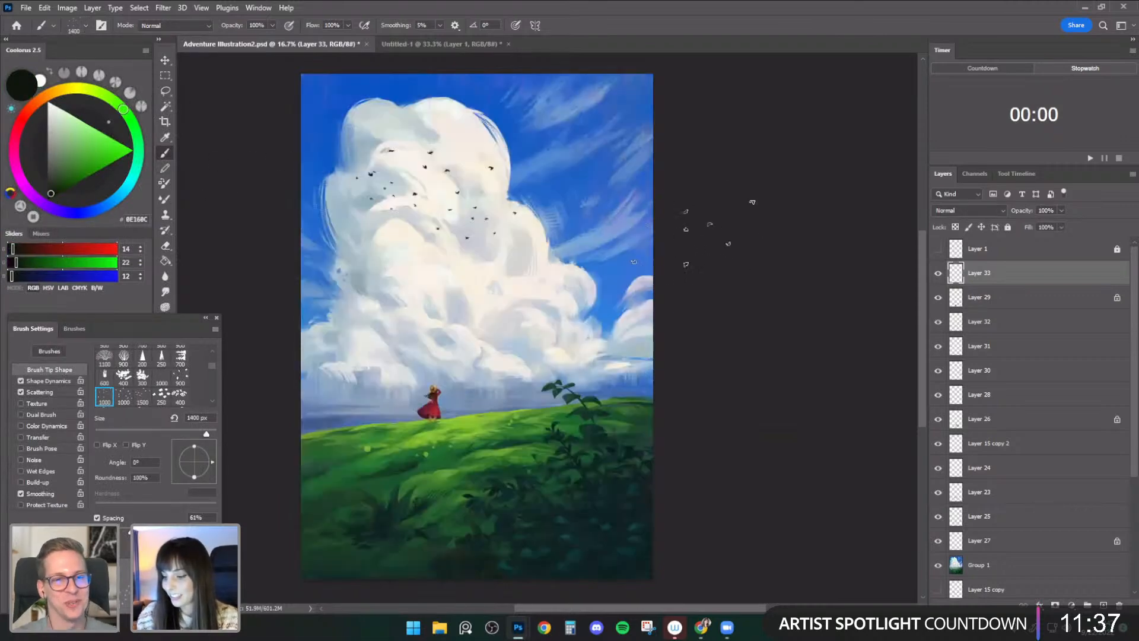
left_click(166, 91)
mouse_move(391, 99)
left_mouse_down()
mouse_move(582, 235)
mouse_move(602, 185)
left_mouse_up()
key("ctrl+t")
left_click_drag(544, 200, 600, 204)
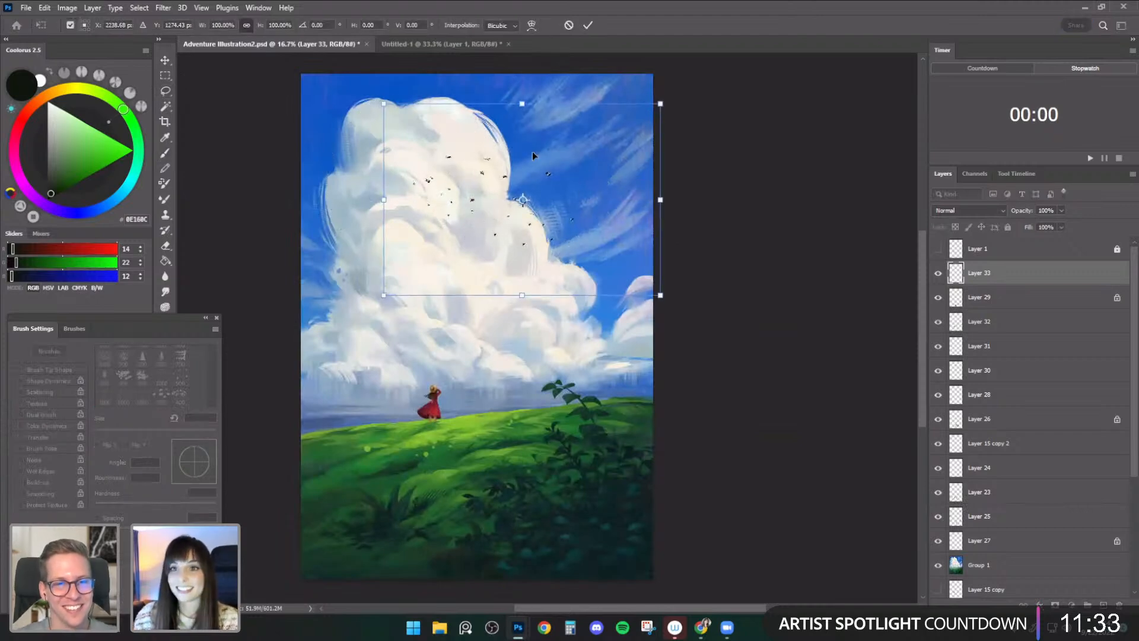
left_click(166, 152)
- Hide Layer 33, add a new layer, and try a bird stroke across the edge of the cloud
left_click(939, 273)
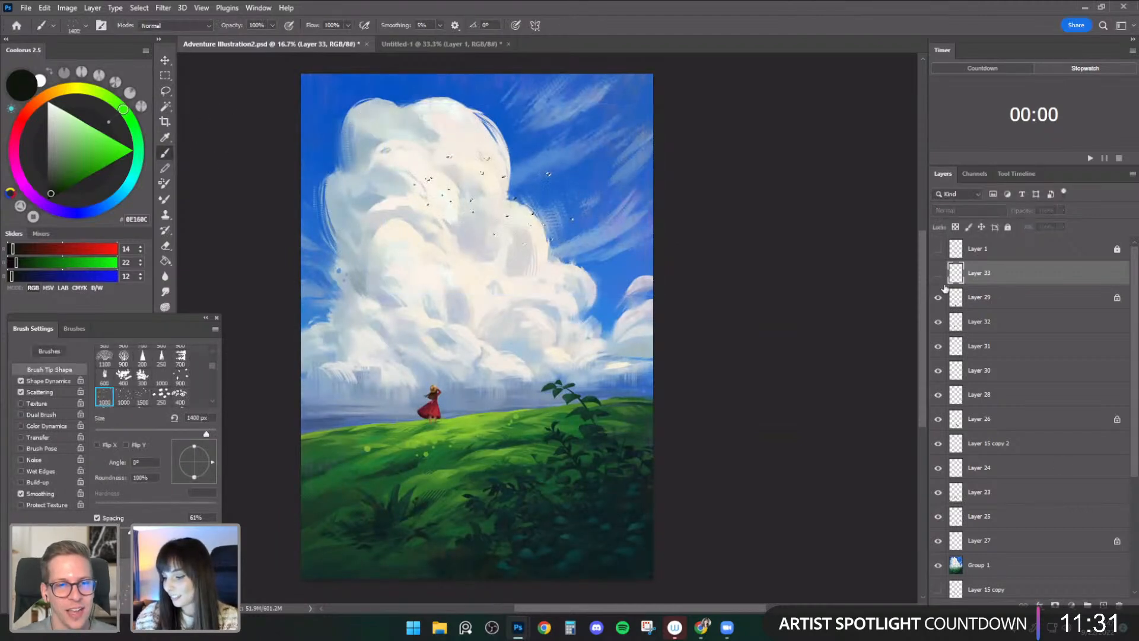
left_click(1103, 604)
key("ctrl+d")
key("]")
left_click_drag(478, 199, 579, 208)
key("ctrl+z")
- Try single bird flock stamps at 1300 to 1400 px over the cloud's edge on Layer 34
key("[")
left_click(468, 195)
key("ctrl+z")
key("[")
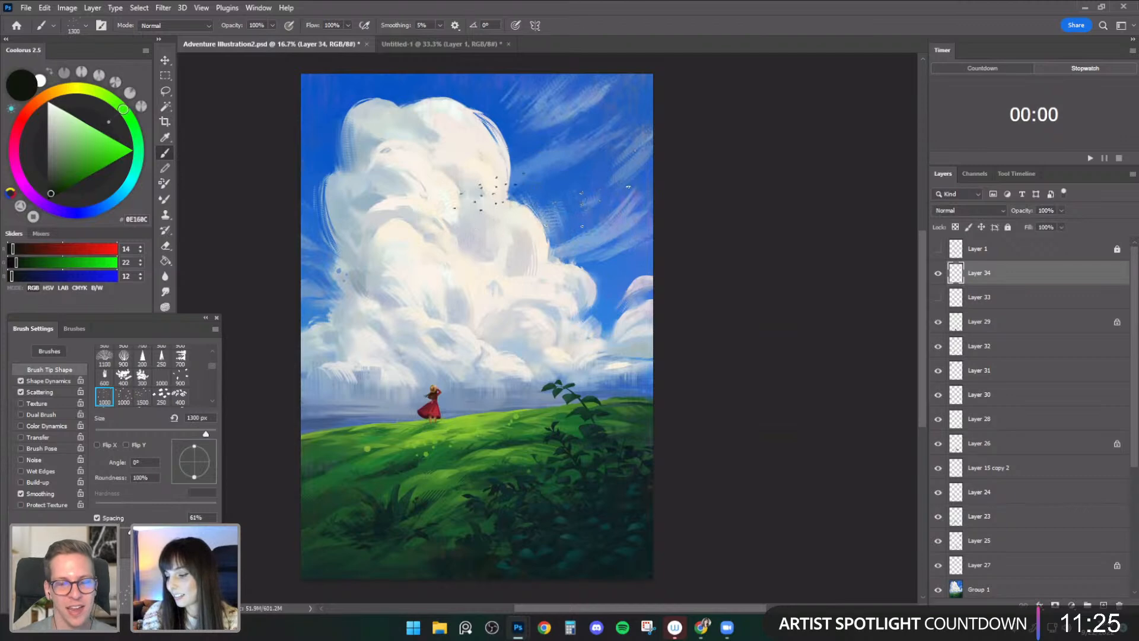
left_click(505, 189)
key("ctrl+z")
left_click(490, 189)
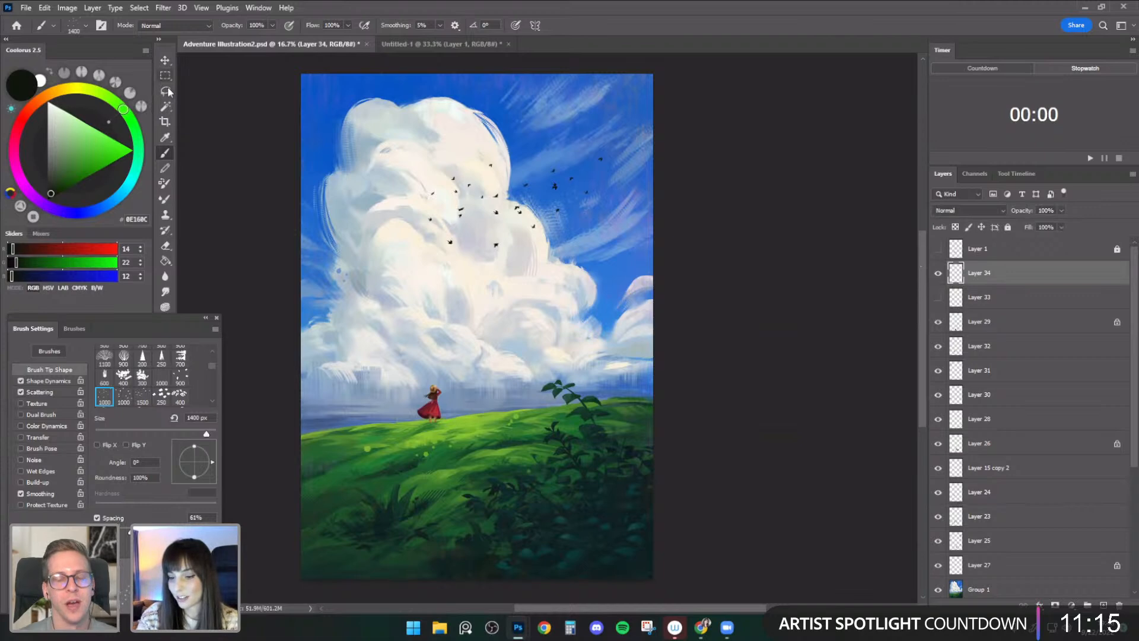
- Delete the trial bird layer, add a fresh layer in its place, and flip the canvas view back
key("ctrl+t")
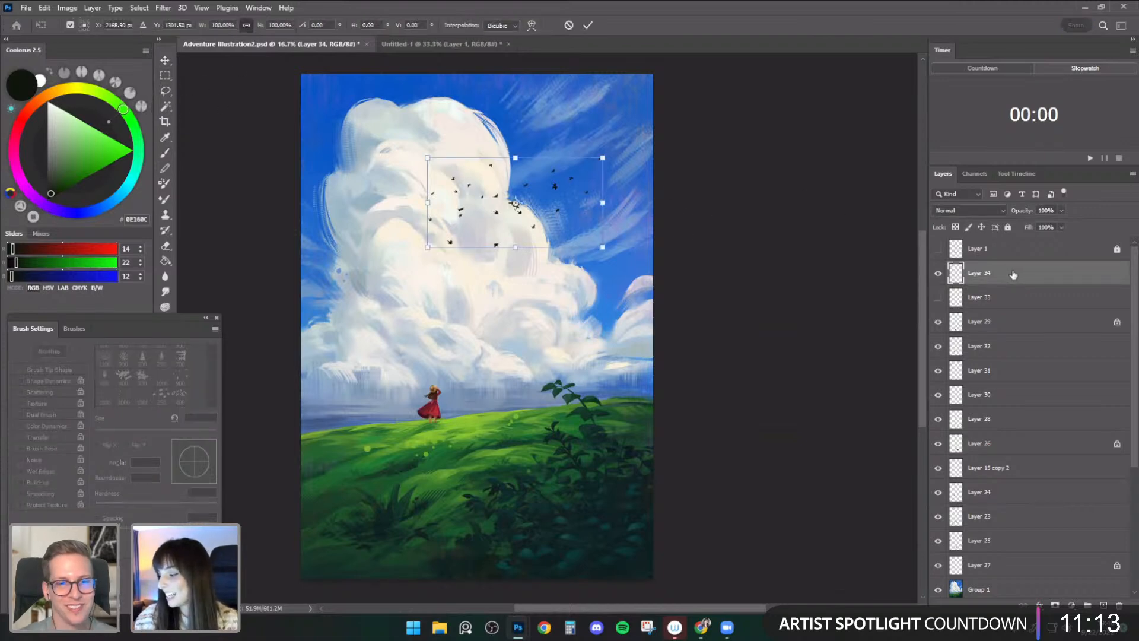
left_click_drag(1030, 279, 1119, 604)
left_click(1103, 605)
key("ctrl+shift+h")
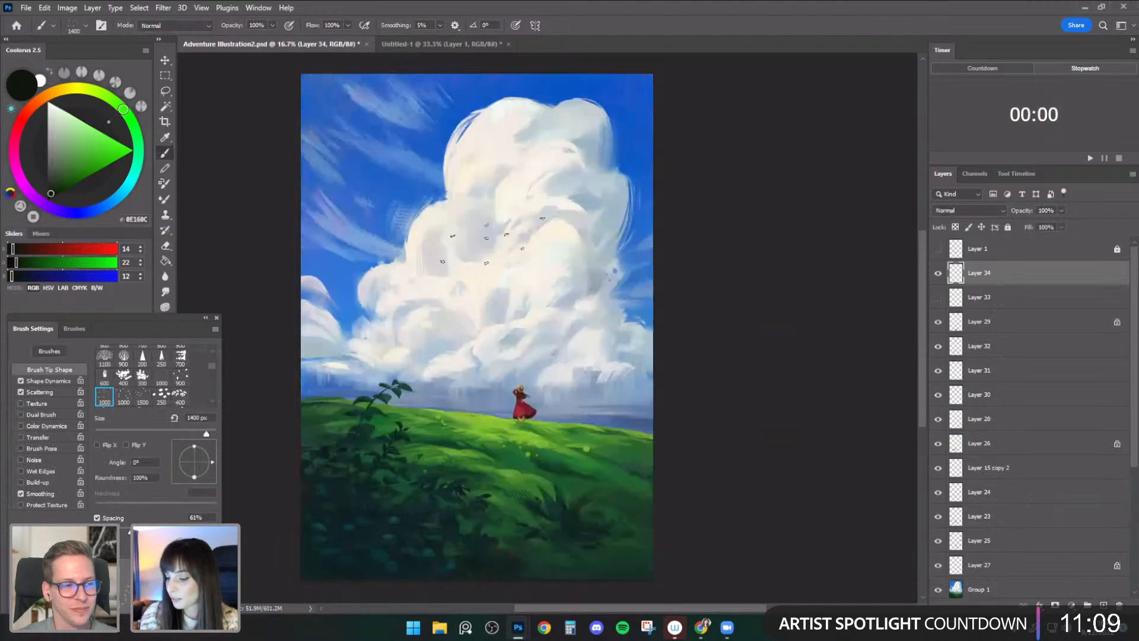
- Try a bird flock at 1600 px over the cloud's left edge and undo it
key("bracketright")
key("bracketright")
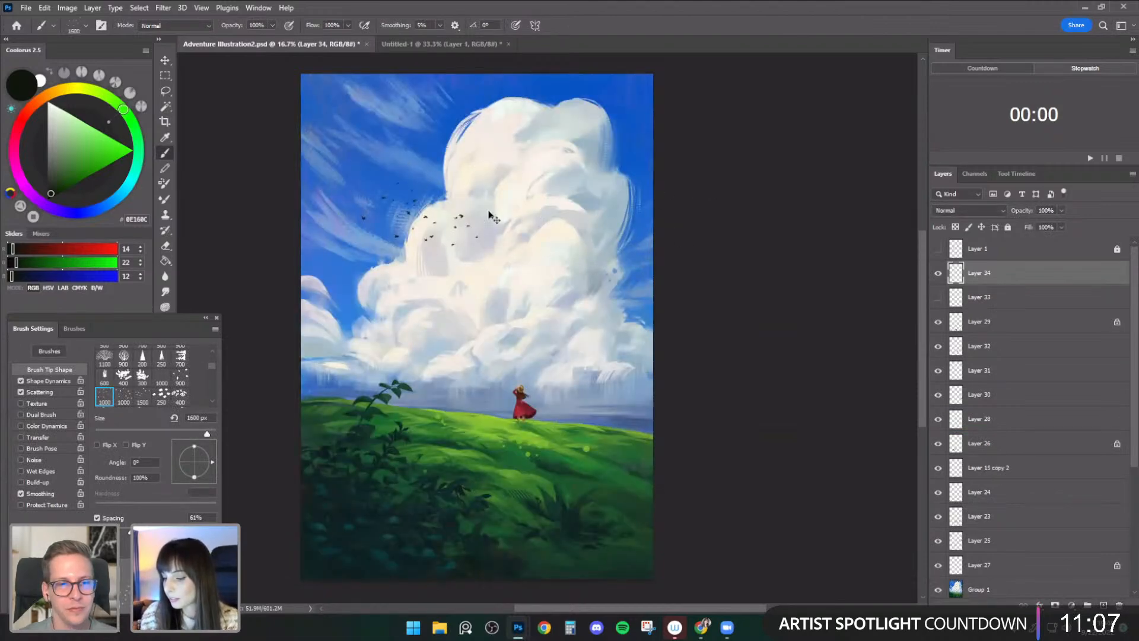
key("bracketright")
key("ctrl+z")
- Try the Birds Flying 2 brush in larger stamps and a stroke across the cloud, and undo them
left_click(78, 27)
left_click(141, 277)
left_click(445, 198)
key("ctrl+z")
key("bracketright")
key("bracketright")
key("bracketright")
key("bracketright")
key("bracketright")
left_click(414, 213)
left_click_drag(469, 220, 552, 224)
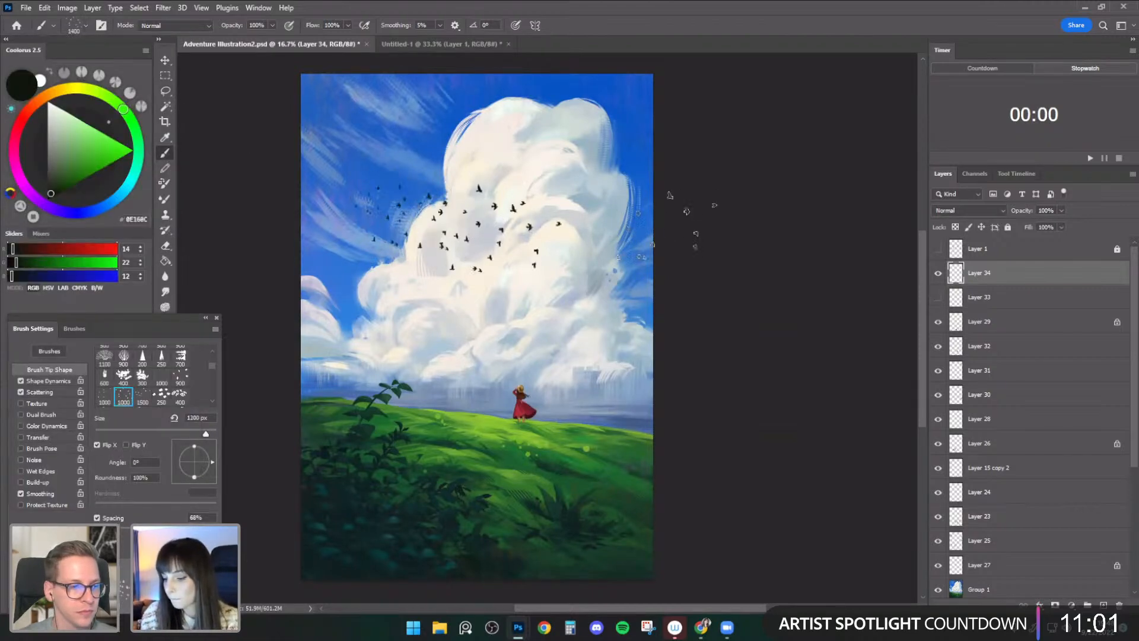
key("ctrl+z")
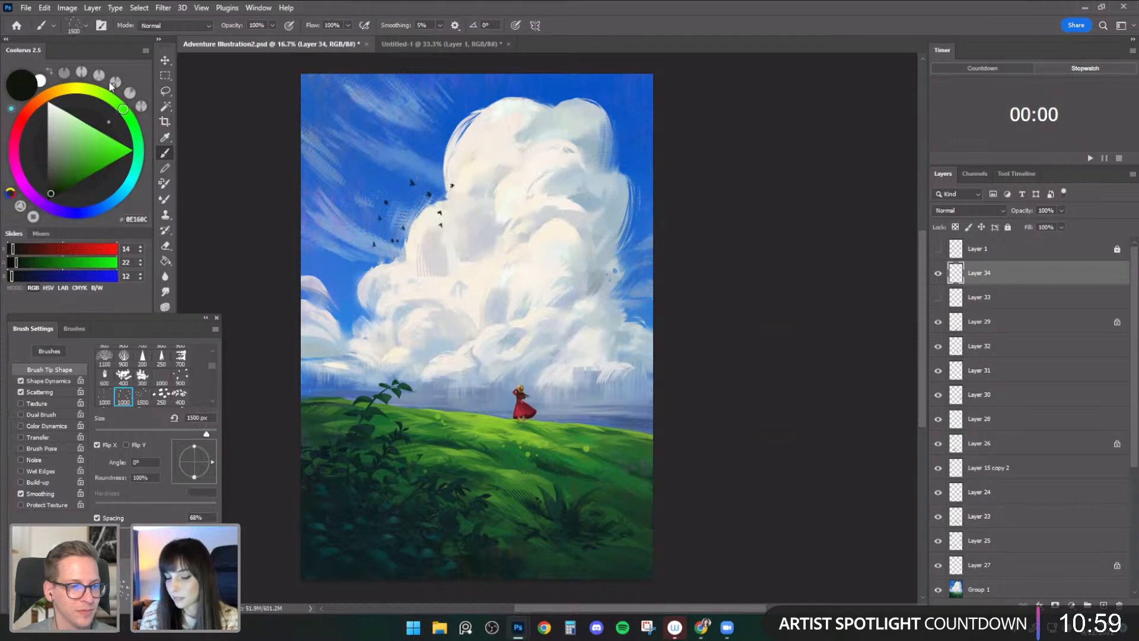
key("ctrl+z")
- Return to the Birds Flying brush, mirror the canvas view, and stamp a 1300 px flock over the cloud's sky-side edge
left_click(79, 27)
double_click(113, 256)
left_click(427, 204)
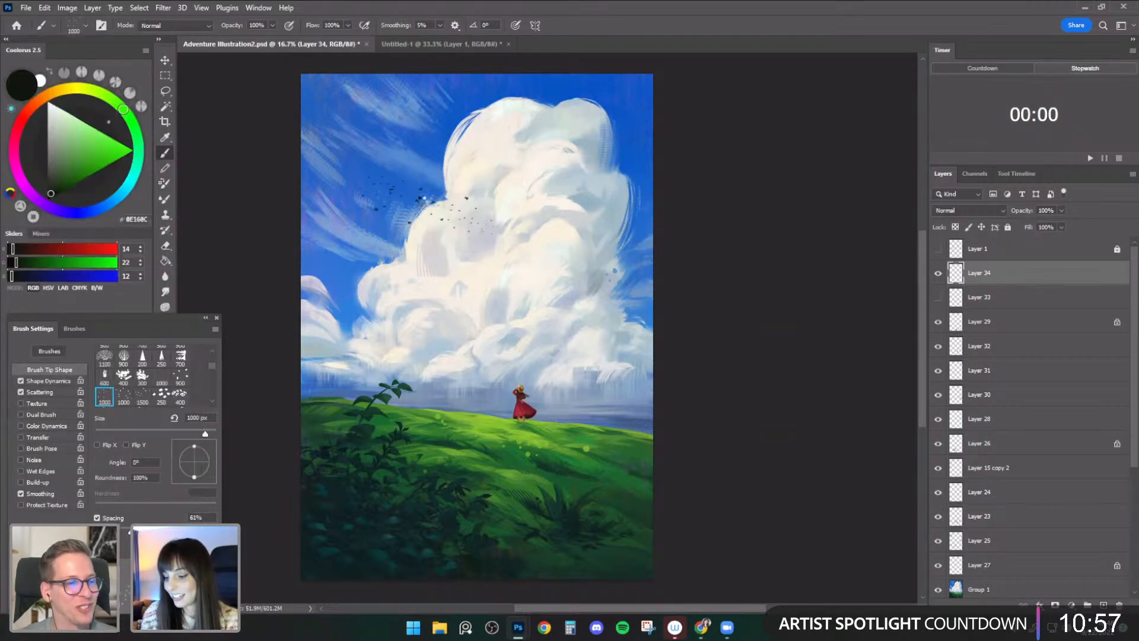
key("ctrl+z")
key("ctrl+shift+h")
key("bracketright")
key("bracketright")
key("bracketright")
left_click(511, 252)
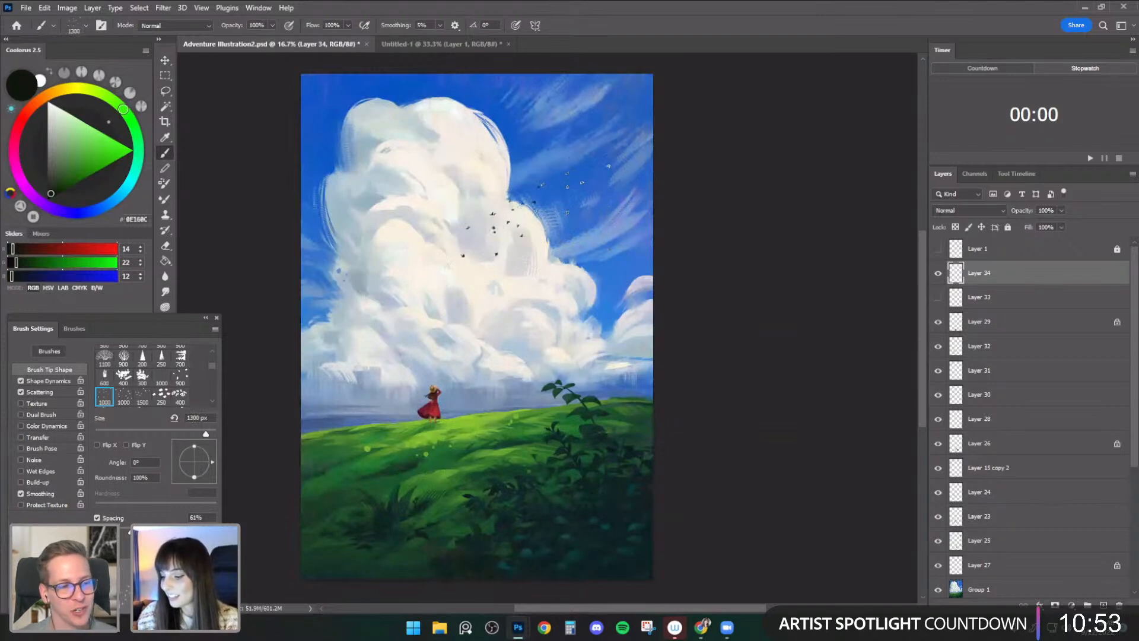
- Rotate the Layer 34 bird flock slightly counterclockwise and adjust its position beside the cloud
key("ctrl+t")
mouse_move(598, 215)
left_mouse_down()
mouse_move(567, 216)
mouse_move(625, 235)
mouse_move(634, 225)
mouse_move(579, 212)
left_mouse_up()
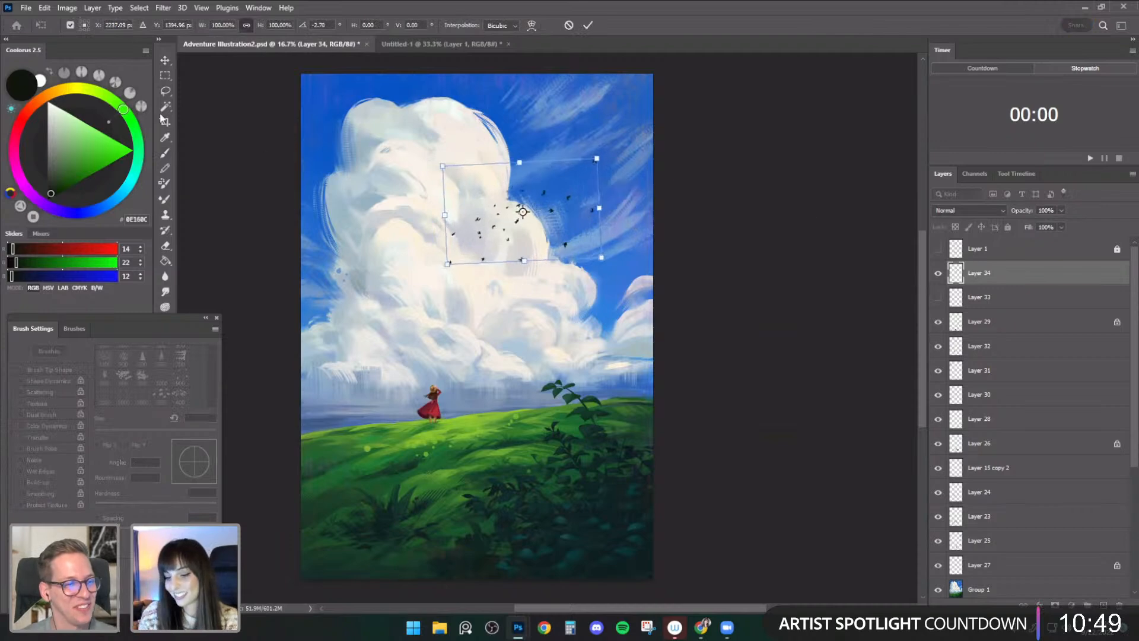
left_click(165, 91)
- Show Layer 33 and shift its bird flock lower across the cloud's edge with Free Transform
left_click(937, 297)
left_click(959, 296)
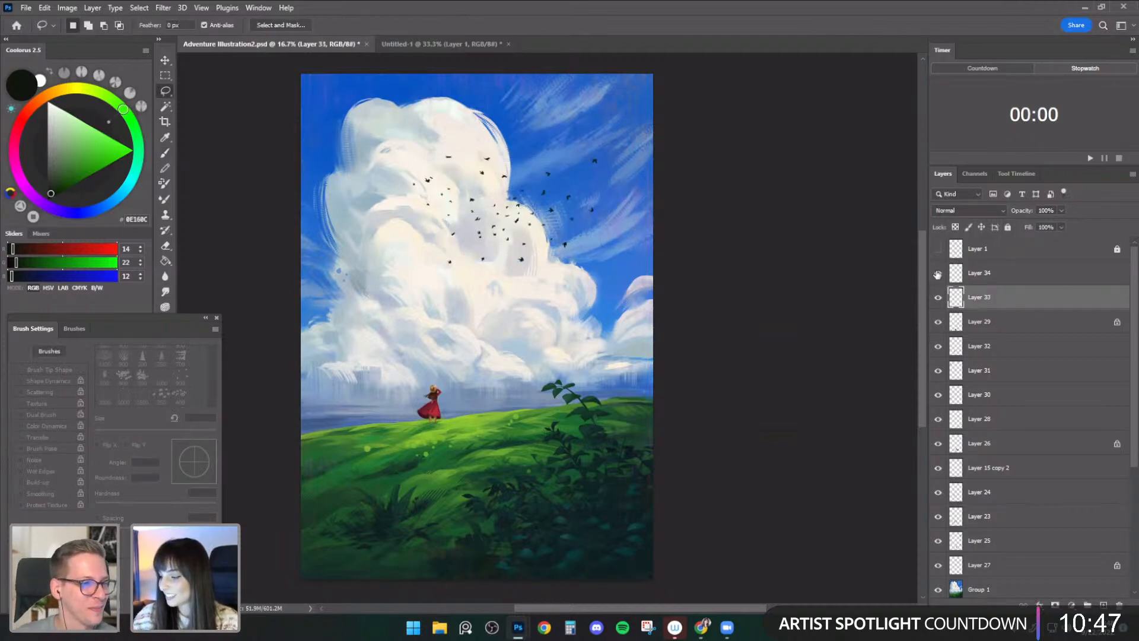
key("ctrl+t")
left_click_drag(546, 206, 554, 229)
left_click_drag(581, 178, 593, 171)
key("Return")
- Select Layer 34 and move its bird flock up and outward into the open sky with Free Transform
left_click(958, 276)
key("ctrl+t")
left_click_drag(549, 204, 569, 168)
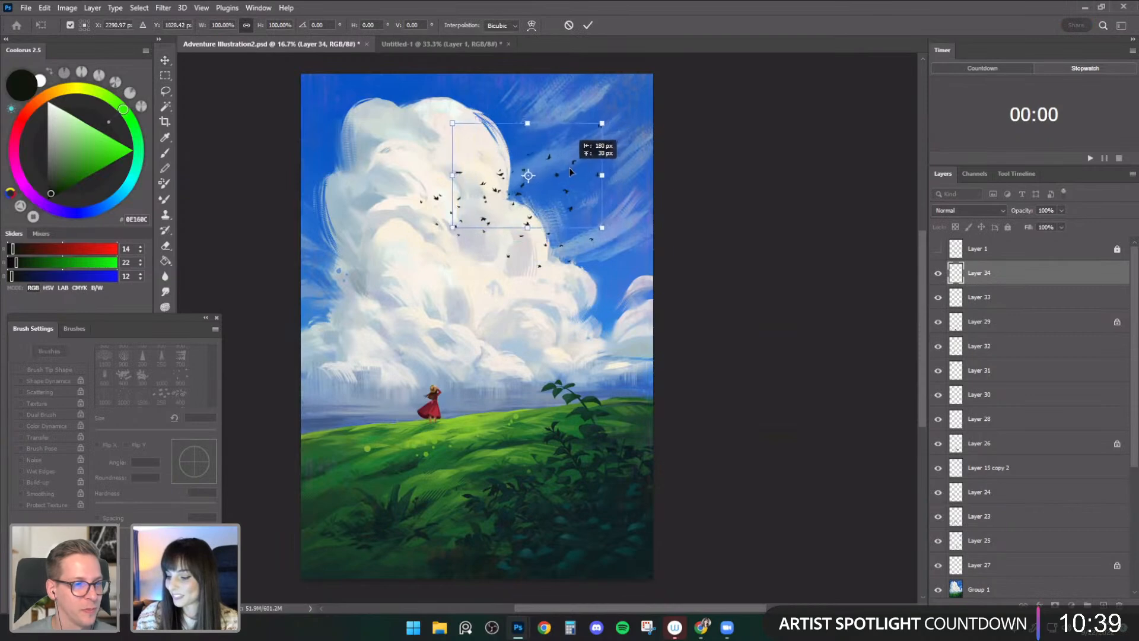
key("Return")
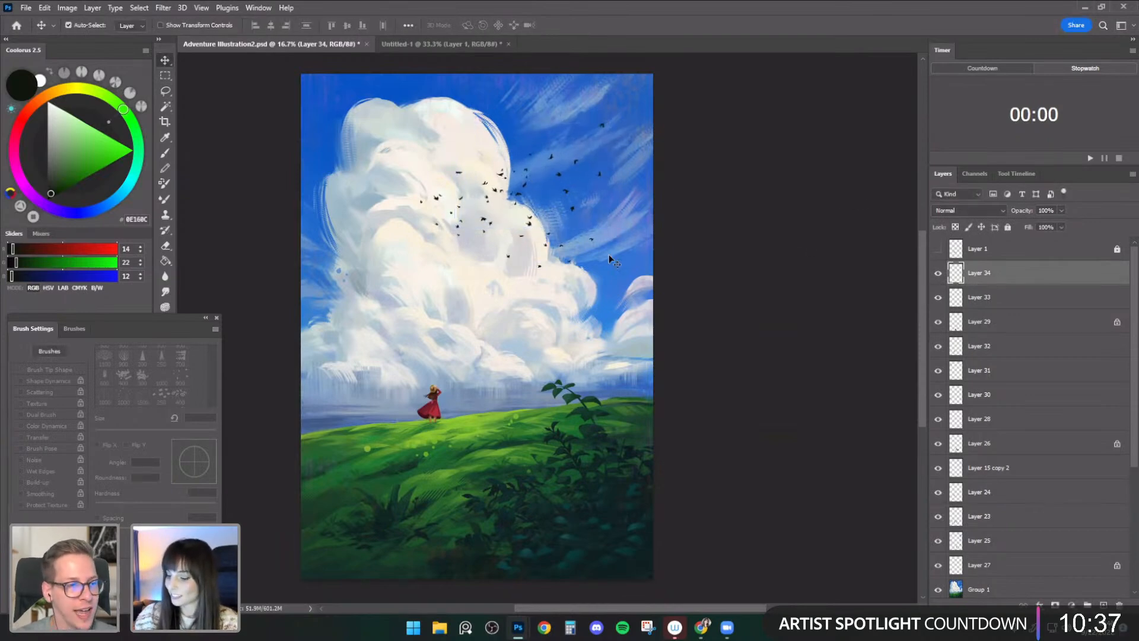
- Move the Layer 33 bird flock lower and farther inward across the face of the cloud
left_click_drag(540, 266, 510, 303)
key("ctrl+t")
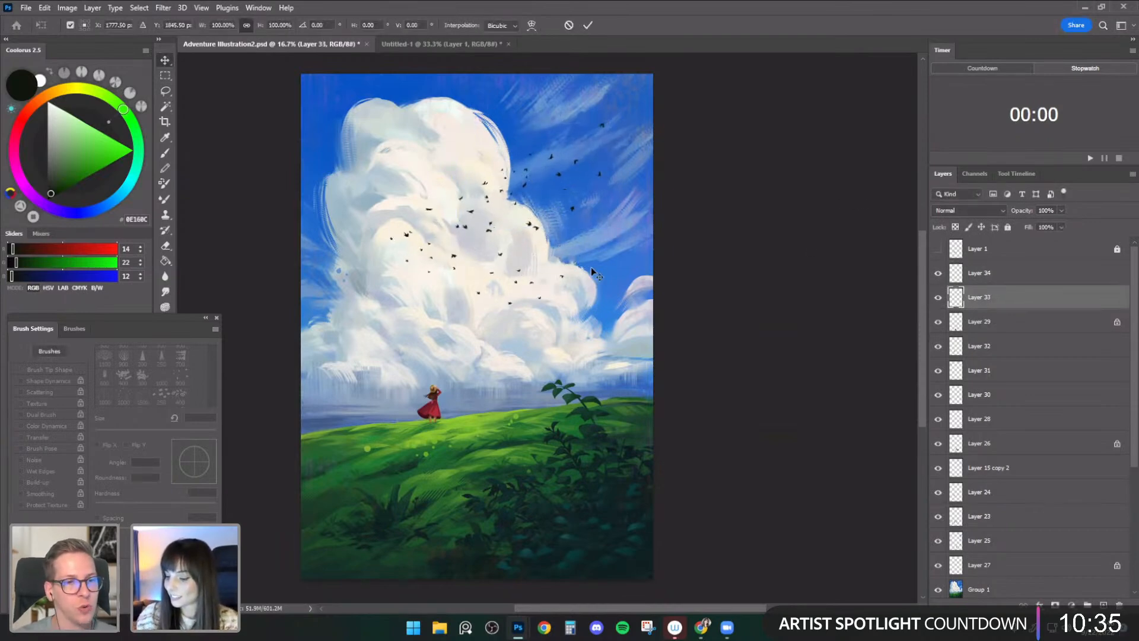
left_click_drag(605, 260, 605, 257)
key("l")
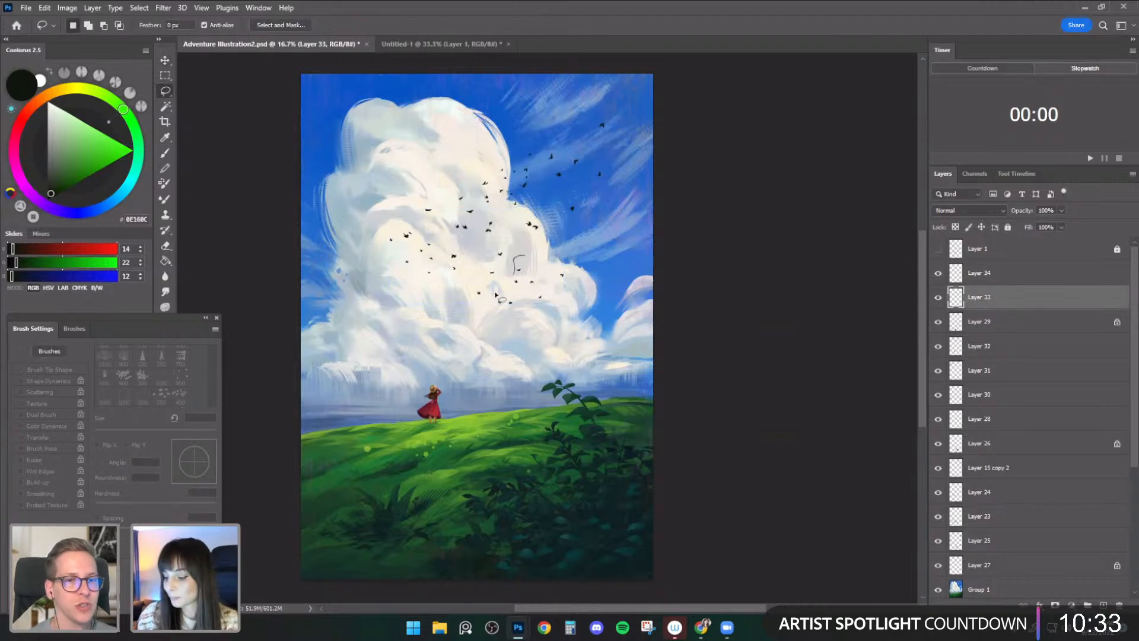
- Lasso the sky-side birds of Layer 33, rotate them about 13° and move them up closer to the flock
key("ctrl+t")
mouse_move(549, 288)
left_mouse_down()
mouse_move(541, 260)
mouse_move(553, 296)
left_mouse_up()
left_click_drag(553, 296, 533, 255)
left_click_drag(602, 237, 604, 252)
left_click_drag(567, 248, 563, 255)
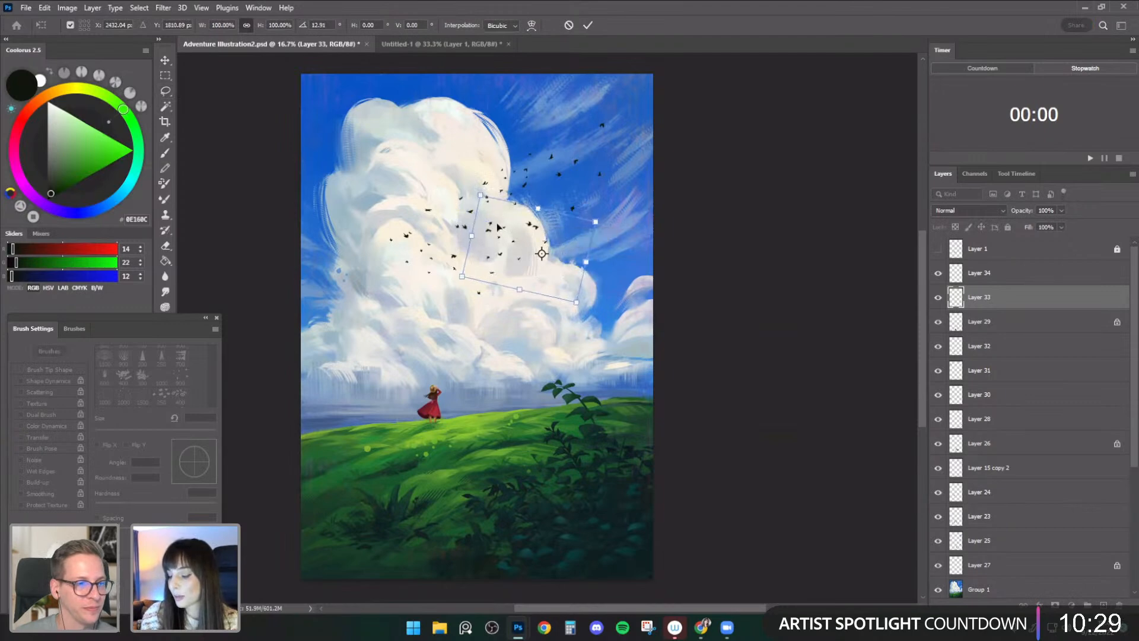
key("Return")
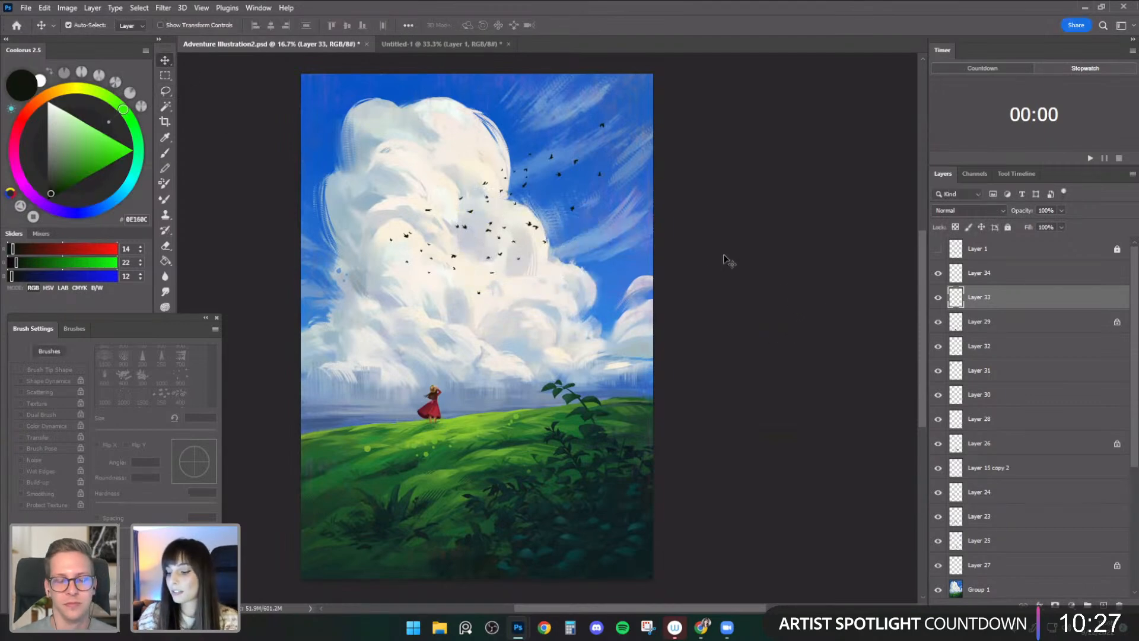
- Reduce the Eraser to 70 px and merge Layer 34 down into Layer 33
key("b")
key("e")
key("bracketleft")
key("bracketleft")
key("bracketleft")
key("bracketleft")
key("bracketleft")
key("bracketleft")
key("bracketleft")
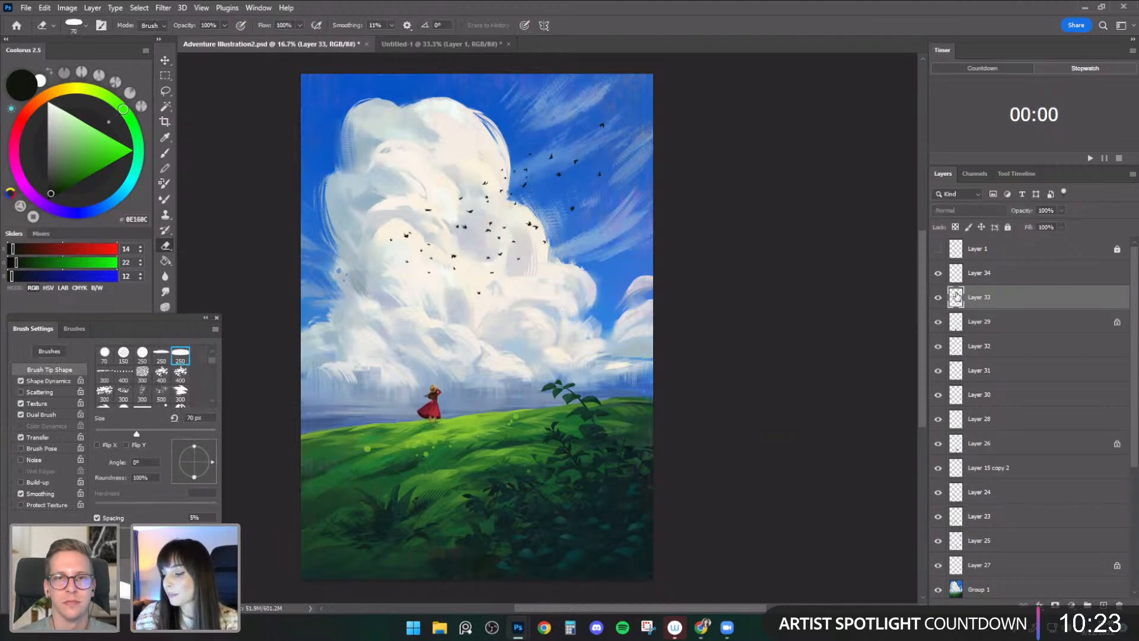
right_click(977, 276)
left_click(846, 462)
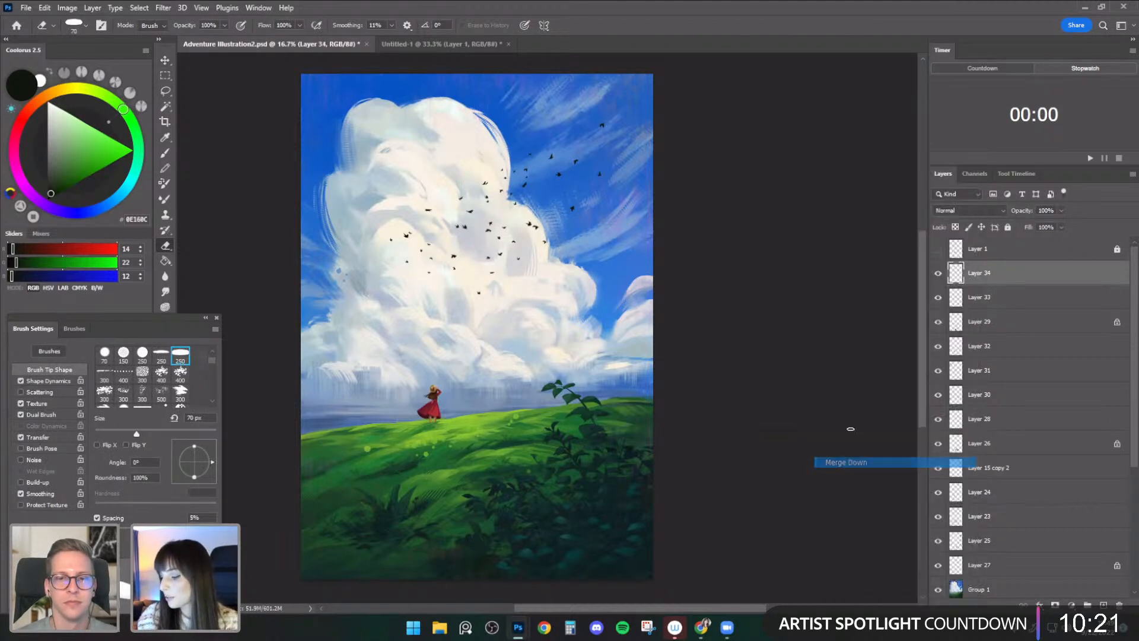
- Lasso the small bird cluster at the cloud's sky-side edge and shift it outward with Free Transform
key("v")
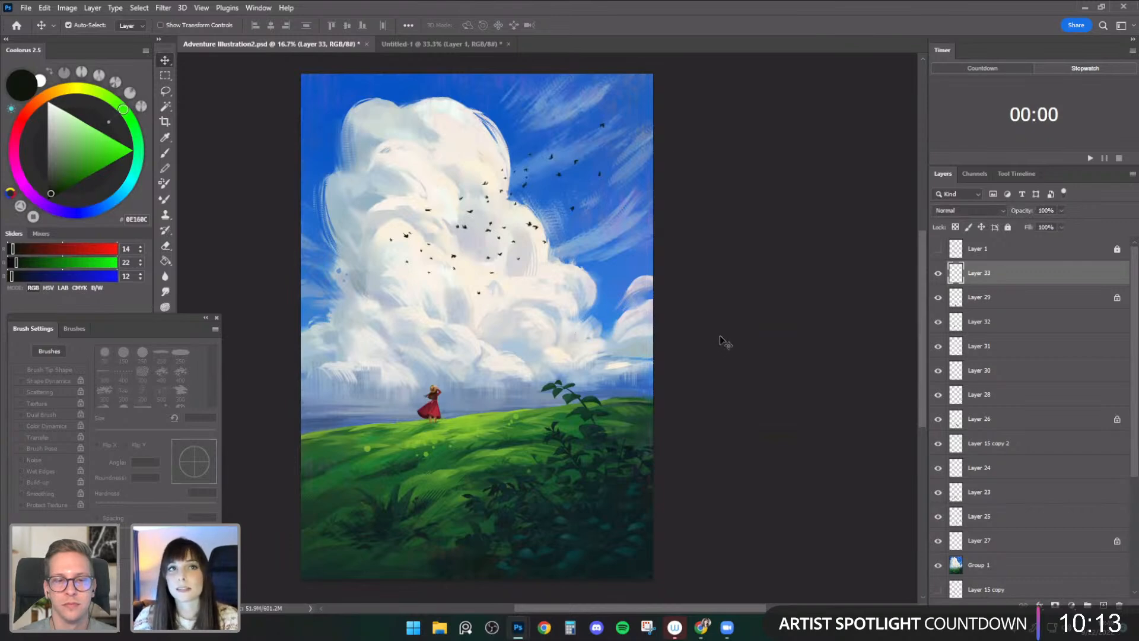
key("e")
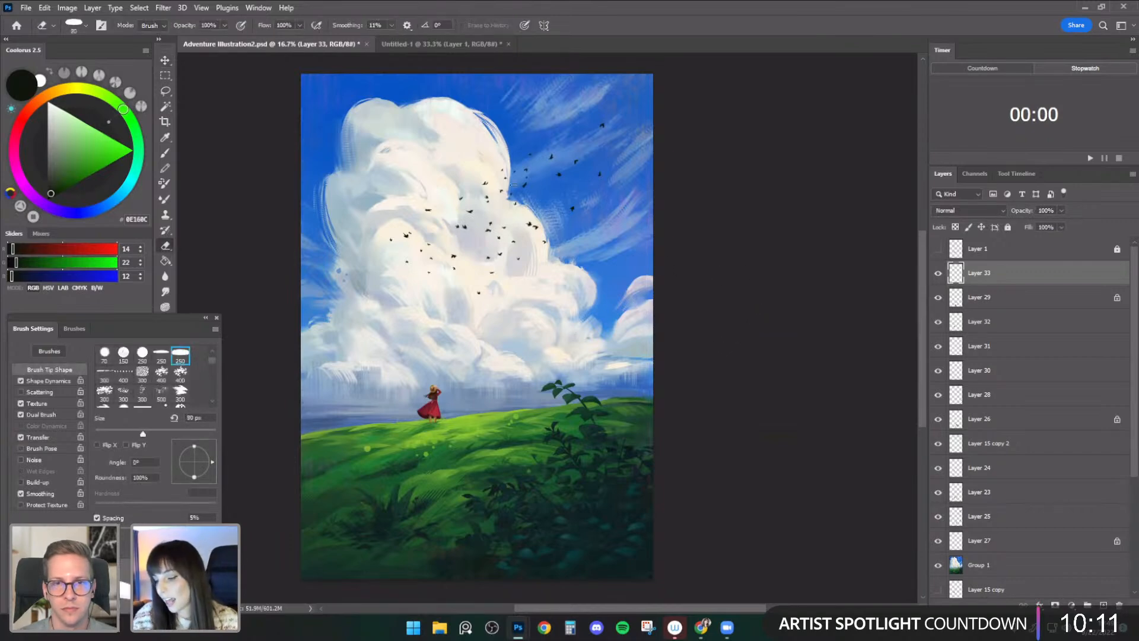
key("bracketleft")
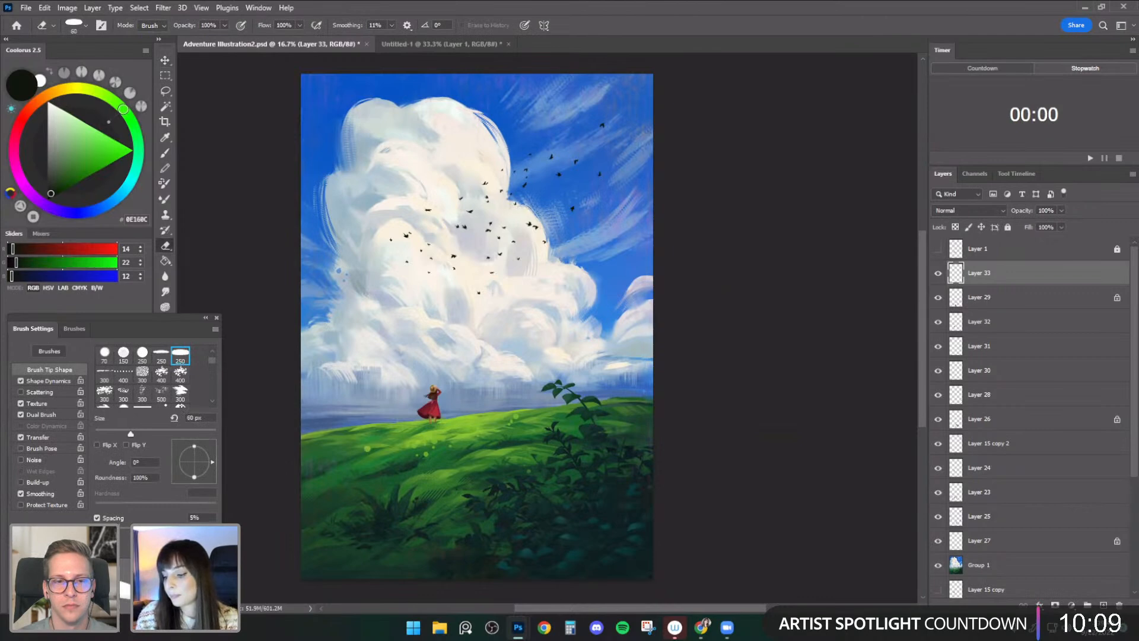
key("l")
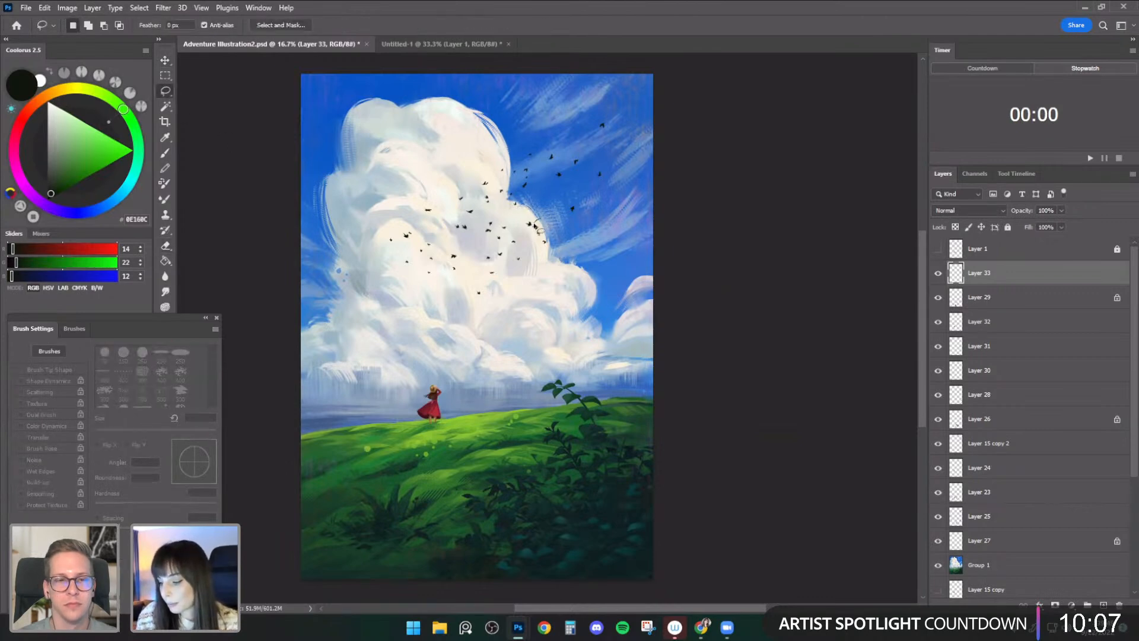
left_click_drag(533, 225, 557, 220)
key("ctrl+t")
left_click_drag(537, 229, 553, 223)
left_click(165, 62)
left_click_drag(652, 344, 665, 340)
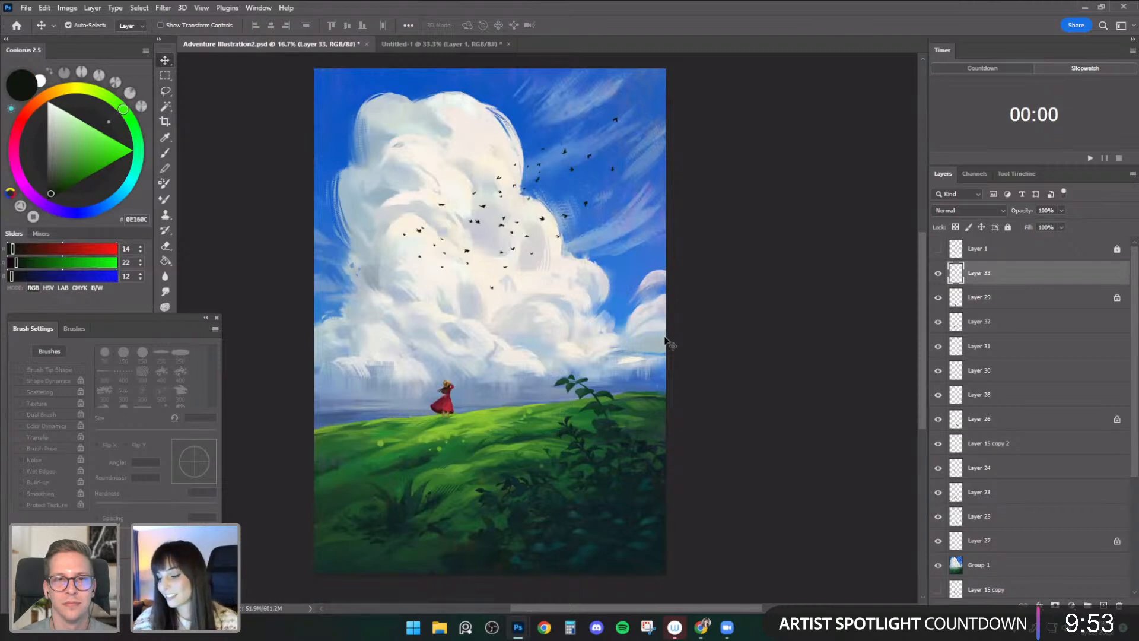
- Compare the painting with and without the merged birds, and shift the whole flock slightly lower and toward the sky
left_click(938, 274)
left_click(938, 273)
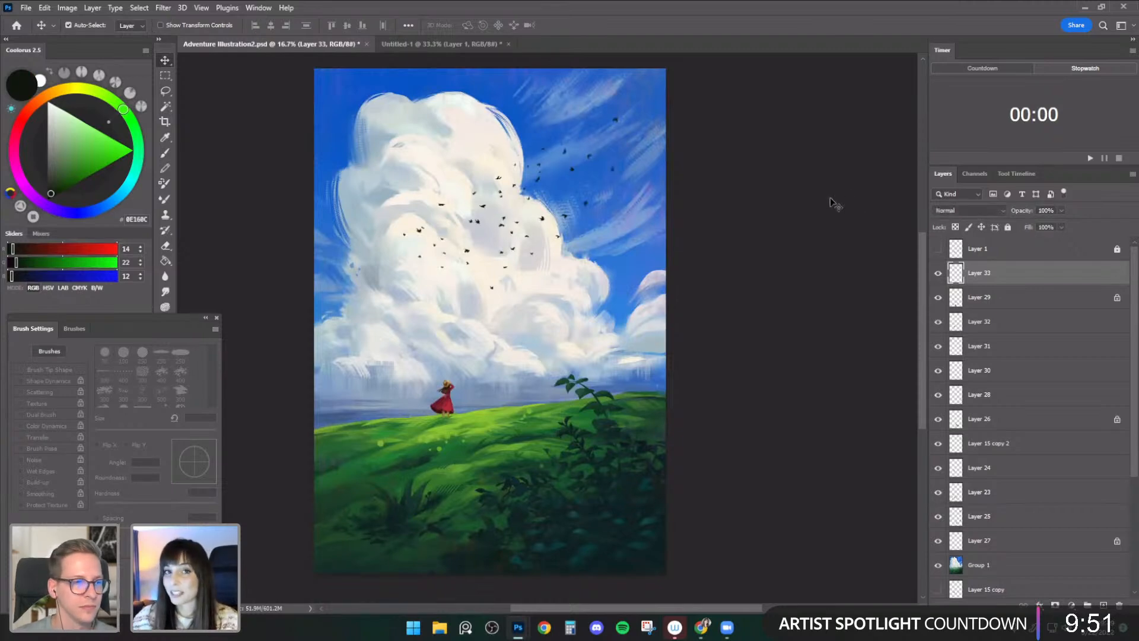
key("ctrl+t")
left_click_drag(595, 160, 603, 168)
left_click(165, 63)
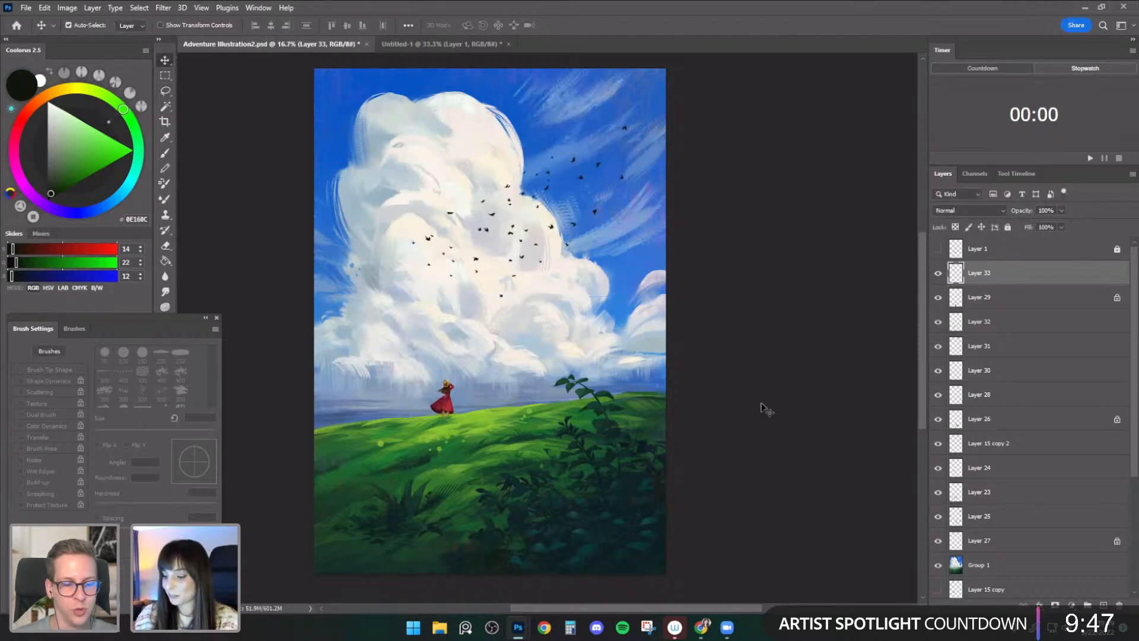
- Mirror the canvas view and move the bird flock slightly lower over the cloud
key("ctrl+shift+h")
left_click_drag(689, 391, 691, 406)
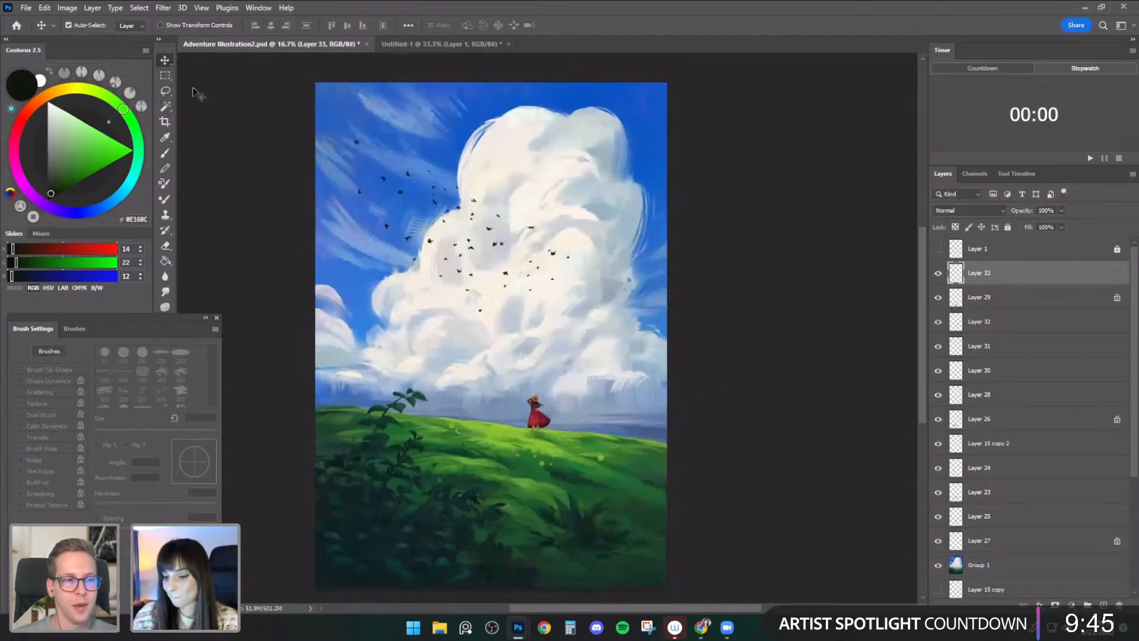
left_click_drag(554, 256, 552, 265)
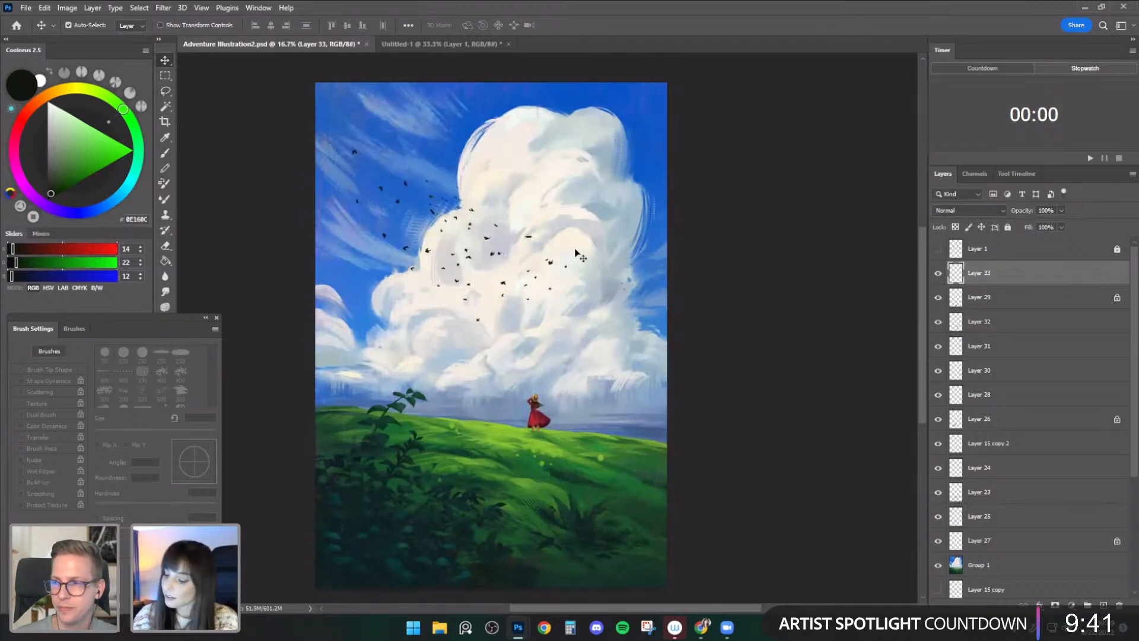
- Lasso the small birds in the sky beside the cloud and move them higher to spread out the flock
key("e")
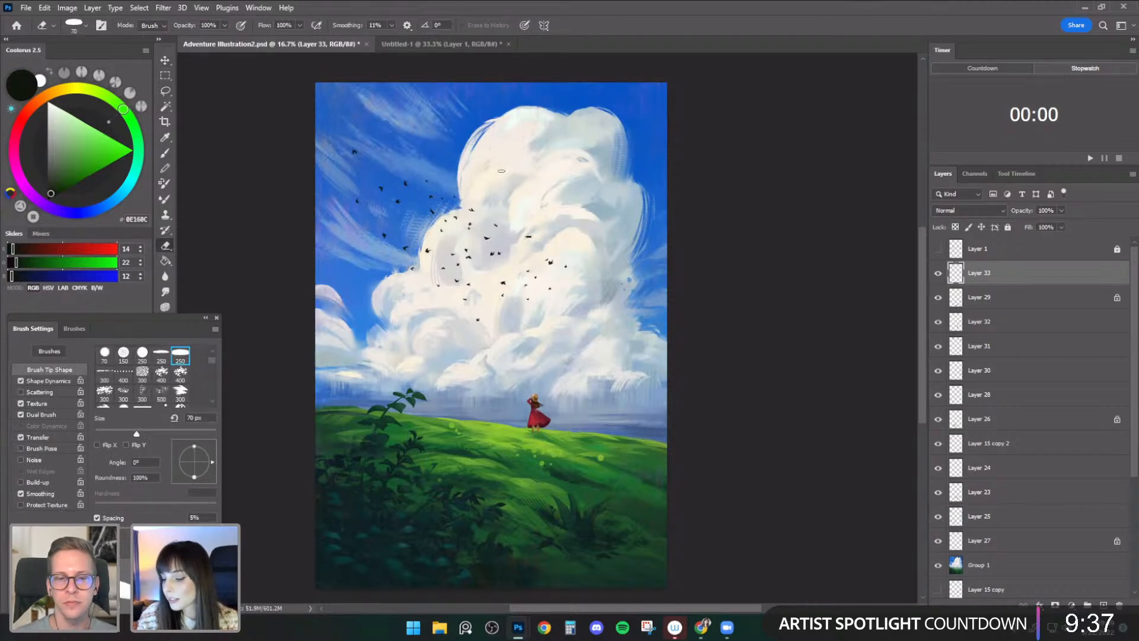
key("l")
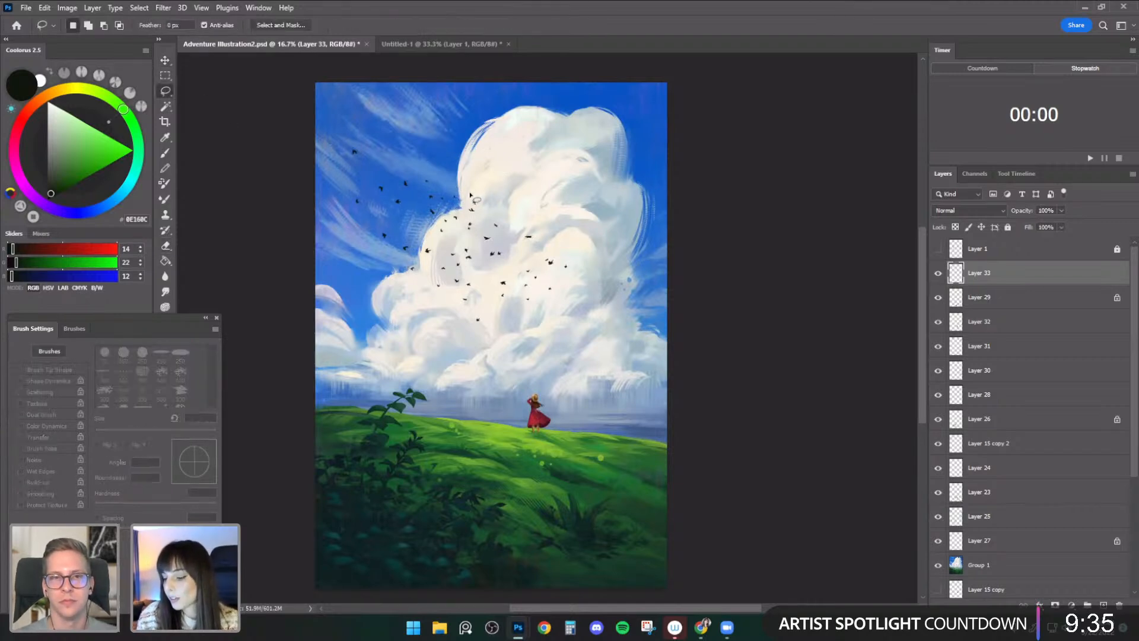
mouse_move(469, 193)
left_mouse_down()
mouse_move(423, 221)
mouse_move(443, 150)
mouse_move(466, 189)
left_mouse_up()
key("ctrl+t")
mouse_move(452, 185)
left_mouse_down()
mouse_move(466, 158)
mouse_move(412, 171)
mouse_move(419, 159)
left_mouse_up()
left_click(165, 91)
key("ctrl+d")
key("ctrl+t")
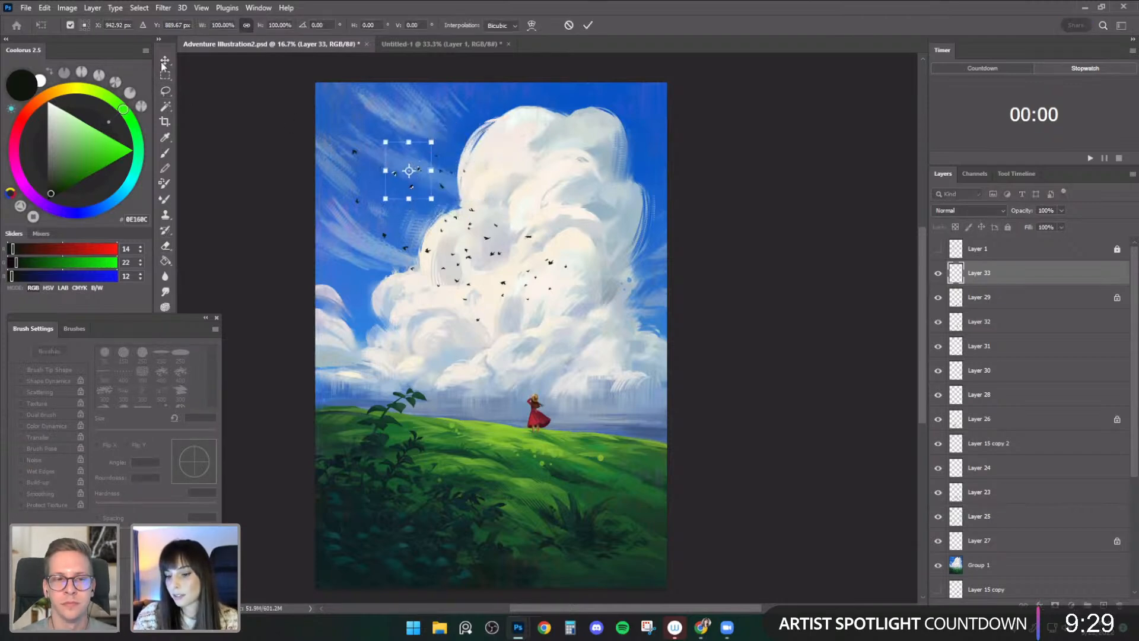
left_click(167, 61)
key("ctrl+d")
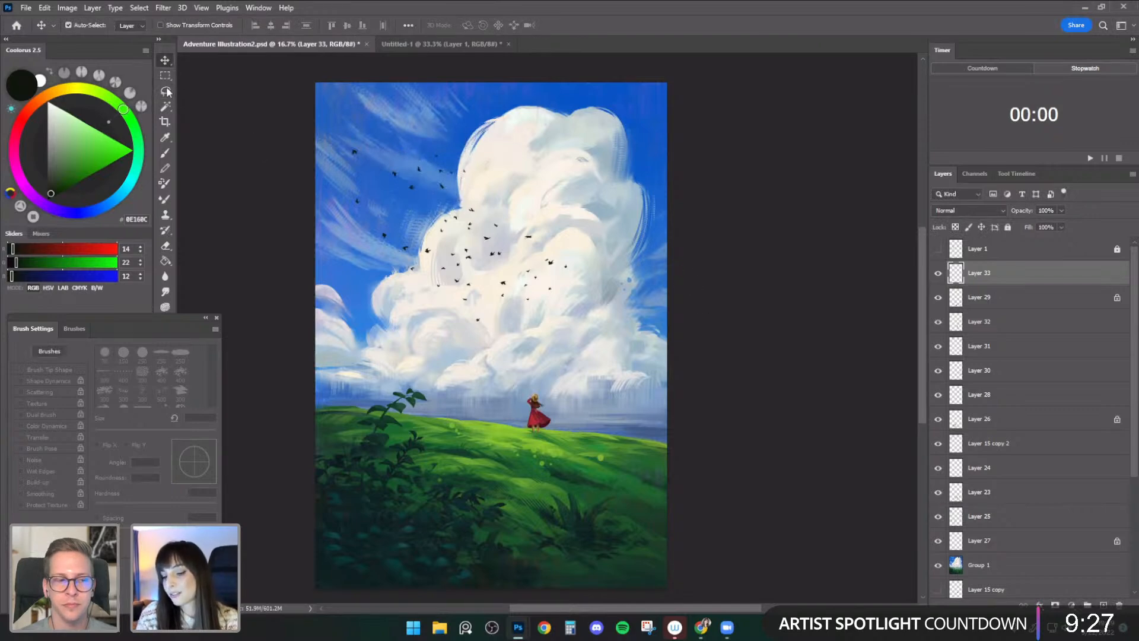
- Lasso birds near the cloud's upper sky-side edge and adjust their placement with Free Transform
key("l")
mouse_move(444, 211)
left_mouse_down()
mouse_move(479, 231)
mouse_move(446, 207)
left_mouse_up()
key("ctrl+t")
left_click(167, 60)
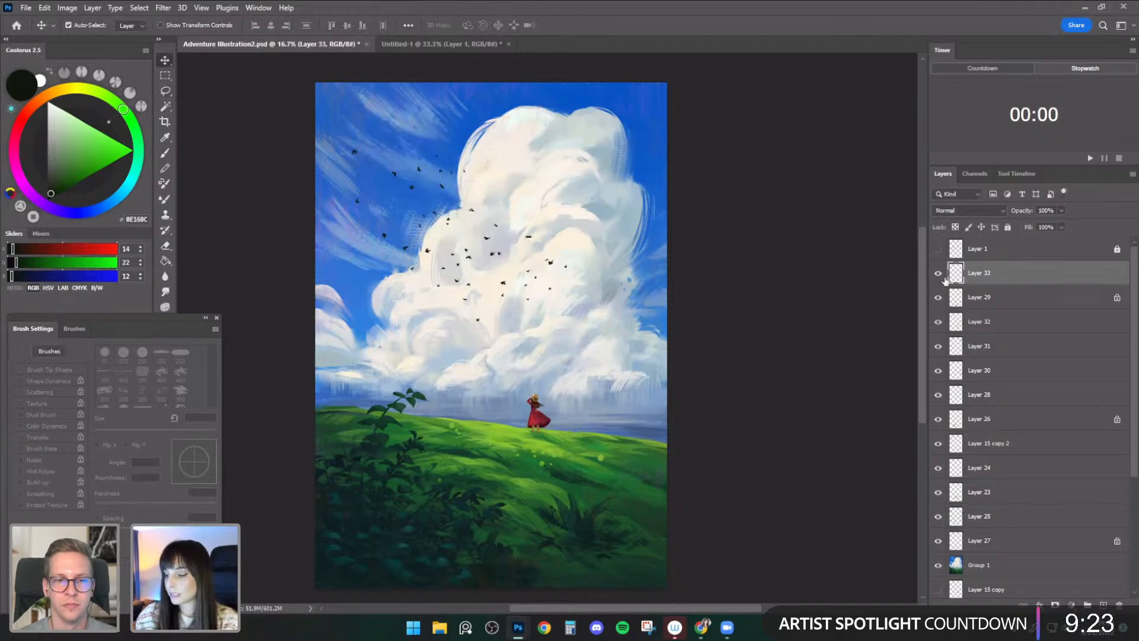
- Erase surplus small birds over the cloud with the Eraser enlarged to 150 px
key("e")
key("bracketright")
key("bracketright")
key("bracketright")
key("bracketright")
key("bracketright")
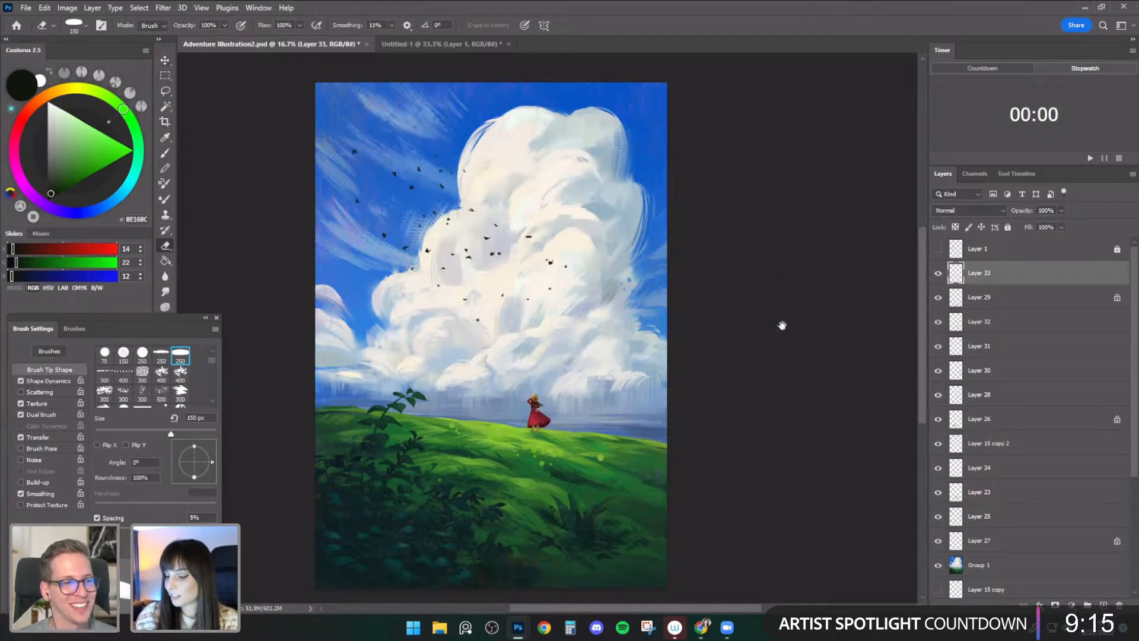
- Switch to painting and choose the Flat - Smooth Basic brush preset
scroll(768, 300, "down", 1)
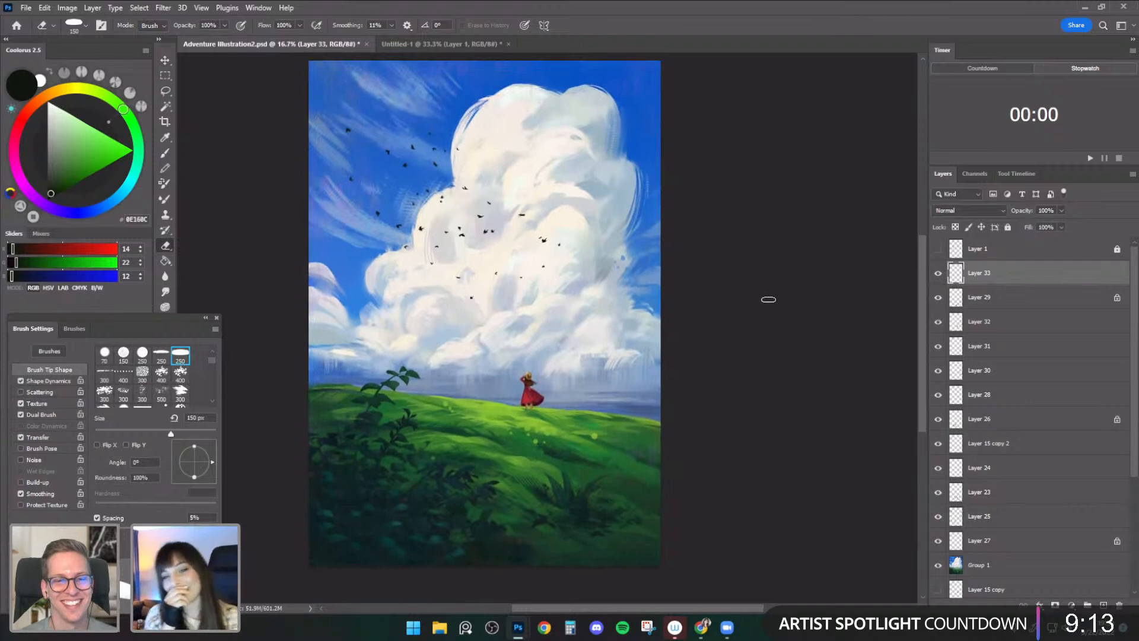
left_click(166, 154)
left_click(525, 323, "alt")
key("bracketleft")
left_click(86, 26)
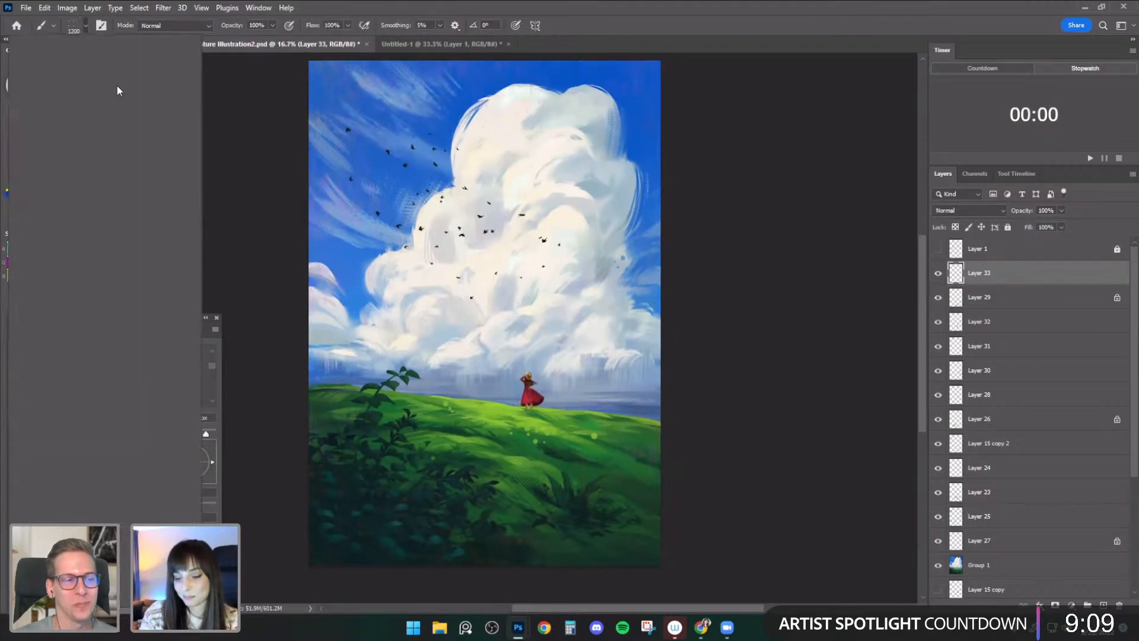
mouse_move(170, 332)
left_mouse_down()
mouse_move(174, 153)
mouse_move(179, 193)
mouse_move(179, 164)
left_mouse_up()
left_click(142, 207)
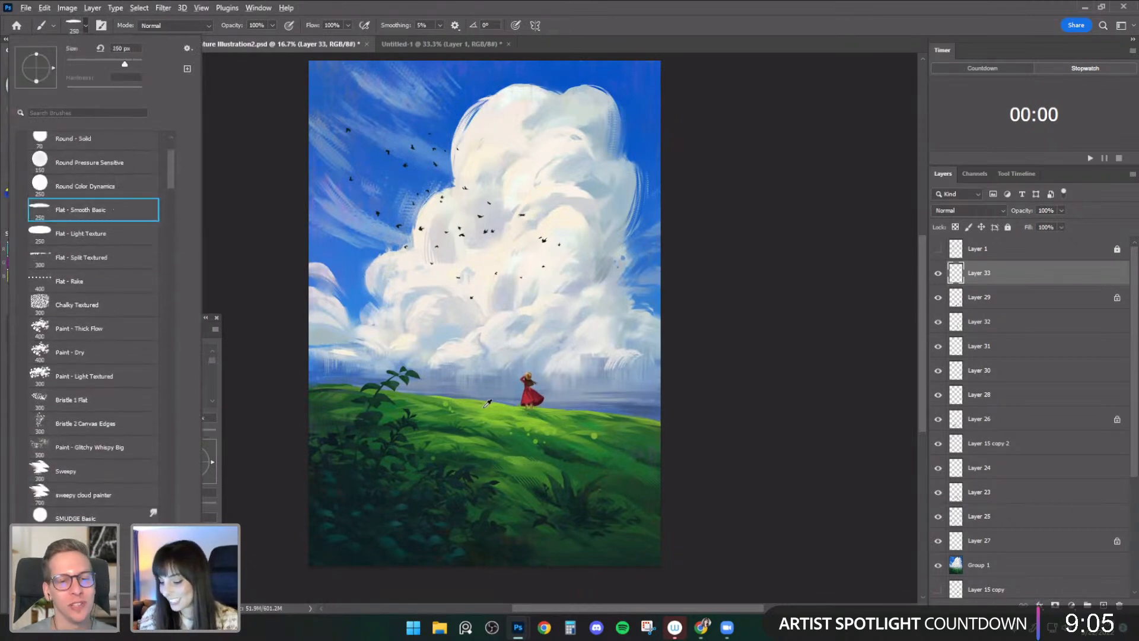
- Add a new layer above the birds, reduce the brush to 90 px and sample bright greens from the hill's ridge
left_click(503, 415, "alt")
left_click(1104, 605)
key("bracketleft")
key("bracketleft")
key("bracketleft")
key("bracketleft")
key("bracketleft")
key("bracketleft")
left_click(480, 405, "alt")
left_click(451, 409, "alt")
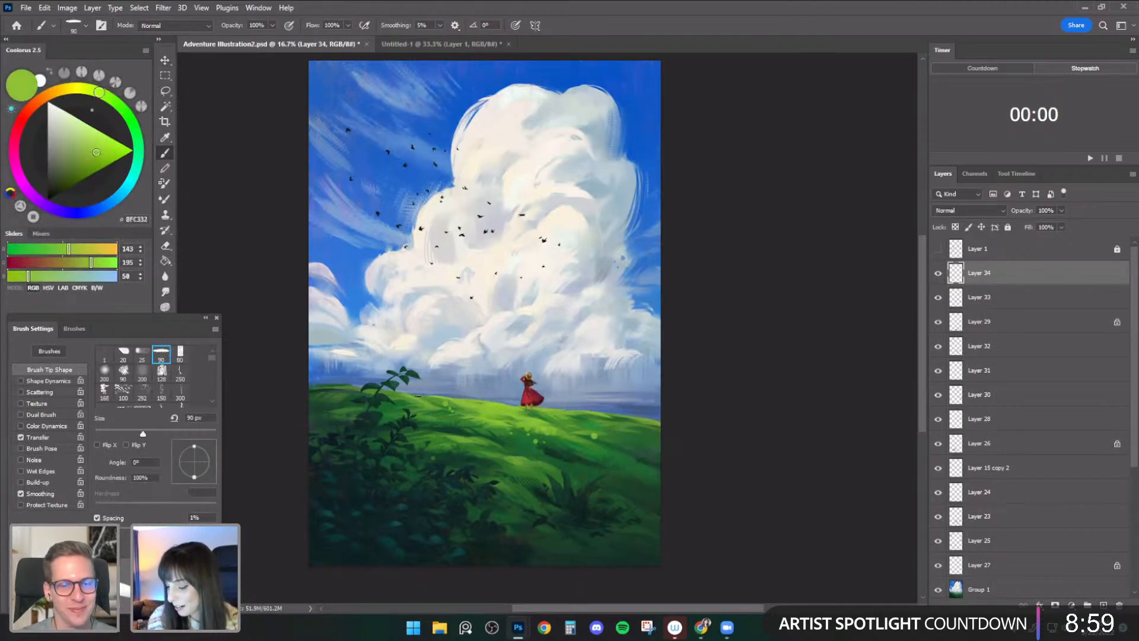
- Touch up the grassy hill in the sampled light green, varying the brush between 80 and 200 px
key("bracketleft")
key("bracketleft")
key("bracketleft")
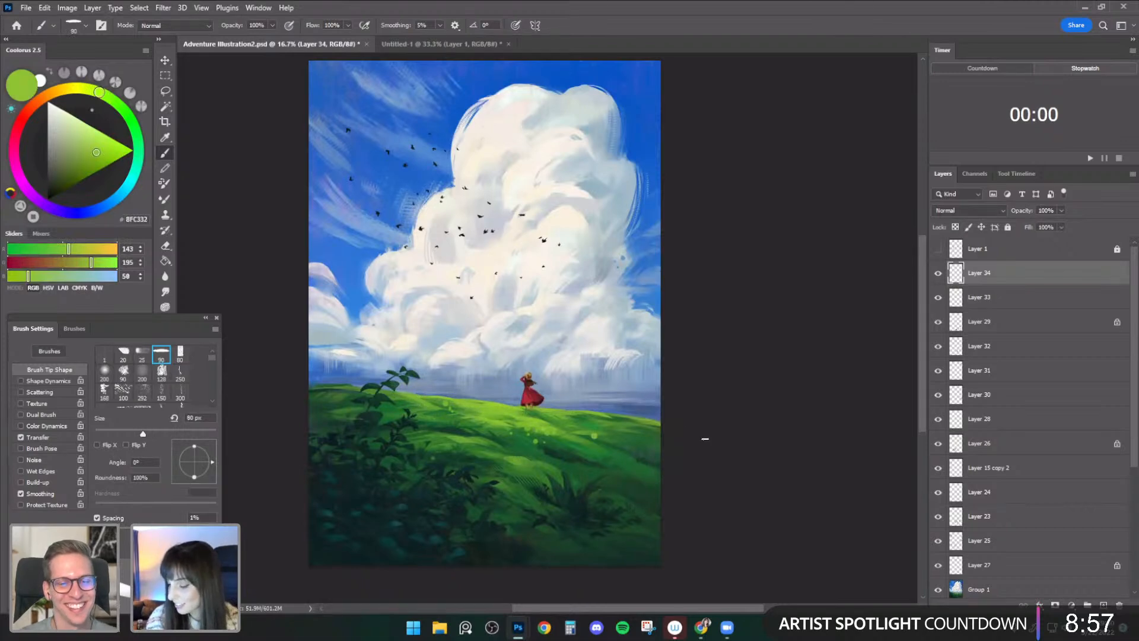
key("bracketright")
key("bracketright")
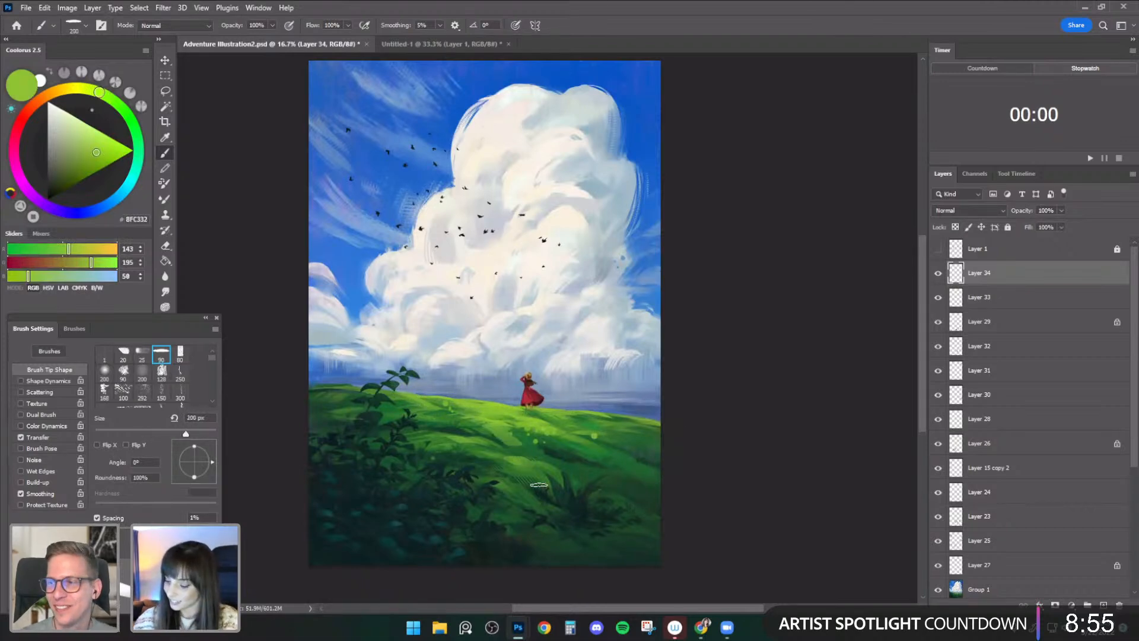
key("bracketright")
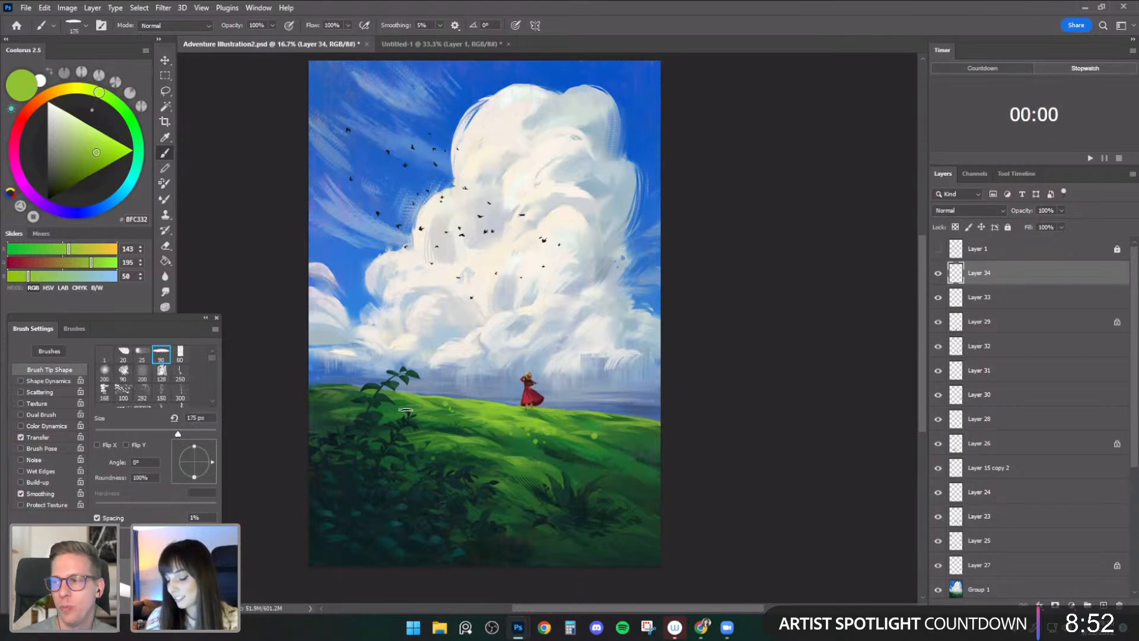
- Sample mid and bright greens along the hill's crest and refine its edge with 250 px and 200 px strokes
left_click(340, 391, "alt")
key("bracketright")
key("bracketright")
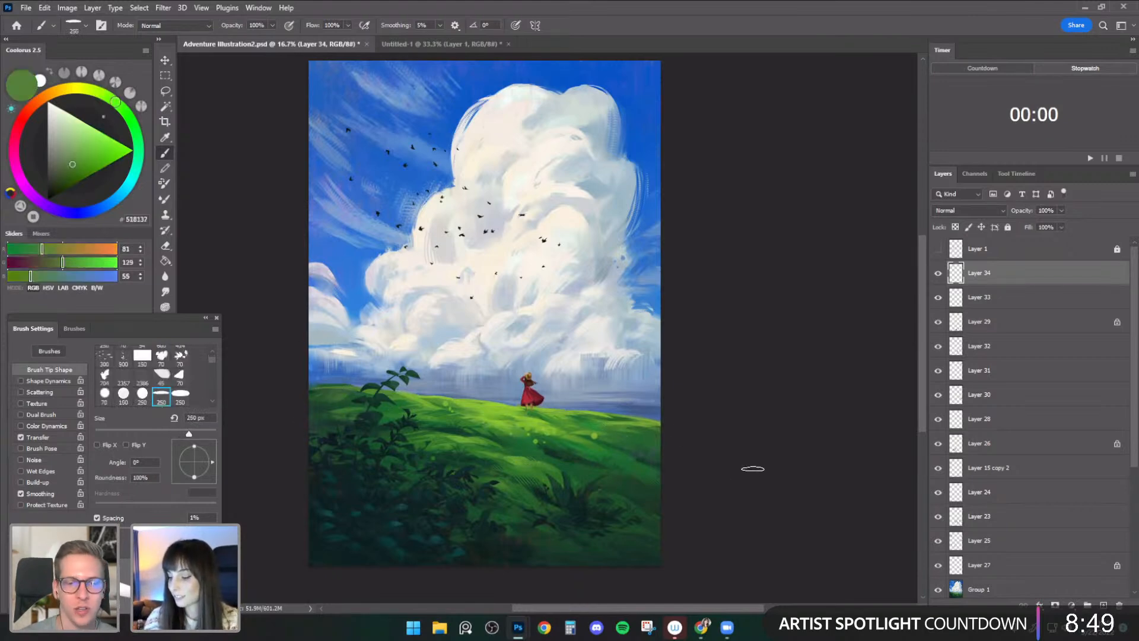
left_click(415, 394, "alt")
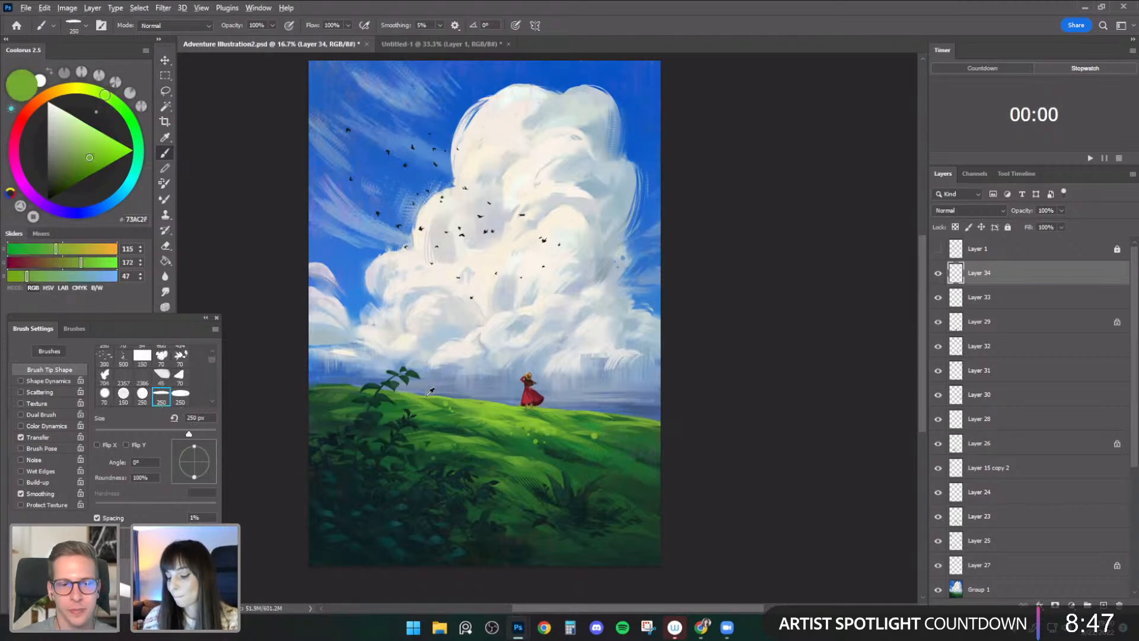
left_click(437, 398, "alt")
key("bracketleft")
left_click(467, 403, "alt")
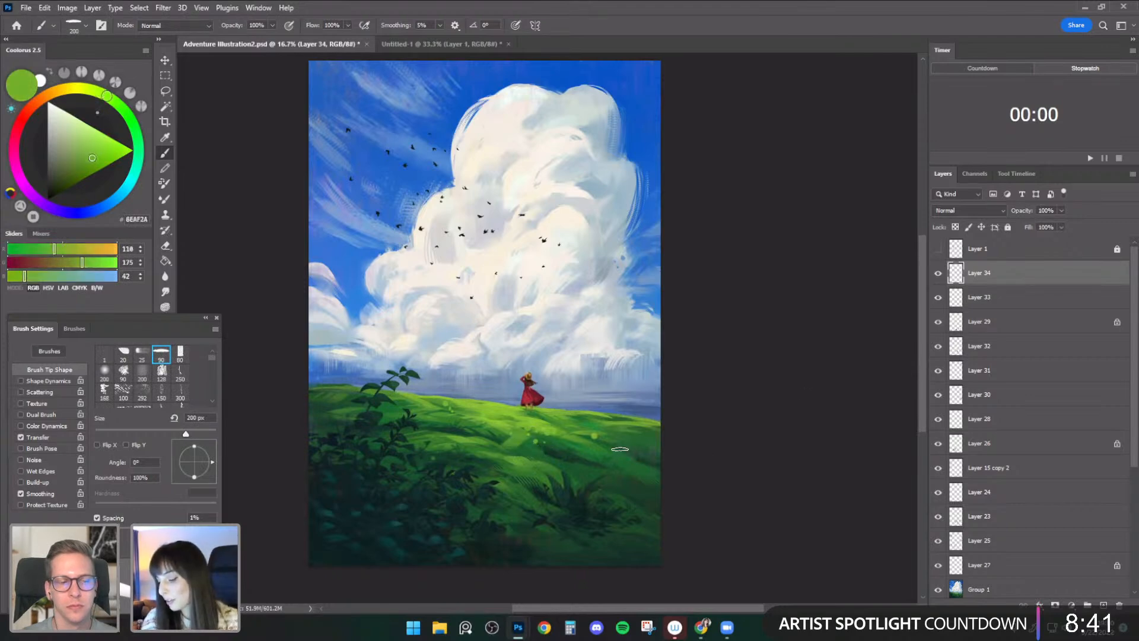
- Choose the 300 px textured brush preset with a -70° angle and sample light greens along the hill's right crest
left_click(88, 27)
left_click(148, 257)
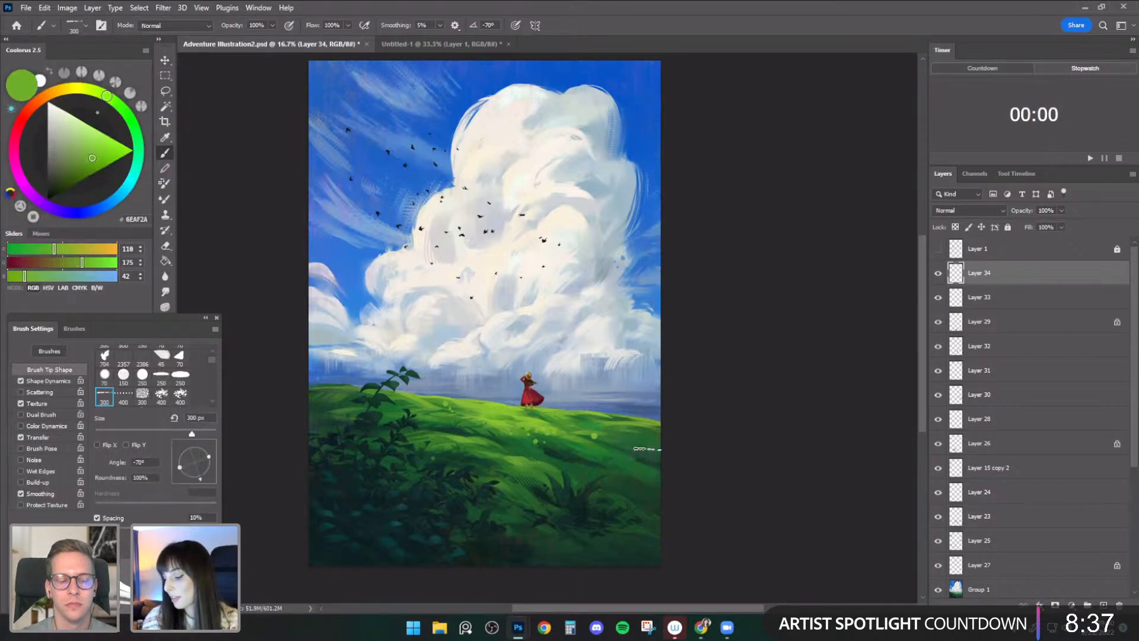
left_click(596, 433, "alt")
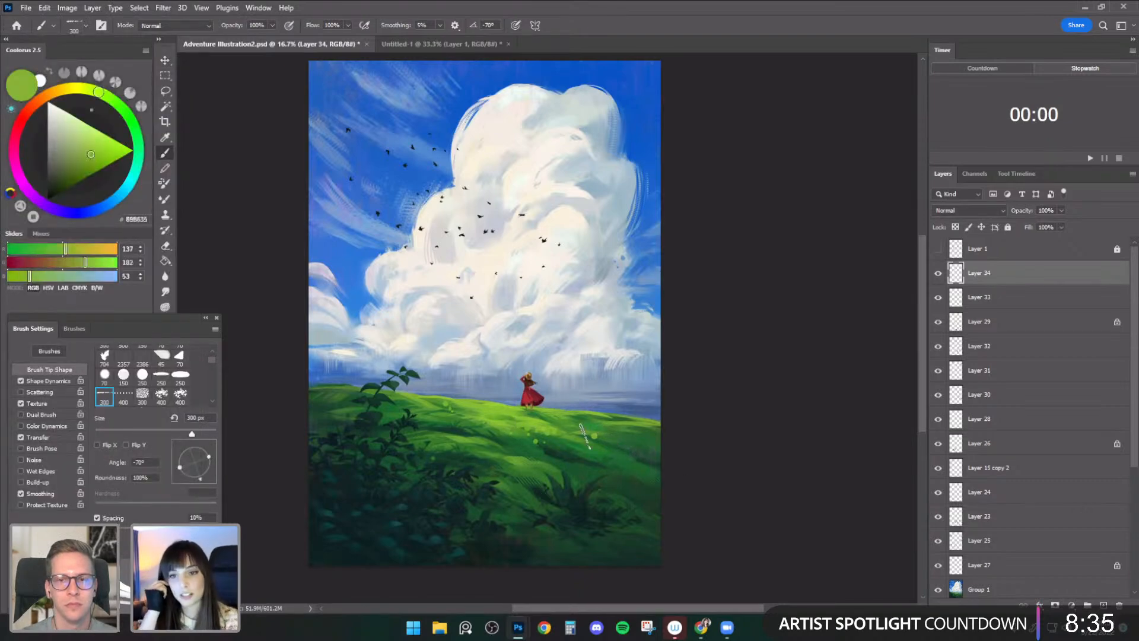
left_click(634, 428, "alt")
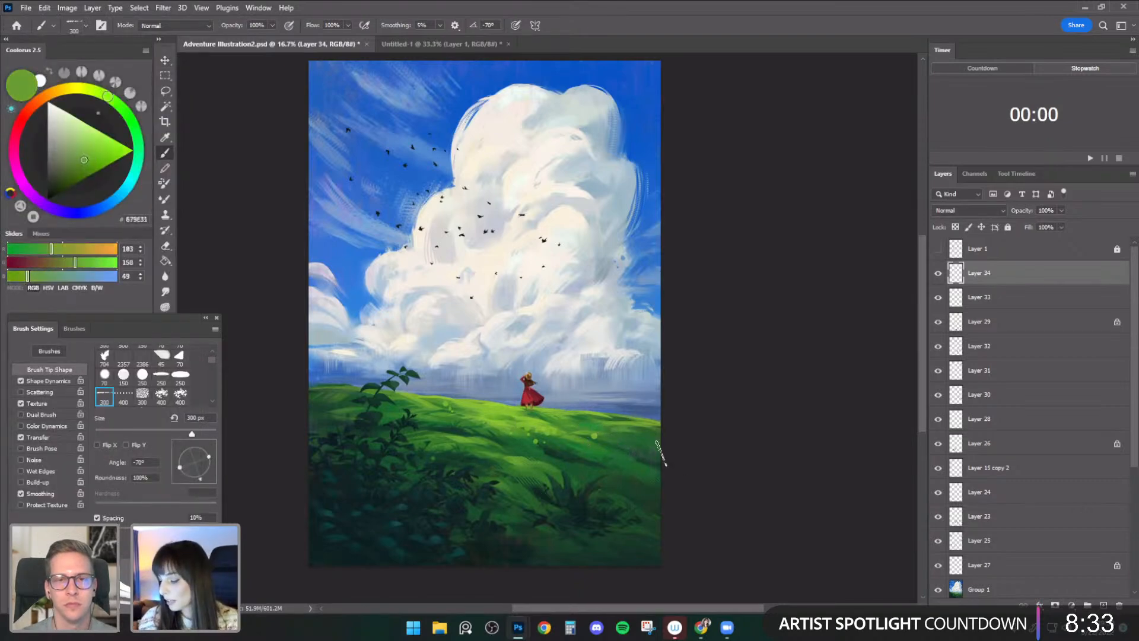
left_click(623, 430, "alt")
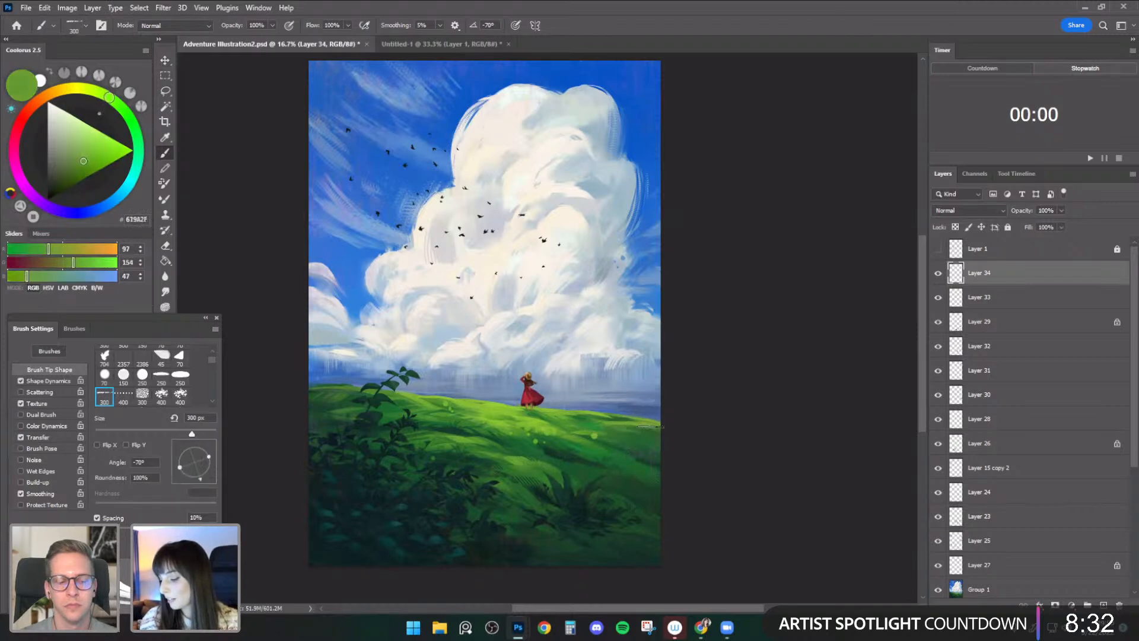
- Refine the hill's right crest and upper slope with sampled greens at 400 px, comparing the result with Layer 34 hidden and shown
left_click(644, 430, "alt")
key("]")
left_click(644, 428, "alt")
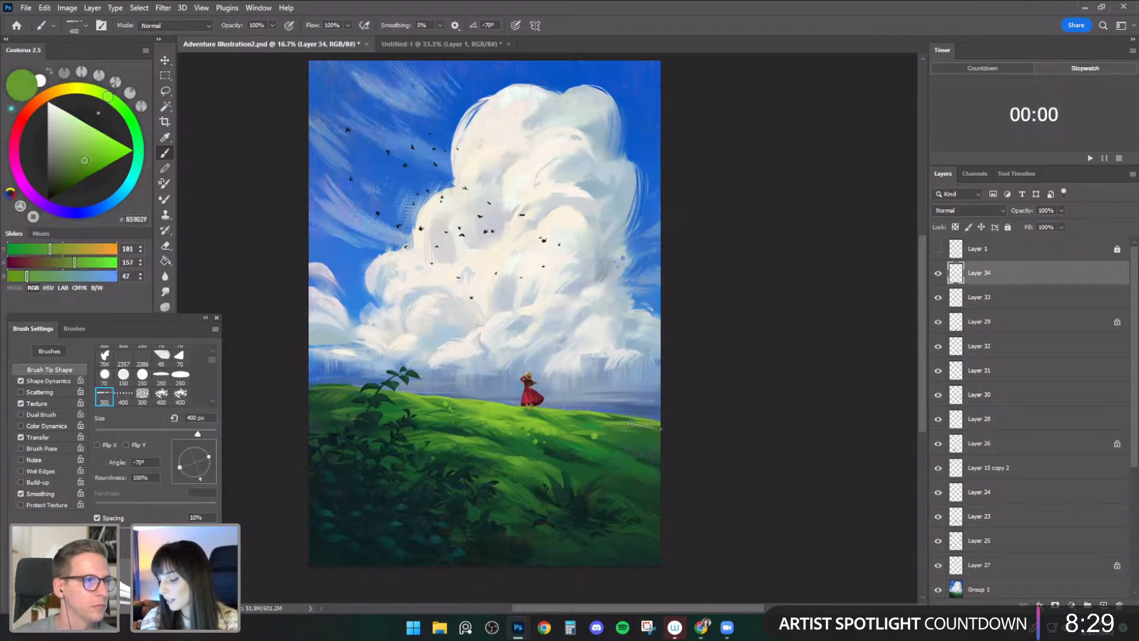
left_click(636, 430, "alt")
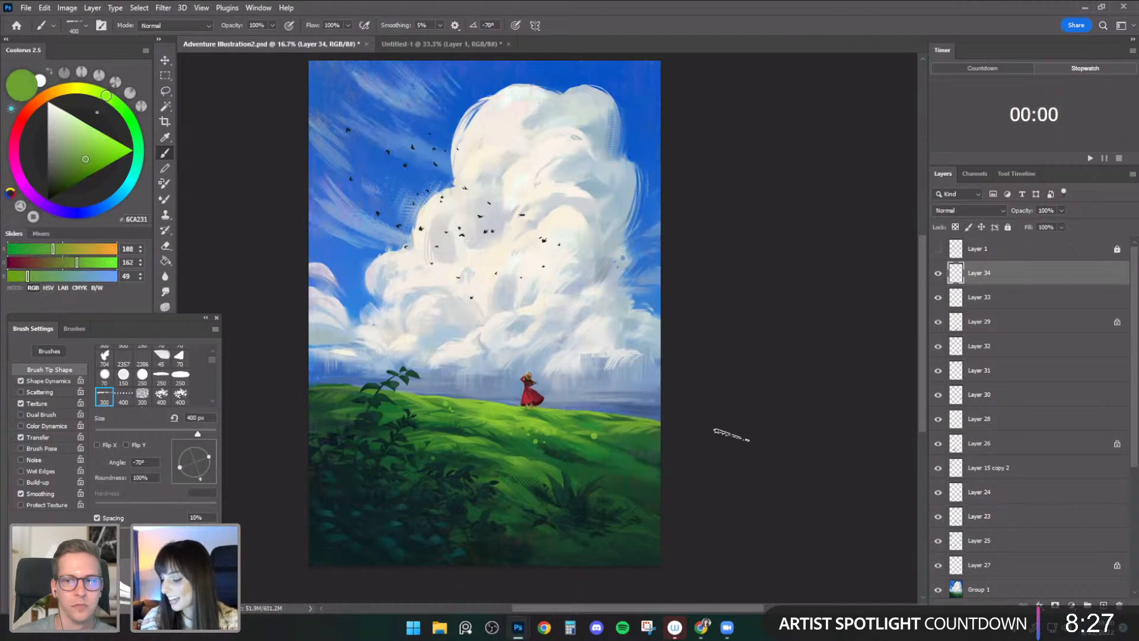
left_click(559, 434, "alt")
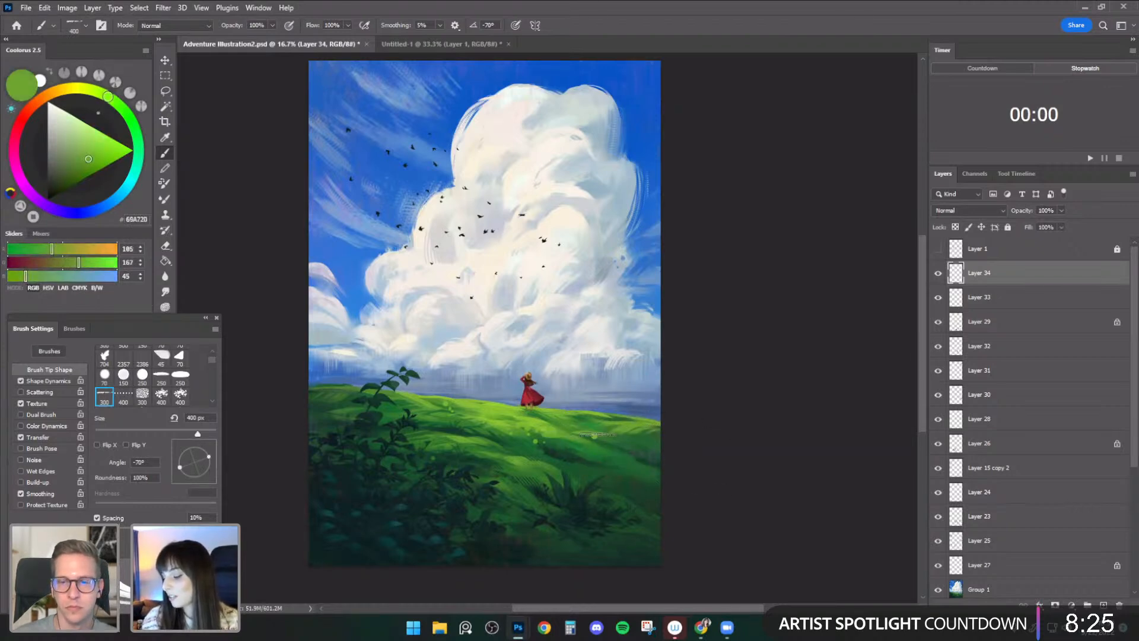
left_click(606, 432, "alt")
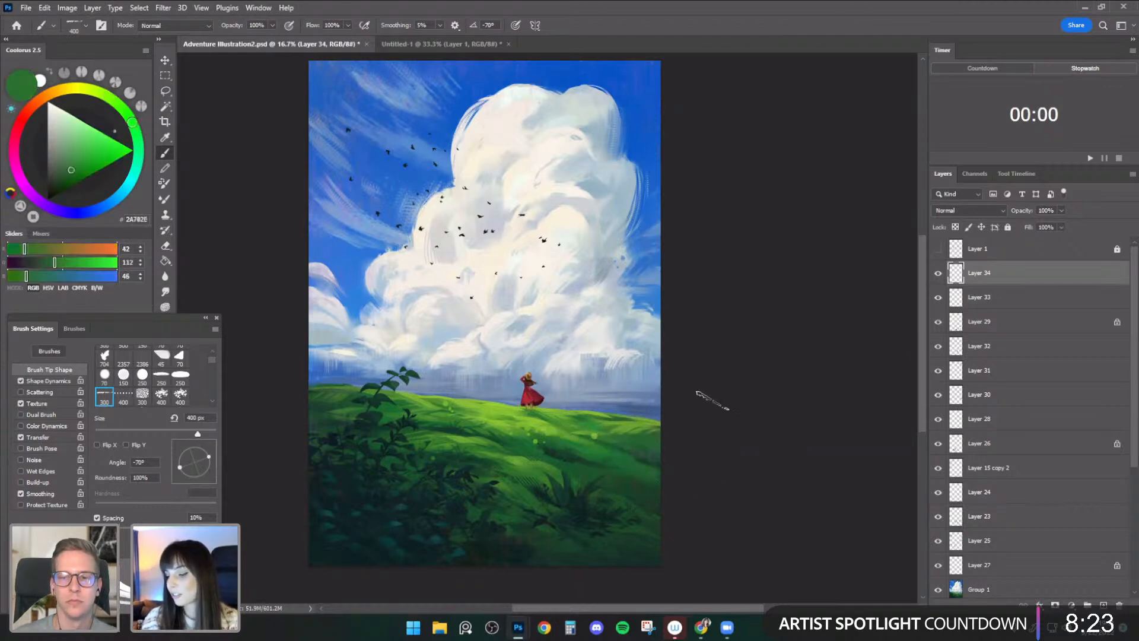
left_click(938, 272)
left_click(938, 272)
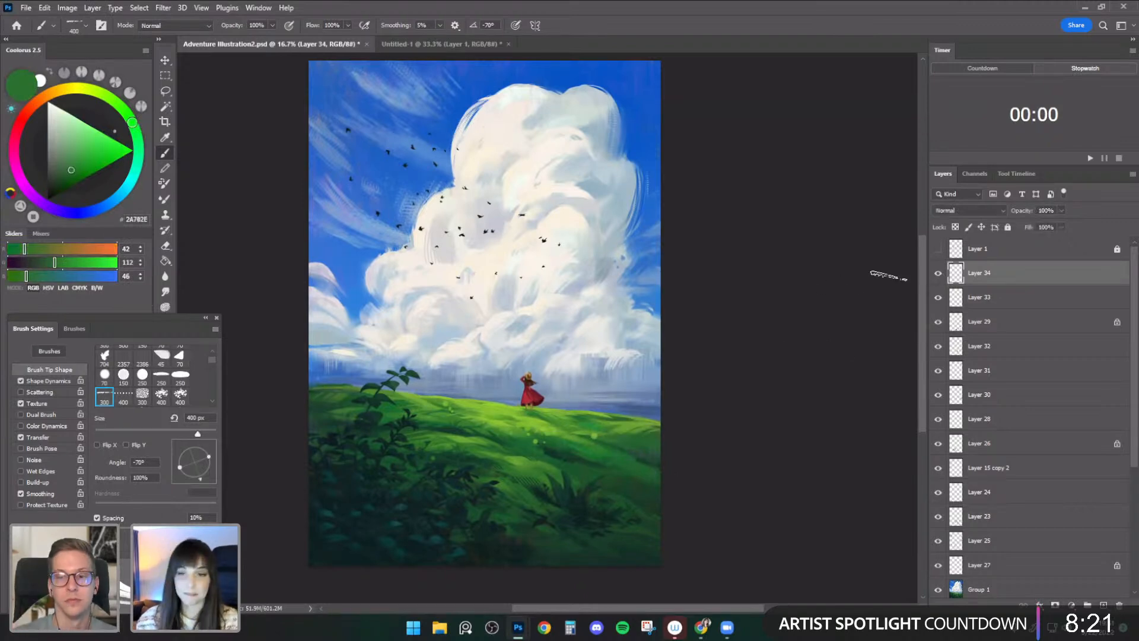
- Sample mid and dark greens across the middle of the hill and rework the slope with the 400 px textured brush
left_click(613, 457, "alt")
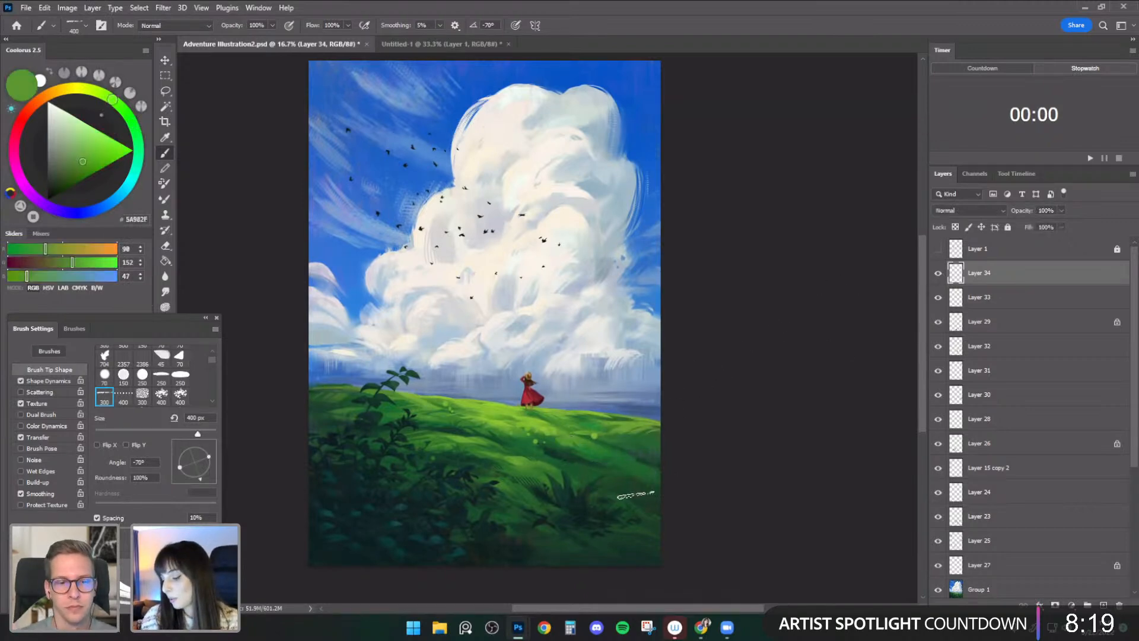
left_click(573, 438, "alt")
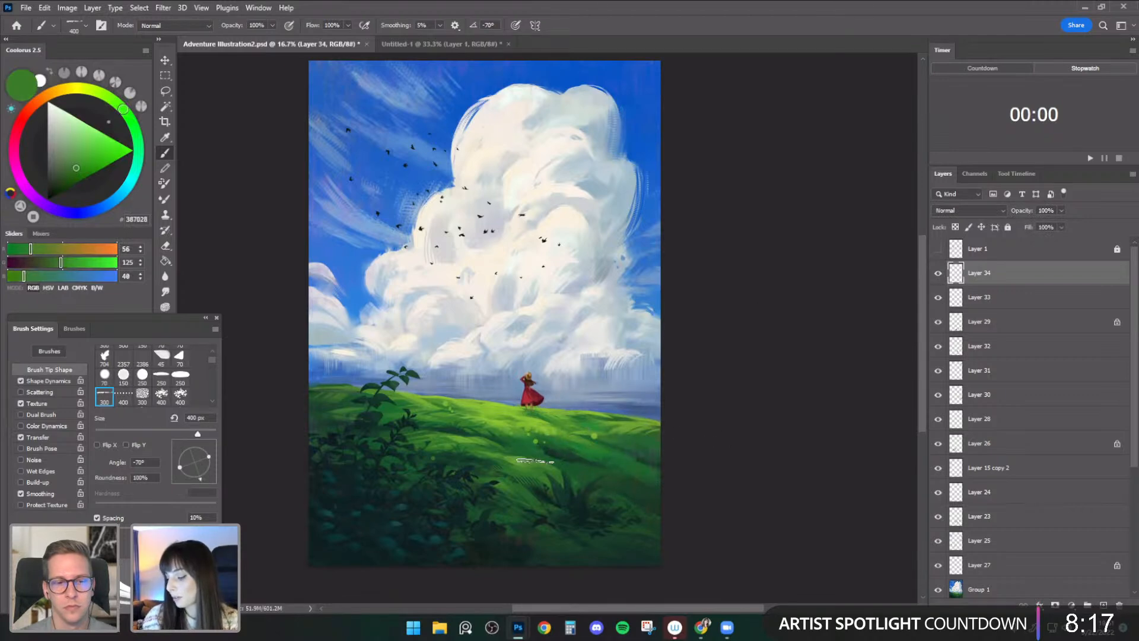
left_click(530, 468, "alt")
left_click(538, 465, "alt")
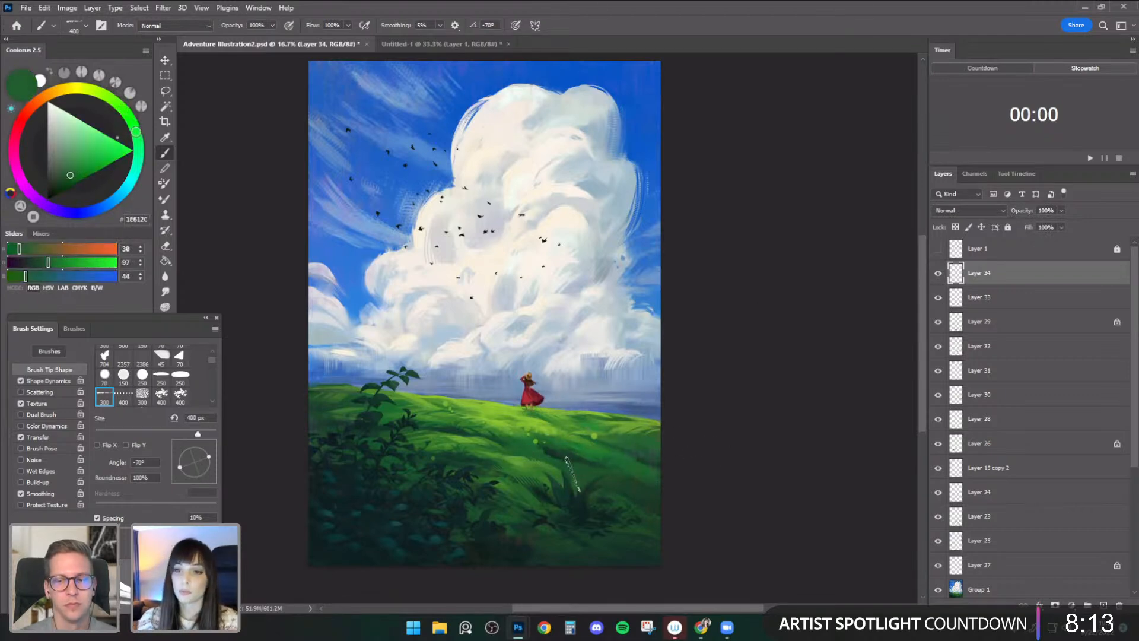
- Touch up the cloud's right edge with sampled sky blue, cream and blue-grey, varying the brush between 250 and 300 px
key("bracketleft")
left_click(379, 306, "alt")
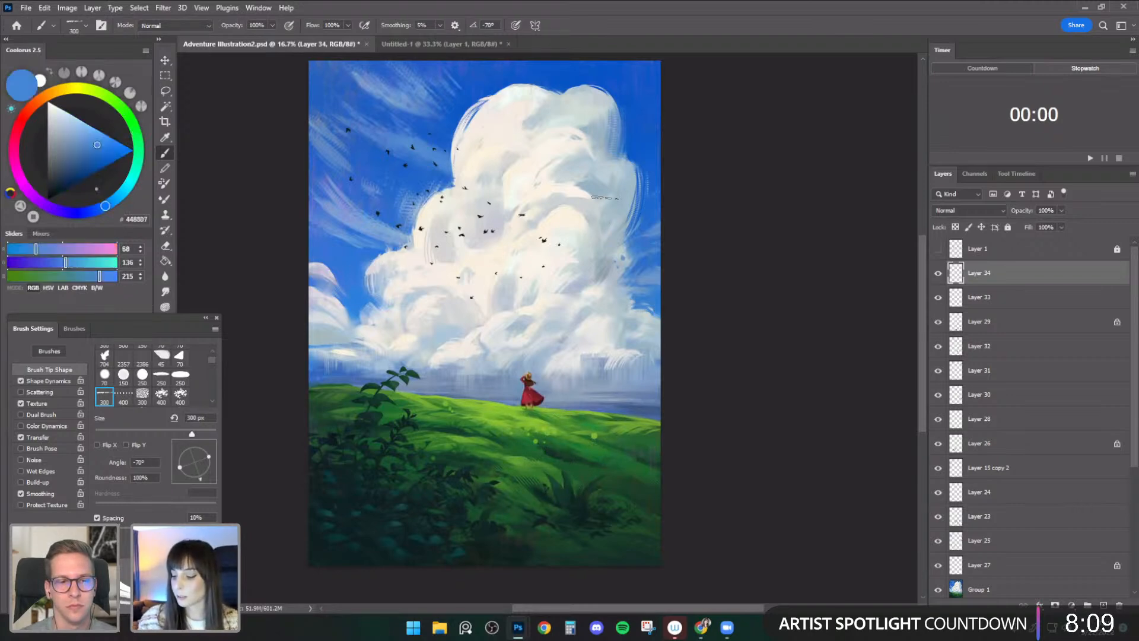
left_click(377, 288, "alt")
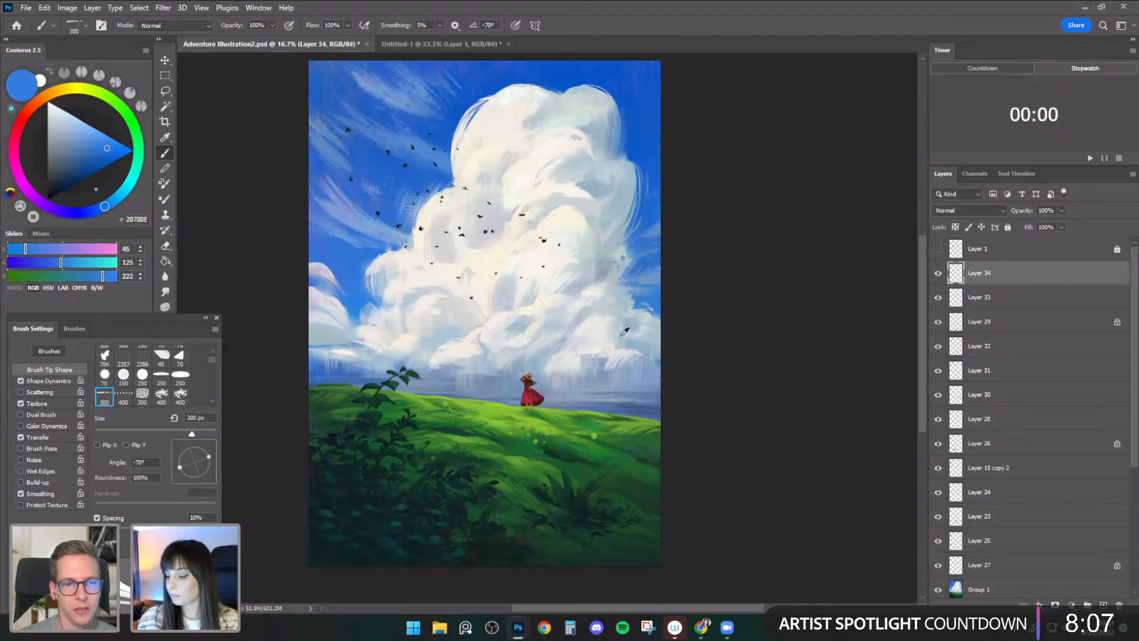
left_click(547, 292, "alt")
key("bracketleft")
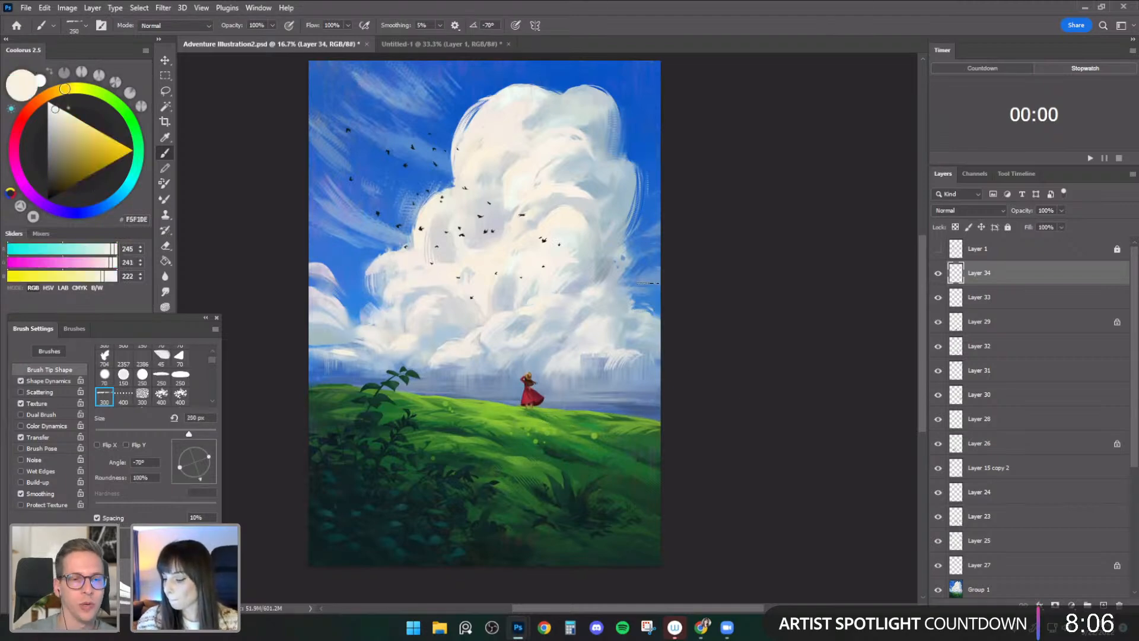
left_click(557, 323, "alt")
key("bracketright")
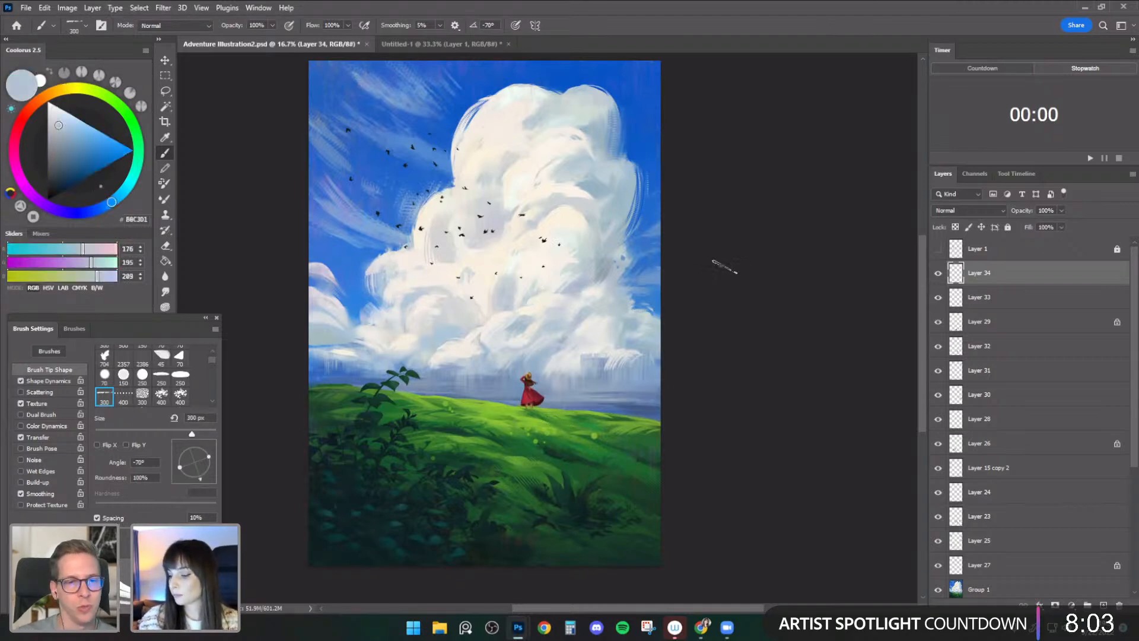
- Refine the cloud's lower right in sampled cloud tones, reducing the brush to 200 px, and compare with Layer 34 hidden and shown
left_click(602, 320, "alt")
key("bracketleft")
left_click(536, 327, "alt")
key("bracketleft")
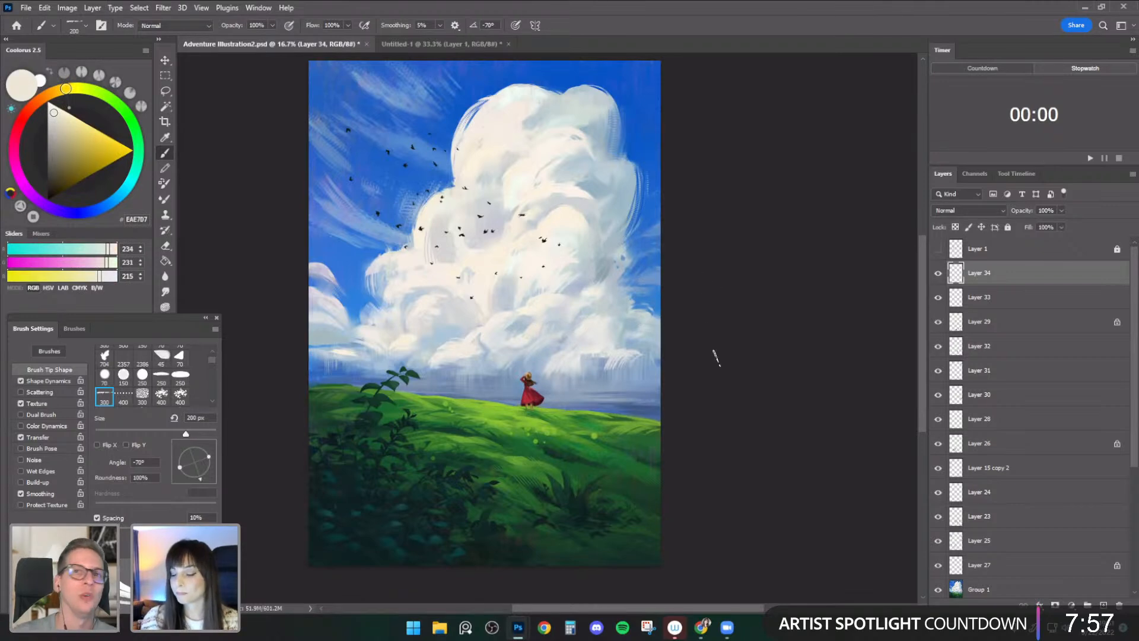
left_click(939, 274)
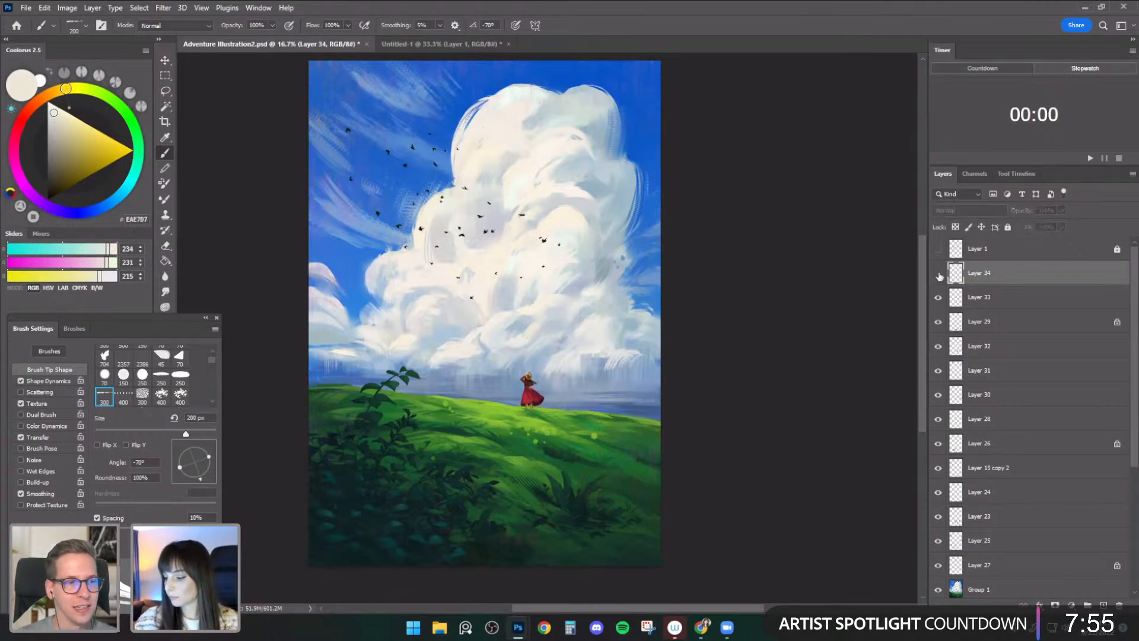
left_click(940, 274)
- Sample dark greens from the shrub and touch up its foliage, reducing the brush to 125 px
left_click(415, 475, "alt")
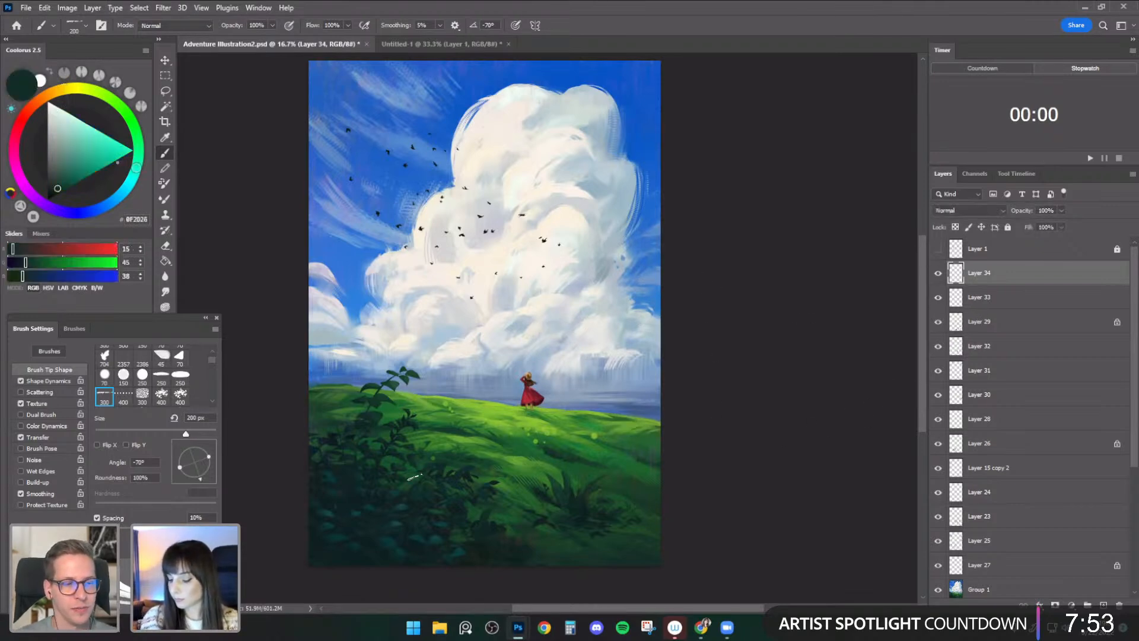
left_click(391, 460, "alt")
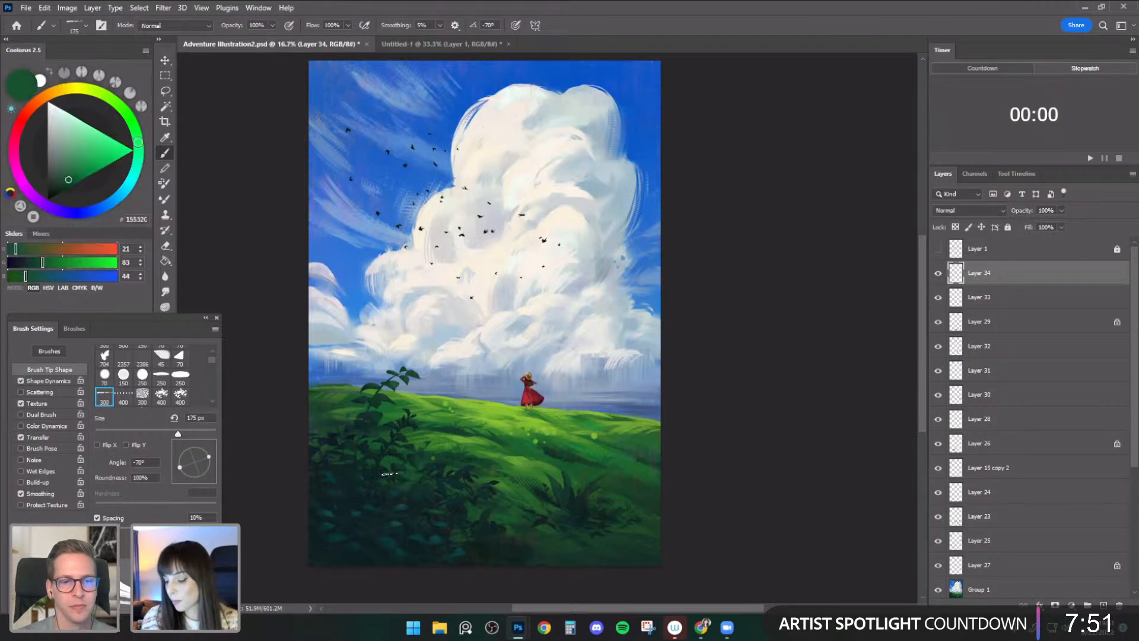
key("bracketleft")
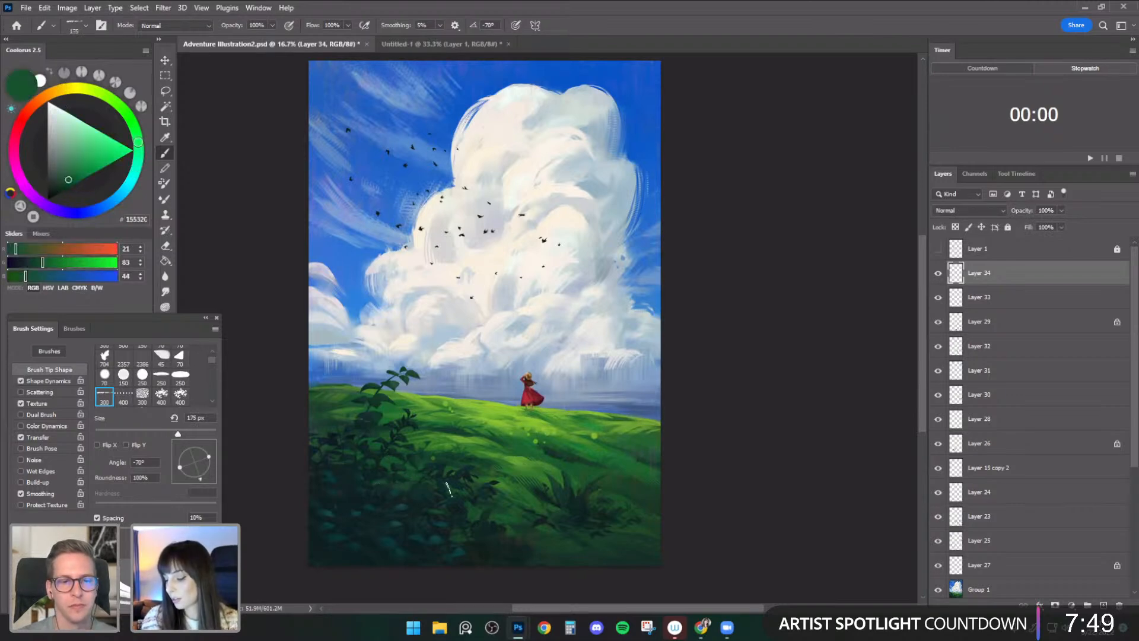
key("bracketleft")
key("bracketleft")
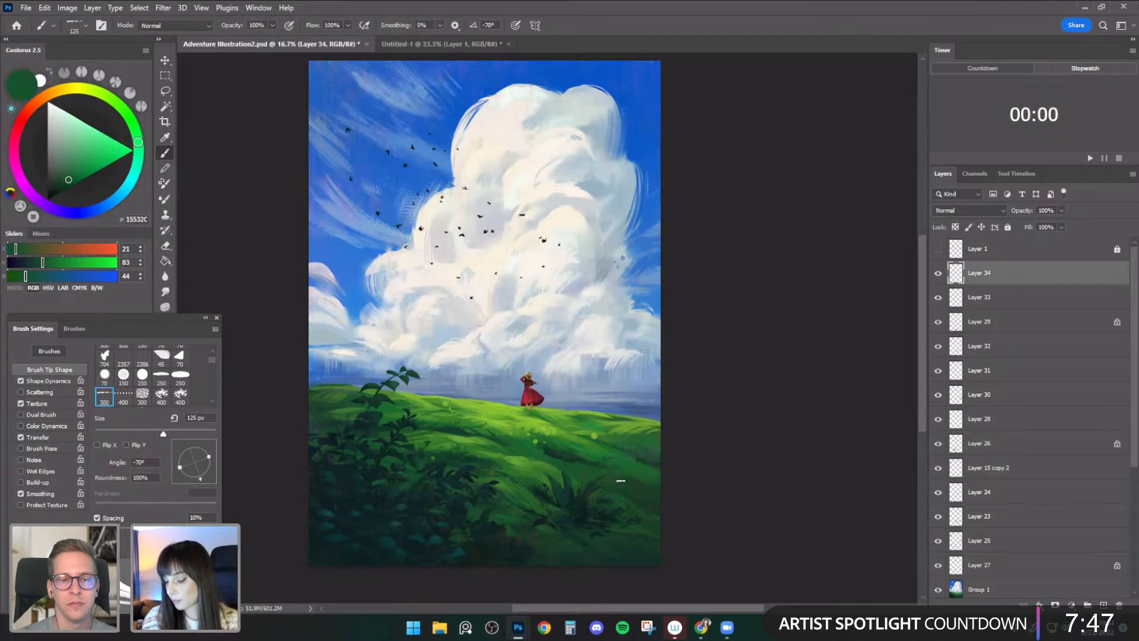
- Try cream strokes sampled from the cloud in the blue sky beside its upper left edge, using a 200 px brush
left_click(488, 136, "alt")
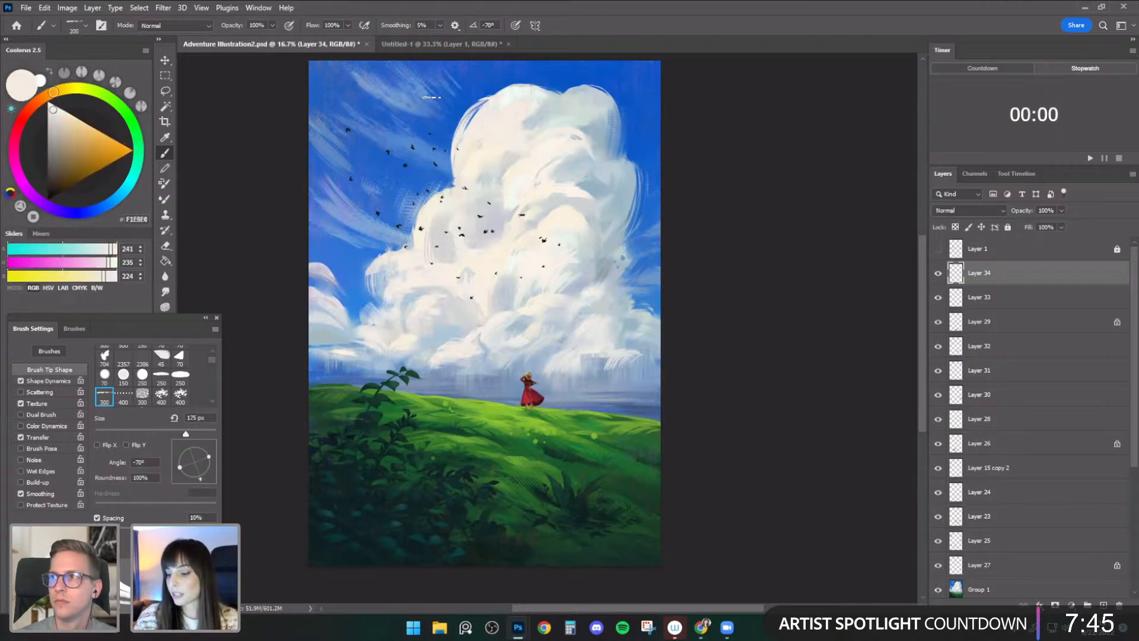
key("bracketright")
key("bracketright")
key("bracketright")
left_click_drag(423, 101, 451, 140)
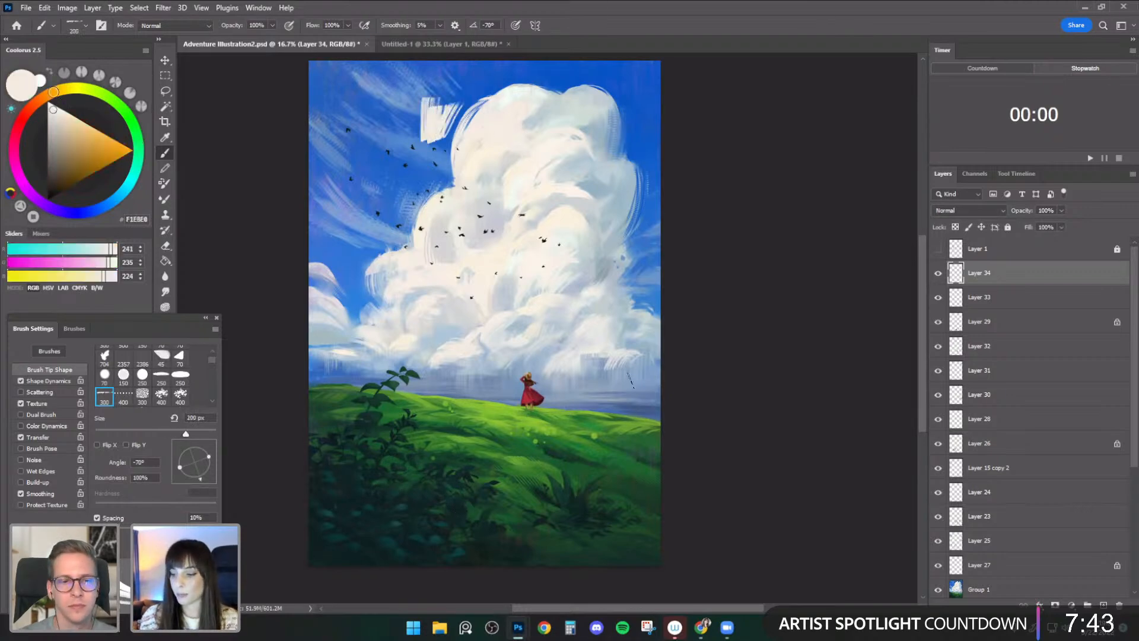
key("bracketright")
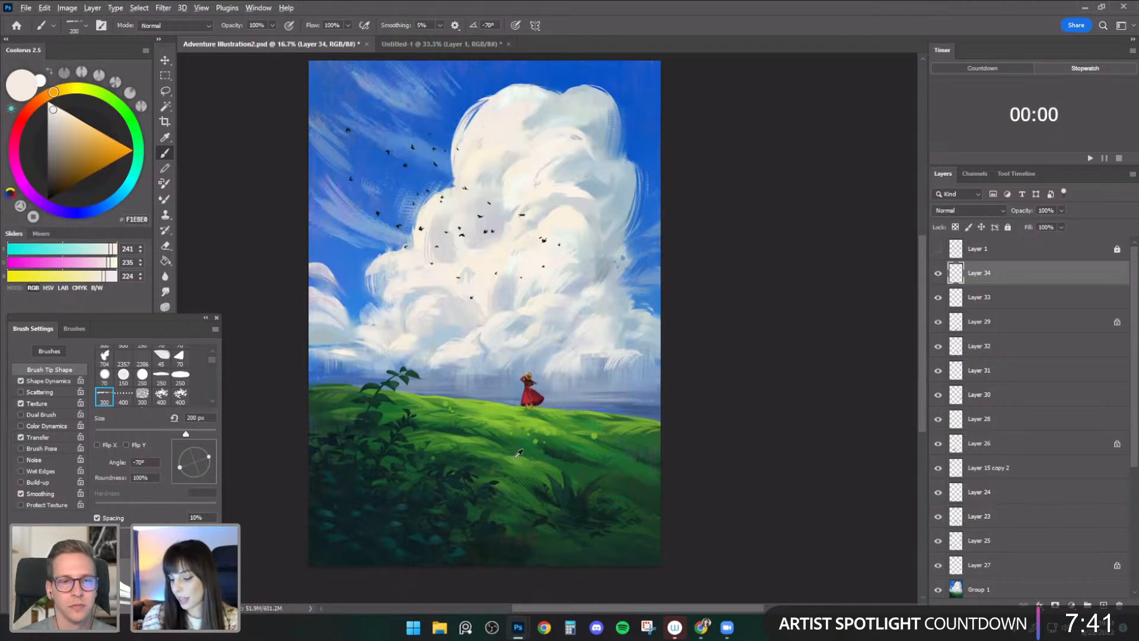
- Undo the stroke beside the shrub, resample a dark green from its lower edge and enlarge the brush to 300 px
left_click(513, 458, "alt")
left_click_drag(462, 509, 476, 506)
key("ctrl+z")
left_click(476, 515, "alt")
key("bracketleft")
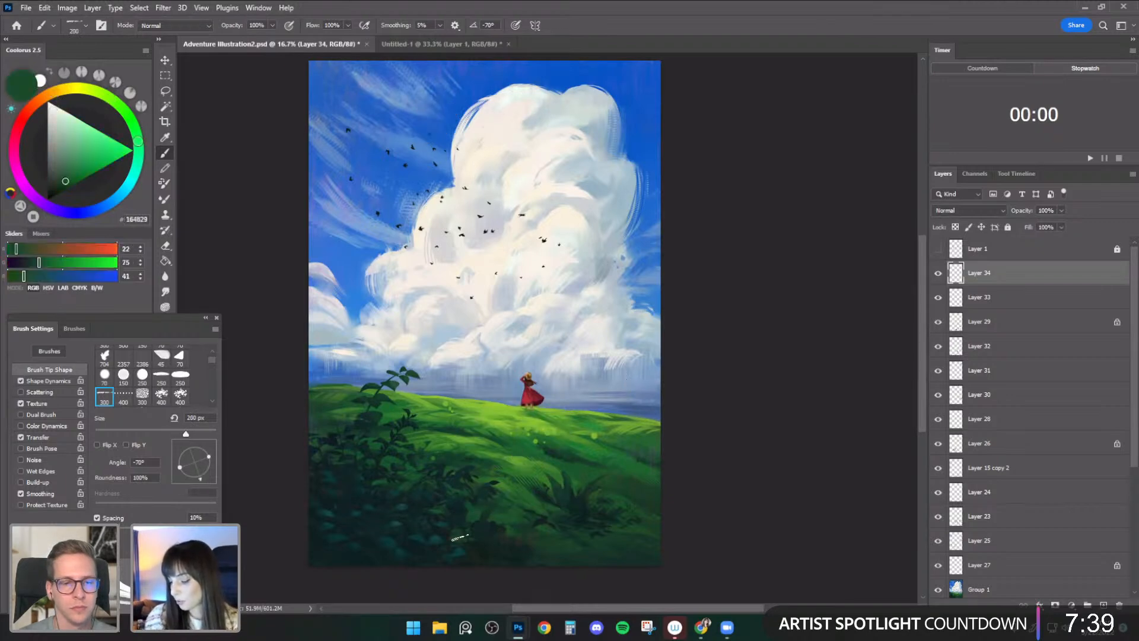
key("bracketright")
key("bracketright")
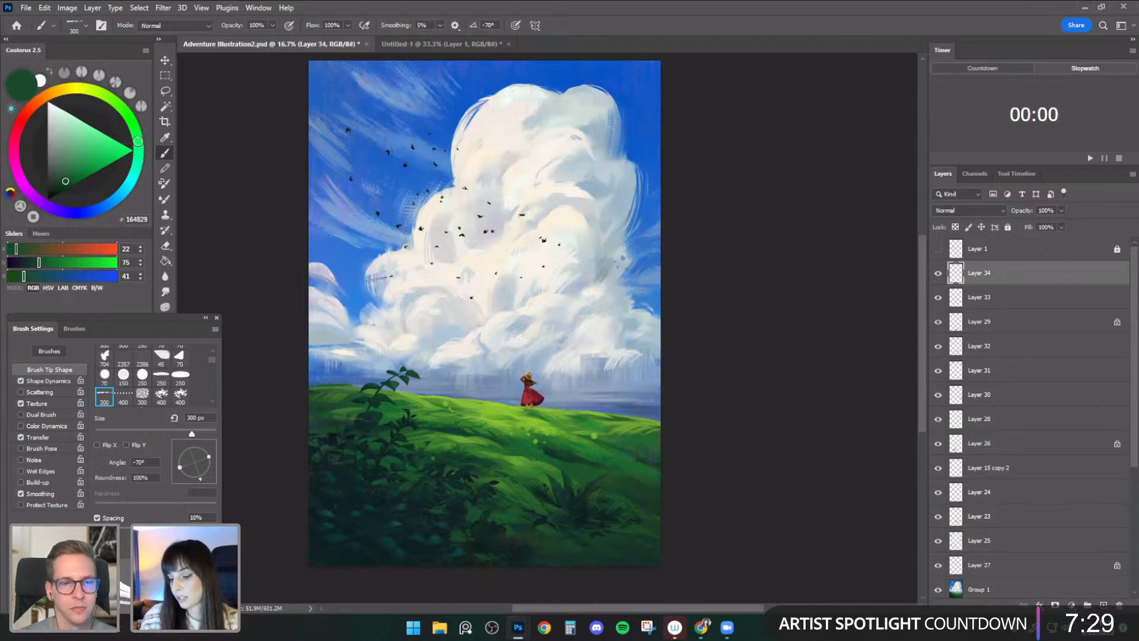
- Sample dark teal greens around the shrub and deepen the foreground shadows with 300 px and 400 px strokes
left_click(322, 403, "alt")
key("bracketright")
key("bracketleft")
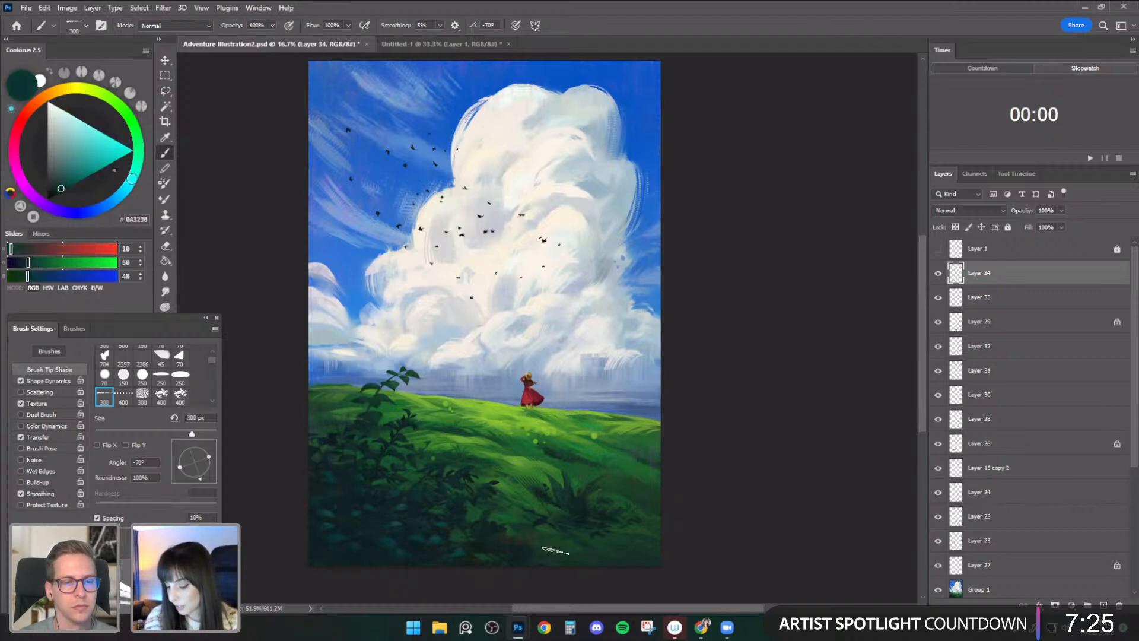
left_click(338, 536, "alt")
key("bracketright")
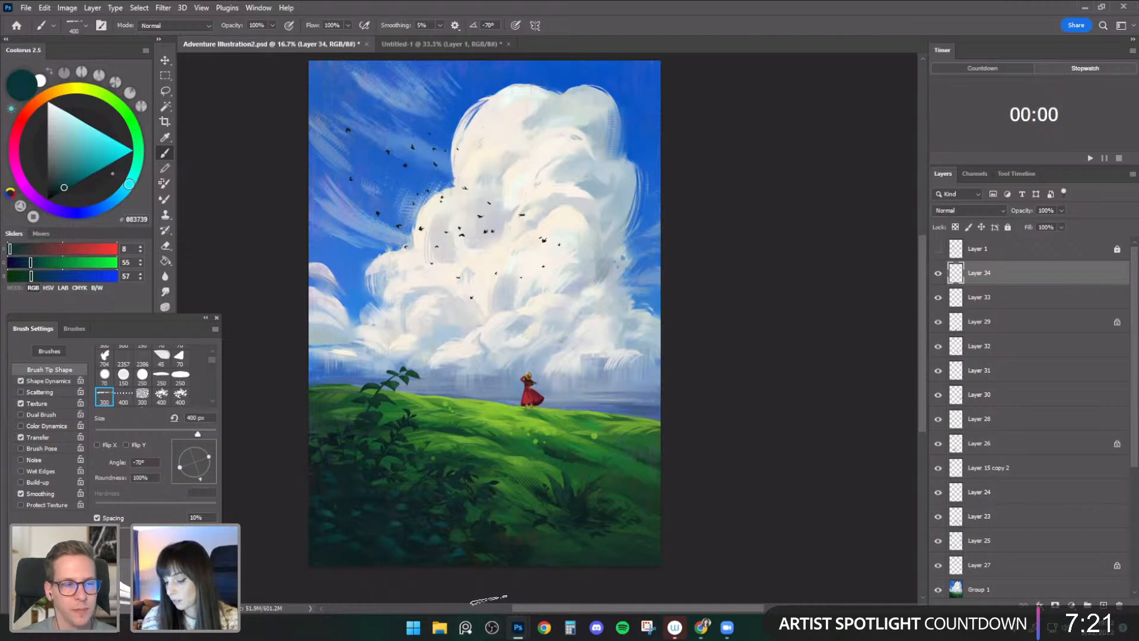
- Sample deeper greens along the canvas's lower edge and darken the foreground grass, enlarging the brush up to 500 px
key("bracketleft")
left_click(523, 527, "alt")
key("bracketright")
key("bracketright")
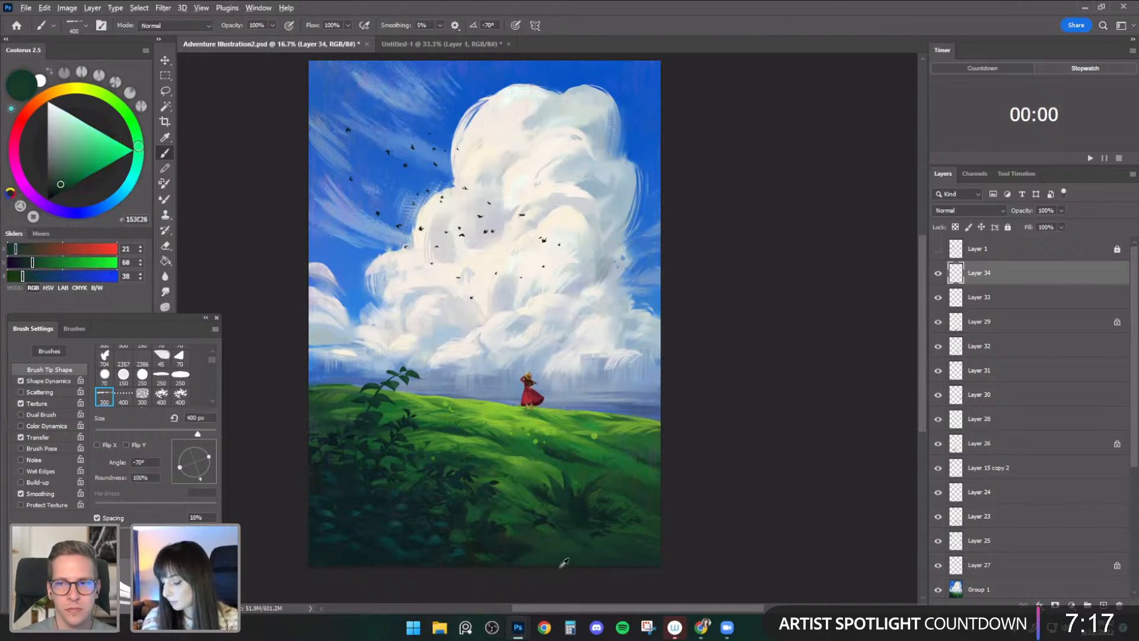
left_click(557, 552, "alt")
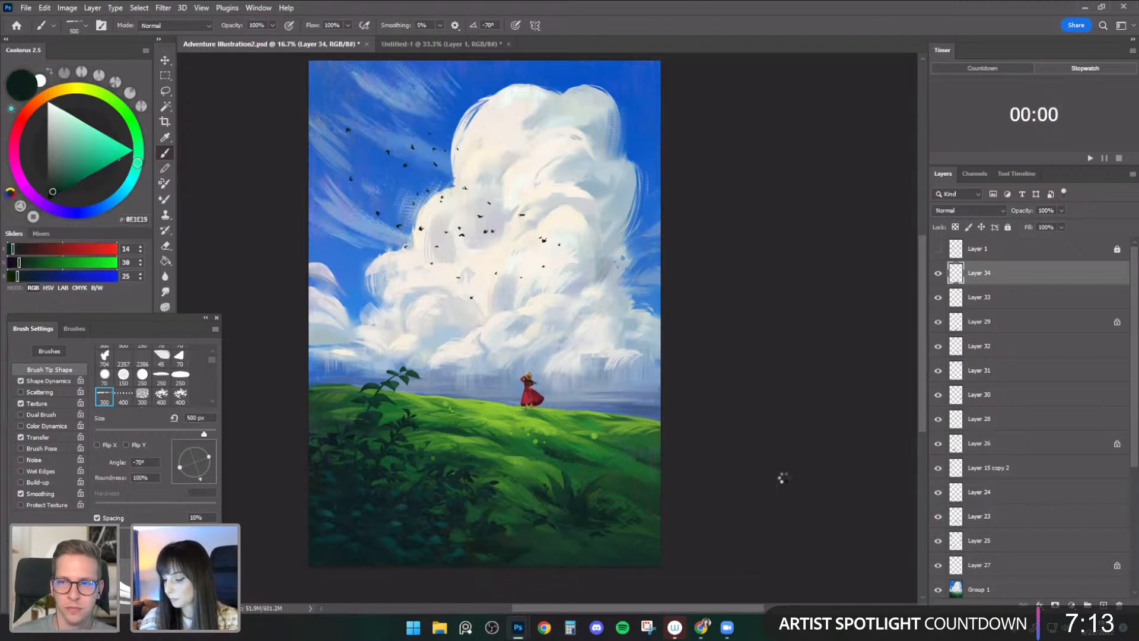
- Flip the canvas horizontally, sample dark foreground greens and a bright ridge green at 500 and 400 px, and switch to the Move tool
key("ctrl+shift+h")
left_click(378, 526, "alt")
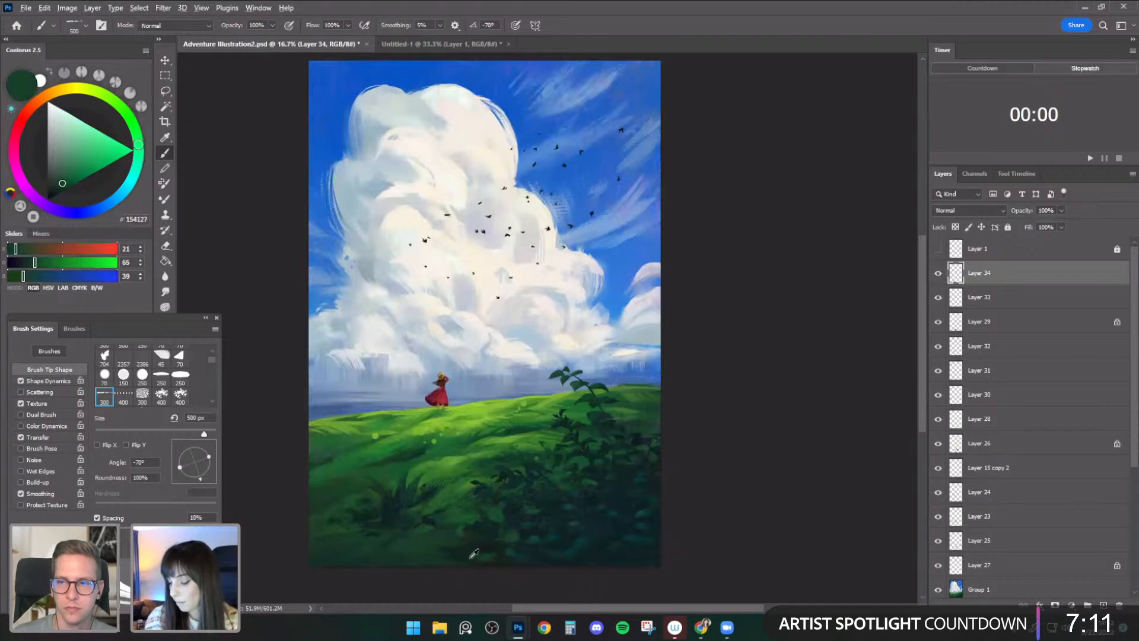
left_click(447, 548, "alt")
left_click(445, 539, "alt")
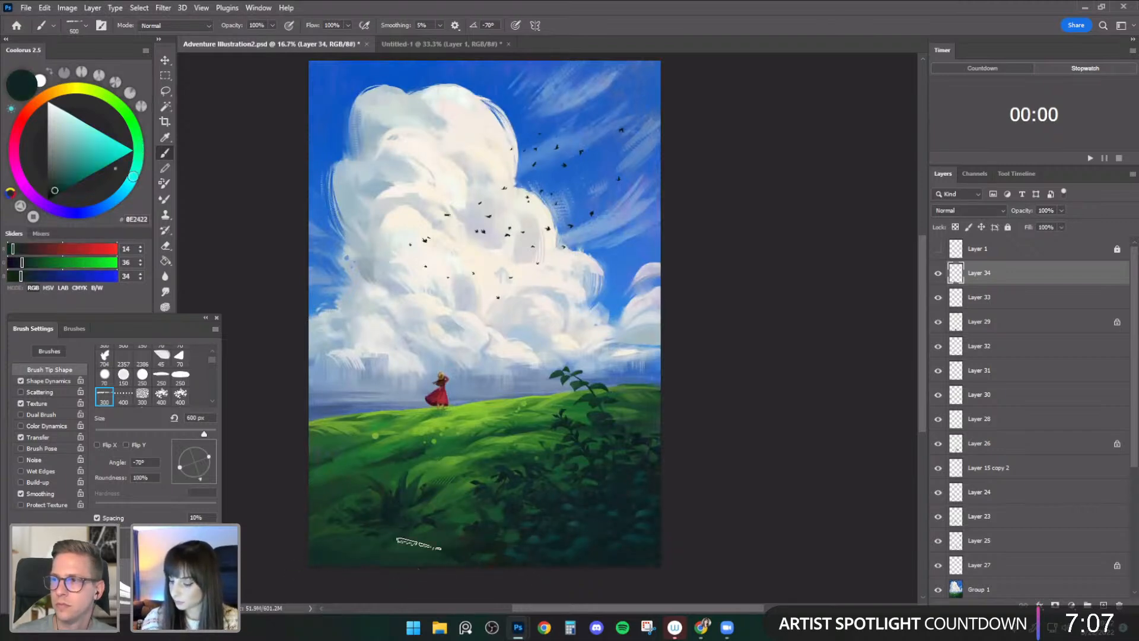
key("bracketleft")
left_click(508, 401, "alt")
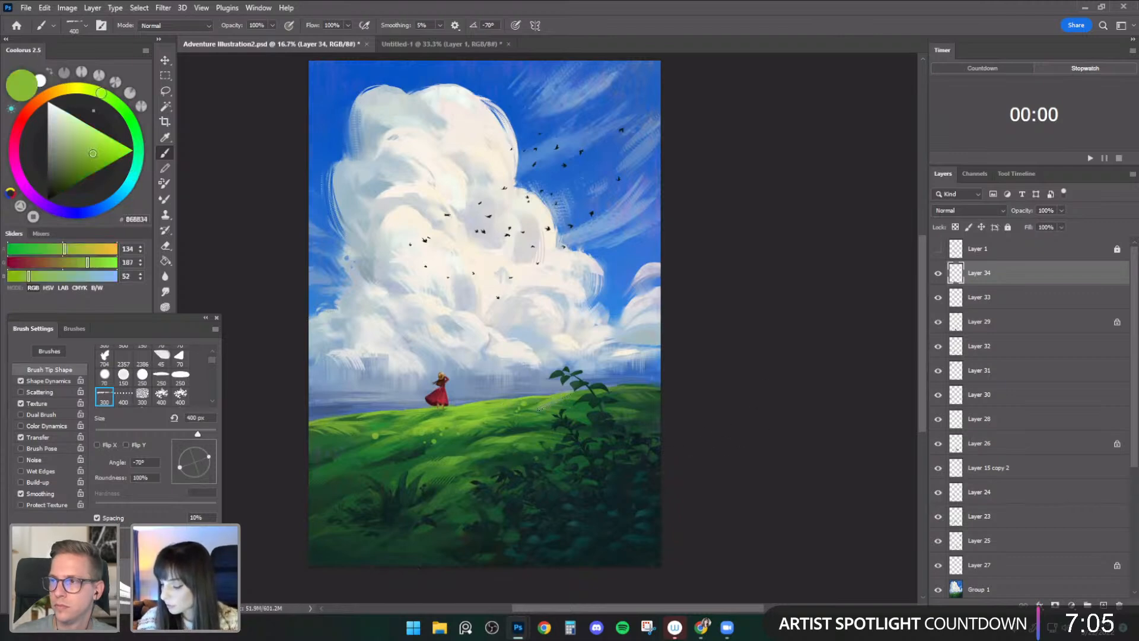
left_click(160, 60)
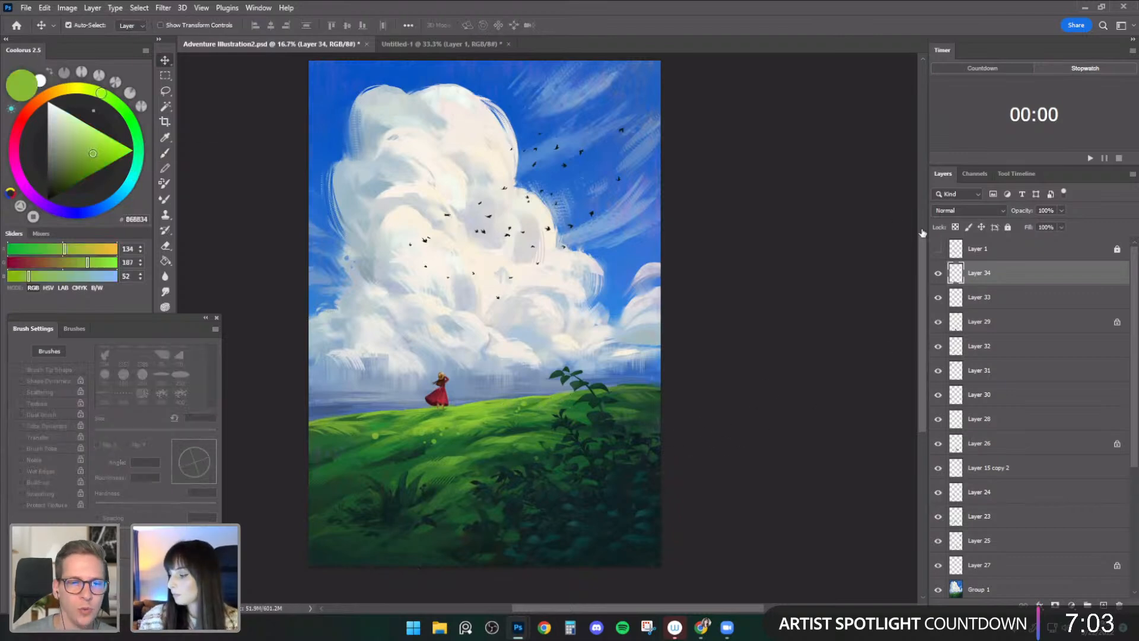
- Select Layer 24 from the hill grass on the canvas with the Move tool and save the illustration
key("ctrl+plus")
left_click(386, 428)
left_click_drag(682, 383, 719, 335)
key("ctrl+s")
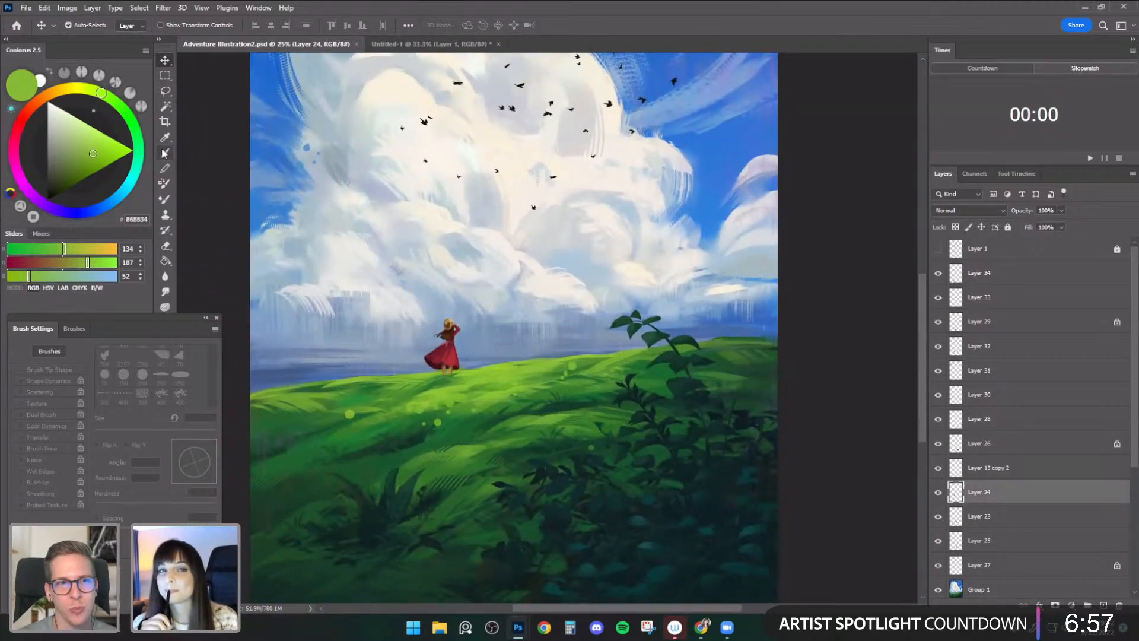
- Switch to the Brush tool and choose the Round - Solid preset from the Environment brushes
left_click(164, 153)
left_click(77, 25)
left_click_drag(171, 184, 172, 159)
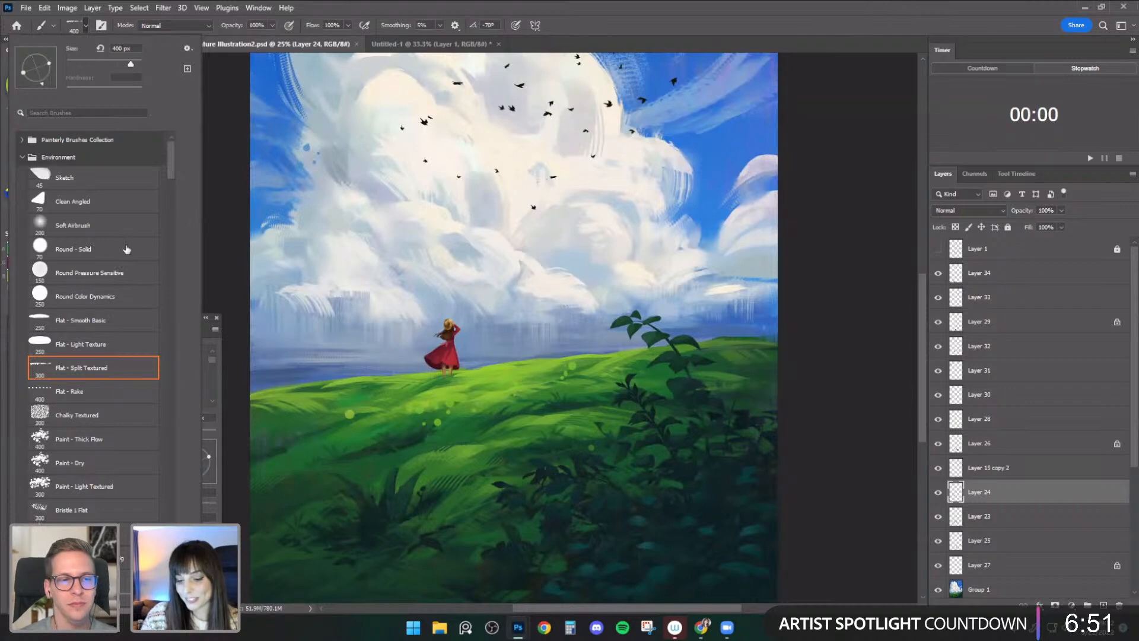
left_click(89, 249)
left_click(821, 400)
left_click_drag(681, 388, 689, 357)
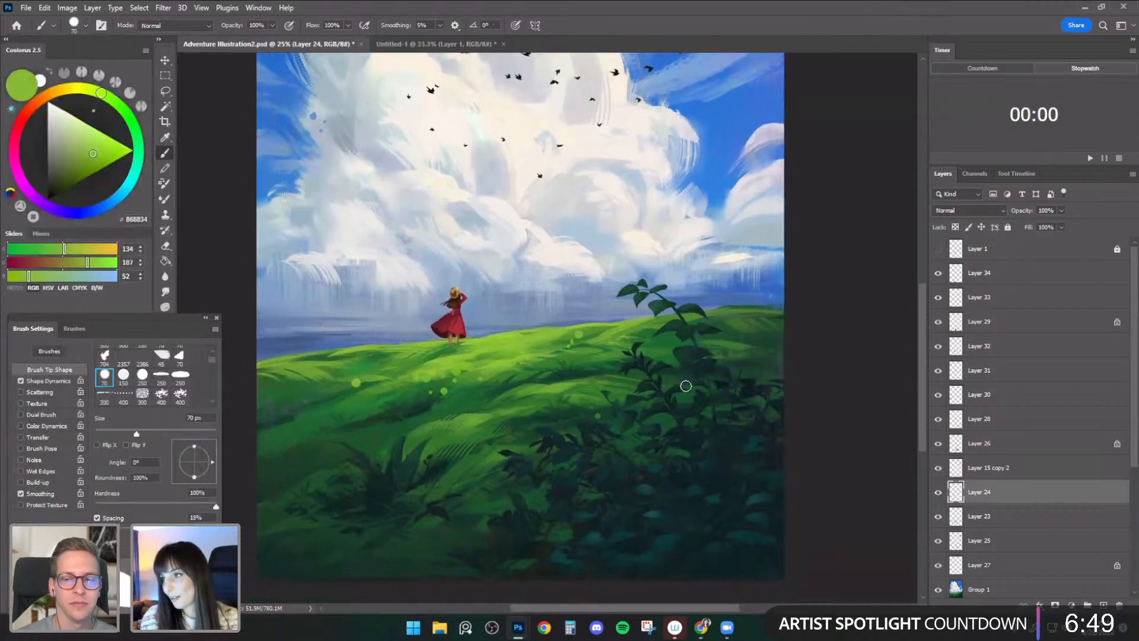
left_click_drag(675, 396, 669, 413)
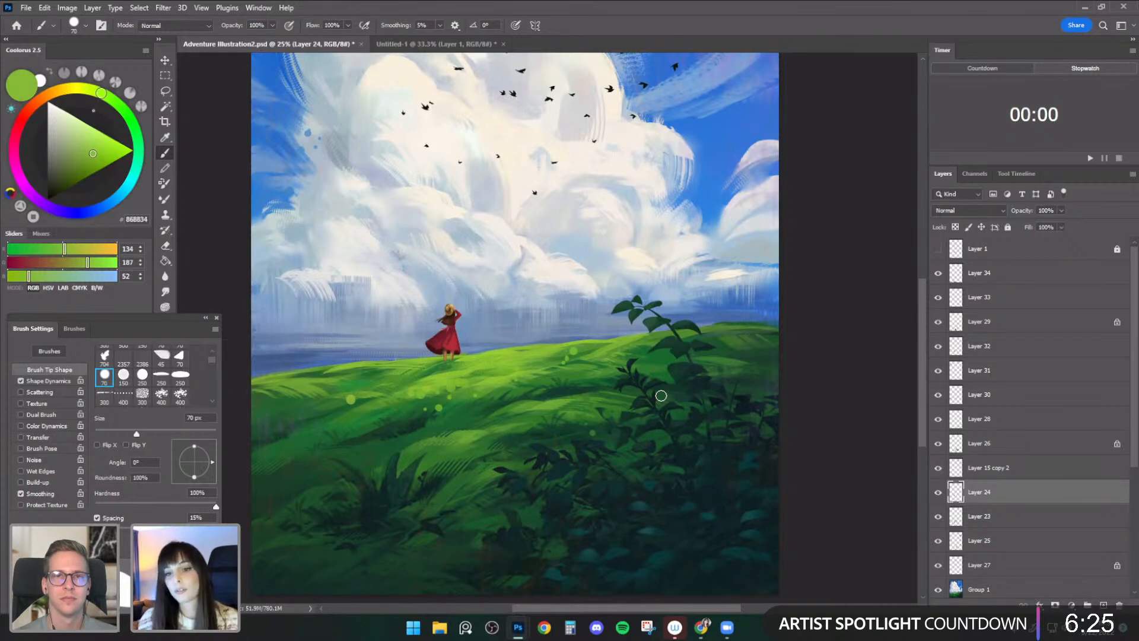
- Sample reds from the woman's dress and reduce the round brush to 30 px
left_click(452, 330, "alt")
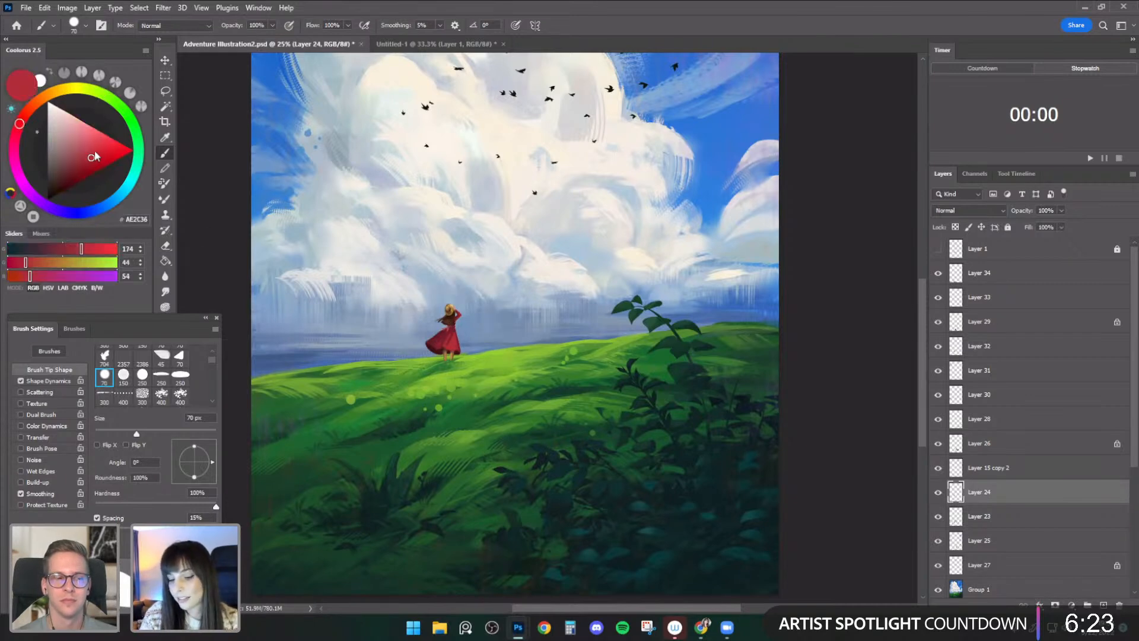
key("[")
key("[")
key("[")
key("[")
key("bracketleft")
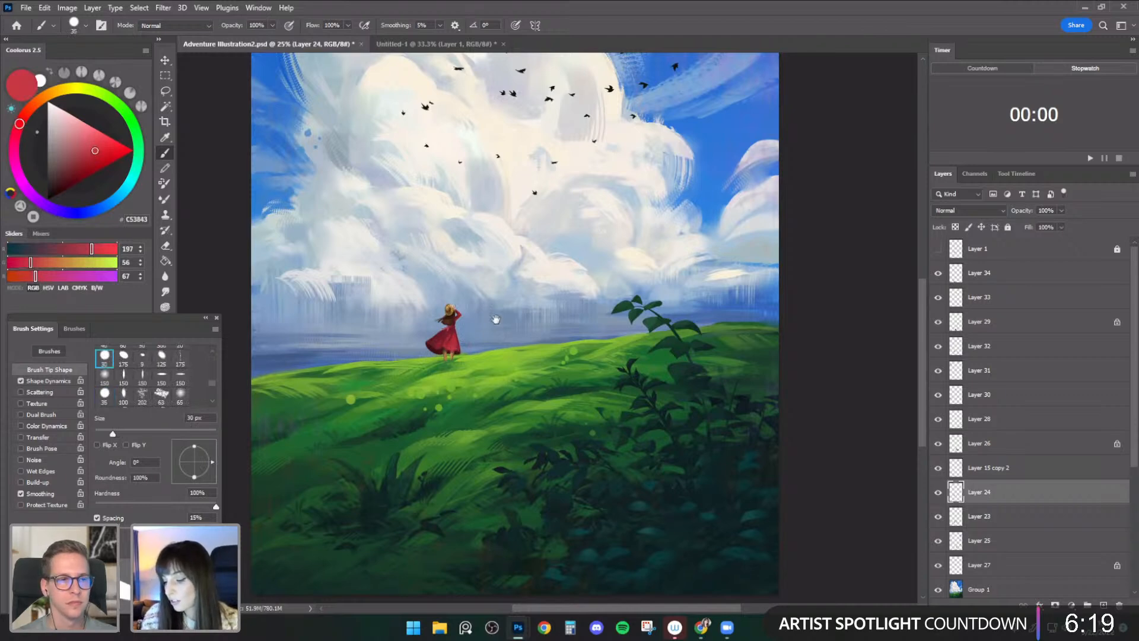
left_click_drag(487, 315, 484, 333)
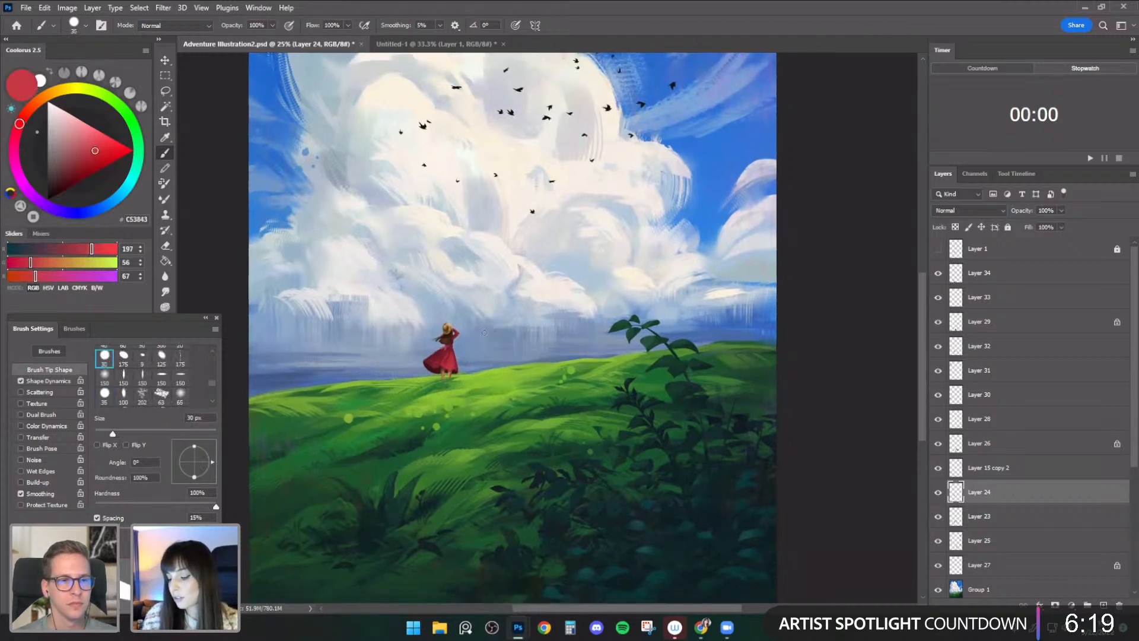
left_click(448, 365, "alt")
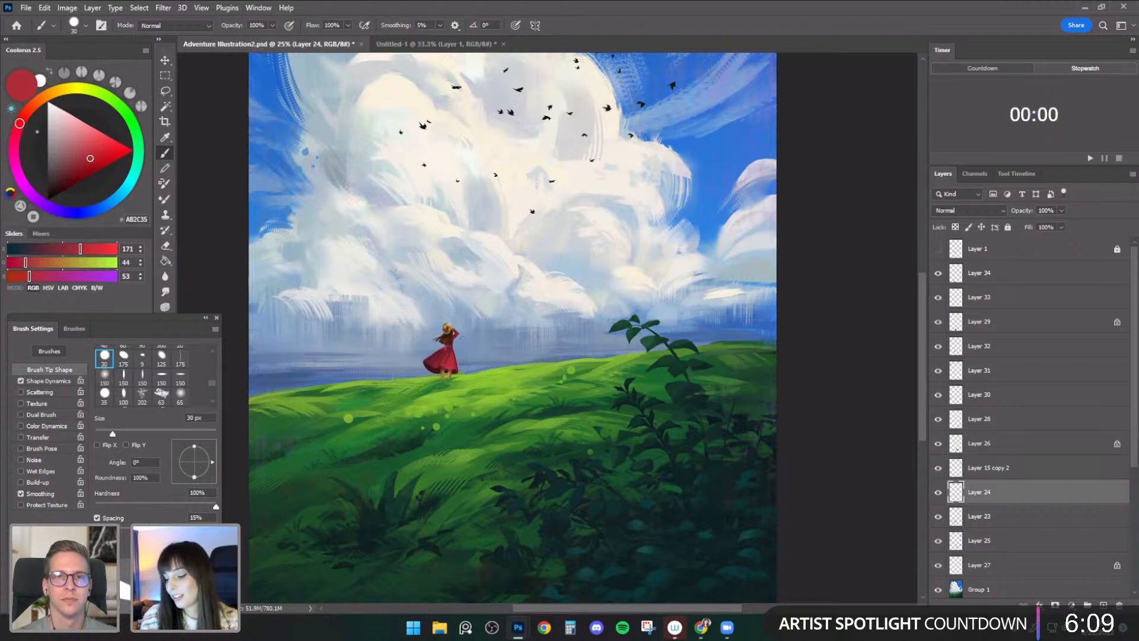
- Reduce the brush to 15 px, resample a red from the woman's dress and set the brush to 20 px
key("ctrl+plus")
key("bracketleft")
key("bracketleft")
key("bracketleft")
key("bracketleft")
key("bracketright")
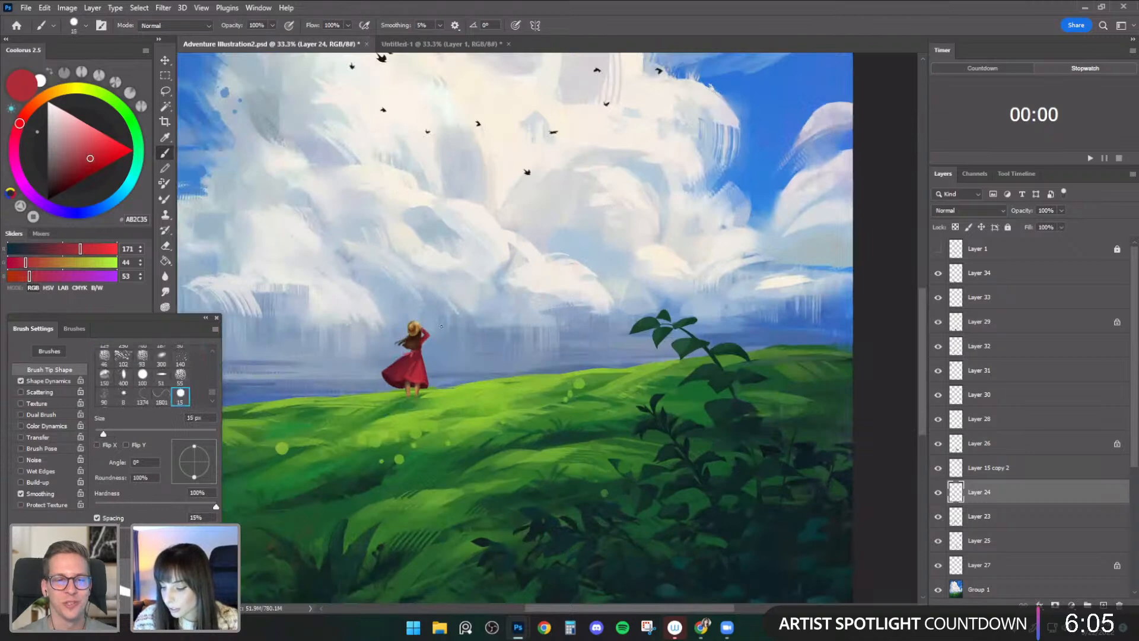
mouse_move(497, 384)
left_mouse_down()
mouse_move(567, 323)
mouse_move(556, 327)
left_mouse_up()
left_click(479, 315, "alt")
key("bracketright")
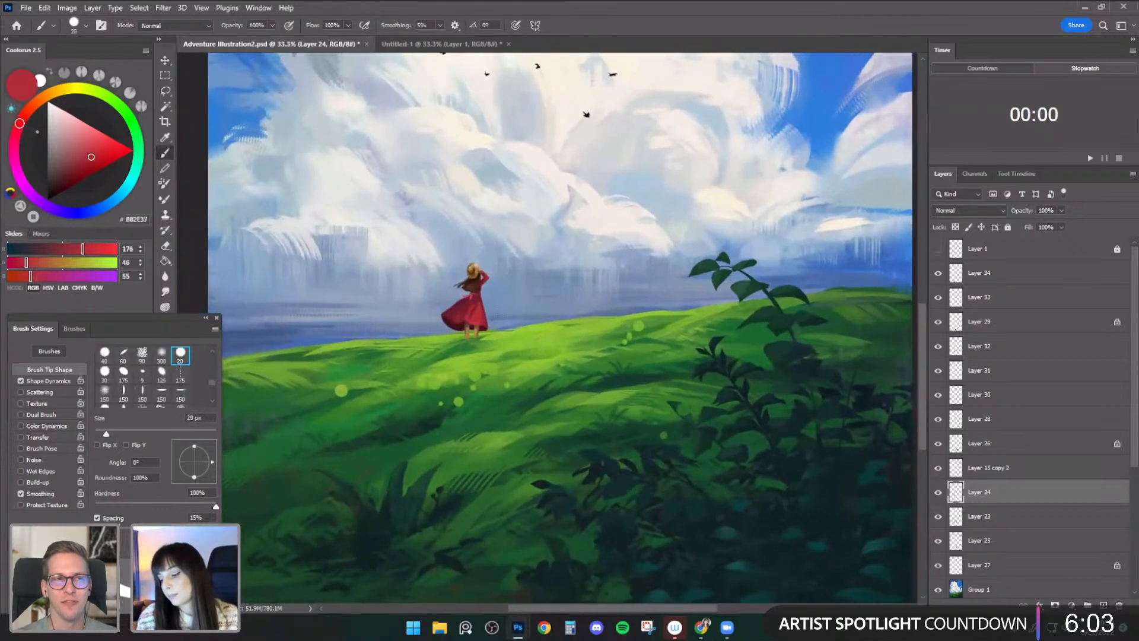
- Sample a dark brown from the woman's hair with the brush at 15 px and flip the canvas horizontally
key("ctrl+minus")
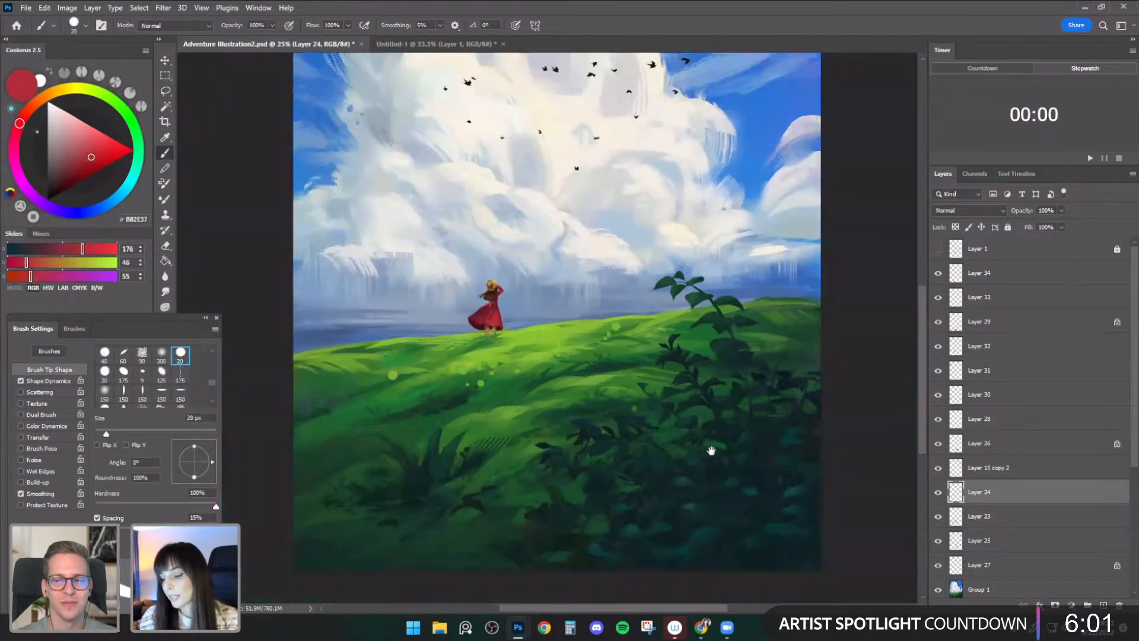
left_click_drag(500, 283, 468, 330)
left_click(460, 337, "alt")
key("bracketleft")
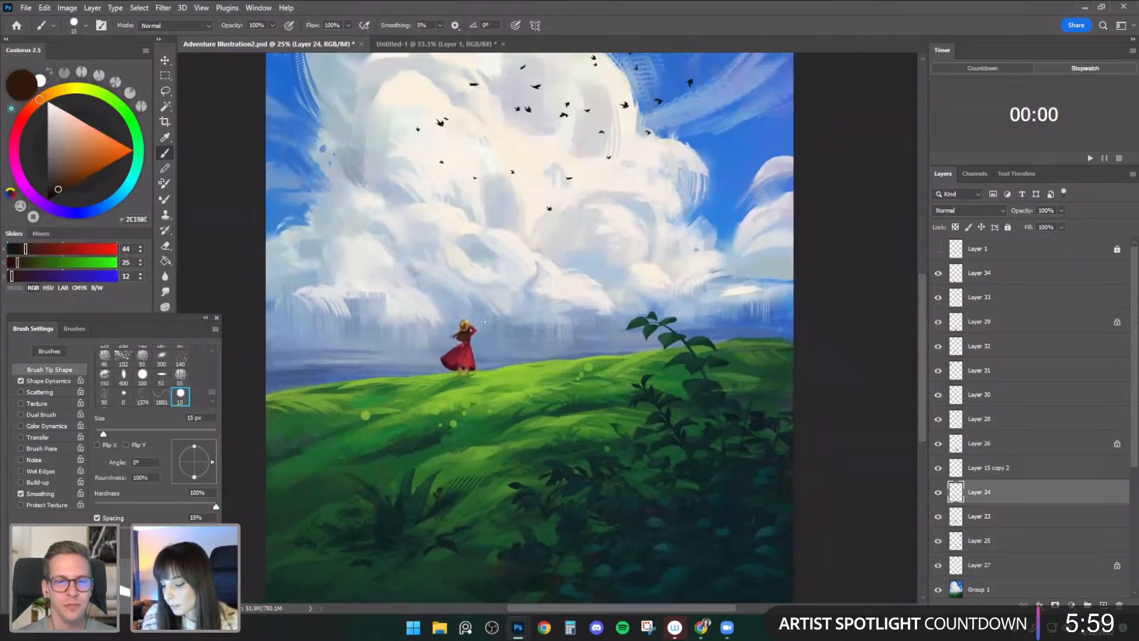
key("ctrl+shift+h")
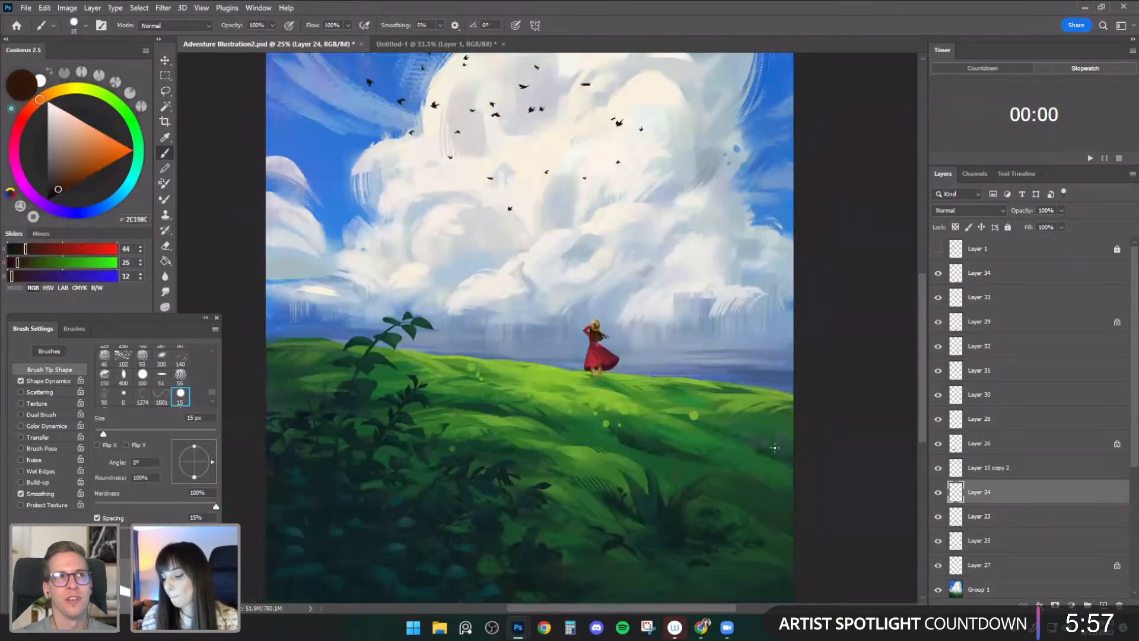
left_click_drag(763, 418, 737, 382)
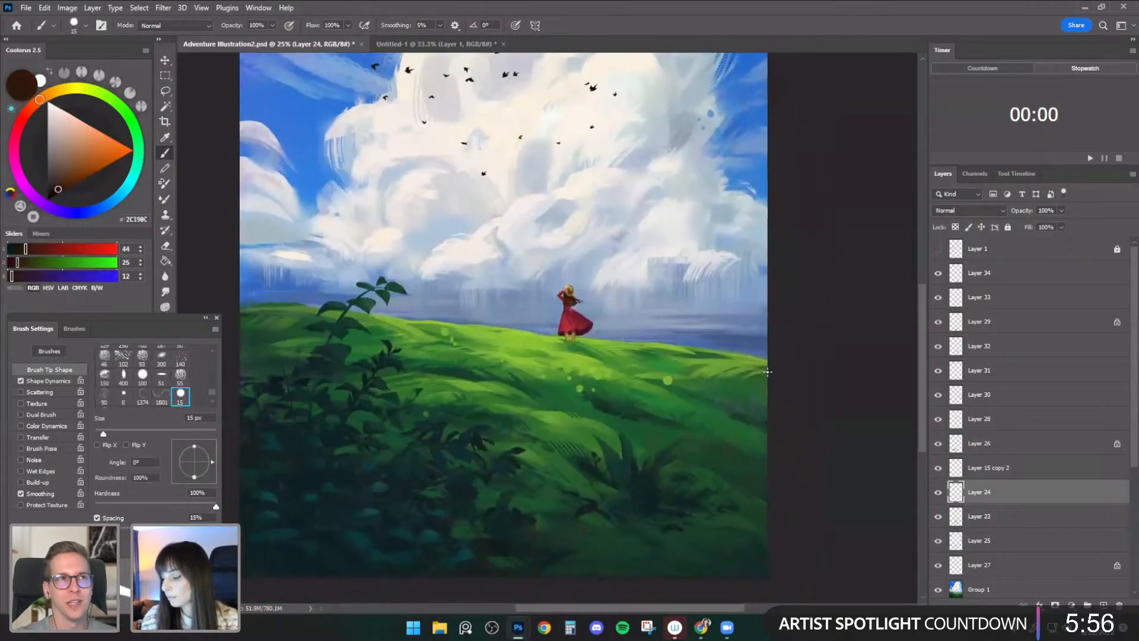
- Add a new layer above Layer 34, sample a blue from the sea beside the woman and set the brush to 35 px
left_click(1016, 274)
left_click(1103, 605)
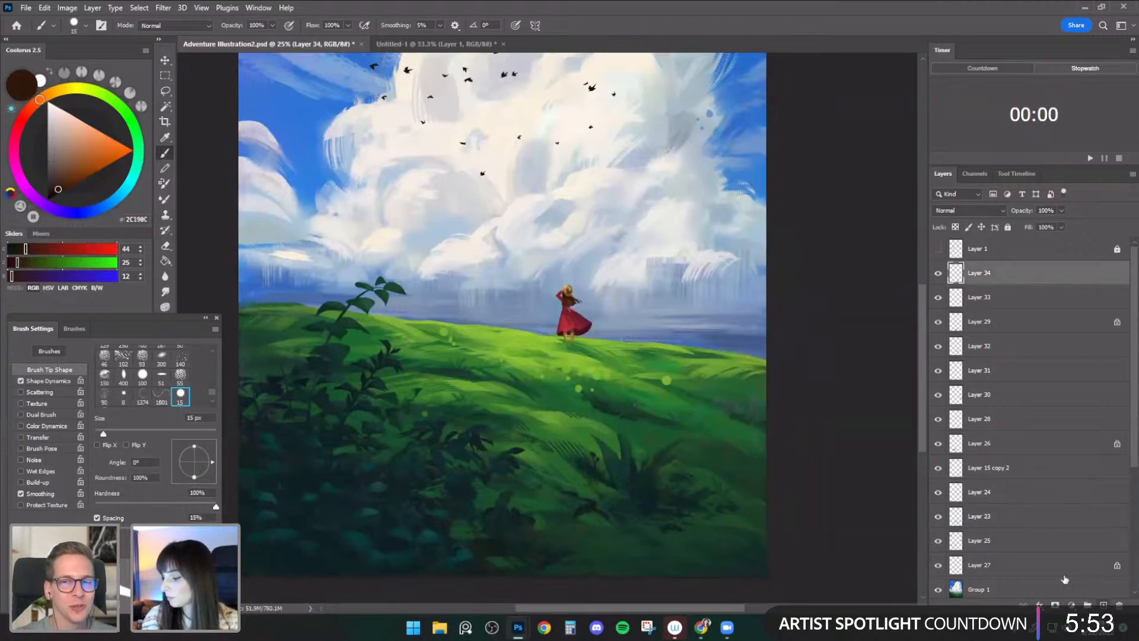
left_click(700, 336, "alt")
key("comma")
key("comma")
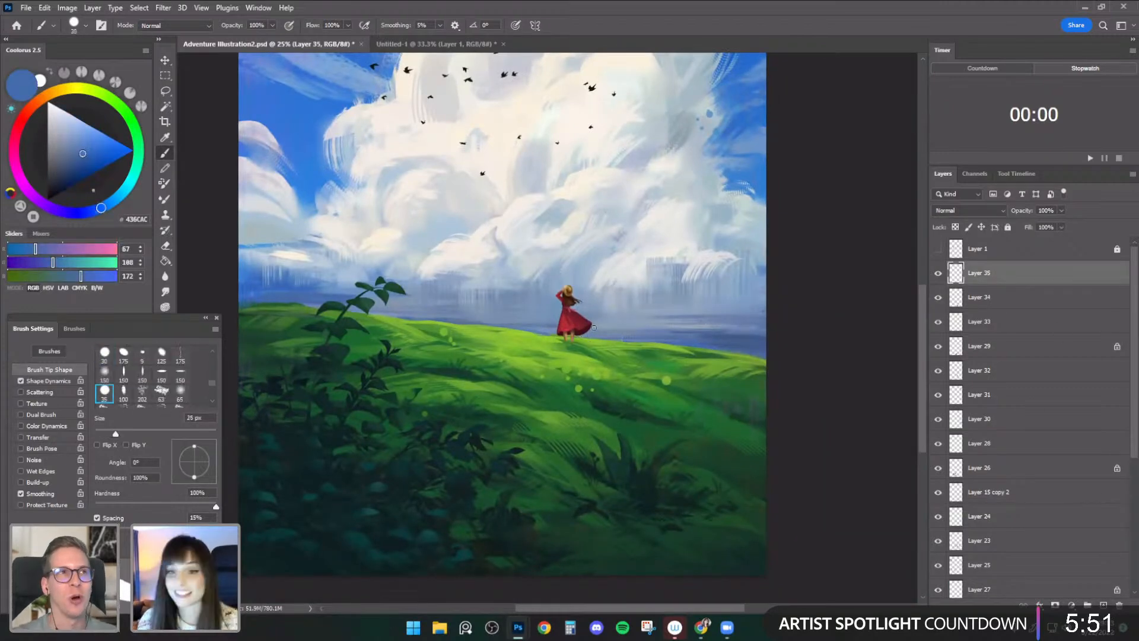
key("shift+comma")
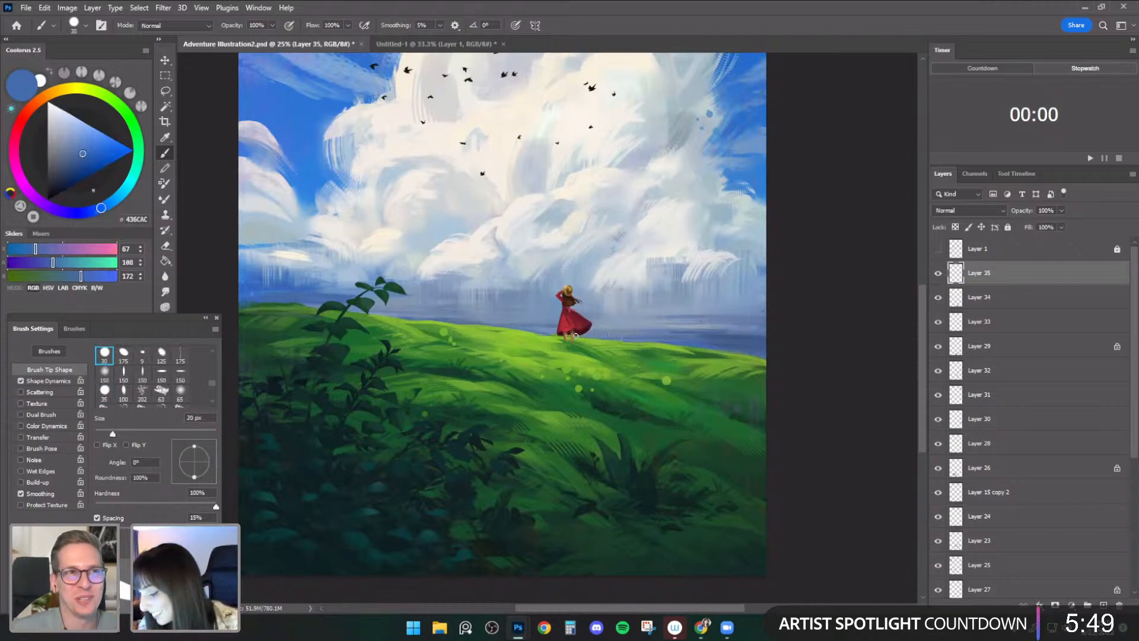
key("bracketright")
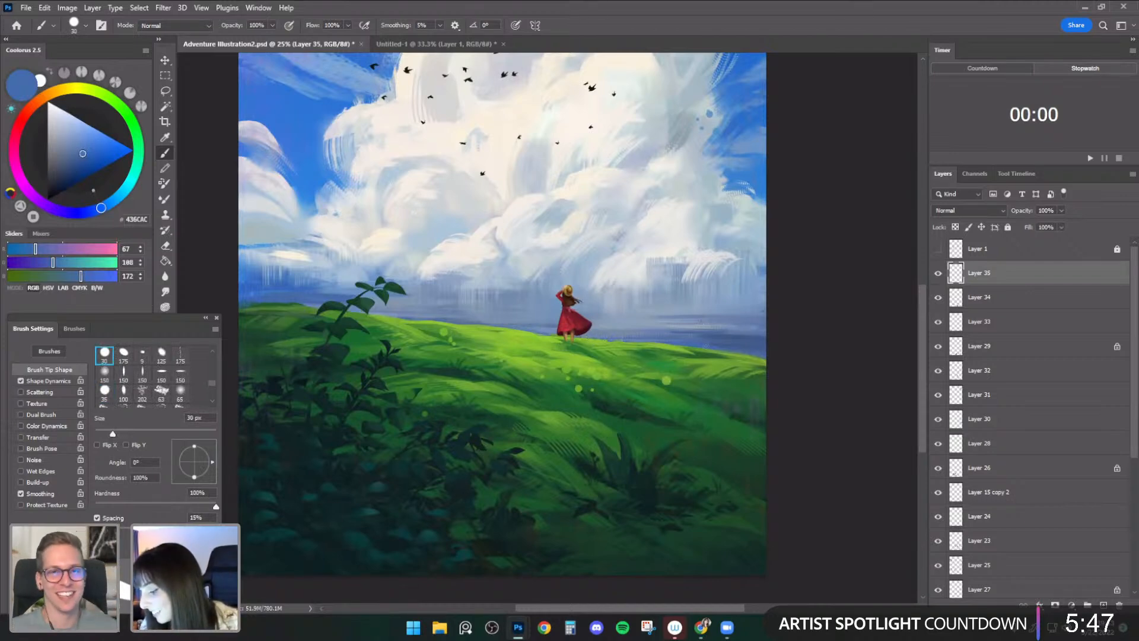
key("bracketright")
scroll(699, 407, "up", 3)
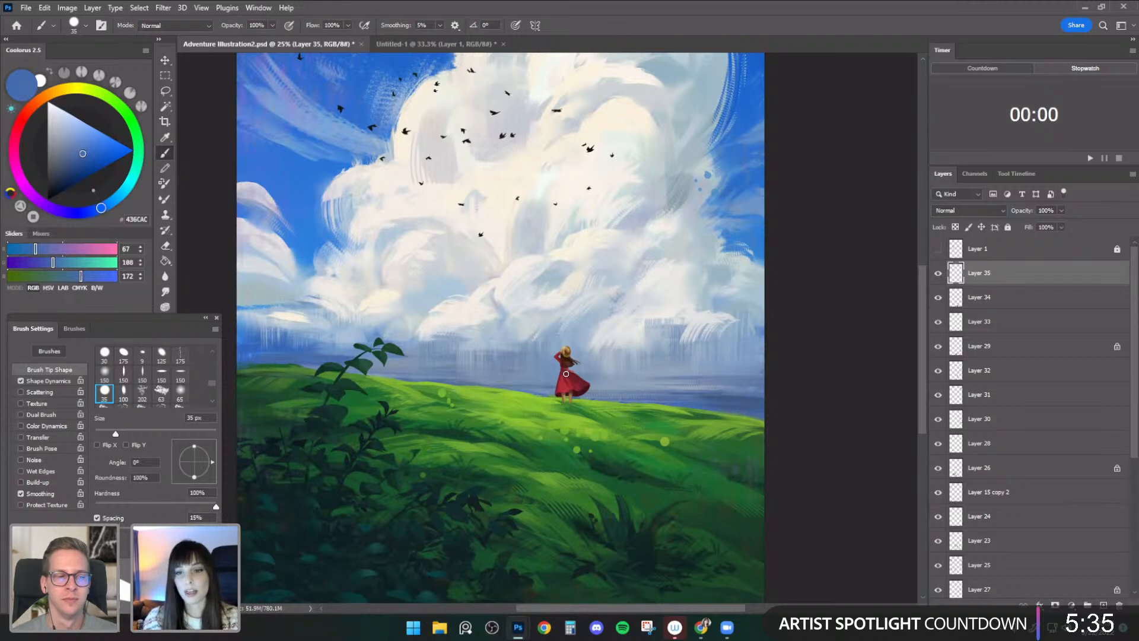
- Dab small blue specks along the sea behind the hill, enlarging the round brush from 45 px up to 100 px
key("bracketright")
key("bracketright")
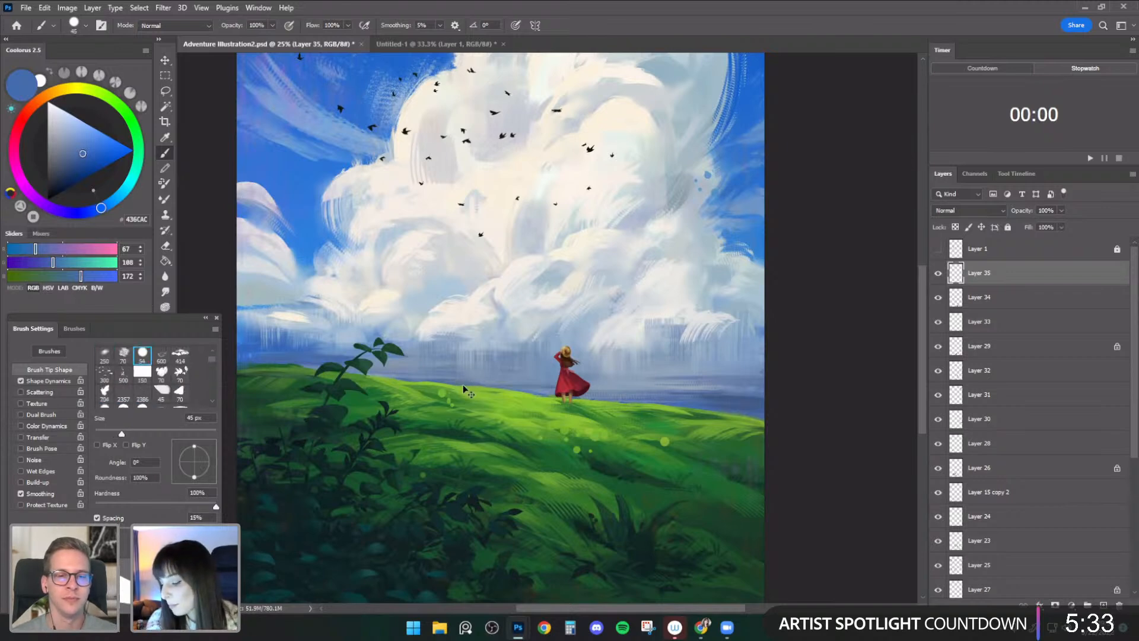
key("bracketright")
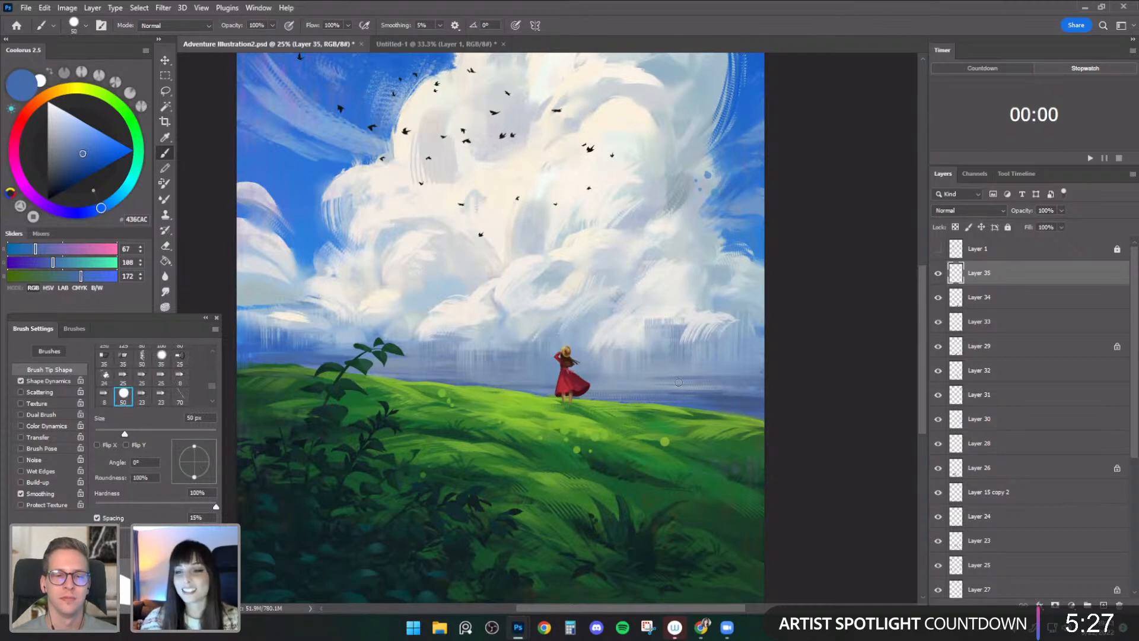
key("]")
key("]")
key("]")
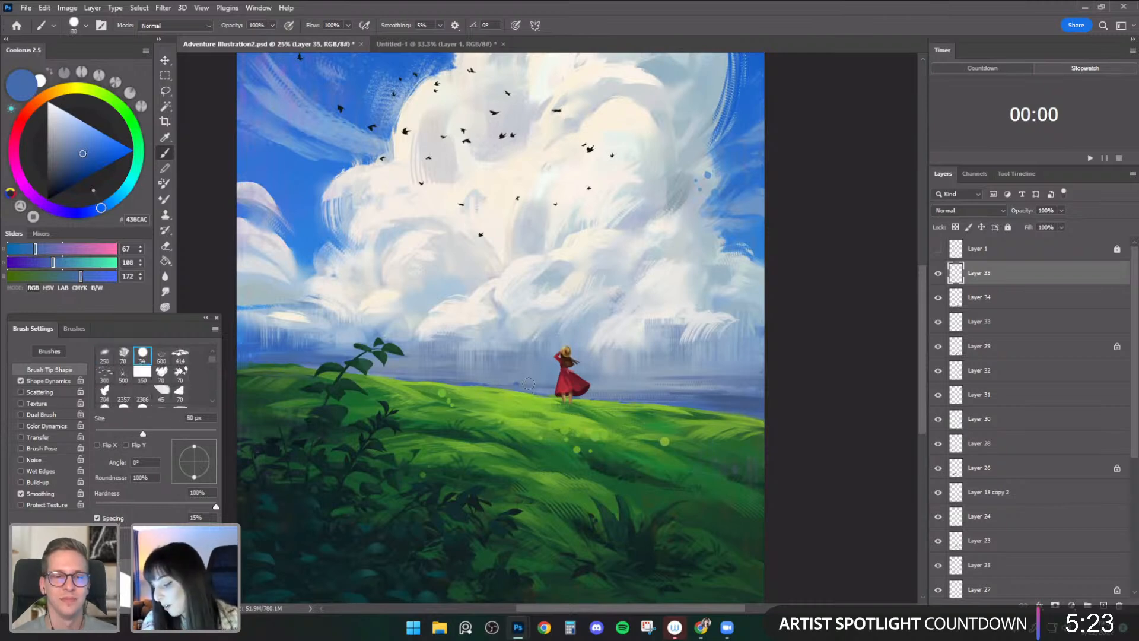
key("]")
key("]")
key("]")
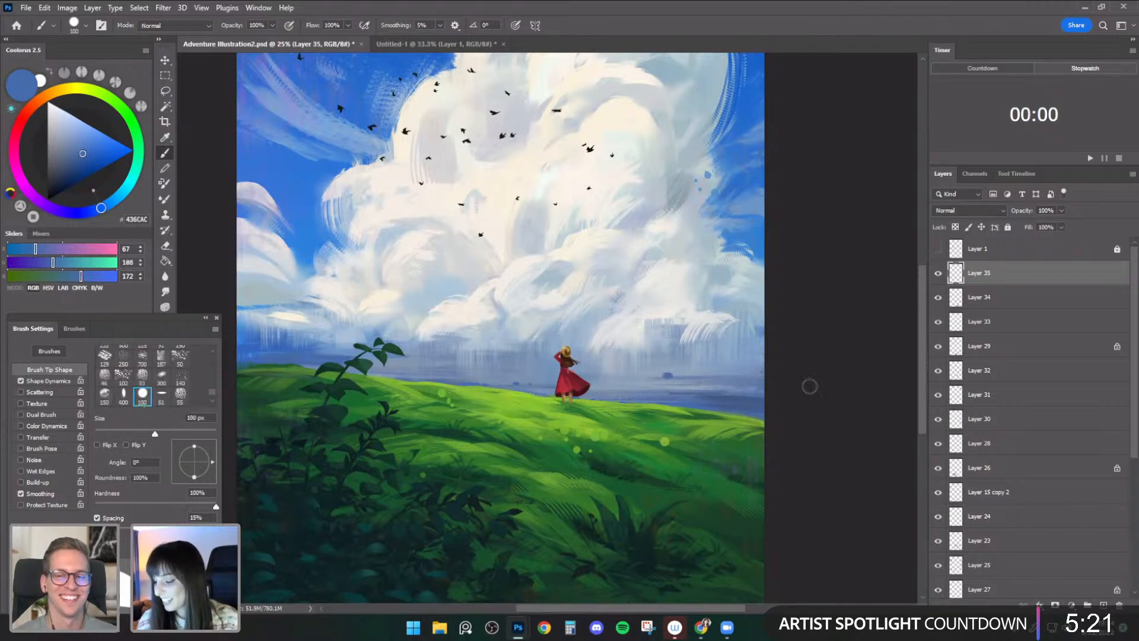
- Sample sky blues around the small cloud and dab round spots near the big cloud's lower edge at 150 to 200 px
key("ctrl+minus")
left_click_drag(765, 420, 746, 452)
key("]")
left_click(380, 319, "alt")
key("]")
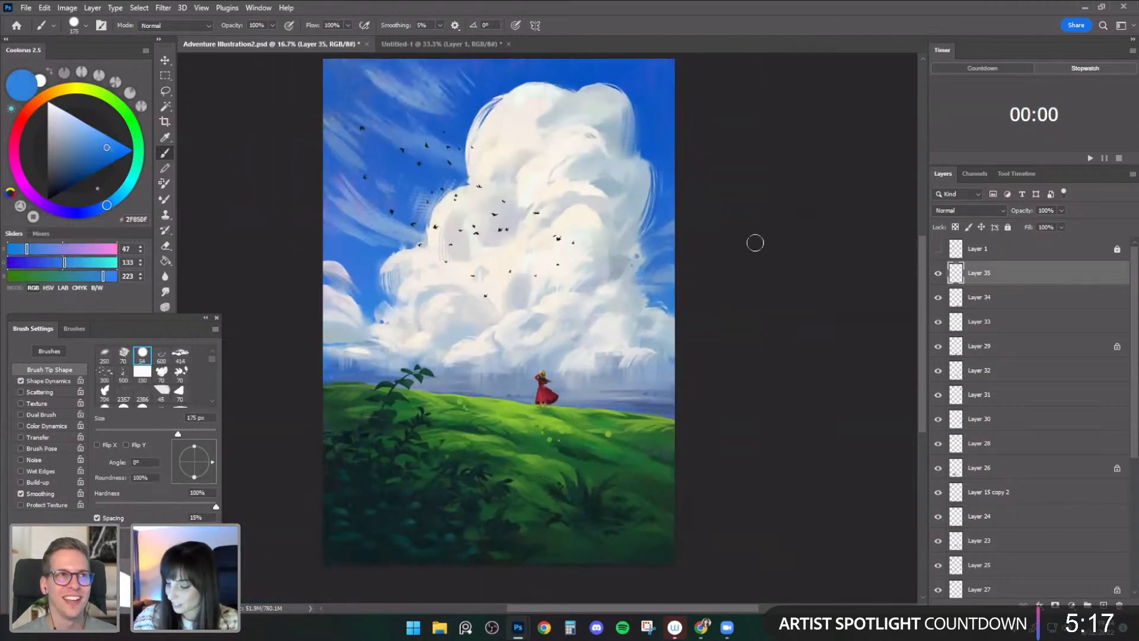
left_click(379, 308, "alt")
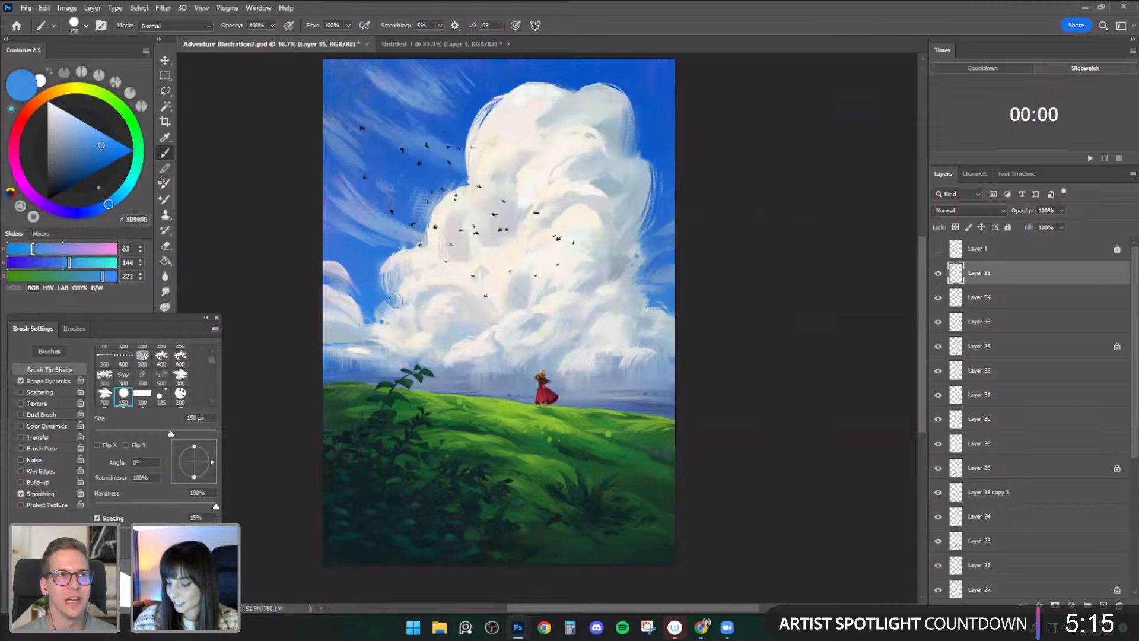
left_click(366, 316, "alt")
left_click(375, 303, "alt")
key("]")
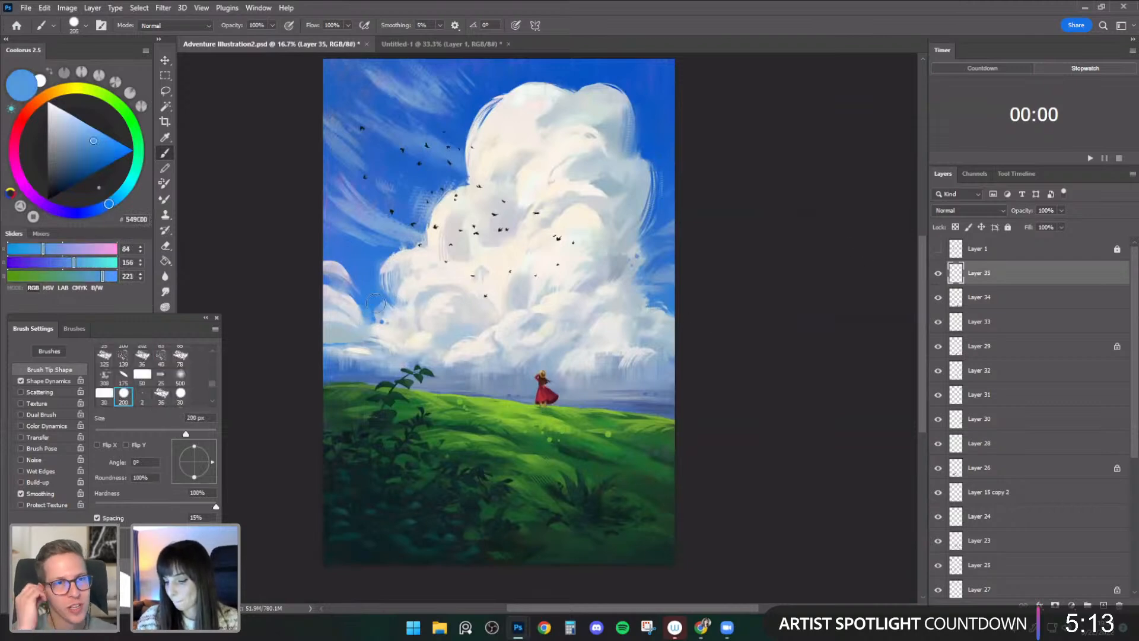
key("bracketleft")
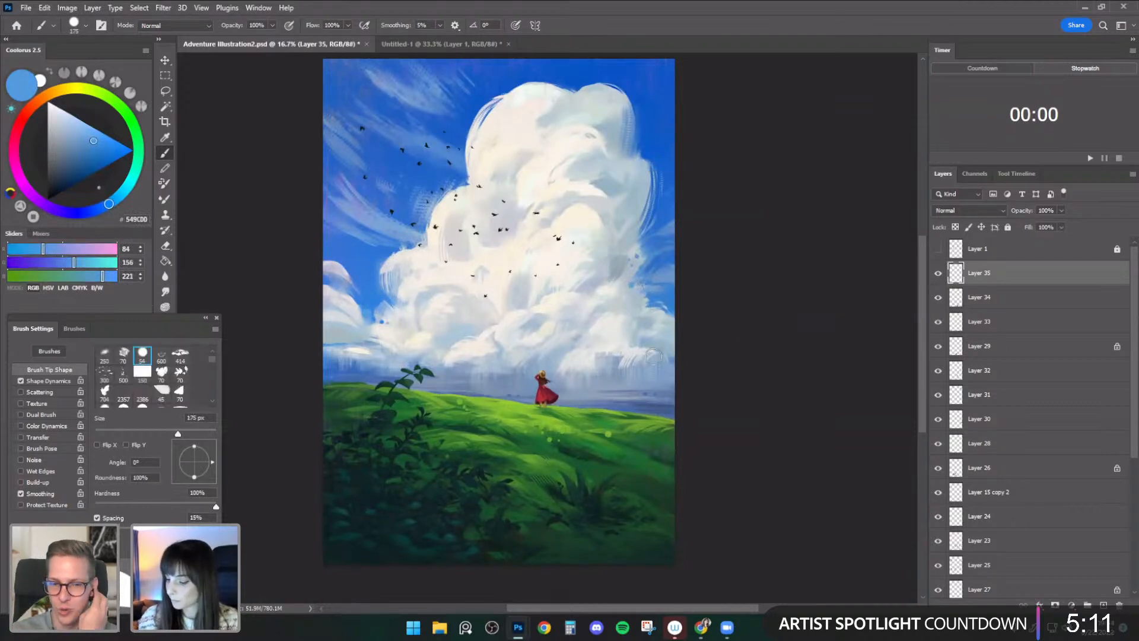
- Sample grey-blues from the haze above the ridge and dab faint round spots there at 175 and 150 px
left_click(460, 388, "alt")
key("bracketright")
key("bracketleft")
key("bracketleft")
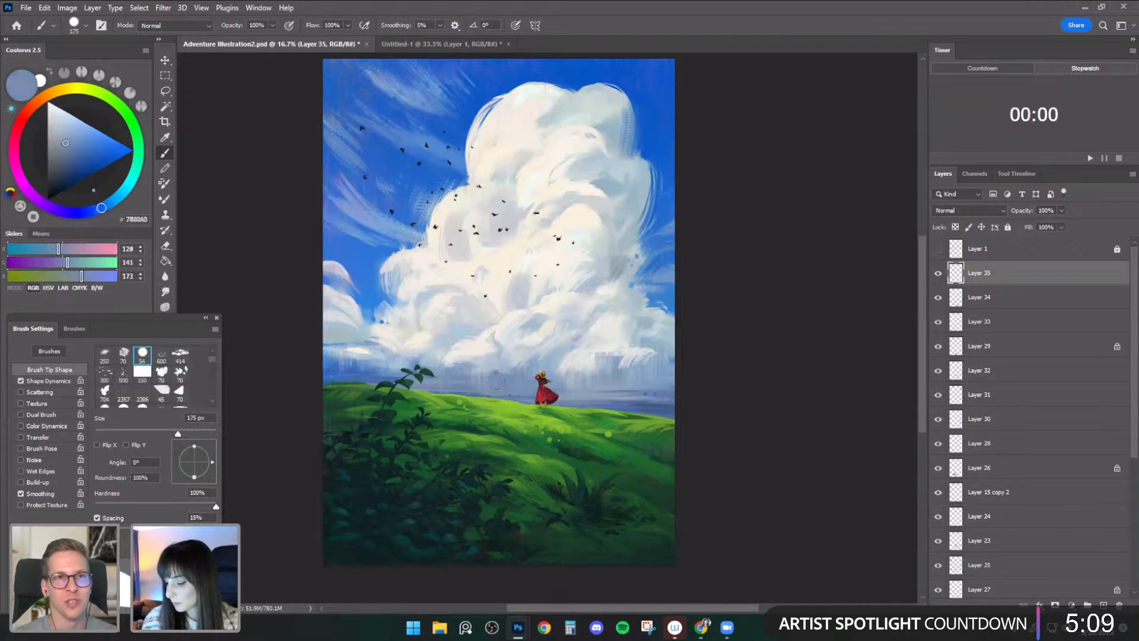
left_click(532, 390, "alt")
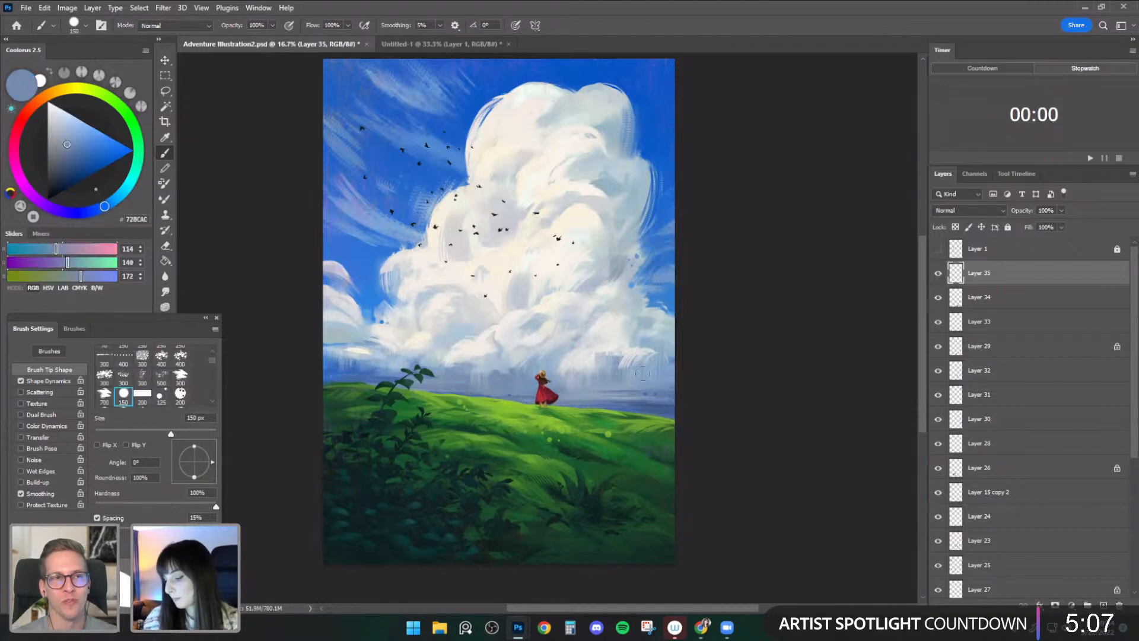
- Sample a bright red from the woman's dress, reduce the brush to 25 px, and resample a darker dress red at 35 px
key("ctrl+plus")
left_click(543, 423, "alt")
left_click_drag(589, 403, 596, 346)
key("bracketleft")
key("bracketleft")
key("bracketleft")
key("bracketleft")
key("bracketleft")
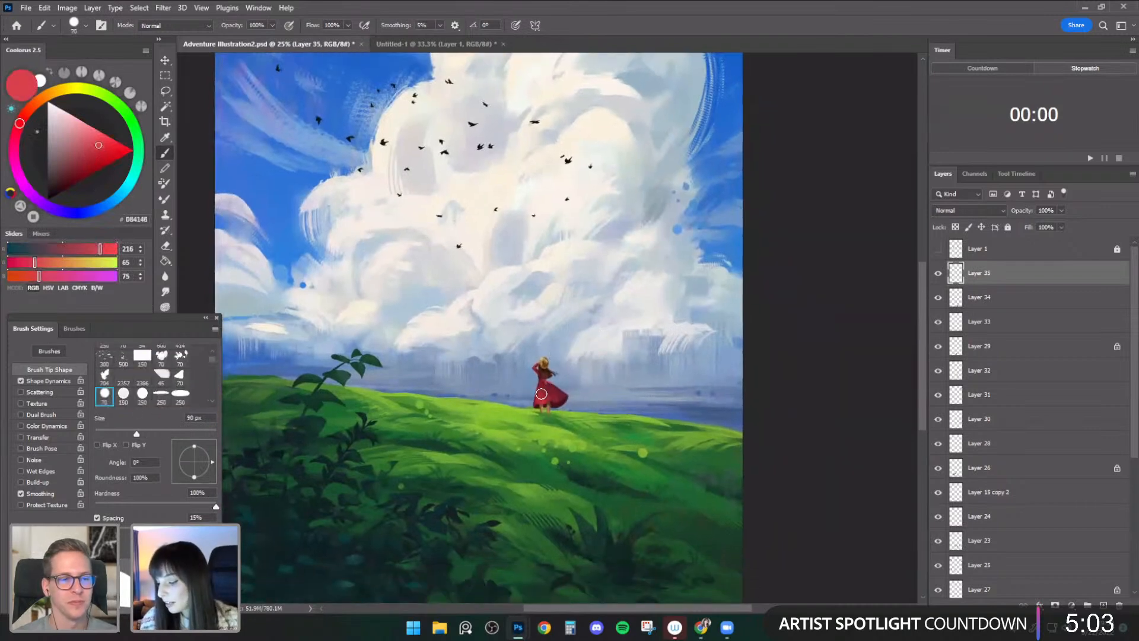
key("bracketleft")
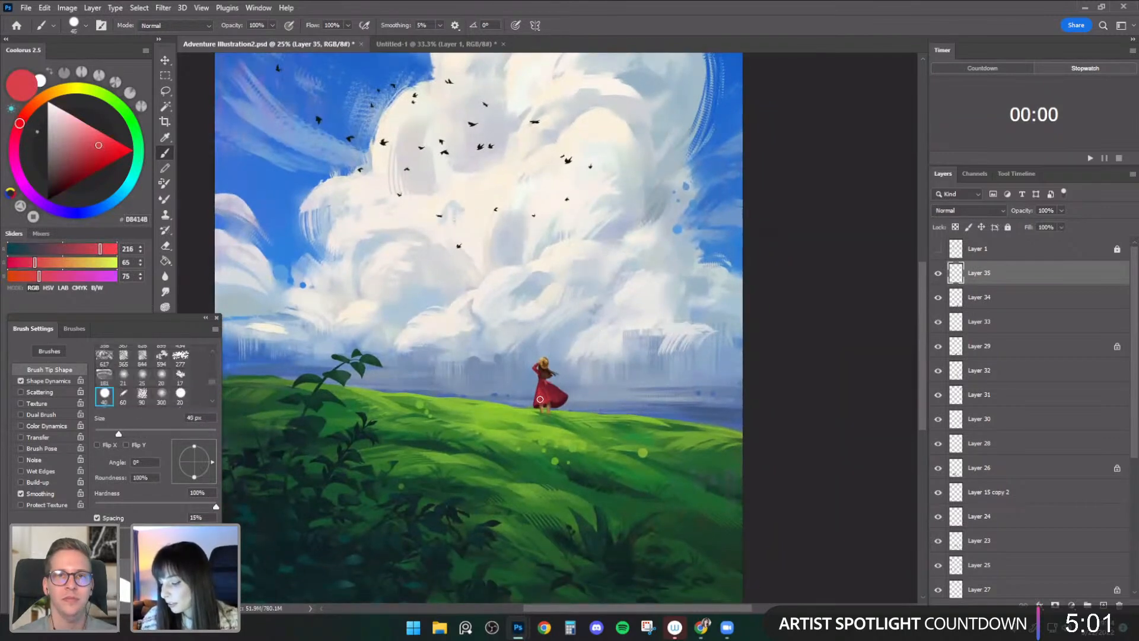
key("bracketleft")
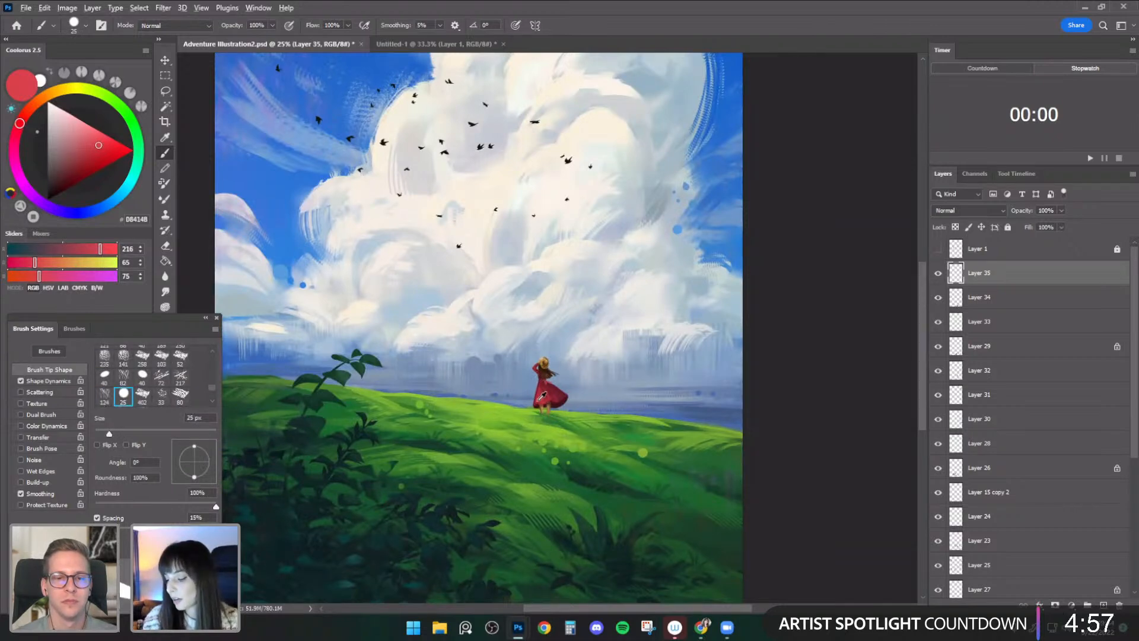
key("bracketright")
key("bracketright")
left_click(542, 391, "alt")
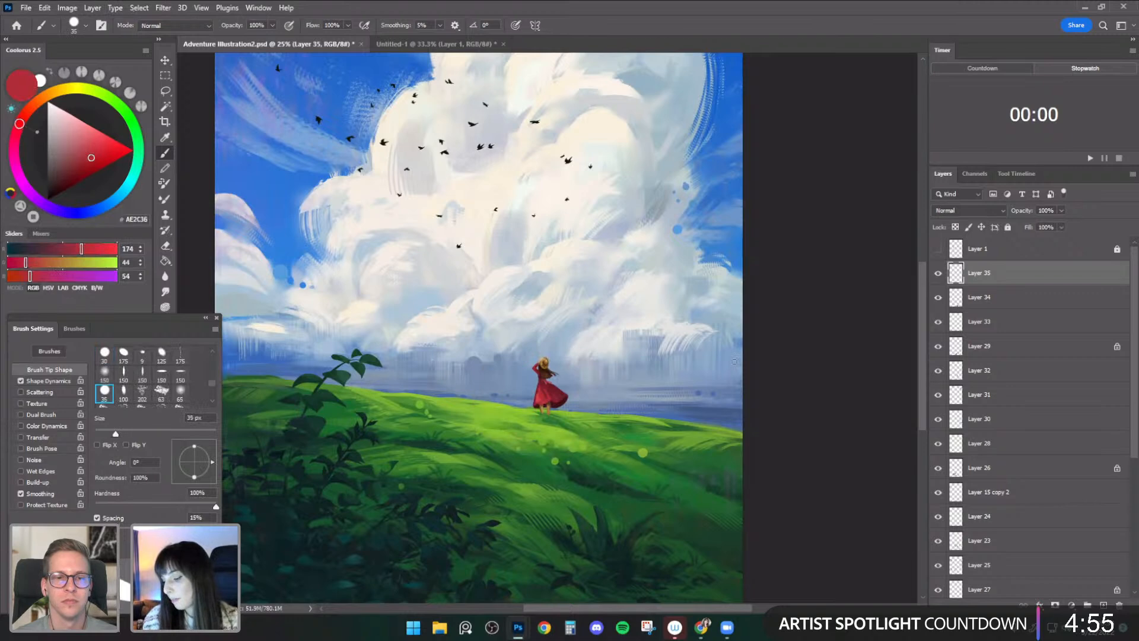
- Flip the canvas horizontally, sample a lighter red from the woman's dress, and reduce the round brush to 25 px
key("ctrl+minus")
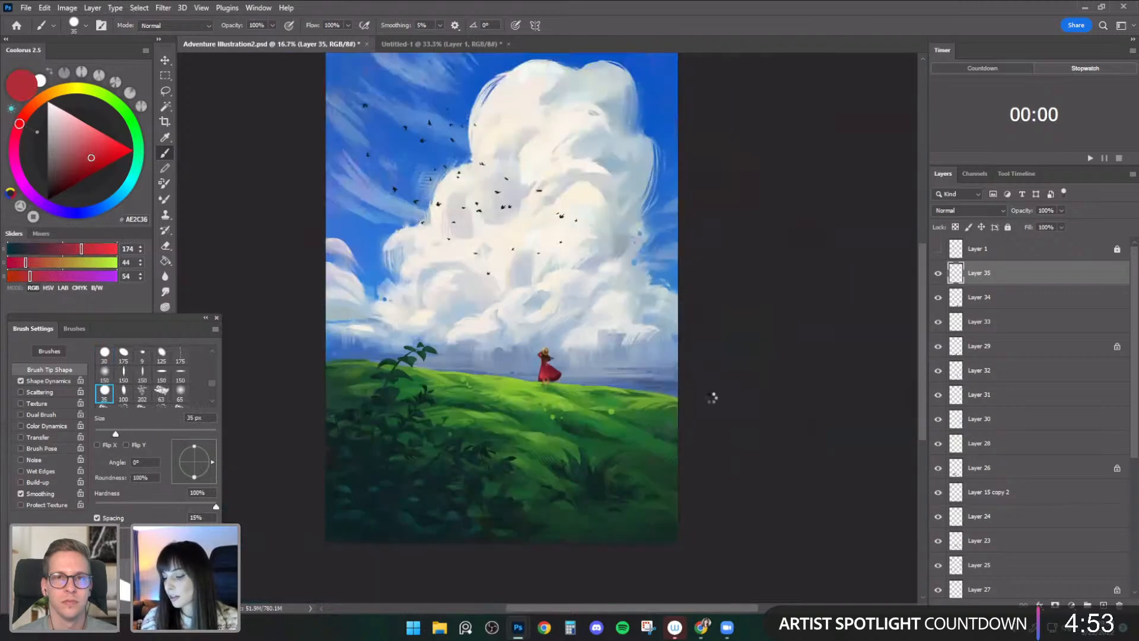
key("ctrl+shift+h")
key("ctrl+plus")
left_click(417, 387, "alt")
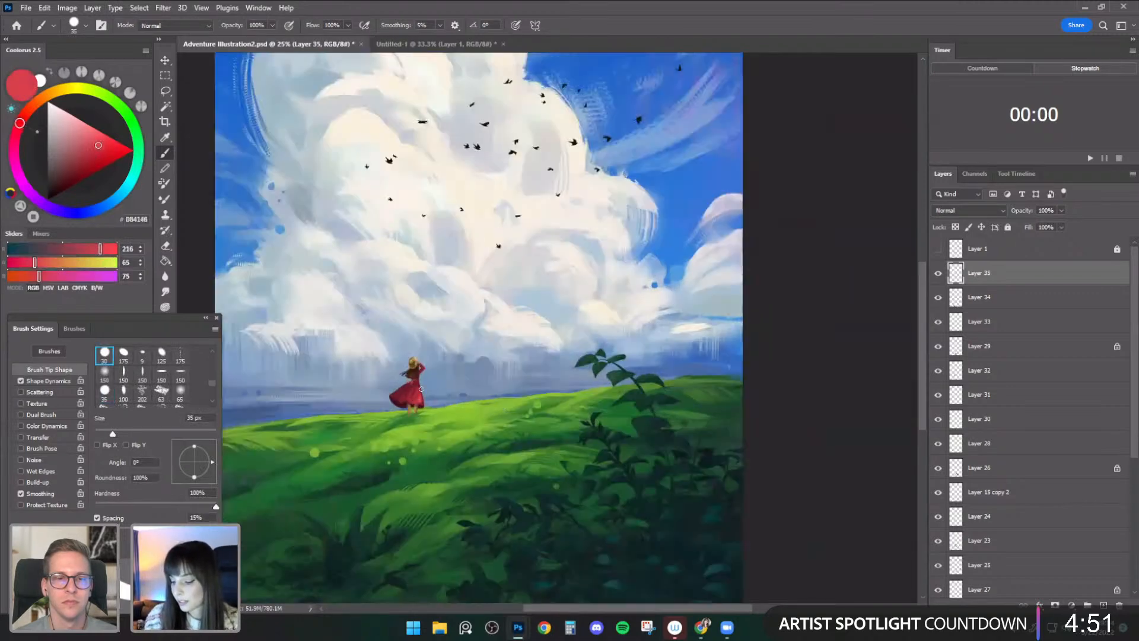
key("bracketleft")
key("bracketleft")
left_click_drag(526, 334, 594, 304)
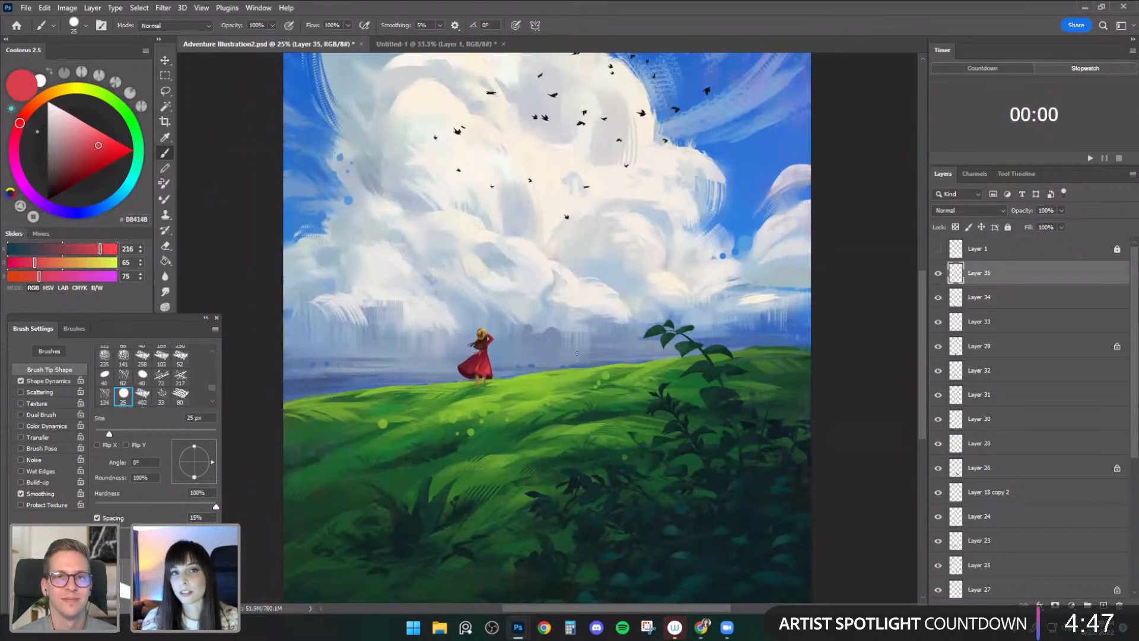
left_click_drag(534, 389, 526, 394)
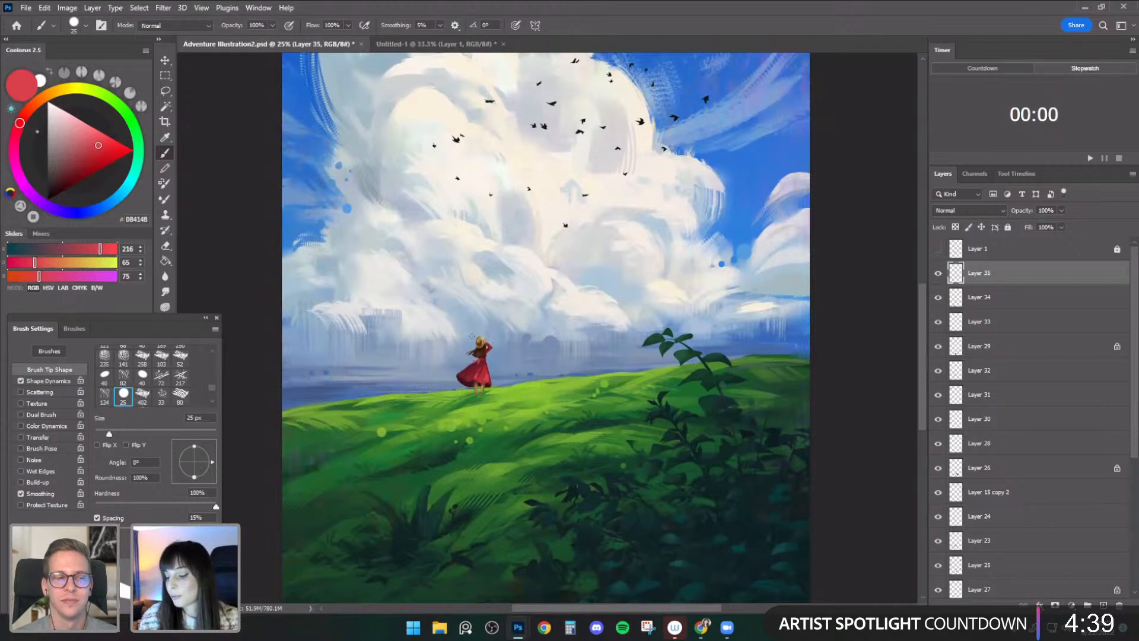
- Reduce the round brush to 10 px for fine red accents around the woman
key("ctrl+plus")
key("bracketleft")
key("bracketleft")
key("bracketleft")
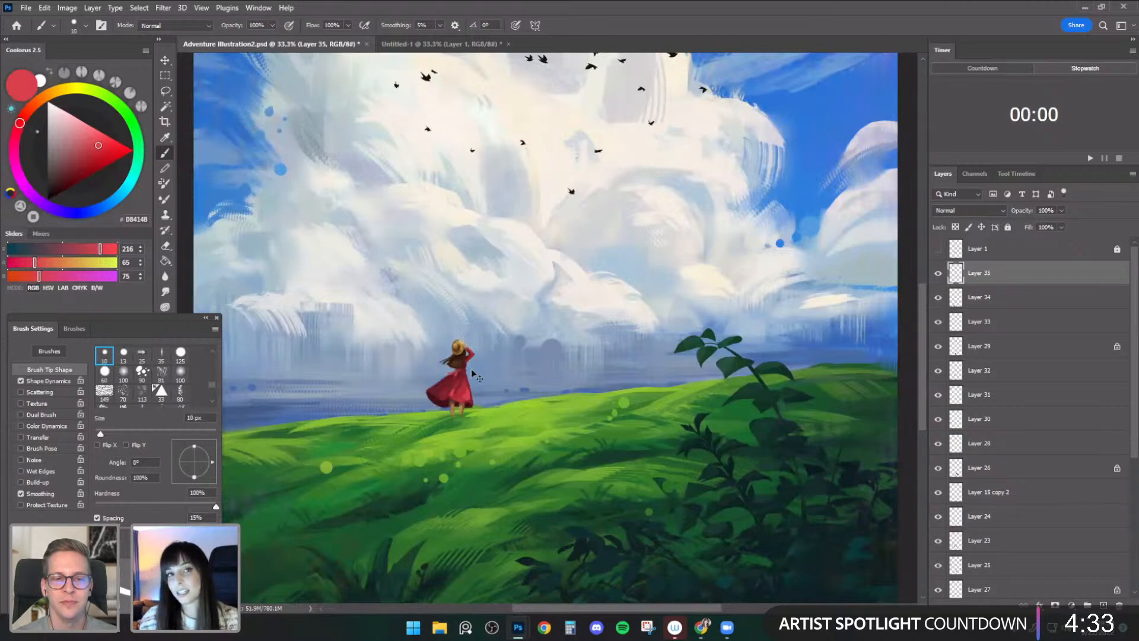
scroll(468, 391, "down", 1)
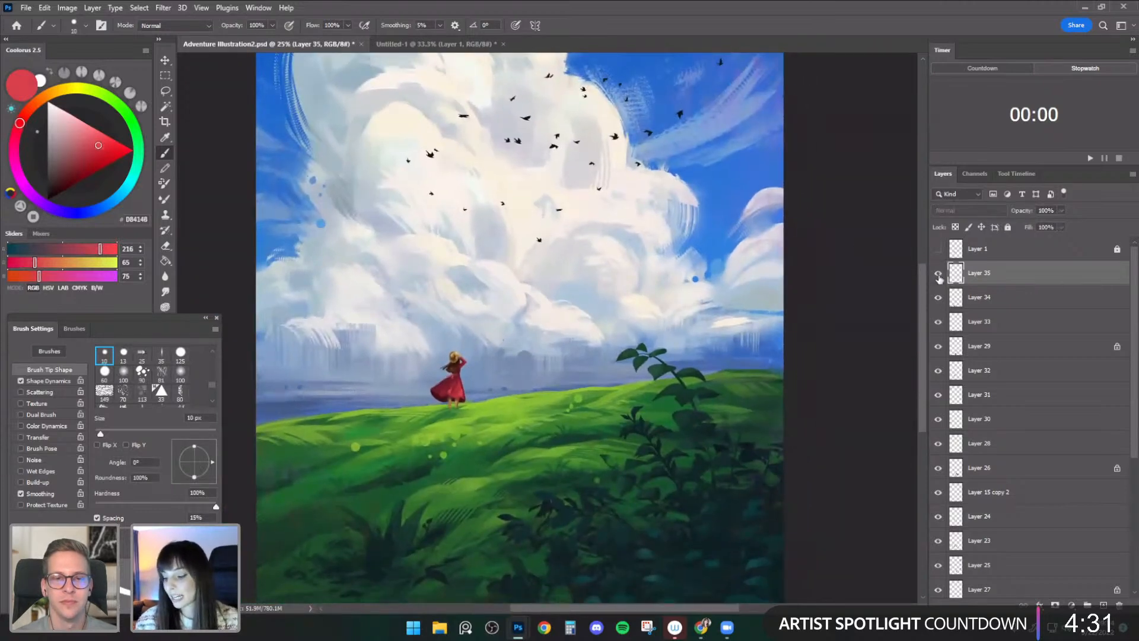
- Sample a green from the sunlit hill, brighten it to lime #B0F83A, and enlarge the brush to 25 px
left_click(503, 423, "alt")
key("]")
left_click(109, 144)
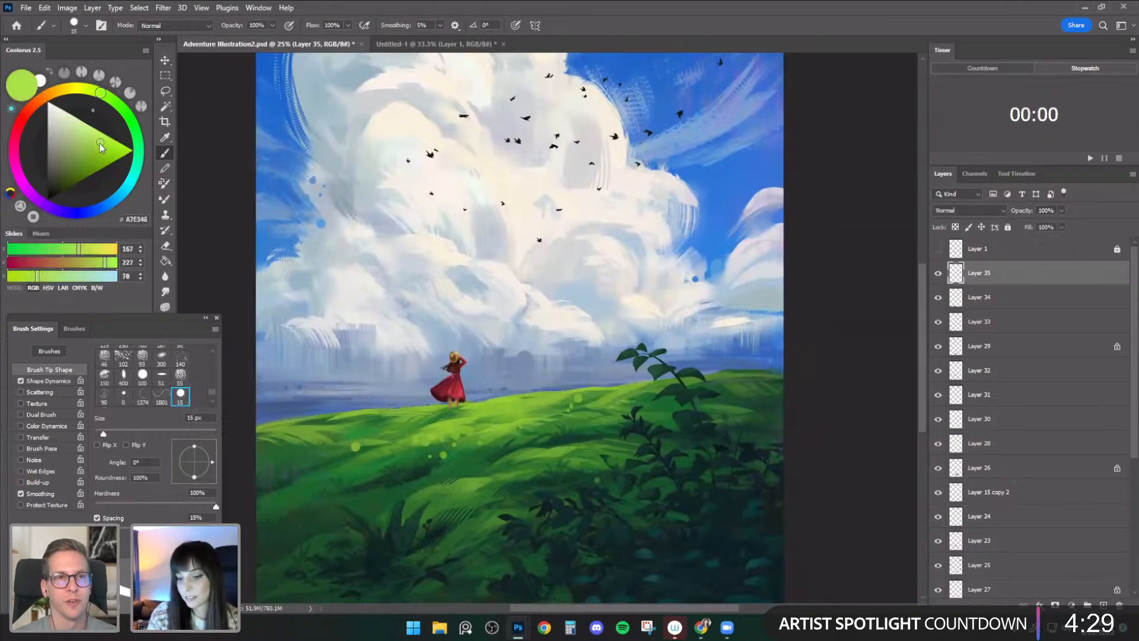
left_click(111, 140)
key("]")
key("]")
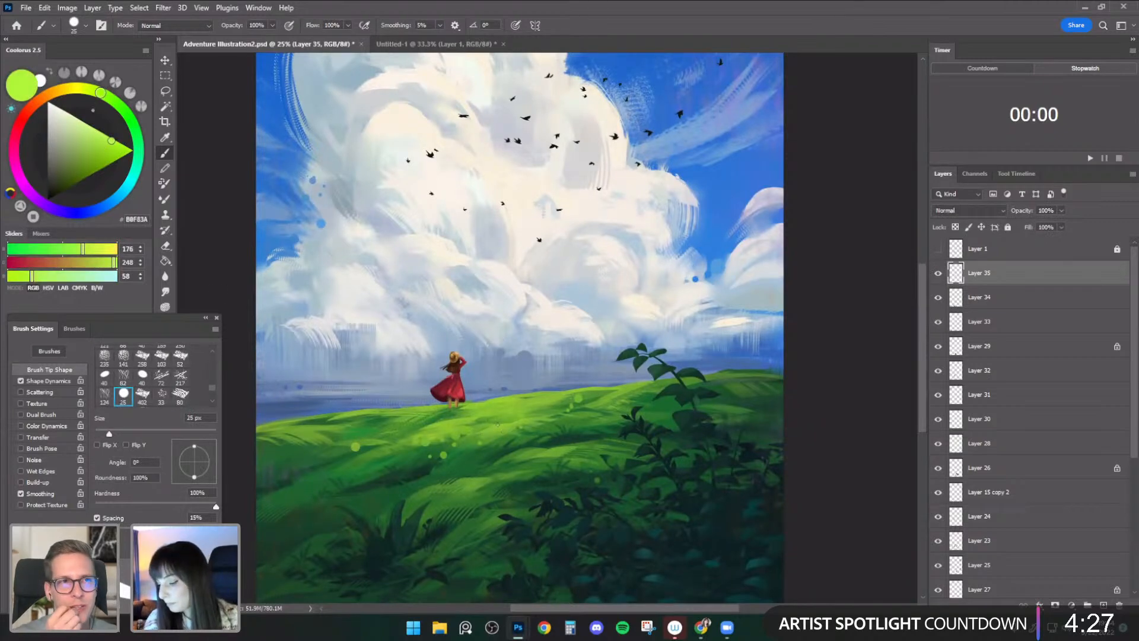
- Resample the green near the hill's ridge, shift it to a deeper lime #8ED01E, and set the brush to 25 px
left_click(510, 398, "alt")
left_click(107, 154)
key("bracketright")
key("bracketleft")
key("bracketleft")
key("ctrl+minus")
left_click_drag(618, 443, 590, 455)
key("bracketright")
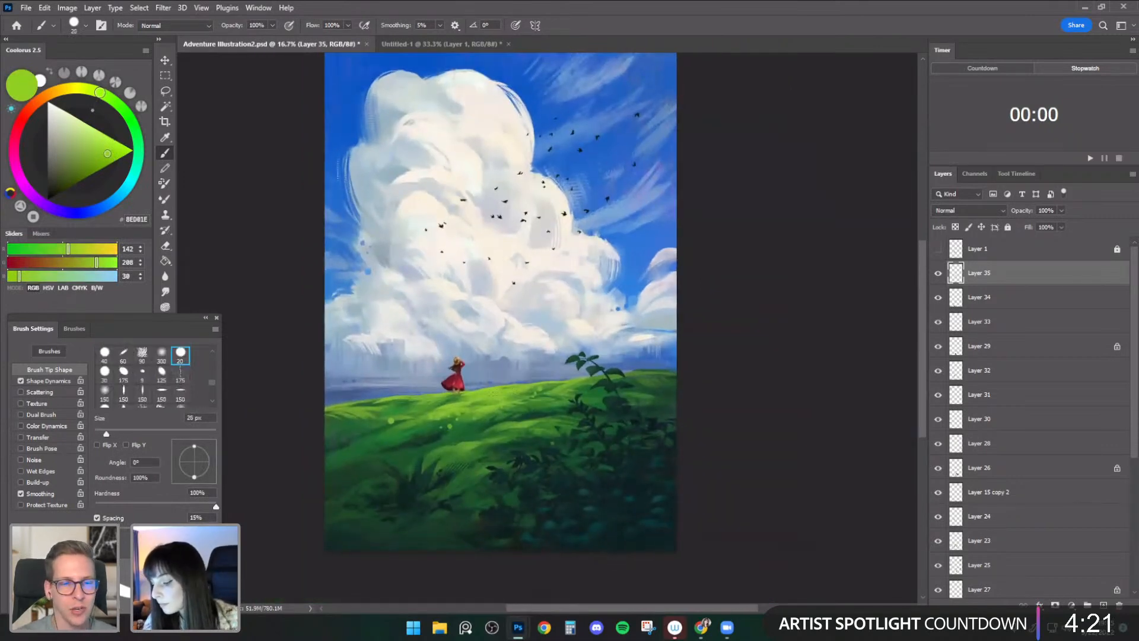
key("e")
key("b")
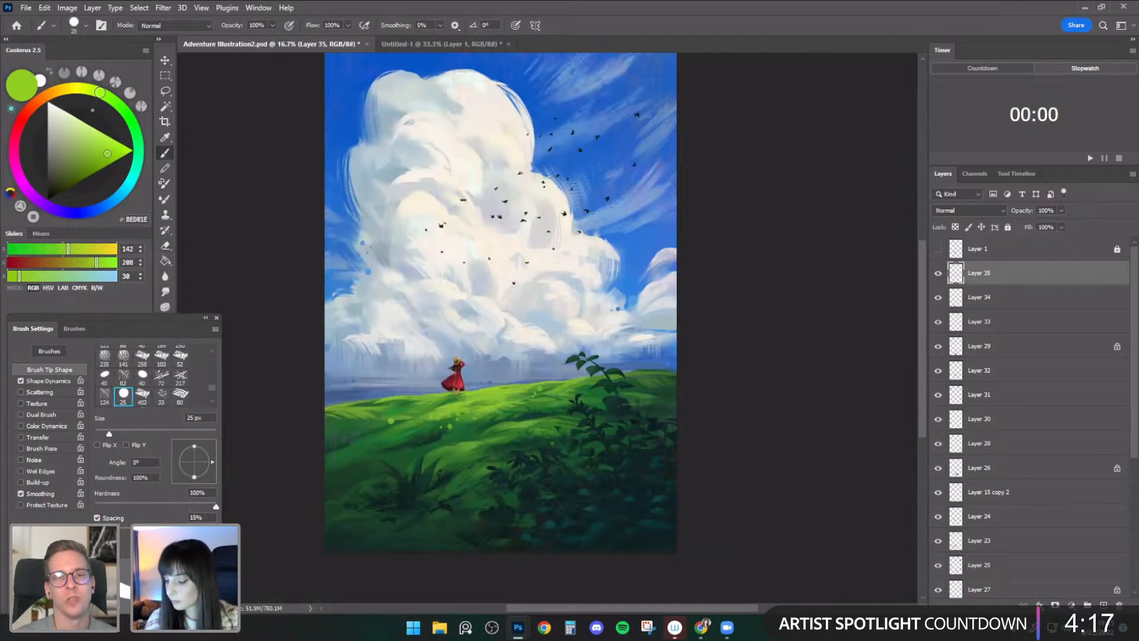
- Change the paint colour to yellow-green #AEDC08 and dab small specks along the ridge beside the woman at 45 px
key("bracketright")
key("bracketright")
key("bracketright")
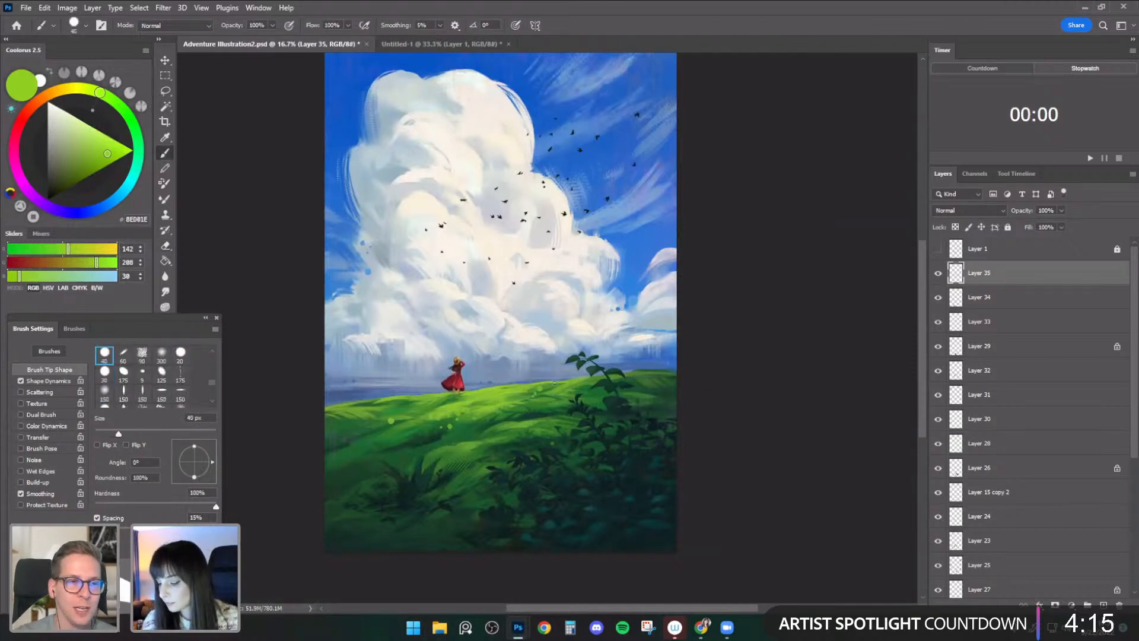
left_click(119, 155)
left_click(90, 90)
key("bracketright")
key("bracketleft")
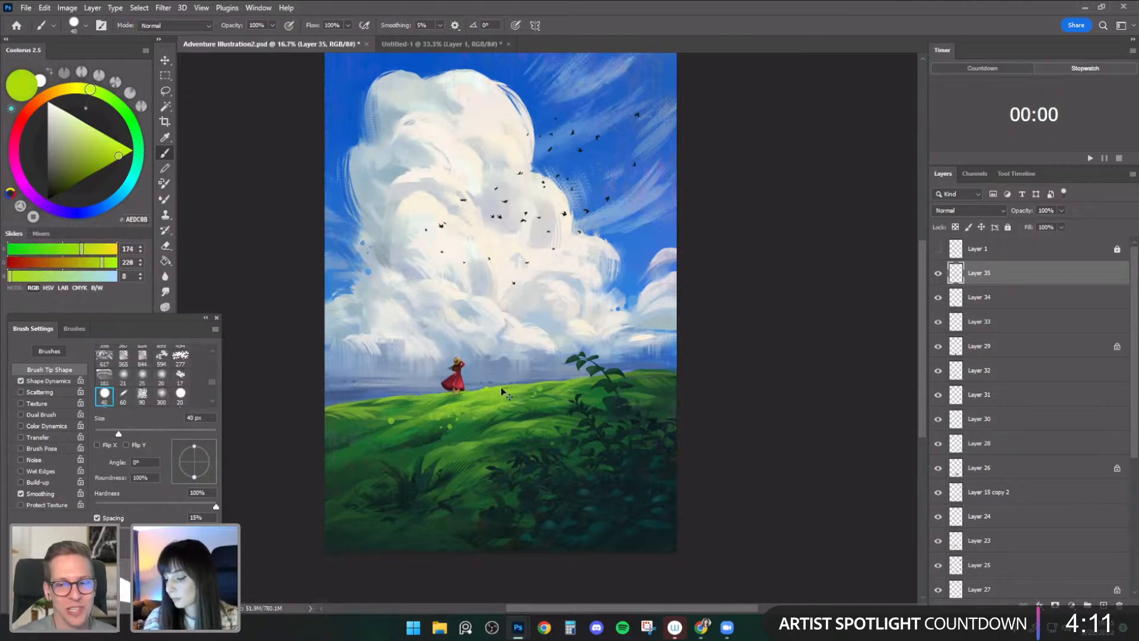
key("bracketleft")
key("bracketright")
key("bracketright")
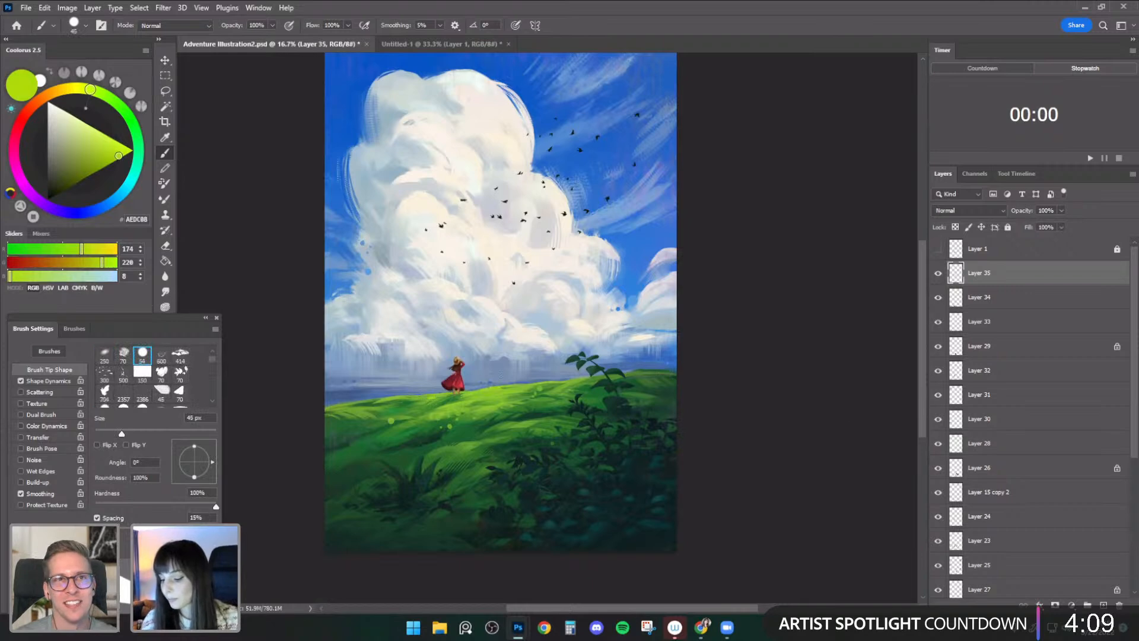
left_click_drag(433, 392, 426, 392)
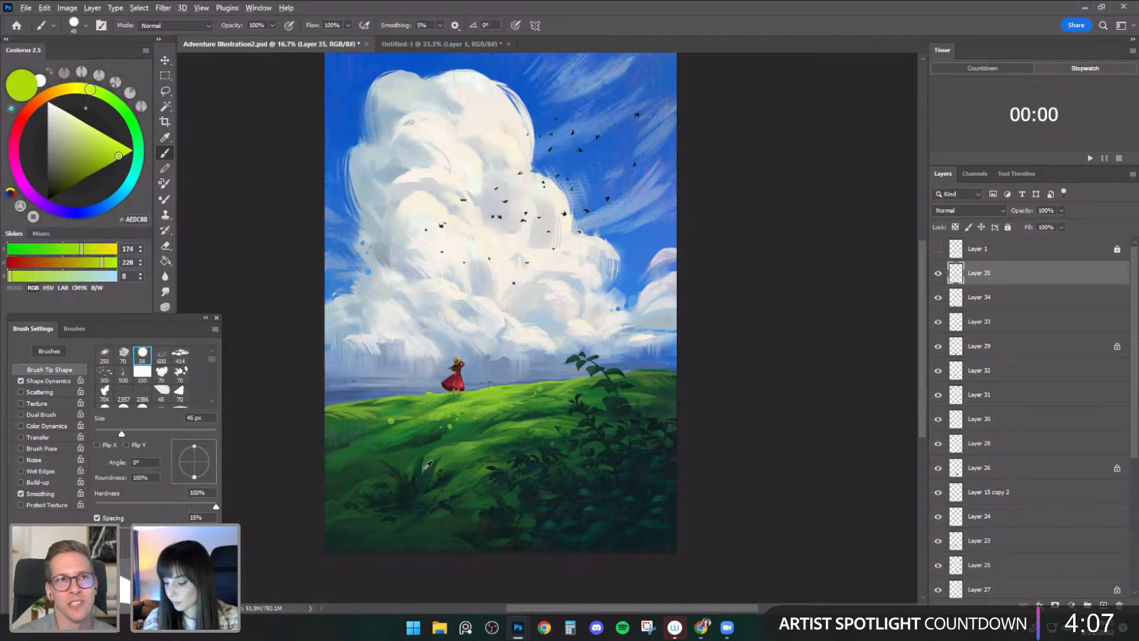
- Sample dark and mid greens around the grass tuft on the lower hillside, enlarging the round brush to 70 px
left_click(426, 465, "alt")
key("bracketright")
key("bracketright")
left_click(425, 469, "alt")
key("bracketright")
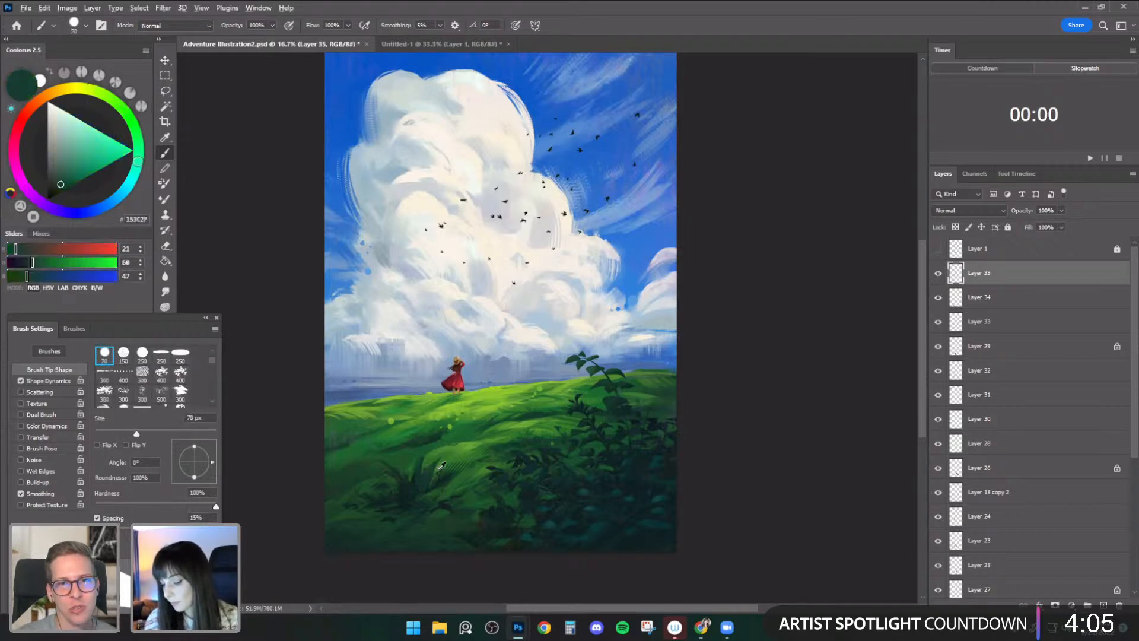
left_click(442, 466, "alt")
left_click_drag(522, 475, 525, 444)
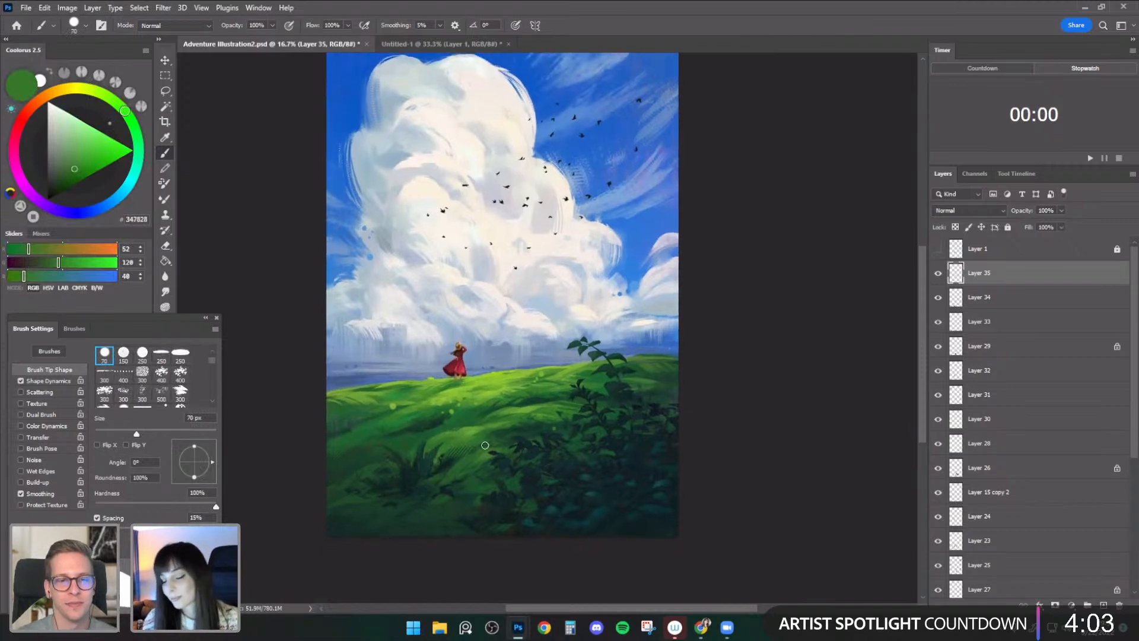
- Sample darker greens on both sides of the grass tuft for round spots, using the brush at 70 to 80 px
left_click(445, 473, "alt")
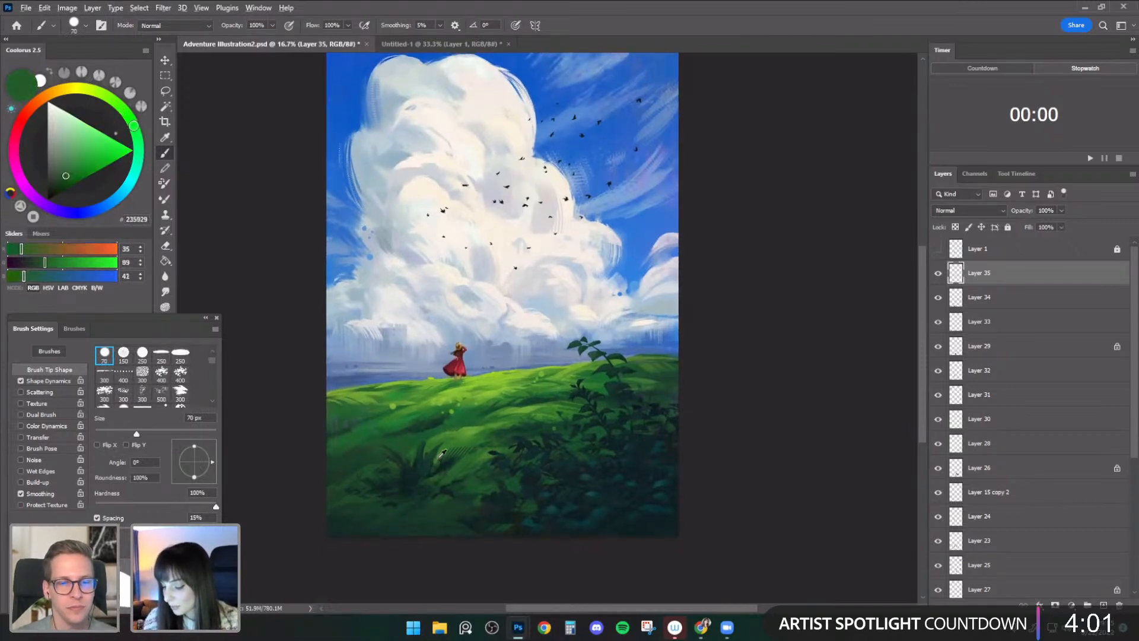
left_click(439, 463, "alt")
left_click(450, 475, "alt")
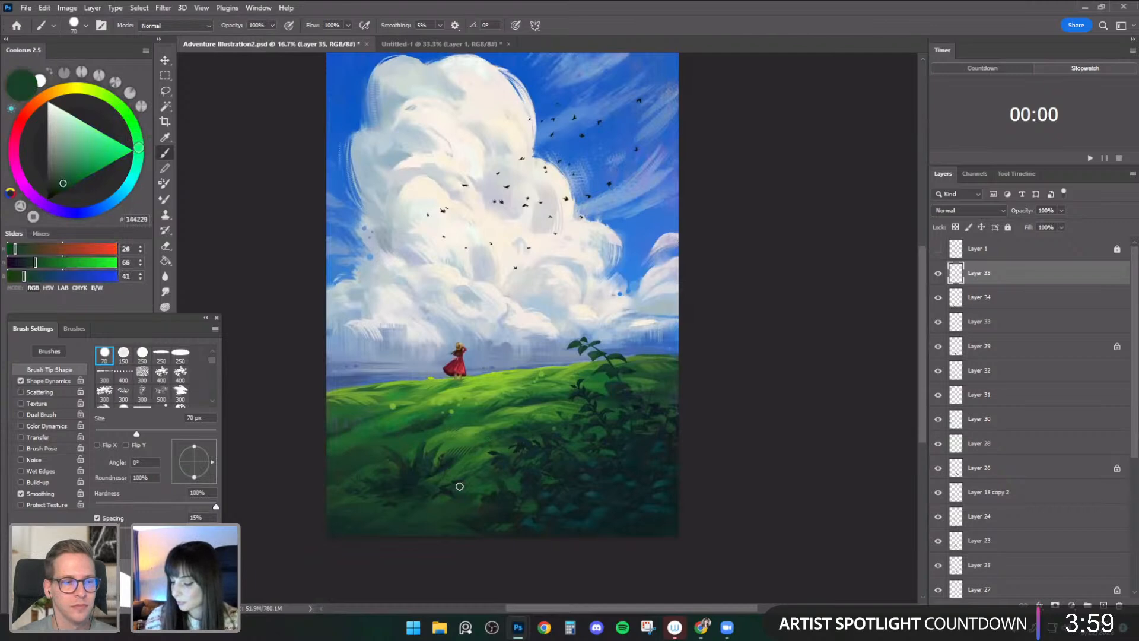
left_click(479, 498, "alt")
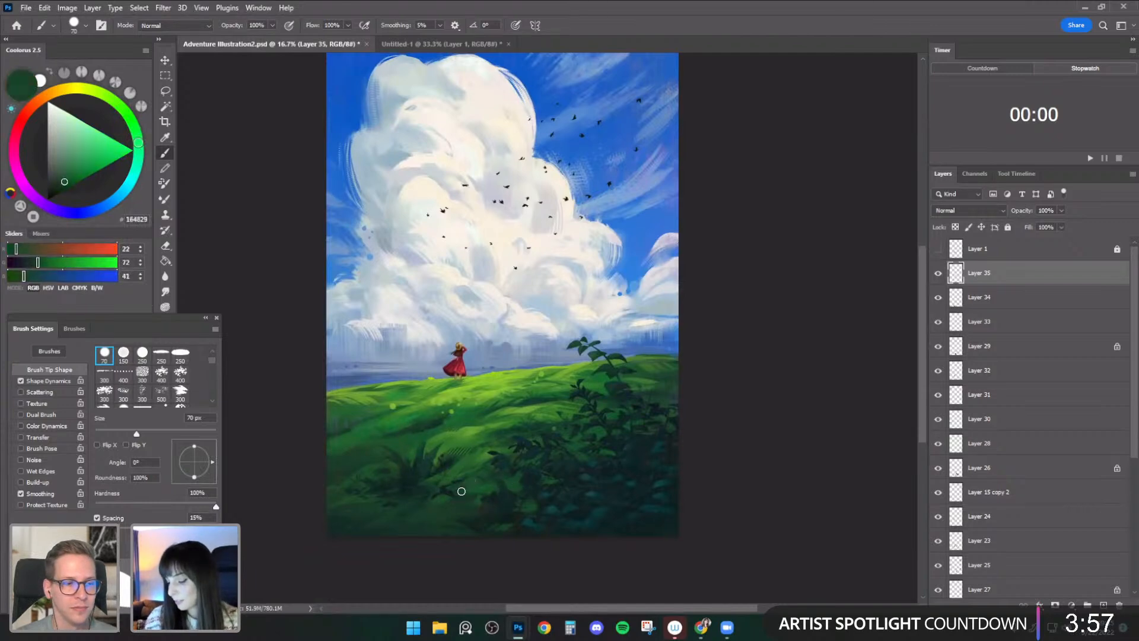
key("bracketright")
left_click(471, 489, "alt")
left_click(369, 478, "alt")
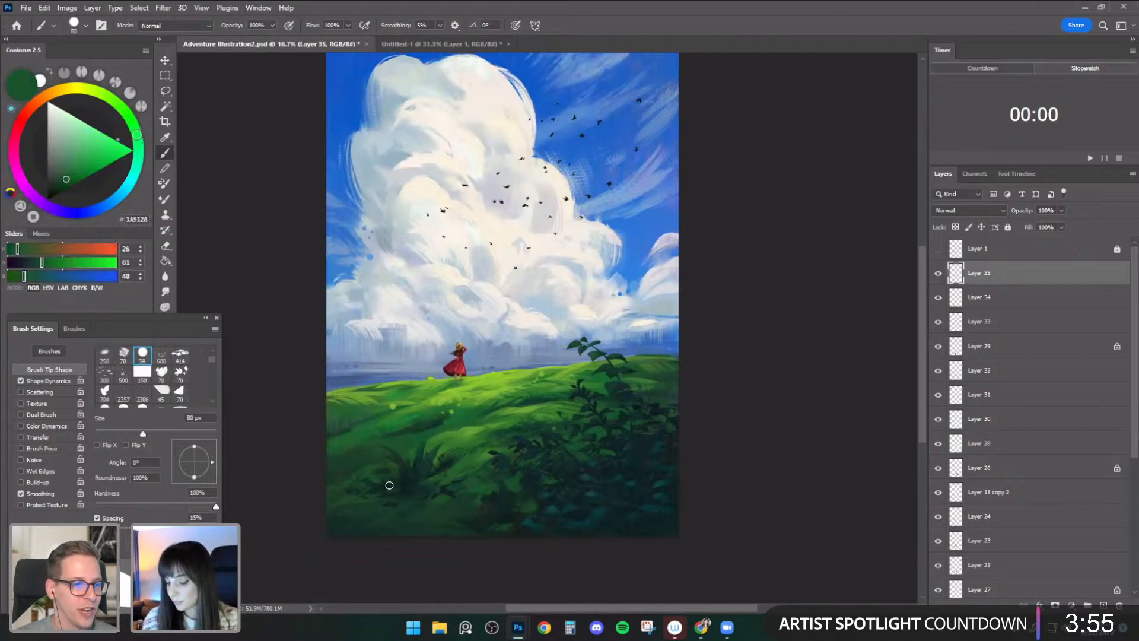
key("bracketleft")
left_click_drag(662, 431, 648, 467)
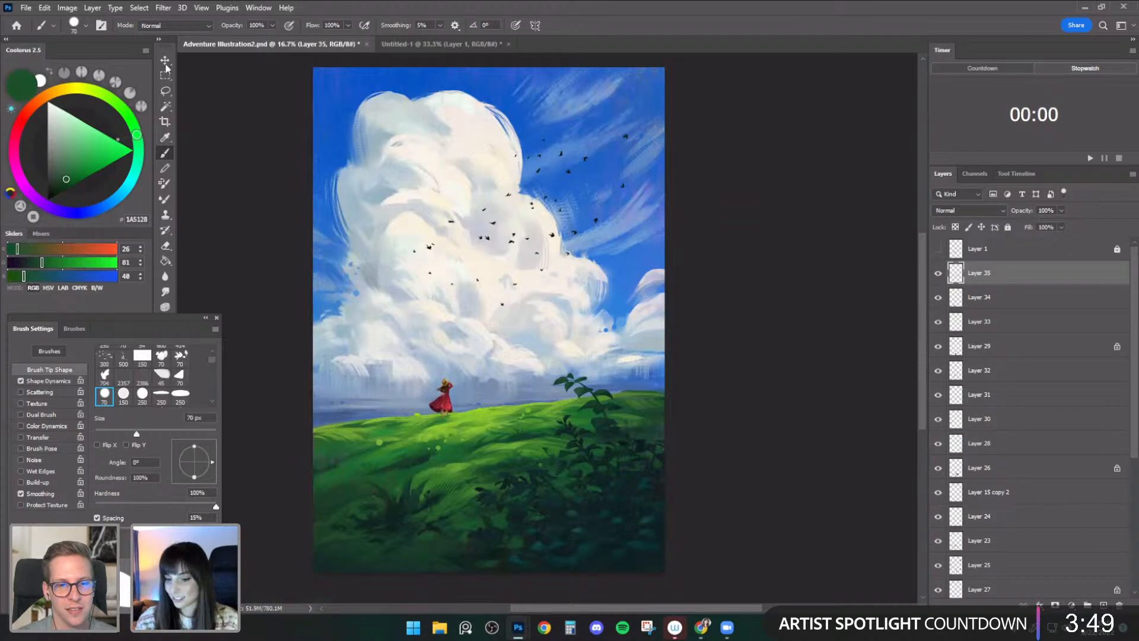
key("v")
left_click(479, 377)
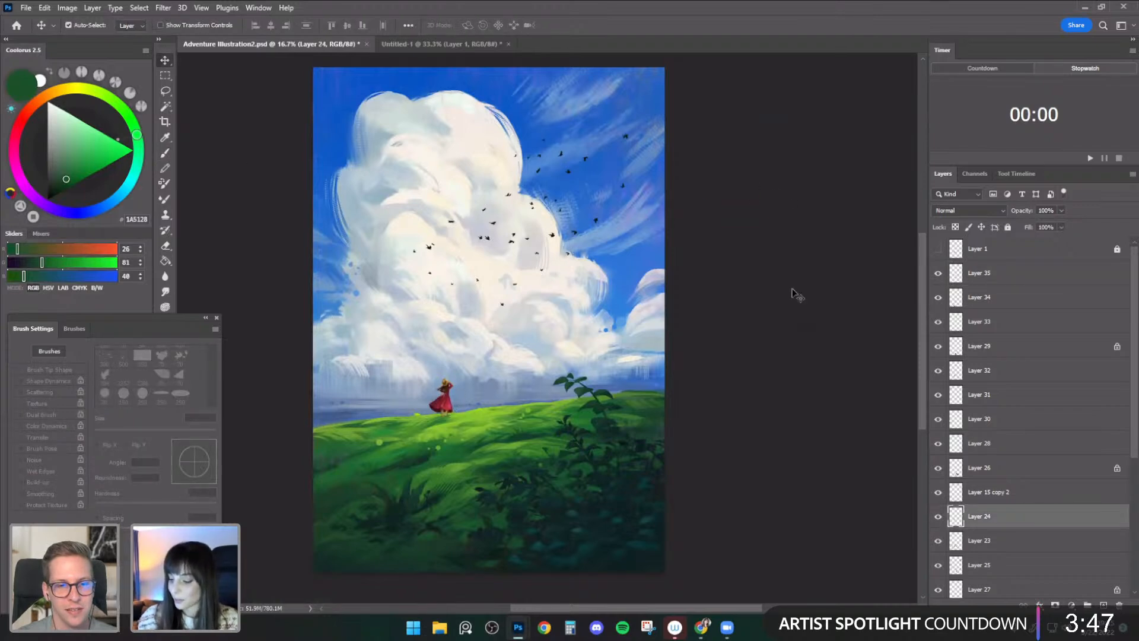
left_click(779, 391)
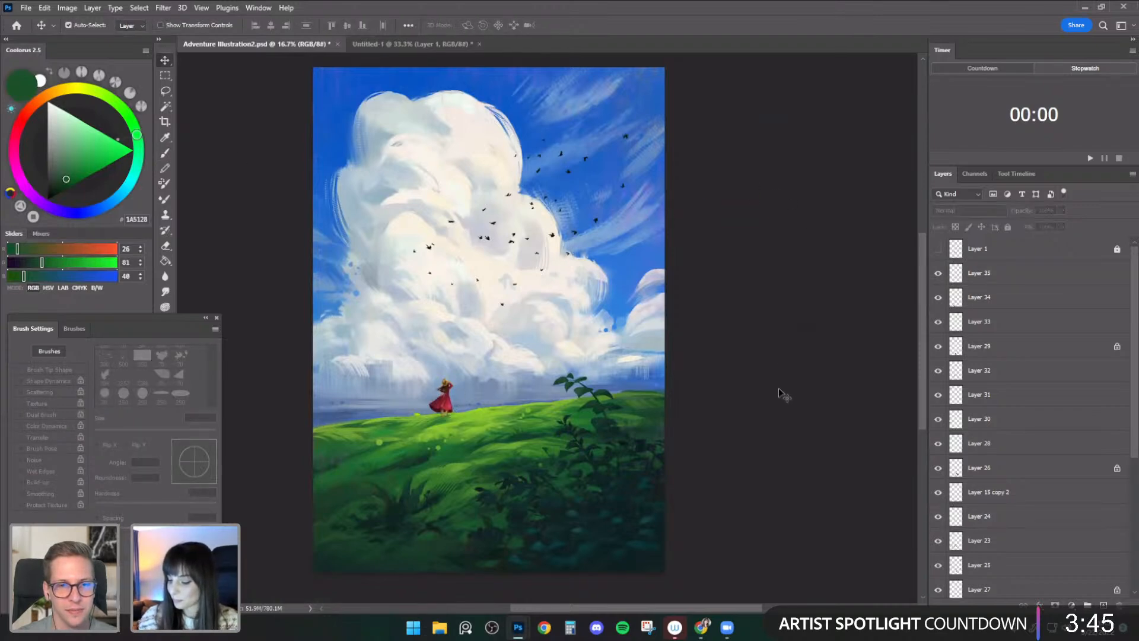
key("m")
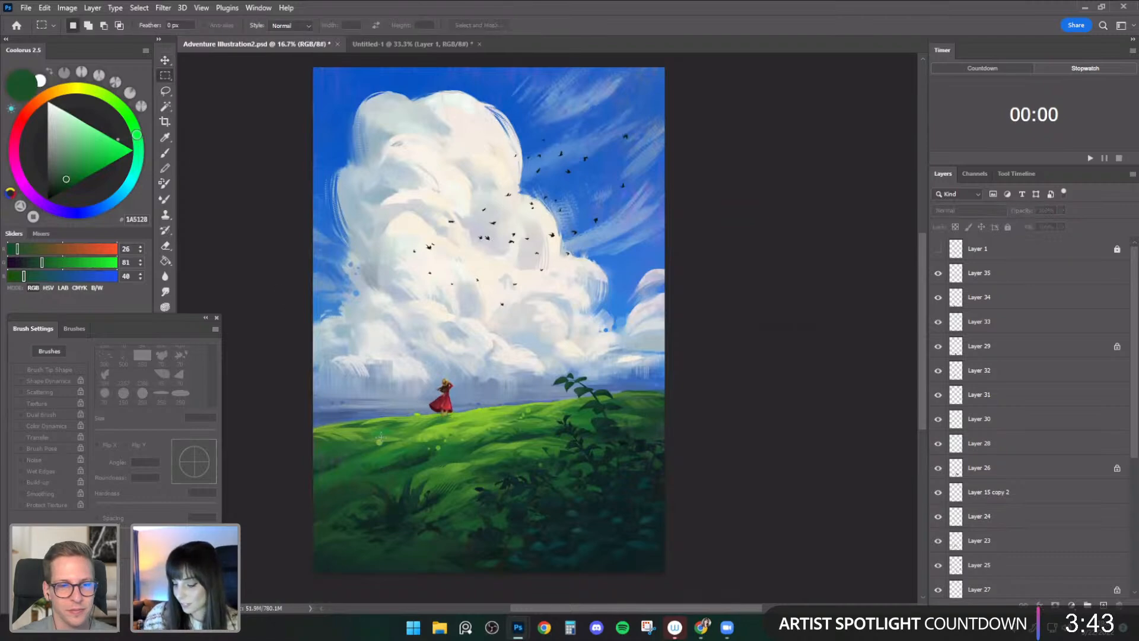
left_click(165, 153)
left_click(946, 272)
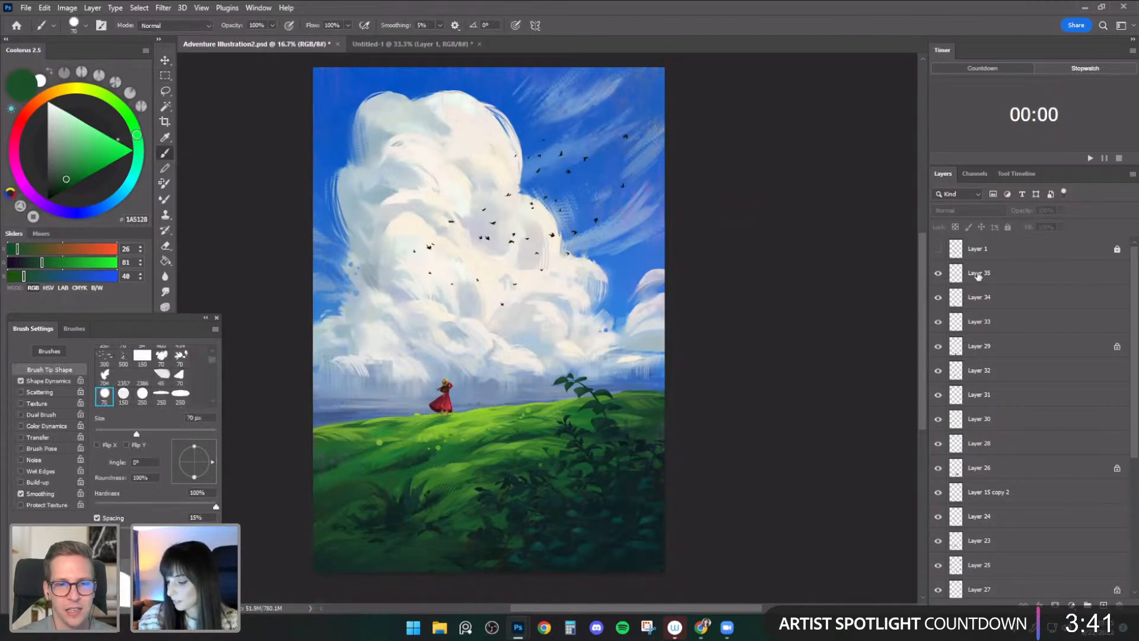
- Sample dark greens inside the grass tuft for more spots, using the round brush at 50 to 60 px
left_click(419, 479, "alt")
key("bracketleft")
left_click(410, 488, "alt")
key("bracketleft")
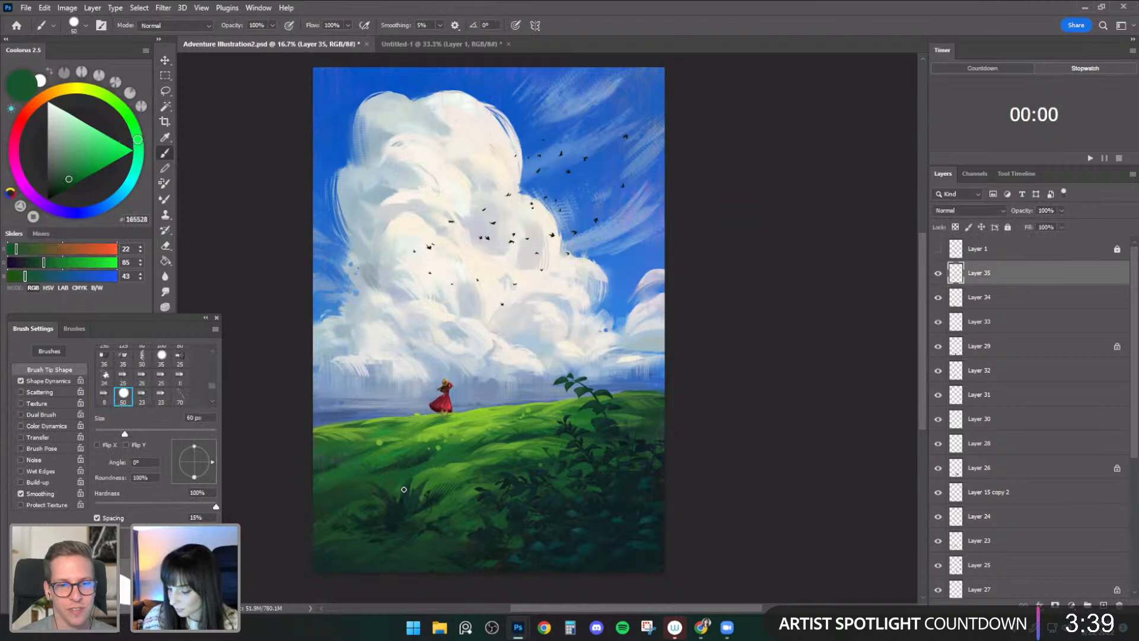
key("bracketright")
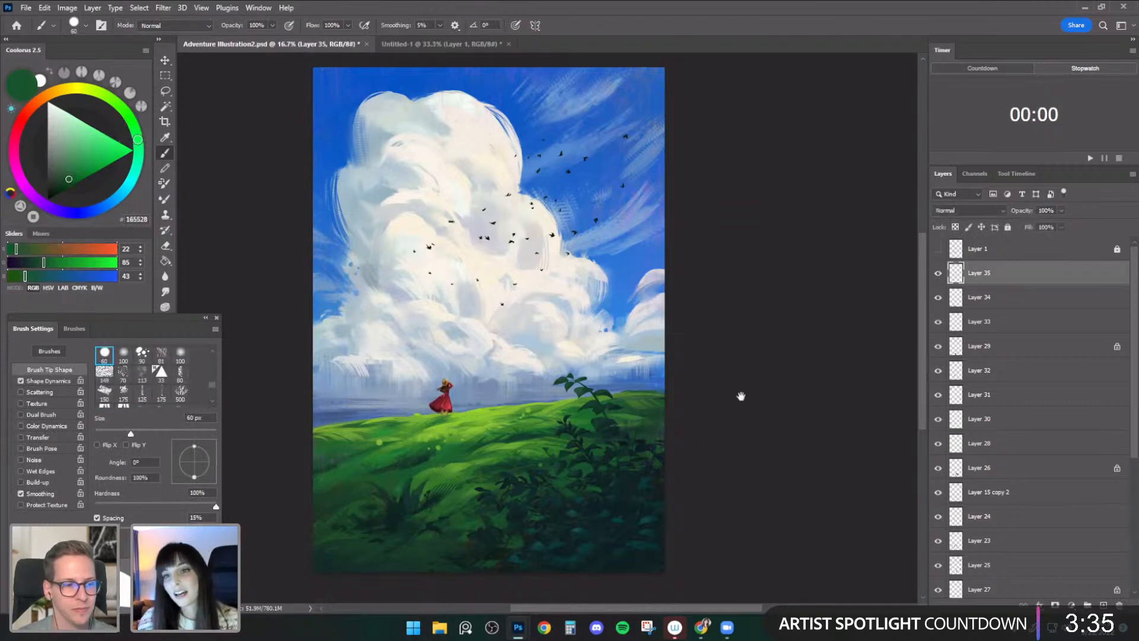
- Add a new layer above Layer 35, sample a near-black teal from the foreground shrub, and set the brush to 50 px
left_click_drag(739, 397, 741, 413)
left_click(1103, 605)
left_click(618, 529, "alt")
key("bracketright")
key("bracketright")
key("bracketleft")
key("bracketleft")
key("bracketleft")
- Try a dark diagonal stroke across the sky beside the big cloud and undo it
mouse_move(280, 107)
left_mouse_down()
mouse_move(346, 150)
mouse_move(392, 212)
left_mouse_up()
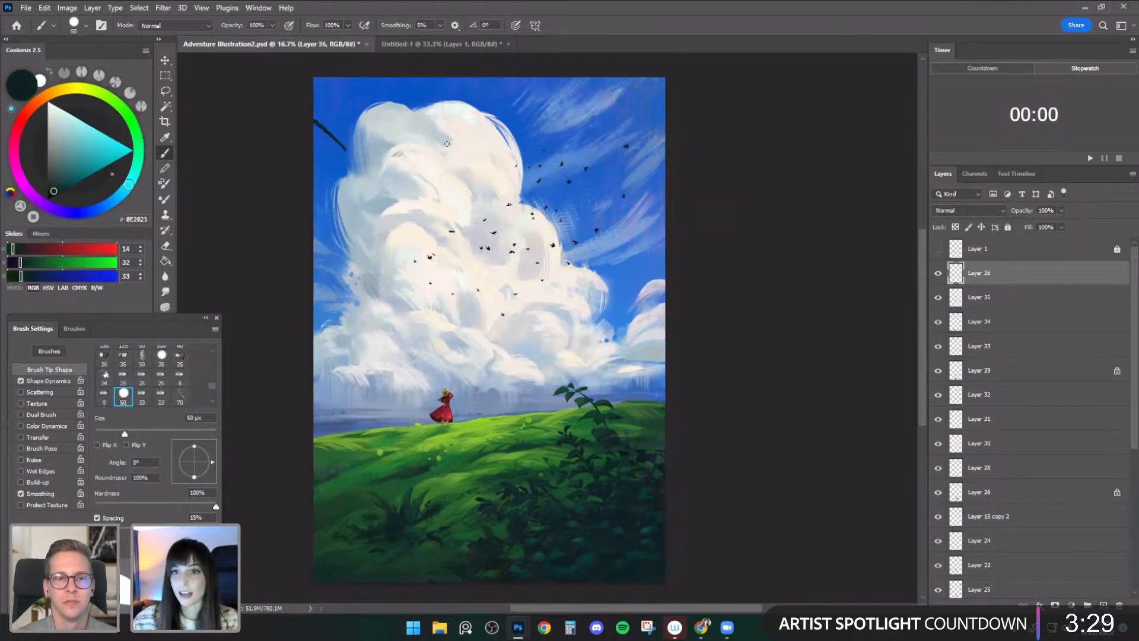
key("ctrl+z")
left_click_drag(705, 330, 732, 305)
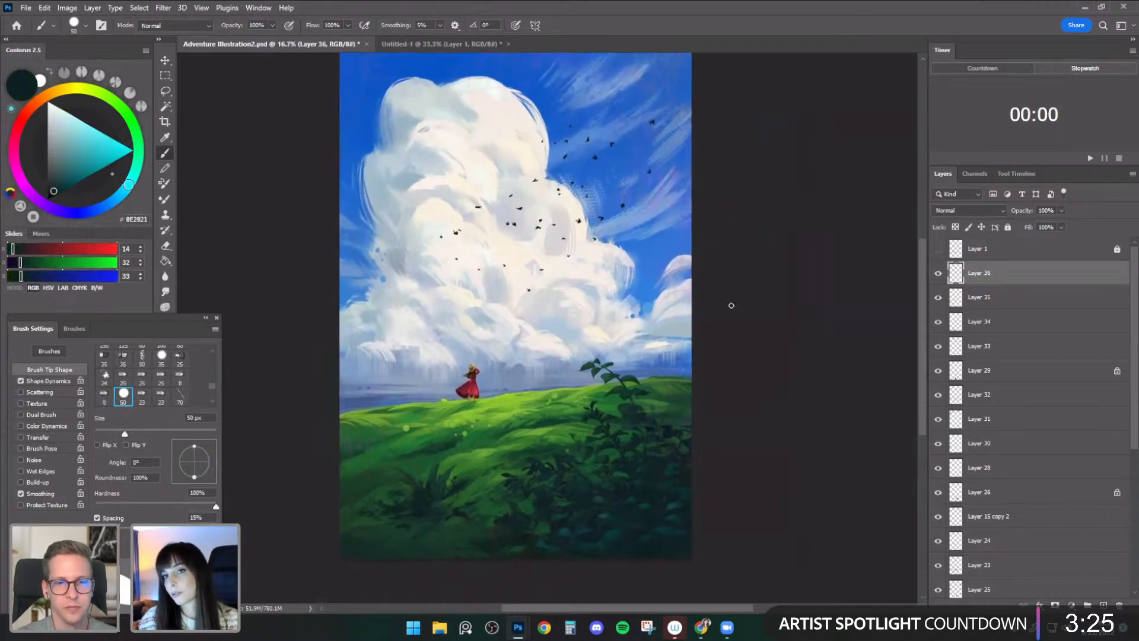
- Sample a very dark green from the grass tuft and adjust the round brush size for painting there
left_click(422, 493, "alt")
key("bracketleft")
key("bracketleft")
key("bracketright")
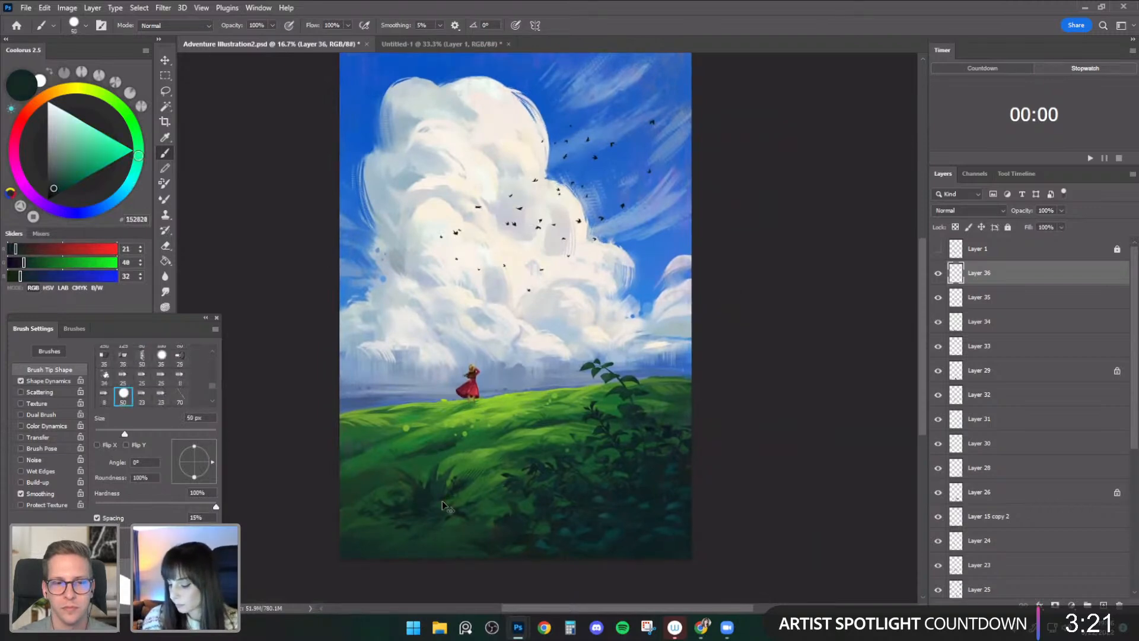
- Sample darker greens between the grass tuft and the shrub's lower edge, shrinking the round brush to 25 px
left_click(469, 496, "alt")
left_click(501, 523, "alt")
key("bracketright")
key("bracketleft")
key("bracketleft")
left_click(523, 539, "alt")
key("bracketleft")
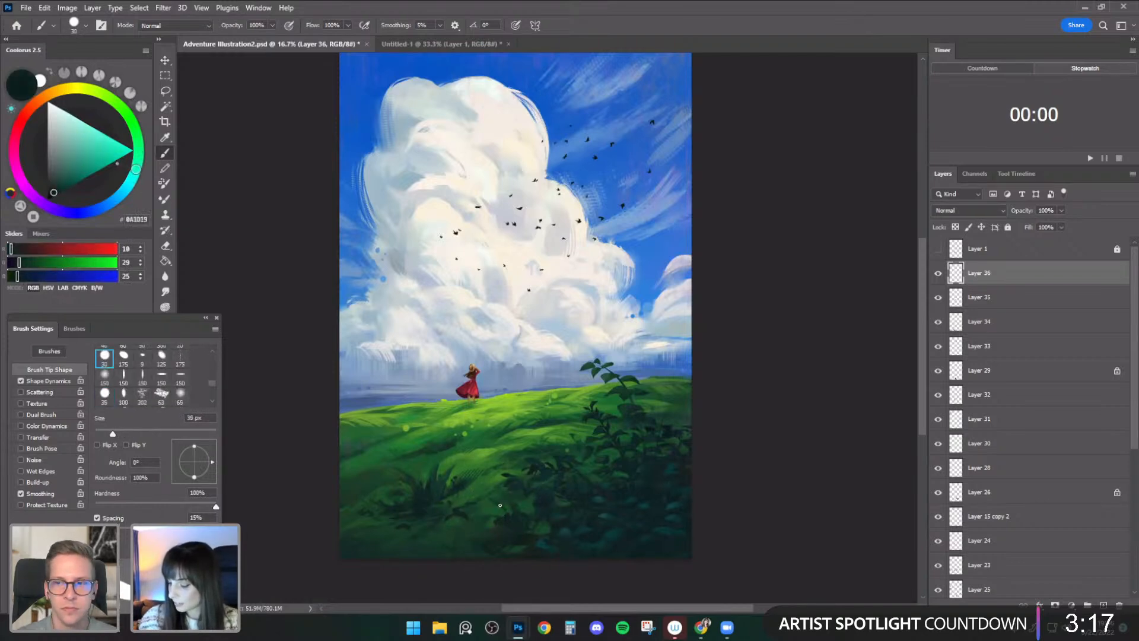
key("bracketleft")
key("bracketleft")
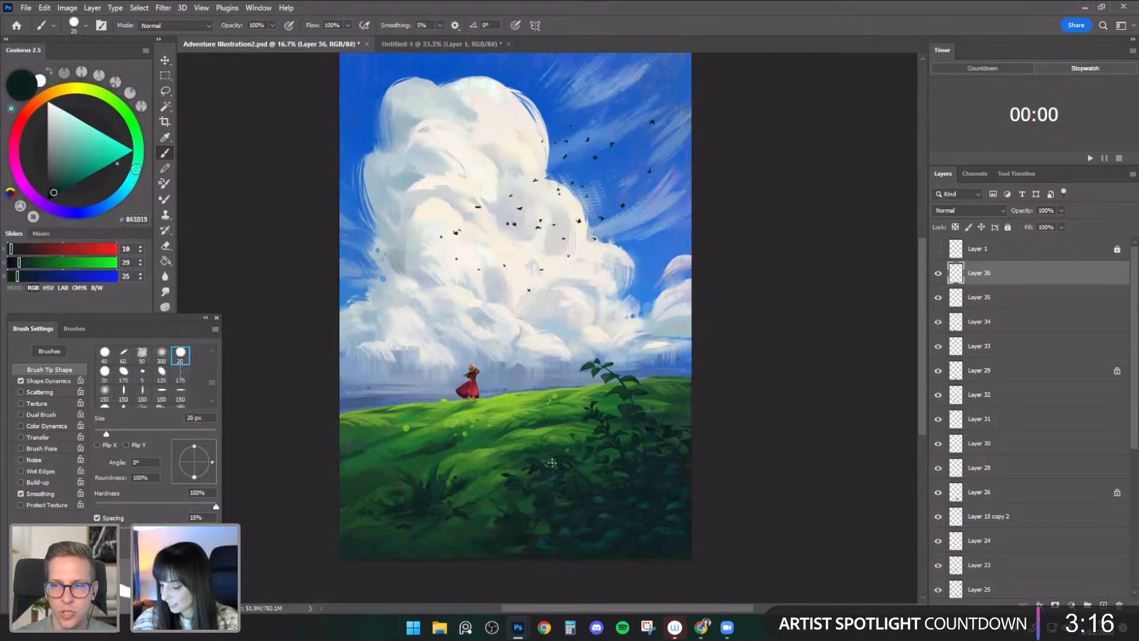
key("bracketright")
- Sample near-black teals from the shrub's shadows and leaves, enlarging the round brush to 30 px
left_click_drag(741, 457, 725, 481)
left_click(531, 528, "alt")
left_click(529, 540, "alt")
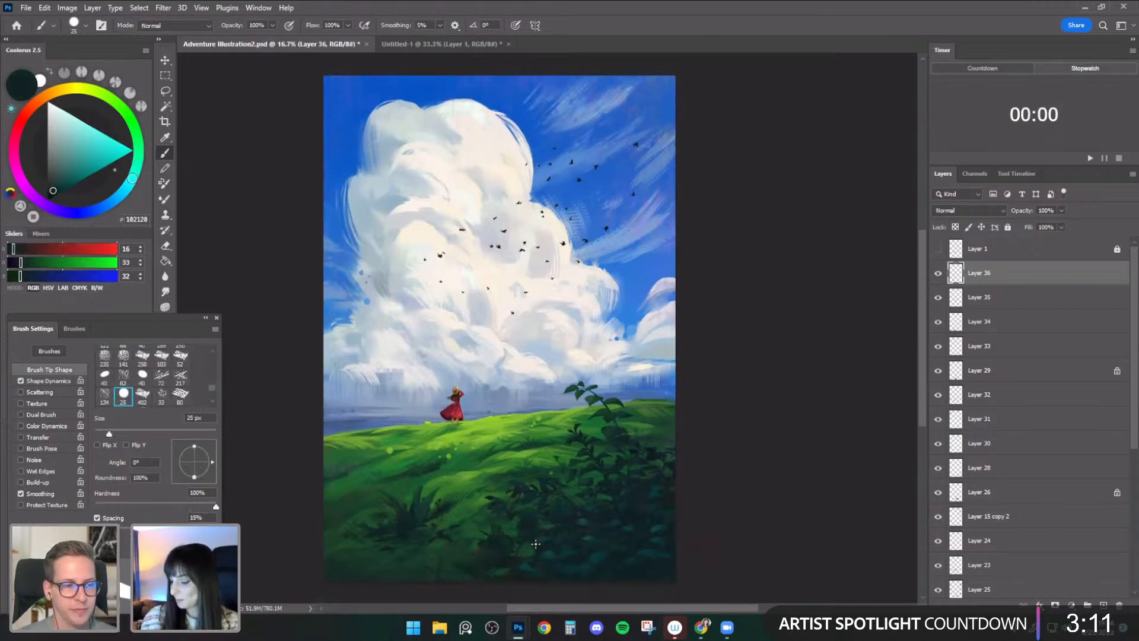
left_click(592, 509, "alt")
key("bracketright")
key("bracketright")
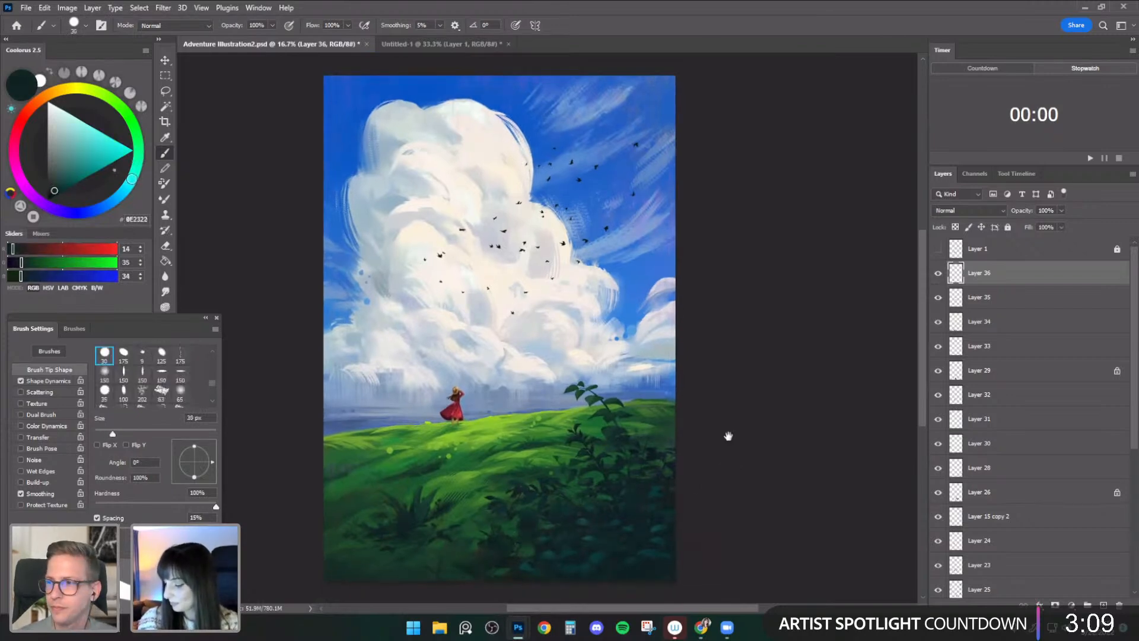
- Sample very dark greens from the grass tuft, setting the round brush to 25 px
left_click_drag(725, 437, 727, 447)
left_click(409, 514, "alt")
key("bracketleft")
key("bracketleft")
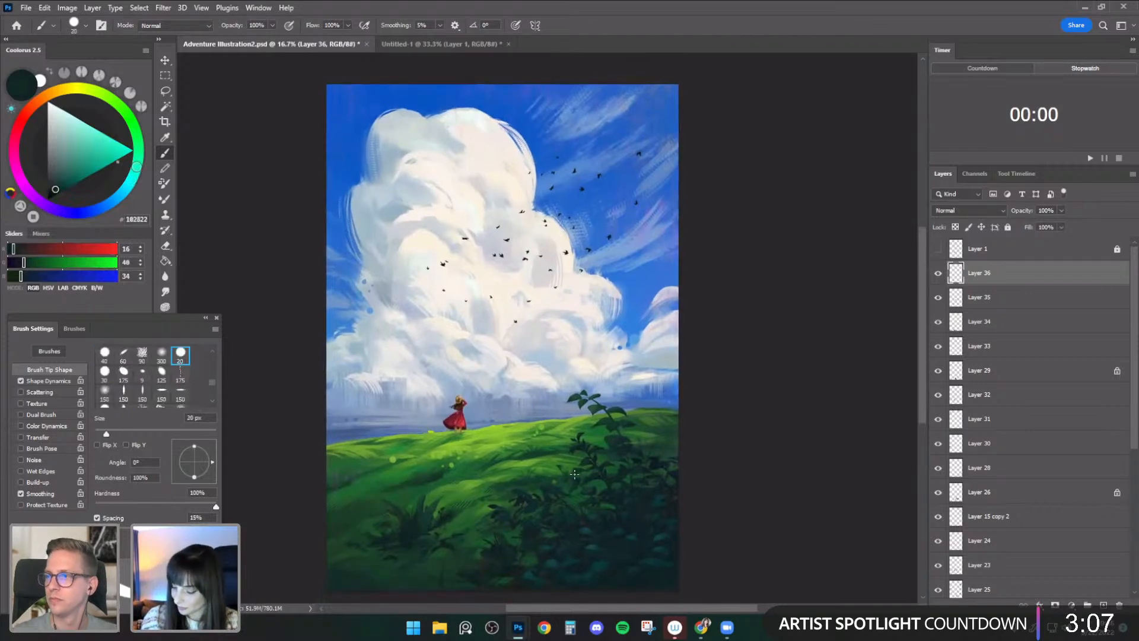
left_click(433, 520, "alt")
left_click_drag(743, 386, 747, 380)
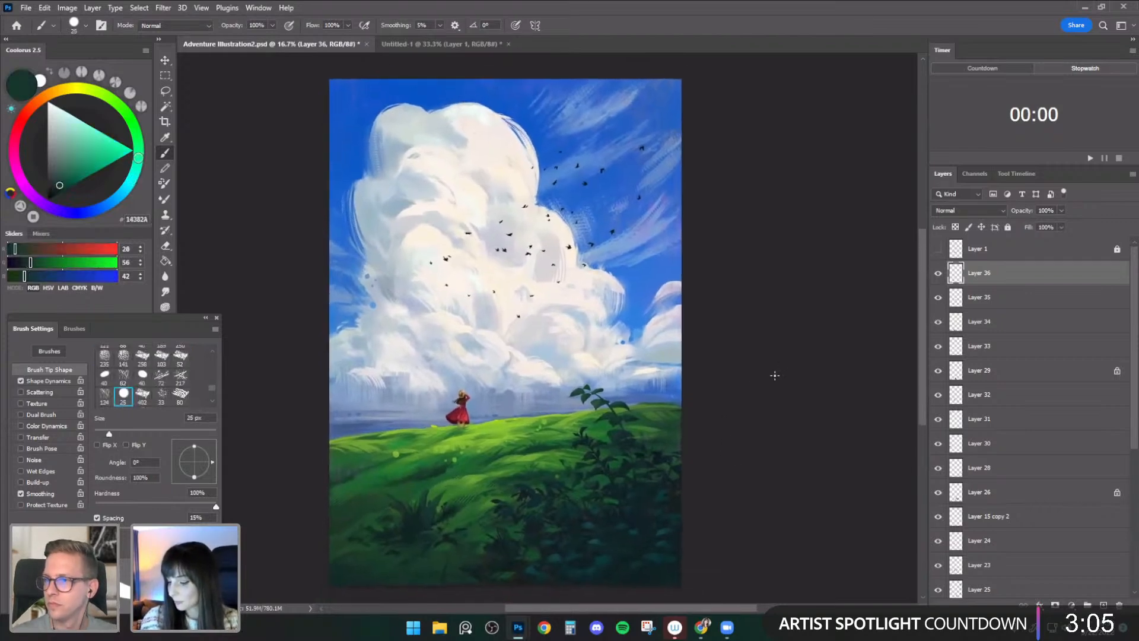
- Sample a near-black teal from the grass tuft and a mid green from the slope beside it, enlarging the round brush to 40 px
left_click(417, 519, "alt")
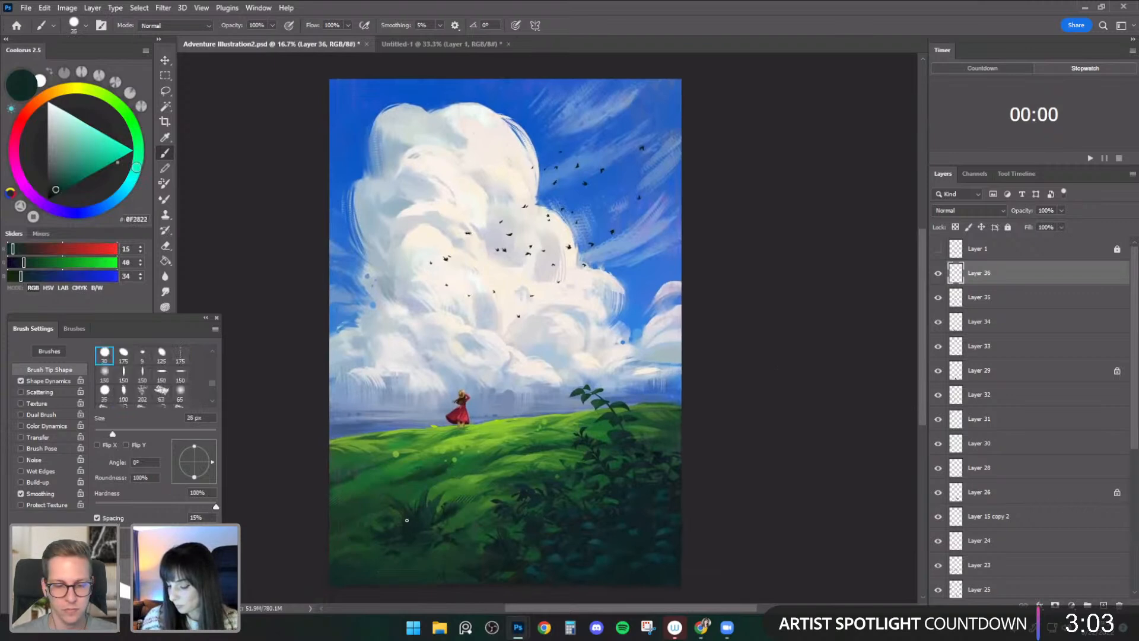
key("bracketright")
key("bracketright")
left_click(380, 493, "alt")
key("bracketright")
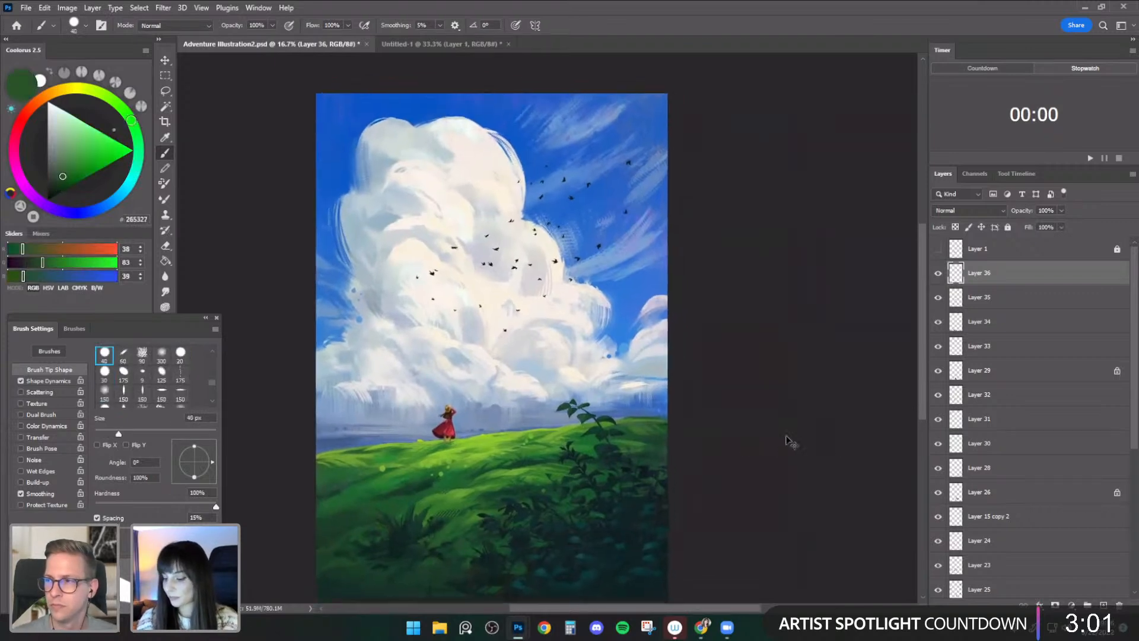
- Flip the painting horizontally to check the composition at a reduced size
key("ctrl+minus")
key("ctrl+minus")
key("ctrl+minus")
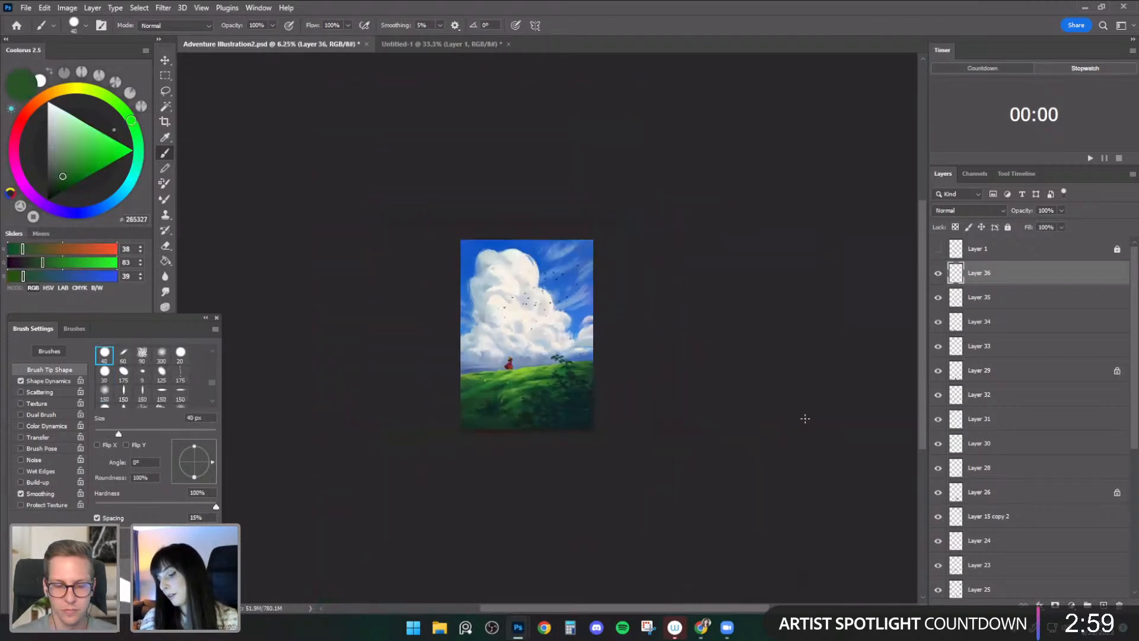
key("ctrl+shift+h")
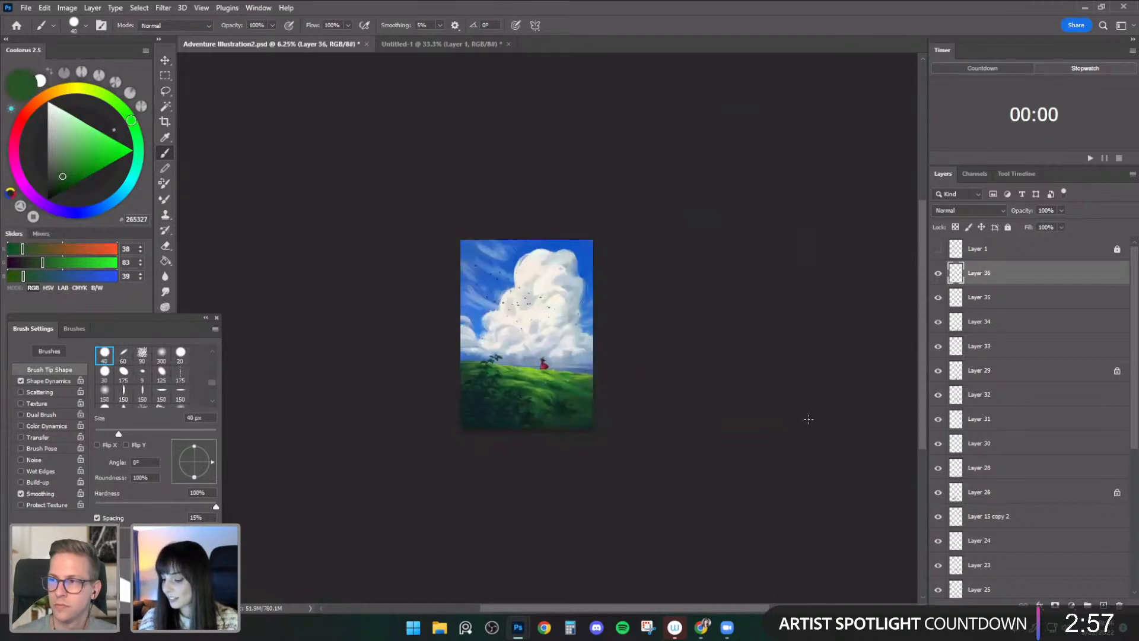
key("ctrl+plus")
key("ctrl+plus")
key("ctrl+plus")
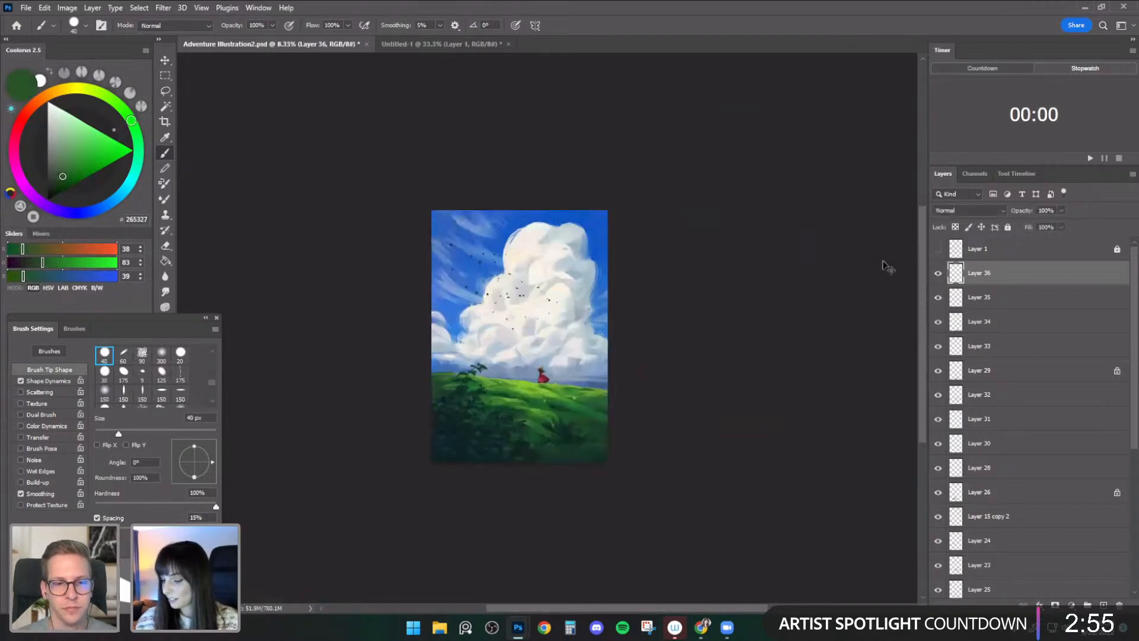
- Examine the mirrored composition both enlarged and as a small thumbnail-sized view
left_click_drag(629, 478, 646, 359)
key("e")
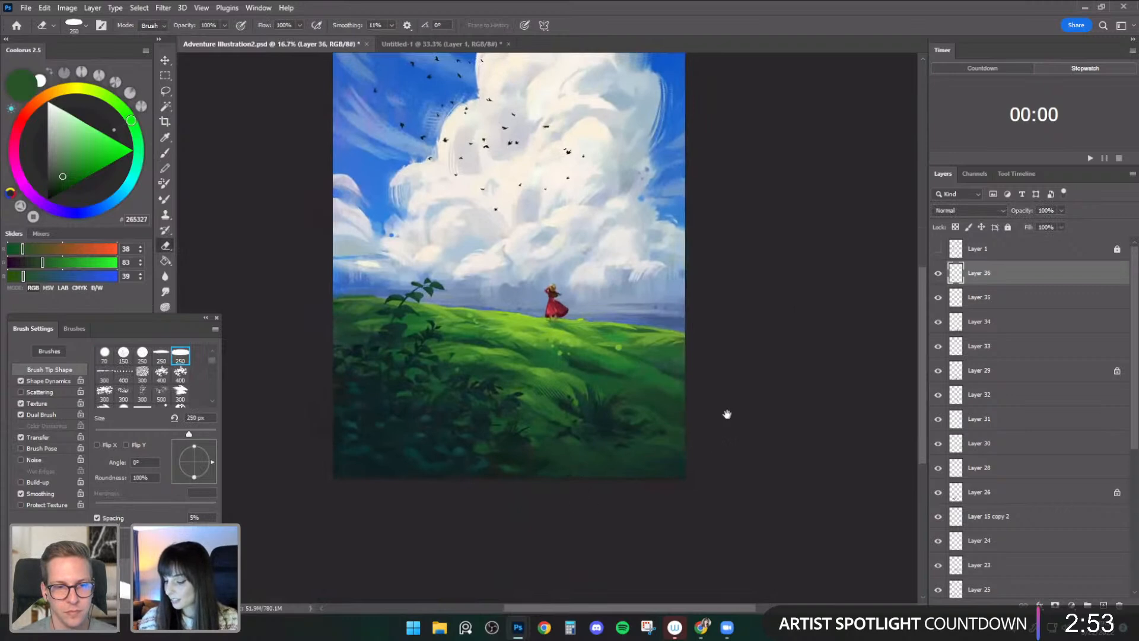
left_click_drag(728, 400, 707, 496)
key("ctrl+minus")
key("ctrl+minus")
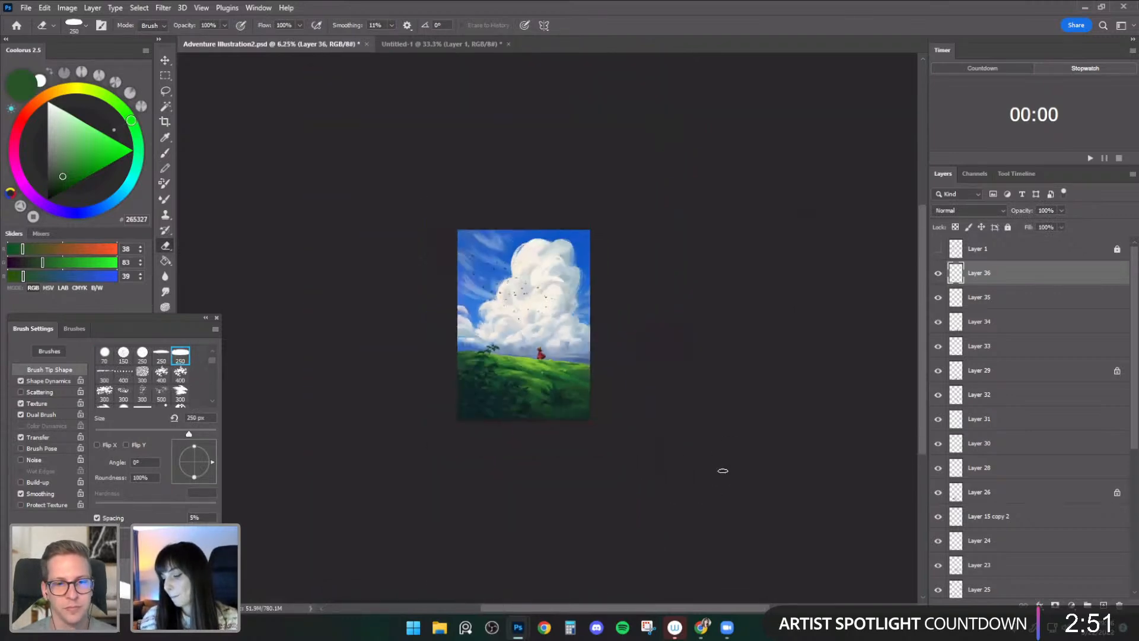
key("ctrl+plus")
left_click(166, 153)
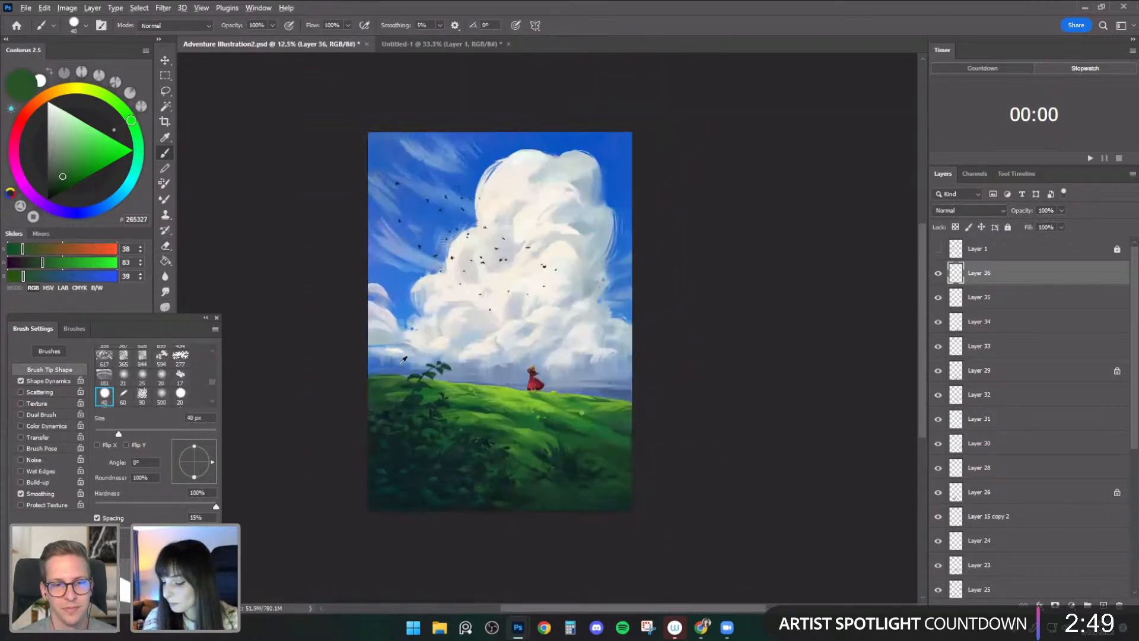
- Sample a muted blue from the horizon beside the shrub's top sprig and enlarge the round brush to 100 px
left_click(440, 376, "alt")
key("bracketright")
key("bracketright")
key("bracketright")
key("bracketright")
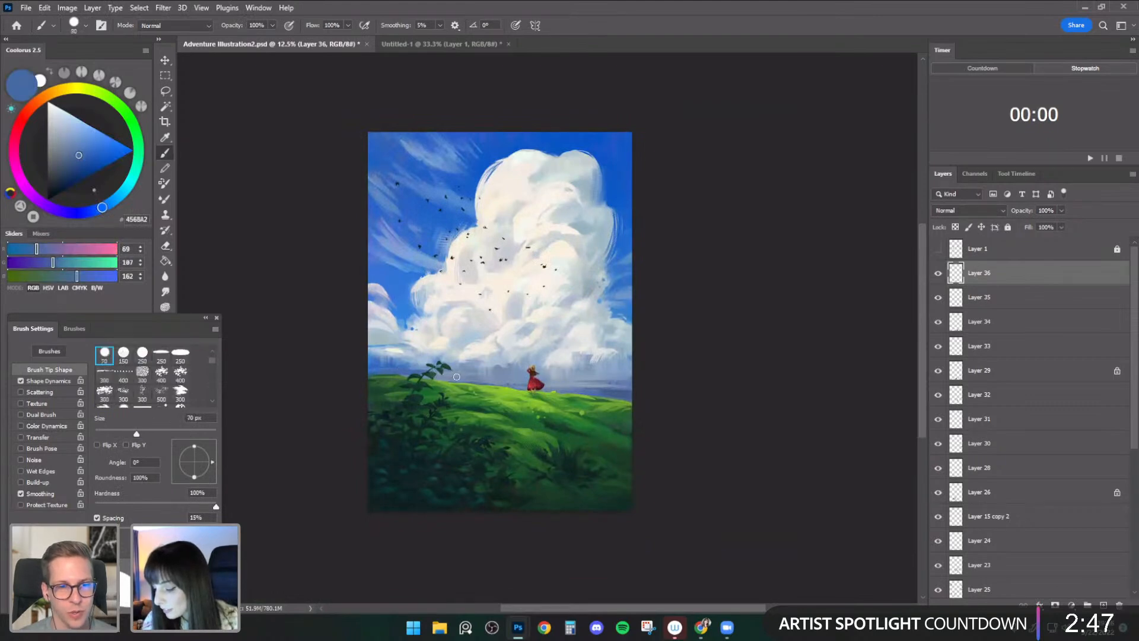
key("bracketright")
key("bracketright")
key("bracketright")
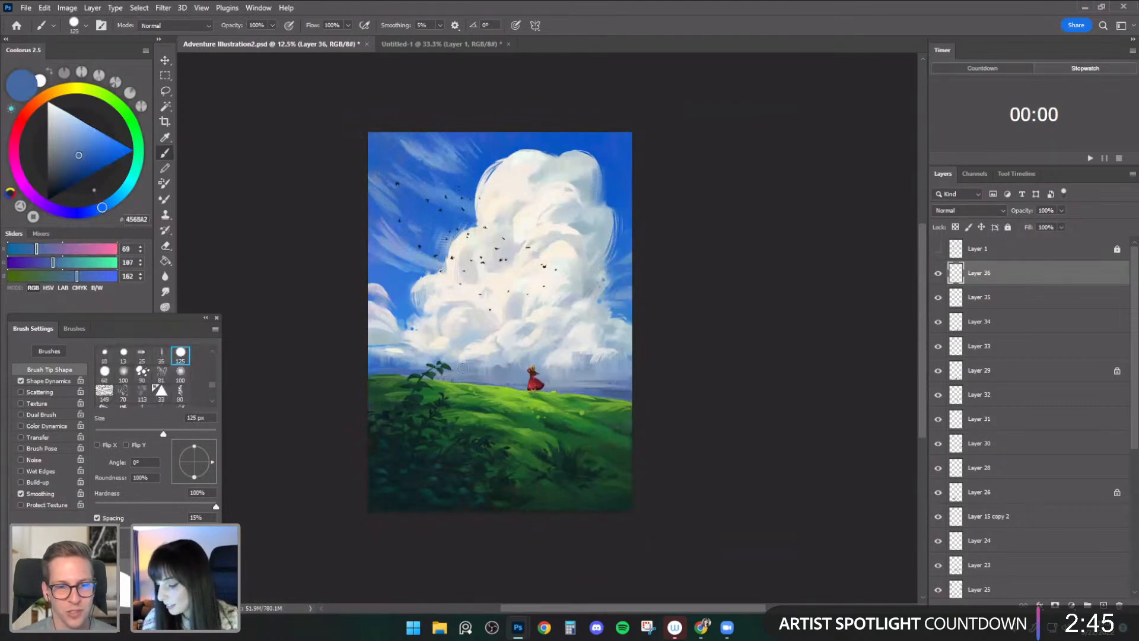
key("bracketleft")
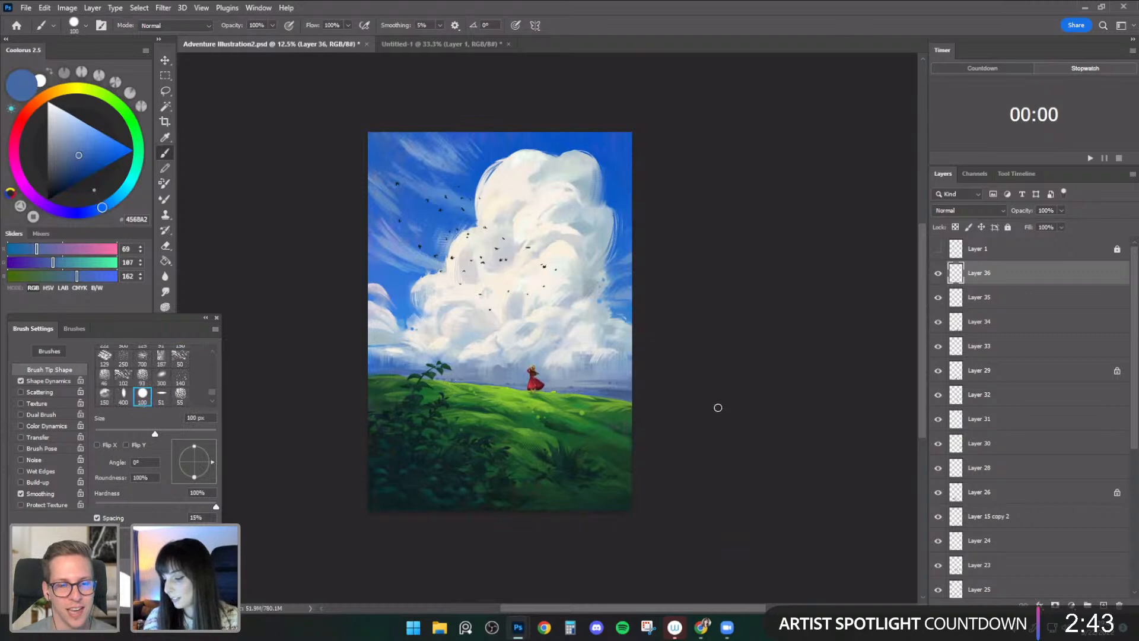
- Sample greyer blues from both ends of the horizon, shrinking the round brush to 80 px
key("ctrl+plus")
left_click_drag(715, 417, 735, 397)
left_click(377, 351, "alt")
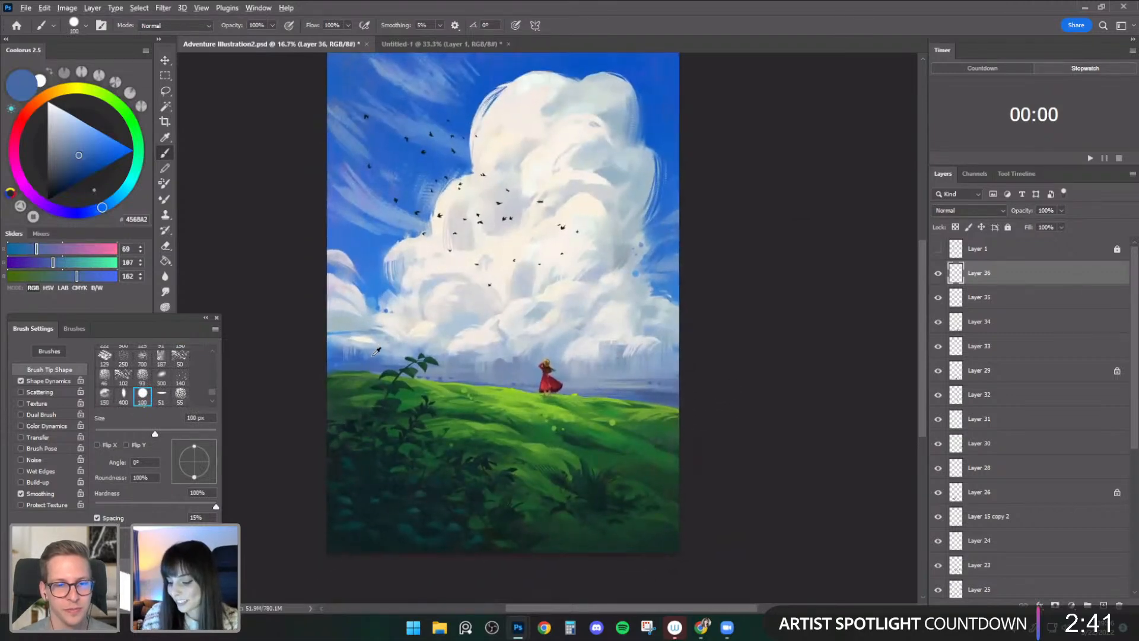
key("bracketleft")
key("bracketleft")
left_click(641, 392, "alt")
left_click(935, 279)
left_click_drag(857, 313, 852, 335)
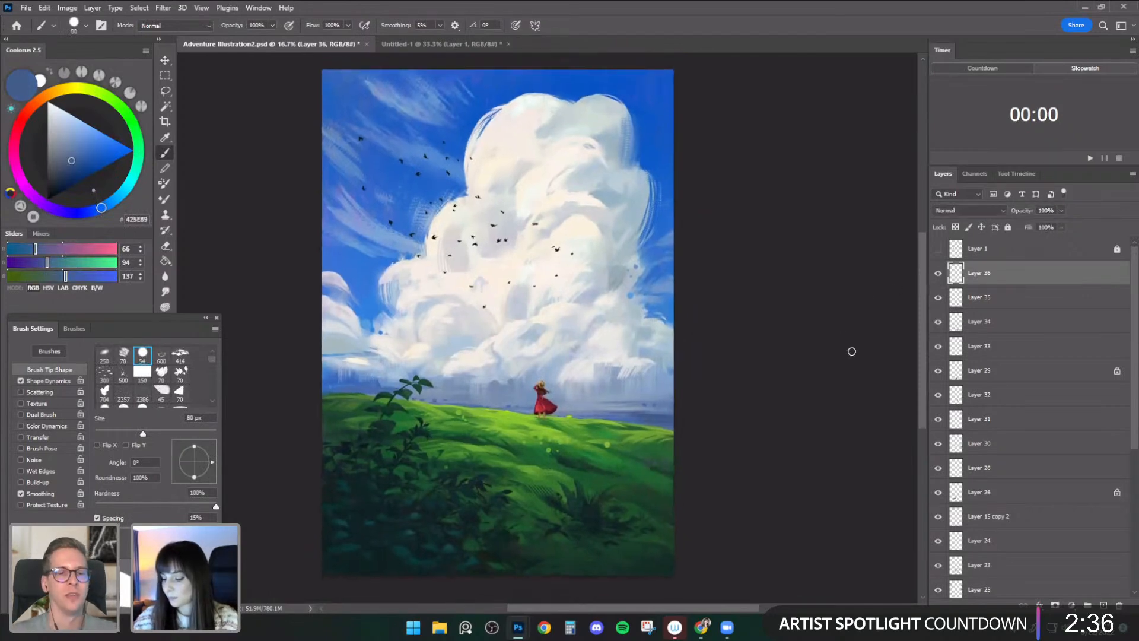
- Sample a bright sky blue below the small cloud and a deeper blue behind the shrub's sprig, setting the brush to 70 px
left_click(340, 354, "alt")
key("bracketleft")
key("bracketleft")
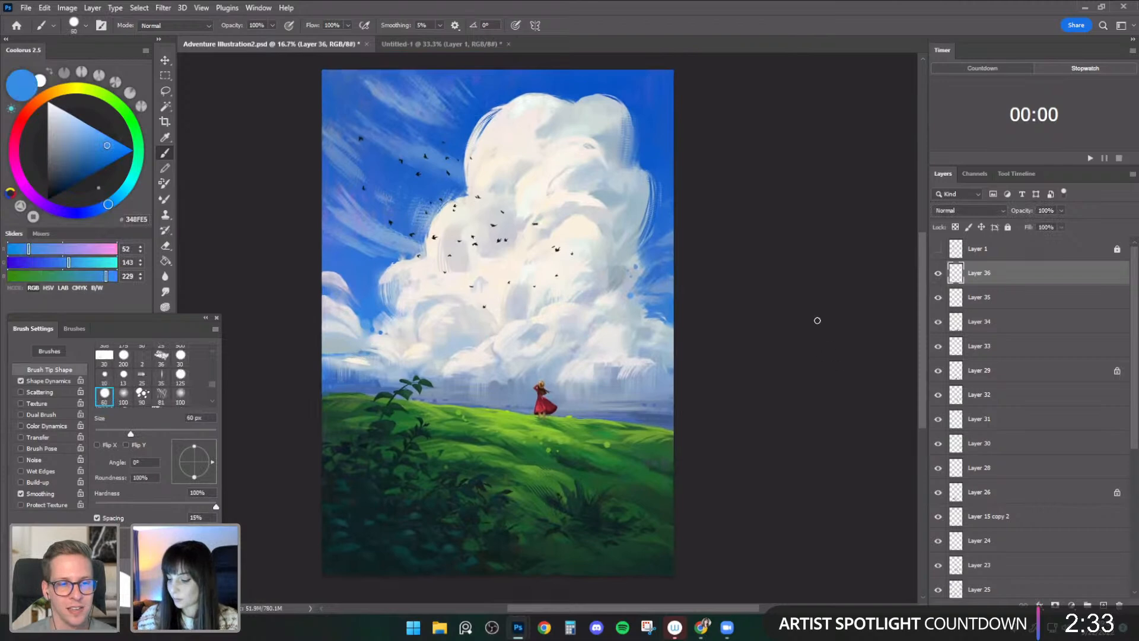
key("bracketright")
left_click(405, 380, "alt")
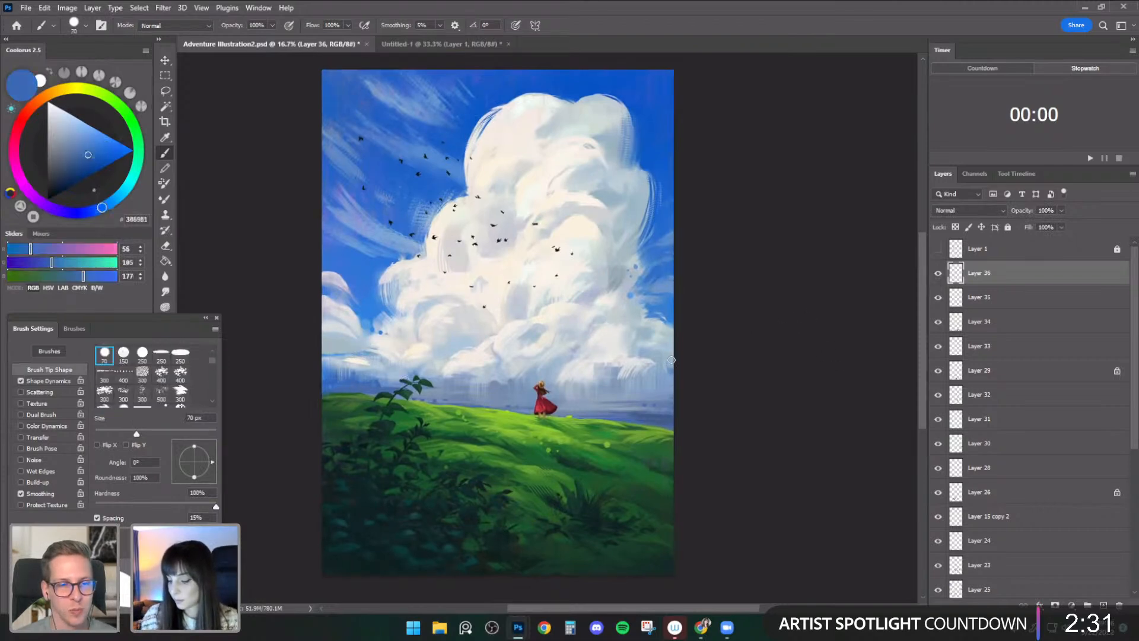
- Sample dark greens from the shrub's upper leaves, shrinking the round brush to 50 px
left_click_drag(611, 429, 617, 413)
key("bracketleft")
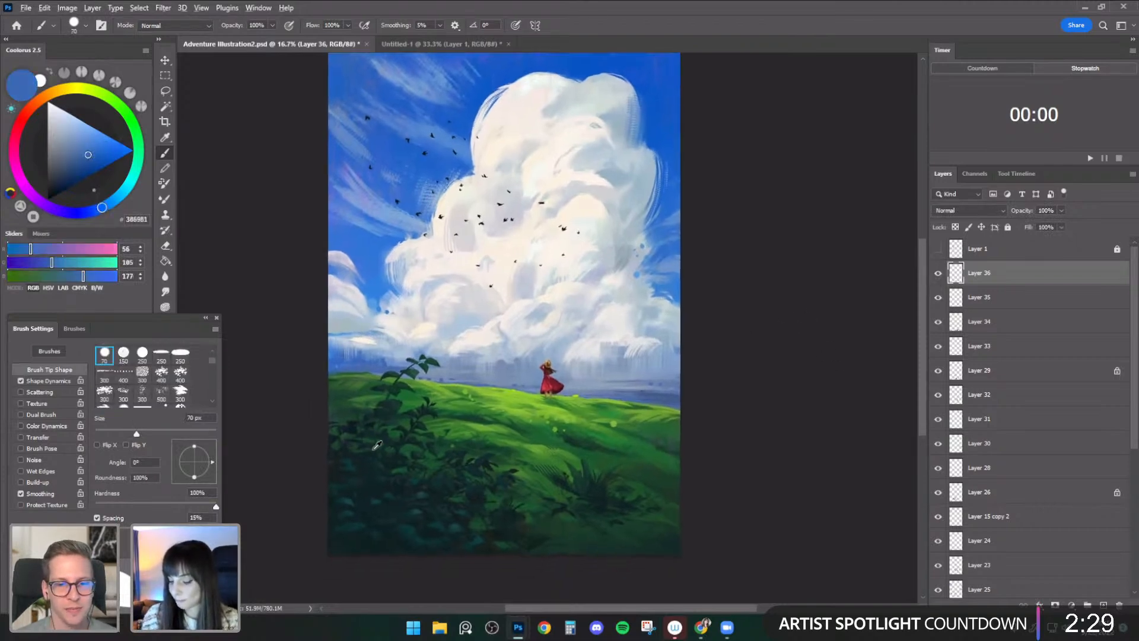
left_click(378, 445, "alt")
left_click(372, 442, "alt")
key("bracketleft")
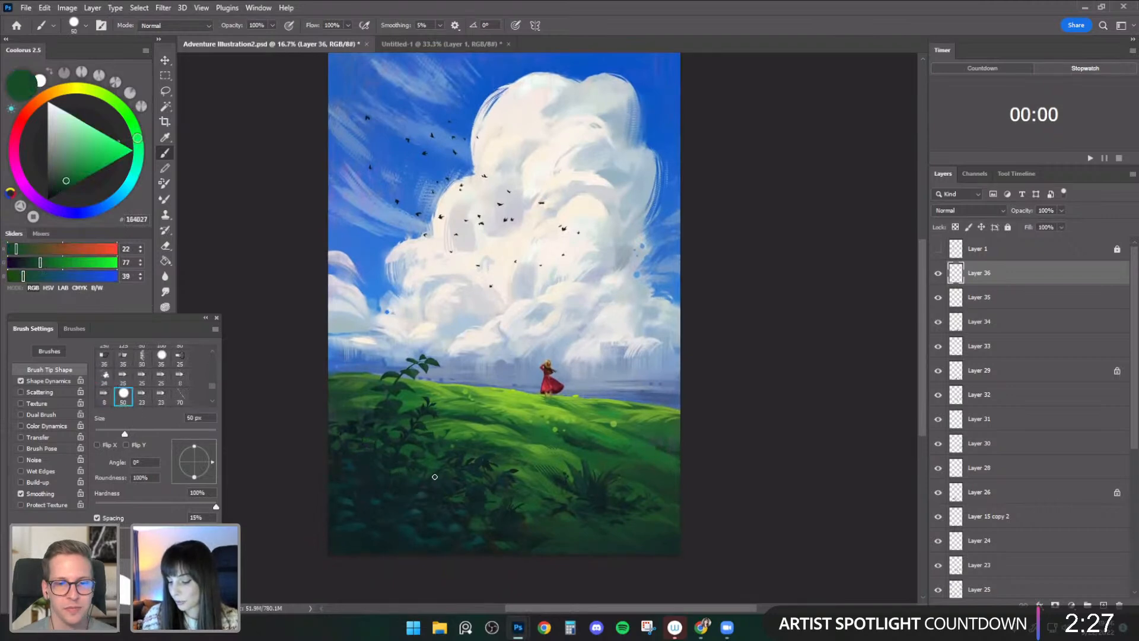
left_click(403, 450, "alt")
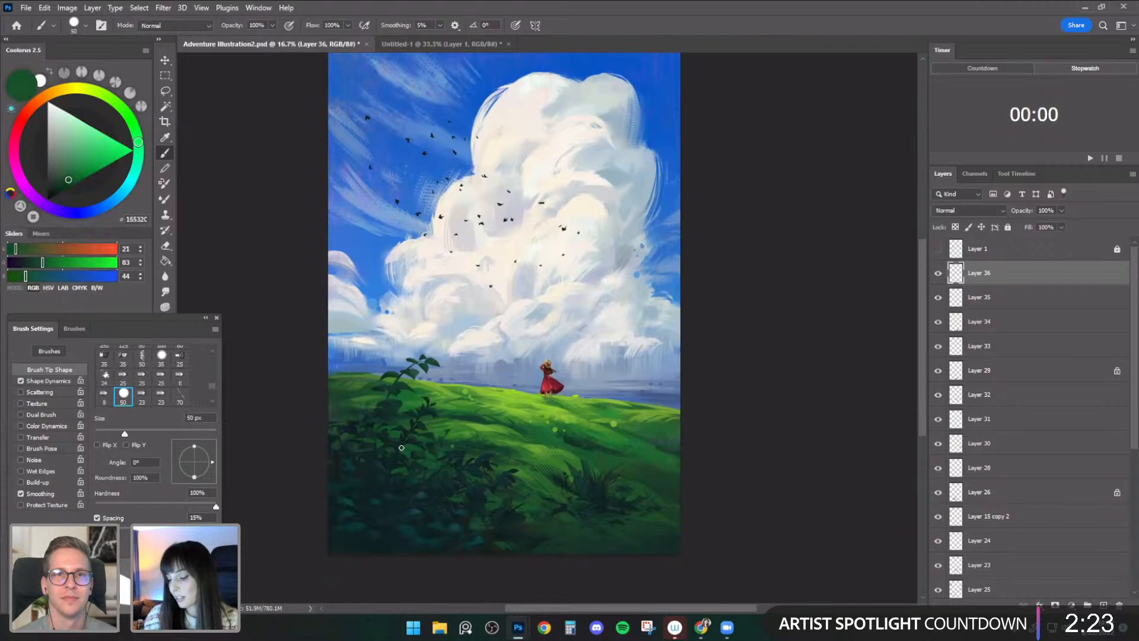
- Sample near-black teals from the shrub's shadows and a dark green from the hillside, shrinking the round brush to 25 px
left_click_drag(758, 423, 751, 444)
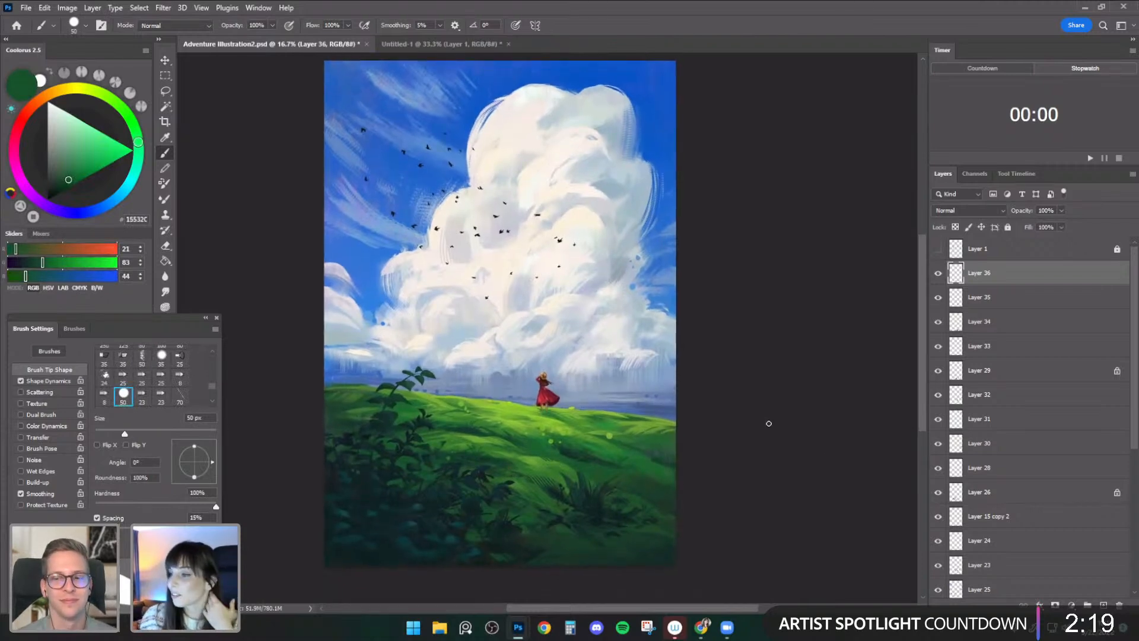
left_click(363, 436, "alt")
key("bracketleft")
key("bracketleft")
key("bracketleft")
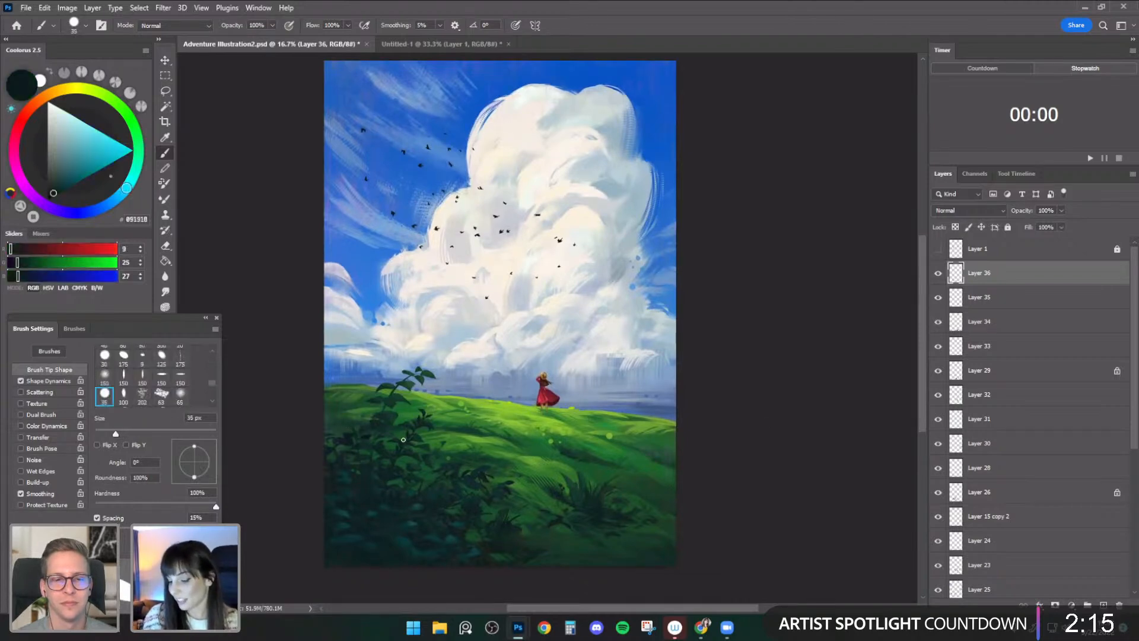
left_click(362, 463, "alt")
key("bracketleft")
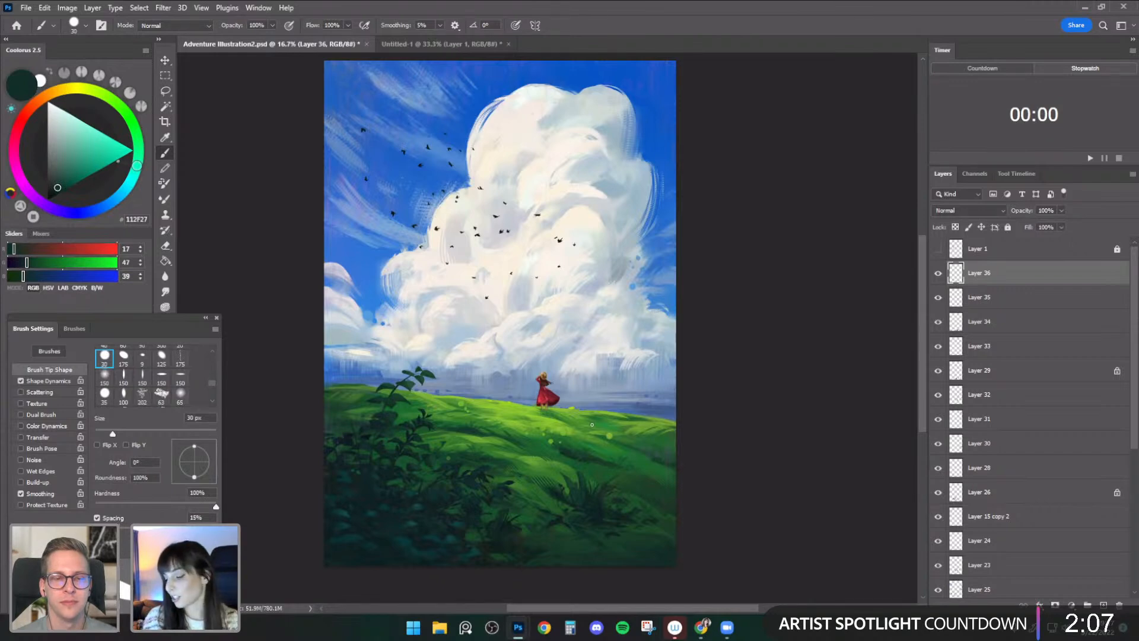
left_click(572, 454, "alt")
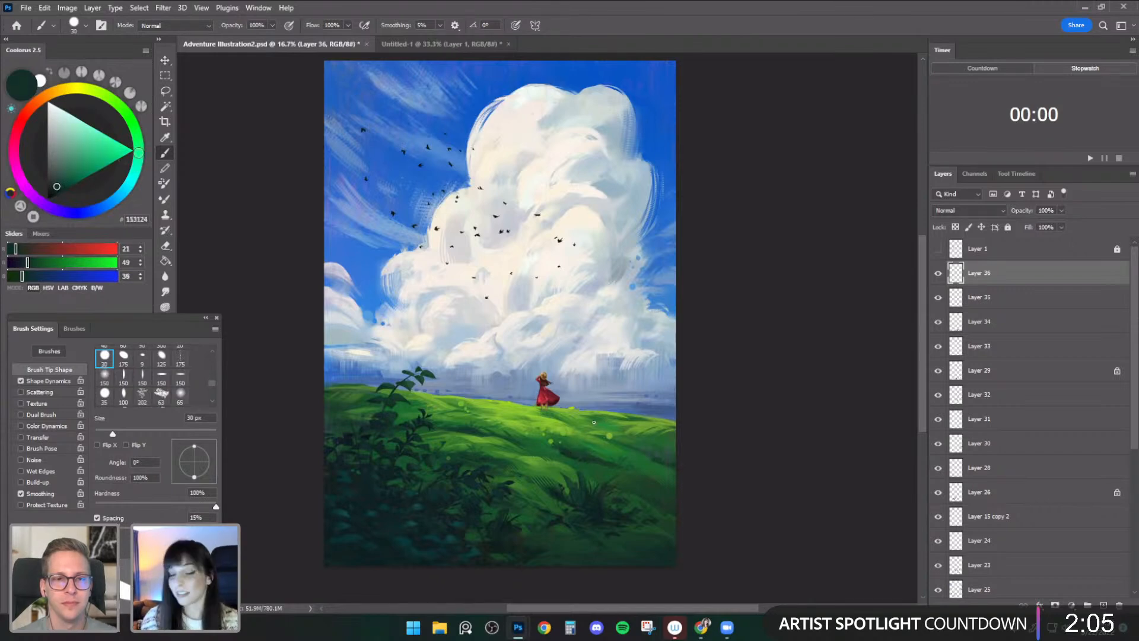
key("bracketleft")
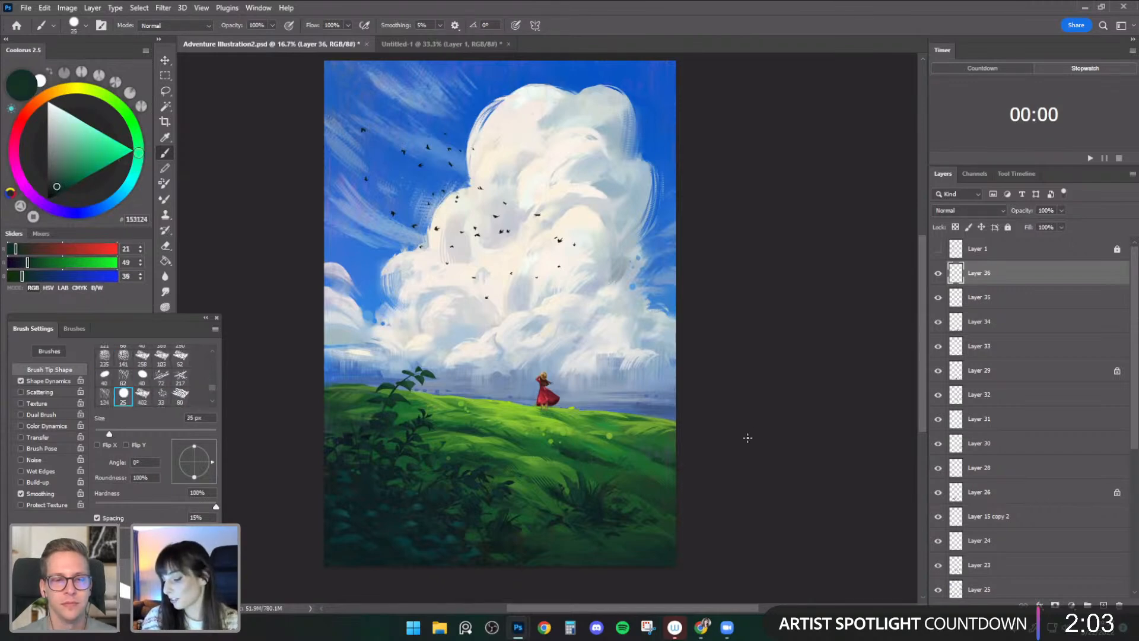
- Sample a mid green from the grass at the tuft's tips and enlarge the round brush to 45 px
left_click(578, 486, "alt")
key("bracketright")
key("bracketright")
key("bracketright")
key("bracketright")
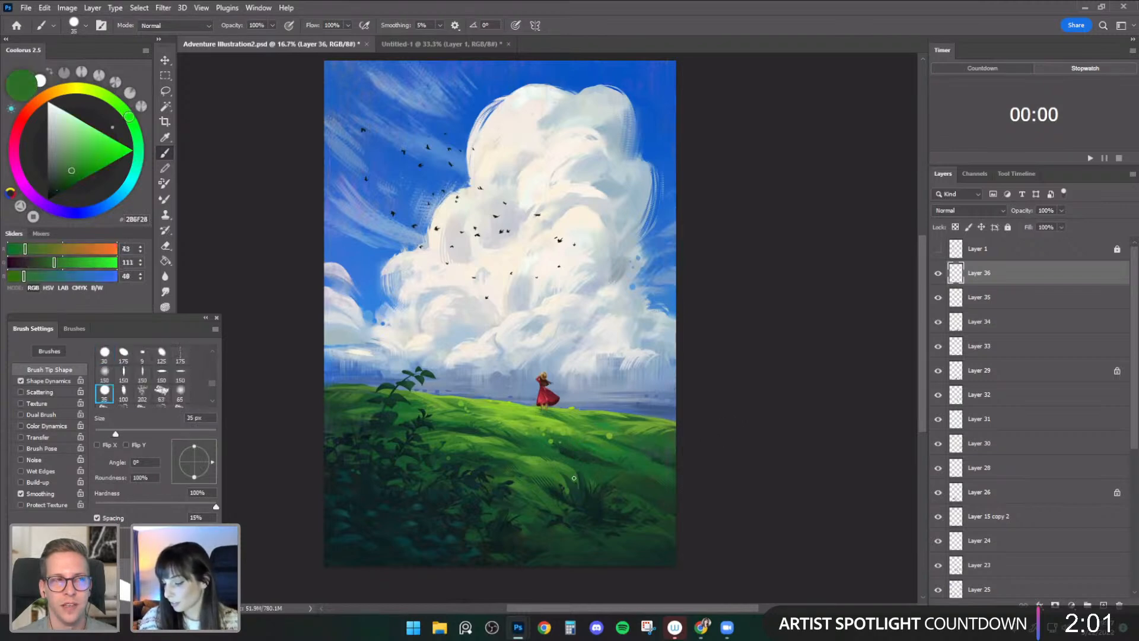
key("bracketright")
key("bracketright")
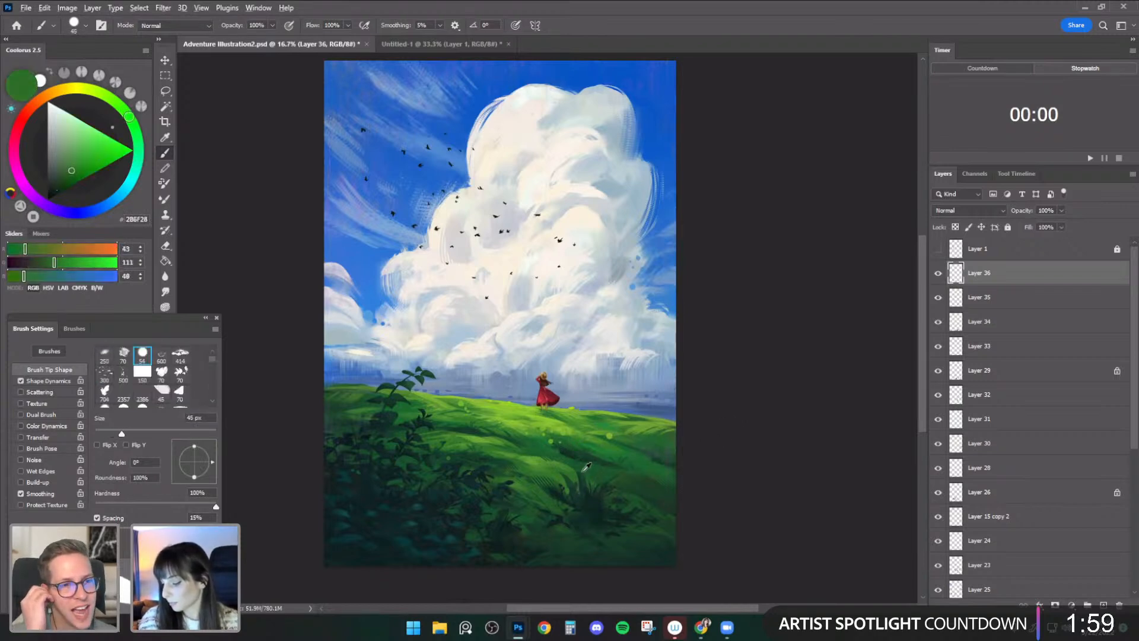
- Sample greens from the tuft's base and the grass just above it, fine-tuning the round brush size for them
left_click(601, 517, "alt")
left_click(575, 473, "alt")
key("bracketleft")
key("bracketleft")
key("bracketright")
key("bracketleft")
key("bracketright")
key("bracketleft")
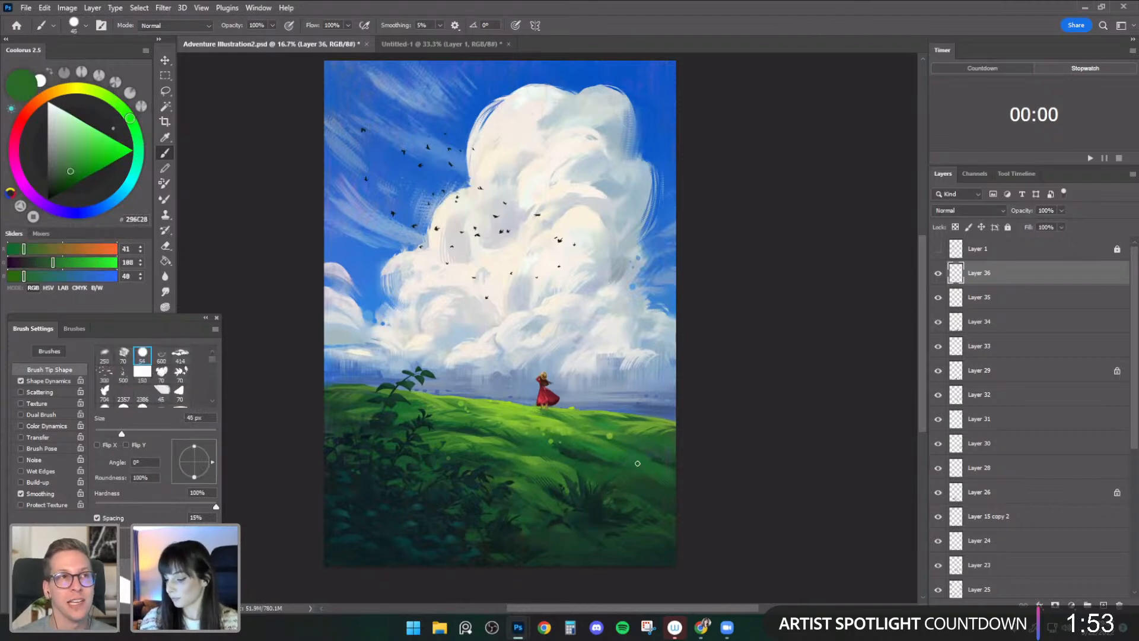
- Touch up the grass under the red-dressed figure, then sample a deep green above the tuft with a 35 px round brush
left_click(593, 496, "alt")
left_click(551, 409, "alt")
left_click_drag(547, 407, 552, 416)
left_click(592, 468, "alt")
key("bracketleft")
key("bracketleft")
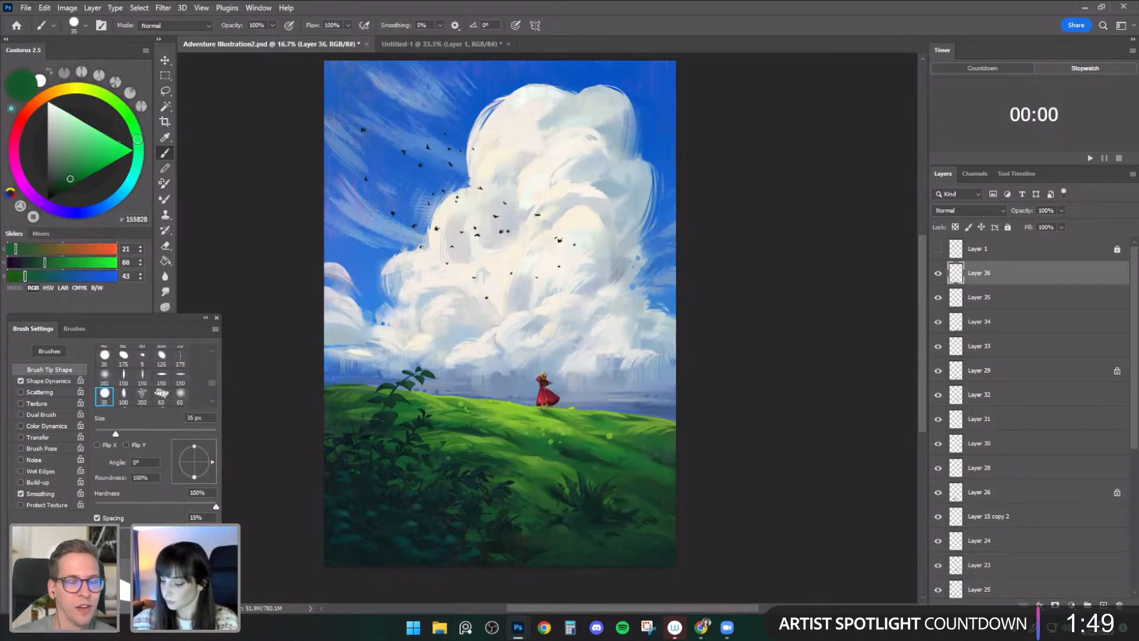
- Sample mid and yellowish greens from the slope below the horizon, beyond the figure, keeping the round brush at 35 px
left_click(596, 431, "alt")
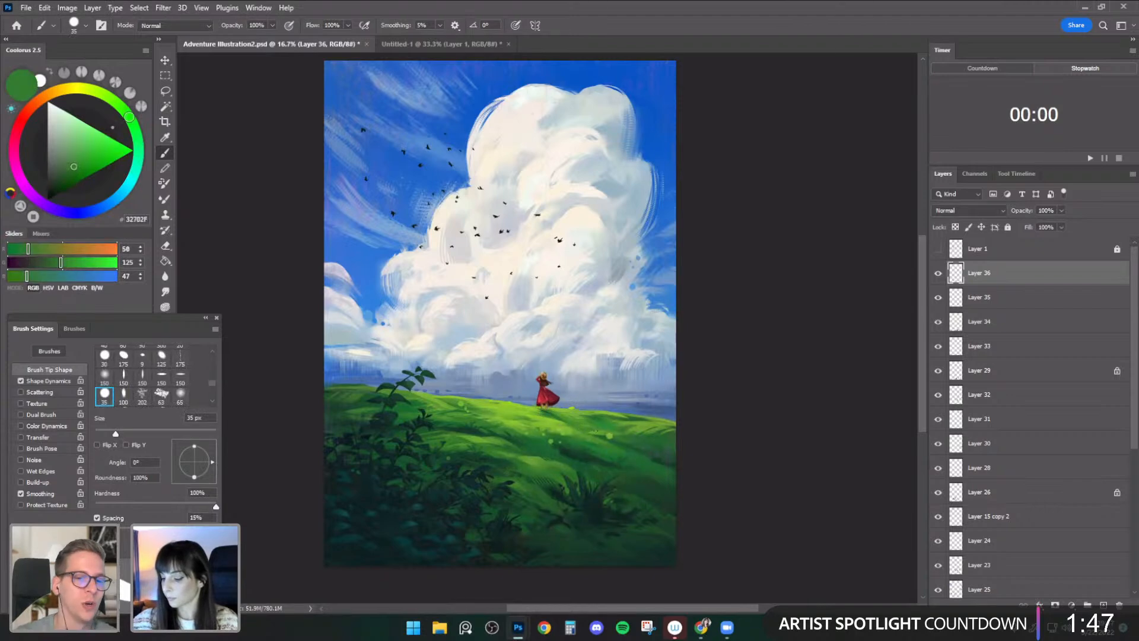
left_click_drag(748, 423, 768, 420)
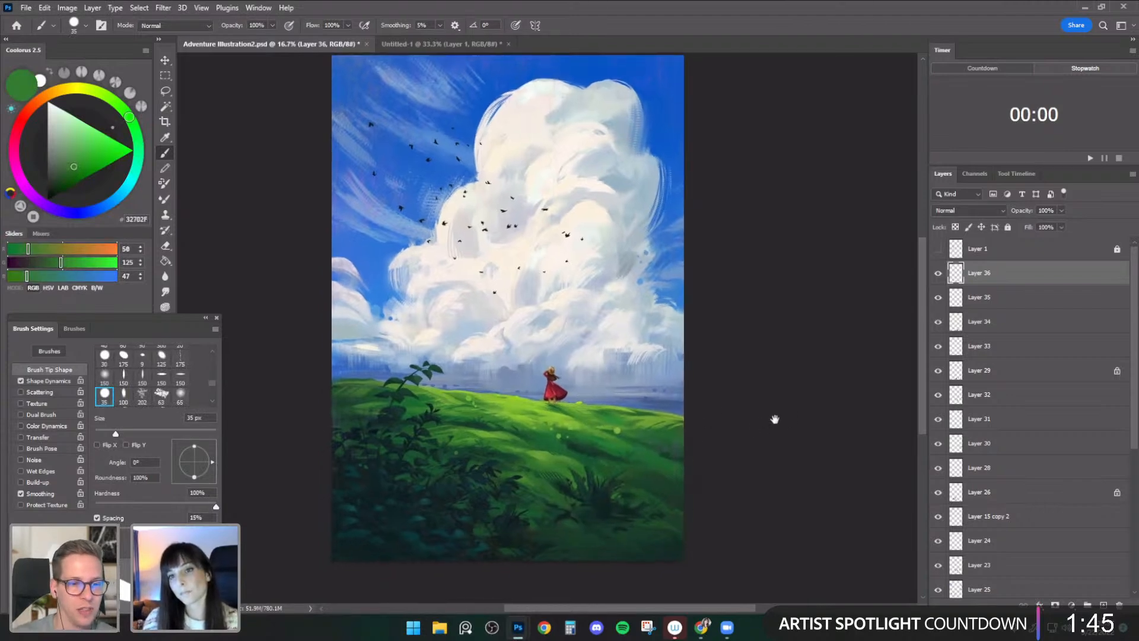
left_click(651, 436, "alt")
key("bracketleft")
key("bracketleft")
left_click(652, 423, "alt")
key("bracketright")
key("bracketright")
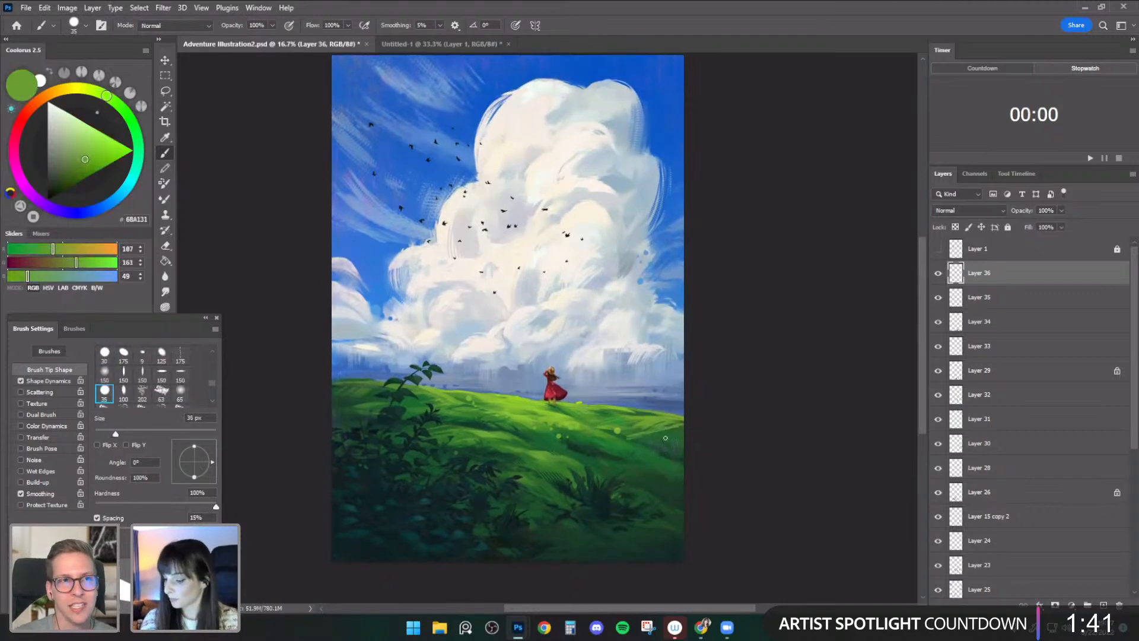
- Darken the yellow-green to #4E8415 and resample the far slope's greens, reducing the round brush to 30 px
left_click(85, 170)
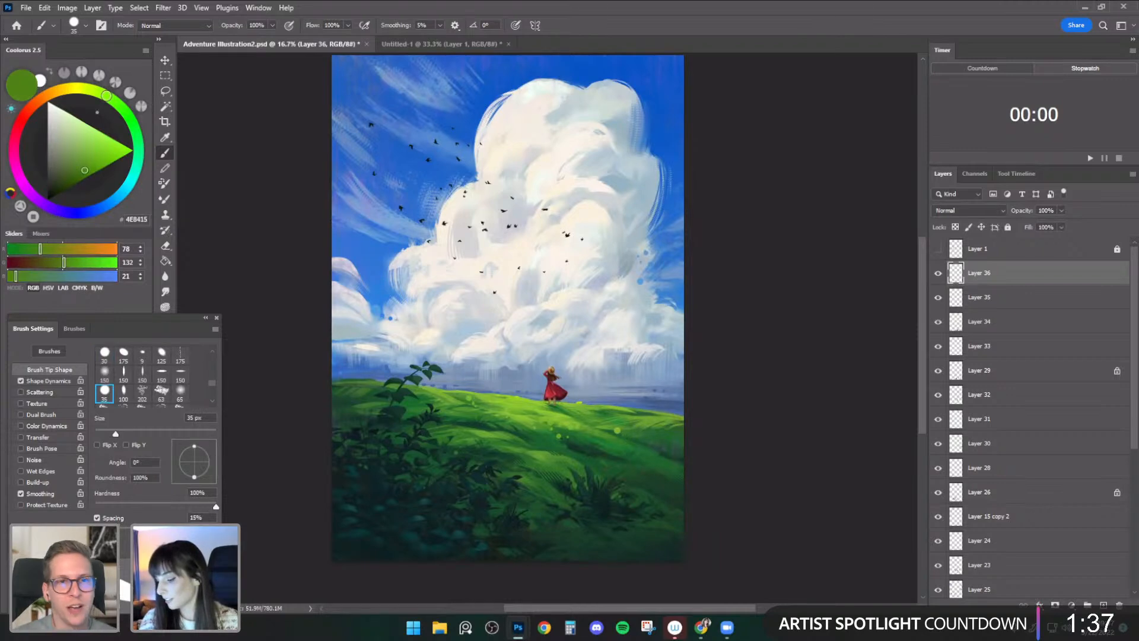
left_click(657, 428, "alt")
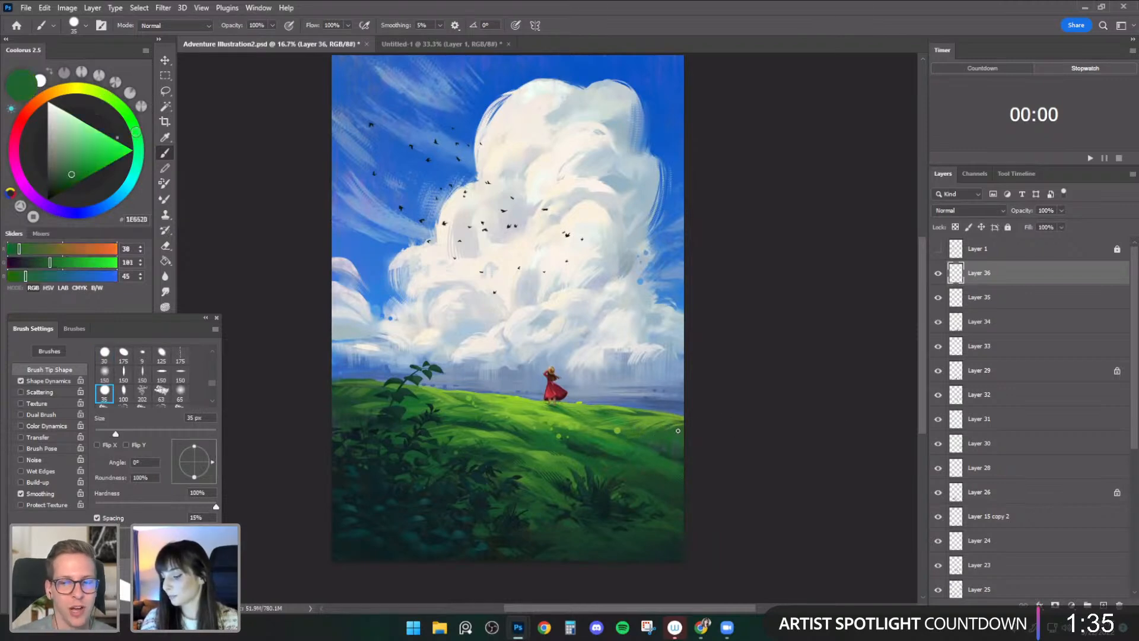
key("shift+comma")
left_click(652, 429, "alt")
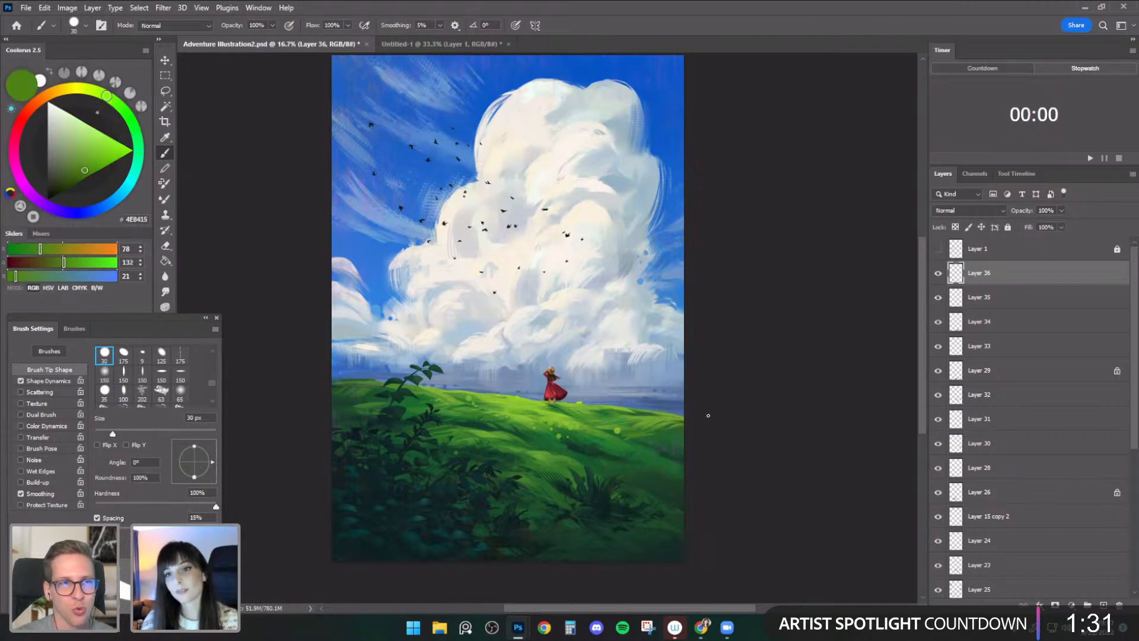
- Sample the far slope's green #4C8217, flip the canvas horizontally and set the round brush to 30 px
left_click(655, 428, "alt")
key("shift+period")
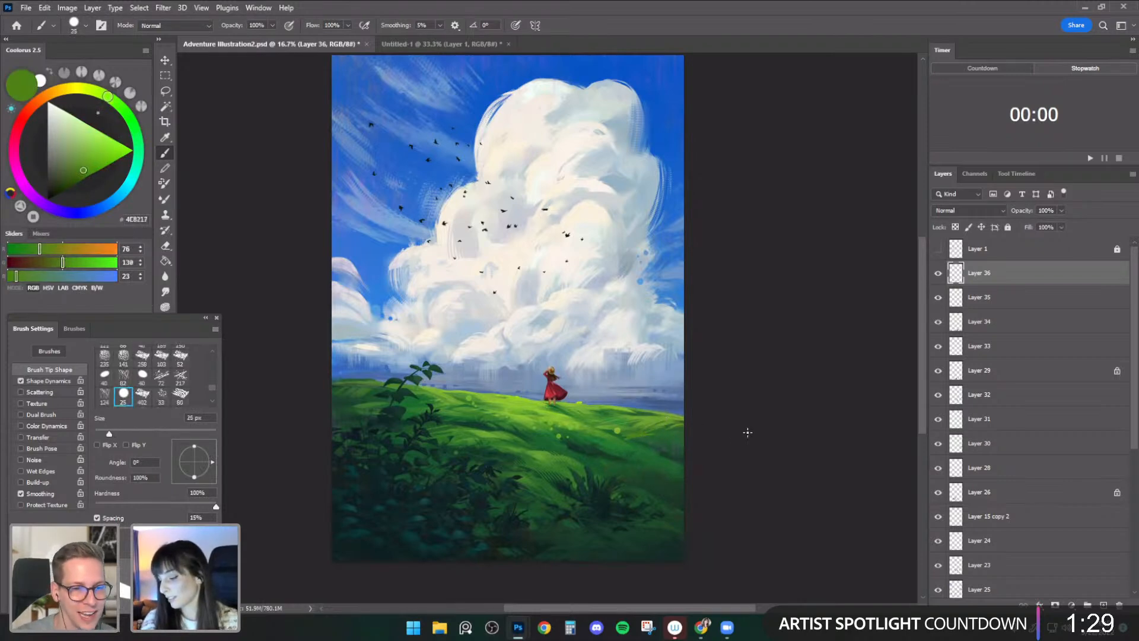
key("ctrl+shift+h")
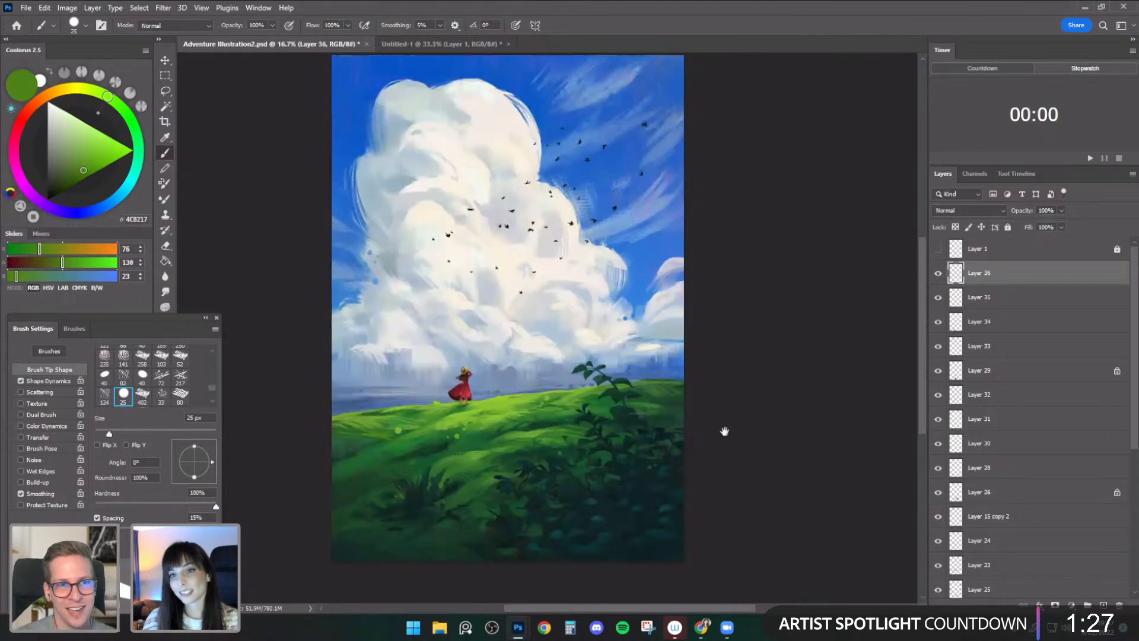
left_click_drag(656, 428, 670, 422)
key("bracketright")
key("bracketright")
key("bracketleft")
key("bracketleft")
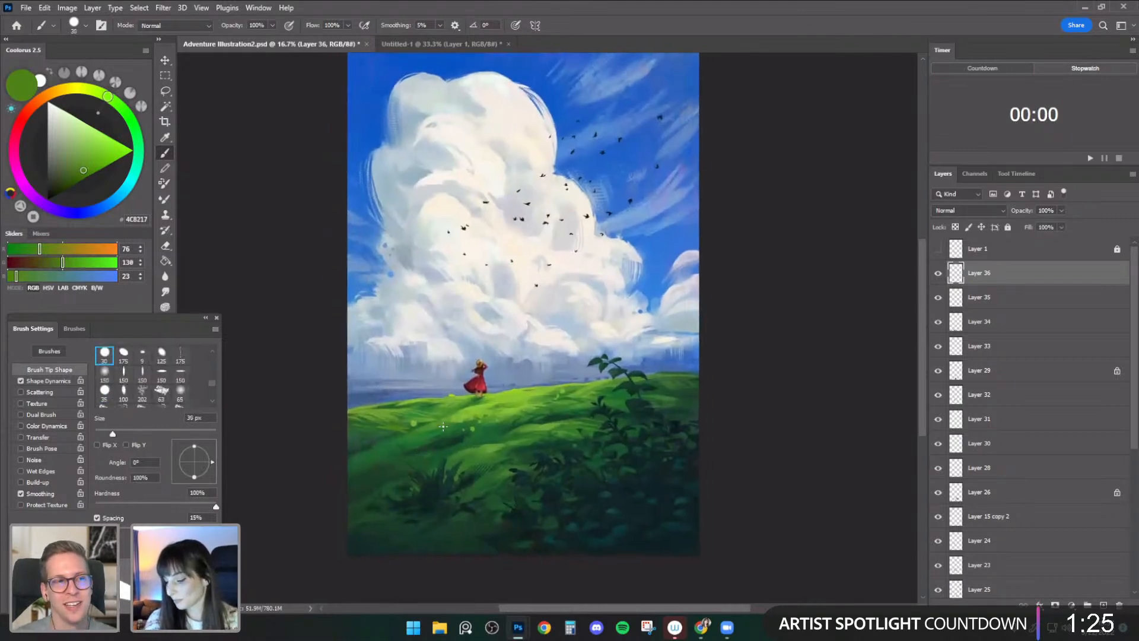
- Touch up the shaded slope above the grass tuft and sample its dark green #29633A, keeping the round brush at 30 px
left_click(406, 424, "alt")
key("bracketright")
key("bracketright")
key("bracketleft")
left_click_drag(400, 460, 424, 458)
left_click(373, 449, "alt")
key("bracketright")
key("bracketleft")
key("bracketleft")
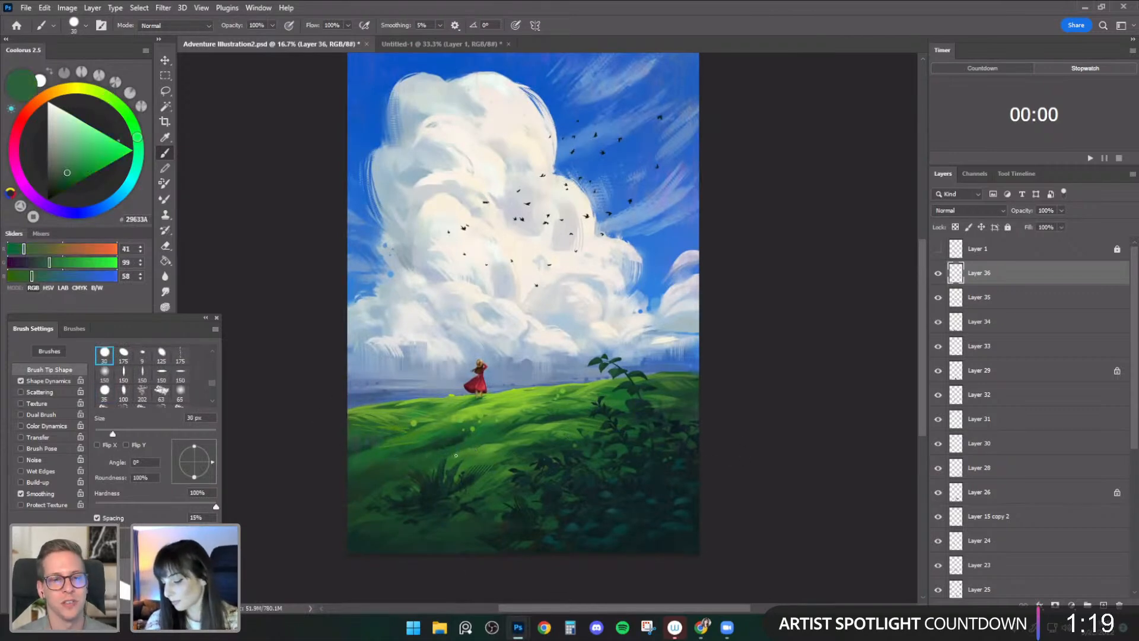
key("bracketright")
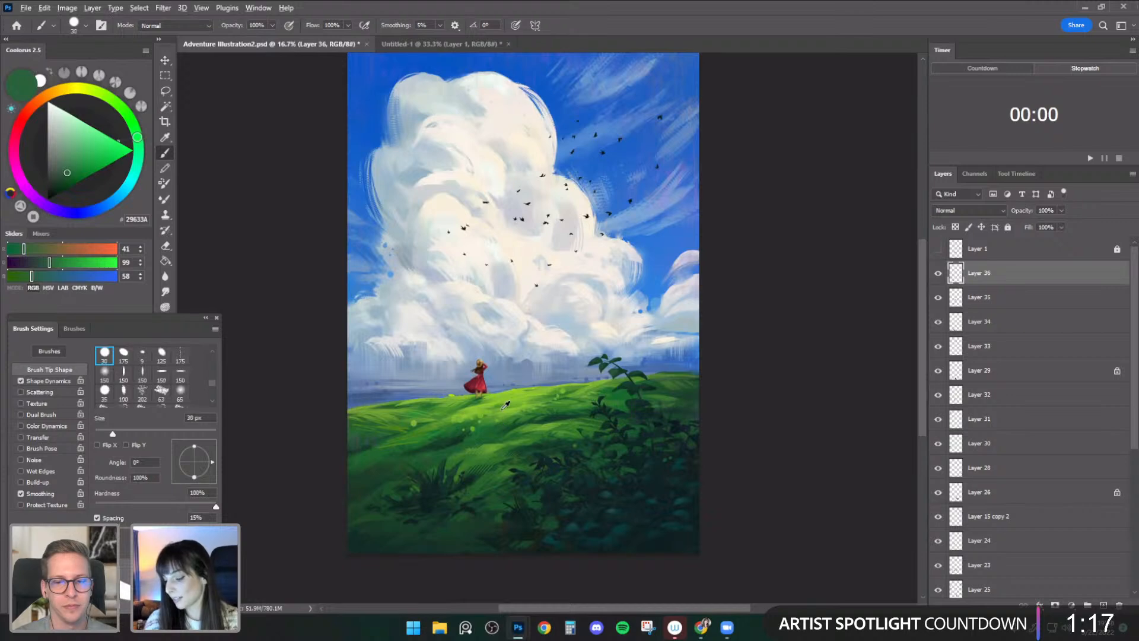
- Sample bright greens from the sunlit slope and the grass by the figure's feet, enlarging the round brush to 35 px
left_click(530, 410, "alt")
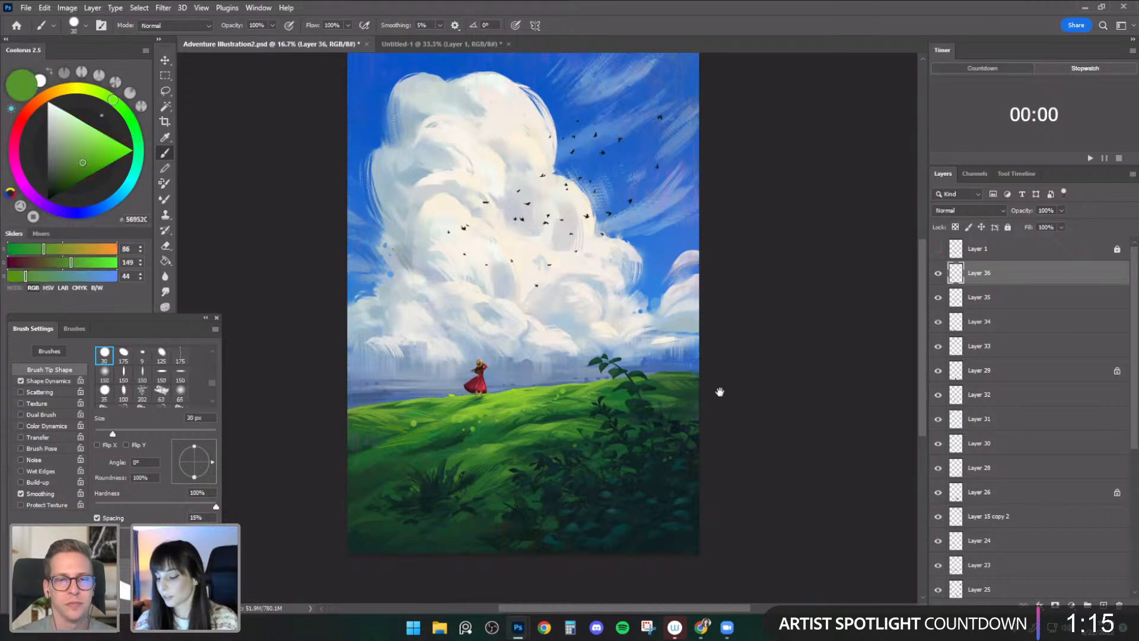
left_click_drag(706, 385, 689, 395)
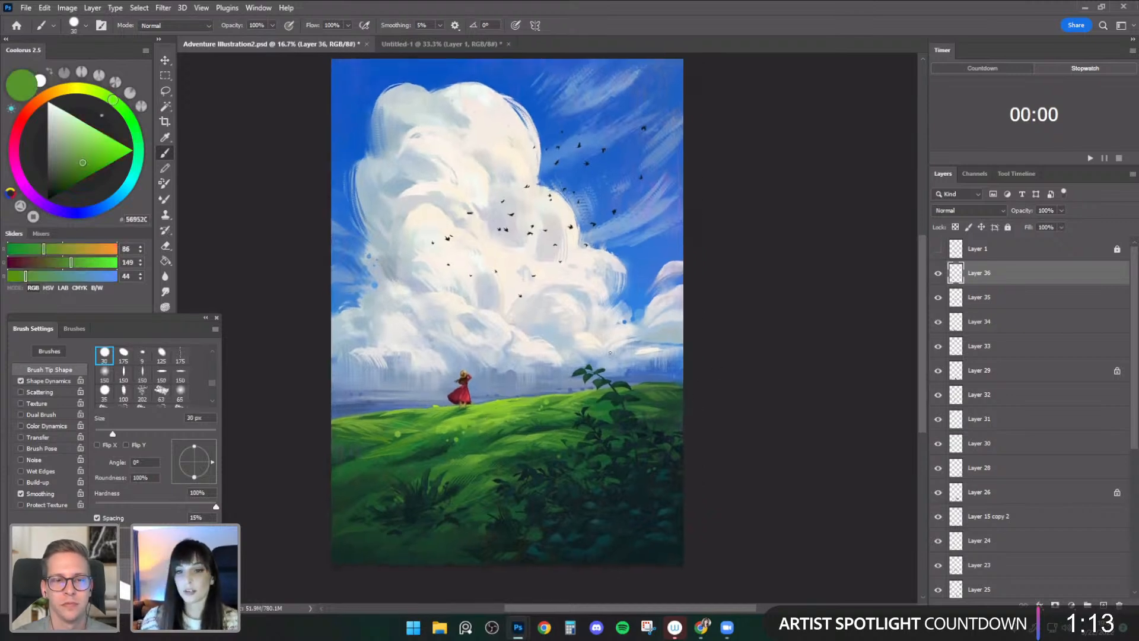
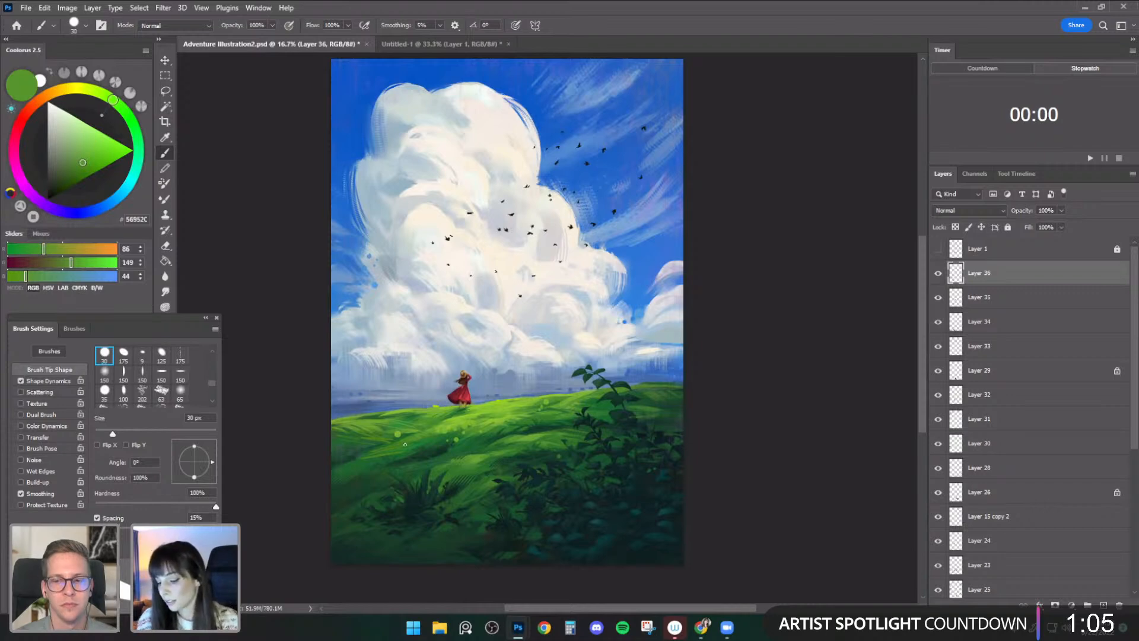
left_click(401, 433, "alt")
key("]")
left_click(399, 411, "alt")
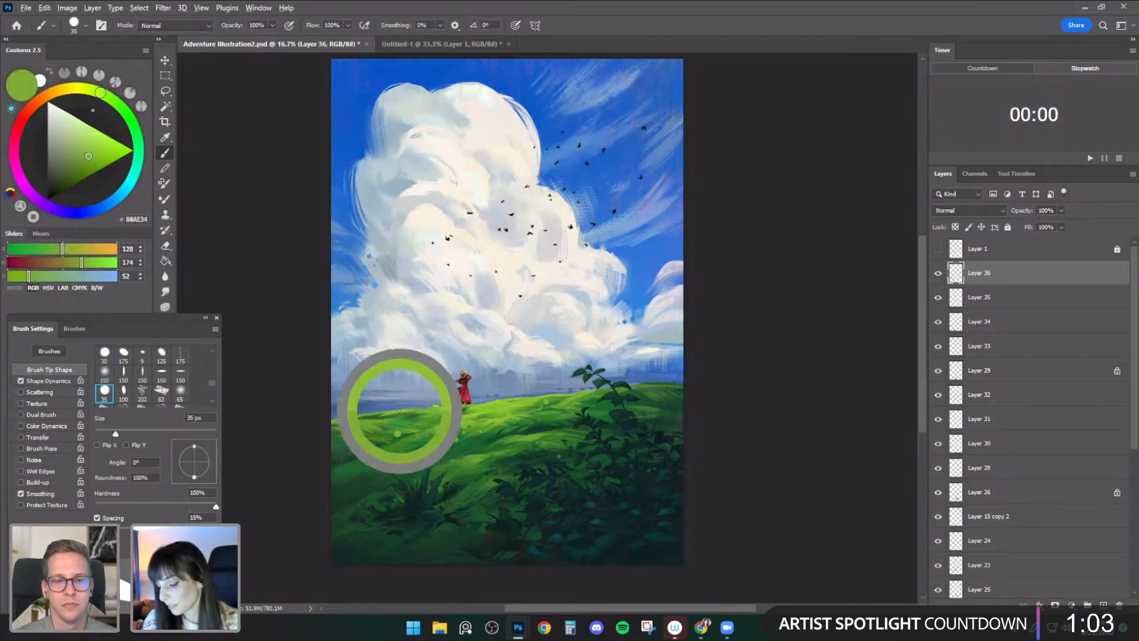
key("[")
left_click(462, 410, "alt")
key("]")
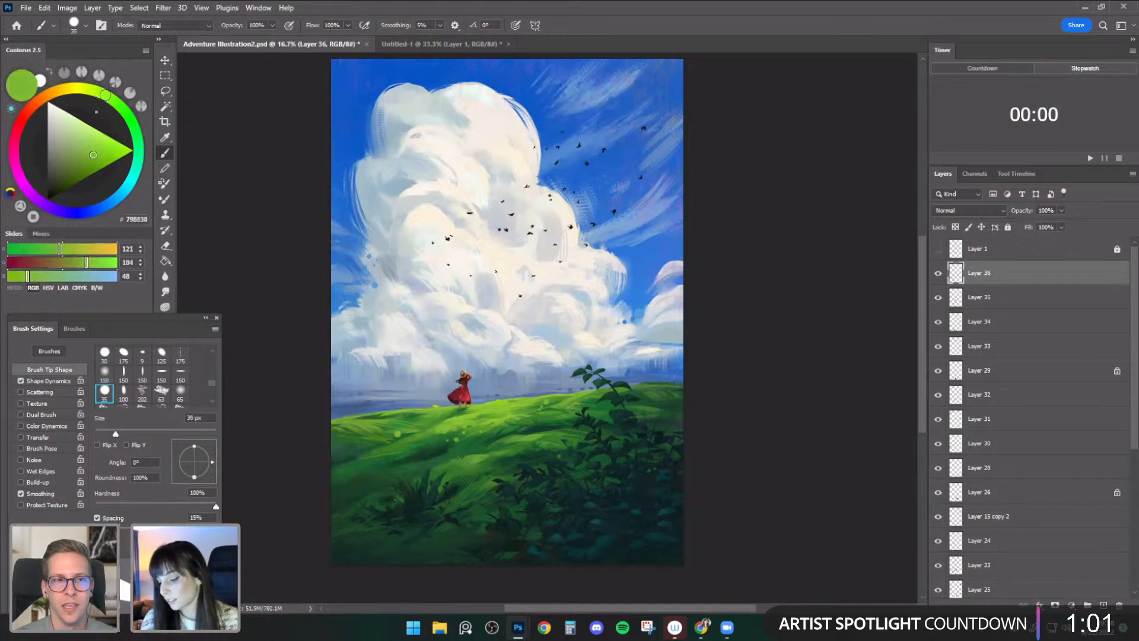
- Sample deep and mid greens from the grass just below the figure, reducing the round brush to 30 px
left_click(451, 428, "alt")
key("[")
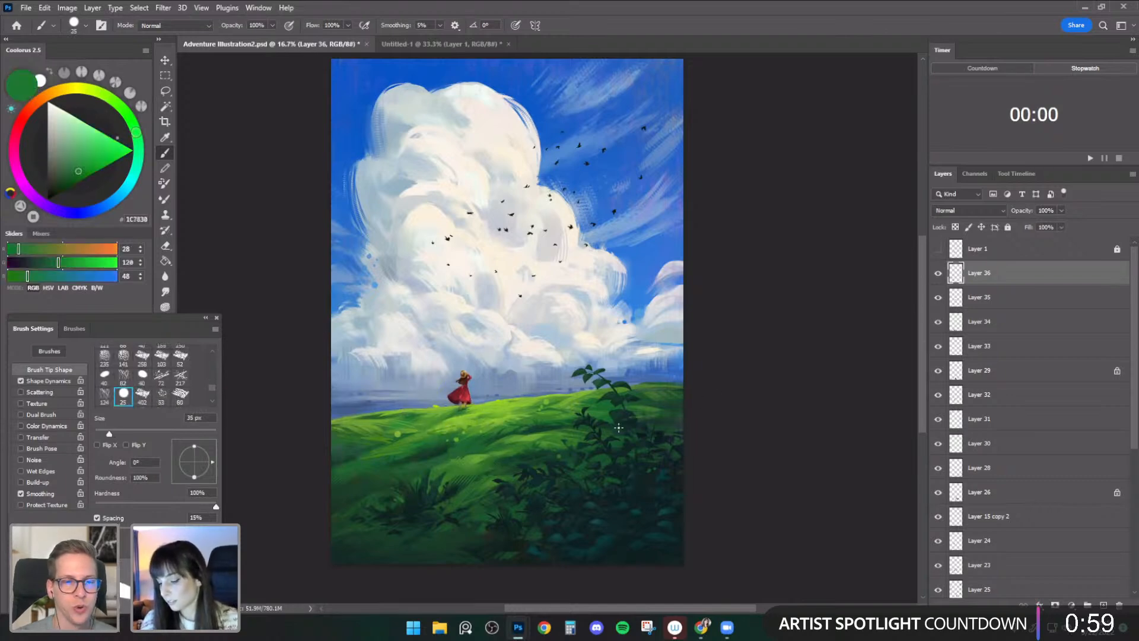
left_click(472, 428, "alt")
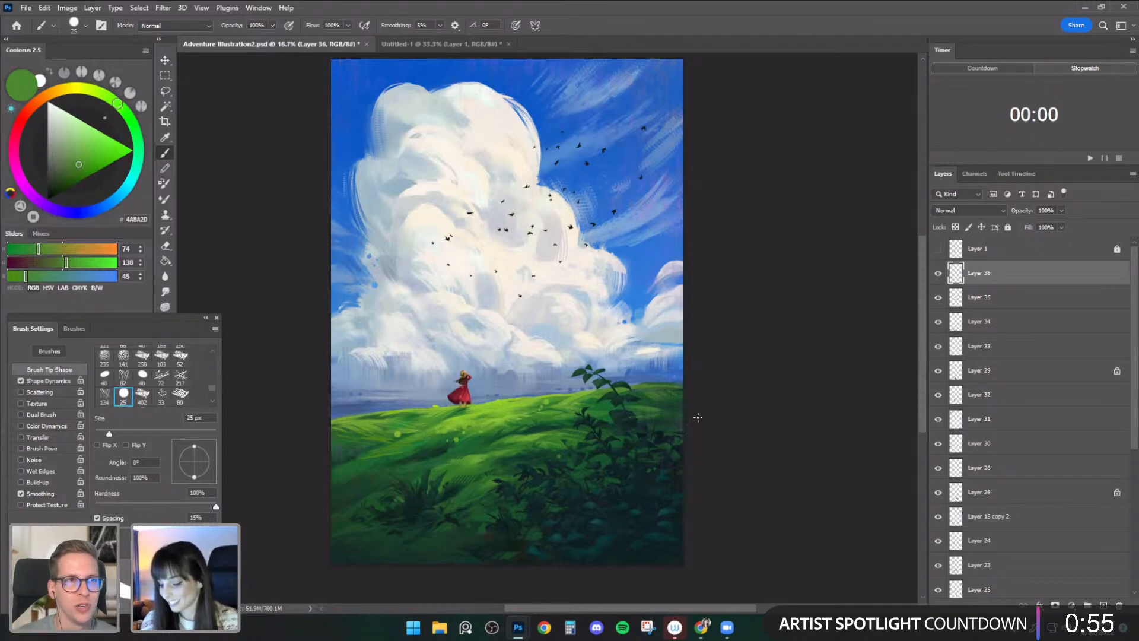
key("]")
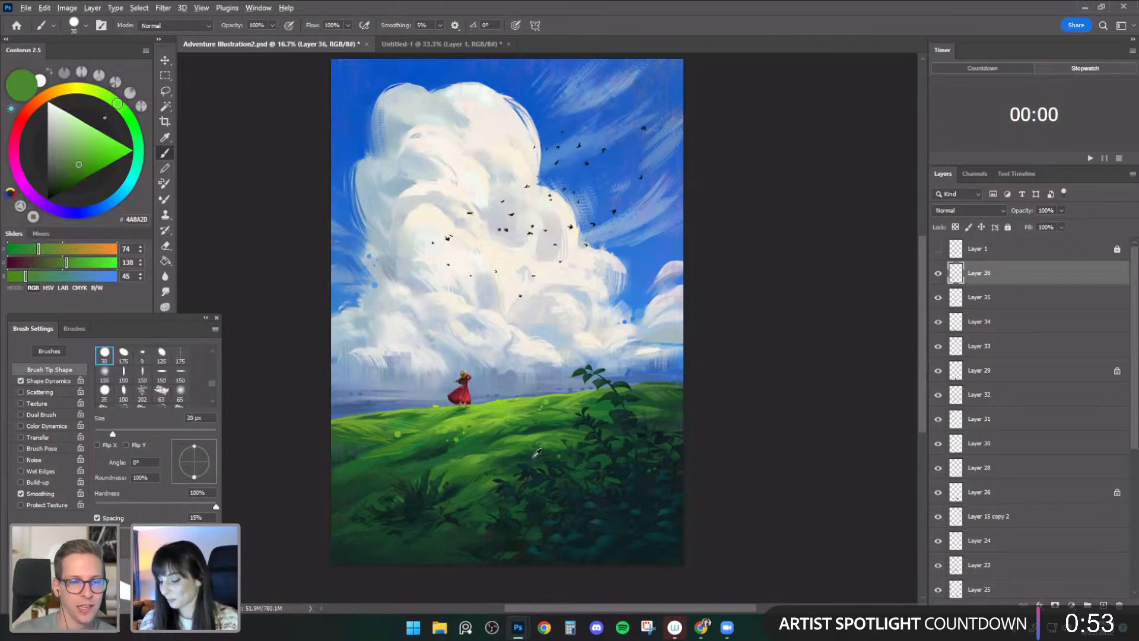
- Sample darker greens from the slope beside the shrub and from its leaves, enlarging the round brush to 45 px
left_click(545, 436, "alt")
key("]")
key("]")
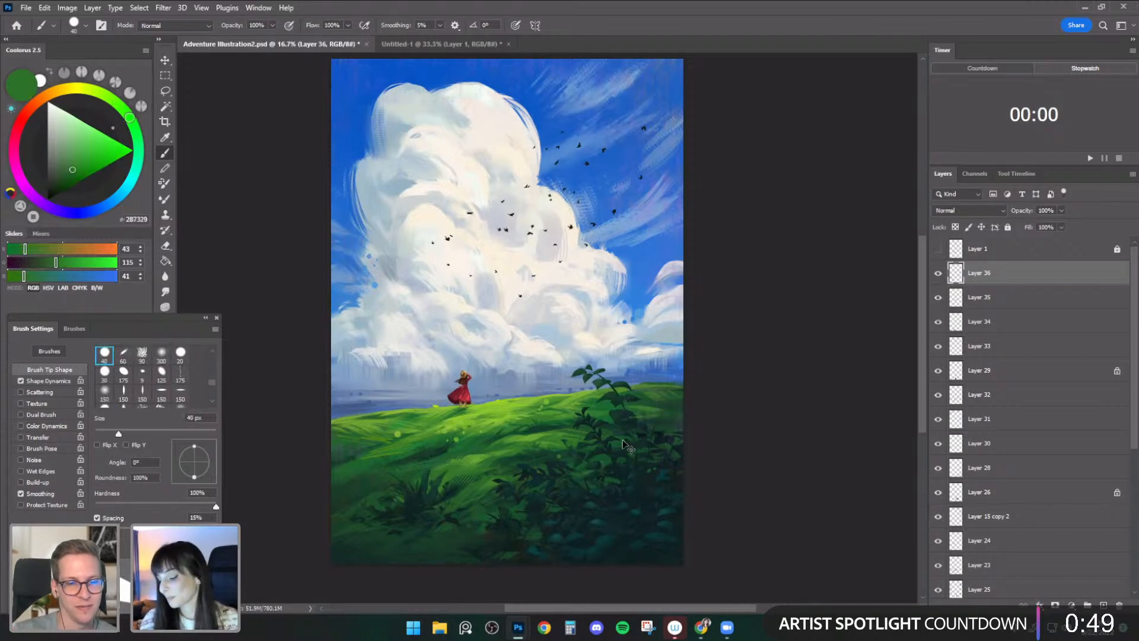
left_click(578, 438, "alt")
key("]")
key("bracketright")
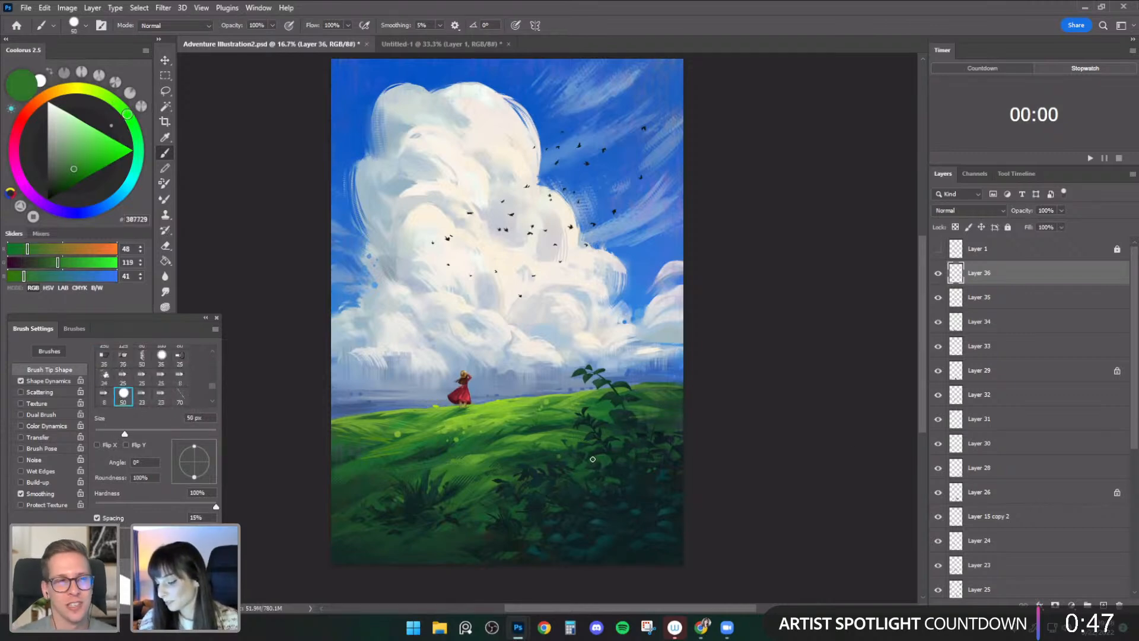
key("bracketleft")
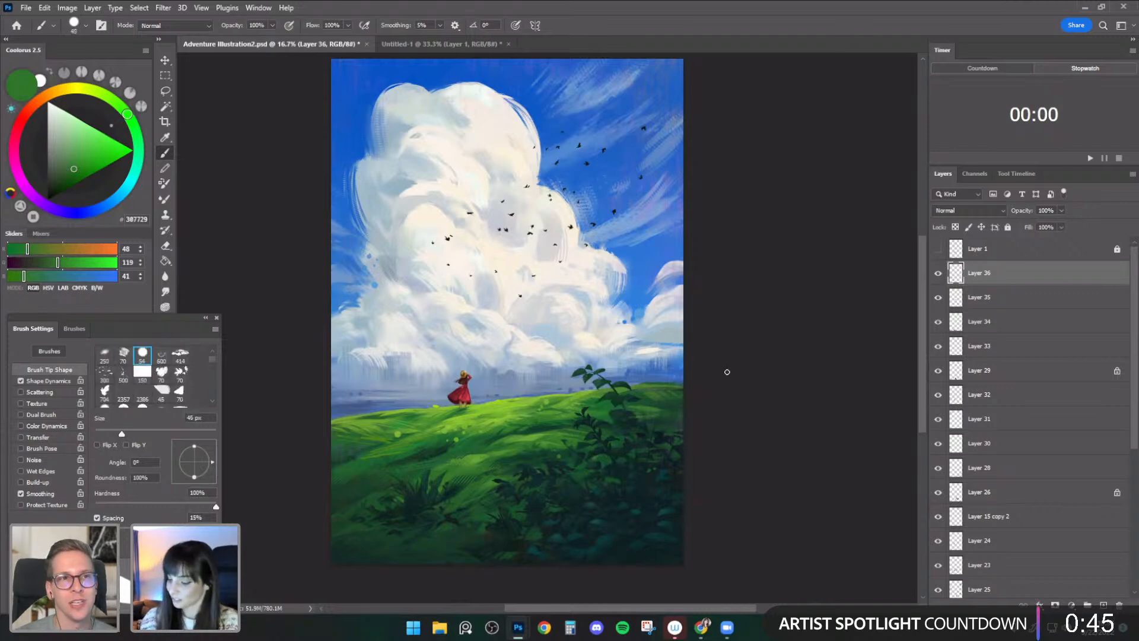
left_click(600, 457, "alt")
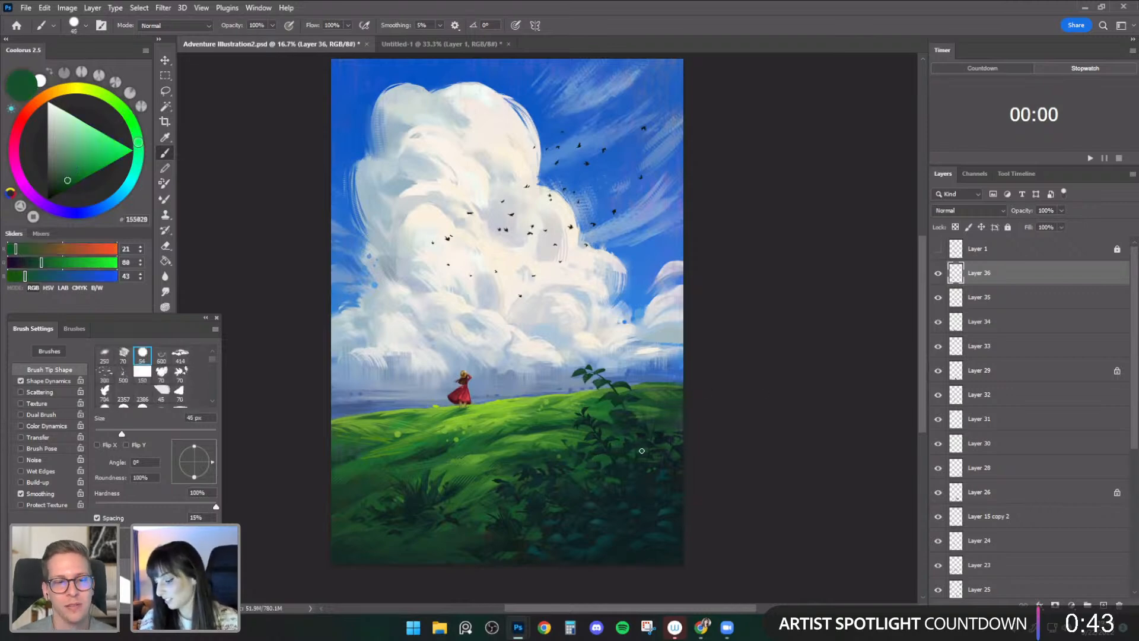
- Resample light and dark greens where the slope meets the shrub, setting the round brush to 50 px
left_click(546, 440, "alt")
key("bracketleft")
key("bracketleft")
key("bracketright")
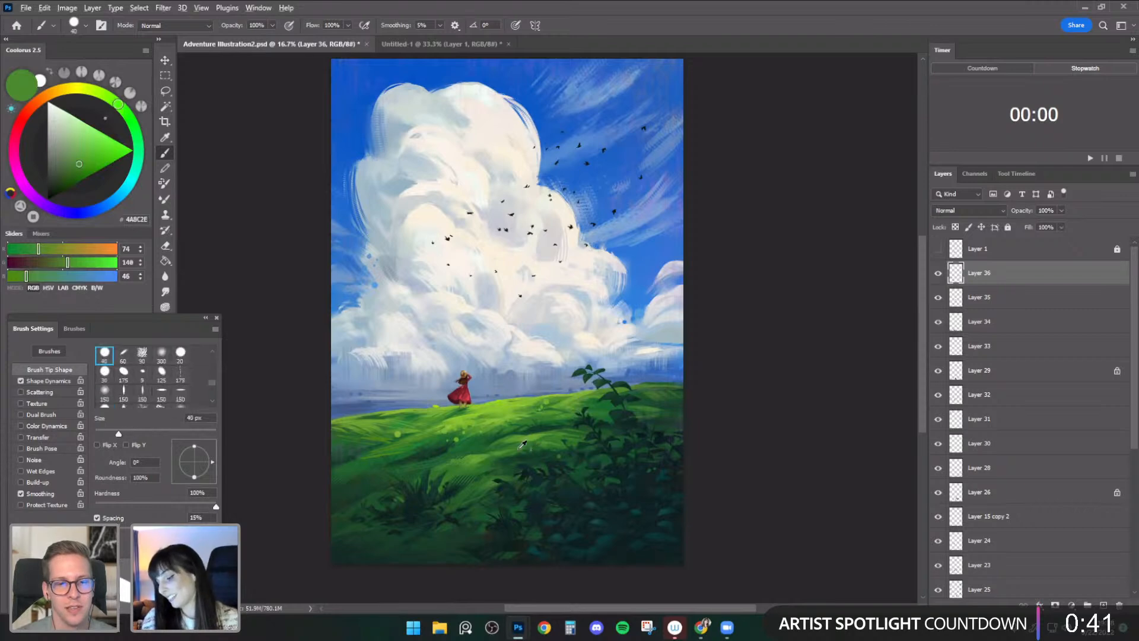
left_click(553, 453, "alt")
key("bracketright")
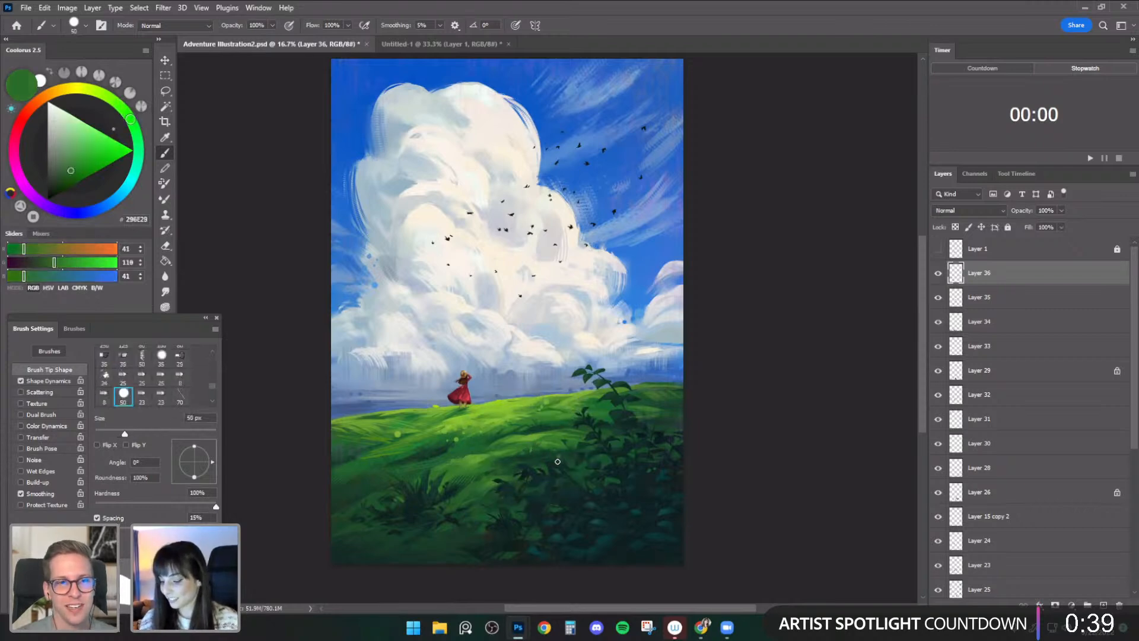
left_click(522, 433, "alt")
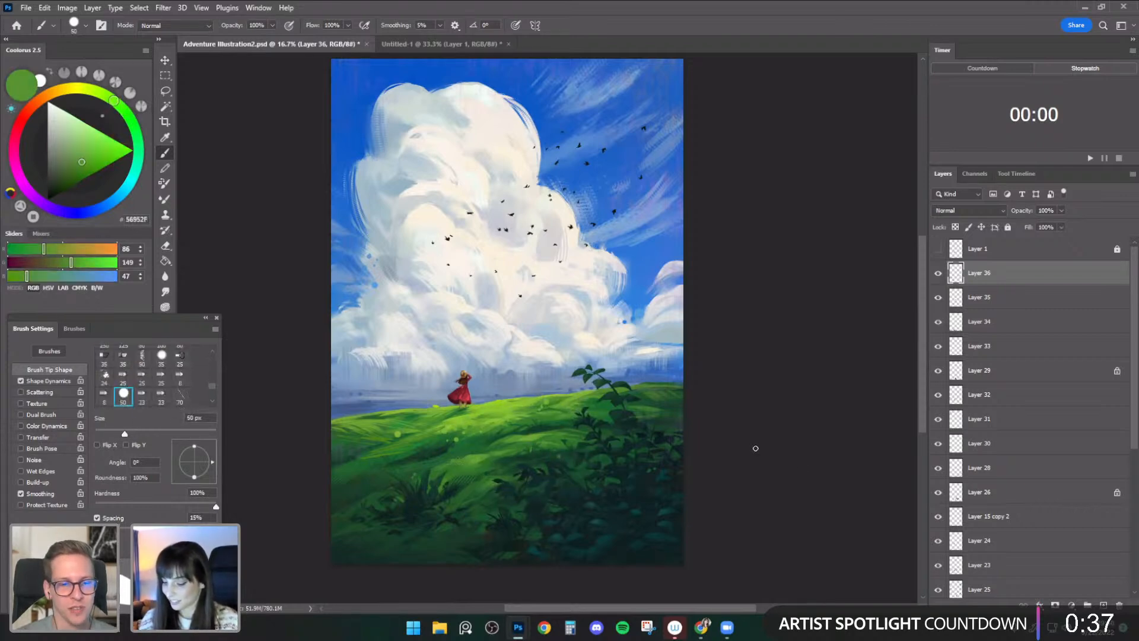
- Sample greens from the horizon edge, mid-slope and grass above the tuft, setting the round brush to 60 px
left_click(392, 414, "alt")
key("bracketright")
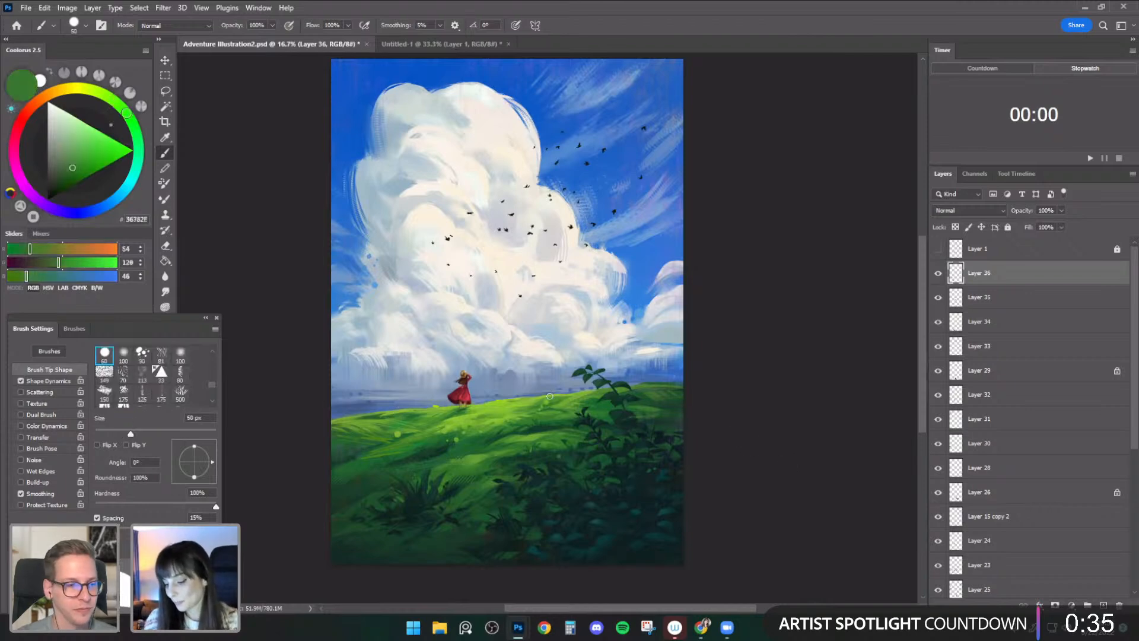
left_click(496, 440, "alt")
key("bracketright")
left_click(436, 433, "alt")
key("bracketleft")
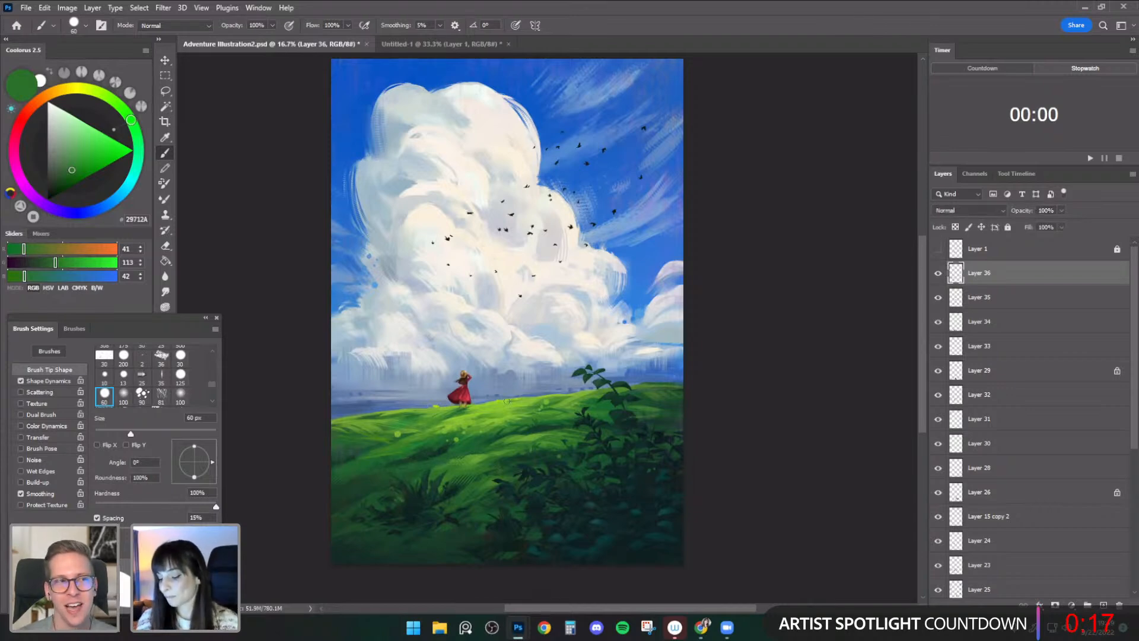
left_click(399, 456, "alt")
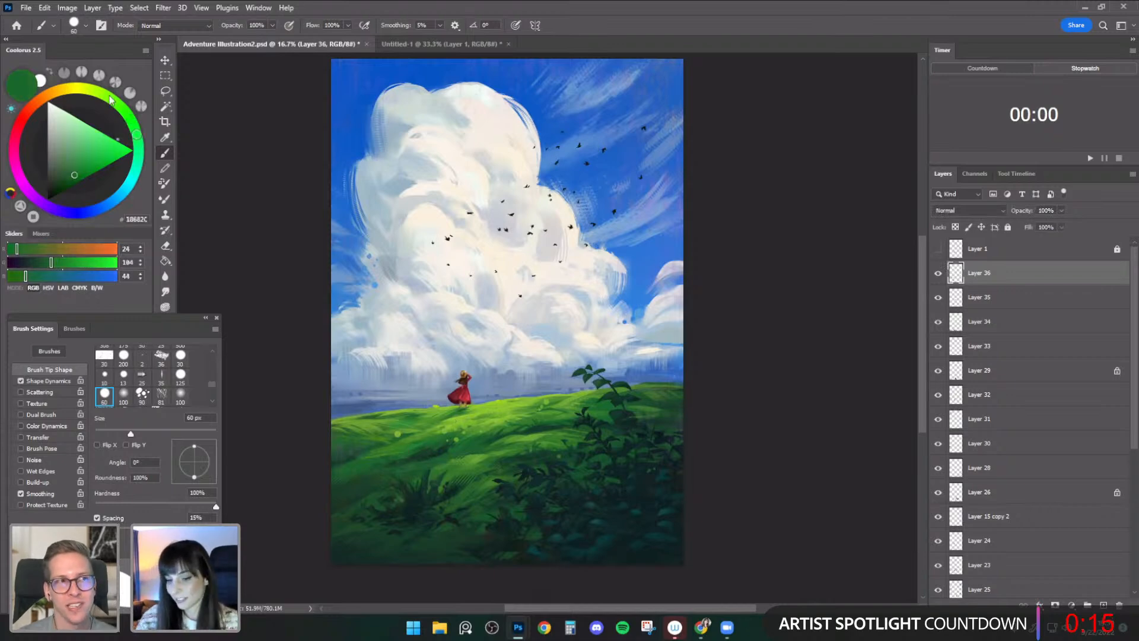
- Choose the Flat - Split Textured brush at 300 px and add a new layer above Layer 36
left_click(85, 25)
left_click(136, 369)
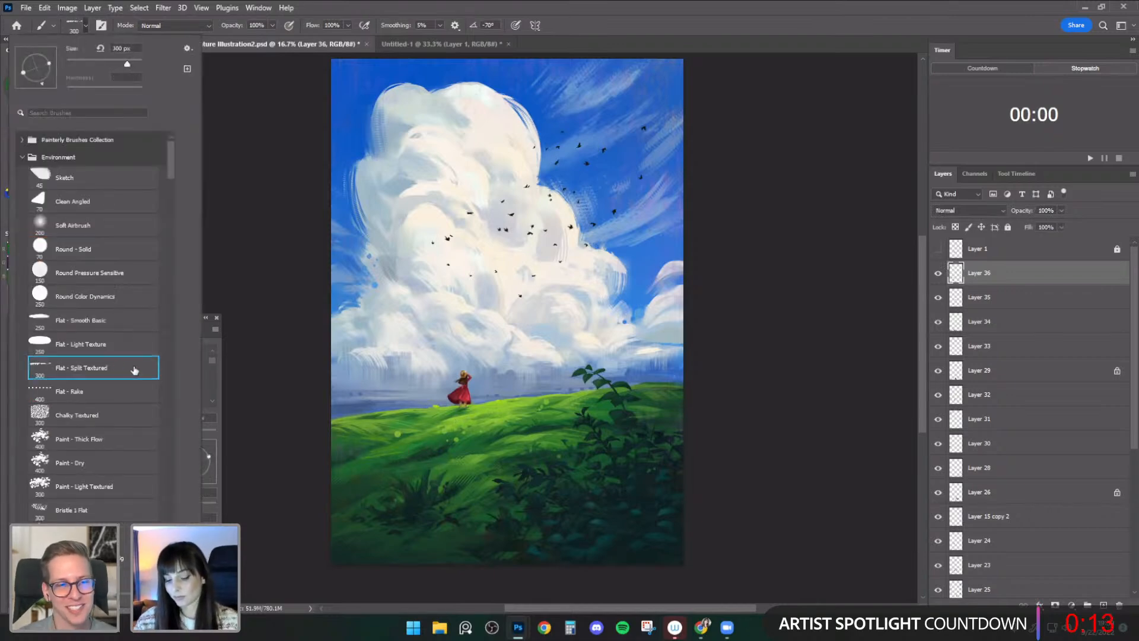
left_click(407, 453)
left_click(938, 275)
key("ctrl+shift+alt+n")
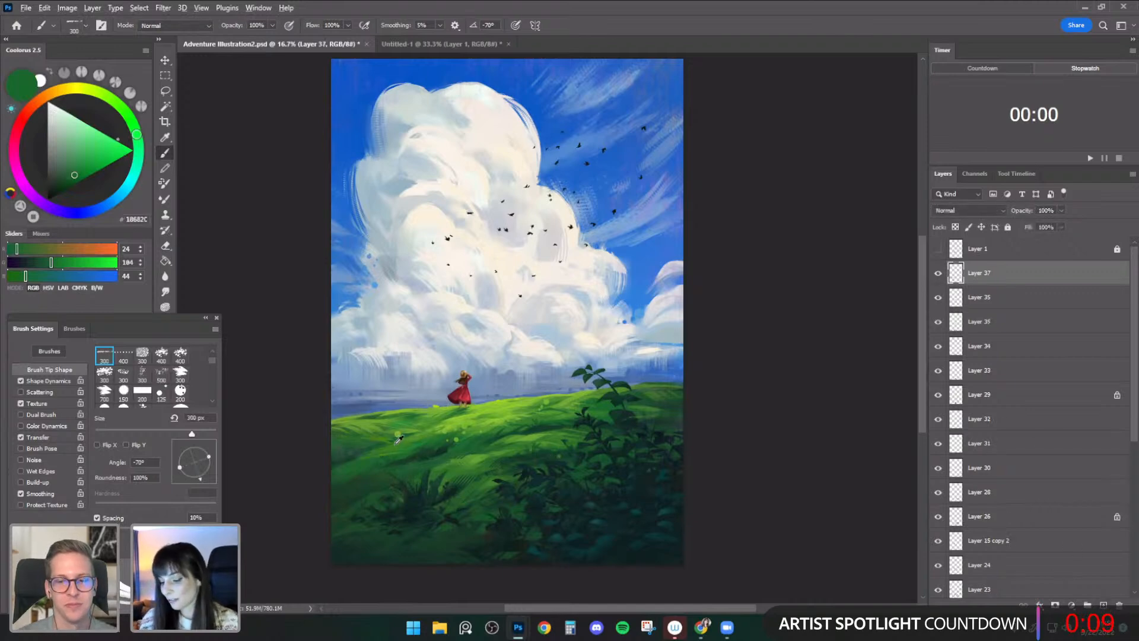
- Sample greens from the tuft, the shaded grass and the slope beside the shrub for the 300 px textured brush
left_click(409, 454, "alt")
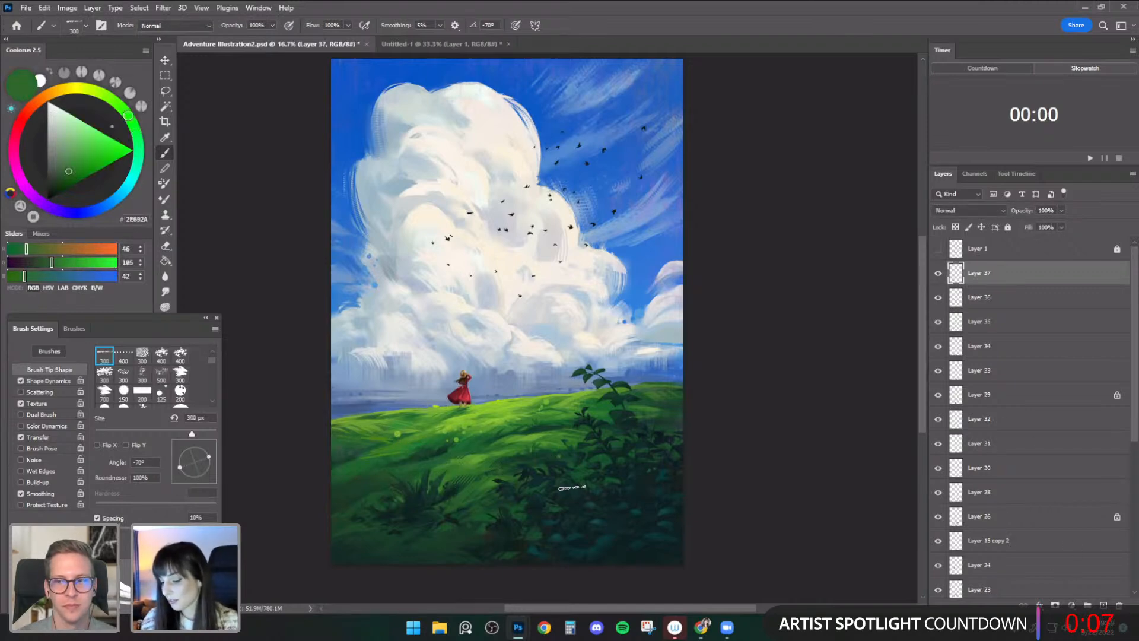
left_click(438, 444, "alt")
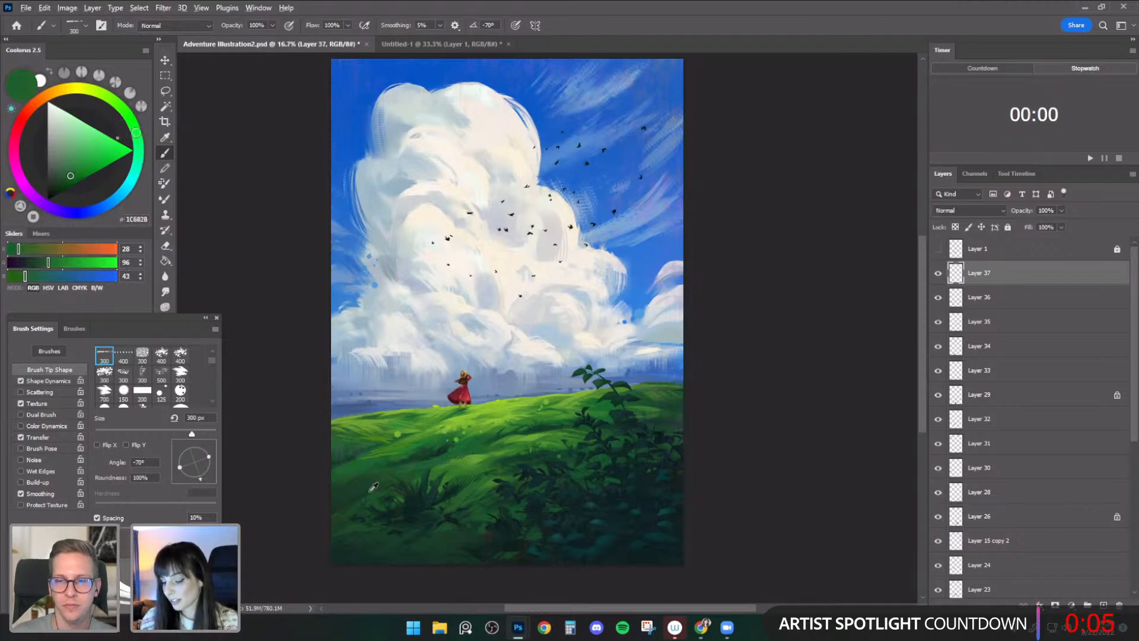
left_click(375, 488, "alt")
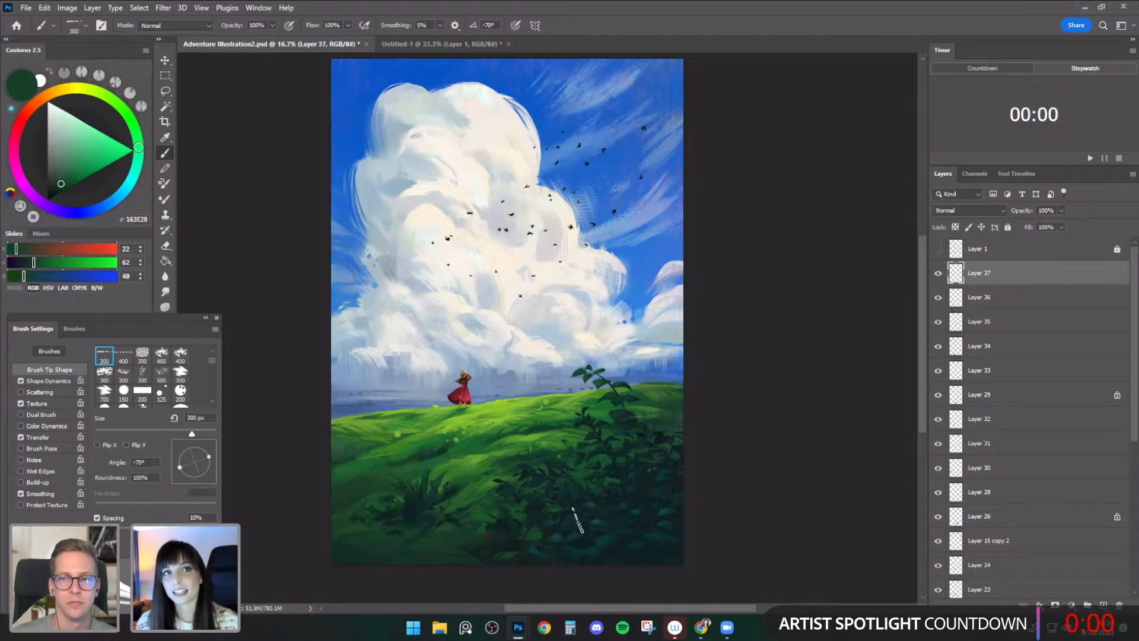
left_click(552, 419, "alt")
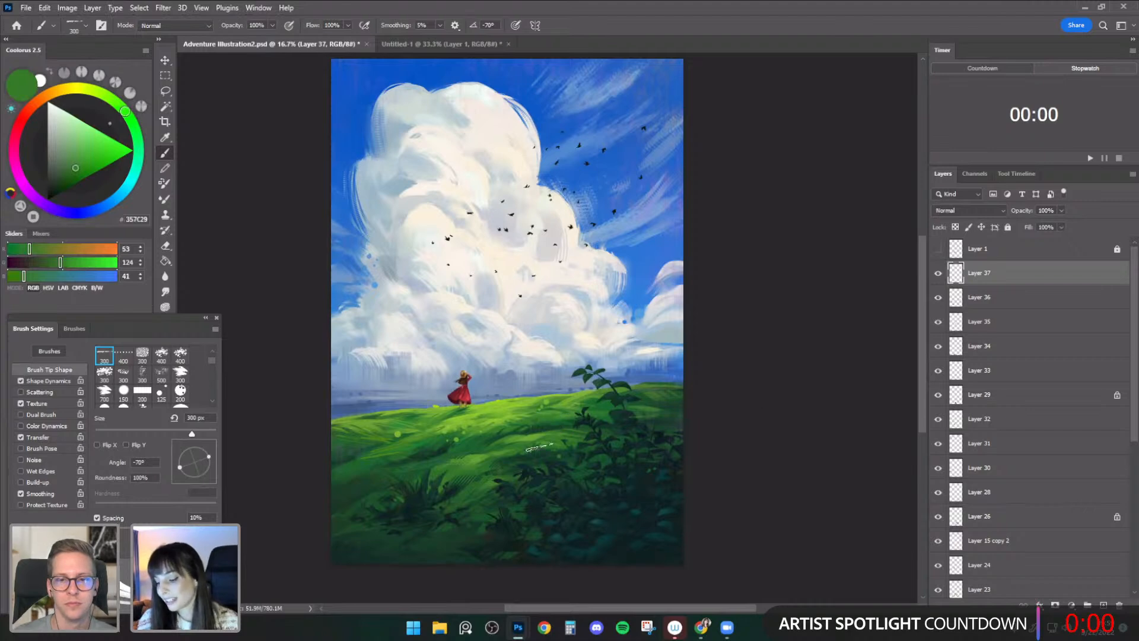
left_click(551, 425, "alt")
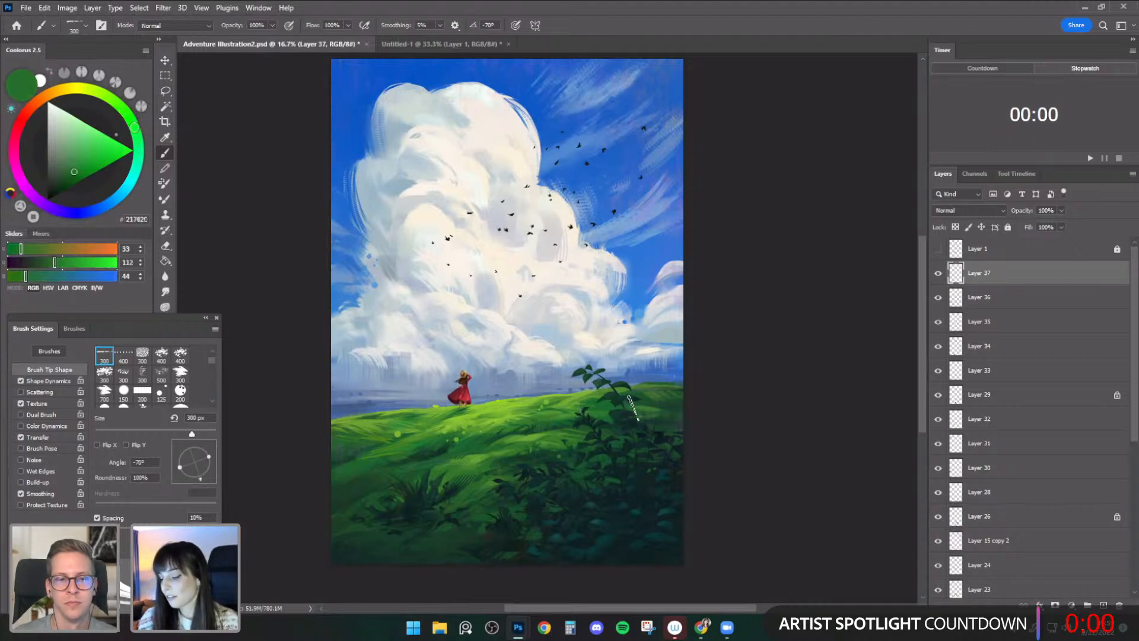
left_click(438, 448, "alt")
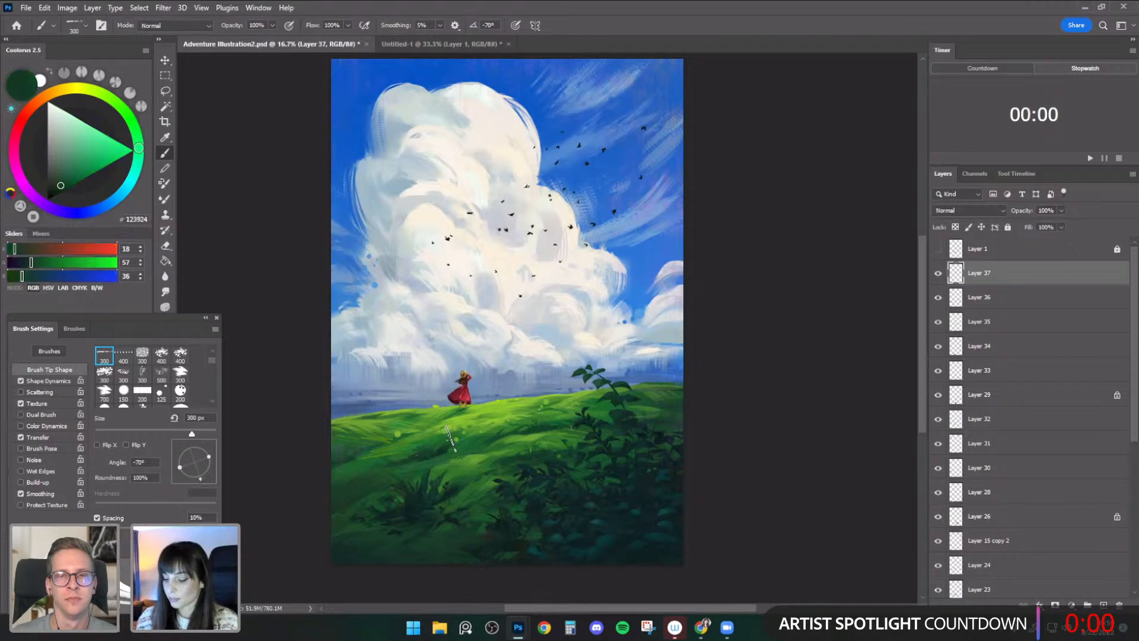
left_click(476, 436, "alt")
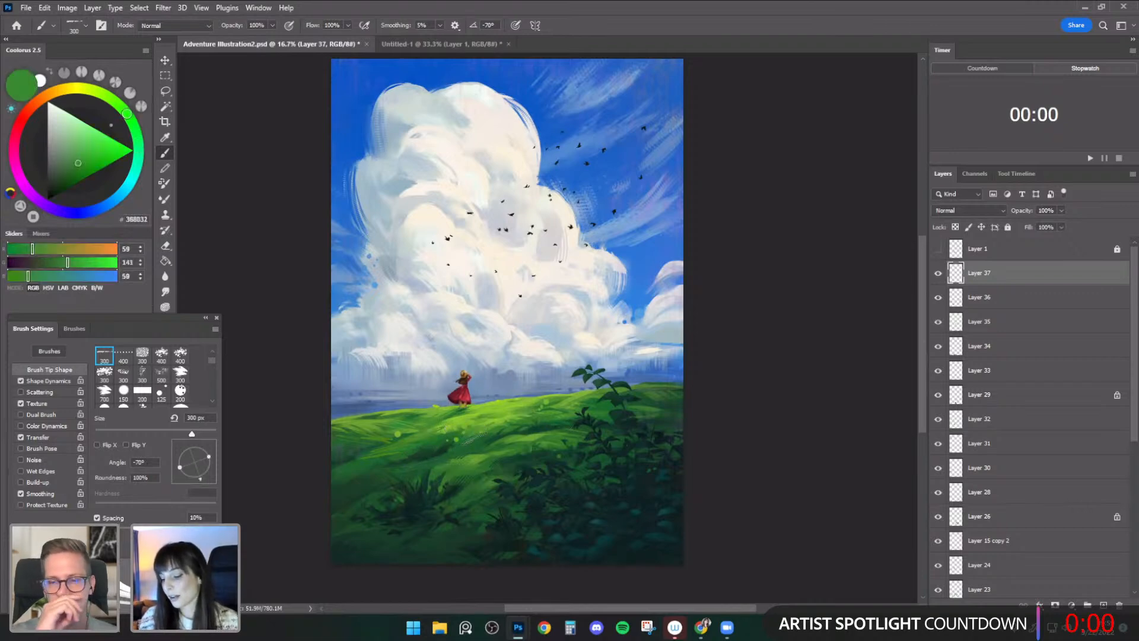
- Set the textured brush to 250 px, sample muted green #3B6731 from the hilltop behind the shrub and toggle the new layer's visibility
key("bracketleft")
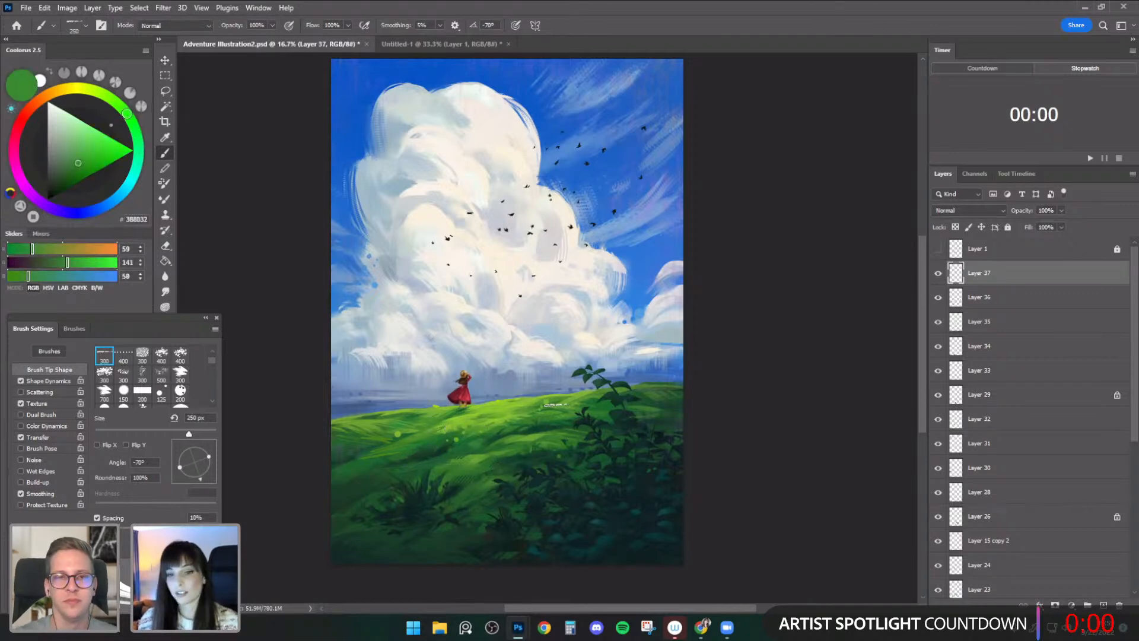
key("bracketleft")
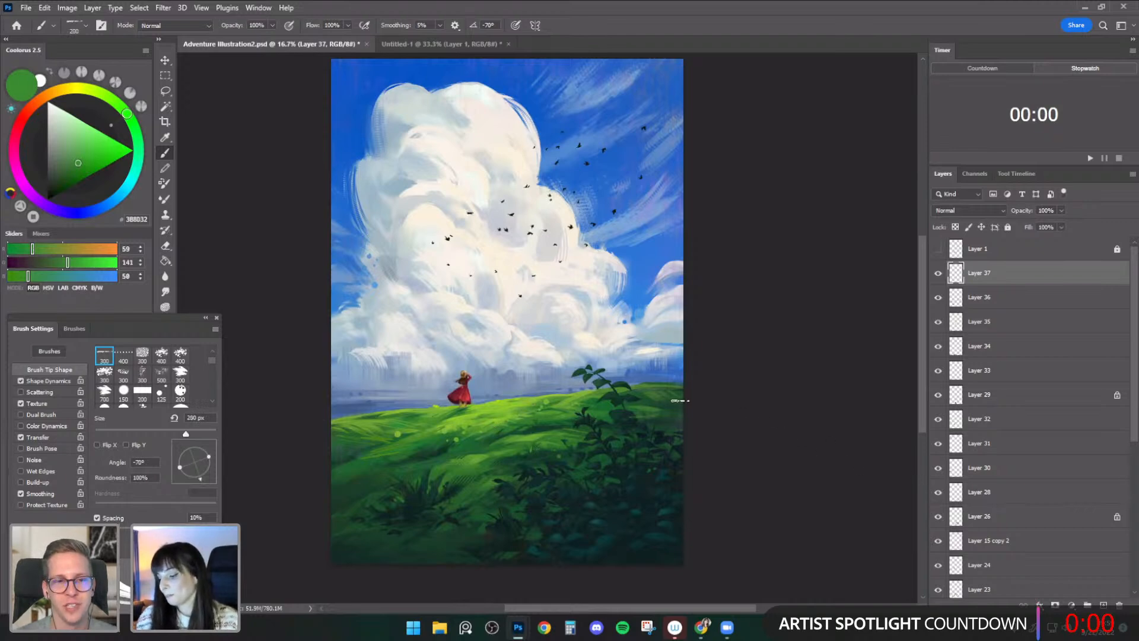
left_click(660, 385, "alt")
key("bracketright")
left_click(937, 274)
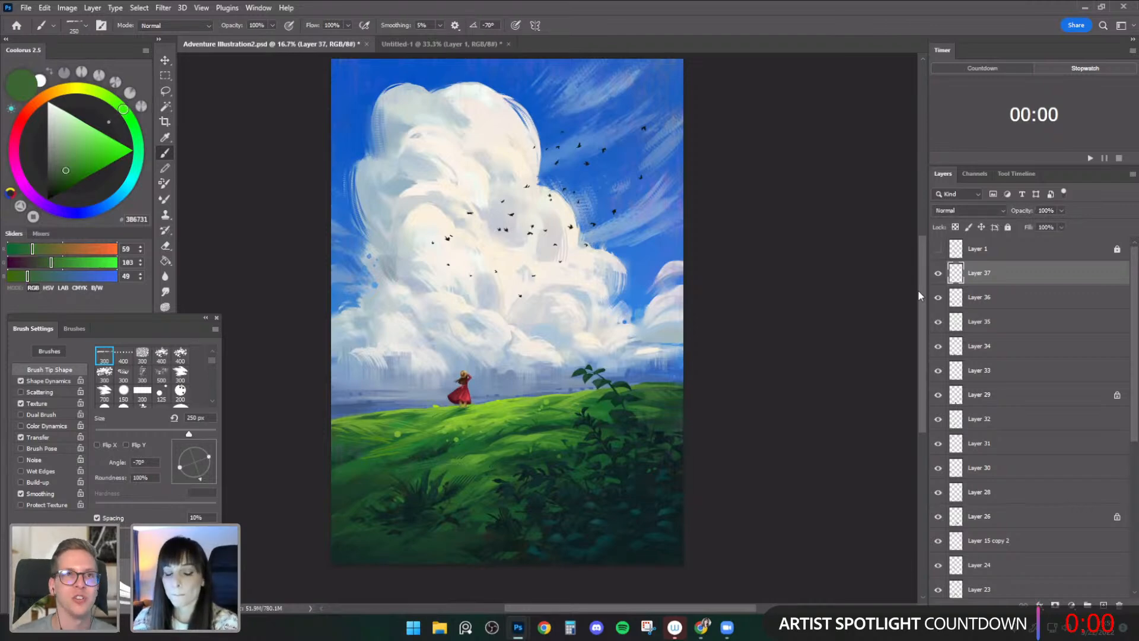
- Choose the 150 px round brush preset and set its size to 40 px
left_click(78, 27)
left_click(126, 271)
left_click(440, 478)
key("bracketleft")
key("bracketleft")
key("bracketleft")
key("bracketleft")
key("bracketleft")
key("bracketleft")
key("bracketleft")
key("bracketleft")
key("bracketleft")
key("bracketleft")
key("bracketleft")
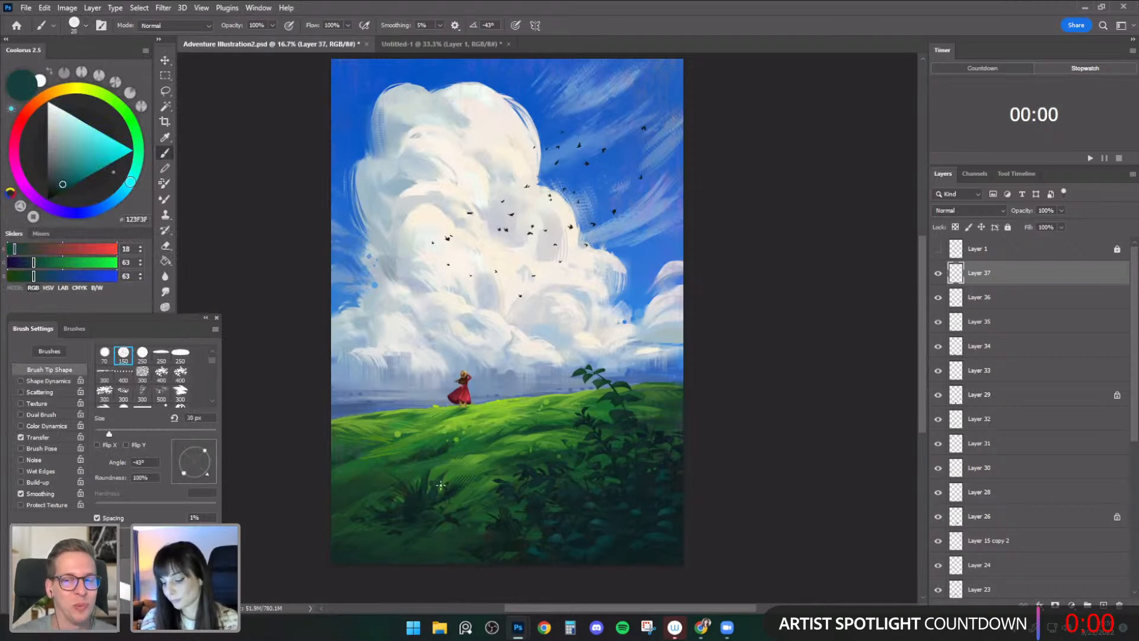
key("bracketright")
key("bracketright")
key("bracketright")
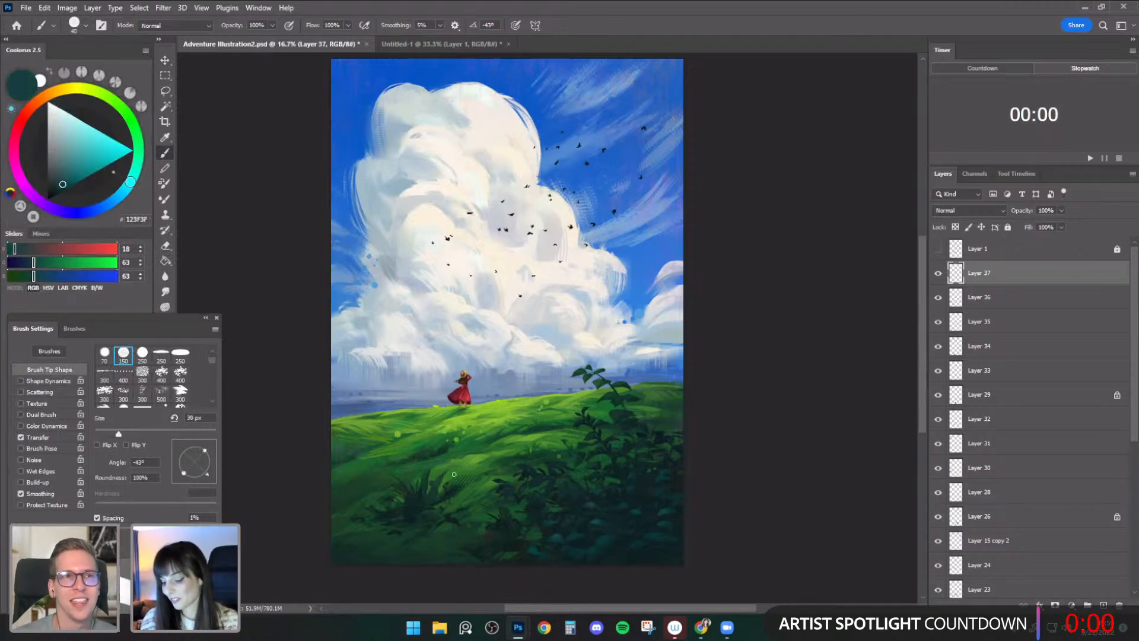
- Sample dark teals such as #154543 and #0C2220 from the shrub and grass tuft for the 40 px round brush
left_click(557, 537, "alt")
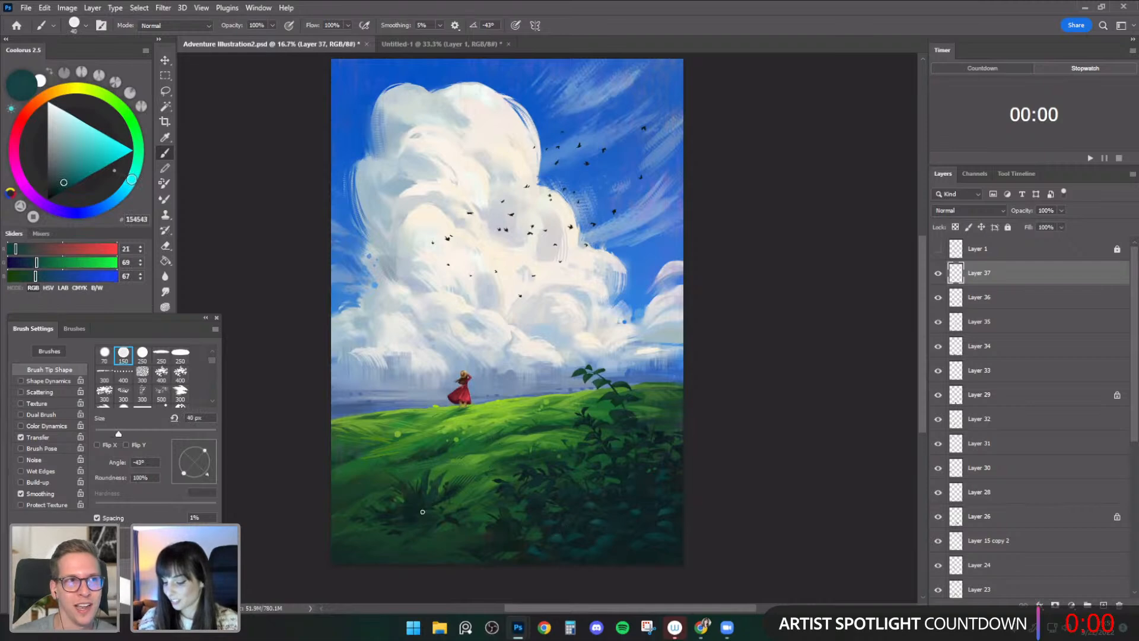
left_click(415, 498, "alt")
left_click(576, 532, "alt")
key("bracketleft")
key("bracketleft")
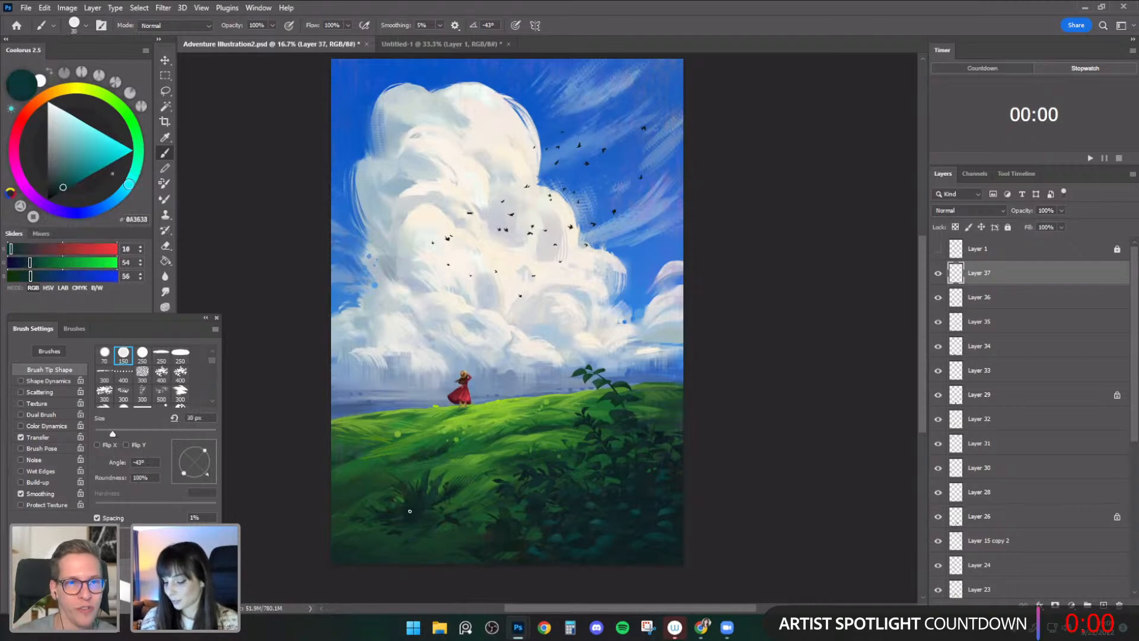
key("bracketright")
left_click(522, 470, "alt")
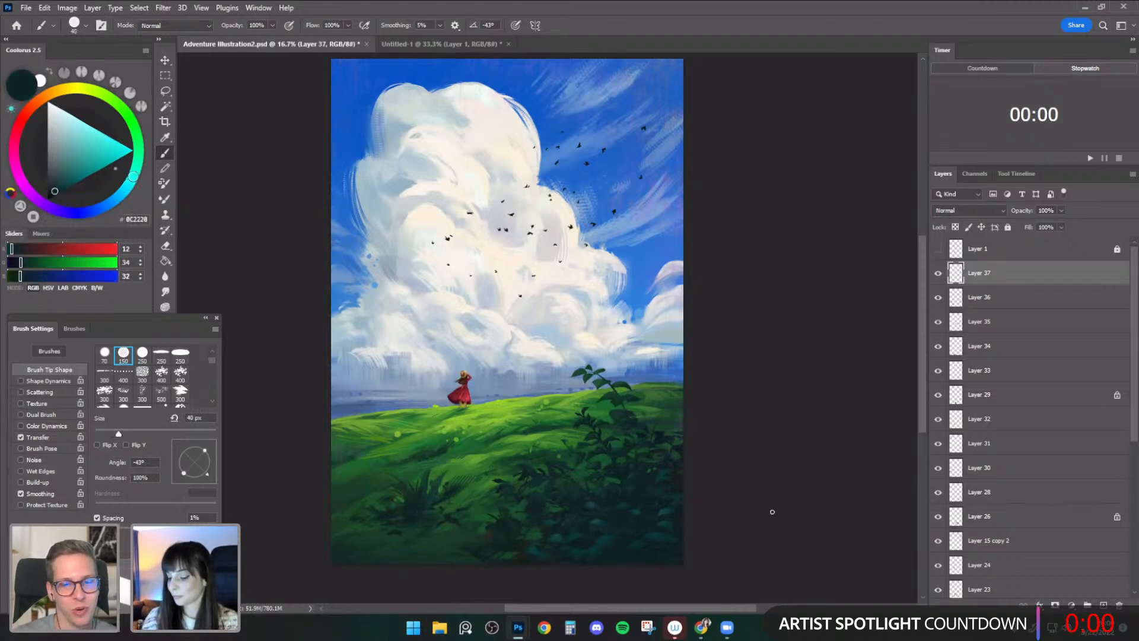
- Sample dark teal #0D3637 from the lower shrub and reduce the round brush to 25 px
left_click(555, 536, "alt")
key("bracketleft")
key("bracketleft")
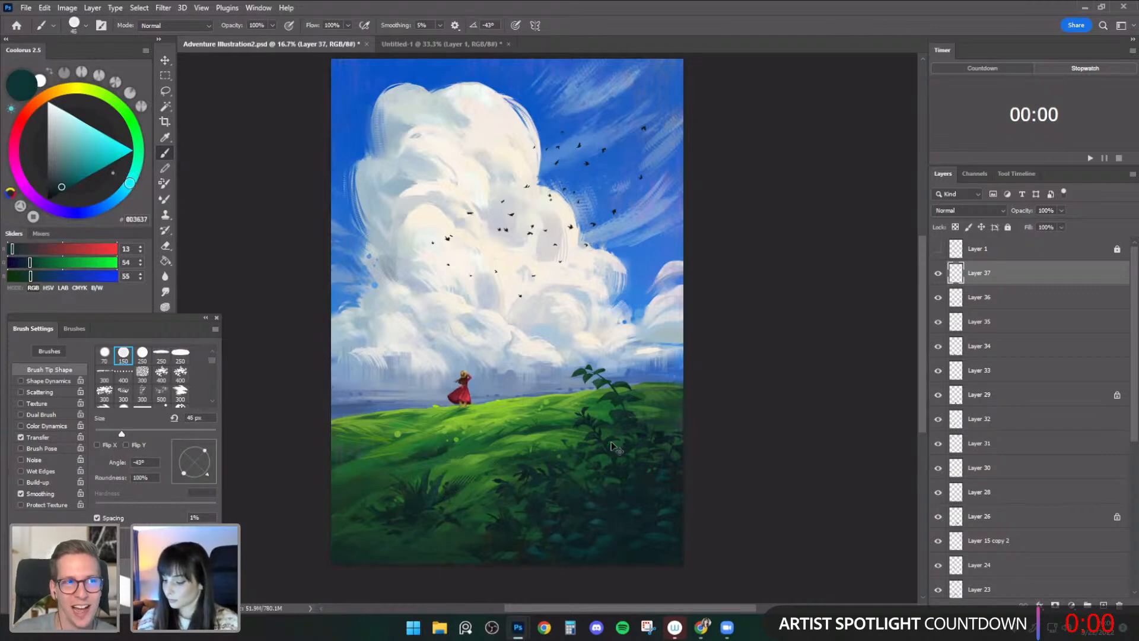
key("bracketright")
key("bracketleft")
key("bracketright")
key("bracketright")
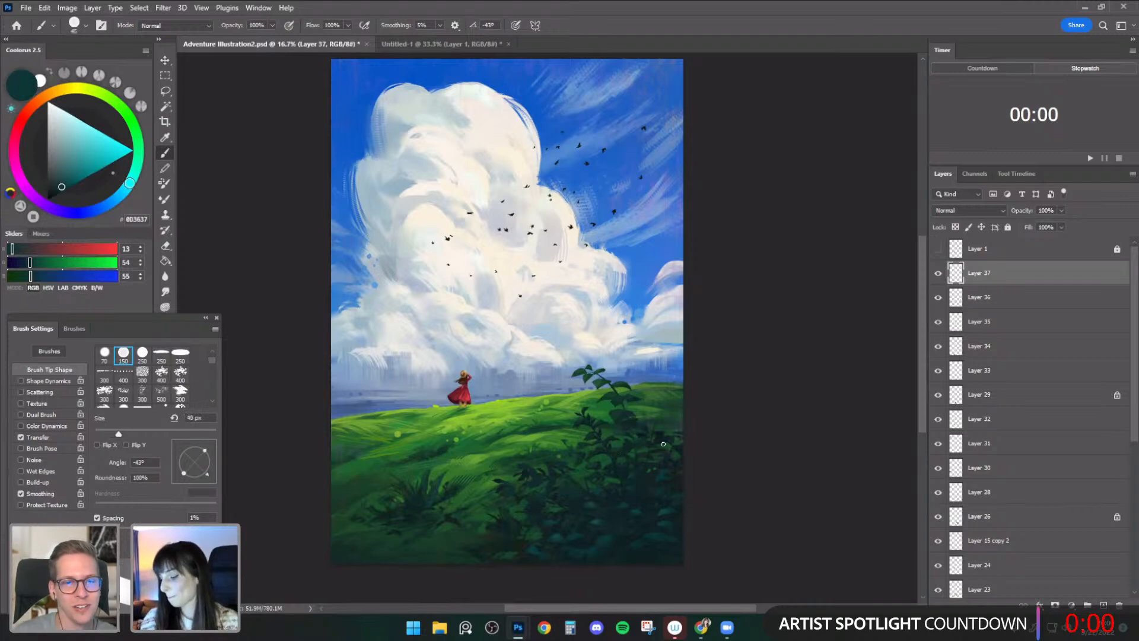
key("bracketleft")
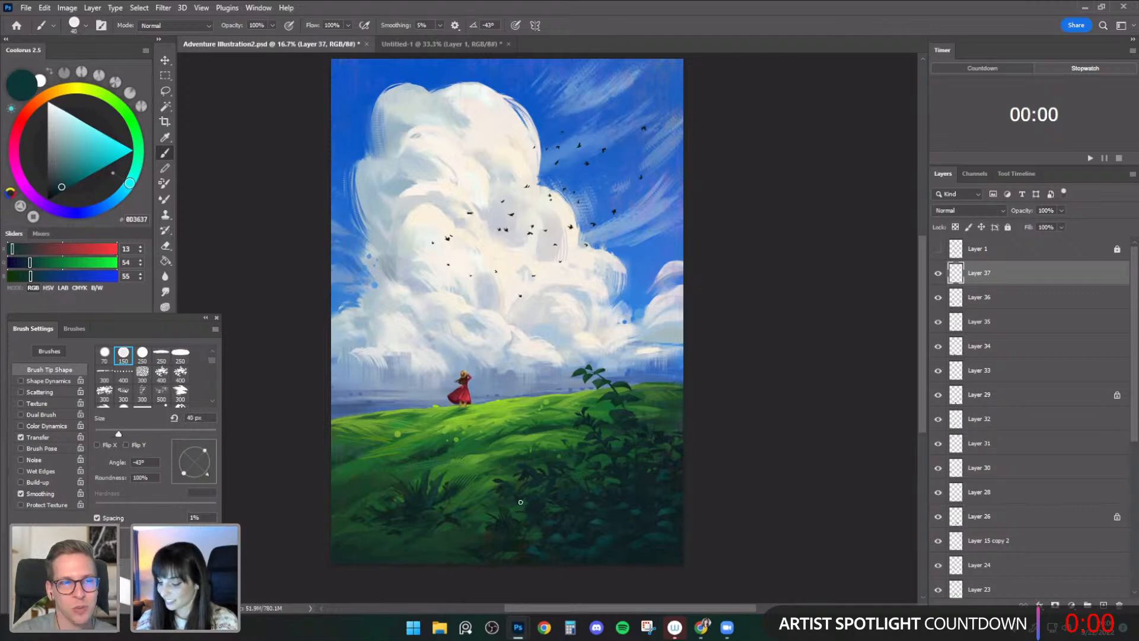
key("bracketleft")
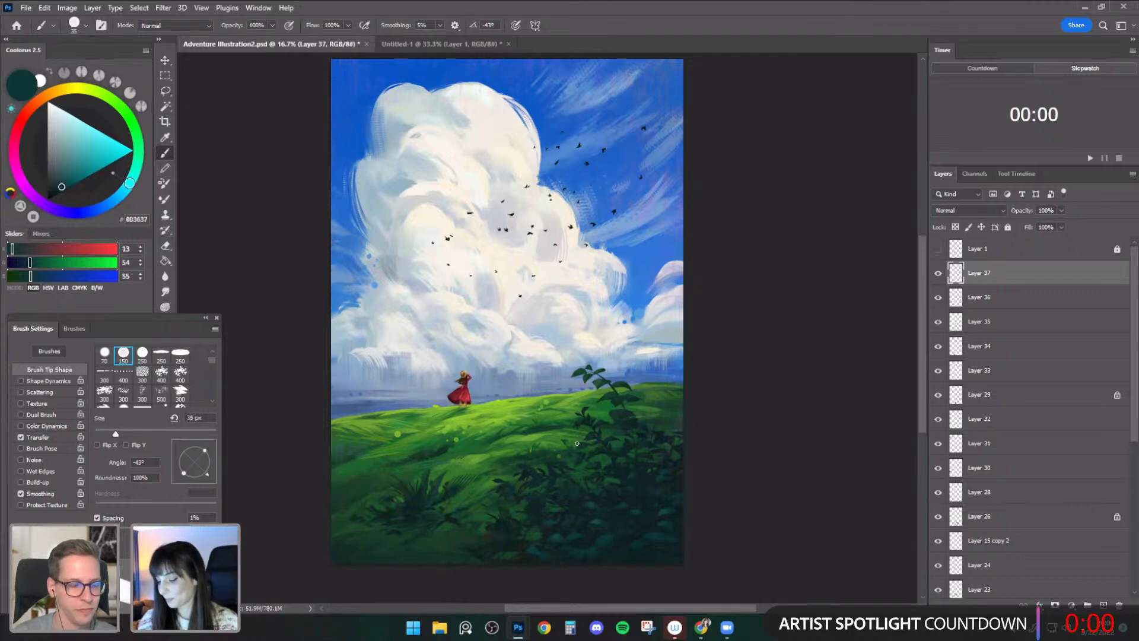
key("bracketleft")
key("bracketleft")
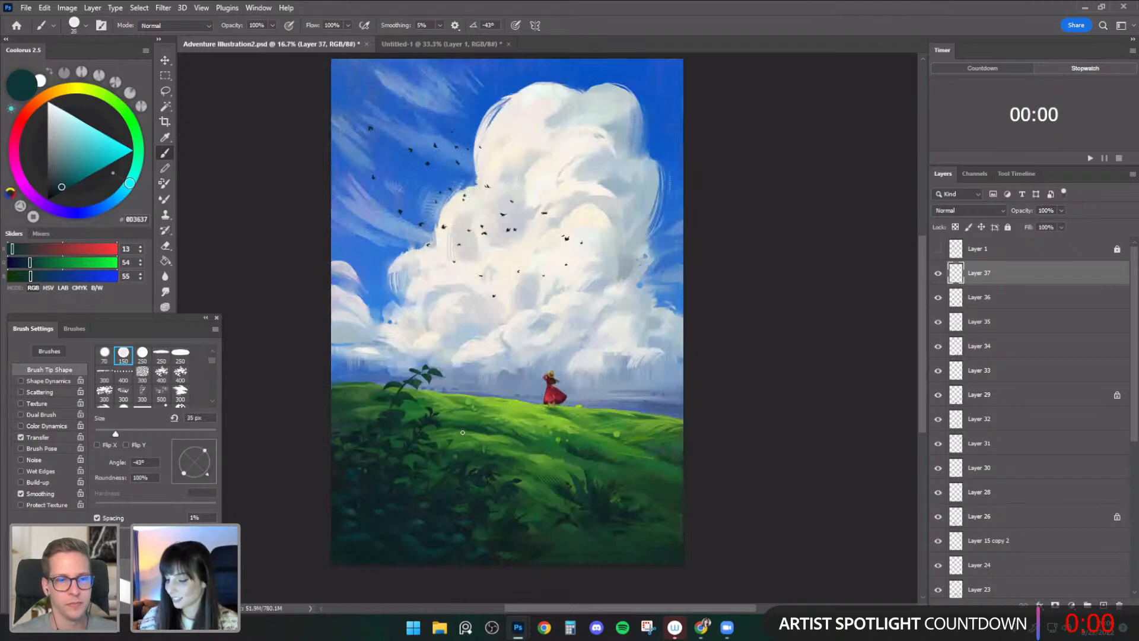
- Sample near-black teals #0F2728 and #0E2222 from the mirrored shrub for the 25 px brush and save the illustration
left_click(371, 488, "alt")
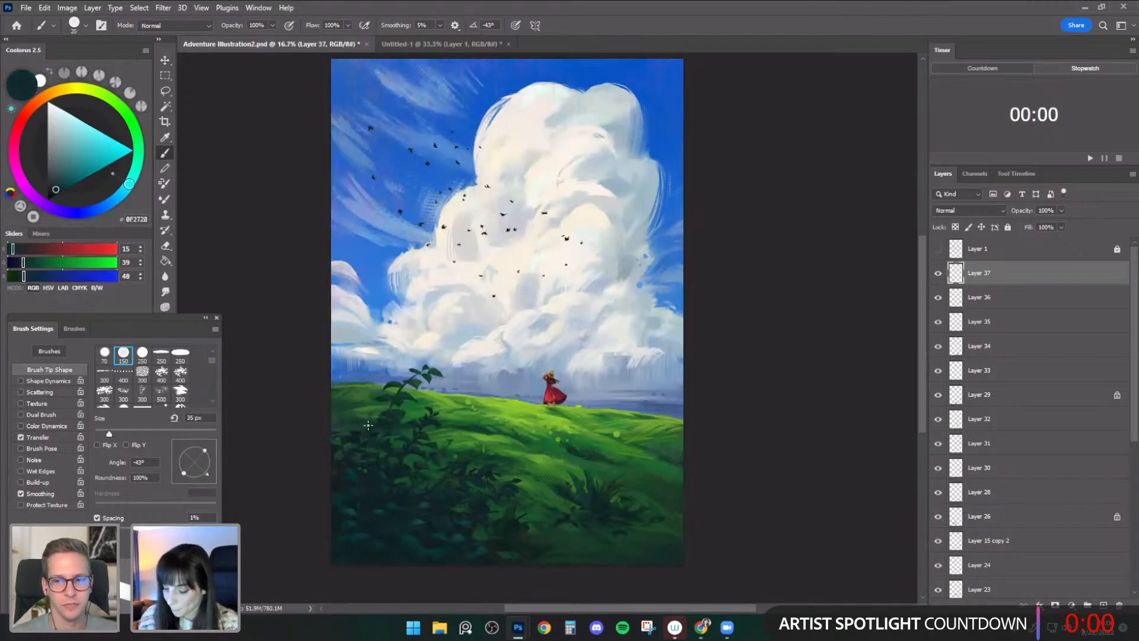
left_click(360, 450, "alt")
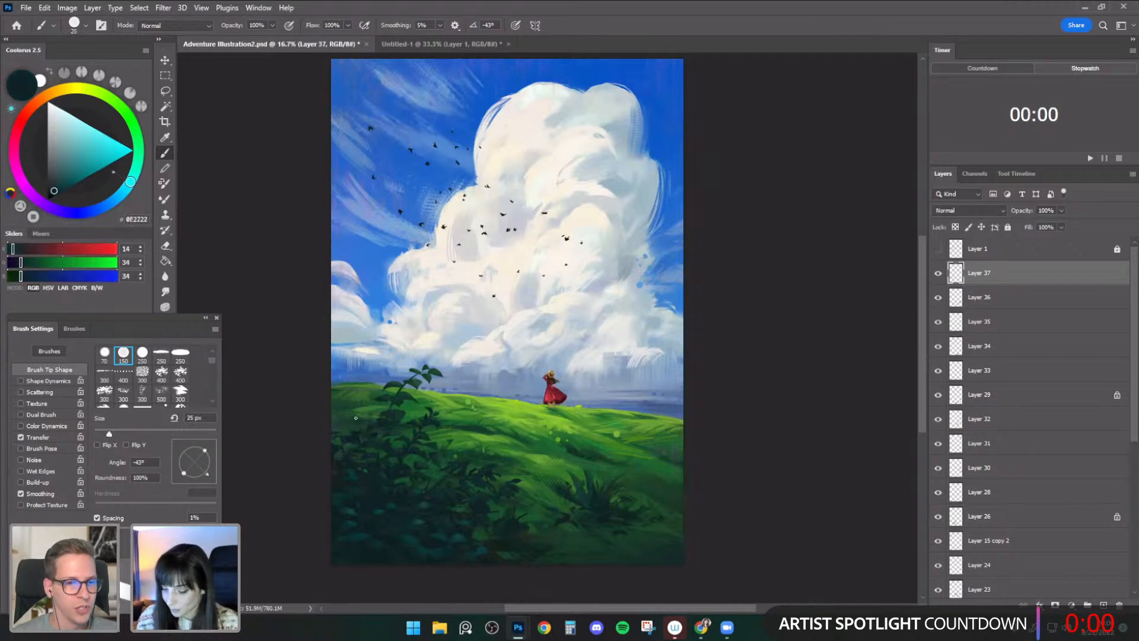
key("bracketright")
key("bracketright")
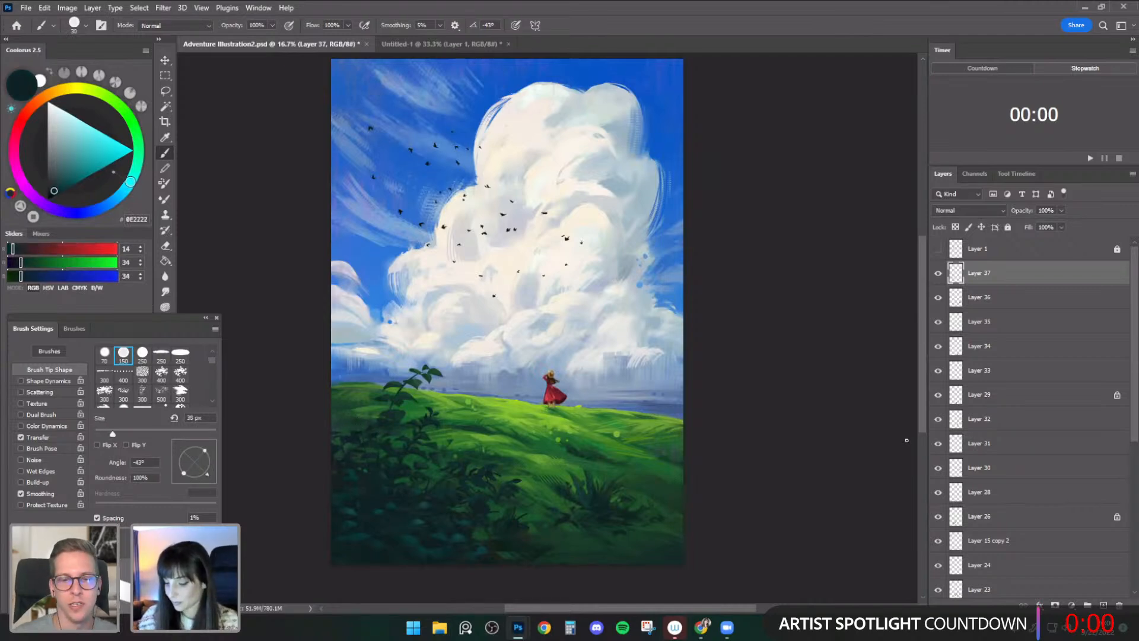
key("bracketleft")
key("bracketright")
key("bracketleft")
key("bracketleft")
key("ctrl+s")
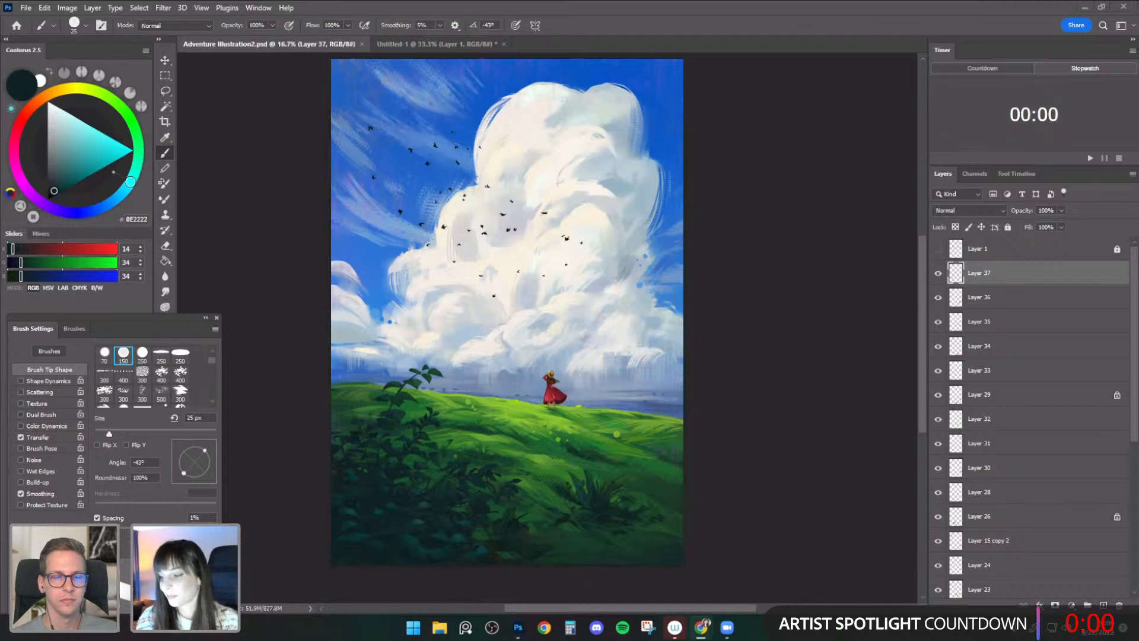
- Switch to the browser window with the spotlighted artist's Behance profile and look over the grid of locomotive illustrations
left_click_drag(683, 34, 681, 44)
double_click(681, 44)
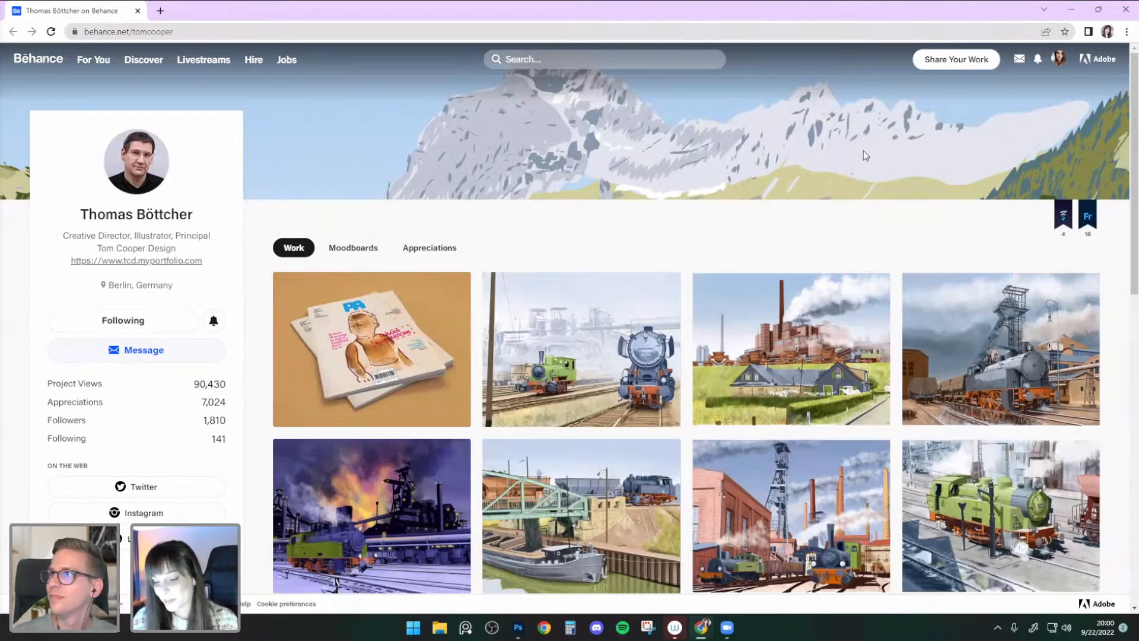
scroll(863, 155, "down", 2)
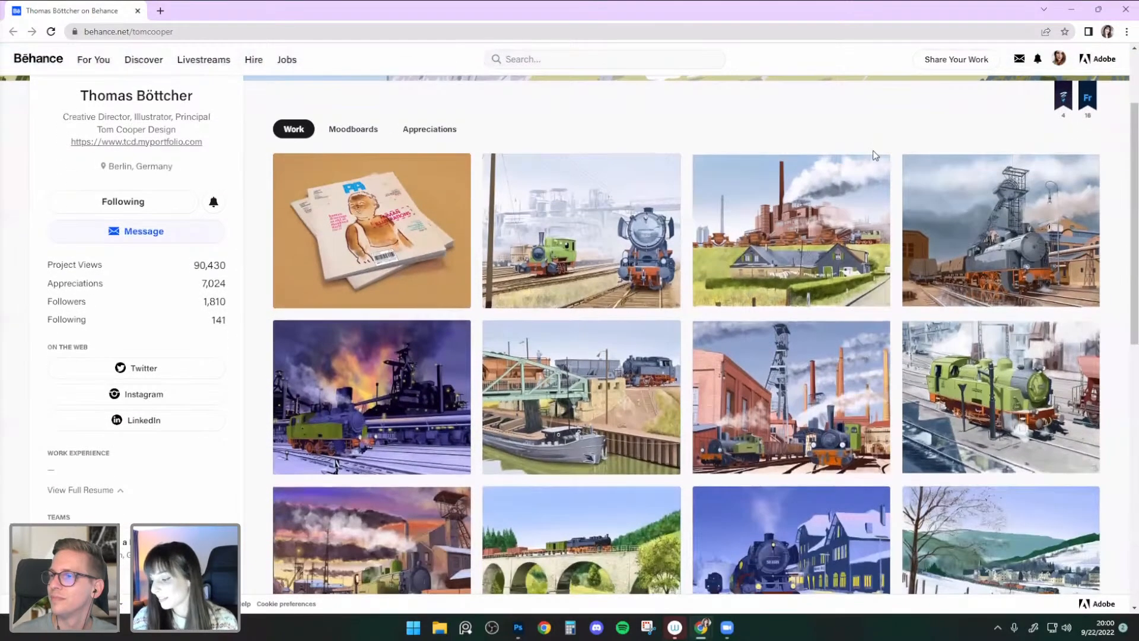
scroll(873, 150, "down", 1)
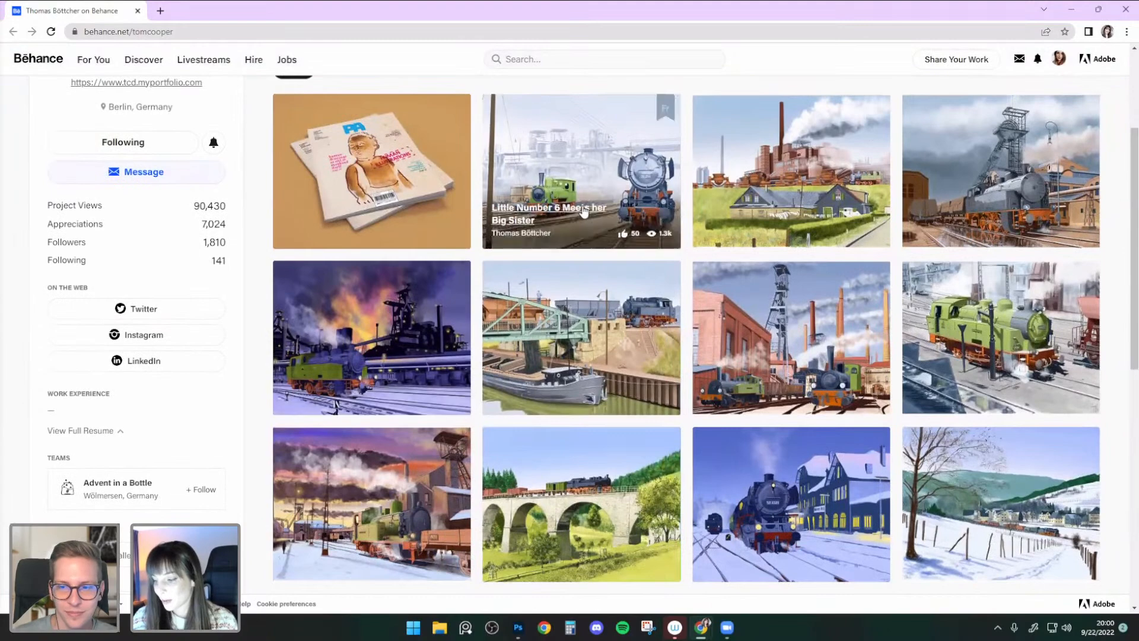
- View the full illustration in the project "Little Number 6 Meets her Big Sister", then return to the profile
left_click(603, 151)
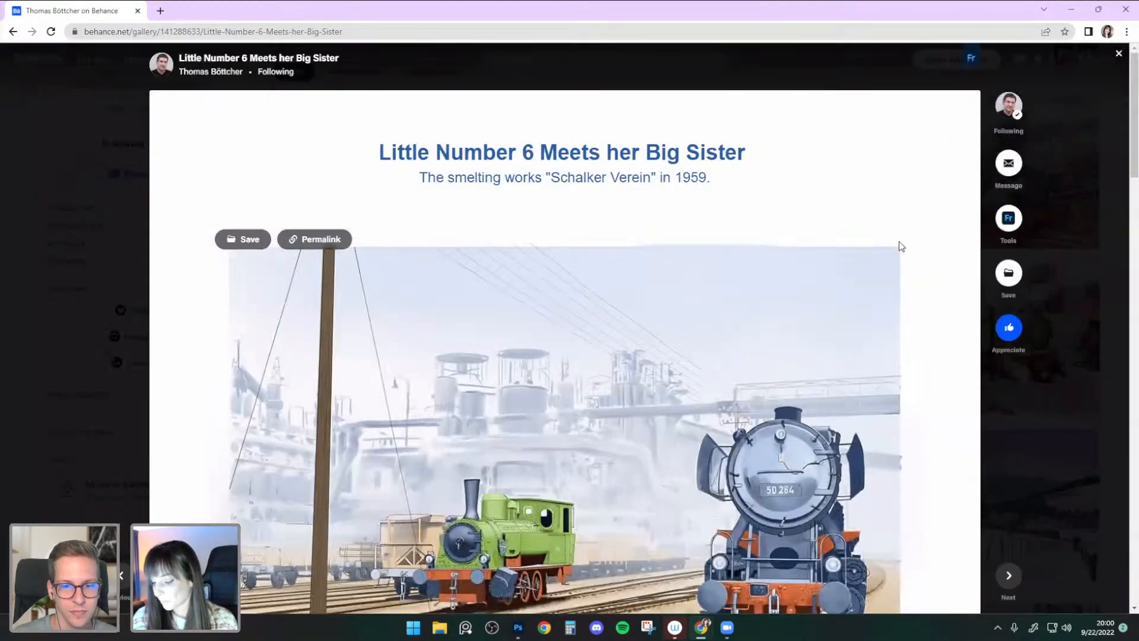
scroll(896, 243, "down", 3)
scroll(898, 241, "down", 1)
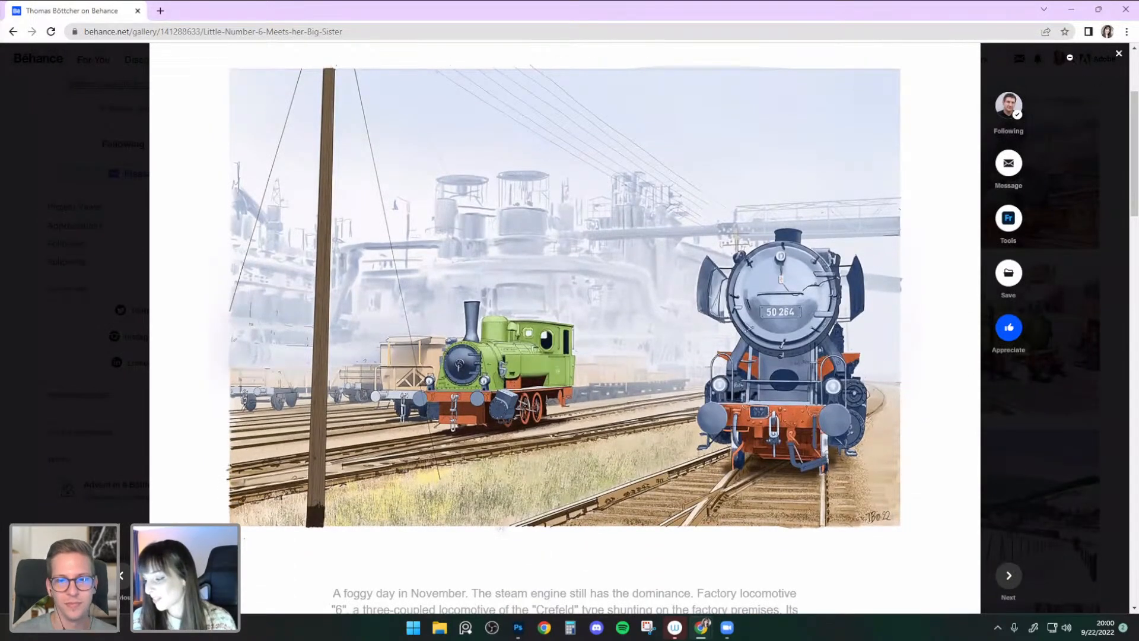
scroll(962, 229, "up", 1)
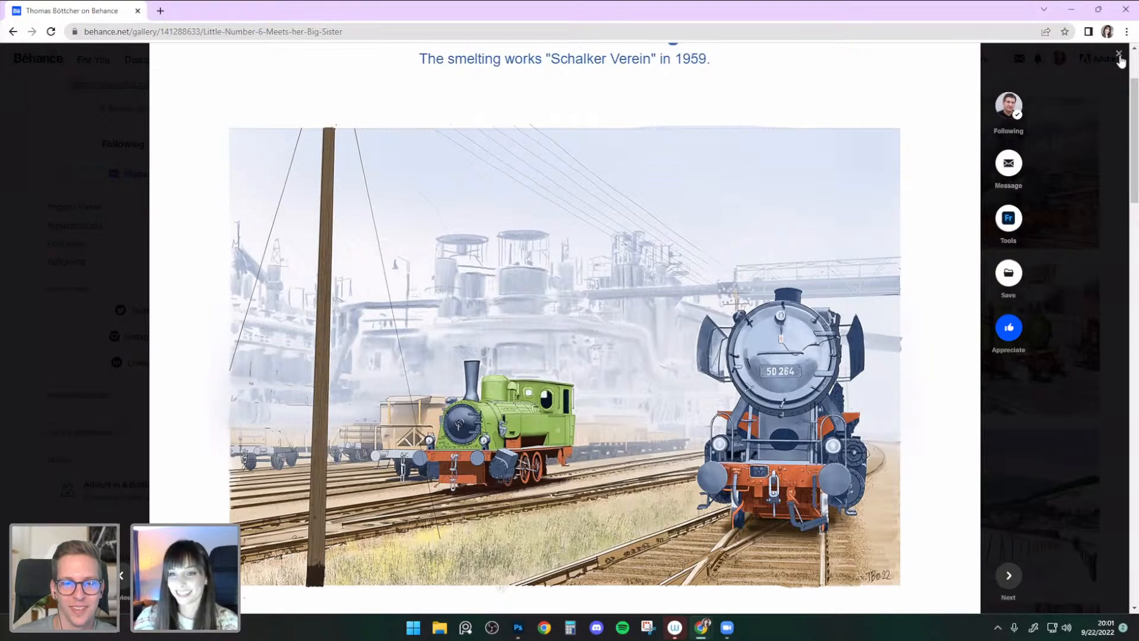
left_click(1118, 54)
- Open the project "After the rain is before the storm" and examine its illustration, description and three process images
scroll(909, 336, "down", 3)
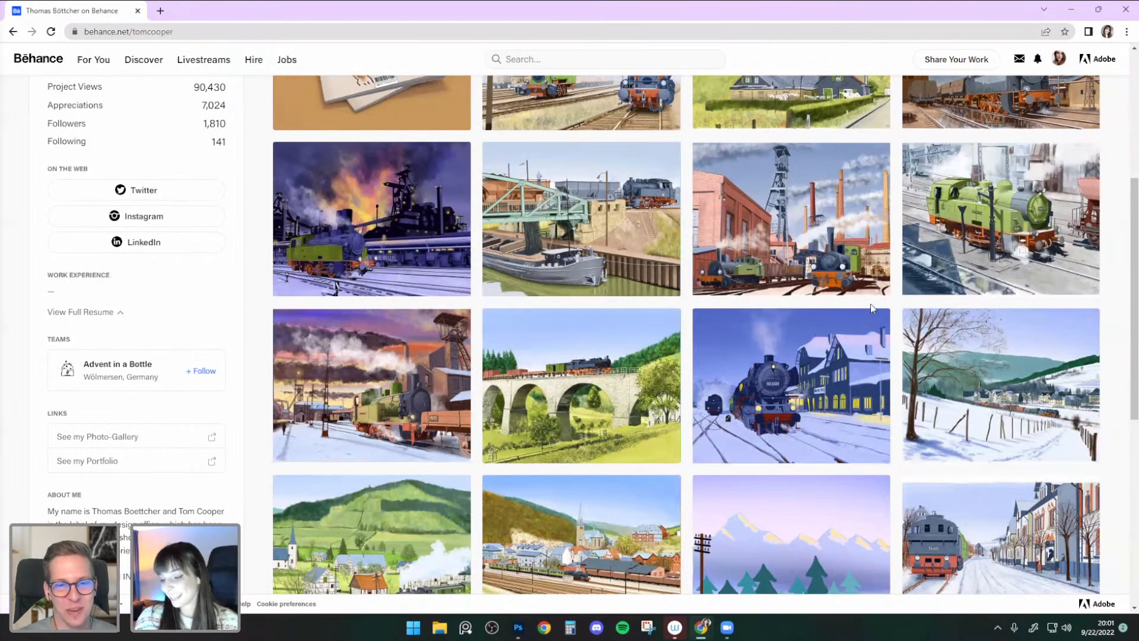
scroll(872, 308, "up", 3)
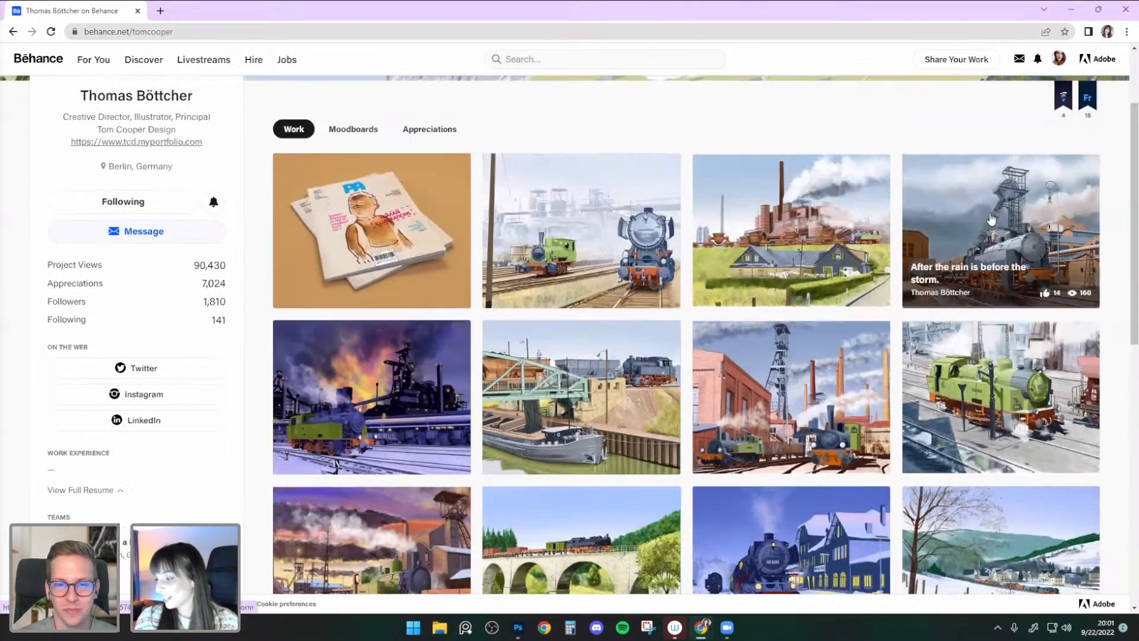
left_click(1009, 208)
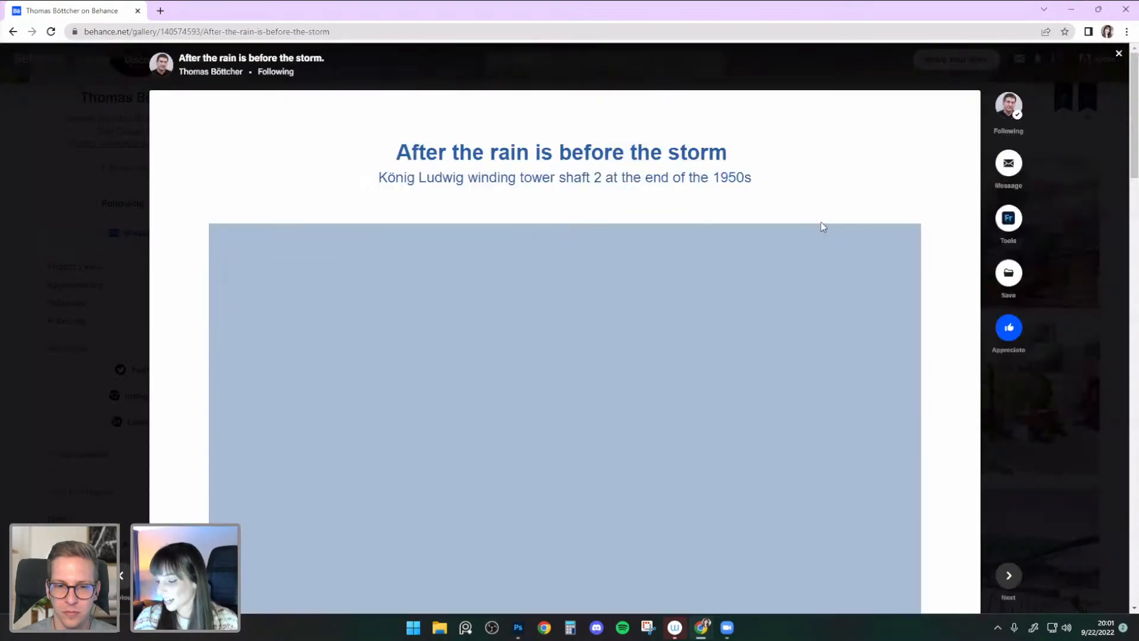
scroll(820, 247, "down", 3)
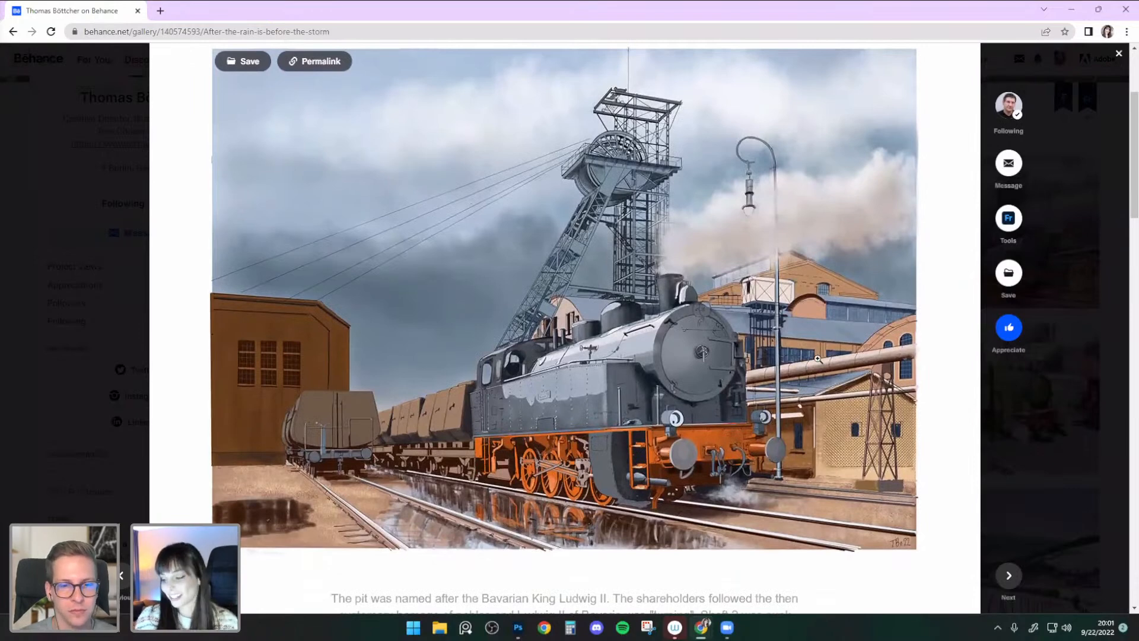
scroll(941, 411, "up", 1)
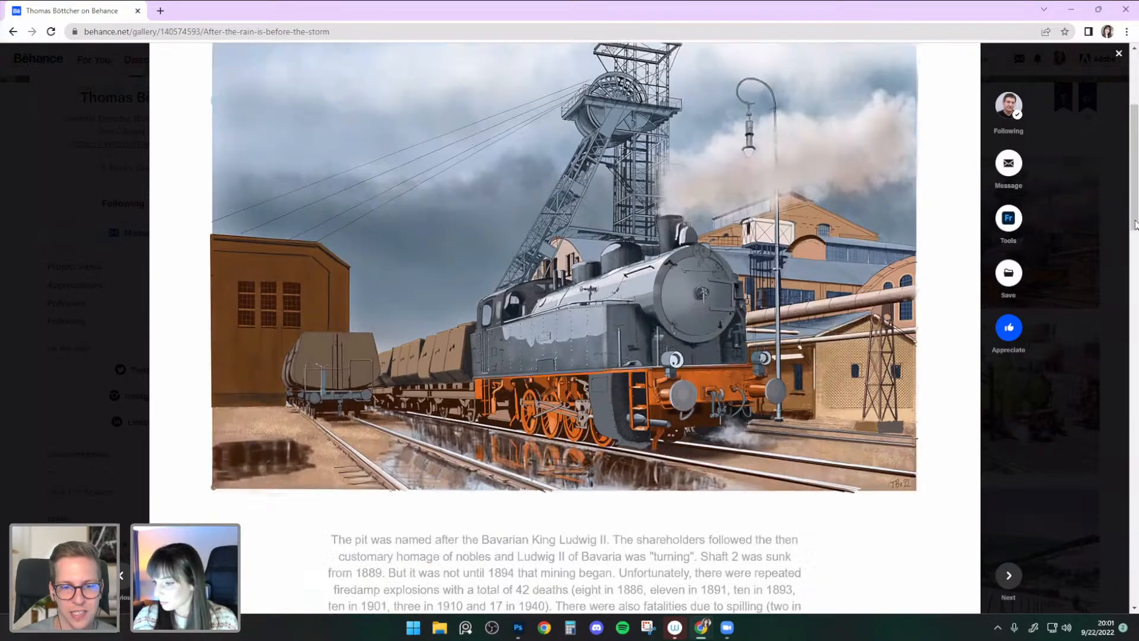
left_click(1134, 221)
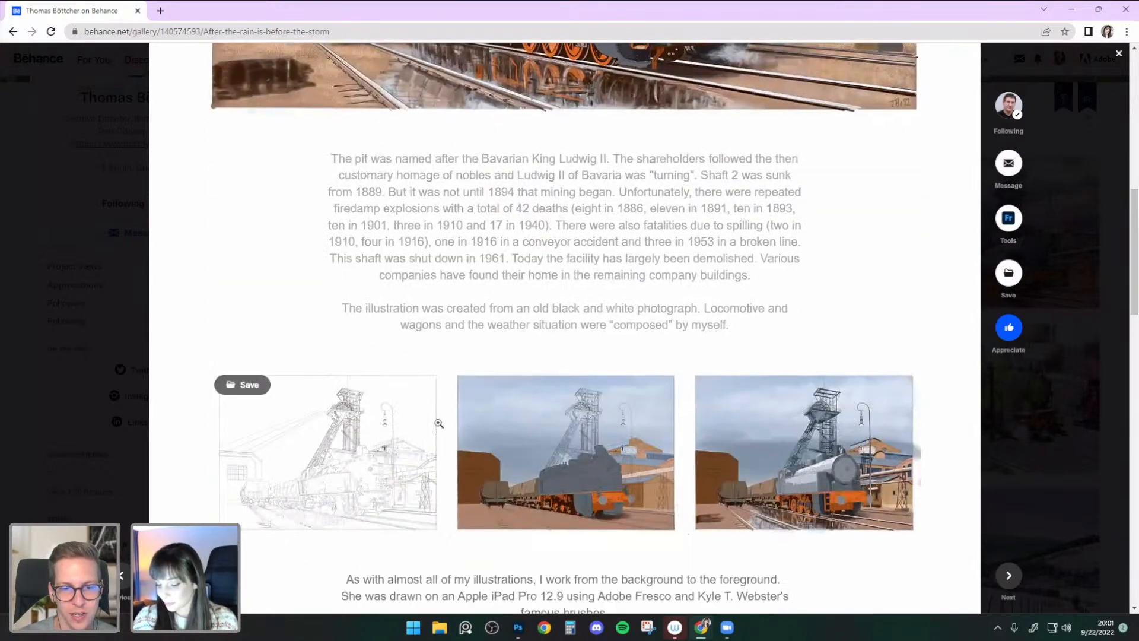
scroll(841, 484, "down", 1)
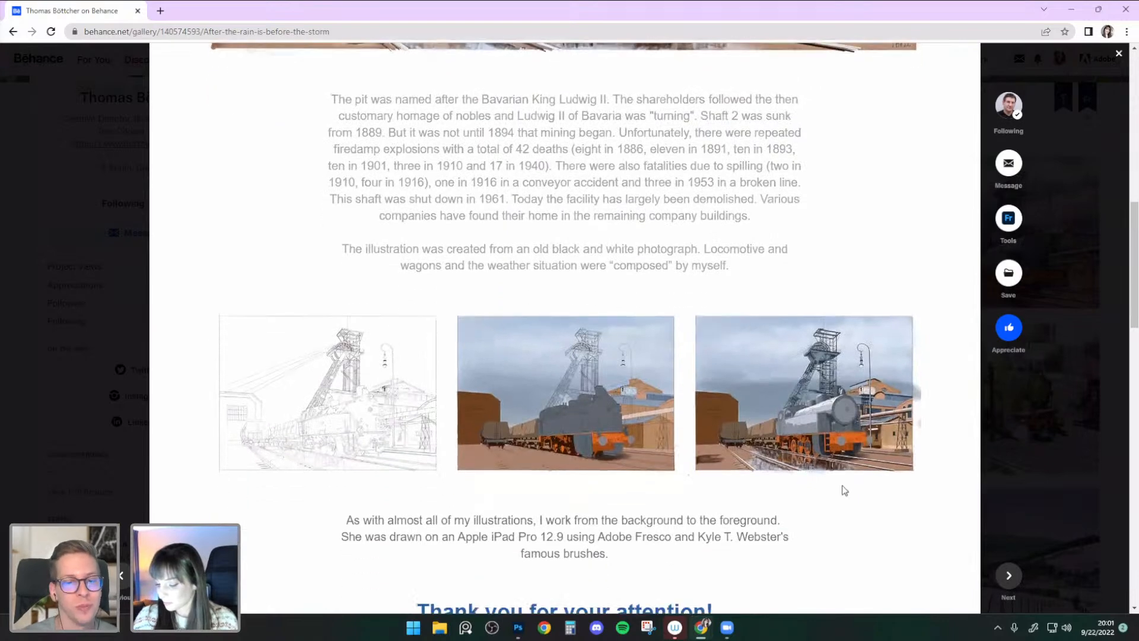
scroll(937, 481, "down", 1)
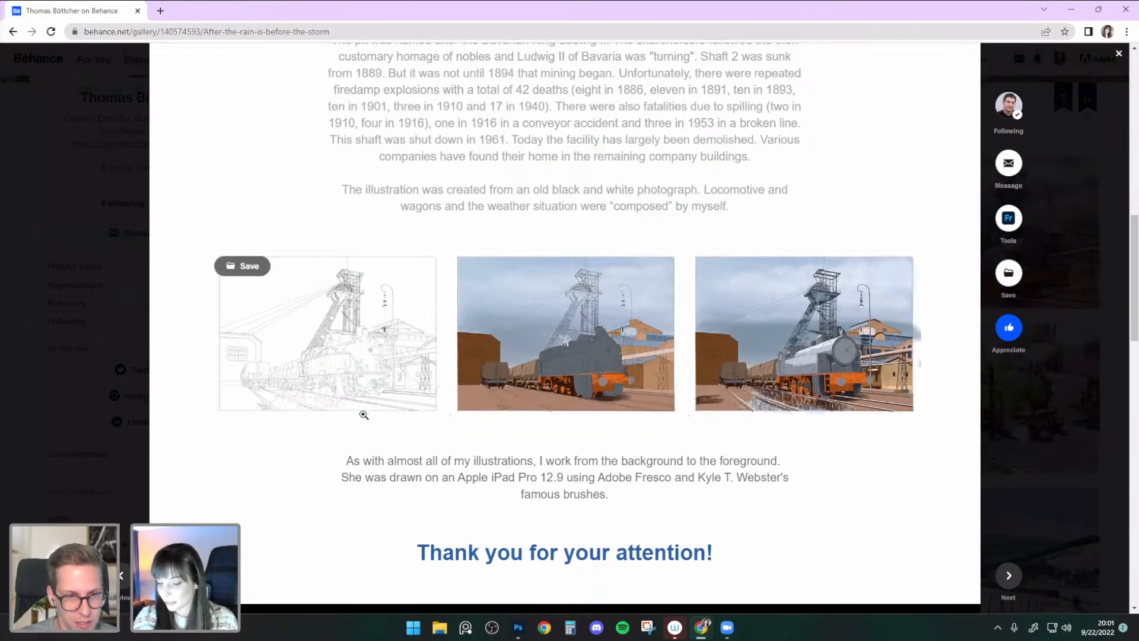
- View the line sketch from the process images enlarged, then close the project
left_click(343, 348)
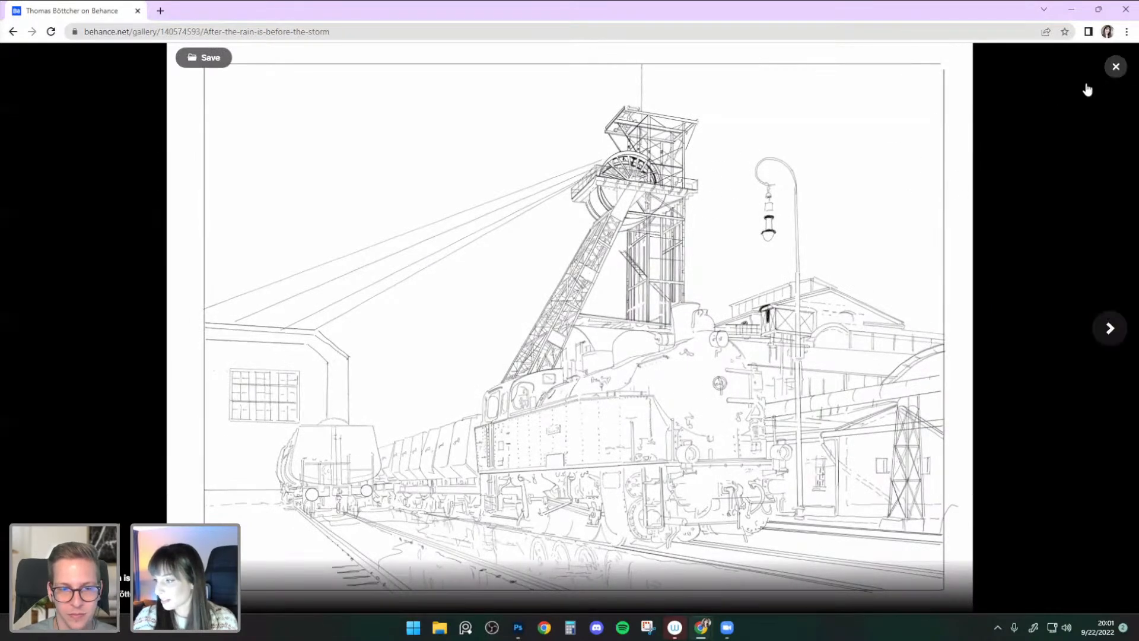
left_click(1115, 67)
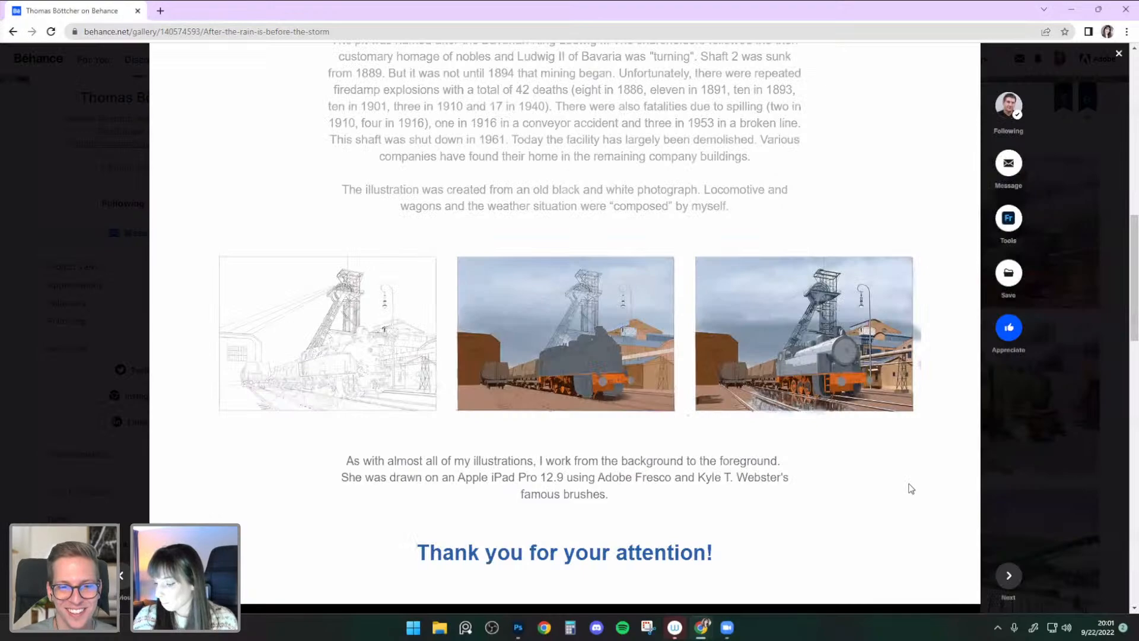
scroll(911, 488, "up", 7)
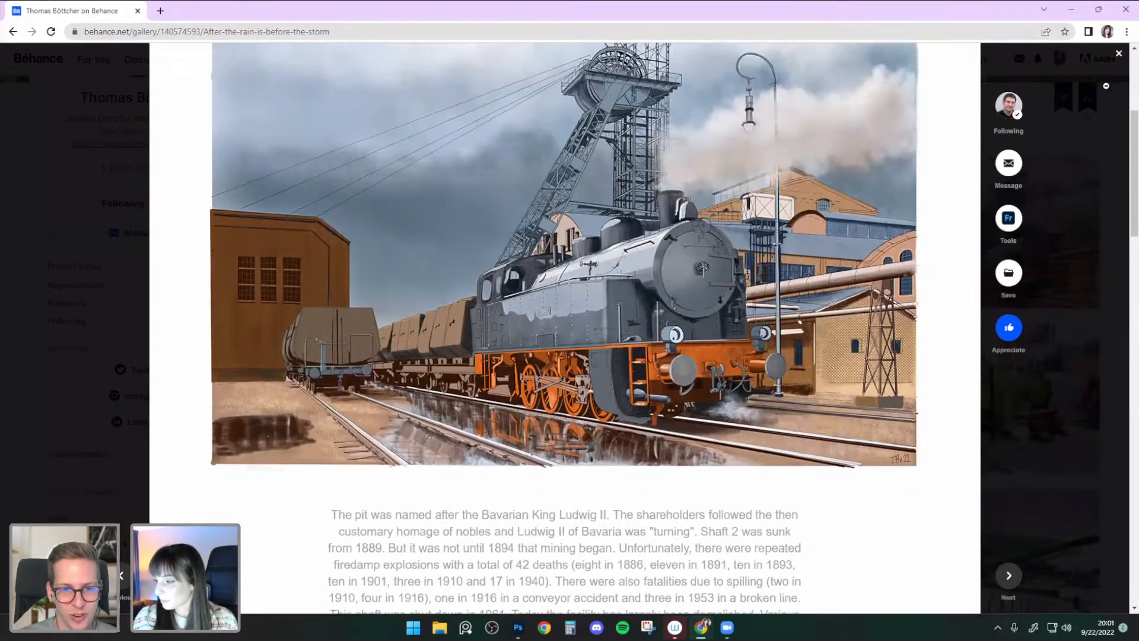
left_click(1119, 53)
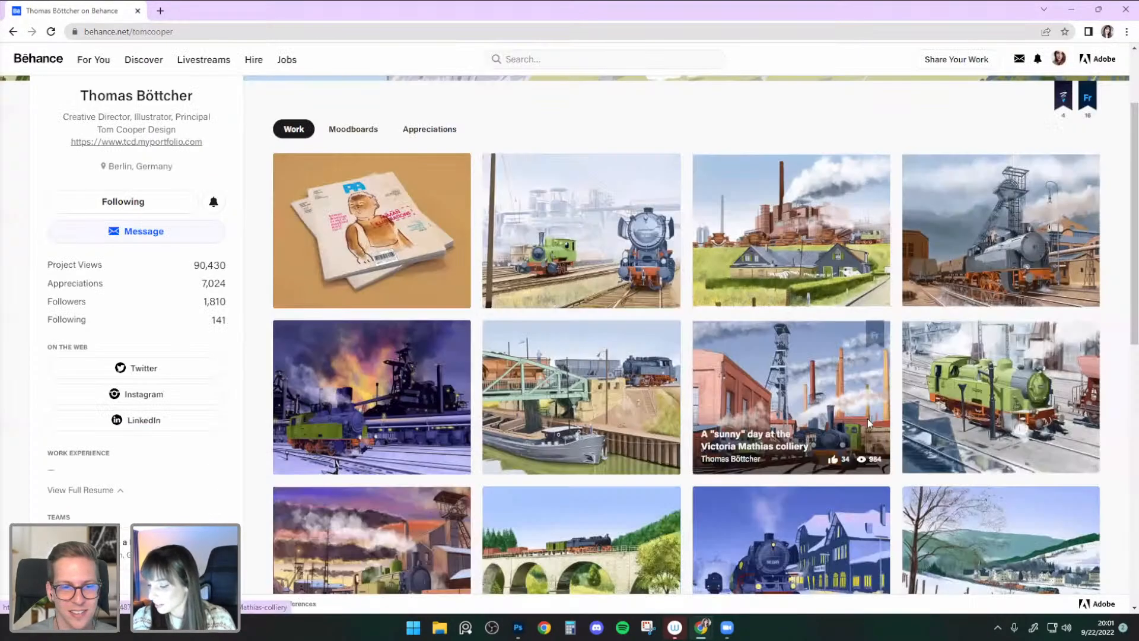
- Open the project "Coal loading on the Datteln-Hamm Canal" and examine its full illustration and description
scroll(867, 418, "down", 2)
left_click(538, 240)
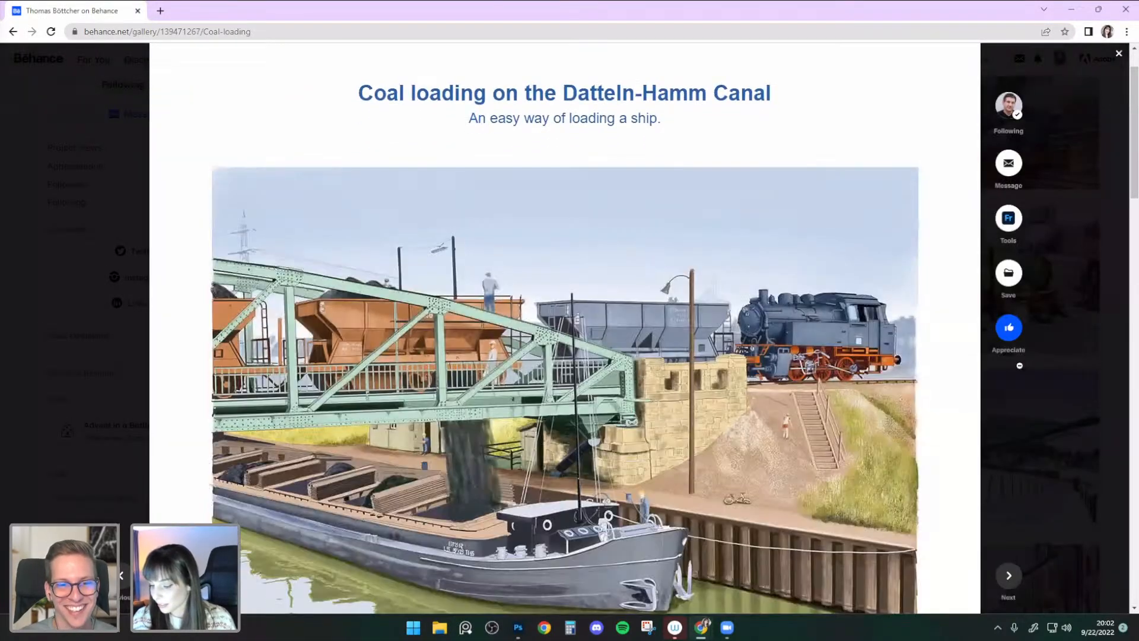
scroll(1019, 365, "down", 1)
scroll(1019, 365, "down", 1)
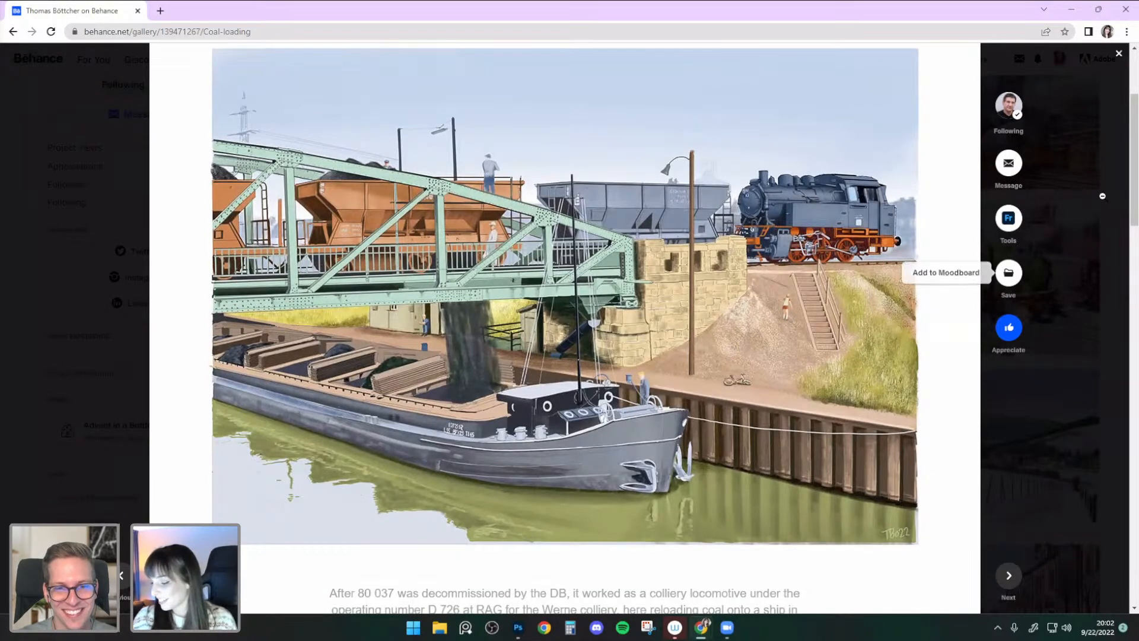
scroll(1090, 379, "down", 2)
scroll(1090, 379, "down", 3)
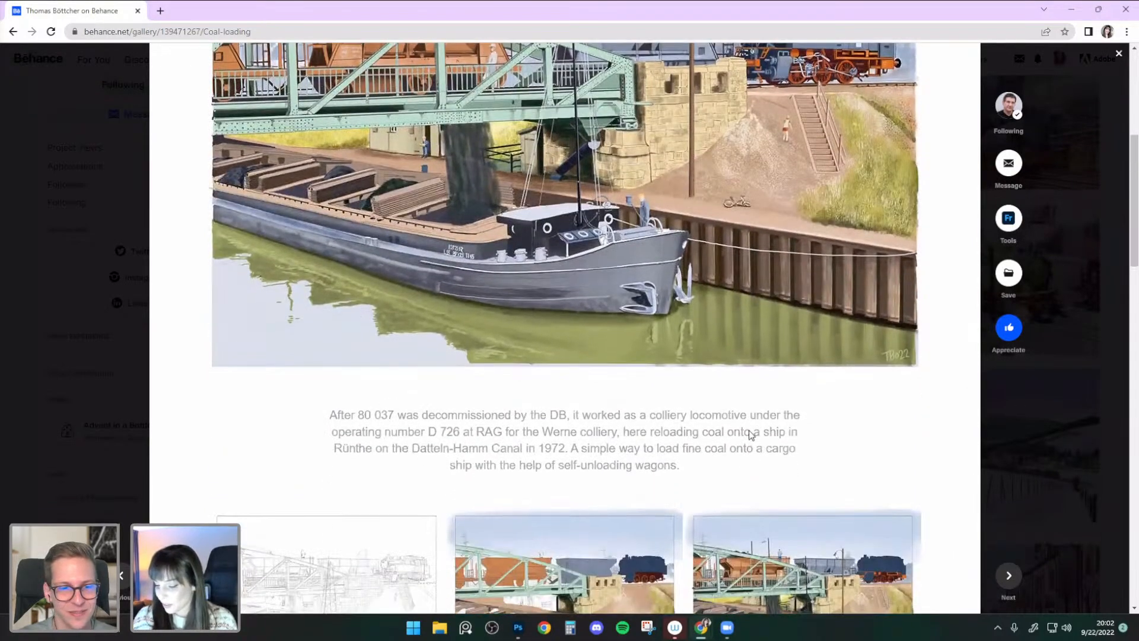
scroll(519, 402, "down", 1)
scroll(563, 381, "up", 3)
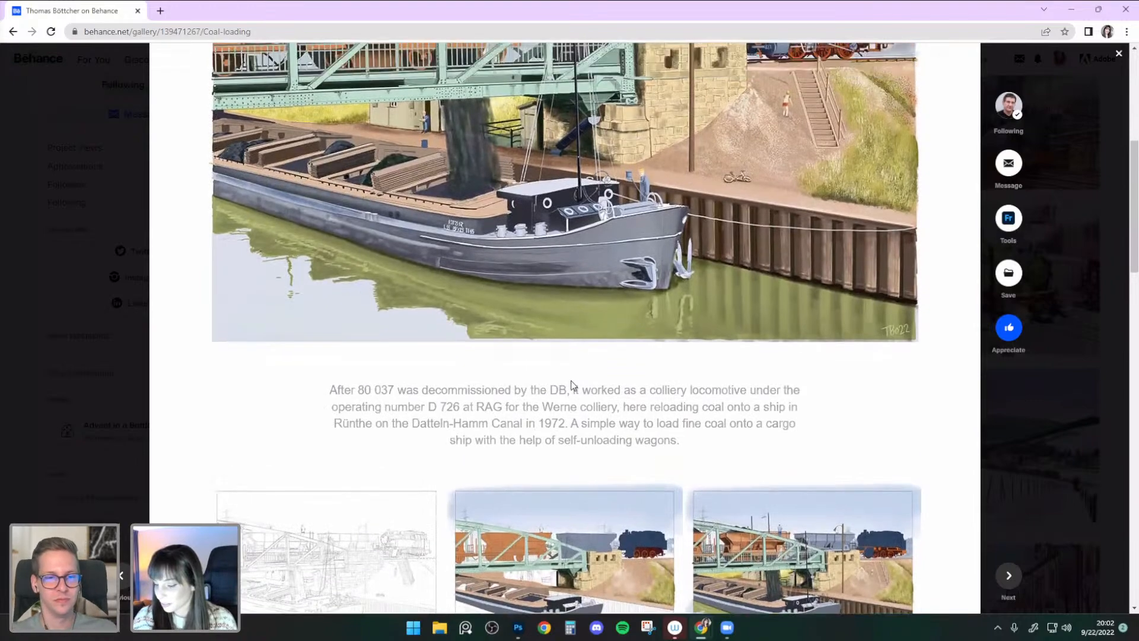
- Examine the project's three process images and closing text about the working method, then close the project
scroll(758, 367, "down", 4)
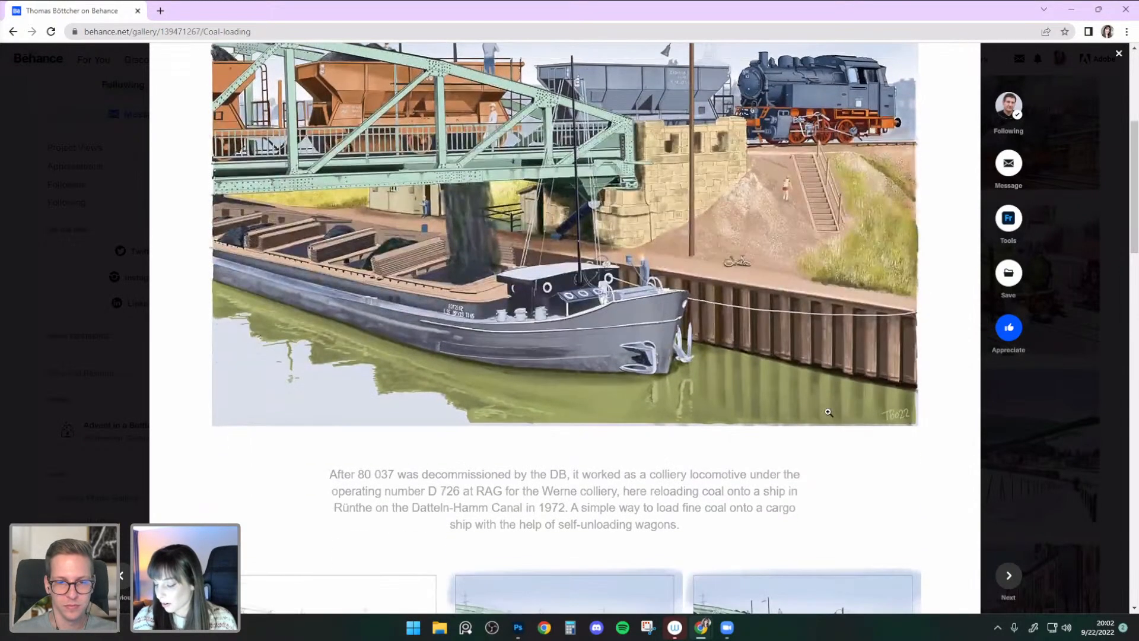
scroll(884, 427, "down", 1)
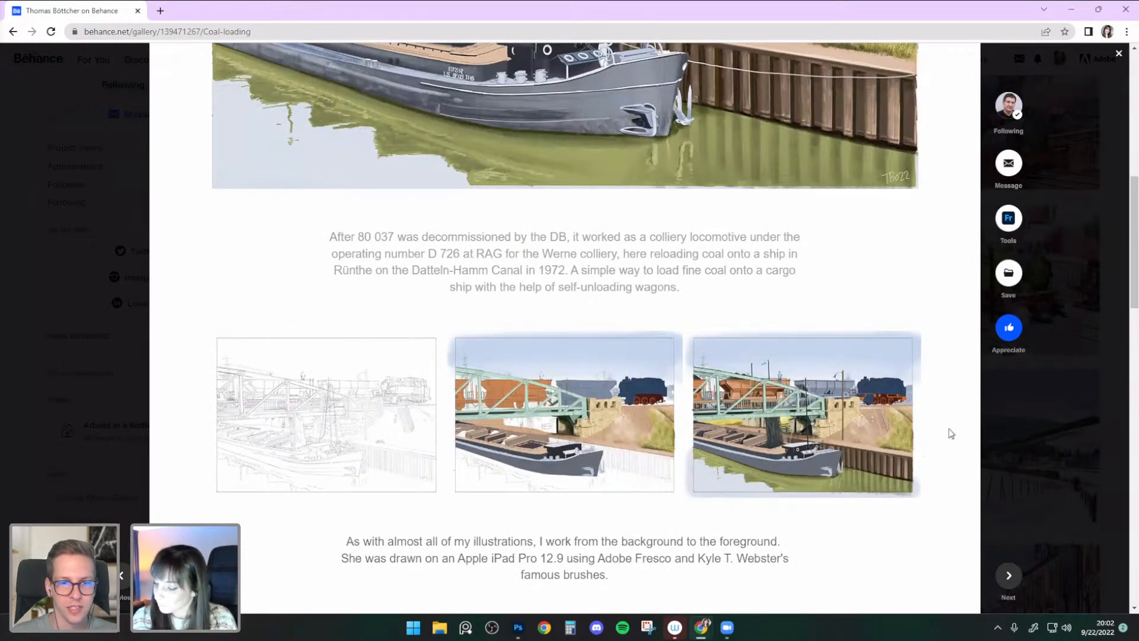
scroll(950, 433, "down", 1)
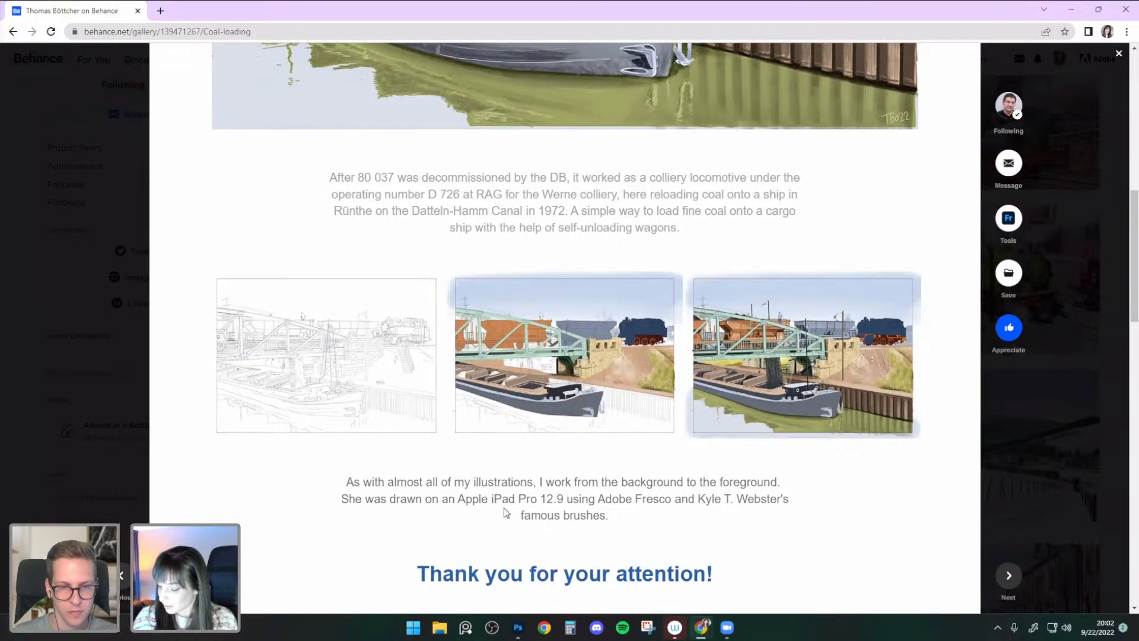
scroll(692, 505, "down", 1)
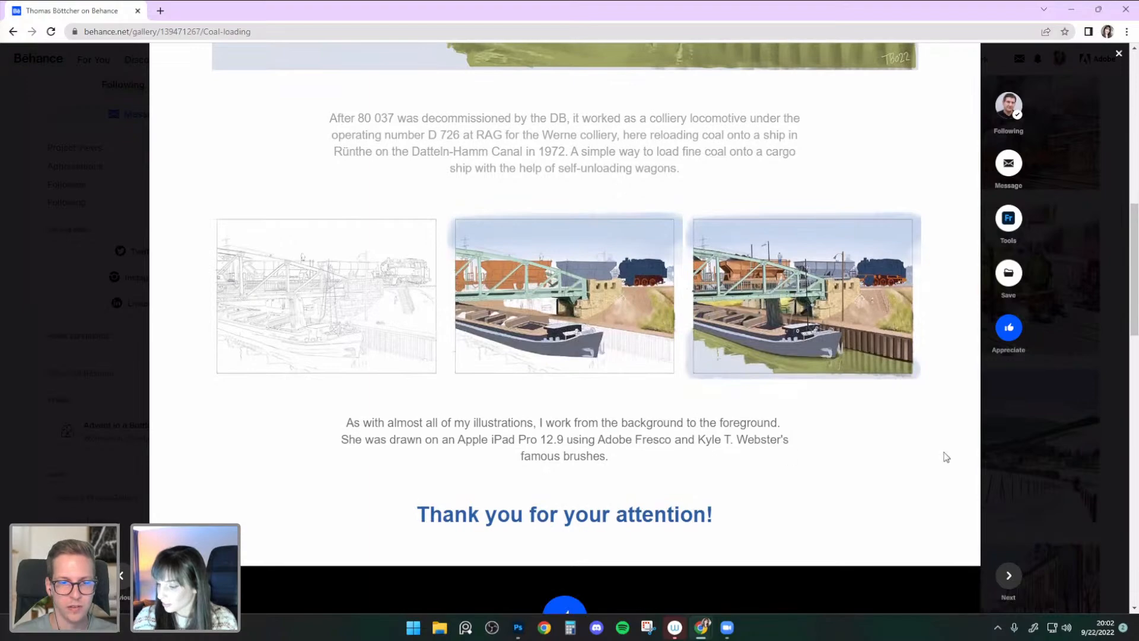
scroll(918, 487, "up", 5)
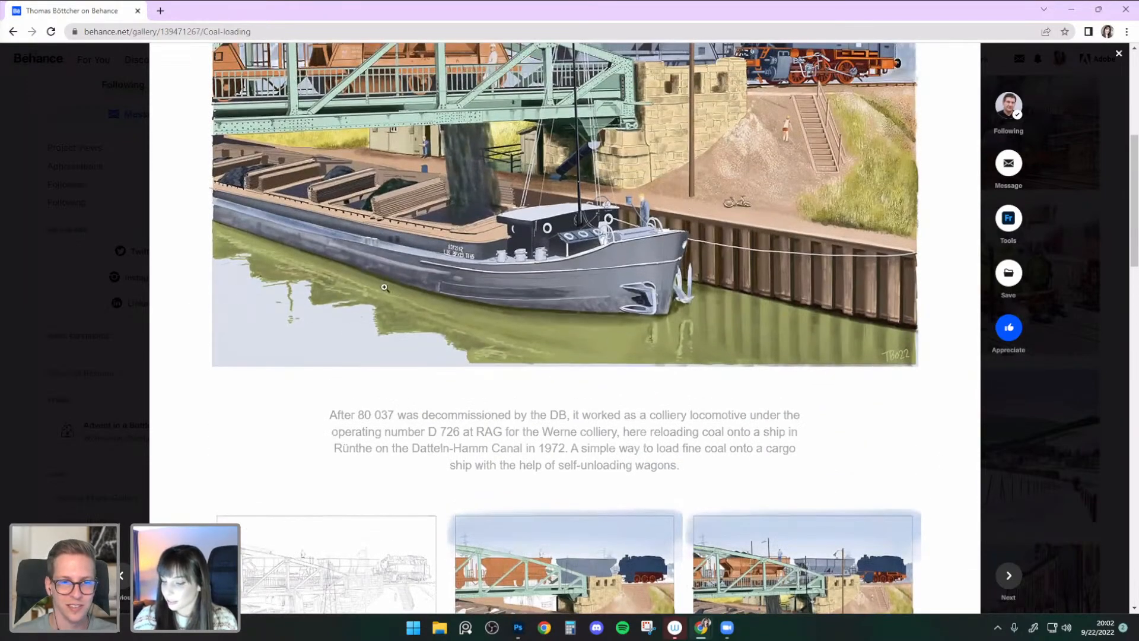
scroll(816, 386, "up", 4)
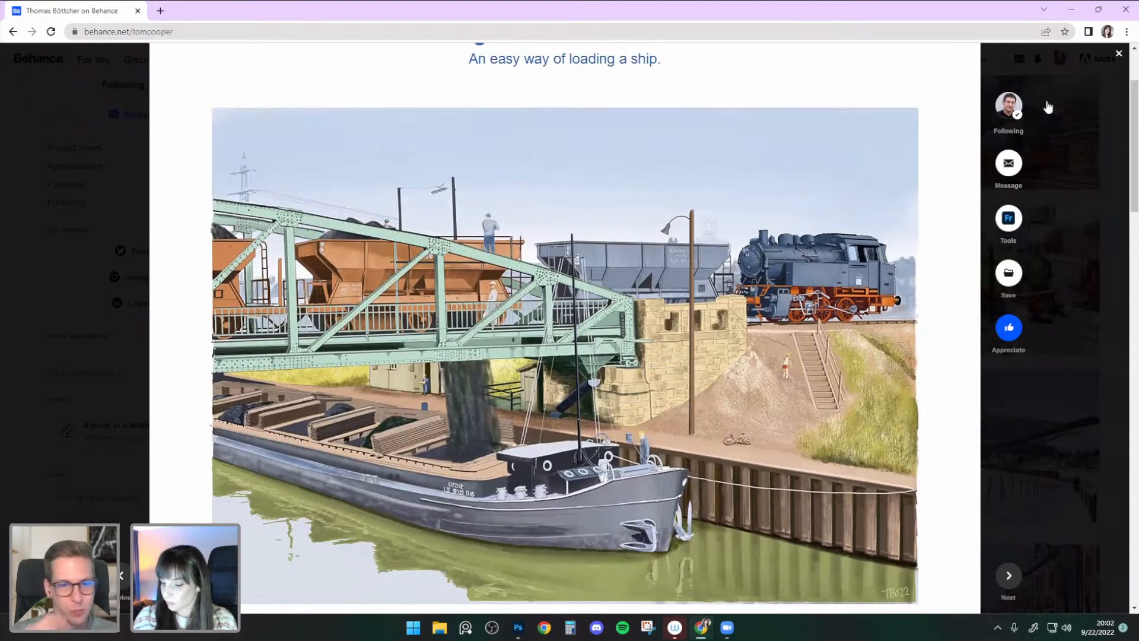
left_click(1105, 74)
- Look over the older railway and landscape illustrations further down the artist's profile grid
scroll(945, 328, "down", 2)
scroll(945, 328, "down", 2)
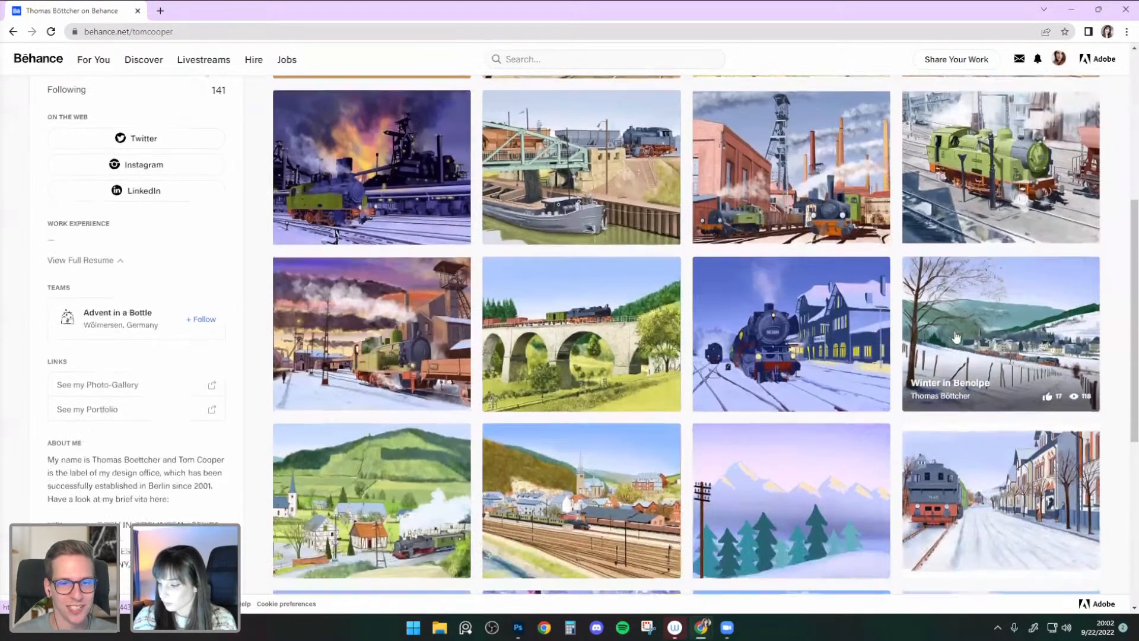
scroll(955, 336, "down", 1)
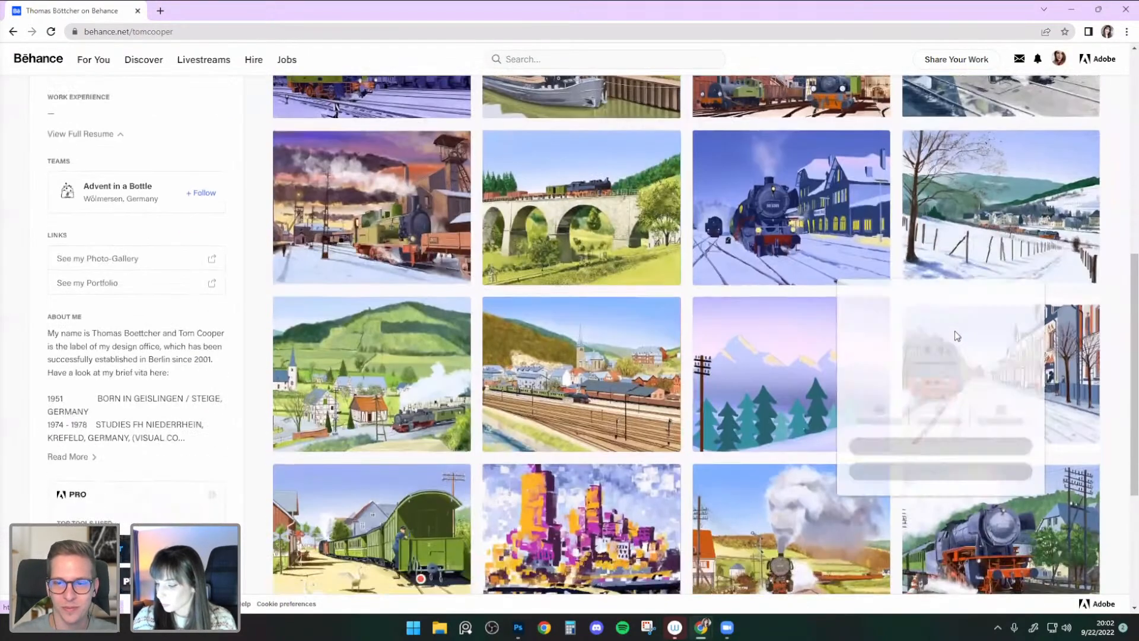
scroll(597, 436, "up", 5)
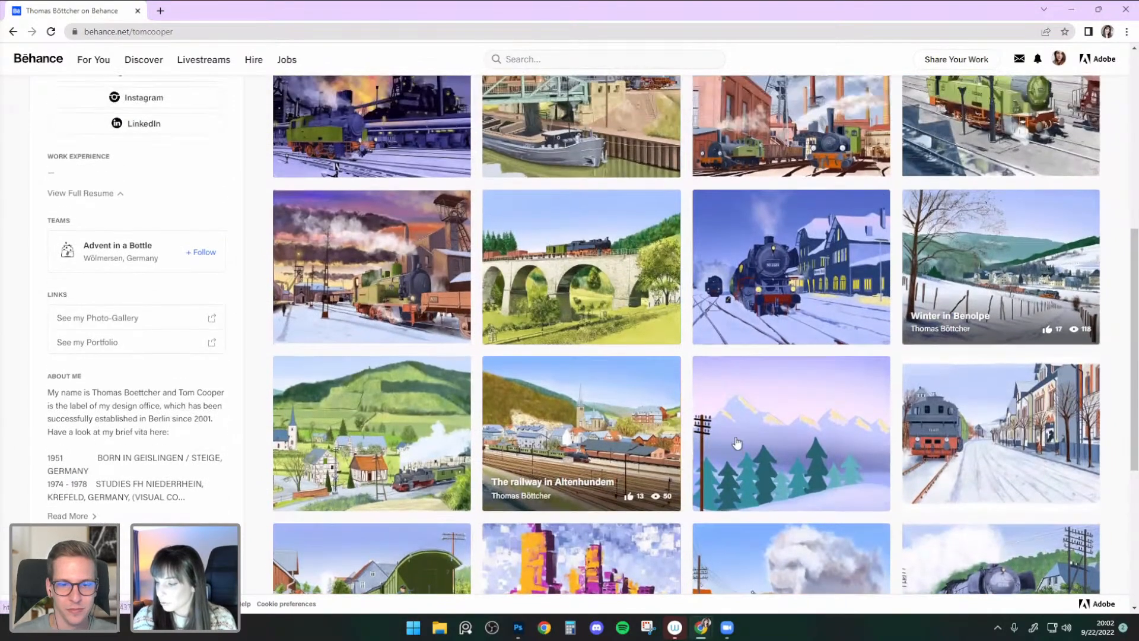
scroll(822, 276, "down", 2)
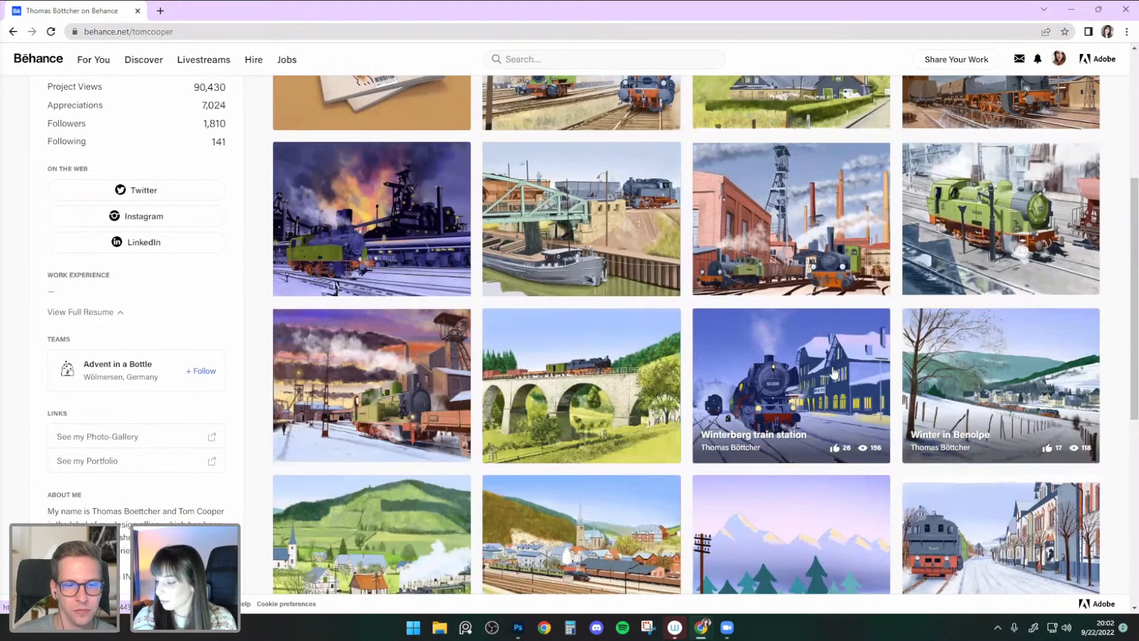
scroll(834, 372, "down", 3)
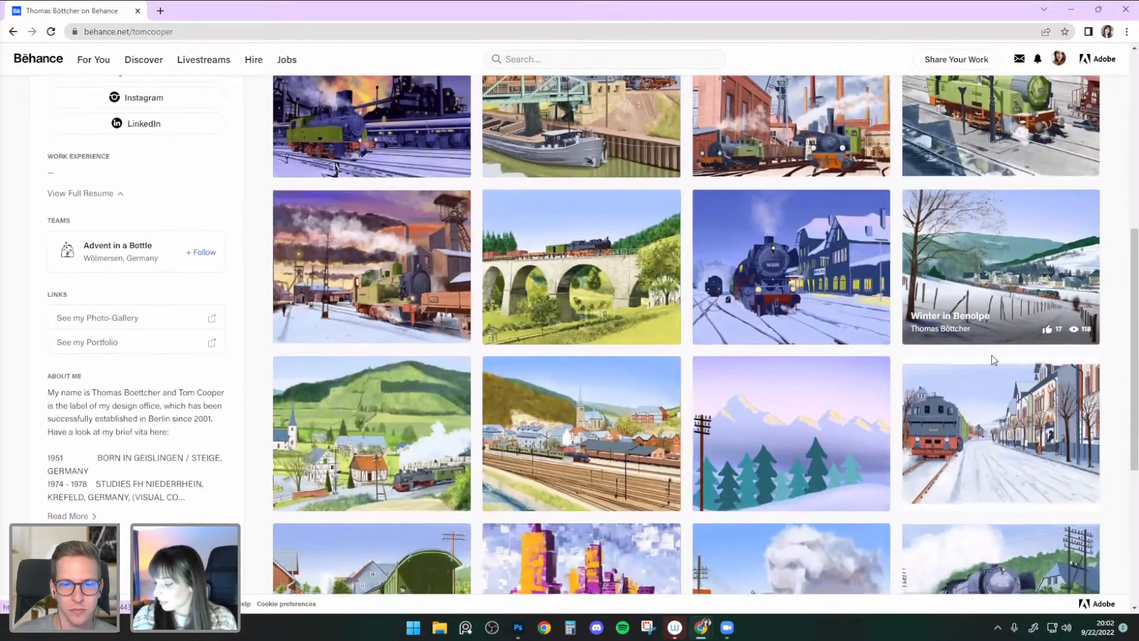
scroll(950, 369, "down", 2)
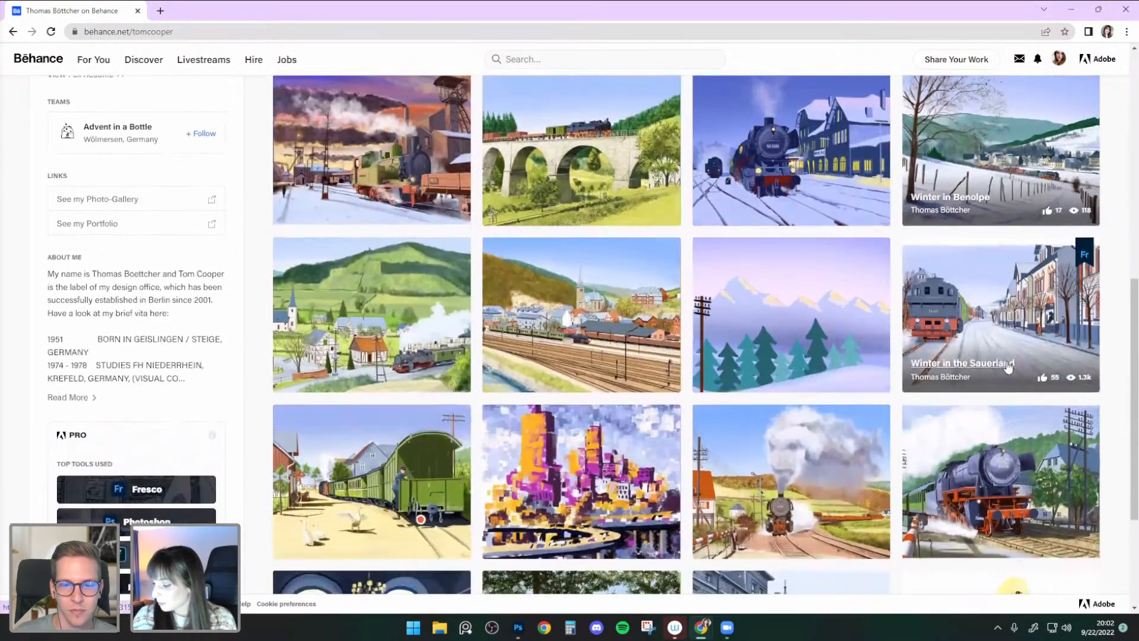
scroll(1008, 368, "down", 1)
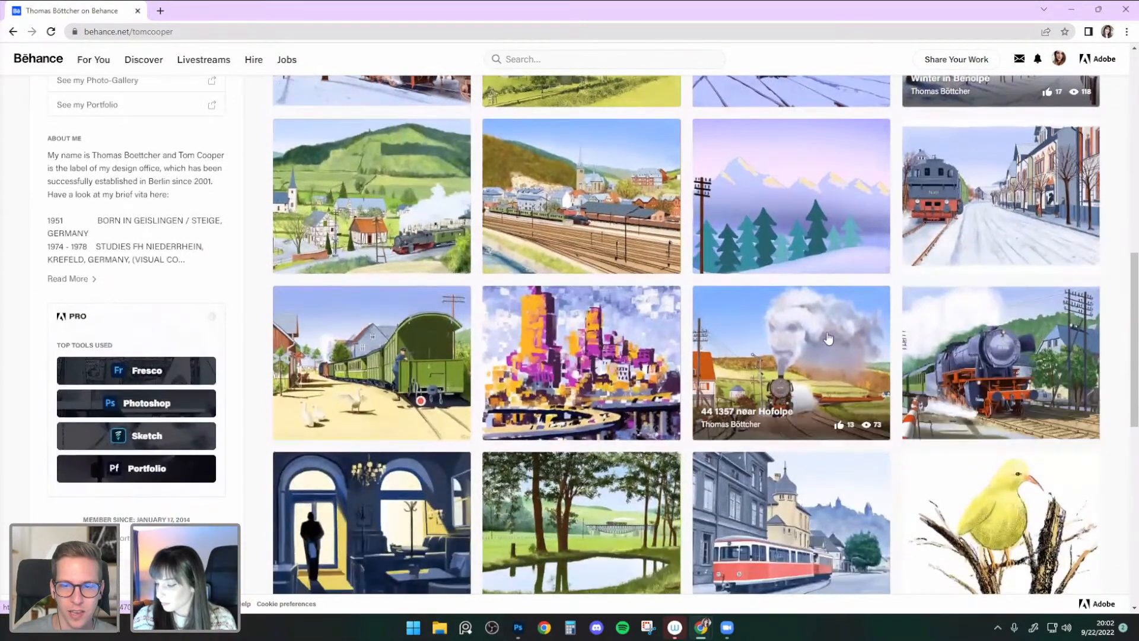
- Browse the artist's project gallery and open the "44 1357 near Hofolpe" project
scroll(963, 330, "down", 1)
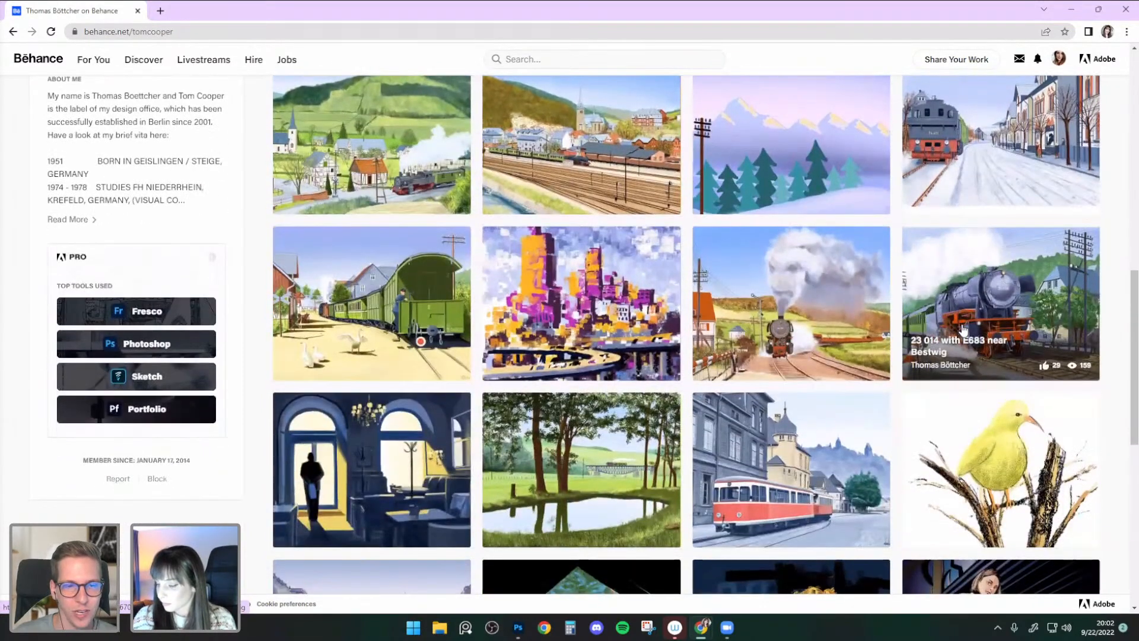
scroll(964, 329, "down", 1)
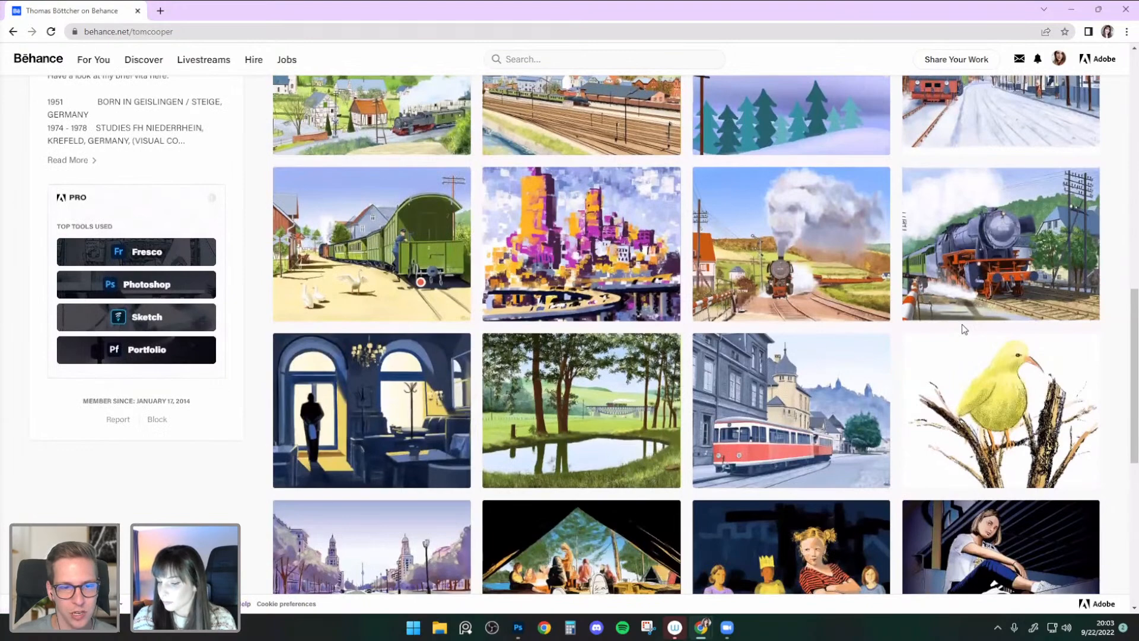
scroll(962, 326, "down", 1)
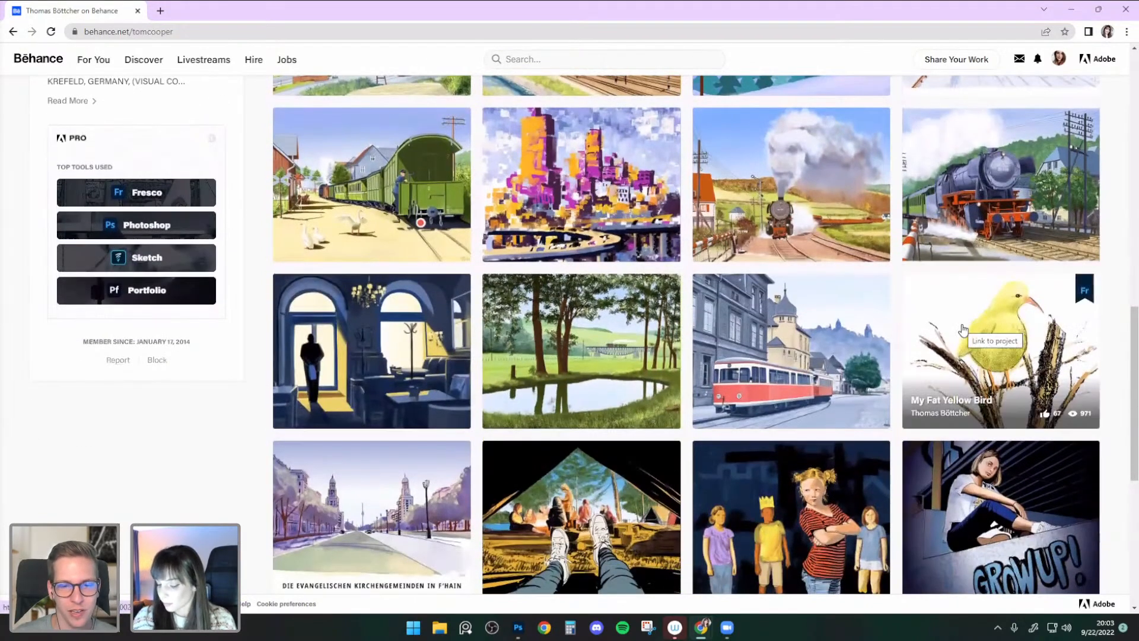
left_click(825, 145)
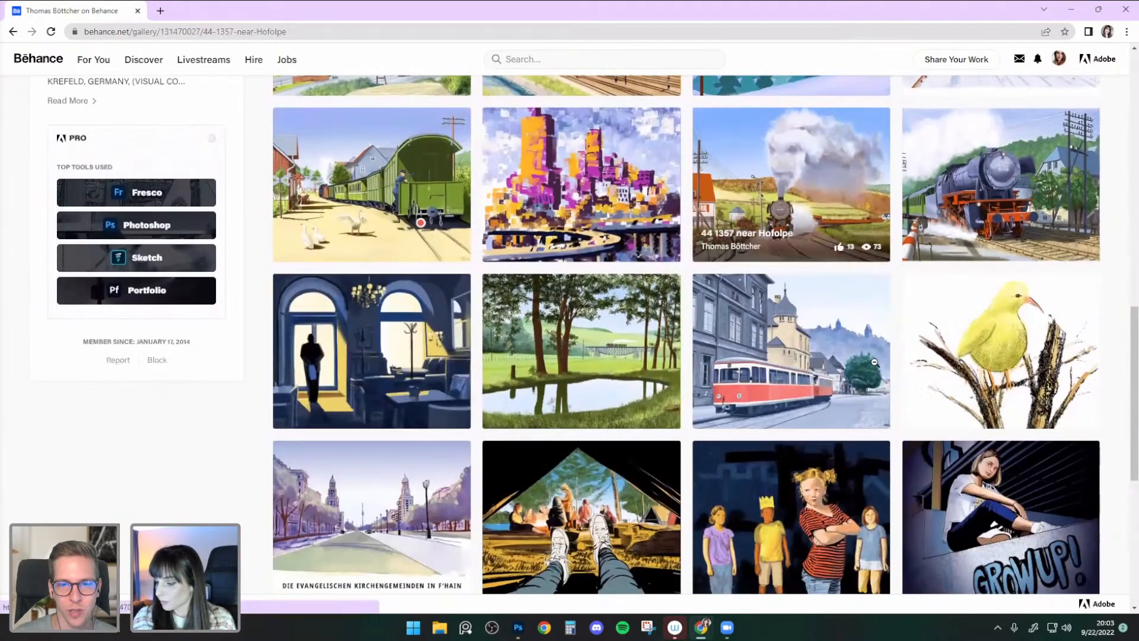
- Examine the steam locomotive illustration, its description and the three progress images, and close the project
scroll(878, 374, "down", 3)
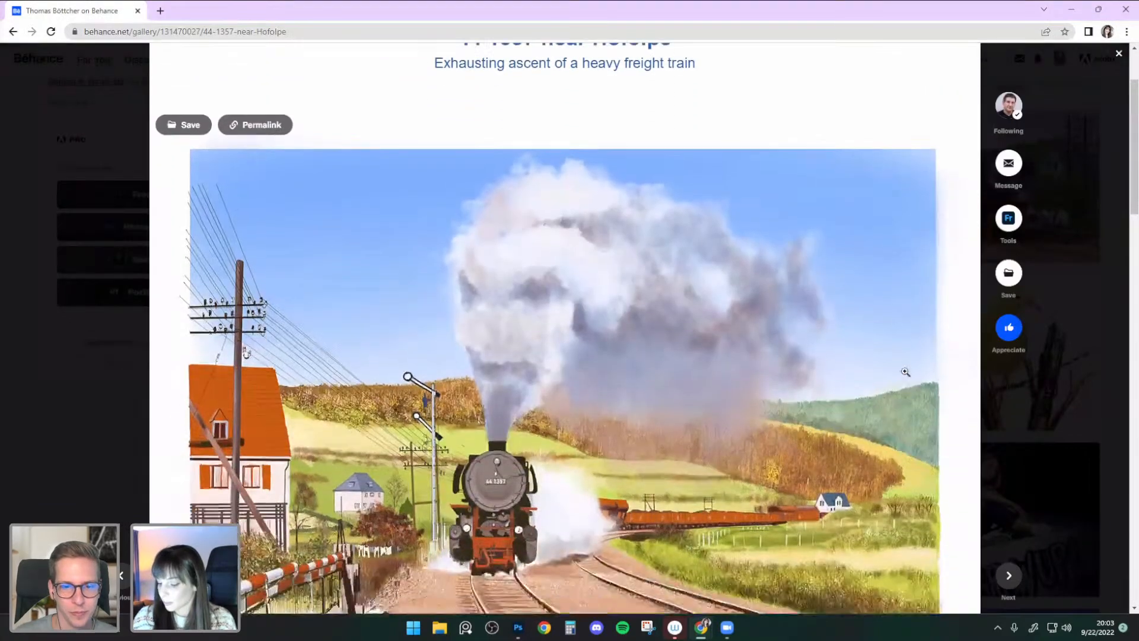
scroll(905, 372, "down", 1)
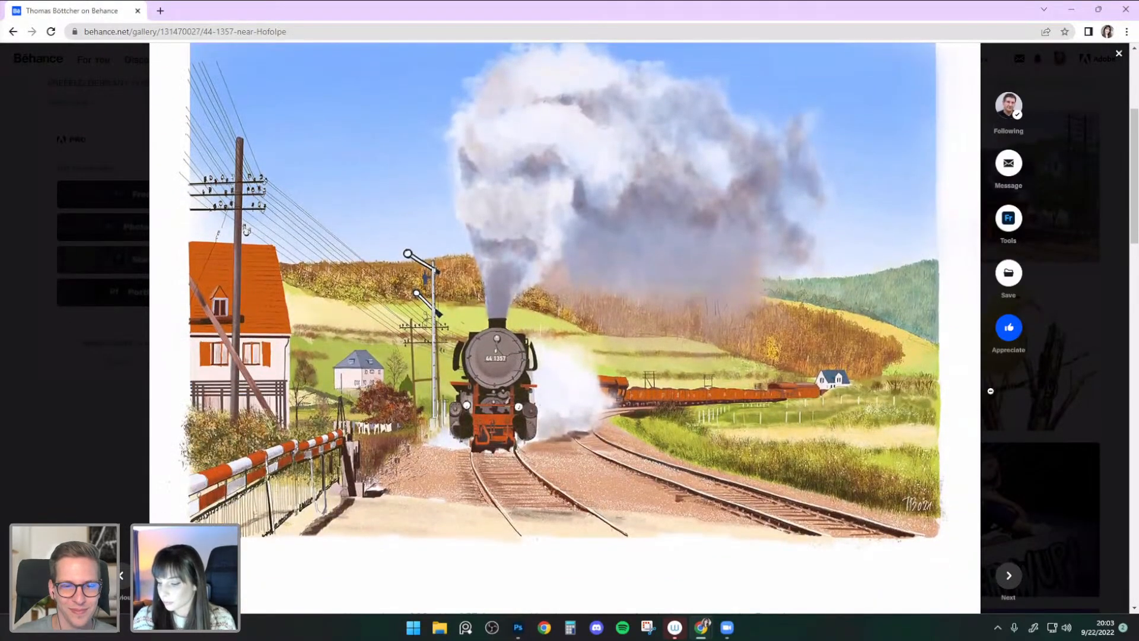
scroll(990, 391, "up", 1)
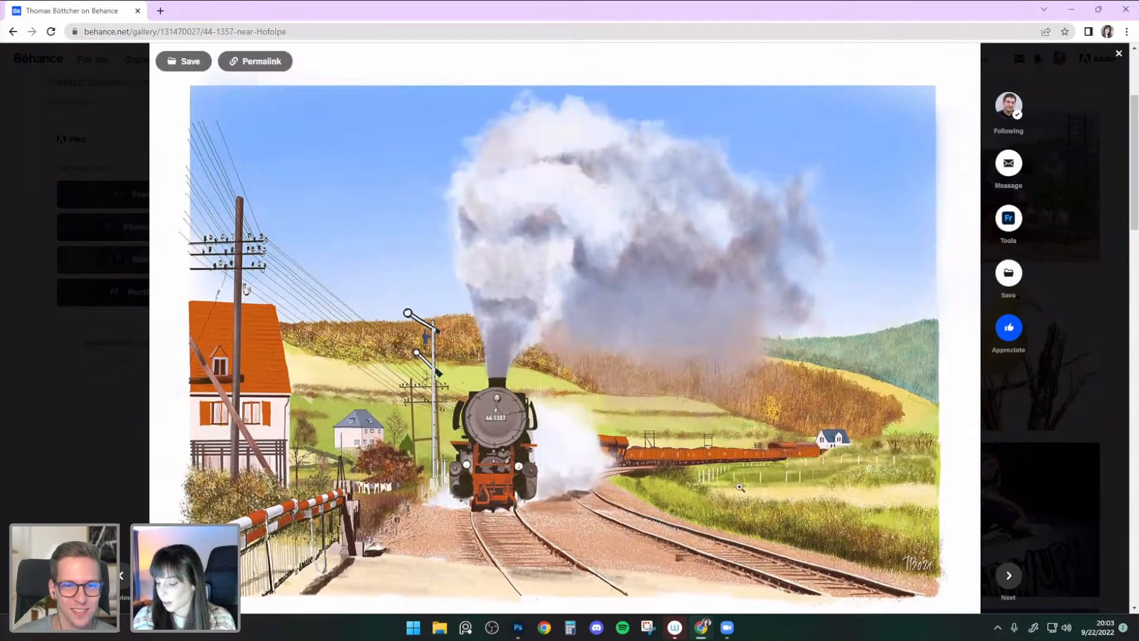
scroll(921, 452, "down", 6)
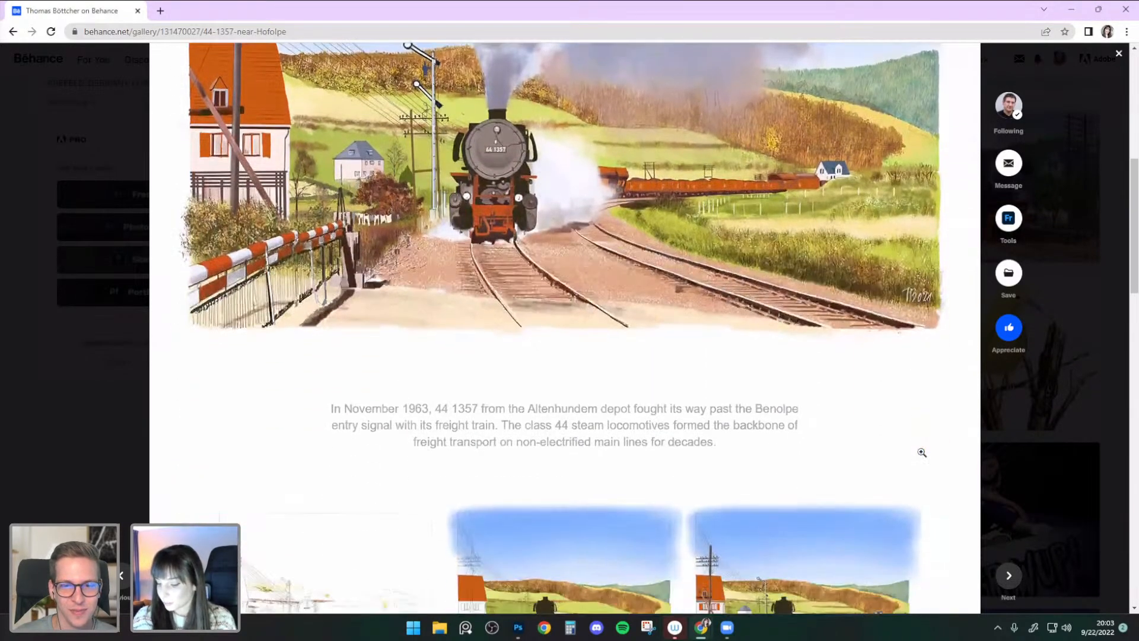
scroll(984, 446, "down", 1)
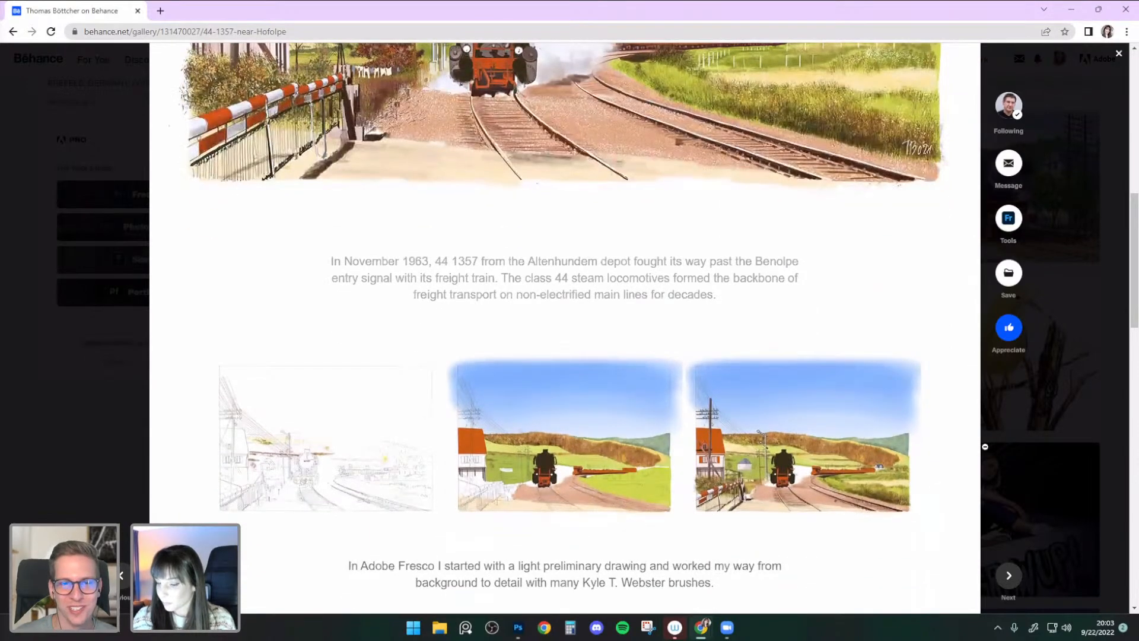
scroll(984, 446, "up", 5)
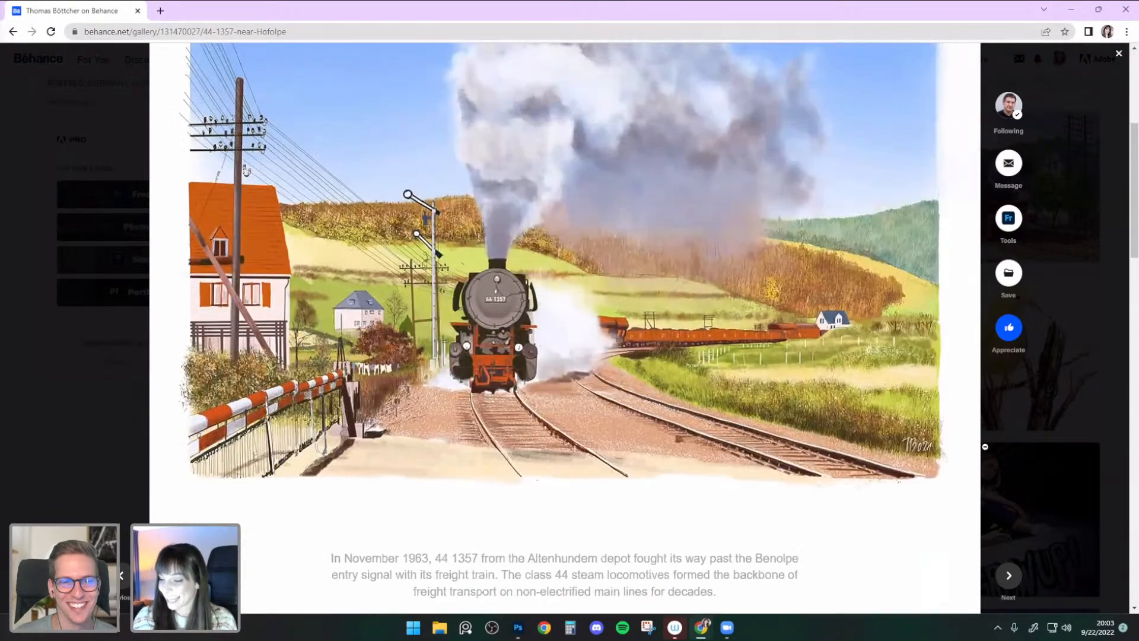
scroll(985, 446, "down", 5)
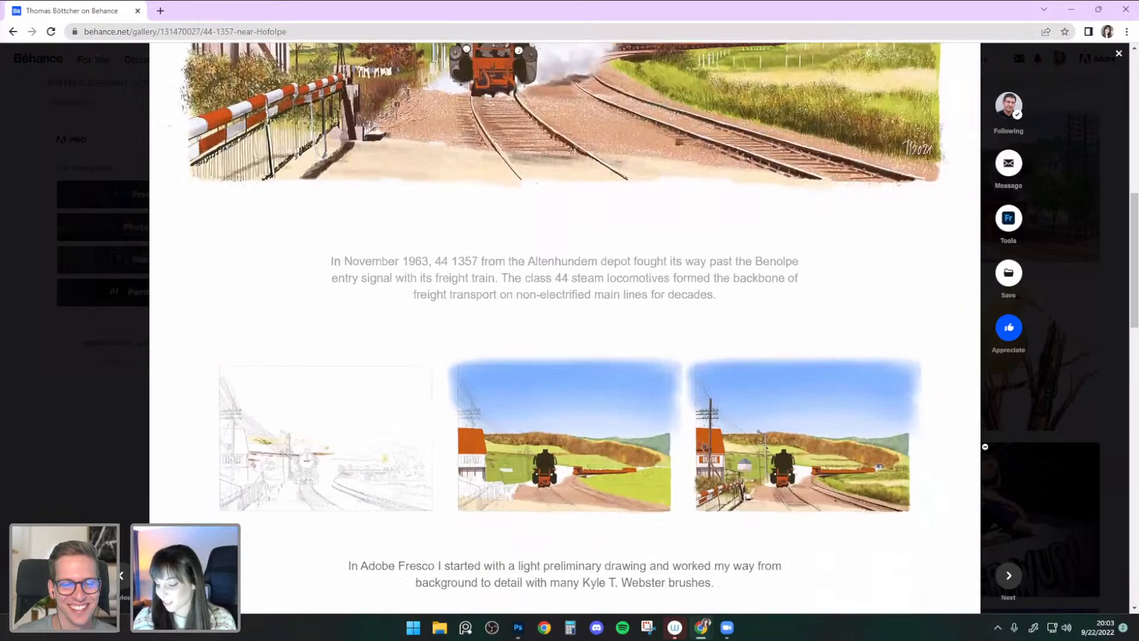
scroll(984, 446, "down", 3)
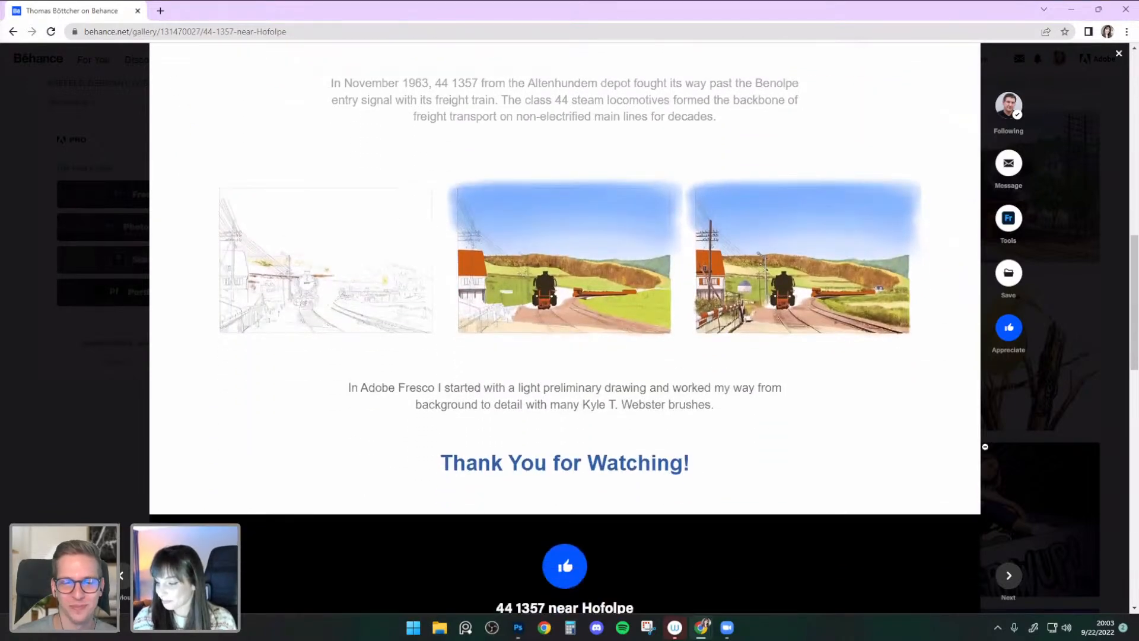
scroll(985, 446, "up", 1)
left_click(1118, 55)
- Look further through the gallery and open the "Berlin-Friedrichshain, Revelation Church" project
scroll(937, 406, "down", 2)
scroll(936, 406, "down", 3)
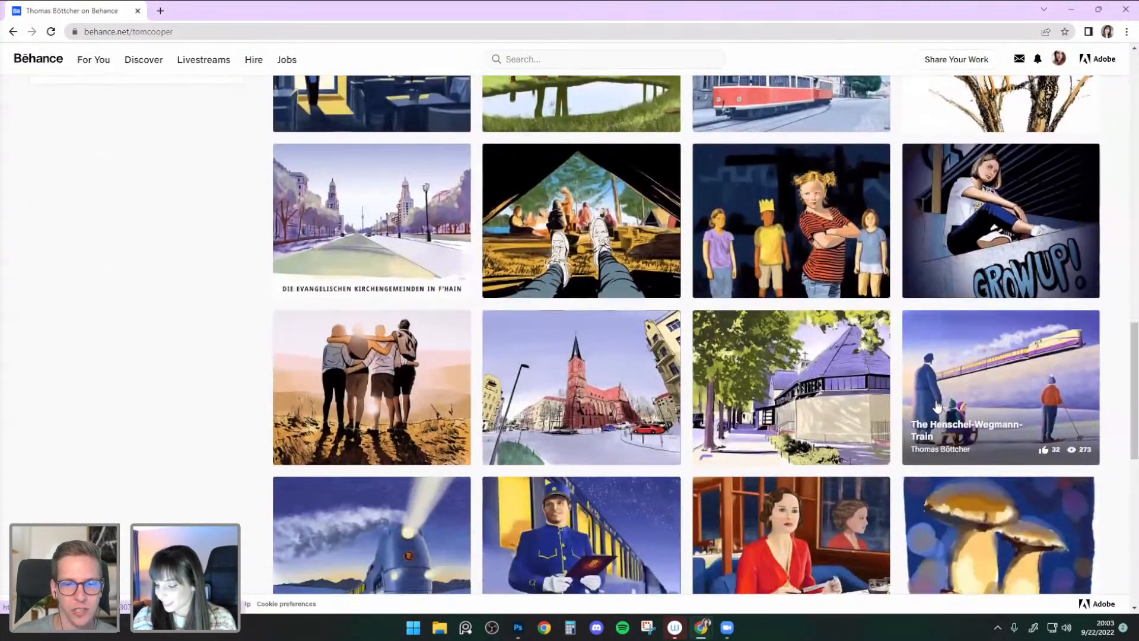
scroll(937, 406, "down", 1)
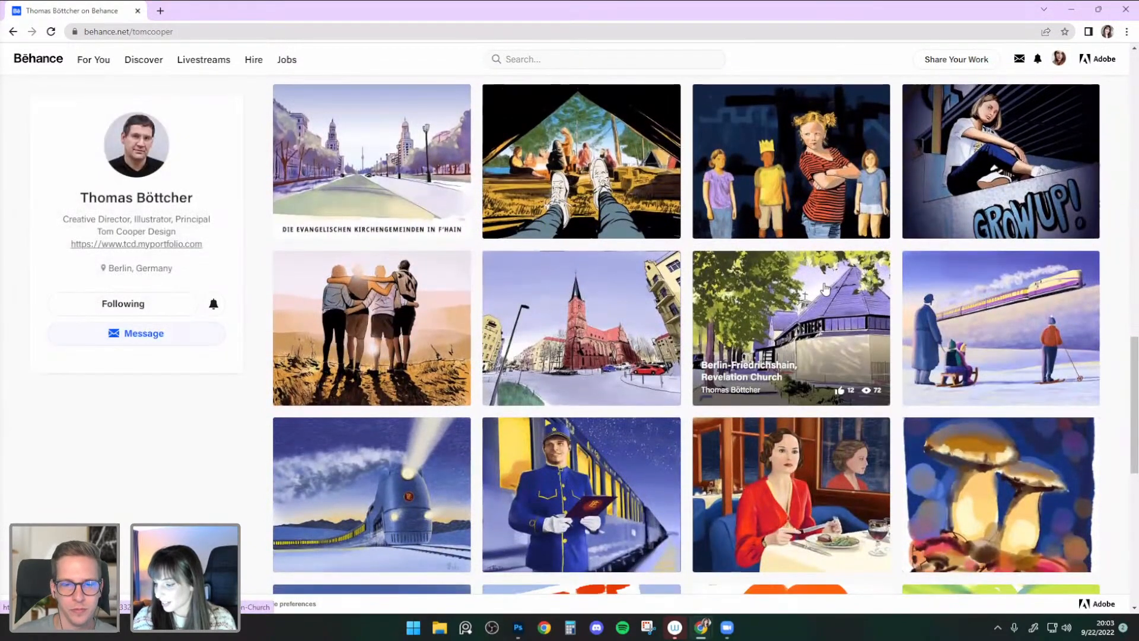
left_click(824, 284)
- Examine the church illustration, the note on its making and the progress images, and close the project
scroll(601, 325, "down", 2)
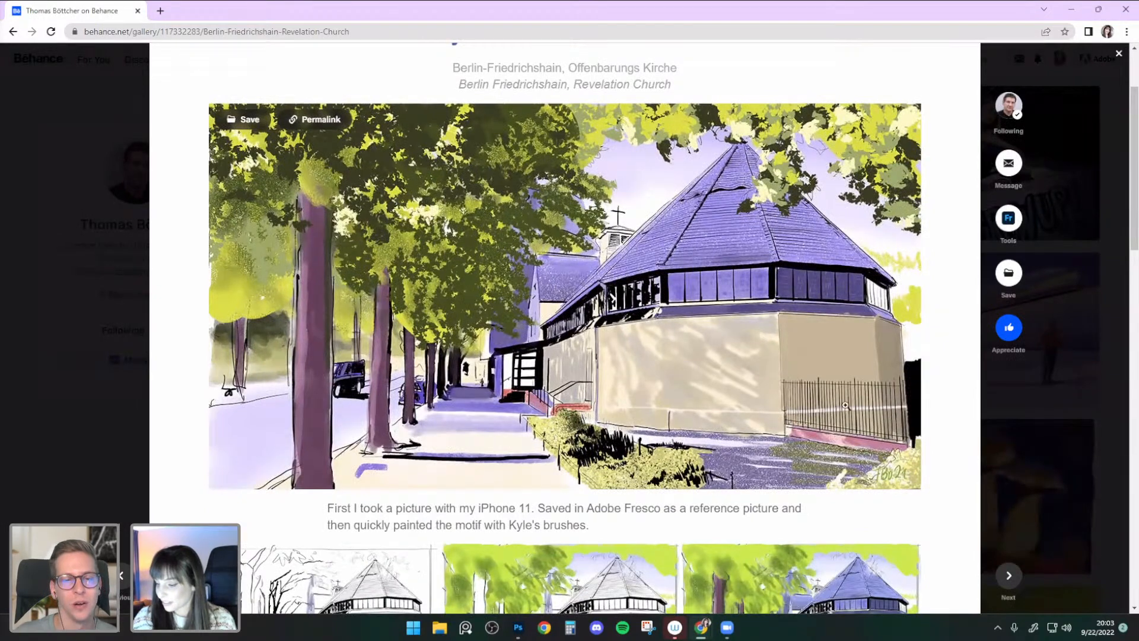
scroll(746, 377, "down", 2)
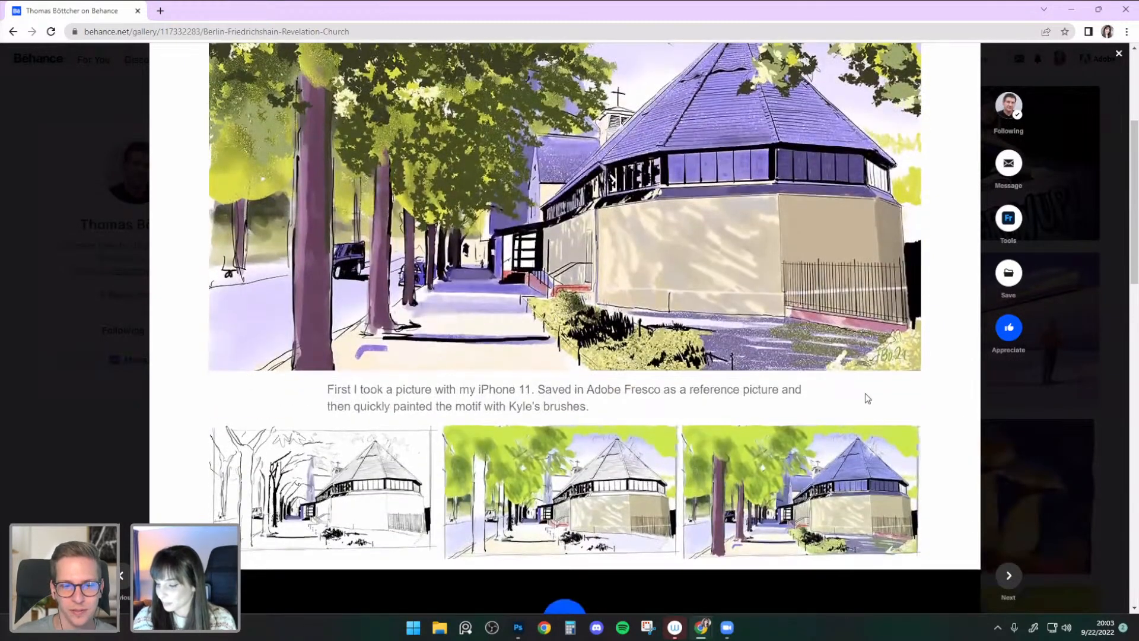
scroll(865, 398, "down", 1)
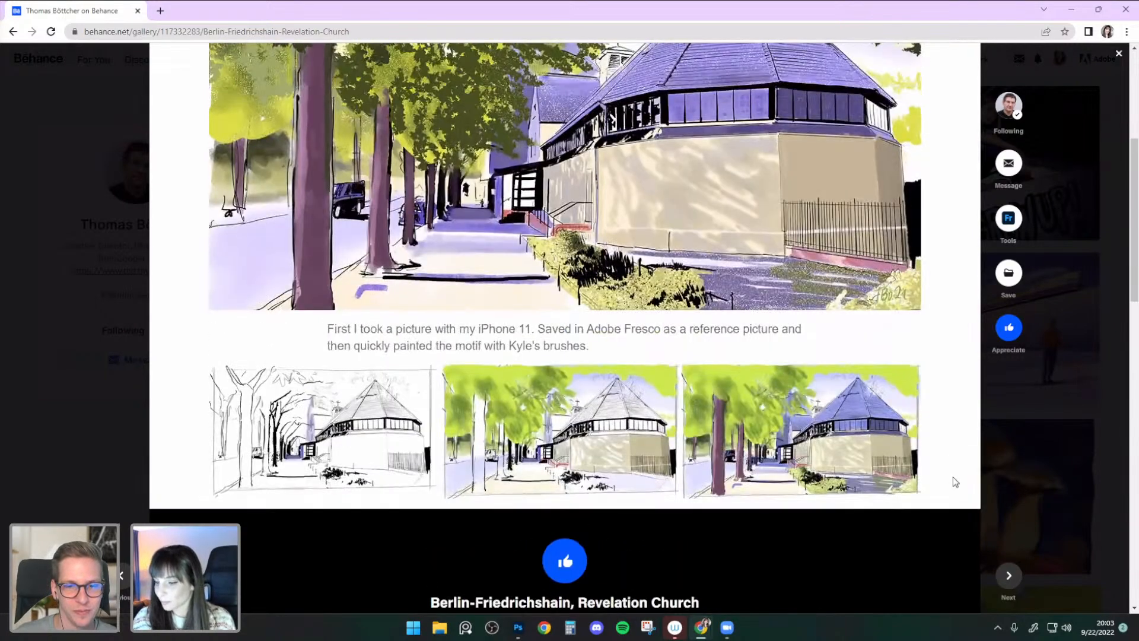
scroll(953, 476, "up", 5)
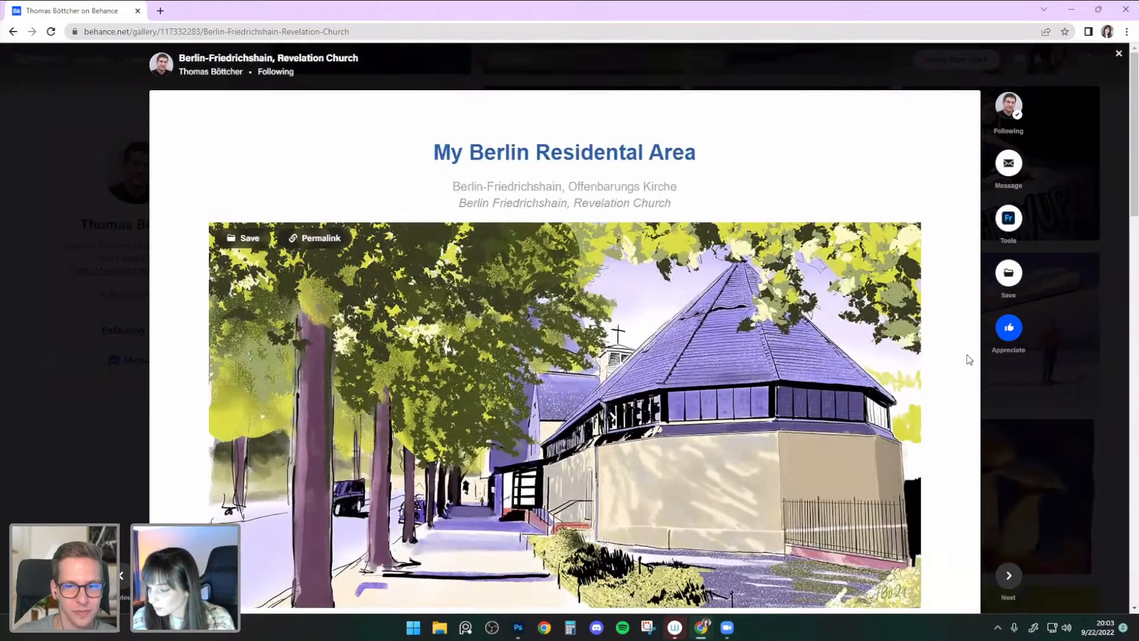
scroll(1058, 128, "down", 1)
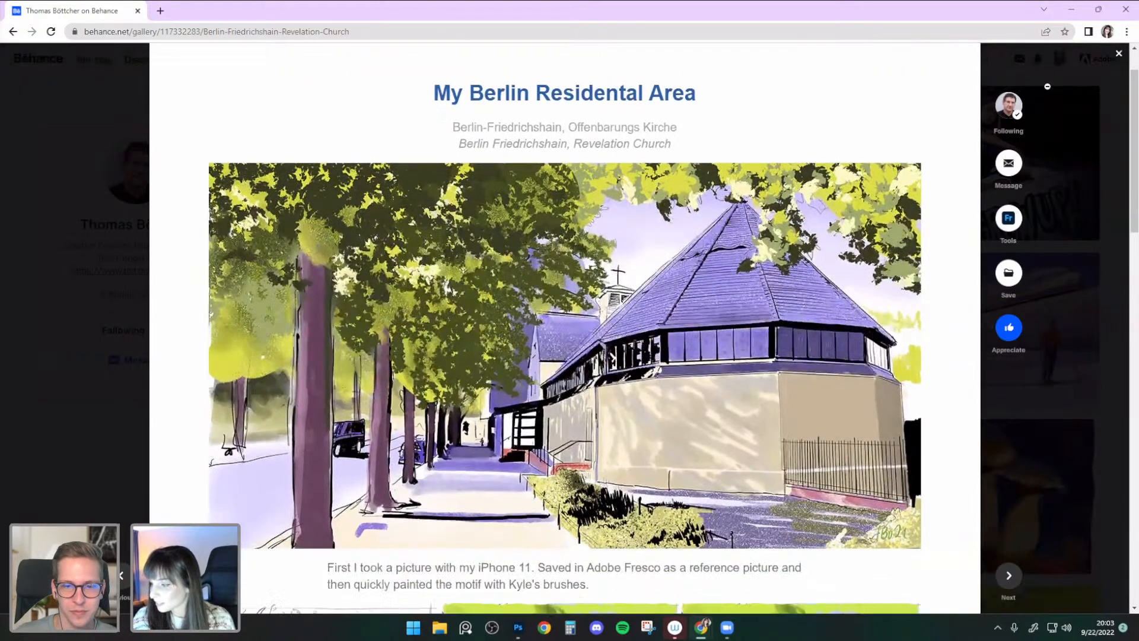
left_click(1119, 56)
- Look through the older works in the gallery and open the "Dinner on Polar Express" project
scroll(913, 372, "down", 2)
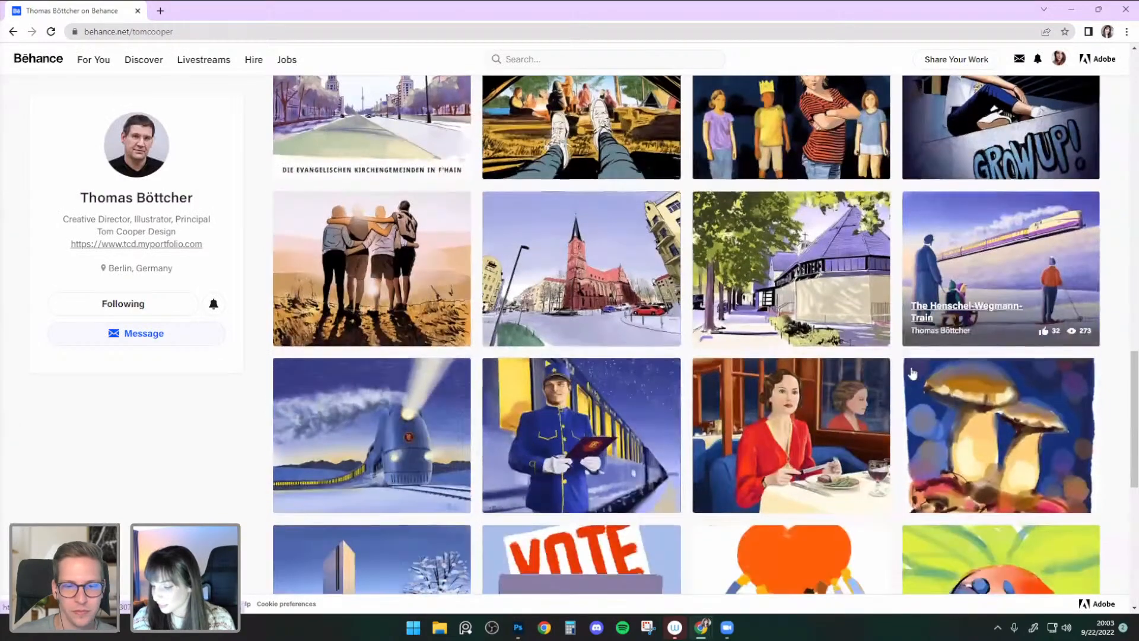
scroll(991, 373, "down", 5)
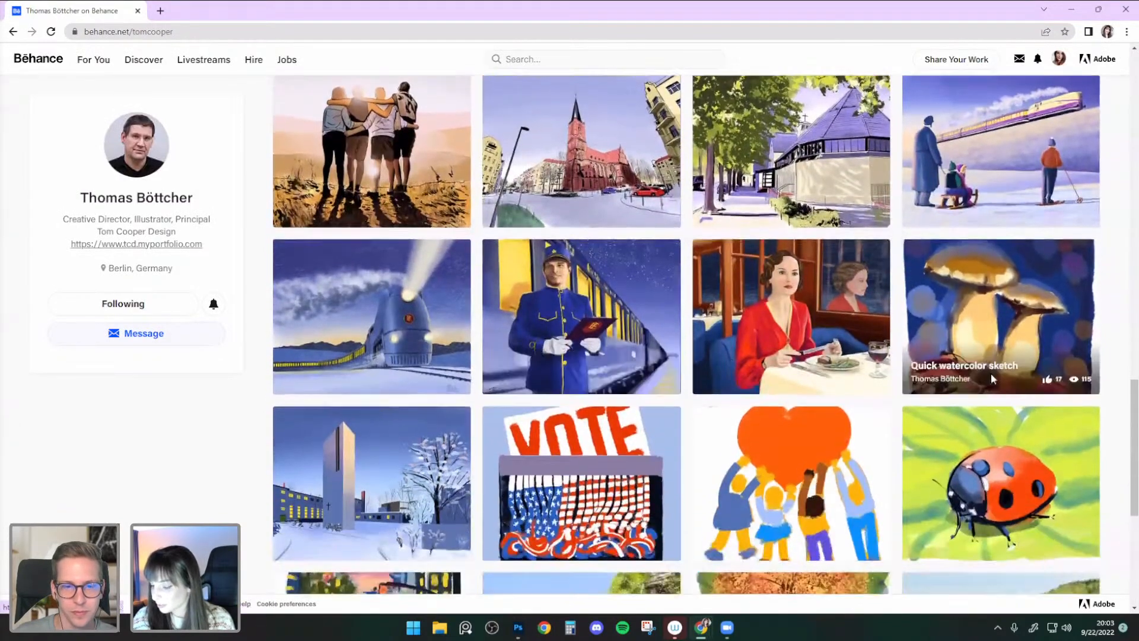
scroll(992, 380, "down", 4)
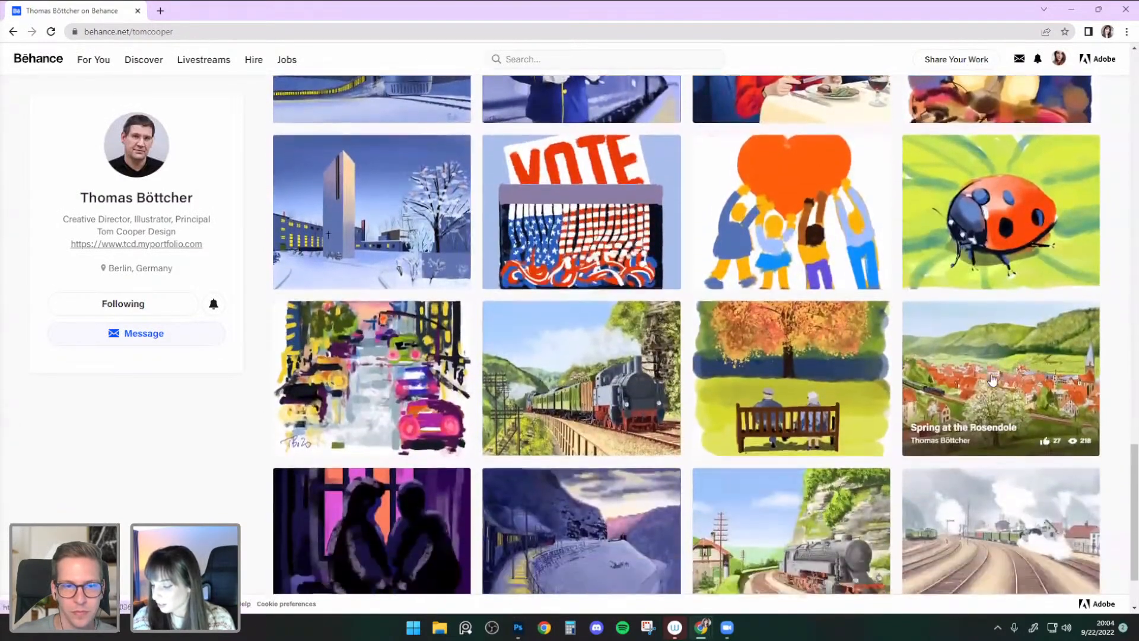
scroll(992, 379, "down", 3)
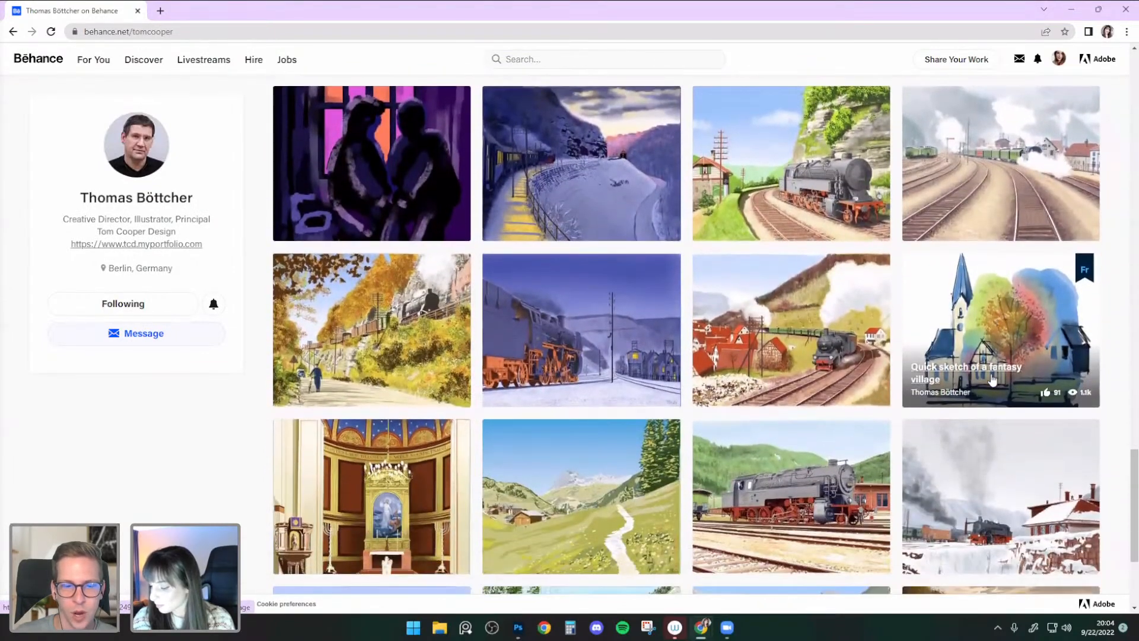
scroll(898, 415, "up", 7)
scroll(858, 417, "up", 4)
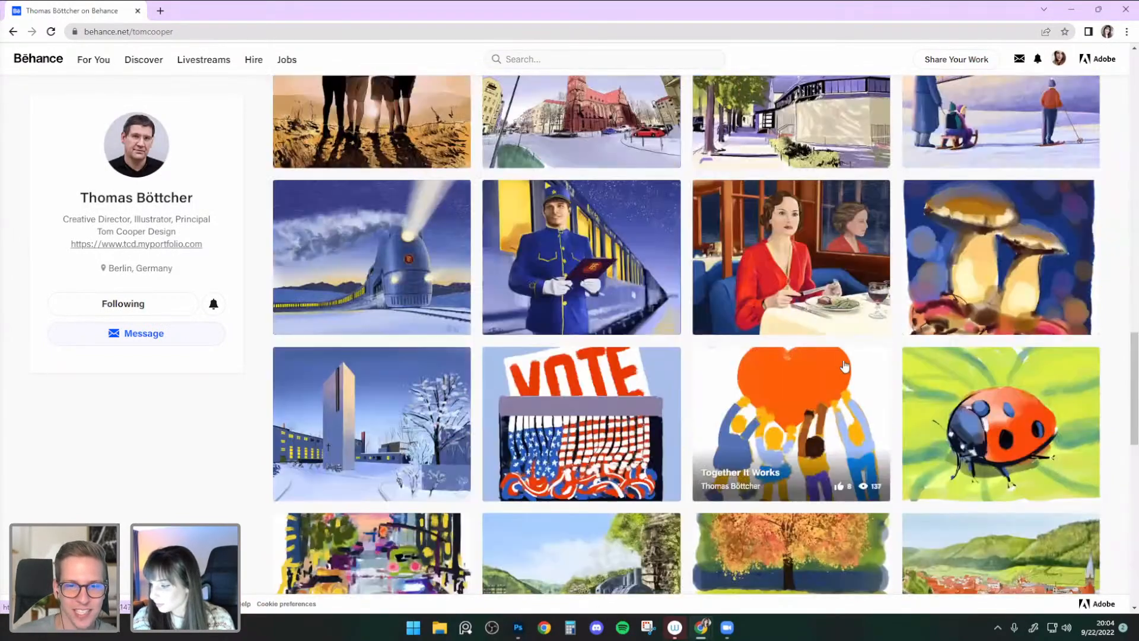
left_click(868, 378)
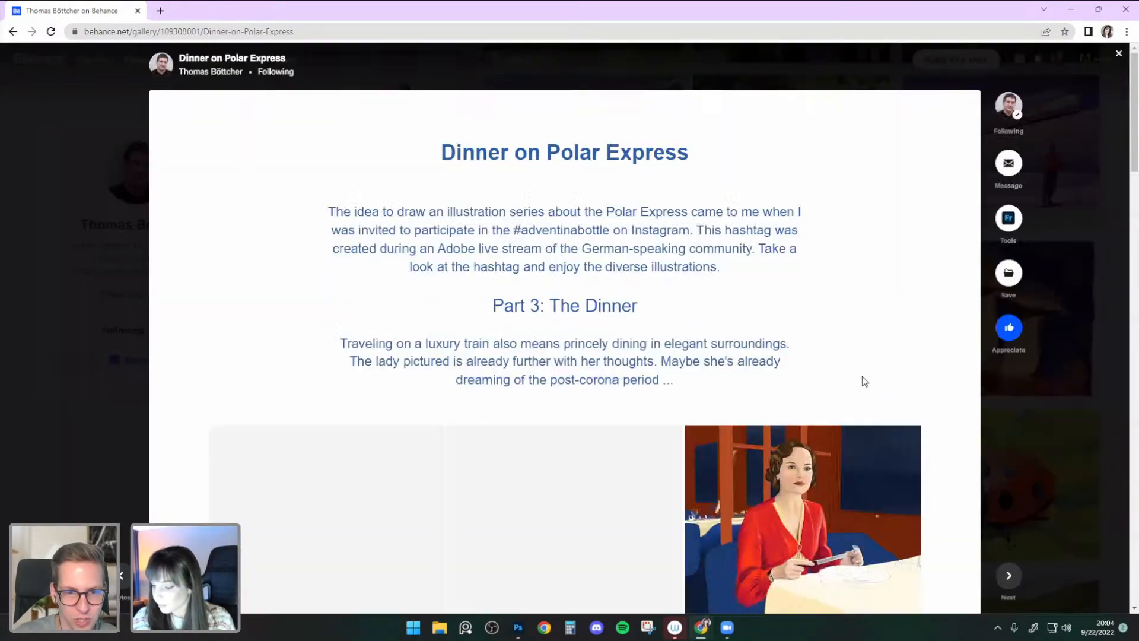
- Examine the project's introduction, the three progress images and the finished painting of the woman dining
scroll(968, 305, "down", 1)
scroll(323, 364, "down", 1)
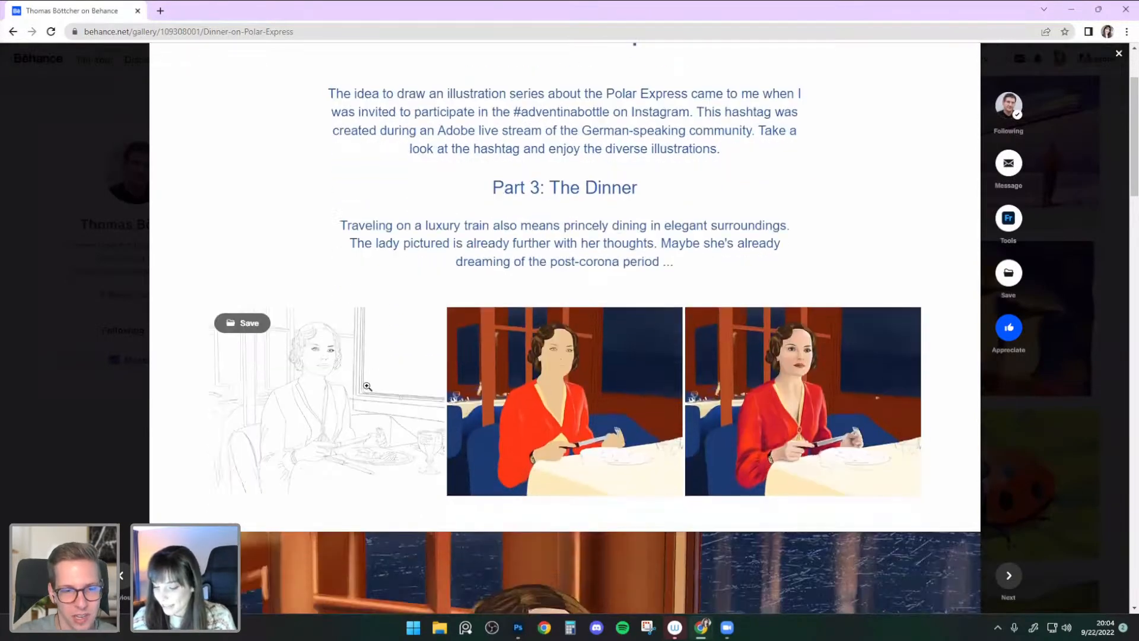
scroll(989, 393, "down", 1)
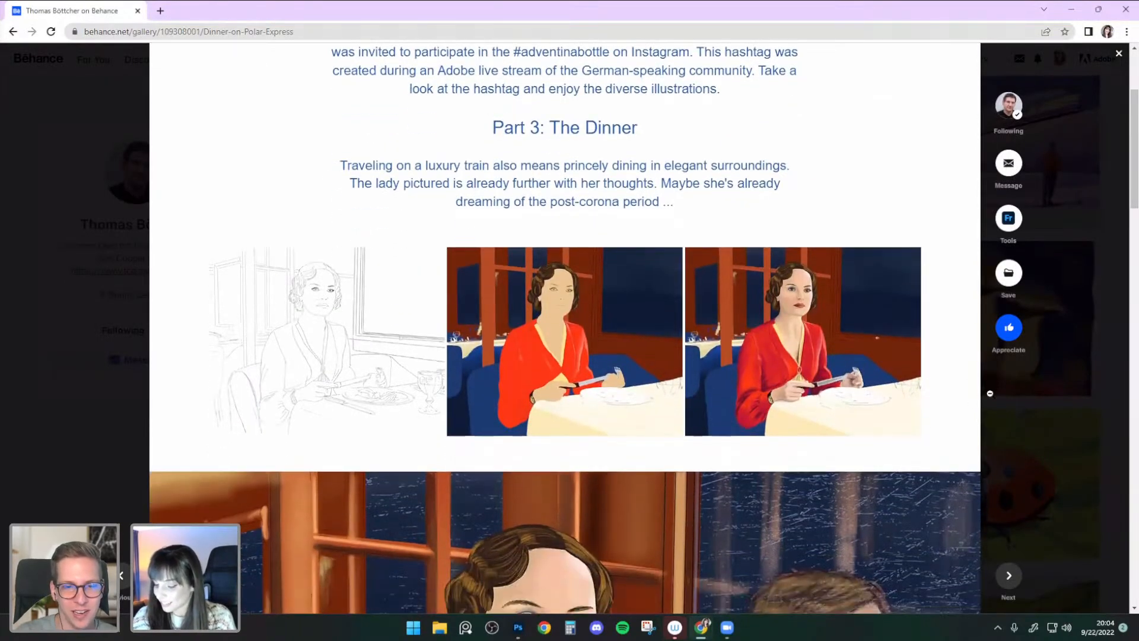
scroll(989, 393, "down", 1)
scroll(989, 393, "down", 3)
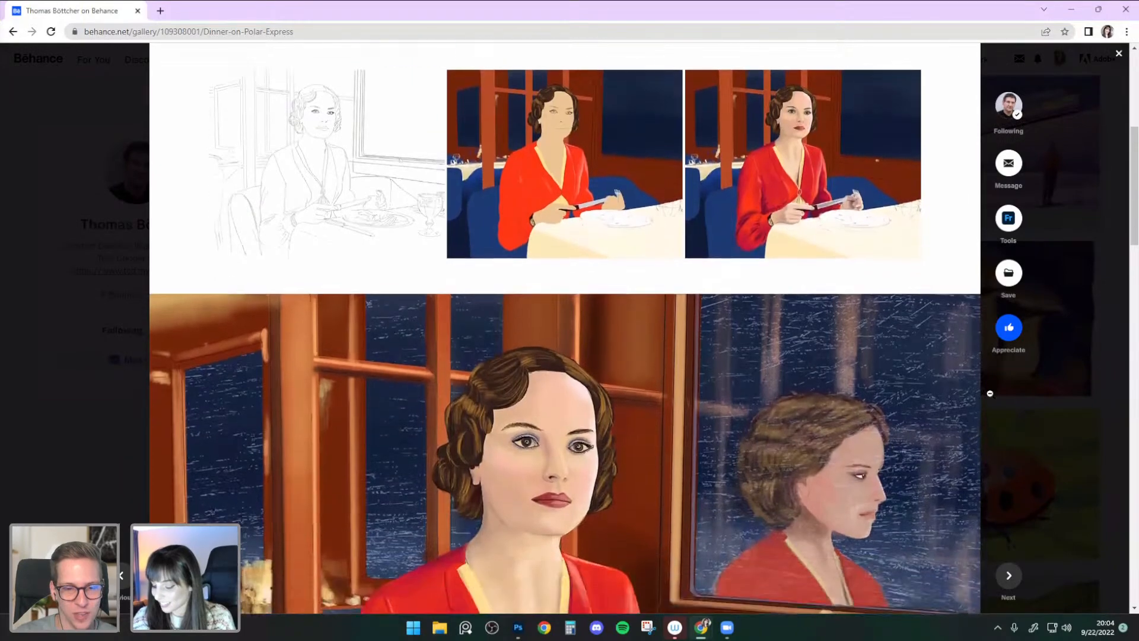
scroll(989, 393, "down", 3)
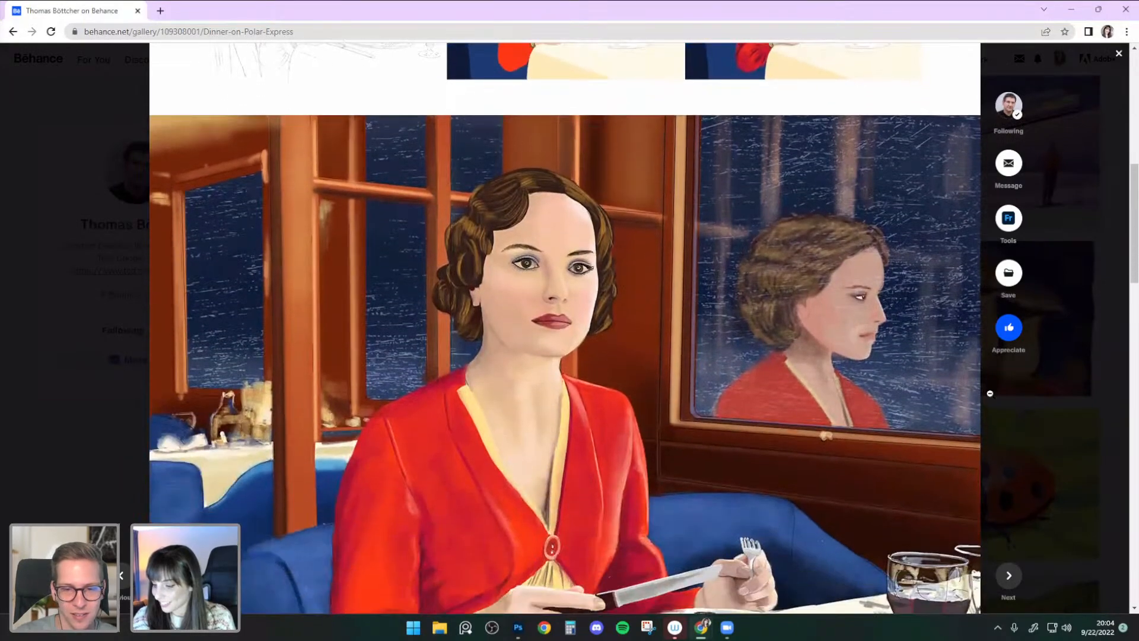
scroll(989, 393, "down", 1)
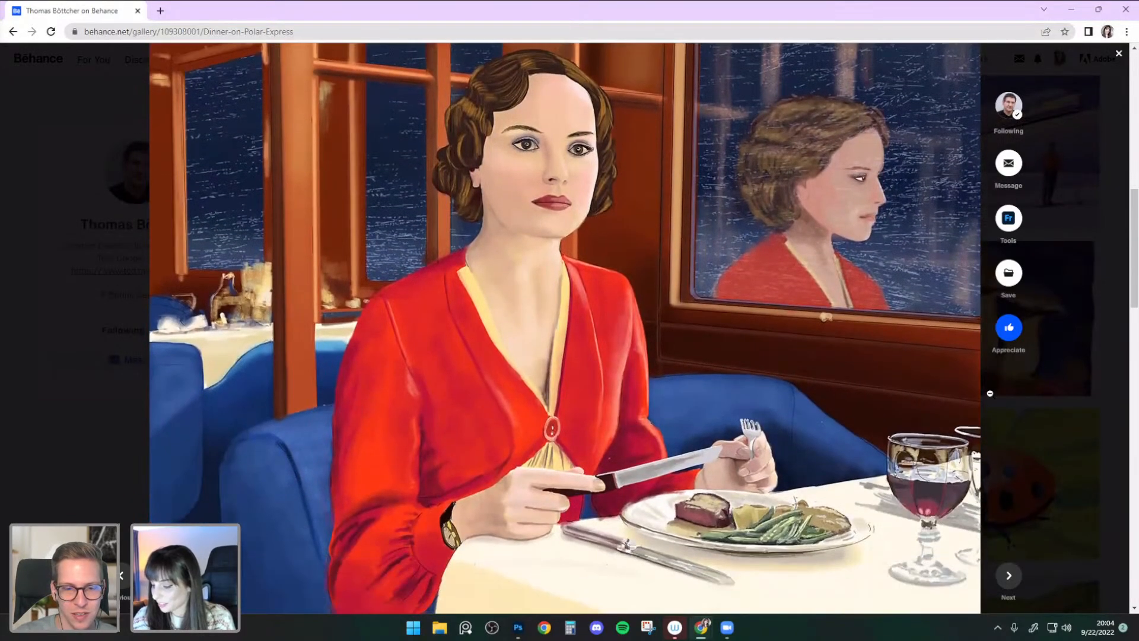
scroll(990, 394, "down", 1)
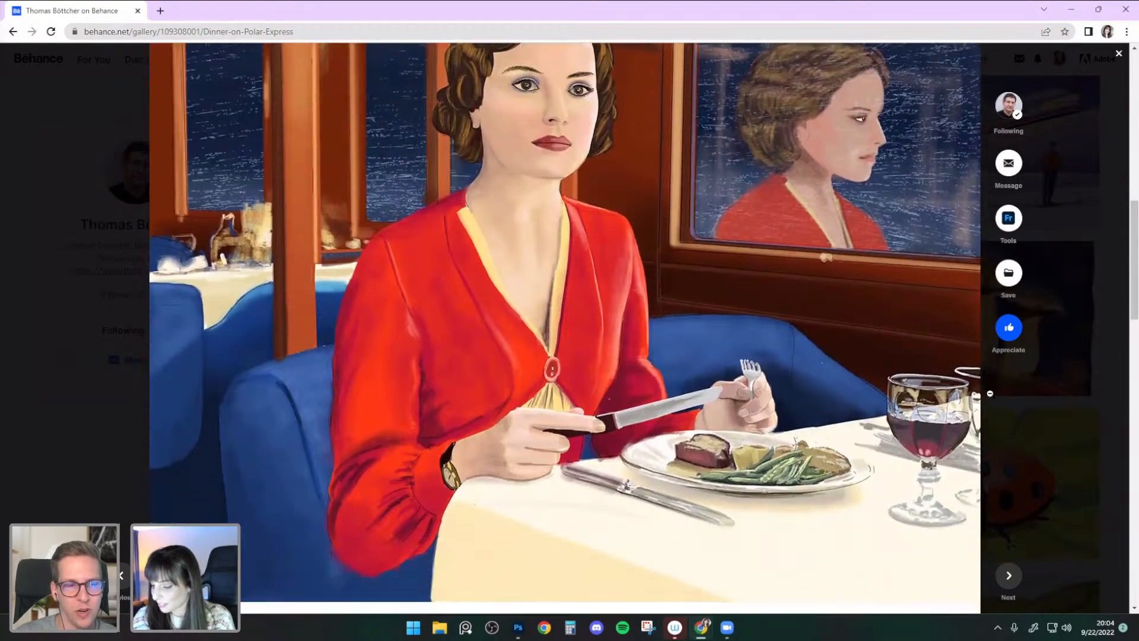
scroll(990, 393, "down", 1)
- Enlarge the line sketch of the dining woman to view its details, and close the enlarged view
scroll(308, 364, "up", 8)
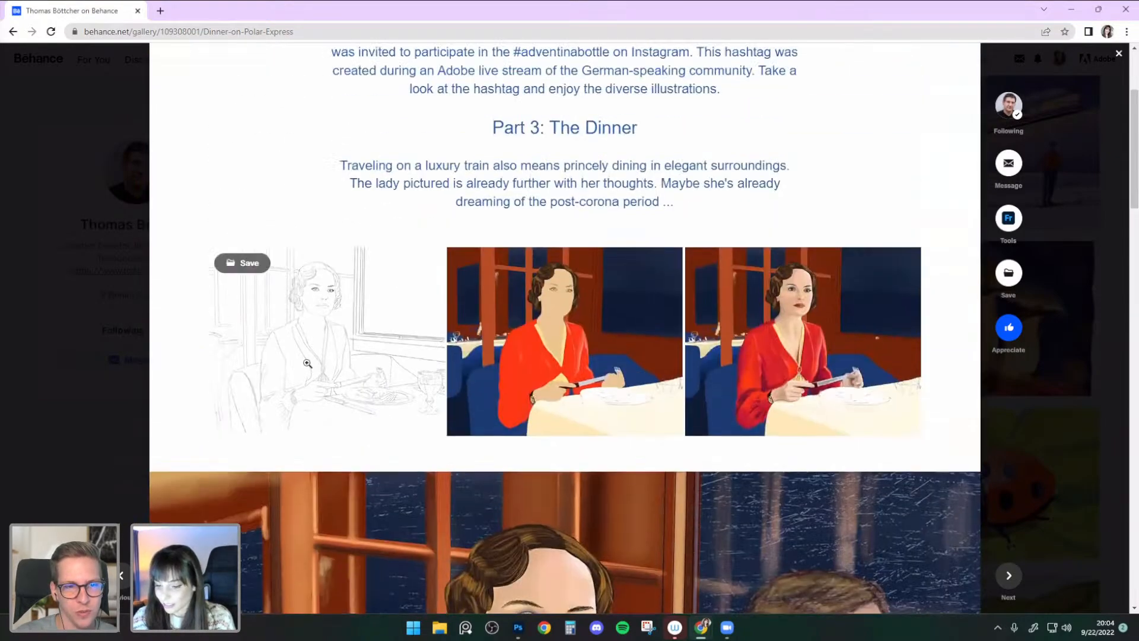
left_click(307, 363)
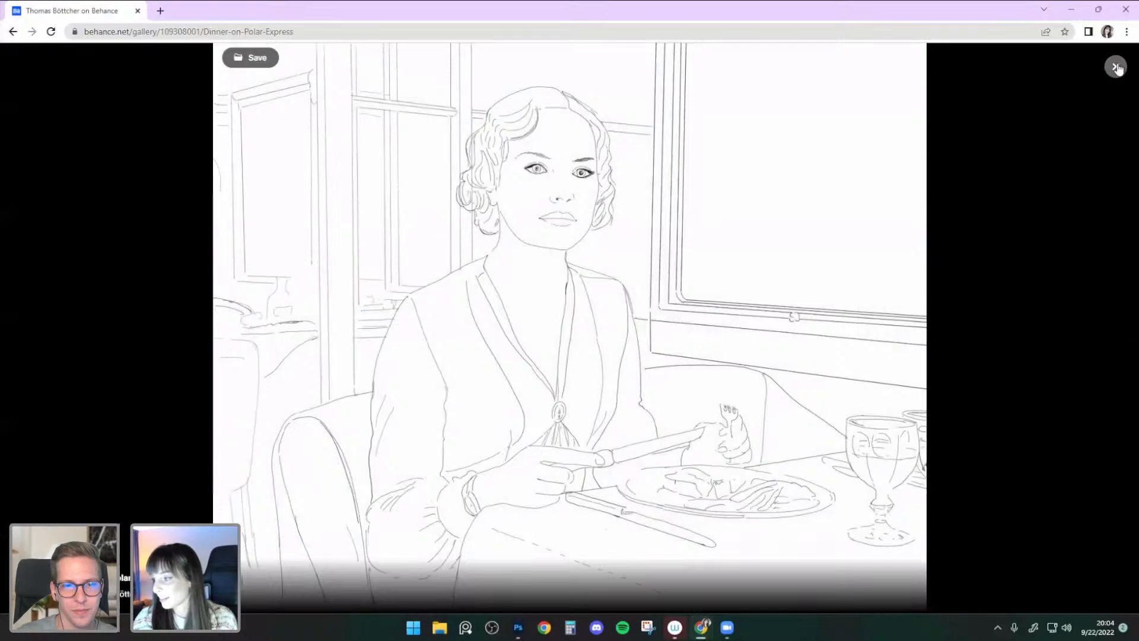
left_click(847, 189)
- Return to the finished dinner painting and view the woman together with her reflection in the window
scroll(907, 245, "down", 6)
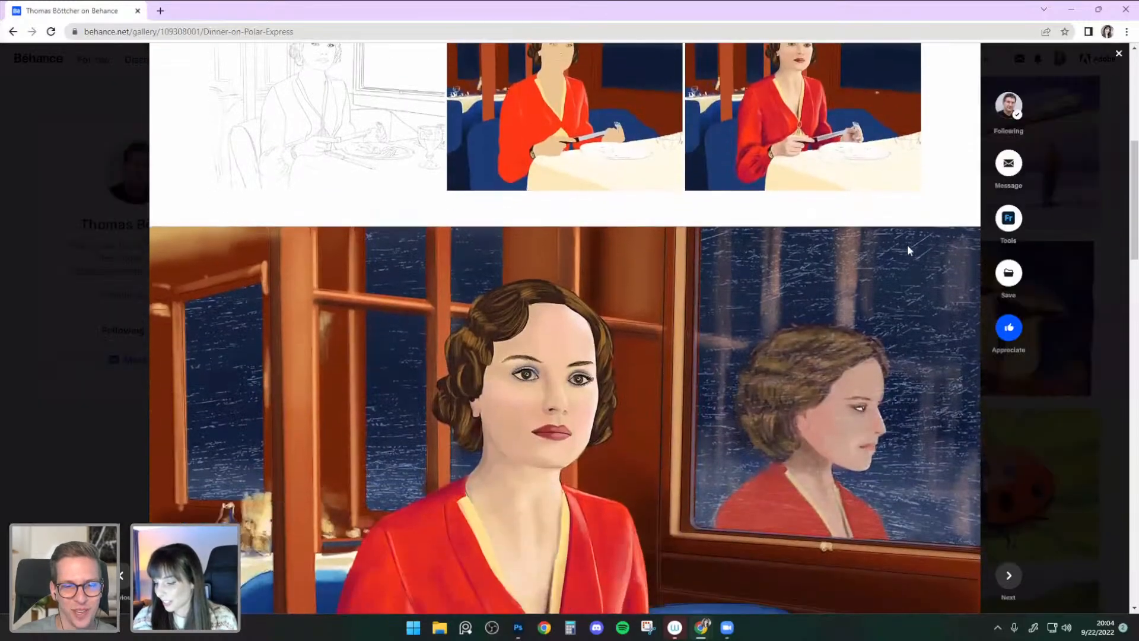
scroll(445, 289, "down", 2)
scroll(903, 240, "up", 1)
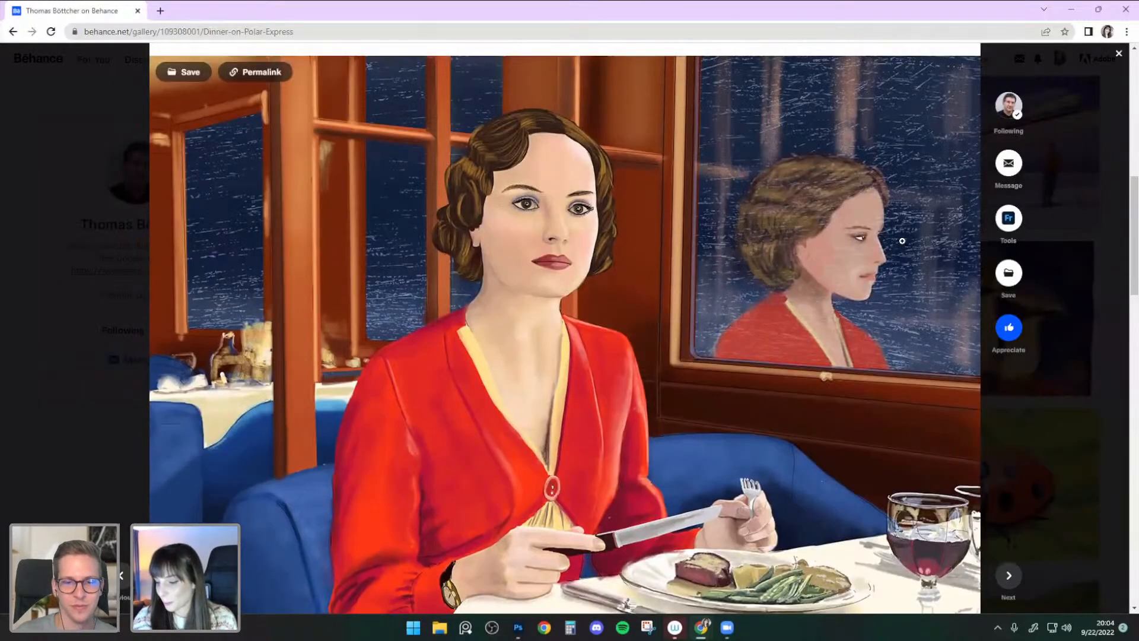
- View the lower part of the finished dinner painting and its closing note, return to the woman and her reflection, and close the project
scroll(903, 241, "down", 5)
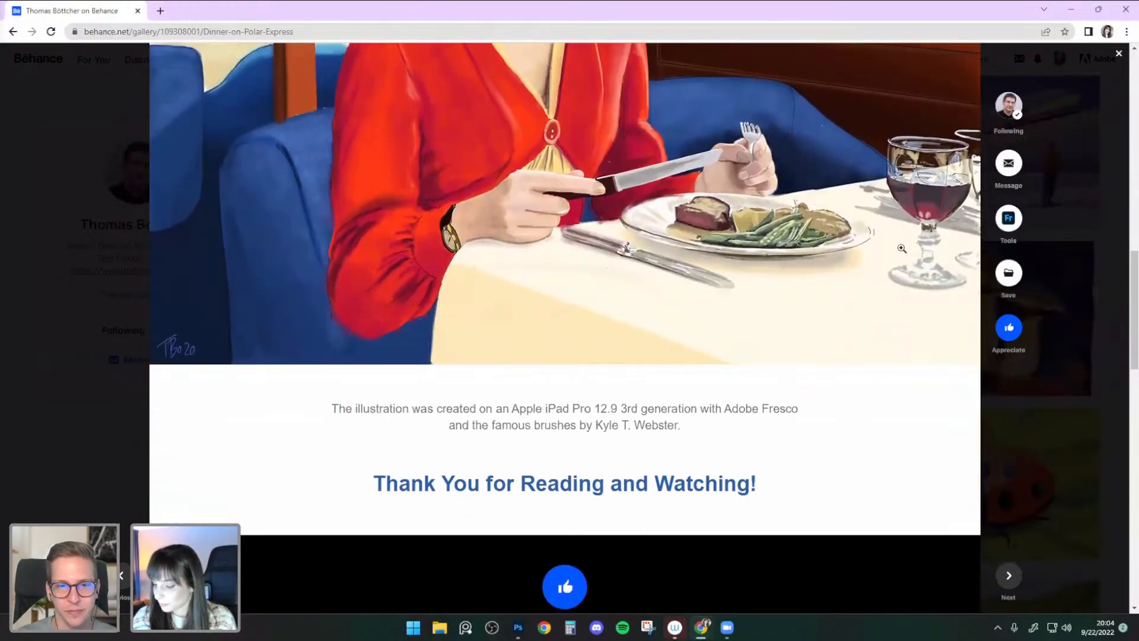
scroll(666, 407, "up", 4)
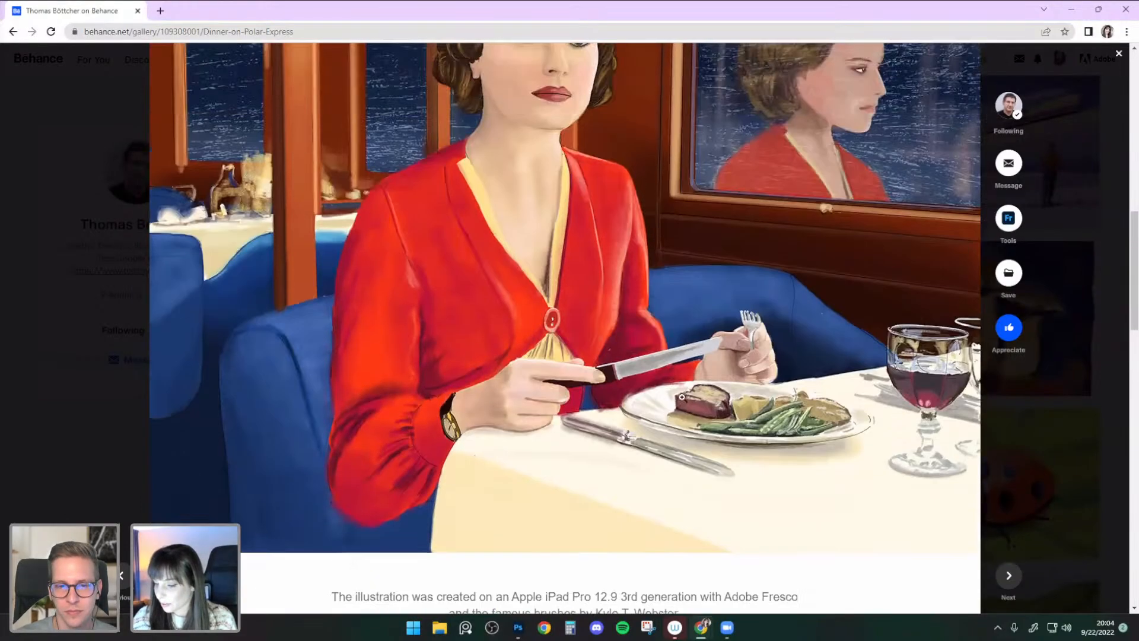
scroll(767, 379, "up", 1)
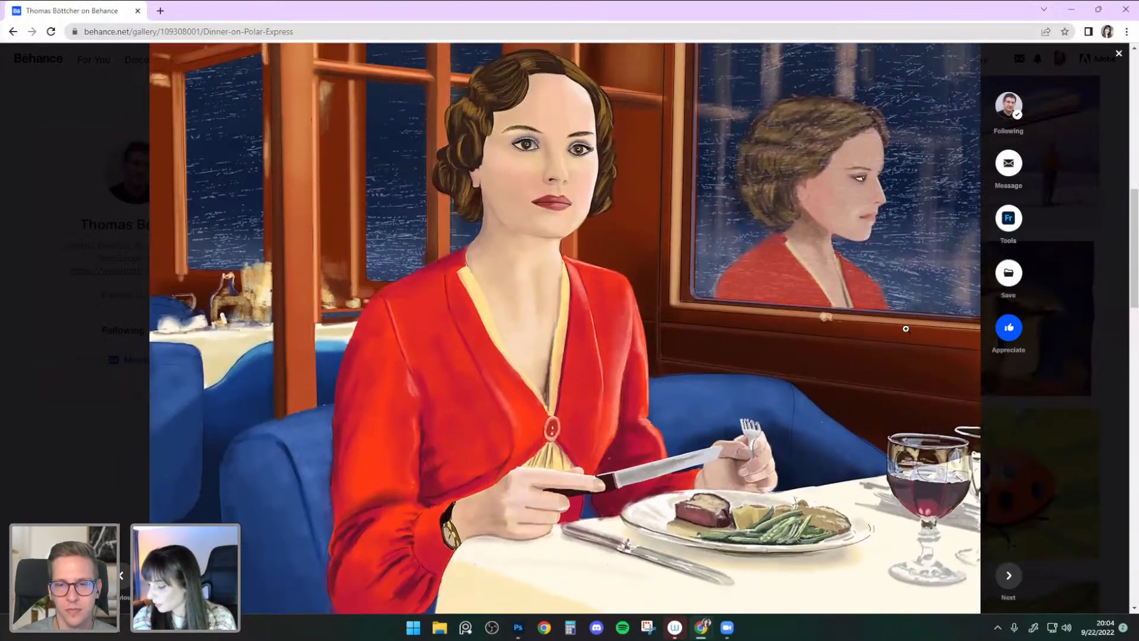
scroll(906, 328, "up", 2)
scroll(906, 329, "up", 1)
left_click(1118, 55)
- Browse the older railway and landscape works in the gallery and open the "Express Train 59 on the way to Munich" project
scroll(784, 282, "down", 5)
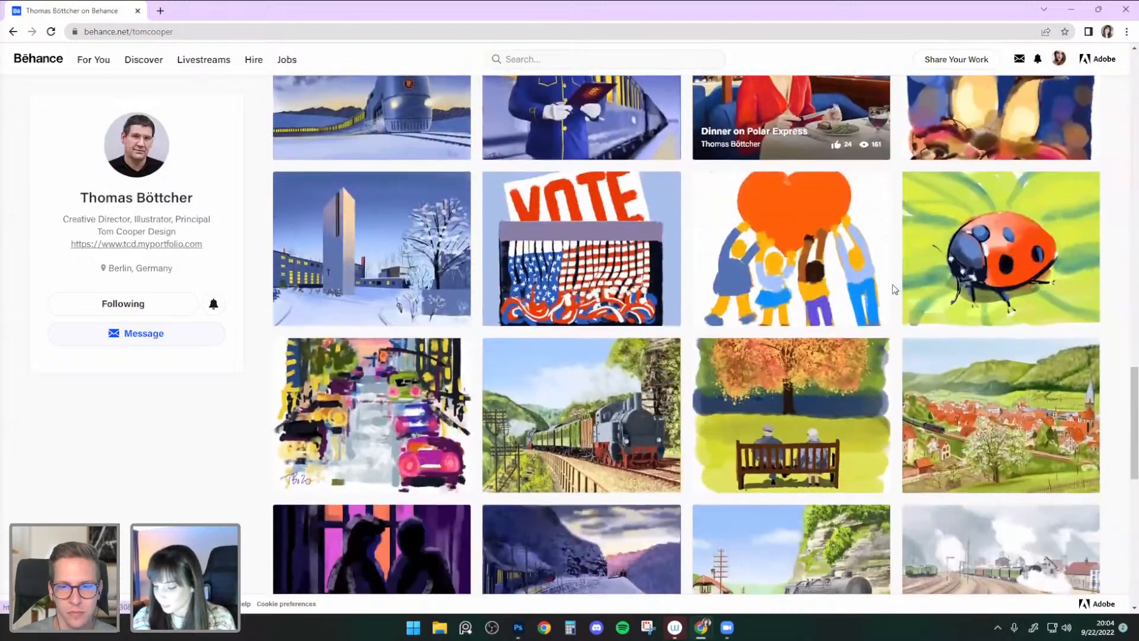
scroll(894, 288, "down", 1)
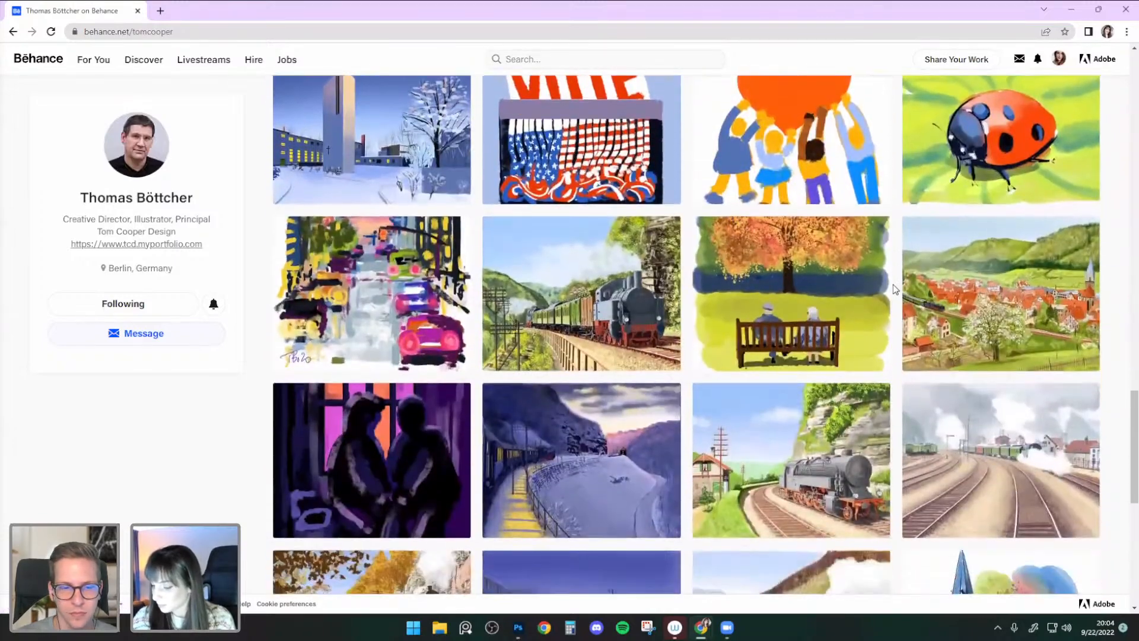
scroll(895, 289, "down", 2)
scroll(894, 289, "down", 1)
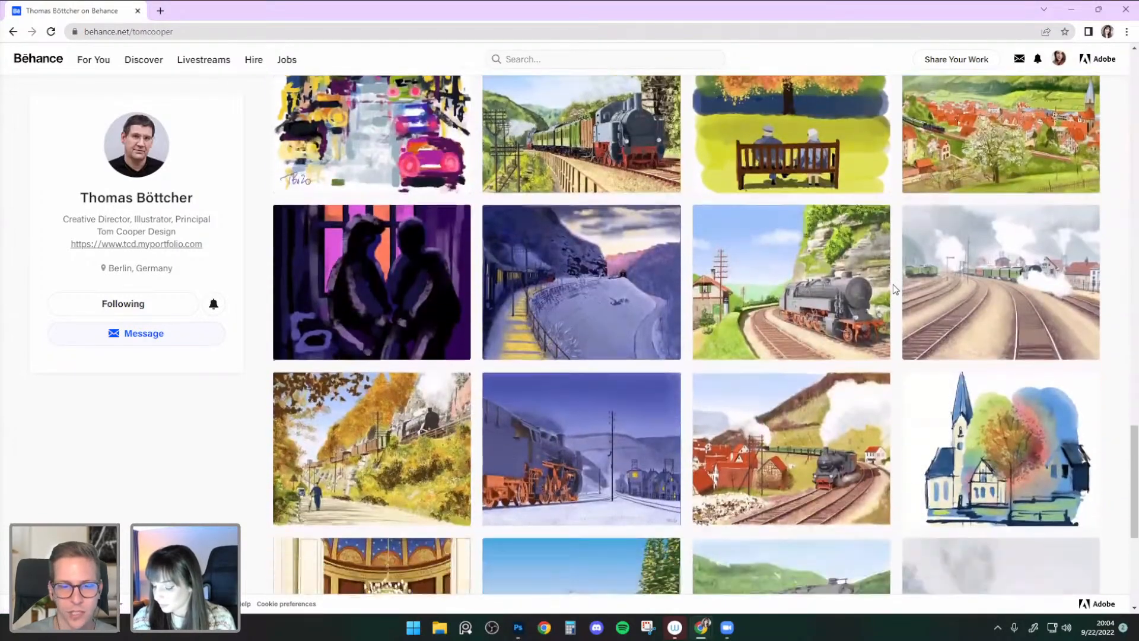
scroll(894, 289, "down", 1)
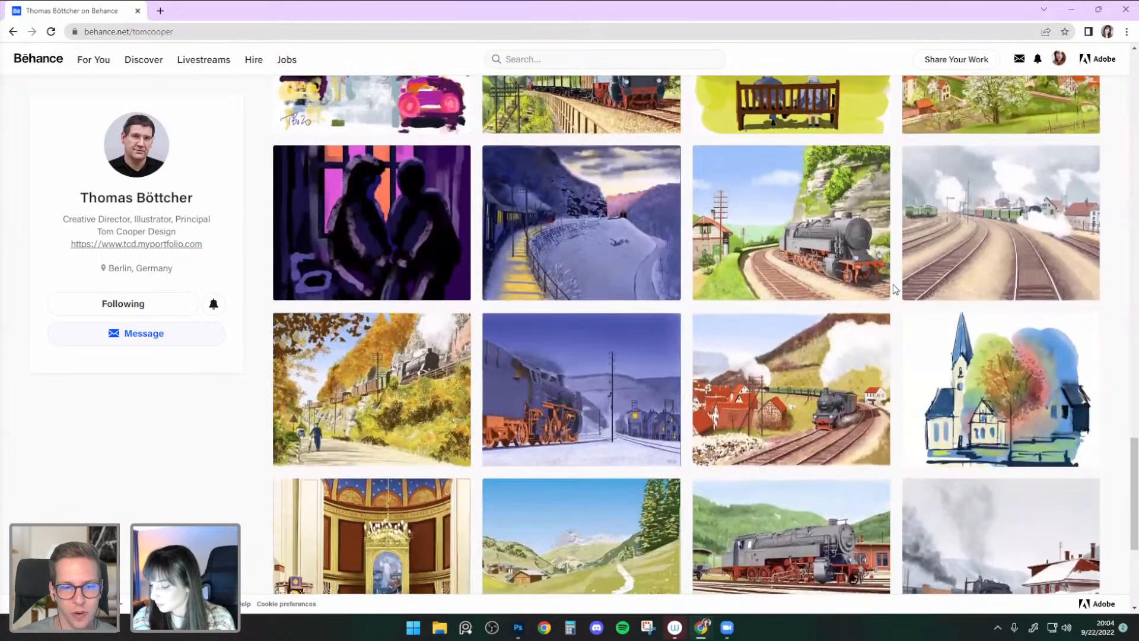
scroll(894, 289, "down", 1)
scroll(893, 283, "down", 2)
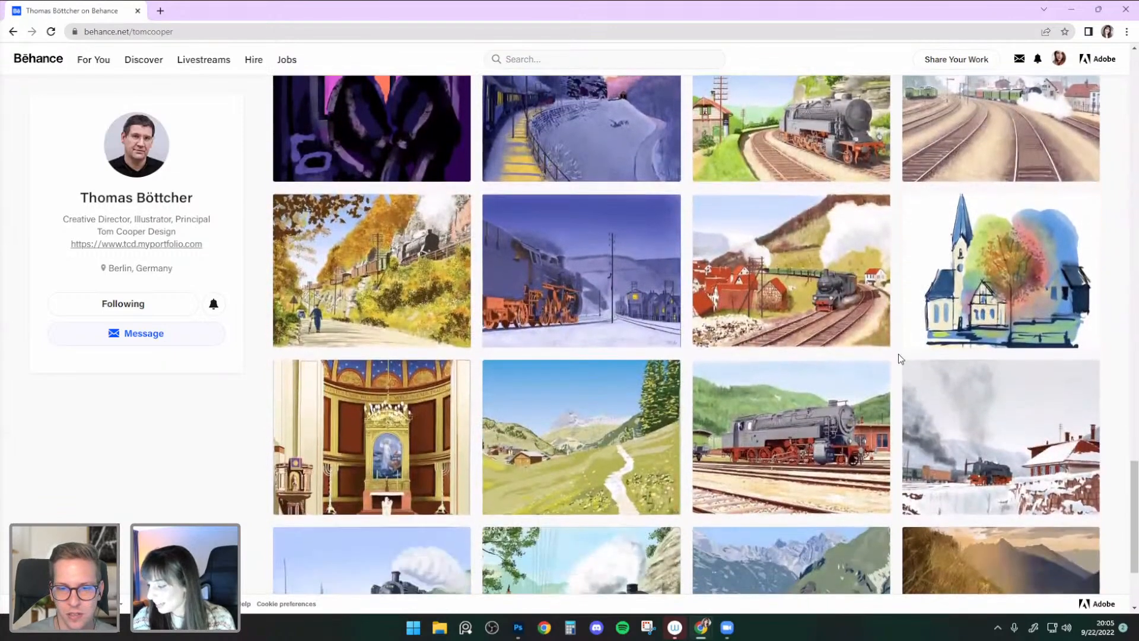
scroll(898, 360, "down", 1)
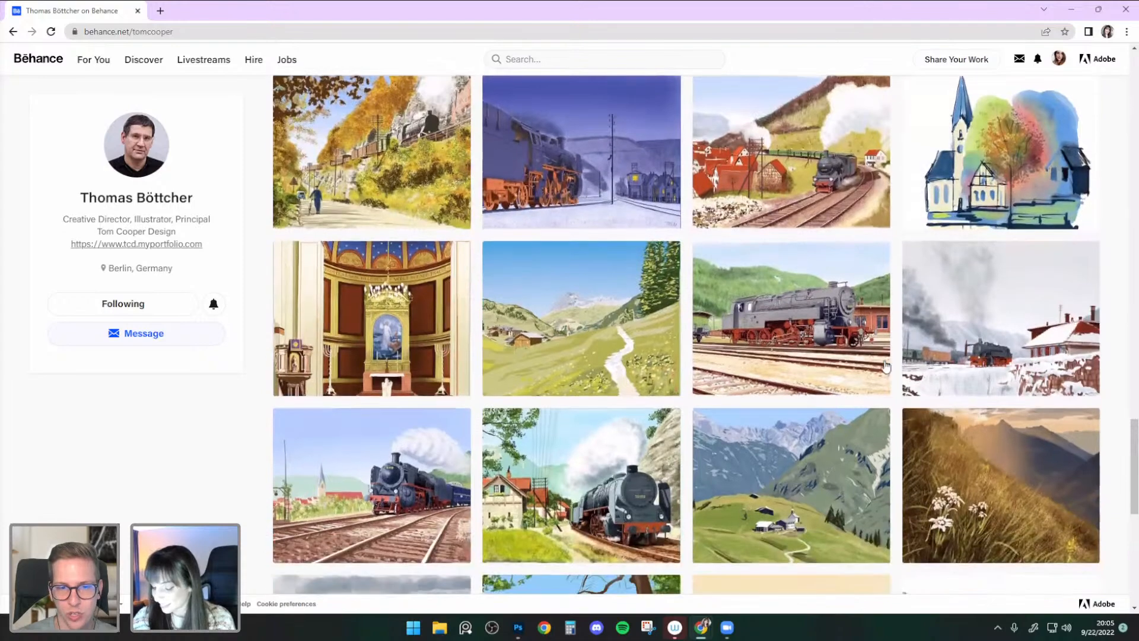
scroll(736, 415, "down", 1)
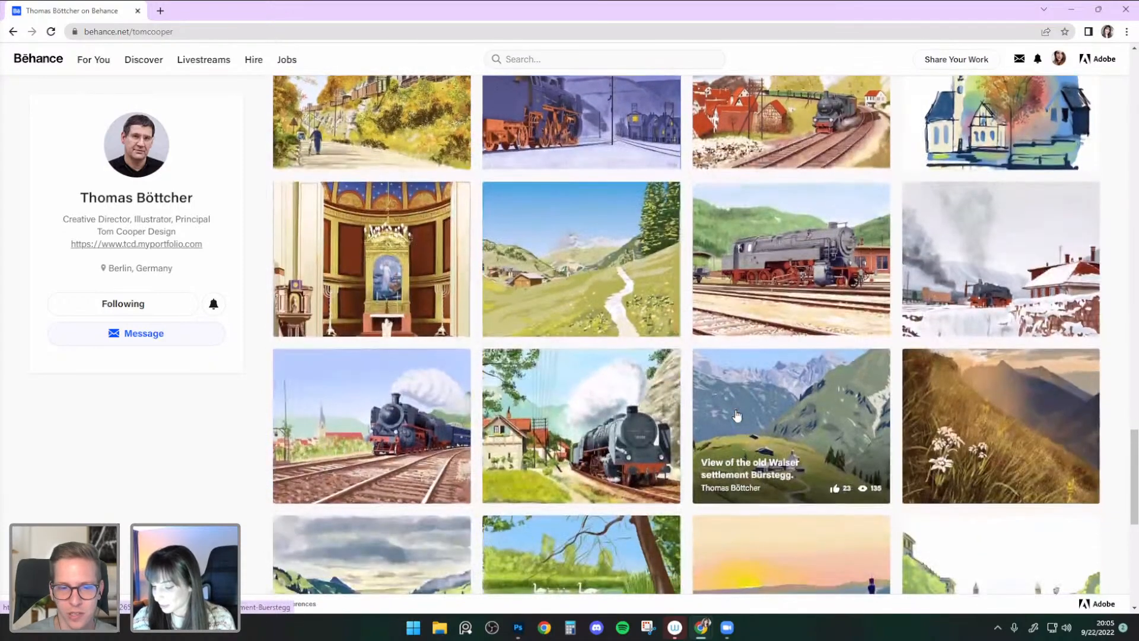
left_click(592, 394)
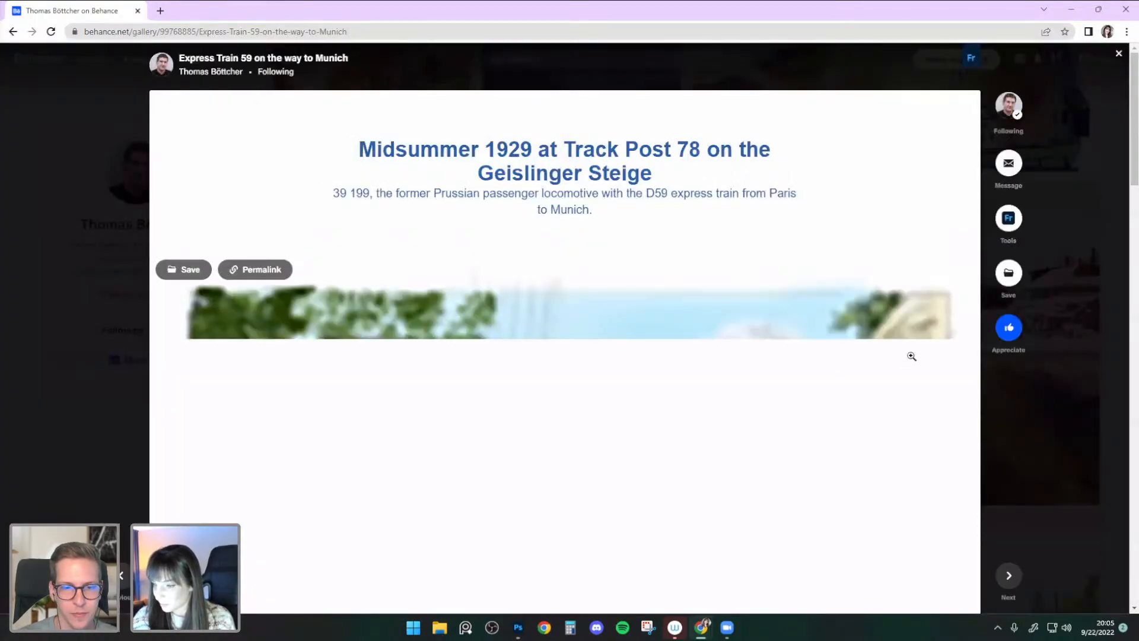
- Examine the finished painting of the steam locomotive, the text about the route posts and the three progress images
scroll(907, 356, "down", 2)
scroll(911, 356, "down", 1)
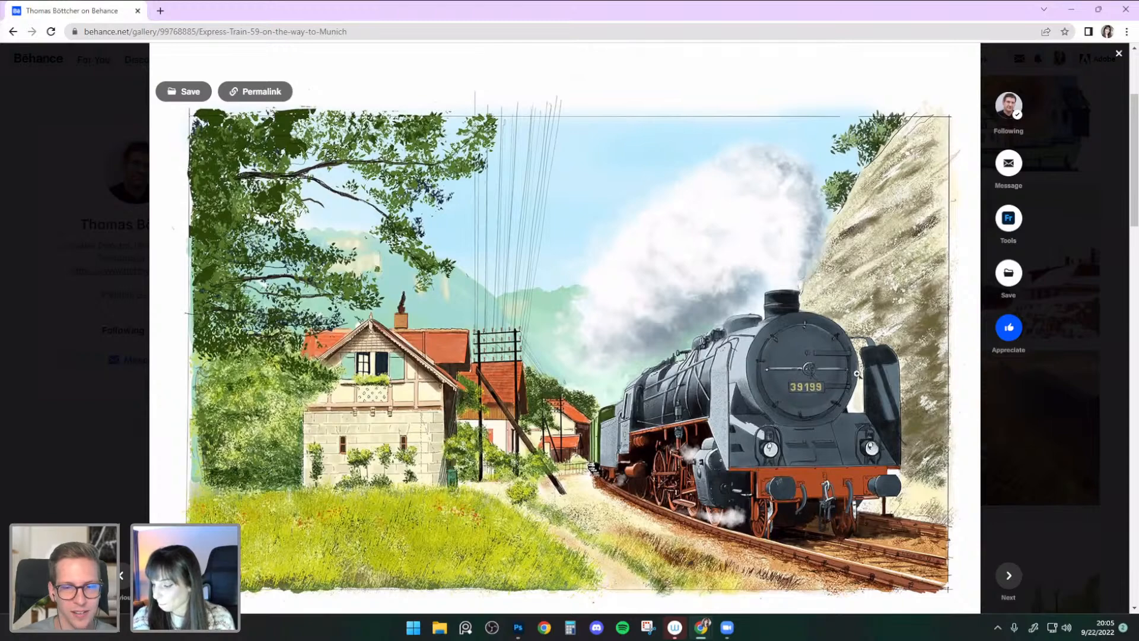
scroll(857, 374, "down", 1)
scroll(856, 374, "down", 2)
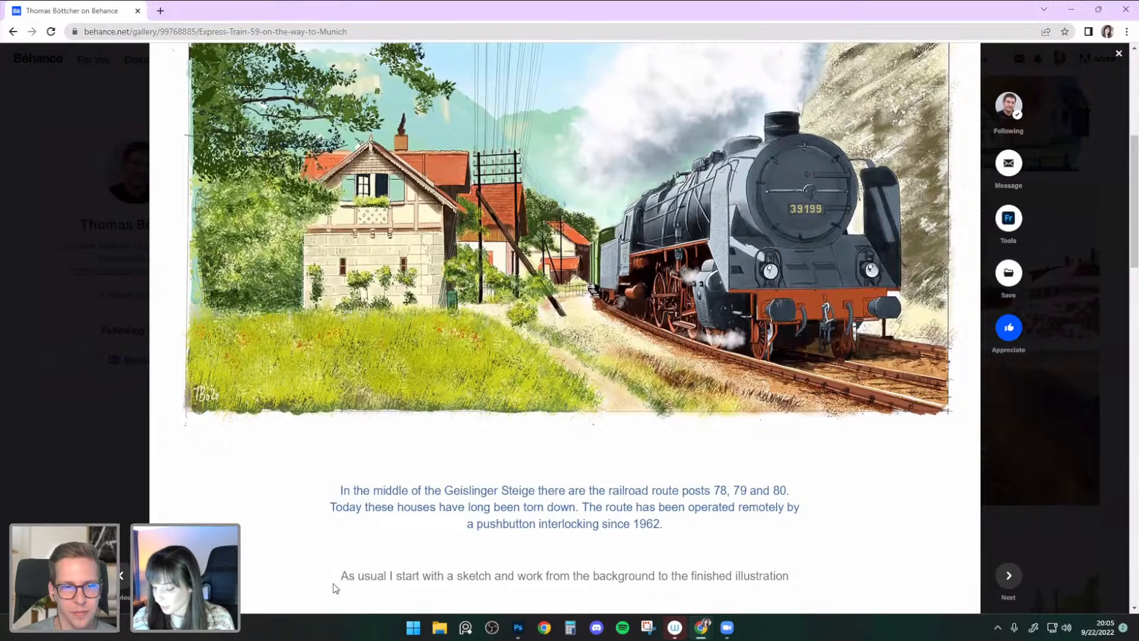
scroll(422, 581, "down", 1)
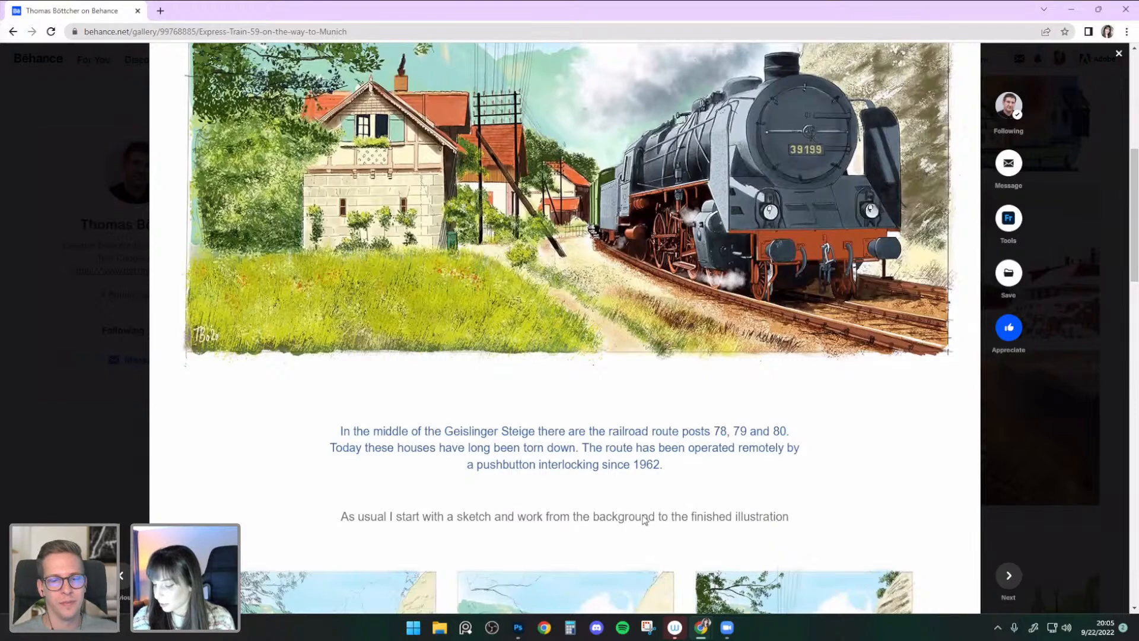
scroll(645, 519, "down", 3)
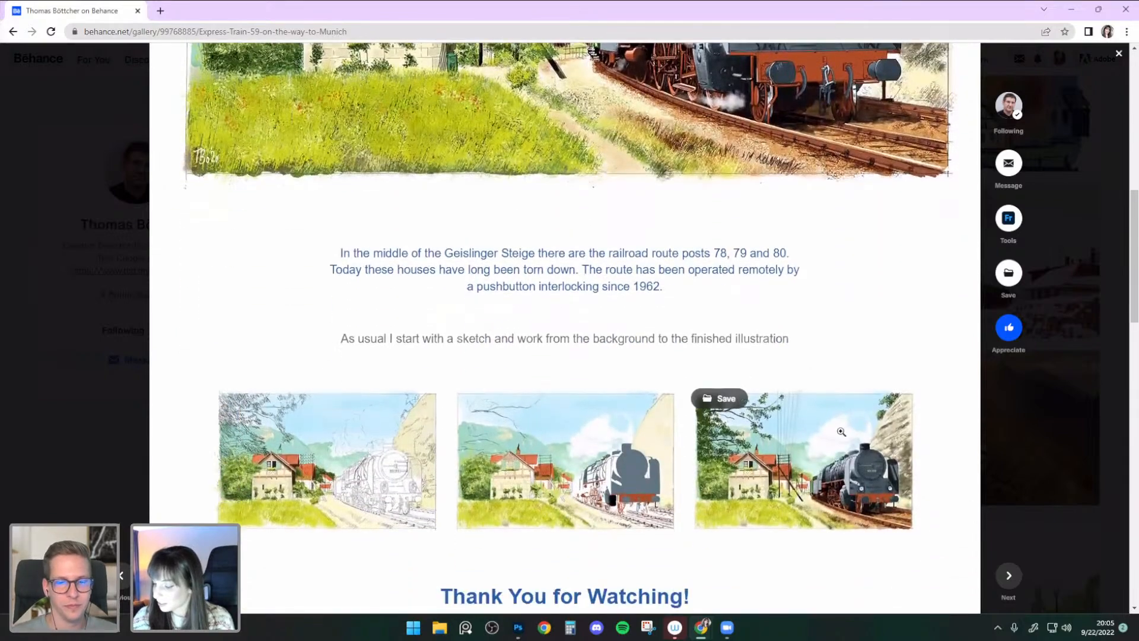
scroll(828, 472, "down", 1)
scroll(838, 471, "down", 1)
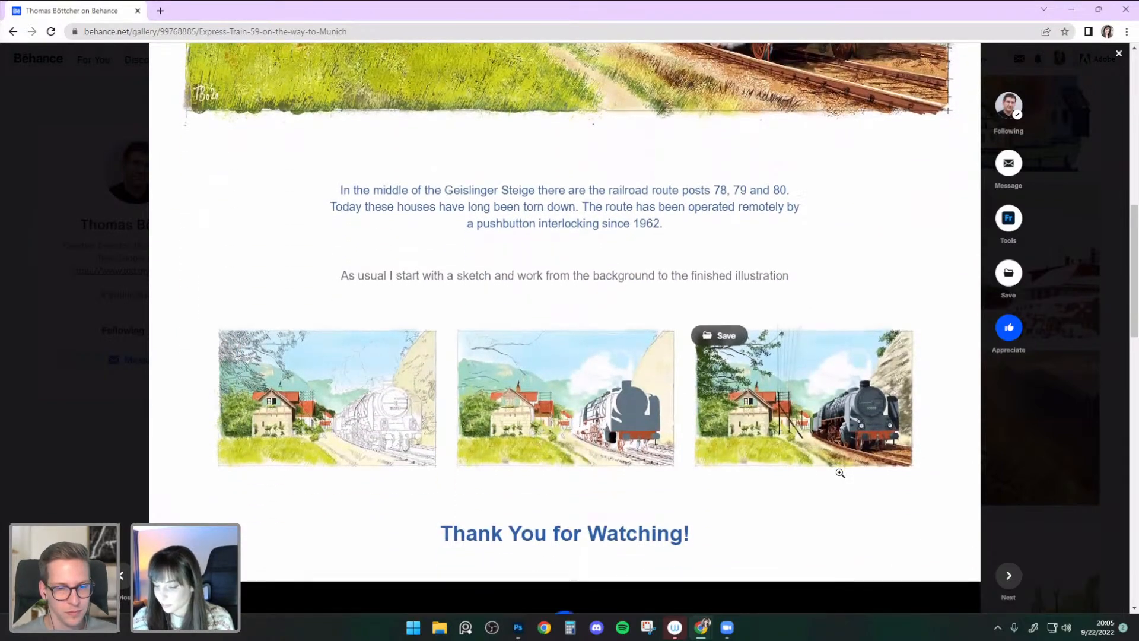
- Enlarge the locomotive's progress images, compare the line sketch stage with the painted stages, and close the enlarged view and the project
left_click(316, 363)
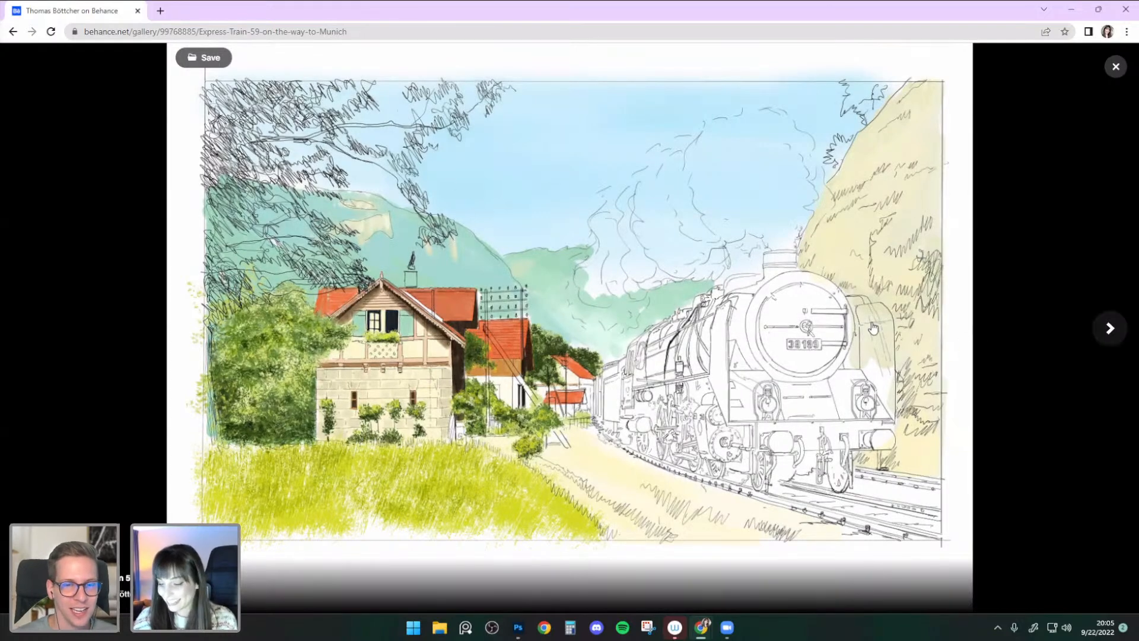
left_click(1114, 336)
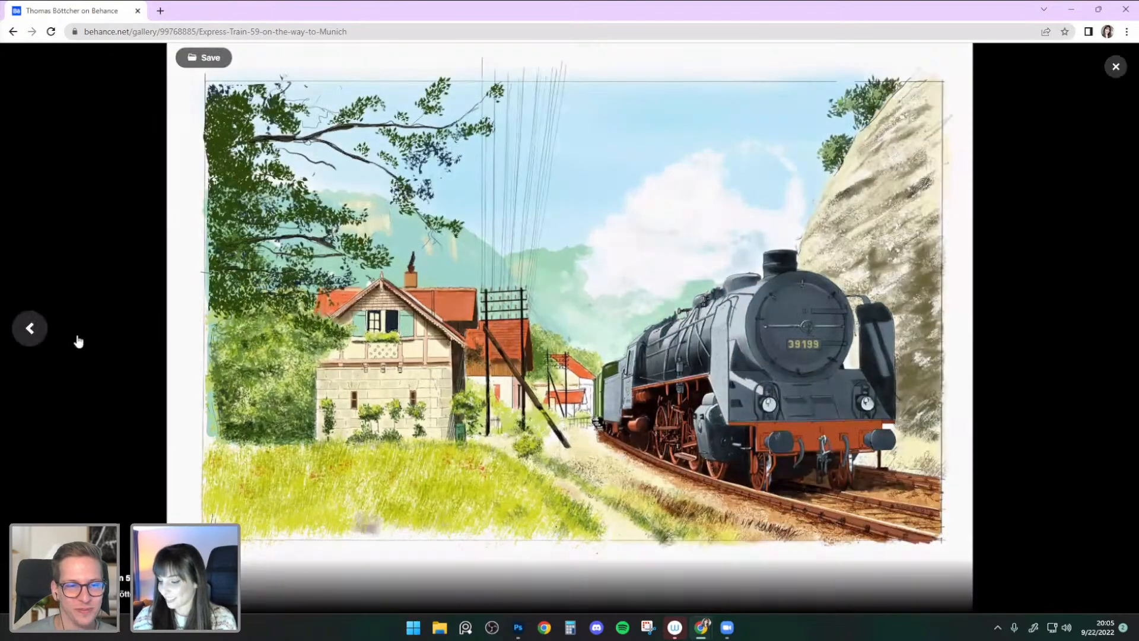
left_click(30, 326)
left_click(1109, 328)
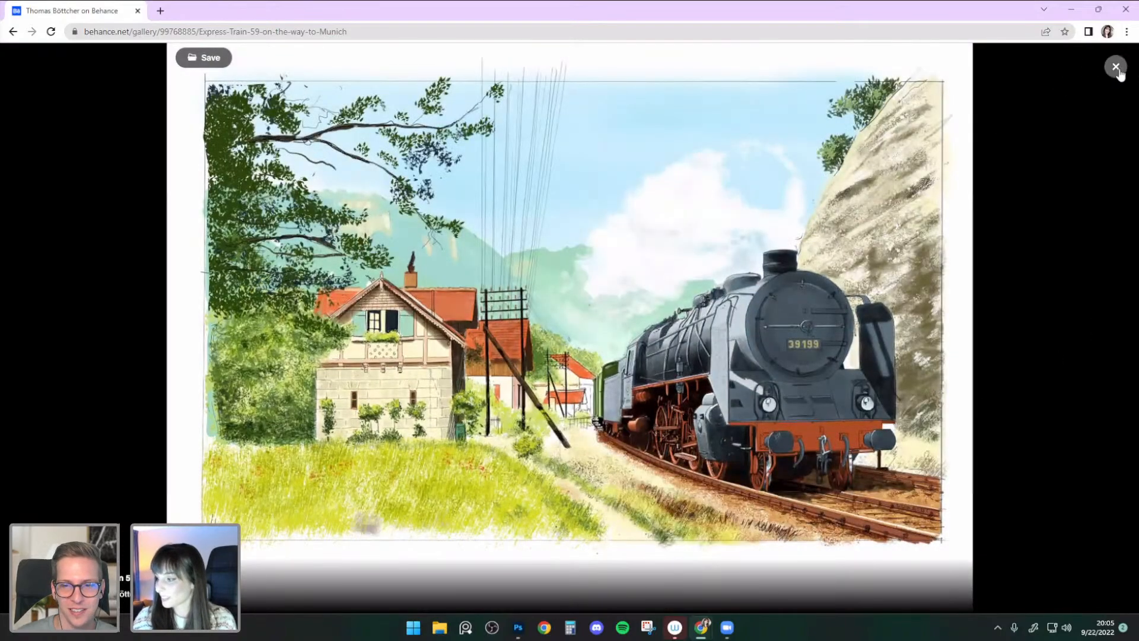
left_click(1114, 66)
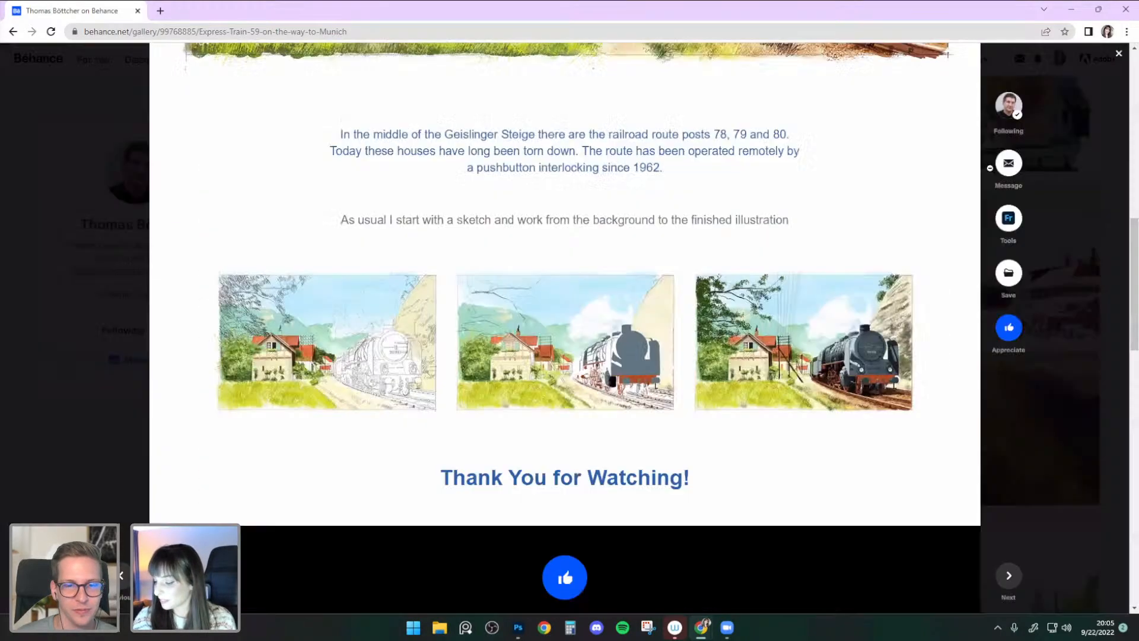
left_click(1117, 60)
- Look through the gallery's train and mountain works and open the "2020 Sunrise on the Warther Horn." project
scroll(866, 408, "up", 5)
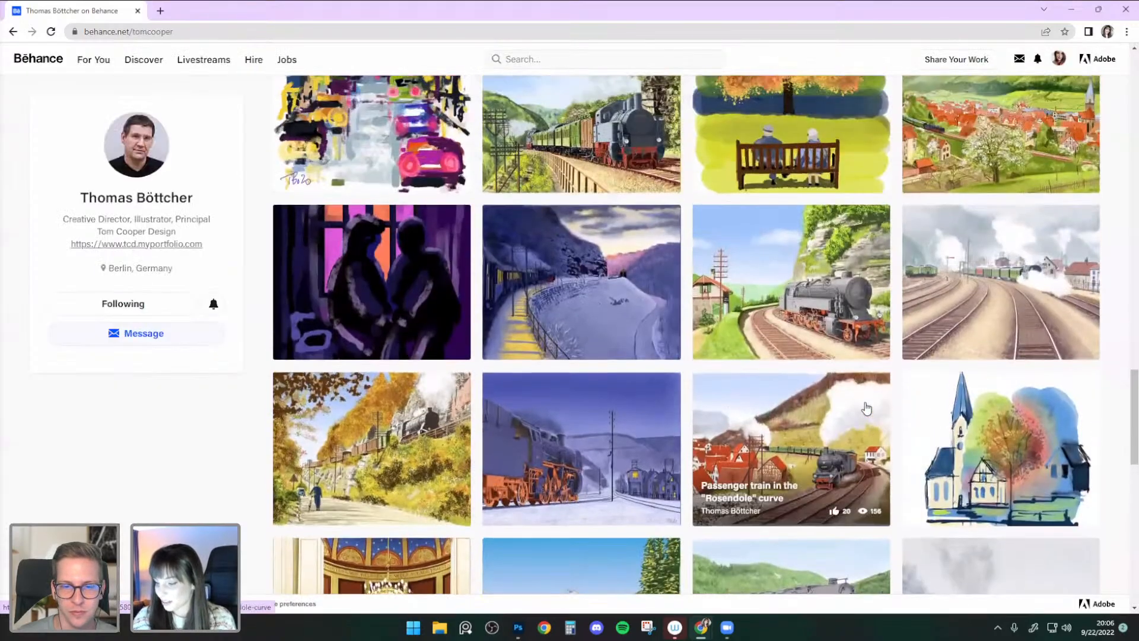
scroll(866, 408, "down", 10)
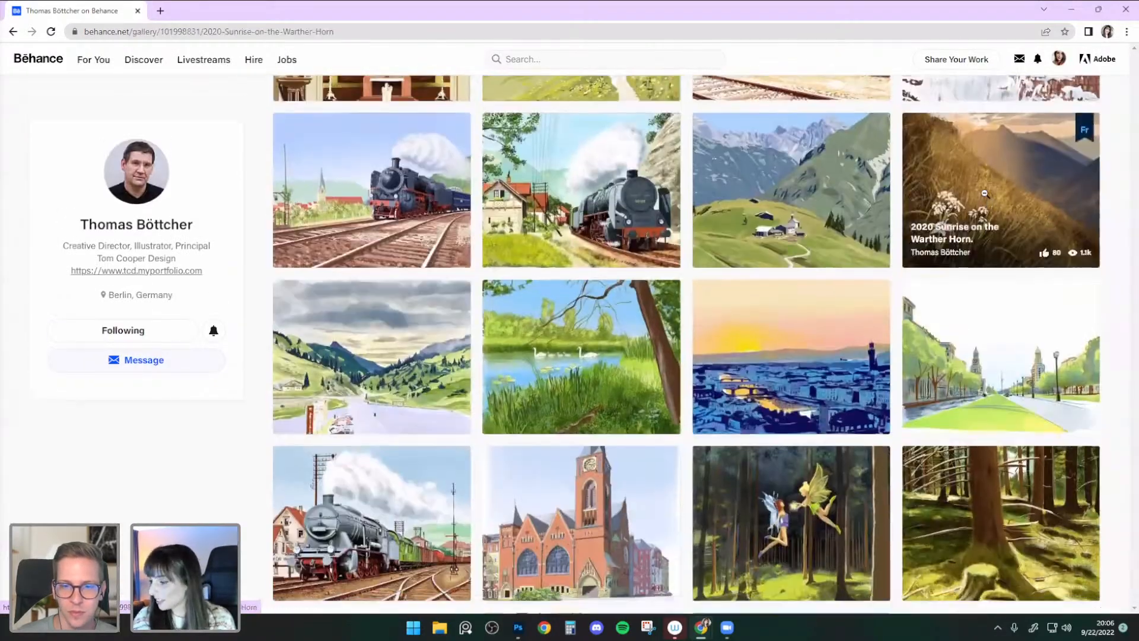
left_click(986, 201)
- Examine the finished mountain sunrise painting from the sky to the grassy slope, and the four progress images below it
scroll(936, 415, "down", 2)
scroll(936, 415, "down", 3)
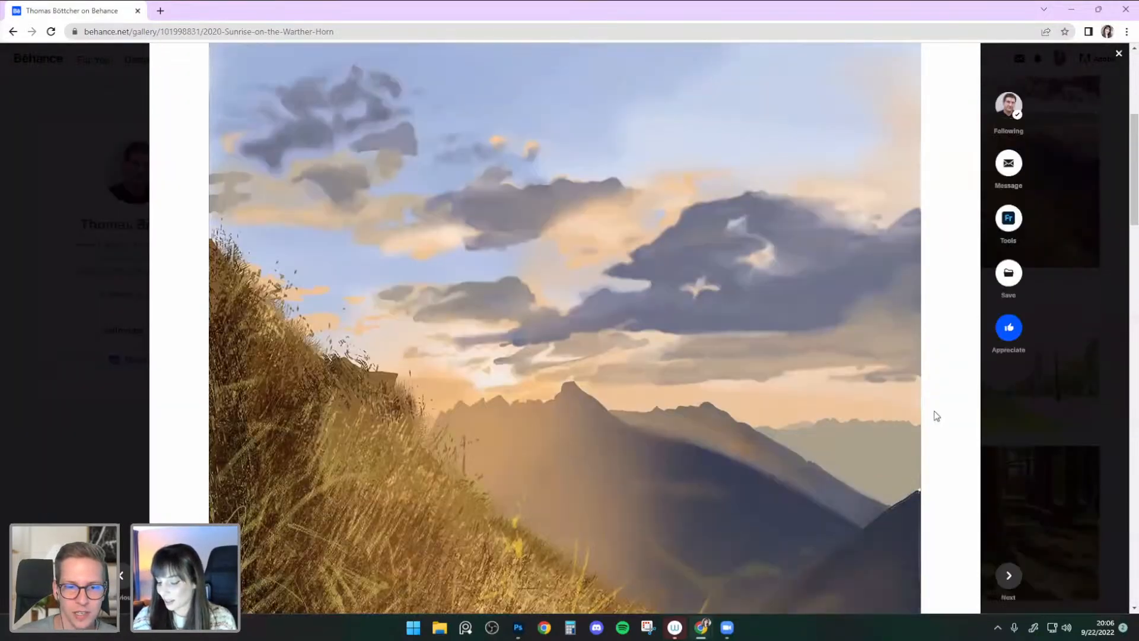
scroll(937, 415, "down", 8)
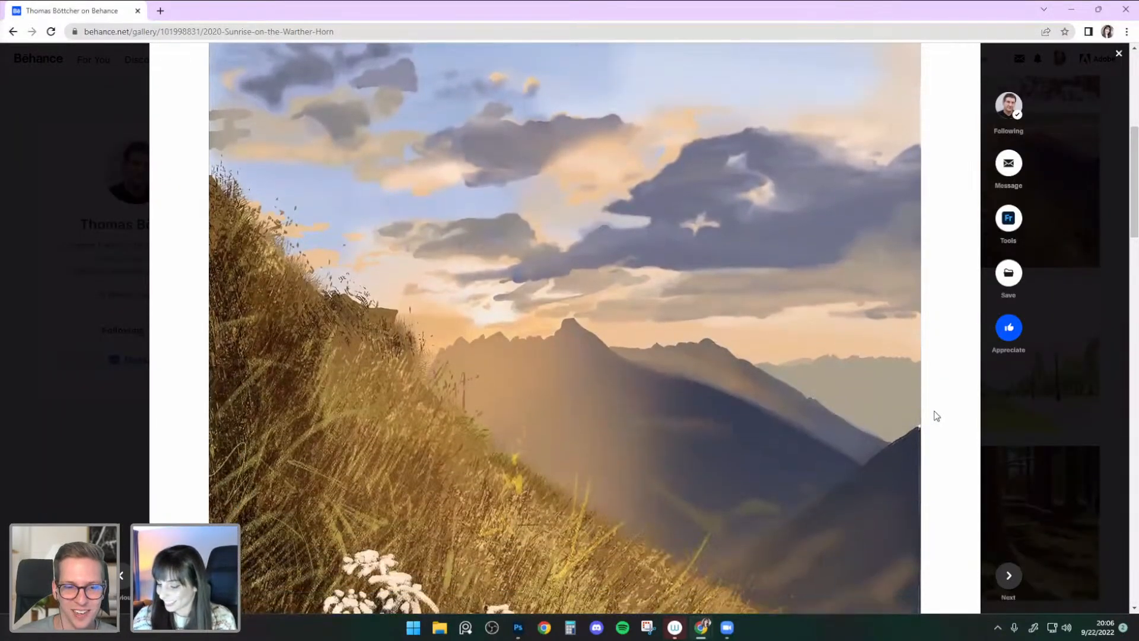
scroll(936, 415, "down", 5)
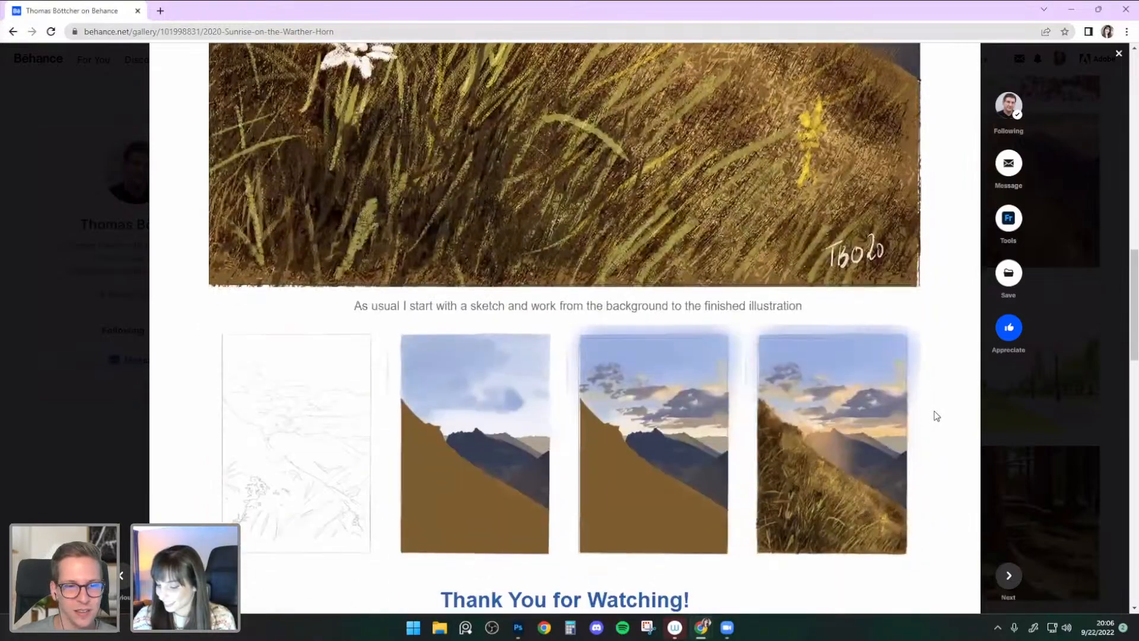
- Enlarge the sunrise's pencil sketch, go through the progress images up to the detailed grass stage, and close the enlarged view
left_click(307, 391)
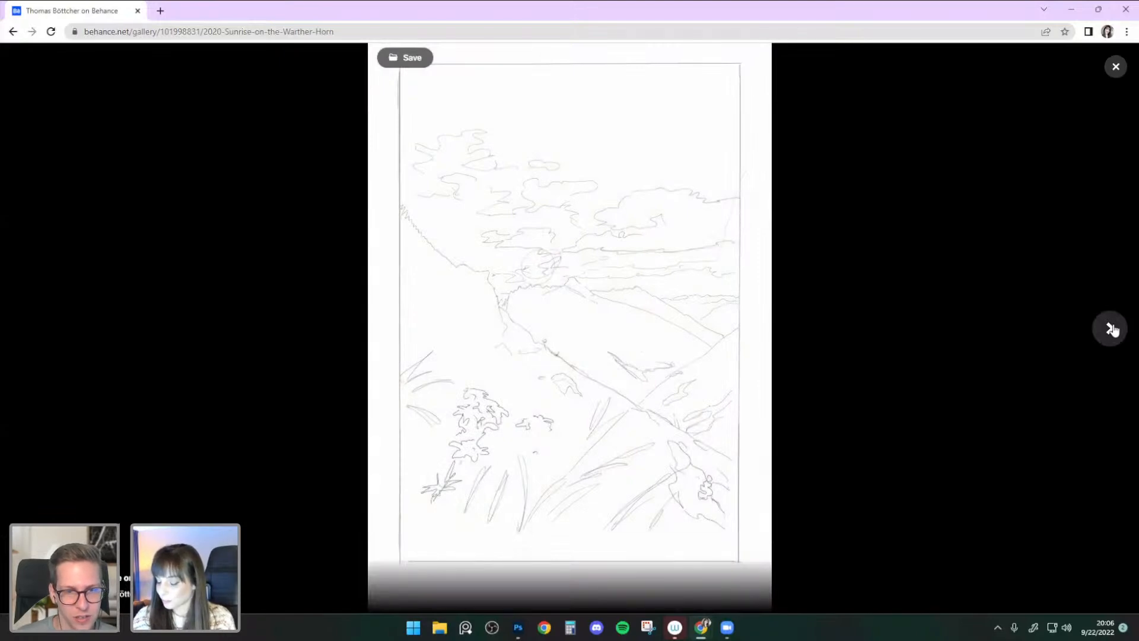
left_click(1111, 329)
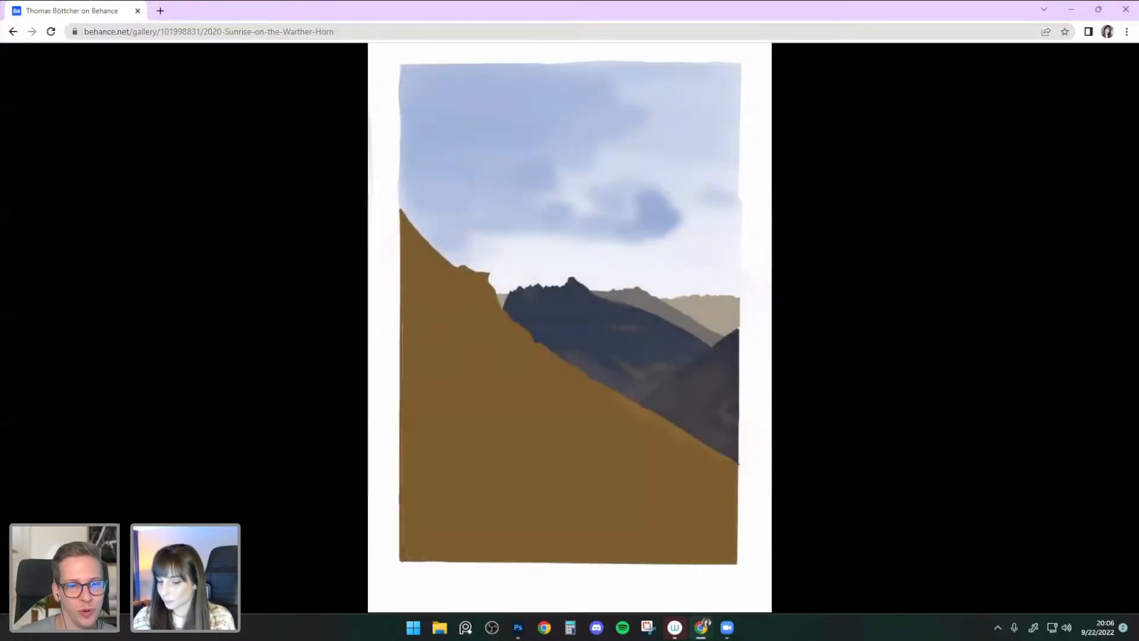
left_click(1111, 329)
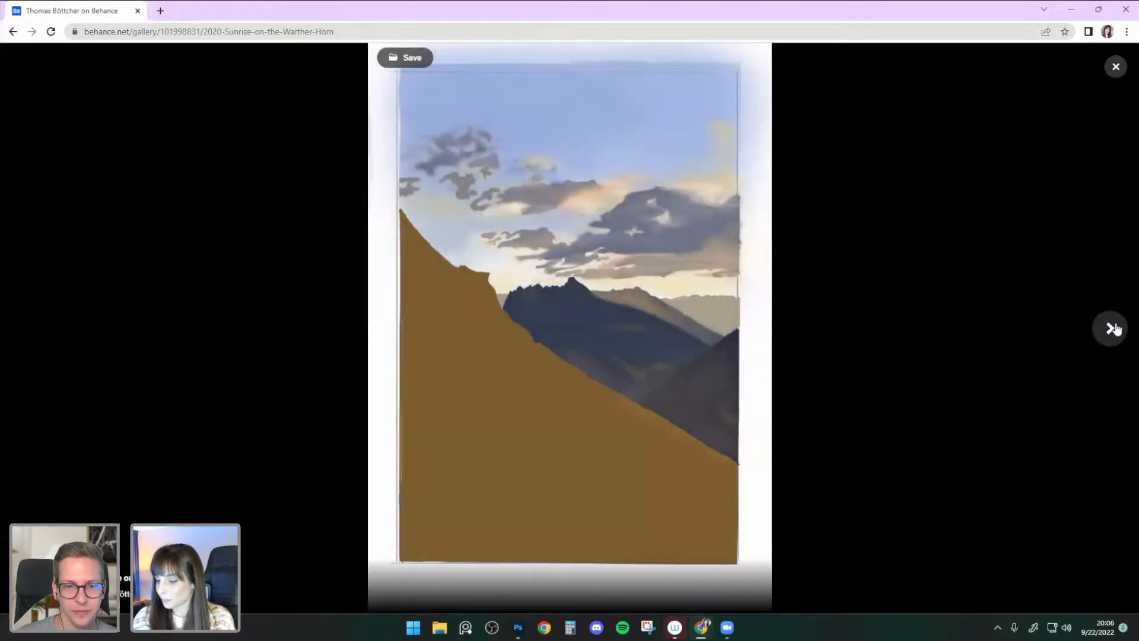
left_click(1112, 329)
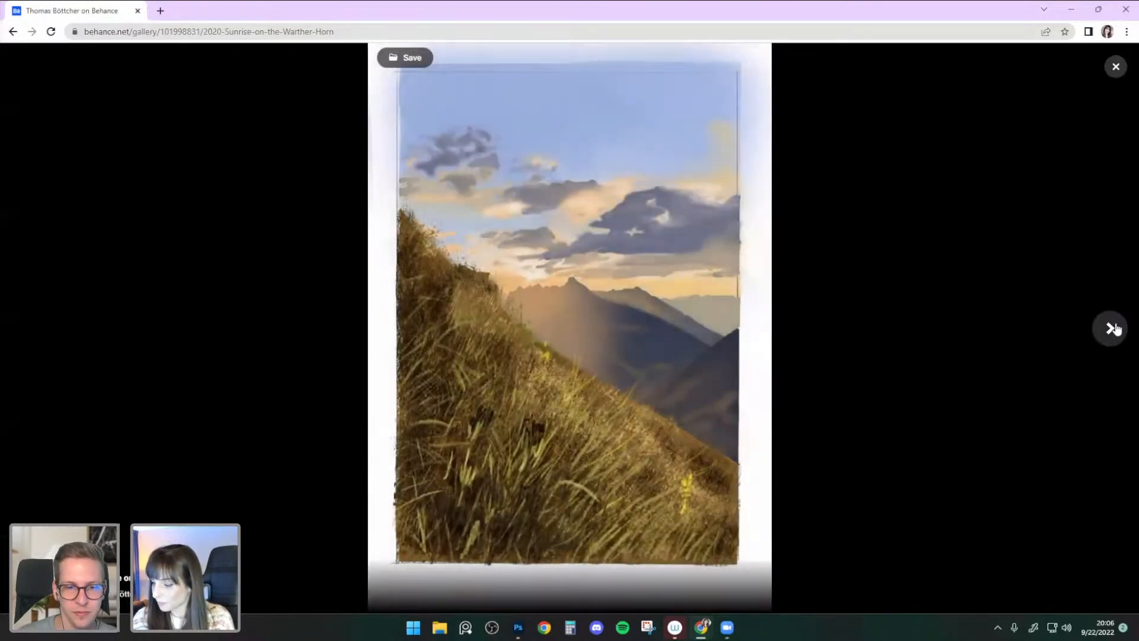
left_click(1112, 329)
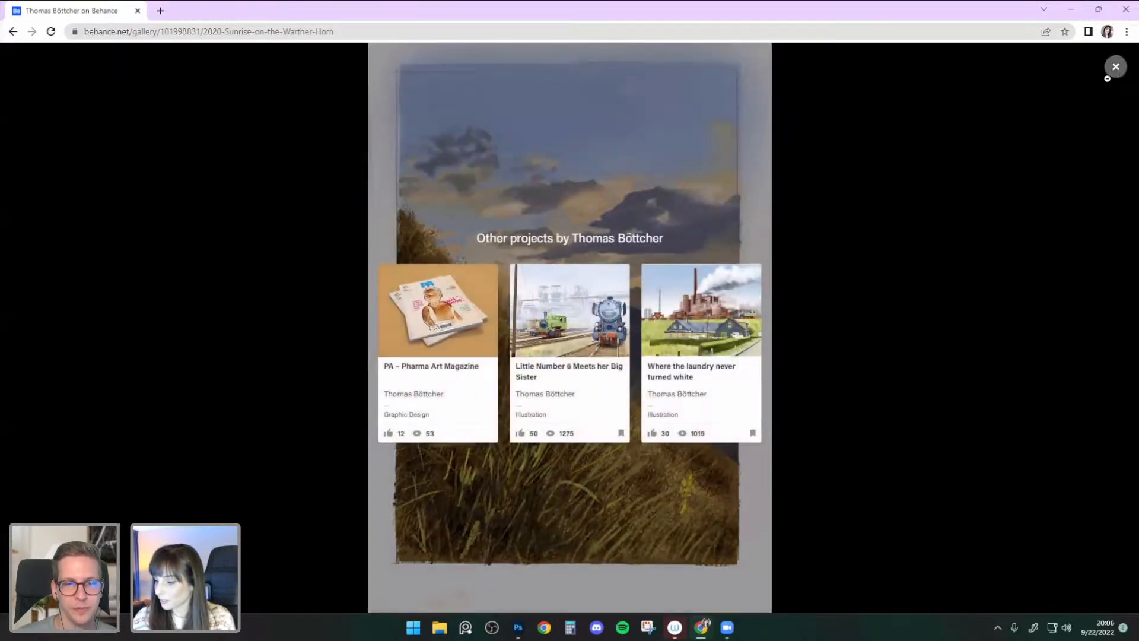
left_click(1116, 67)
- Return to the finished sunrise painting for another look and close the project
scroll(841, 338, "up", 10)
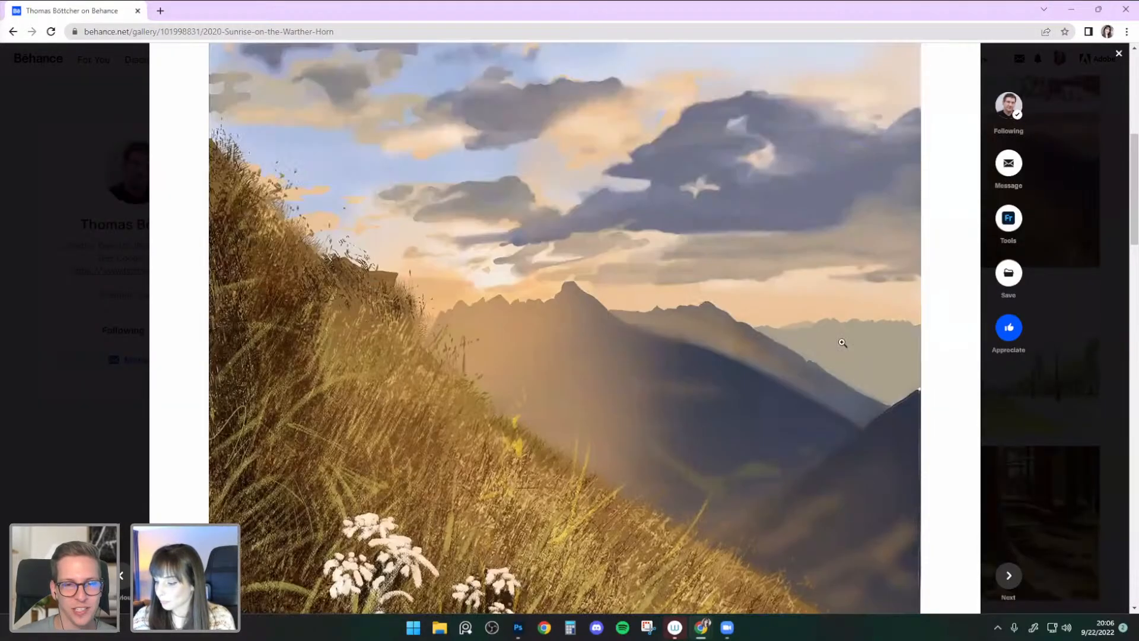
scroll(841, 342, "up", 2)
left_click(1119, 54)
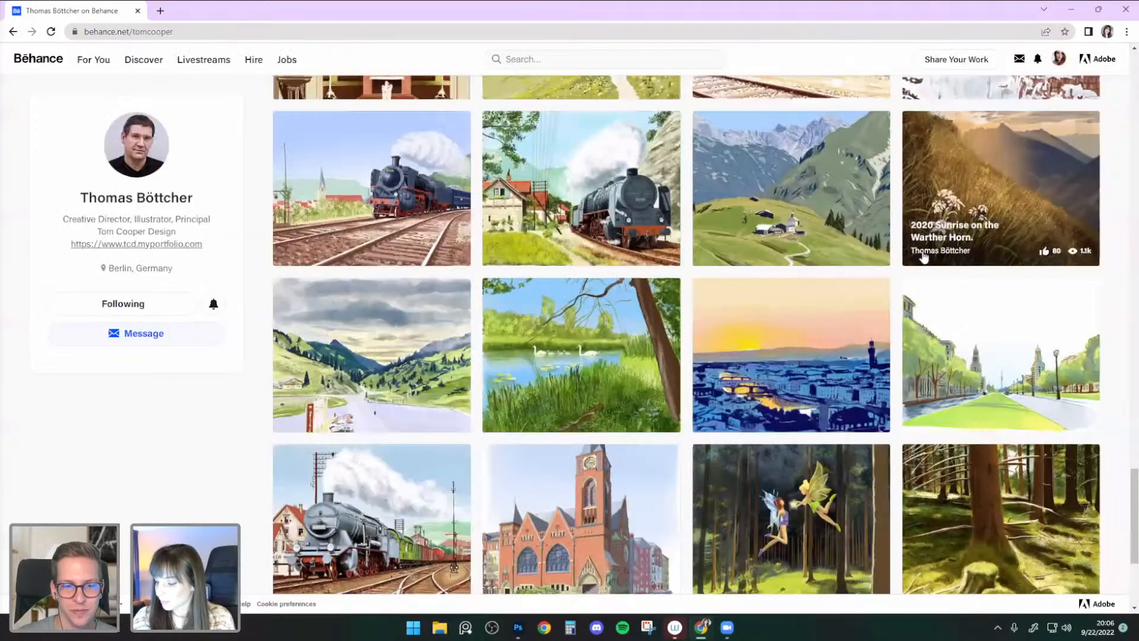
- Open the "Swan Family on a Trip" project and view the finished painting of the swans on the river
left_click(581, 356)
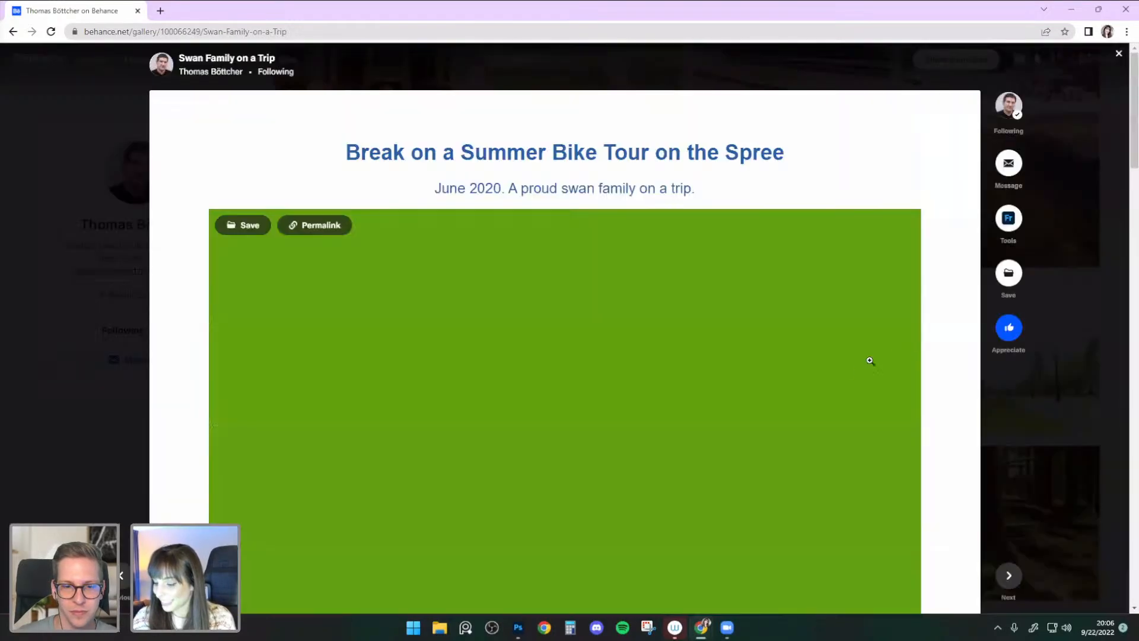
scroll(862, 383, "down", 4)
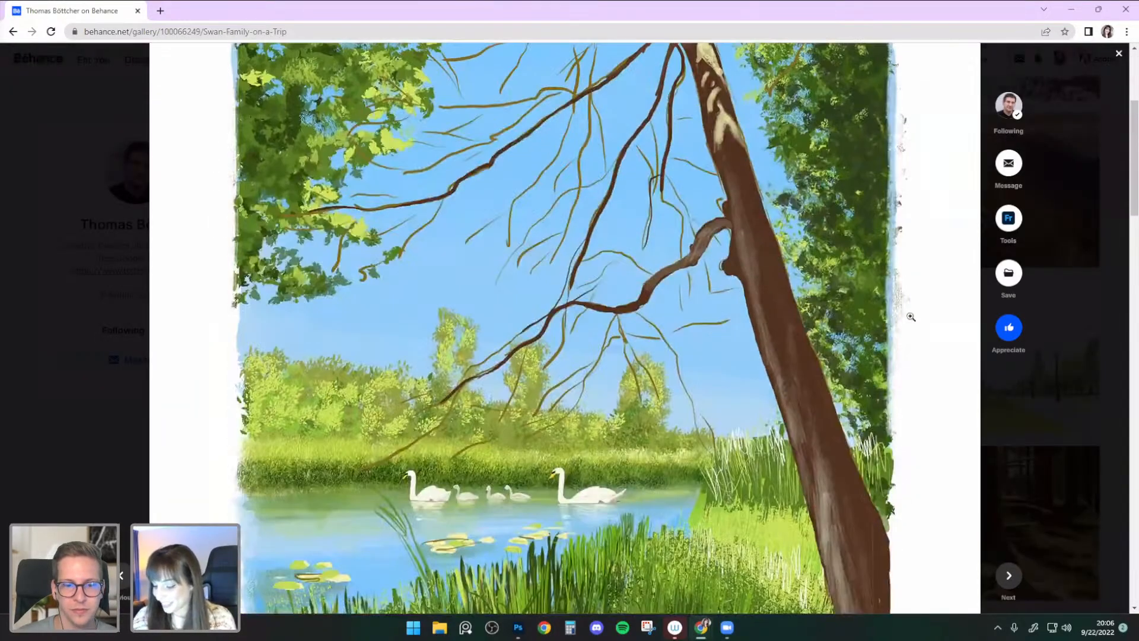
scroll(943, 338, "down", 3)
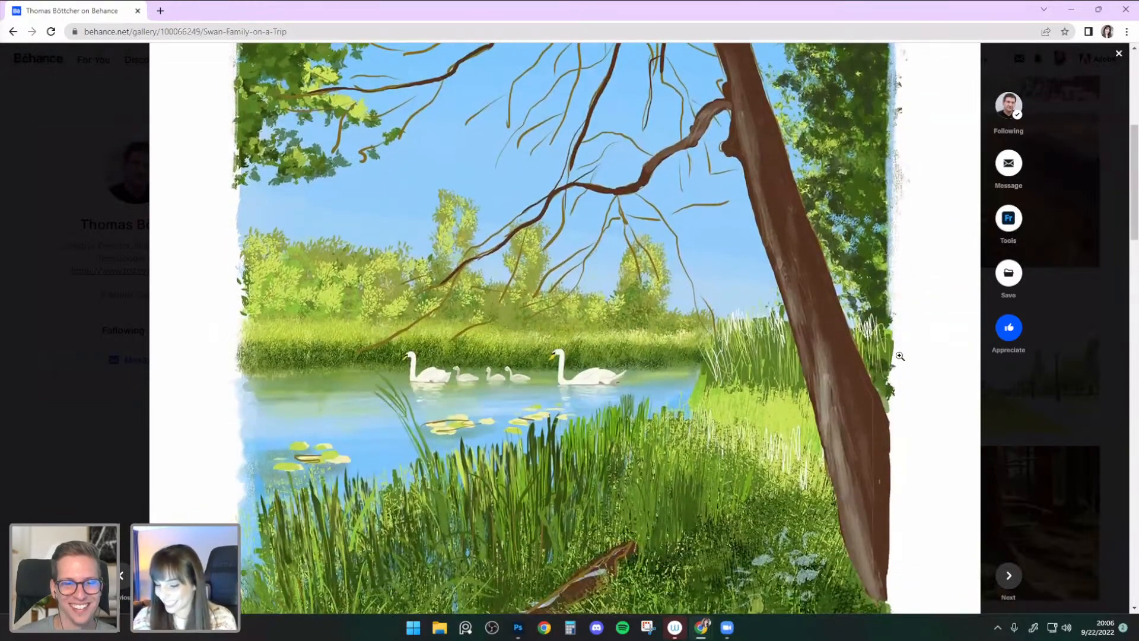
- Examine the finished swan painting from the tree branches to the grassy bank, and the five progress images below it
scroll(900, 356, "down", 4)
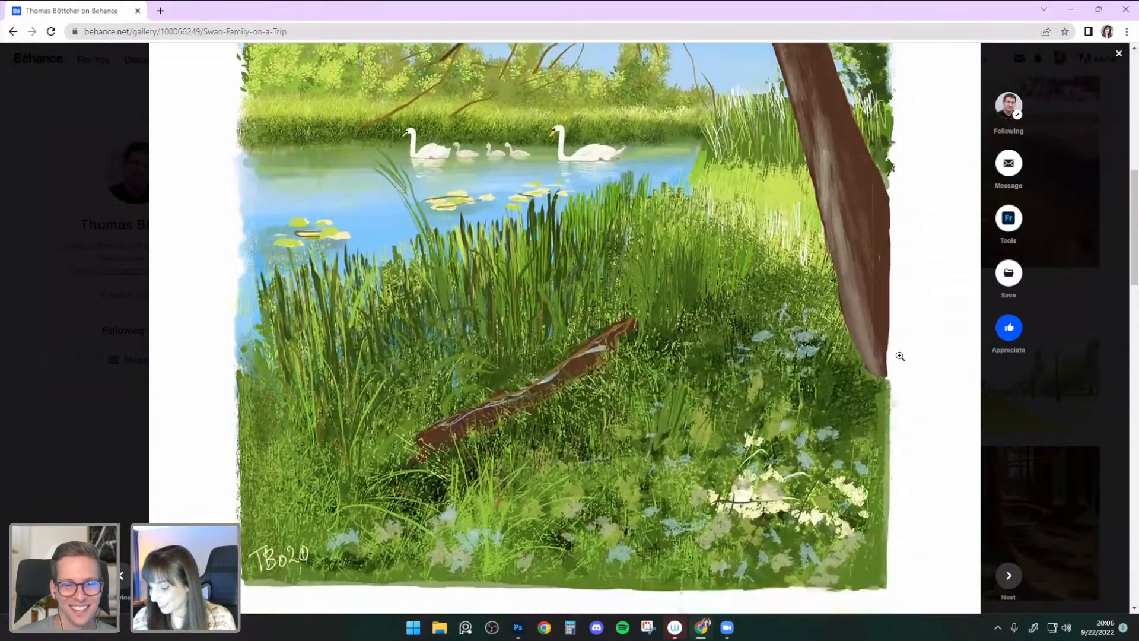
scroll(899, 356, "up", 10)
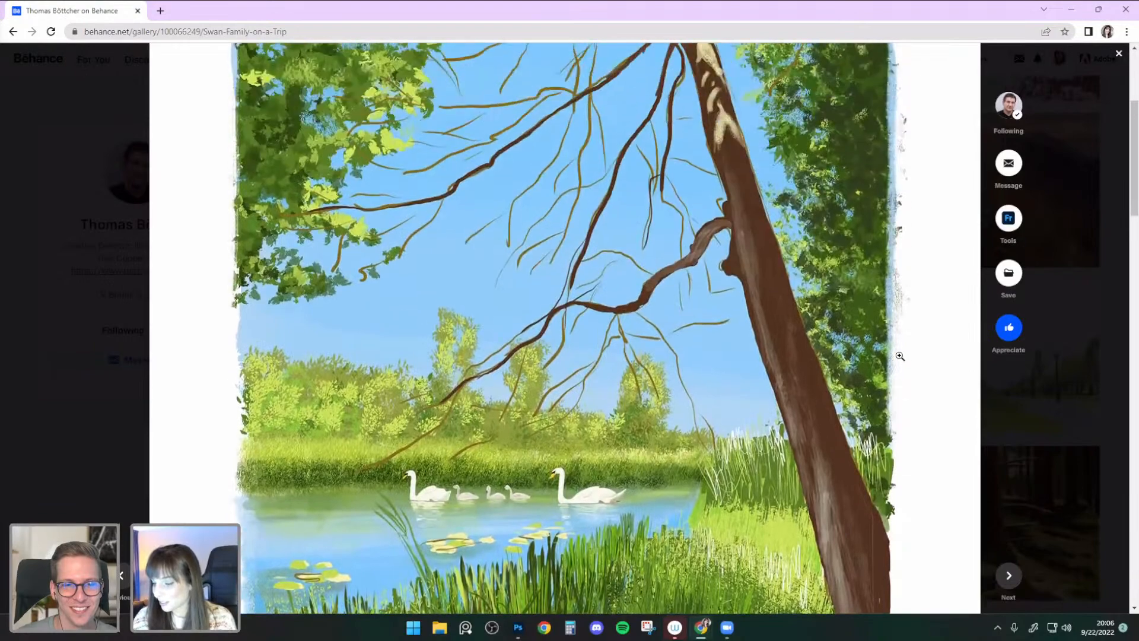
scroll(765, 306, "down", 2)
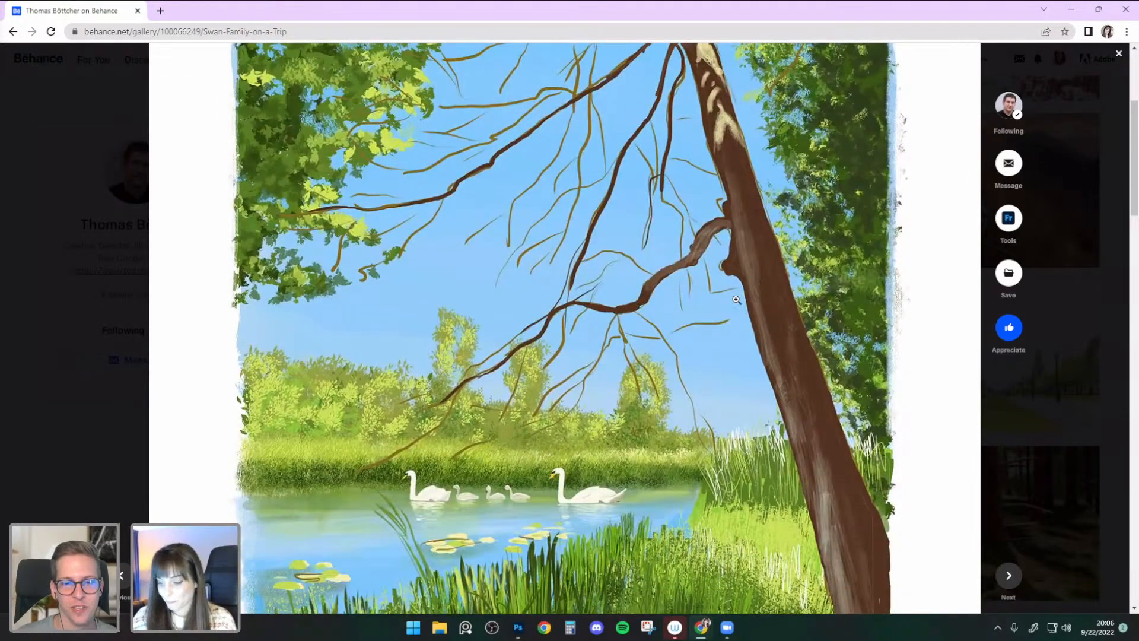
scroll(737, 299, "down", 12)
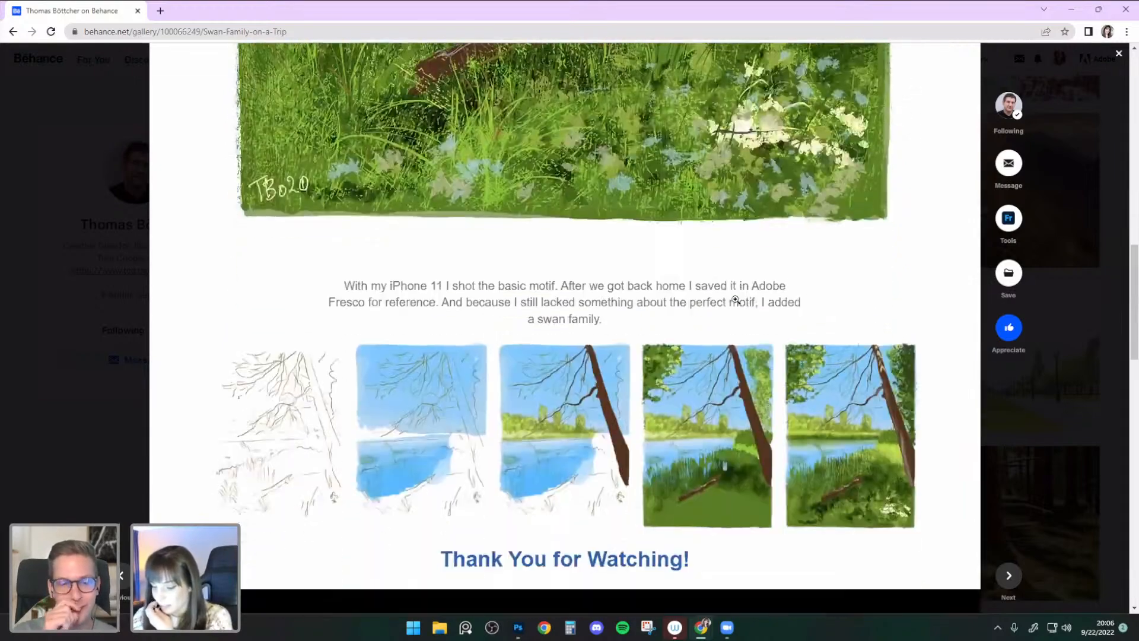
scroll(735, 299, "down", 1)
- Enlarge the swan project's line sketch, go through the progress images up to the detailed grass stage, and close the enlarged view
mouse_move(427, 320)
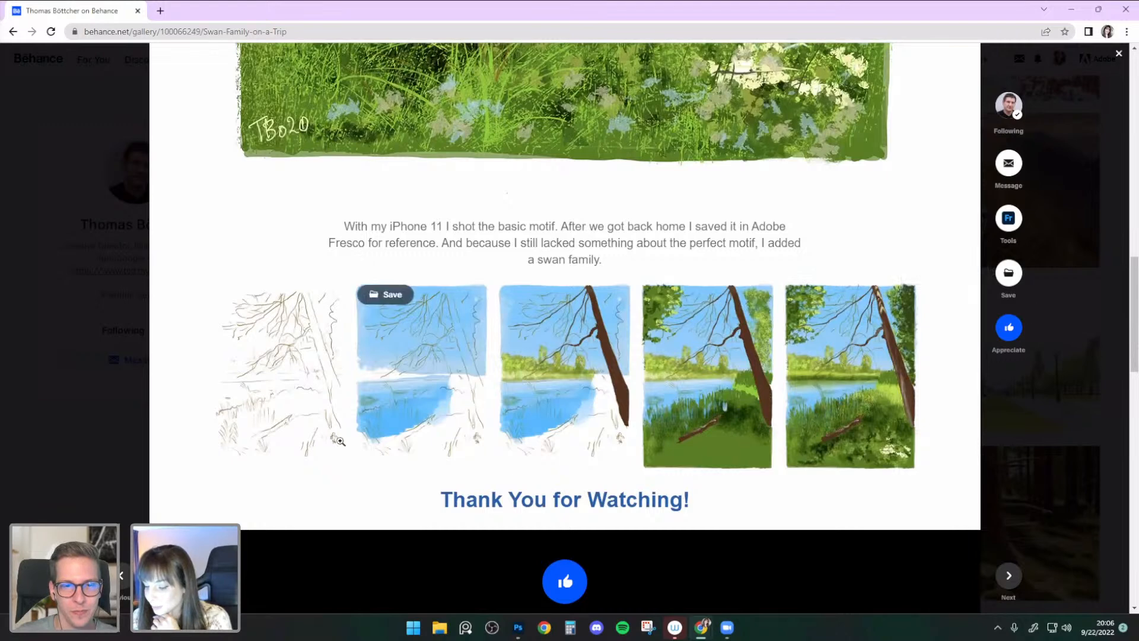
left_click(315, 404)
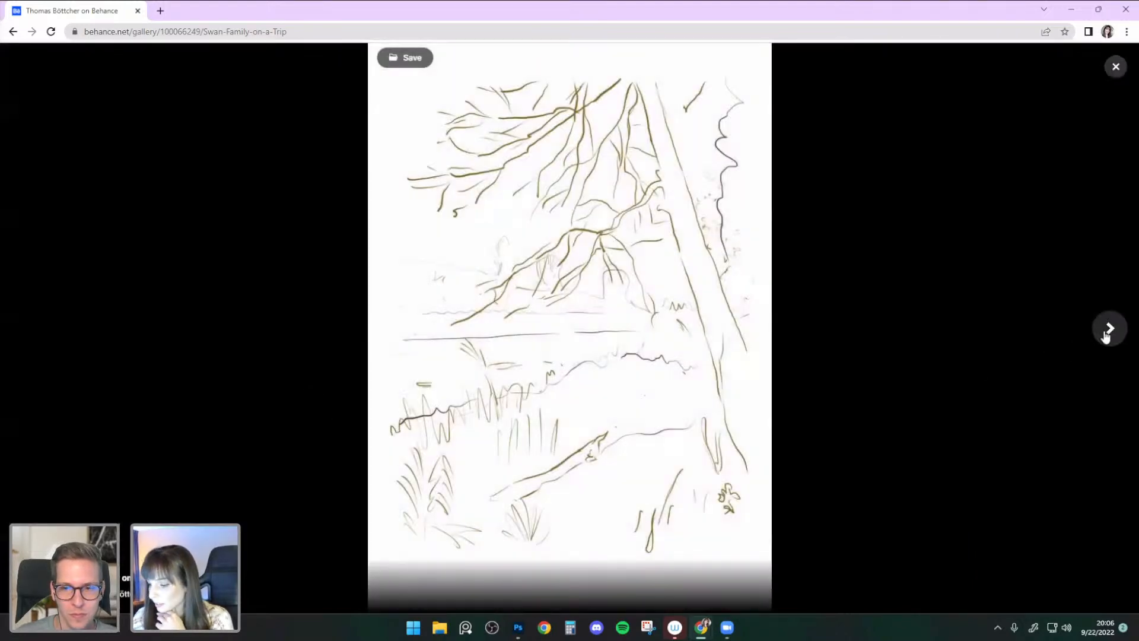
left_click(1107, 336)
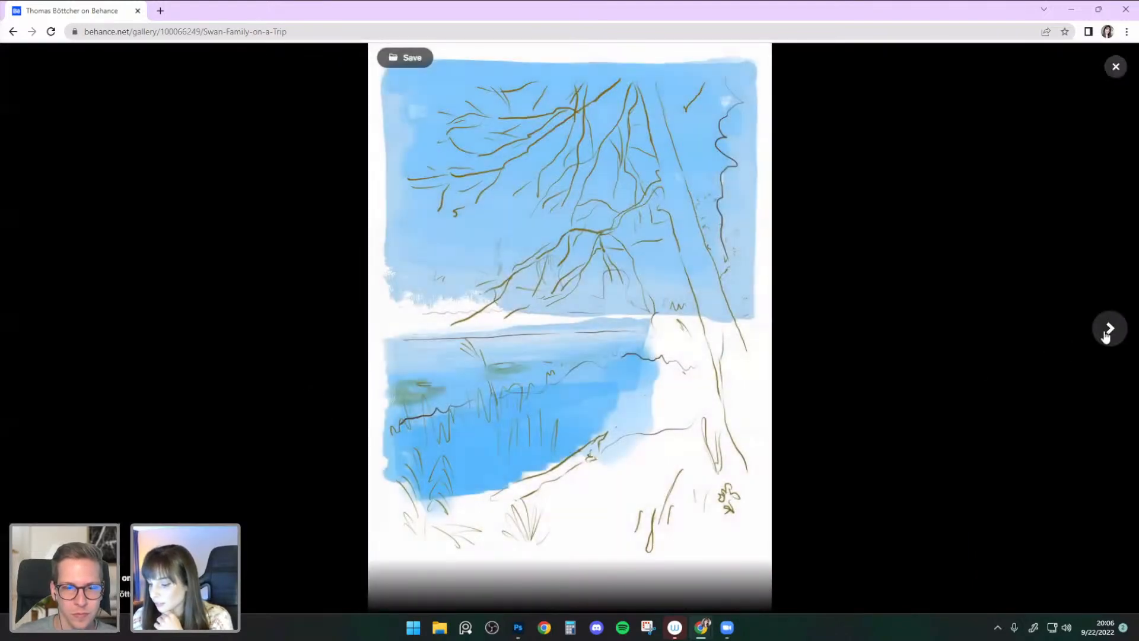
left_click(1106, 336)
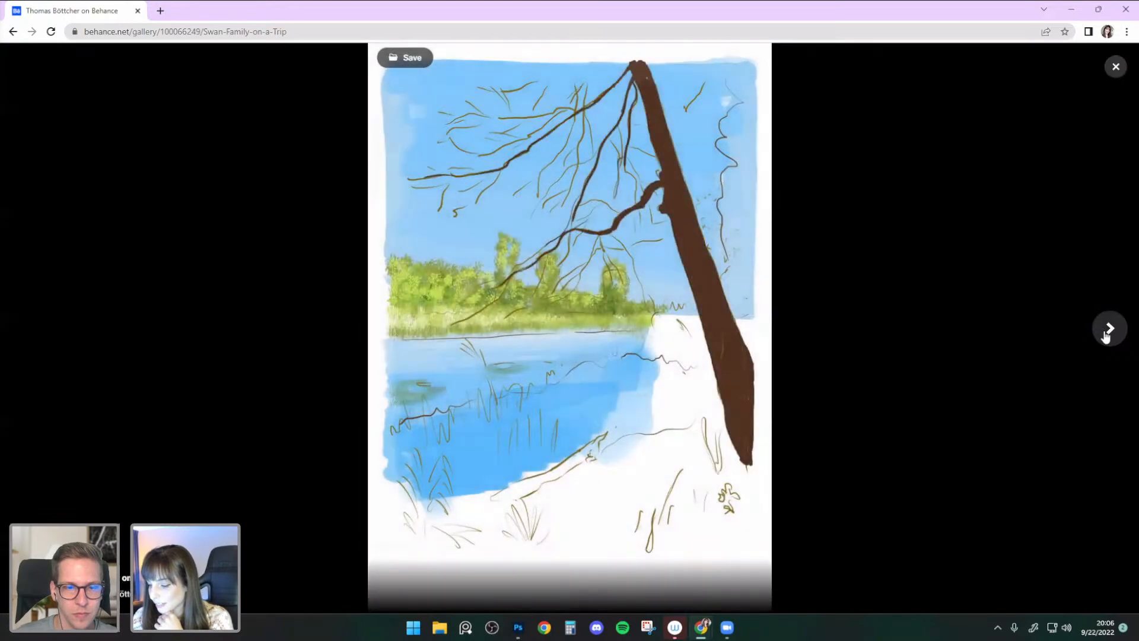
left_click(1106, 336)
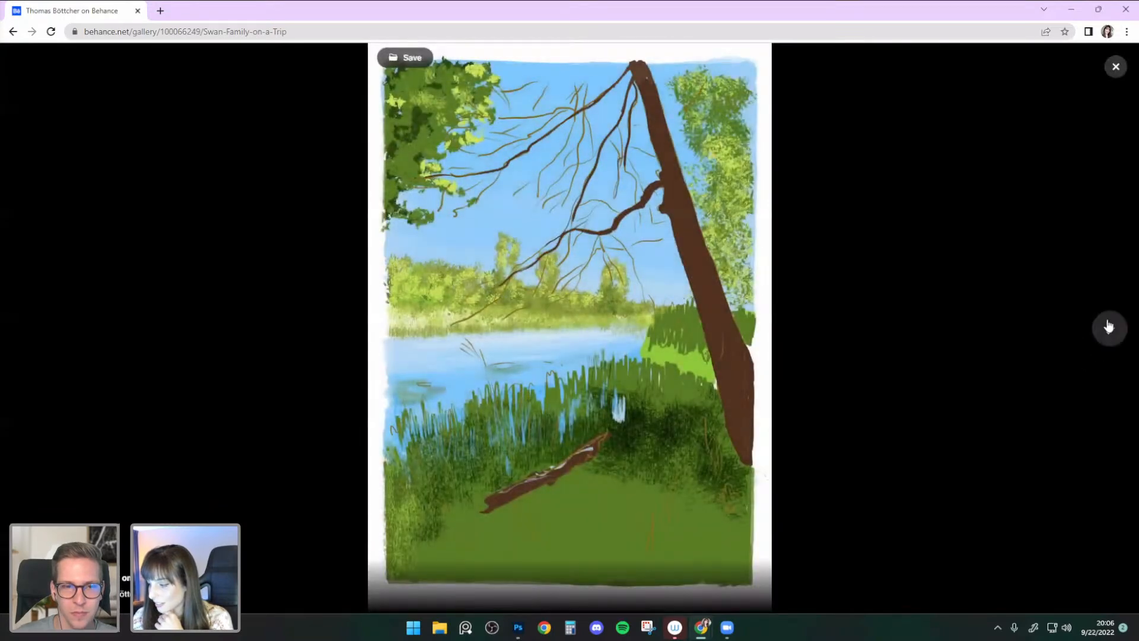
left_click(1107, 332)
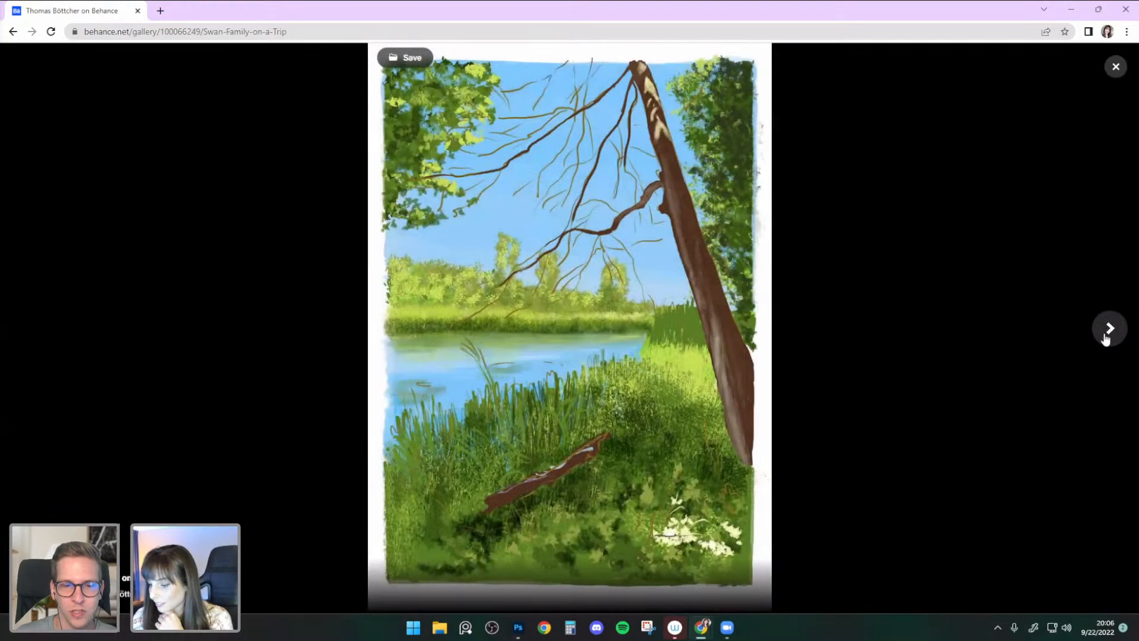
left_click(1107, 333)
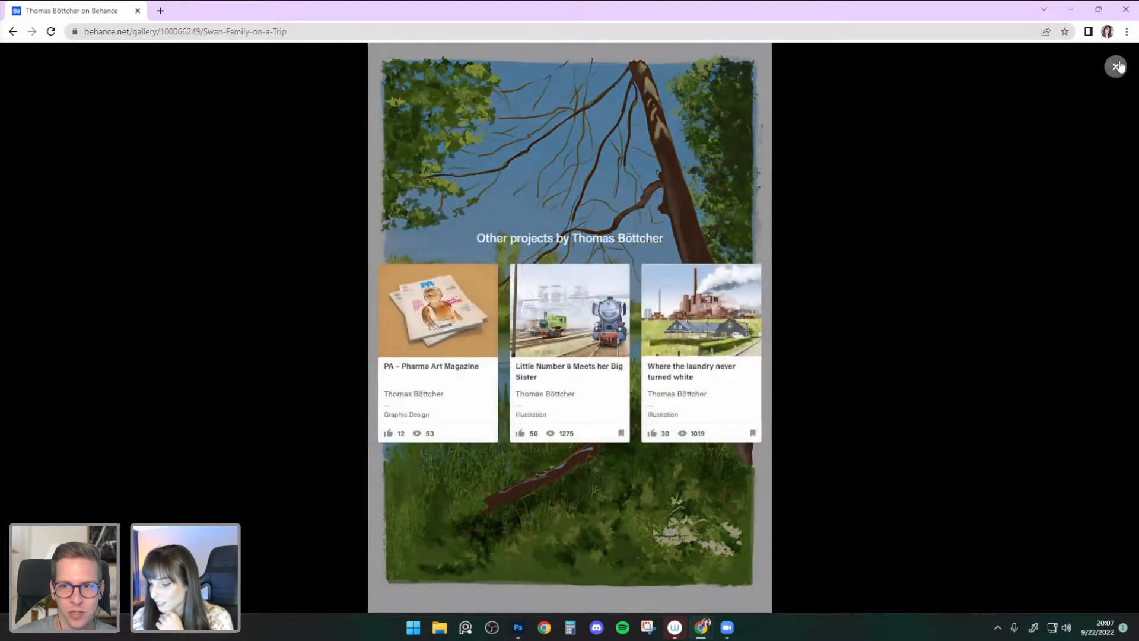
left_click(1116, 66)
- Compare the last progress image with the finished swan painting above it and close the project
scroll(719, 473, "up", 2)
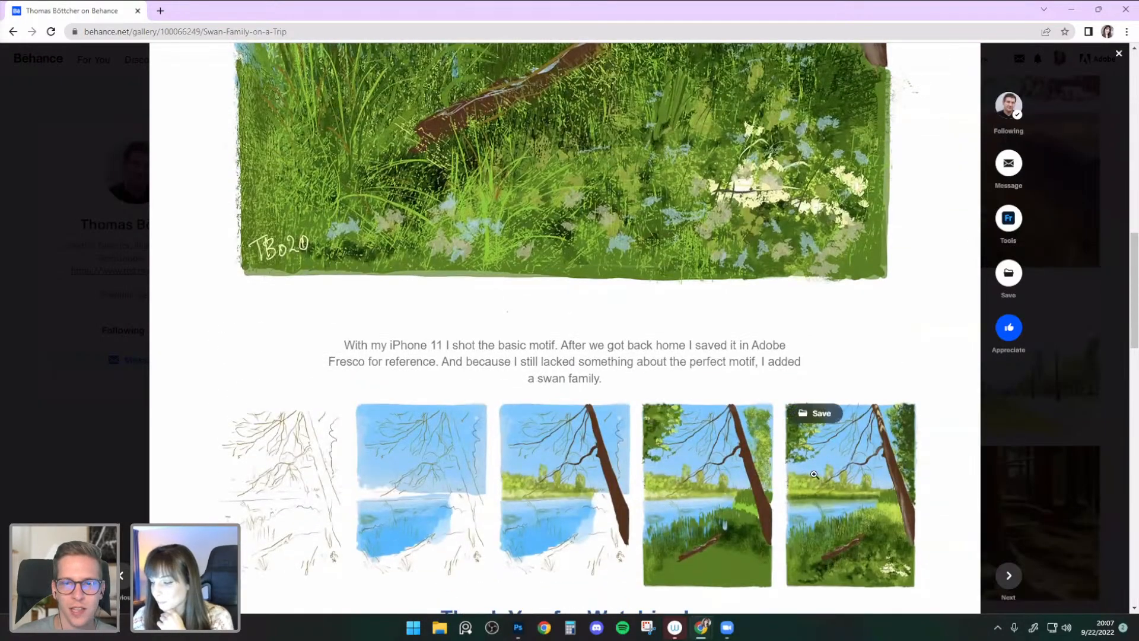
scroll(813, 475, "up", 3)
scroll(813, 474, "down", 4)
scroll(862, 428, "up", 1)
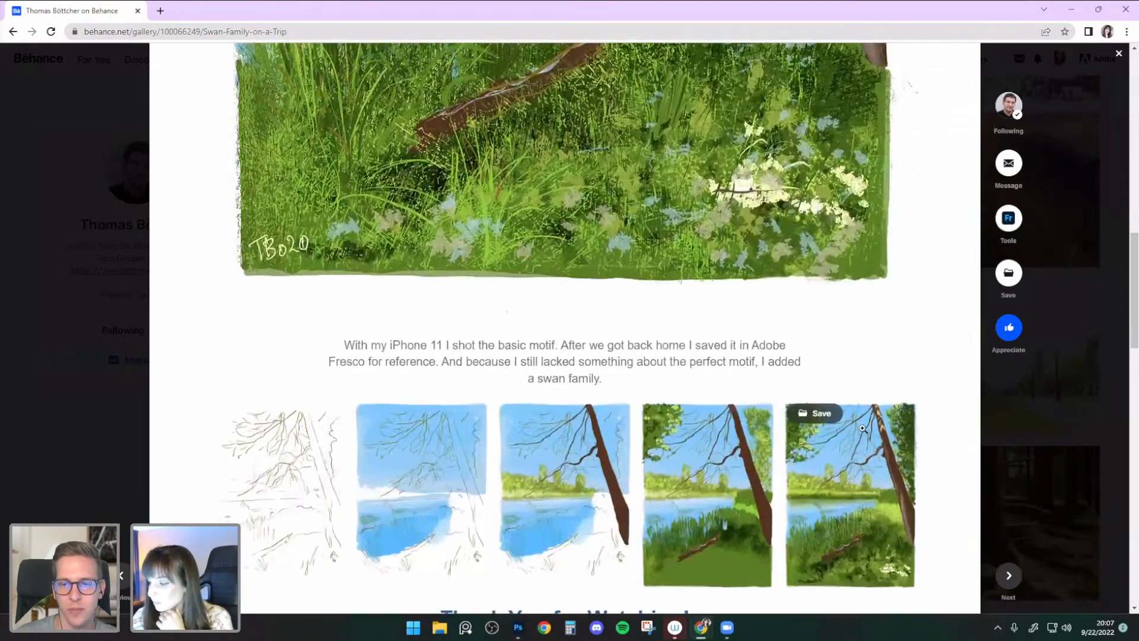
scroll(862, 428, "up", 6)
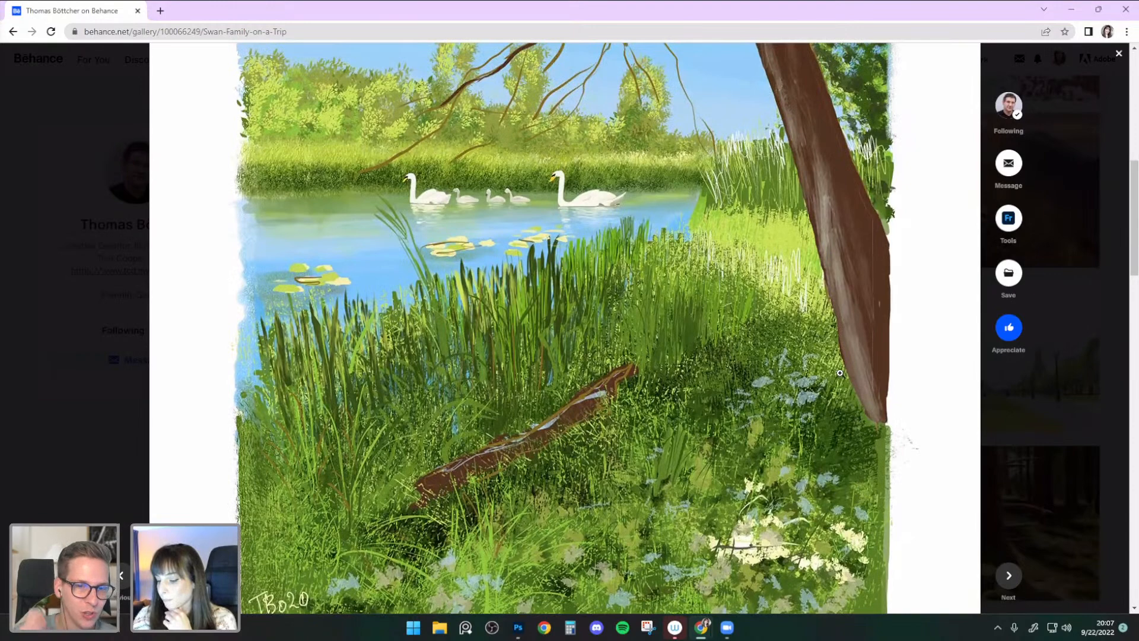
scroll(839, 373, "up", 2)
left_click(1119, 55)
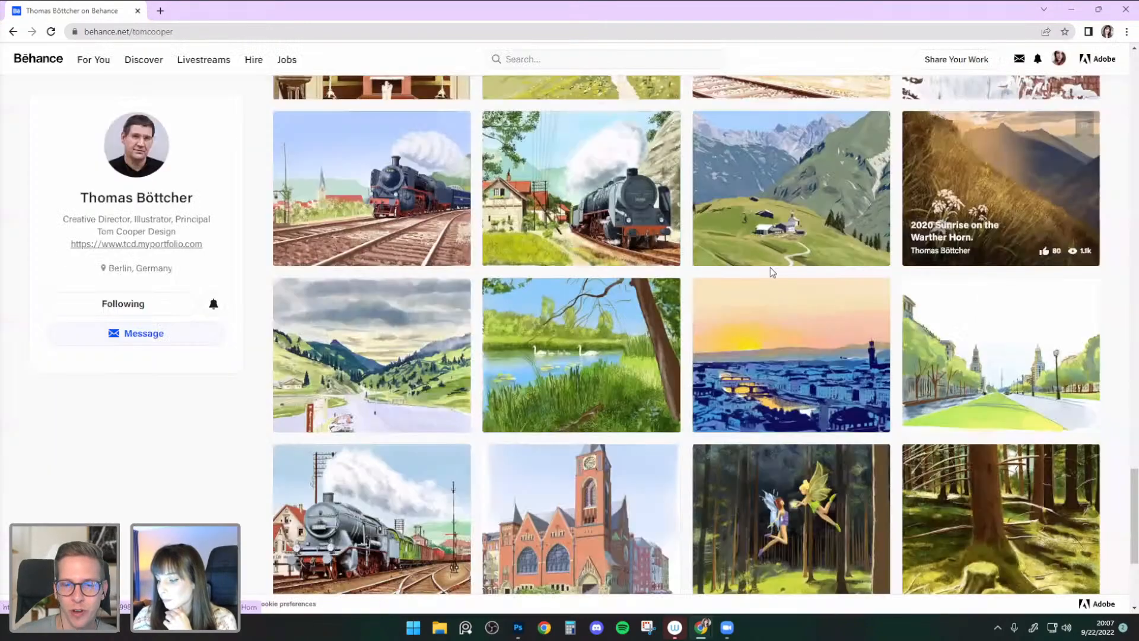
- Open the "2020 Sunrise on the Warther Horn" project and view the painting down to the grassy slope
left_click(958, 152)
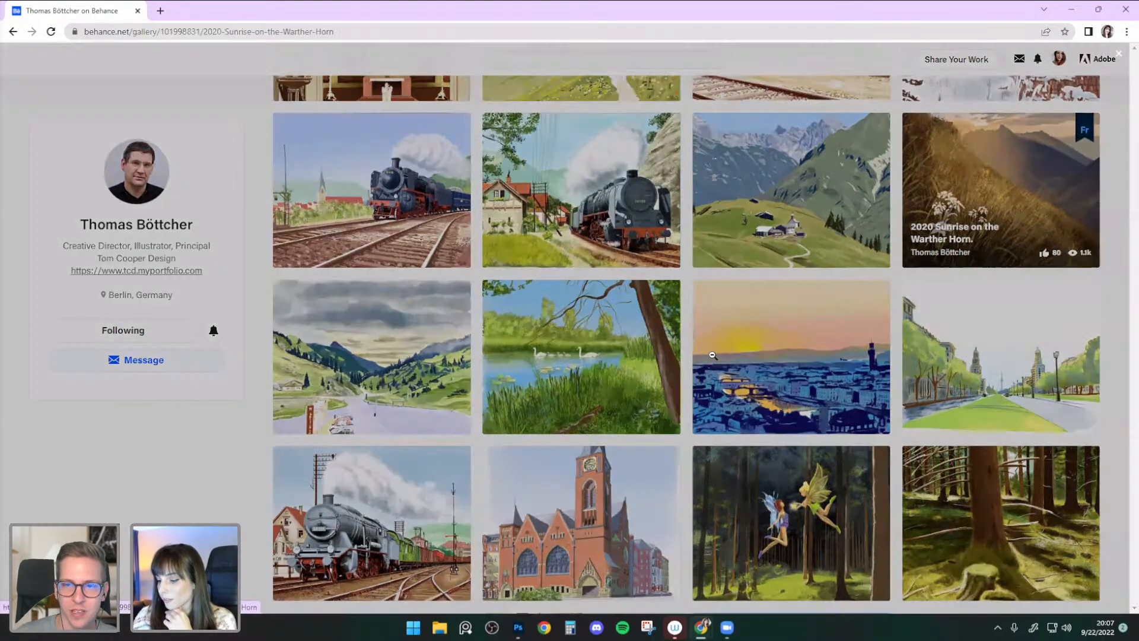
scroll(704, 394, "down", 7)
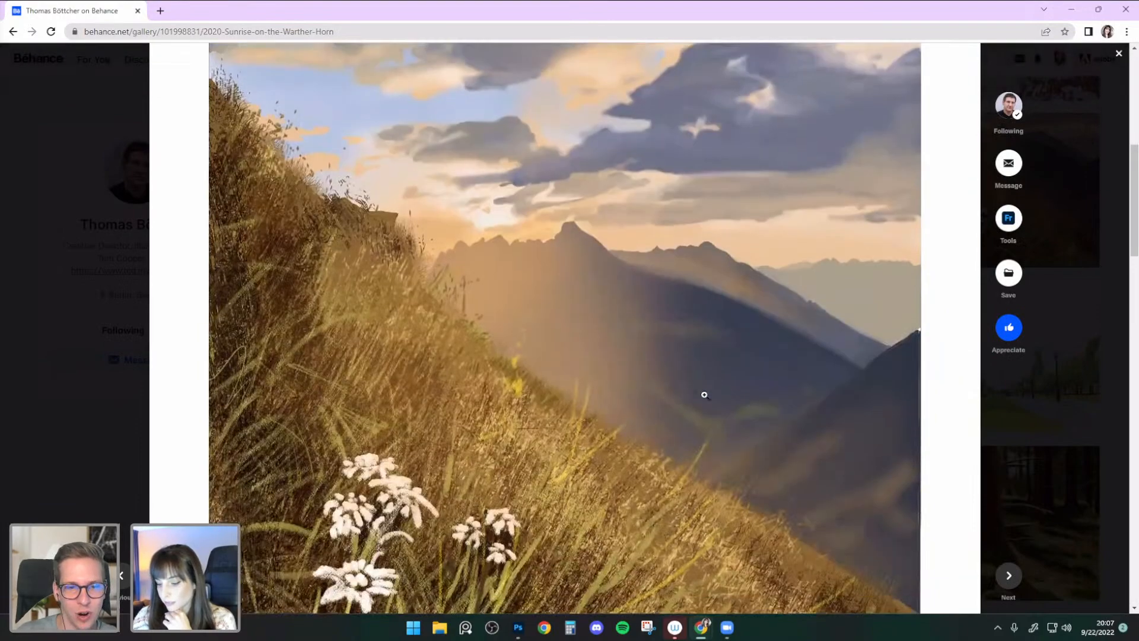
scroll(704, 395, "down", 5)
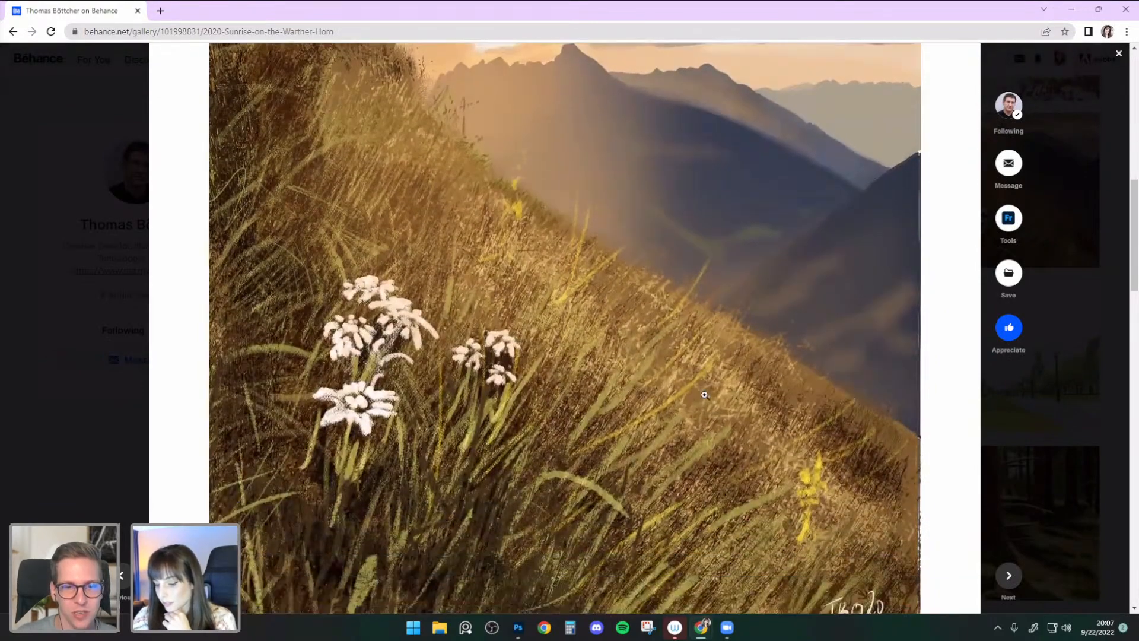
- Examine the flowers, grass textures and cloudy sky of the mountain sunrise painting and close the project
scroll(705, 395, "up", 3)
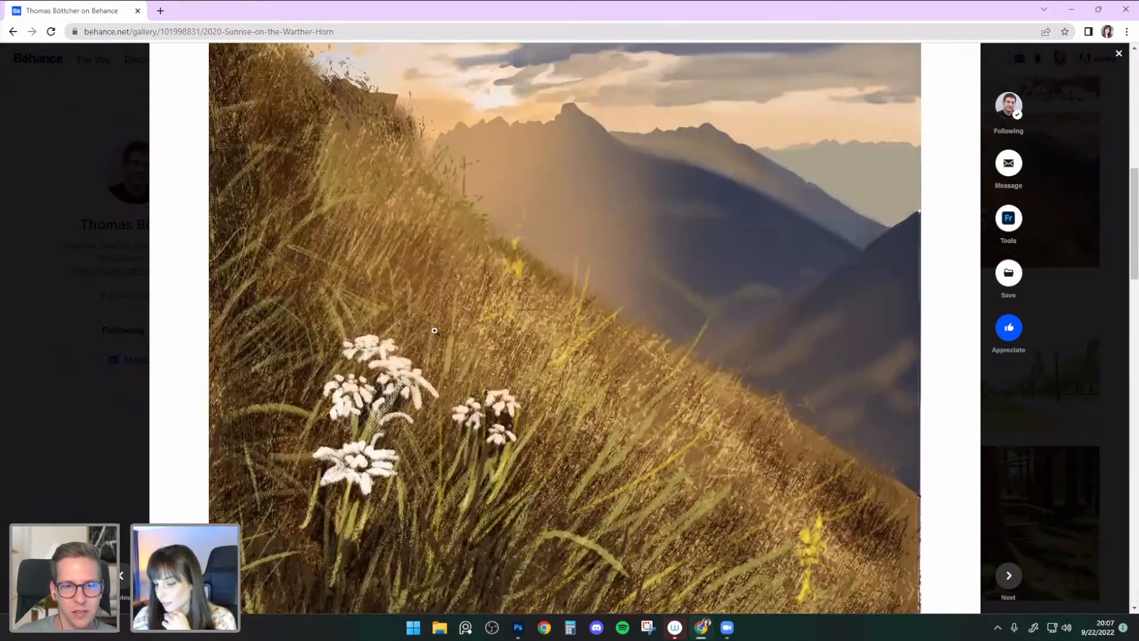
scroll(584, 411, "down", 3)
scroll(339, 222, "up", 3)
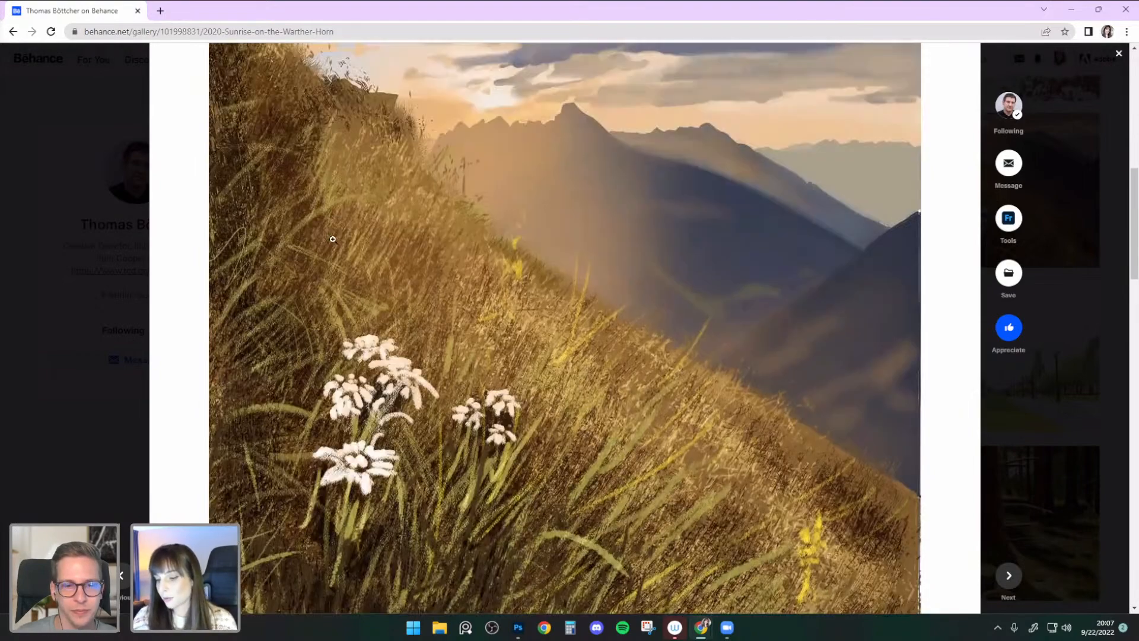
scroll(611, 451, "down", 1)
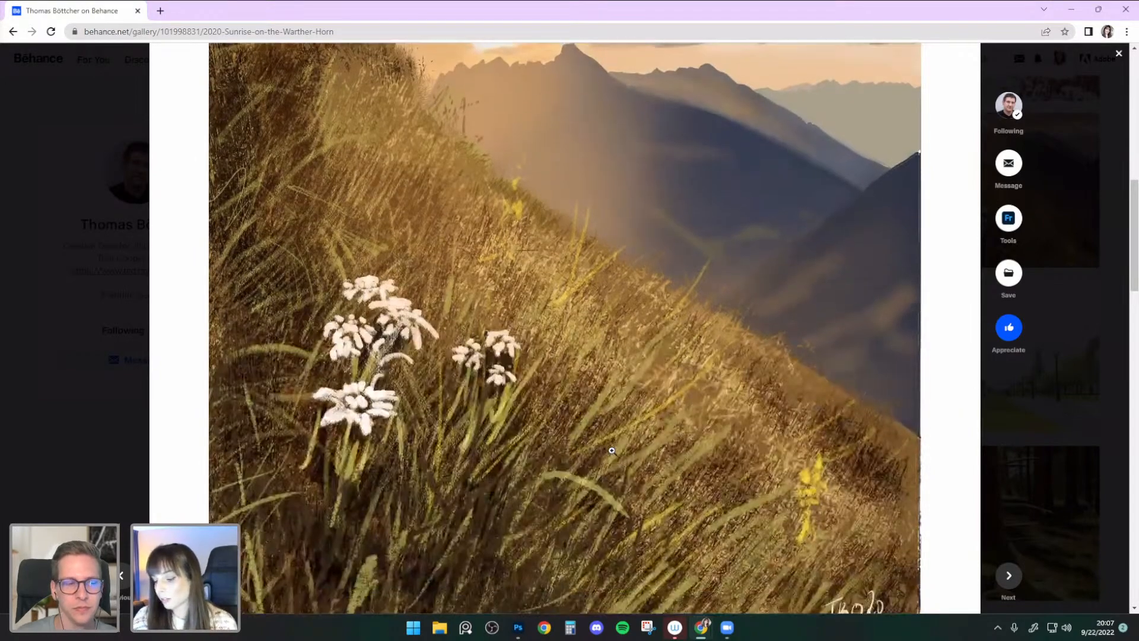
scroll(457, 175, "up", 4)
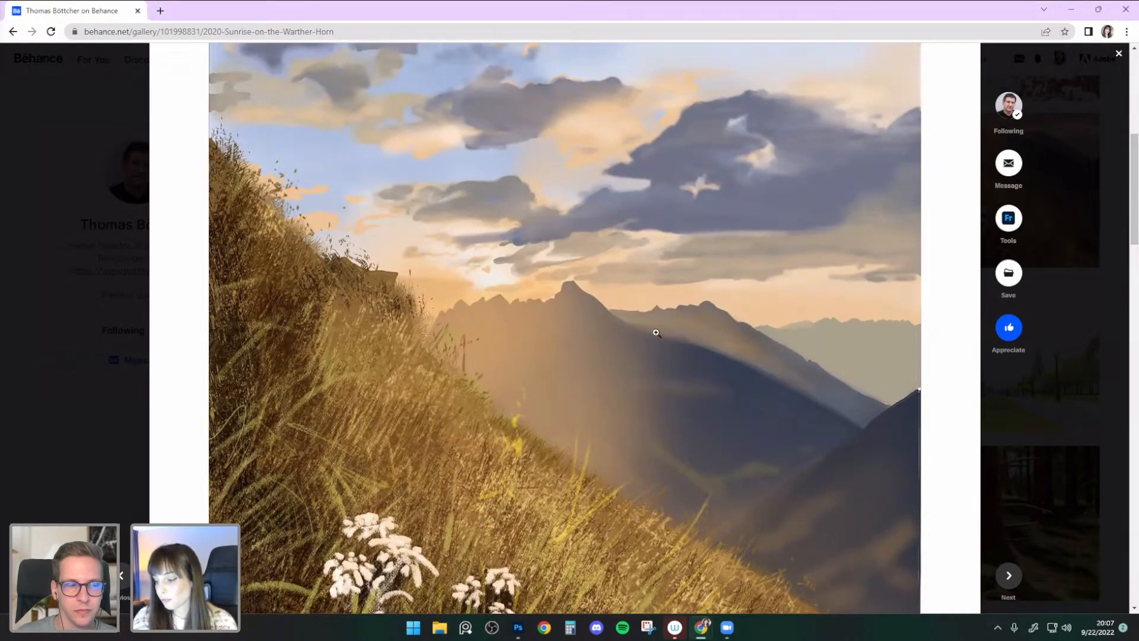
scroll(647, 353, "up", 1)
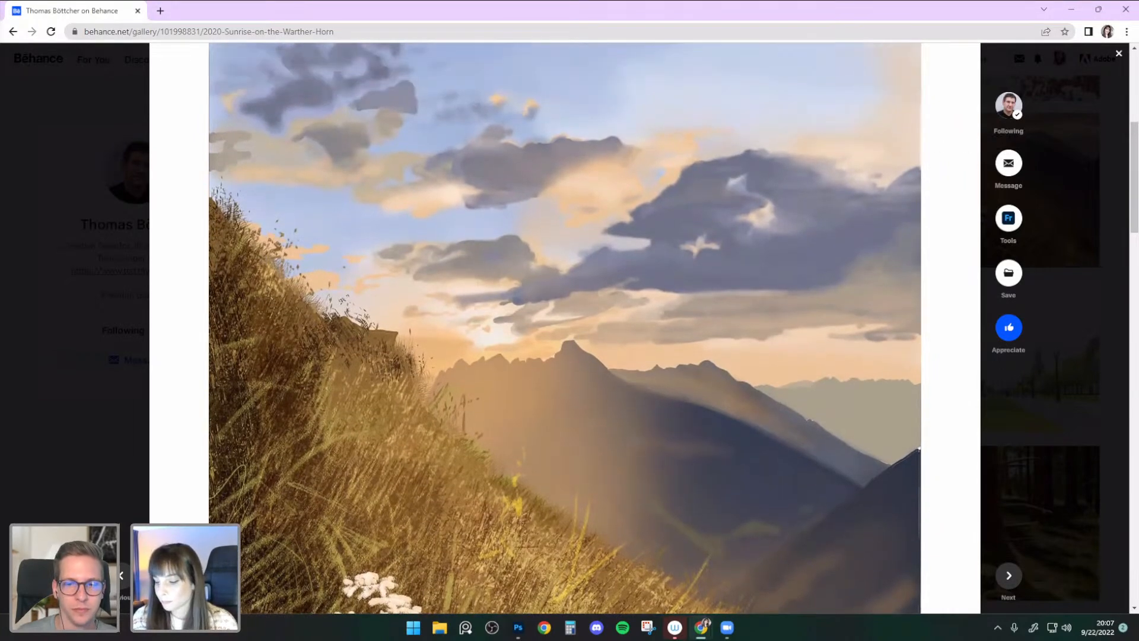
left_click(1119, 55)
- Browse back up through the portfolio's project thumbnails and open the "Young Actors" project
scroll(903, 381, "up", 3)
scroll(903, 381, "up", 1)
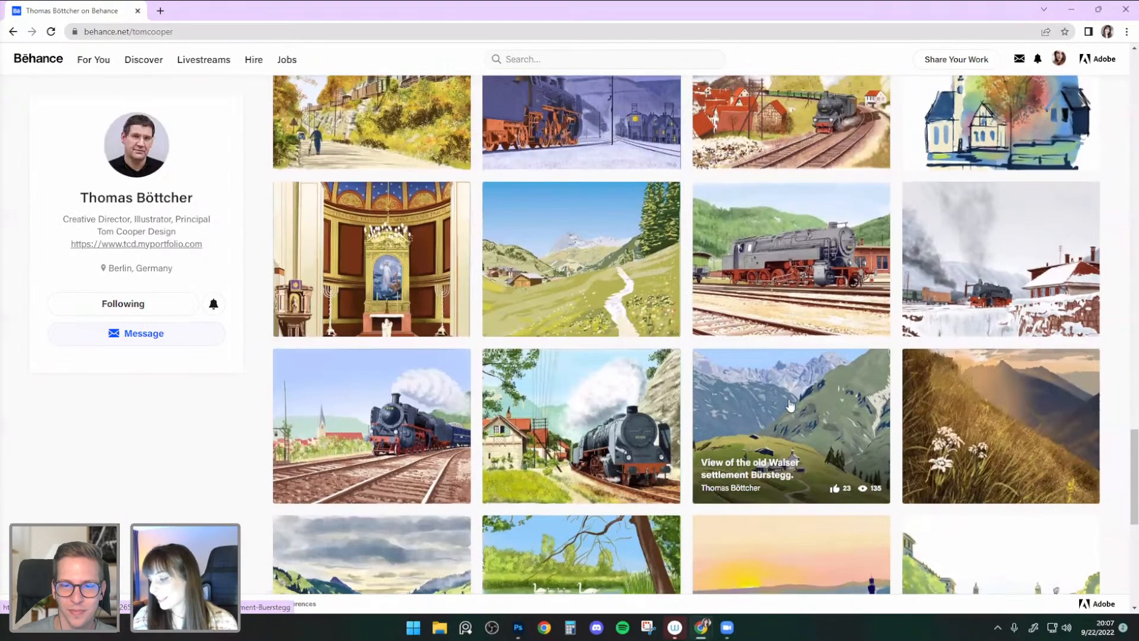
scroll(795, 371, "up", 6)
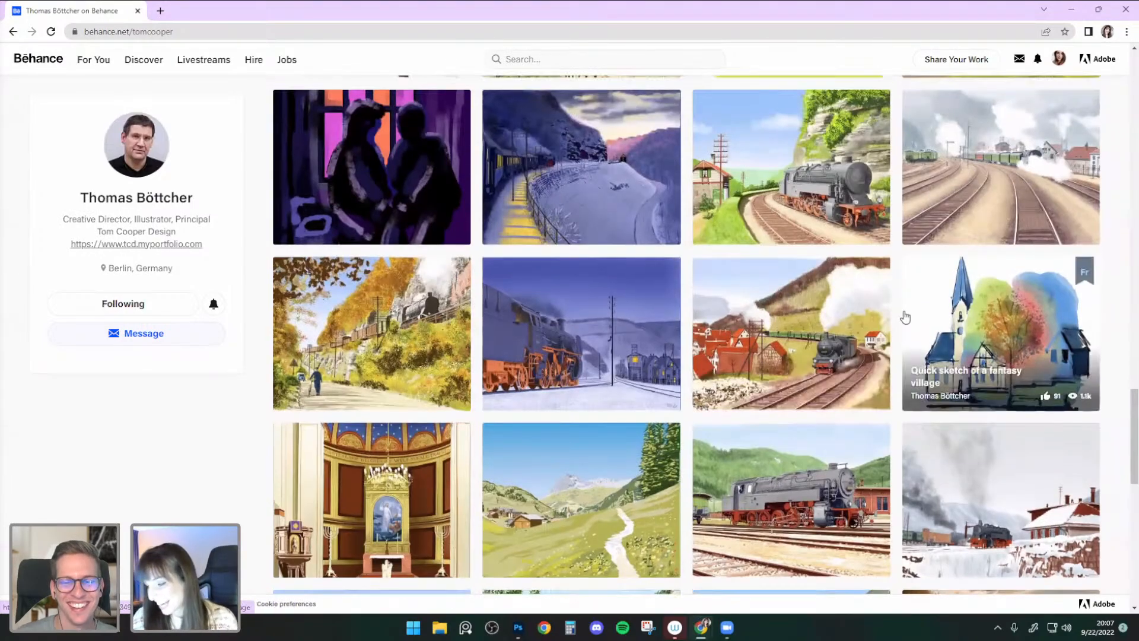
scroll(905, 317, "up", 8)
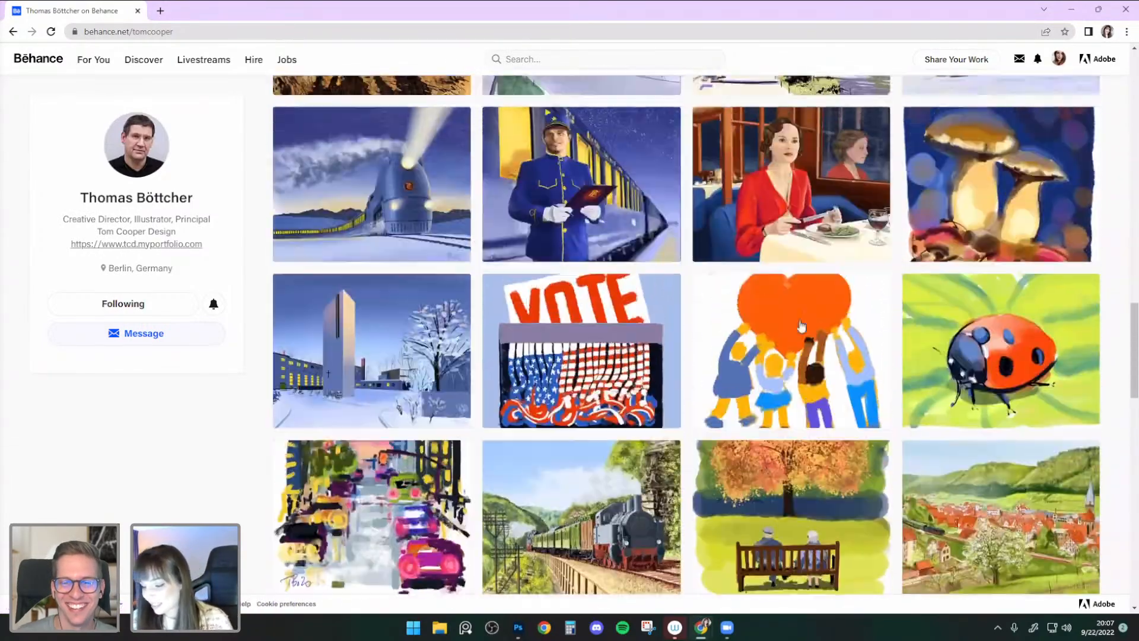
scroll(866, 356, "up", 2)
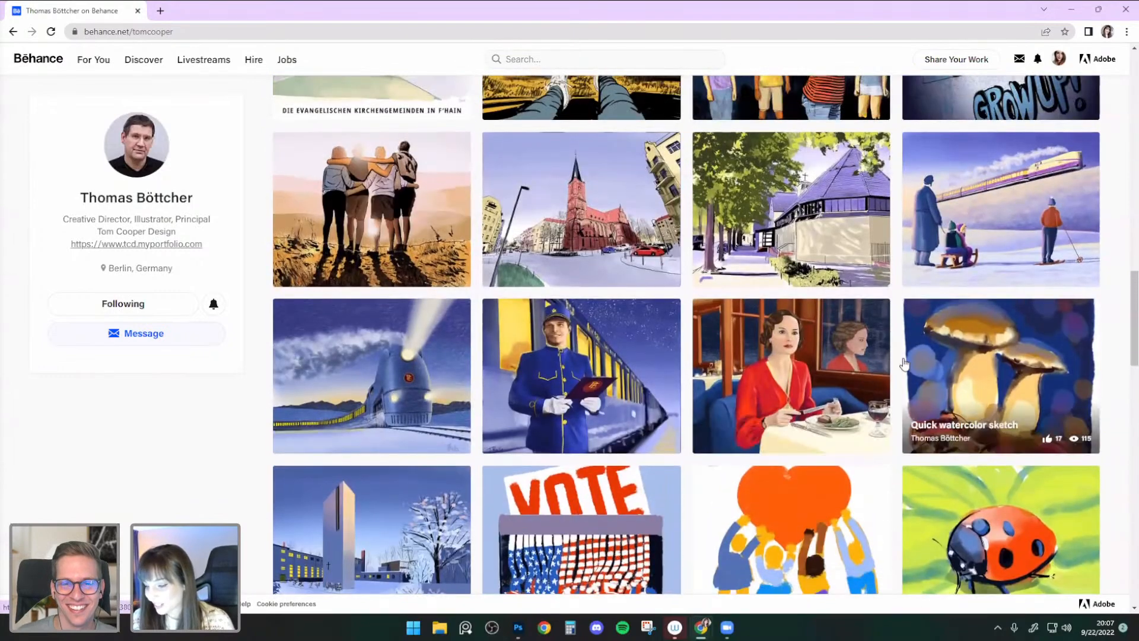
scroll(905, 363, "up", 6)
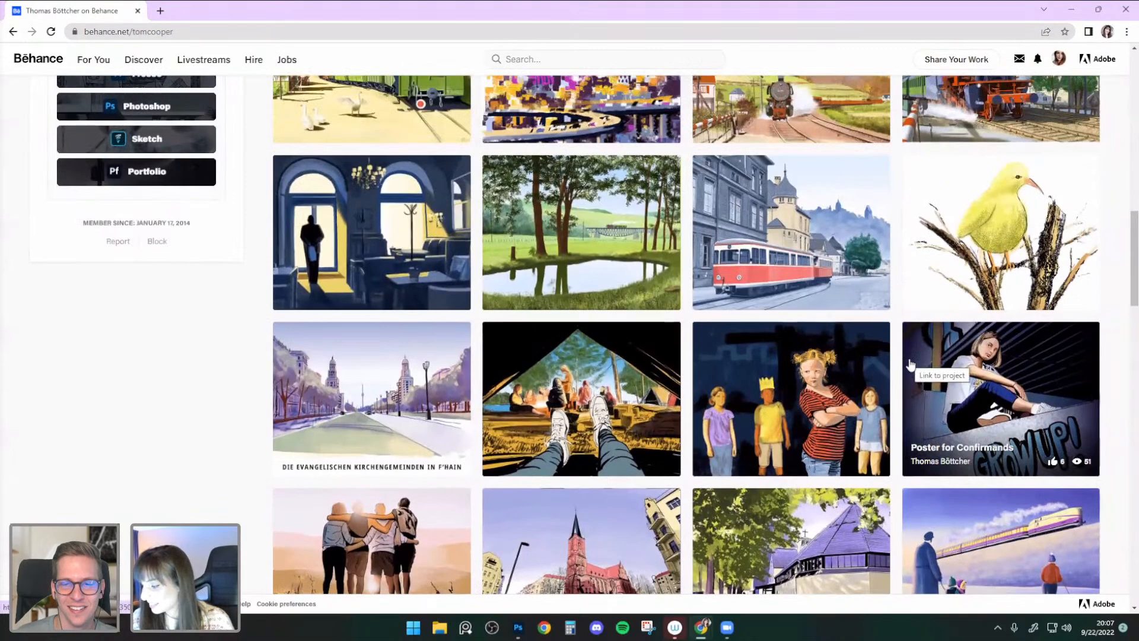
scroll(910, 364, "up", 1)
left_click(886, 392)
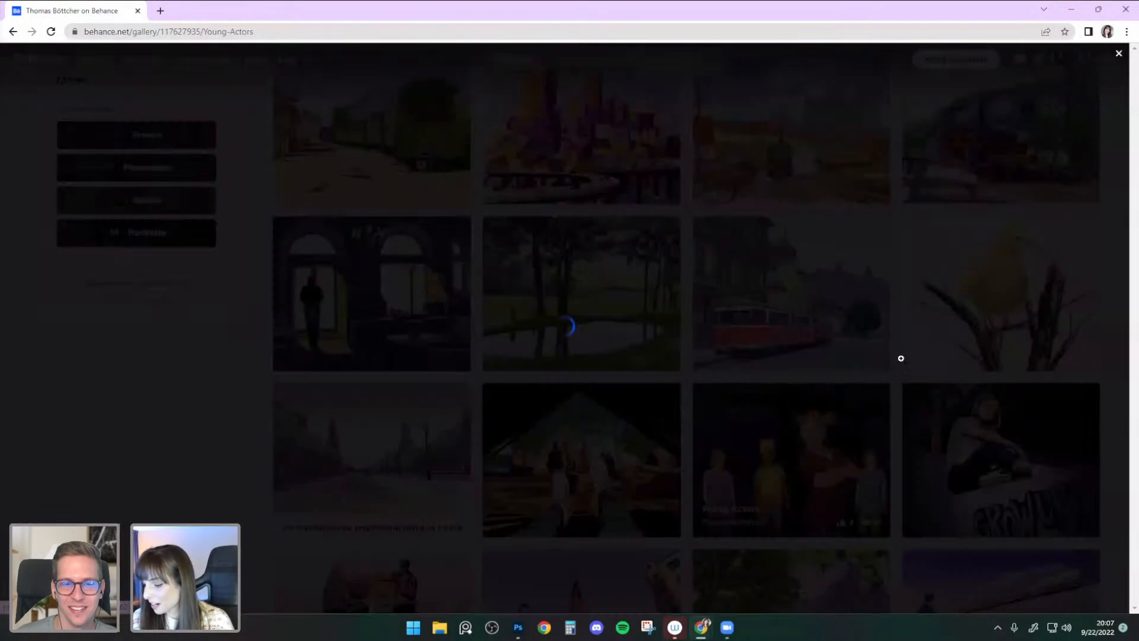
- Examine the finished "Young Actors" illustration, the three progress images below it and the text describing the process
scroll(670, 322, "down", 2)
scroll(670, 322, "down", 2)
scroll(670, 323, "up", 2)
scroll(671, 350, "down", 2)
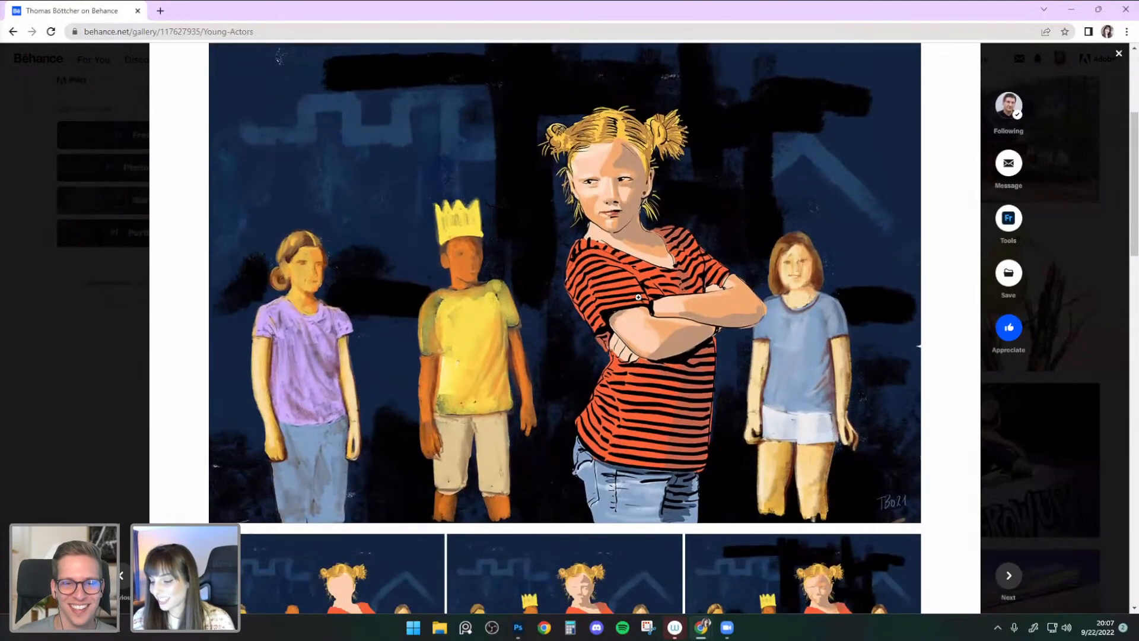
scroll(630, 246, "down", 3)
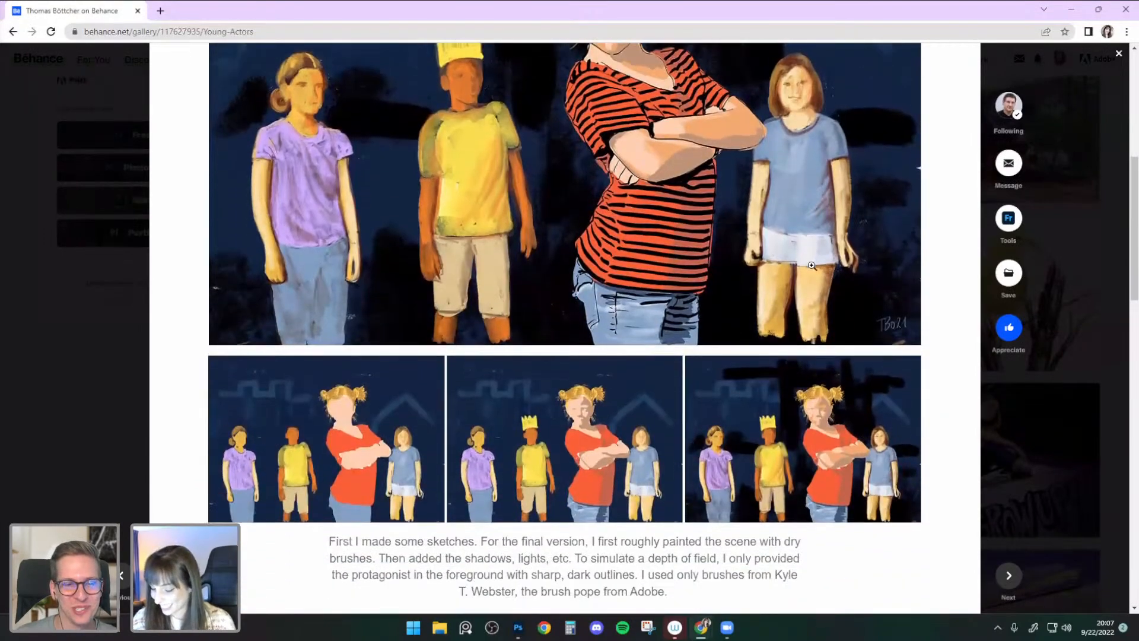
scroll(812, 266, "down", 1)
scroll(874, 372, "down", 1)
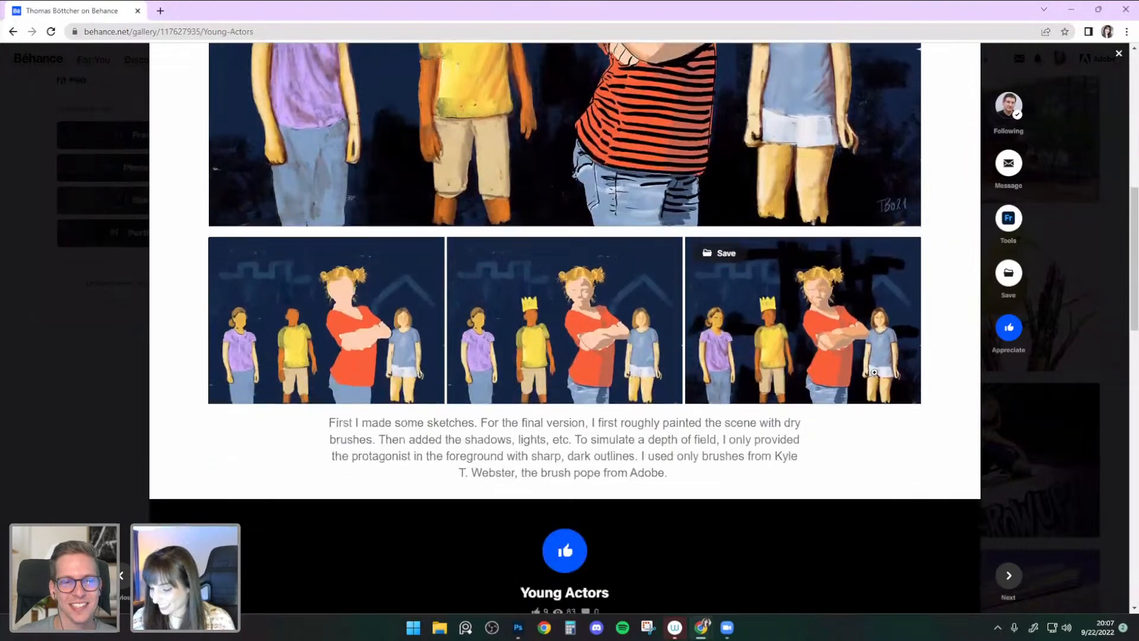
- Return to the finished illustration of the girl in the striped shirt, close the project and continue up the portfolio
scroll(873, 354, "up", 5)
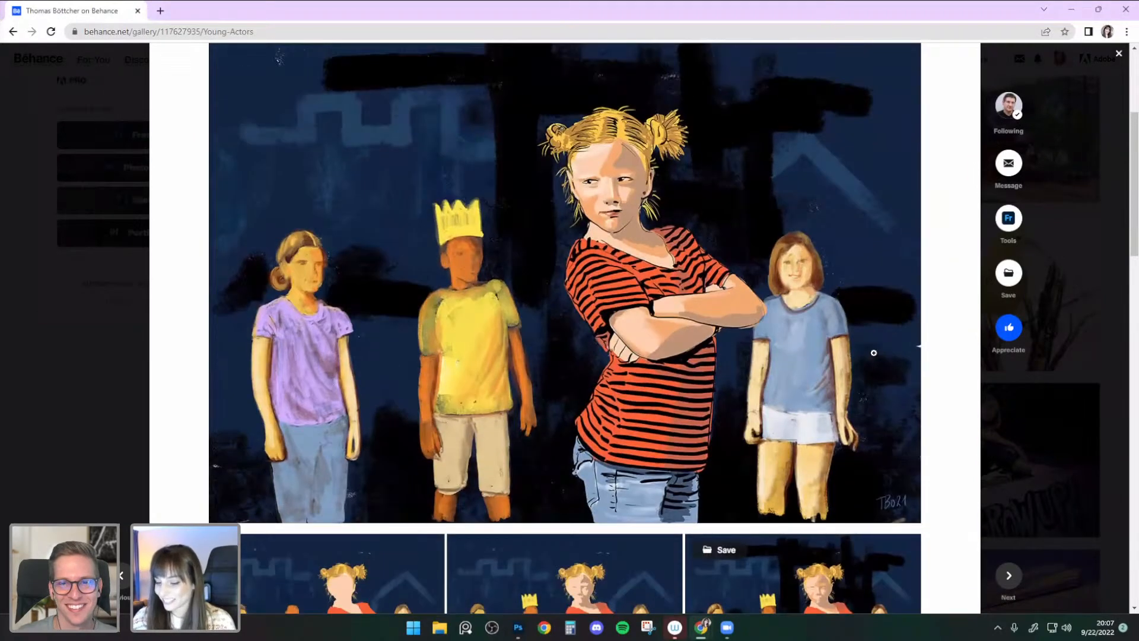
scroll(874, 352, "up", 2)
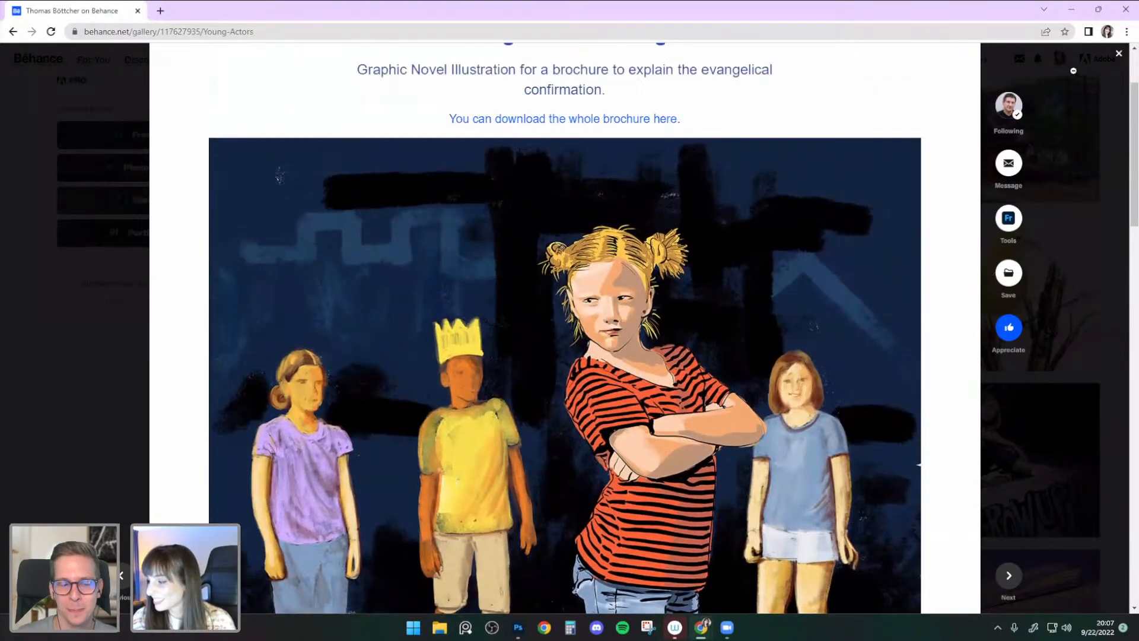
left_click(1118, 55)
scroll(865, 257, "up", 4)
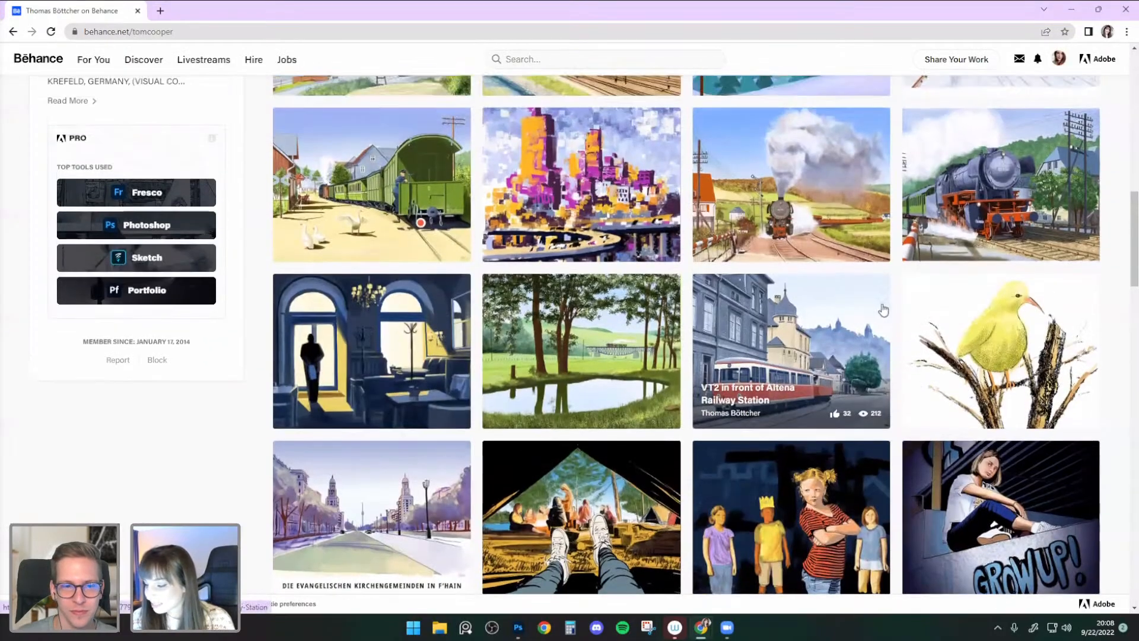
- Browse up through the portfolio's railway illustrations and open the "Blast furnace tapping" project
scroll(961, 305, "up", 2)
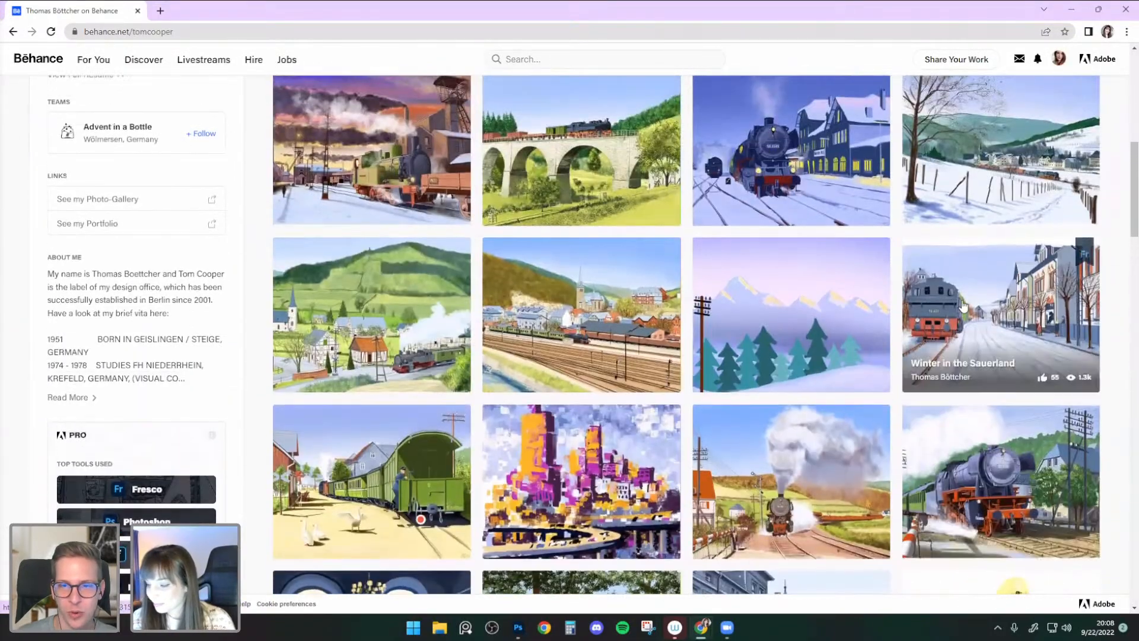
scroll(962, 306, "up", 5)
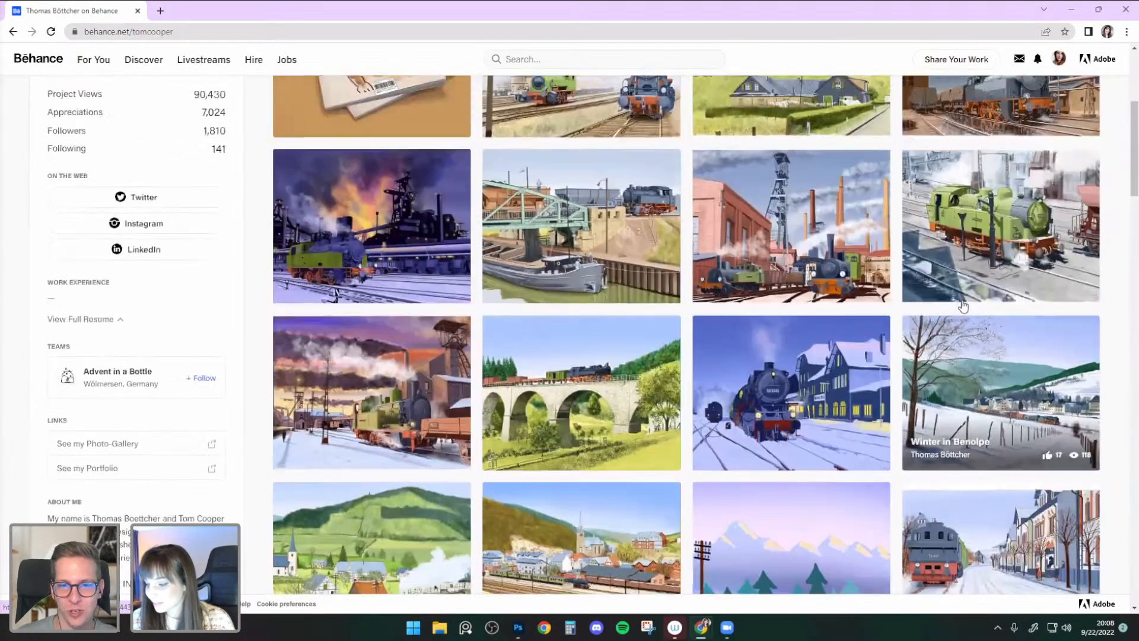
scroll(963, 306, "up", 2)
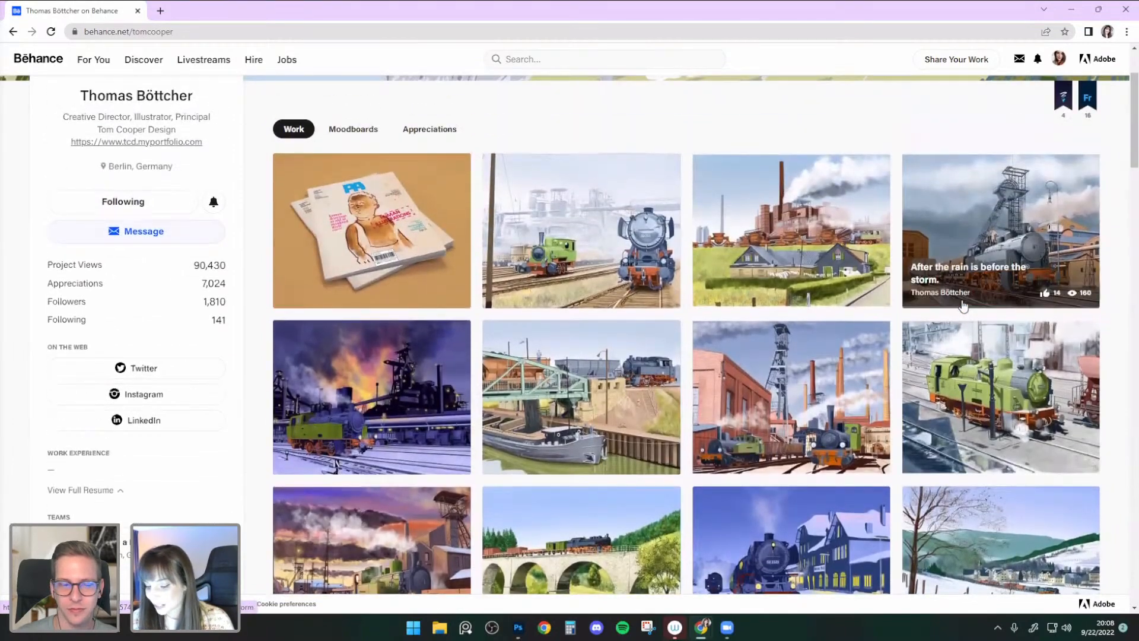
left_click(376, 370)
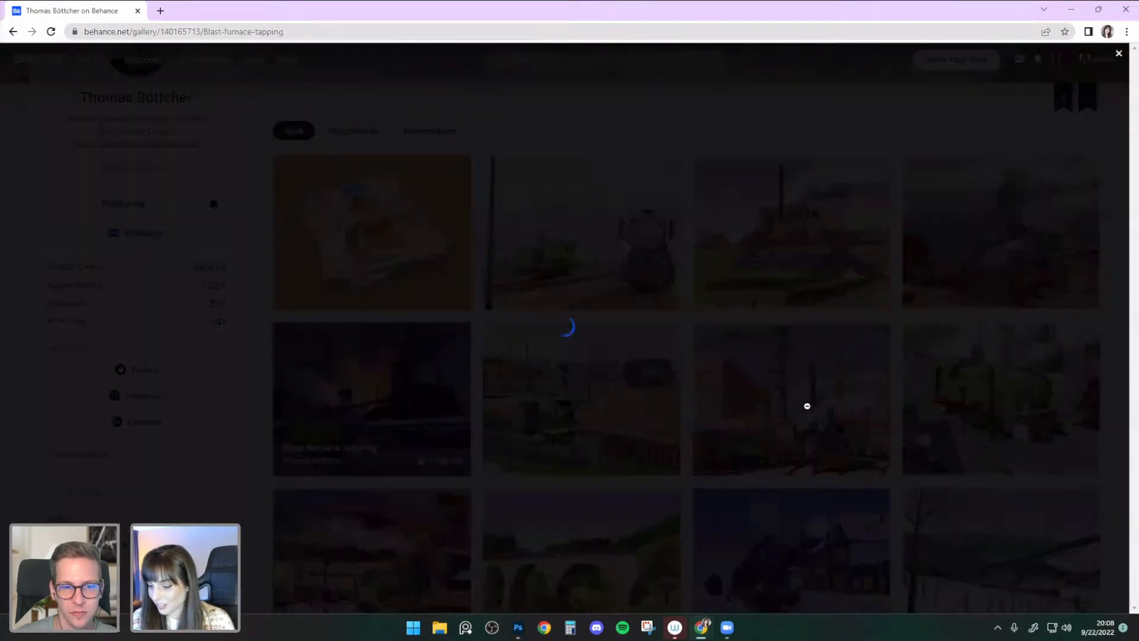
- Examine the finished steelworks illustration, the text below it and the row of three progress images
scroll(844, 381, "down", 3)
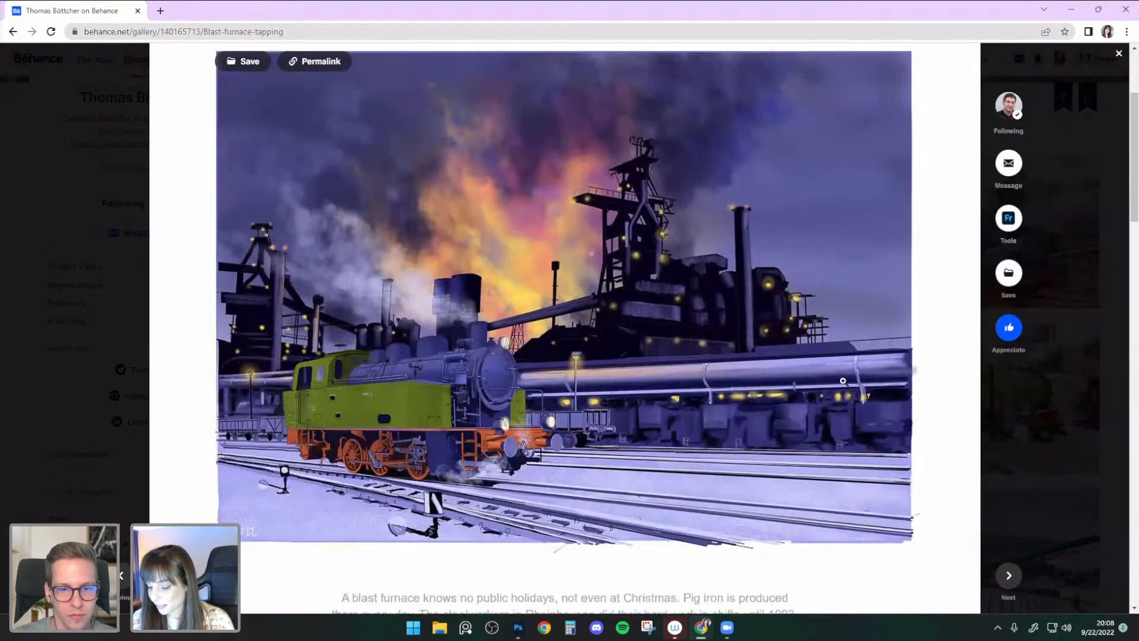
scroll(853, 387, "up", 1)
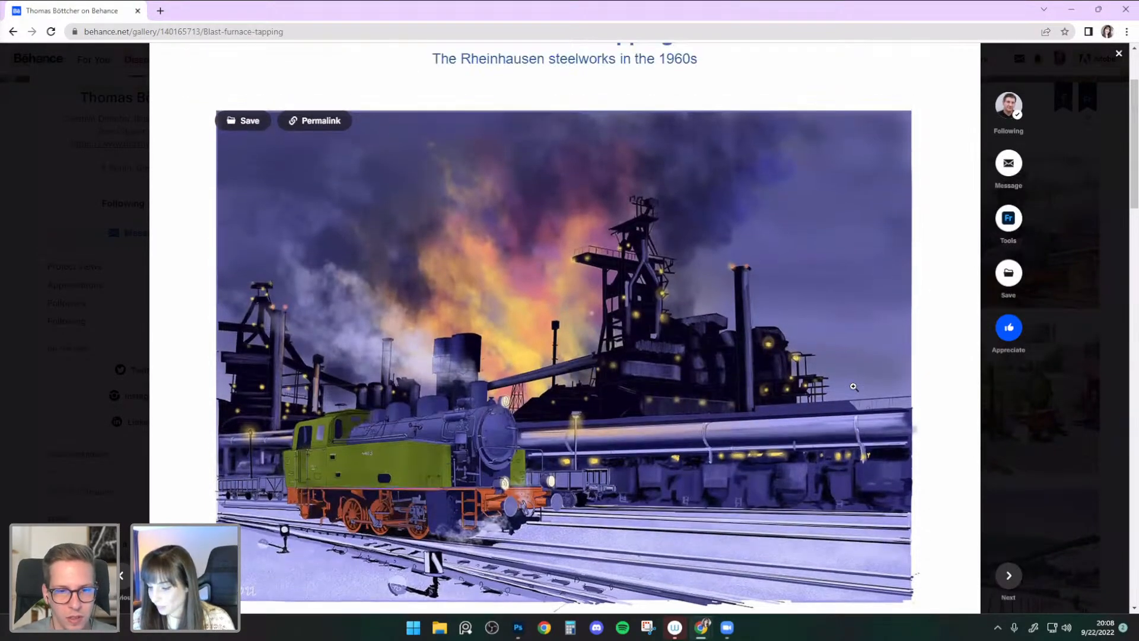
scroll(854, 387, "down", 1)
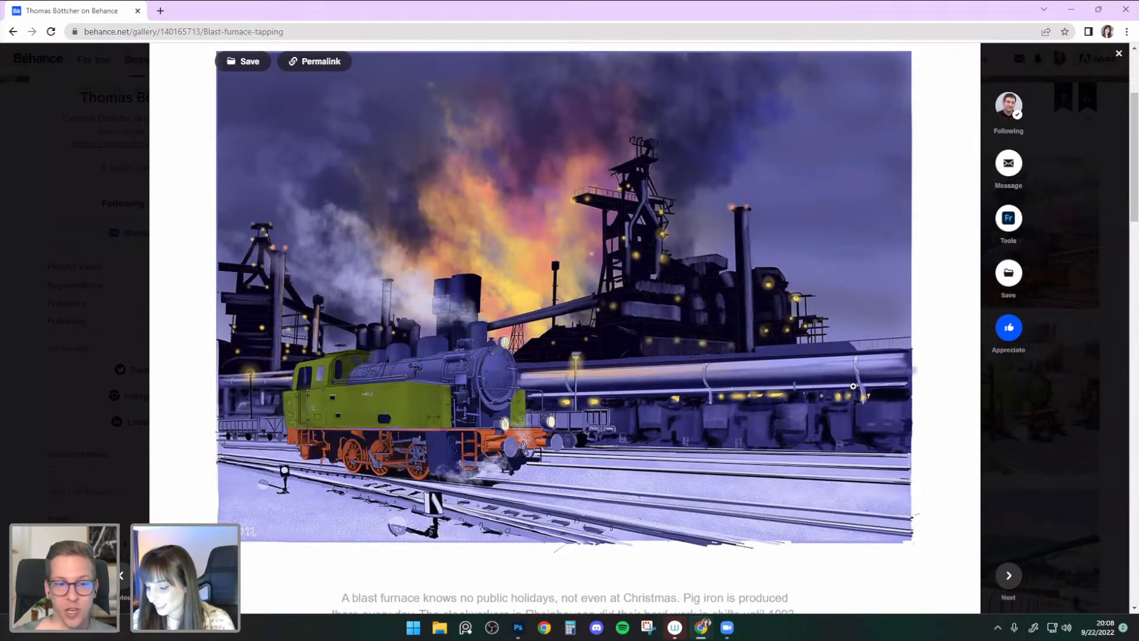
scroll(853, 386, "up", 1)
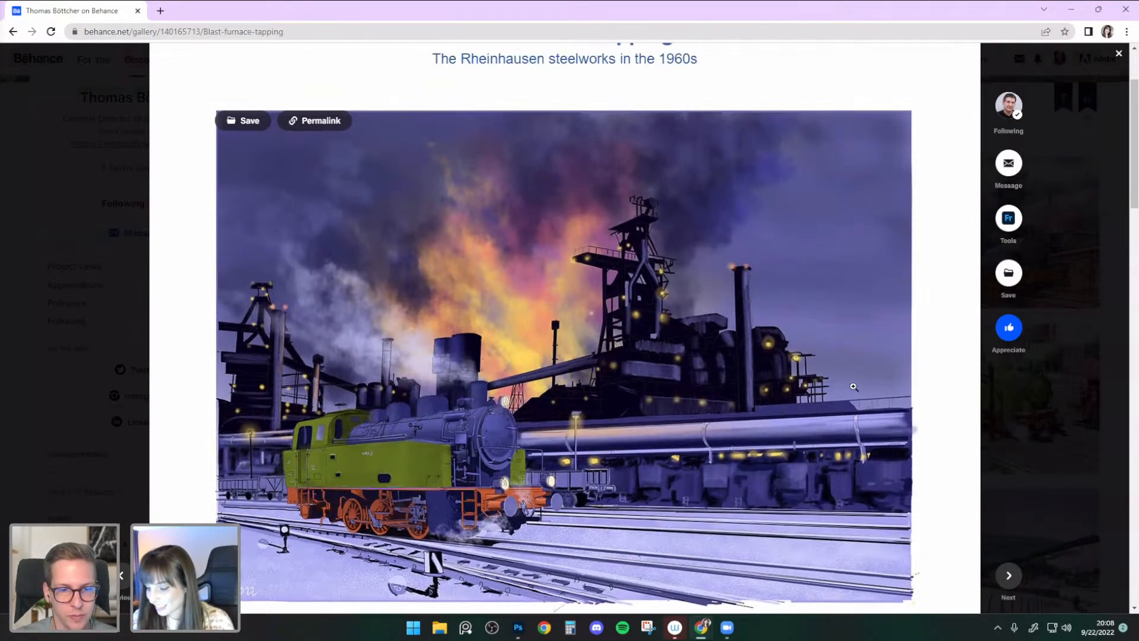
scroll(853, 387, "down", 1)
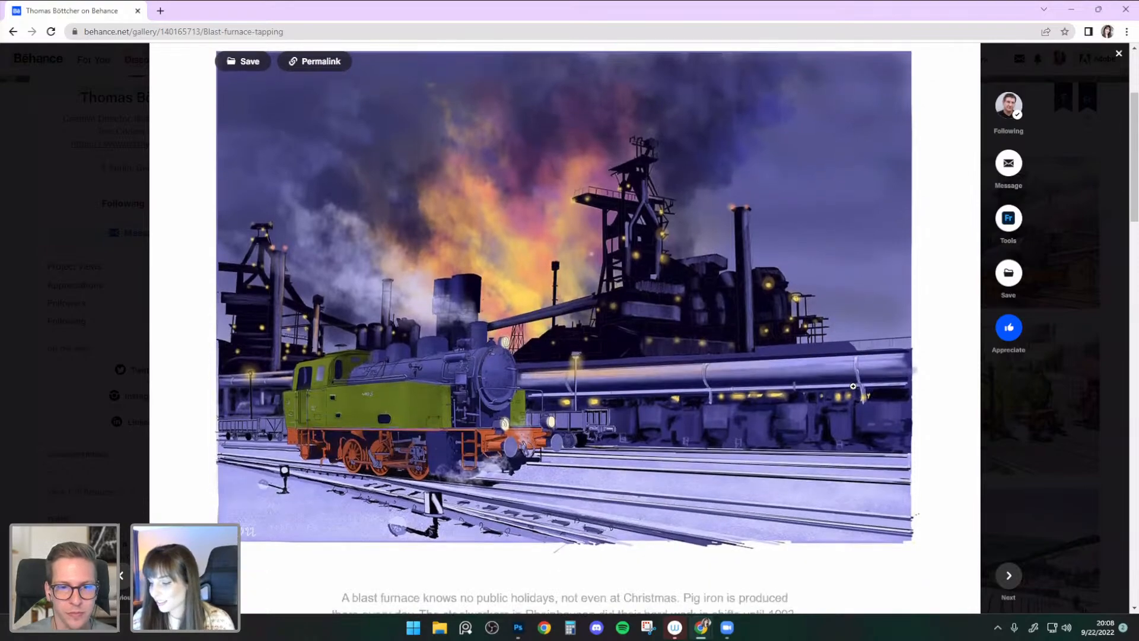
scroll(853, 386, "down", 2)
scroll(853, 387, "down", 5)
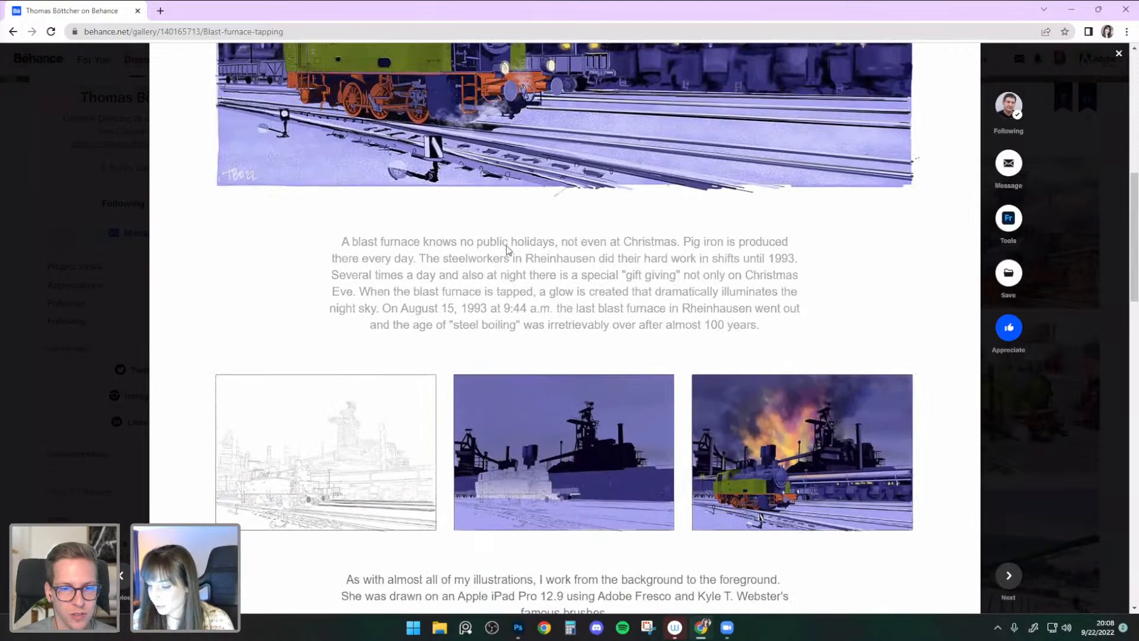
scroll(878, 308, "down", 1)
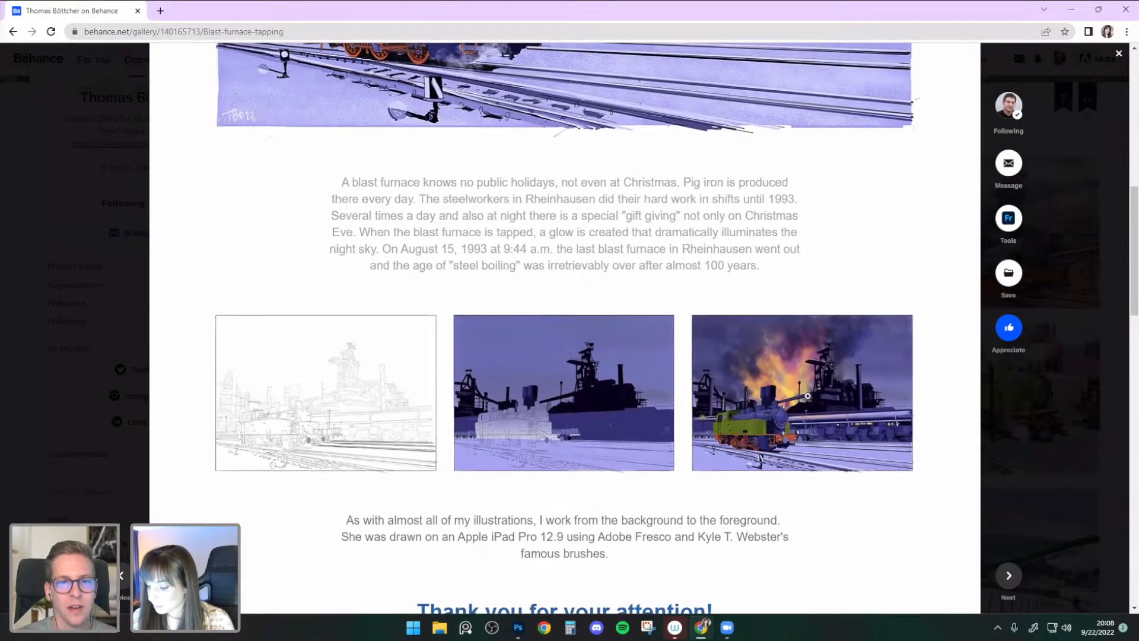
- View the steelworks line drawing and the two following progress images enlarged, and close the viewer and the project
left_click(356, 395)
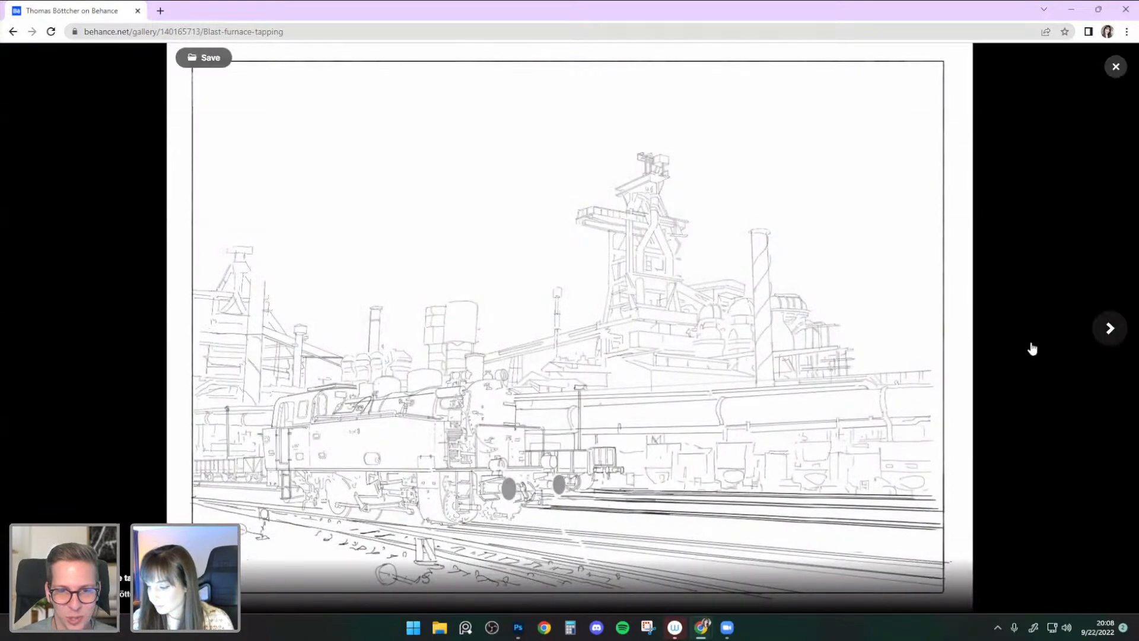
left_click(1111, 328)
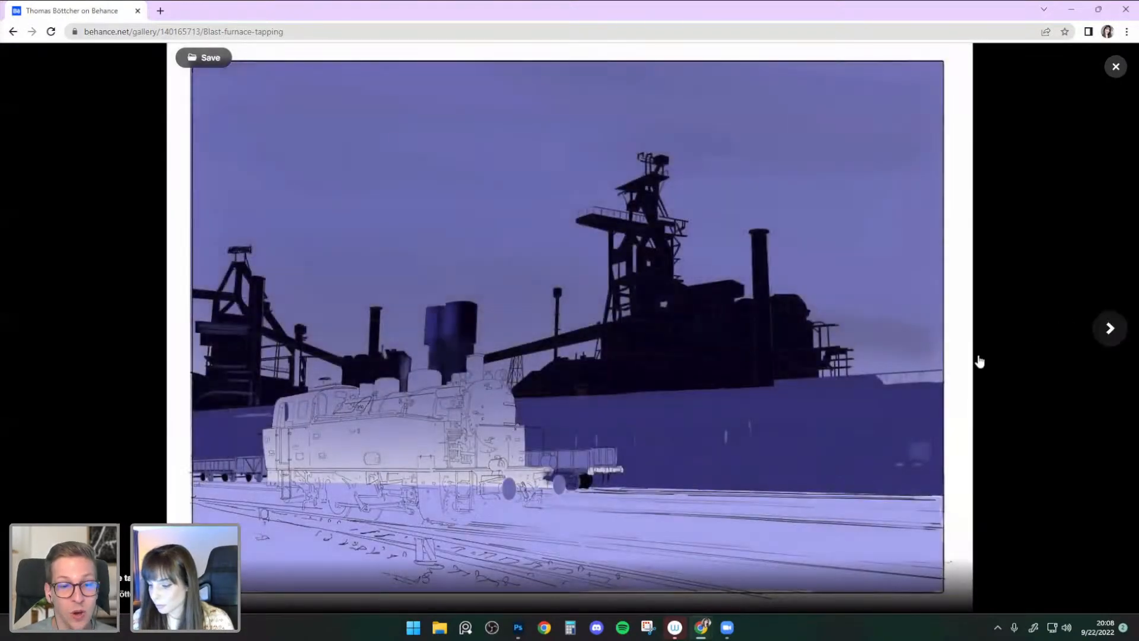
left_click(1112, 329)
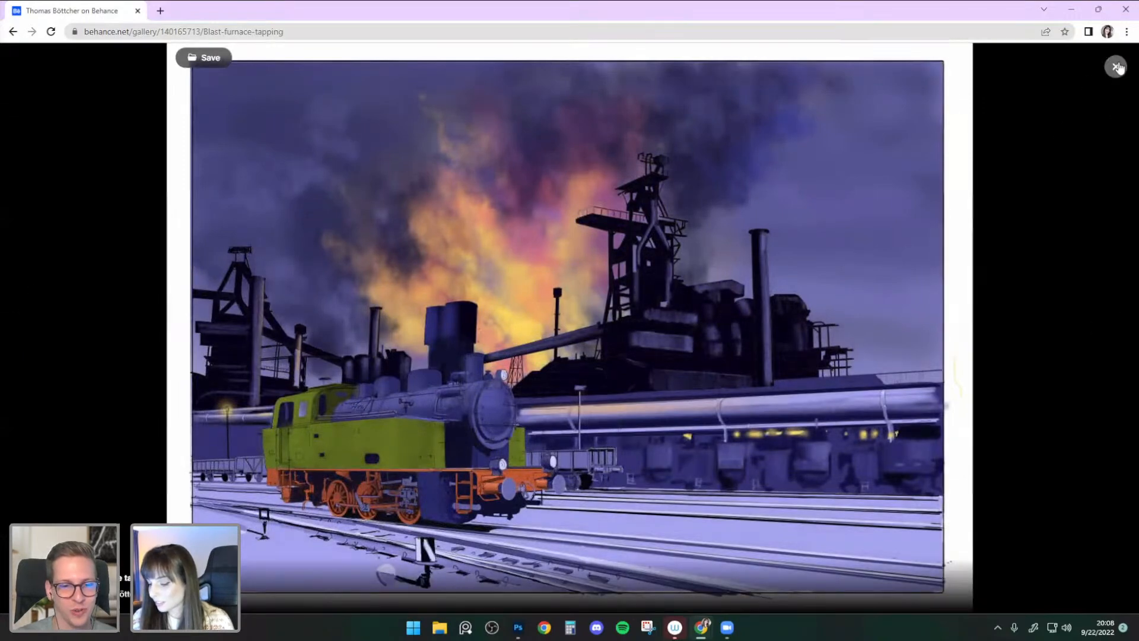
left_click(1116, 67)
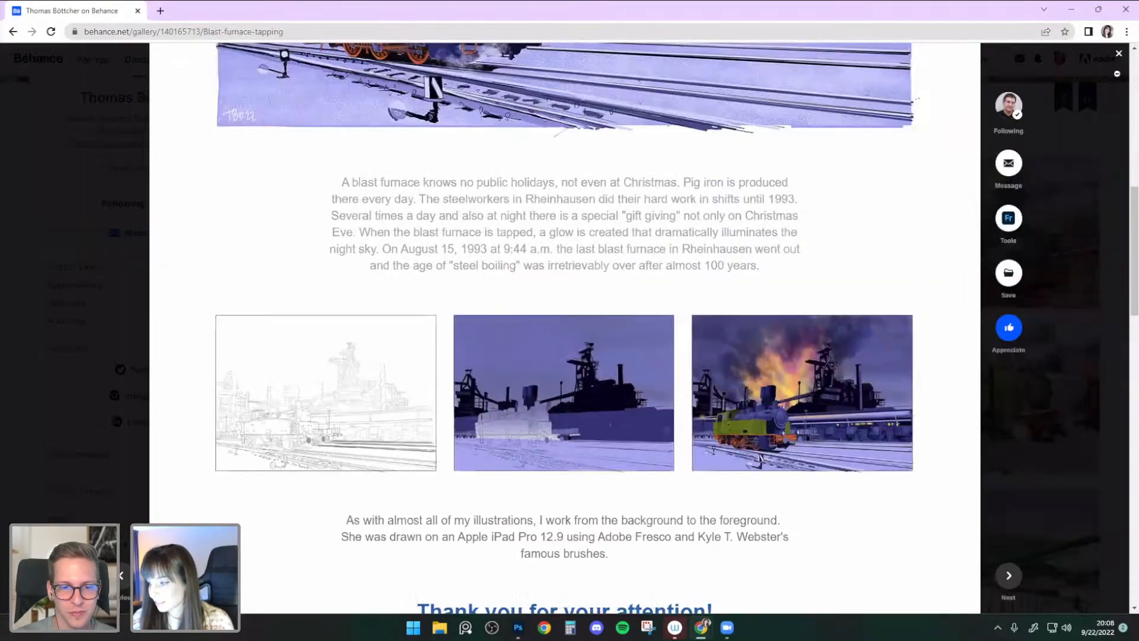
left_click(1120, 56)
- Look over the railway thumbnails up to the portfolio's start and minimize the browser to switch to Photoshop
scroll(954, 229, "down", 3)
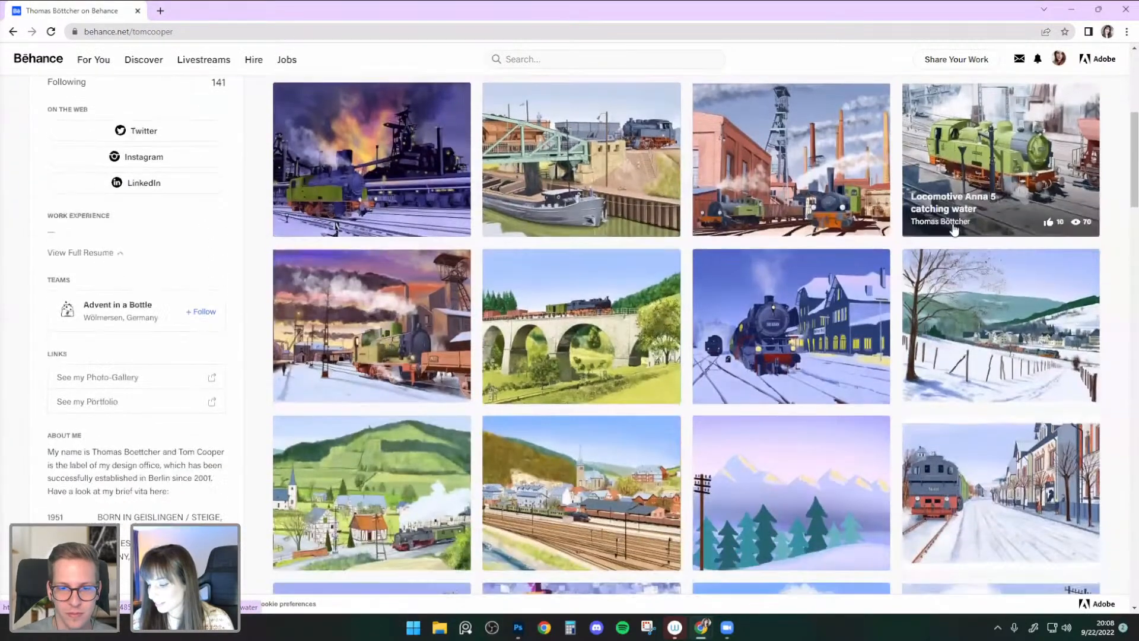
scroll(868, 343, "up", 1)
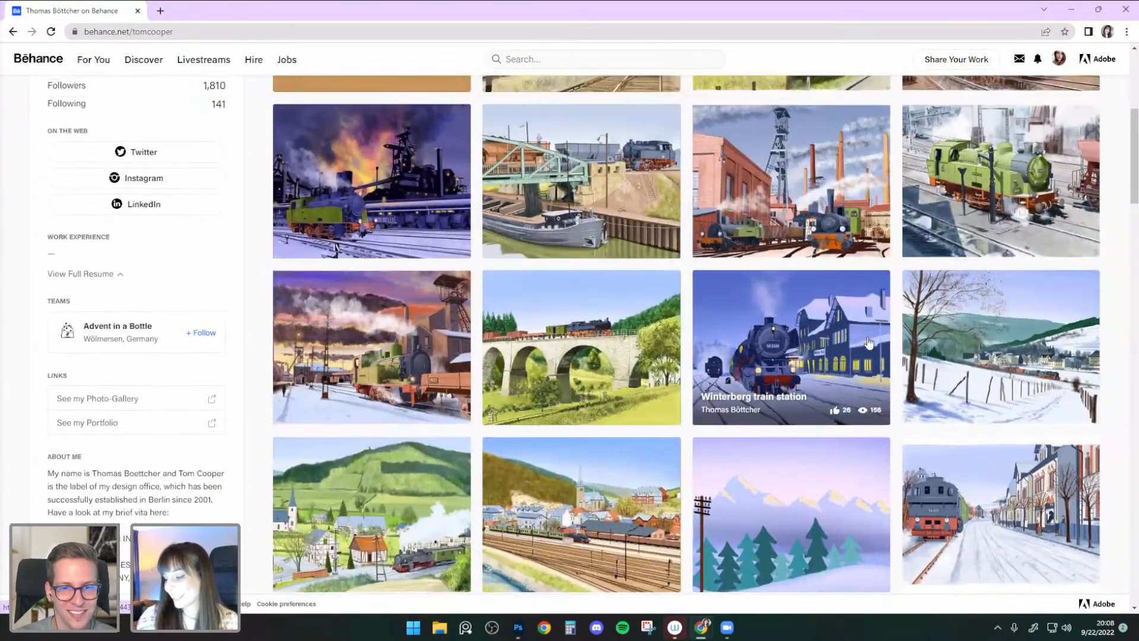
scroll(868, 342, "up", 5)
scroll(995, 339, "up", 1)
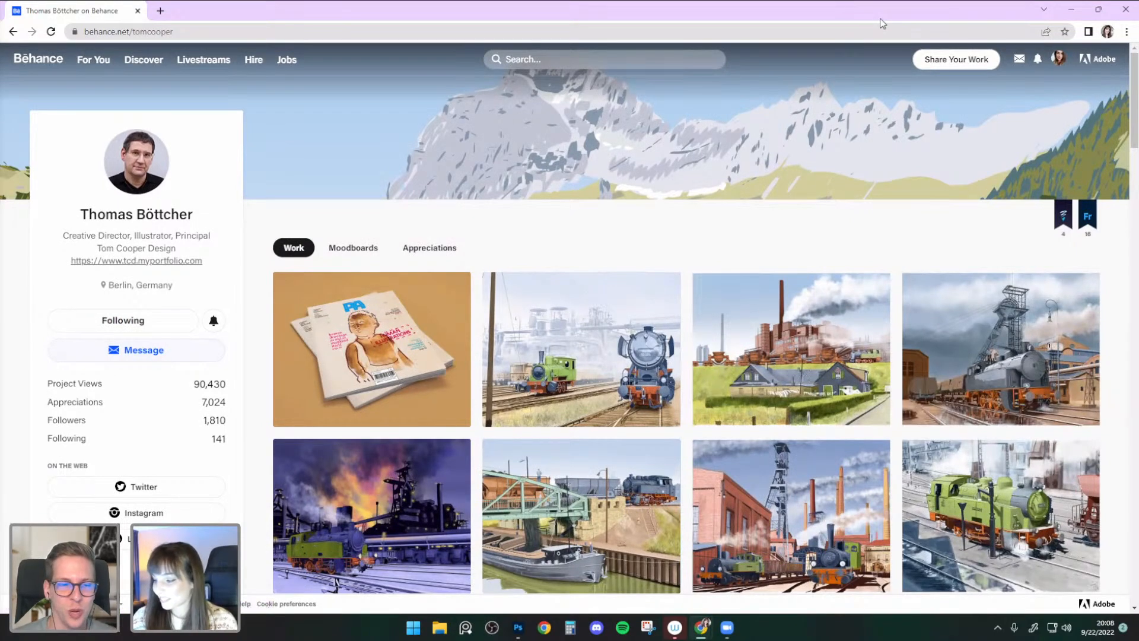
left_click(1071, 9)
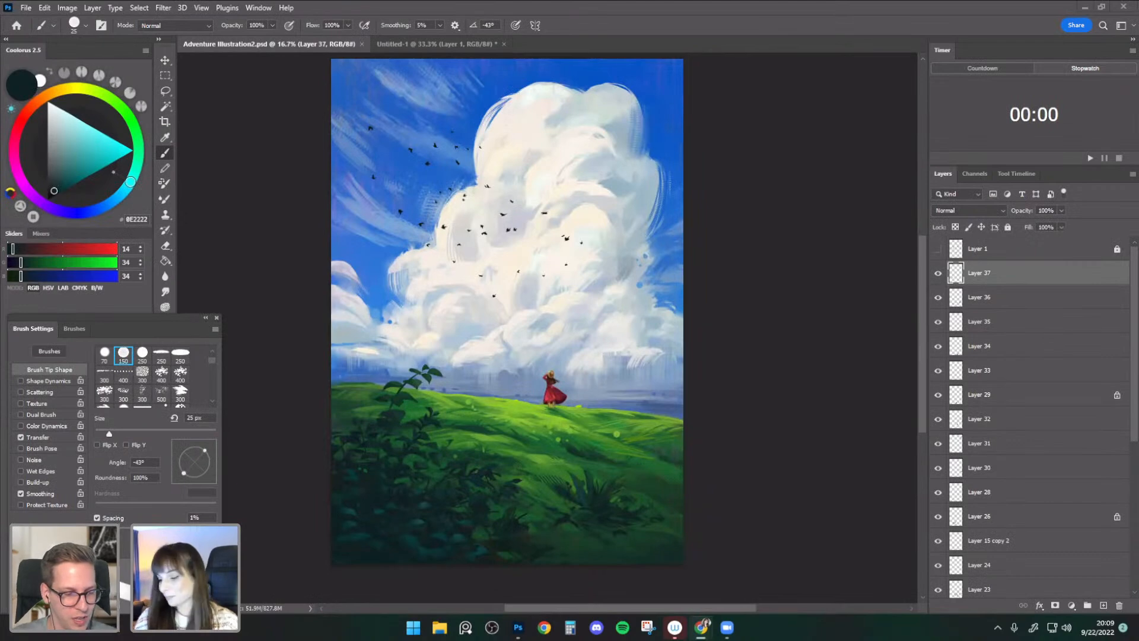
- Activate the Move tool and open "Texture 01 - Painted Flow.jpg" in a floating window over the Adventure Illustration2 painting
left_click(166, 60)
left_click_drag(799, 286, 806, 300)
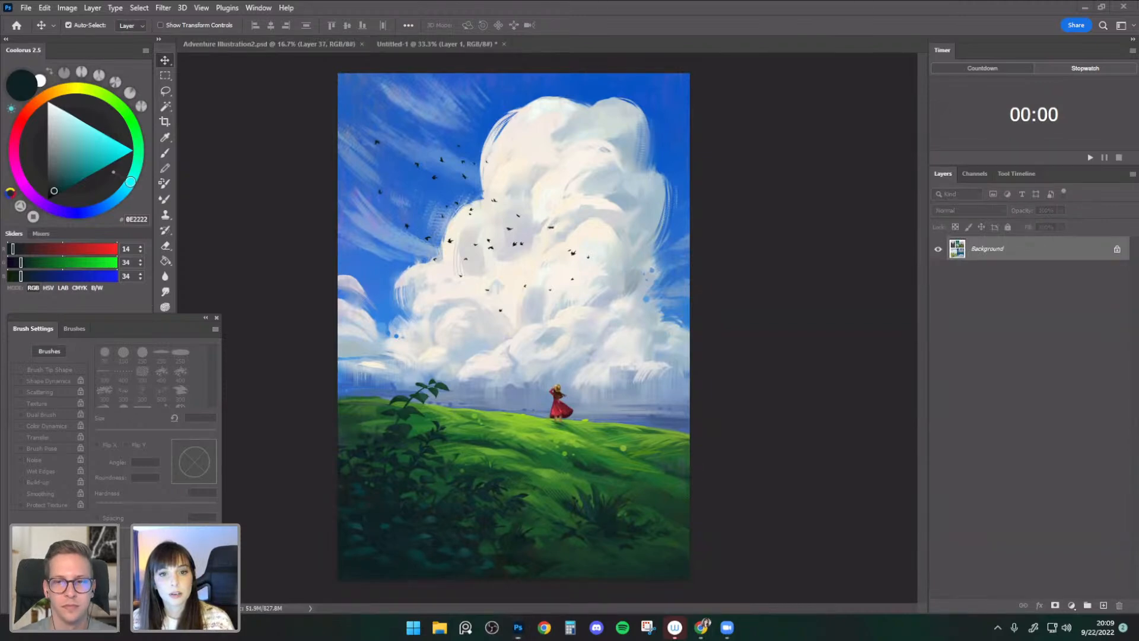
key("super+e")
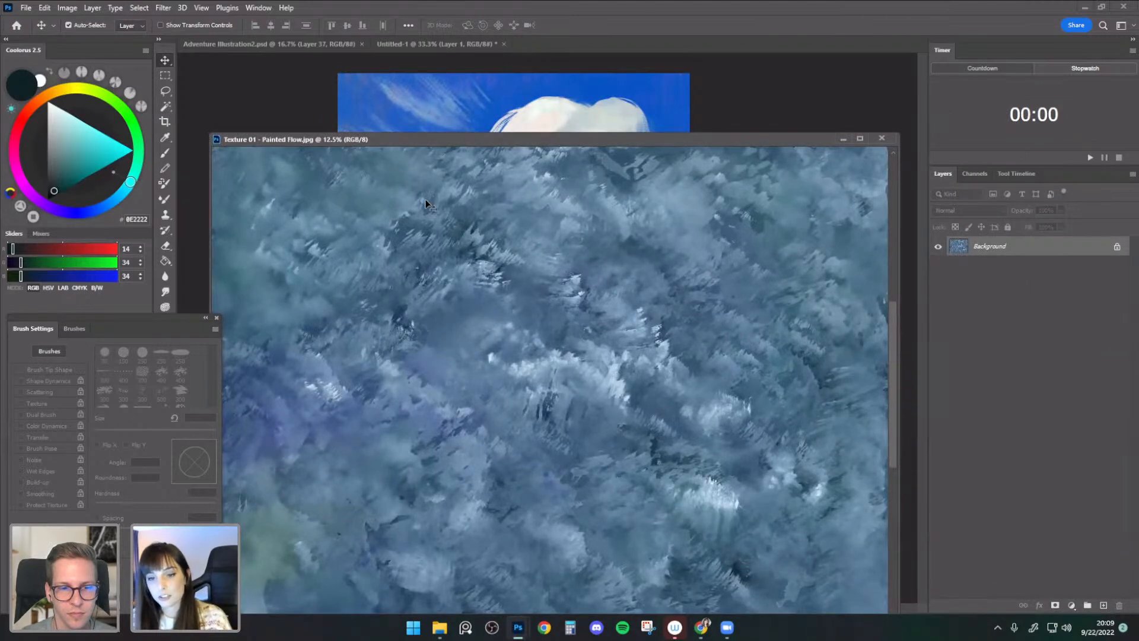
left_click_drag(632, 143, 578, 186)
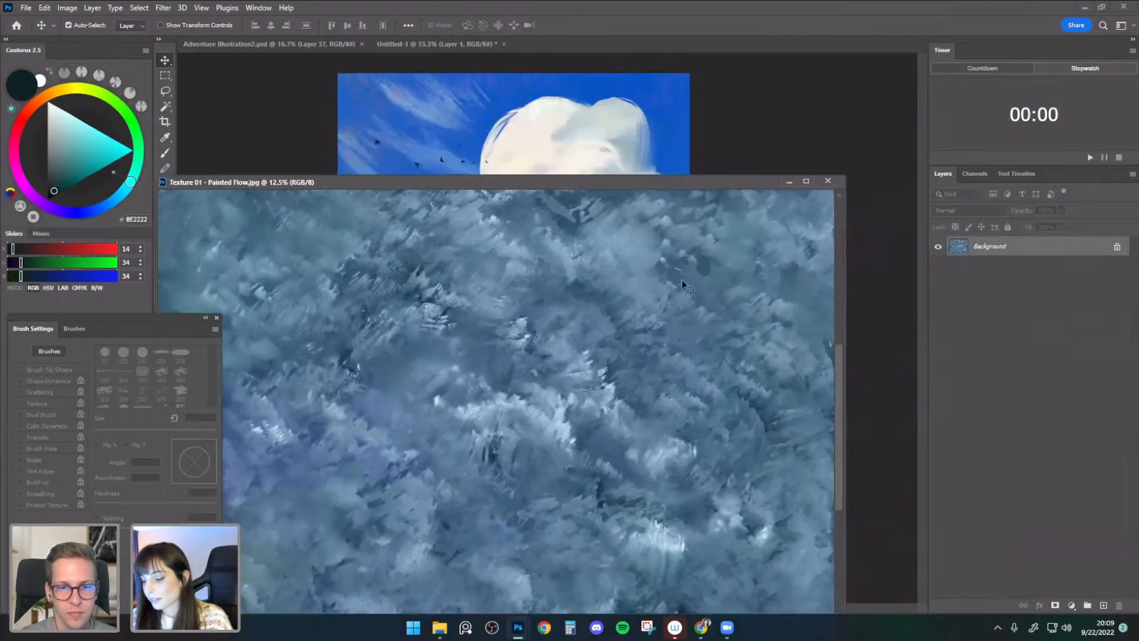
scroll(682, 364, "up", 3)
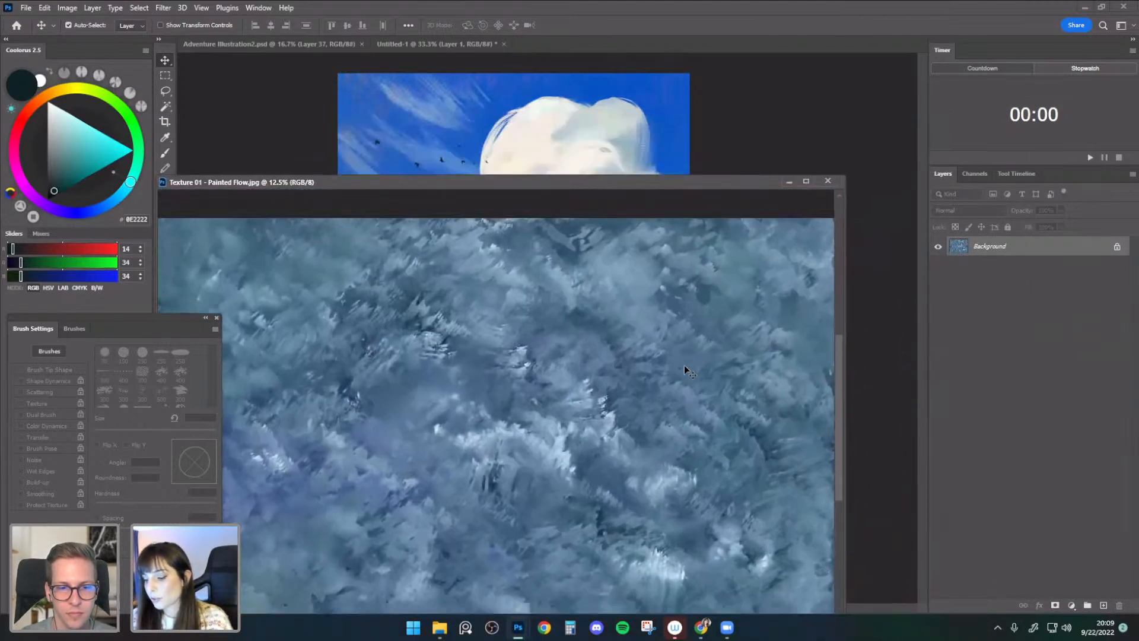
- Copy the painted texture into Adventure Illustration2.psd as a new layer above Layer 37 and close the texture file
left_click_drag(661, 261, 674, 193)
left_click(788, 182)
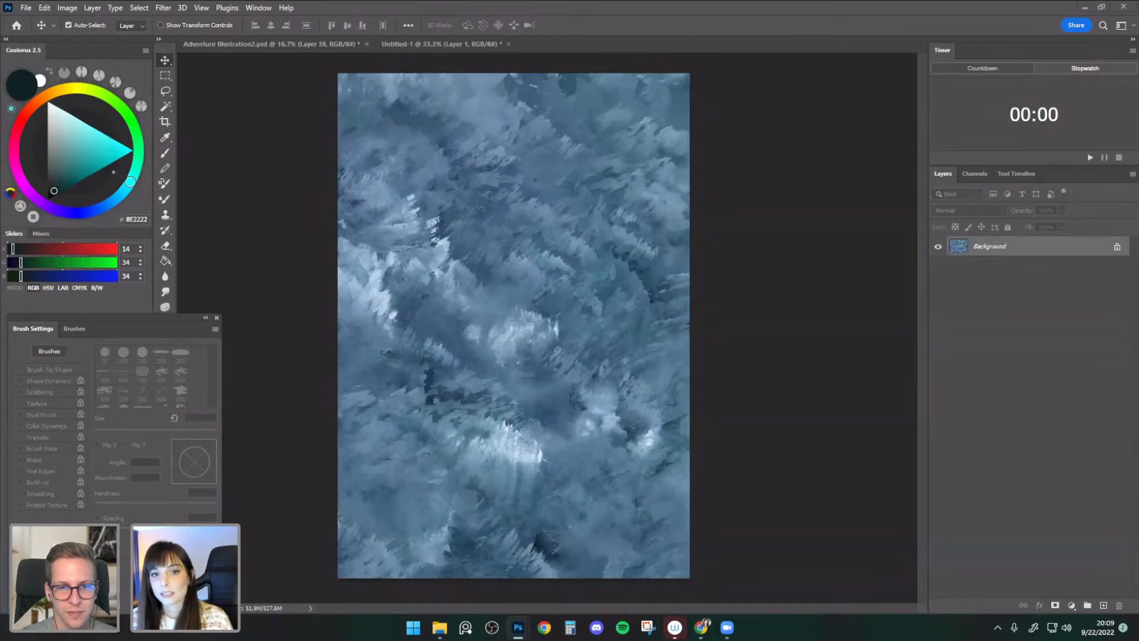
left_click(828, 181)
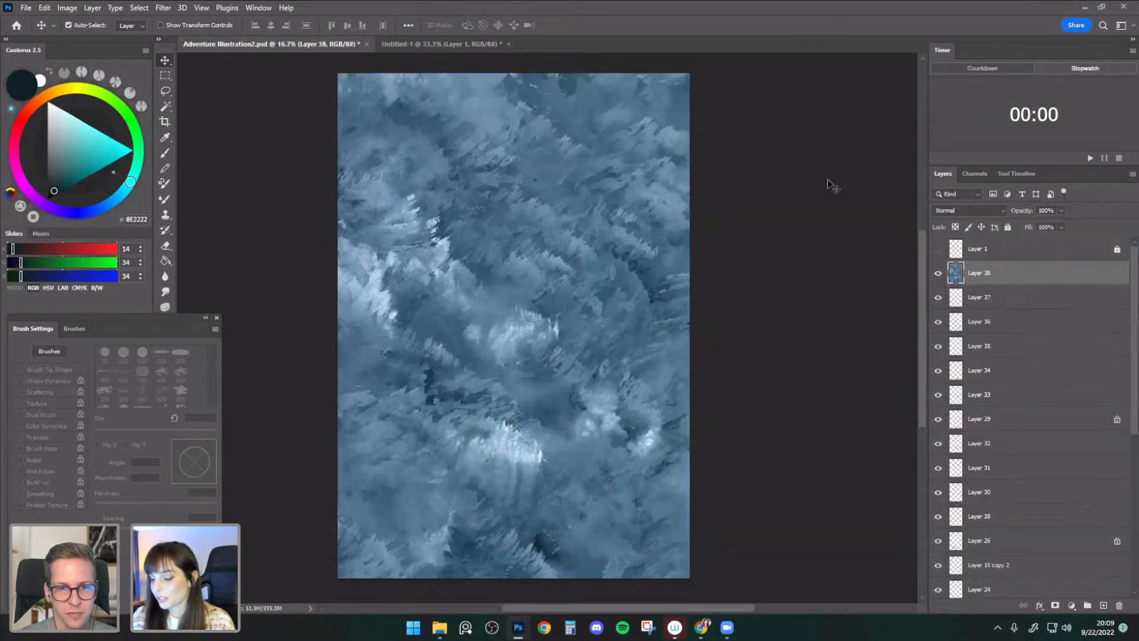
- Set the texture layer's blend mode to Soft Light and its opacity to 52%
left_click(968, 211)
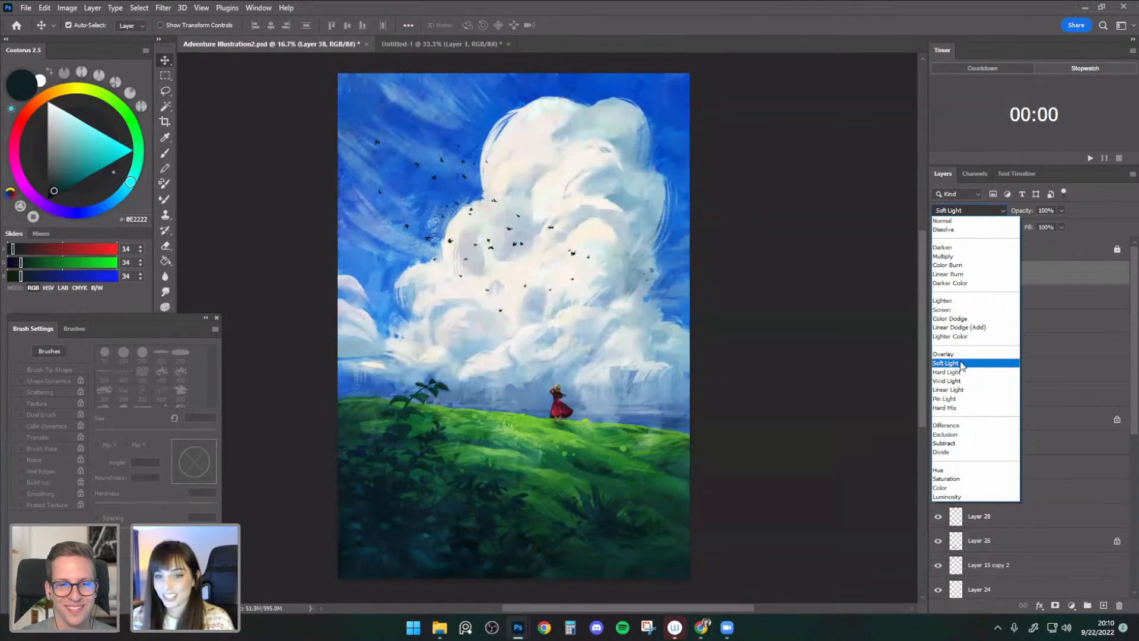
left_click(961, 363)
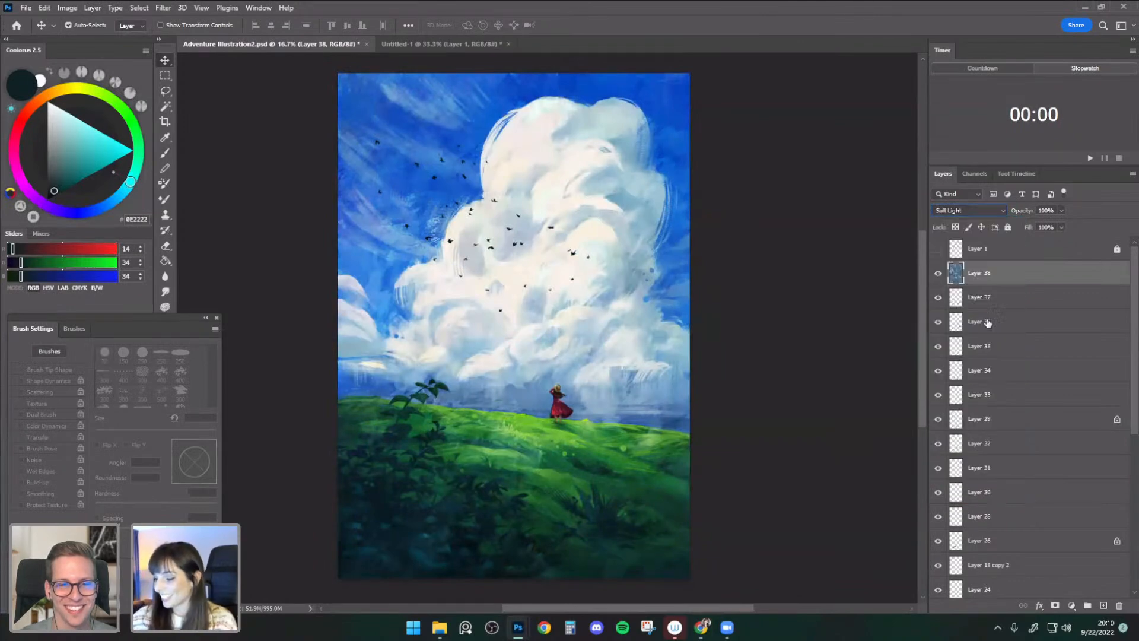
left_click(1062, 211)
left_click_drag(1061, 226, 1032, 231)
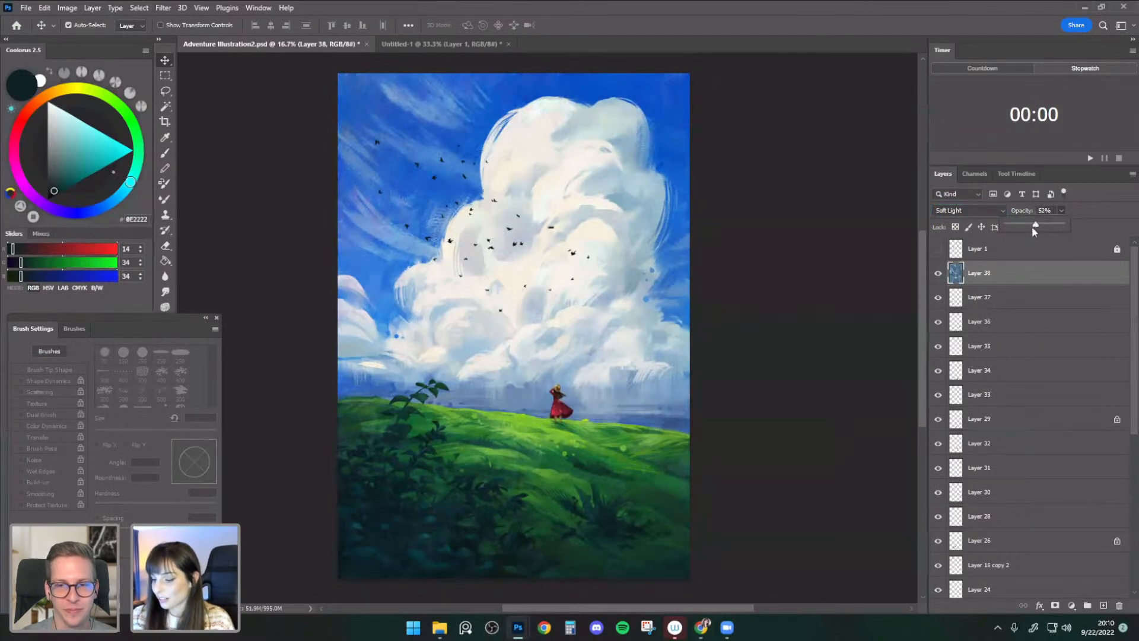
- Compare the painting with and without the texture layer by toggling its visibility
left_click(938, 274)
left_click(939, 275)
left_click(938, 274)
left_click(938, 274)
left_click(938, 274)
- Scale the texture layer proportionally to 83.81% with Free Transform and reposition it over the painting
key("ctrl+t")
left_click_drag(657, 458, 889, 456)
key("ctrl+minus")
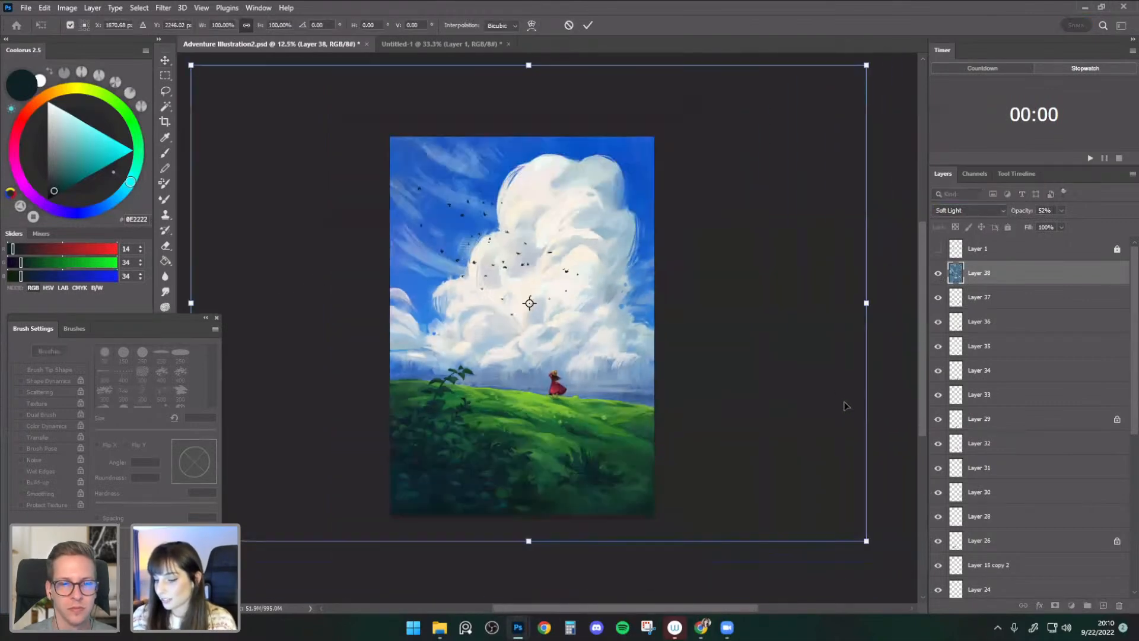
left_click_drag(874, 65, 751, 125)
left_click_drag(706, 195, 806, 178)
key("ctrl+plus")
key("Return")
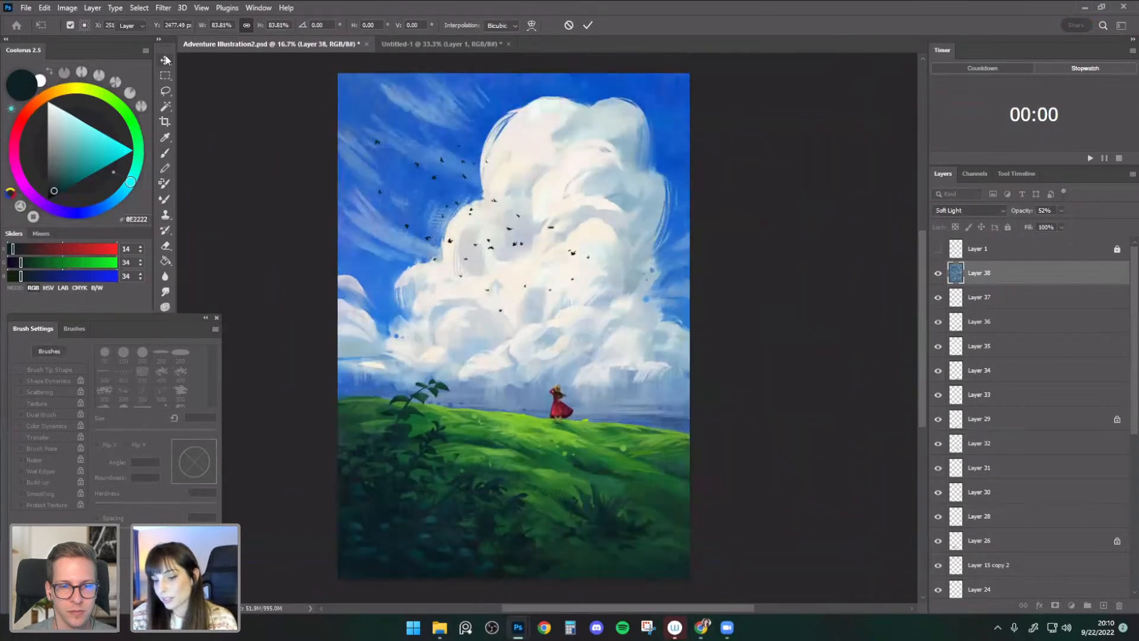
- Compare the painting with the resized texture layer hidden and shown
left_click(938, 275)
left_click(937, 275)
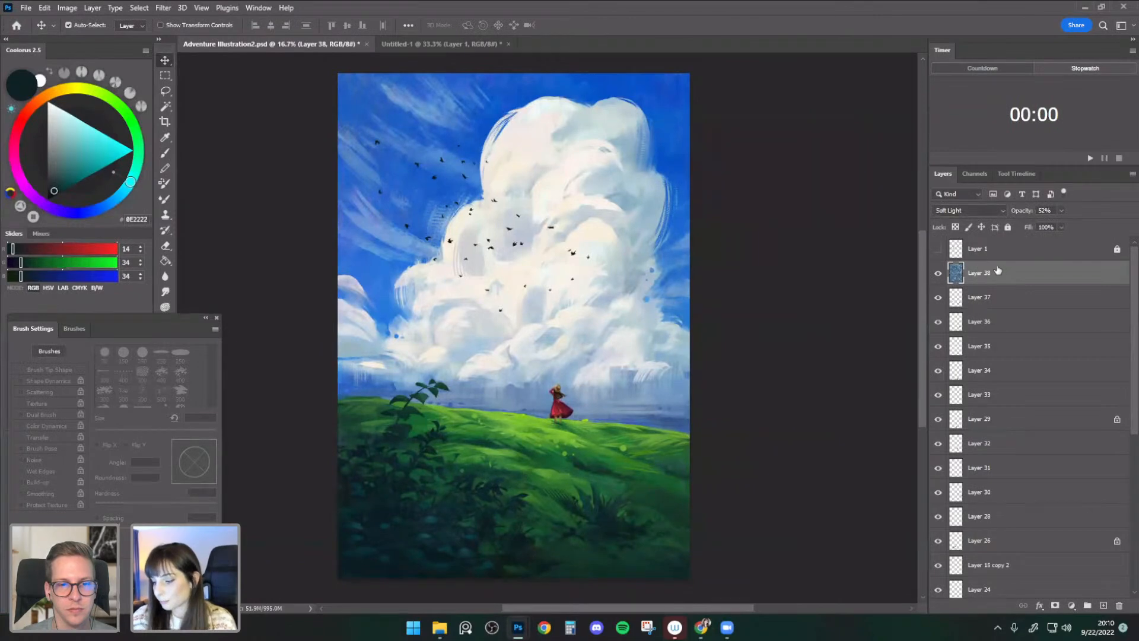
left_click(937, 275)
left_click(937, 274)
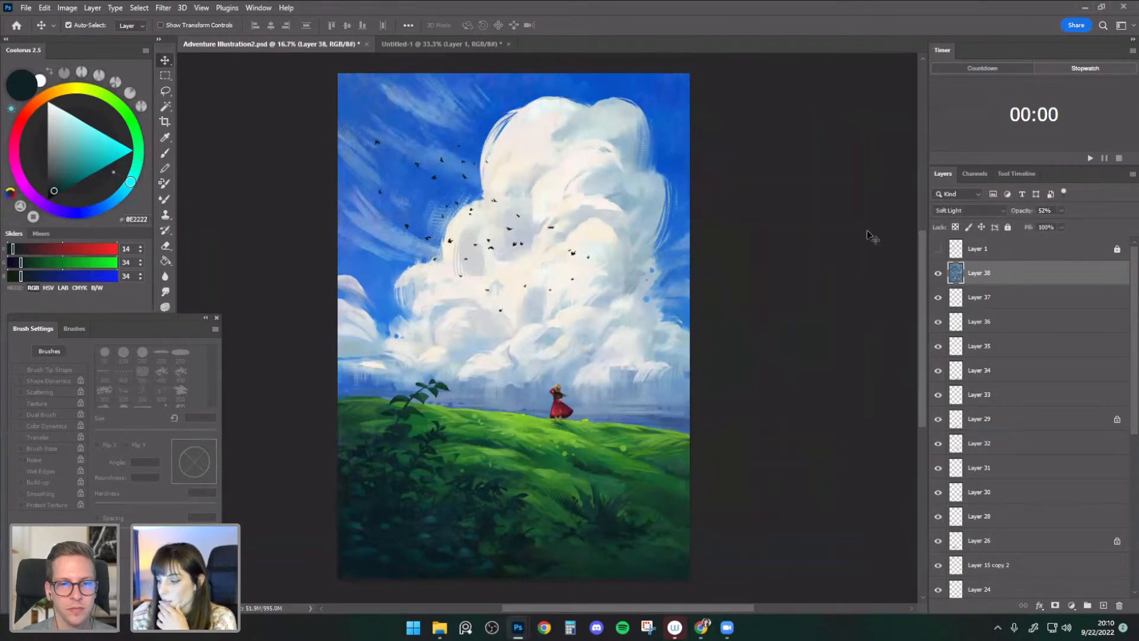
- Apply a Hue/Saturation adjustment to the texture layer with hue +155 and saturation -23
left_click(67, 8)
mouse_move(108, 39)
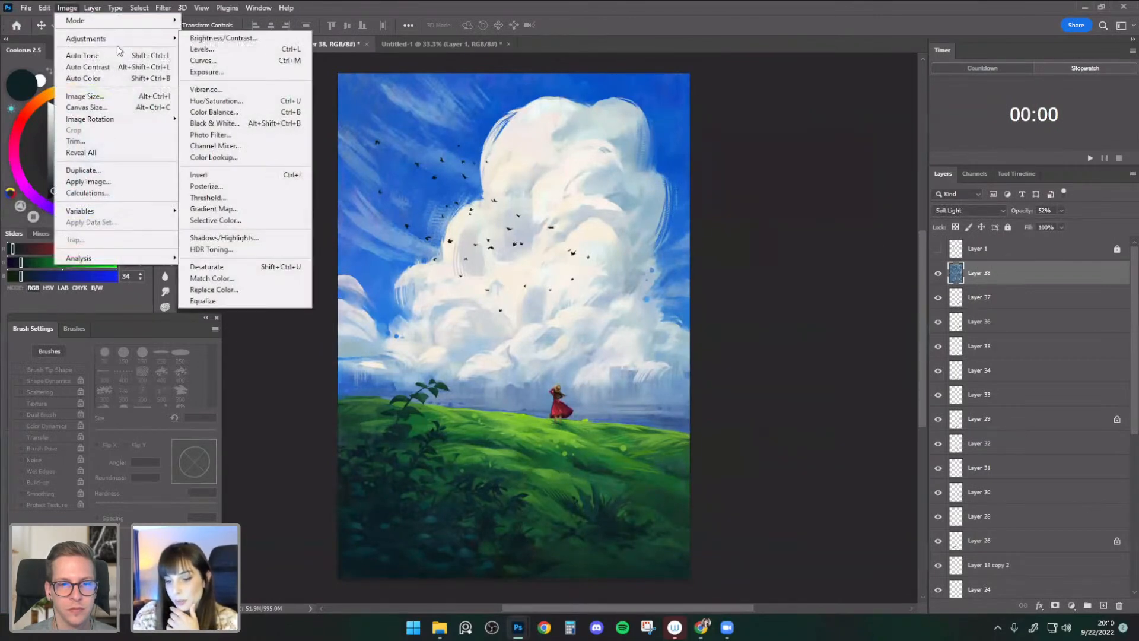
left_click(274, 101)
left_click_drag(901, 342, 953, 339)
left_click_drag(901, 372, 888, 373)
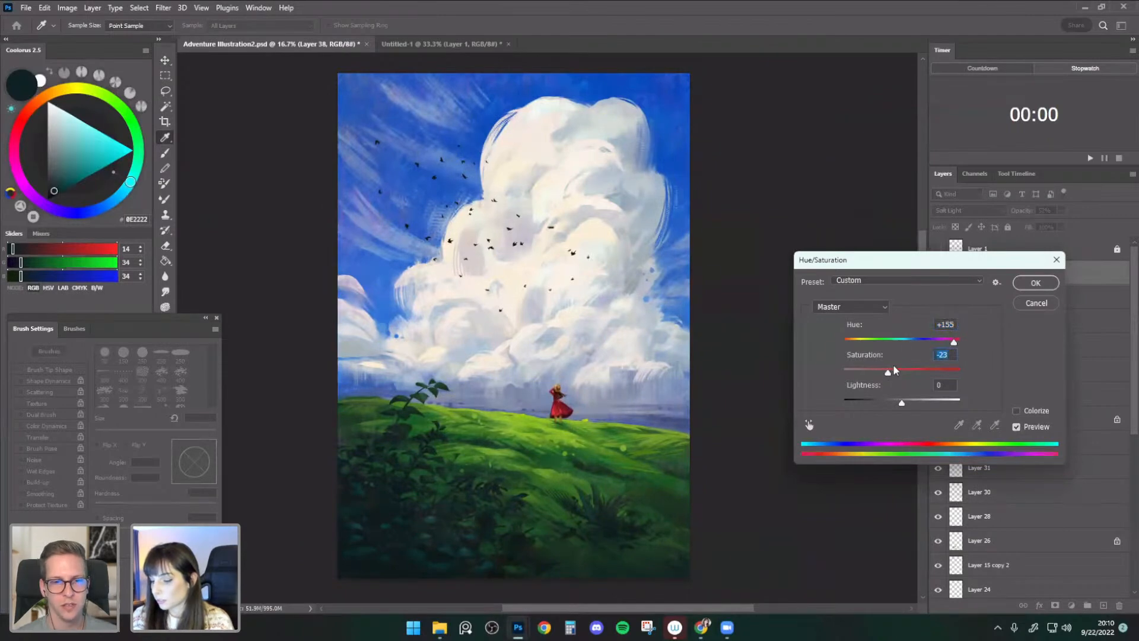
left_click(1035, 282)
- Reduce the Soft Light texture layer's opacity to 15%, compare it hidden and shown, and save the illustration
left_click(1061, 210)
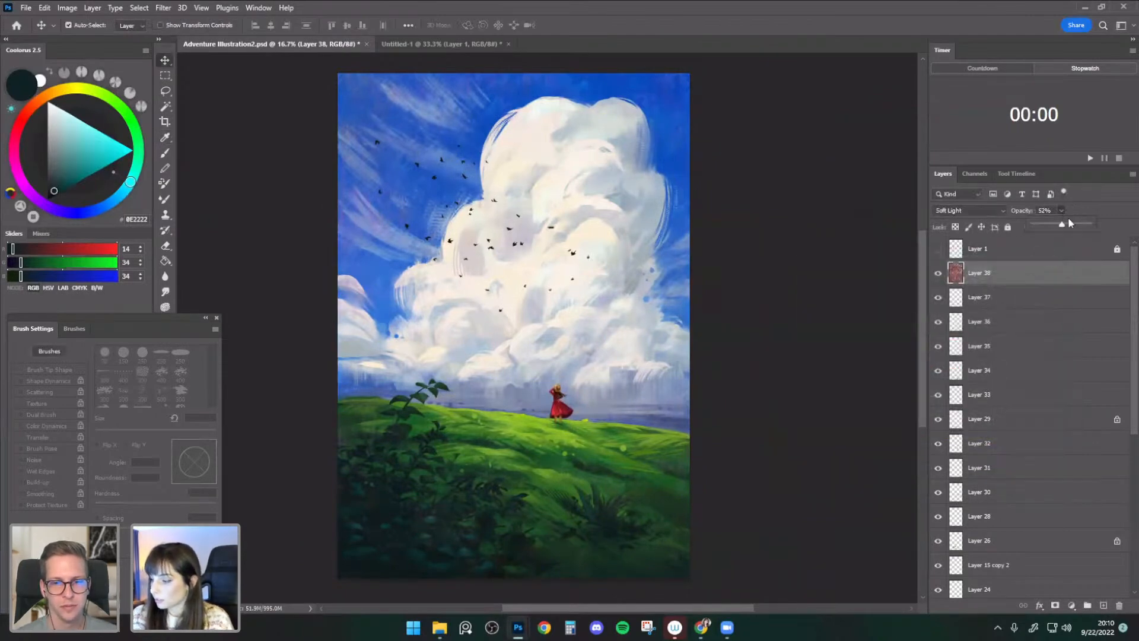
left_click_drag(1083, 226, 1042, 230)
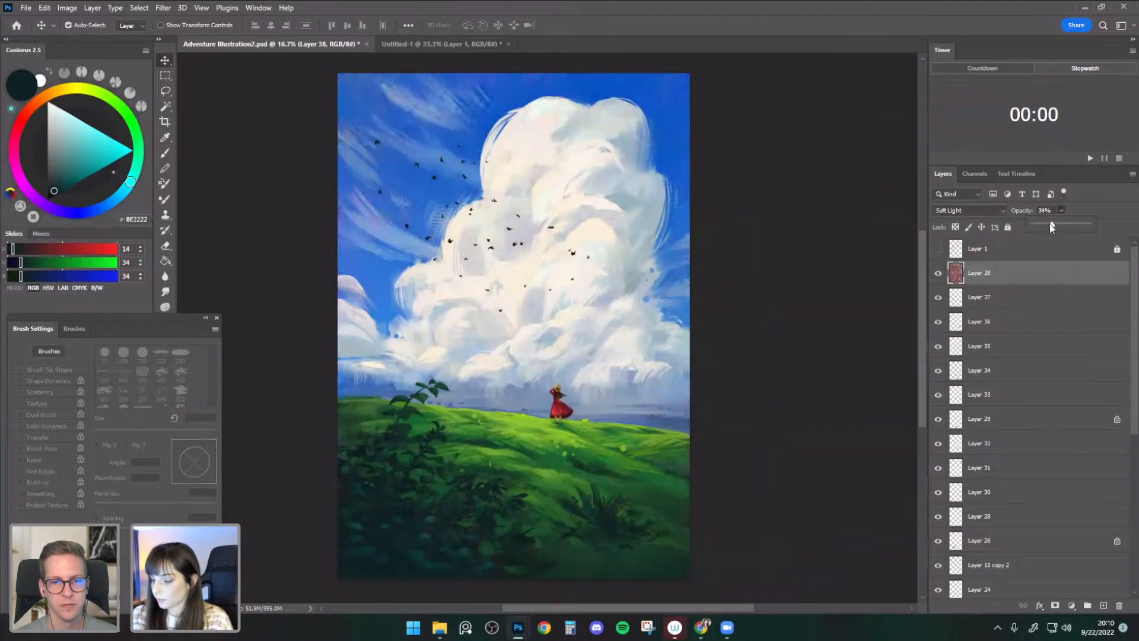
mouse_move(1044, 229)
left_mouse_down()
mouse_move(1062, 223)
mouse_move(1042, 226)
left_mouse_up()
left_click(938, 273)
left_click(938, 273)
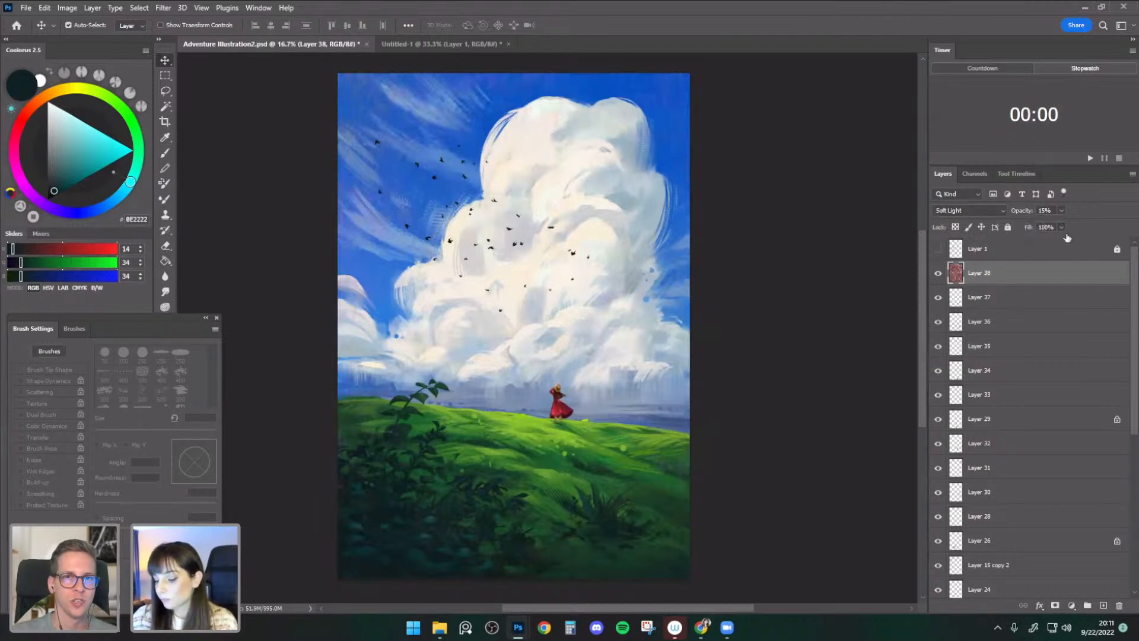
key("ctrl+s")
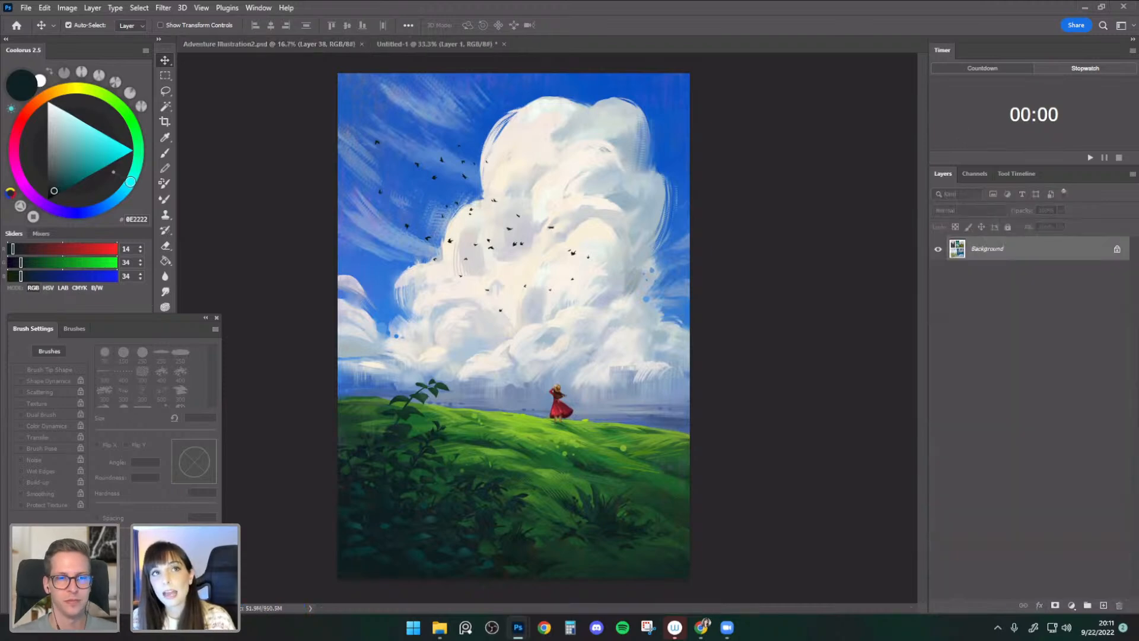
- Open Texture 03b - Alternate Version.jpg and place it as a new layer over the Adventure Illustration2 painting
key("alt+Tab")
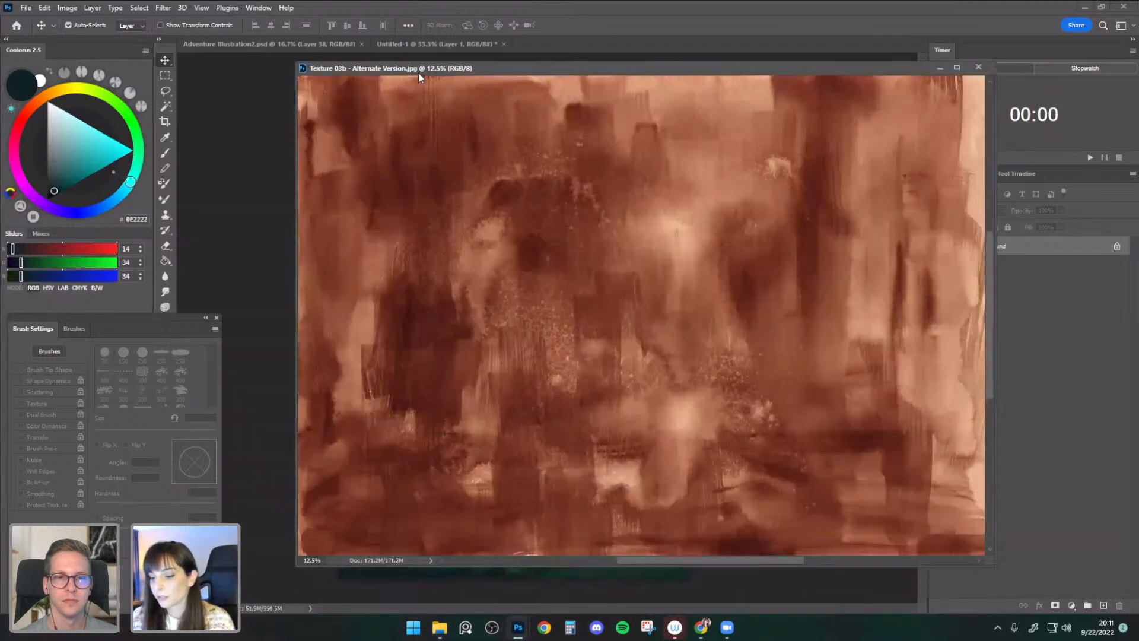
left_click_drag(418, 73, 249, 151)
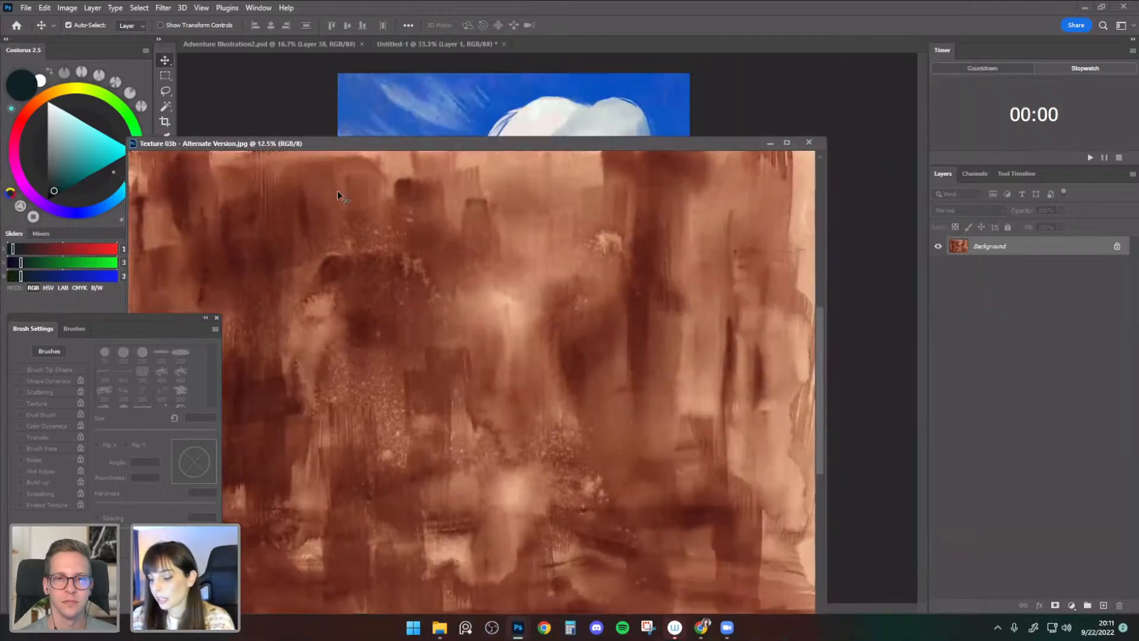
left_click_drag(632, 141, 483, 243)
left_click_drag(451, 390, 539, 230)
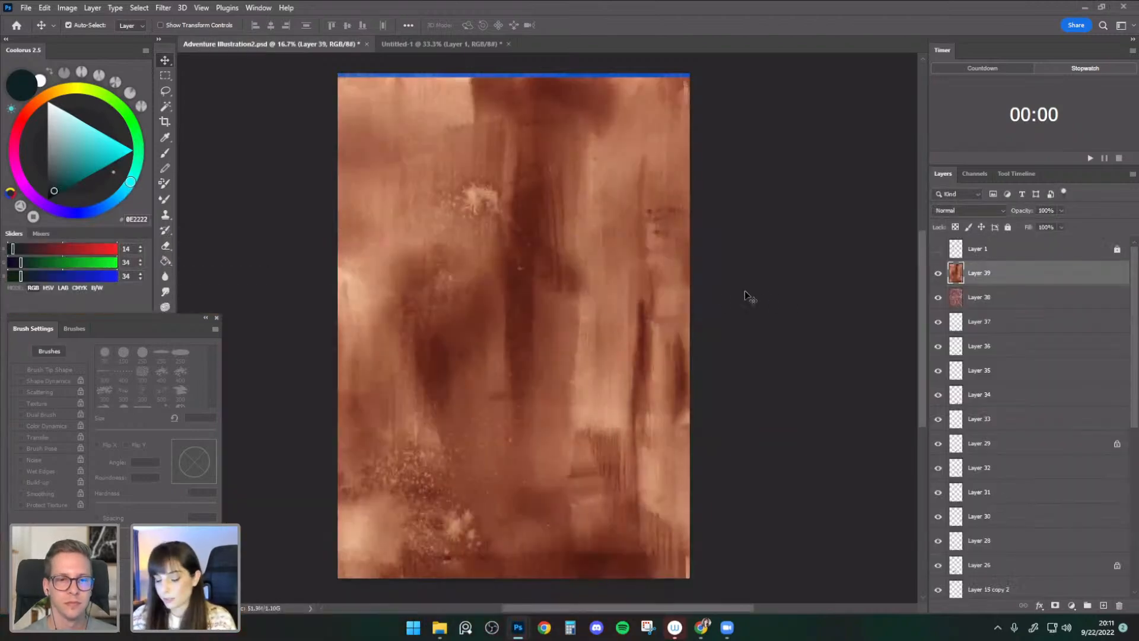
- Rotate the new brown texture a quarter turn and scale it with Free Transform to cover the whole canvas
key("ctrl+minus")
key("ctrl+t")
left_click_drag(703, 140, 468, 305)
left_click_drag(366, 465, 673, 300)
left_click_drag(794, 158, 656, 488)
left_click_drag(632, 426, 633, 454)
left_click(163, 61)
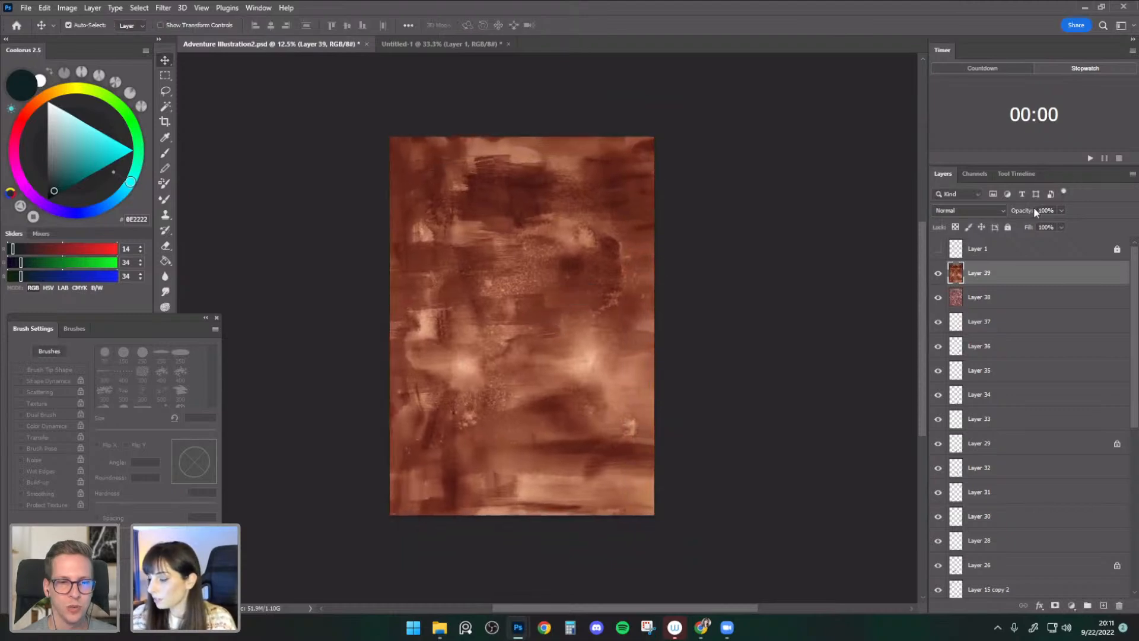
- Set the brown texture layer to Overlay blend mode, reduce its opacity, and compare it hidden and shown
left_click(997, 210)
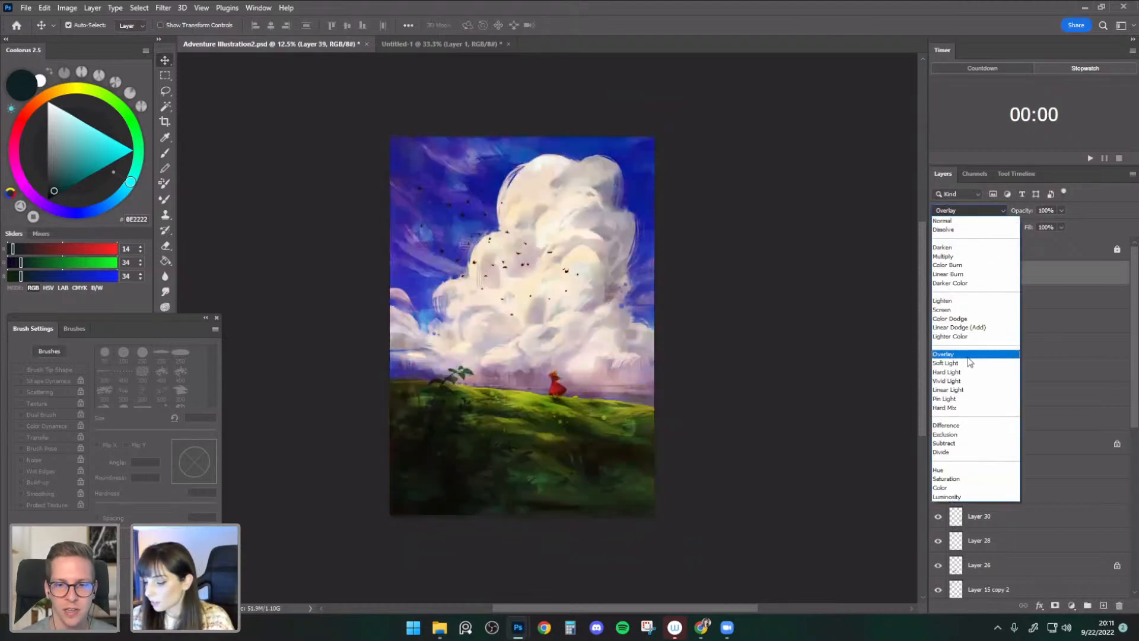
left_click(970, 356)
left_click_drag(1038, 223, 1020, 225)
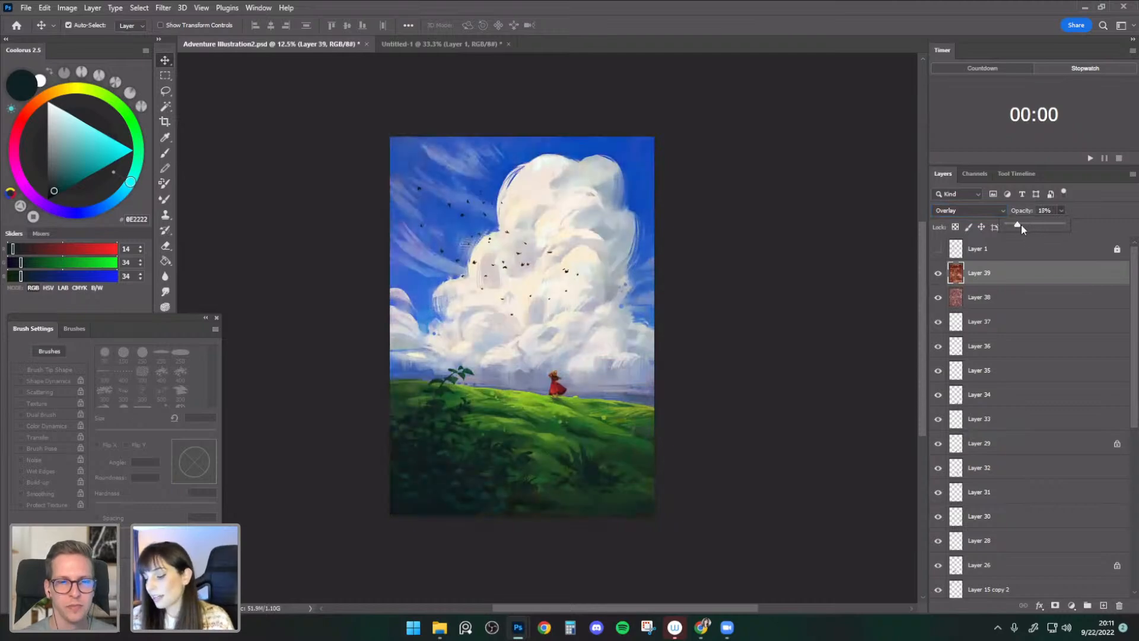
left_click(938, 273)
left_click(938, 272)
- Lower the Overlay texture layer's opacity to 9% and compare the painting with it hidden and shown
key("ctrl+equal")
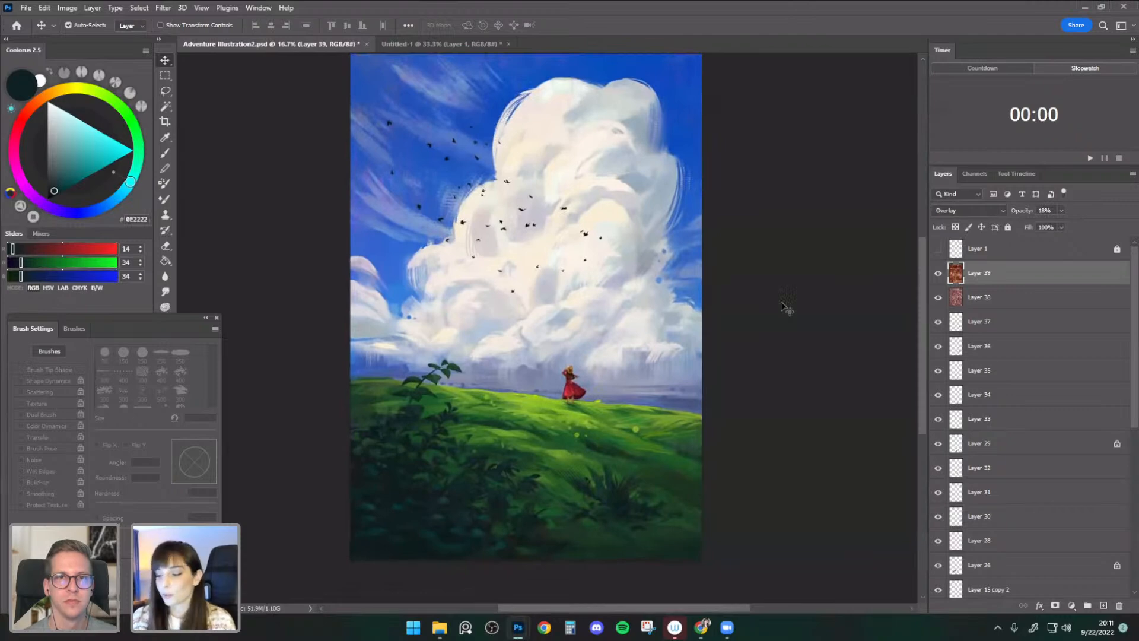
left_click(1061, 211)
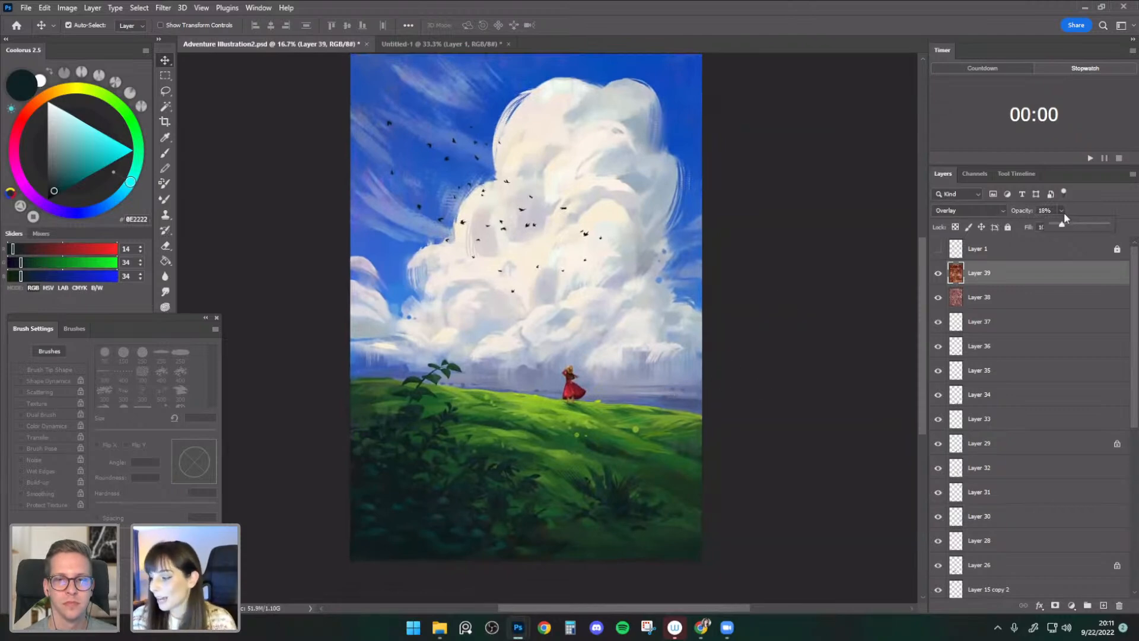
left_click_drag(1062, 225, 1059, 227)
left_click(939, 274)
left_click(939, 274)
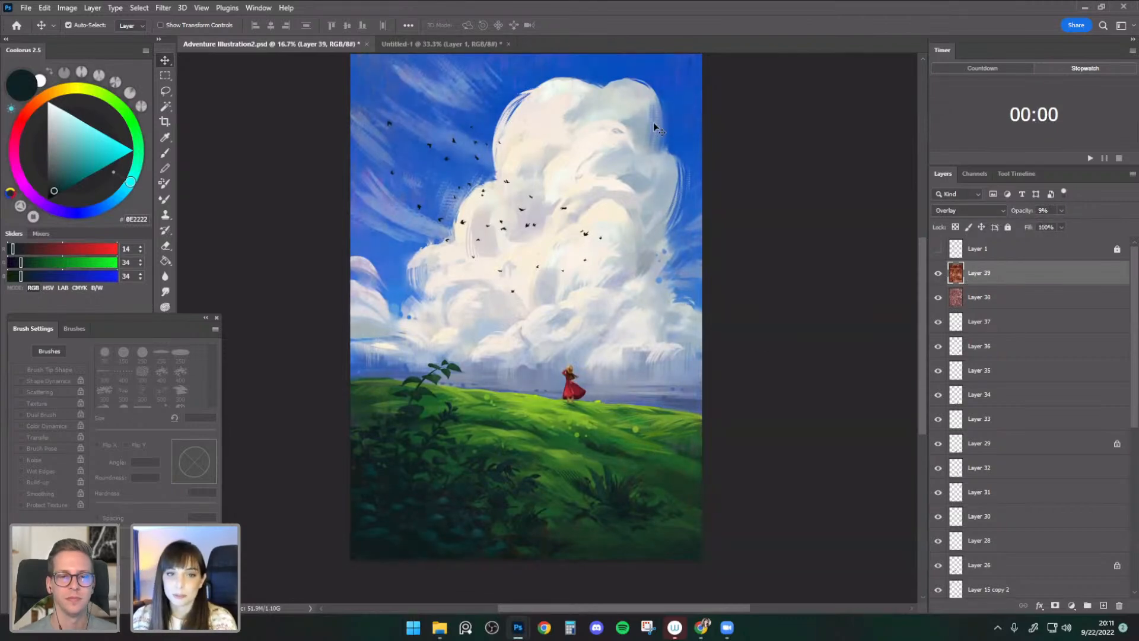
left_click_drag(750, 374, 746, 425)
left_click(774, 329)
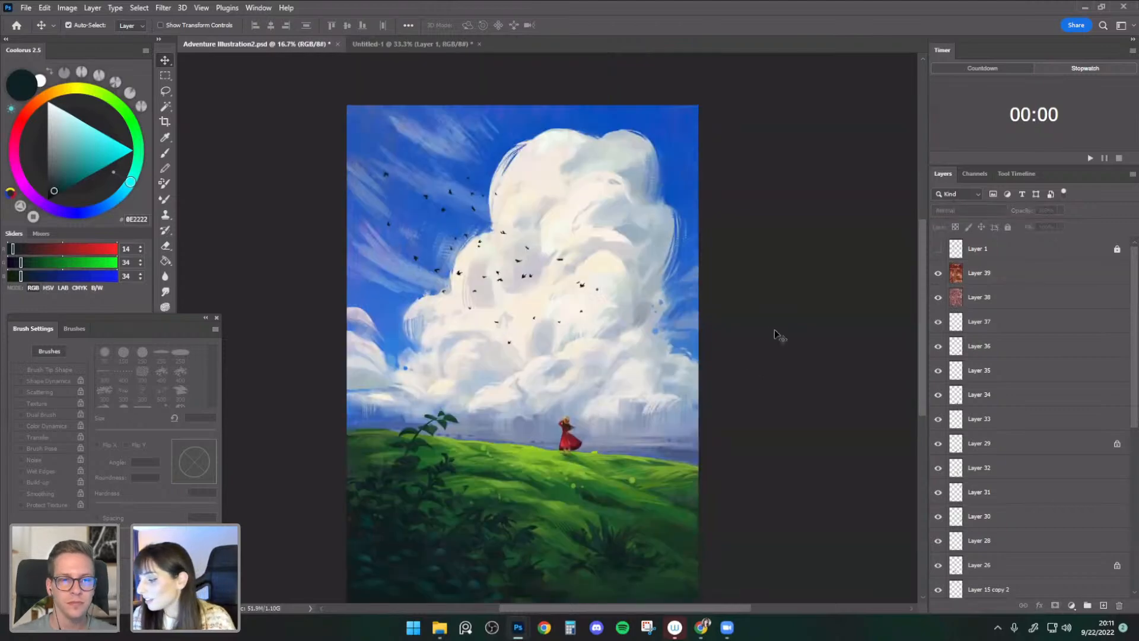
- Add a new layer above the Overlay texture layer and set its blend mode to Multiply
left_click(974, 275)
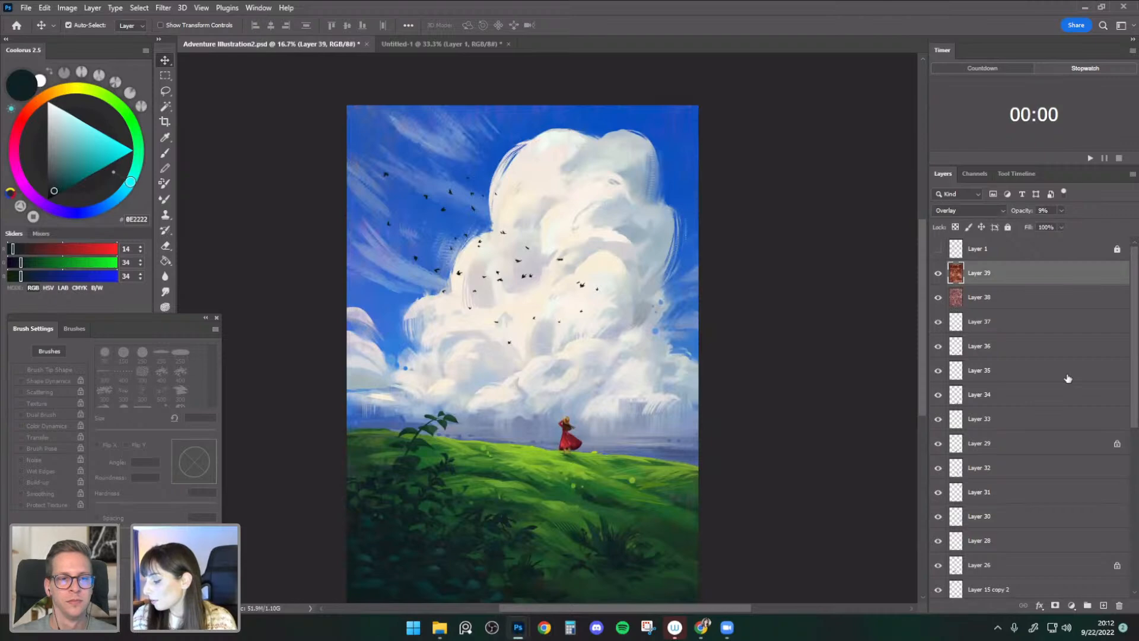
left_click(1104, 605)
left_click_drag(828, 405, 831, 348)
left_click(972, 212)
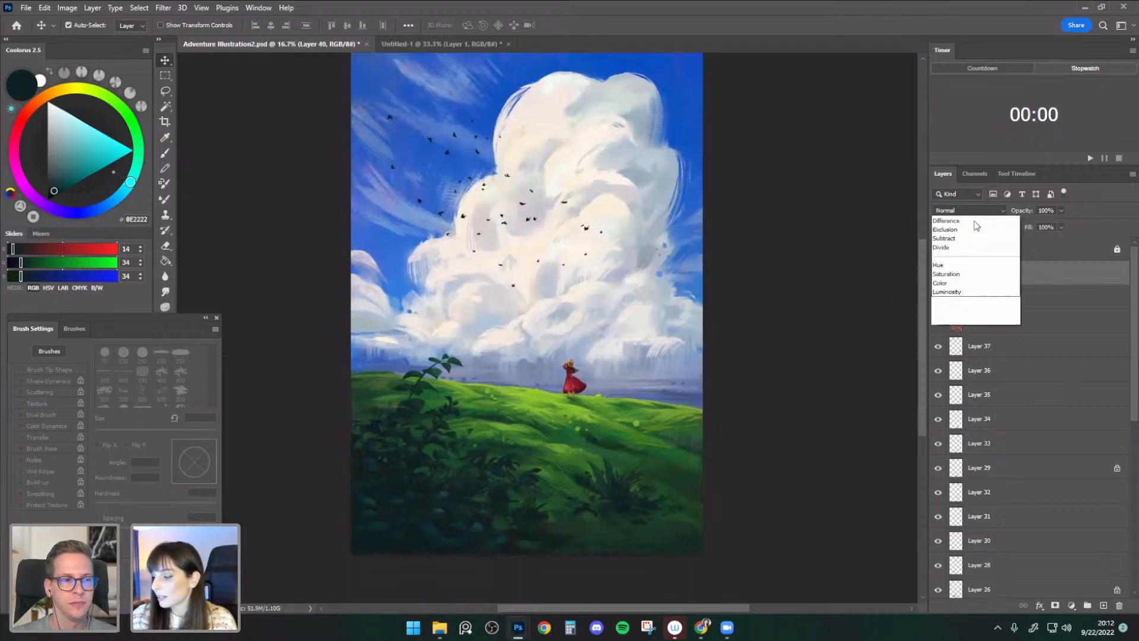
left_click(964, 256)
- Darken the painting's edges on the Multiply layer with a soft round blue (#2B6DCF) brush enlarged to 2100 px, comparing the layer hidden and shown
key("ctrl+minus")
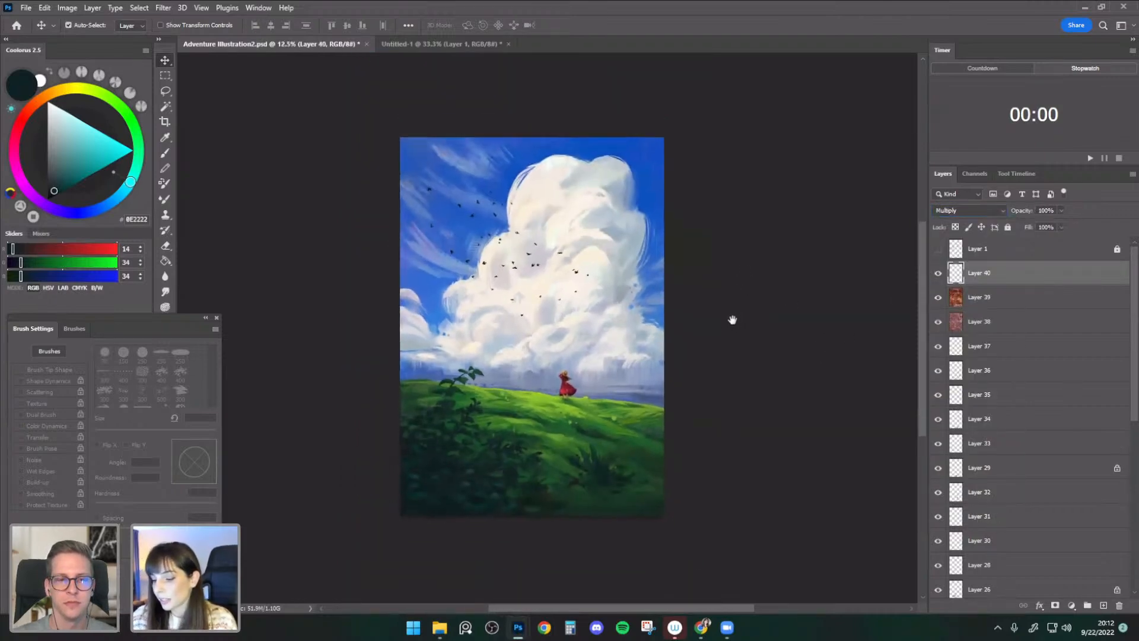
left_click(167, 154)
left_click(86, 27)
left_click(119, 231)
key("Return")
key("]")
key("]")
key("]")
key("]")
key("]")
key("]")
key("]")
key("]")
key("]")
key("]")
key("]")
key("]")
key("]")
key("]")
key("]")
key("]")
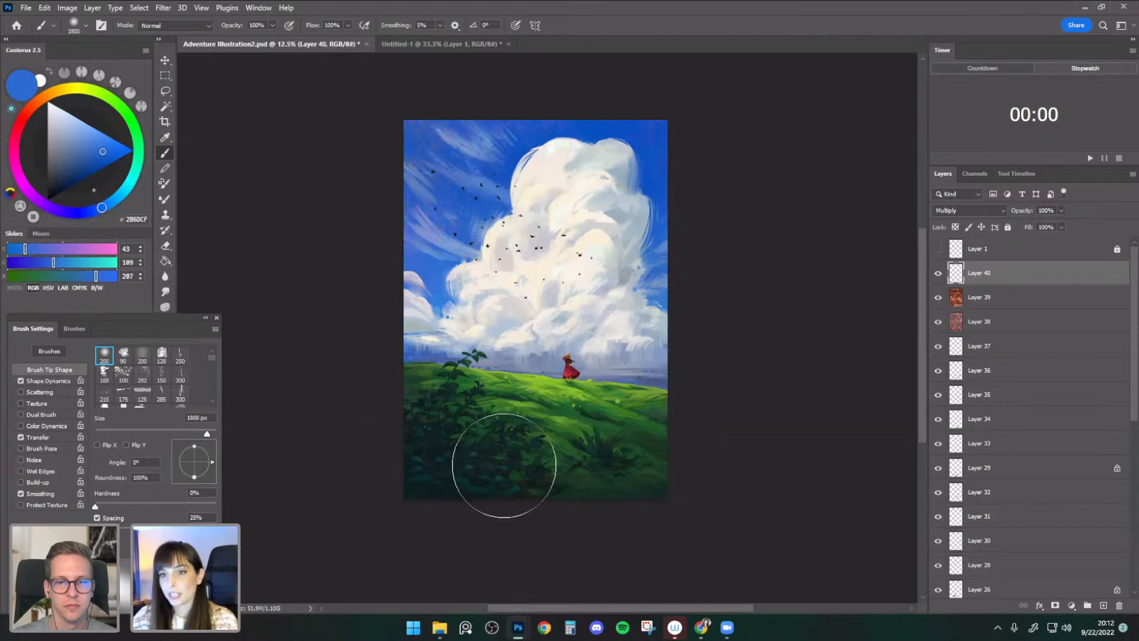
key("]")
key("]")
left_click_drag(732, 444, 739, 466)
left_click_drag(712, 293, 705, 266)
left_click_drag(735, 134, 733, 218)
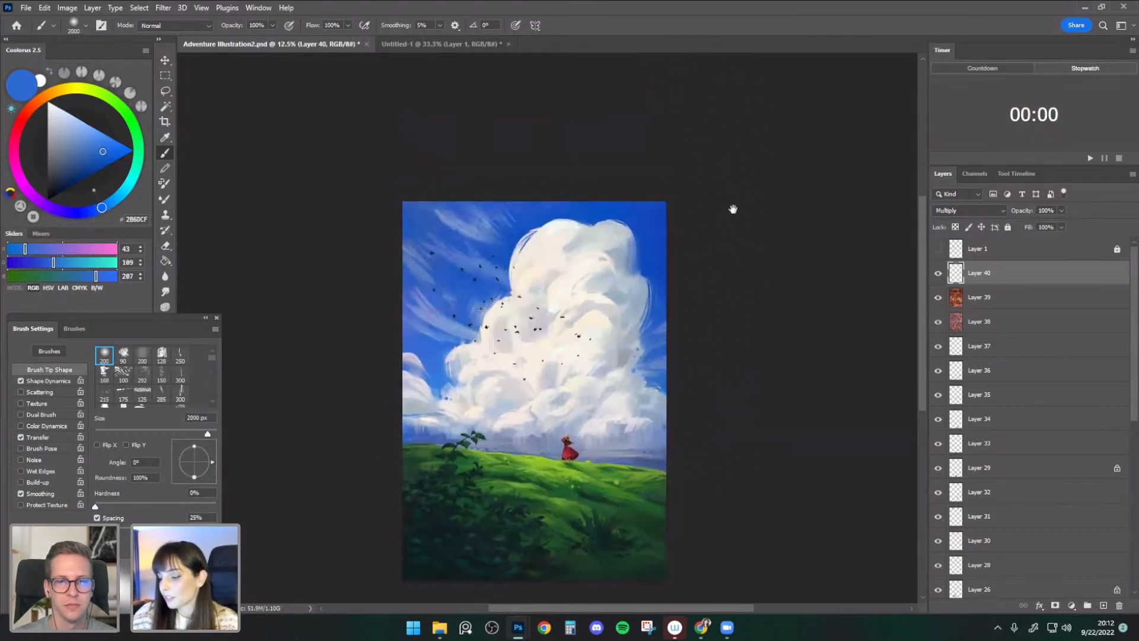
left_click_drag(712, 291, 702, 251)
key("]")
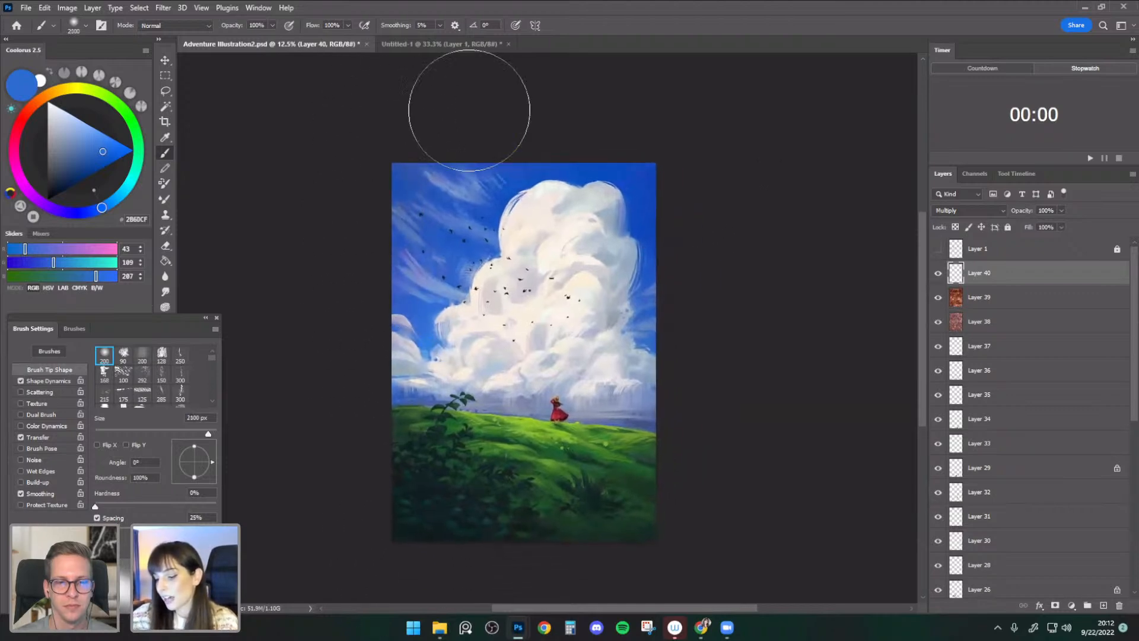
left_click(937, 273)
left_click(937, 273)
- Soften the Multiply layer's shading with the Eraser, using a soft round tip enlarged to 1800 px
key("e")
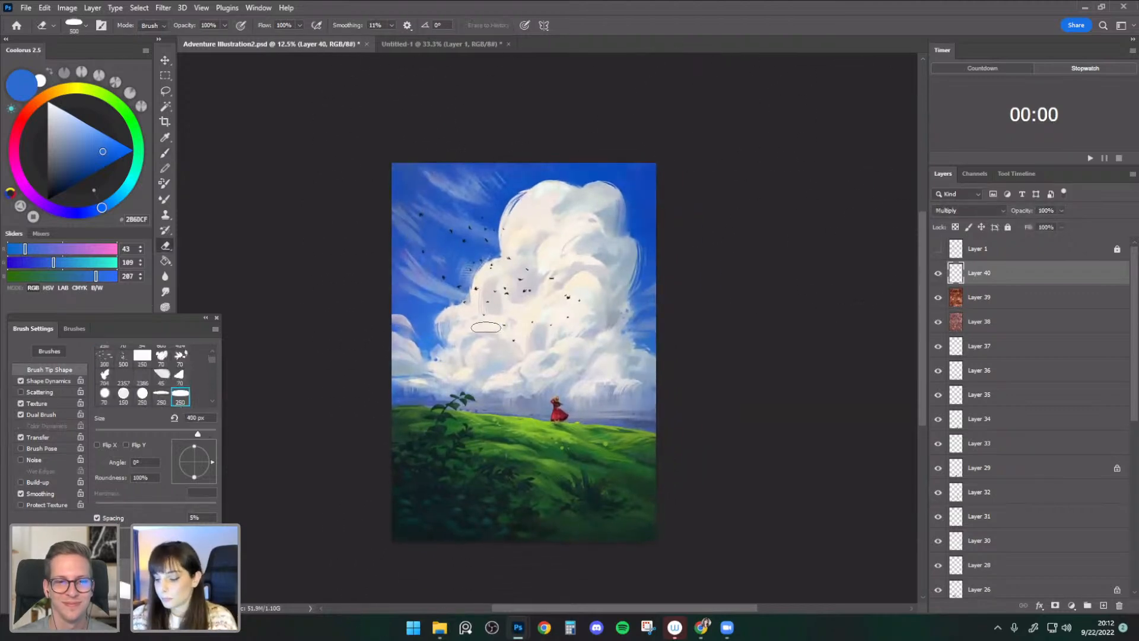
left_click(85, 25)
left_click(126, 226)
left_click(270, 212)
key("]")
key("]")
key("]")
key("]")
key("]")
key("]")
key("]")
key("]")
key("]")
key("]")
key("]")
key("]")
key("]")
key("]")
key("]")
key("]")
key("]")
key("]")
key("]")
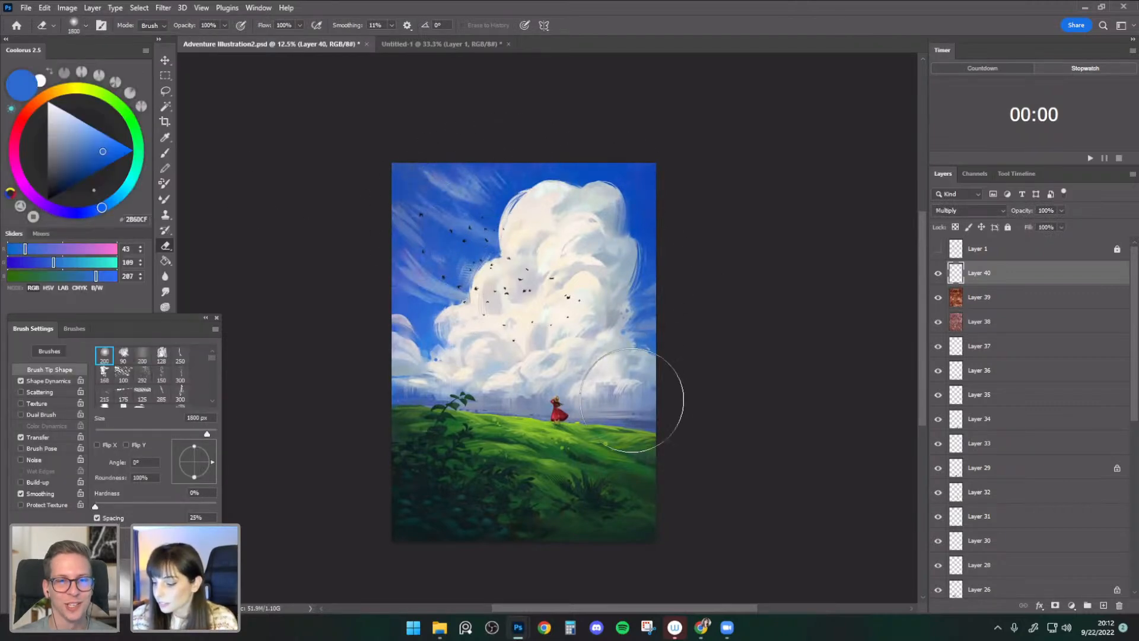
- Examine the painting at different sizes and compare it with the Multiply layer hidden and shown
scroll(722, 261, "down", 3)
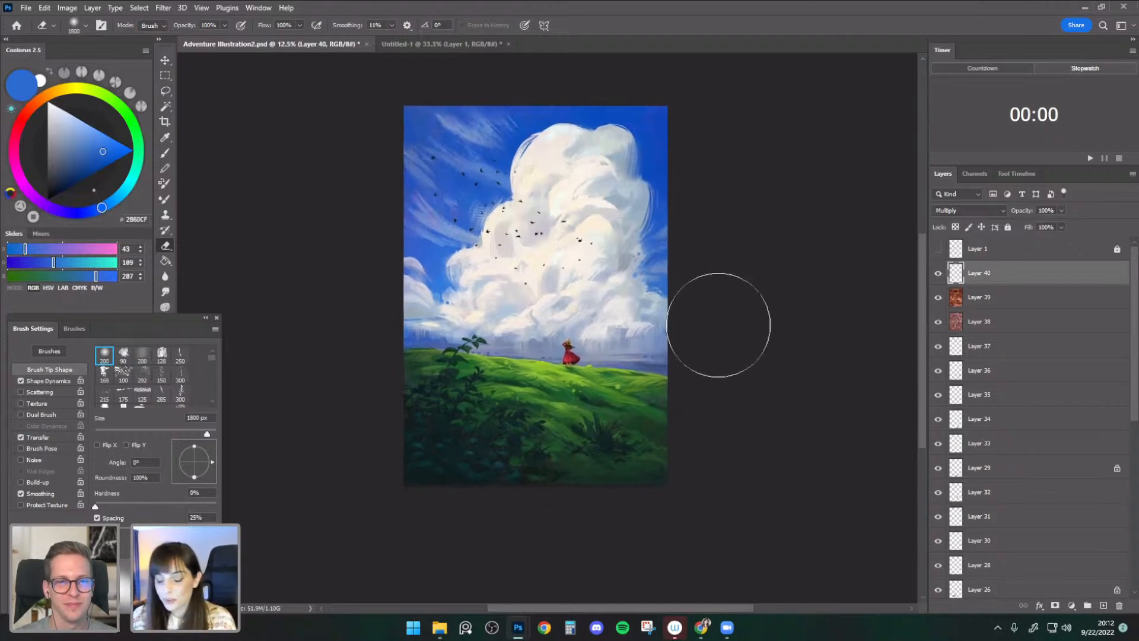
key("ctrl+minus")
left_click_drag(713, 280, 698, 299)
key("ctrl+plus")
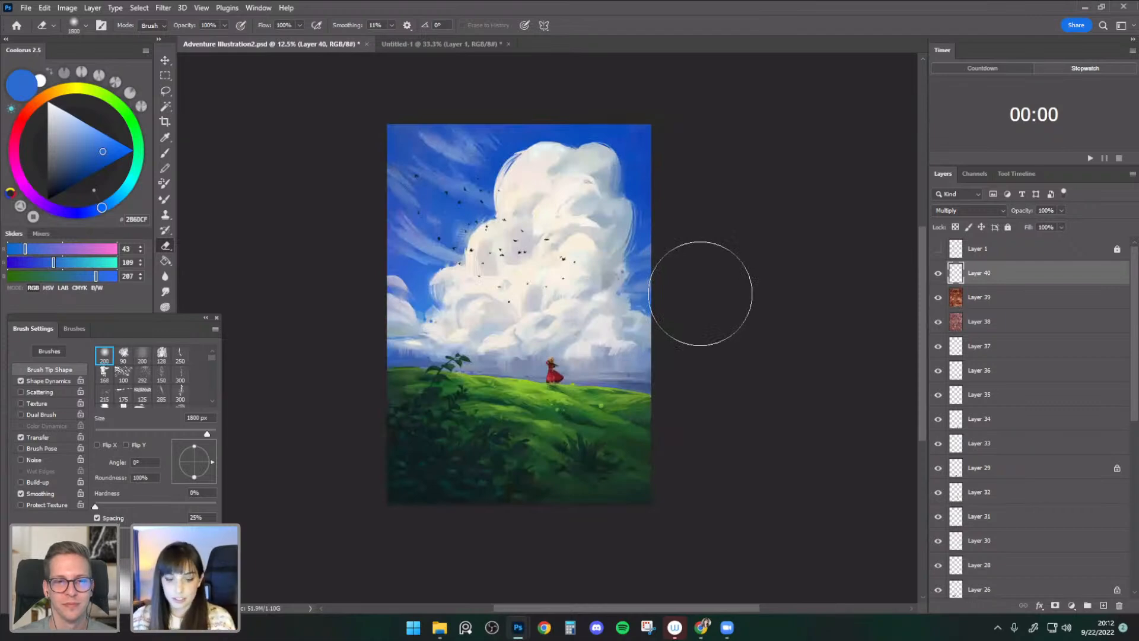
key("ctrl+plus")
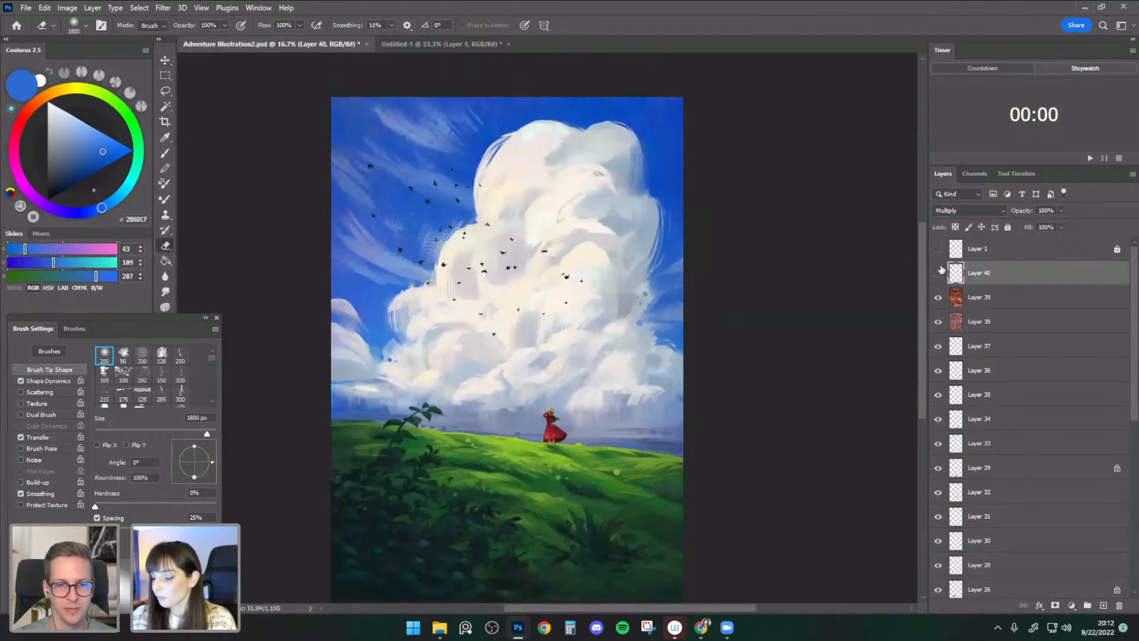
left_click(939, 272)
left_click(939, 272)
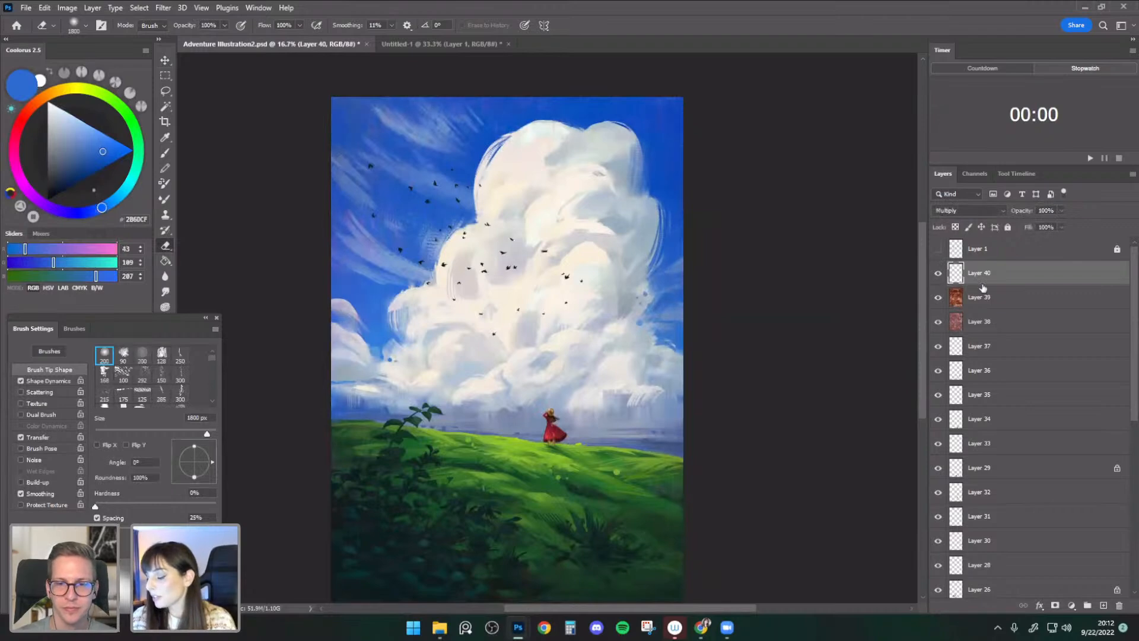
- Add a new layer above the Multiply layer in Color Dodge mode and view its Layer Style blending options
left_click(1104, 605)
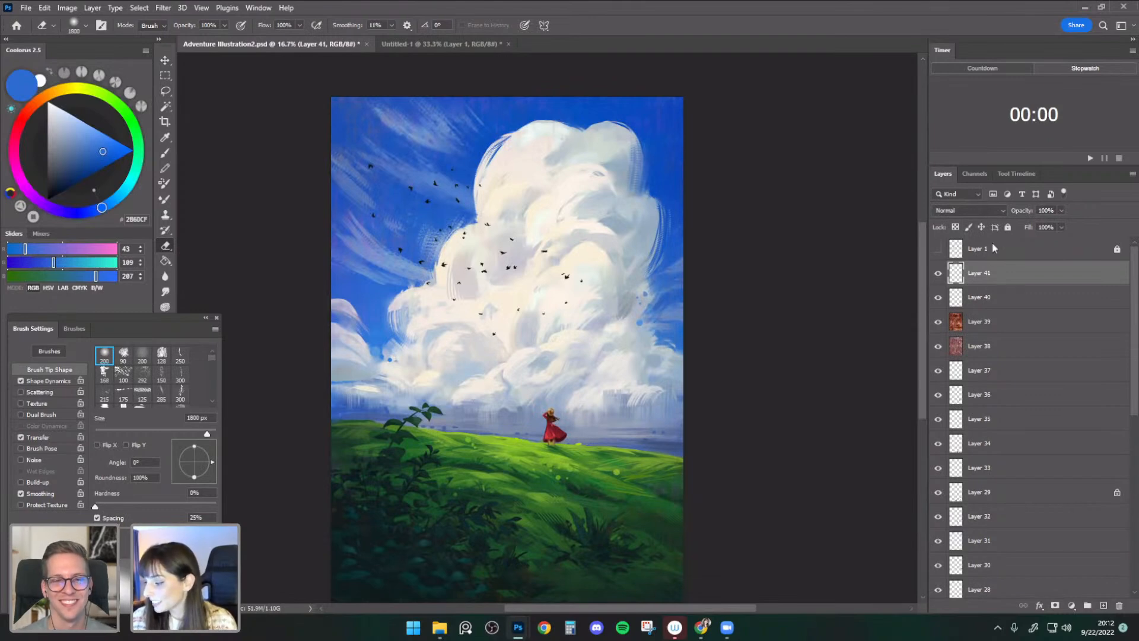
left_click(965, 211)
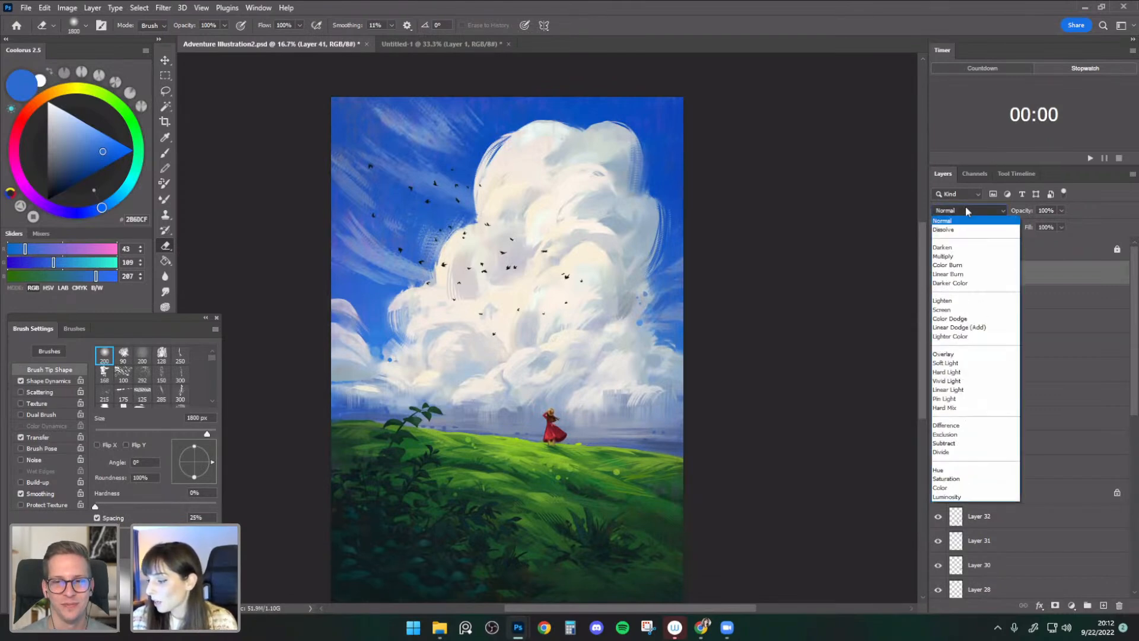
left_click(973, 312)
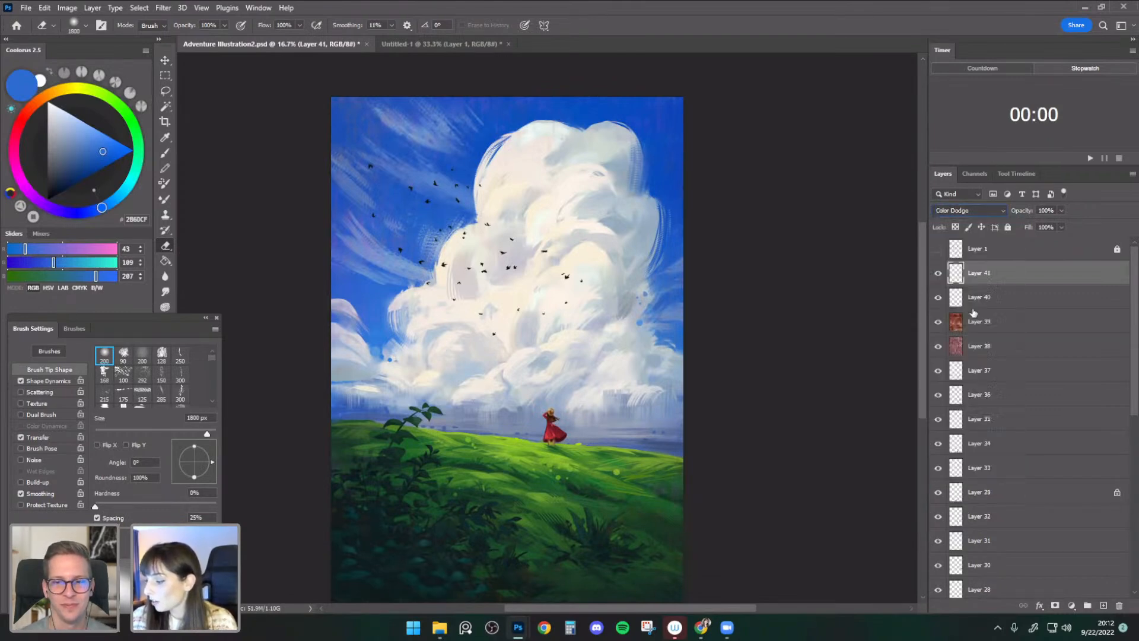
double_click(1002, 279)
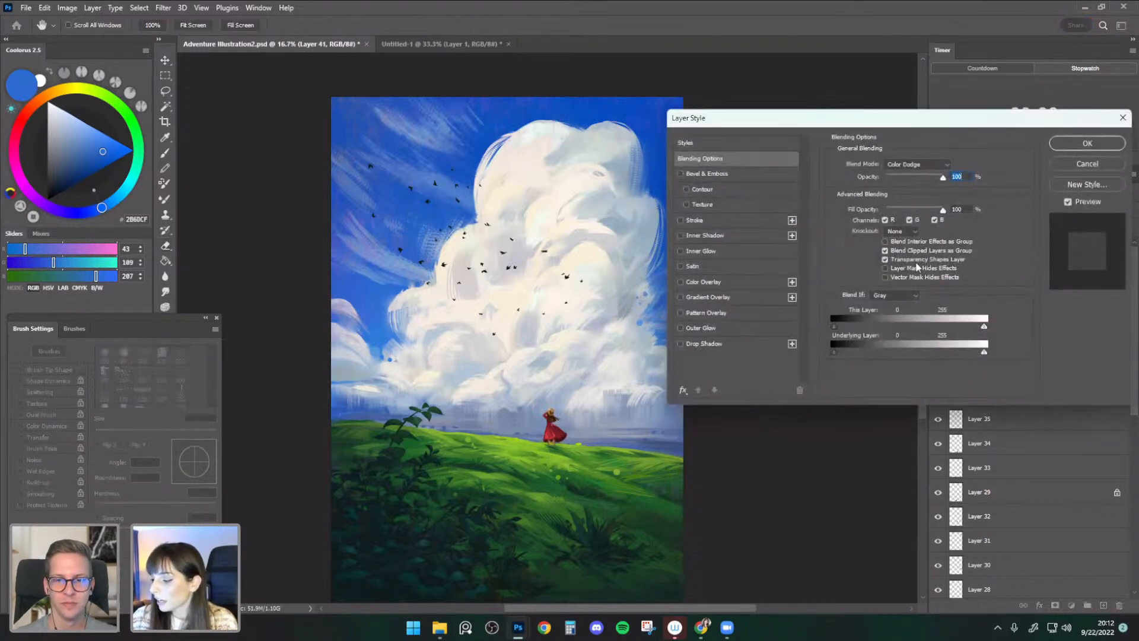
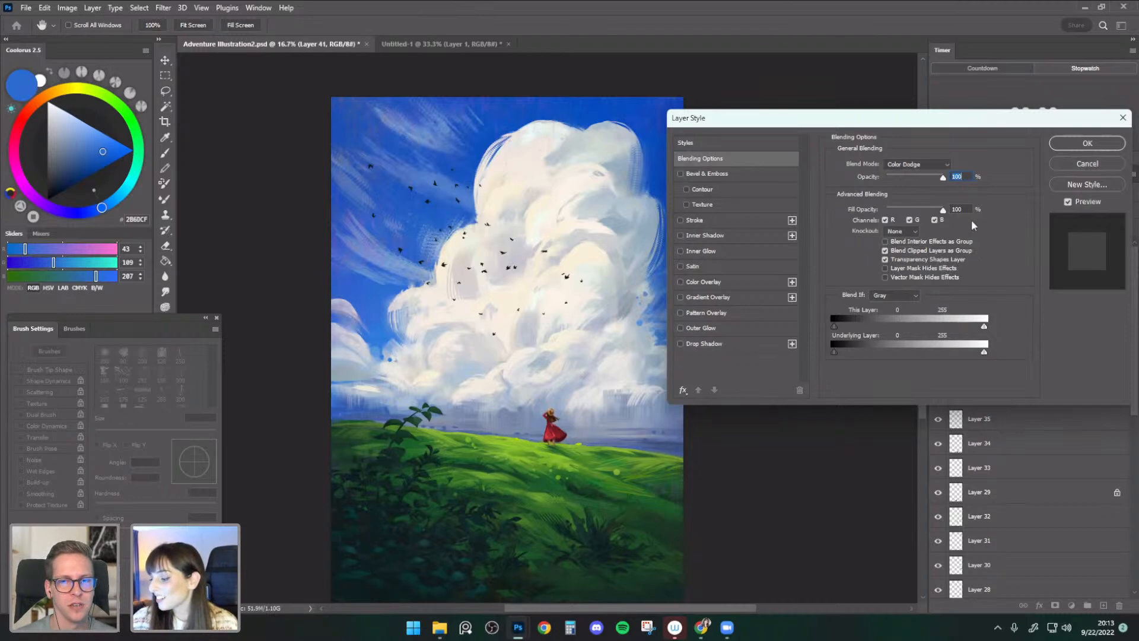
left_click(1088, 164)
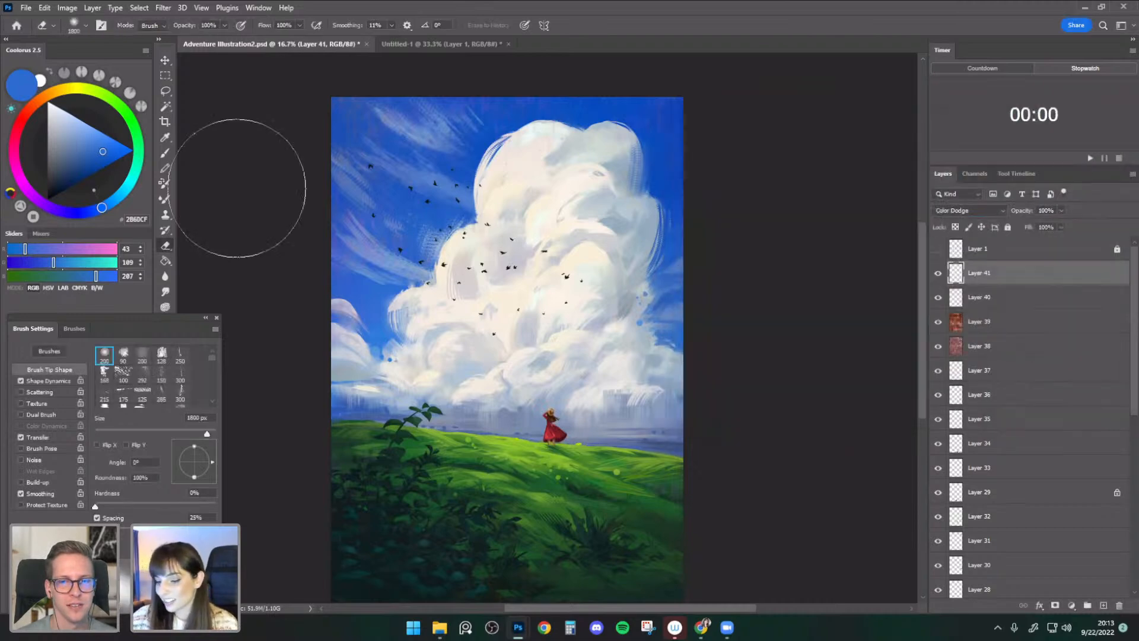
- Paint a soft golden-yellow (#E3B94F) glow diagonally from the upper-left sky to the foreground foliage on the Color Dodge layer with a 1200 px brush
left_click_drag(81, 90, 58, 91)
left_click(87, 157)
left_click(98, 141)
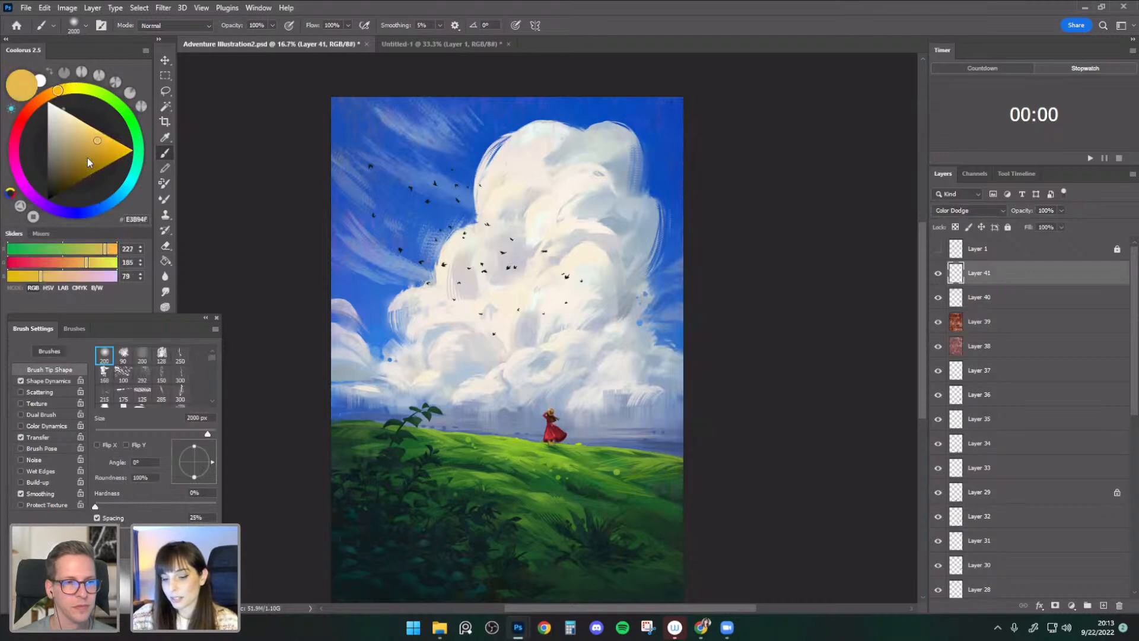
left_click(939, 274)
left_click(938, 274)
key("bracketleft")
key("bracketleft")
key("bracketleft")
key("bracketleft")
key("bracketleft")
key("bracketleft")
key("bracketleft")
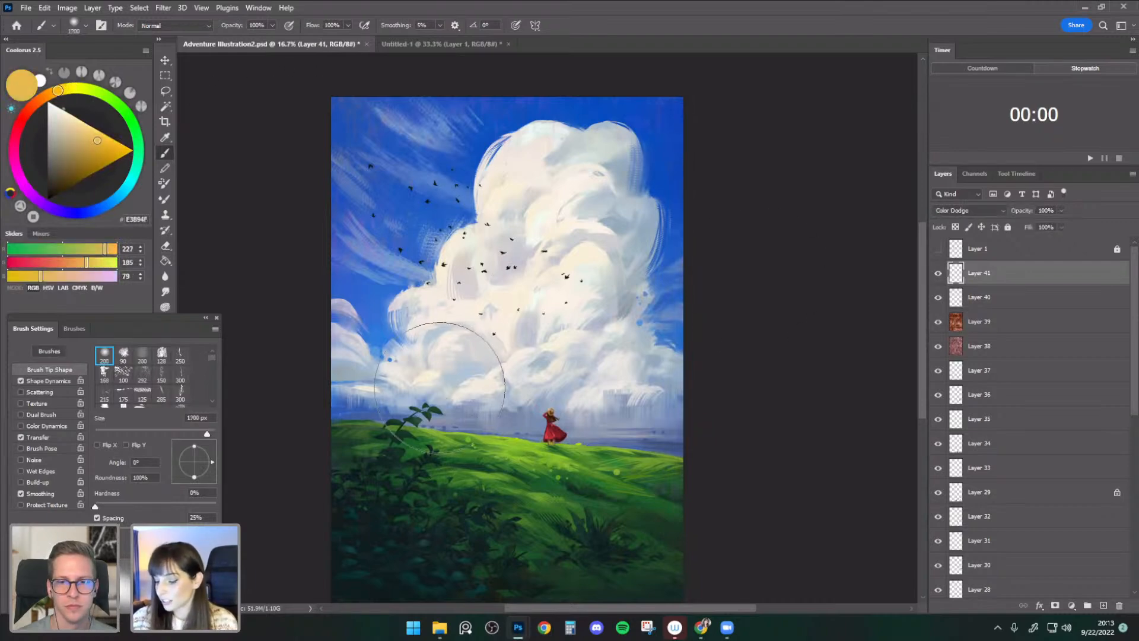
key("bracketleft")
left_click_drag(403, 174, 477, 528)
left_click_drag(554, 342, 553, 292)
key("ctrl+z")
mouse_move(376, 142)
left_mouse_down()
mouse_move(418, 394)
mouse_move(525, 479)
left_mouse_up()
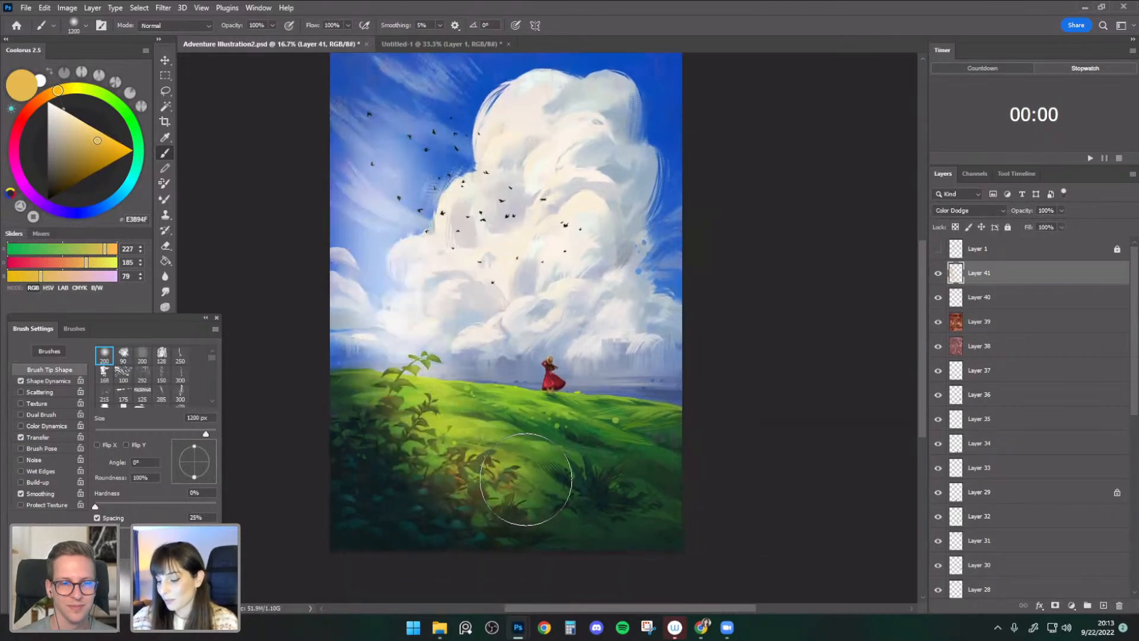
- Compare the Color Dodge glow with Transparency Shapes Layer on and off in Layer Style, and apply it switched off
left_click_drag(704, 351, 701, 373)
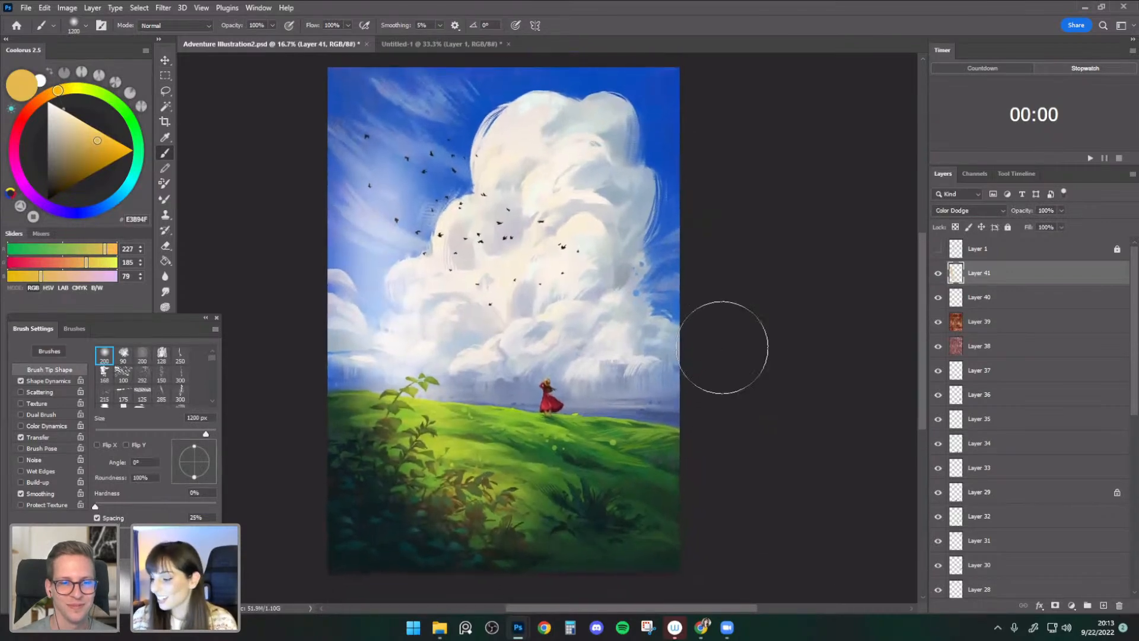
double_click(1044, 269)
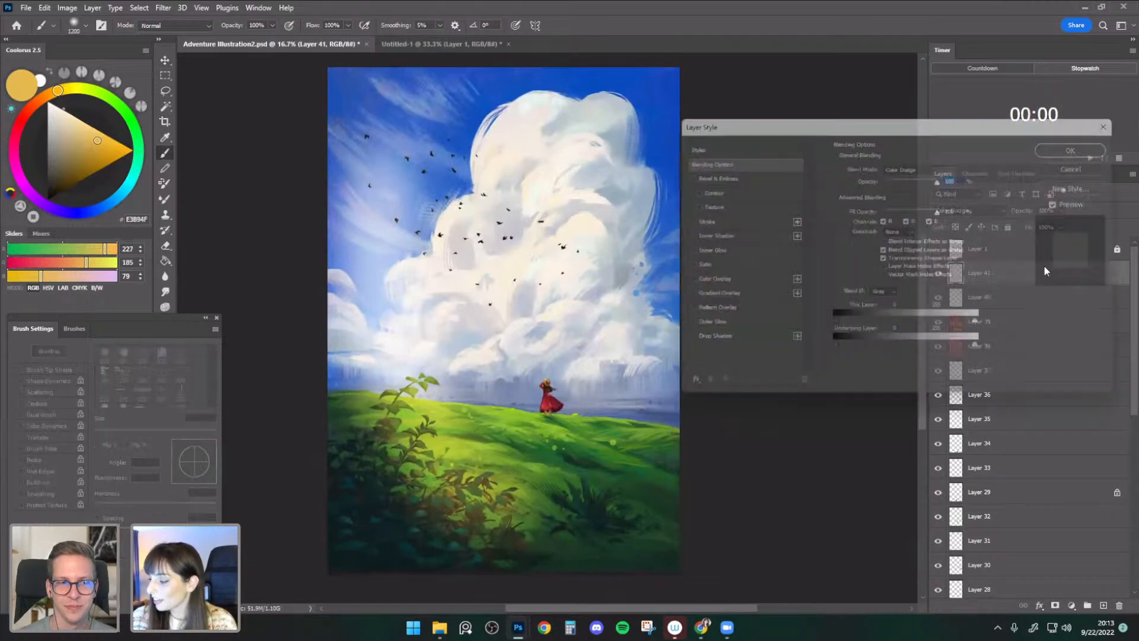
left_click(913, 259)
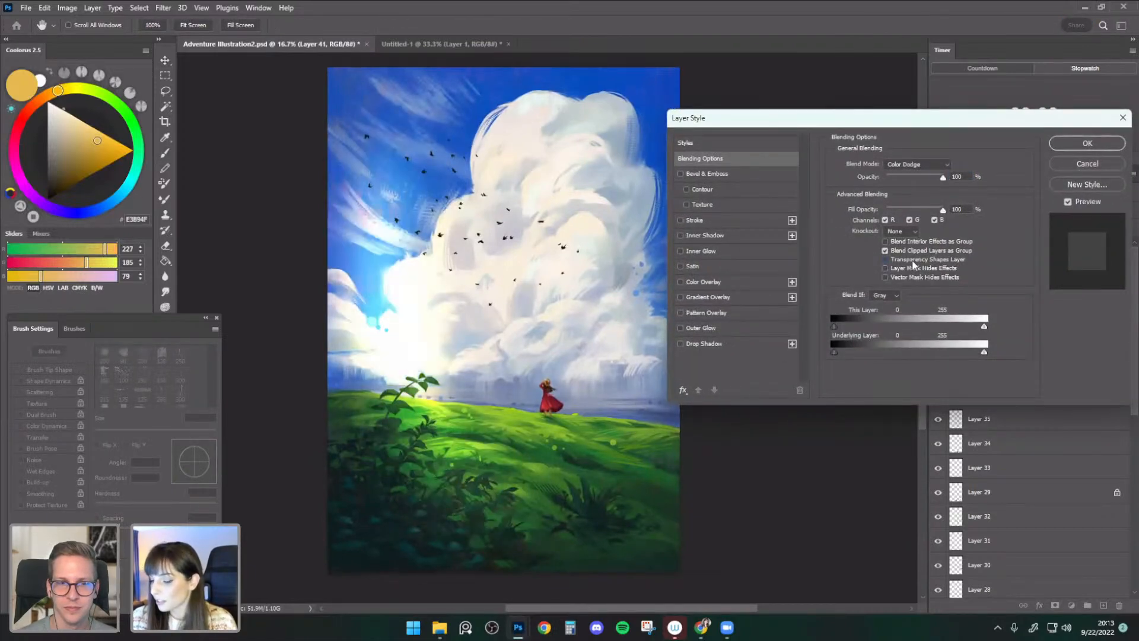
left_click(913, 262)
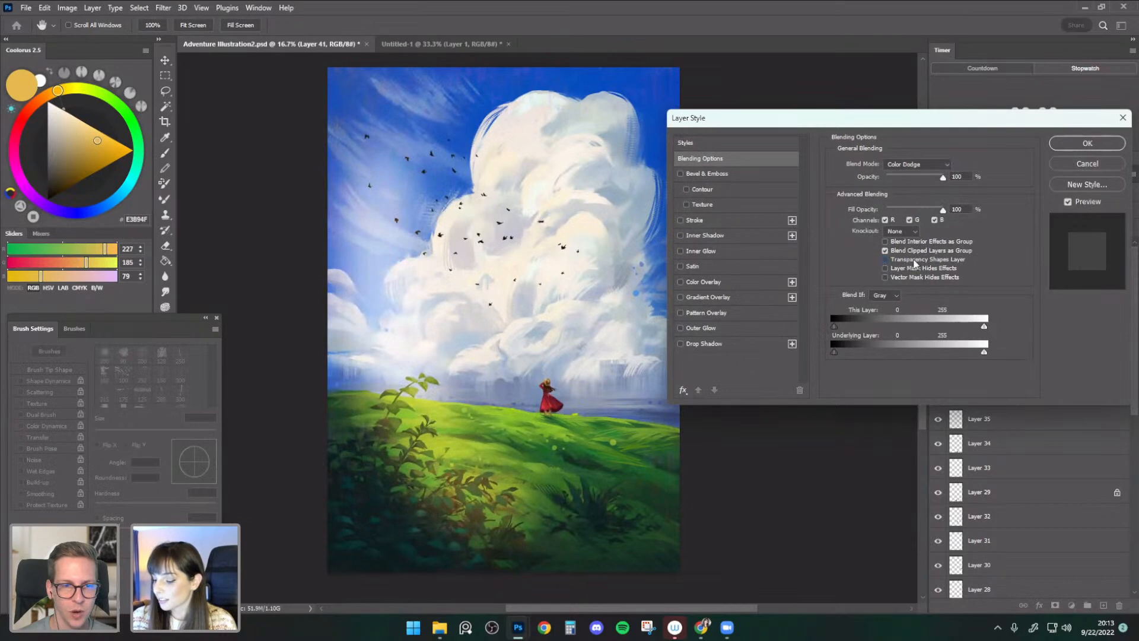
left_click(915, 263)
left_click(915, 263)
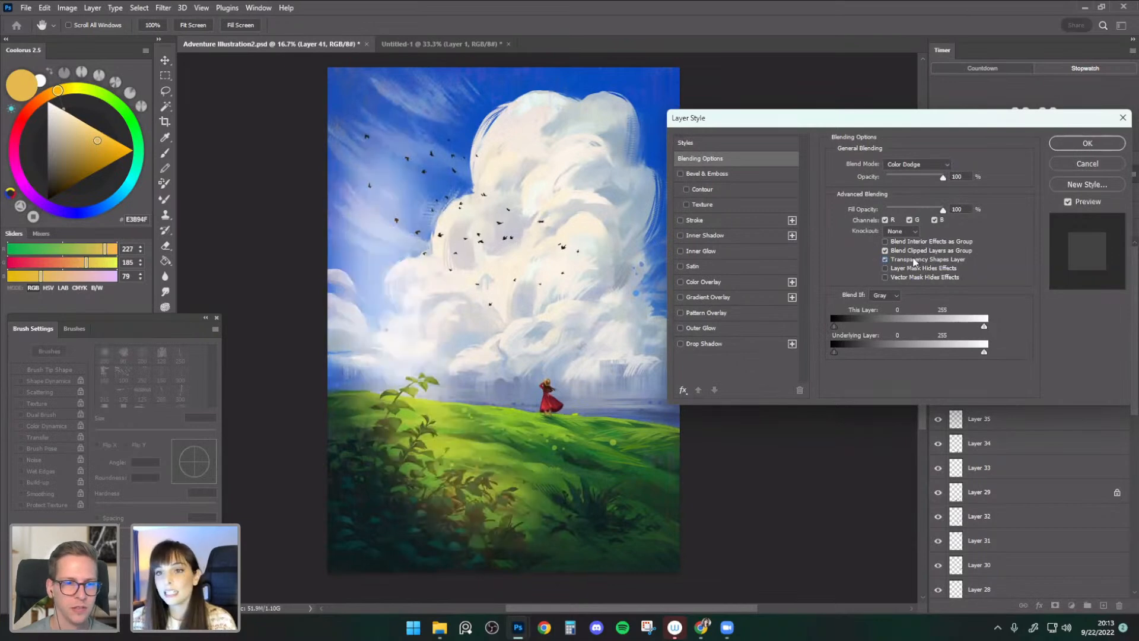
left_click(915, 262)
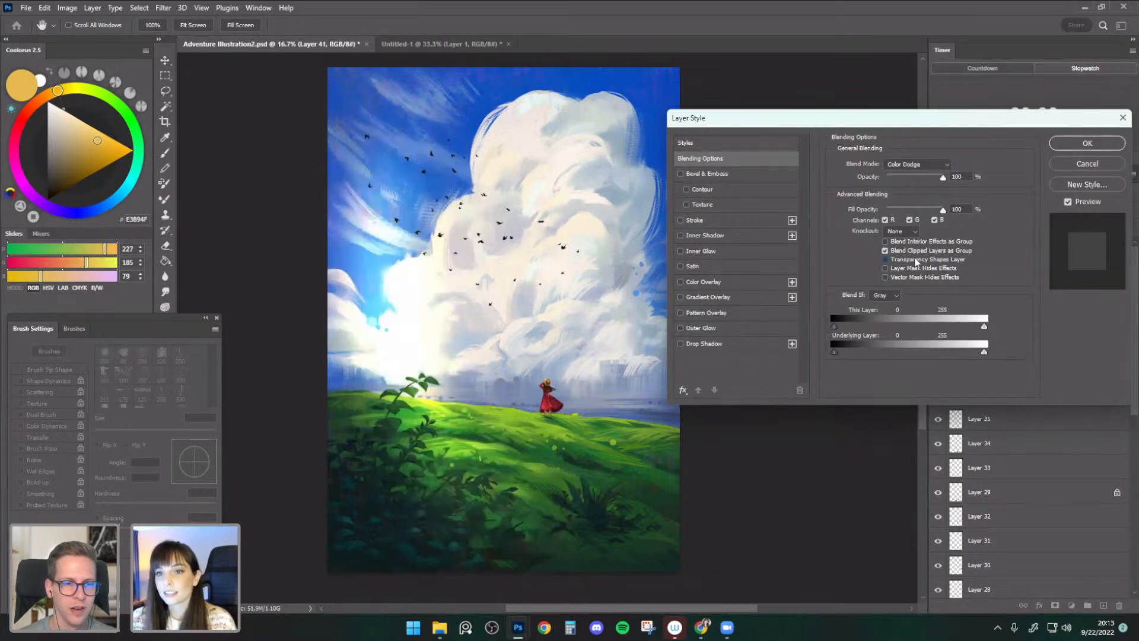
left_click(915, 262)
left_click(915, 262)
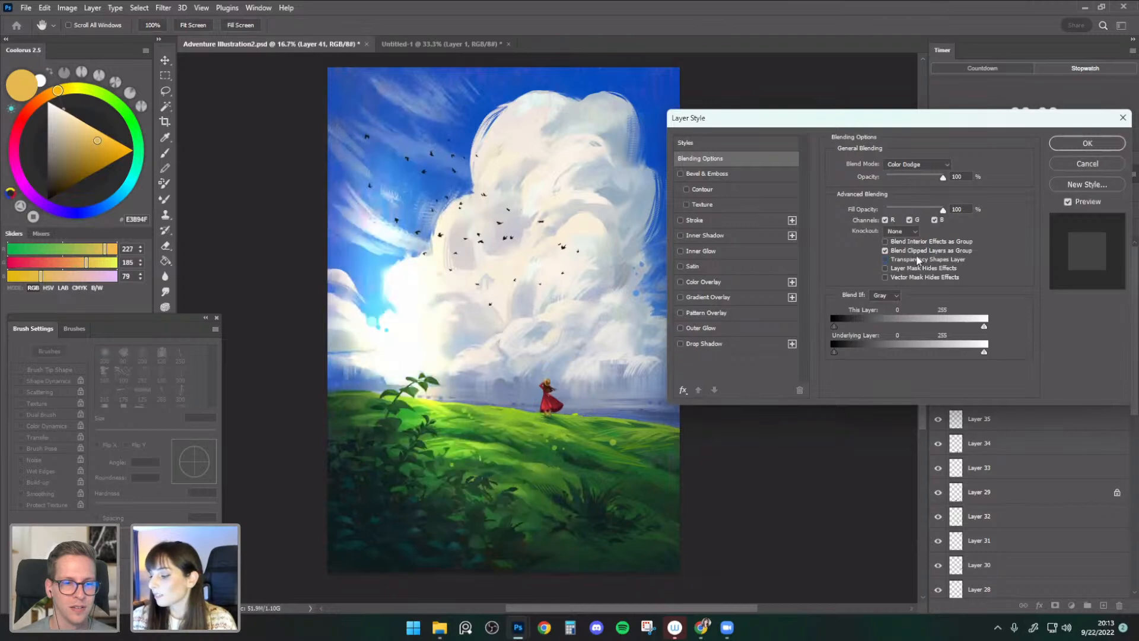
left_click(917, 261)
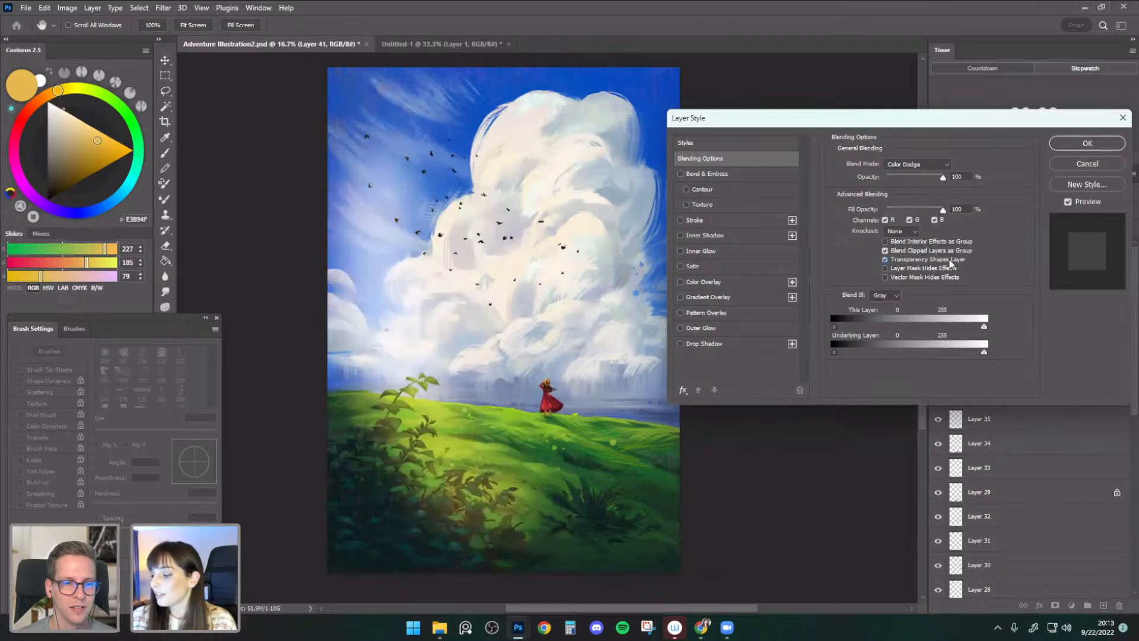
left_click(904, 261)
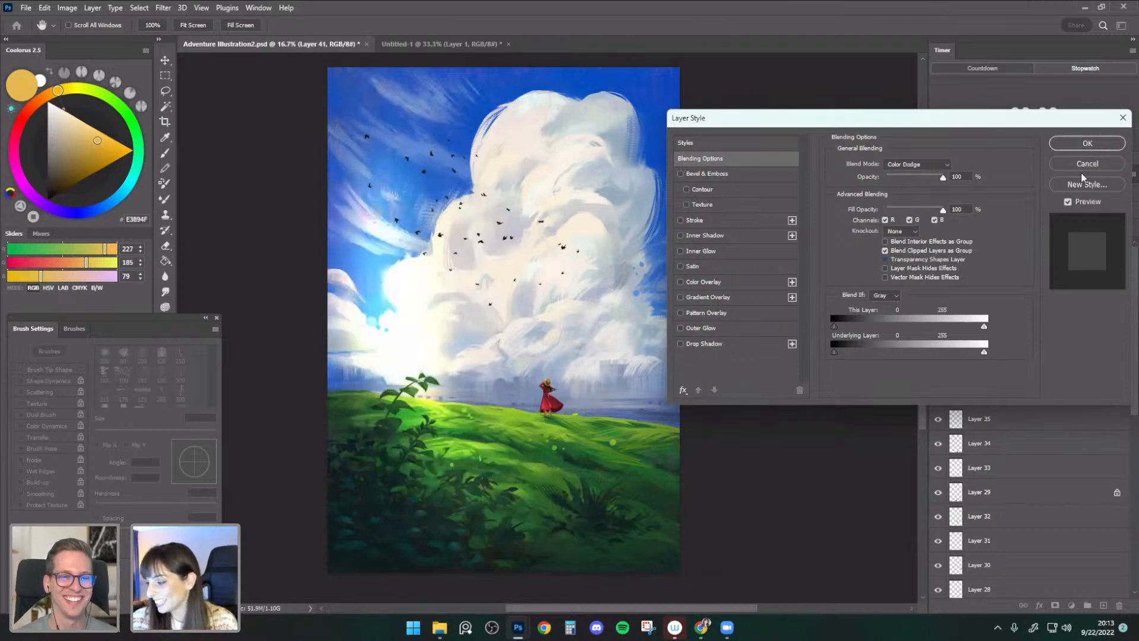
left_click(1087, 144)
- Erase the wide golden glow from the sky, cloud and foliage on the Color Dodge layer with a large soft Eraser
key("e")
mouse_move(474, 450)
left_mouse_down()
mouse_move(450, 449)
mouse_move(378, 182)
mouse_move(430, 208)
left_mouse_up()
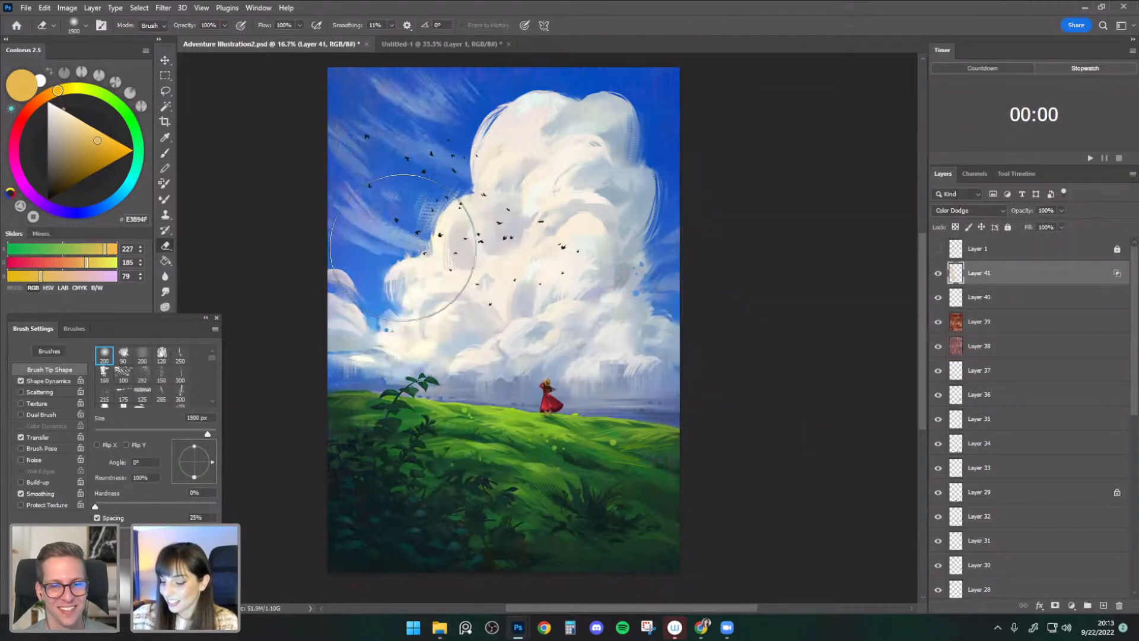
left_click(165, 153)
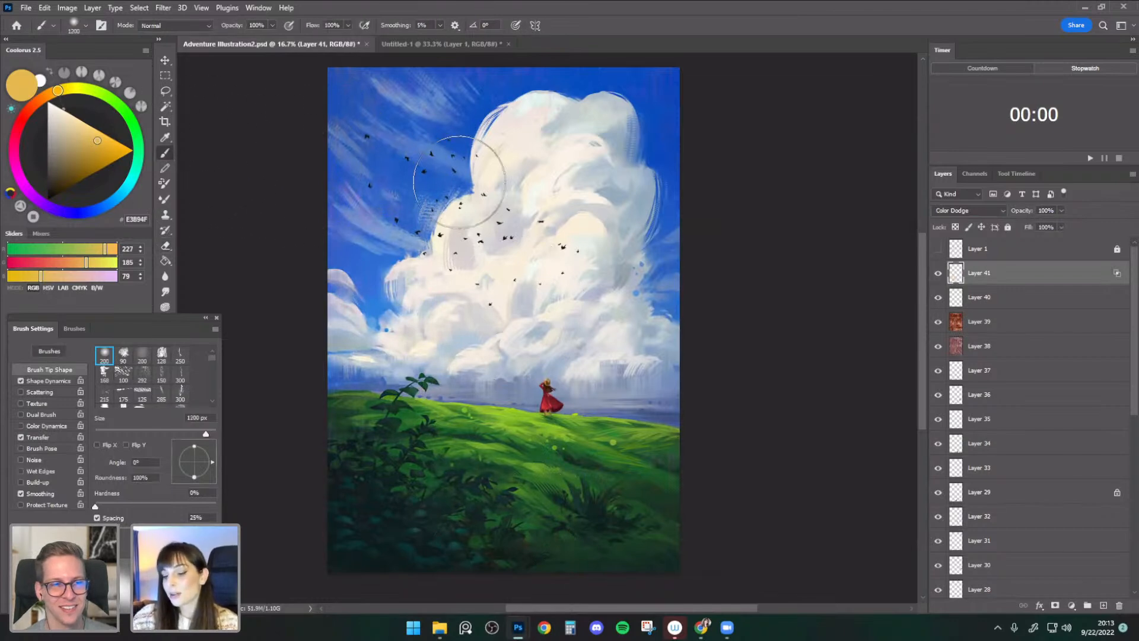
key("ctrl+z")
- Paint soft golden highlights on the large cloud on the Color Dodge layer with the brush reduced to 800 px and 700 px
key("bracketleft")
key("bracketleft")
left_click_drag(506, 146, 488, 224)
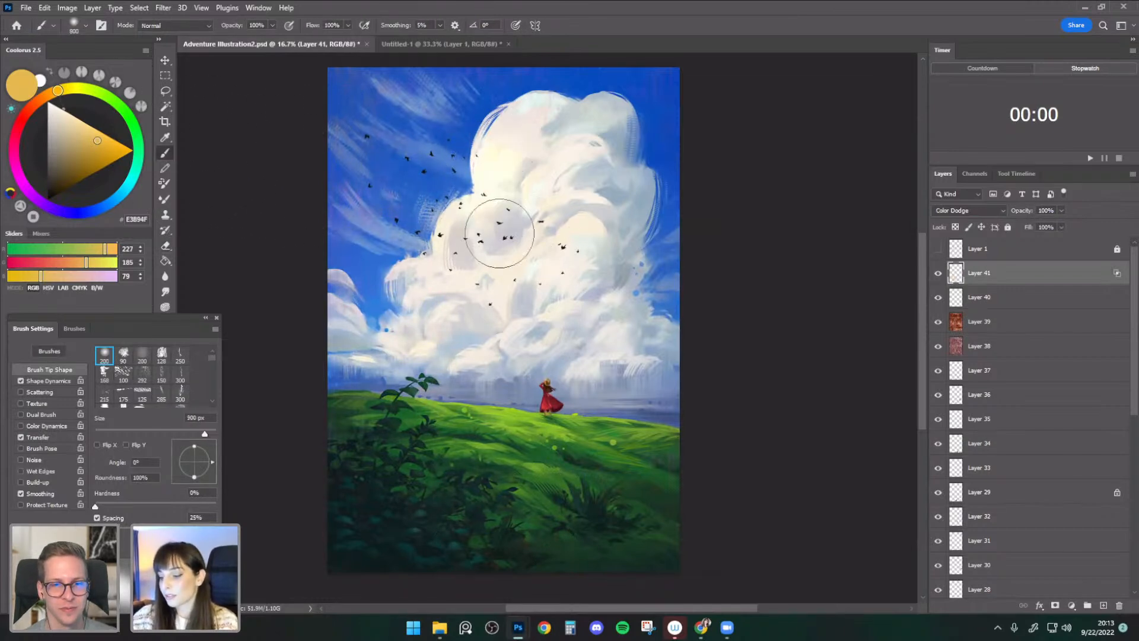
key("ctrl+z")
key("bracketleft")
key("bracketleft")
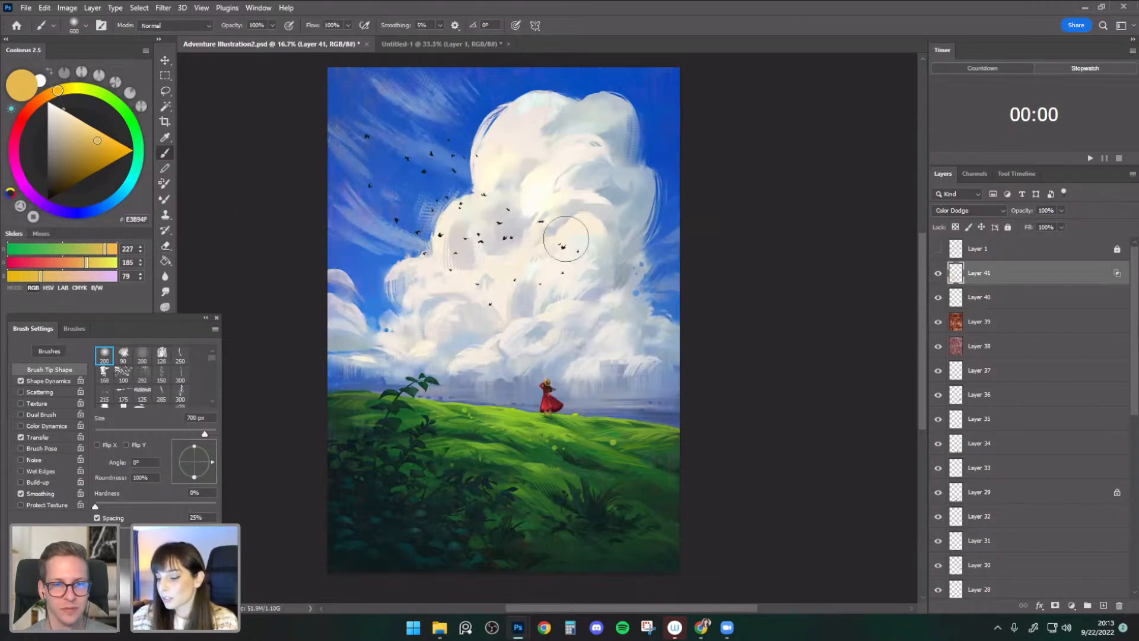
key("bracketright")
key("bracketleft")
key("bracketleft")
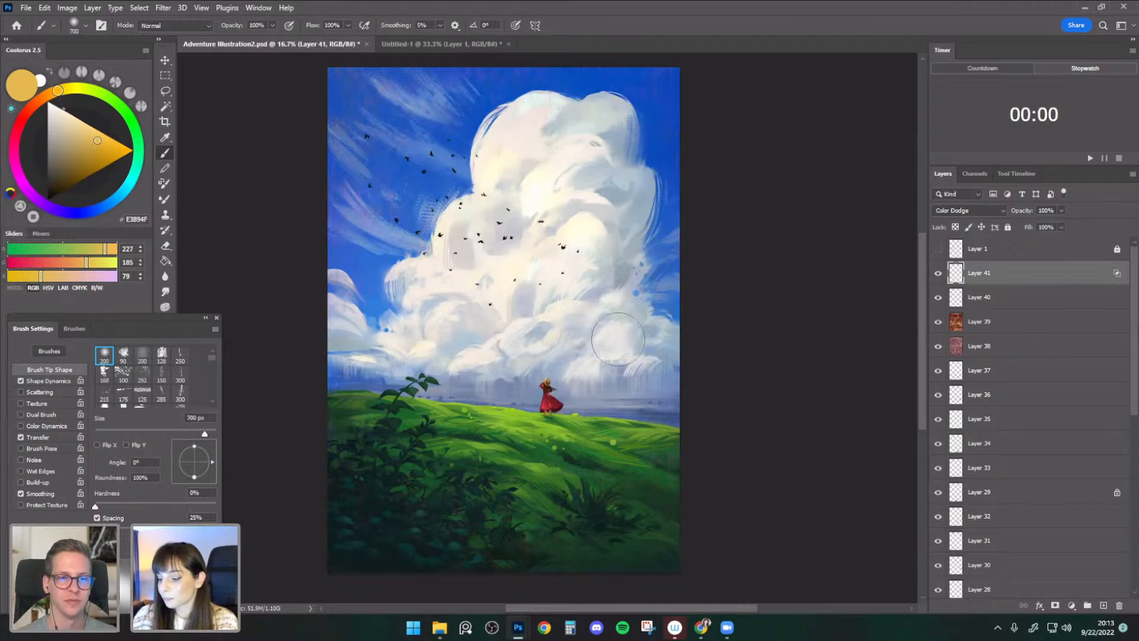
key("bracketright")
key("bracketright")
key("bracketright")
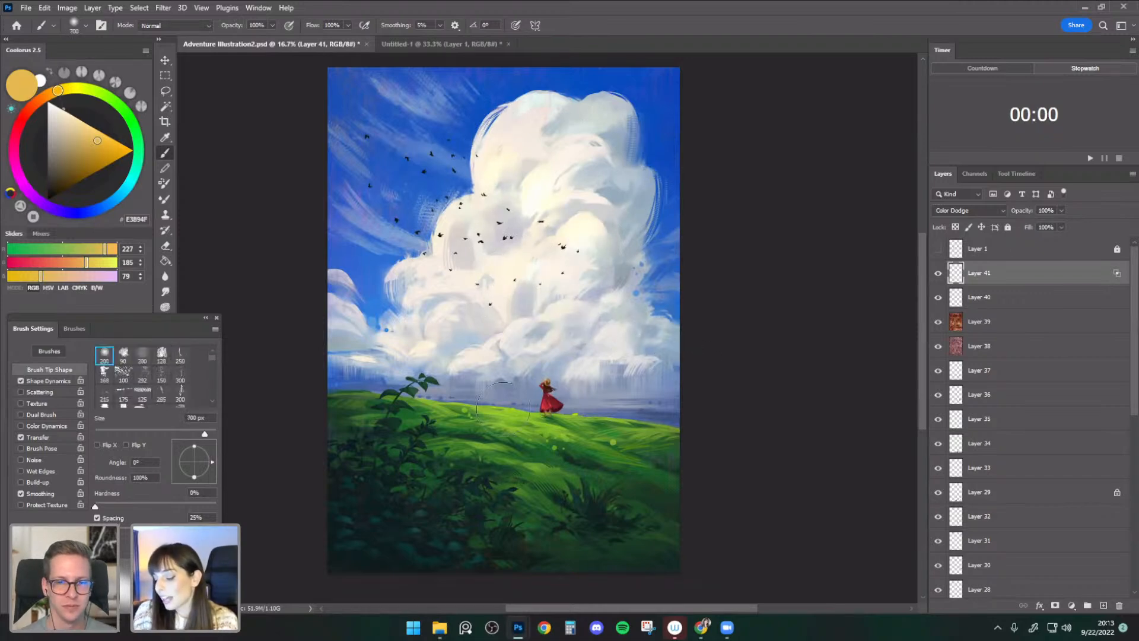
key("bracketright")
key("bracketright")
left_click_drag(479, 450, 543, 444)
key("ctrl+z")
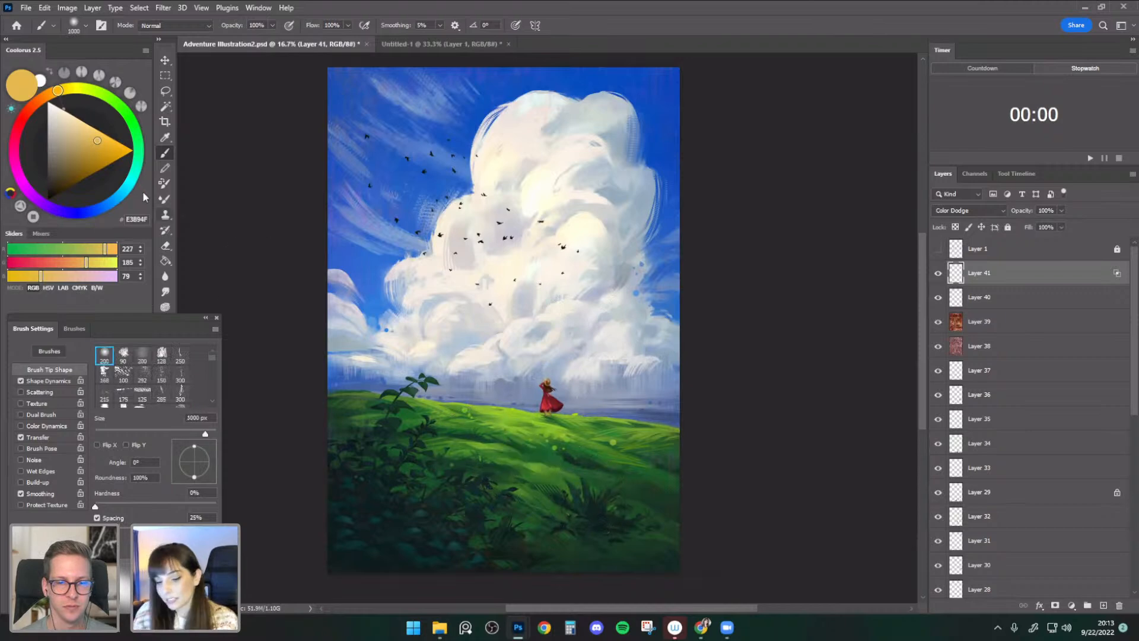
- Set the brush to a darker gold (#927019) at 700 px and compare the painting with the Color Dodge layer hidden and shown
left_click(88, 166)
key("bracketleft")
key("bracketleft")
key("bracketleft")
key("bracketleft")
key("bracketleft")
key("bracketleft")
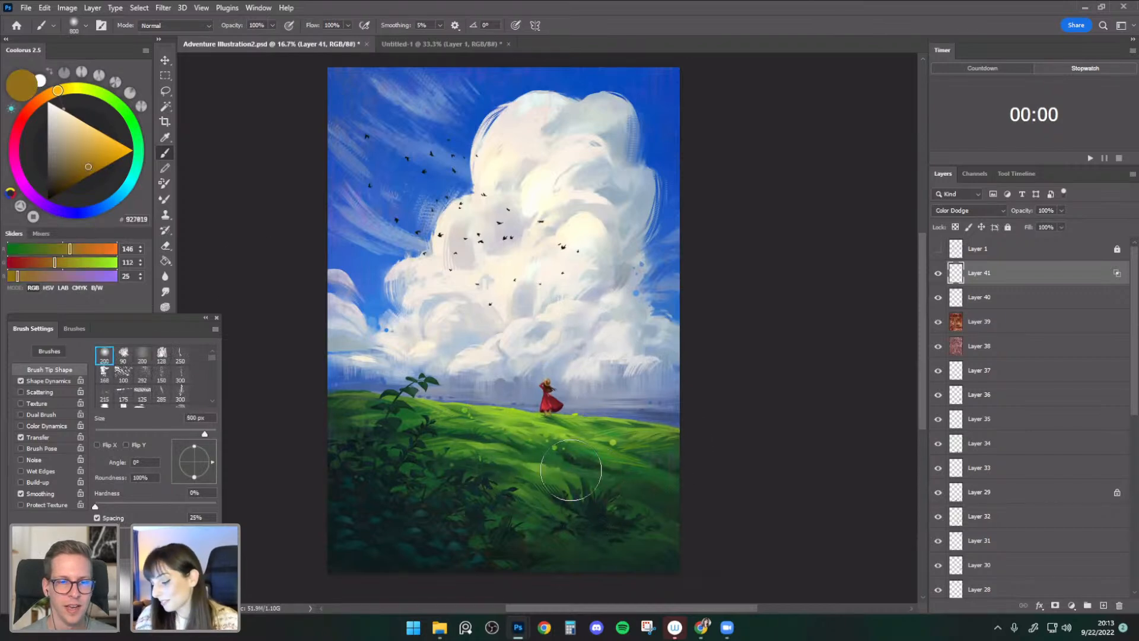
left_click(938, 274)
left_click(938, 274)
key("bracketright")
key("bracketright")
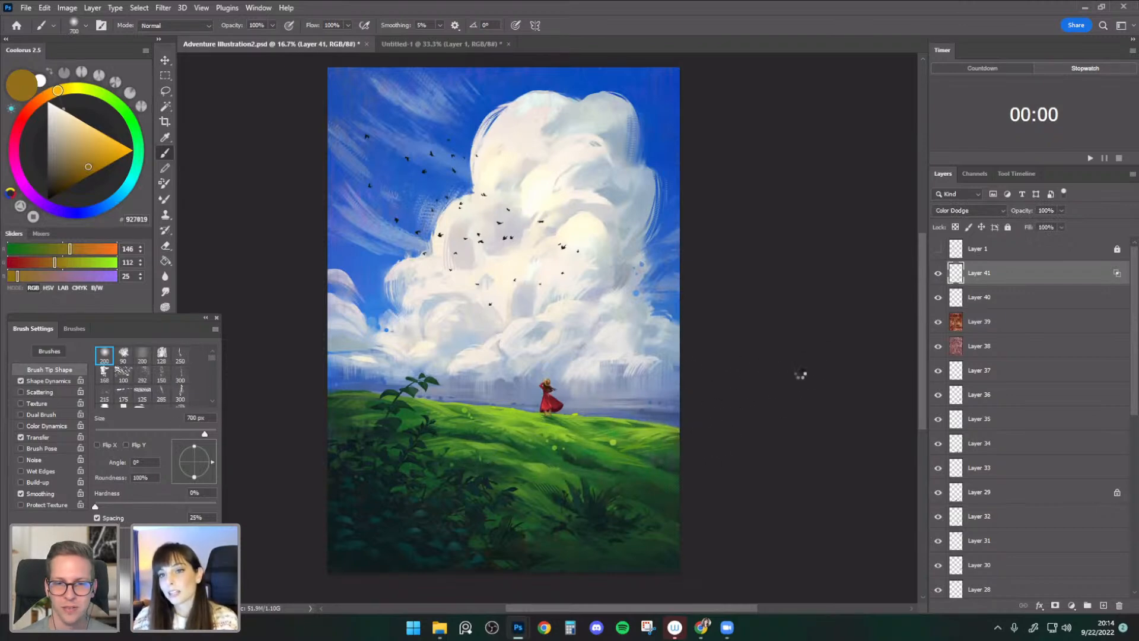
- Hide the Color Dodge layer and add a new layer filled with black above it, set to Color Dodge mode
left_click(939, 274)
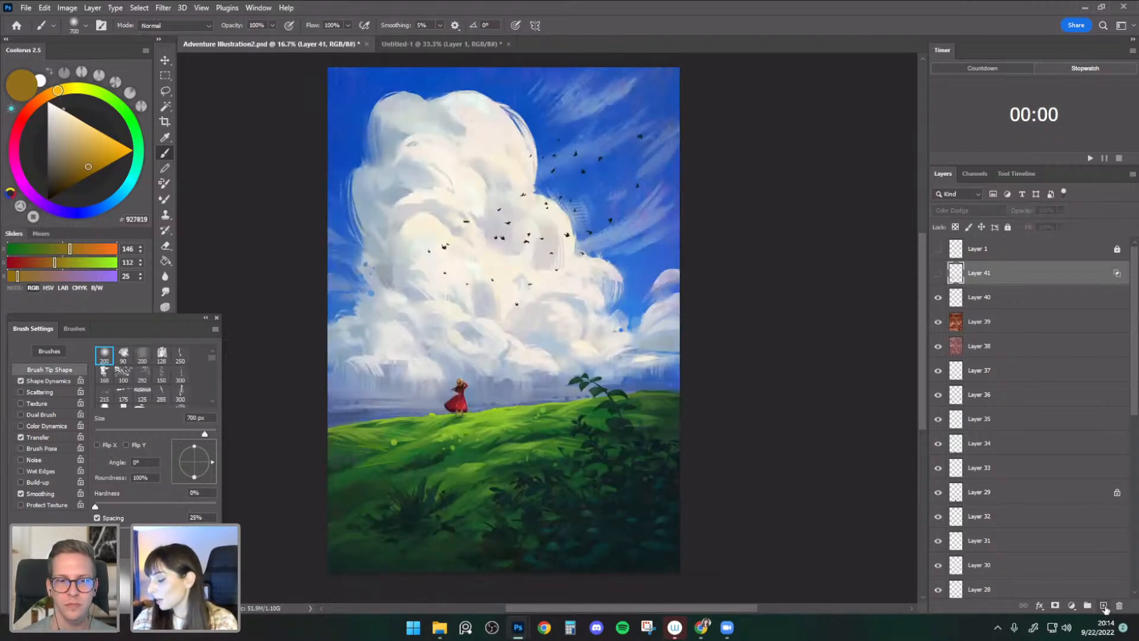
left_click(1104, 606)
key("g")
key("d")
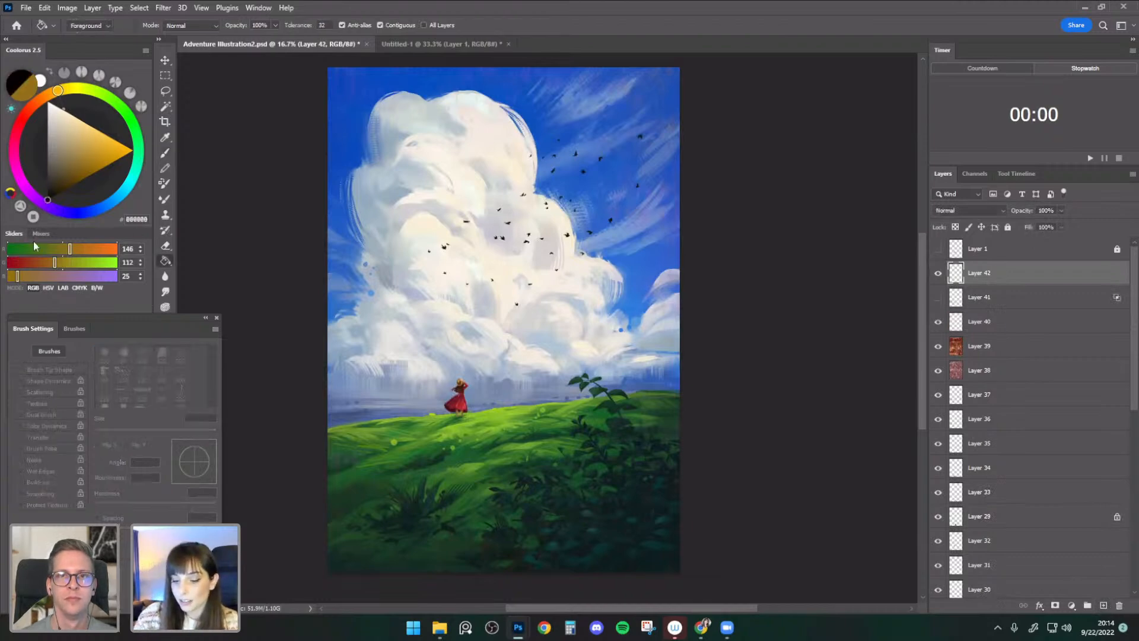
left_click(490, 265)
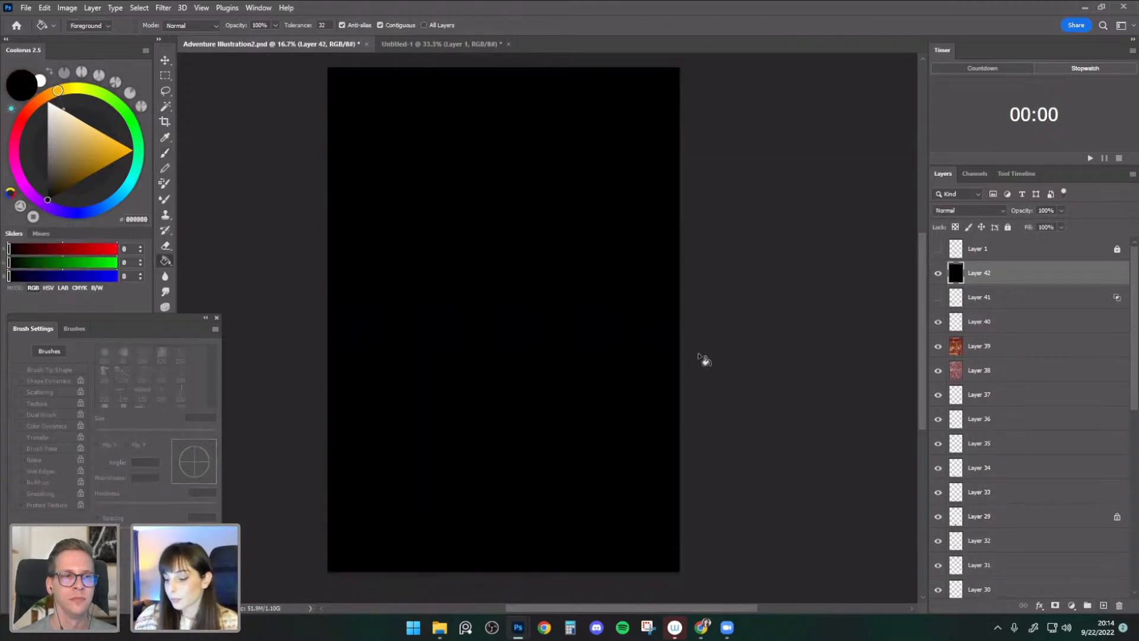
left_click(967, 211)
left_click(976, 310)
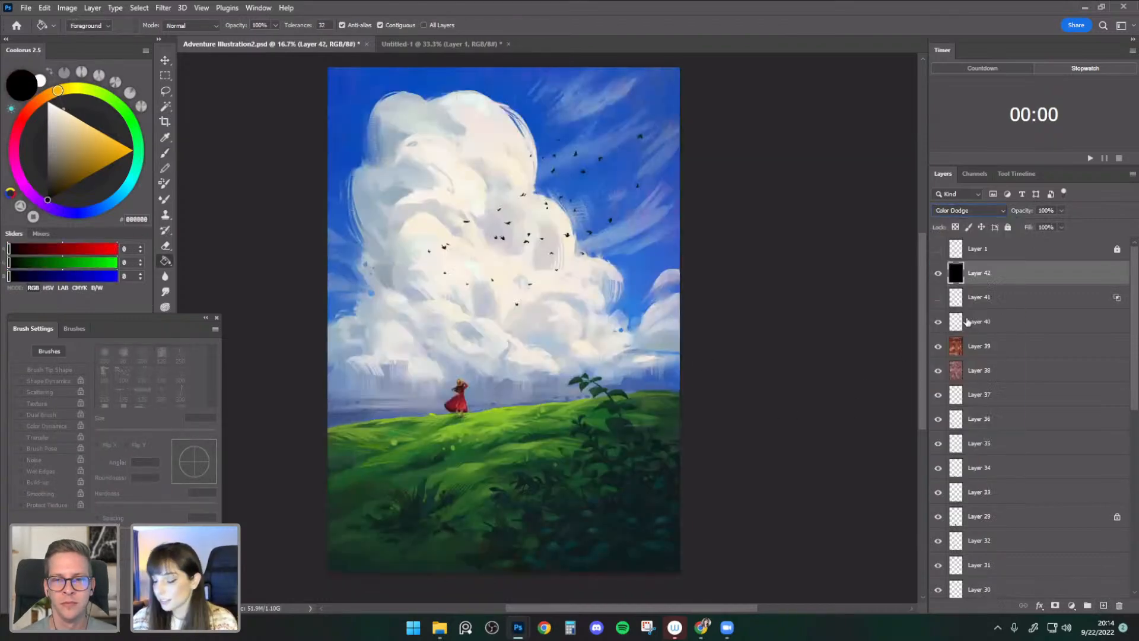
- Try dark gold (#85671D) light strokes over the cloud, sky and hillside on the black-filled layer with a 1000 px brush, undoing unwanted strokes
left_click(165, 157)
left_click(83, 168)
left_click_drag(580, 155, 573, 359)
key("ctrl+z")
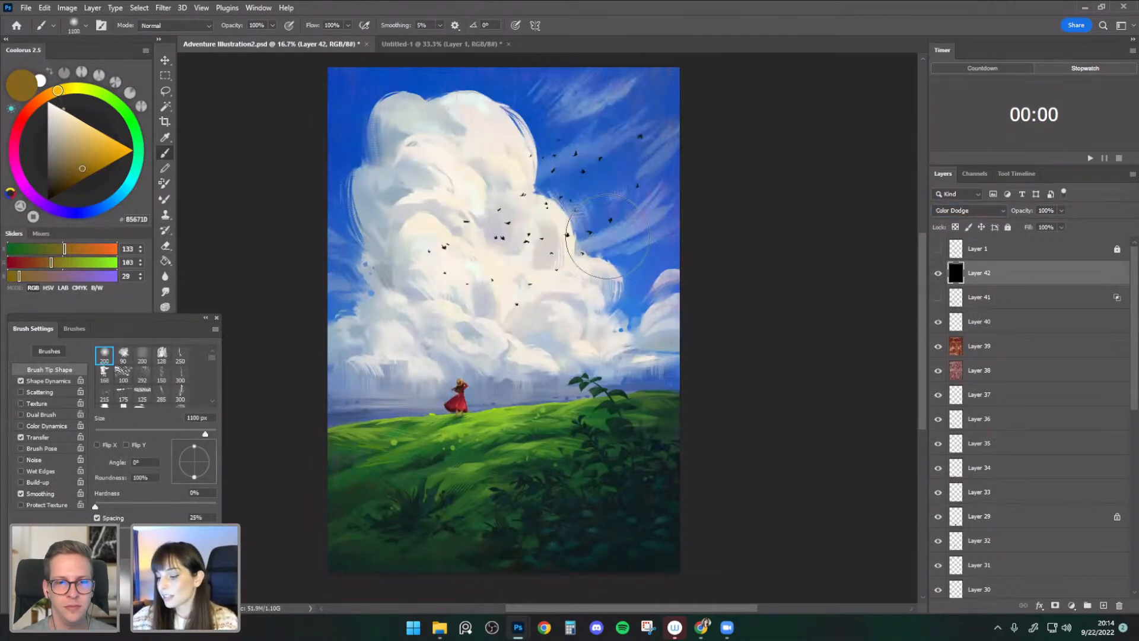
key("[")
left_click_drag(604, 282, 573, 155)
mouse_move(446, 120)
left_mouse_down()
mouse_move(694, 173)
mouse_move(712, 207)
left_mouse_up()
key("ctrl+z")
left_click_drag(477, 342, 386, 273)
key("ctrl+z")
mouse_move(482, 398)
left_mouse_down()
mouse_move(522, 464)
mouse_move(664, 356)
left_mouse_up()
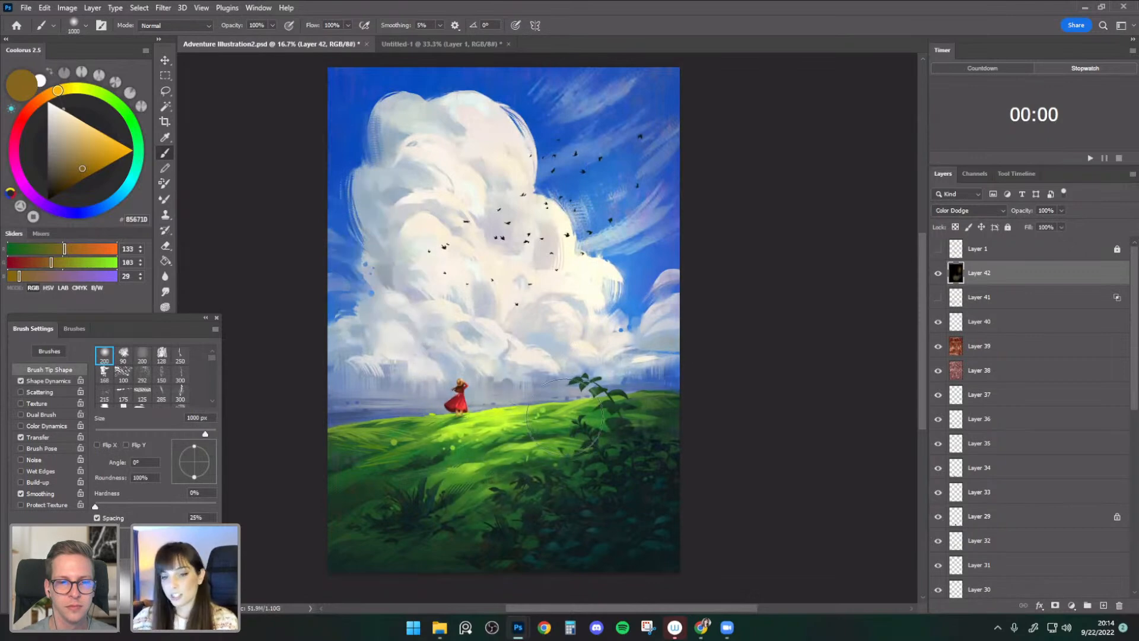
key("ctrl+z")
left_click_drag(495, 435, 580, 376)
key("ctrl+z")
left_click_drag(585, 276, 598, 155)
key("ctrl+z")
- Delete the black-filled Color Dodge layer and make the original Color Dodge layer visible again
left_click_drag(1007, 272, 1119, 605)
left_click(938, 276)
left_click(939, 276)
left_click(943, 275)
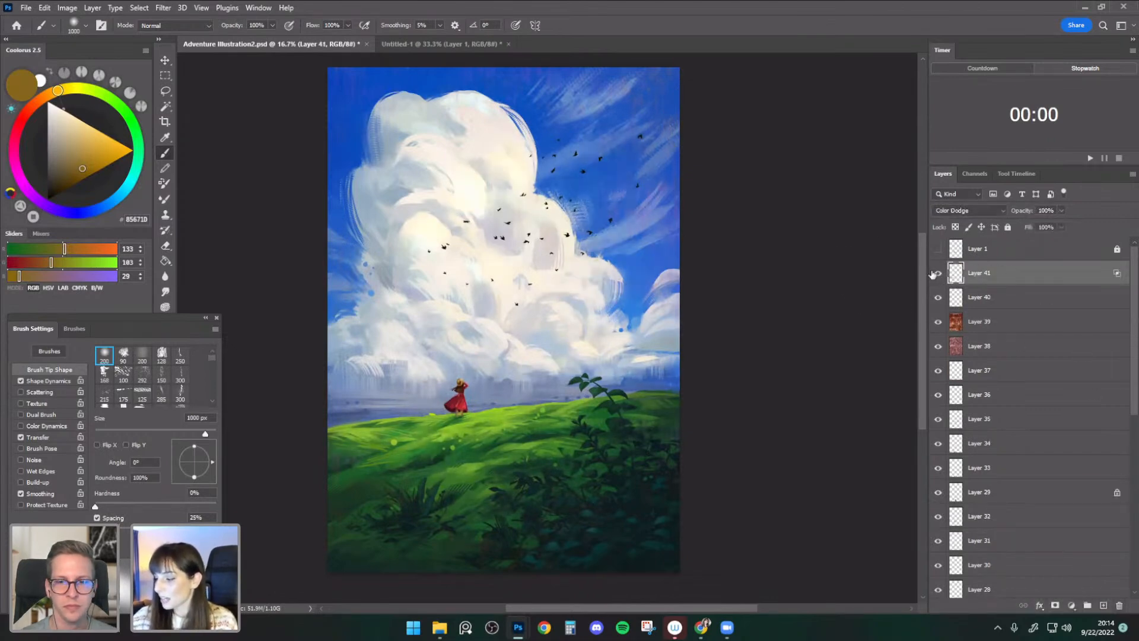
- Paint a golden-yellow (#ECBF4F) highlight on the woman in the red dress with the soft brush reduced to 35 px
key("e")
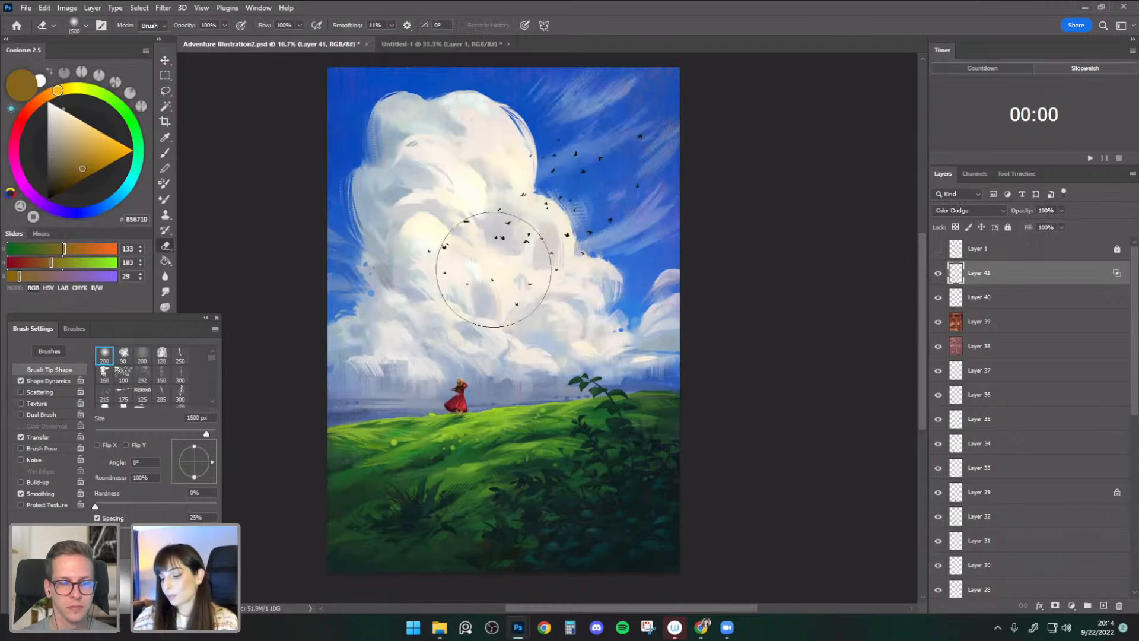
key("b")
left_click(101, 139)
key("bracketleft")
key("bracketleft")
key("bracketleft")
key("bracketleft")
key("bracketleft")
key("bracketleft")
key("bracketleft")
key("bracketleft")
key("bracketleft")
key("bracketleft")
key("bracketleft")
key("bracketleft")
key("bracketleft")
key("bracketleft")
key("bracketleft")
key("bracketleft")
key("bracketleft")
key("bracketleft")
key("bracketleft")
key("bracketleft")
left_click_drag(465, 388, 467, 408)
key("ctrl+plus")
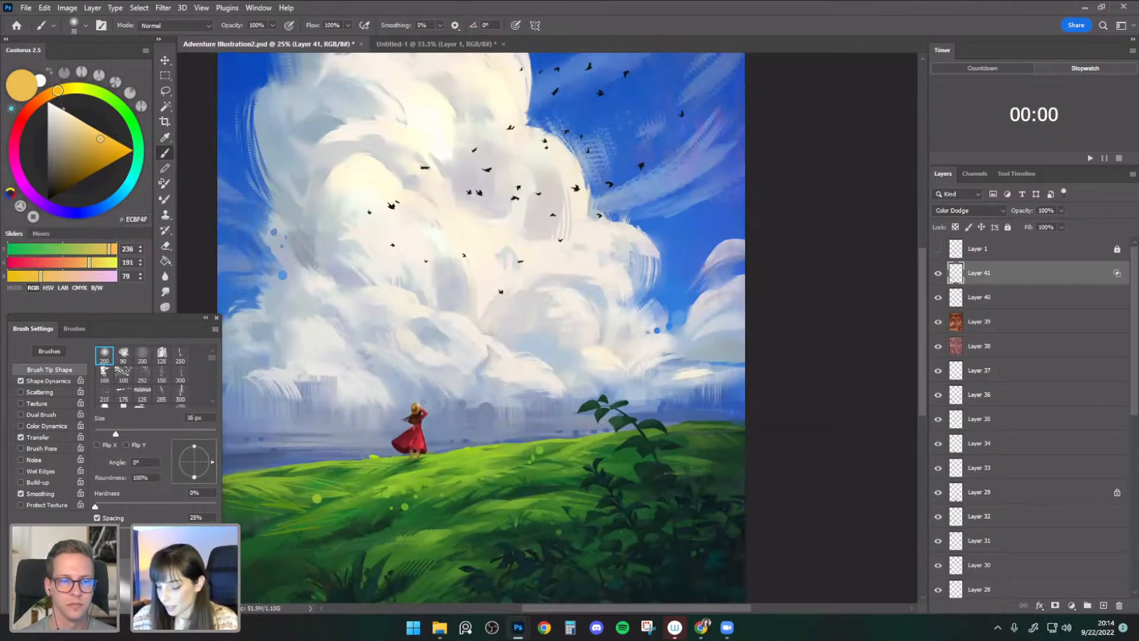
key("ctrl+minus")
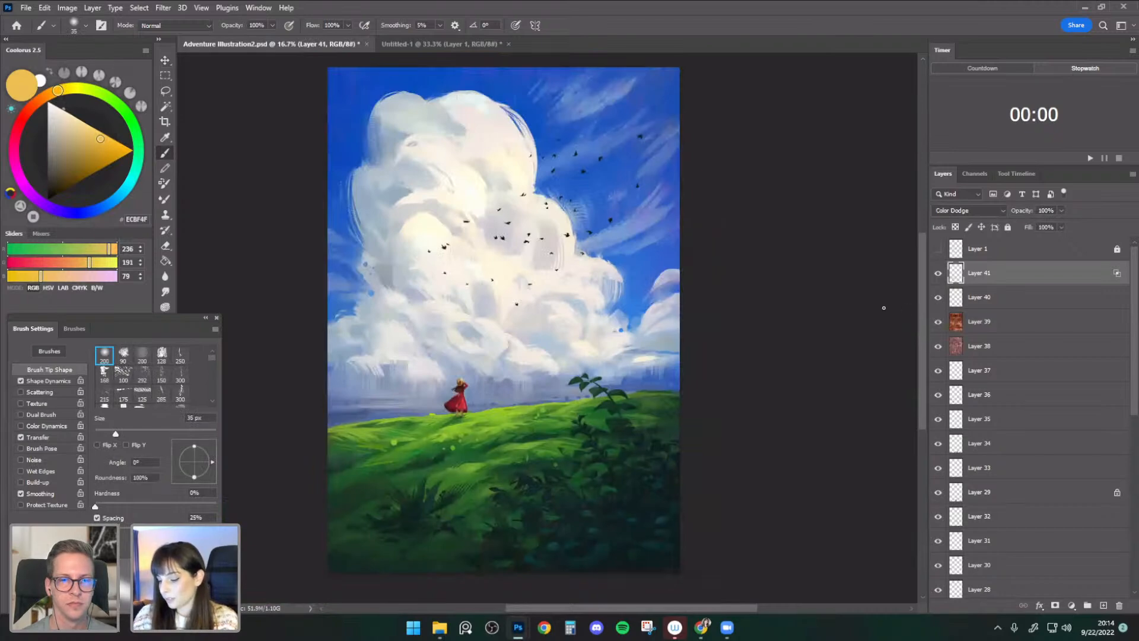
- Refine the golden light around the woman's hat and hair, using brush sizes from 15 px to 50 px
key("ctrl+plus")
key("ctrl+plus")
key("bracketleft")
key("bracketleft")
key("bracketleft")
key("bracketleft")
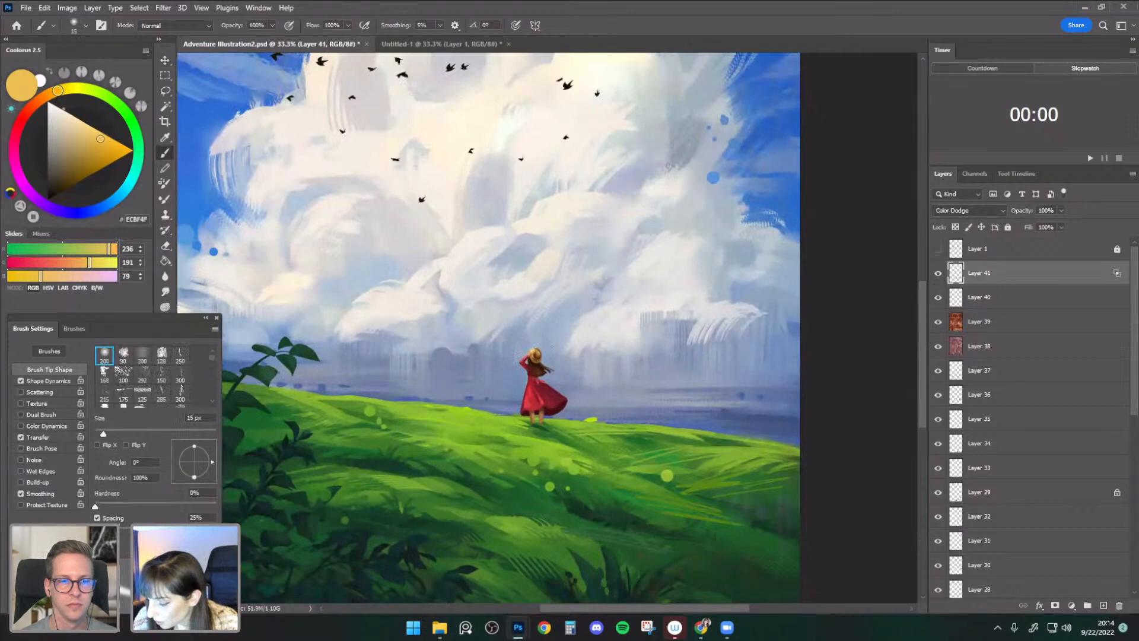
key("ctrl+minus")
key("ctrl+minus")
key("ctrl+plus")
key("ctrl+plus")
key("bracketright")
key("bracketright")
key("bracketright")
key("bracketright")
key("bracketright")
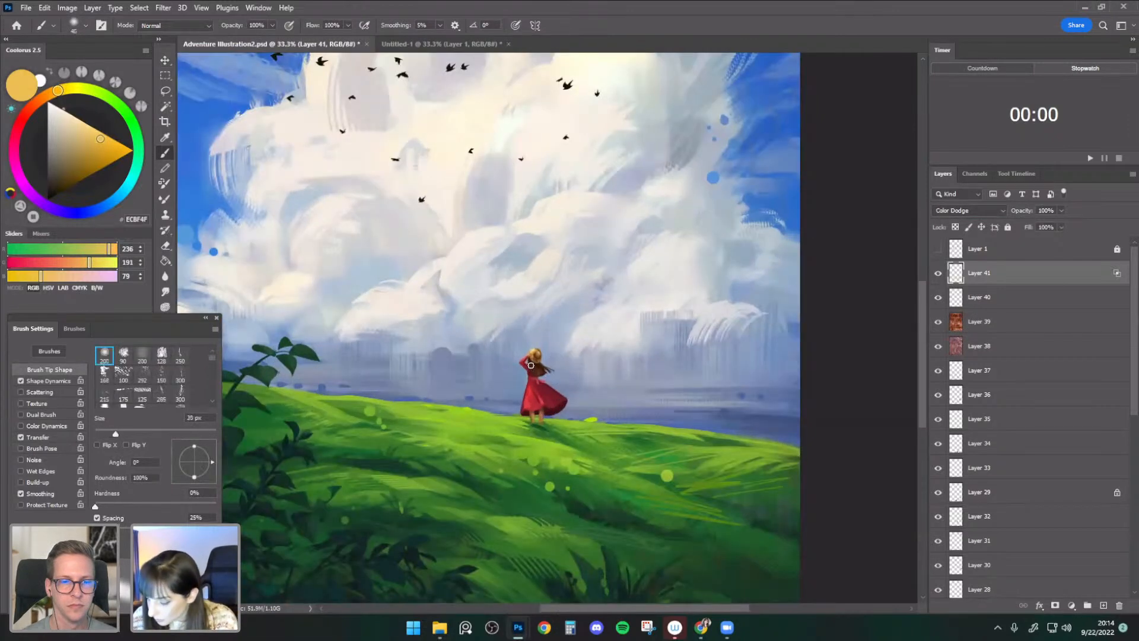
key("bracketright")
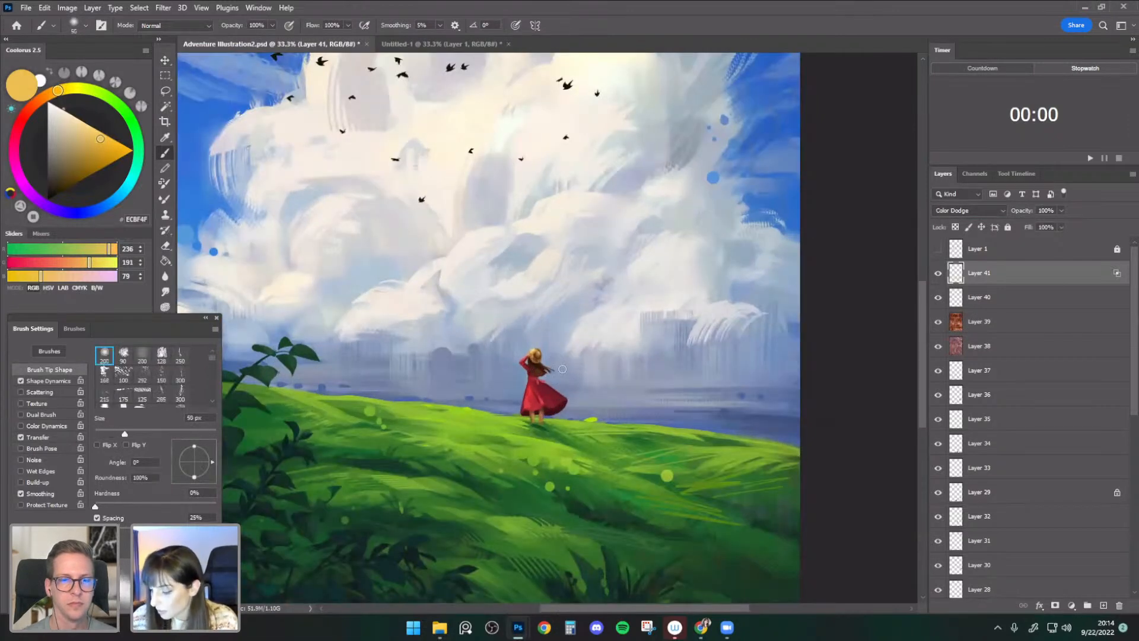
- Add paler gold (#E5C77A) light around the woman with a slightly larger soft brush
left_click(83, 133)
key("bracketright")
key("bracketright")
key("ctrl+minus")
- Trim the light around the woman on the Color Dodge layer with the soft Eraser reduced to 80 px
key("e")
key("bracketleft")
key("bracketleft")
key("bracketleft")
key("bracketleft")
key("bracketleft")
key("bracketleft")
key("bracketleft")
key("bracketleft")
key("bracketleft")
key("bracketleft")
key("bracketleft")
key("bracketleft")
key("bracketleft")
key("bracketleft")
key("bracketleft")
key("bracketleft")
key("bracketleft")
key("ctrl+minus")
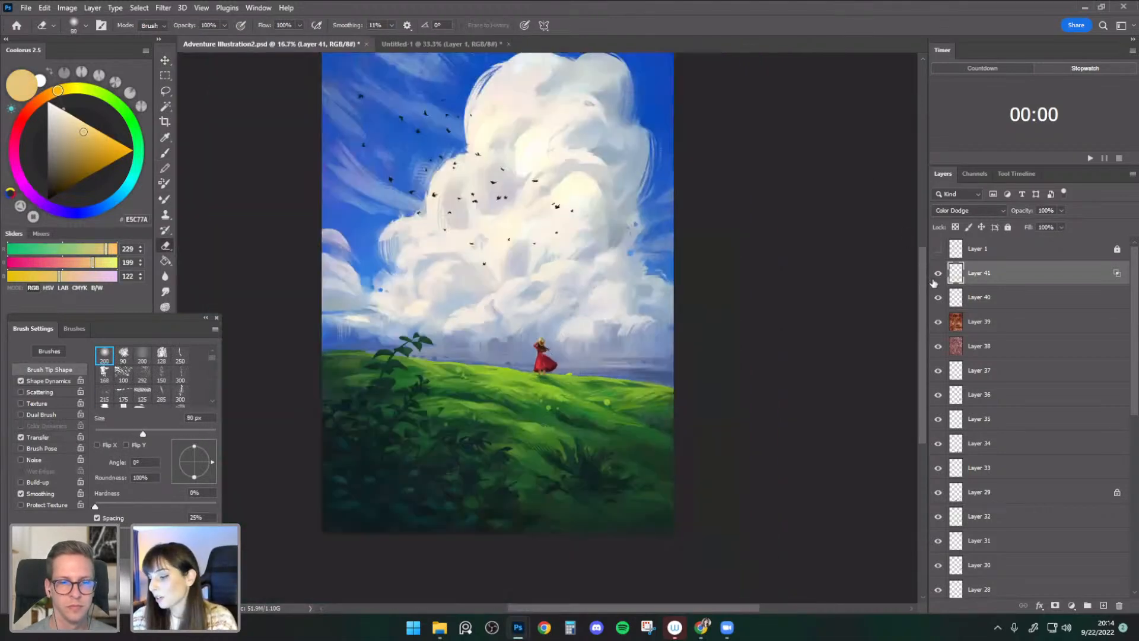
- Soften the Color Dodge light over the cloud and foreground with the soft Eraser enlarged to 800 px
key("bracketright")
key("bracketright")
key("bracketright")
key("bracketright")
key("bracketright")
key("bracketright")
key("bracketright")
key("bracketright")
key("bracketright")
key("bracketright")
key("bracketright")
key("bracketright")
key("bracketright")
key("bracketright")
key("bracketright")
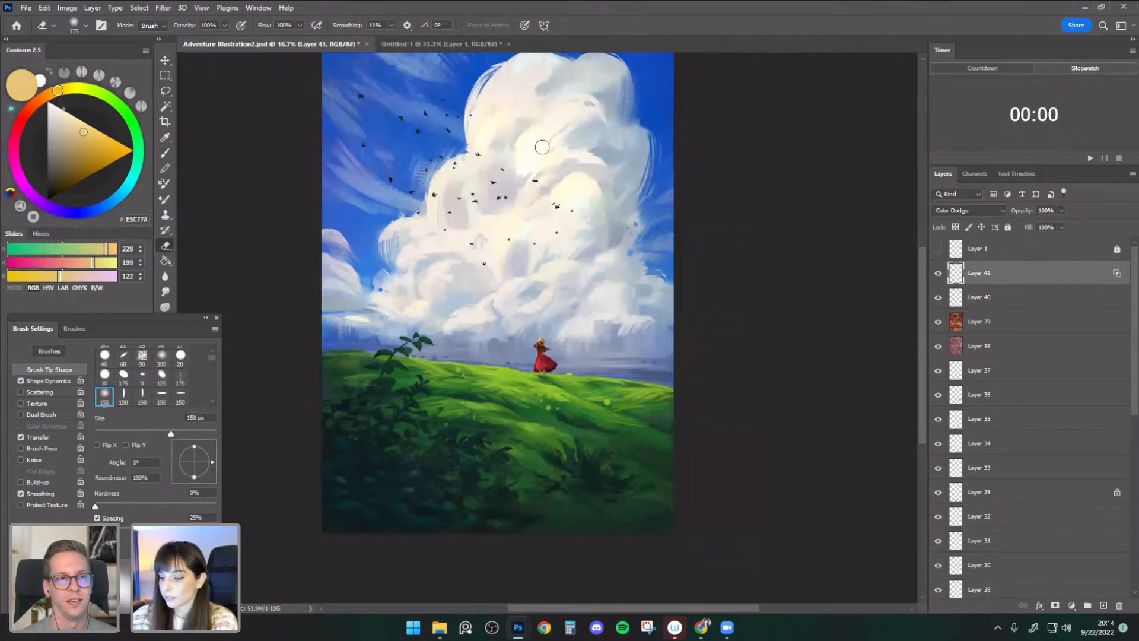
key("bracketleft")
key("bracketleft")
key("bracketleft")
key("bracketleft")
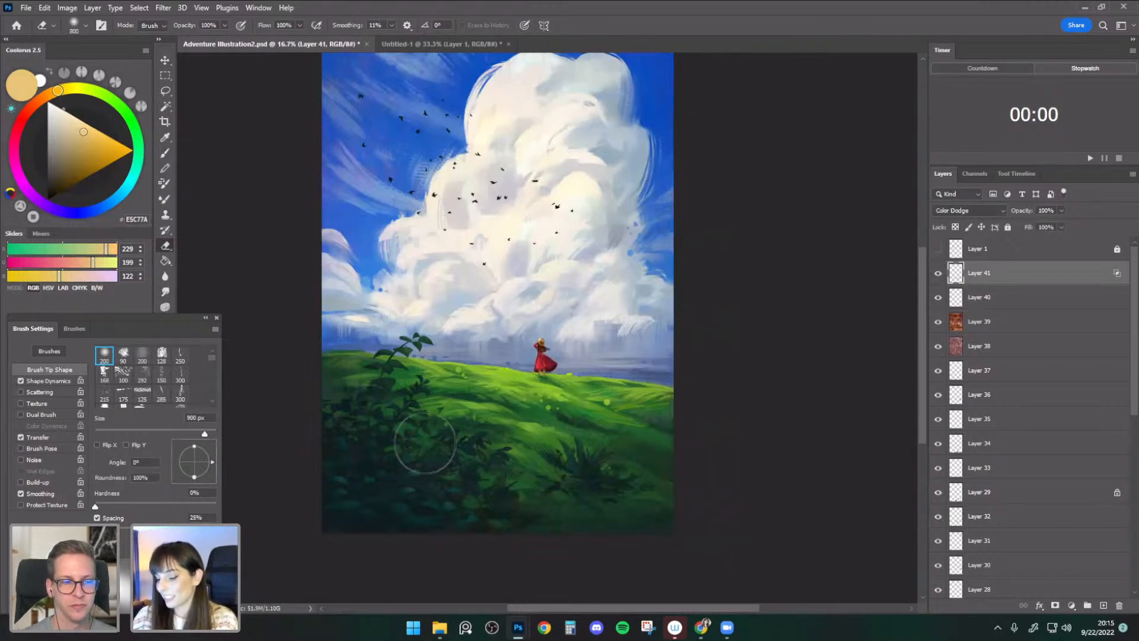
mouse_move(661, 293)
left_mouse_down()
mouse_move(675, 363)
mouse_move(670, 344)
left_mouse_up()
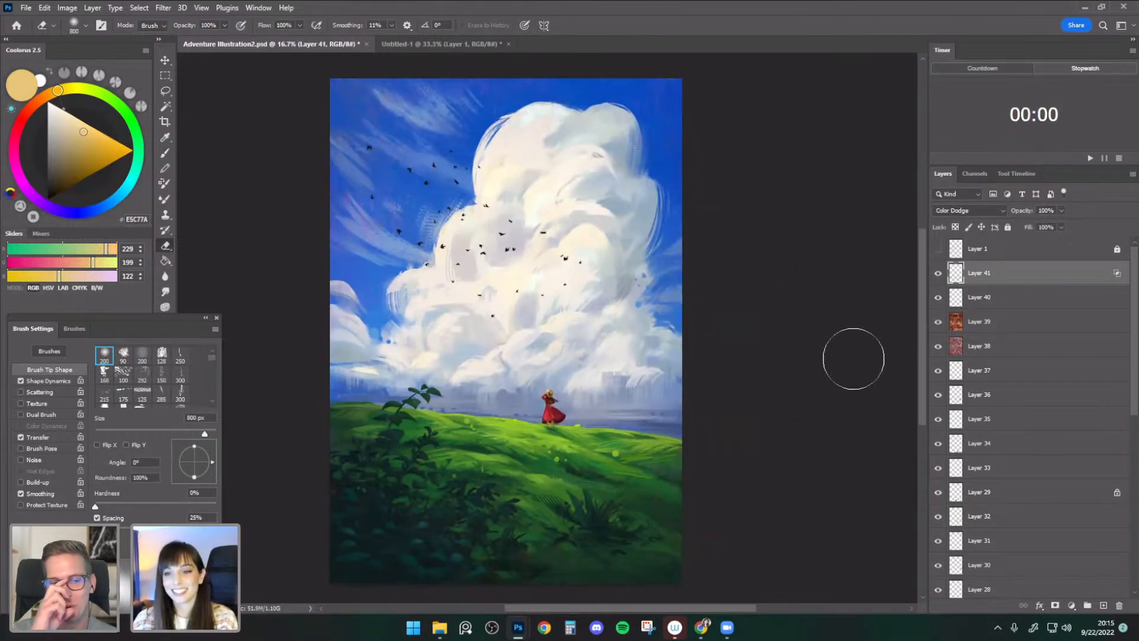
- Compare the whole illustration with and without the effects on Layer 41 and Layer 40
left_click_drag(784, 391, 780, 399)
left_click(938, 297)
left_click(937, 297)
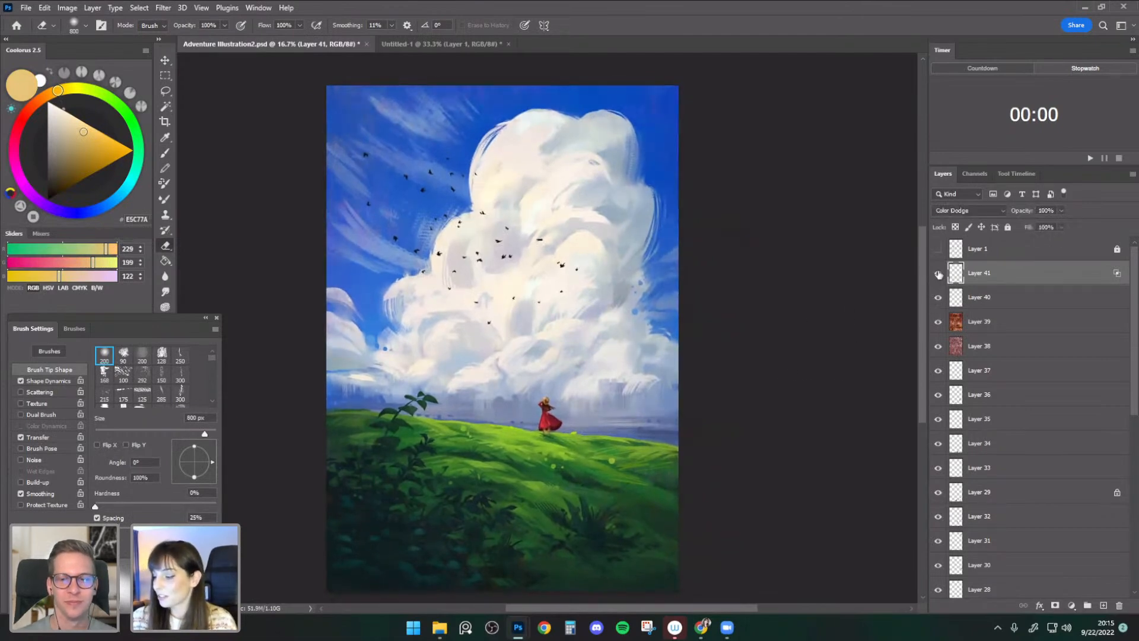
left_click_drag(936, 272, 935, 294)
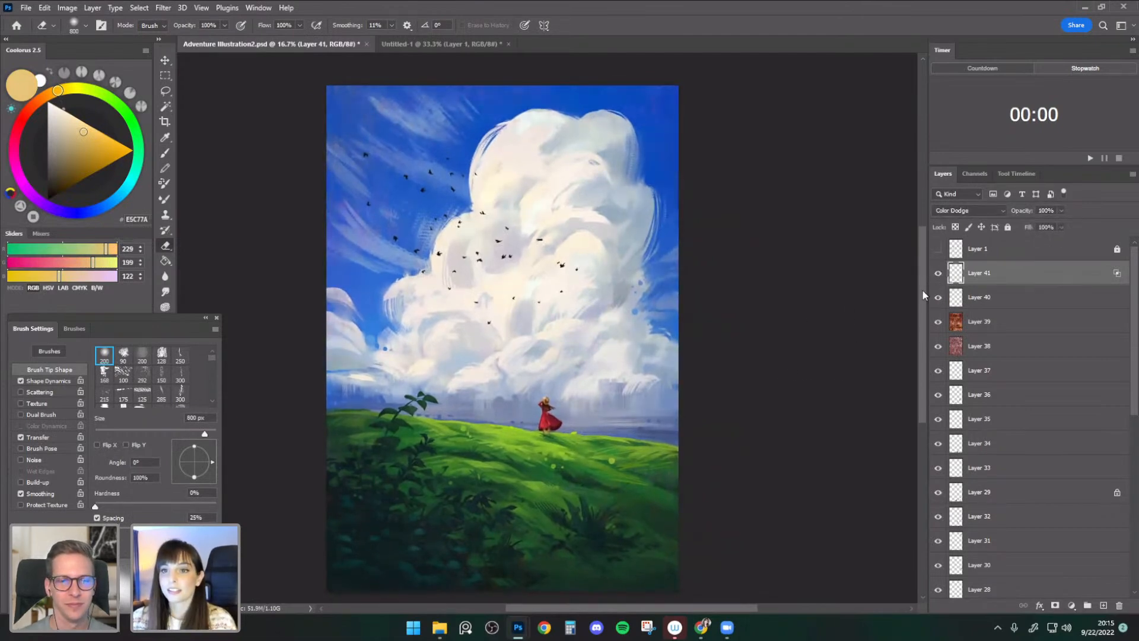
left_click(938, 297)
left_click(938, 297)
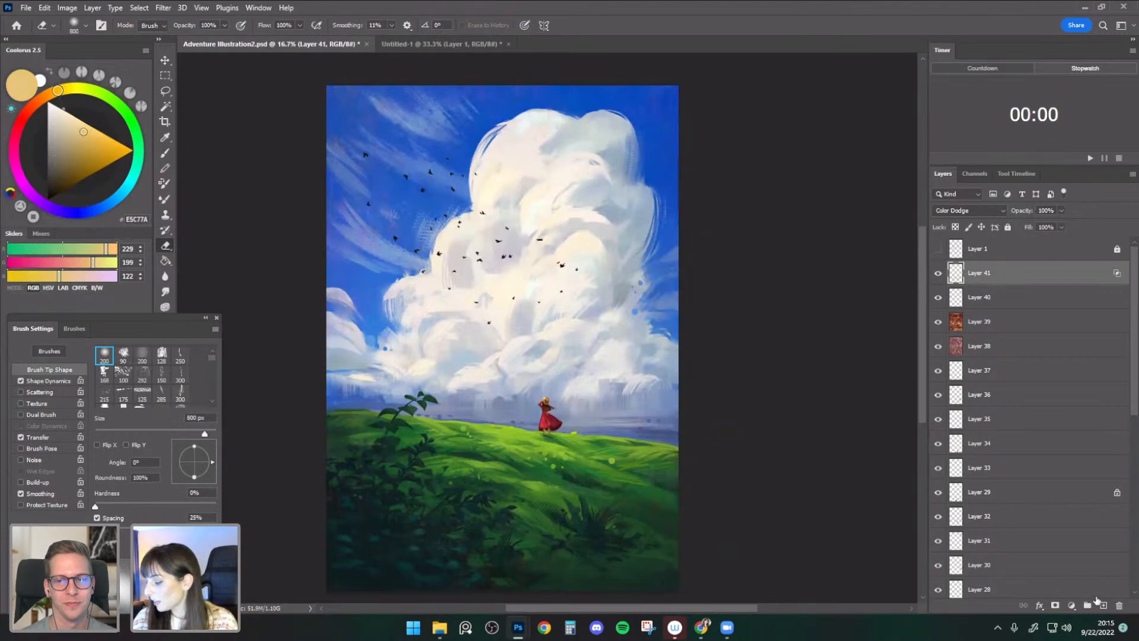
- Create a new layer above Layer 41 and use Apply Image to fill it with the merged illustration
left_click(1104, 605)
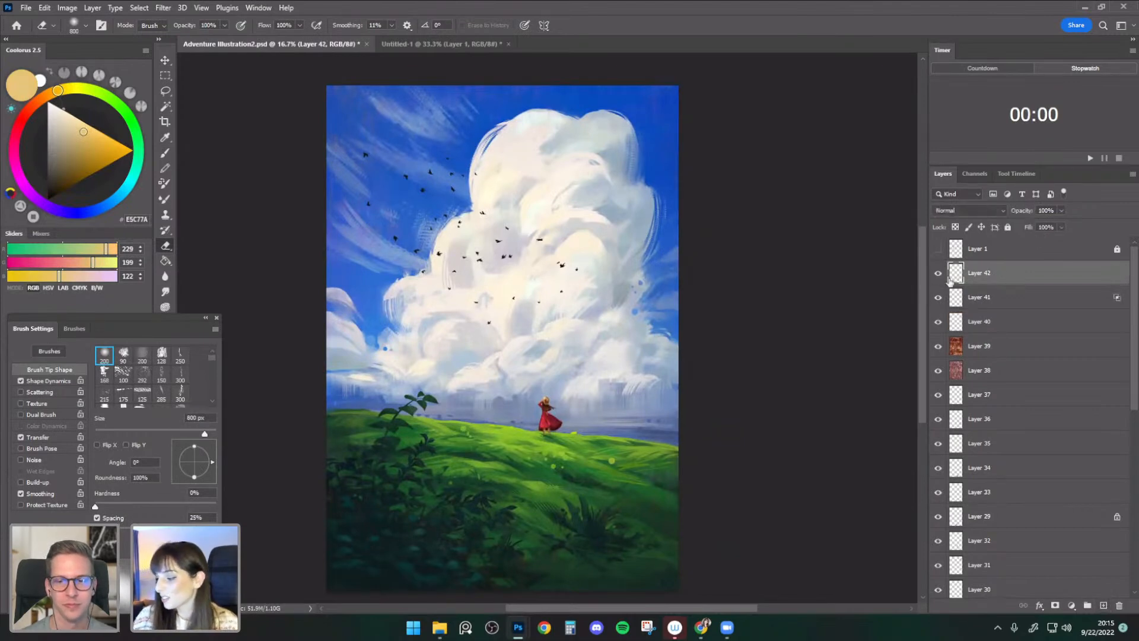
left_click(67, 8)
left_click(134, 180)
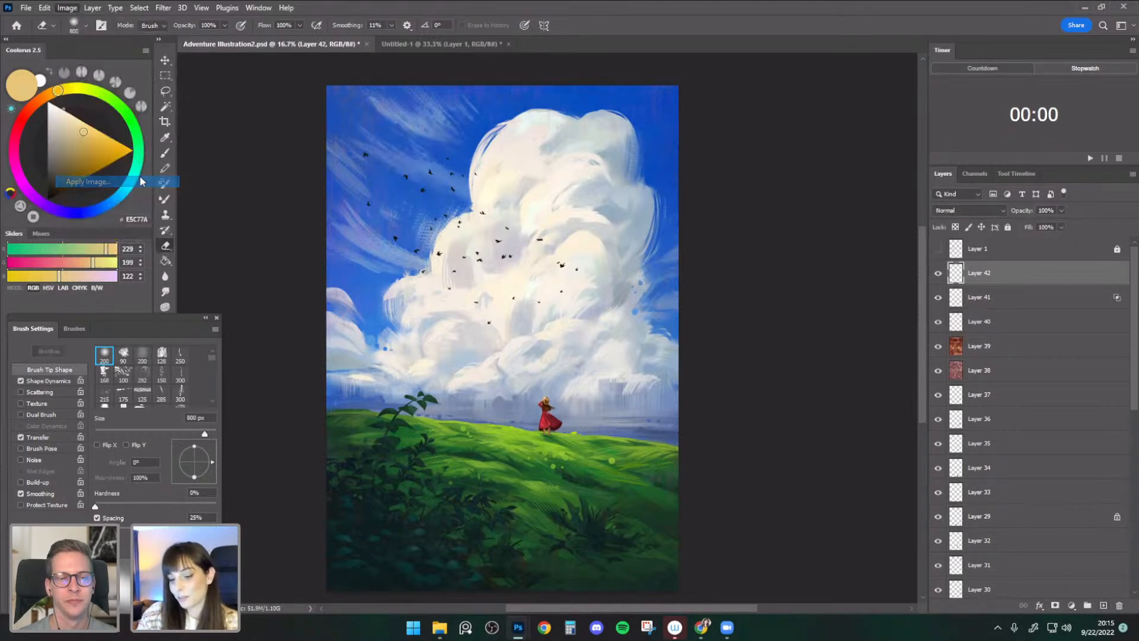
left_click(581, 251)
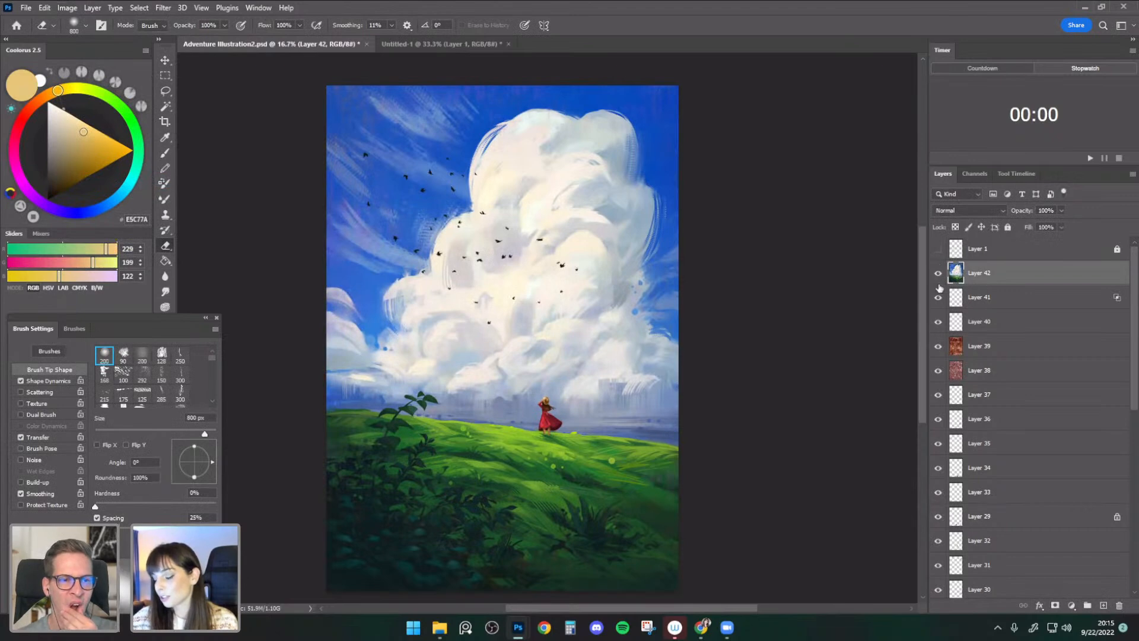
left_click(937, 274)
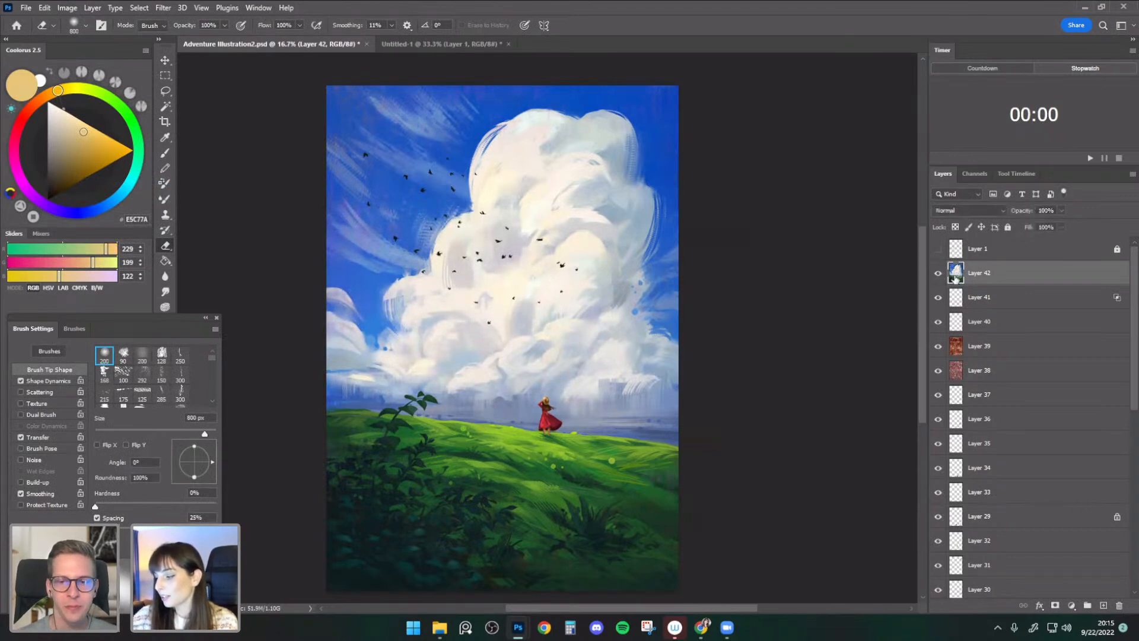
- Start an Unsharp Mask on the merged layer and frame the woman in its preview at 33%
left_click(164, 8)
mouse_move(276, 195)
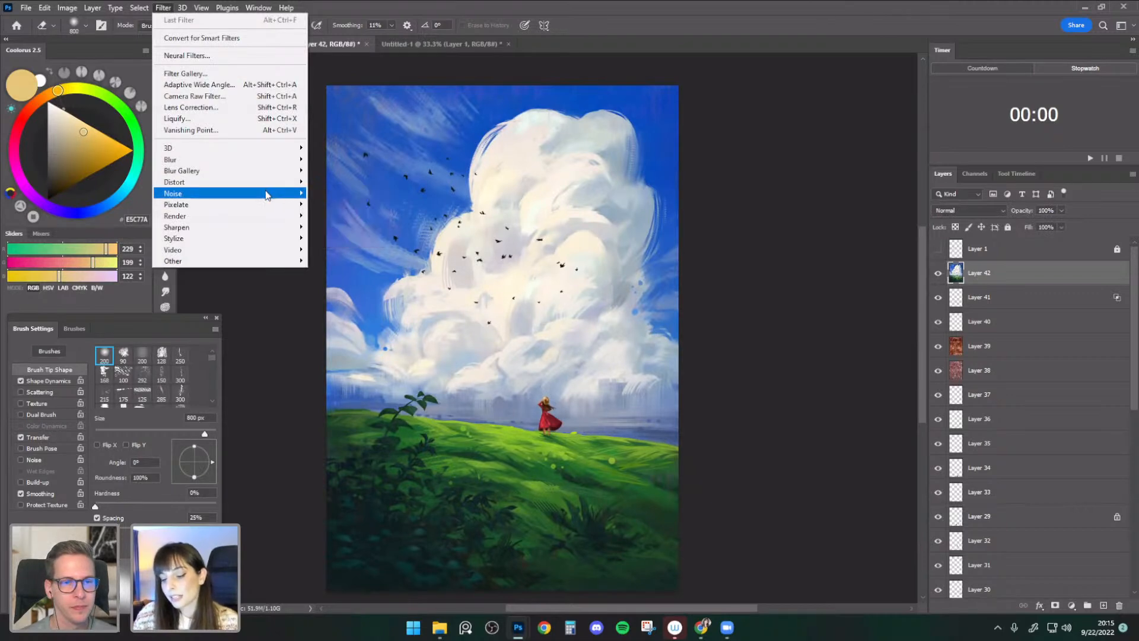
mouse_move(262, 229)
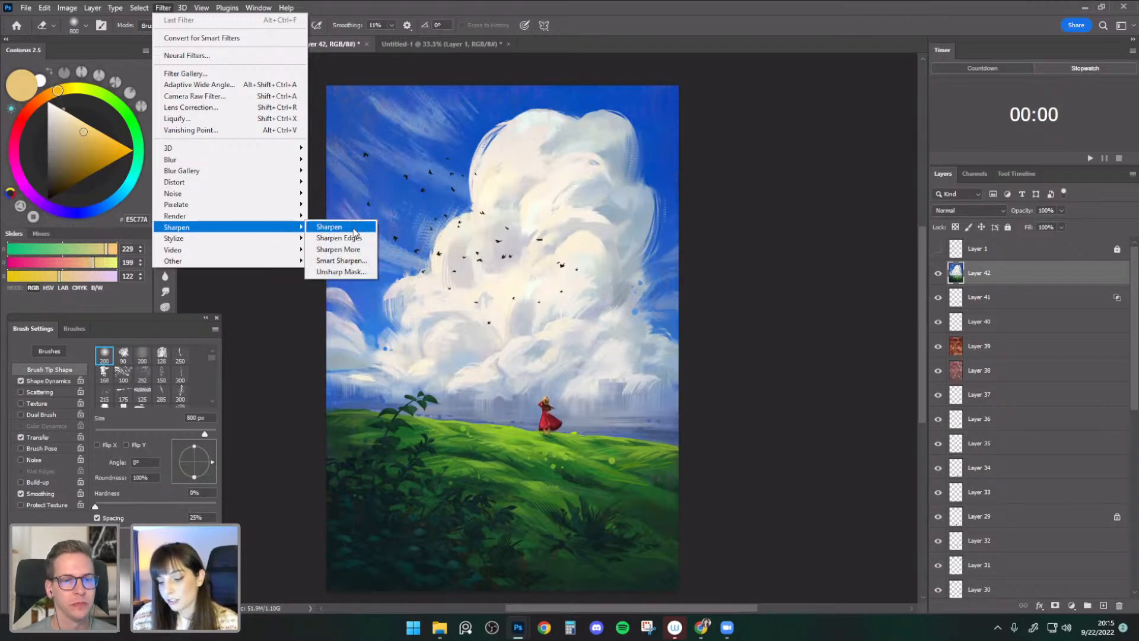
left_click(358, 274)
left_click_drag(837, 333, 824, 395)
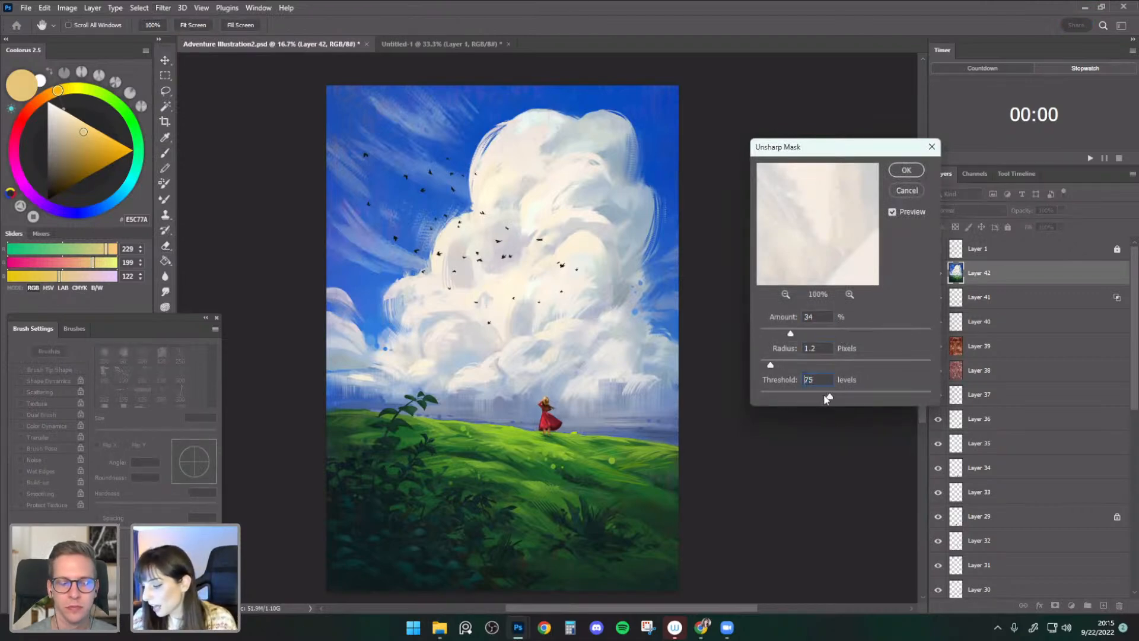
left_click(786, 294)
left_click(786, 295)
left_click(786, 295)
left_click(786, 295)
left_click(786, 295)
left_click(786, 294)
mouse_move(822, 268)
left_mouse_down()
mouse_move(830, 220)
mouse_move(816, 214)
mouse_move(821, 252)
mouse_move(808, 264)
left_mouse_up()
left_click(850, 294)
left_click(849, 295)
left_click(849, 294)
left_click_drag(854, 229, 862, 267)
- Apply the Unsharp Mask with Amount 93%, Radius 4.2 pixels and Threshold 17 levels
left_click(781, 397)
left_click_drag(781, 397, 806, 394)
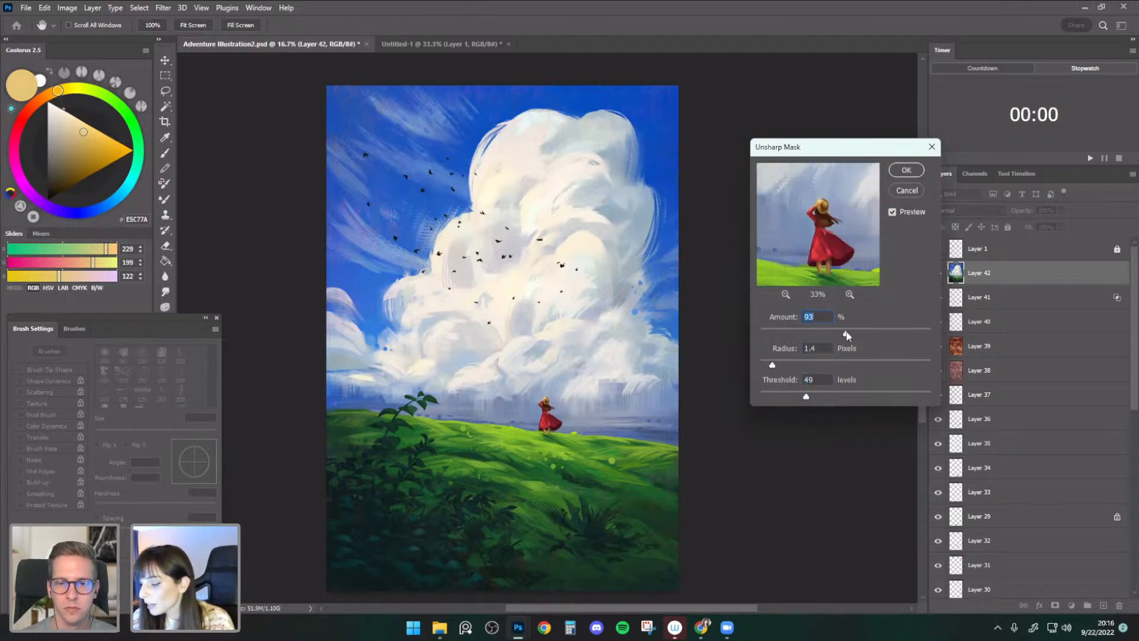
left_click_drag(836, 363, 798, 366)
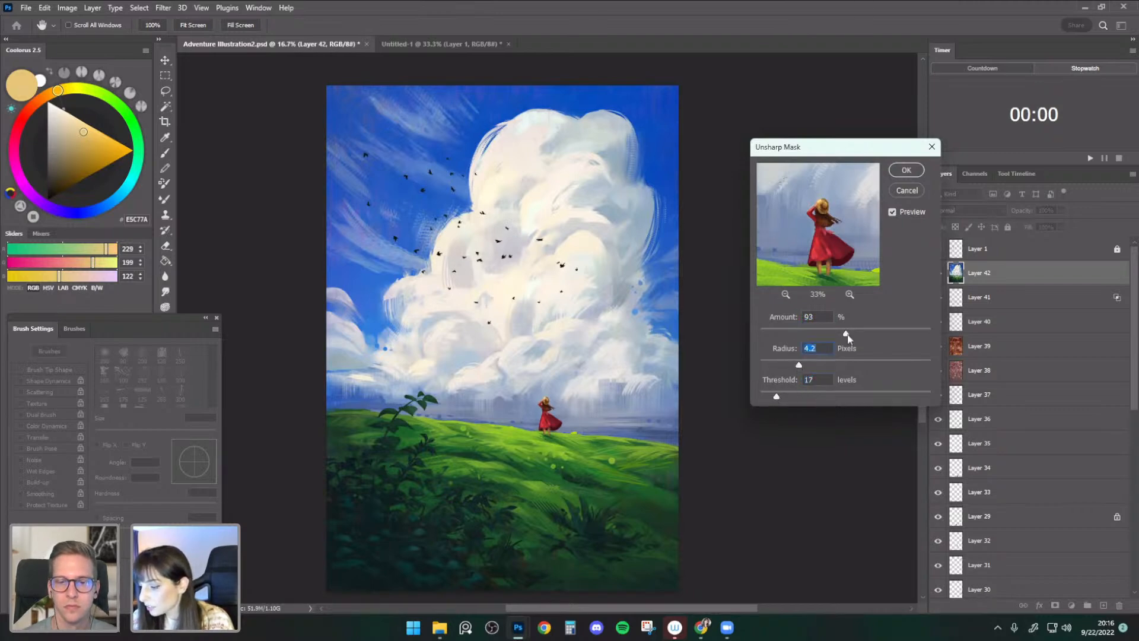
left_click(908, 170)
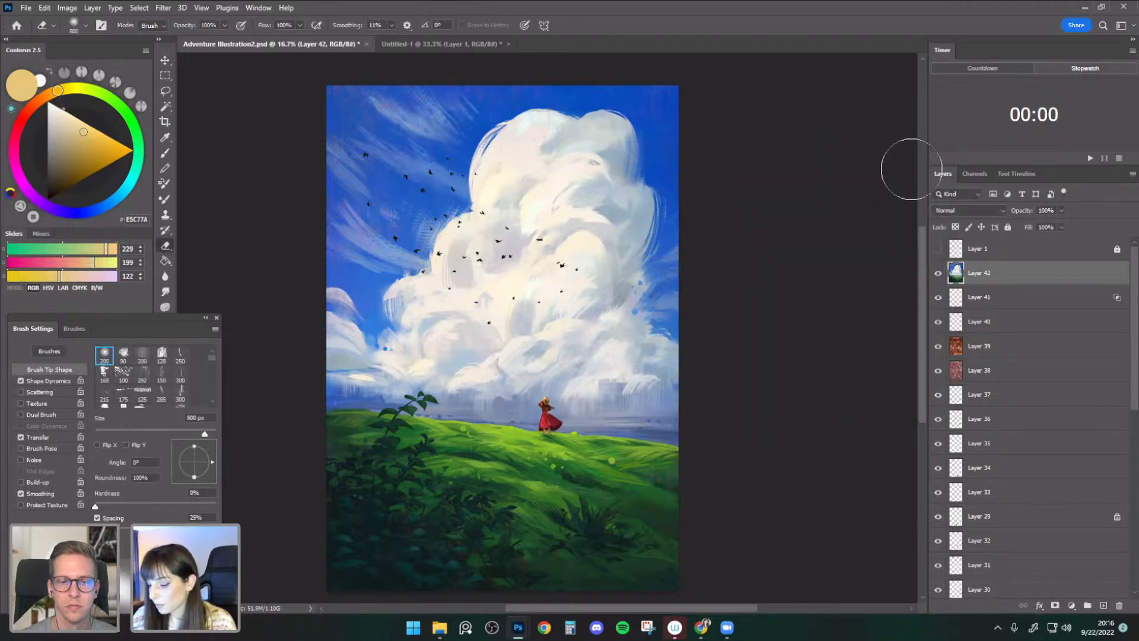
- Compare the woman and the nearby clouds and grass up close with and without the sharpened layer
left_click(165, 60)
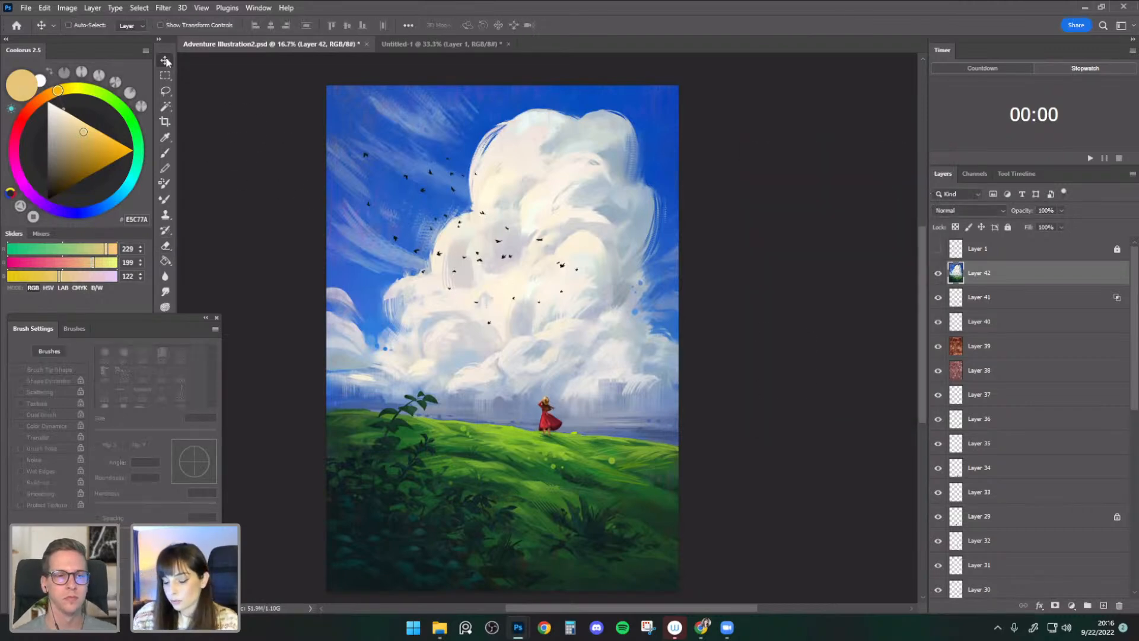
key("ctrl+plus")
left_click_drag(653, 409, 662, 220)
key("ctrl+plus")
left_click_drag(690, 317, 715, 358)
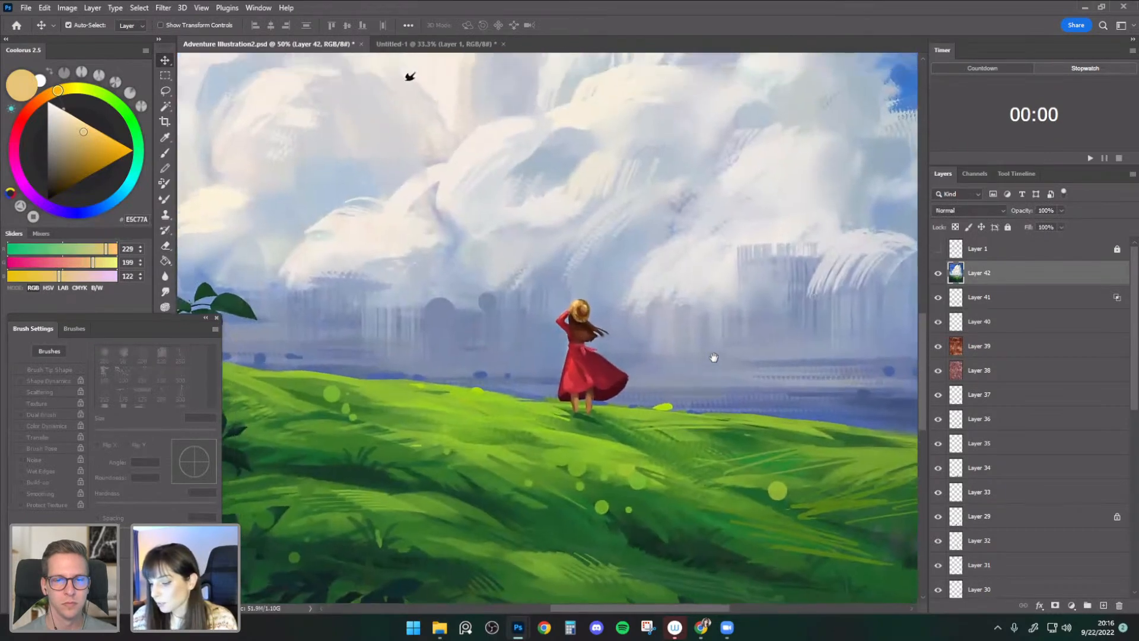
left_click(938, 273)
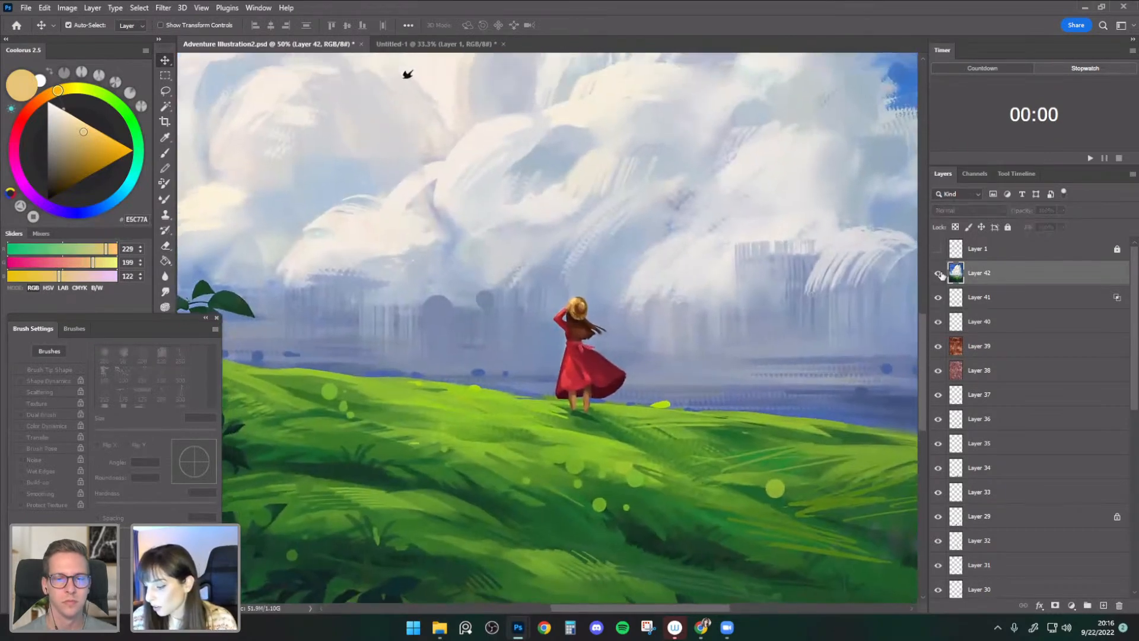
left_click(943, 275)
left_click(943, 274)
key("ctrl+1")
left_click(943, 274)
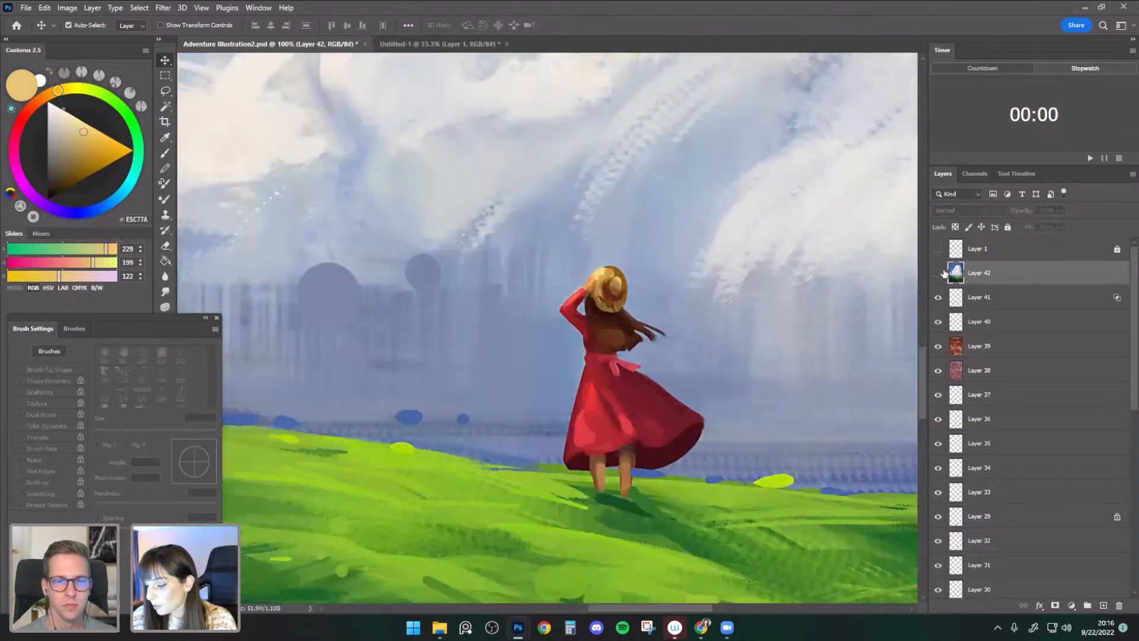
left_click(942, 274)
left_click(942, 274)
left_click(942, 274)
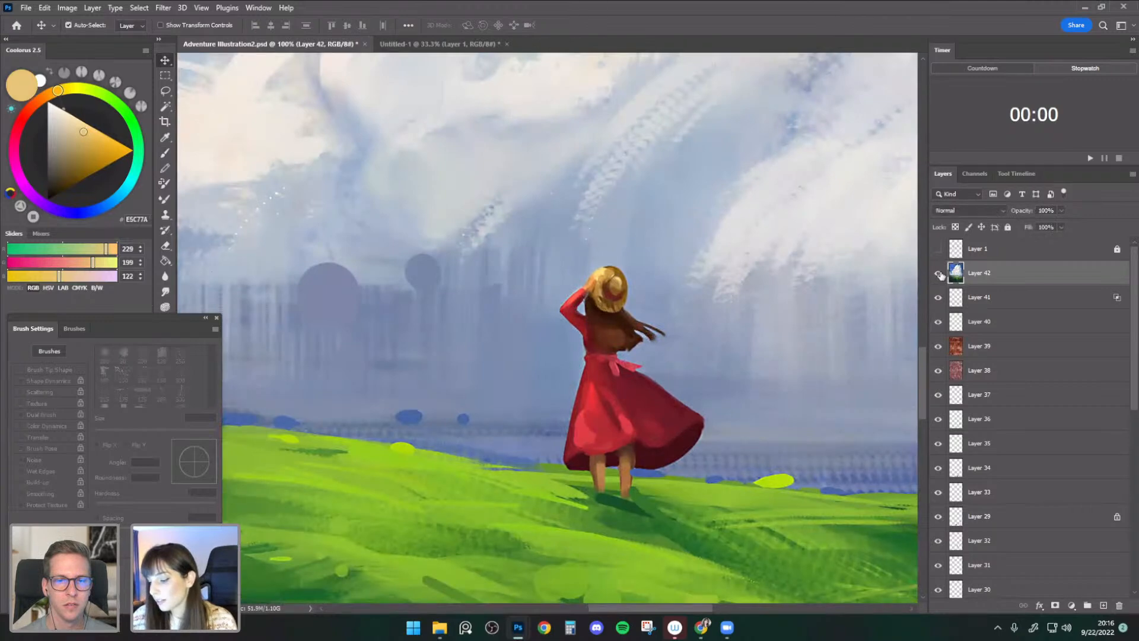
- Sharpen the merged layer again with Unsharp Mask at Amount 148%, Radius 4.7 pixels and Threshold 9 levels
key("ctrl+minus")
key("ctrl+minus")
key("ctrl+minus")
key("ctrl+minus")
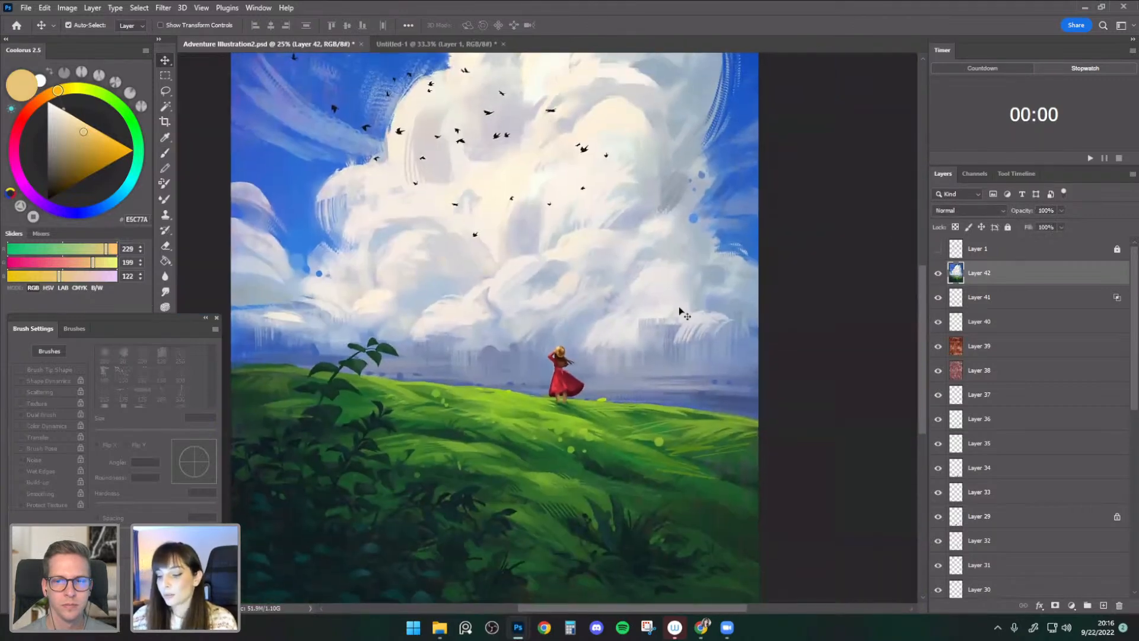
key("ctrl+minus")
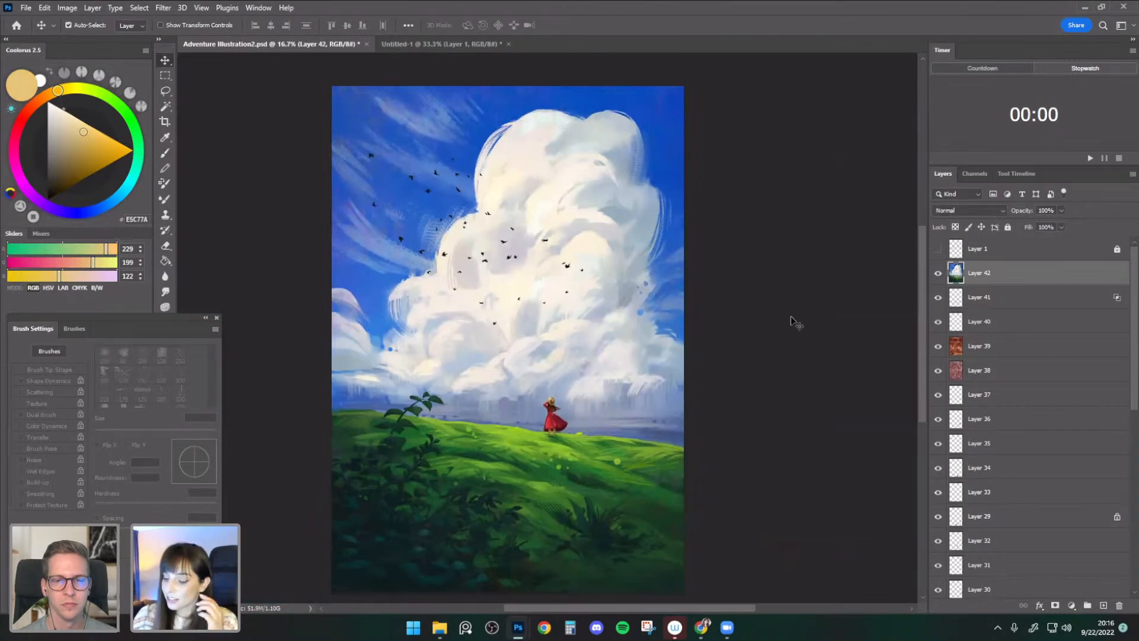
left_click(164, 8)
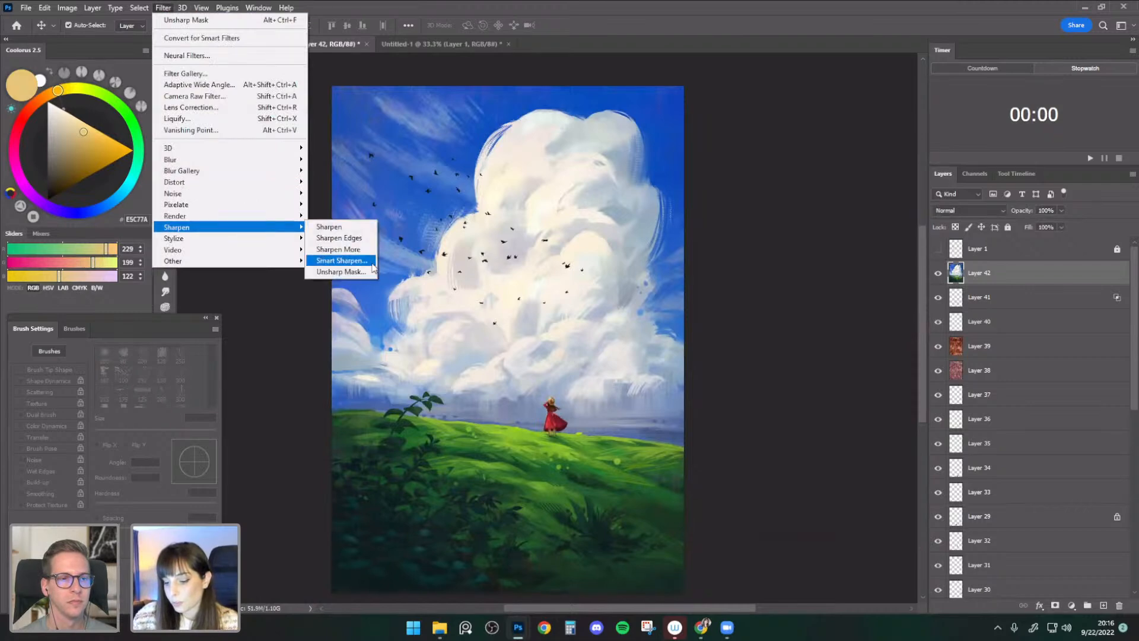
left_click(361, 272)
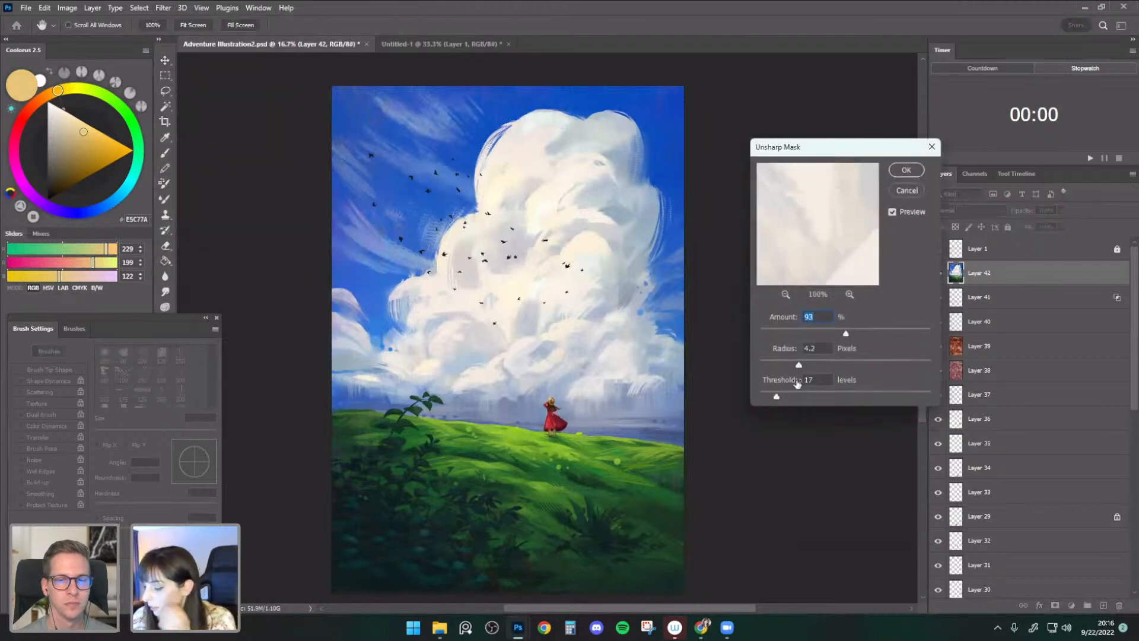
left_click_drag(776, 397, 803, 365)
mouse_move(846, 333)
left_mouse_down()
mouse_move(882, 334)
mouse_move(867, 336)
left_mouse_up()
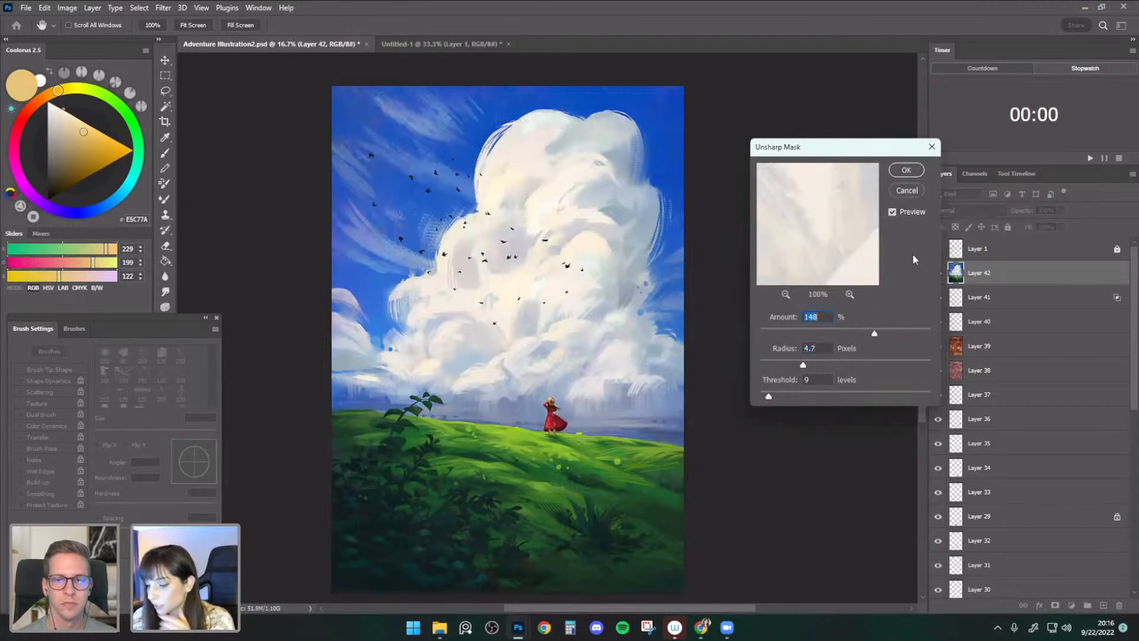
left_click(906, 170)
- Examine the stronger sharpening on the woman, grass and foreground plant by toggling the merged layer at 50% zoom
scroll(691, 305, "up", 2)
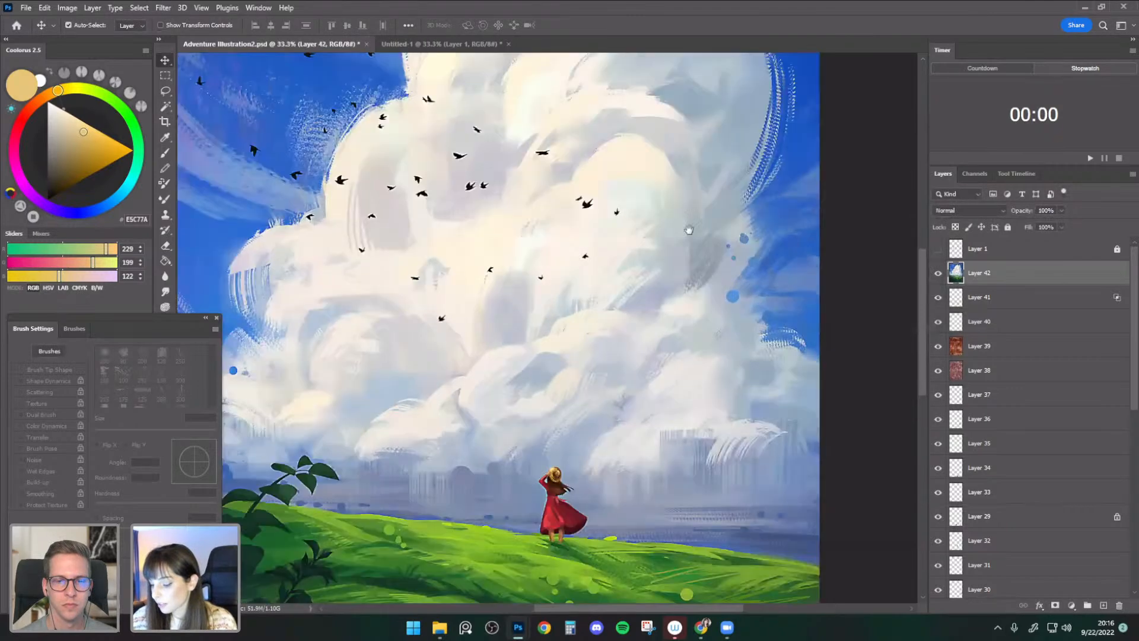
scroll(736, 169, "up", 1)
left_click(938, 273)
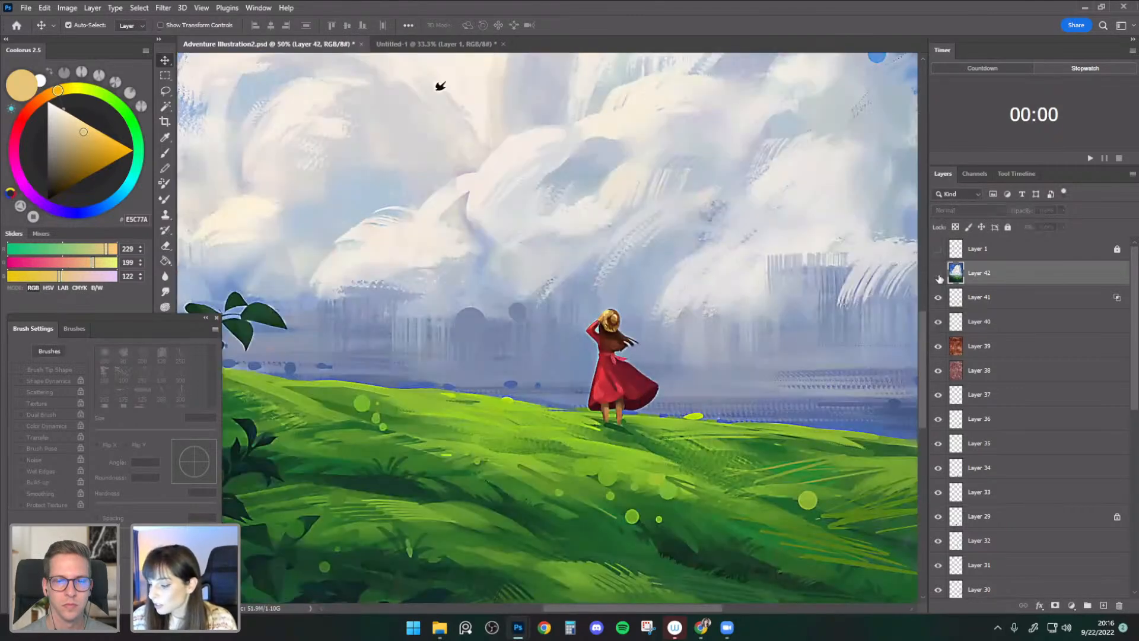
left_click(938, 273)
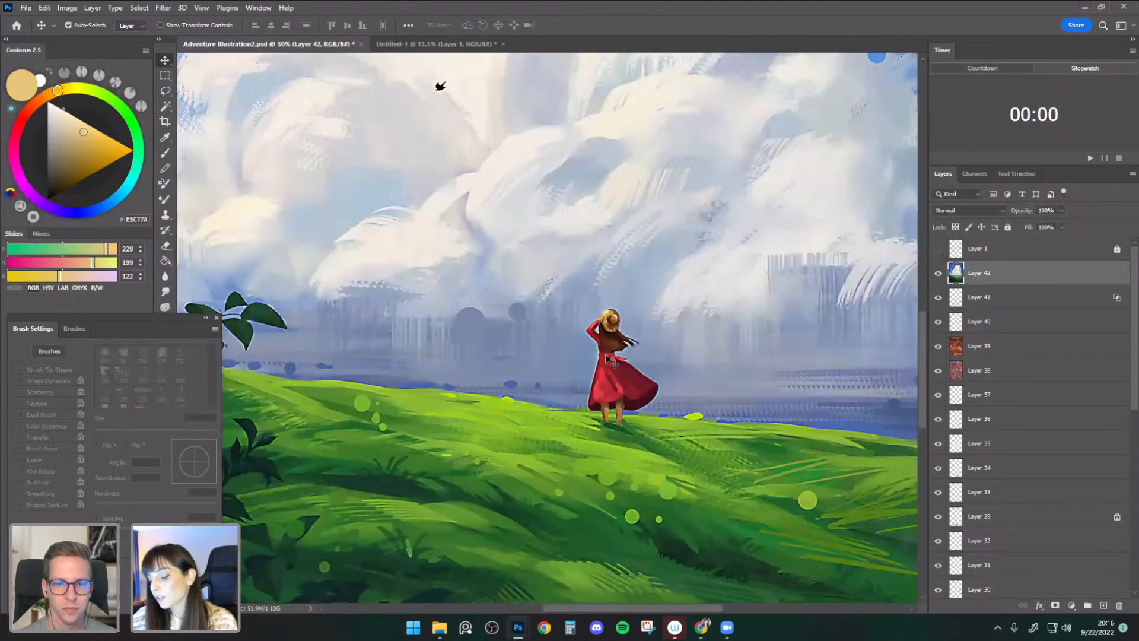
left_click(937, 274)
left_click(938, 273)
left_click(938, 276)
left_click(938, 276)
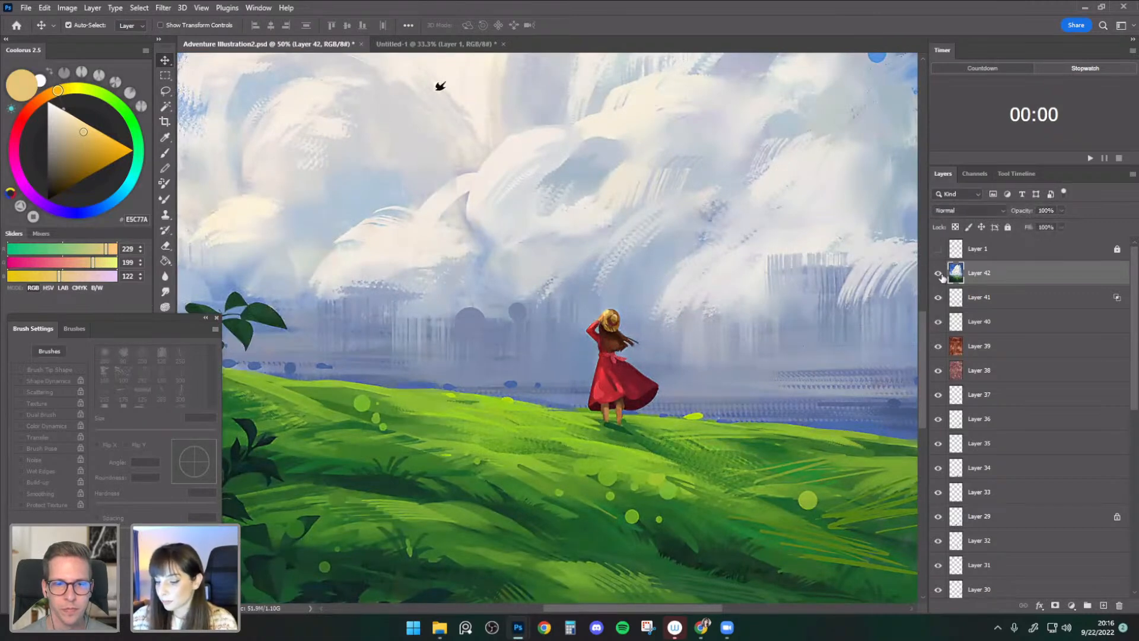
left_click_drag(657, 436, 729, 410)
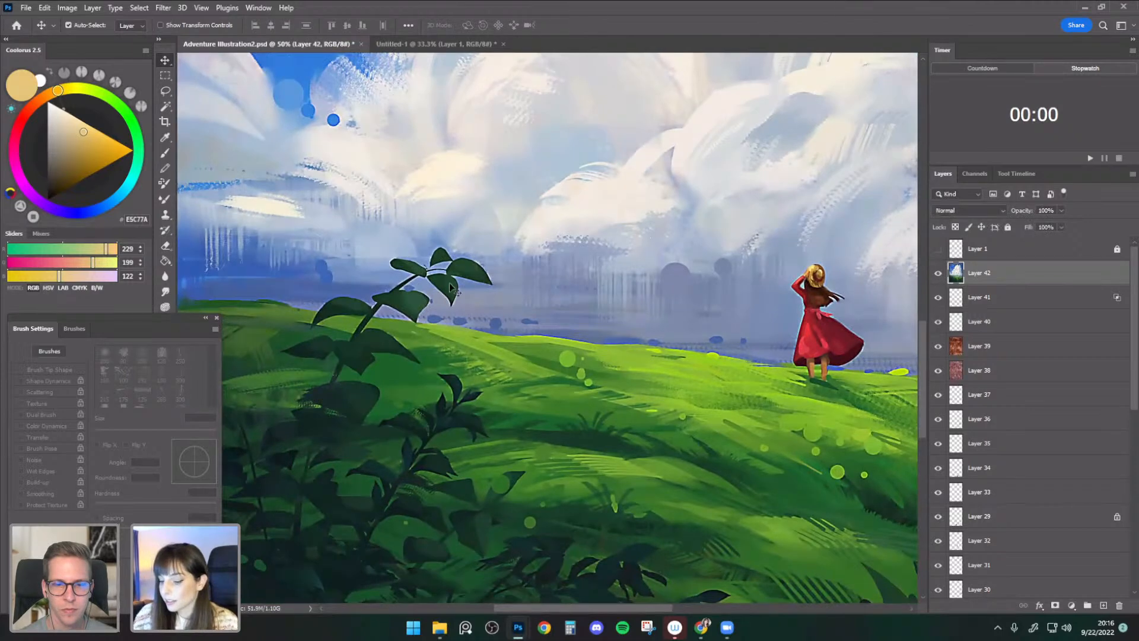
left_click(938, 274)
left_click(938, 273)
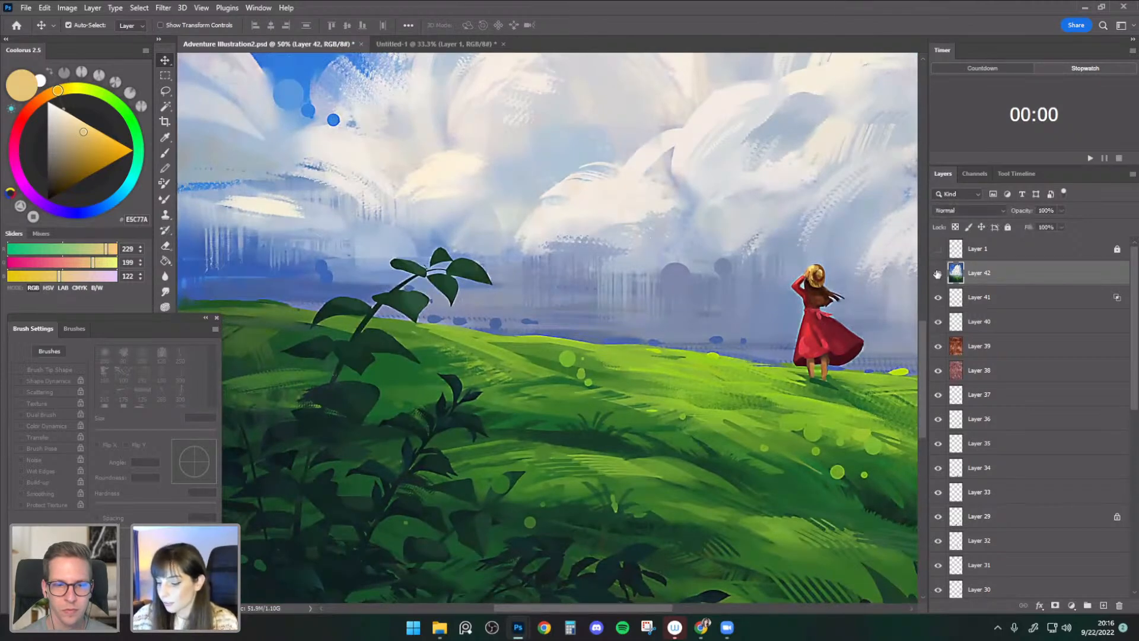
left_click(938, 273)
left_click(937, 274)
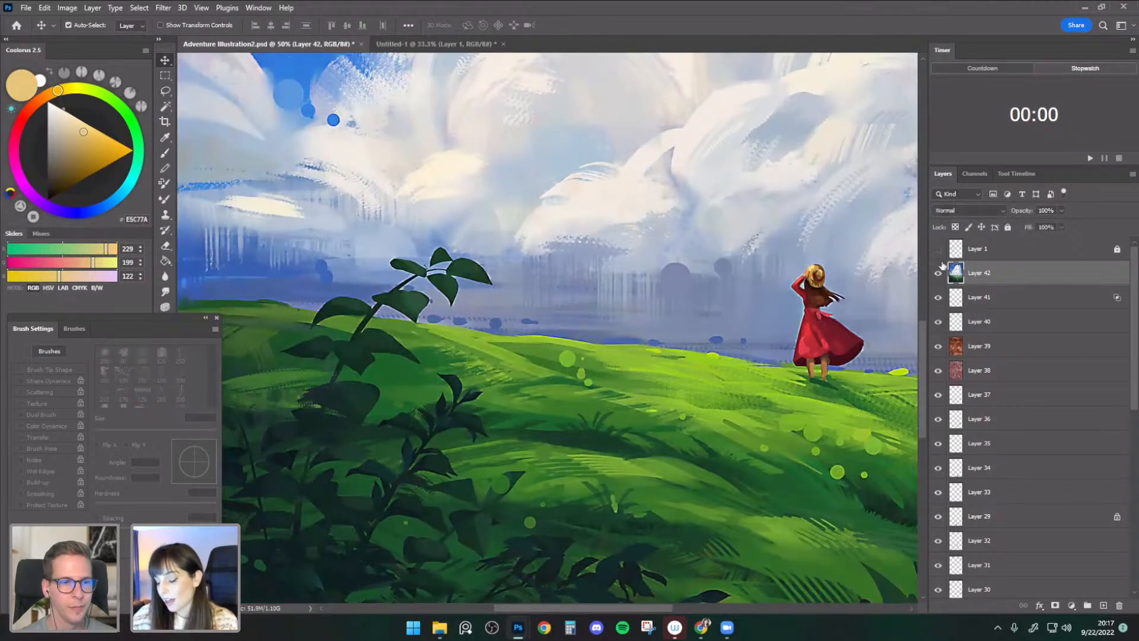
- Add a layer mask to the sharpened merged layer and fill the mask with black using the Paint Bucket
key("ctrl+minus")
key("ctrl+minus")
left_click_drag(748, 330, 673, 383)
key("ctrl+minus")
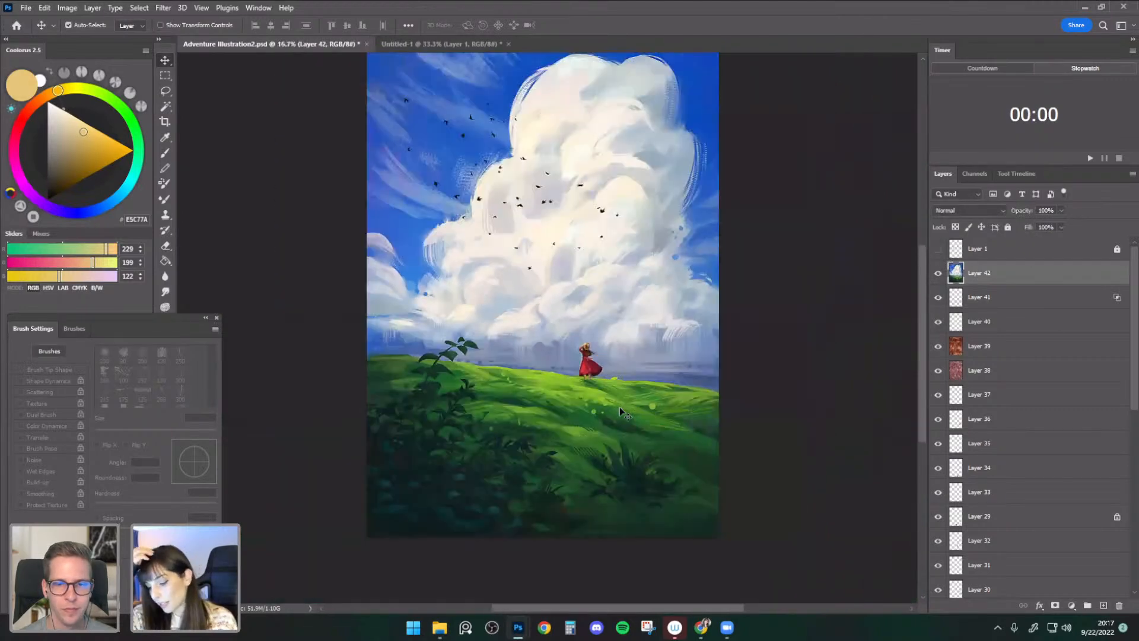
key("ctrl+plus")
key("ctrl+minus")
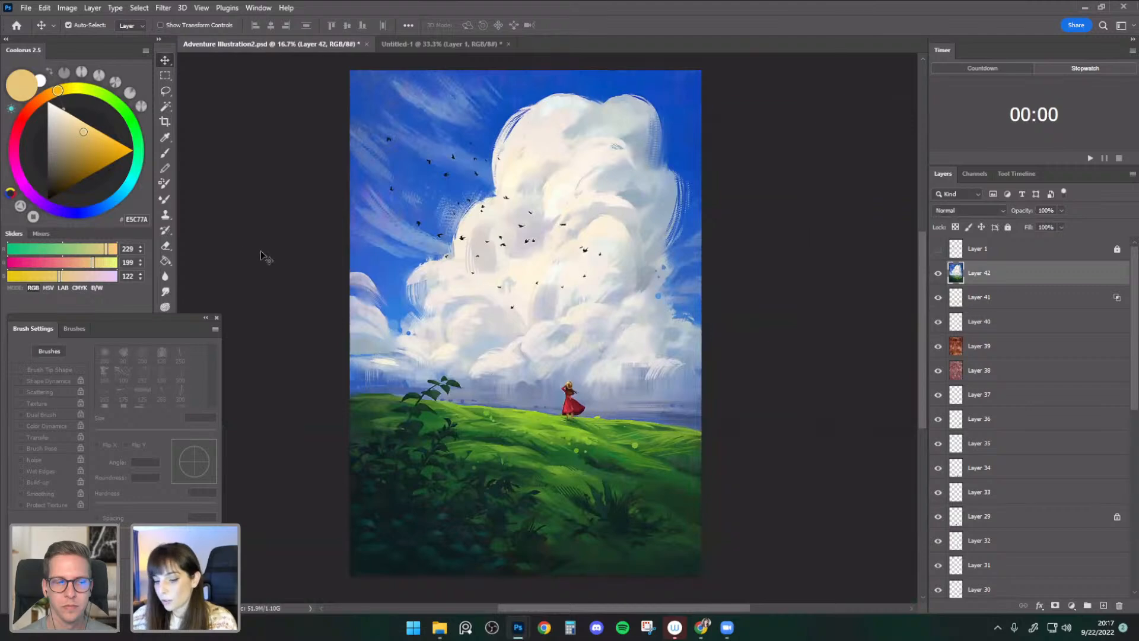
left_click(1055, 607)
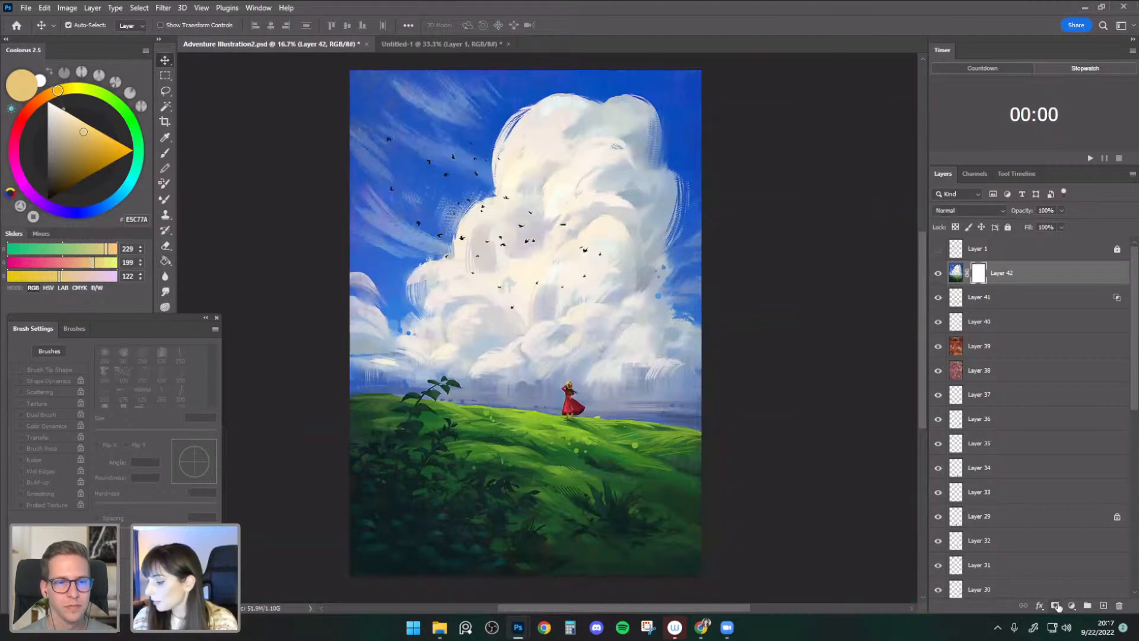
left_click(166, 263)
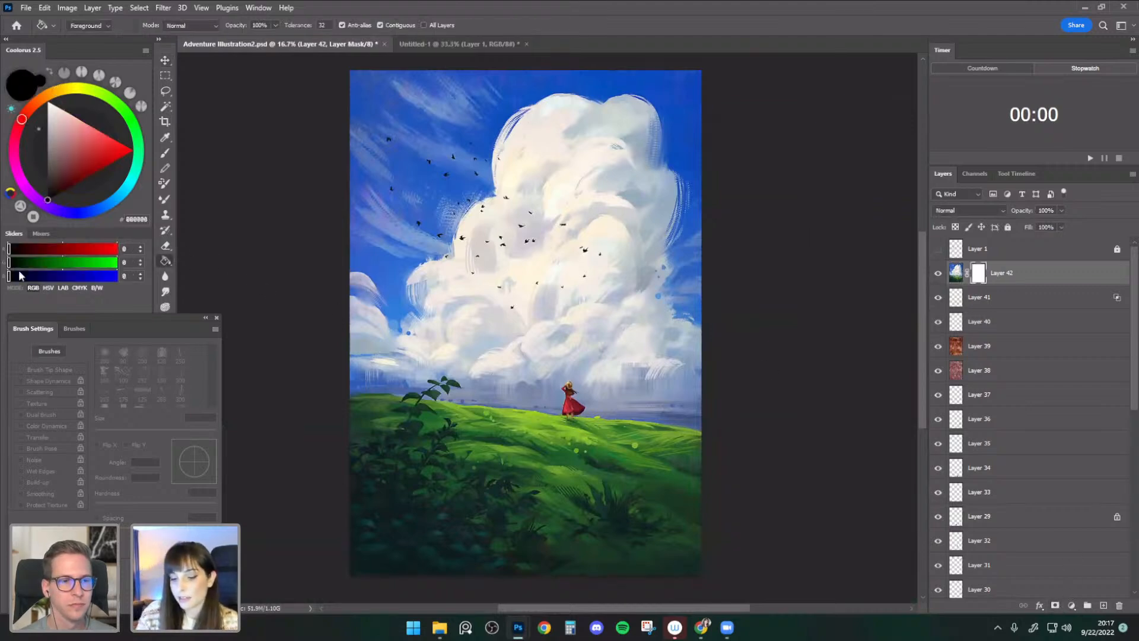
left_click(546, 264)
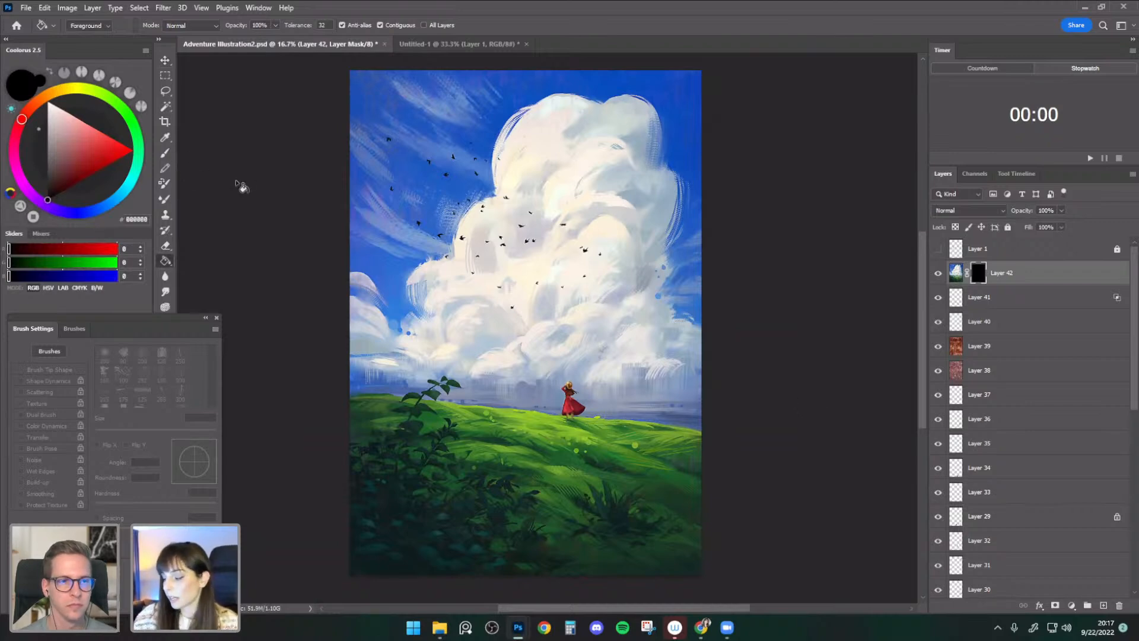
- Paint white on Layer 42's black mask with a soft brush to reveal the sharpening on the woman
key("b")
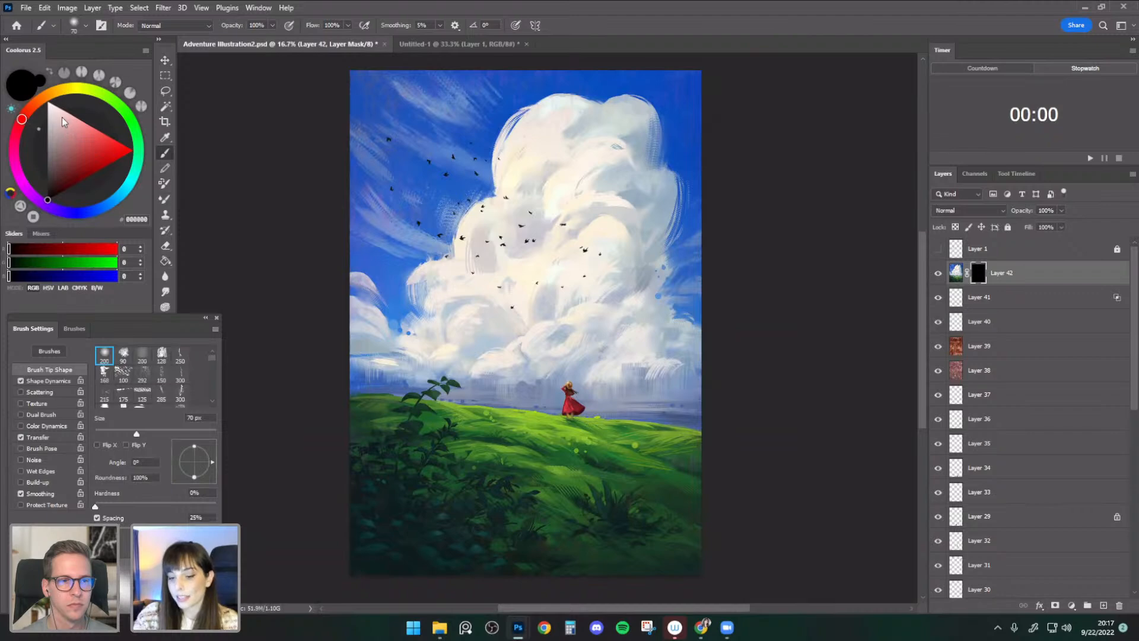
left_click(48, 102)
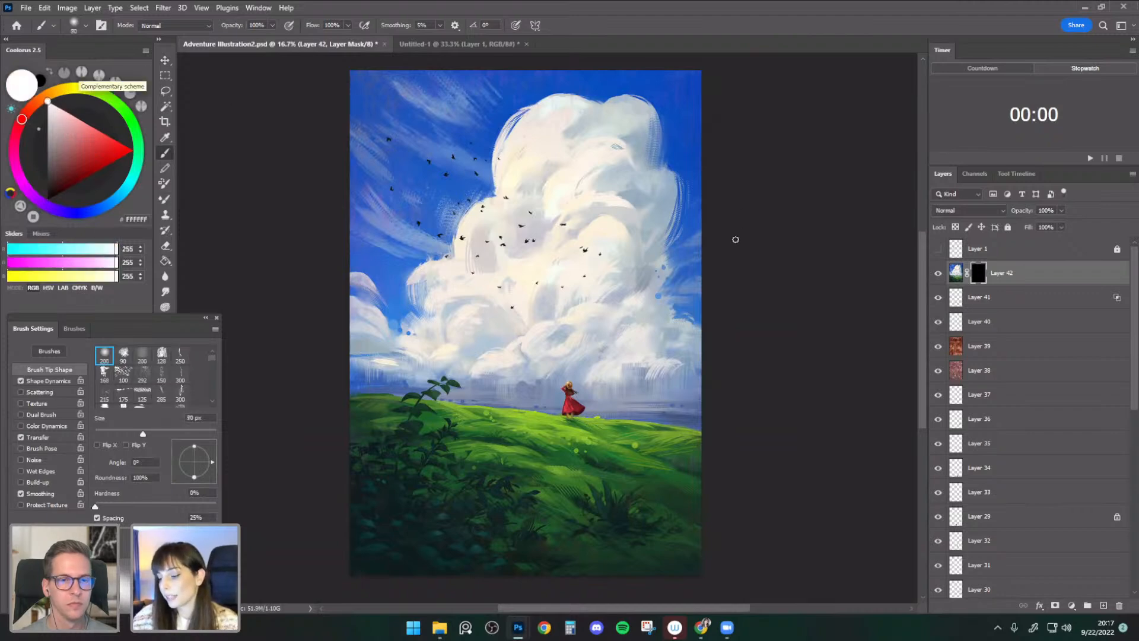
key("bracketright")
key("bracketright")
key("bracketright")
key("bracketright")
key("bracketright")
key("bracketright")
key("bracketright")
key("bracketright")
key("bracketright")
key("bracketright")
key("bracketright")
key("ctrl+plus")
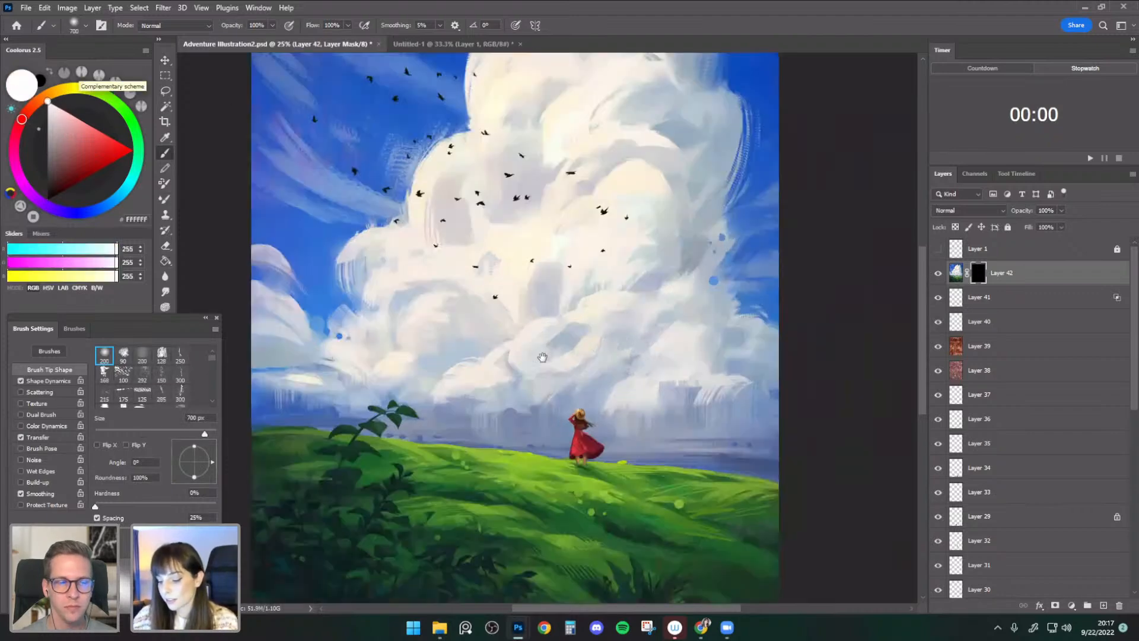
left_click_drag(534, 376, 555, 305)
key("bracketright")
key("bracketleft")
key("bracketleft")
key("bracketleft")
key("bracketleft")
key("bracketleft")
left_click_drag(605, 347, 611, 367)
- Enlarge the brush and reveal the sharpening on the foreground plants by painting white on the mask
key("bracketright")
key("bracketright")
key("bracketright")
key("bracketright")
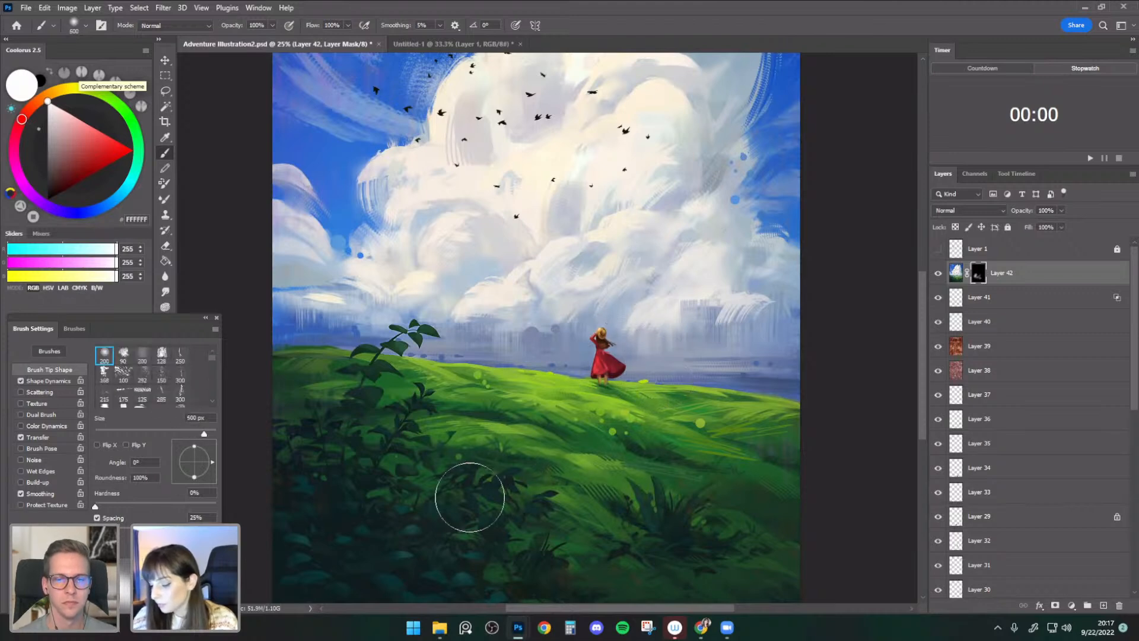
key("bracketright")
- Paint white on the mask over the clouds with a brush of up to 1200 px, and toggle Layer 42 to compare
key("ctrl+minus")
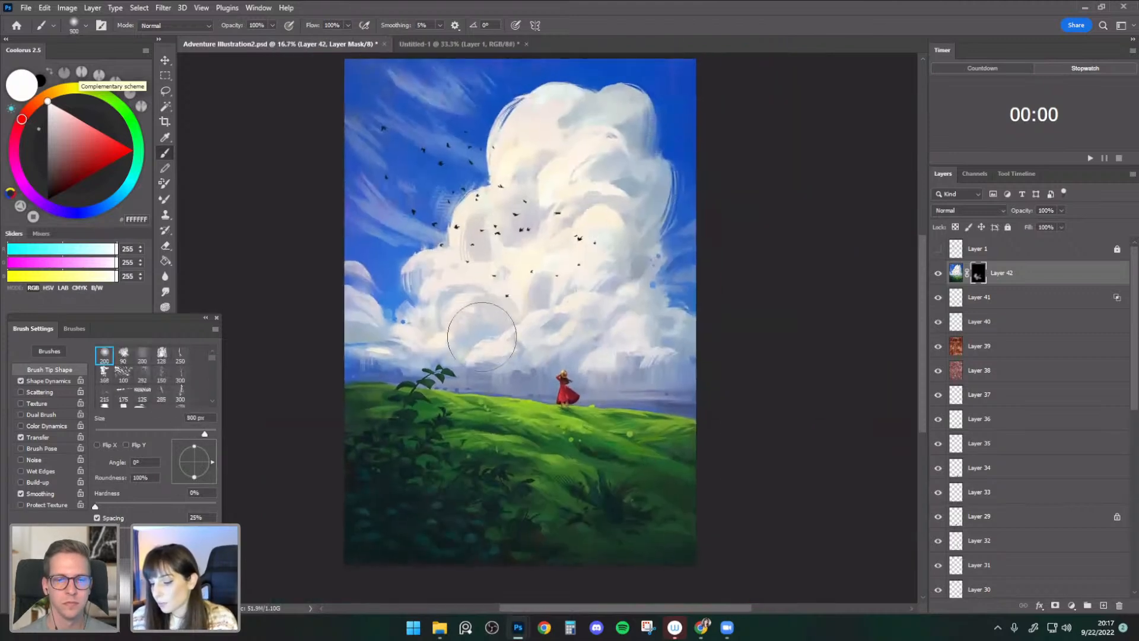
key("bracketright")
key("bracketright")
key("bracketright")
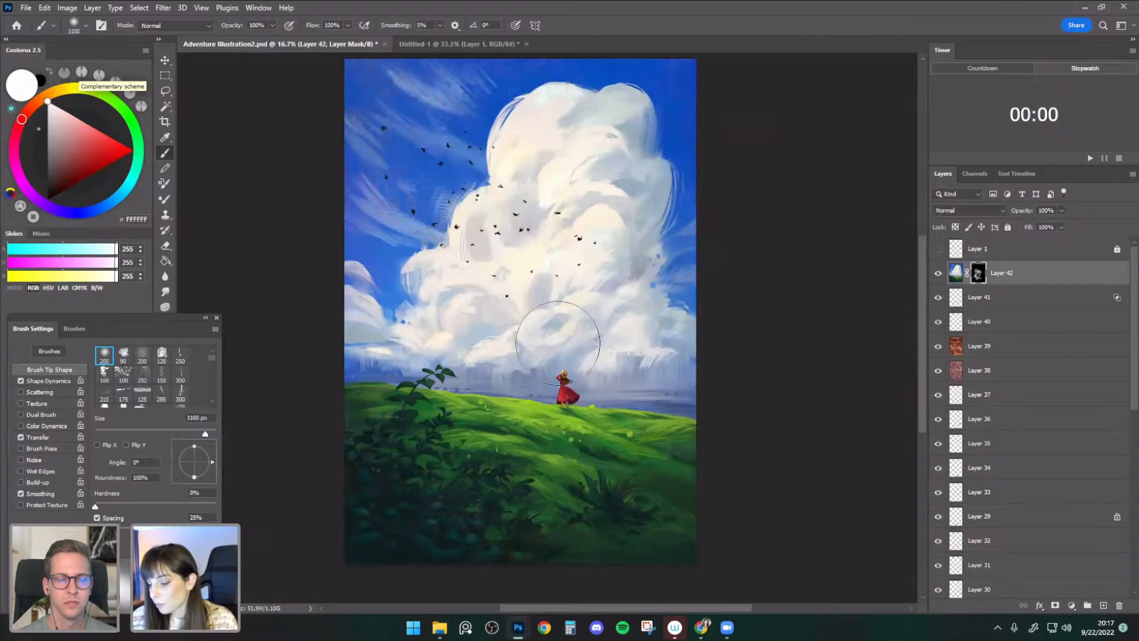
key("bracketright")
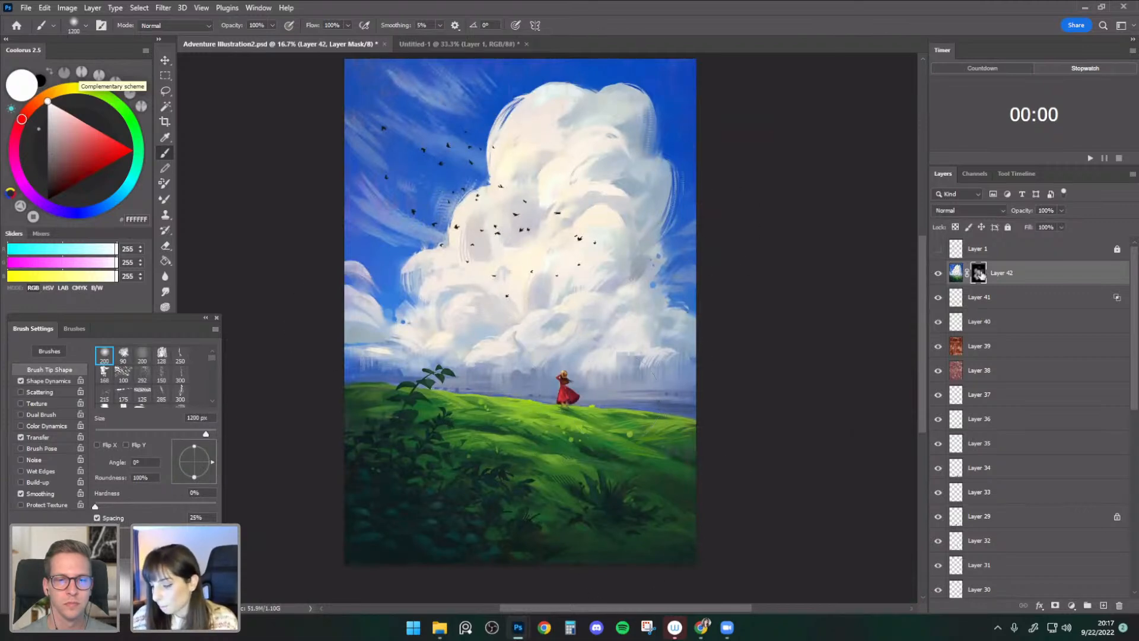
key("ctrl+plus")
left_click(939, 272)
left_click(939, 273)
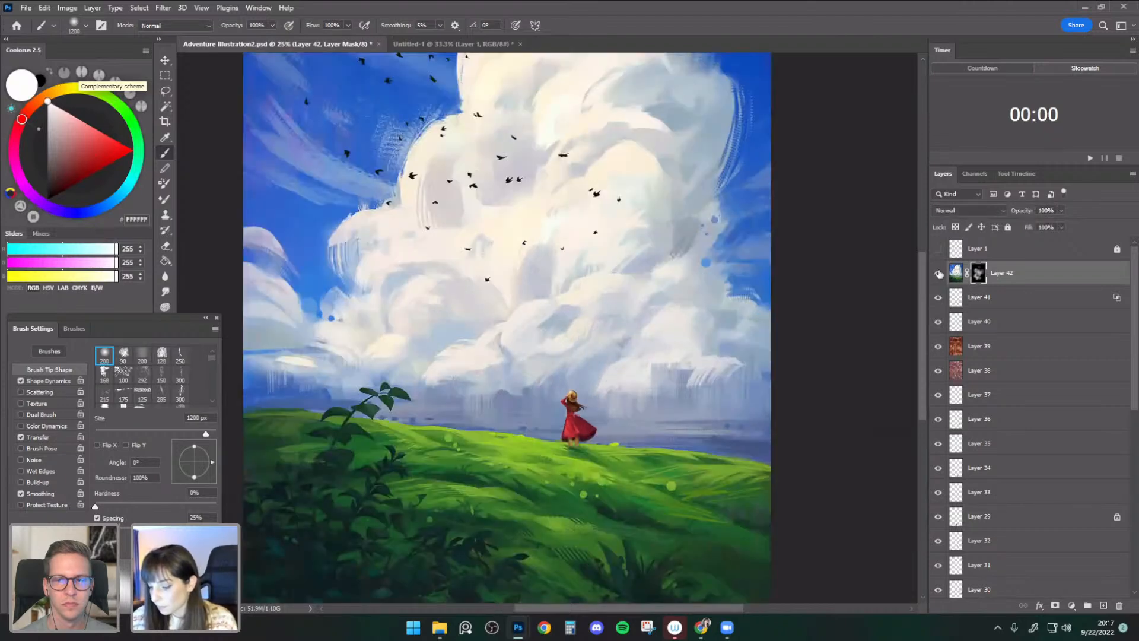
key("ctrl+minus")
key("ctrl+plus")
- Switch the brush colour to black and reduce the soft brush to 100 px
key("x")
key("bracketleft")
key("bracketleft")
key("bracketleft")
key("bracketleft")
key("bracketleft")
key("bracketleft")
key("bracketleft")
key("bracketleft")
key("bracketleft")
key("bracketleft")
key("bracketleft")
key("bracketleft")
key("bracketleft")
key("bracketleft")
key("bracketleft")
key("bracketleft")
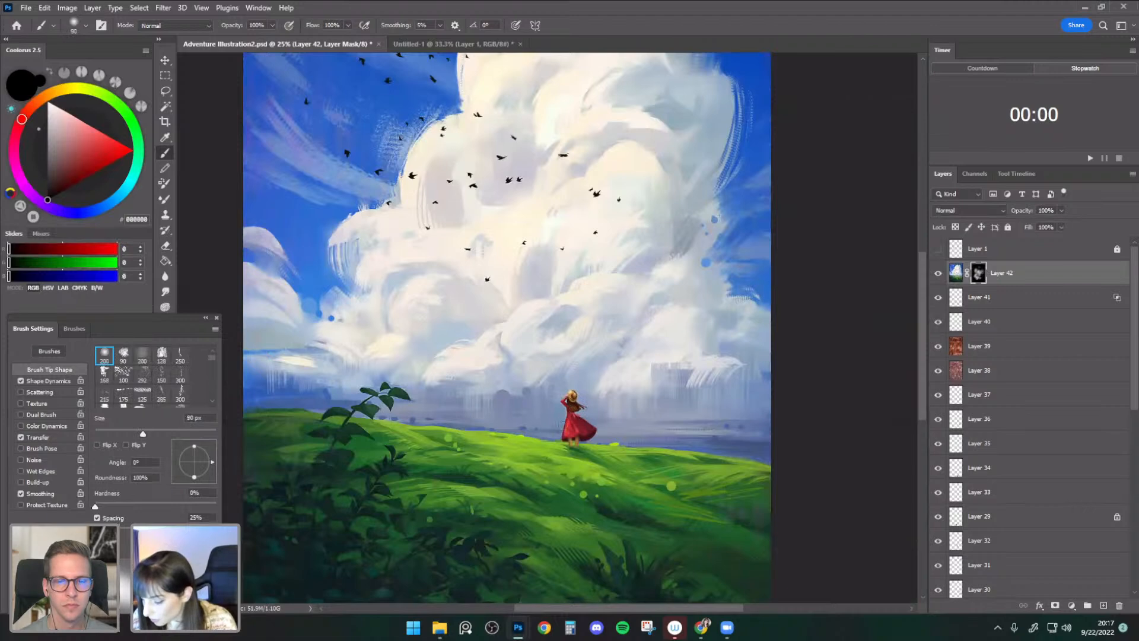
key("bracketright")
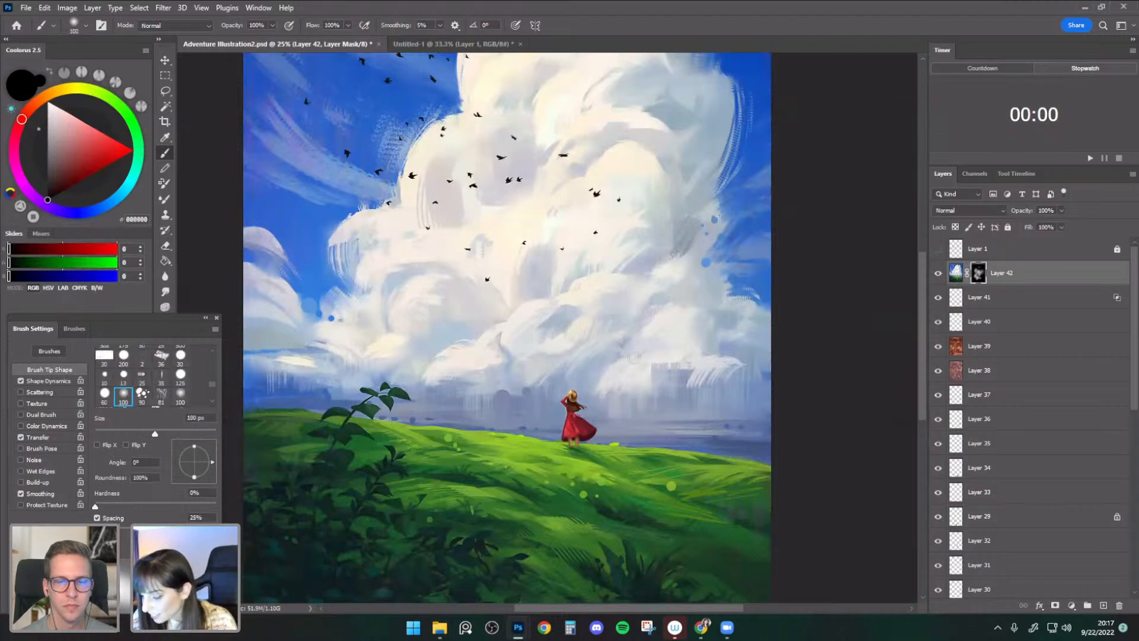
key("ctrl+minus")
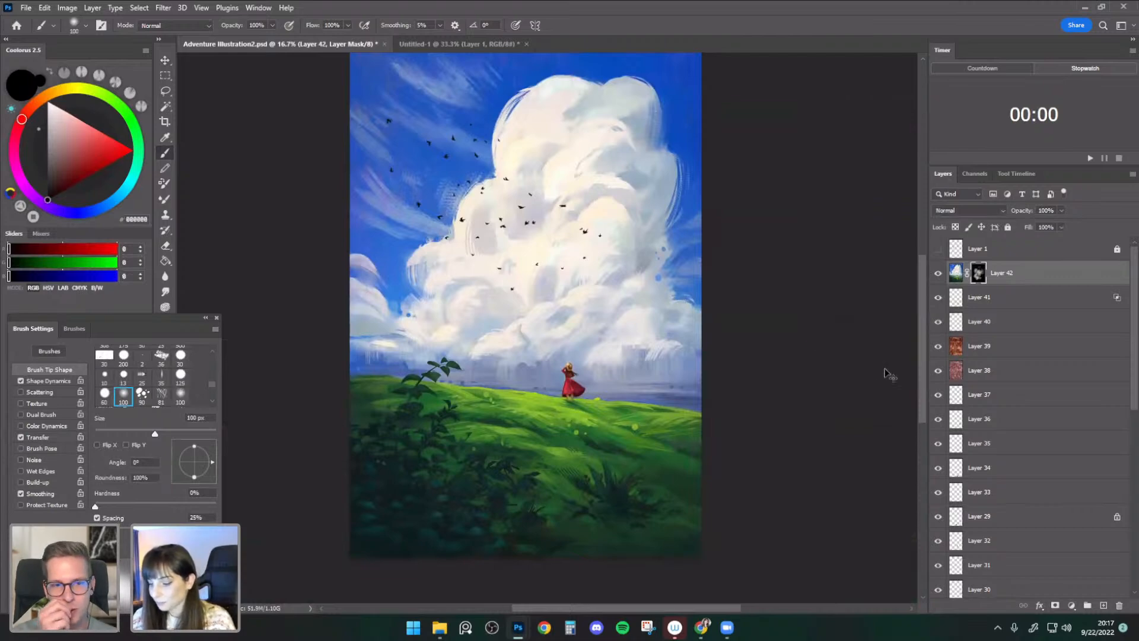
key("ctrl+plus")
left_click_drag(793, 306, 788, 362)
key("ctrl+minus")
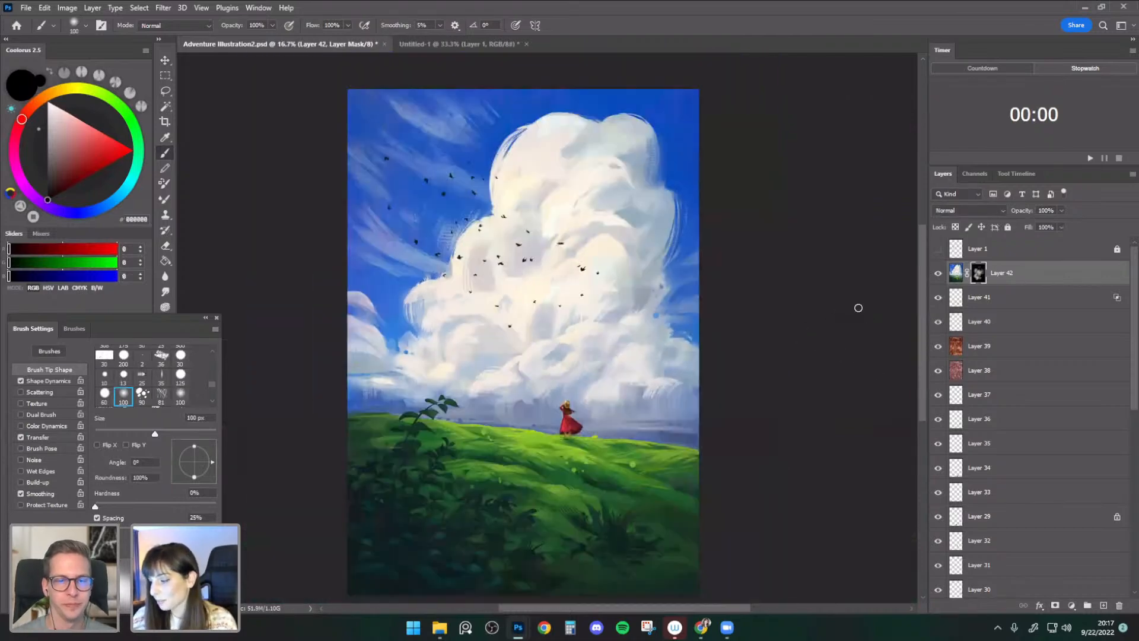
key("ctrl+plus")
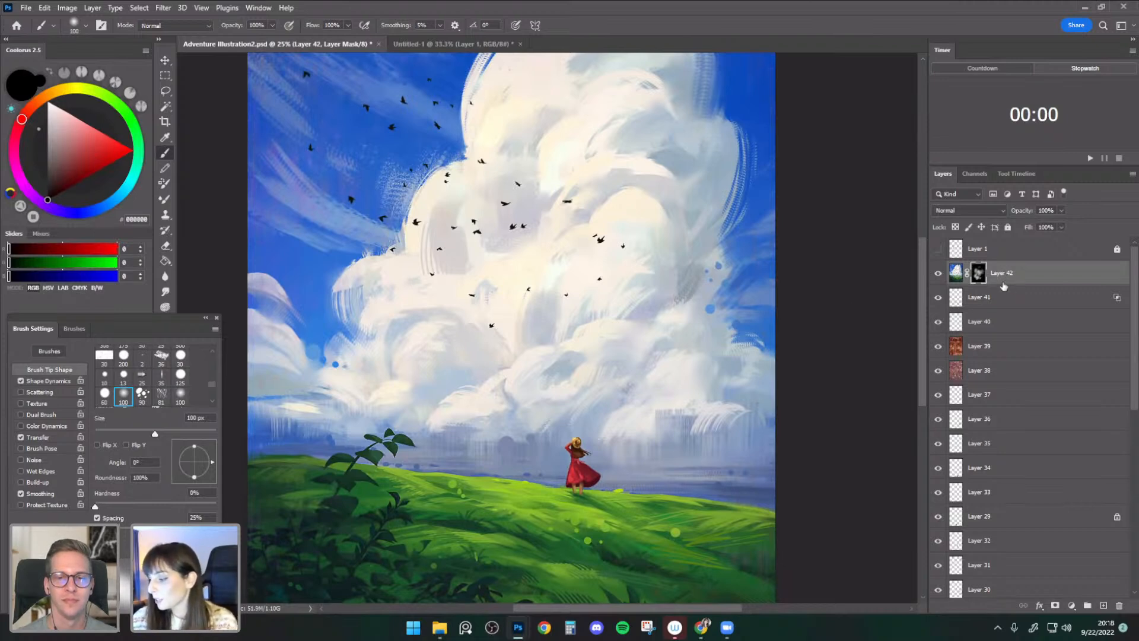
- Create a new layer above Layer 42 and fill it with the merged image using Apply Image
key("ctrl+j")
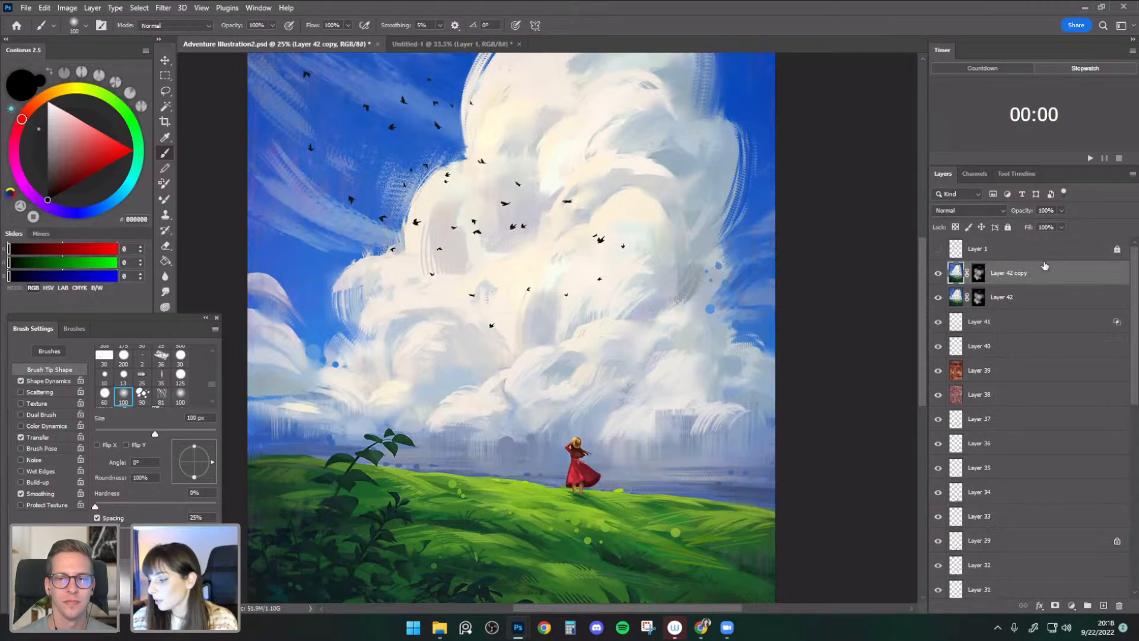
key("ctrl+z")
left_click(1103, 606)
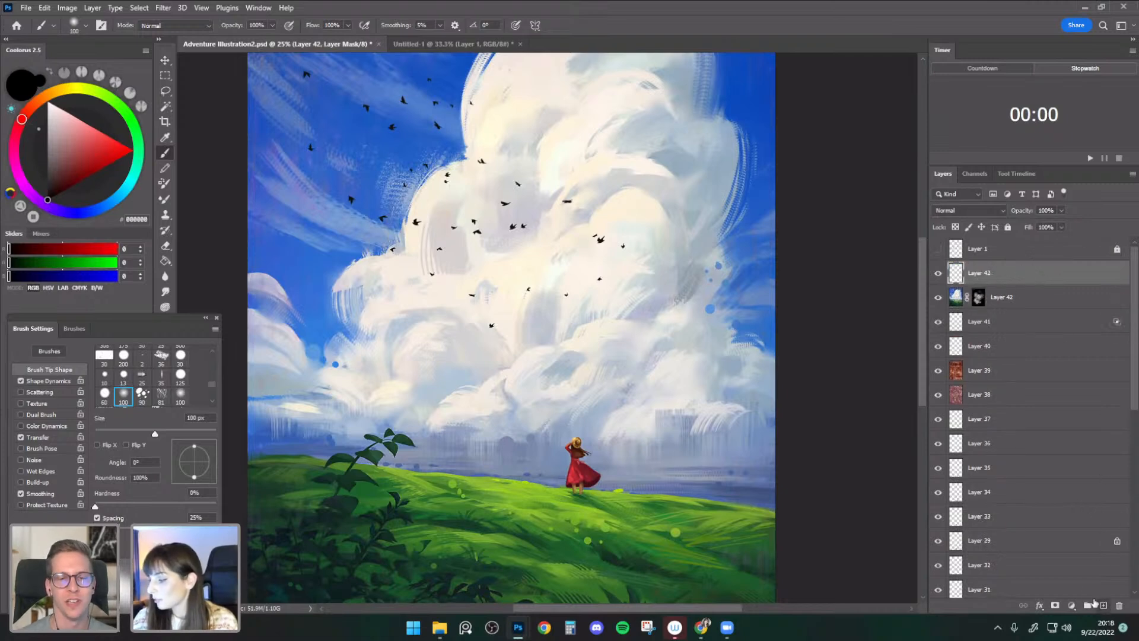
left_click(67, 9)
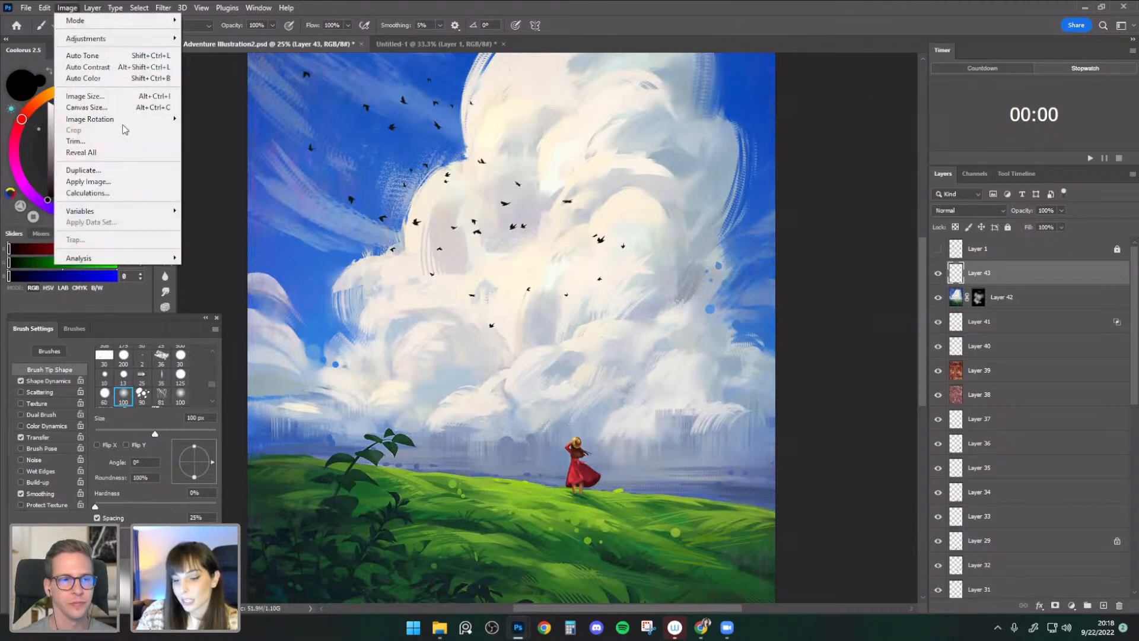
left_click(89, 181)
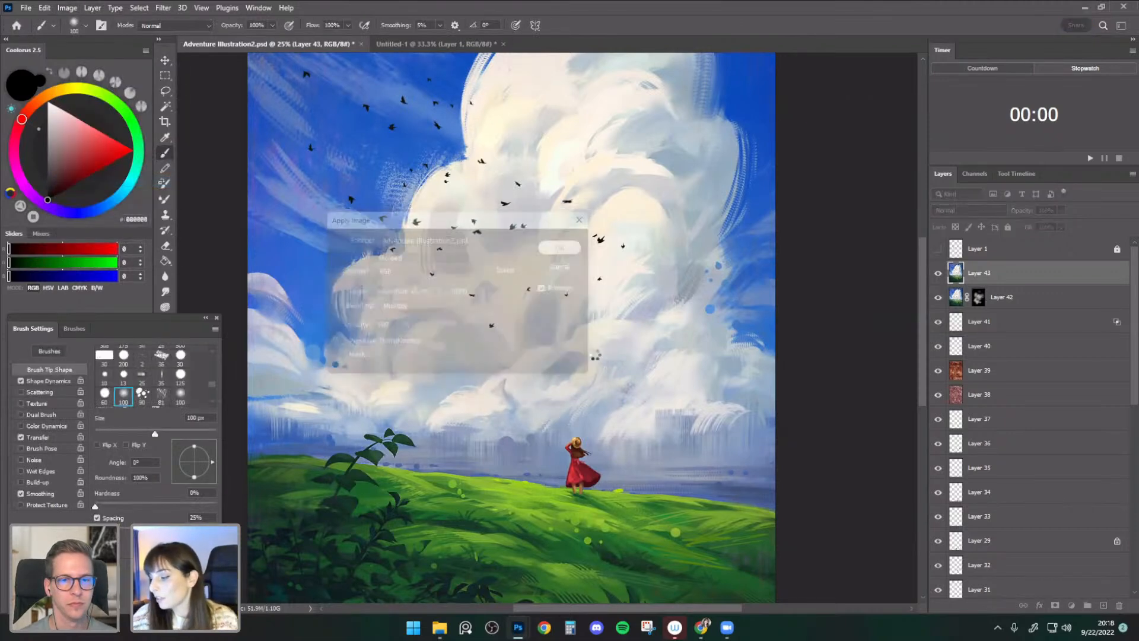
- Add a layer mask to Layer 43 and fill it with black using the Paint Bucket
left_click(1055, 605)
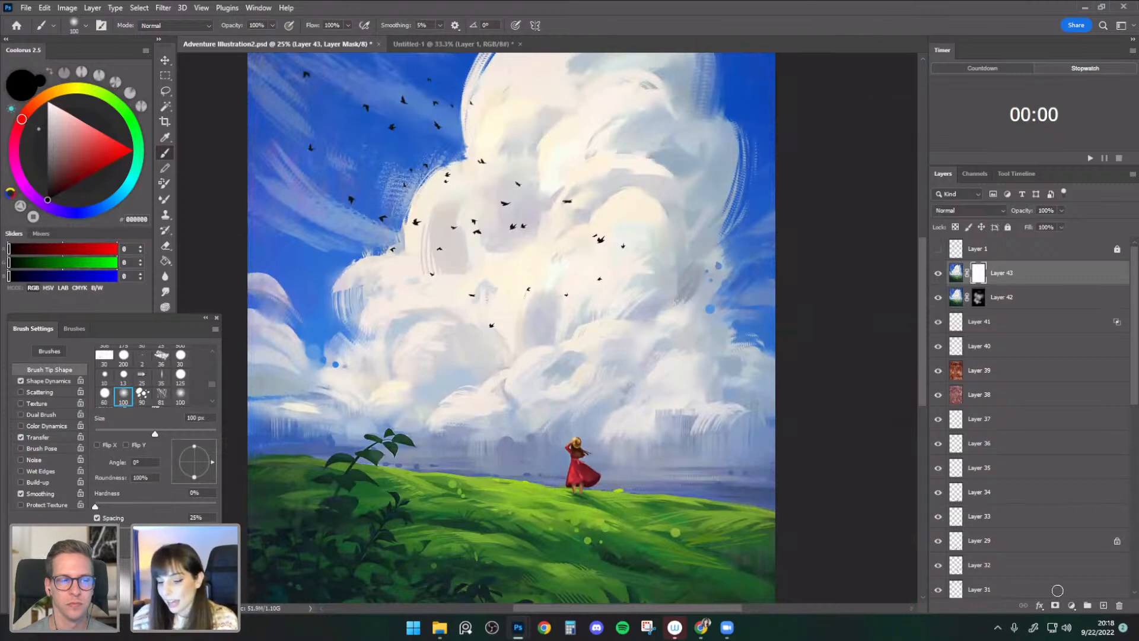
left_click(165, 261)
left_click(536, 410)
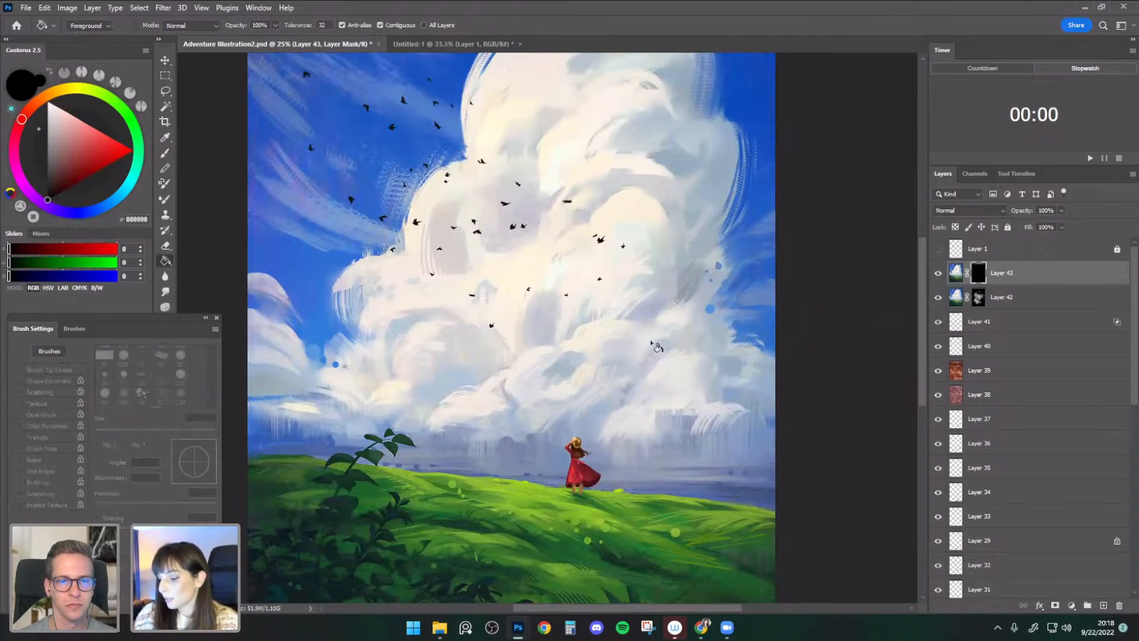
left_click(166, 153)
key("ctrl+minus")
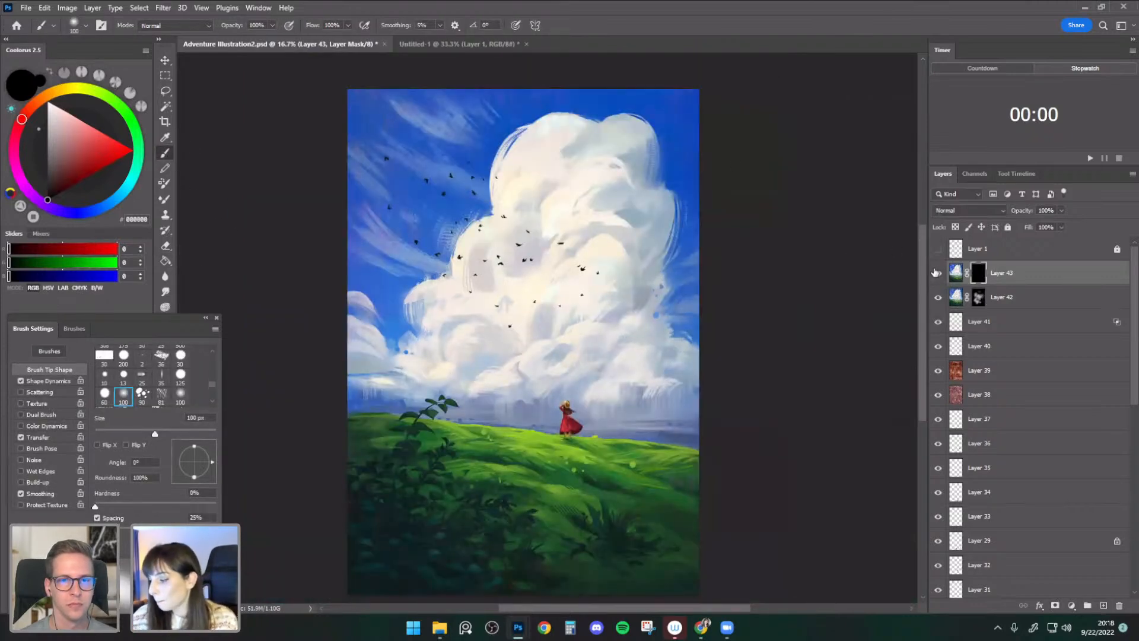
- Try a Gaussian Blur with a 4.7-pixel radius on the image of the masked Layer 43
left_click(163, 8)
mouse_move(217, 160)
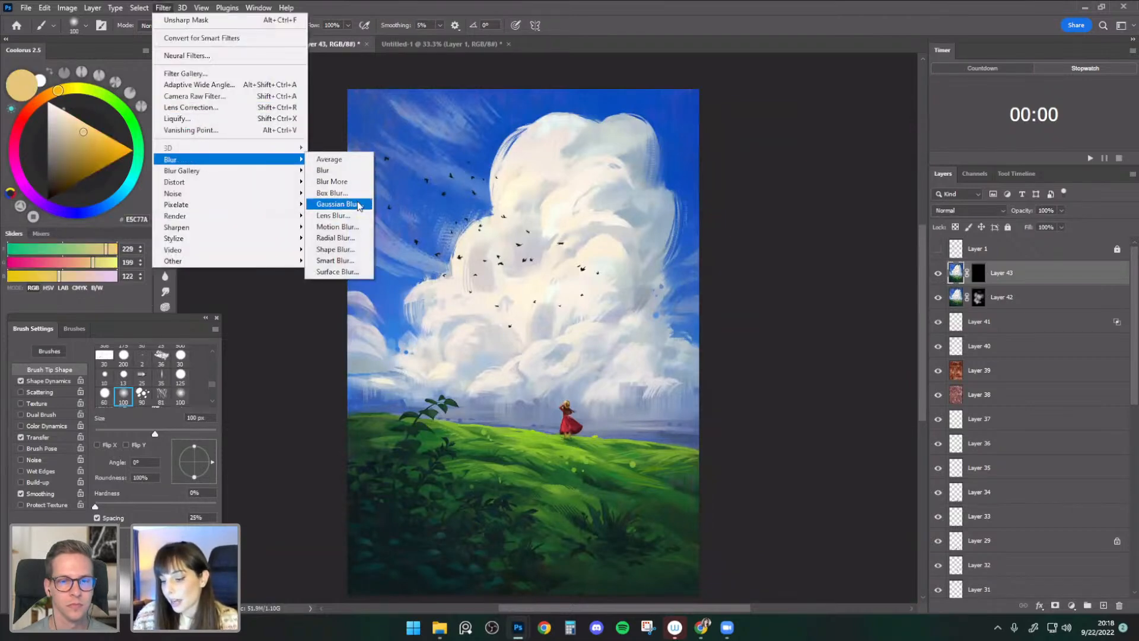
left_click(356, 205)
key("ctrl+plus")
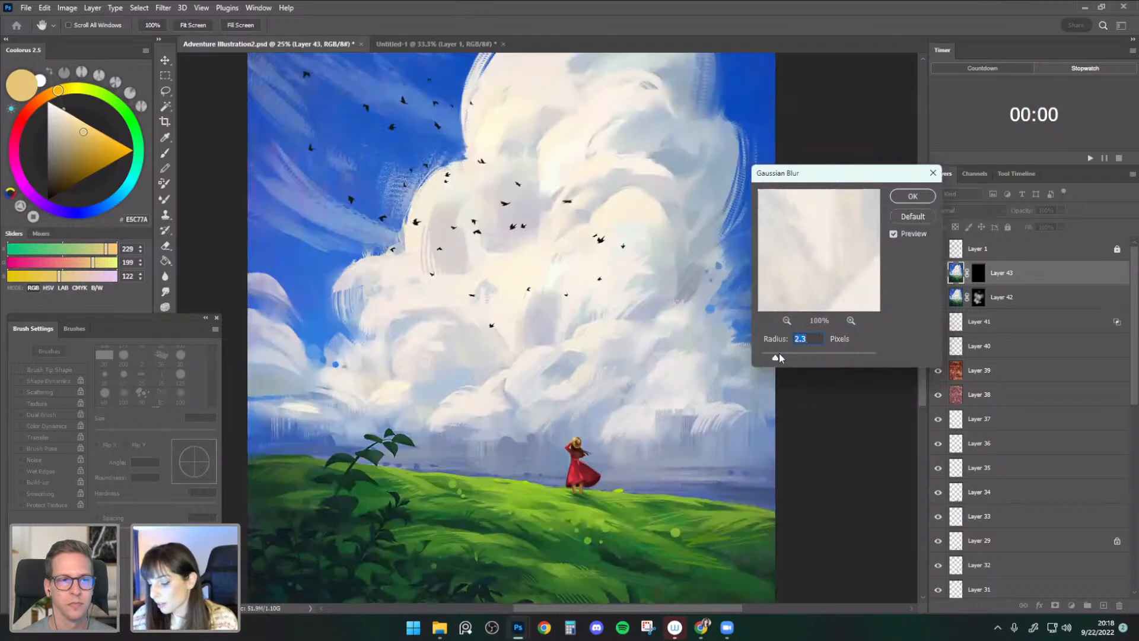
left_click_drag(779, 358, 790, 359)
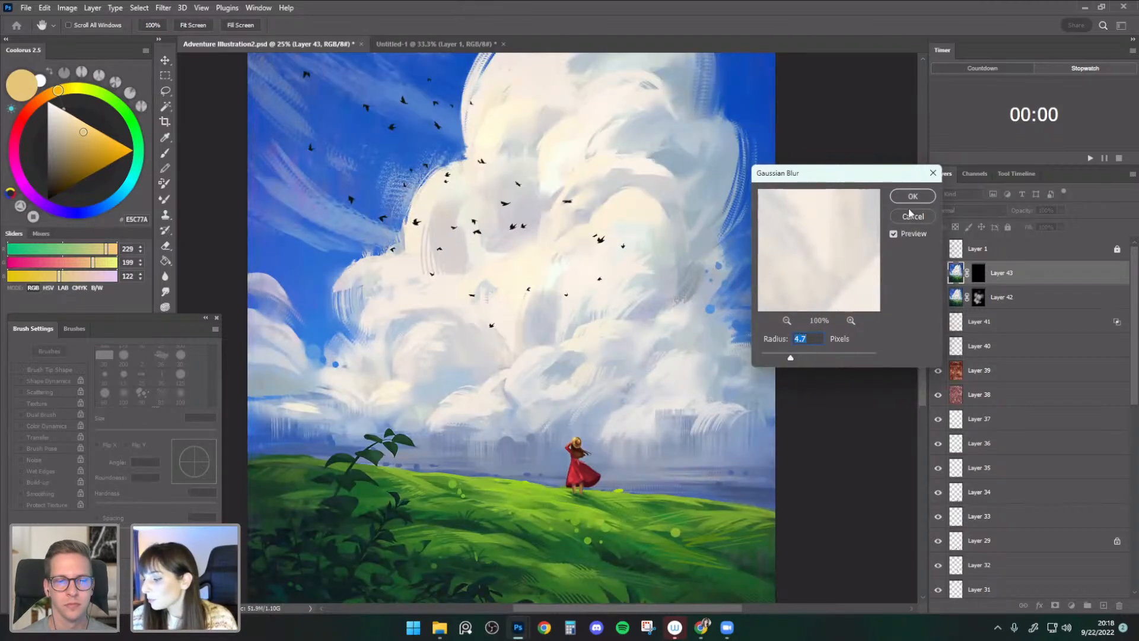
key("Return")
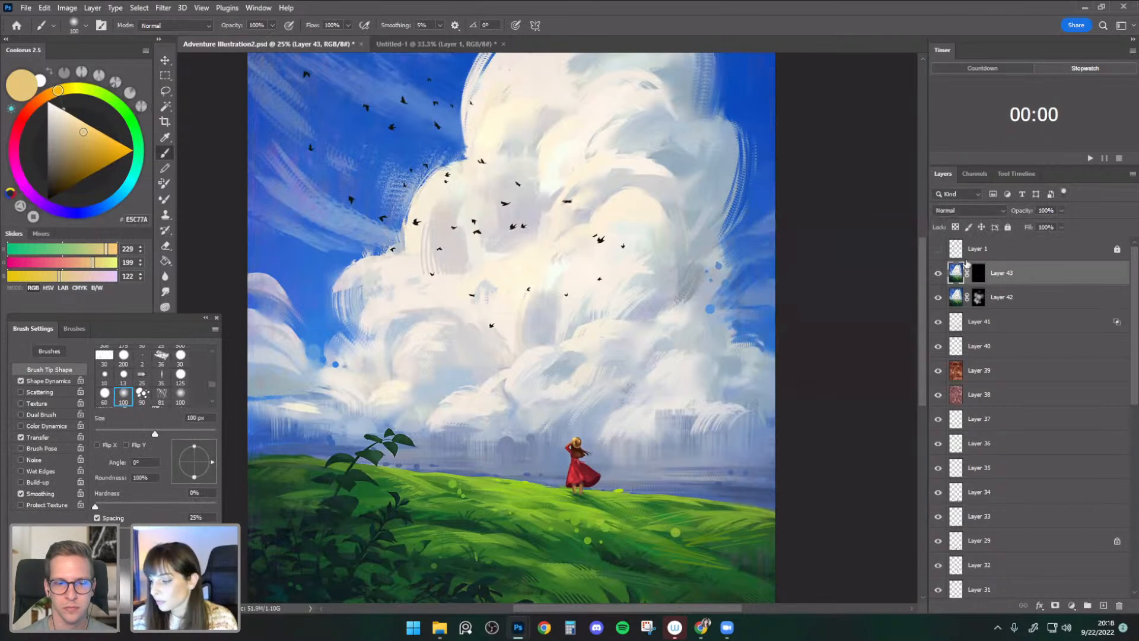
- Set the brush colour to white and enlarge the soft brush to 1800 px
left_click(47, 101)
key("ctrl+minus")
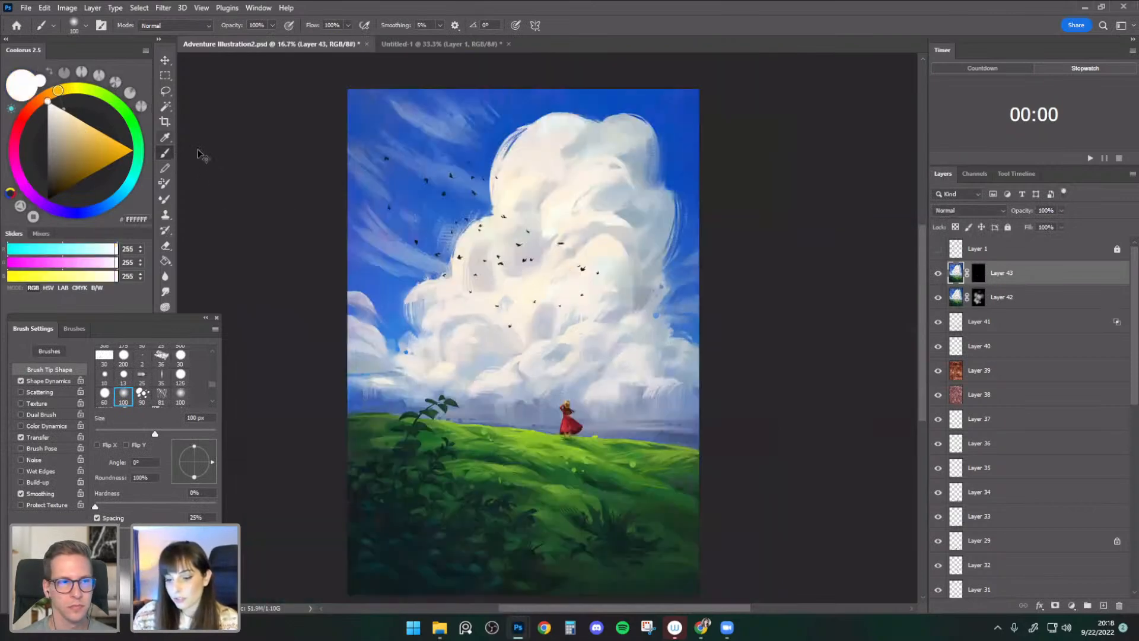
key("]")
key("]")
key("]")
key("]")
key("]")
key("]")
key("]")
key("]")
key("]")
key("]")
key("]")
key("]")
key("]")
key("]")
key("]")
key("]")
key("]")
key("]")
key("]")
key("]")
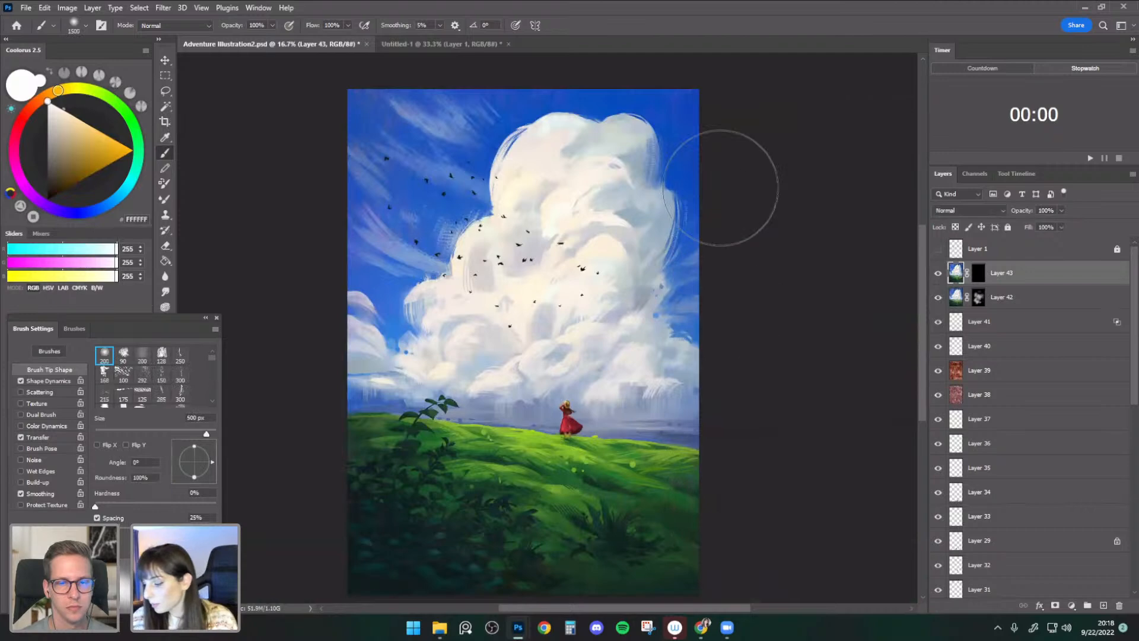
key("]")
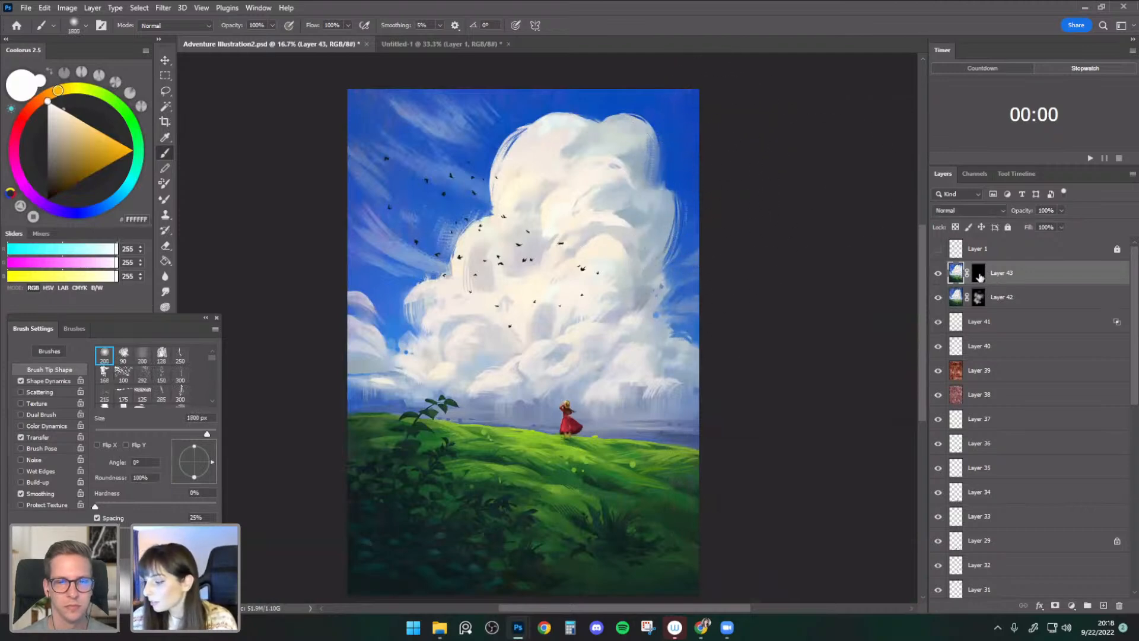
- Delete the black mask from Layer 43 without applying it to the layer
left_click(1125, 605)
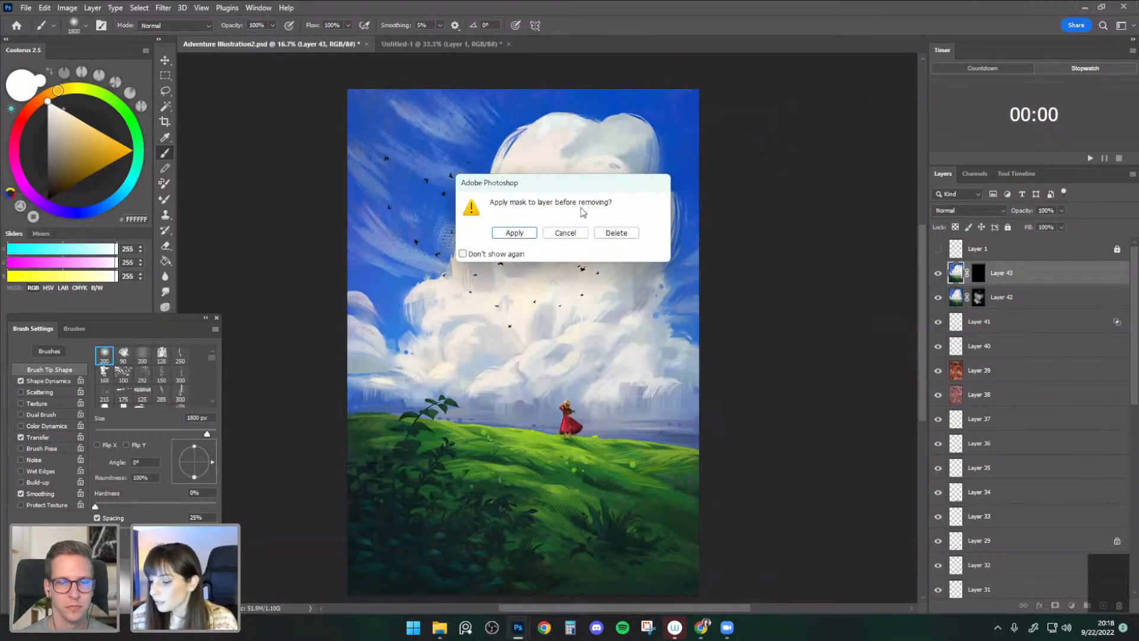
left_click(616, 234)
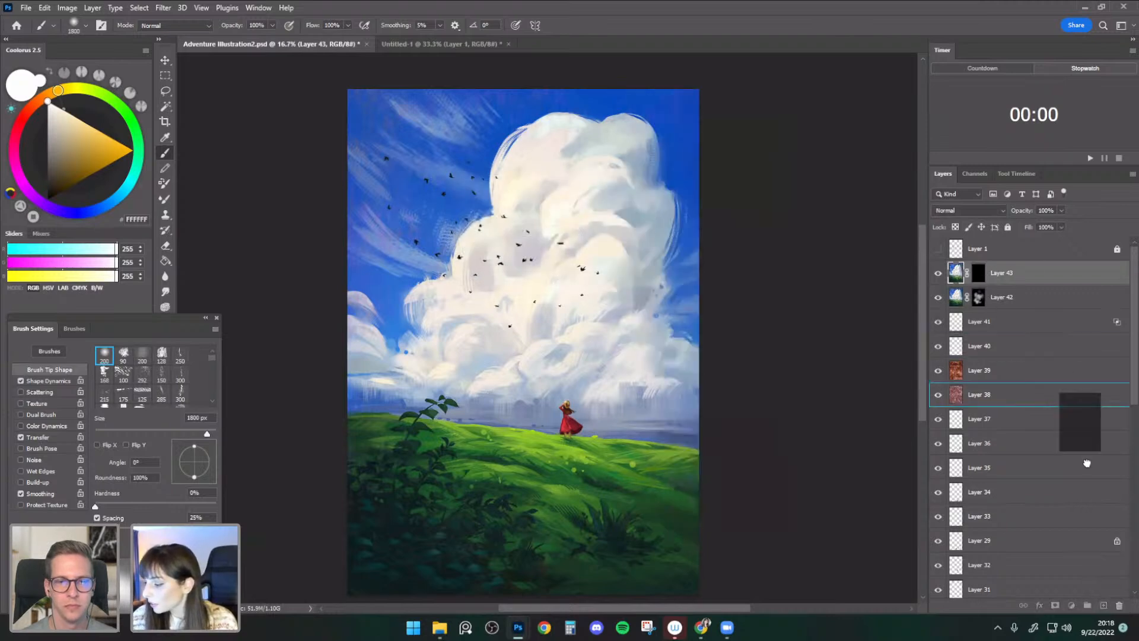
left_click(1124, 605)
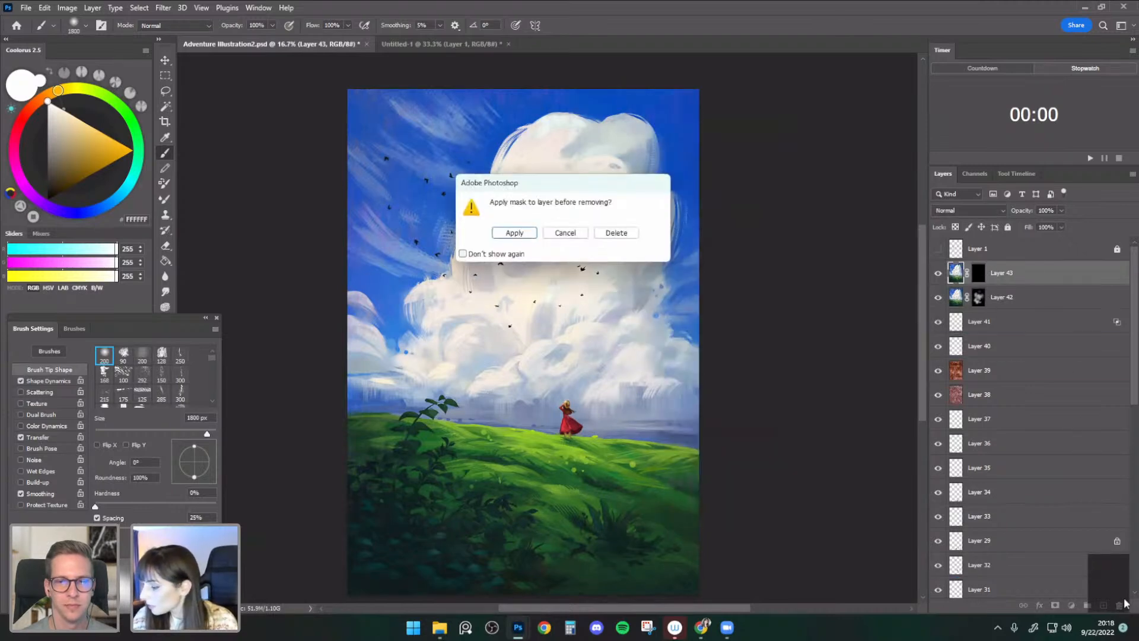
left_click(616, 233)
- Blur Layer 43 with Gaussian Blur at a radius of 4.6 pixels and add a layer mask to it
key("ctrl+plus")
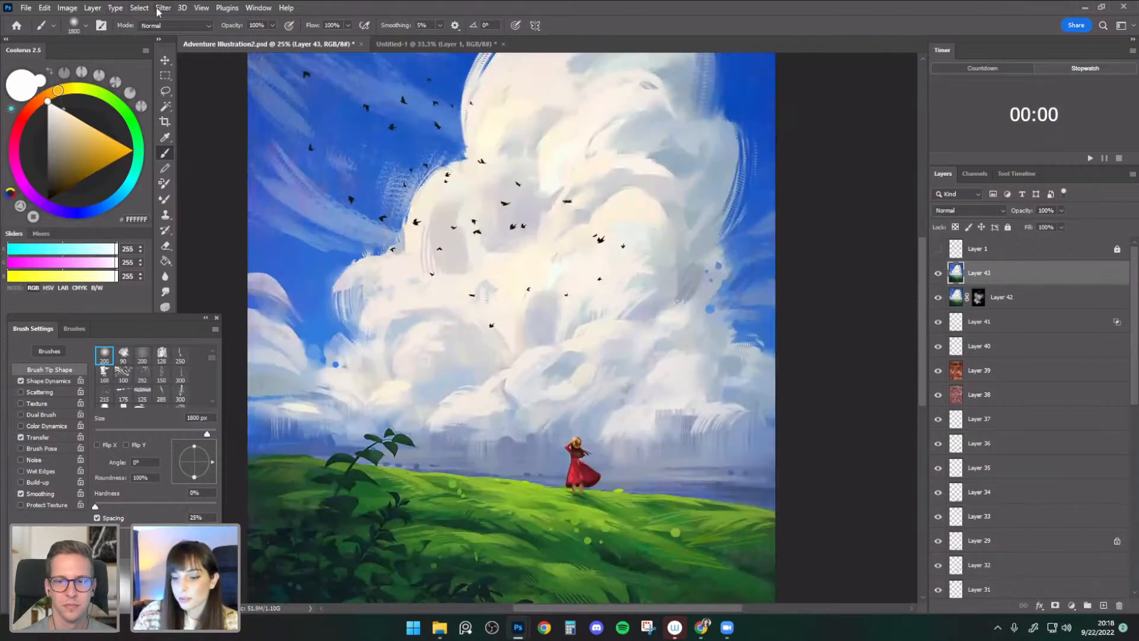
left_click(182, 8)
mouse_move(267, 160)
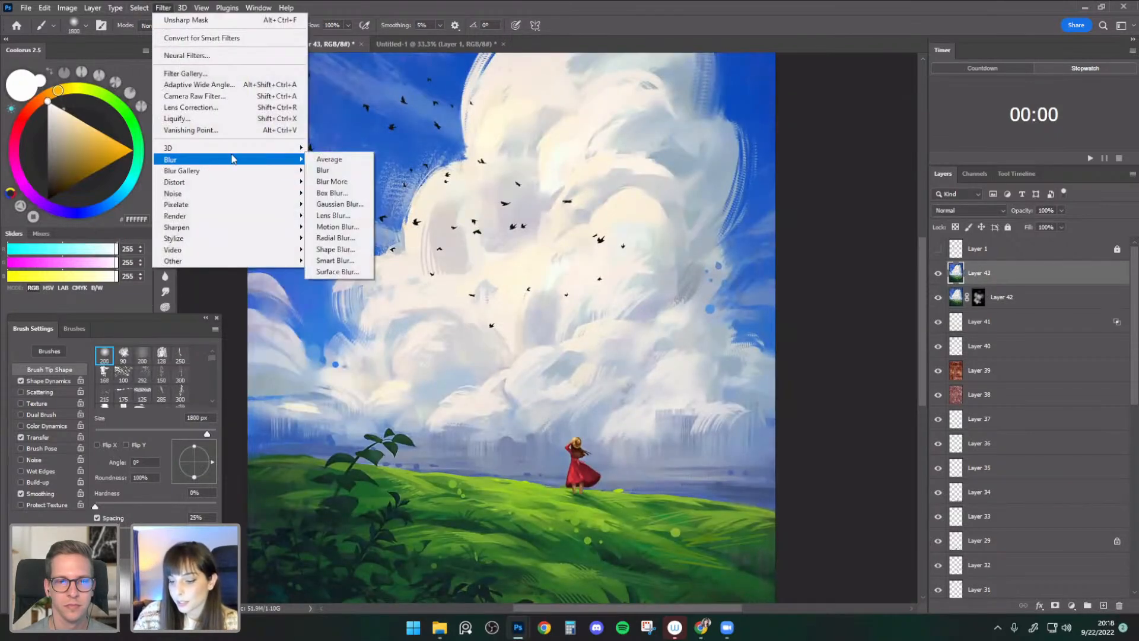
left_click(340, 204)
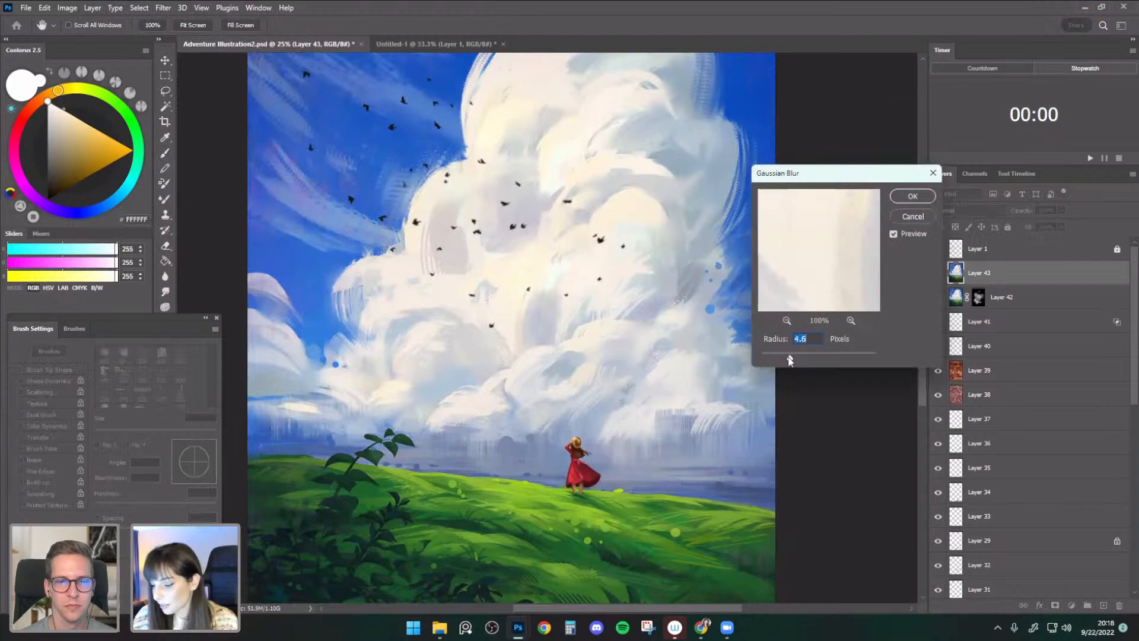
left_click_drag(663, 388, 696, 323)
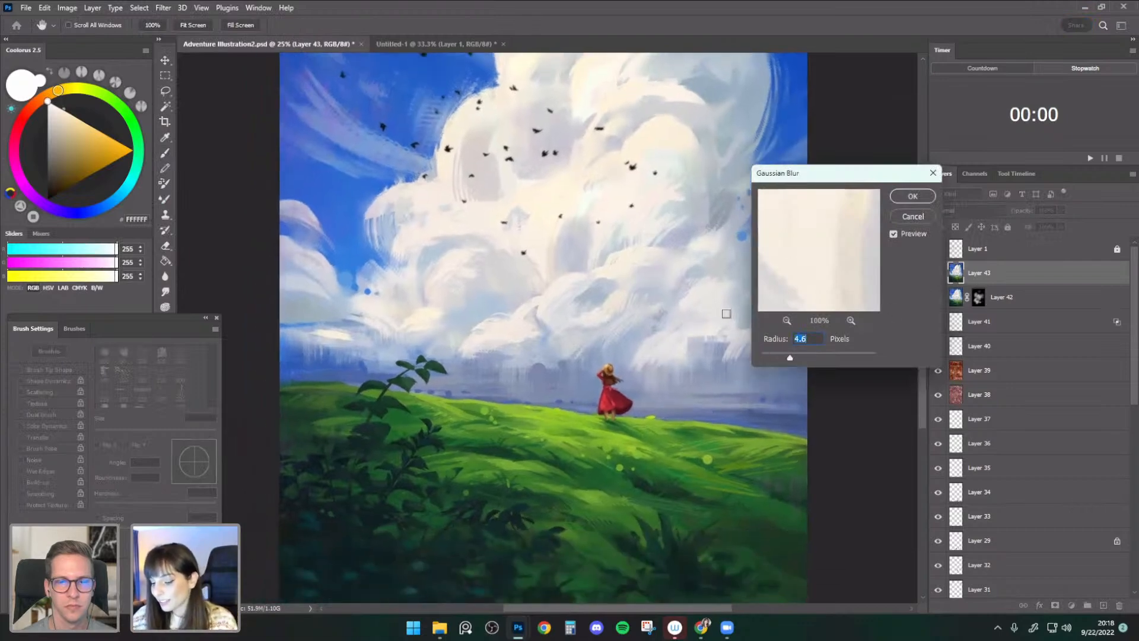
left_click(913, 196)
left_click(1054, 605)
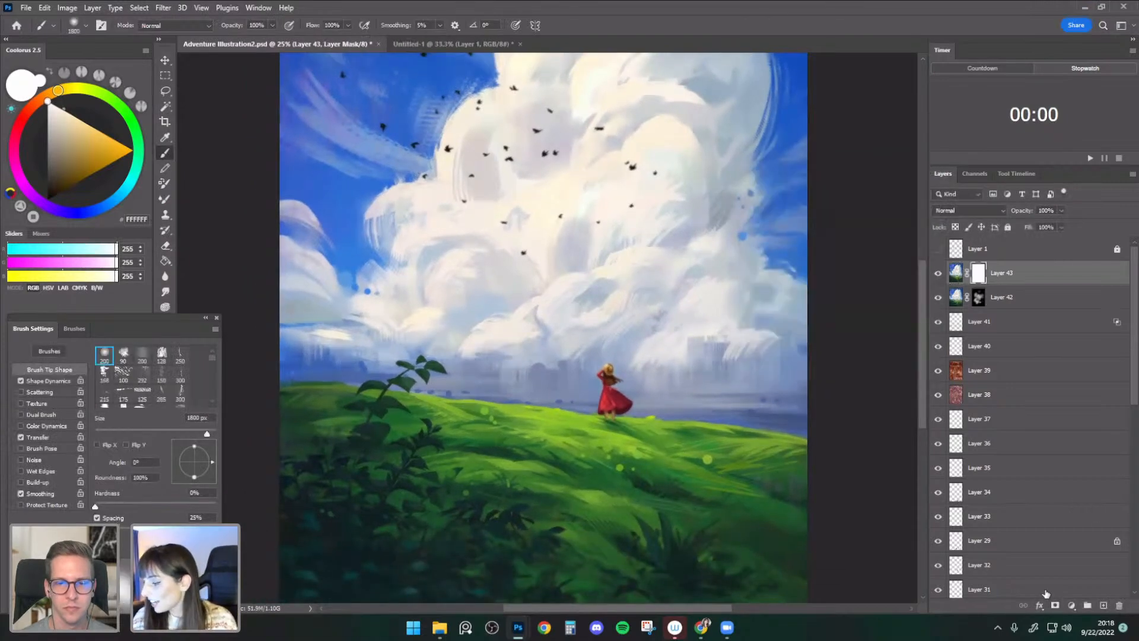
- Fill Layer 43's mask with black, then set the brush colour to white and the soft brush size to 1900 px
key("x")
key("alt+BackSpace")
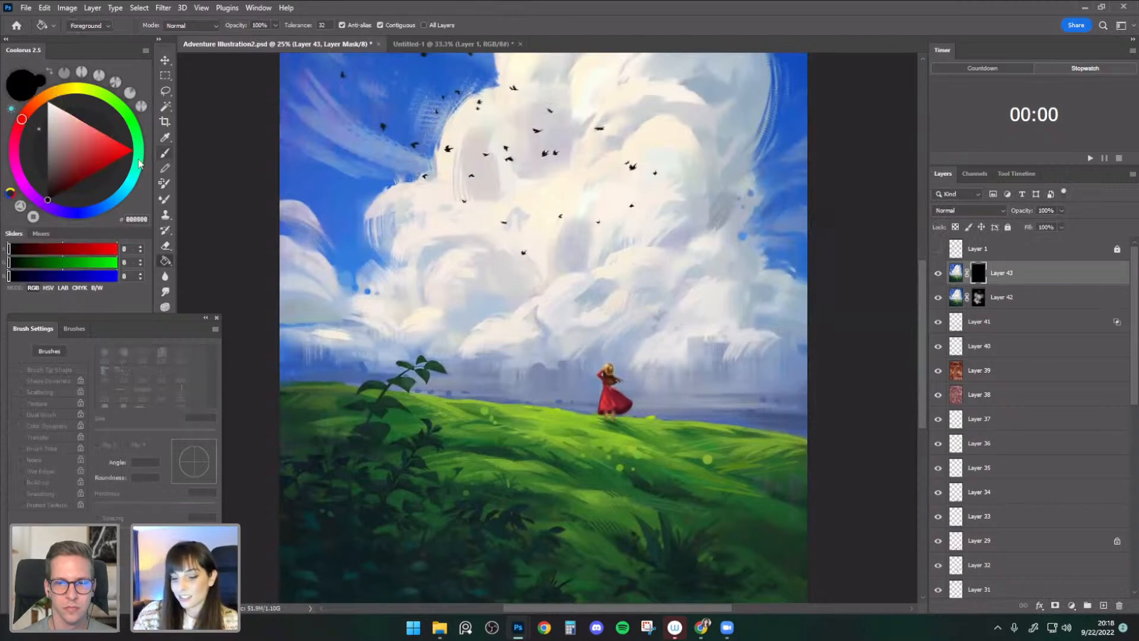
key("x")
key("bracketright")
key("bracketright")
key("bracketright")
key("bracketright")
key("bracketright")
key("bracketright")
key("bracketright")
key("bracketright")
key("bracketright")
key("bracketright")
key("bracketright")
key("ctrl+minus")
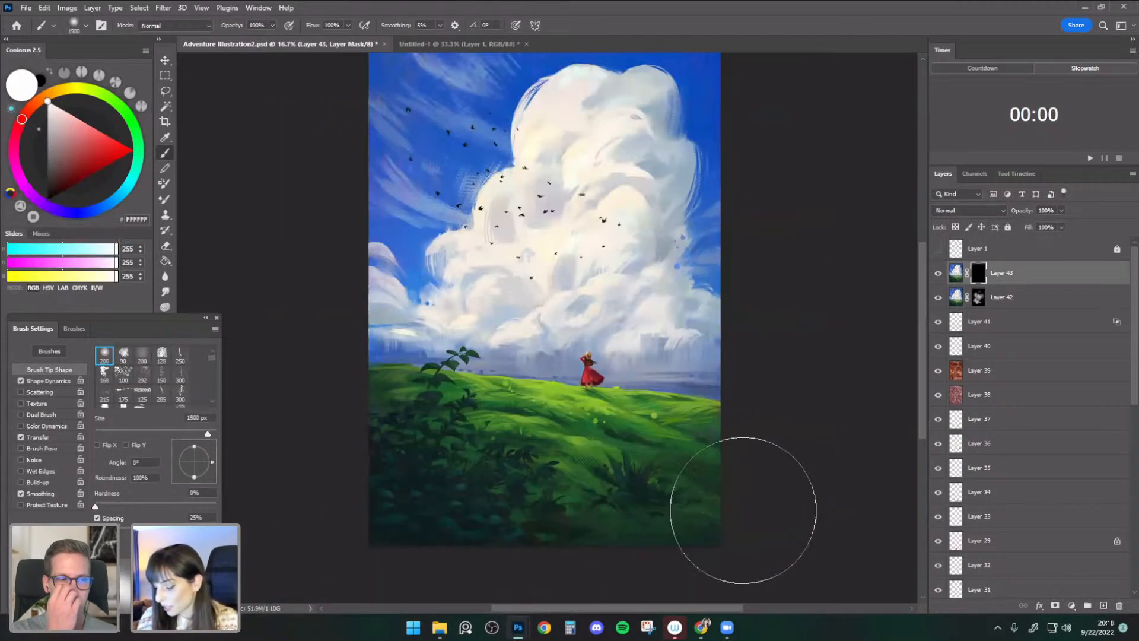
- Paint white on Layer 43's mask along the outer edges of the illustration with a soft brush of about 2000 px
key("bracketleft")
key("bracketleft")
key("bracketleft")
key("bracketleft")
key("bracketleft")
key("bracketleft")
key("bracketleft")
key("bracketleft")
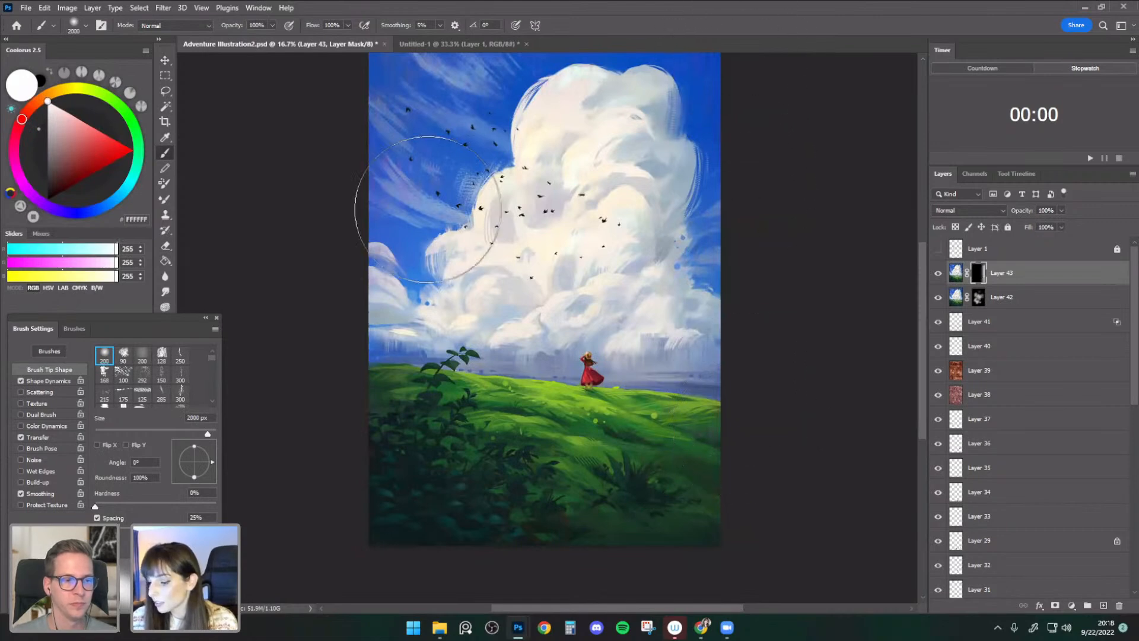
left_click_drag(393, 482, 345, 220)
left_click_drag(434, 185, 437, 301)
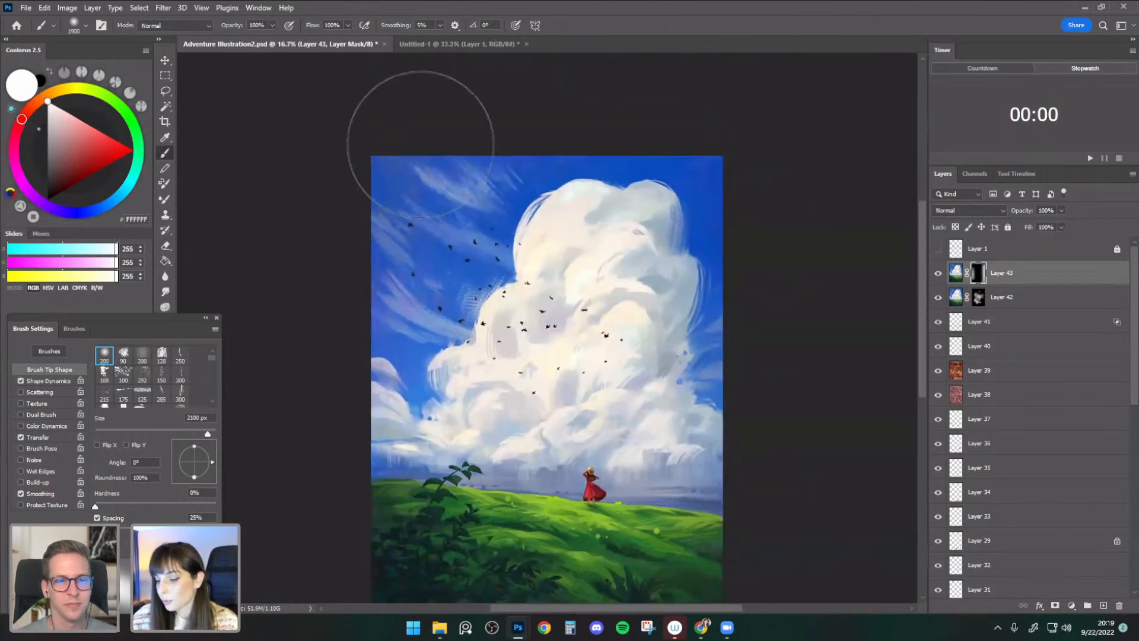
left_click_drag(718, 332, 722, 211)
left_click_drag(475, 361, 469, 337)
key("bracketleft")
key("bracketleft")
left_click_drag(397, 481, 631, 539)
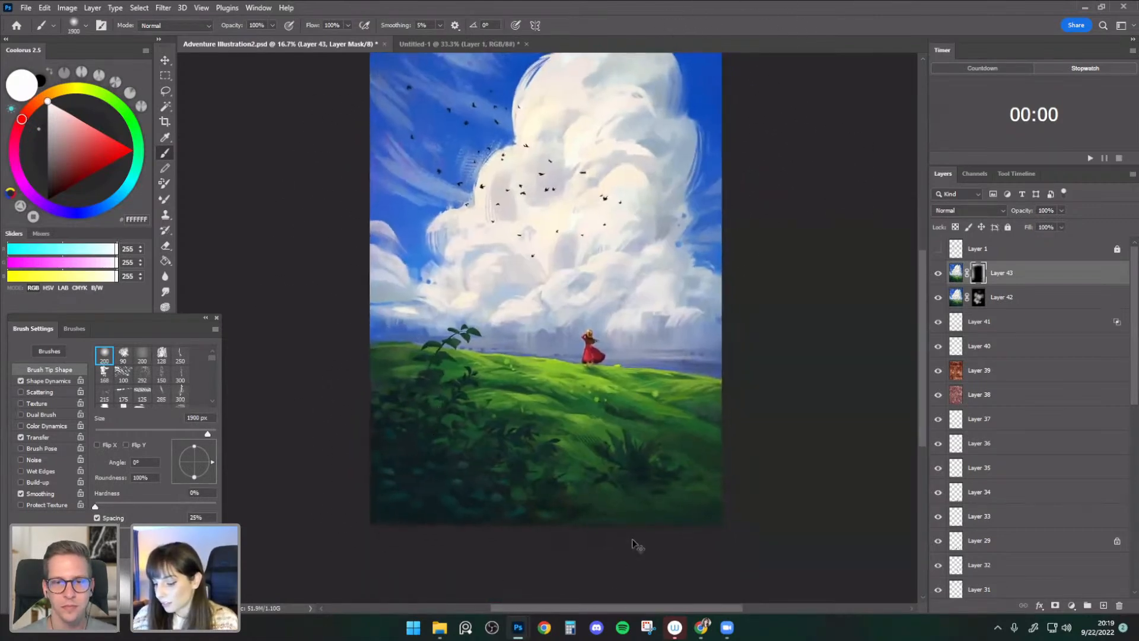
- Switch the mask brush to black and reduce the soft brush to 900 px
key("ctrl+plus")
key("ctrl+plus")
left_click_drag(575, 329, 638, 194)
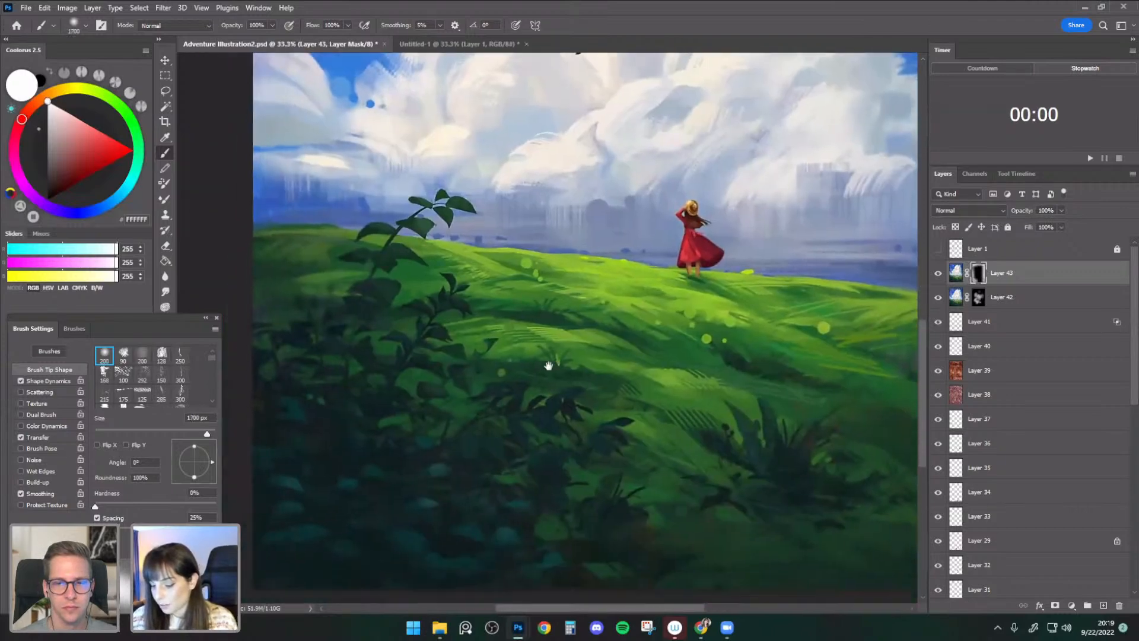
key("ctrl+plus")
left_click_drag(616, 467, 678, 396)
key("ctrl+minus")
left_click_drag(276, 261, 255, 300)
key("x")
key("bracketleft")
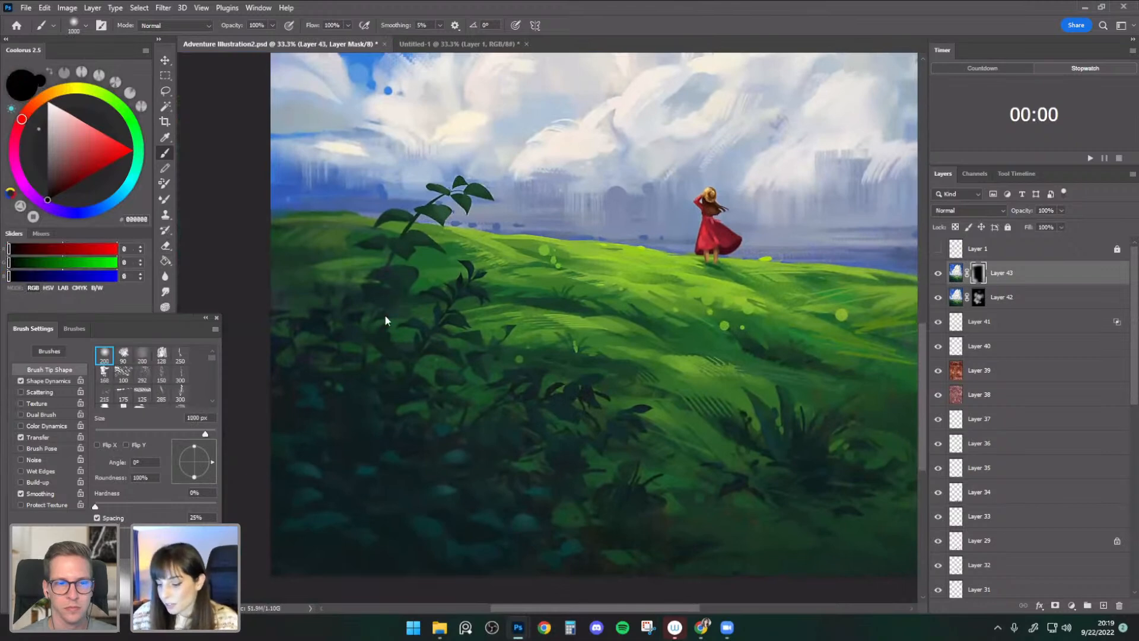
key("bracketleft")
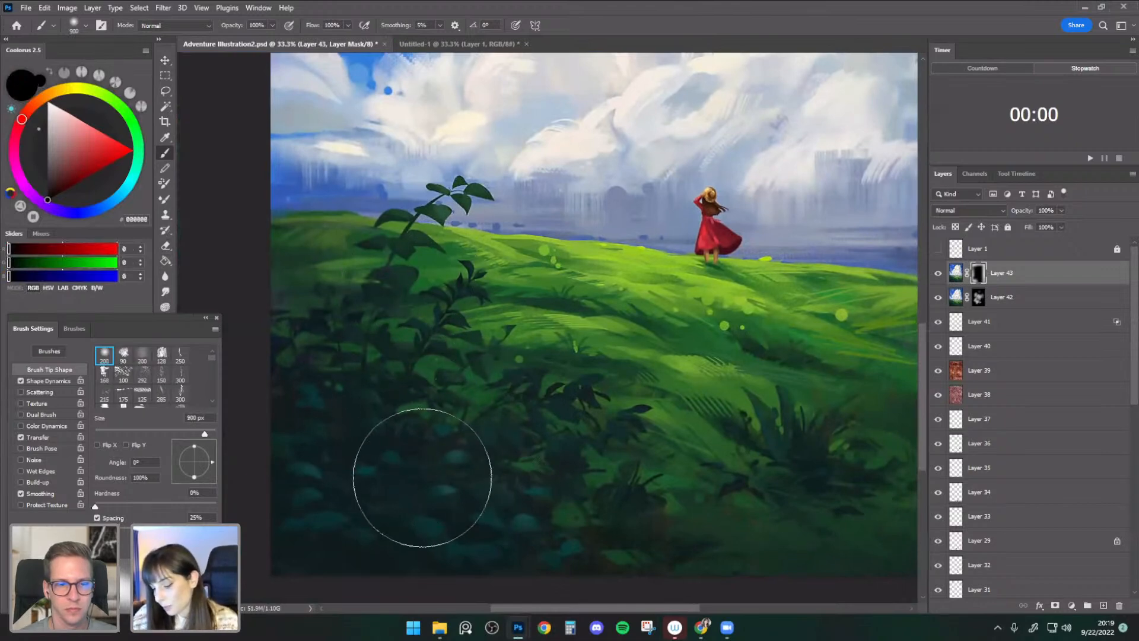
- Examine the foreground plants, the hillside, the red-dressed figure and the clouds up close, and finally the whole illustration
left_click_drag(749, 448, 664, 442)
left_click_drag(617, 220, 627, 406)
left_click_drag(549, 366, 605, 340)
left_click_drag(671, 427, 668, 437)
left_click_drag(593, 360, 580, 465)
left_click(522, 492, "ctrl")
mouse_move(657, 423)
left_mouse_down()
mouse_move(639, 442)
mouse_move(667, 427)
left_mouse_up()
left_click_drag(779, 386, 725, 401)
left_click_drag(702, 542, 604, 549)
left_click_drag(773, 410, 688, 430)
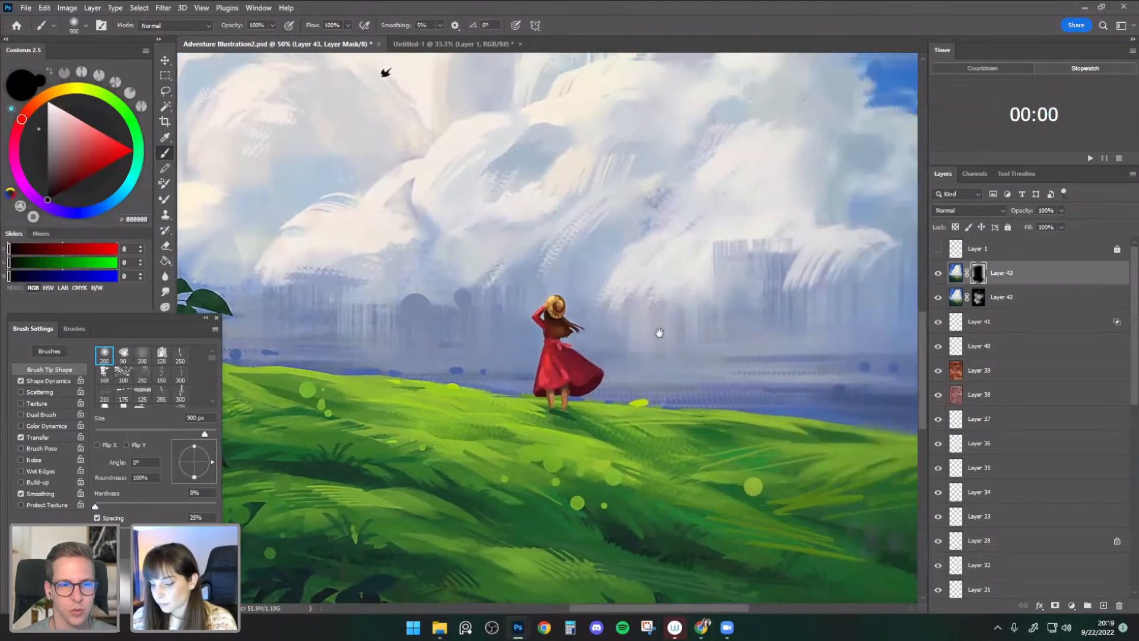
left_click_drag(850, 322, 773, 338)
key("ctrl+minus")
left_click_drag(707, 394, 691, 358)
key("ctrl+minus")
left_click_drag(781, 439, 738, 375)
key("ctrl+minus")
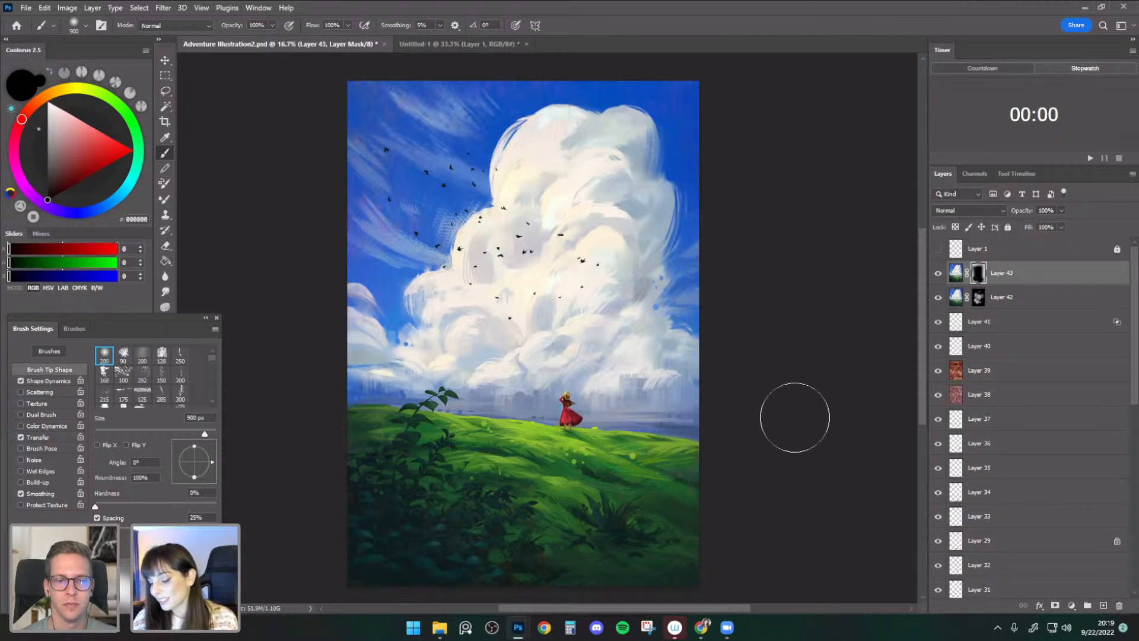
- Compare the illustration with and without the edge blur of Layer 43
left_click(938, 273)
left_click(938, 273)
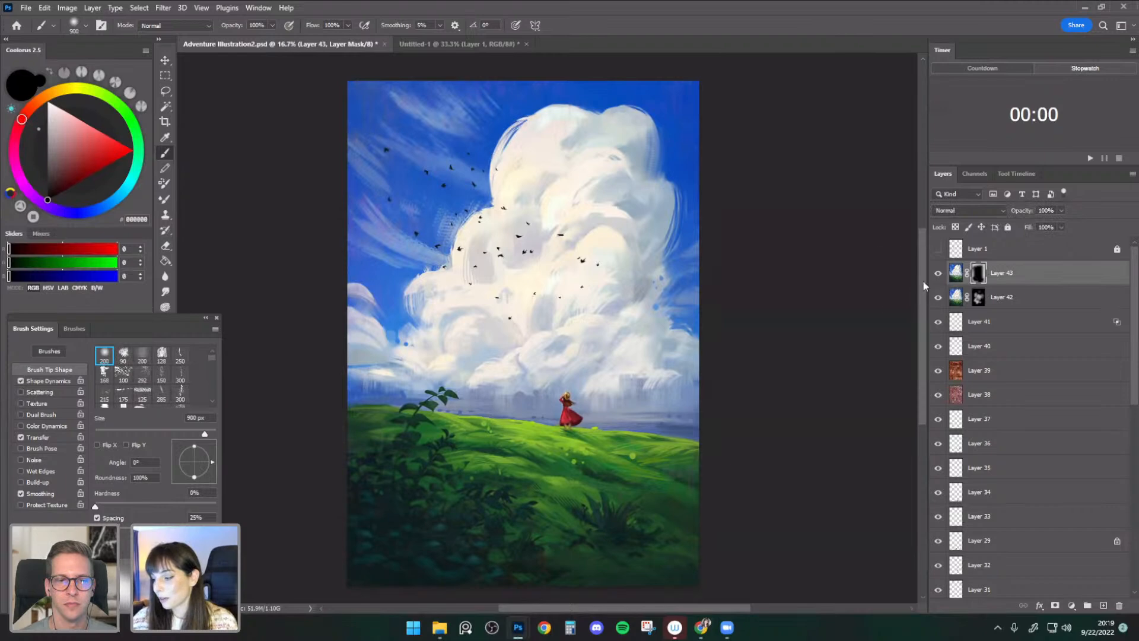
key("ctrl+plus")
left_click_drag(766, 286, 795, 227)
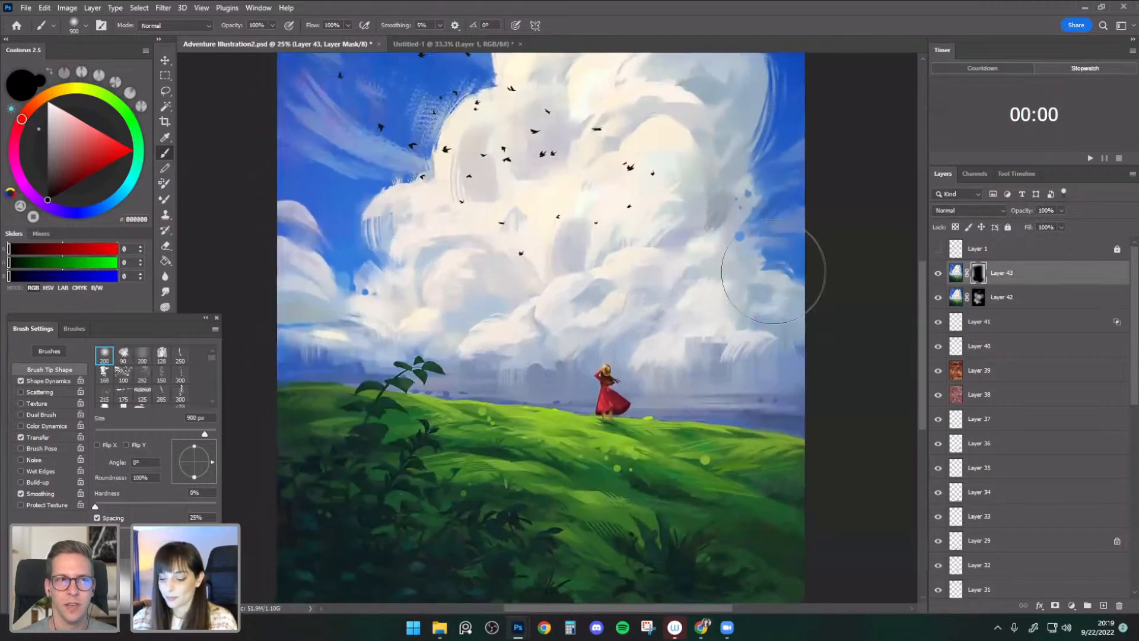
scroll(803, 393, "down", 3)
left_click_drag(887, 461, 868, 506)
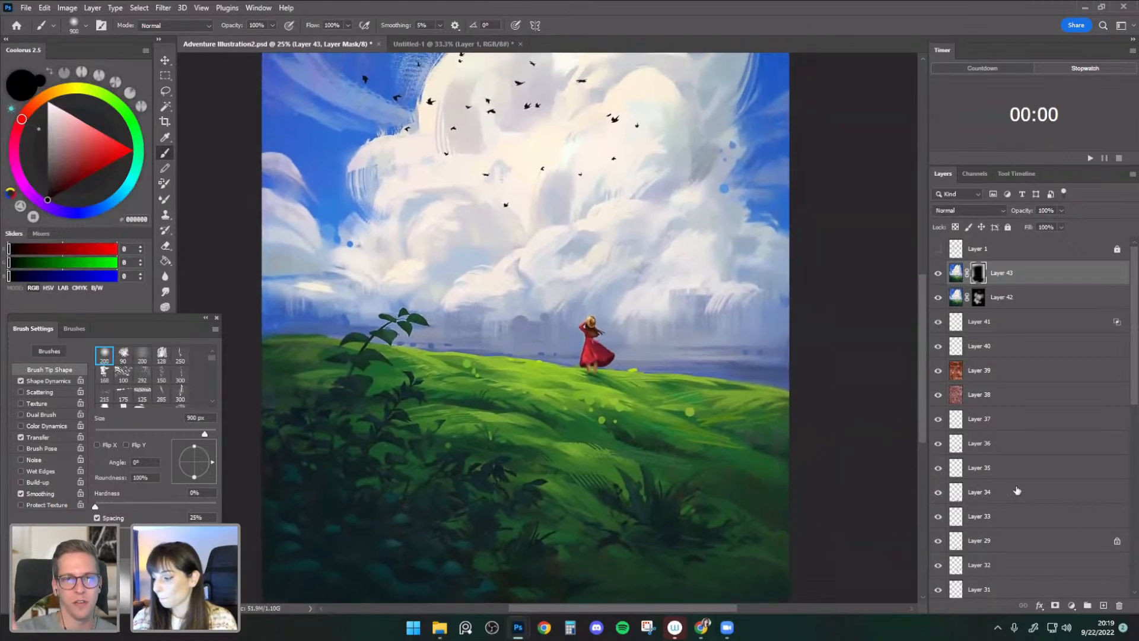
- Add a new layer above Layer 43 and fill it with the merged picture using Apply Image
key("ctrl+shift+alt+n")
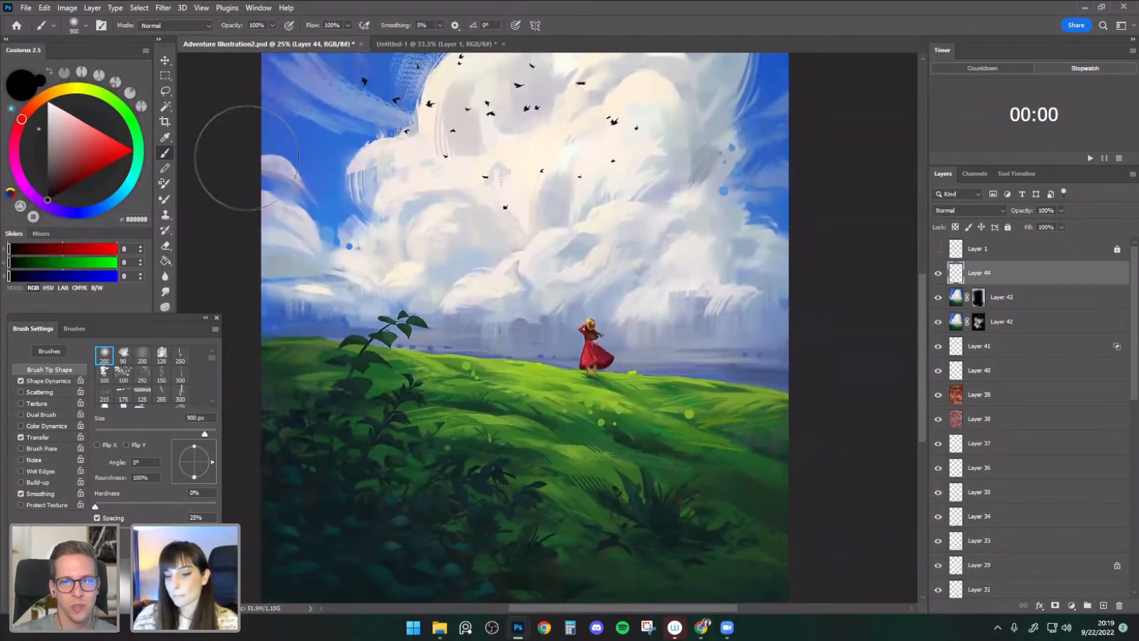
left_click(67, 7)
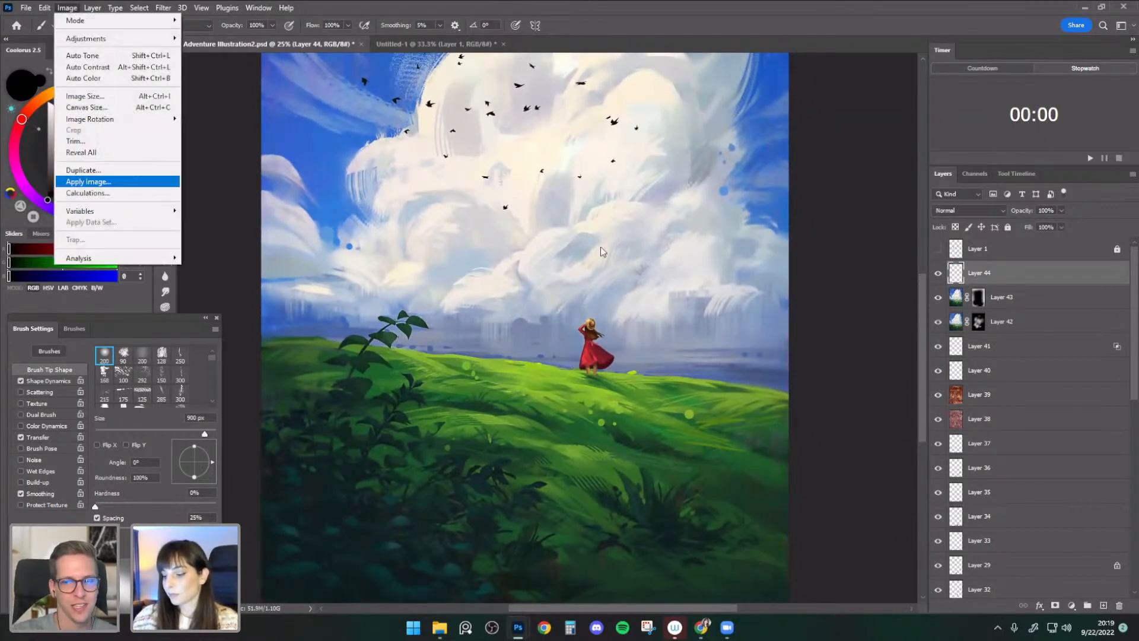
left_click(109, 182)
left_click_drag(803, 360, 809, 308)
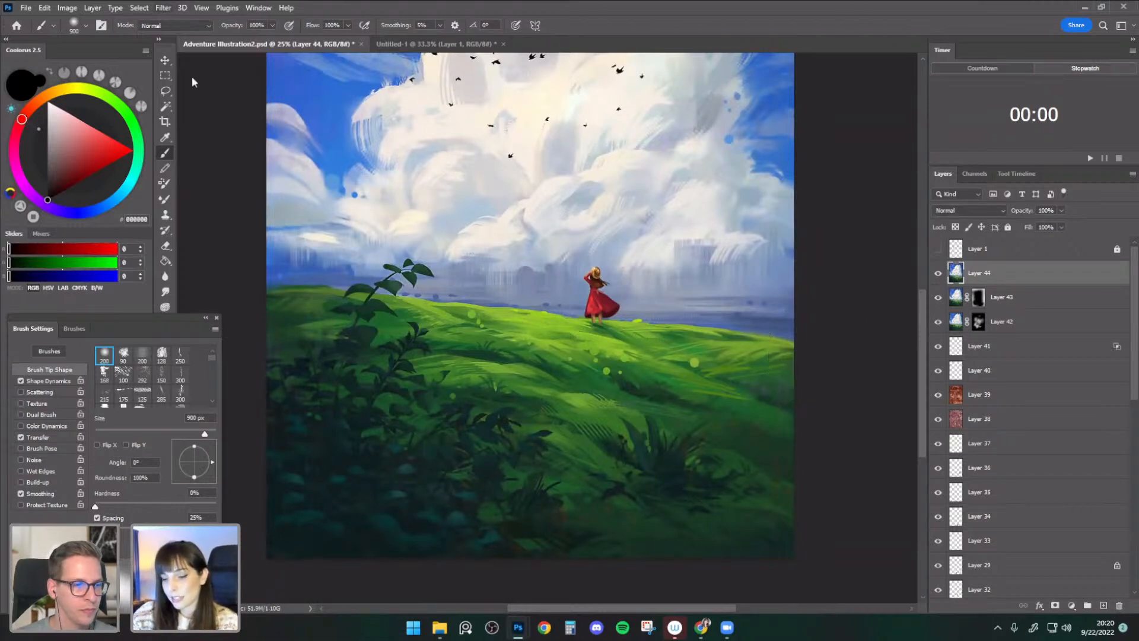
- Add noise to Layer 44 with an amount of 7.26 % and Uniform distribution
key("alt+t")
mouse_move(202, 194)
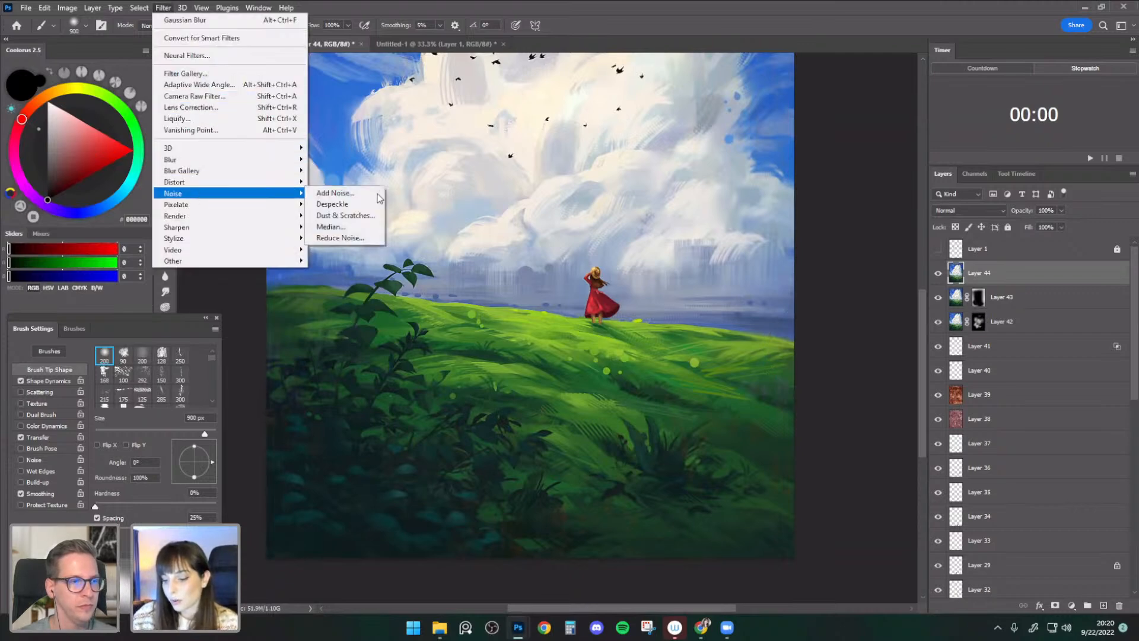
left_click(363, 193)
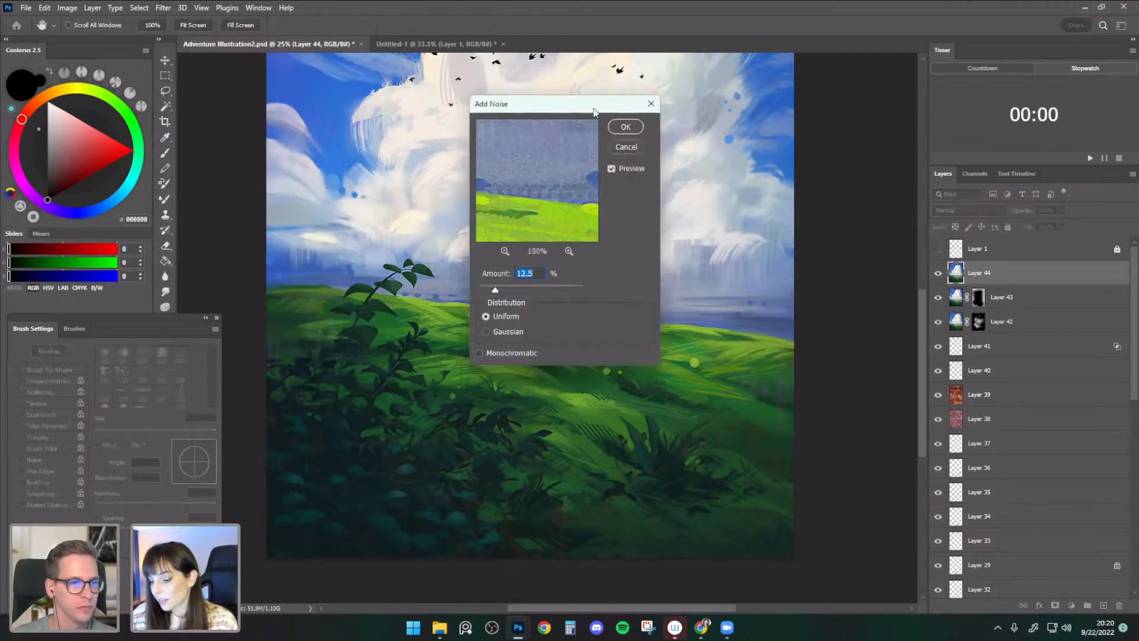
left_click_drag(678, 345, 668, 347)
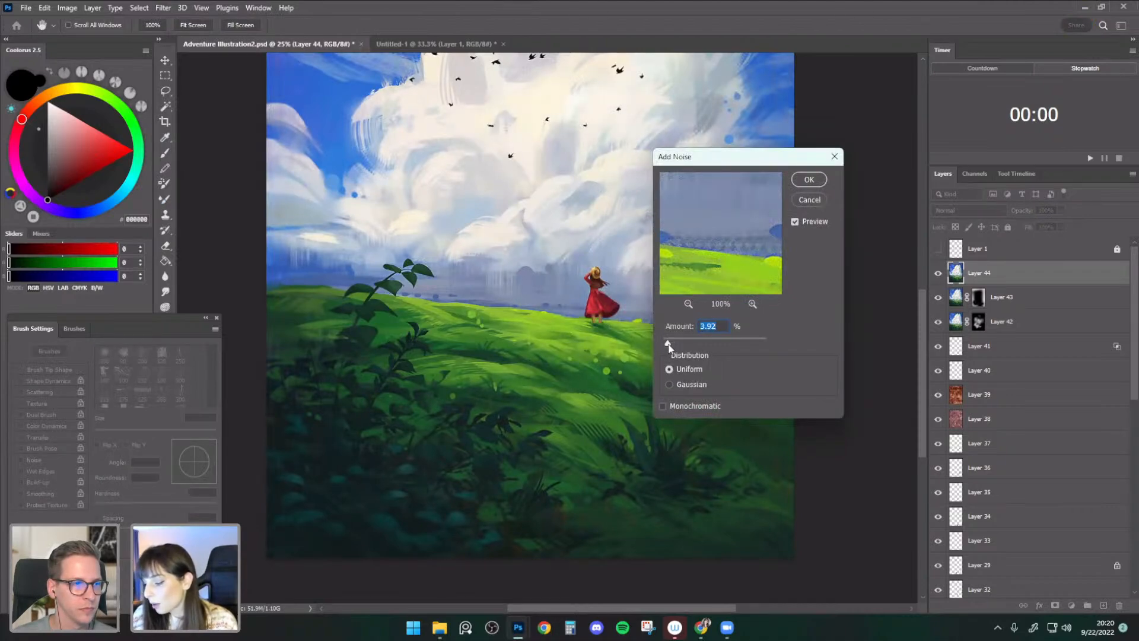
left_click_drag(556, 432, 555, 463)
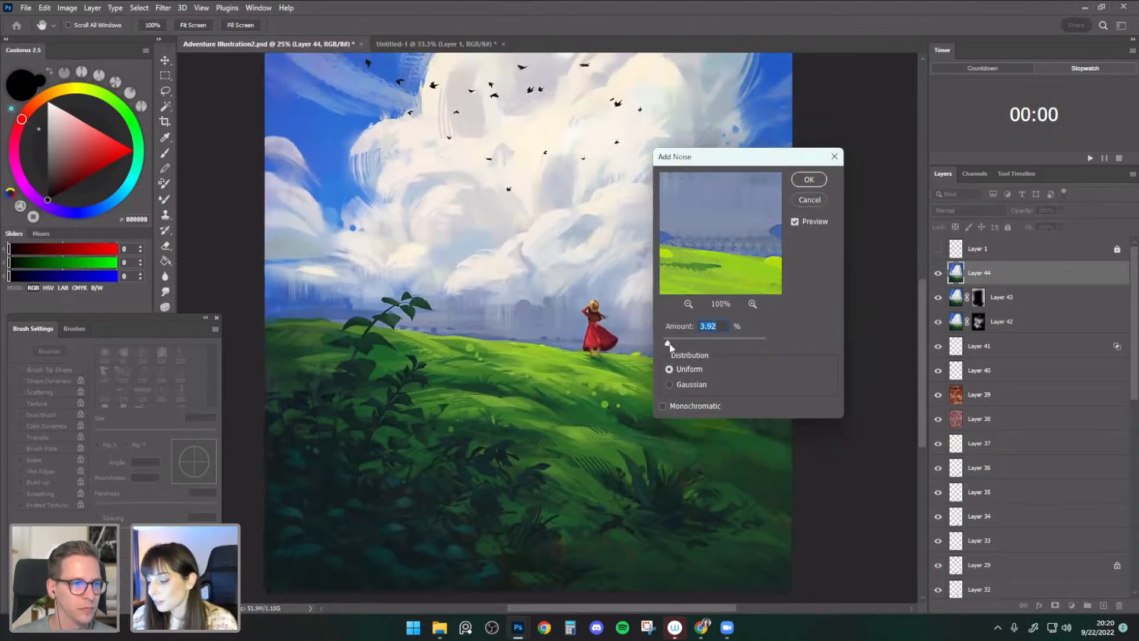
left_click_drag(668, 344, 671, 346)
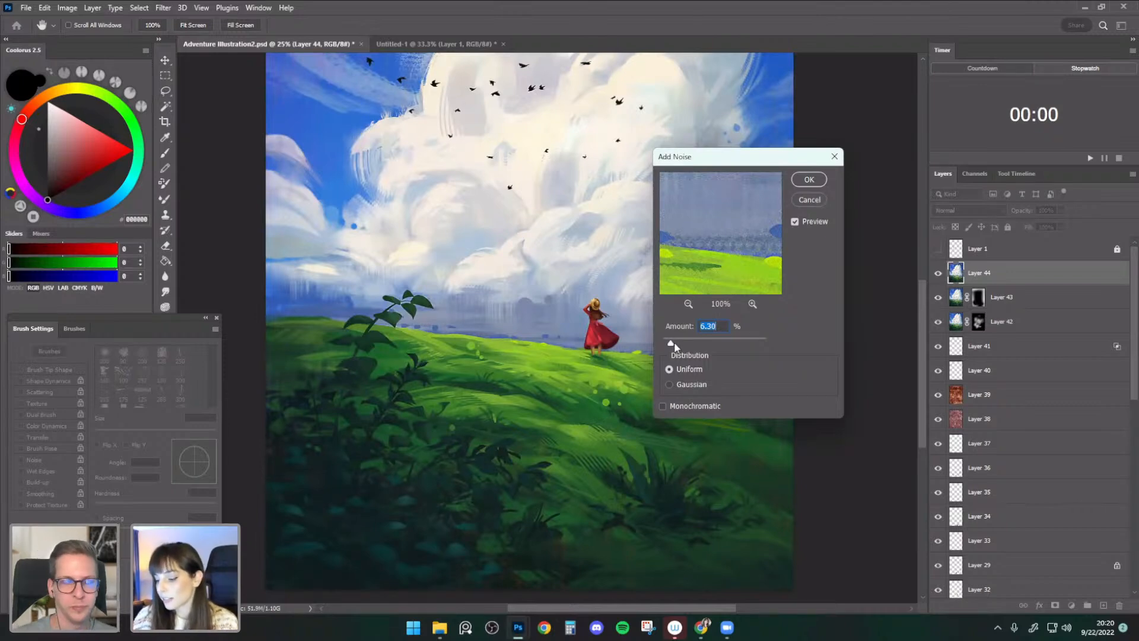
key("ctrl+plus")
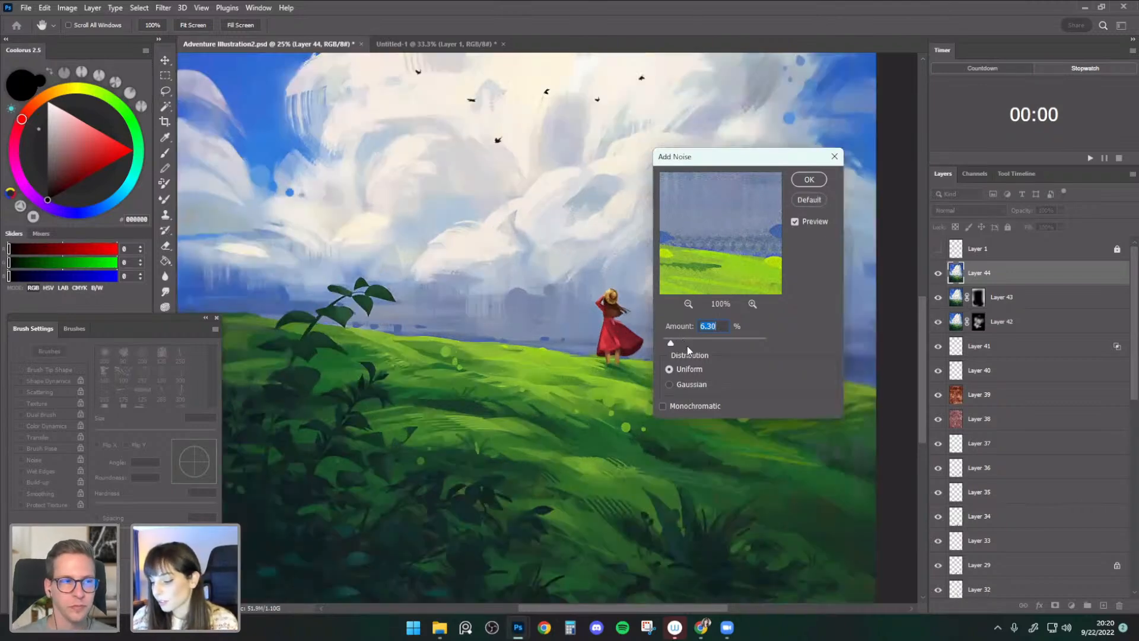
left_click_drag(671, 345, 669, 344)
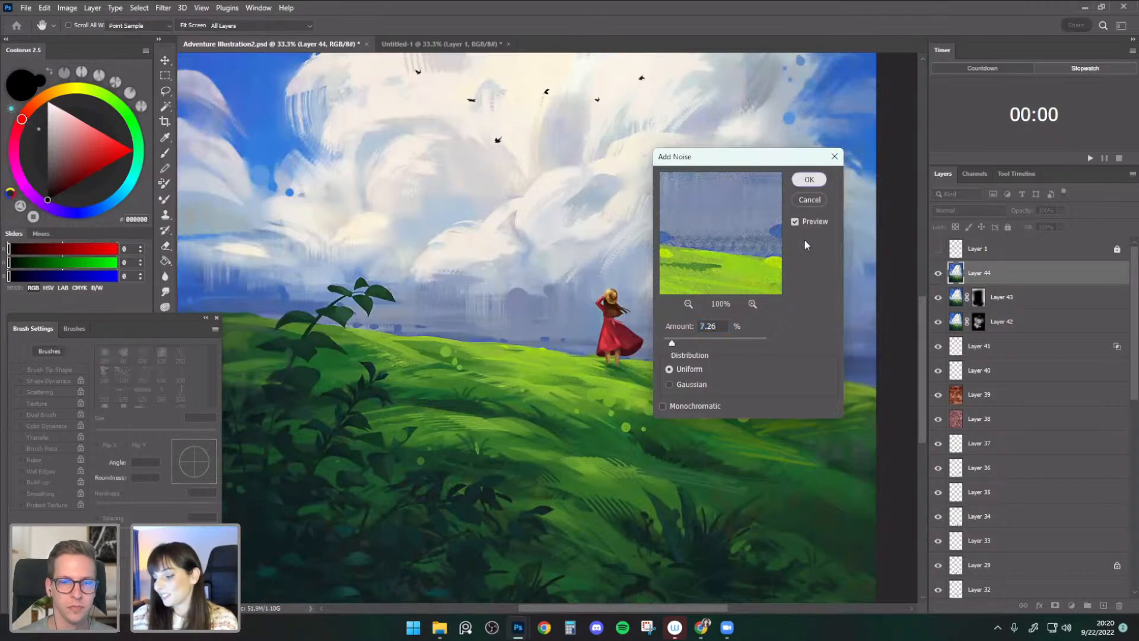
left_click(813, 179)
- Switch to the Move tool and make white the foreground colour
key("ctrl+minus")
key("ctrl+minus")
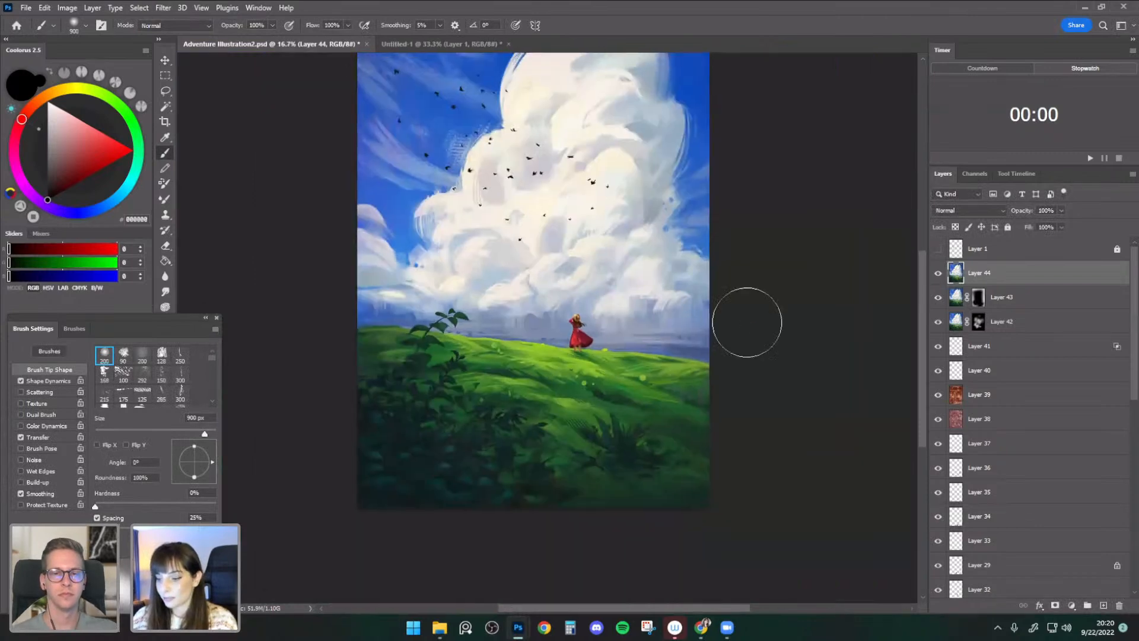
left_click_drag(747, 322, 741, 394)
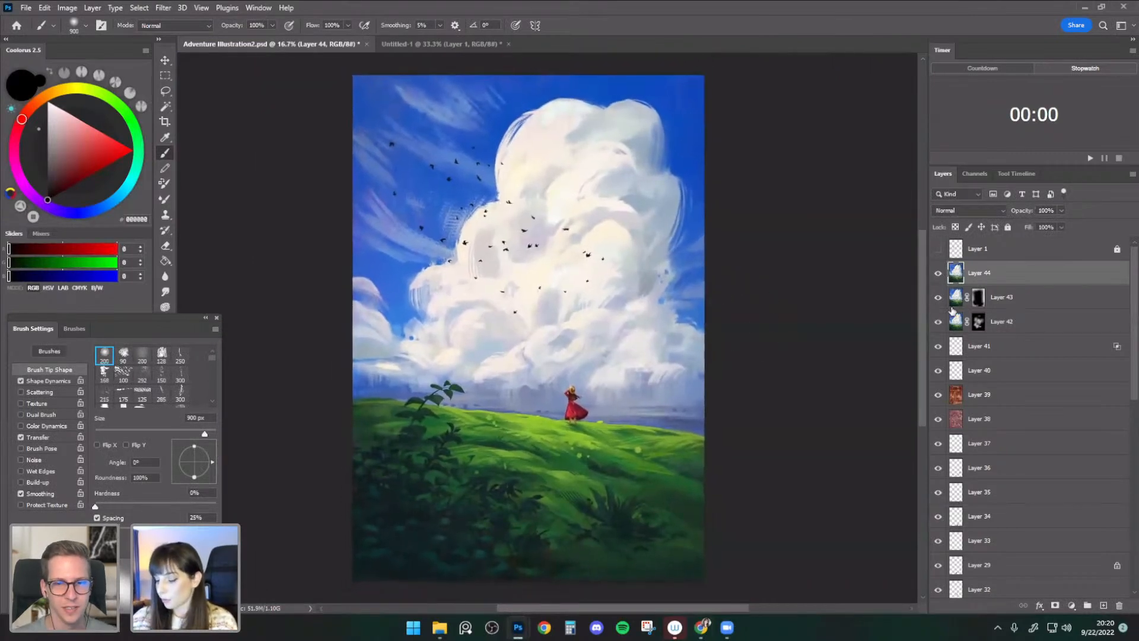
left_click_drag(875, 420, 888, 420)
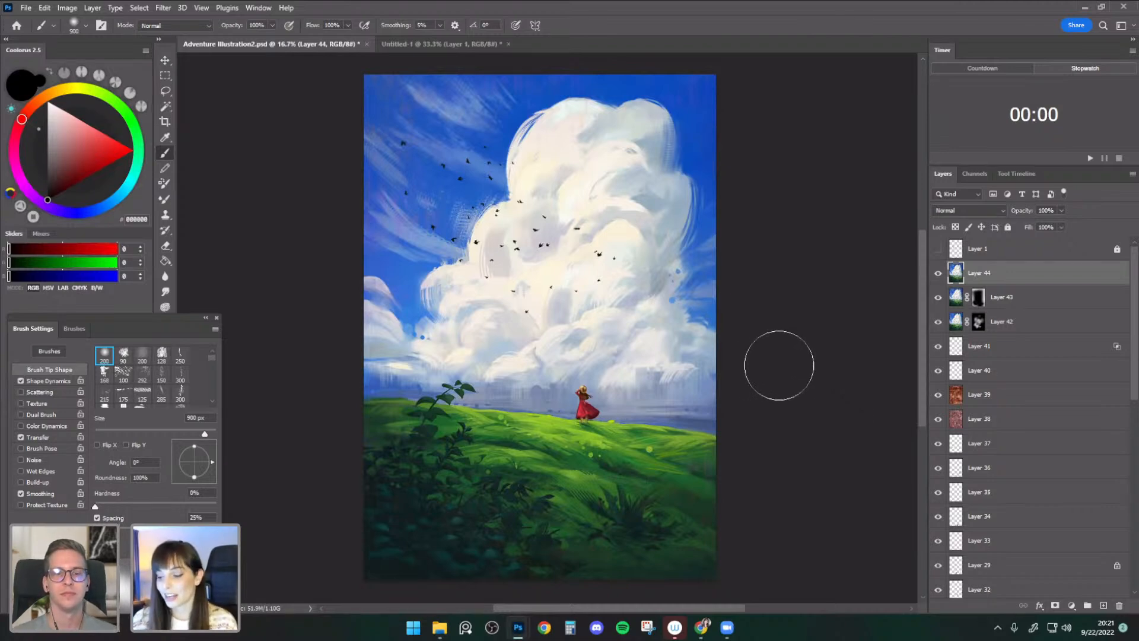
left_click(172, 60)
key("x")
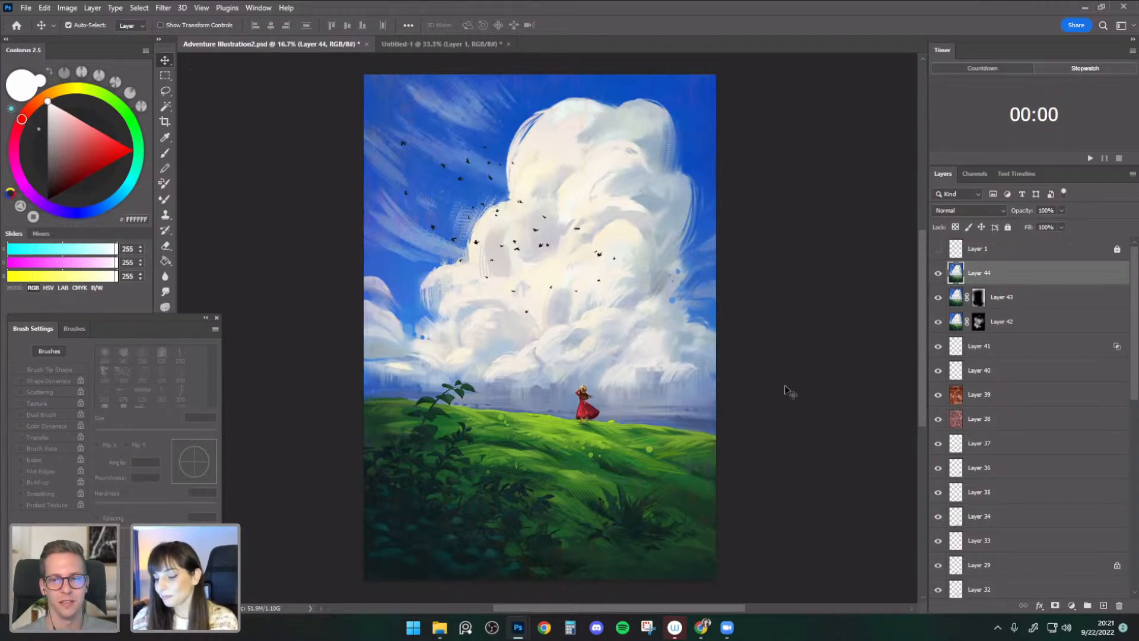
key("ctrl")
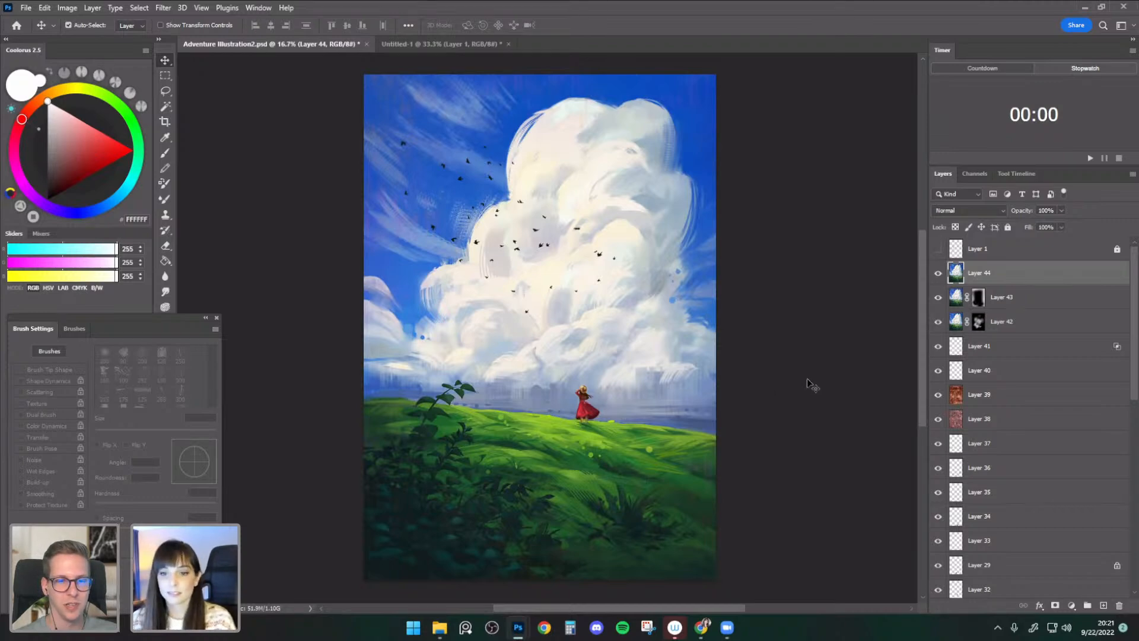
- Compare the illustration with and without the noise of Layer 44 at a closer view
key("ctrl+plus")
left_click_drag(828, 261, 835, 202)
key("ctrl+plus")
left_click_drag(710, 402, 771, 305)
left_click(939, 274)
left_click(938, 273)
key("ctrl+minus")
key("ctrl+minus")
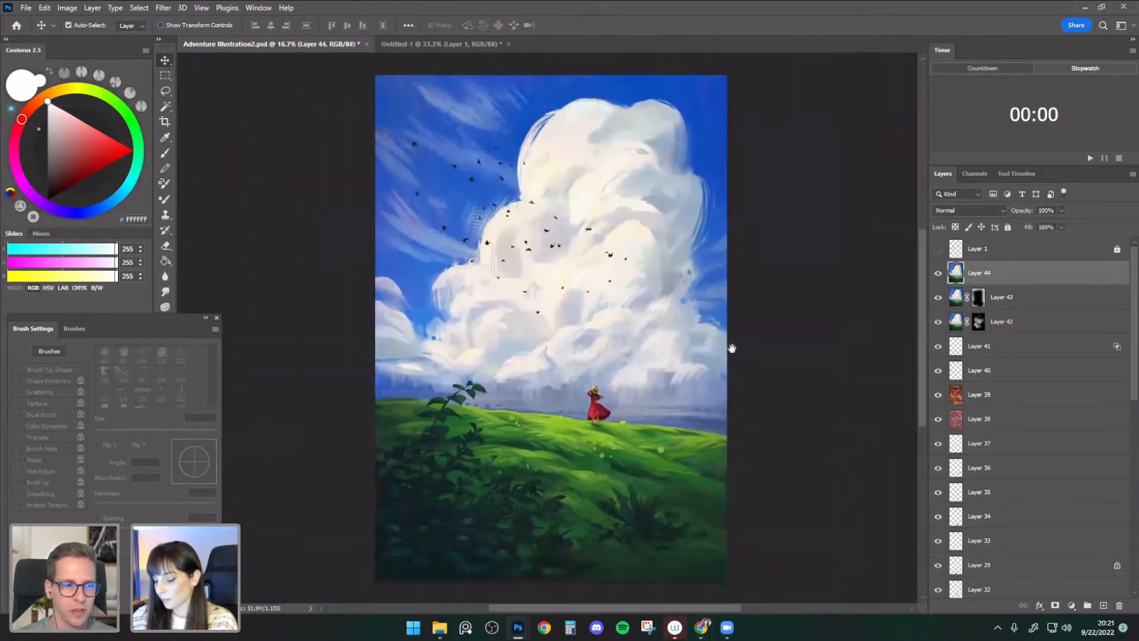
- Add a Color Lookup adjustment layer above Layer 44 and load the 2Strip.look 3D LUT
left_click(1071, 609)
left_click(1074, 611)
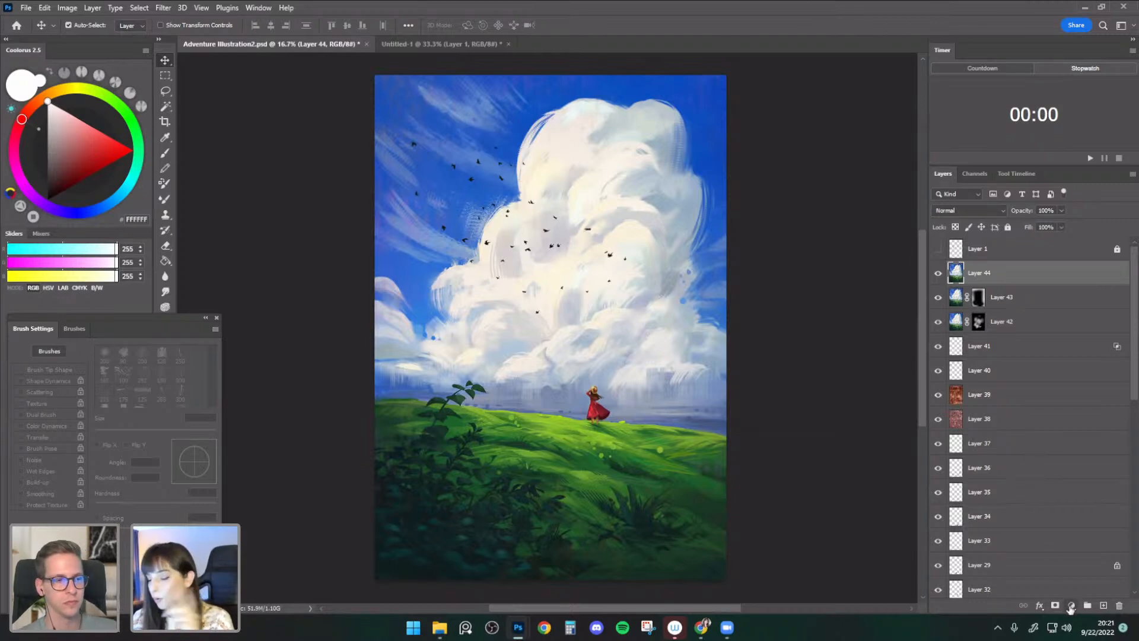
left_click(1071, 606)
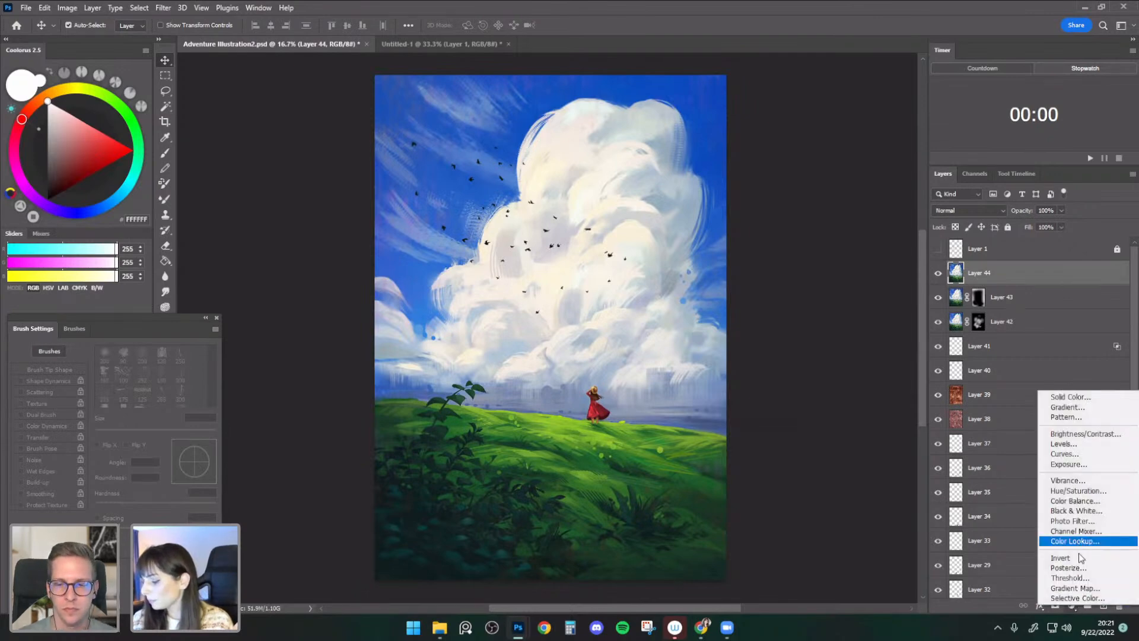
left_click(1075, 607)
left_click(1072, 607)
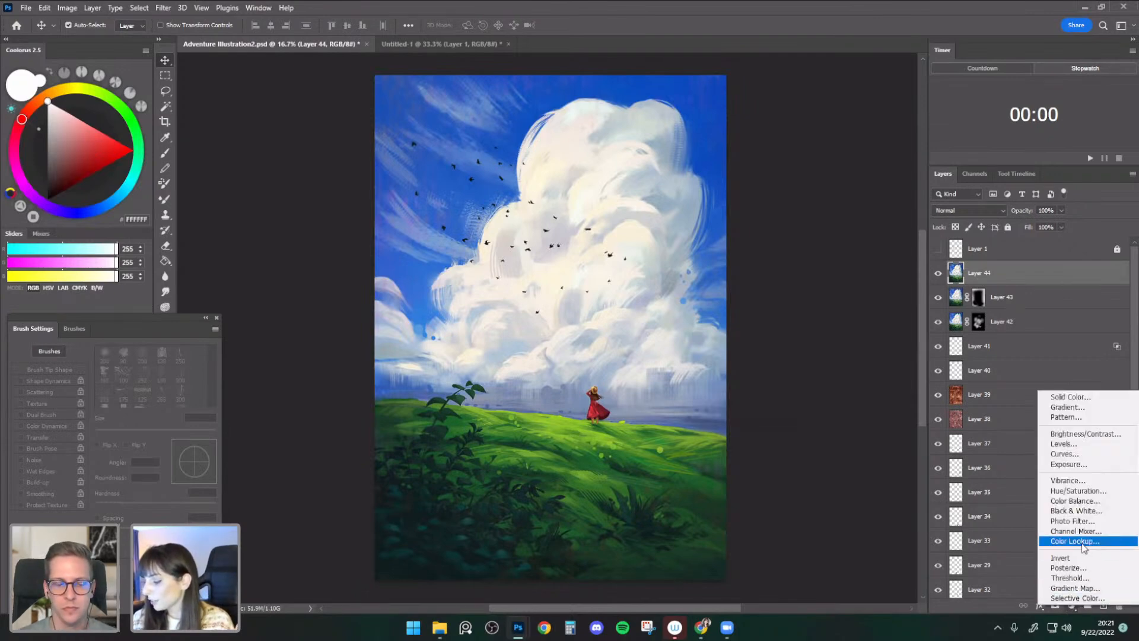
left_click(1075, 541)
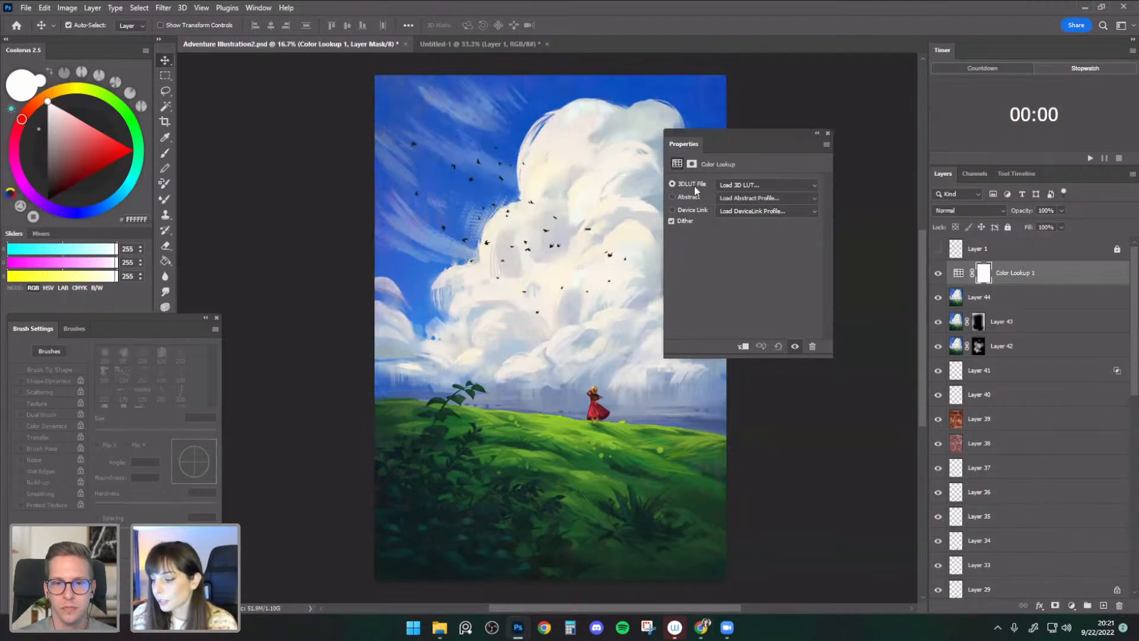
left_click(738, 188)
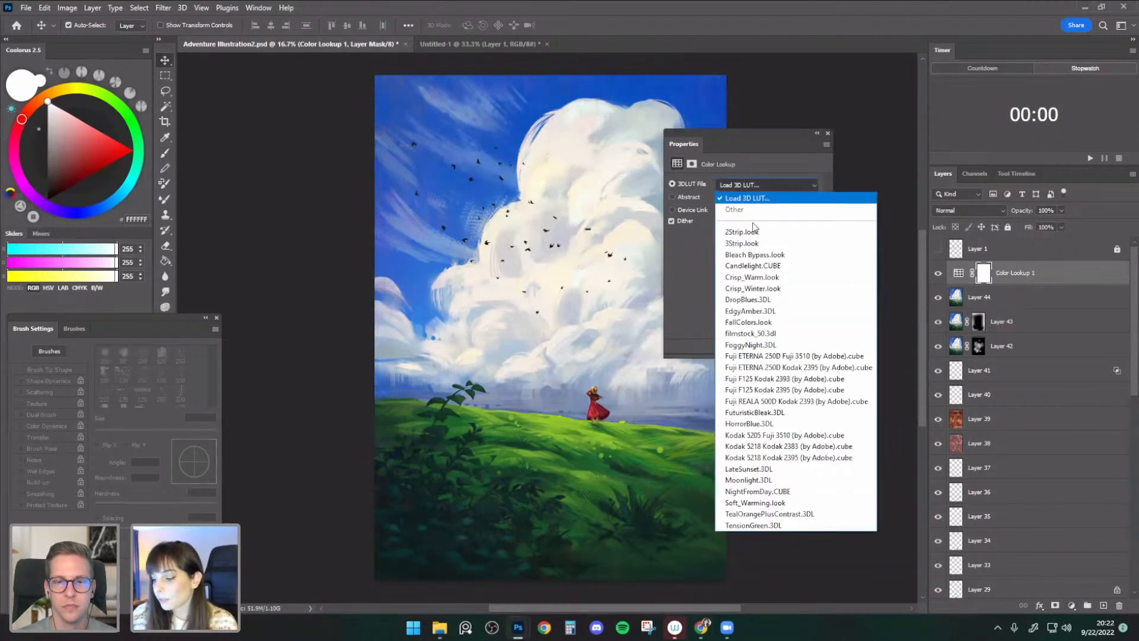
left_click(757, 232)
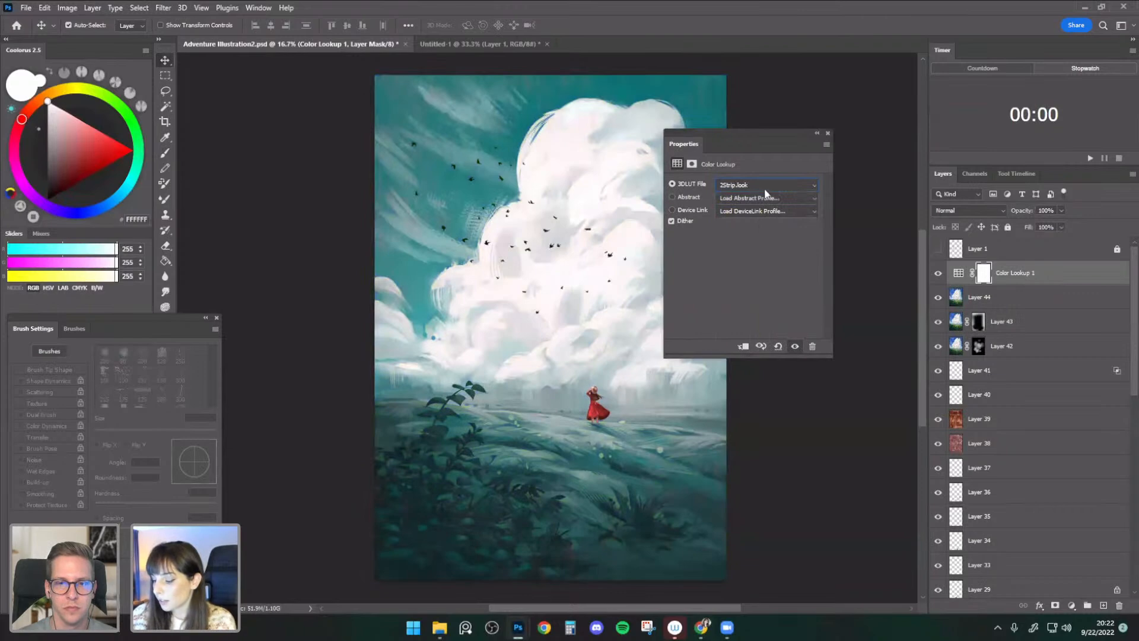
- Step through the 3D LUT presets for Color Lookup 1 and apply FallColors.look
key("Down")
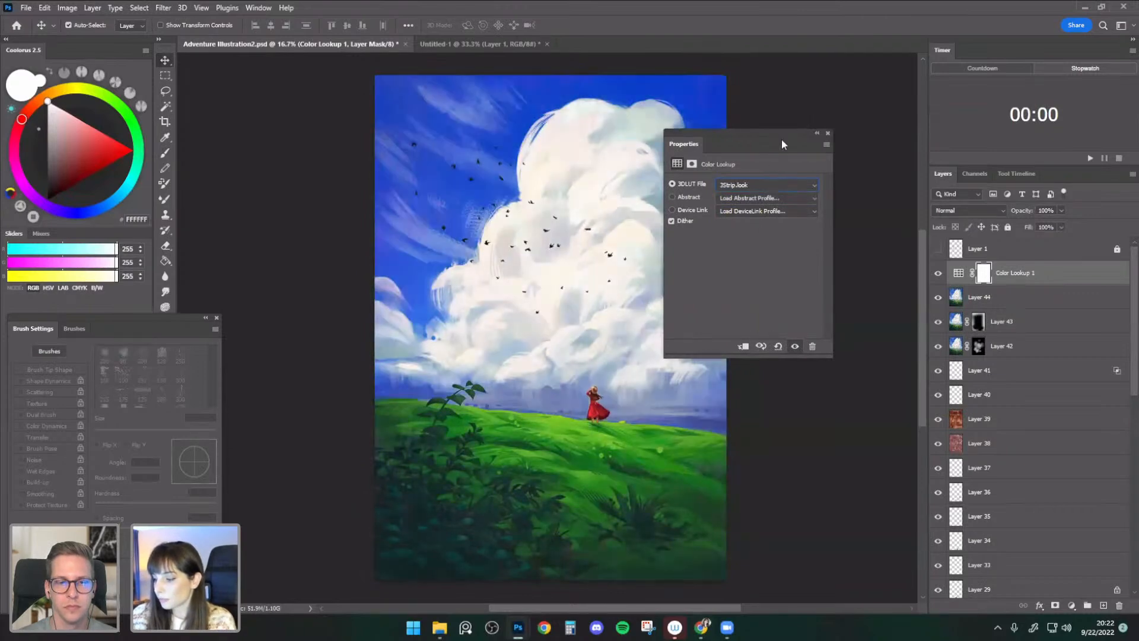
left_click_drag(785, 137, 840, 107)
key("Down")
key("Down")
key("Down")
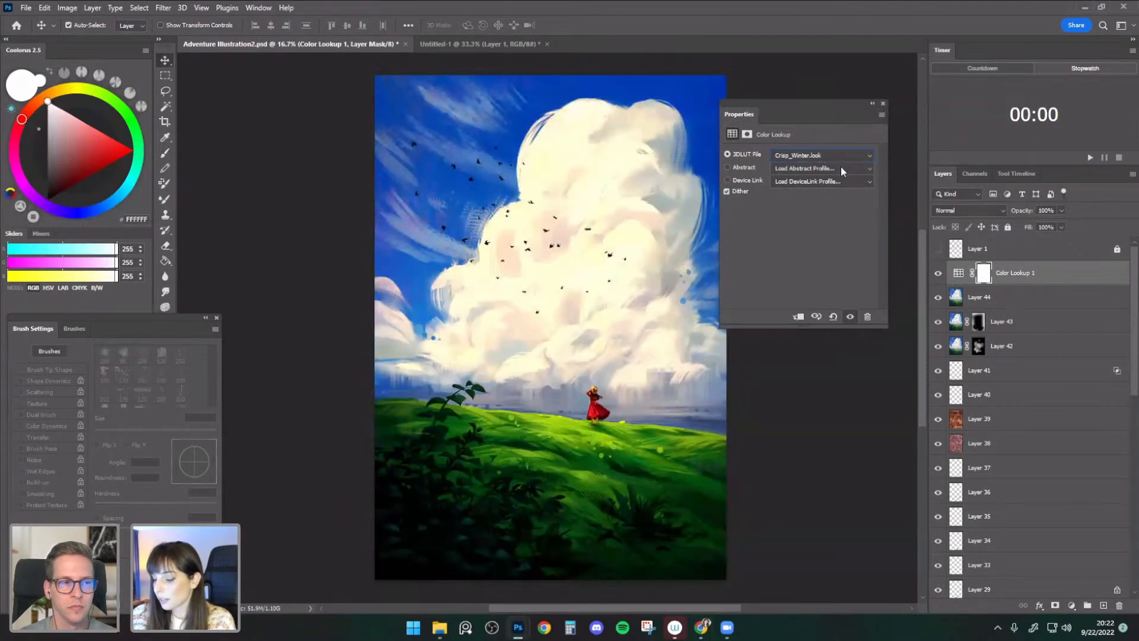
key("Down")
key("Down")
key("Down")
key("Down")
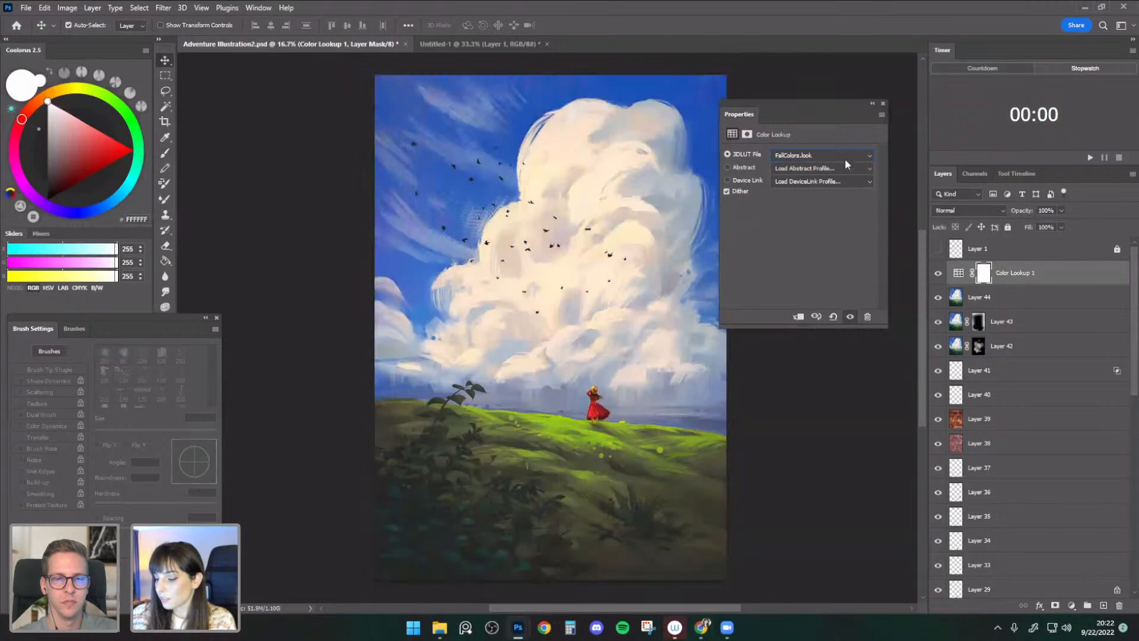
- Compare the illustration with and without Color Lookup 1 and lower its opacity to 32 %
key("d")
left_click(938, 273)
left_click(938, 273)
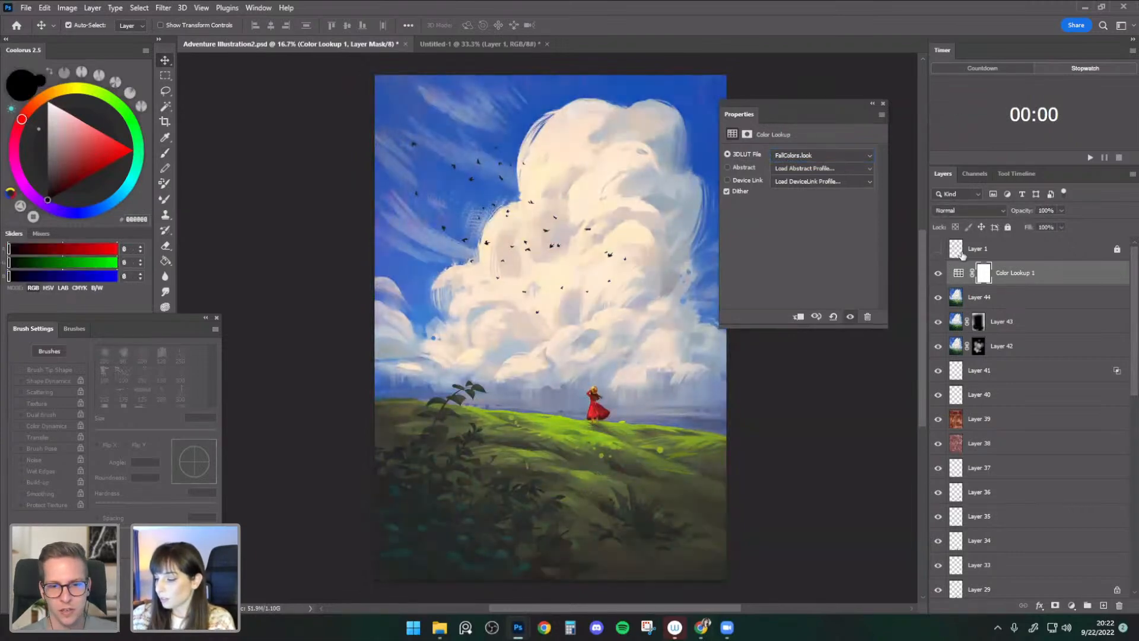
left_click(1061, 210)
left_click_drag(1038, 229, 1027, 226)
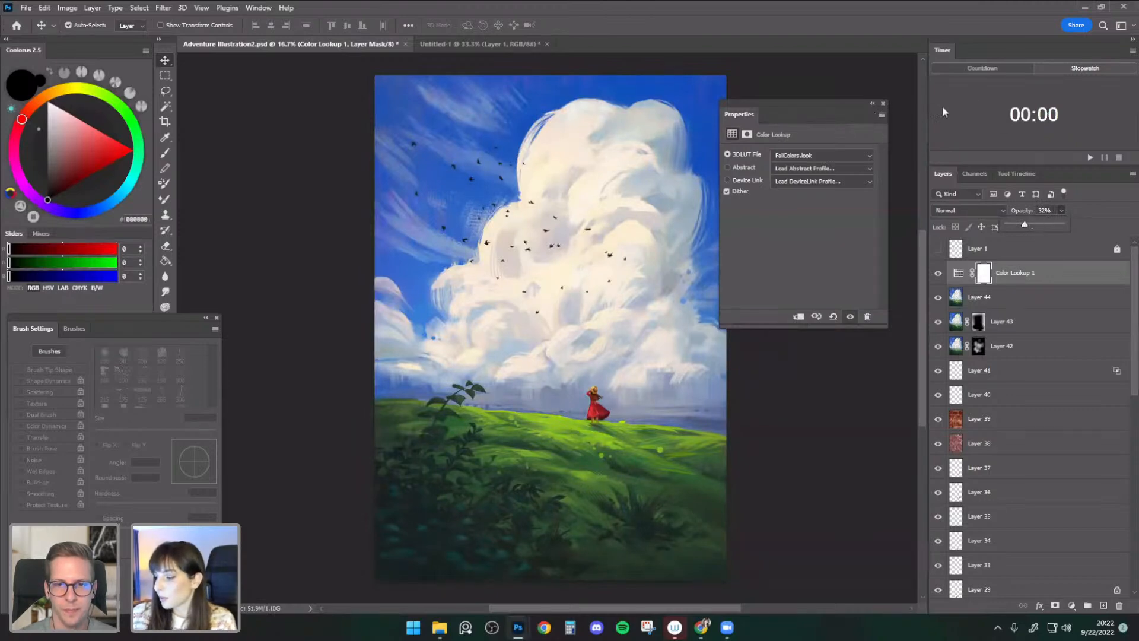
left_click(883, 103)
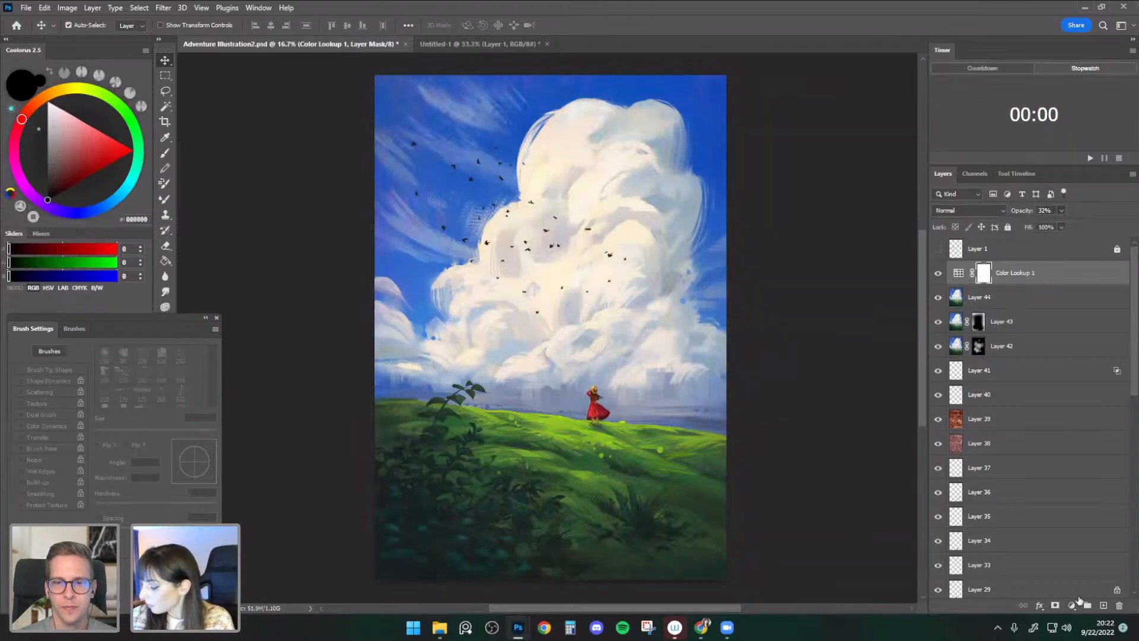
- Add a second Color Lookup adjustment layer above Color Lookup 1 and try the NightFromDay.CUBE 3D LUT
left_click(1071, 605)
left_click(1090, 542)
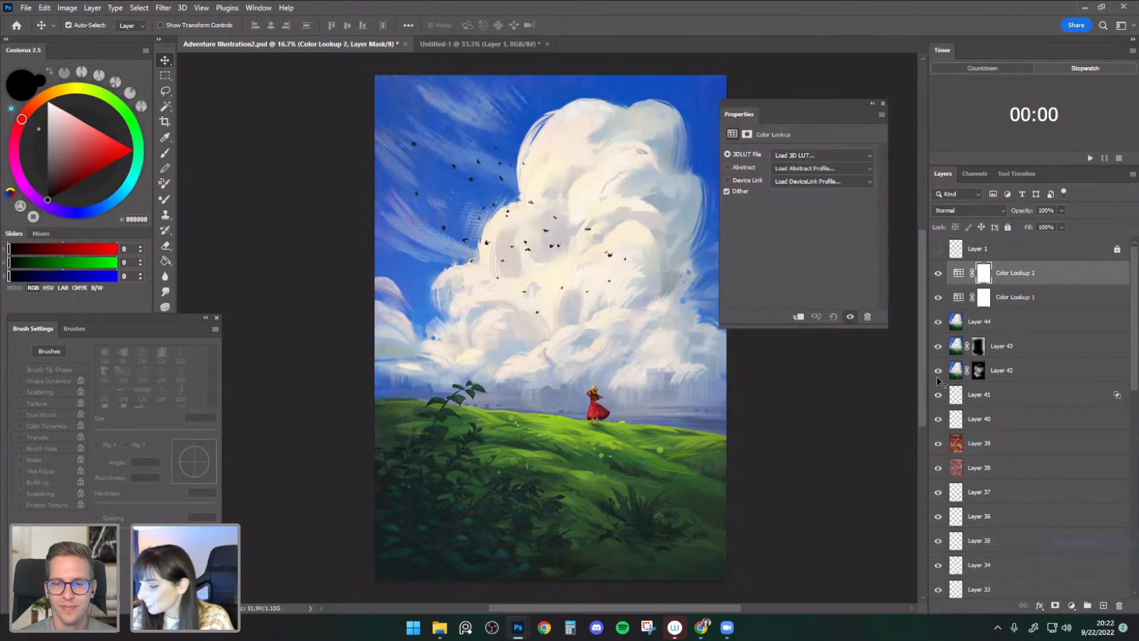
left_click(819, 155)
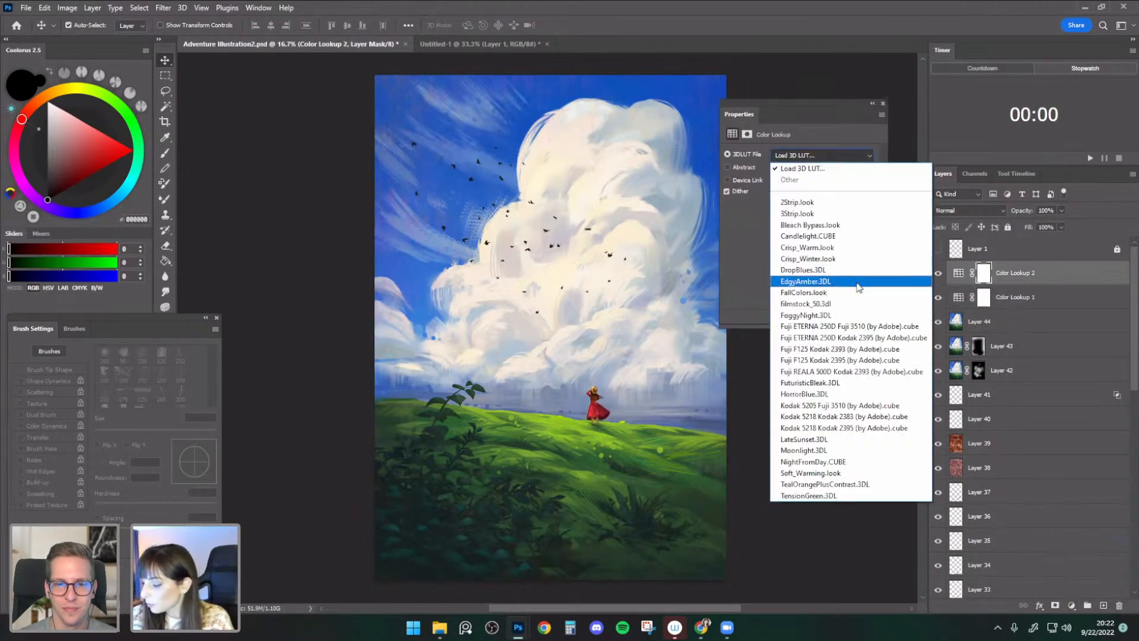
left_click(830, 450)
key("Down")
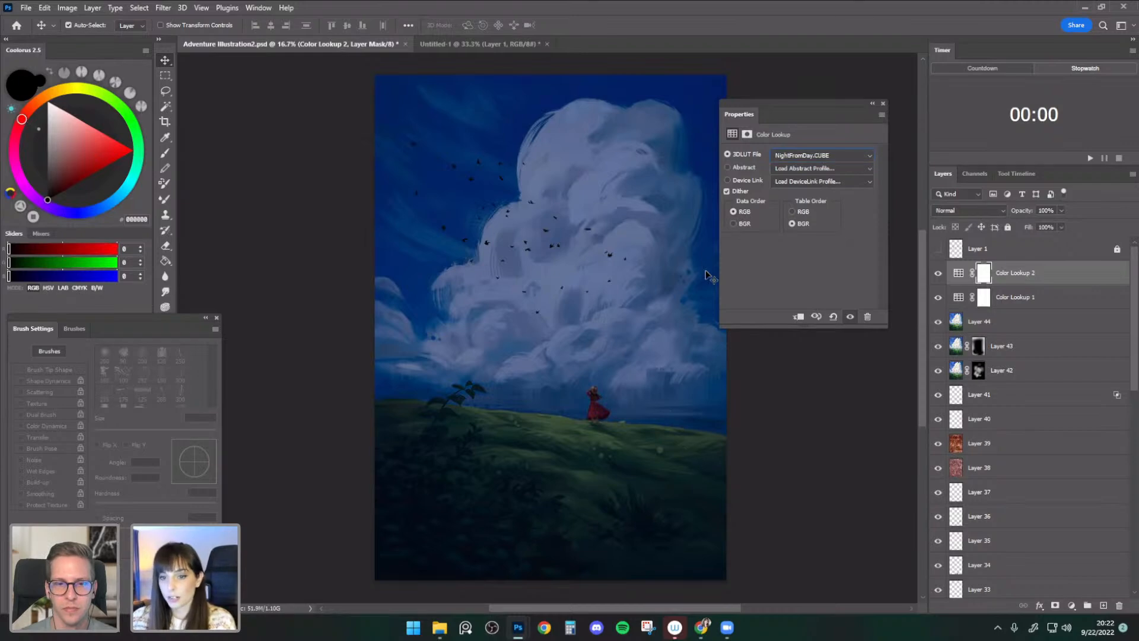
- Step through the remaining 3D LUT presets for Color Lookup 2 and apply TensionGreen.3DL
left_click(835, 153)
left_click(821, 450)
key("Down")
key("Down")
key("Down")
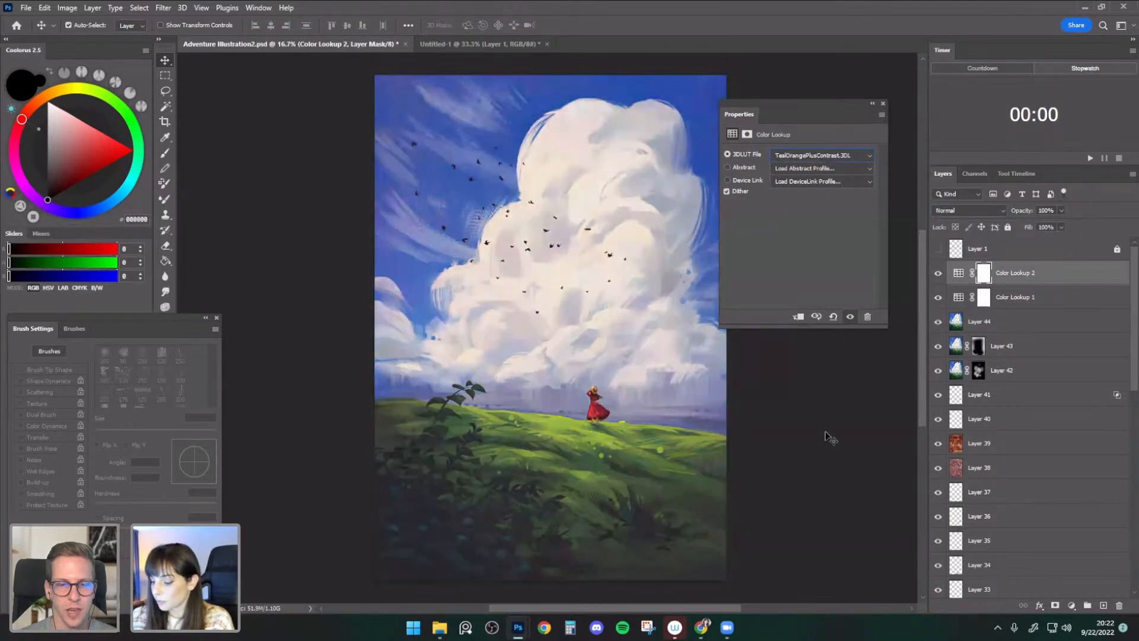
key("Down")
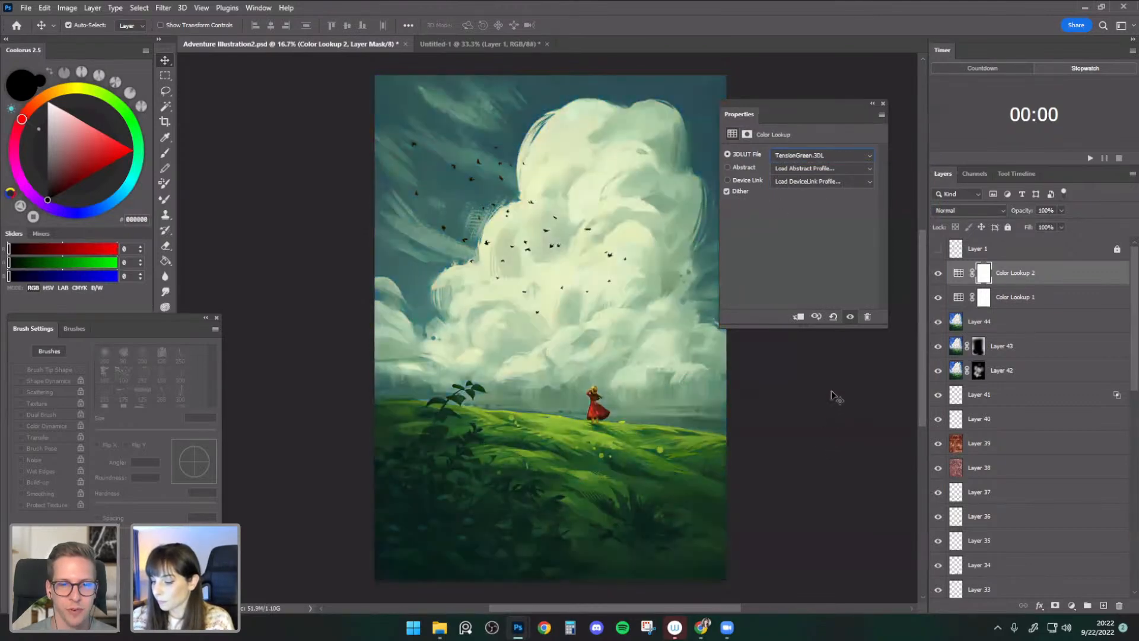
- Lower the opacity of Color Lookup 2 to 18 %, comparing the illustration with and without the adjustment
left_click(883, 104)
left_click(939, 274)
left_click(938, 273)
left_click(1061, 210)
left_click_drag(1064, 225, 1042, 229)
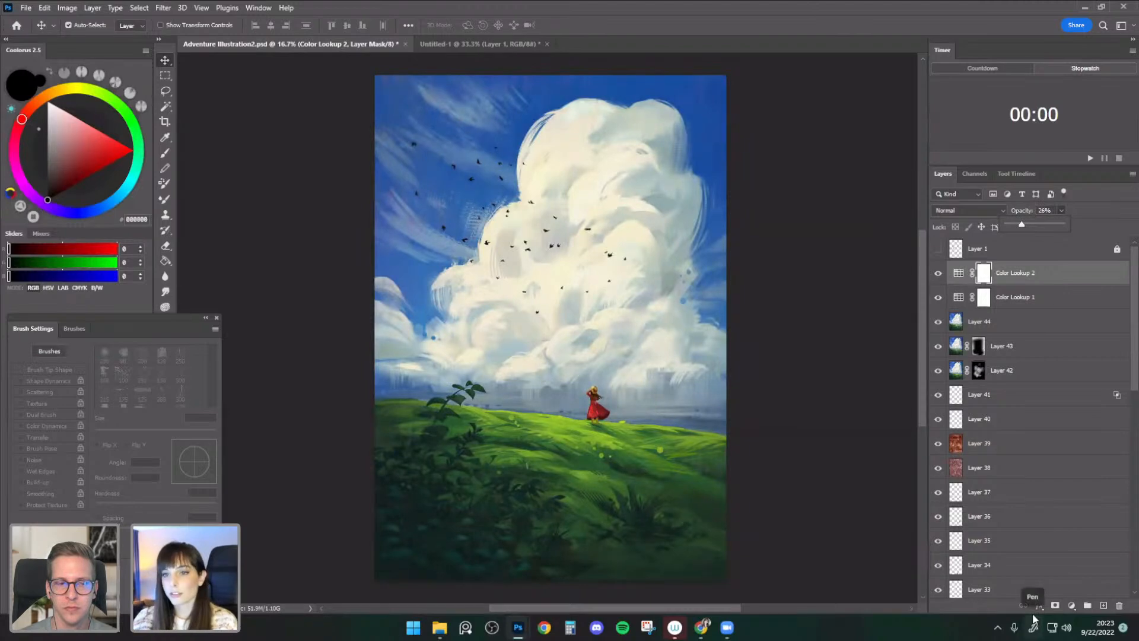
left_click(938, 273)
left_click(938, 274)
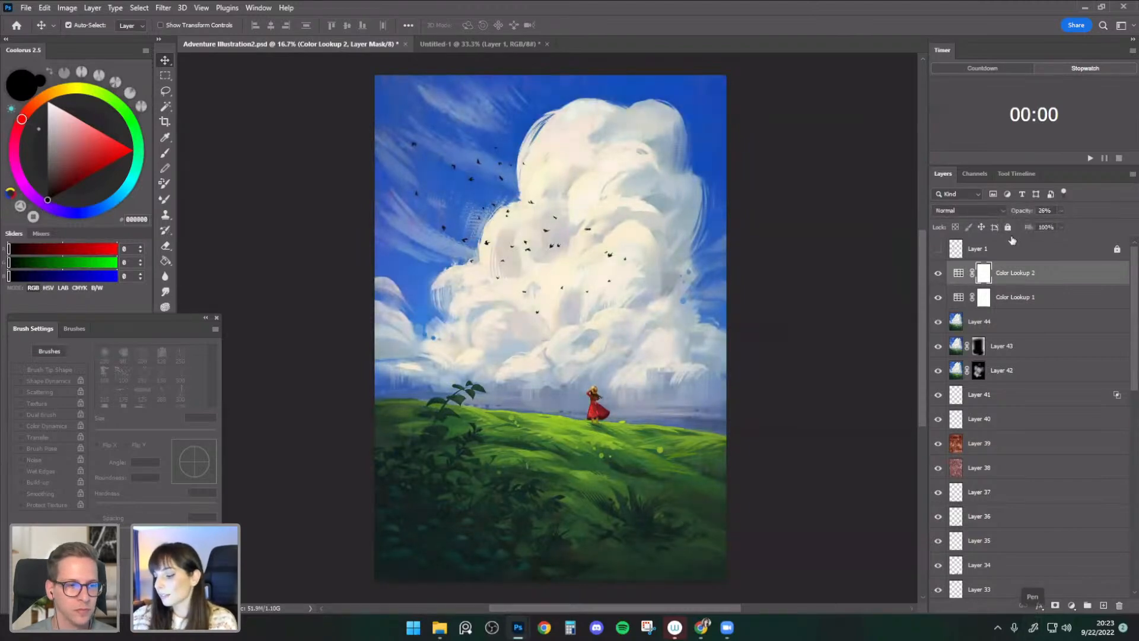
left_click(1061, 210)
left_click_drag(1061, 224, 1057, 224)
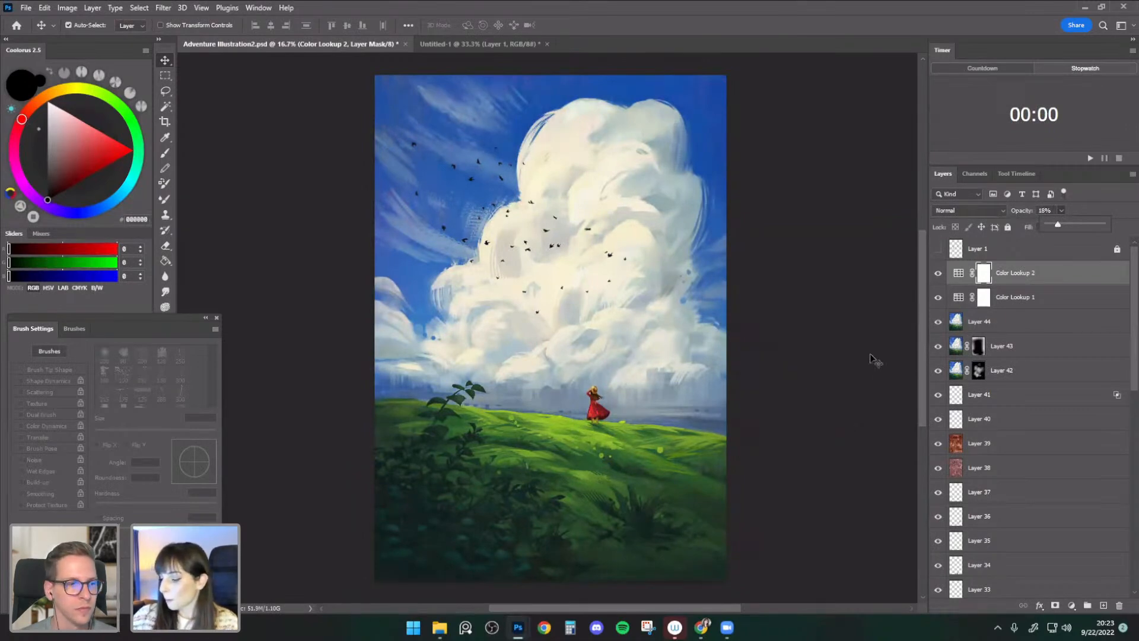
- Reduce the opacity of Color Lookup 1 to 17 %, reselect Color Lookup 2 and save the document
key("ctrl+s")
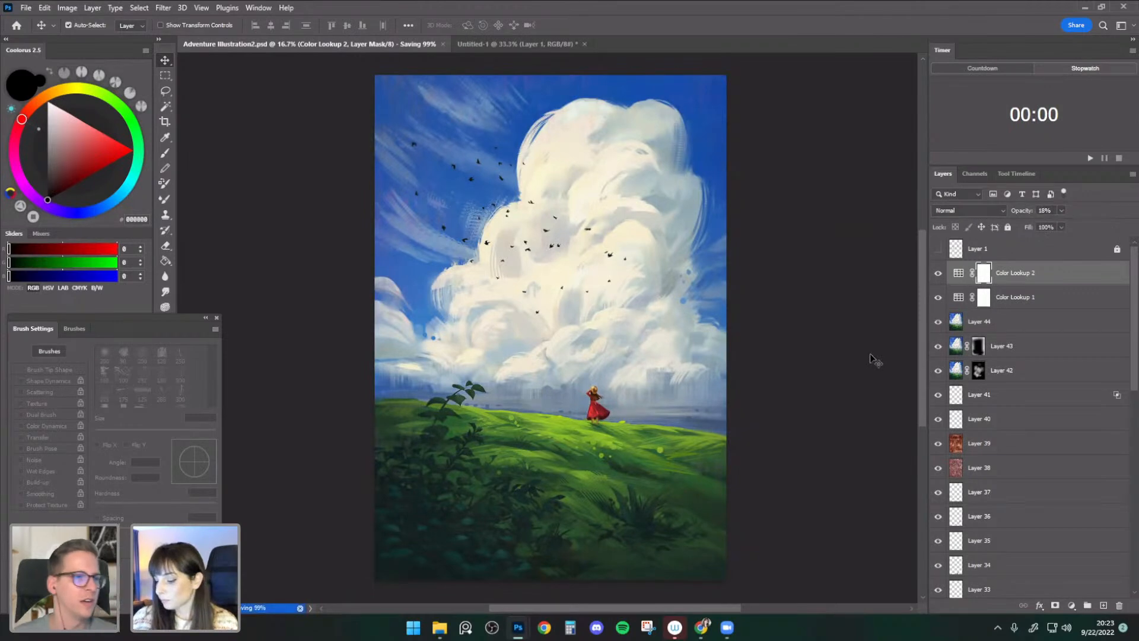
left_click(1019, 299)
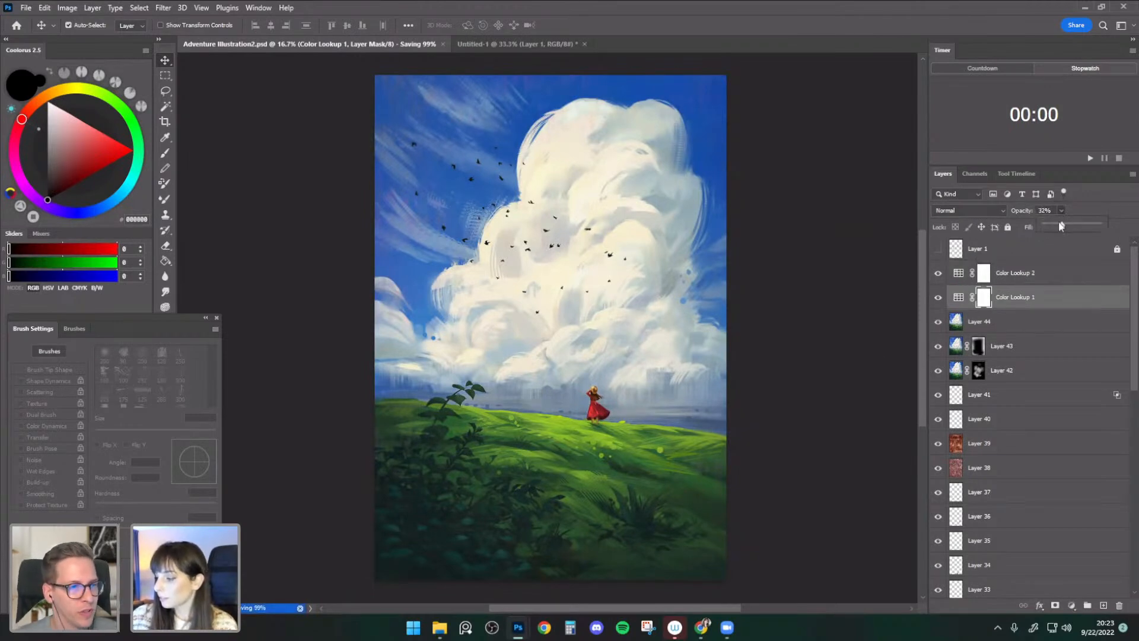
left_click_drag(1062, 226, 1054, 225)
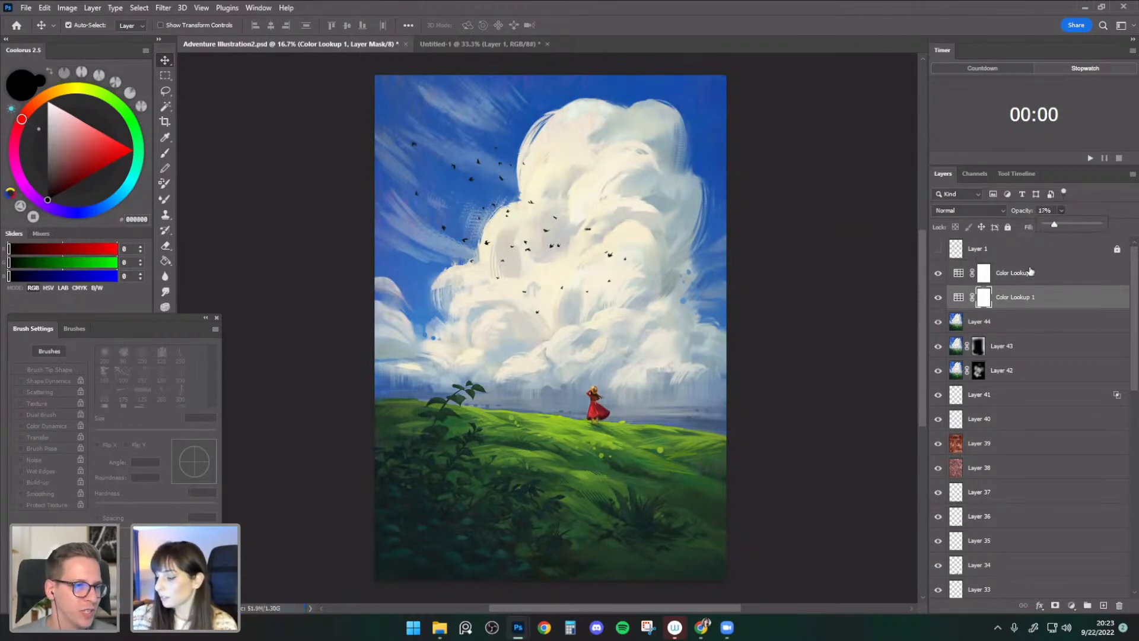
left_click(1031, 272)
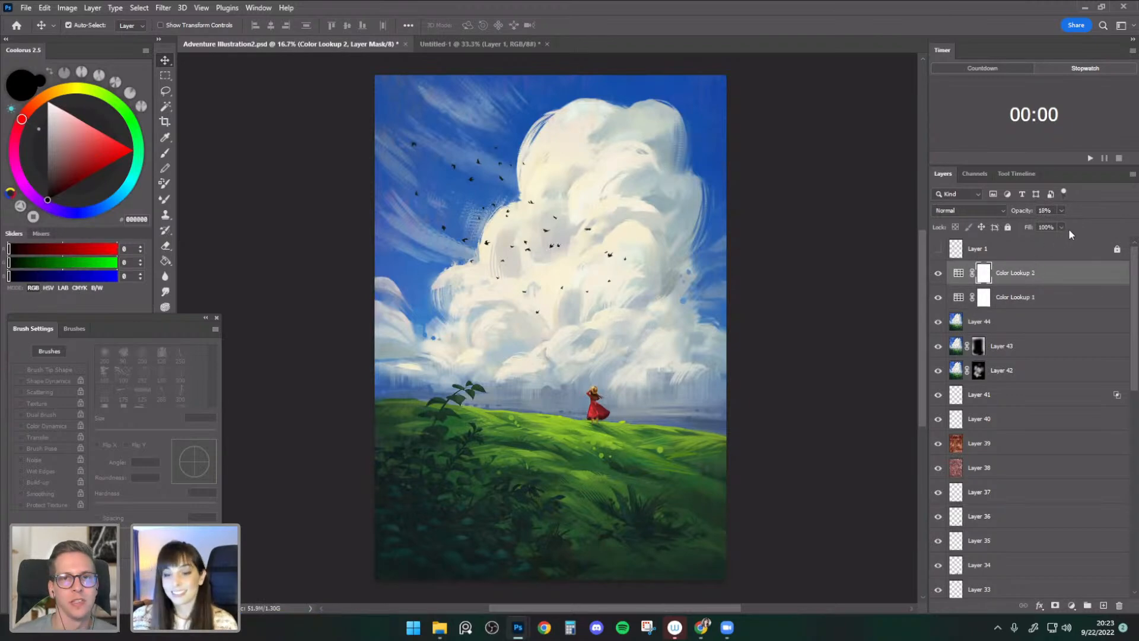
key("ctrl+s")
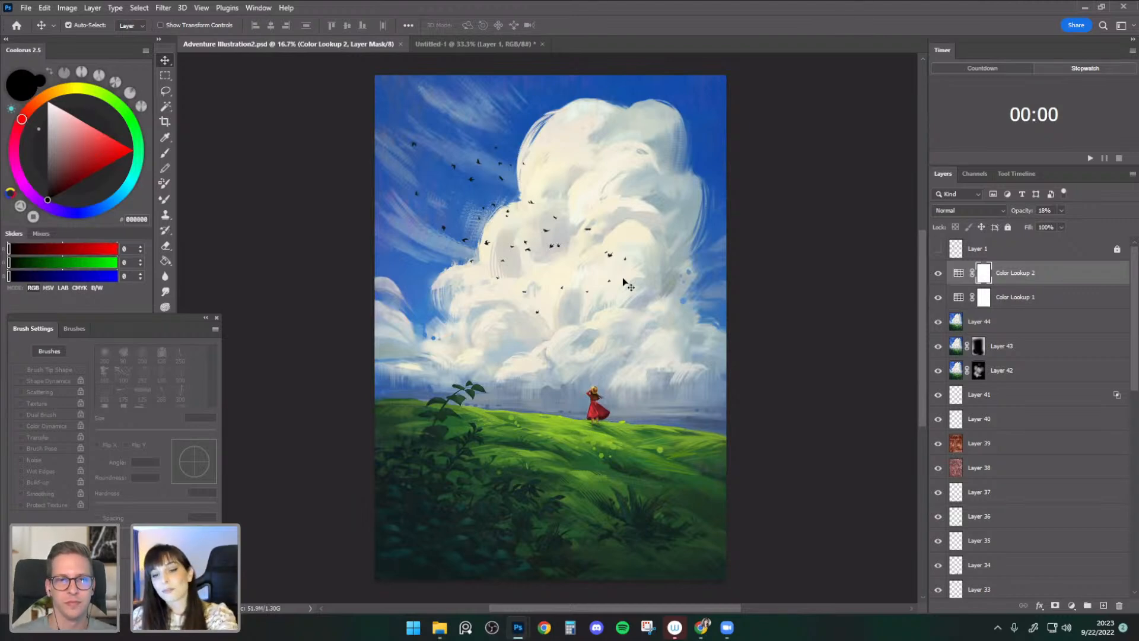
- Choose the Sketch brush from the Environment set and add a new empty layer directly below Color Lookup 2
key("b")
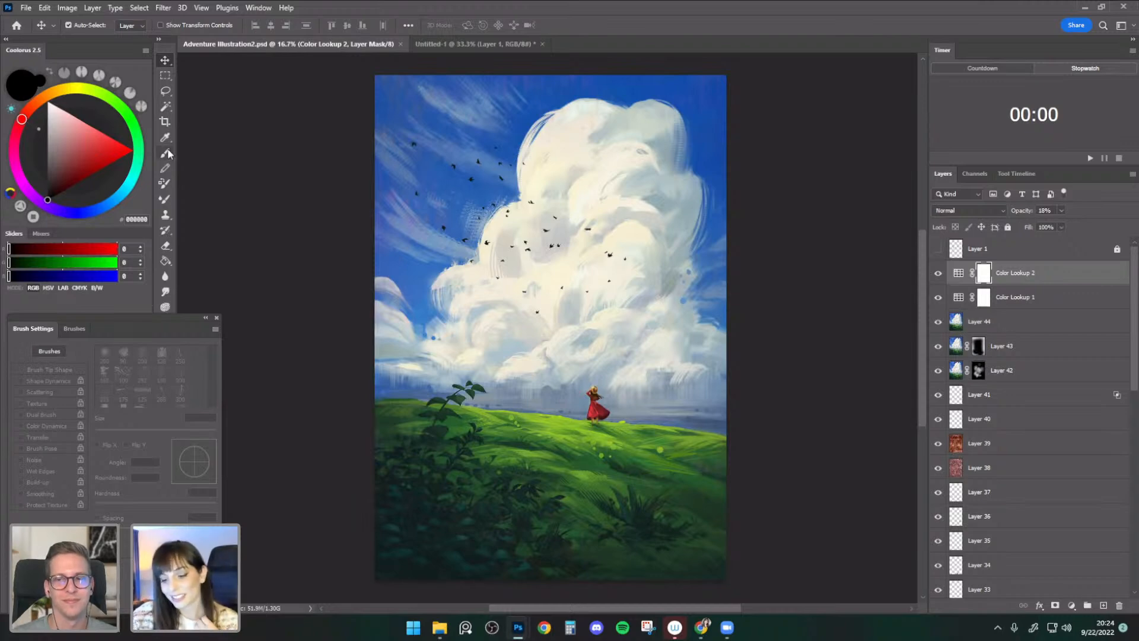
left_click(74, 25)
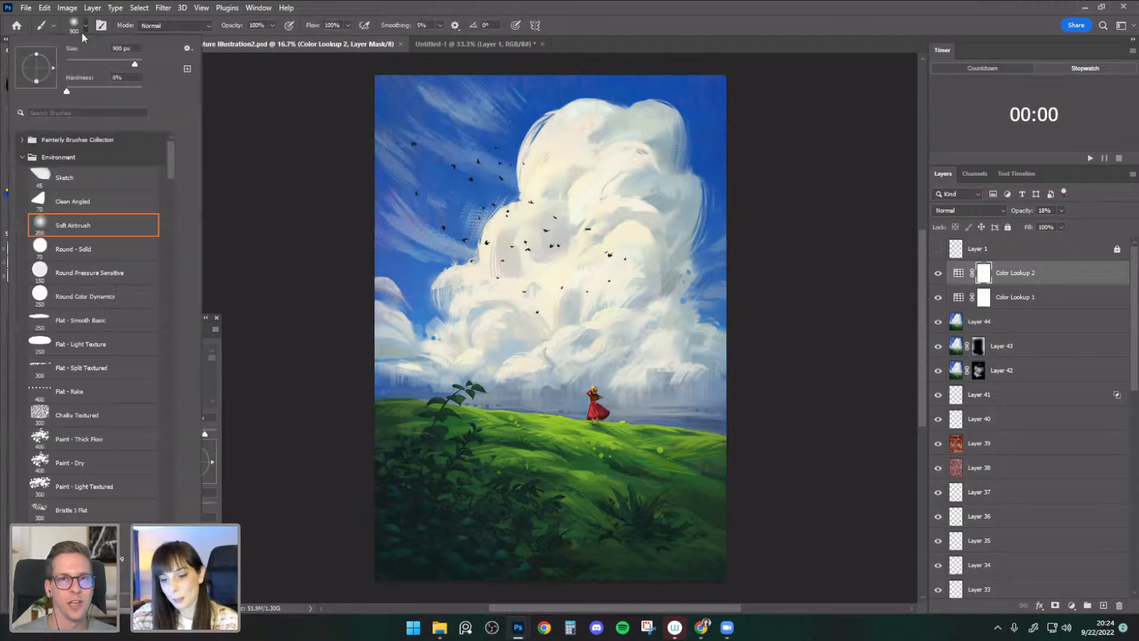
left_click(149, 203)
left_click(118, 175)
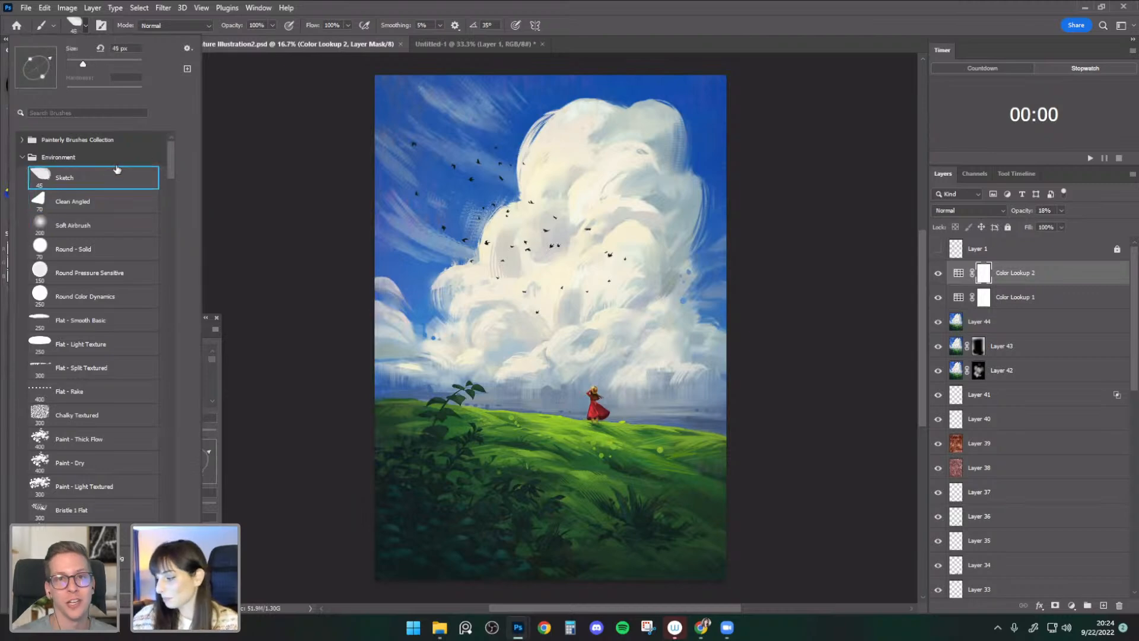
left_click(1103, 603, "ctrl")
- Sample a colour at the cloud's upper-left edge and touch up that edge with a smaller Sketch brush
key("ctrl+plus")
left_click_drag(510, 311, 510, 405)
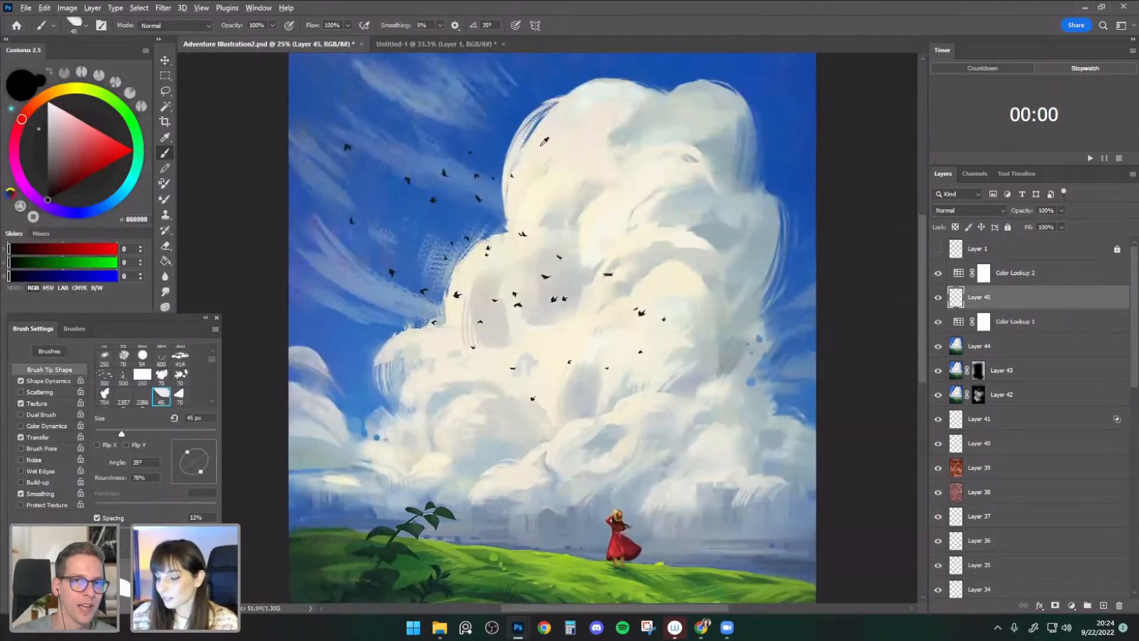
left_click(544, 142, "alt")
key("bracketleft")
key("bracketleft")
left_click_drag(518, 127, 506, 221)
key("bracketright")
- Sample colours from the grassy slope below the figure and touch it up on Layer 45 with a fine brush
mouse_move(711, 342)
left_mouse_down()
mouse_move(717, 216)
mouse_move(745, 130)
left_mouse_up()
left_click_drag(732, 450, 721, 499)
left_click(704, 499, "alt")
key("bracketleft")
key("bracketleft")
key("bracketleft")
key("bracketleft")
left_click(710, 500, "alt")
left_click(712, 504, "alt")
key("bracketright")
key("ctrl+minus")
left_click_drag(767, 443, 751, 475)
- Sample a dark tone near the spiky plant on the lower slope and set the brush size to 40 px
left_click(671, 512, "alt")
key("bracketright")
key("bracketright")
key("bracketright")
key("bracketleft")
left_click_drag(813, 434, 813, 454)
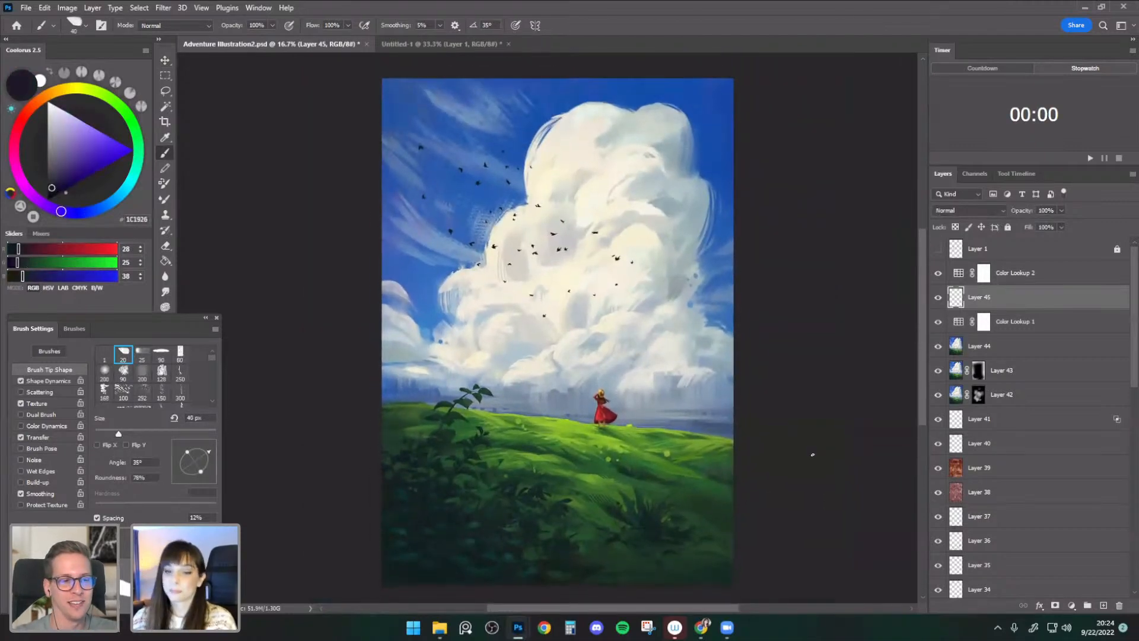
left_click_drag(750, 407, 758, 376)
- Sample a dark teal from the spiky plant and enlarge the brush to 60 px for foreground touch-ups
left_click(648, 497, "alt")
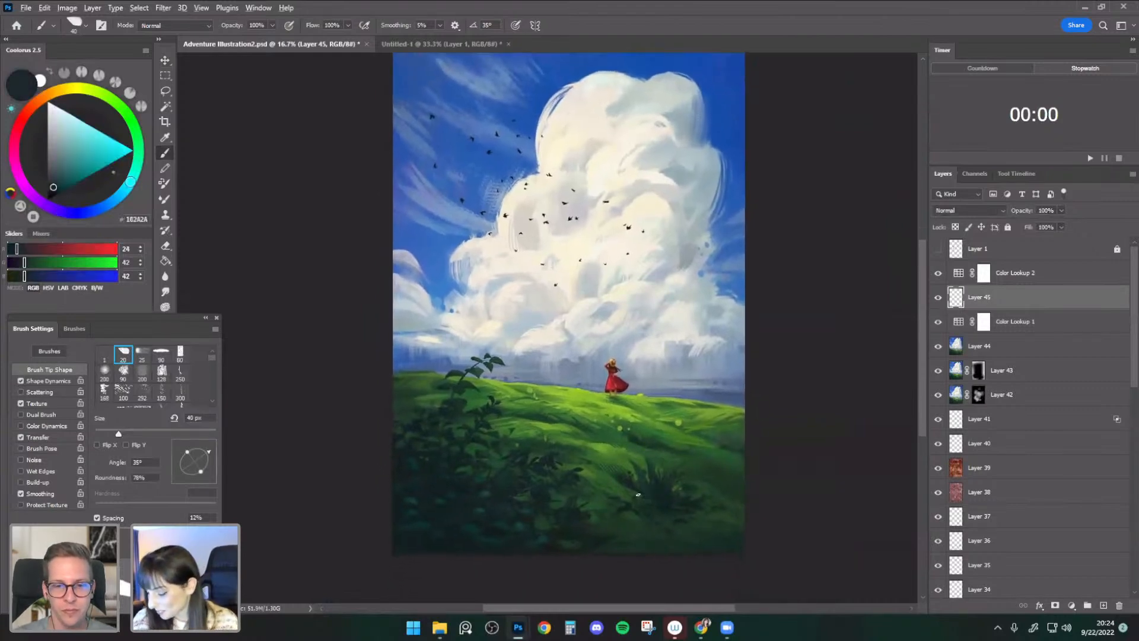
key("bracketright")
key("bracketright")
key("bracketright")
key("bracketright")
key("bracketleft")
- Sample dark greens from the undergrowth beside the spiky plant and touch up the foreground with a 70–90 px brush
left_click(561, 499, "alt")
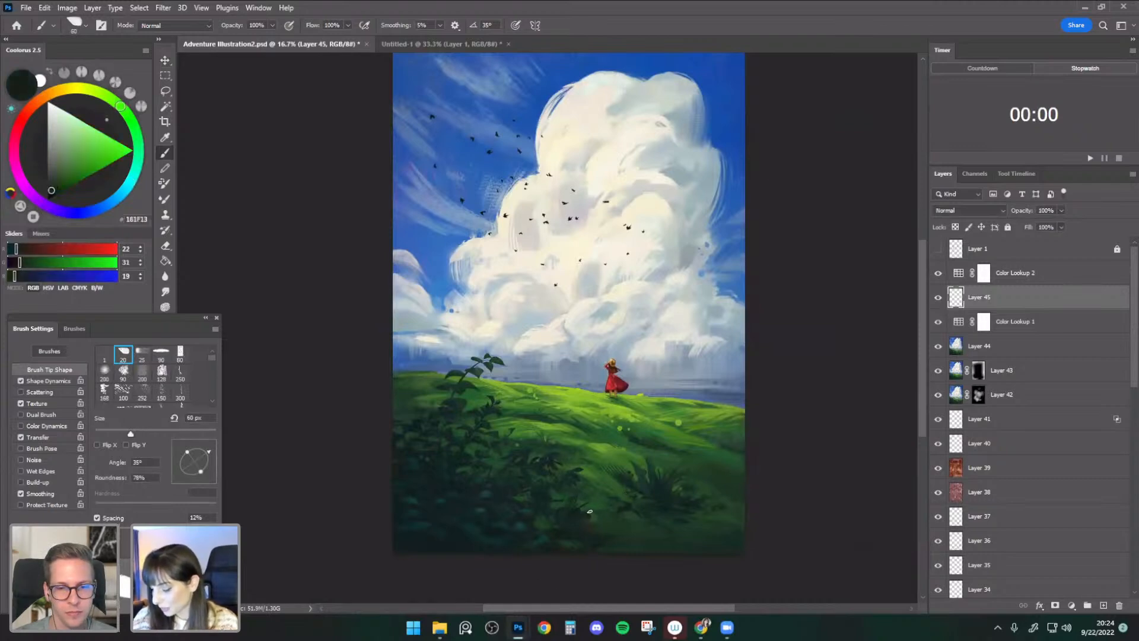
left_click(572, 509, "alt")
key("bracketright")
key("bracketright")
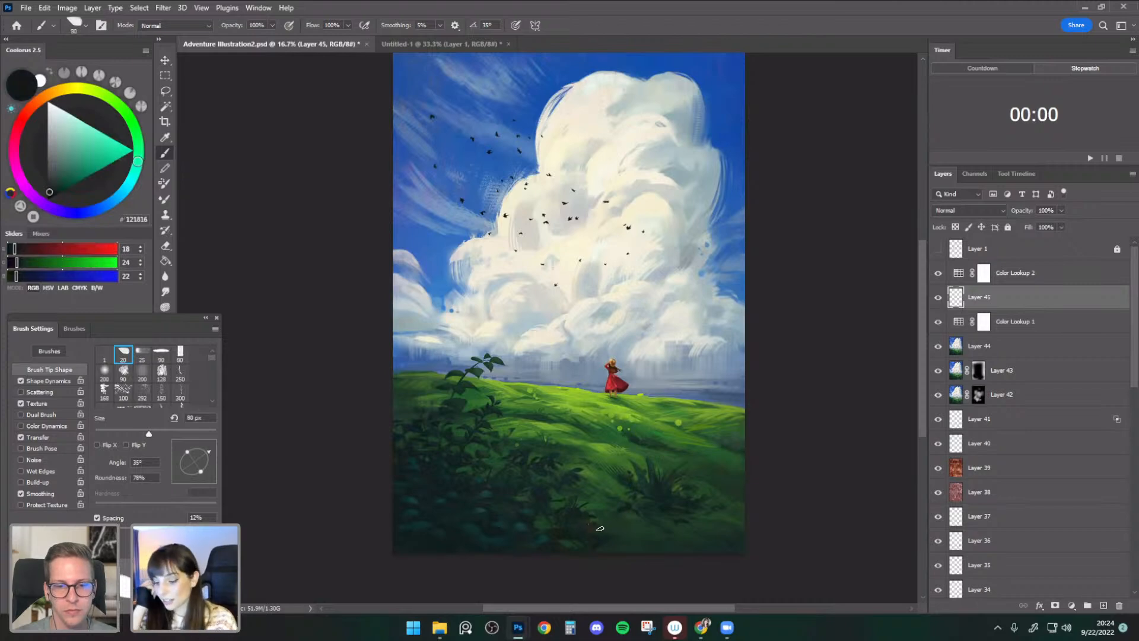
key("bracketleft")
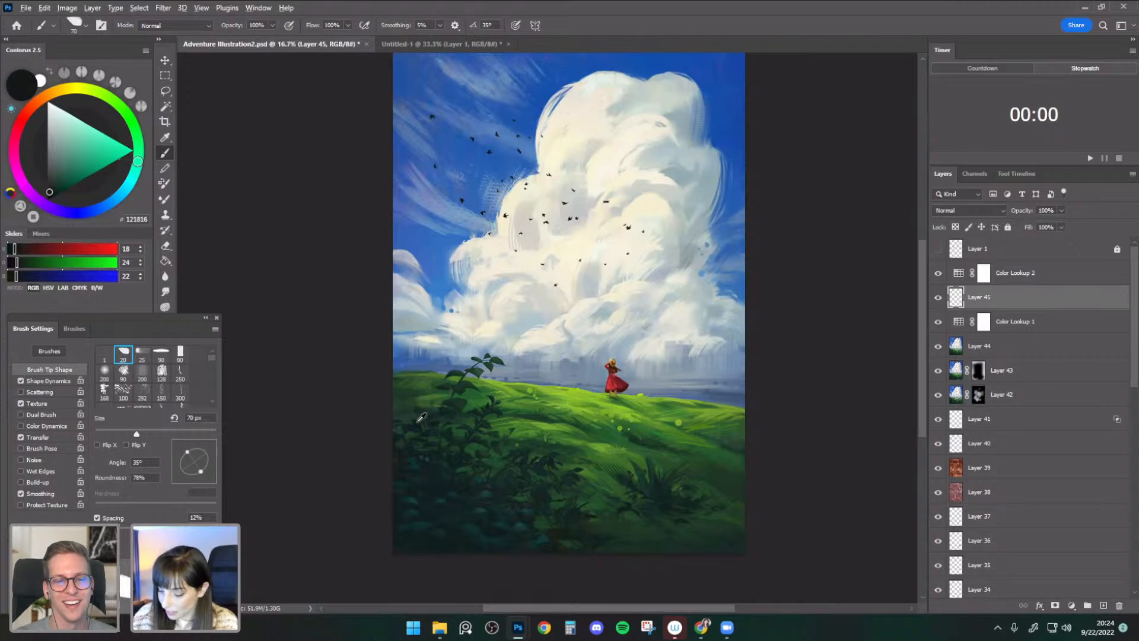
- Sample dark violet and blue tones from the bush at the canvas's left edge and touch up its leaves
left_click(418, 421, "alt")
key("bracketleft")
key("bracketleft")
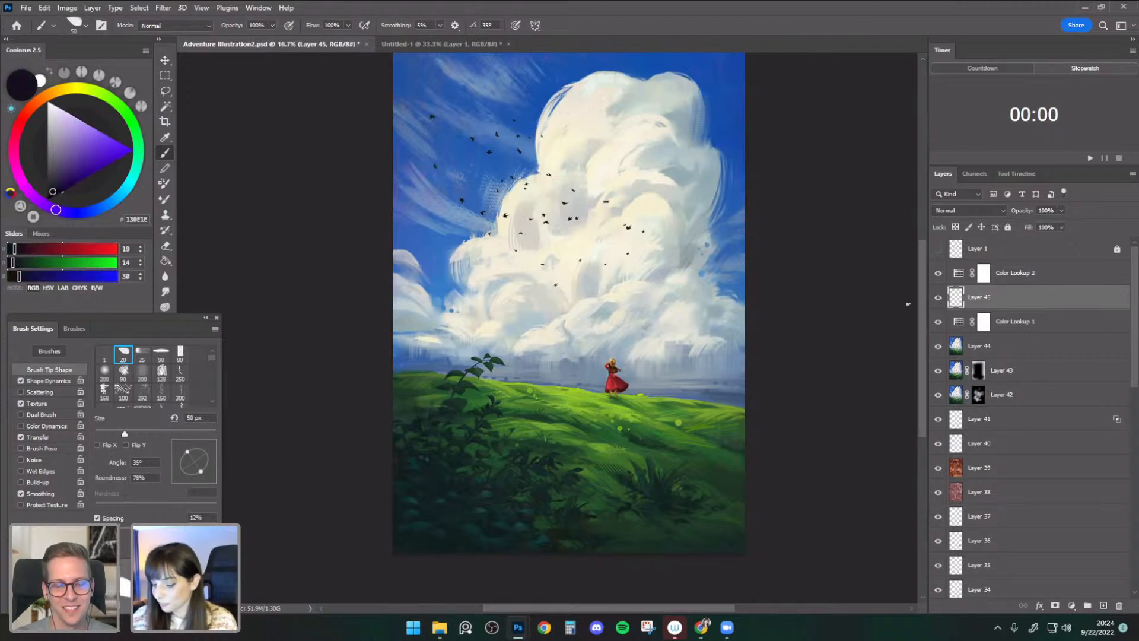
left_click(430, 444, "alt")
key("bracketright")
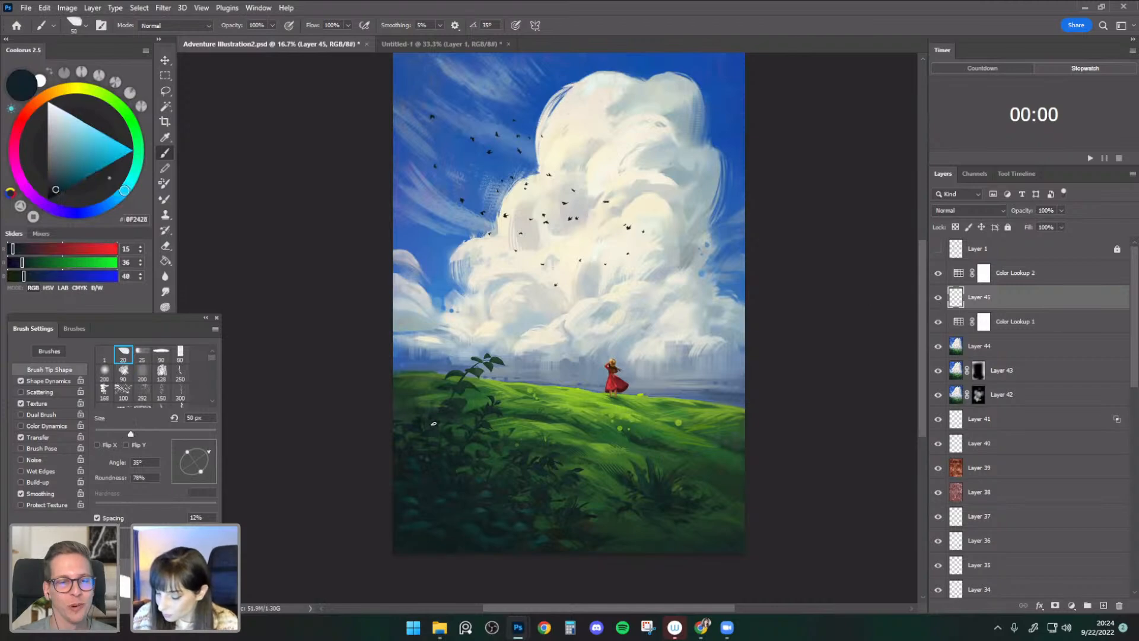
- Refine the left bush with sampled dark greens, using a 45 px Sketch brush and switching briefly to the Eraser
left_click(428, 454, "alt")
key("bracketleft")
key("bracketleft")
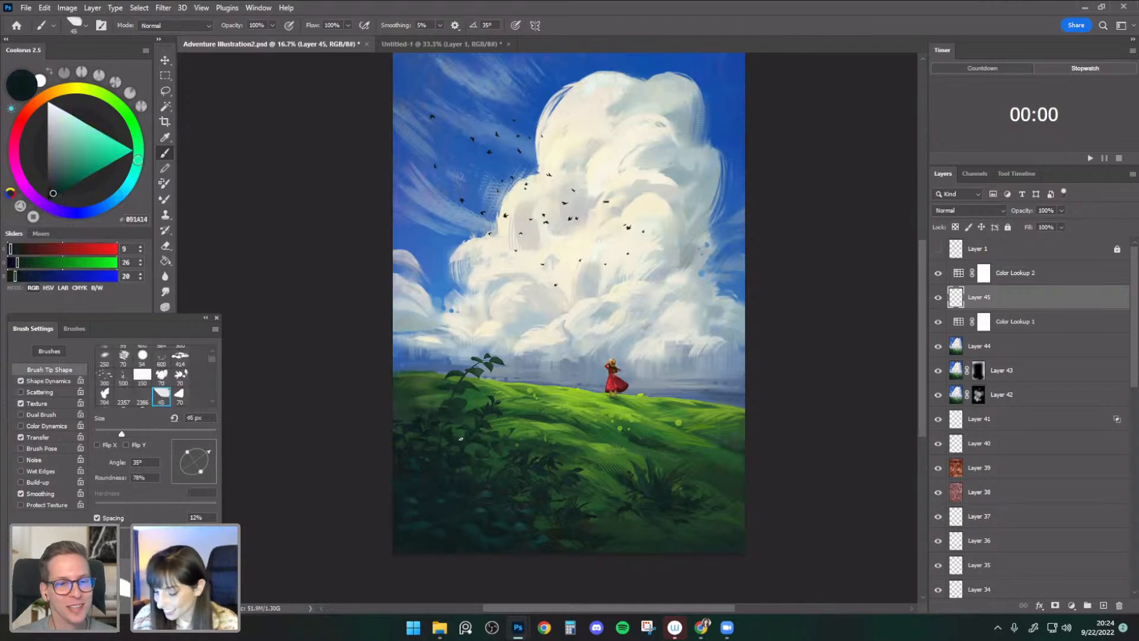
key("e")
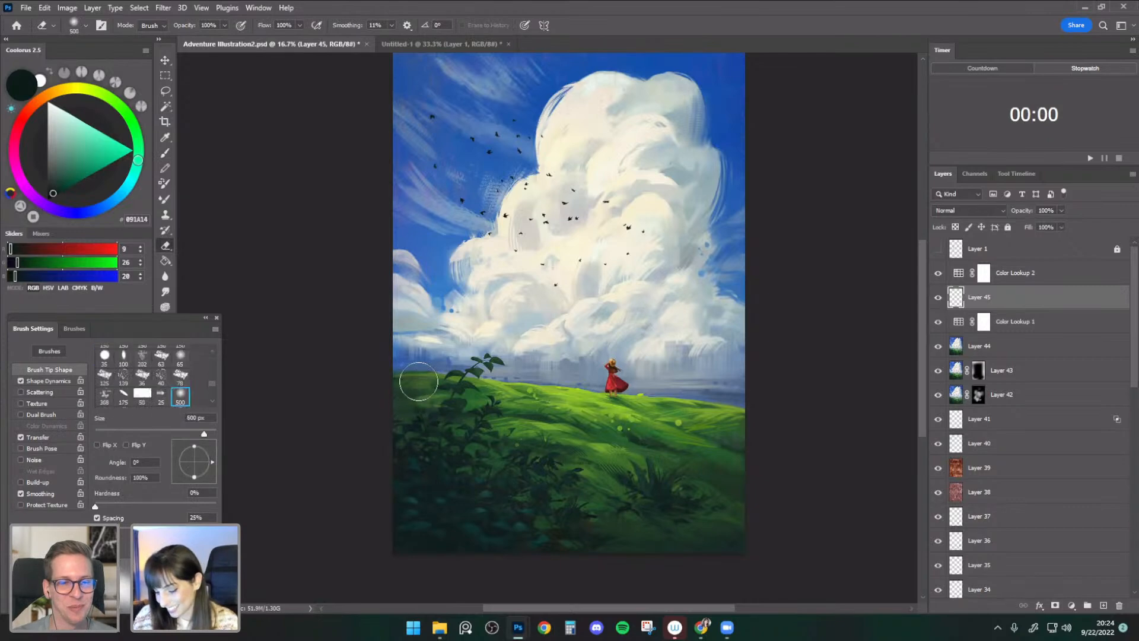
key("b")
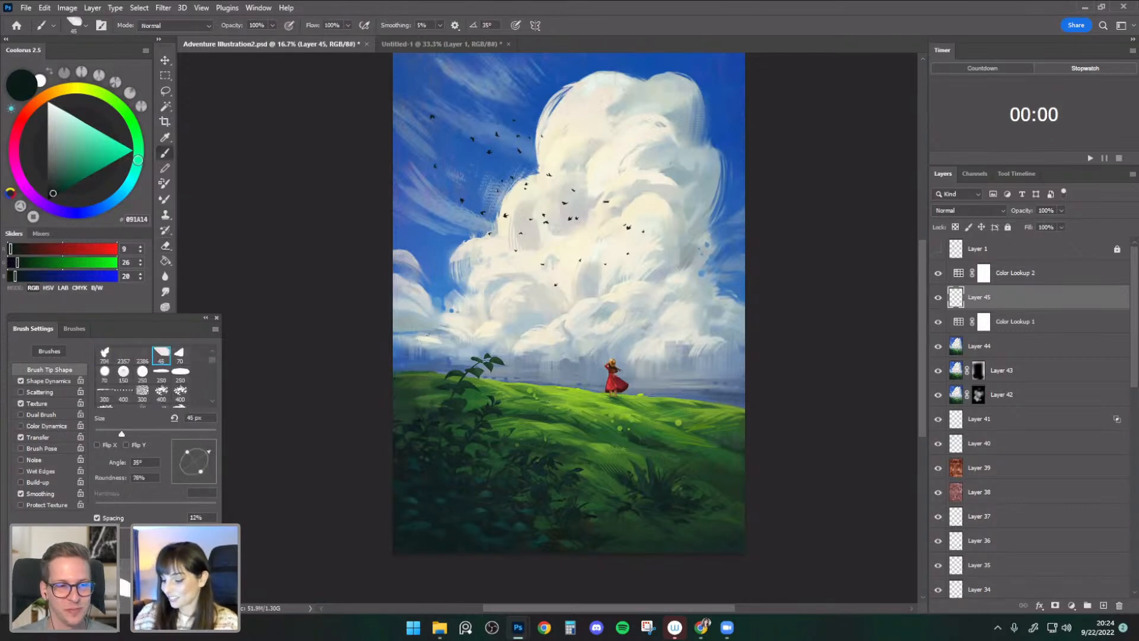
left_click(469, 454, "alt")
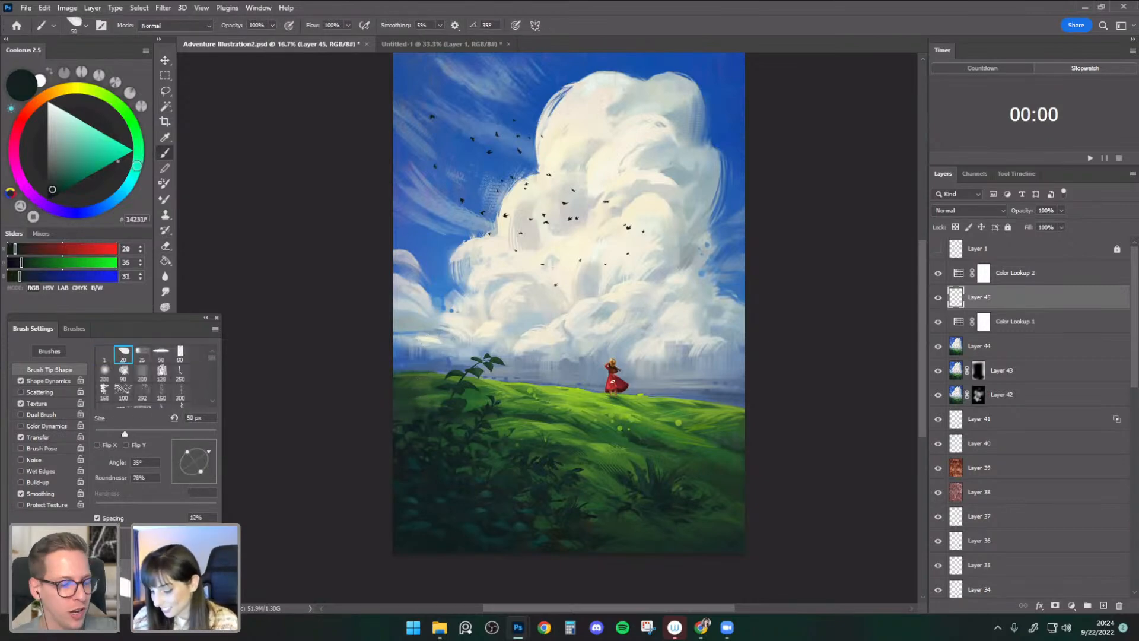
key("bracketleft")
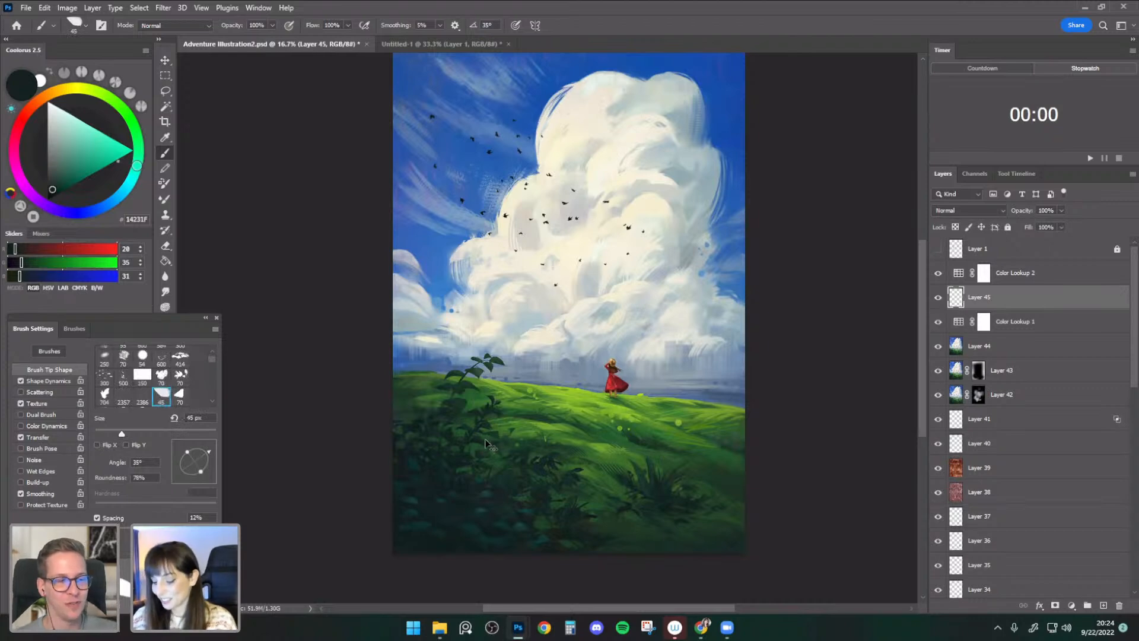
- Sample a dark green from the undergrowth of the left bush and reduce the brush size to 40 px
left_click(460, 466, "alt")
key("bracketleft")
left_click_drag(800, 390, 787, 431)
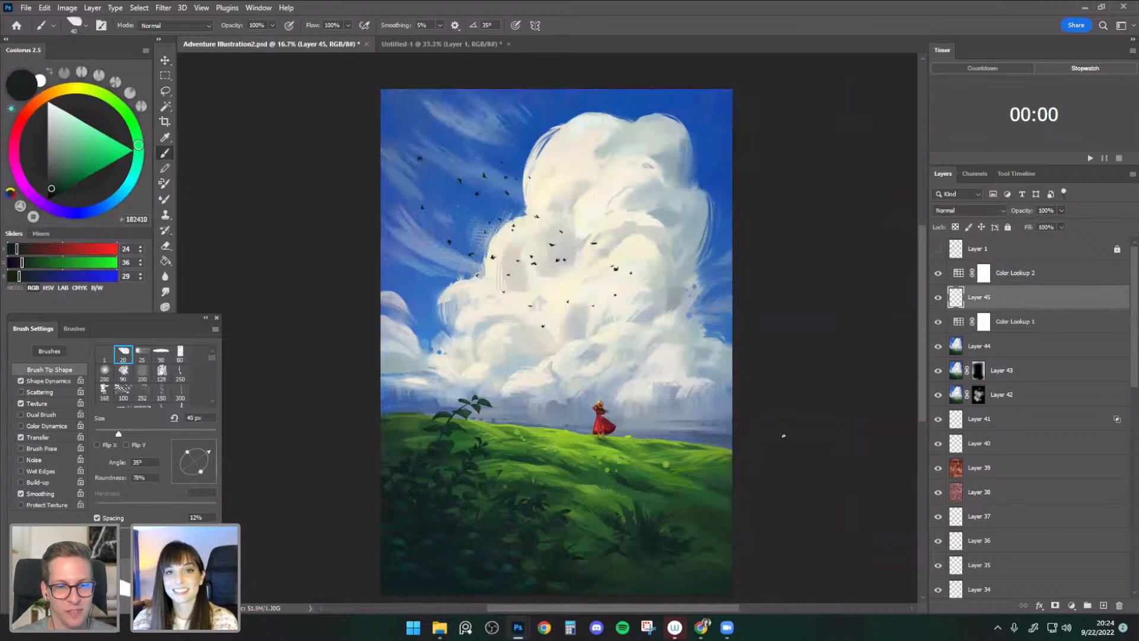
- Examine the retouched illustration up close around the red-dressed figure, hillside, foreground plants and clouds, and as a whole
left_click_drag(794, 373, 806, 311)
key("ctrl+equal")
left_click_drag(845, 351, 841, 364)
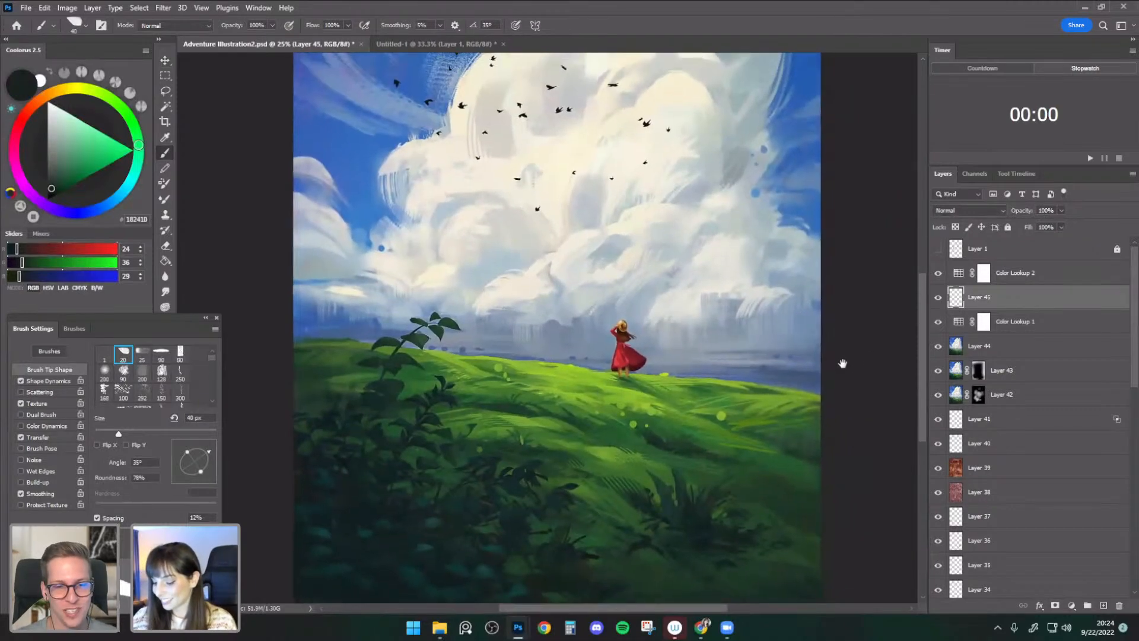
key("e")
left_click_drag(839, 386, 857, 333)
key("ctrl+minus")
key("ctrl+plus")
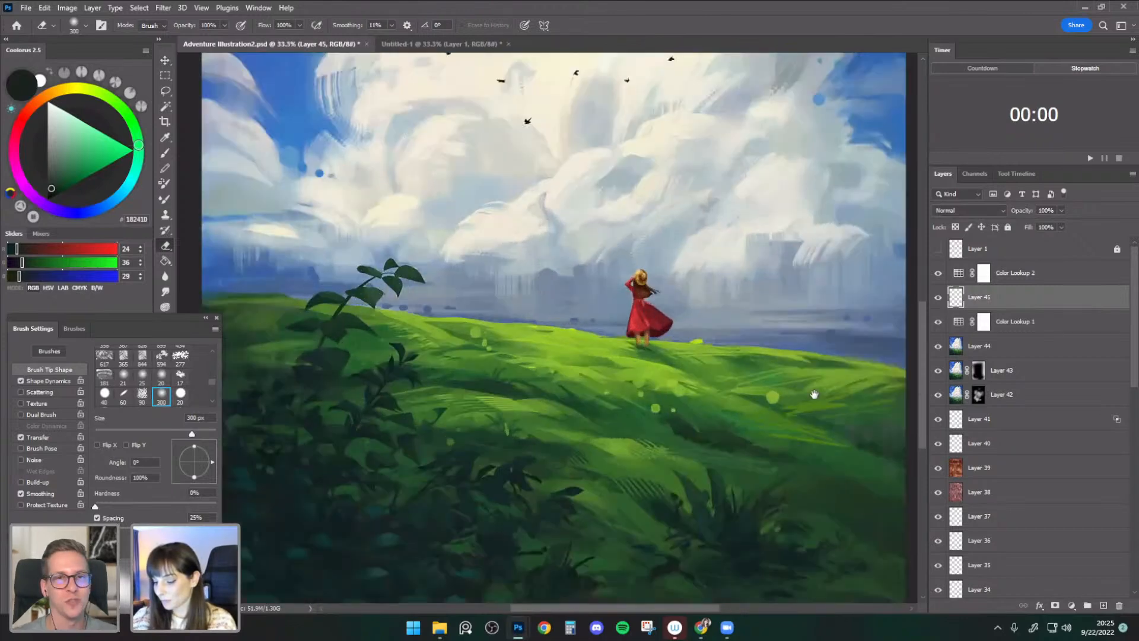
key("ctrl+plus")
mouse_move(838, 326)
left_mouse_down()
mouse_move(813, 423)
mouse_move(811, 384)
mouse_move(830, 385)
left_mouse_up()
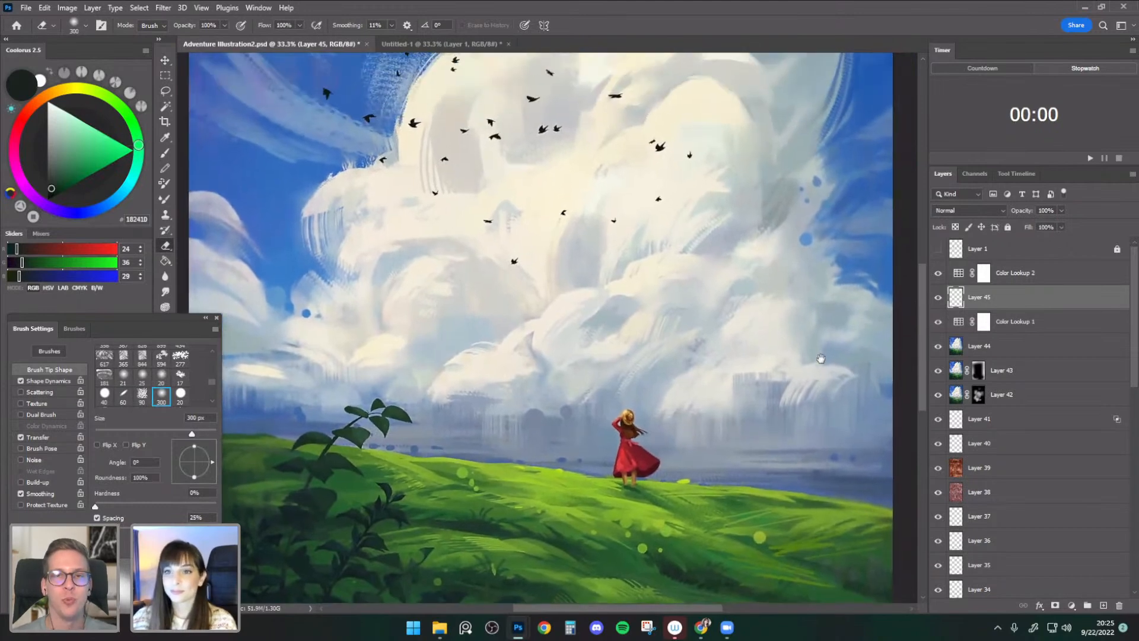
left_click_drag(824, 317, 824, 410)
key("ctrl+minus")
key("ctrl+minus")
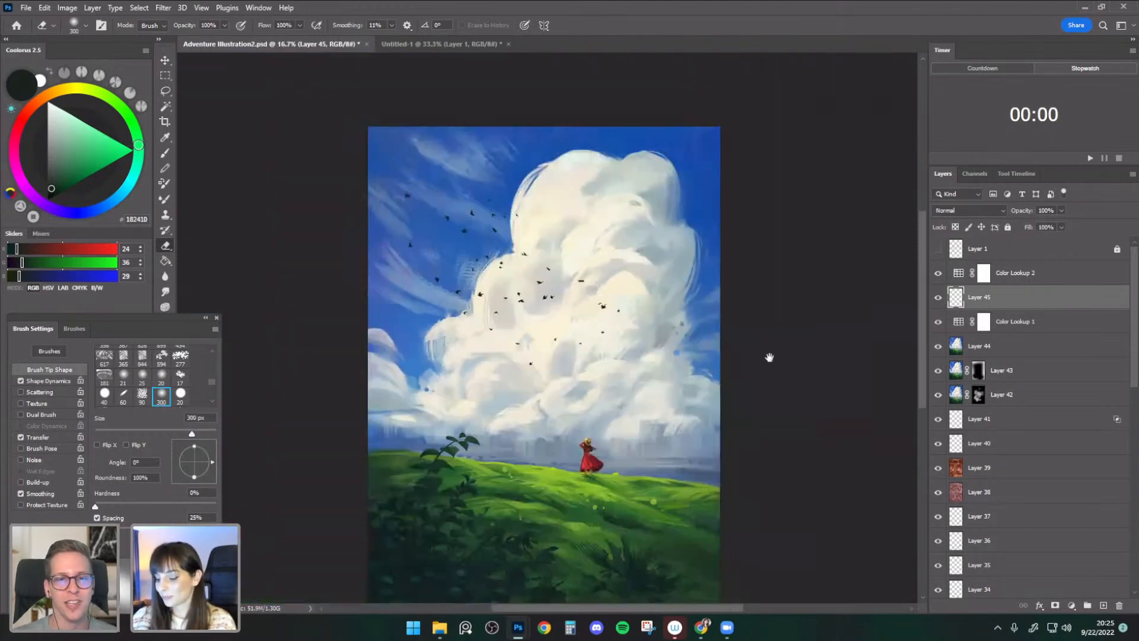
left_click_drag(783, 356, 775, 280)
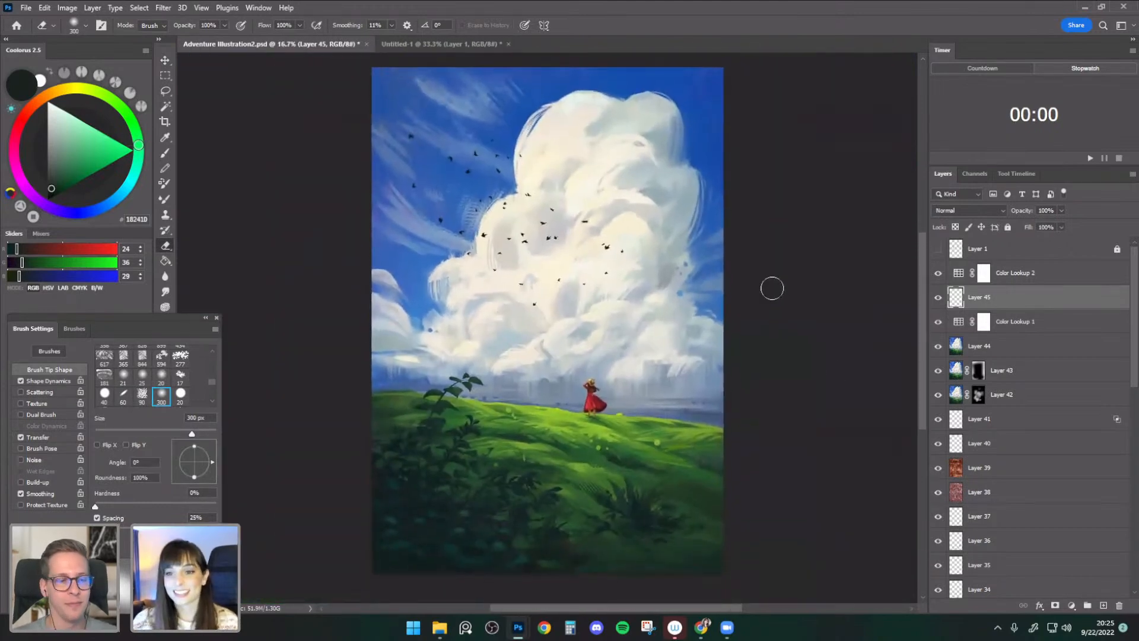